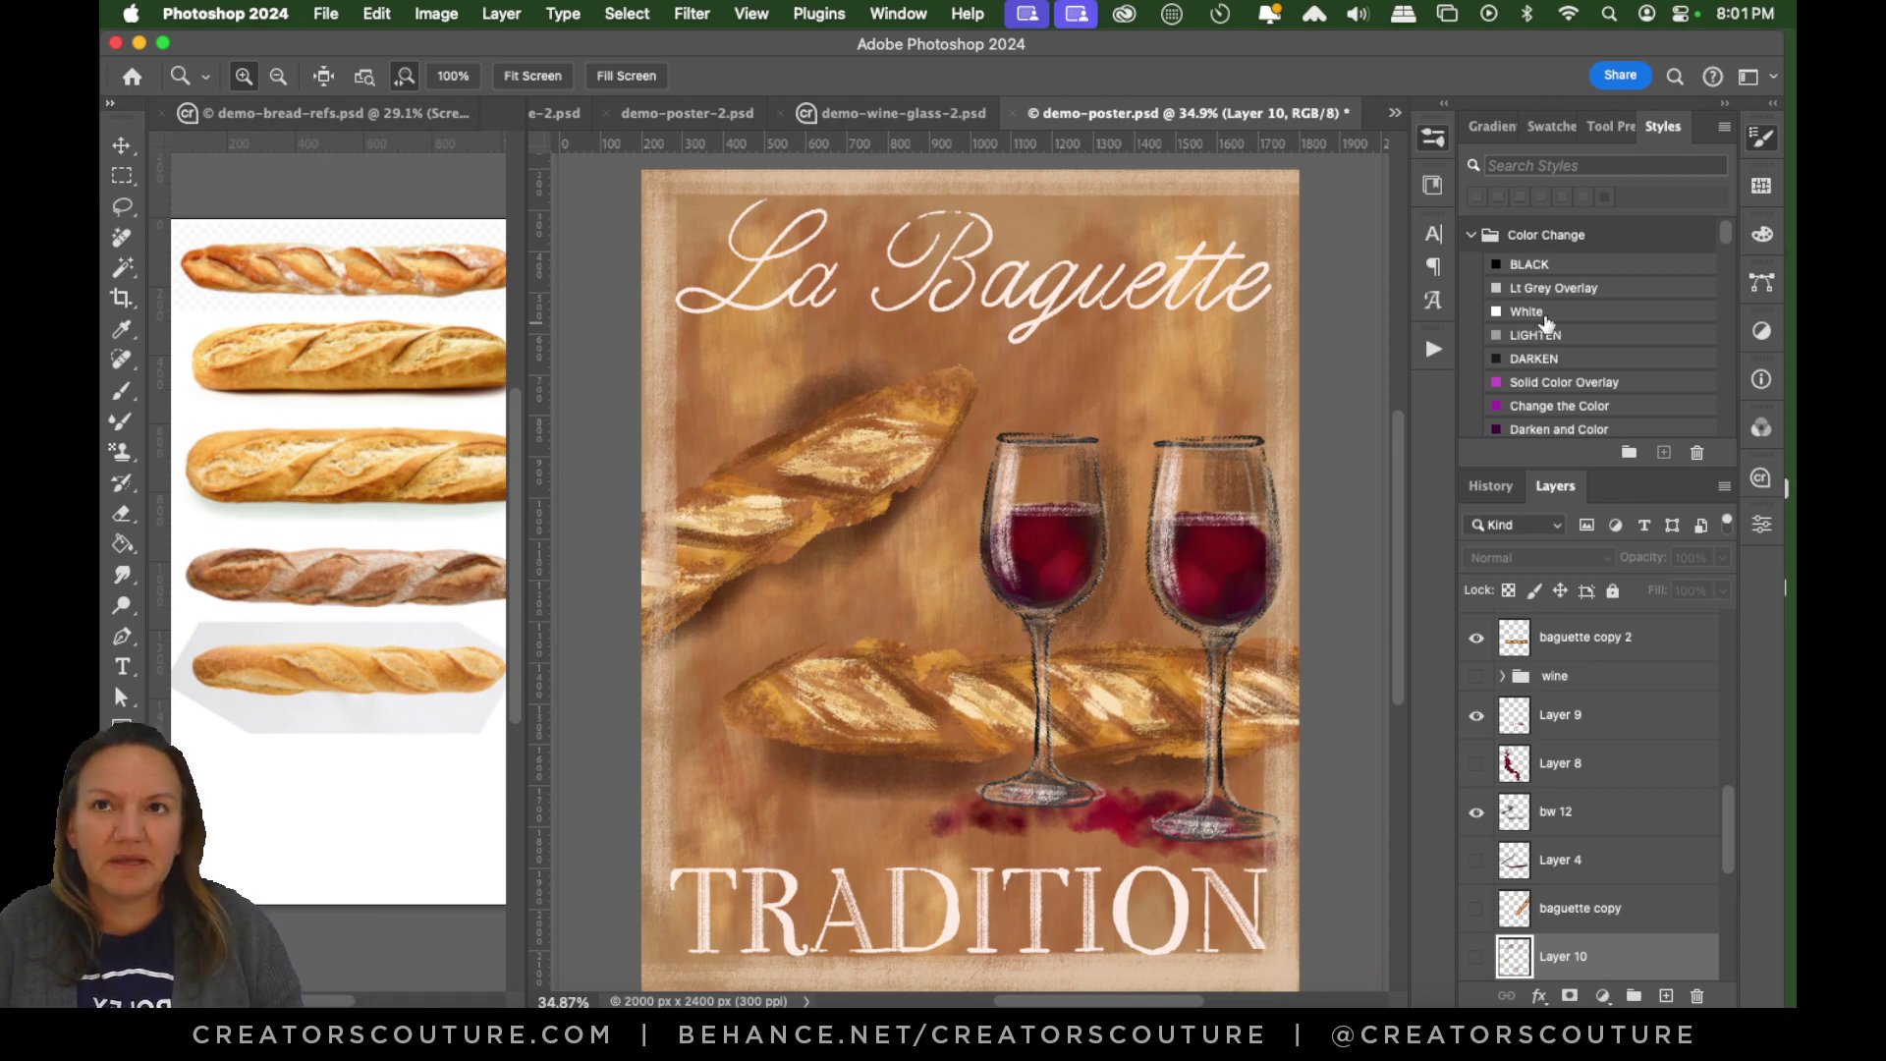
# Examine the baguette and wine glass brushwork in the demo-poster.psd artwork up close and as a whole.
pyautogui.moveTo(723, 357); pyautogui.dragTo(825, 354)
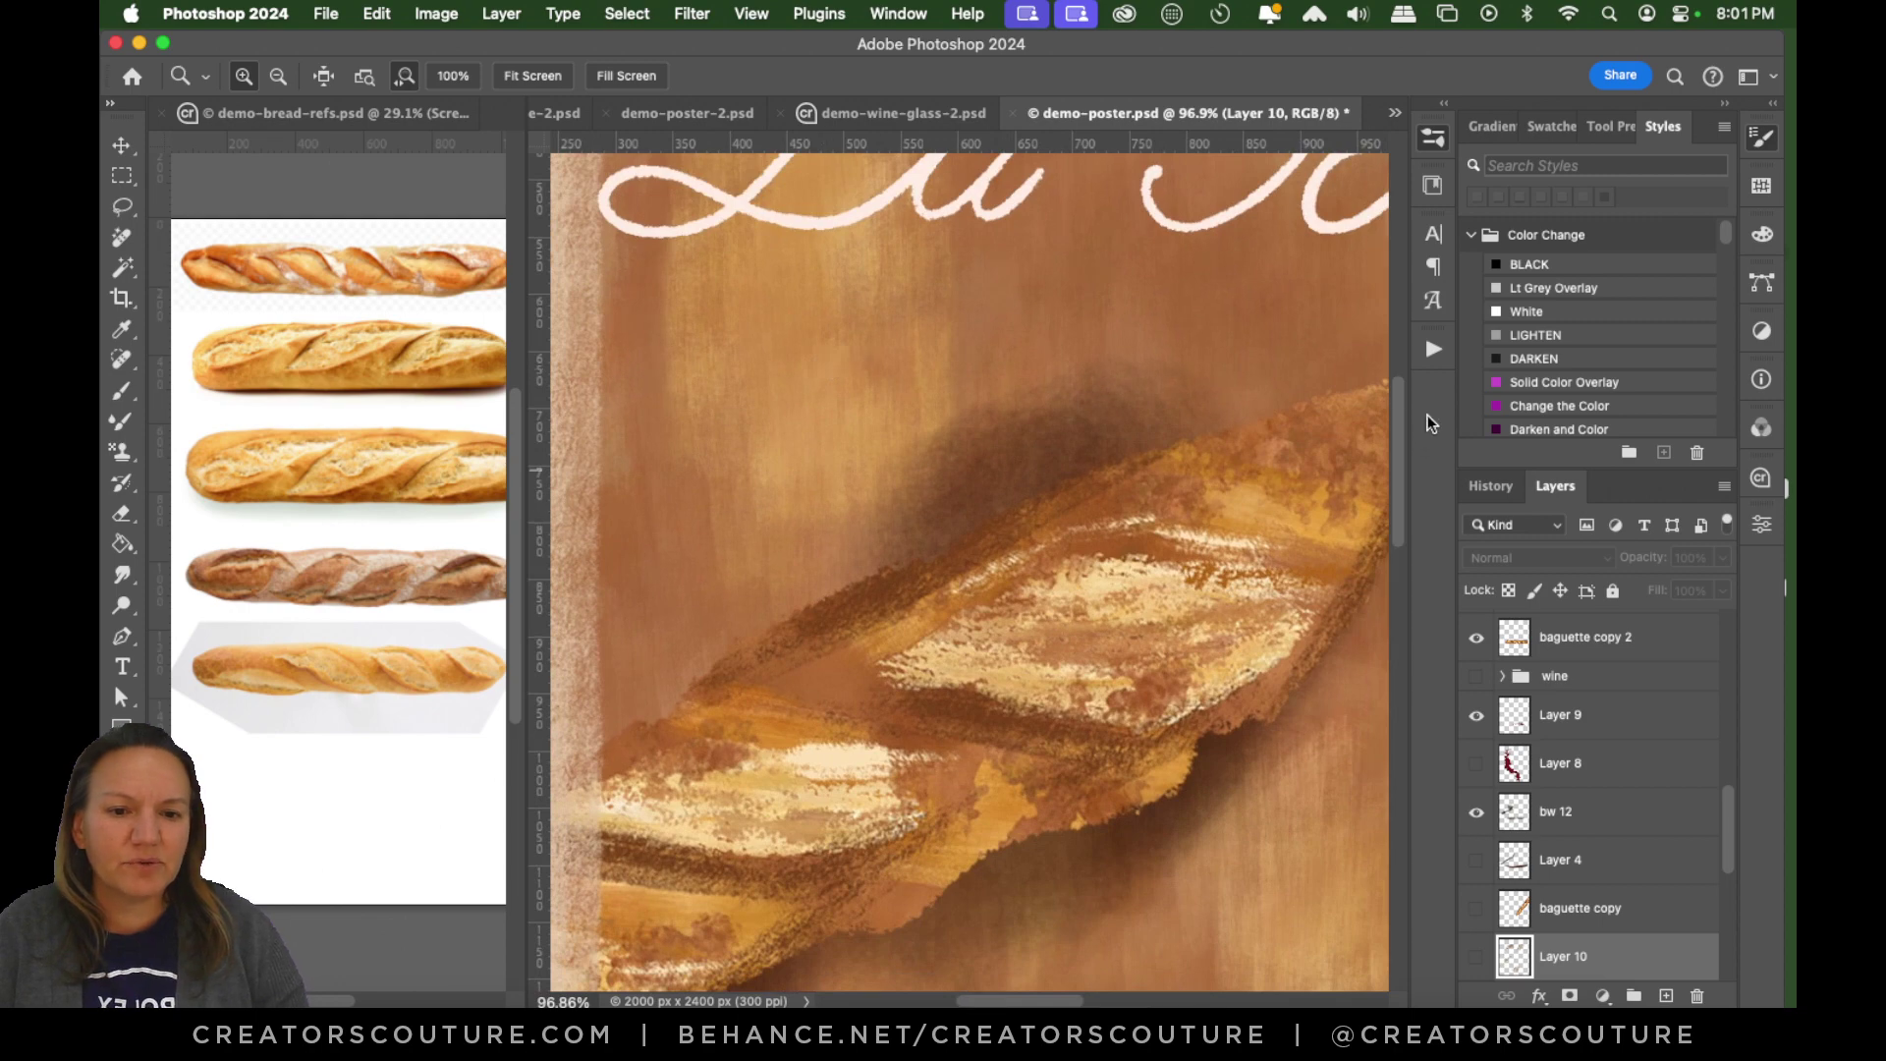
pyautogui.moveTo(1399, 449); pyautogui.dragTo(1316, 732)
pyautogui.scroll(-5, 1151, 539)
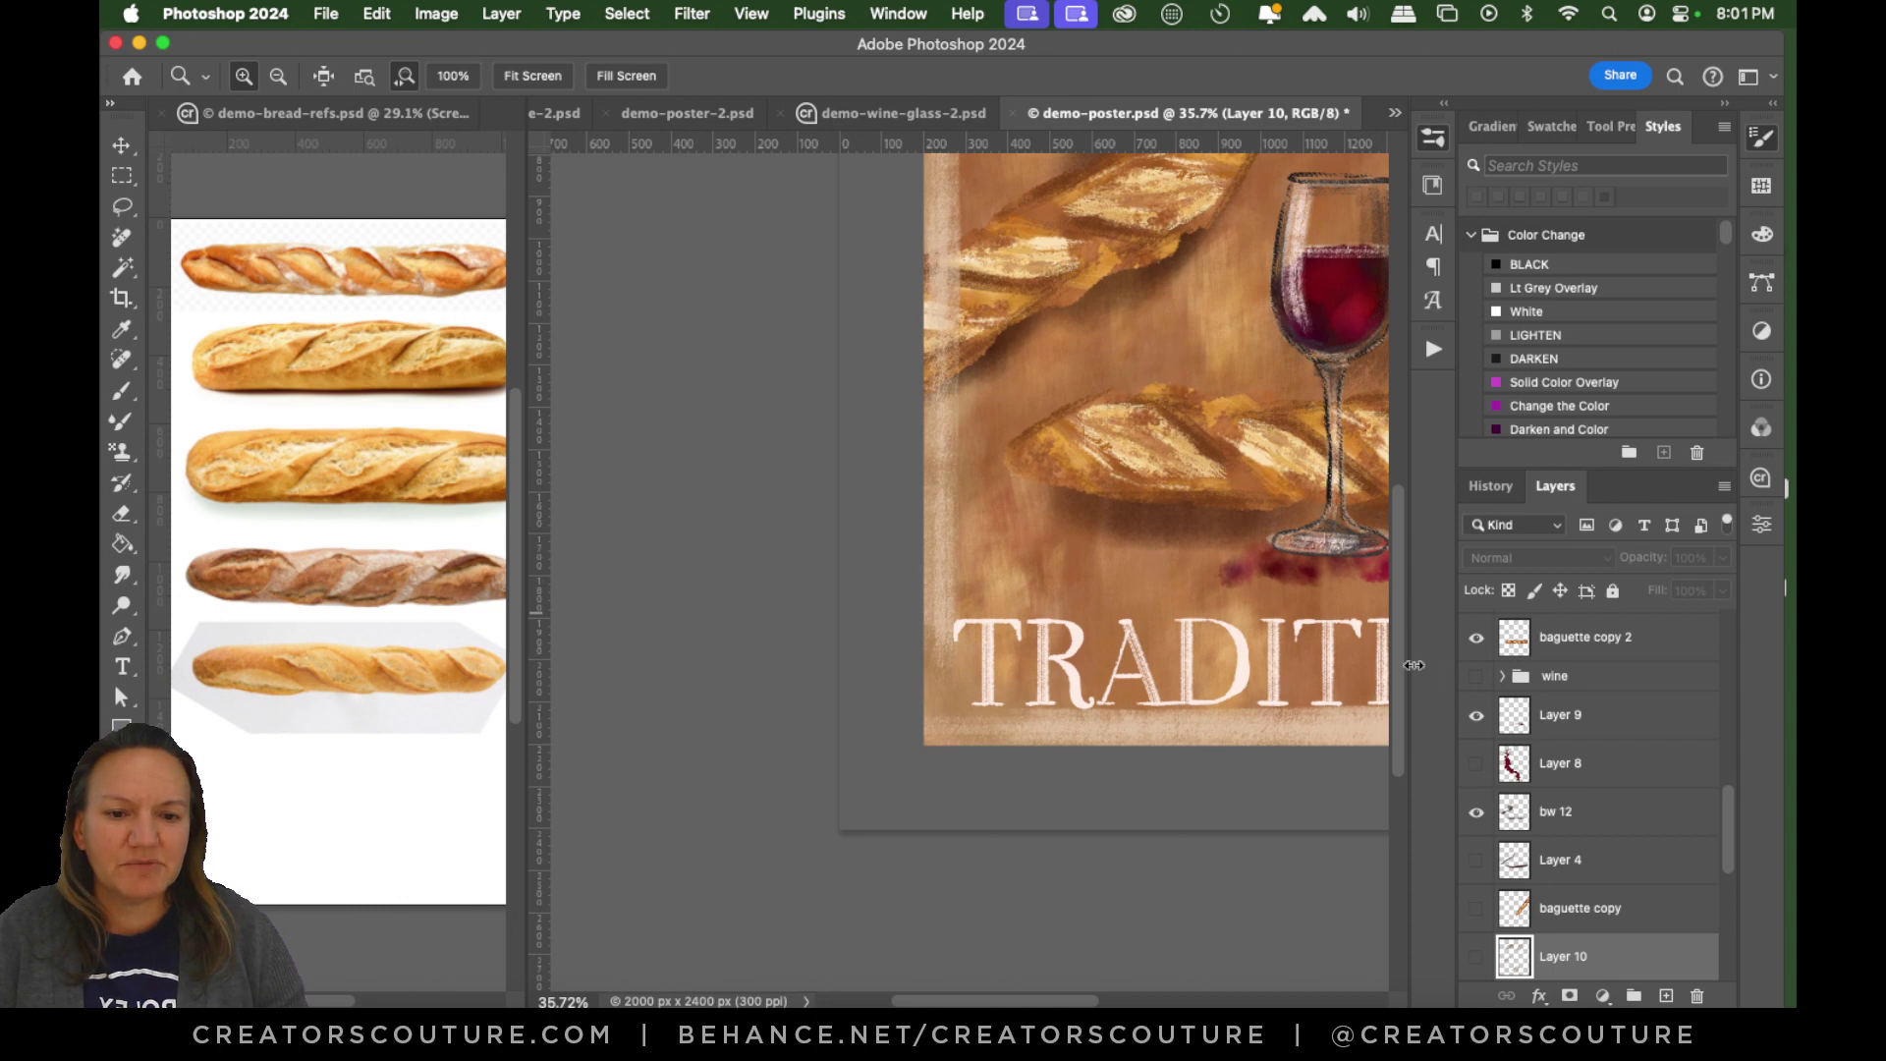
pyautogui.moveTo(1400, 654); pyautogui.dragTo(1388, 576)
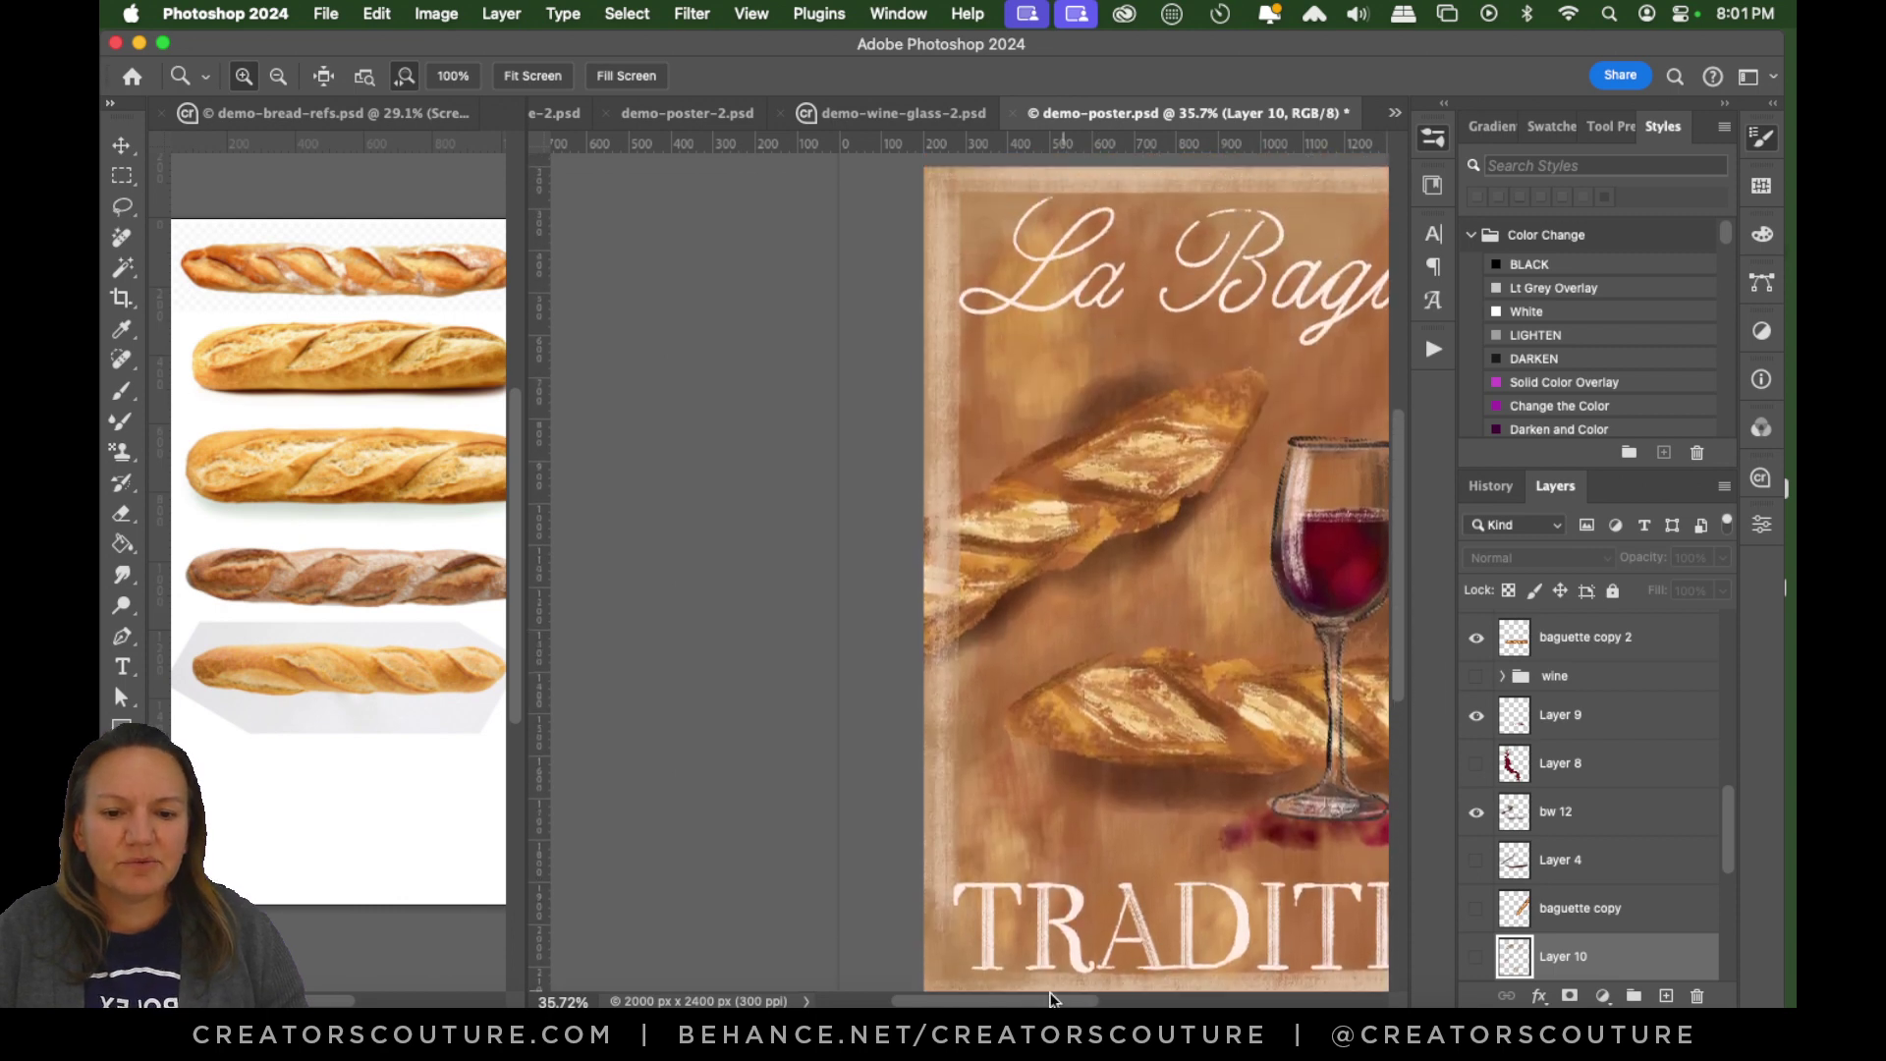
pyautogui.moveTo(1026, 1002); pyautogui.dragTo(1127, 1002)
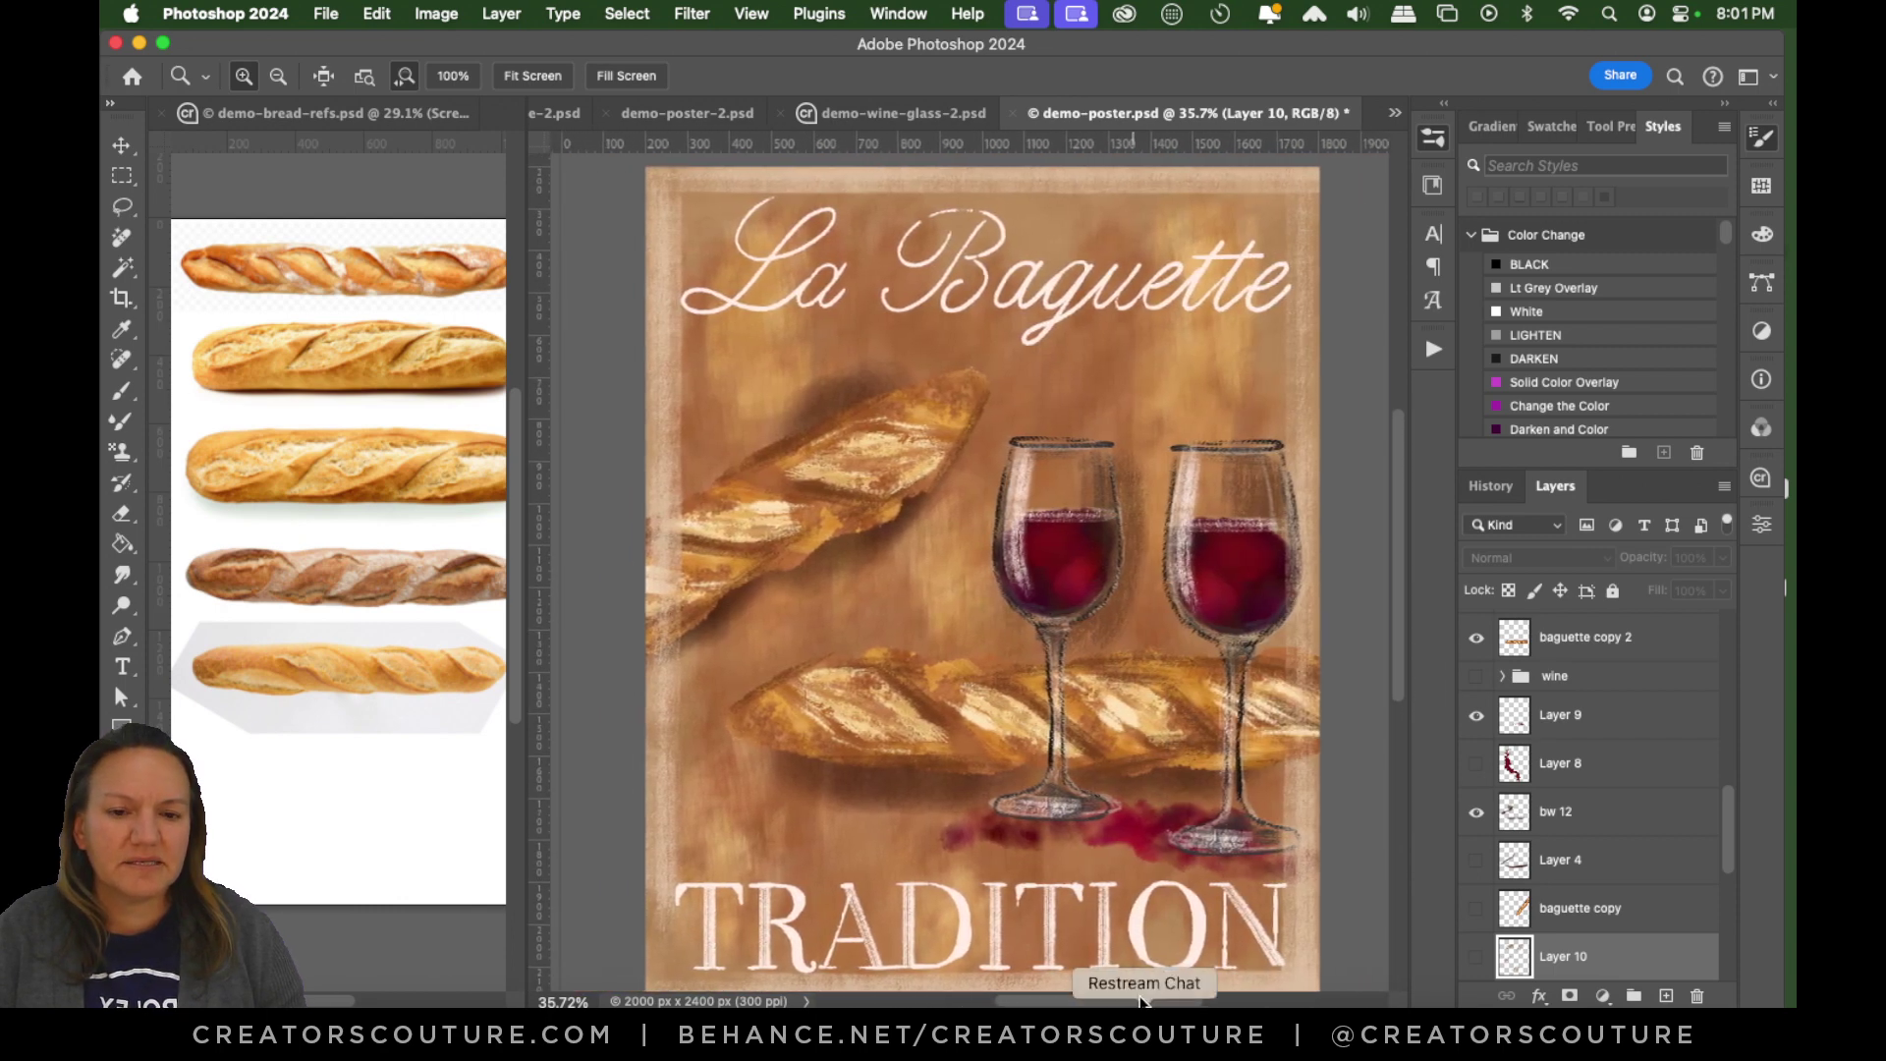
pyautogui.scroll(5, 1207, 501)
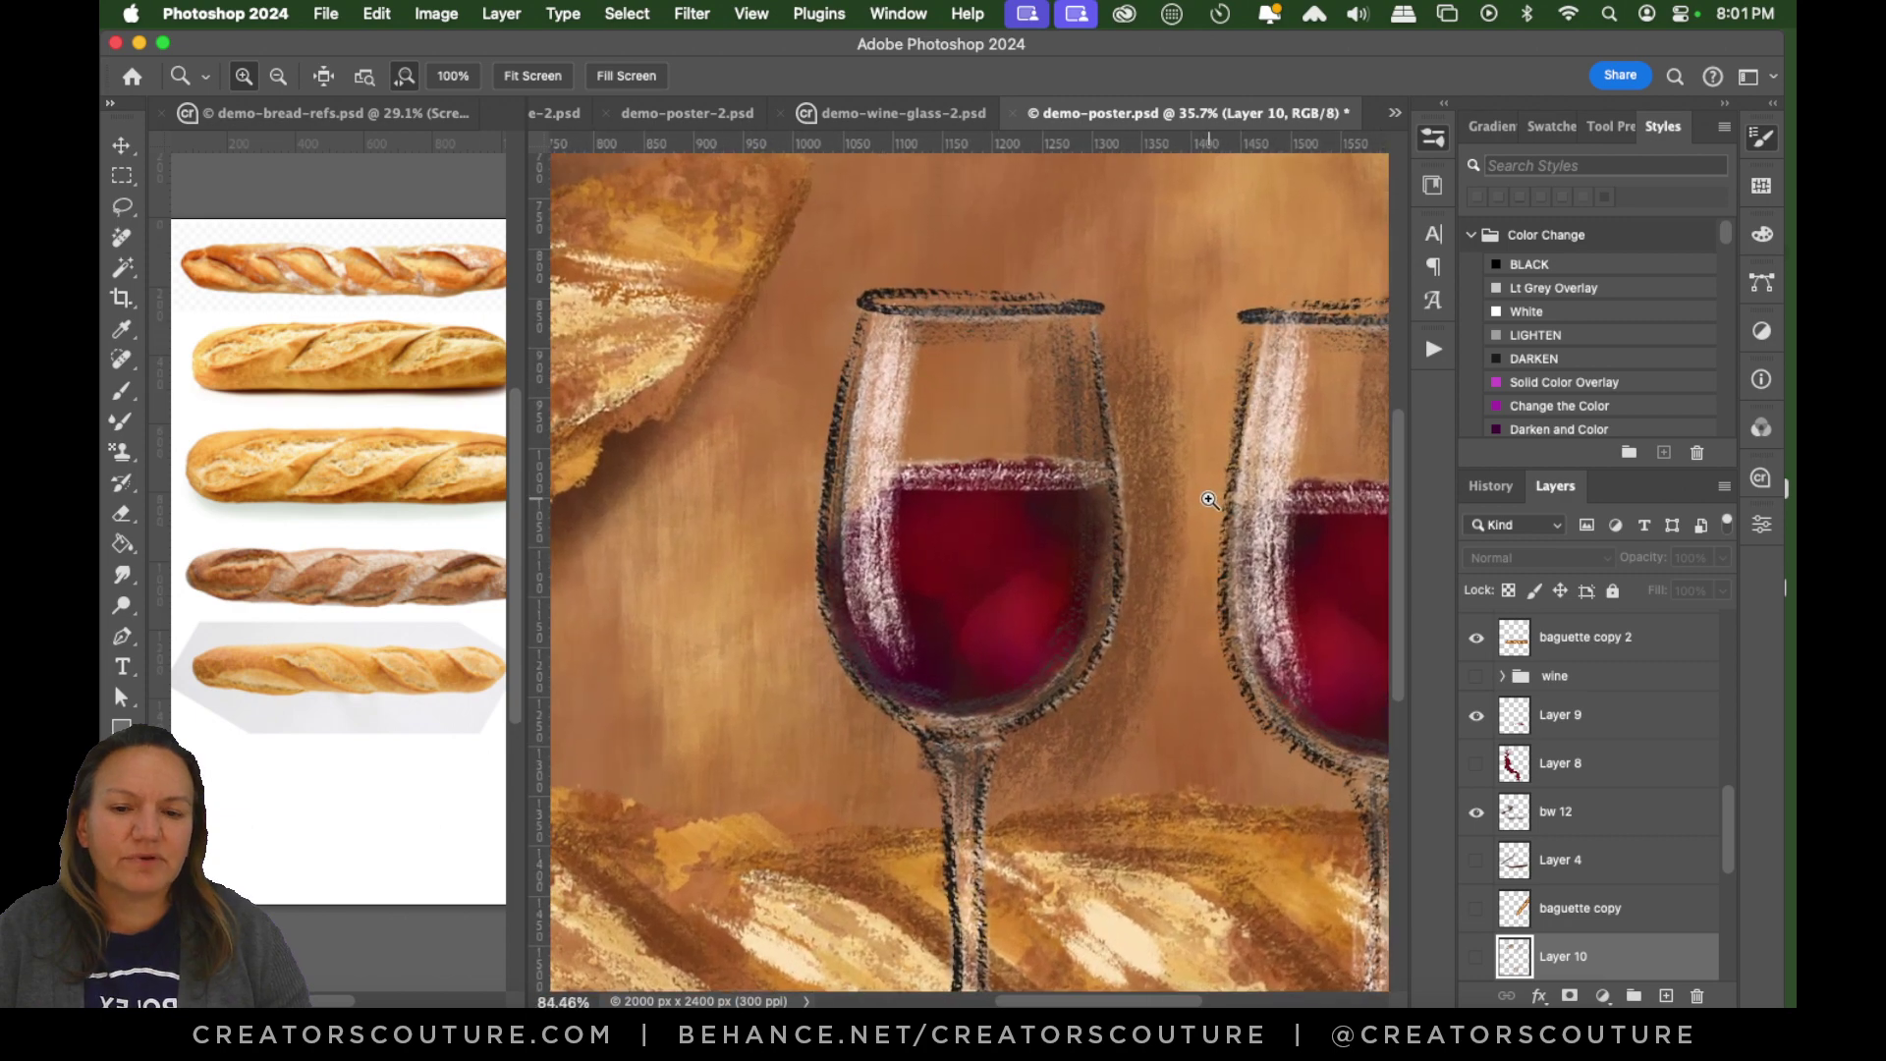
pyautogui.scroll(-5, 1208, 501)
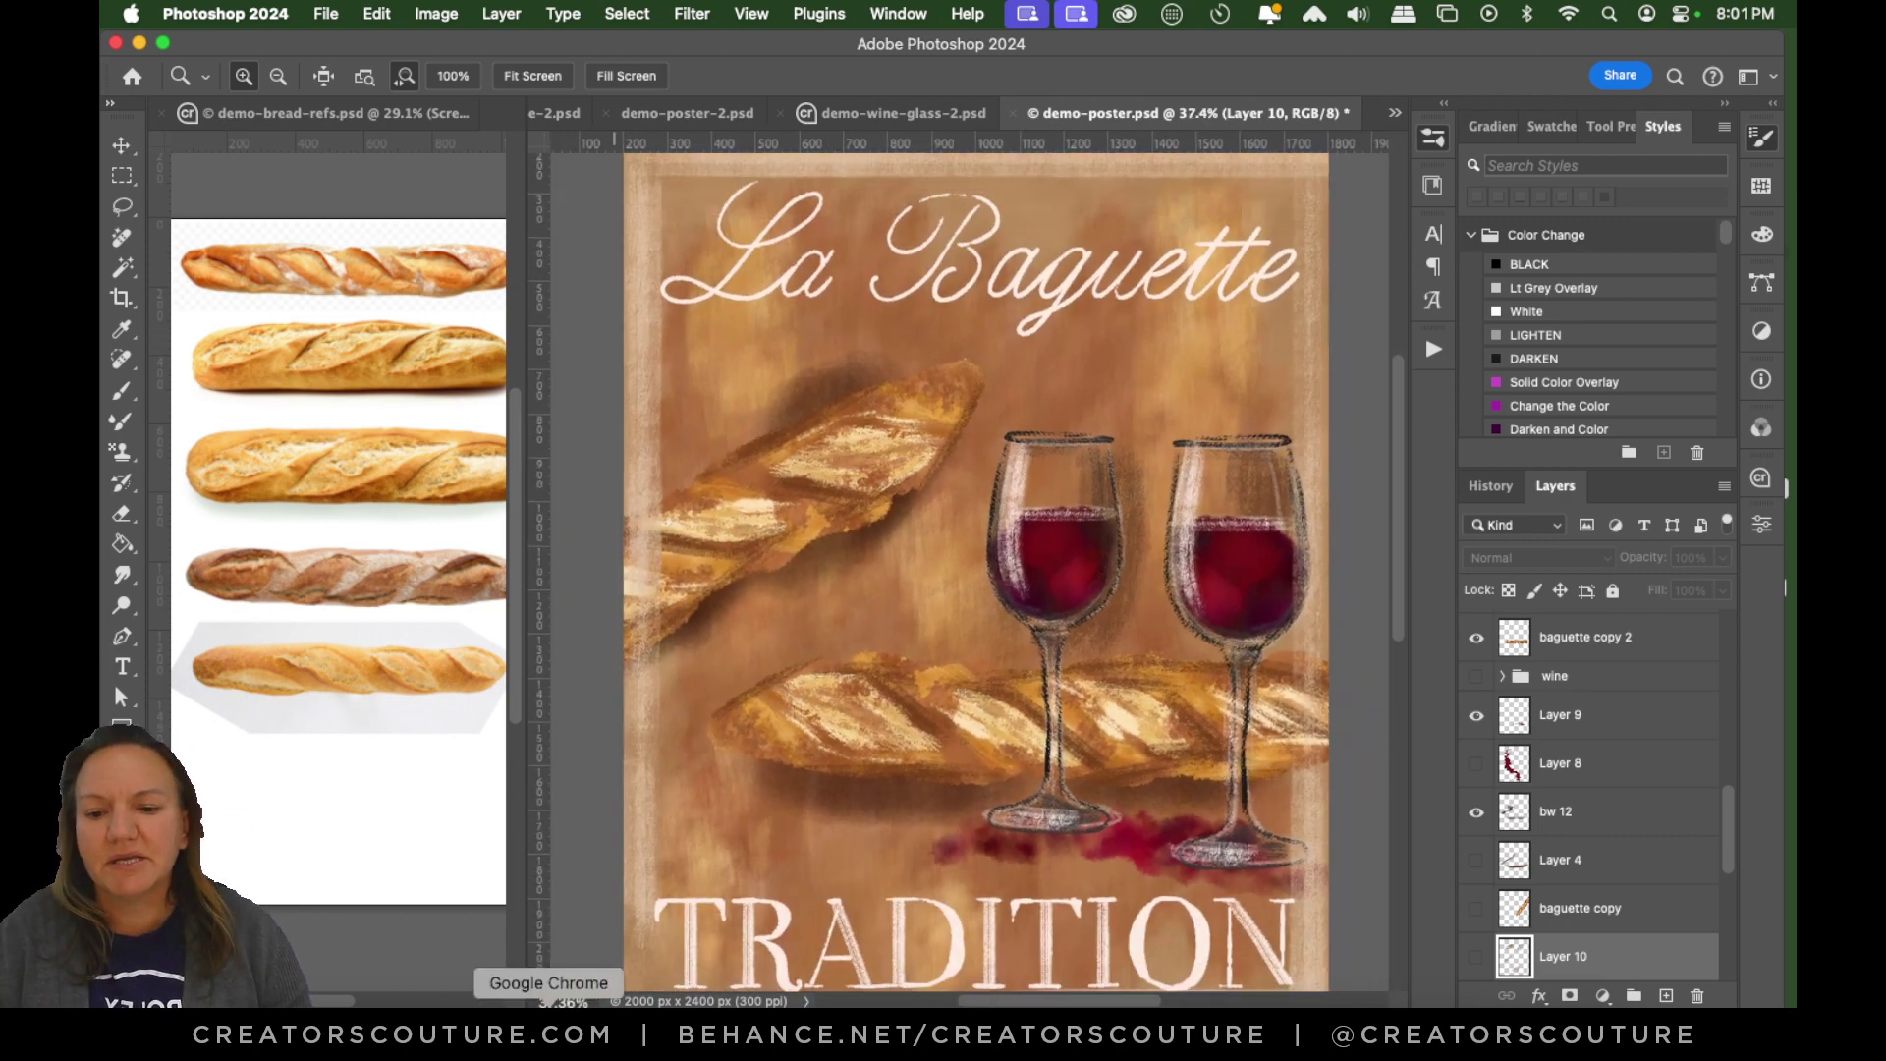
# Switch to Google Chrome and look through the Modern Impressionist, Artistic Autumn and Brushwerk brush product pages.
pyautogui.click(580, 1000)
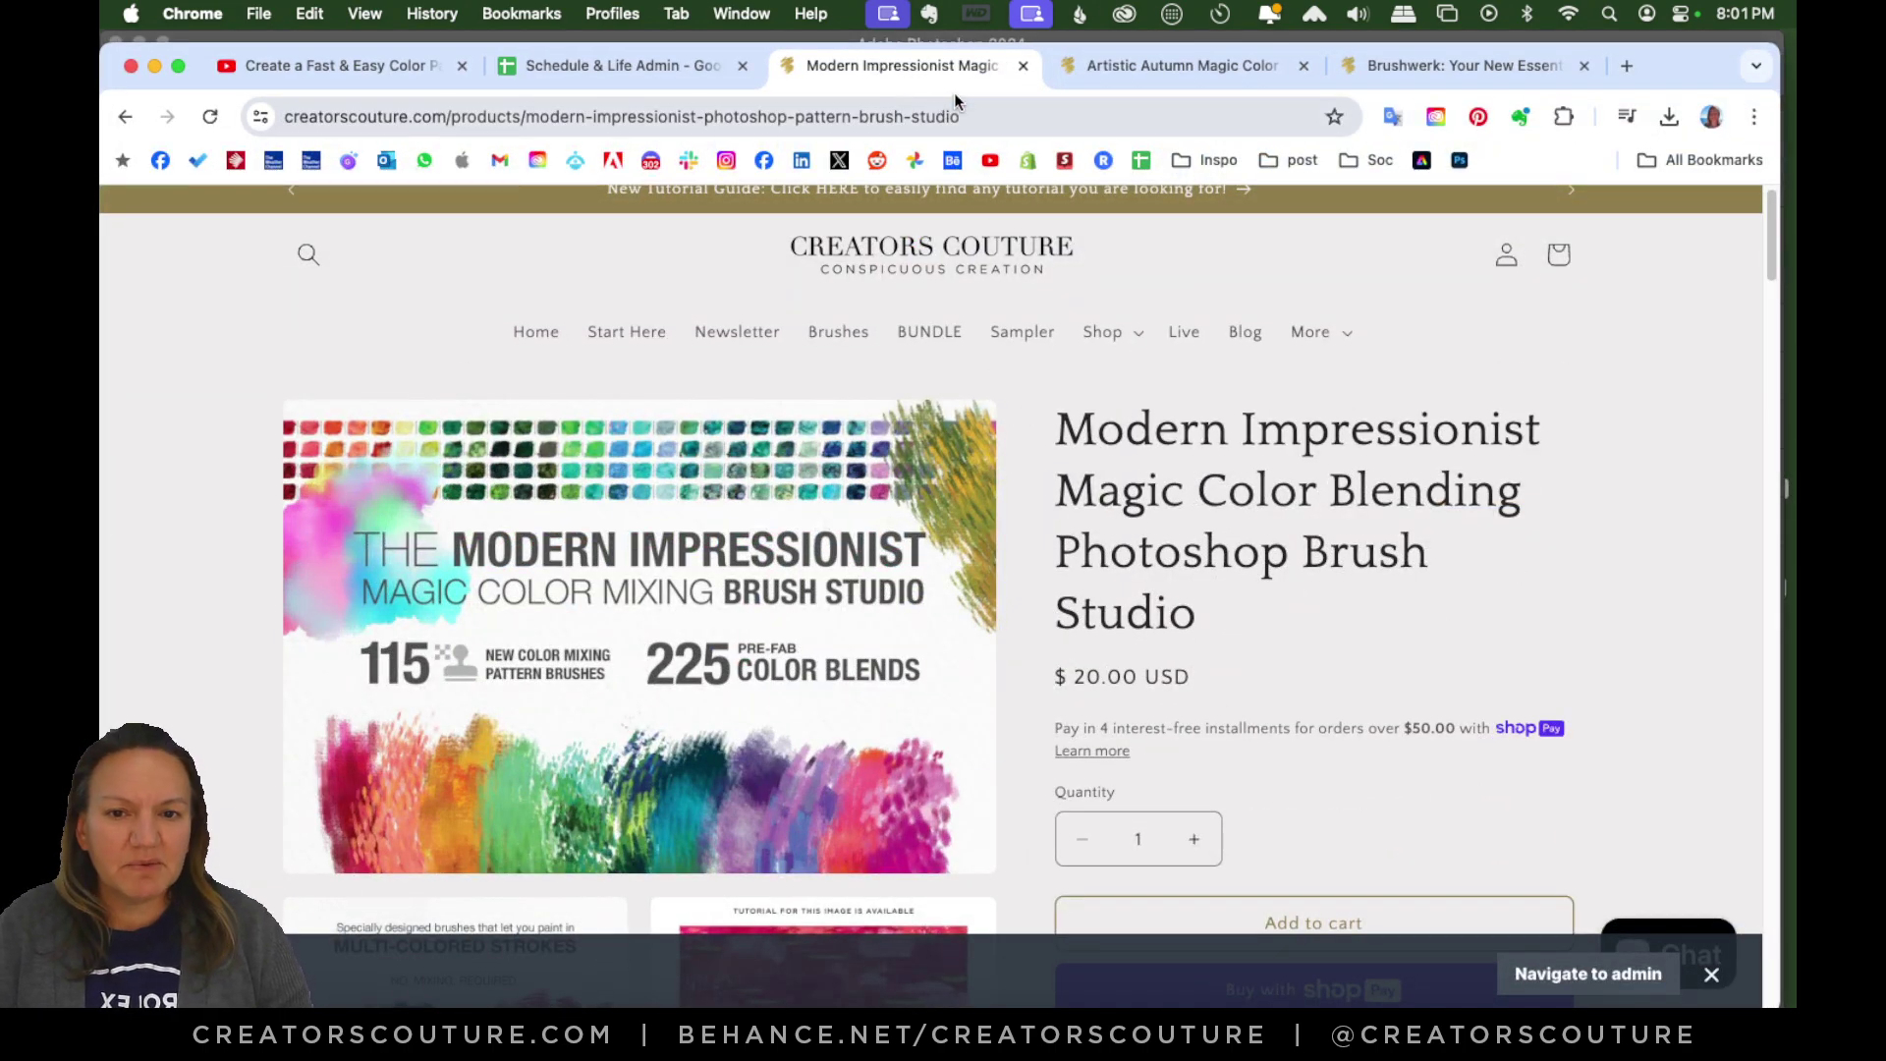
pyautogui.click(1145, 65)
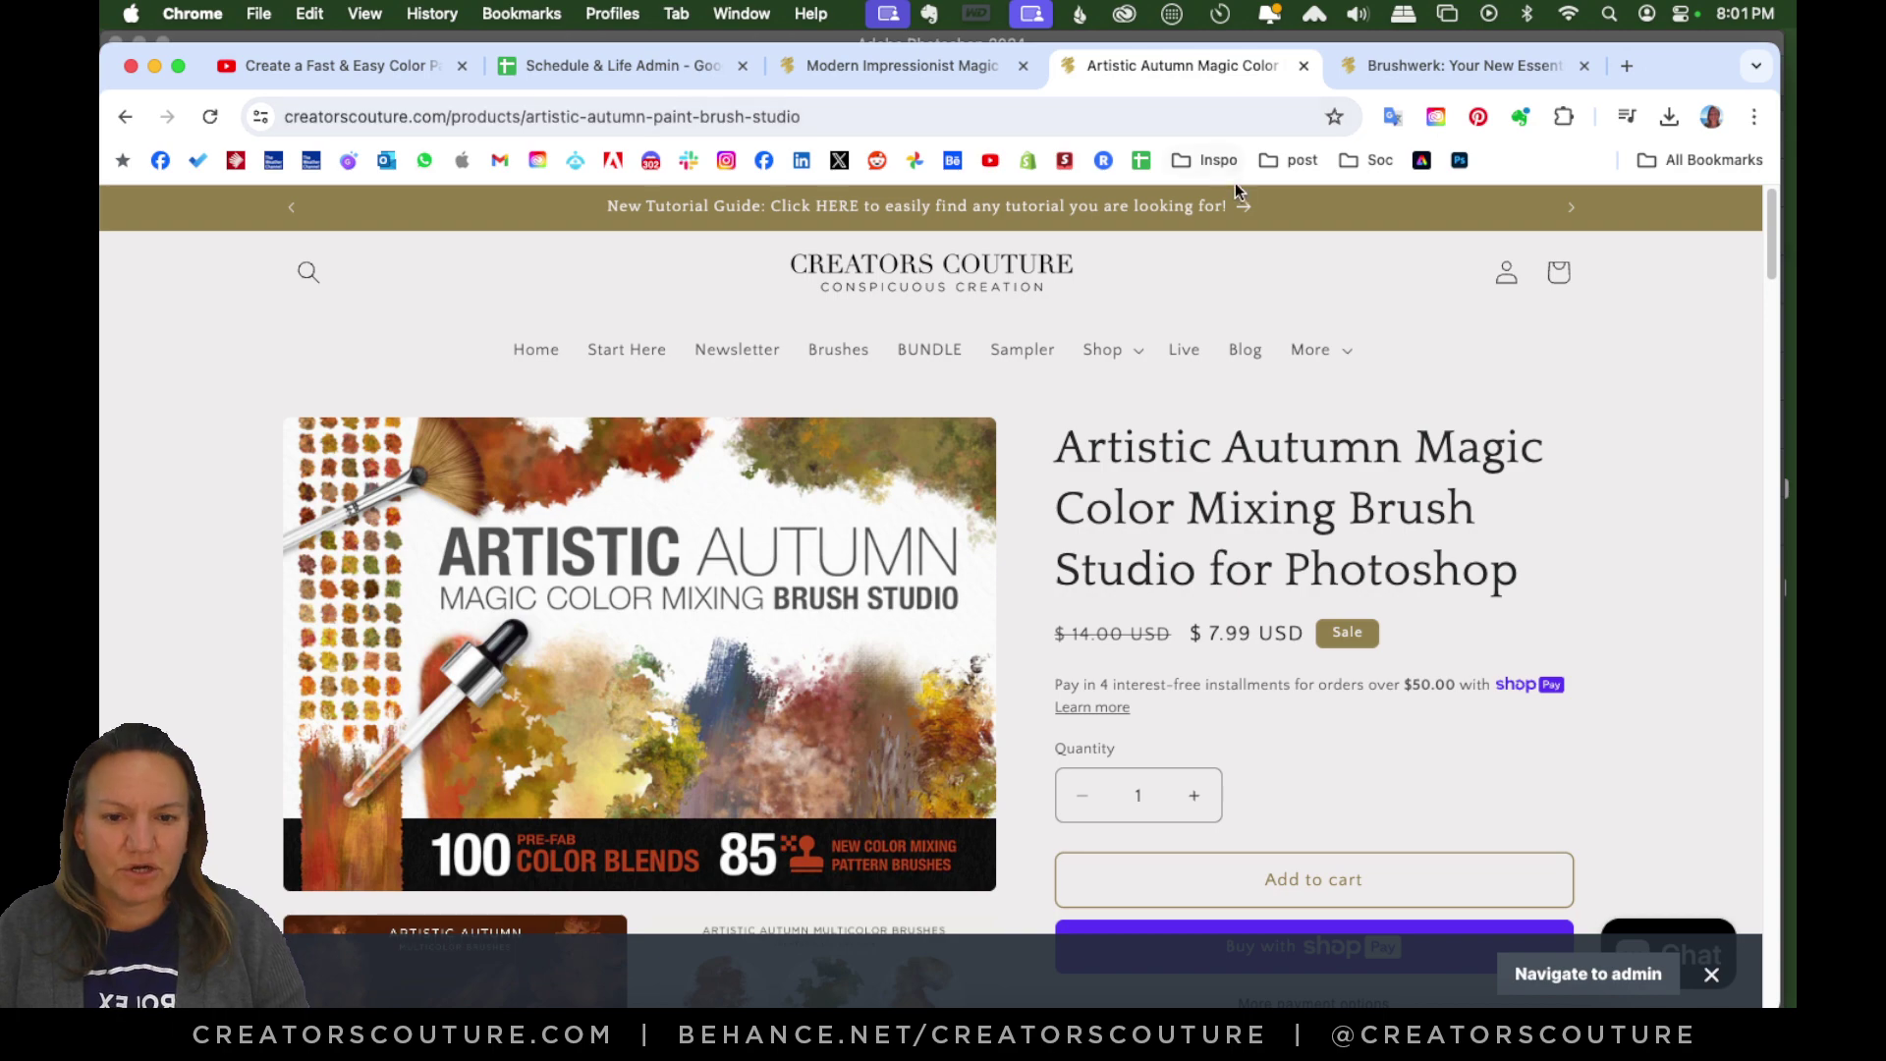
pyautogui.click(1427, 66)
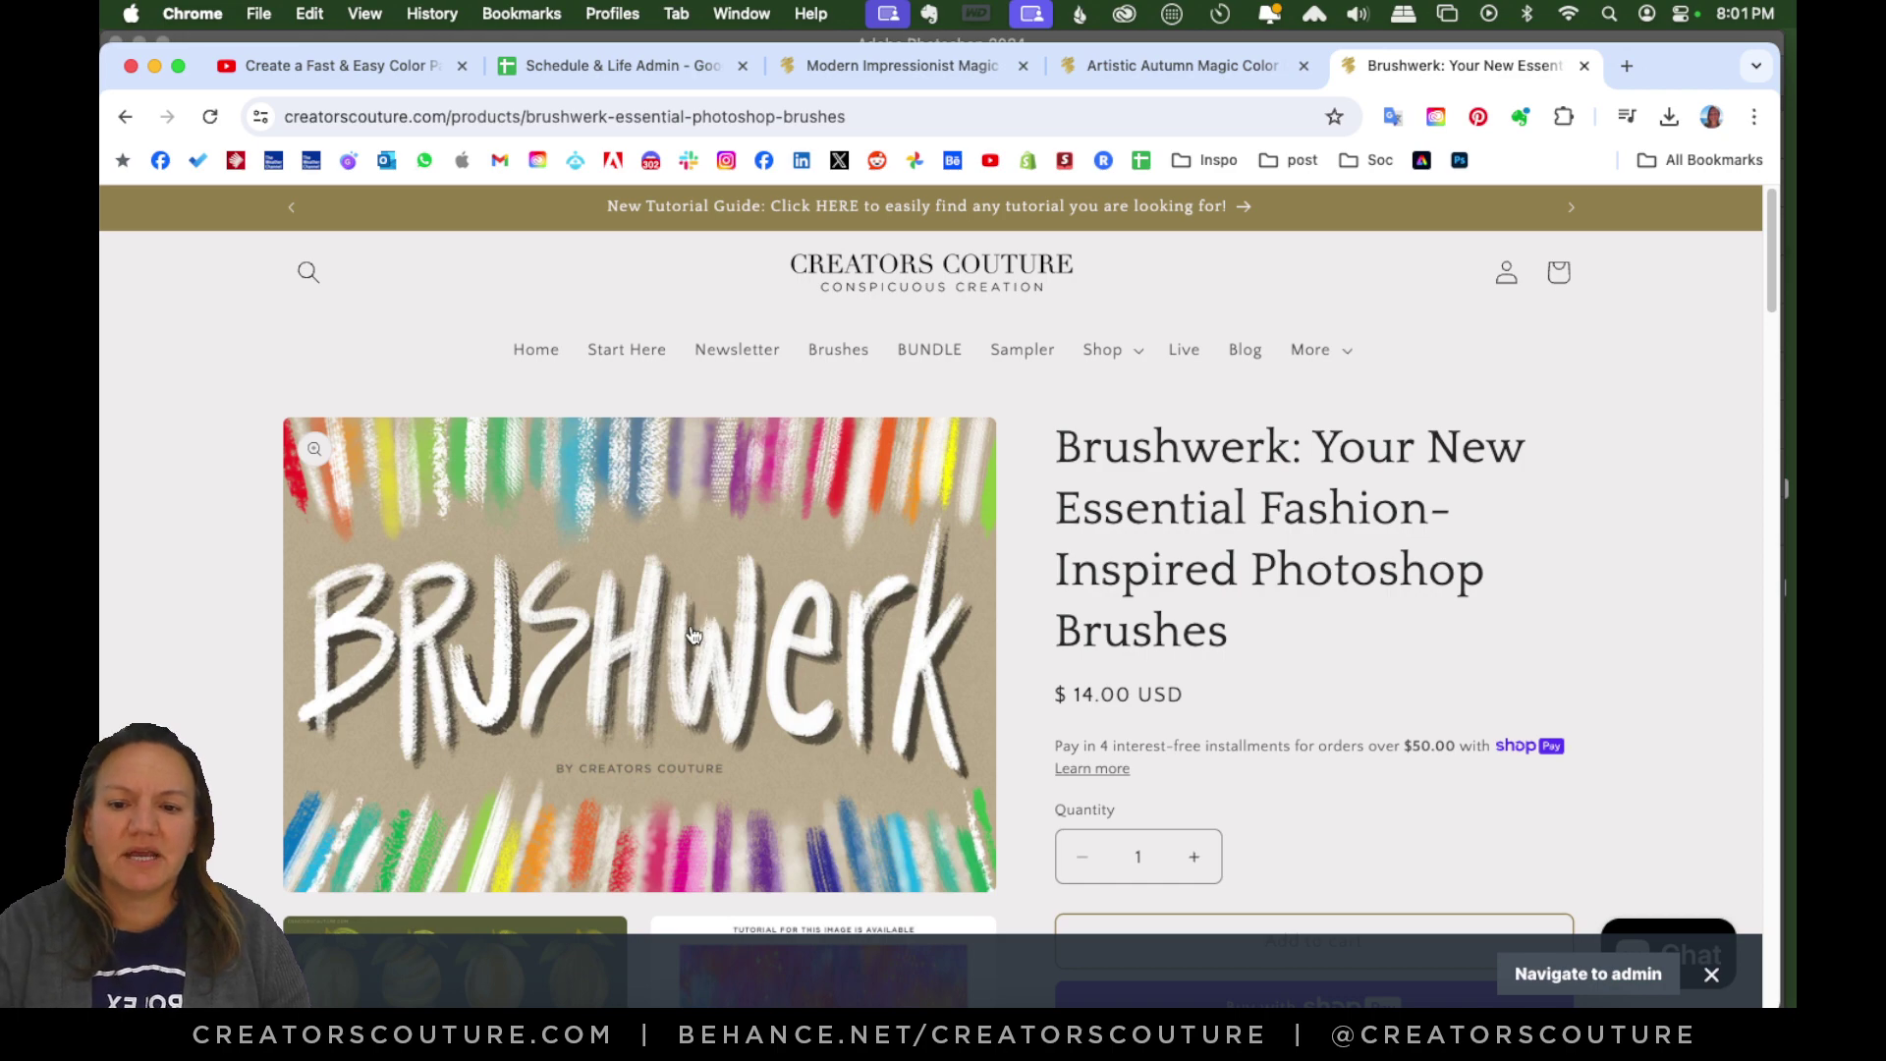
pyautogui.scroll(-10, 692, 633)
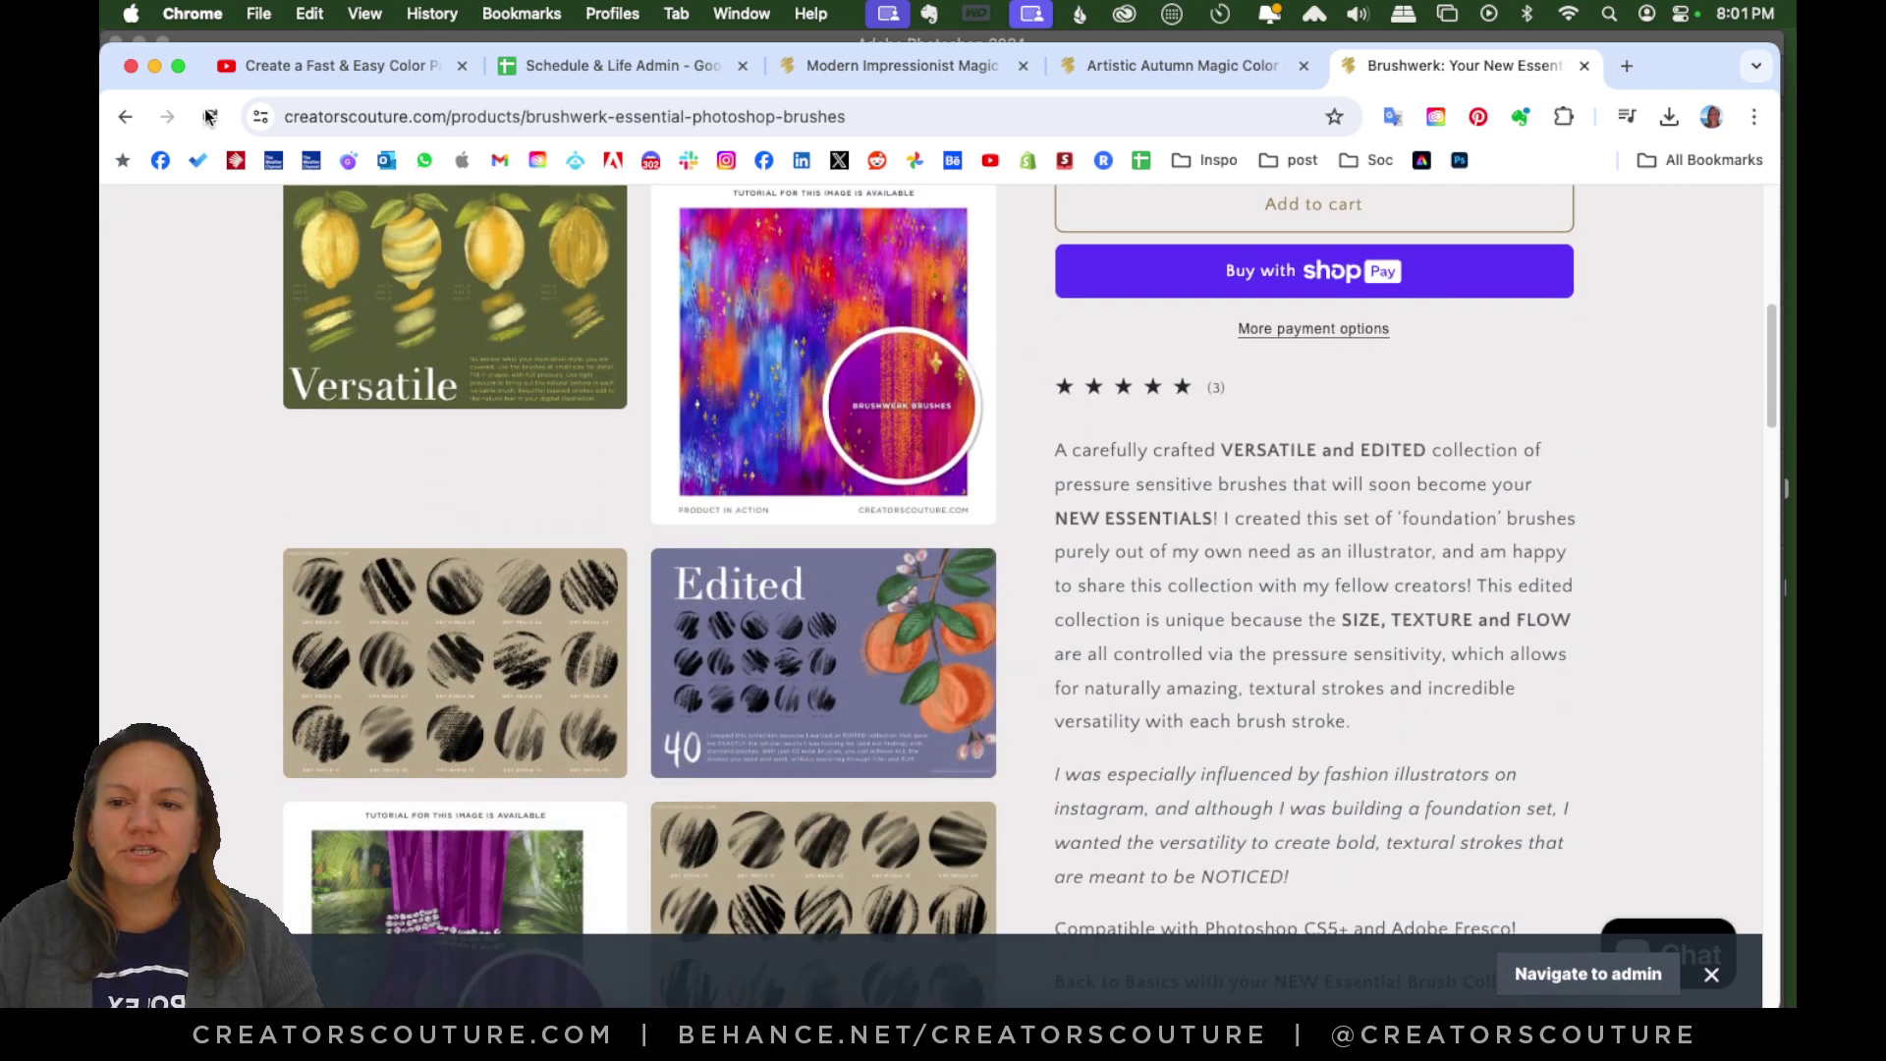
# Return to Photoshop, view the demo-wine-glass-2.psd document, and go back to demo-poster.psd.
pyautogui.click(154, 66)
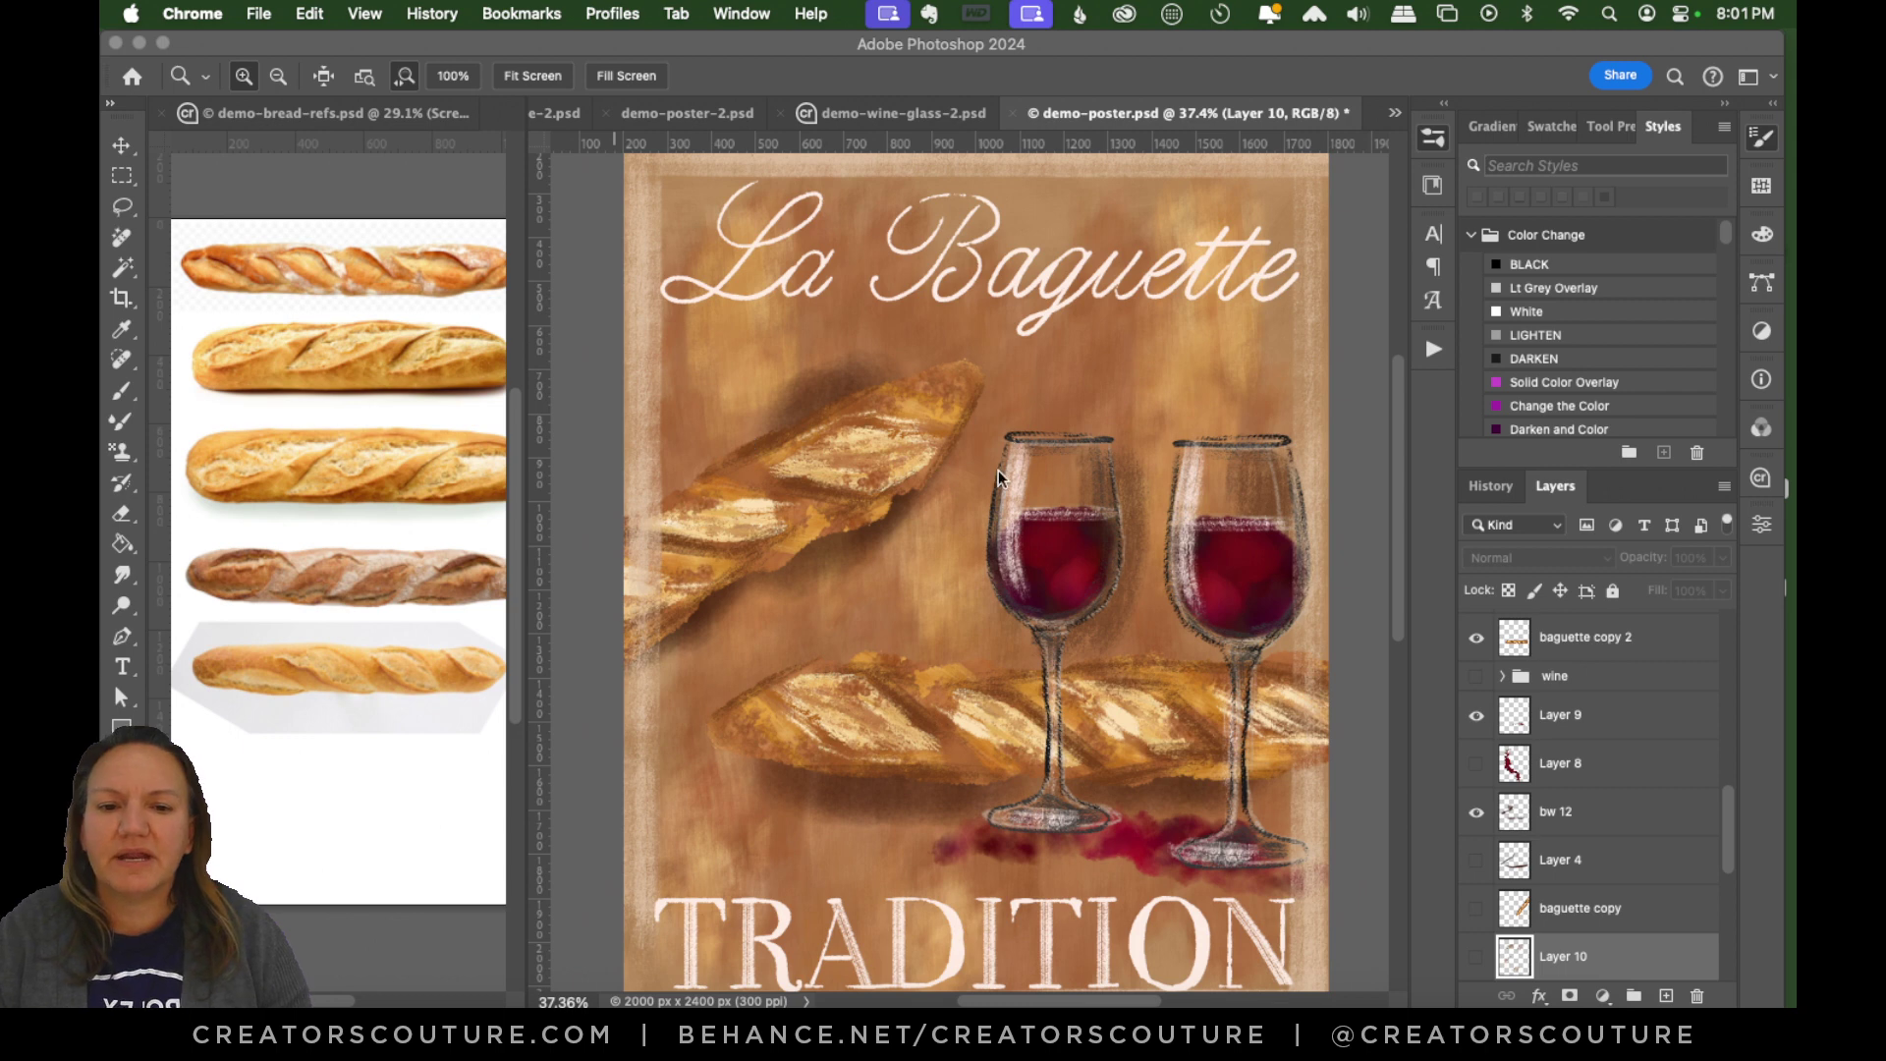
pyautogui.click(175, 177)
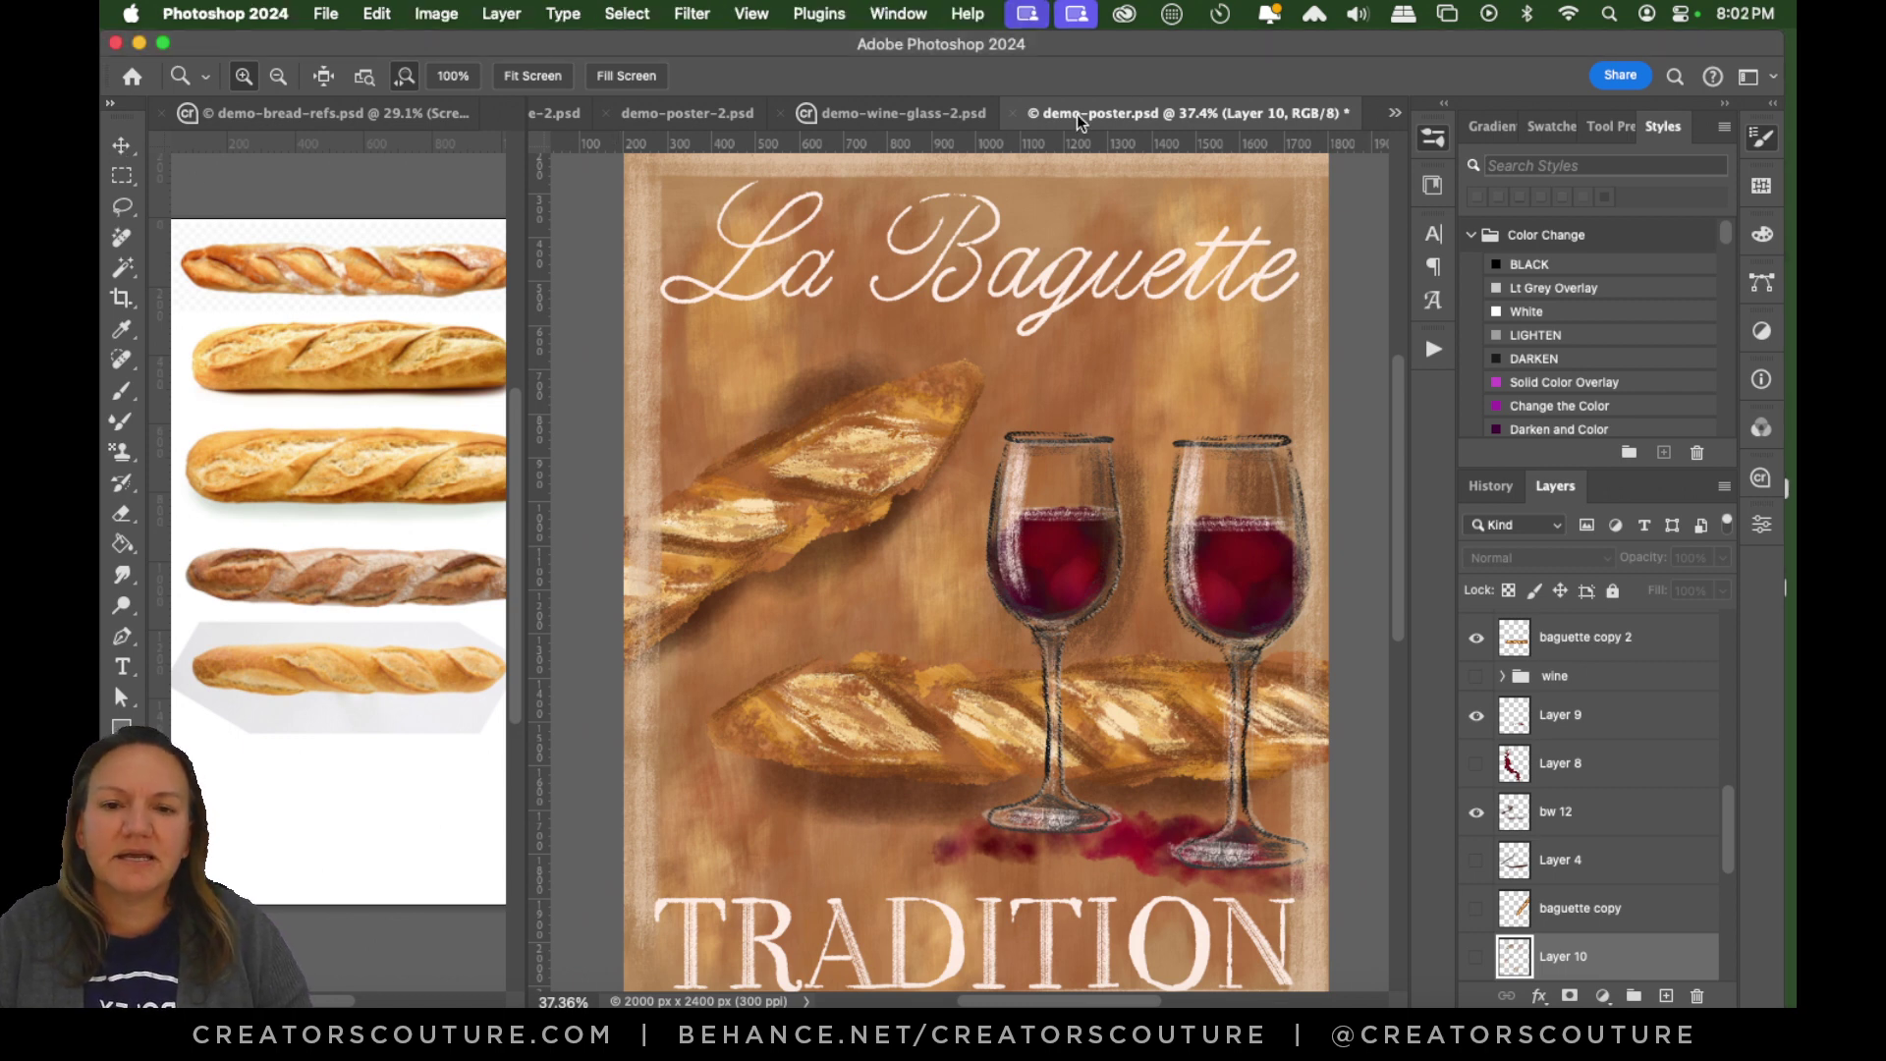
pyautogui.click(938, 115)
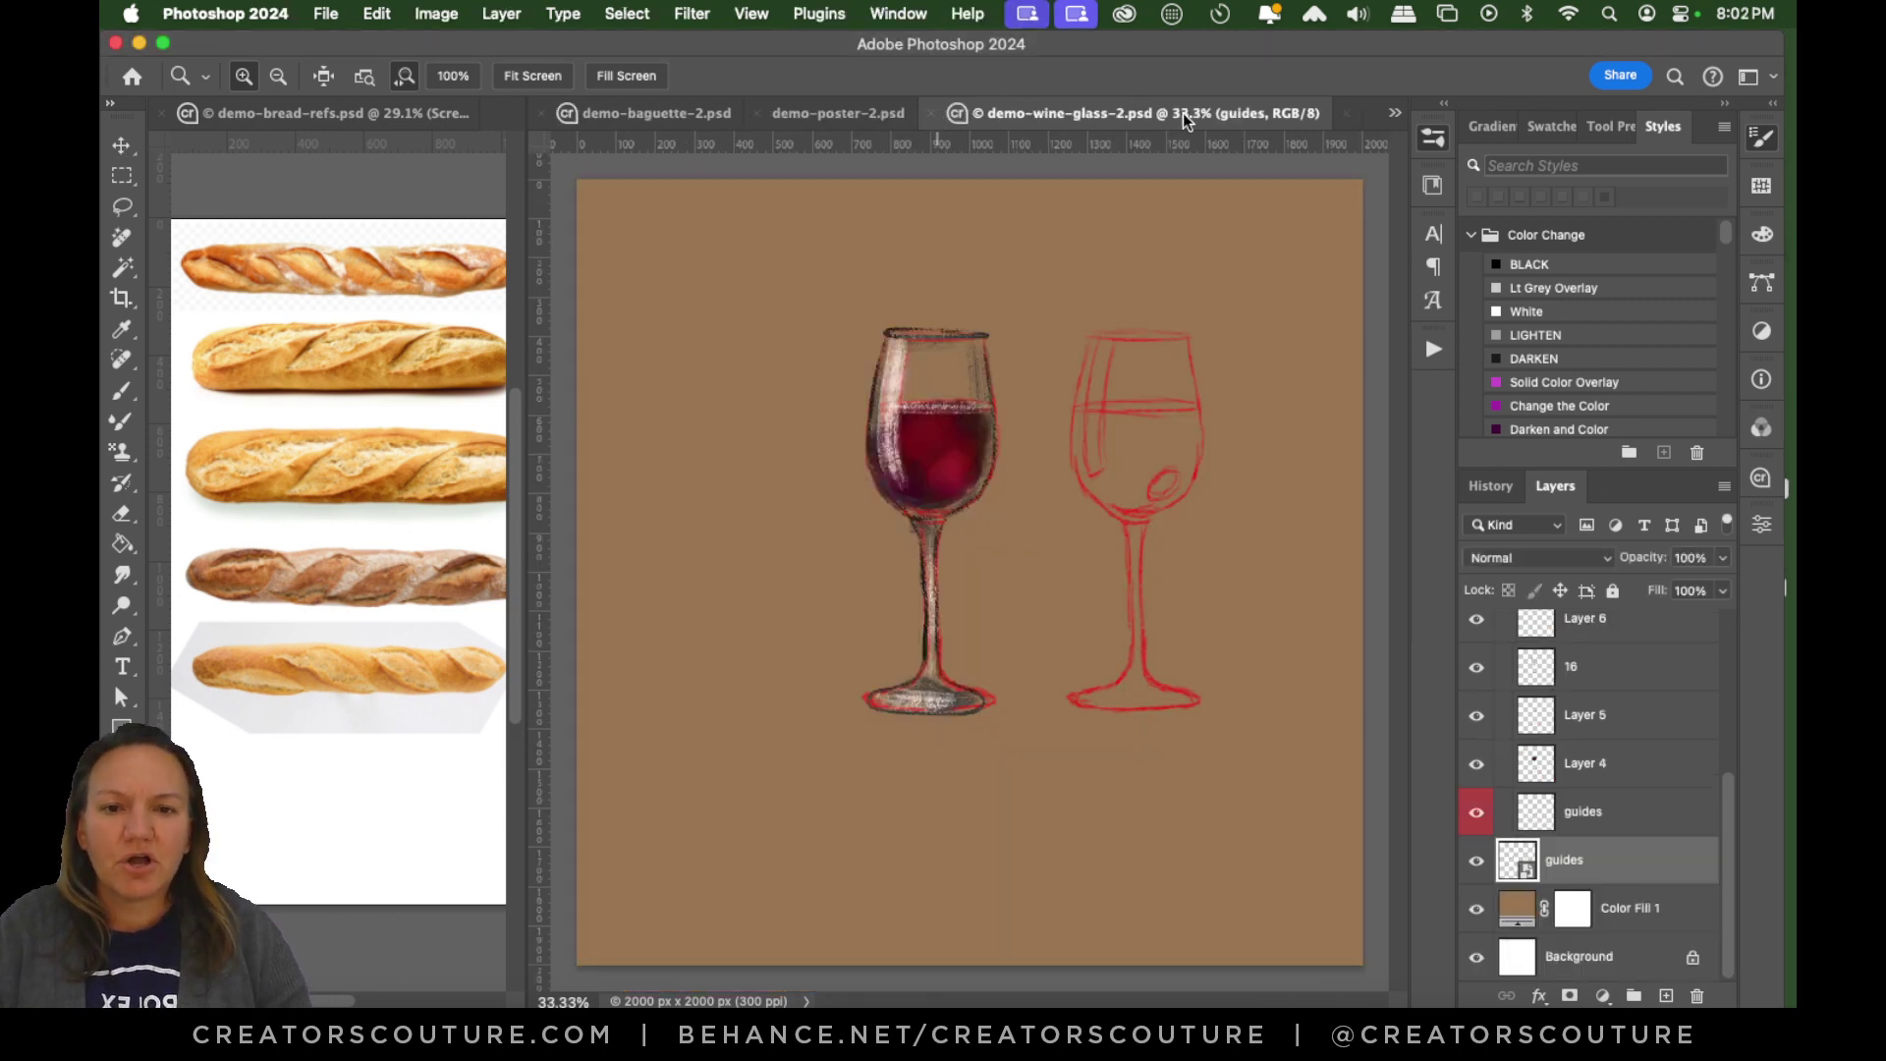
pyautogui.click(1395, 113)
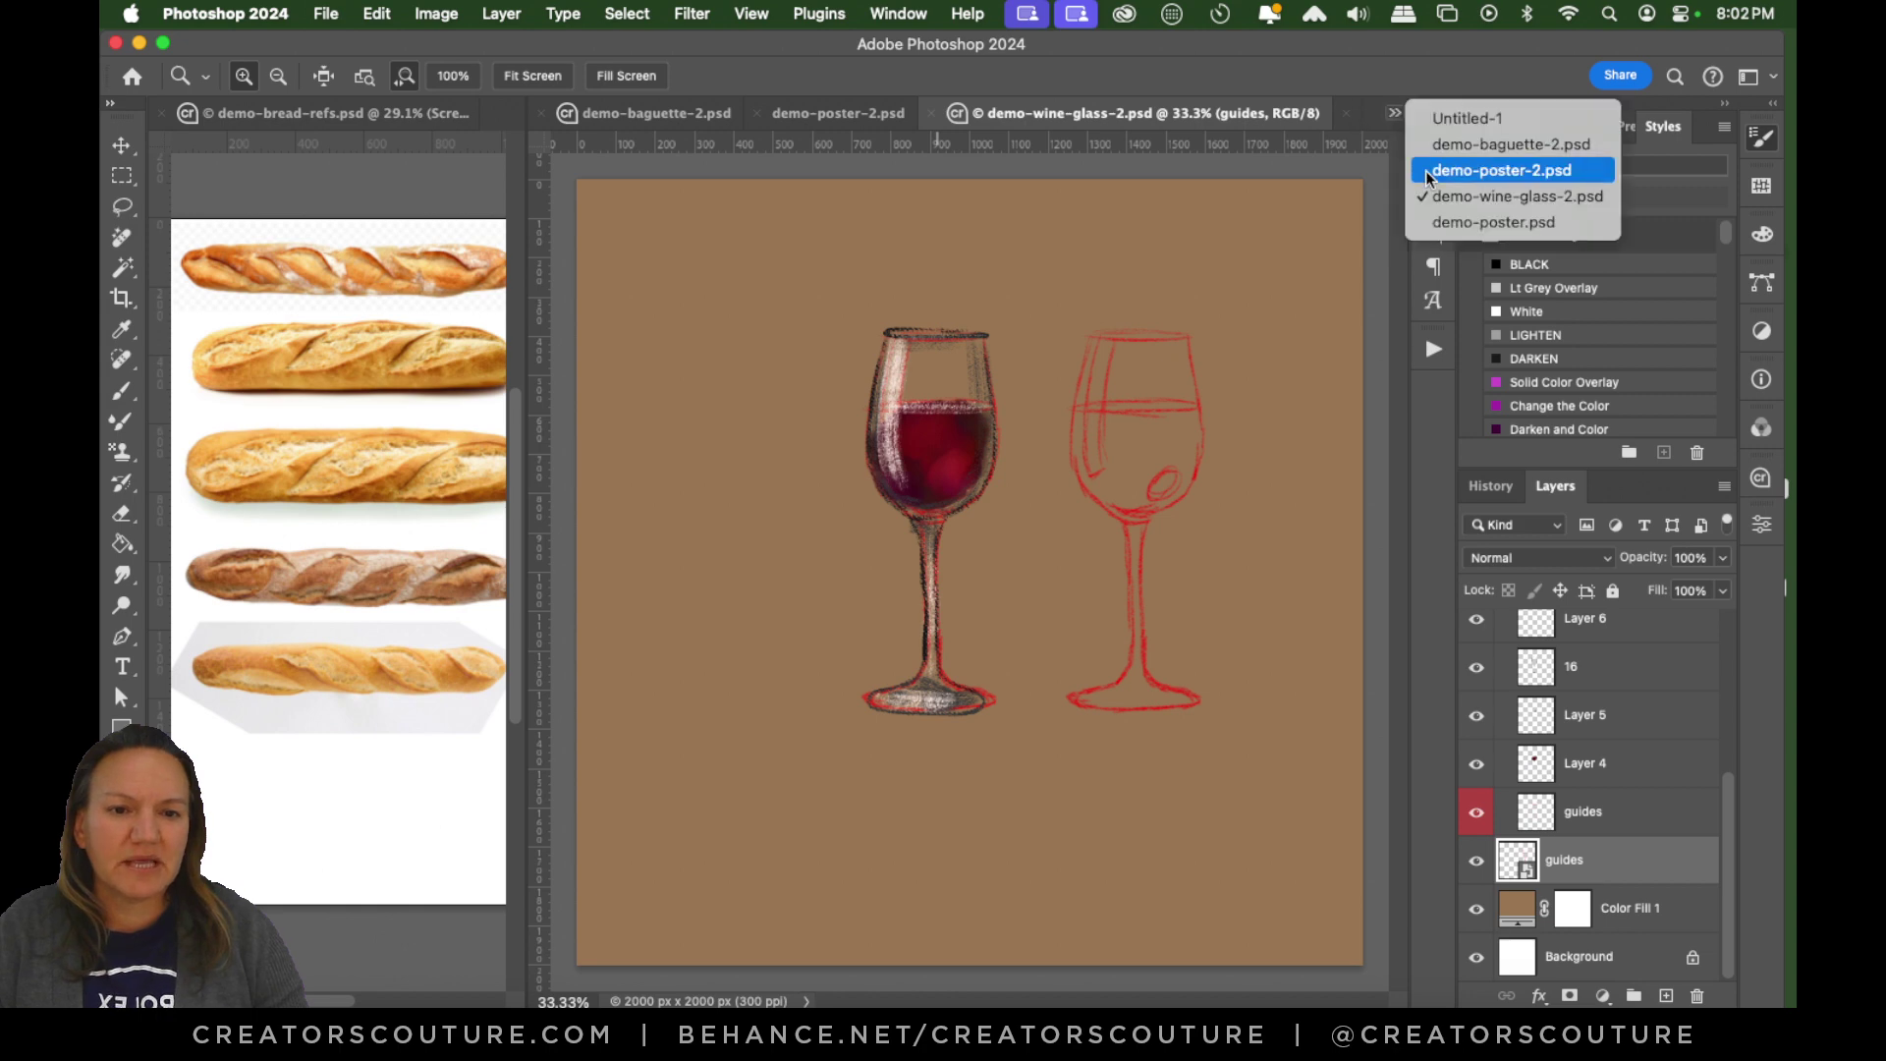
pyautogui.click(1454, 222)
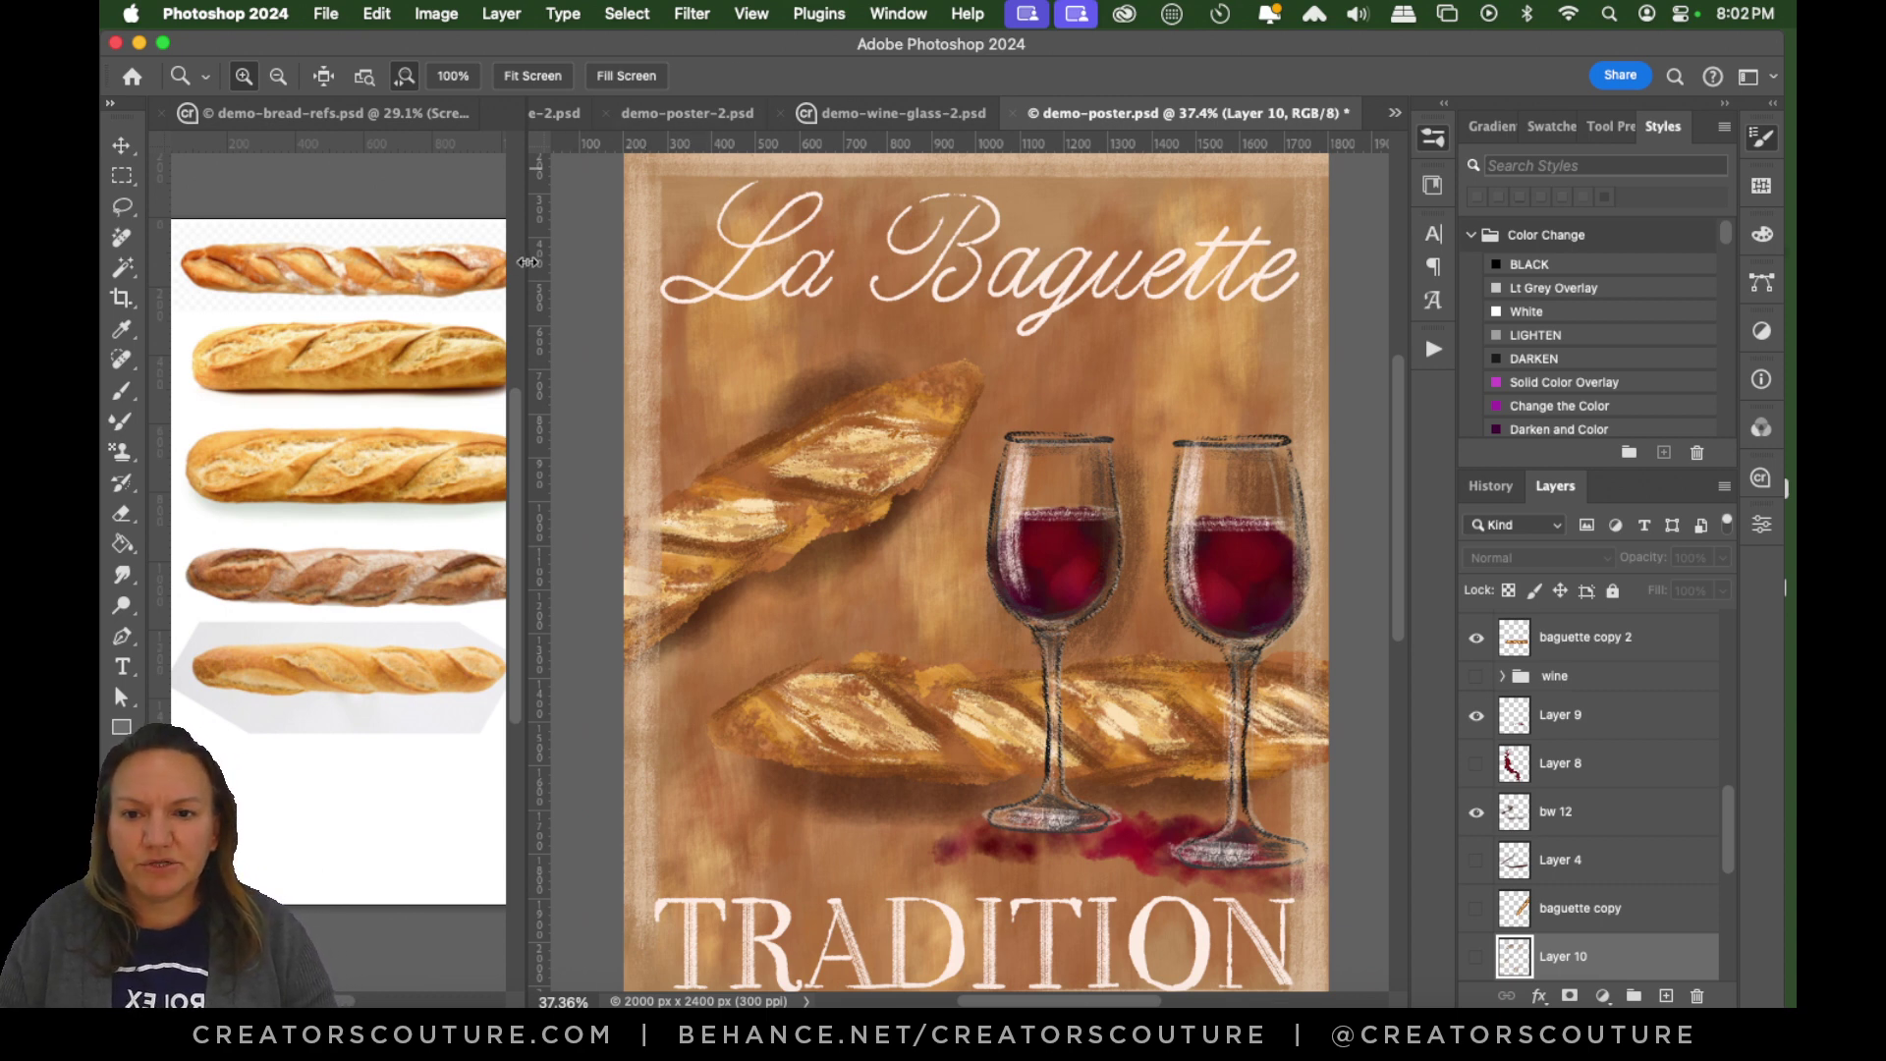
# Widen the demo-bread-refs.psd view to examine the bread, wine glass and paper references, and narrow it to give the poster more room.
pyautogui.moveTo(528, 262); pyautogui.dragTo(848, 321)
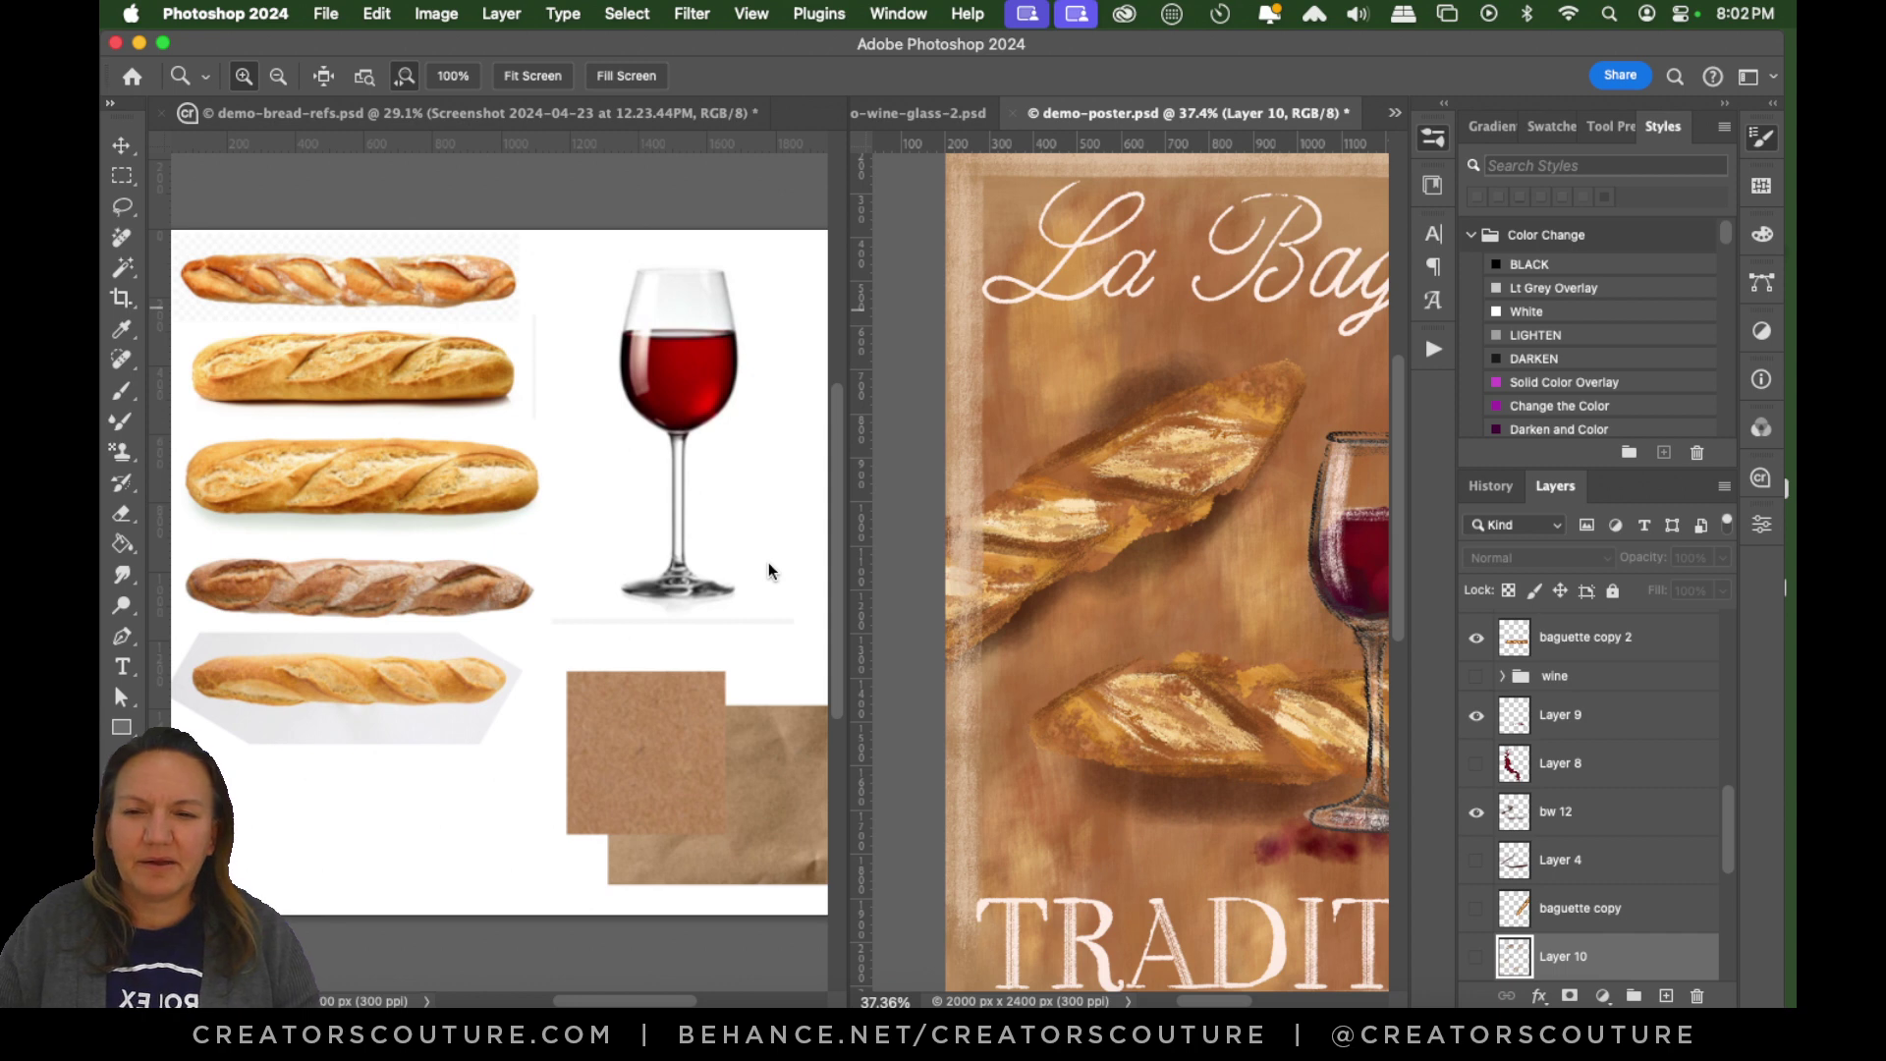
pyautogui.click(845, 350)
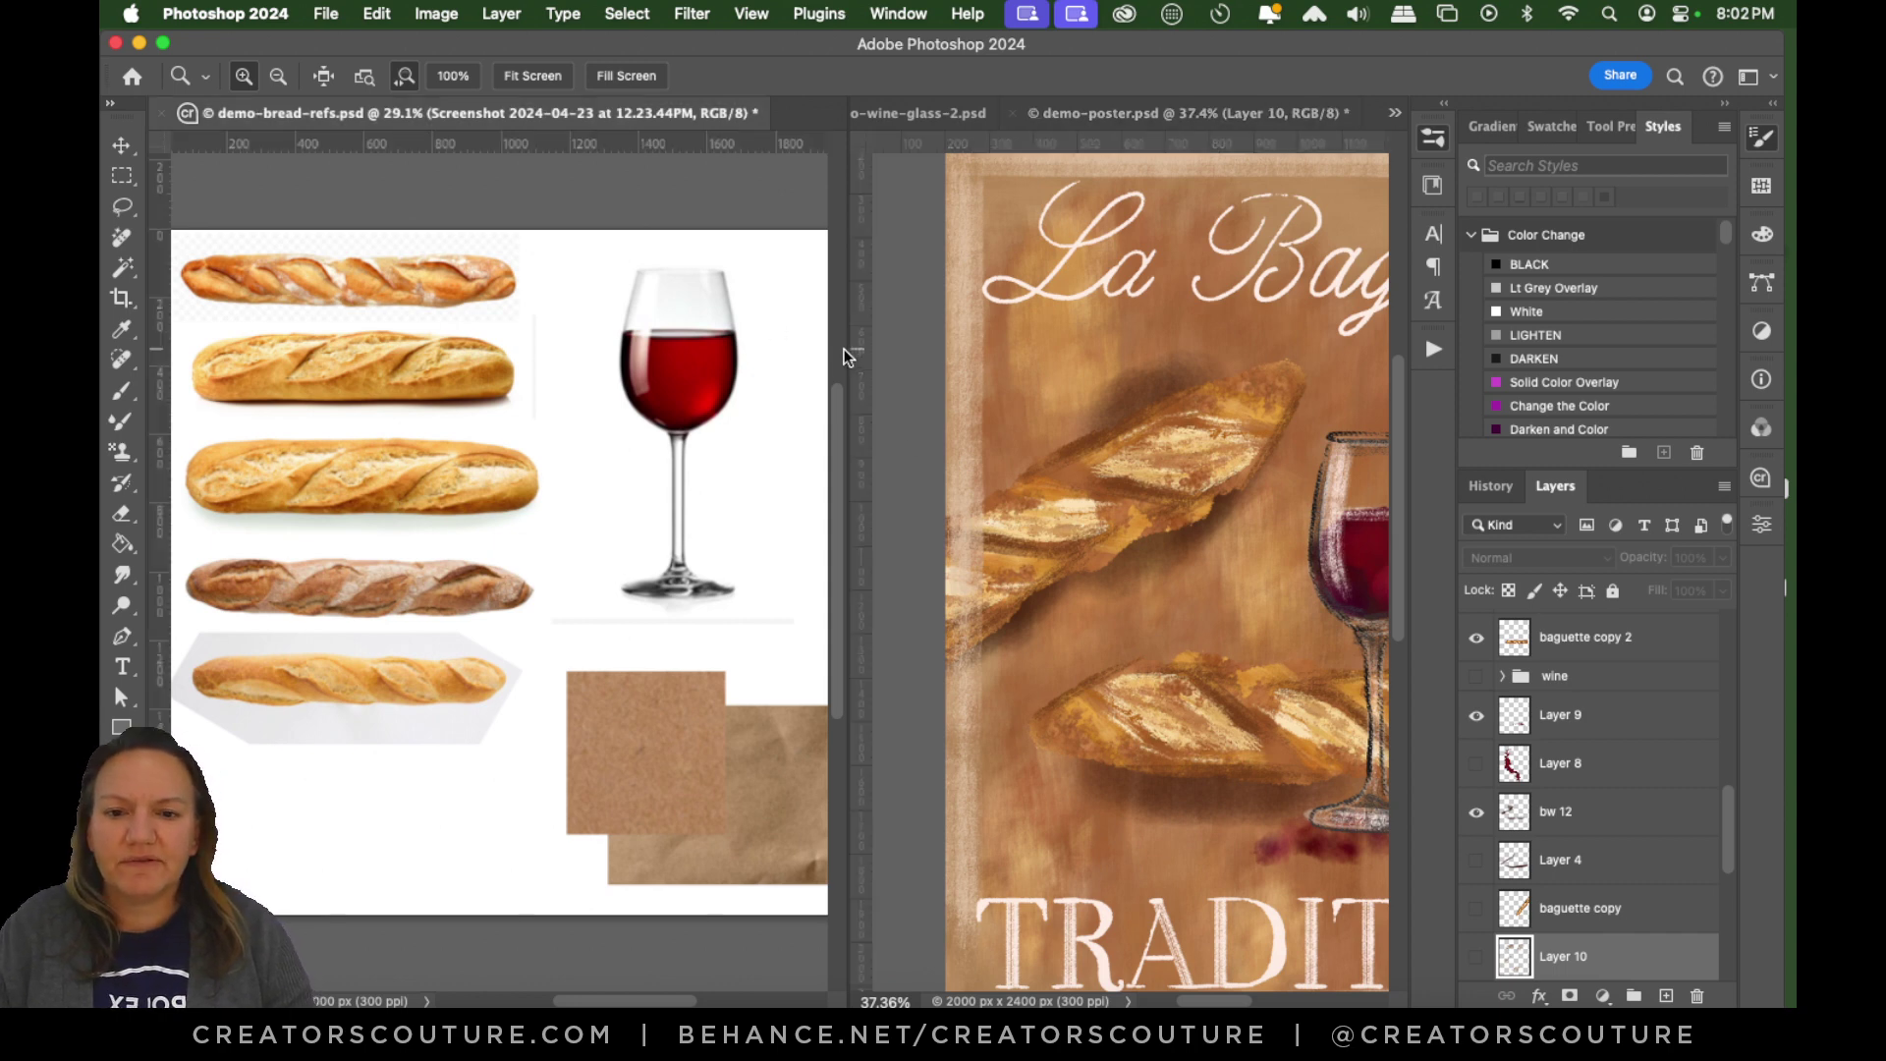
pyautogui.click(834, 345)
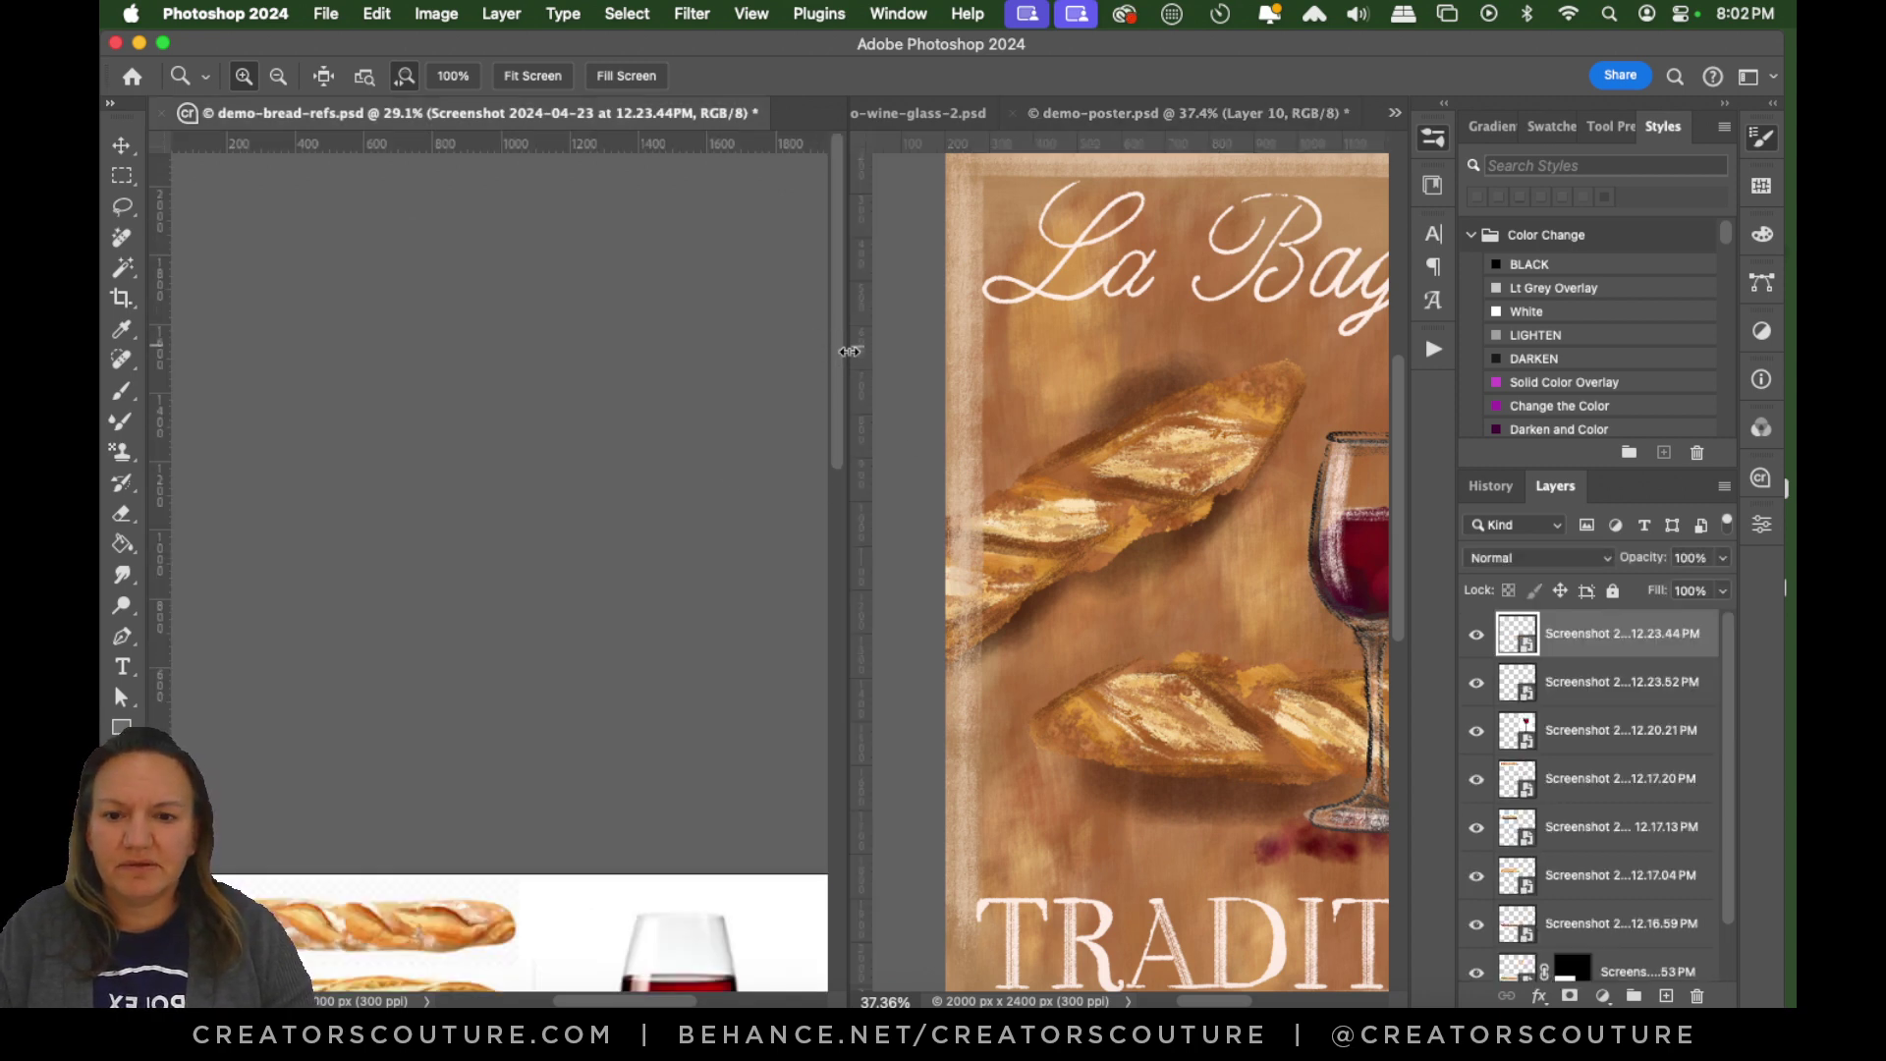
pyautogui.moveTo(850, 352); pyautogui.dragTo(836, 405)
pyautogui.scroll(-1, 838, 412)
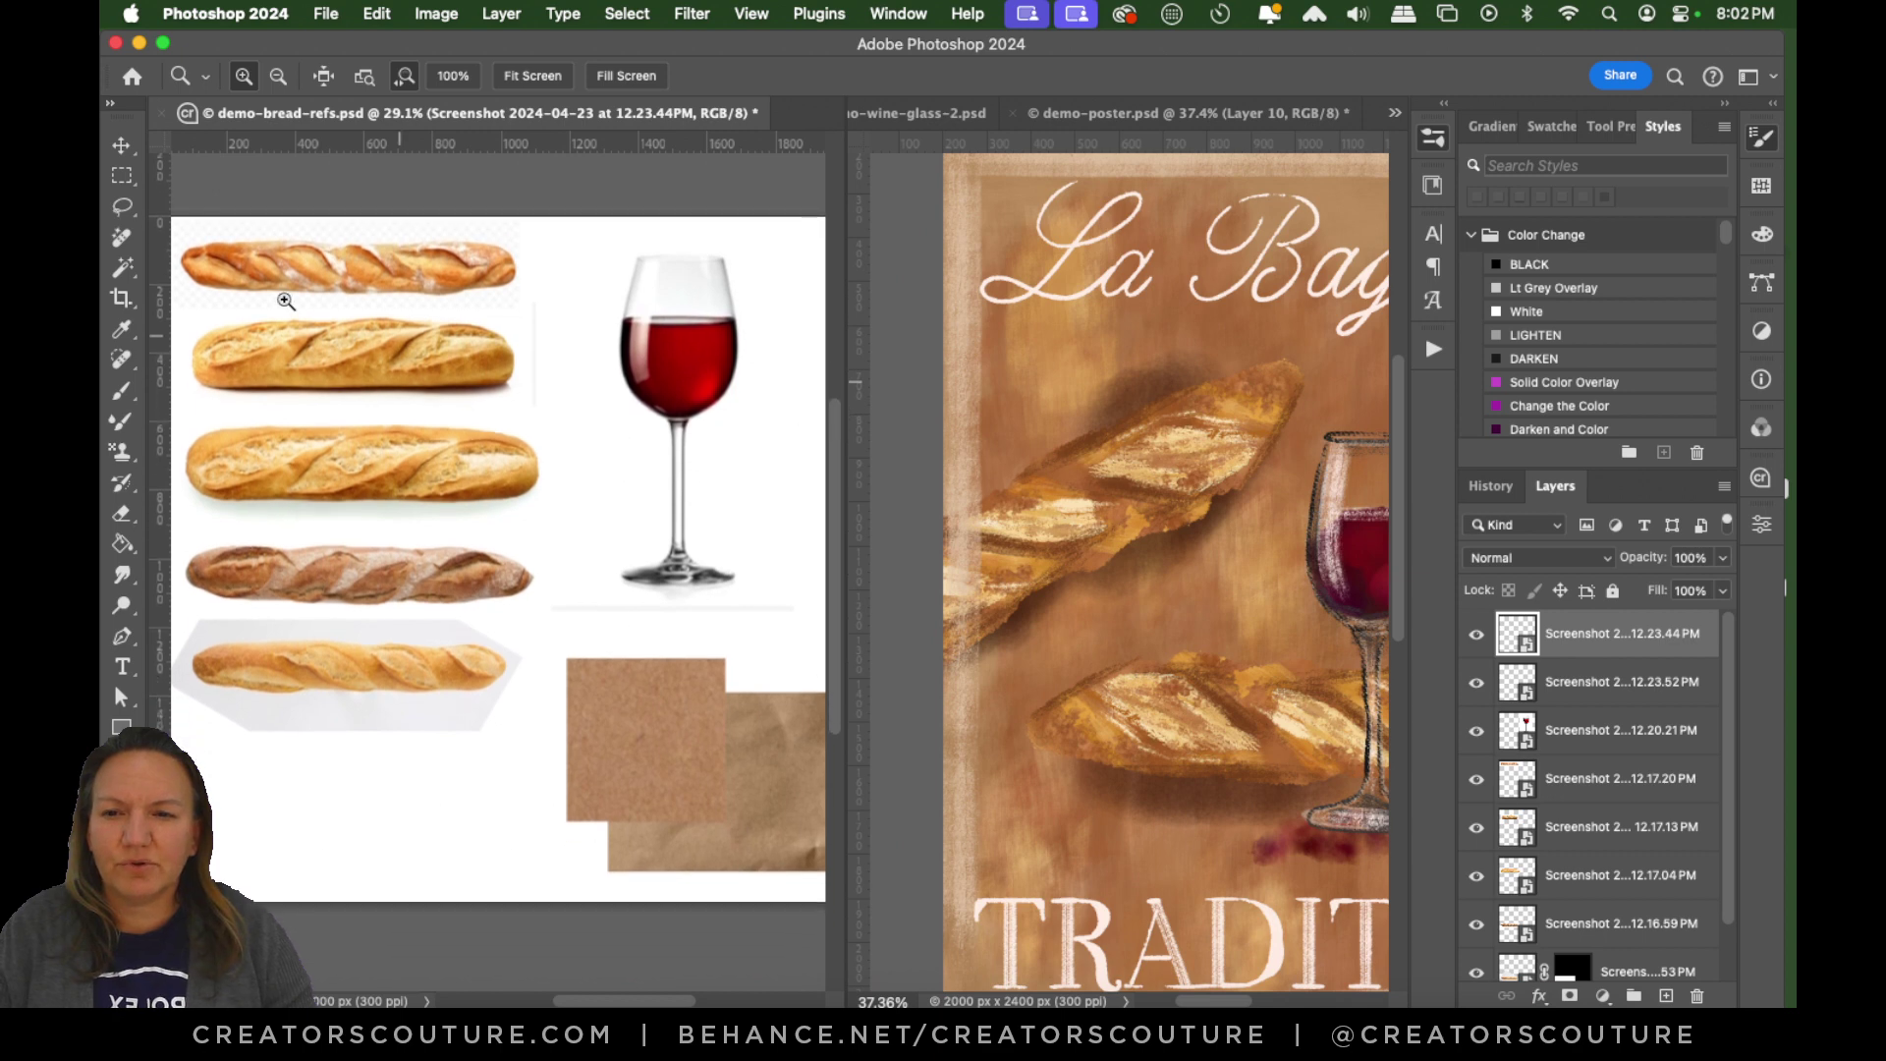
pyautogui.click(120, 144)
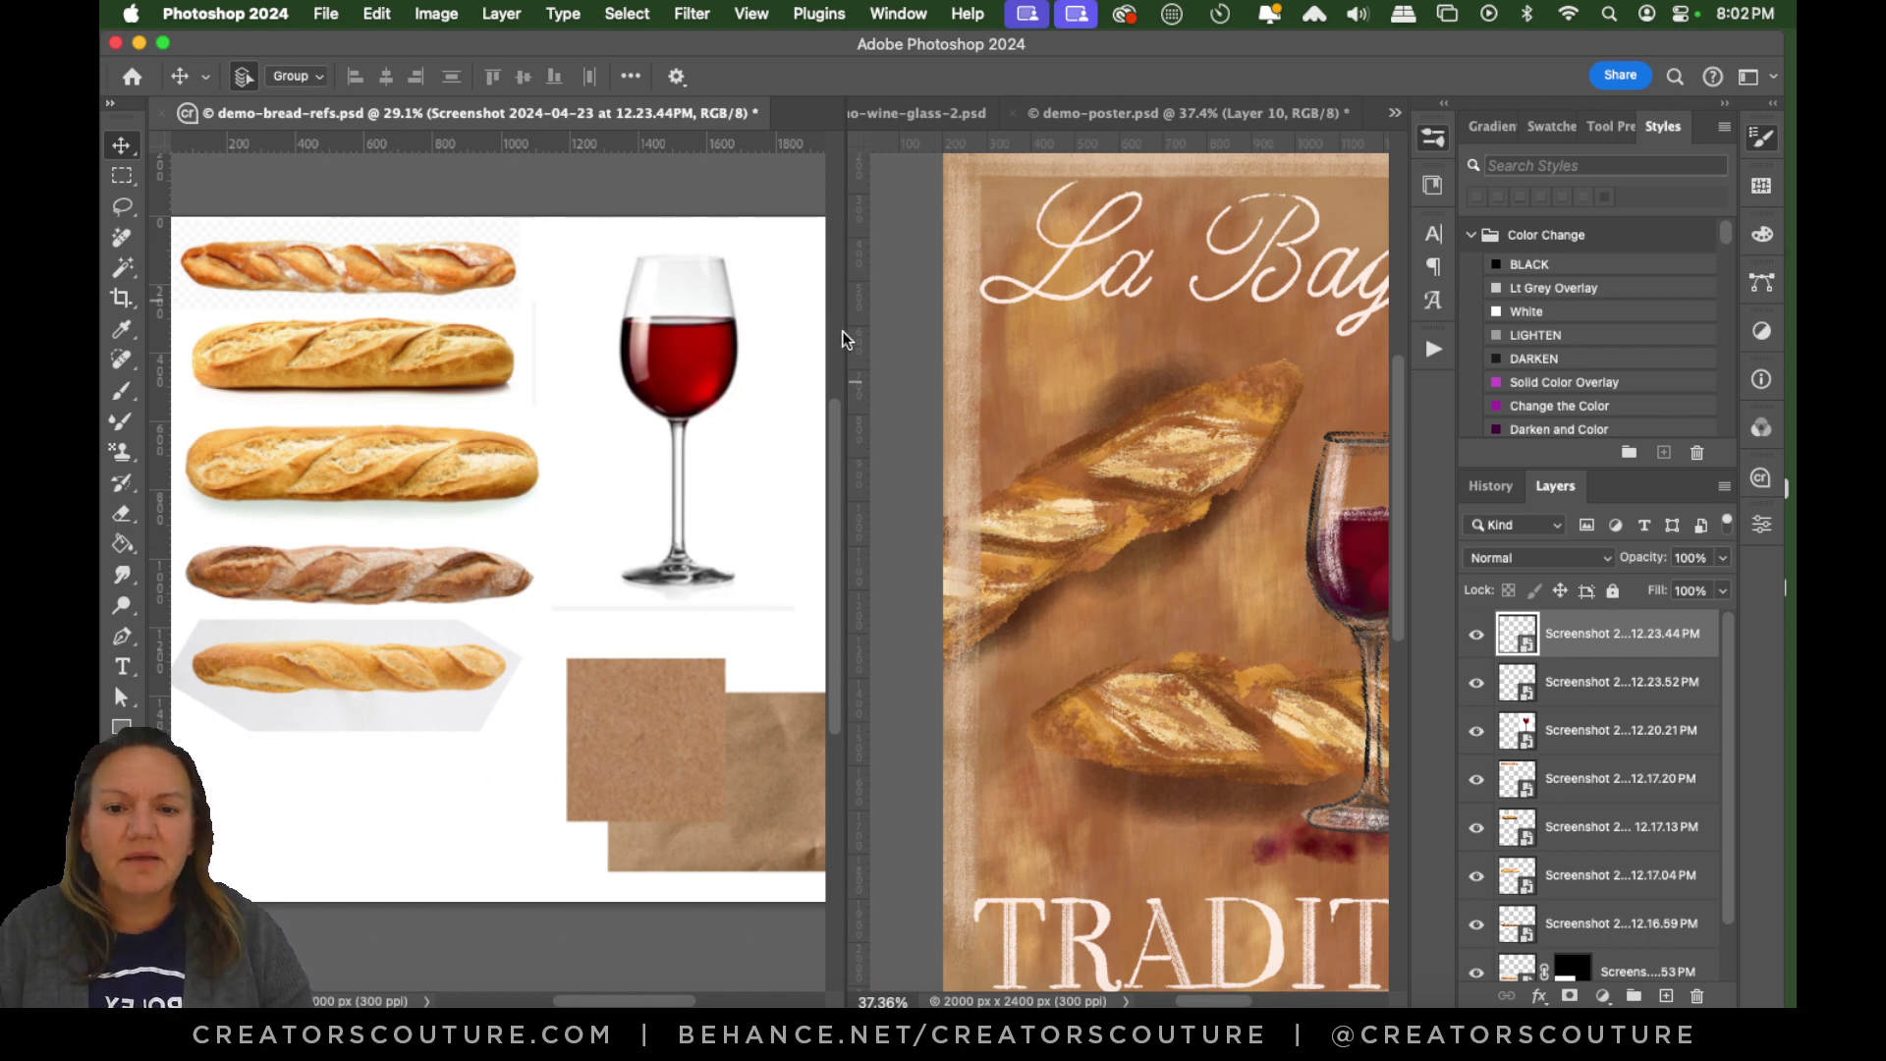
pyautogui.moveTo(846, 340); pyautogui.dragTo(581, 318)
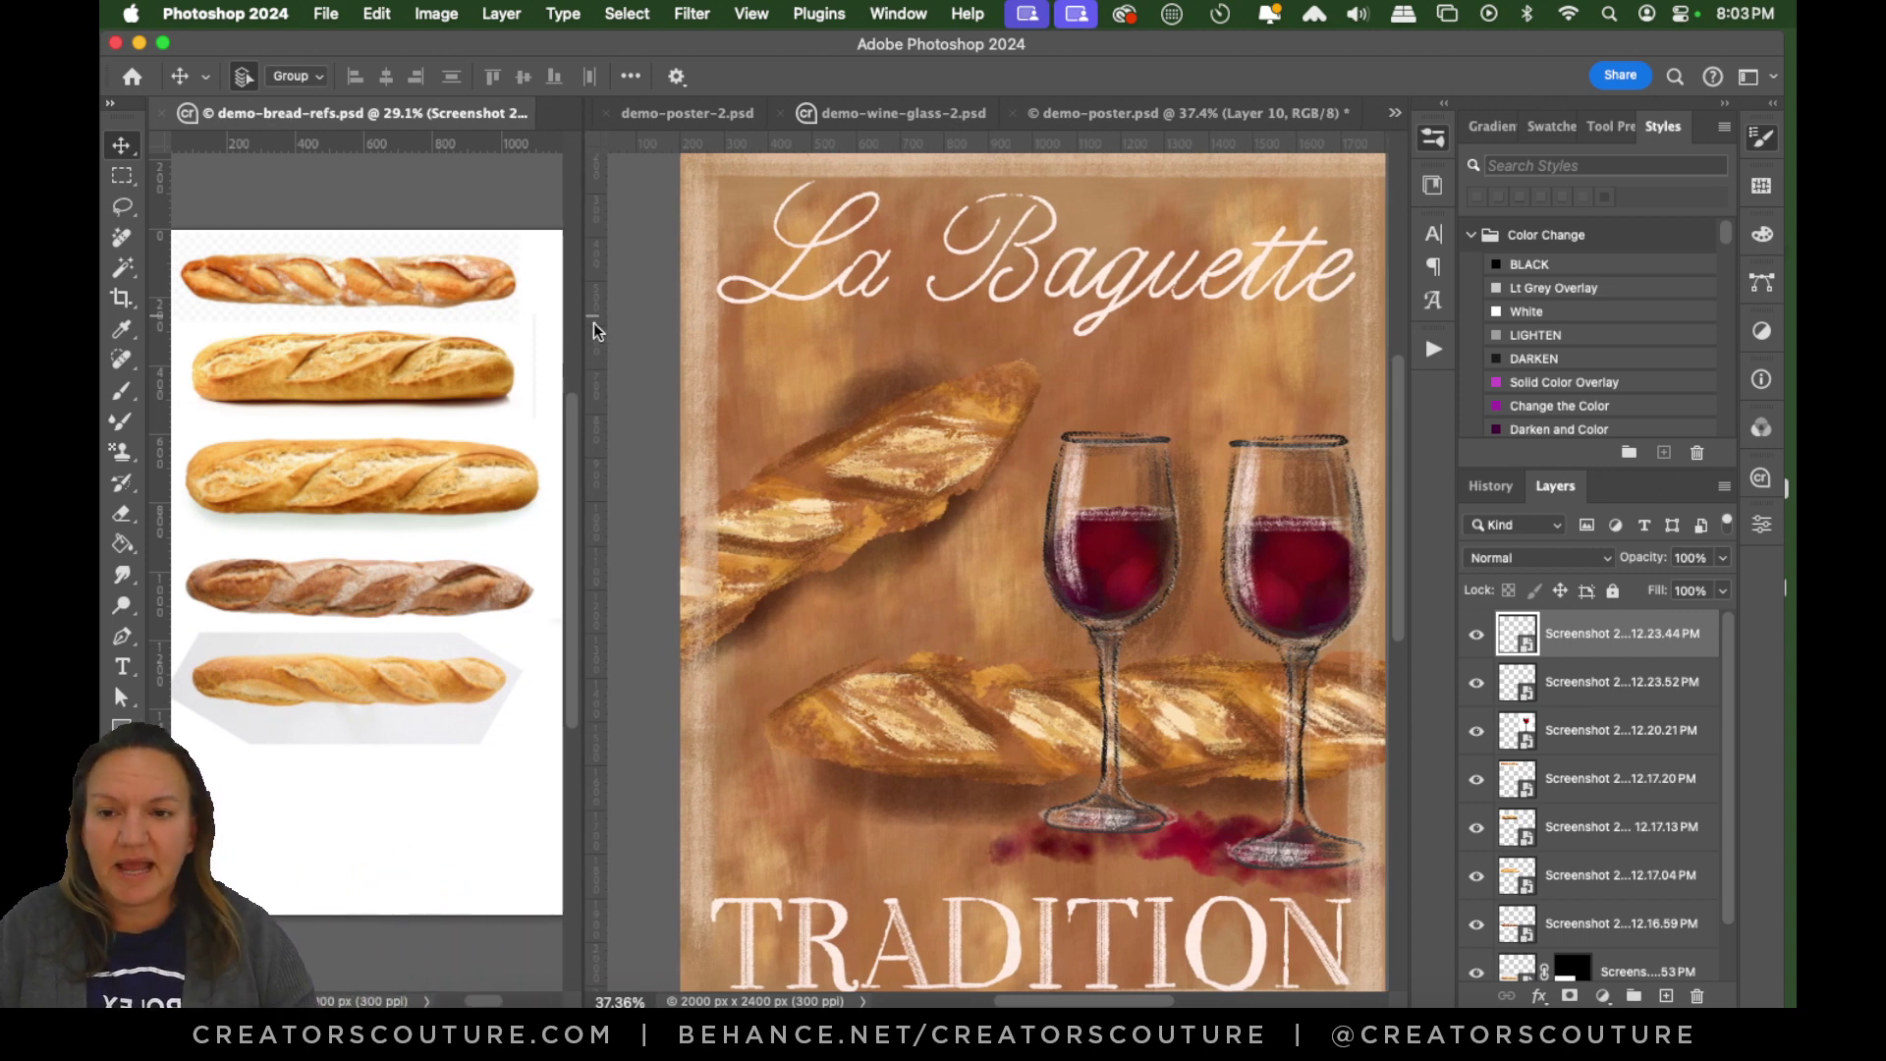
# Review the bread, wine and paper patterns available to the Pattern Stamp tool, collapsing the latest group, and show the tool presets.
pyautogui.click(121, 451)
pyautogui.click(916, 76)
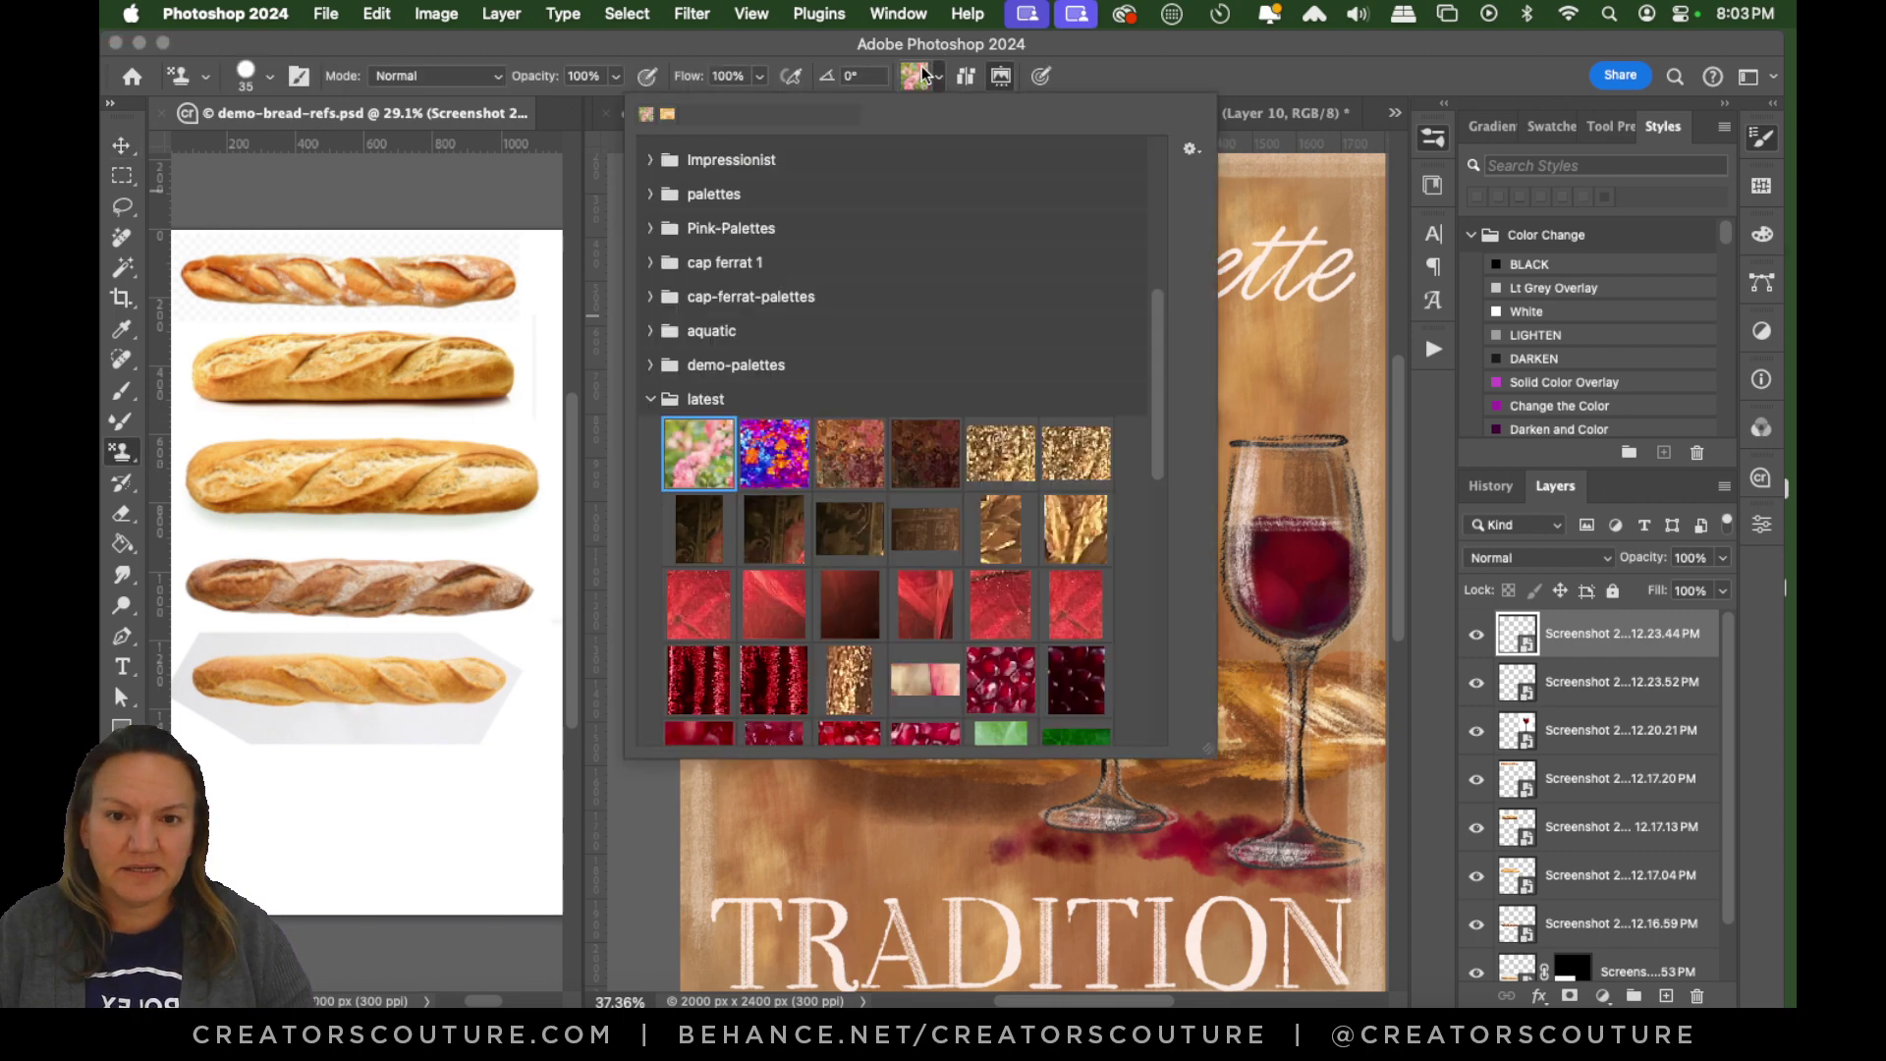
pyautogui.moveTo(1157, 394); pyautogui.dragTo(1130, 622)
pyautogui.click(649, 581)
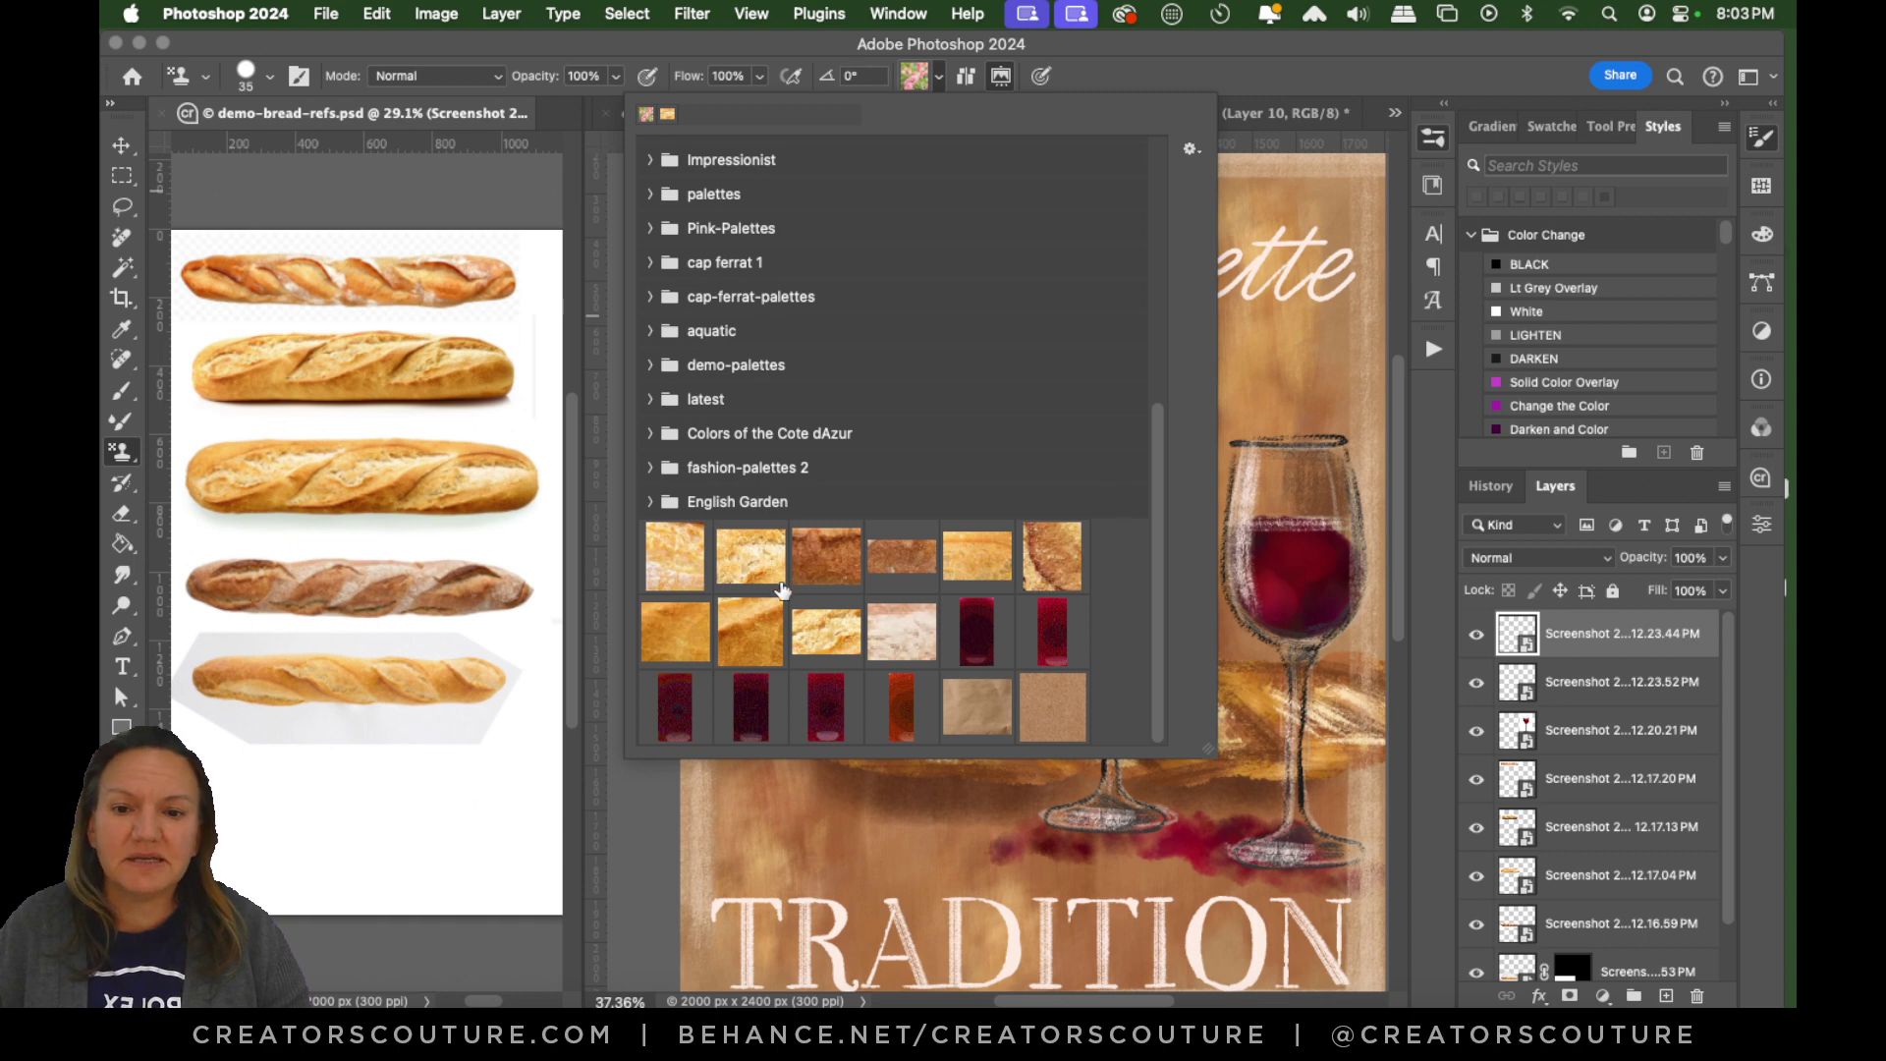
pyautogui.click(917, 76)
pyautogui.click(1608, 121)
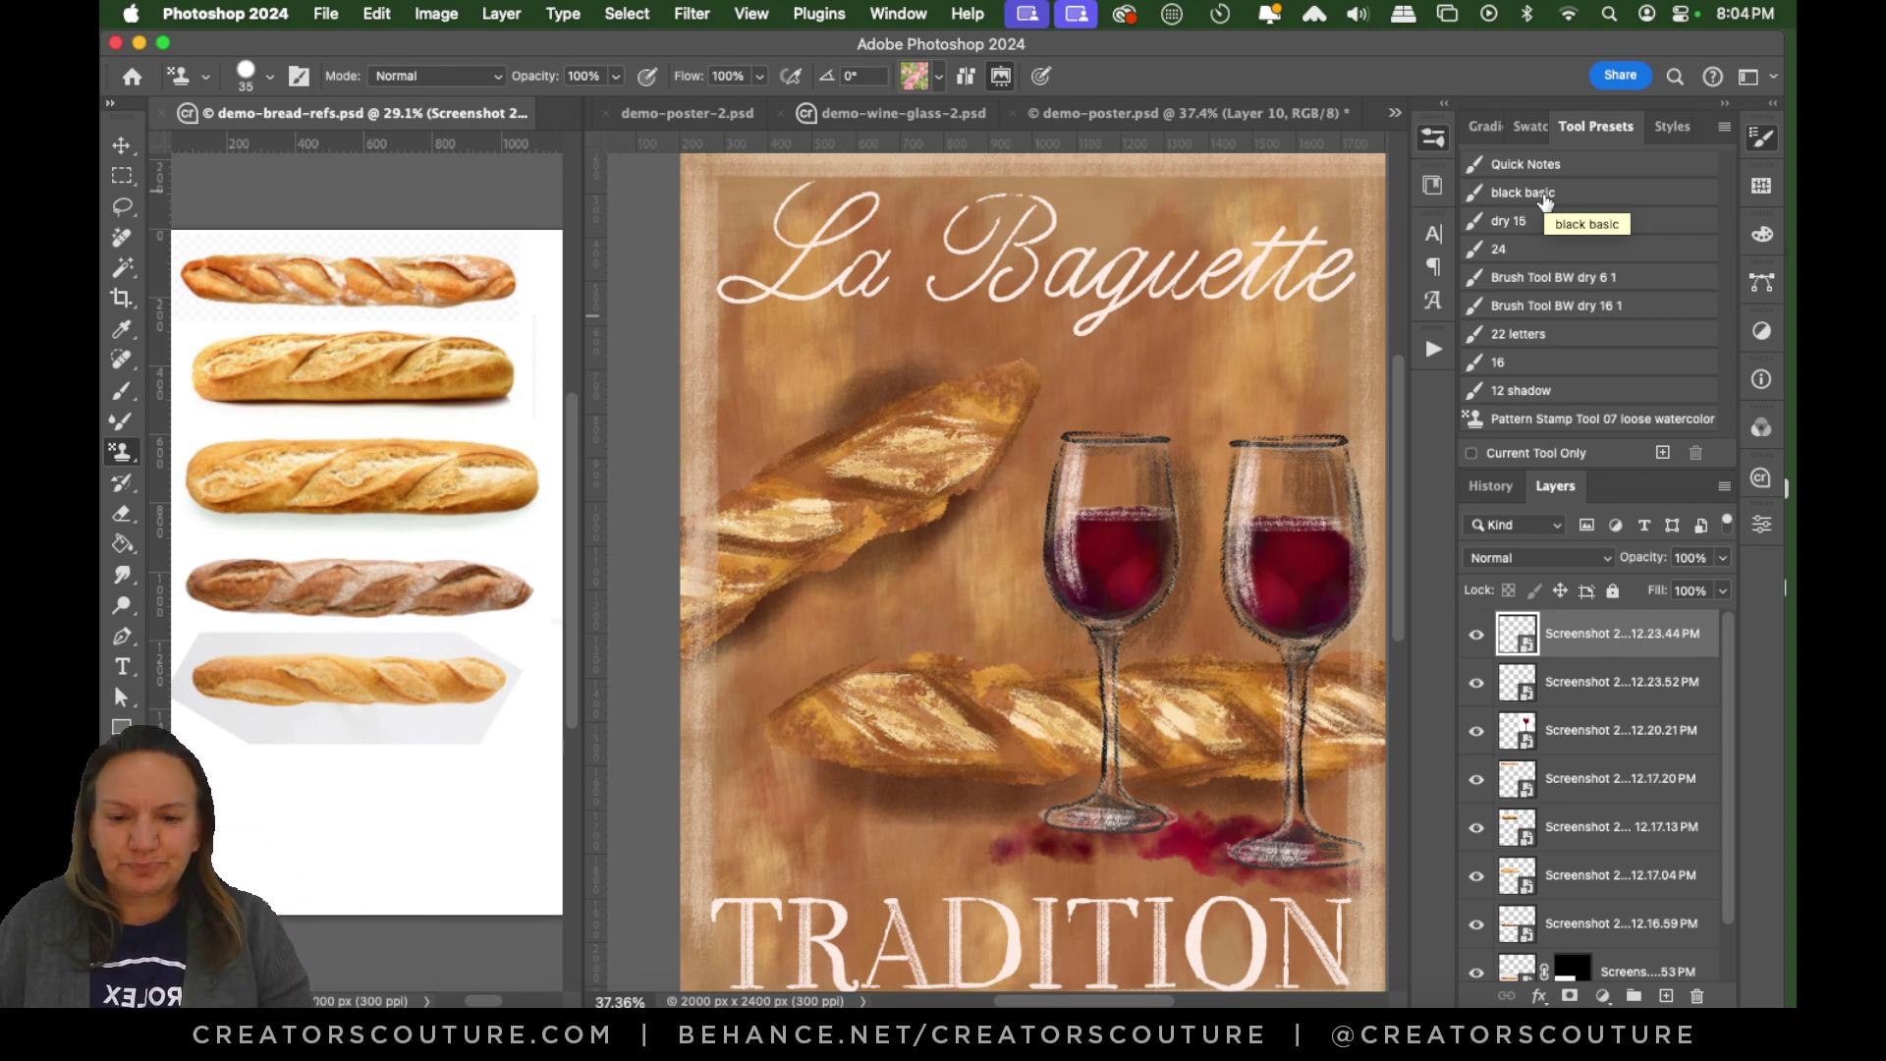
# View the demo-poster-2.psd document and bring up demo-baguette-2.psd beside the bread references.
pyautogui.click(122, 145)
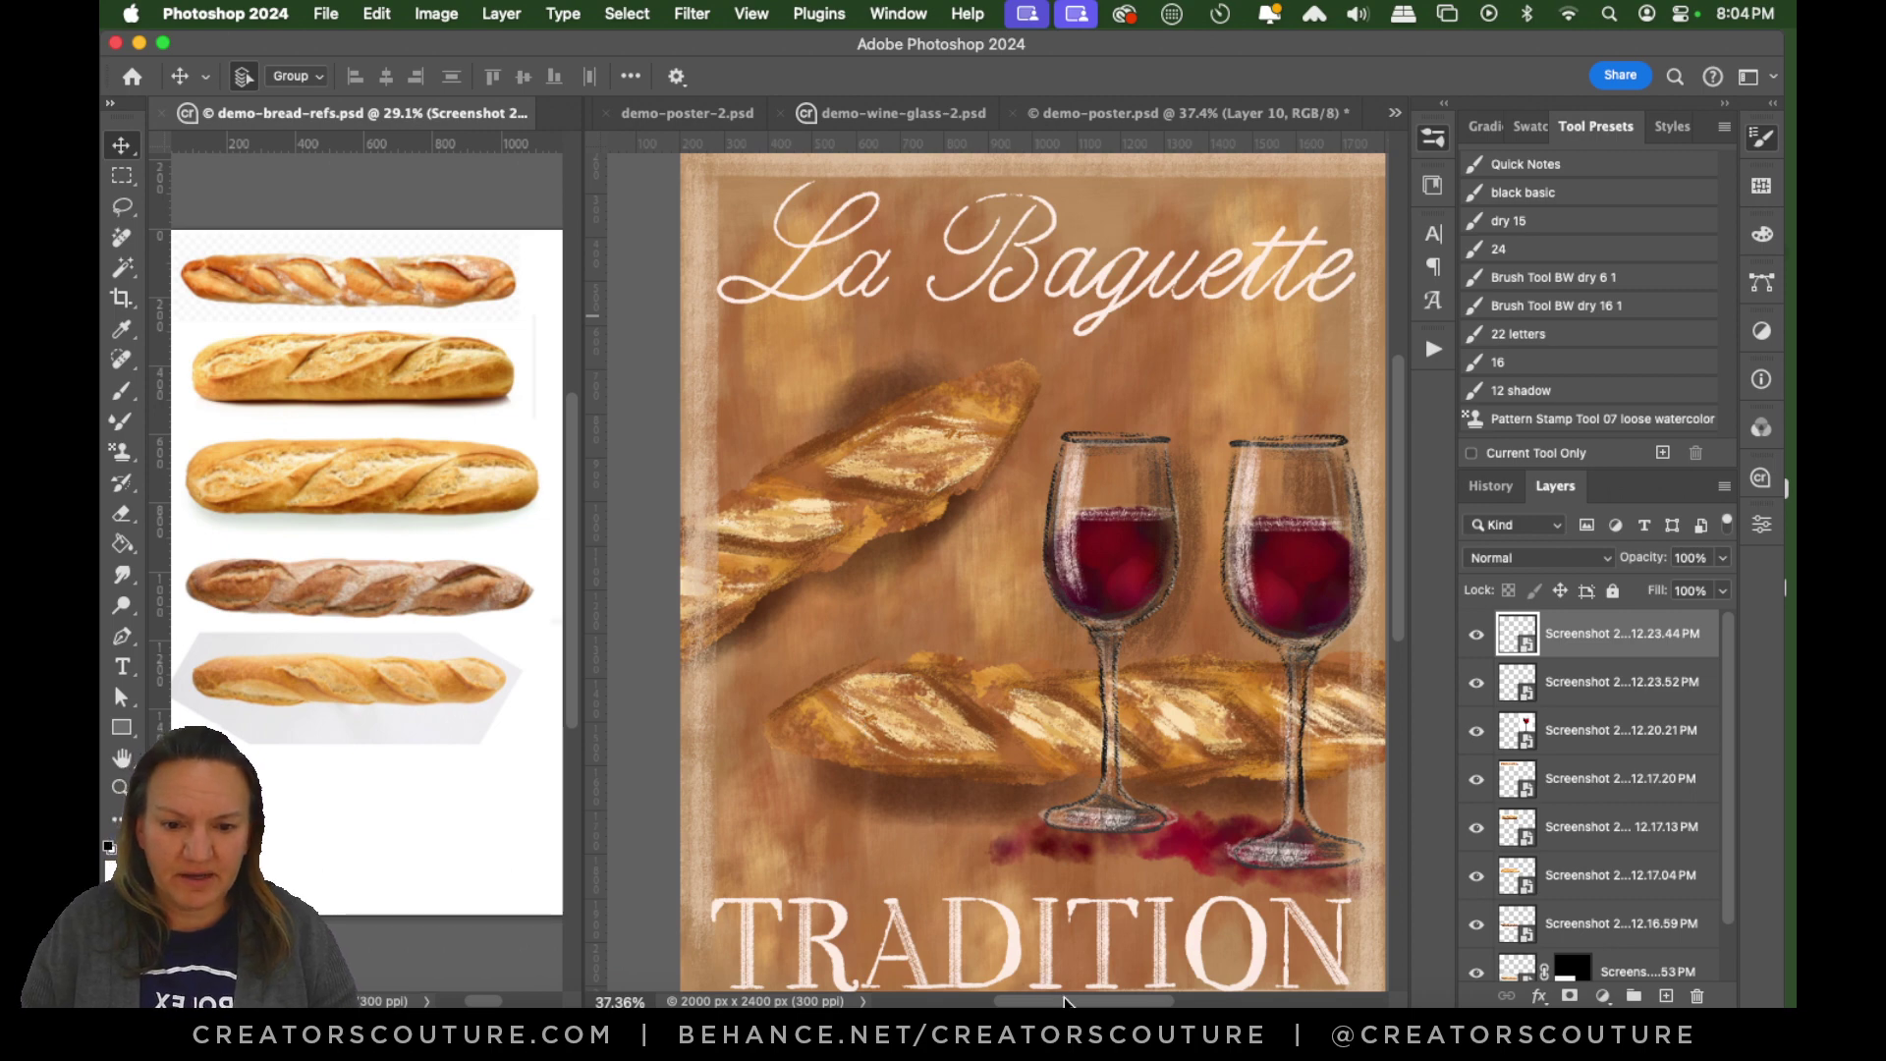
pyautogui.moveTo(1067, 1002); pyautogui.dragTo(1124, 1002)
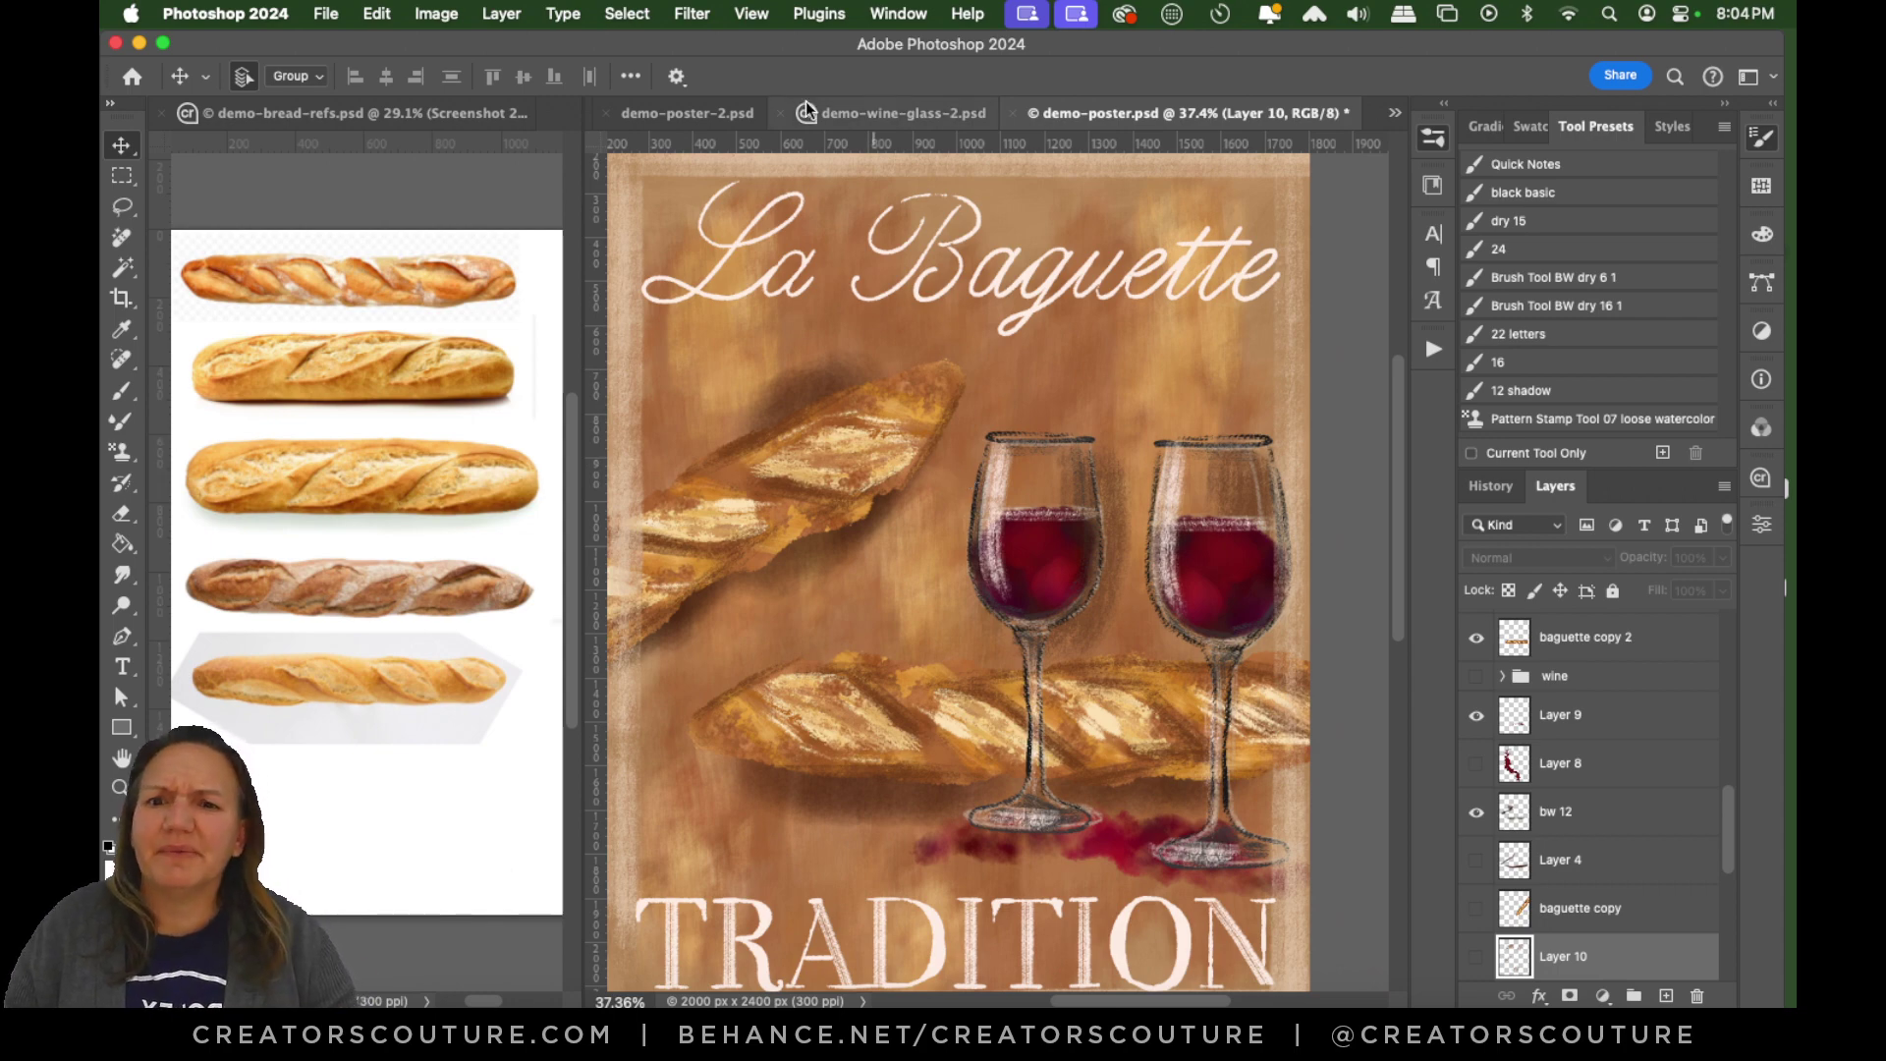
pyautogui.click(702, 113)
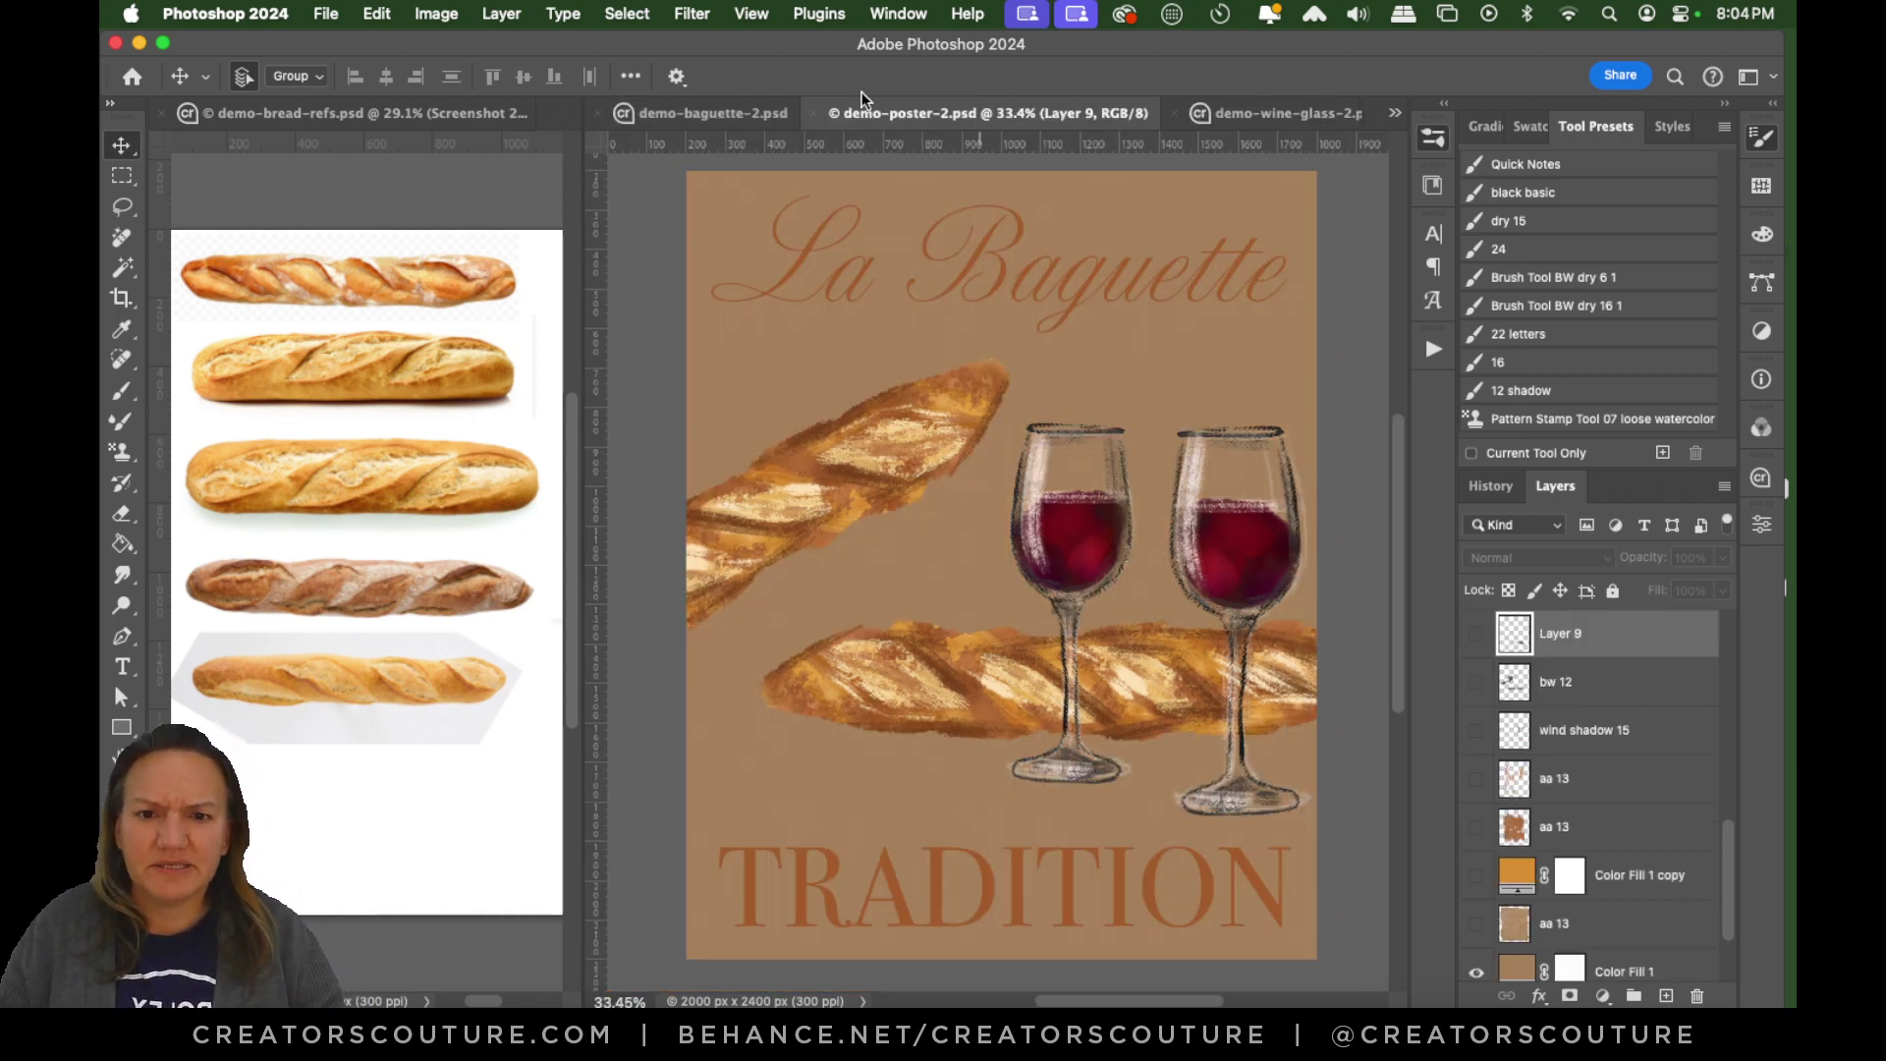
pyautogui.click(753, 114)
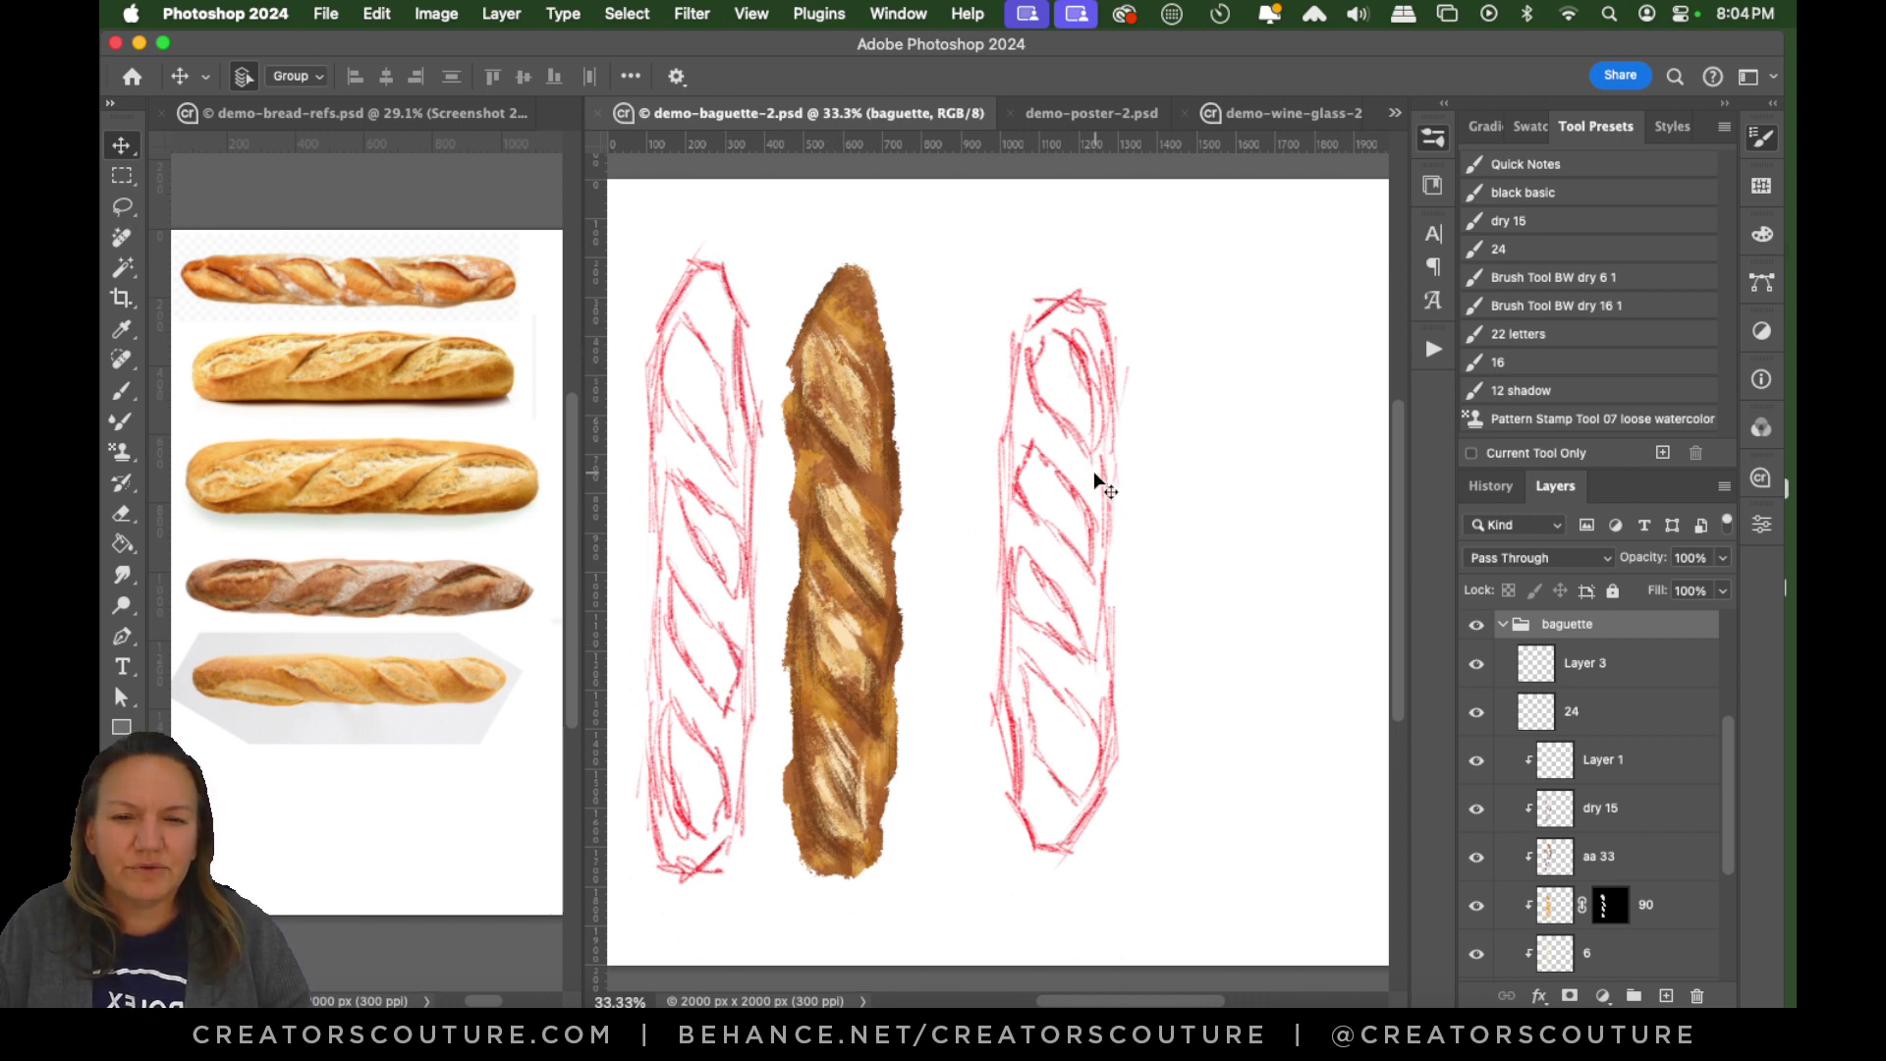
# Shift the unpainted baguette outline on the sketch copy layer slightly toward the painted baguette and enlarge the view to 50%.
pyautogui.moveTo(1089, 1000); pyautogui.dragTo(1099, 1001)
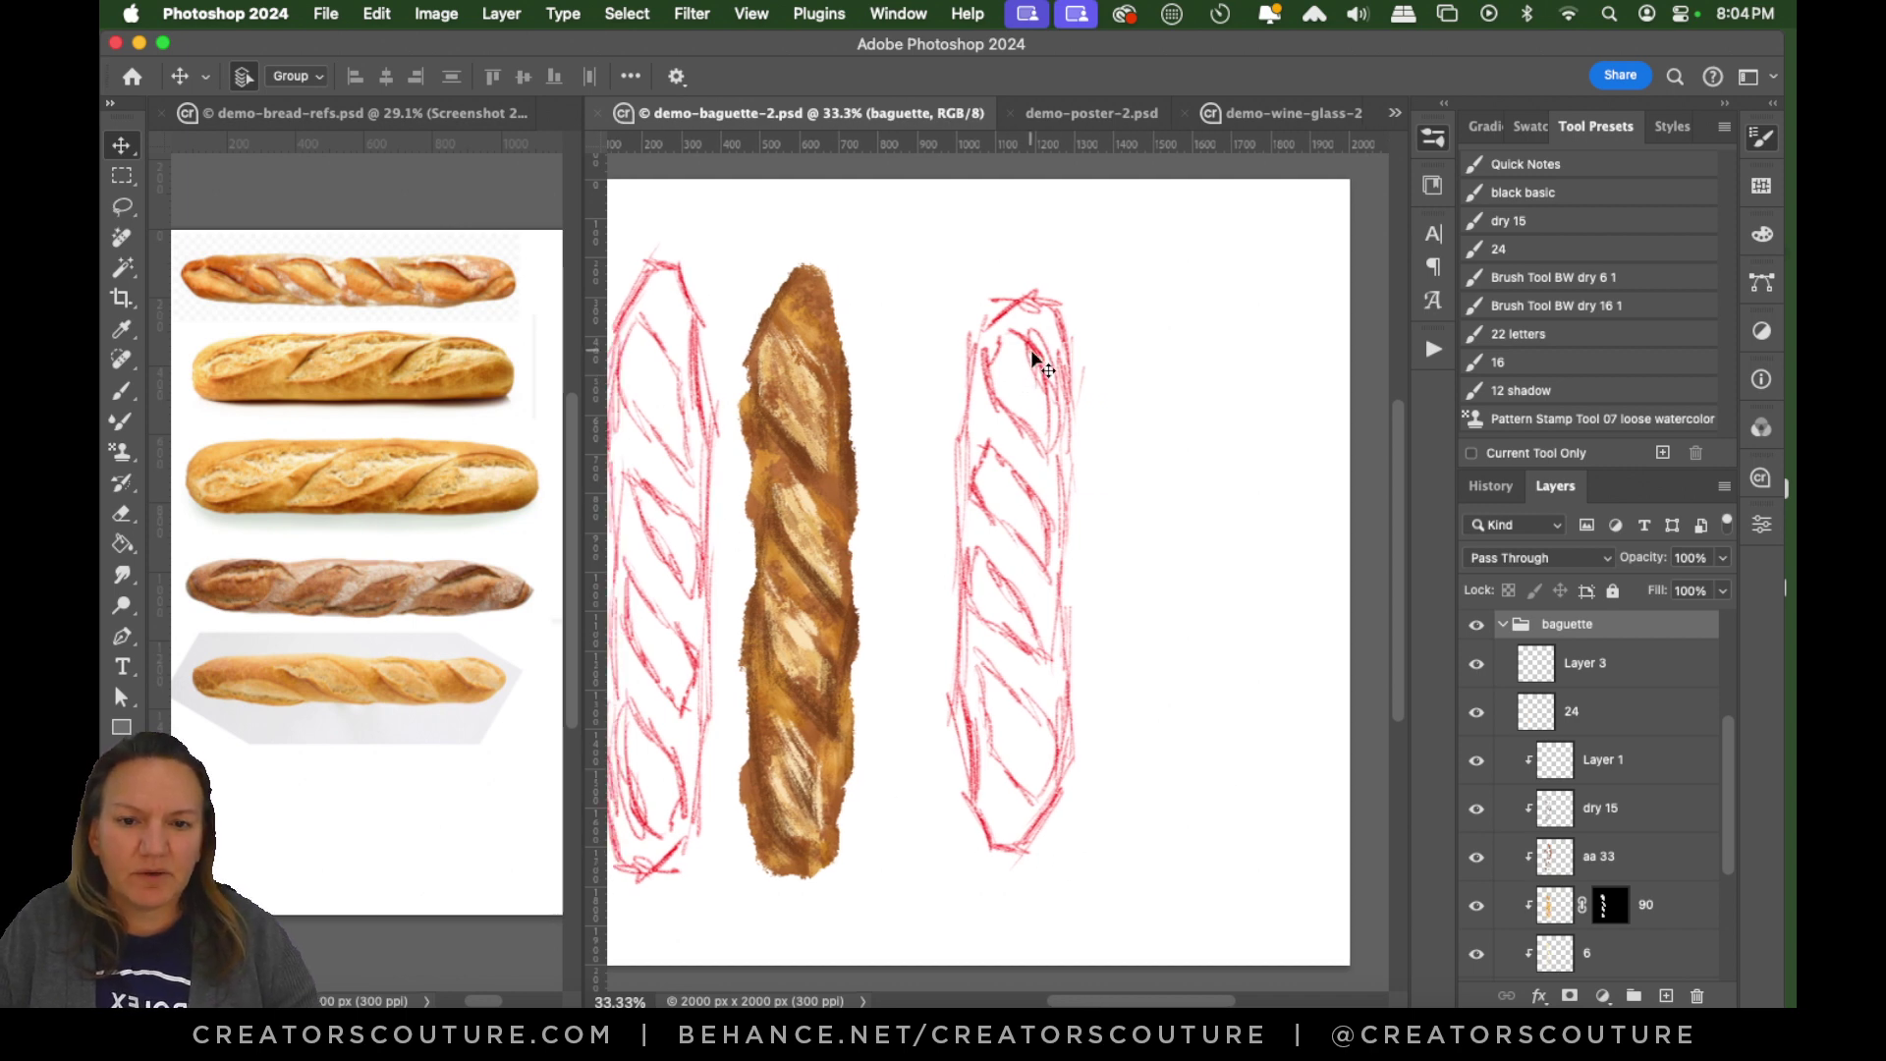
pyautogui.moveTo(1031, 355)
pyautogui.mouseDown()
pyautogui.moveTo(998, 349)
pyautogui.moveTo(1023, 346)
pyautogui.mouseUp()
pyautogui.press('z')
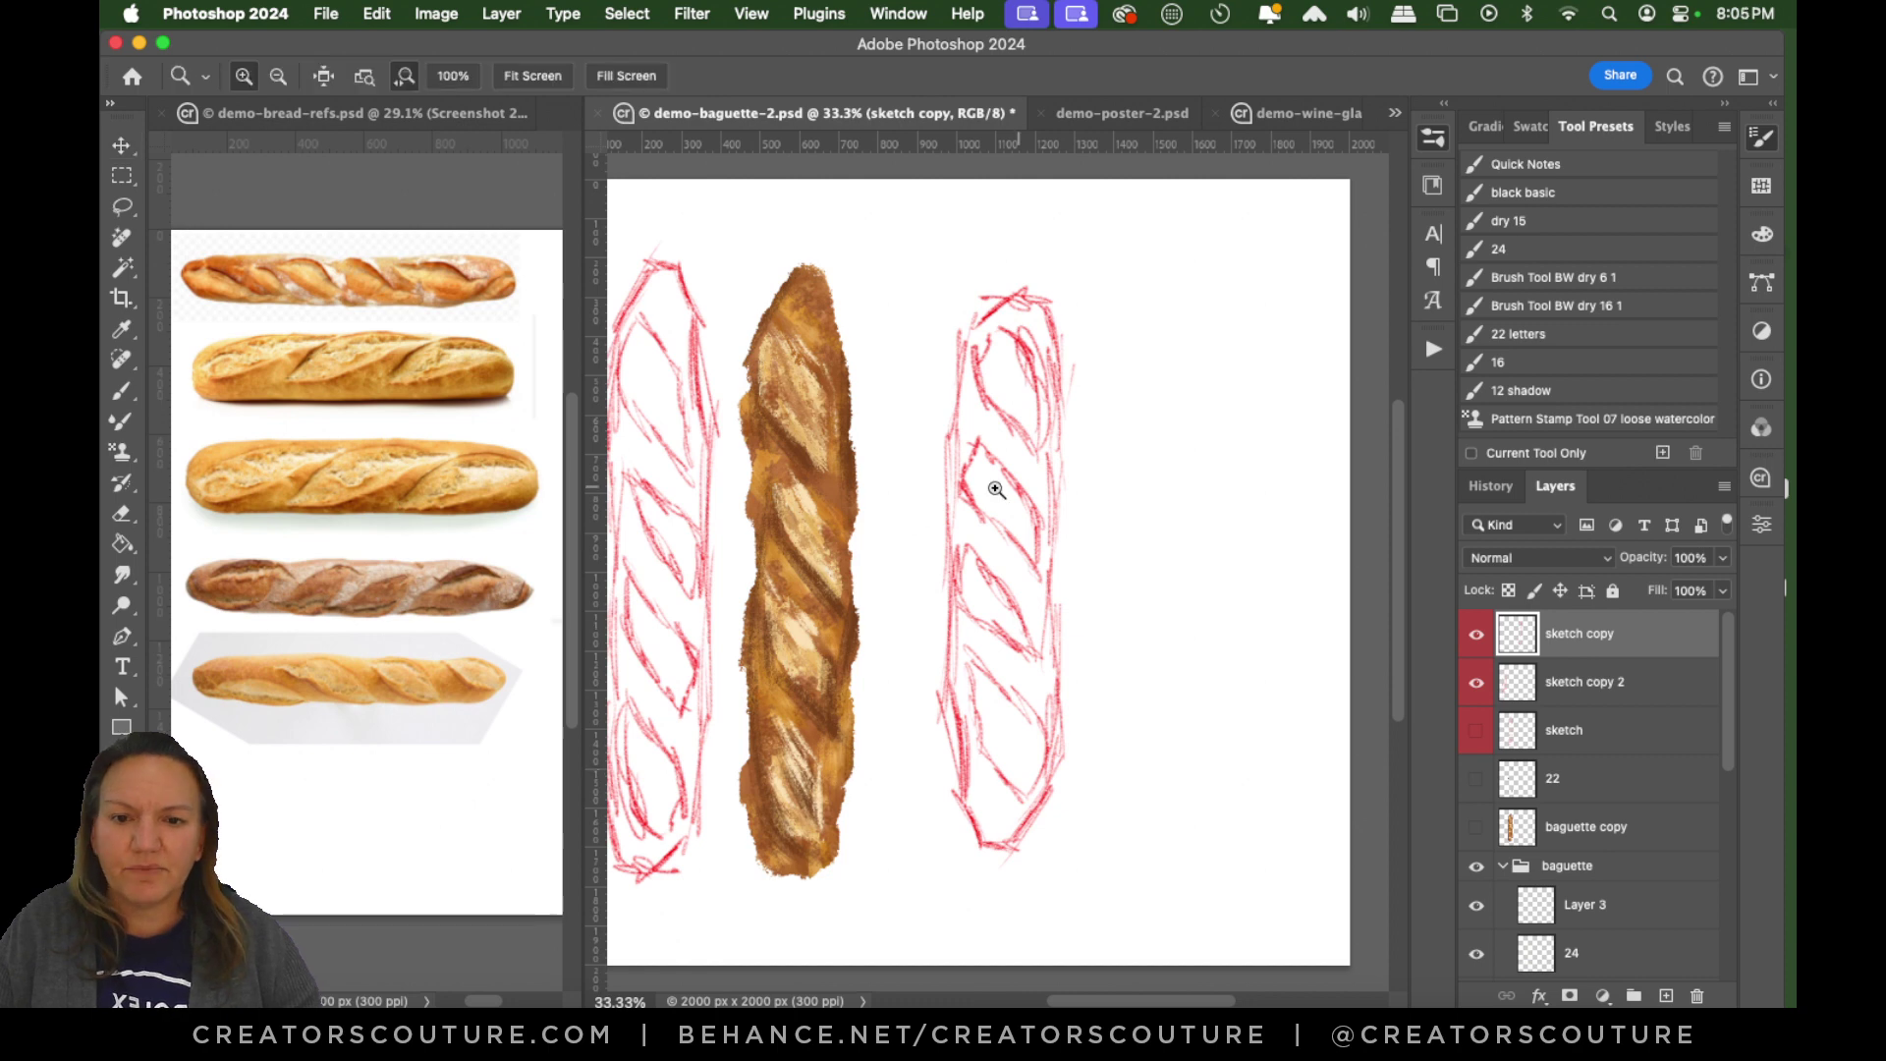
pyautogui.click(975, 501)
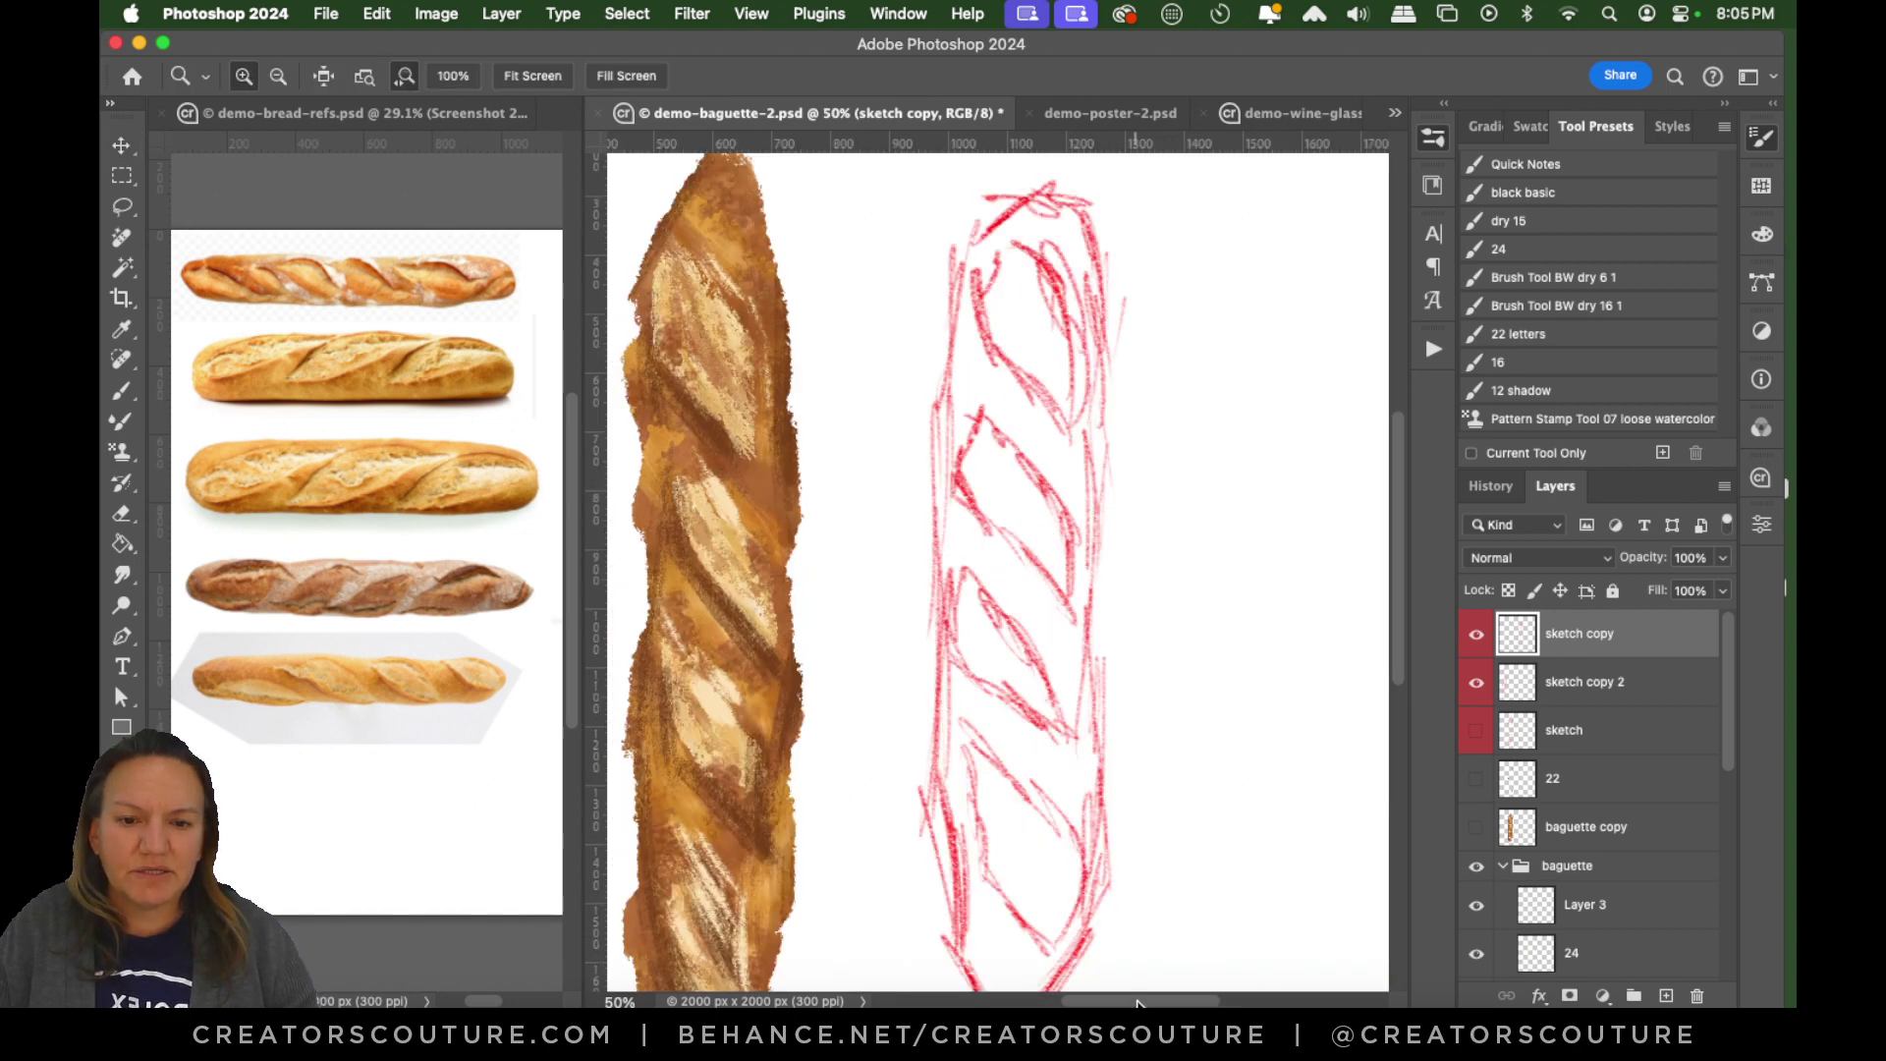
pyautogui.hscroll(-4, 1140, 992)
pyautogui.press('v')
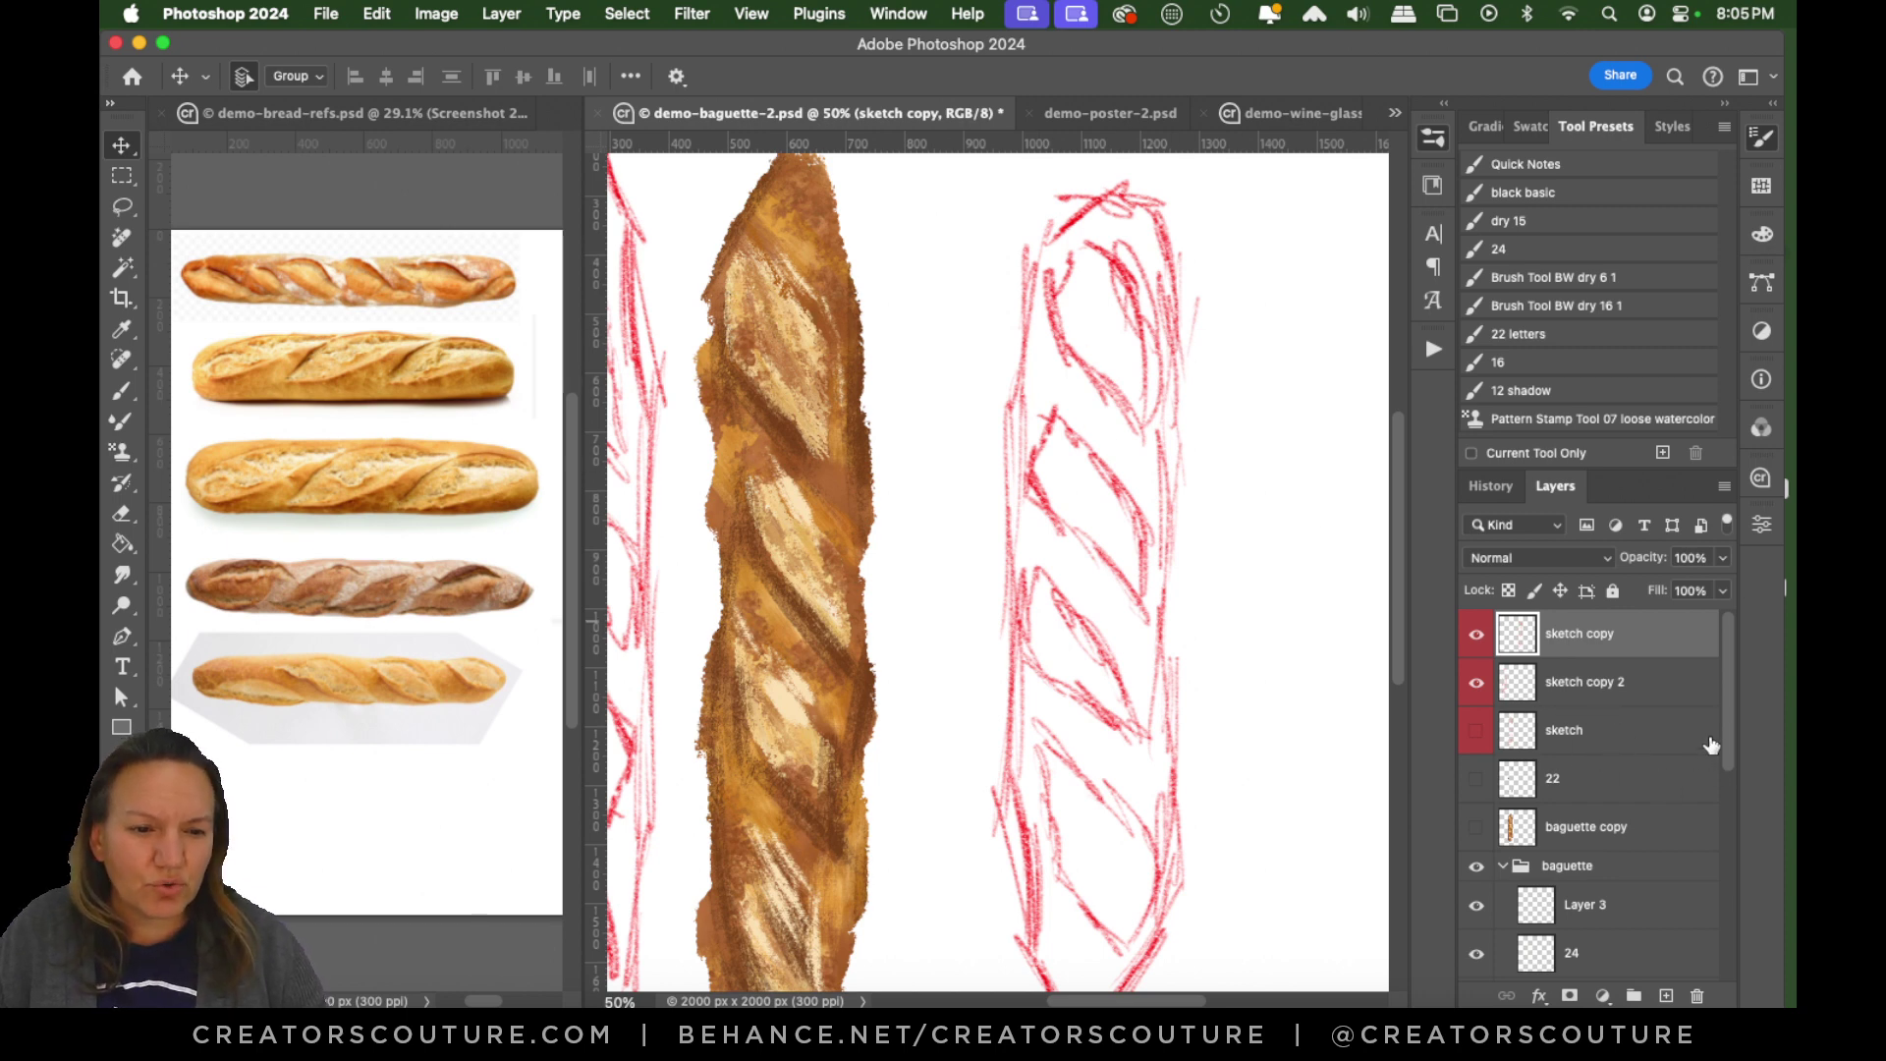
# Make base layer 6 below m 27 active and choose the BW dry 6 brush from the BrushWerk set for the Brush tool.
pyautogui.moveTo(1730, 719); pyautogui.dragTo(1722, 953)
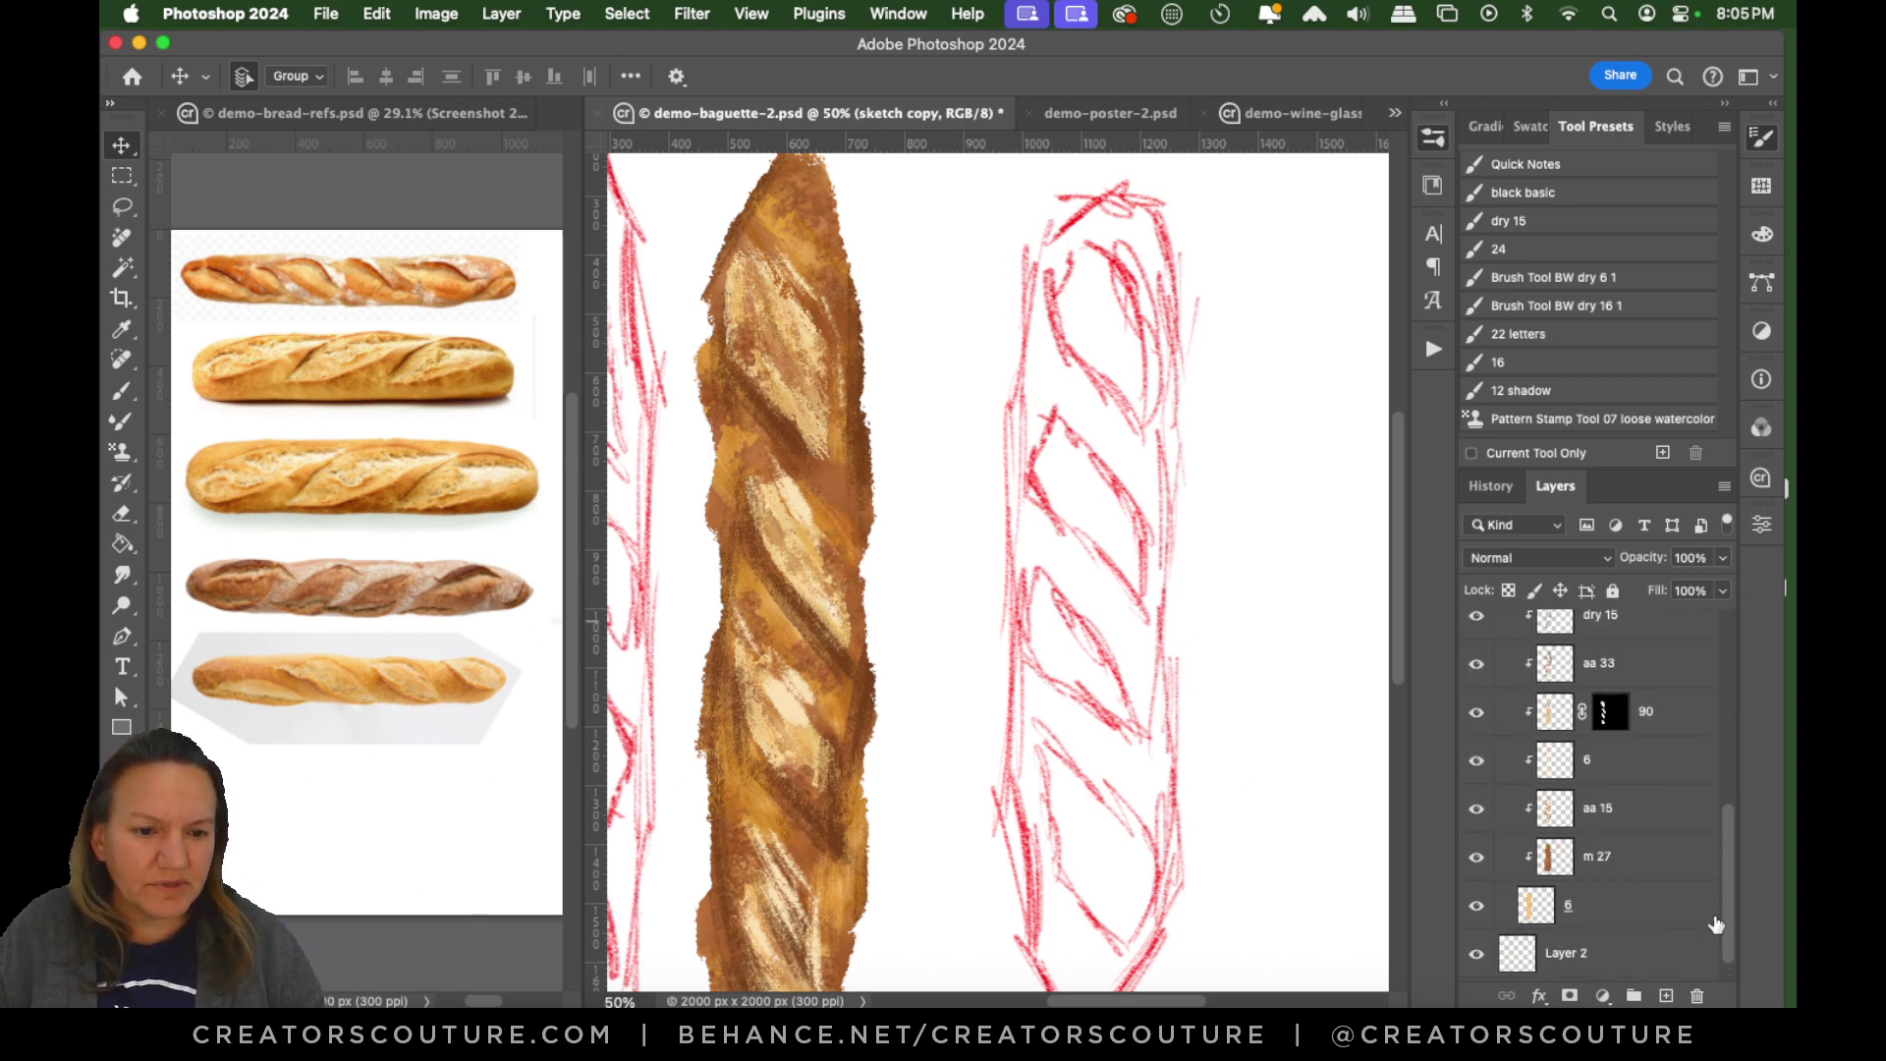
pyautogui.click(1628, 914)
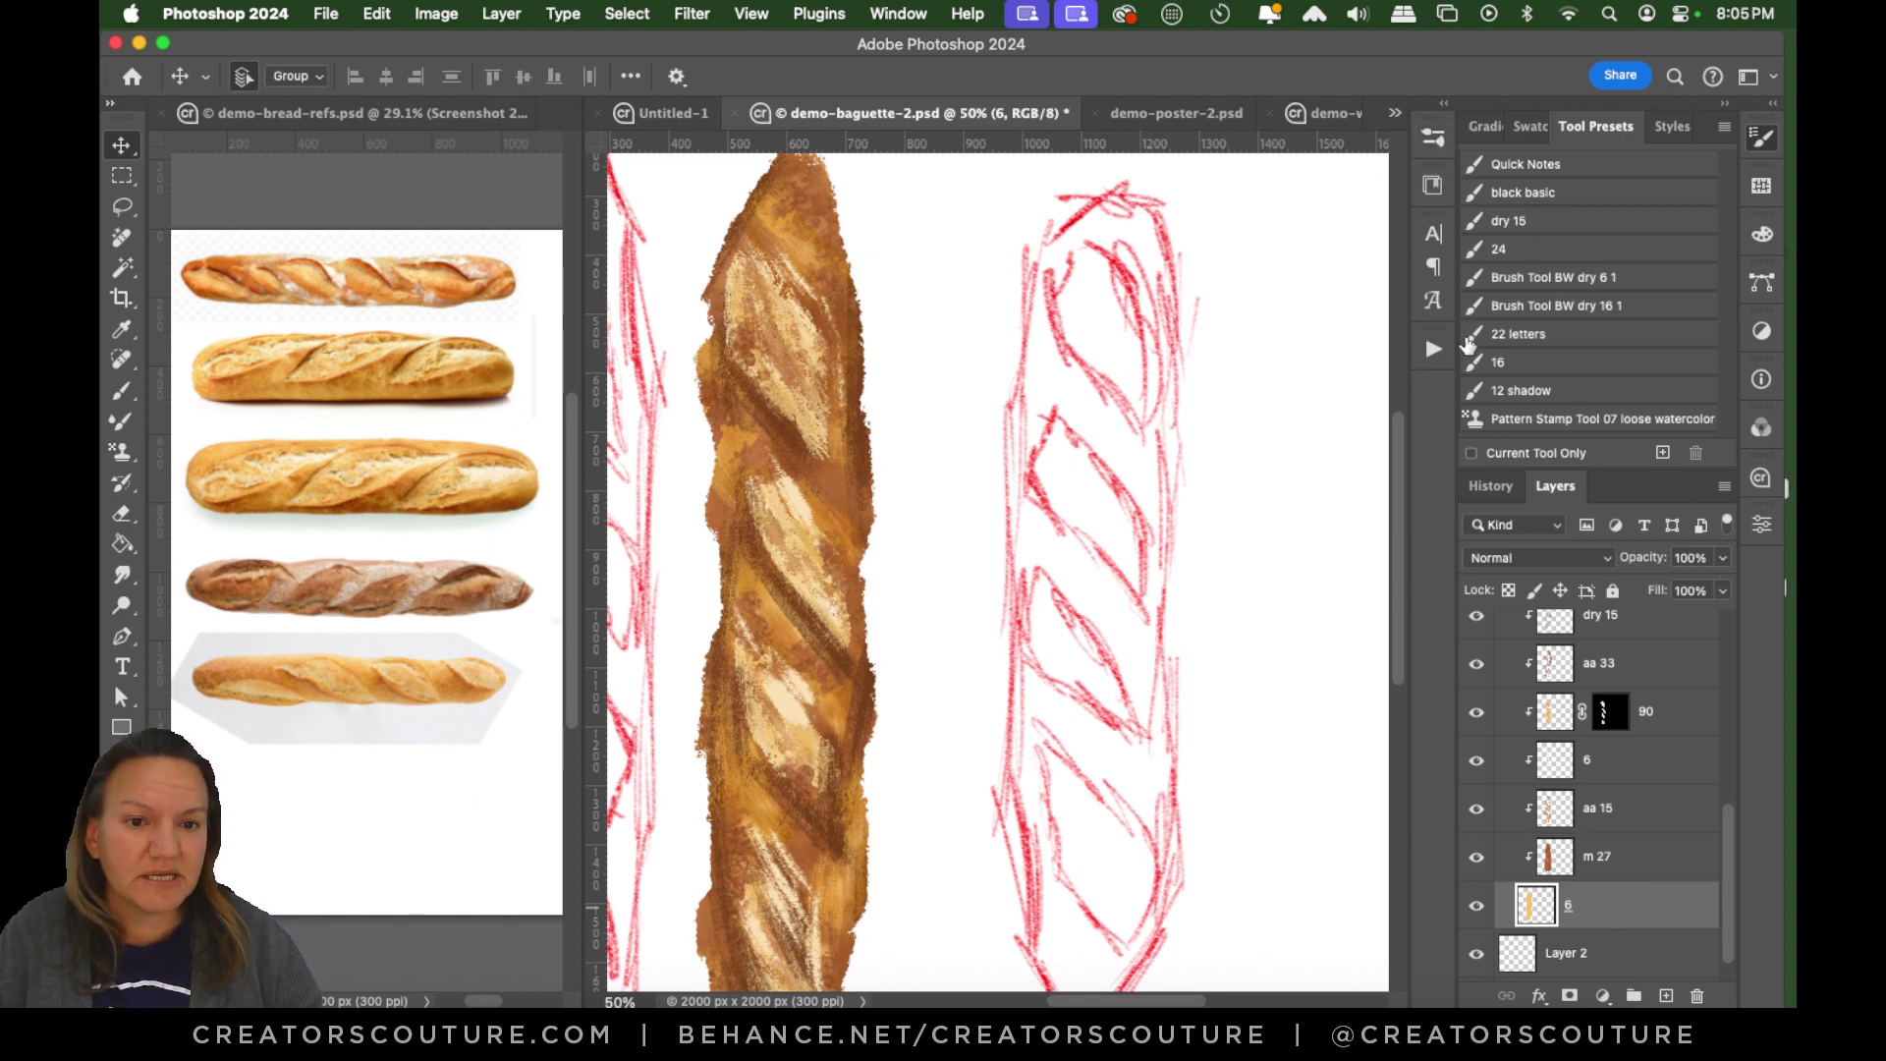
pyautogui.click(121, 391)
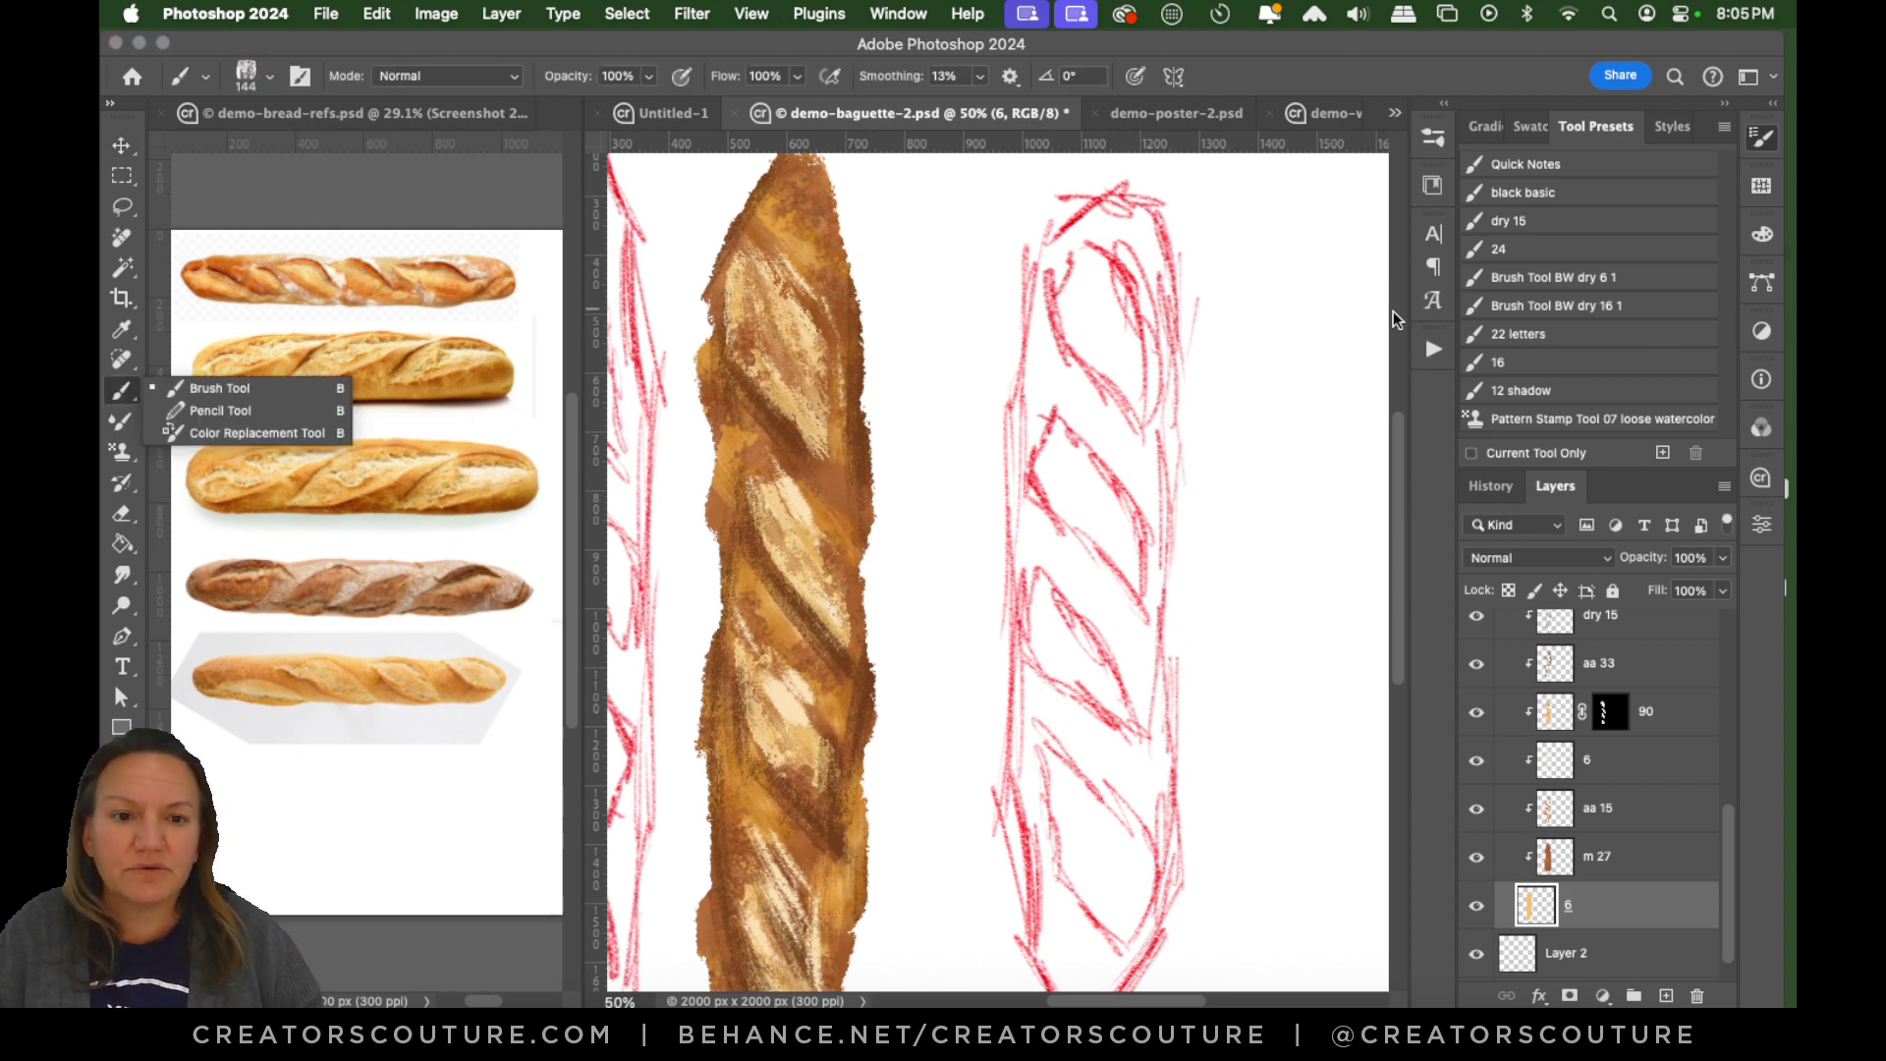
pyautogui.click(178, 389)
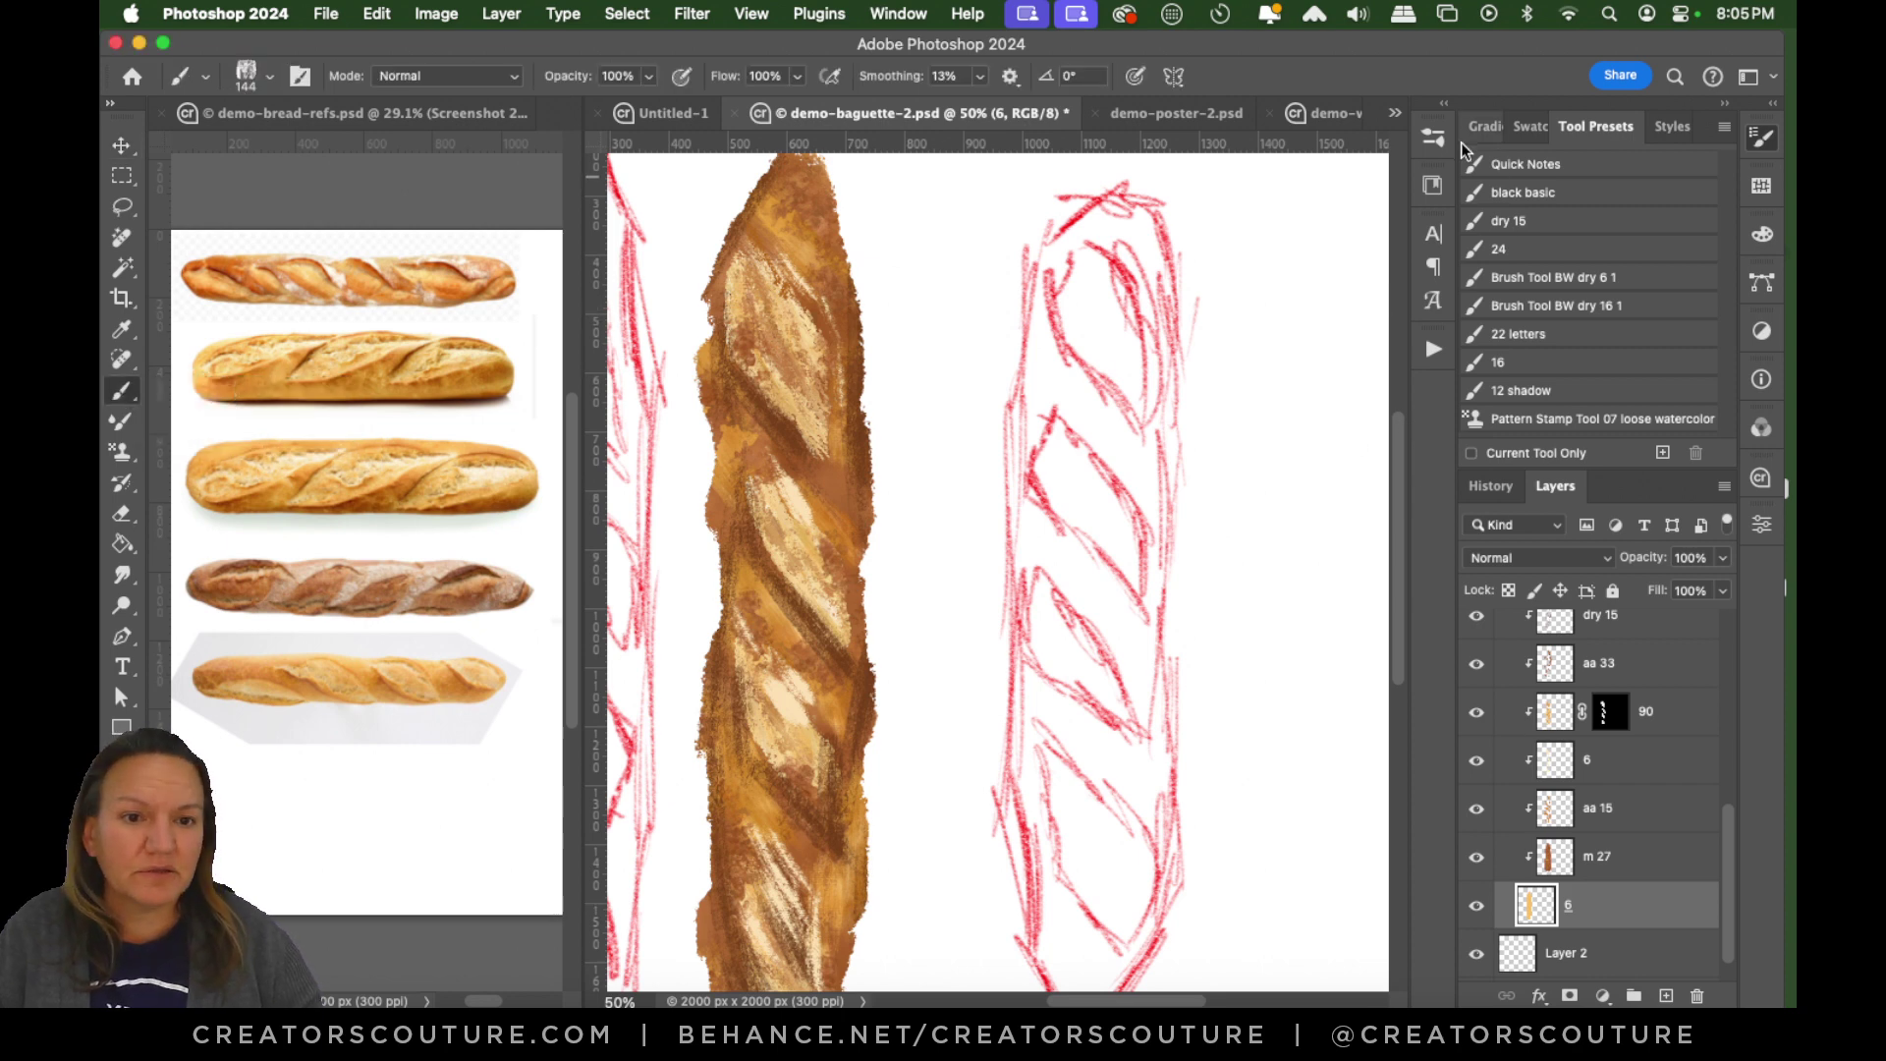
pyautogui.click(1432, 137)
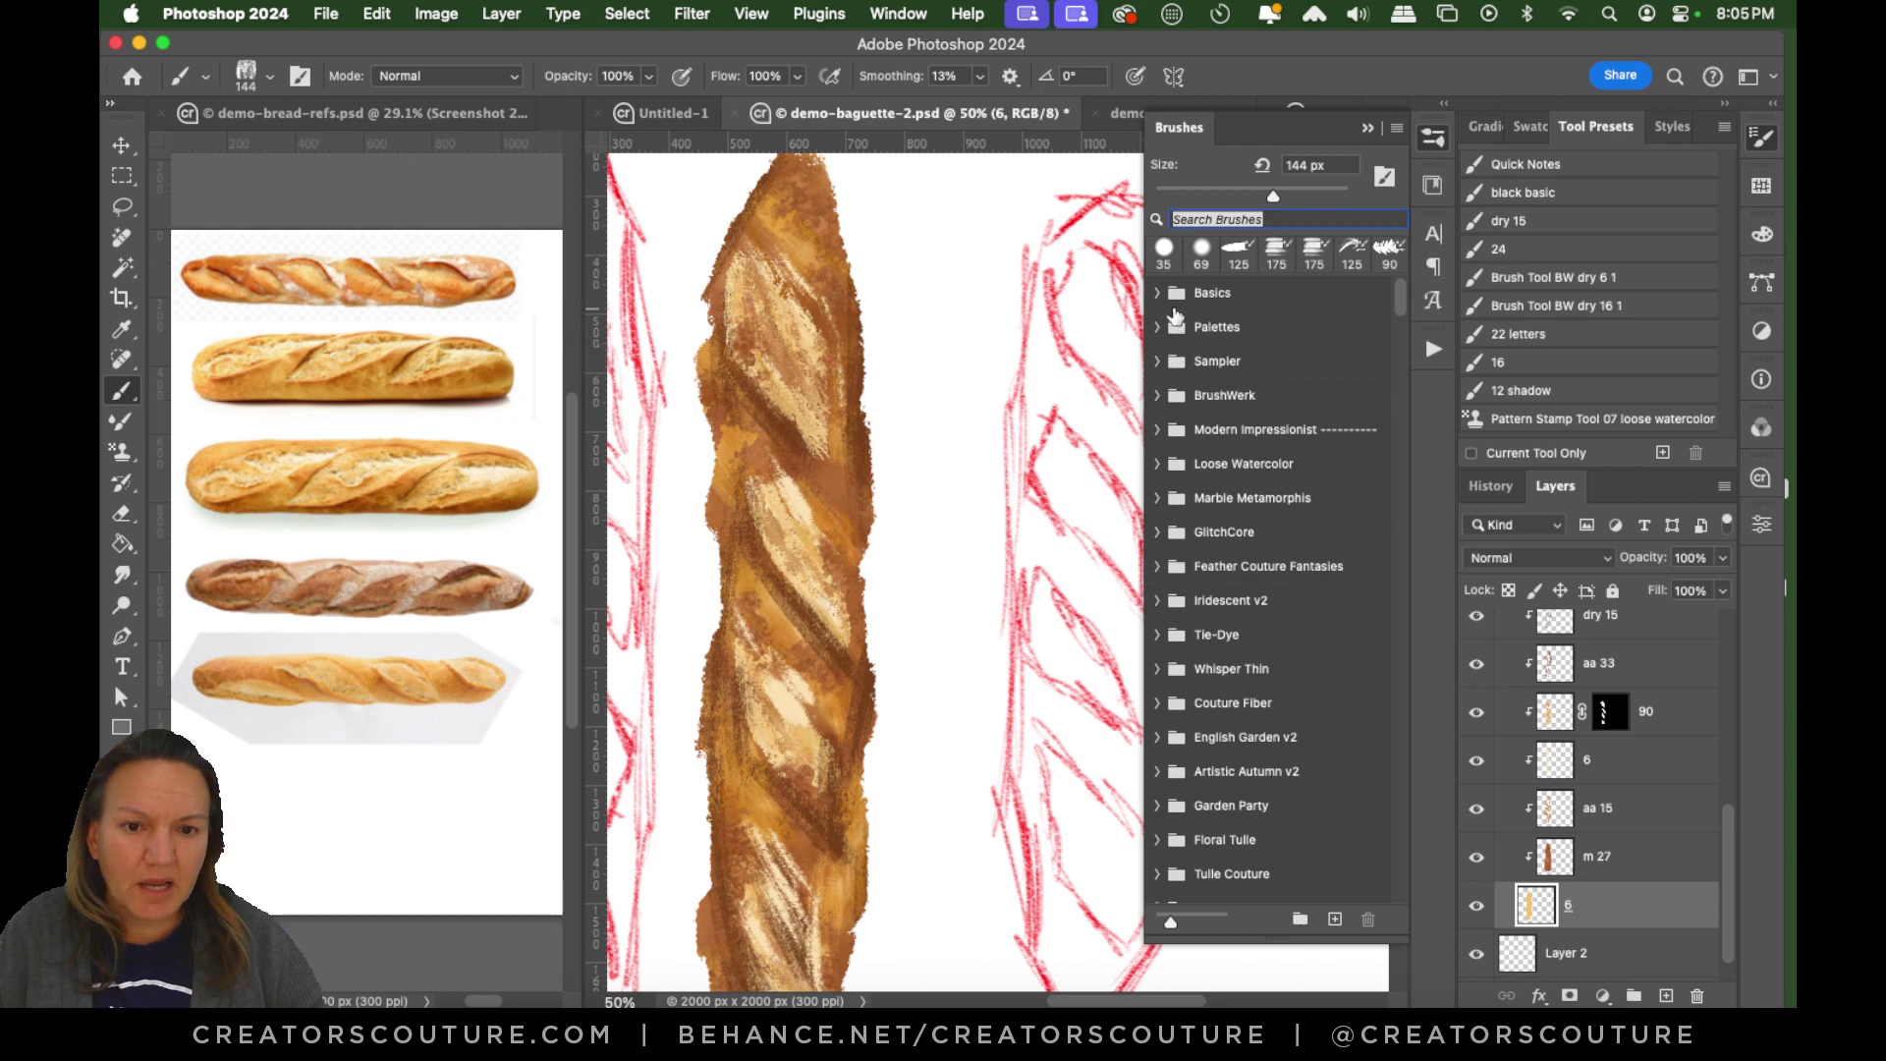
pyautogui.scroll(-5, 1395, 305)
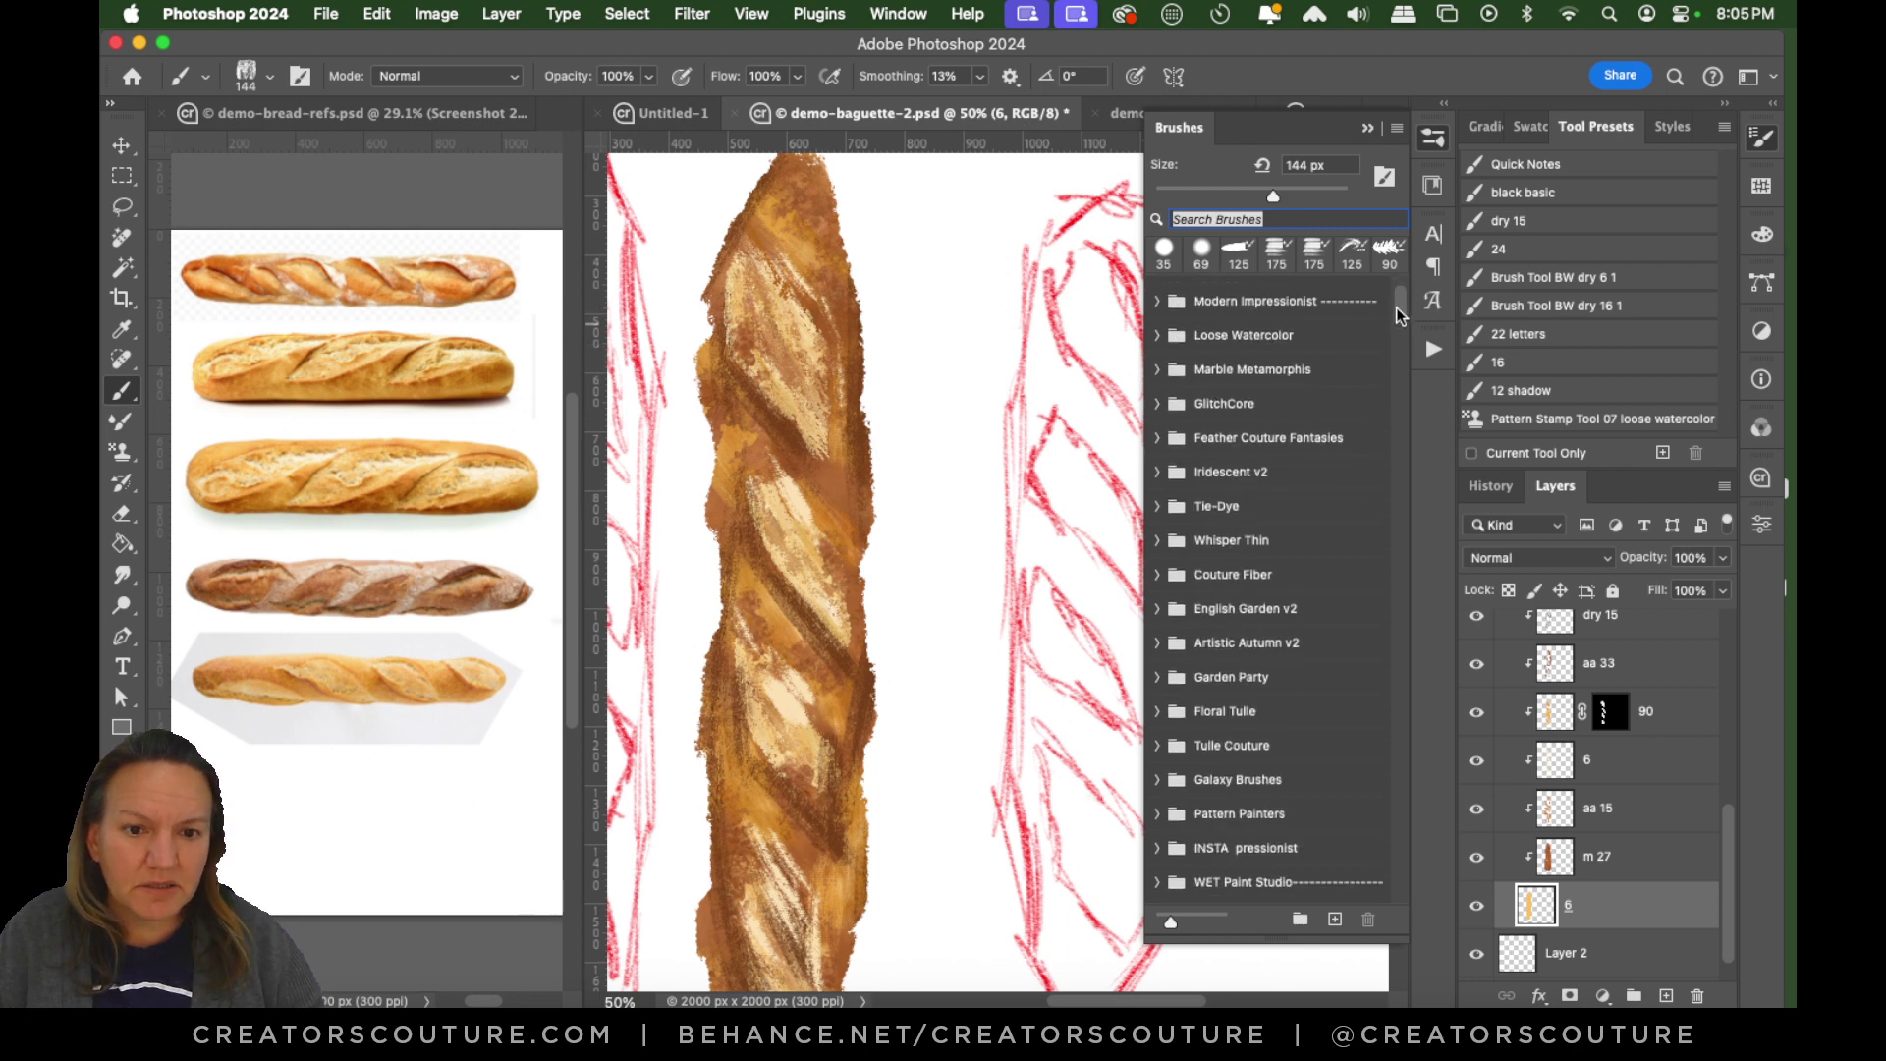
pyautogui.scroll(5, 1395, 309)
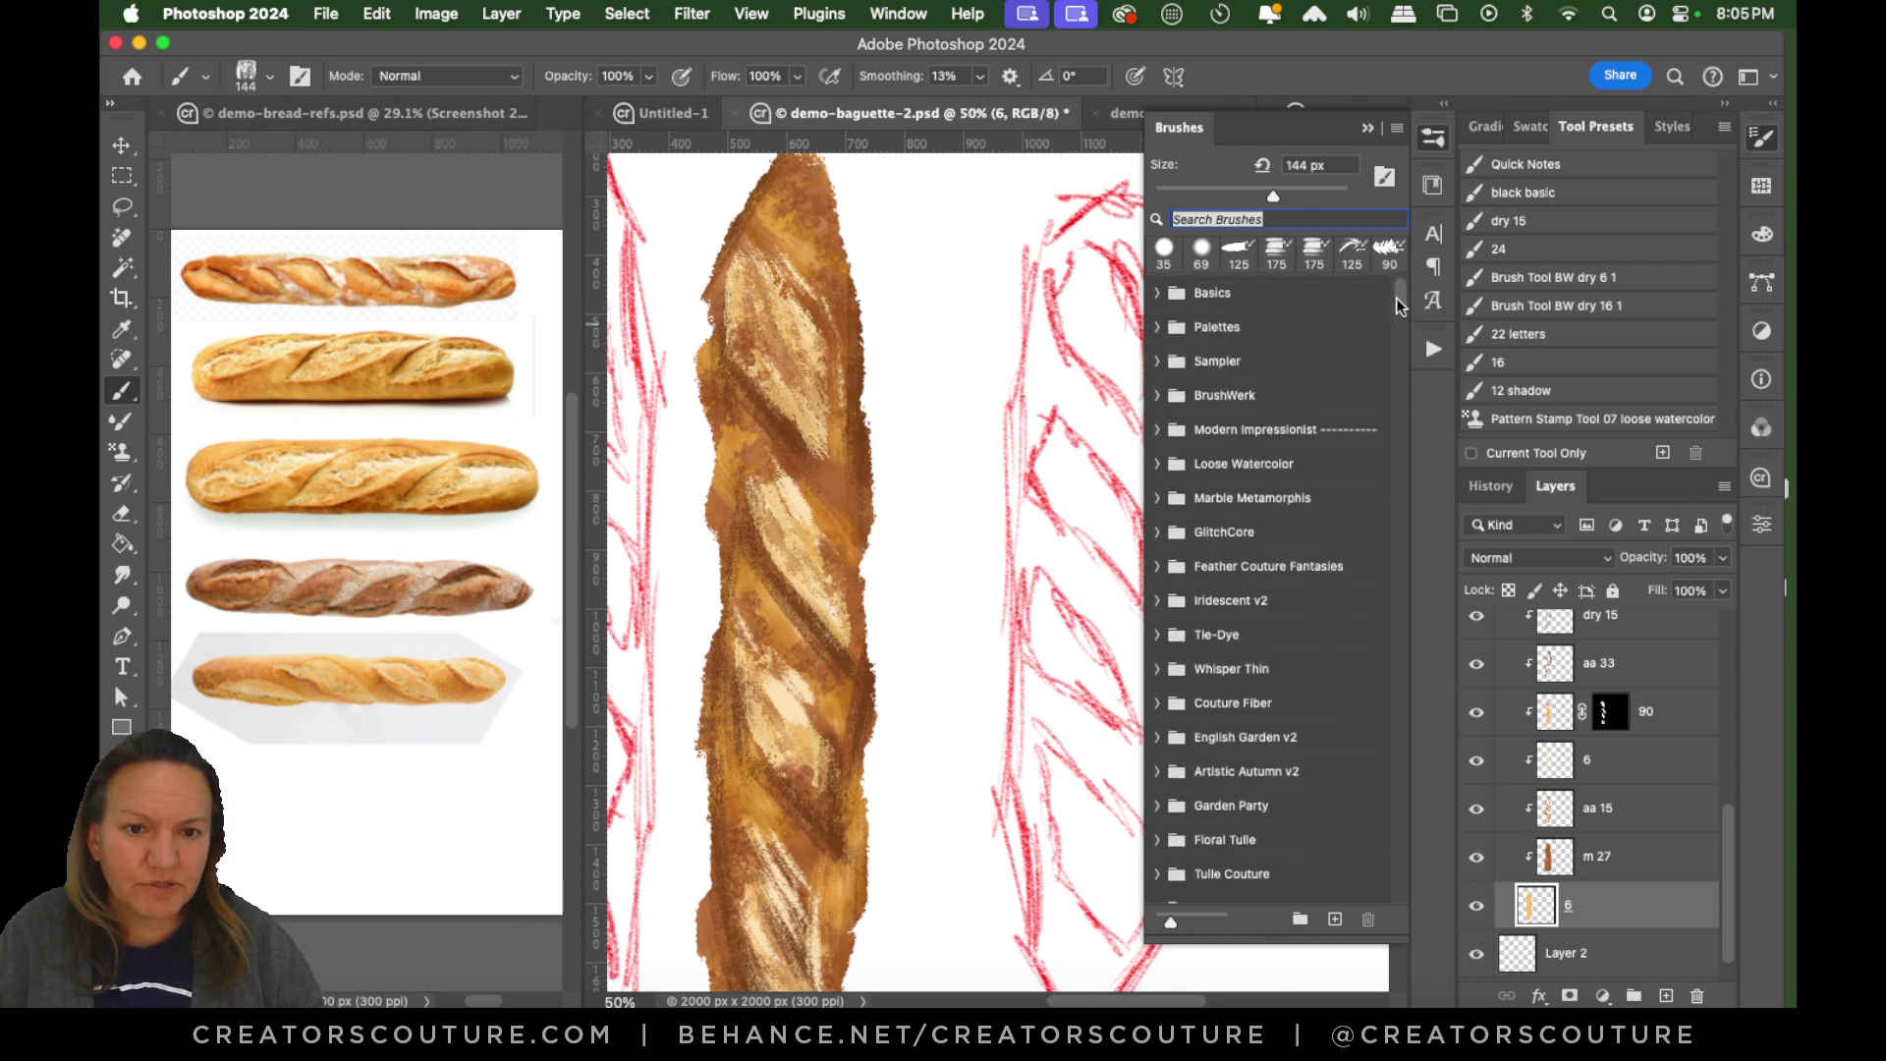
pyautogui.click(1214, 398)
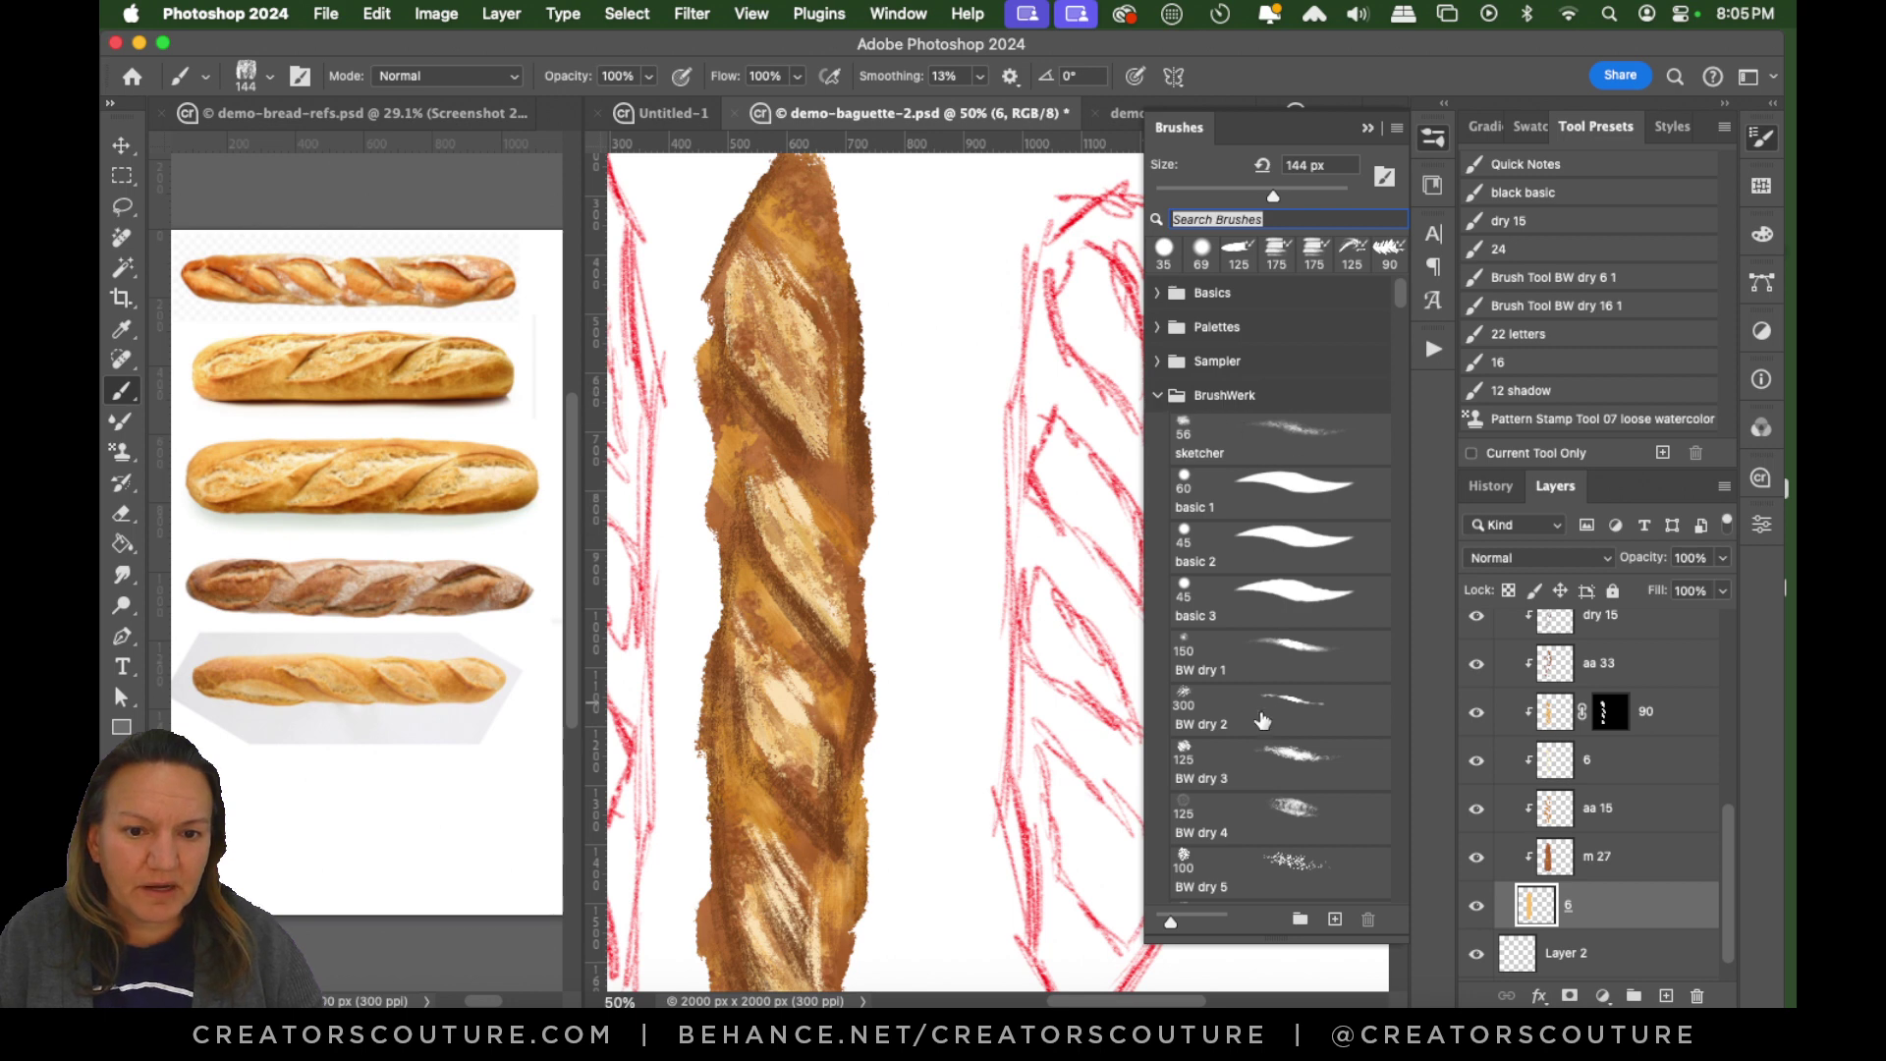
pyautogui.scroll(-4, 1307, 845)
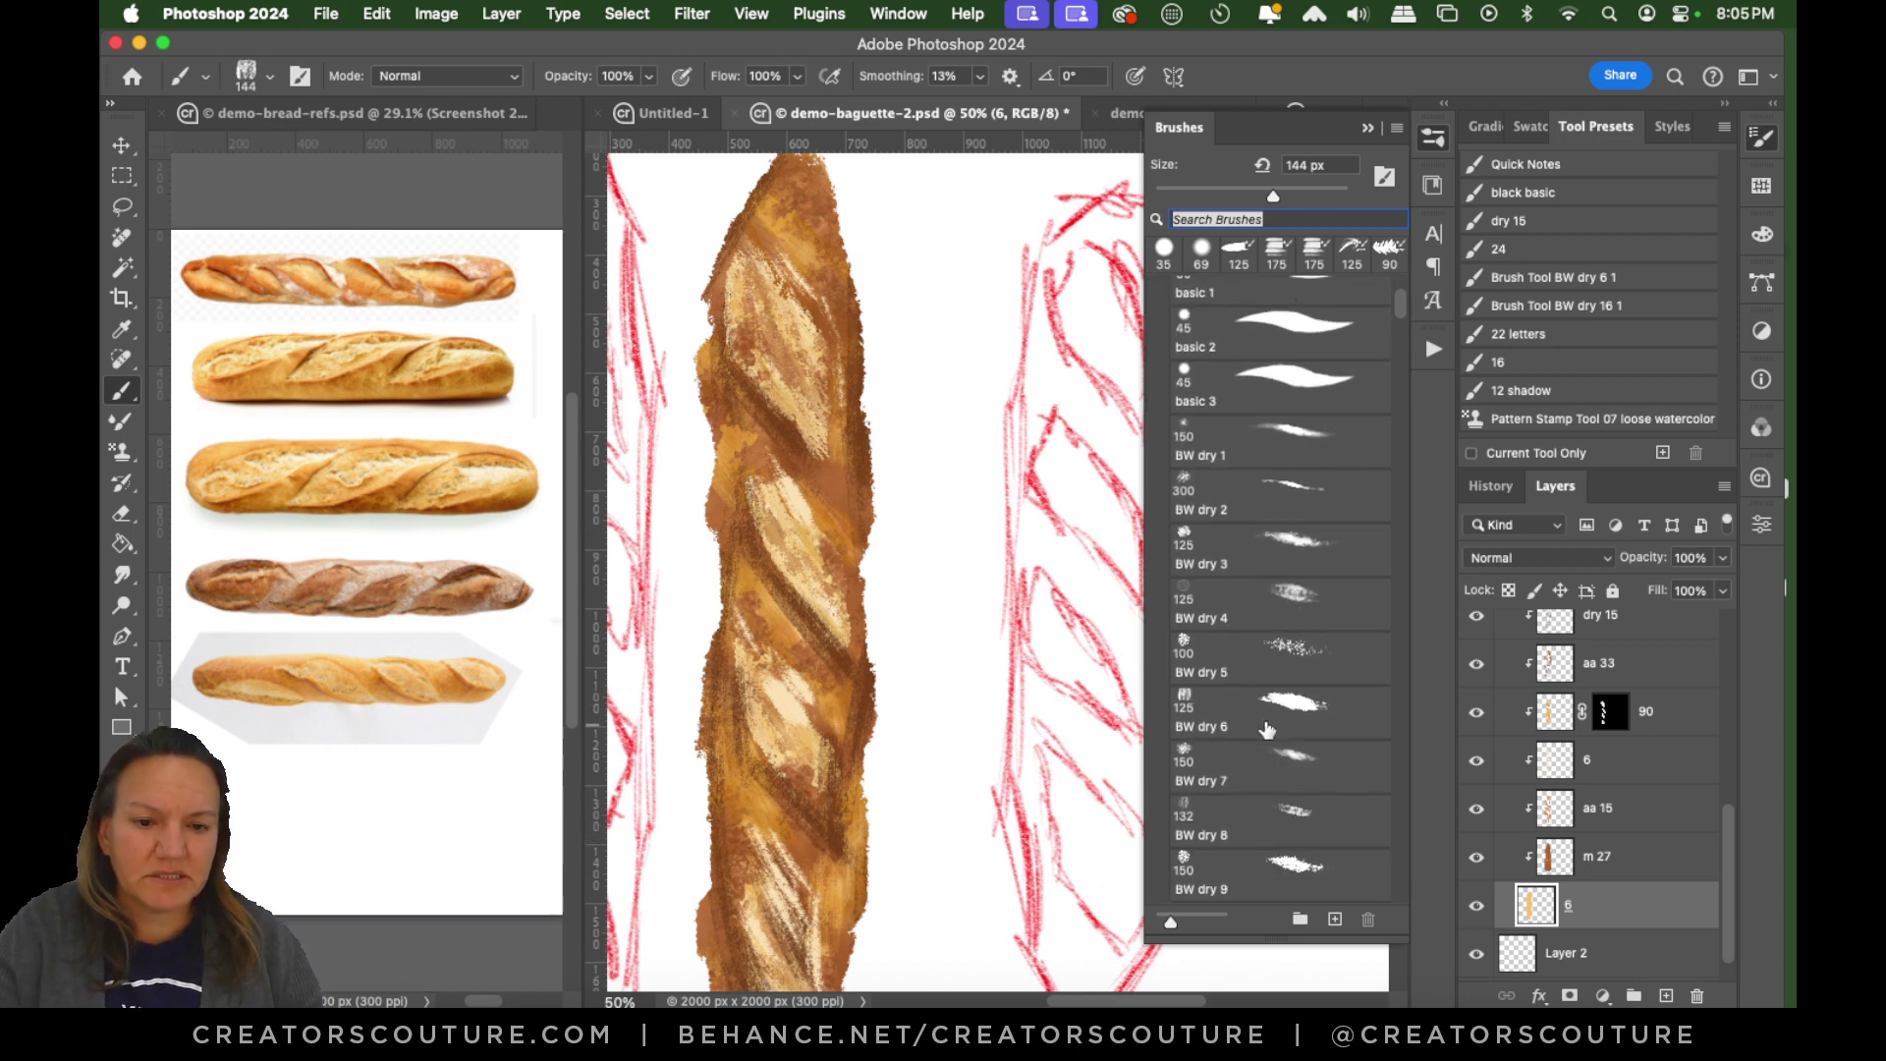
pyautogui.click(1297, 732)
pyautogui.click(1434, 138)
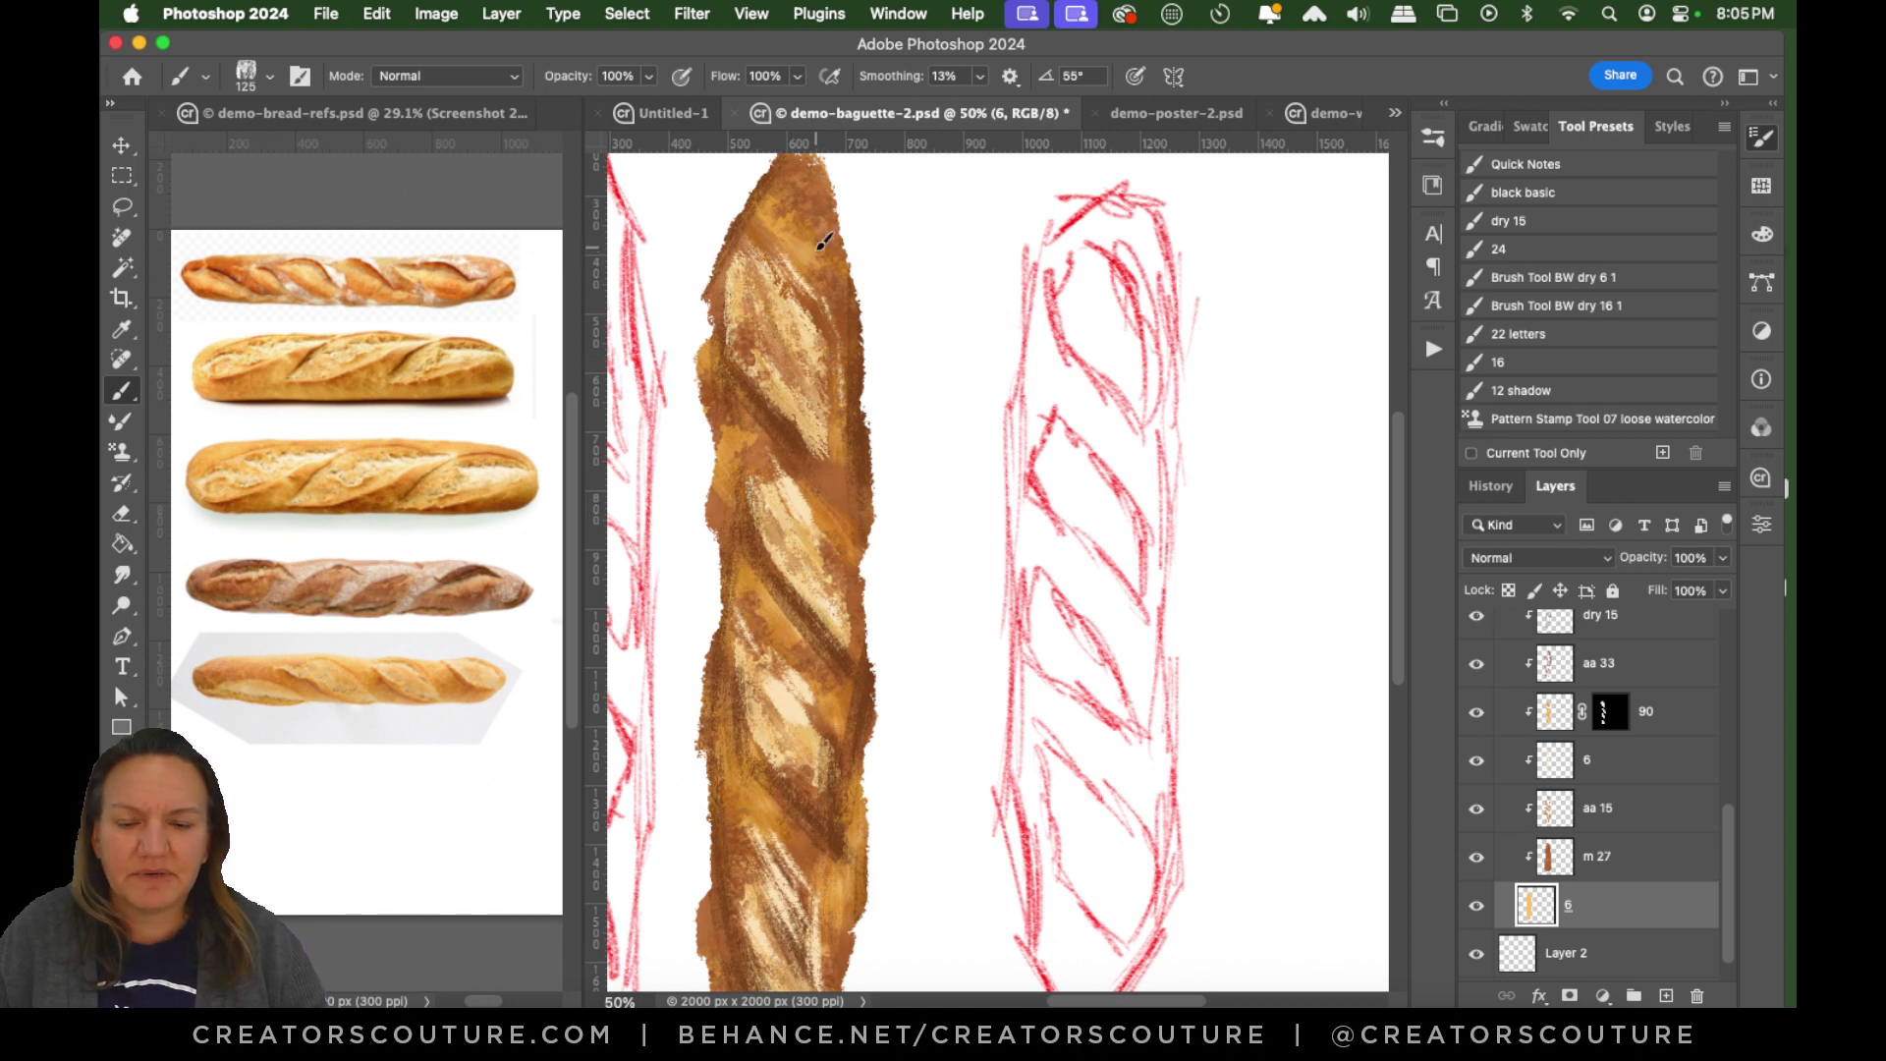
# Paint a solid golden-tan base inside the upper and middle parts of the sketched baguette outline.
pyautogui.moveTo(1111, 228); pyautogui.dragTo(1071, 398)
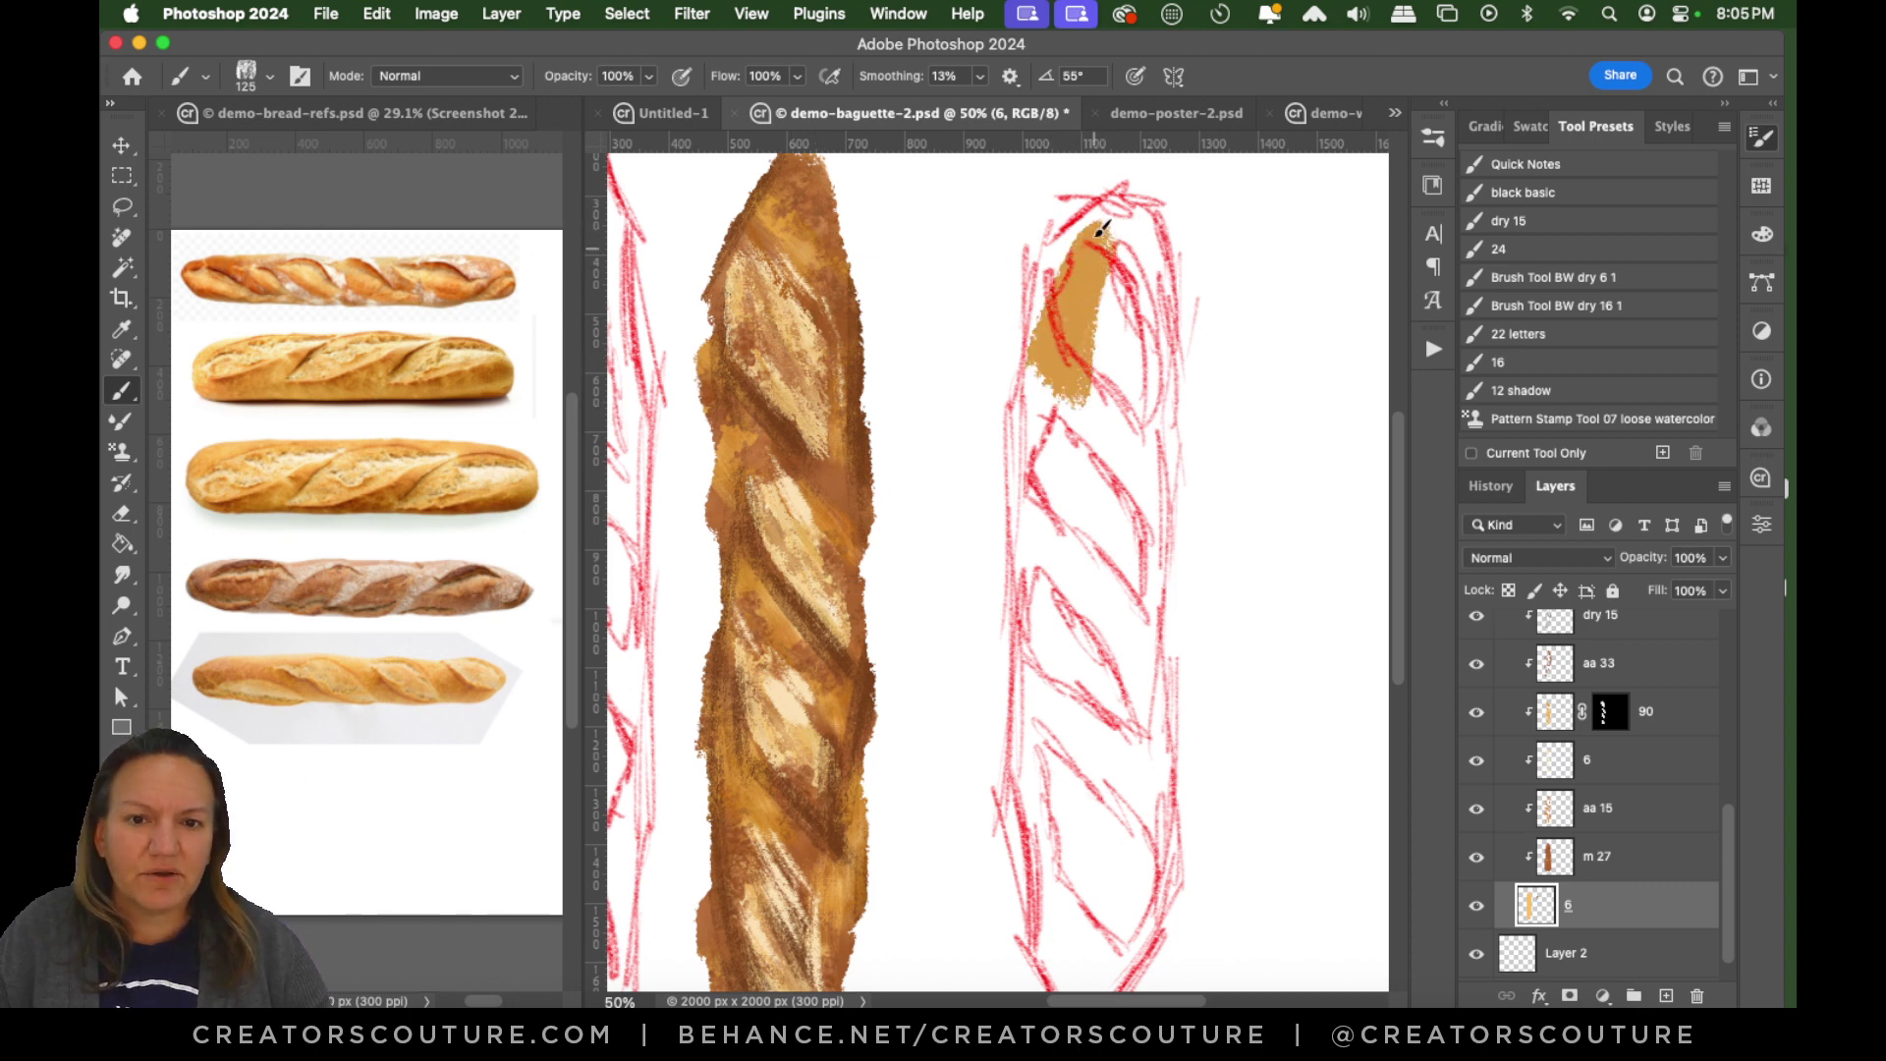
pyautogui.moveTo(1101, 229)
pyautogui.mouseDown()
pyautogui.moveTo(1050, 295)
pyautogui.moveTo(1037, 442)
pyautogui.moveTo(1047, 317)
pyautogui.moveTo(1079, 426)
pyautogui.moveTo(1136, 239)
pyautogui.moveTo(1126, 209)
pyautogui.moveTo(1170, 283)
pyautogui.moveTo(1148, 278)
pyautogui.moveTo(1167, 317)
pyautogui.moveTo(1131, 437)
pyautogui.moveTo(1139, 412)
pyautogui.moveTo(1148, 499)
pyautogui.moveTo(1100, 479)
pyautogui.moveTo(1061, 577)
pyautogui.moveTo(1035, 406)
pyautogui.moveTo(1065, 636)
pyautogui.moveTo(1049, 533)
pyautogui.moveTo(1043, 586)
pyautogui.moveTo(1058, 644)
pyautogui.moveTo(1081, 628)
pyautogui.moveTo(1103, 727)
pyautogui.moveTo(1151, 562)
pyautogui.moveTo(1146, 748)
pyautogui.moveTo(1064, 738)
pyautogui.moveTo(1050, 671)
pyautogui.moveTo(1035, 684)
pyautogui.moveTo(1040, 856)
pyautogui.moveTo(1046, 764)
pyautogui.moveTo(1112, 815)
pyautogui.mouseUp()
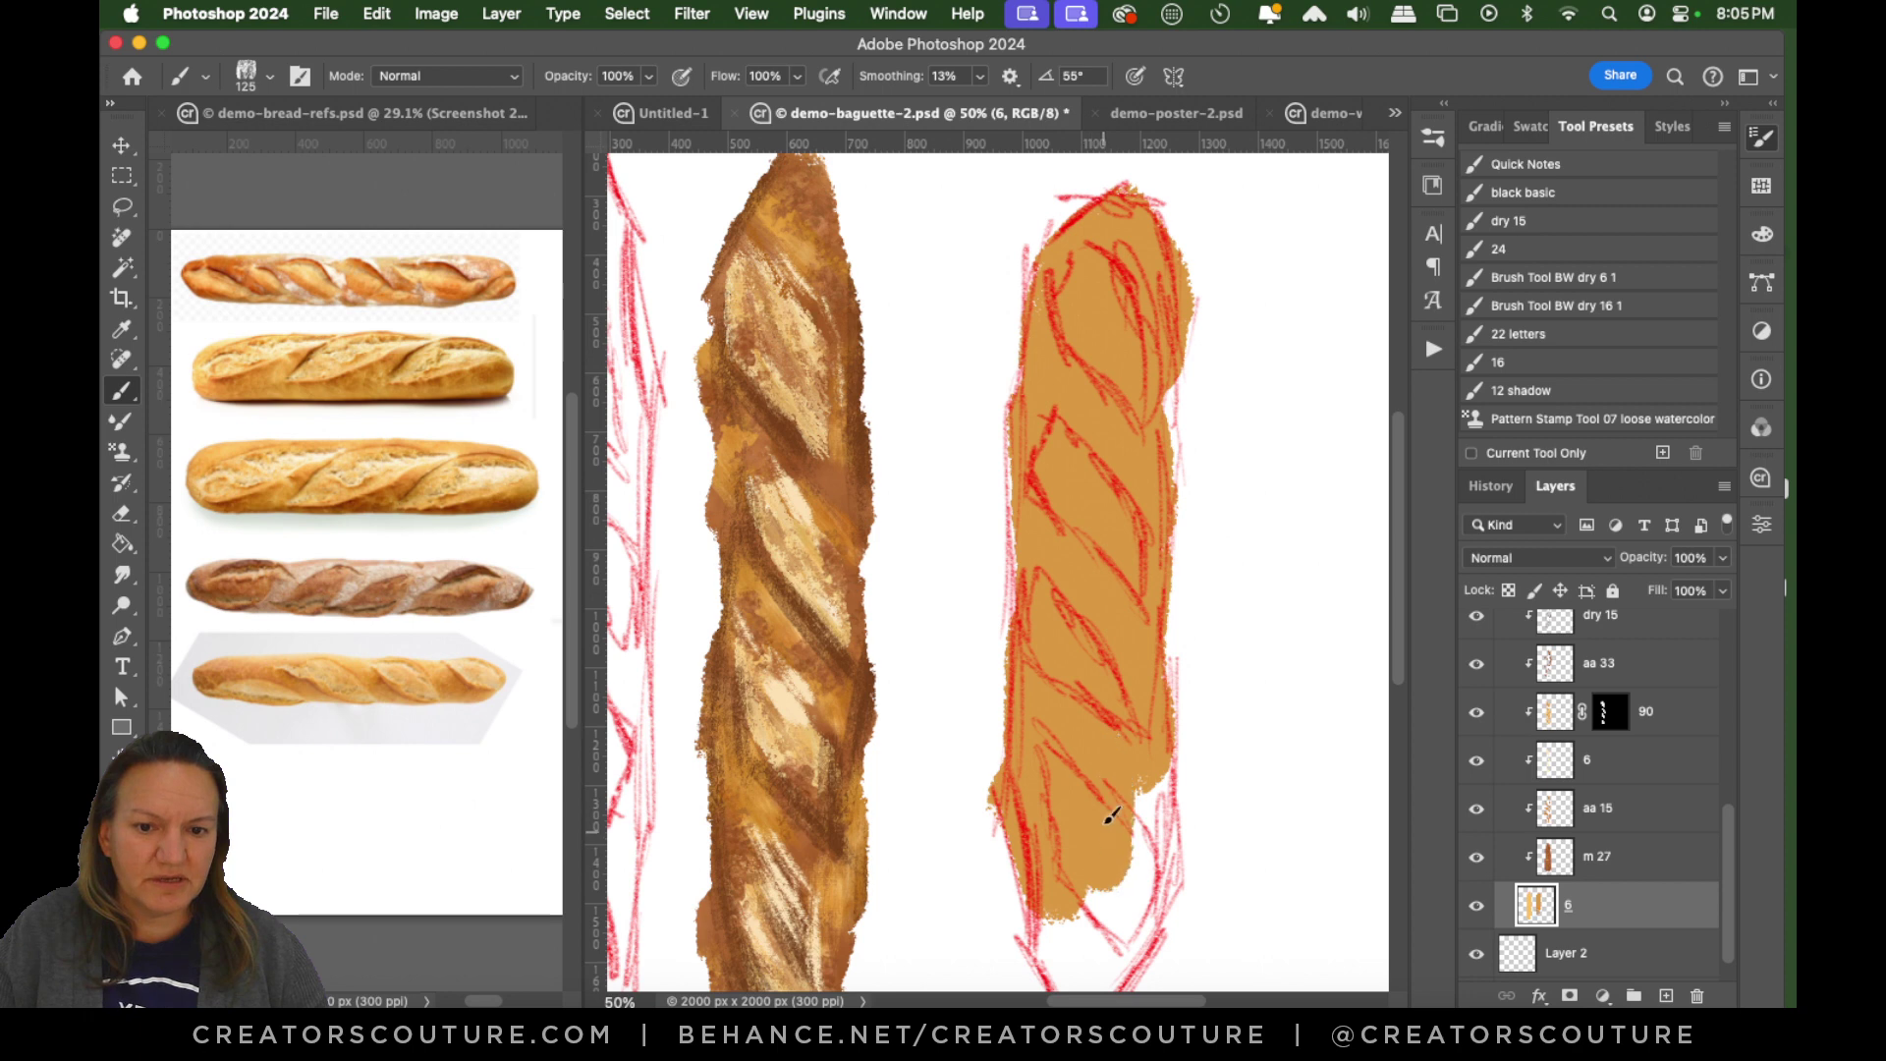
# Try light textured test strokes on the blank canvas beside the new baguette and undo them.
pyautogui.moveTo(1282, 539); pyautogui.dragTo(1244, 827)
pyautogui.press('super+z')
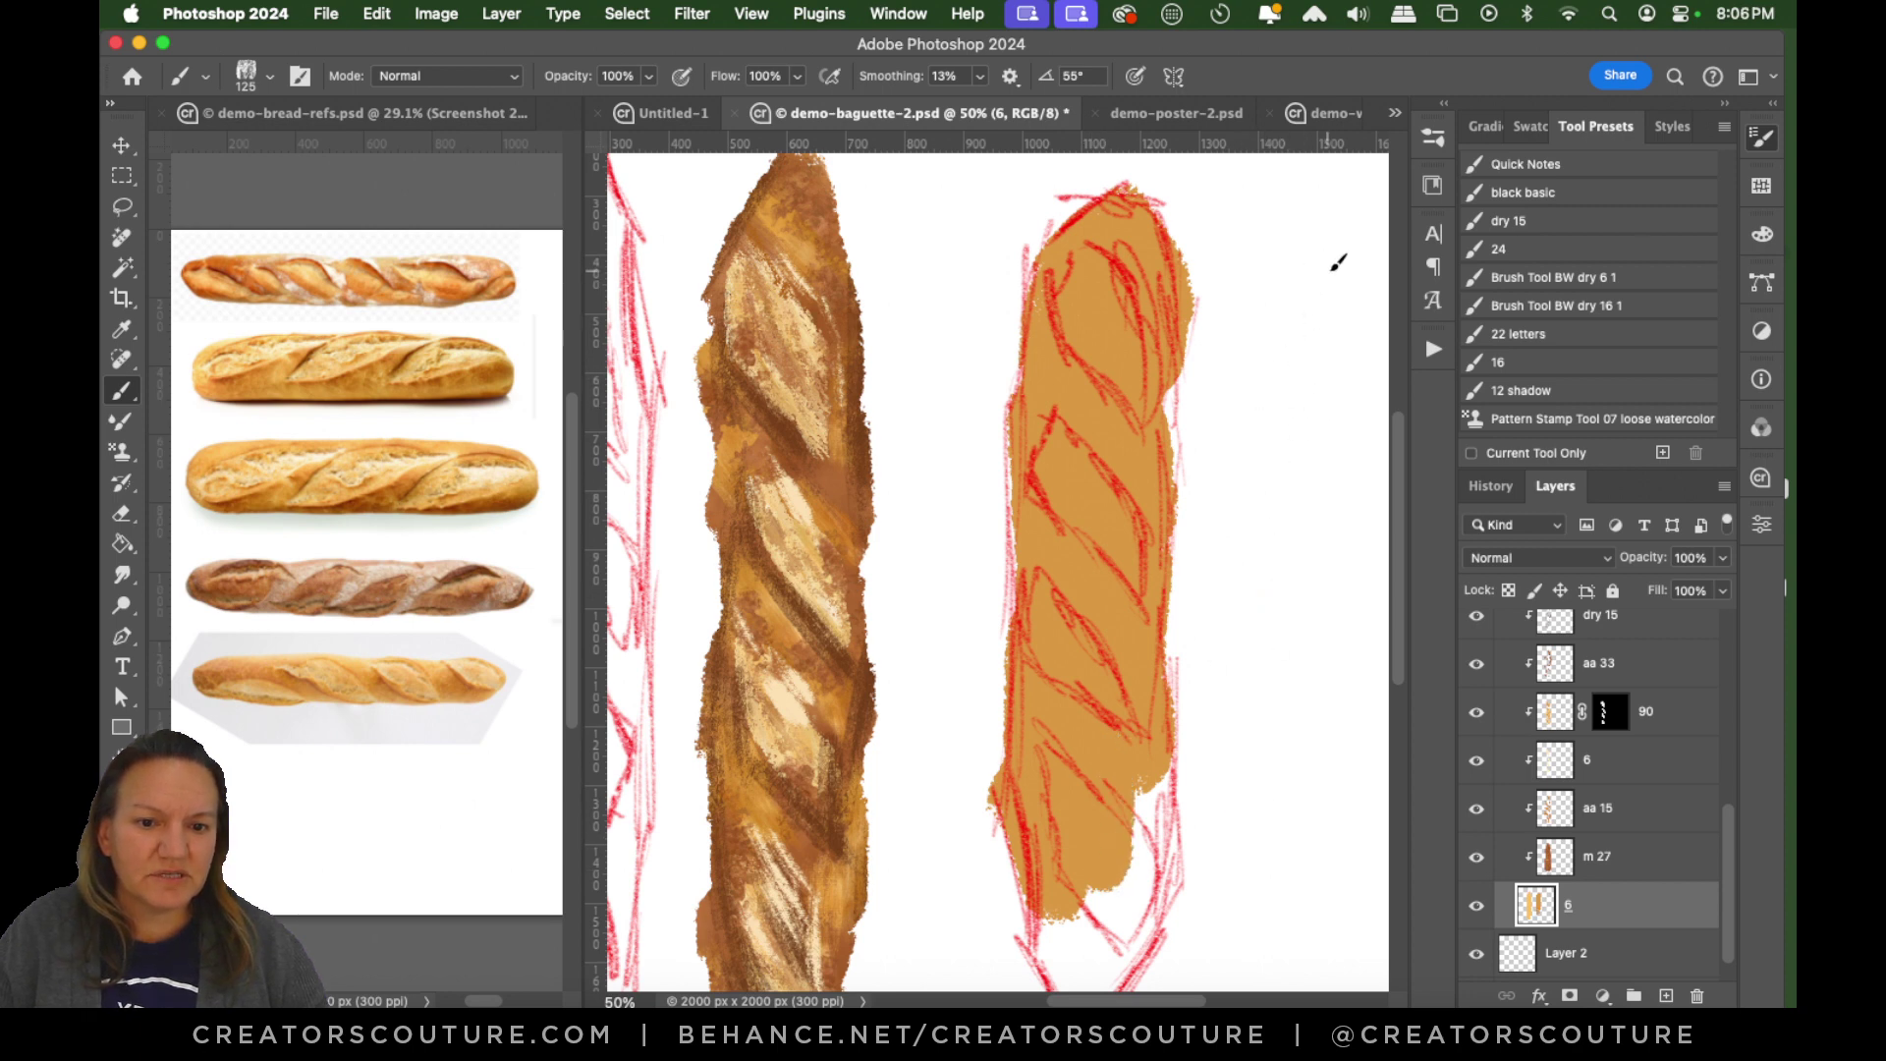
pyautogui.moveTo(1322, 293); pyautogui.dragTo(1224, 750)
pyautogui.press('super+z')
pyautogui.moveTo(1336, 266); pyautogui.dragTo(1227, 849)
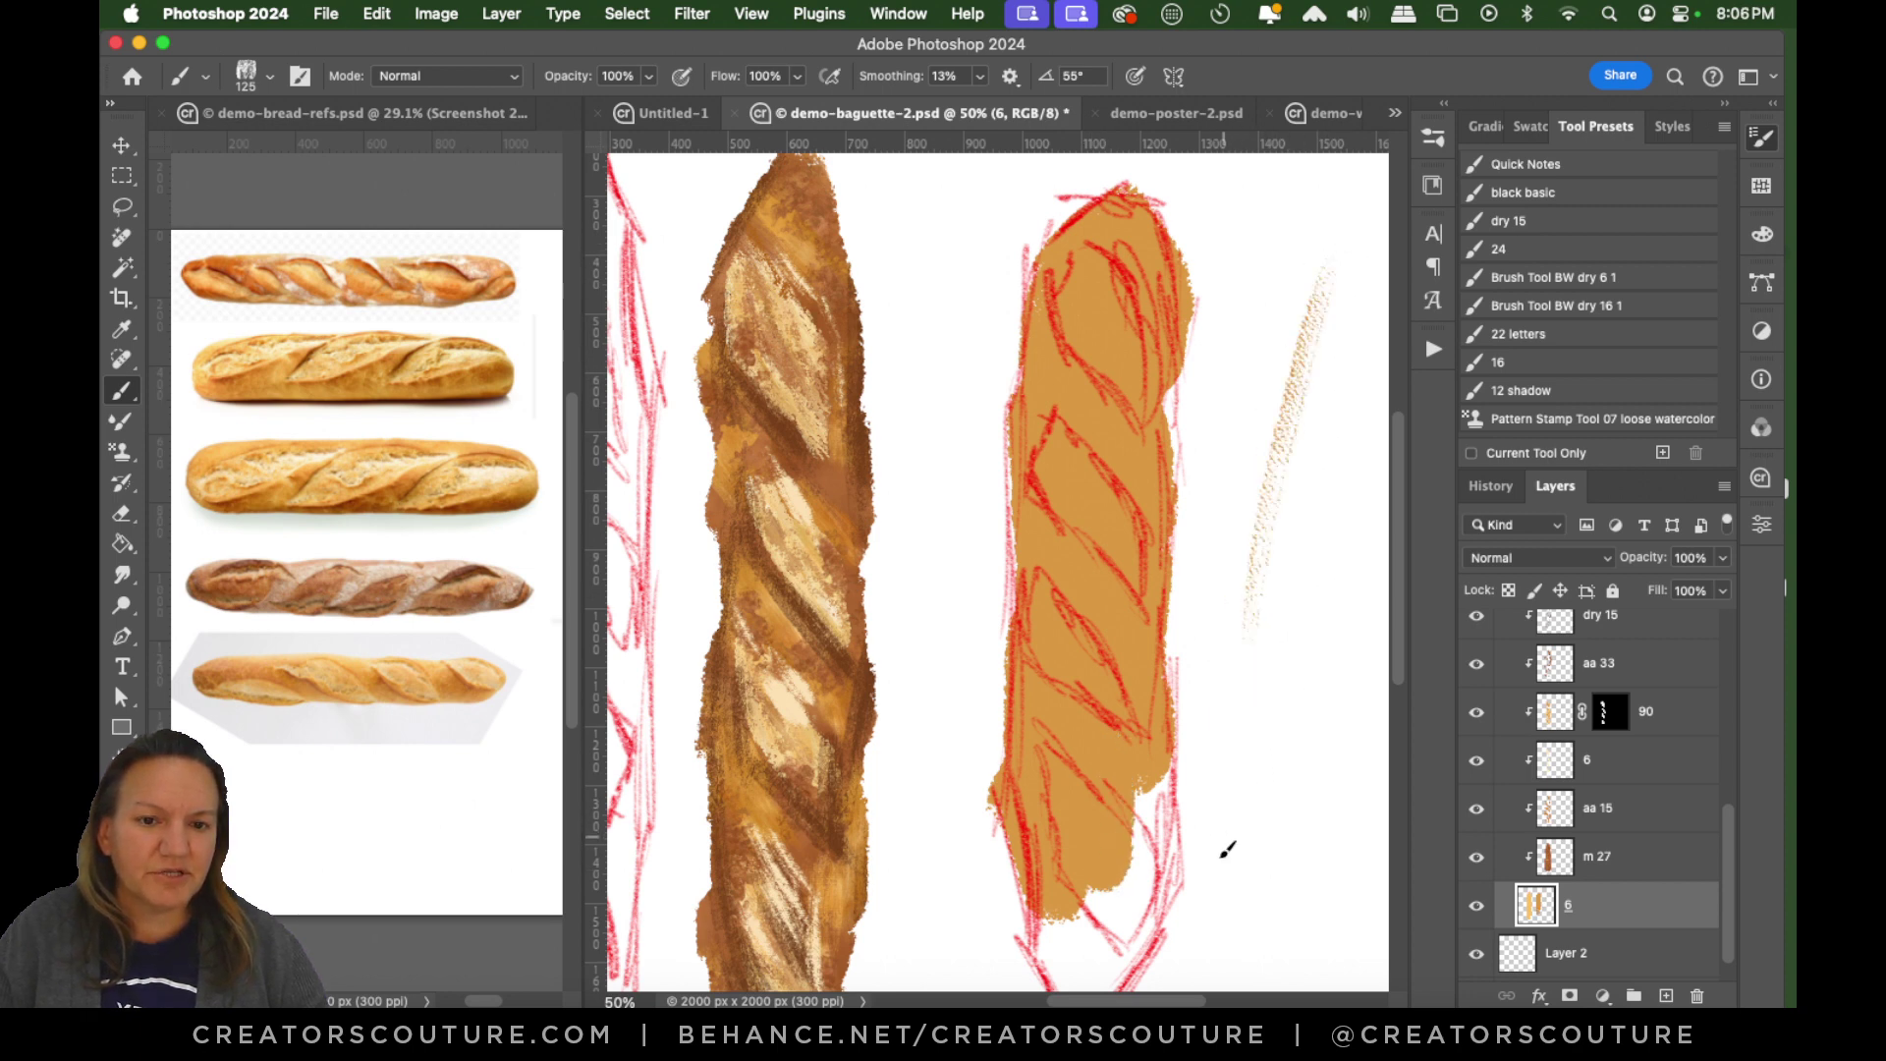
pyautogui.press('super+z')
# Fill the remaining lower end of the baguette outline with the same golden-tan base color.
pyautogui.moveTo(1129, 779)
pyautogui.mouseDown()
pyautogui.moveTo(1130, 886)
pyautogui.moveTo(1145, 755)
pyautogui.moveTo(1162, 760)
pyautogui.moveTo(1129, 751)
pyautogui.moveTo(1089, 805)
pyautogui.moveTo(1040, 724)
pyautogui.moveTo(1080, 871)
pyautogui.moveTo(1157, 757)
pyautogui.moveTo(1098, 849)
pyautogui.mouseUp()
pyautogui.scroll(-3, 1396, 560)
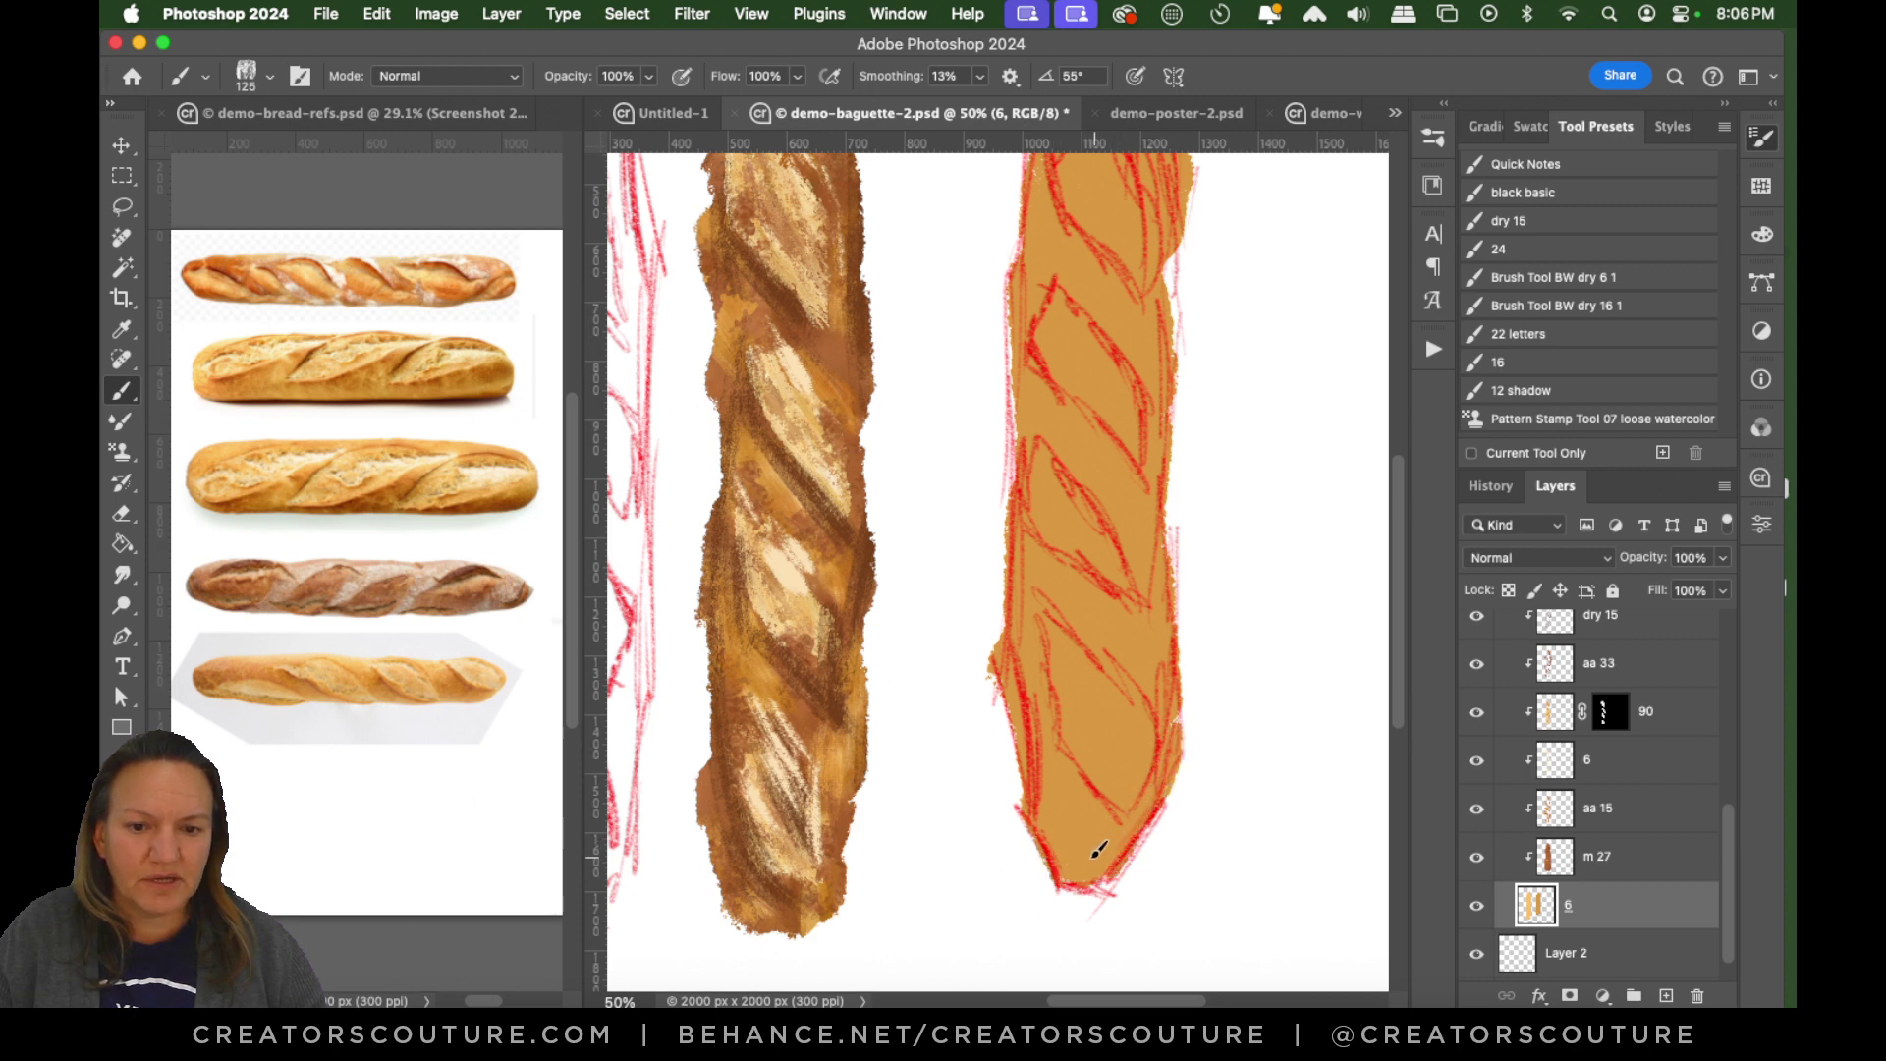
pyautogui.scroll(5, 1393, 590)
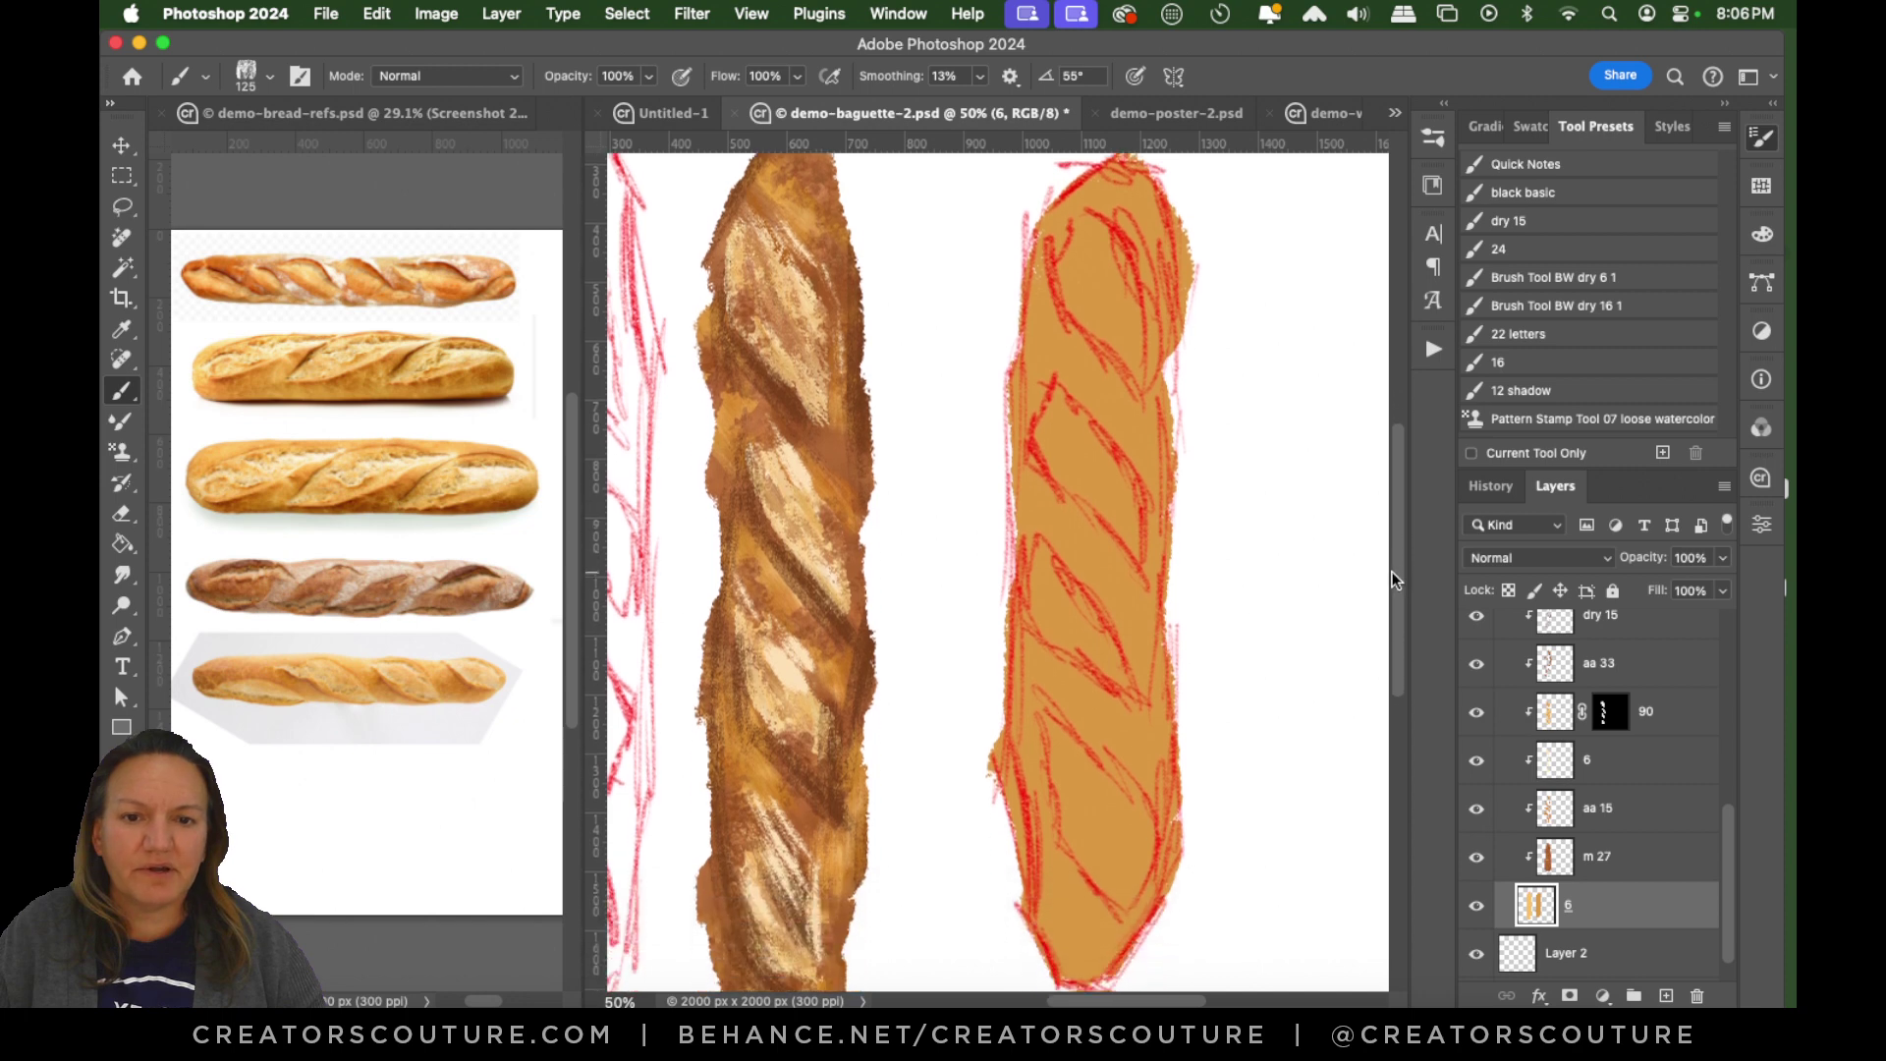
# Make the m 27 layer active and save the current brush as a tool preset named bw6, including its color.
pyautogui.click(1661, 858)
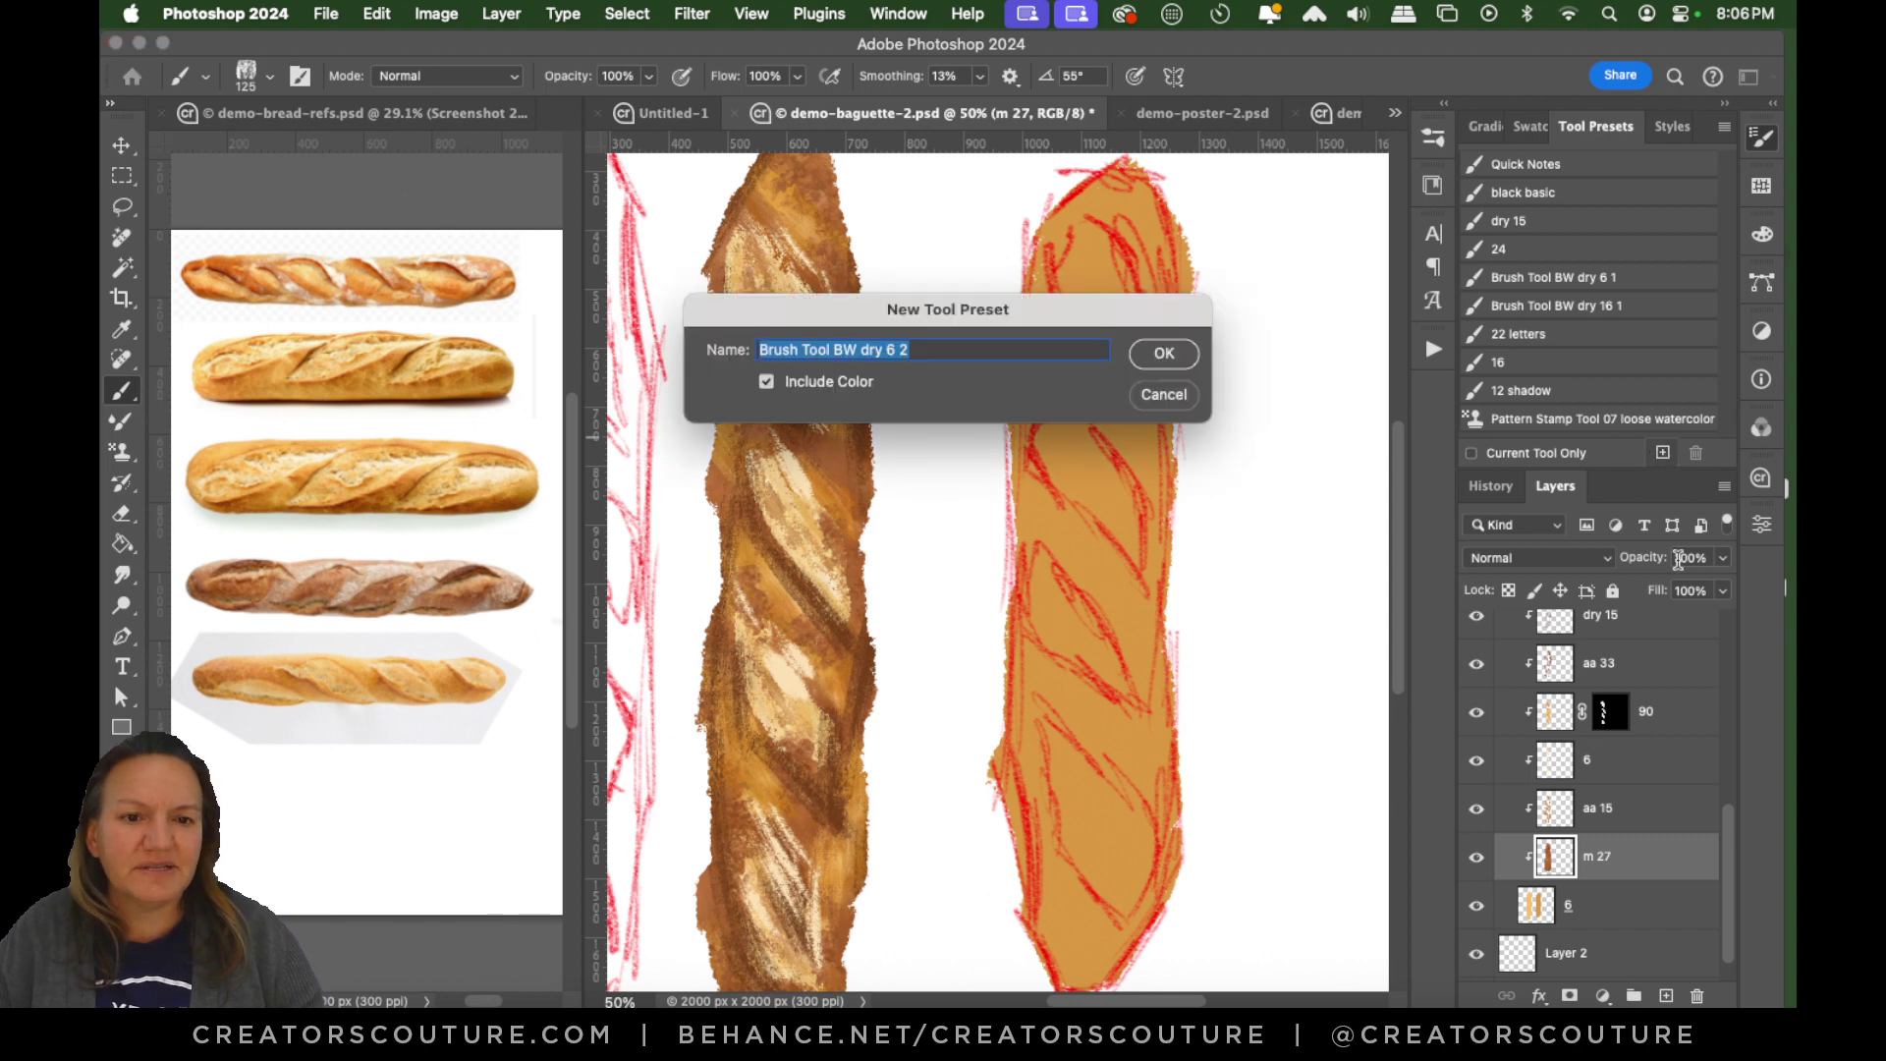
pyautogui.click(1662, 453)
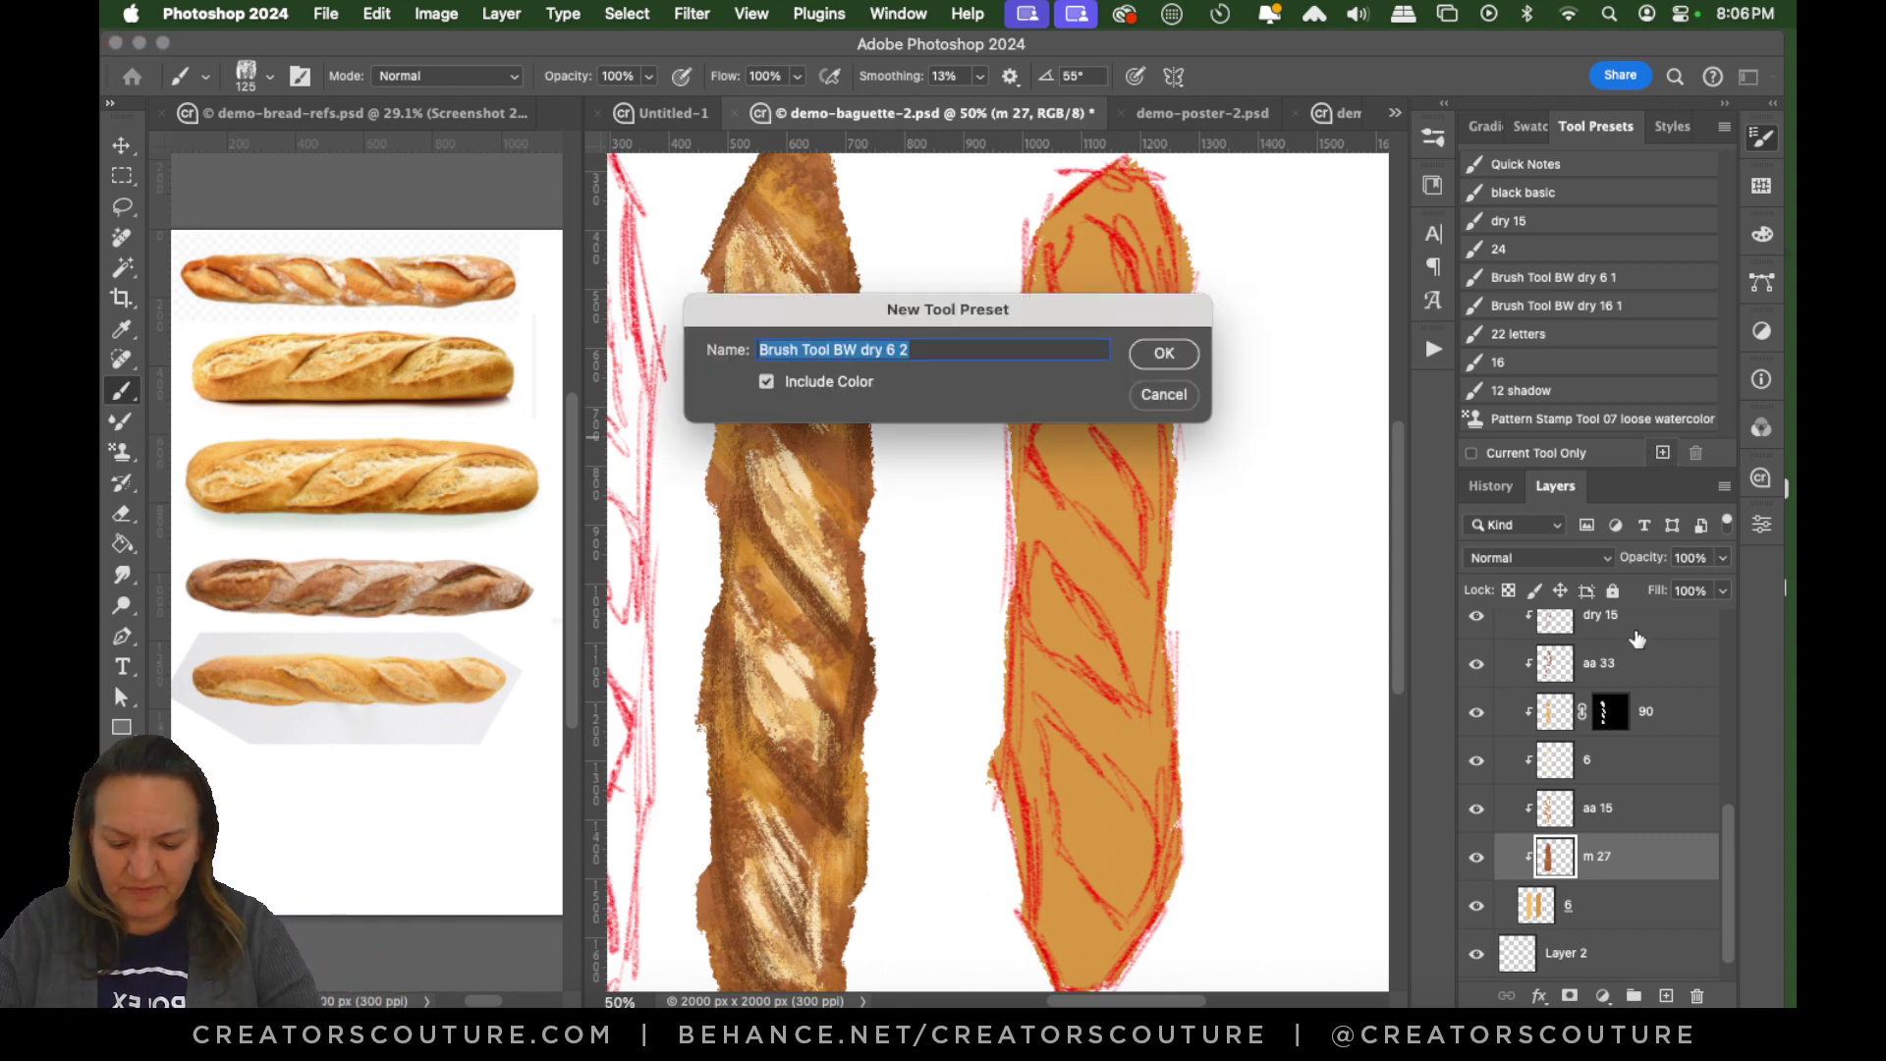
pyautogui.write('bw6')
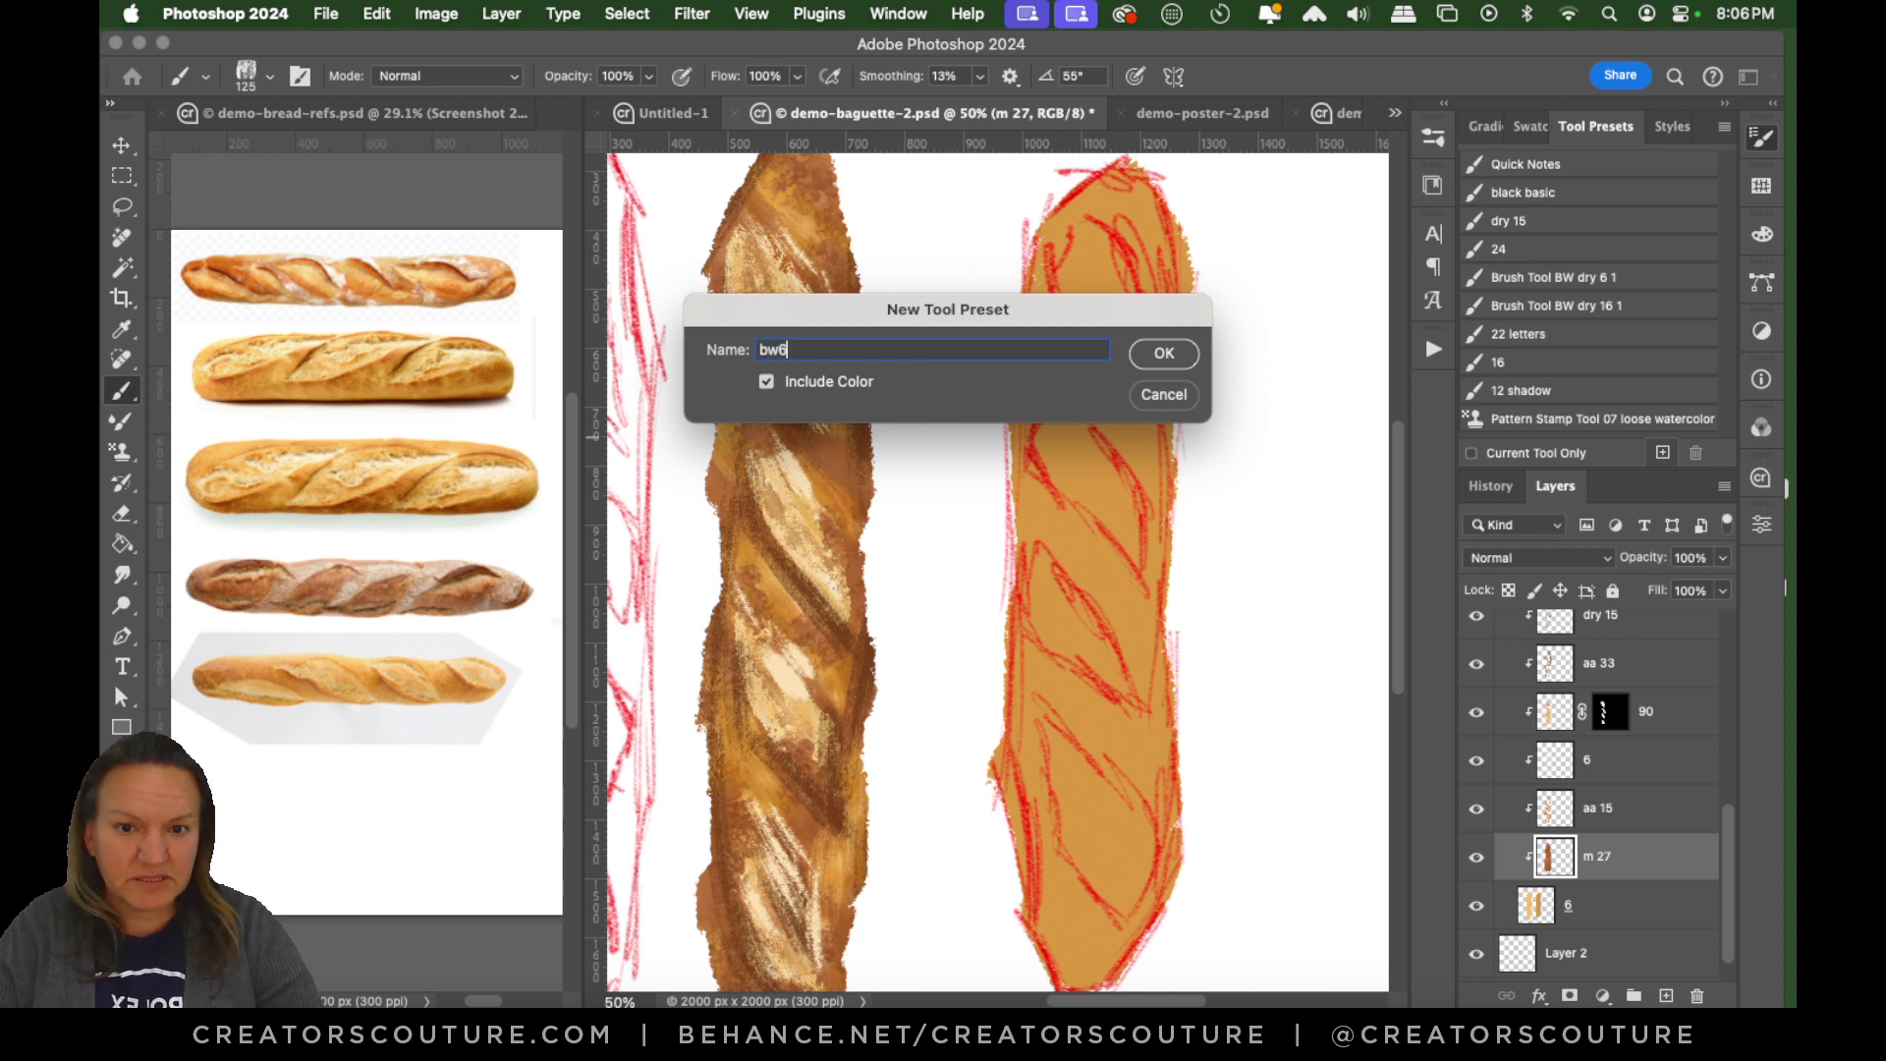
pyautogui.press('Return')
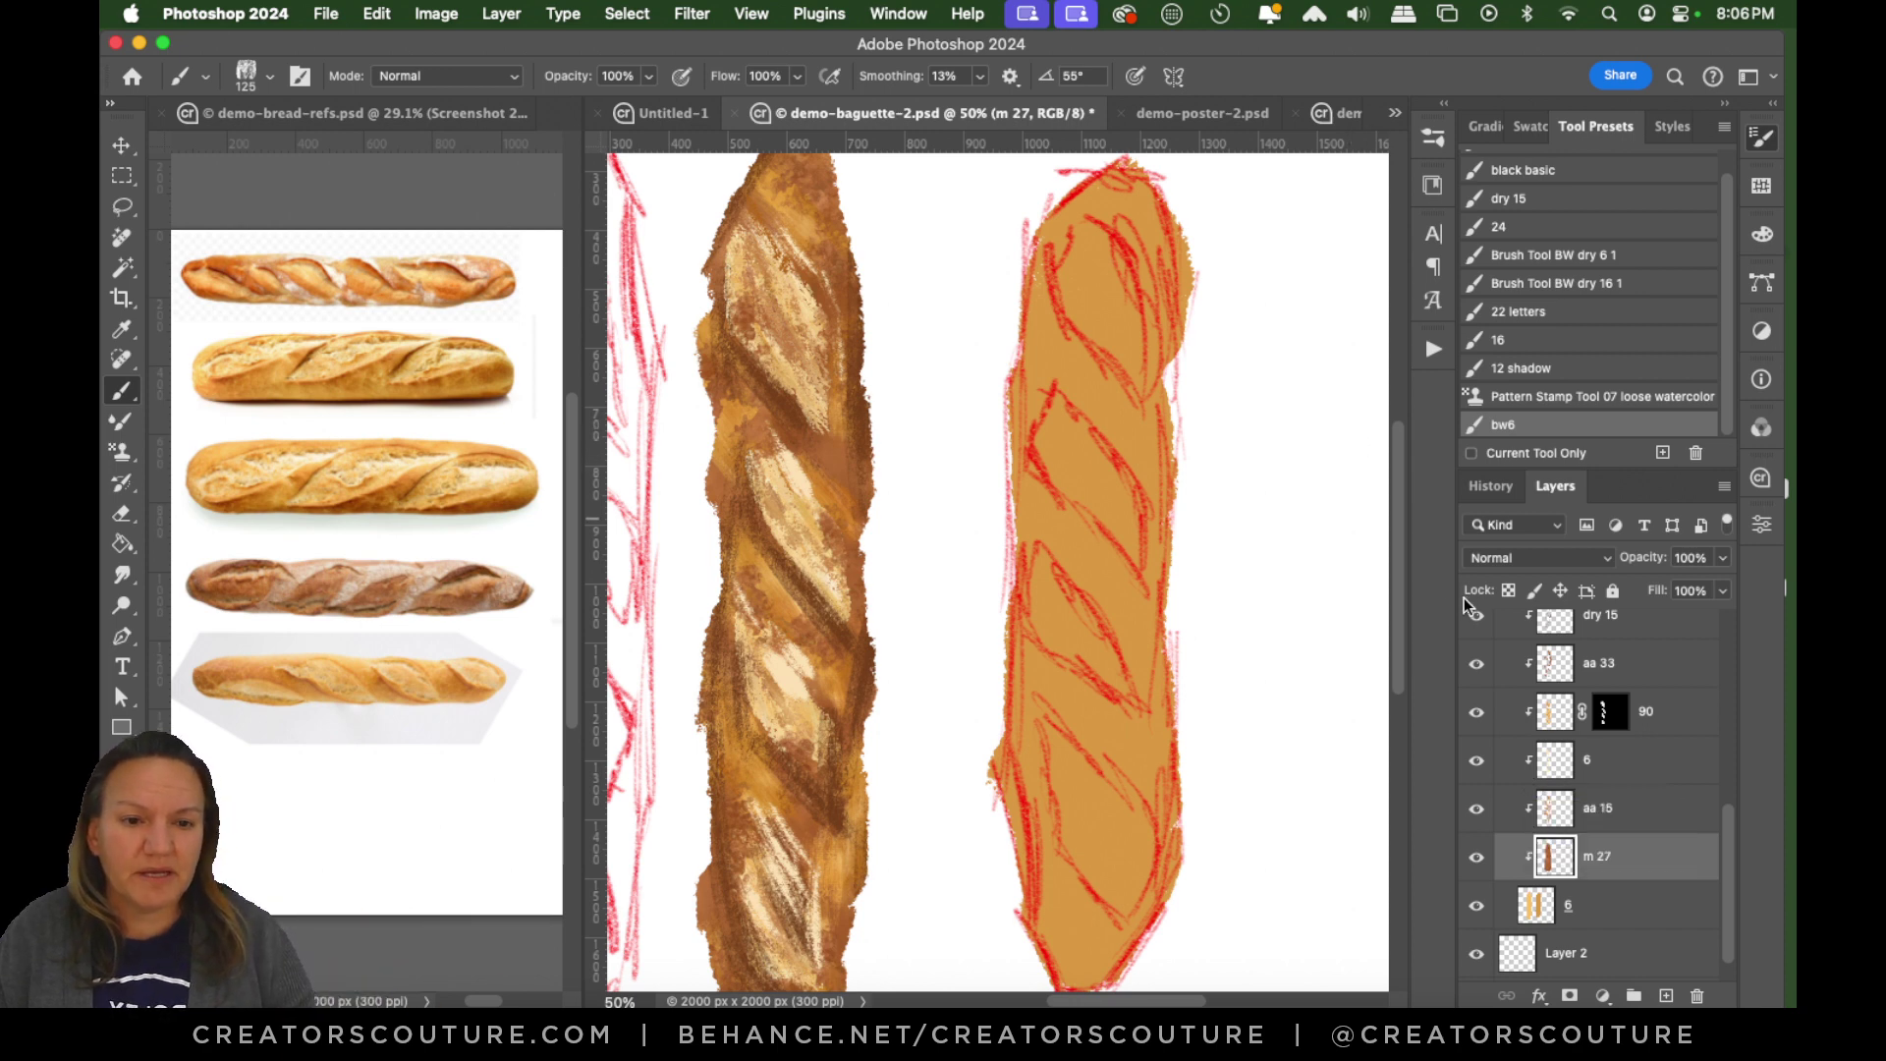
# Switch to the Pattern Stamp tool and collapse the open BrushWerk and Color-Palette brush groups.
pyautogui.click(1434, 140)
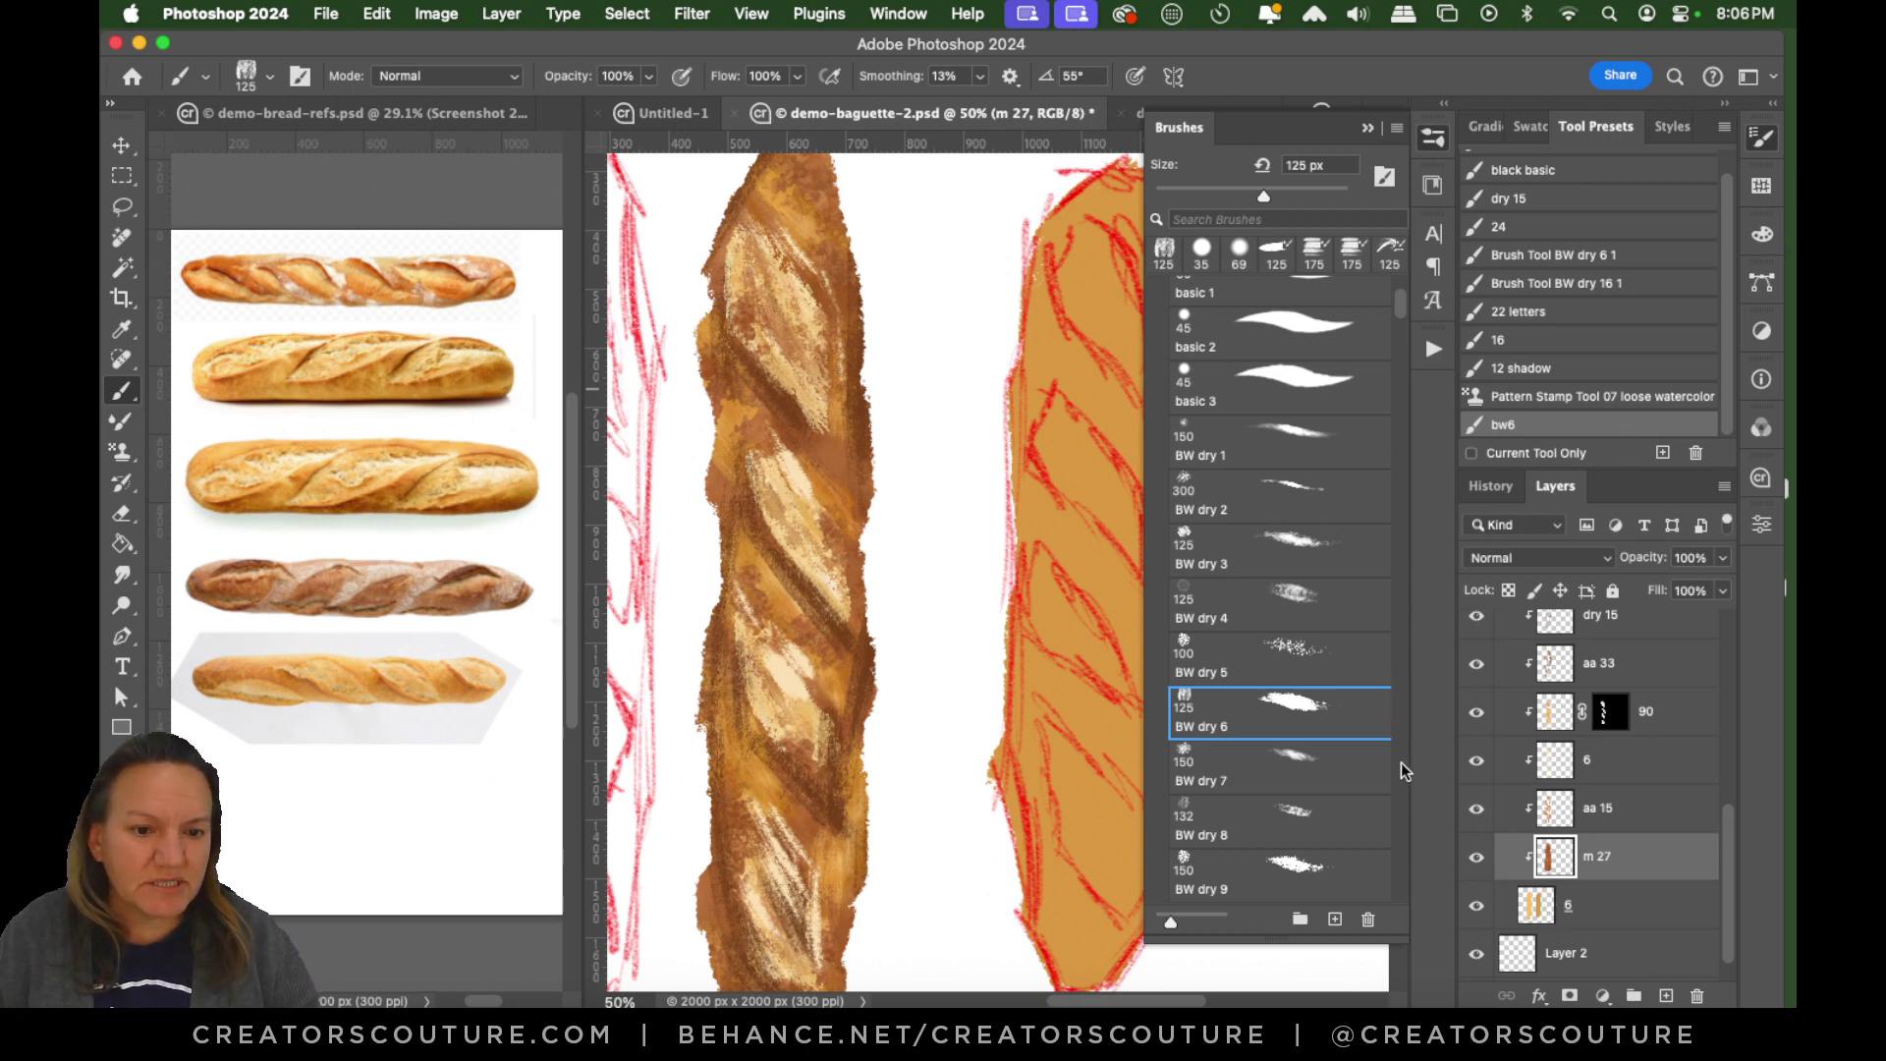
pyautogui.click(120, 451)
pyautogui.click(258, 450)
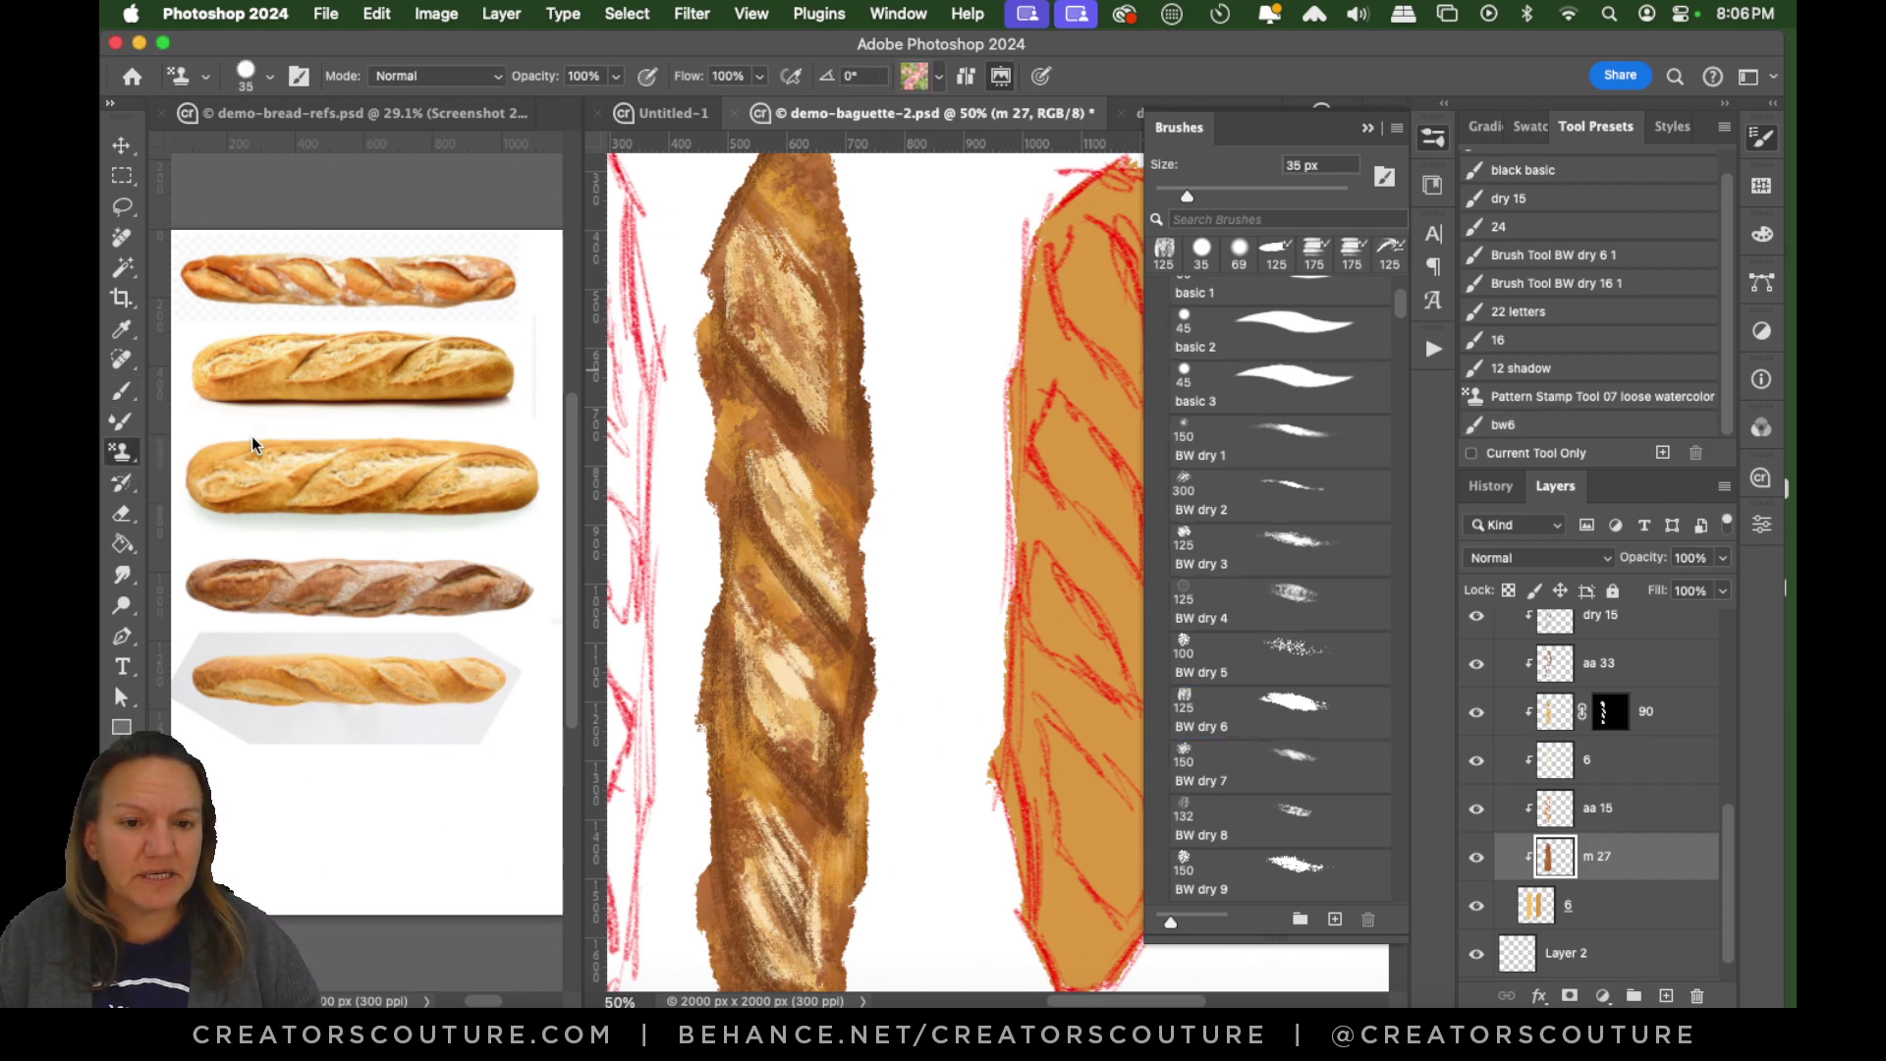
pyautogui.moveTo(1395, 310)
pyautogui.mouseDown()
pyautogui.moveTo(1387, 457)
pyautogui.moveTo(1381, 285)
pyautogui.mouseUp()
pyautogui.click(1160, 398)
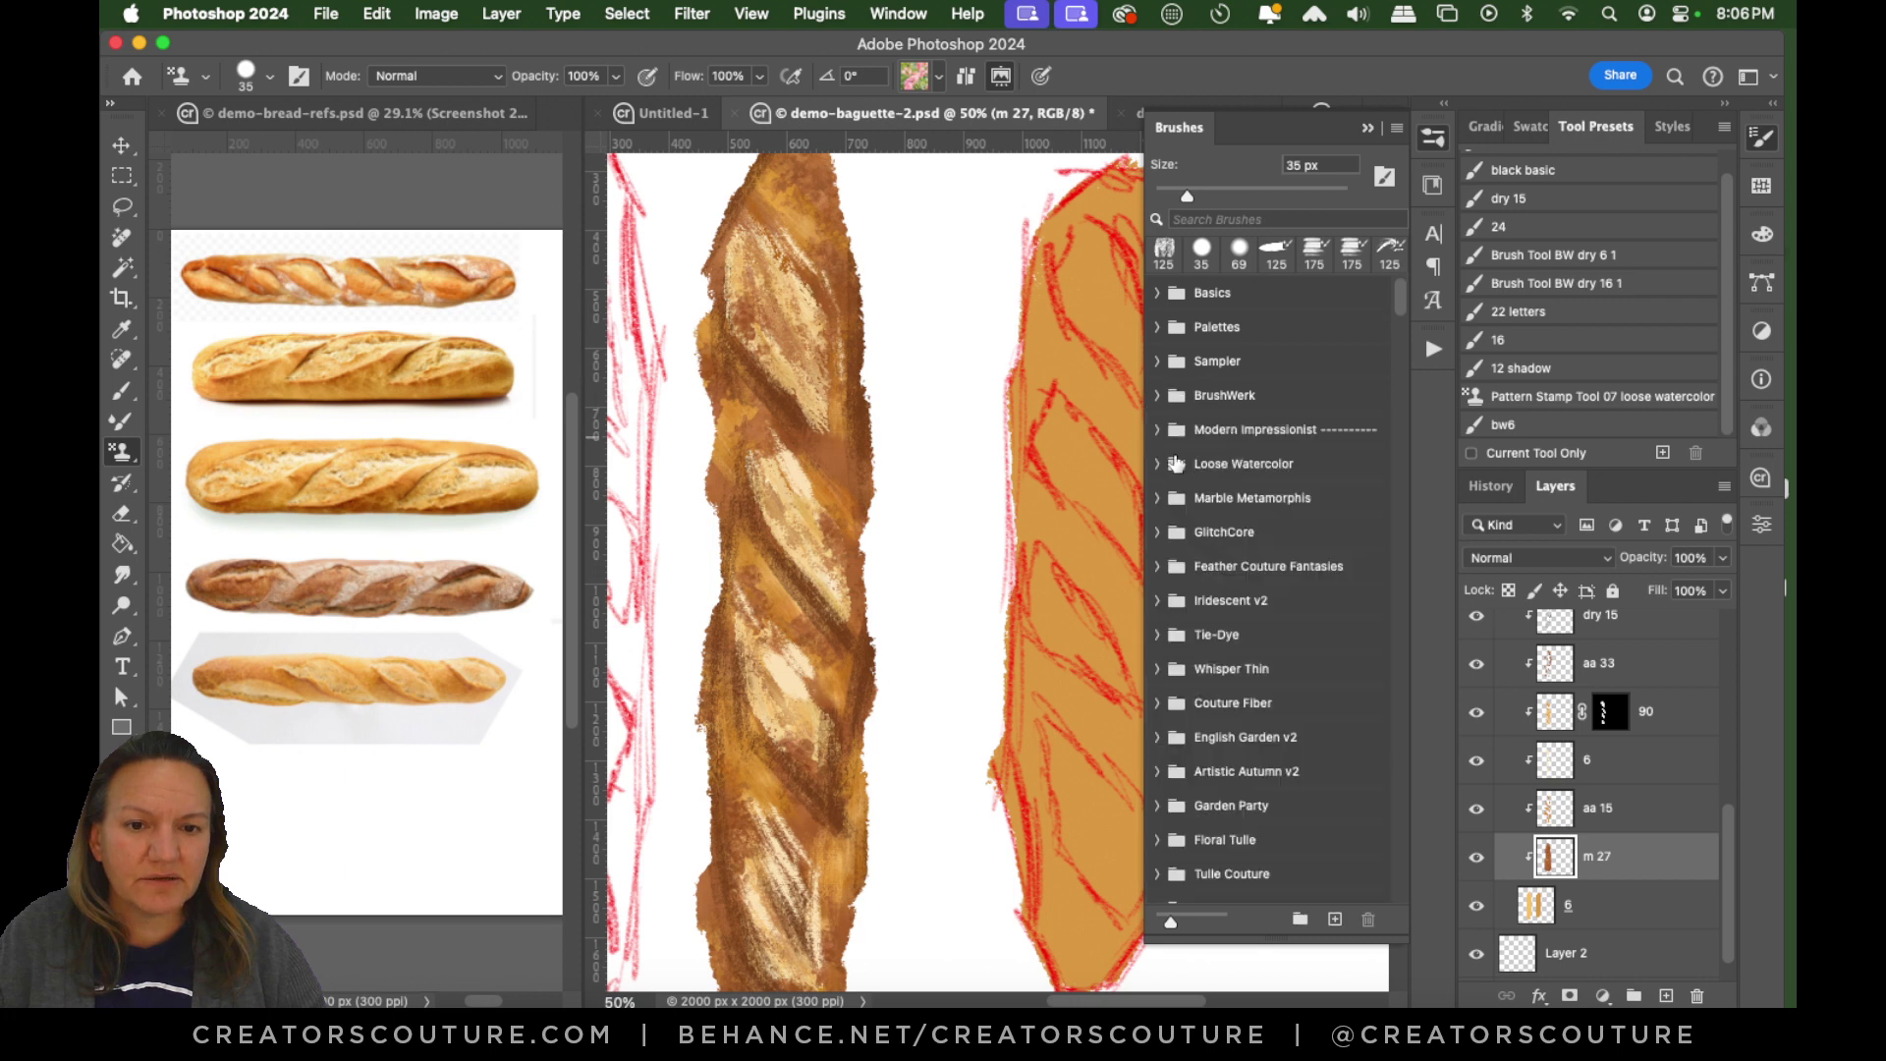
pyautogui.moveTo(1399, 302)
pyautogui.mouseDown()
pyautogui.moveTo(1393, 369)
pyautogui.moveTo(1399, 344)
pyautogui.mouseUp()
pyautogui.click(1160, 481)
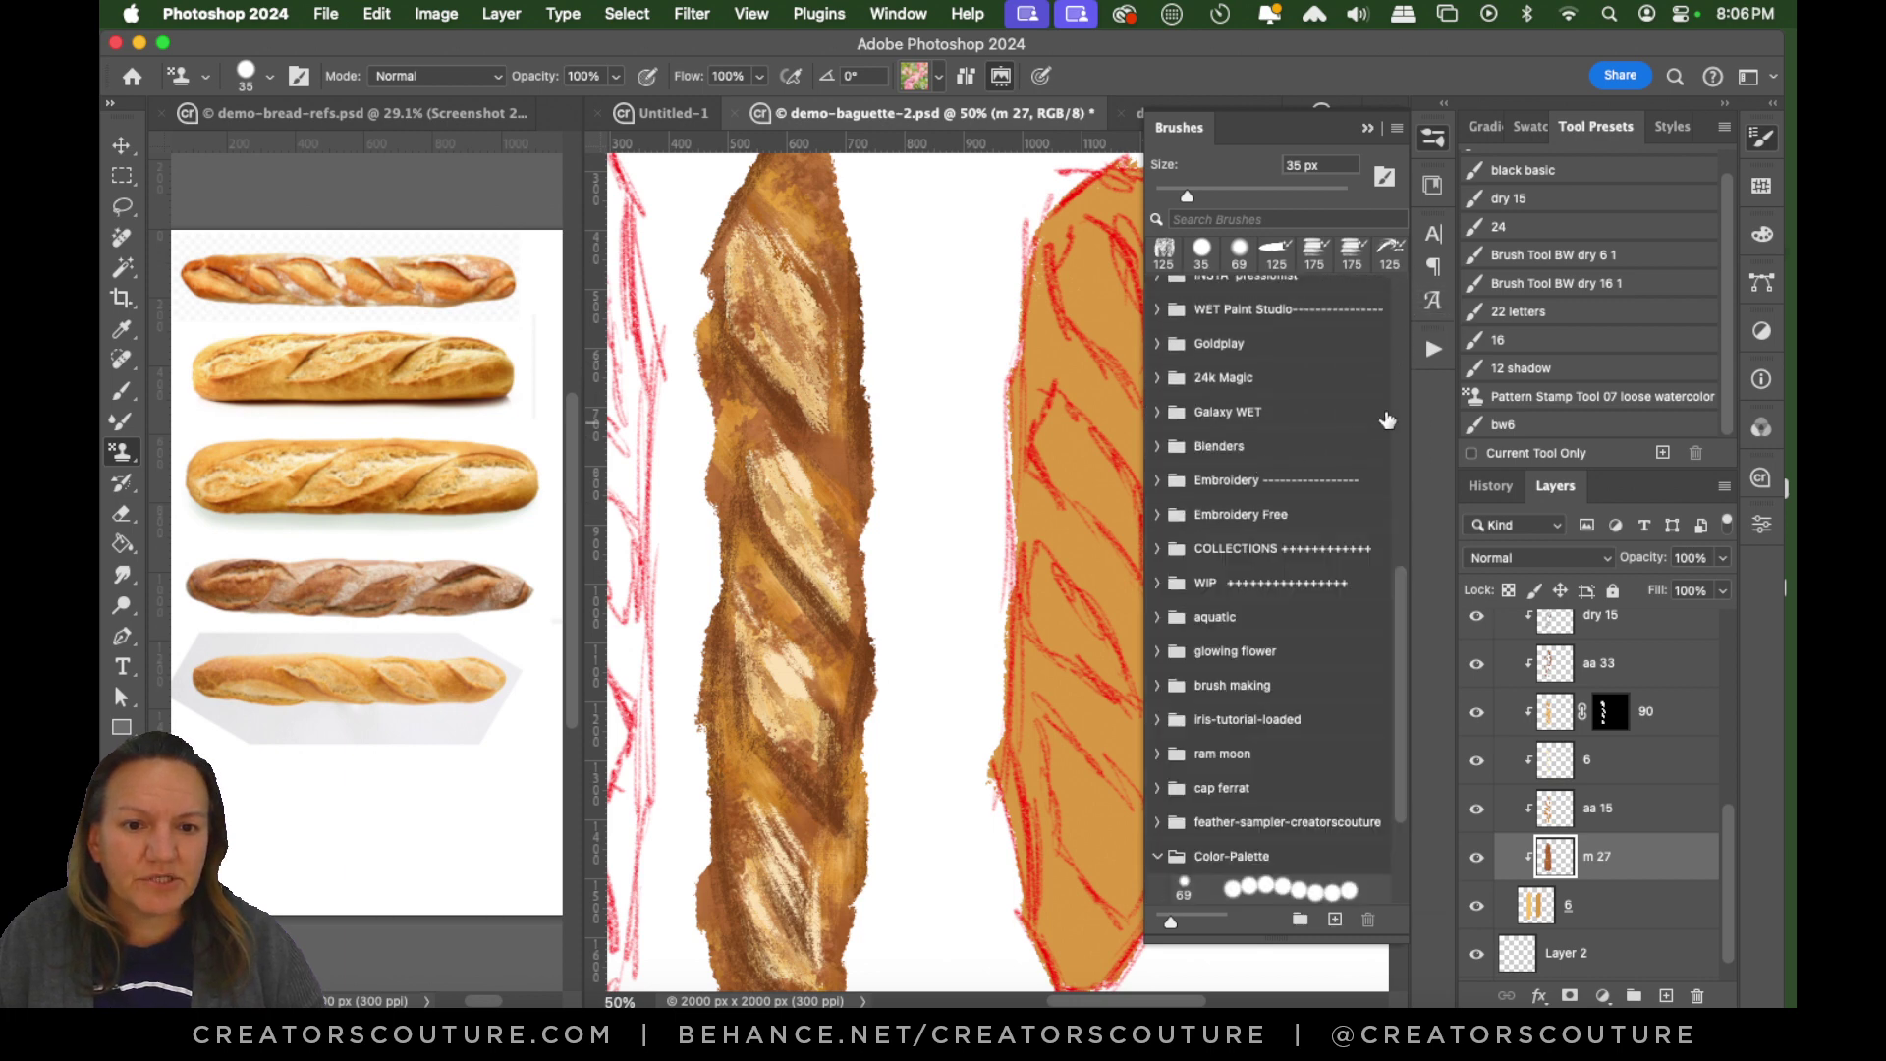
pyautogui.click(1147, 856)
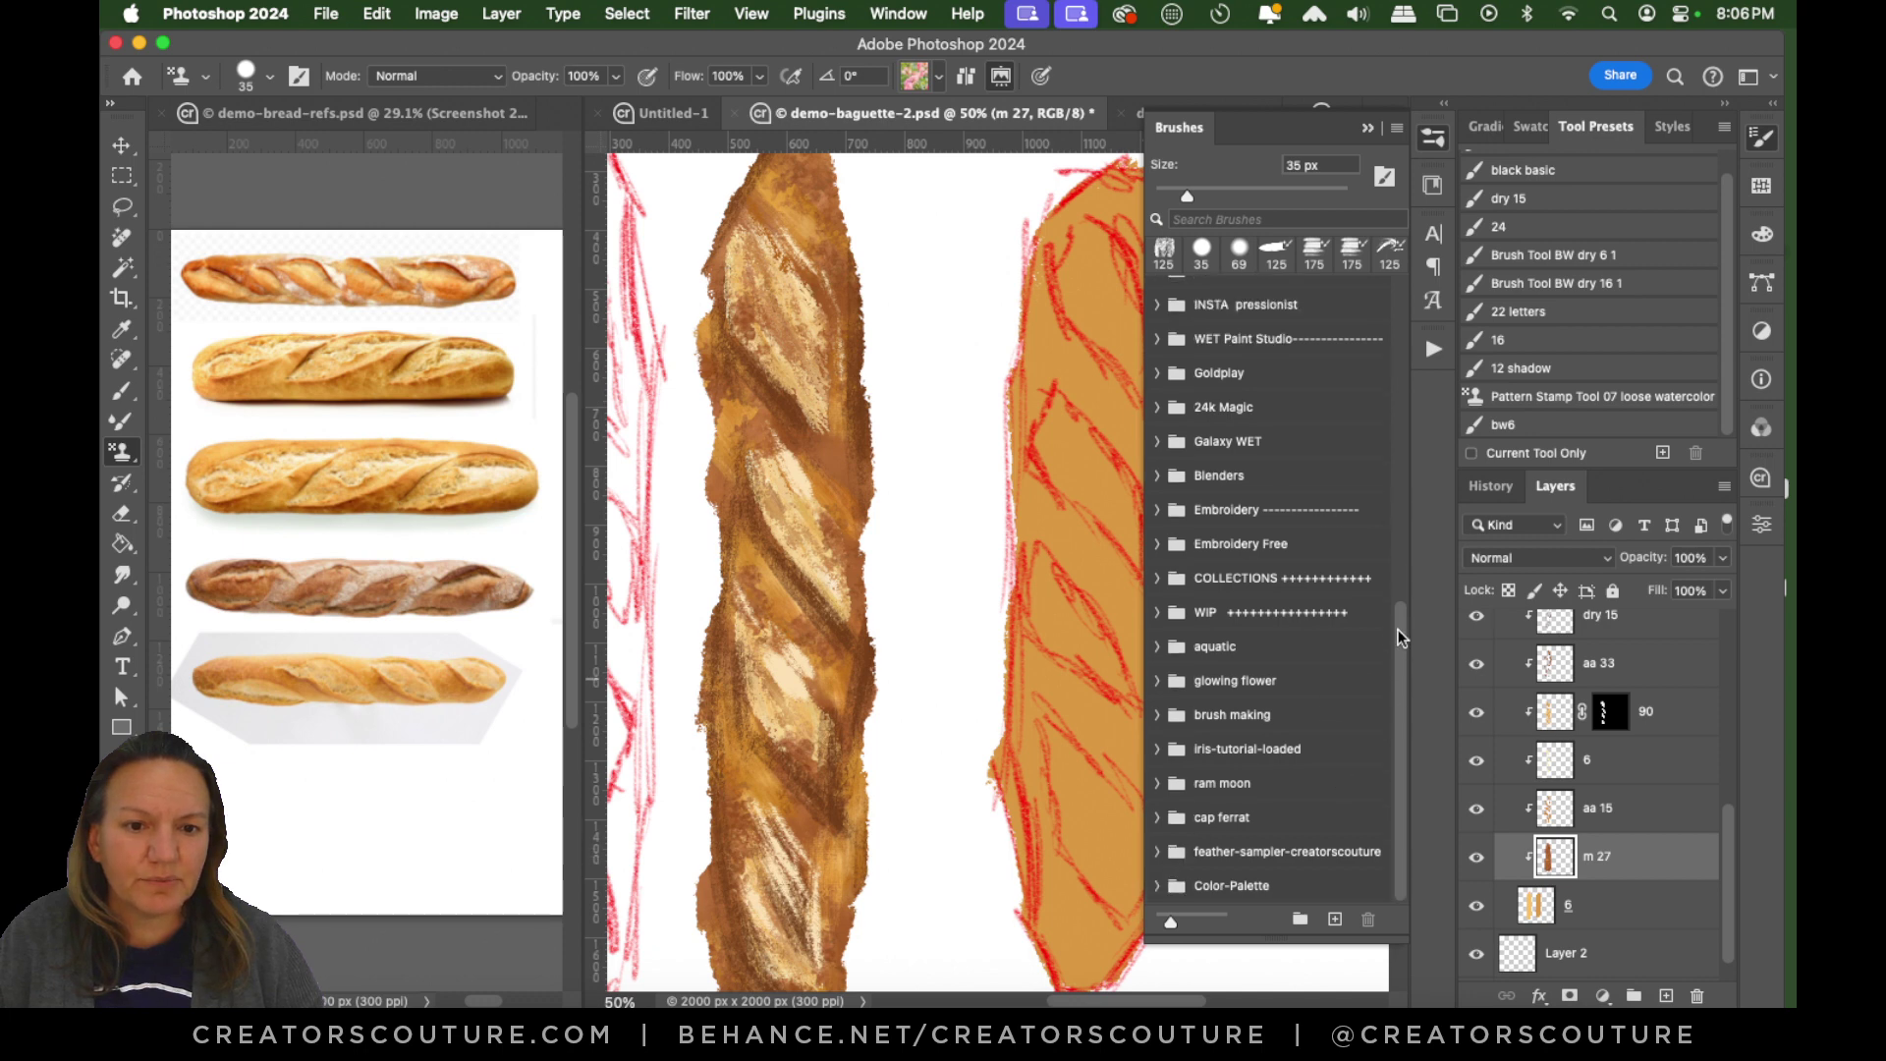
# Choose the 27 impressionist-creatorscouture brush from the Modern Impressionist set for the Pattern Stamp tool.
pyautogui.moveTo(1400, 640); pyautogui.dragTo(1406, 320)
pyautogui.click(1168, 586)
pyautogui.click(1159, 430)
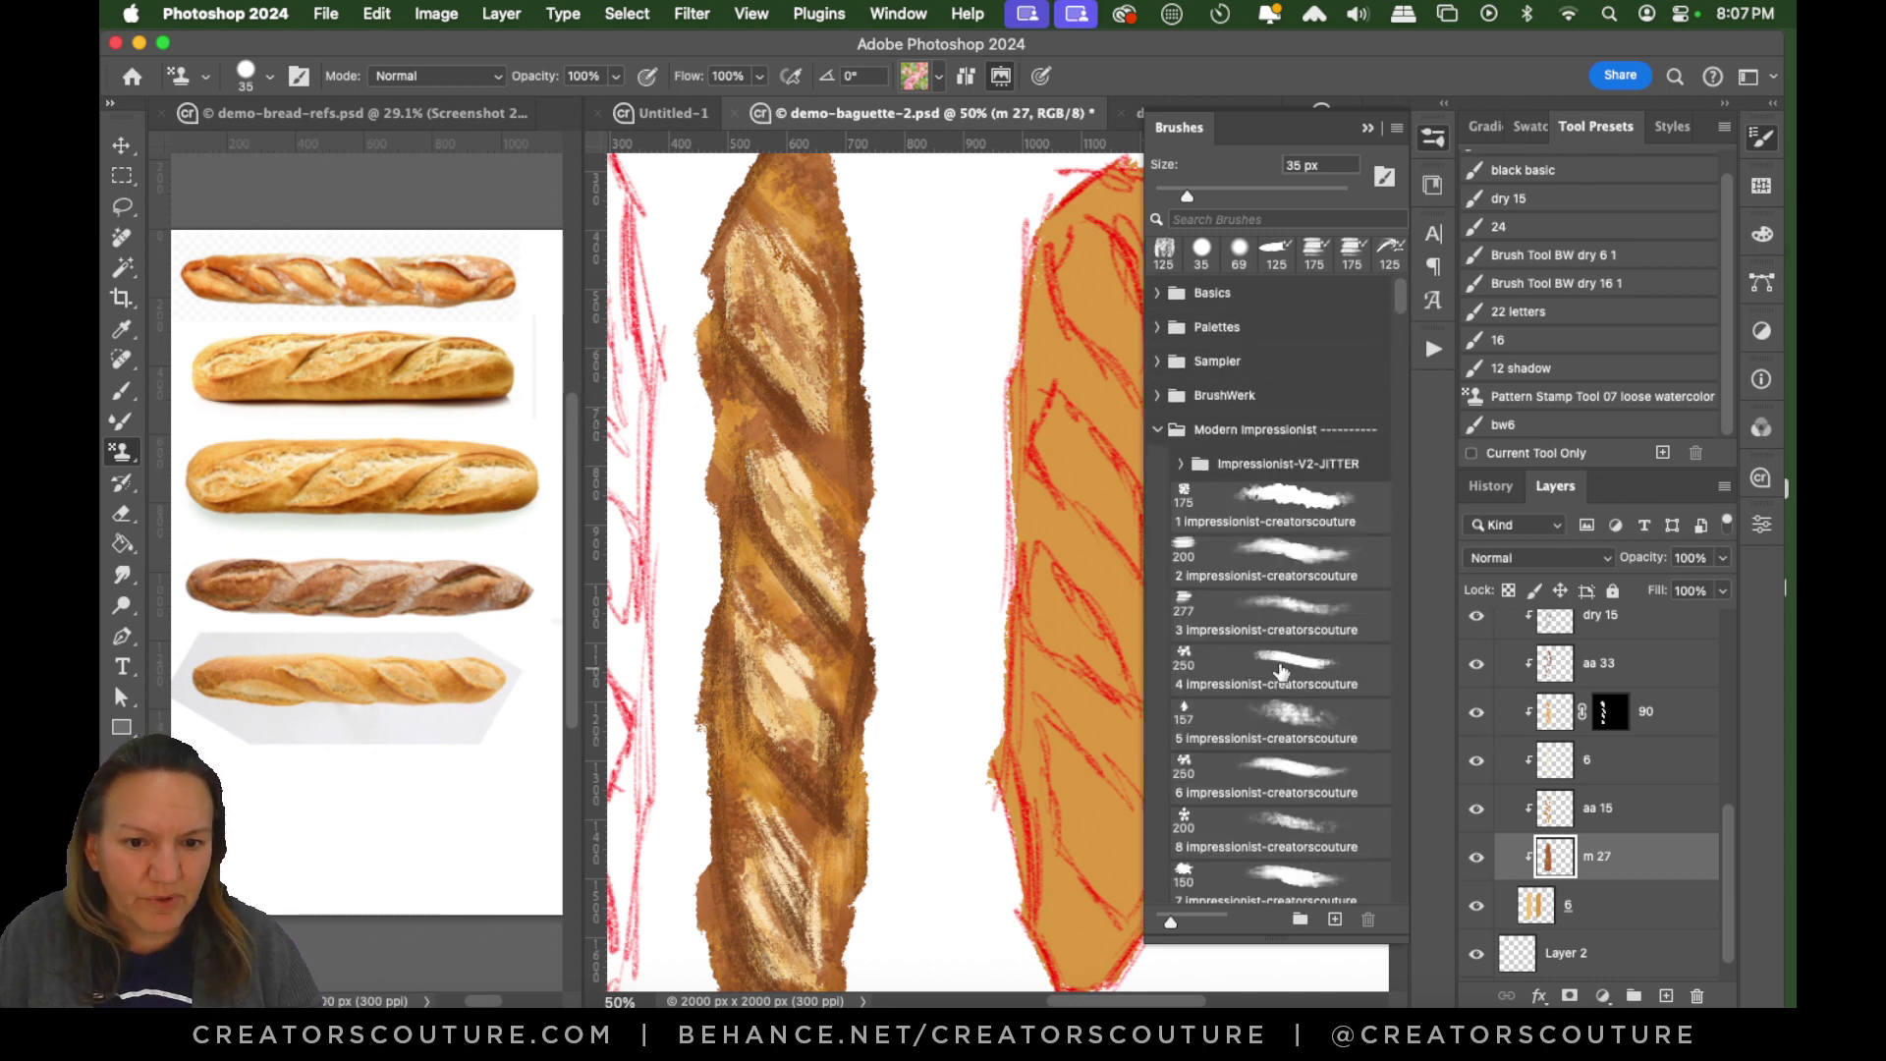
pyautogui.scroll(-10, 1389, 344)
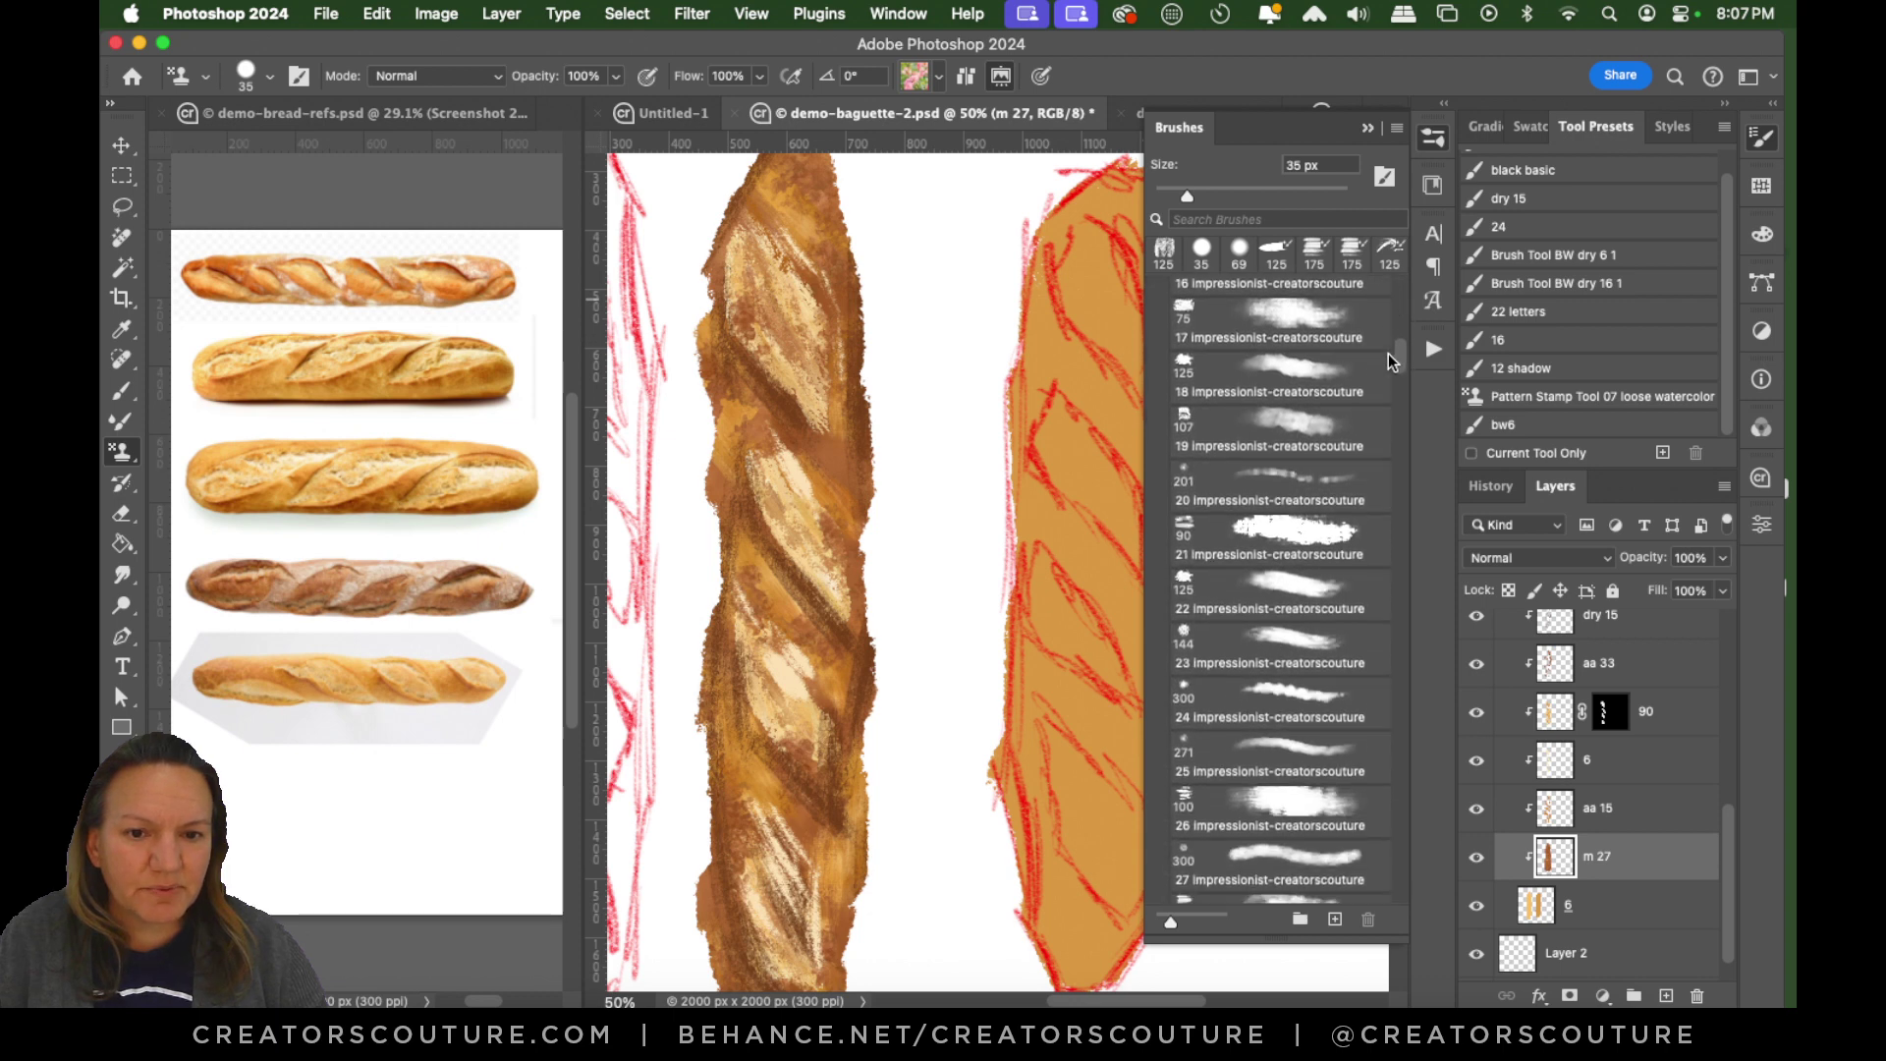
pyautogui.scroll(5, 1383, 393)
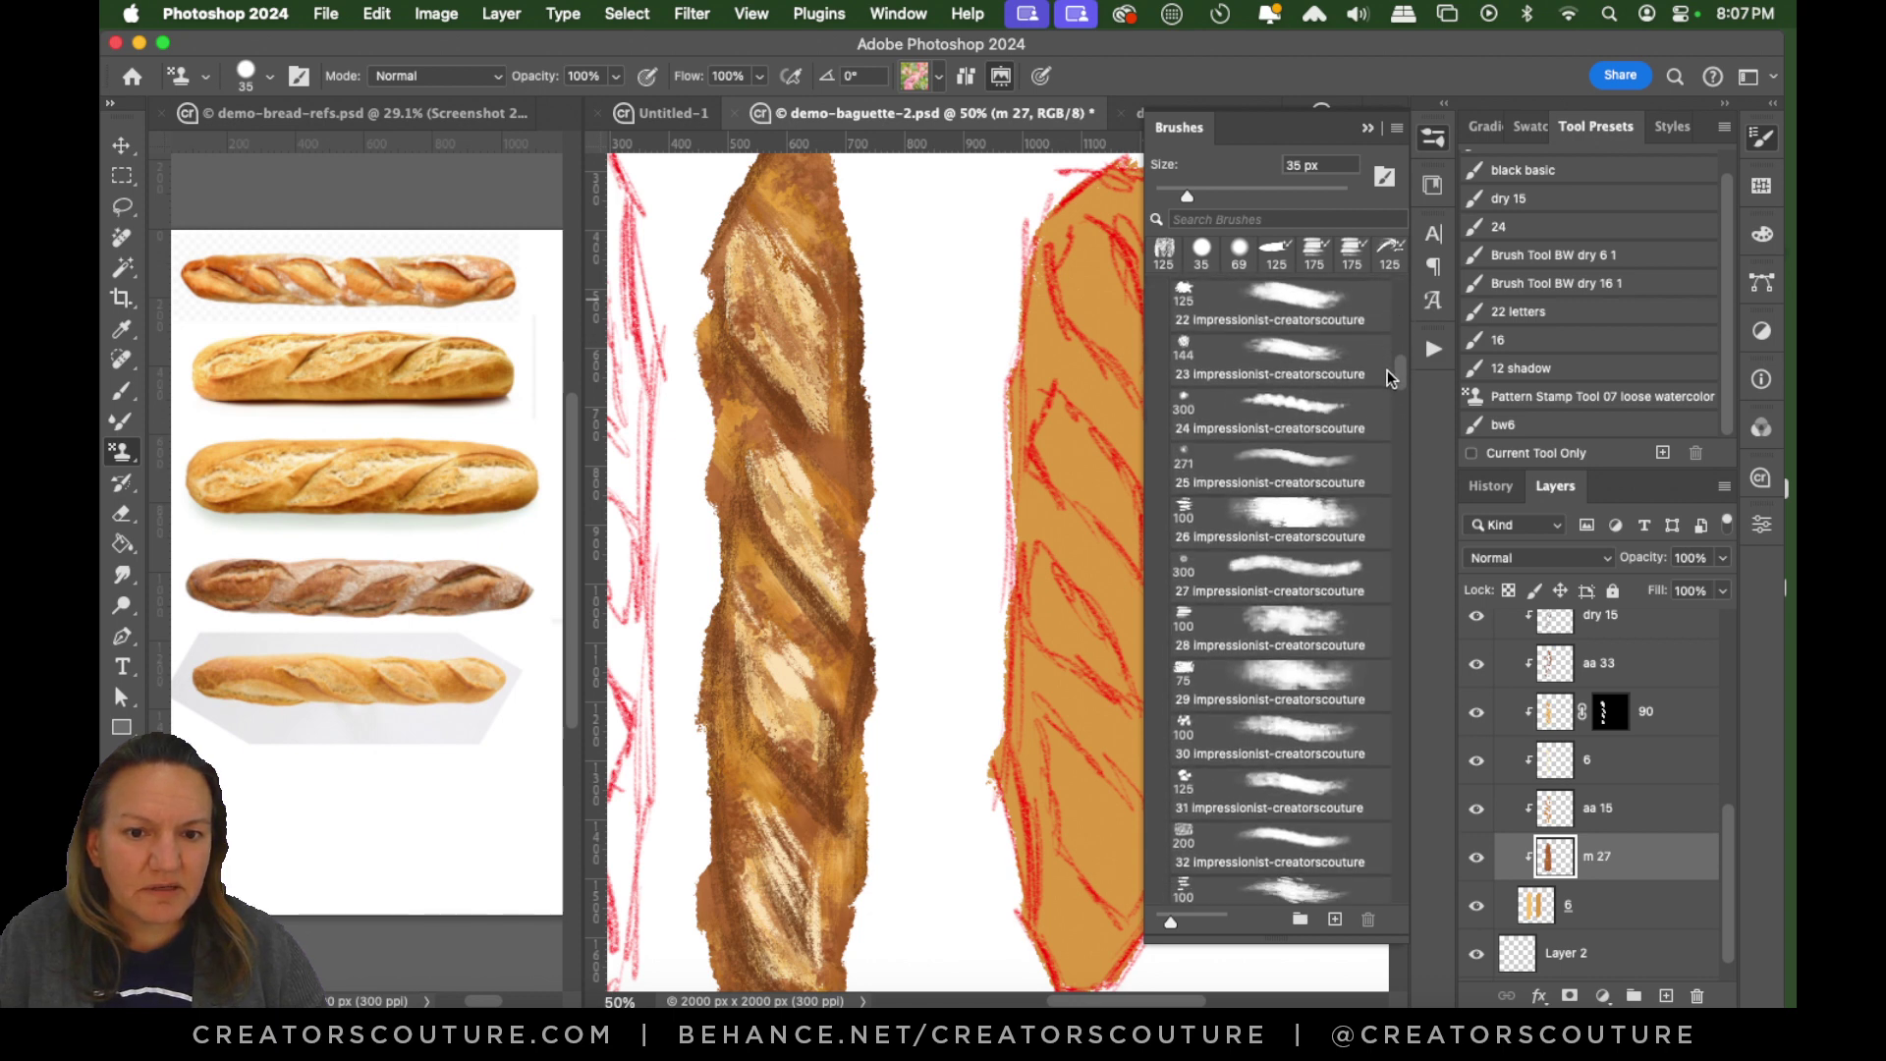
pyautogui.click(1282, 562)
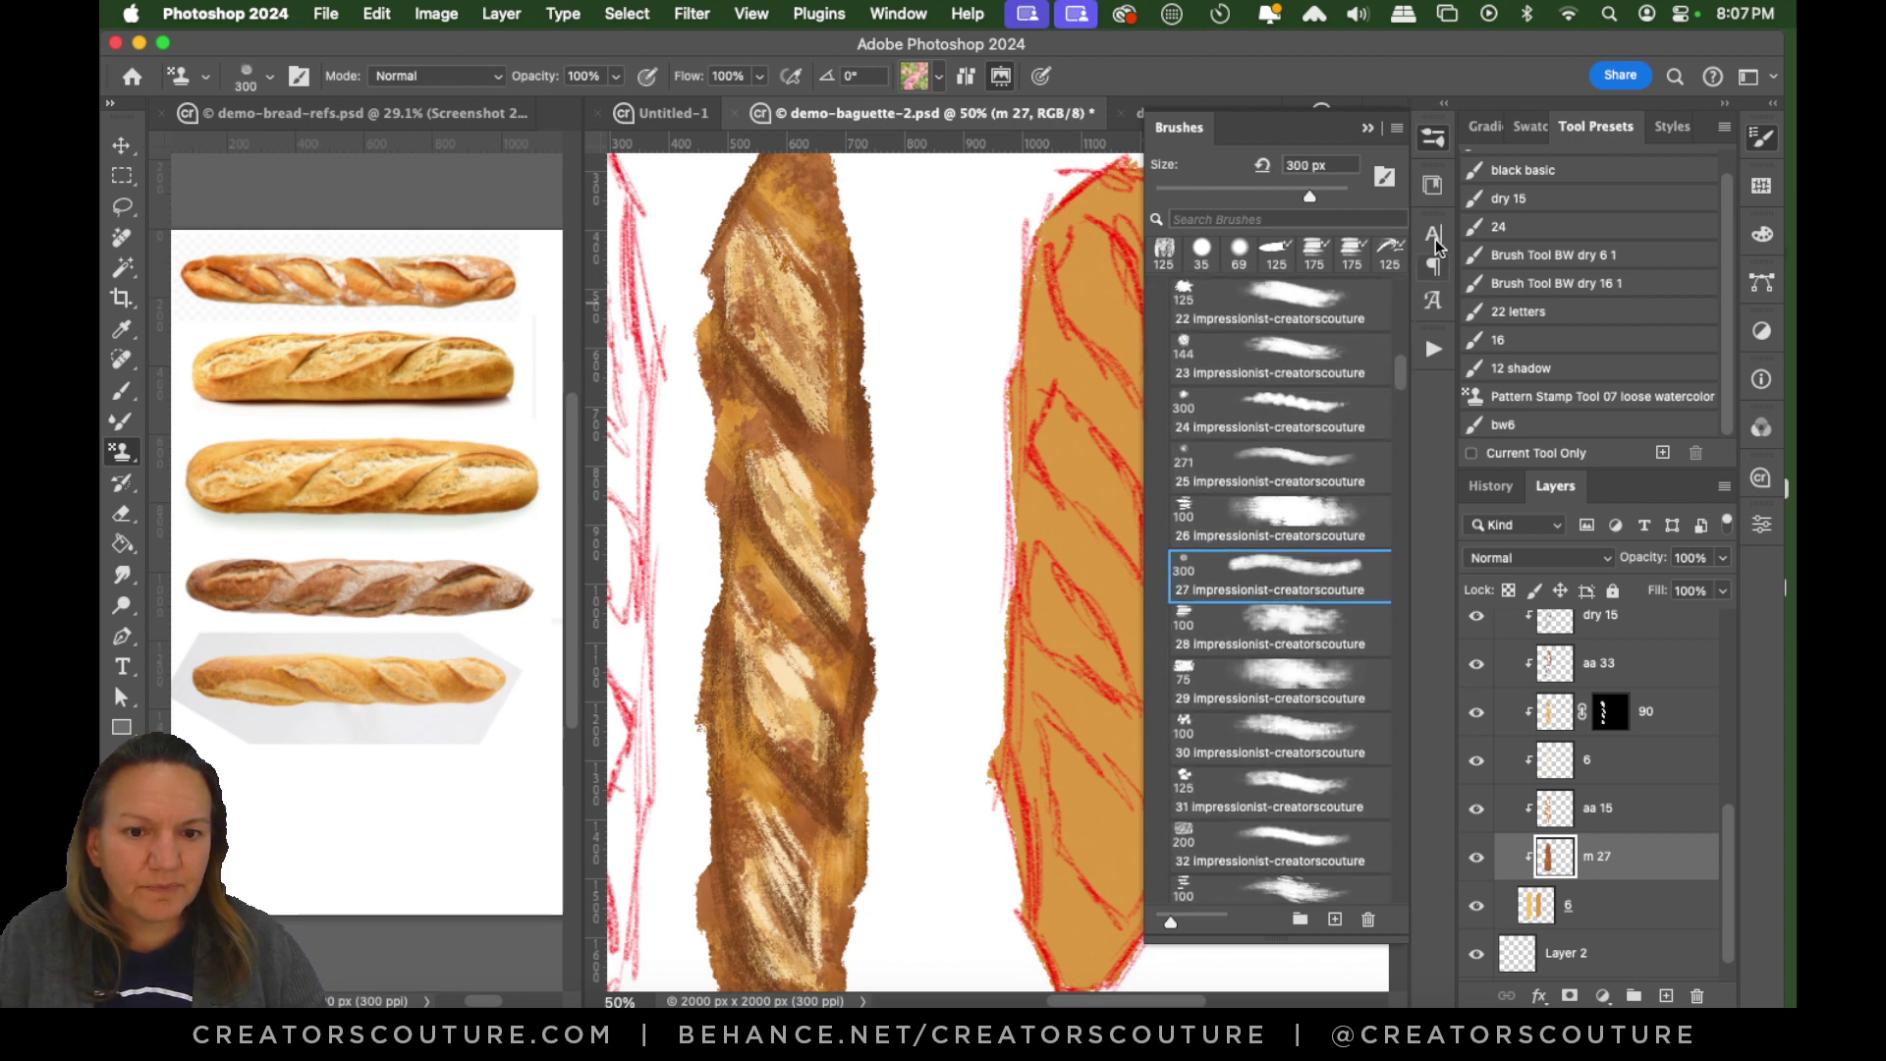
pyautogui.click(1434, 138)
# Load a brown bread-crust pattern and paint a blended brown layer over the whole tan baguette on the m 27 layer.
pyautogui.click(927, 79)
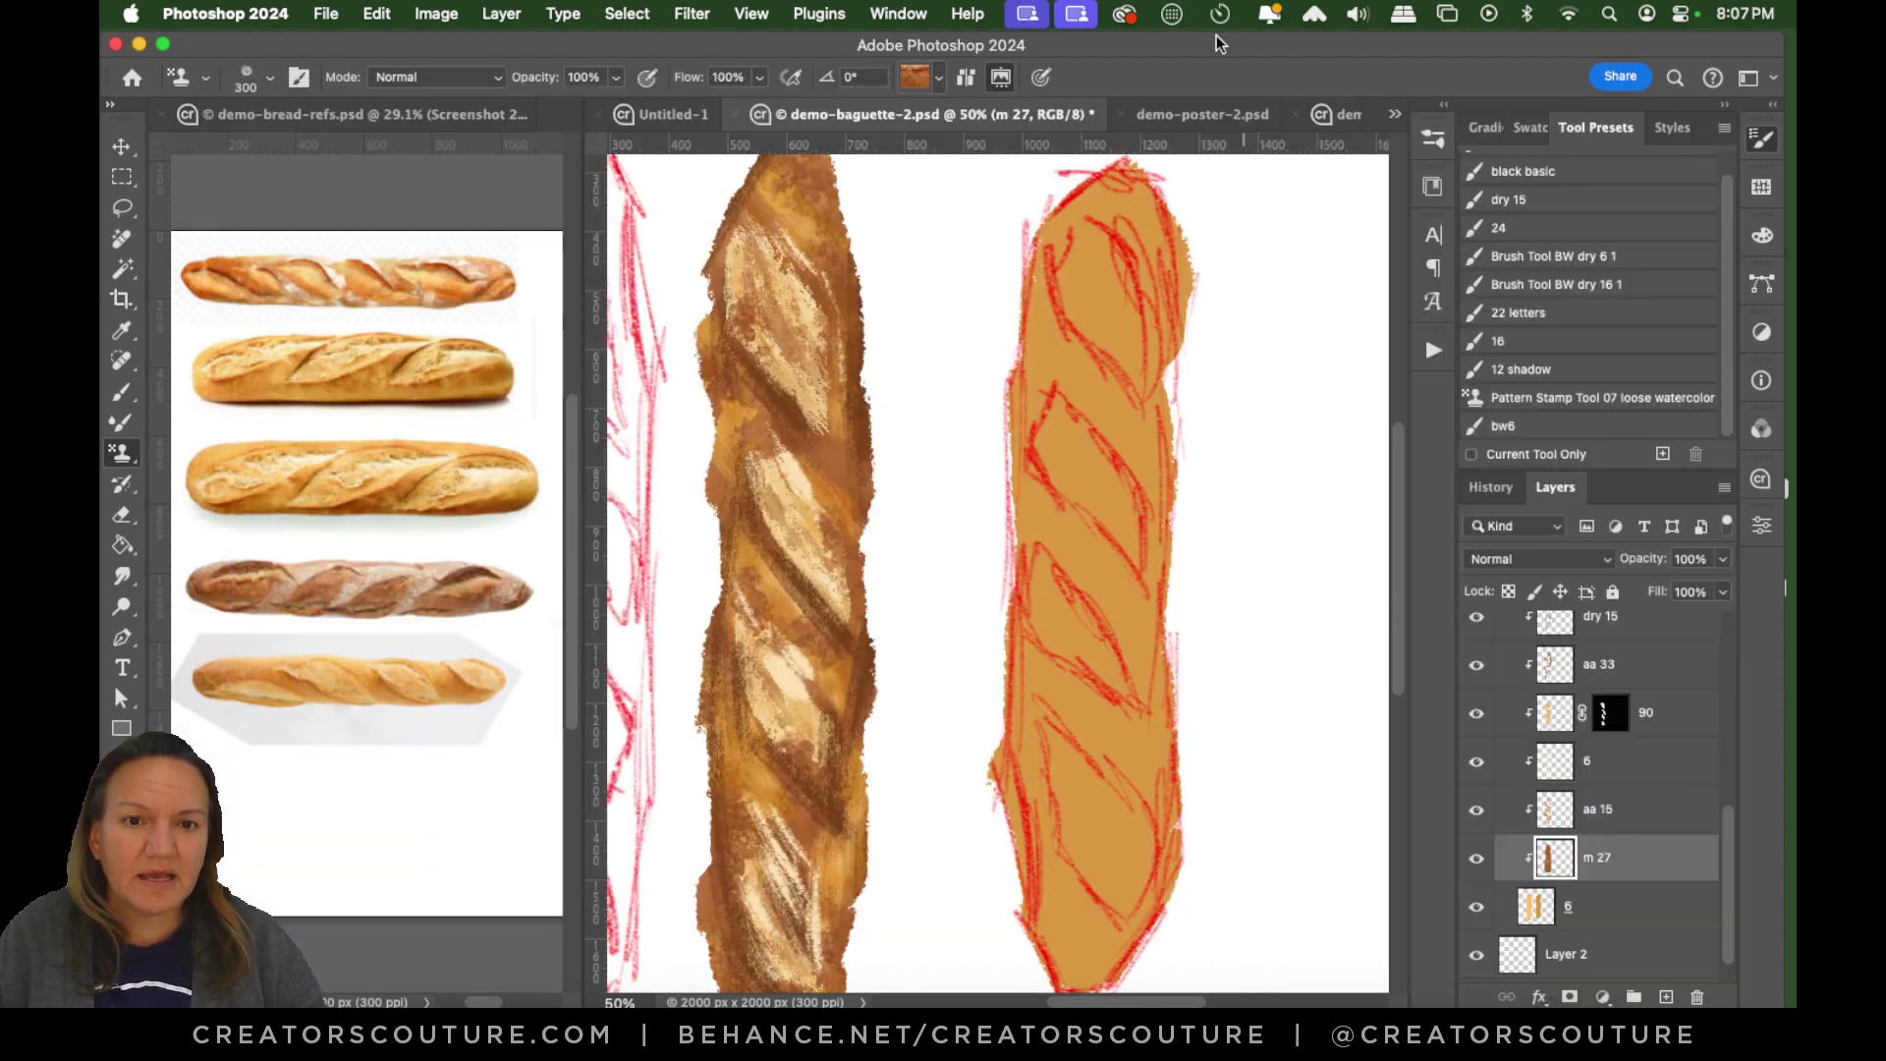
pyautogui.moveTo(1081, 314)
pyautogui.mouseDown()
pyautogui.moveTo(1116, 285)
pyautogui.moveTo(1264, 476)
pyautogui.mouseUp()
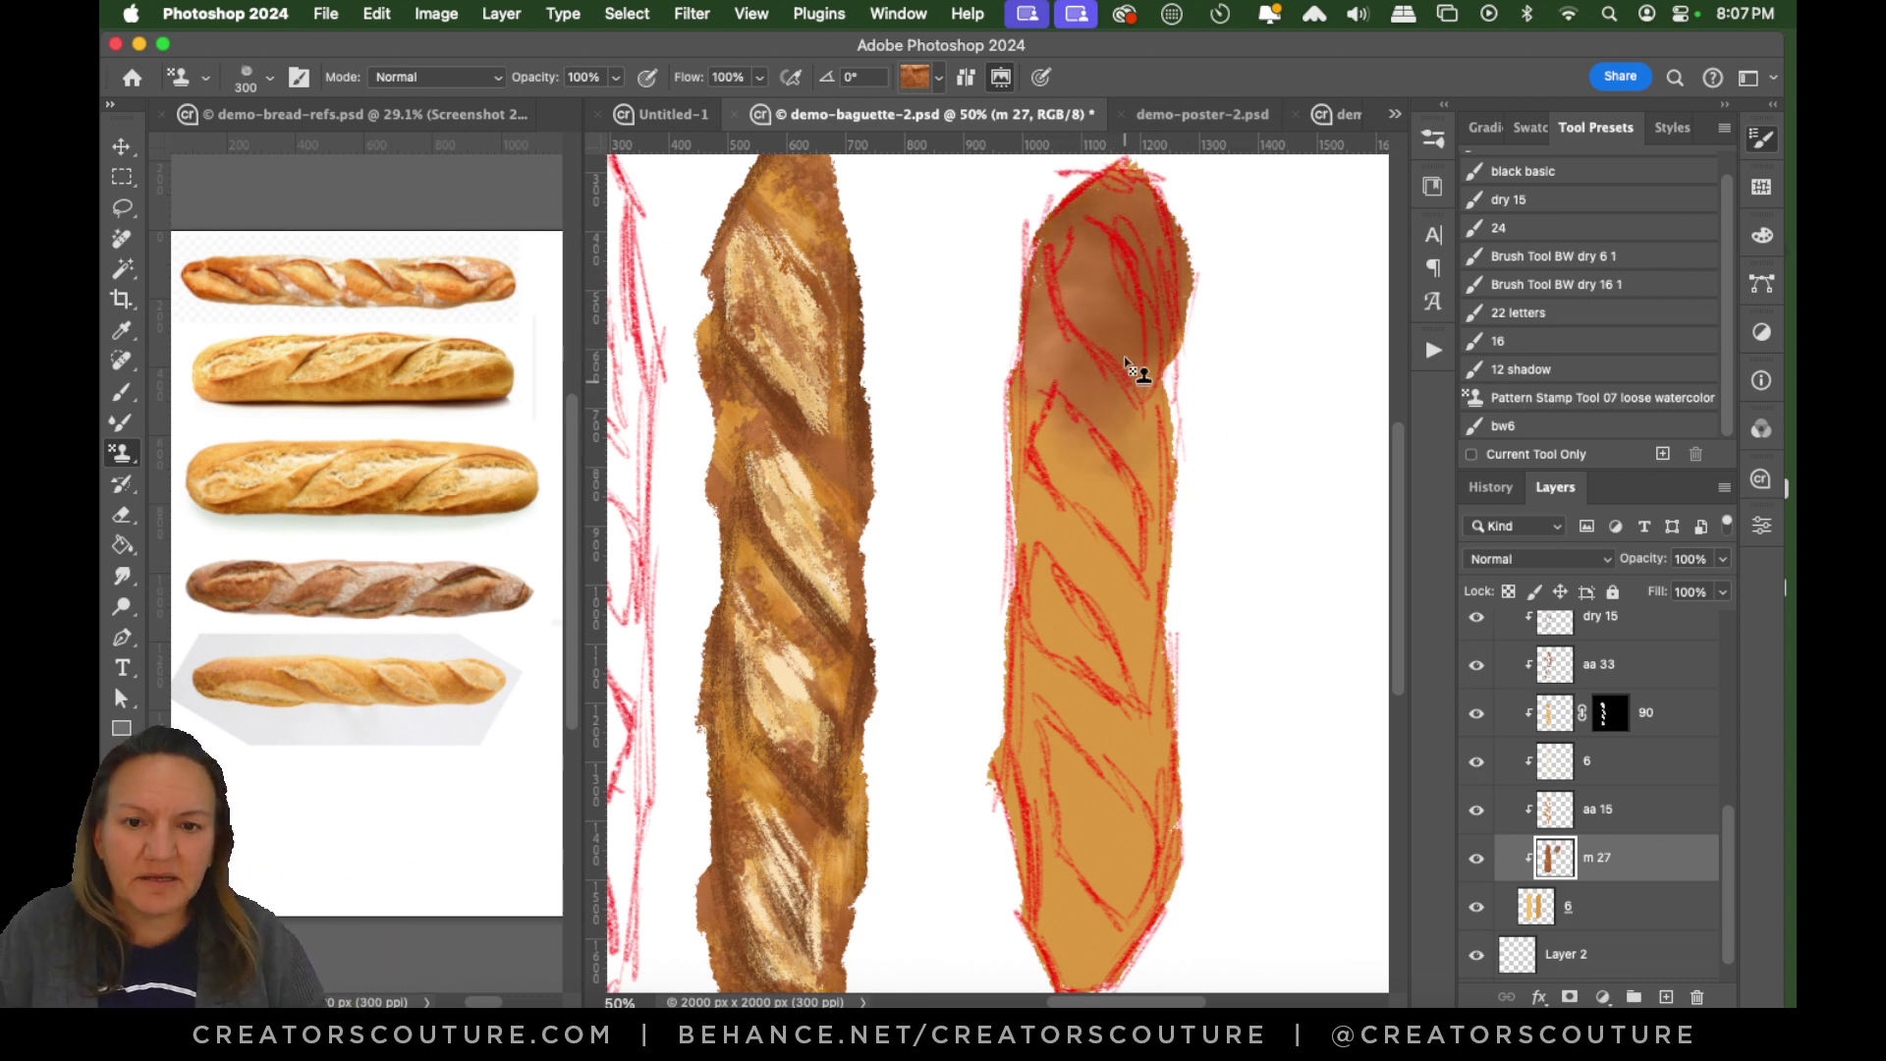
pyautogui.moveTo(1136, 370)
pyautogui.mouseDown()
pyautogui.moveTo(1181, 227)
pyautogui.moveTo(1031, 110)
pyautogui.mouseUp()
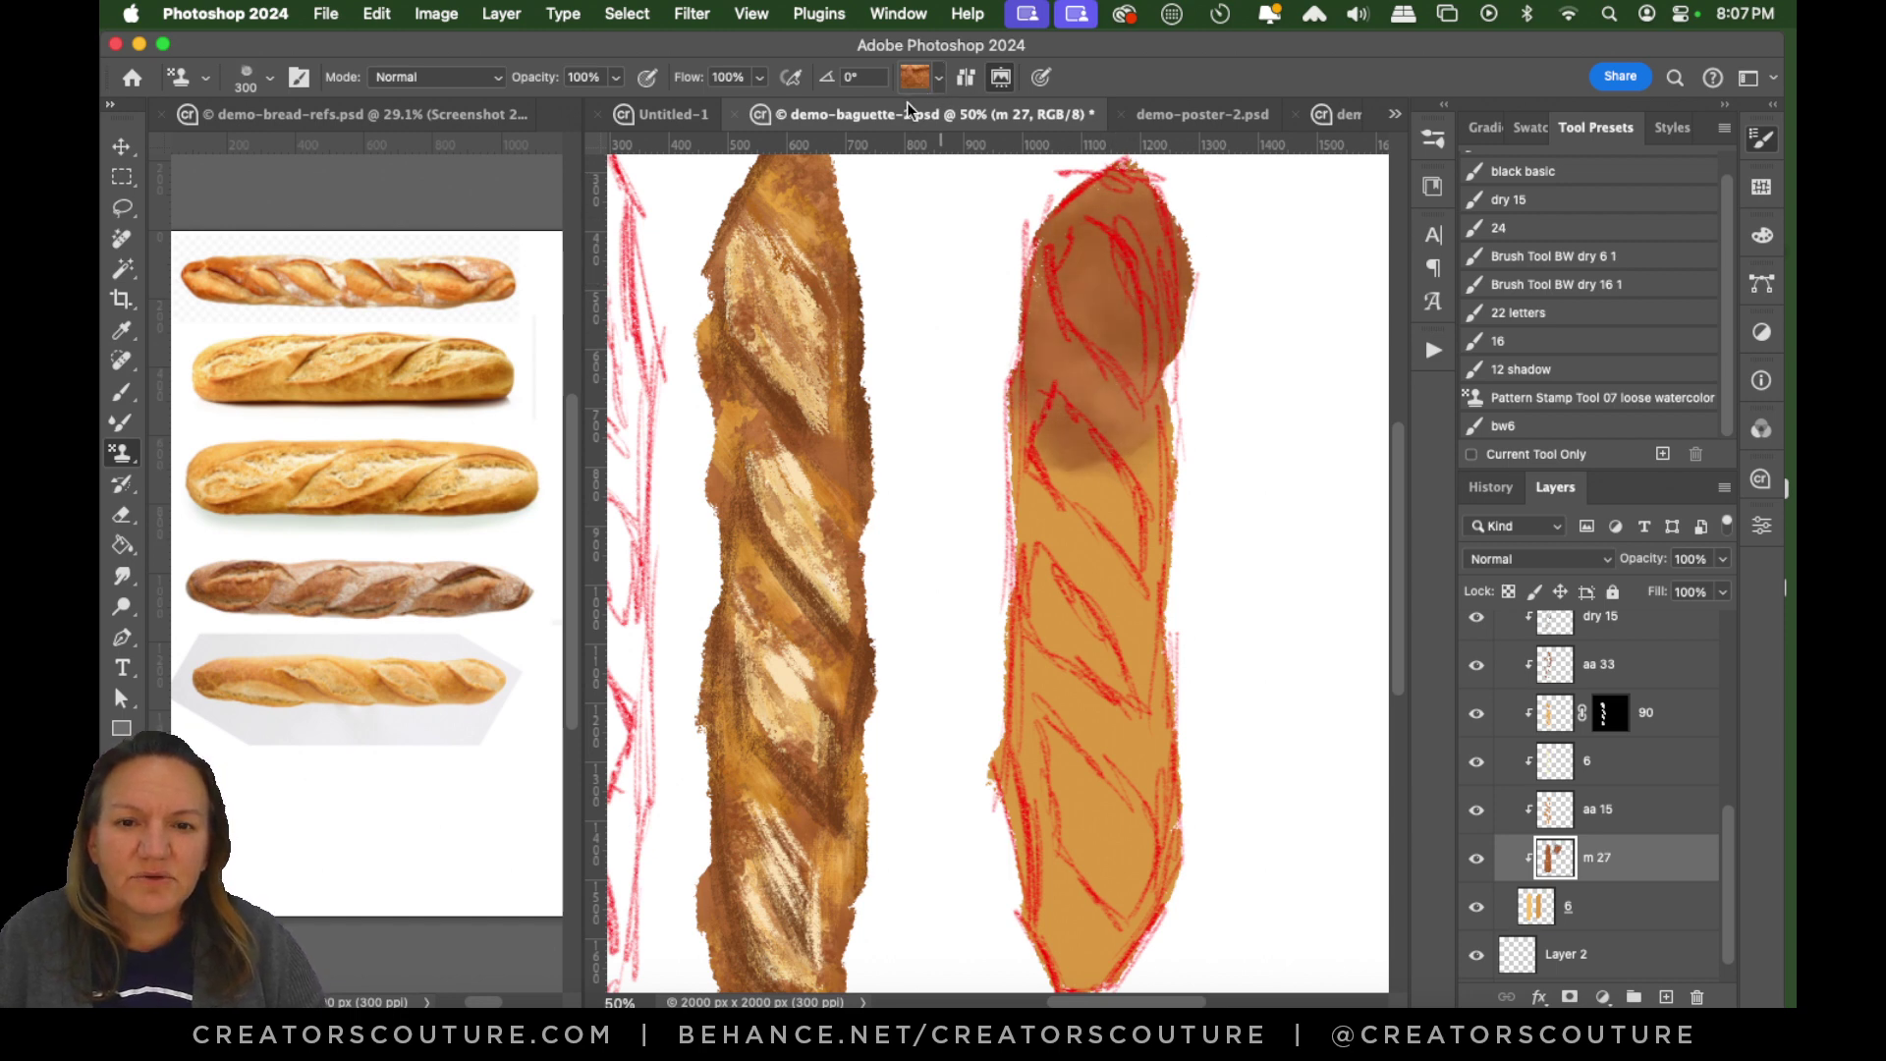
pyautogui.moveTo(1086, 589)
pyautogui.mouseDown()
pyautogui.moveTo(1024, 524)
pyautogui.moveTo(1100, 432)
pyautogui.moveTo(1137, 690)
pyautogui.moveTo(1085, 798)
pyautogui.moveTo(1011, 787)
pyautogui.moveTo(1070, 772)
pyautogui.moveTo(1096, 869)
pyautogui.moveTo(1077, 966)
pyautogui.moveTo(1132, 959)
pyautogui.moveTo(1166, 880)
pyautogui.moveTo(1079, 386)
pyautogui.moveTo(1104, 467)
pyautogui.mouseUp()
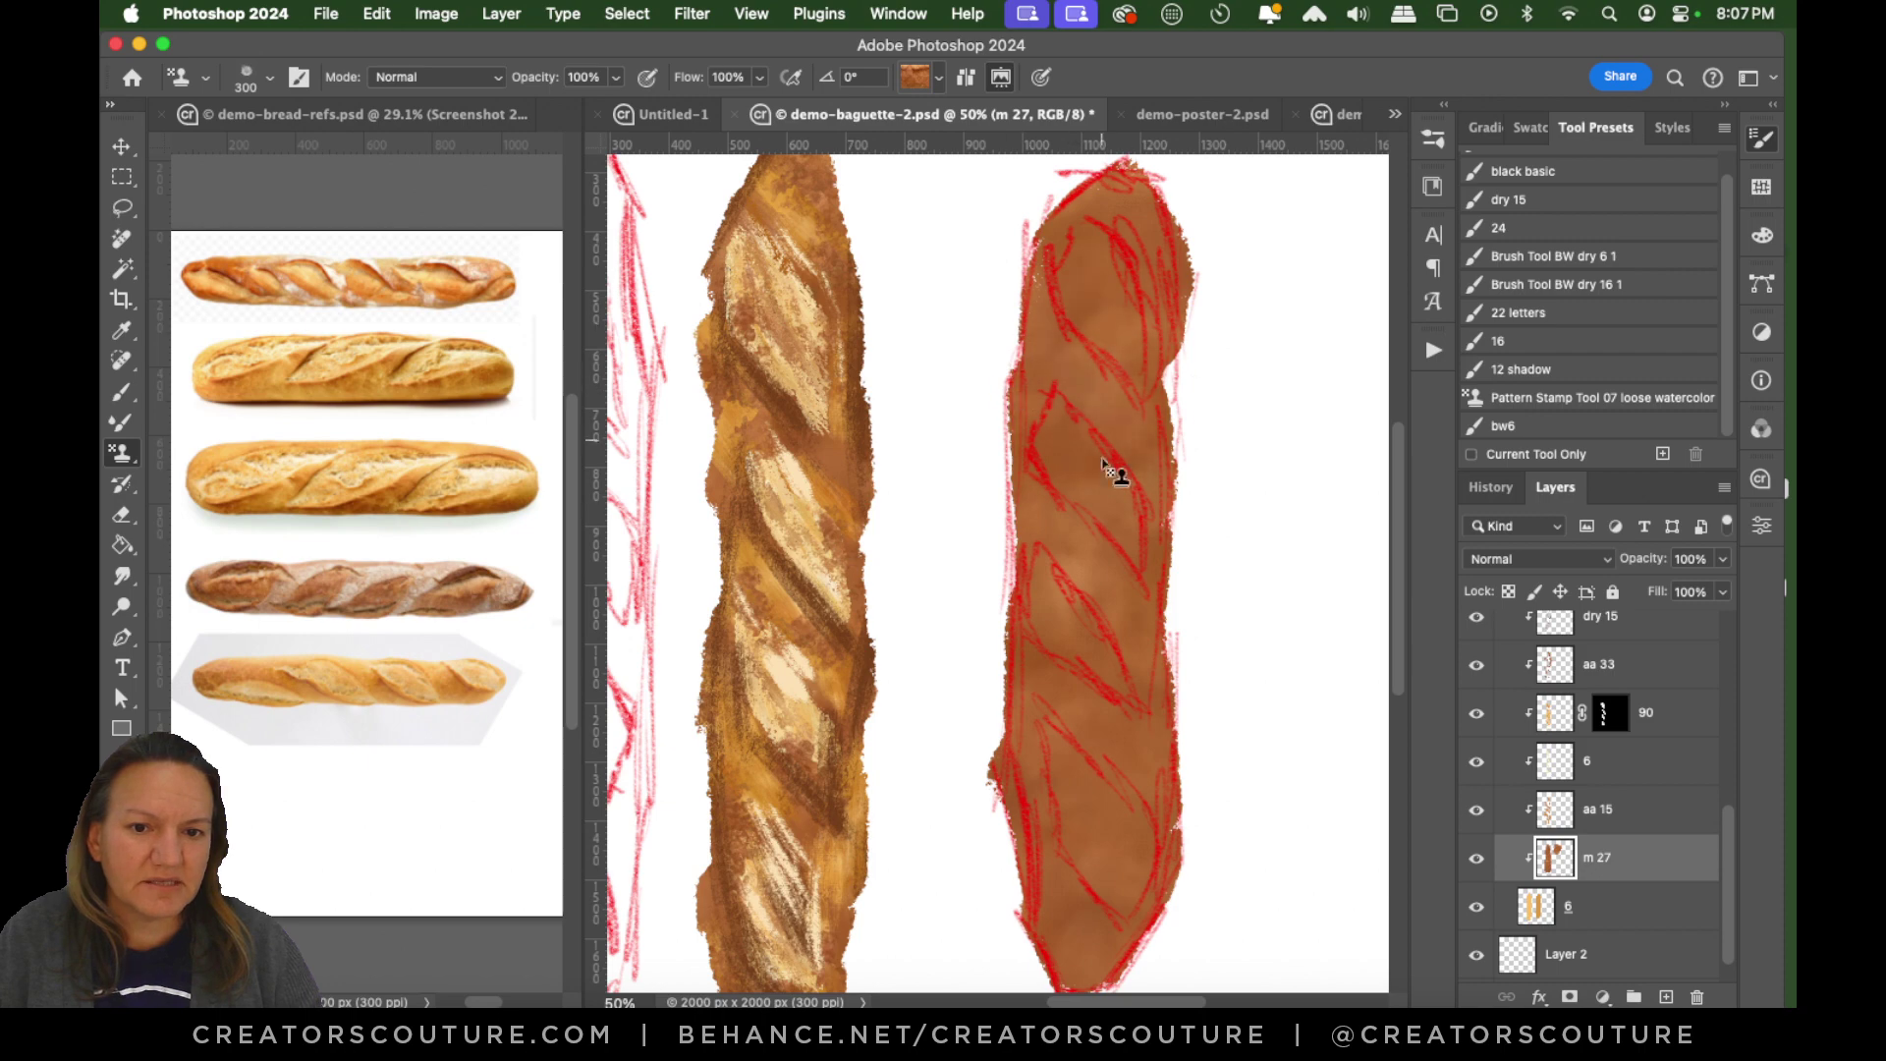
# Switch the Pattern Stamp source to the speckled brown crust swatch beside the plain brown crust one.
pyautogui.click(937, 77)
pyautogui.click(902, 570)
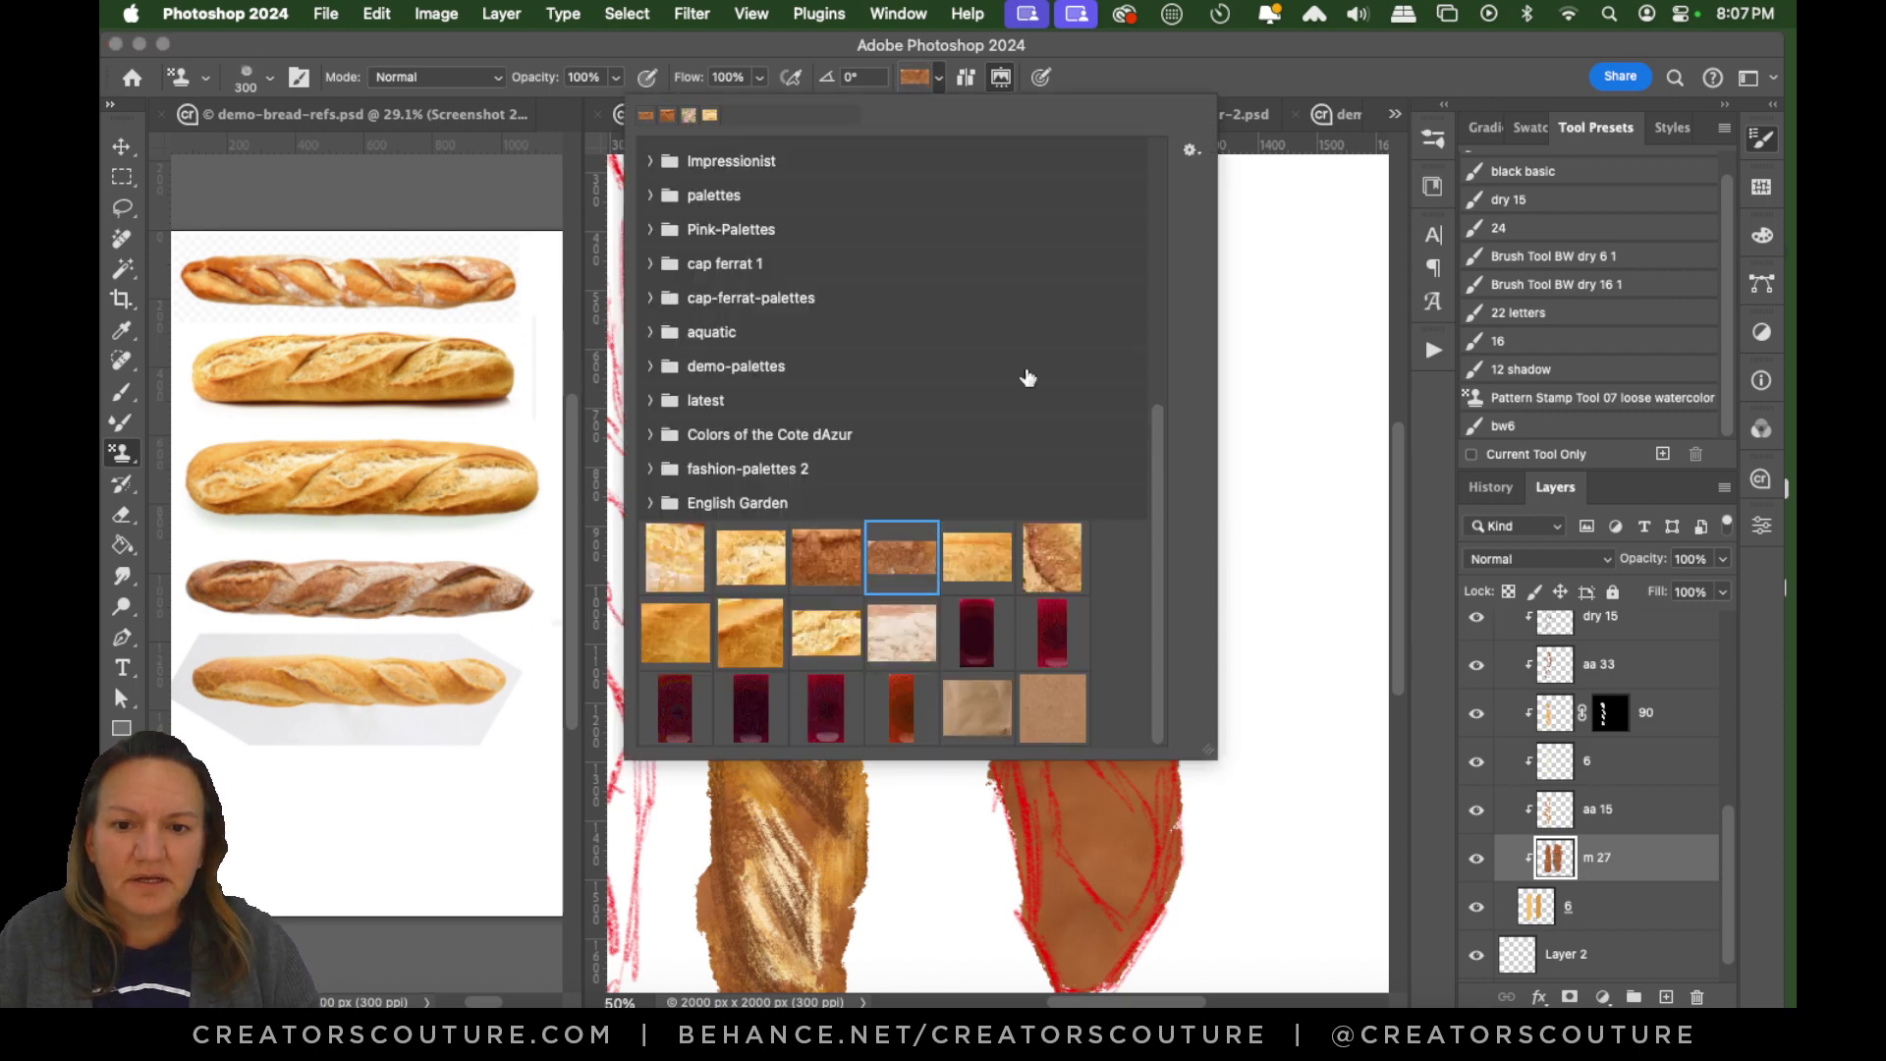
pyautogui.click(1187, 65)
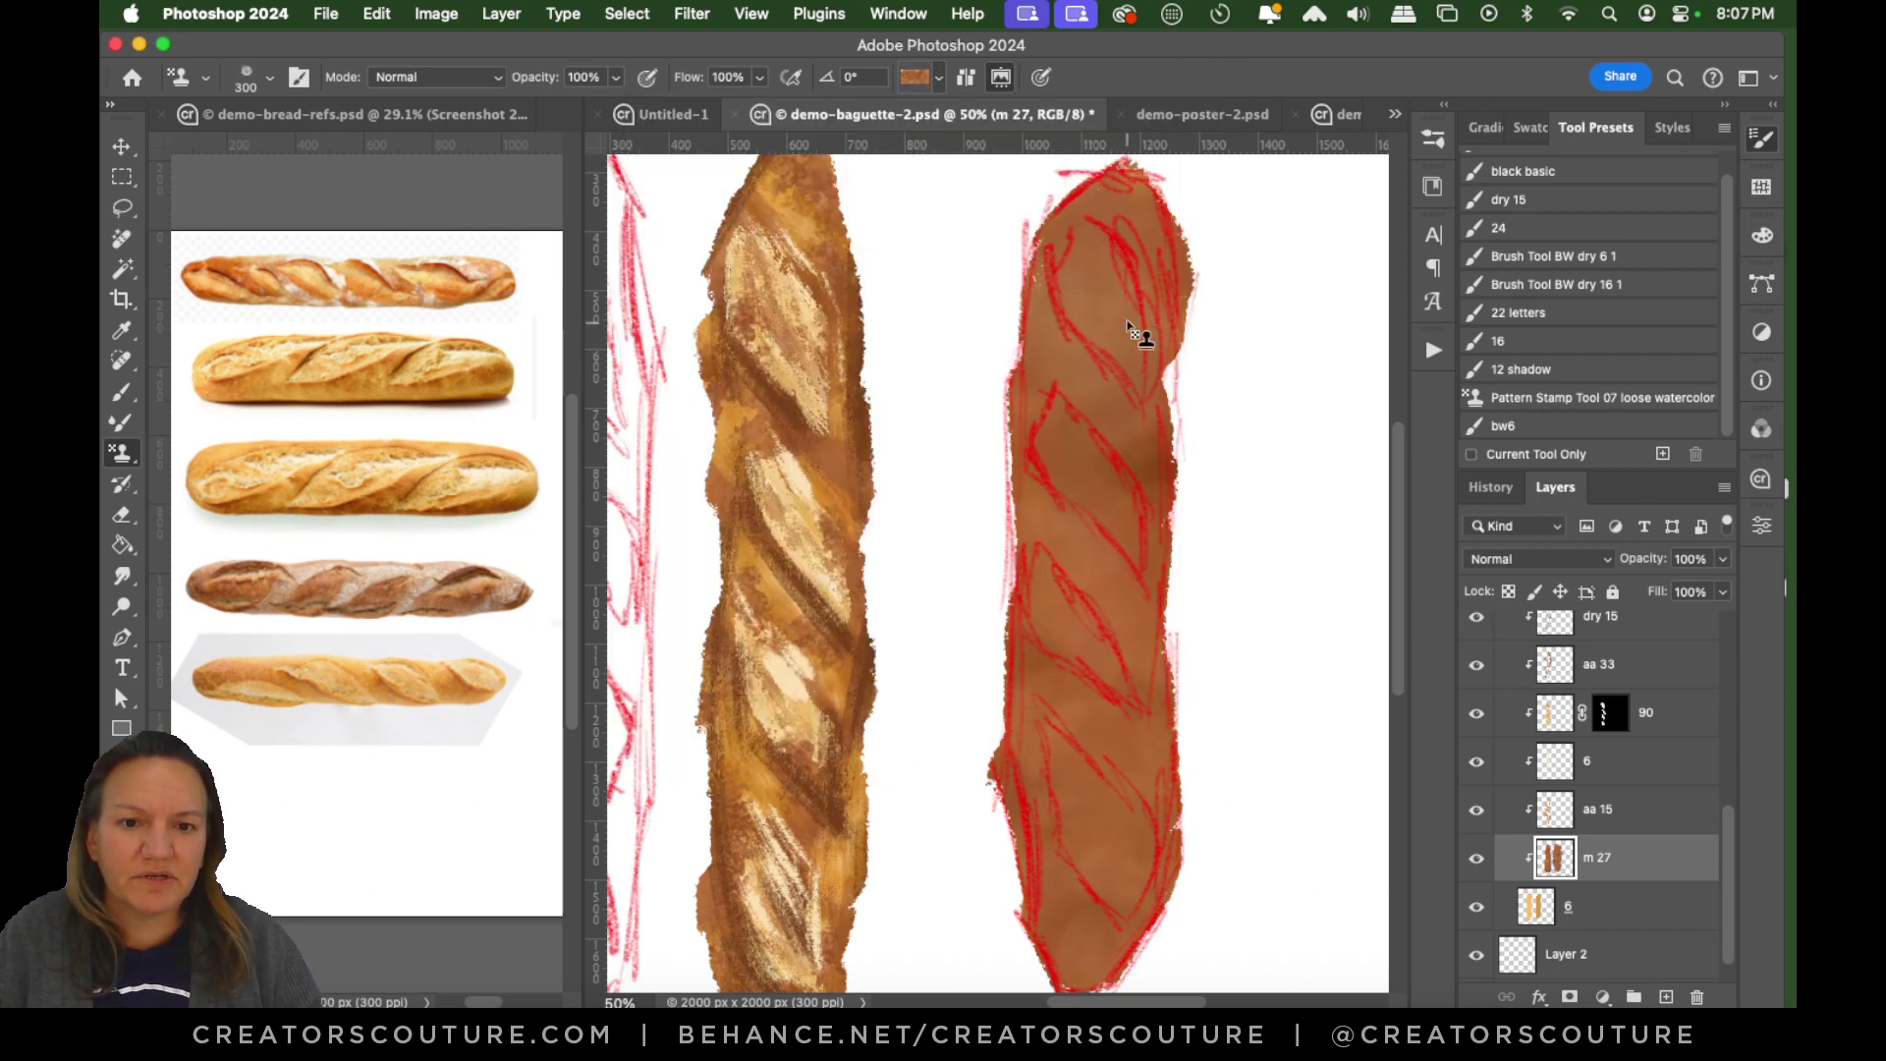
# Load the dark brown crust pattern into the Pattern Stamp tool and paint it down the full length of the second baguette on m 27.
pyautogui.click(937, 78)
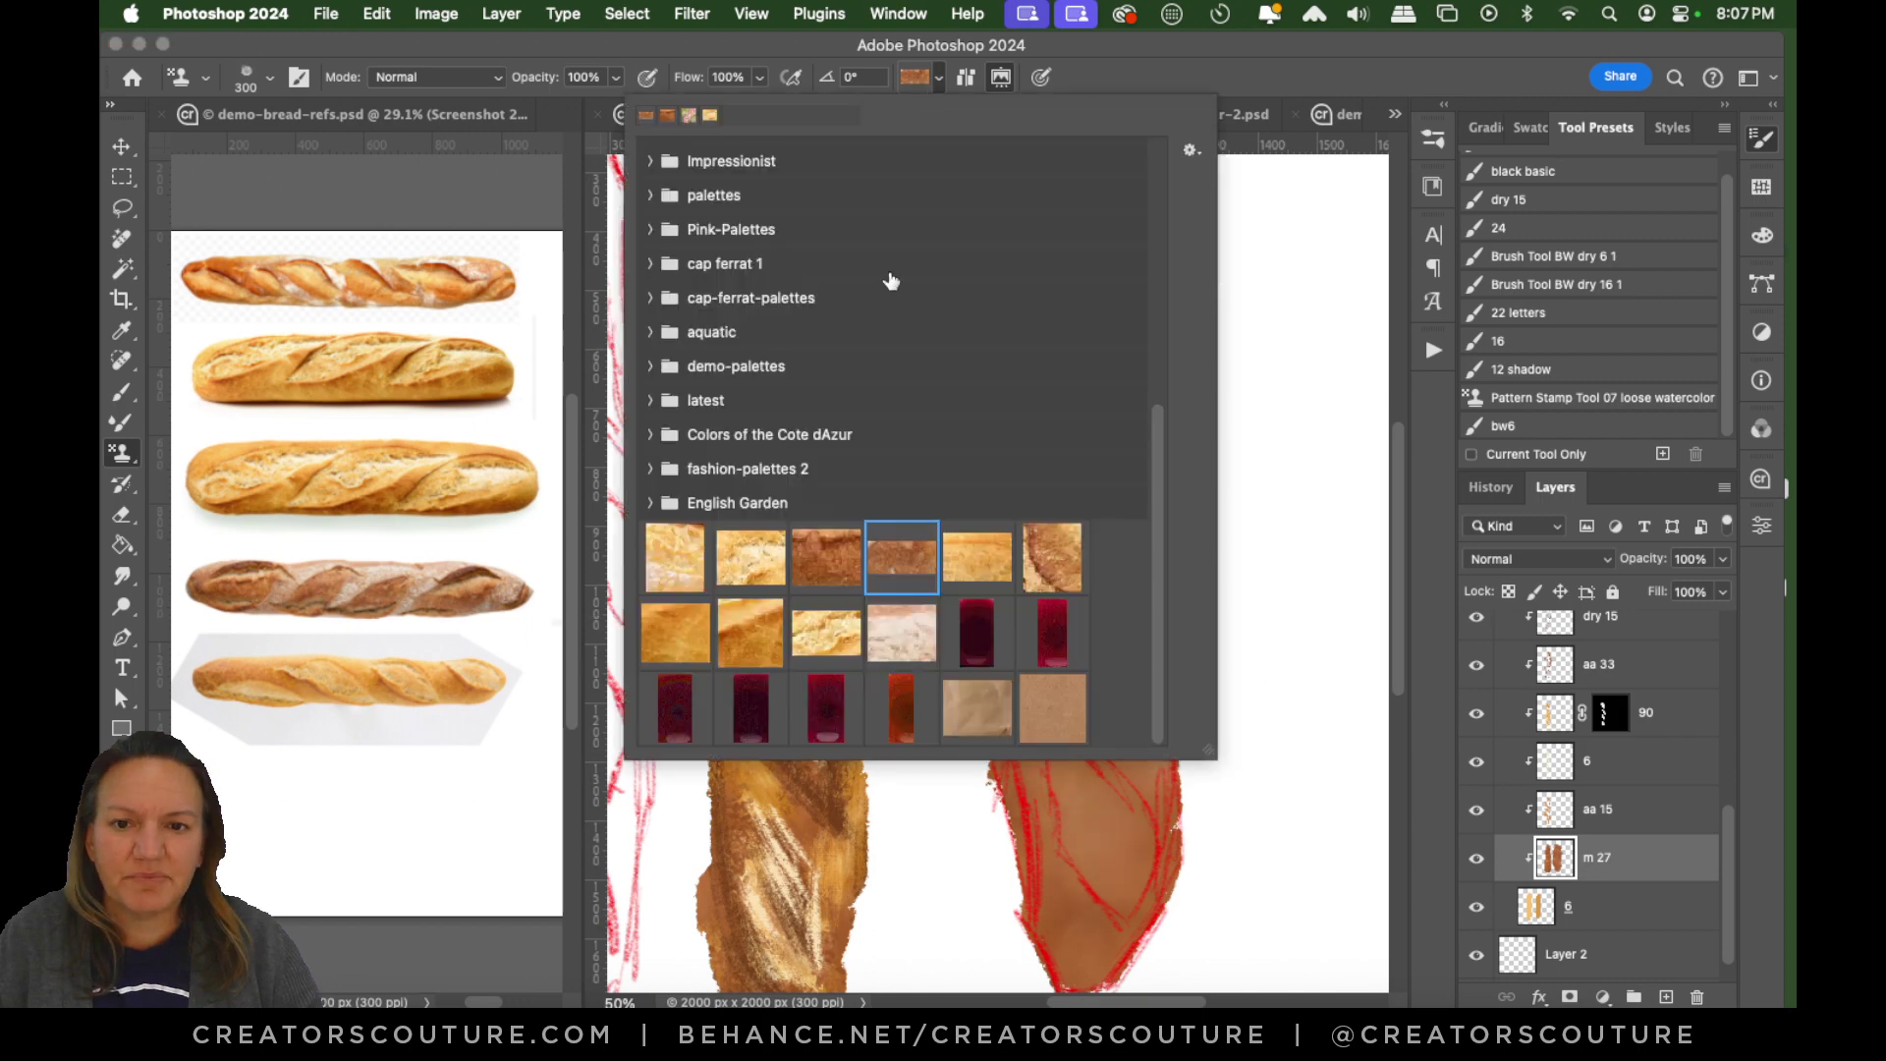
pyautogui.click(828, 562)
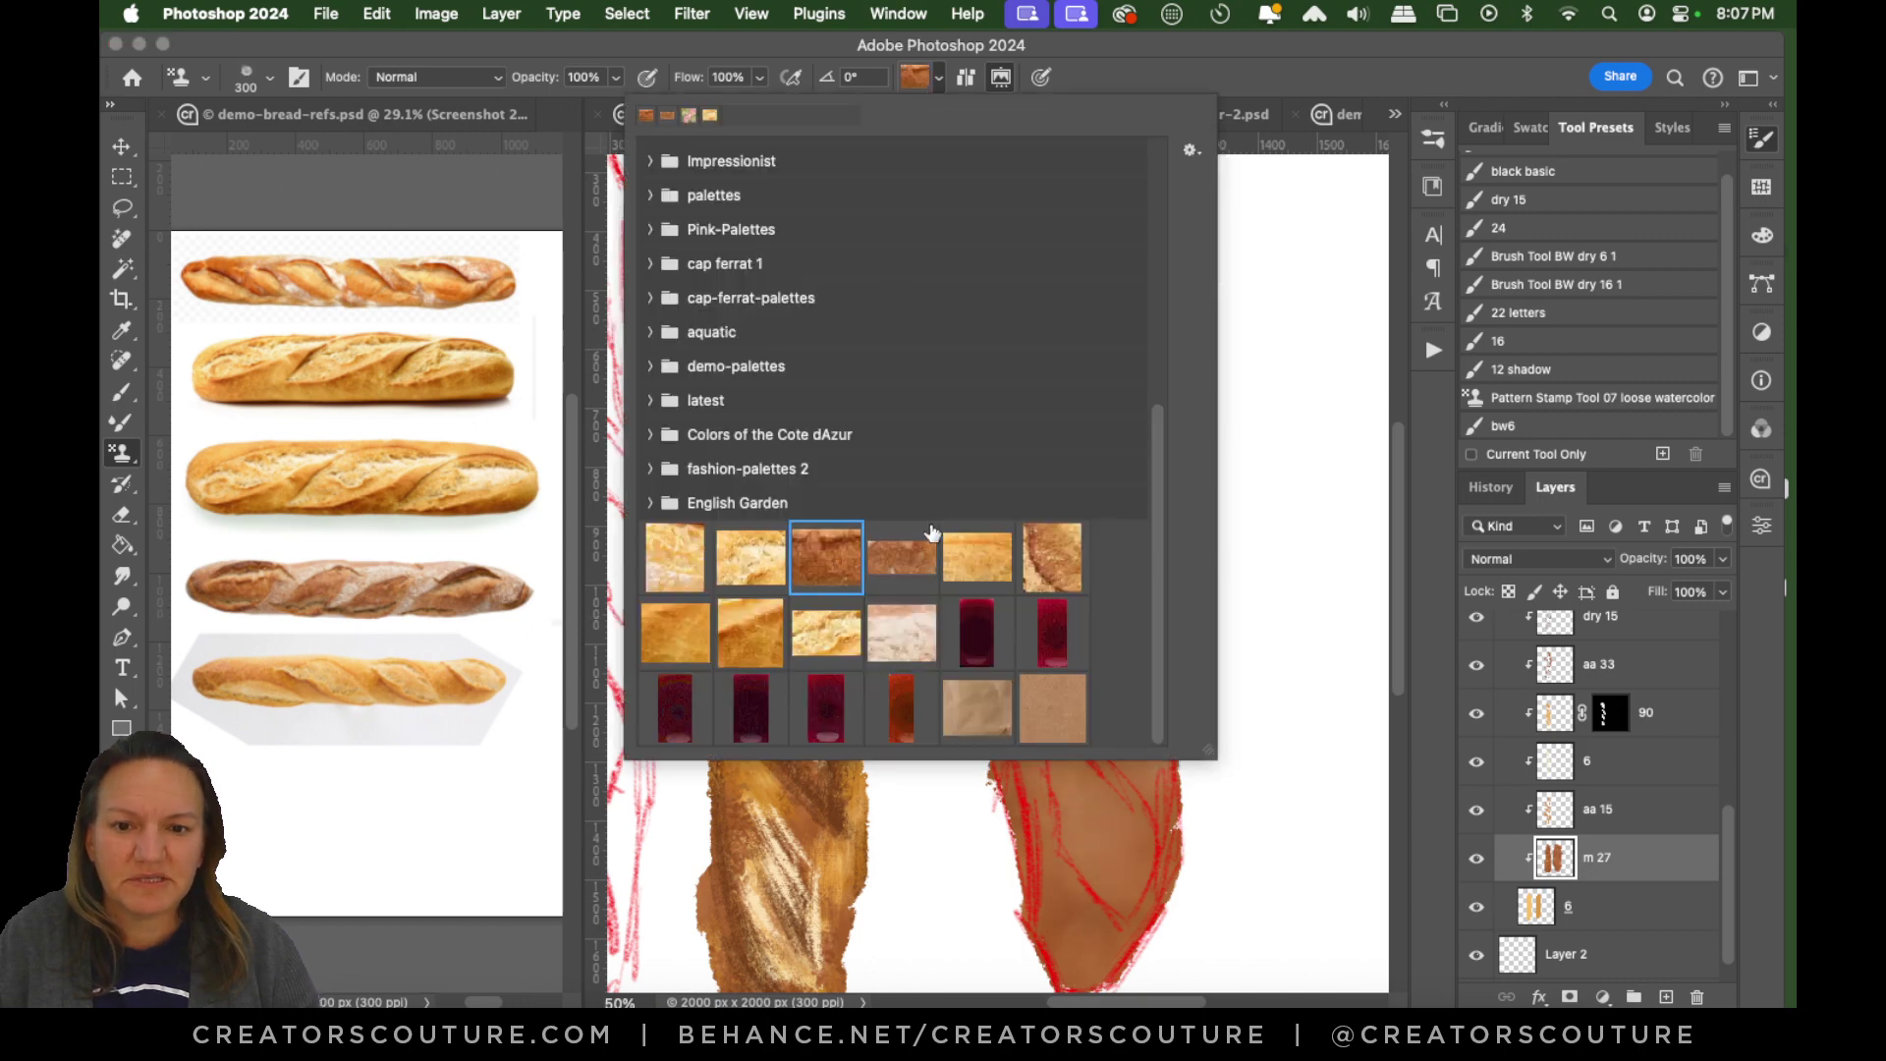
pyautogui.click(1184, 61)
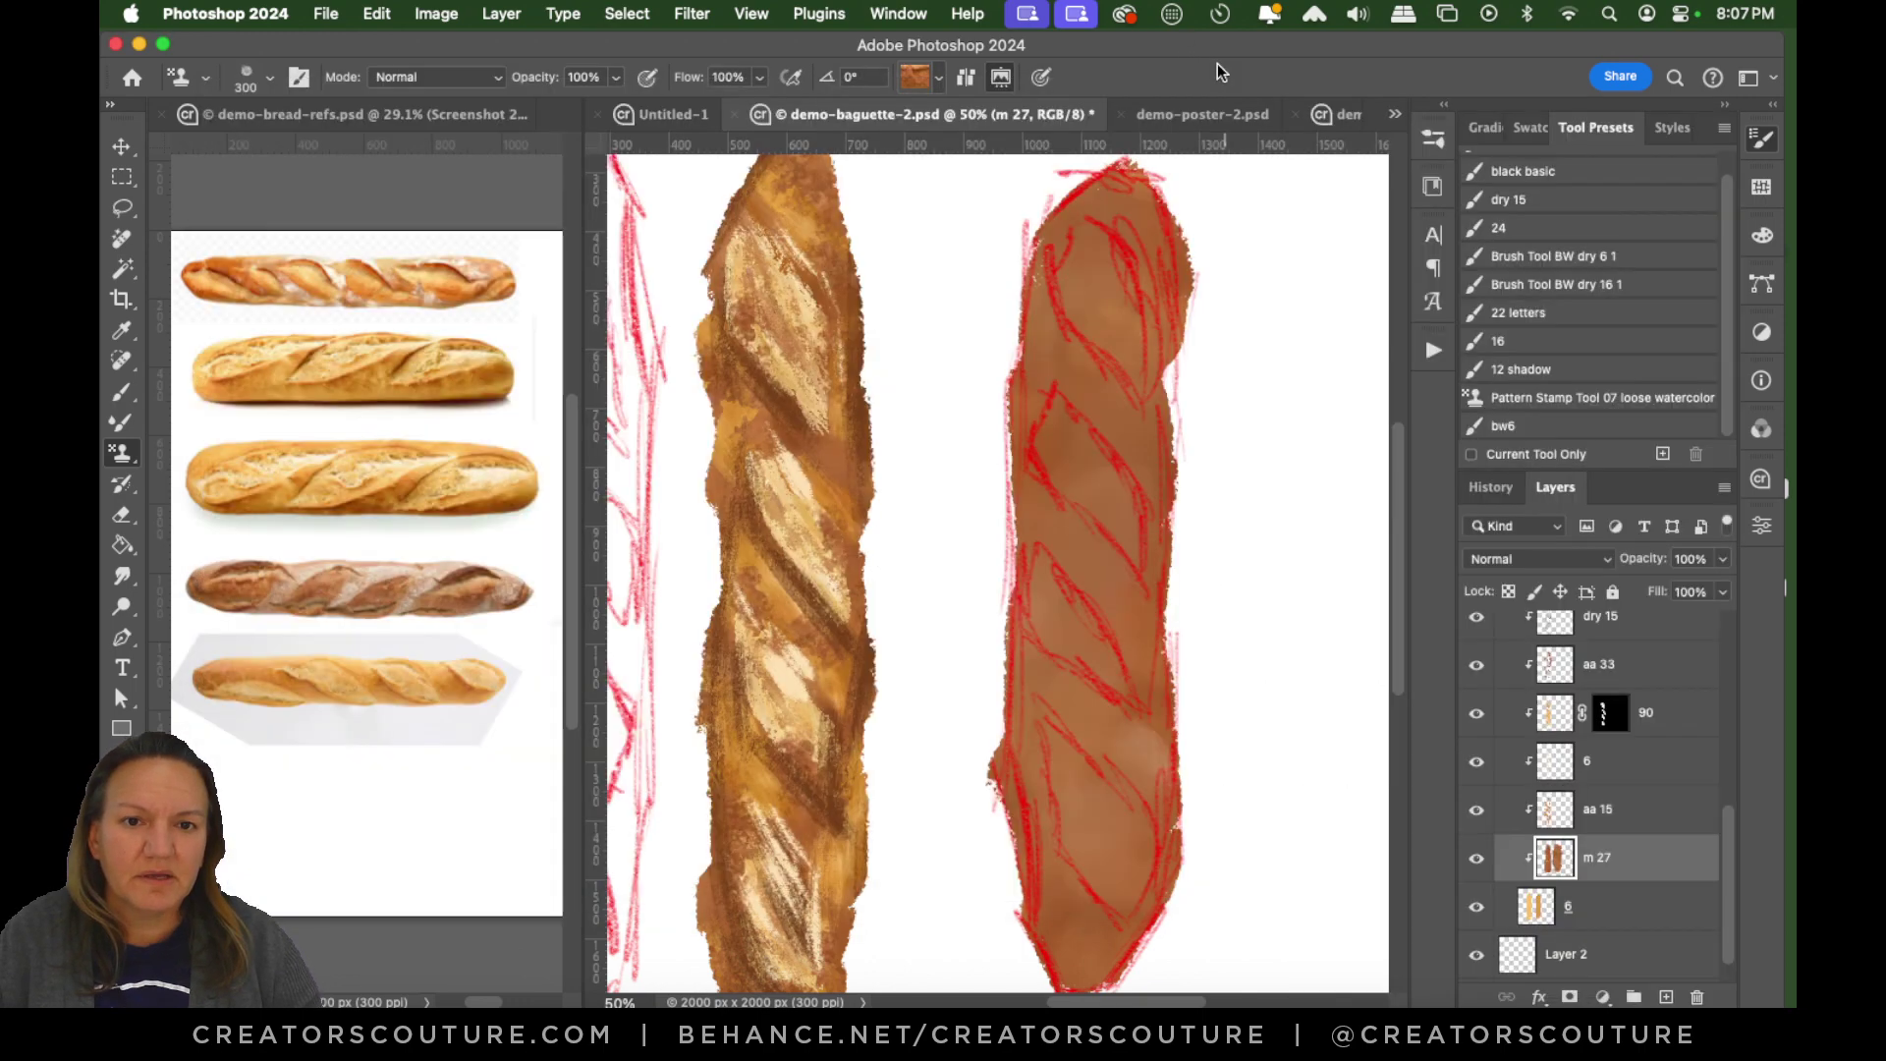
pyautogui.moveTo(1124, 253)
pyautogui.mouseDown()
pyautogui.moveTo(1090, 337)
pyautogui.moveTo(1090, 973)
pyautogui.mouseUp()
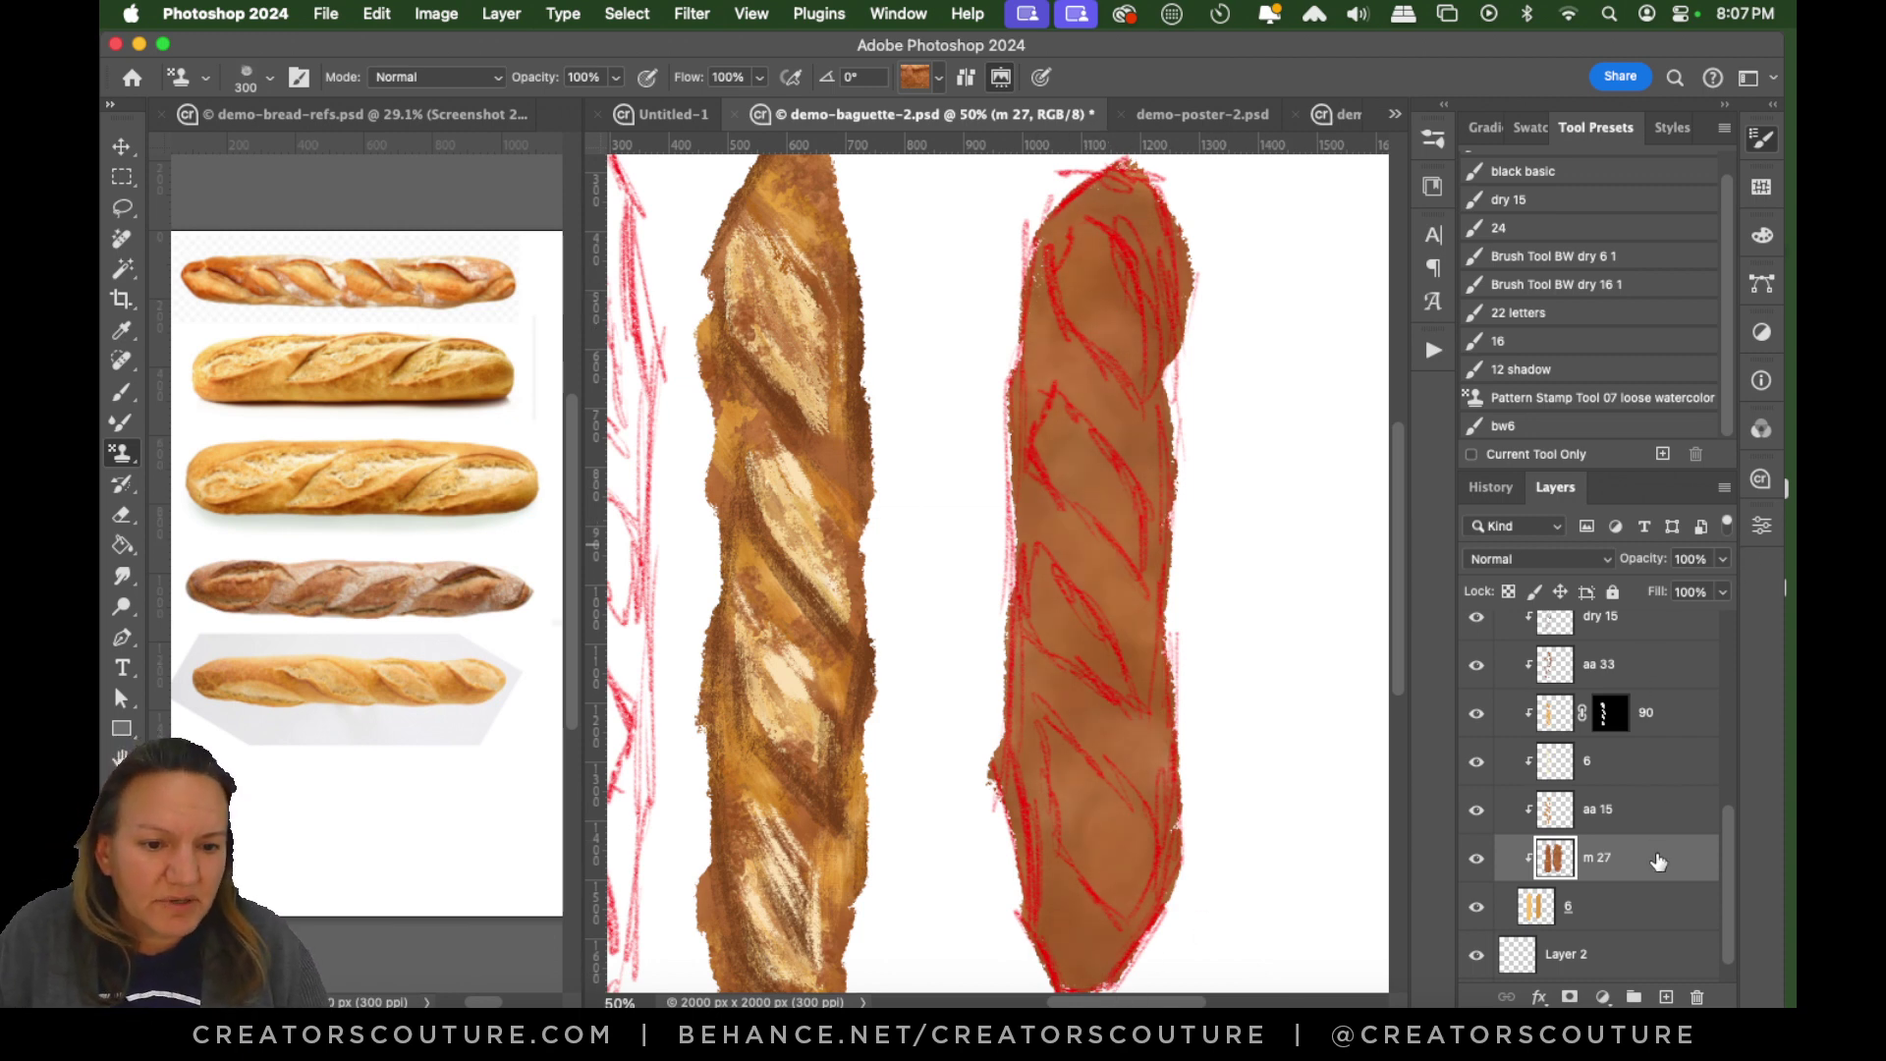
# Make the aa 15 layer active and check its painted area by loading its outline as a selection, then deselect.
pyautogui.scroll(1, 1729, 845)
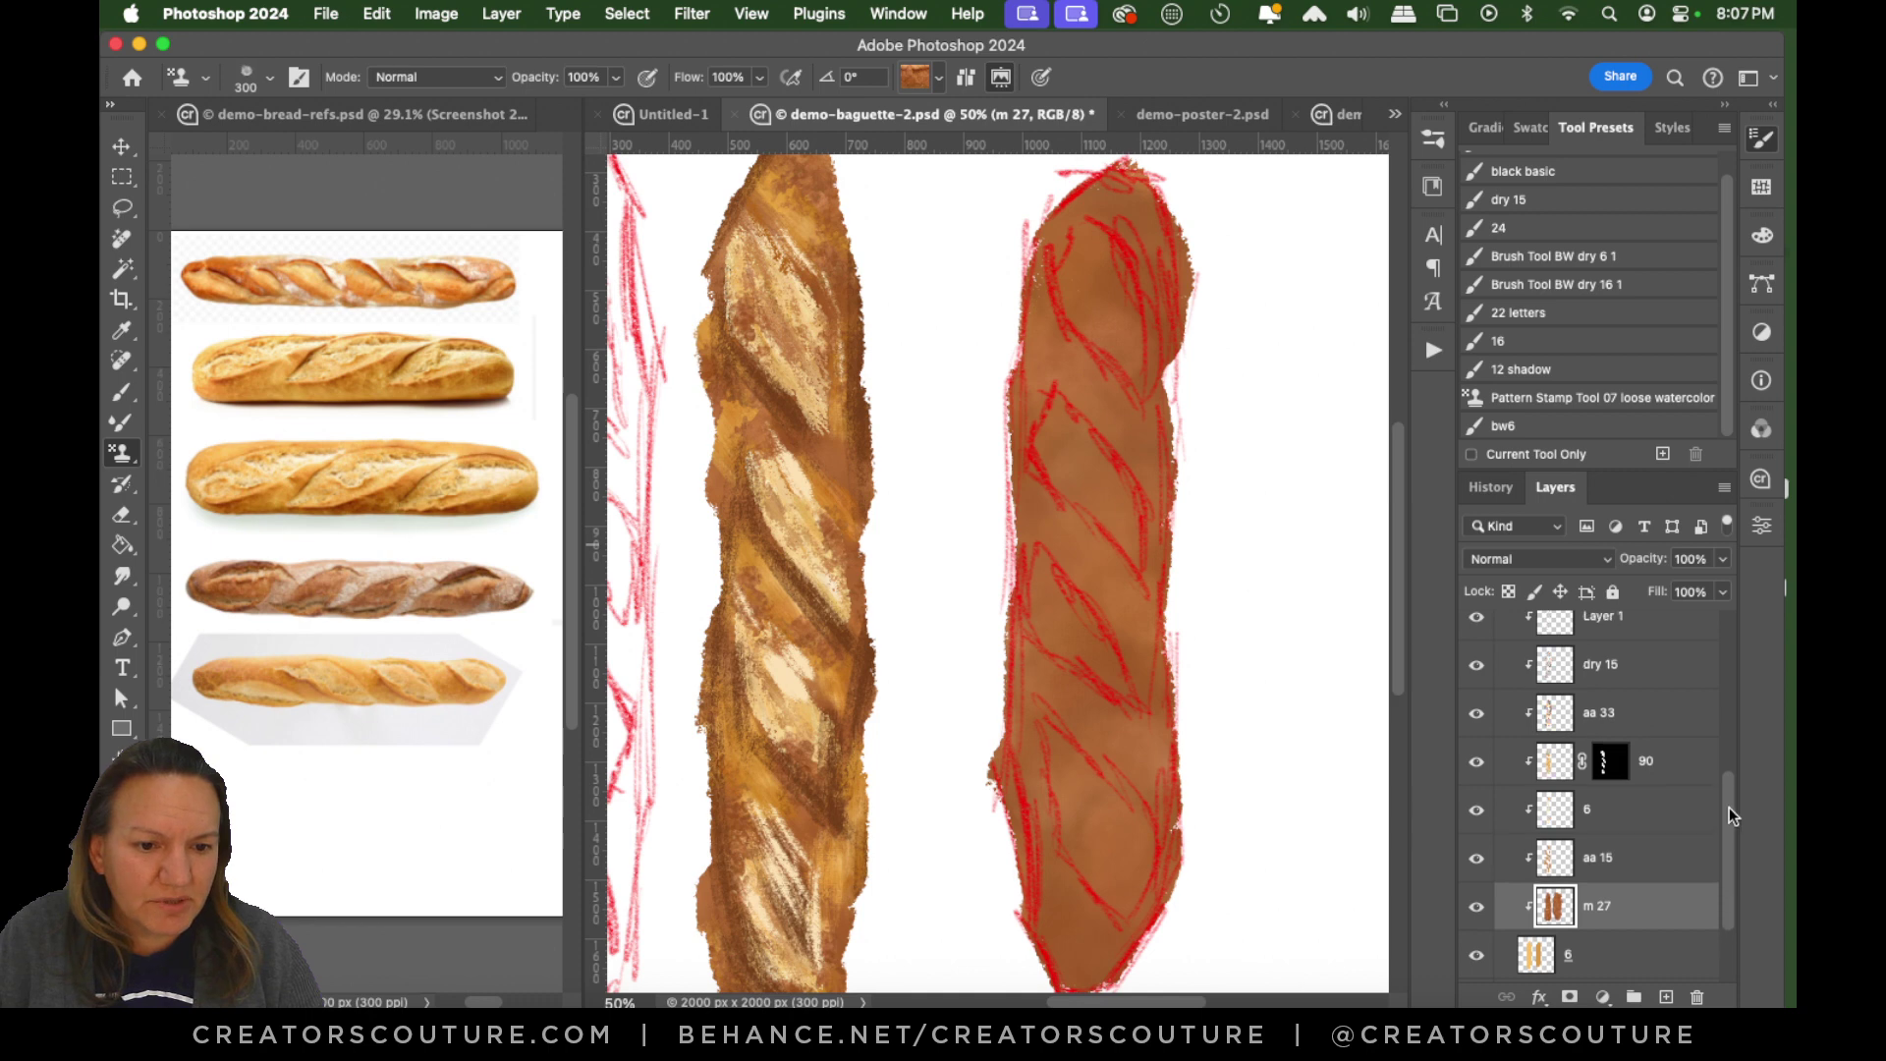
pyautogui.click(1627, 879)
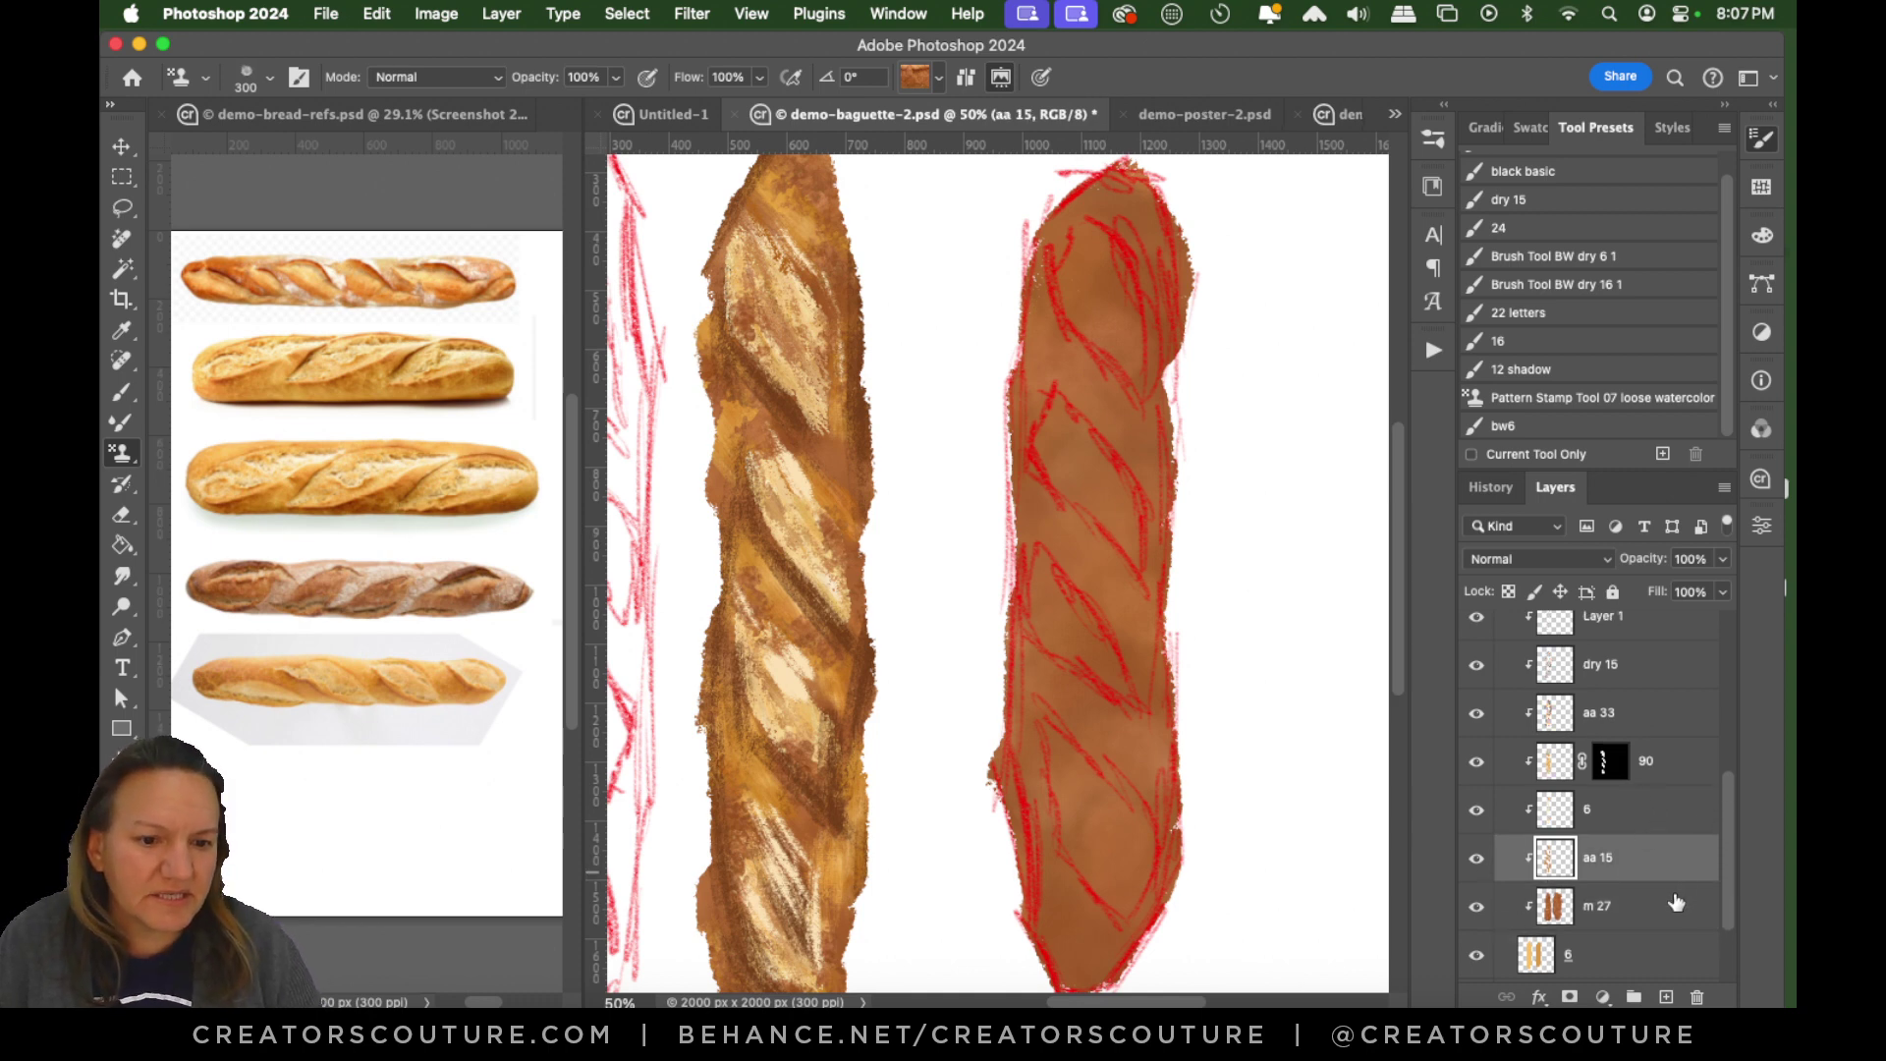
pyautogui.keyDown('super'); pyautogui.click(1550, 865); pyautogui.keyUp('super')
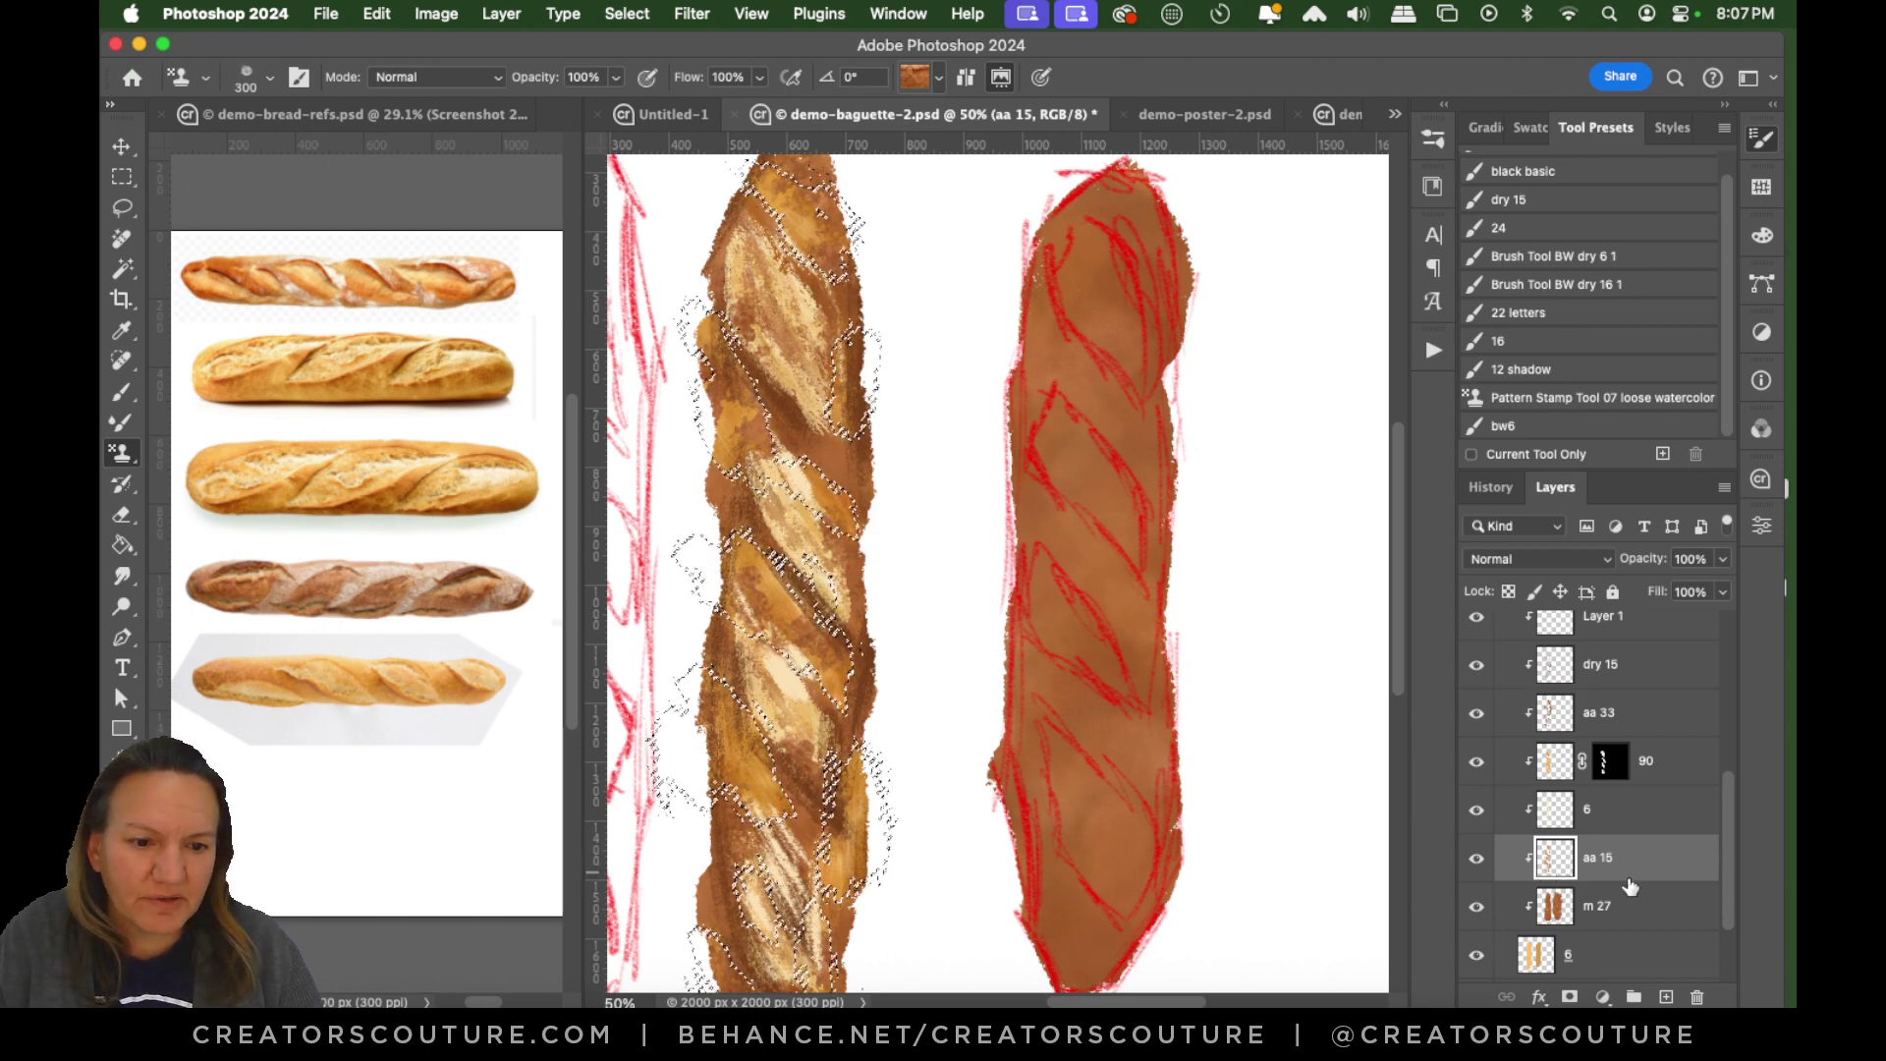
pyautogui.press('super+d')
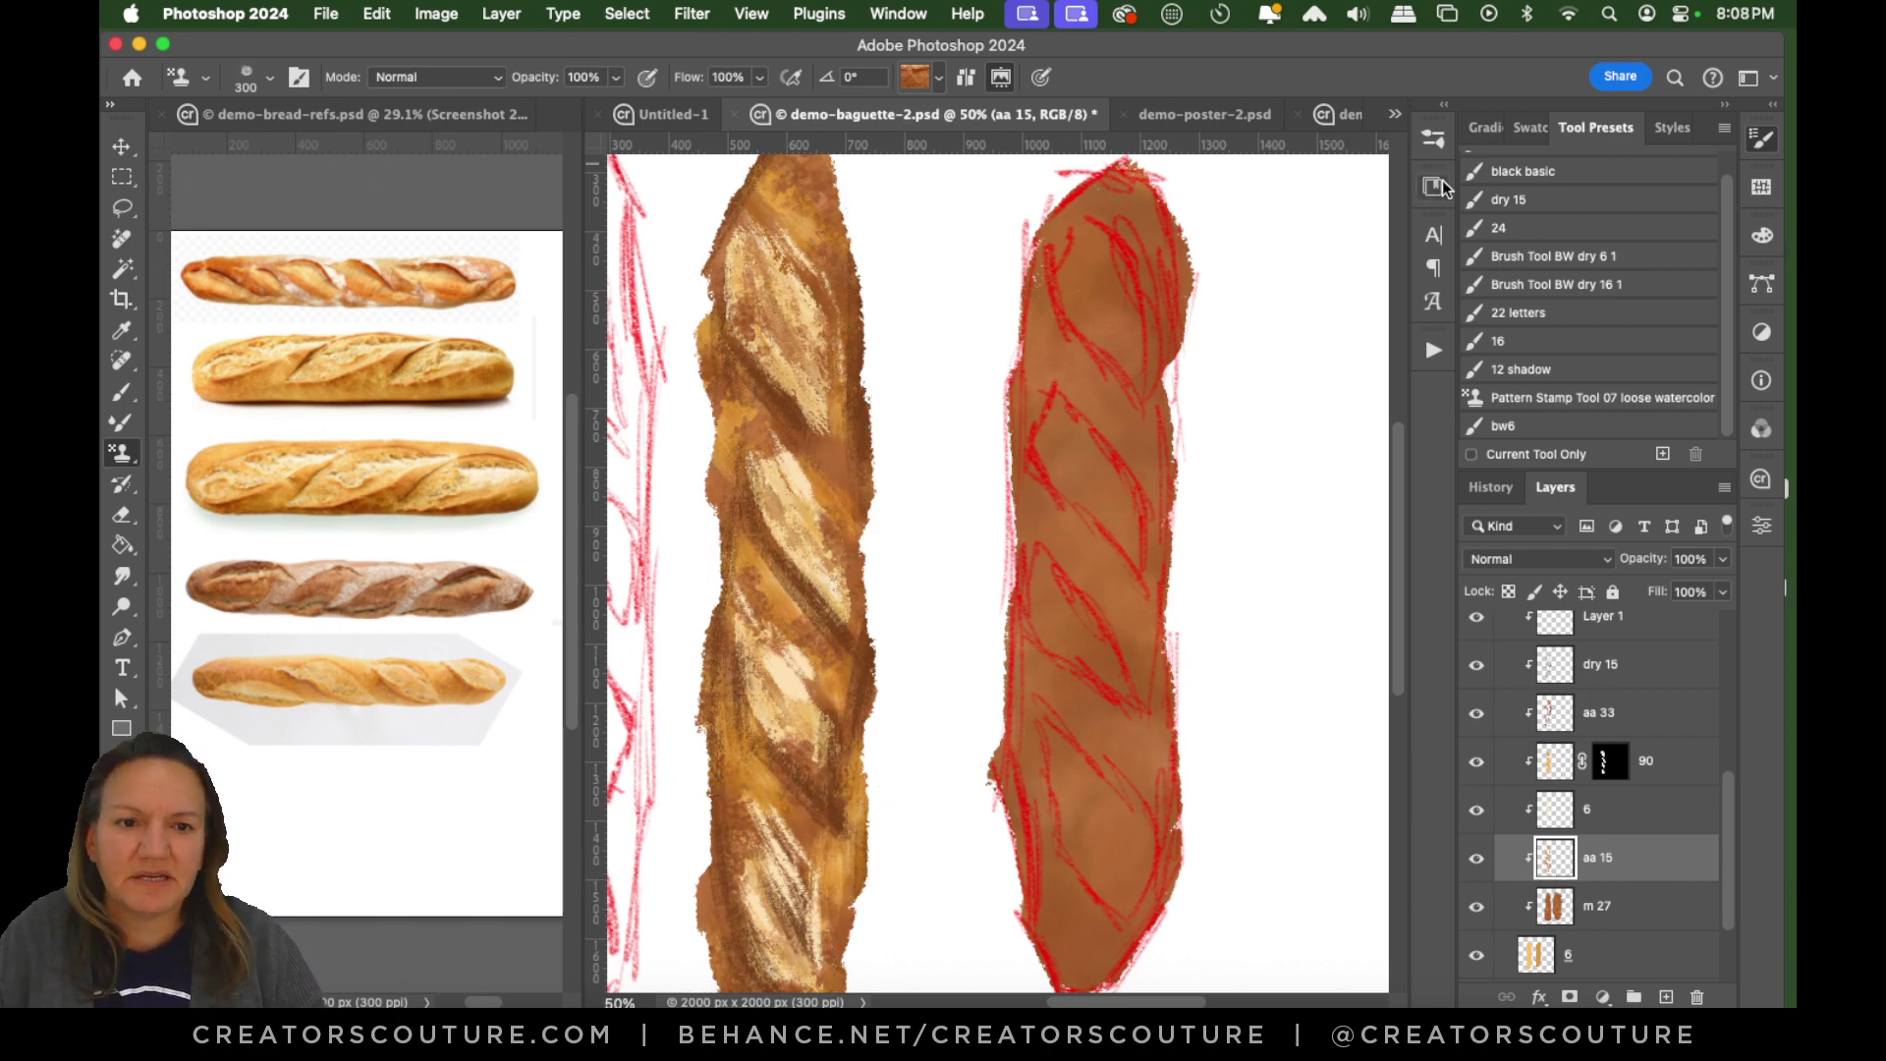
# Browse to the Artistic Autumn v2 brushes and save the current Pattern Stamp brush, including its pattern, as a tool preset.
pyautogui.click(1437, 140)
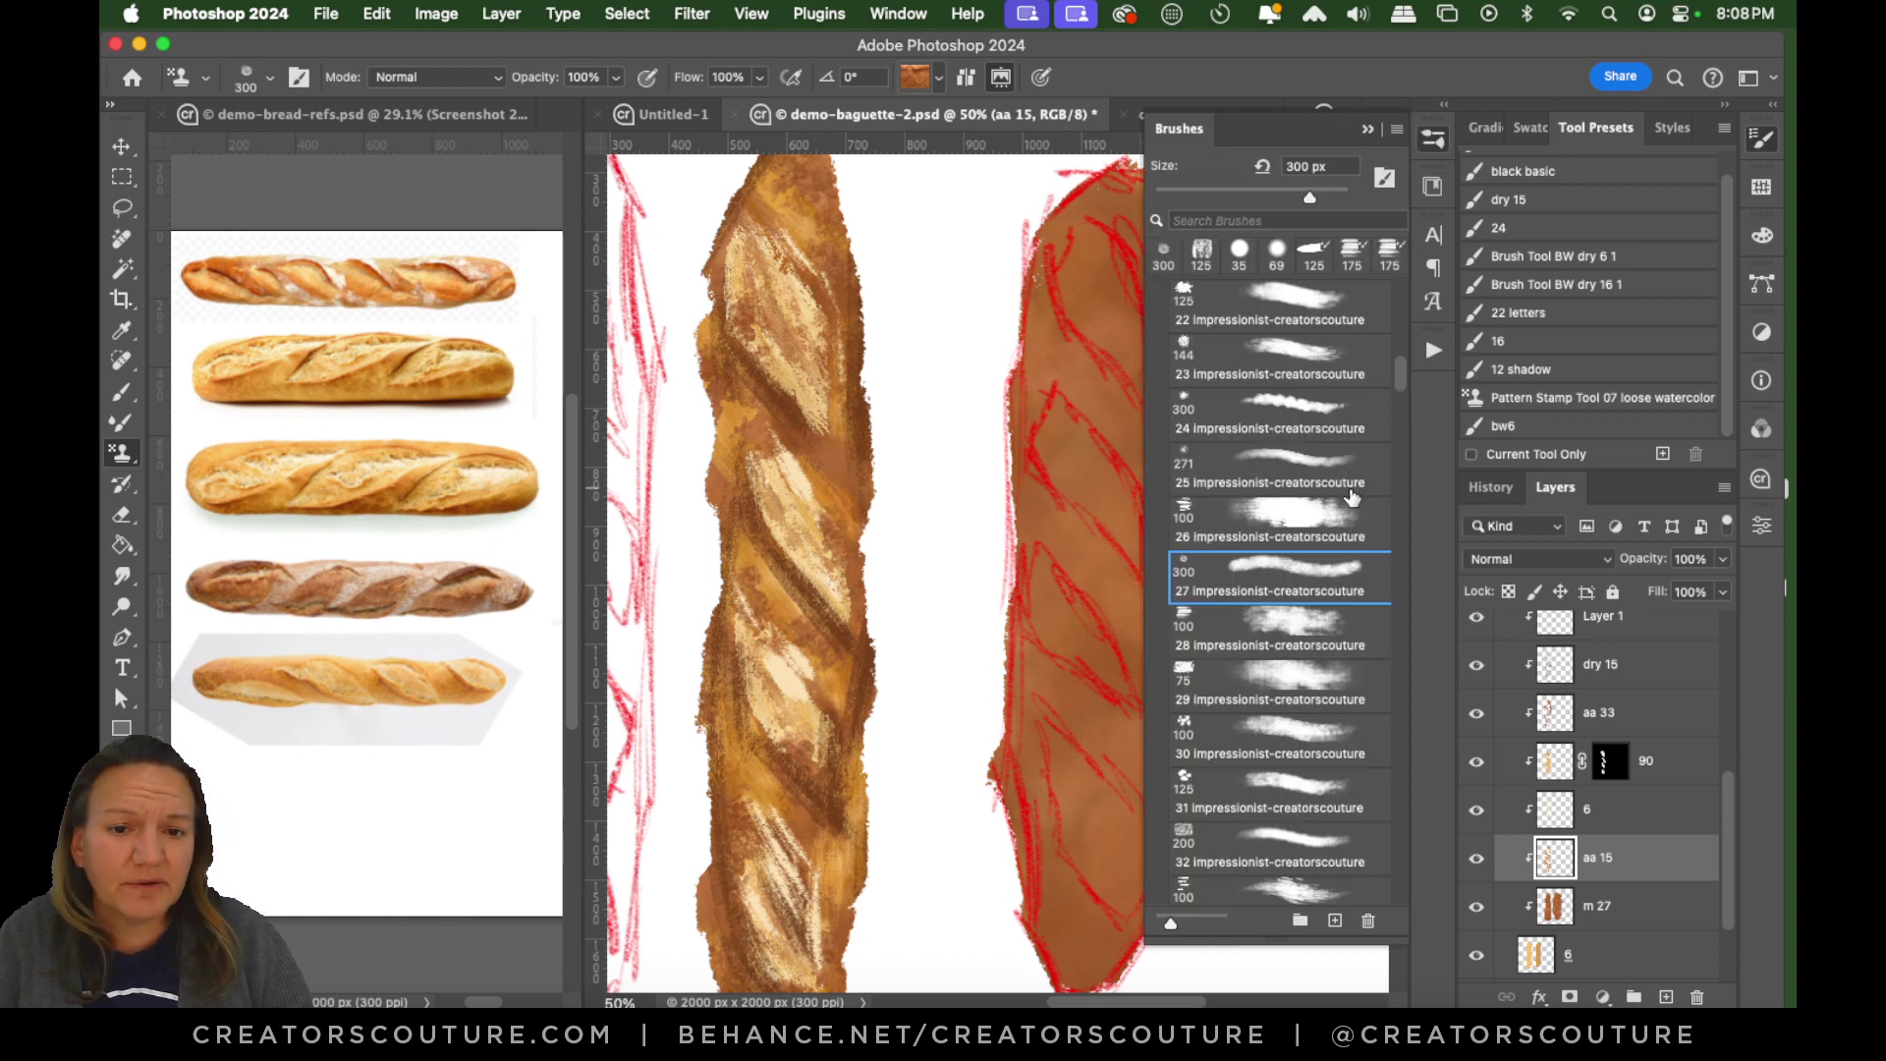
pyautogui.scroll(-15, 1400, 387)
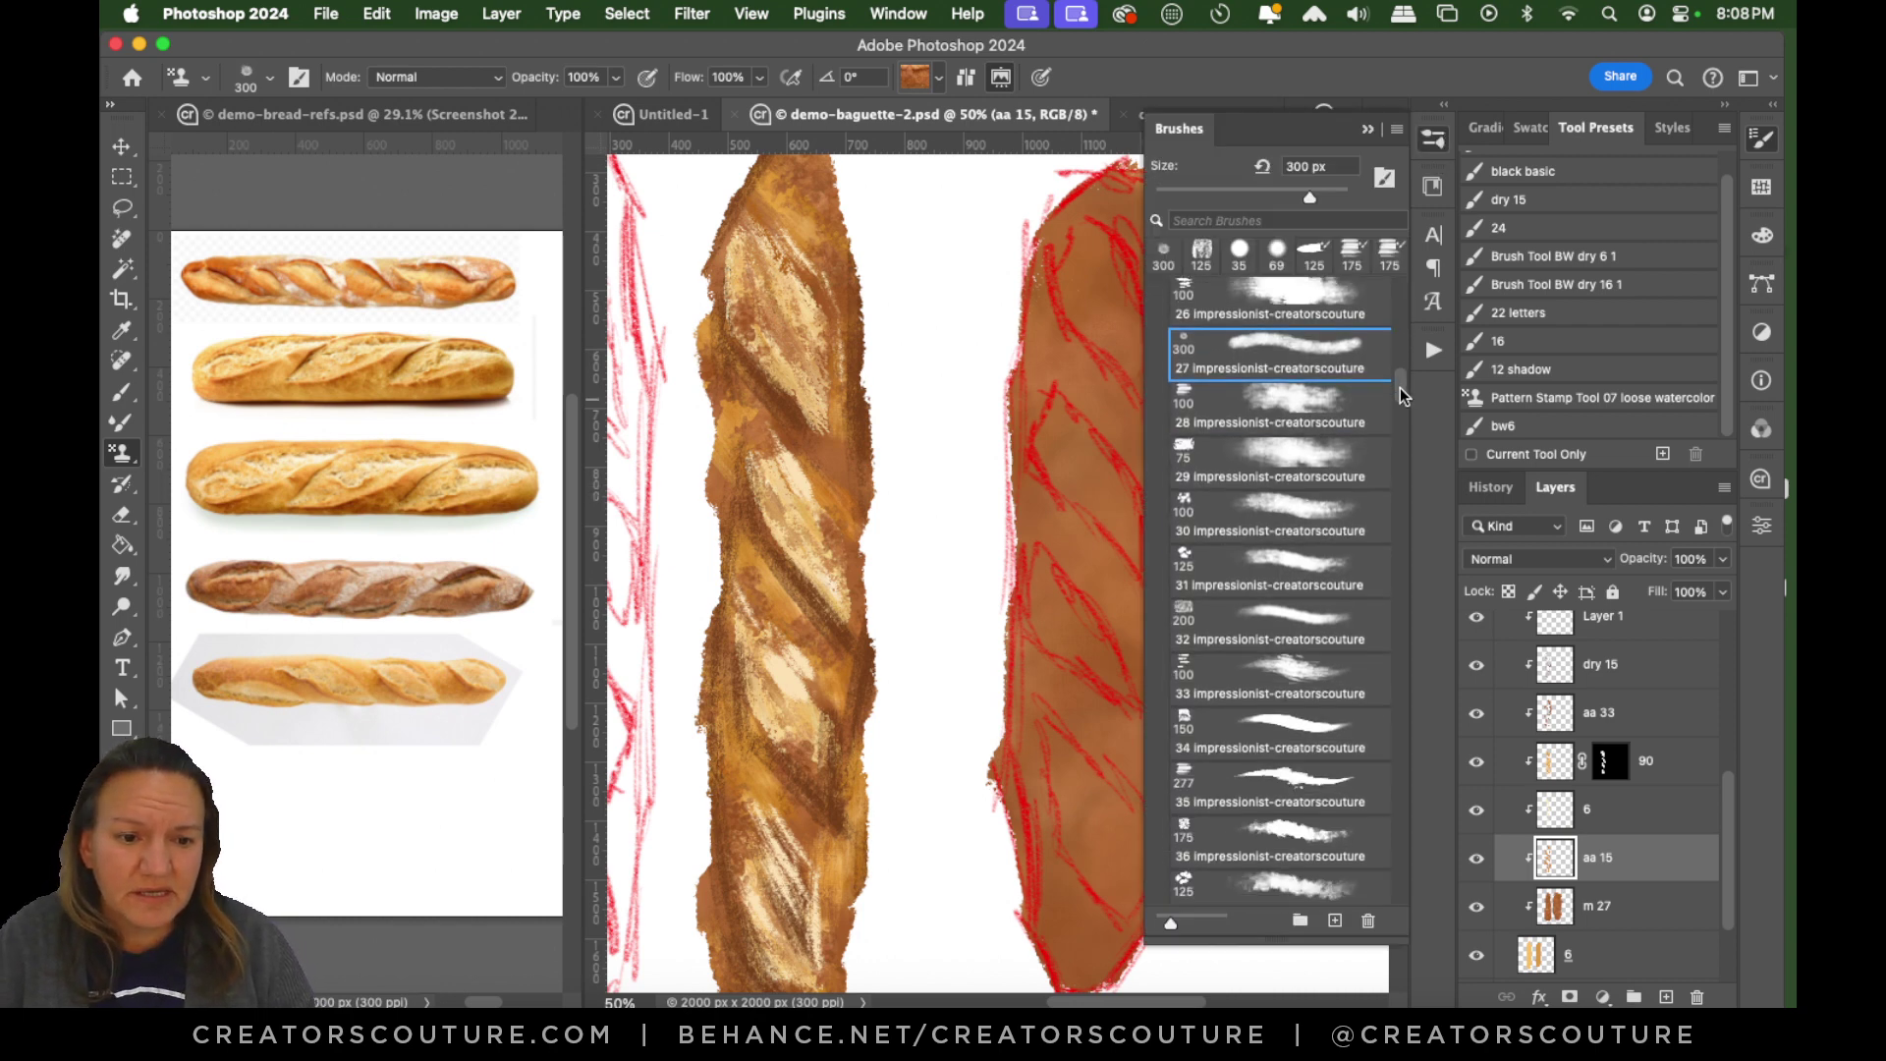
pyautogui.scroll(-15, 1370, 495)
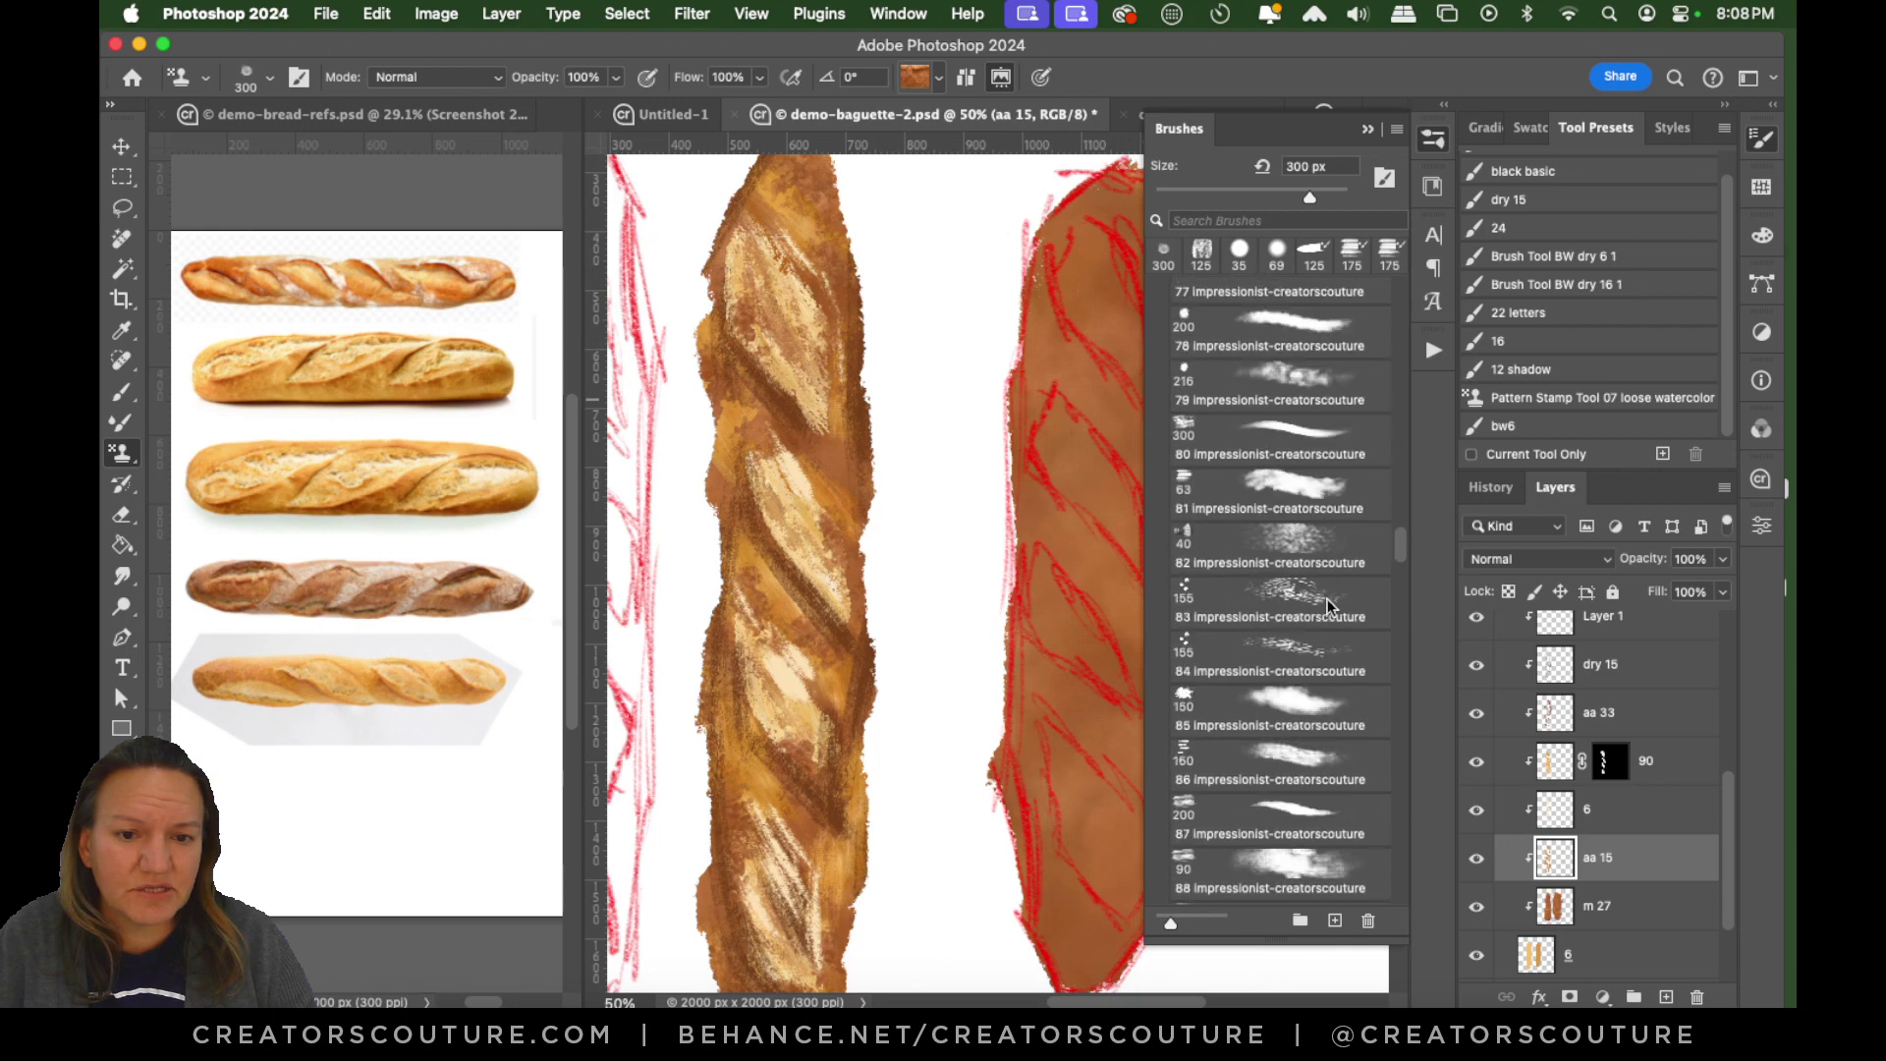
pyautogui.scroll(10, 1319, 609)
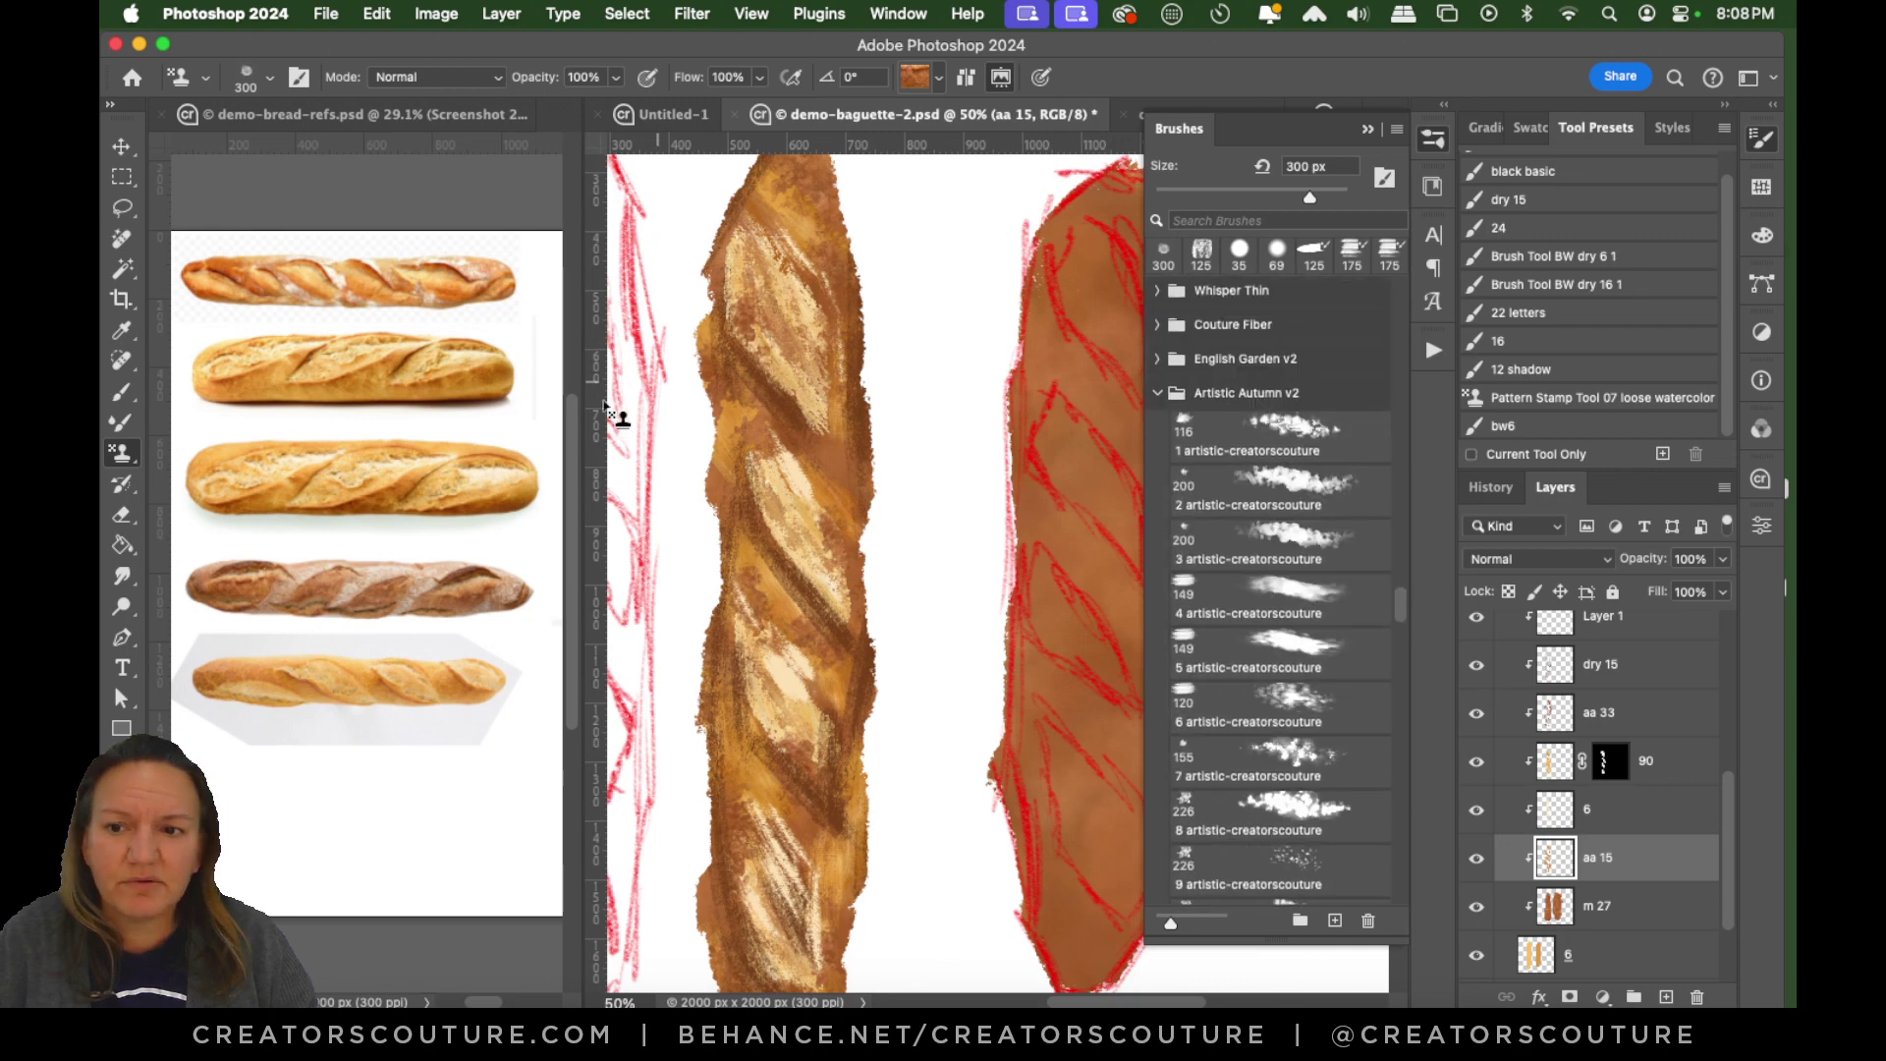
pyautogui.click(1660, 454)
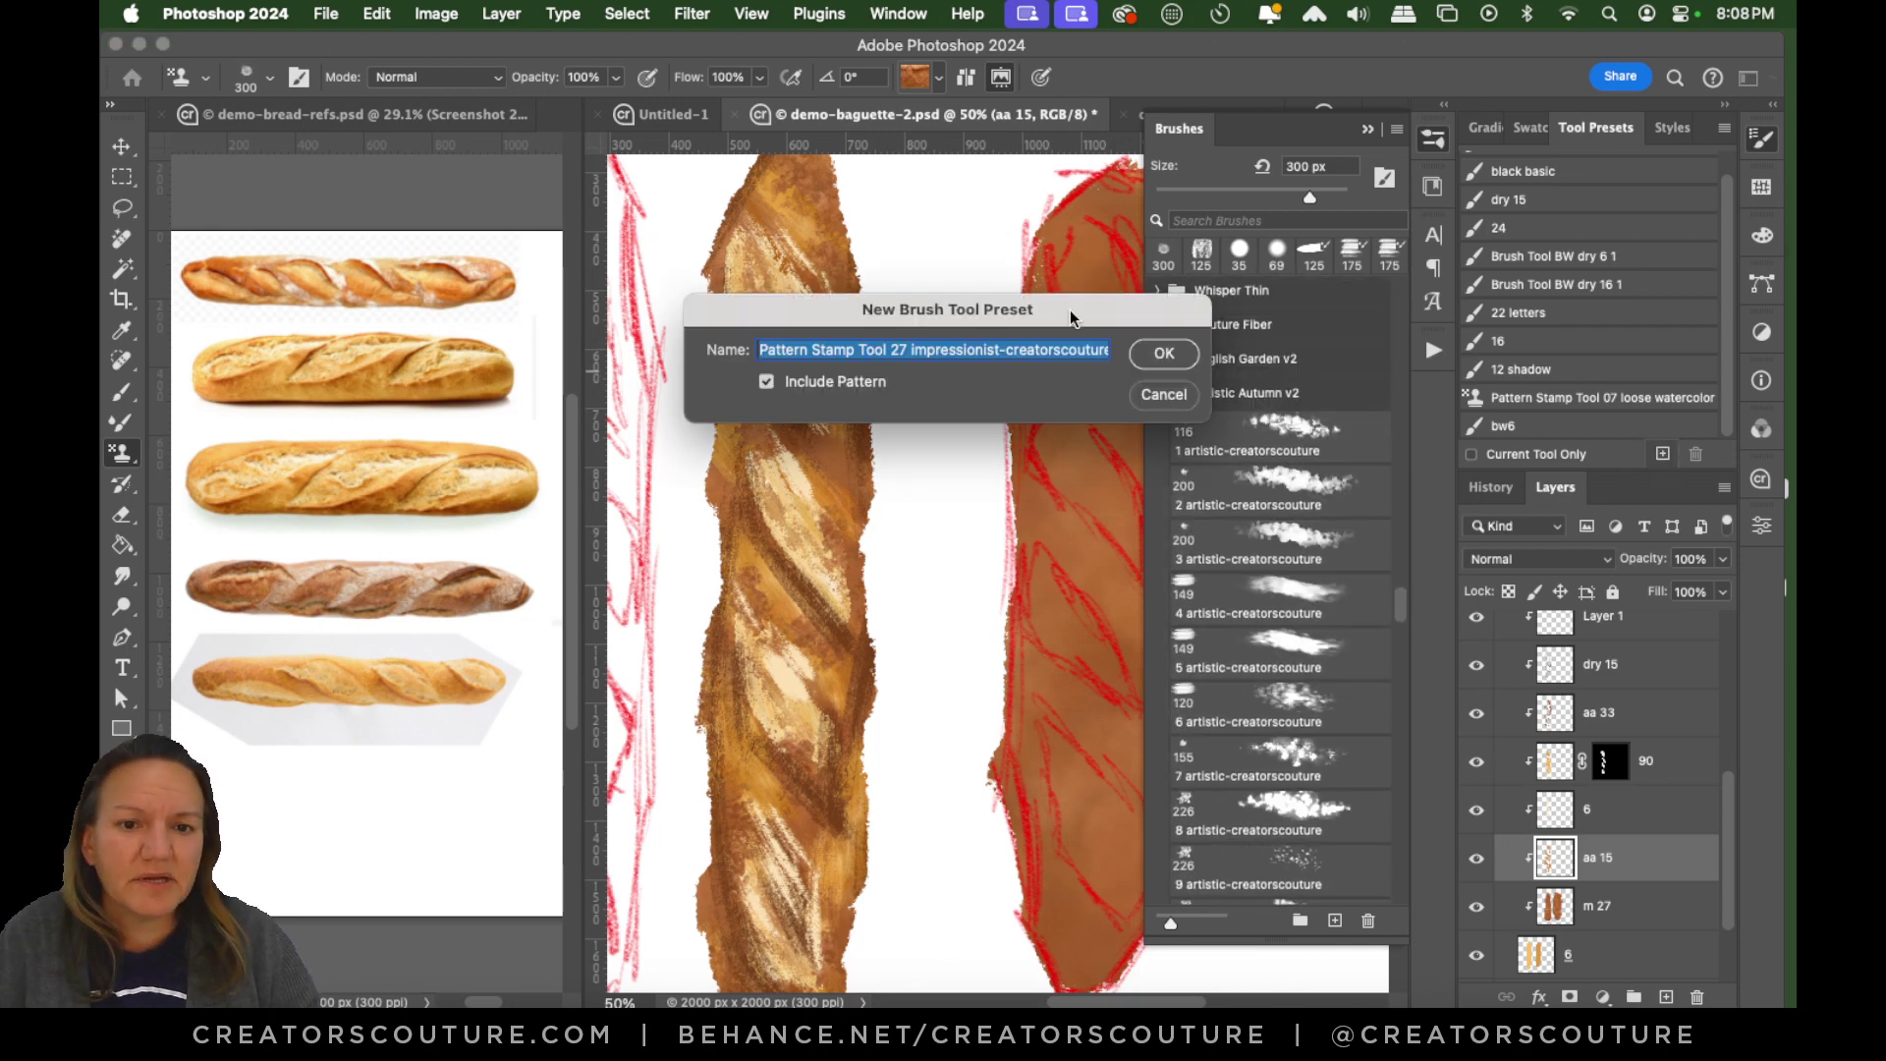
pyautogui.click(1164, 355)
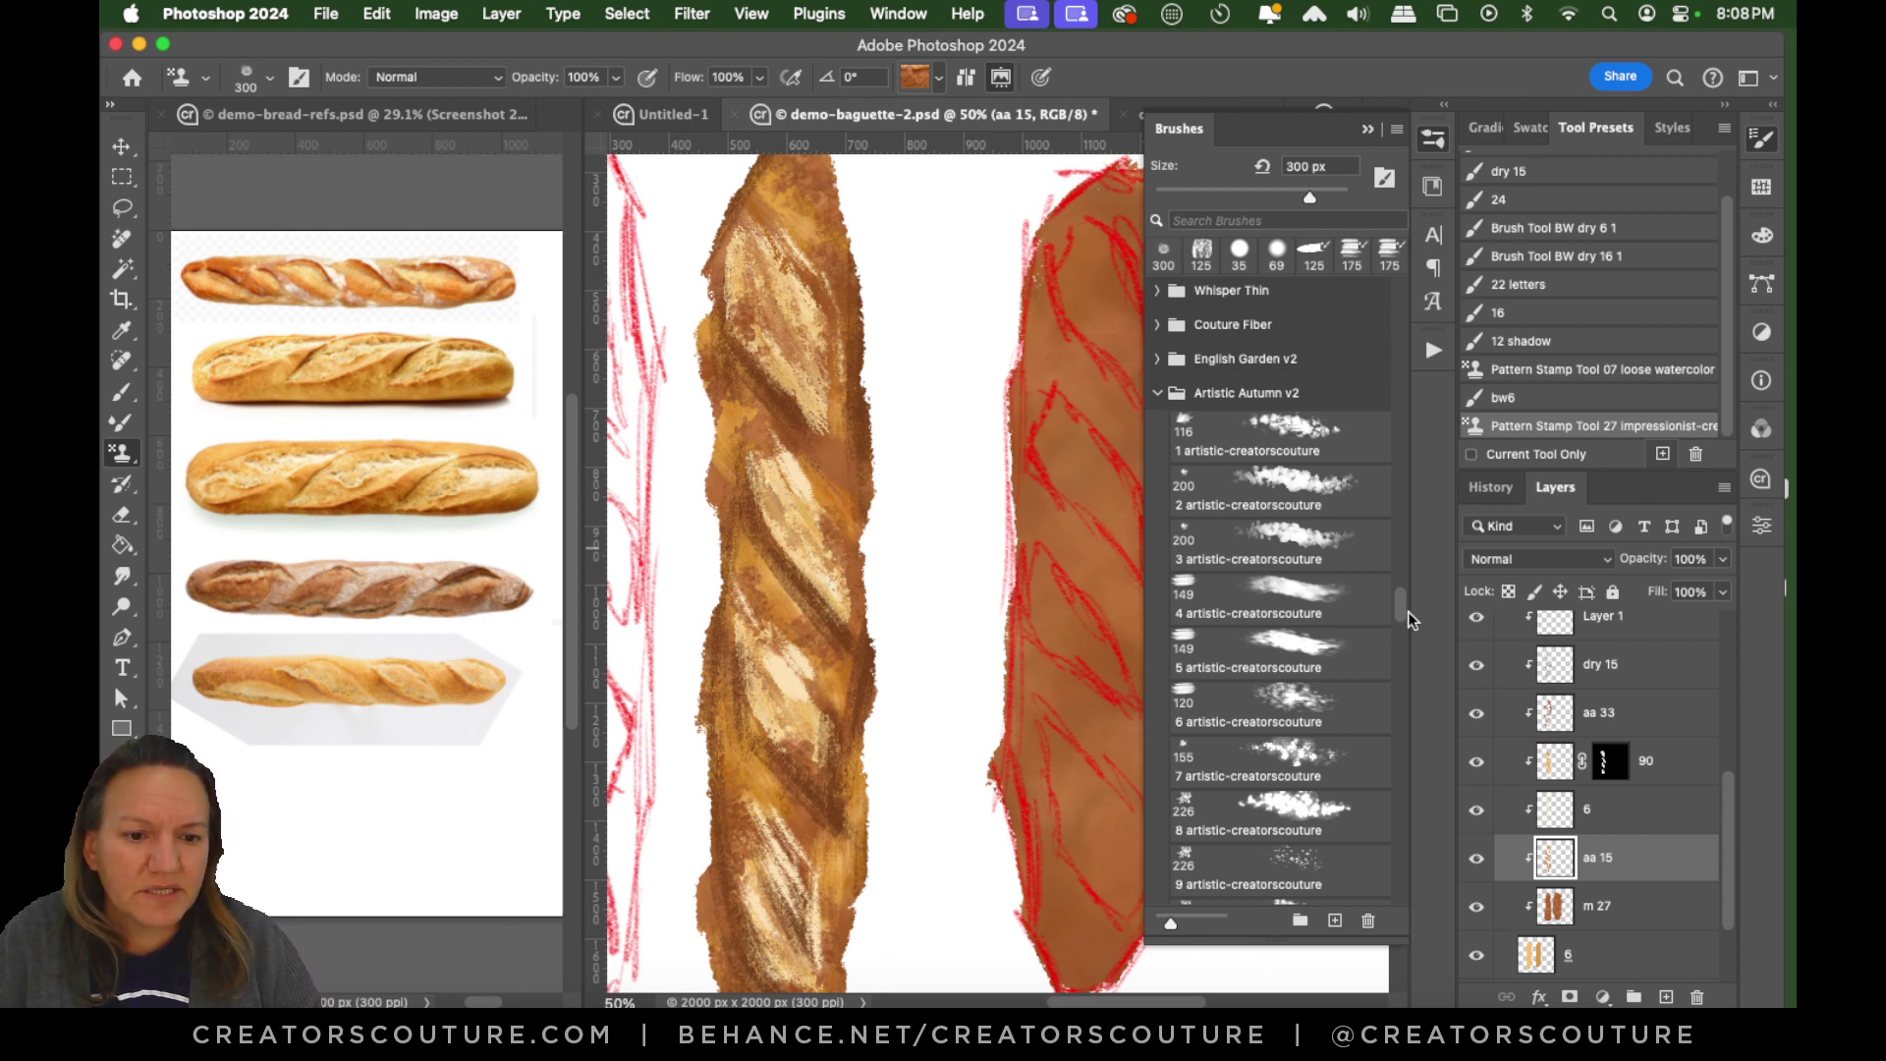
# Choose the 15 artistic-creatorscouture brush from the Artistic Autumn v2 set for the Pattern Stamp tool.
pyautogui.moveTo(1406, 611); pyautogui.dragTo(1385, 650)
pyautogui.click(1246, 593)
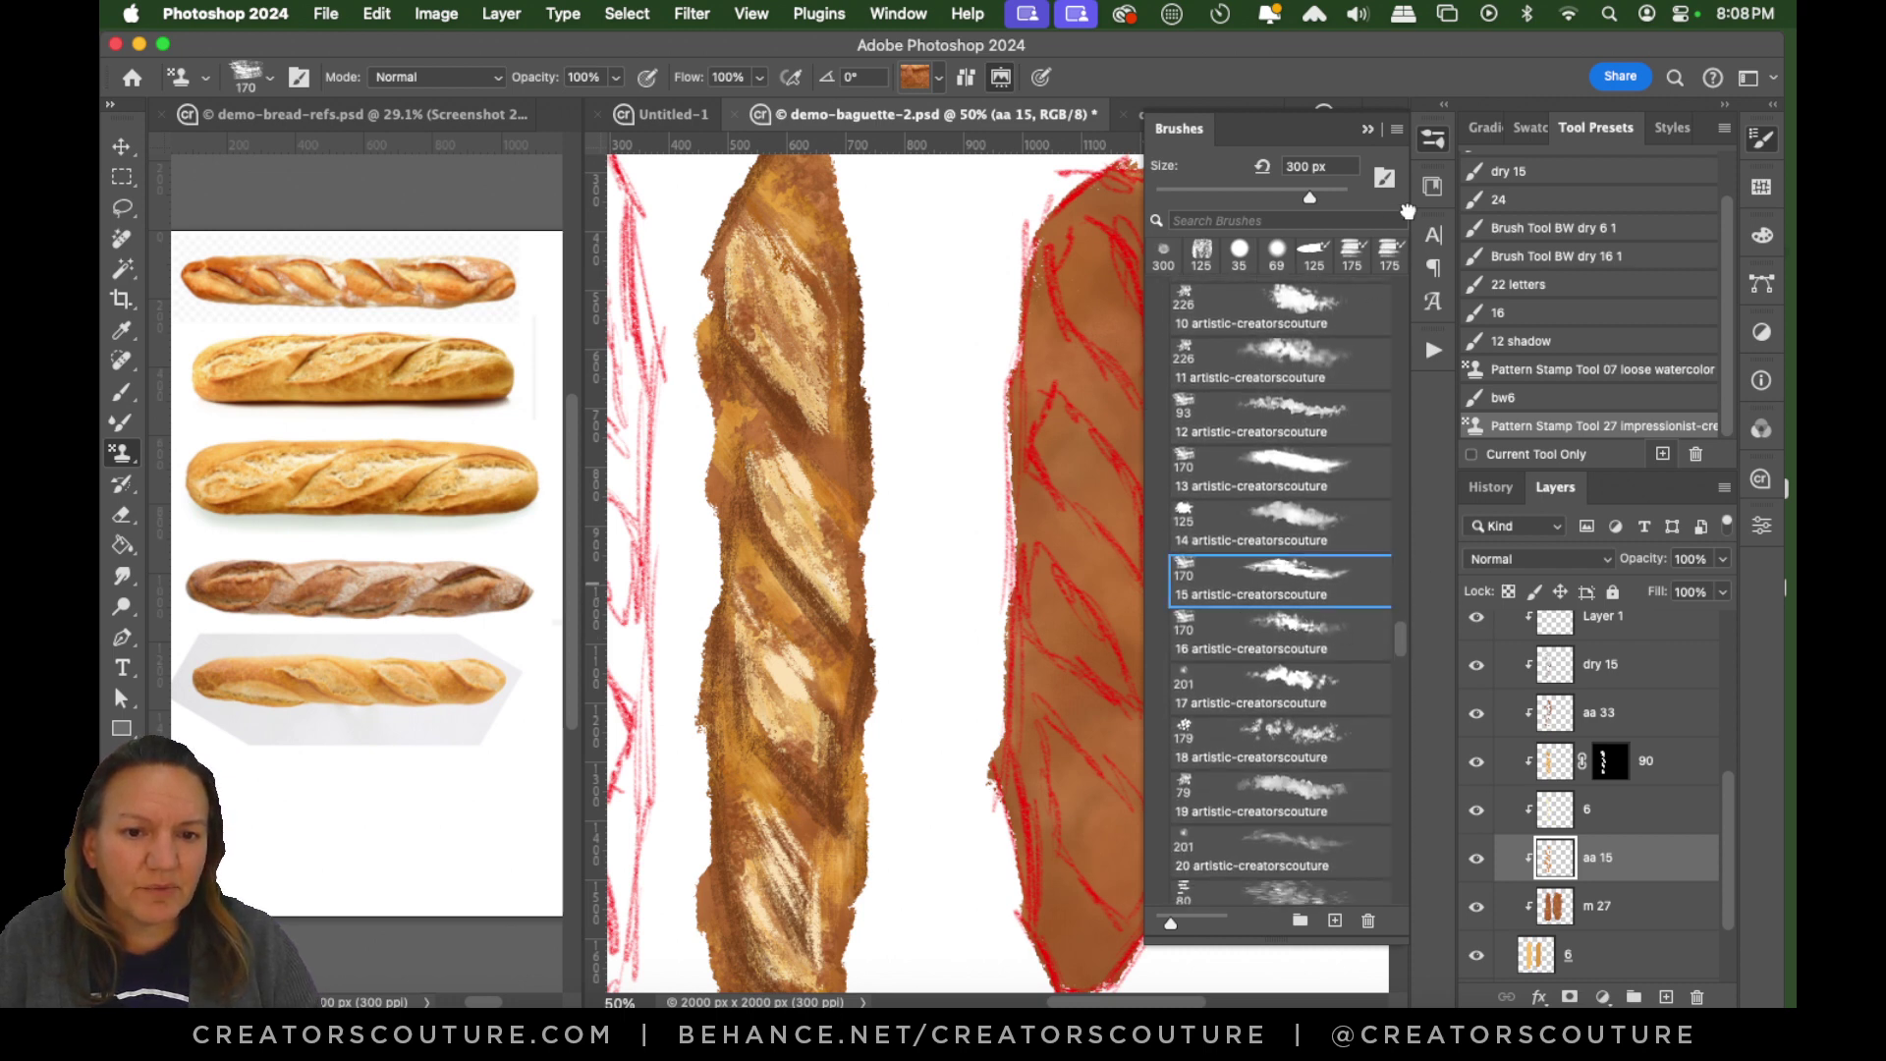
pyautogui.click(1433, 138)
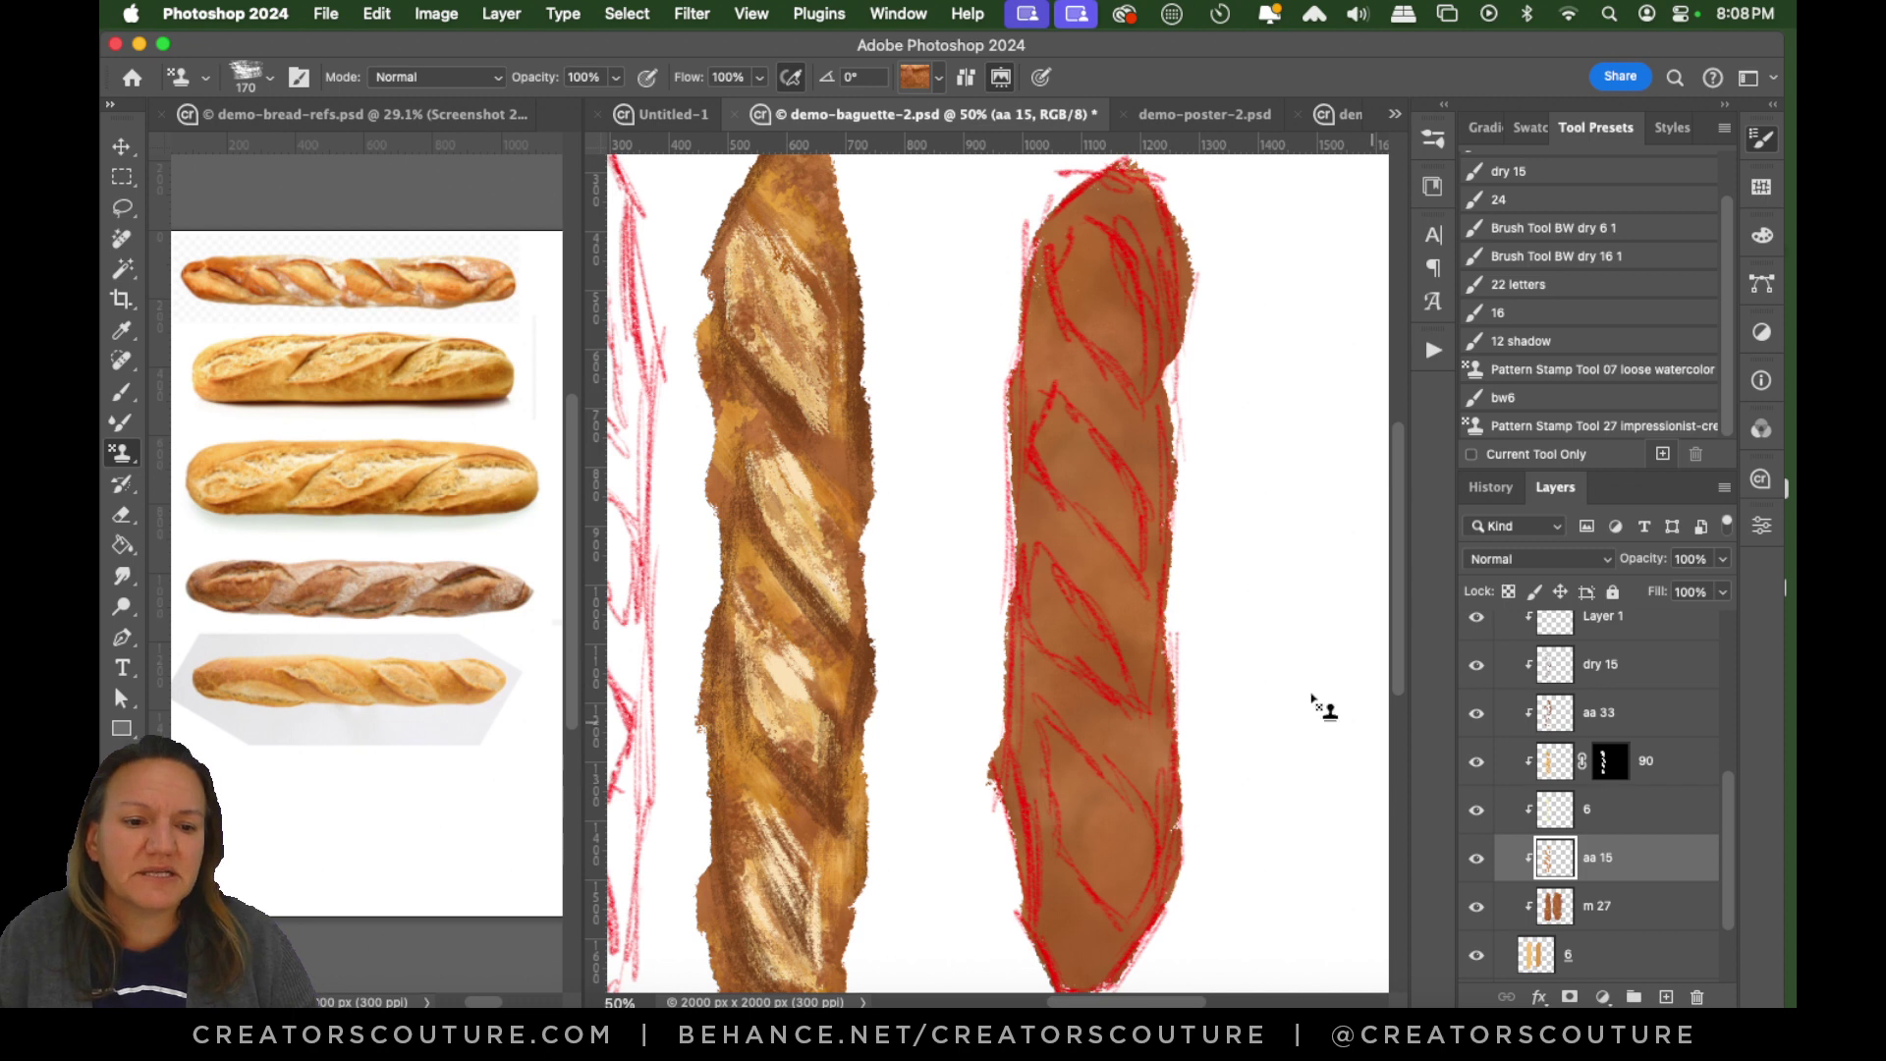
# Try brown pattern strokes on the second baguette in aa 15 and on the blank canvas beside it in Layer 2, undoing both.
pyautogui.moveTo(1110, 334); pyautogui.dragTo(1061, 467)
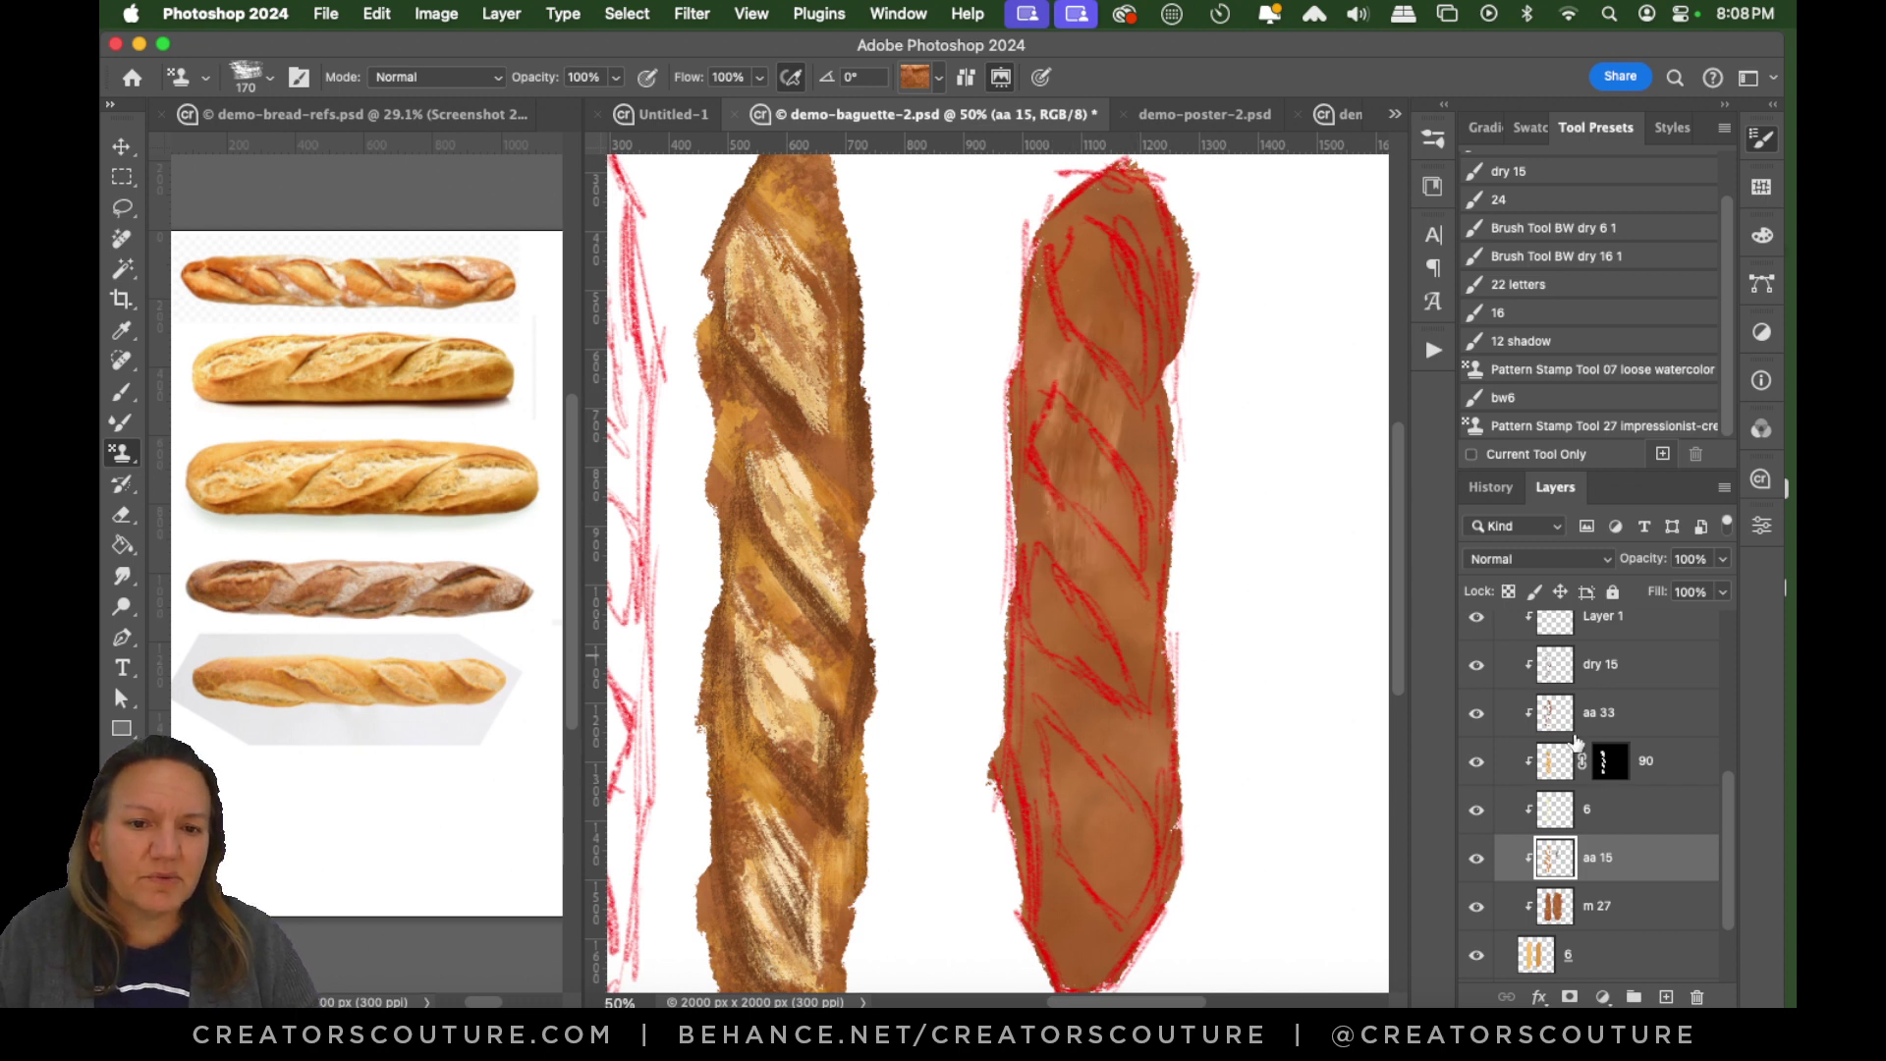
pyautogui.press('super+z')
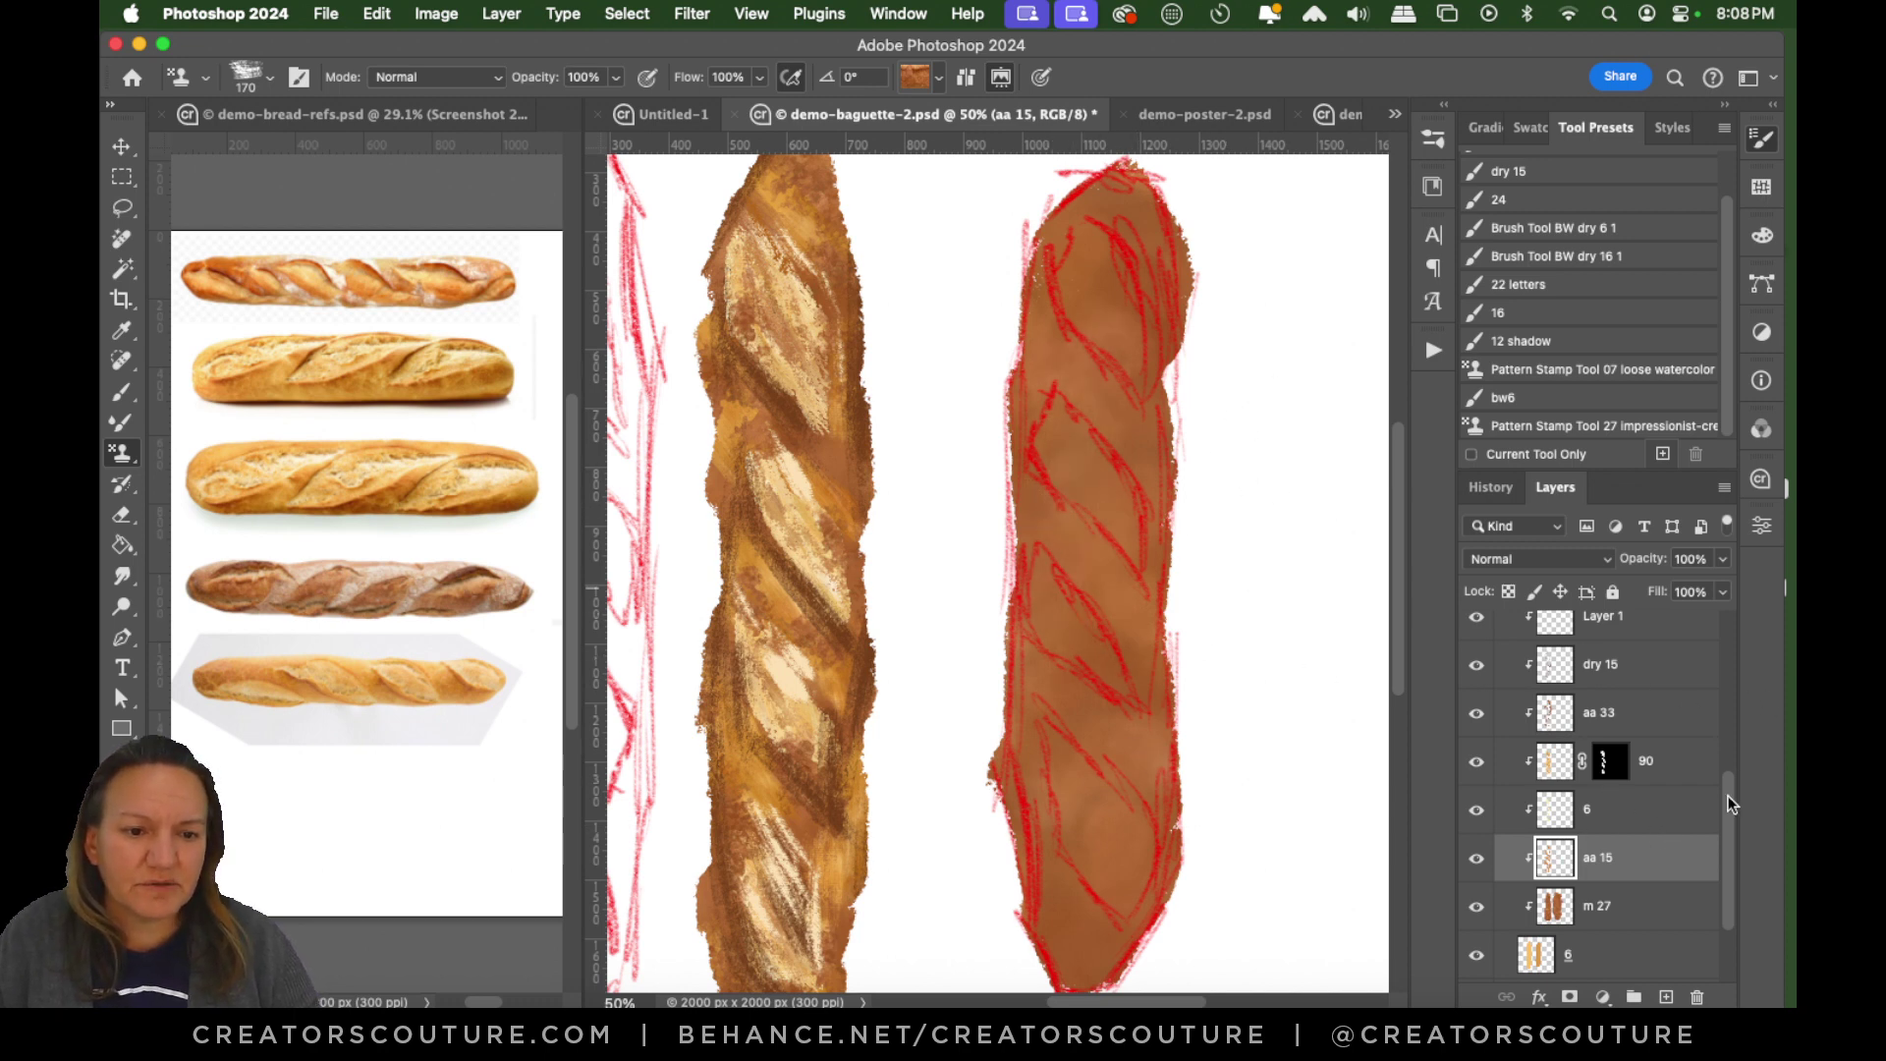
pyautogui.moveTo(1730, 809); pyautogui.dragTo(1729, 834)
pyautogui.click(1616, 958)
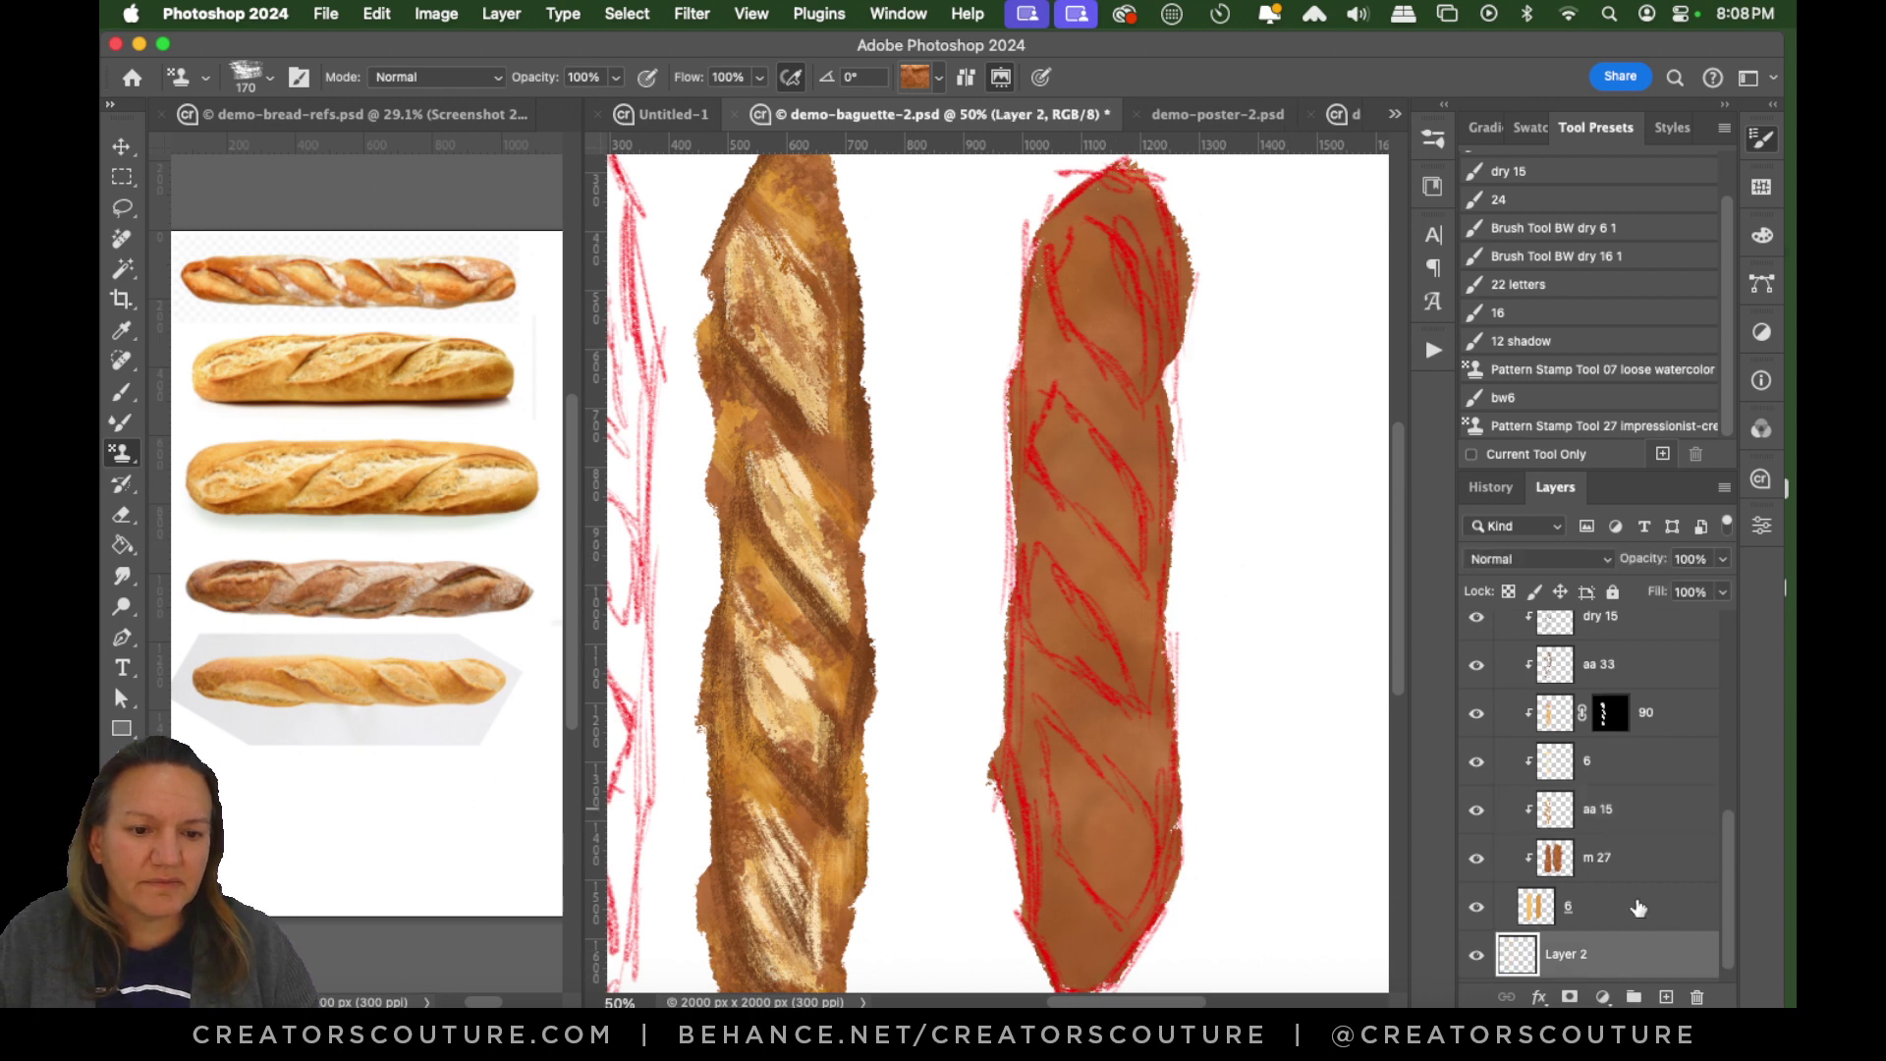
pyautogui.moveTo(1732, 870); pyautogui.dragTo(1729, 905)
pyautogui.moveTo(1307, 438); pyautogui.dragTo(1240, 639)
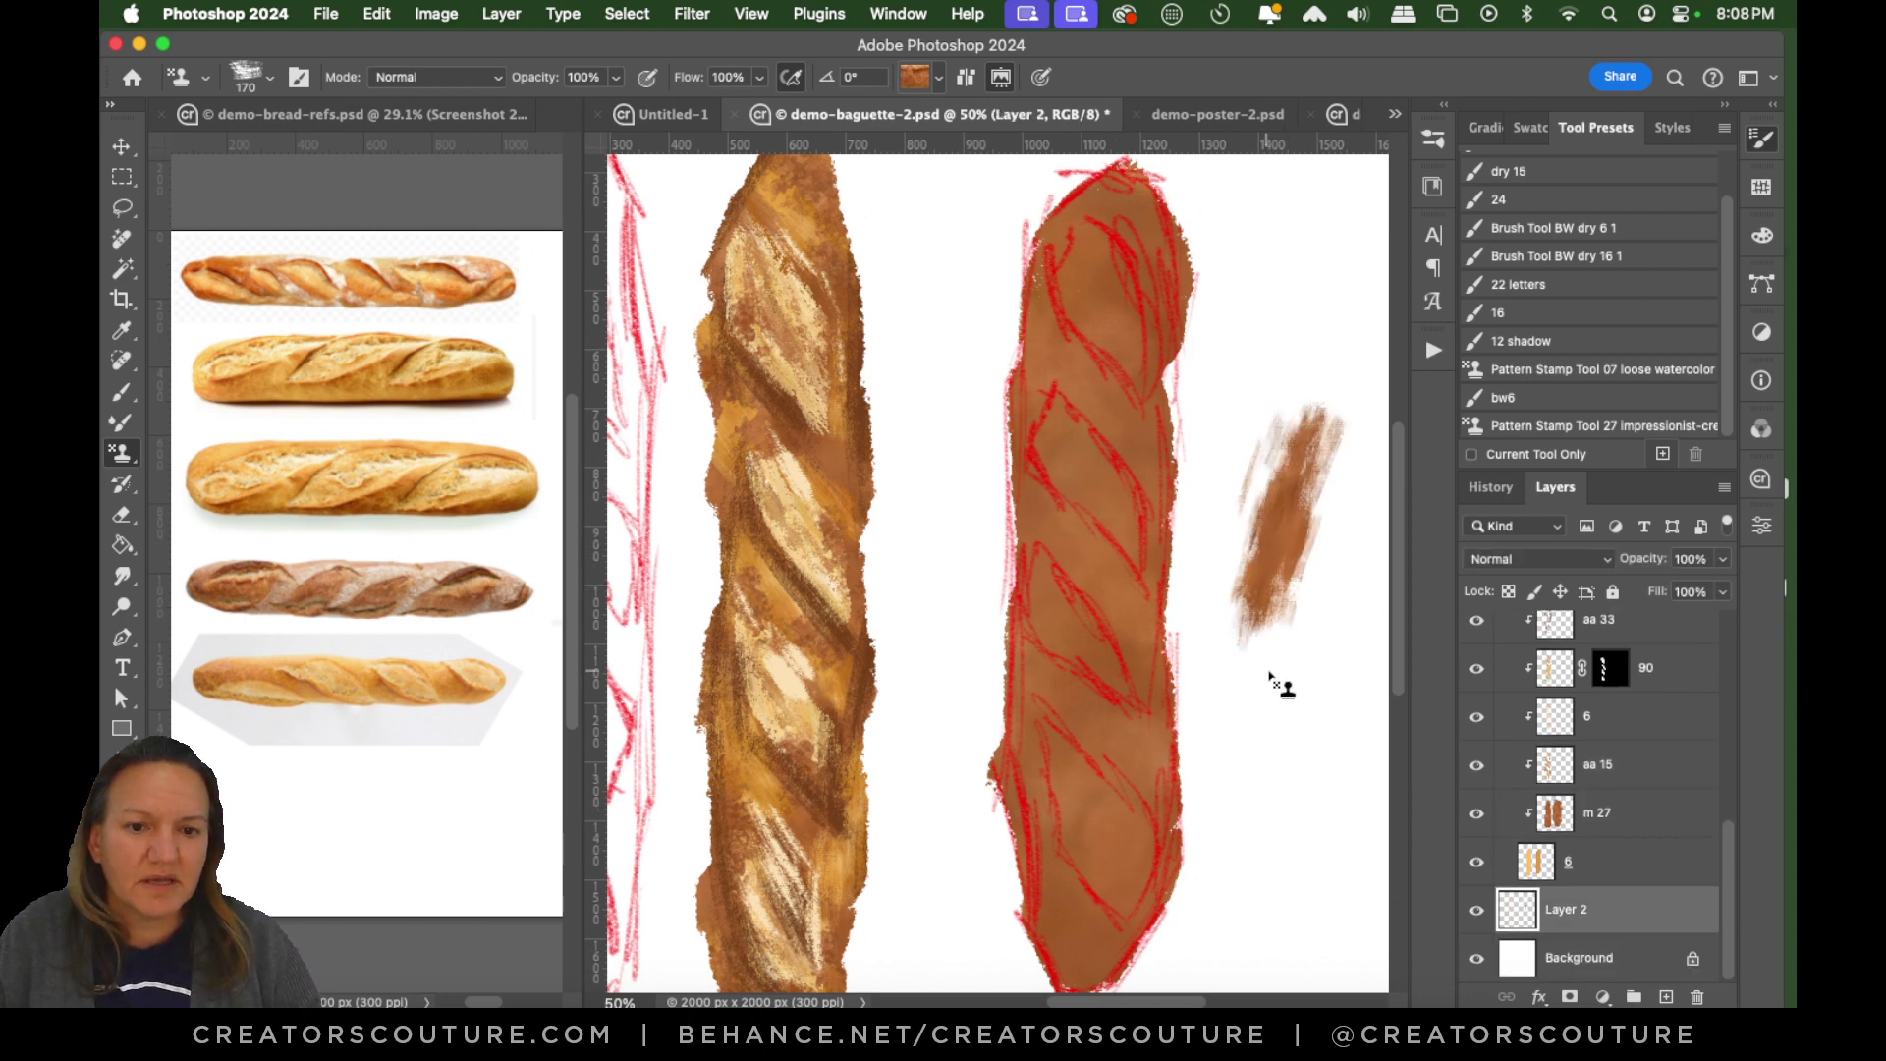
pyautogui.press('super+z')
# Test larger brown pattern swatches beside the second baguette on Layer 2 and undo them.
pyautogui.moveTo(1288, 374)
pyautogui.mouseDown()
pyautogui.moveTo(1245, 580)
pyautogui.moveTo(1309, 455)
pyautogui.moveTo(1267, 722)
pyautogui.mouseUp()
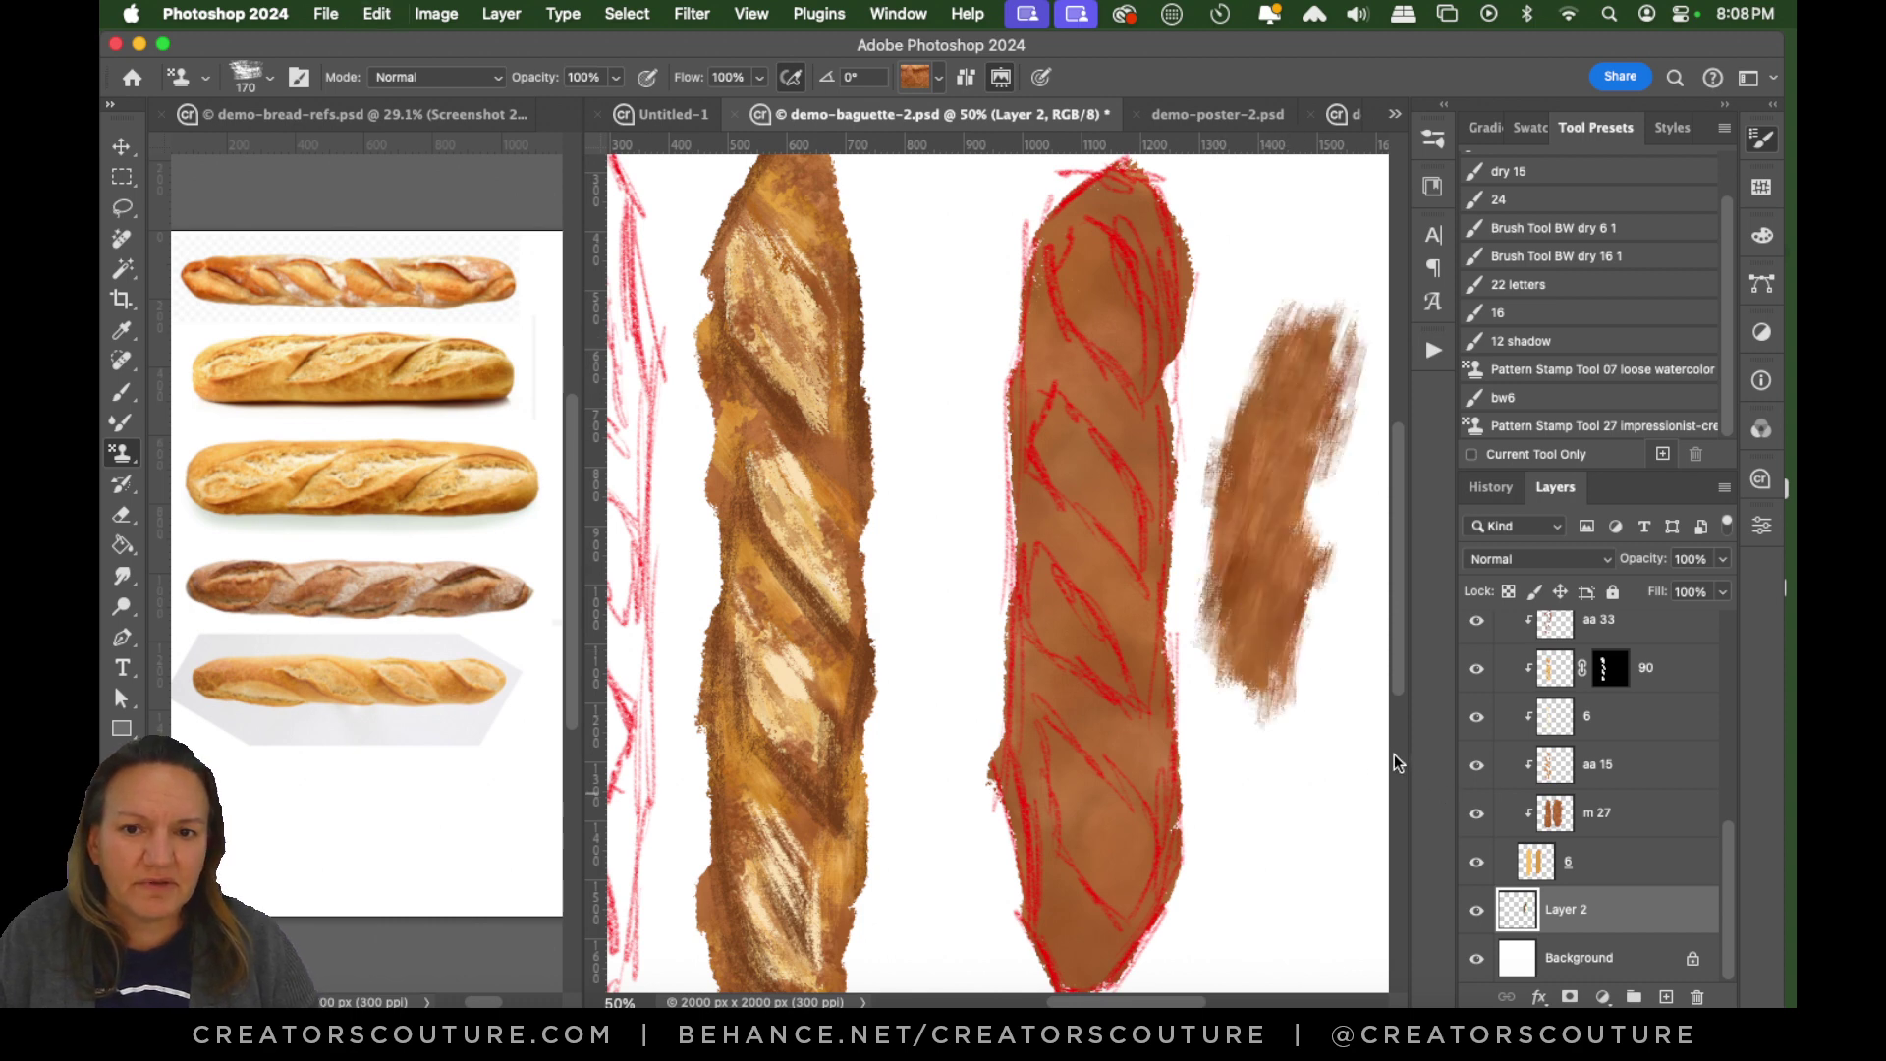
pyautogui.press('super+z')
pyautogui.press('super+z')
pyautogui.press('super+z')
pyautogui.press('super+z')
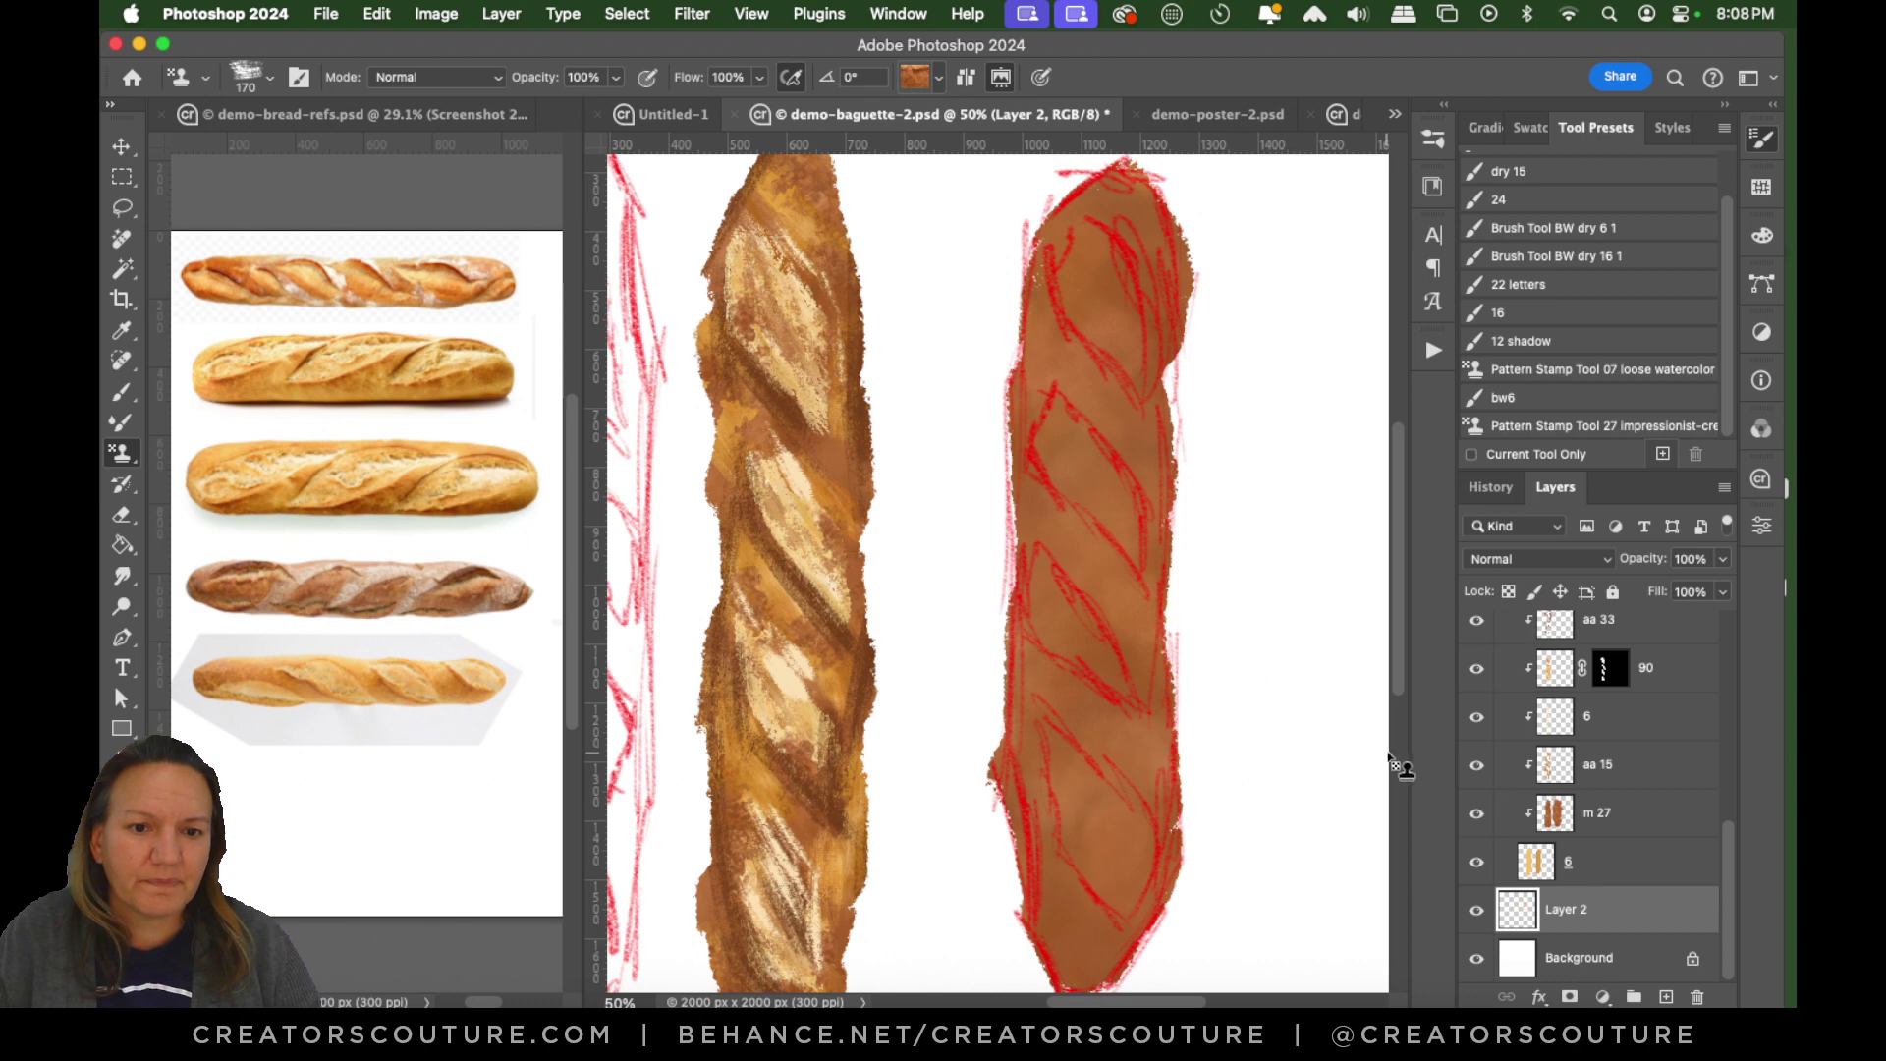
pyautogui.moveTo(1327, 388); pyautogui.dragTo(1277, 727)
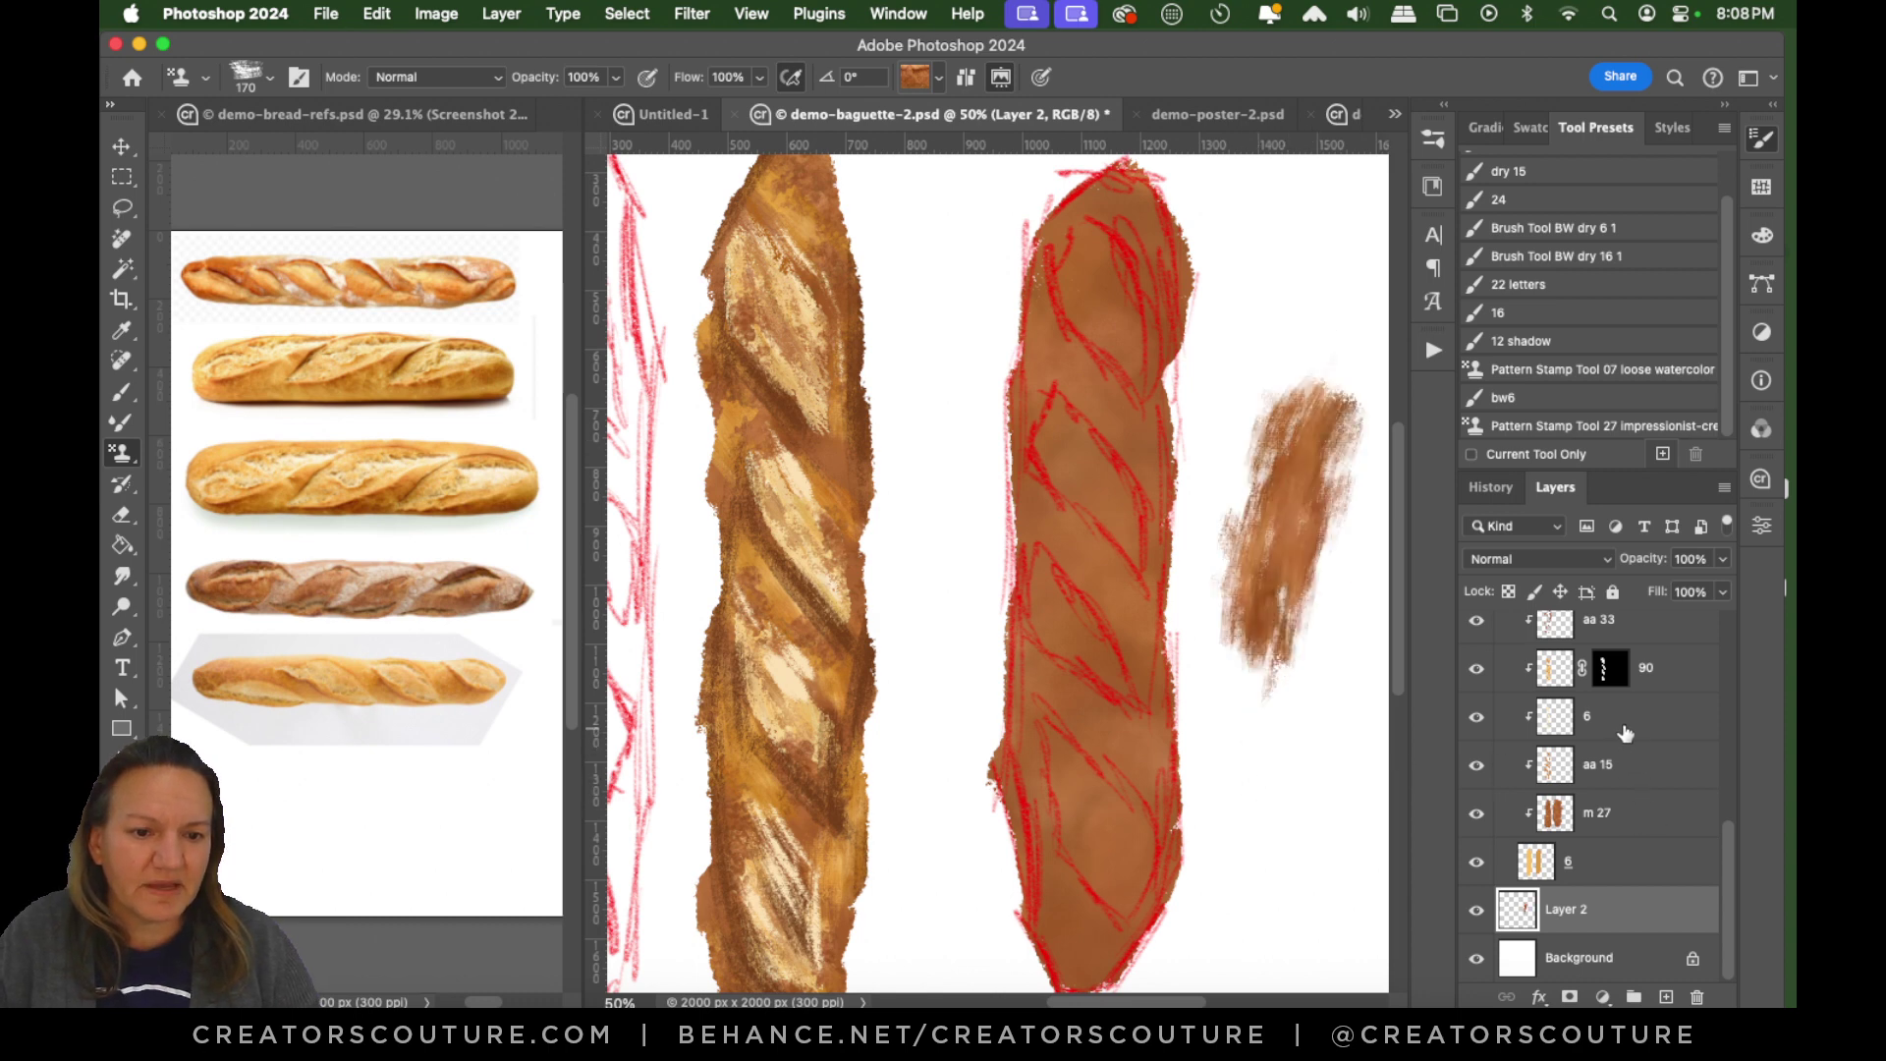
pyautogui.press('super+z')
pyautogui.press('super+z')
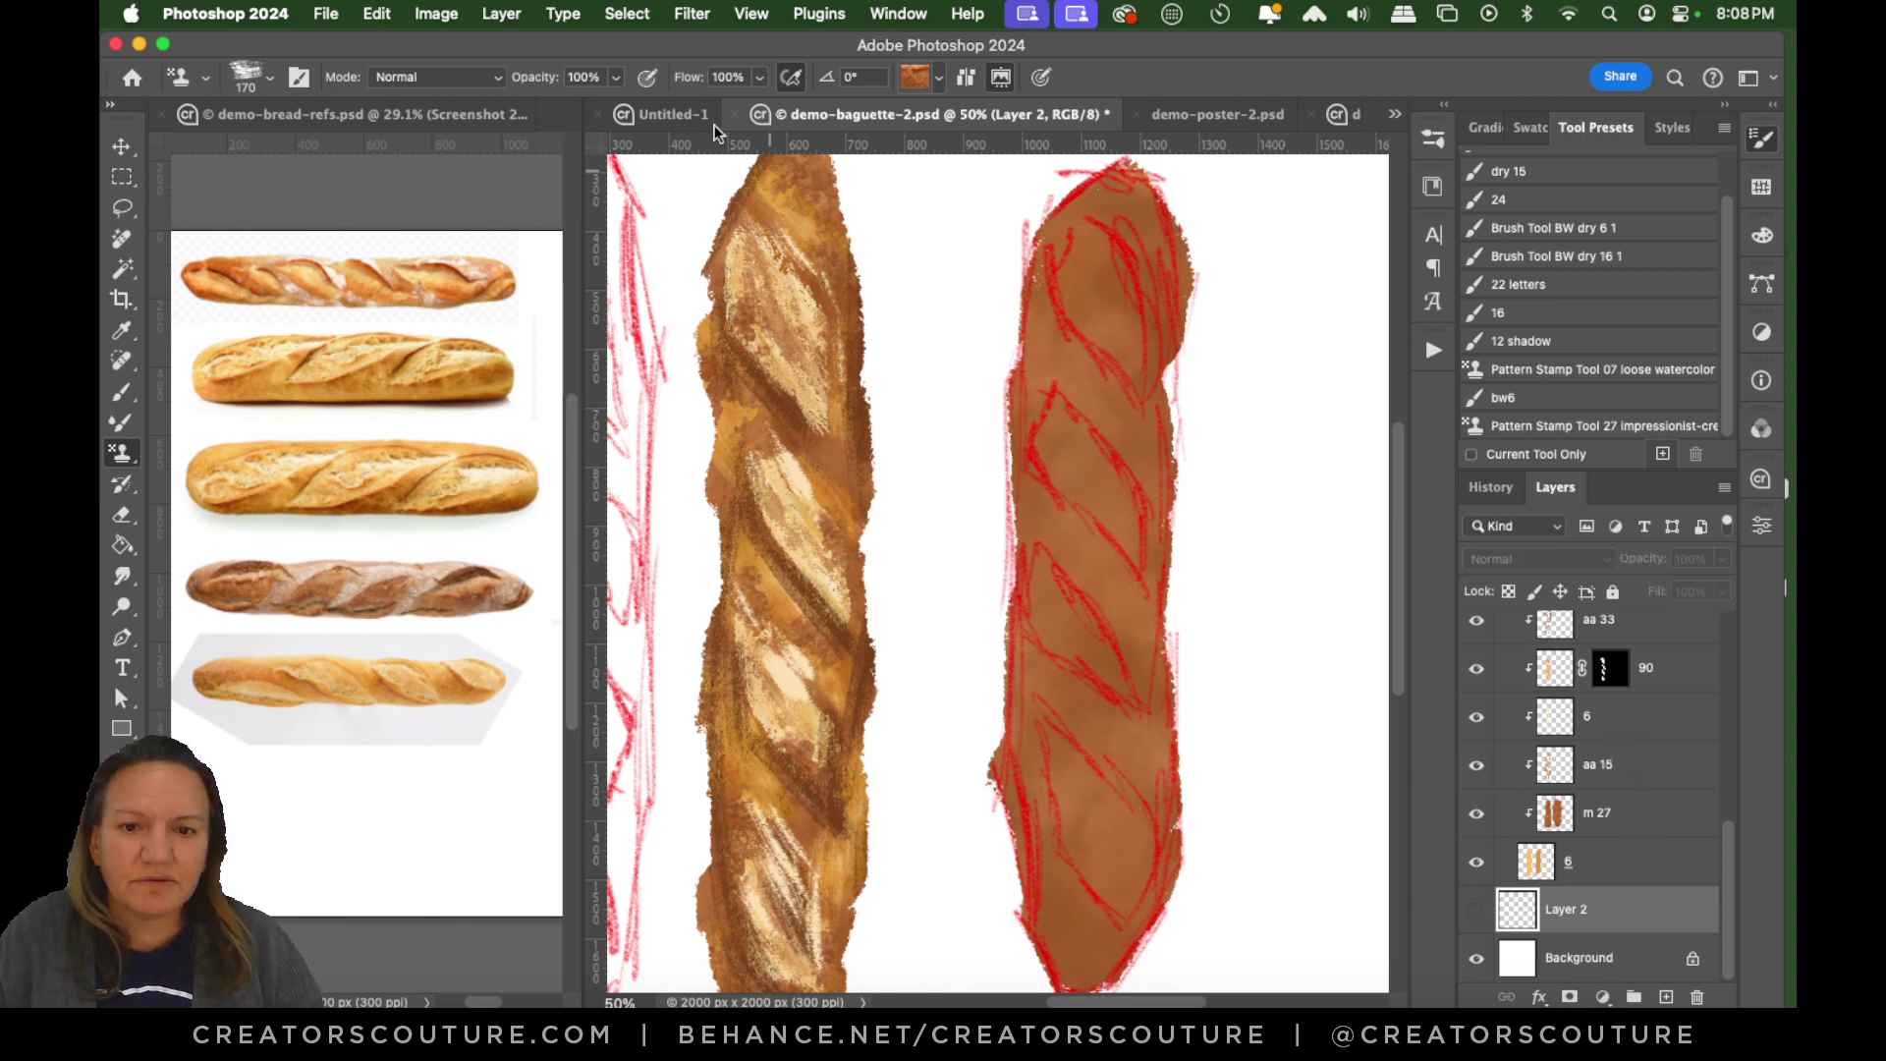
pyautogui.press('super+shift+z')
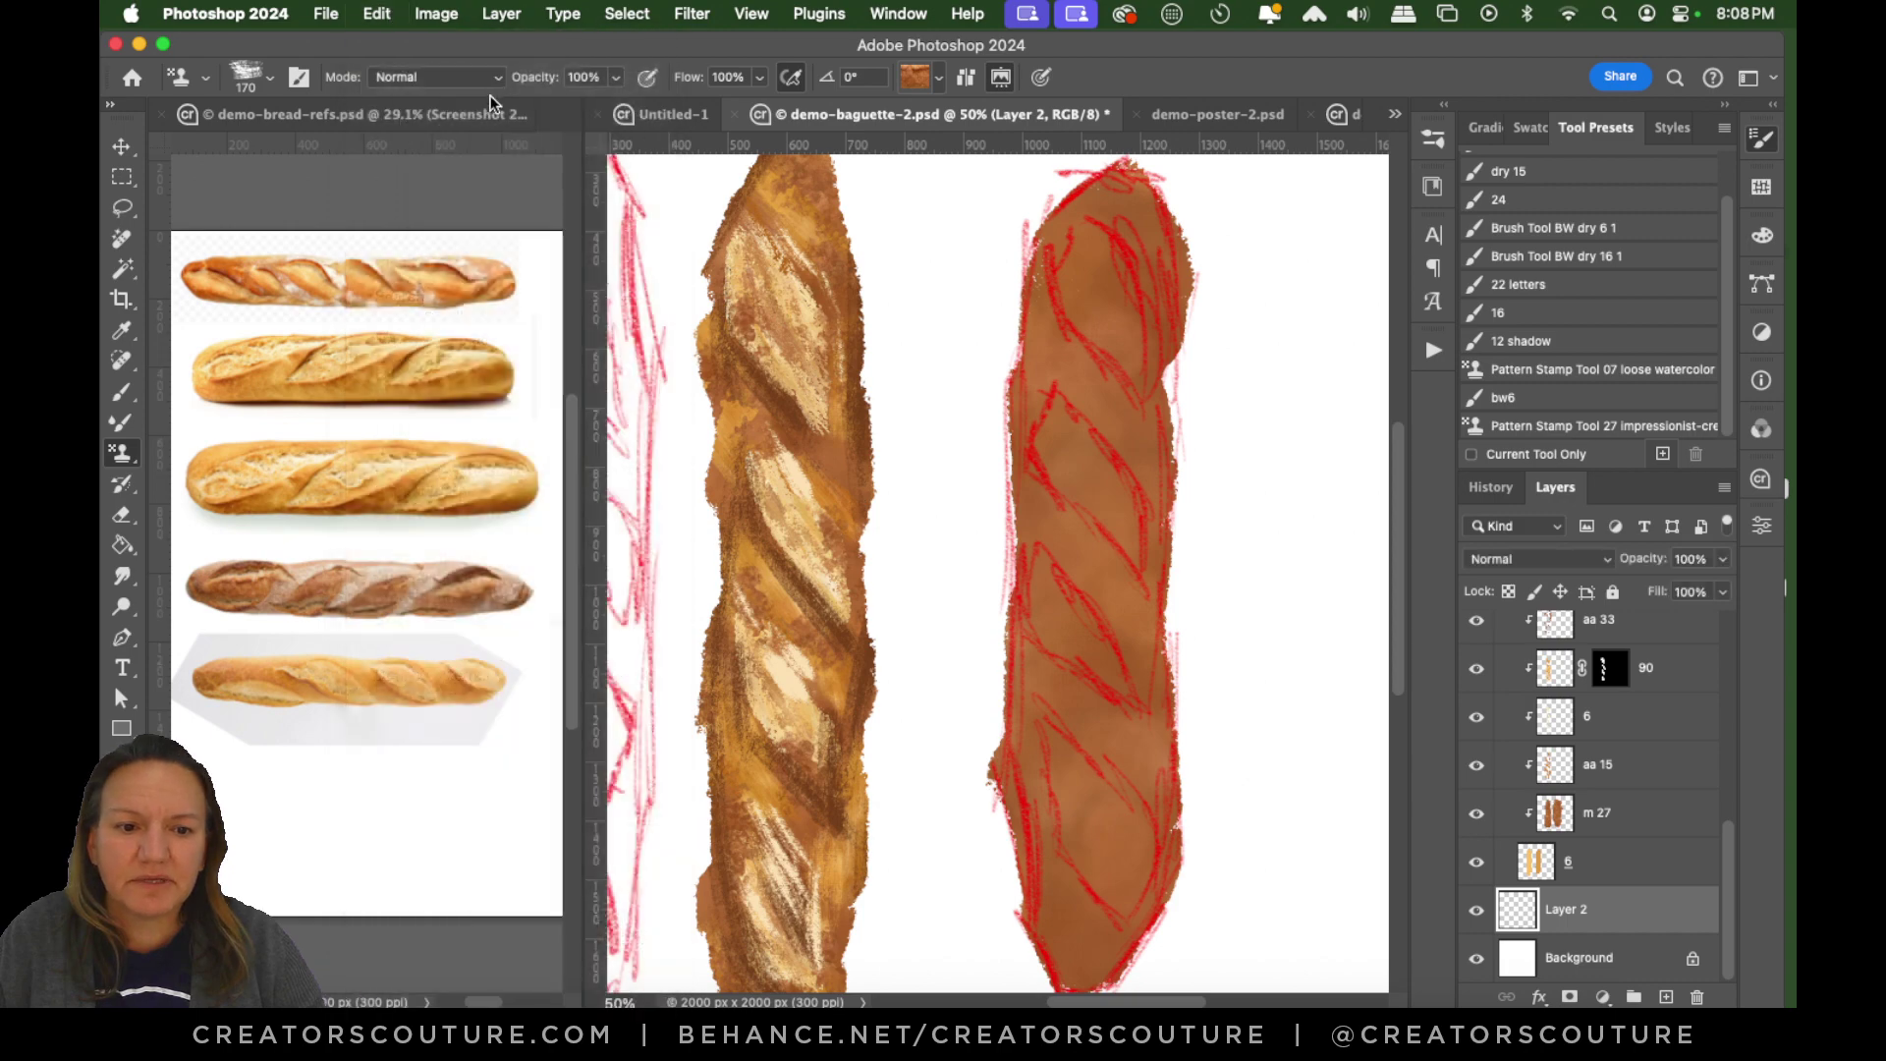
# Make the aa 15 layer active again and load the golden-brown crust pattern into the Pattern Stamp tool.
pyautogui.click(1608, 771)
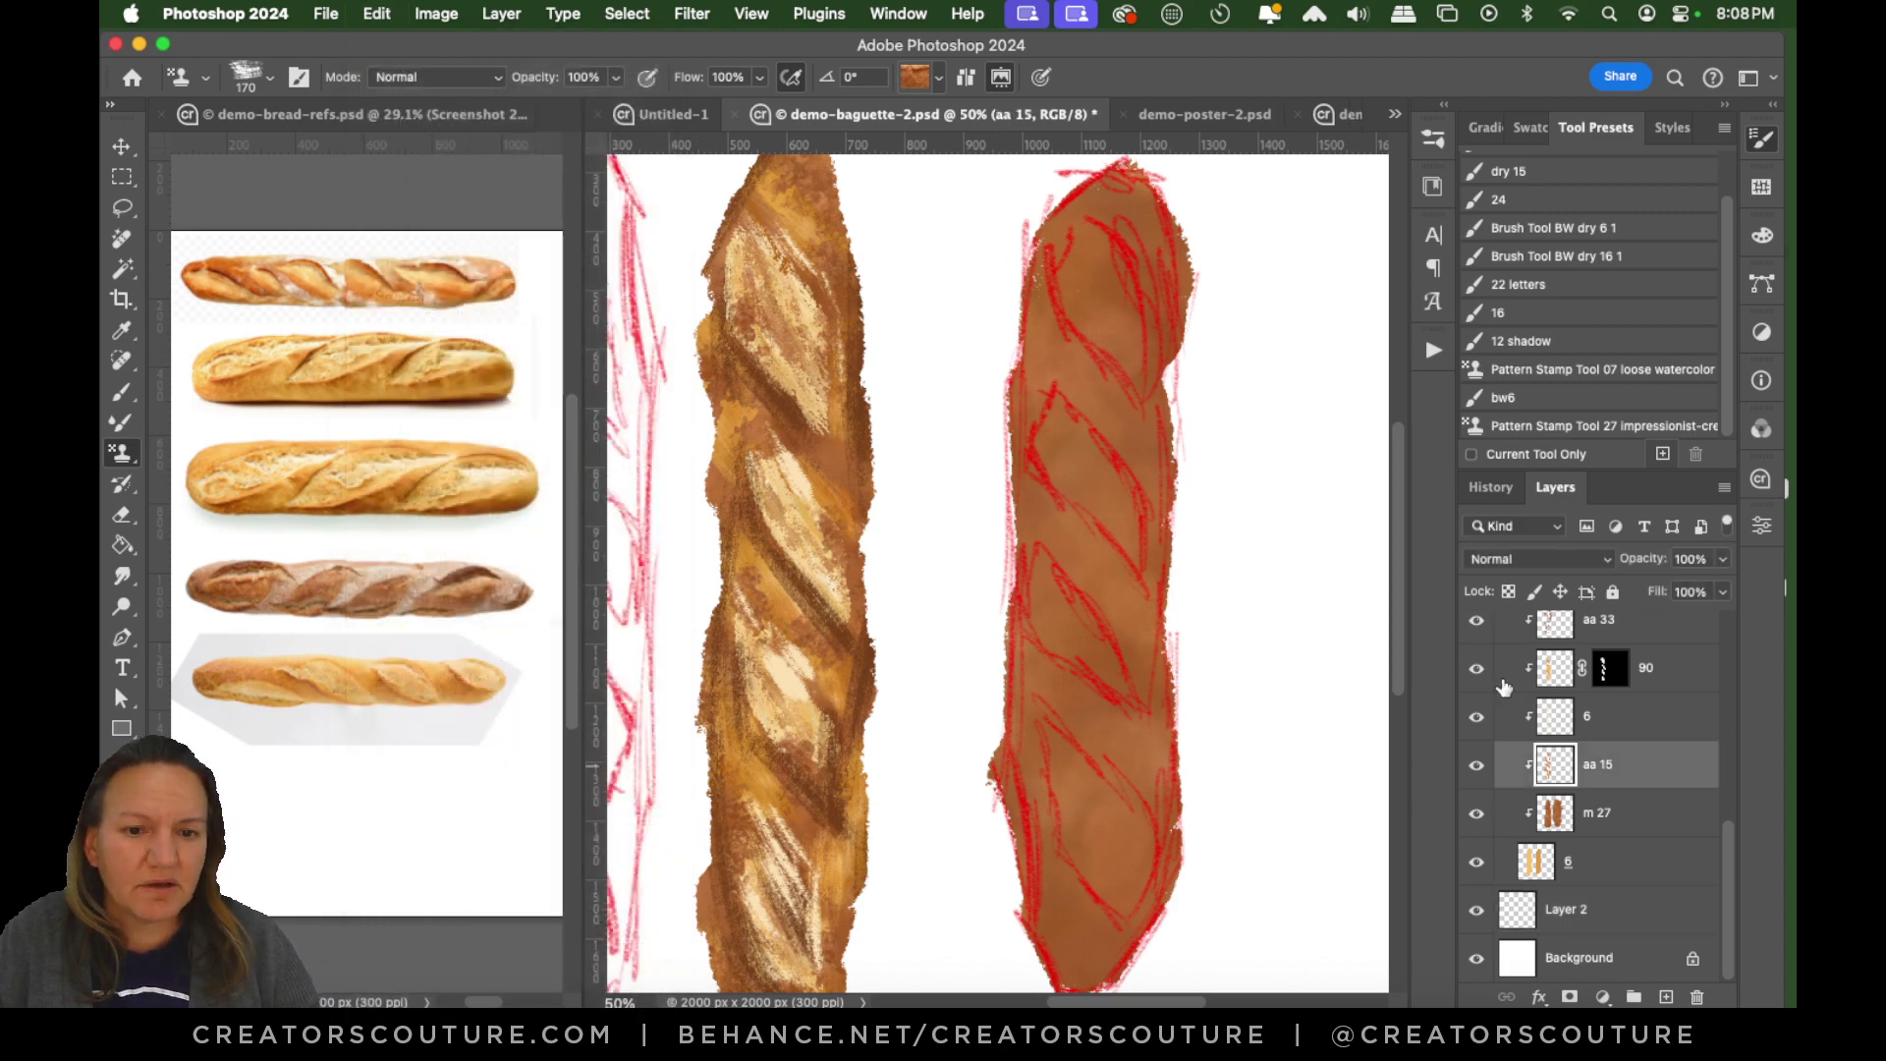
pyautogui.click(914, 79)
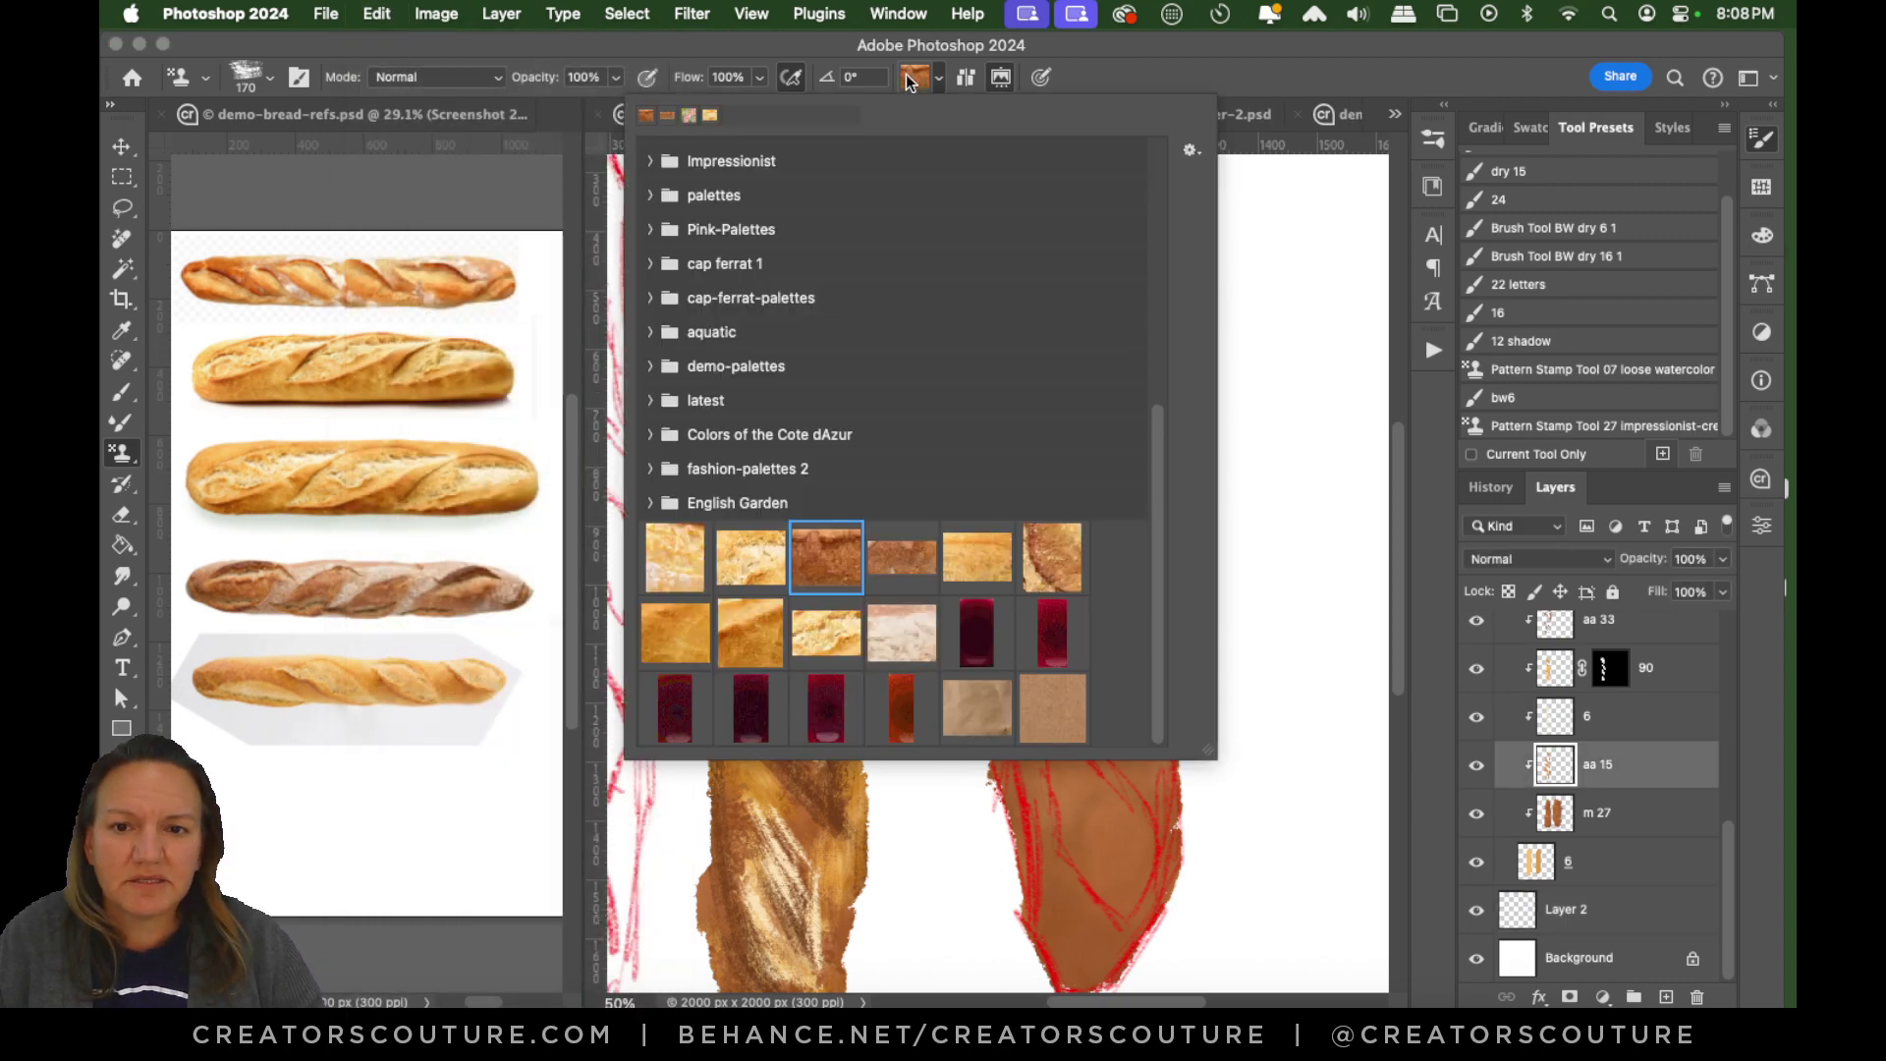
pyautogui.click(915, 81)
pyautogui.click(912, 84)
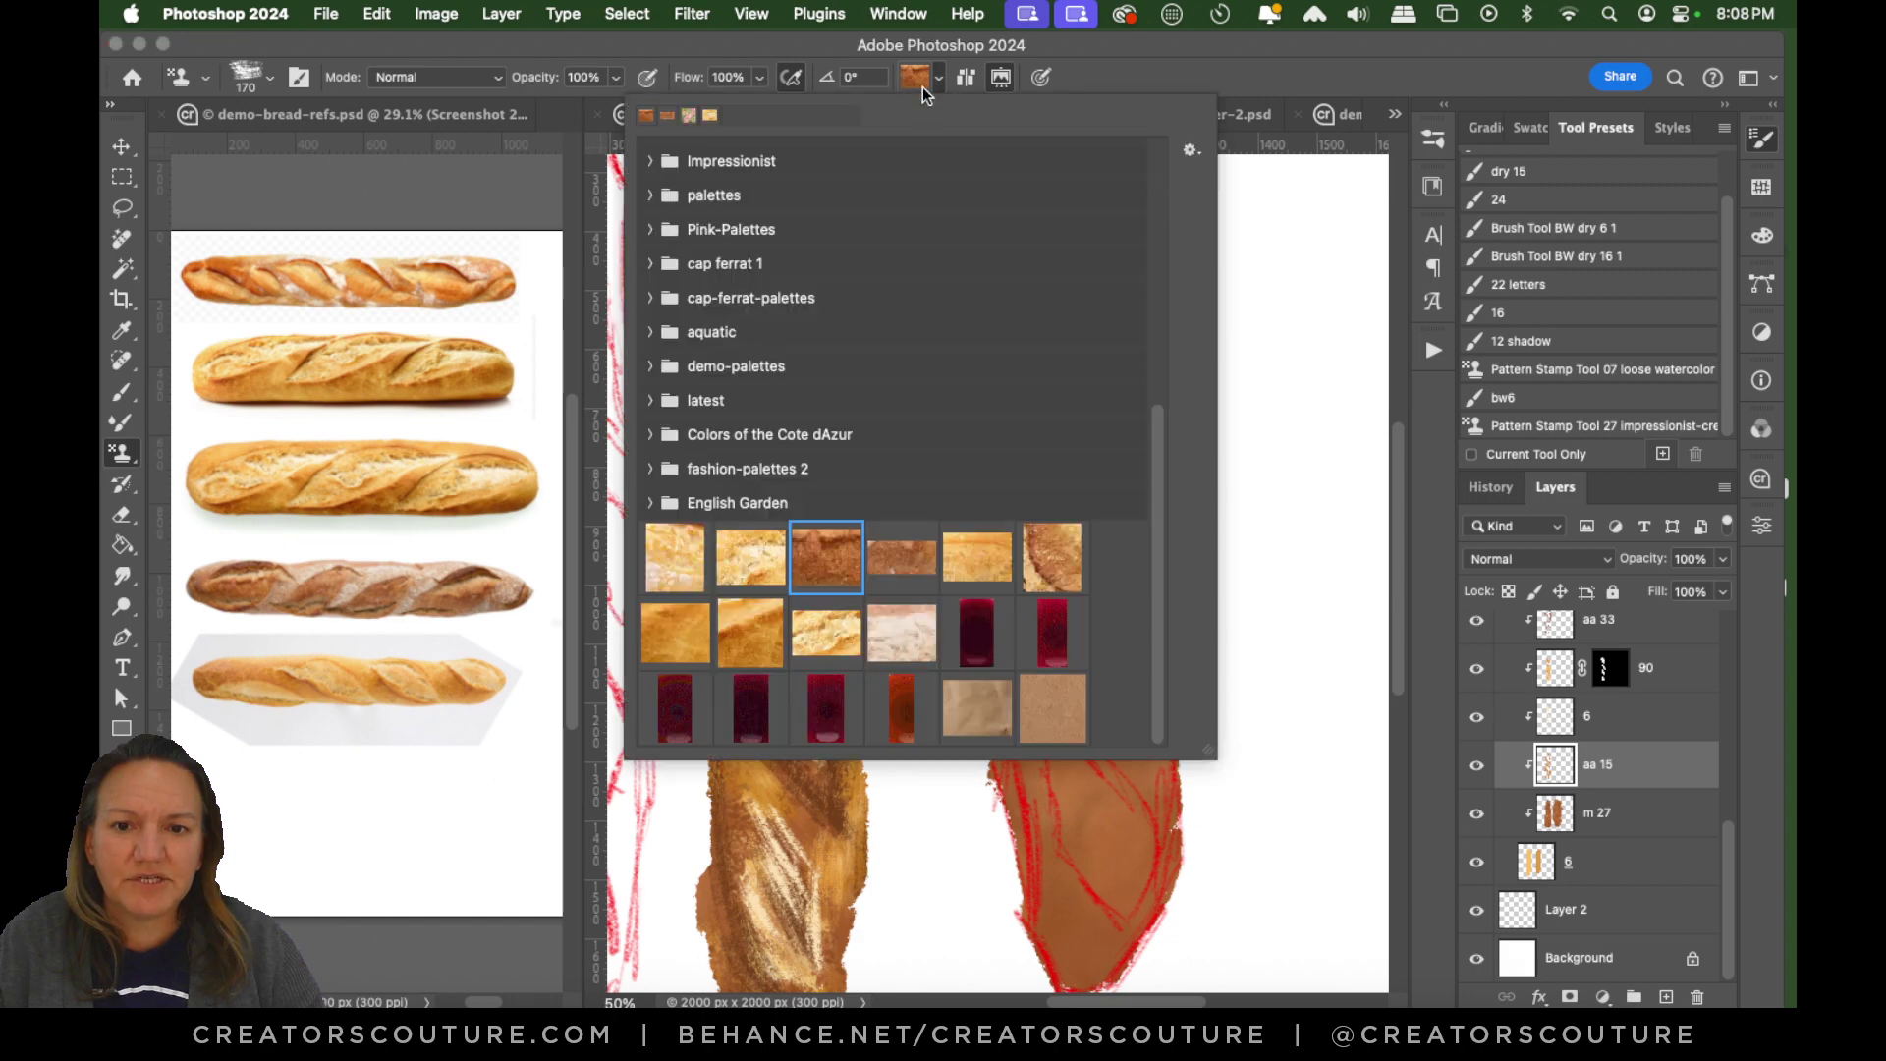
pyautogui.click(749, 567)
pyautogui.click(1157, 61)
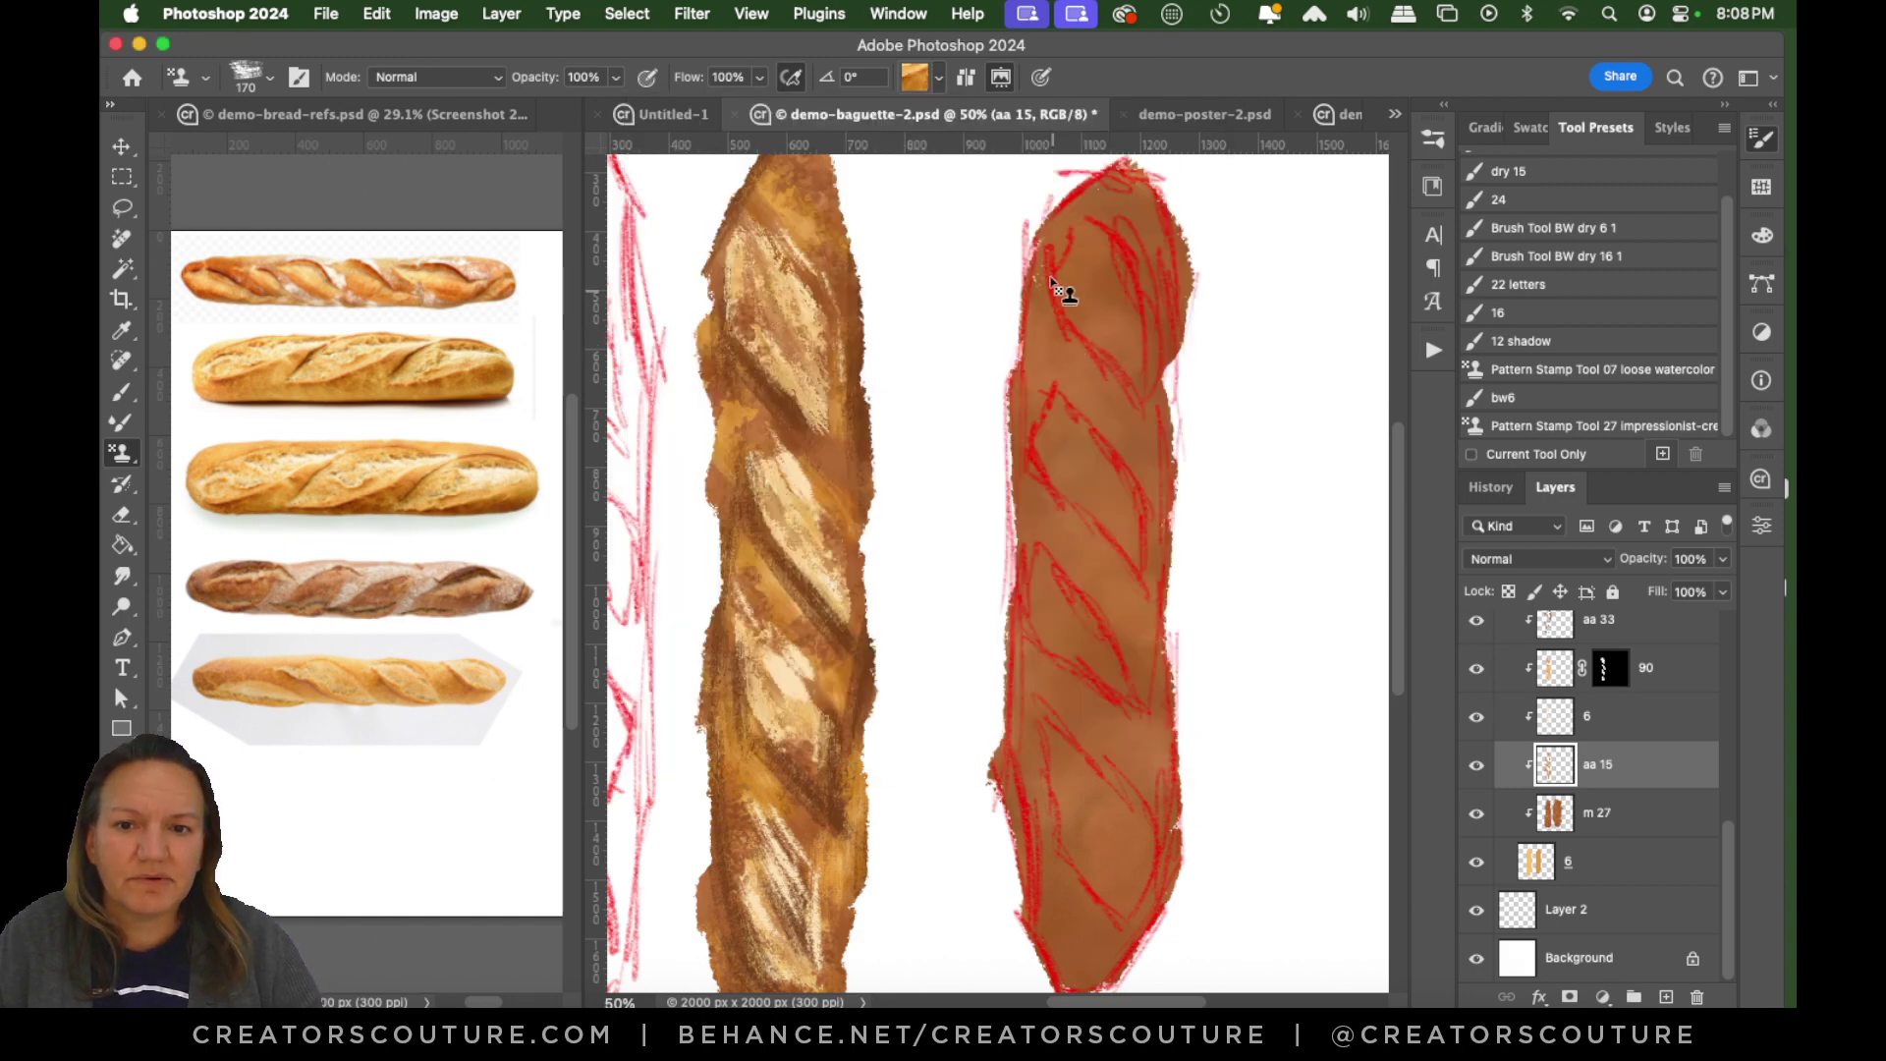
# Paint golden diagonal bands between the sketched scores and over the tip and lower end of the second baguette on aa 15.
pyautogui.moveTo(1074, 189); pyautogui.dragTo(1140, 285)
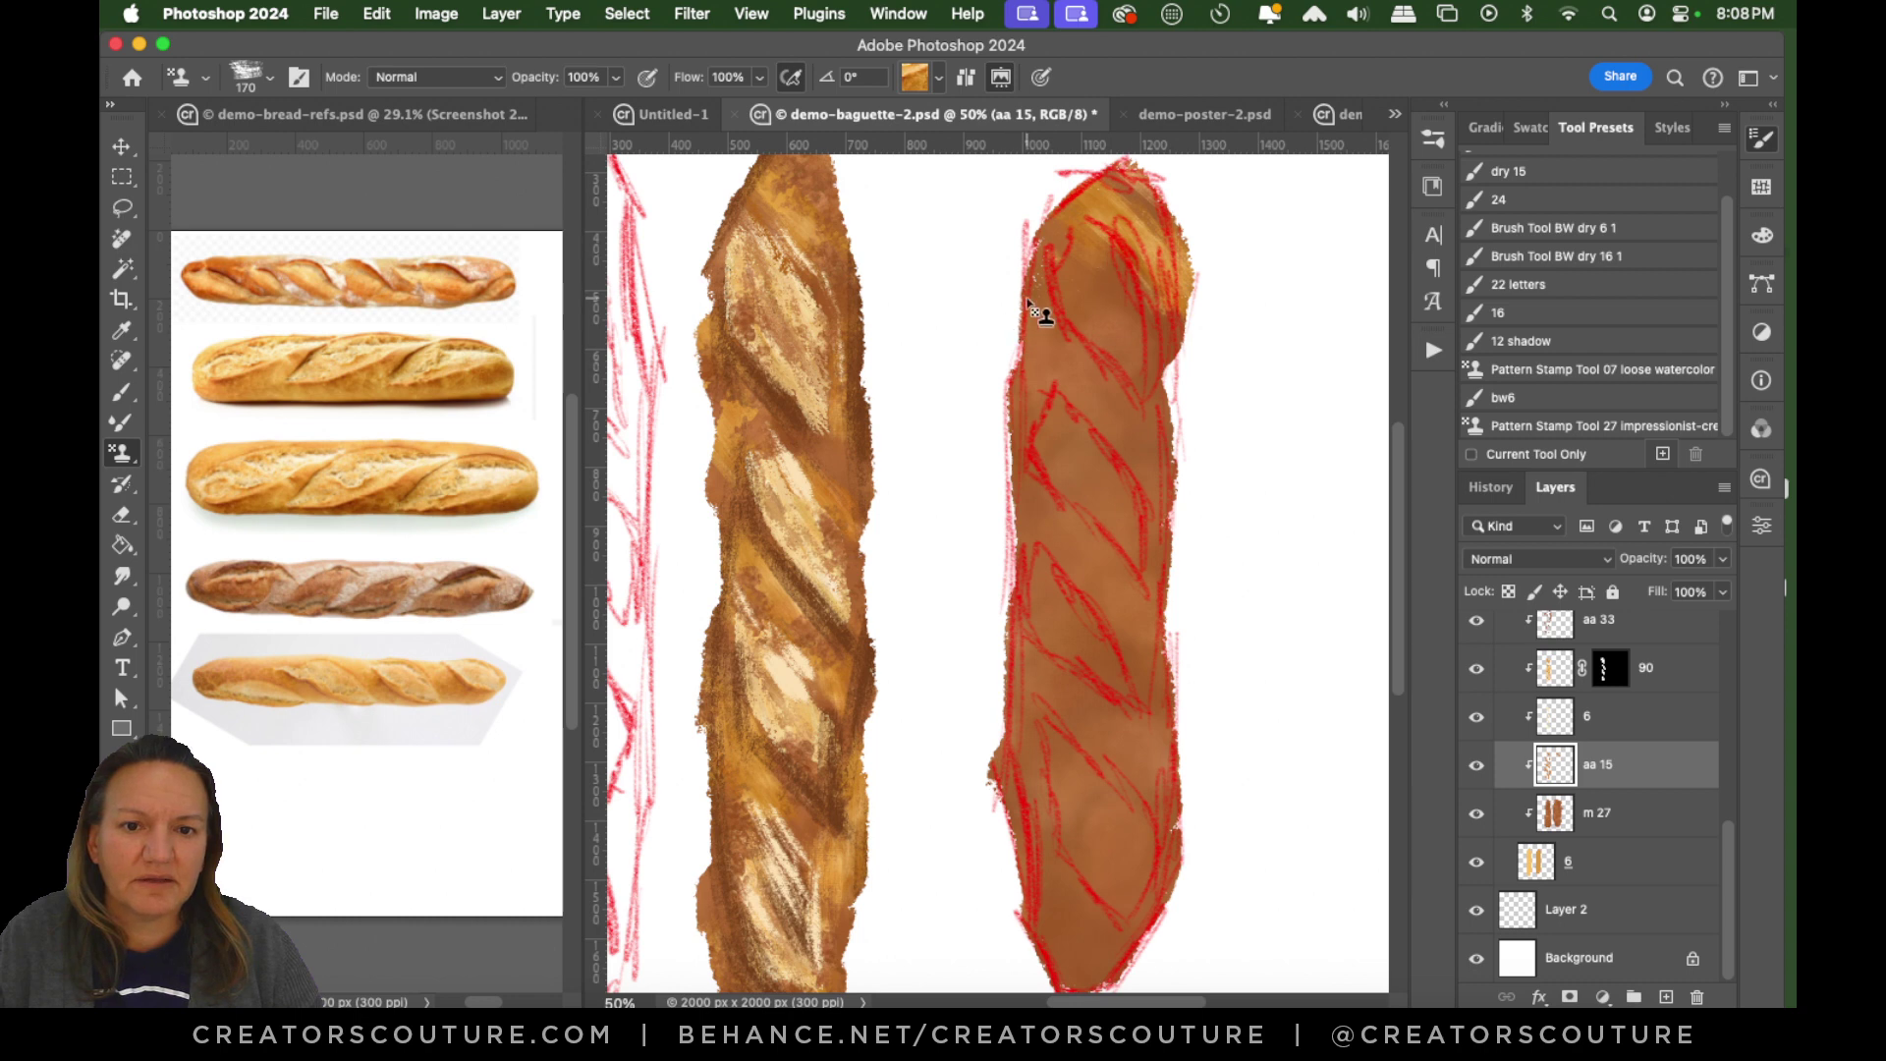
pyautogui.moveTo(1028, 302)
pyautogui.mouseDown()
pyautogui.moveTo(1188, 462)
pyautogui.moveTo(1108, 440)
pyautogui.moveTo(1082, 400)
pyautogui.moveTo(1202, 490)
pyautogui.moveTo(1087, 389)
pyautogui.moveTo(1183, 547)
pyautogui.mouseUp()
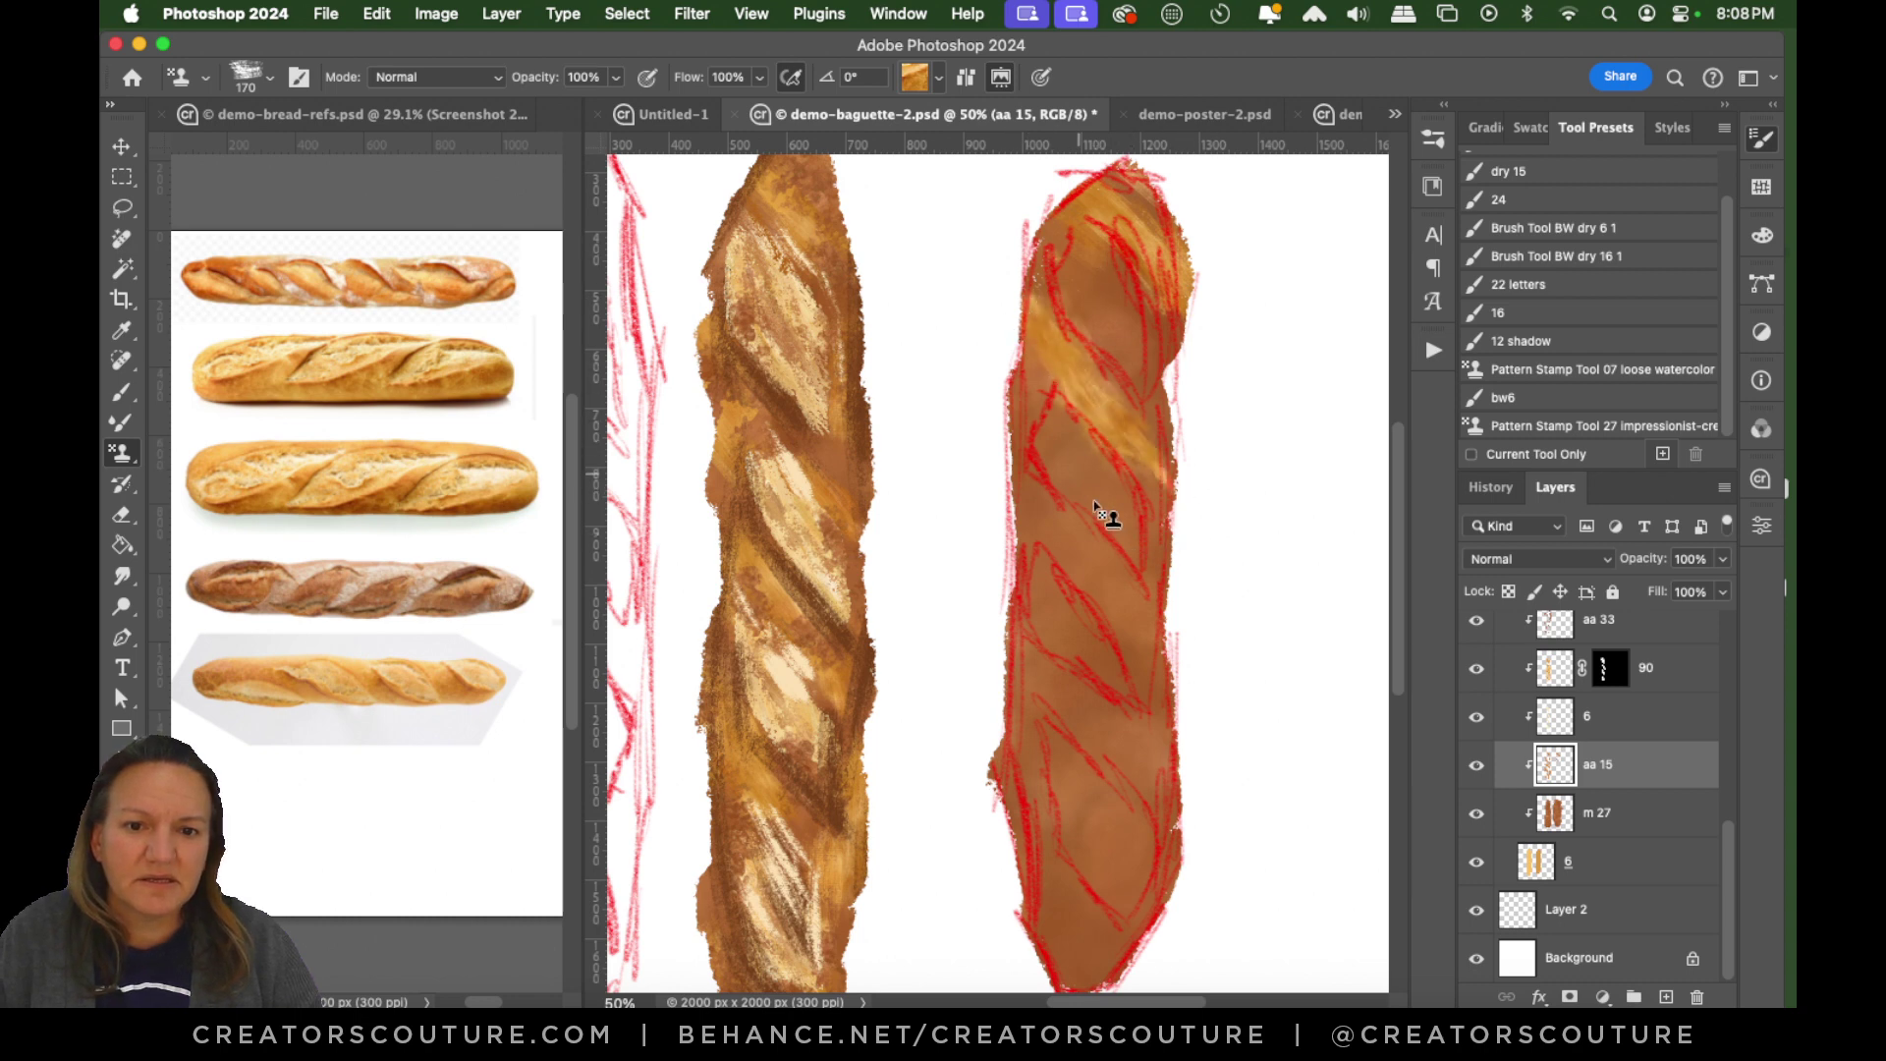
pyautogui.moveTo(1096, 506)
pyautogui.mouseDown()
pyautogui.moveTo(1016, 524)
pyautogui.moveTo(1040, 541)
pyautogui.moveTo(1063, 520)
pyautogui.moveTo(1014, 379)
pyautogui.moveTo(1084, 601)
pyautogui.moveTo(1081, 549)
pyautogui.moveTo(1180, 669)
pyautogui.moveTo(1039, 534)
pyautogui.moveTo(1183, 700)
pyautogui.moveTo(1183, 763)
pyautogui.mouseUp()
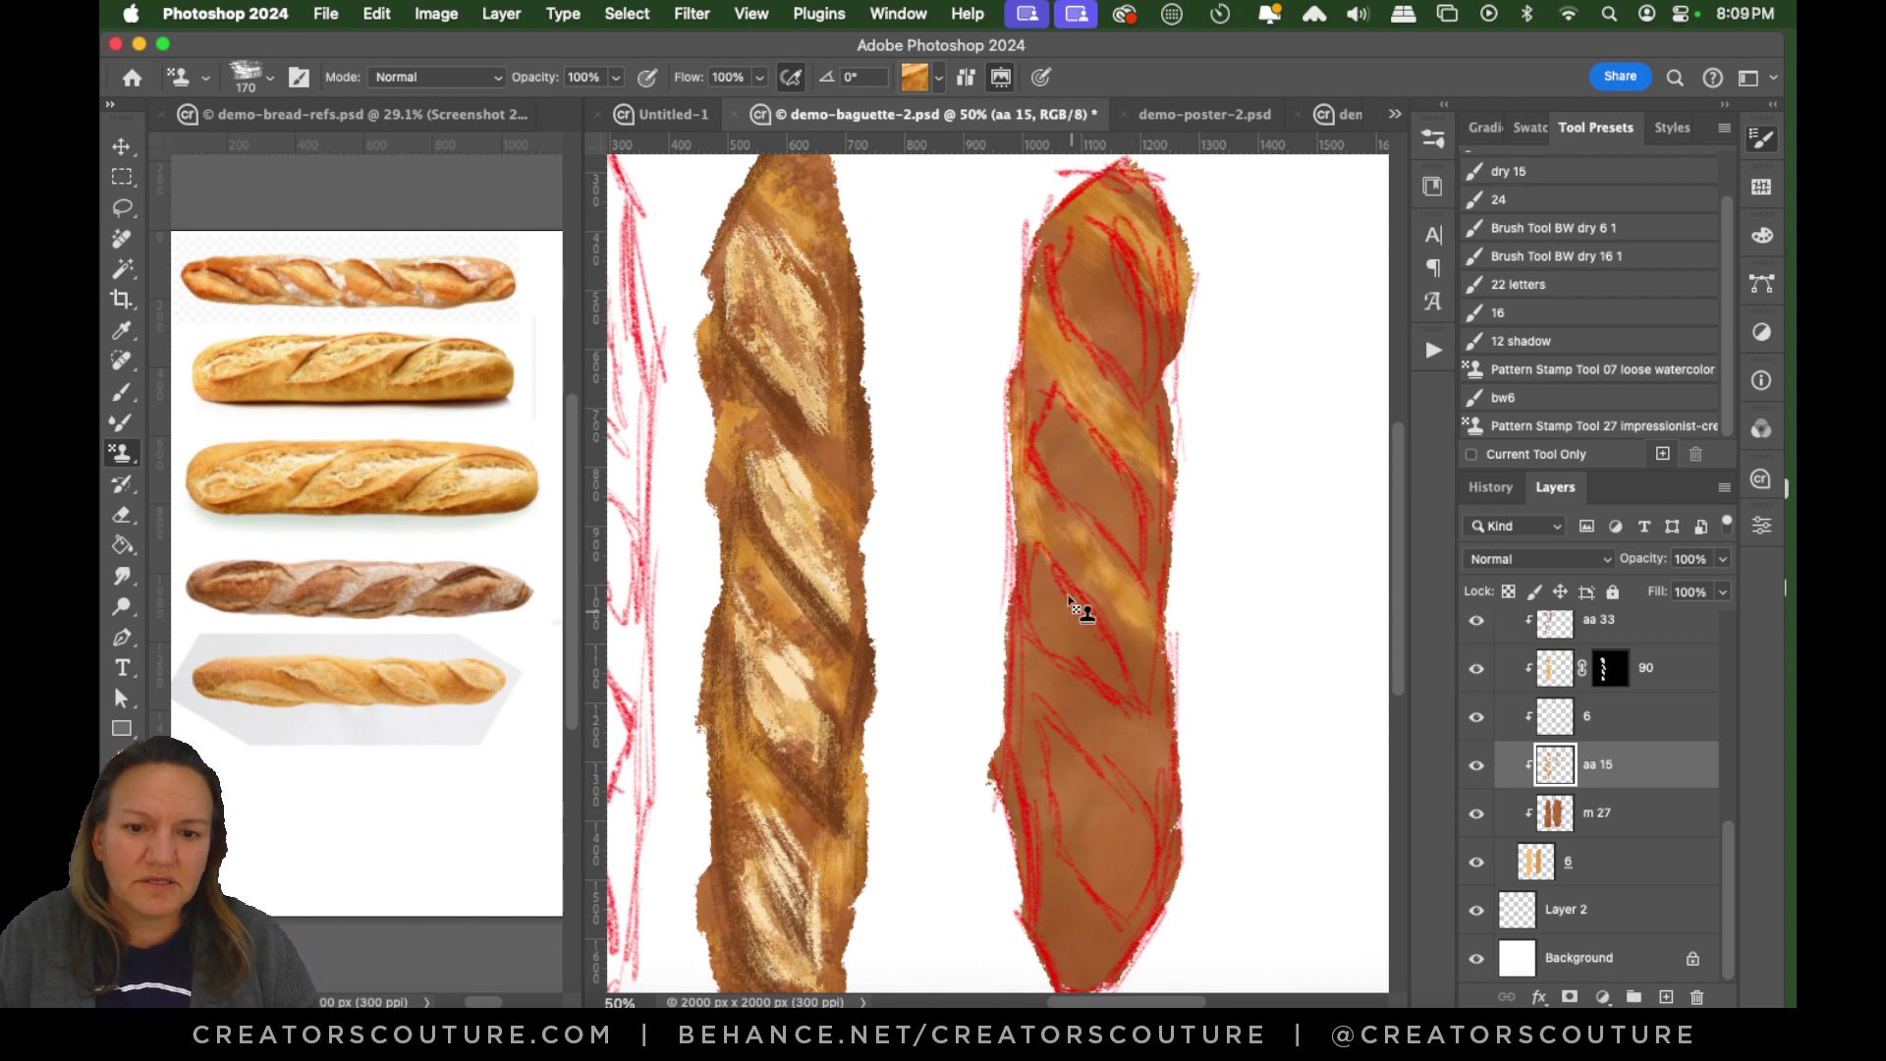
pyautogui.moveTo(1077, 606)
pyautogui.mouseDown()
pyautogui.moveTo(1159, 744)
pyautogui.moveTo(1074, 649)
pyautogui.moveTo(1125, 788)
pyautogui.moveTo(1038, 700)
pyautogui.moveTo(1166, 796)
pyautogui.moveTo(1115, 854)
pyautogui.moveTo(1037, 798)
pyautogui.moveTo(1058, 880)
pyautogui.moveTo(1043, 910)
pyautogui.moveTo(1156, 888)
pyautogui.moveTo(1113, 954)
pyautogui.moveTo(1146, 794)
pyautogui.mouseUp()
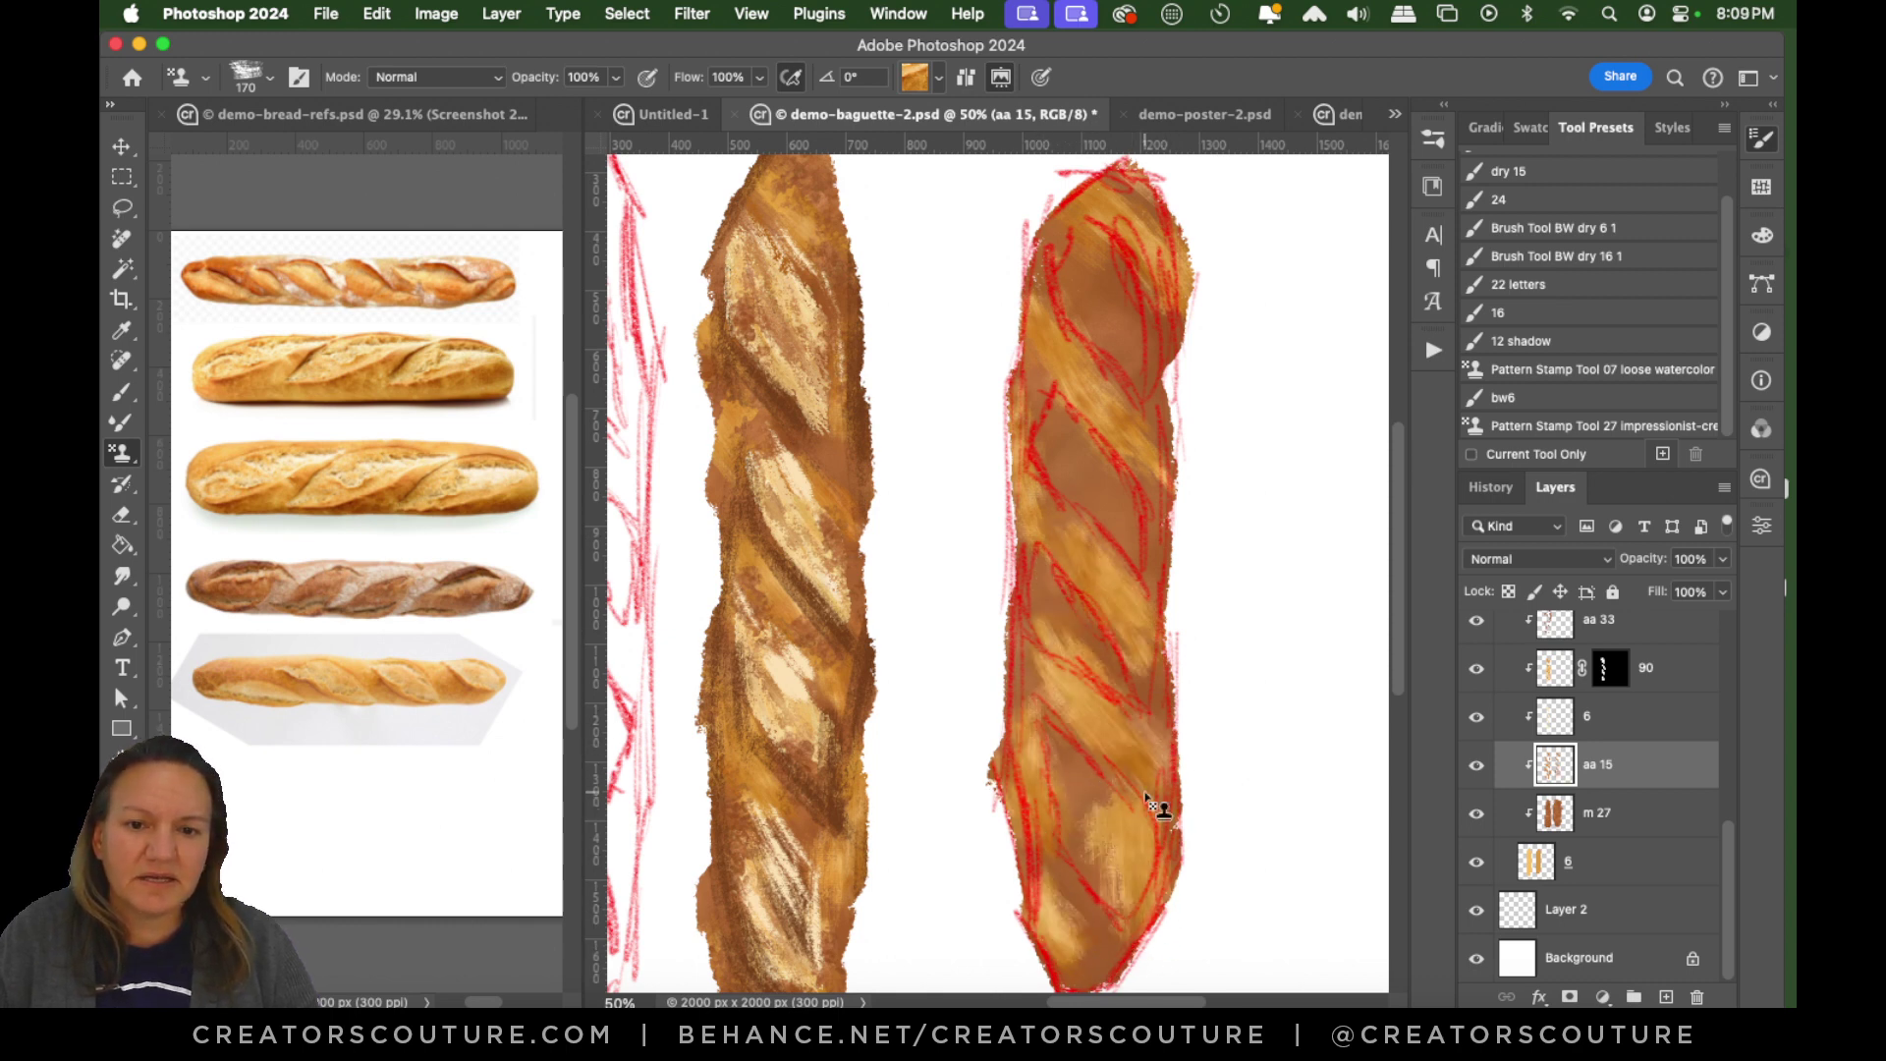
pyautogui.moveTo(1124, 328); pyautogui.dragTo(1184, 418)
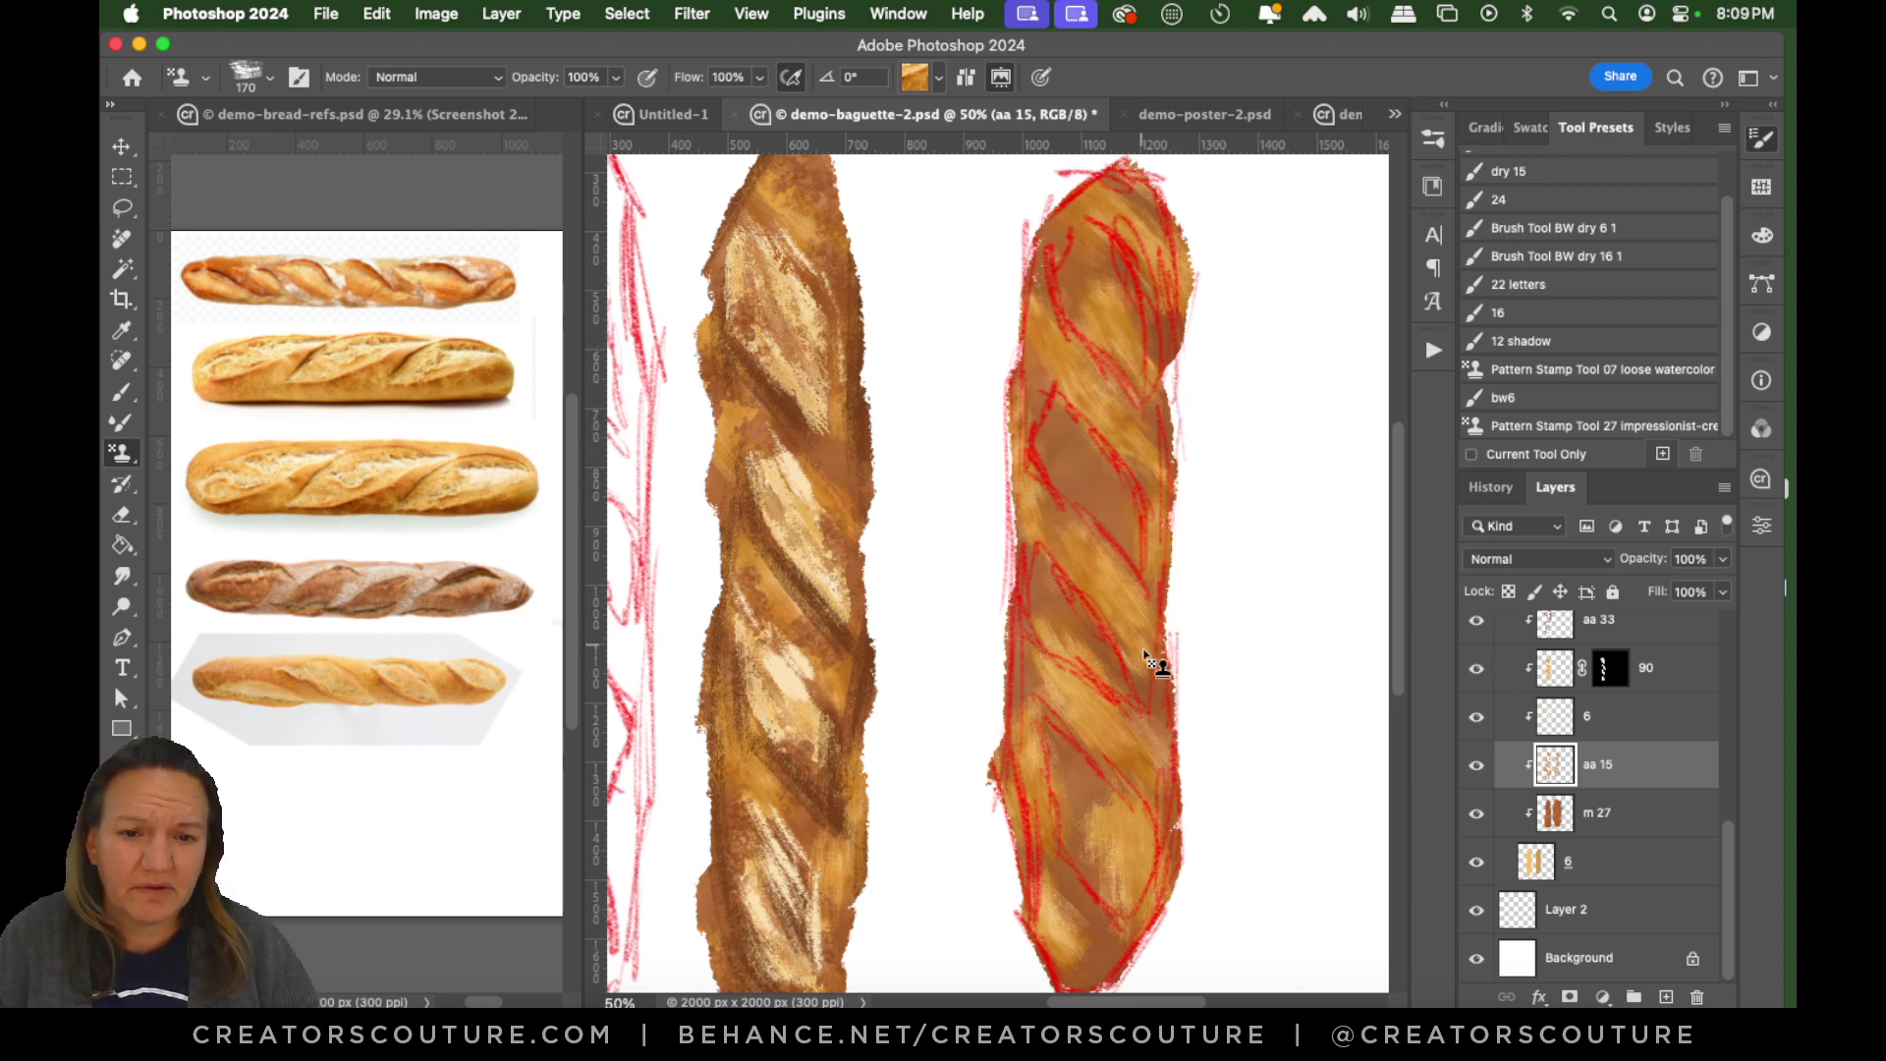
# Switch the Pattern Stamp tool to the smoother golden-brown crust pattern beside the current one.
pyautogui.click(914, 79)
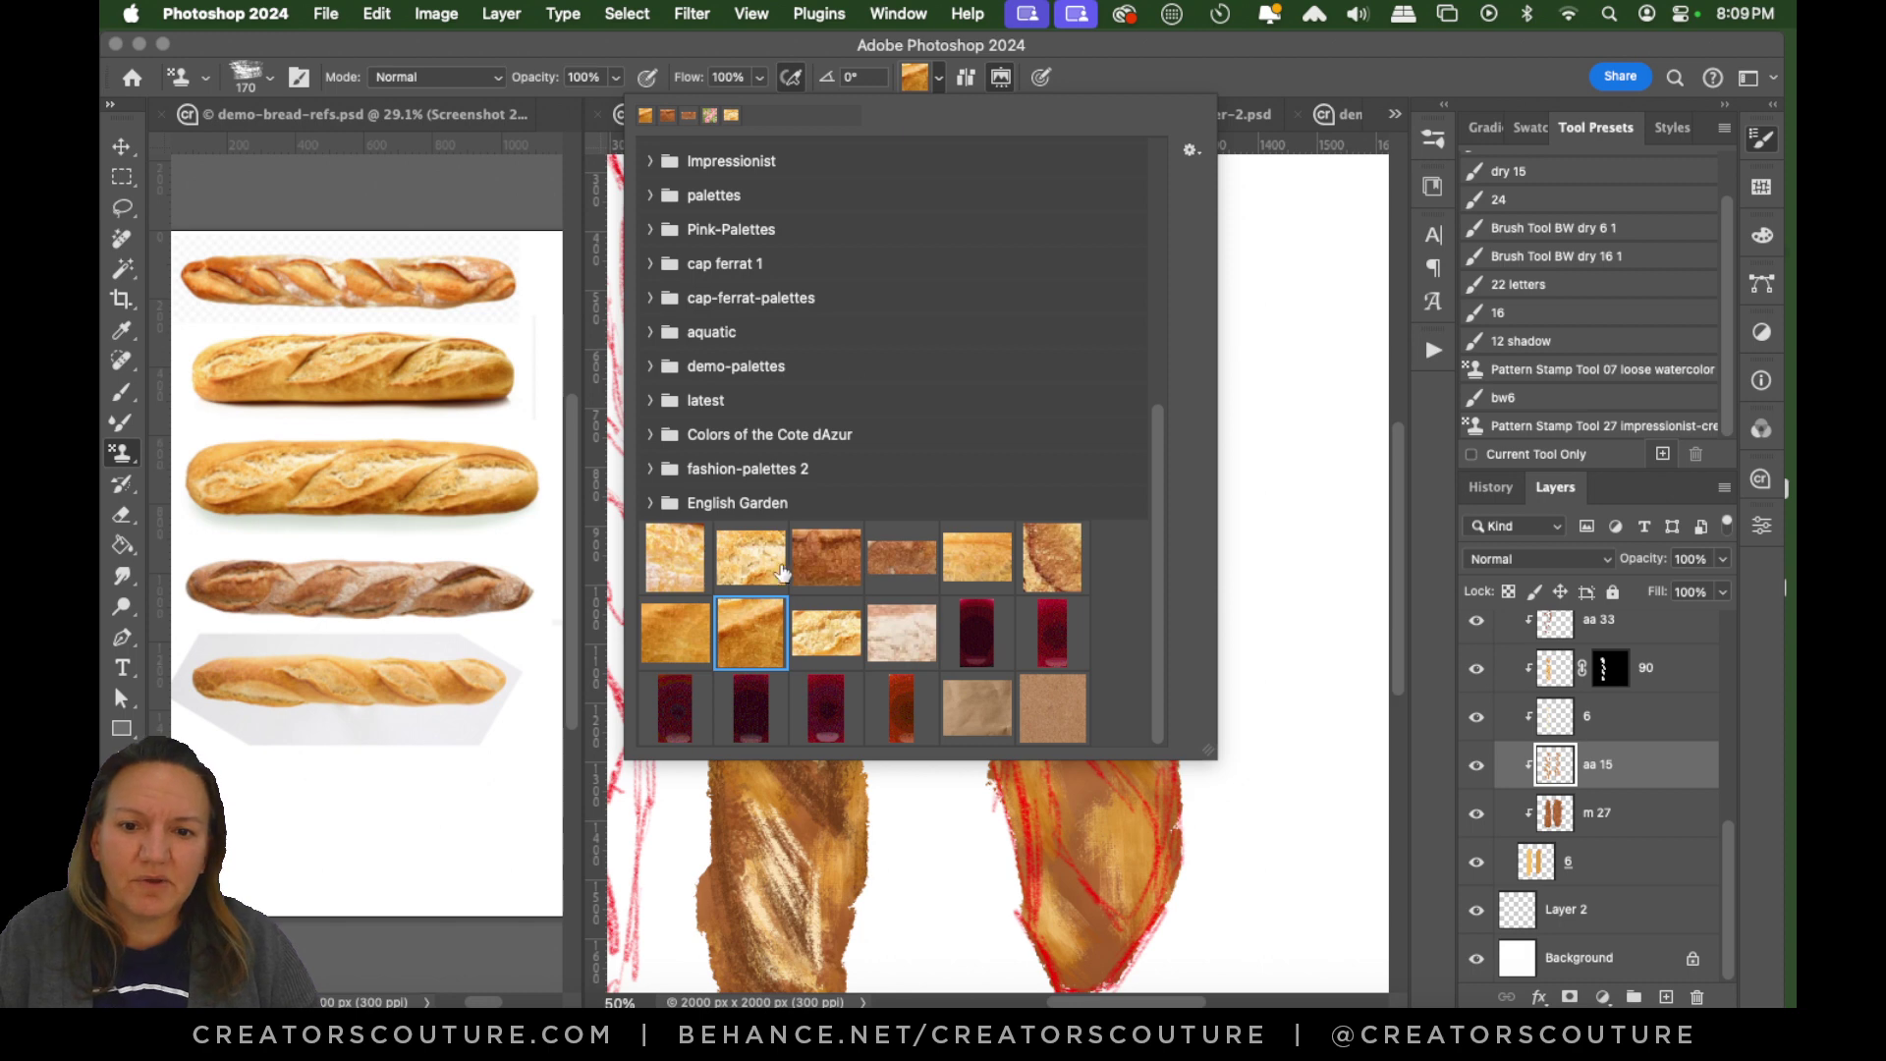
pyautogui.click(675, 634)
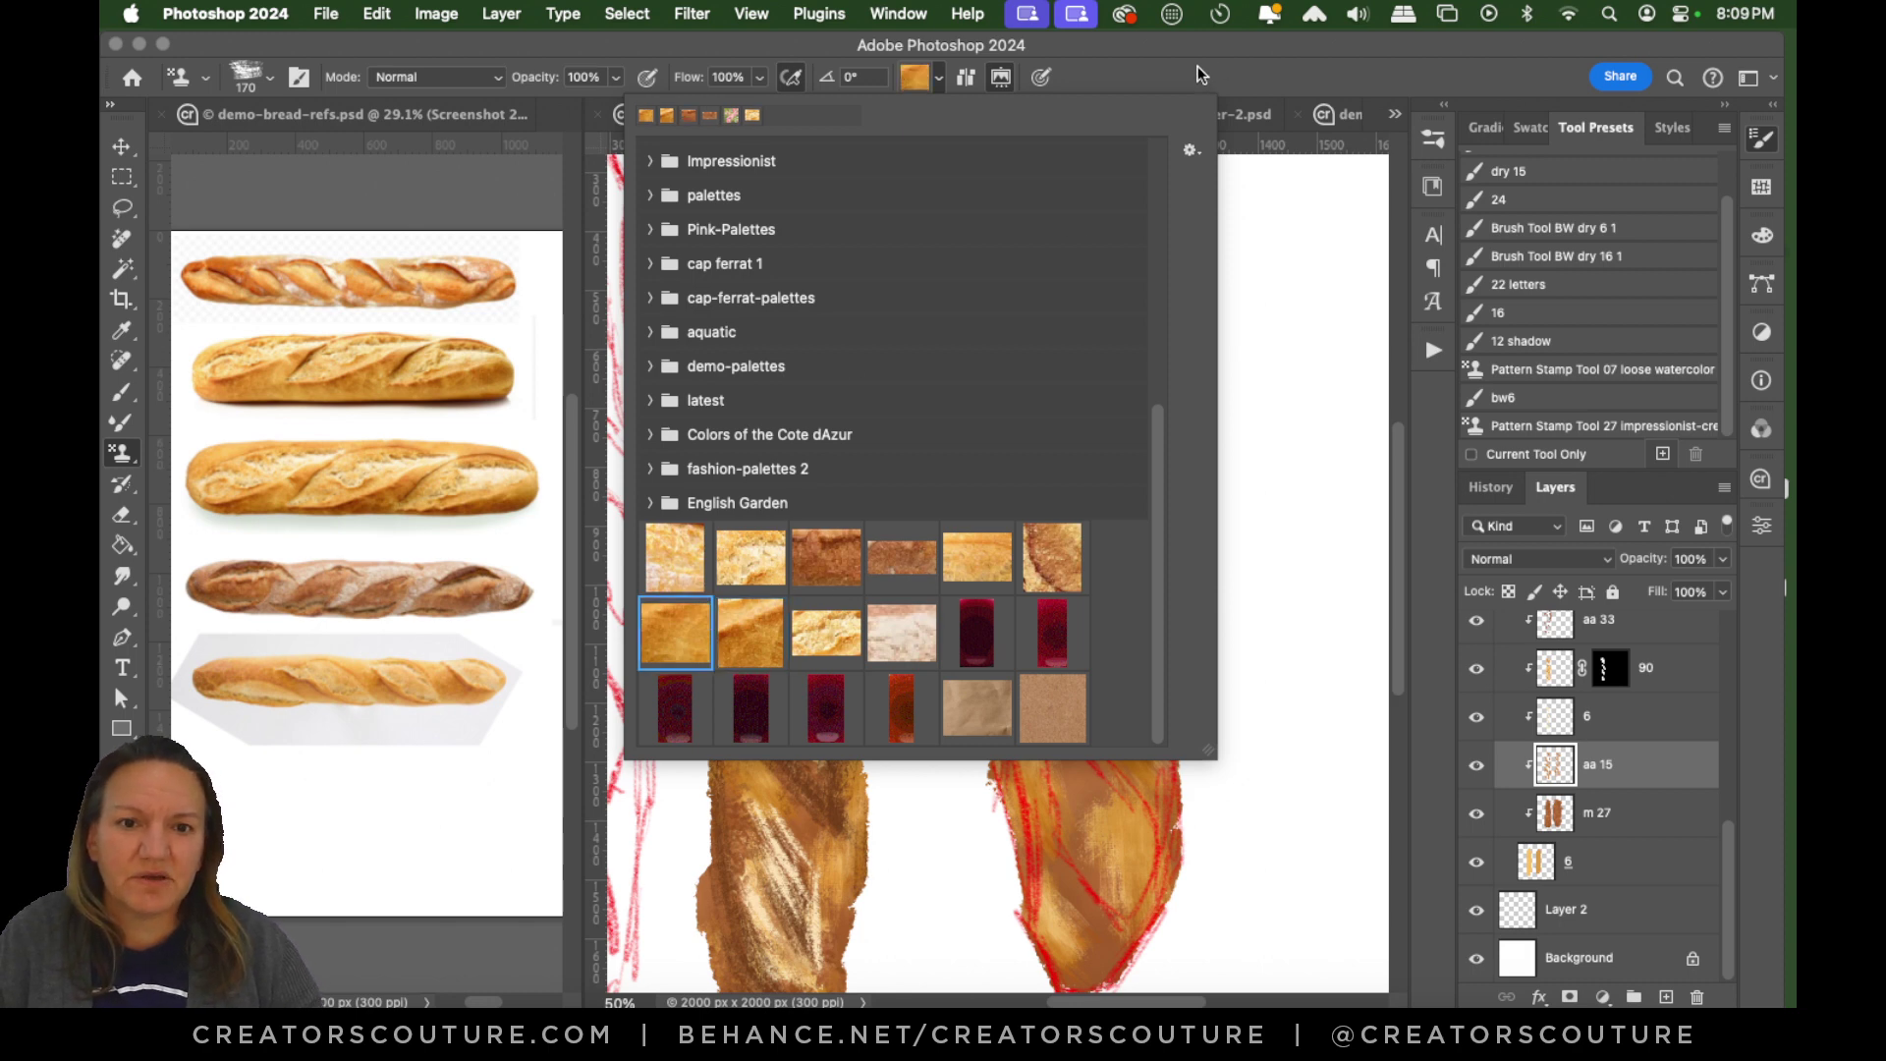
pyautogui.press('Return')
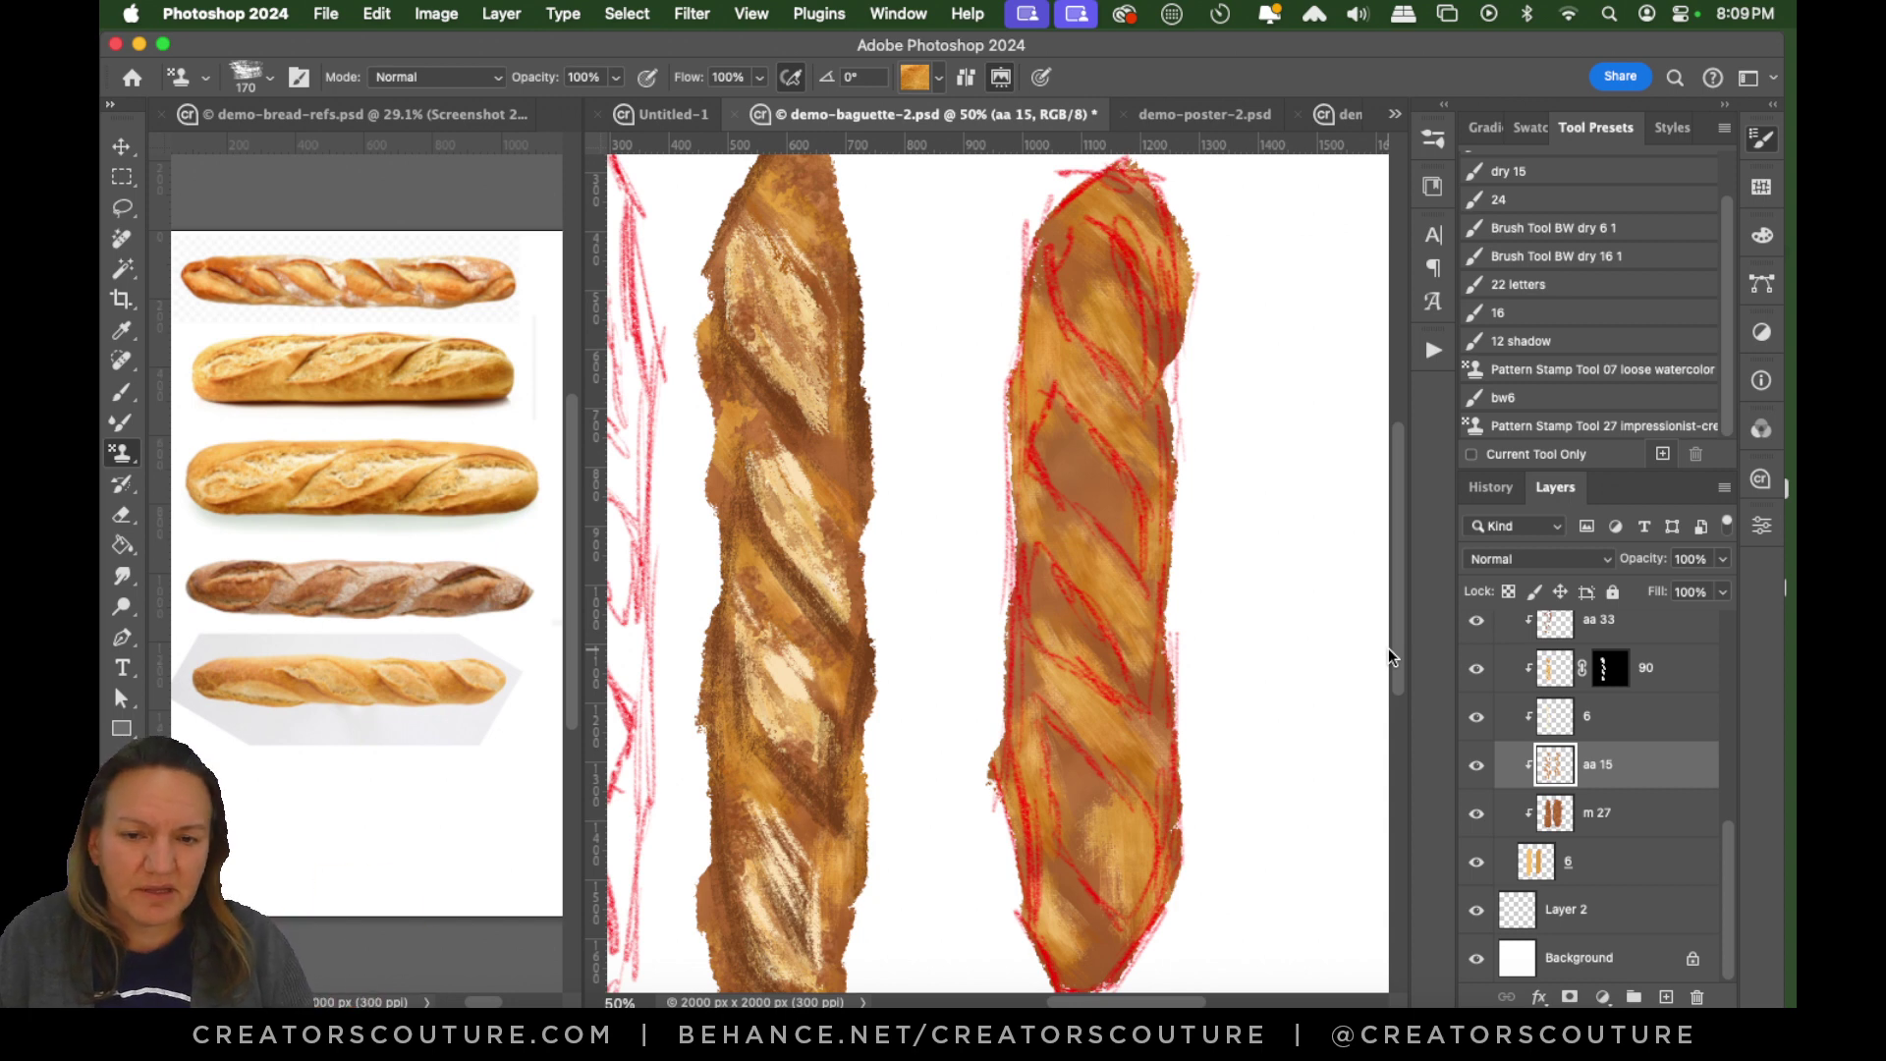
# Hide the dry 15, aa 33, 90 and clipped 6 layers to strip back the finished baguette's upper paint.
pyautogui.click(1637, 737)
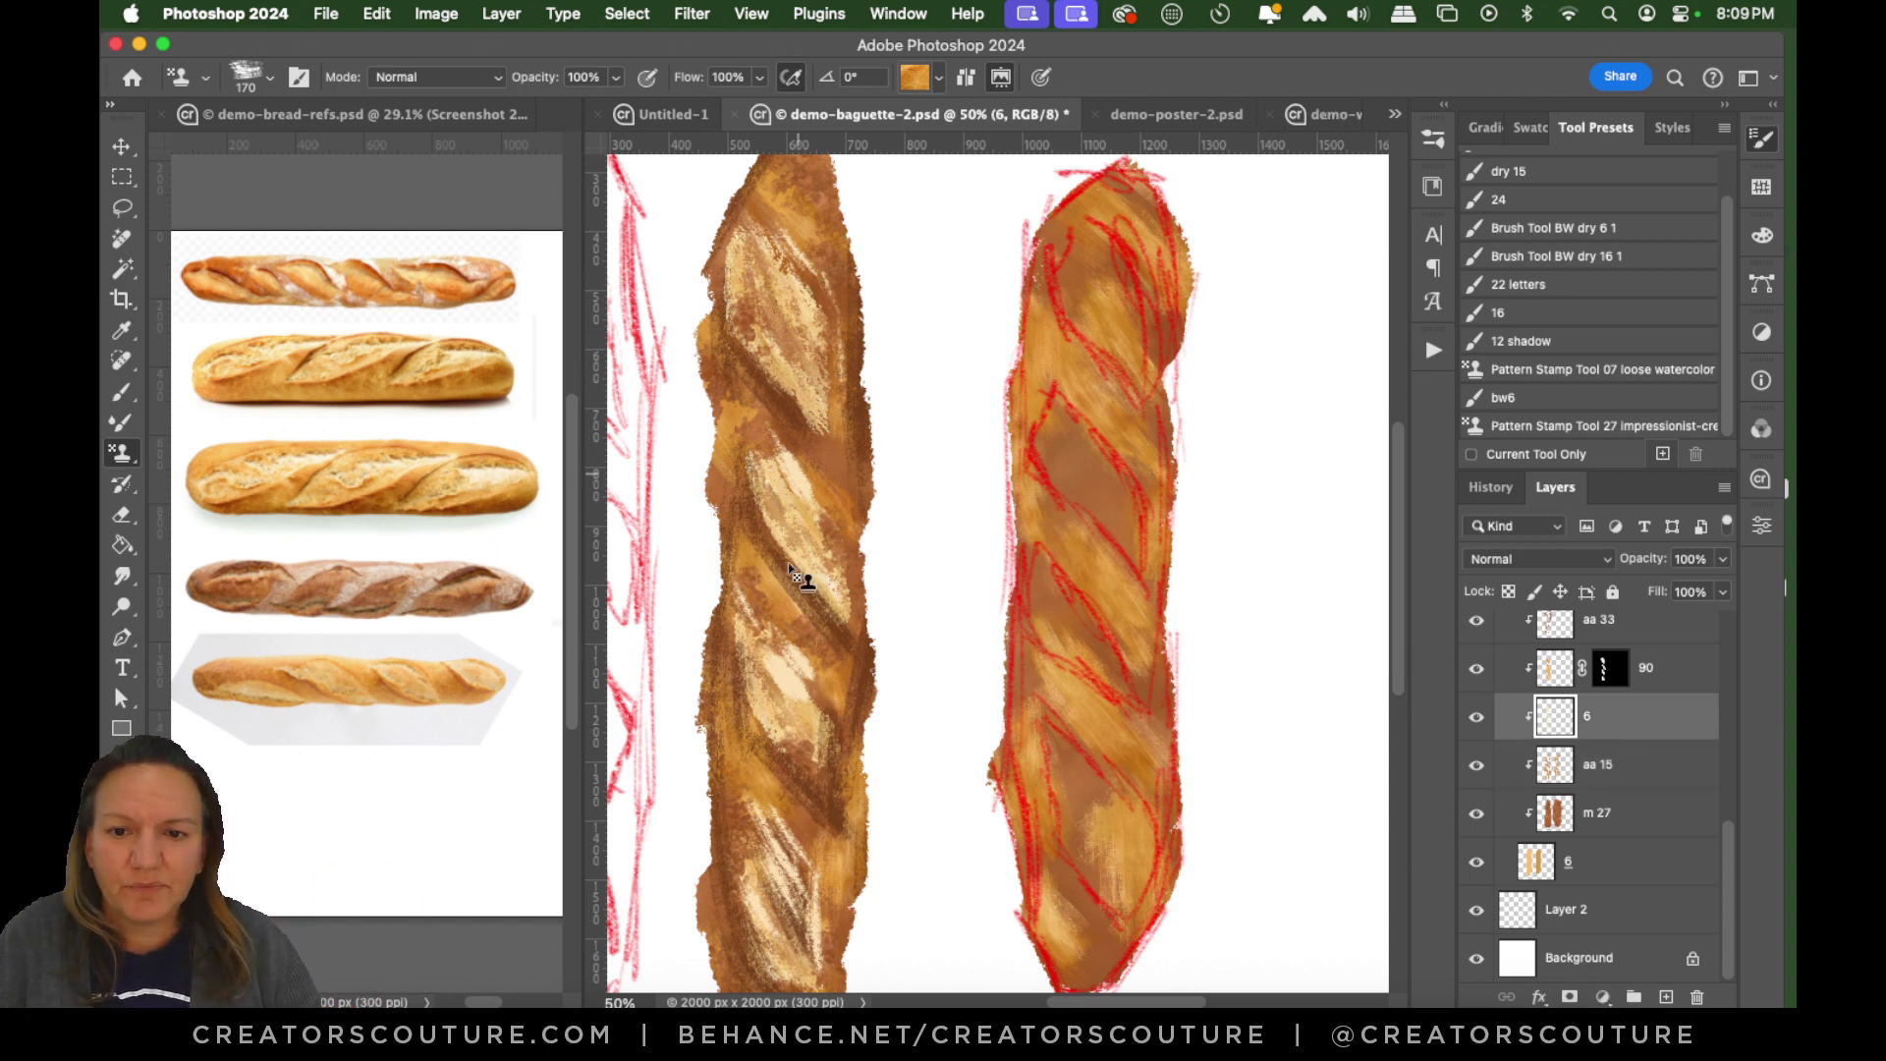
pyautogui.scroll(3, 1719, 782)
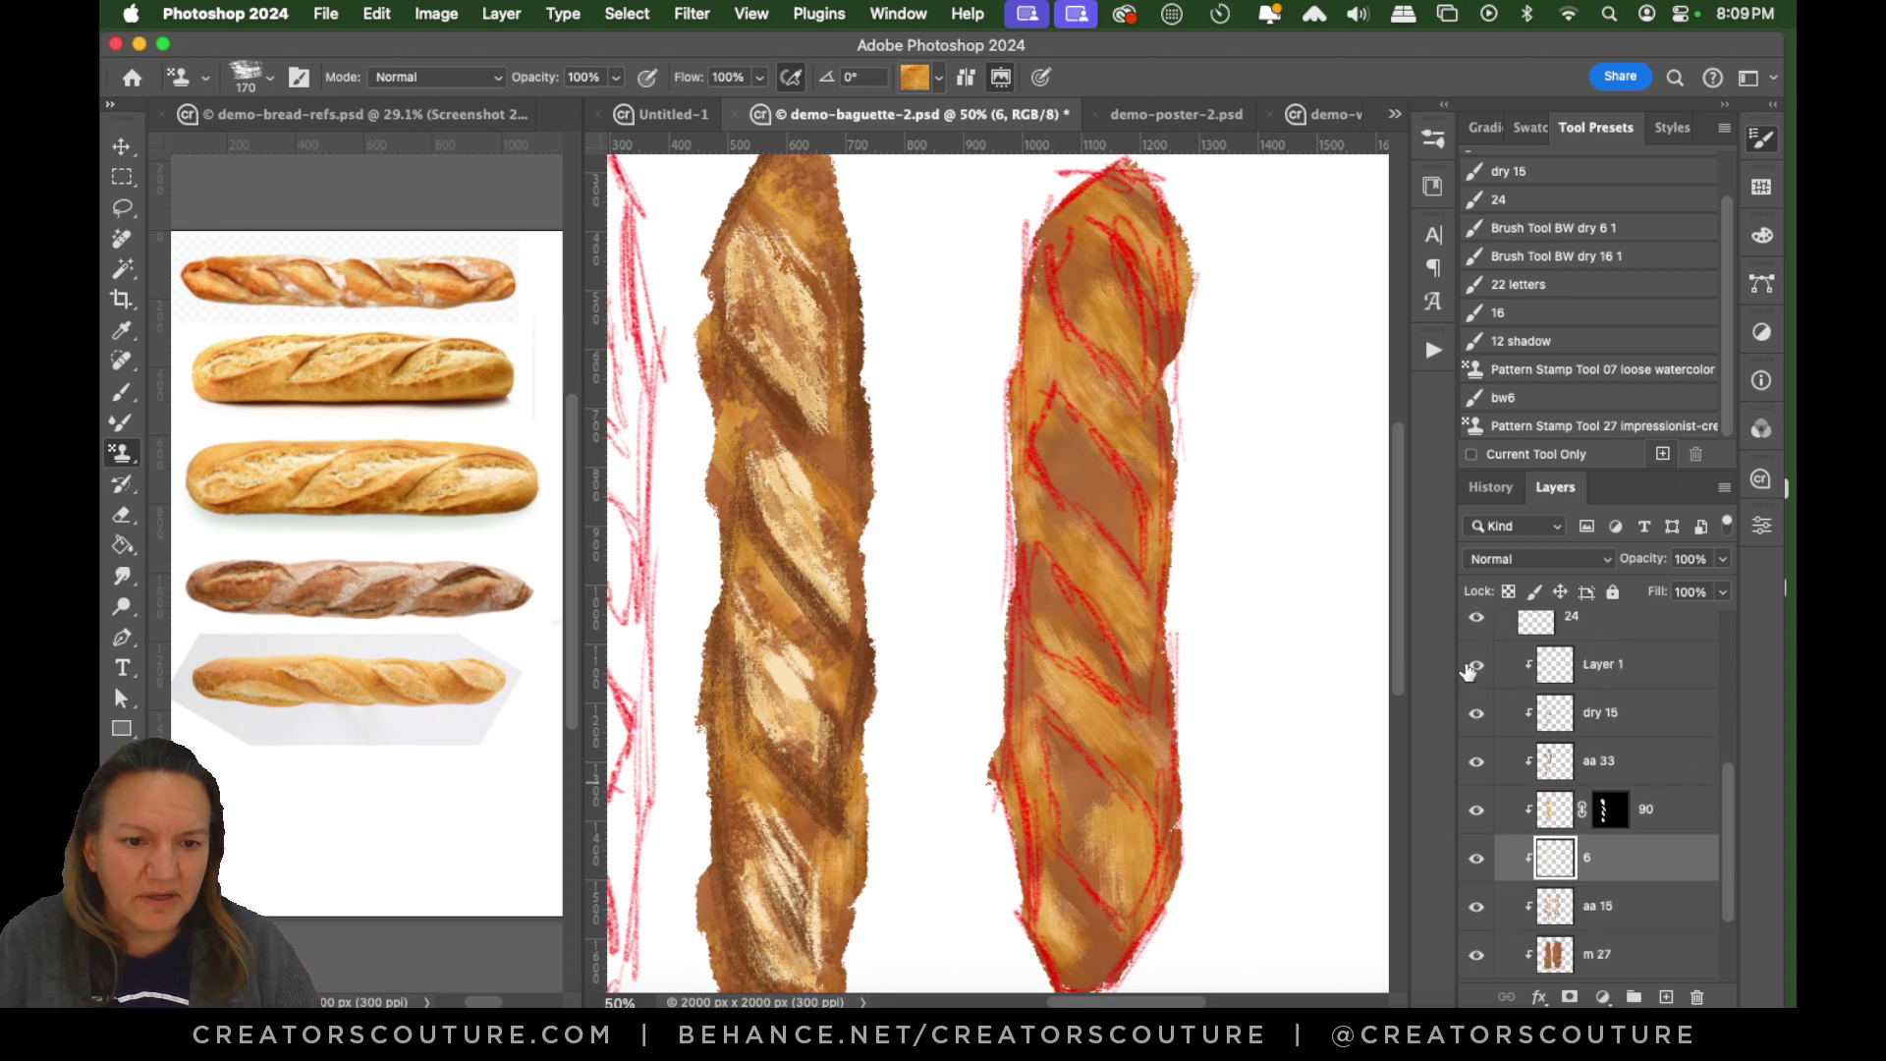
pyautogui.click(1476, 713)
pyautogui.click(1476, 761)
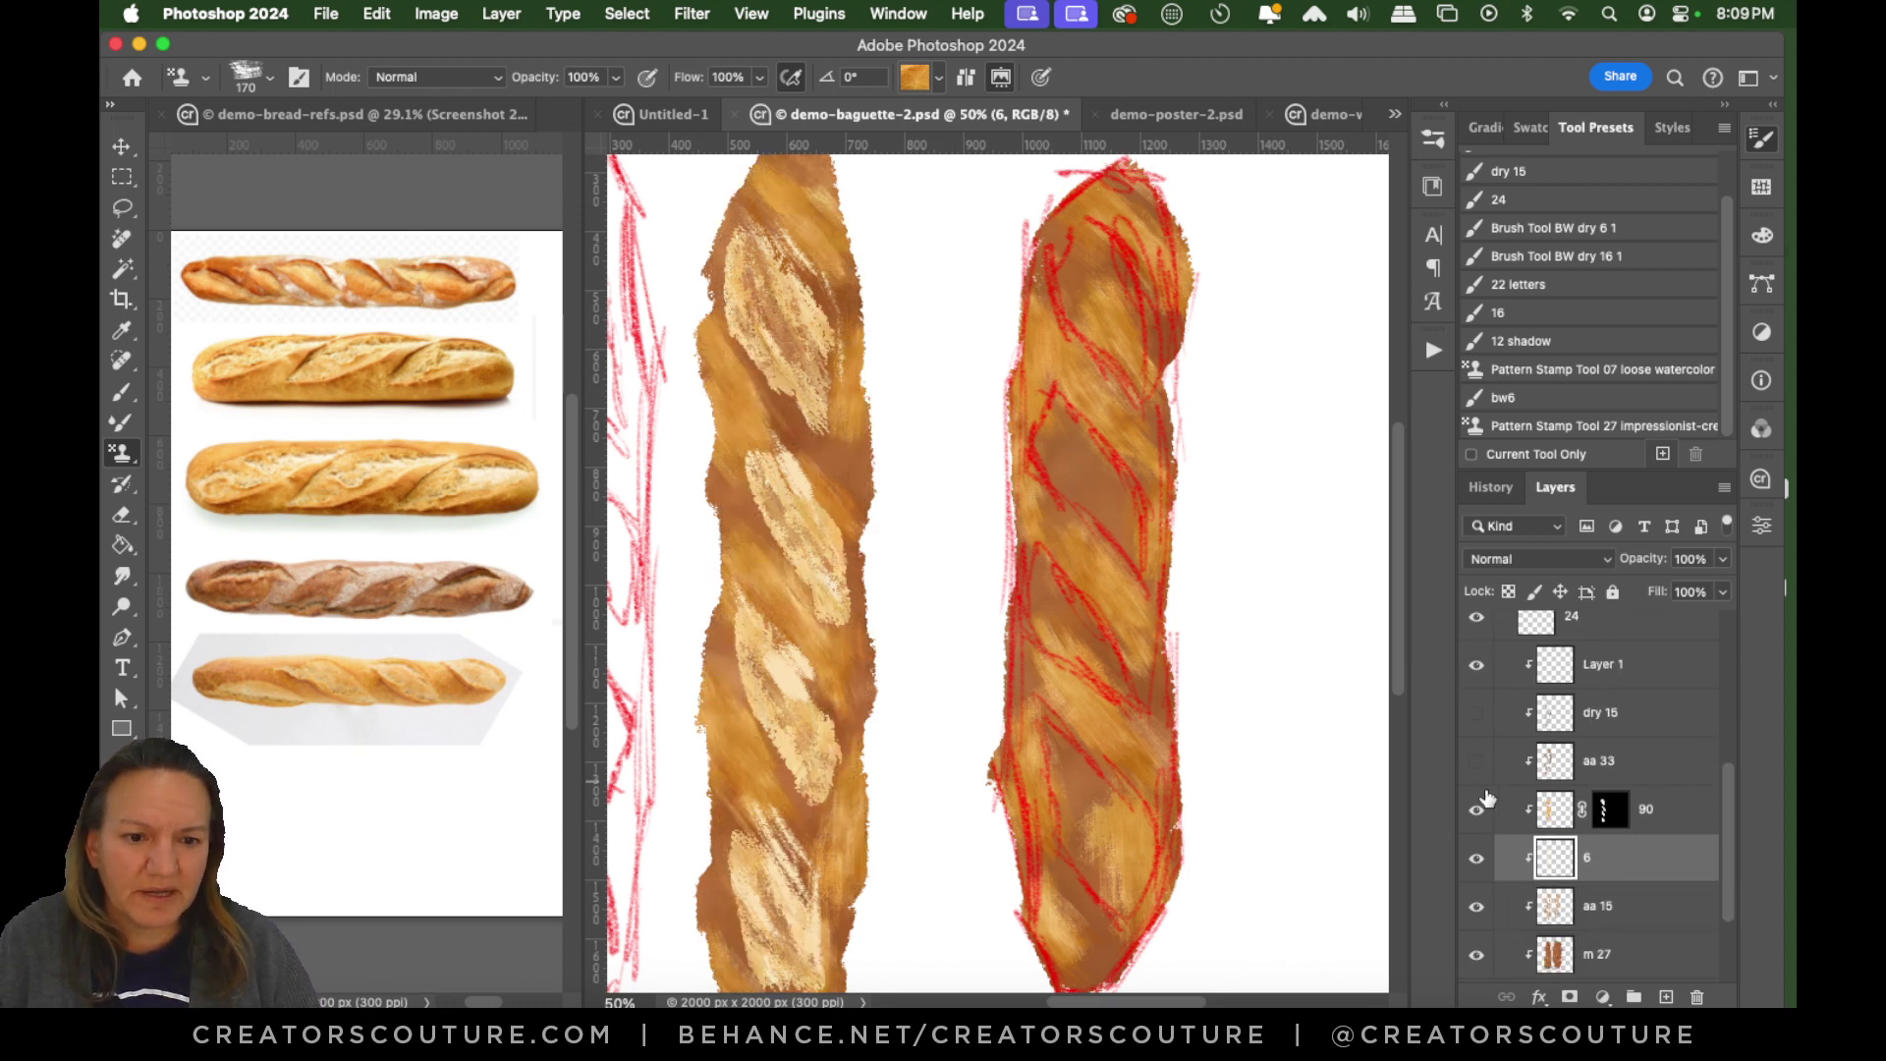
pyautogui.click(1477, 809)
pyautogui.click(1476, 858)
# Toggle the aa 15 and m 27 layers off and on to examine how the crust paint builds up.
pyautogui.scroll(-2, 1719, 839)
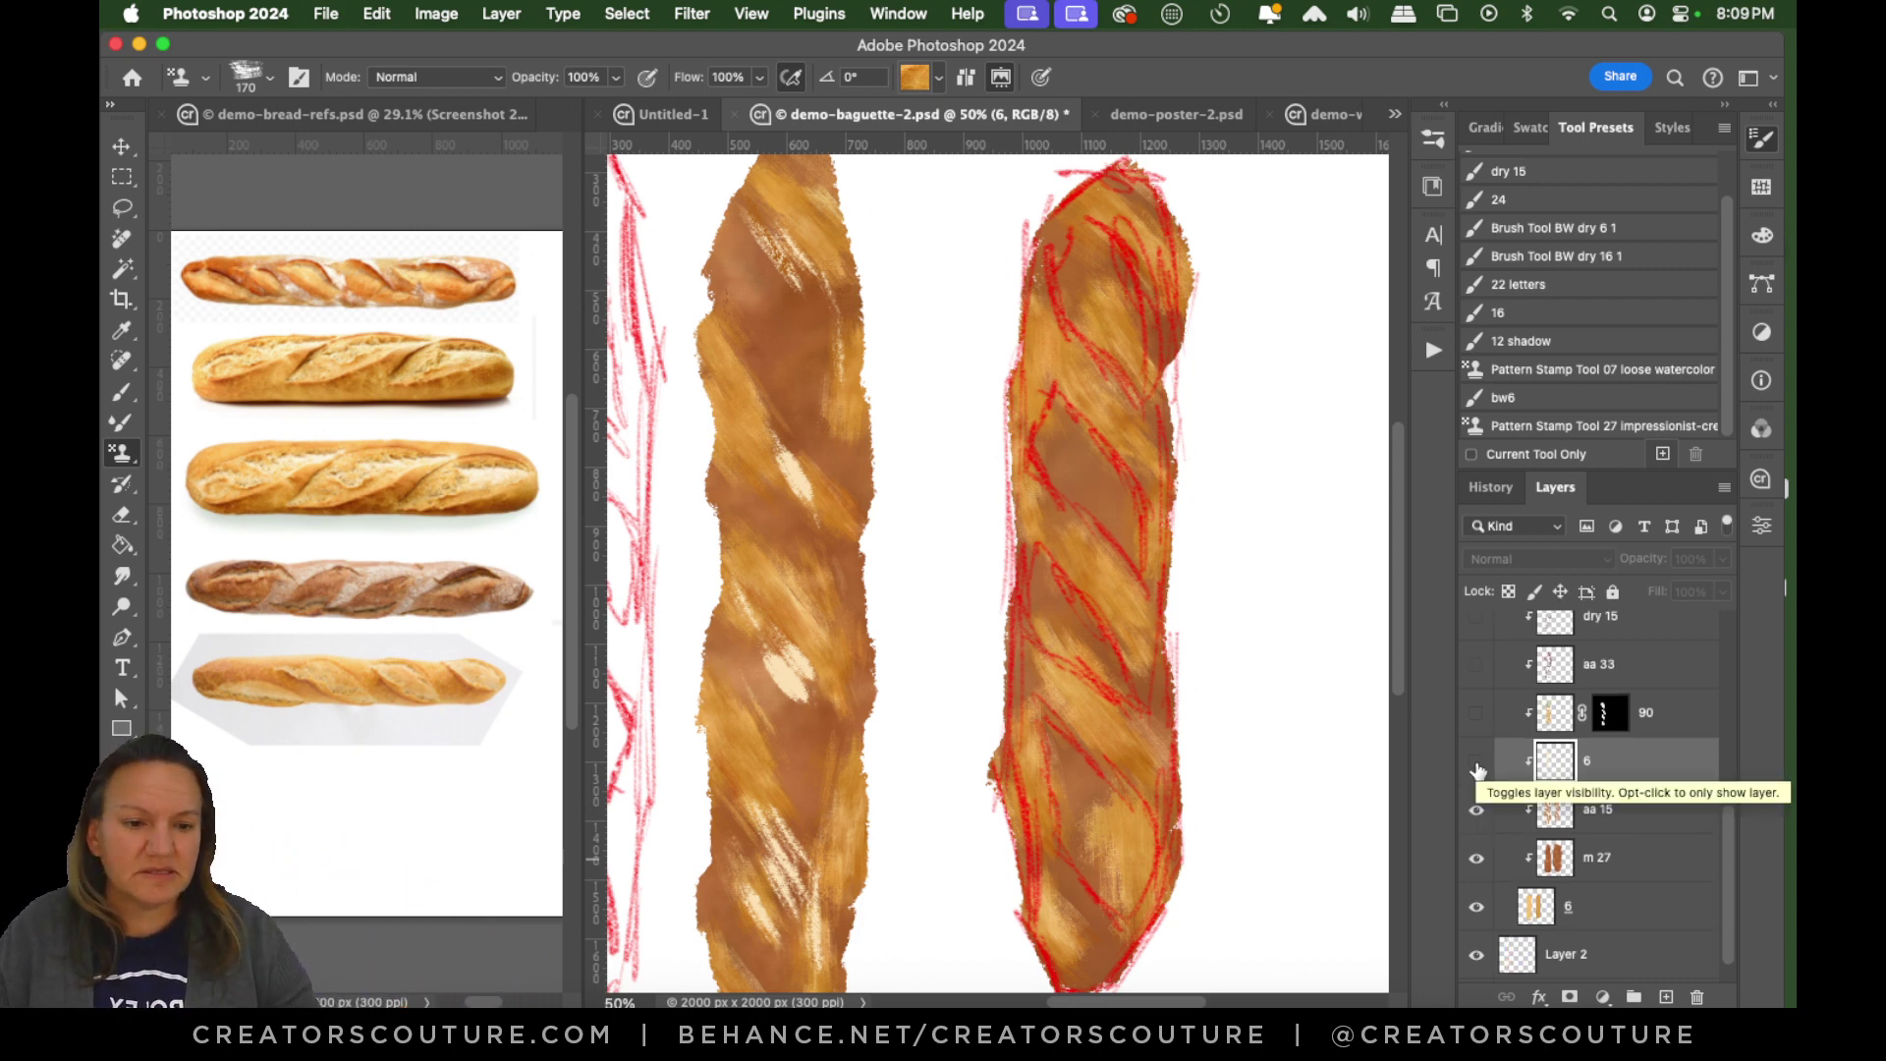
pyautogui.click(1608, 809)
pyautogui.click(1476, 819)
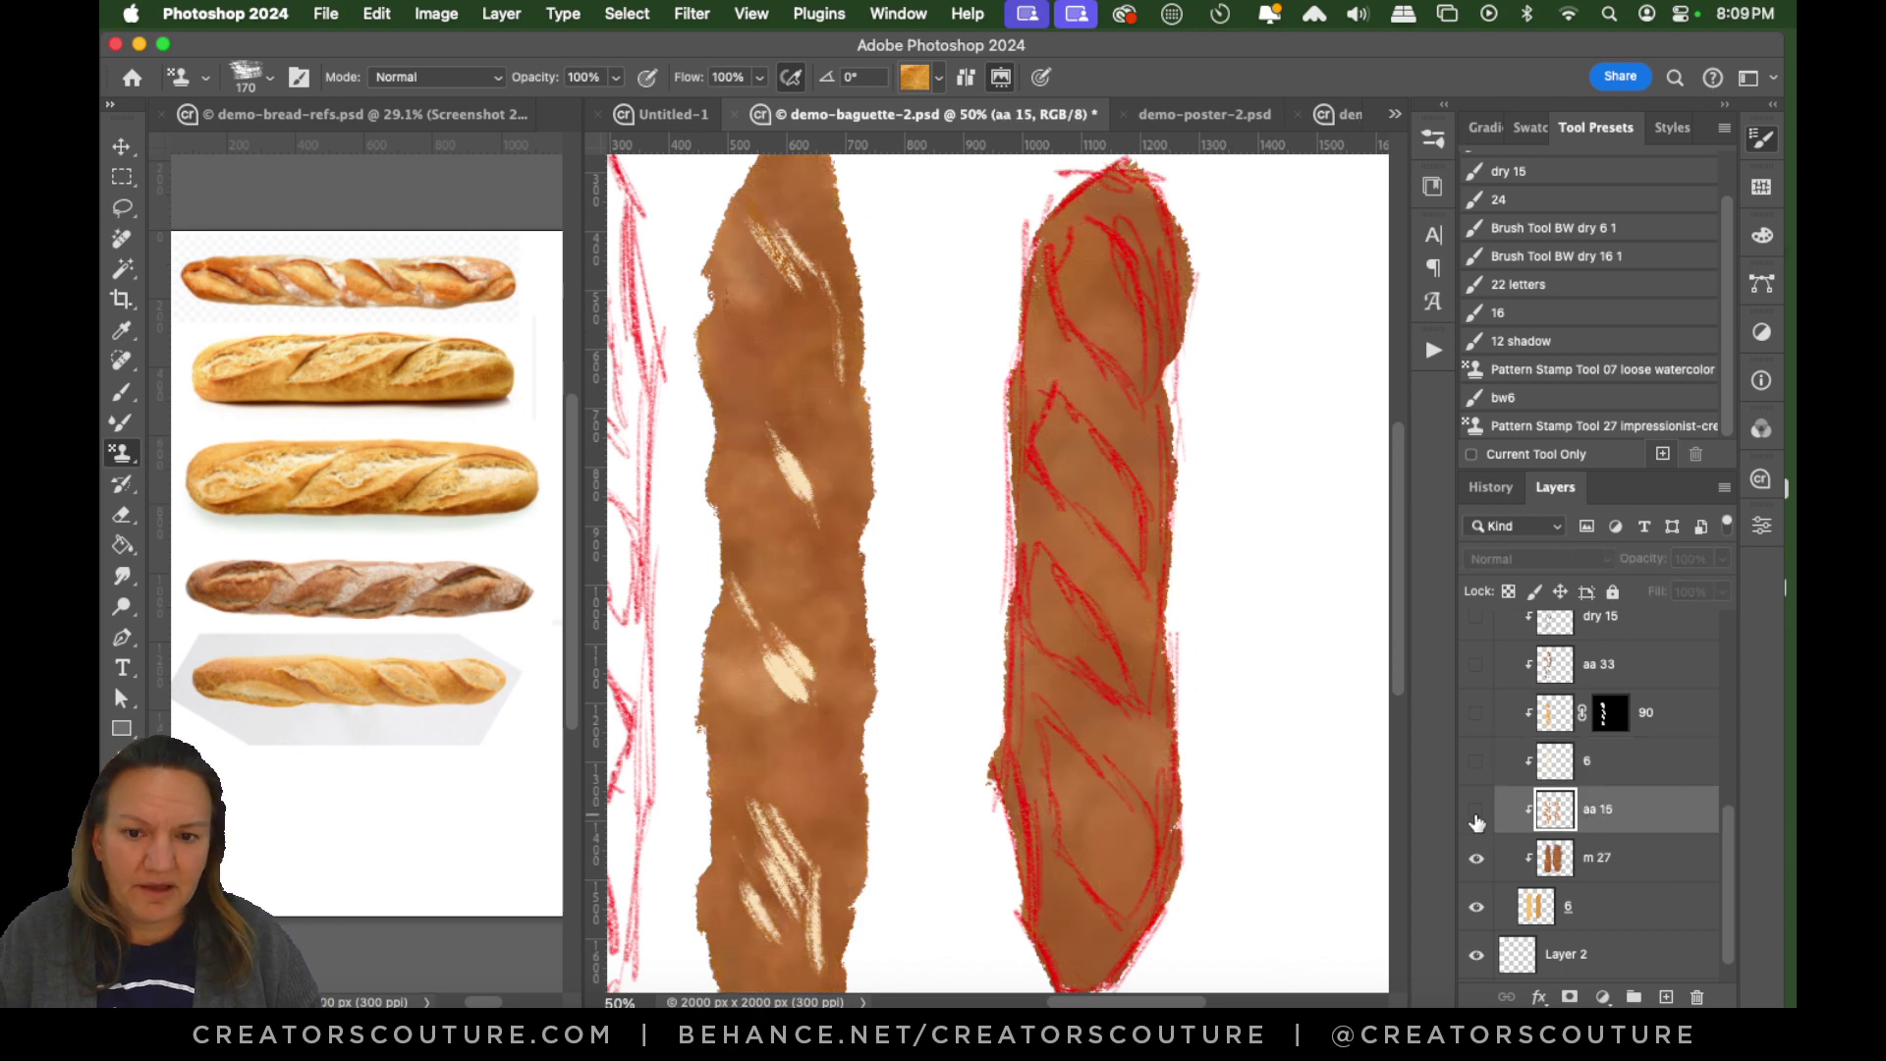
pyautogui.click(1475, 814)
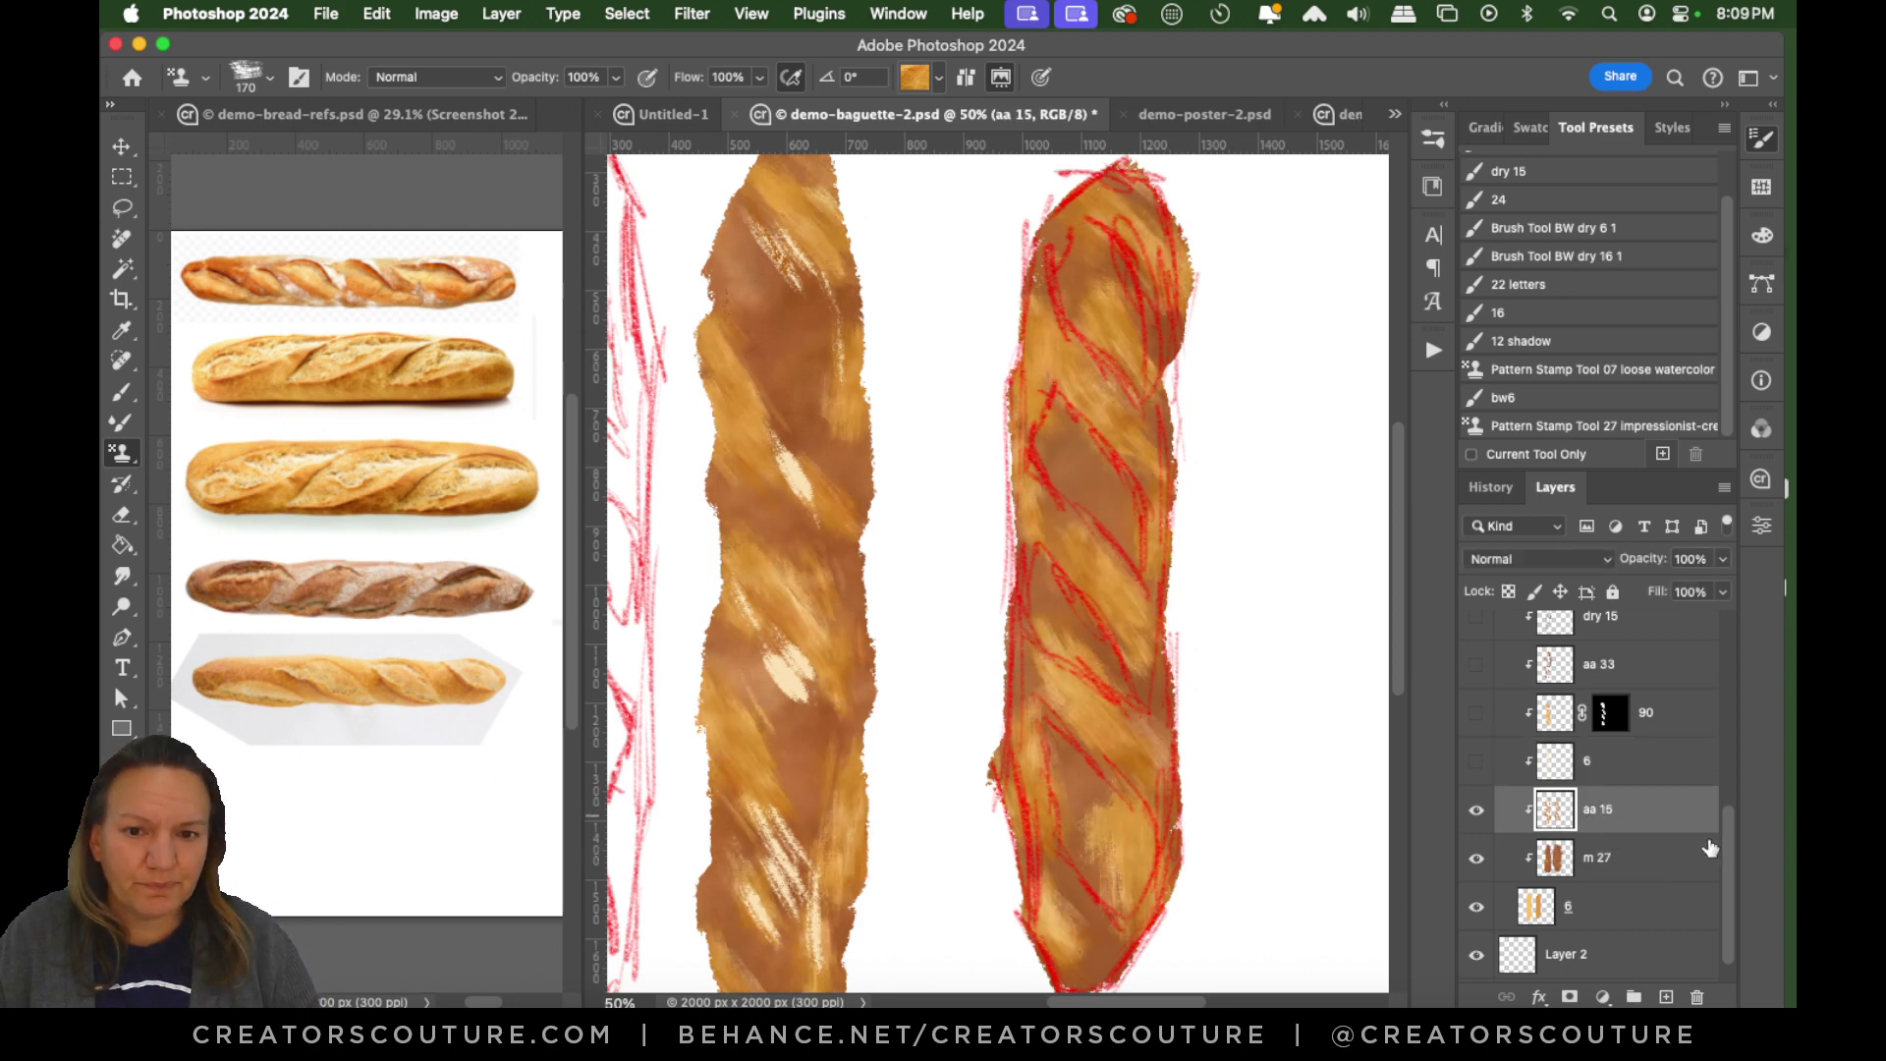
pyautogui.moveTo(1723, 829); pyautogui.dragTo(1712, 897)
pyautogui.click(1478, 762)
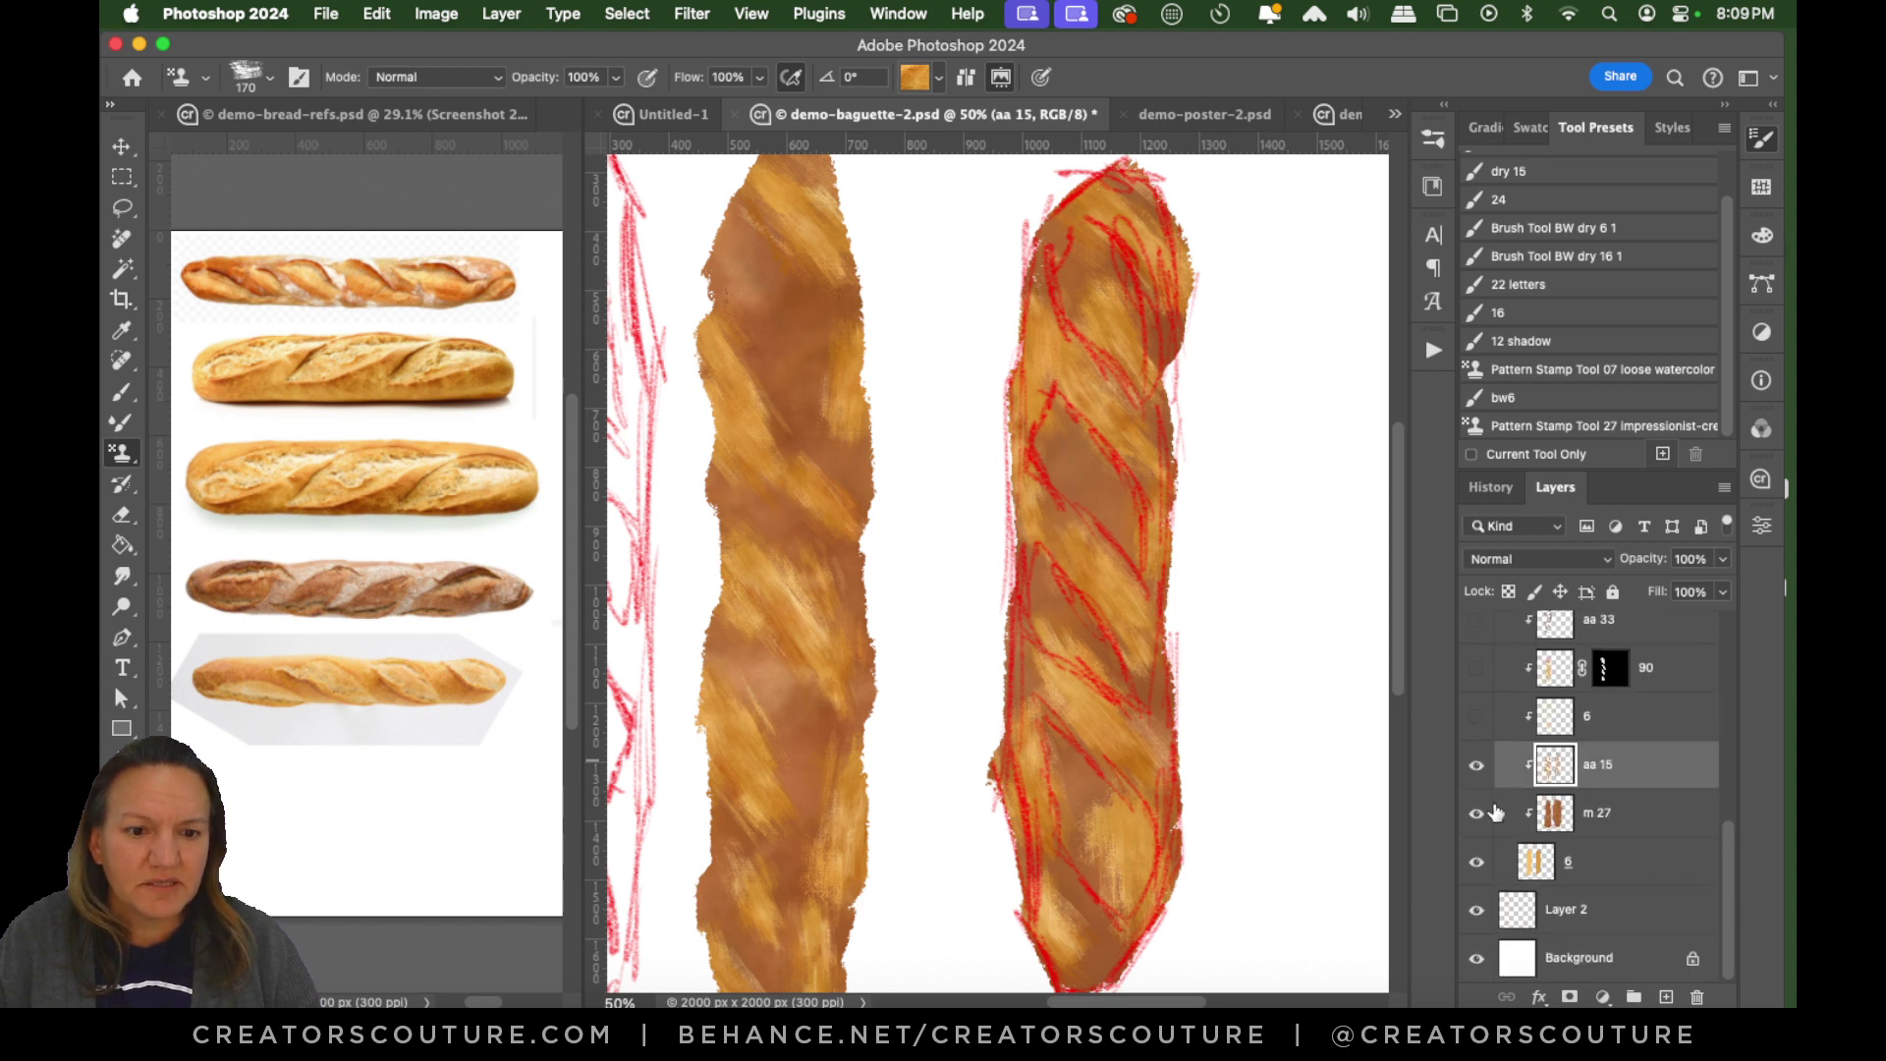
pyautogui.click(1477, 776)
pyautogui.click(1473, 831)
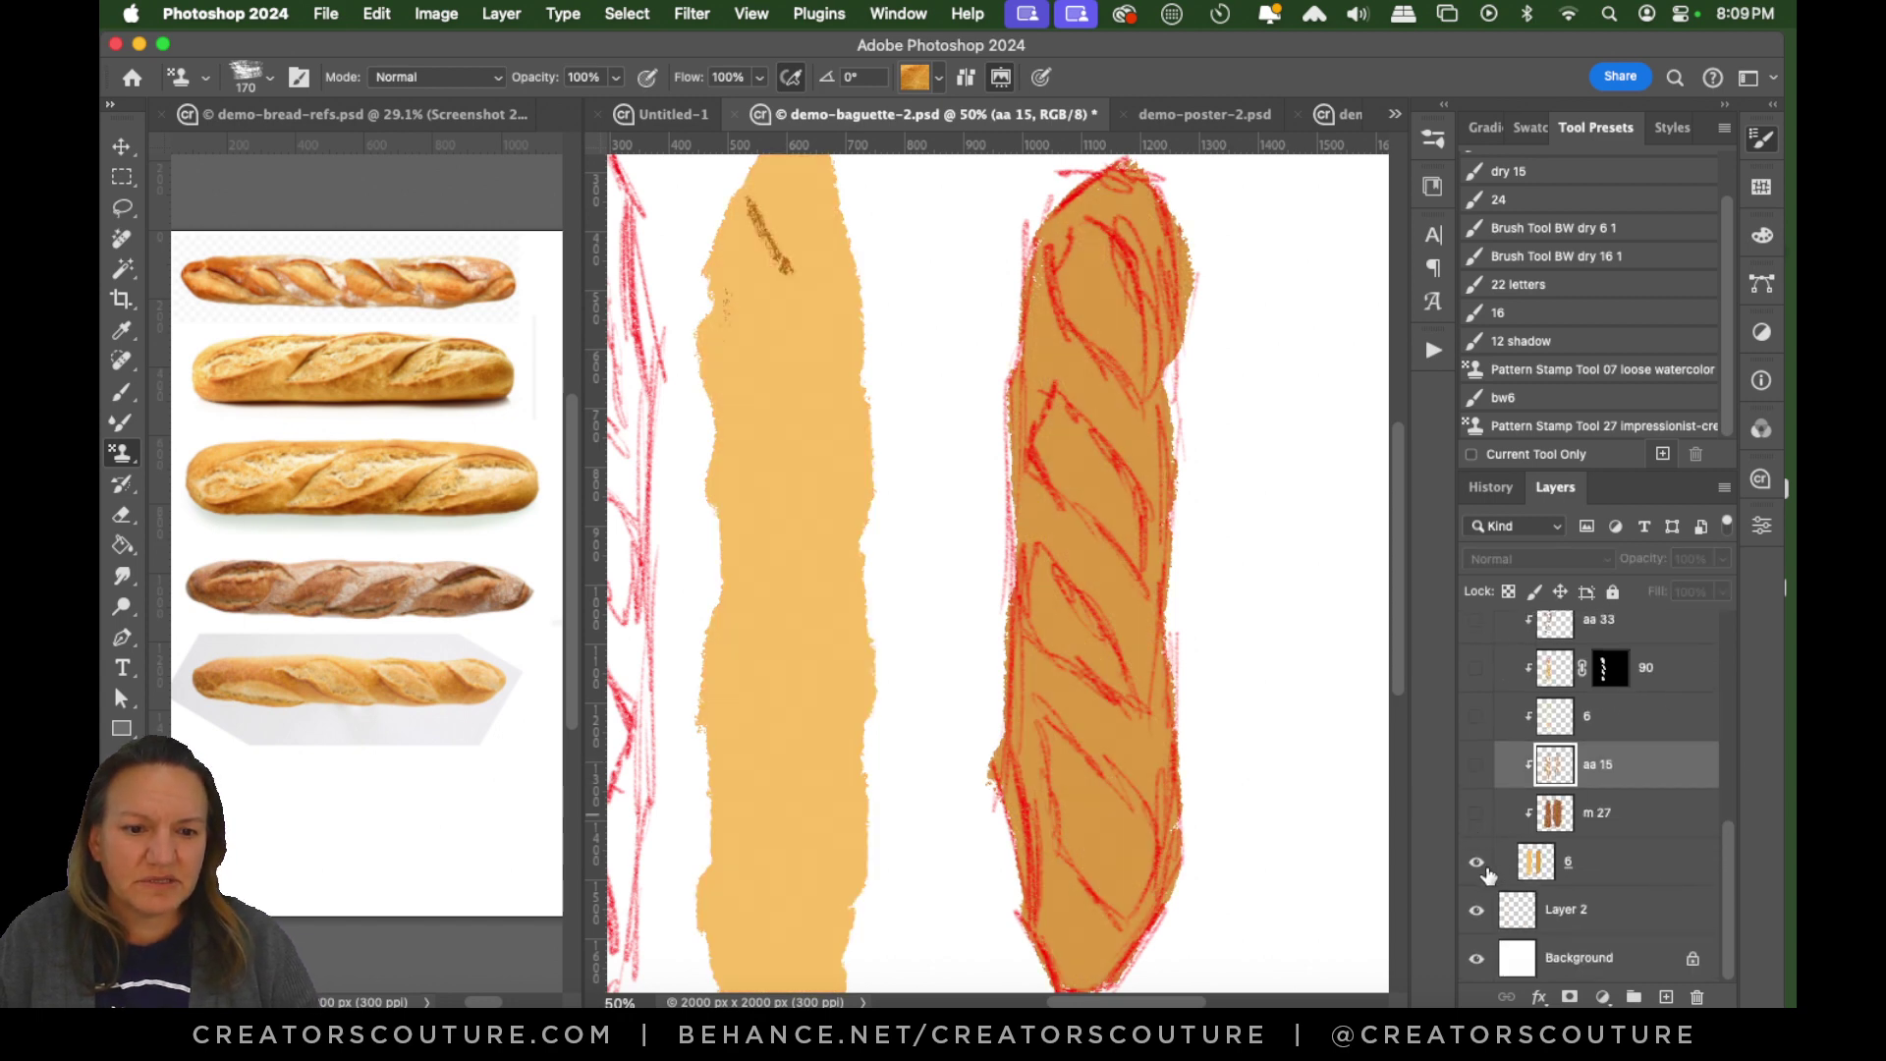
pyautogui.click(1475, 814)
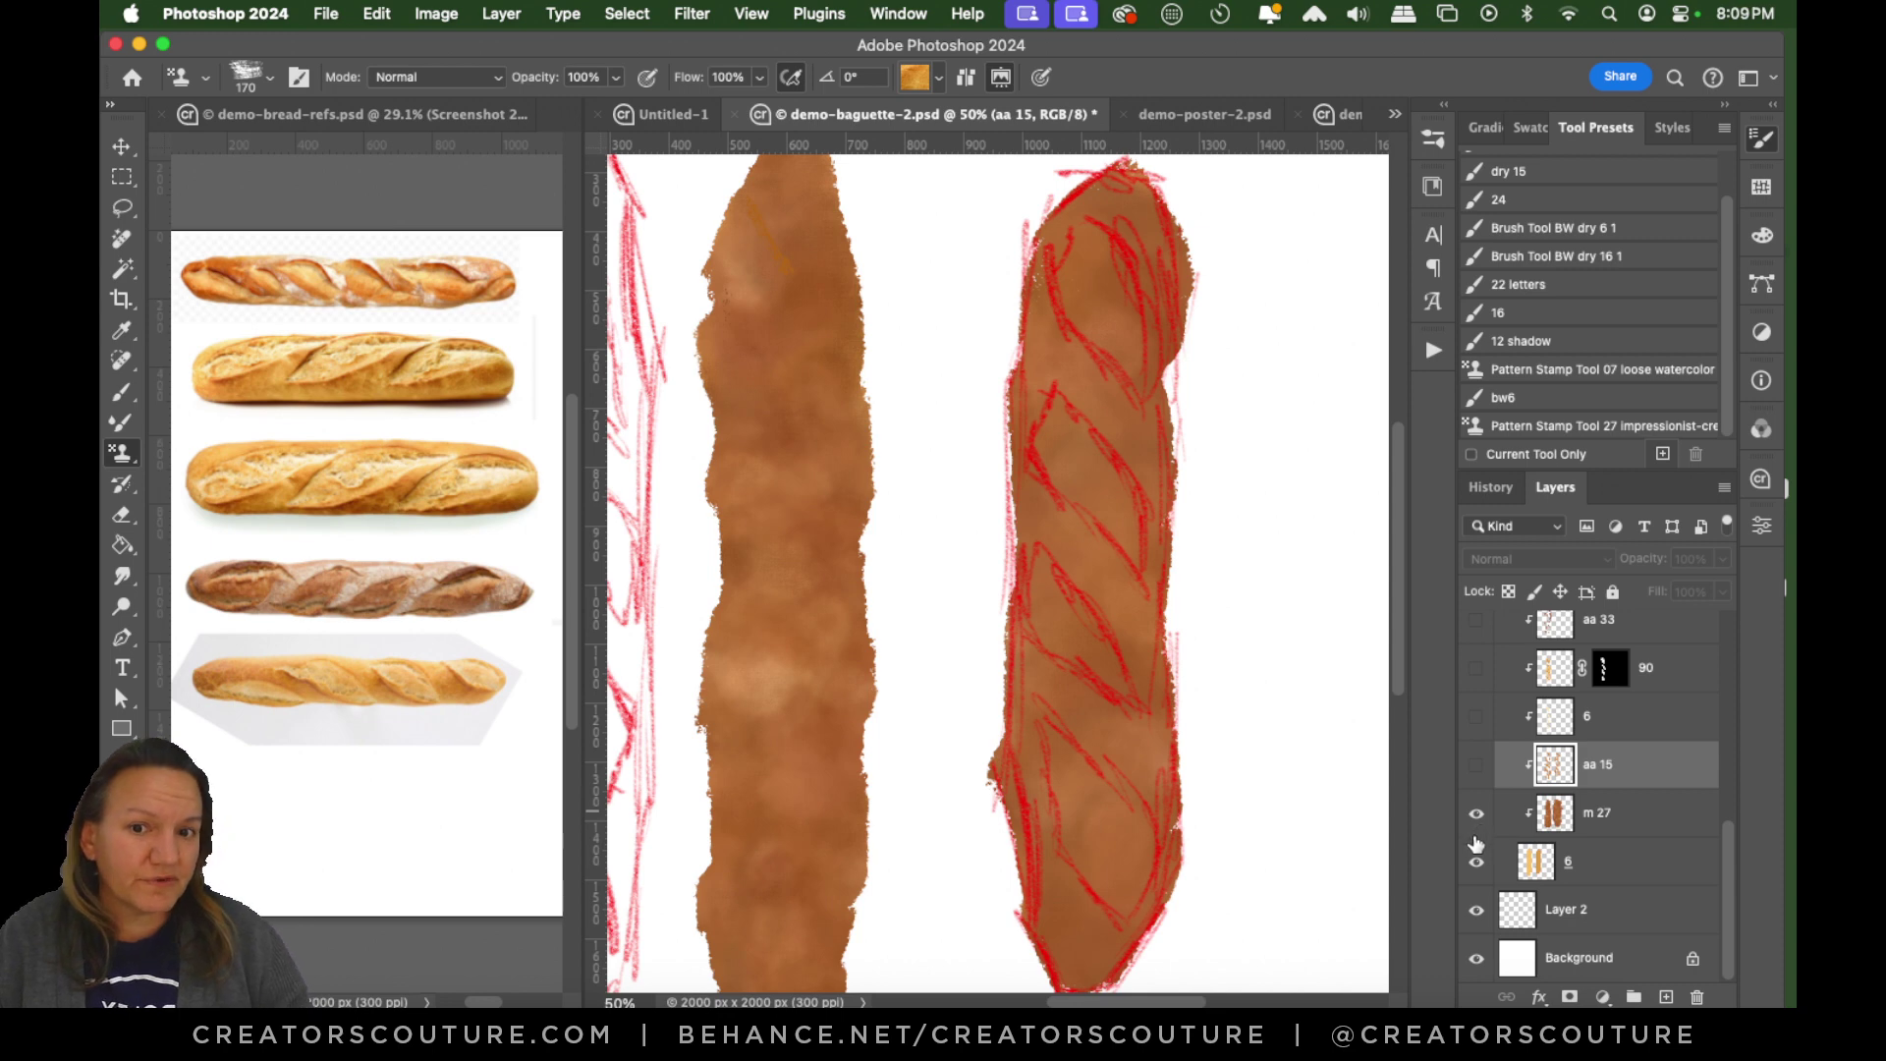
pyautogui.click(1476, 768)
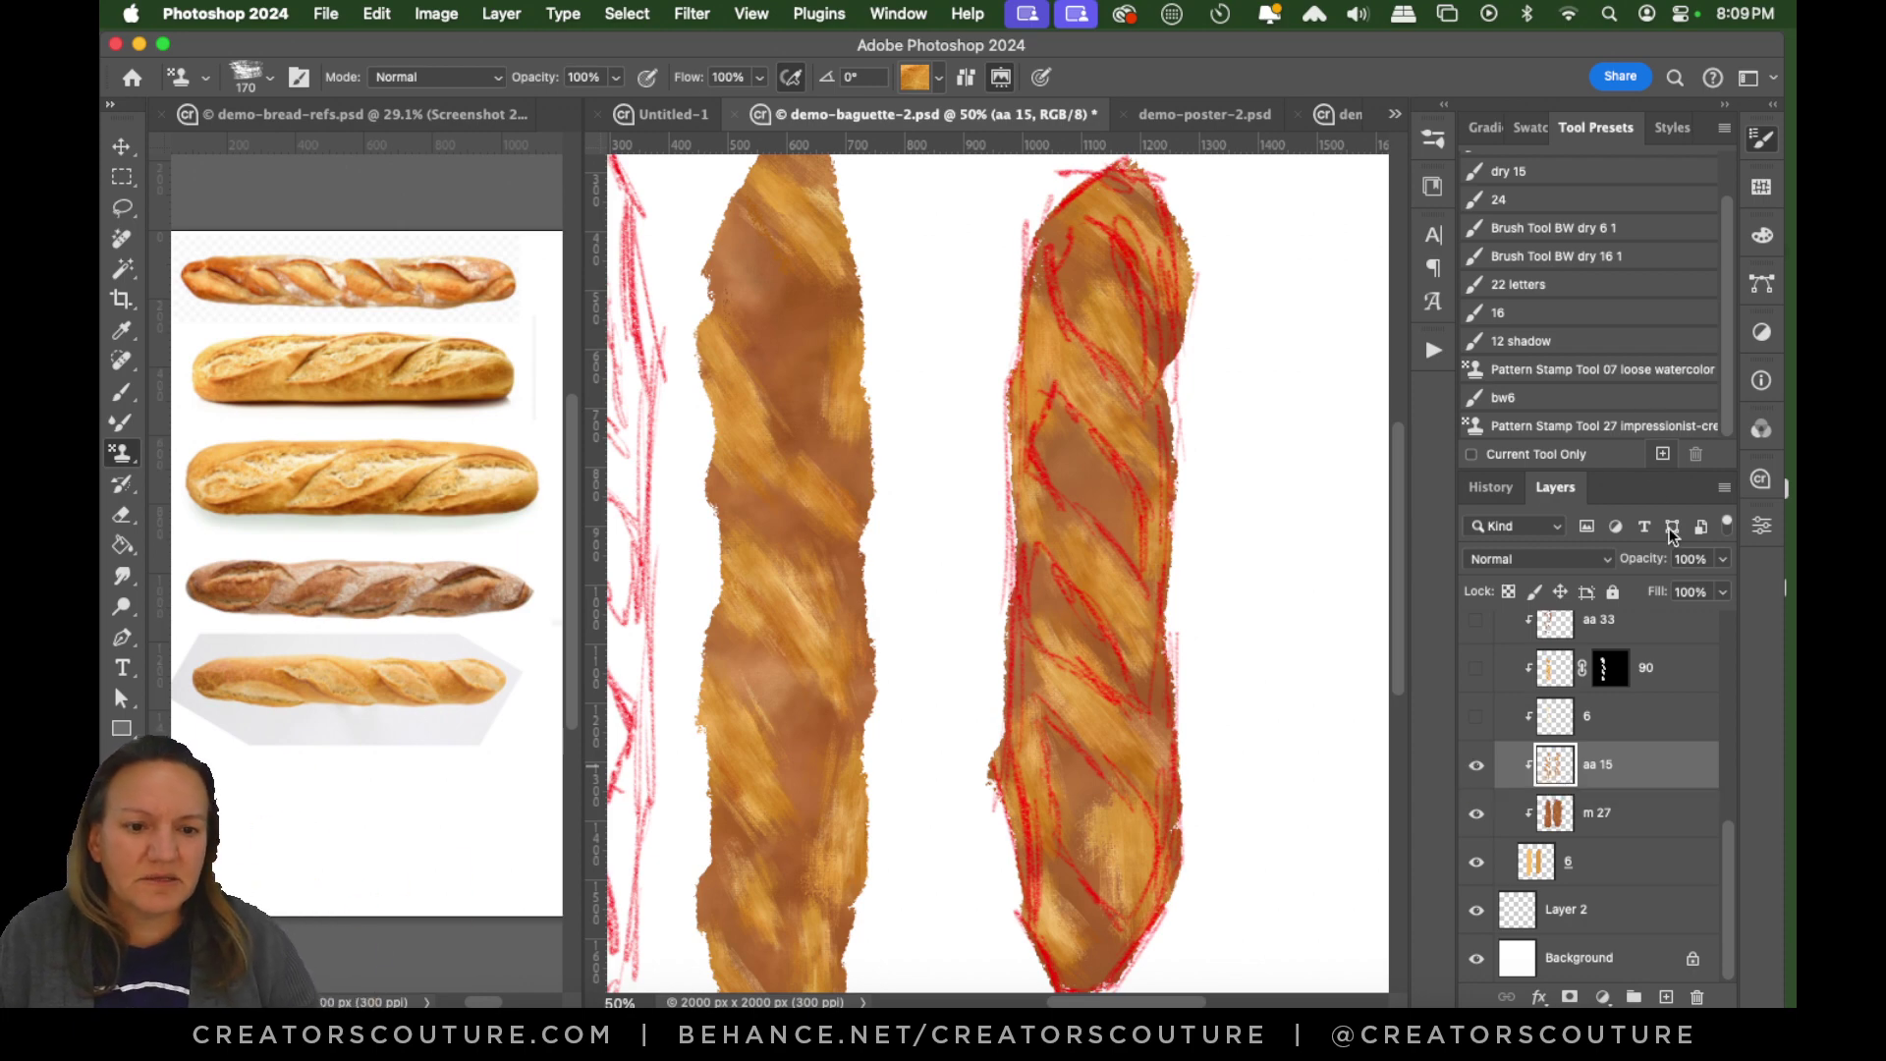
# Show the clipped layer 6 above aa 15 again and make it the active layer.
pyautogui.moveTo(1730, 849); pyautogui.dragTo(1725, 824)
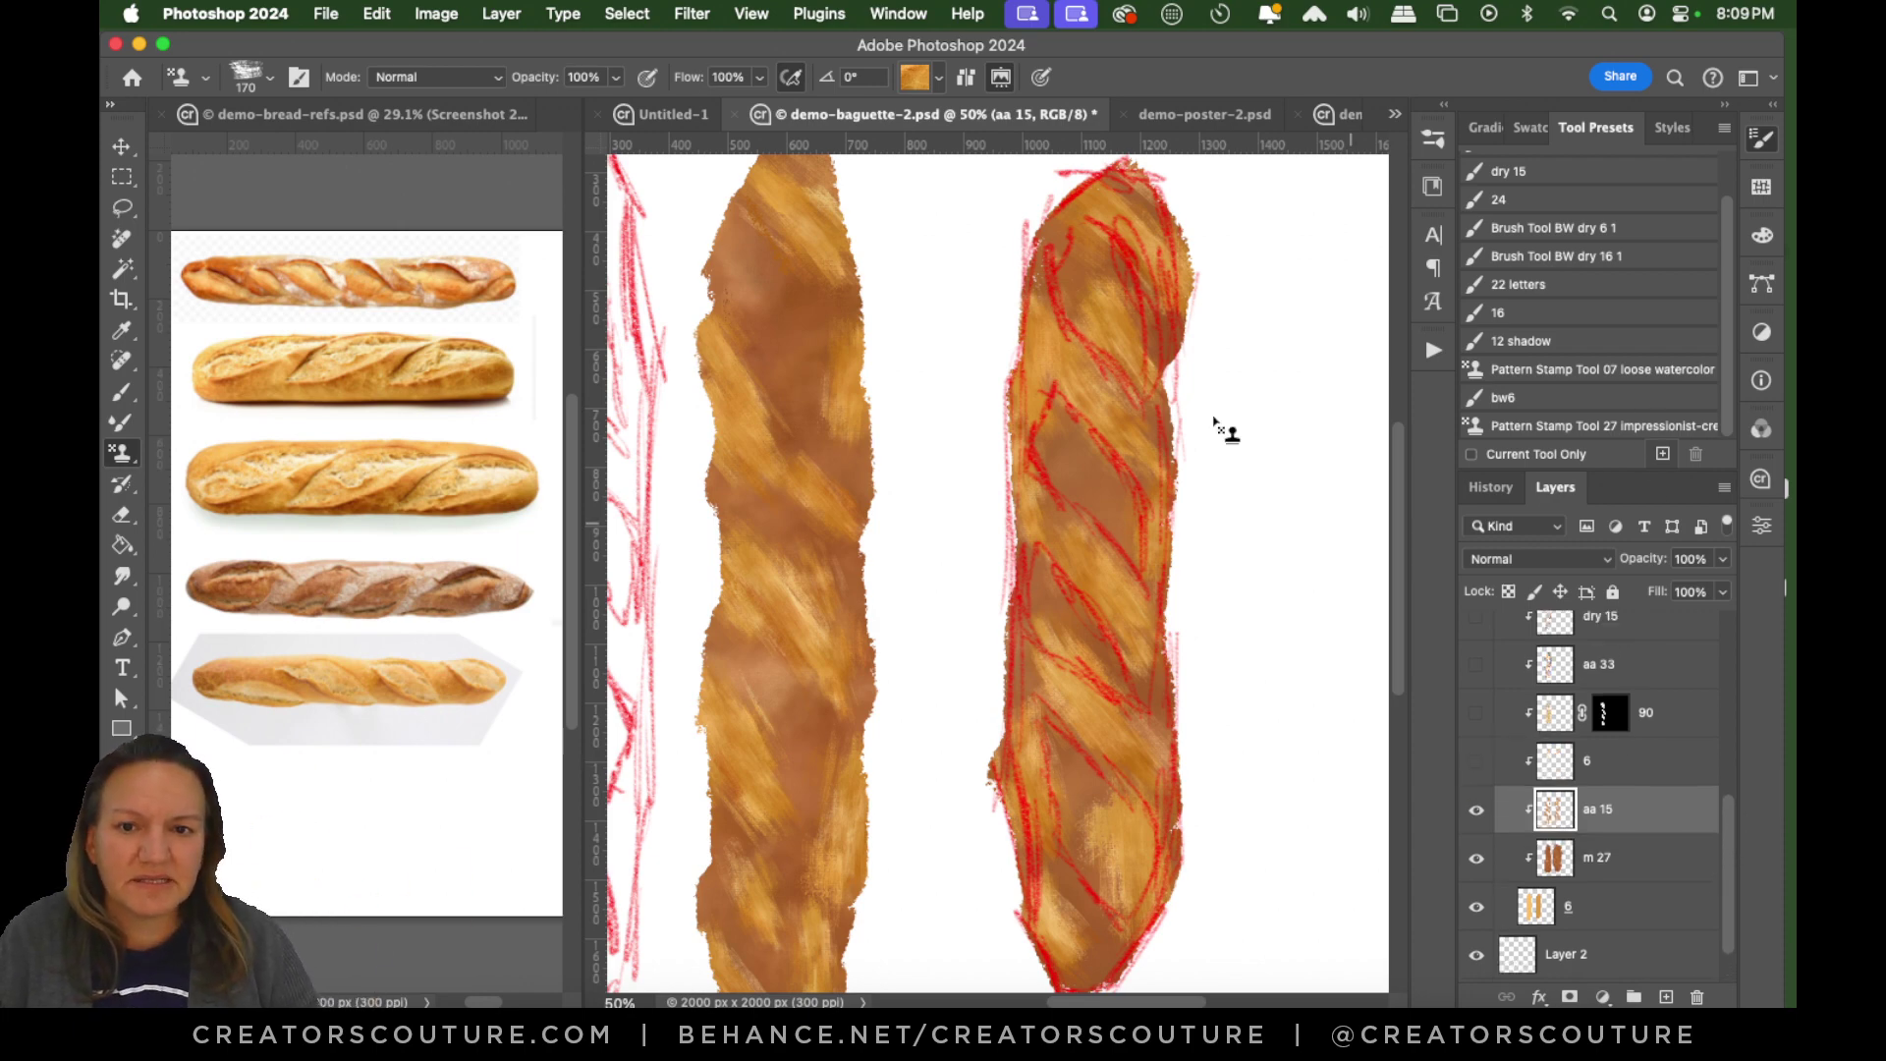
pyautogui.click(918, 79)
pyautogui.click(1122, 89)
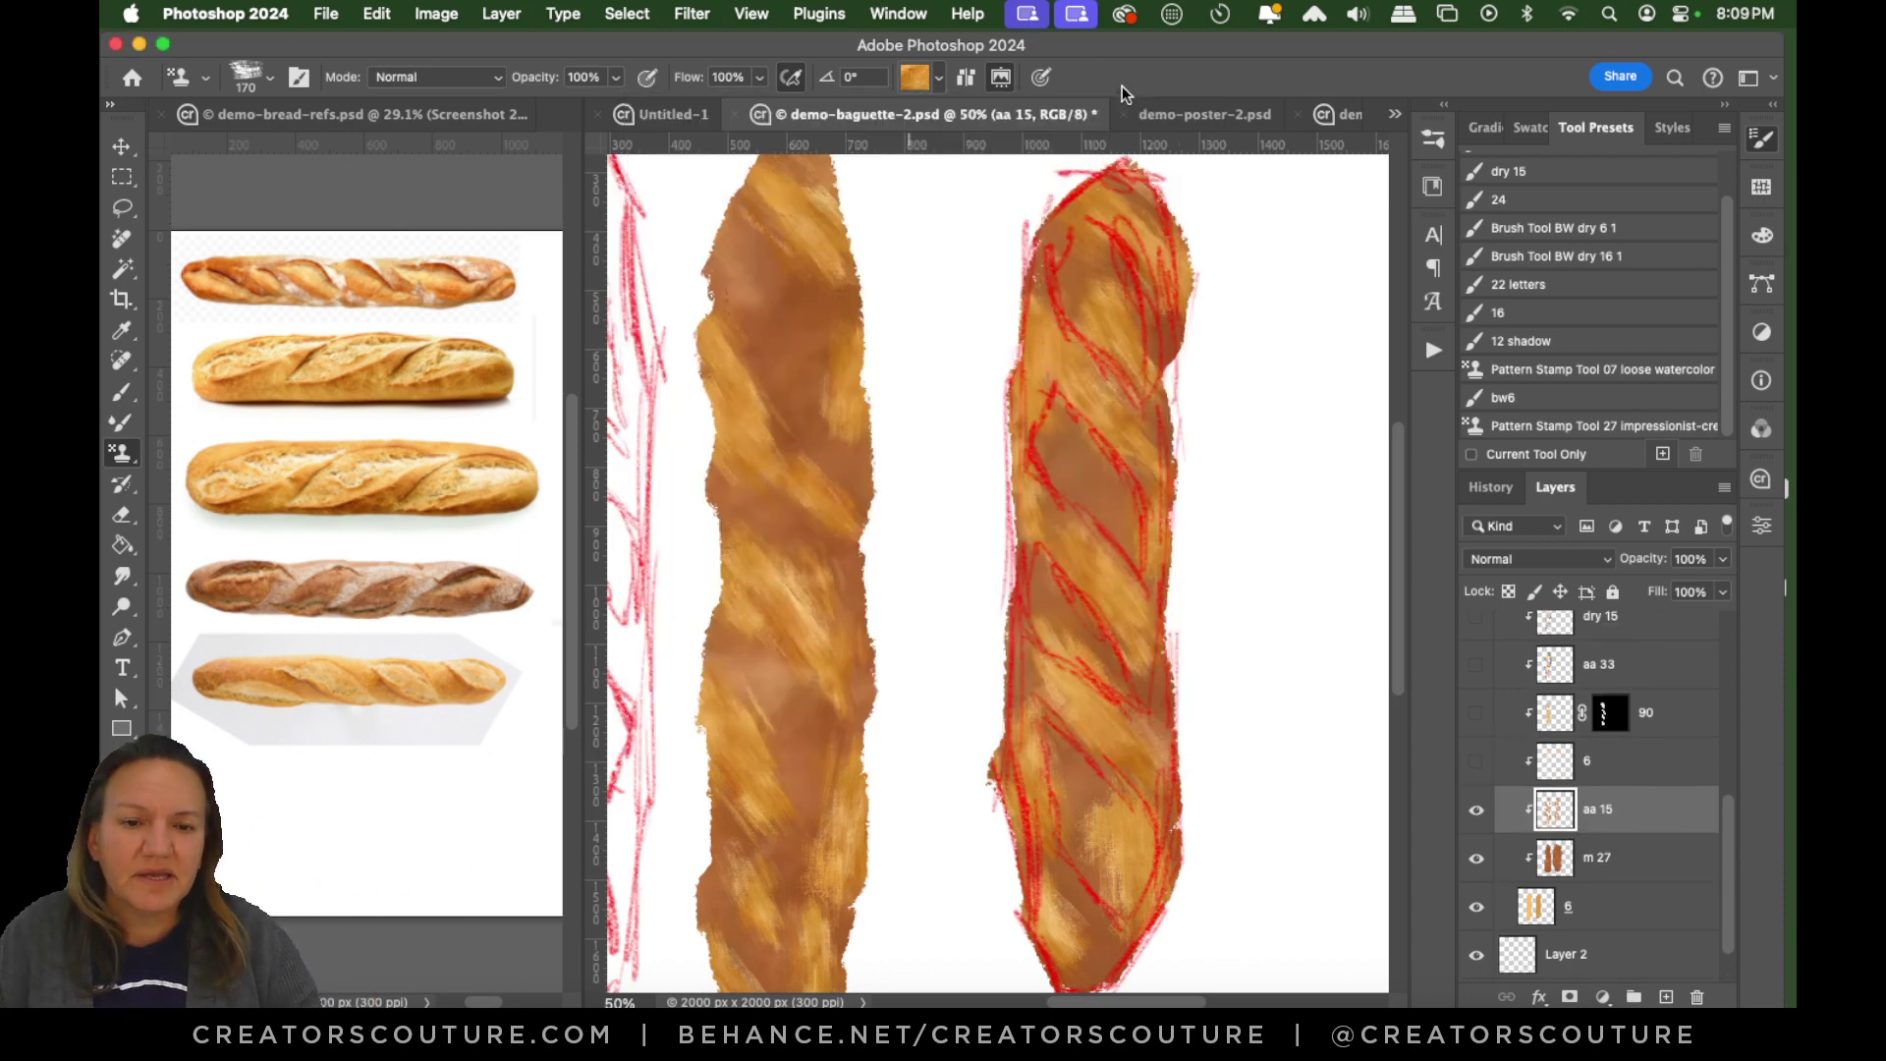
pyautogui.click(1476, 764)
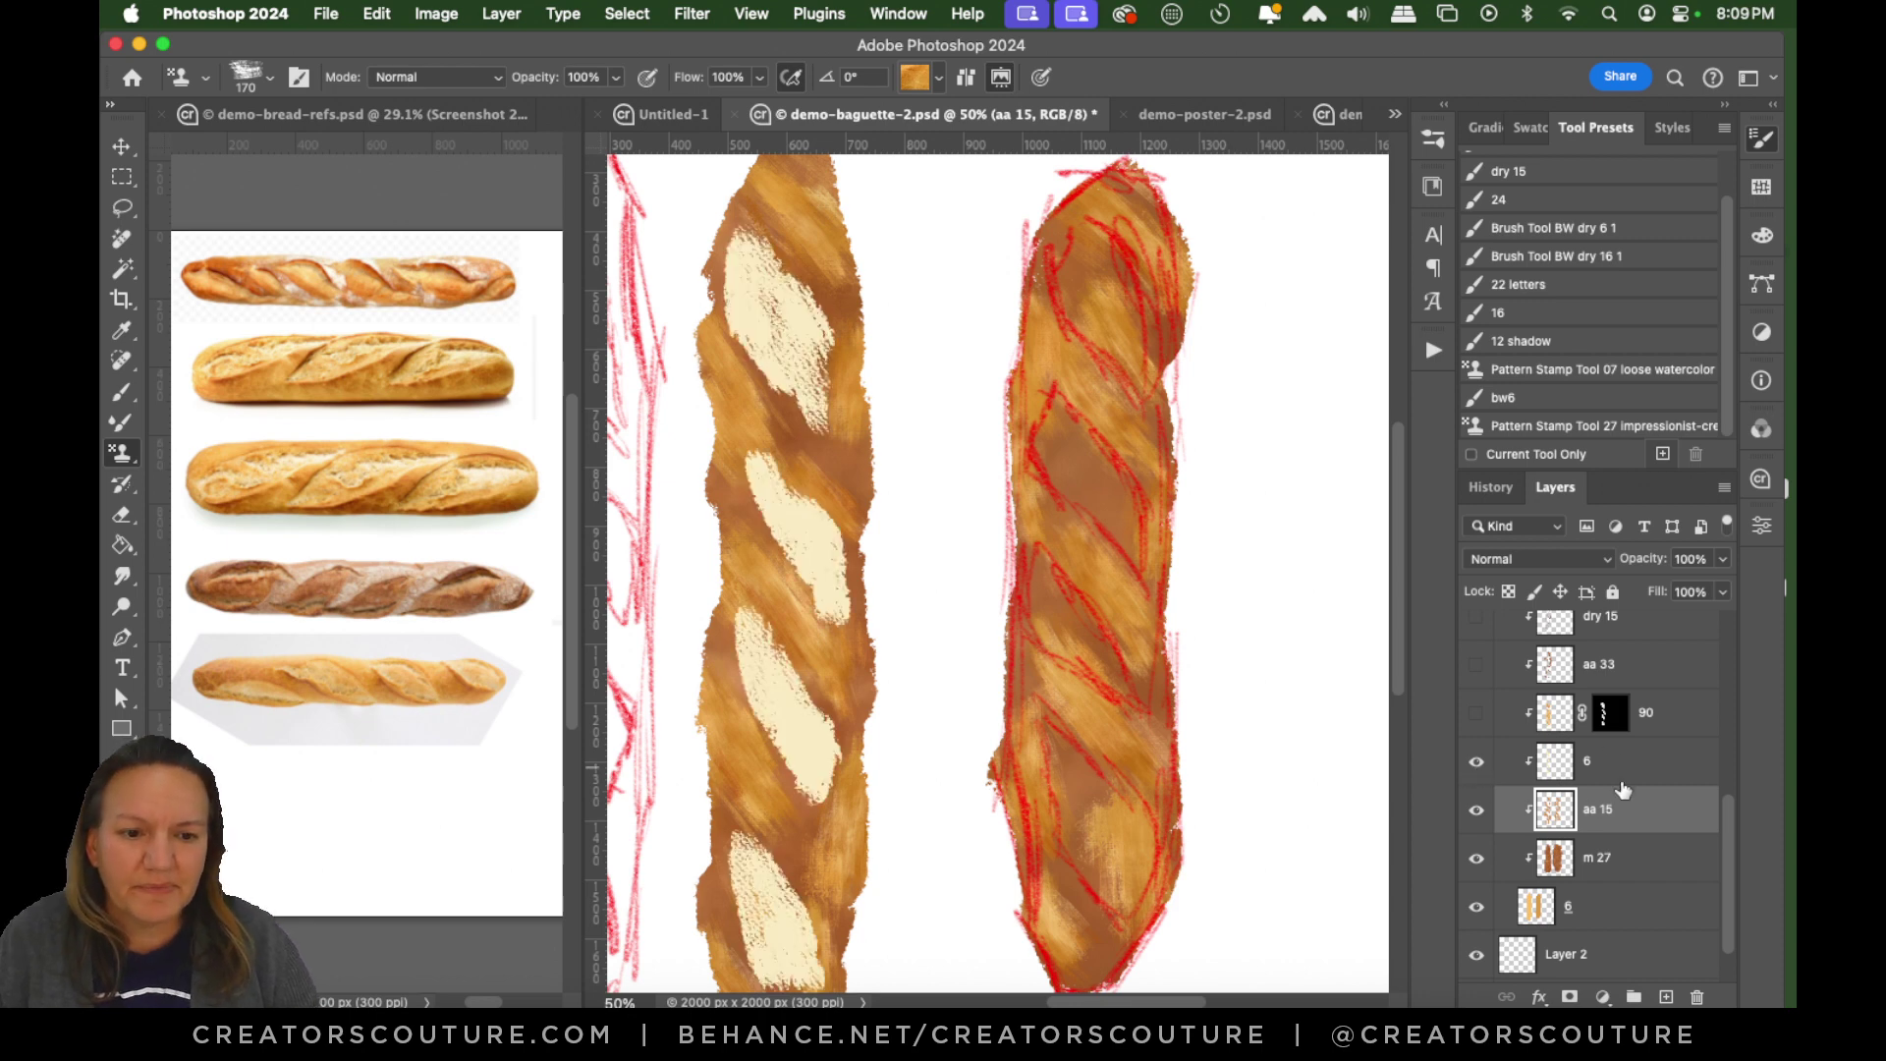
pyautogui.click(1649, 781)
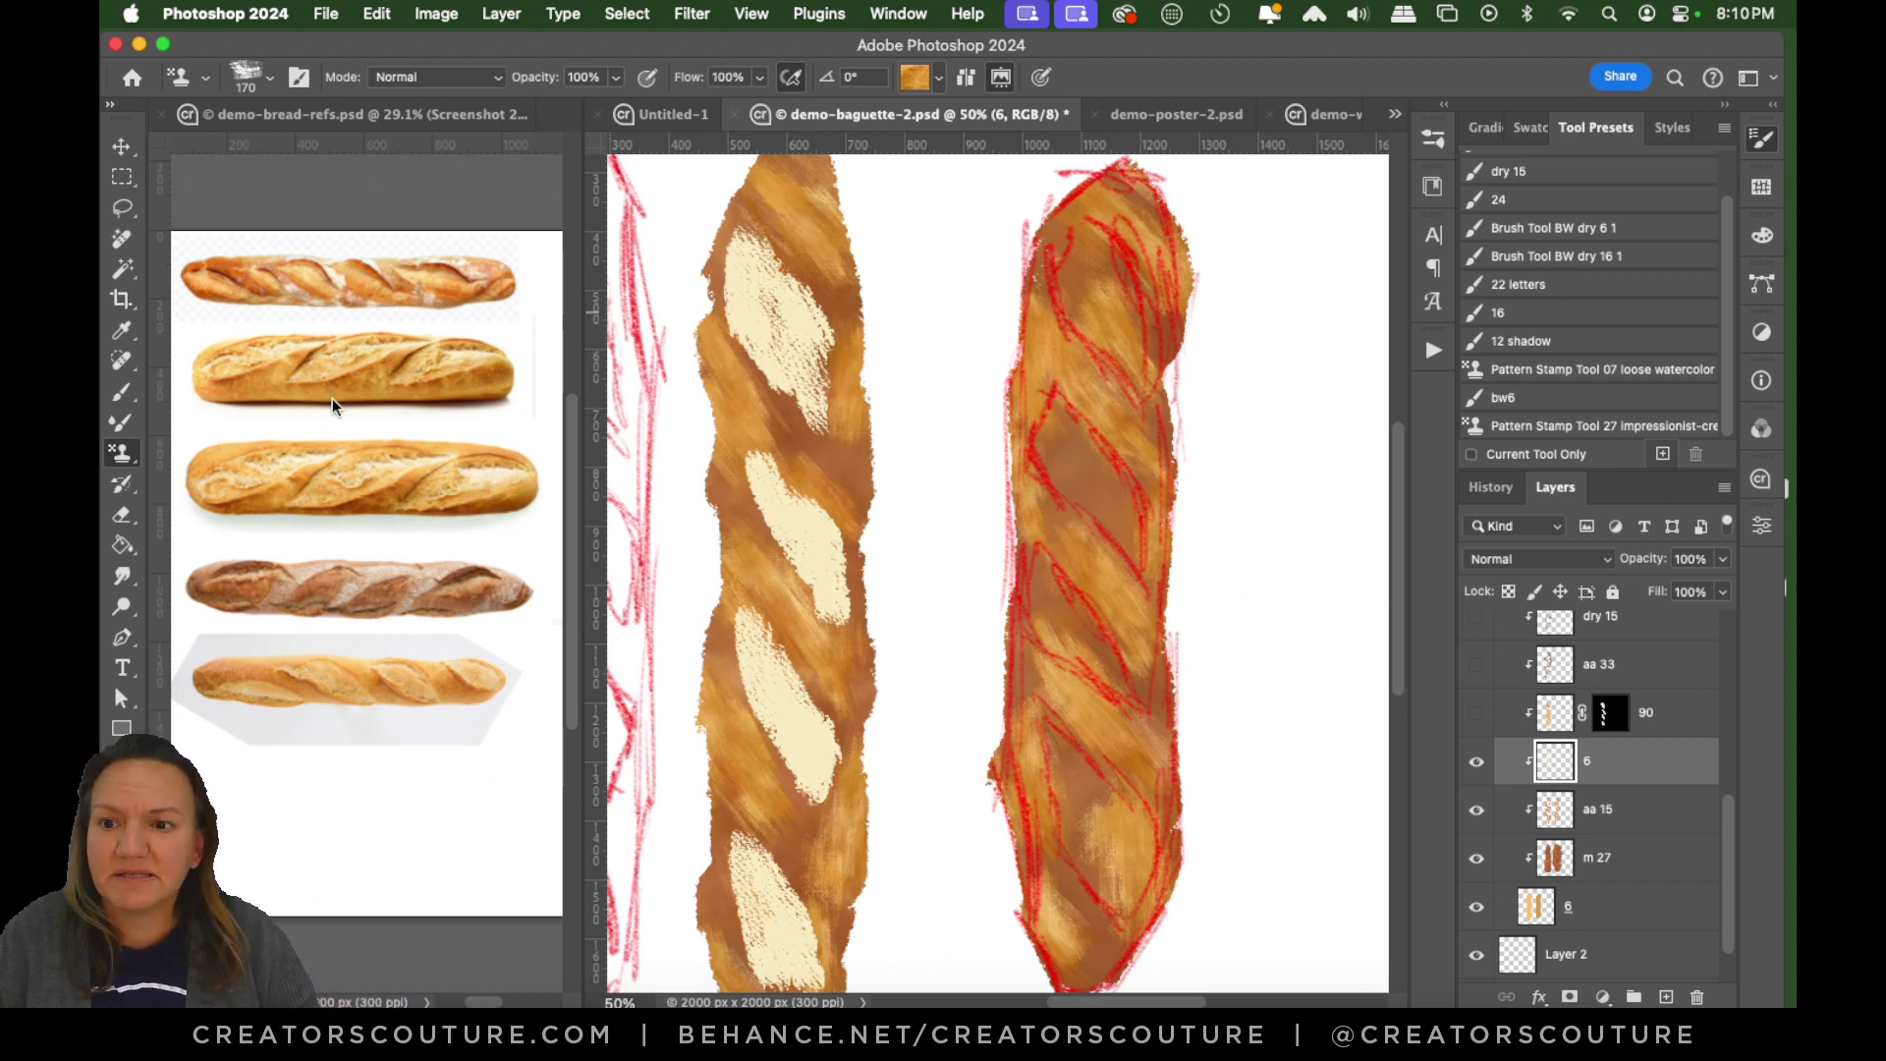
# Paint the four sketched scores on the second baguette cream with the 125 px Brush on the clipped layer 6.
pyautogui.click(149, 390)
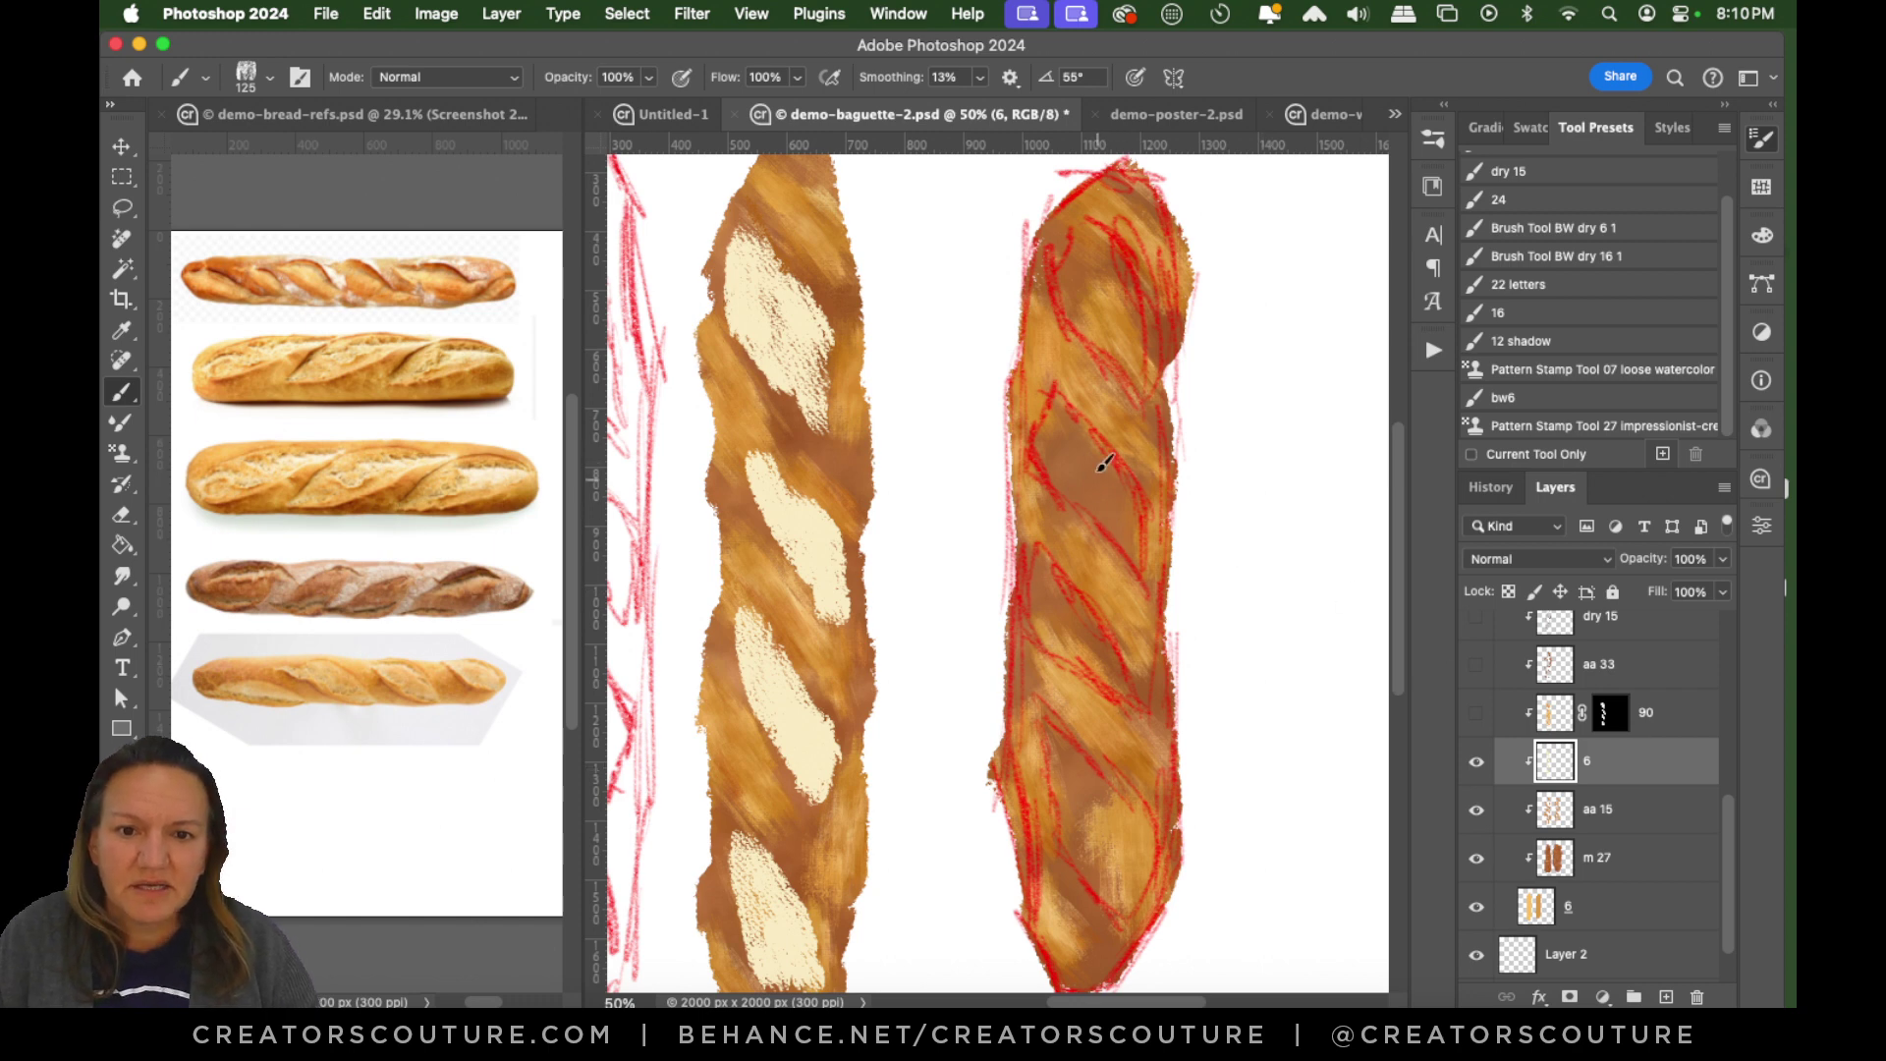
pyautogui.moveTo(1068, 424)
pyautogui.mouseDown()
pyautogui.moveTo(1128, 544)
pyautogui.moveTo(1093, 450)
pyautogui.moveTo(1101, 517)
pyautogui.moveTo(1088, 432)
pyautogui.moveTo(1141, 546)
pyautogui.moveTo(1073, 407)
pyautogui.mouseUp()
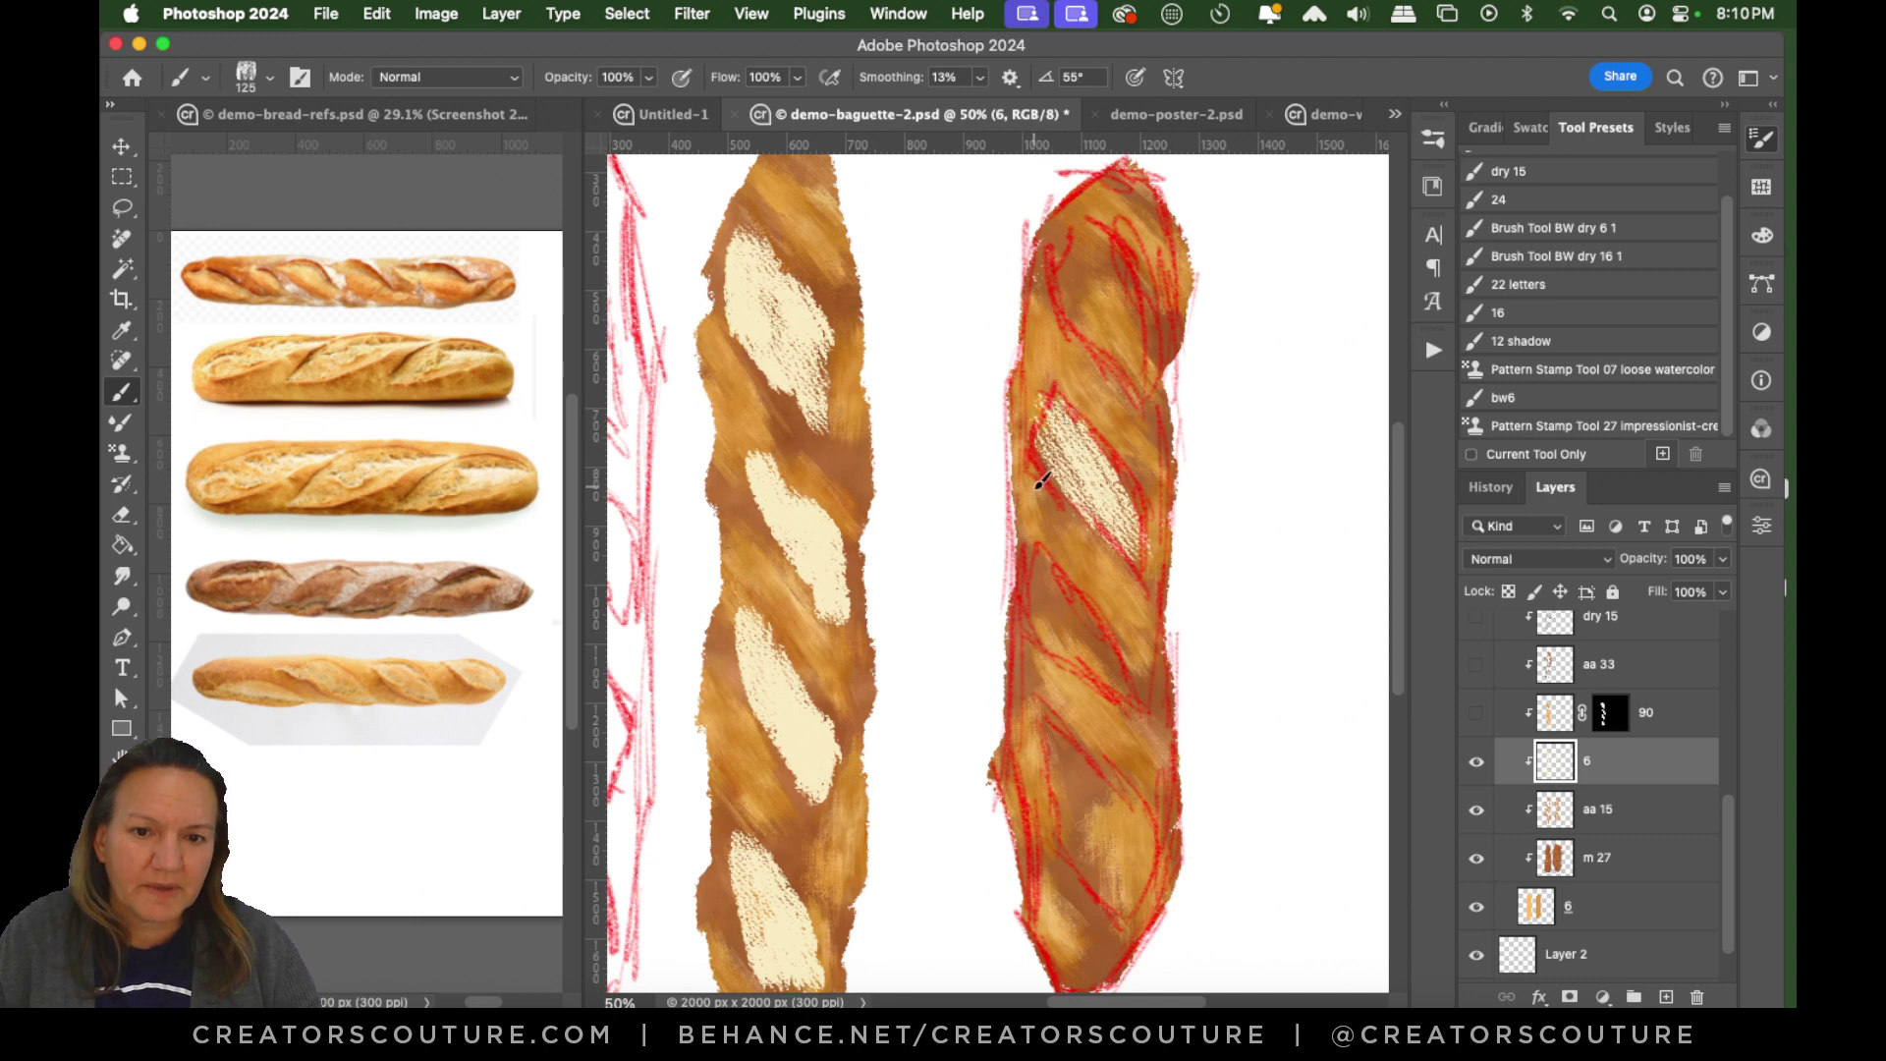
pyautogui.moveTo(1039, 481)
pyautogui.mouseDown()
pyautogui.moveTo(1067, 433)
pyautogui.moveTo(1095, 501)
pyautogui.moveTo(1044, 442)
pyautogui.moveTo(1157, 577)
pyautogui.moveTo(1075, 476)
pyautogui.moveTo(1146, 569)
pyautogui.moveTo(1088, 511)
pyautogui.moveTo(1151, 562)
pyautogui.moveTo(1053, 427)
pyautogui.moveTo(1154, 569)
pyautogui.mouseUp()
pyautogui.moveTo(1075, 265)
pyautogui.mouseDown()
pyautogui.moveTo(1072, 224)
pyautogui.moveTo(1095, 336)
pyautogui.moveTo(1083, 229)
pyautogui.moveTo(1111, 341)
pyautogui.moveTo(1083, 251)
pyautogui.moveTo(1141, 356)
pyautogui.moveTo(1076, 232)
pyautogui.moveTo(1137, 345)
pyautogui.moveTo(1074, 294)
pyautogui.moveTo(1119, 357)
pyautogui.moveTo(1144, 329)
pyautogui.moveTo(1088, 253)
pyautogui.moveTo(1128, 316)
pyautogui.mouseUp()
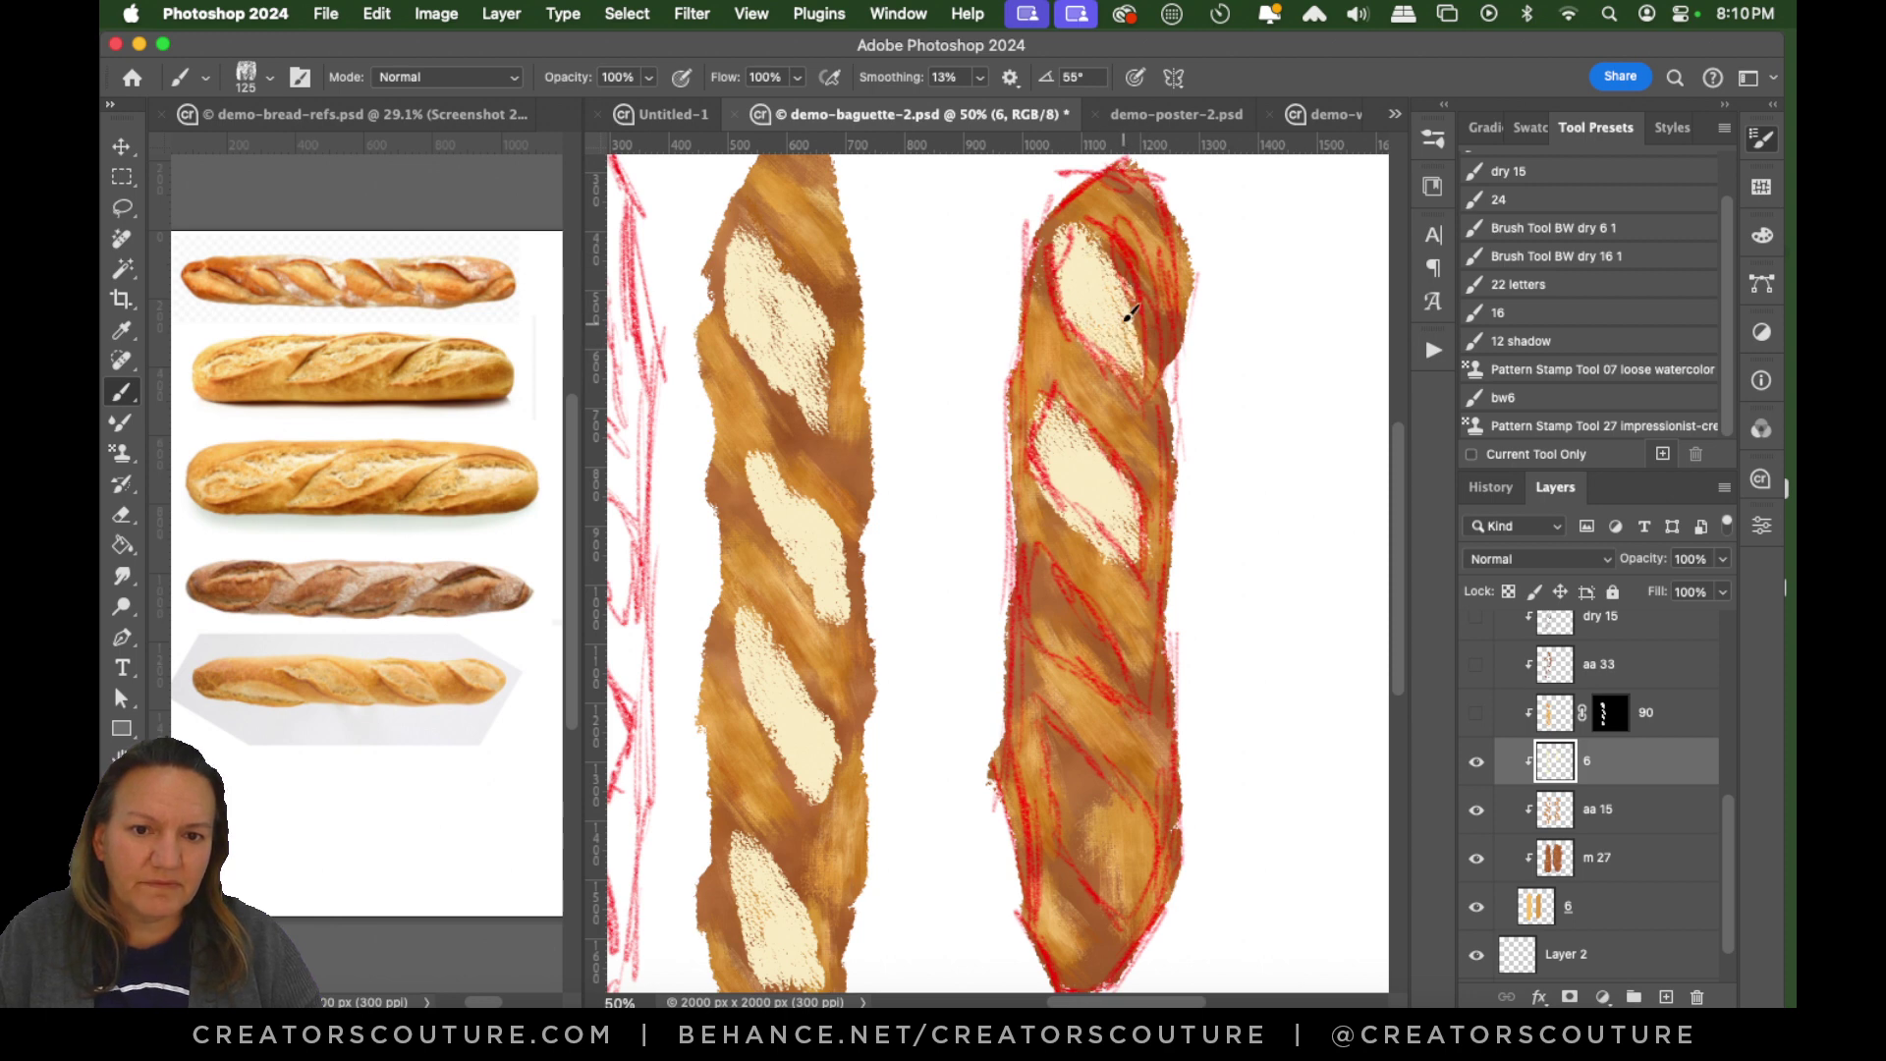
pyautogui.moveTo(1048, 560)
pyautogui.mouseDown()
pyautogui.moveTo(1074, 665)
pyautogui.moveTo(1068, 599)
pyautogui.moveTo(1120, 688)
pyautogui.moveTo(1059, 581)
pyautogui.moveTo(1140, 682)
pyautogui.moveTo(1057, 600)
pyautogui.mouseUp()
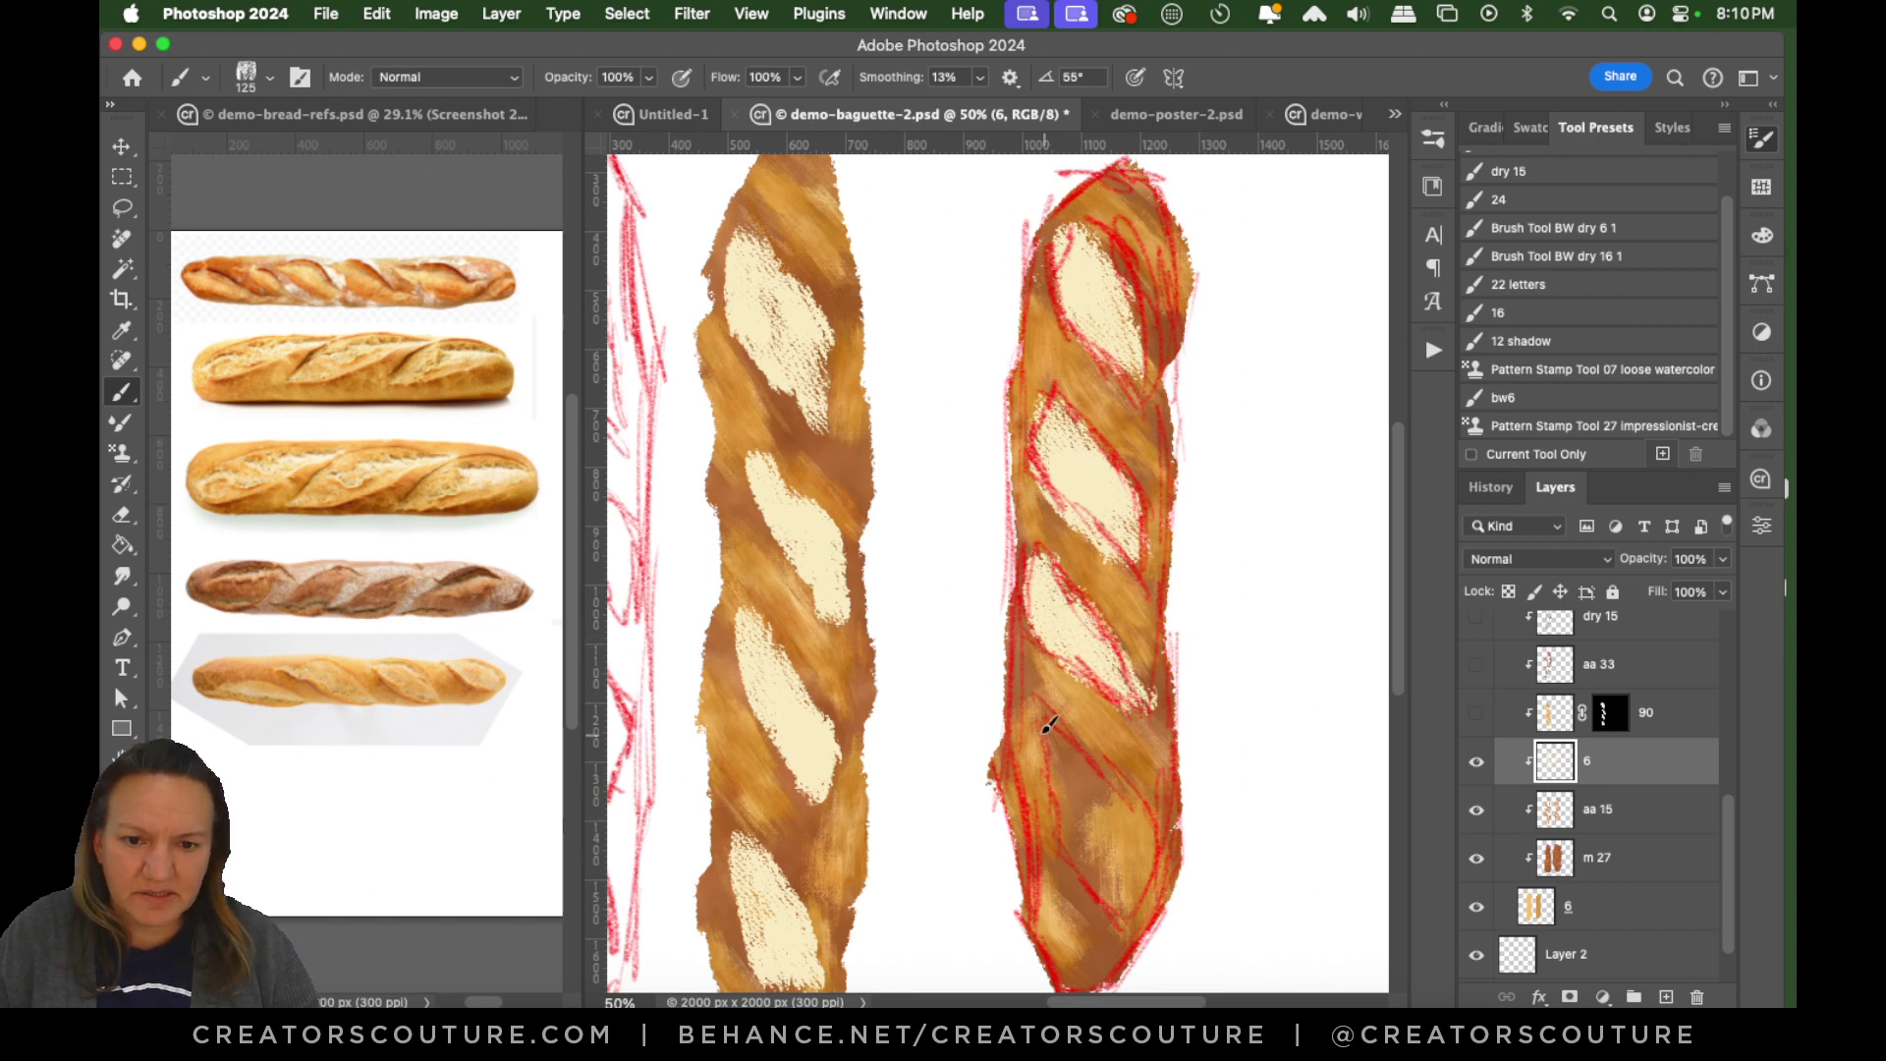
pyautogui.moveTo(1044, 737); pyautogui.dragTo(1063, 827)
pyautogui.press('super+z')
pyautogui.moveTo(1055, 739)
pyautogui.mouseDown()
pyautogui.moveTo(1084, 851)
pyautogui.moveTo(1076, 761)
pyautogui.moveTo(1129, 861)
pyautogui.moveTo(1088, 811)
pyautogui.moveTo(1138, 864)
pyautogui.moveTo(1065, 804)
pyautogui.moveTo(1096, 882)
pyautogui.moveTo(1067, 800)
pyautogui.moveTo(1136, 906)
pyautogui.moveTo(1107, 883)
pyautogui.moveTo(1127, 832)
pyautogui.moveTo(1137, 874)
pyautogui.mouseUp()
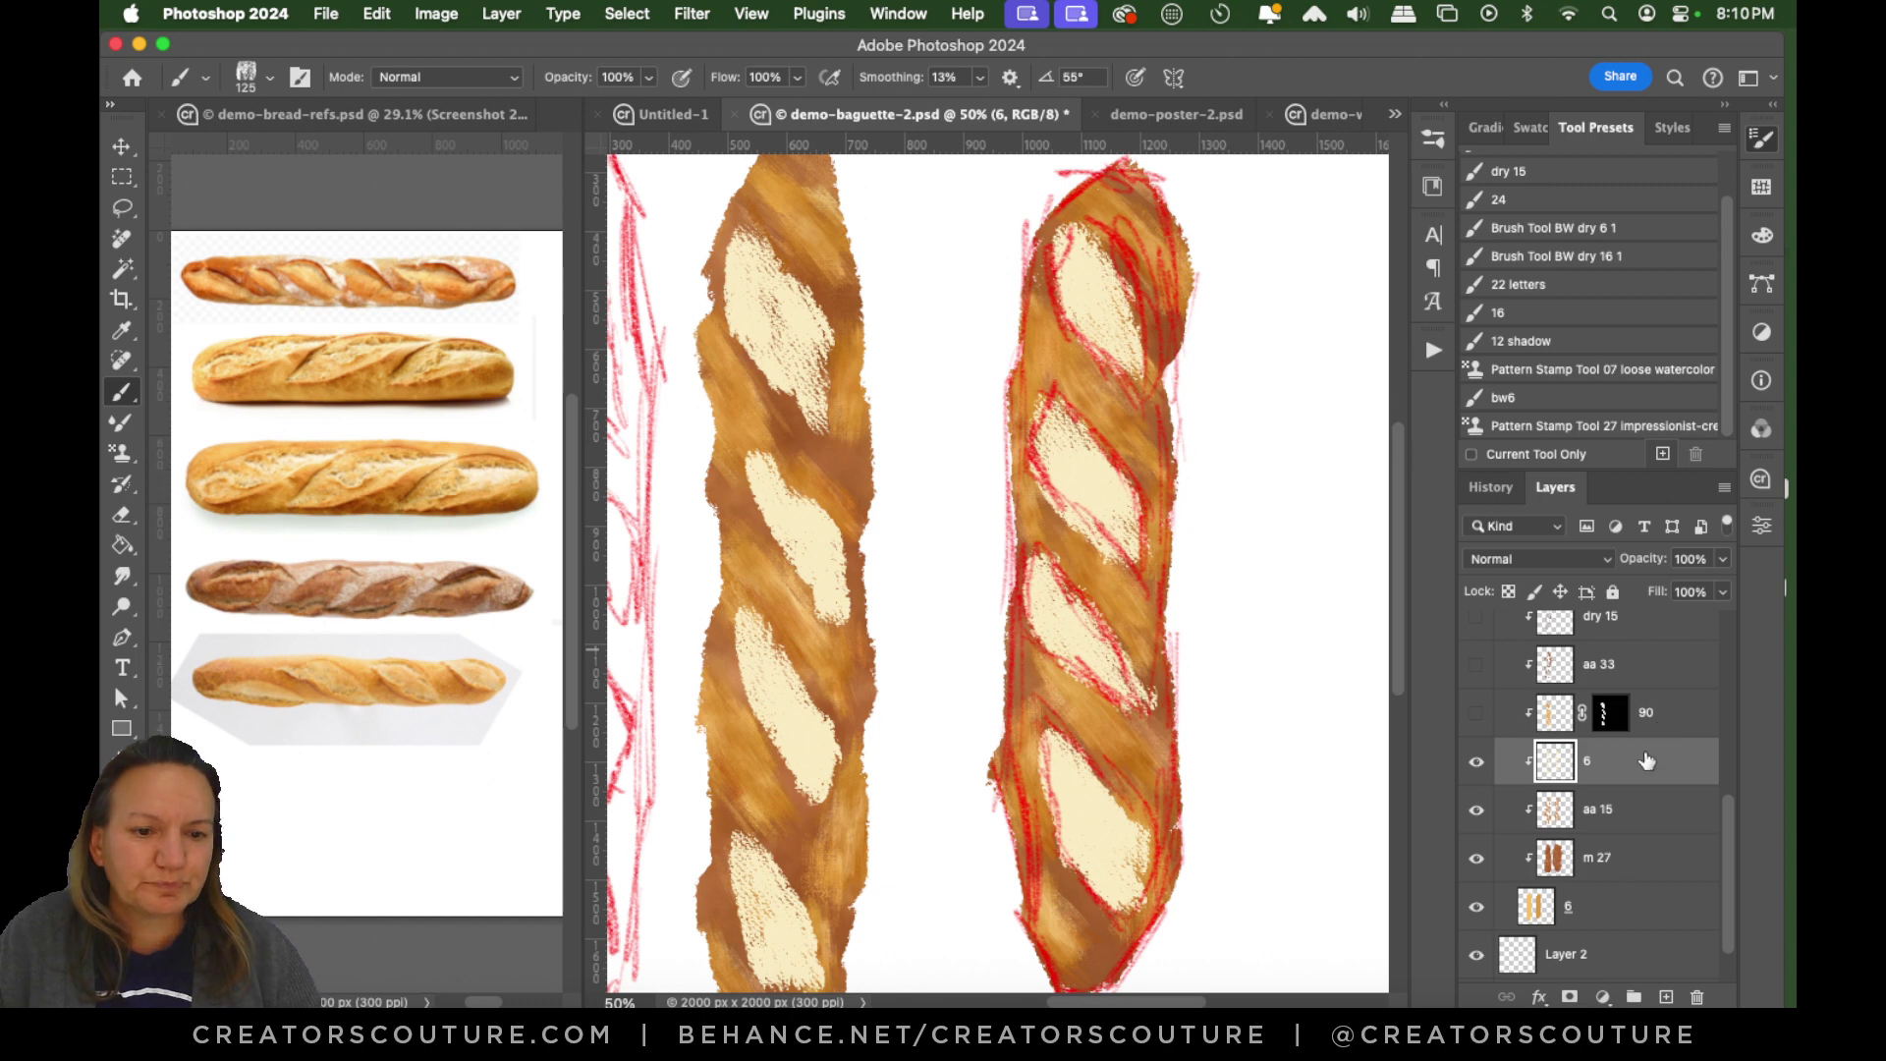
# Compare the finished baguette's scores with and without layer 90, leaving the layer shown and its mask active.
pyautogui.click(1477, 714)
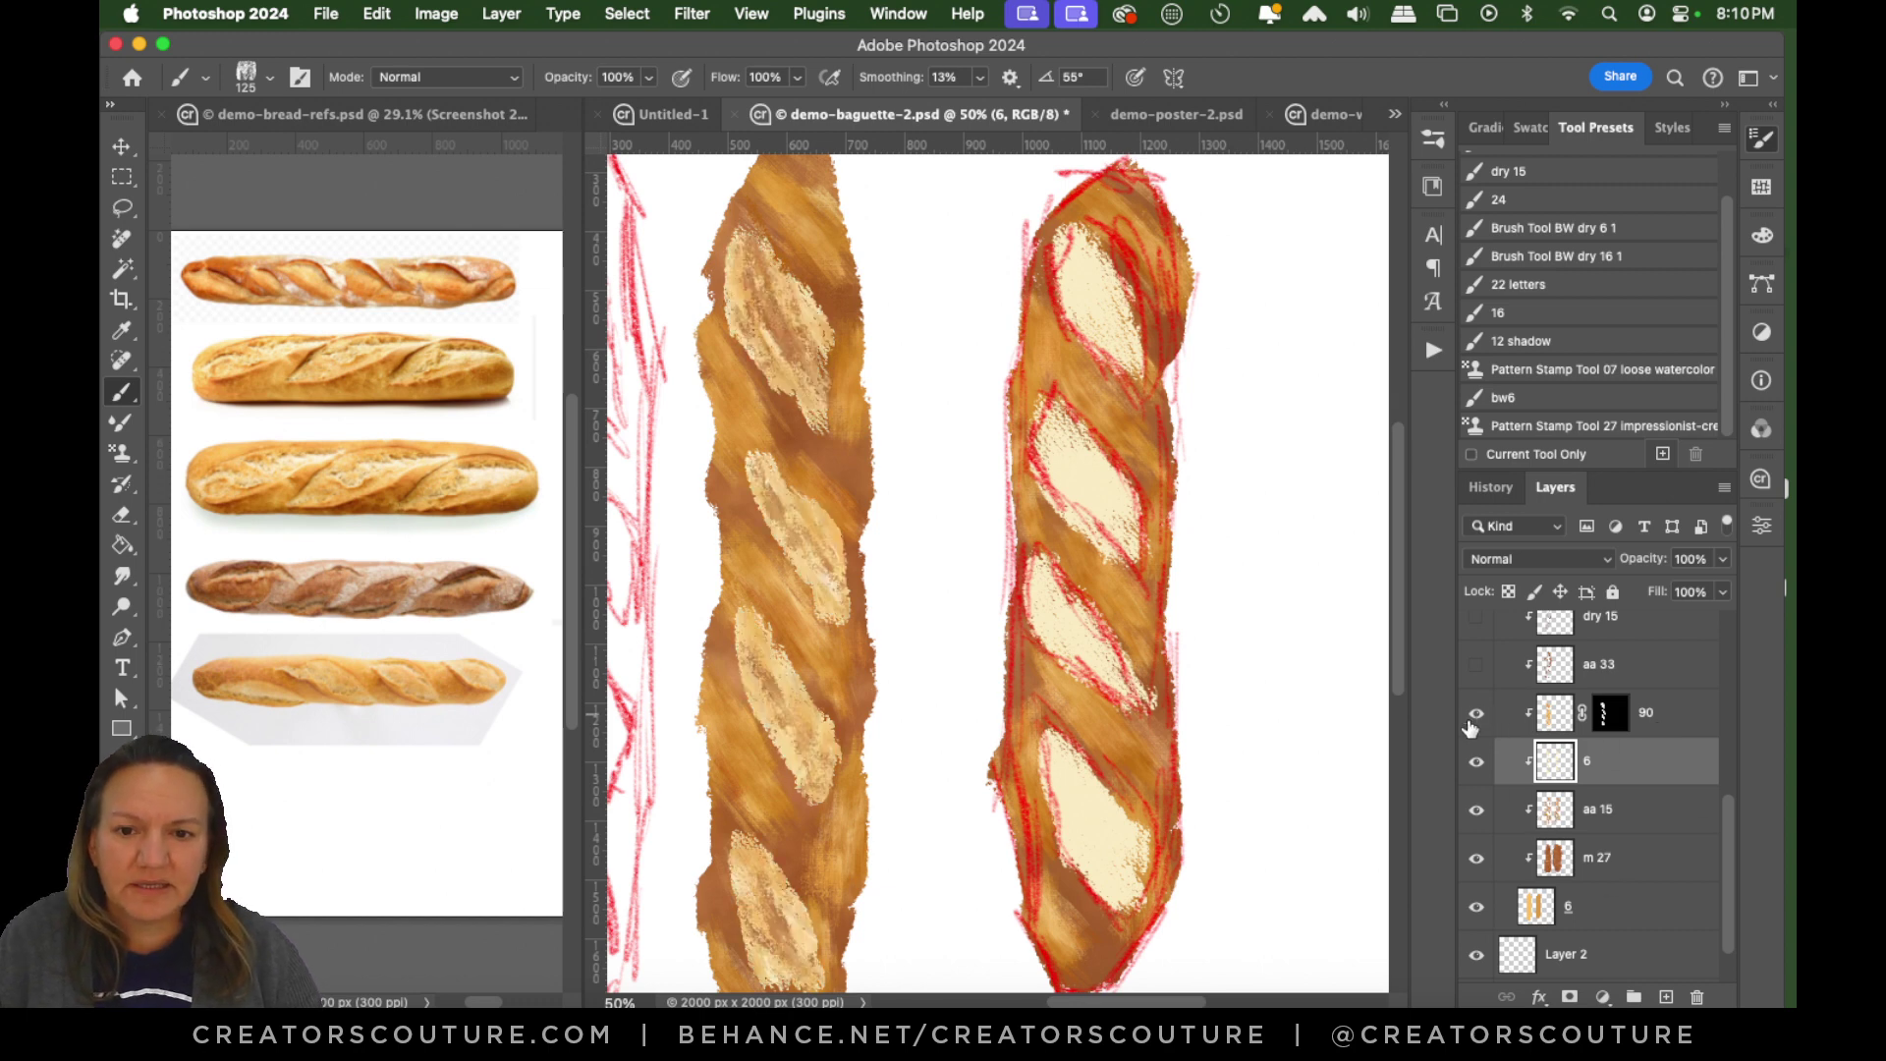
pyautogui.click(1474, 715)
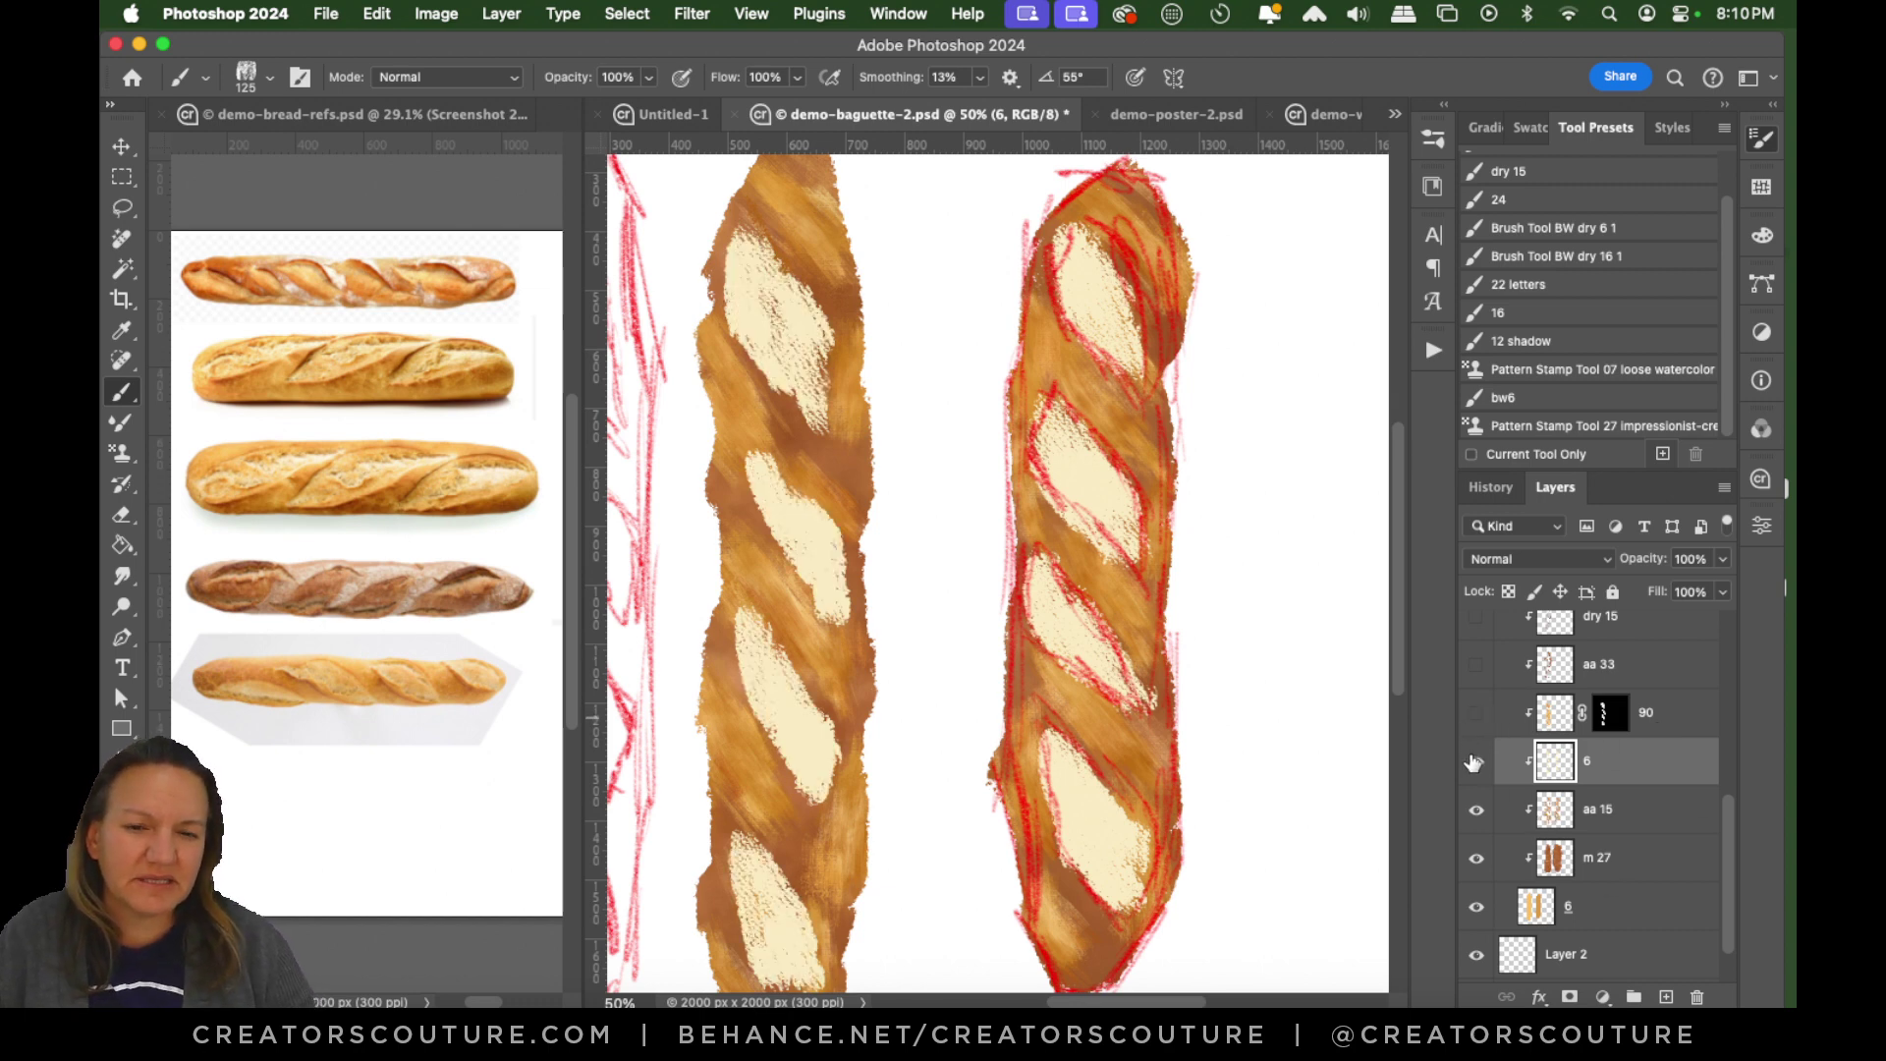
pyautogui.click(1477, 714)
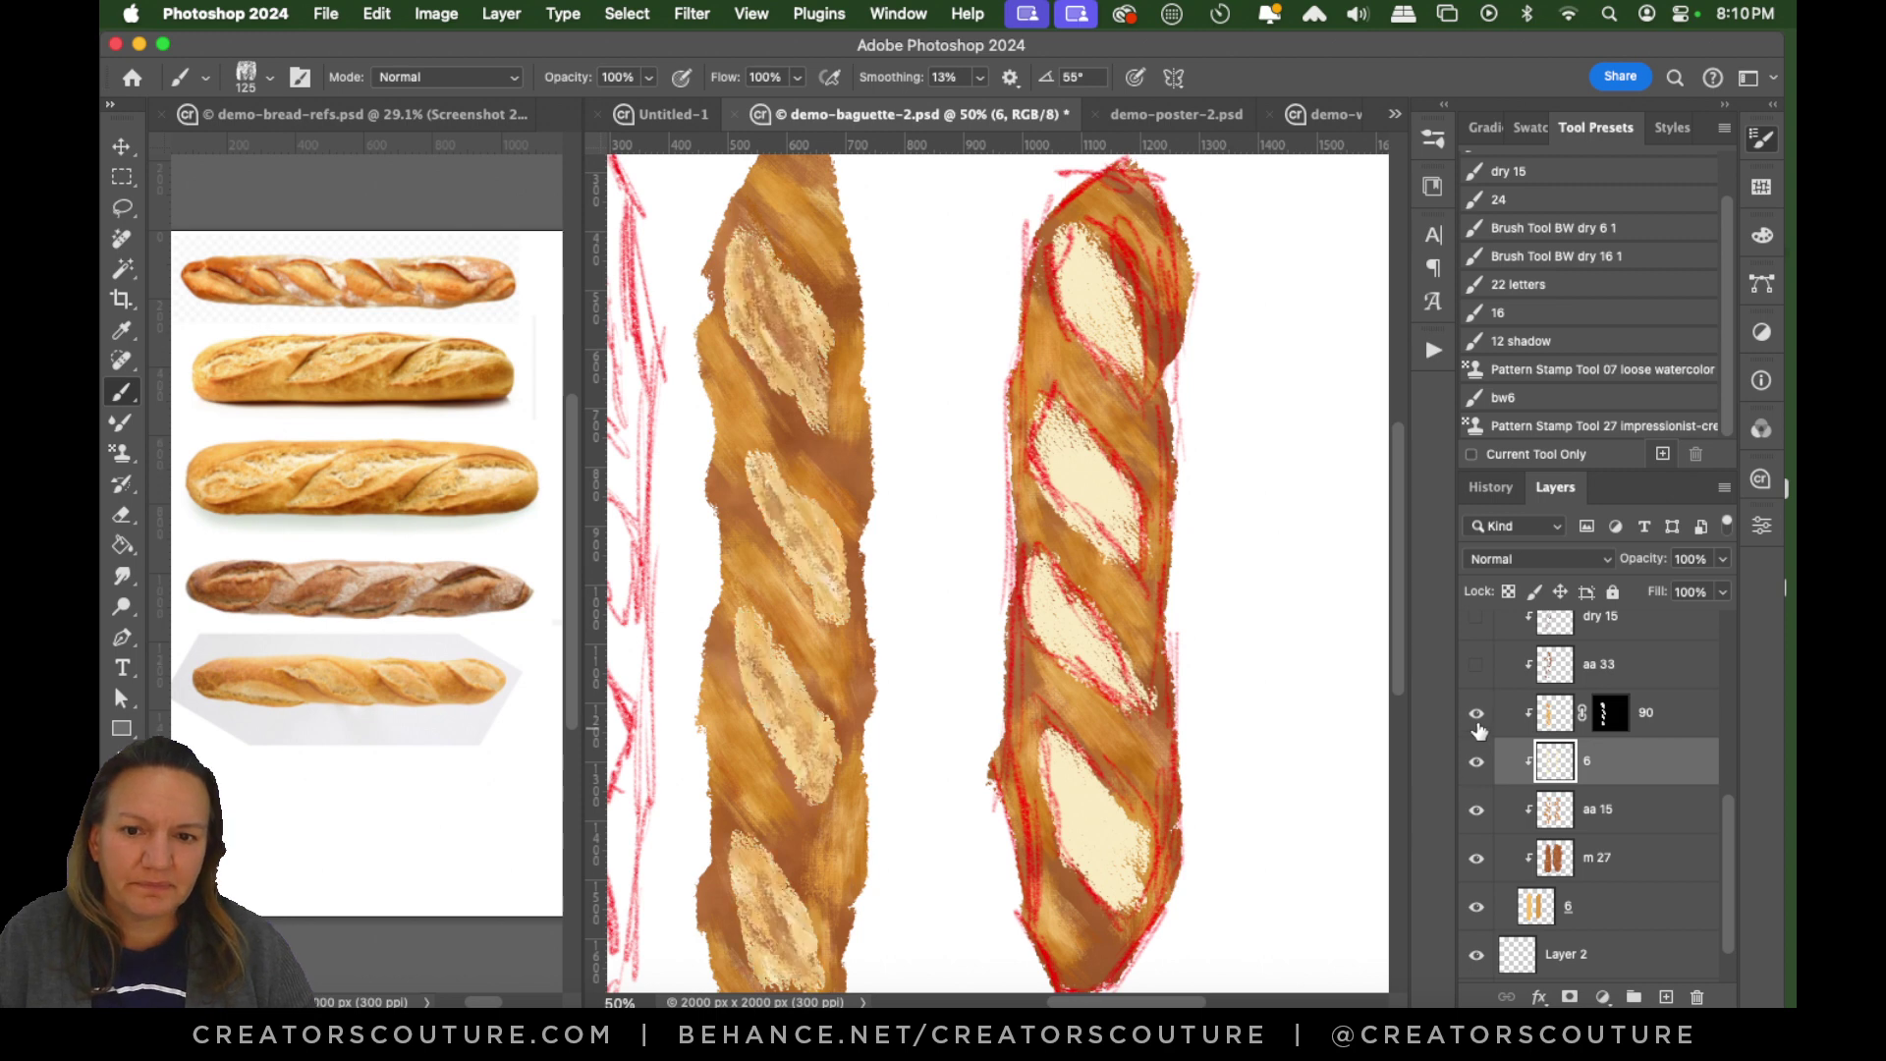
pyautogui.click(1477, 715)
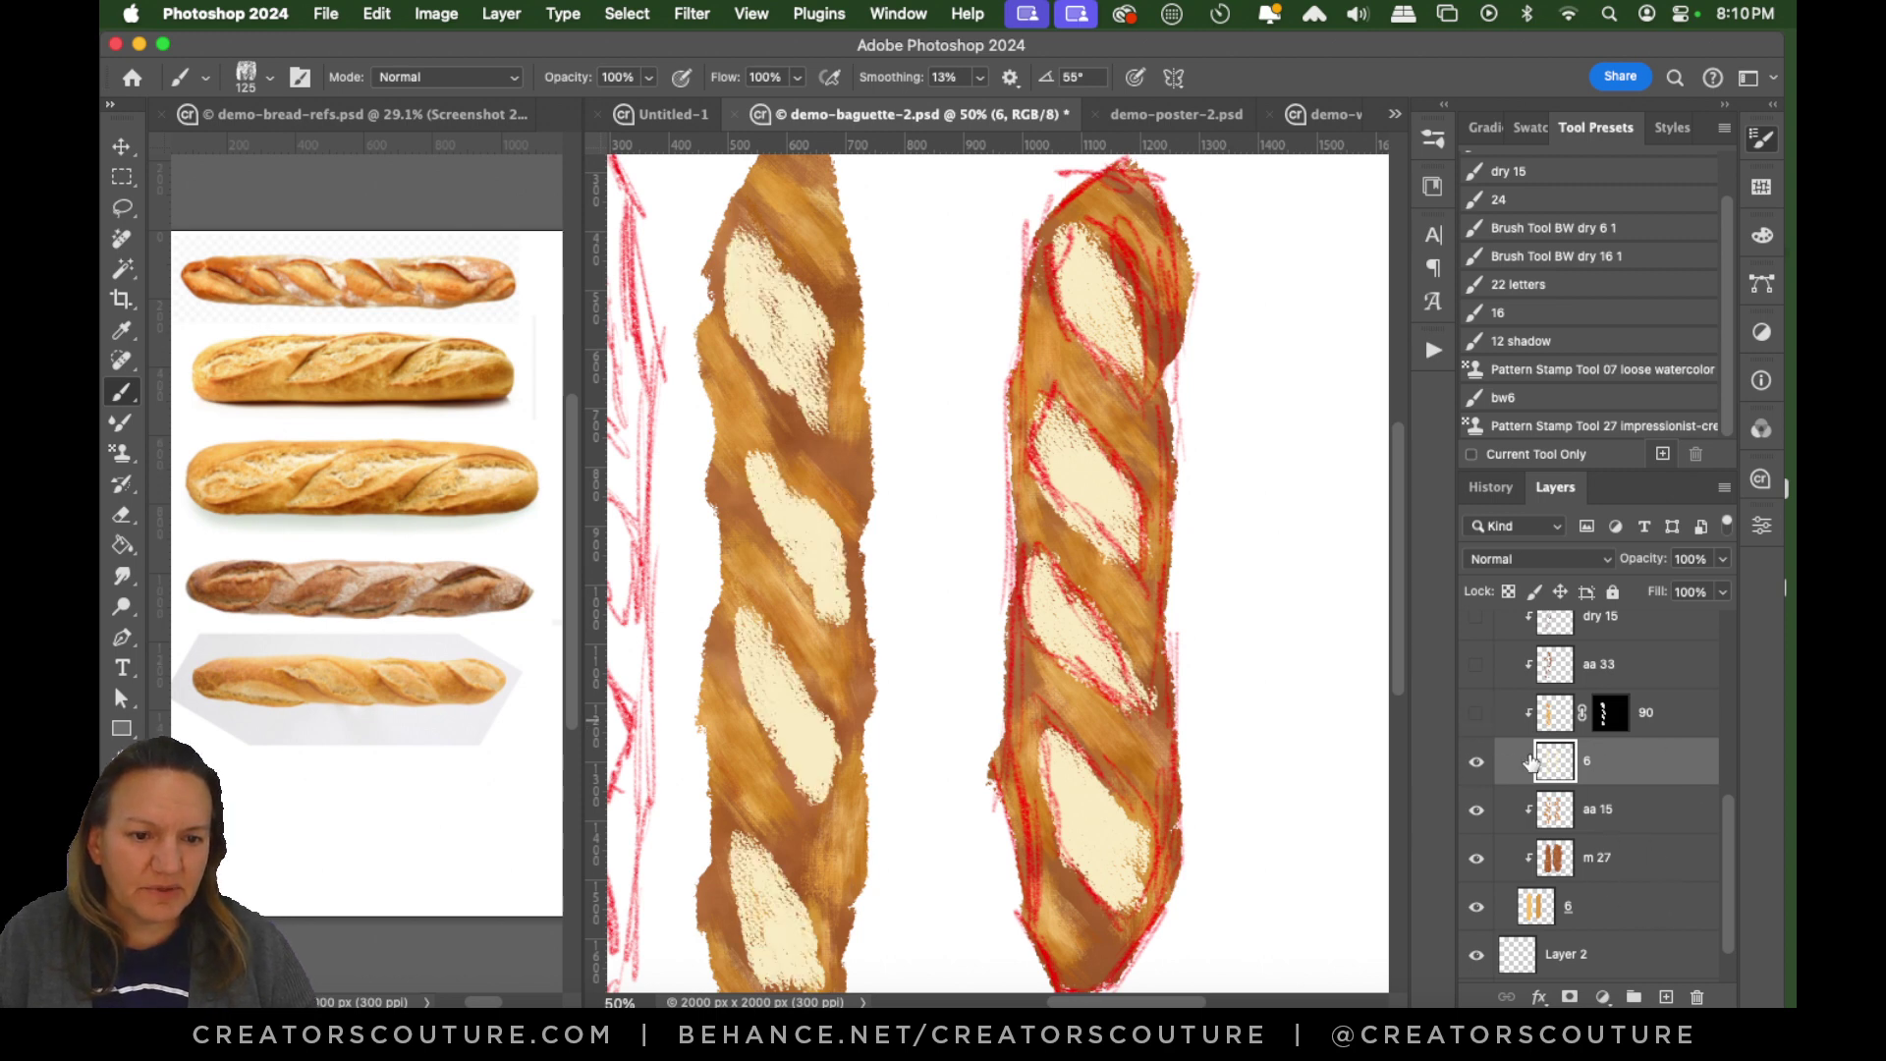
pyautogui.click(1477, 715)
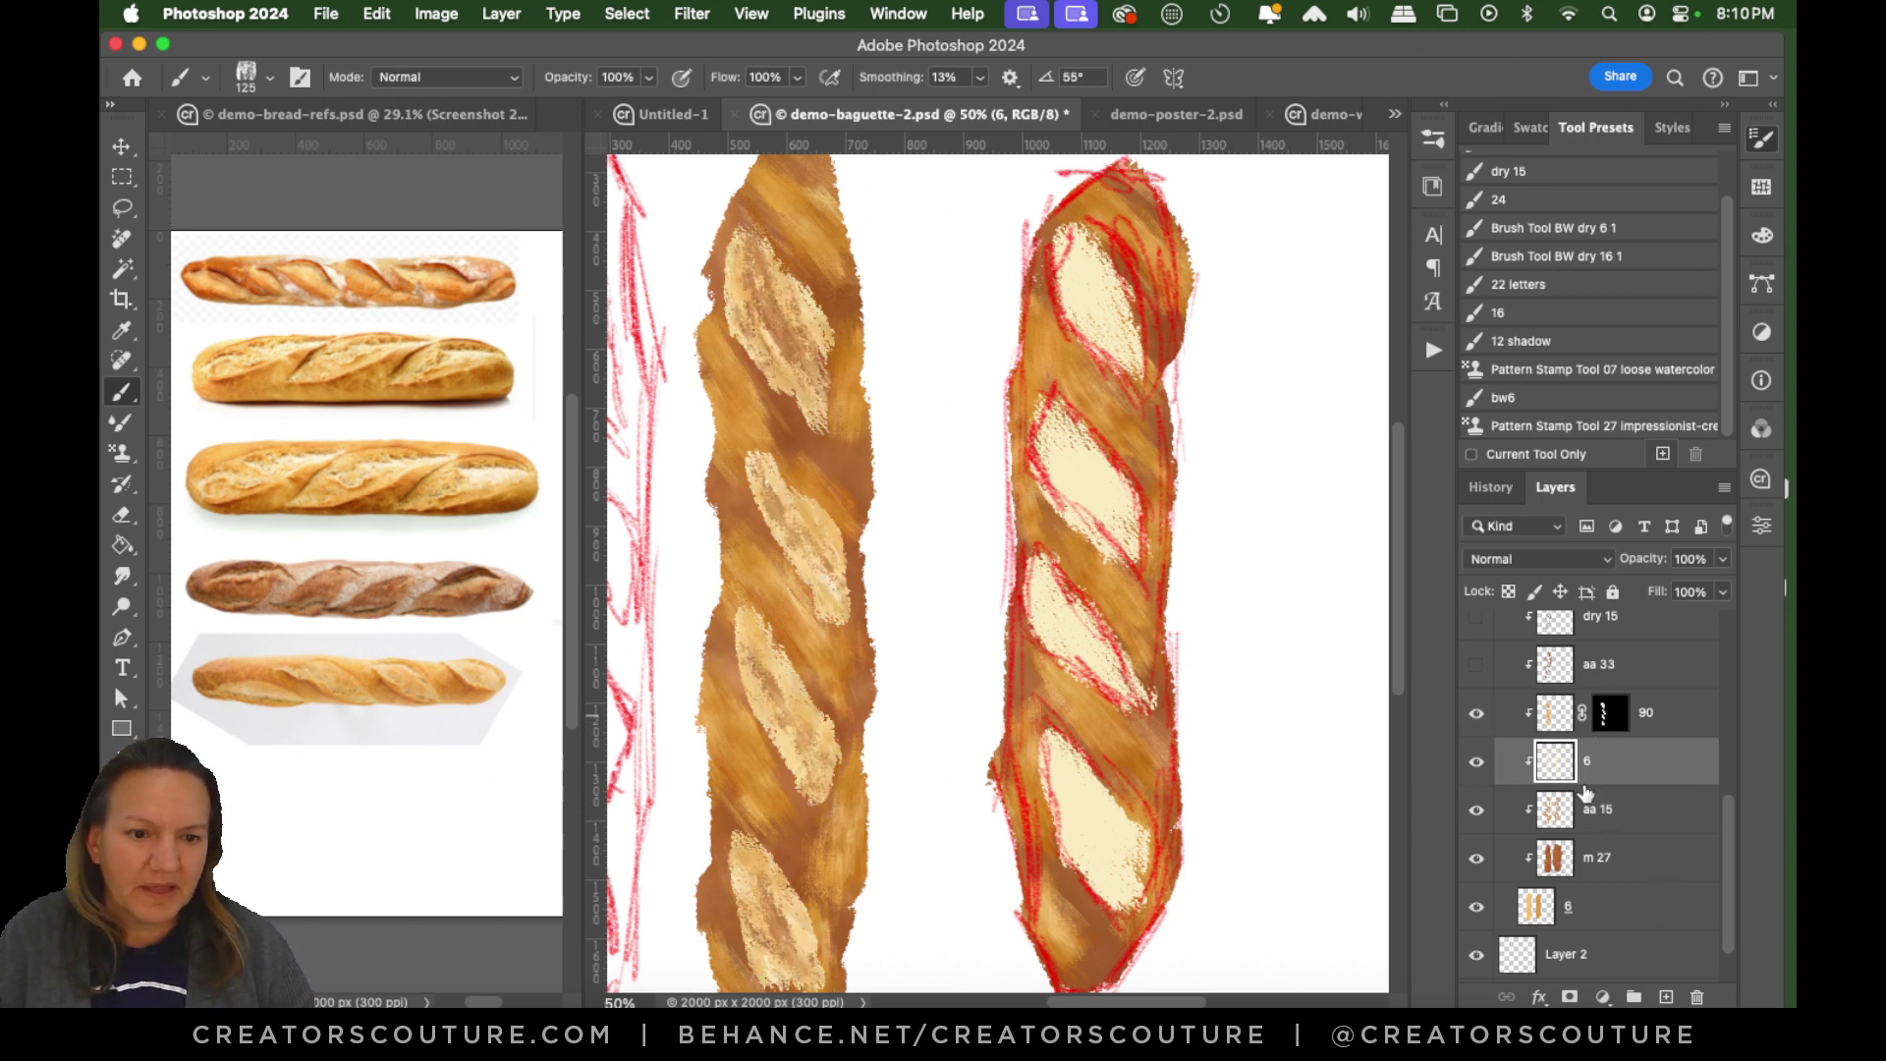
pyautogui.click(1608, 716)
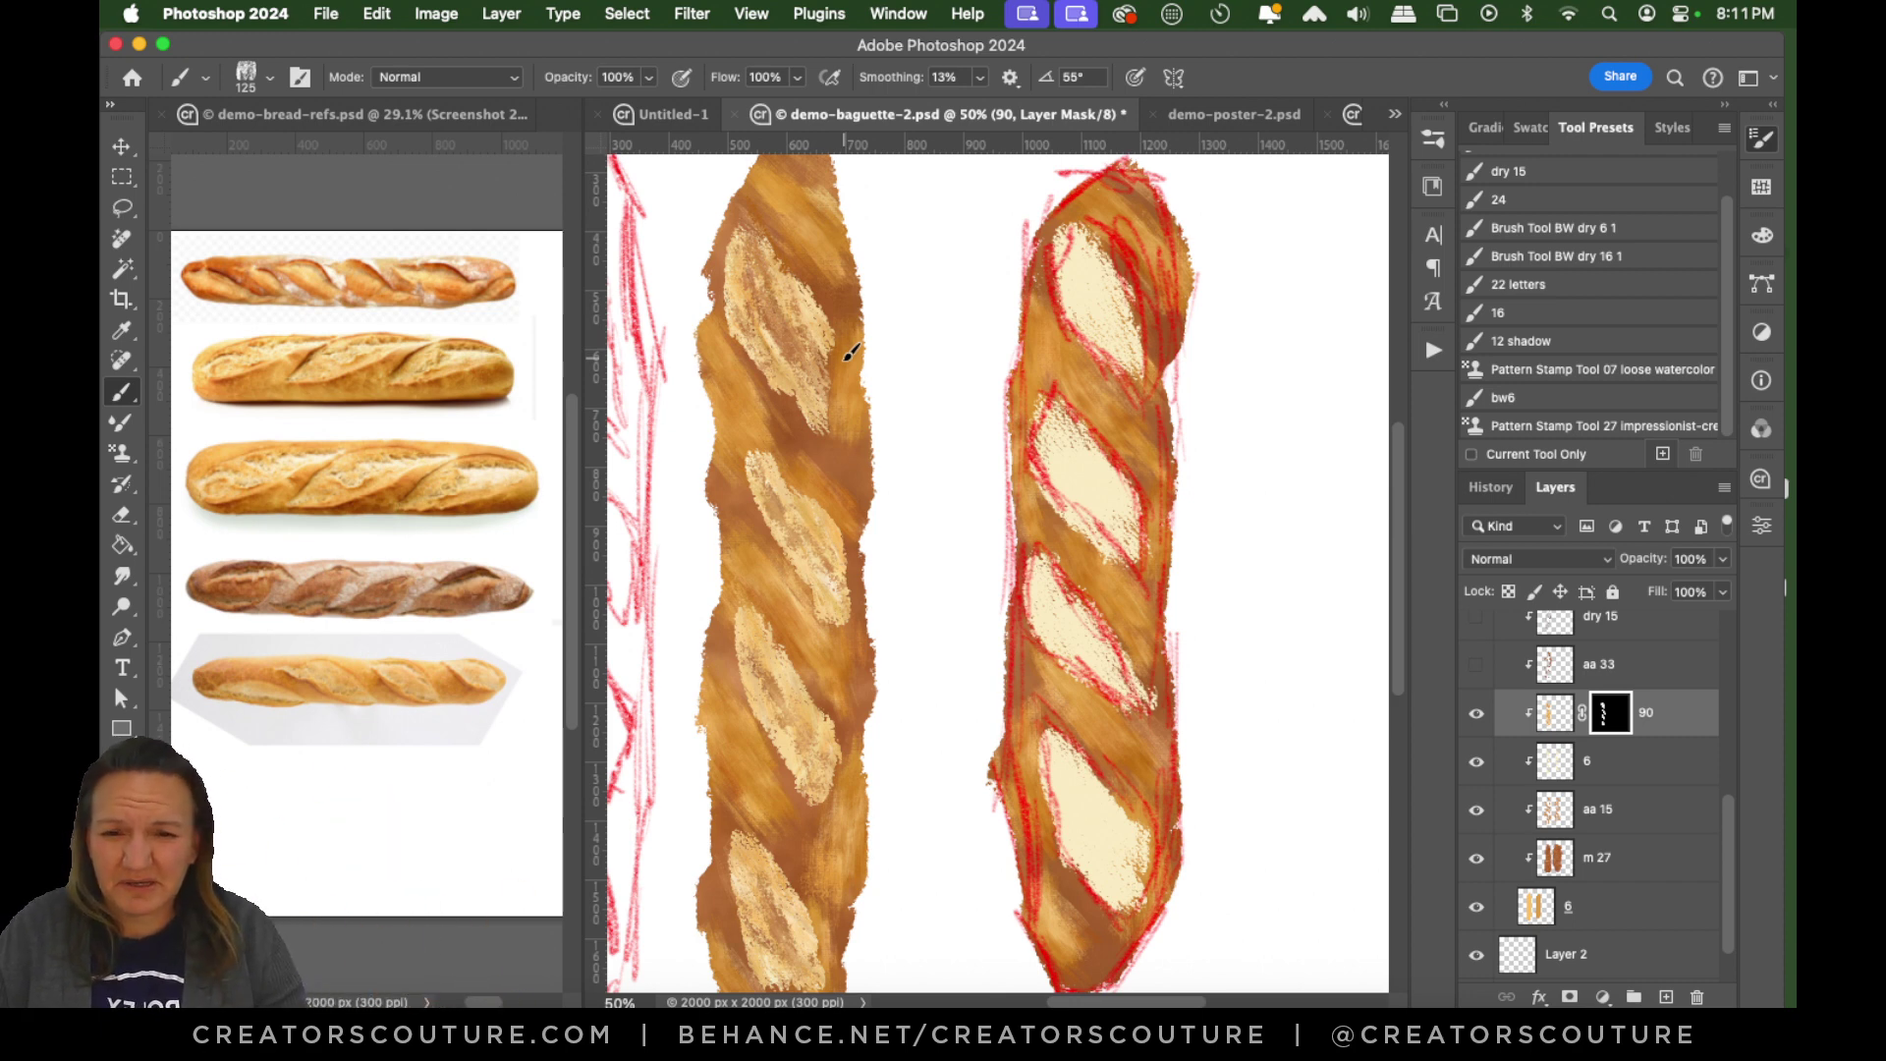
# Select all the cream score shapes on the clipped layer 6 with the Magic Wand at tolerance 32.
pyautogui.press('w')
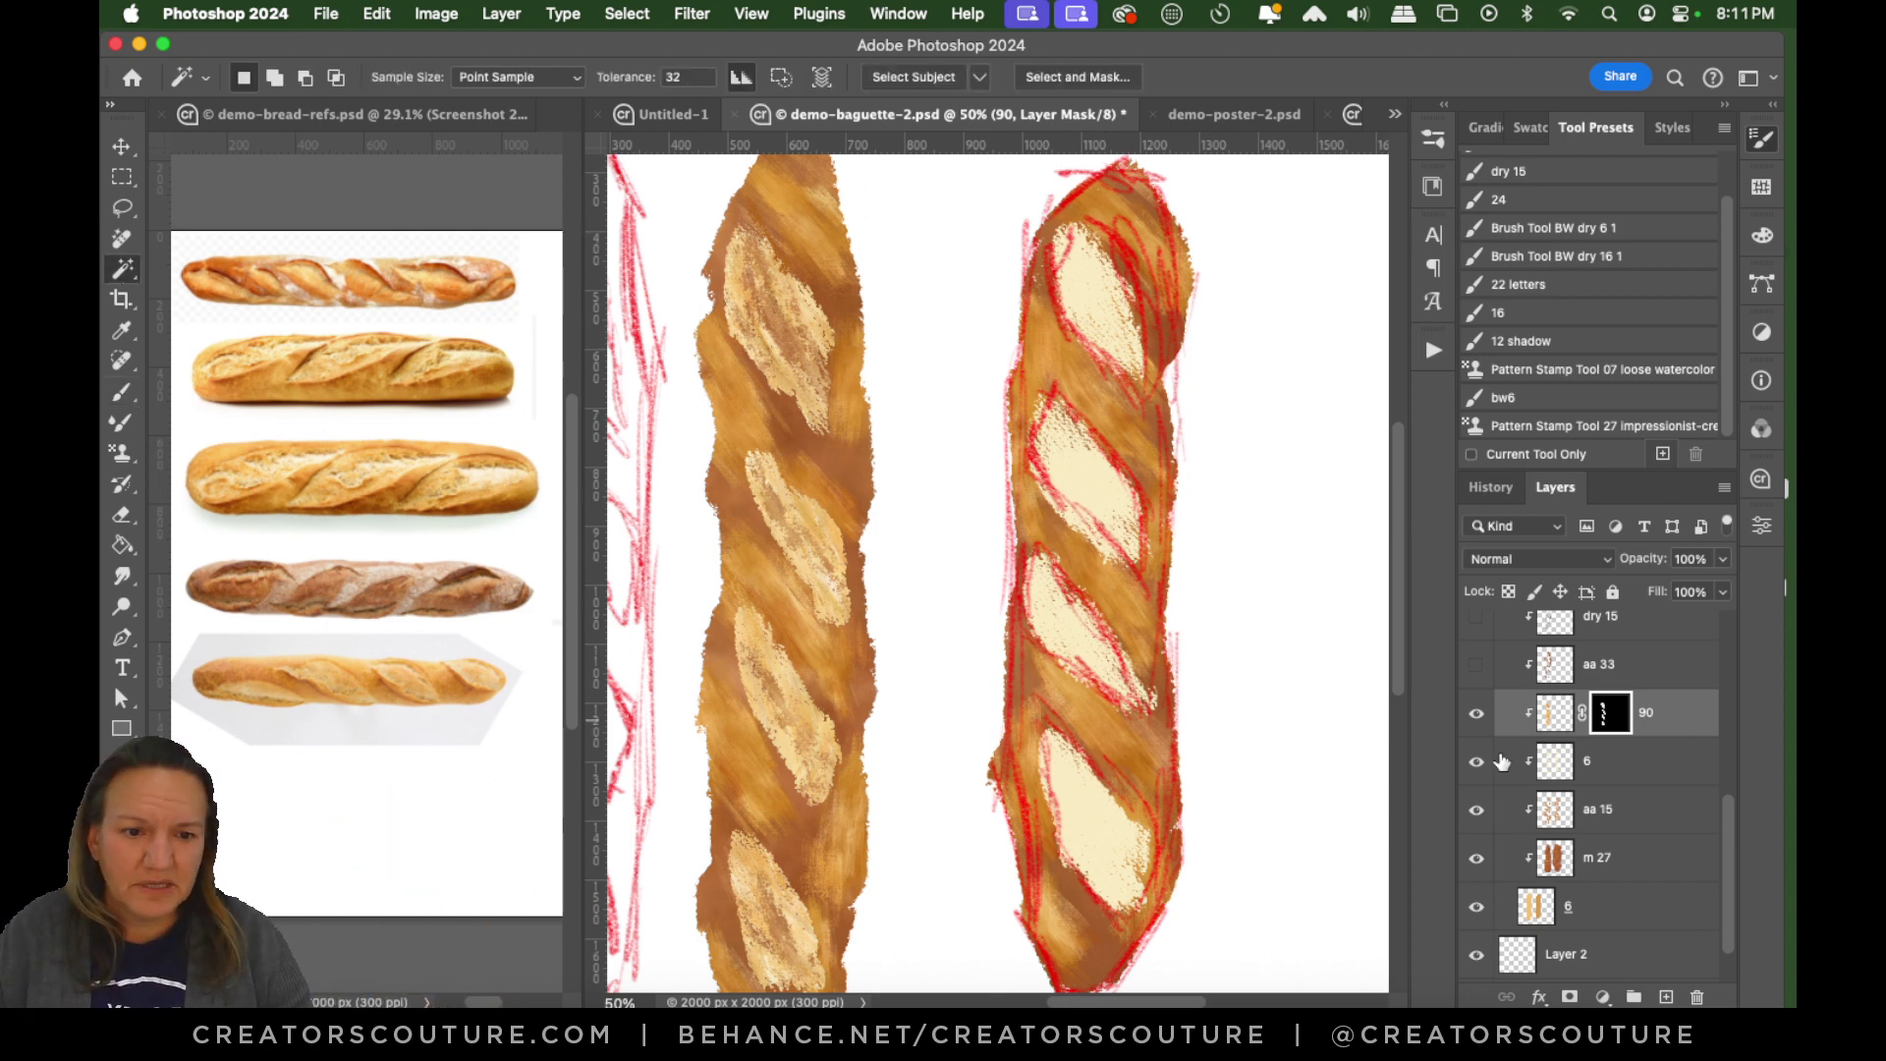
pyautogui.click(1583, 773)
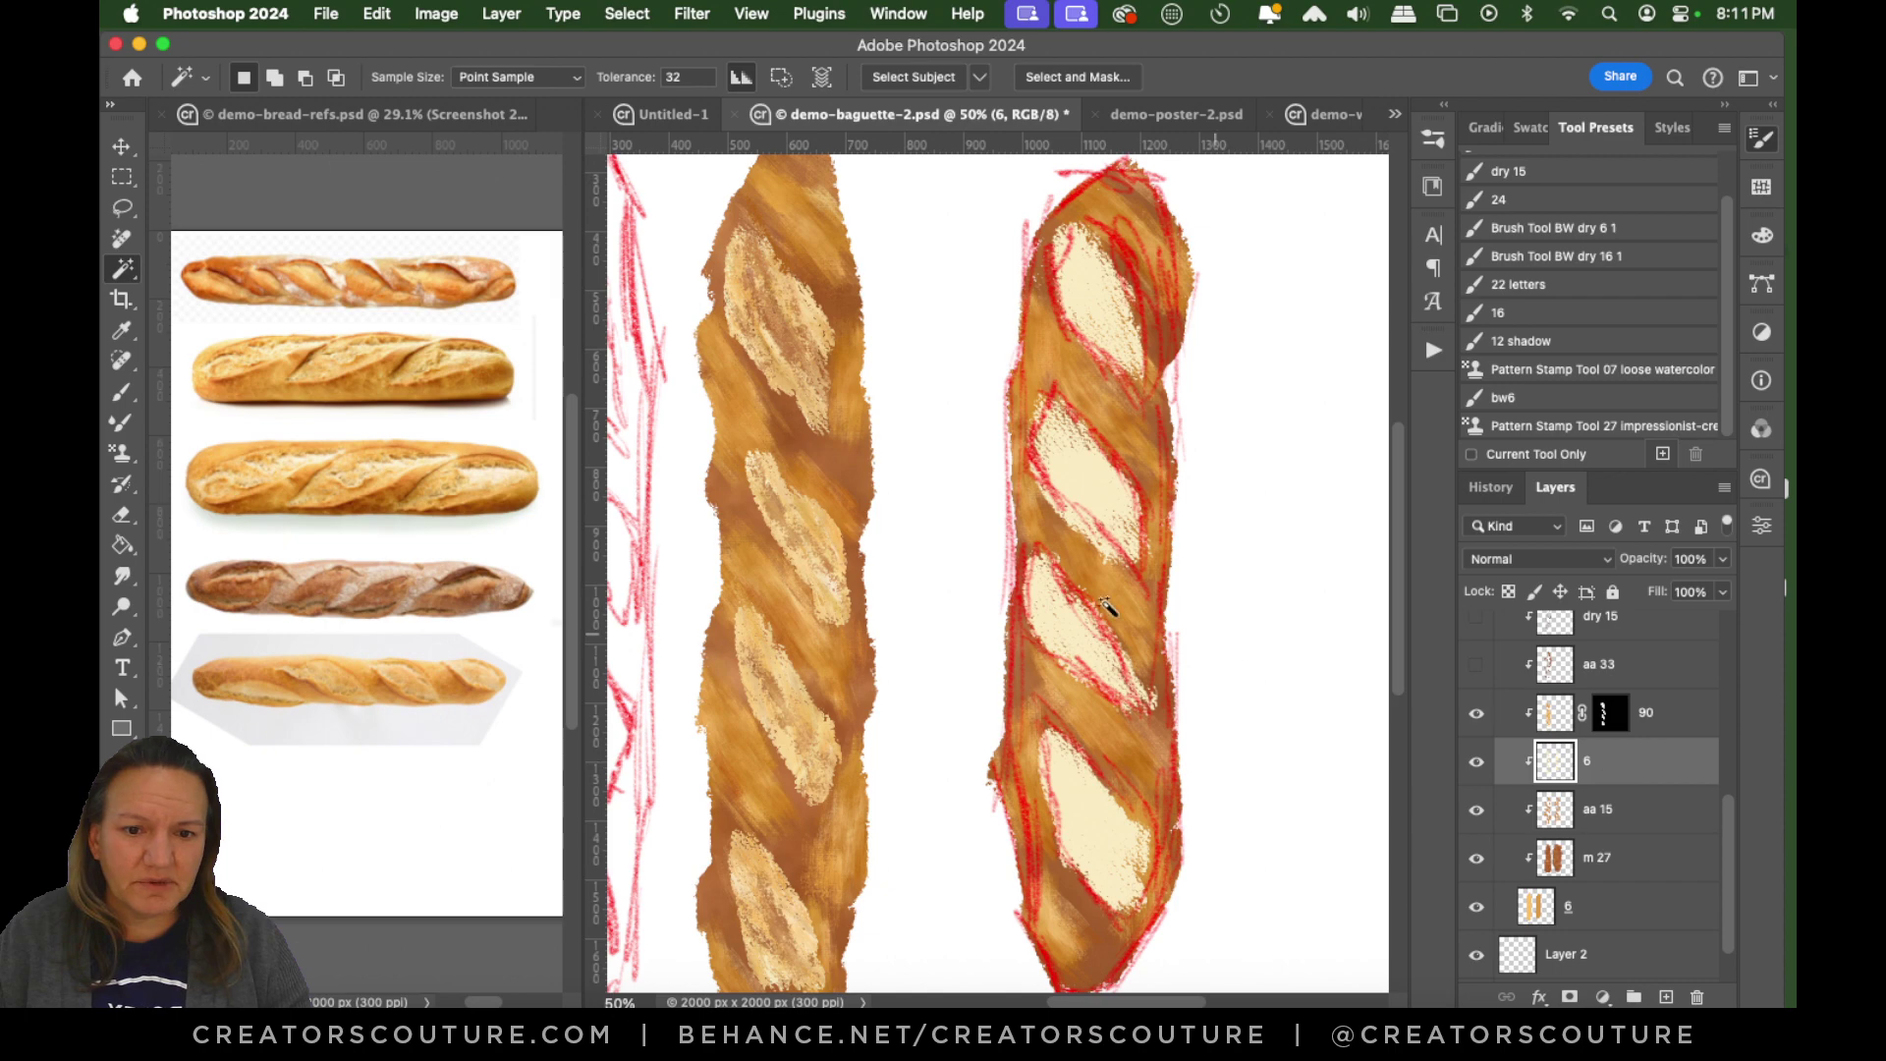
pyautogui.click(1083, 483)
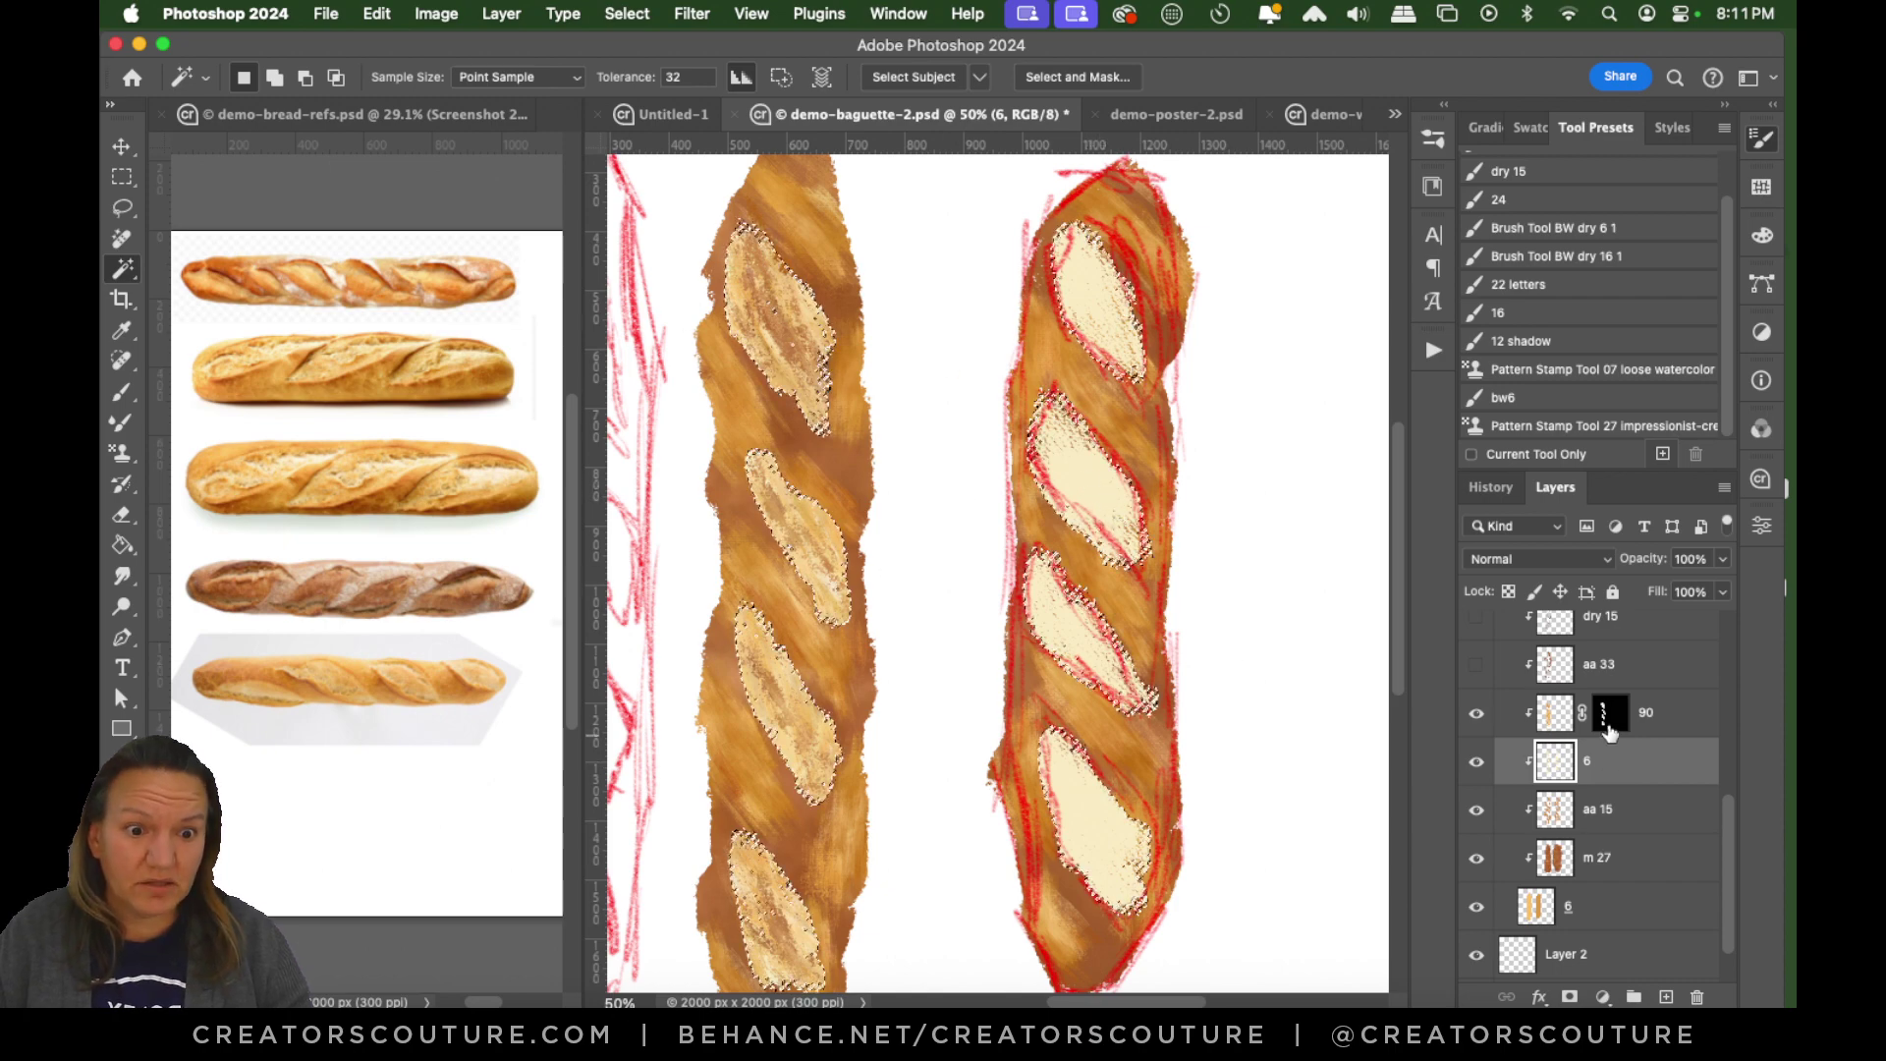
# Delete layer 90's existing mask without applying it, and add a new mask from the score selection.
pyautogui.click(1606, 727)
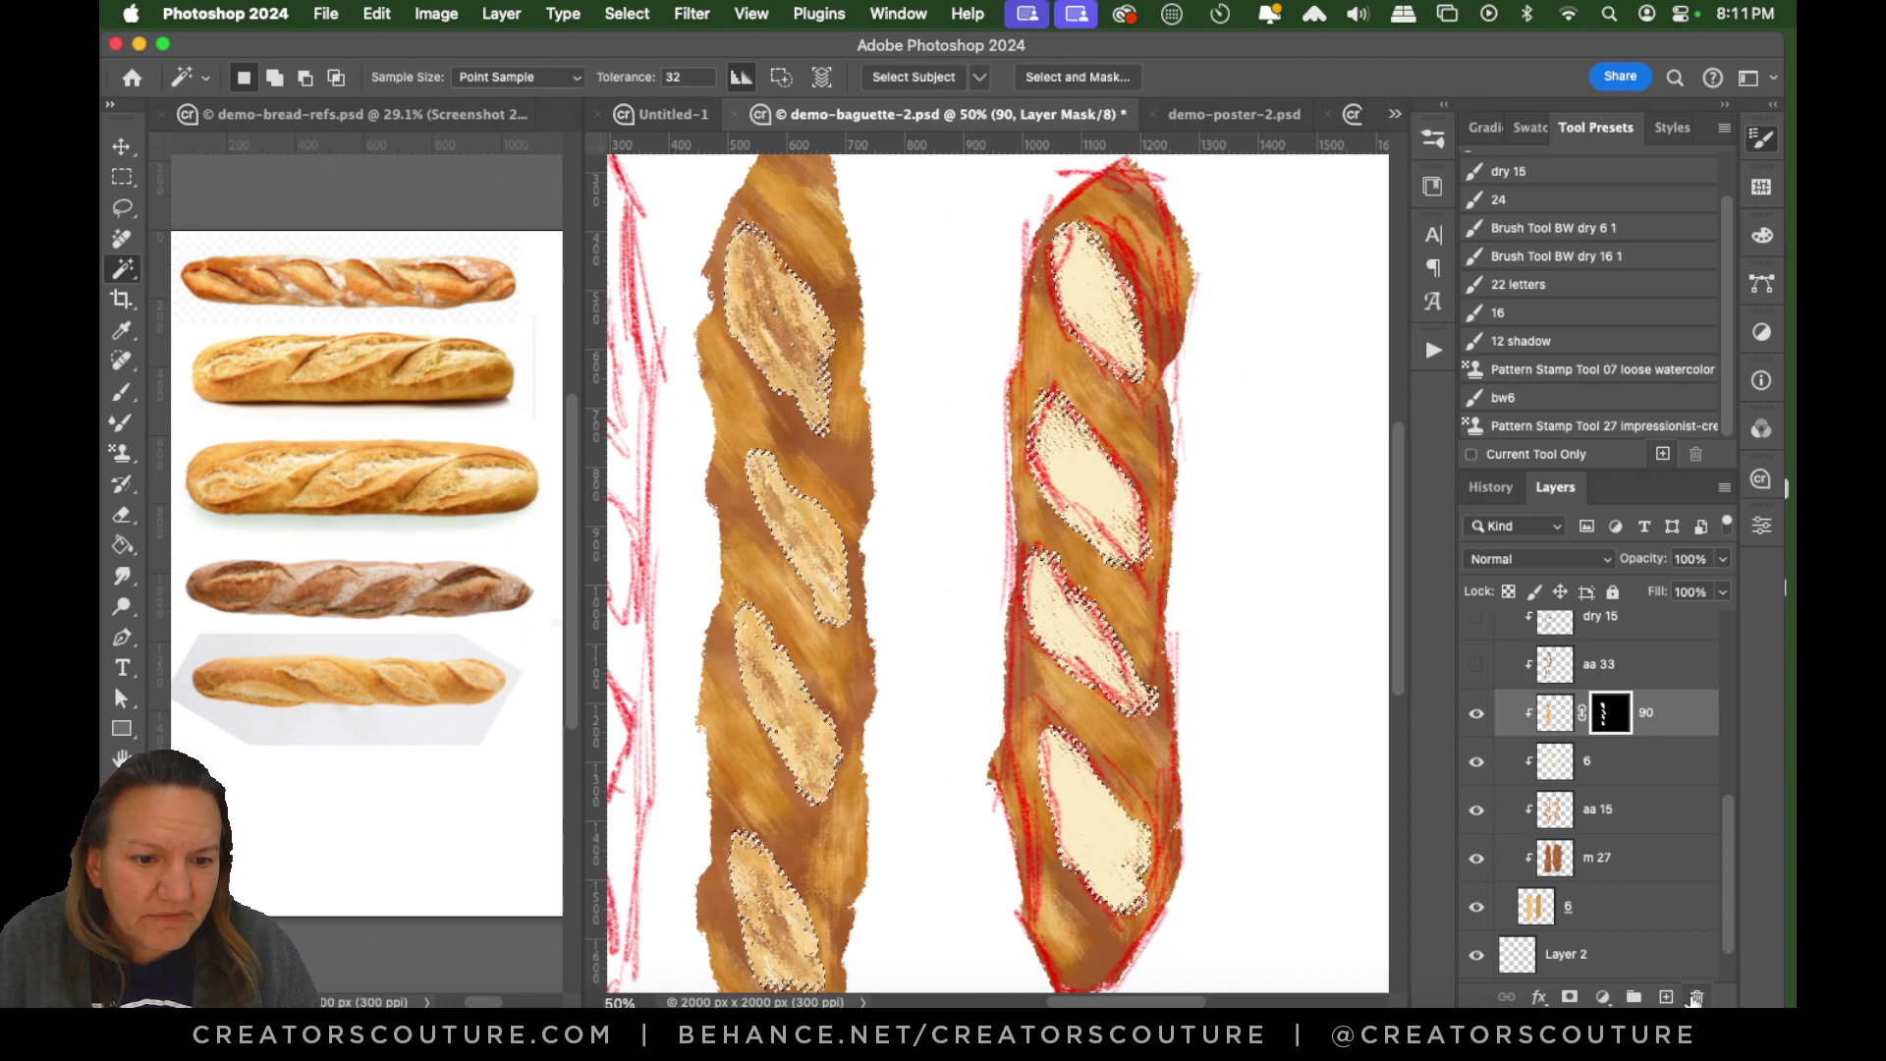
pyautogui.click(1697, 998)
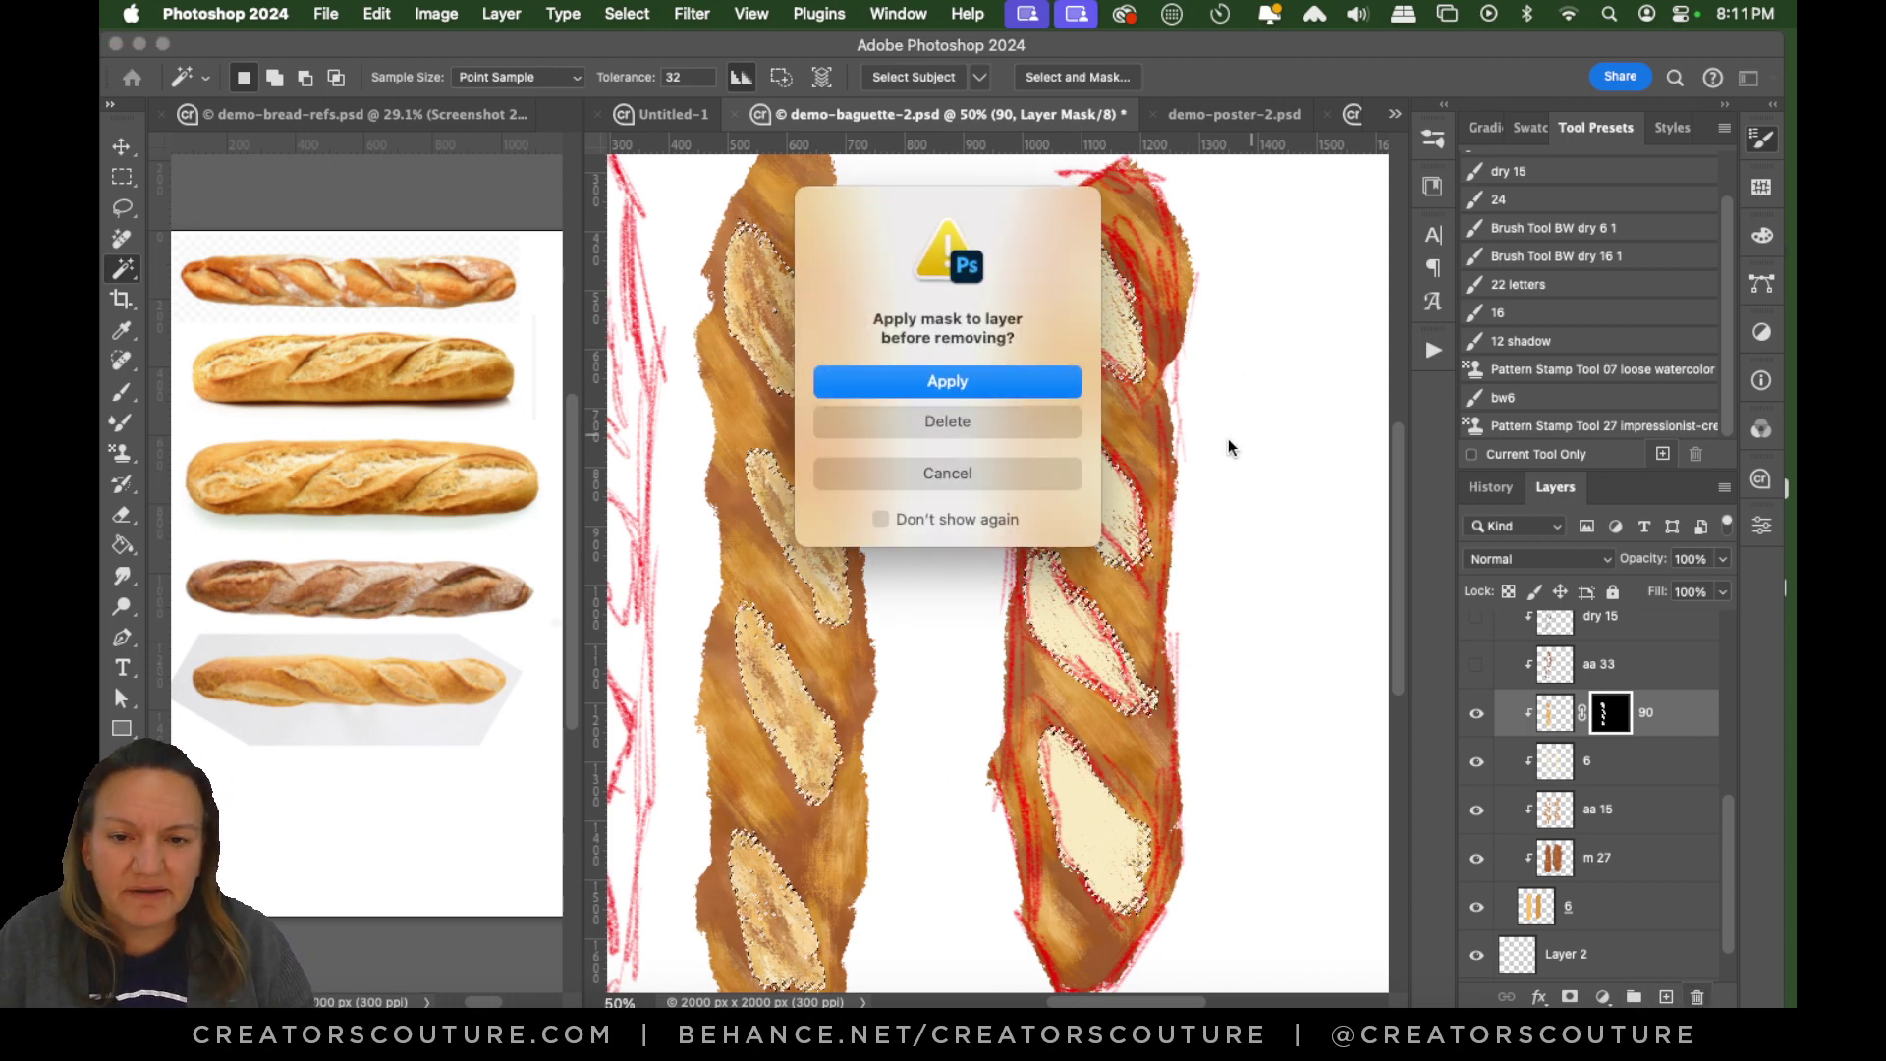
pyautogui.click(953, 421)
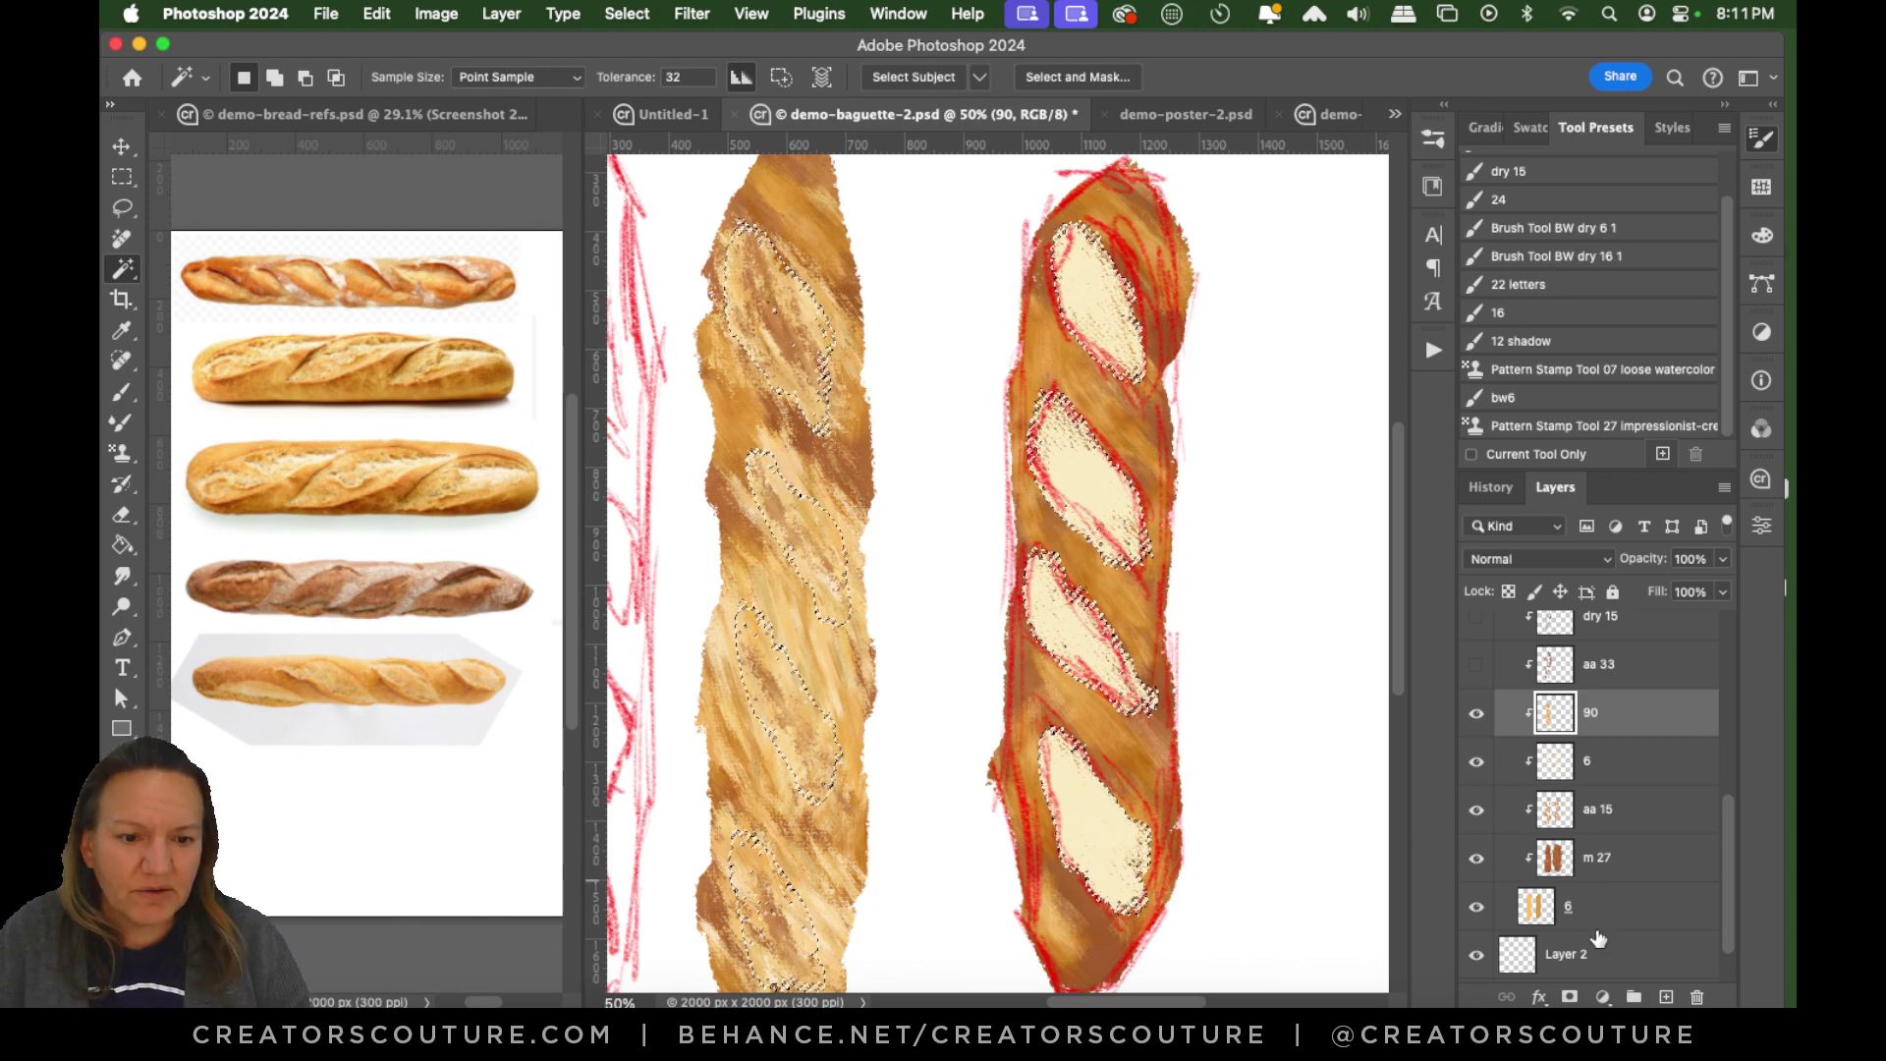
pyautogui.click(1569, 997)
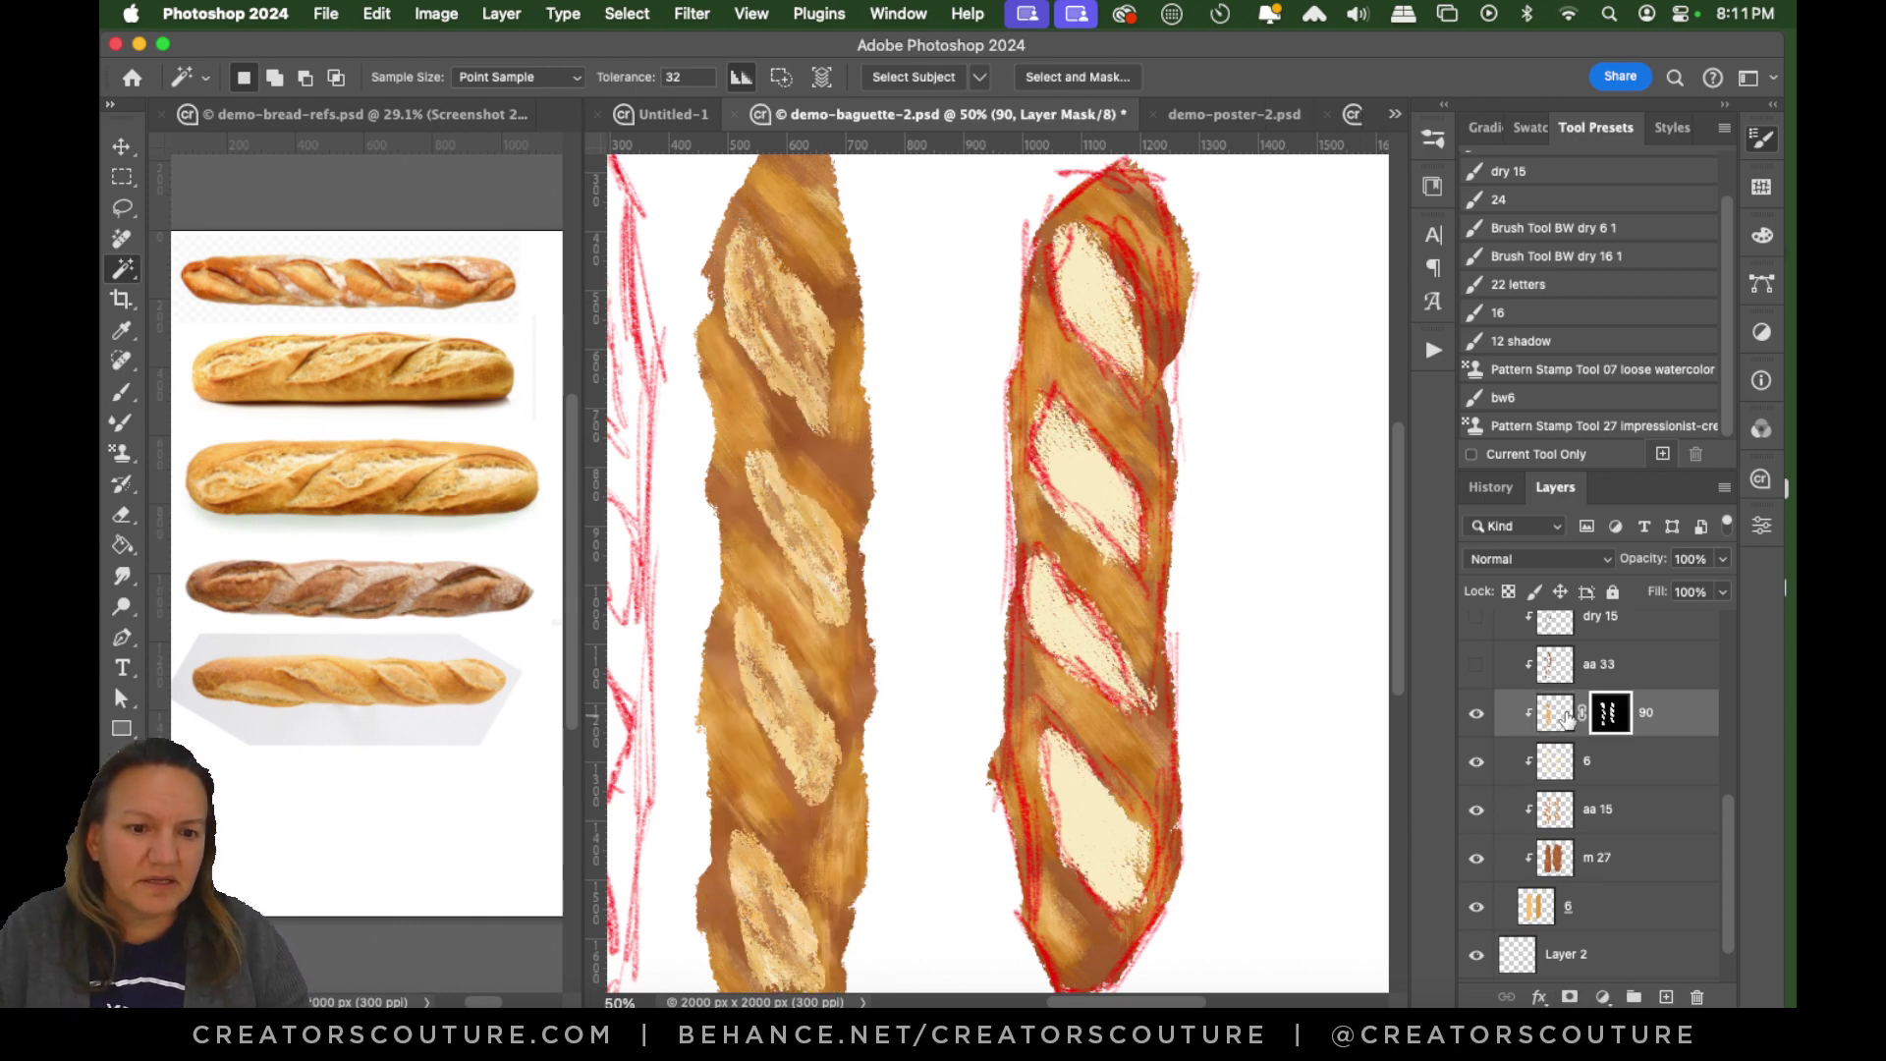
# Target layer 90's image instead of its mask and set up the Pattern Stamp tool with brush 90 impressionist-creatorscouture at 175 px.
pyautogui.click(1562, 715)
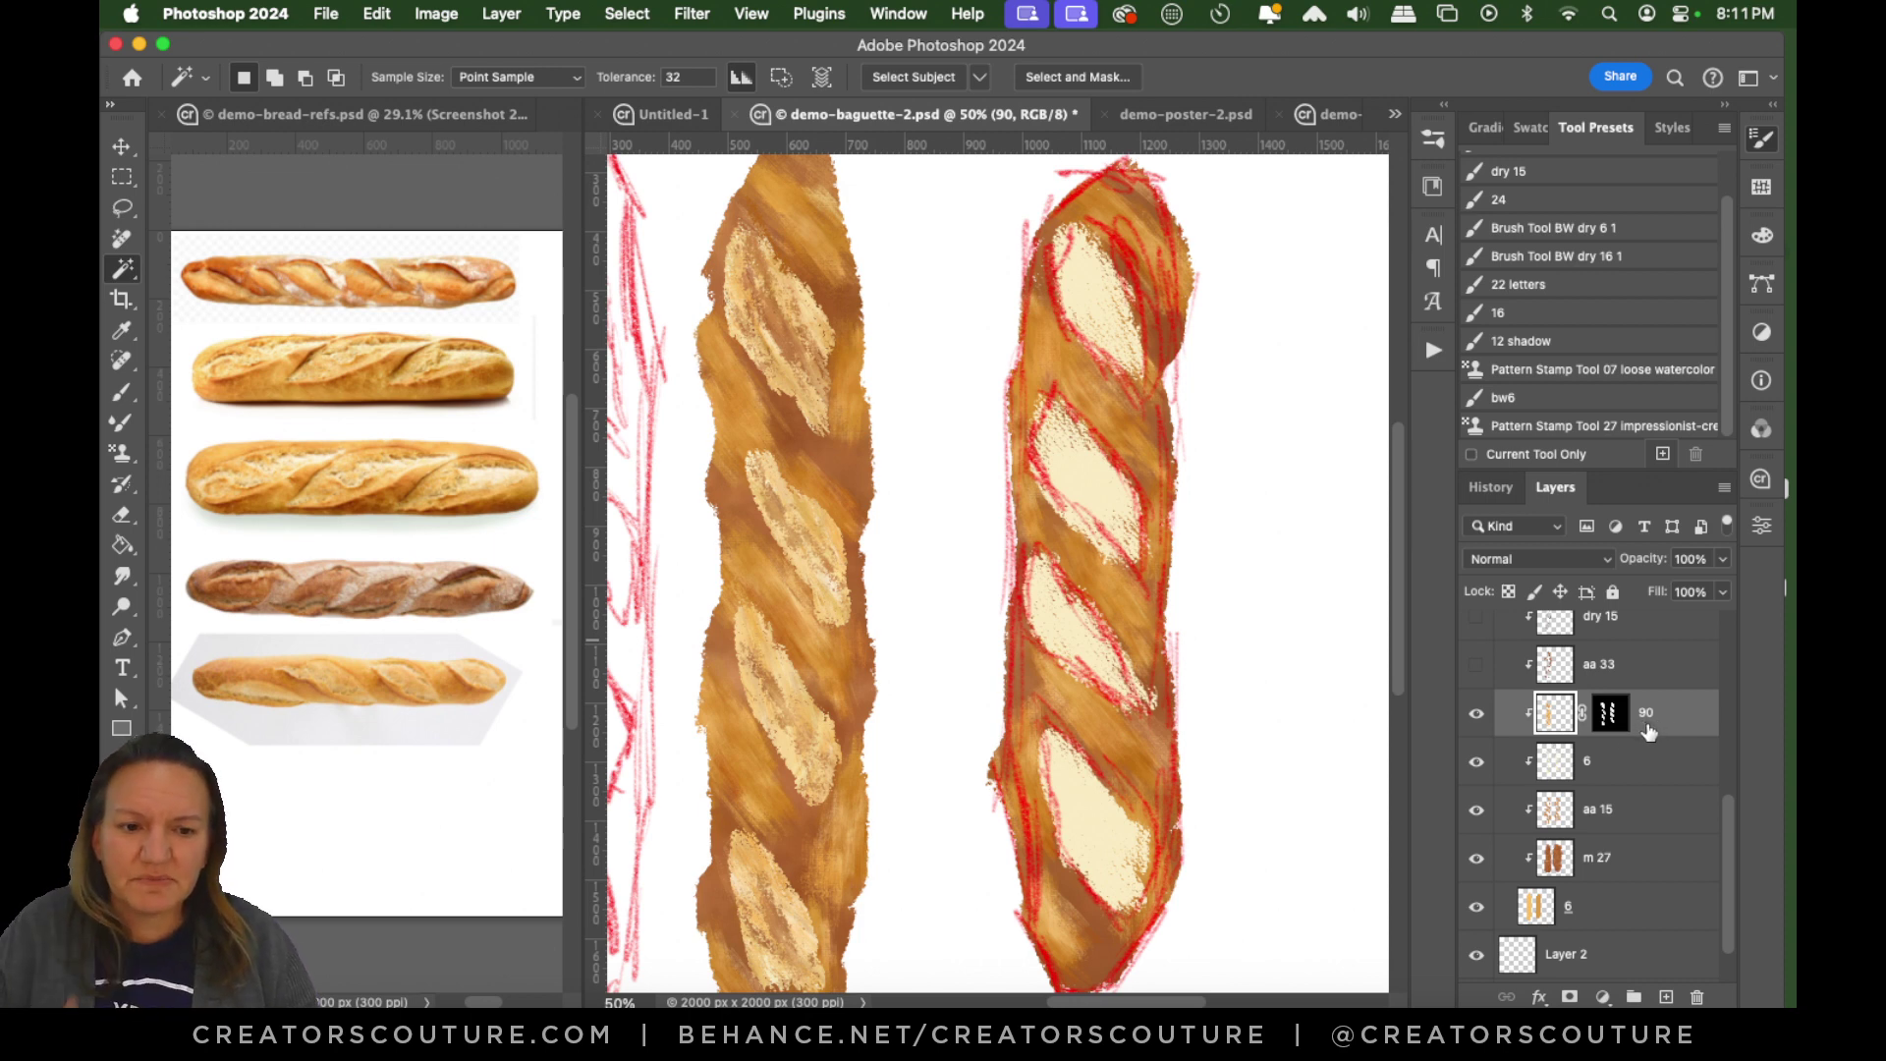
pyautogui.moveTo(137, 451); pyautogui.dragTo(234, 451)
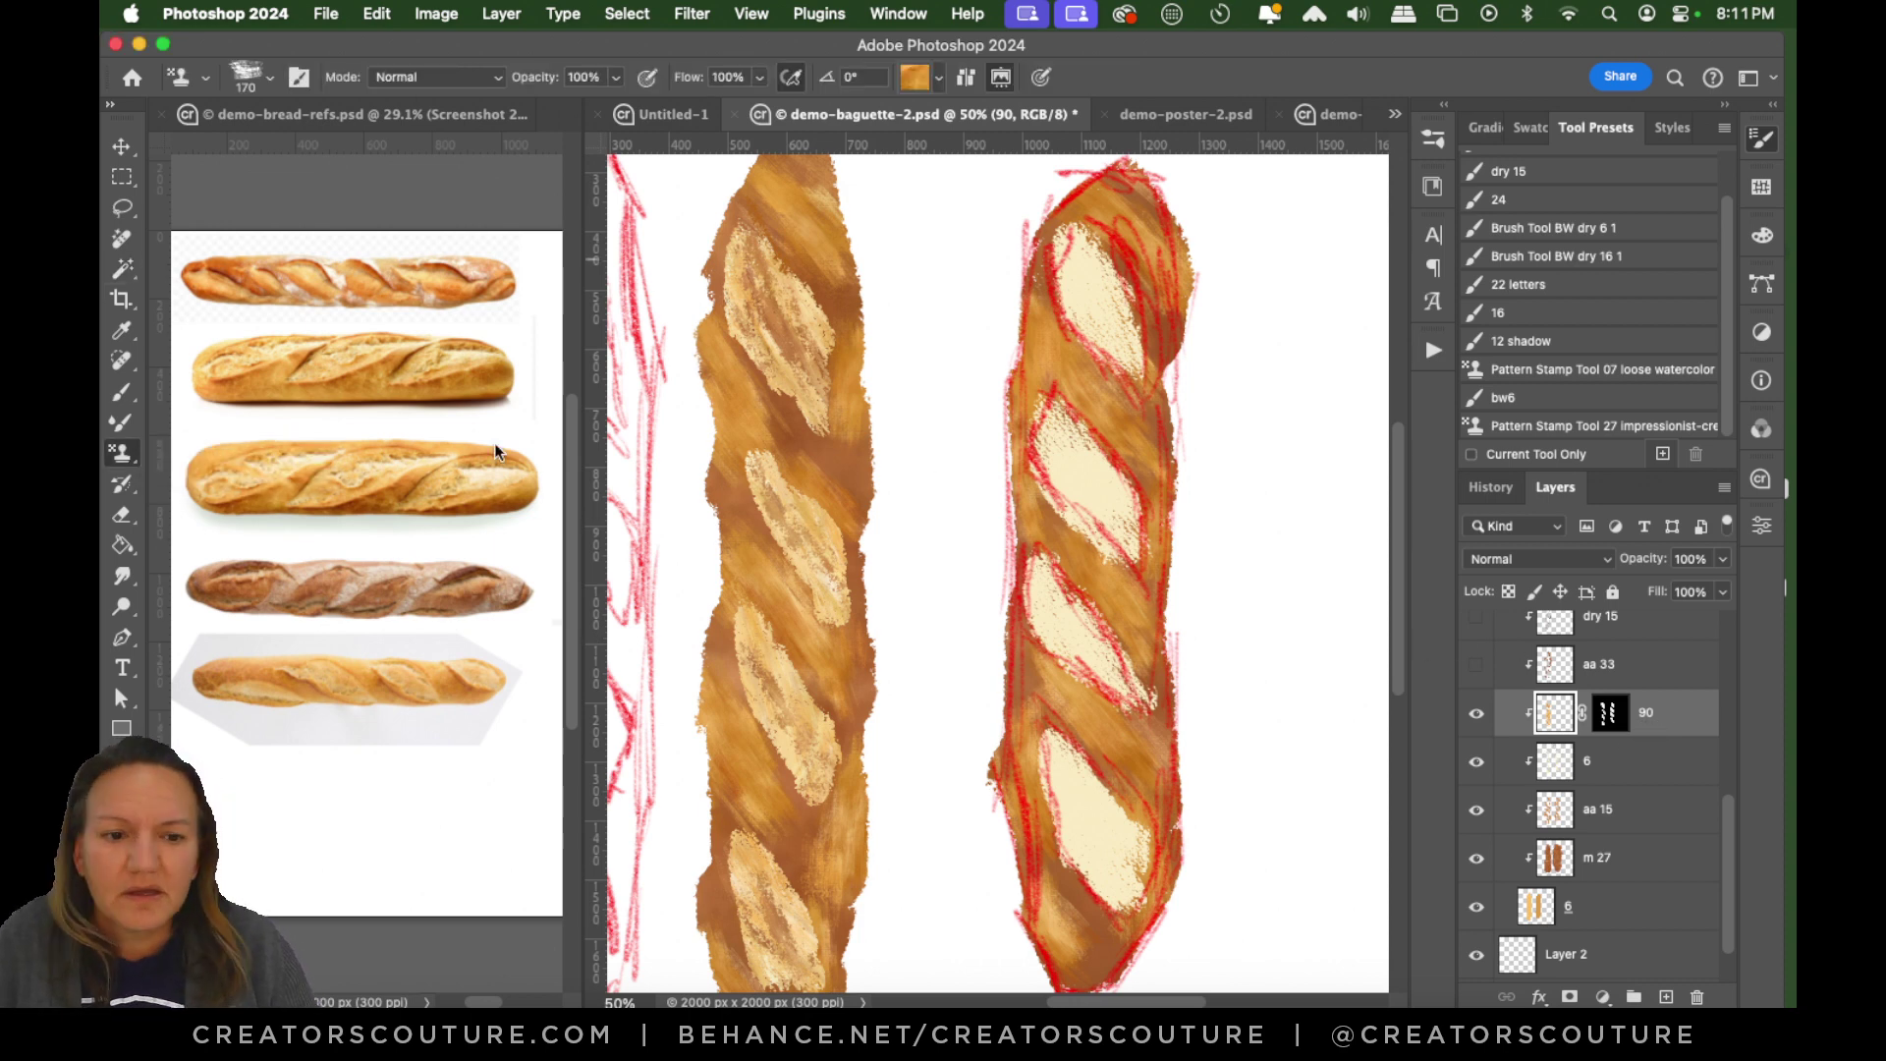
pyautogui.click(1434, 139)
pyautogui.scroll(-15, 1384, 687)
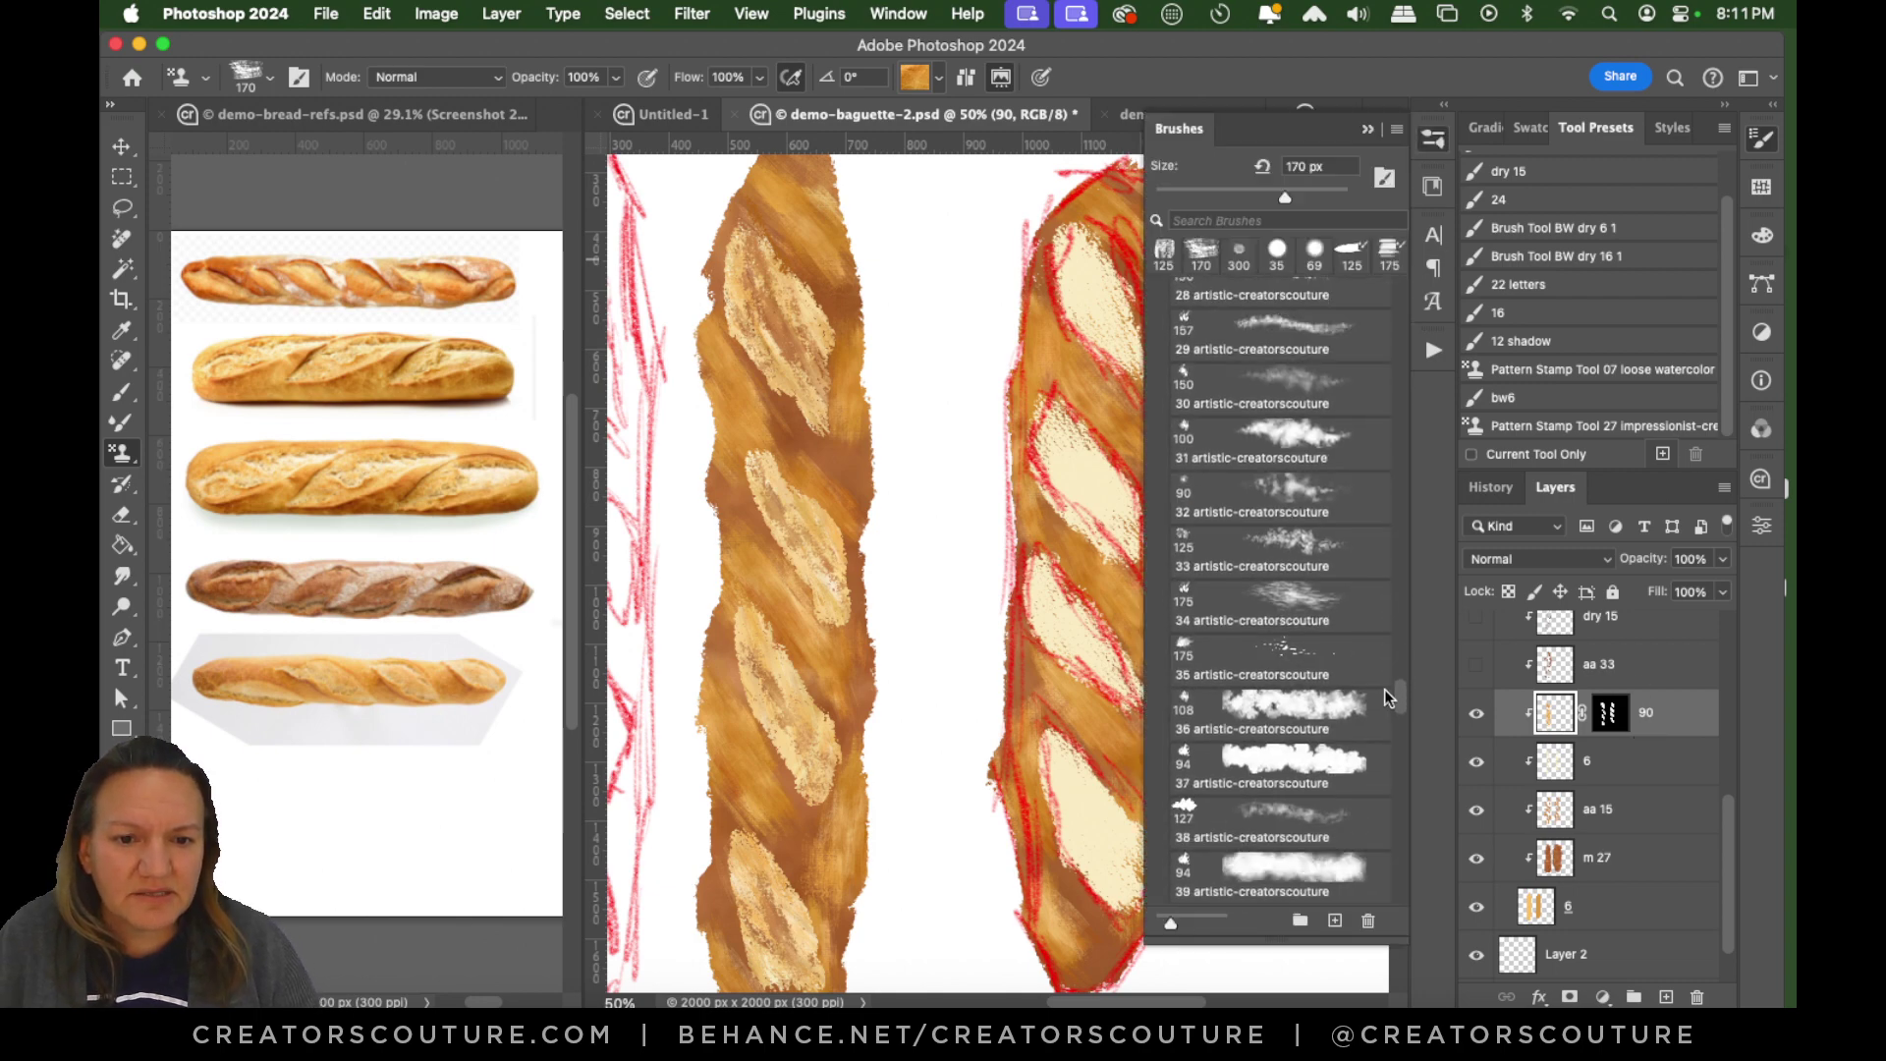
pyautogui.scroll(-10, 1374, 721)
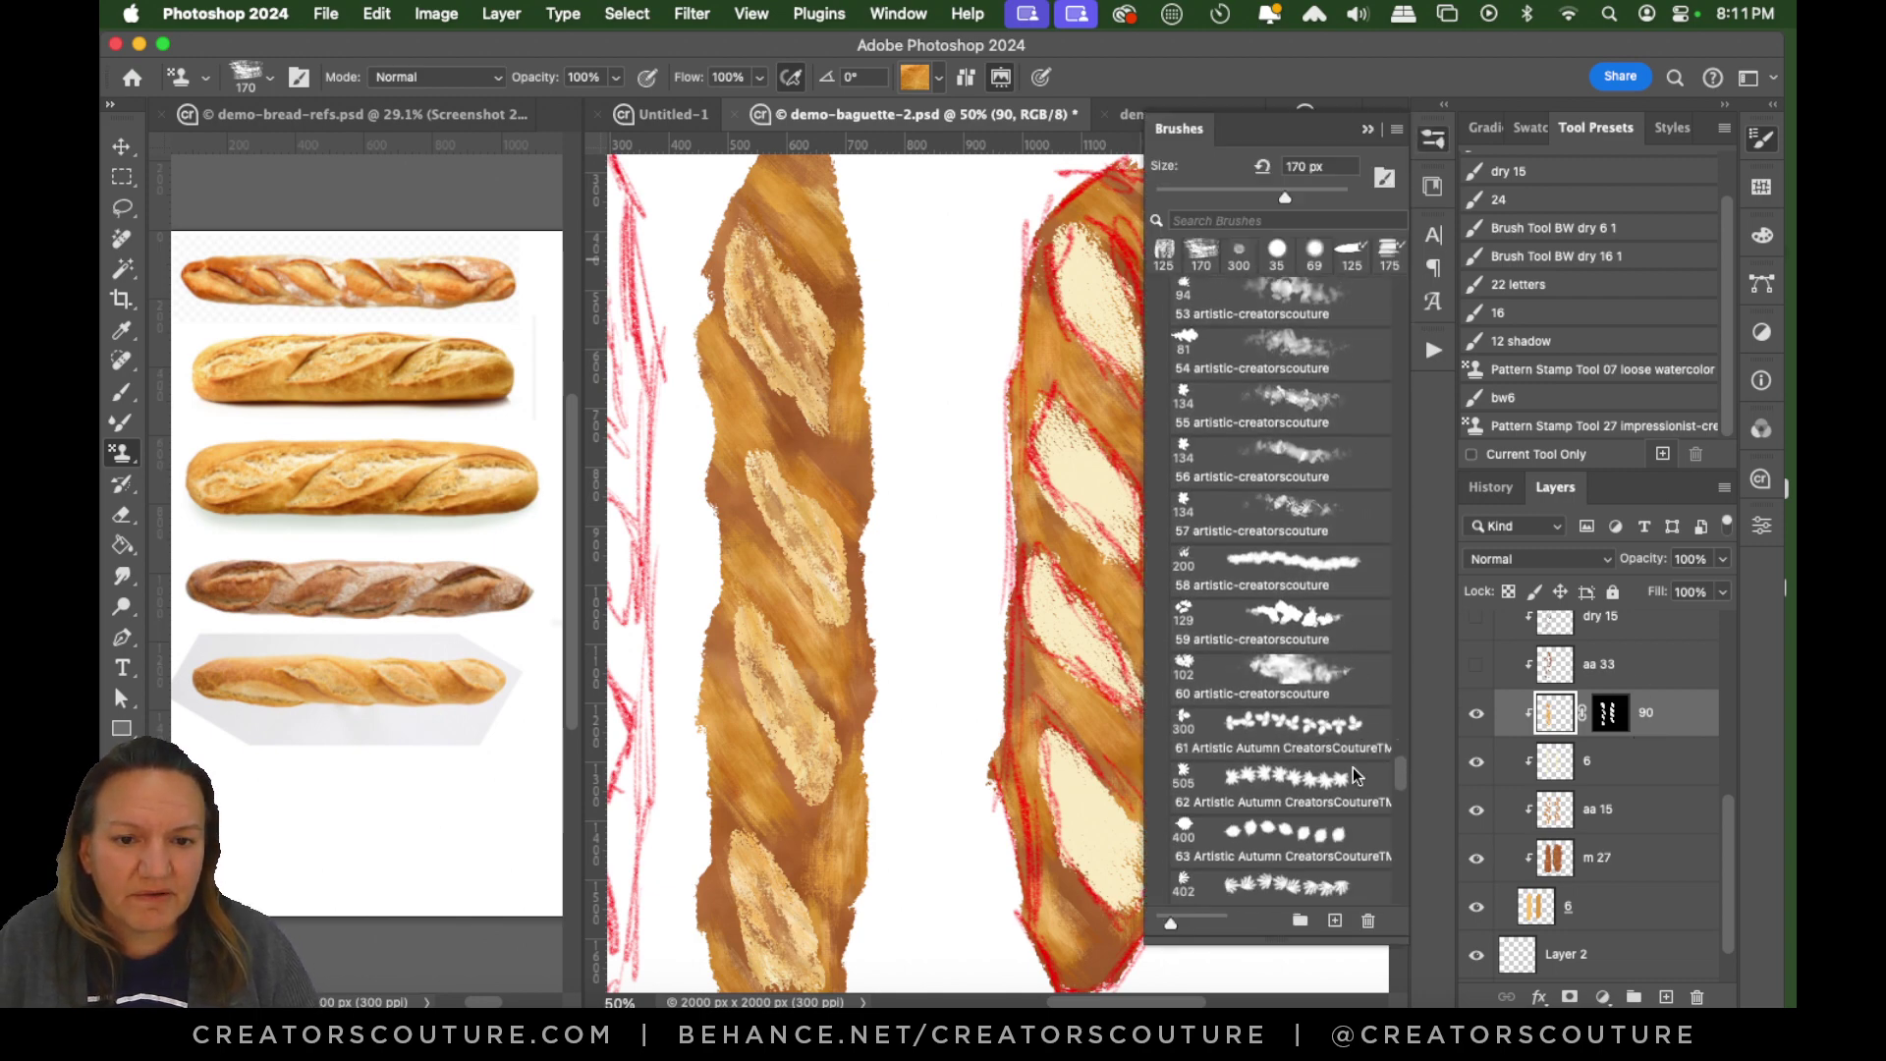
pyautogui.scroll(-12, 1348, 775)
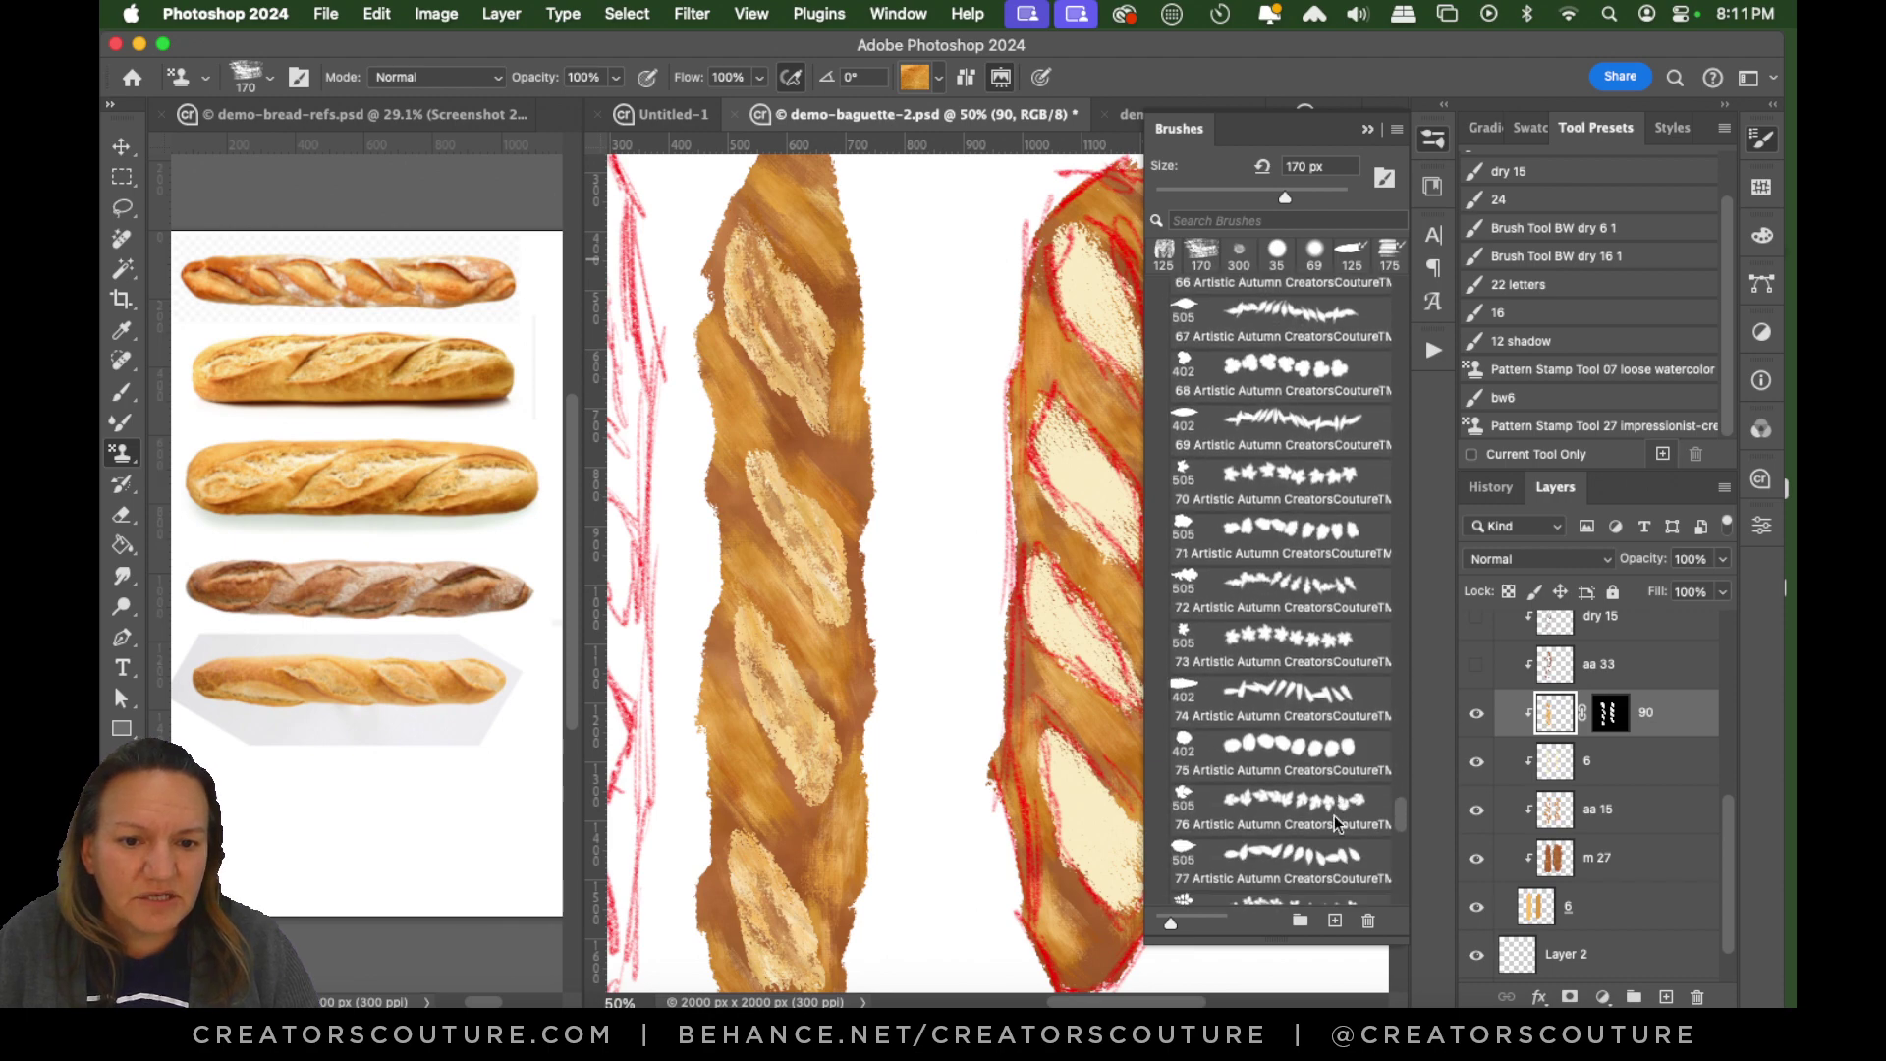
pyautogui.scroll(-1, 1322, 845)
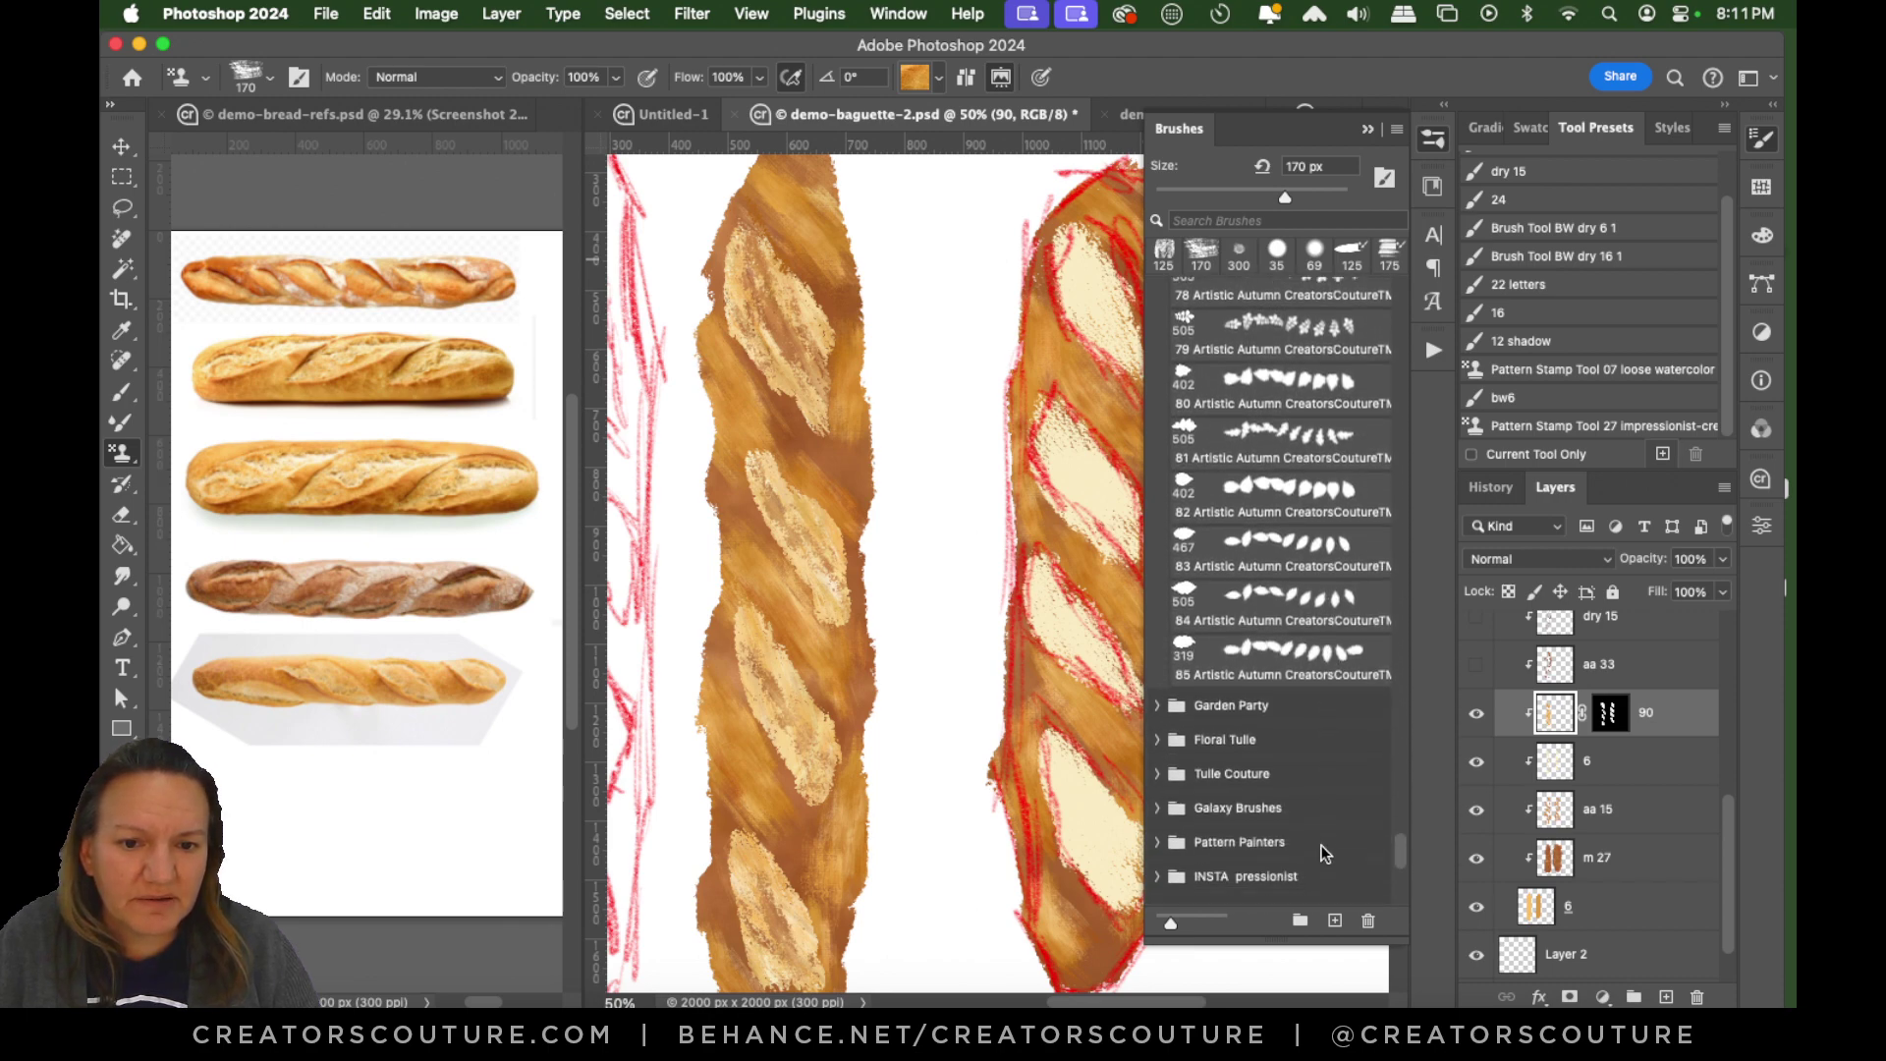
pyautogui.moveTo(1400, 851)
pyautogui.mouseDown()
pyautogui.moveTo(1379, 670)
pyautogui.moveTo(1419, 526)
pyautogui.moveTo(1405, 562)
pyautogui.mouseUp()
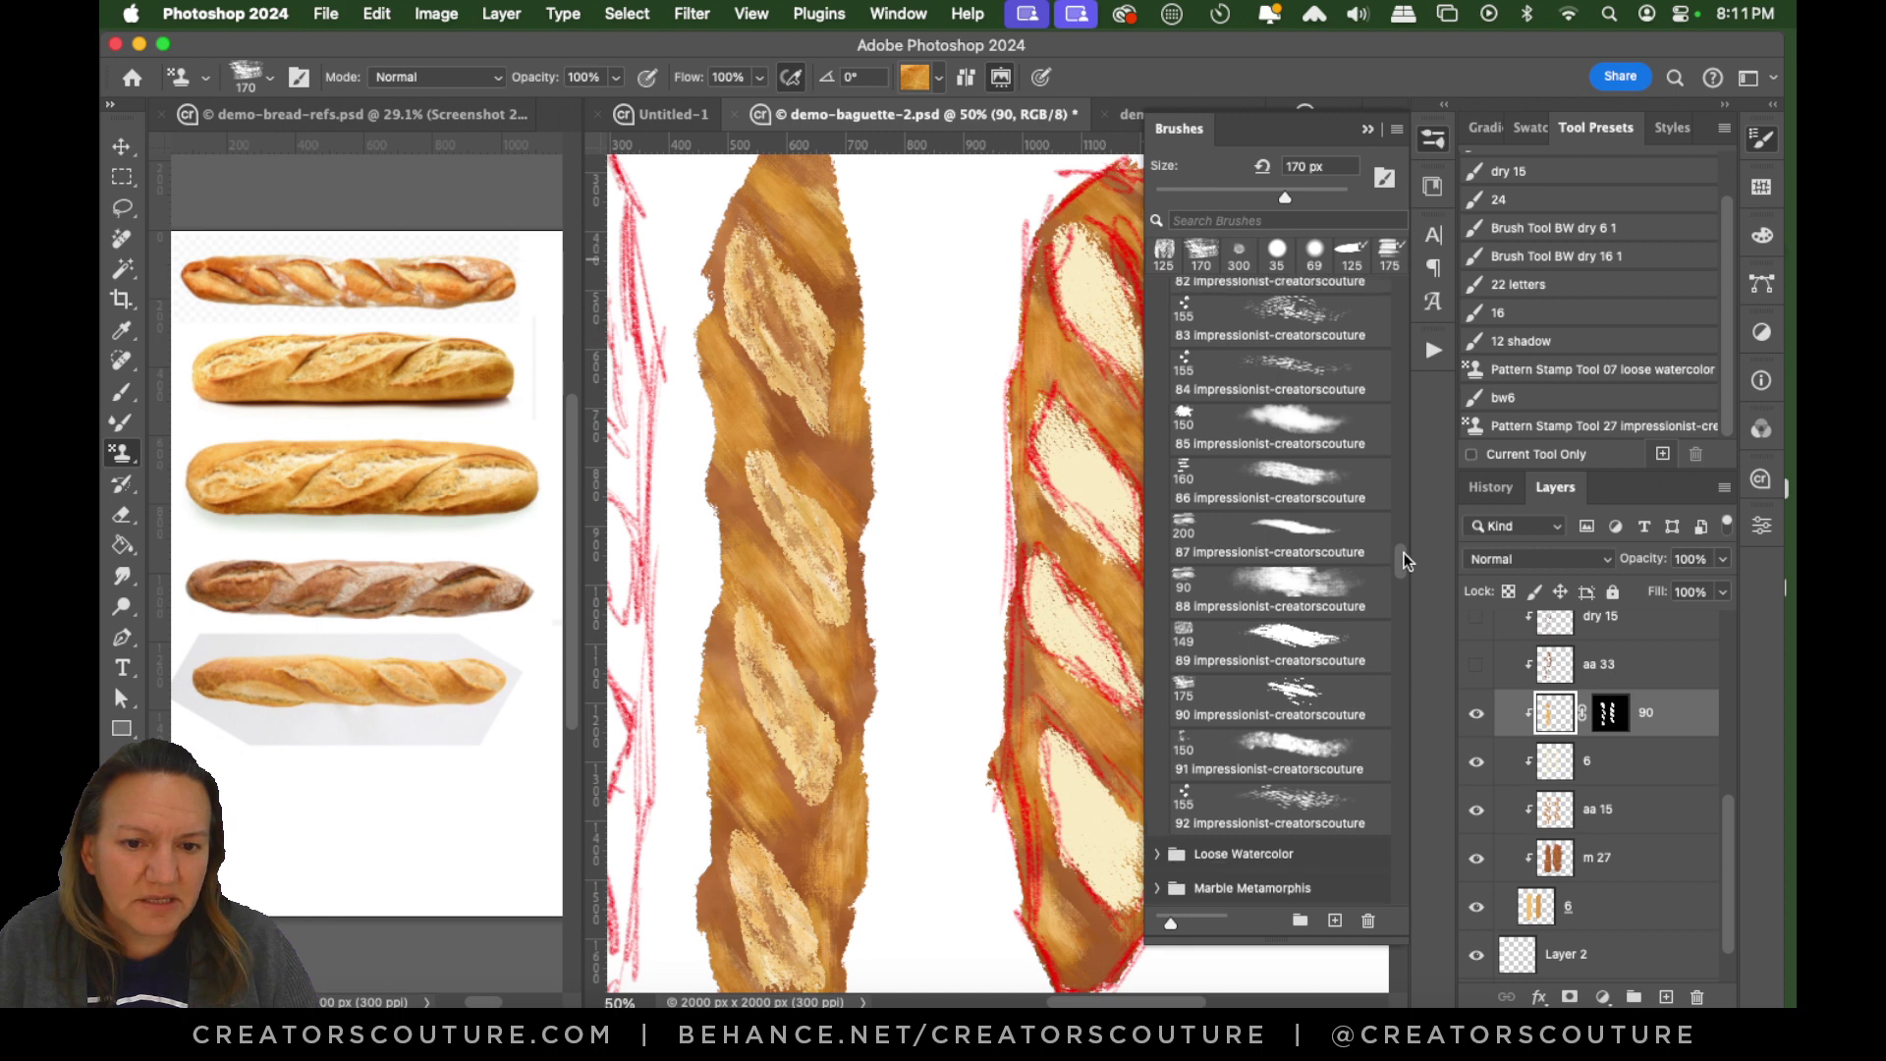
pyautogui.click(1295, 709)
pyautogui.click(1440, 137)
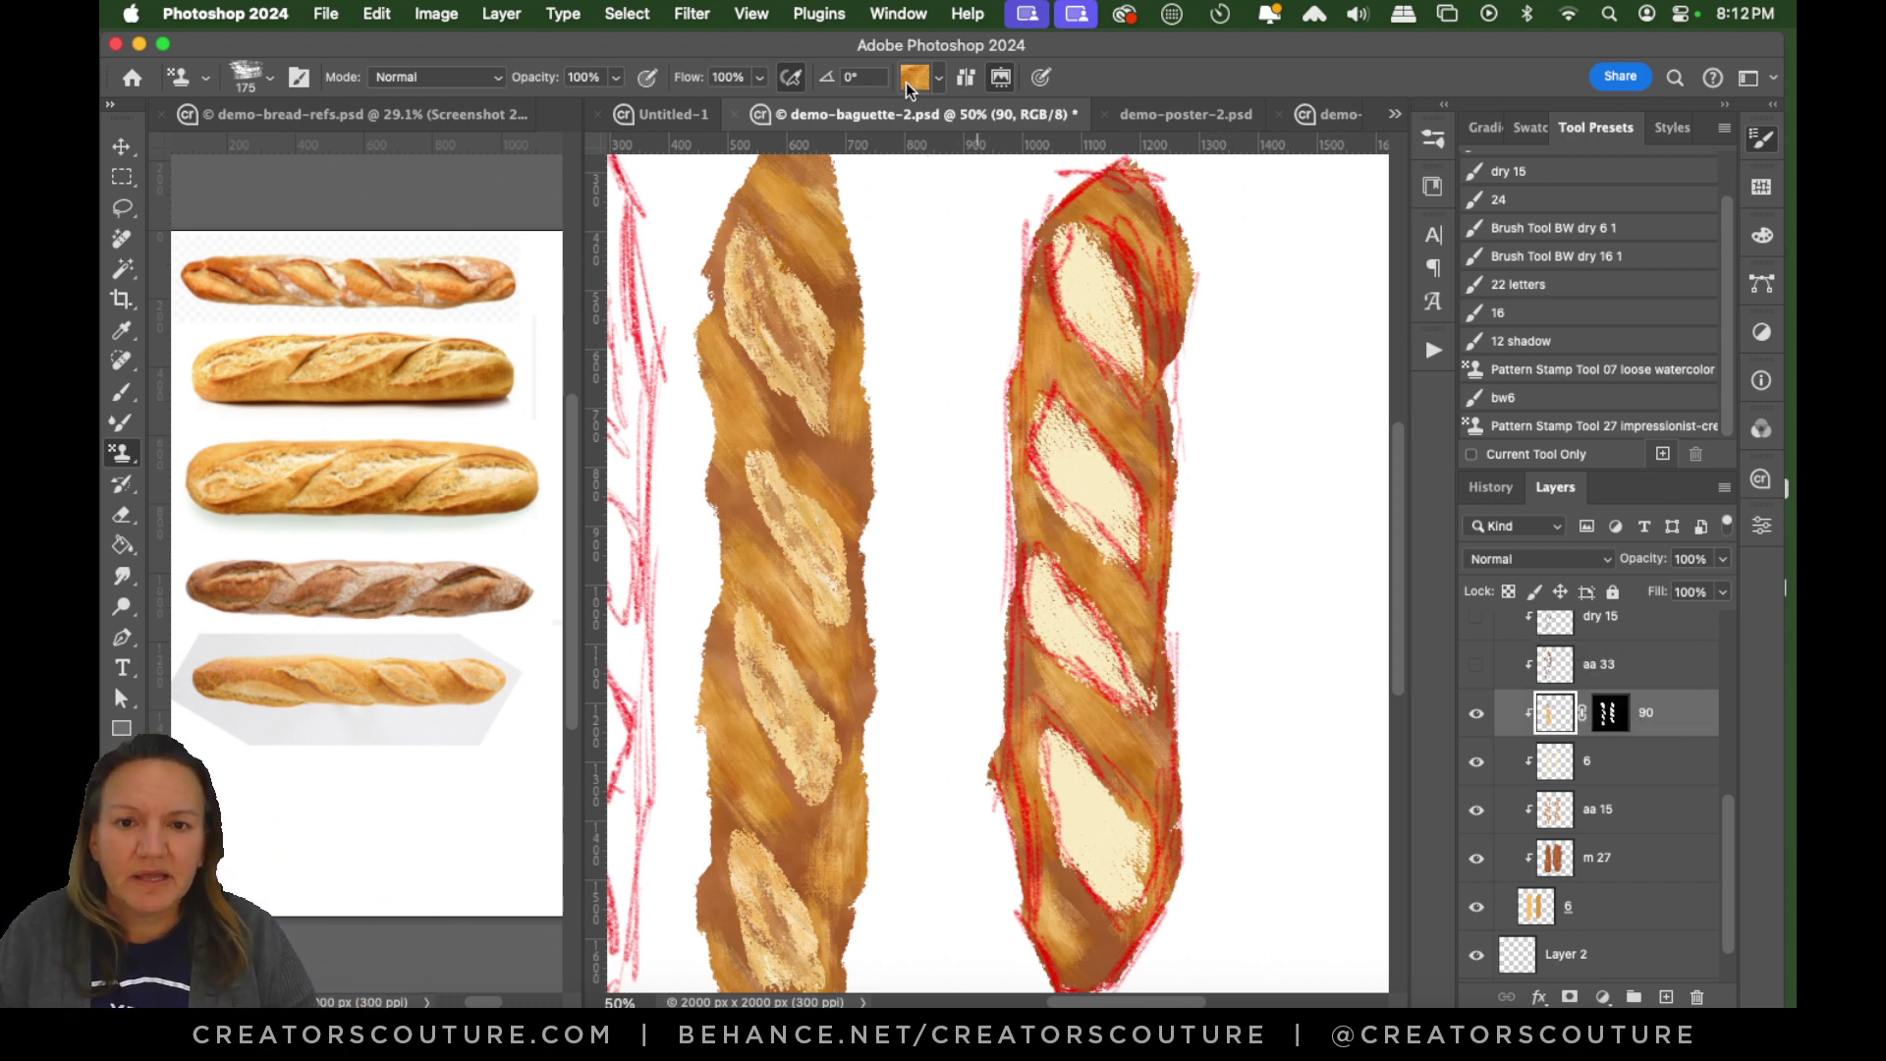
# Try a golden crust pattern stroke on Layer 2 beside the second baguette, undo it, and return to layer 90.
pyautogui.click(1584, 963)
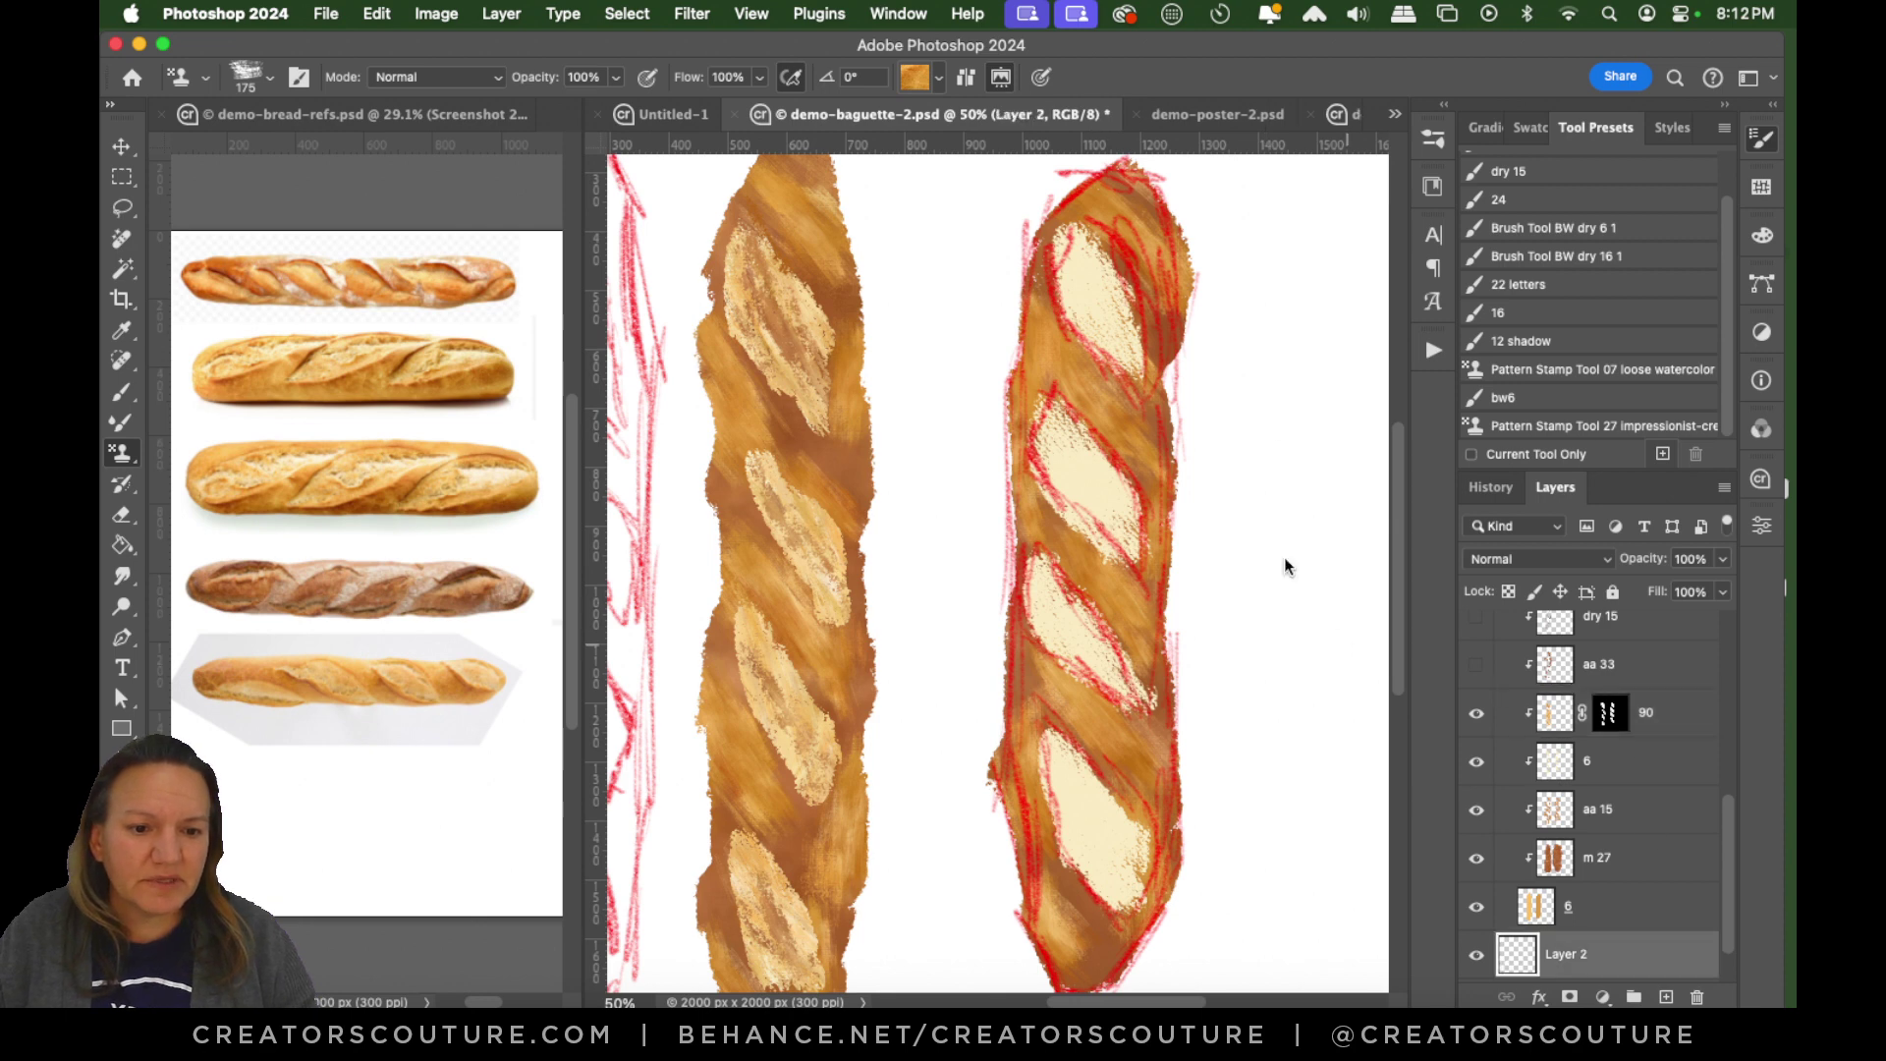
pyautogui.moveTo(1287, 393)
pyautogui.mouseDown()
pyautogui.moveTo(1221, 653)
pyautogui.moveTo(1238, 676)
pyautogui.mouseUp()
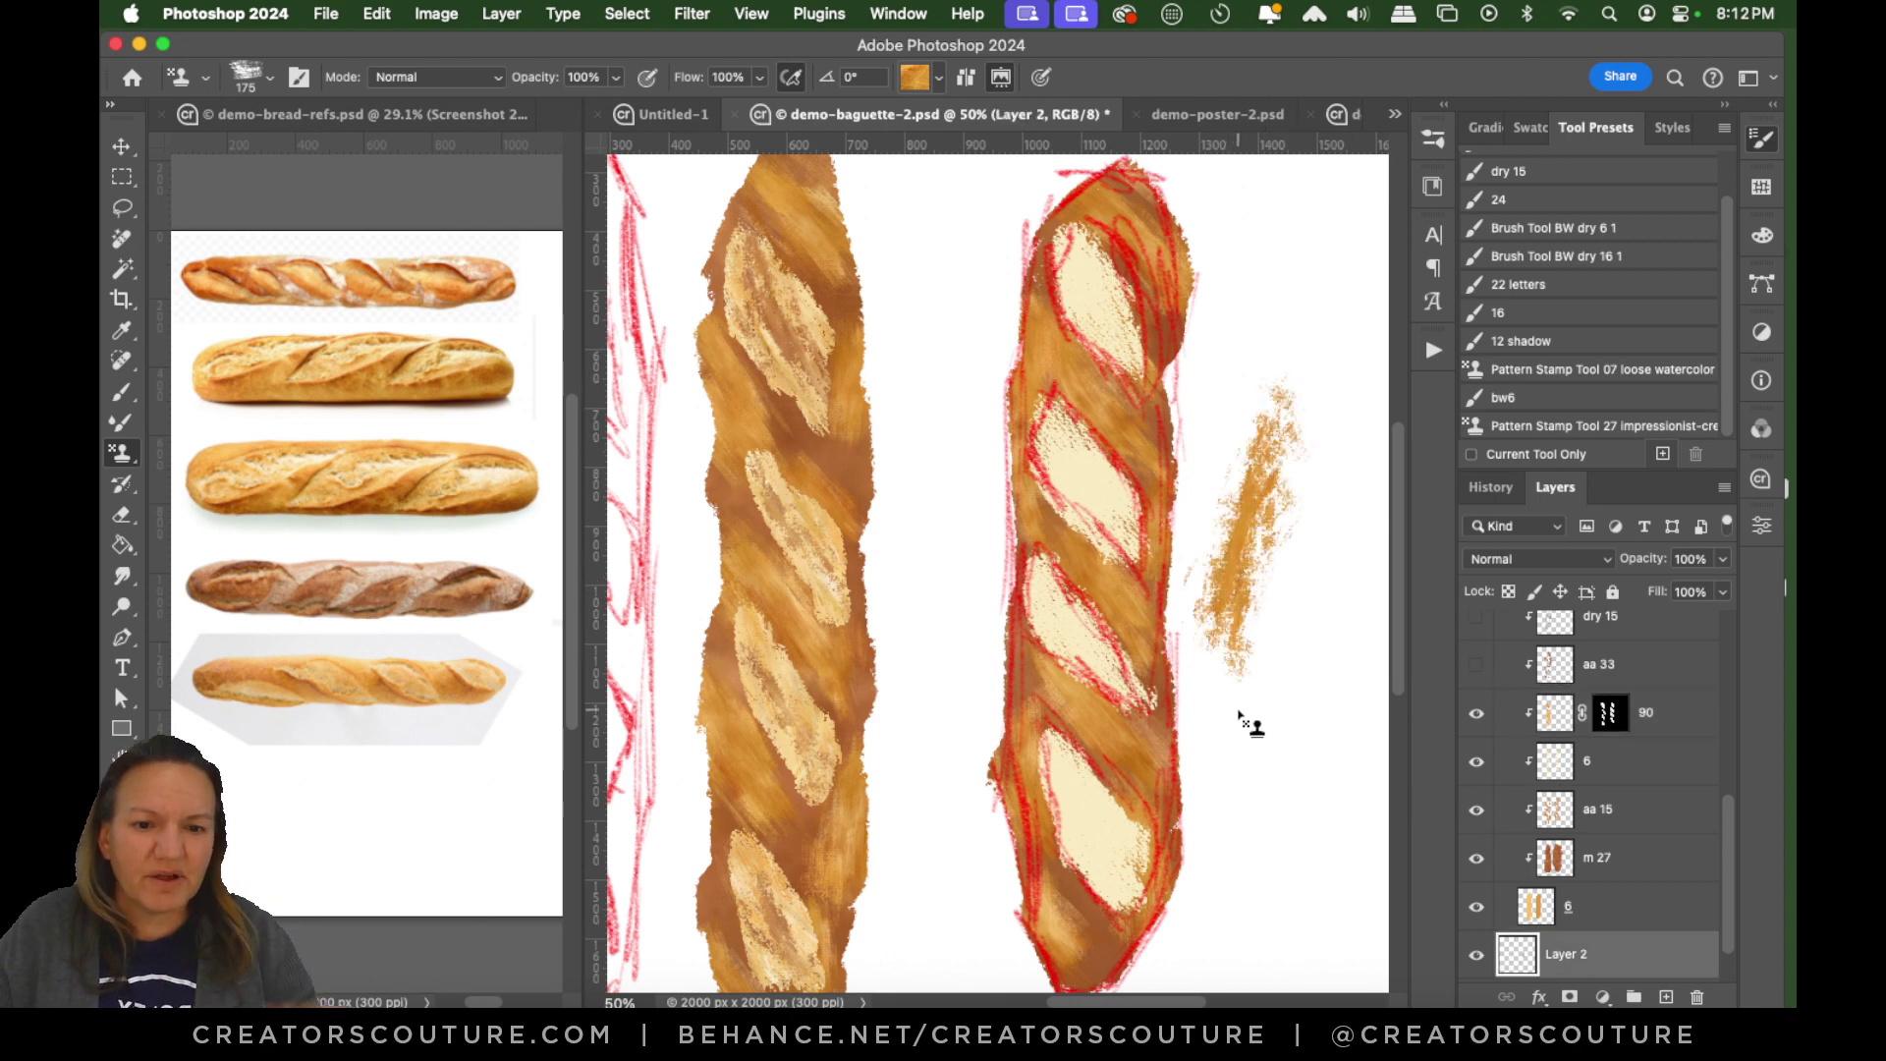
pyautogui.press('super+z')
pyautogui.press('super+z')
pyautogui.press('super+z')
pyautogui.press('super+z')
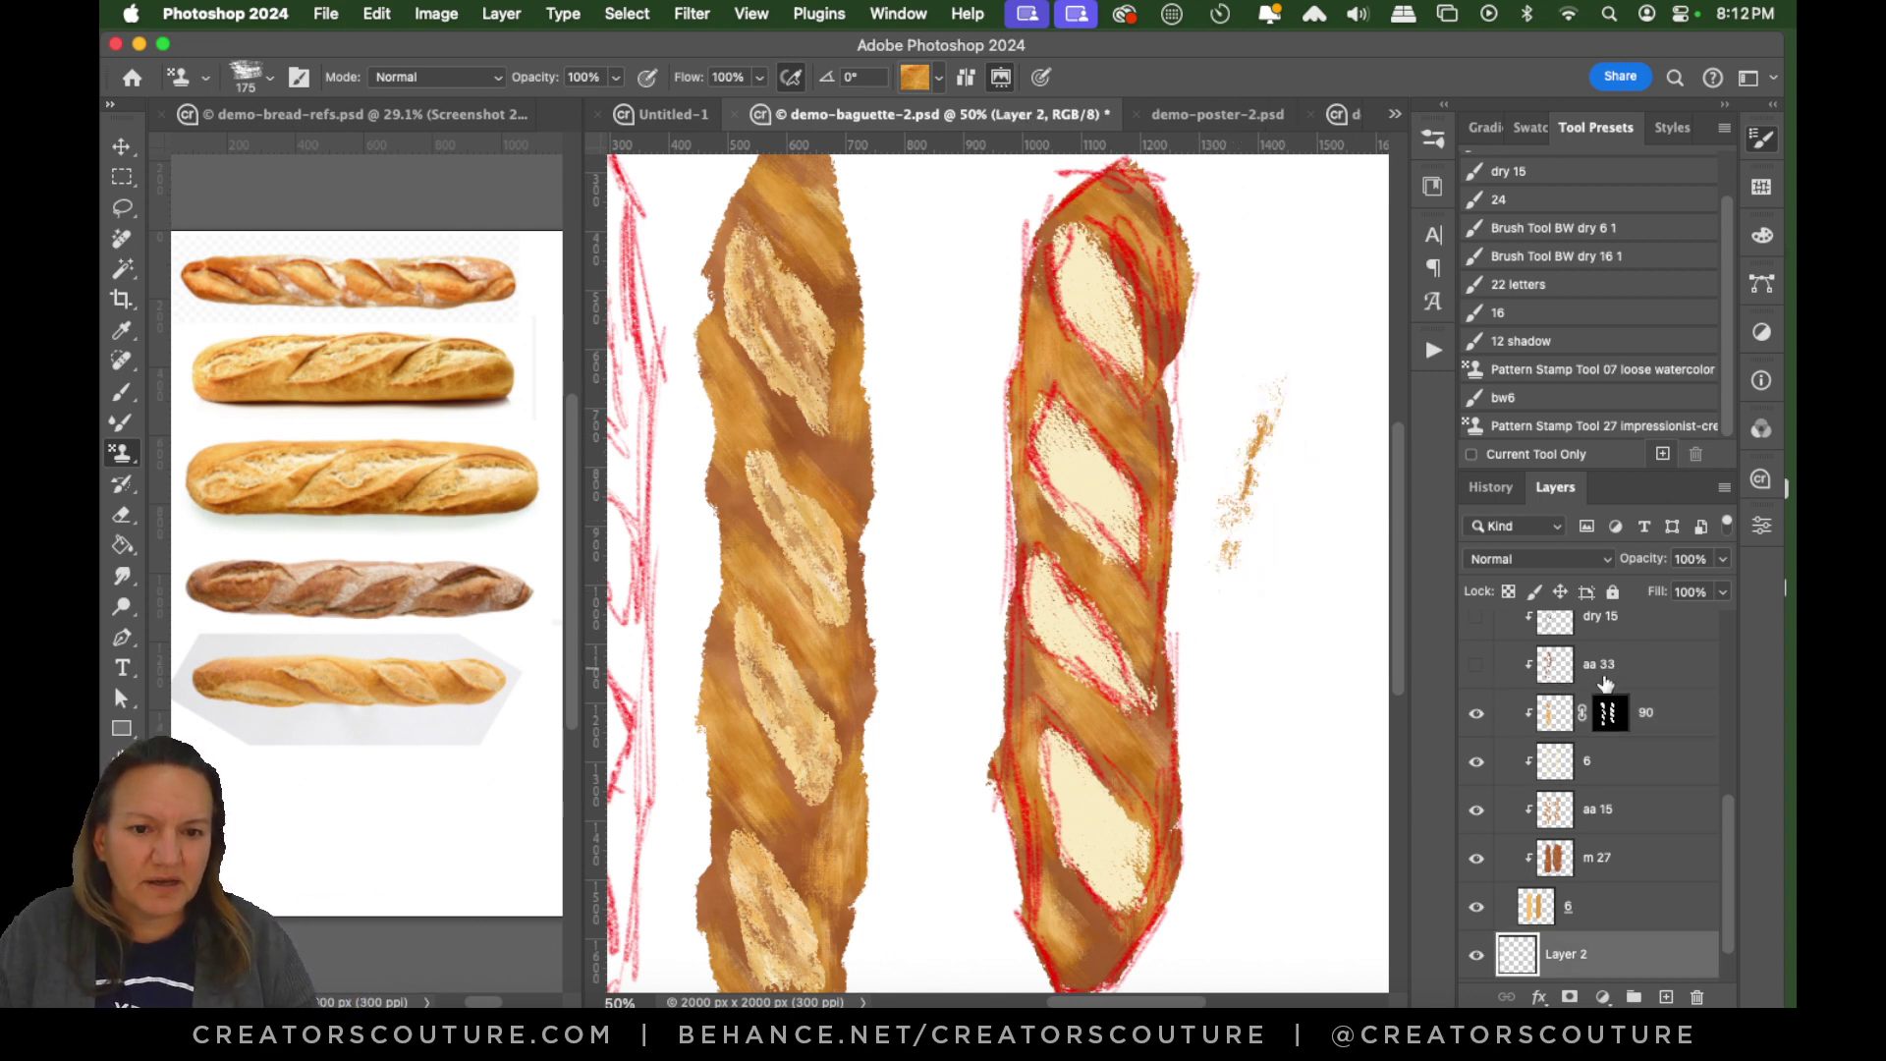
pyautogui.click(1552, 717)
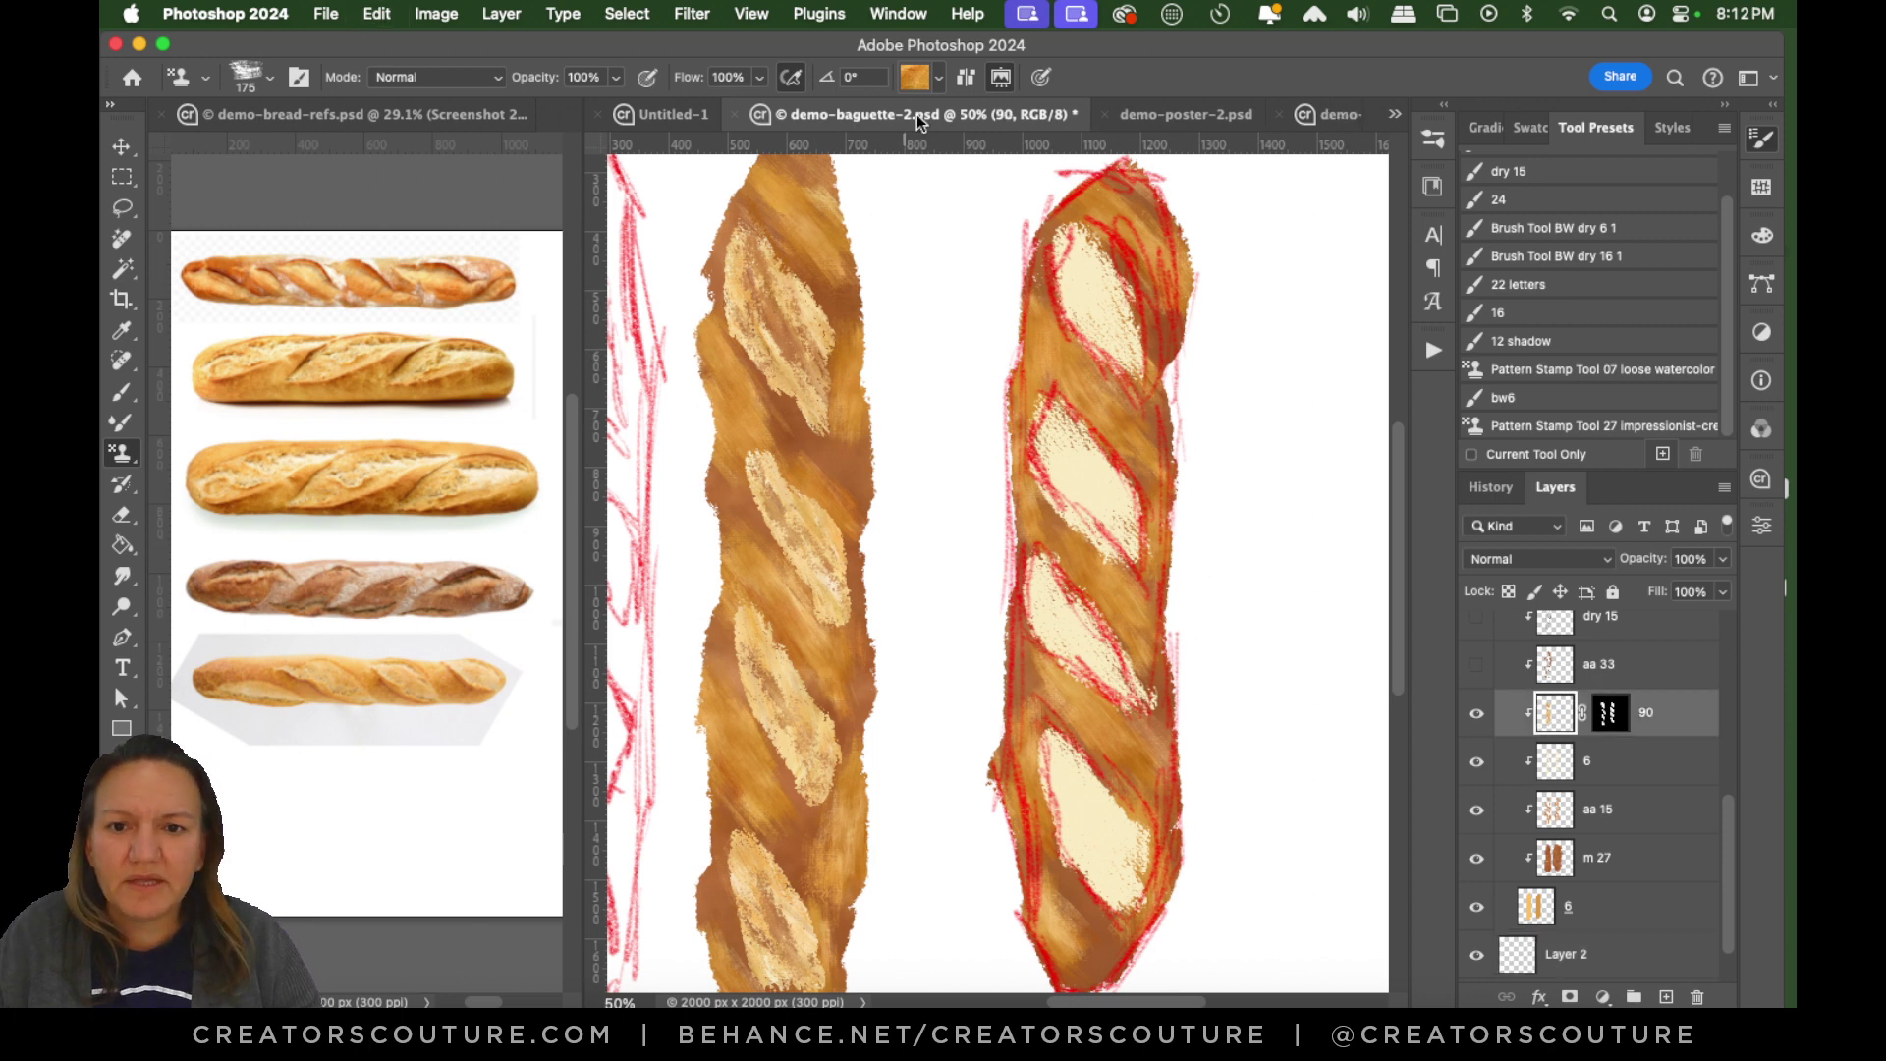
# Stamp the pale yellow crumb pattern over the second baguette's top score on layer 90.
pyautogui.click(921, 79)
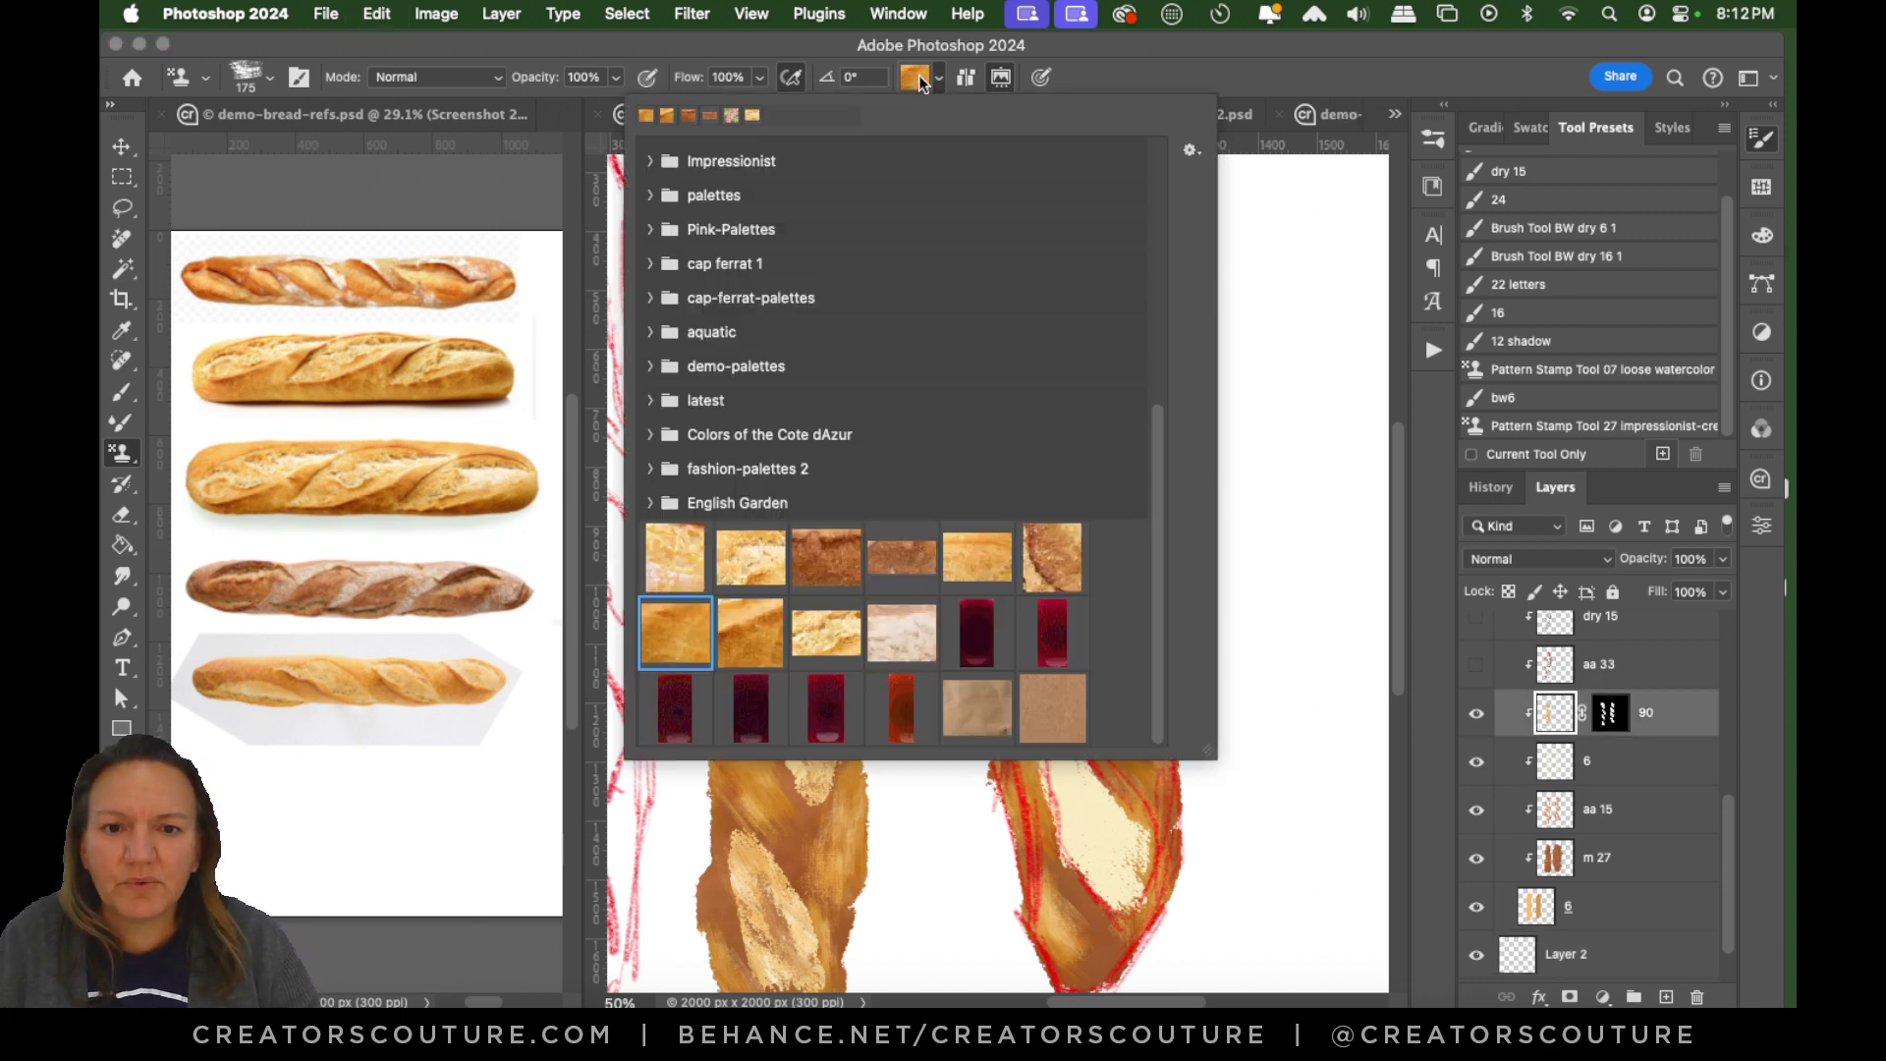
pyautogui.click(835, 650)
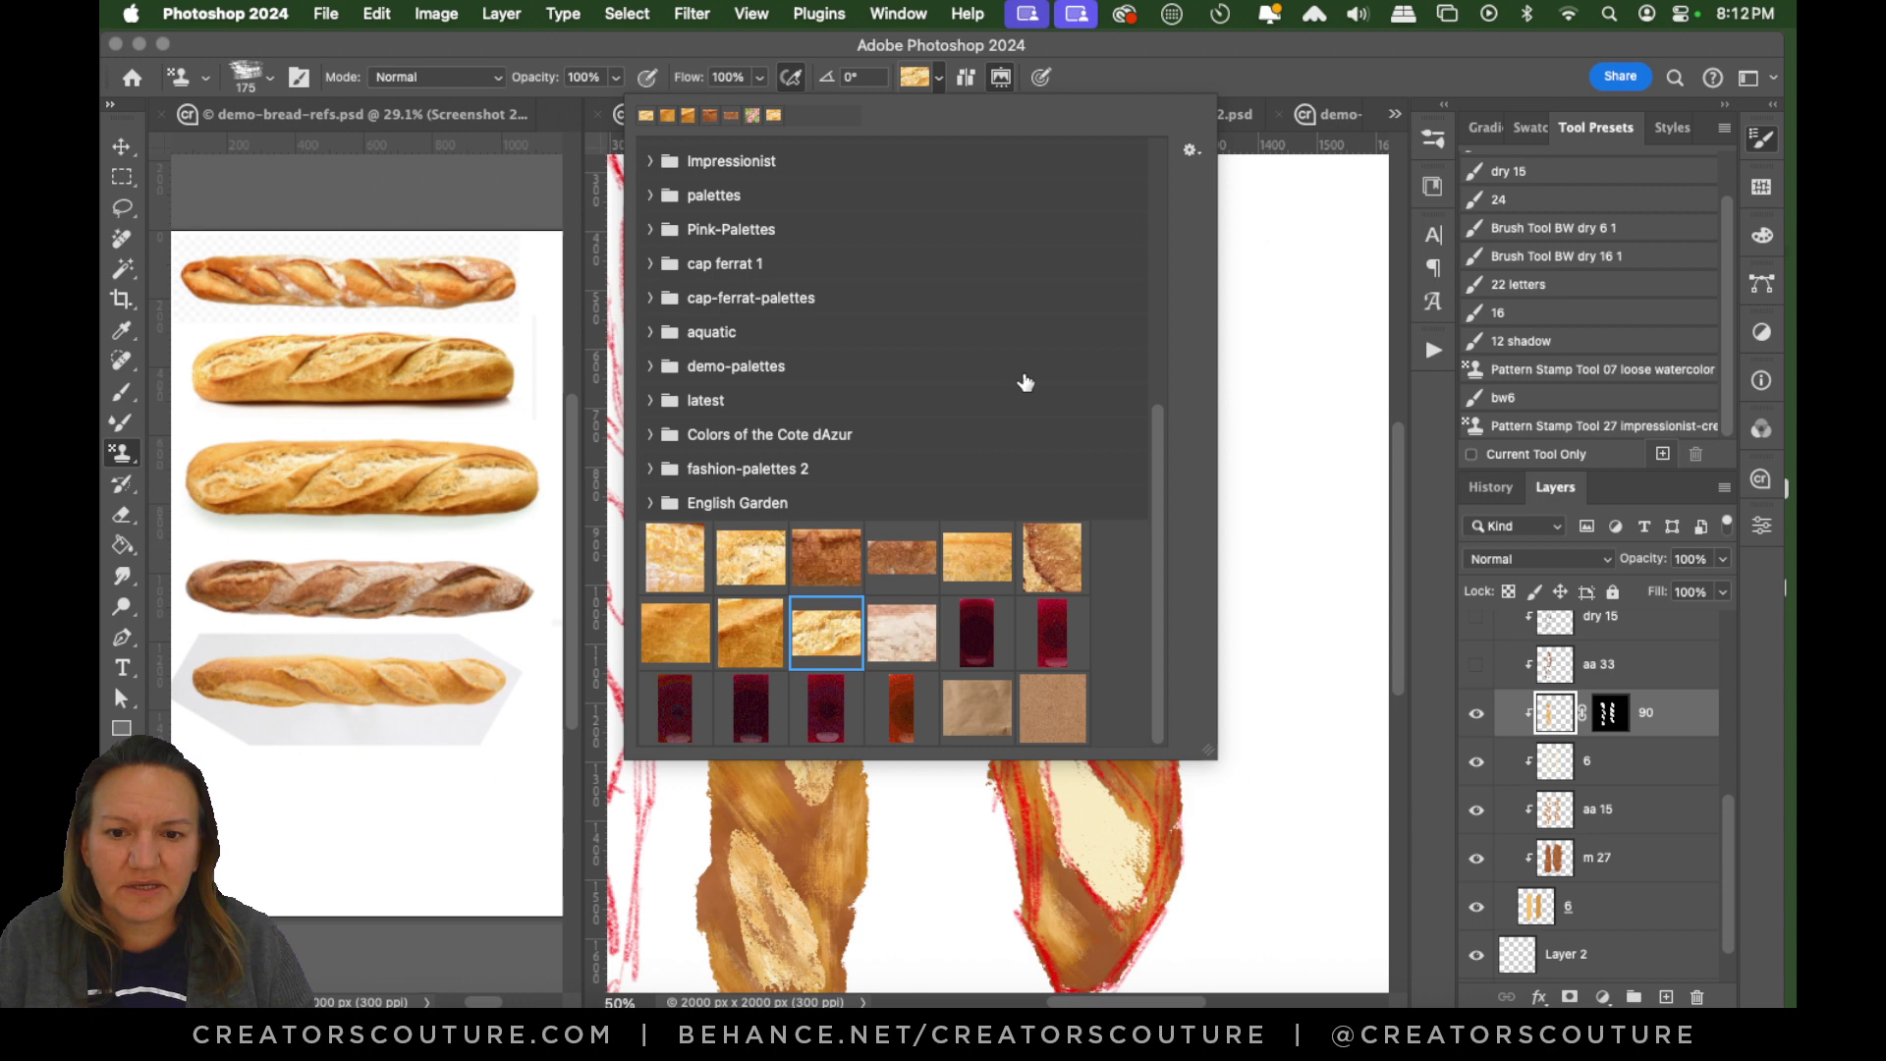
pyautogui.click(1166, 57)
pyautogui.moveTo(1047, 230)
pyautogui.mouseDown()
pyautogui.moveTo(1151, 339)
pyautogui.moveTo(1141, 359)
pyautogui.moveTo(1113, 243)
pyautogui.moveTo(1055, 208)
pyautogui.moveTo(1067, 291)
pyautogui.mouseUp()
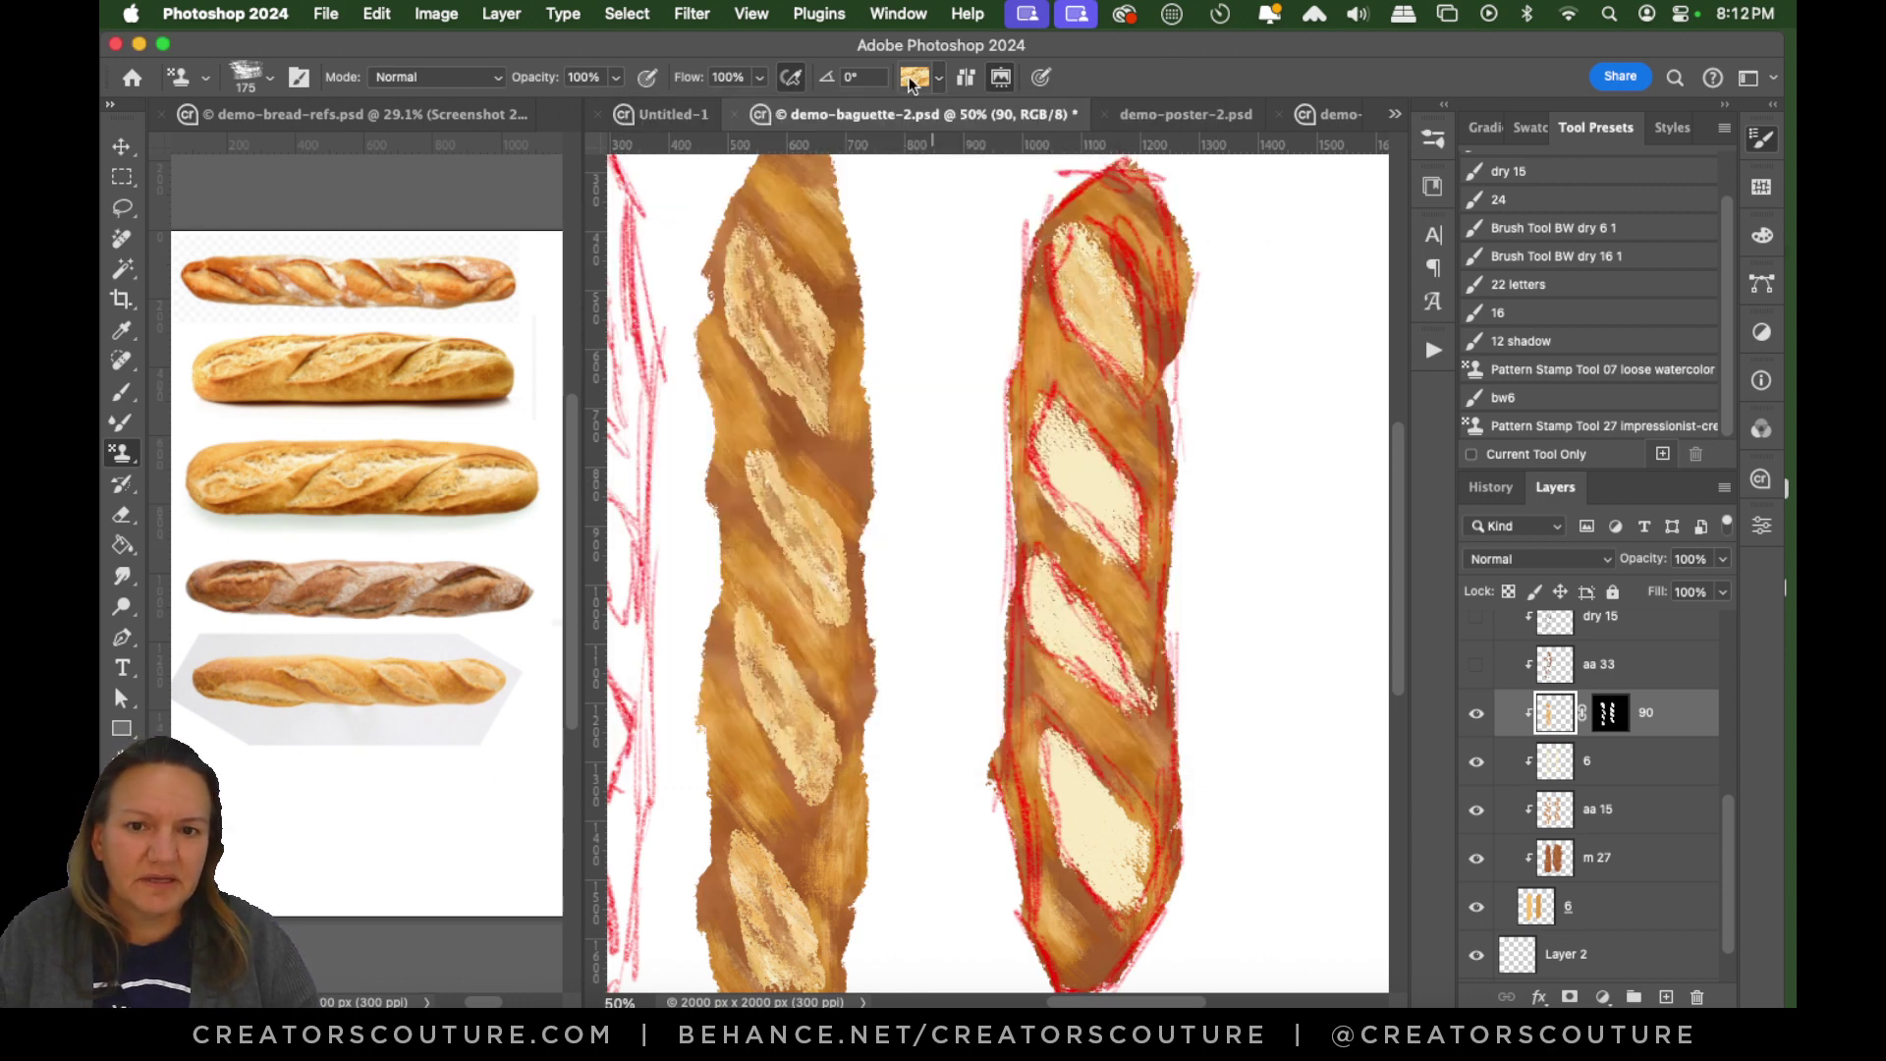
# Try the whitish floury crust pattern on the second baguette's two middle scores, and undo those strokes.
pyautogui.click(914, 78)
pyautogui.click(894, 628)
pyautogui.click(1193, 79)
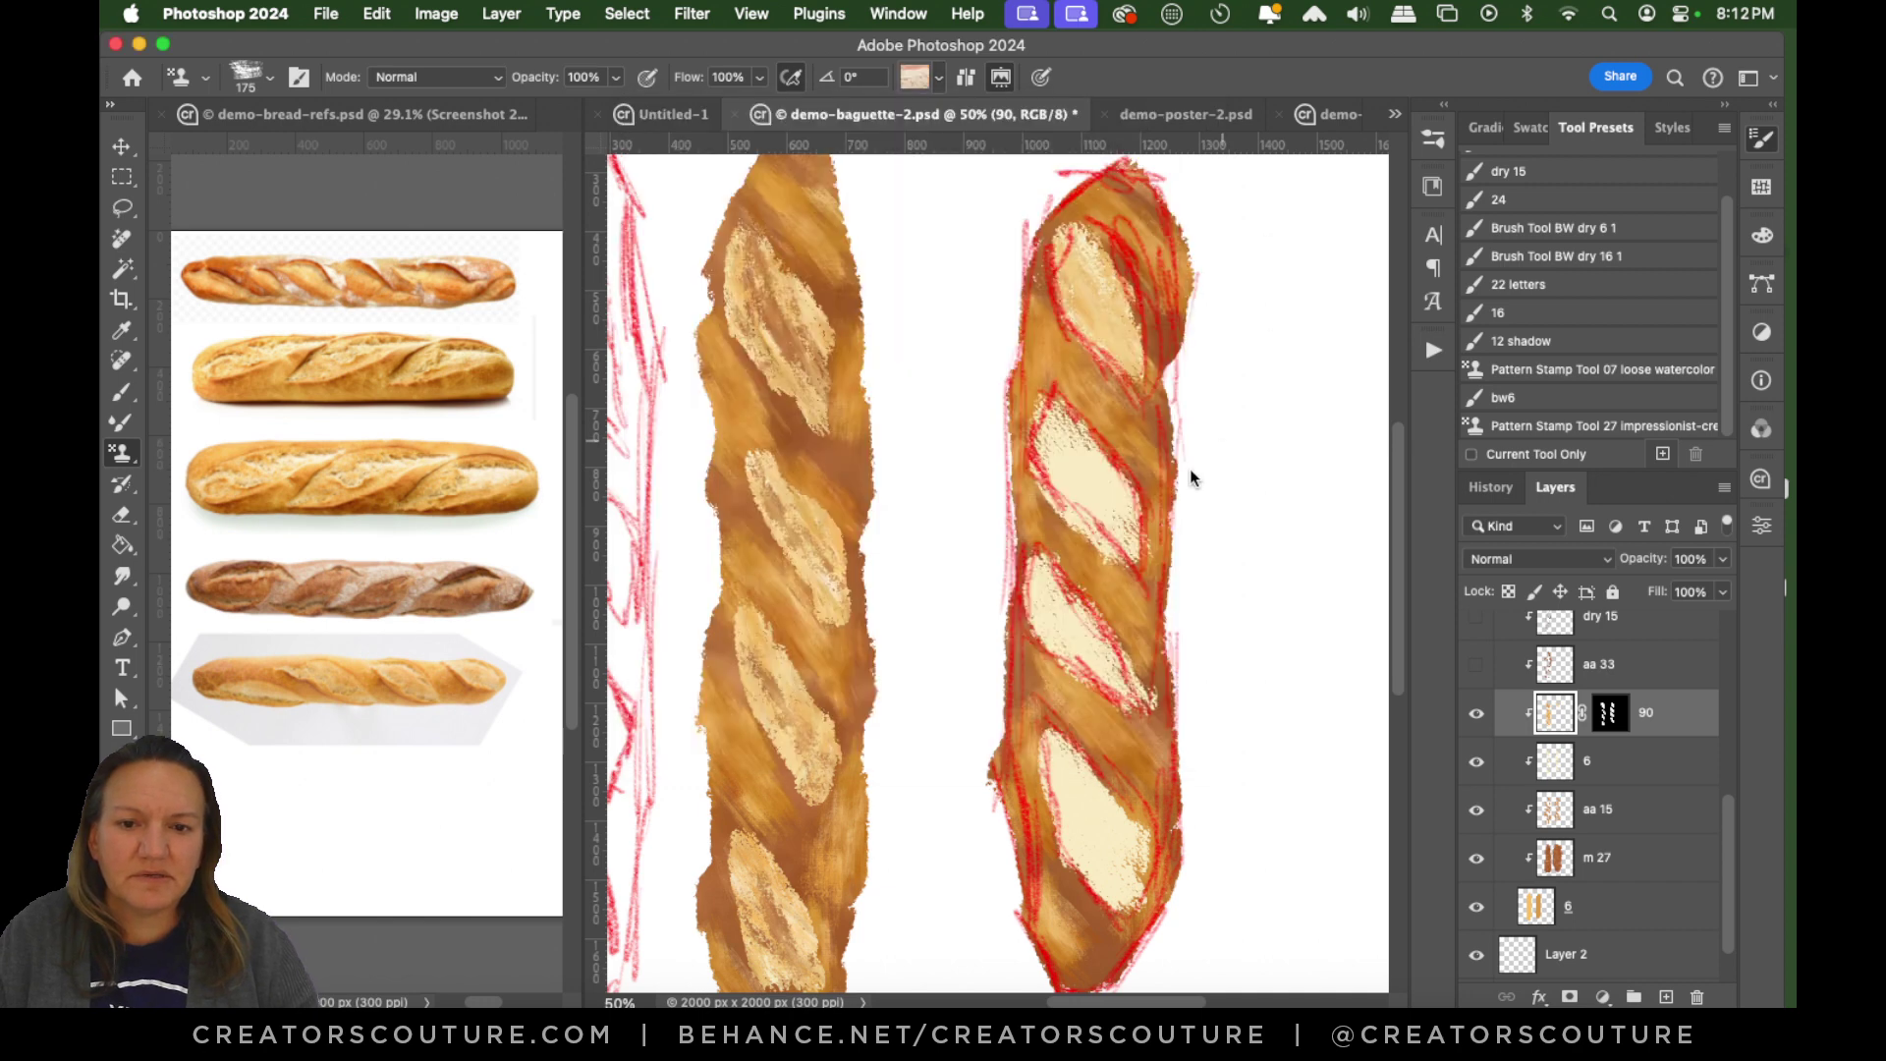
pyautogui.moveTo(1078, 446)
pyautogui.mouseDown()
pyautogui.moveTo(1150, 548)
pyautogui.moveTo(1067, 435)
pyautogui.mouseUp()
pyautogui.moveTo(1048, 605); pyautogui.dragTo(1069, 642)
pyautogui.press('super+z')
pyautogui.press('super+z')
pyautogui.press('super+z')
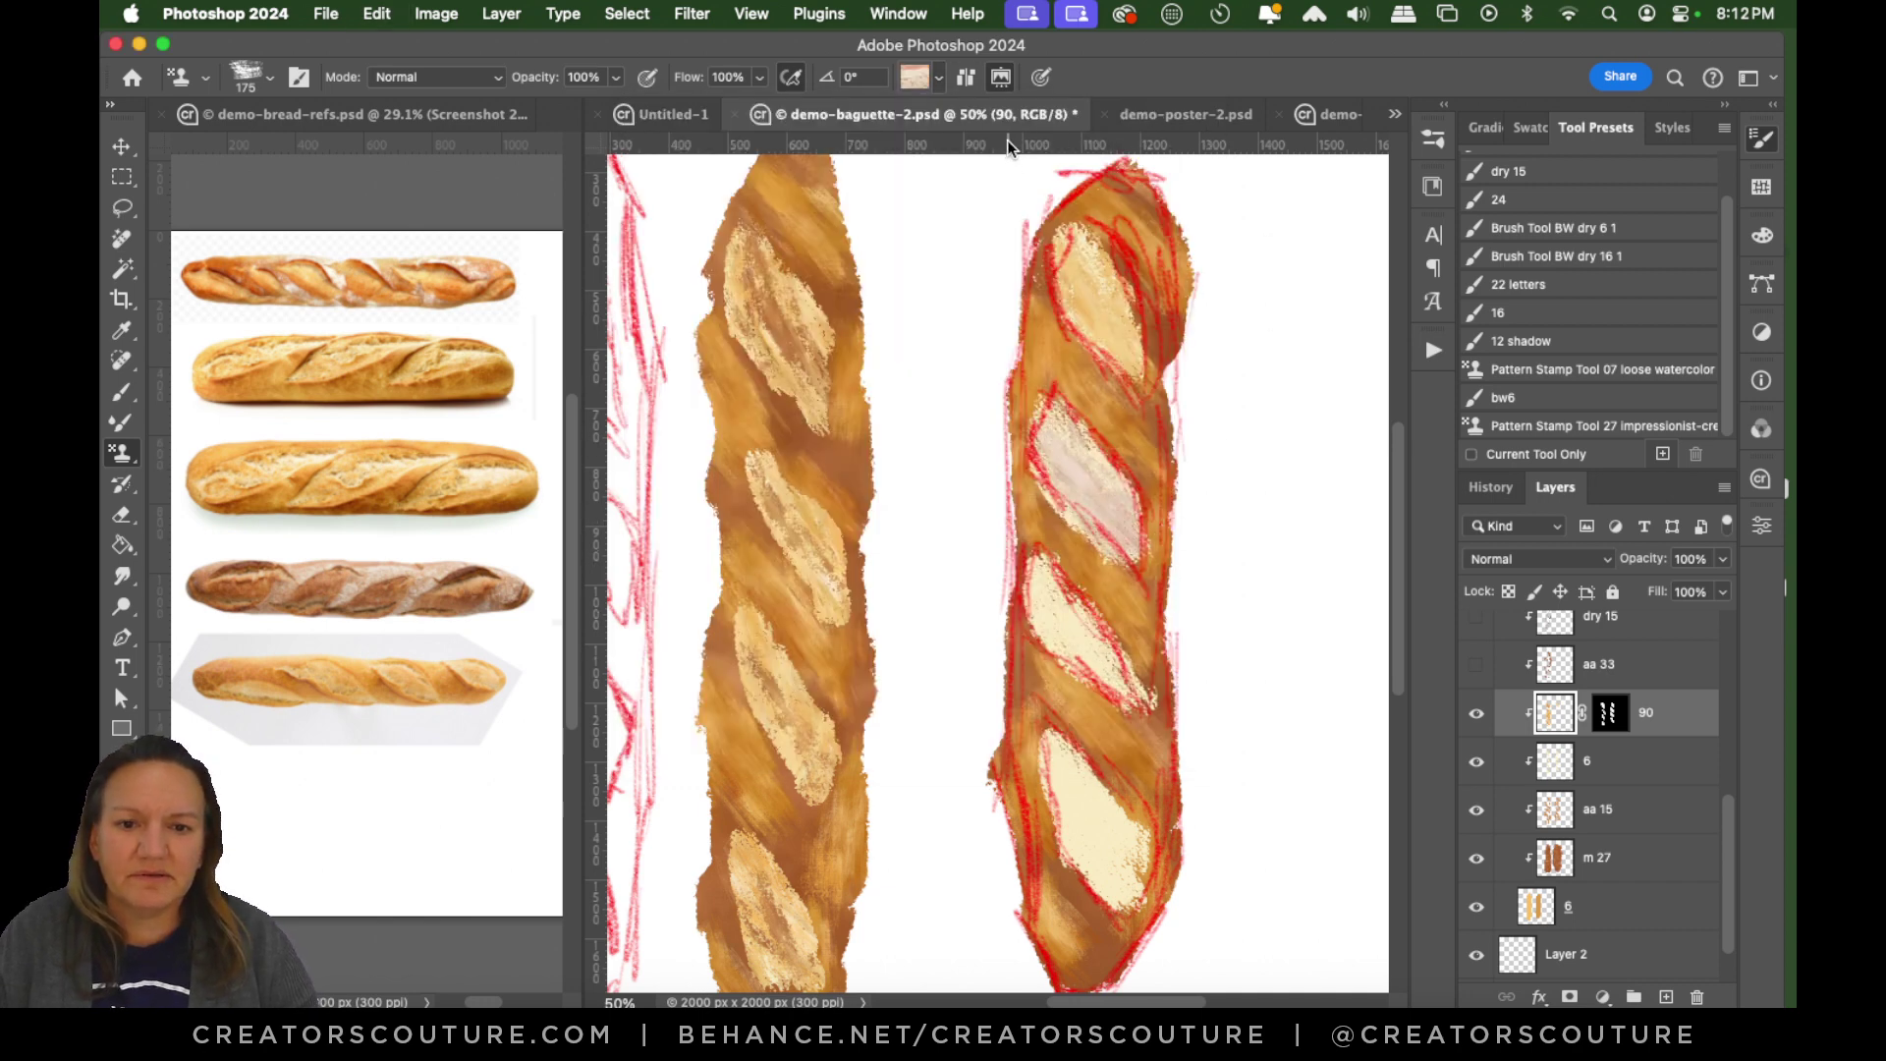
pyautogui.press('super+z')
pyautogui.press('super+z')
# Stamp the brown and cream cracked crust pattern over all four scores of the second baguette on layer 90.
pyautogui.click(914, 79)
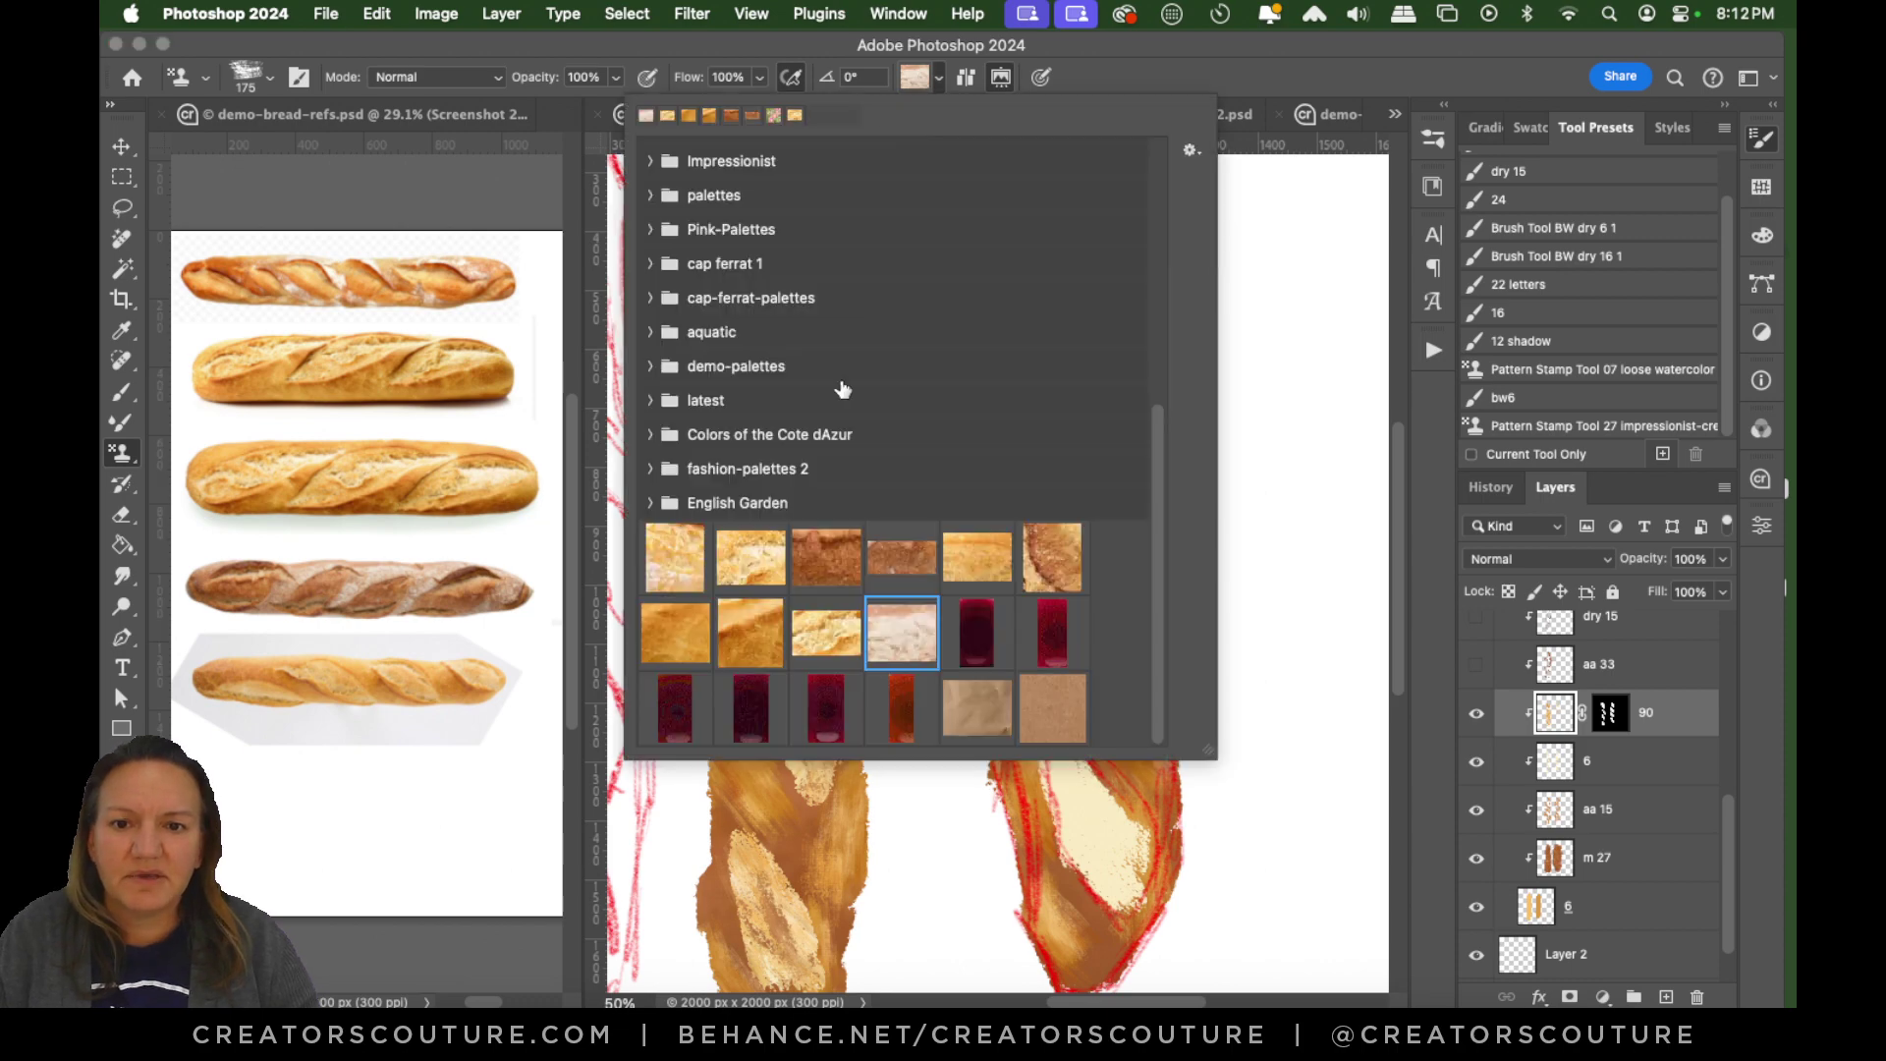
pyautogui.click(842, 573)
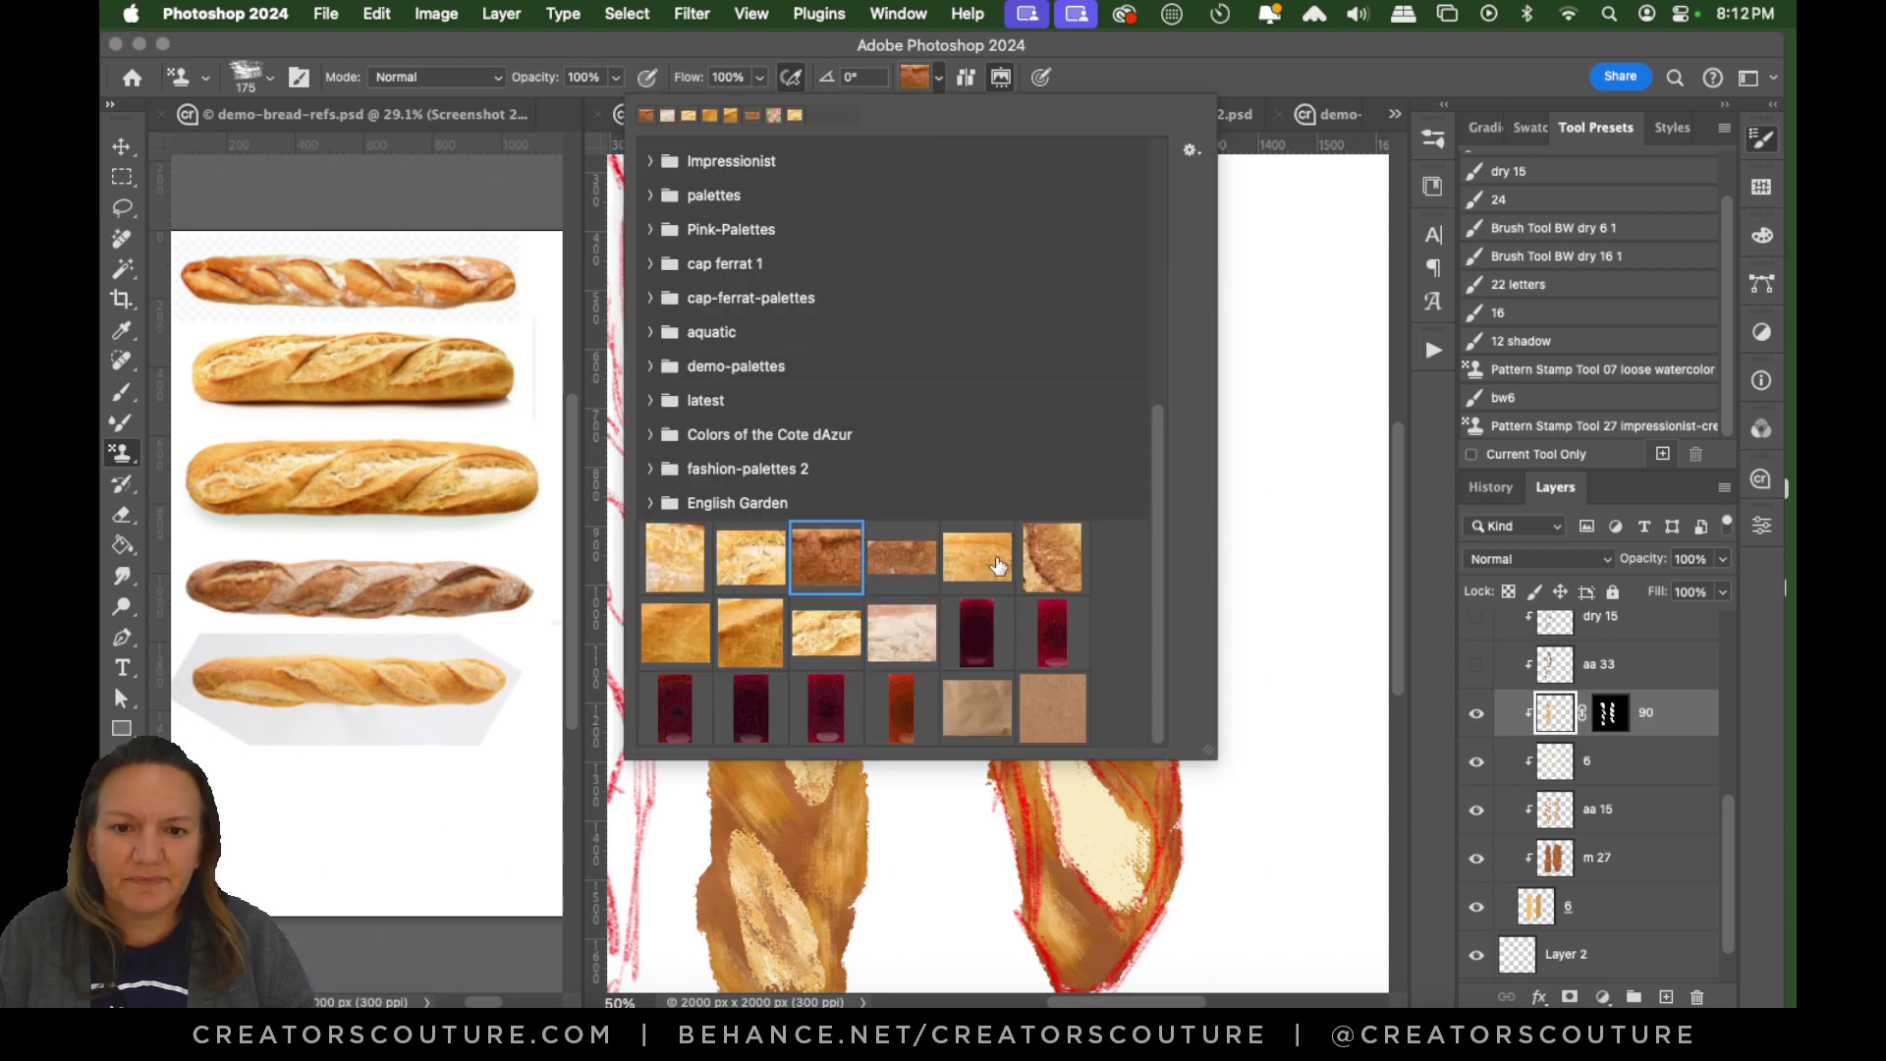
pyautogui.click(1050, 572)
pyautogui.click(1169, 84)
pyautogui.moveTo(1039, 389)
pyautogui.mouseDown()
pyautogui.moveTo(1068, 424)
pyautogui.moveTo(1049, 400)
pyautogui.moveTo(1128, 541)
pyautogui.mouseUp()
pyautogui.moveTo(1065, 235)
pyautogui.mouseDown()
pyautogui.moveTo(1145, 369)
pyautogui.moveTo(1087, 307)
pyautogui.mouseUp()
pyautogui.moveTo(1035, 585)
pyautogui.mouseDown()
pyautogui.moveTo(1058, 649)
pyautogui.moveTo(1052, 590)
pyautogui.moveTo(1176, 750)
pyautogui.moveTo(1095, 700)
pyautogui.moveTo(1145, 661)
pyautogui.moveTo(1105, 629)
pyautogui.mouseUp()
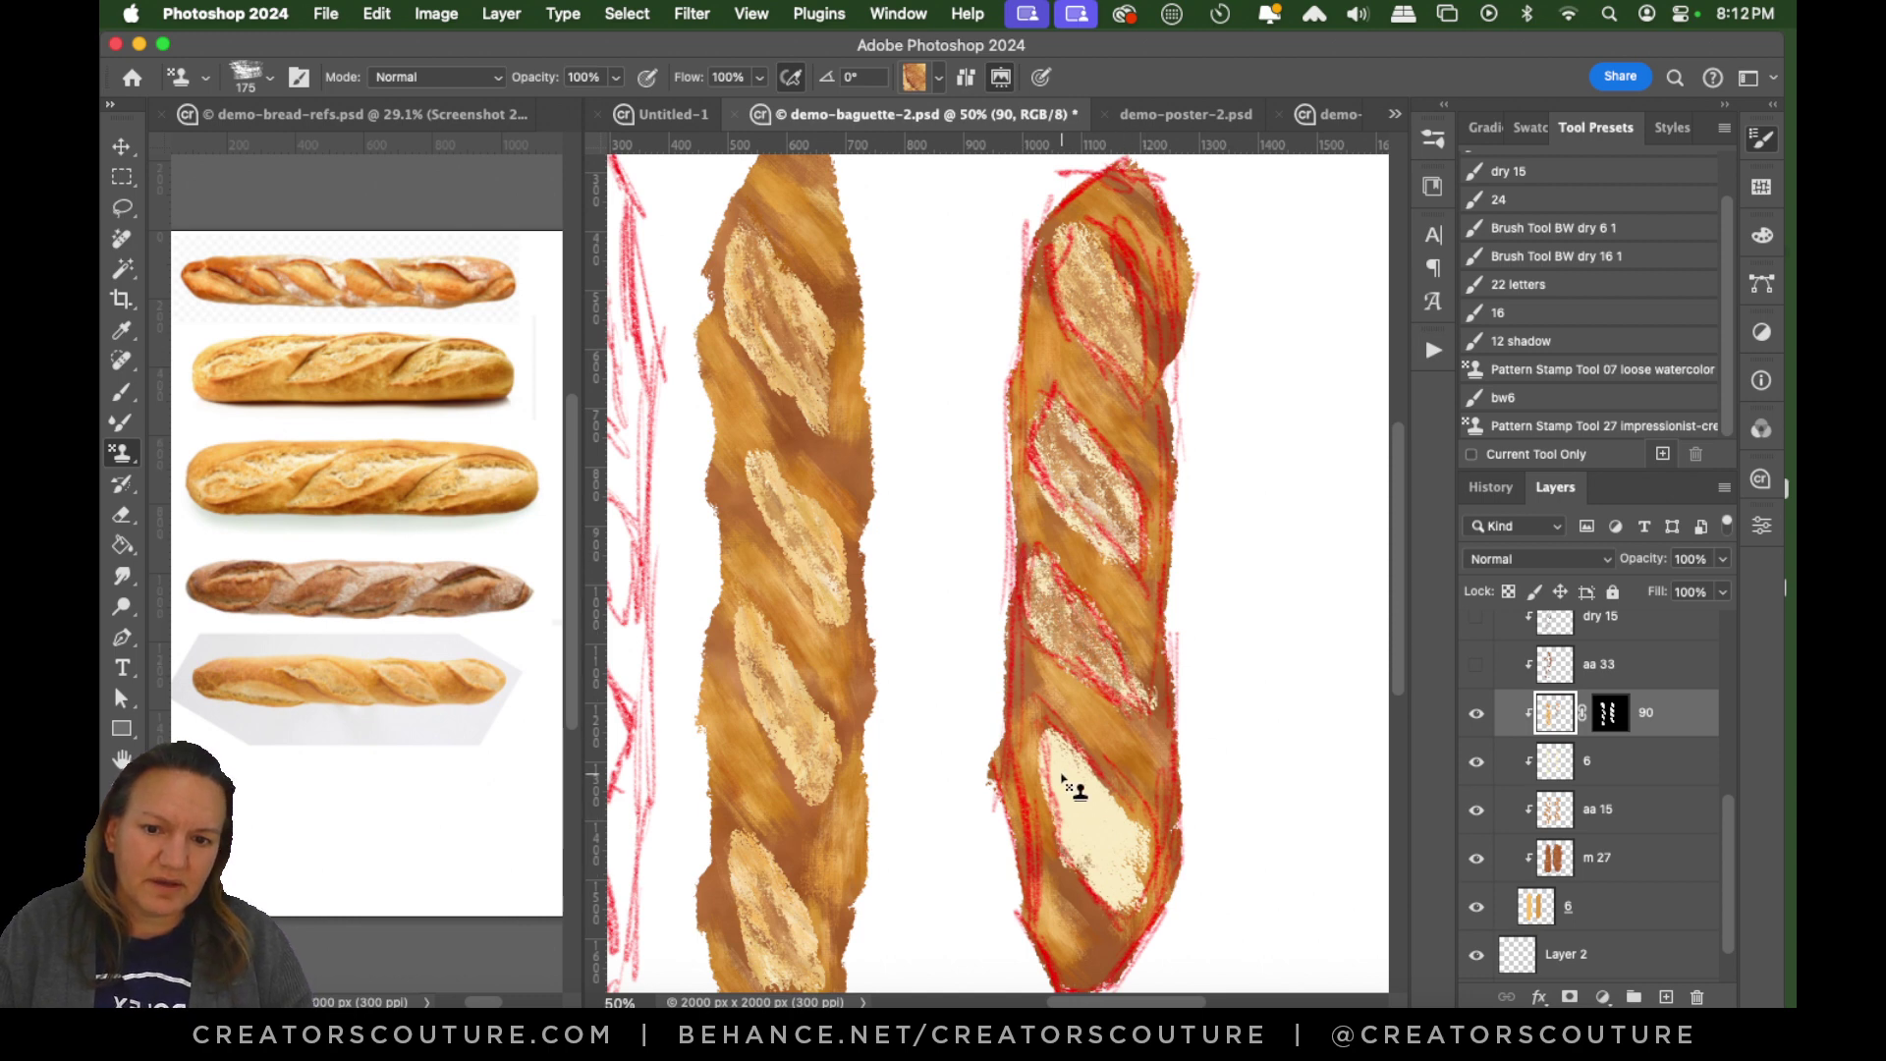
pyautogui.moveTo(1064, 782)
pyautogui.mouseDown()
pyautogui.moveTo(1090, 746)
pyautogui.moveTo(1162, 890)
pyautogui.moveTo(1102, 826)
pyautogui.moveTo(1118, 880)
pyautogui.moveTo(1154, 870)
pyautogui.moveTo(1071, 757)
pyautogui.mouseUp()
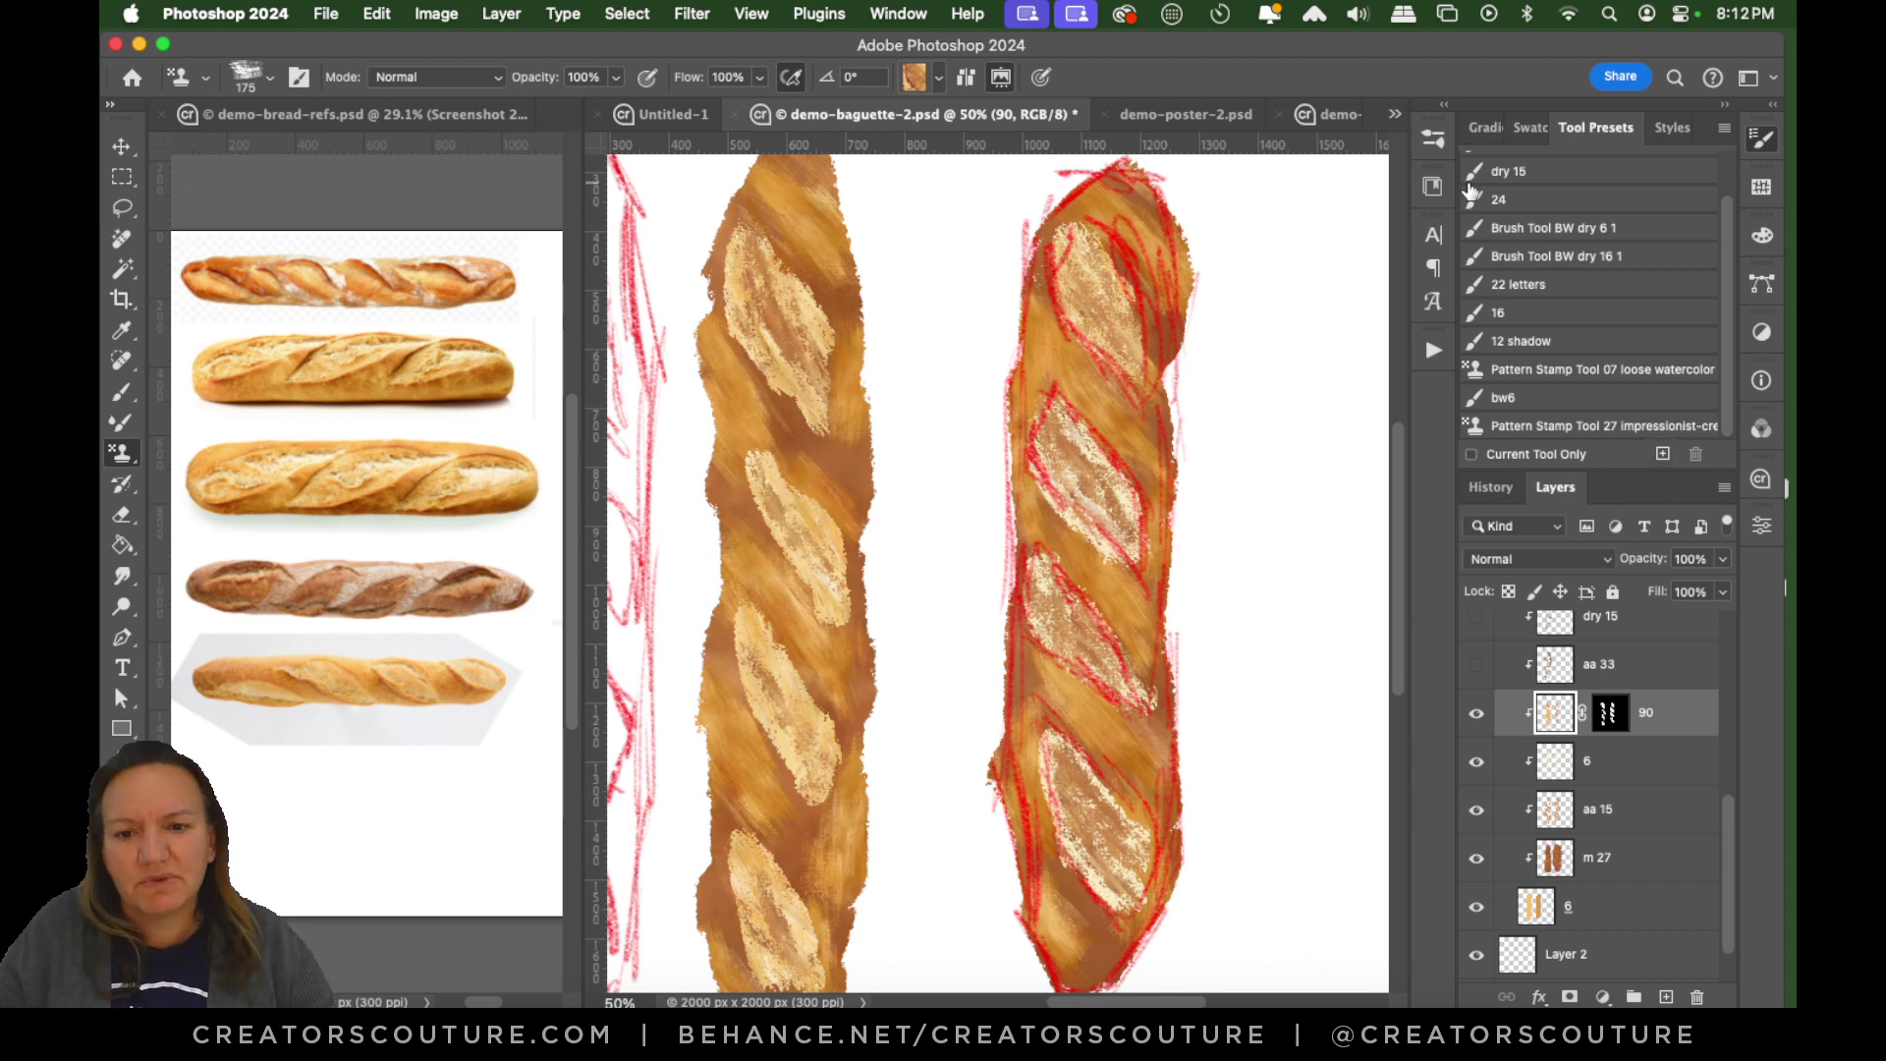
# Choose the dark reddish-brown crust pattern for the Pattern Stamp and cut all painted texture off the second baguette on layer 90.
pyautogui.click(919, 78)
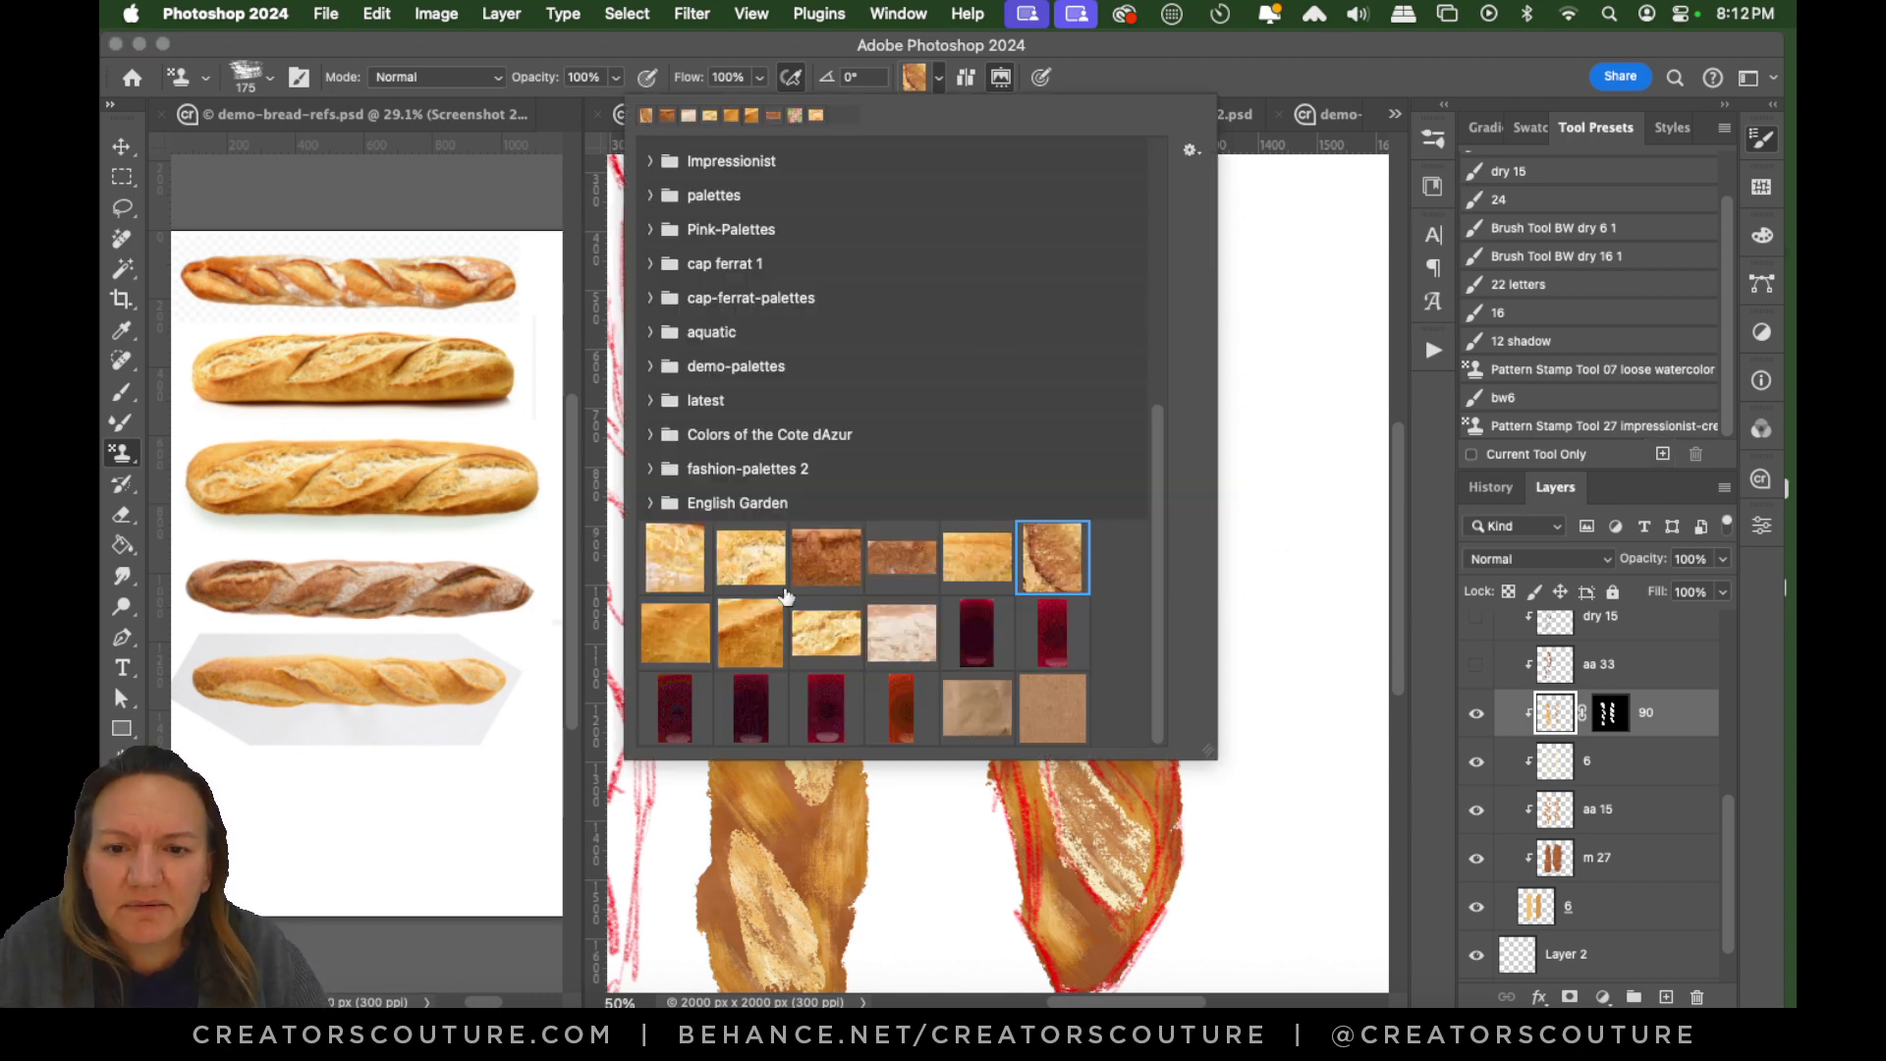
pyautogui.click(902, 560)
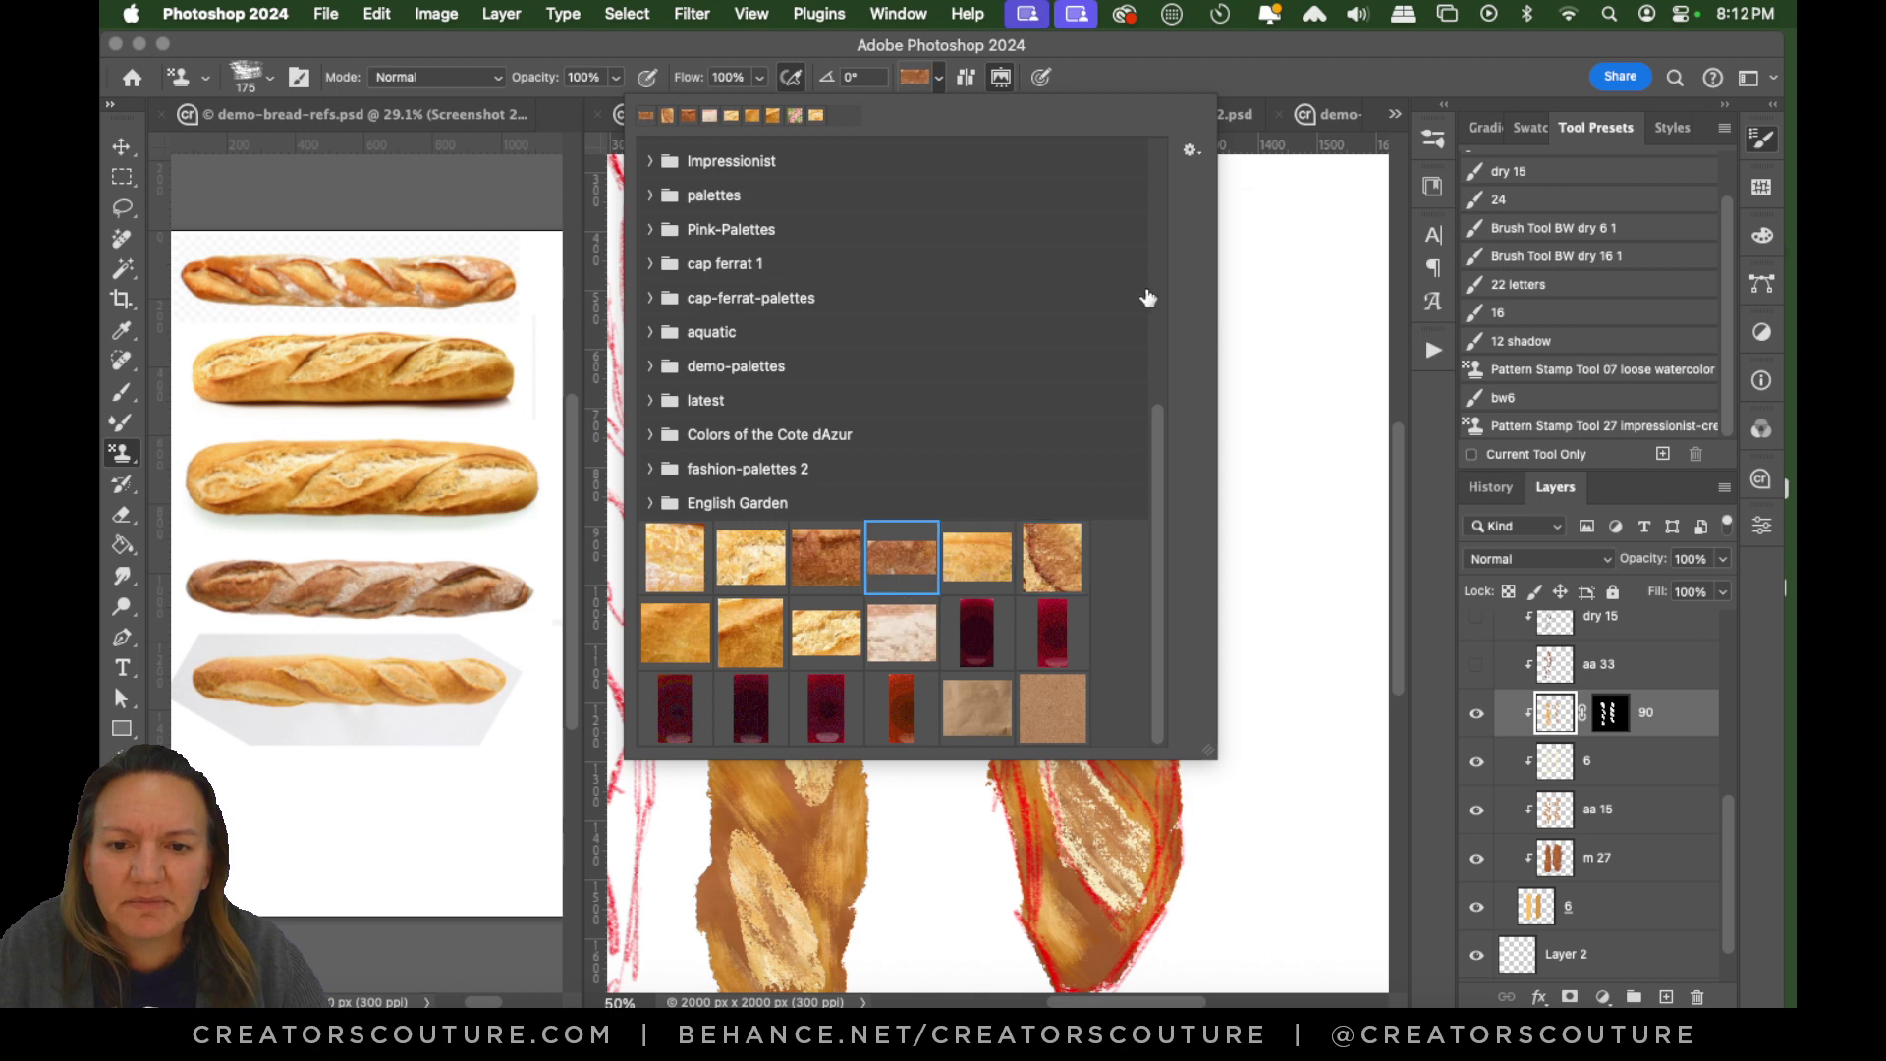
pyautogui.press('Return')
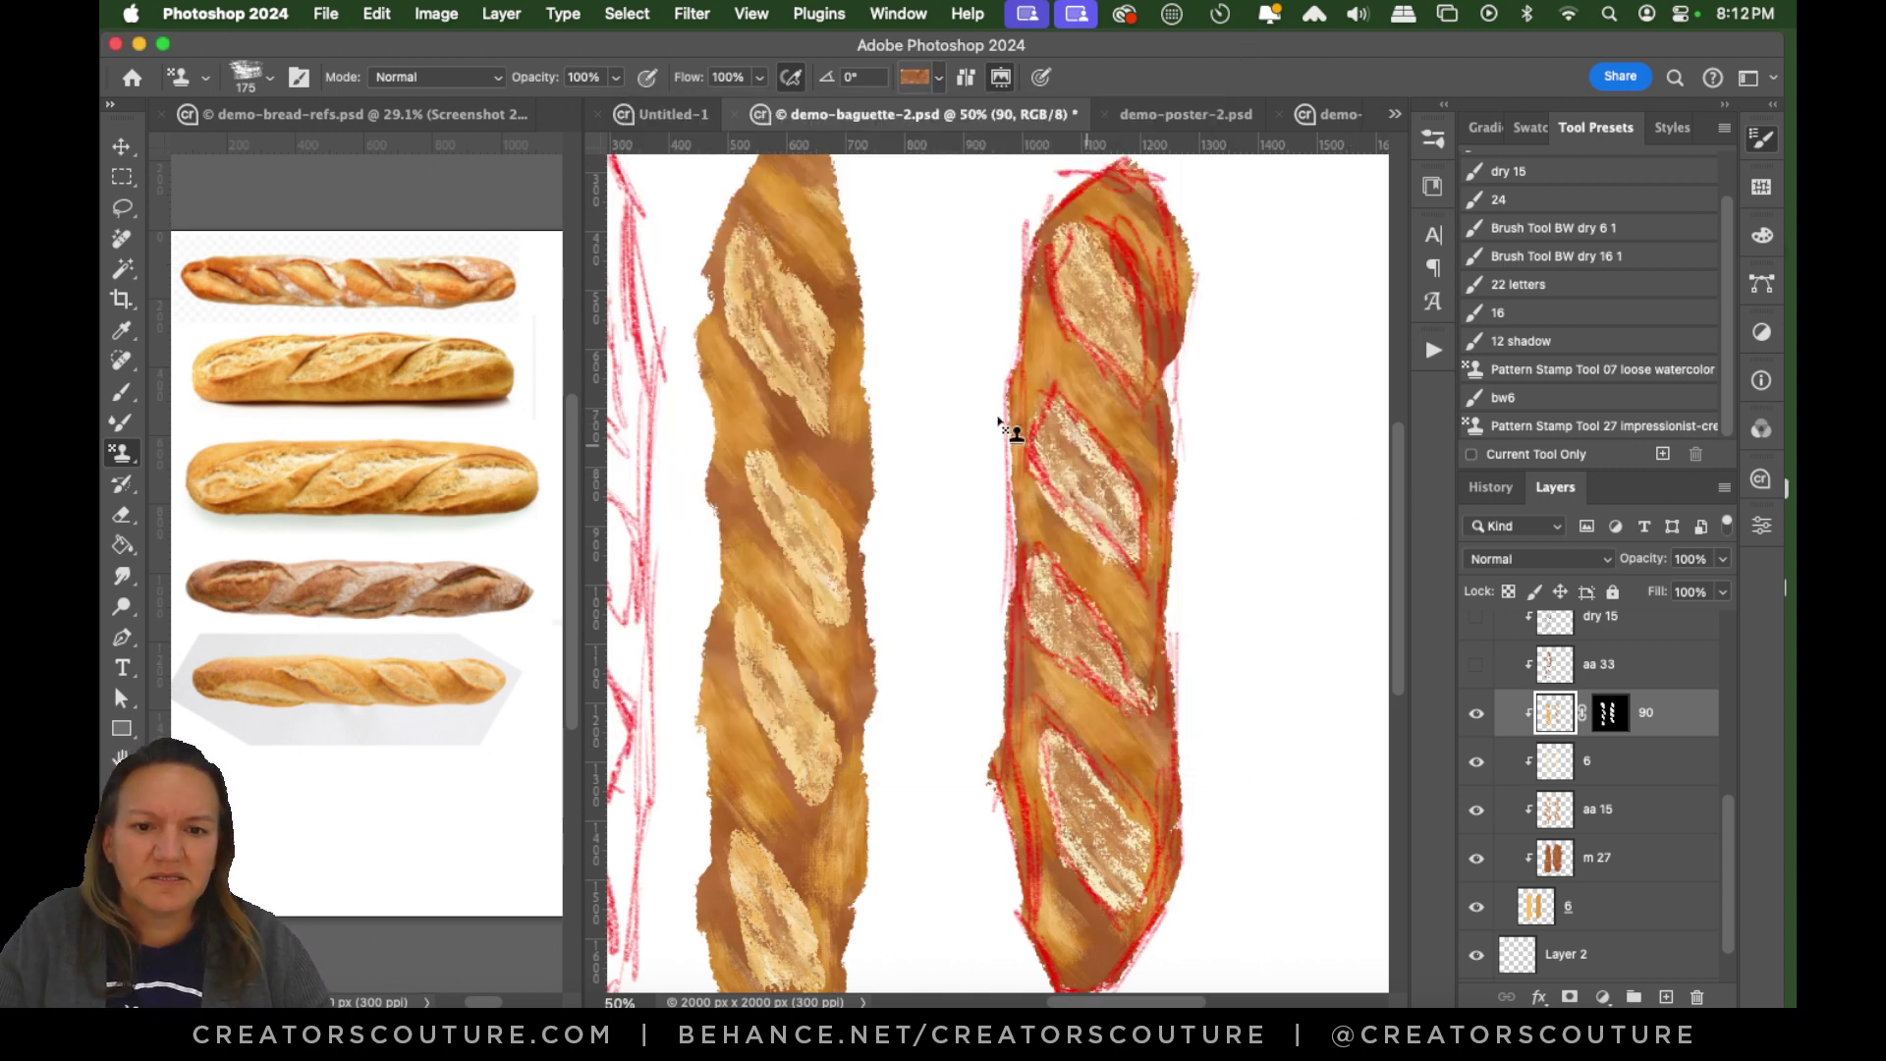
pyautogui.click(122, 178)
pyautogui.moveTo(947, 177)
pyautogui.mouseDown()
pyautogui.moveTo(1228, 492)
pyautogui.moveTo(1238, 966)
pyautogui.mouseUp()
pyautogui.press('super+x')
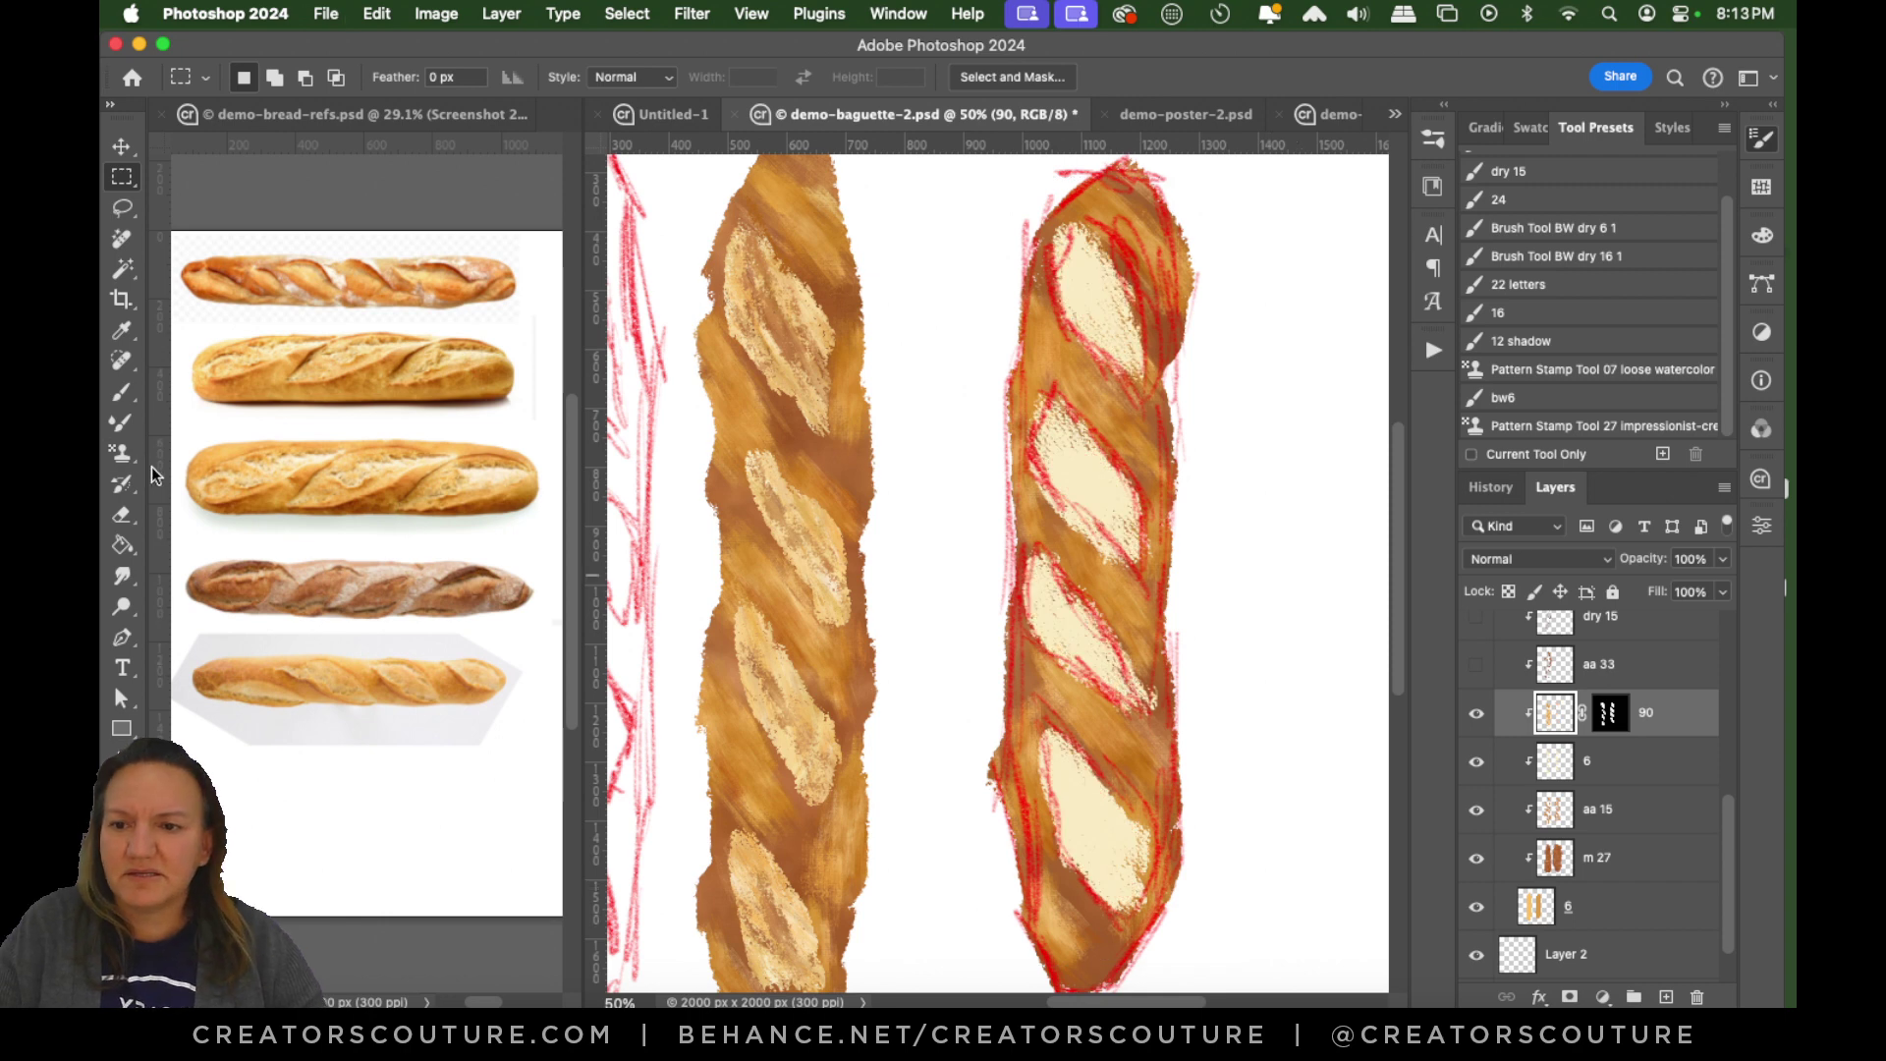
pyautogui.click(122, 453)
# Try covering the second baguette's top score with the dark reddish-brown crust pattern, and undo the strokes.
pyautogui.moveTo(1098, 265)
pyautogui.mouseDown()
pyautogui.moveTo(1144, 400)
pyautogui.moveTo(1052, 231)
pyautogui.moveTo(1174, 377)
pyautogui.moveTo(1063, 222)
pyautogui.moveTo(1133, 364)
pyautogui.moveTo(1064, 248)
pyautogui.moveTo(1187, 285)
pyautogui.mouseUp()
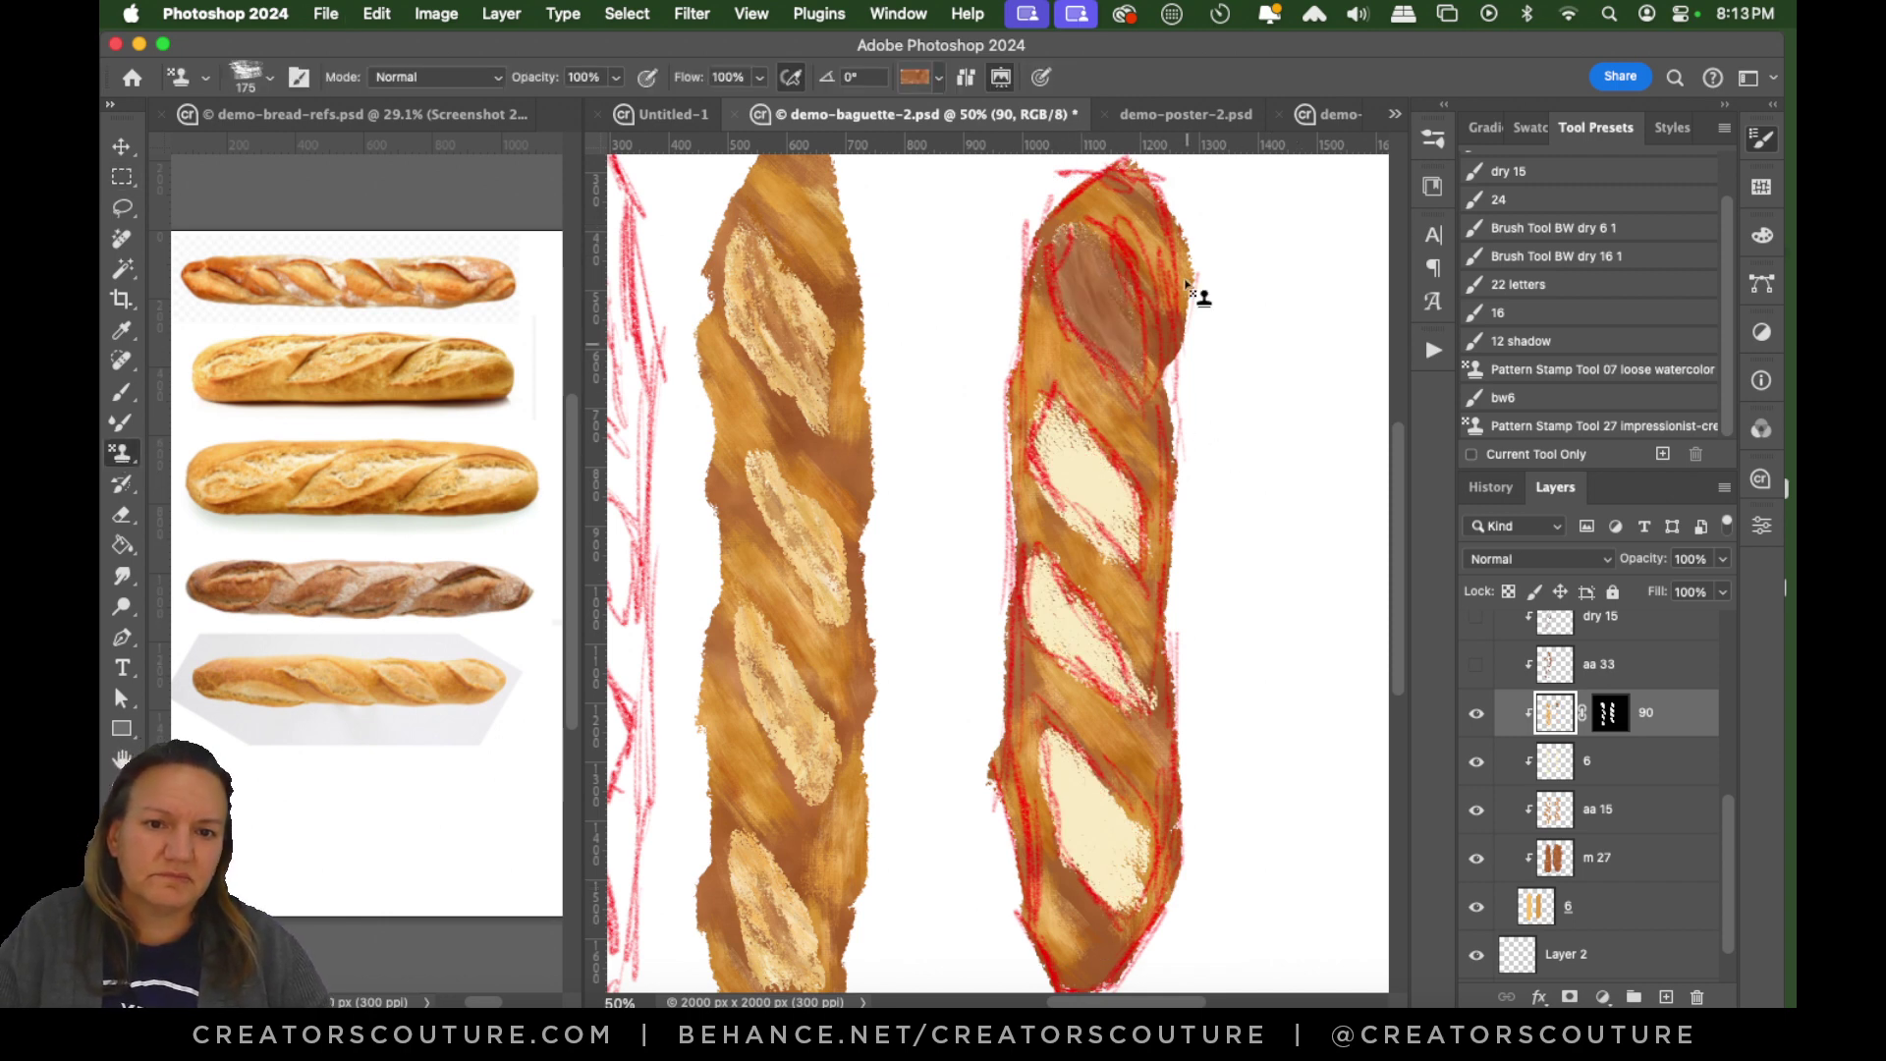
pyautogui.press('super+a')
pyautogui.press('super+x')
pyautogui.press('super+z')
pyautogui.press('super+z')
pyautogui.press('super+z')
pyautogui.press('super+z')
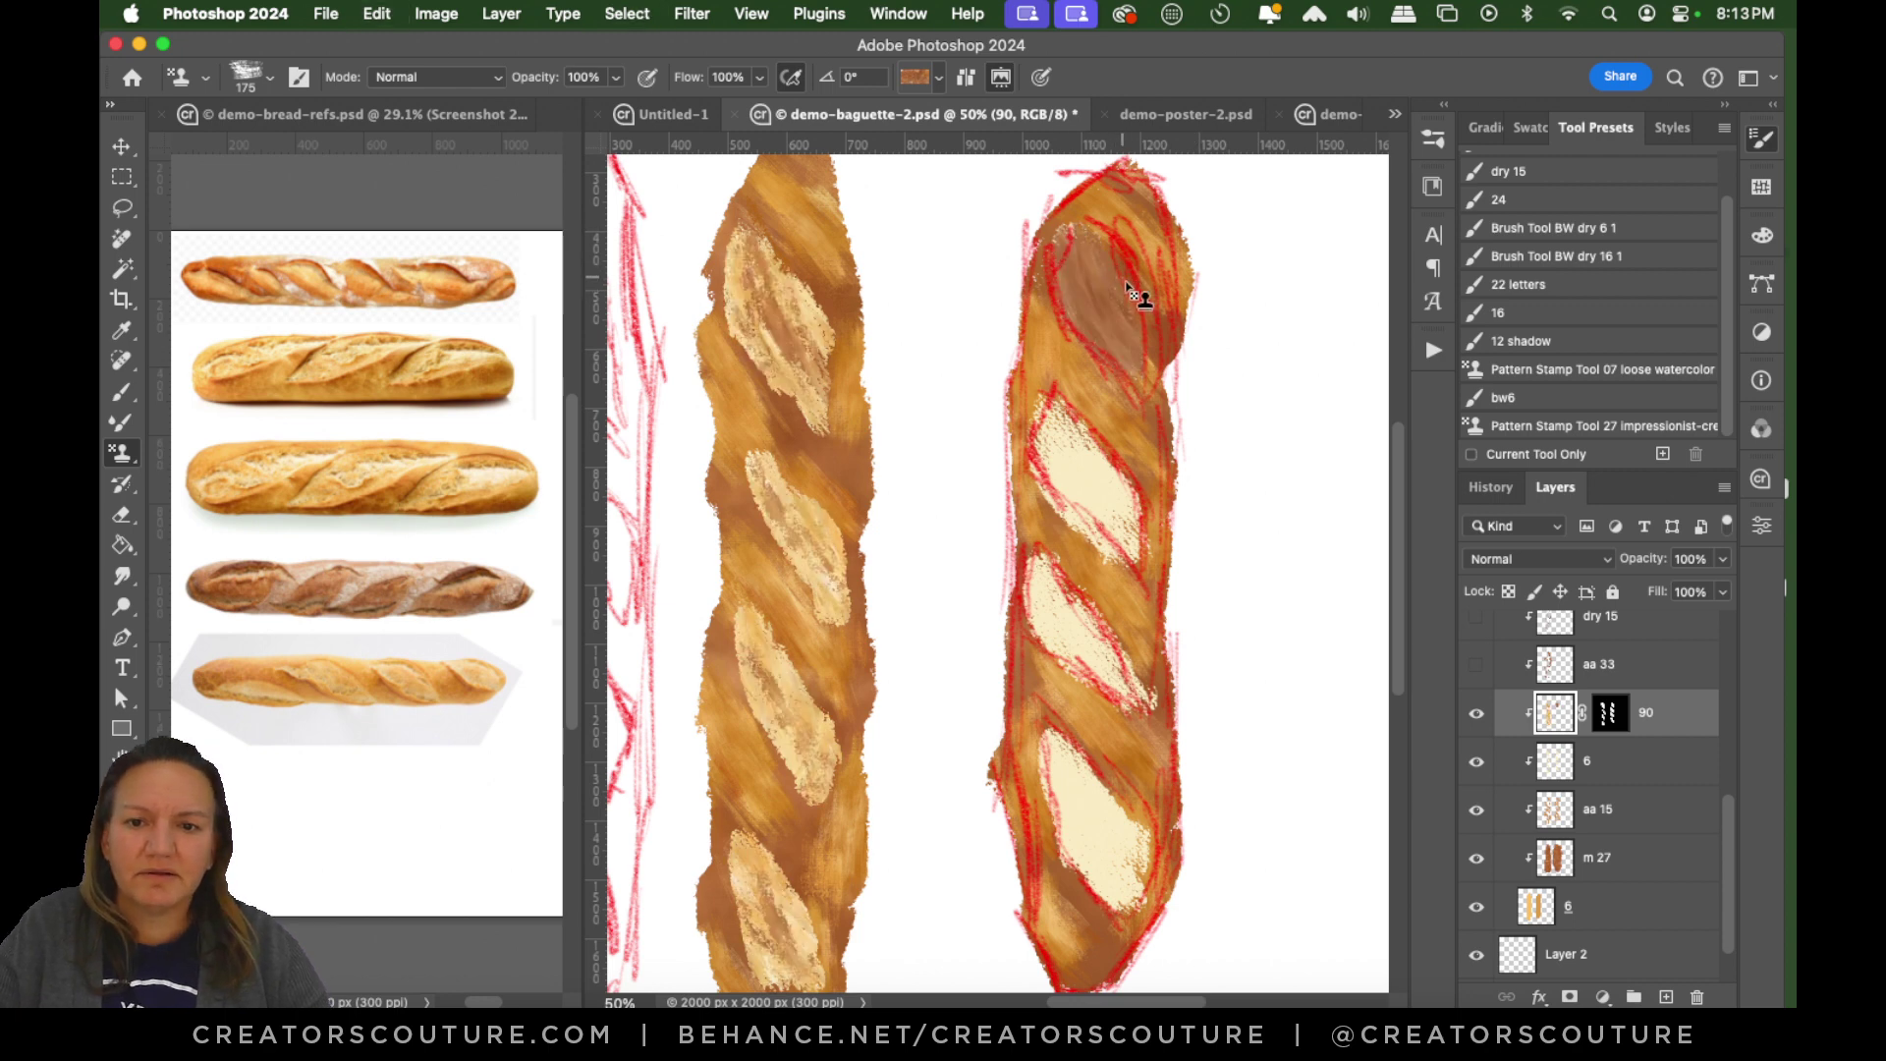
pyautogui.press('super+z')
pyautogui.press('super+z')
pyautogui.press('super+z')
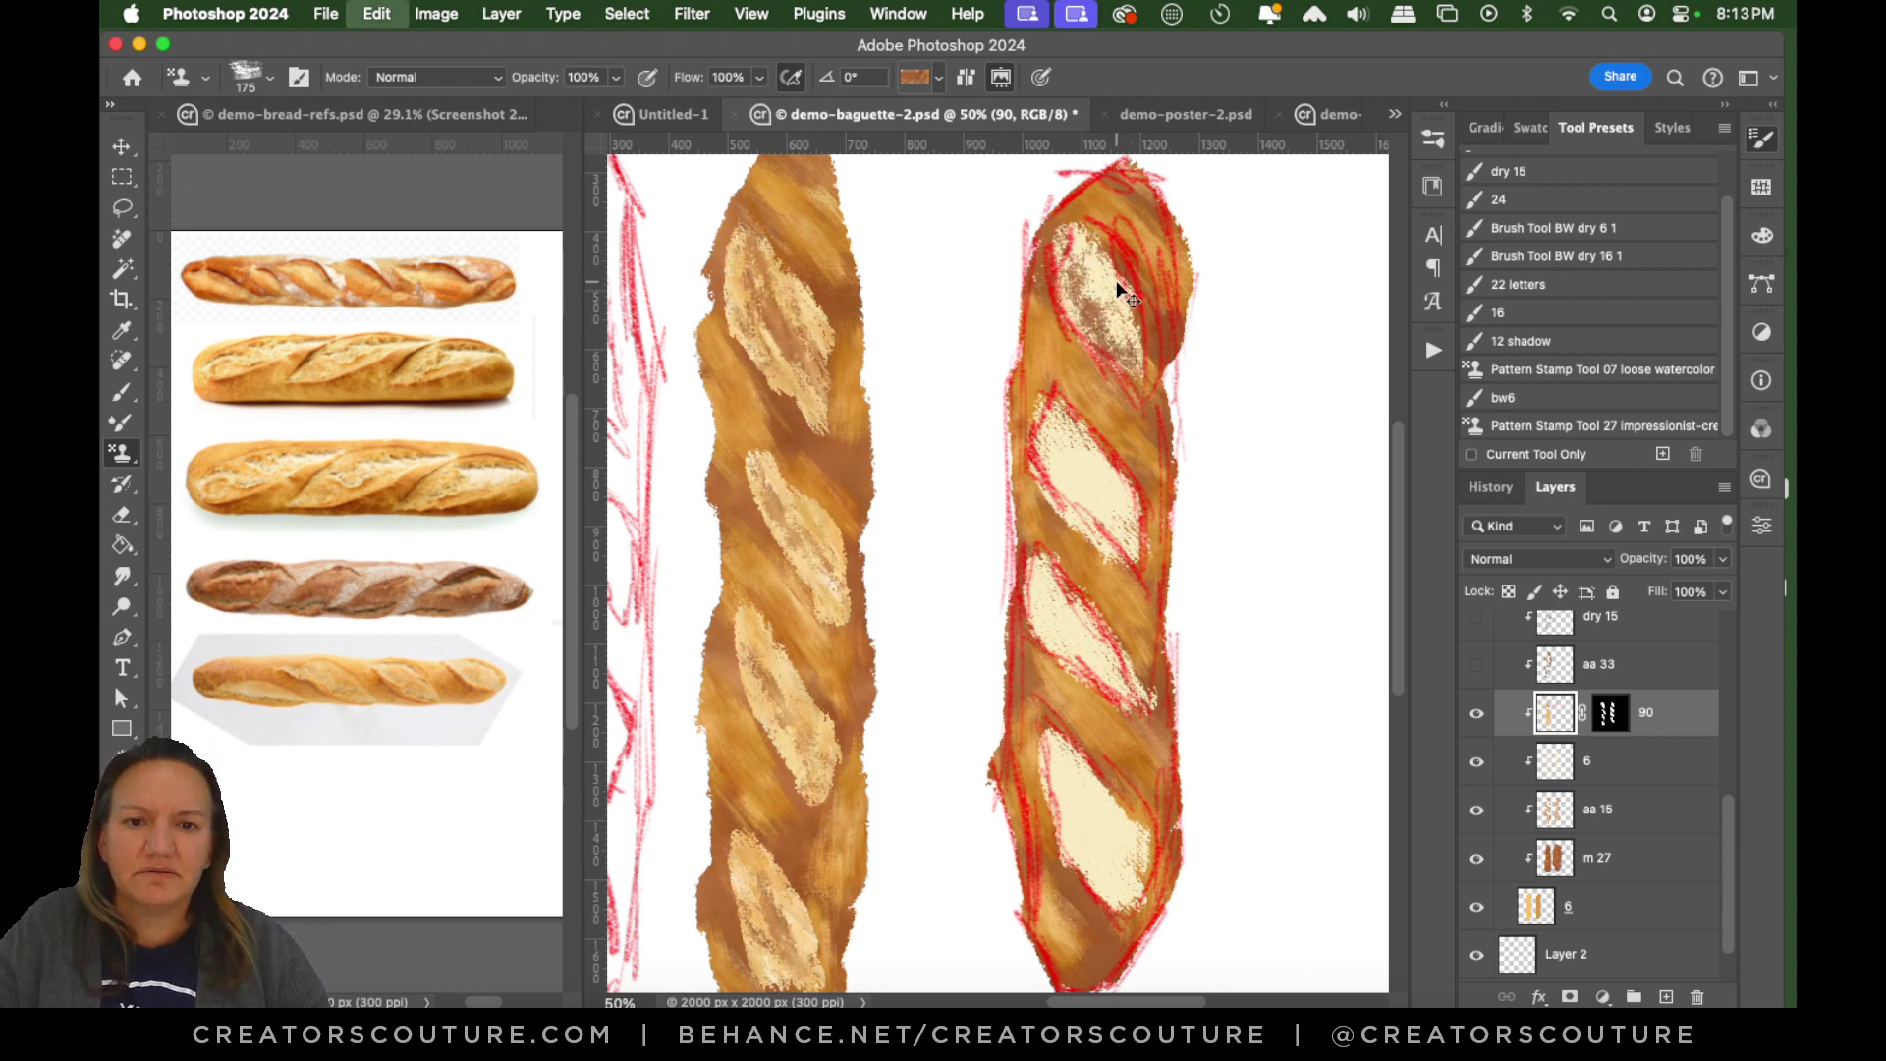
pyautogui.press('super+z')
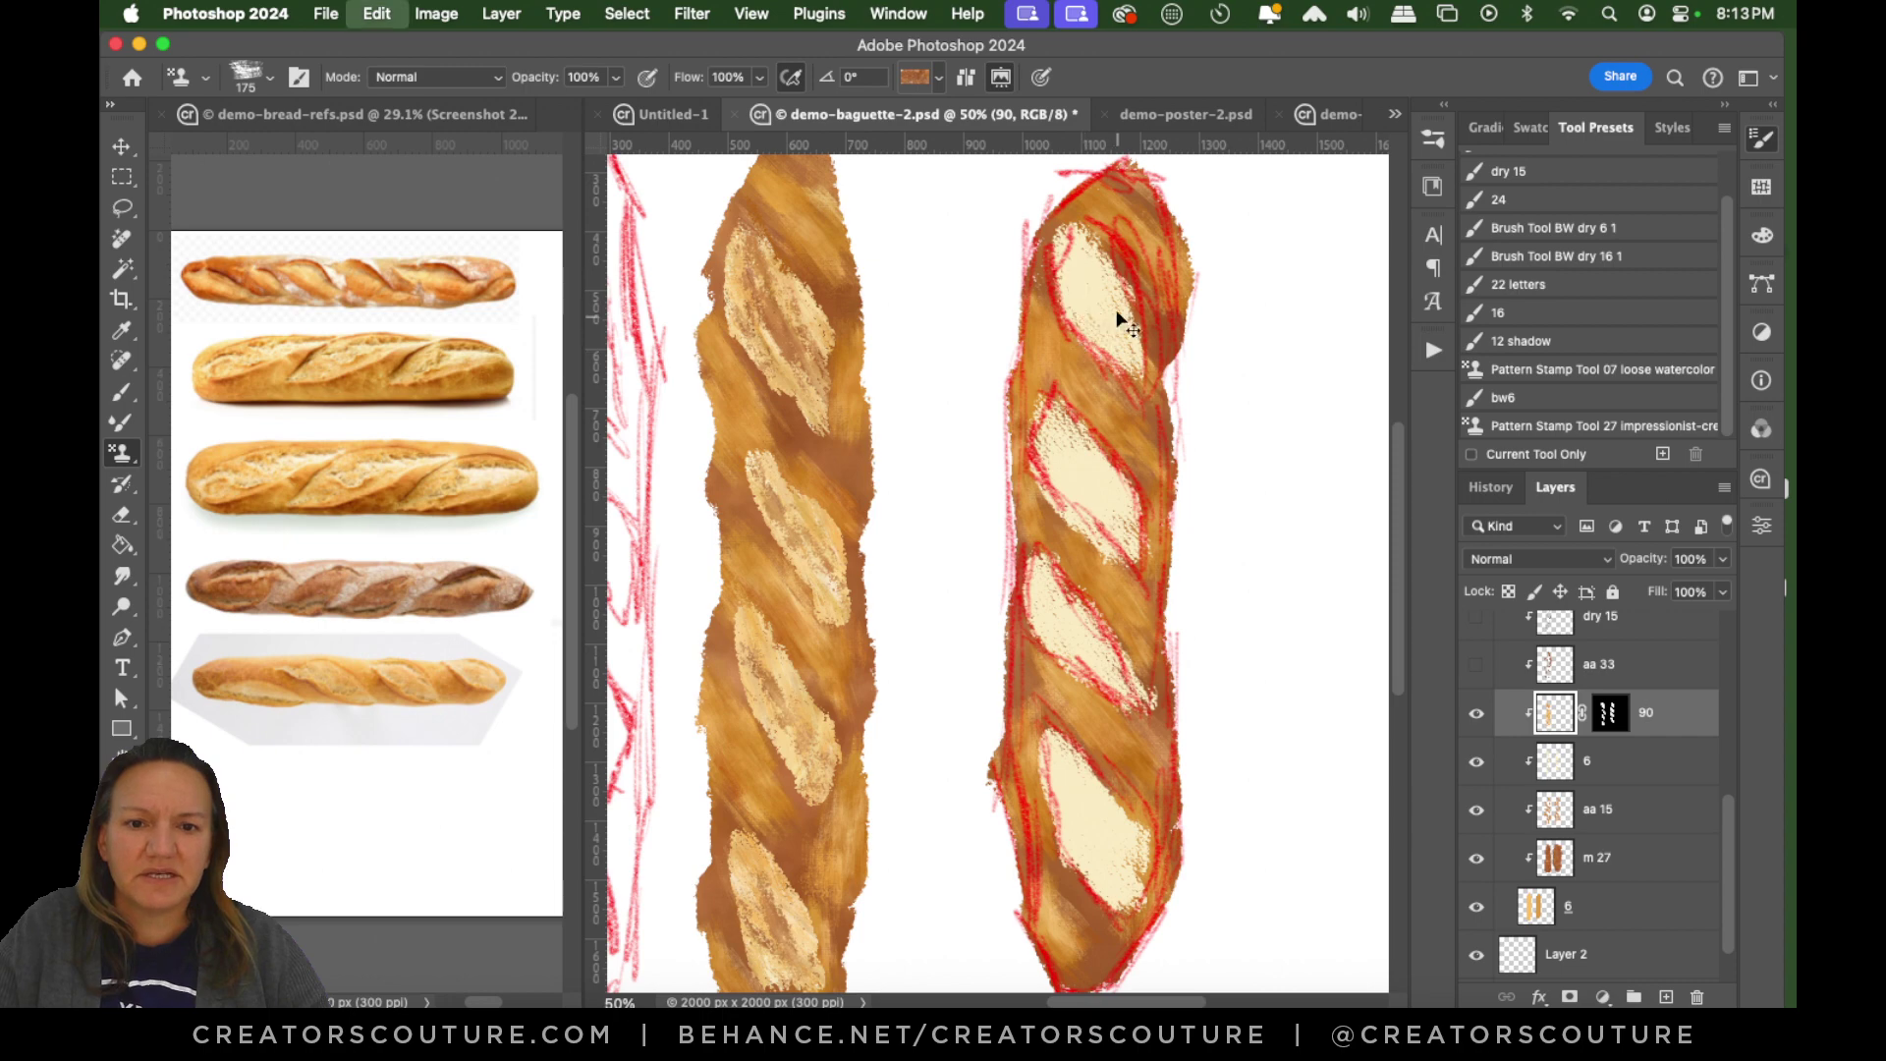
# Texture the second baguette's top score lightly with the dark reddish-brown pattern and its three lower scores with a pale golden crumb pattern.
pyautogui.moveTo(1067, 235)
pyautogui.mouseDown()
pyautogui.moveTo(1176, 365)
pyautogui.moveTo(1118, 364)
pyautogui.moveTo(1068, 274)
pyautogui.moveTo(1136, 353)
pyautogui.mouseUp()
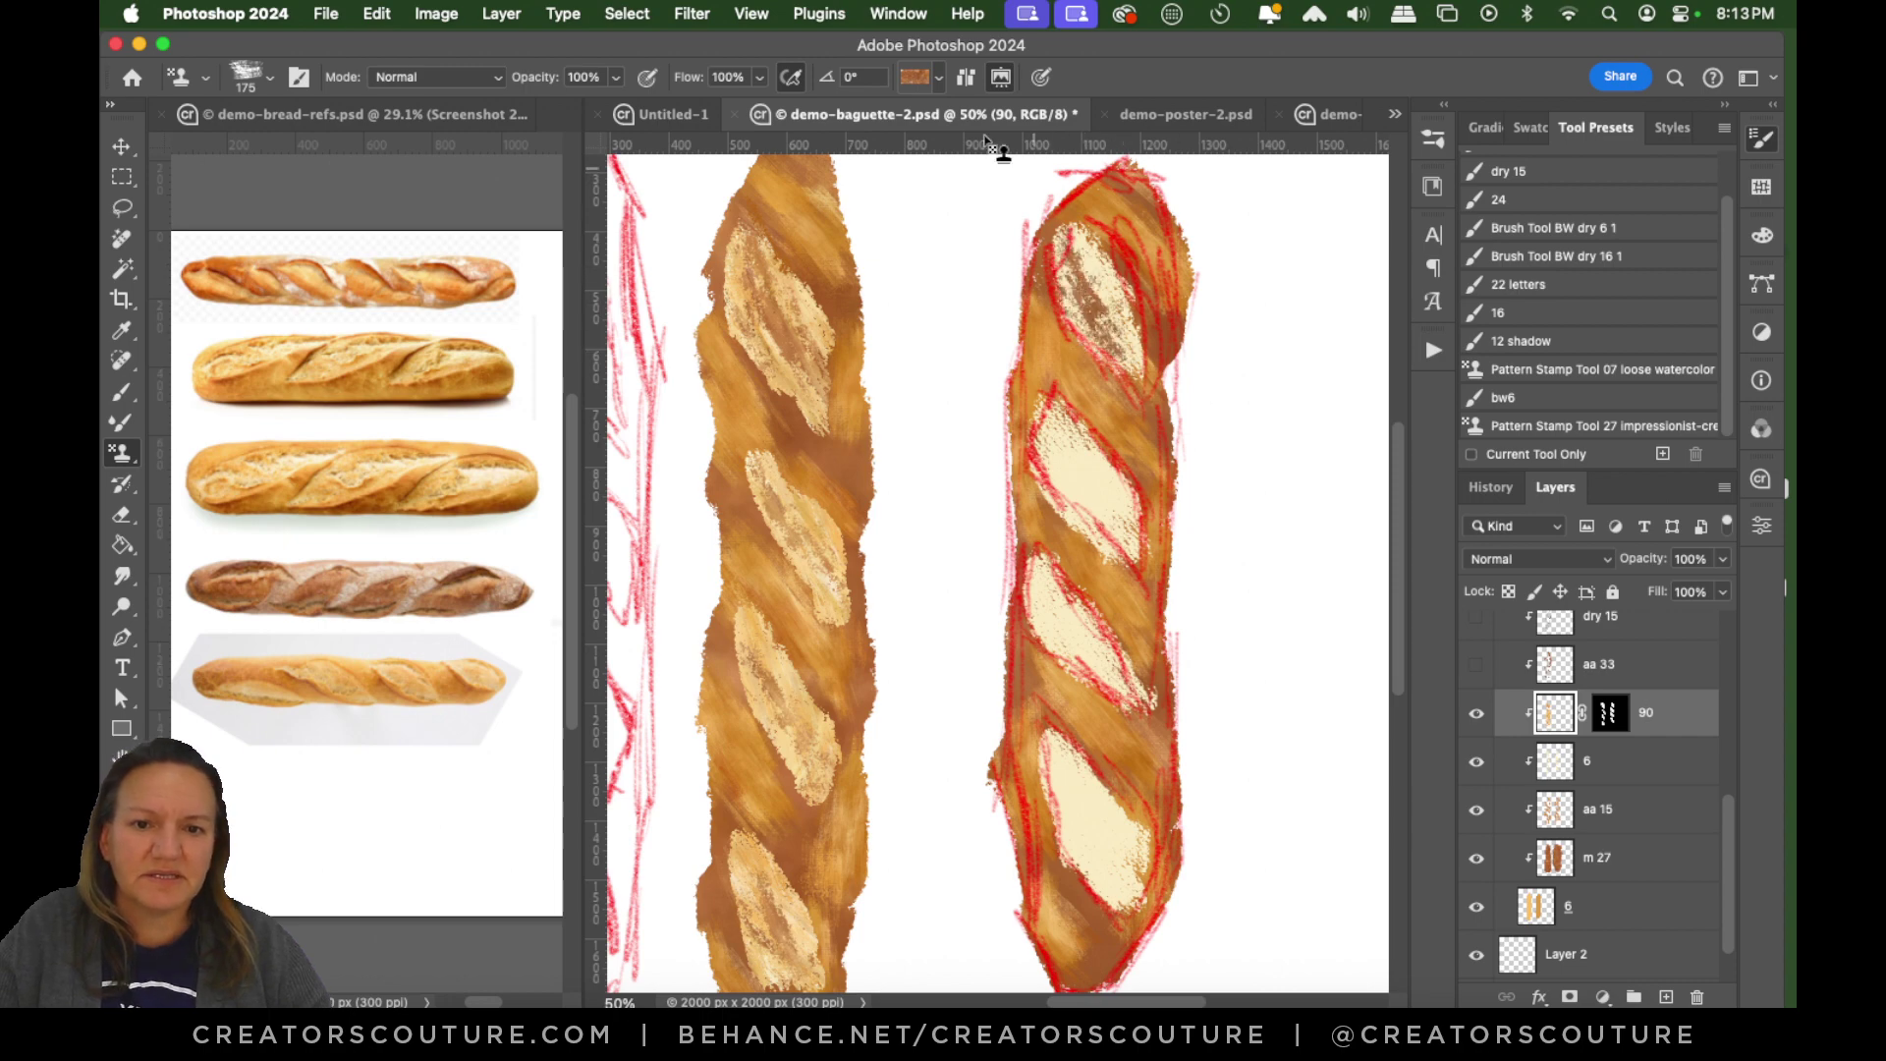
pyautogui.click(908, 70)
pyautogui.click(750, 557)
pyautogui.click(1175, 71)
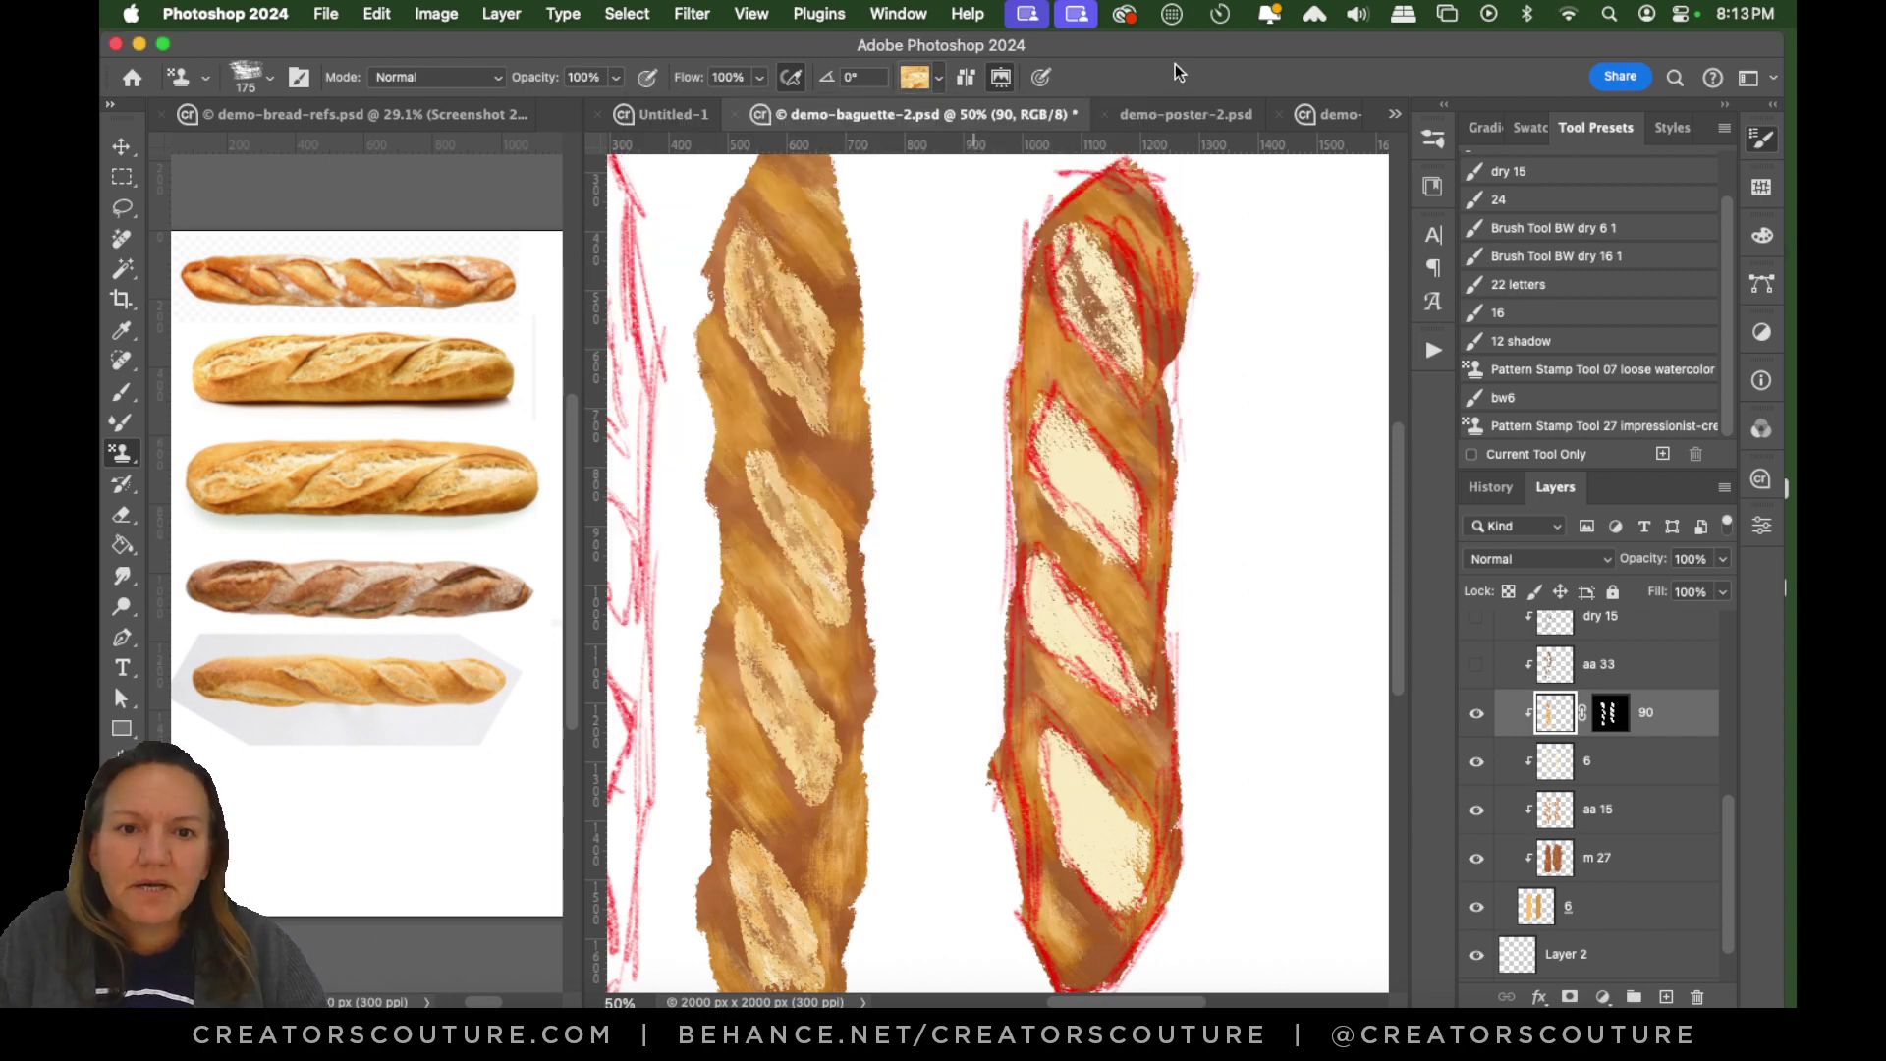
pyautogui.moveTo(1089, 424)
pyautogui.mouseDown()
pyautogui.moveTo(1135, 538)
pyautogui.moveTo(1096, 535)
pyautogui.moveTo(1053, 430)
pyautogui.moveTo(1127, 564)
pyautogui.moveTo(1166, 556)
pyautogui.mouseUp()
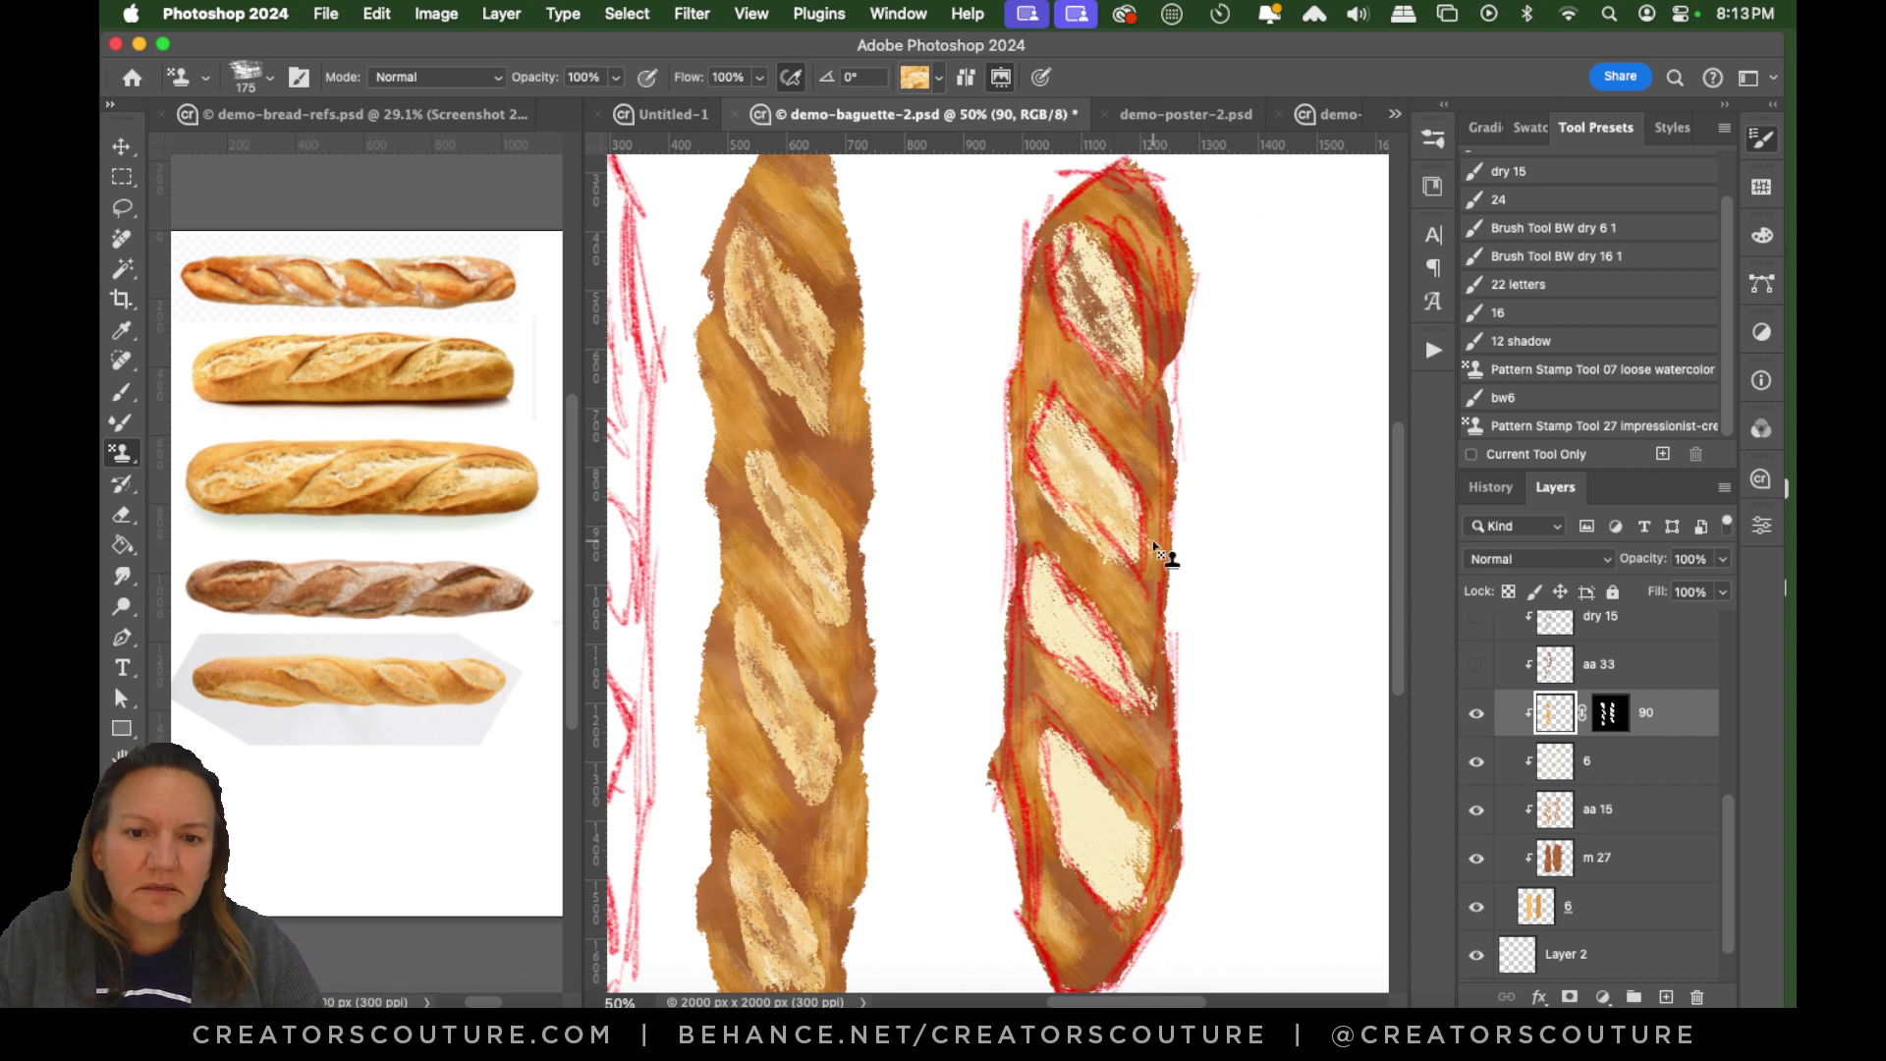
pyautogui.moveTo(1040, 590)
pyautogui.mouseDown()
pyautogui.moveTo(1146, 884)
pyautogui.moveTo(1090, 729)
pyautogui.moveTo(1070, 724)
pyautogui.moveTo(1095, 830)
pyautogui.mouseUp()
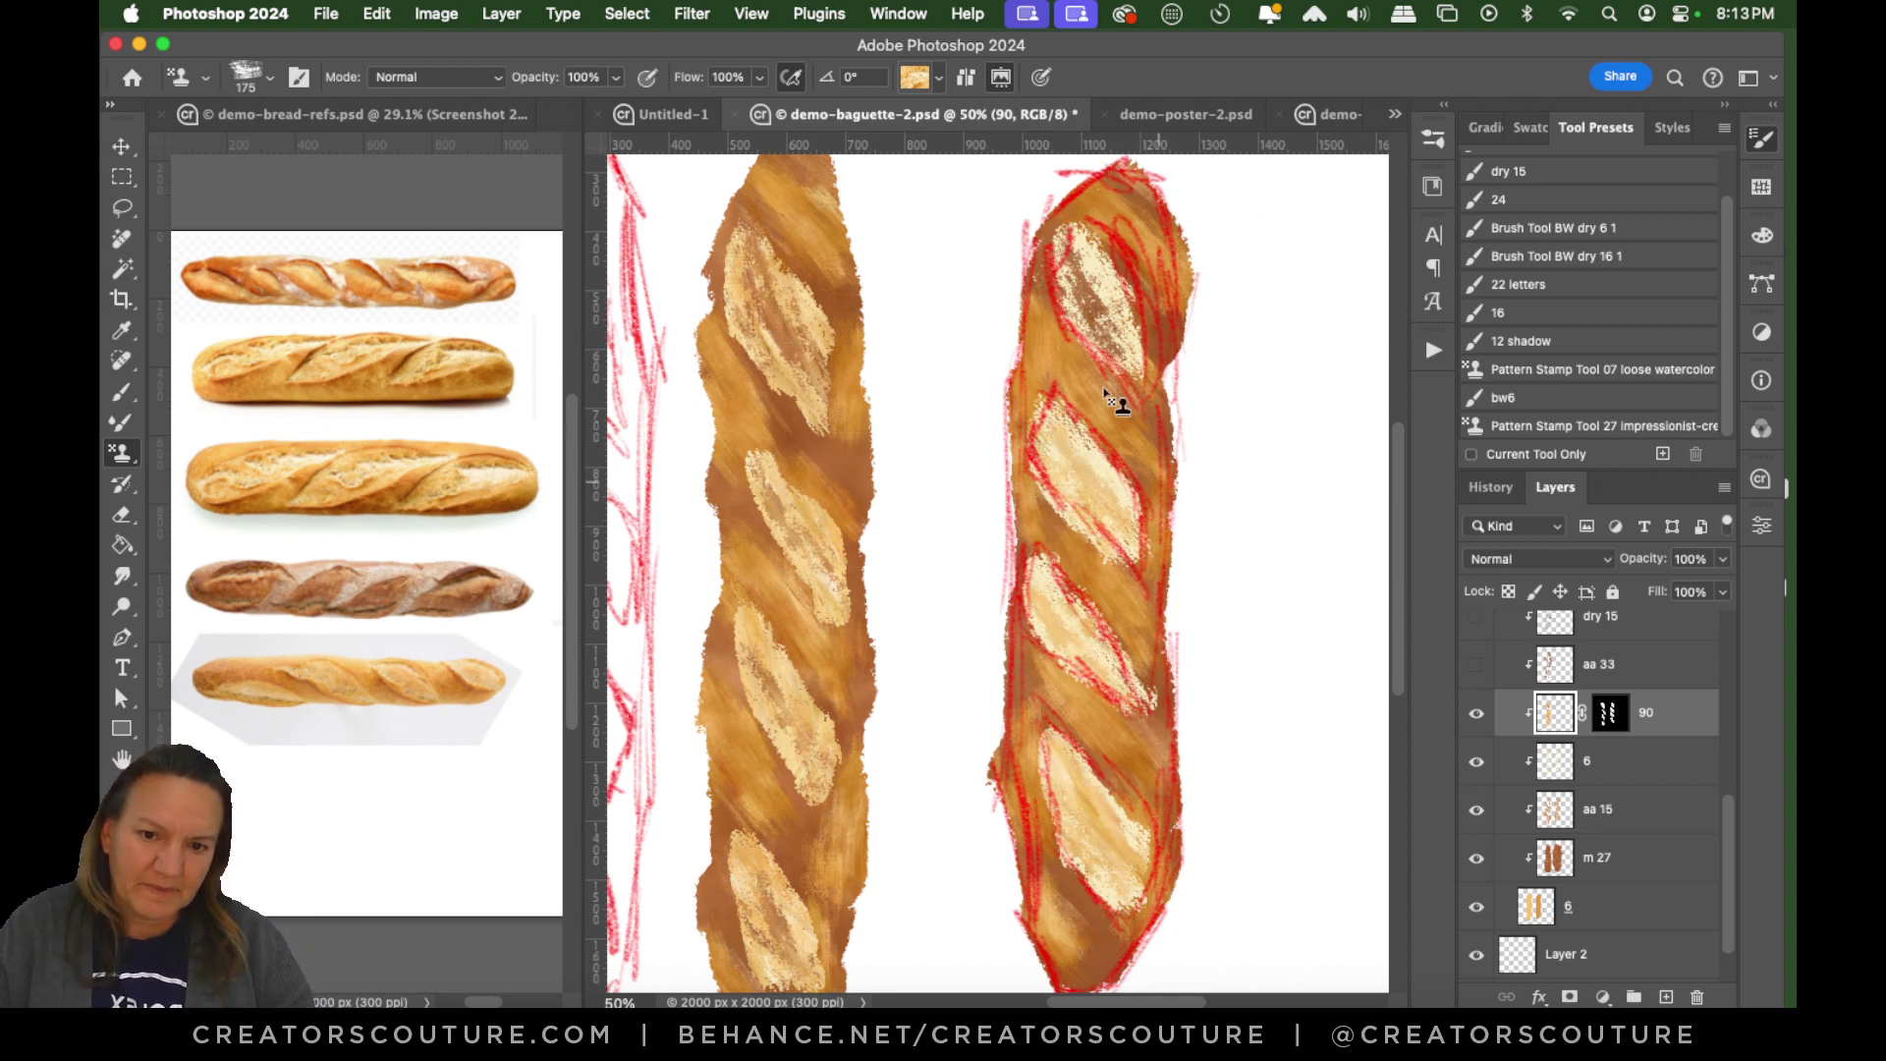
# Stamp the dark reddish-brown crust pattern over the golden texture in the second baguette's two middle scores.
pyautogui.click(916, 78)
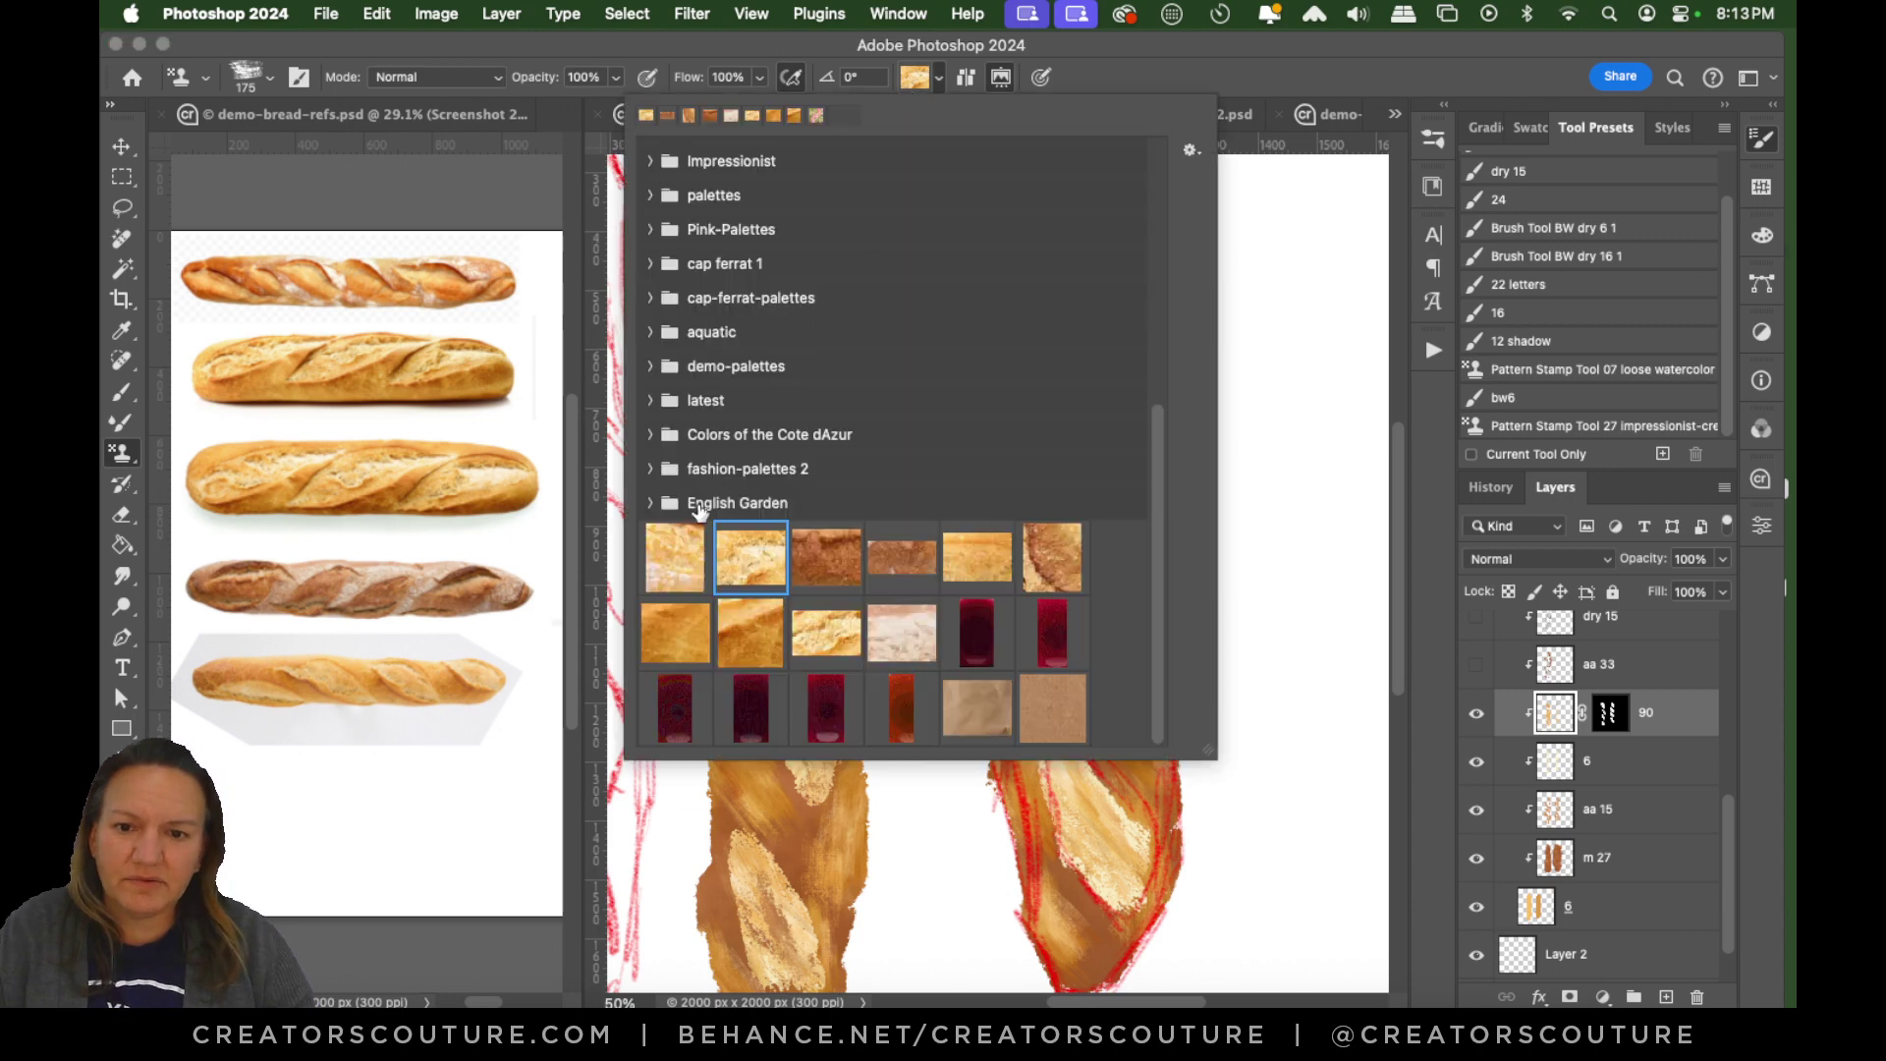
pyautogui.click(924, 559)
pyautogui.click(1110, 79)
pyautogui.moveTo(1065, 409)
pyautogui.mouseDown()
pyautogui.moveTo(1186, 573)
pyautogui.moveTo(1130, 566)
pyautogui.moveTo(1043, 409)
pyautogui.moveTo(1189, 582)
pyautogui.mouseUp()
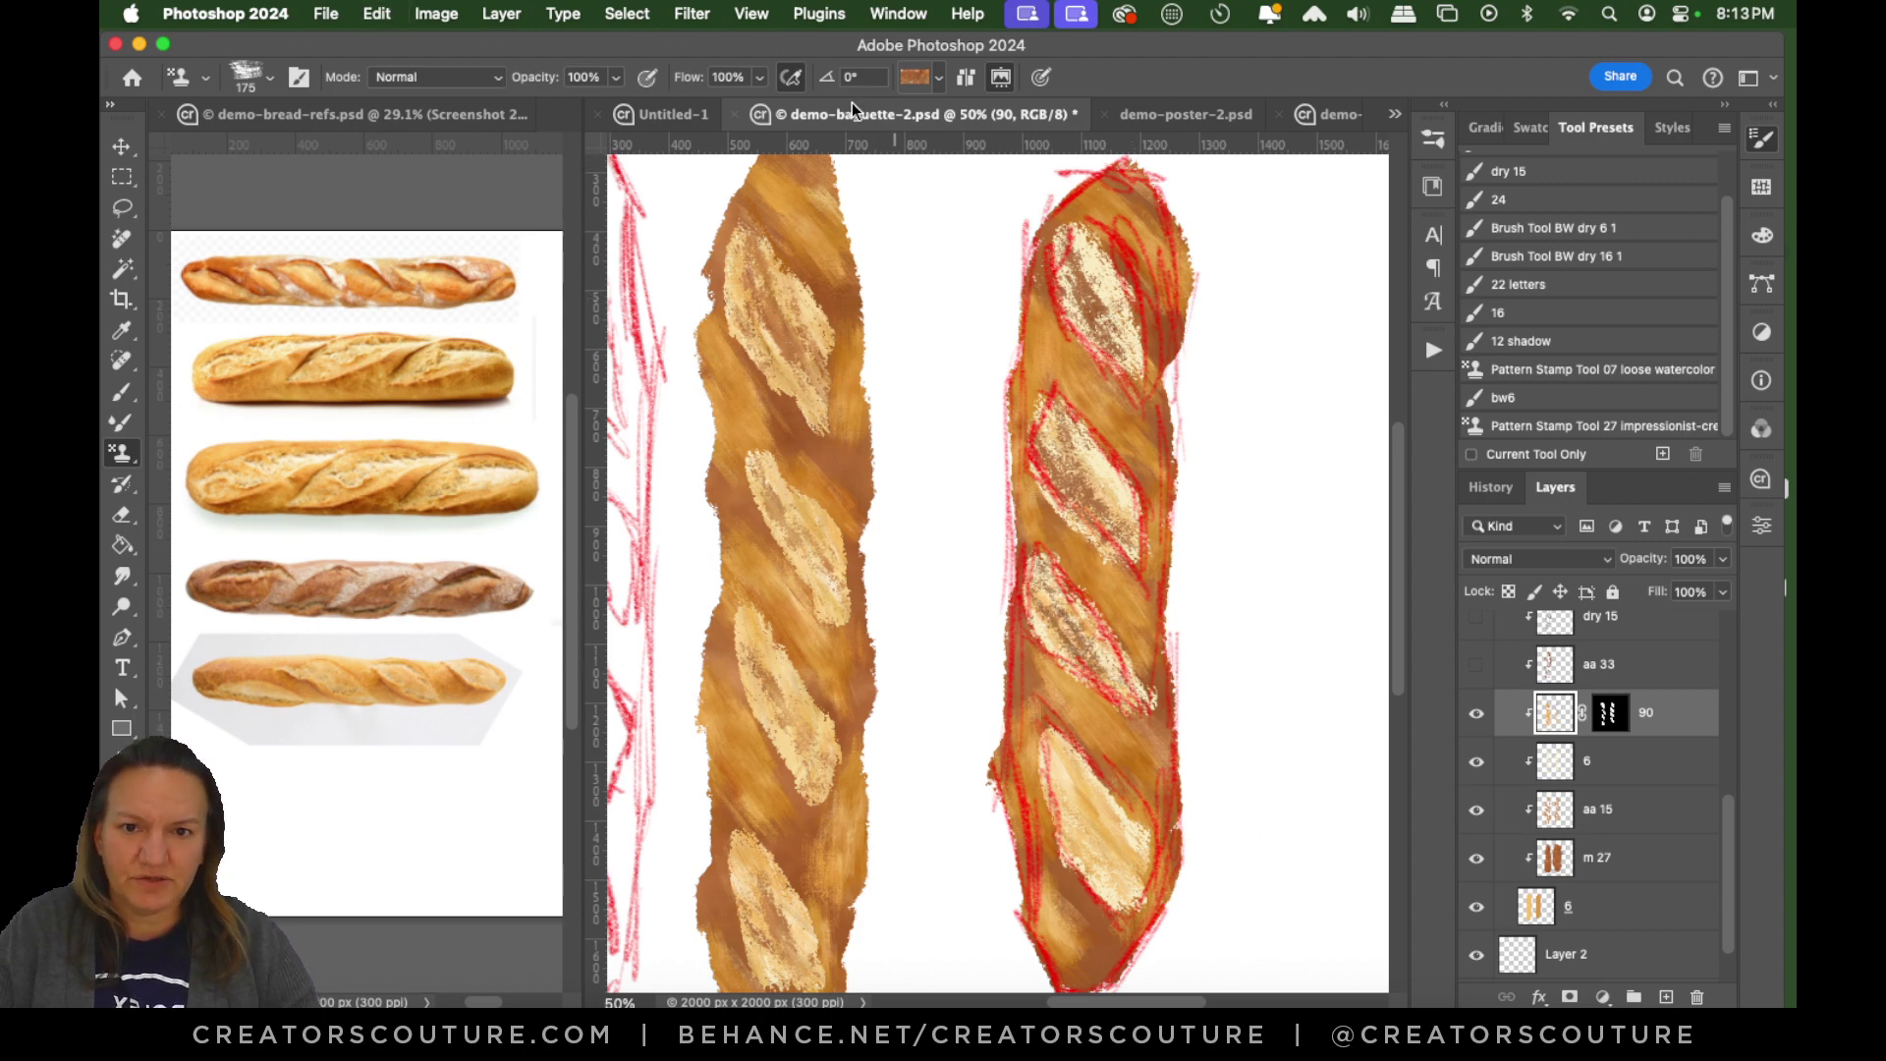
# Stamp the golden crust pattern with the dark brown edge over the second baguette's lowest score on layer 90.
pyautogui.click(931, 79)
pyautogui.click(1066, 578)
pyautogui.press('Return')
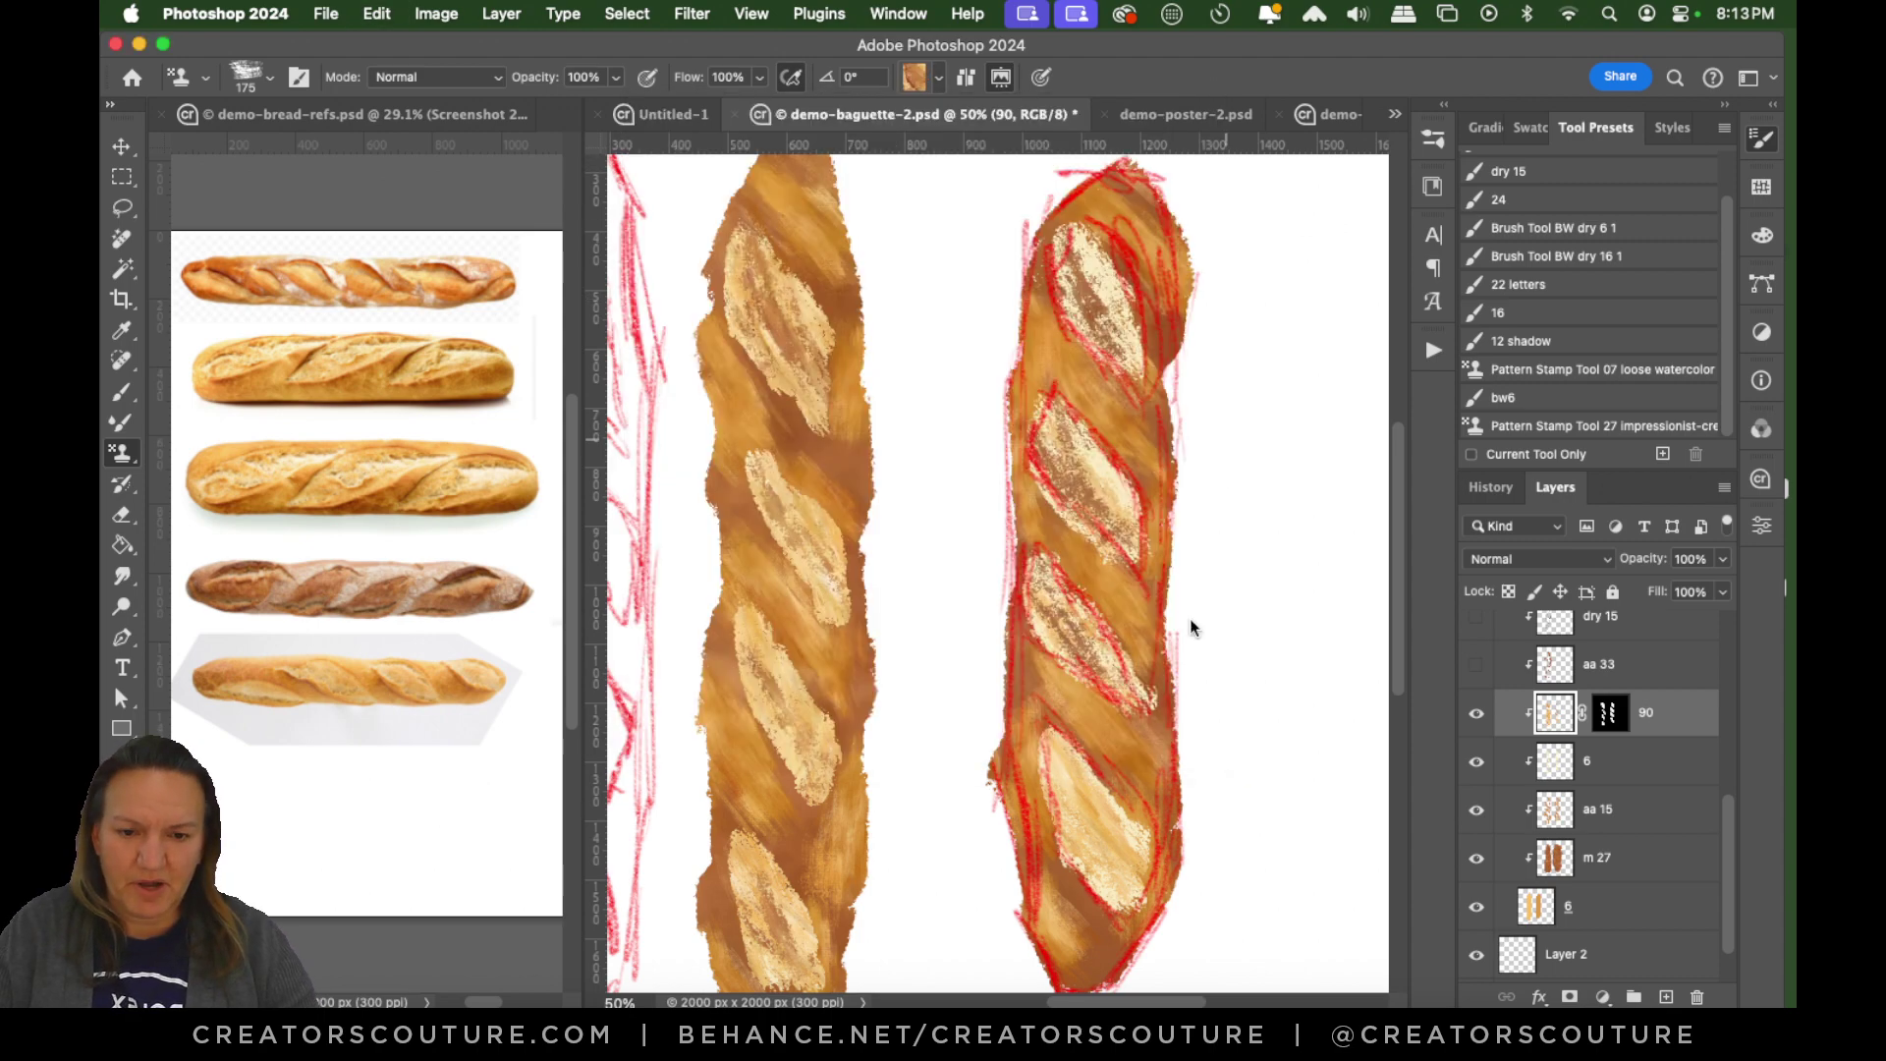
pyautogui.moveTo(1030, 728)
pyautogui.mouseDown()
pyautogui.moveTo(1072, 848)
pyautogui.moveTo(1170, 925)
pyautogui.moveTo(1073, 758)
pyautogui.moveTo(1028, 731)
pyautogui.moveTo(1140, 899)
pyautogui.mouseUp()
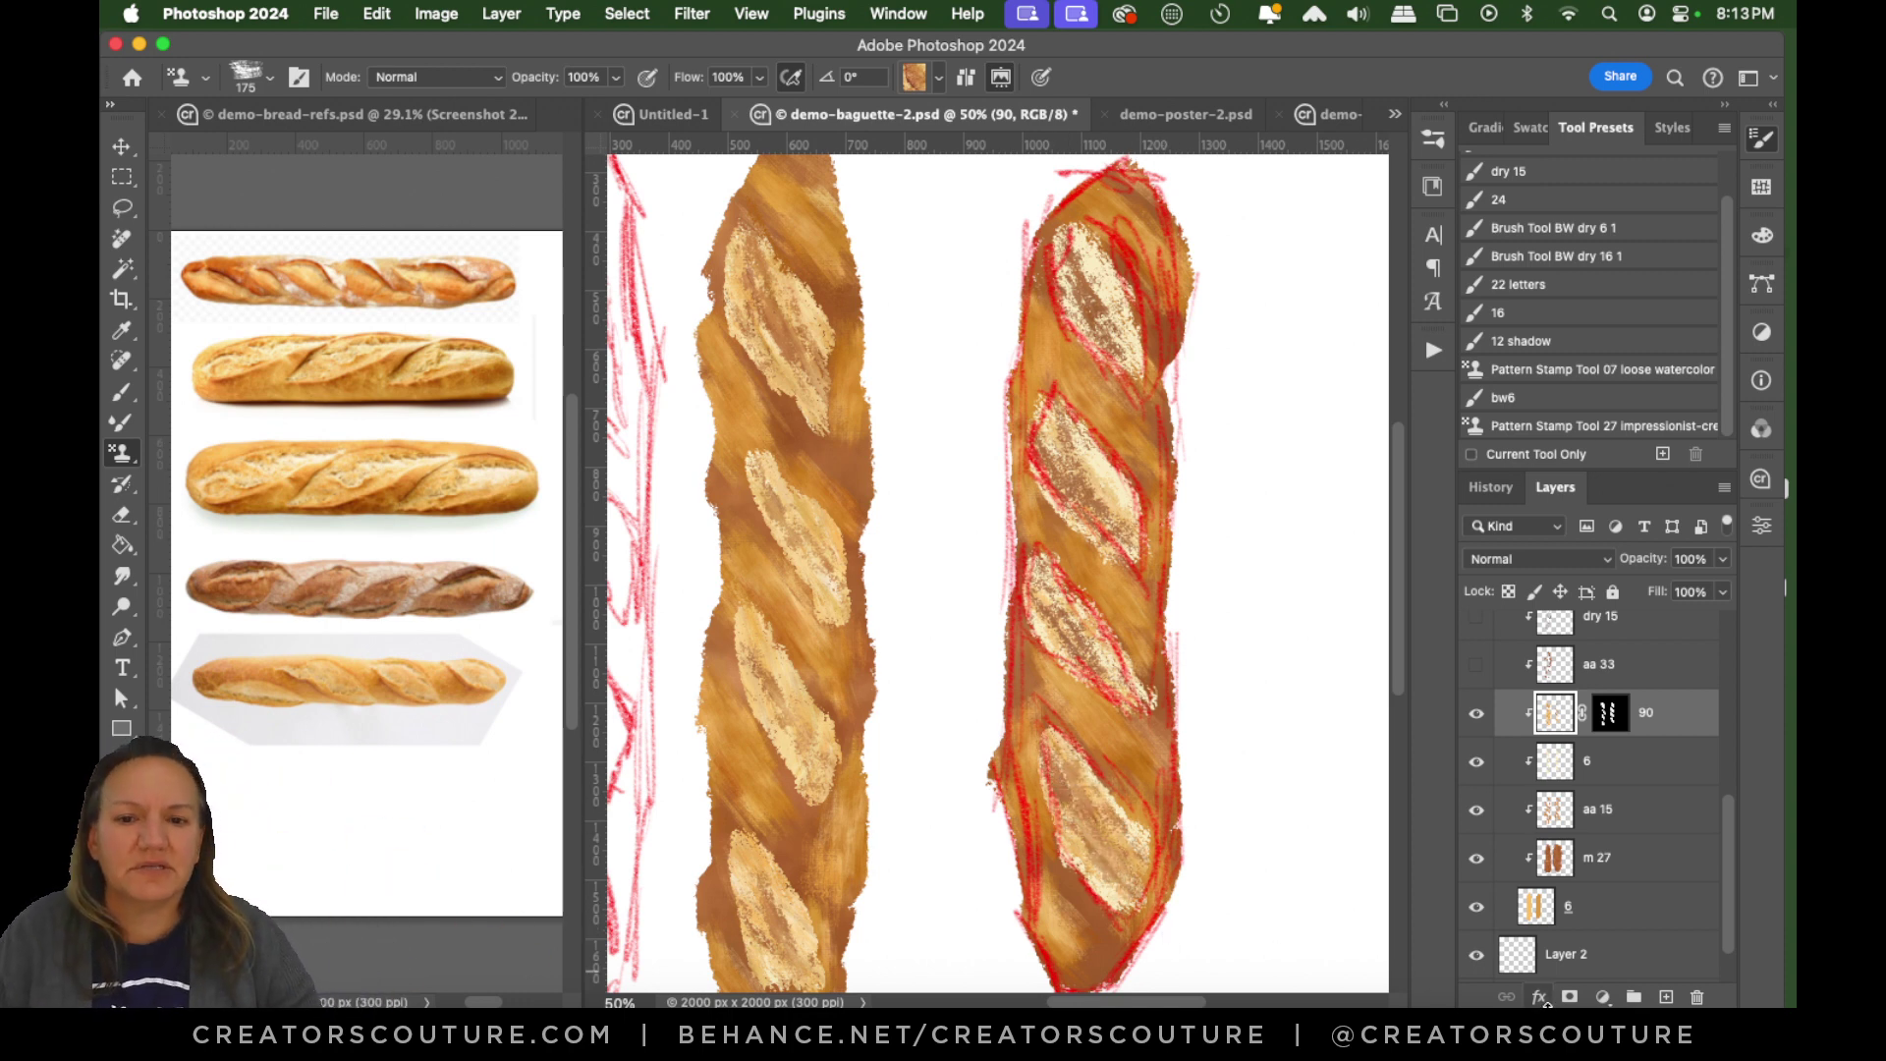
# Show and select the aa 33 layer, and save the Pattern Stamp with the 90 impressionist-creatorscouture brush as a tool preset.
pyautogui.click(1478, 667)
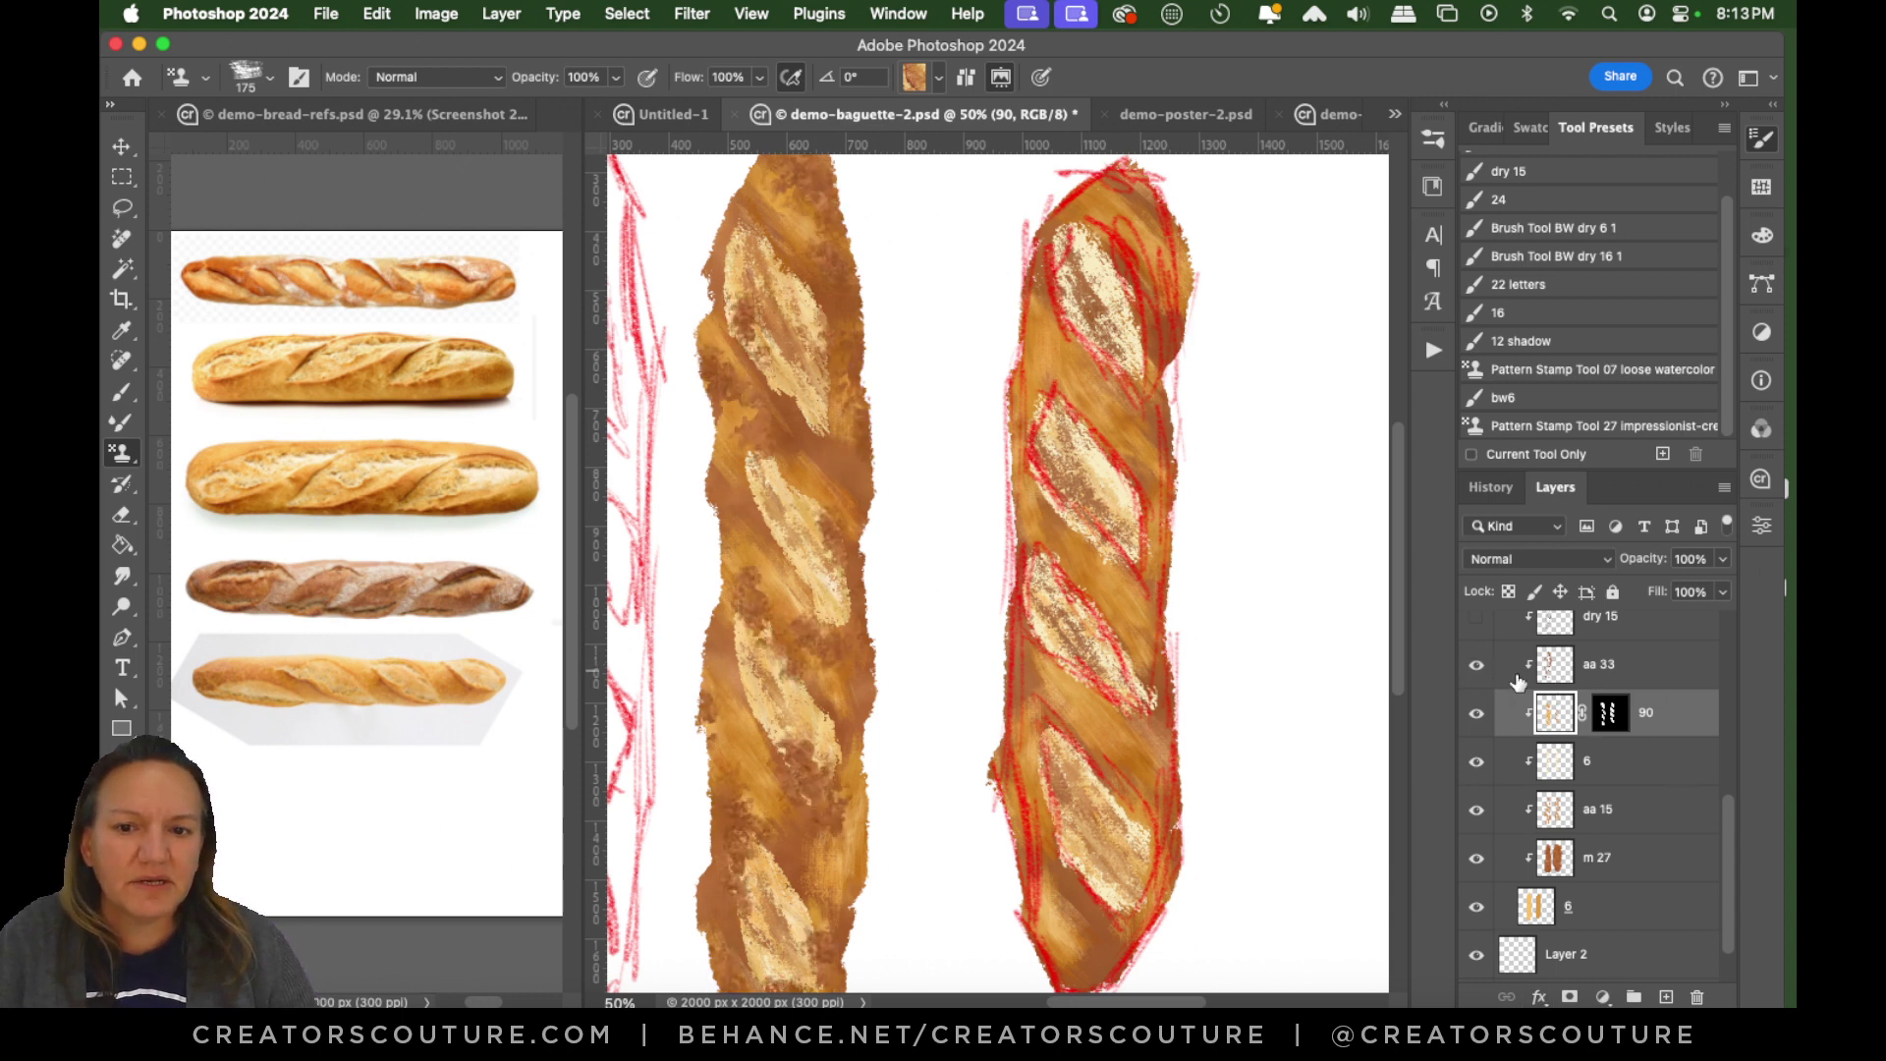
pyautogui.click(1479, 671)
pyautogui.click(1479, 671)
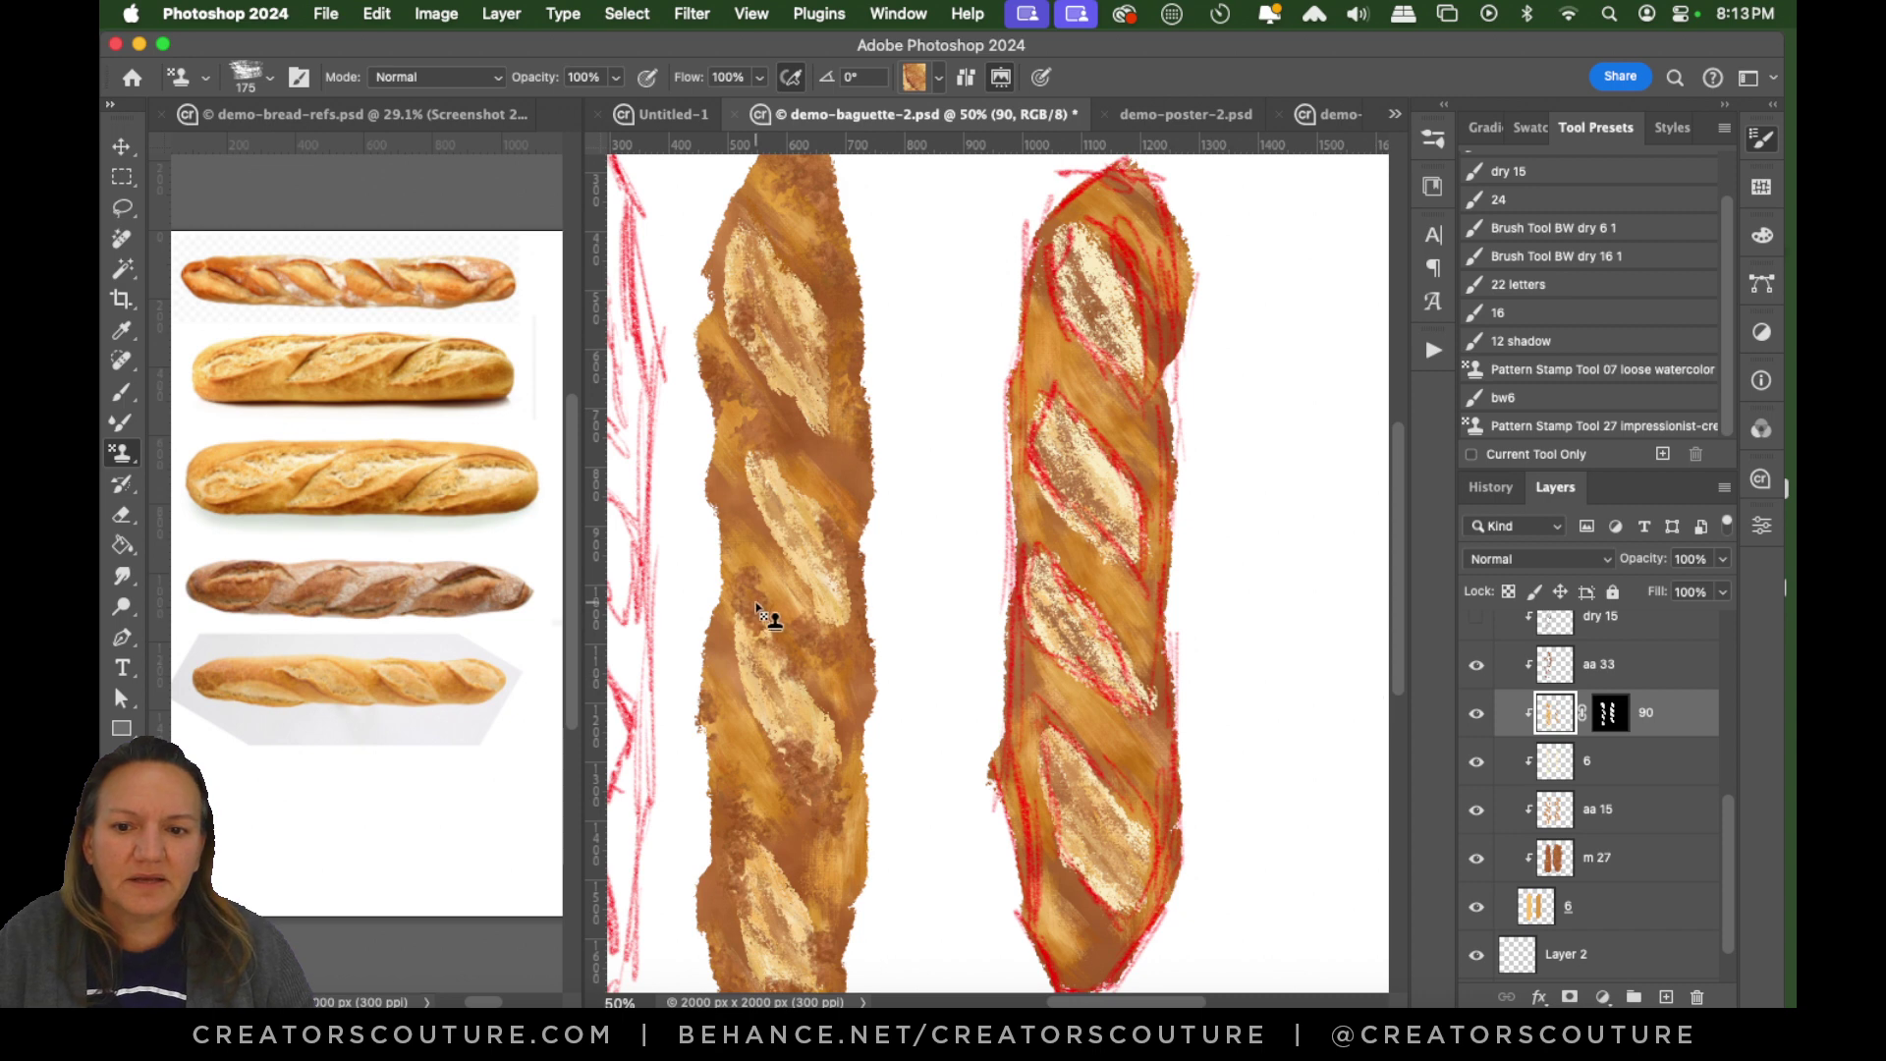
pyautogui.click(1599, 670)
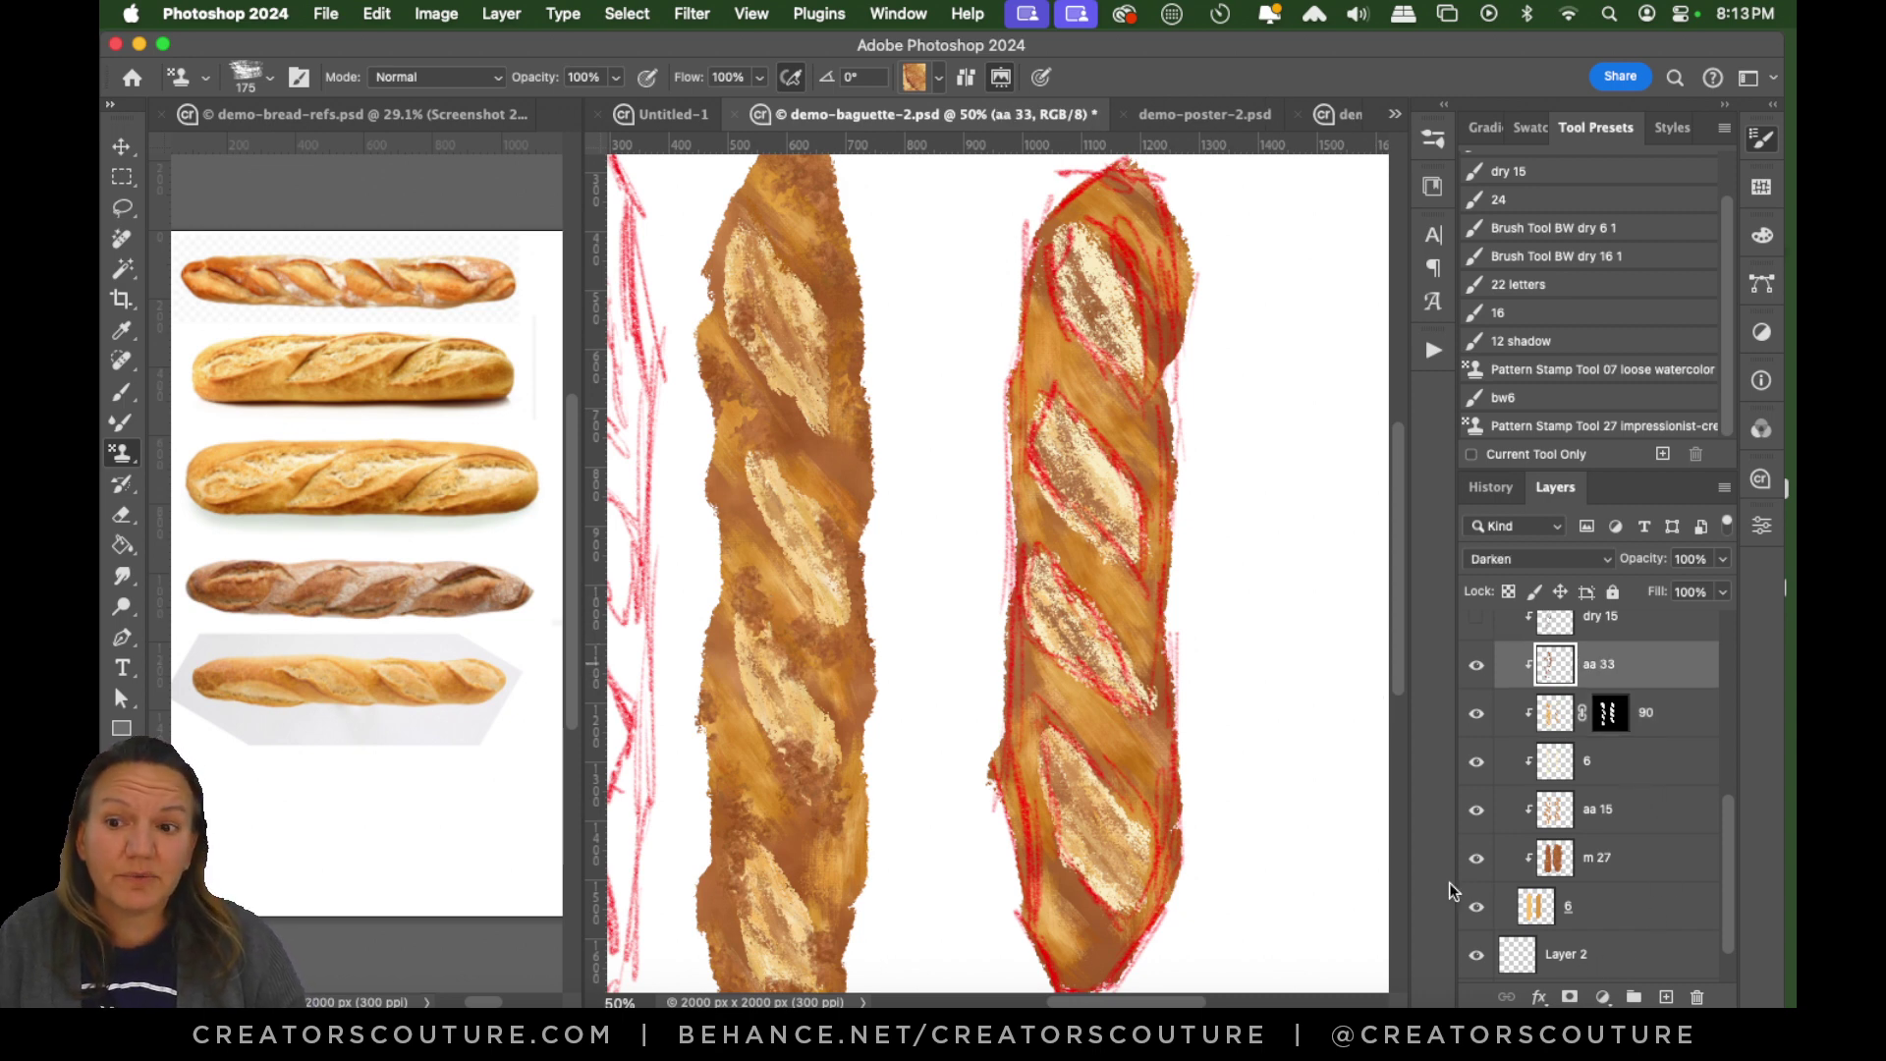
pyautogui.click(1663, 454)
pyautogui.click(1161, 353)
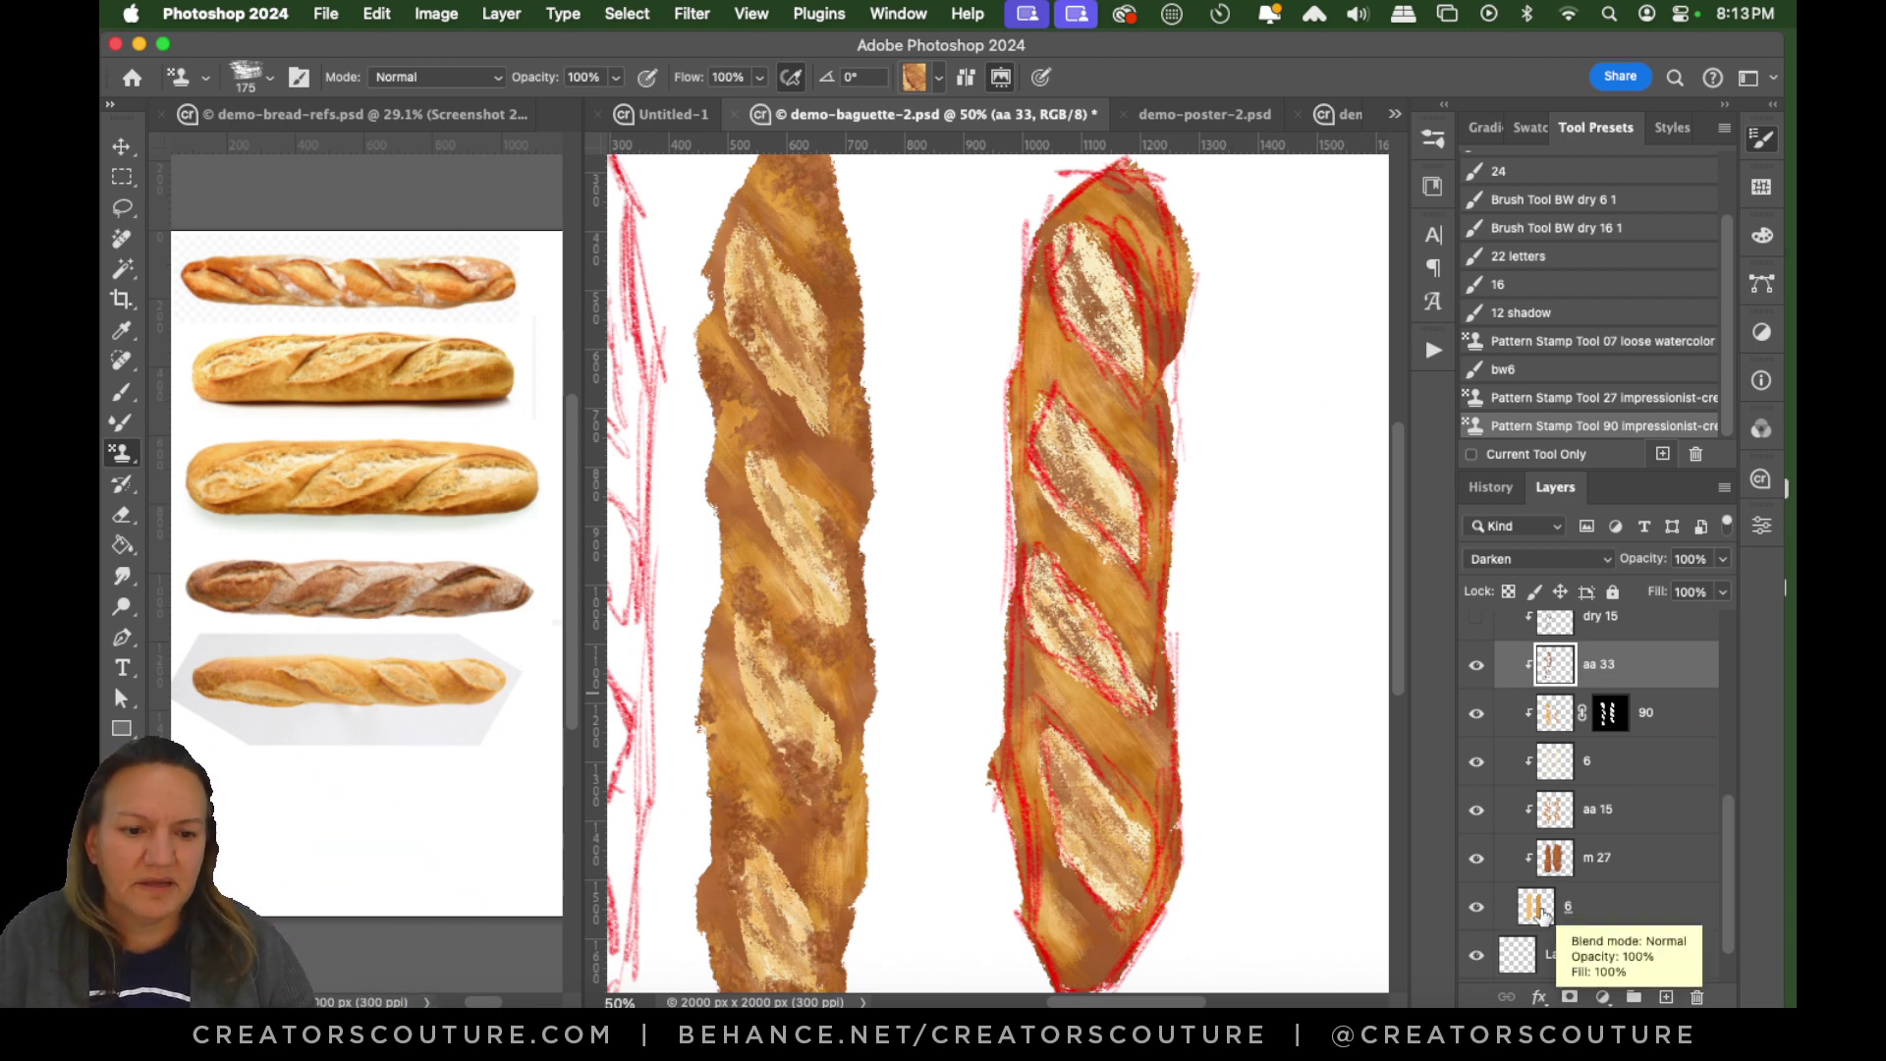
# Select Layer 2 and choose the 33 artistic-creatorscouture brush at 125 px for the Pattern Stamp.
pyautogui.click(1570, 956)
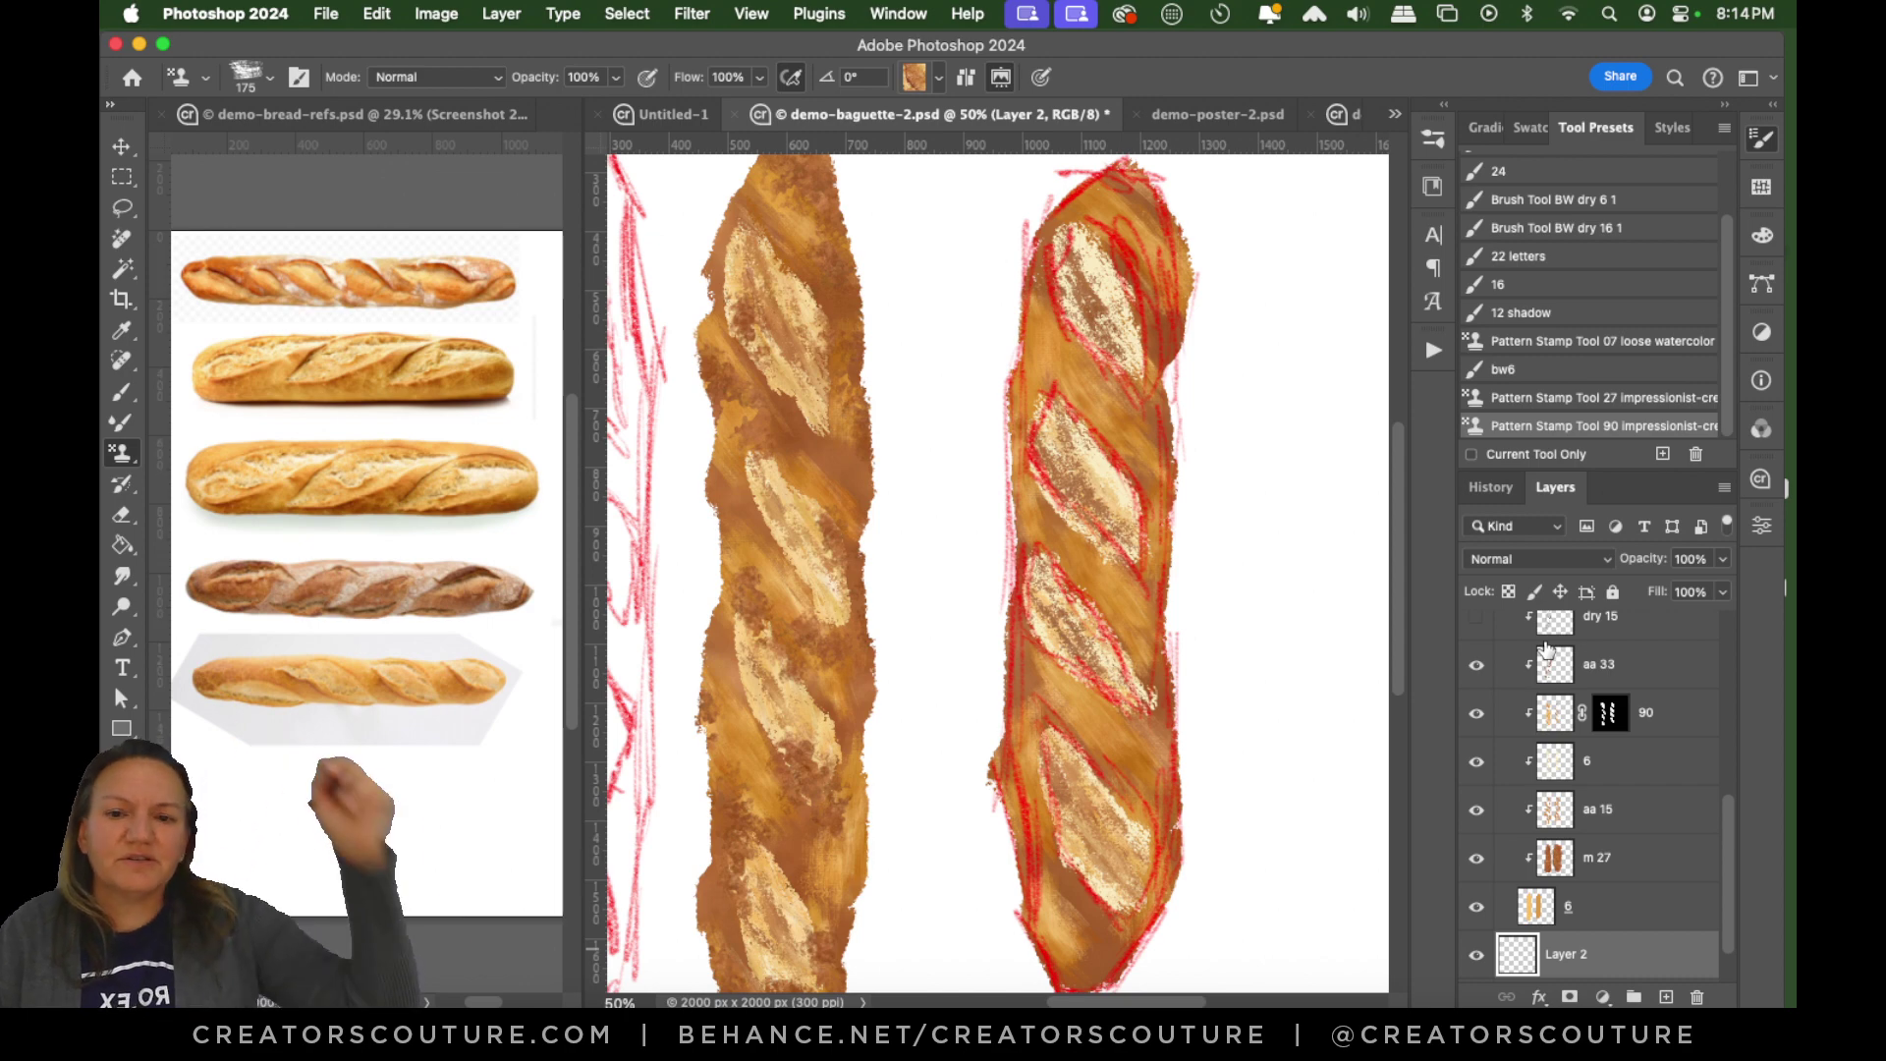
pyautogui.click(1434, 136)
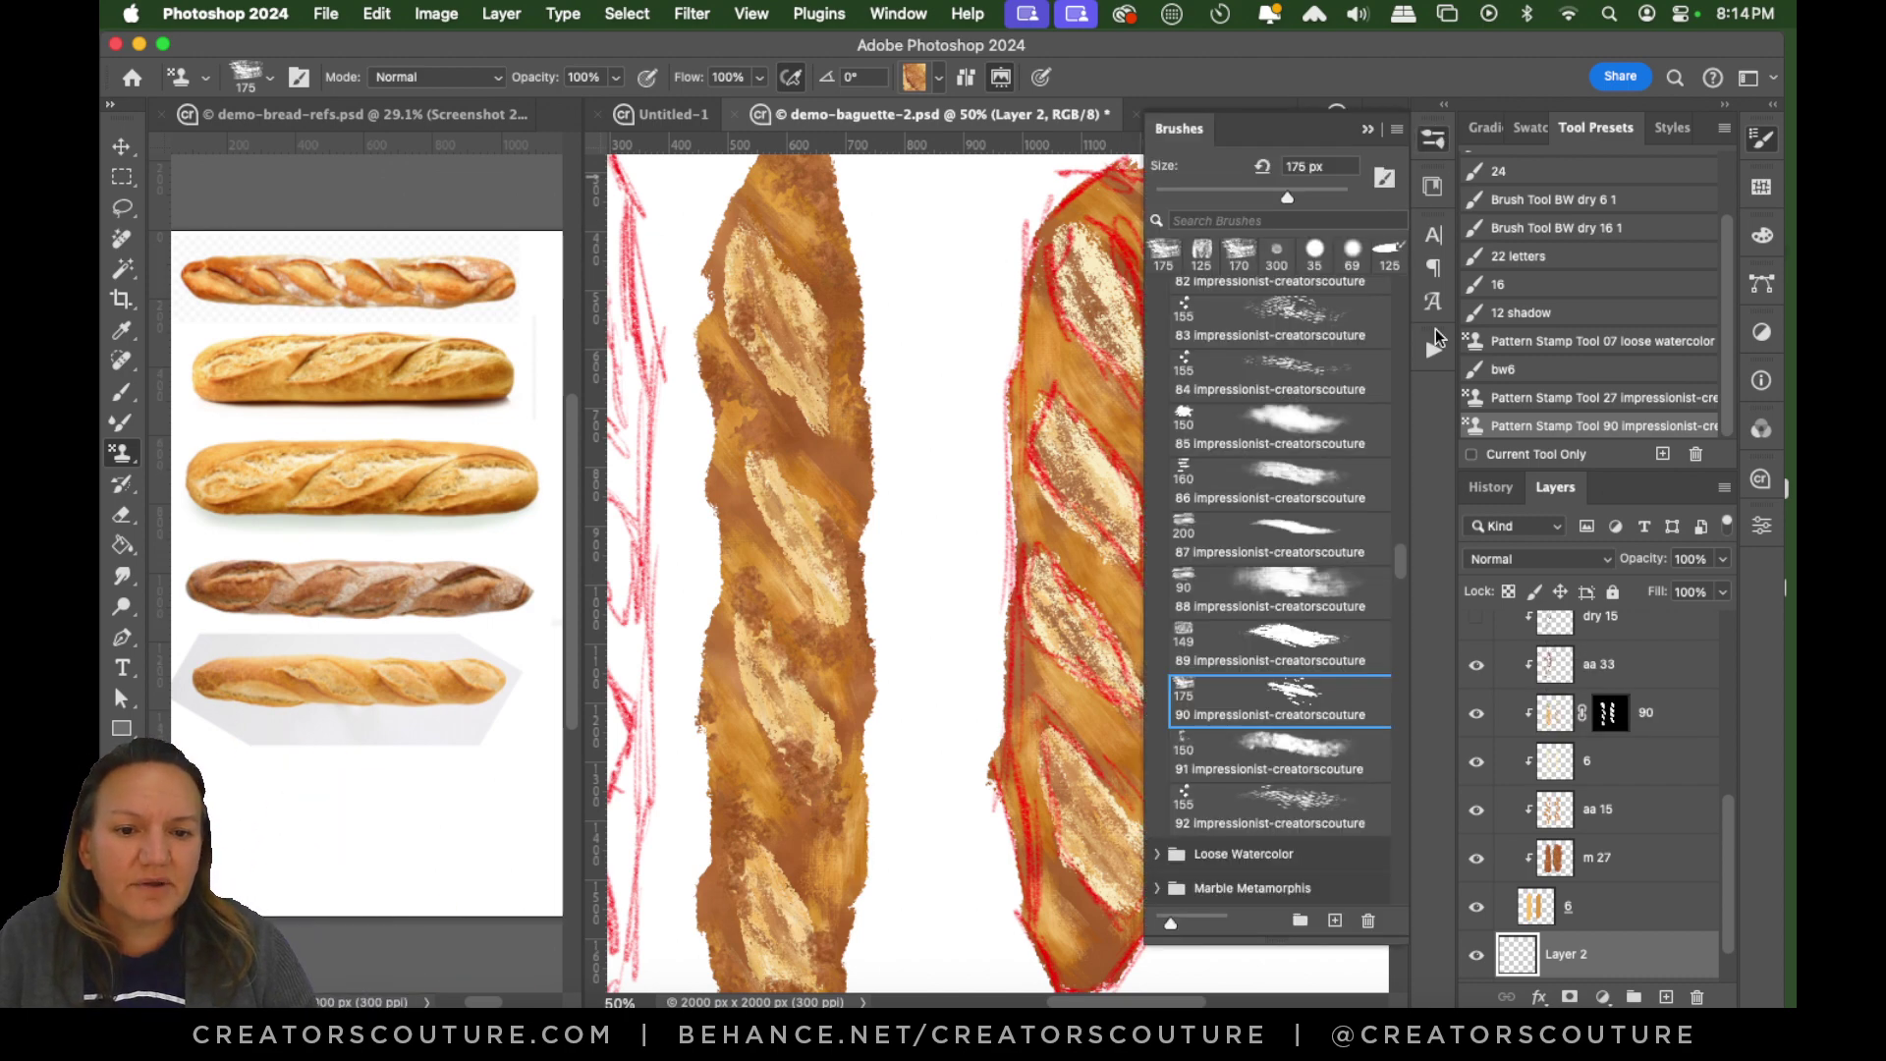
pyautogui.moveTo(1400, 562)
pyautogui.mouseDown()
pyautogui.moveTo(1364, 792)
pyautogui.moveTo(1389, 680)
pyautogui.moveTo(1388, 702)
pyautogui.mouseUp()
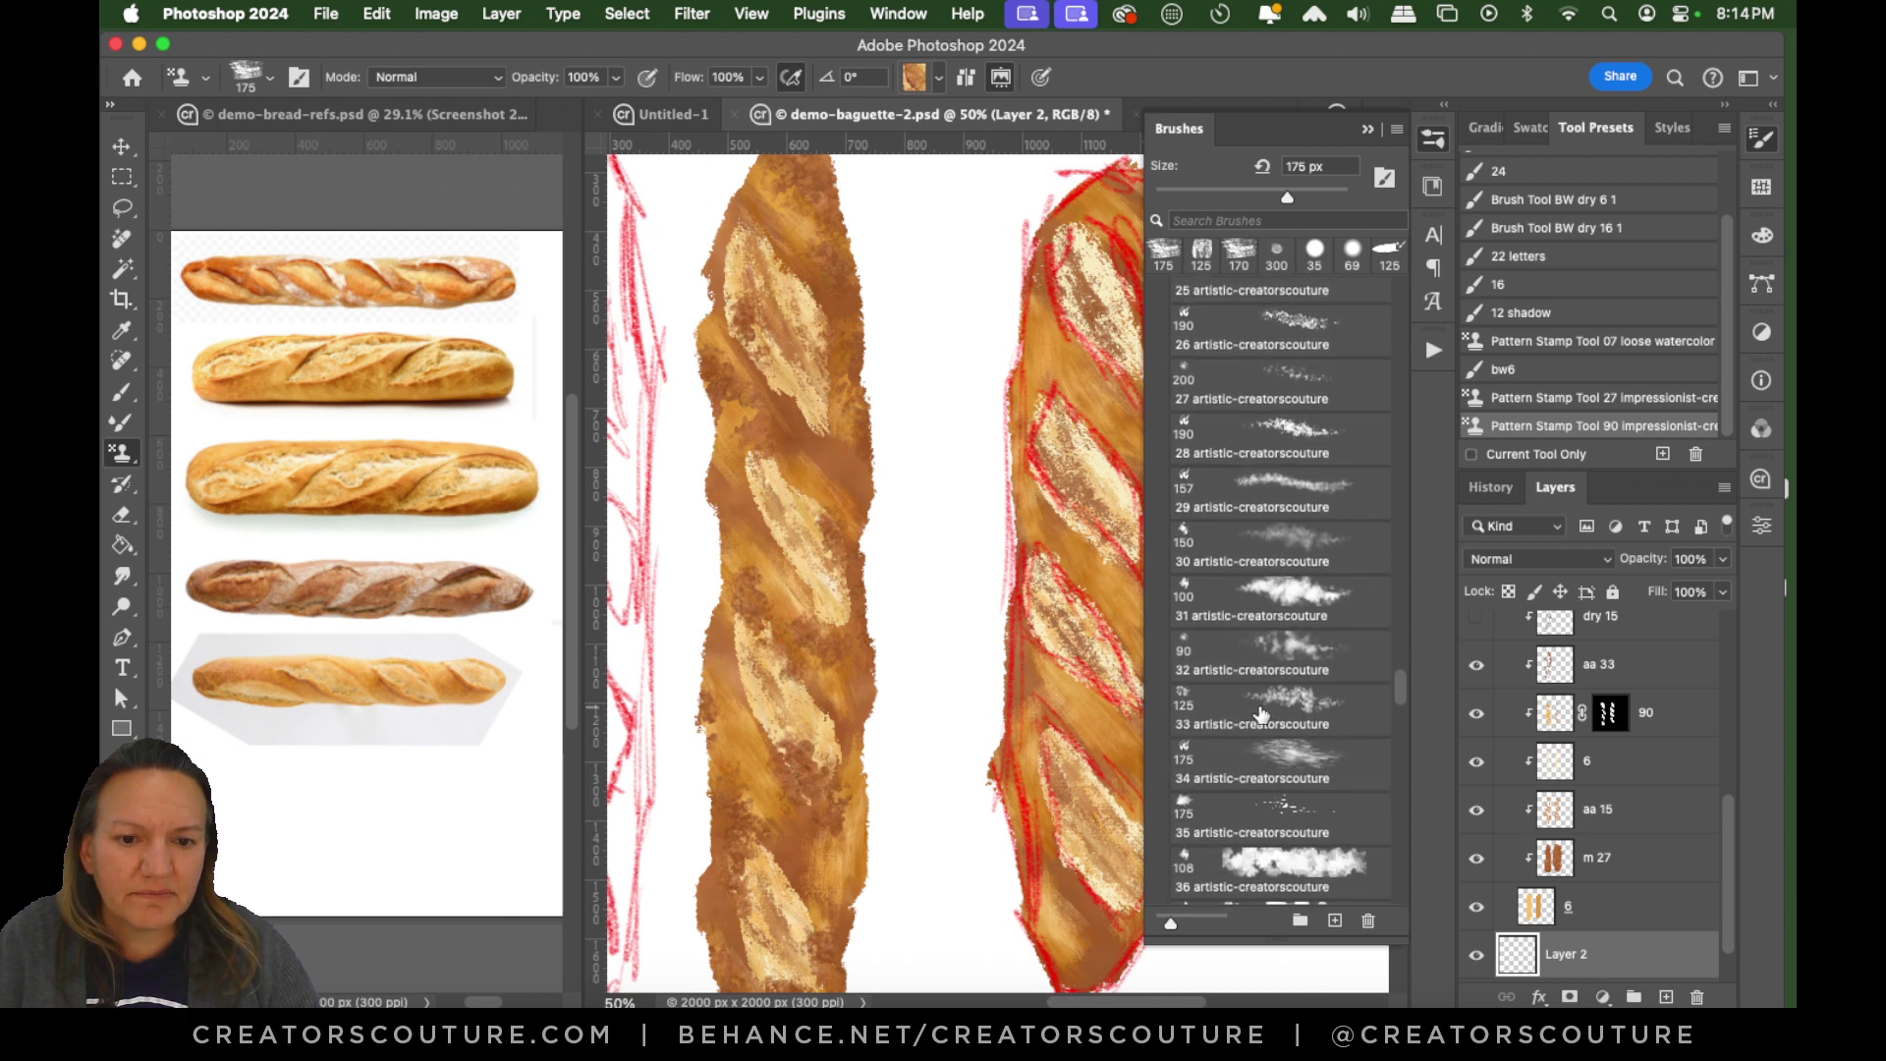
pyautogui.click(1261, 716)
pyautogui.click(1434, 138)
# Try the 33 artistic-creatorscouture brush on the blank canvas beside the second baguette, undoing each test stroke.
pyautogui.moveTo(1346, 468)
pyautogui.mouseDown()
pyautogui.moveTo(1284, 598)
pyautogui.moveTo(1267, 722)
pyautogui.mouseUp()
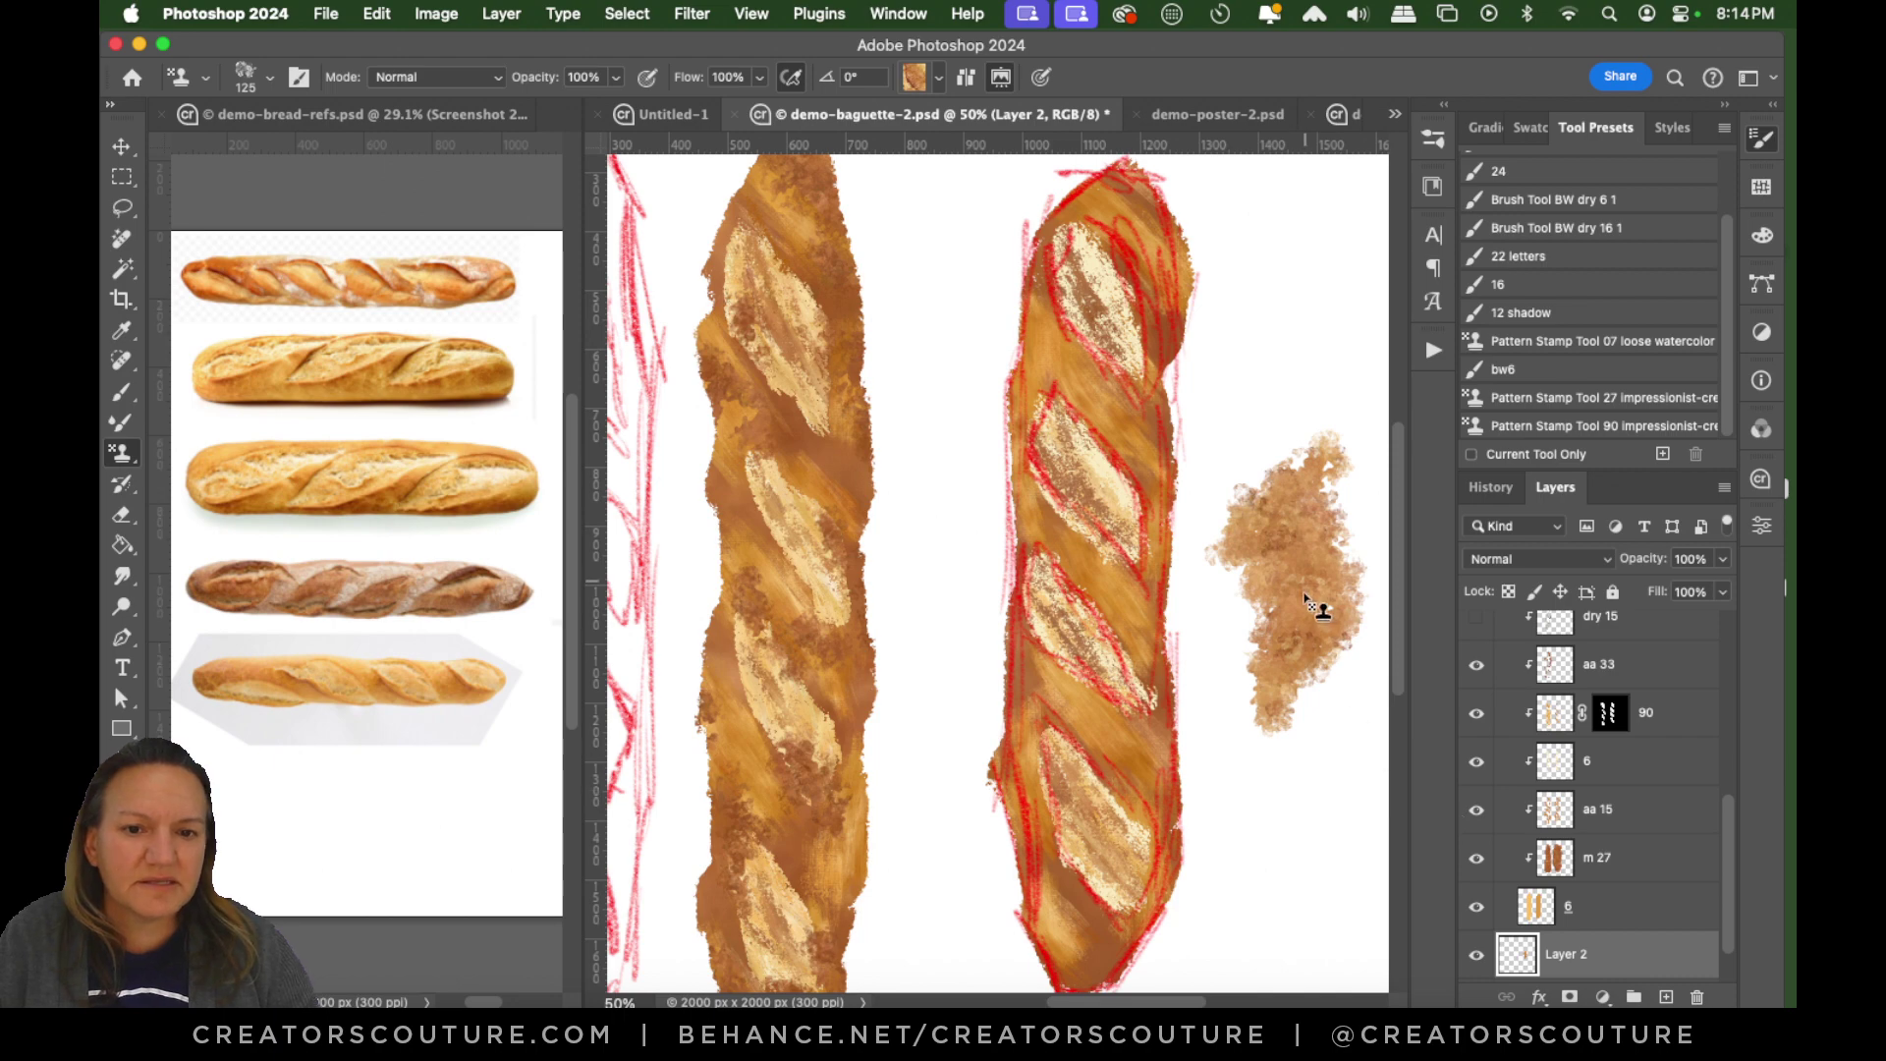
pyautogui.press('super+z')
pyautogui.moveTo(1302, 410)
pyautogui.mouseDown()
pyautogui.moveTo(1322, 434)
pyautogui.moveTo(1277, 570)
pyautogui.mouseUp()
pyautogui.press('super+z')
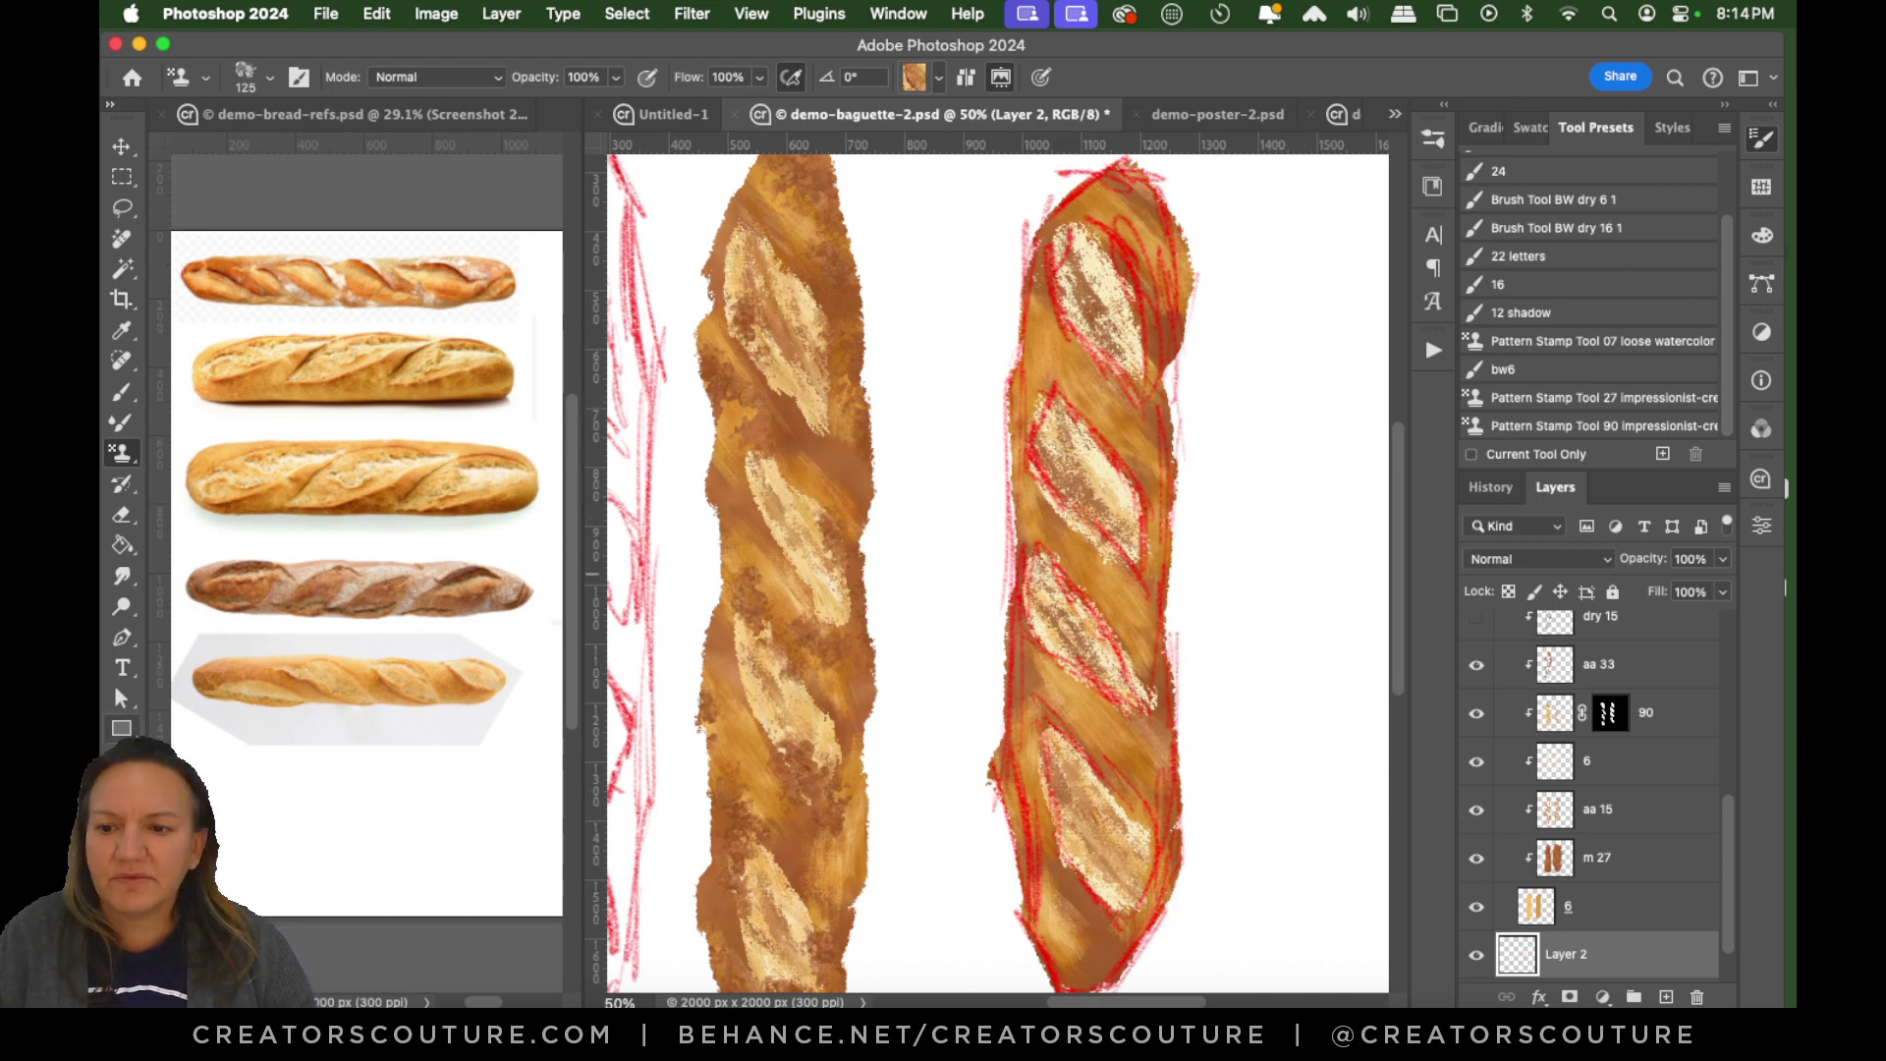
pyautogui.press('z')
pyautogui.click(1263, 408)
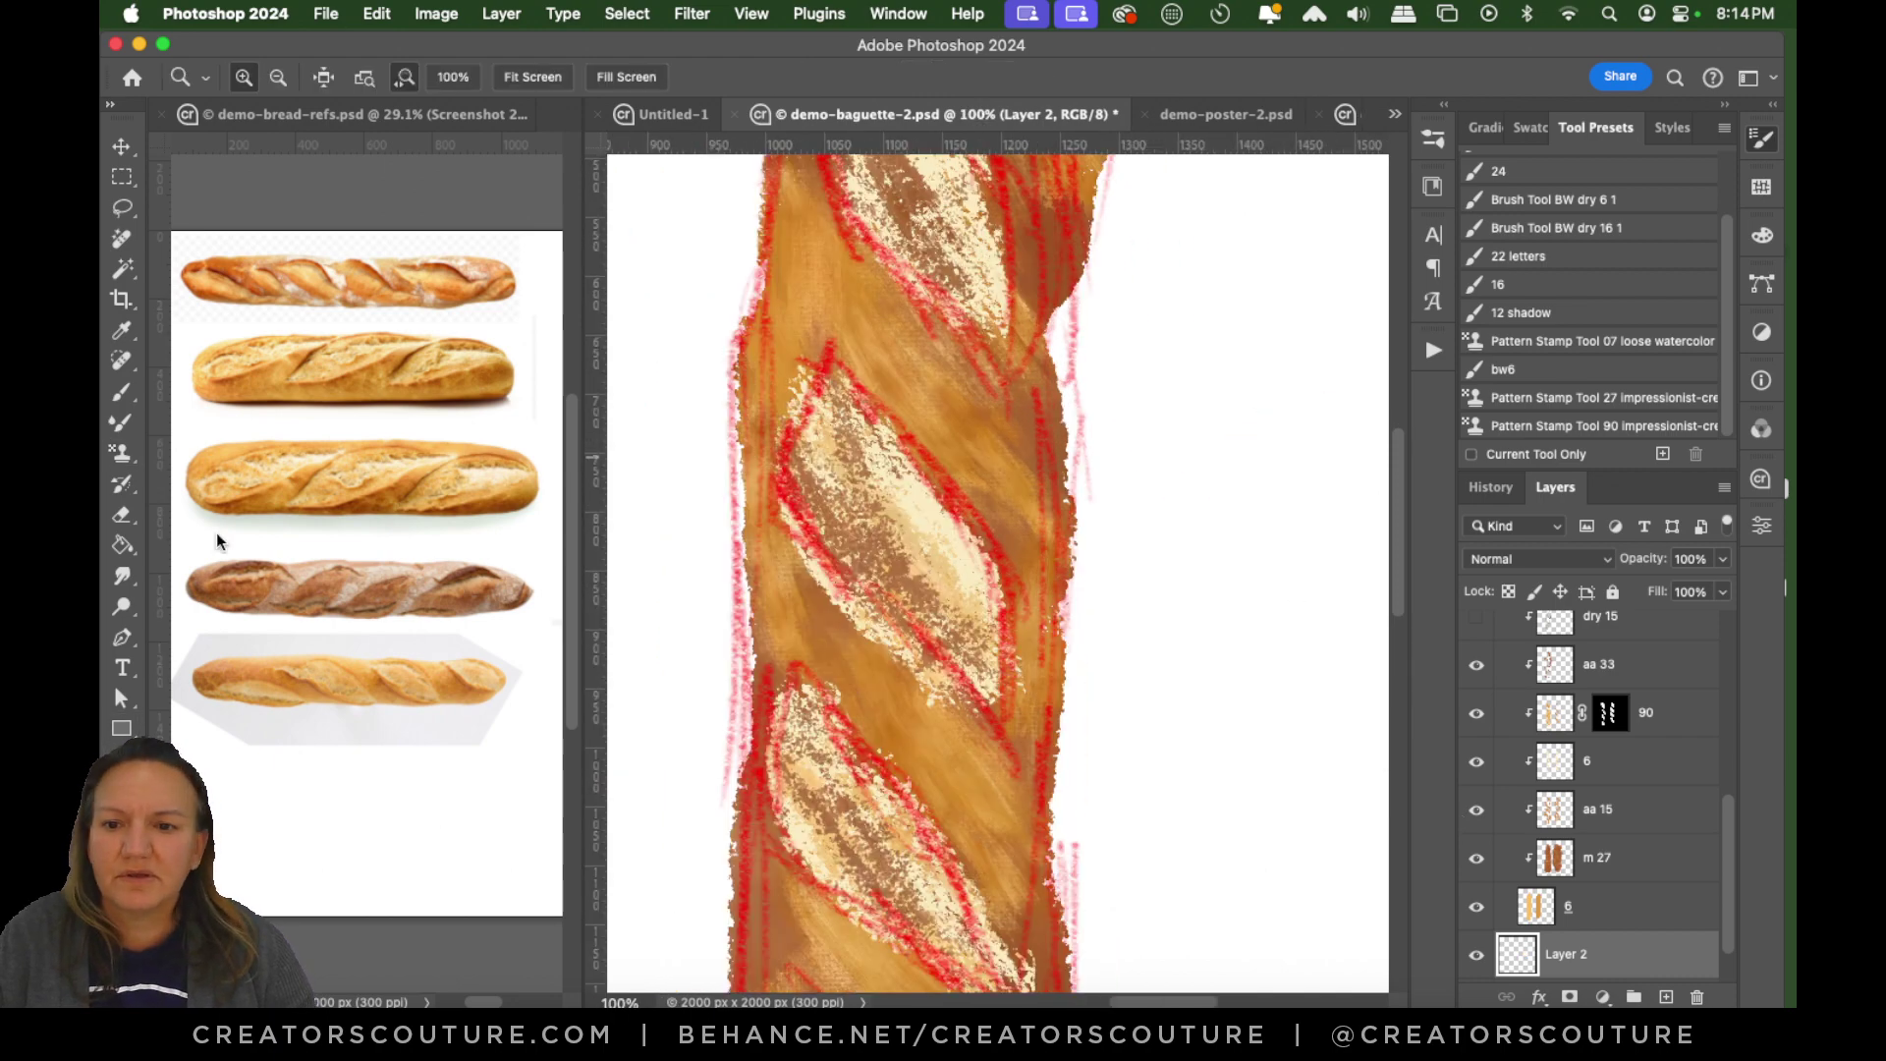
pyautogui.click(122, 453)
pyautogui.moveTo(1283, 300)
pyautogui.mouseDown()
pyautogui.moveTo(1201, 447)
pyautogui.moveTo(1255, 619)
pyautogui.moveTo(1272, 409)
pyautogui.moveTo(1276, 686)
pyautogui.moveTo(1245, 344)
pyautogui.moveTo(1253, 693)
pyautogui.mouseUp()
pyautogui.press('super+z')
pyautogui.press('super+z')
pyautogui.moveTo(1285, 369)
pyautogui.mouseDown()
pyautogui.moveTo(1188, 520)
pyautogui.moveTo(1359, 776)
pyautogui.mouseUp()
pyautogui.press('super+z')
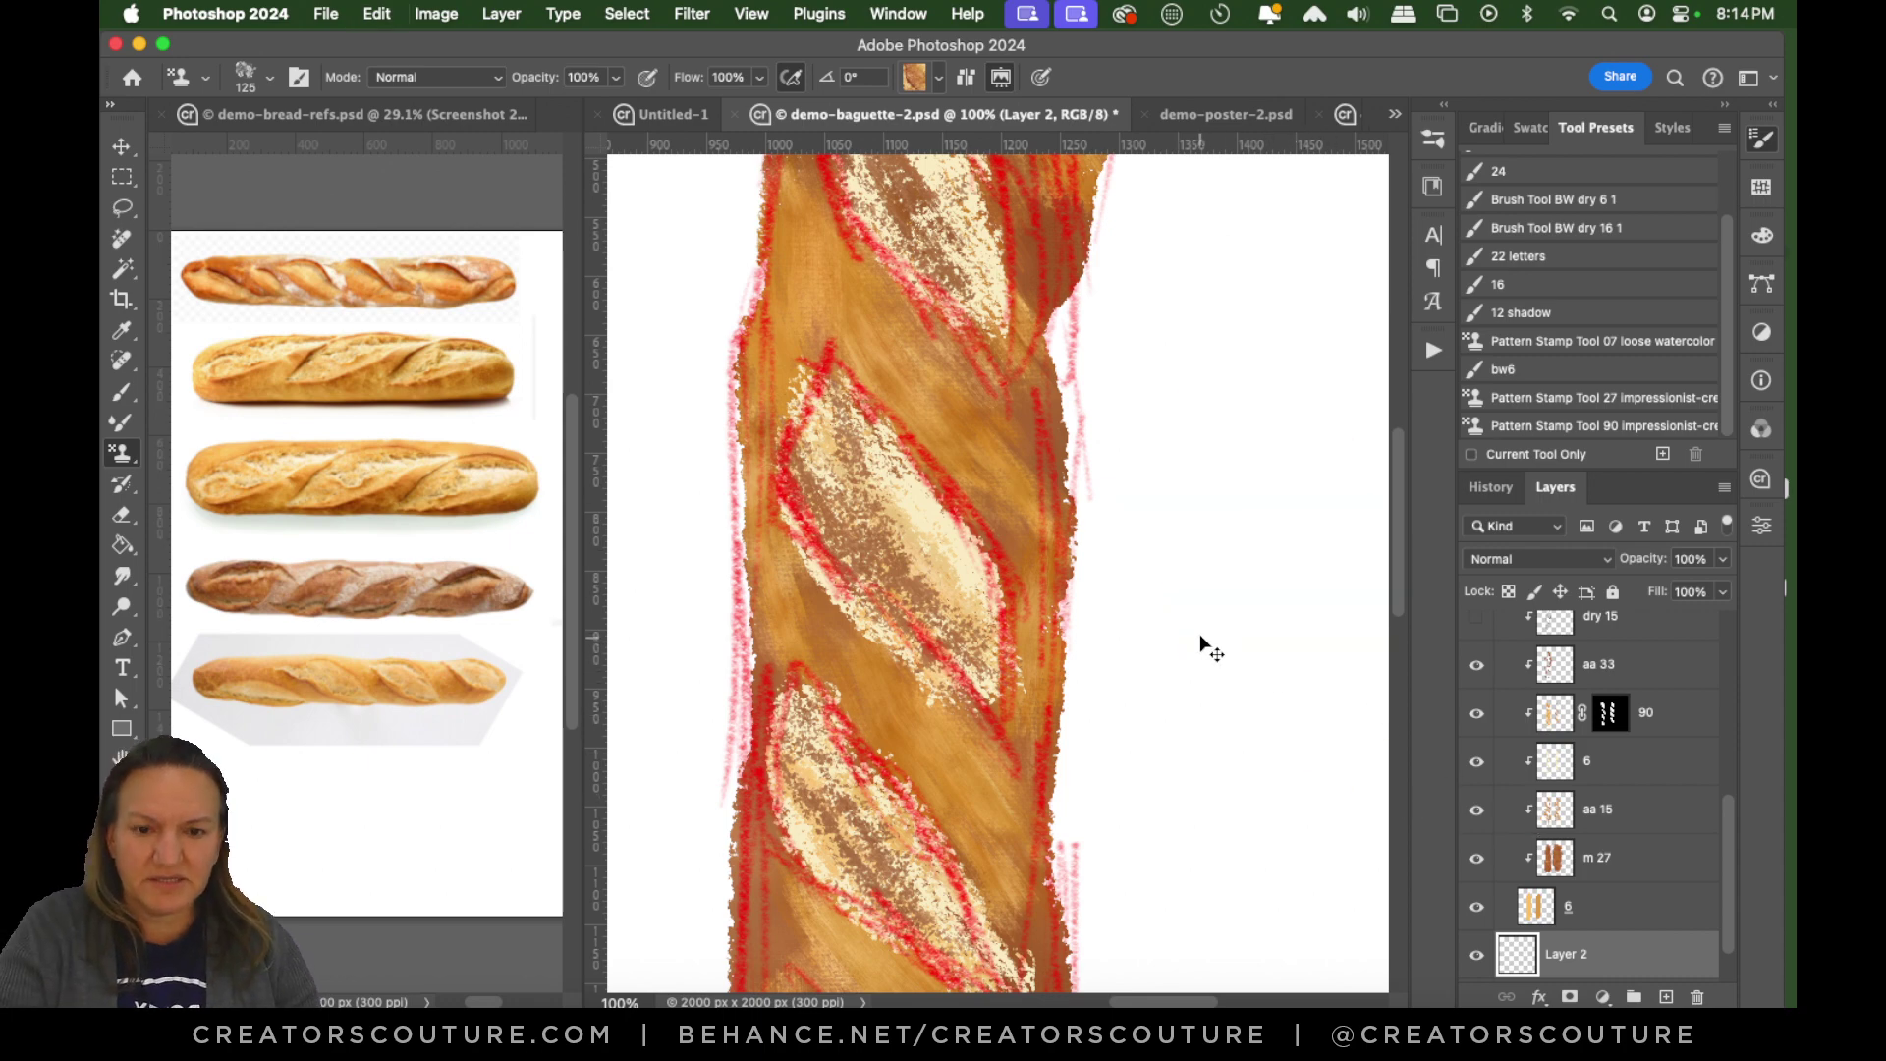
# Stamp mottled texture over the second baguette's crust on the aa 33 layer using the dark reddish-brown crust pattern.
pyautogui.press('super+0')
pyautogui.press('z')
pyautogui.moveTo(1053, 567); pyautogui.dragTo(1080, 563)
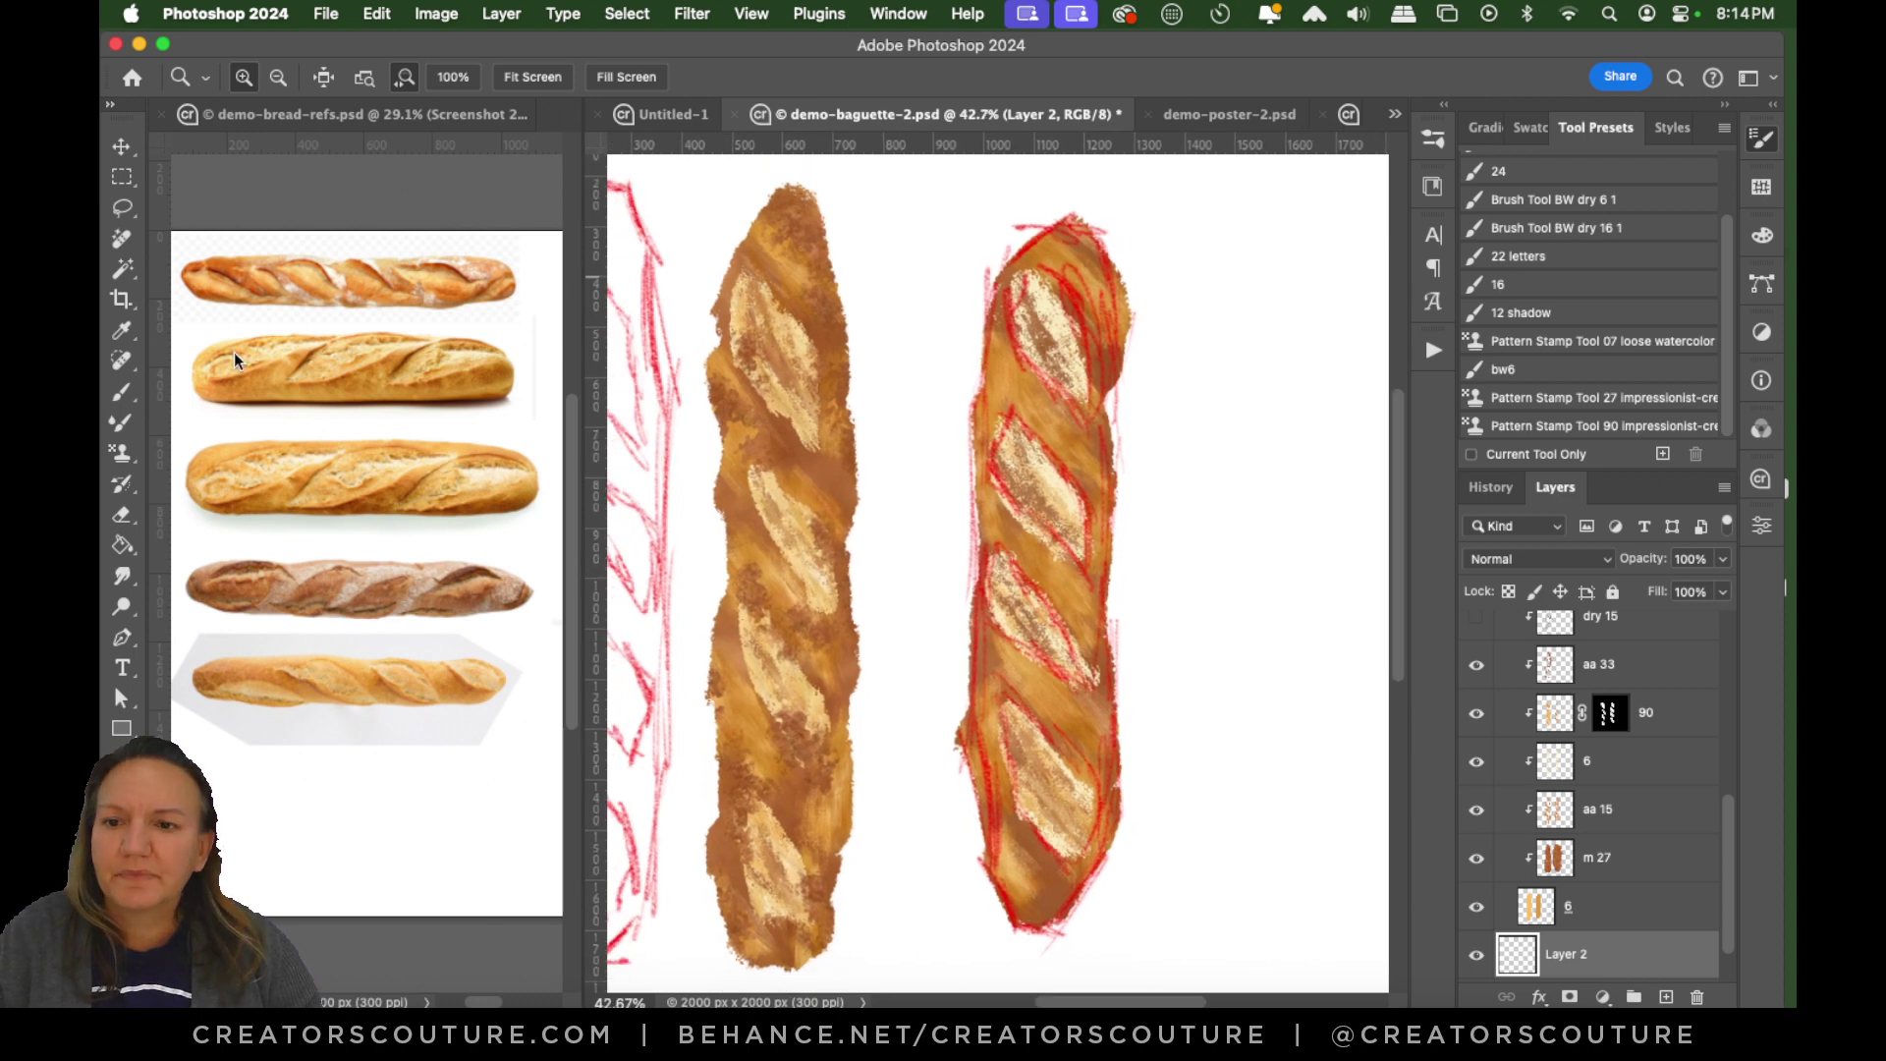
pyautogui.click(1658, 680)
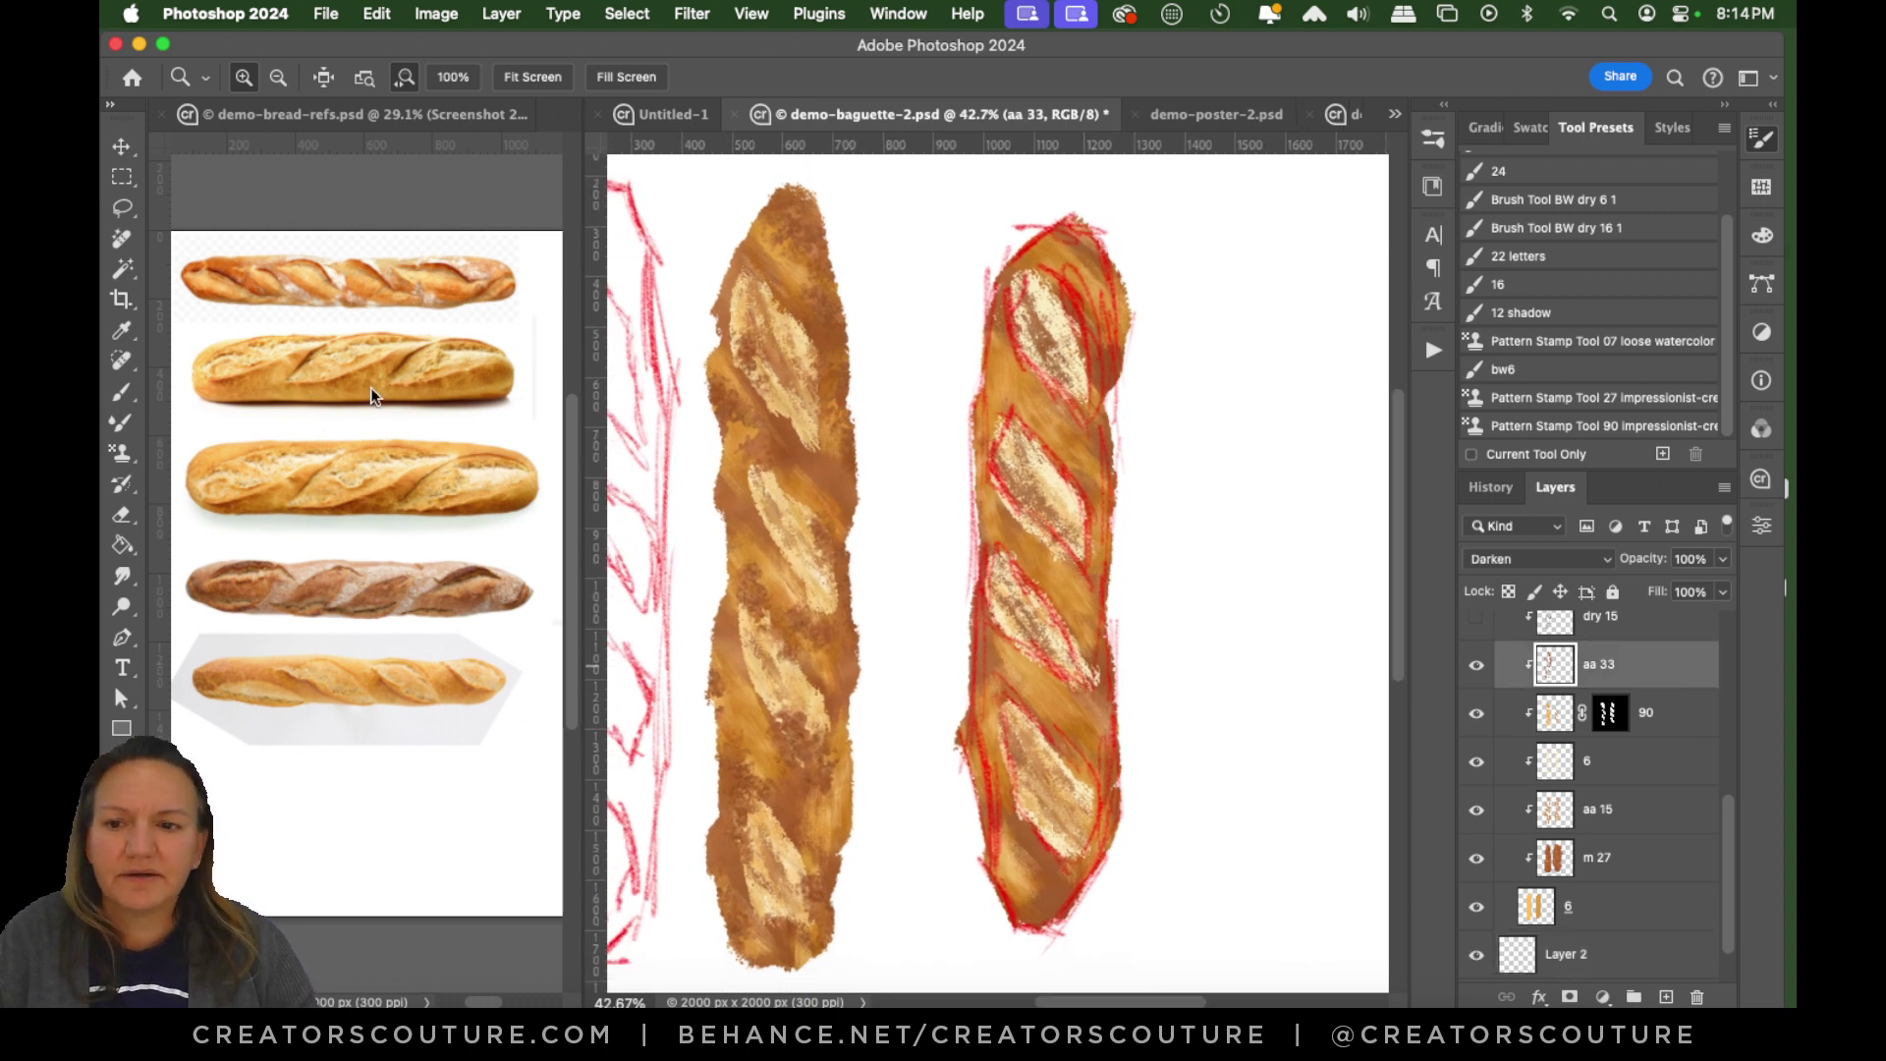
pyautogui.click(122, 453)
pyautogui.click(921, 79)
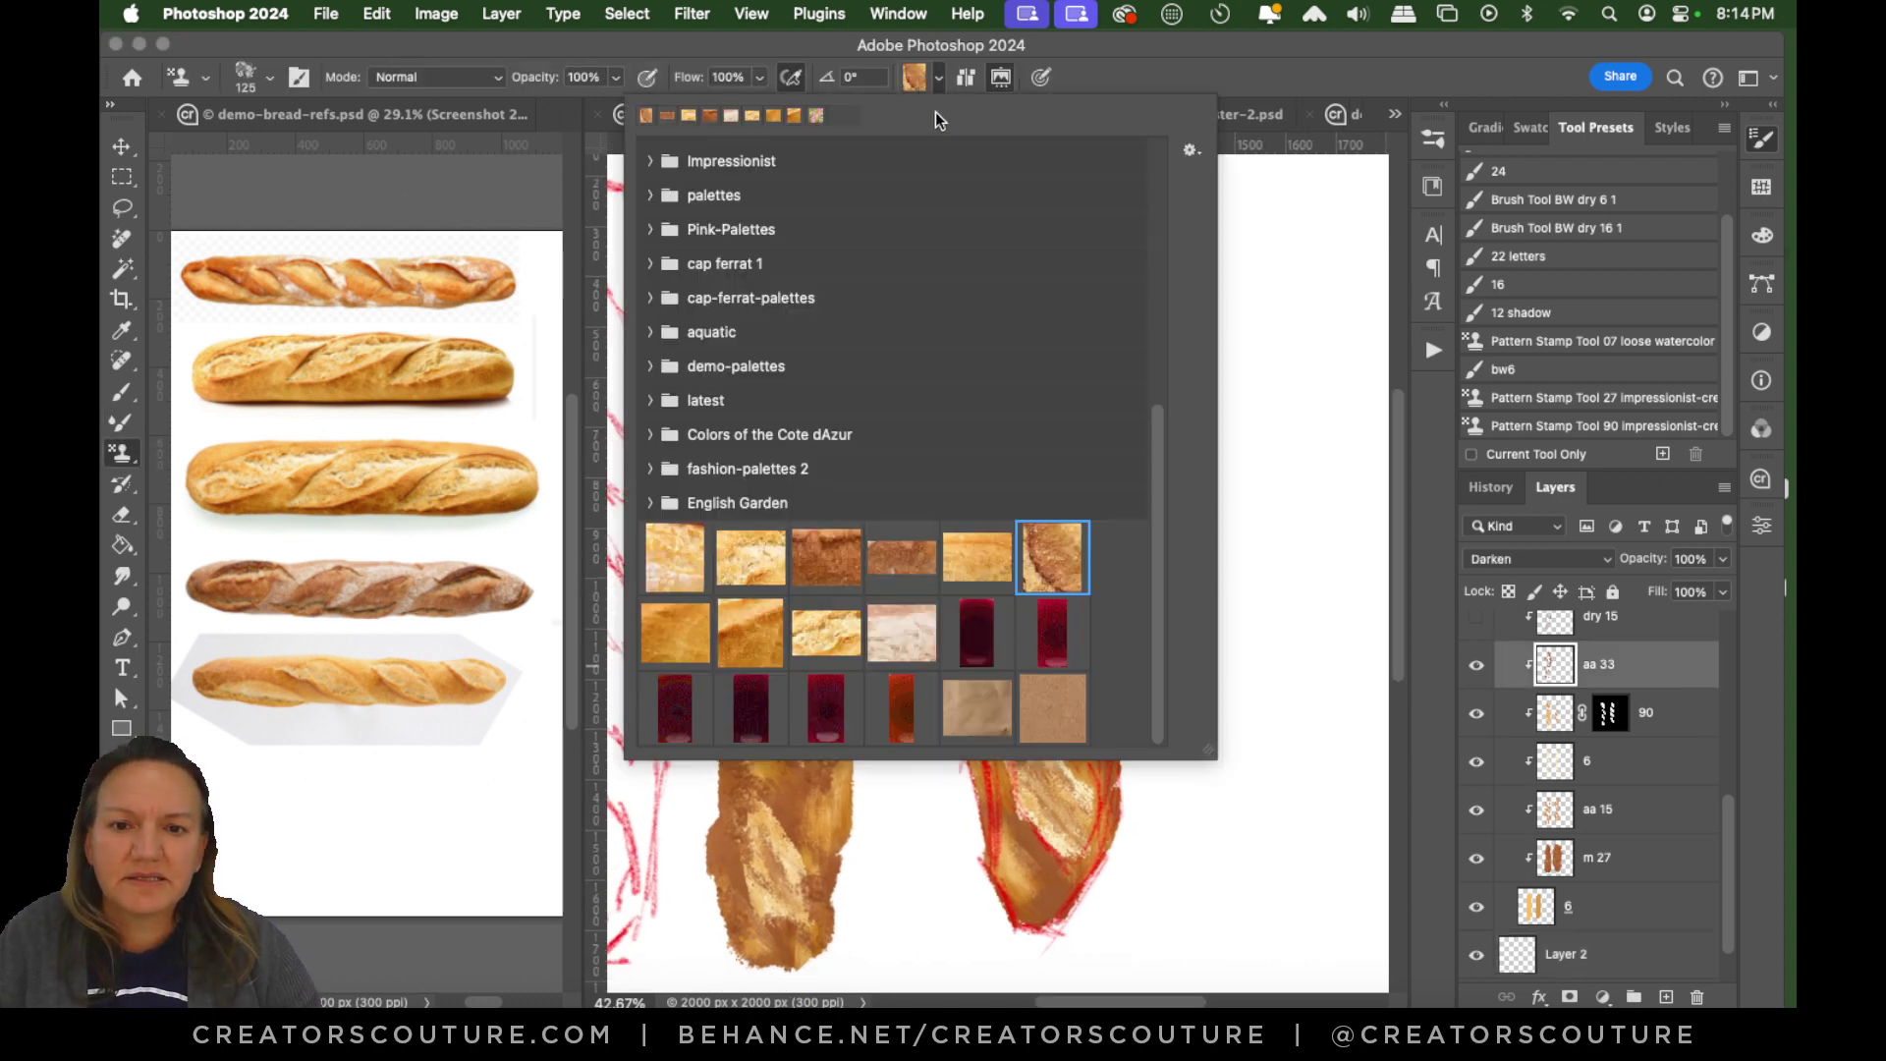
pyautogui.click(901, 556)
pyautogui.click(1193, 85)
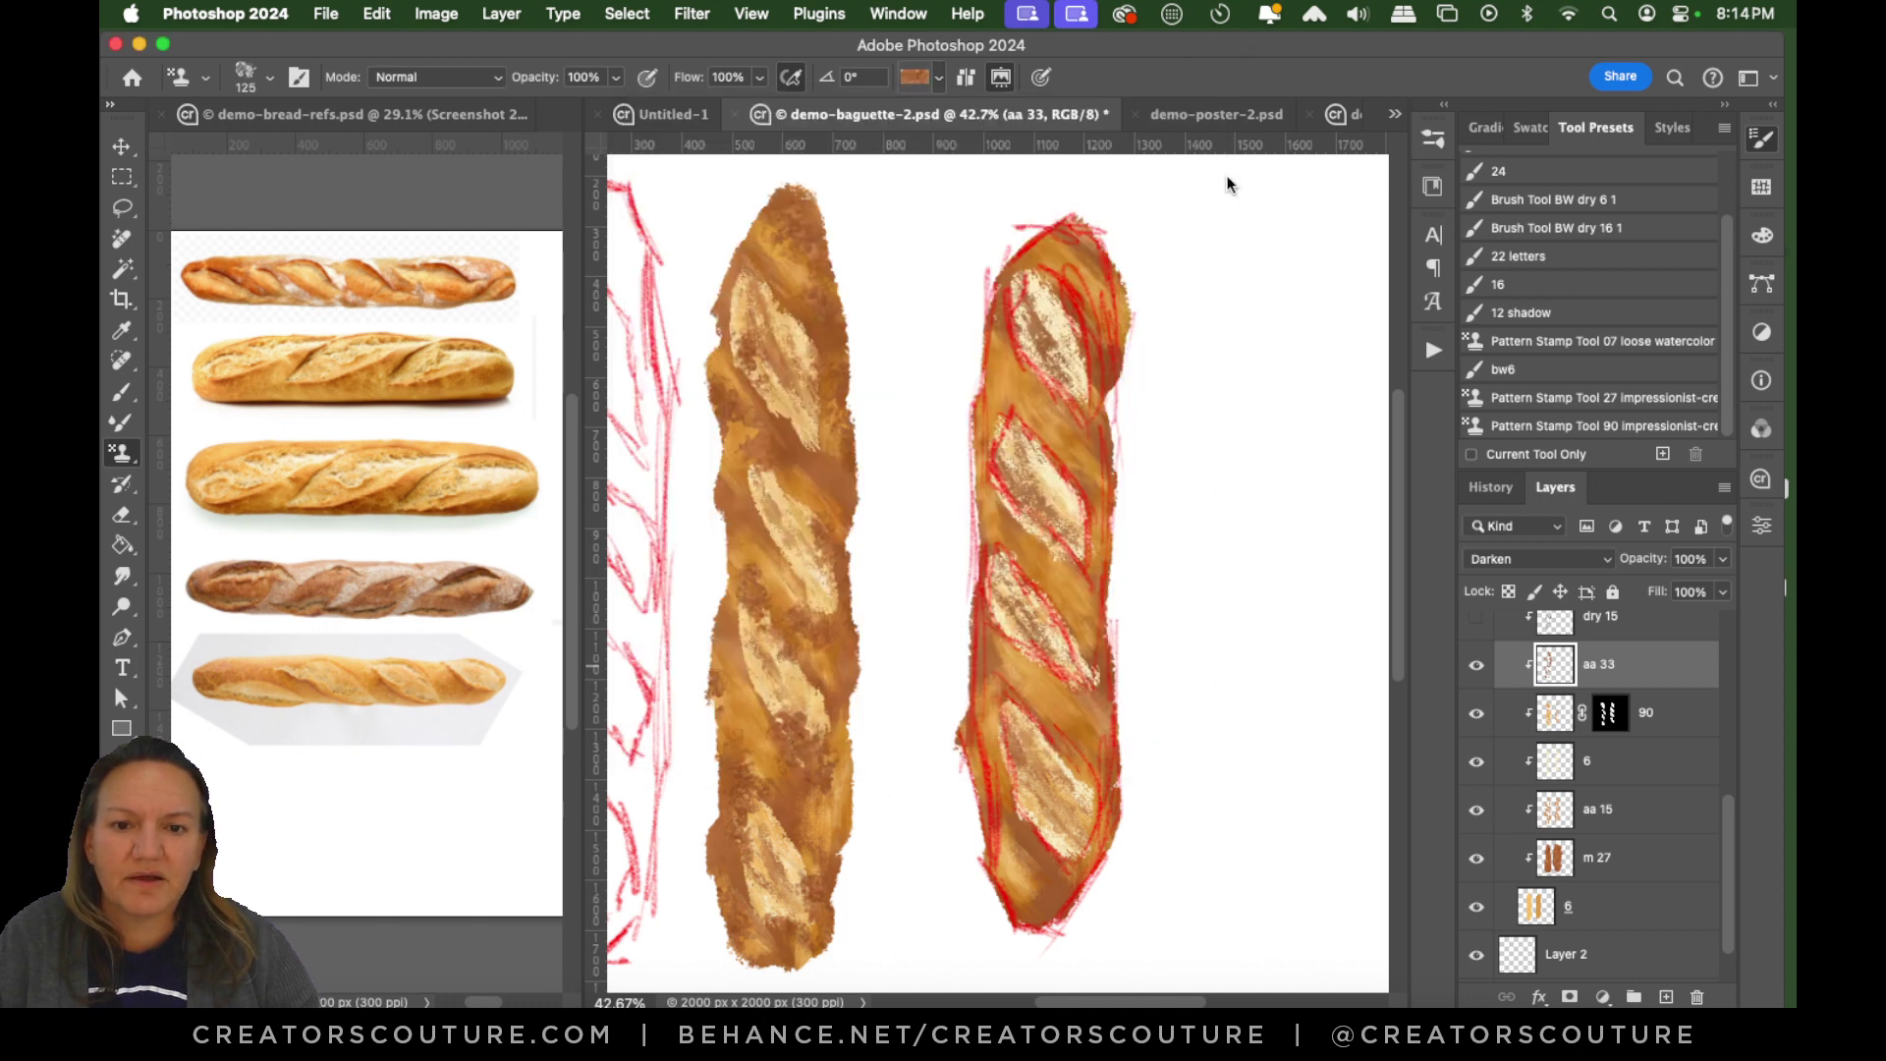
pyautogui.moveTo(1073, 229)
pyautogui.mouseDown()
pyautogui.moveTo(1118, 285)
pyautogui.moveTo(1098, 303)
pyautogui.moveTo(1085, 429)
pyautogui.mouseUp()
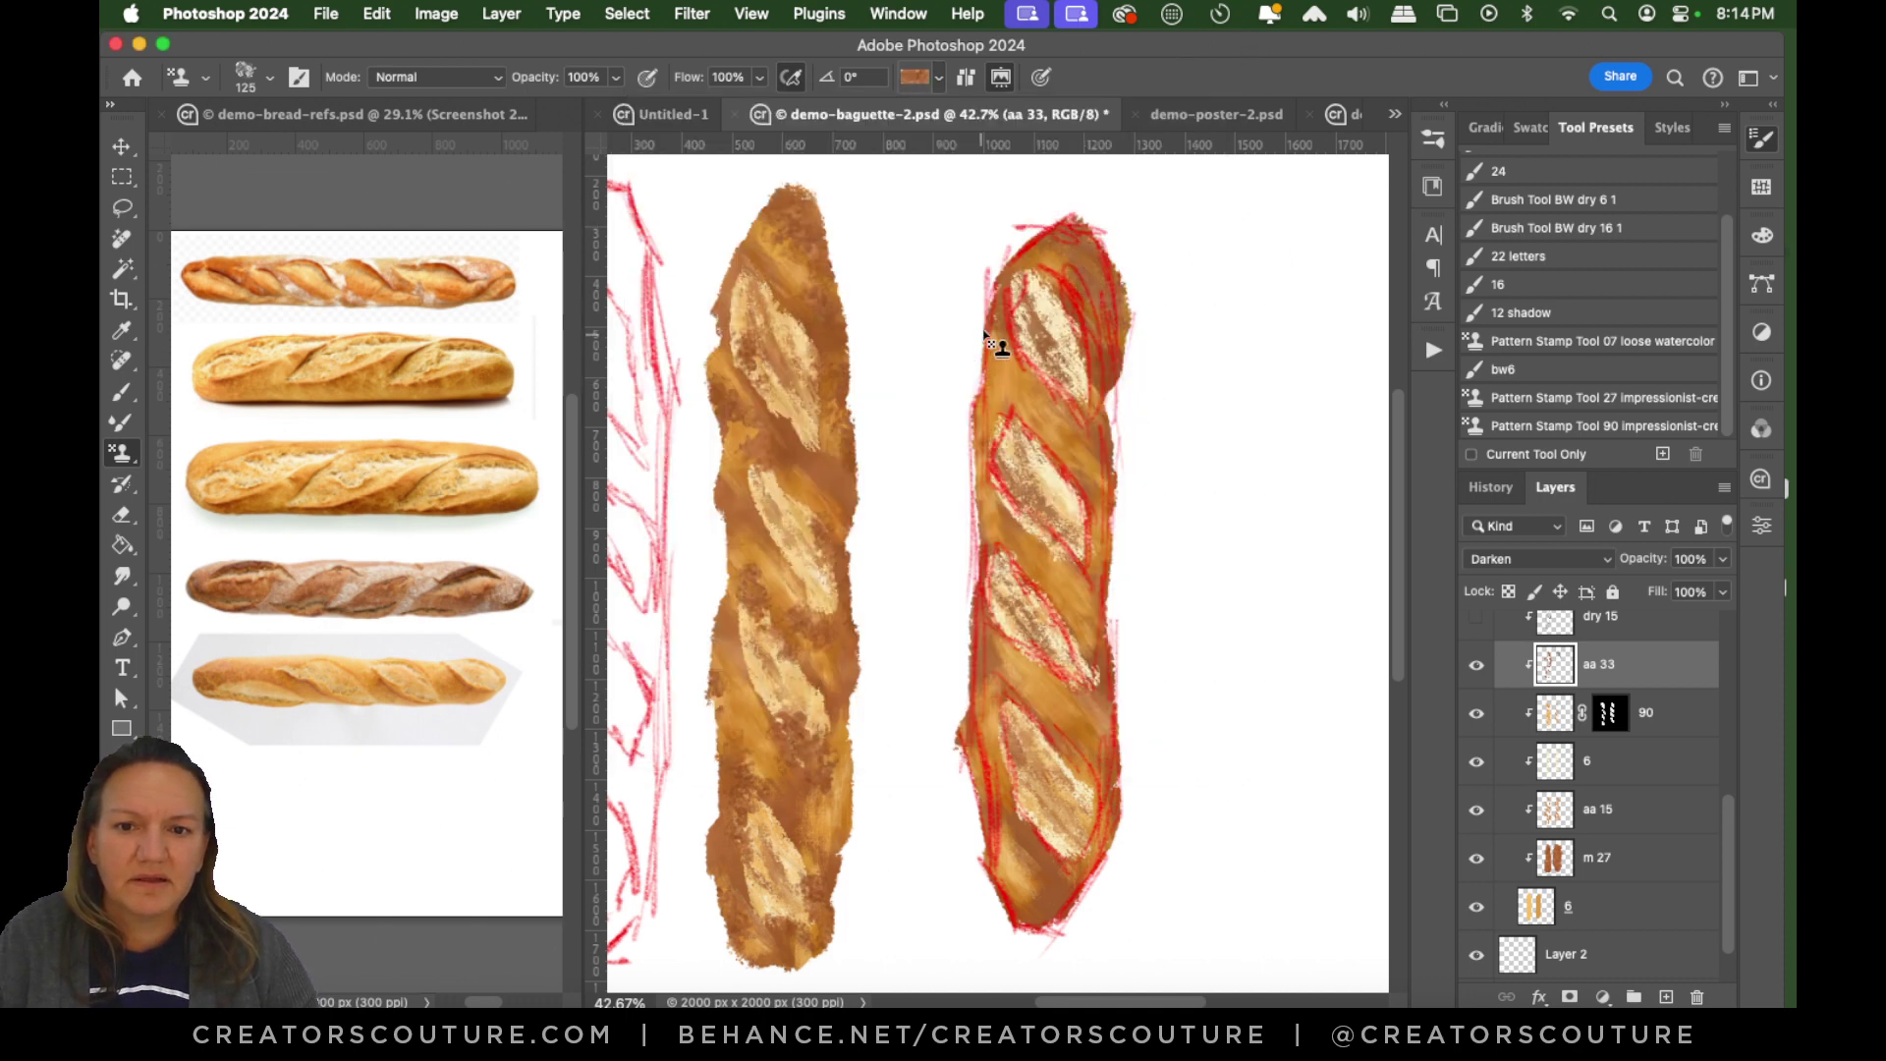
pyautogui.moveTo(980, 363)
pyautogui.mouseDown()
pyautogui.moveTo(1048, 413)
pyautogui.moveTo(1024, 484)
pyautogui.mouseUp()
pyautogui.press('super+z')
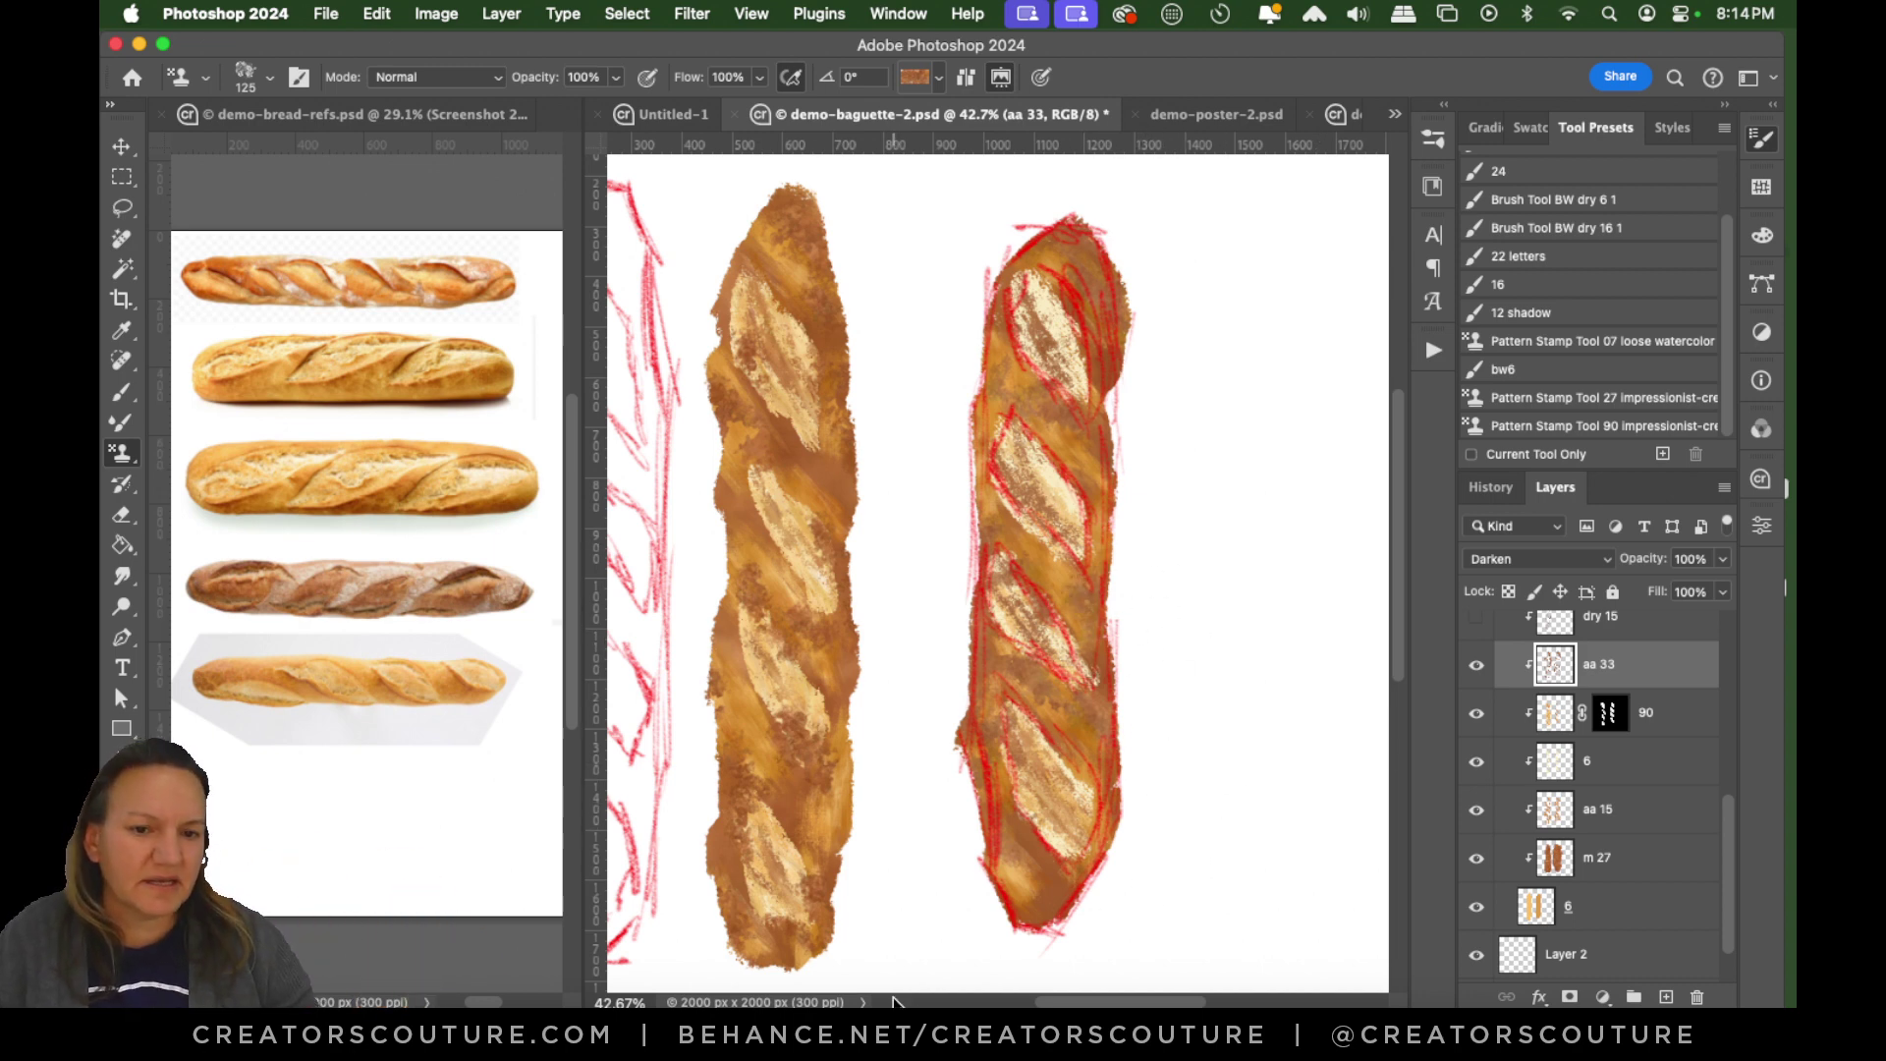
# Save the Pattern Stamp with the 33 artistic-creatorscouture brush as a tool preset that includes its pattern.
pyautogui.scroll(3, 1720, 867)
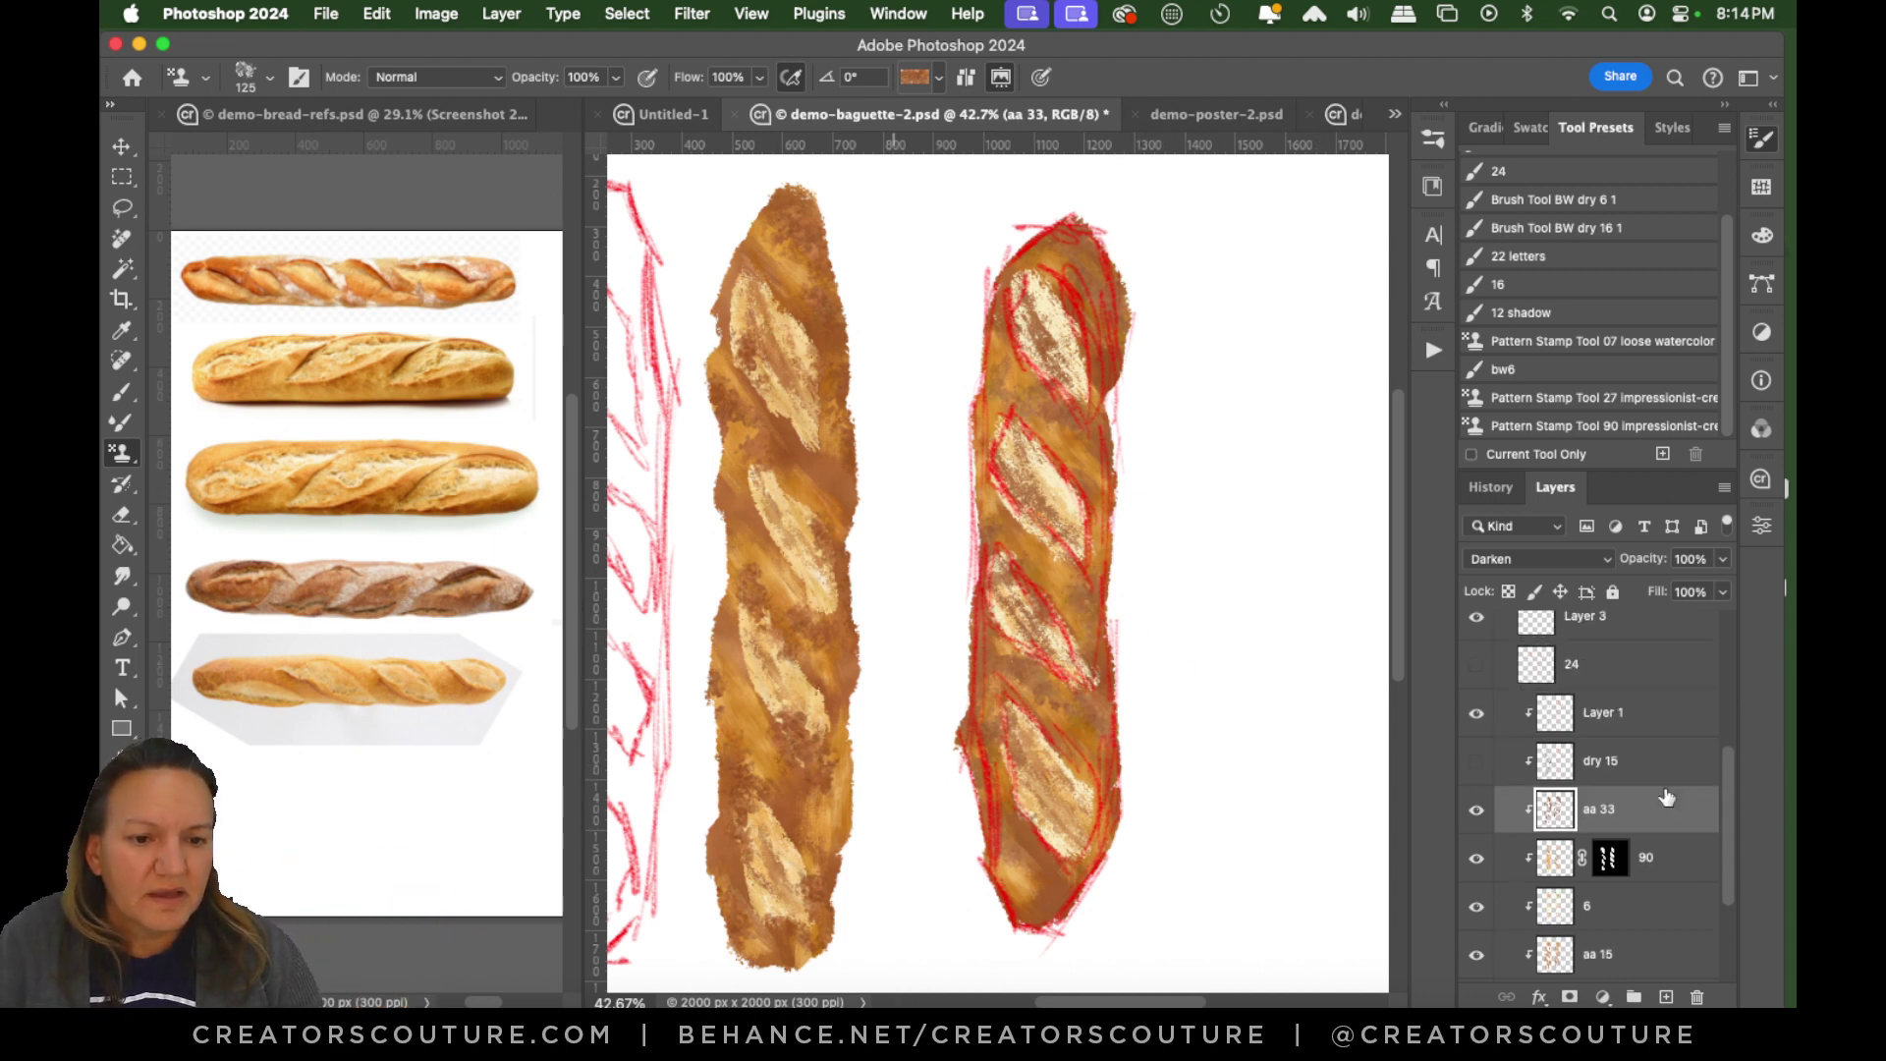
pyautogui.click(1666, 453)
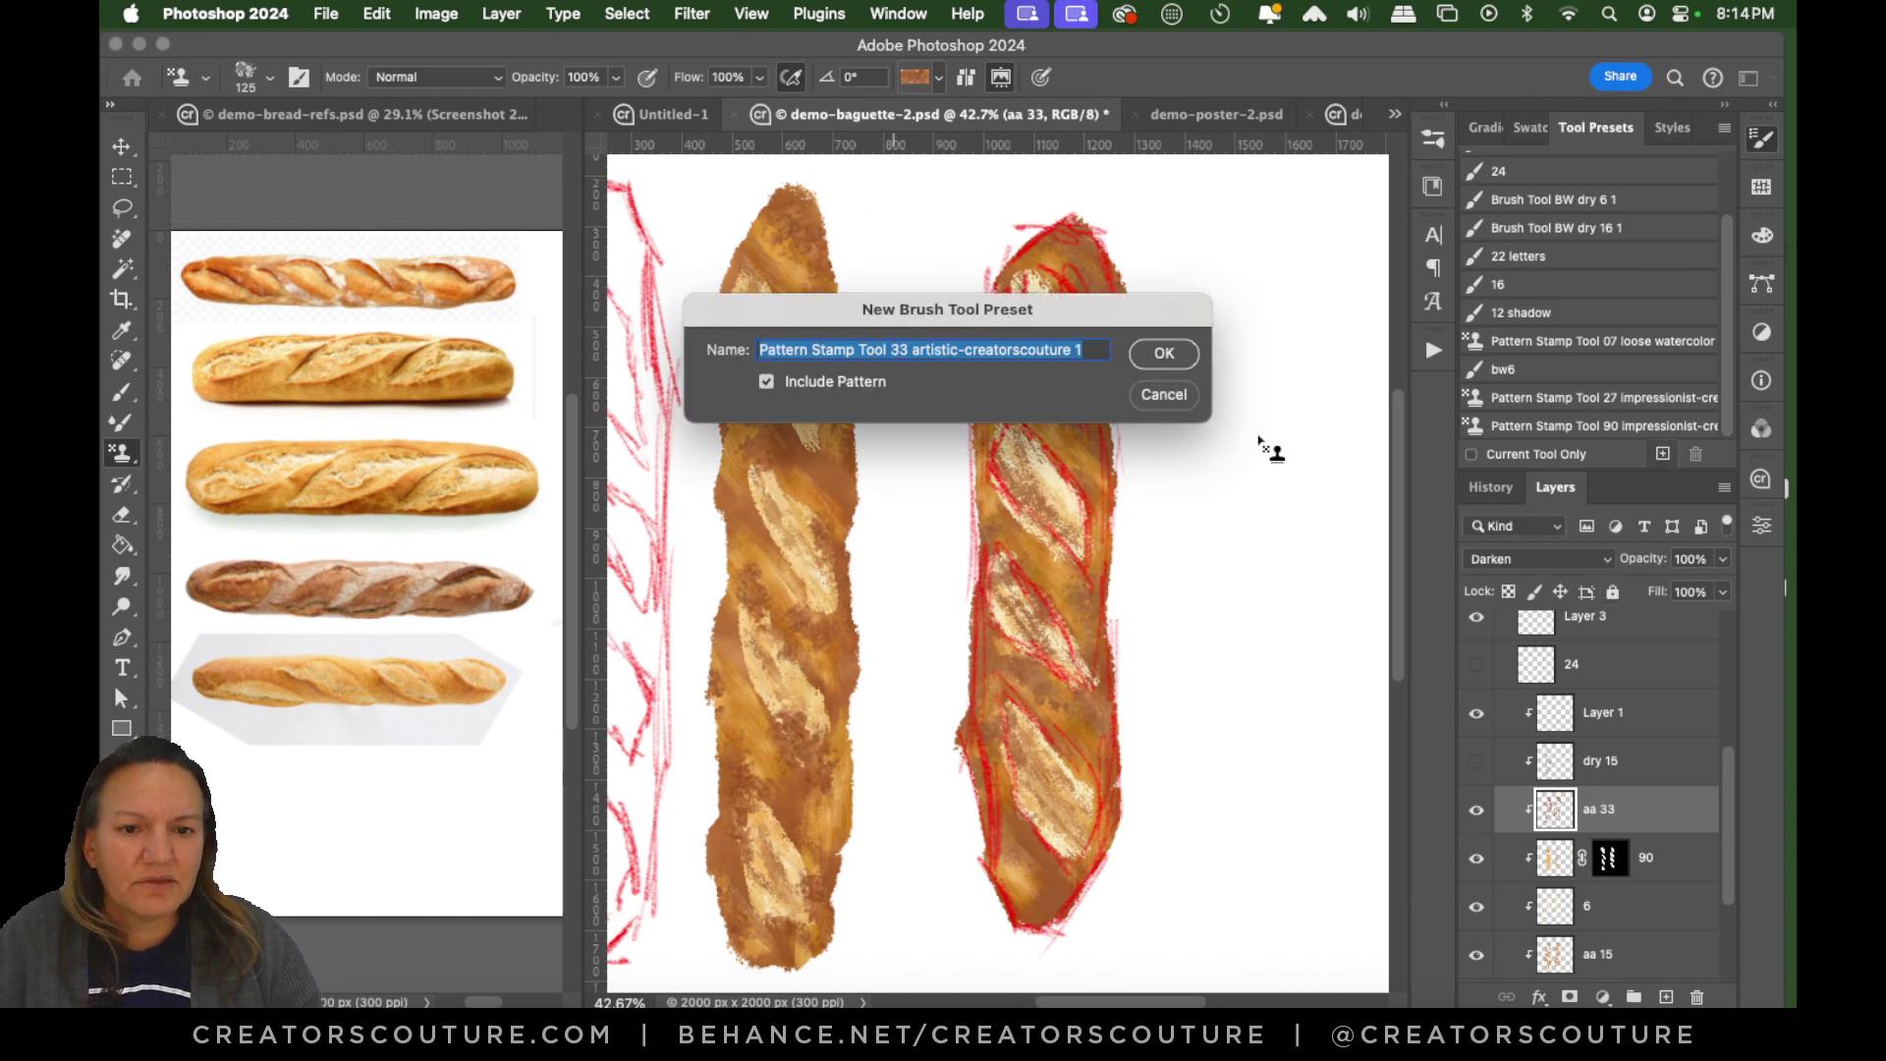
pyautogui.click(1172, 356)
# Select the dry 15 layer and turn on its visibility, comparing the first baguette with and without it.
pyautogui.doubleClick(1552, 765)
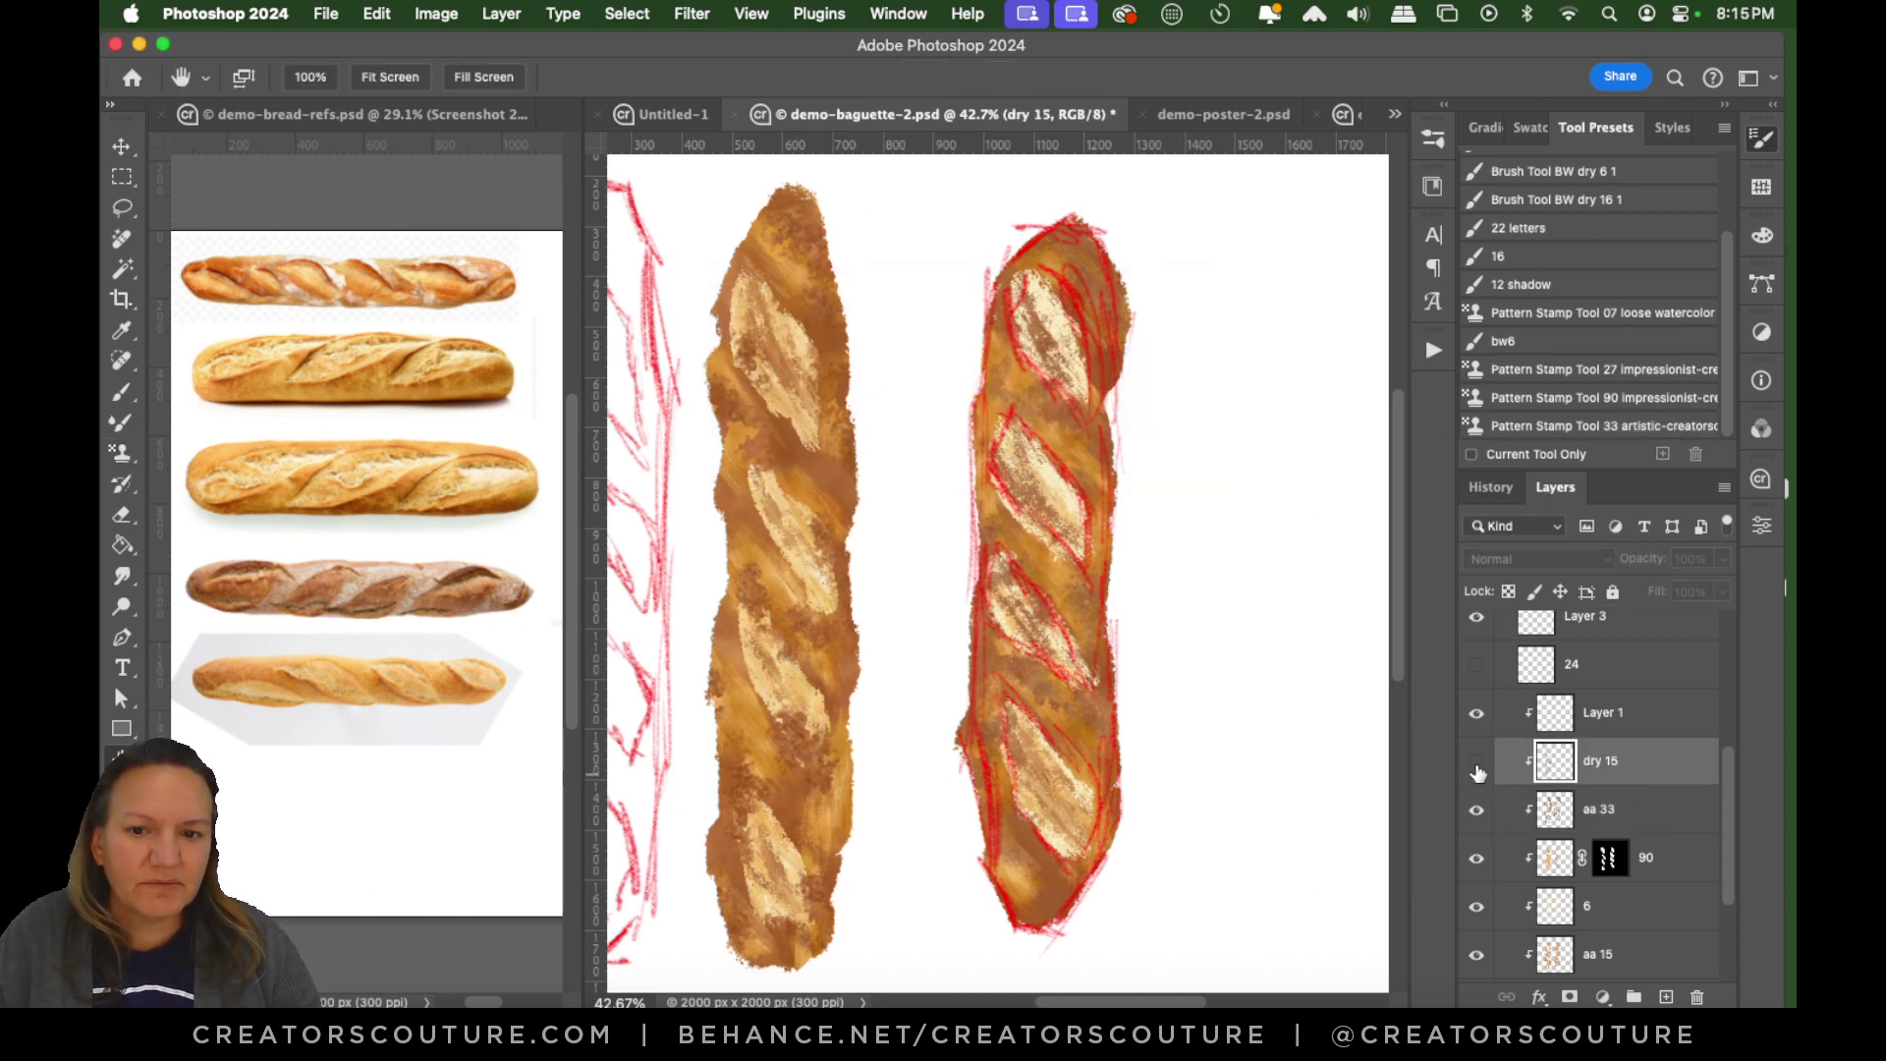
pyautogui.click(1675, 469)
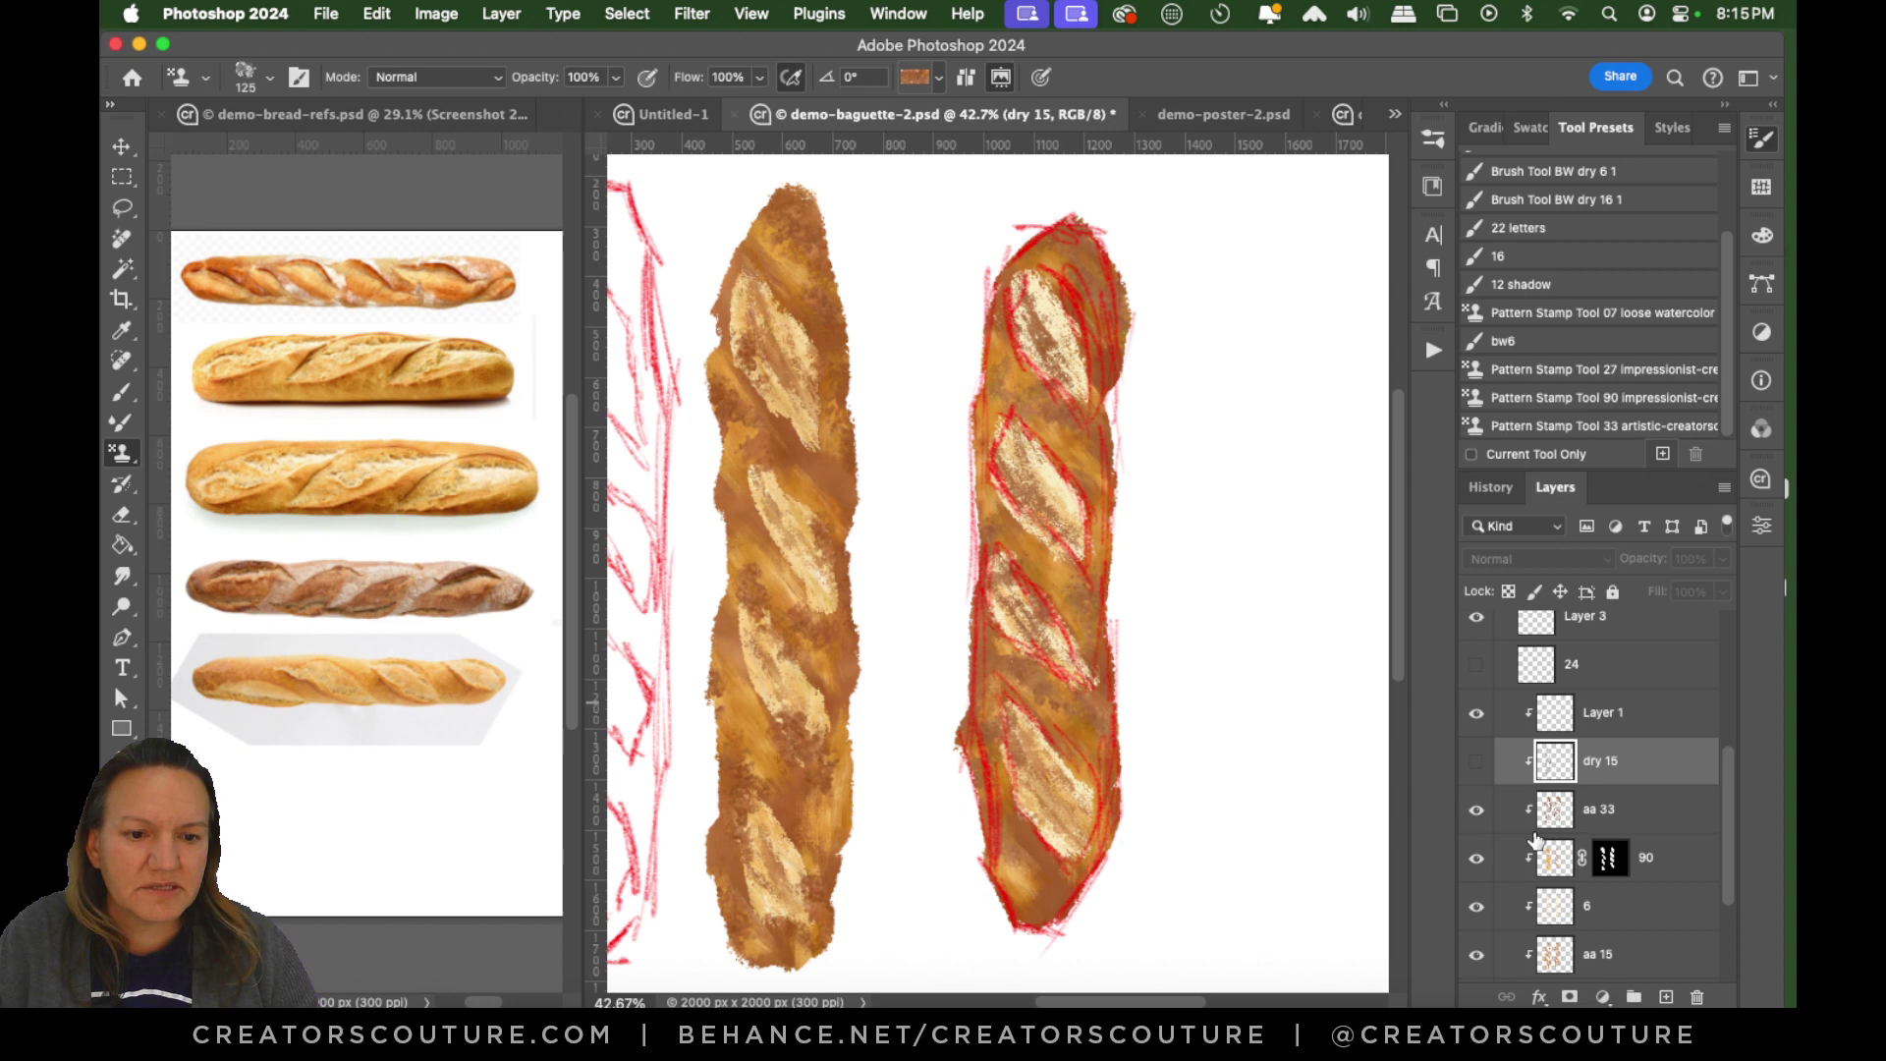
pyautogui.click(1476, 763)
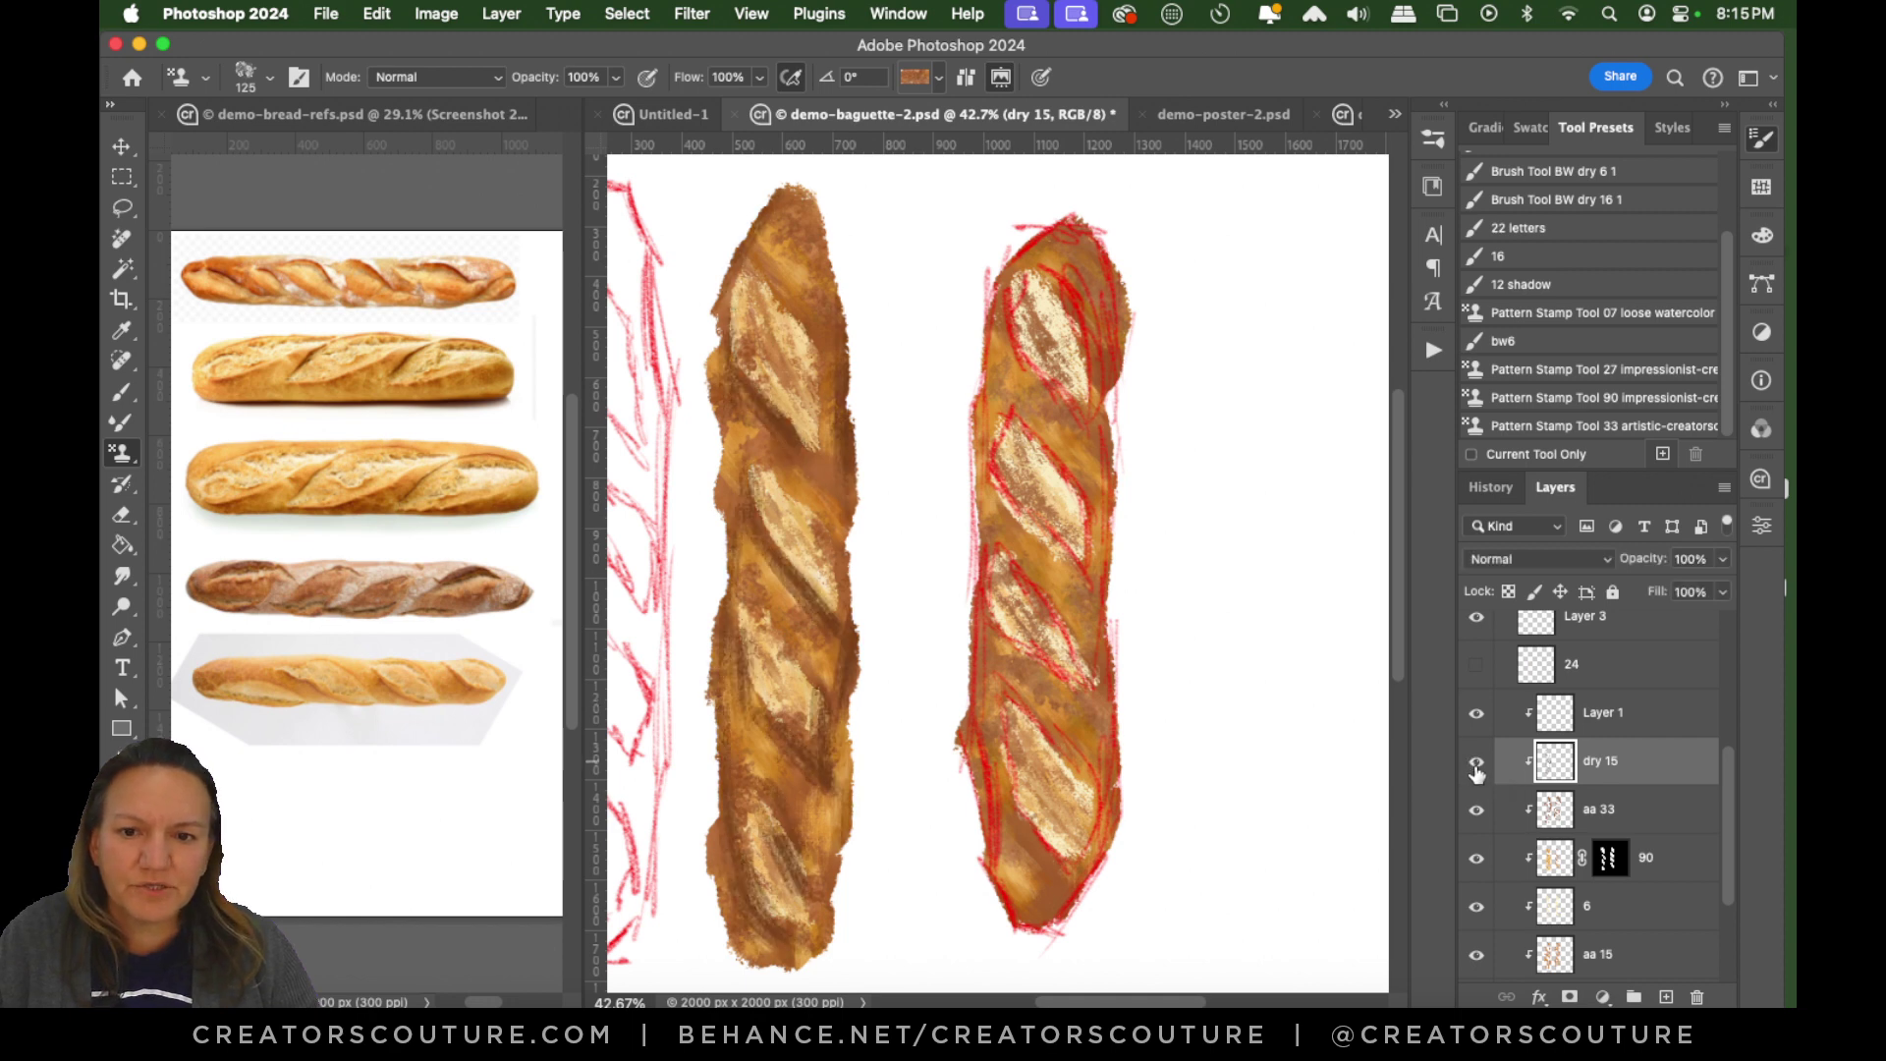
pyautogui.click(1476, 764)
pyautogui.click(1475, 763)
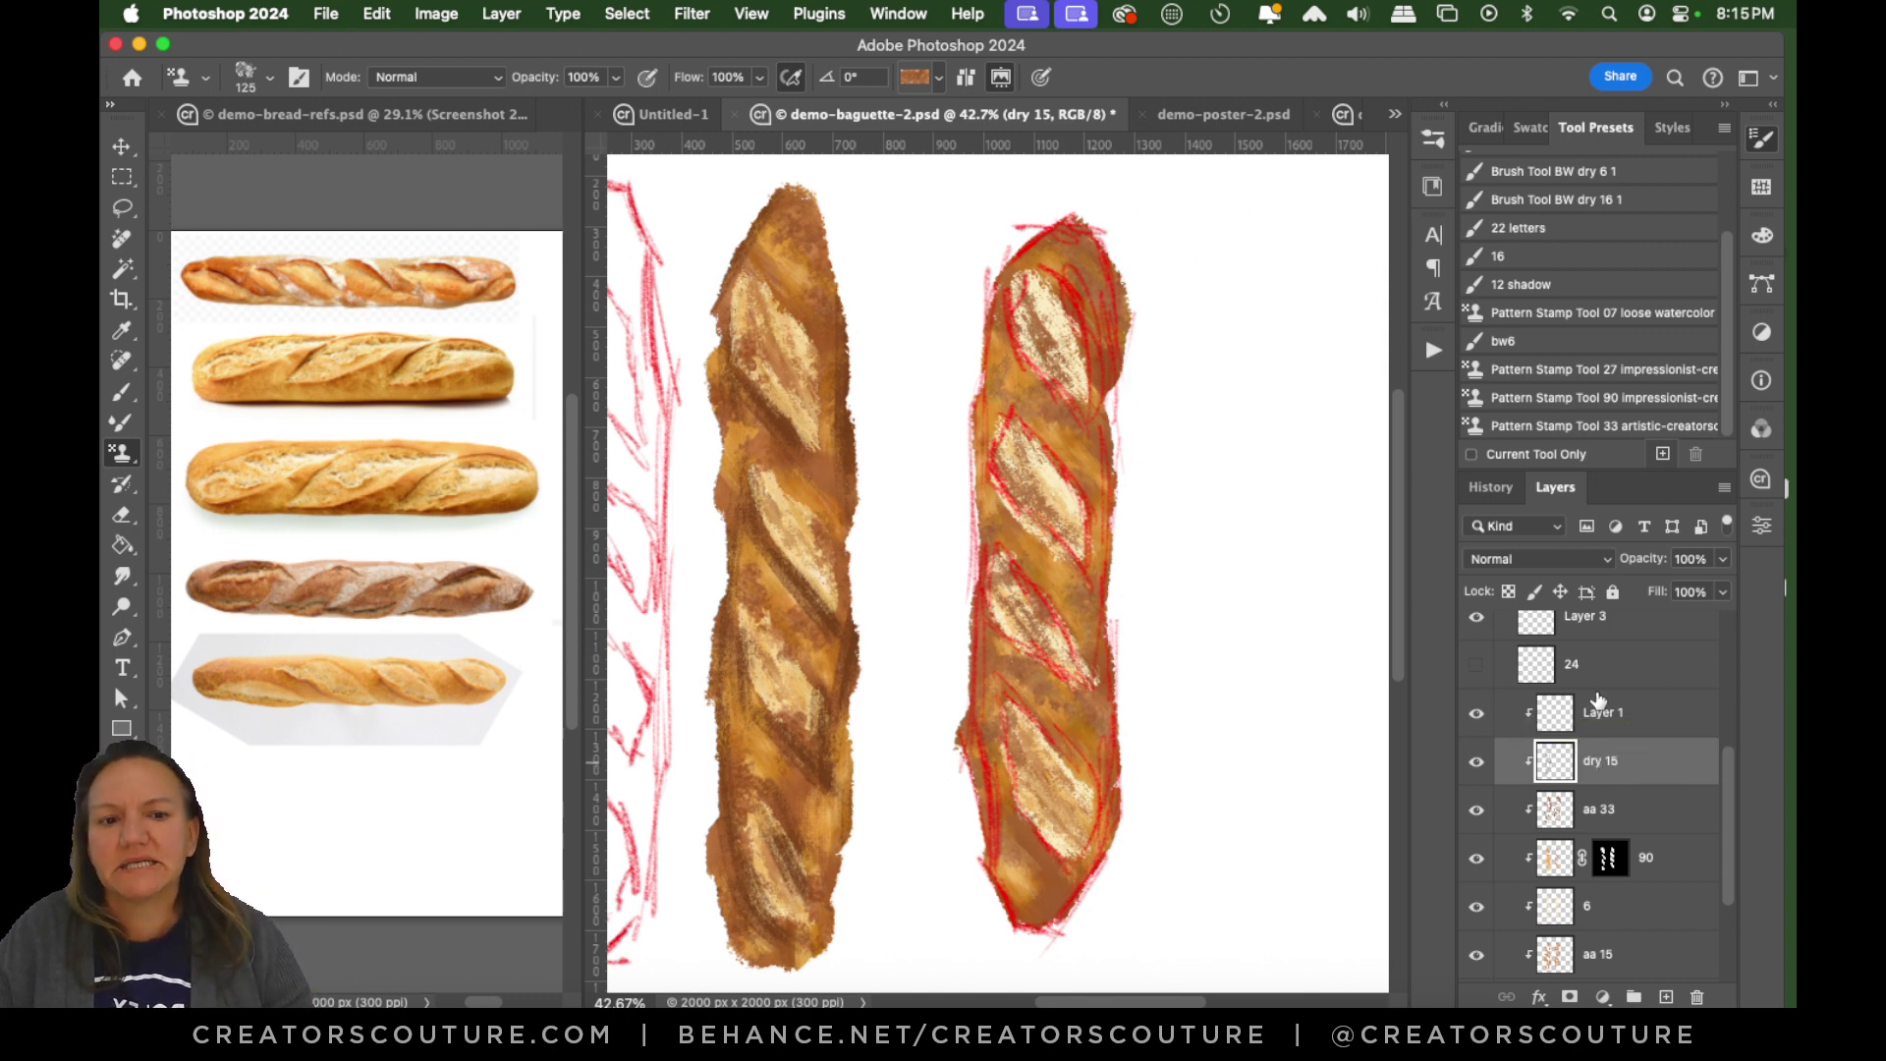
# Switch to the Brush tool and choose the BW dry 15 brush at 144 px from the BrushWerk set.
pyautogui.click(1441, 145)
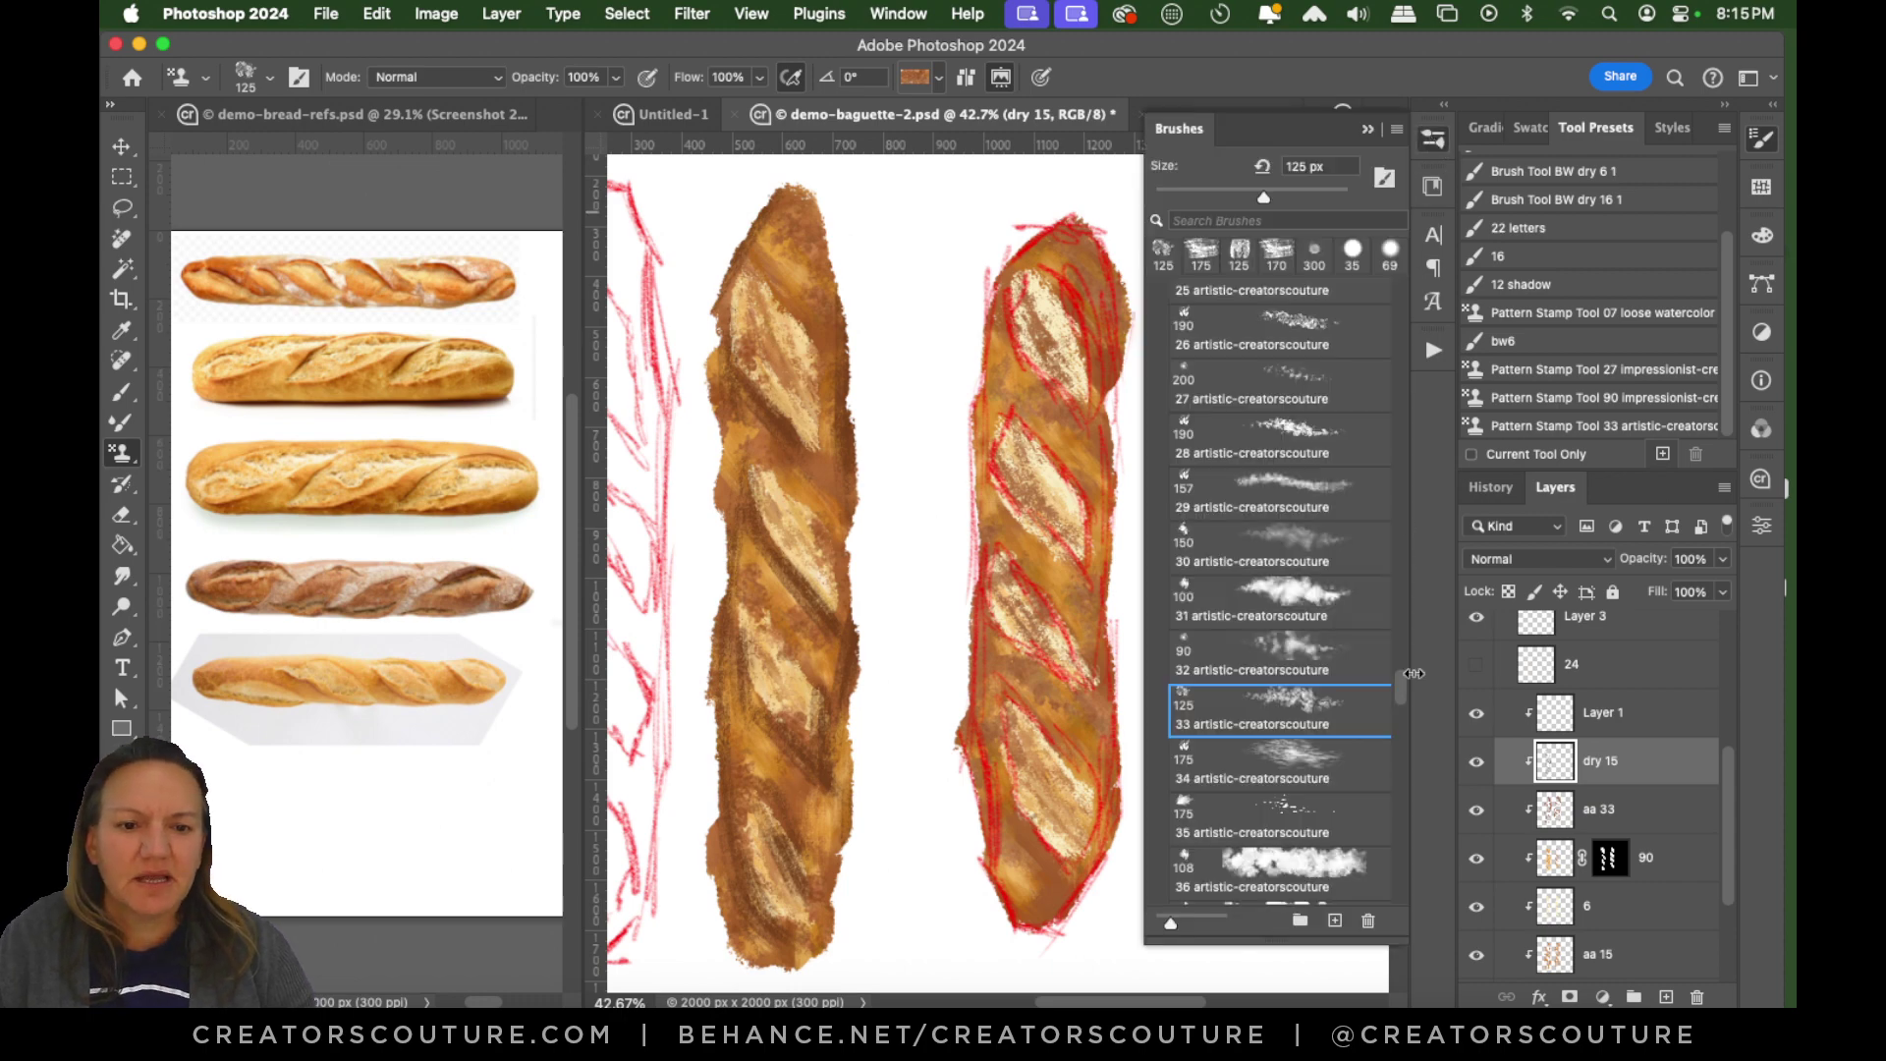
pyautogui.moveTo(1402, 687)
pyautogui.mouseDown()
pyautogui.moveTo(1403, 282)
pyautogui.moveTo(1371, 604)
pyautogui.mouseUp()
pyautogui.click(122, 393)
pyautogui.scroll(5, 1366, 597)
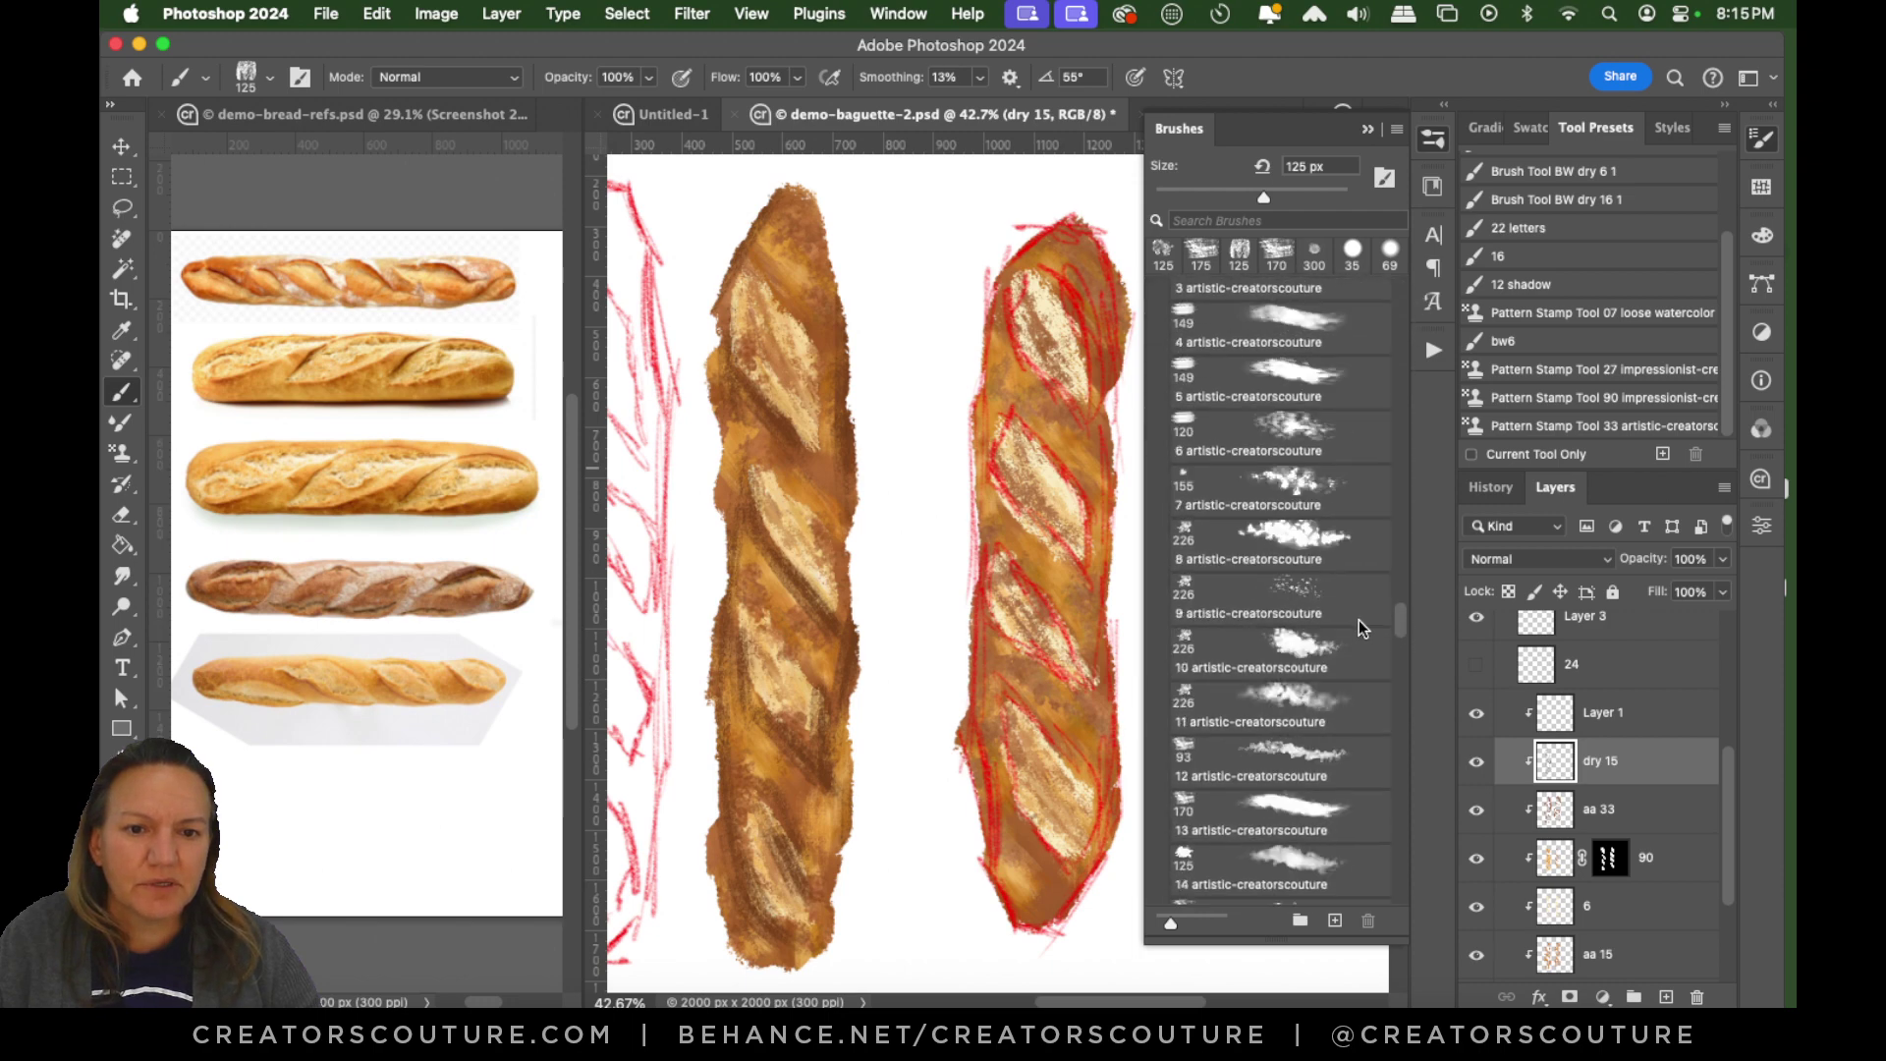
pyautogui.scroll(-6, 1377, 576)
pyautogui.scroll(-20, 1365, 603)
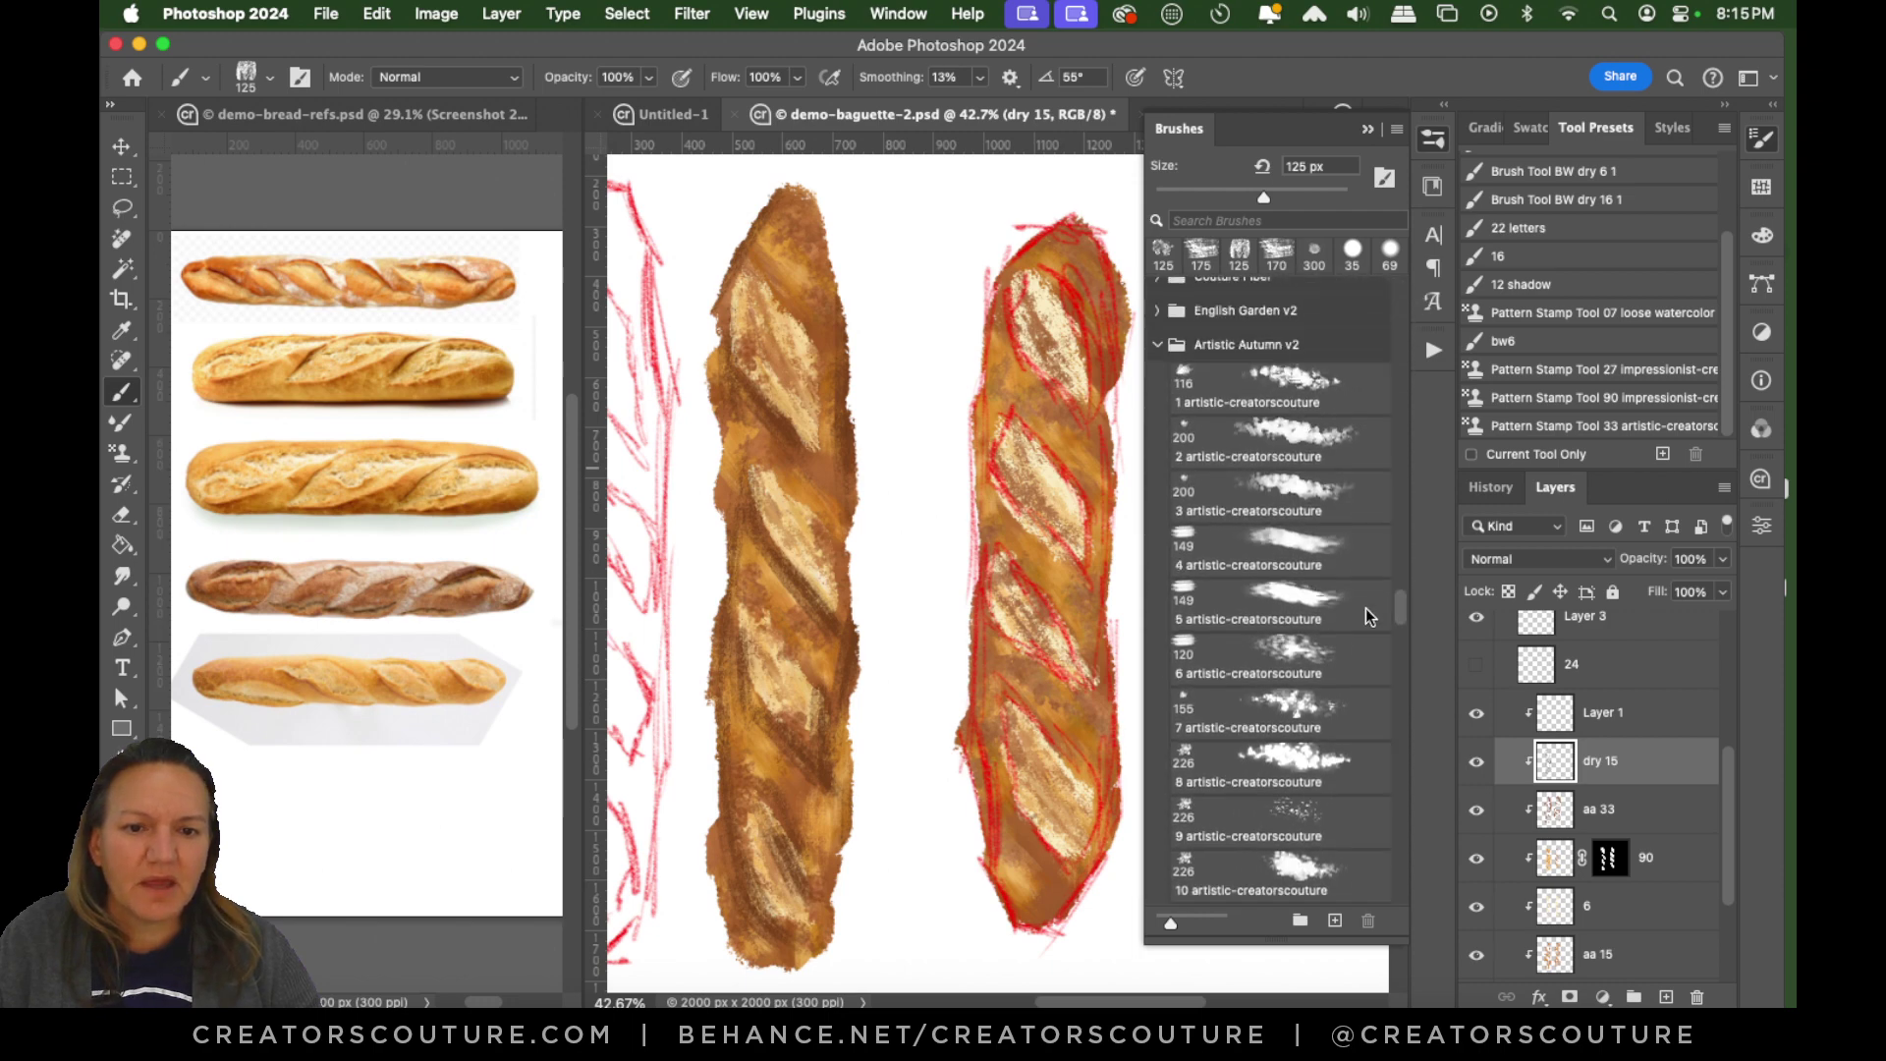
pyautogui.scroll(20, 1313, 746)
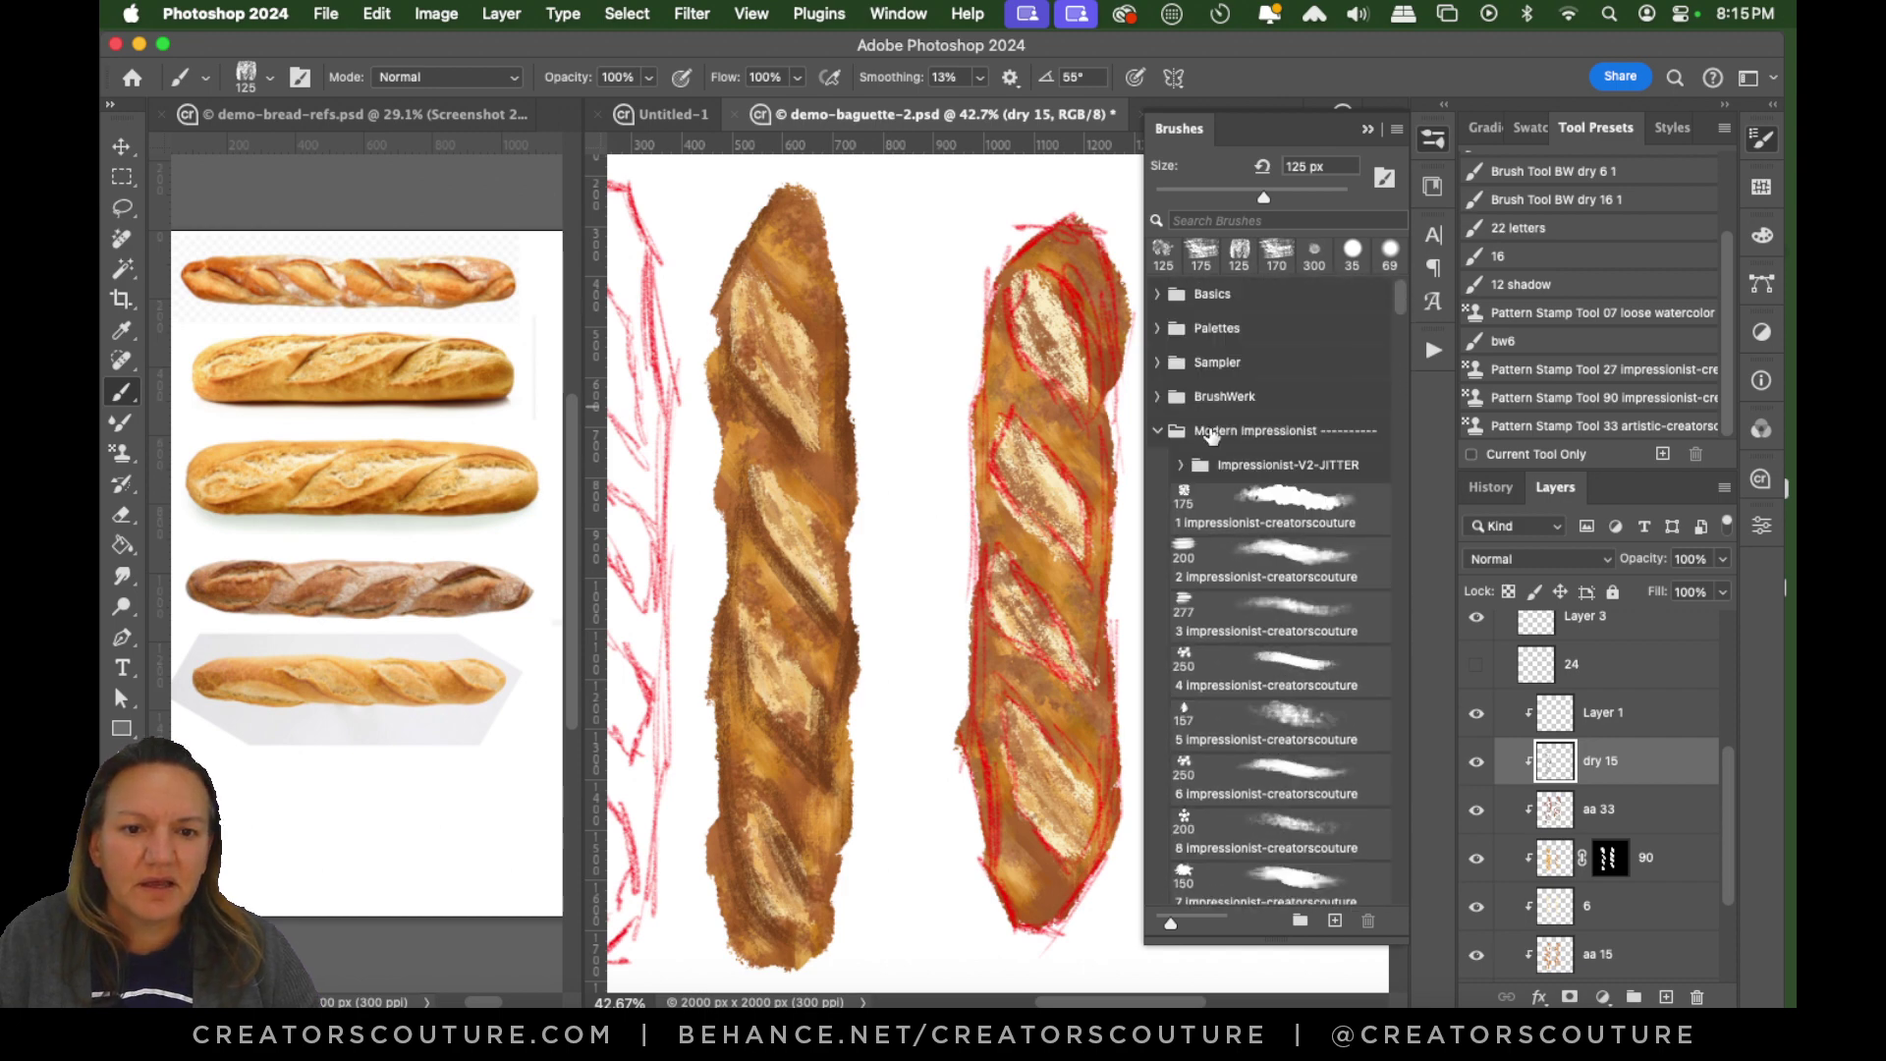
pyautogui.click(1158, 396)
pyautogui.moveTo(1400, 292); pyautogui.dragTo(1384, 334)
pyautogui.click(1287, 462)
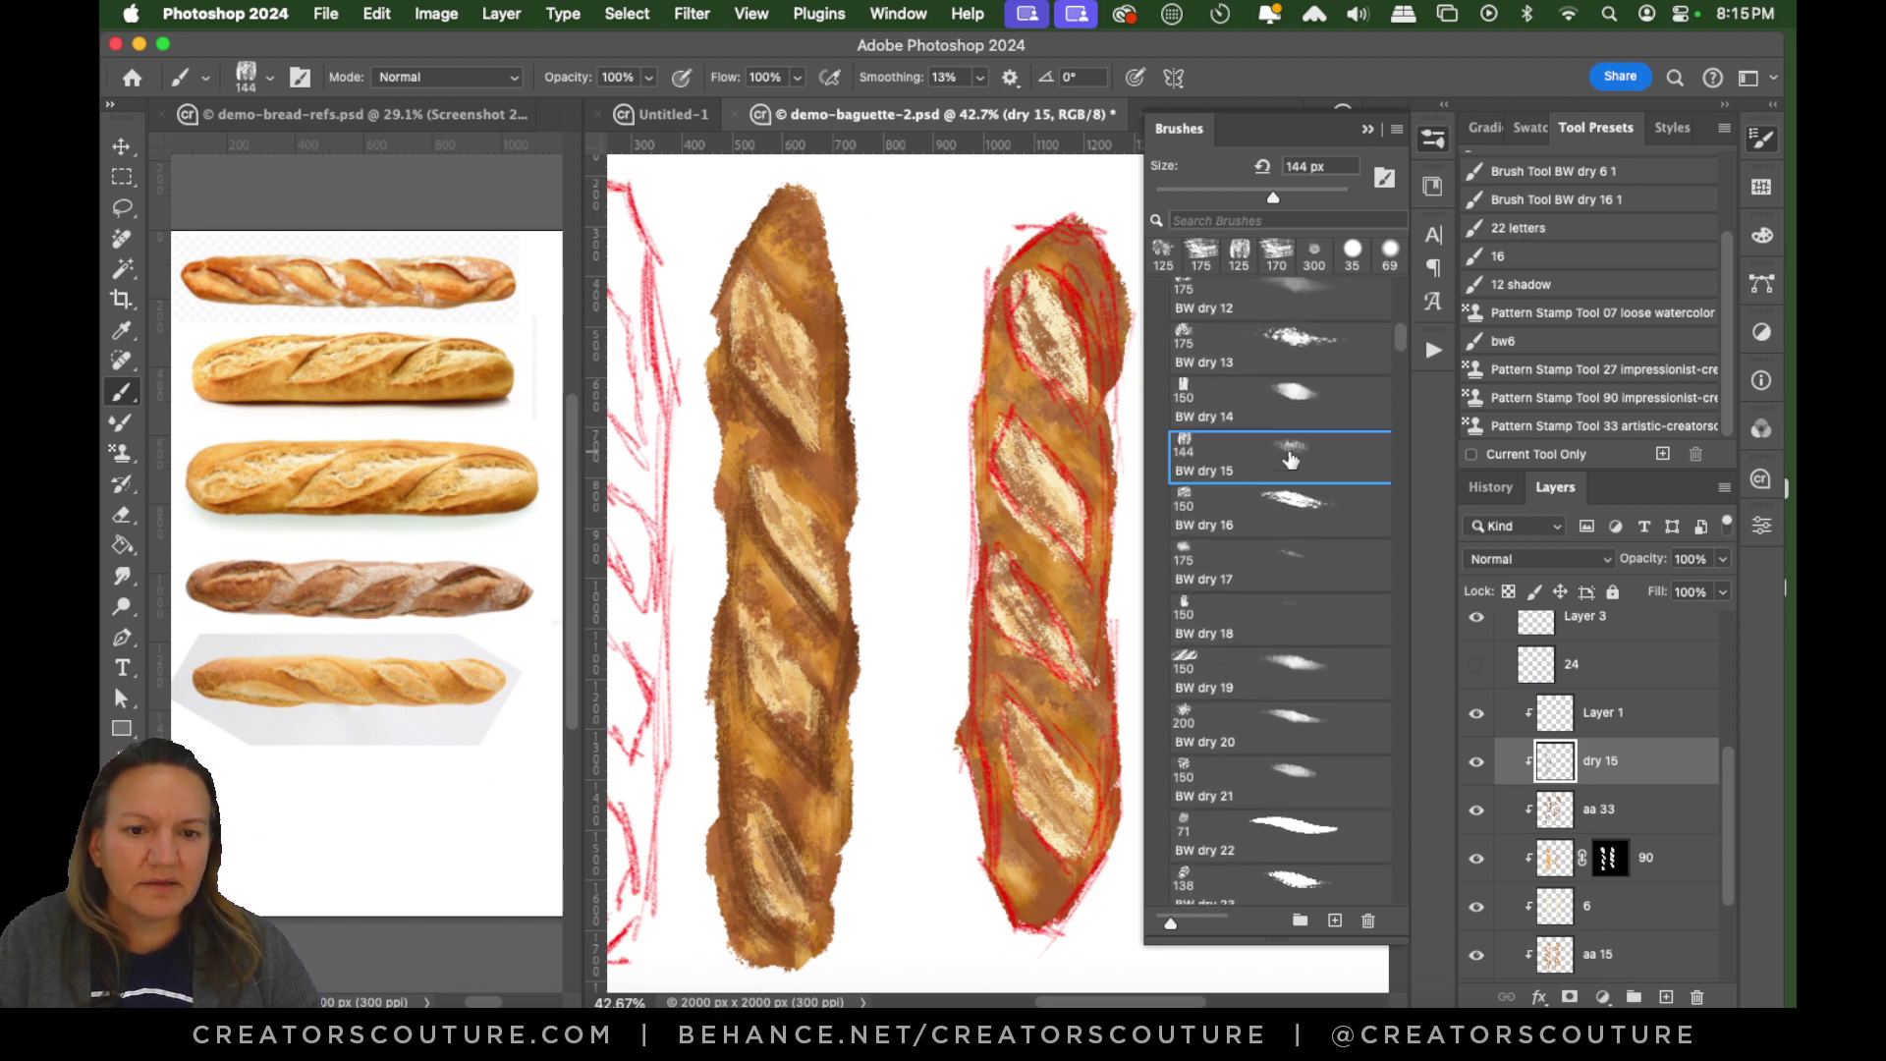
pyautogui.click(1433, 143)
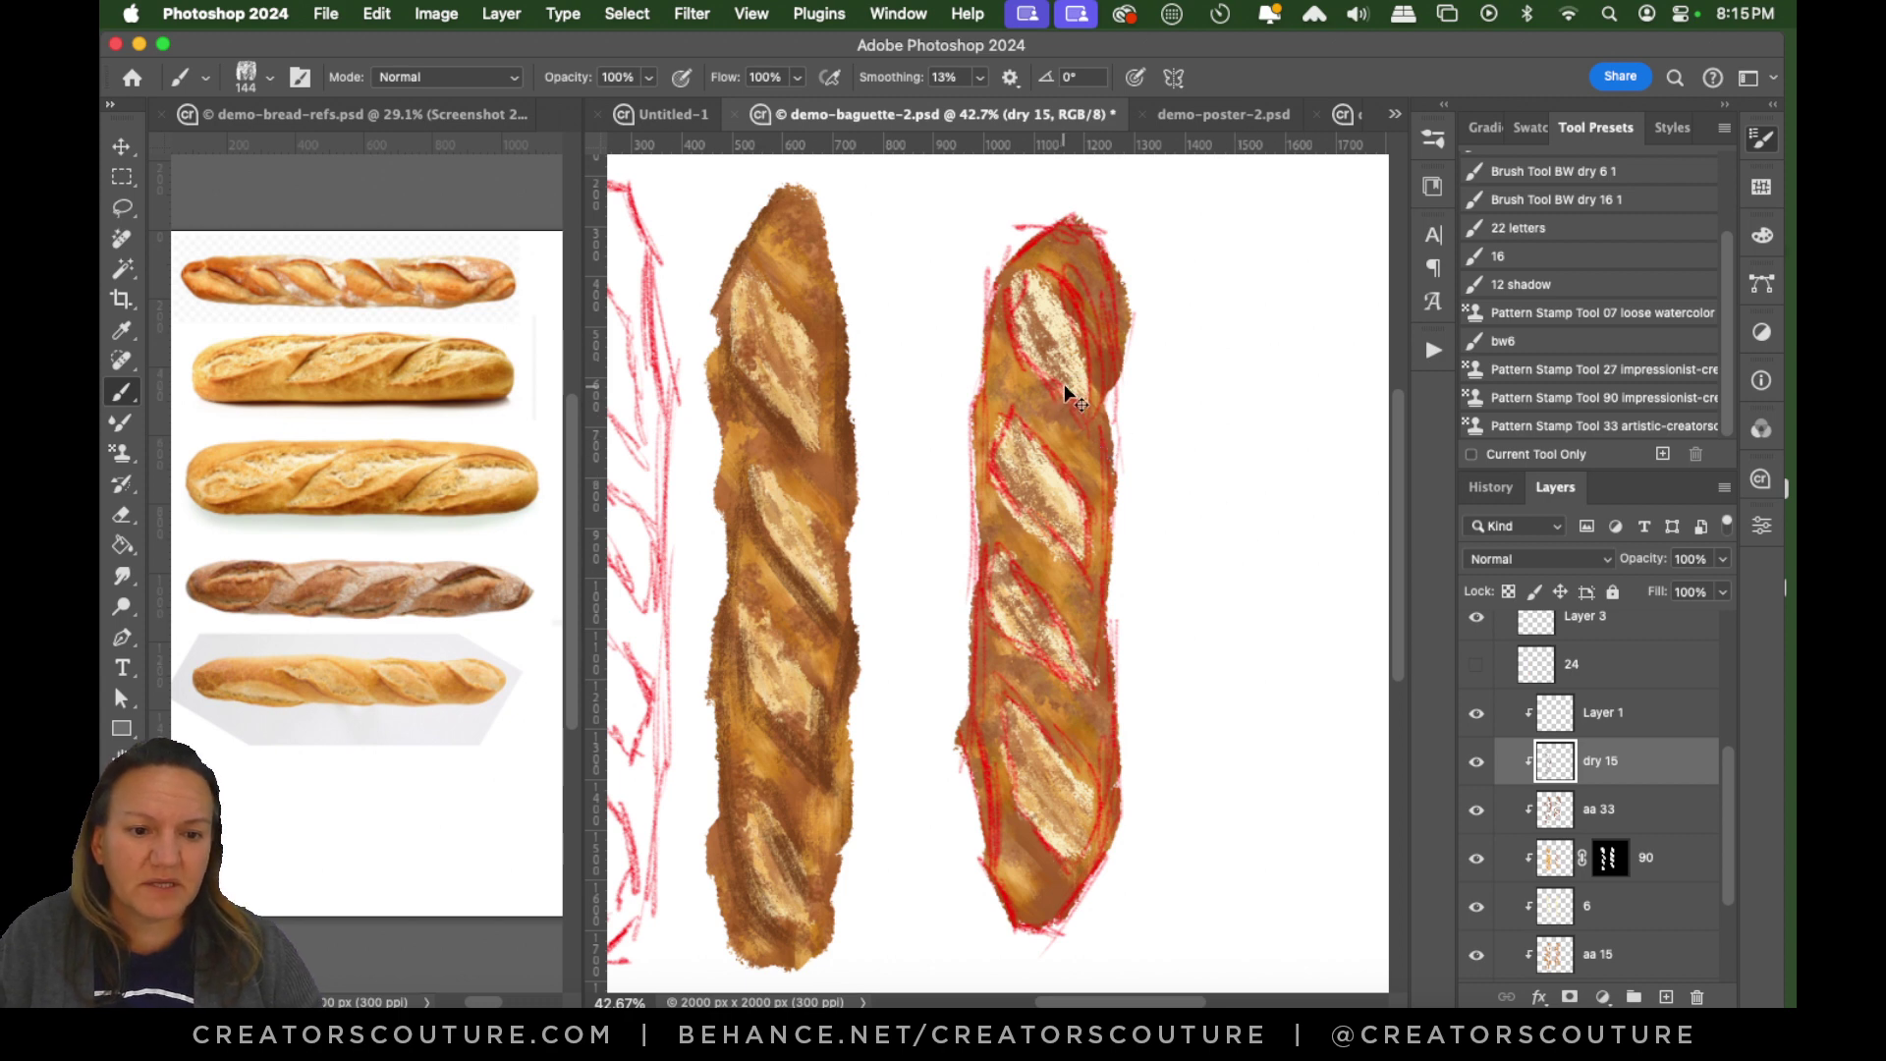
# Undo a trial BW dry 15 stroke on the second baguette, and add a layer above Layer 1 for another test stroke.
pyautogui.moveTo(1091, 388); pyautogui.dragTo(1007, 505)
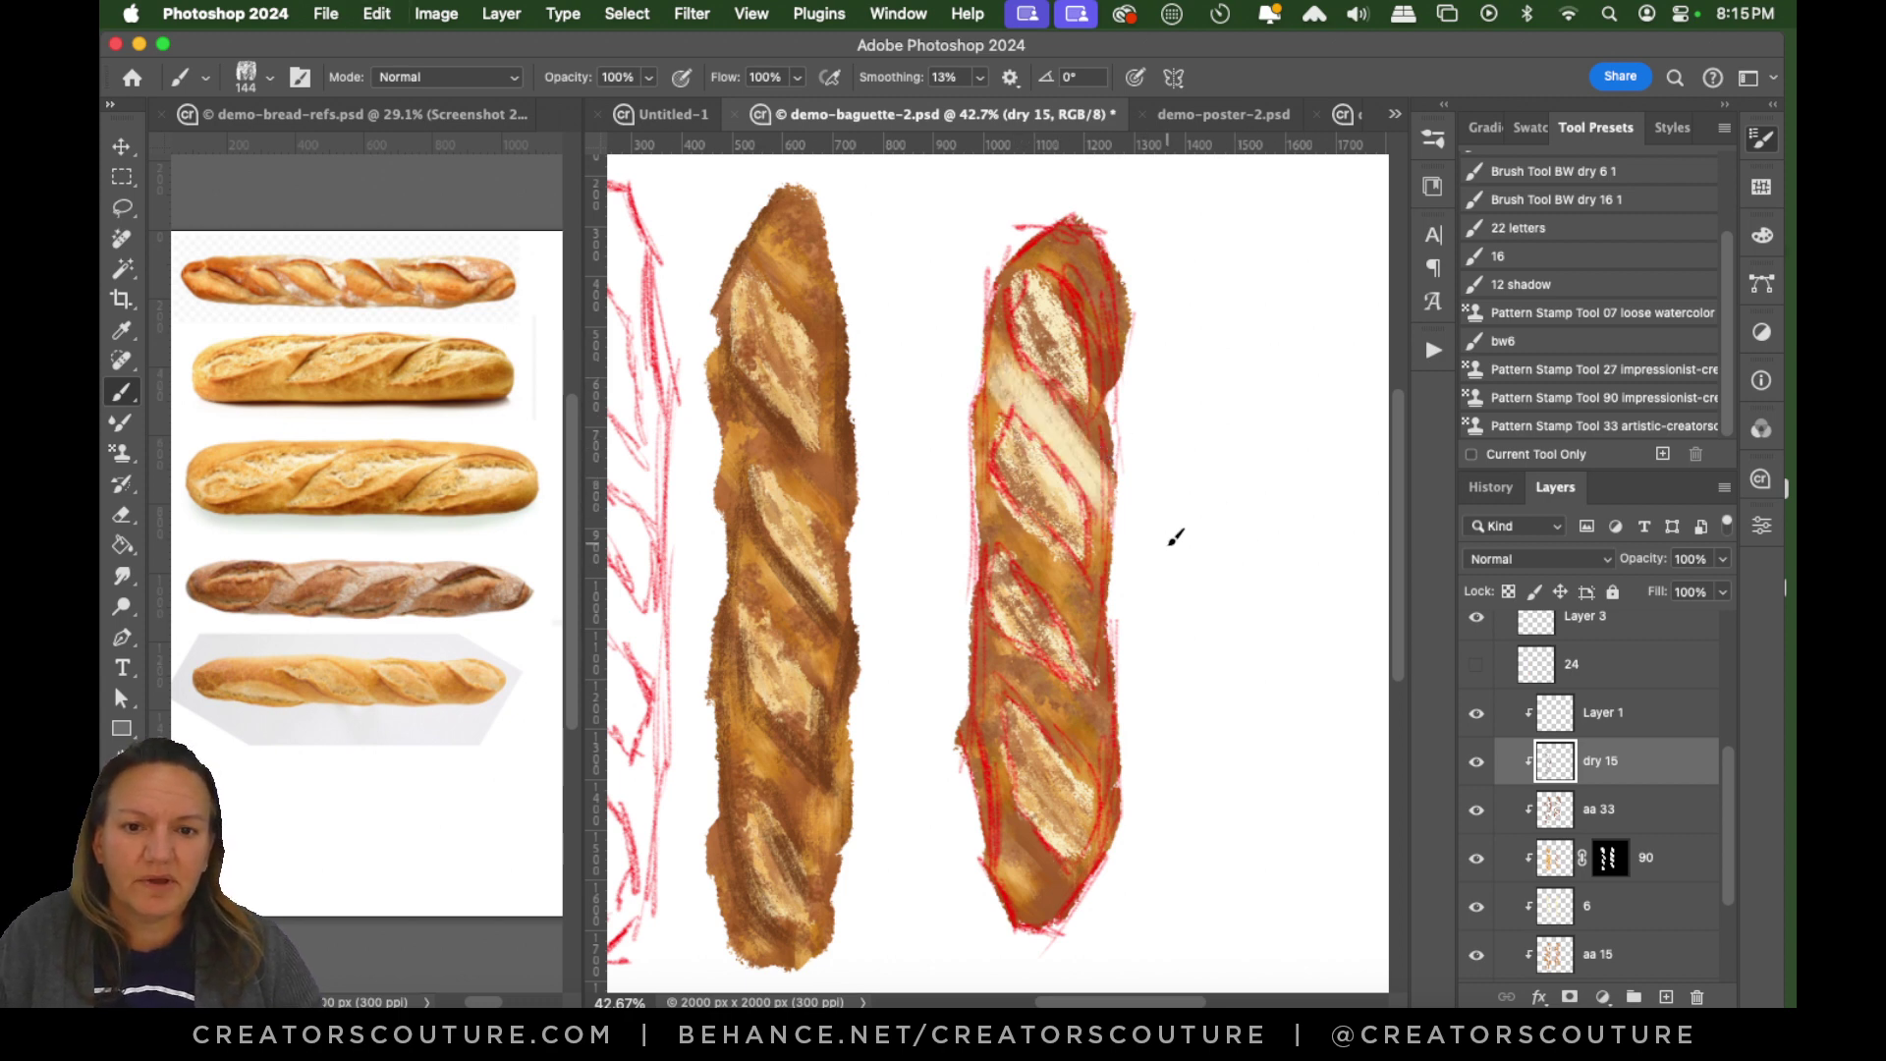
pyautogui.press('super+z')
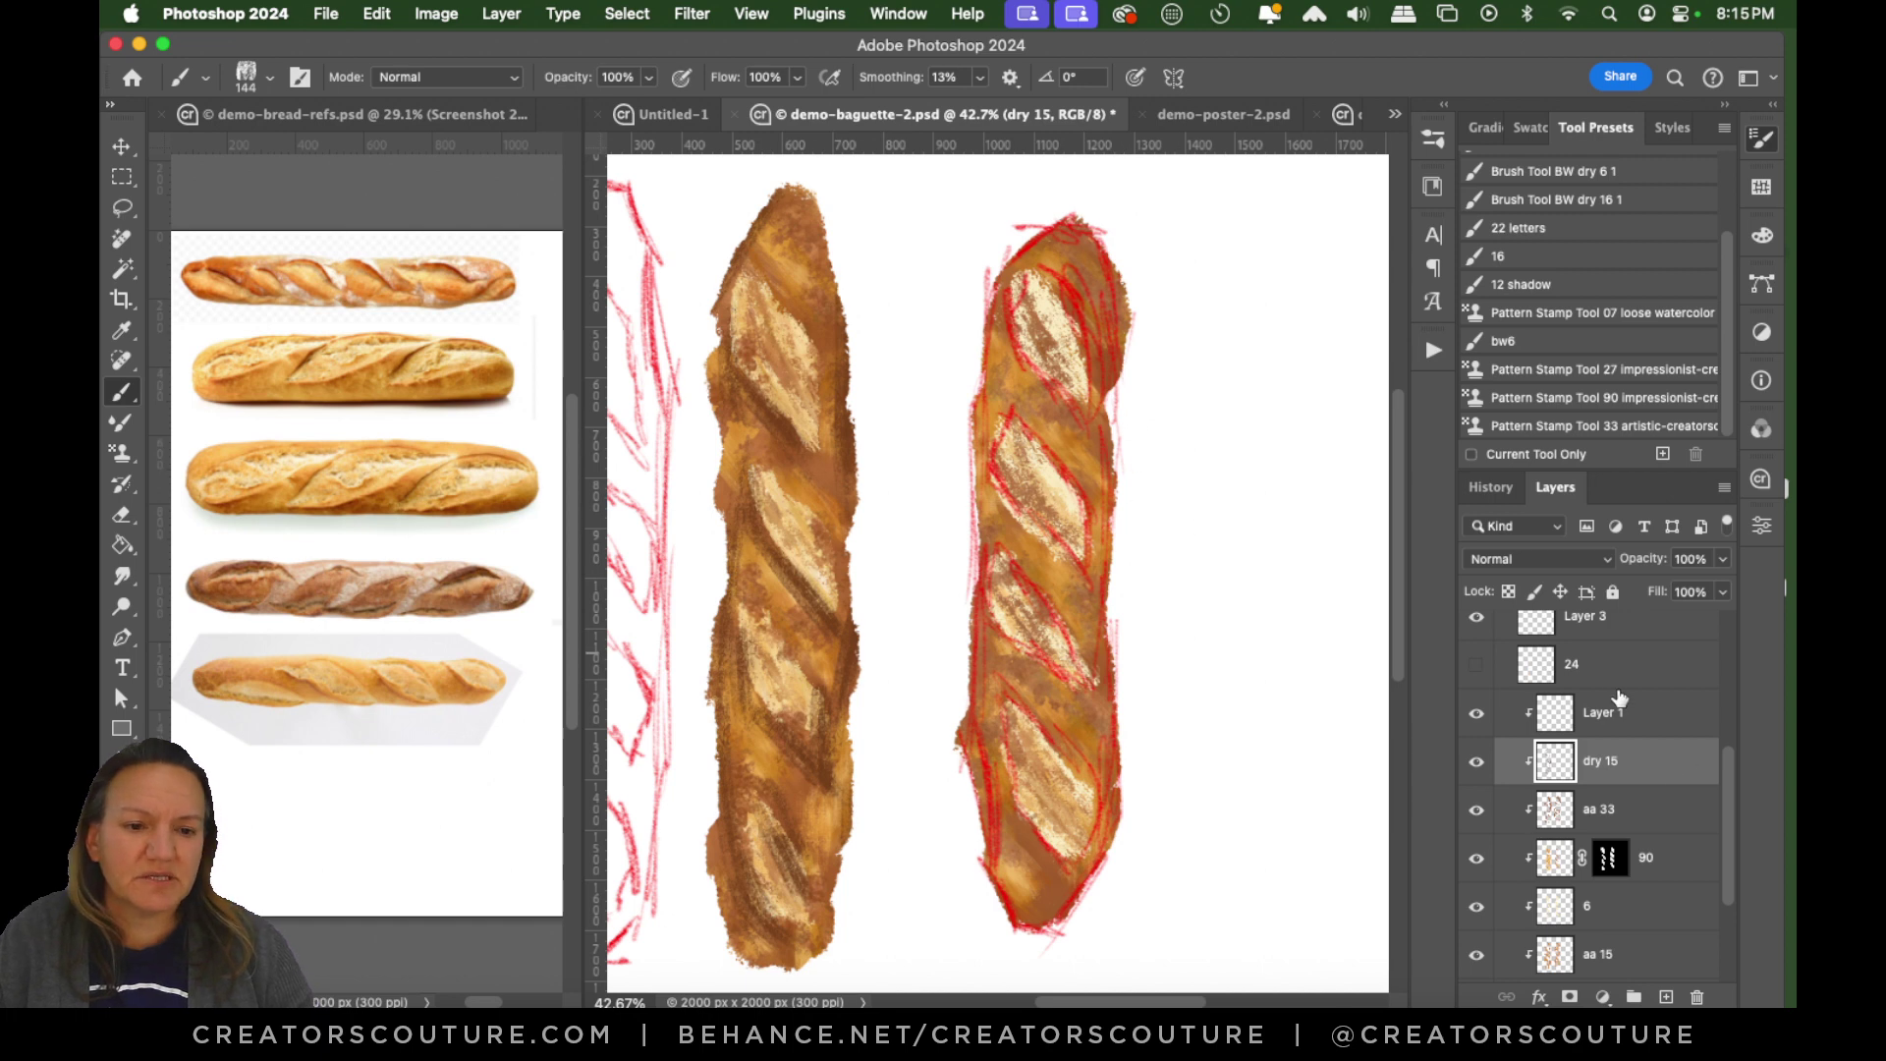
pyautogui.click(1645, 724)
pyautogui.press('super+shift+alt+n')
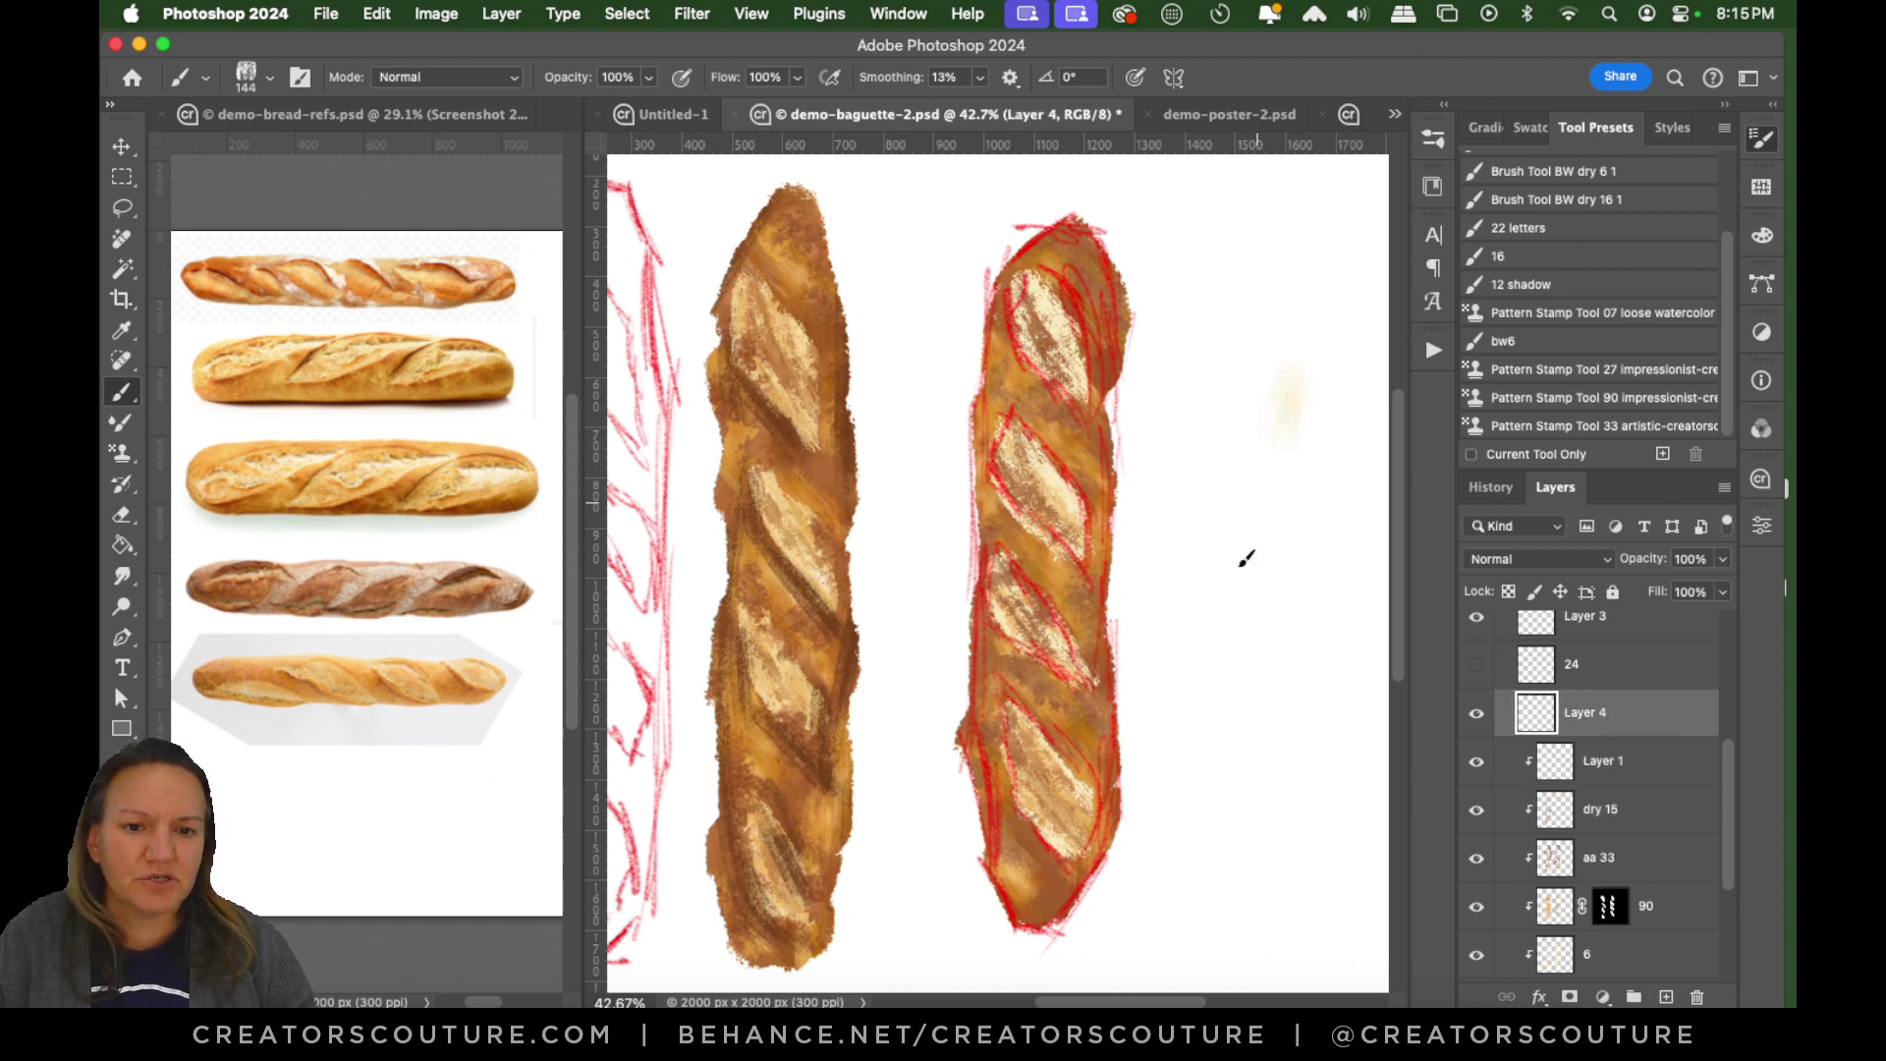
pyautogui.moveTo(1295, 372); pyautogui.dragTo(1217, 699)
pyautogui.press('super+z')
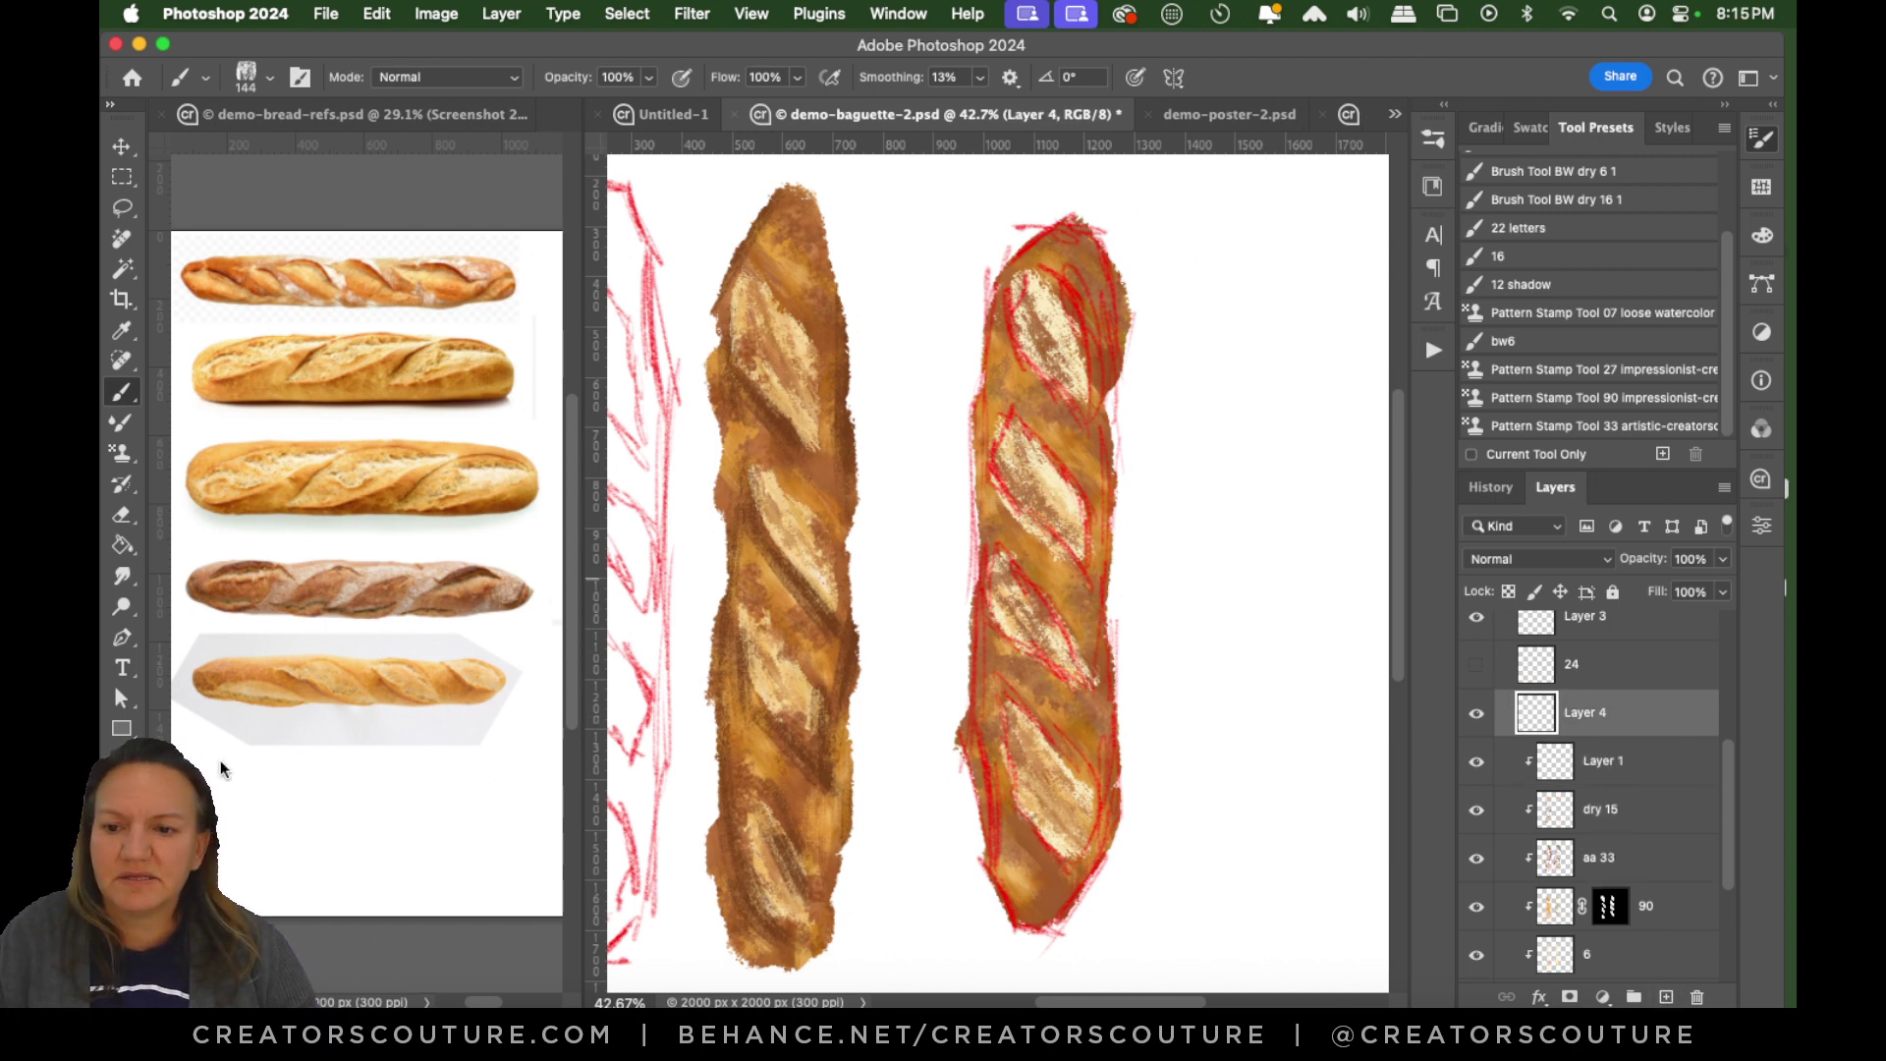
# Paint trial BW dry 15 strokes on Layer 4 in the blank area beside the second baguette, and clear them.
pyautogui.moveTo(1240, 263); pyautogui.dragTo(1148, 533)
pyautogui.moveTo(1298, 322)
pyautogui.mouseDown()
pyautogui.moveTo(1195, 580)
pyautogui.moveTo(1189, 727)
pyautogui.mouseUp()
pyautogui.moveTo(1348, 522); pyautogui.dragTo(1218, 791)
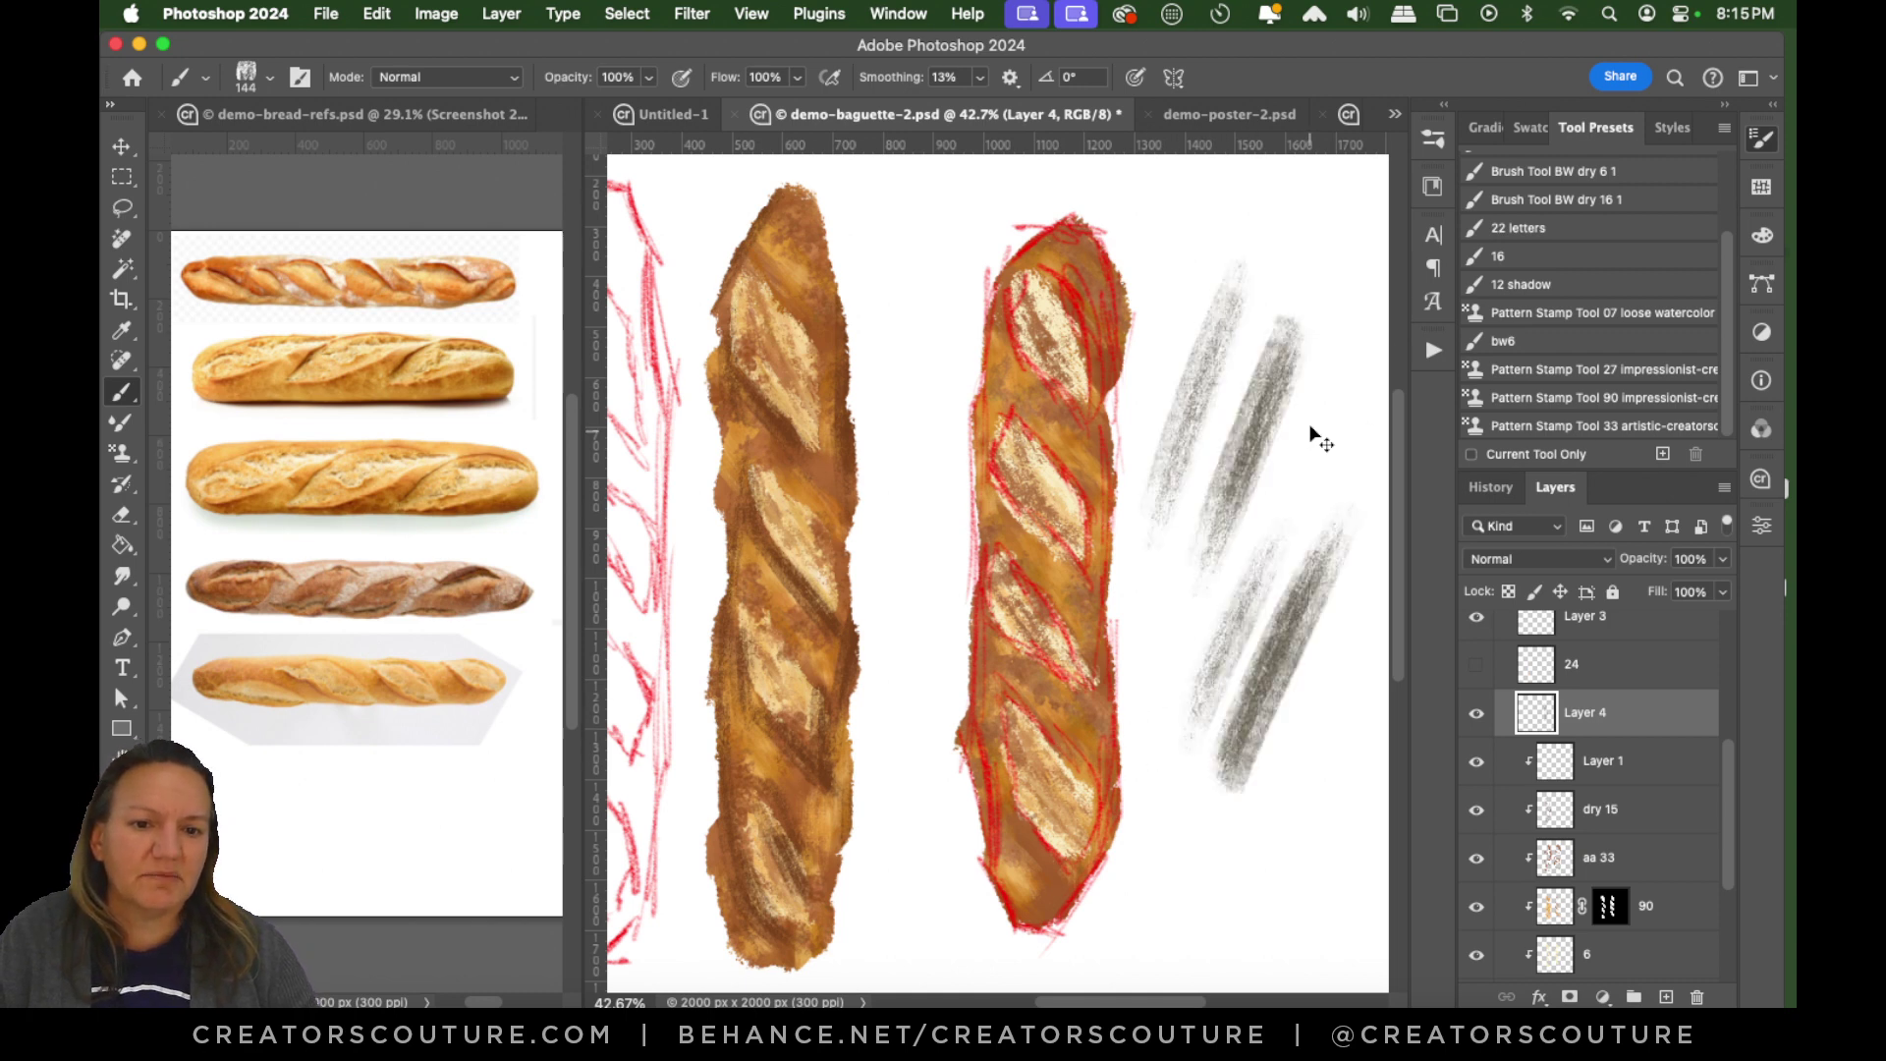
pyautogui.moveTo(1366, 339); pyautogui.dragTo(1228, 767)
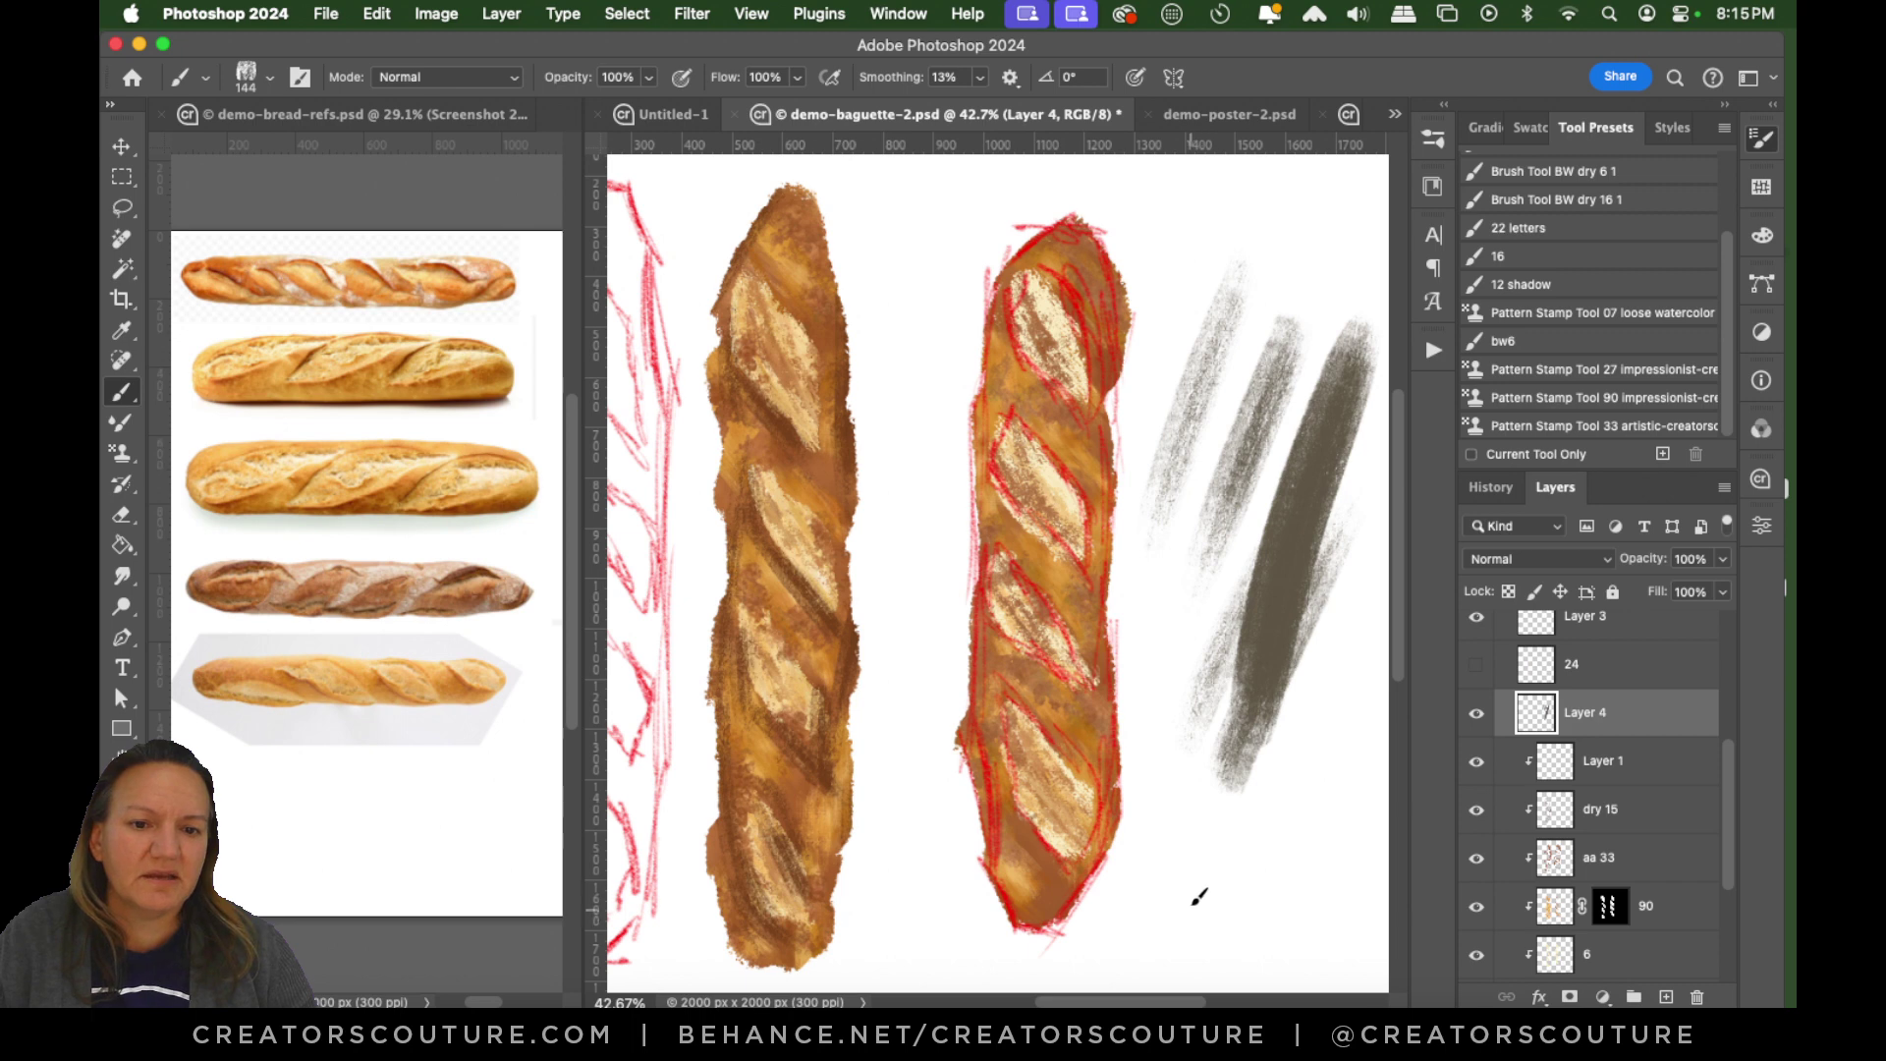
pyautogui.hotkey('ctrl', 'z')
pyautogui.moveTo(1339, 358); pyautogui.dragTo(1194, 727)
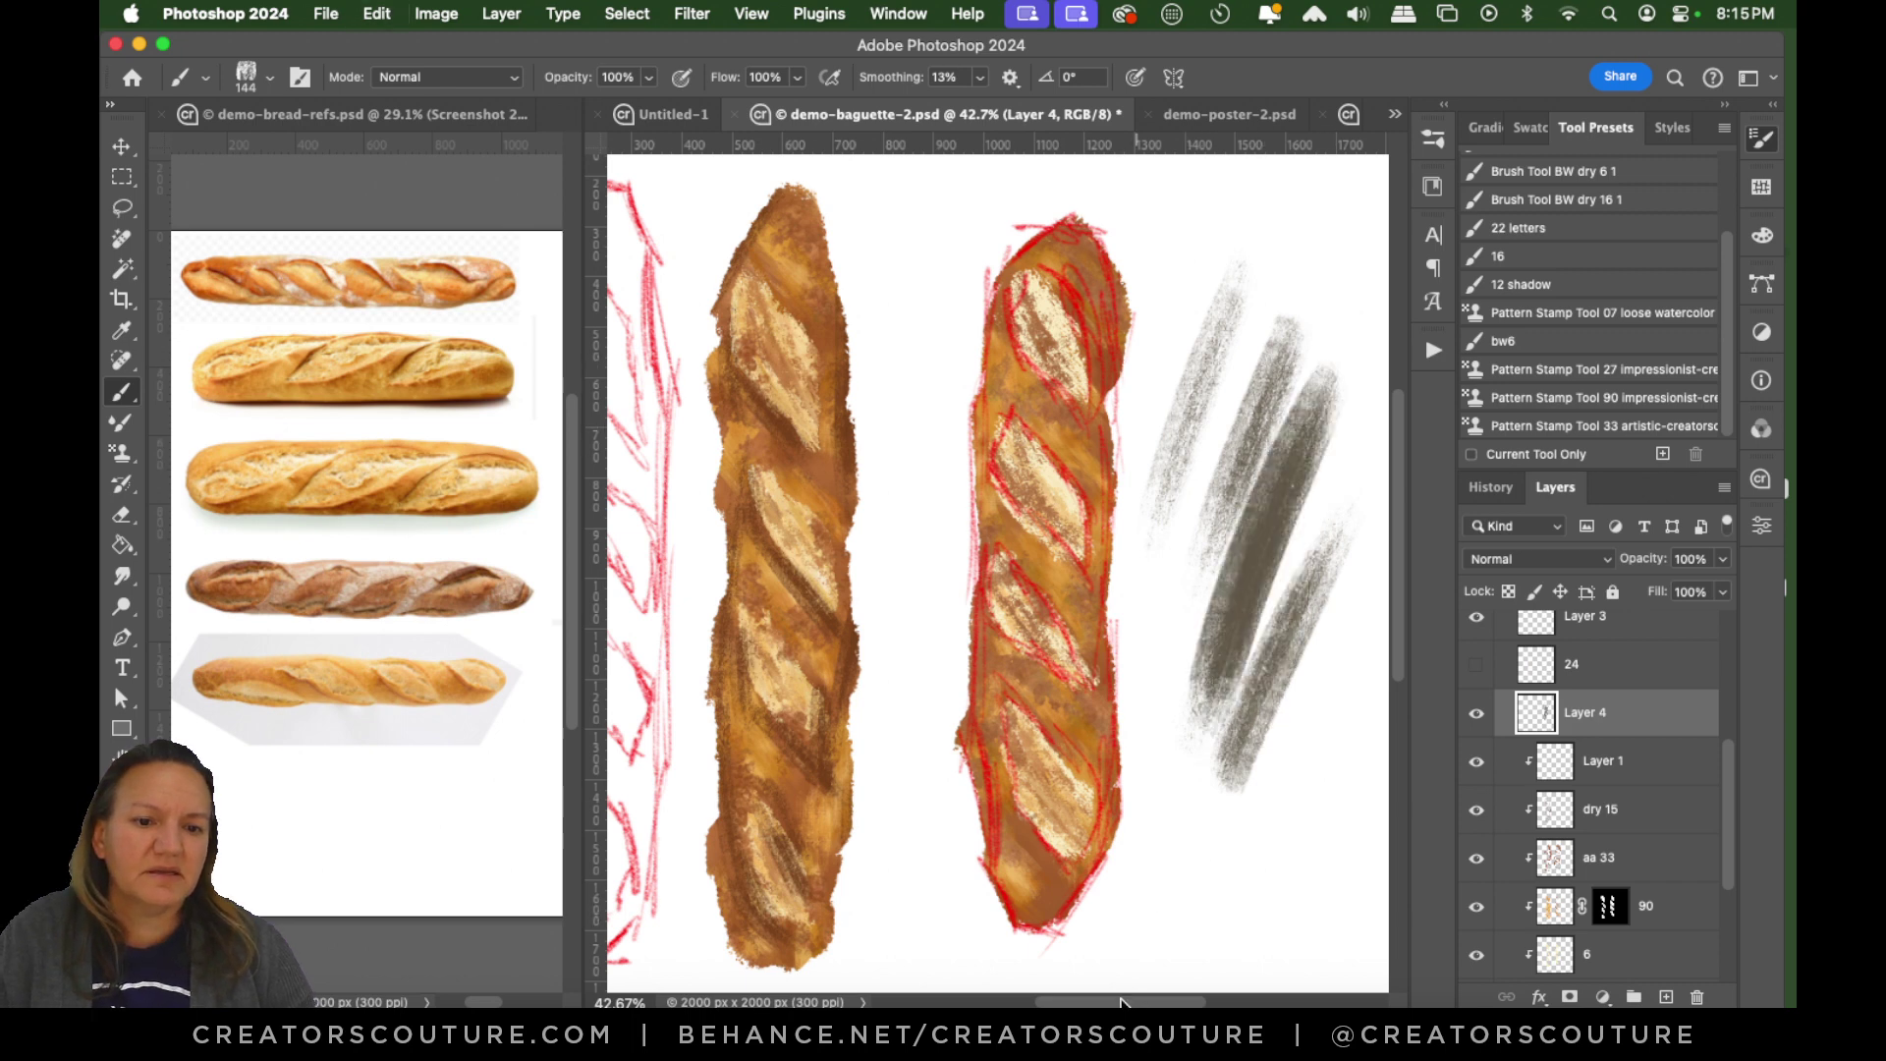
pyautogui.press('super+a')
pyautogui.press('super+x')
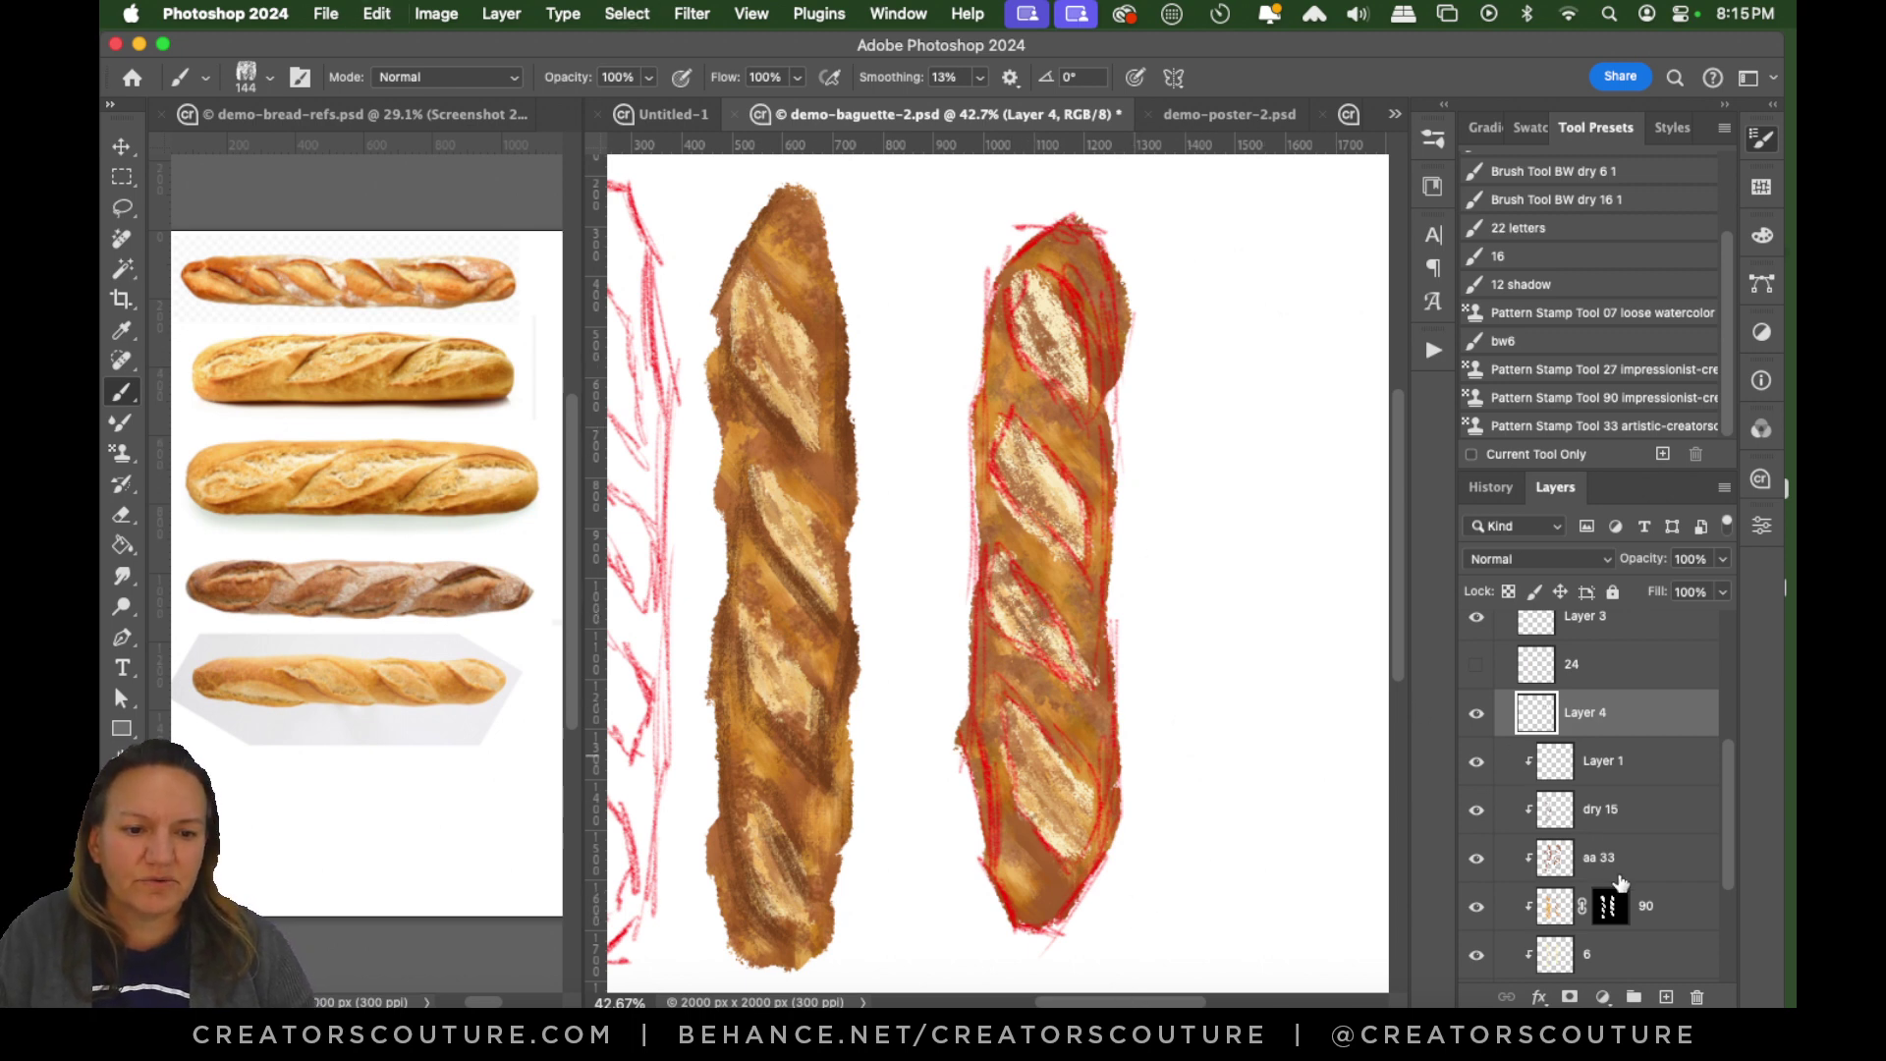
# Select the dry 15 layer and reduce the BW dry 15 brush to 80 px, undoing a trial stroke beneath the second baguette's uppermost score.
pyautogui.doubleClick(1603, 811)
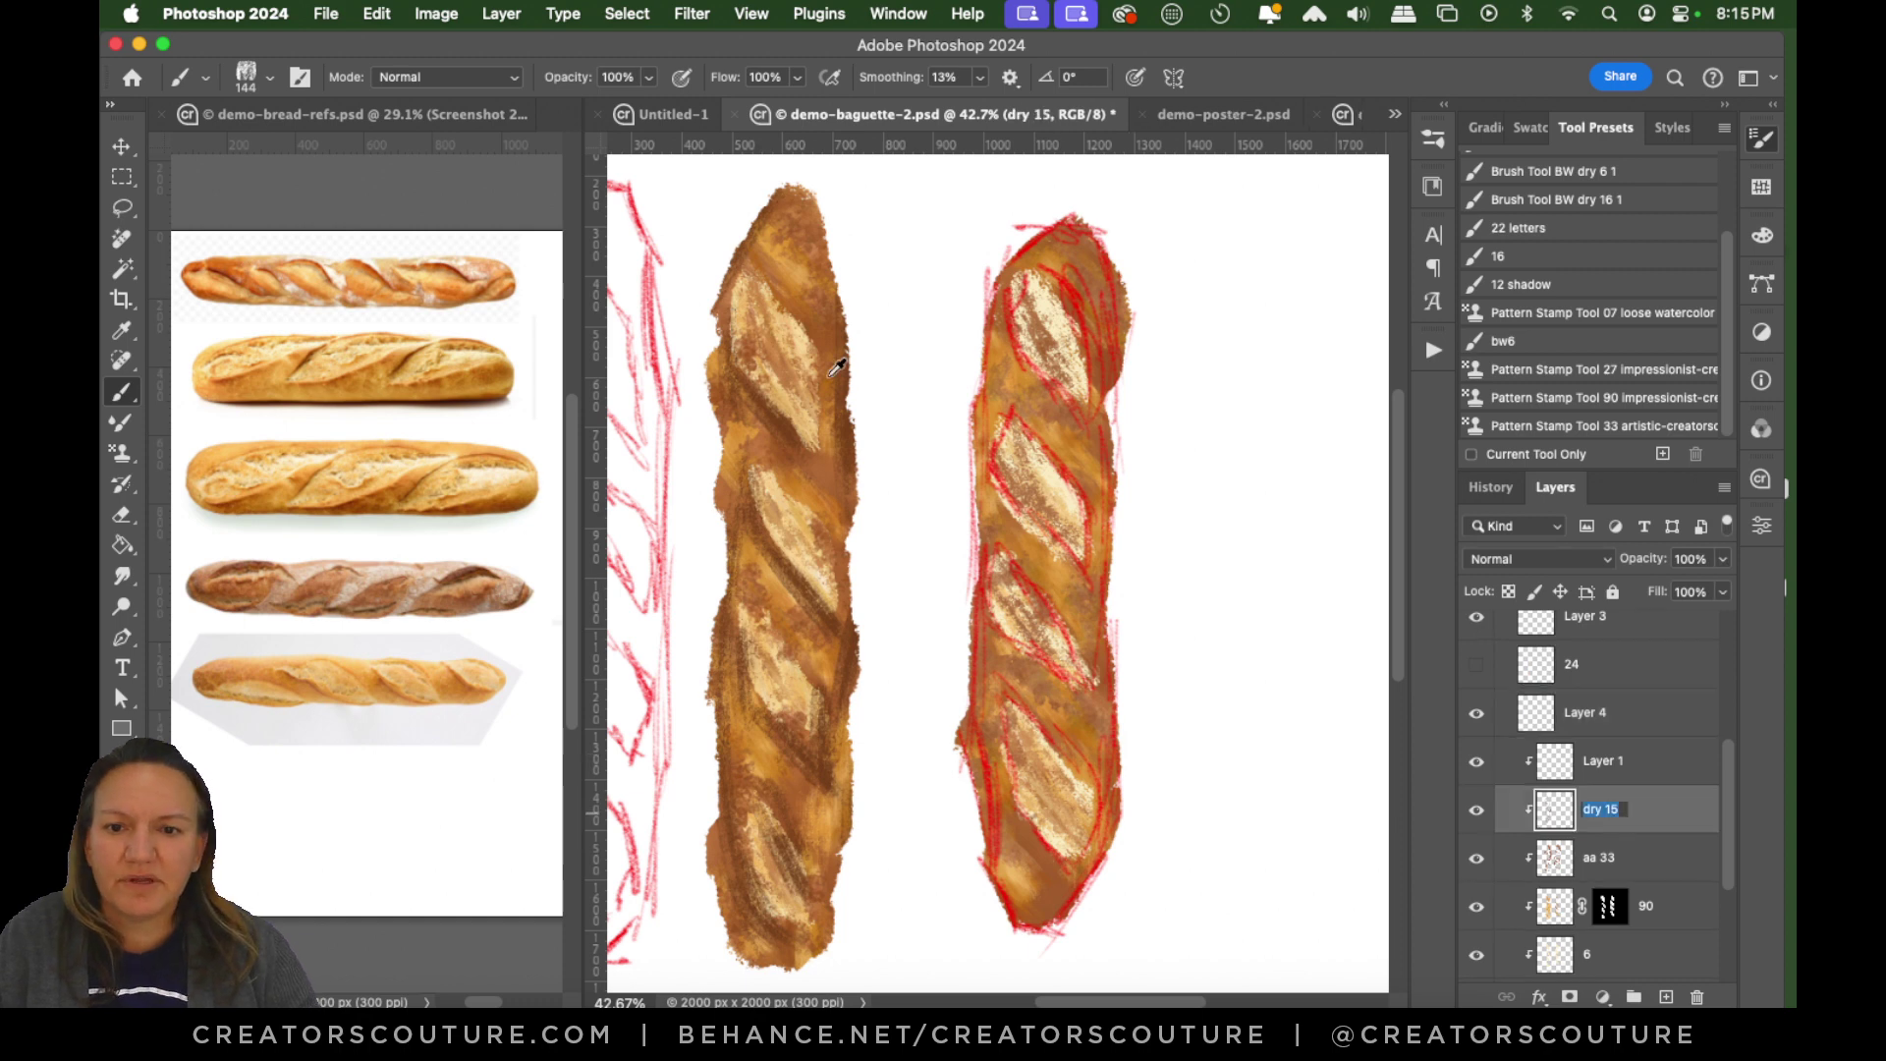
pyautogui.press('Return')
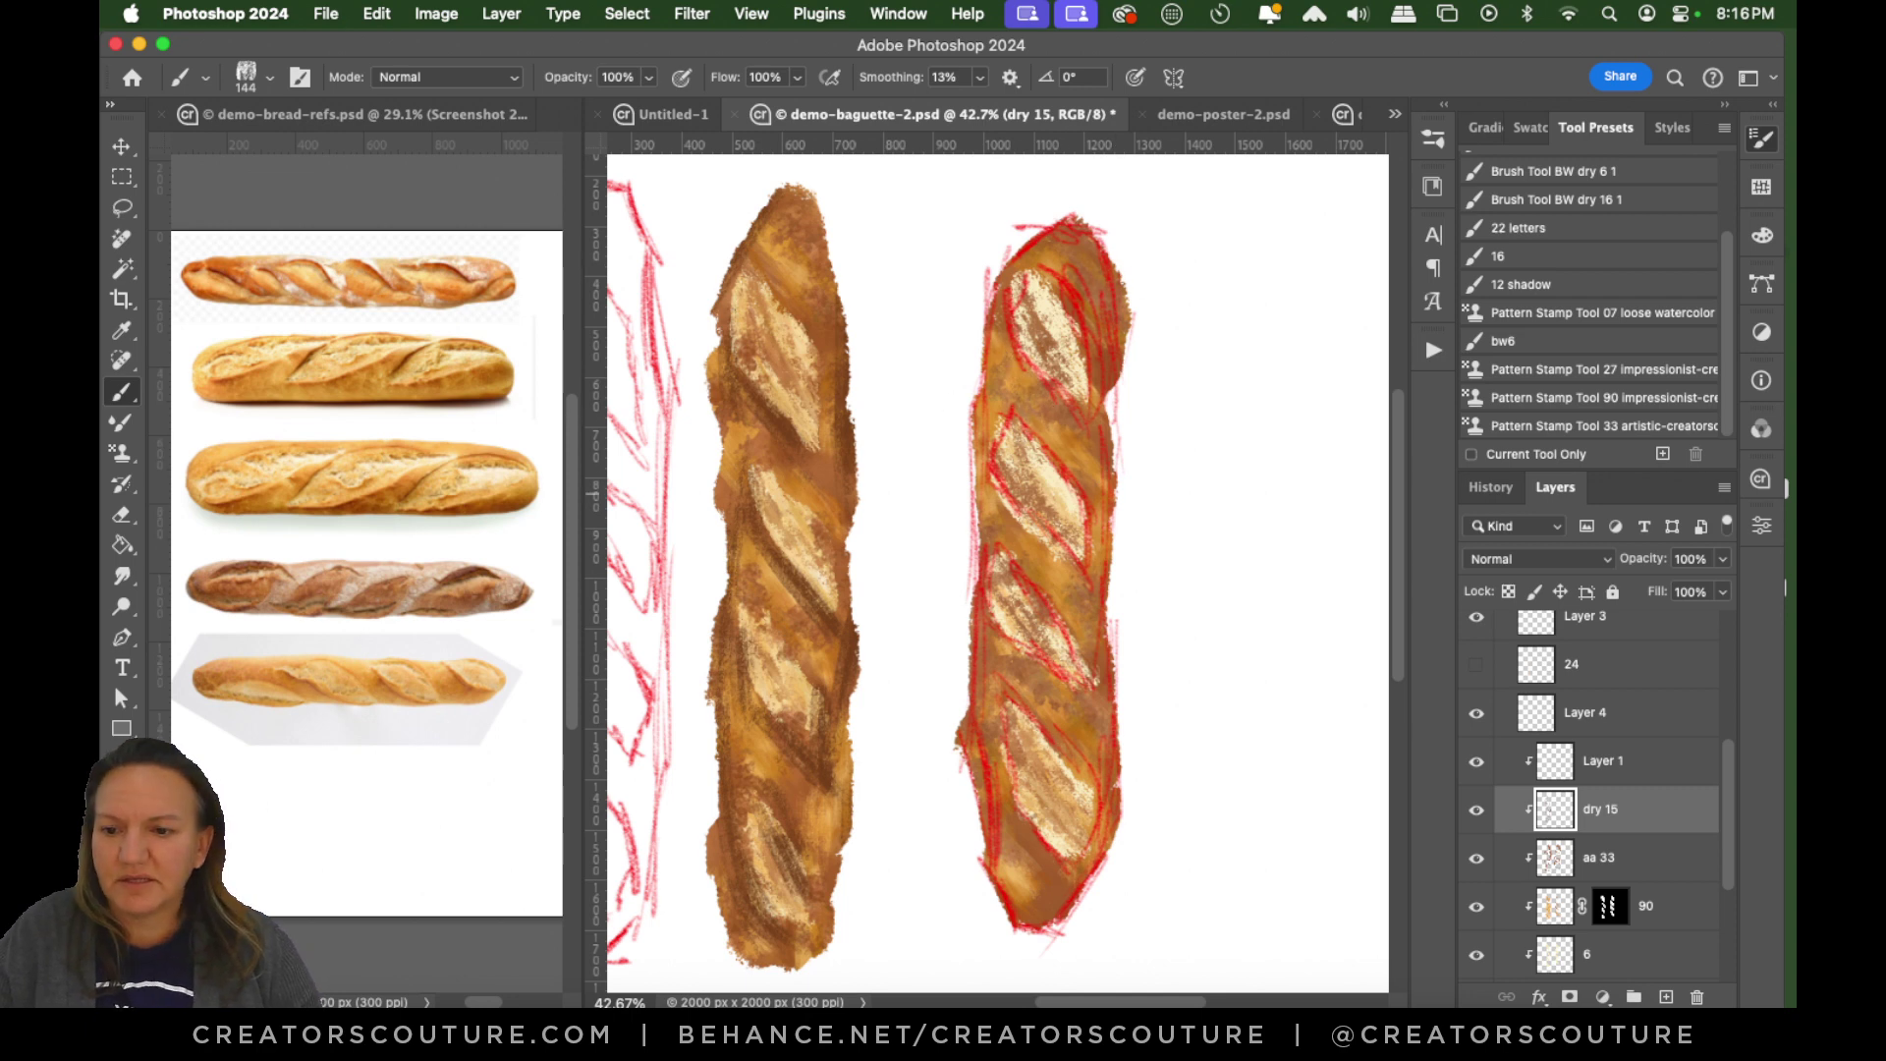
pyautogui.press('z')
pyautogui.moveTo(1117, 527); pyautogui.dragTo(1175, 505)
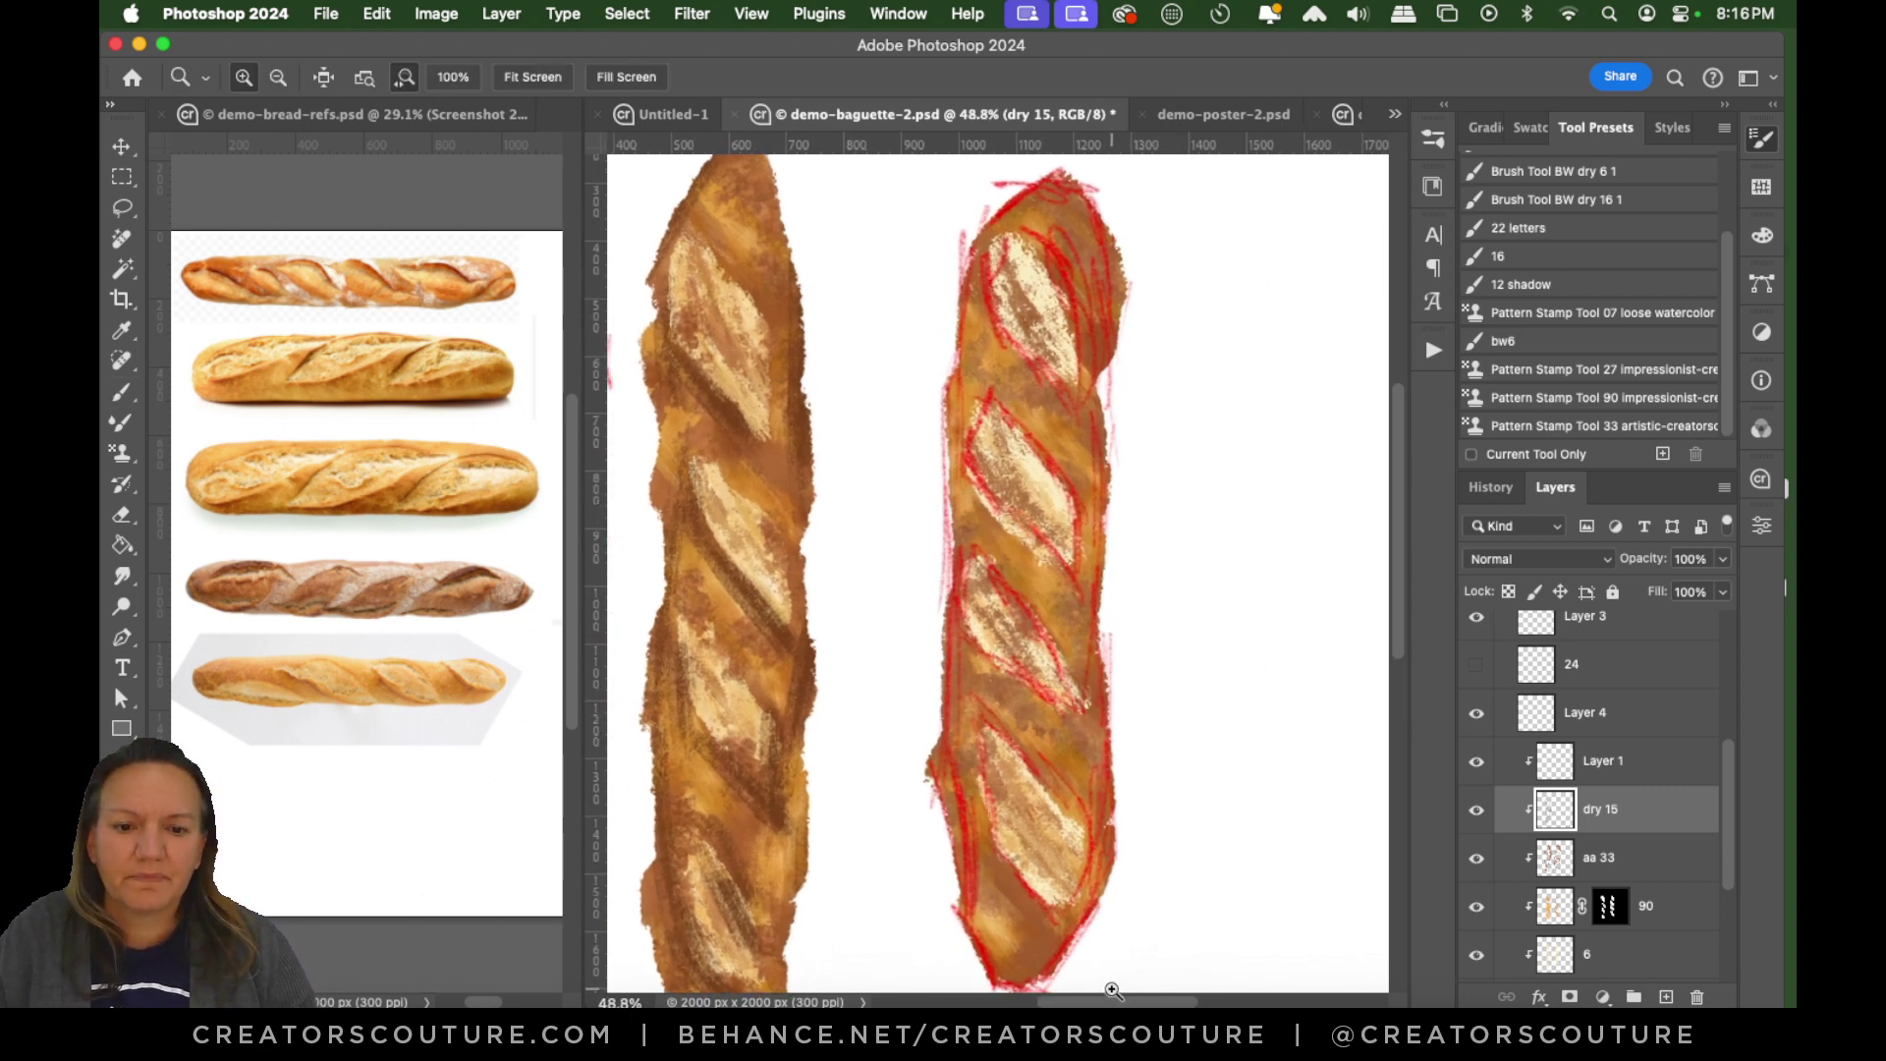
pyautogui.moveTo(1125, 998)
pyautogui.mouseDown()
pyautogui.moveTo(1107, 999)
pyautogui.moveTo(1126, 998)
pyautogui.mouseUp()
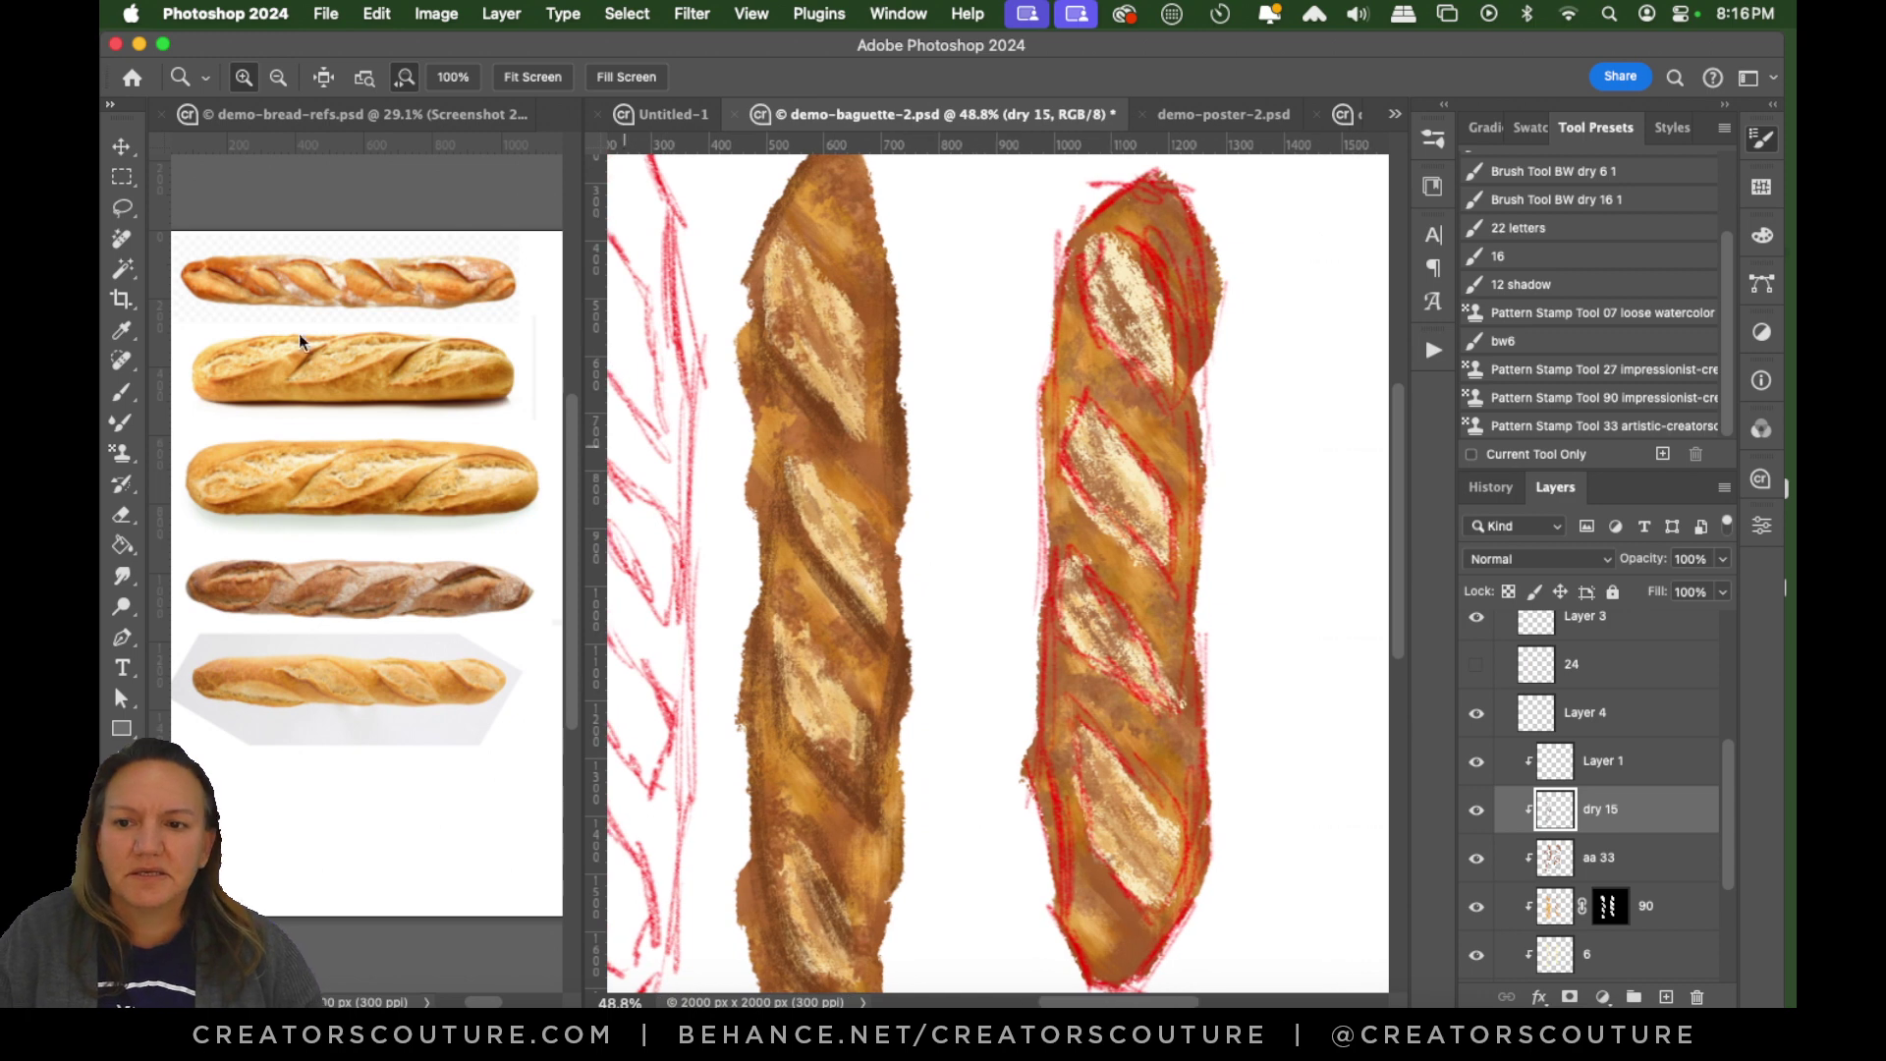
pyautogui.click(122, 389)
pyautogui.moveTo(1145, 358); pyautogui.dragTo(1160, 385)
pyautogui.press('super+z')
pyautogui.press('[')
pyautogui.press('[')
pyautogui.press('[')
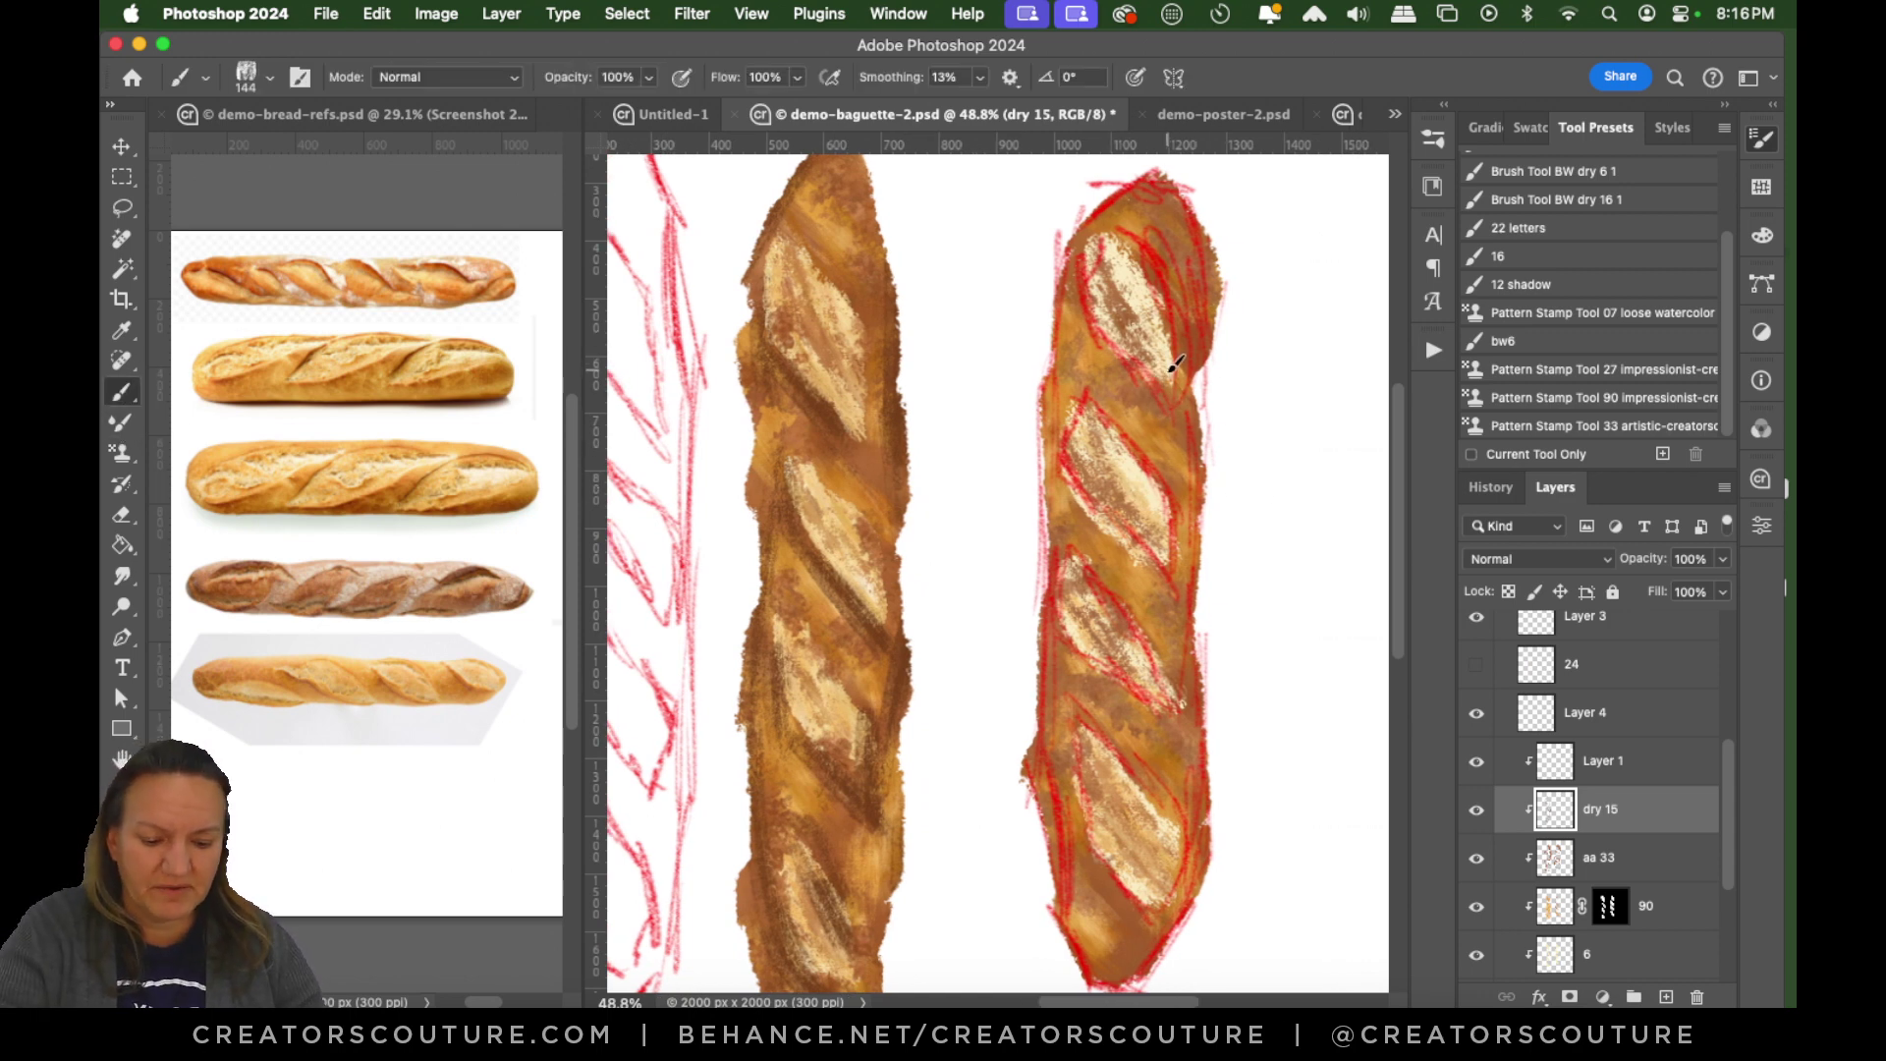
pyautogui.press('[')
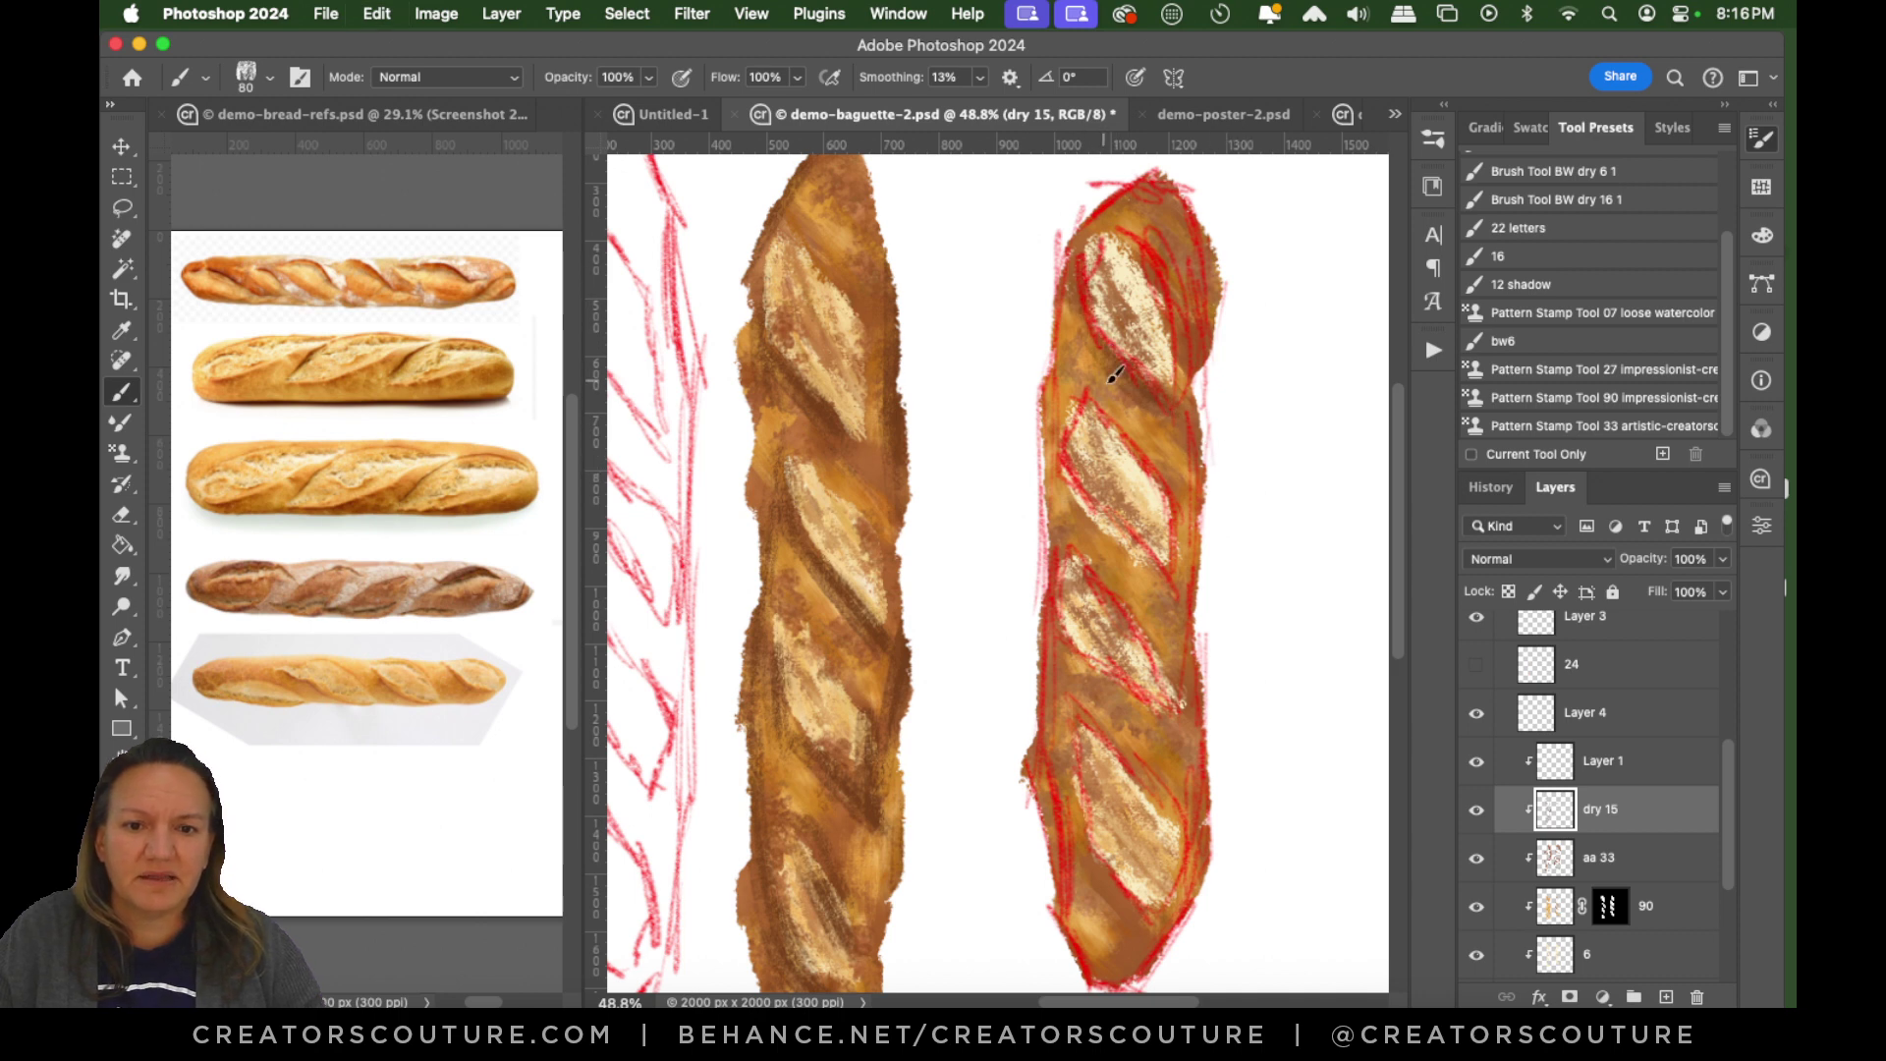
# Shade the crust ridges between and below the second baguette's scores with diagonal dry-brush strokes on the dry 15 layer.
pyautogui.moveTo(1079, 419); pyautogui.dragTo(1075, 459)
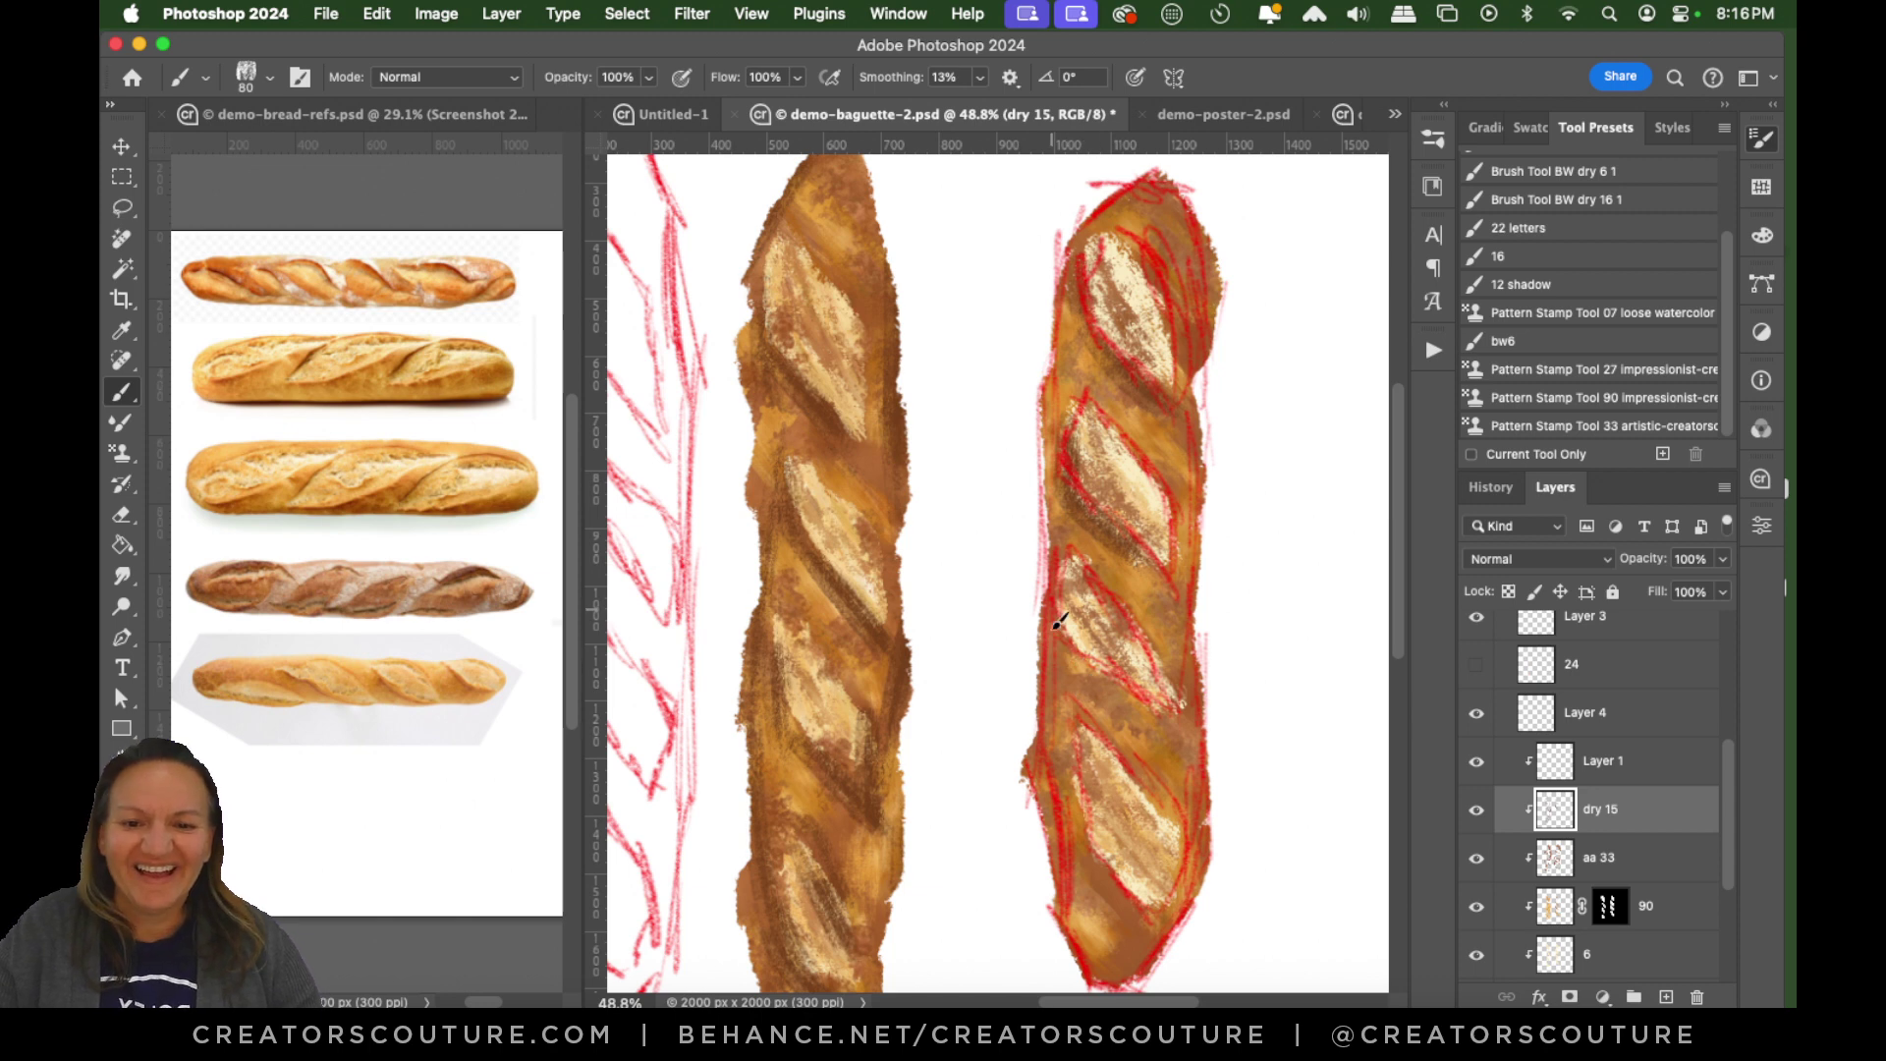
pyautogui.moveTo(1065, 601); pyautogui.dragTo(1074, 690)
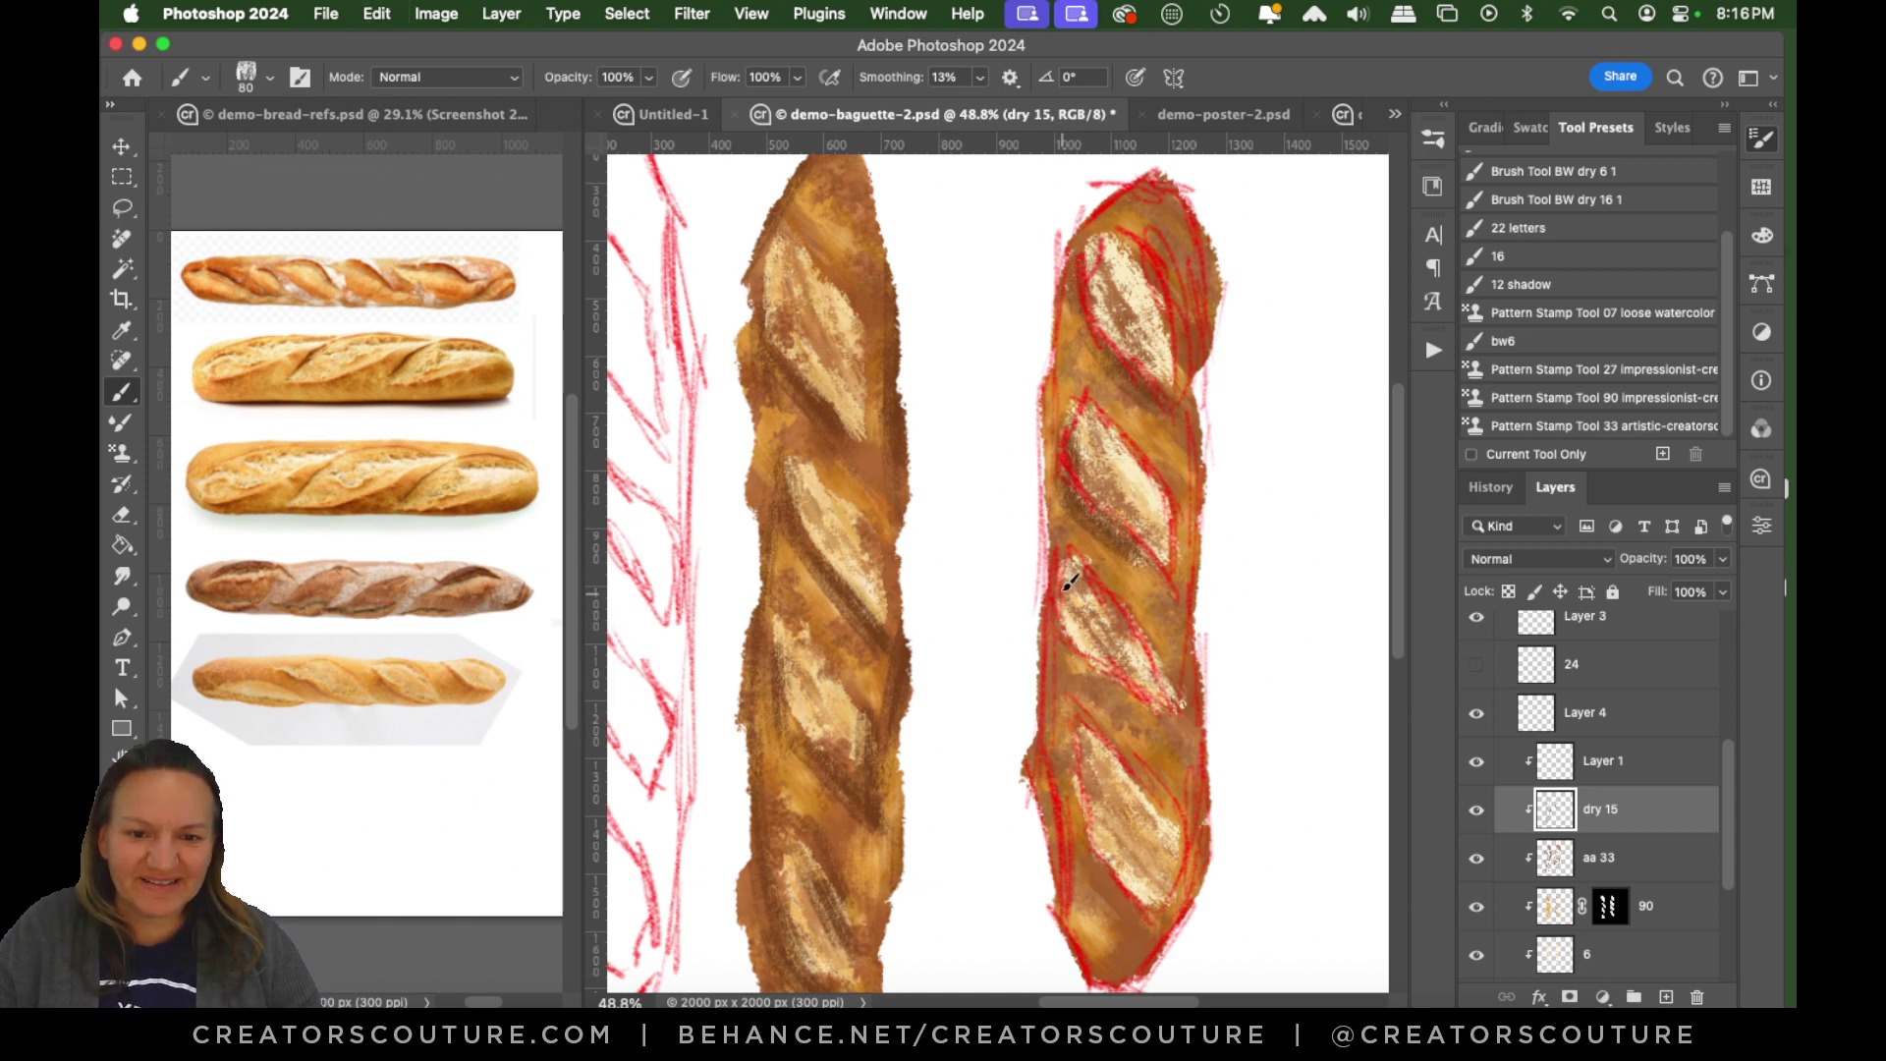
pyautogui.moveTo(1065, 589)
pyautogui.mouseDown()
pyautogui.moveTo(1065, 678)
pyautogui.moveTo(1162, 745)
pyautogui.mouseUp()
pyautogui.moveTo(1077, 671)
pyautogui.mouseDown()
pyautogui.moveTo(1223, 786)
pyautogui.moveTo(1184, 771)
pyautogui.moveTo(1160, 824)
pyautogui.mouseUp()
pyautogui.moveTo(1097, 741); pyautogui.dragTo(1171, 816)
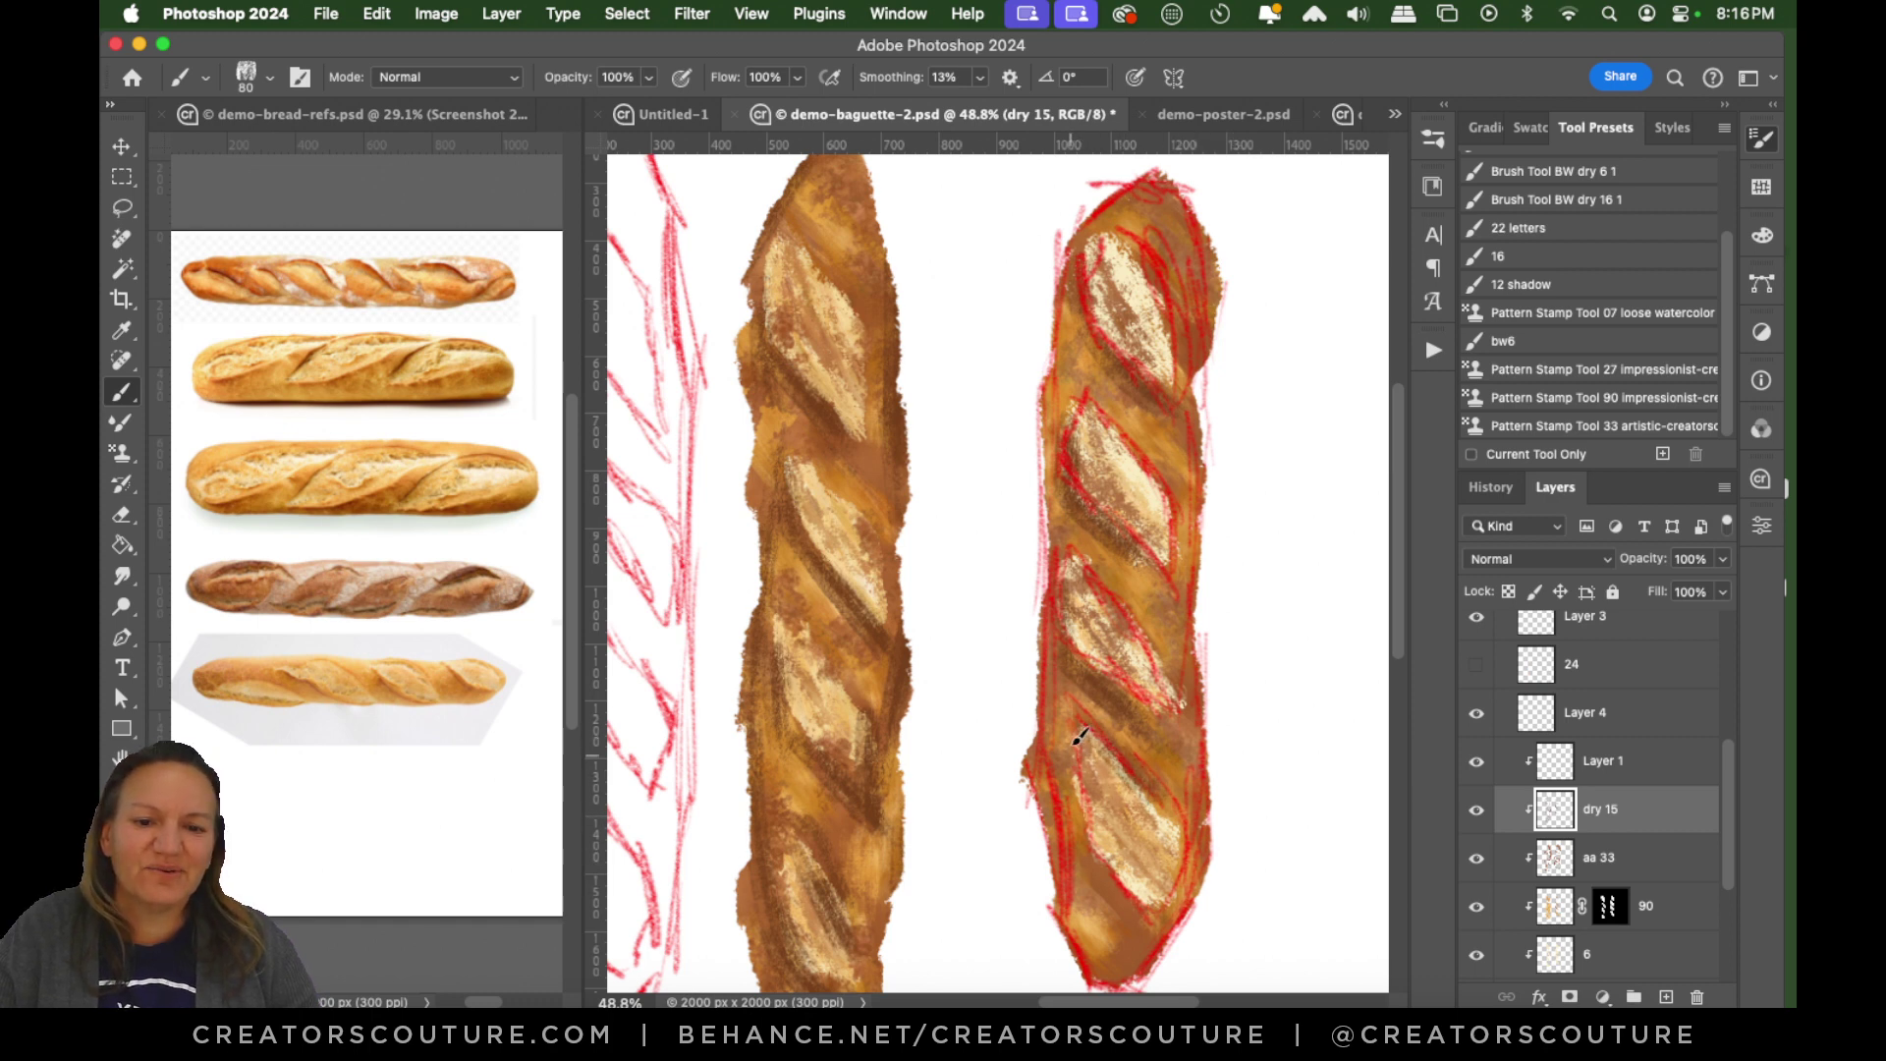
pyautogui.moveTo(1079, 737)
pyautogui.mouseDown()
pyautogui.moveTo(1081, 844)
pyautogui.moveTo(1150, 928)
pyautogui.mouseUp()
pyautogui.moveTo(1081, 876); pyautogui.dragTo(1135, 925)
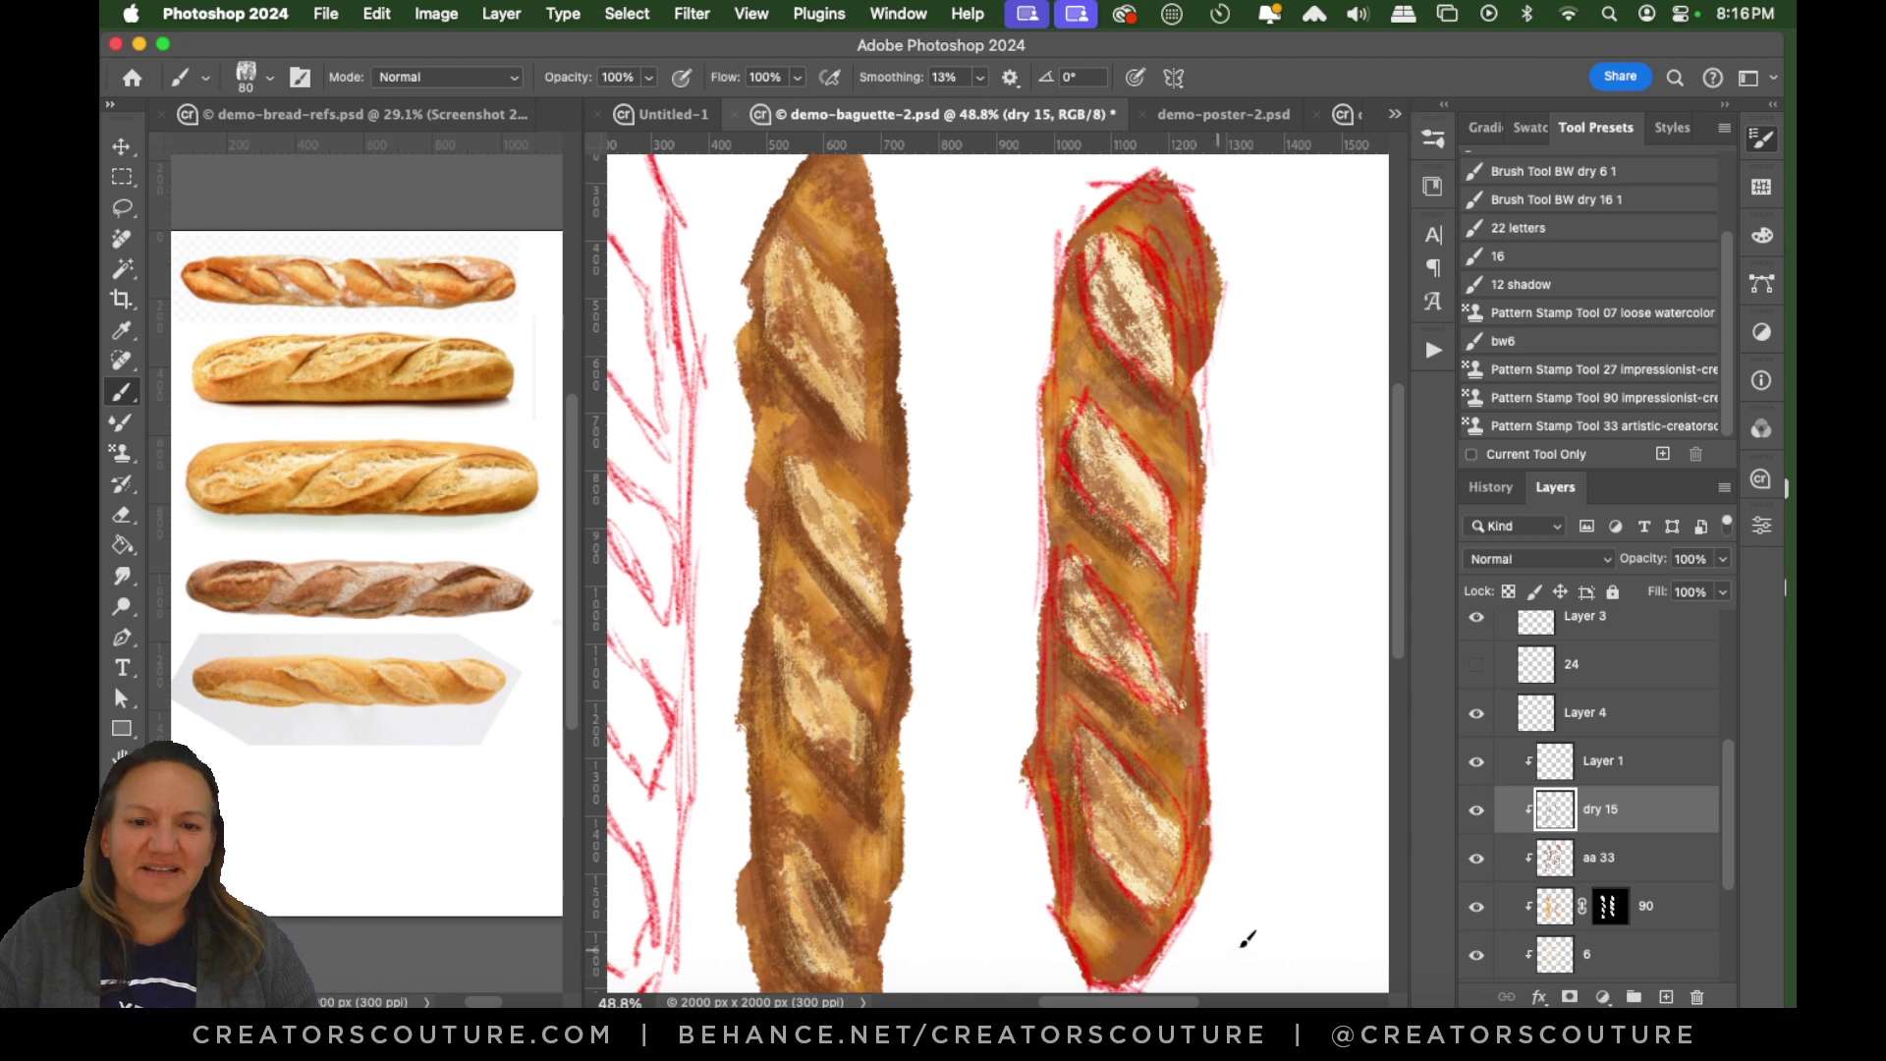
# Darken the second baguette's outer edges and lower crust with the 80 px dry brush, undoing one stroke along the way.
pyautogui.moveTo(1208, 388); pyautogui.dragTo(1205, 493)
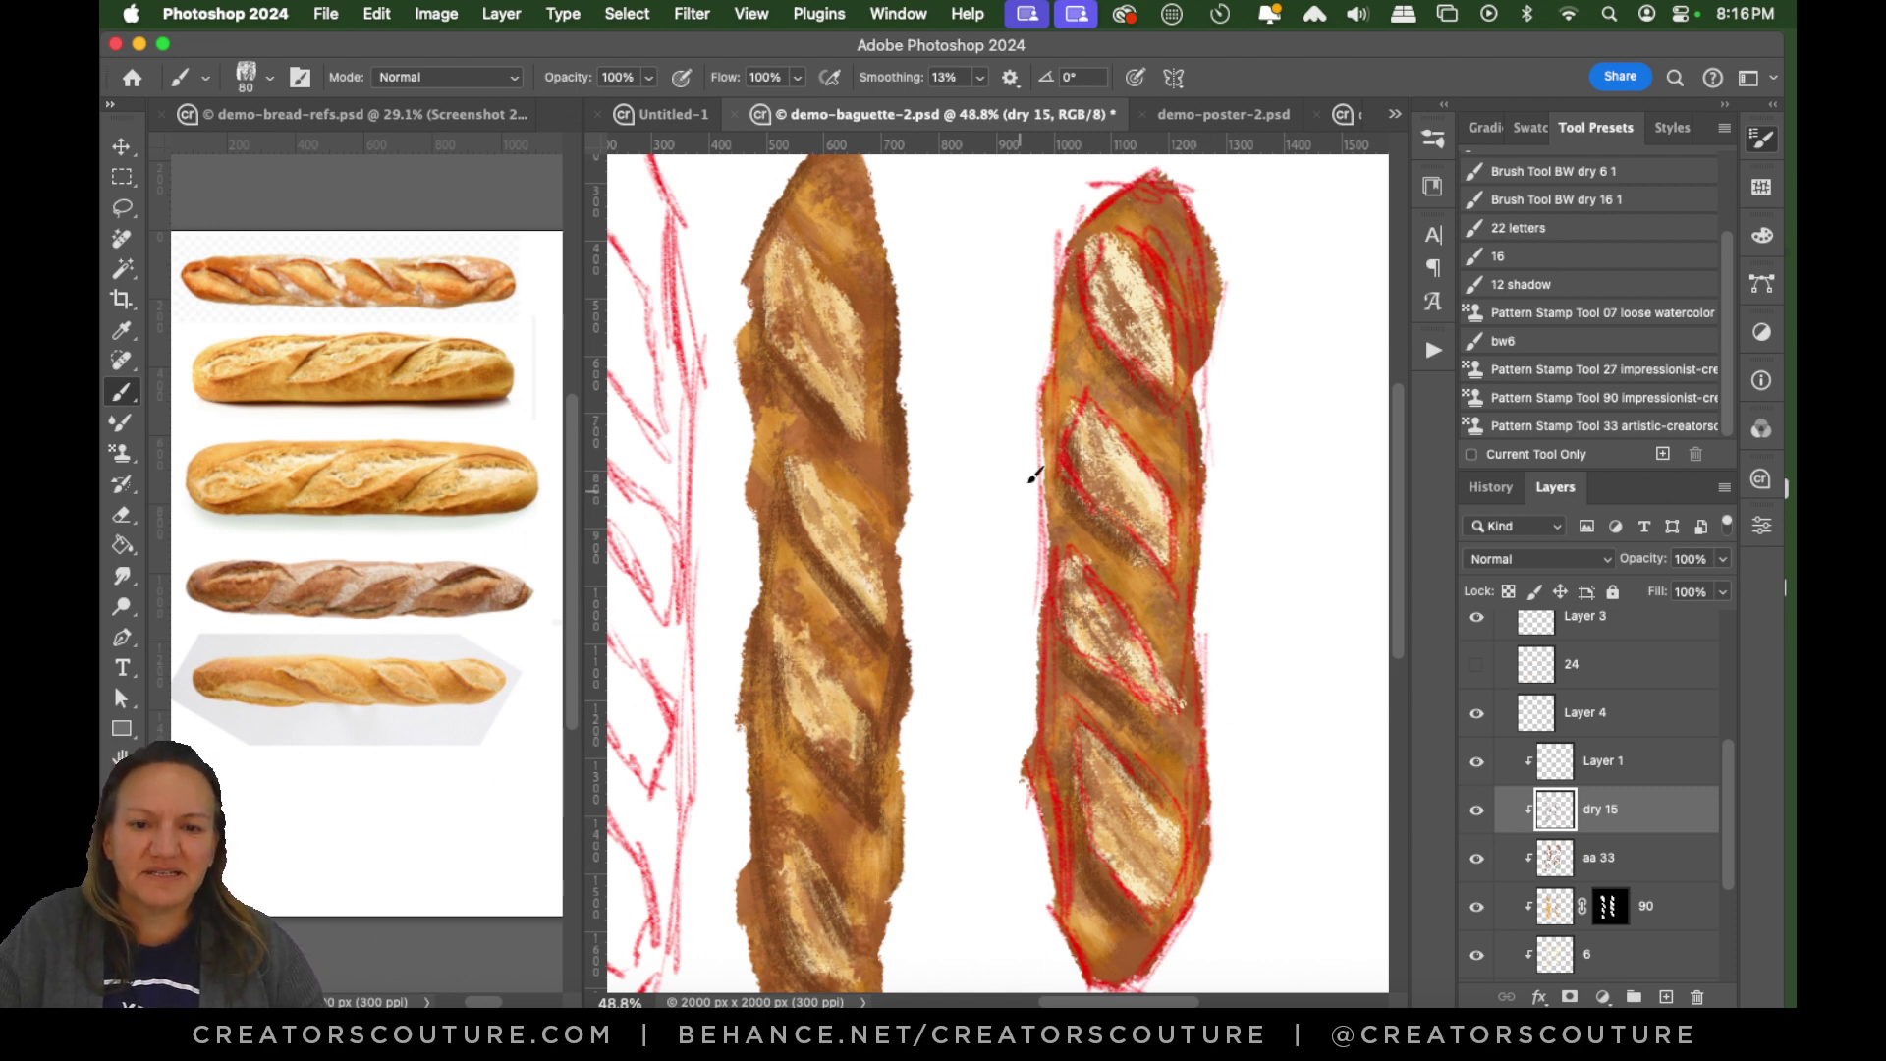
pyautogui.moveTo(1057, 324); pyautogui.dragTo(1048, 429)
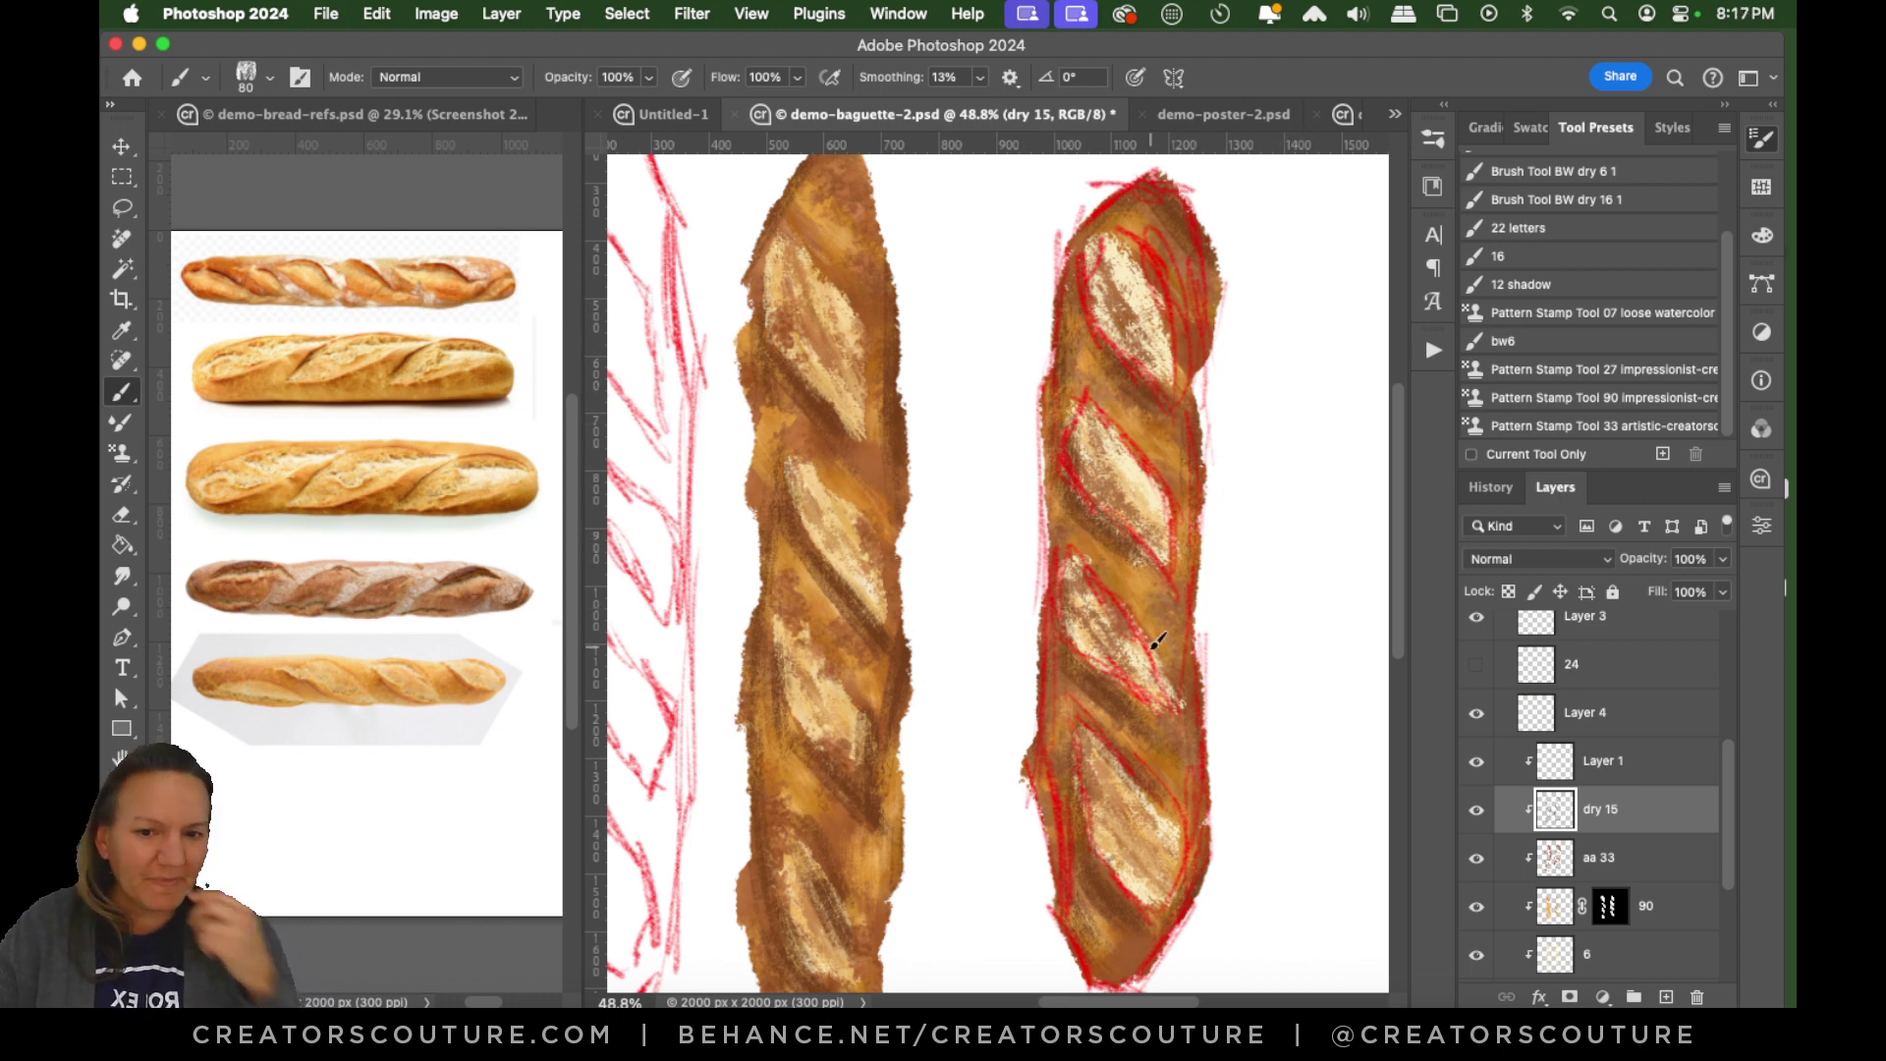
pyautogui.moveTo(1199, 758)
pyautogui.mouseDown()
pyautogui.moveTo(1194, 867)
pyautogui.moveTo(1168, 886)
pyautogui.mouseUp()
pyautogui.press('super+z')
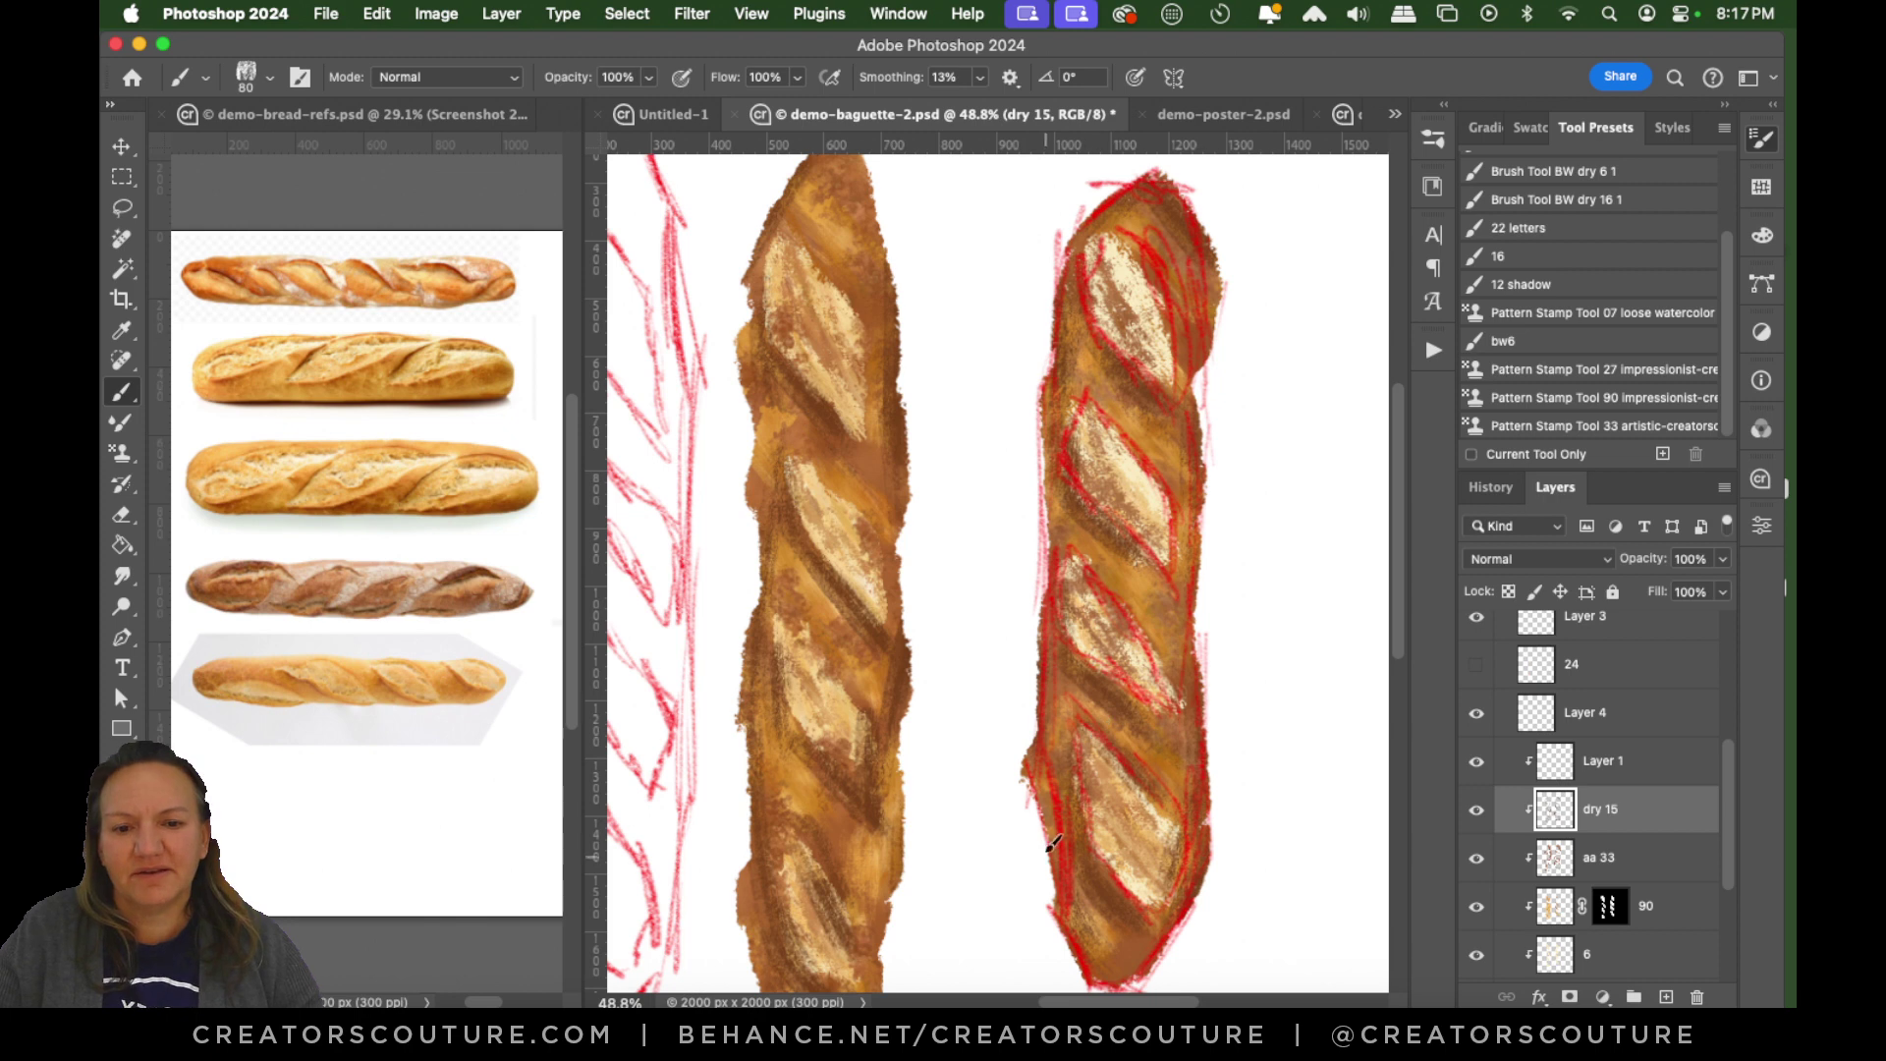
pyautogui.moveTo(1051, 706)
pyautogui.mouseDown()
pyautogui.moveTo(1058, 791)
pyautogui.moveTo(1155, 810)
pyautogui.mouseUp()
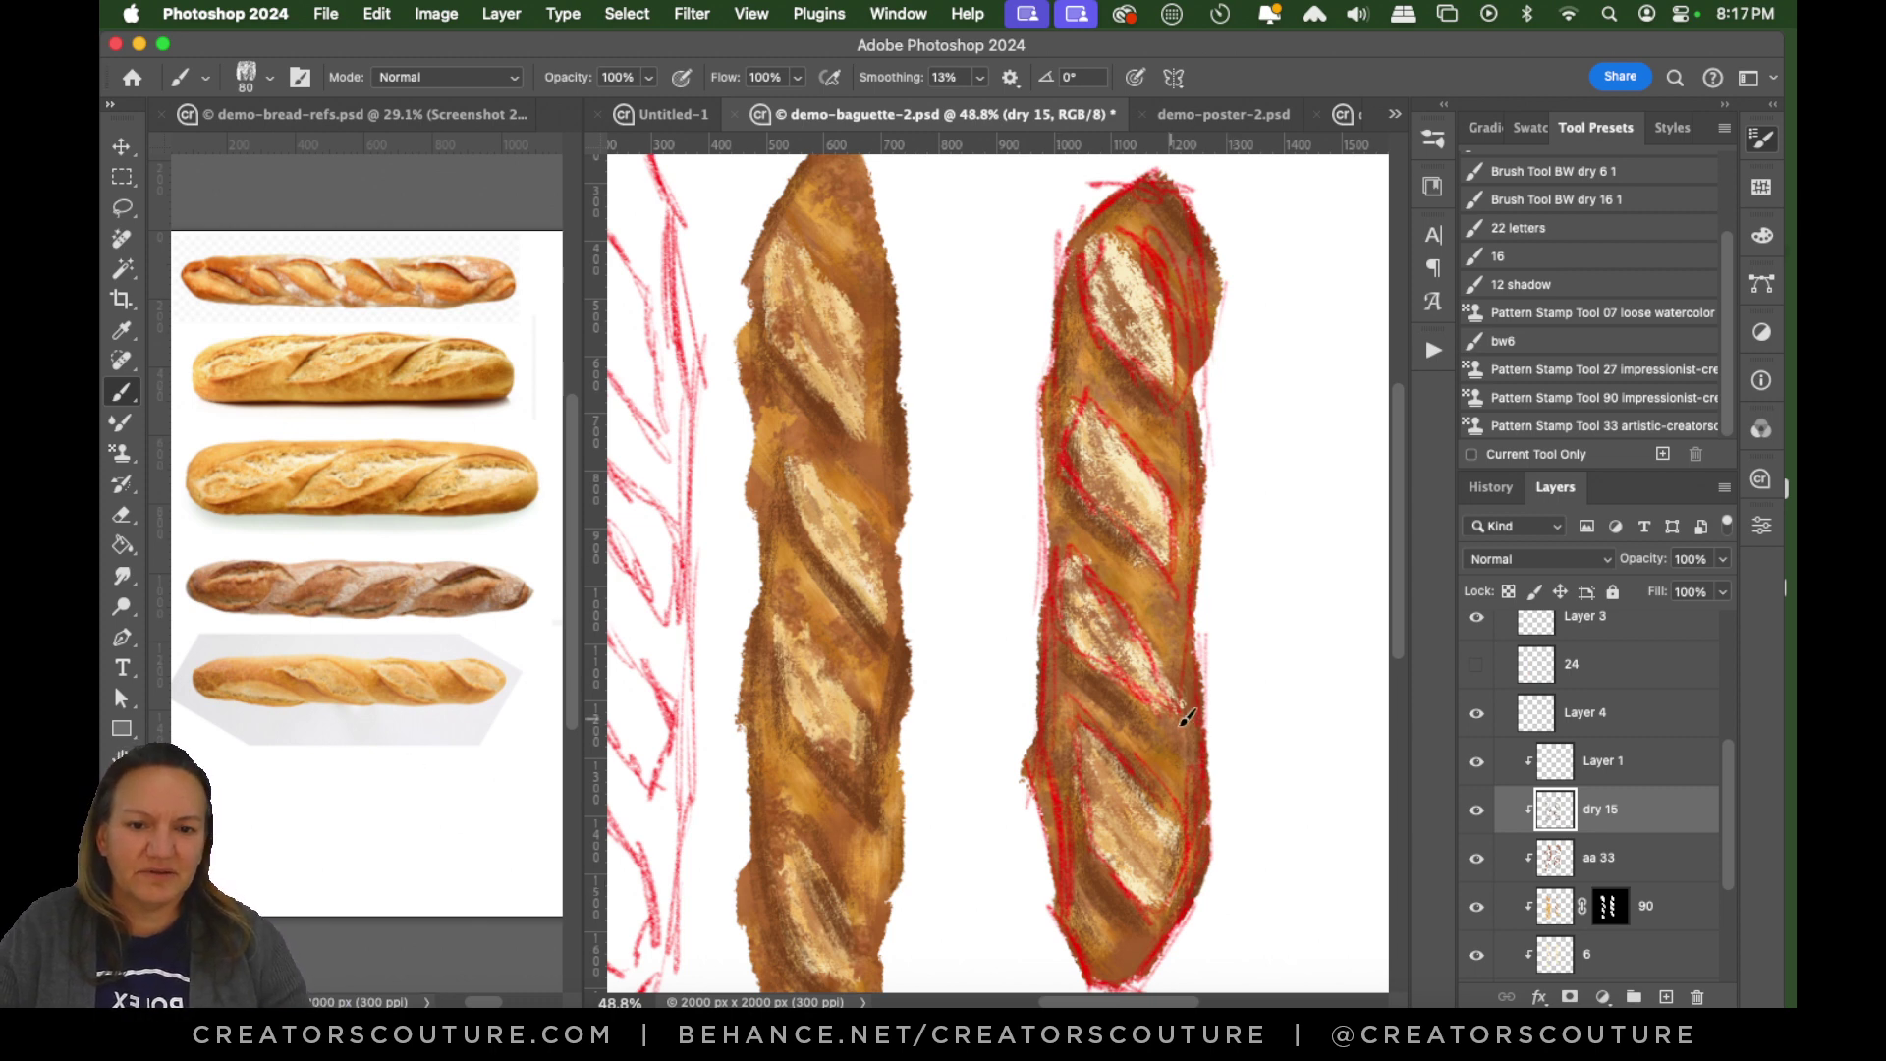
# Select the 24 layer and turn on its visibility, comparing the first baguette with and without its highlights.
pyautogui.click(1479, 716)
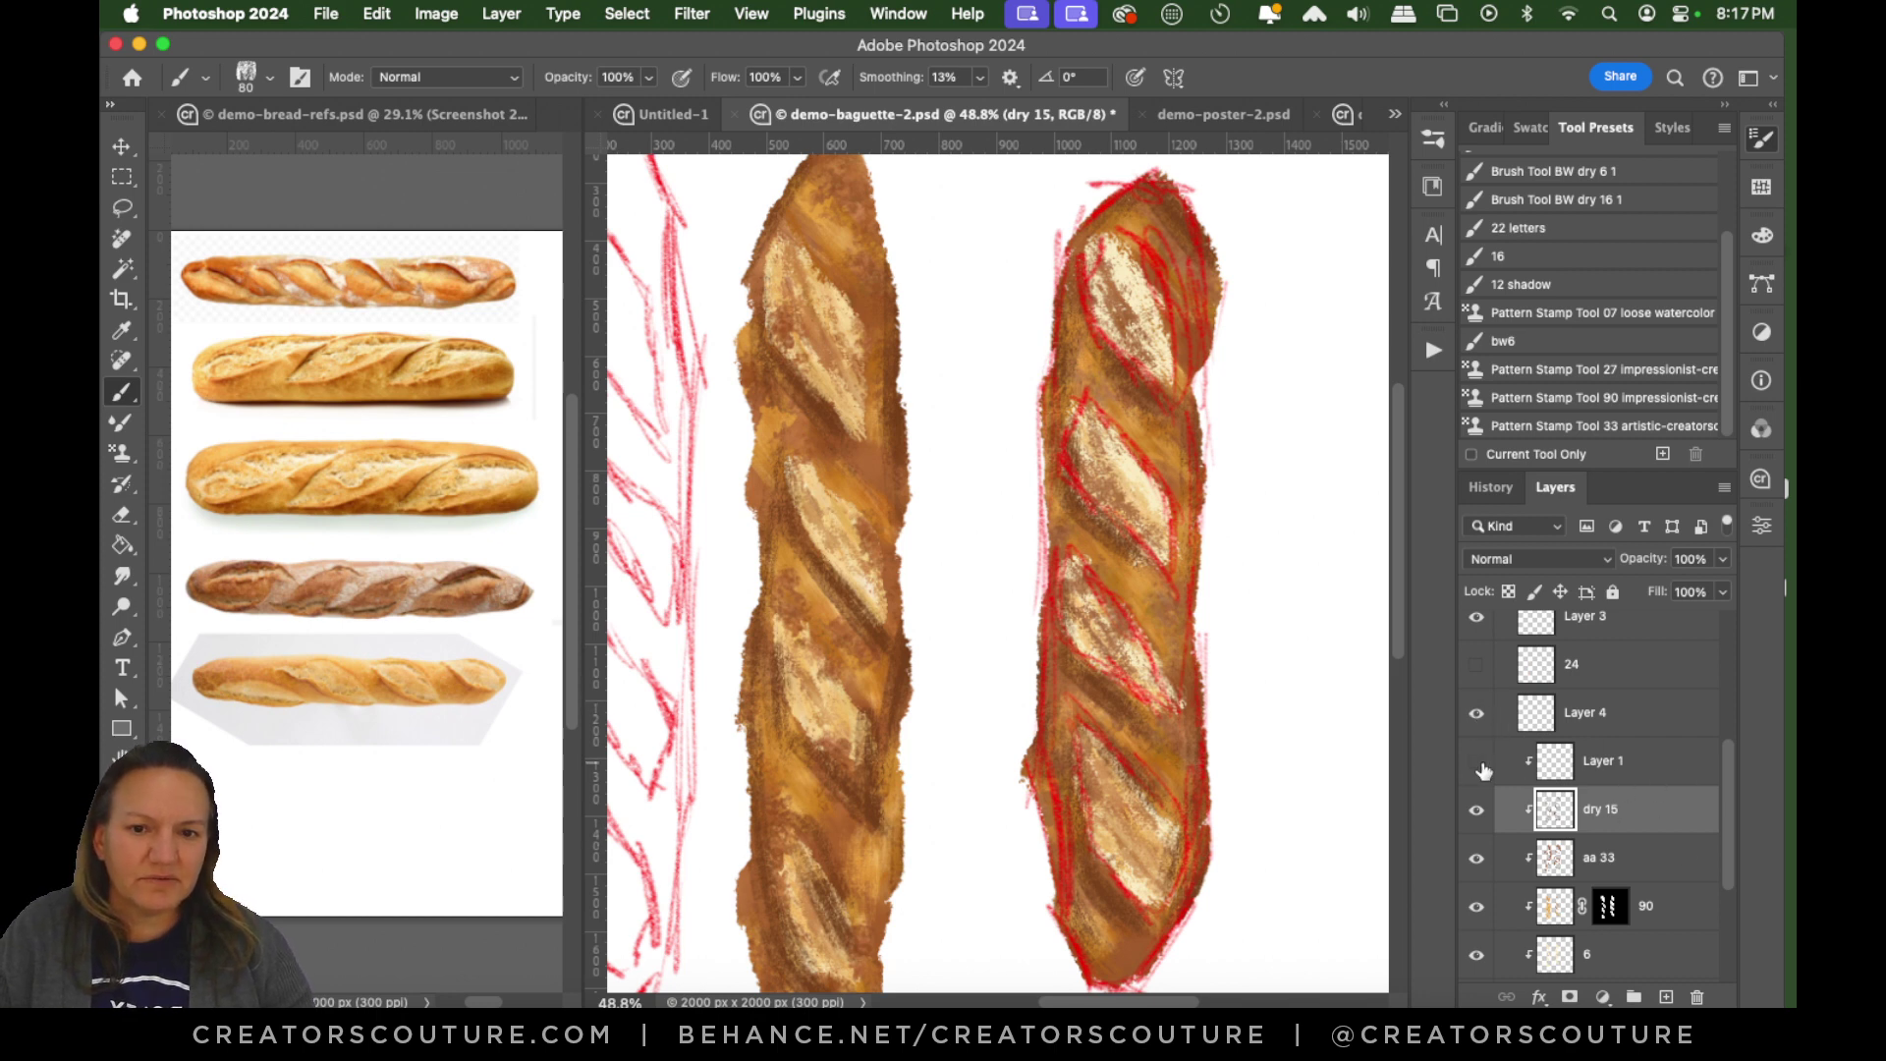
pyautogui.scroll(1, 1710, 752)
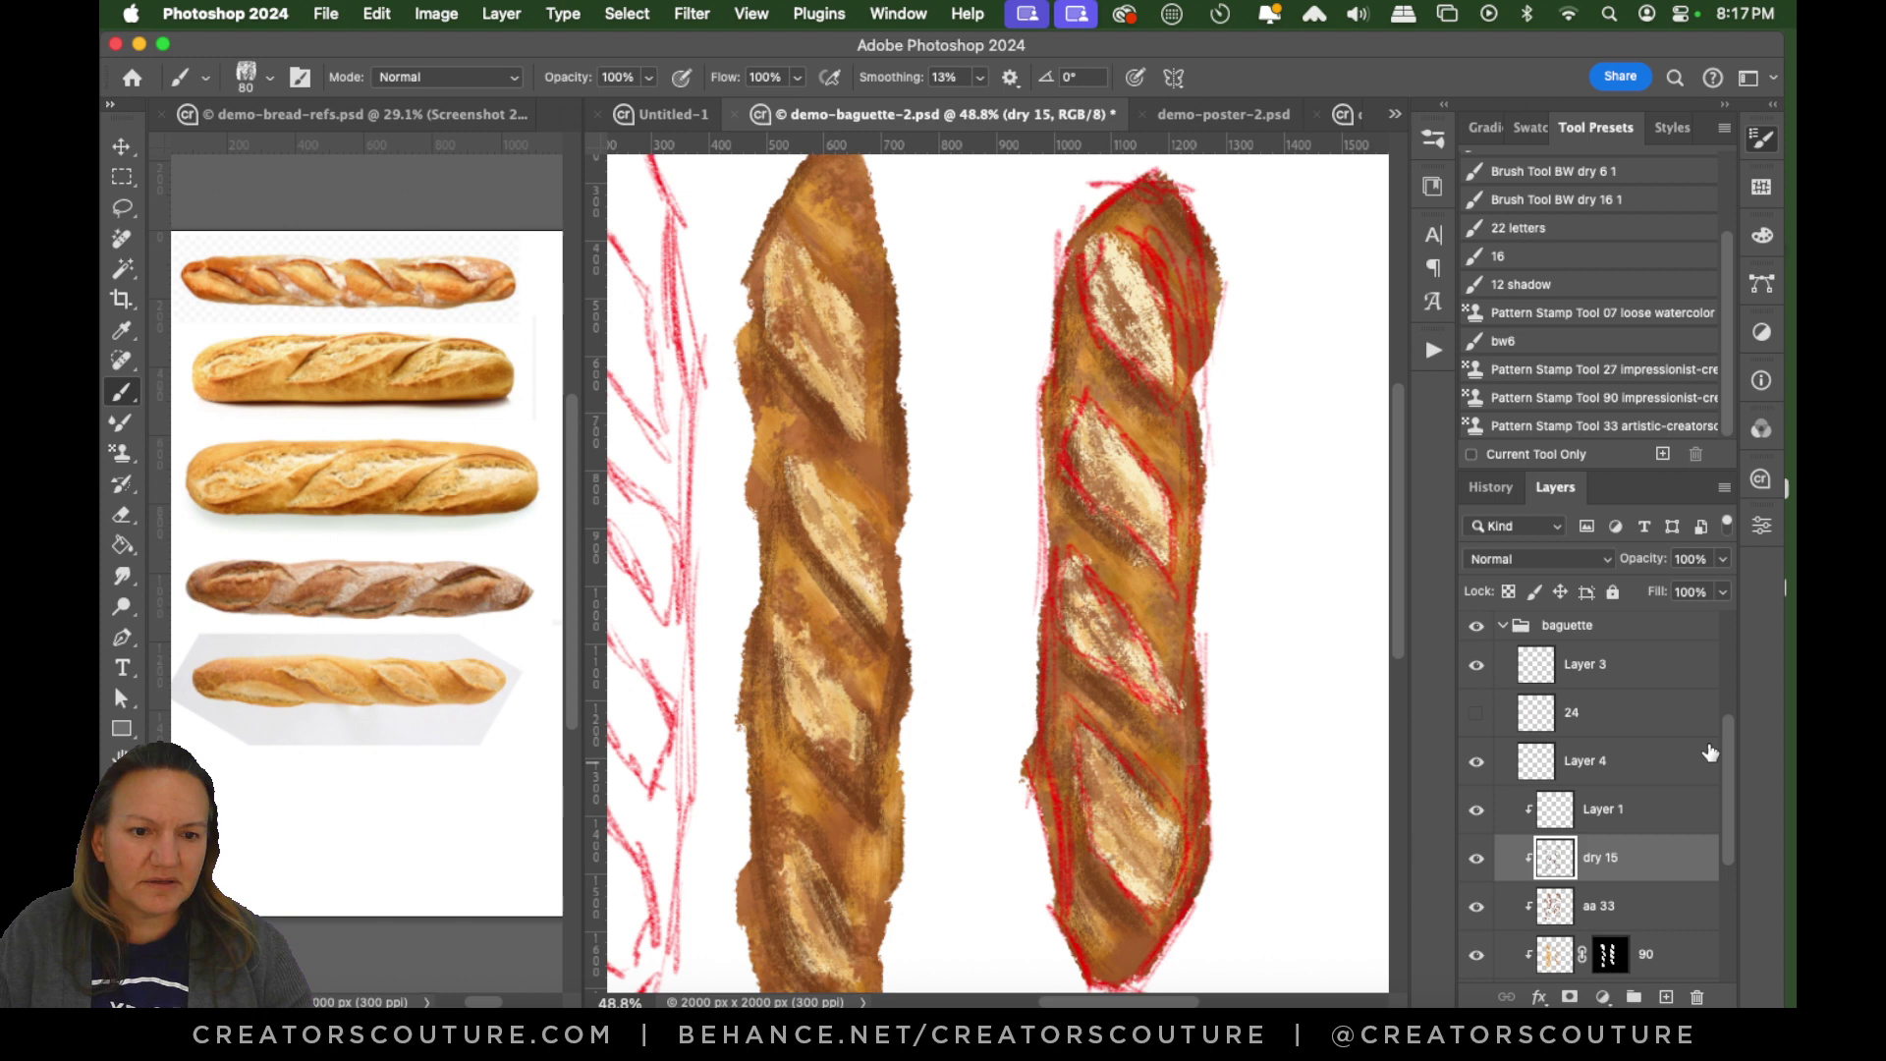
pyautogui.click(1478, 714)
pyautogui.click(1478, 716)
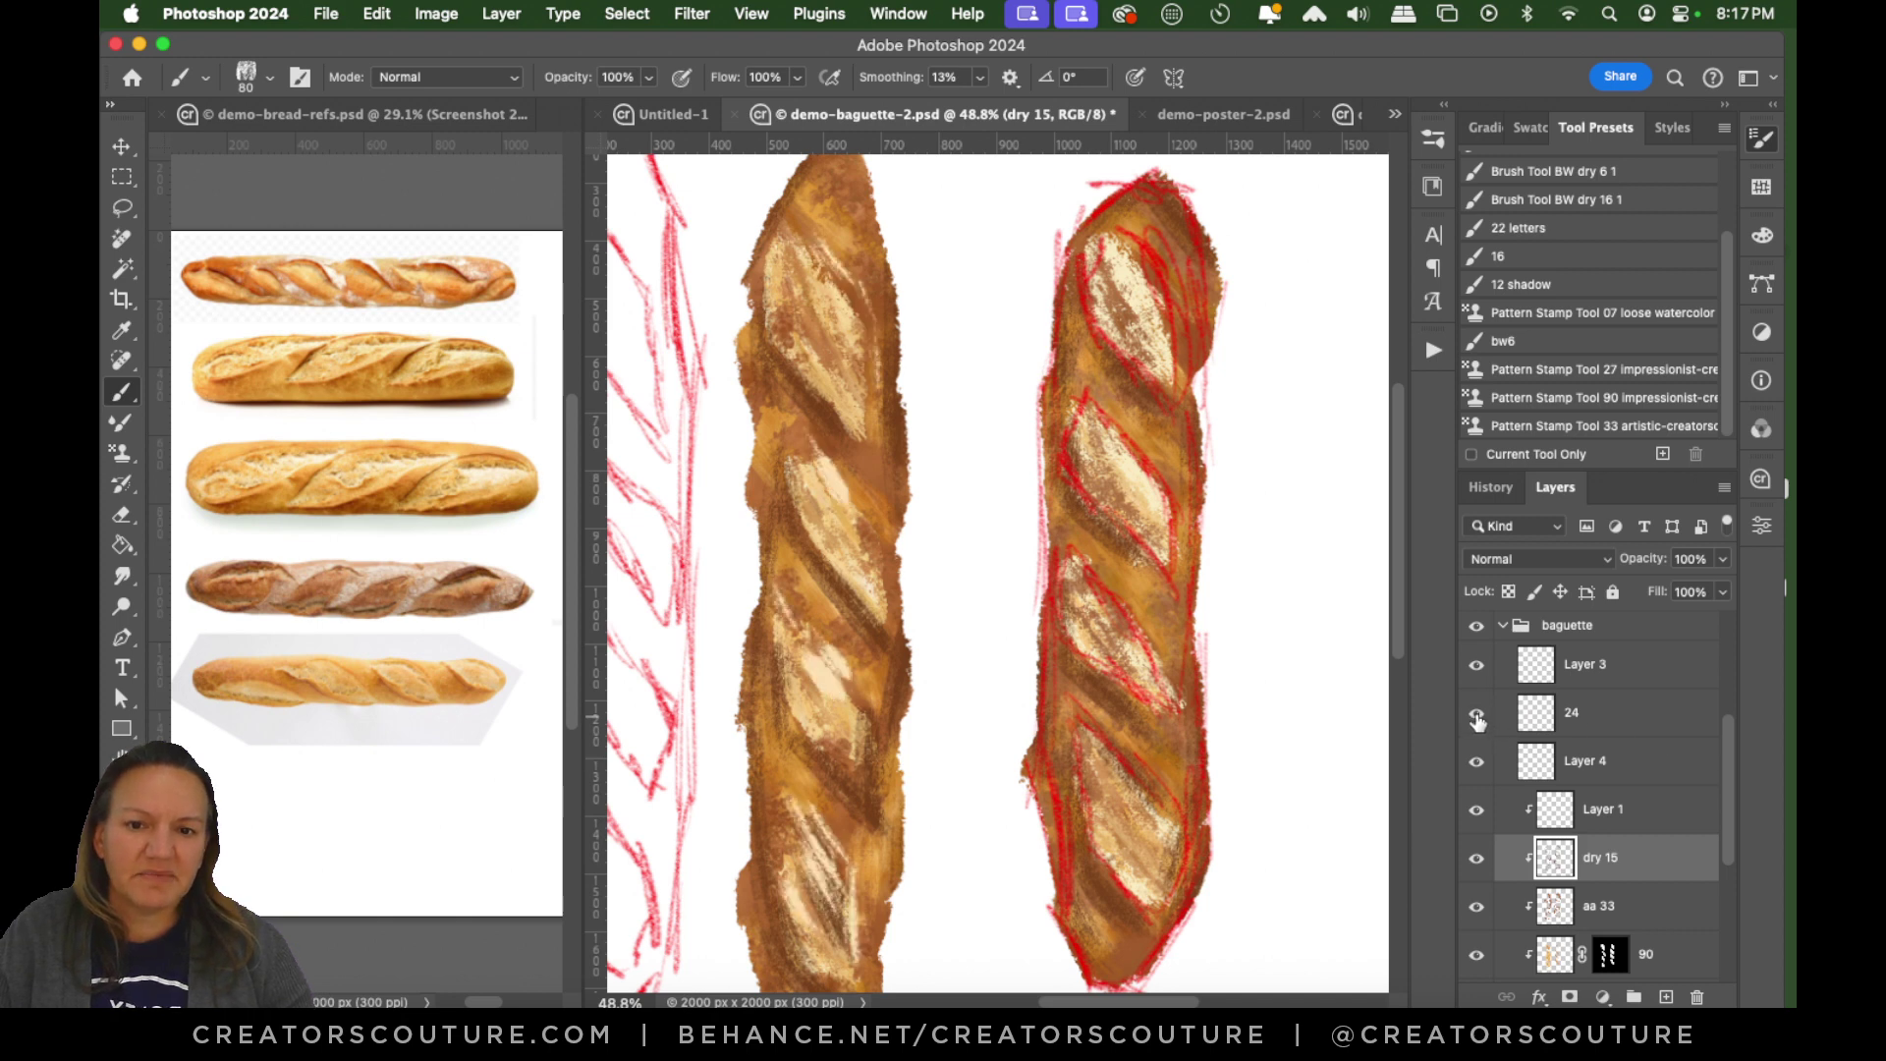
pyautogui.click(1478, 718)
pyautogui.click(1478, 717)
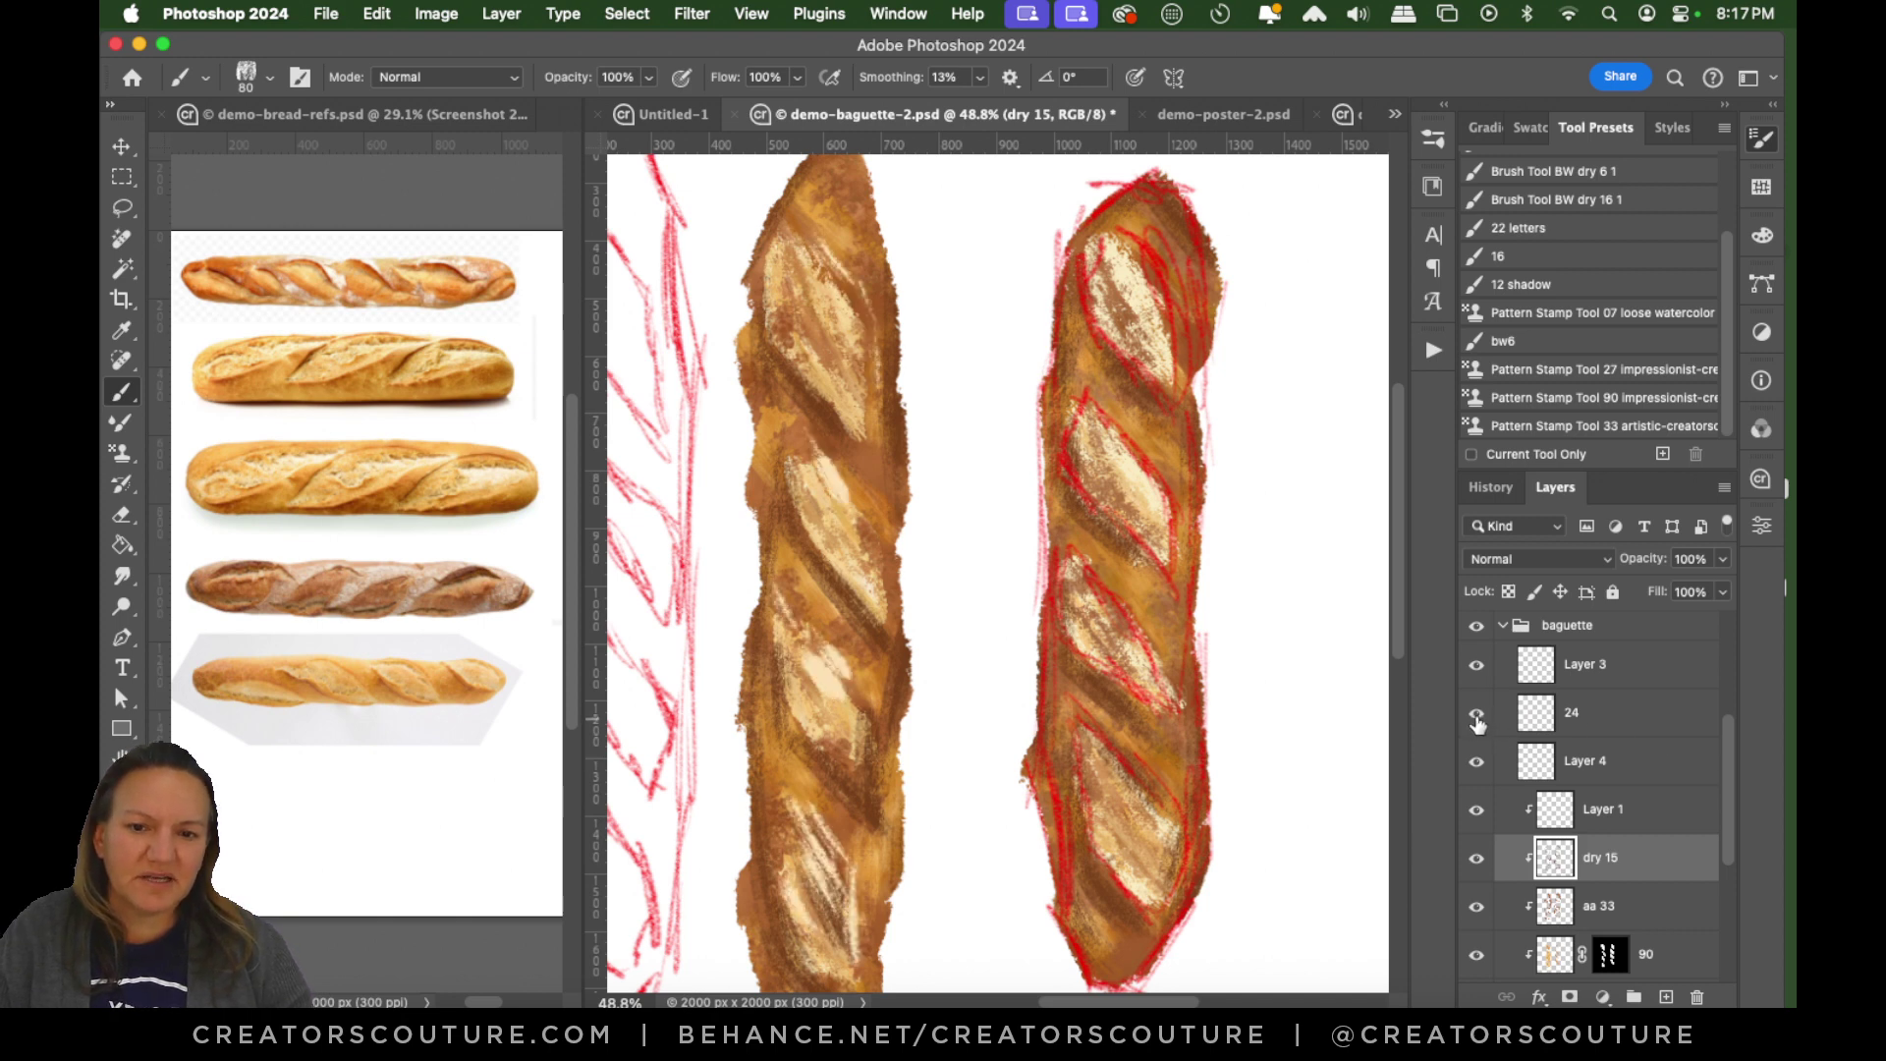
pyautogui.click(1486, 722)
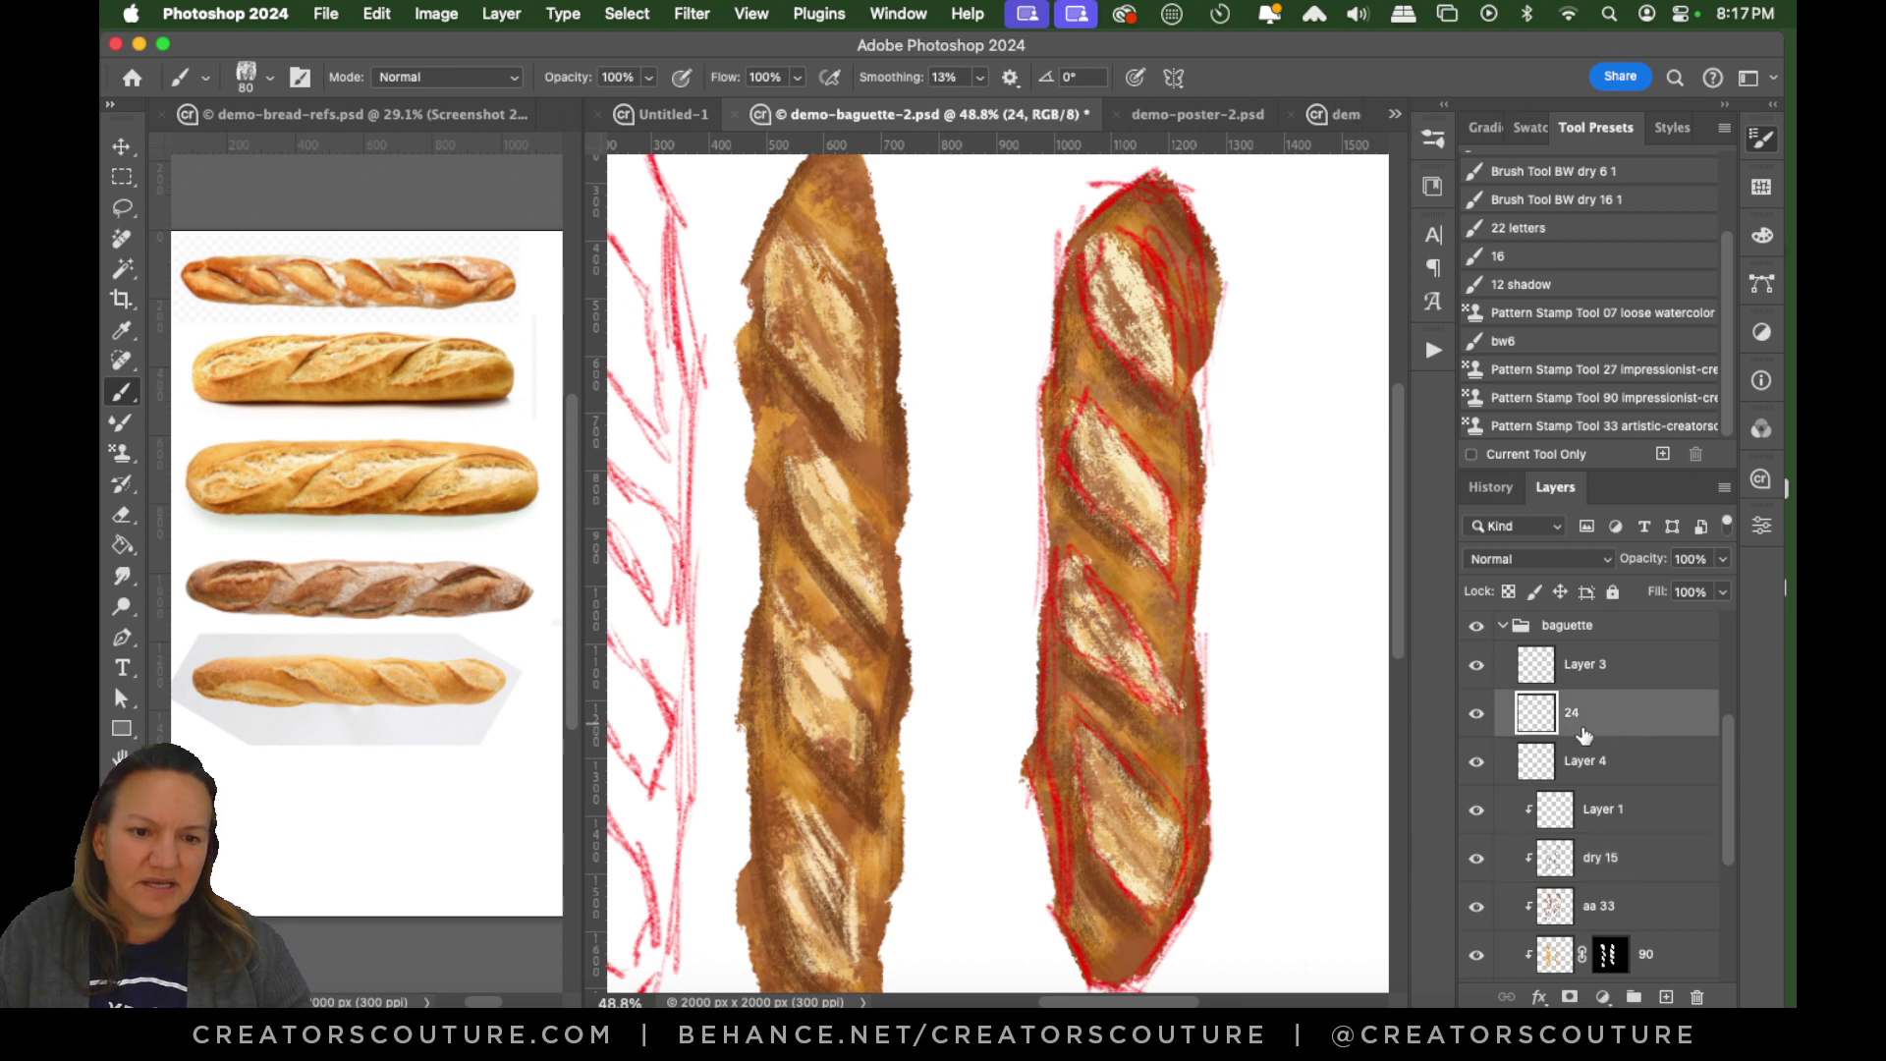
pyautogui.click(1482, 717)
pyautogui.click(1482, 718)
pyautogui.click(1482, 718)
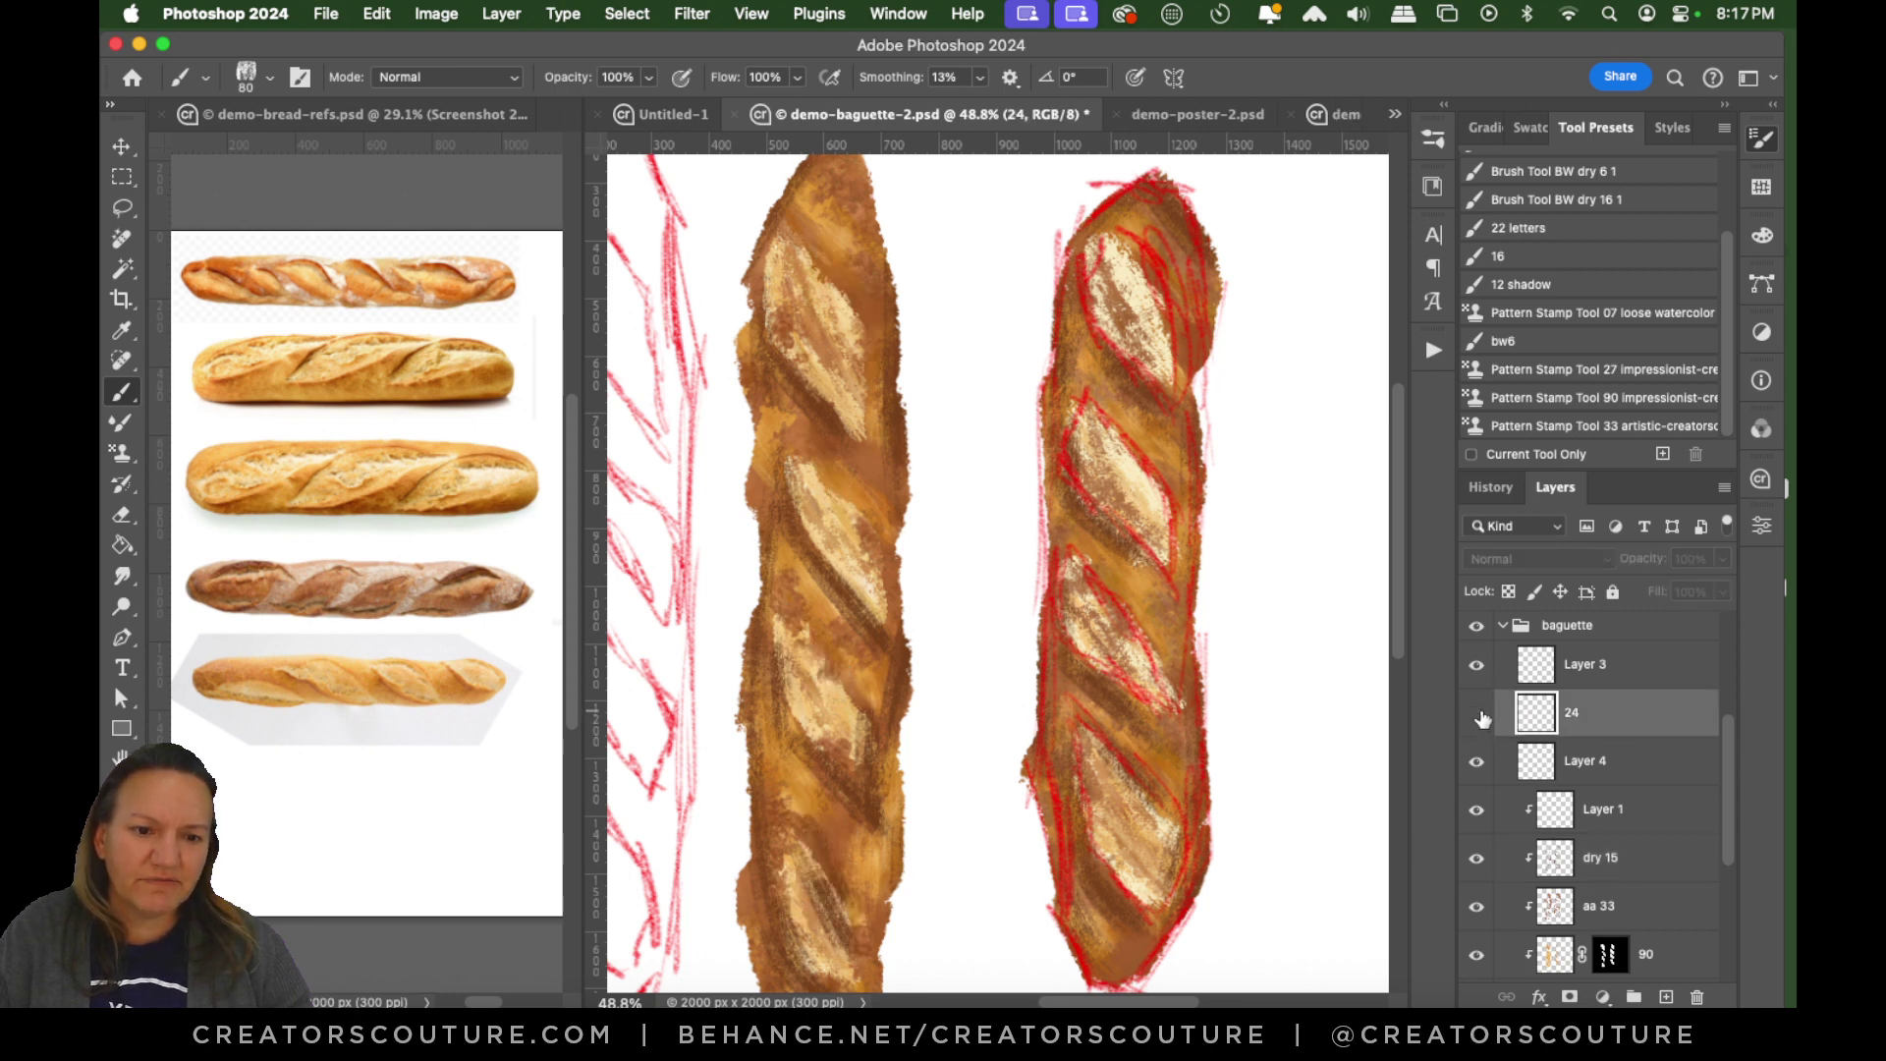
pyautogui.click(1479, 718)
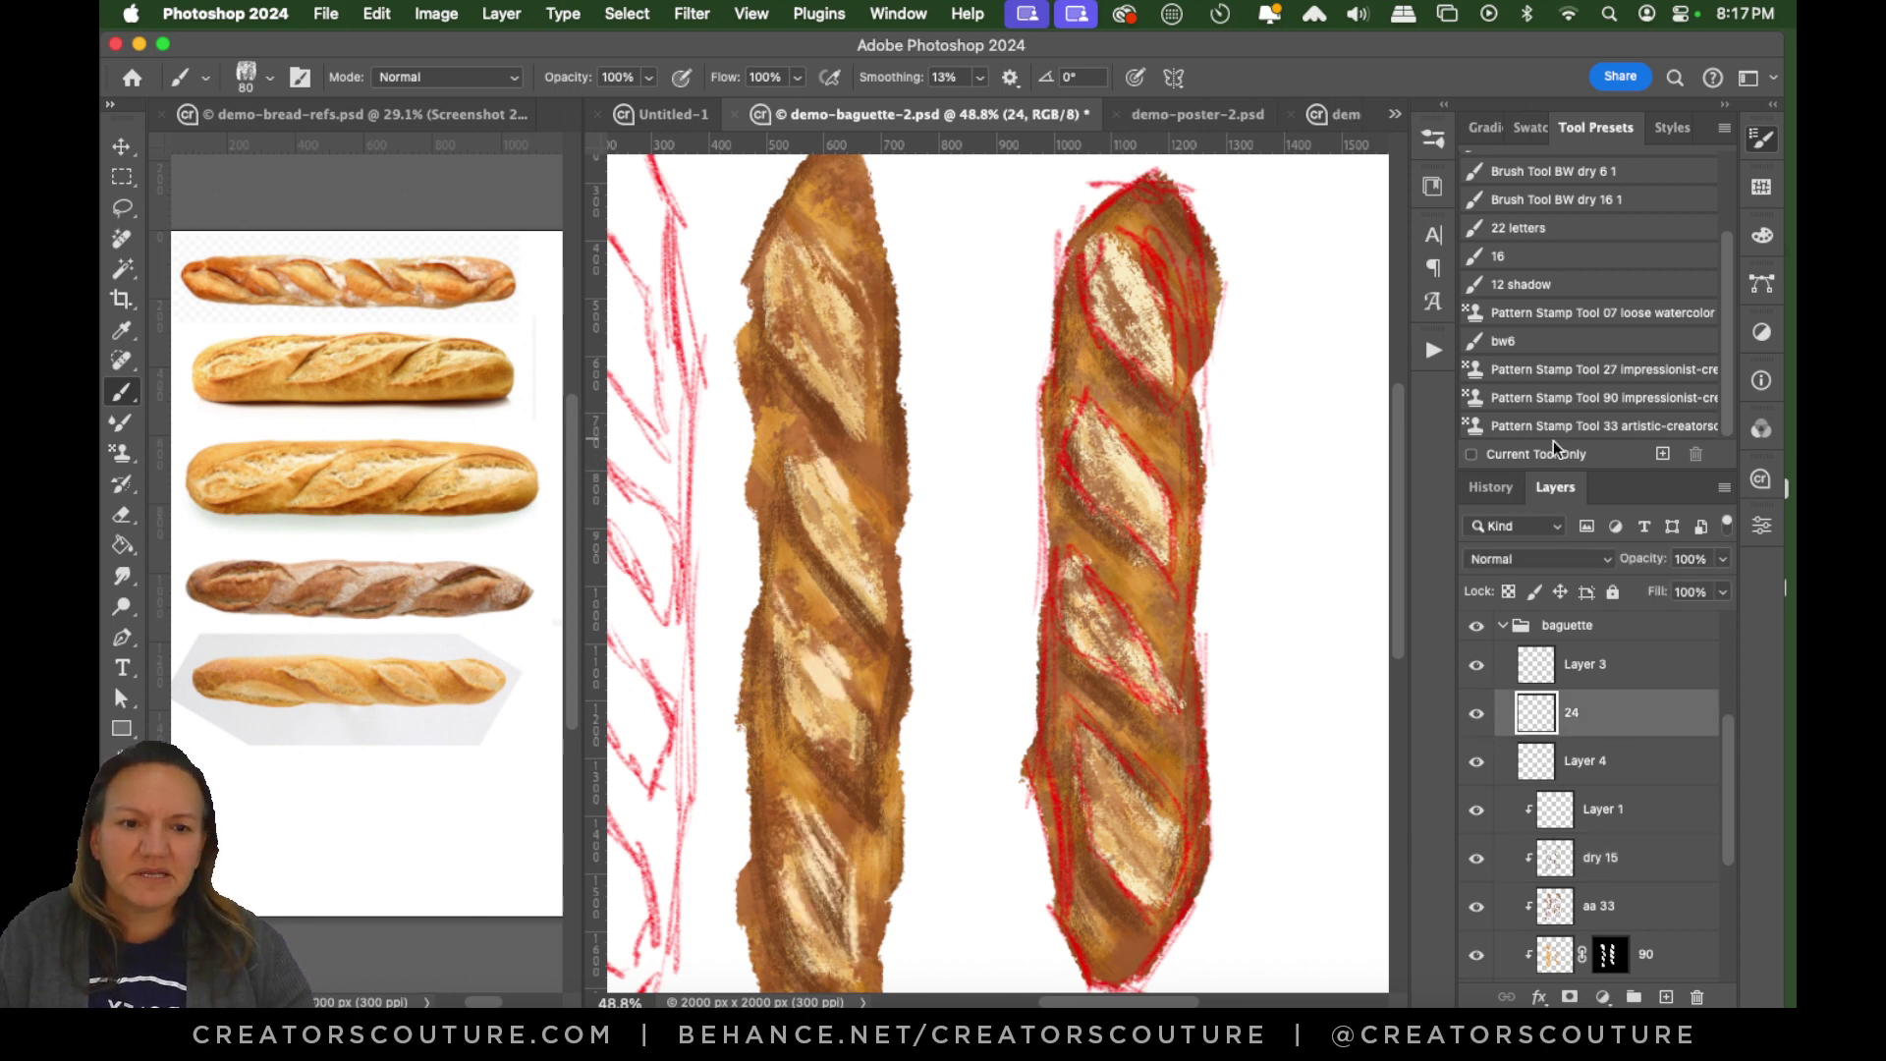
# Save the current 80 px dry brush as a tool preset named 15 with its color included.
pyautogui.click(1662, 454)
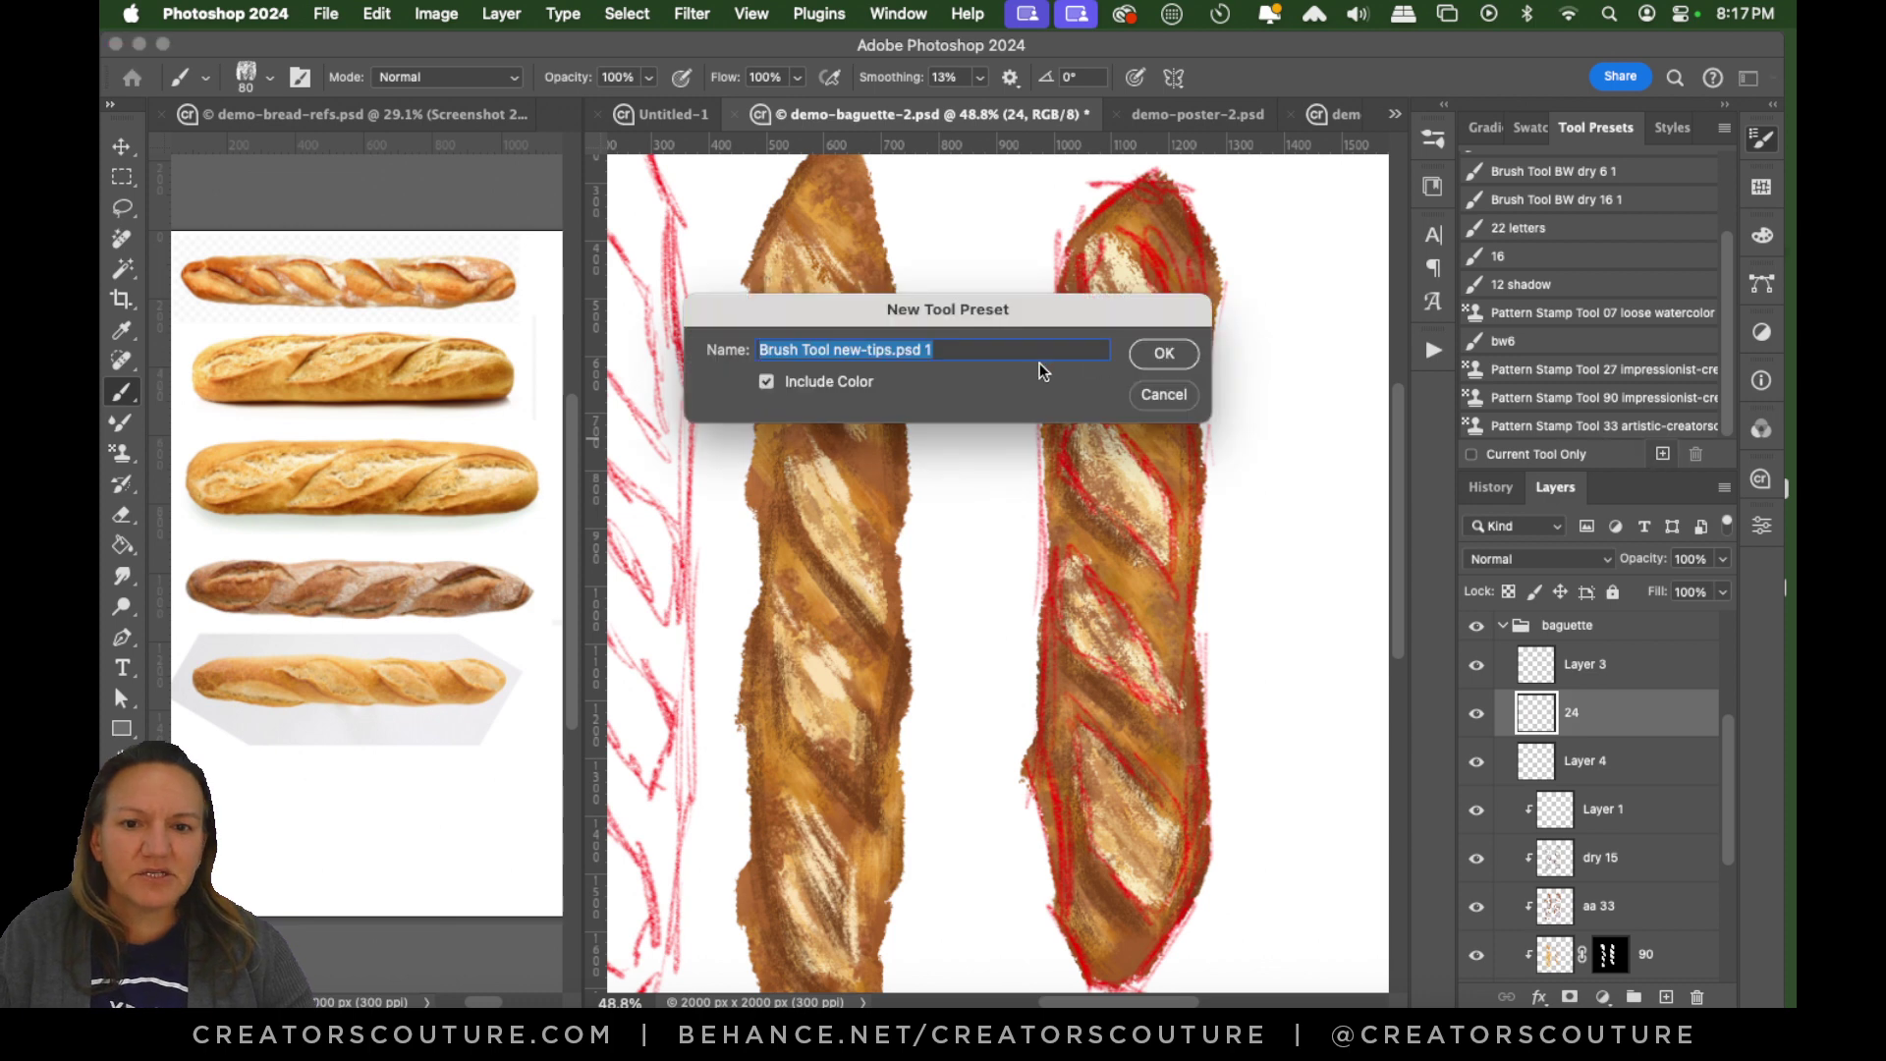
pyautogui.click(1169, 395)
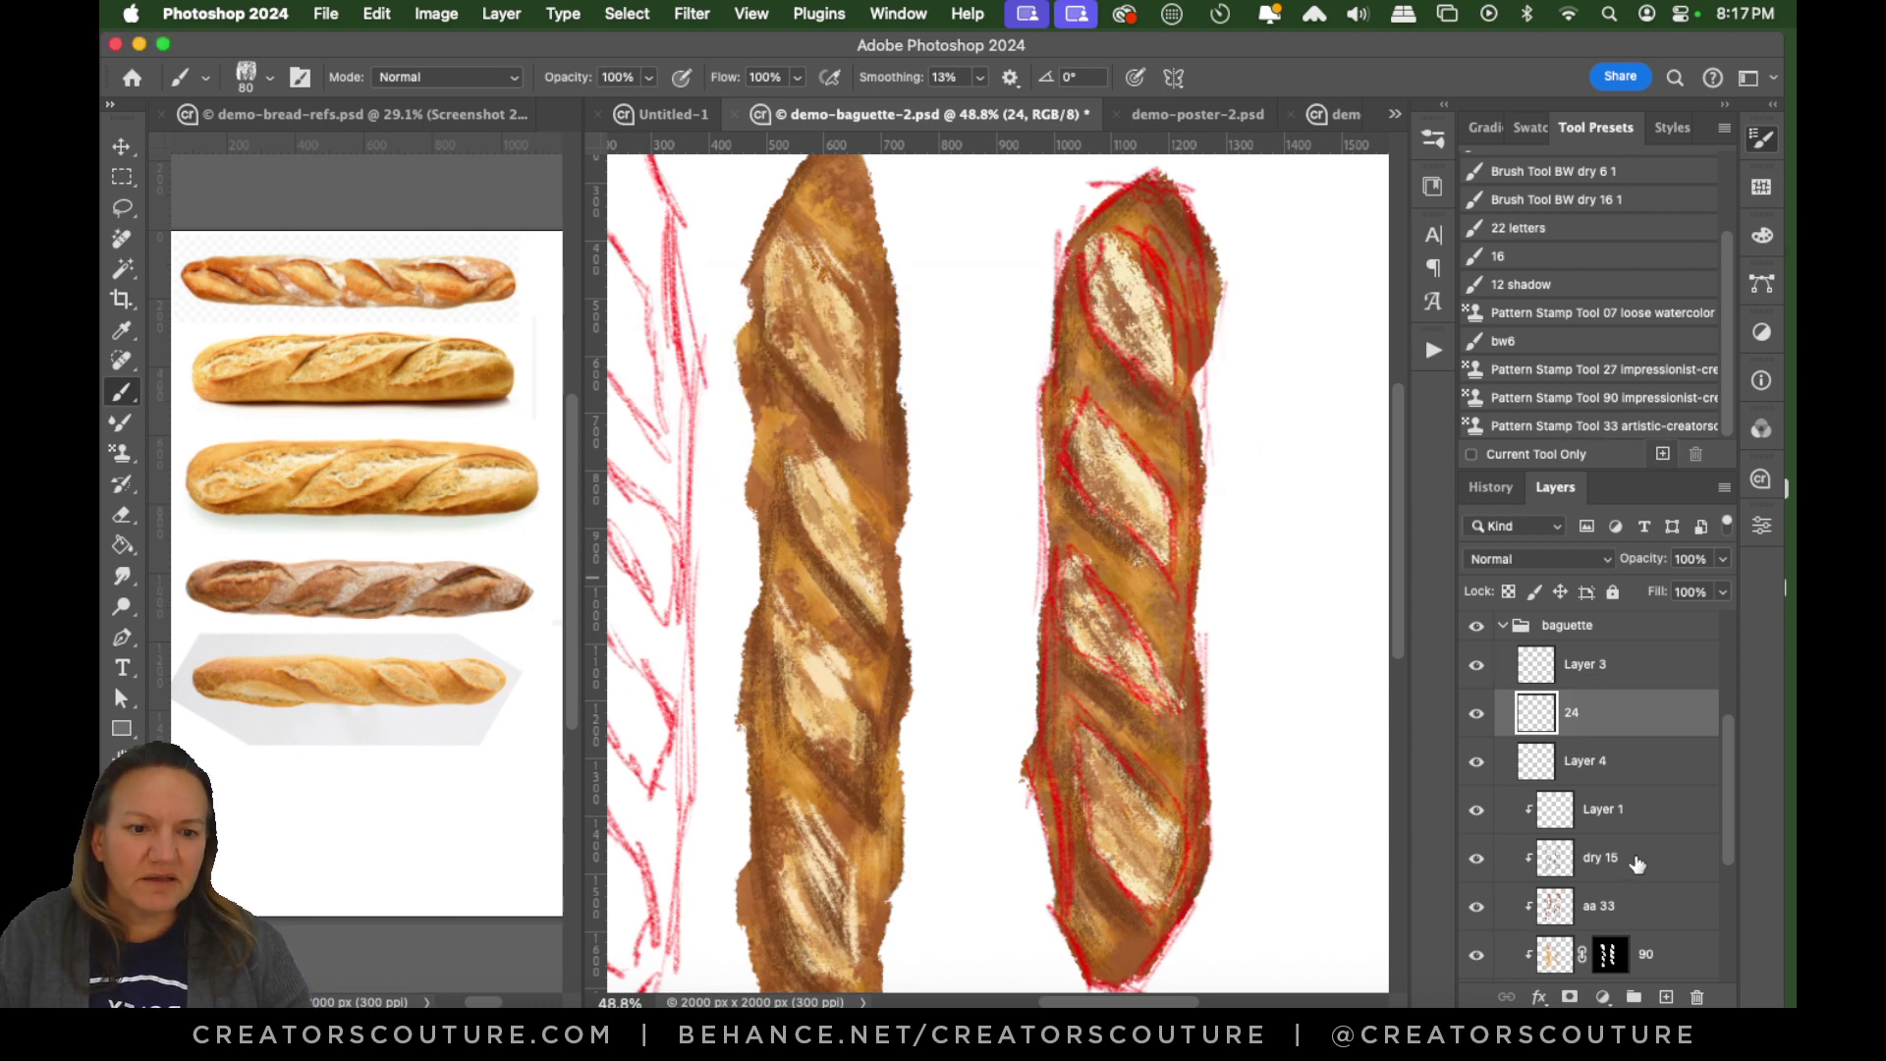
pyautogui.click(1662, 454)
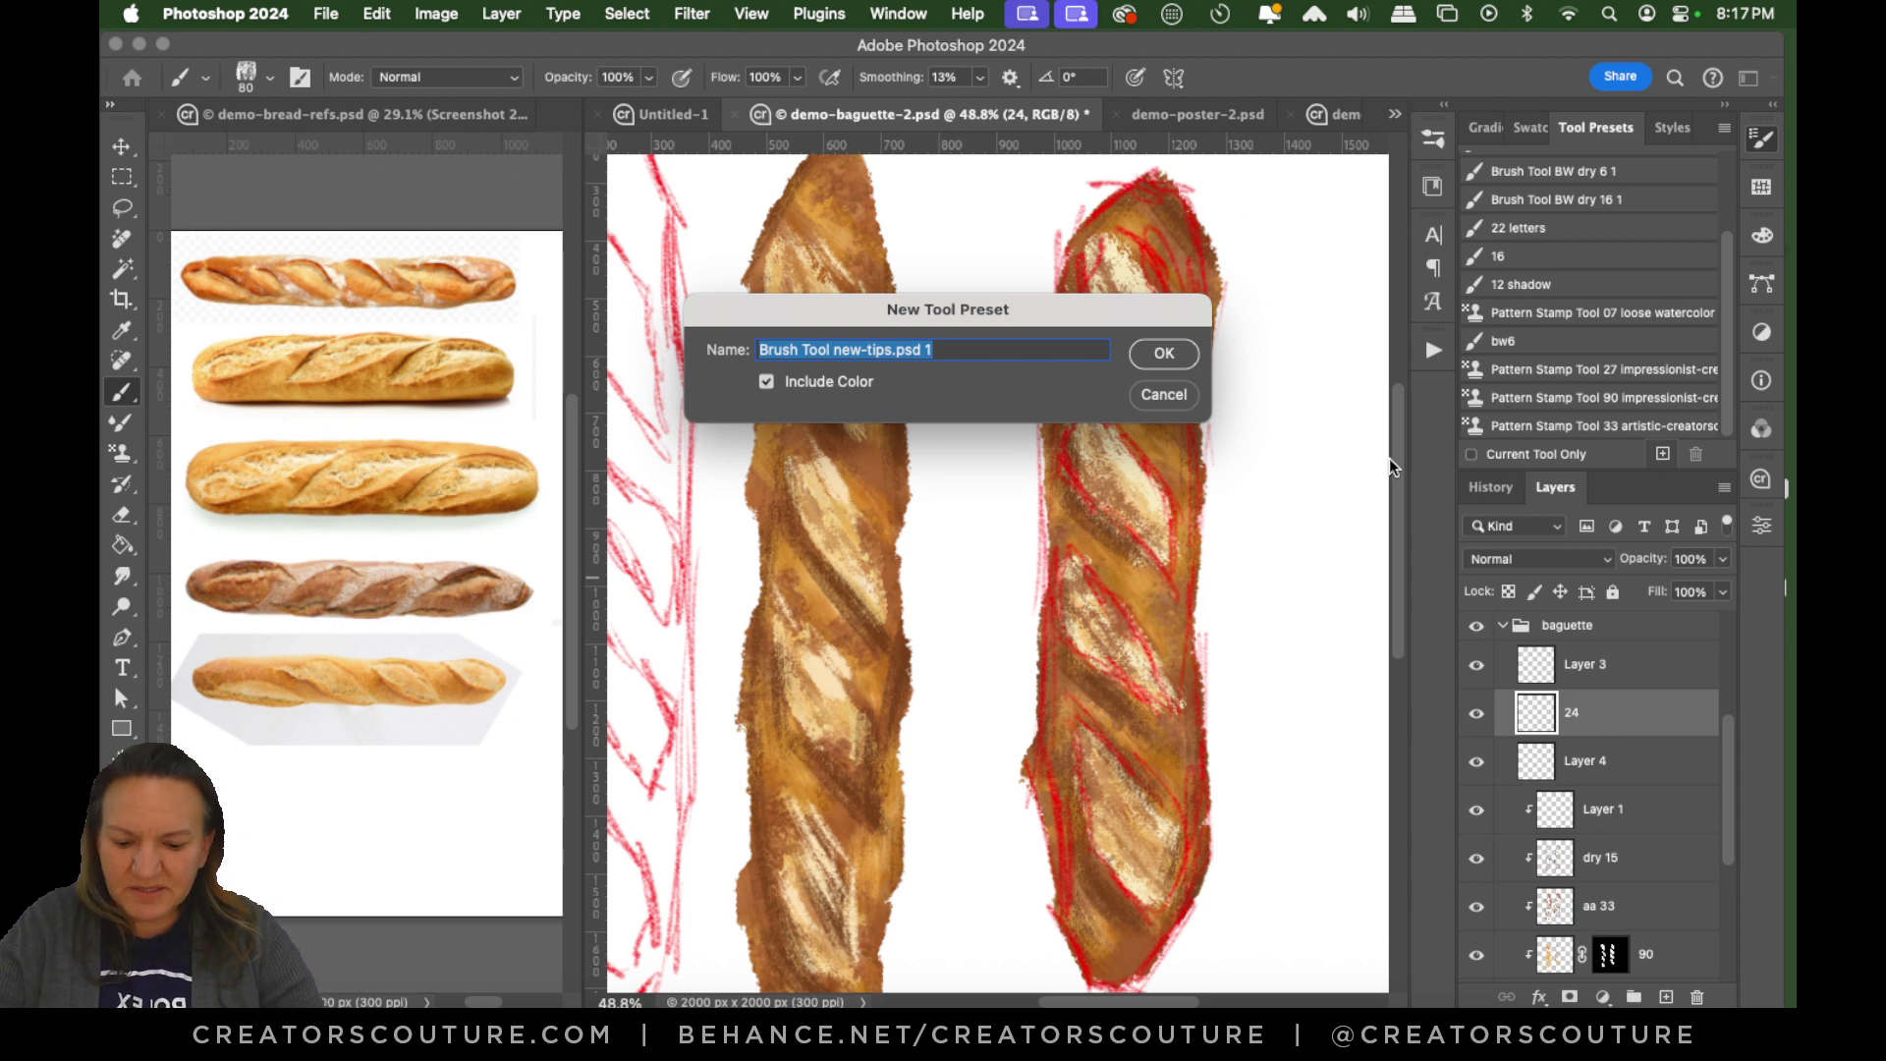
pyautogui.write('15')
pyautogui.press('Return')
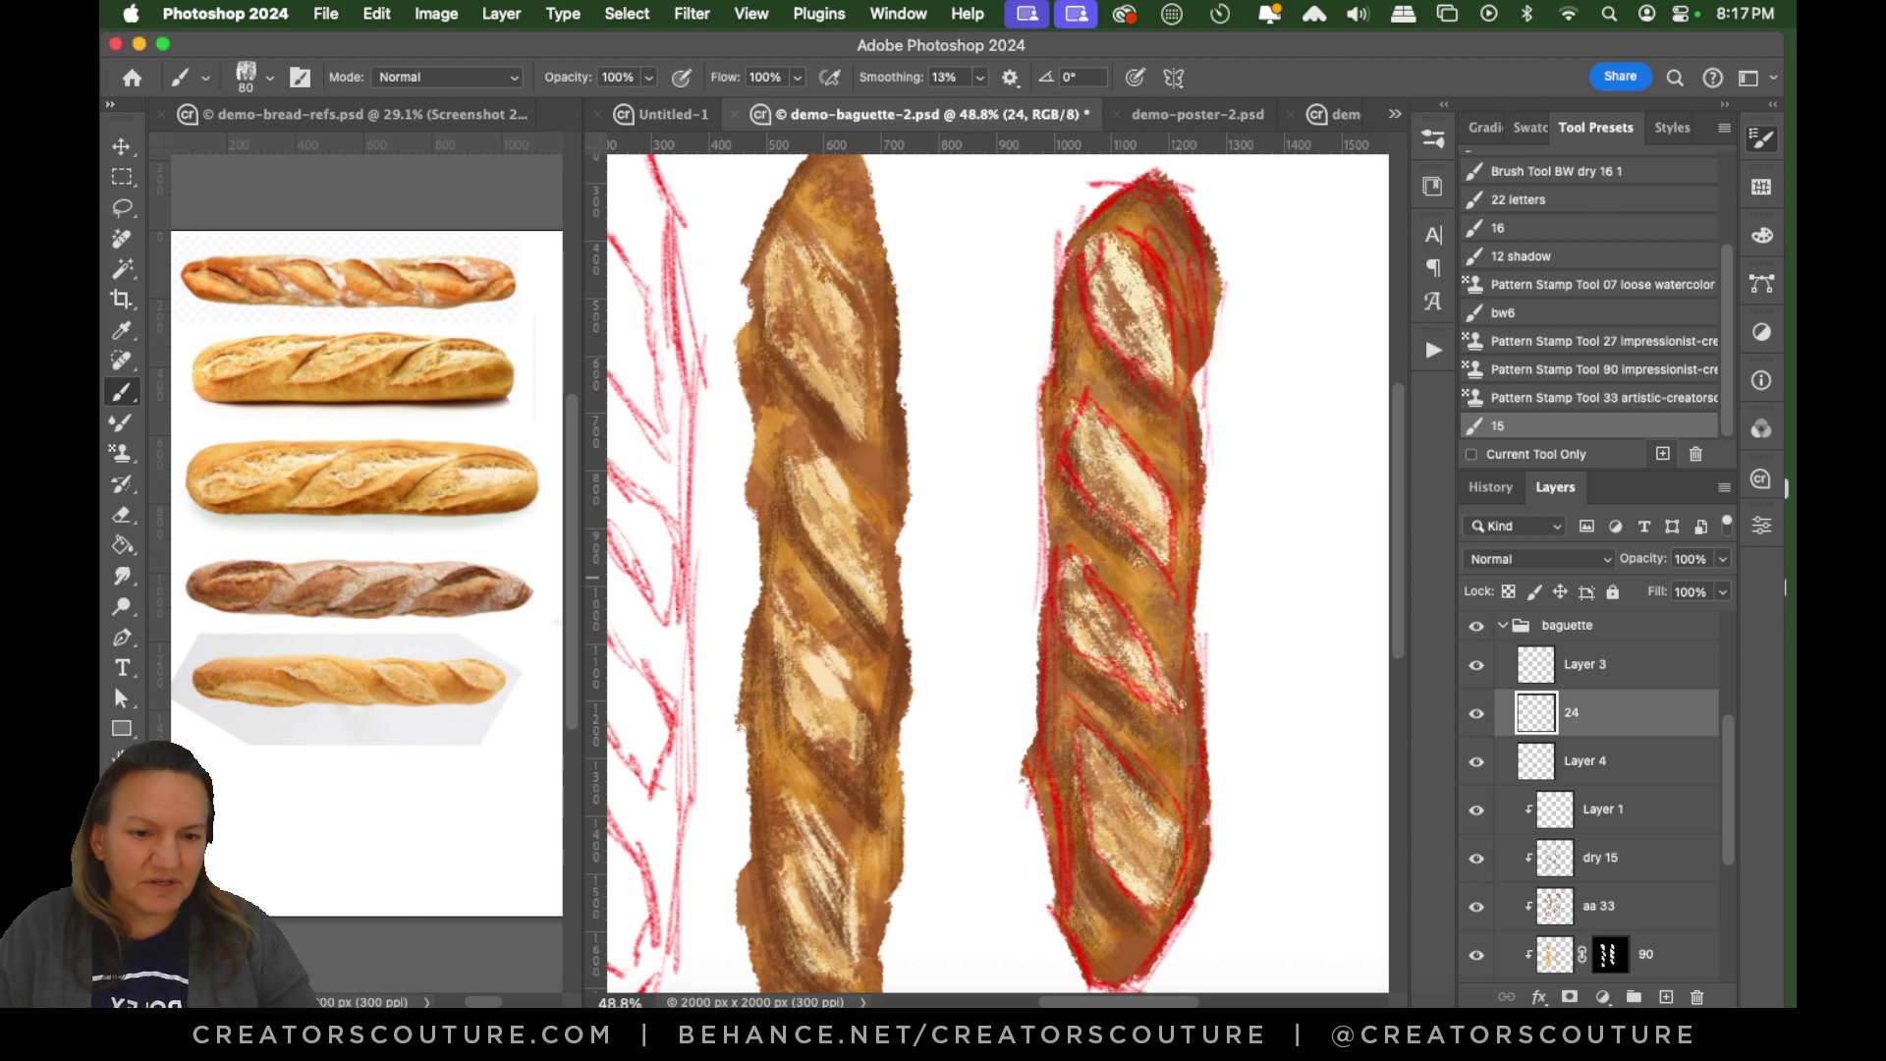
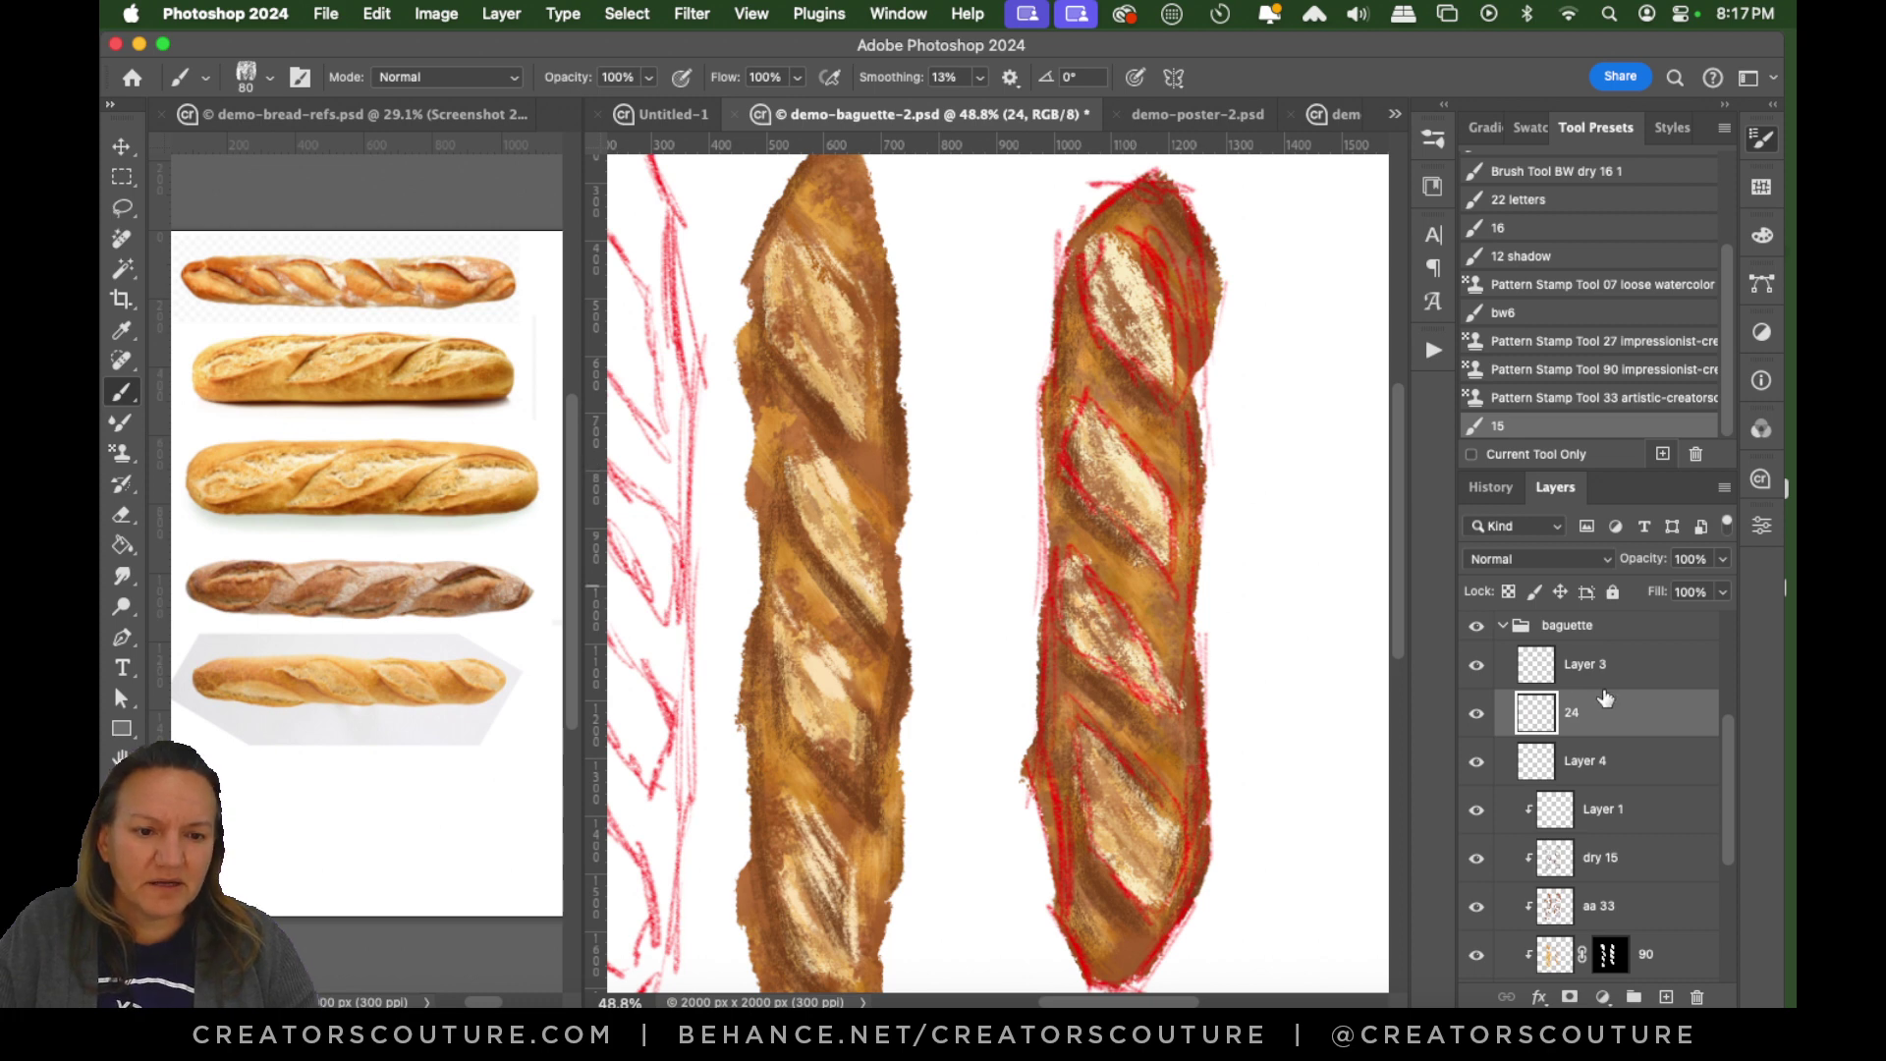
# Compare the first baguette with and without the 24 layer, and choose the BW dry 24 brush at 150 px.
pyautogui.click(1479, 714)
pyautogui.click(1478, 716)
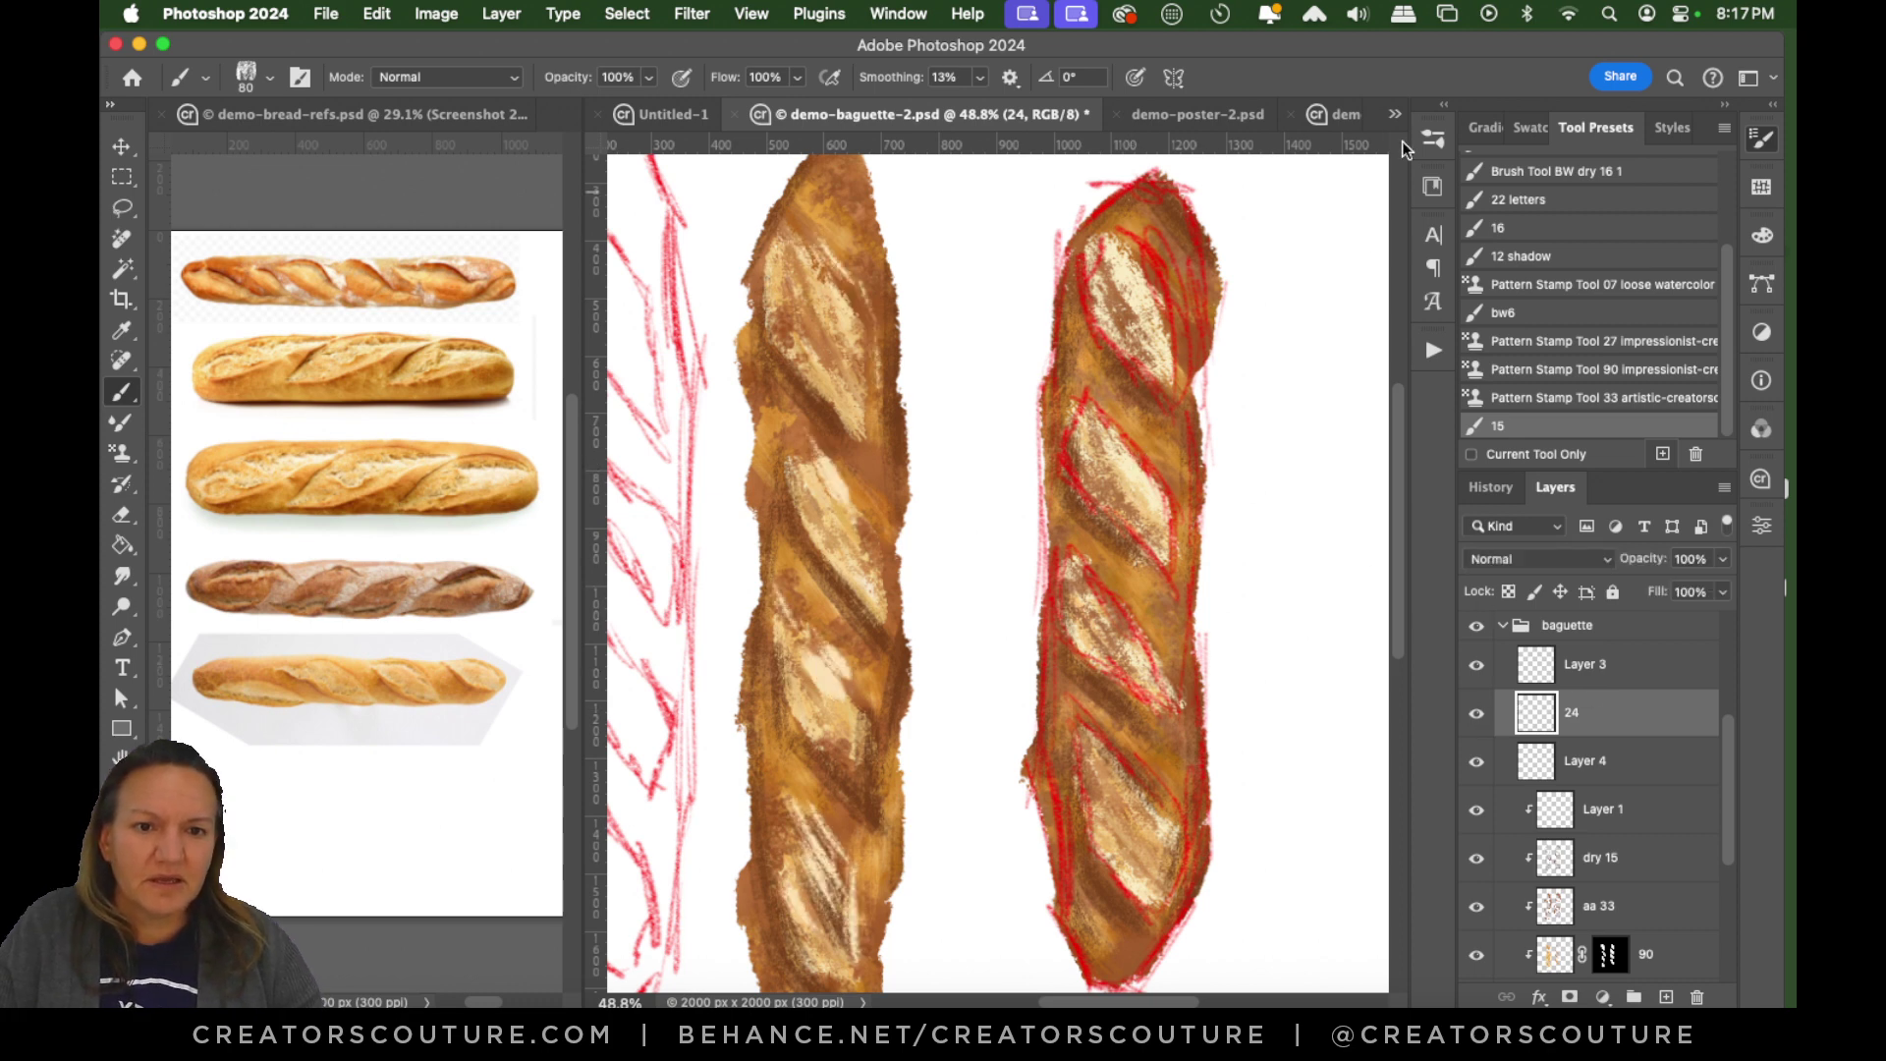
pyautogui.click(1433, 138)
pyautogui.scroll(-8, 1401, 362)
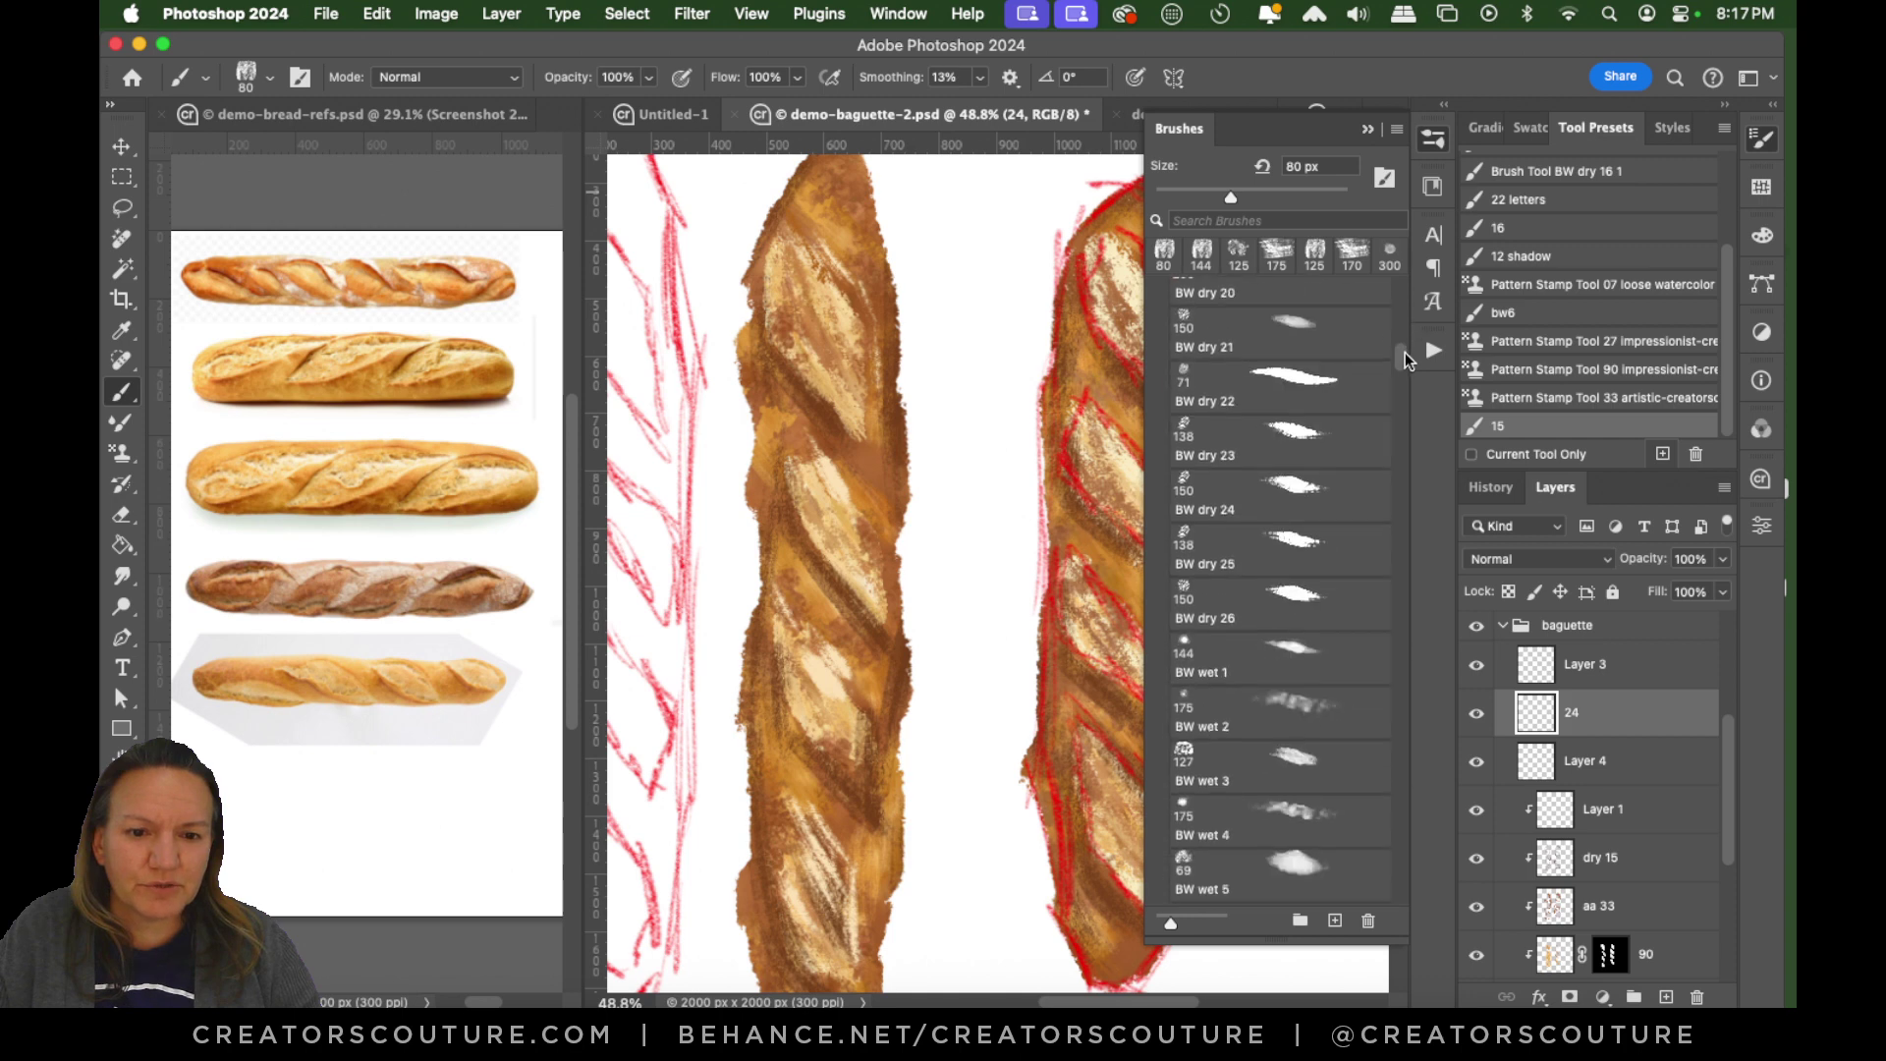
pyautogui.click(1295, 485)
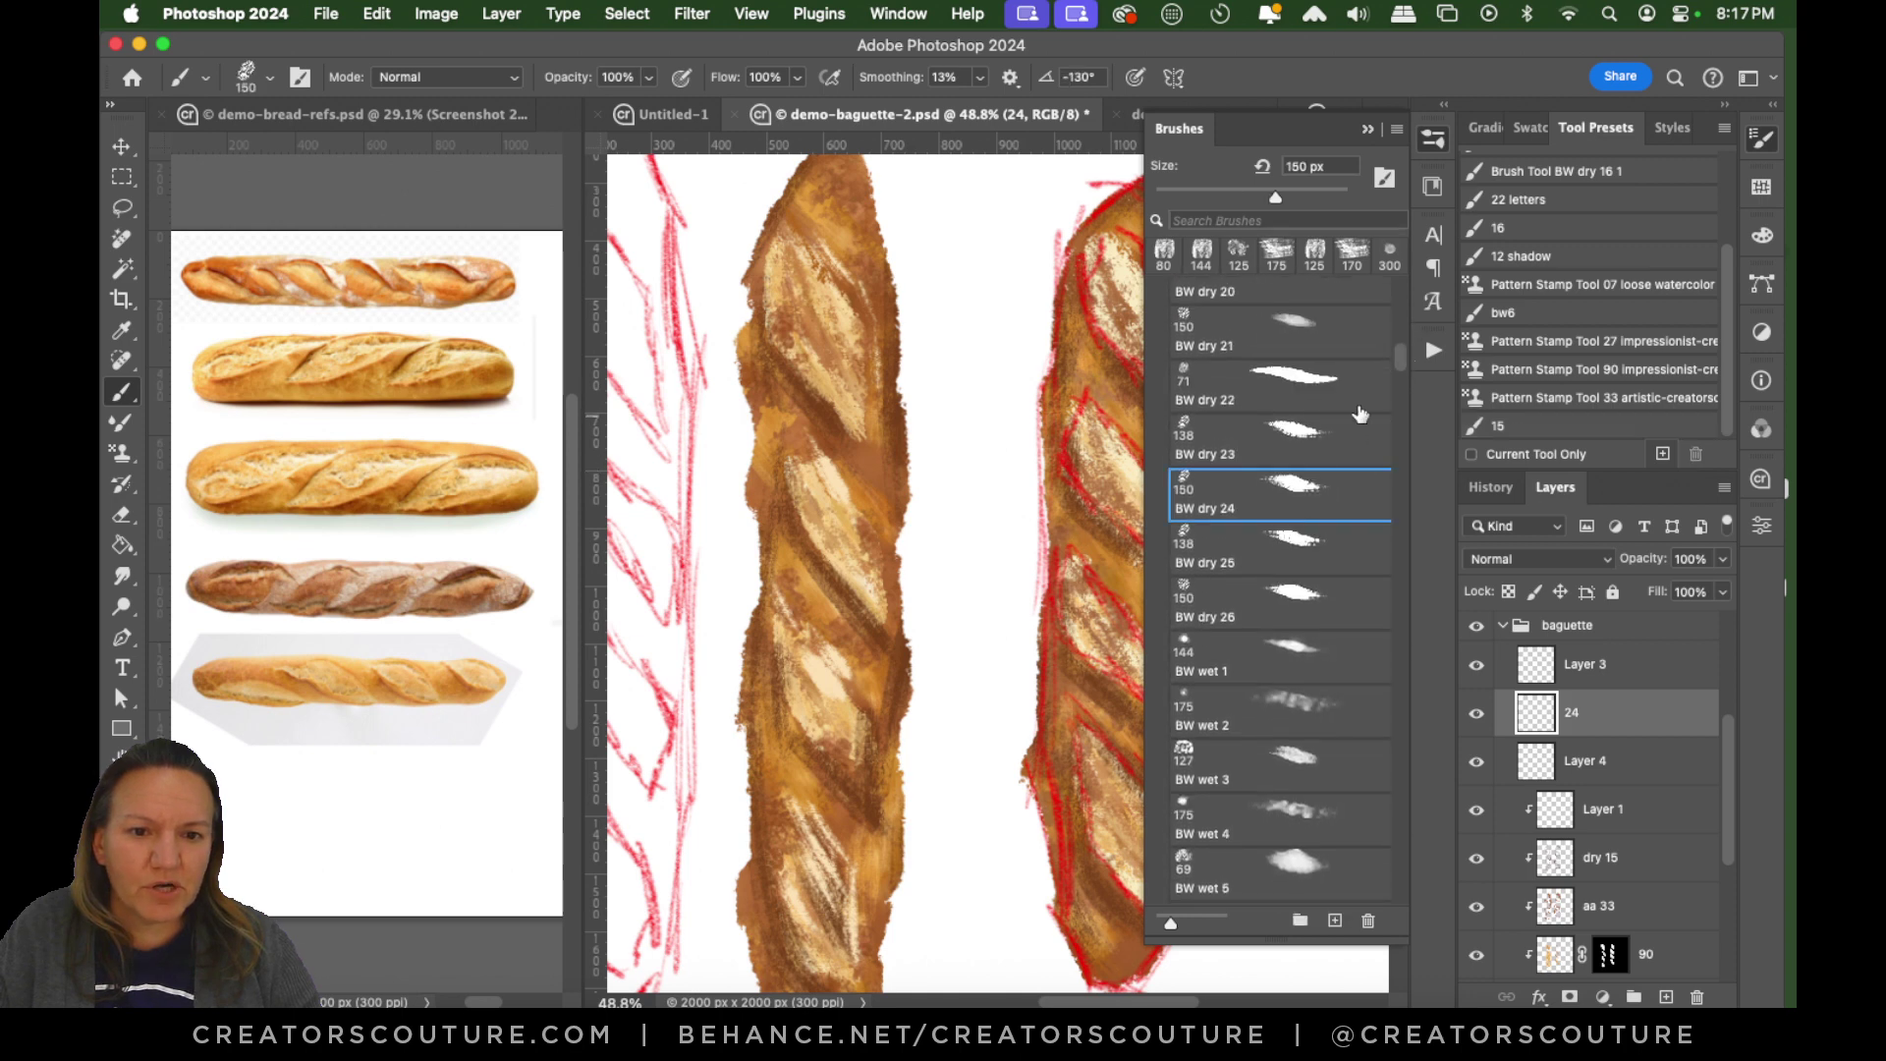
pyautogui.click(1434, 139)
# Try 150 px highlight strokes across the crust between the second baguette's upper scores, undoing each one.
pyautogui.moveTo(1206, 324); pyautogui.dragTo(1219, 518)
pyautogui.press('super+z')
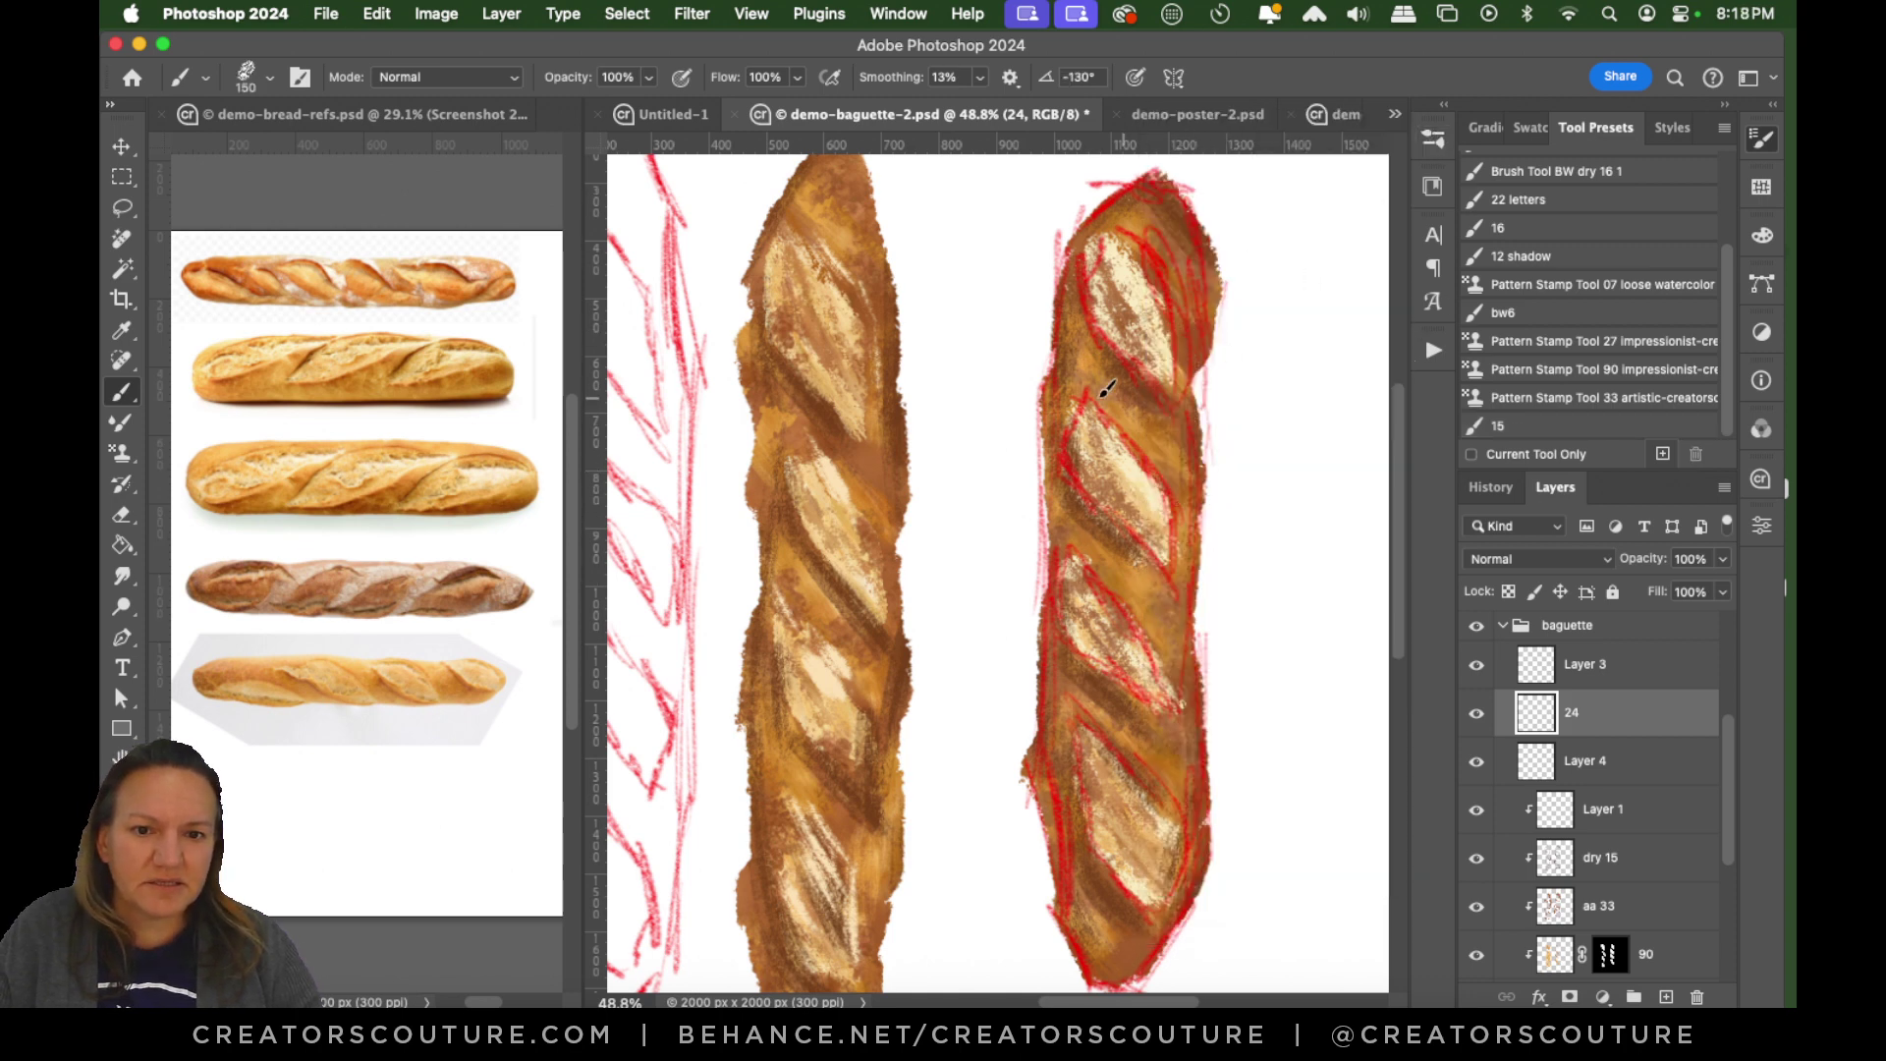
pyautogui.moveTo(1098, 390); pyautogui.dragTo(1191, 476)
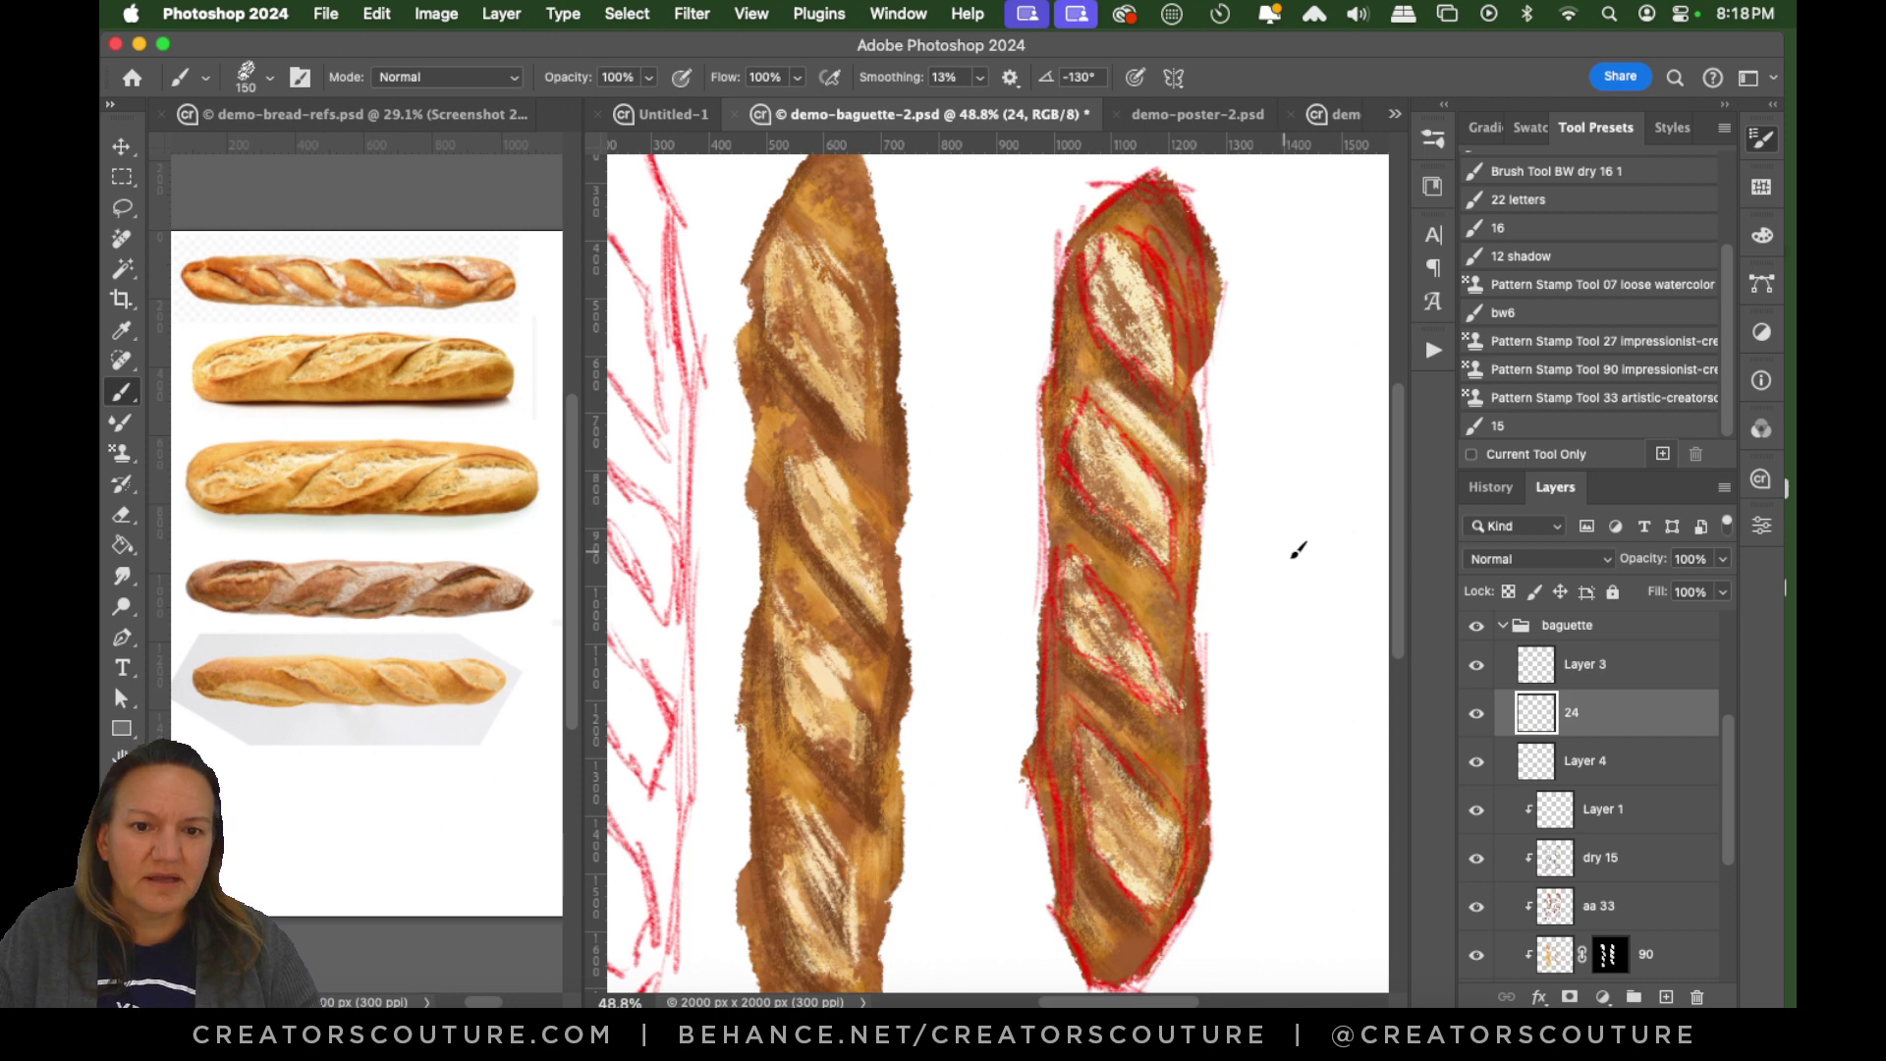
pyautogui.press('super+z')
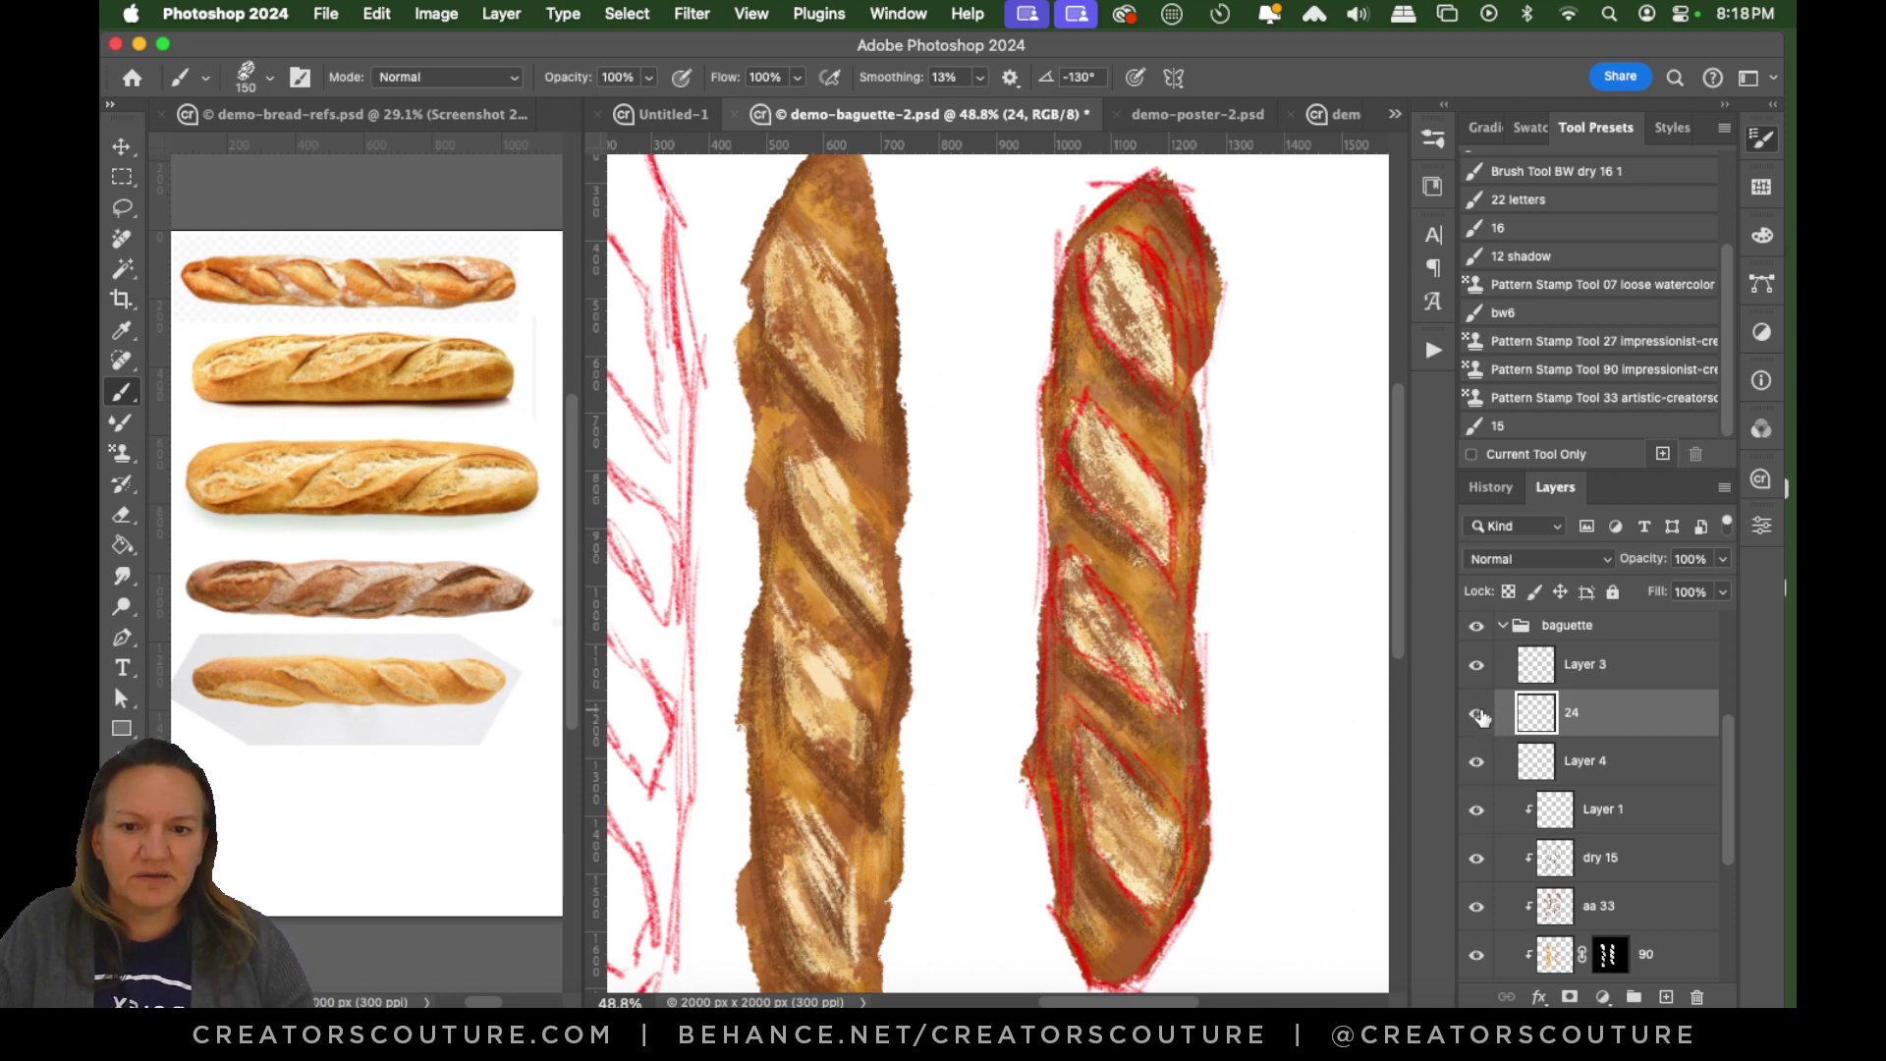
# Compare the first baguette with and without the 24 layer's highlights, leaving the layer visible.
pyautogui.click(1476, 714)
pyautogui.click(1475, 714)
pyautogui.click(1476, 716)
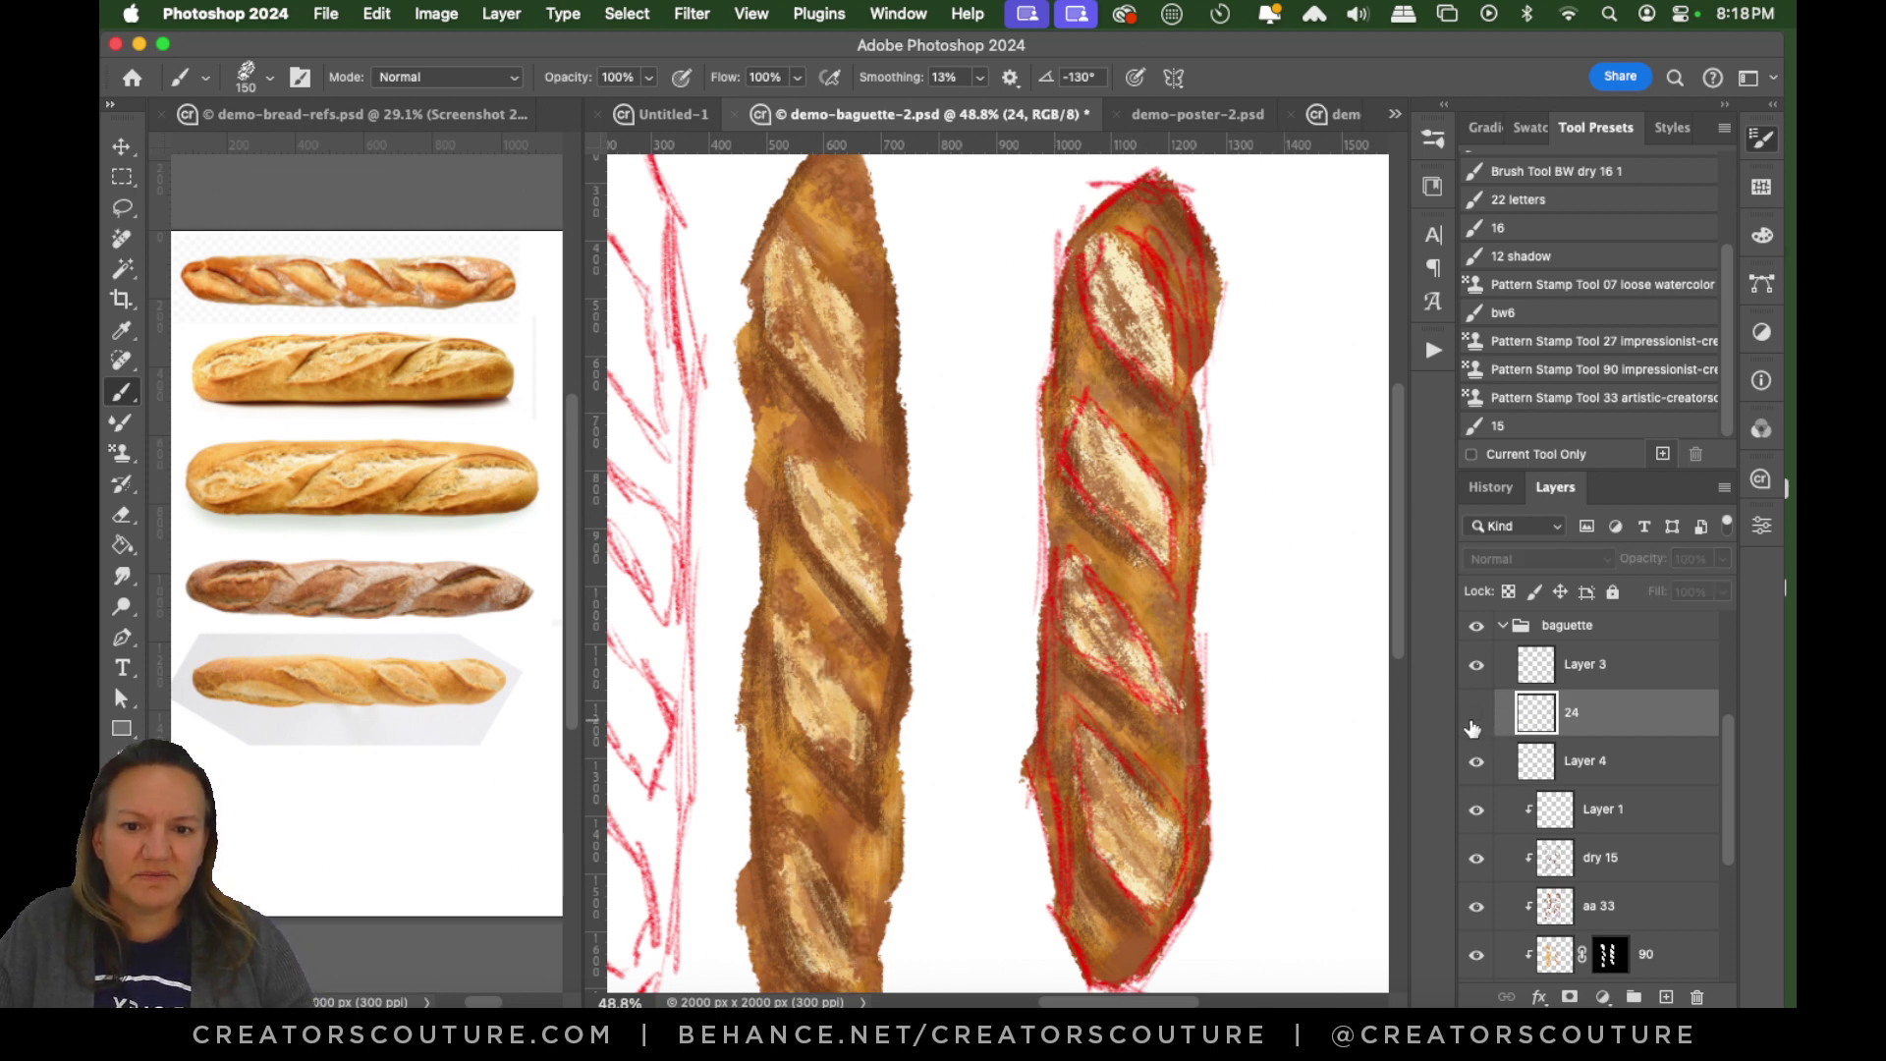
pyautogui.click(1476, 715)
pyautogui.click(1475, 717)
pyautogui.click(1473, 719)
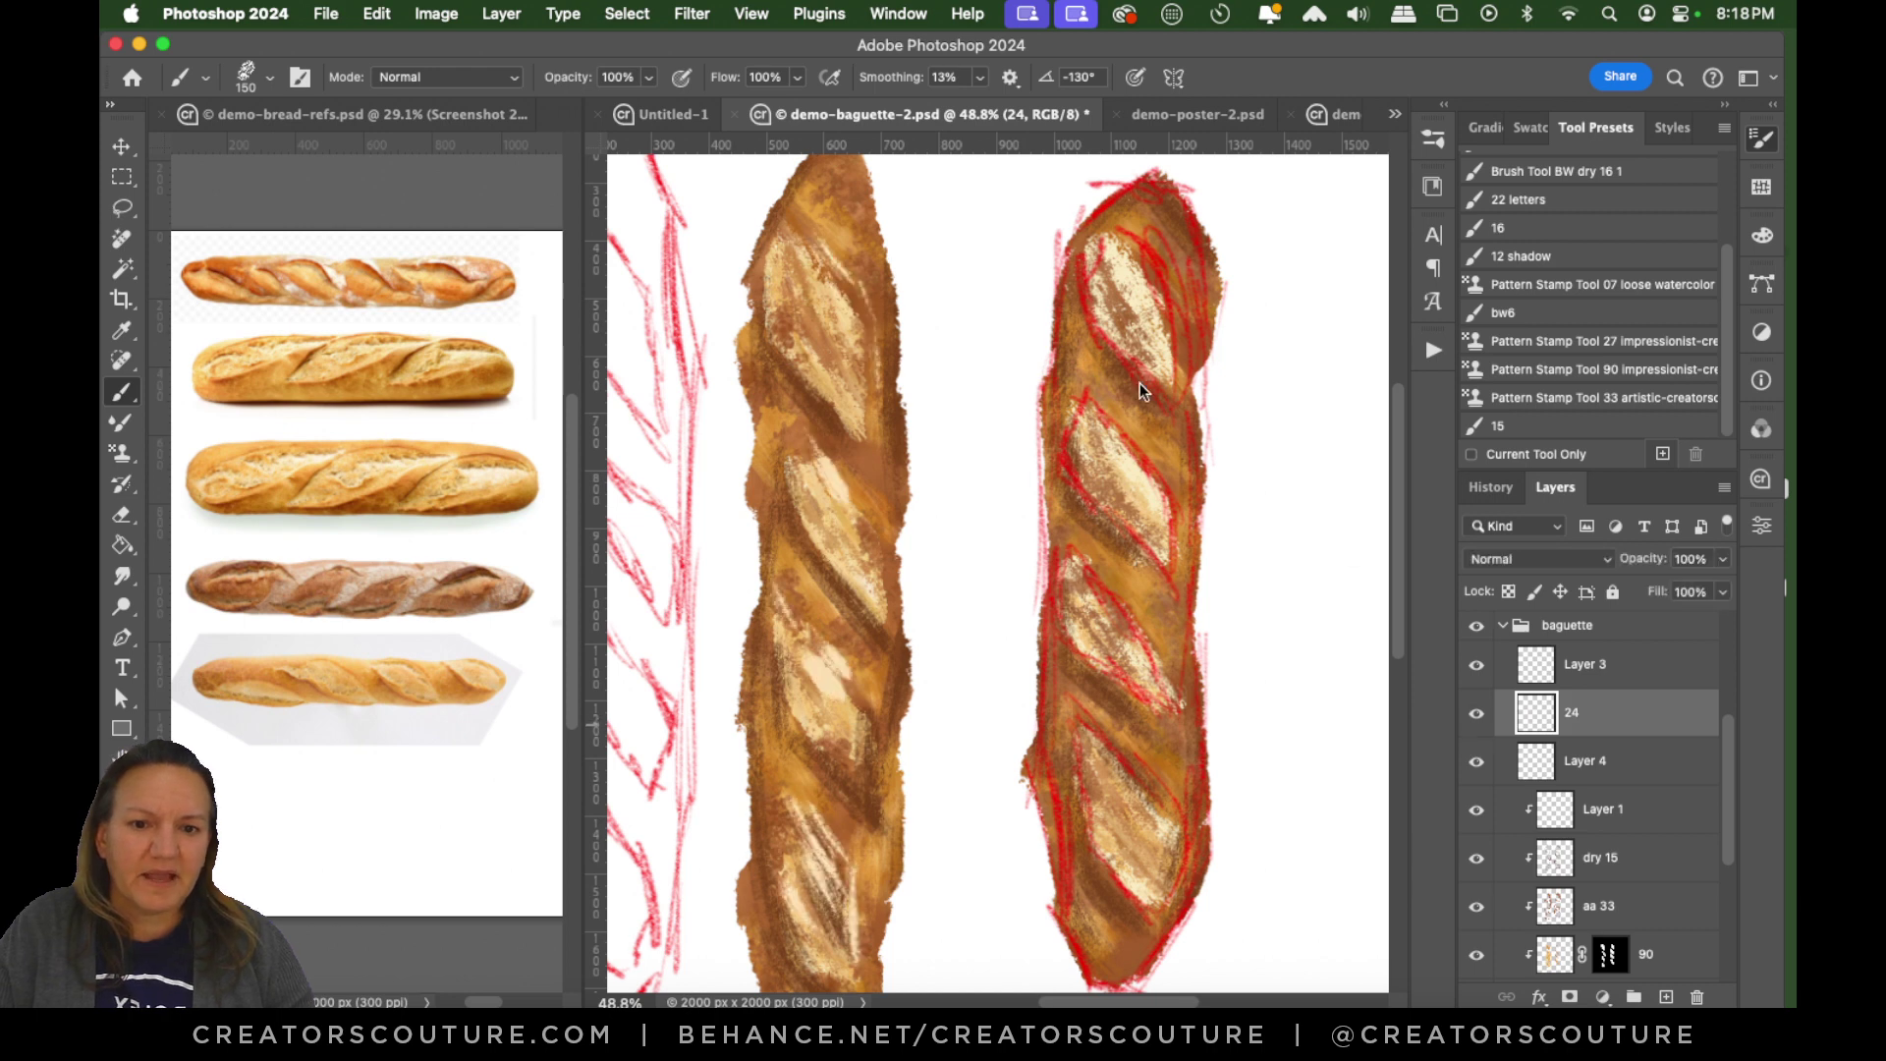
pyautogui.click(1476, 714)
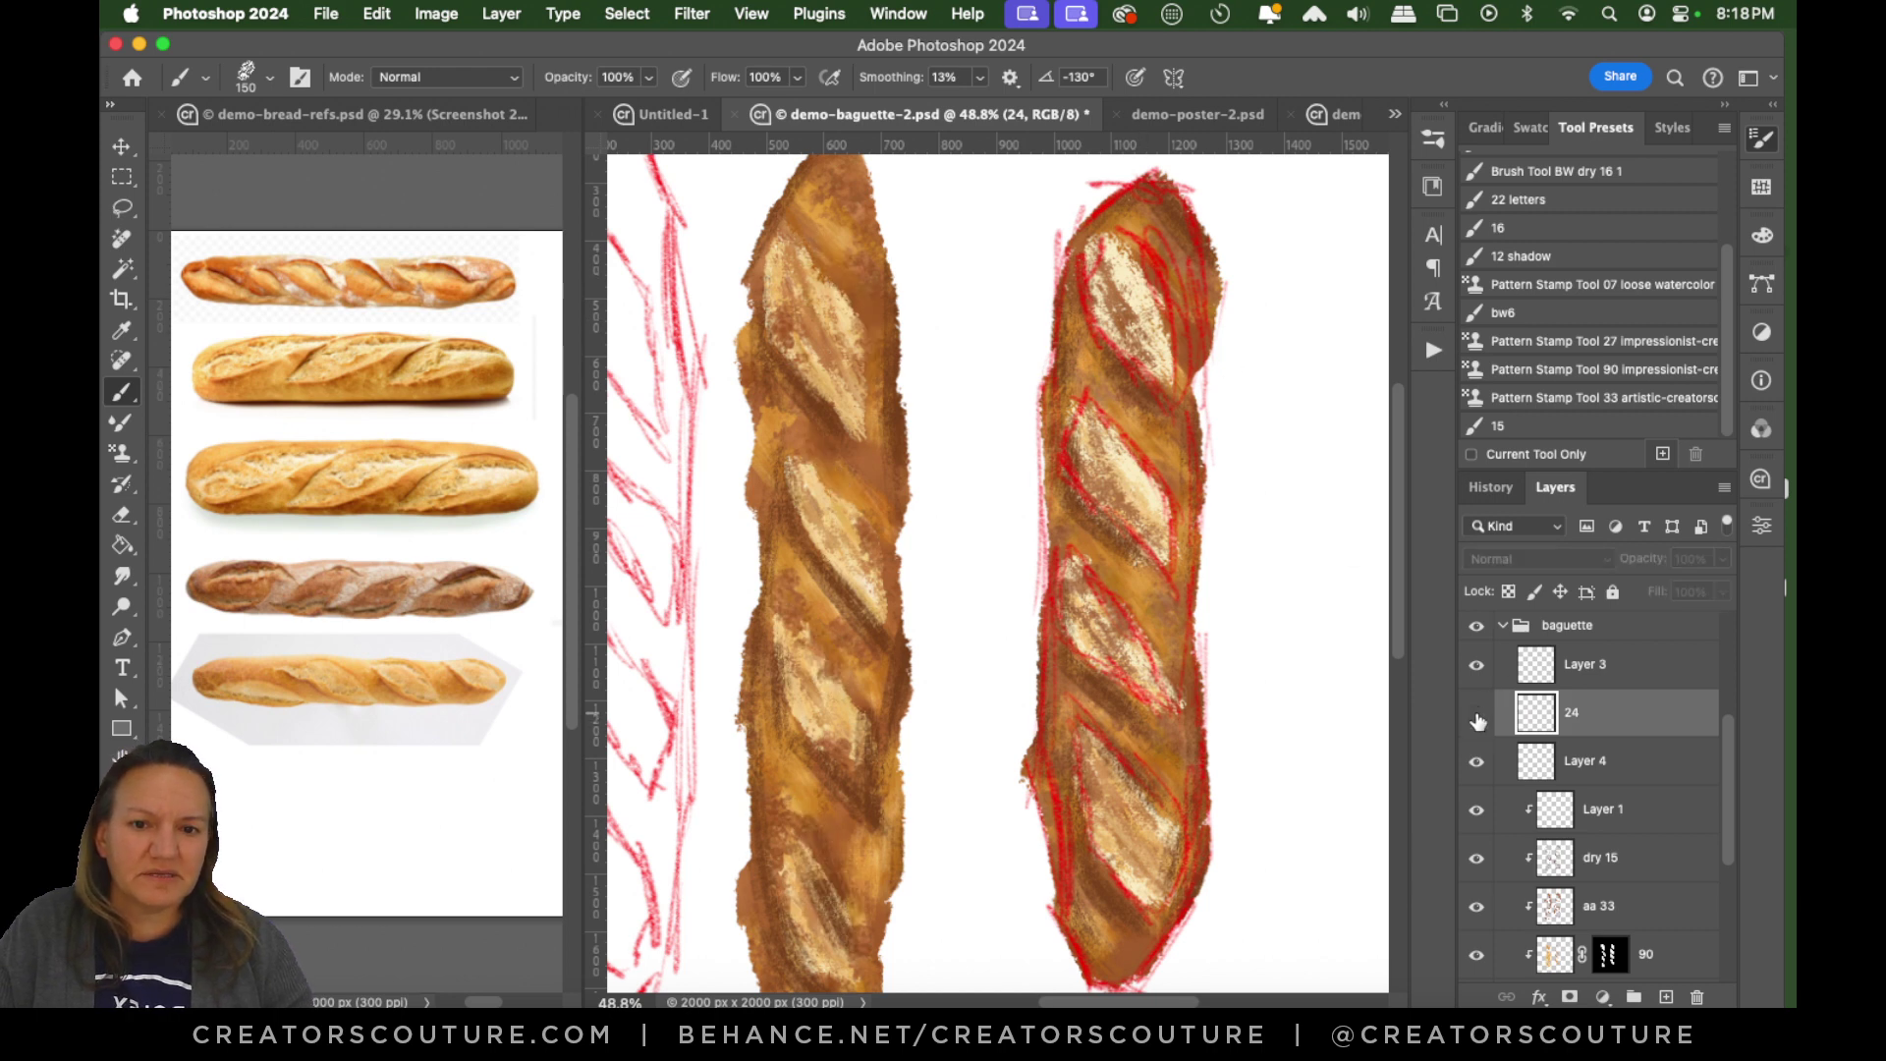
pyautogui.click(1476, 714)
# Hide the sketch copy layer over the second baguette and keep the 24 layer selected for painting.
pyautogui.press('z')
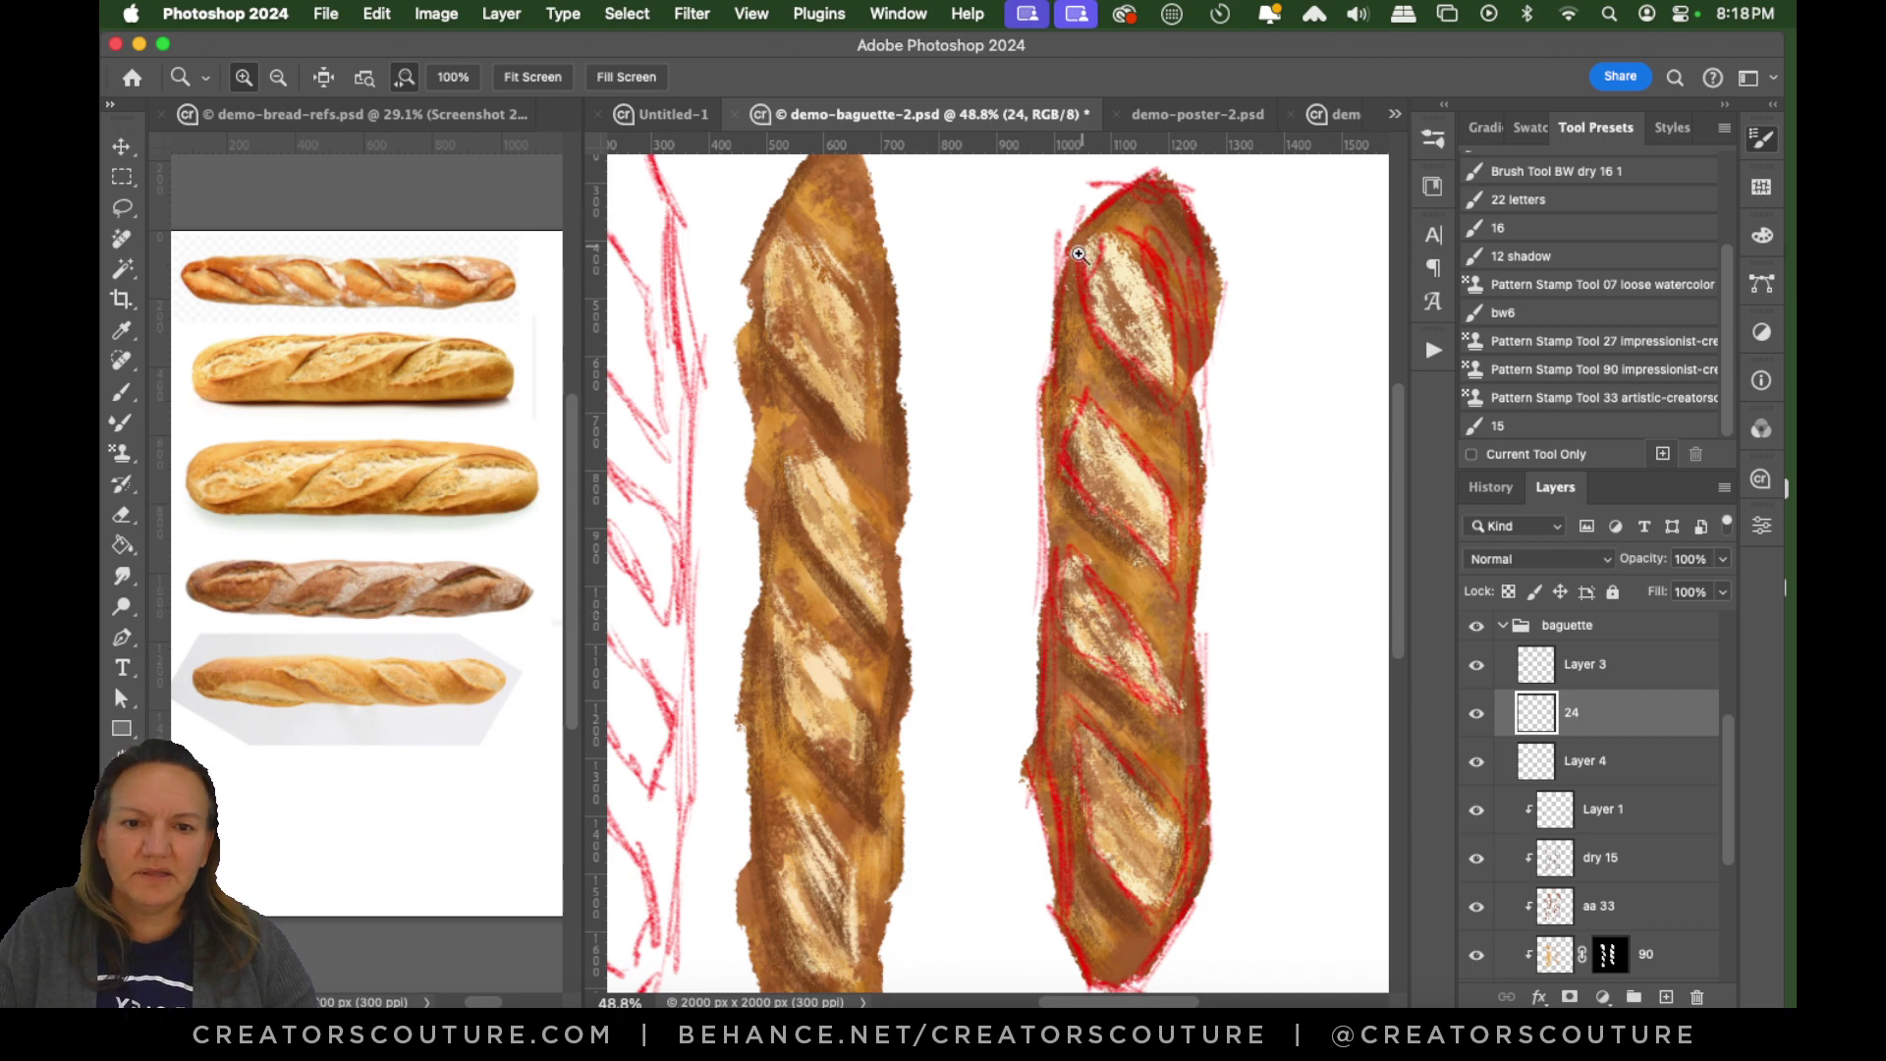
pyautogui.moveTo(1140, 269); pyautogui.dragTo(1176, 270)
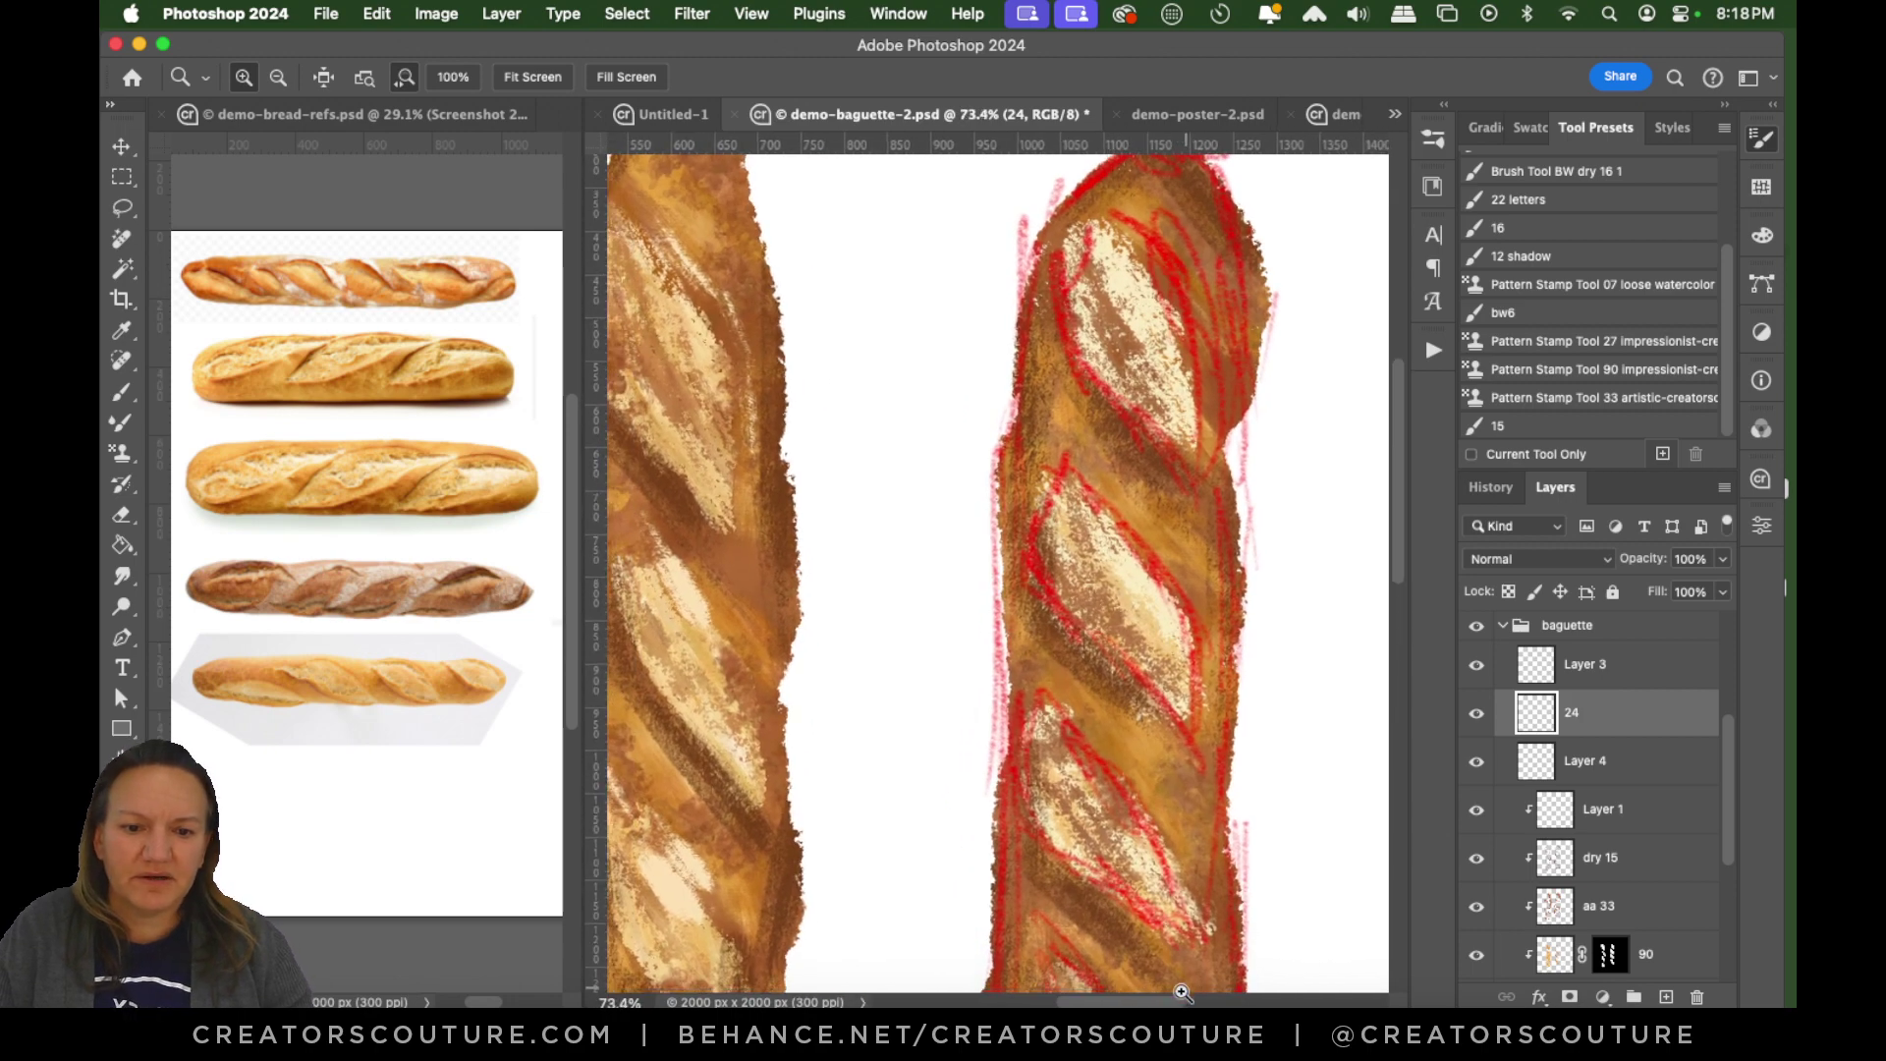
pyautogui.moveTo(1160, 1002); pyautogui.dragTo(1140, 1002)
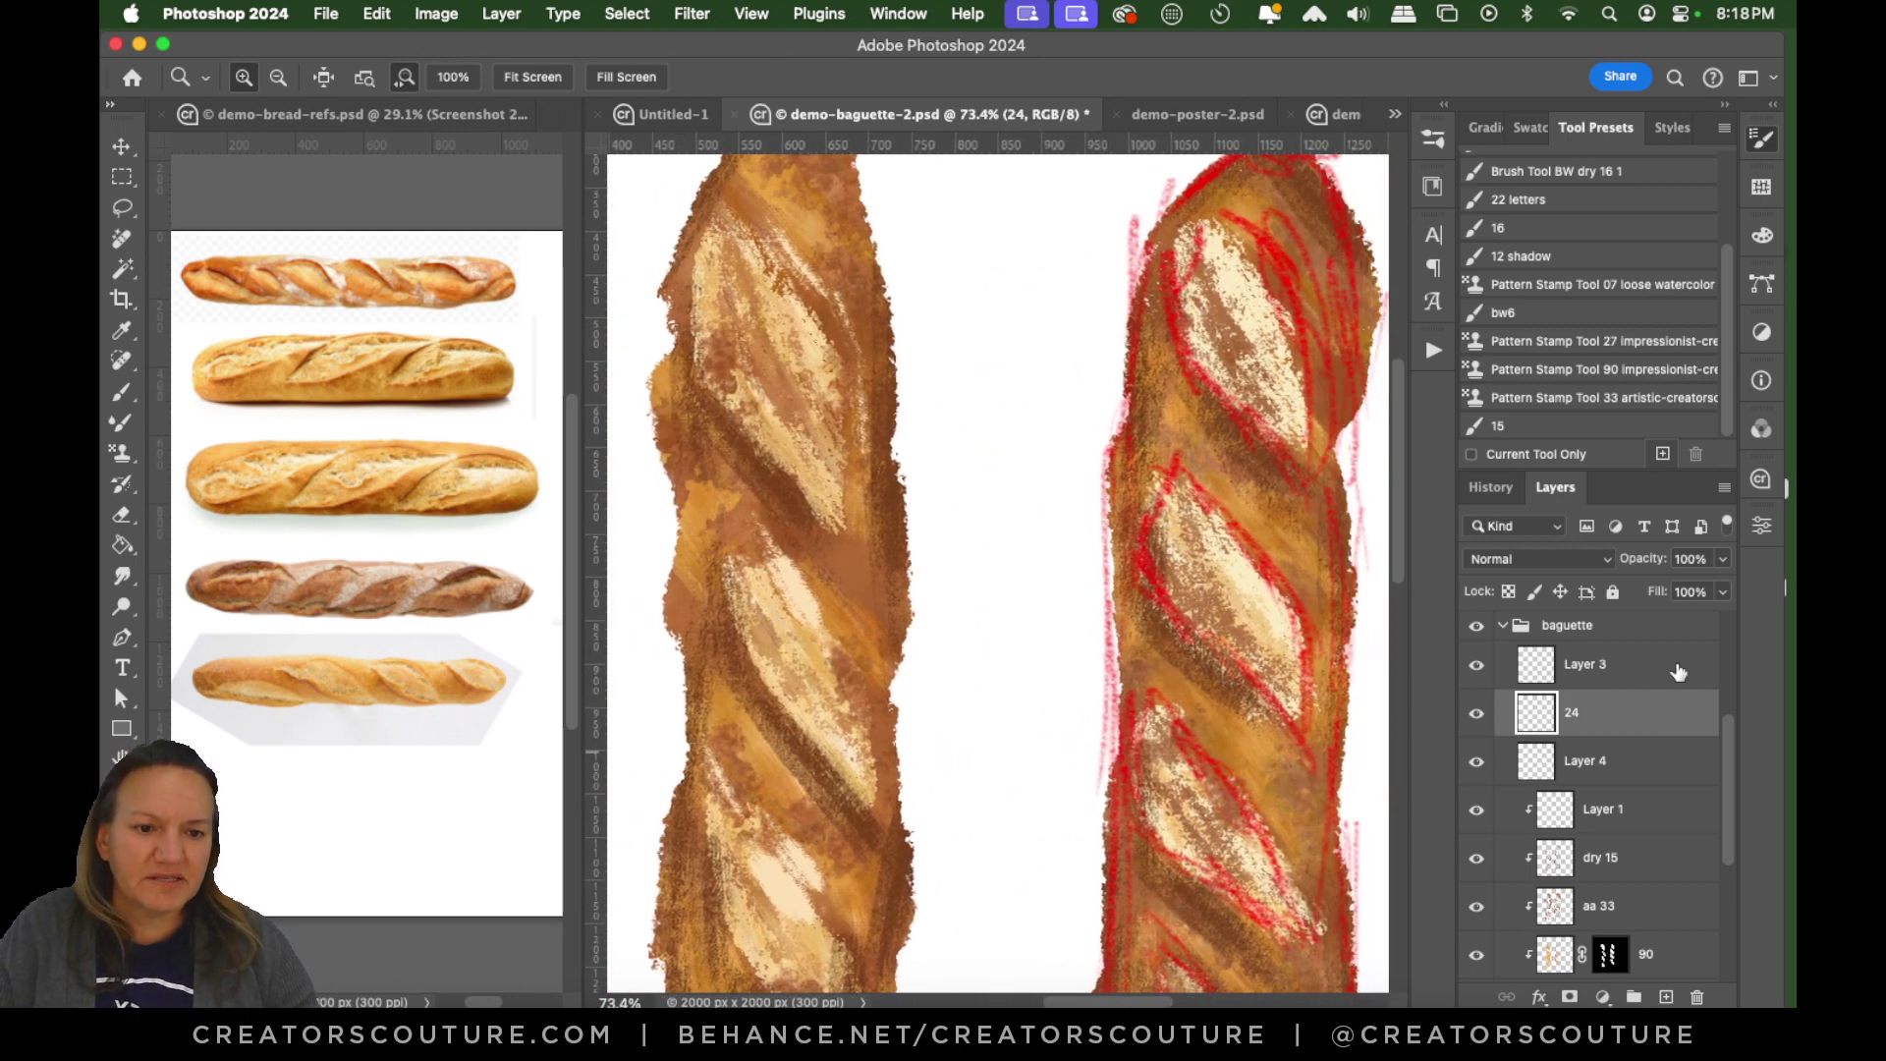
pyautogui.moveTo(1725, 741); pyautogui.dragTo(1724, 653)
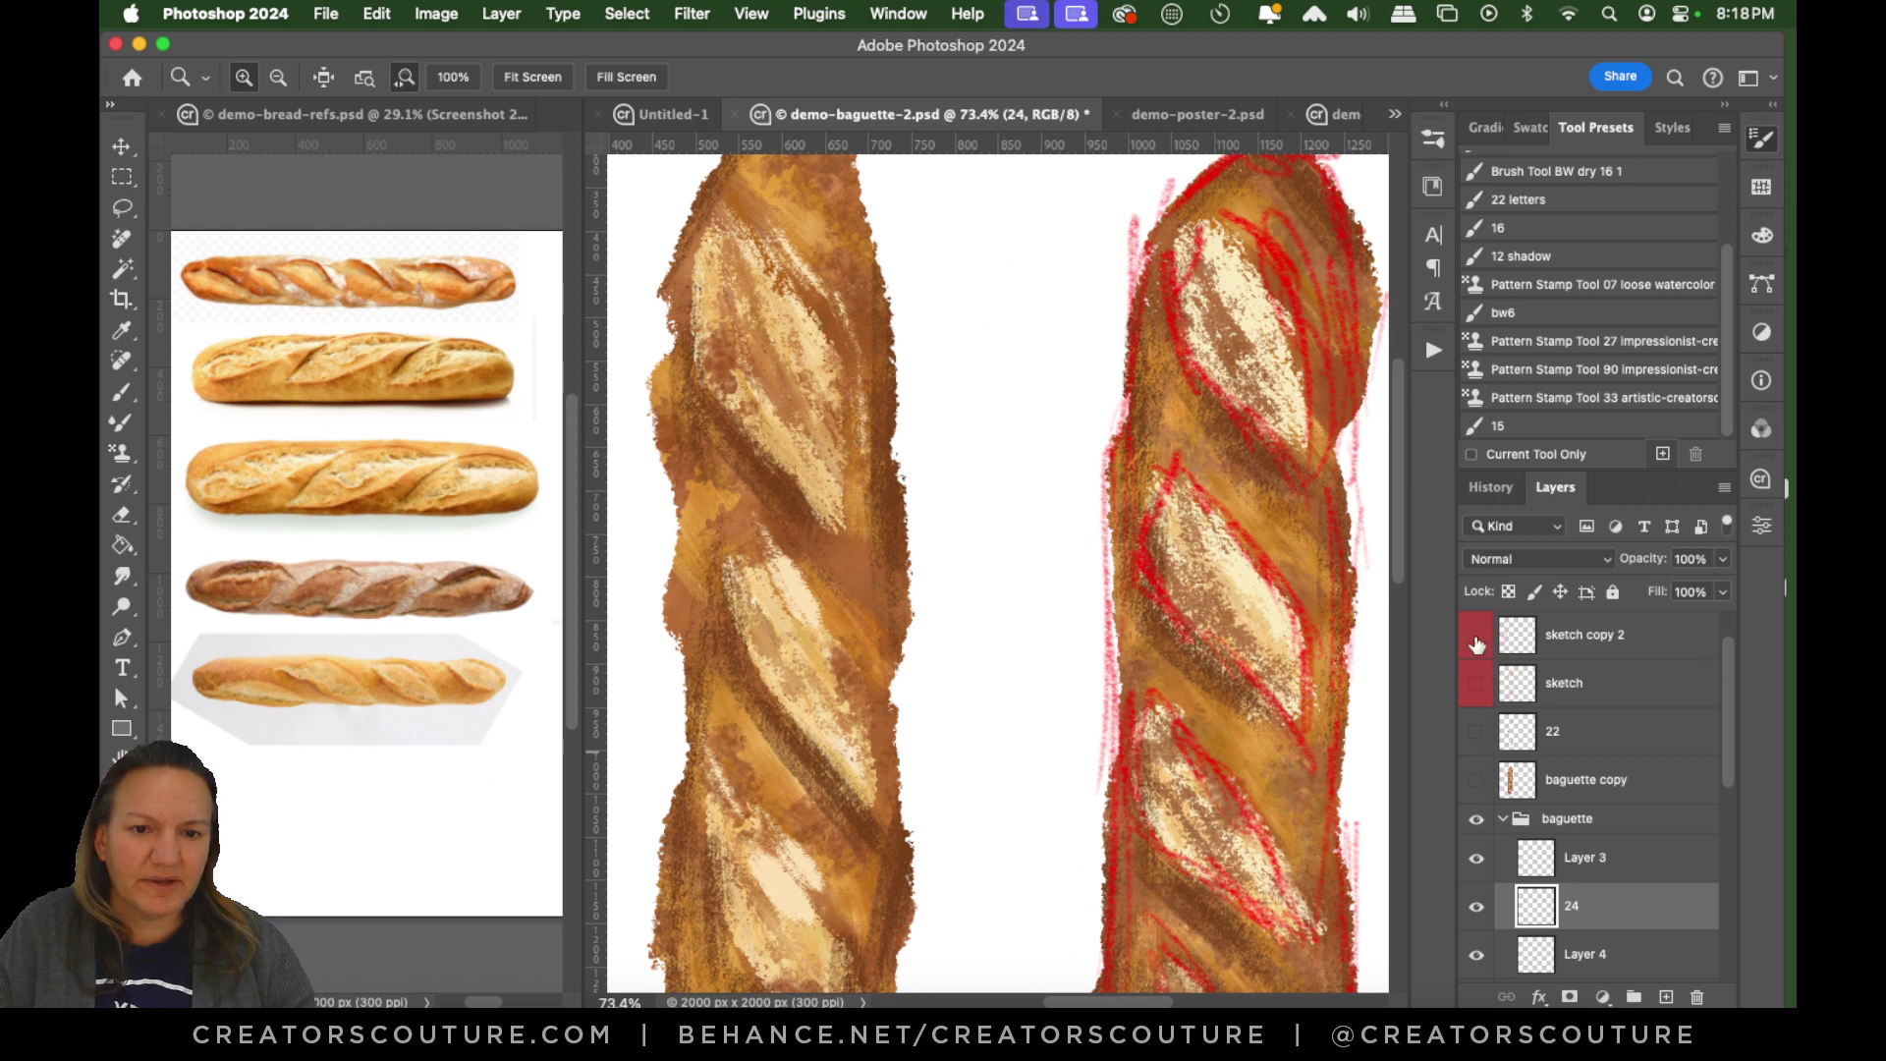
pyautogui.moveTo(1726, 682); pyautogui.dragTo(1726, 640)
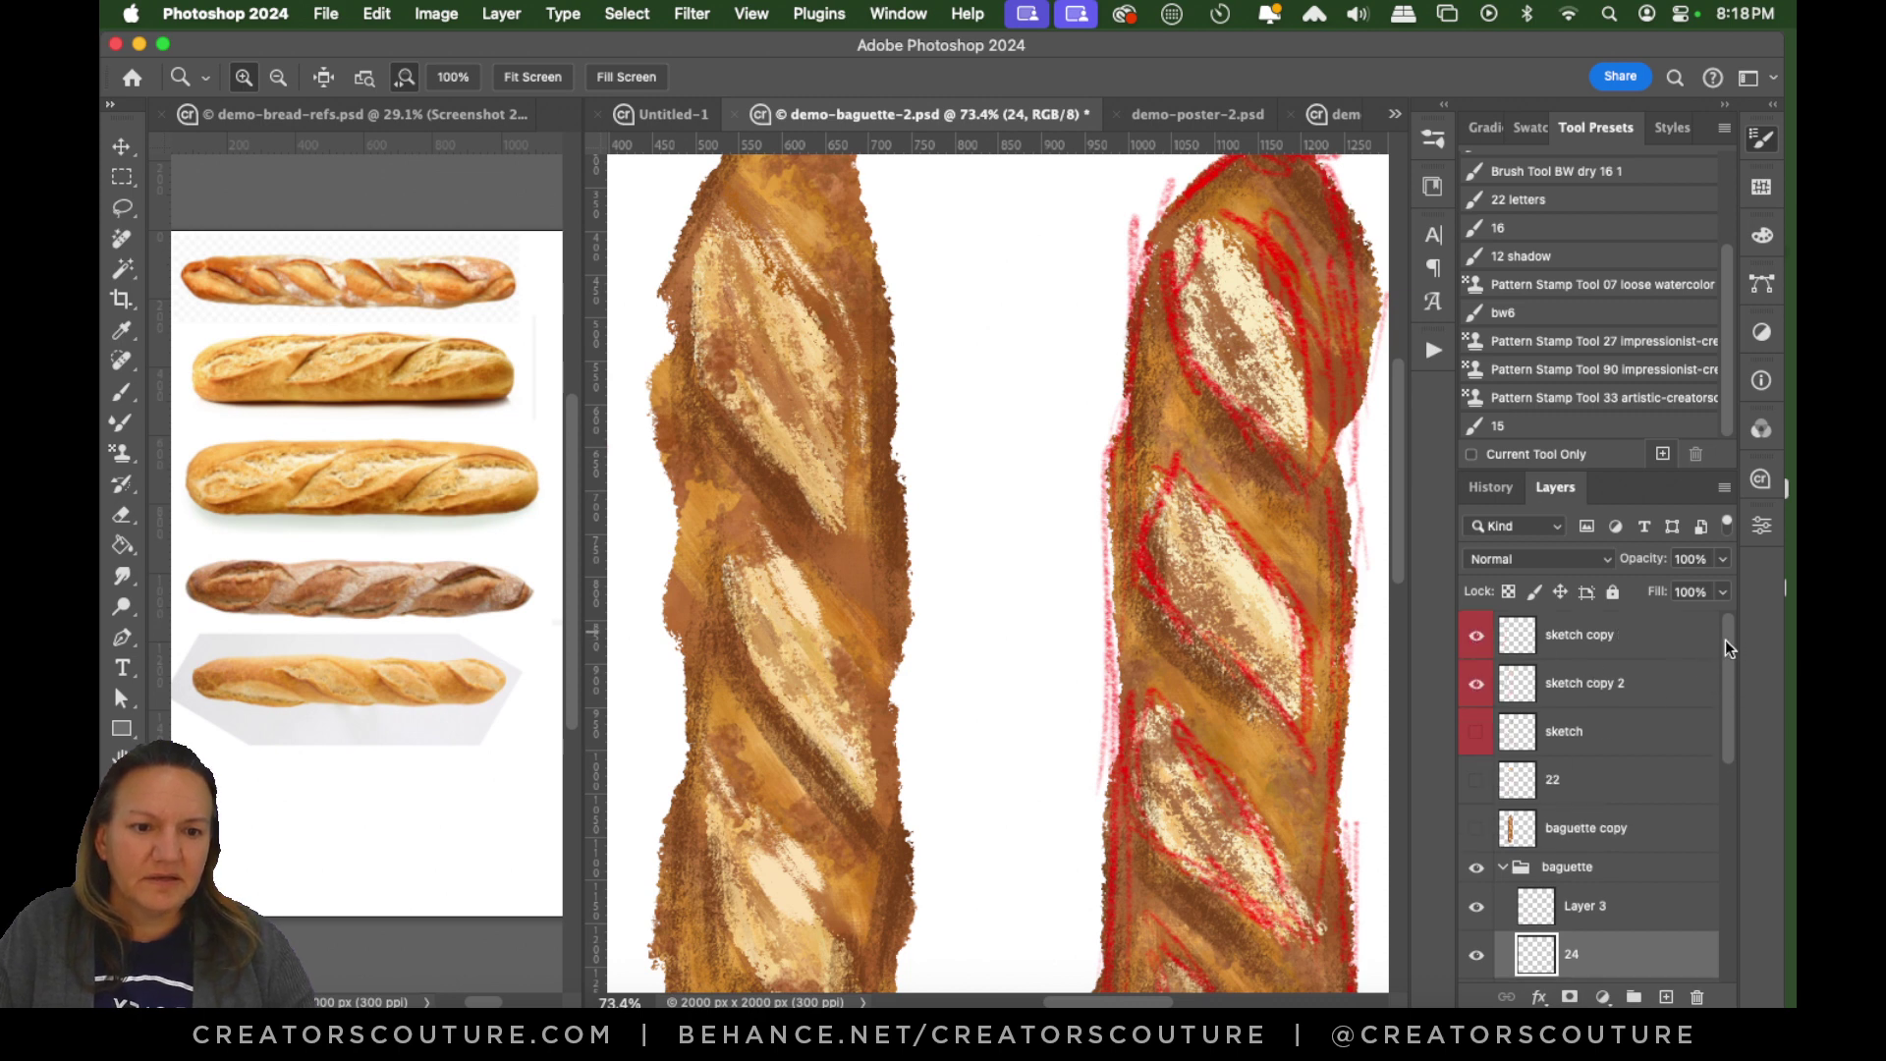
pyautogui.click(1479, 640)
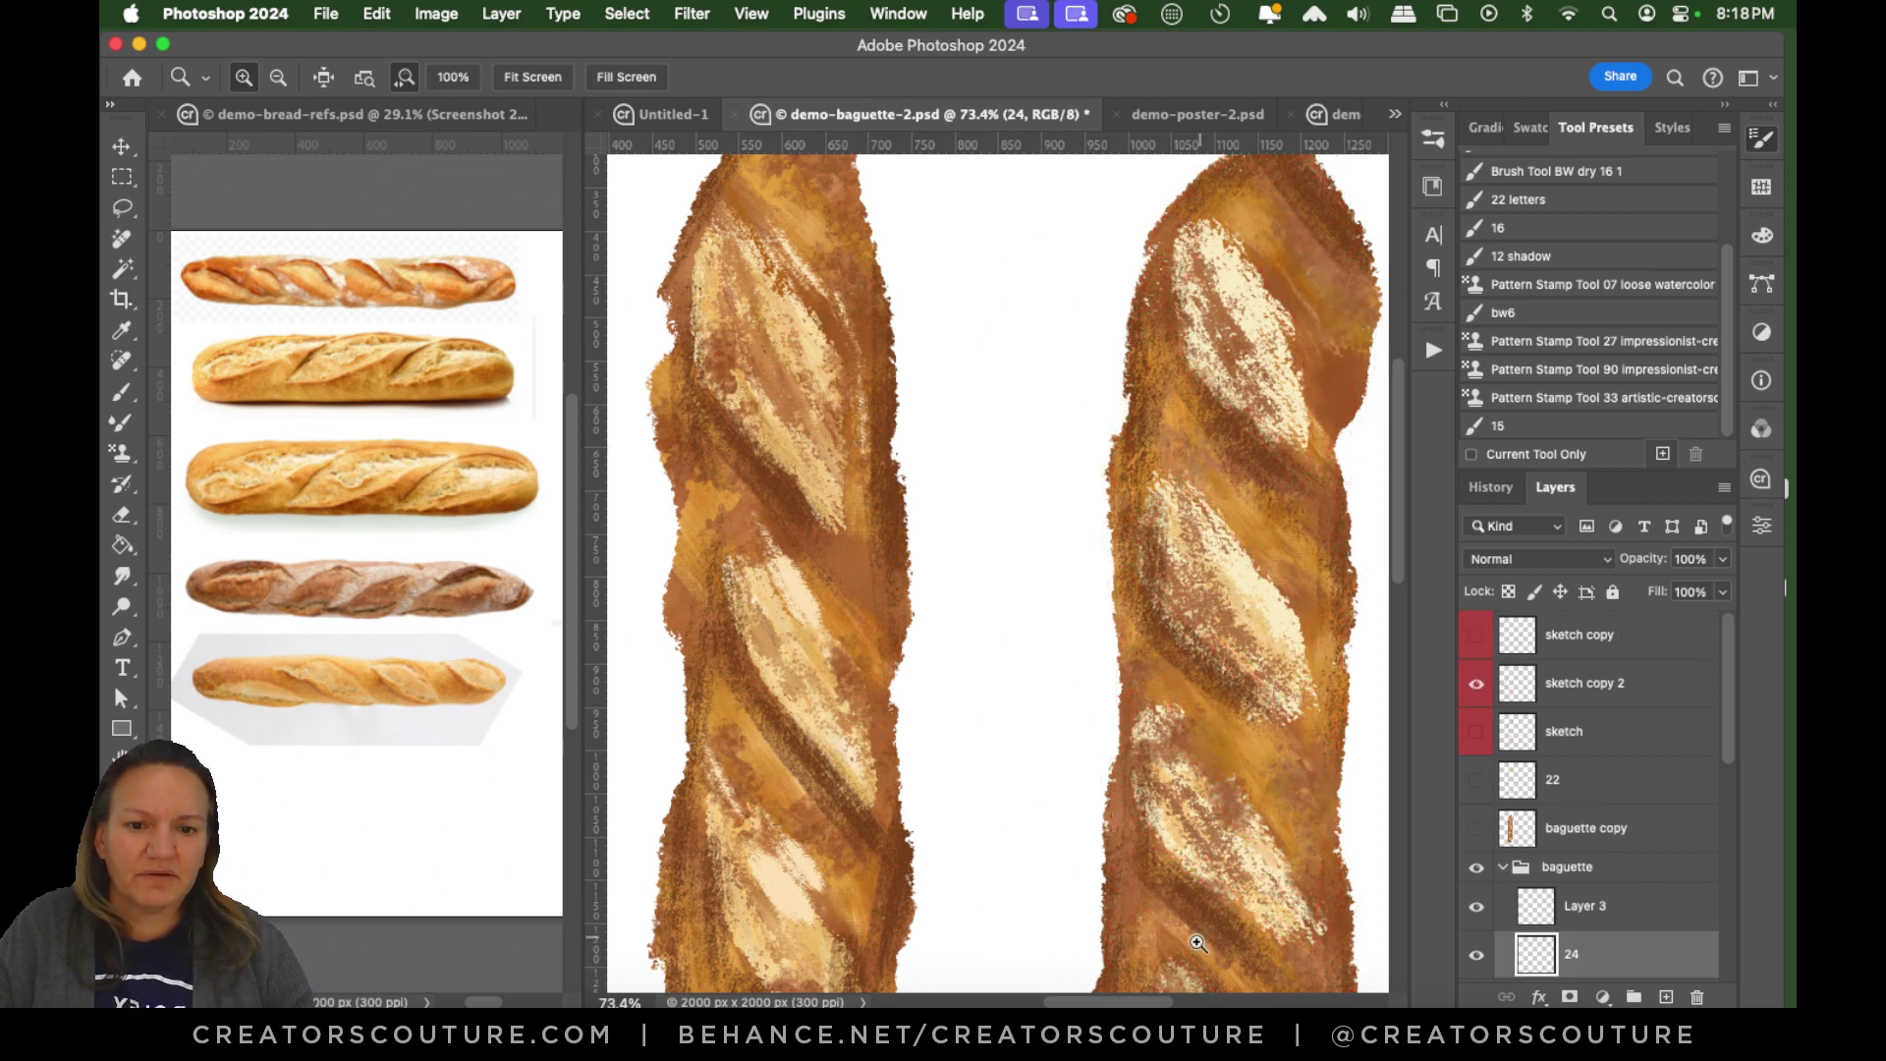
pyautogui.moveTo(1133, 1002); pyautogui.dragTo(1140, 1003)
pyautogui.click(1611, 905)
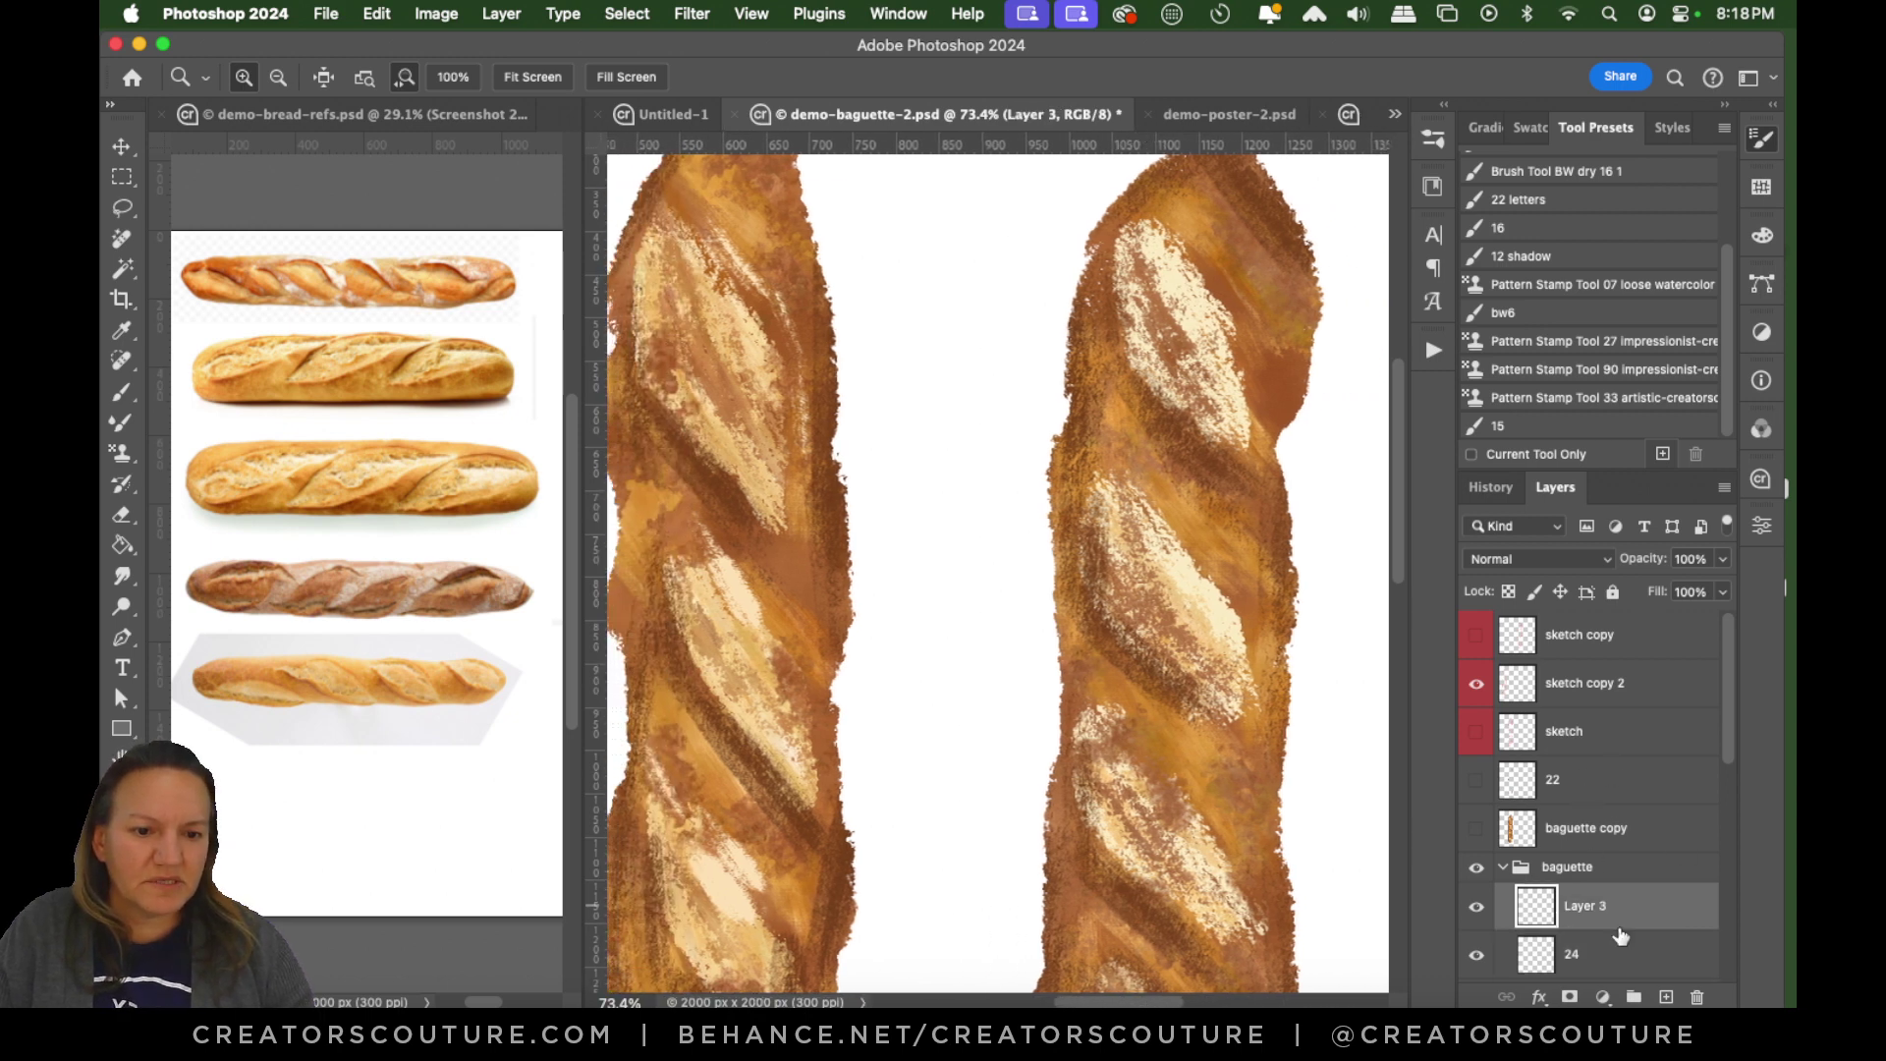
pyautogui.click(1603, 955)
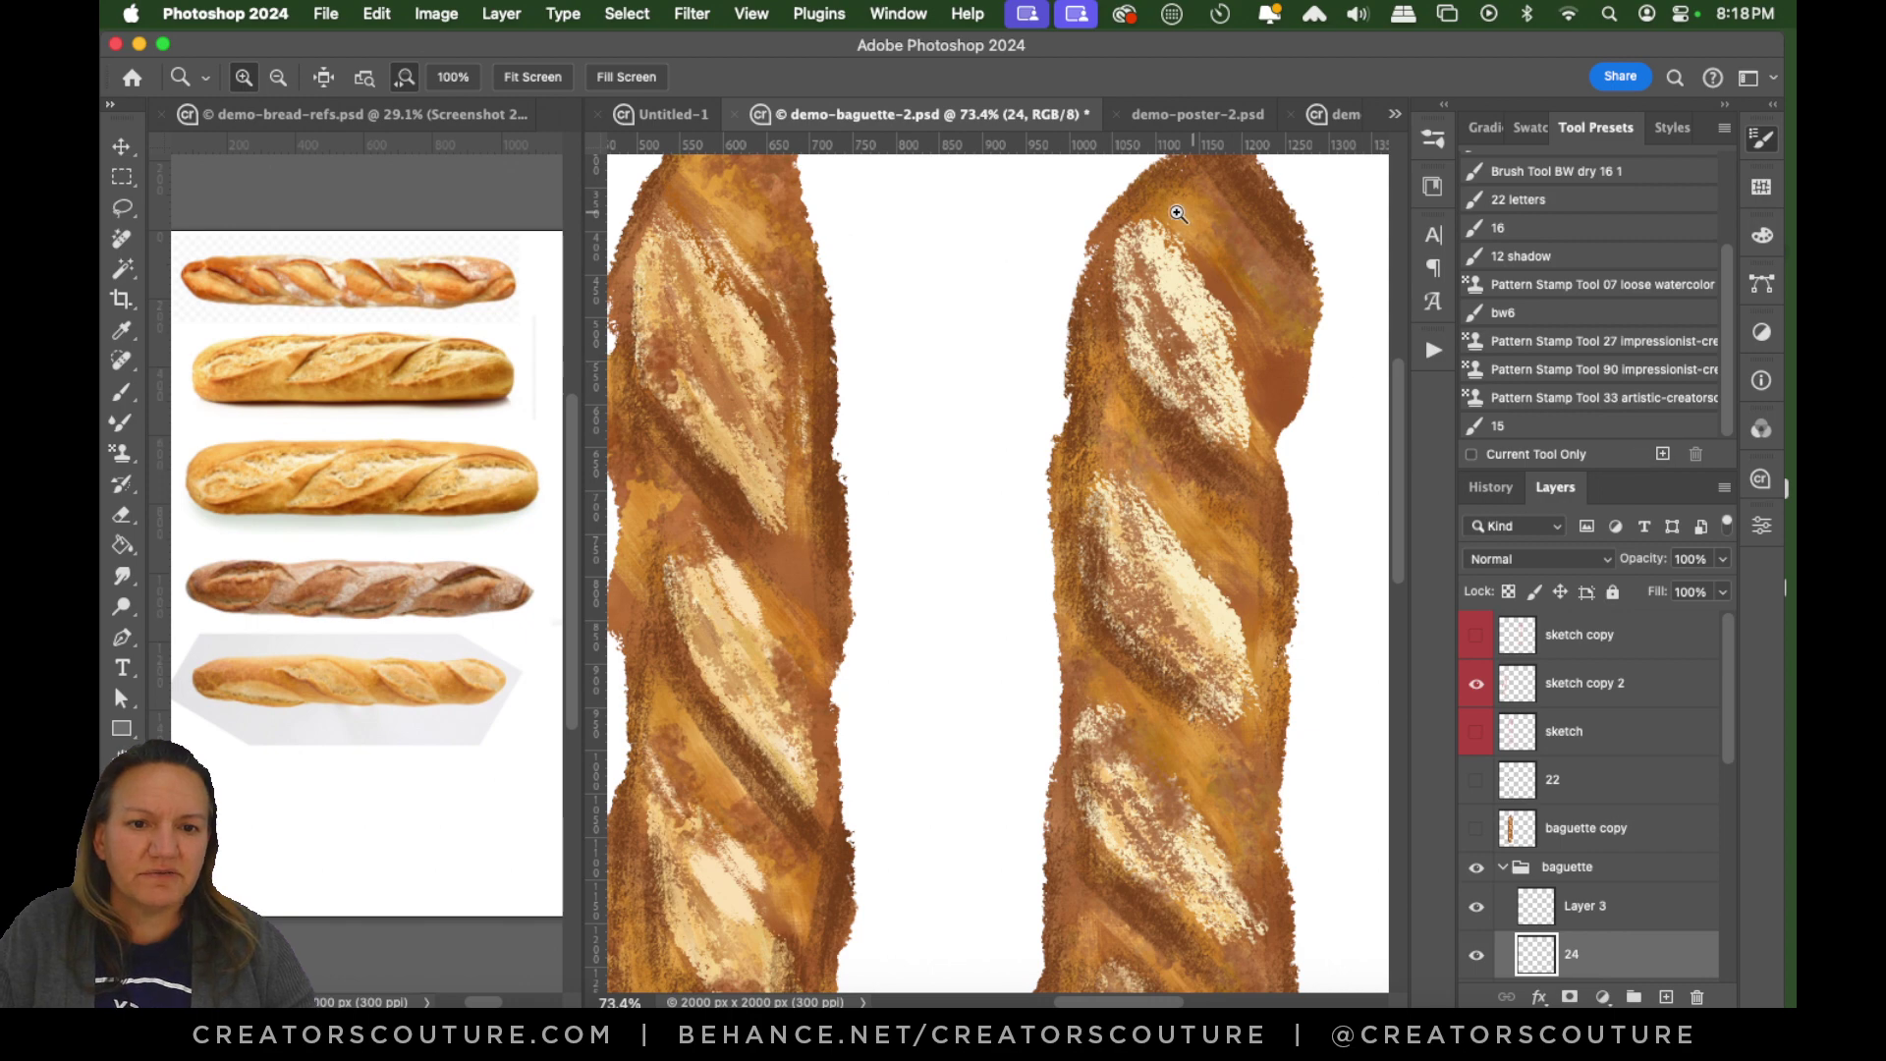
# Brush cream highlights along the edges of the second baguette's upper three scores with the 150 px dry brush, undoing the first two strokes.
pyautogui.moveTo(1177, 213); pyautogui.dragTo(1061, 603)
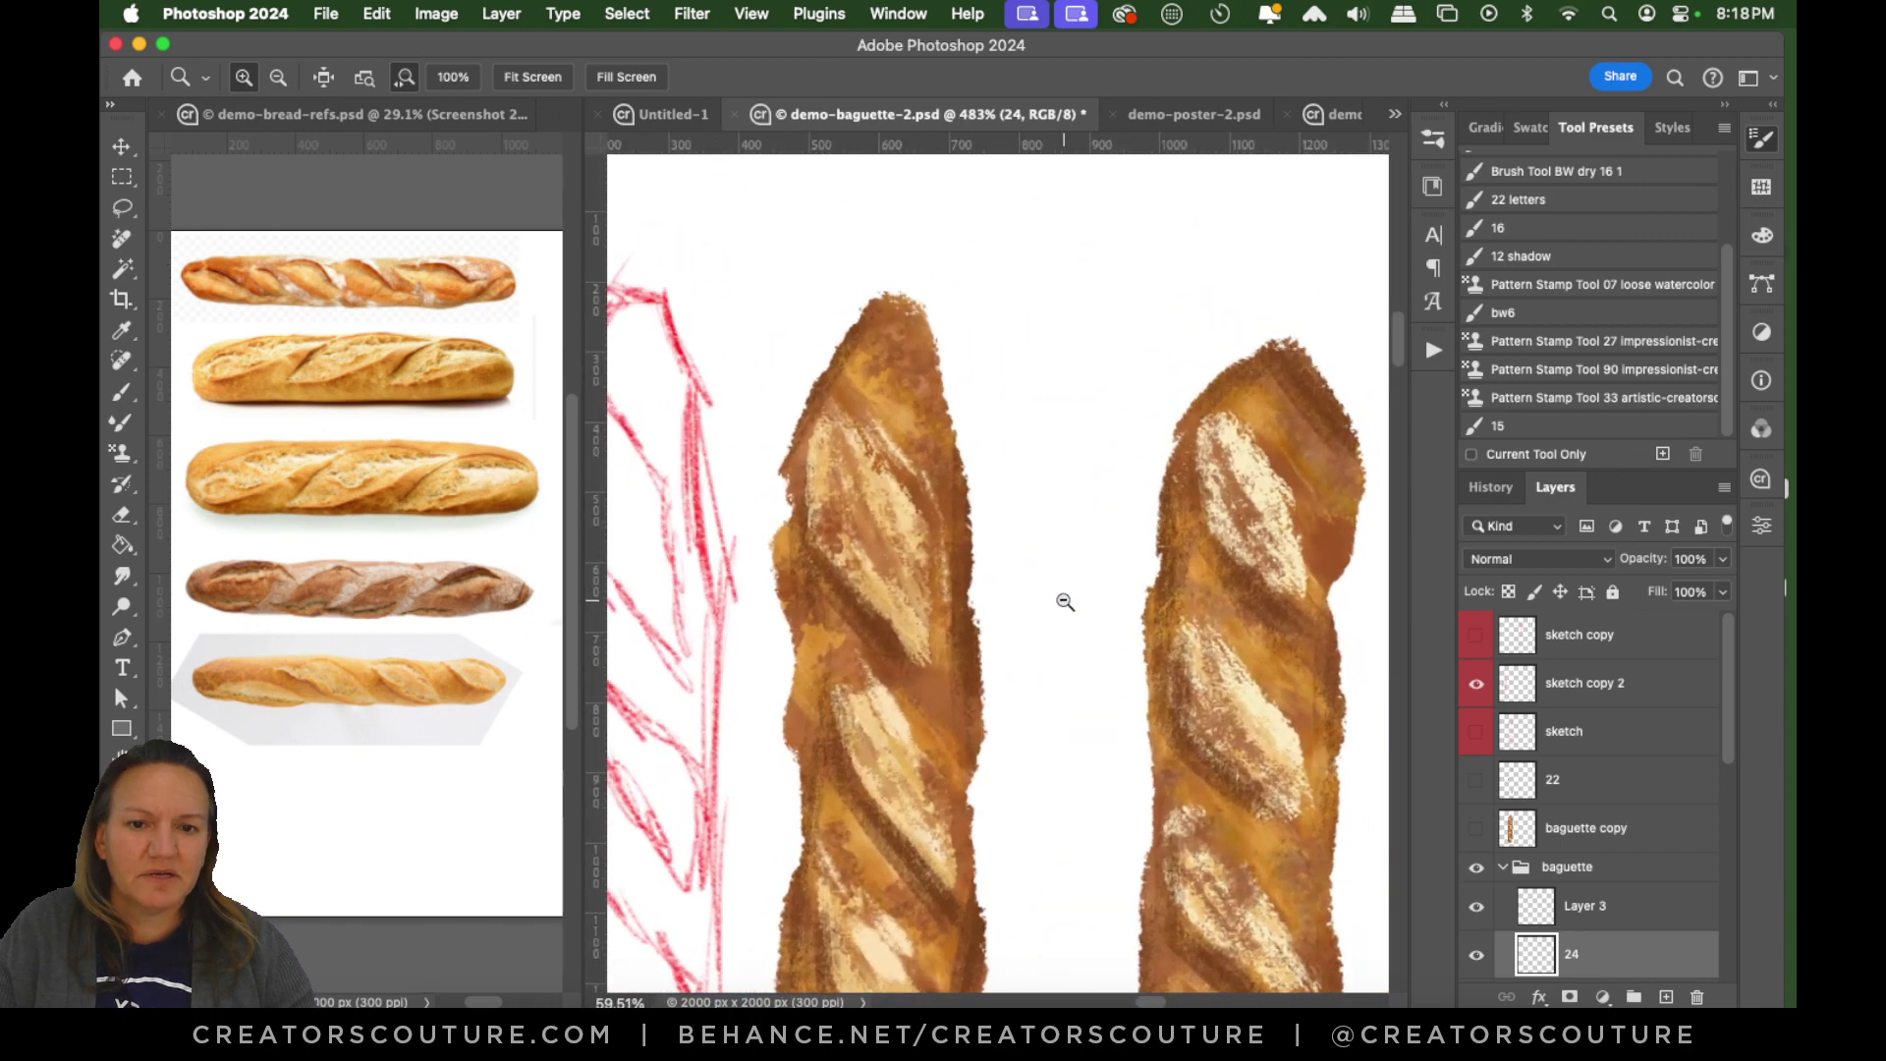
pyautogui.moveTo(1086, 1001); pyautogui.dragTo(1104, 1001)
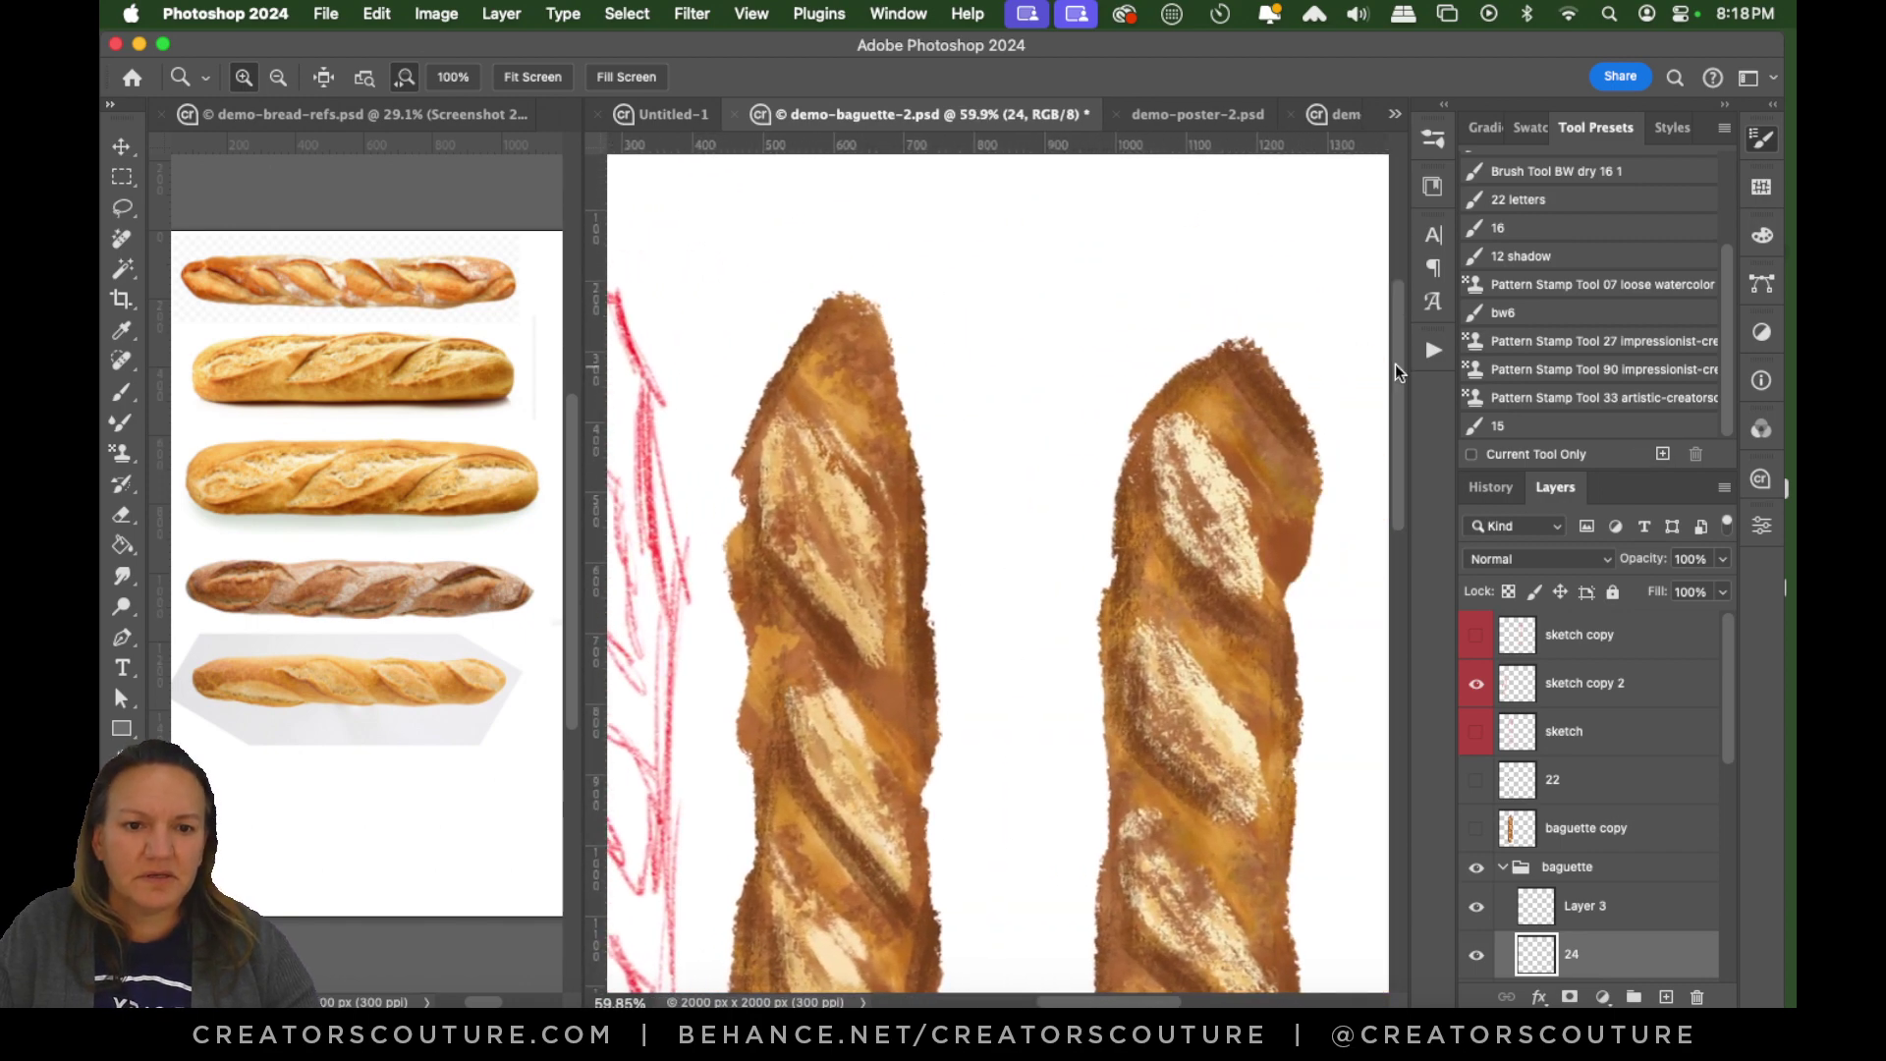
pyautogui.moveTo(1399, 403); pyautogui.dragTo(1399, 527)
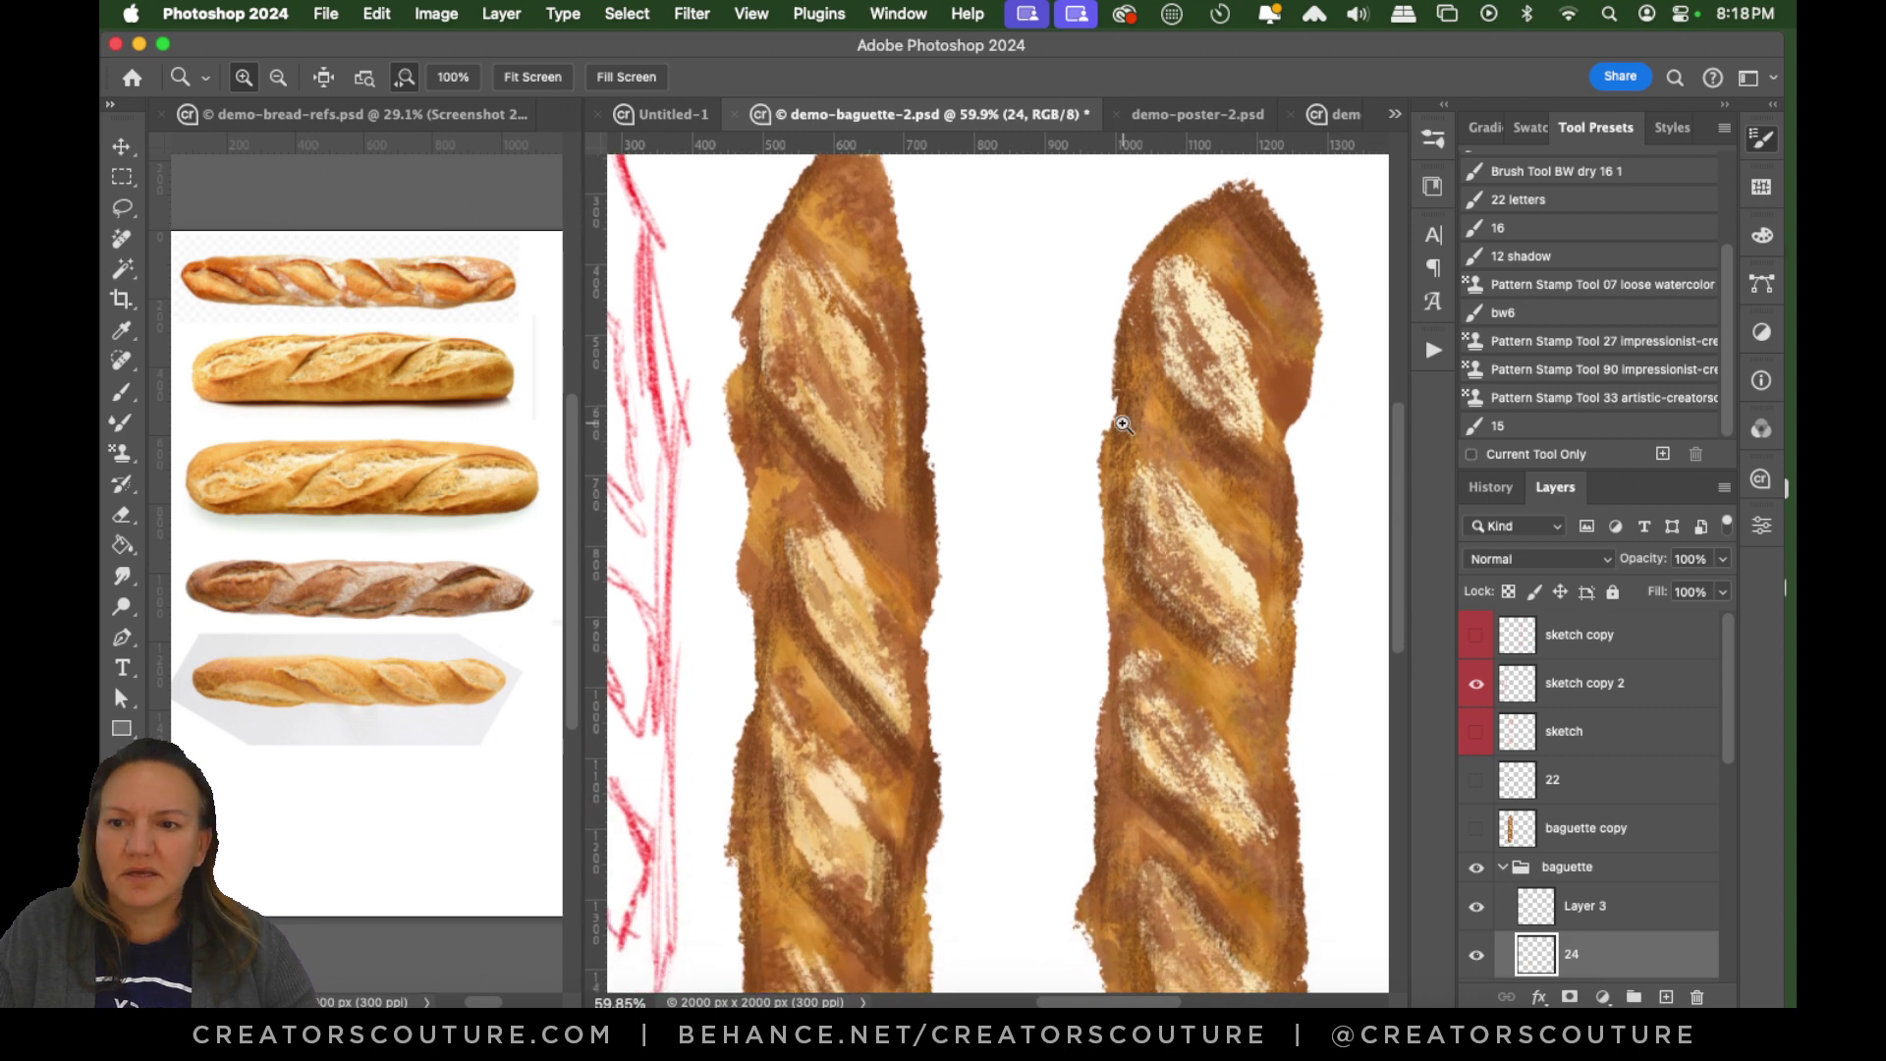
pyautogui.click(123, 392)
pyautogui.moveTo(1184, 248); pyautogui.dragTo(1285, 337)
pyautogui.press('super+z')
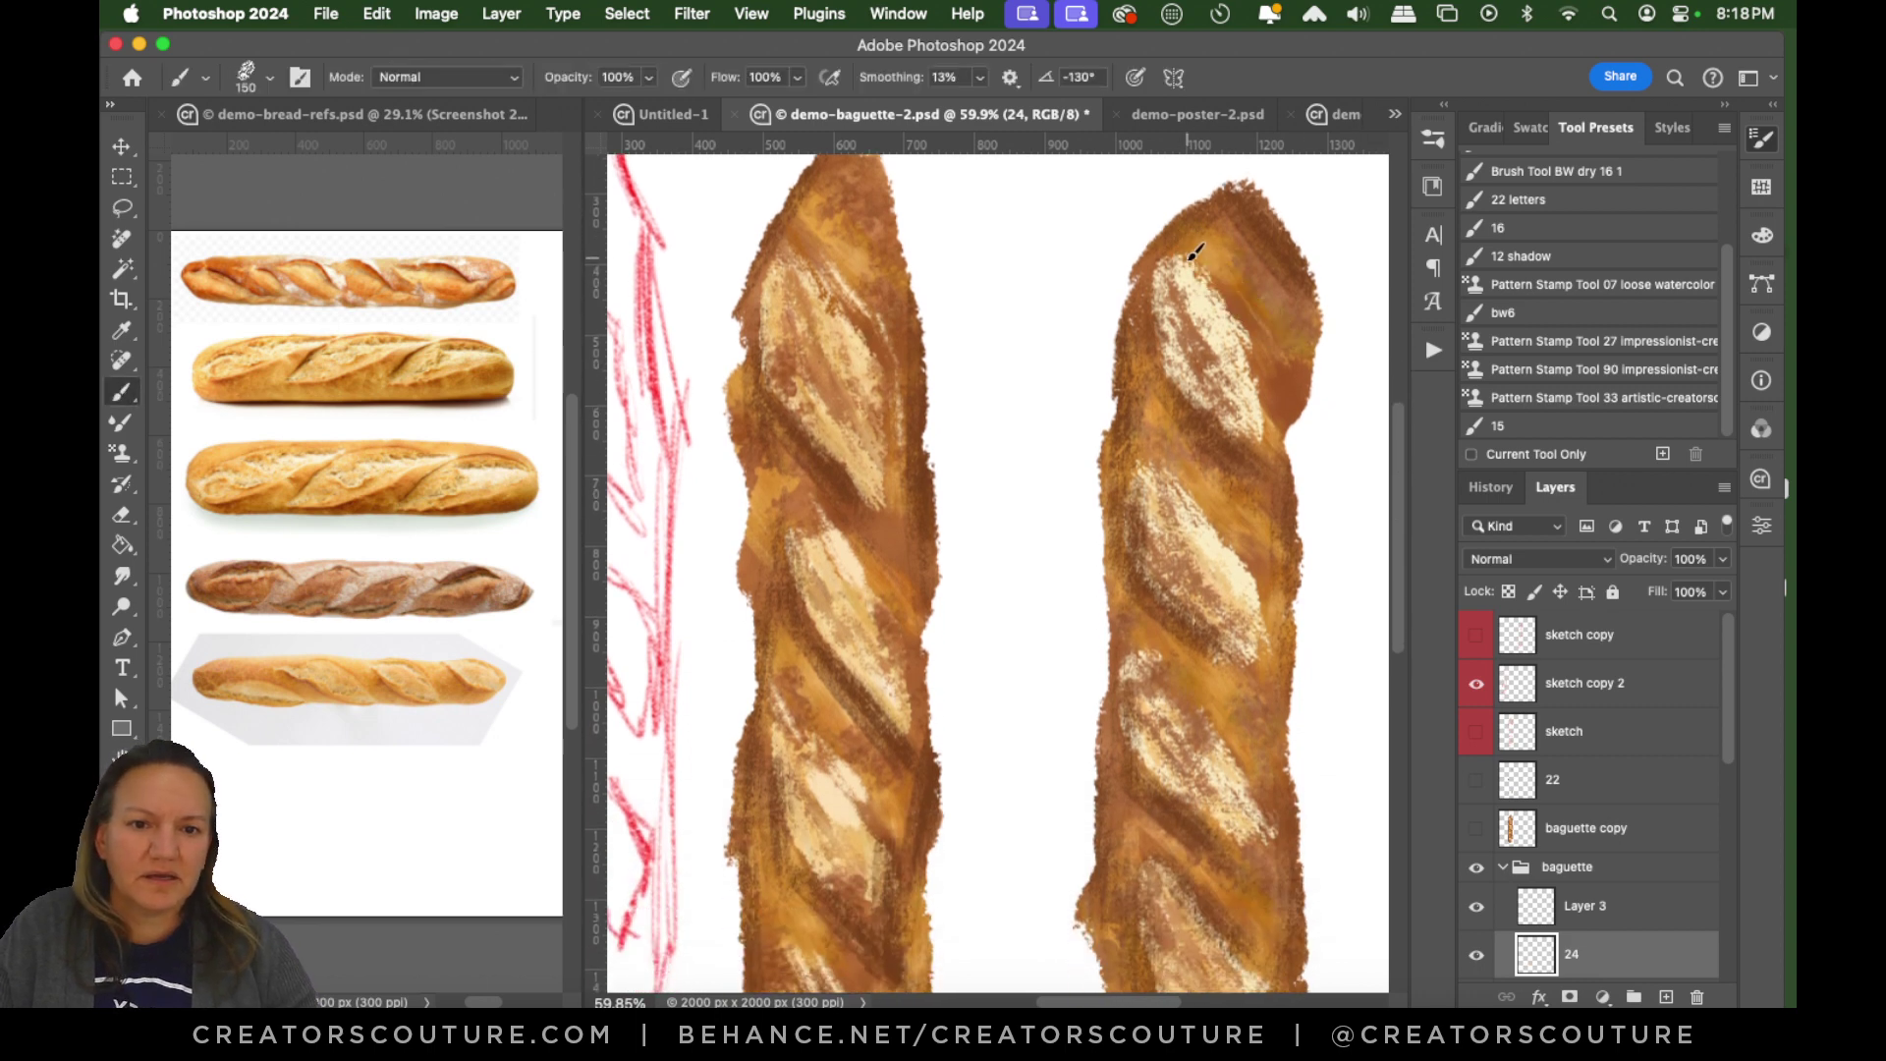
pyautogui.moveTo(1205, 261); pyautogui.dragTo(1286, 344)
pyautogui.press('super+z')
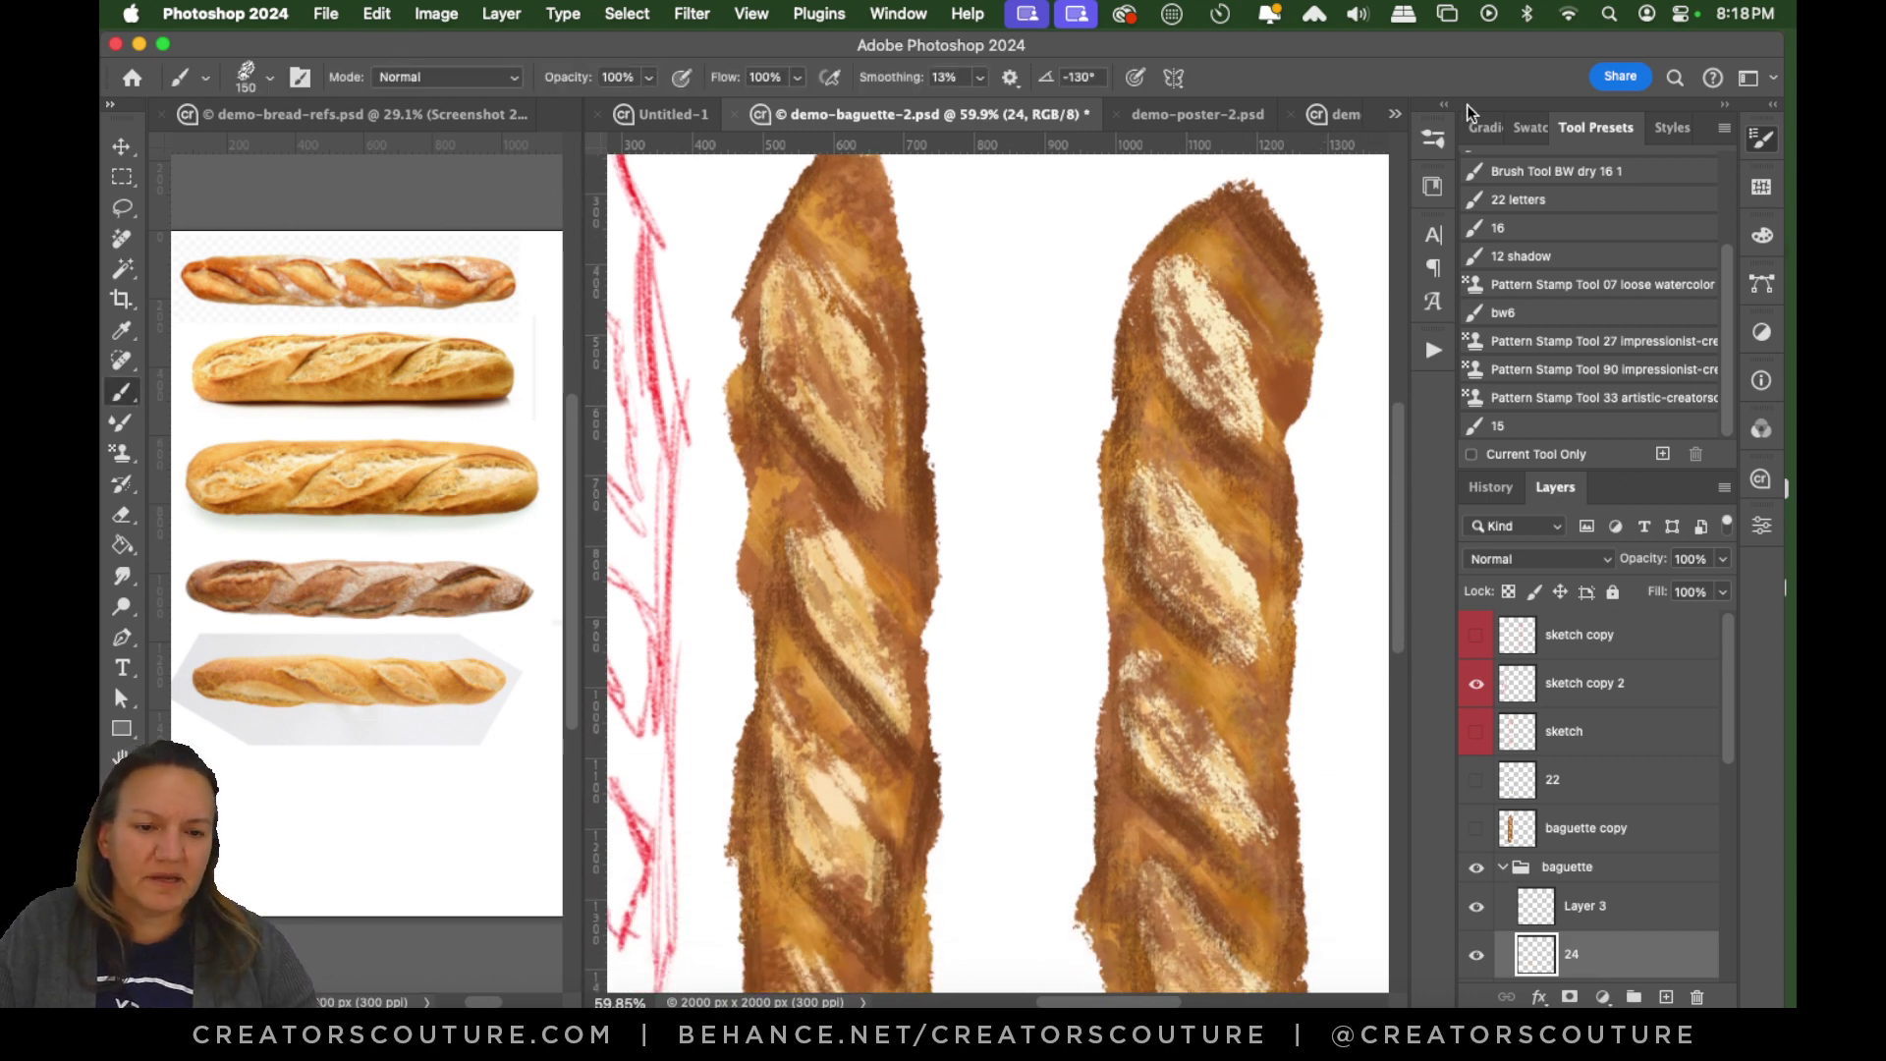
pyautogui.moveTo(1207, 260)
pyautogui.mouseDown()
pyautogui.moveTo(1354, 449)
pyautogui.moveTo(1301, 566)
pyautogui.moveTo(1234, 470)
pyautogui.moveTo(1266, 338)
pyautogui.moveTo(1285, 501)
pyautogui.mouseUp()
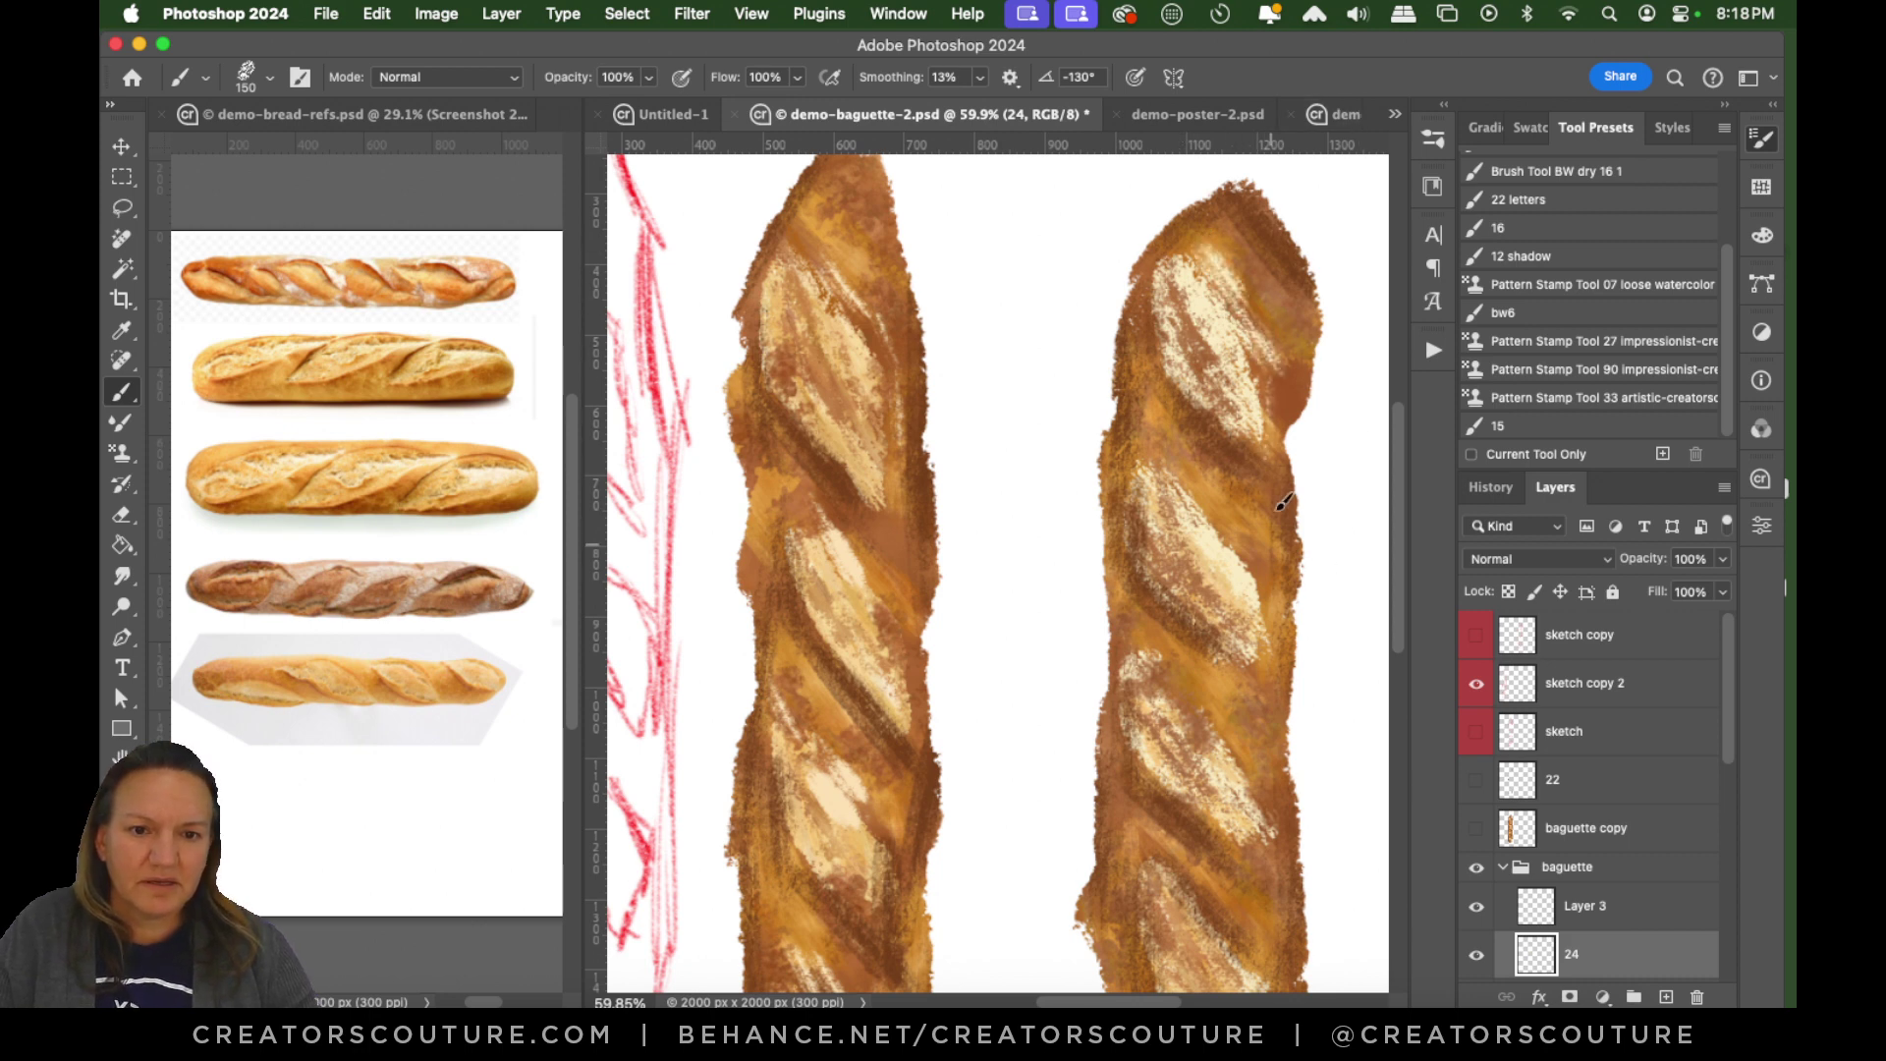
pyautogui.moveTo(1142, 439); pyautogui.dragTo(1258, 556)
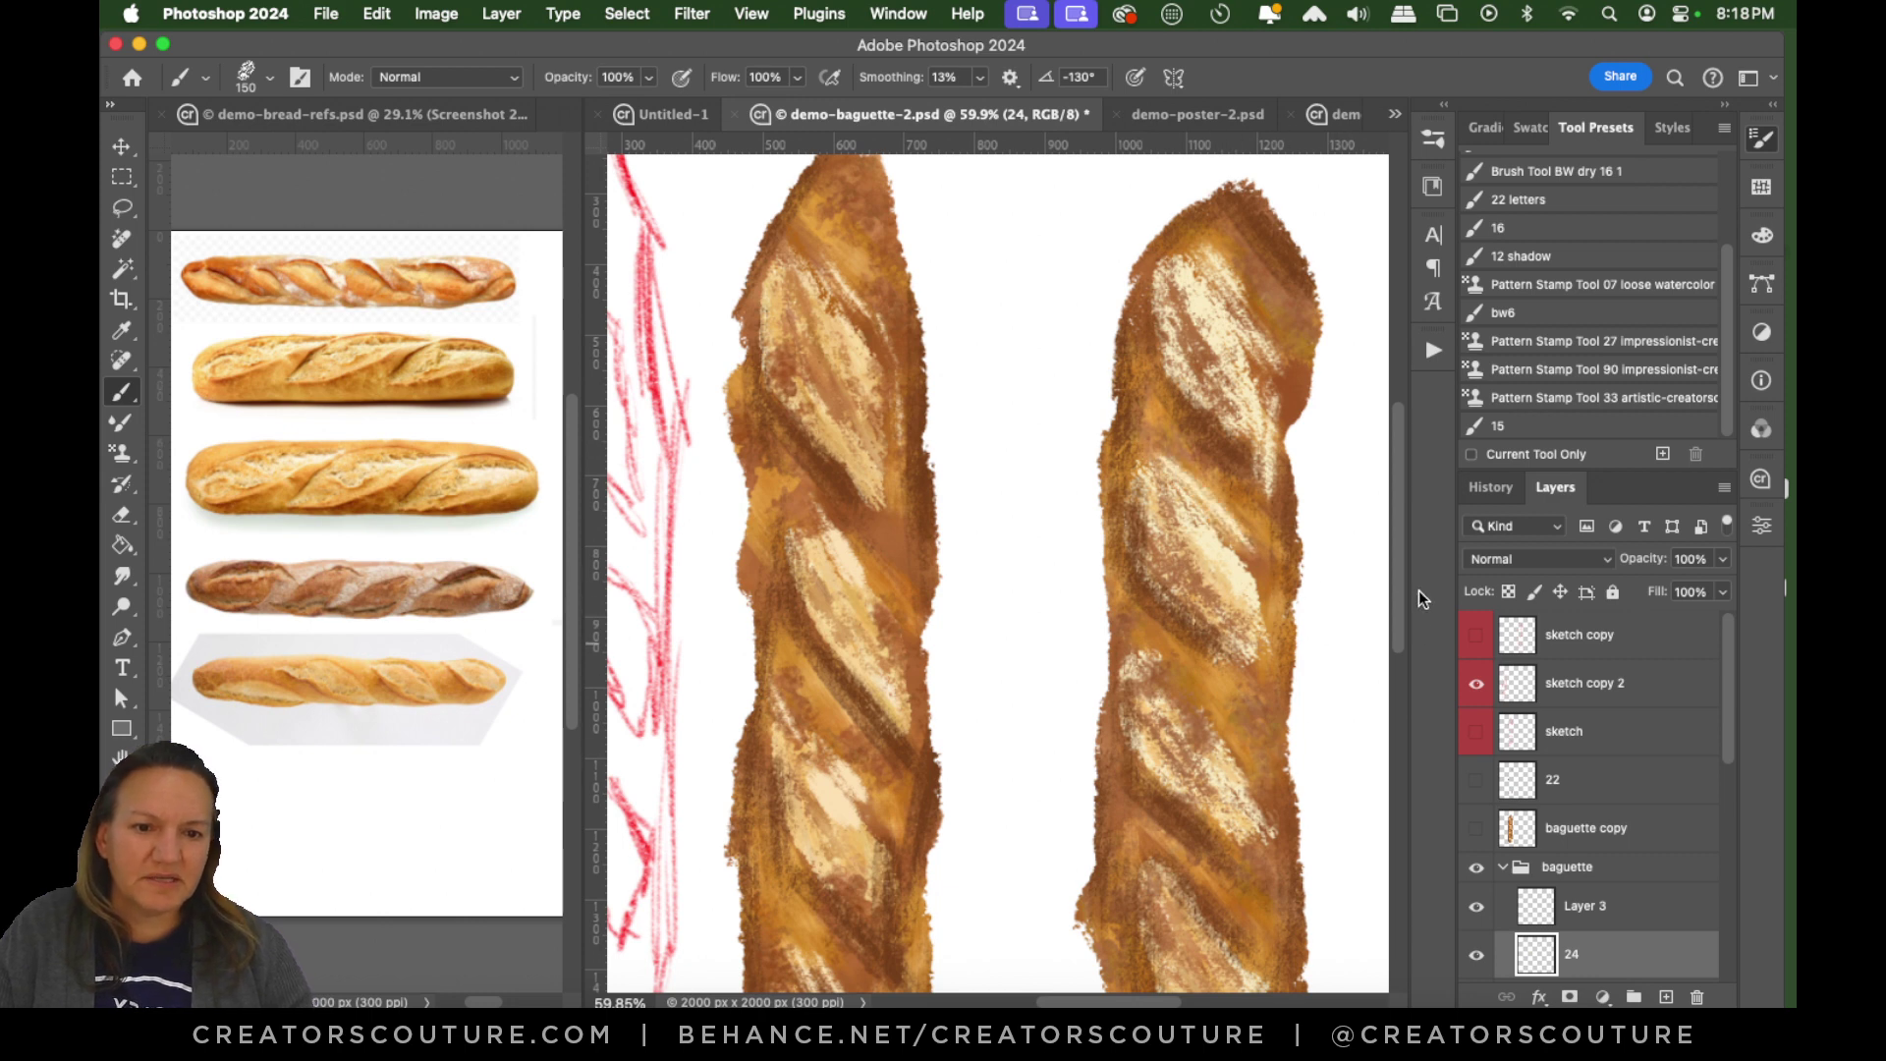
pyautogui.scroll(-2, 1405, 604)
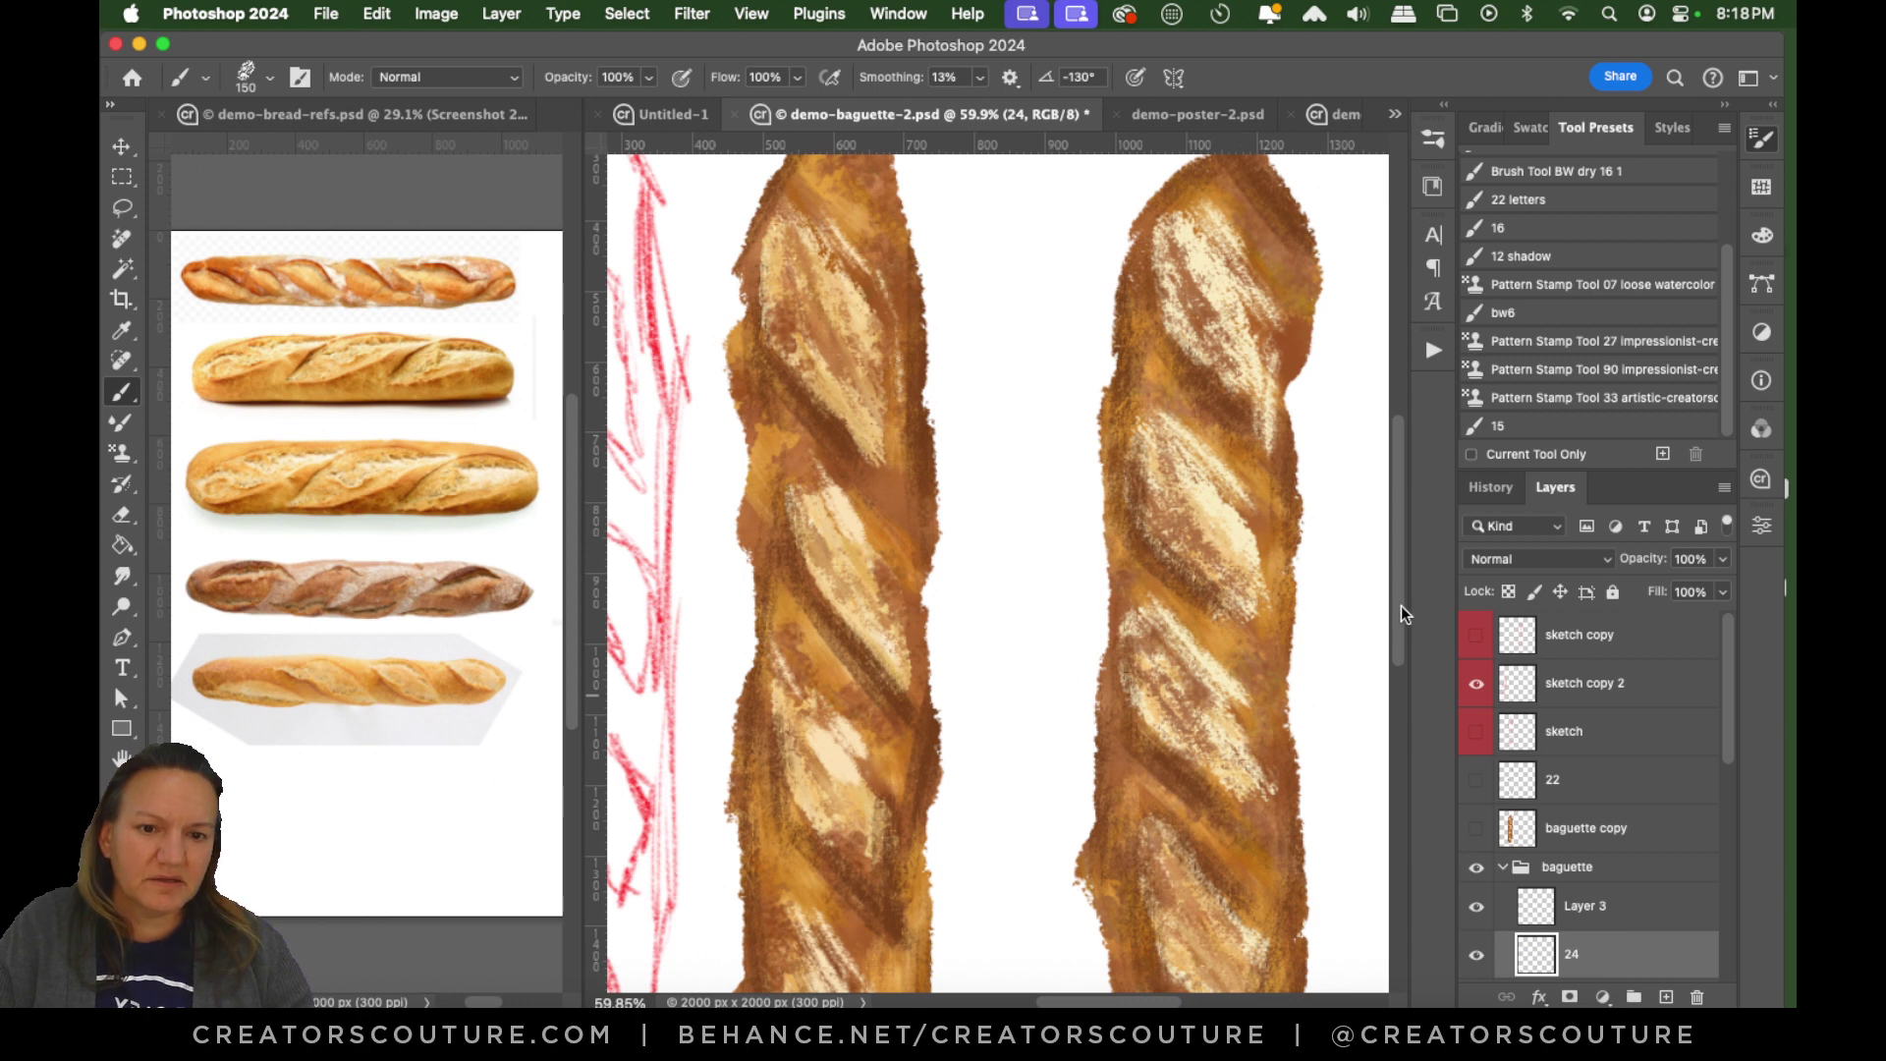
pyautogui.scroll(-5, 1399, 619)
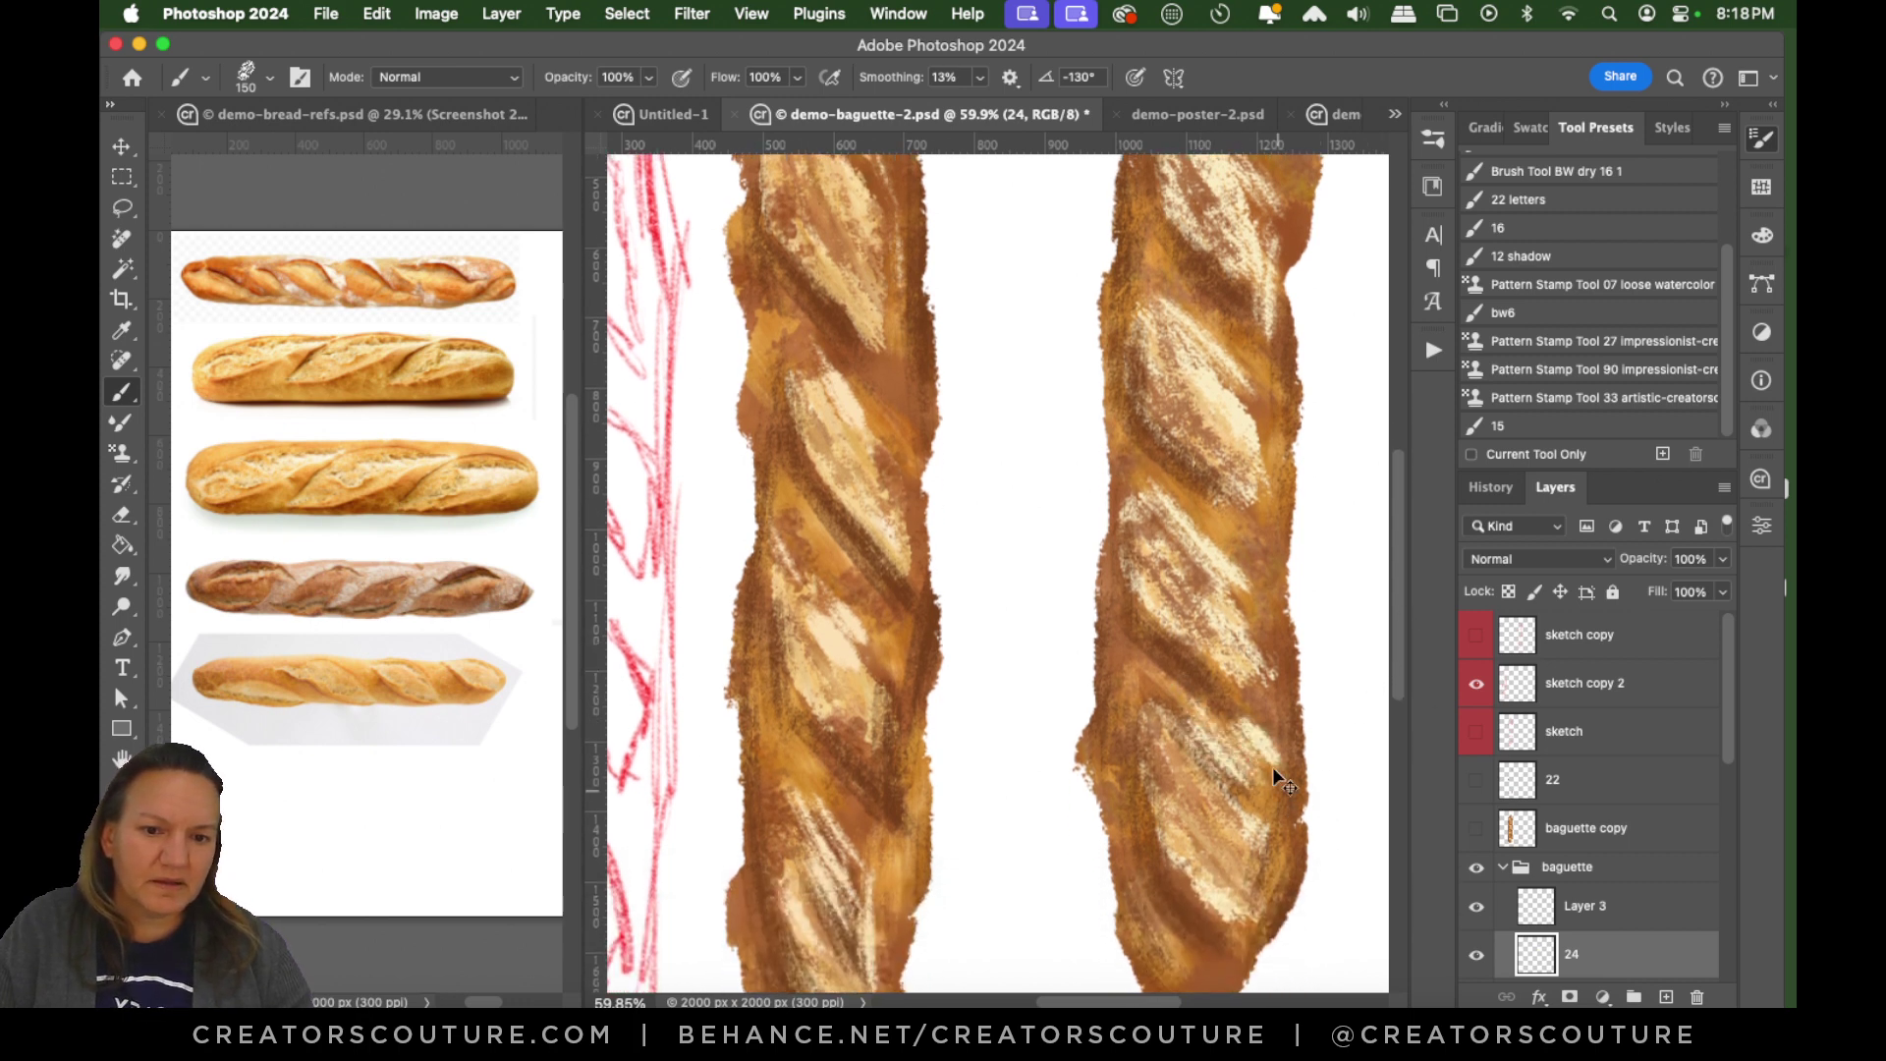
# Reduce the highlight brush to 80 px for the second baguette's lowest score, trying and undoing a 100 px stroke along the way.
pyautogui.press('[')
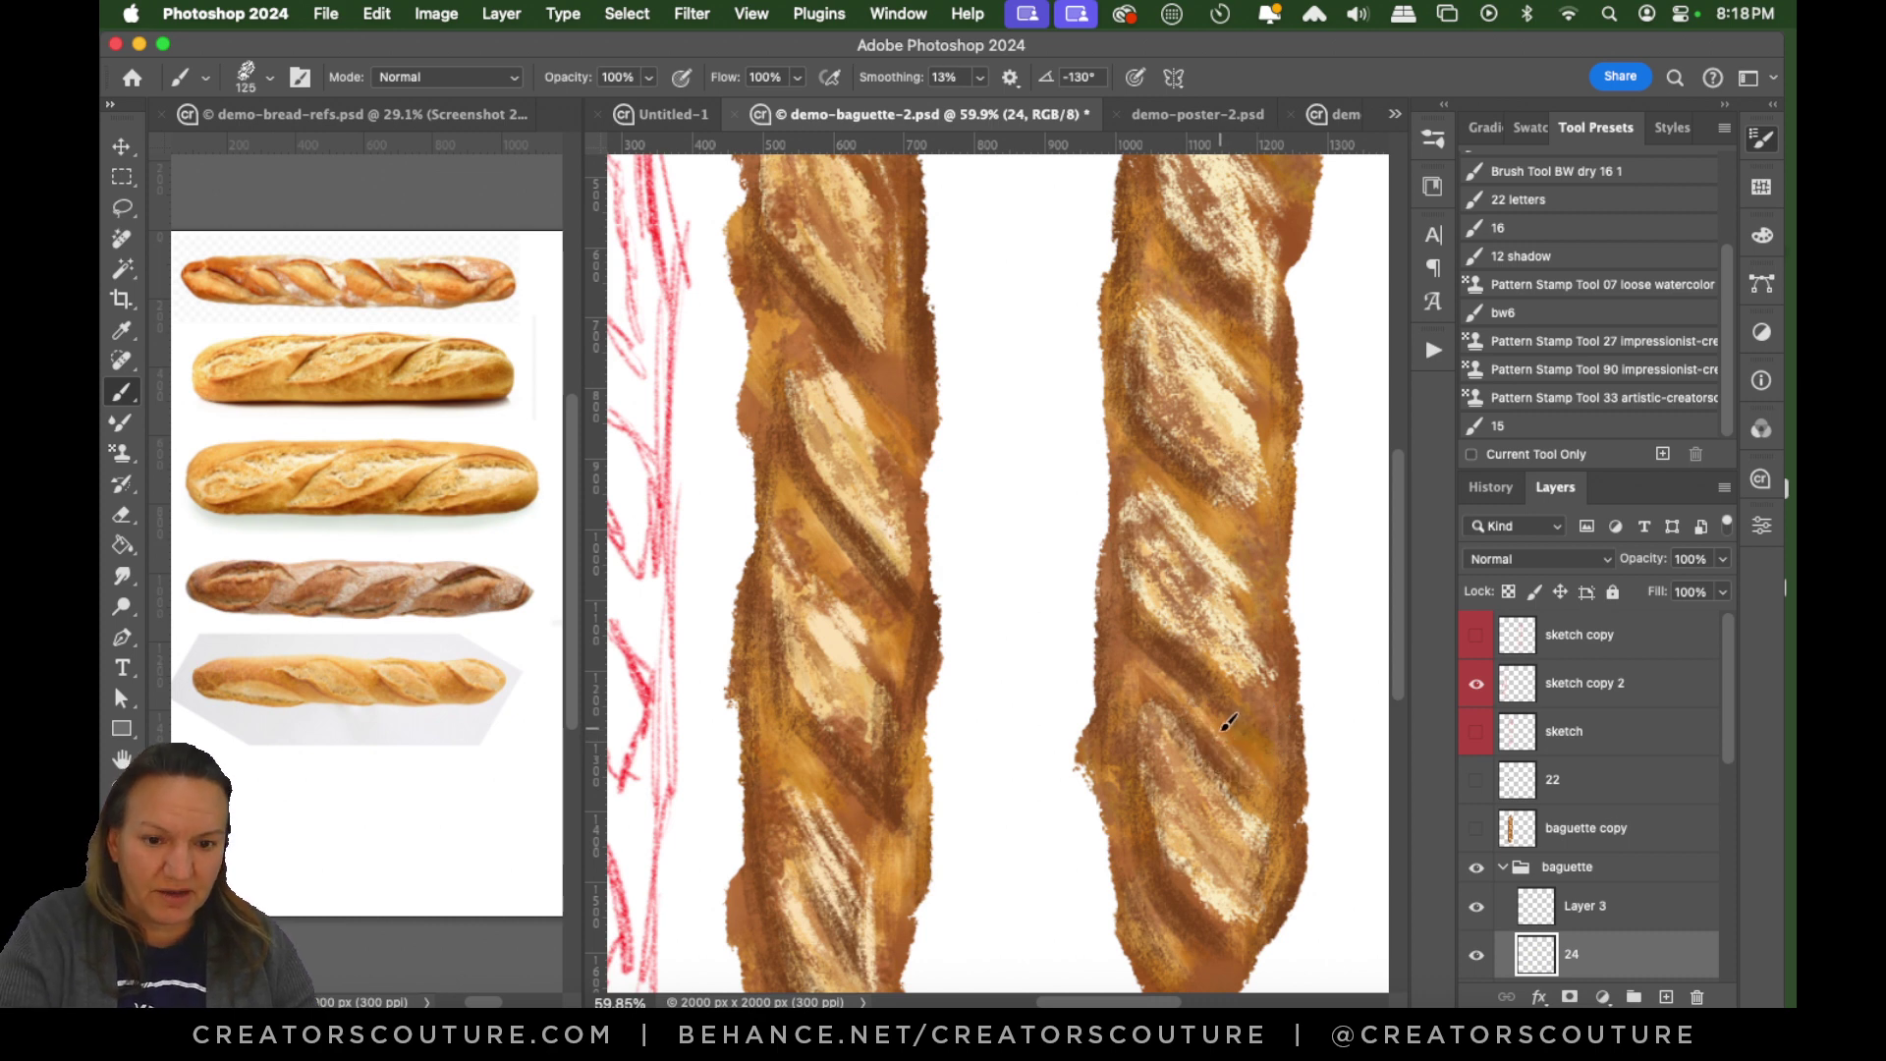
pyautogui.press('[')
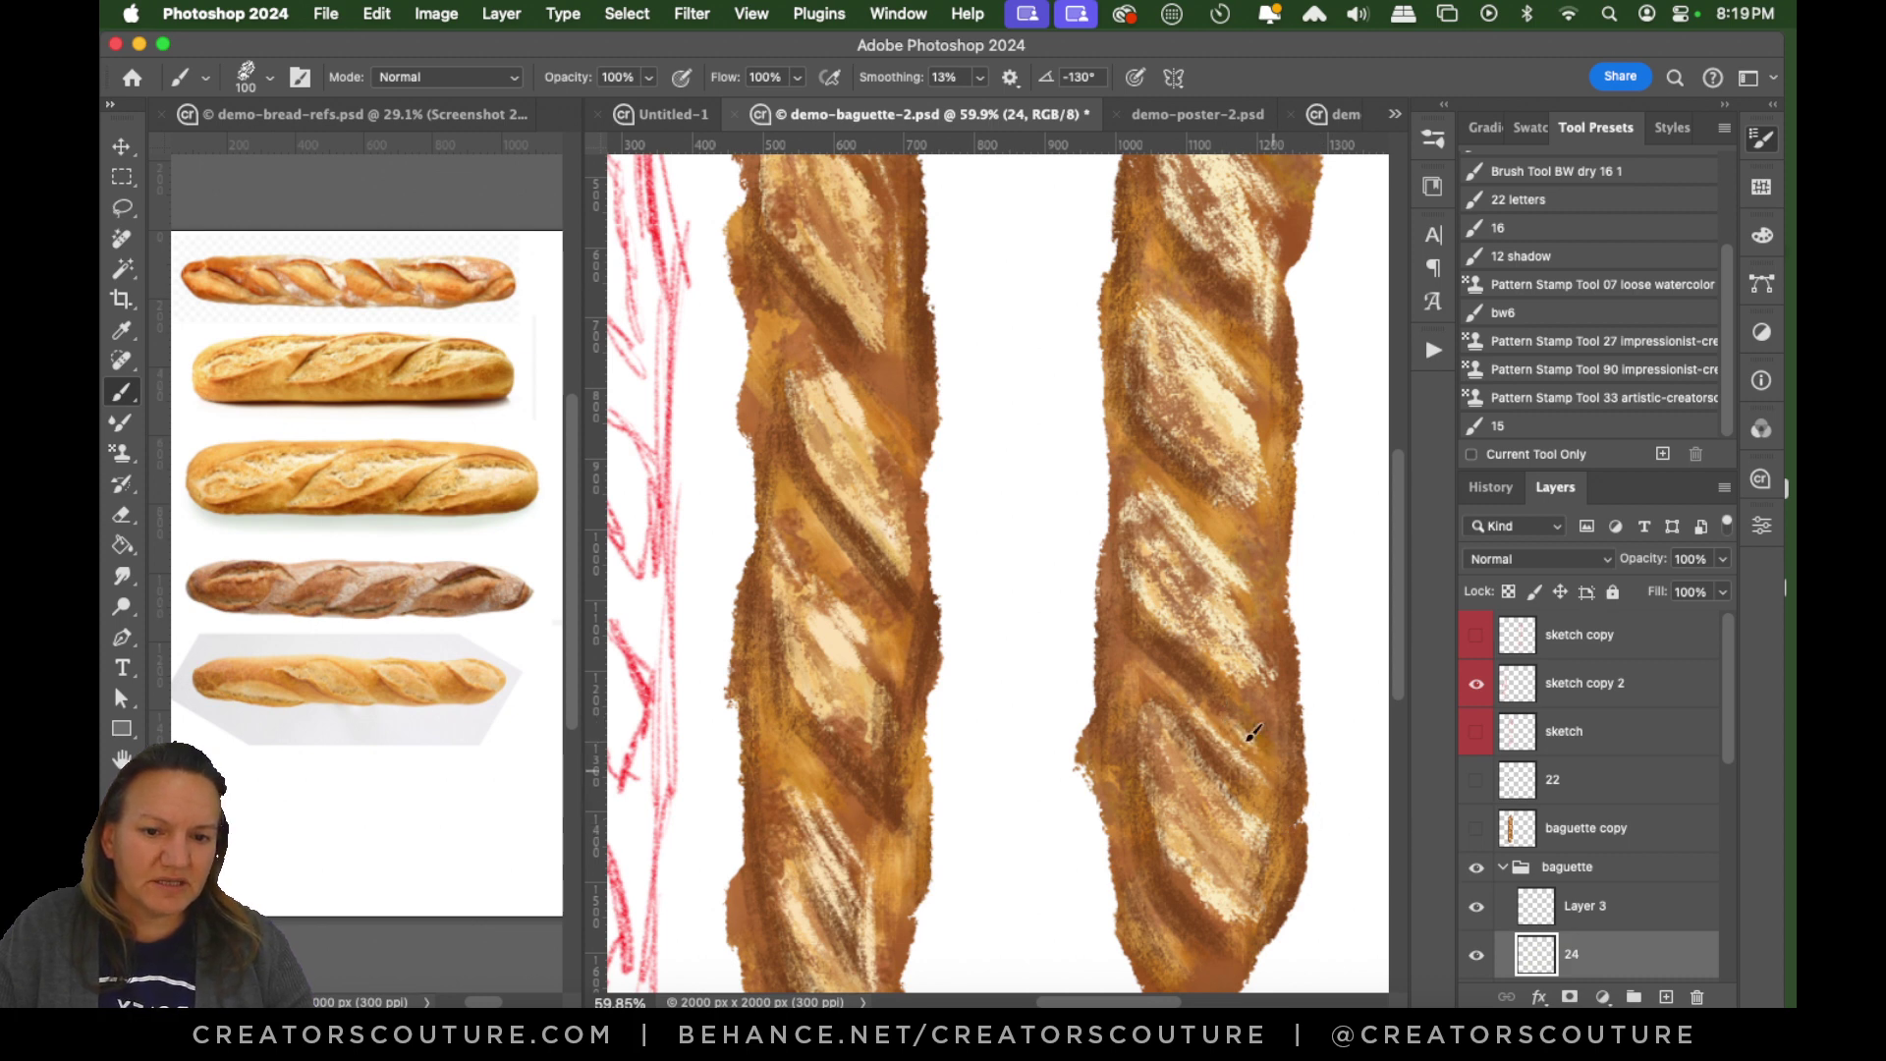
pyautogui.moveTo(1120, 634)
pyautogui.mouseDown()
pyautogui.moveTo(1240, 739)
pyautogui.moveTo(1343, 792)
pyautogui.mouseUp()
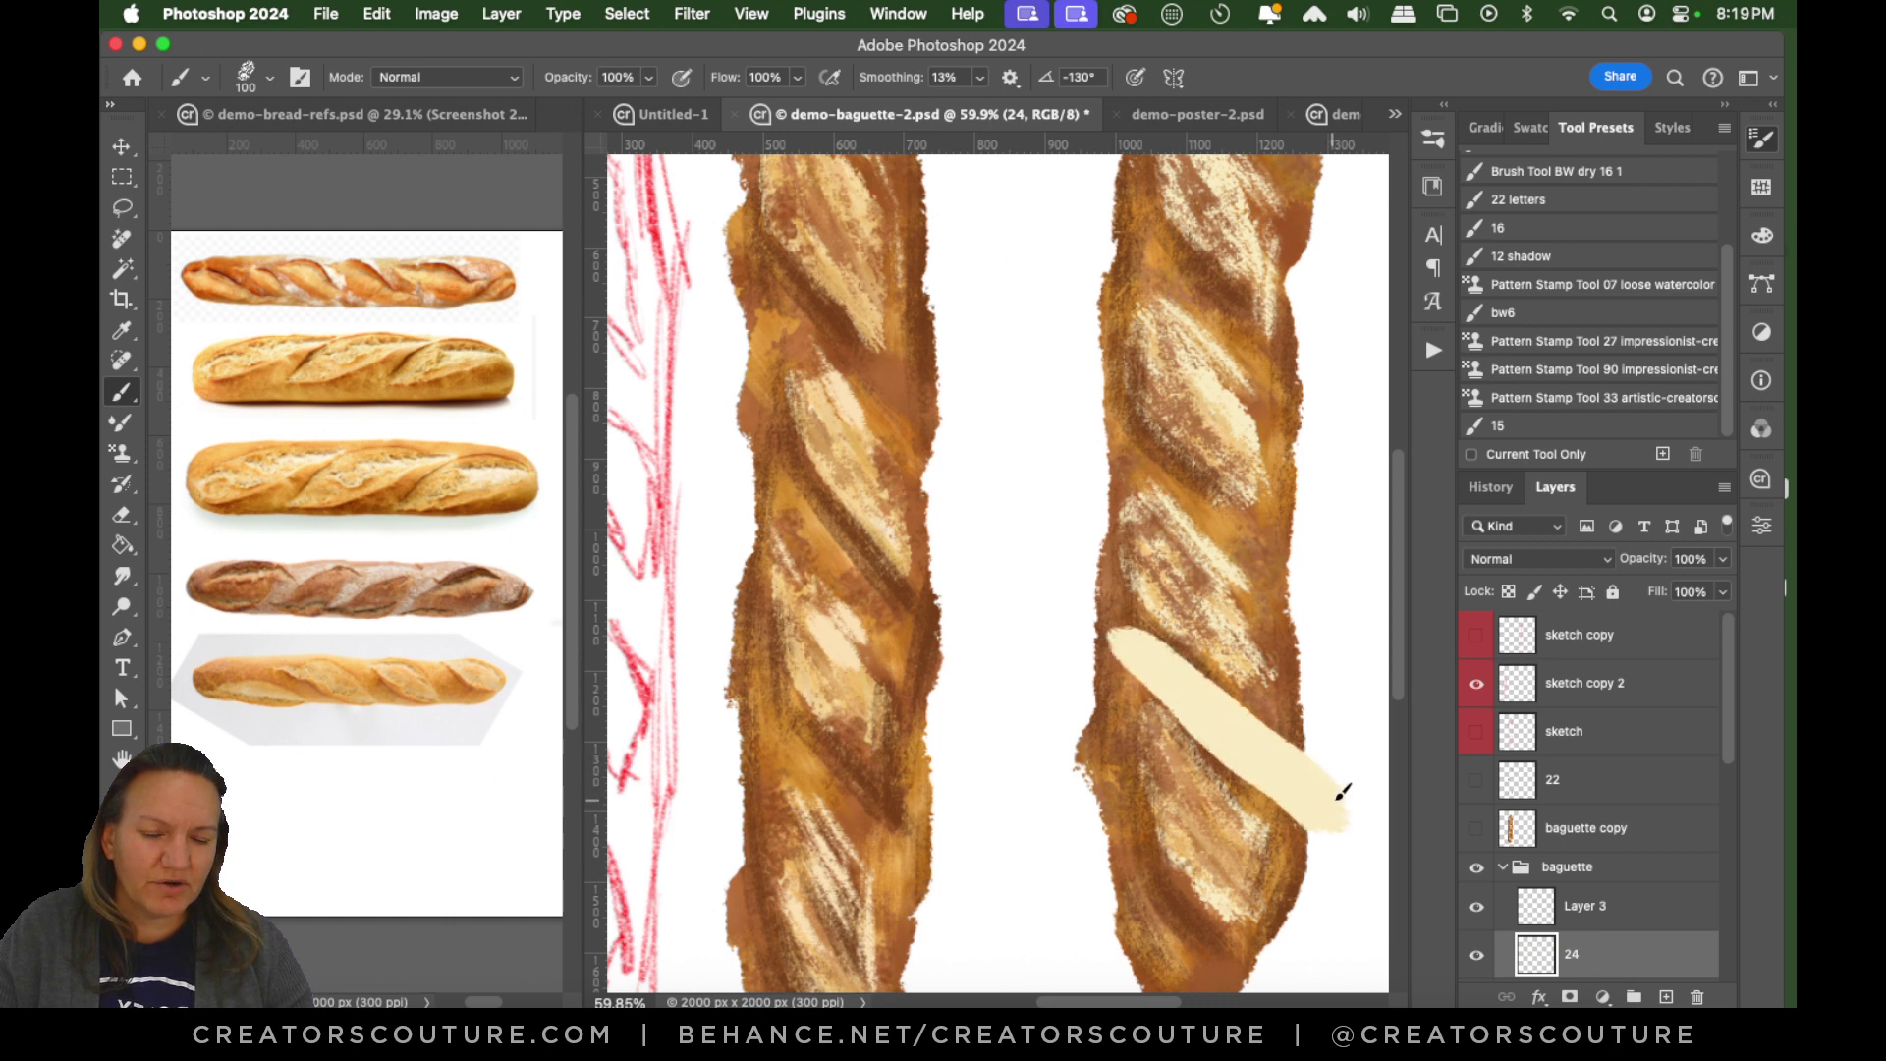
pyautogui.press('super+z')
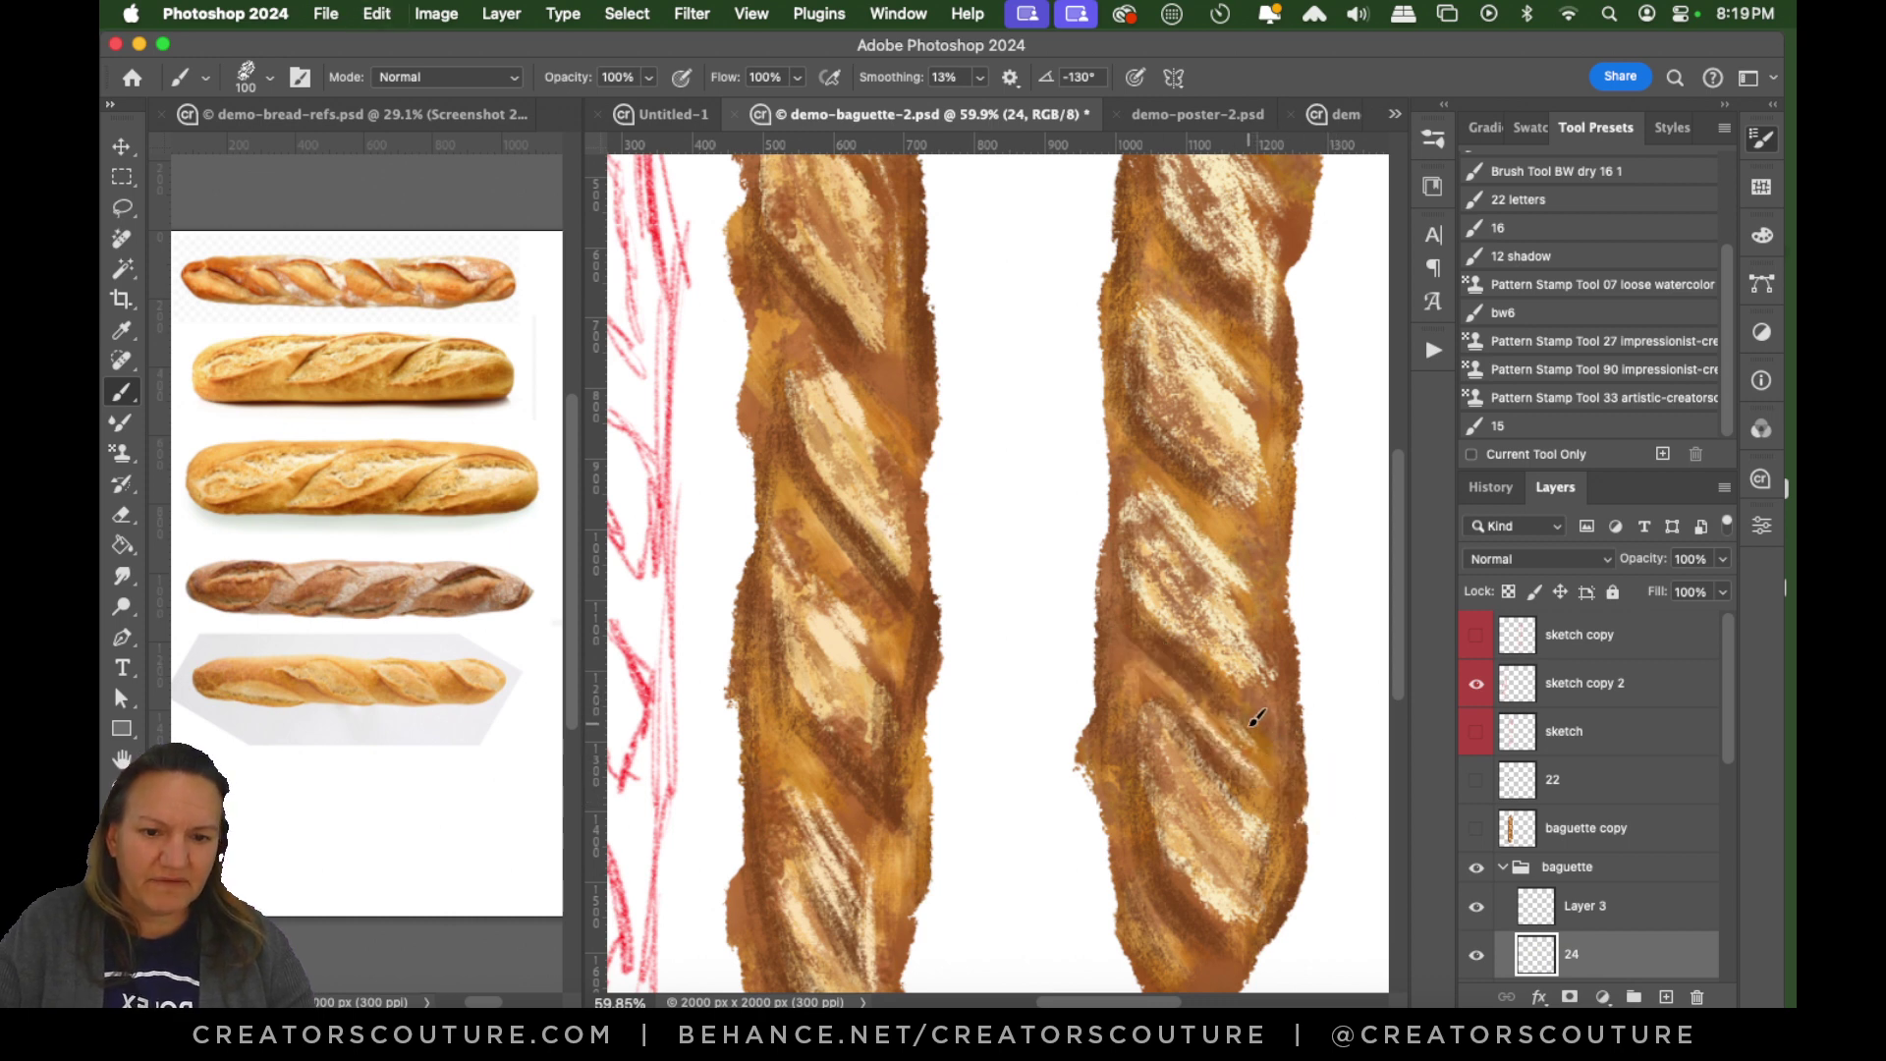
pyautogui.press('[')
pyautogui.press('[')
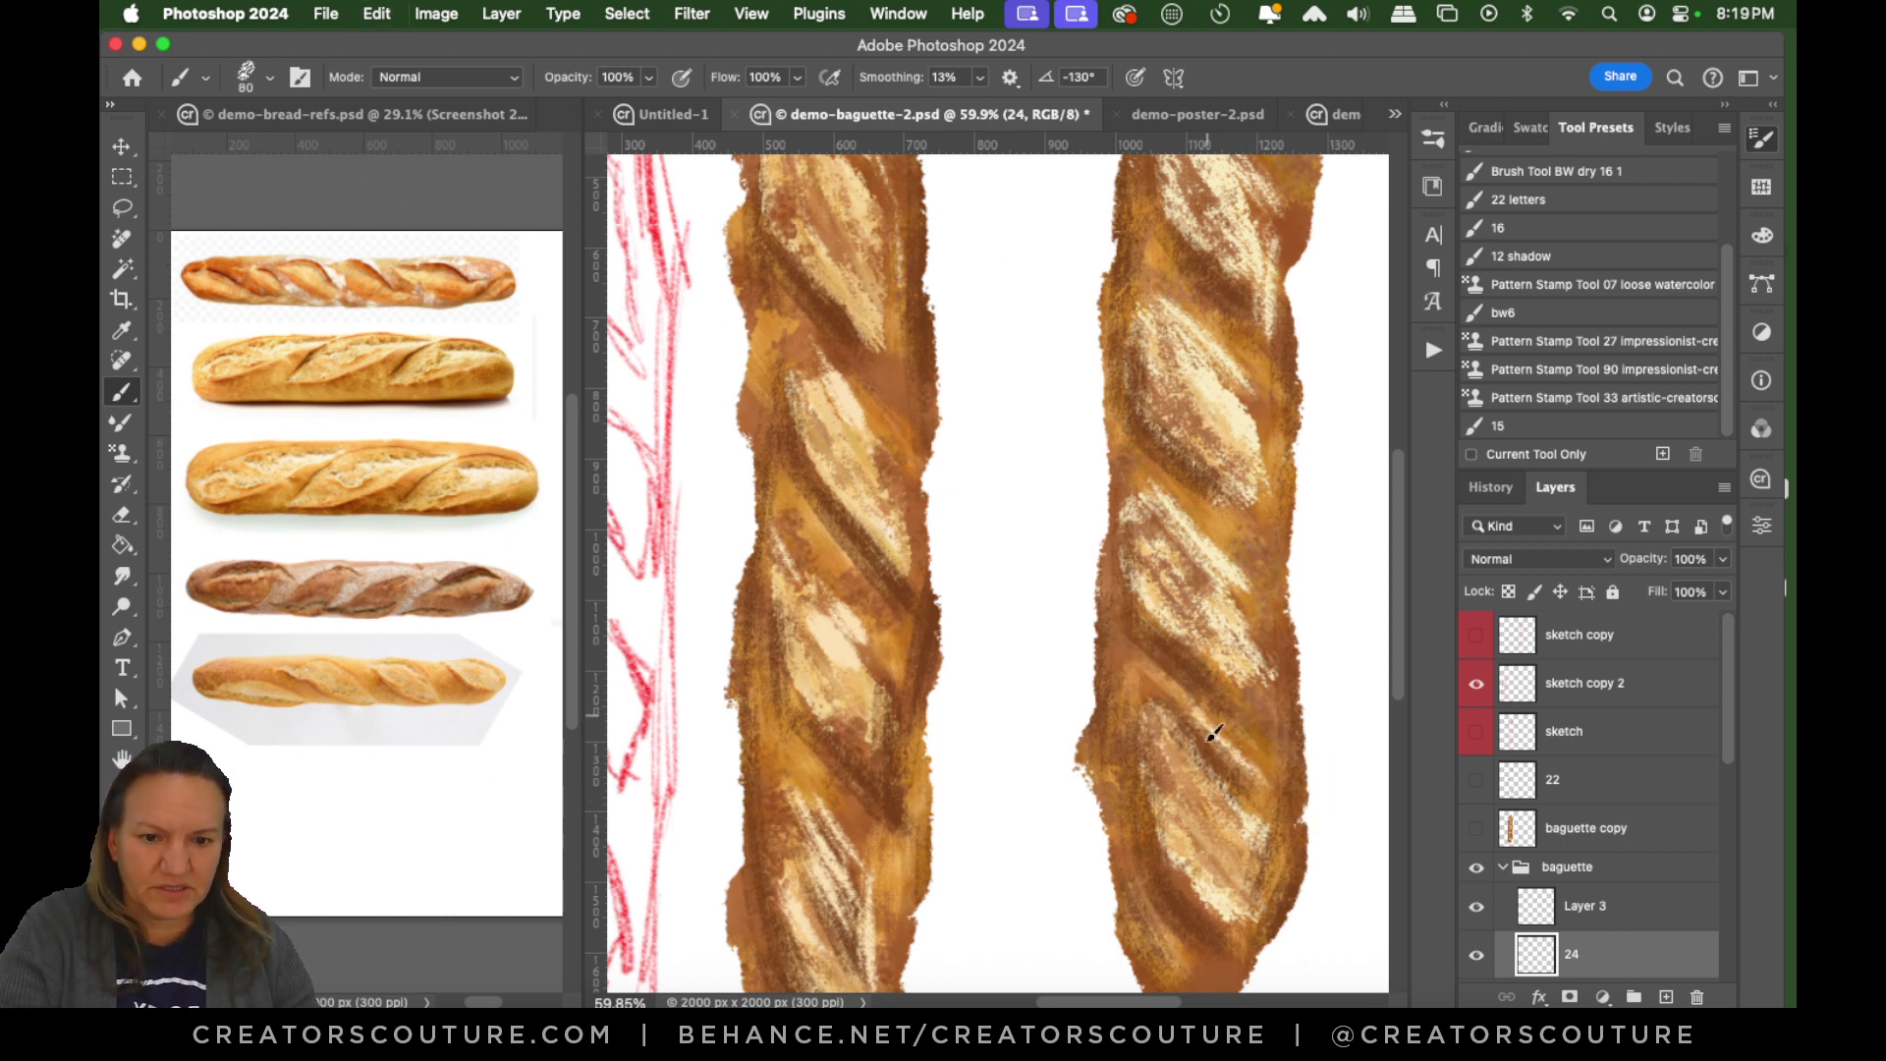
# Paint cream highlight strokes over the scored cuts of the right baguette on layer 24.
pyautogui.moveTo(1216, 698)
pyautogui.mouseDown()
pyautogui.moveTo(1344, 829)
pyautogui.moveTo(1183, 686)
pyautogui.moveTo(1273, 783)
pyautogui.mouseUp()
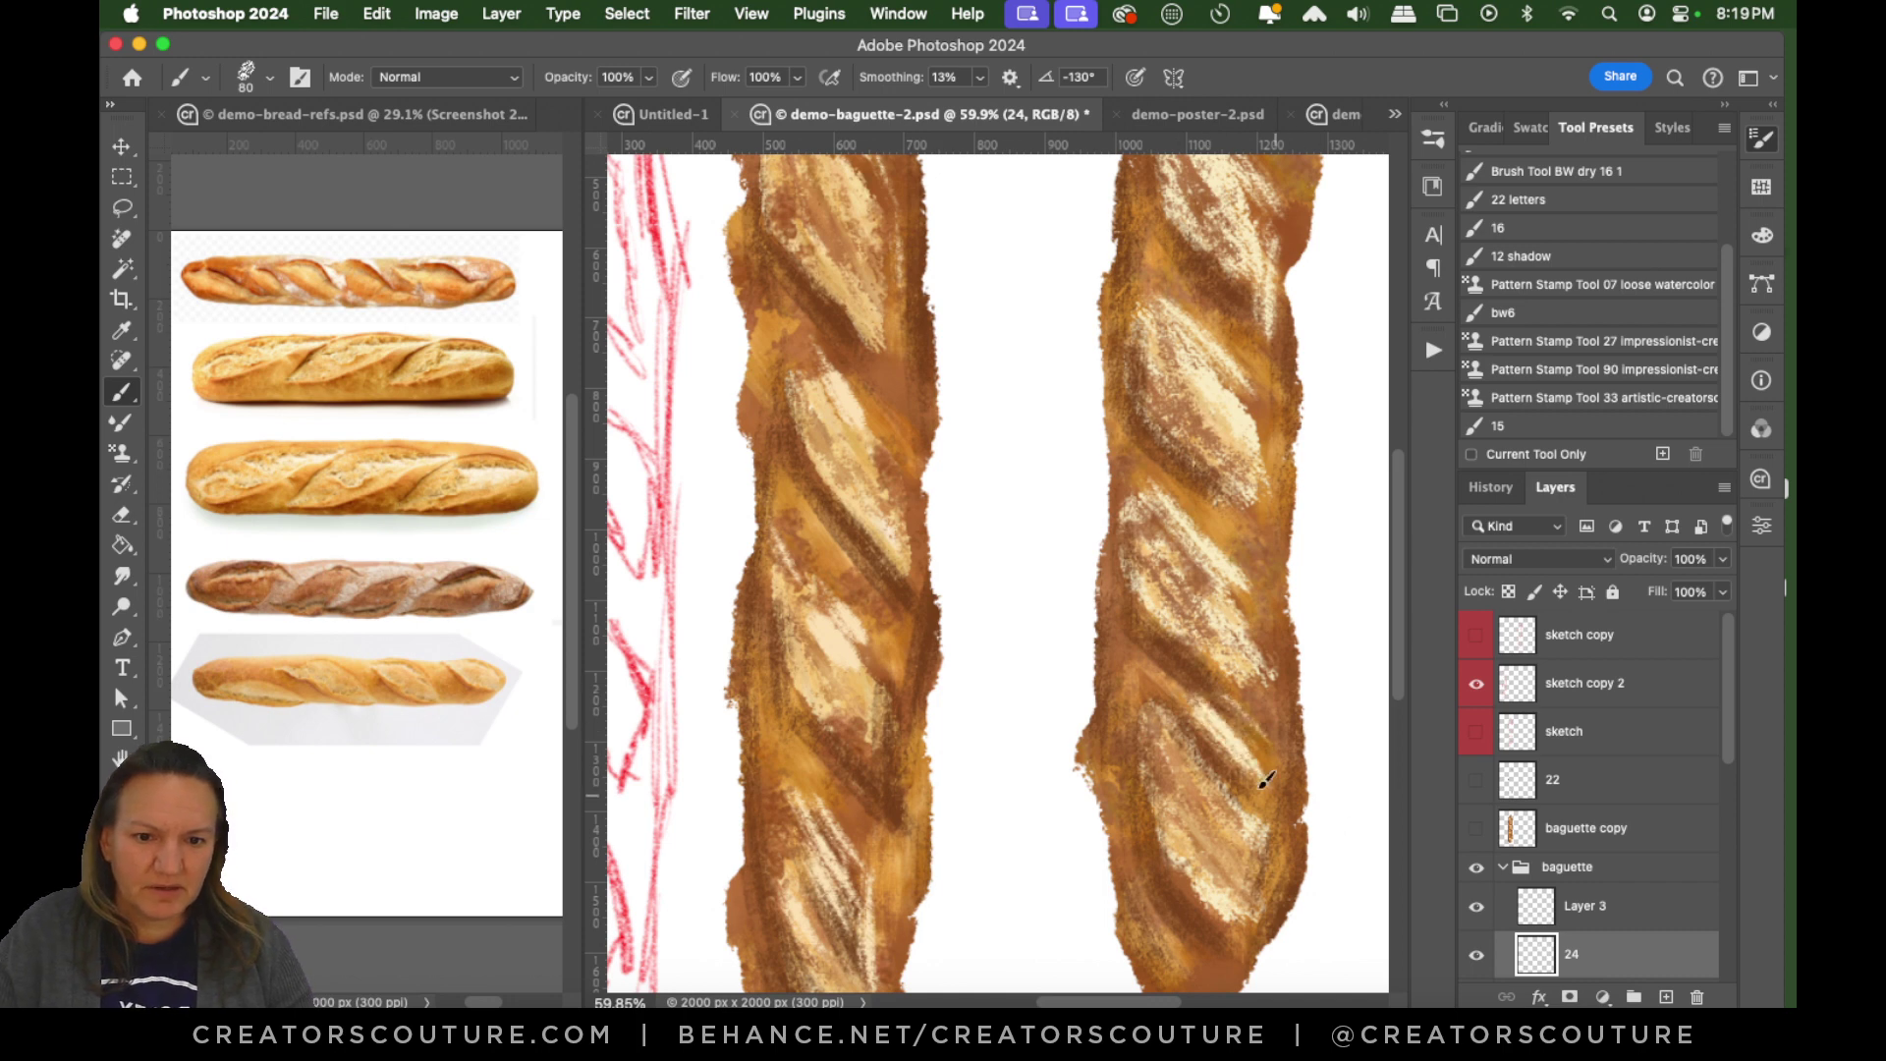
pyautogui.moveTo(1127, 732); pyautogui.dragTo(1134, 848)
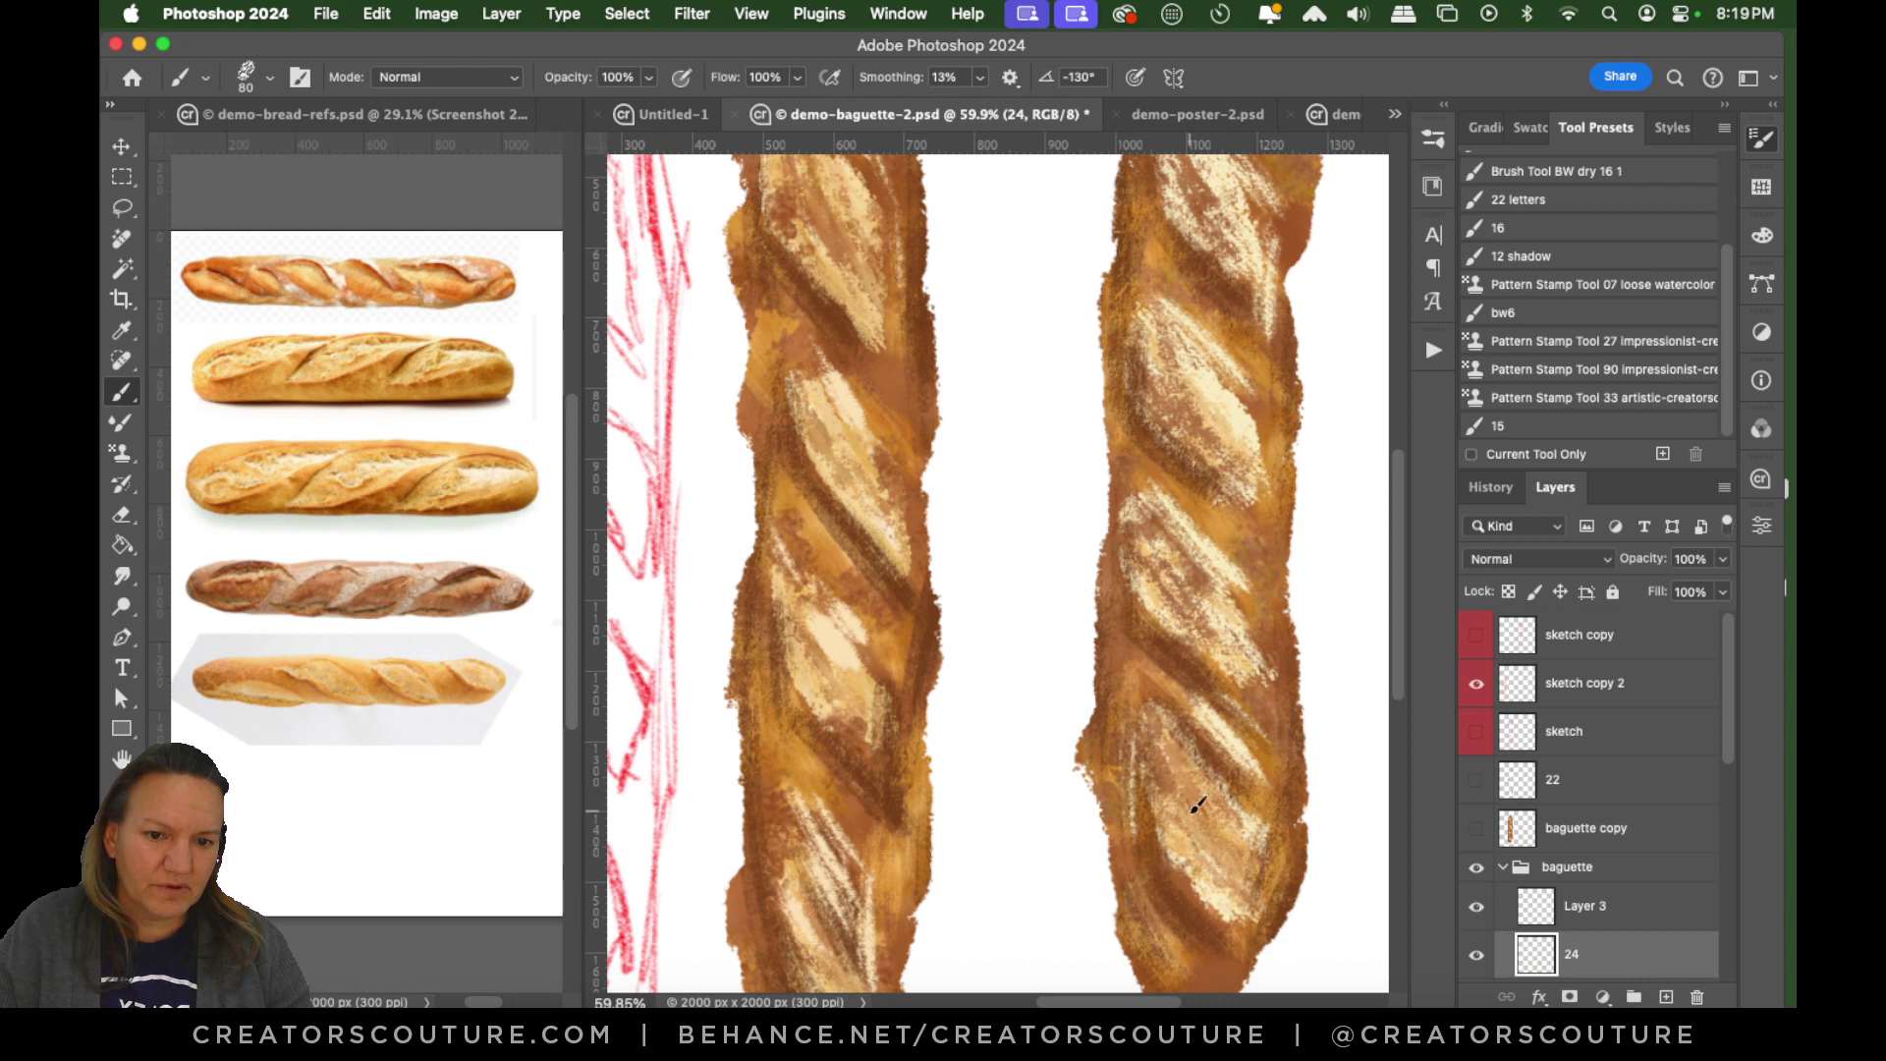
pyautogui.moveTo(1258, 855)
pyautogui.mouseDown()
pyautogui.moveTo(1217, 837)
pyautogui.moveTo(1252, 898)
pyautogui.mouseUp()
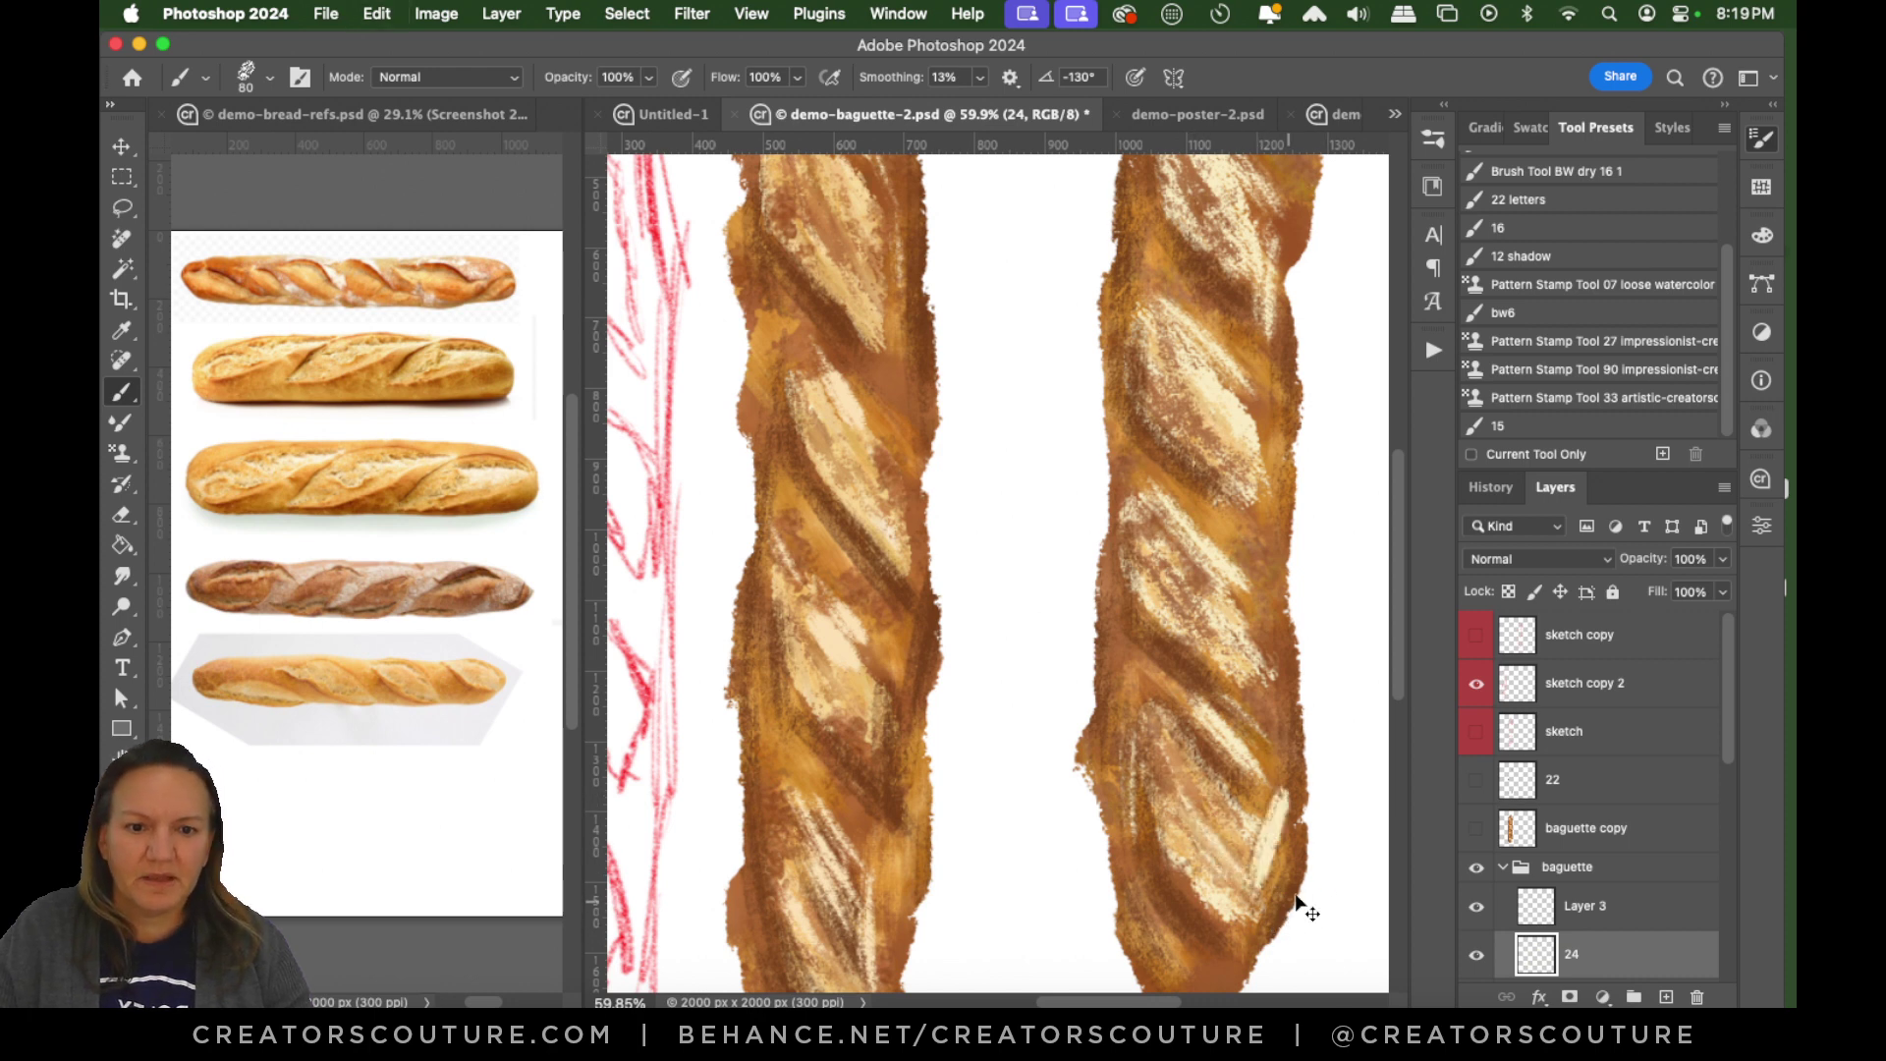
pyautogui.scroll(4, 1391, 619)
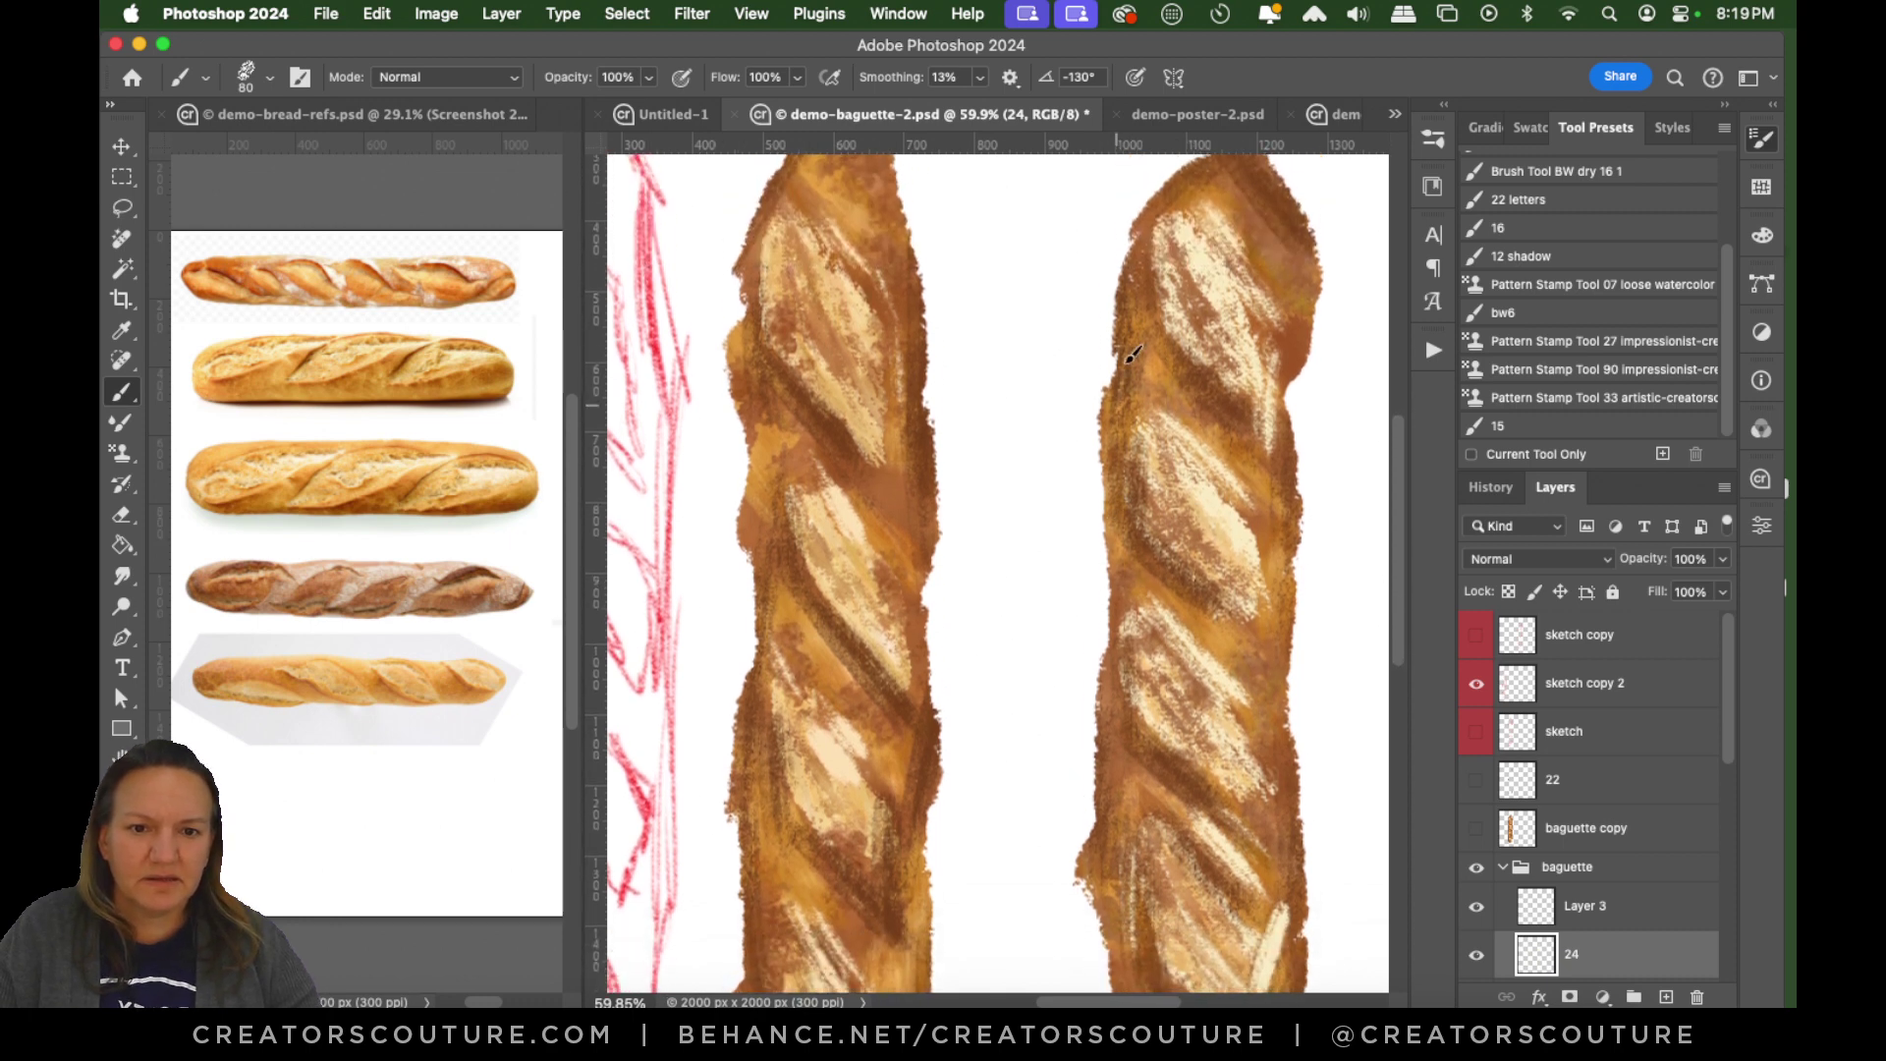
pyautogui.moveTo(1146, 397); pyautogui.dragTo(1244, 482)
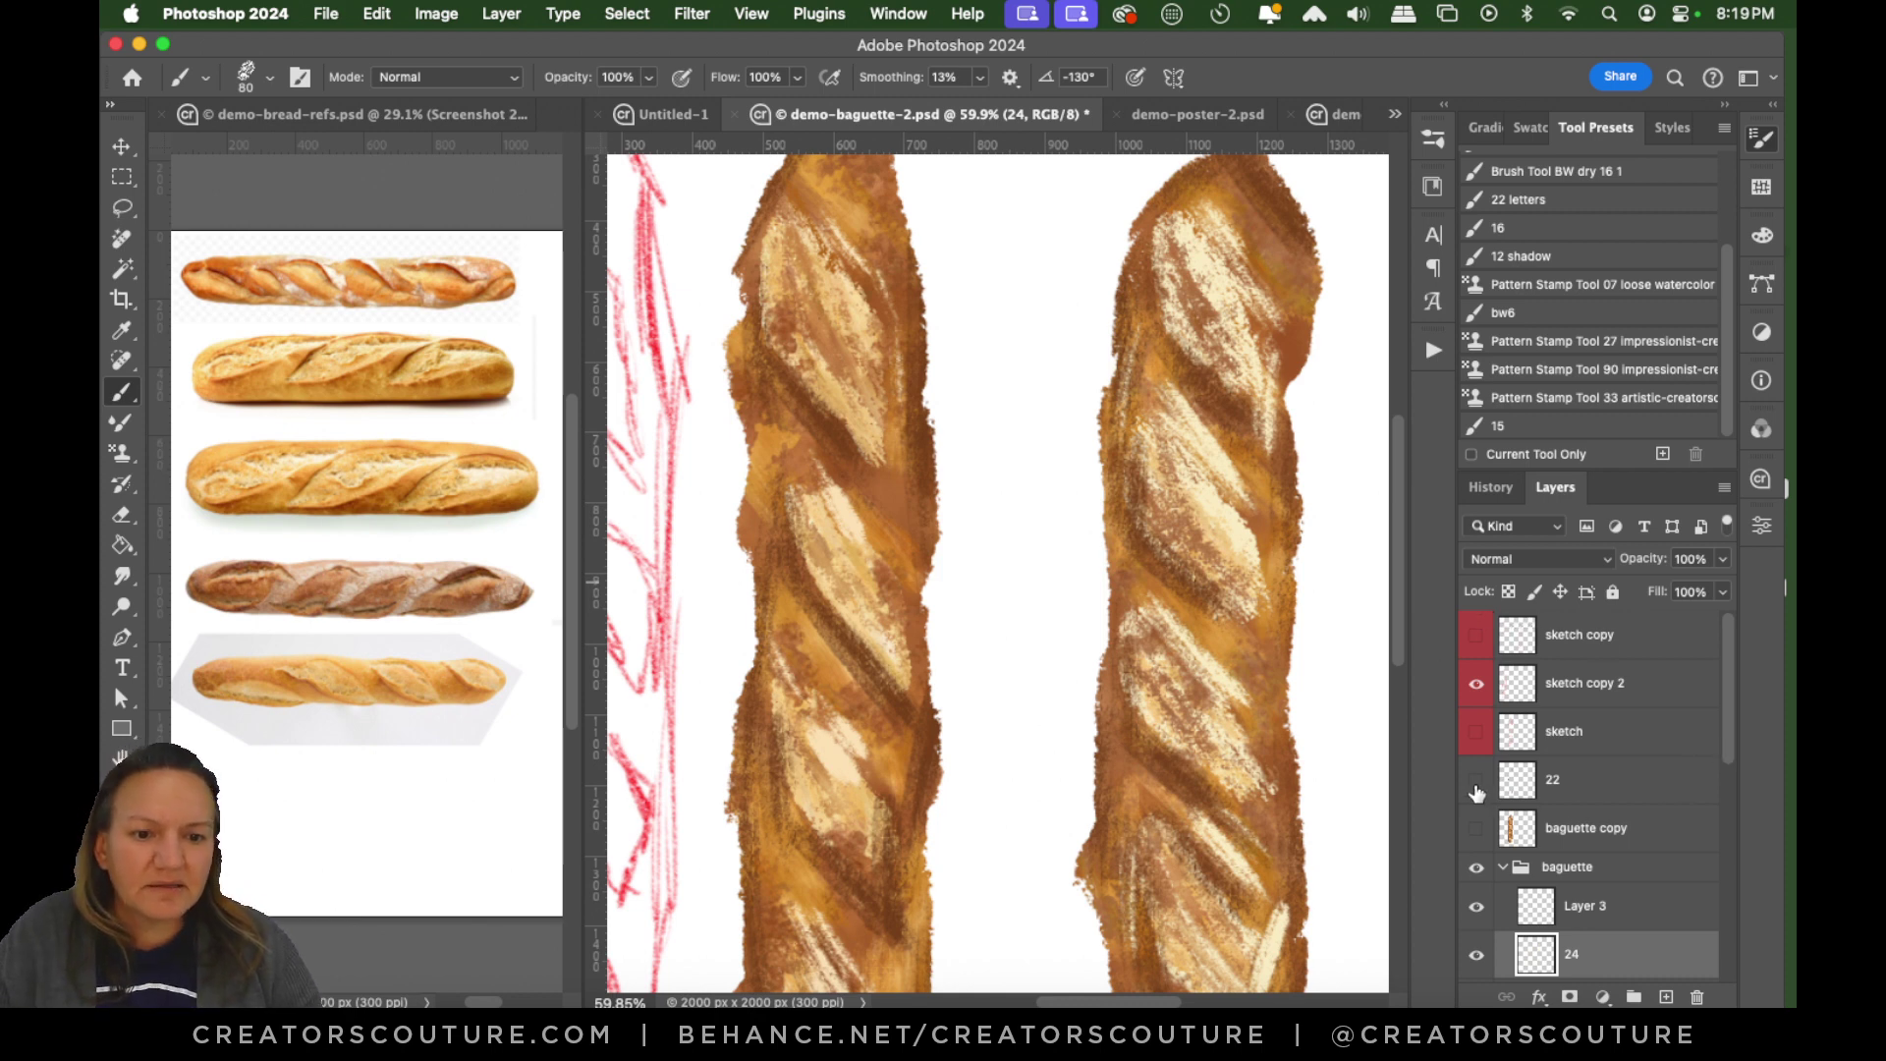
# Save the current brush as a new tool preset named "24 baguette24" with its color included.
pyautogui.click(1663, 454)
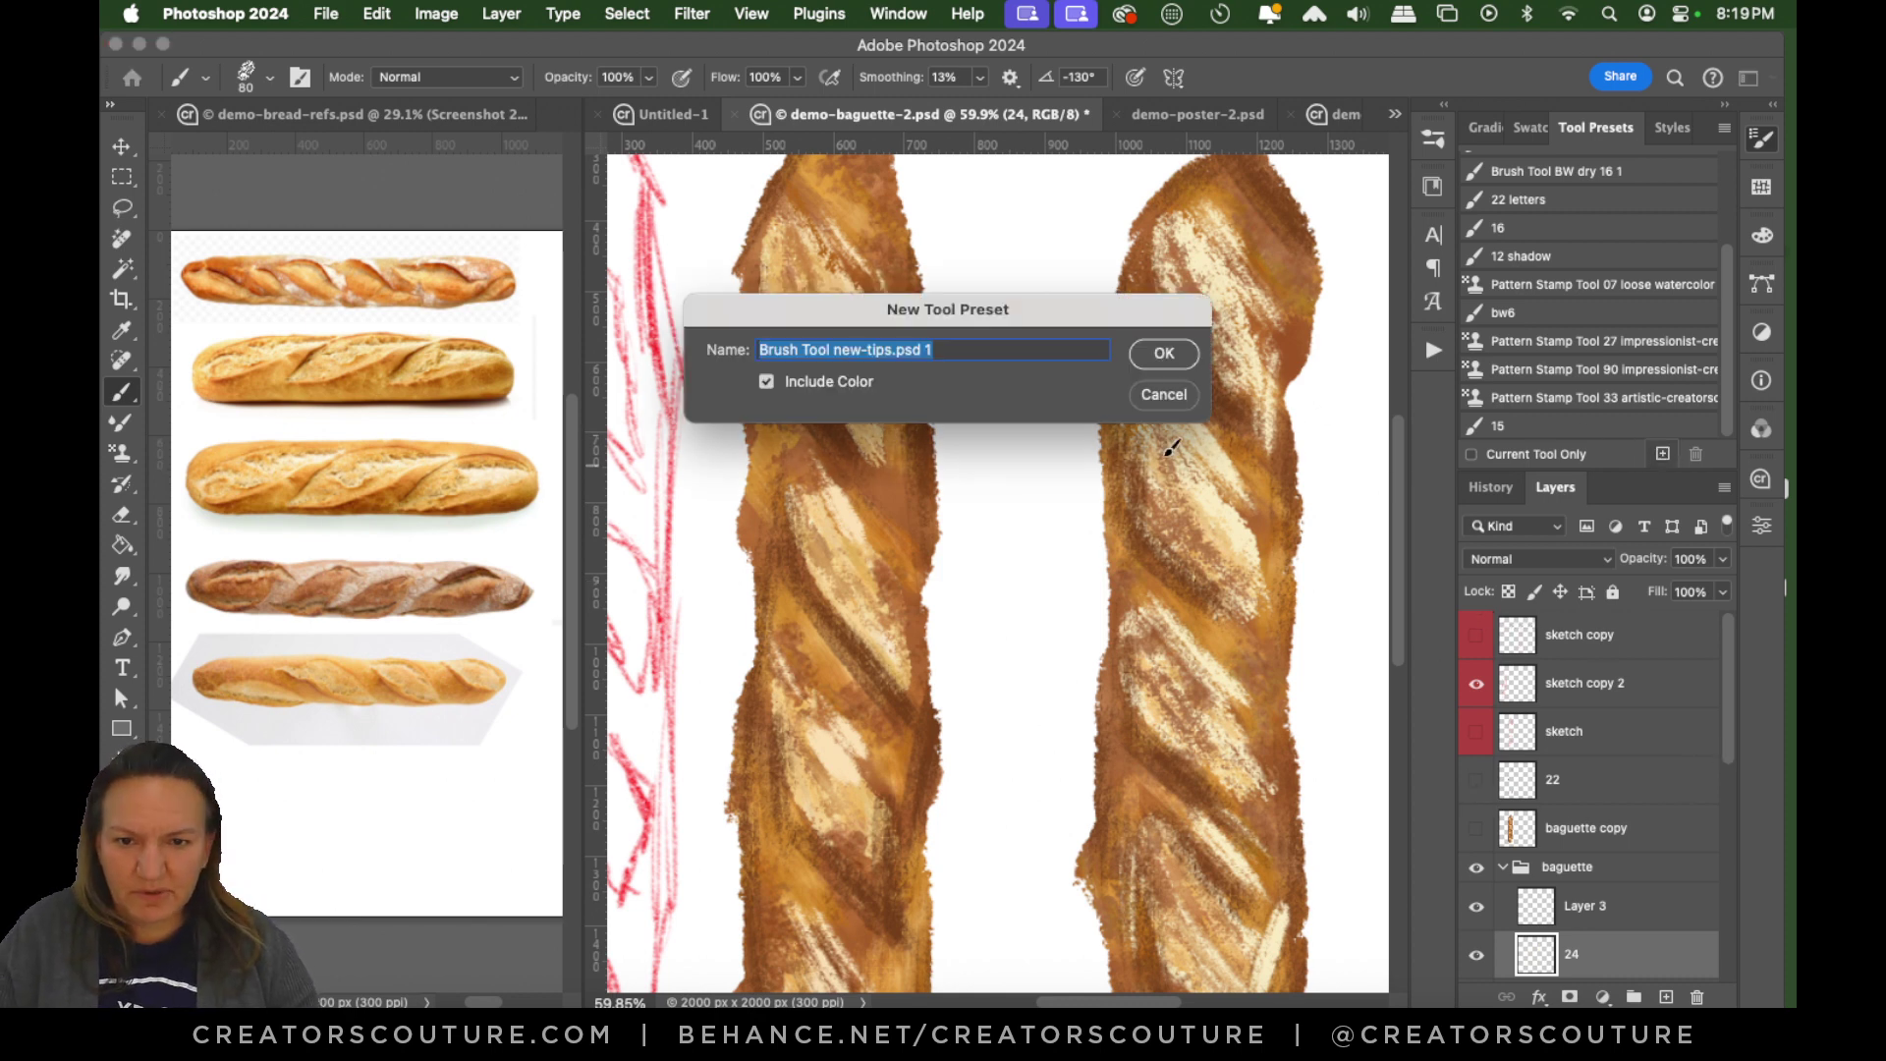
pyautogui.write('16')
pyautogui.press('Return')
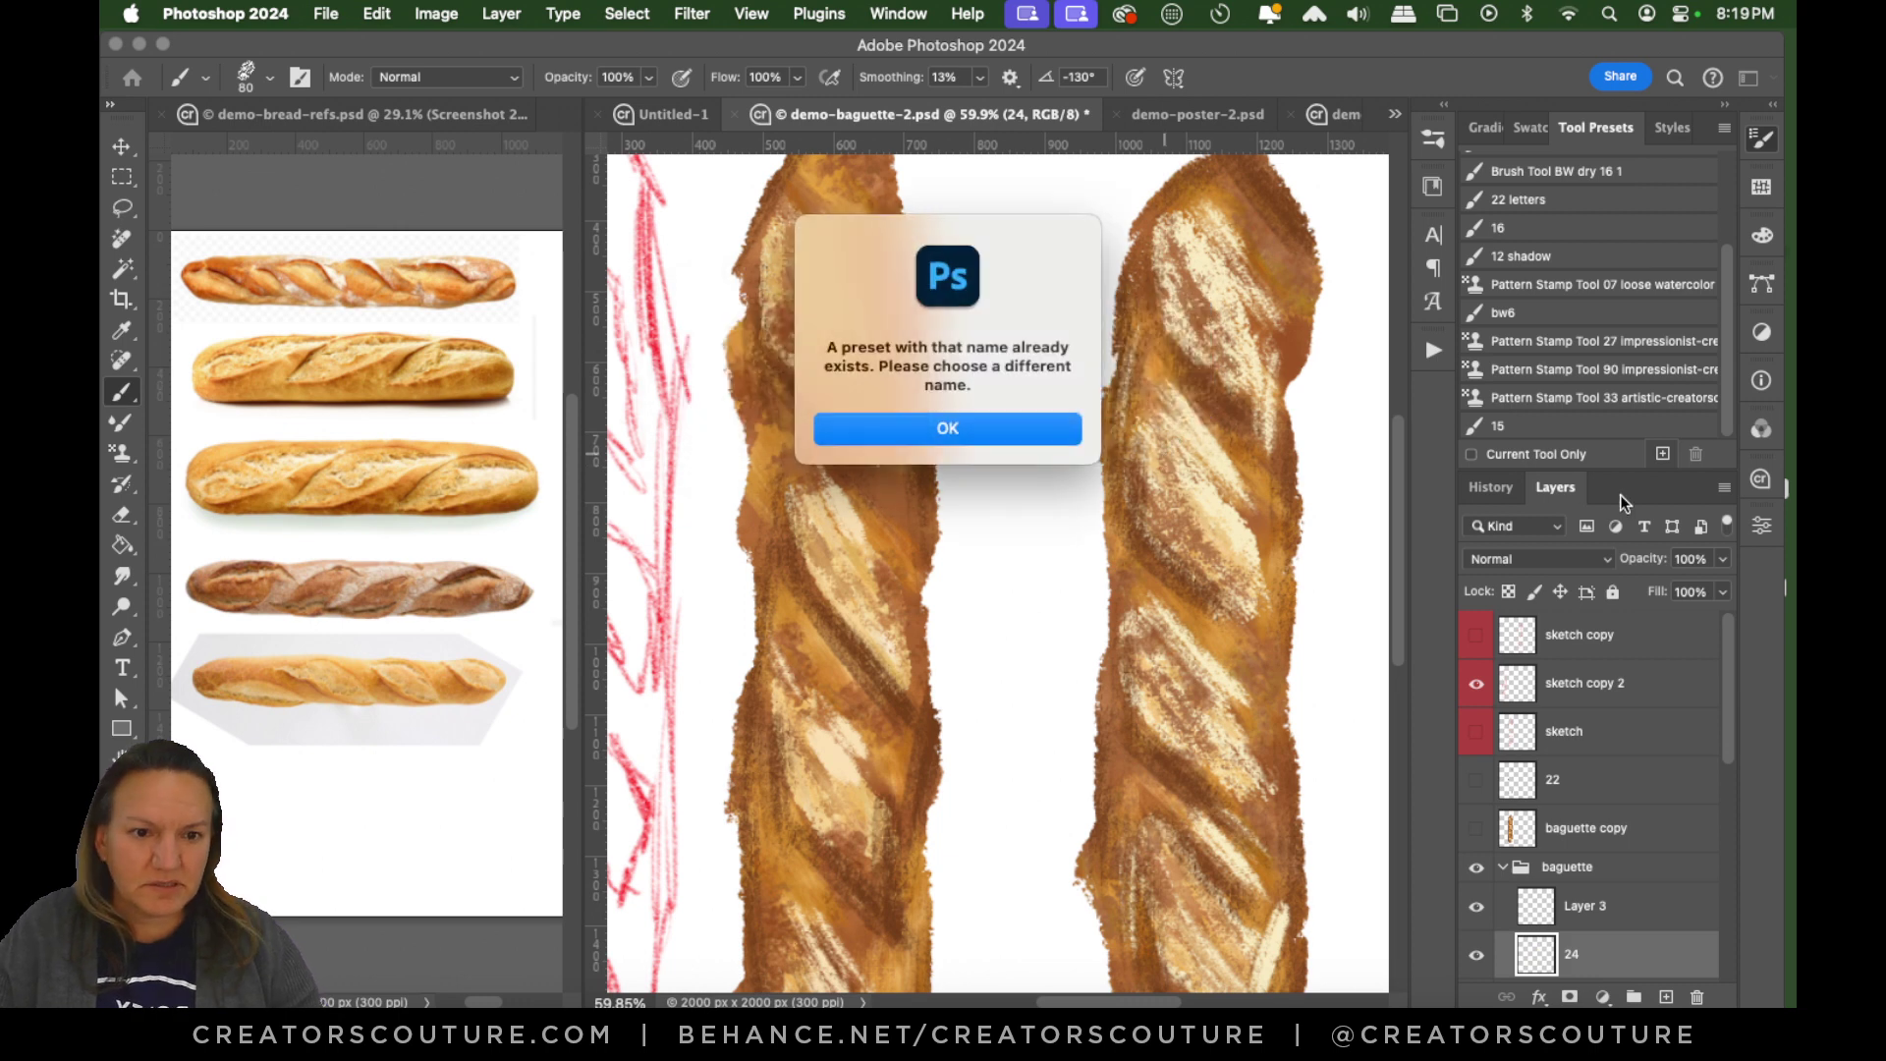
pyautogui.click(1042, 434)
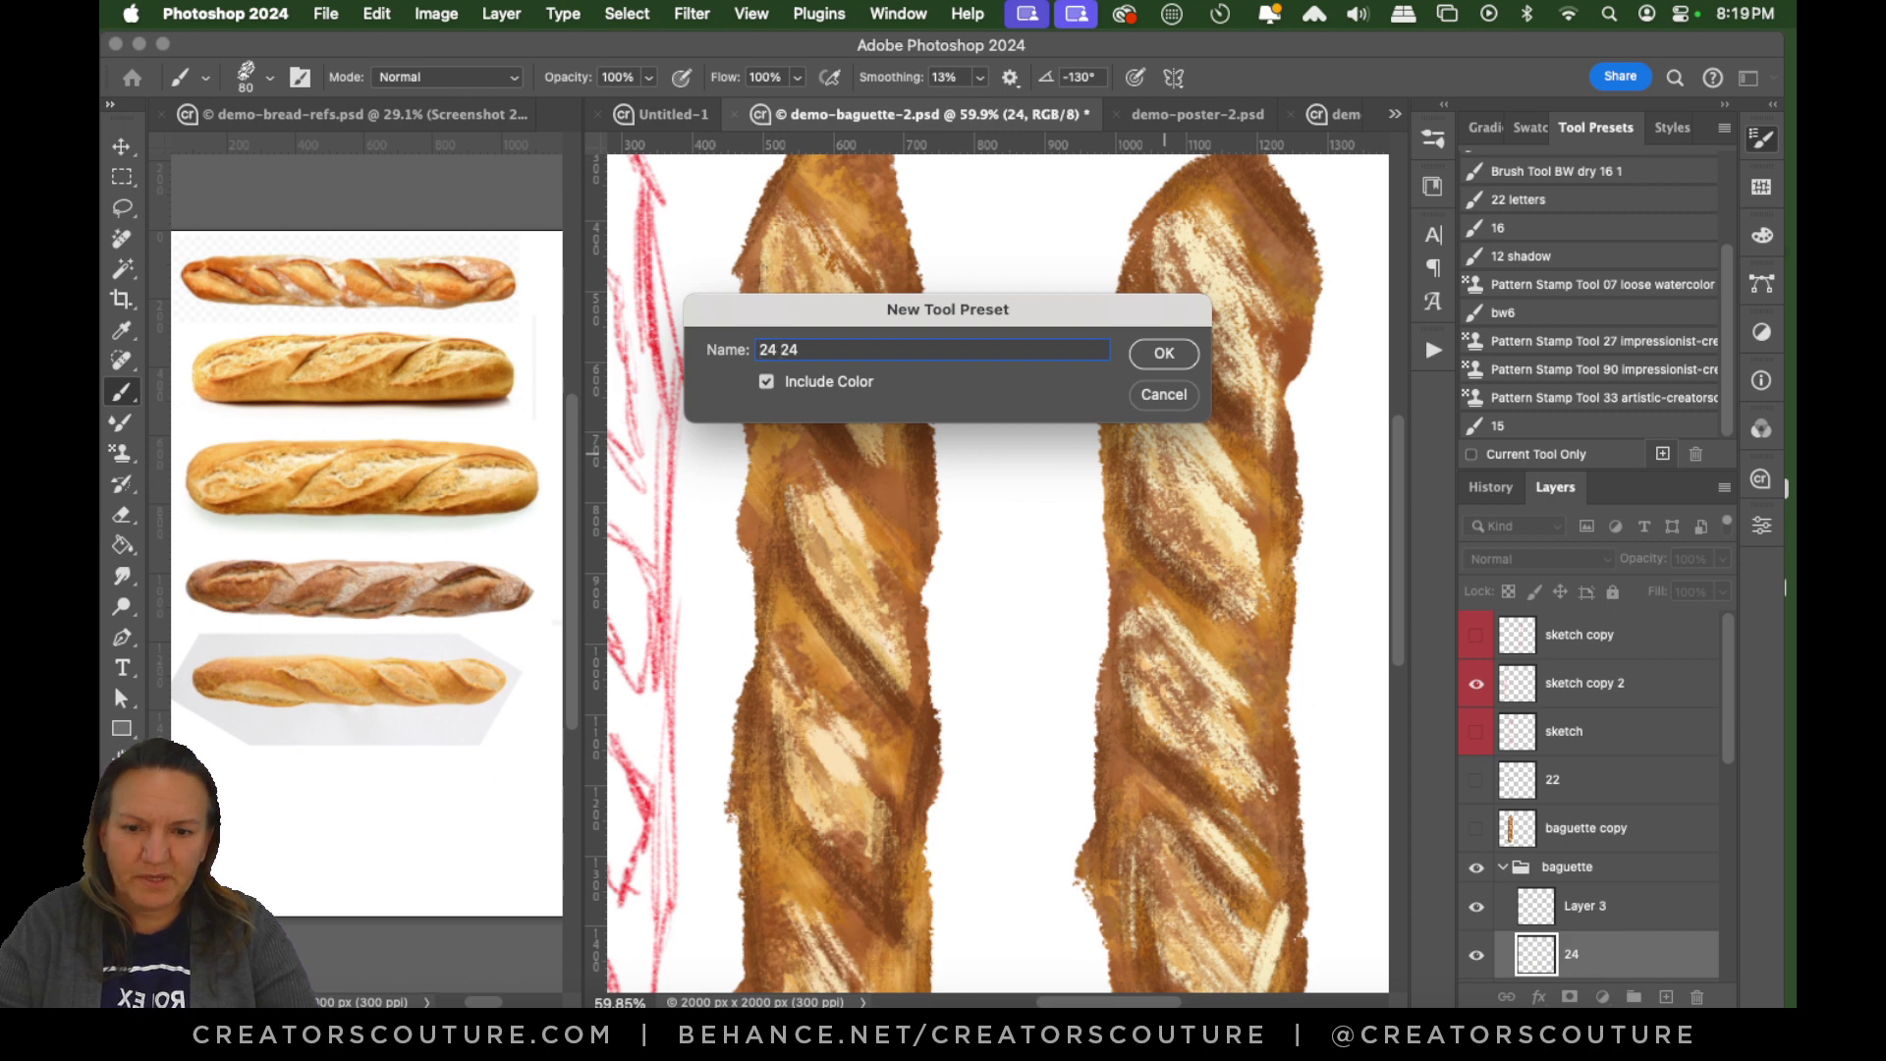
pyautogui.write('bagu')
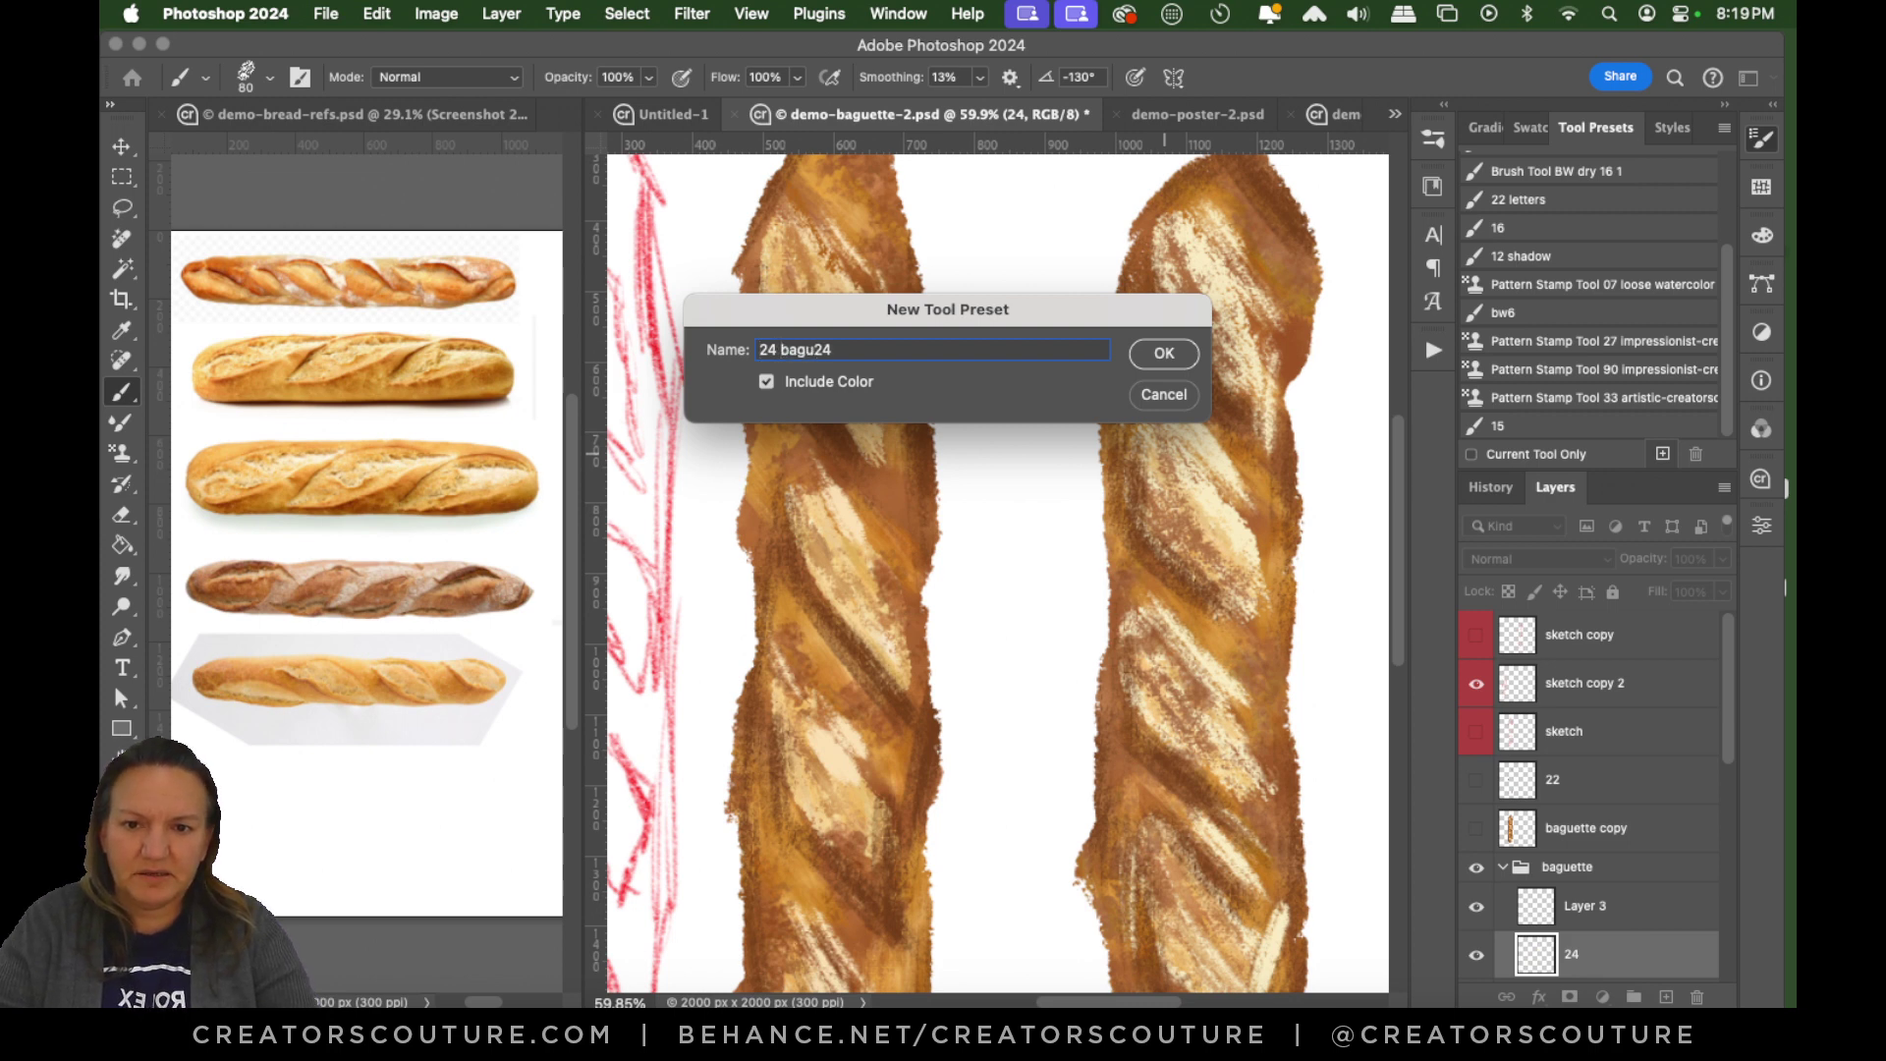
pyautogui.write('ette')
pyautogui.press('Return')
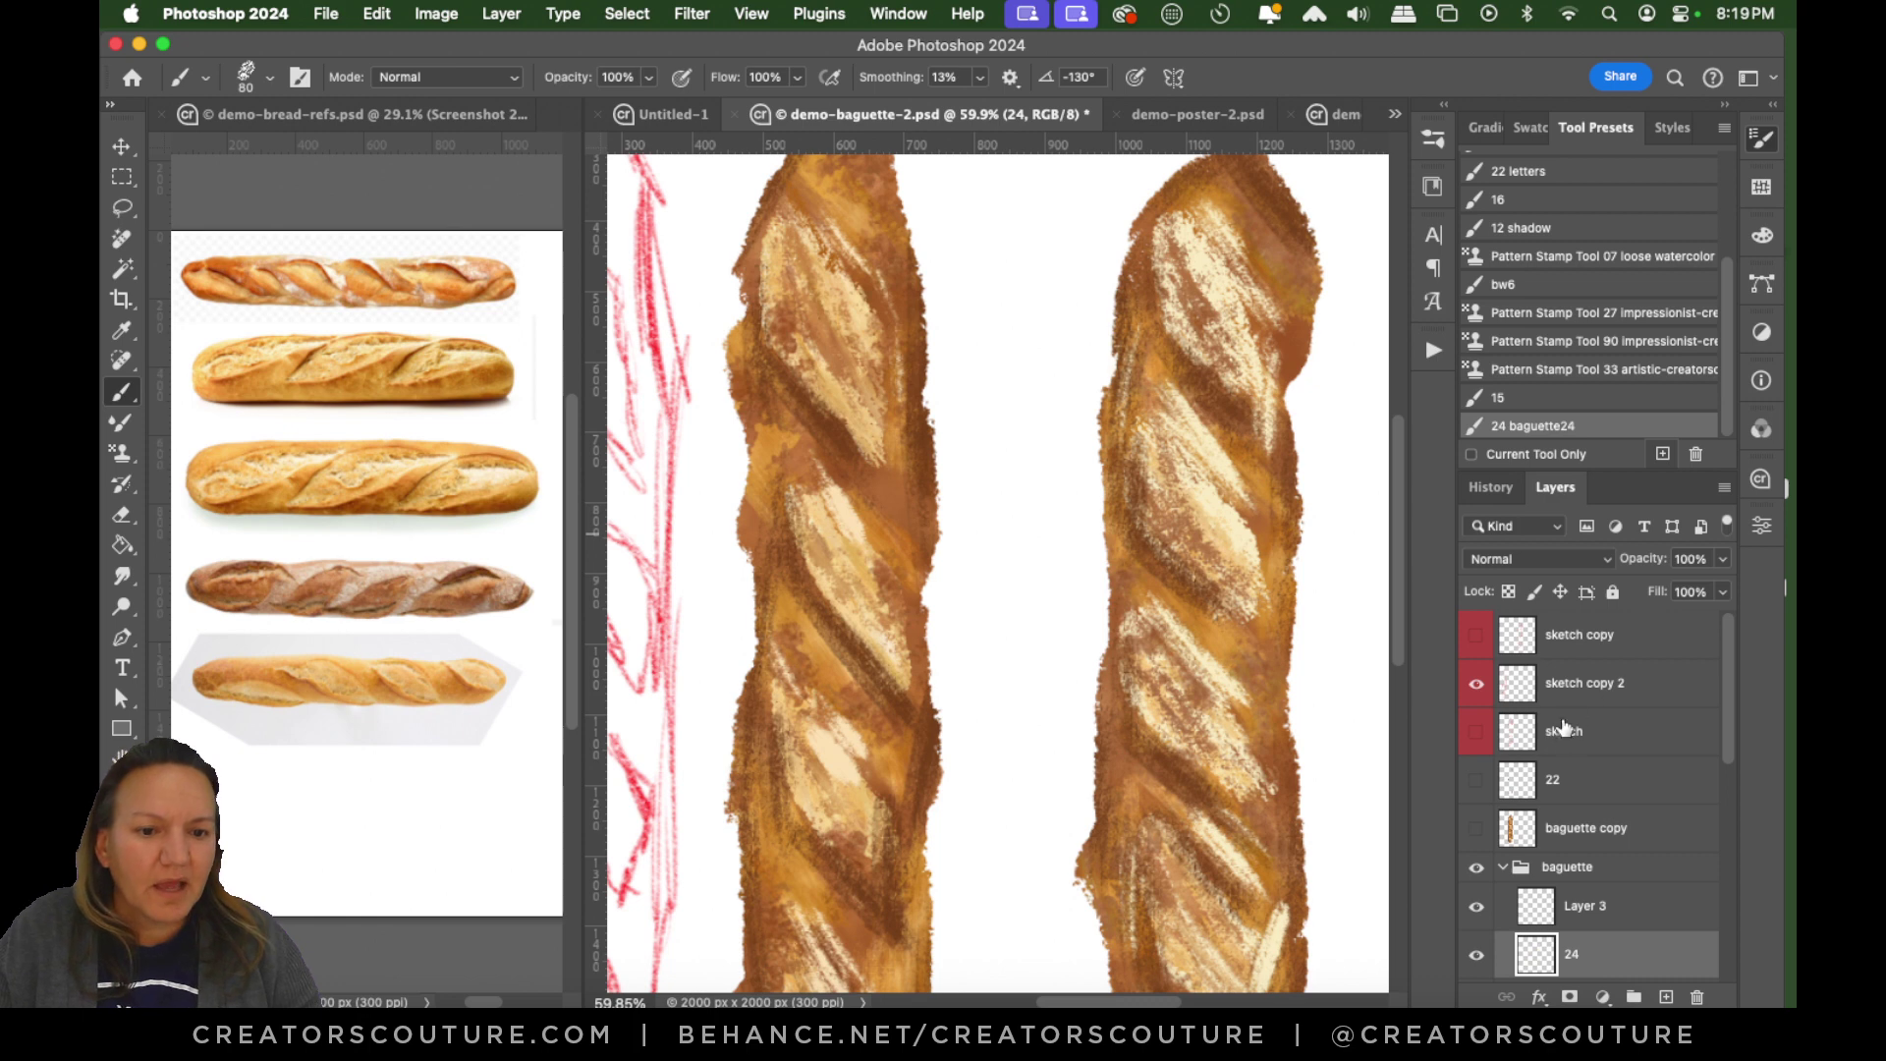
# Toggle the visibility of layer 22 to compare the left baguette's edges, leaving the layer shown.
pyautogui.click(1474, 782)
pyautogui.click(1474, 782)
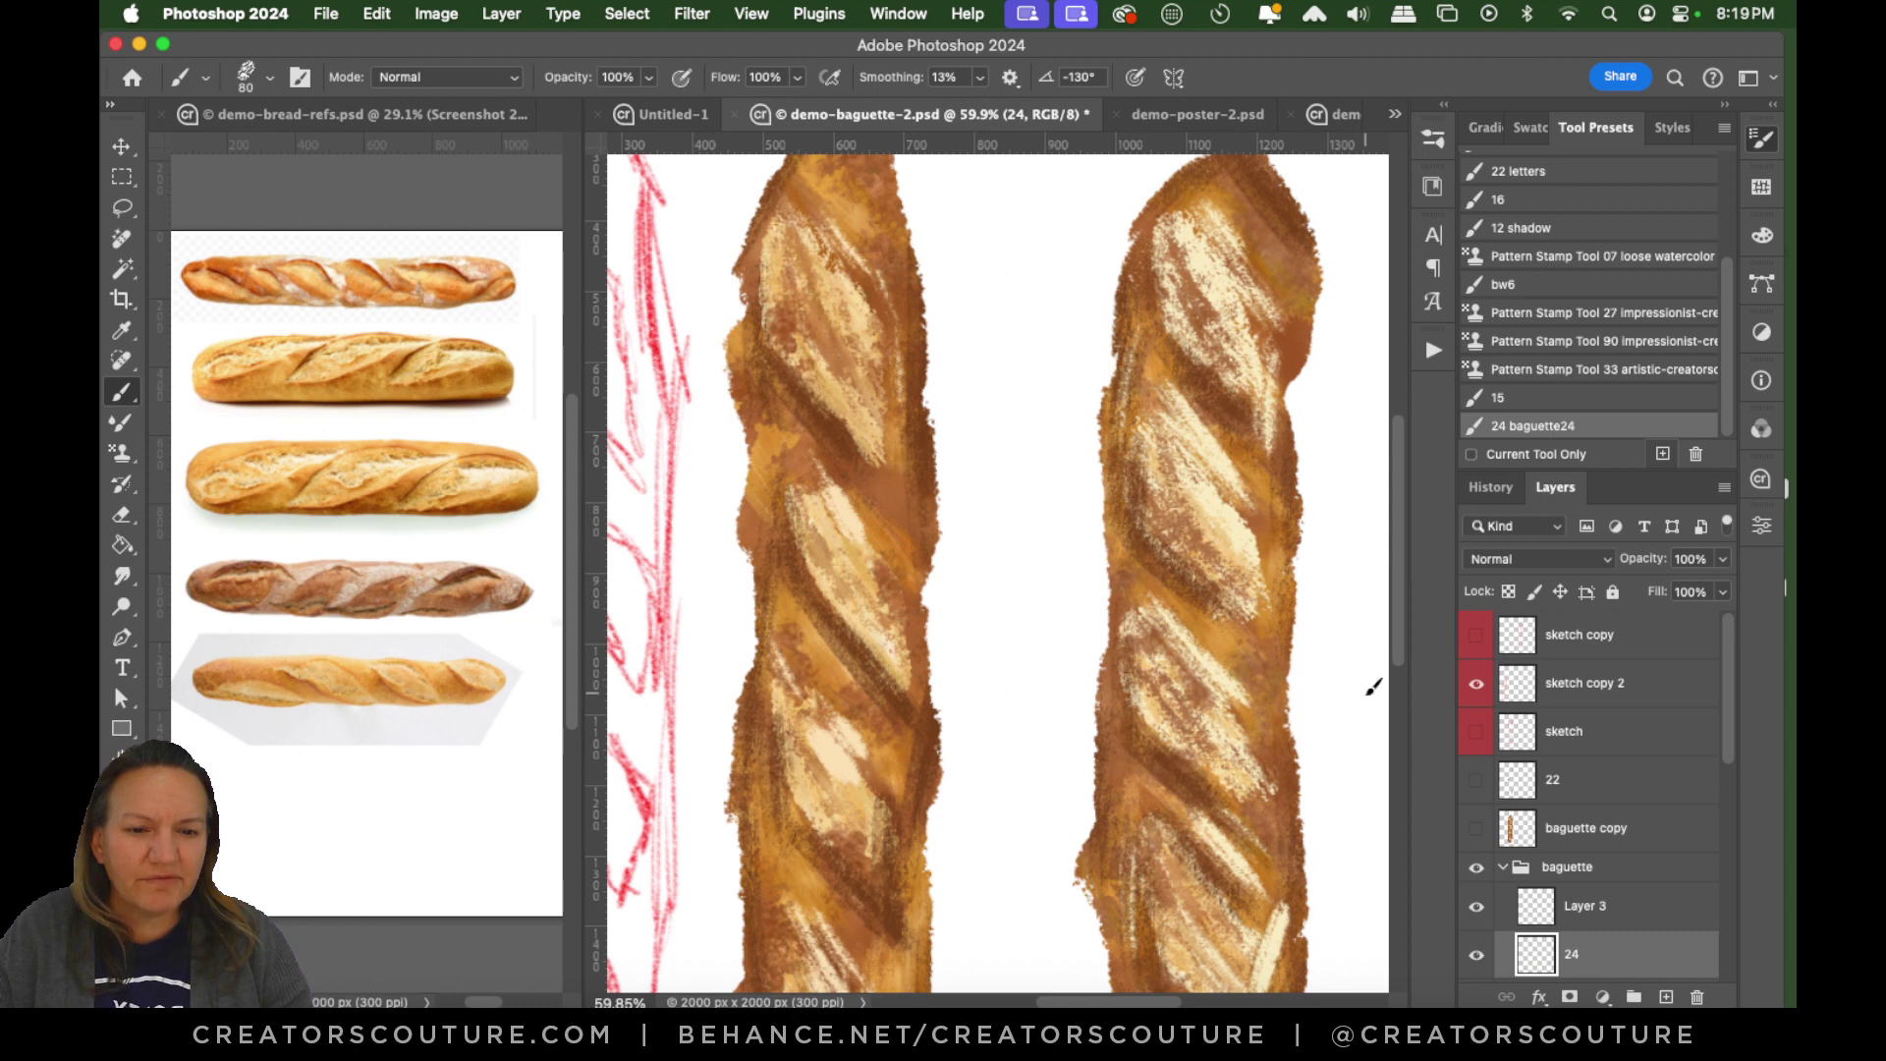
pyautogui.click(1474, 782)
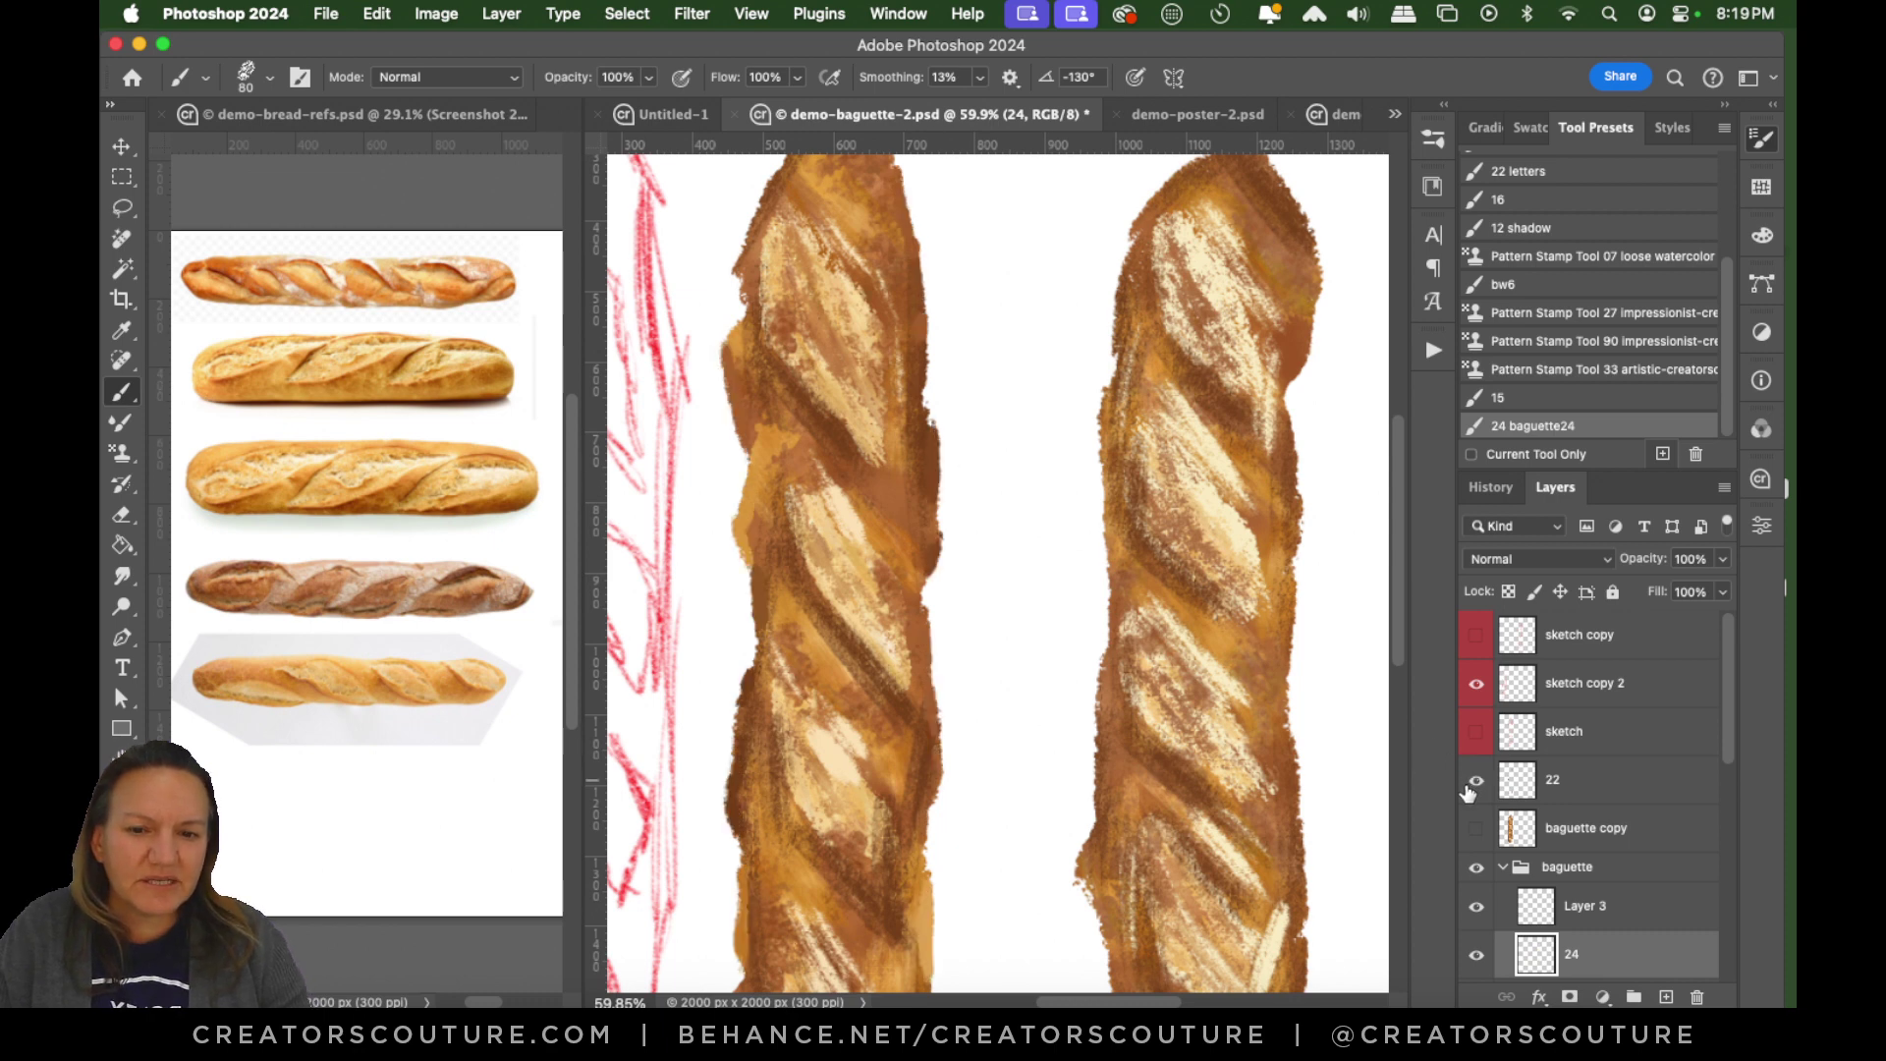
pyautogui.click(1470, 786)
pyautogui.click(1471, 786)
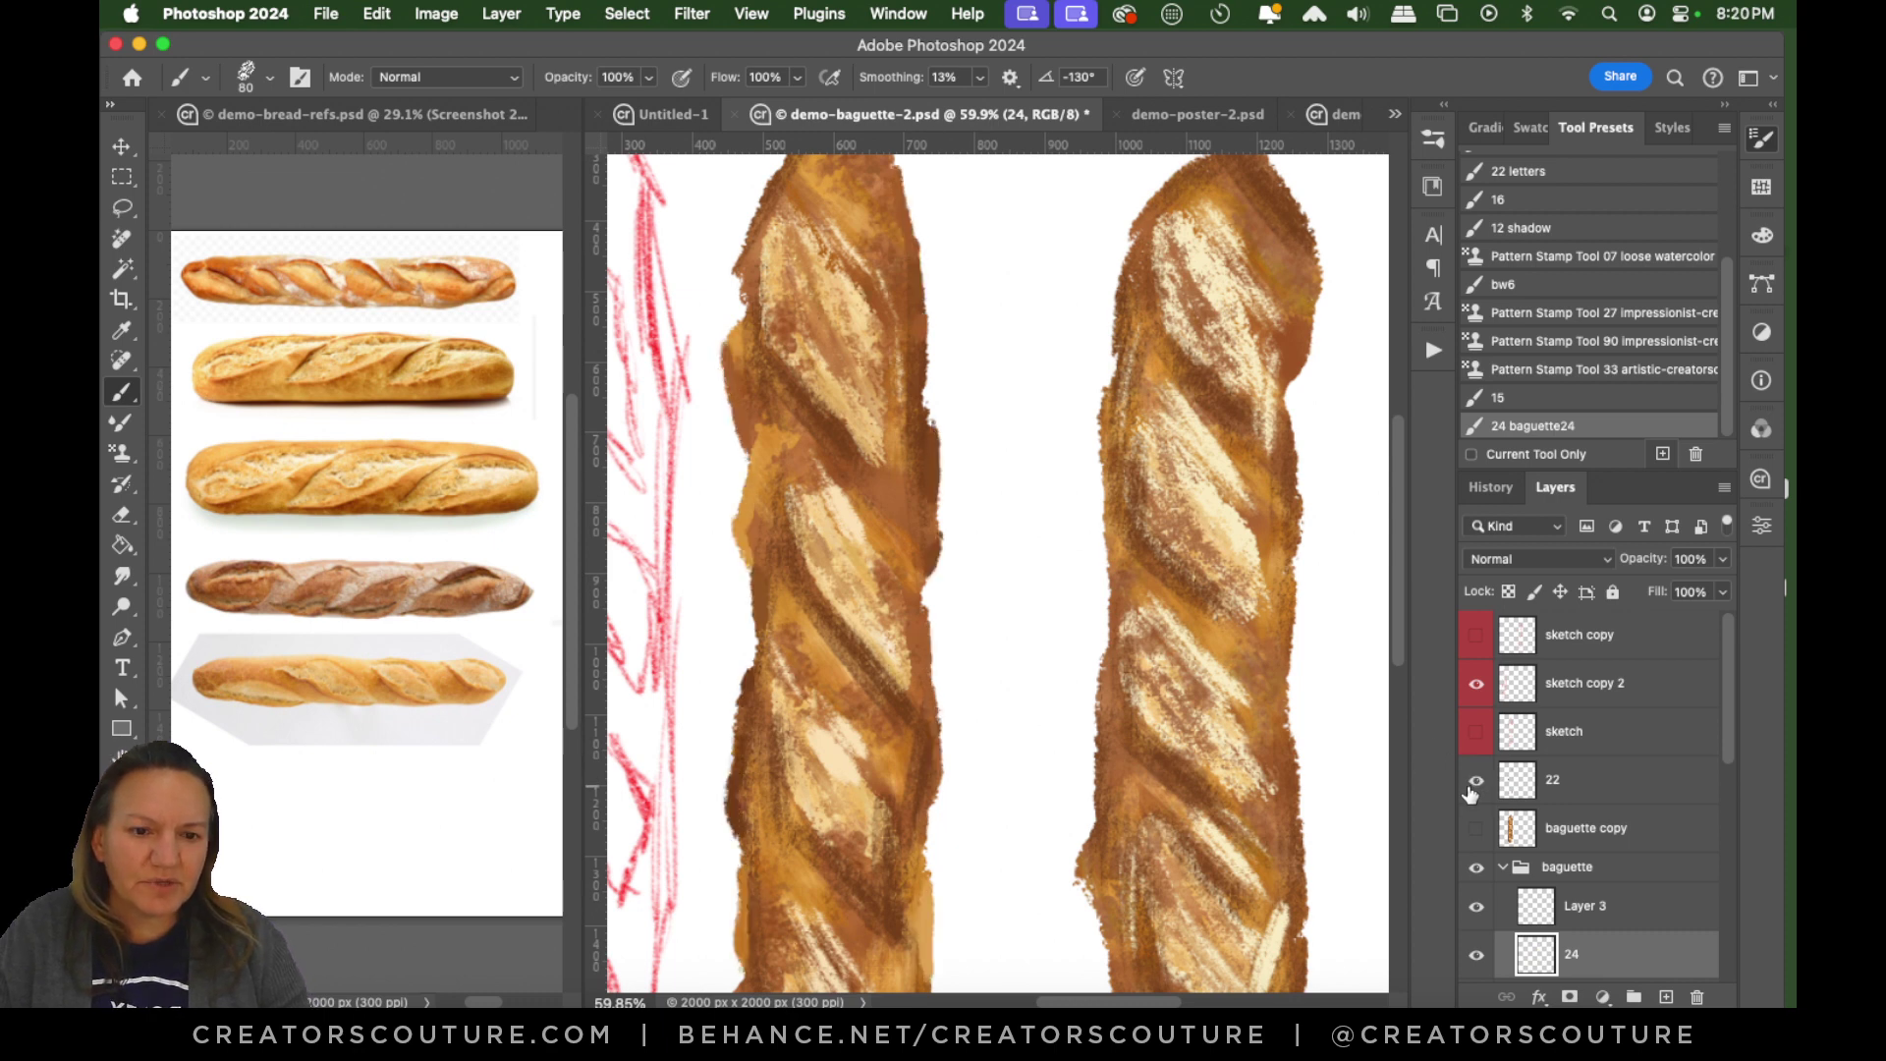
pyautogui.click(1474, 789)
pyautogui.click(1474, 791)
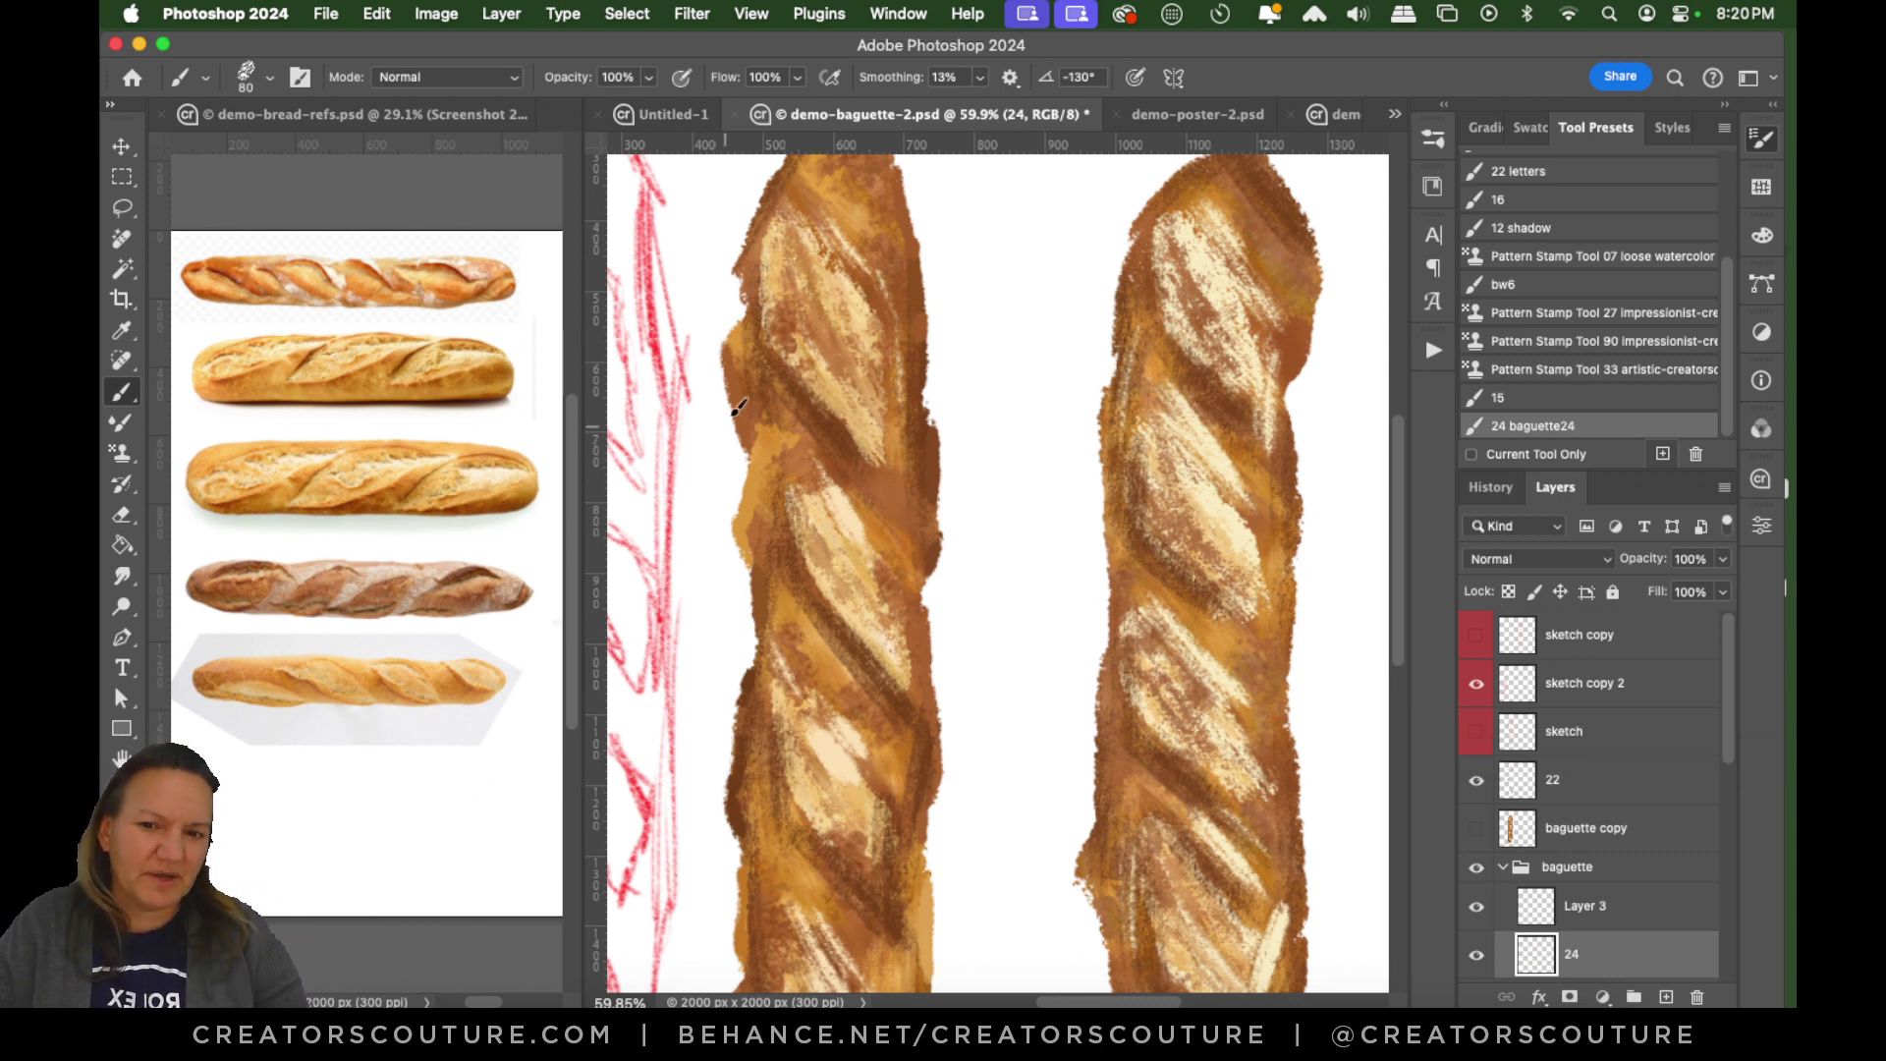
# Make layer 22 active and choose the BW dry 22 brush at 71 px, undoing the test stroke between the loaves.
pyautogui.click(1608, 797)
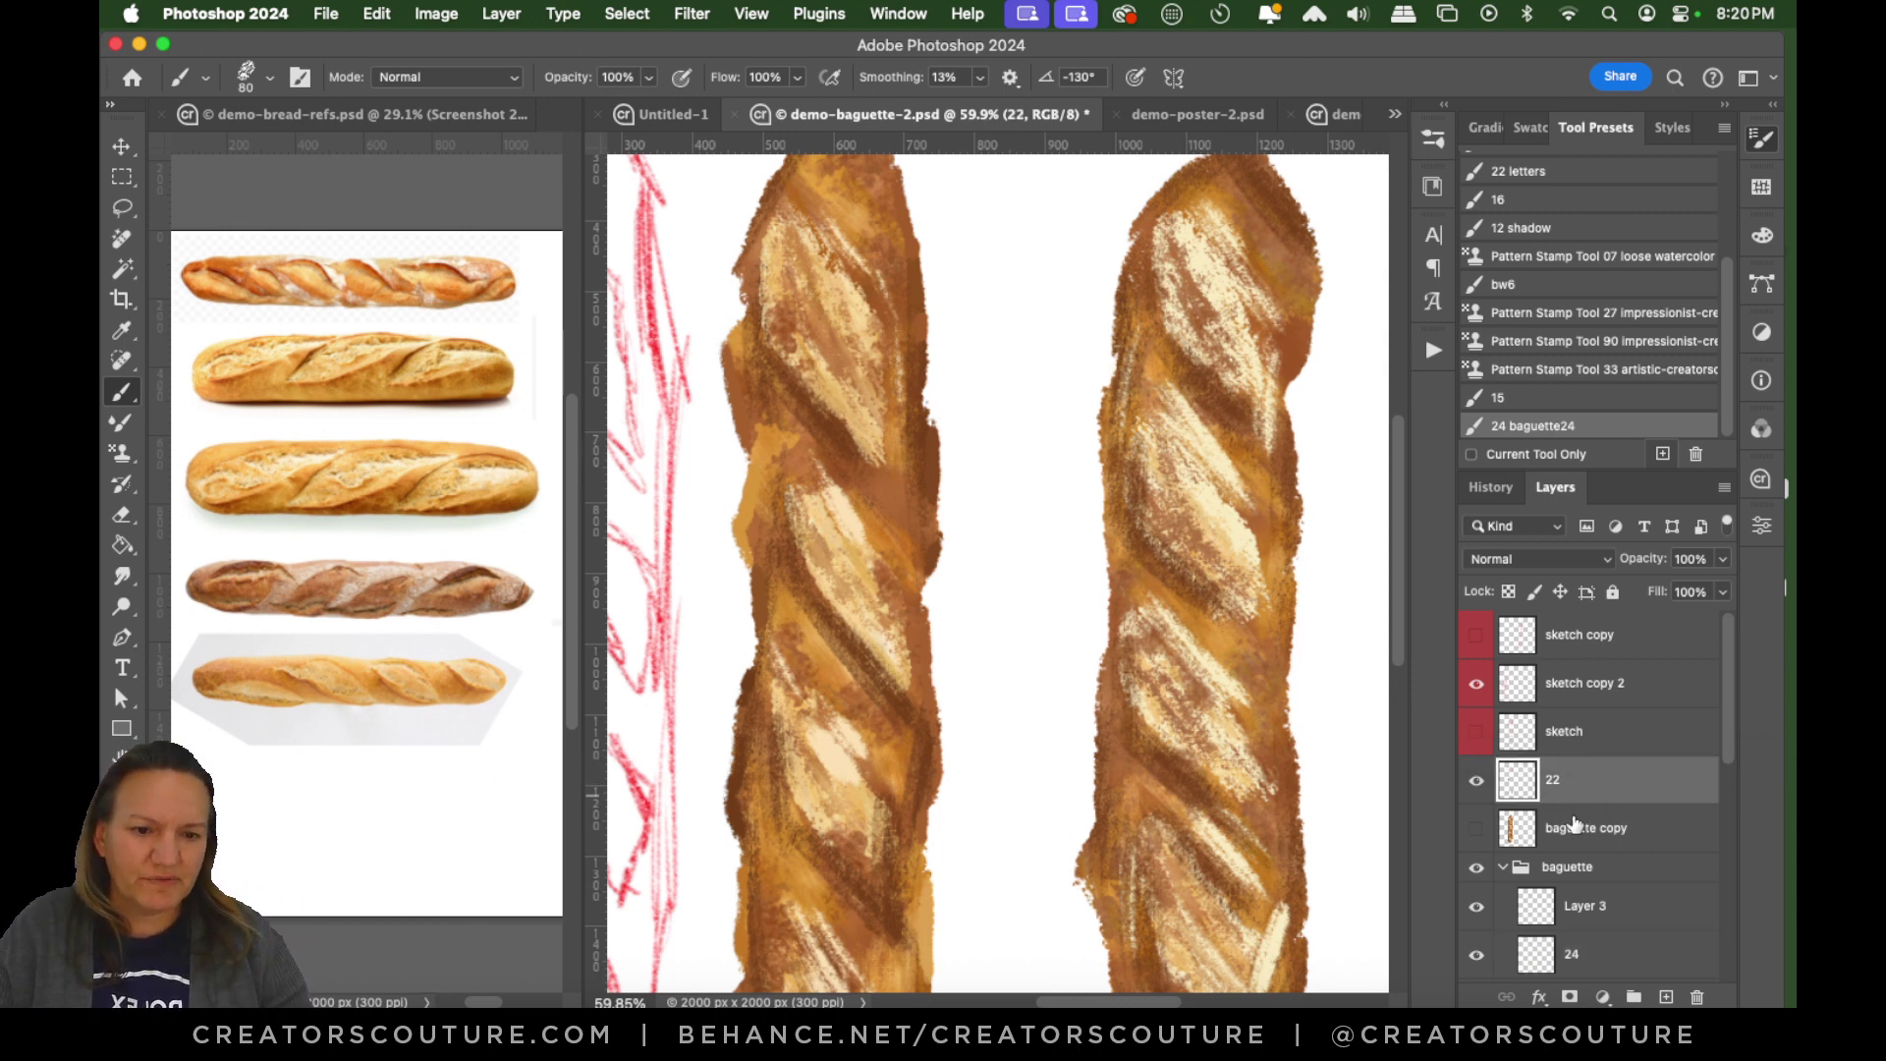
pyautogui.click(1434, 140)
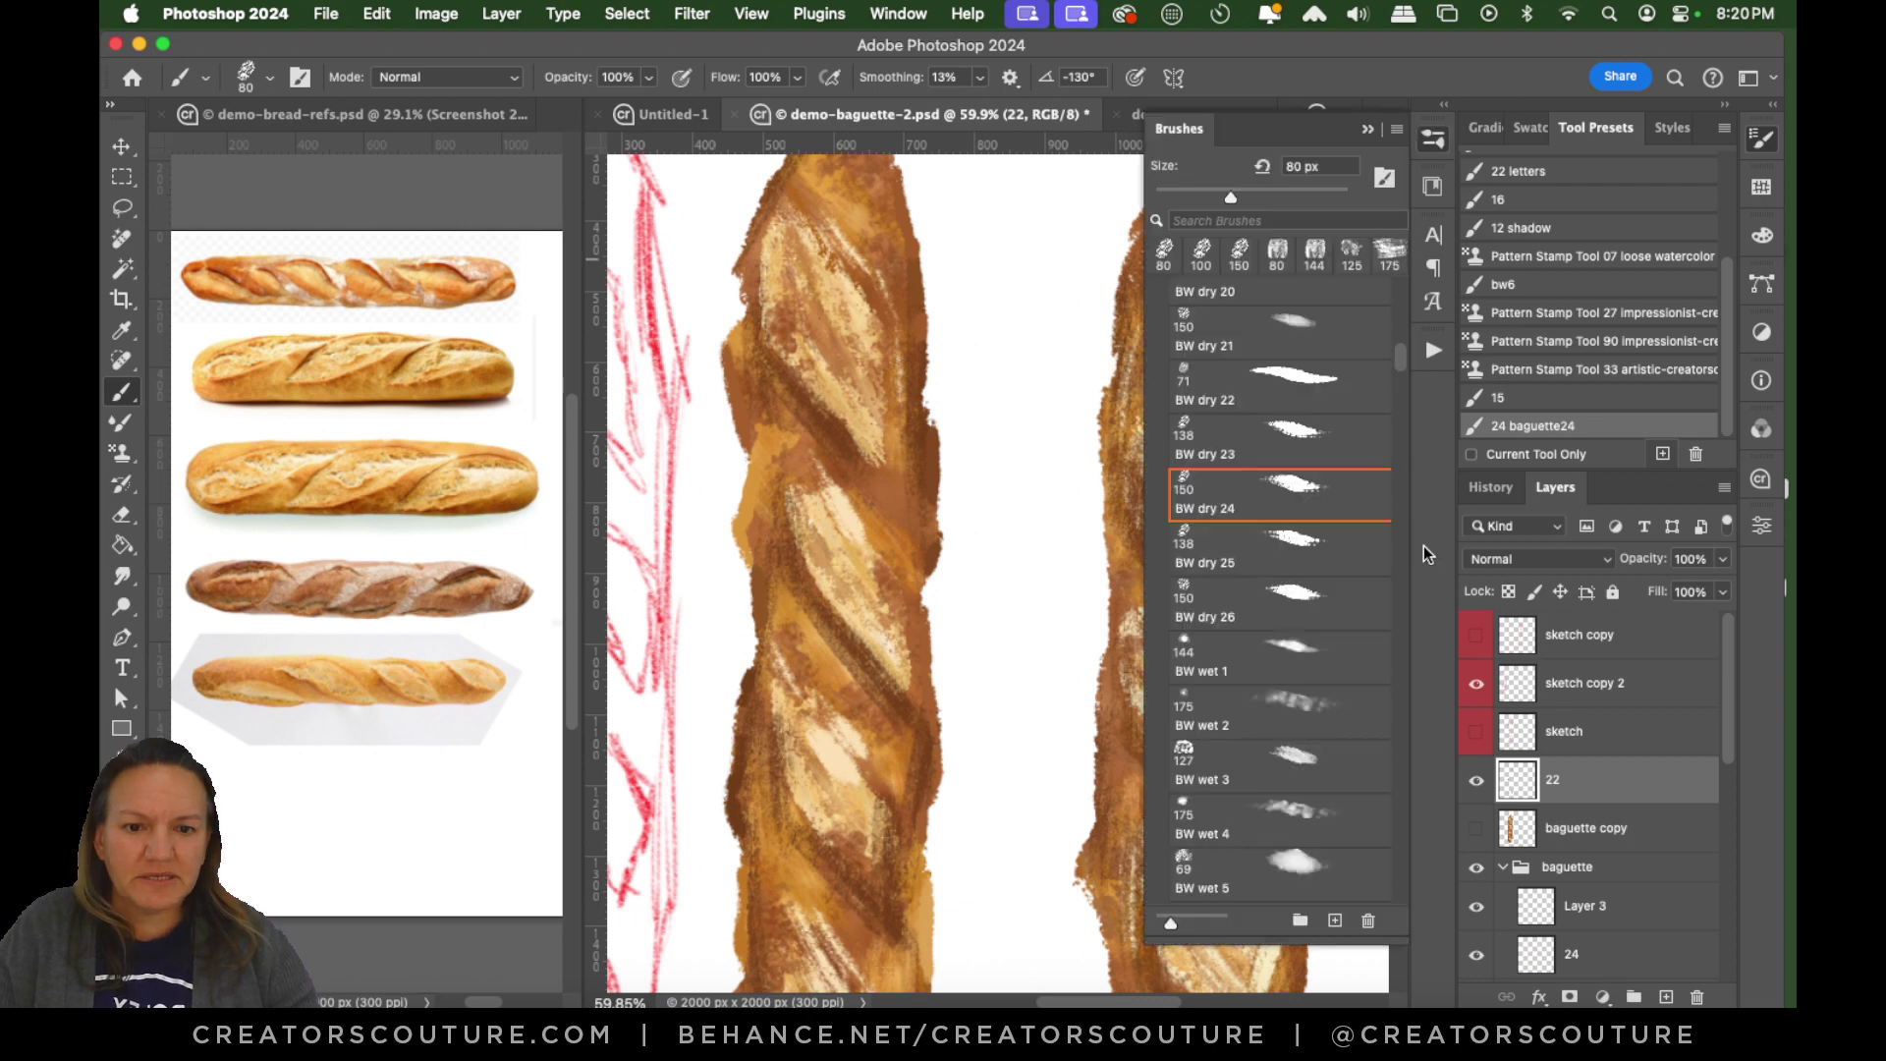
pyautogui.click(1277, 379)
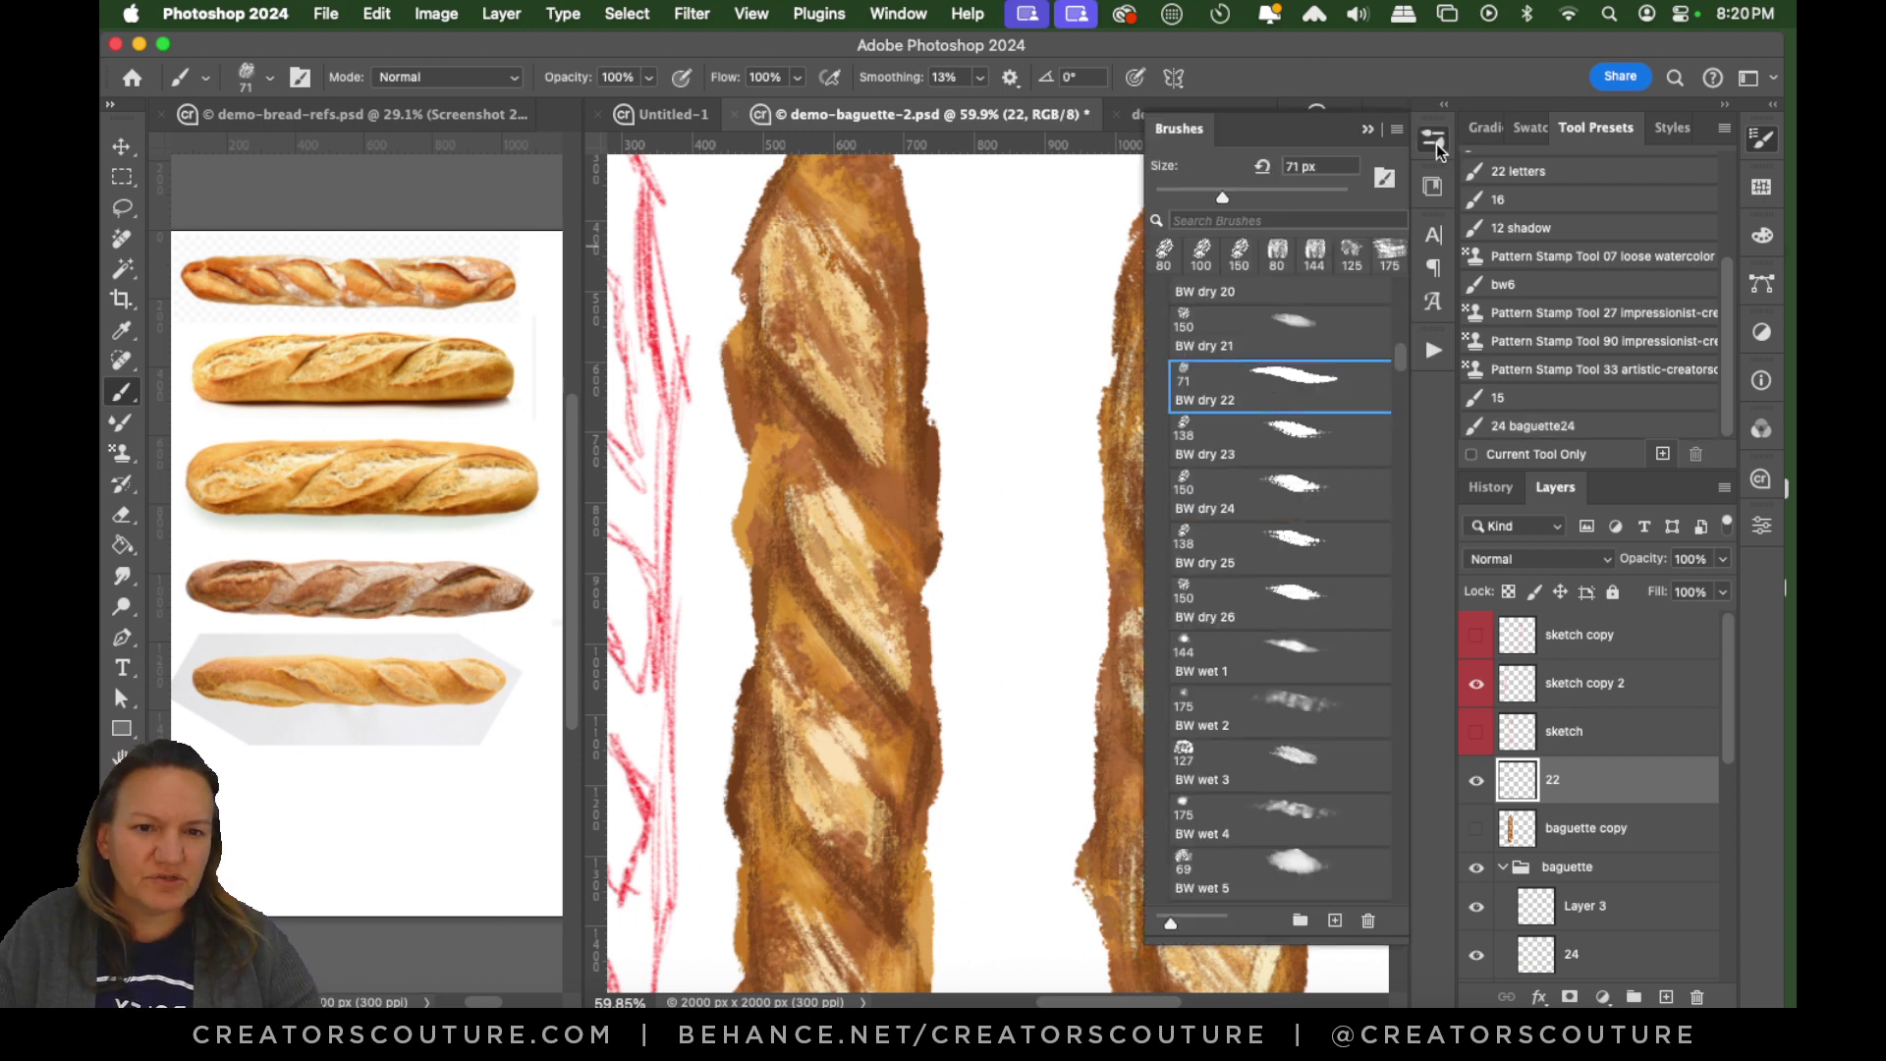
pyautogui.click(1434, 139)
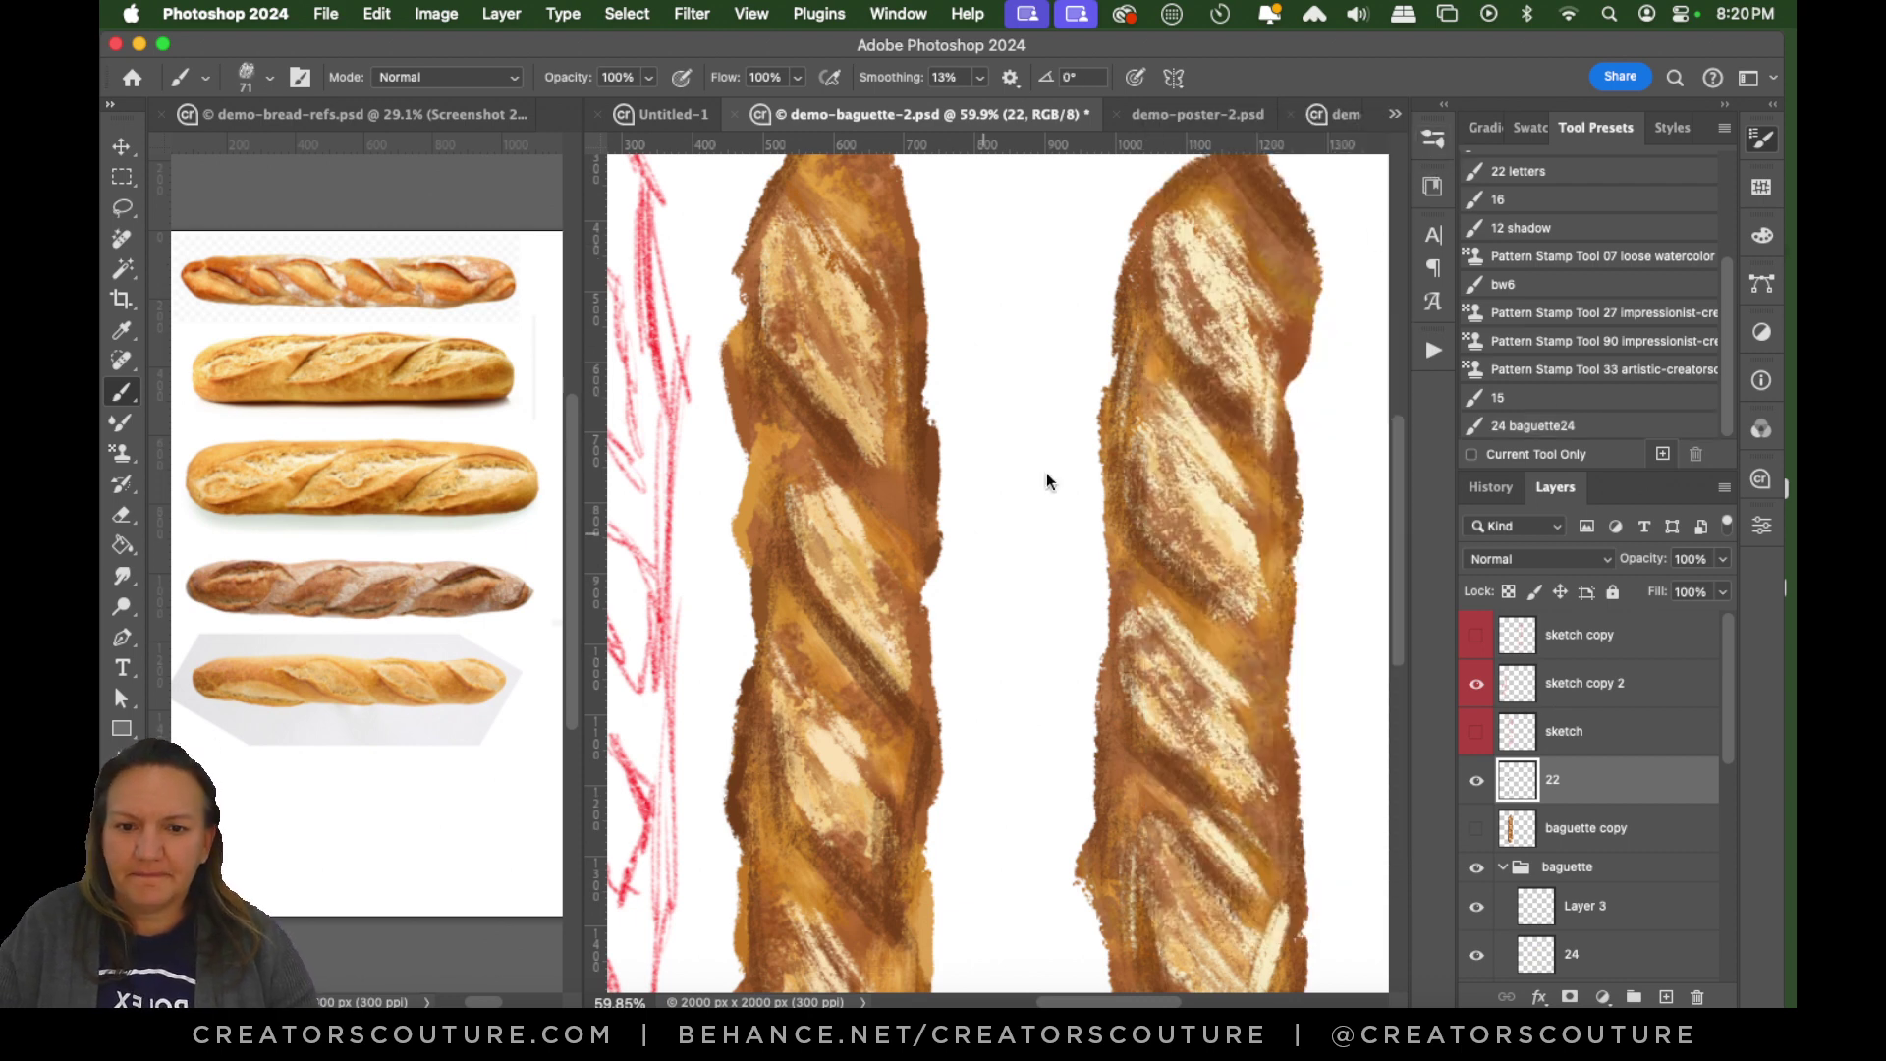
pyautogui.moveTo(1051, 388); pyautogui.dragTo(1022, 634)
pyautogui.press('super+z')
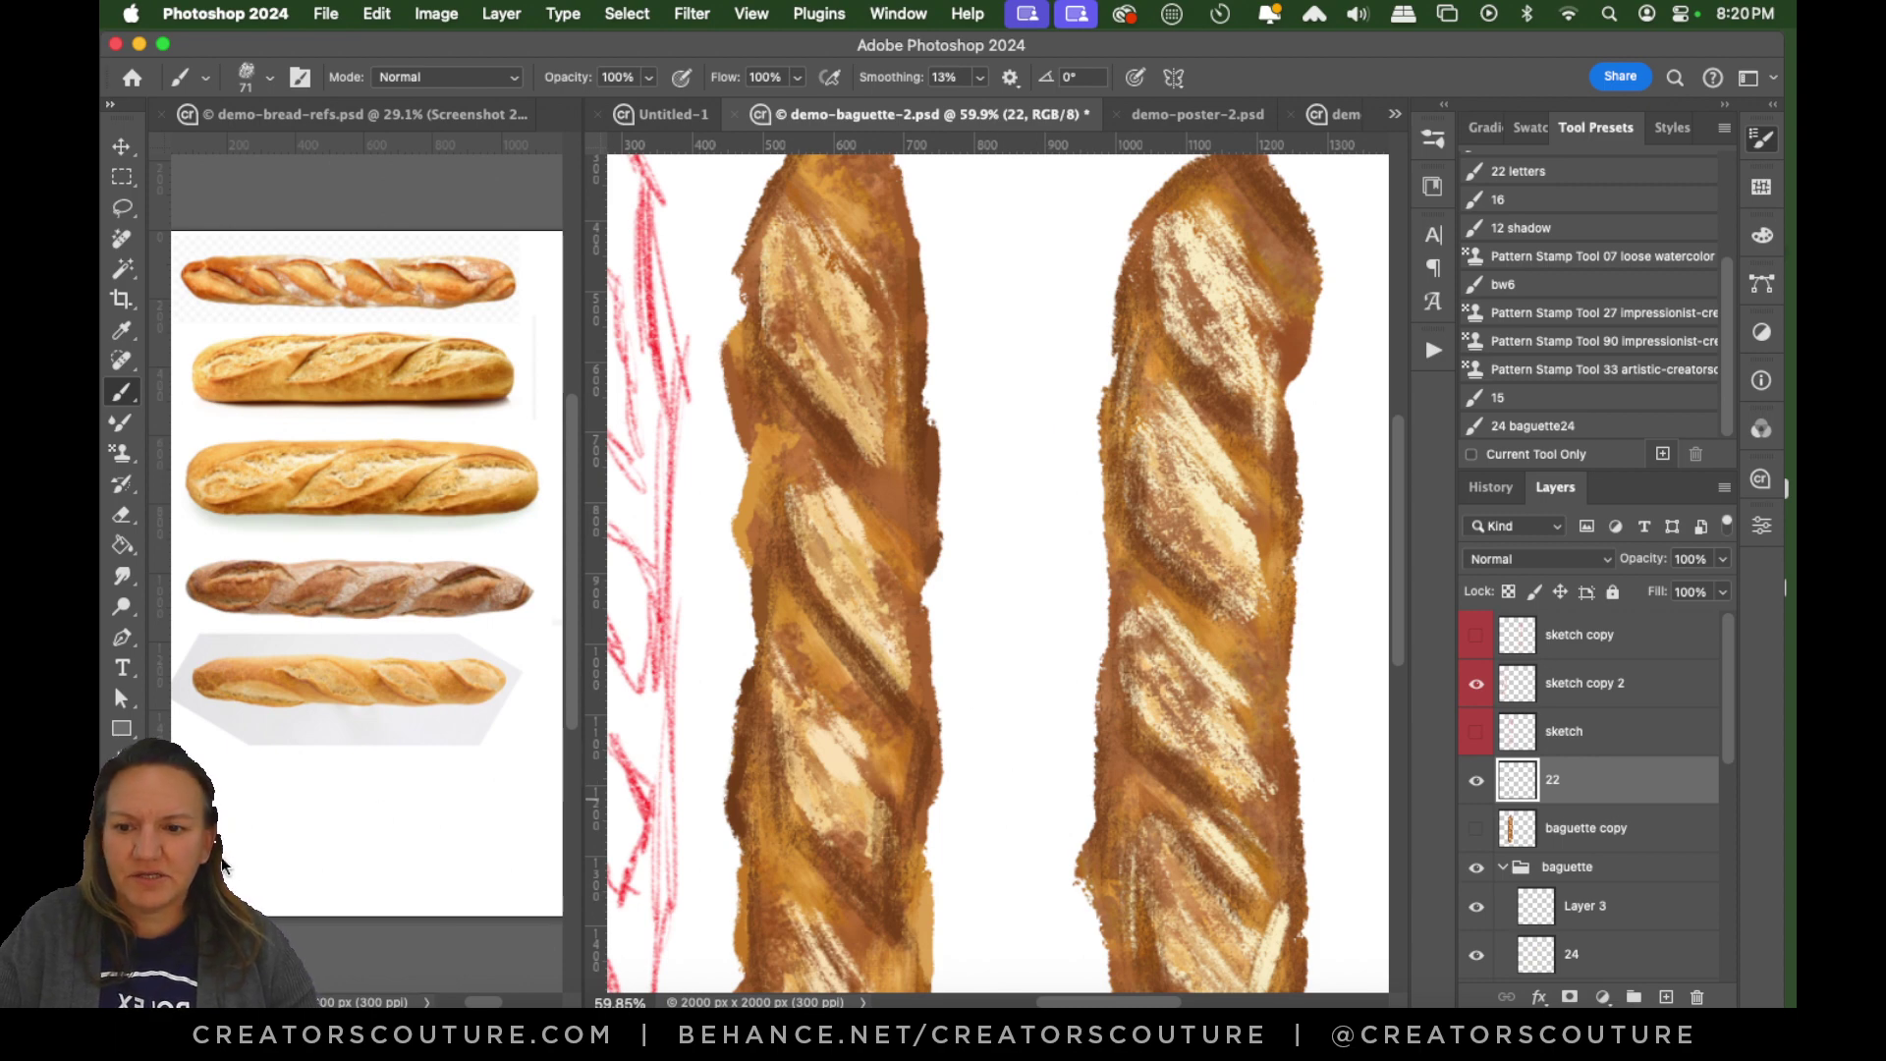
# Paint an ochre stroke along the upper left edge of the right baguette, redoing the first attempt.
pyautogui.press('z')
pyautogui.moveTo(1337, 300); pyautogui.dragTo(1330, 300)
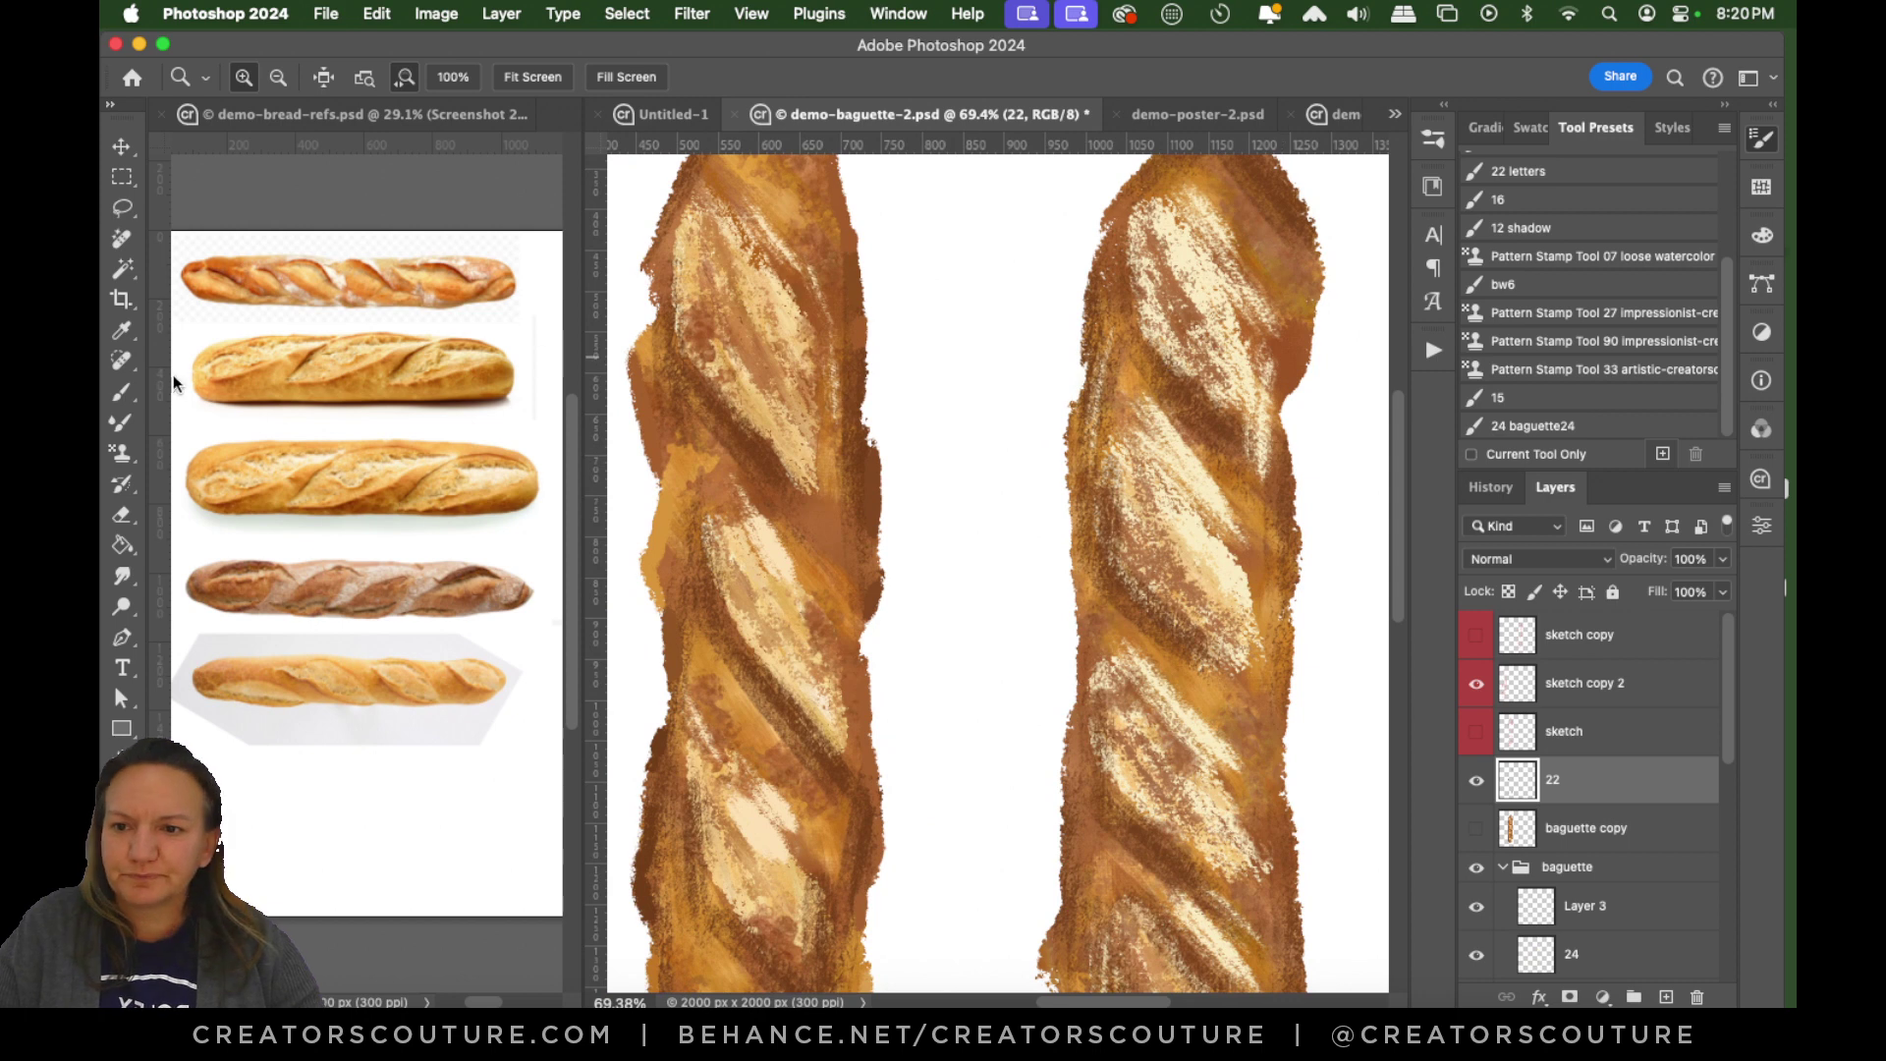
pyautogui.click(129, 333)
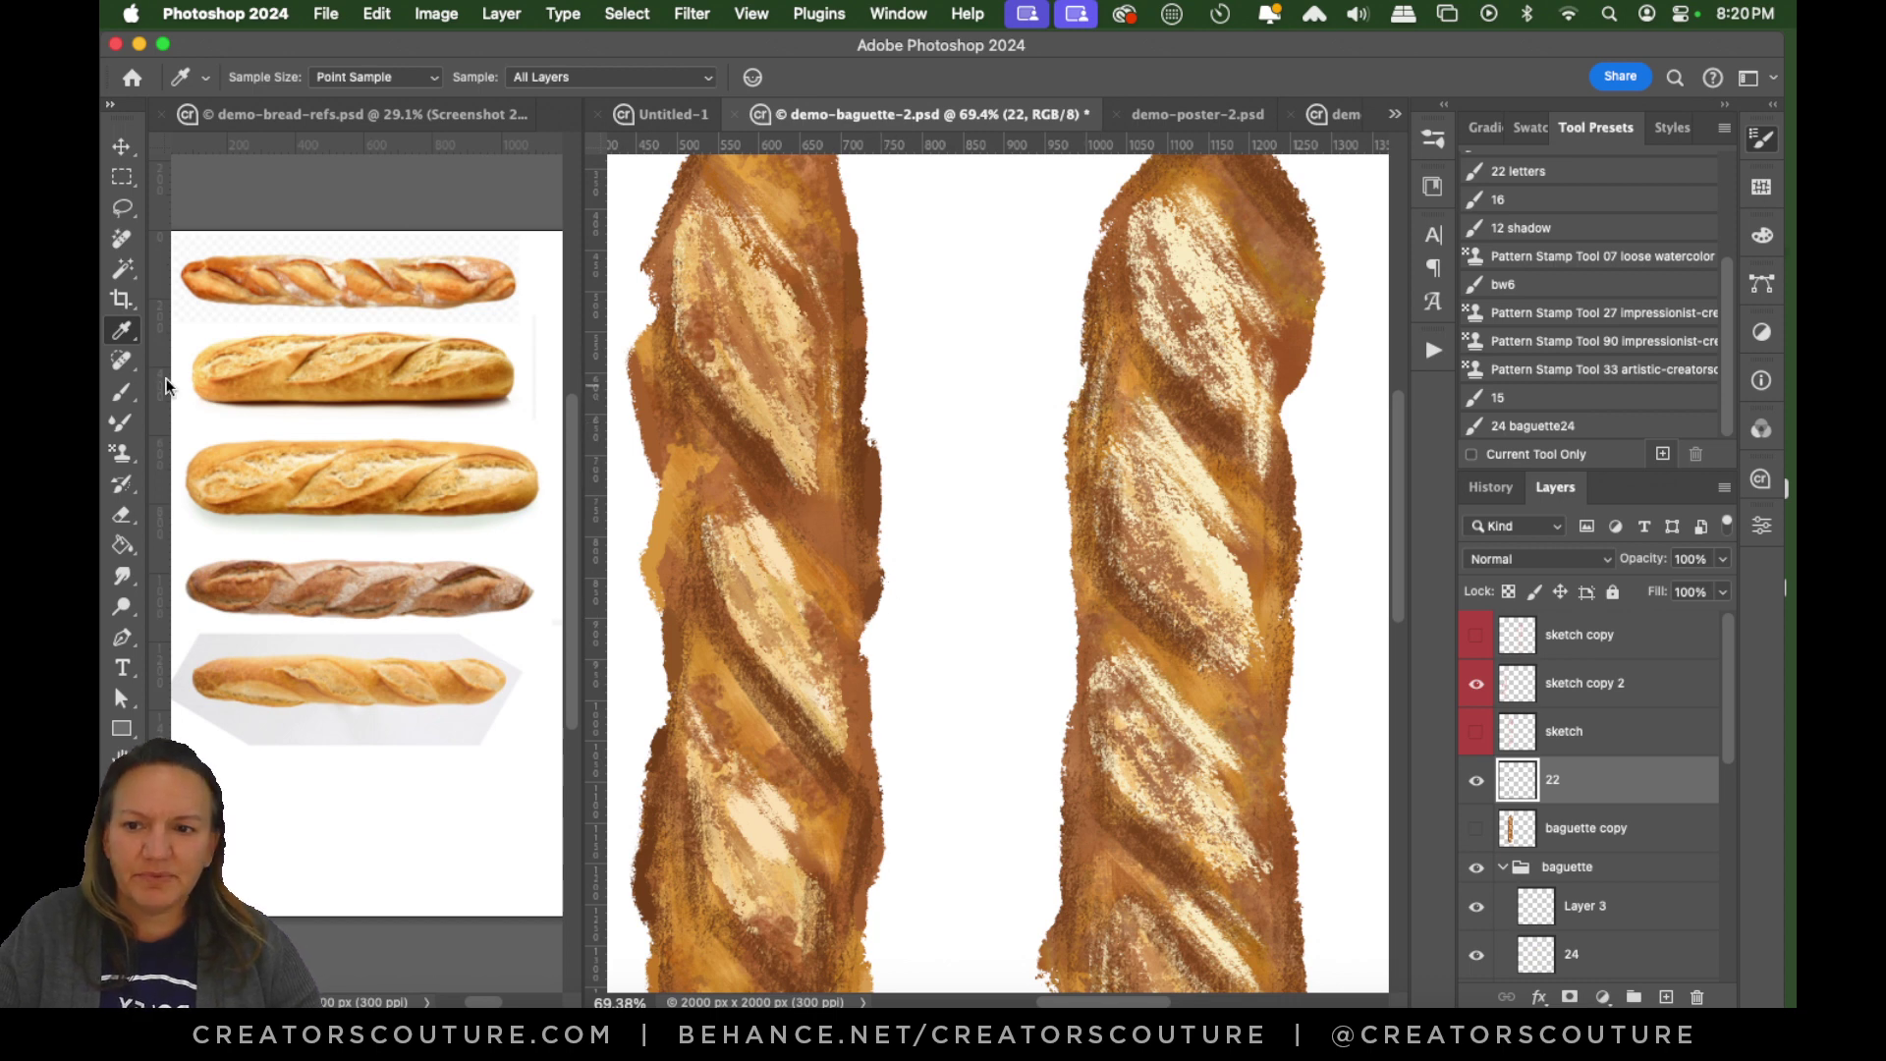
pyautogui.click(122, 396)
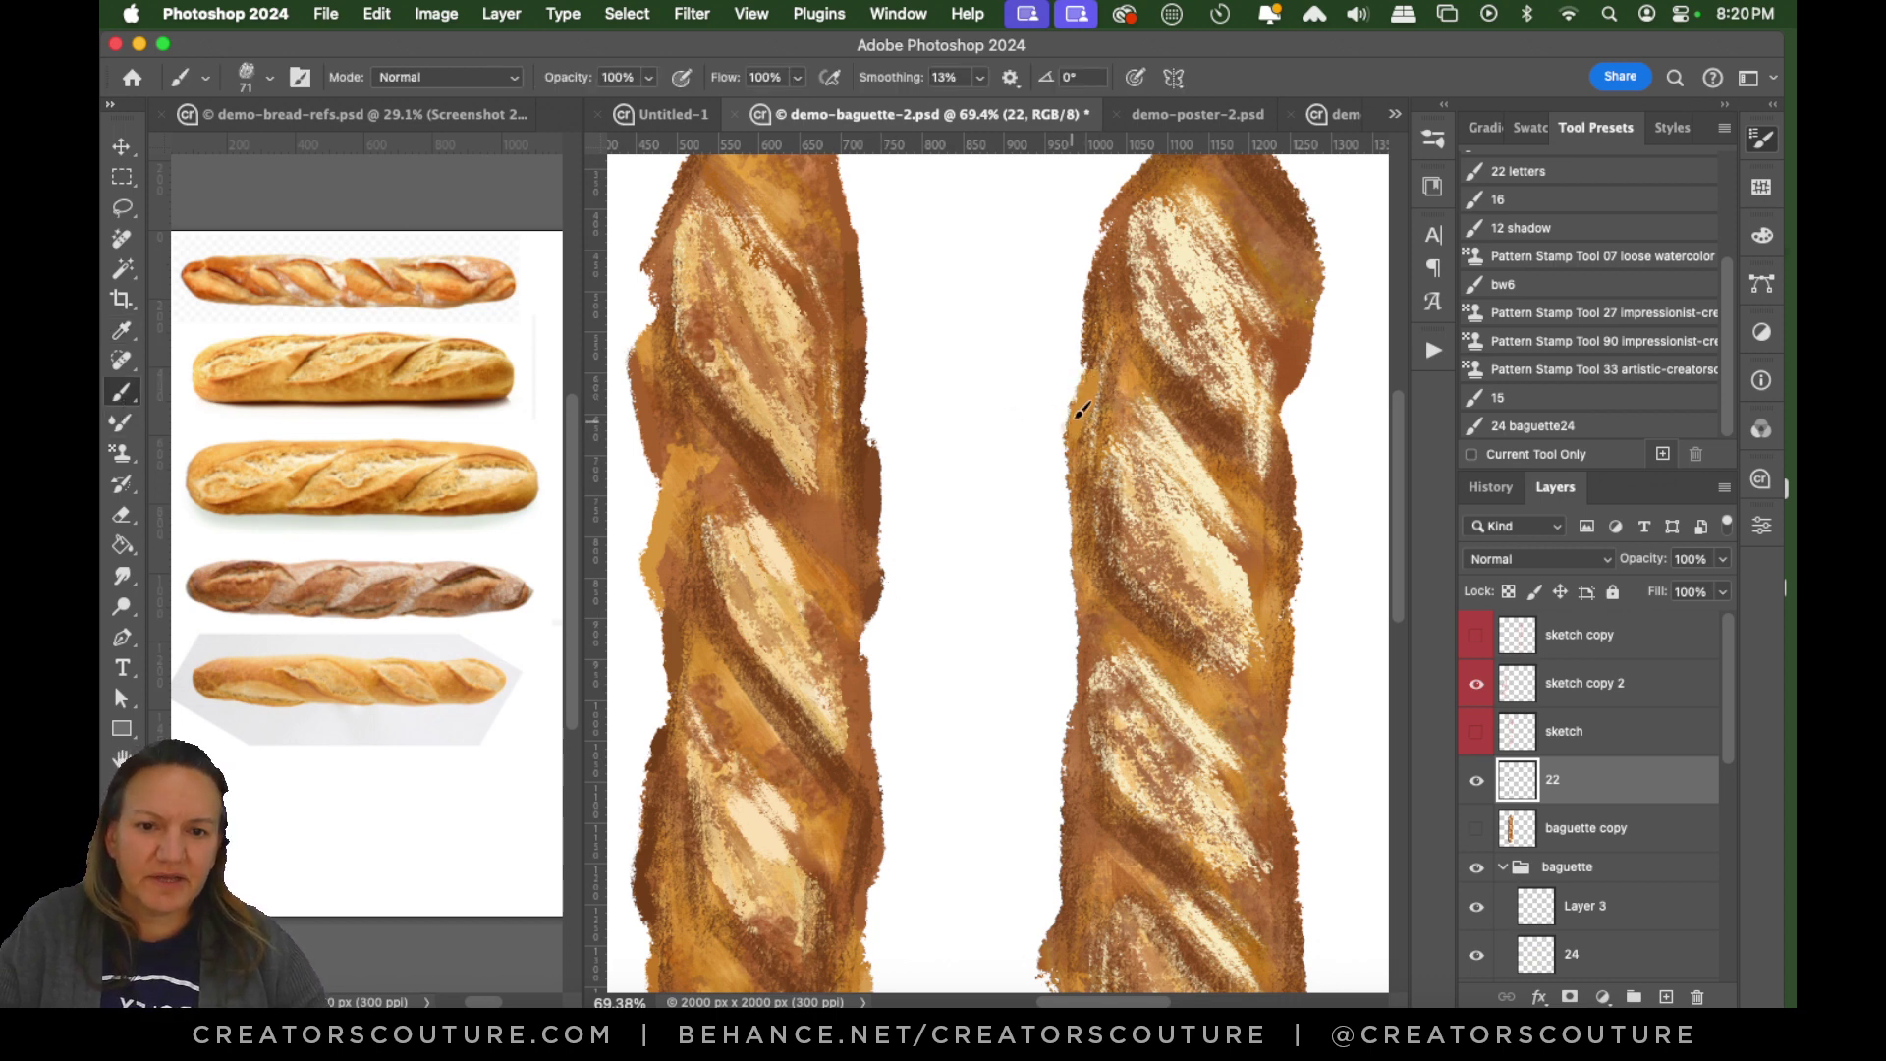
pyautogui.moveTo(1082, 397); pyautogui.dragTo(1077, 531)
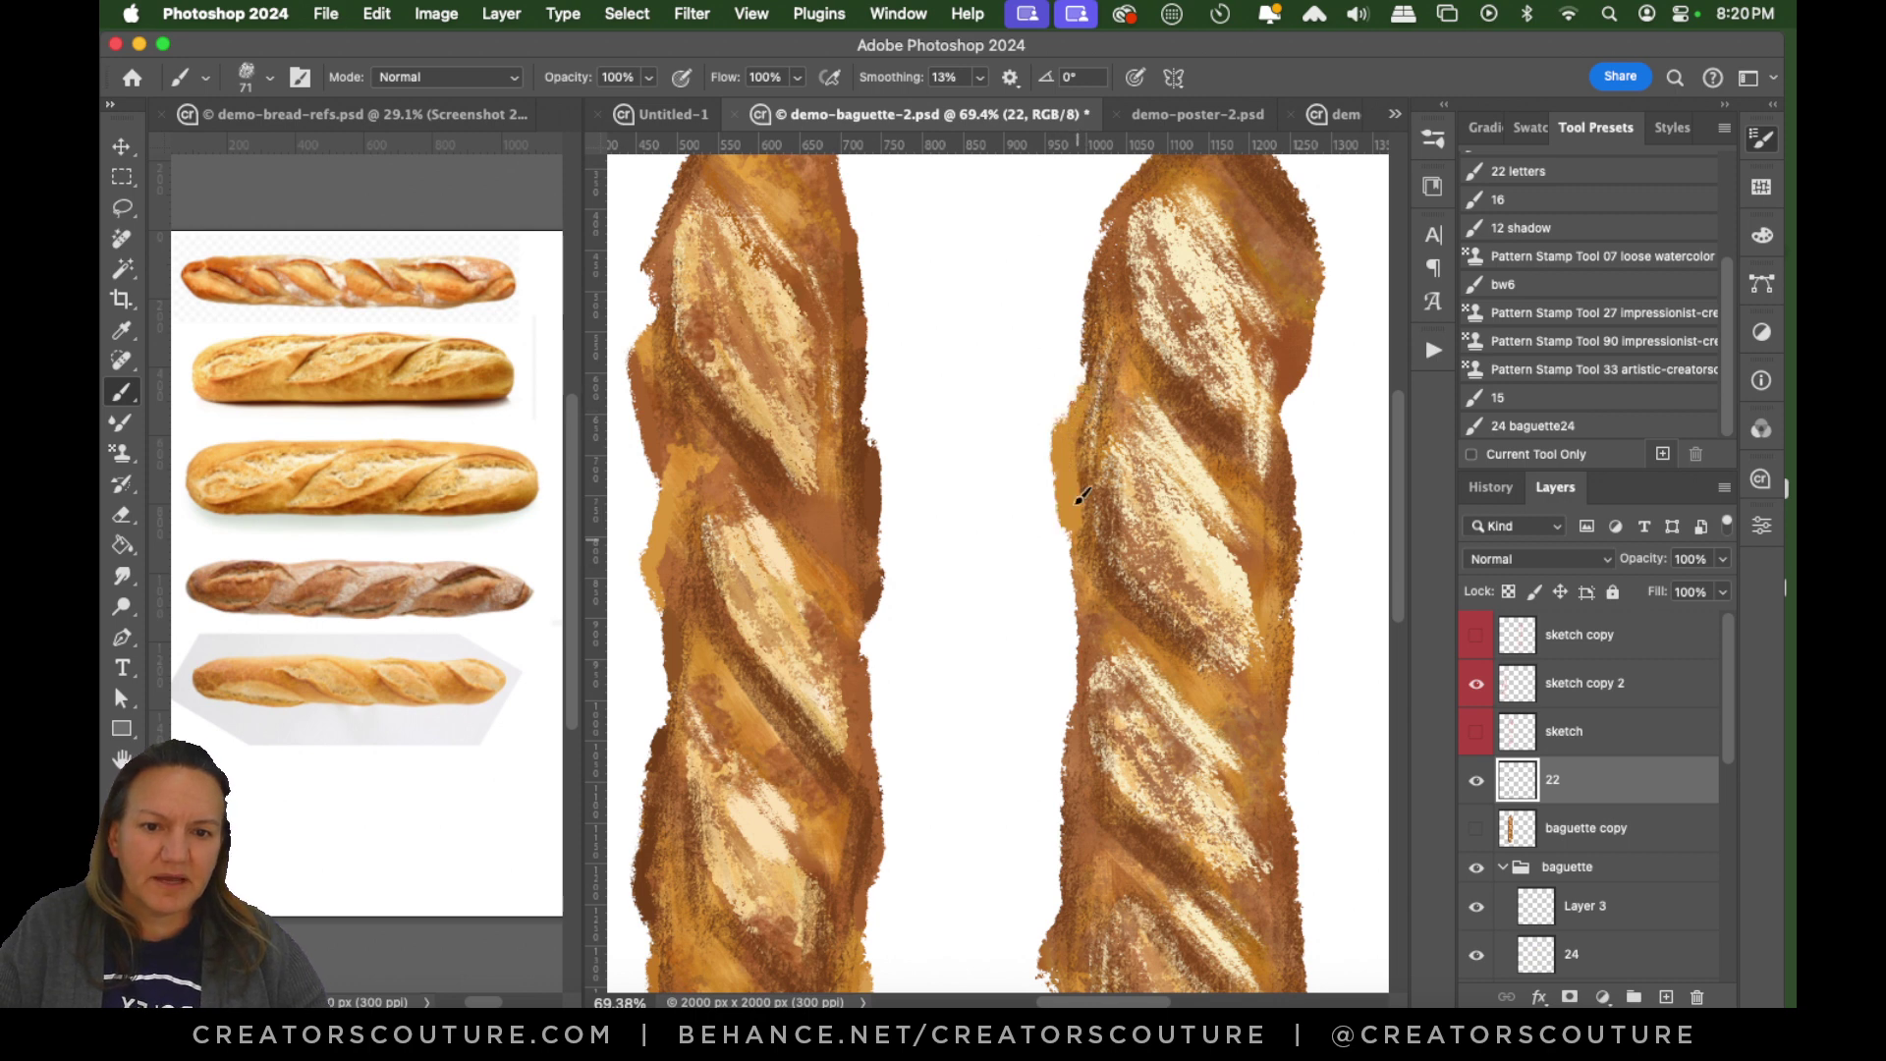
pyautogui.press('super+z')
pyautogui.moveTo(1069, 422); pyautogui.dragTo(1074, 585)
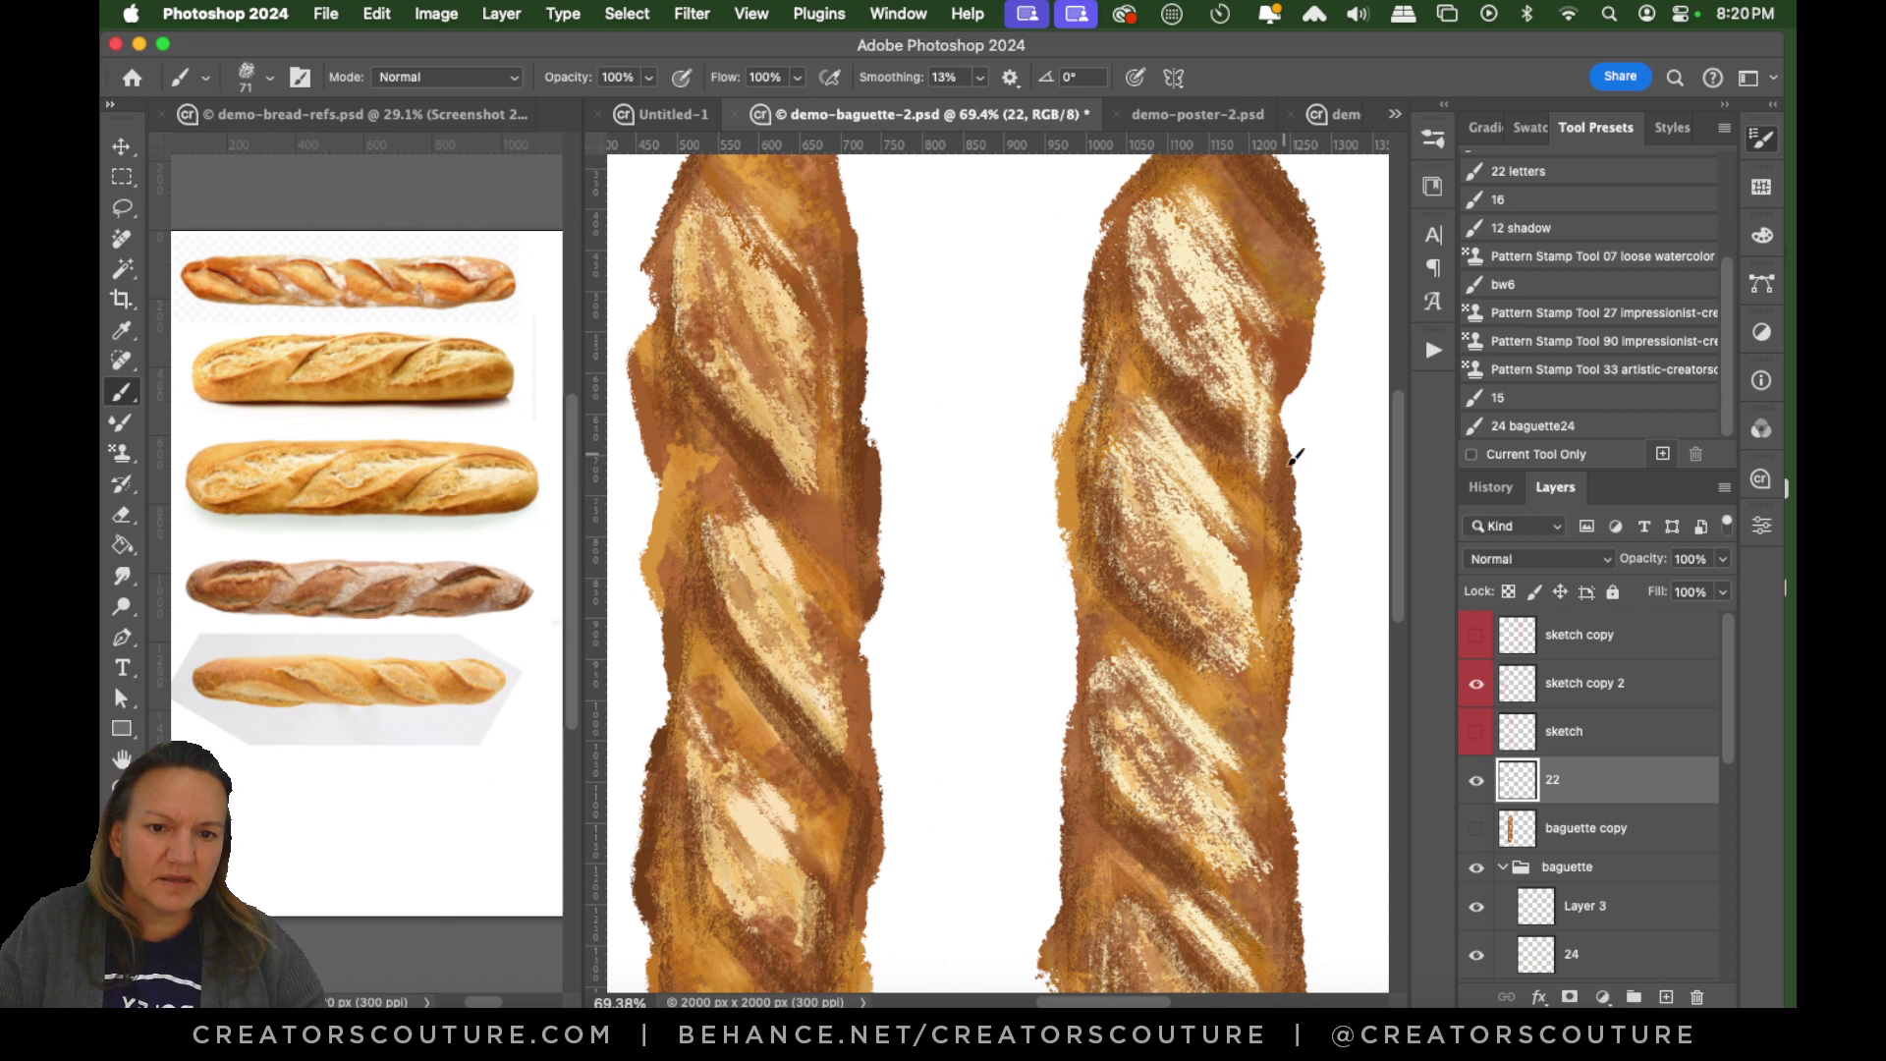
# Smooth the right baguette's middle edges on both sides with brown crust strokes, redoing the first right-edge stroke.
pyautogui.moveTo(1295, 458)
pyautogui.mouseDown()
pyautogui.moveTo(1307, 655)
pyautogui.moveTo(1301, 562)
pyautogui.moveTo(1291, 749)
pyautogui.mouseUp()
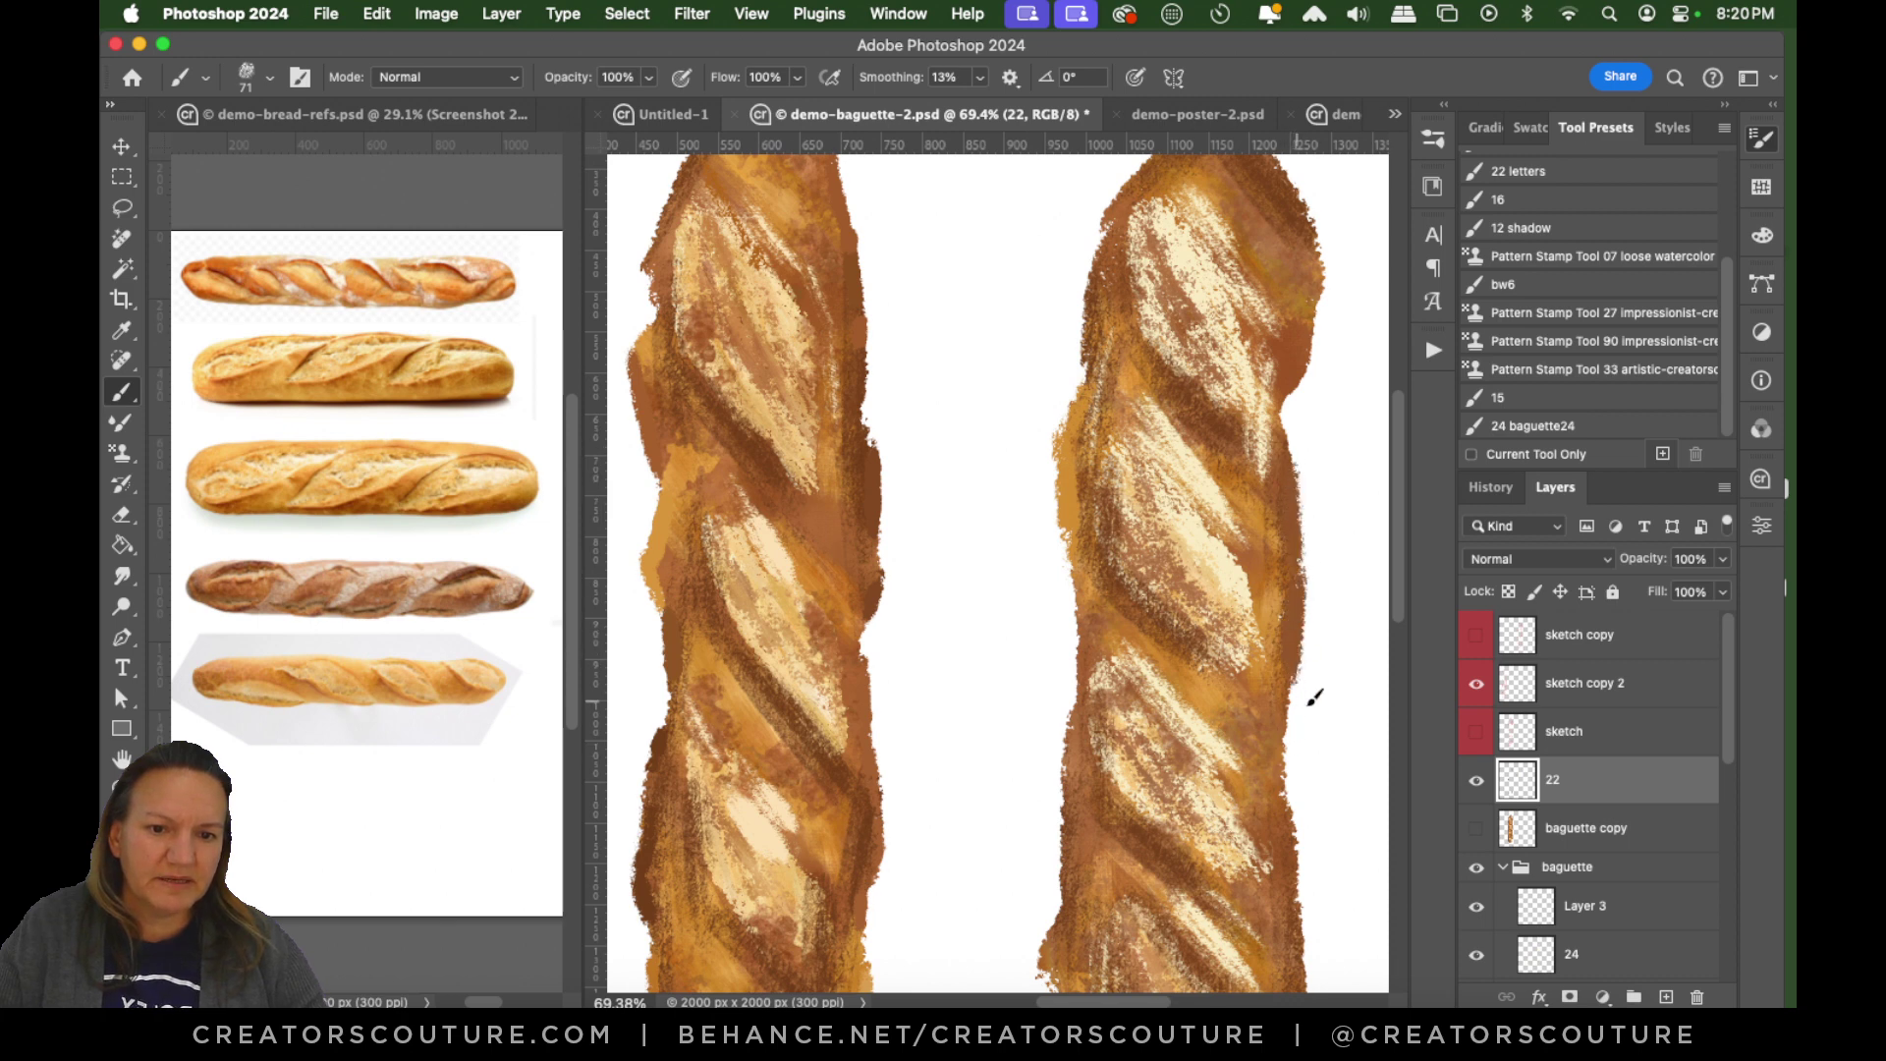
pyautogui.press('super+z')
pyautogui.moveTo(1288, 563); pyautogui.dragTo(1276, 693)
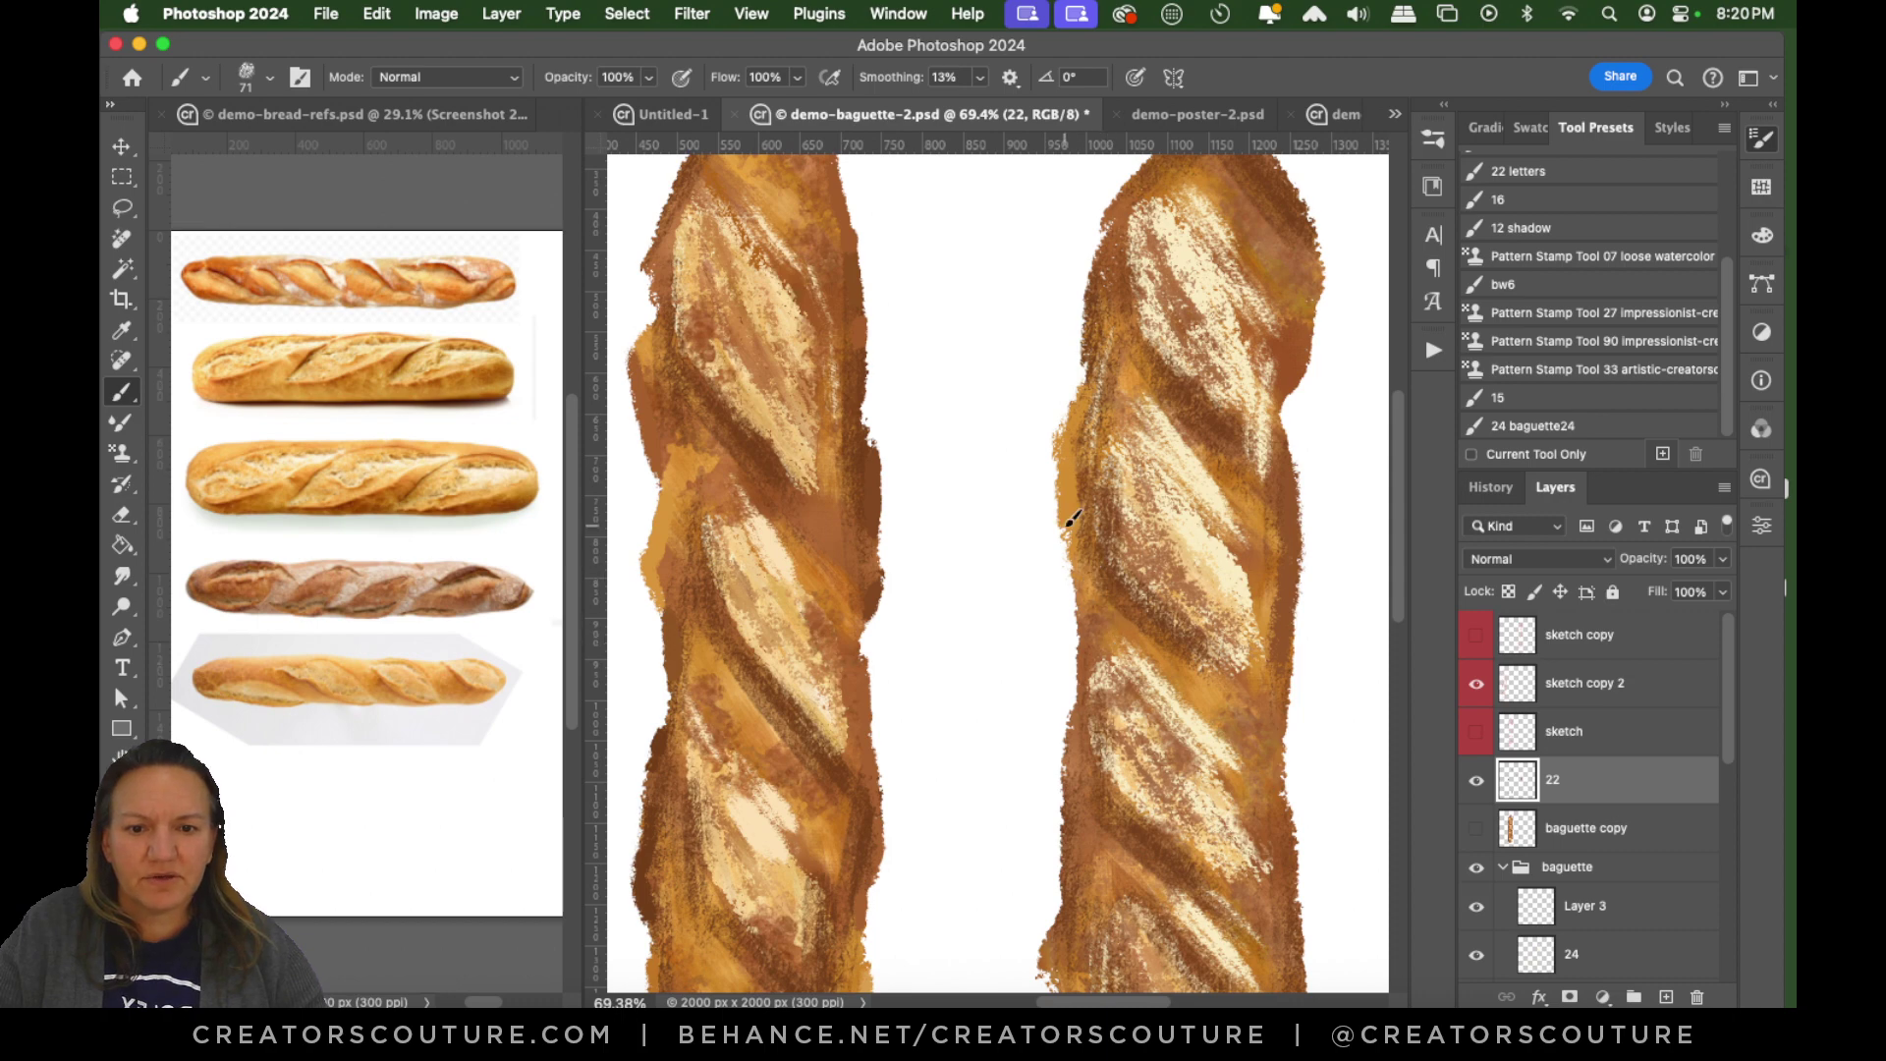
pyautogui.moveTo(1070, 522); pyautogui.dragTo(1095, 685)
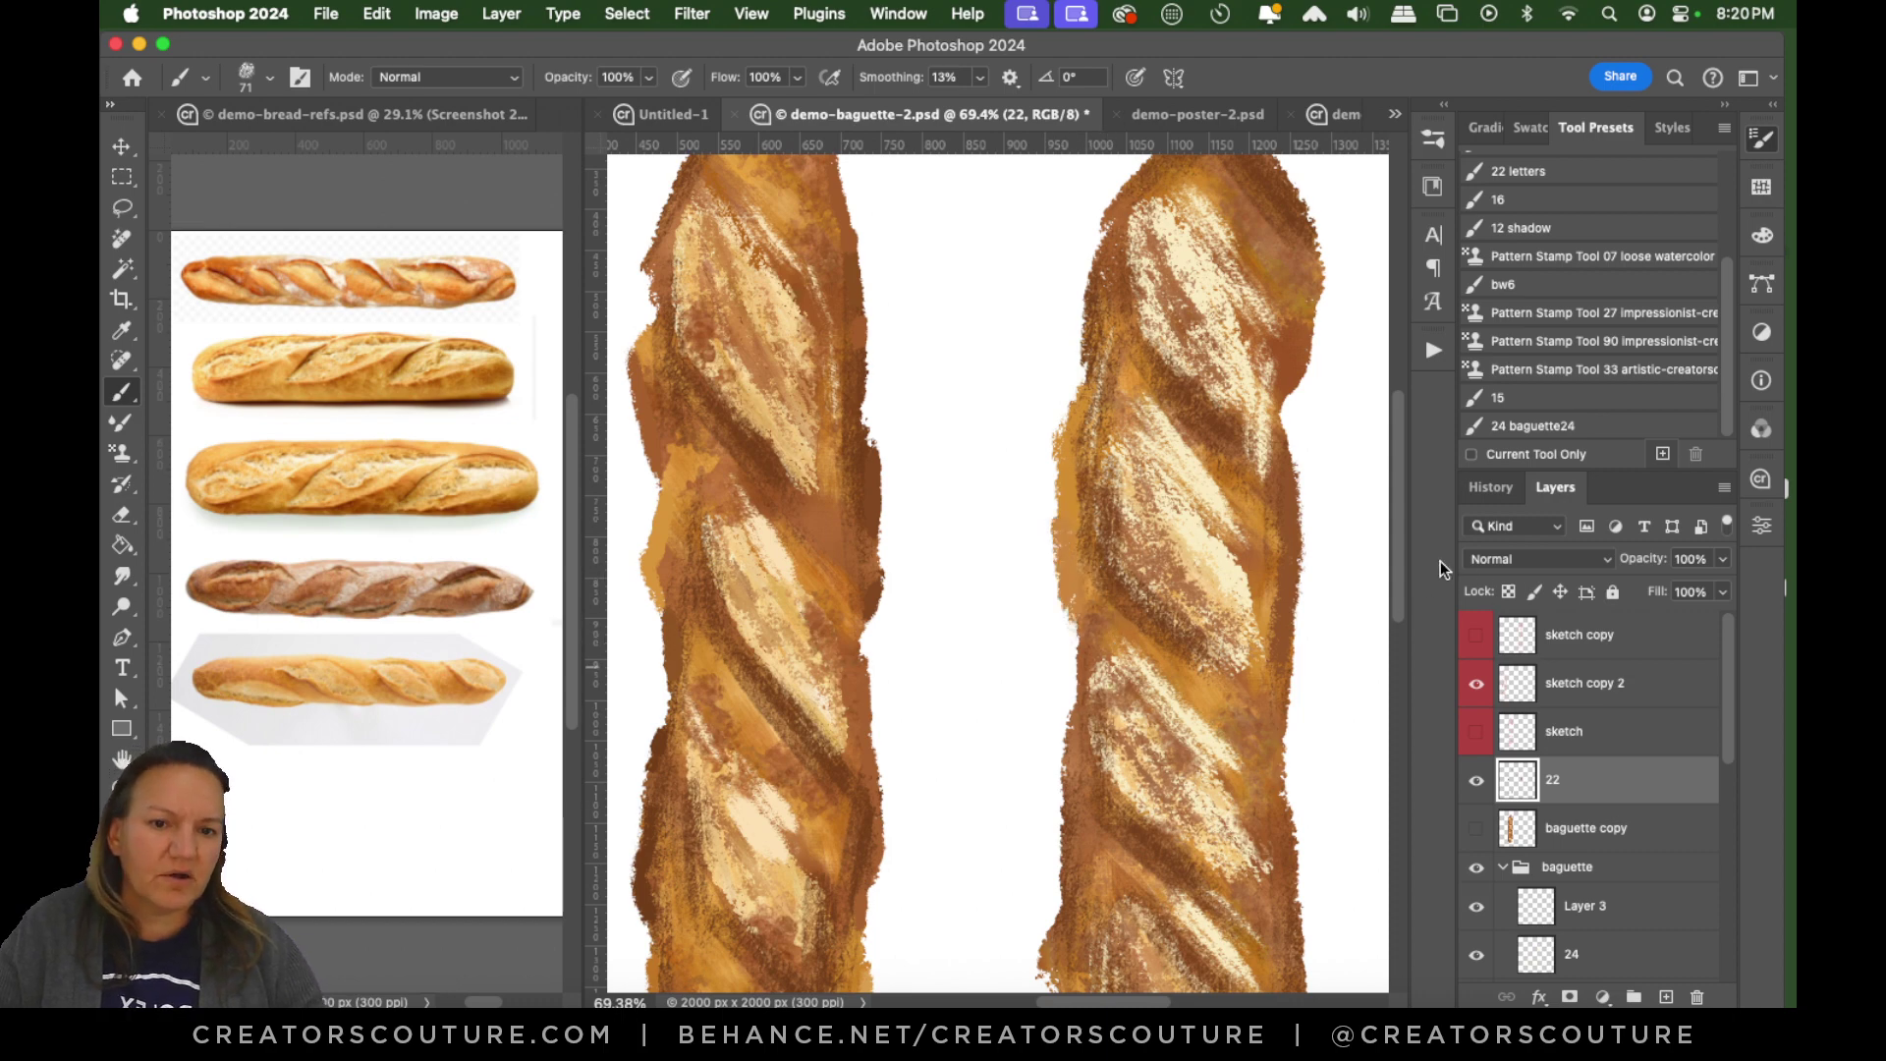
# Extend the crust strokes down both edges of the right baguette, sampling a crust color from the loaf for its right side.
pyautogui.scroll(-5, 1395, 629)
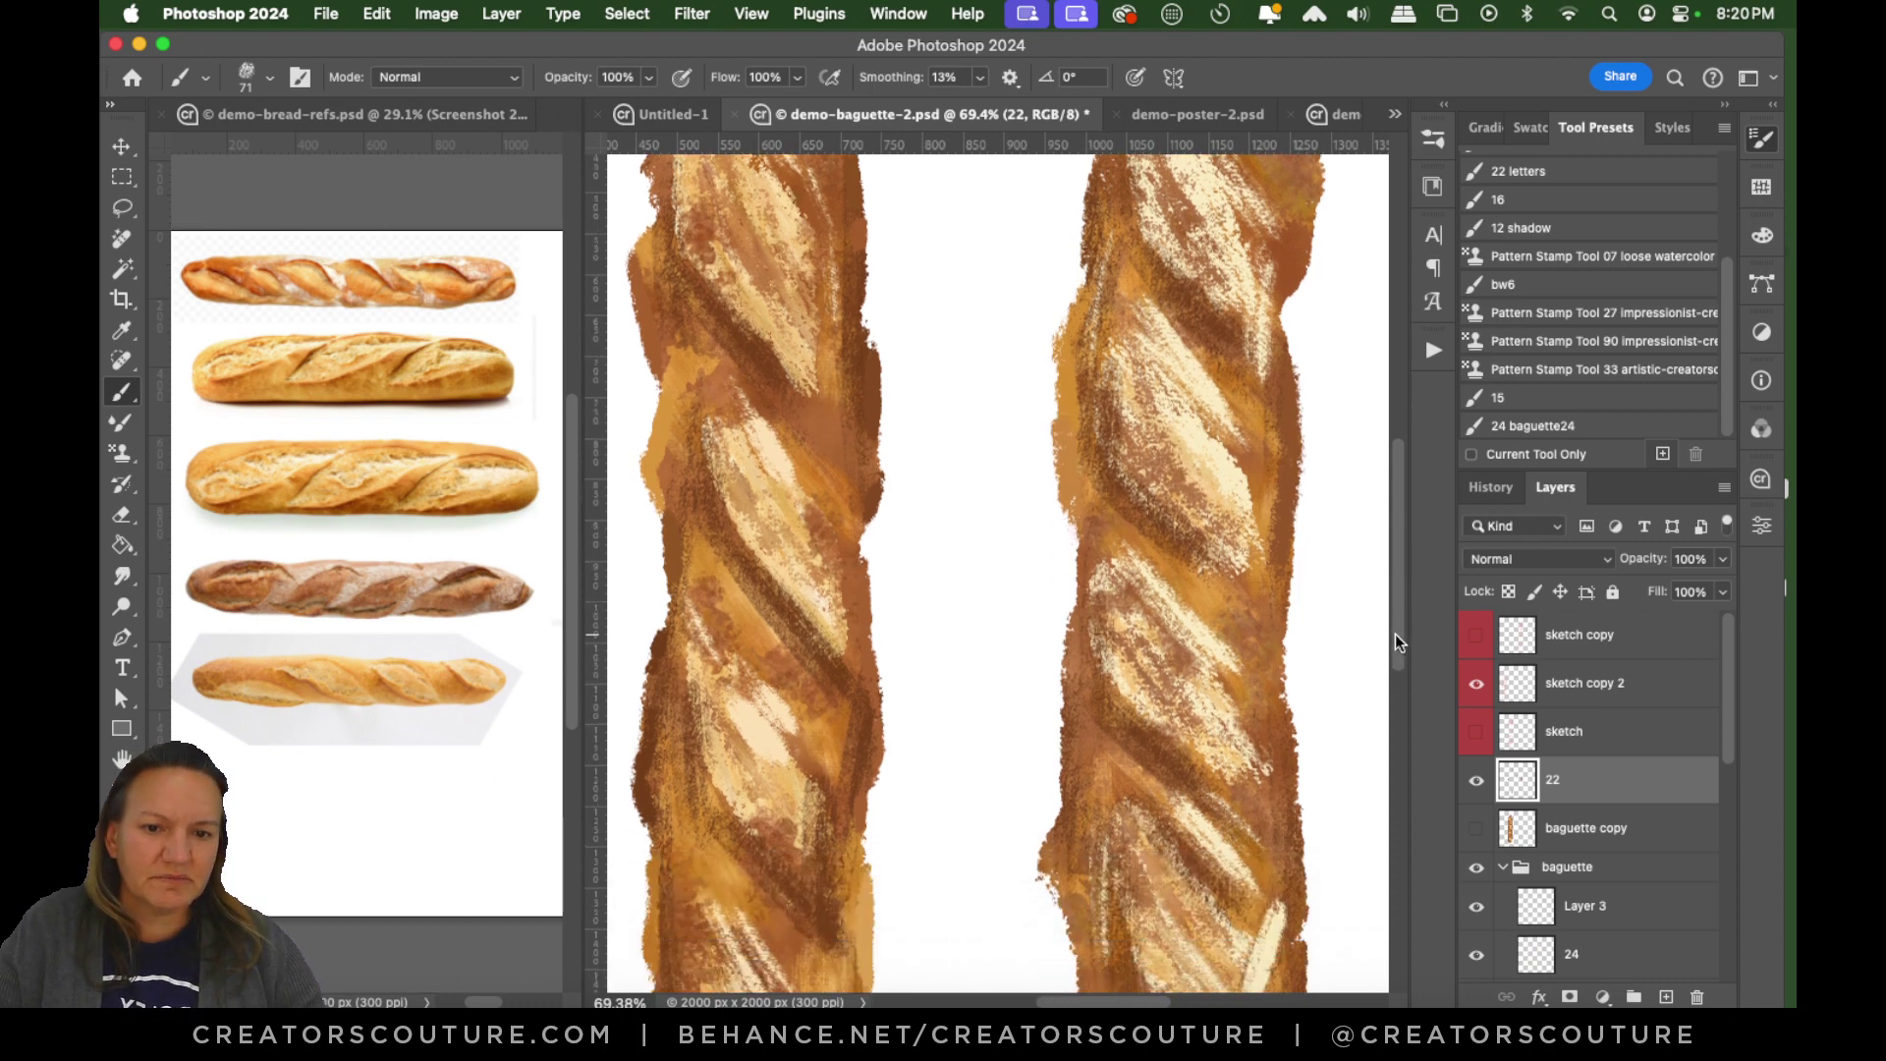
pyautogui.moveTo(1068, 523); pyautogui.dragTo(1073, 692)
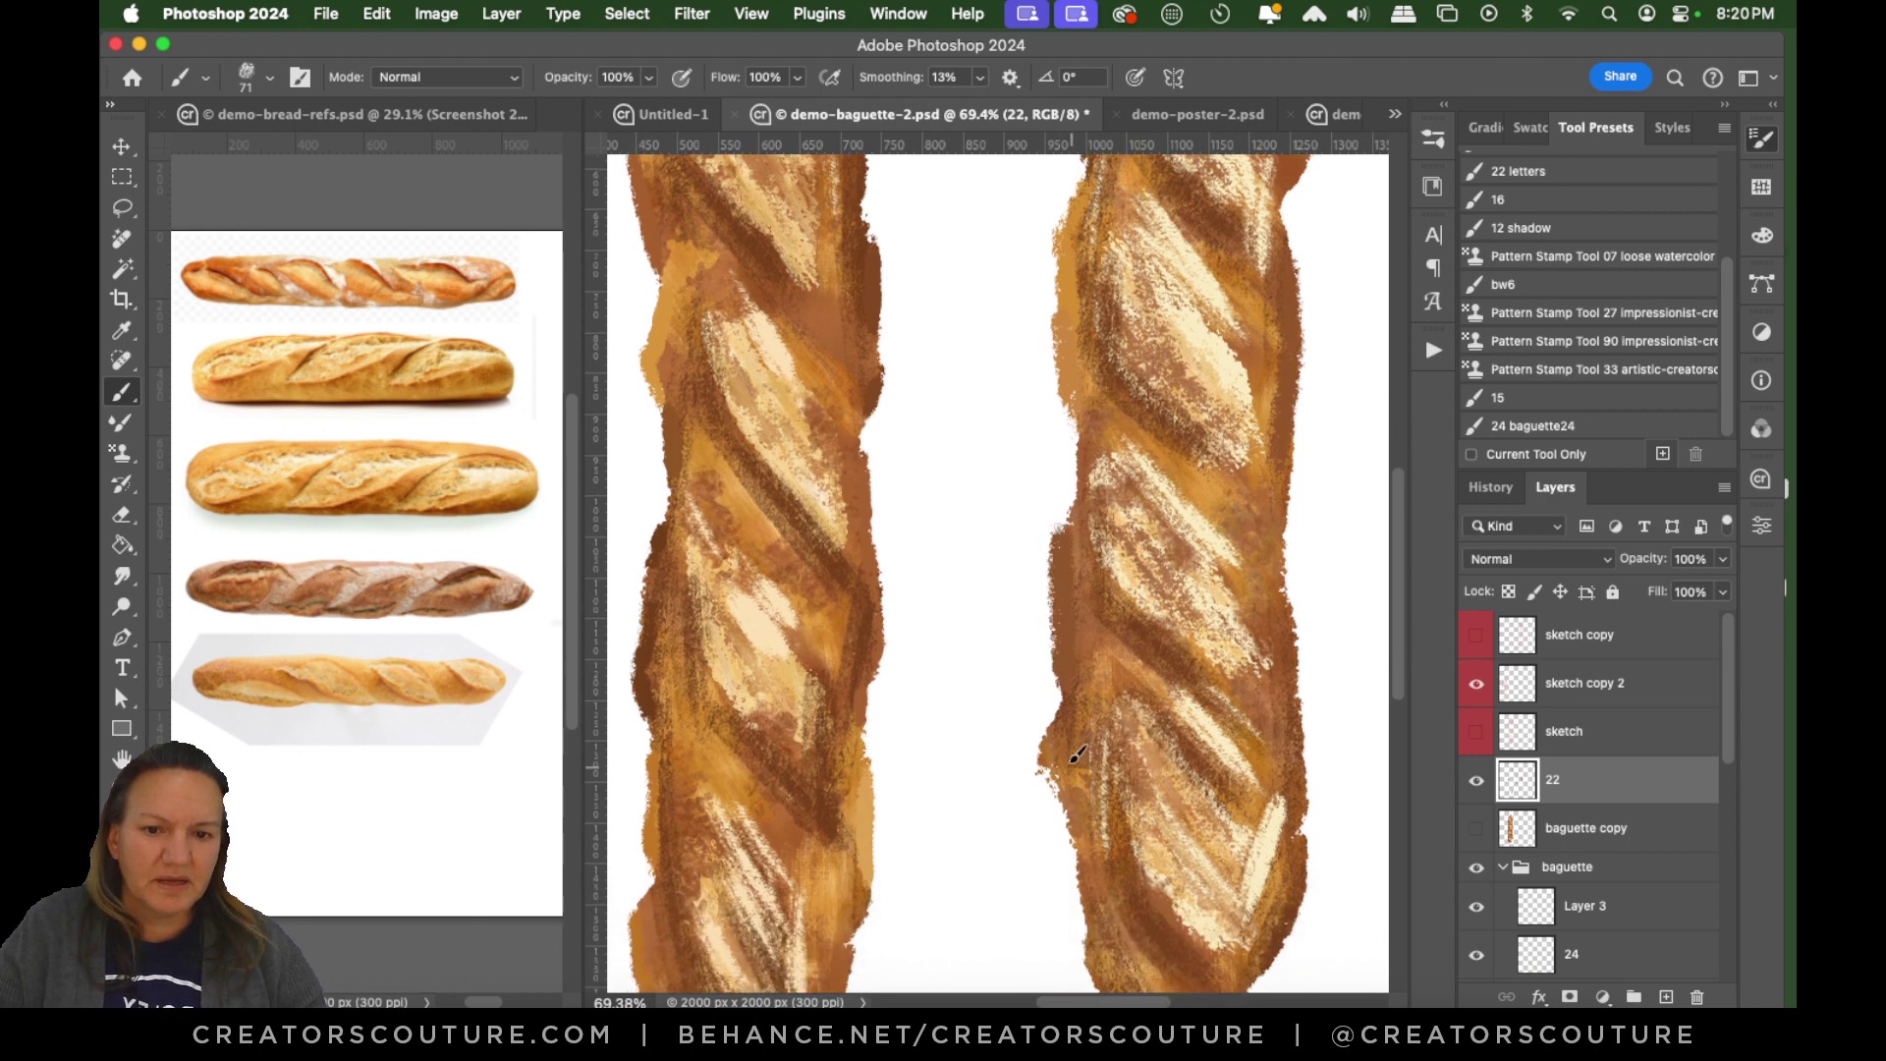
pyautogui.keyDown('alt'); pyautogui.click(1266, 562); pyautogui.keyUp('alt')
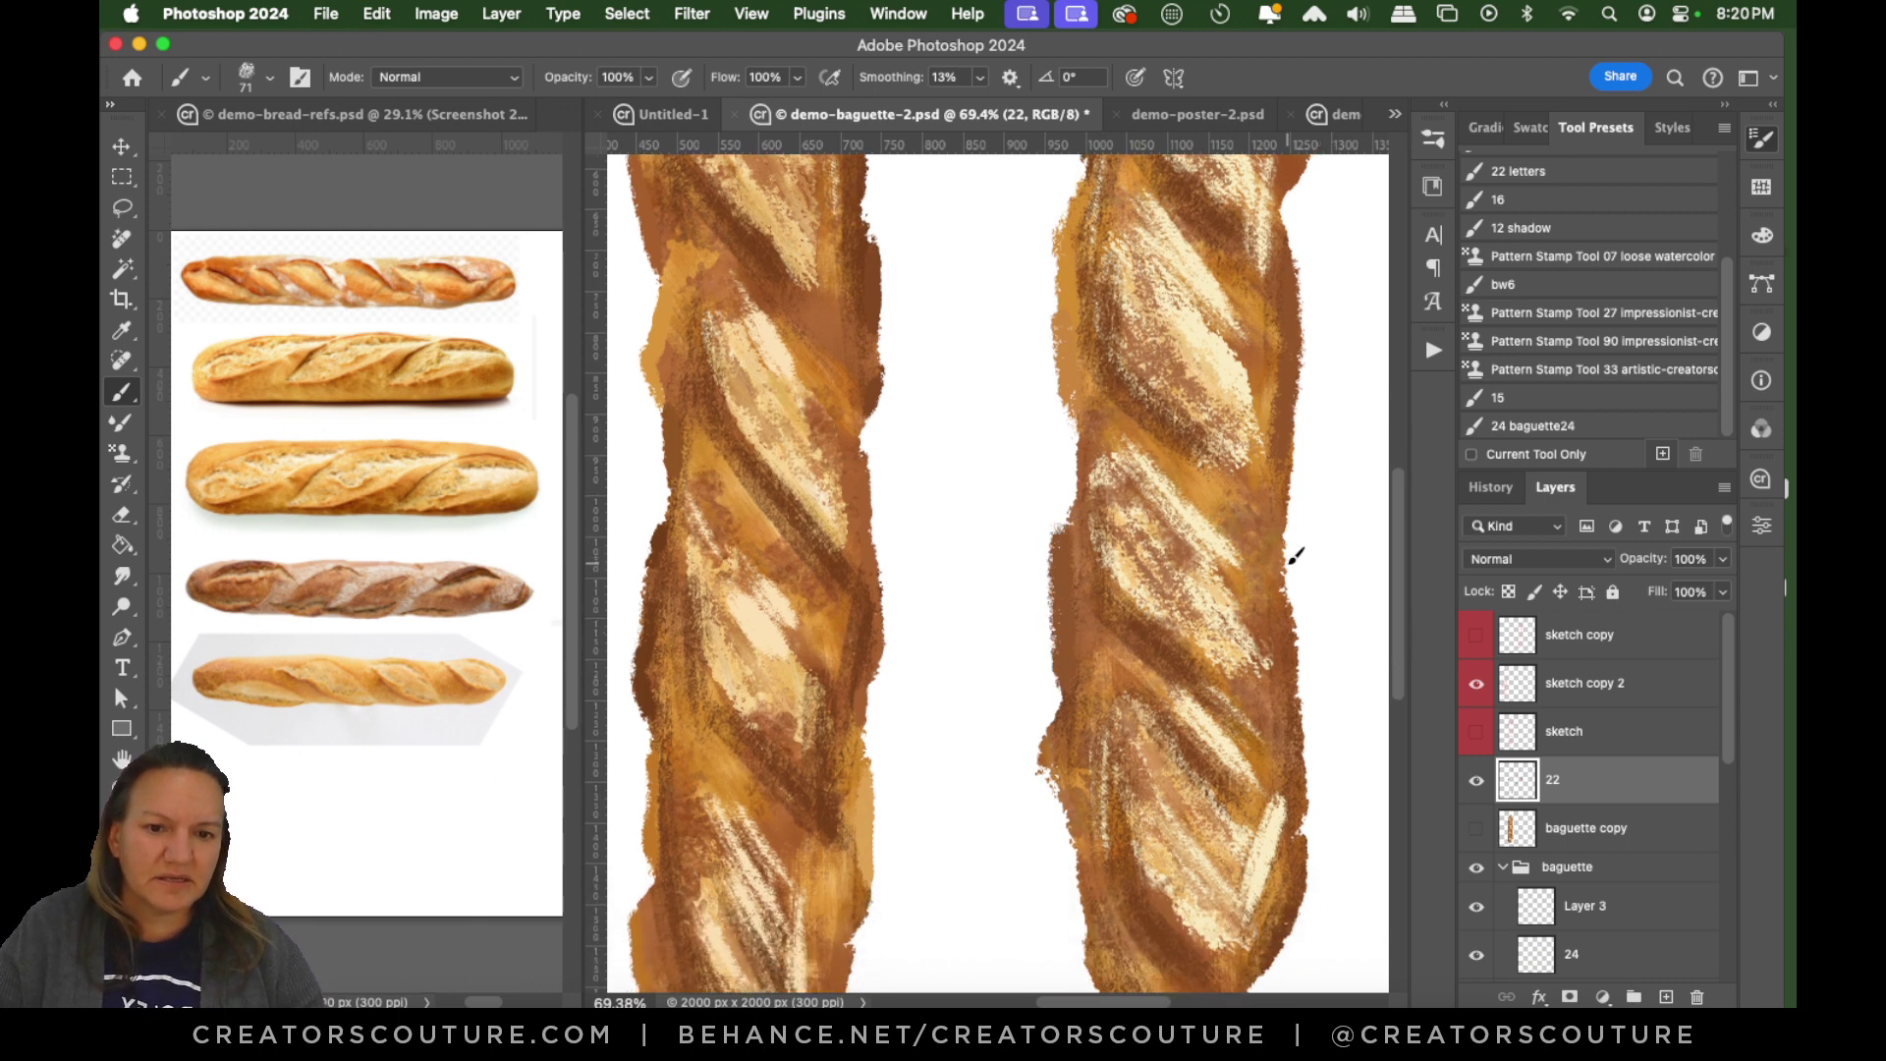
pyautogui.moveTo(1287, 538); pyautogui.dragTo(1273, 705)
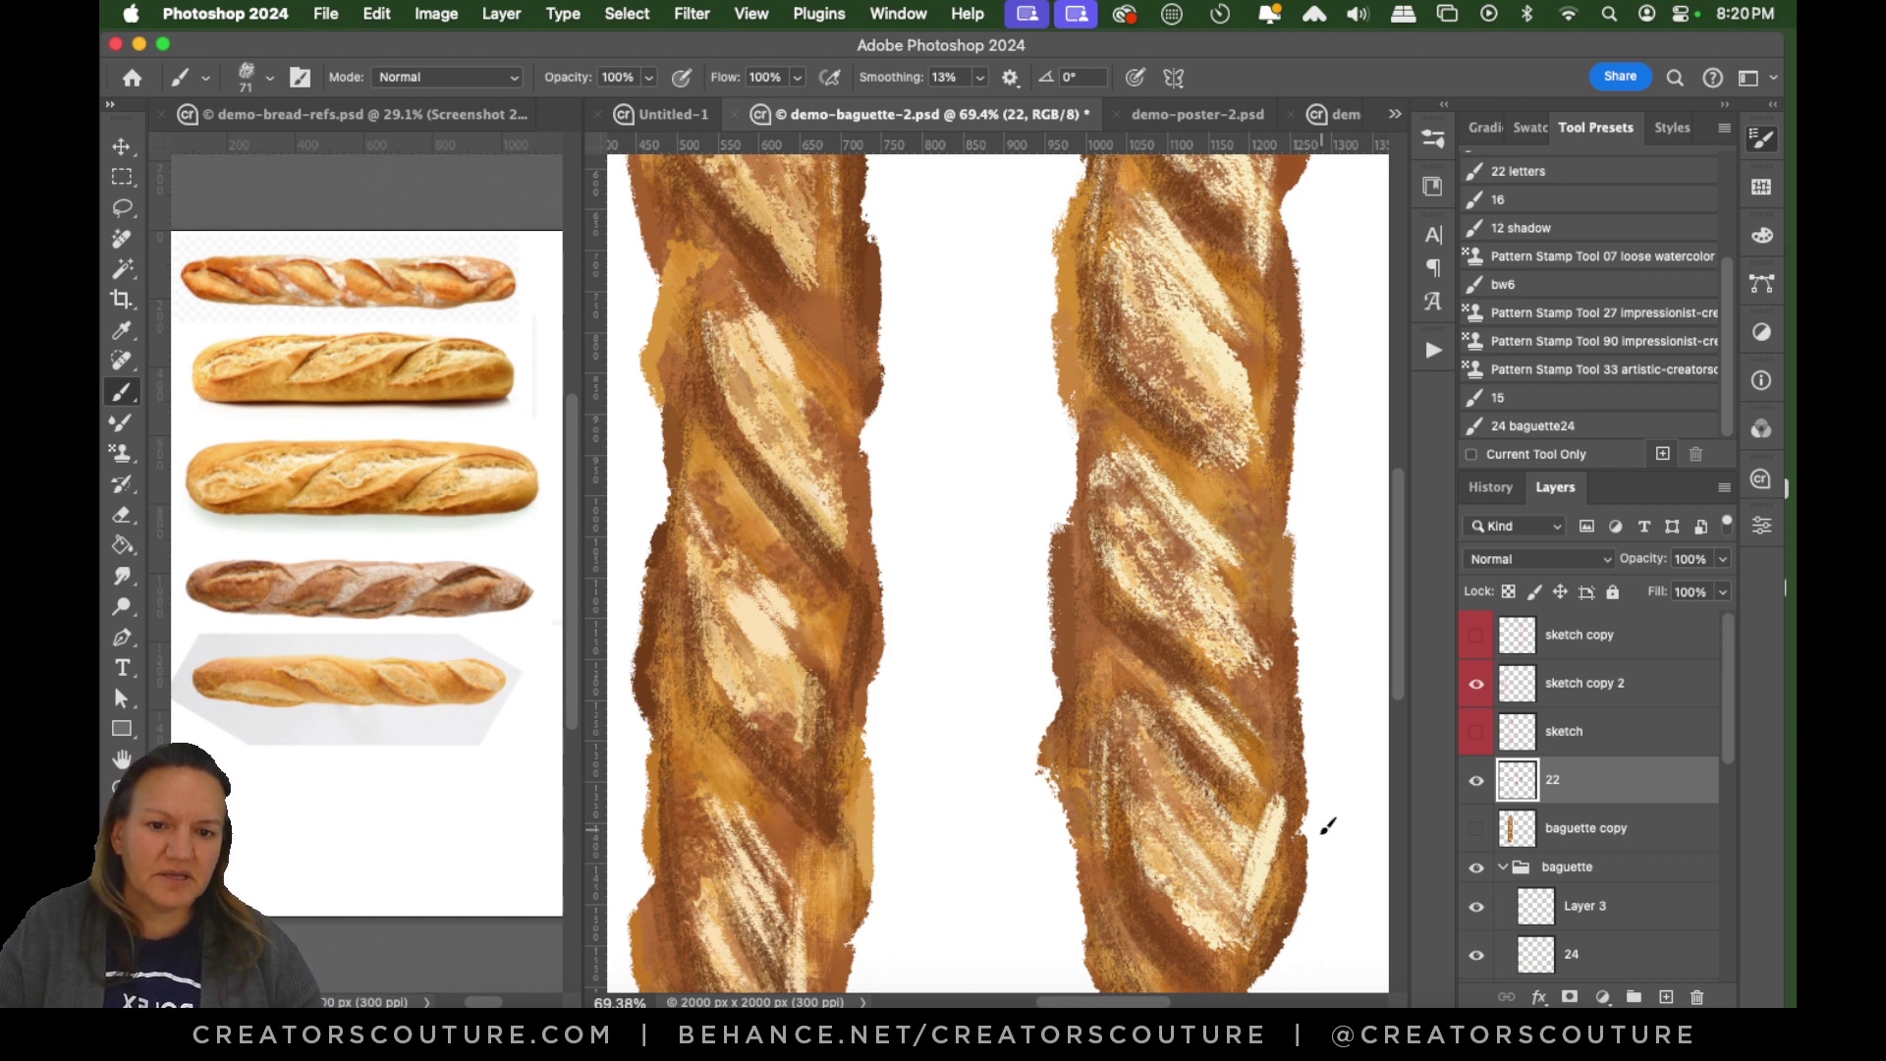
# Repaint the right baguette's lower left bulge with sampled ochre in place of the tan stroke, and round off its bottom tip in brown.
pyautogui.keyDown('alt'); pyautogui.click(1115, 806); pyautogui.keyUp('alt')
pyautogui.moveTo(1042, 757); pyautogui.dragTo(1086, 885)
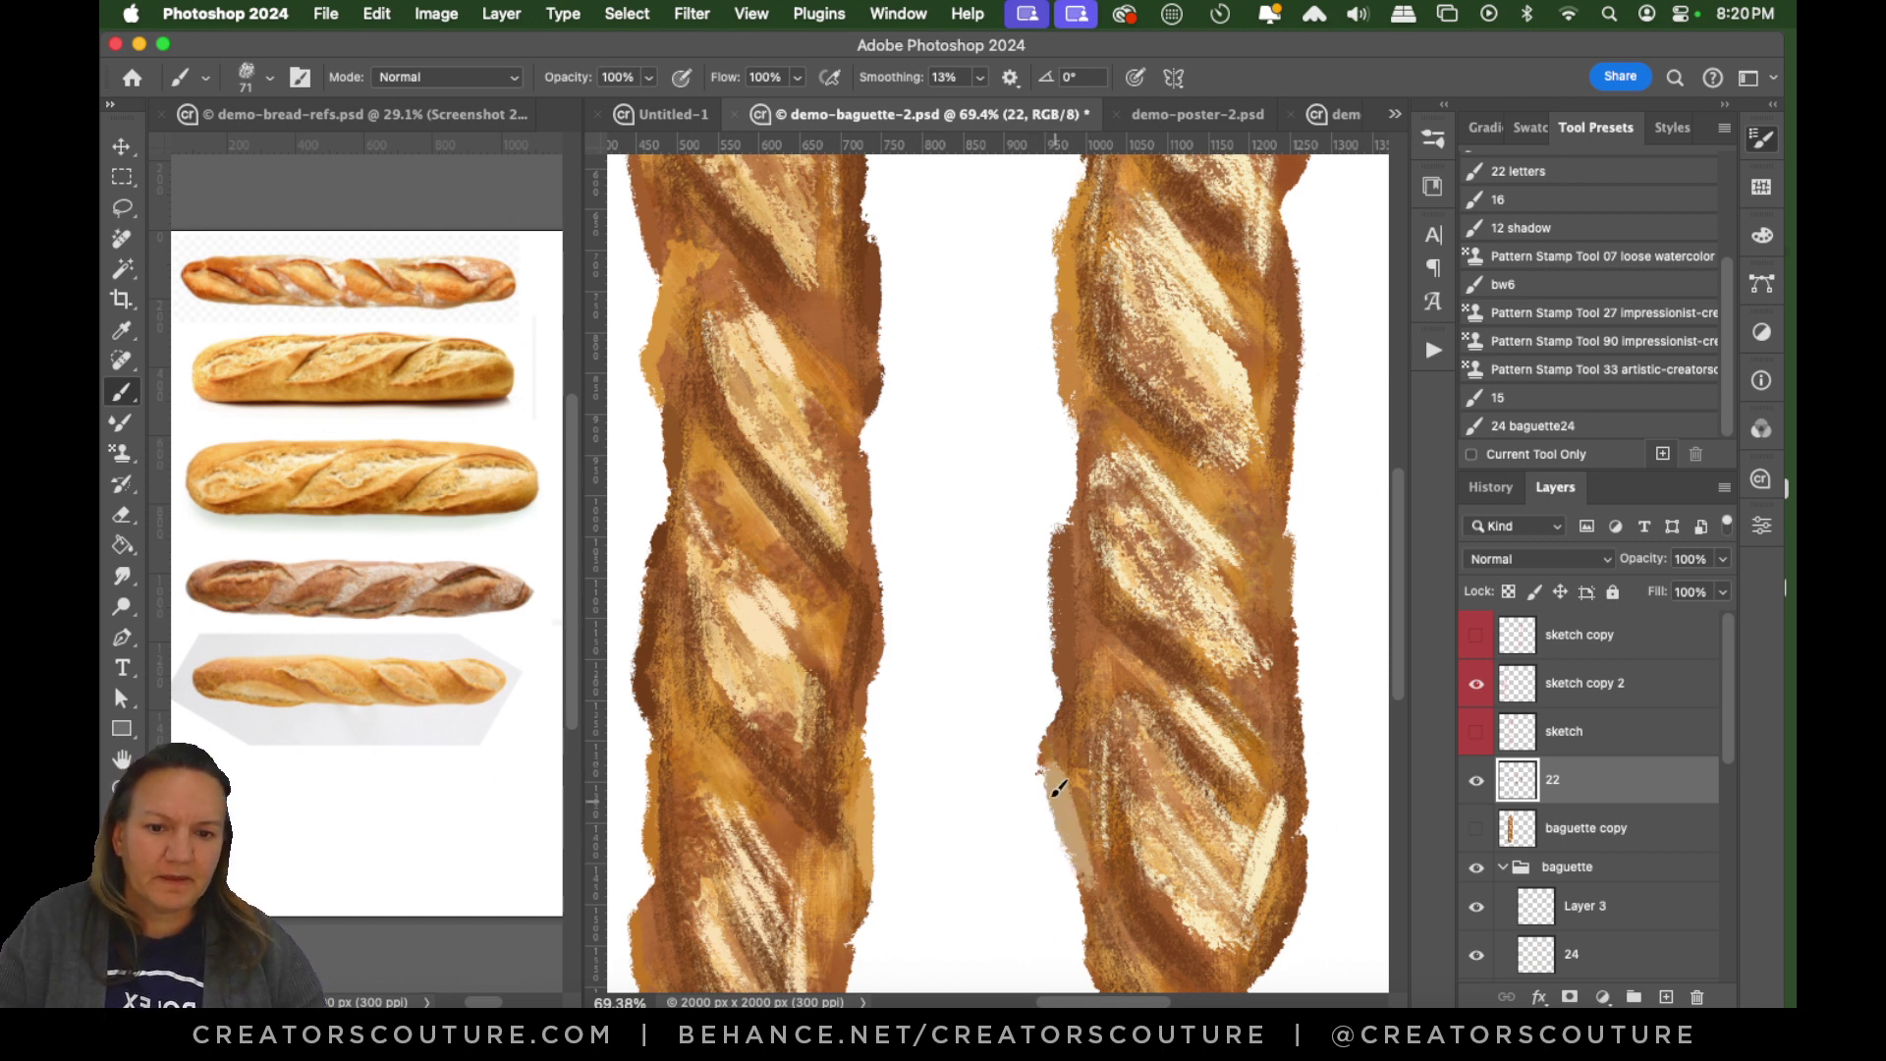
pyautogui.press('super+z')
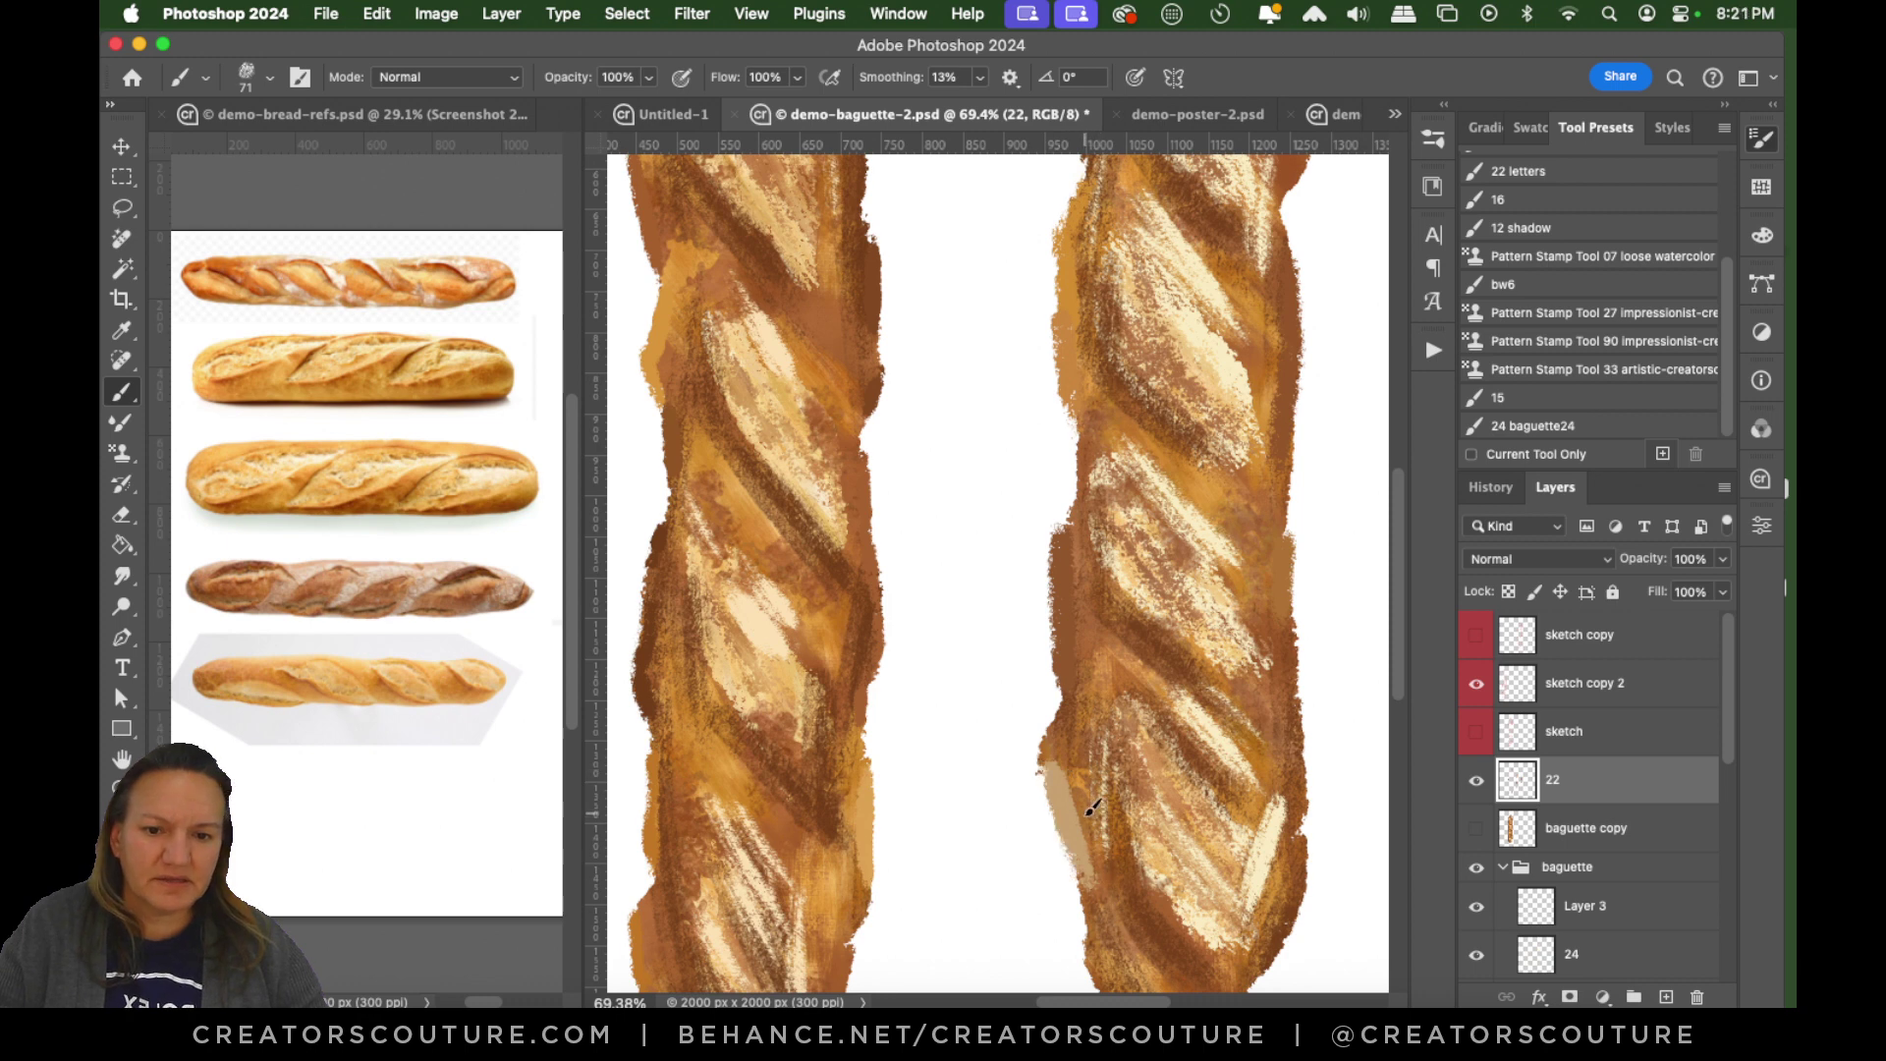
pyautogui.keyDown('alt'); pyautogui.click(1061, 776); pyautogui.keyUp('alt')
pyautogui.moveTo(1046, 767); pyautogui.dragTo(1082, 909)
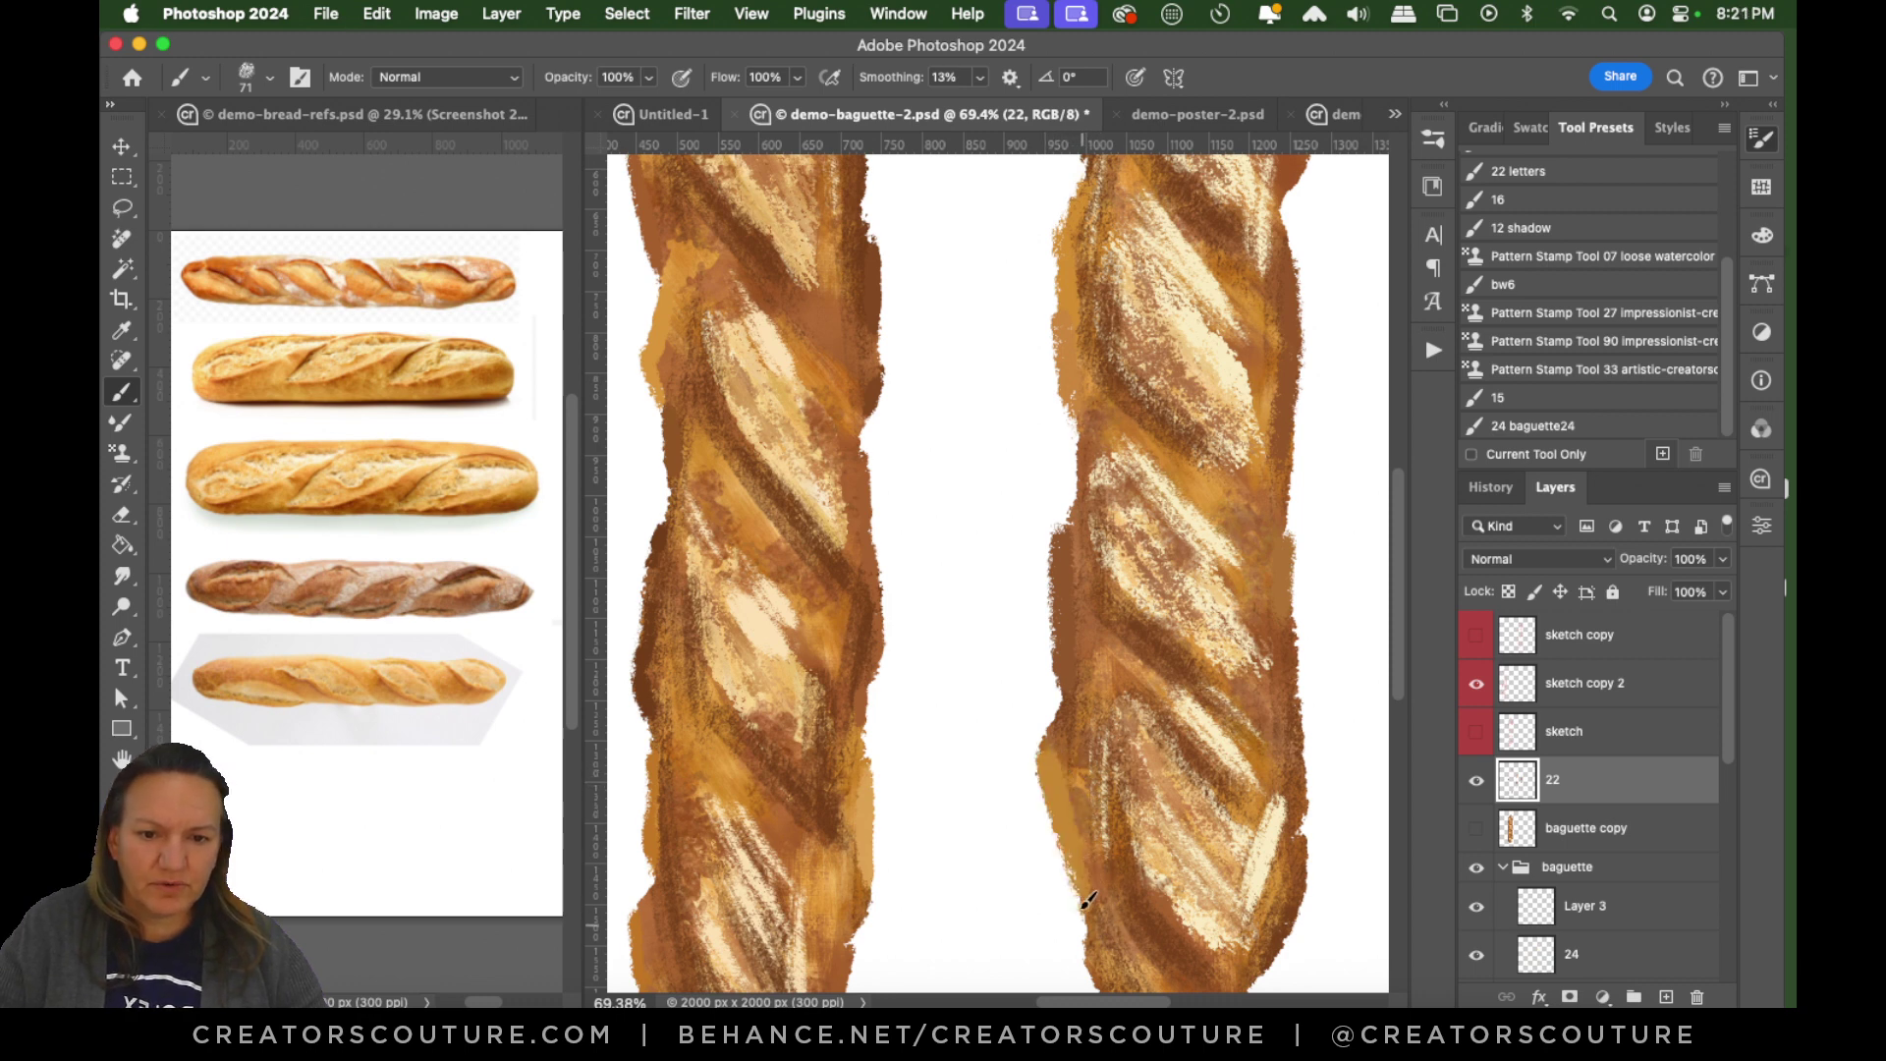
pyautogui.moveTo(1400, 588); pyautogui.dragTo(1395, 646)
pyautogui.moveTo(1246, 812); pyautogui.dragTo(1199, 857)
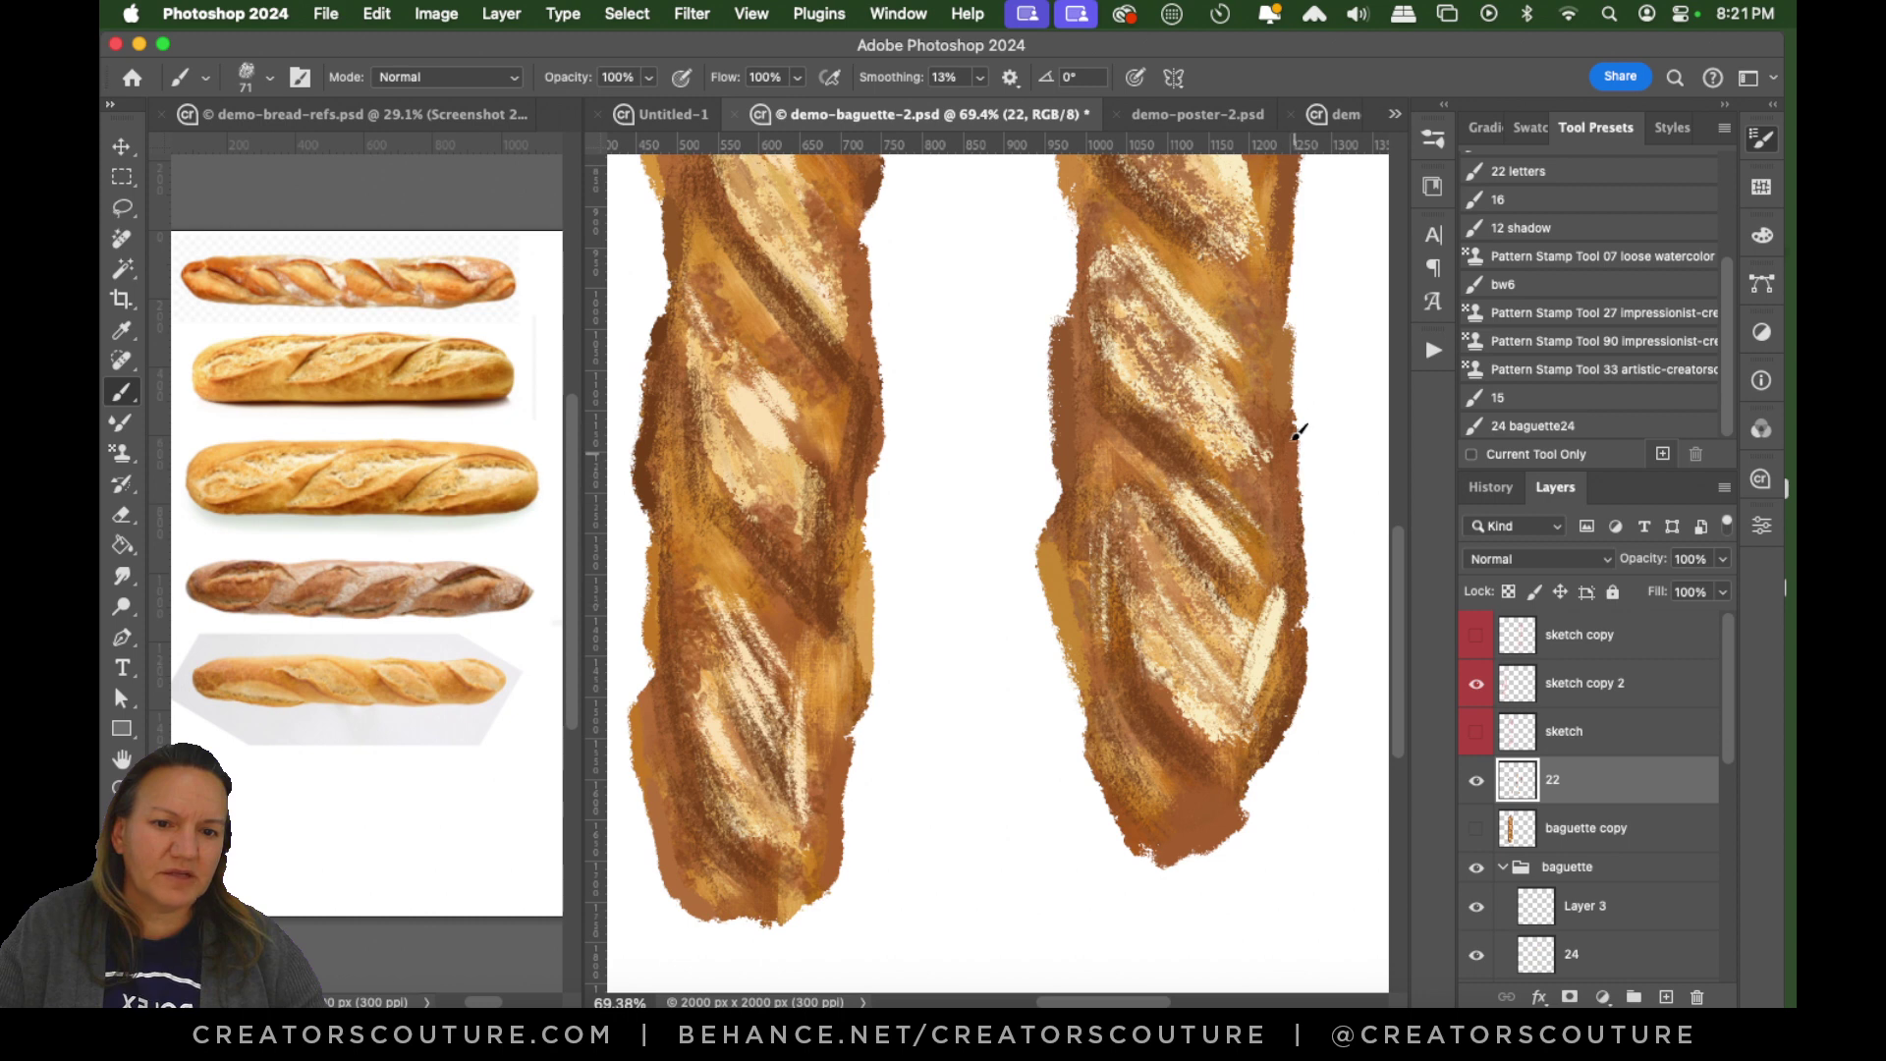
# Paint brown crust strokes along the lower right edge of the right baguette, redoing the first stroke.
pyautogui.moveTo(1299, 423); pyautogui.dragTo(1313, 526)
pyautogui.hotkey('ctrl', 'z')
pyautogui.moveTo(1300, 436); pyautogui.dragTo(1287, 632)
pyautogui.moveTo(1297, 403); pyautogui.dragTo(1305, 619)
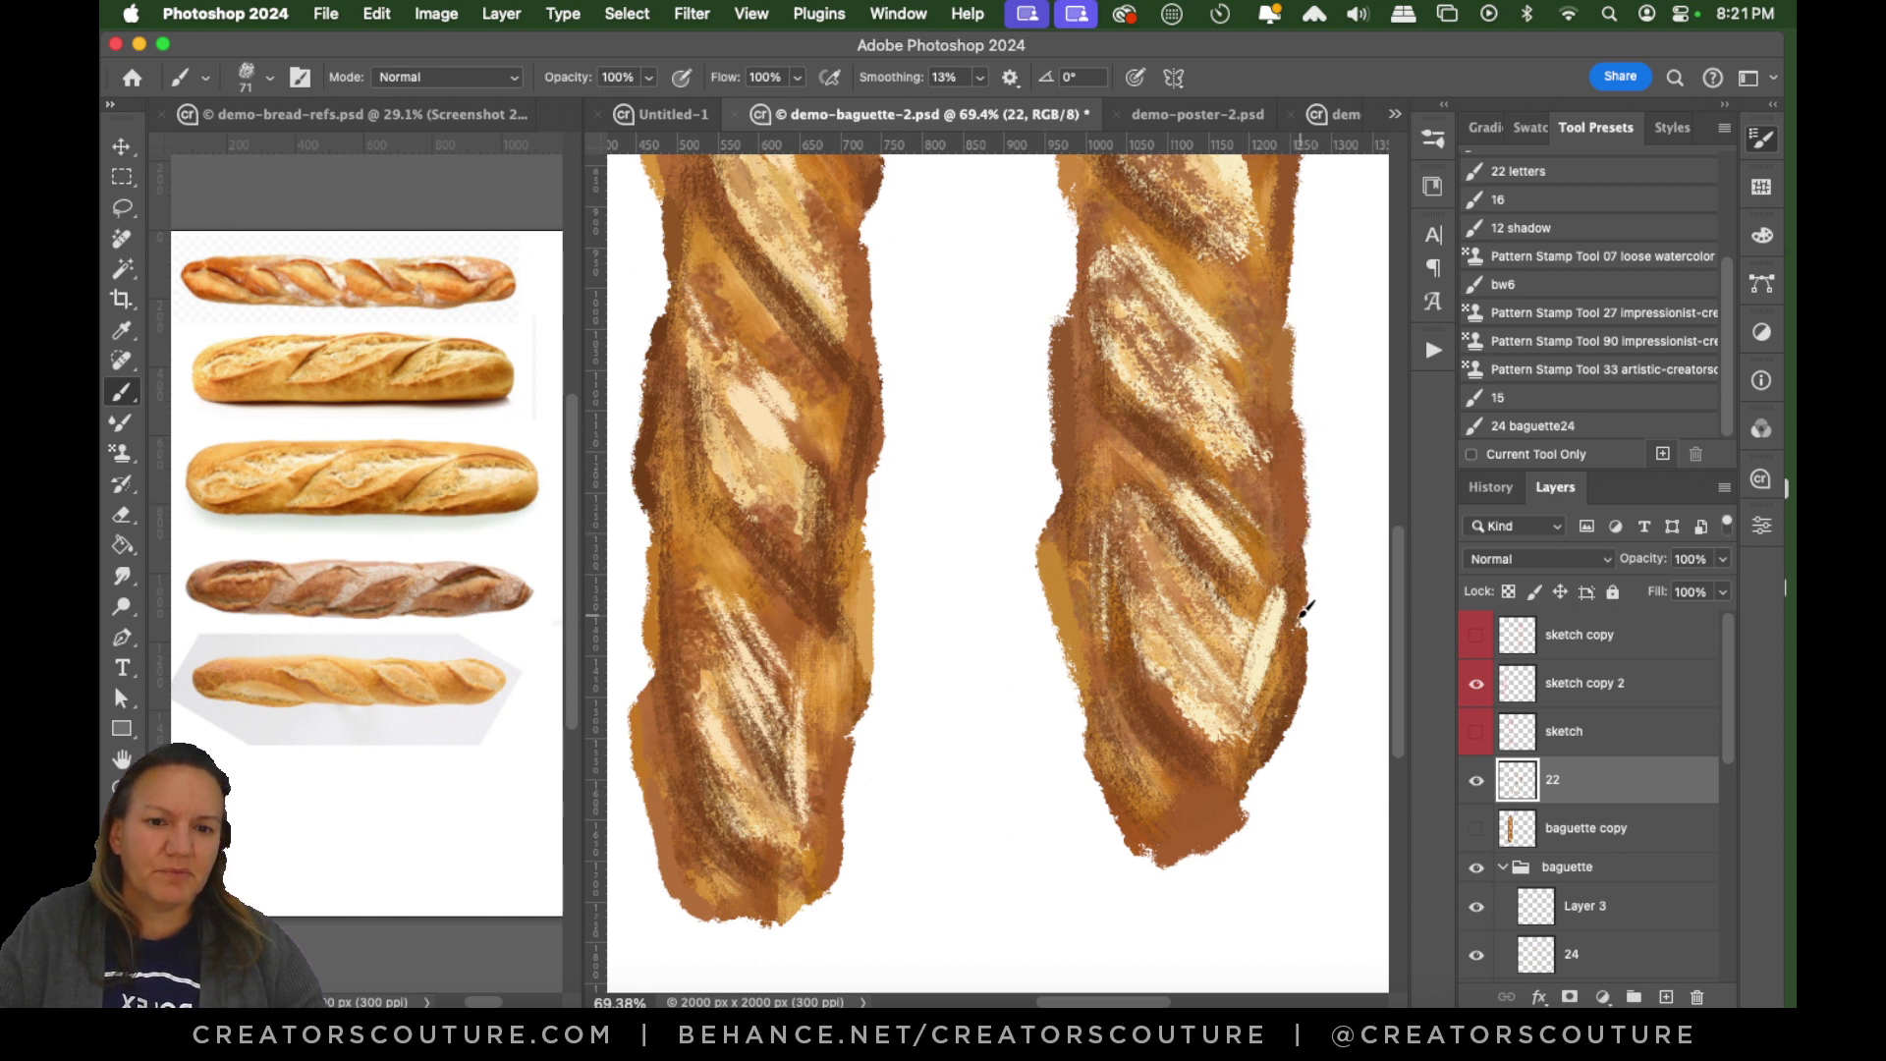
pyautogui.moveTo(1397, 563); pyautogui.dragTo(1397, 469)
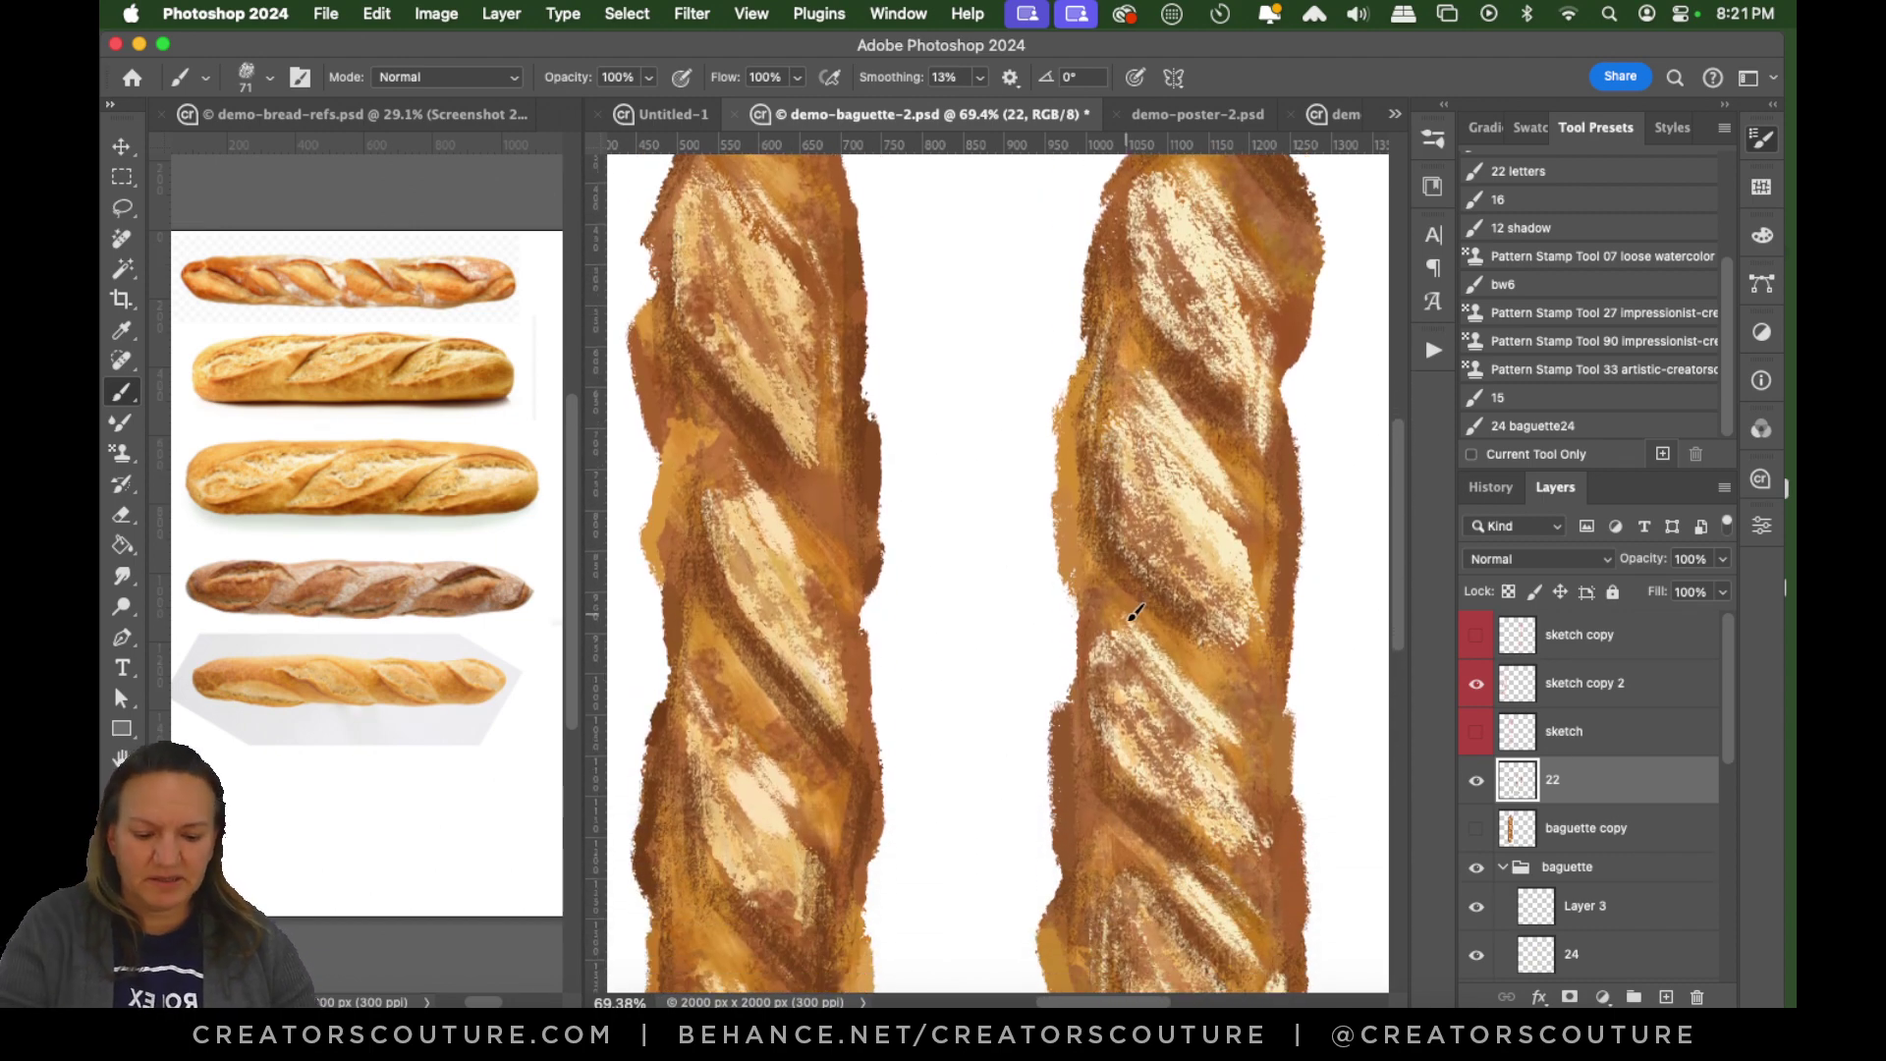
# Bring both baguettes into view and save demo-baguette-2.psd.
pyautogui.press('super+0')
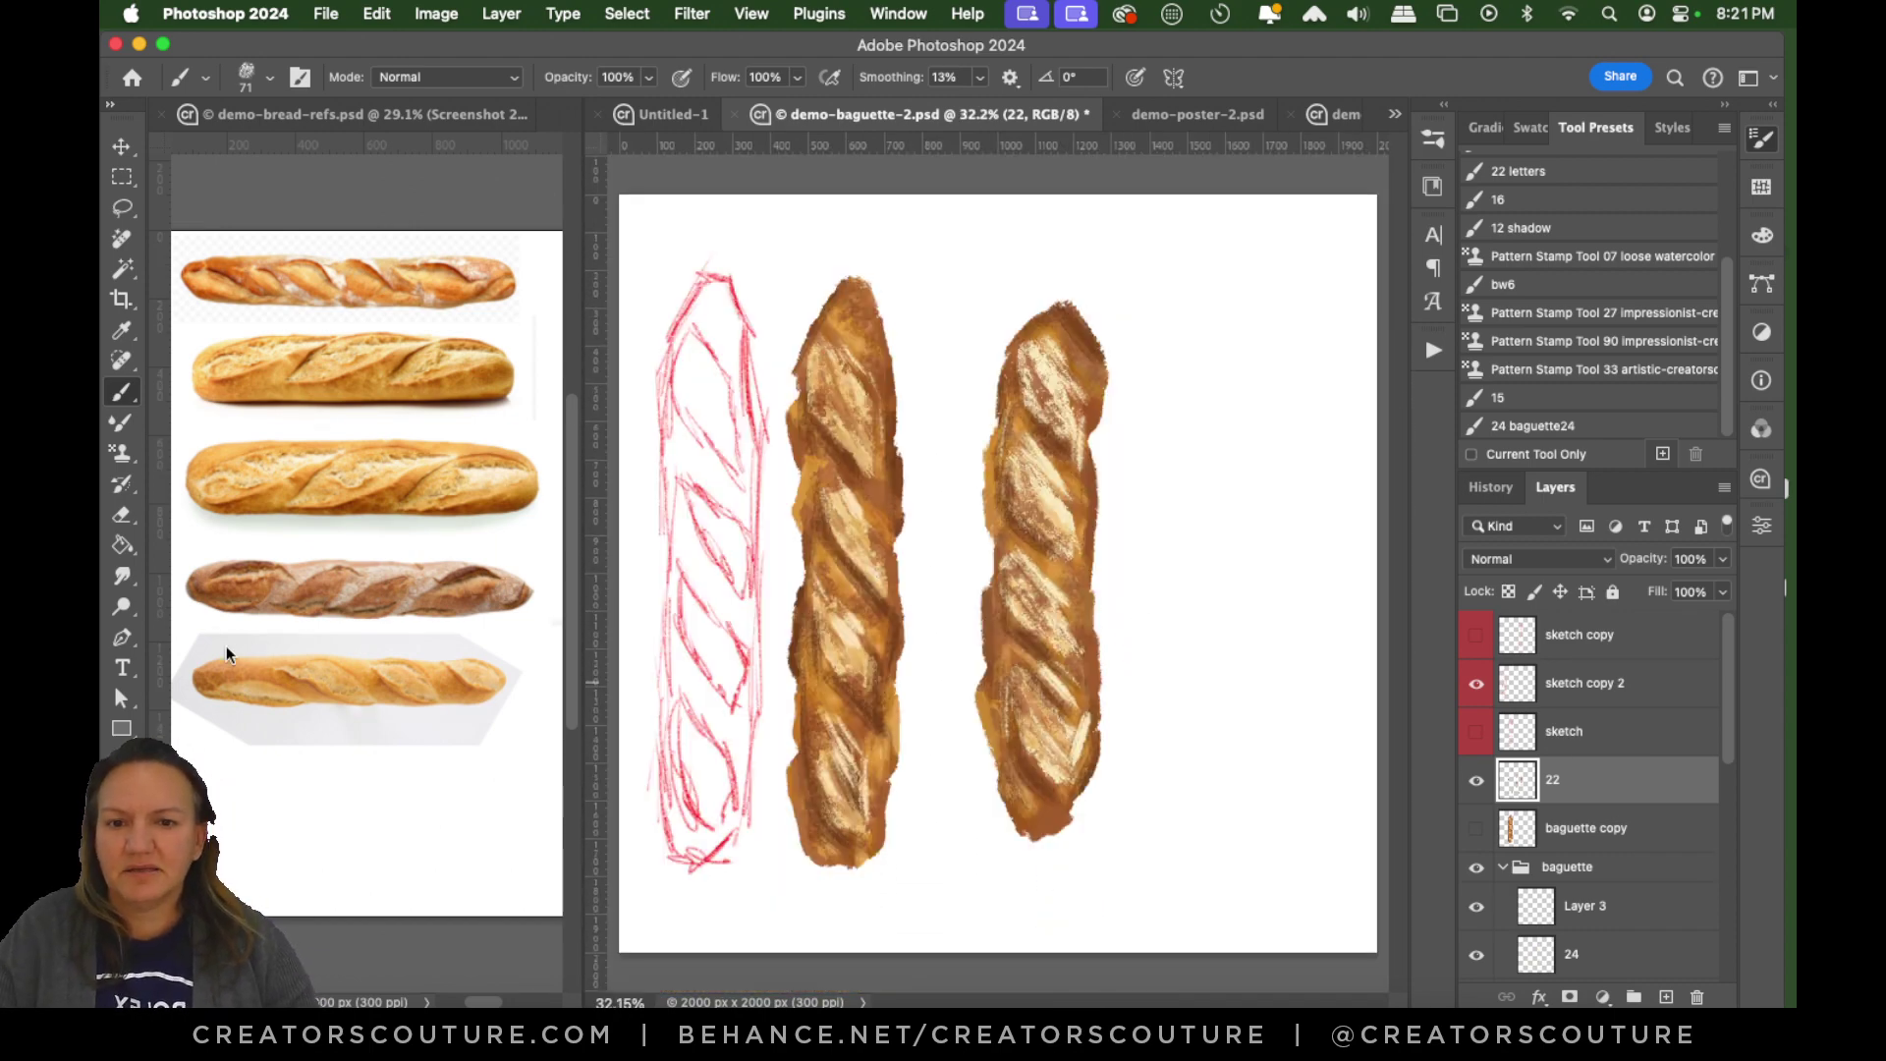
pyautogui.press('z')
pyautogui.moveTo(1002, 634); pyautogui.dragTo(1044, 627)
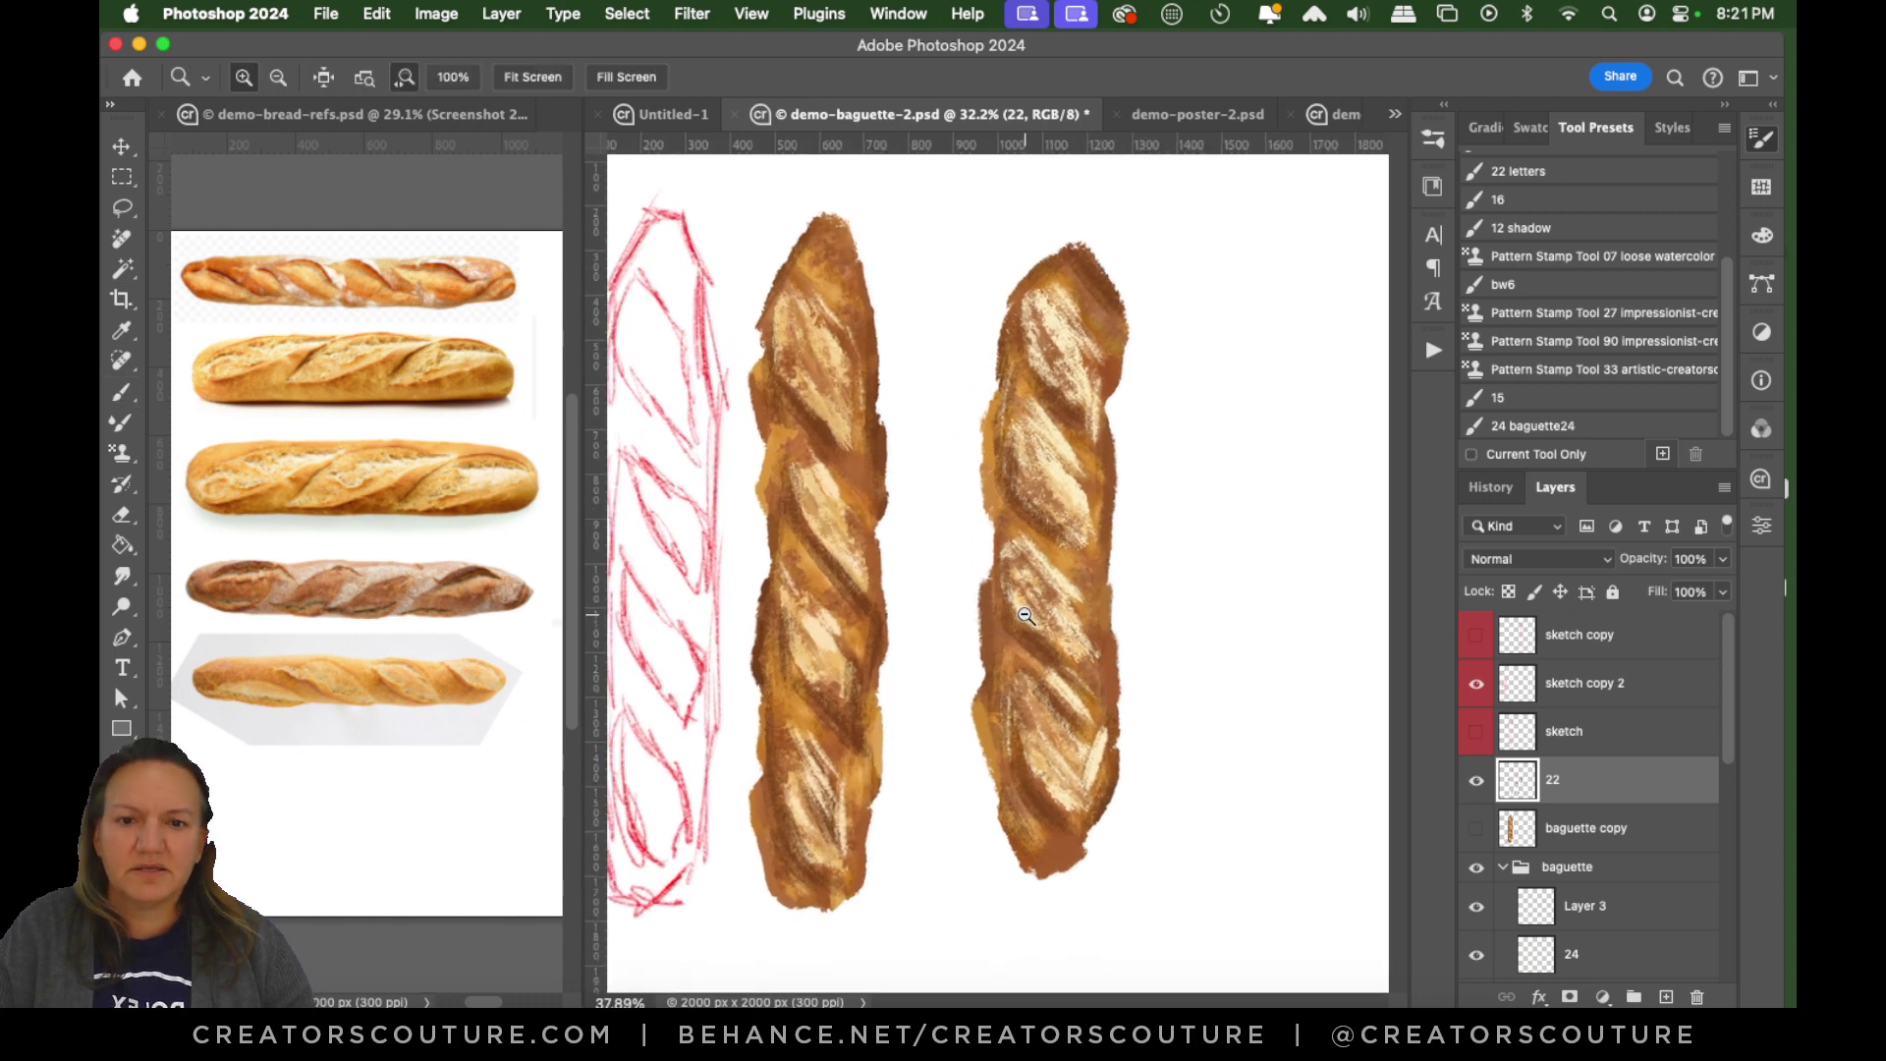
pyautogui.press('super+s')
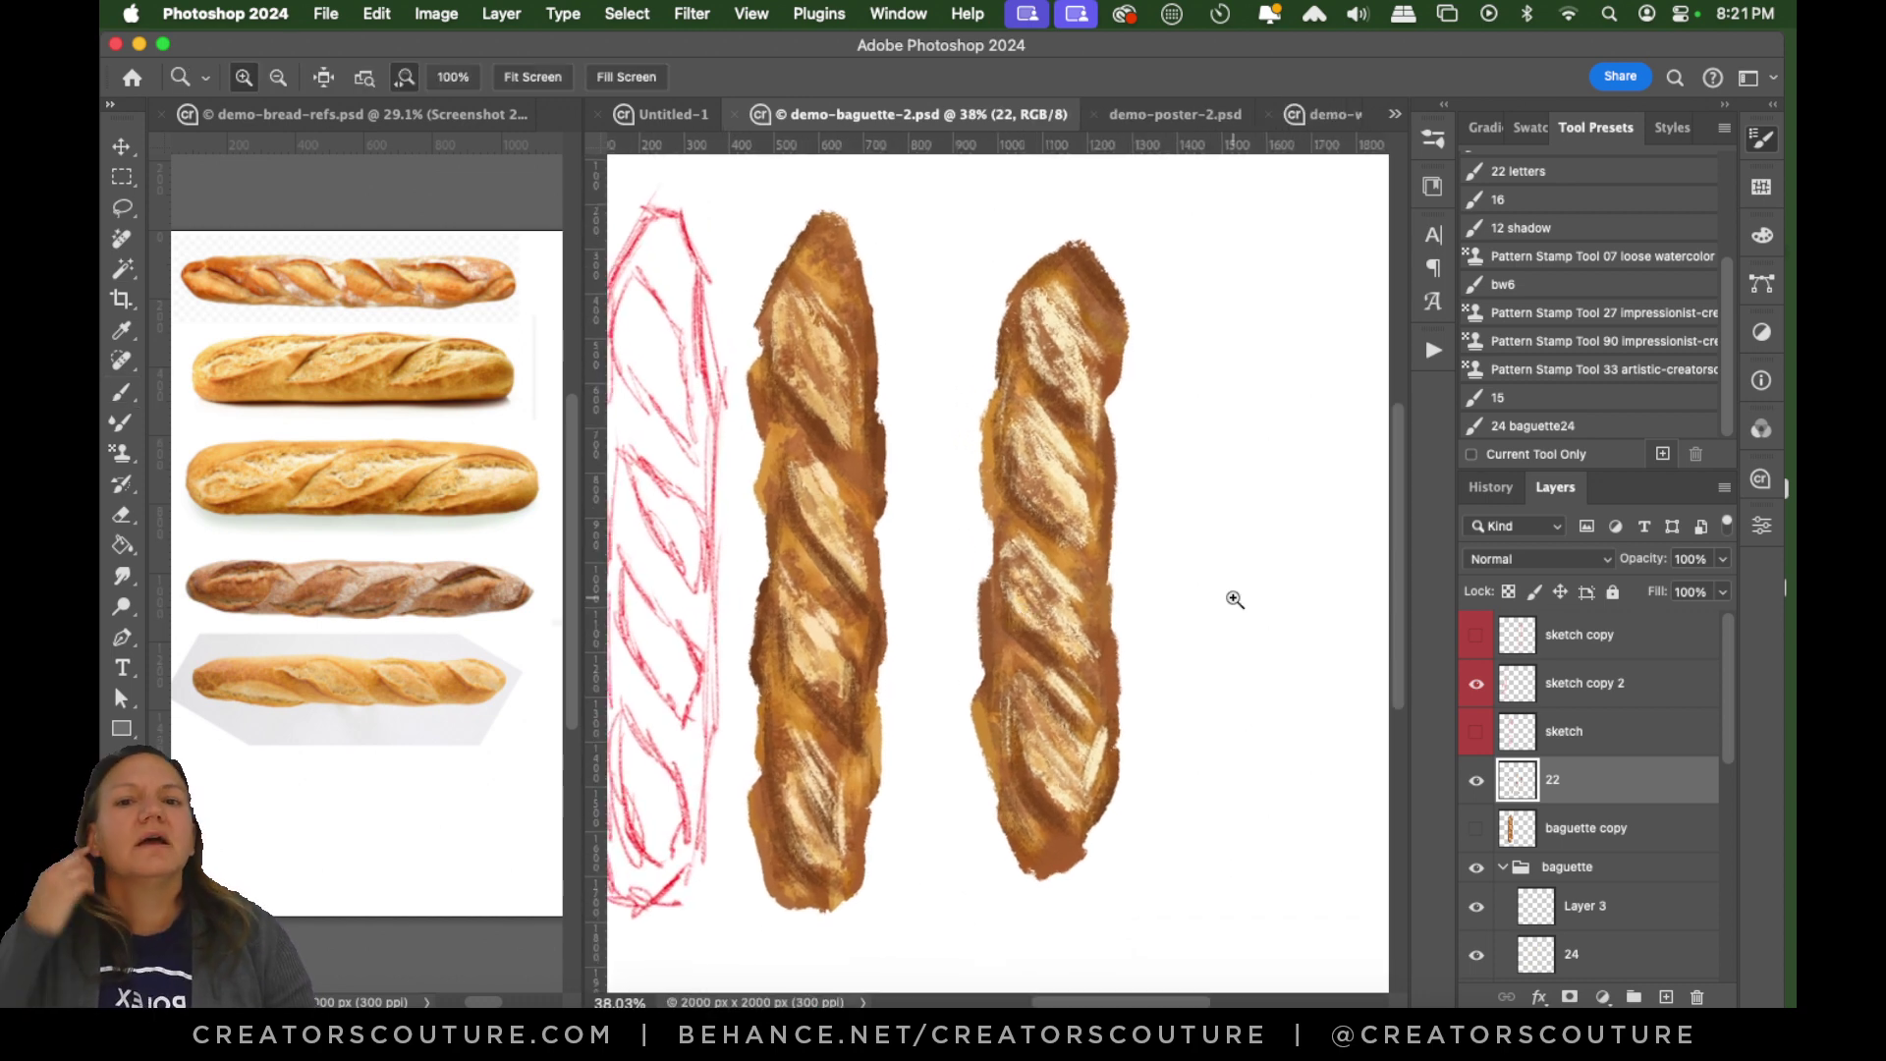
# Look at the poster composition in demo-poster-2.psd and return to the baguette document.
pyautogui.click(1189, 116)
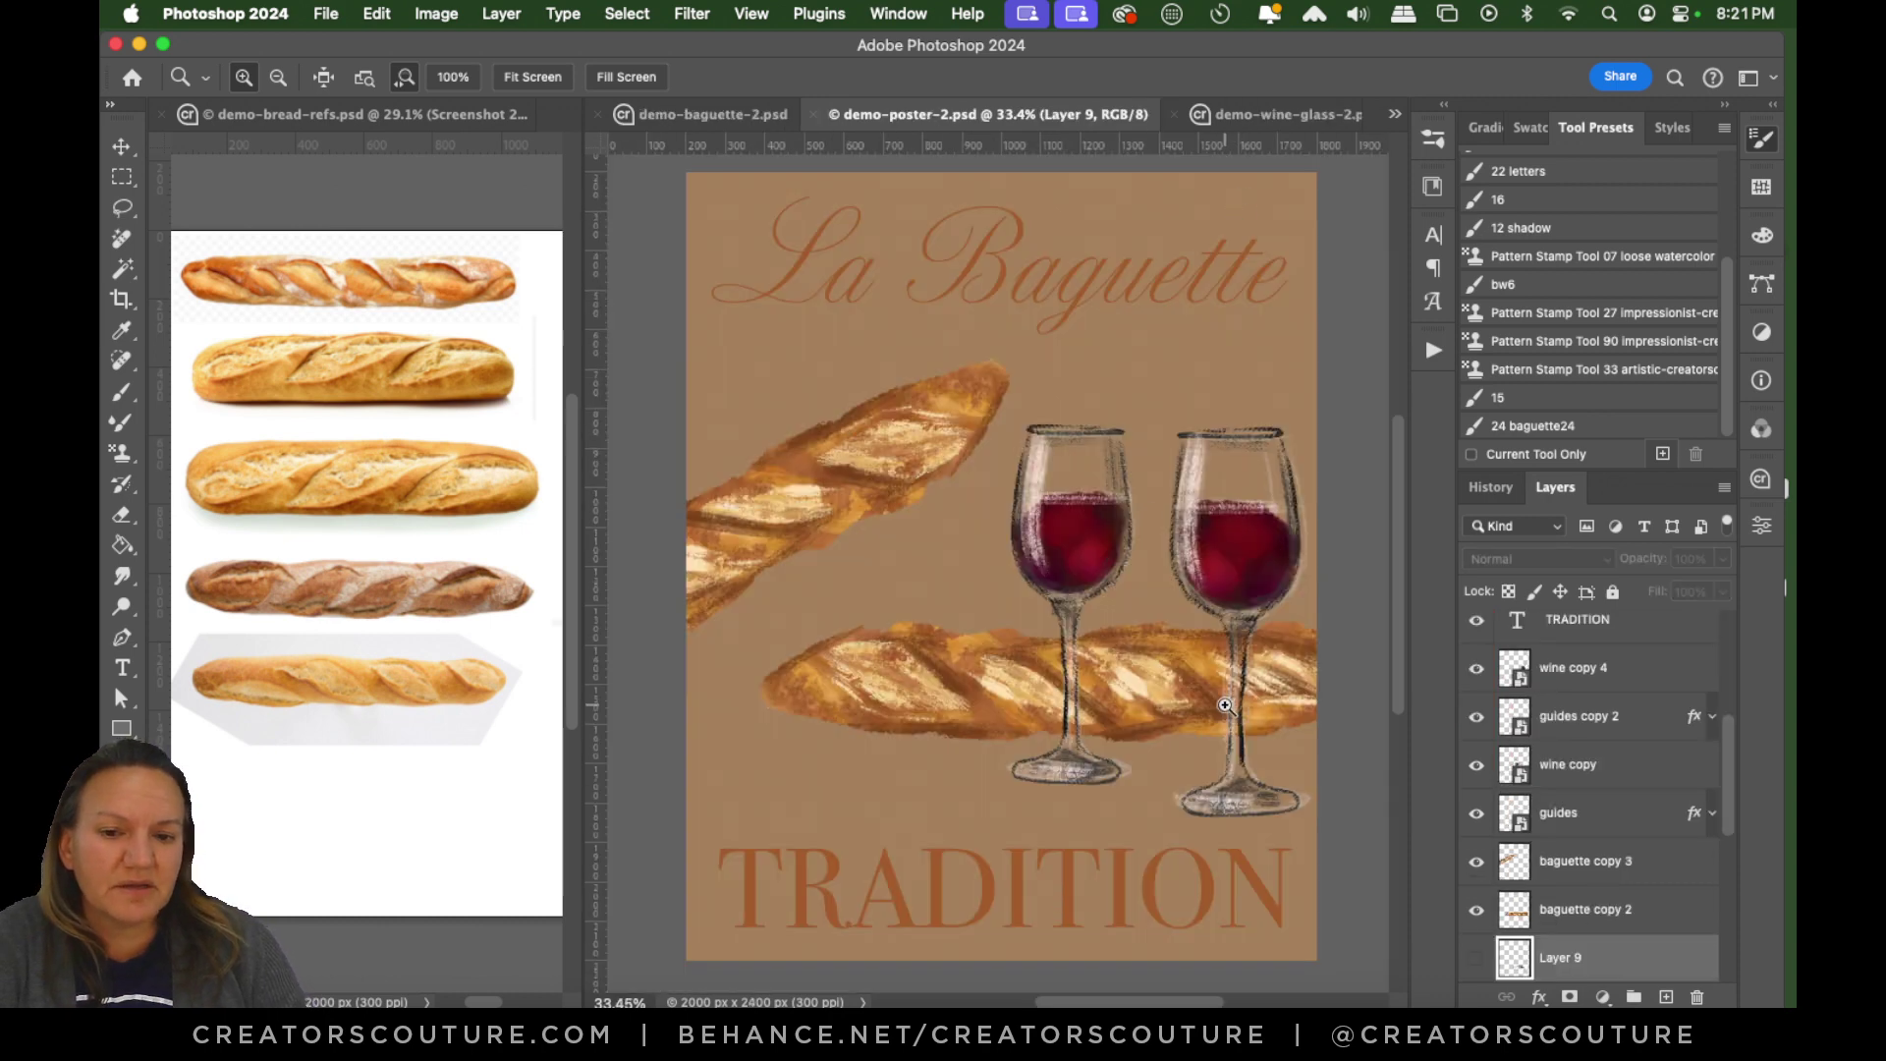
pyautogui.click(126, 152)
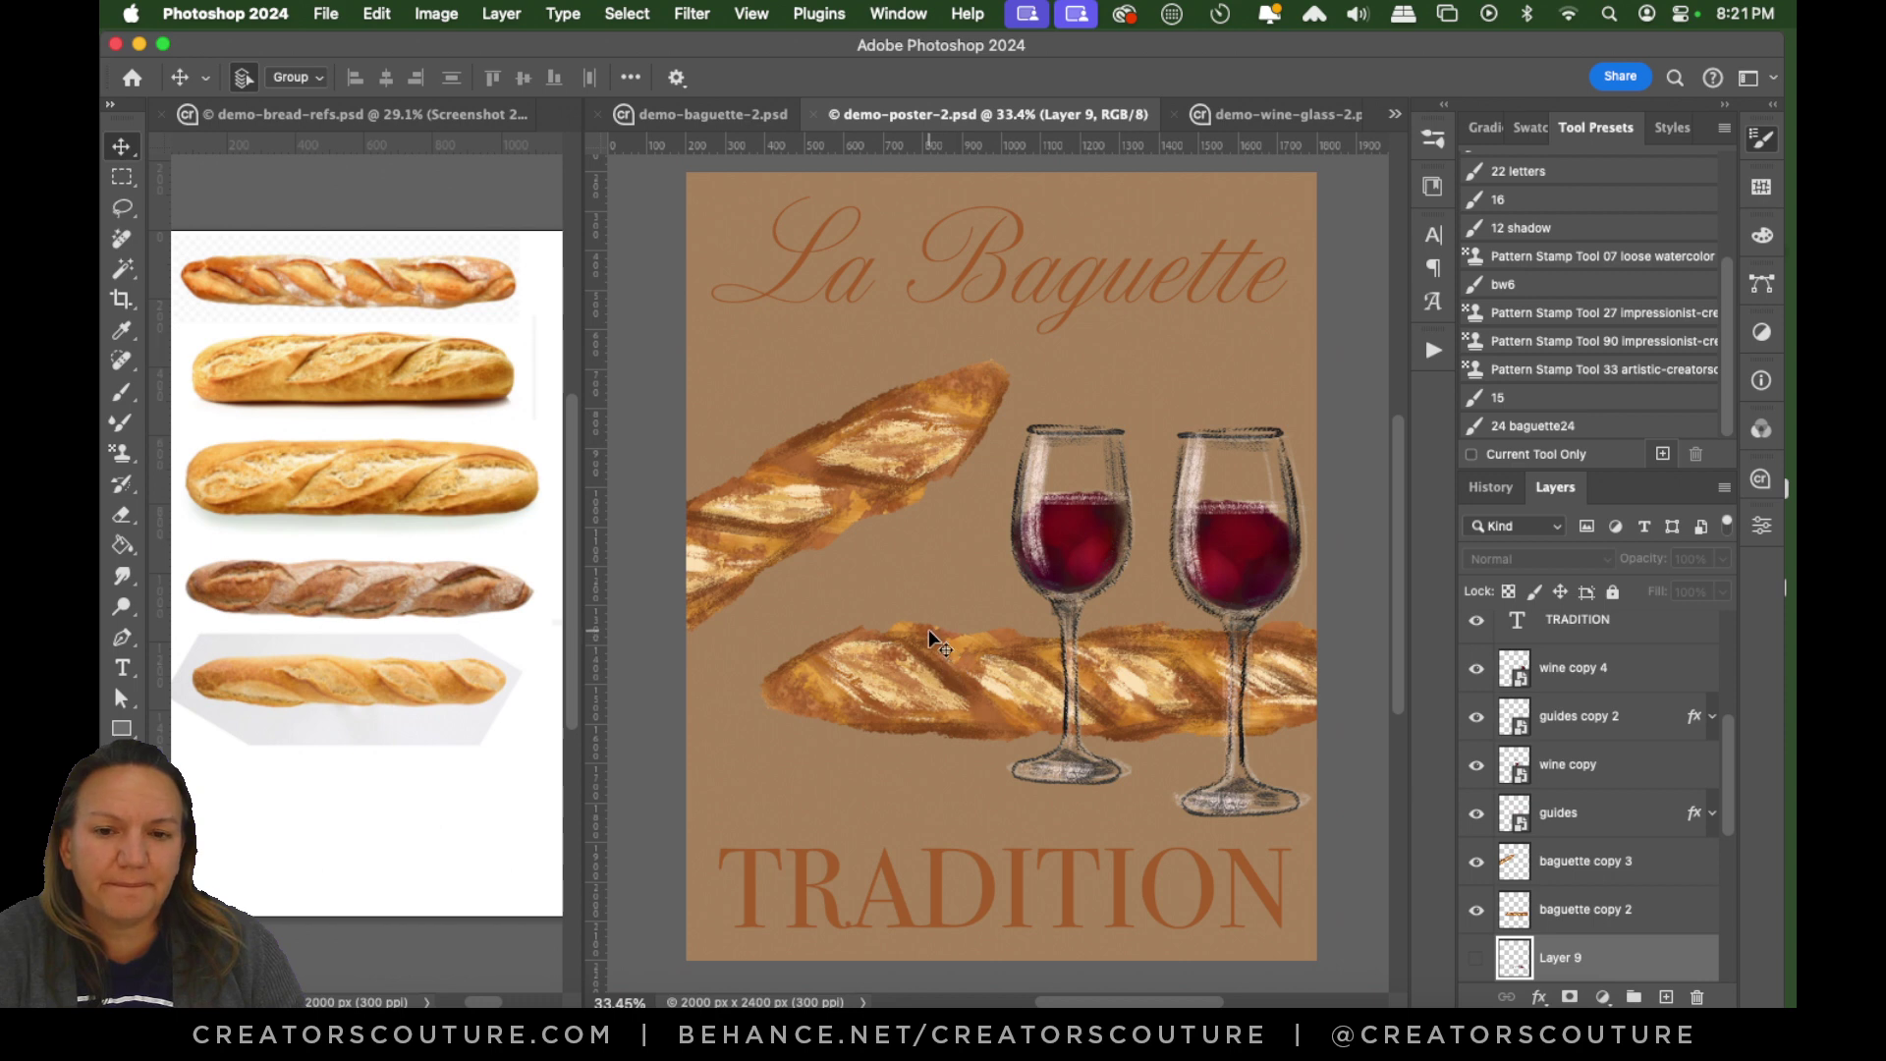
pyautogui.click(727, 118)
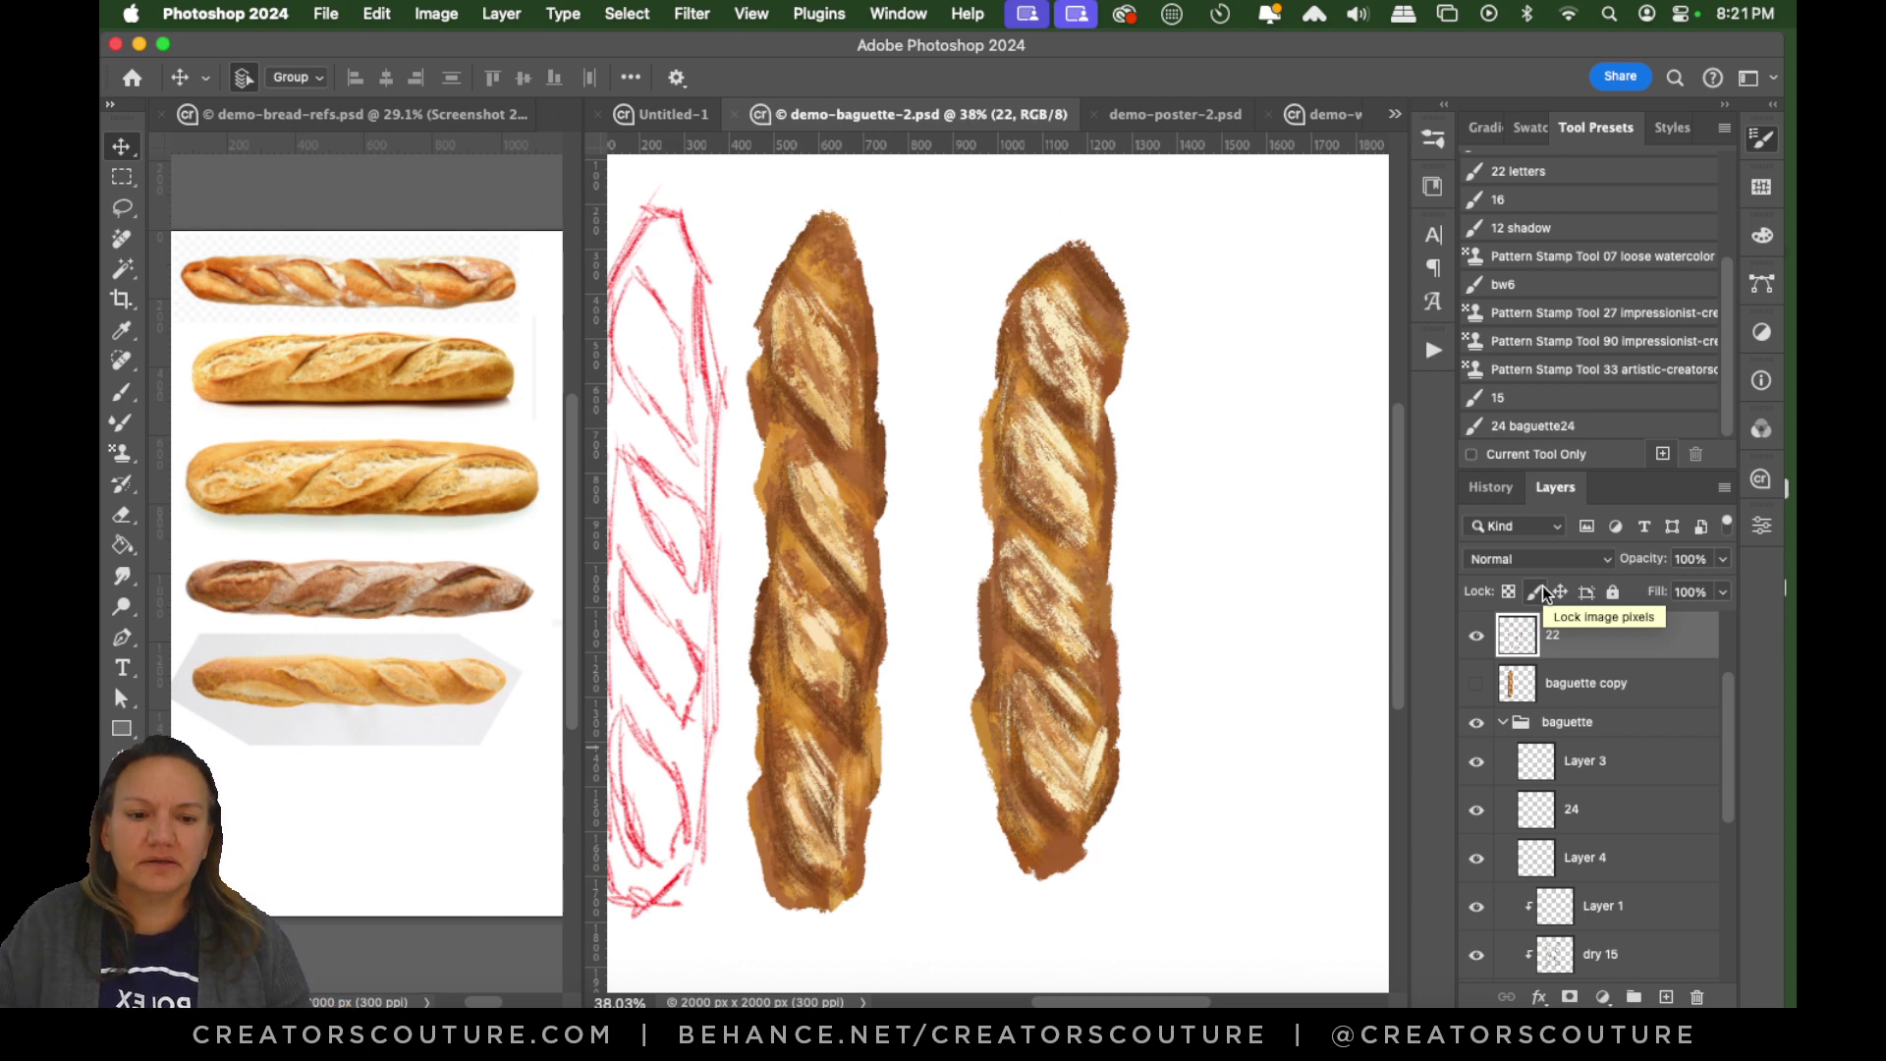
# Collapse the baguette layer group and duplicate it.
pyautogui.click(1503, 722)
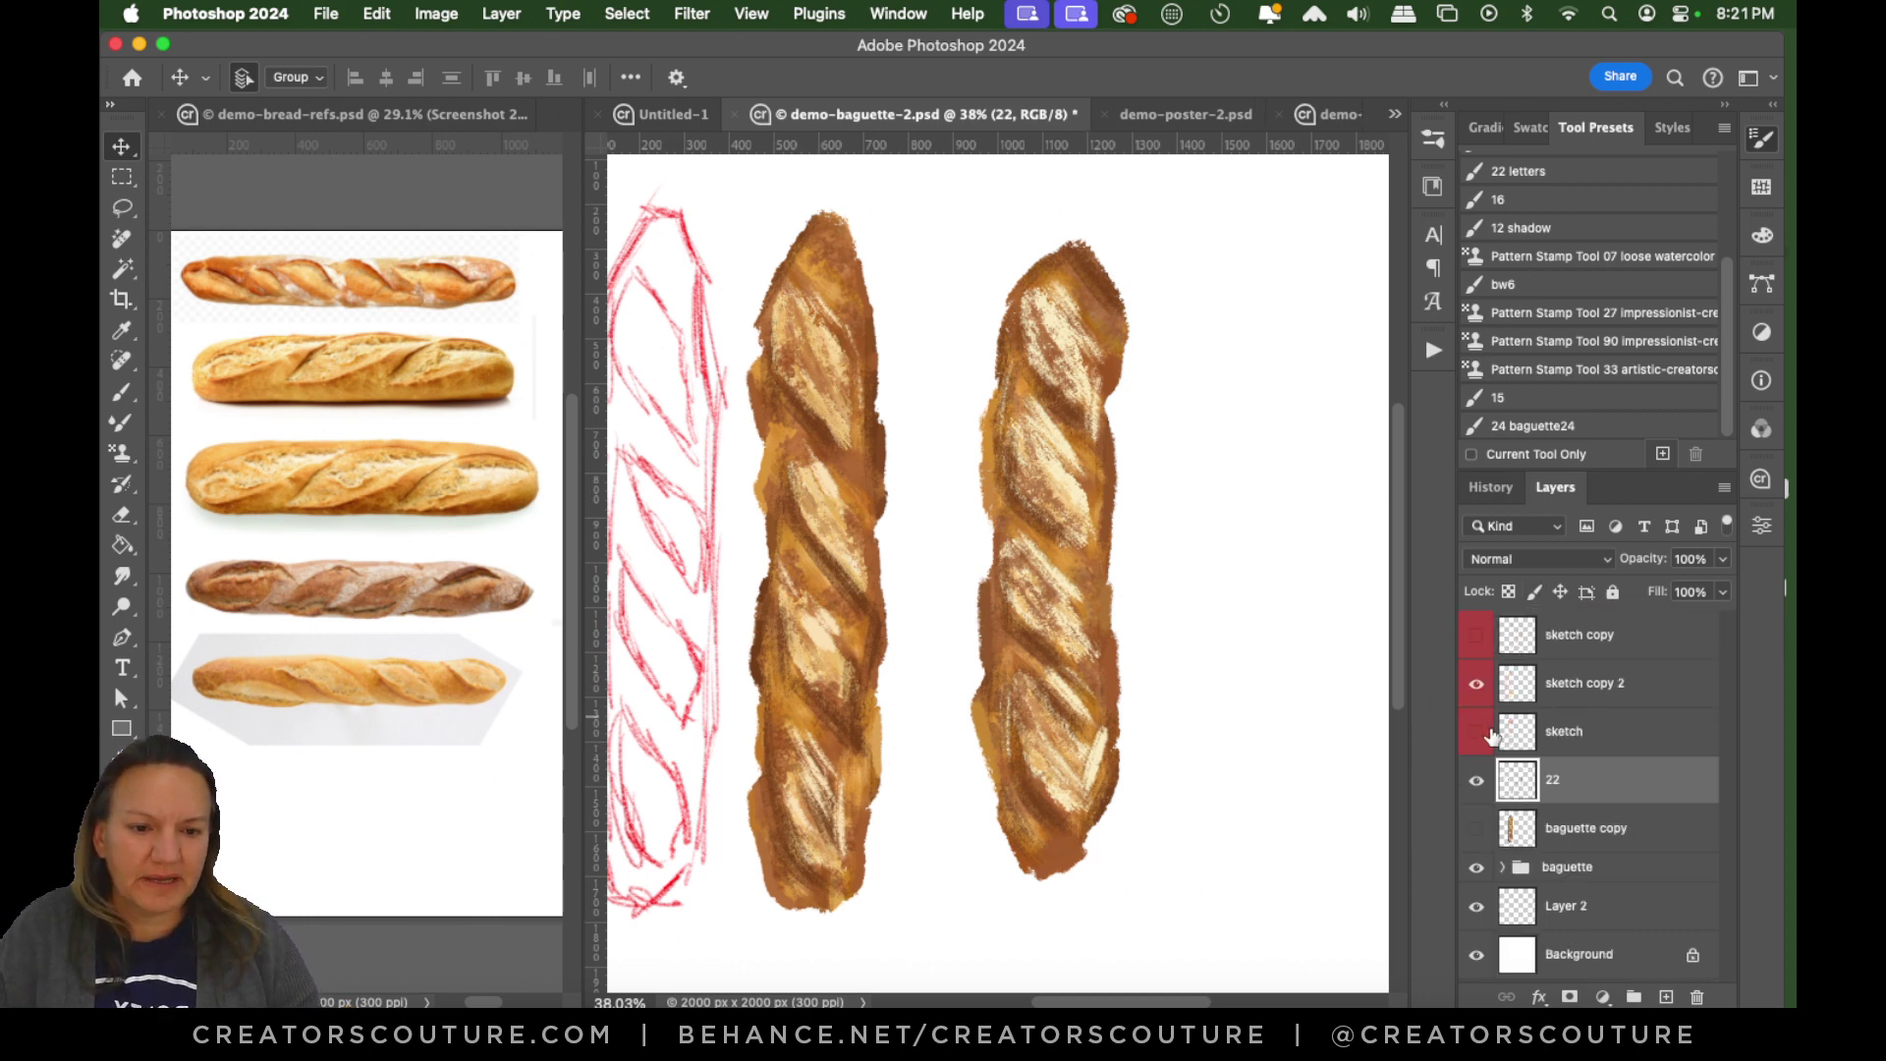
pyautogui.doubleClick(1596, 869)
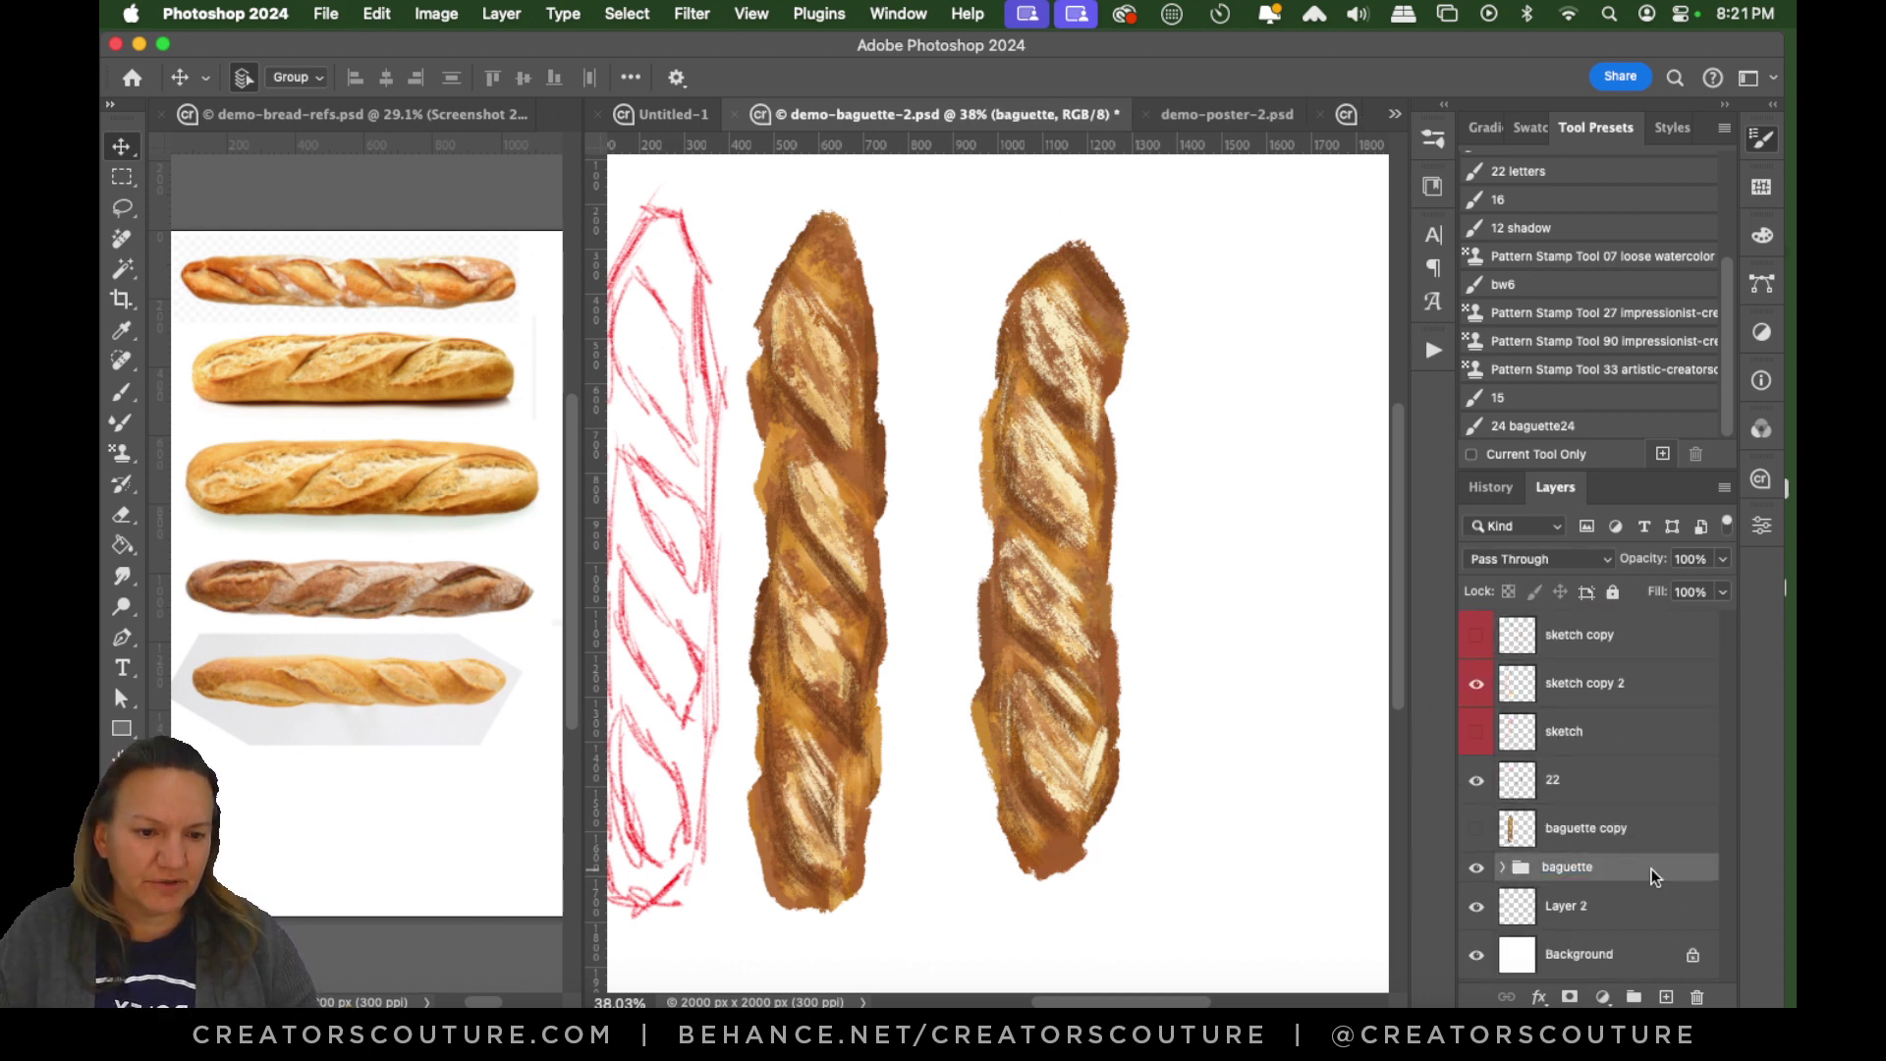
pyautogui.doubleClick(1652, 869)
pyautogui.click(1698, 469)
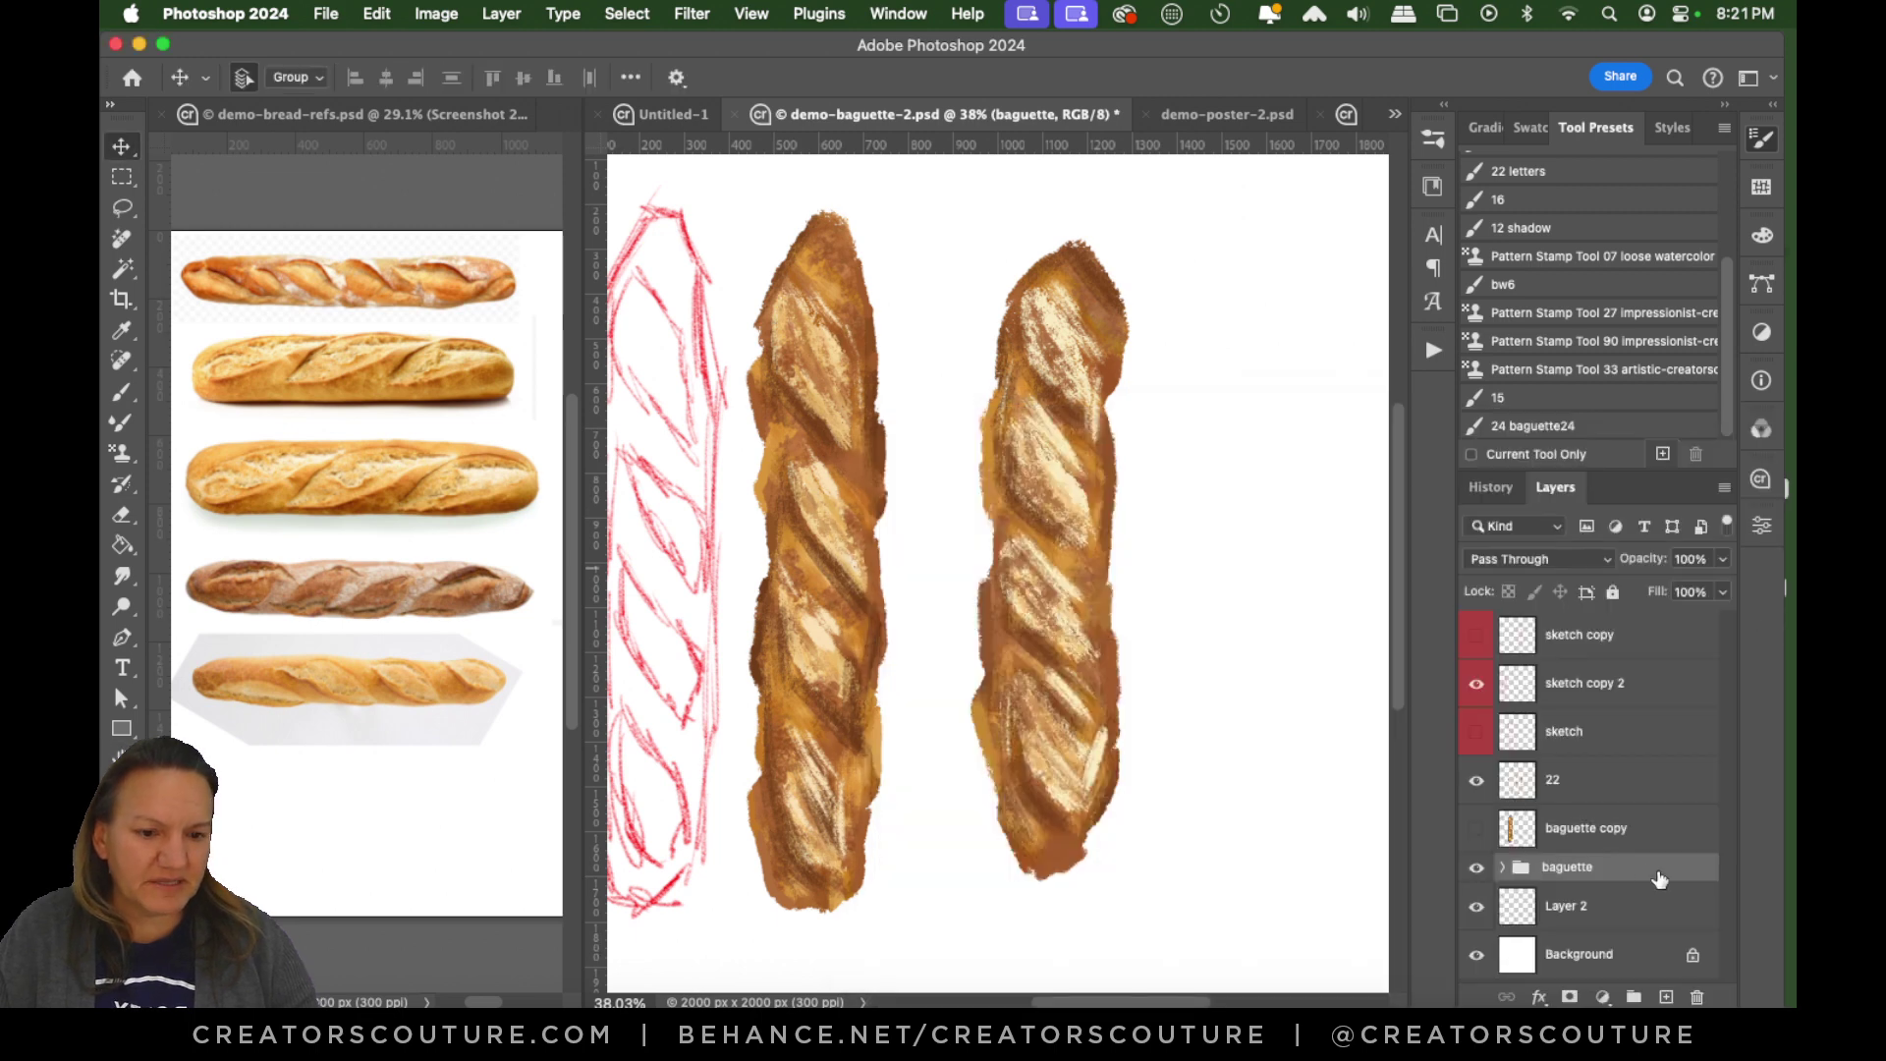
pyautogui.press('super+j')
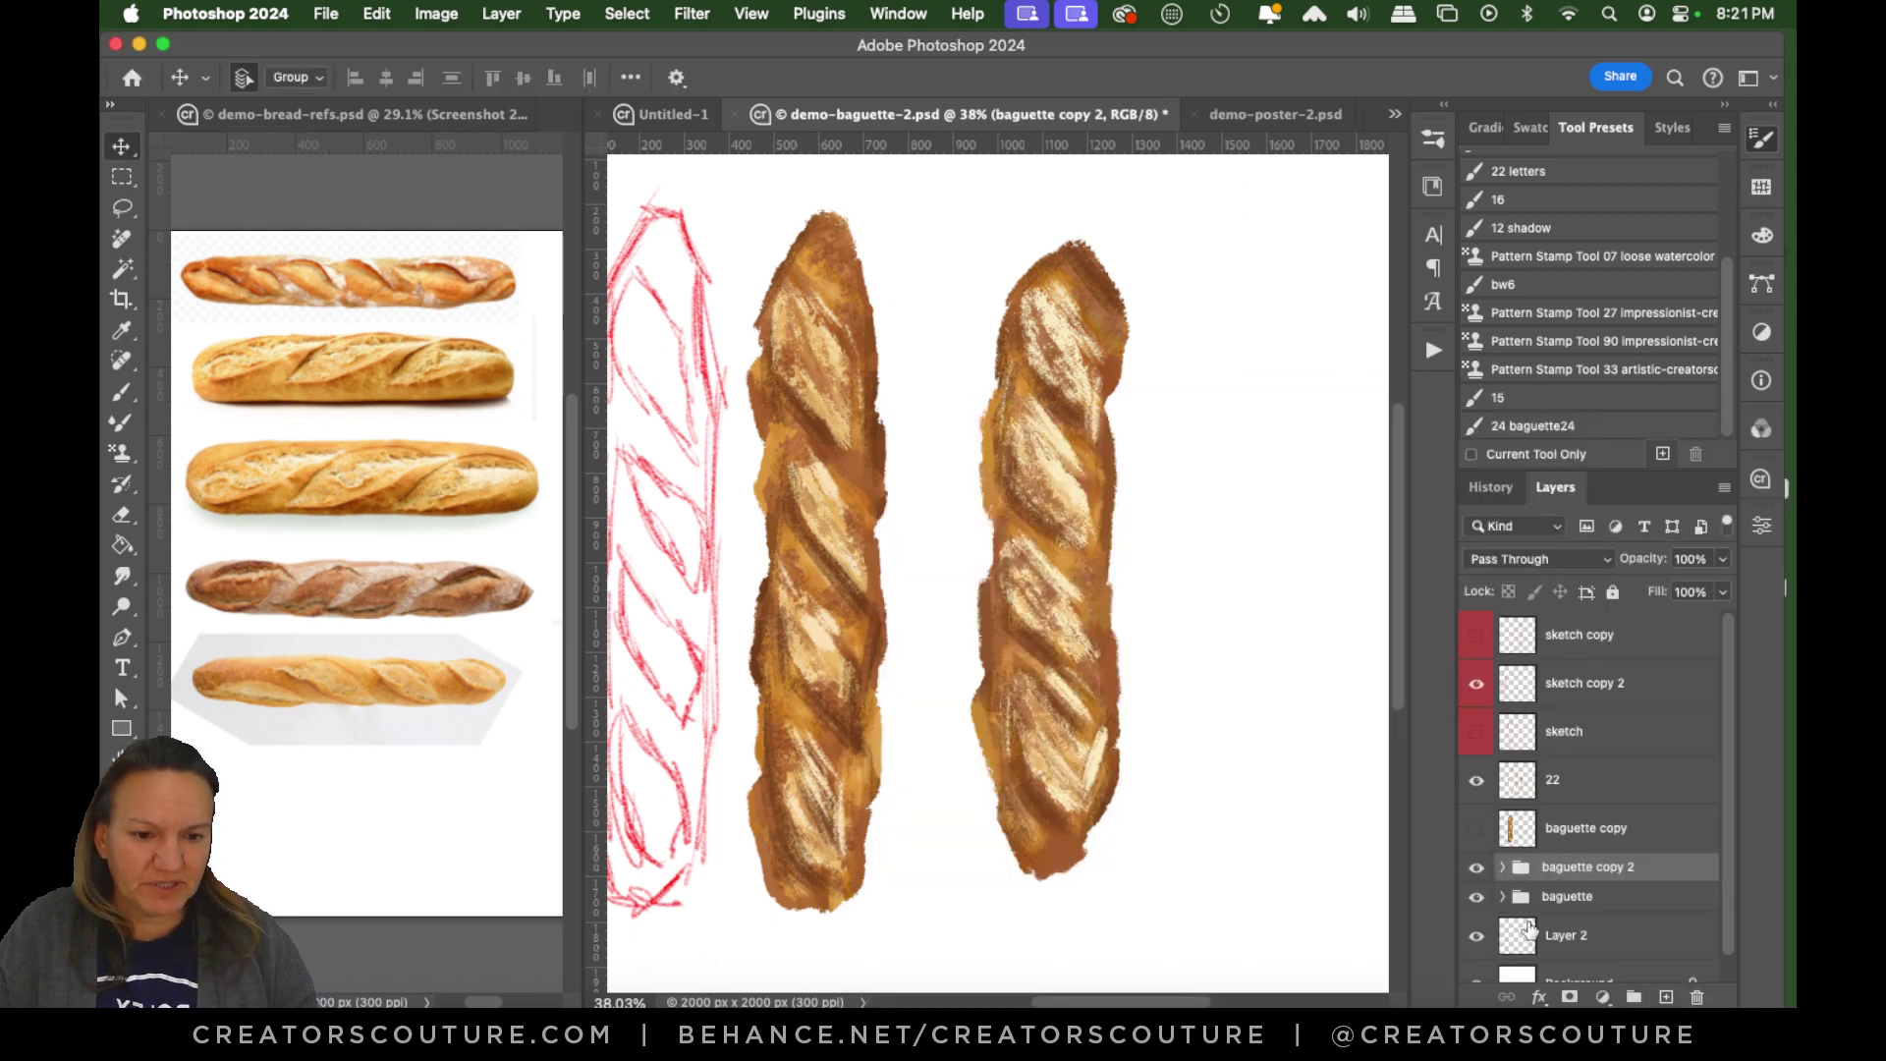
# Hide the duplicated baguette group, keep the original group visible, and save the document.
pyautogui.click(1476, 898)
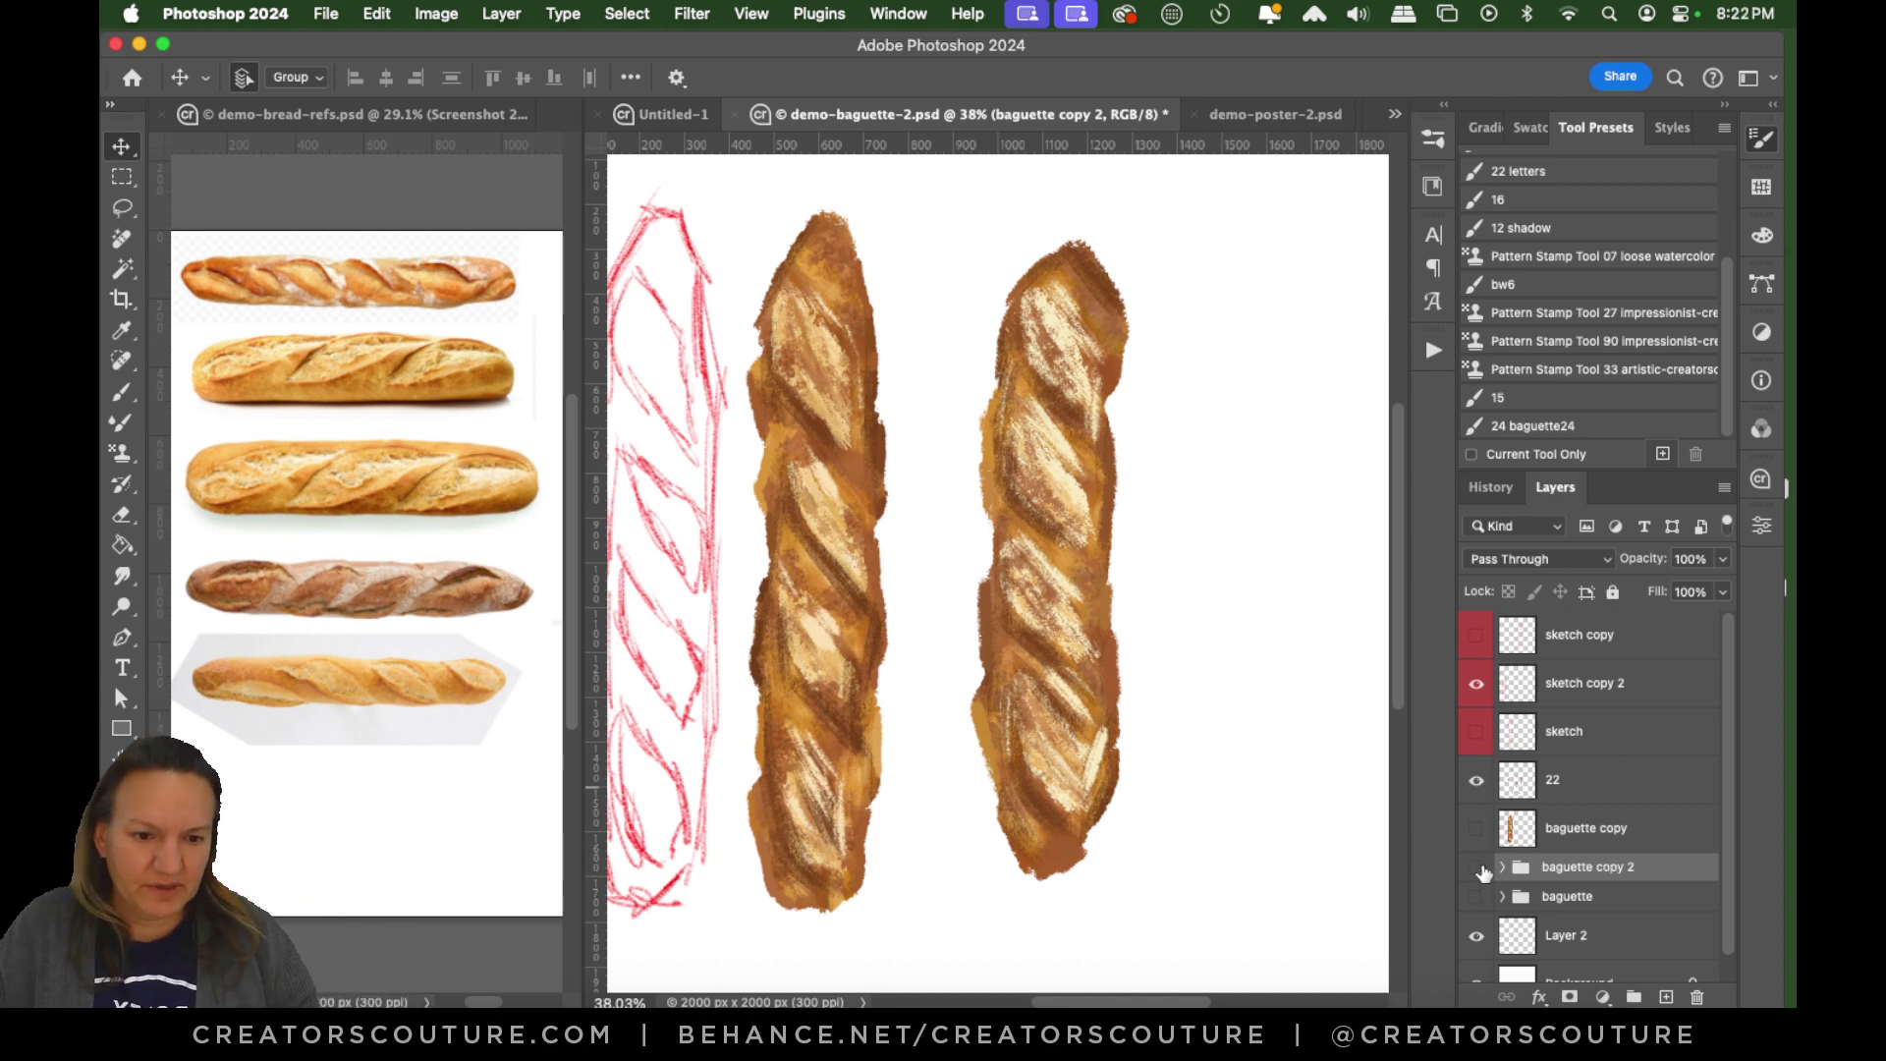
pyautogui.click(1478, 869)
pyautogui.click(1477, 897)
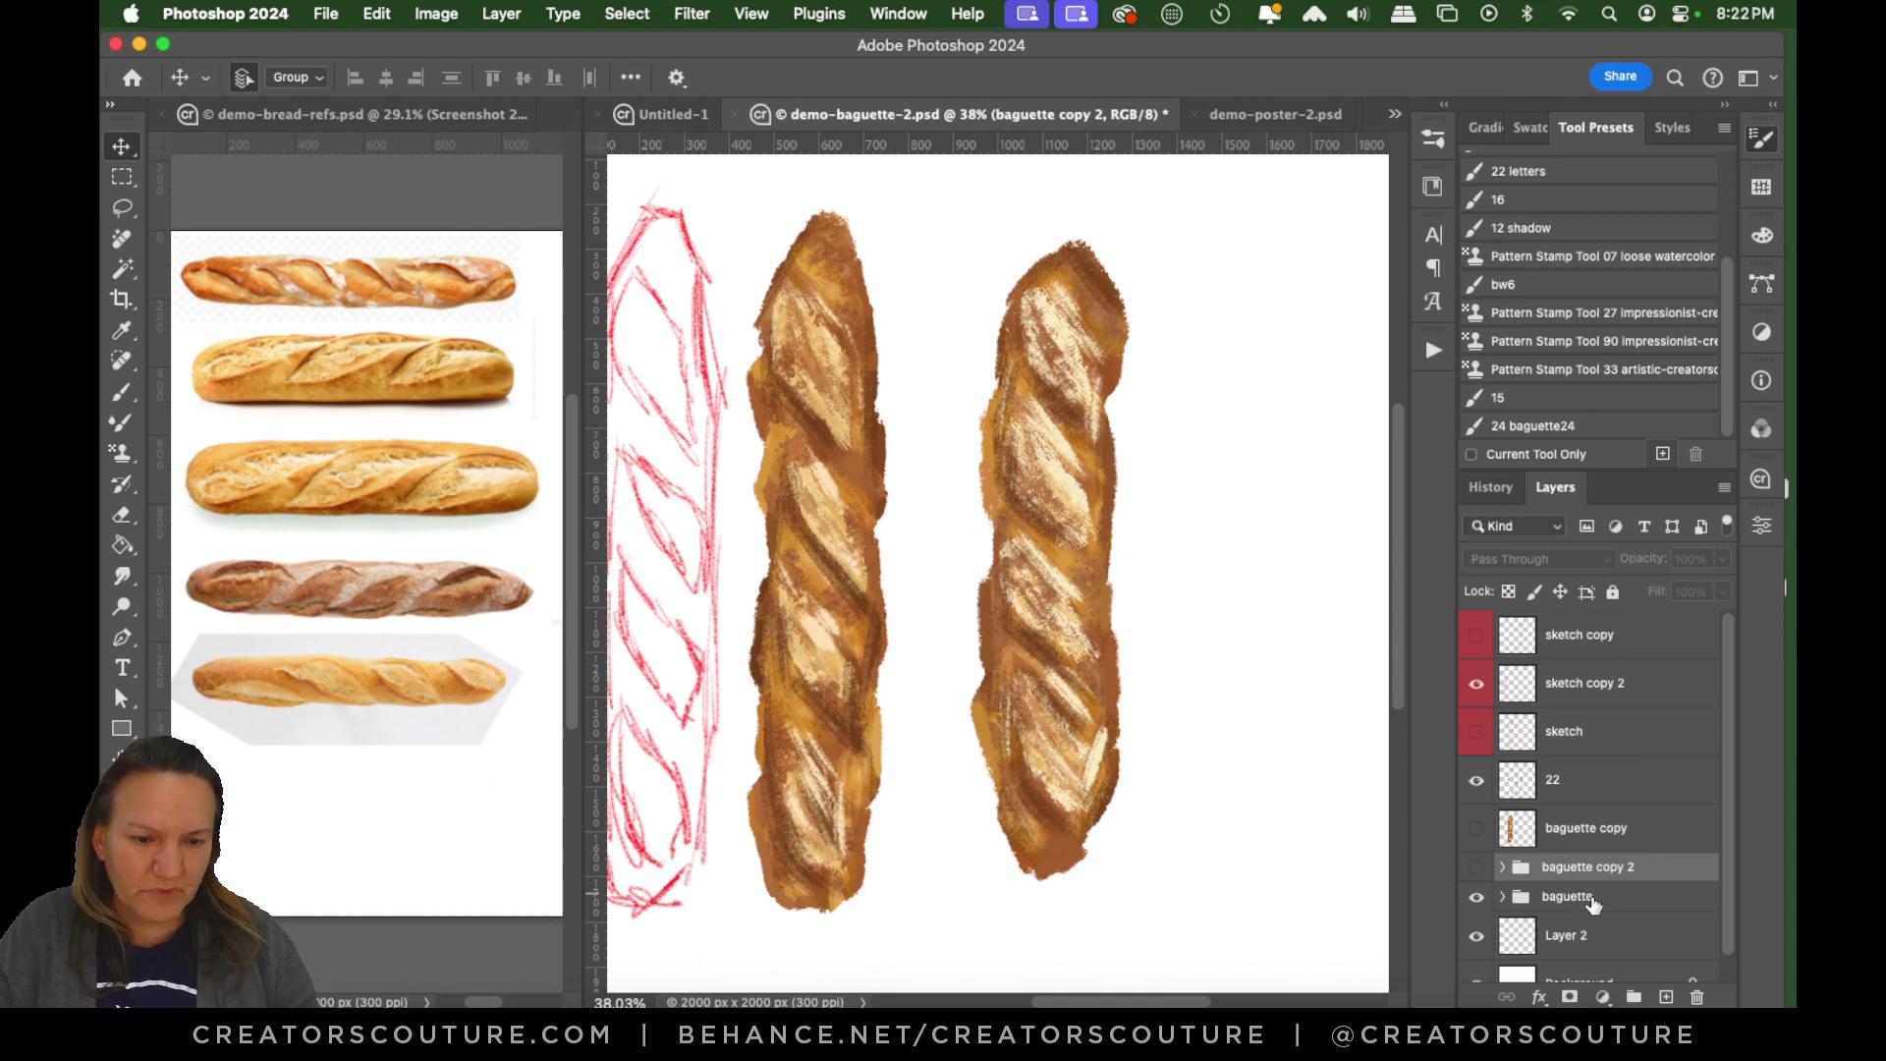
pyautogui.press('super+s')
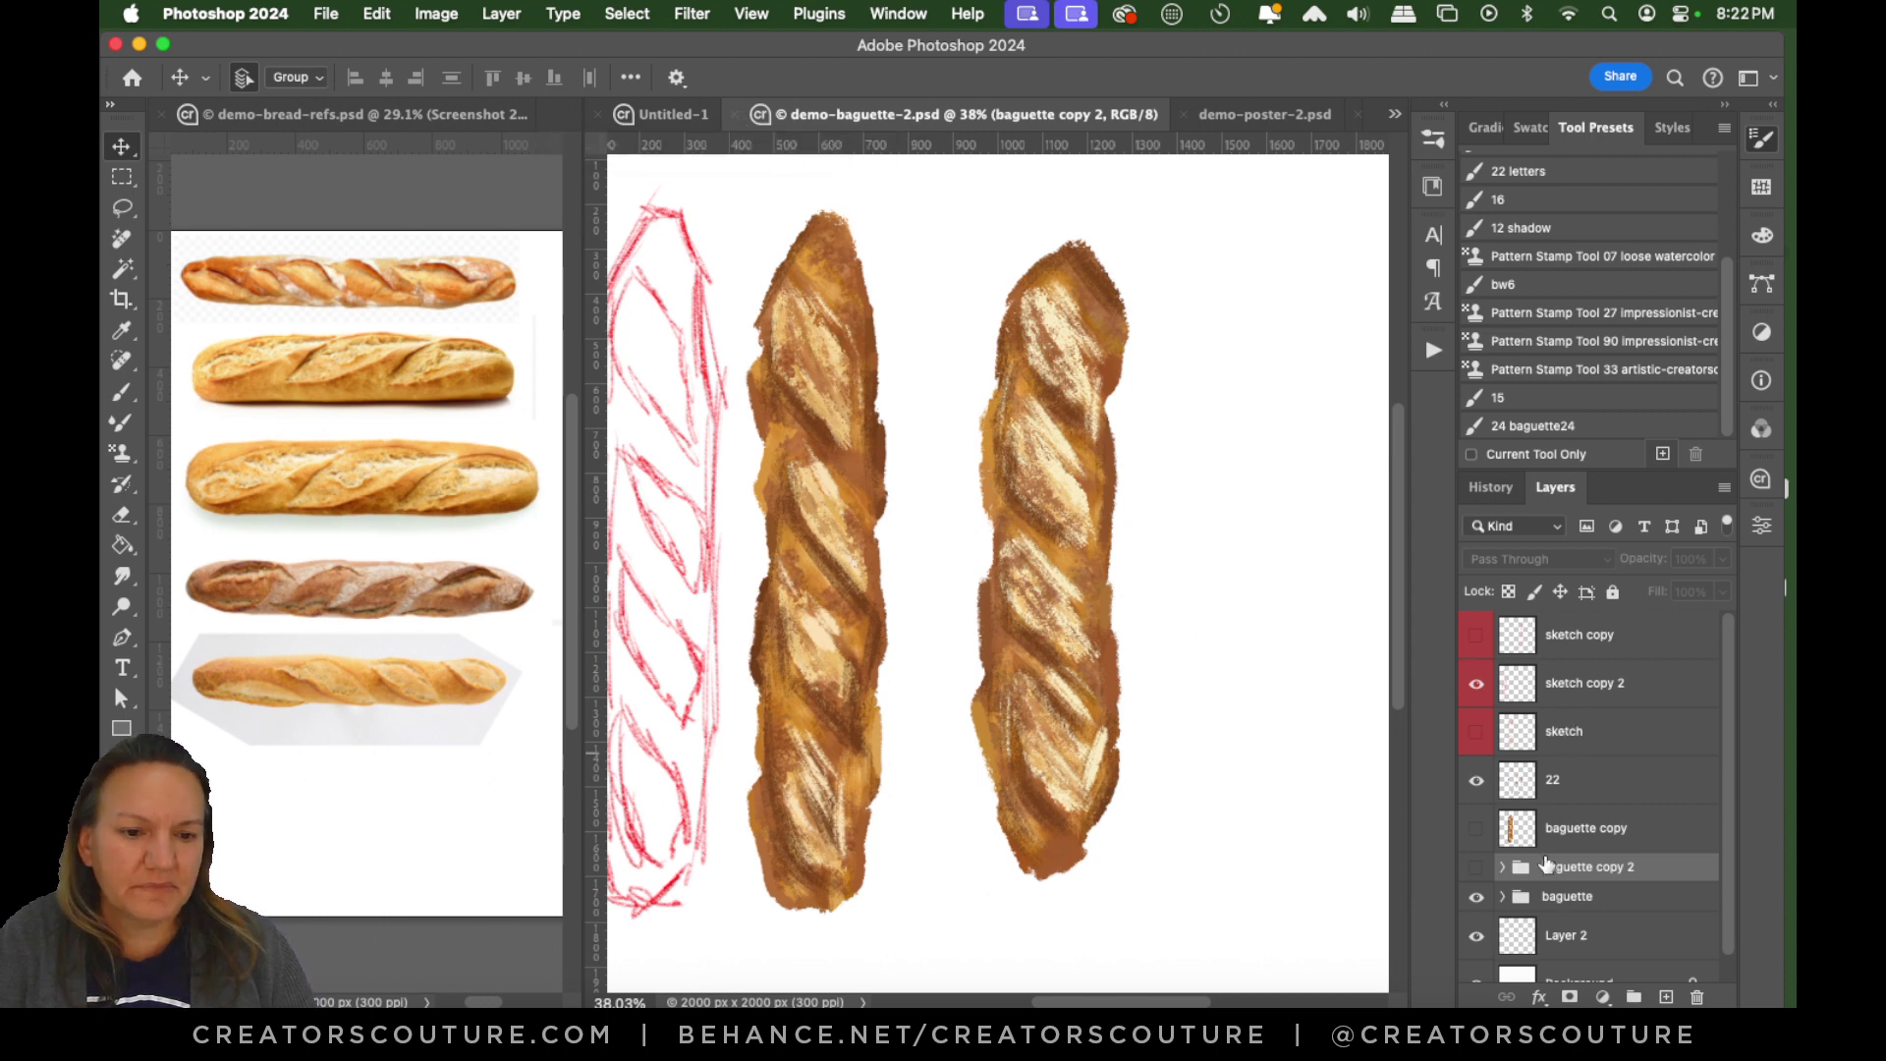
# Close demo-baguette-2.psd and the blank Untitled-1 document, discarding the unsaved changes in Untitled-1.
pyautogui.click(733, 115)
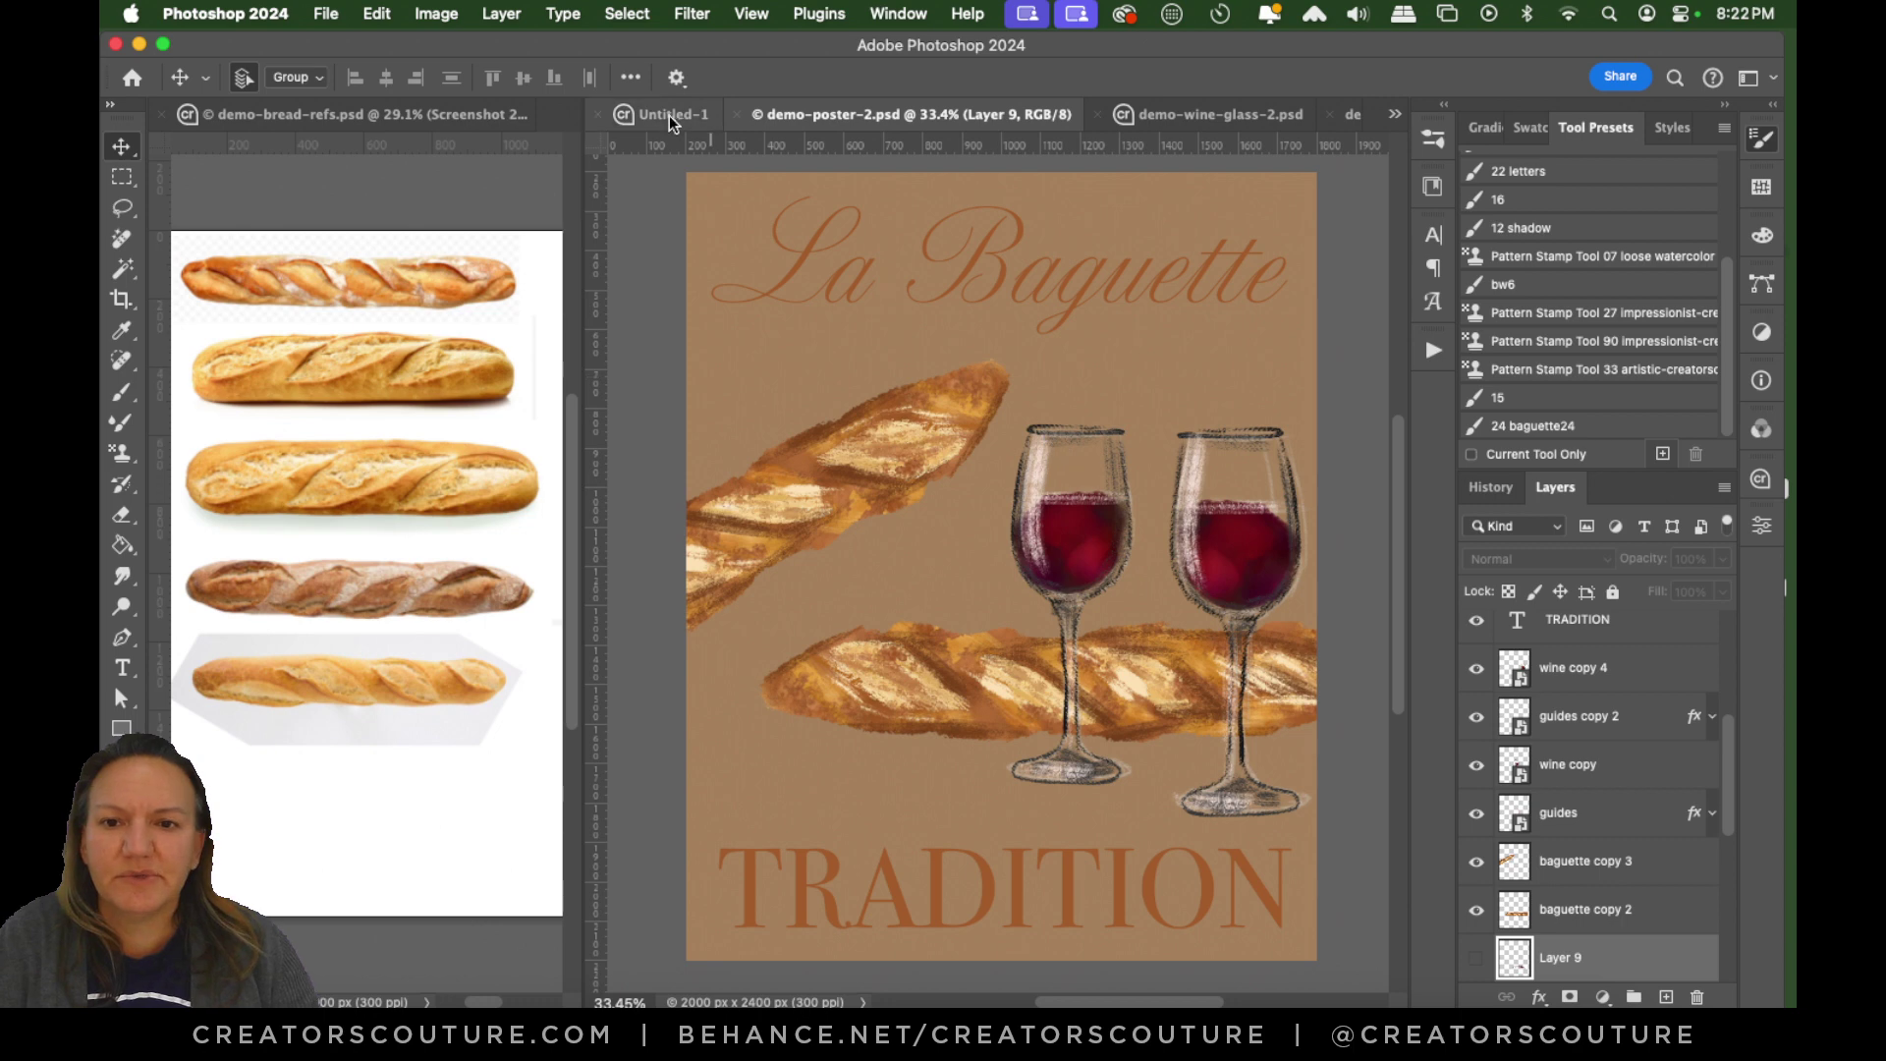
pyautogui.click(669, 115)
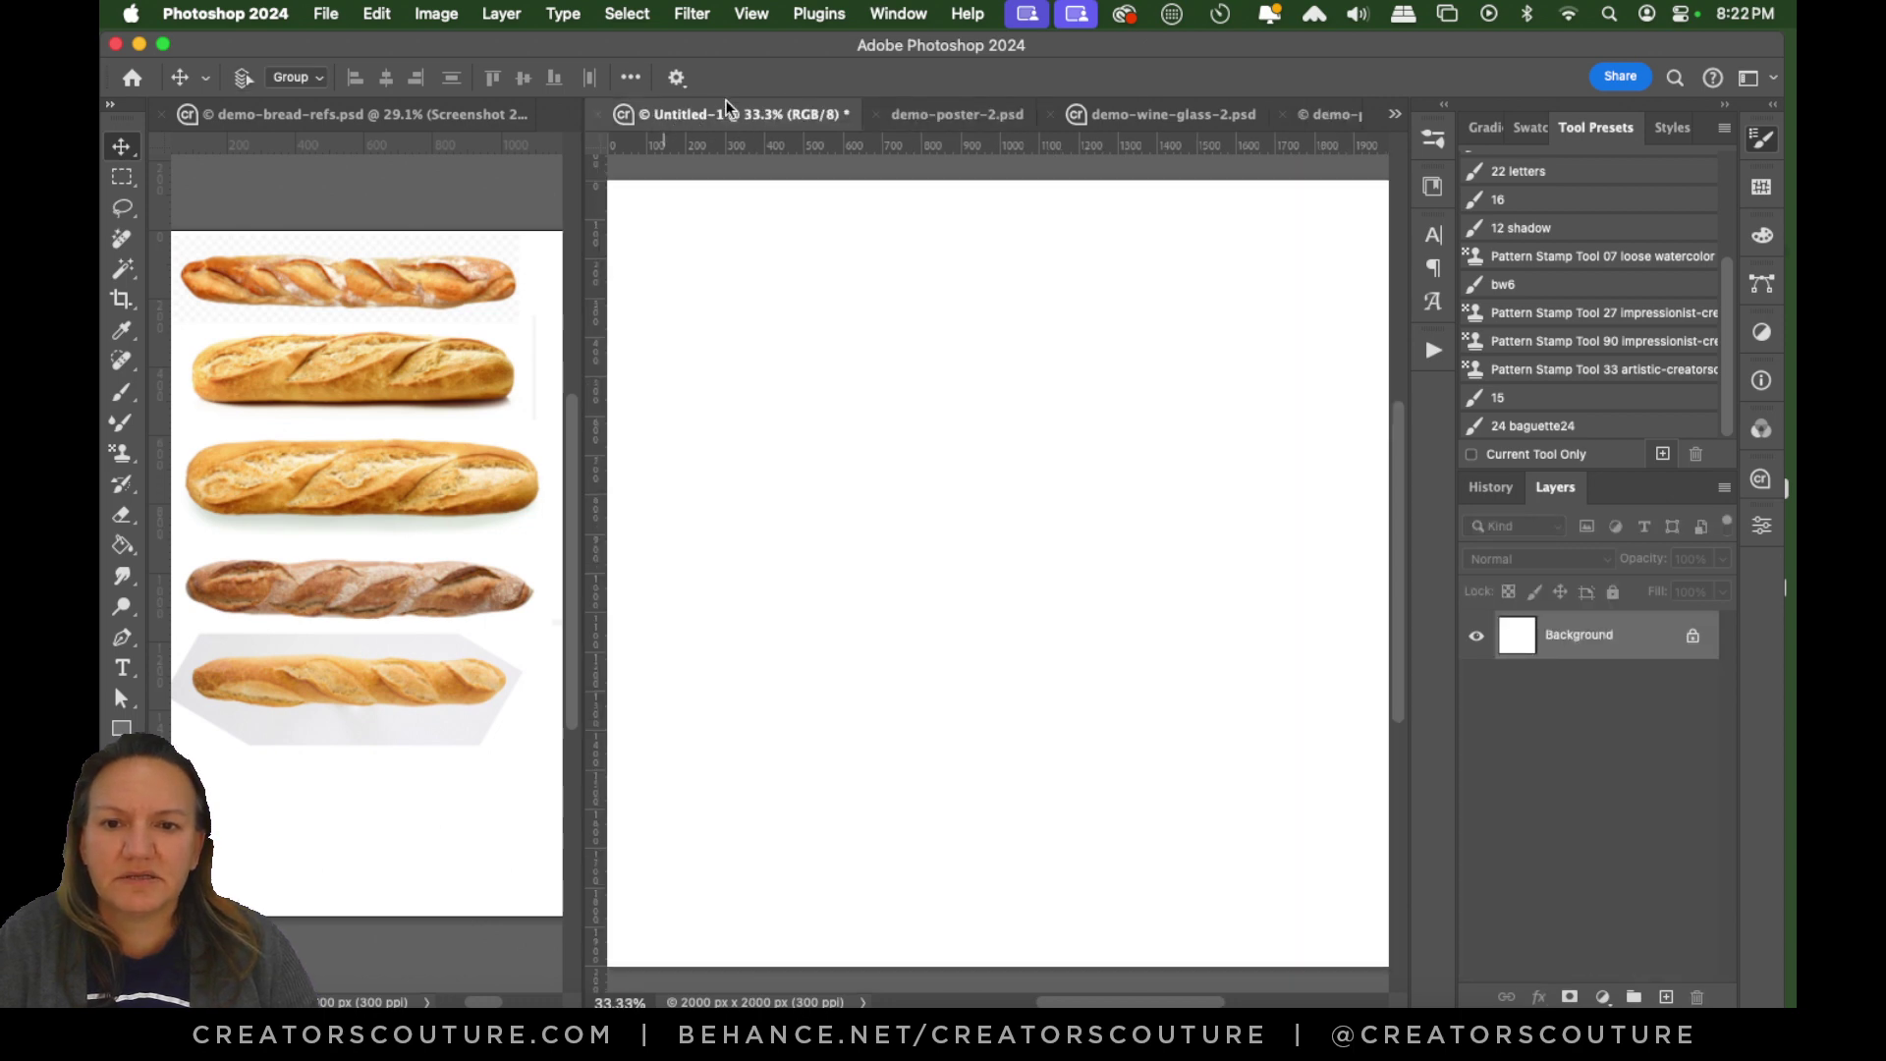
pyautogui.press('super+w')
pyautogui.click(951, 438)
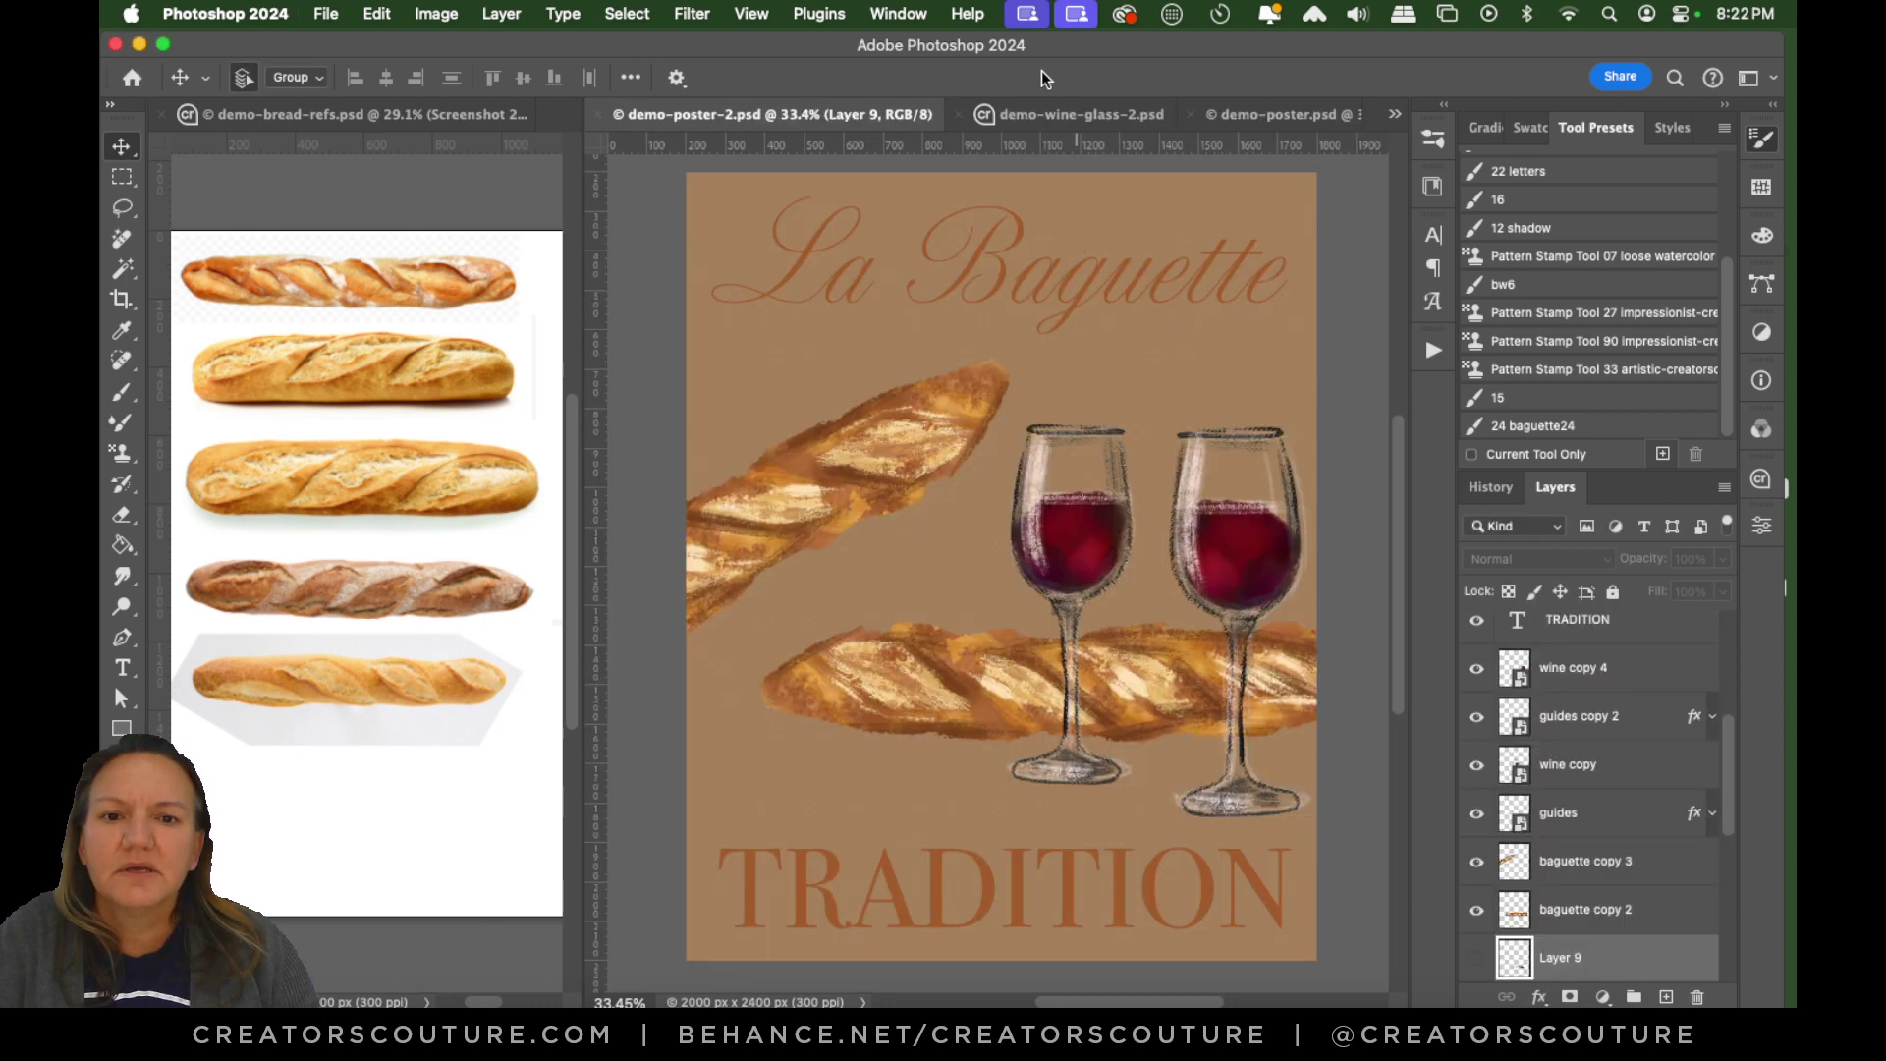
# Switch to demo-wine-glass-2.psd and bring the wine glass photo into view in the reference document.
pyautogui.click(1086, 115)
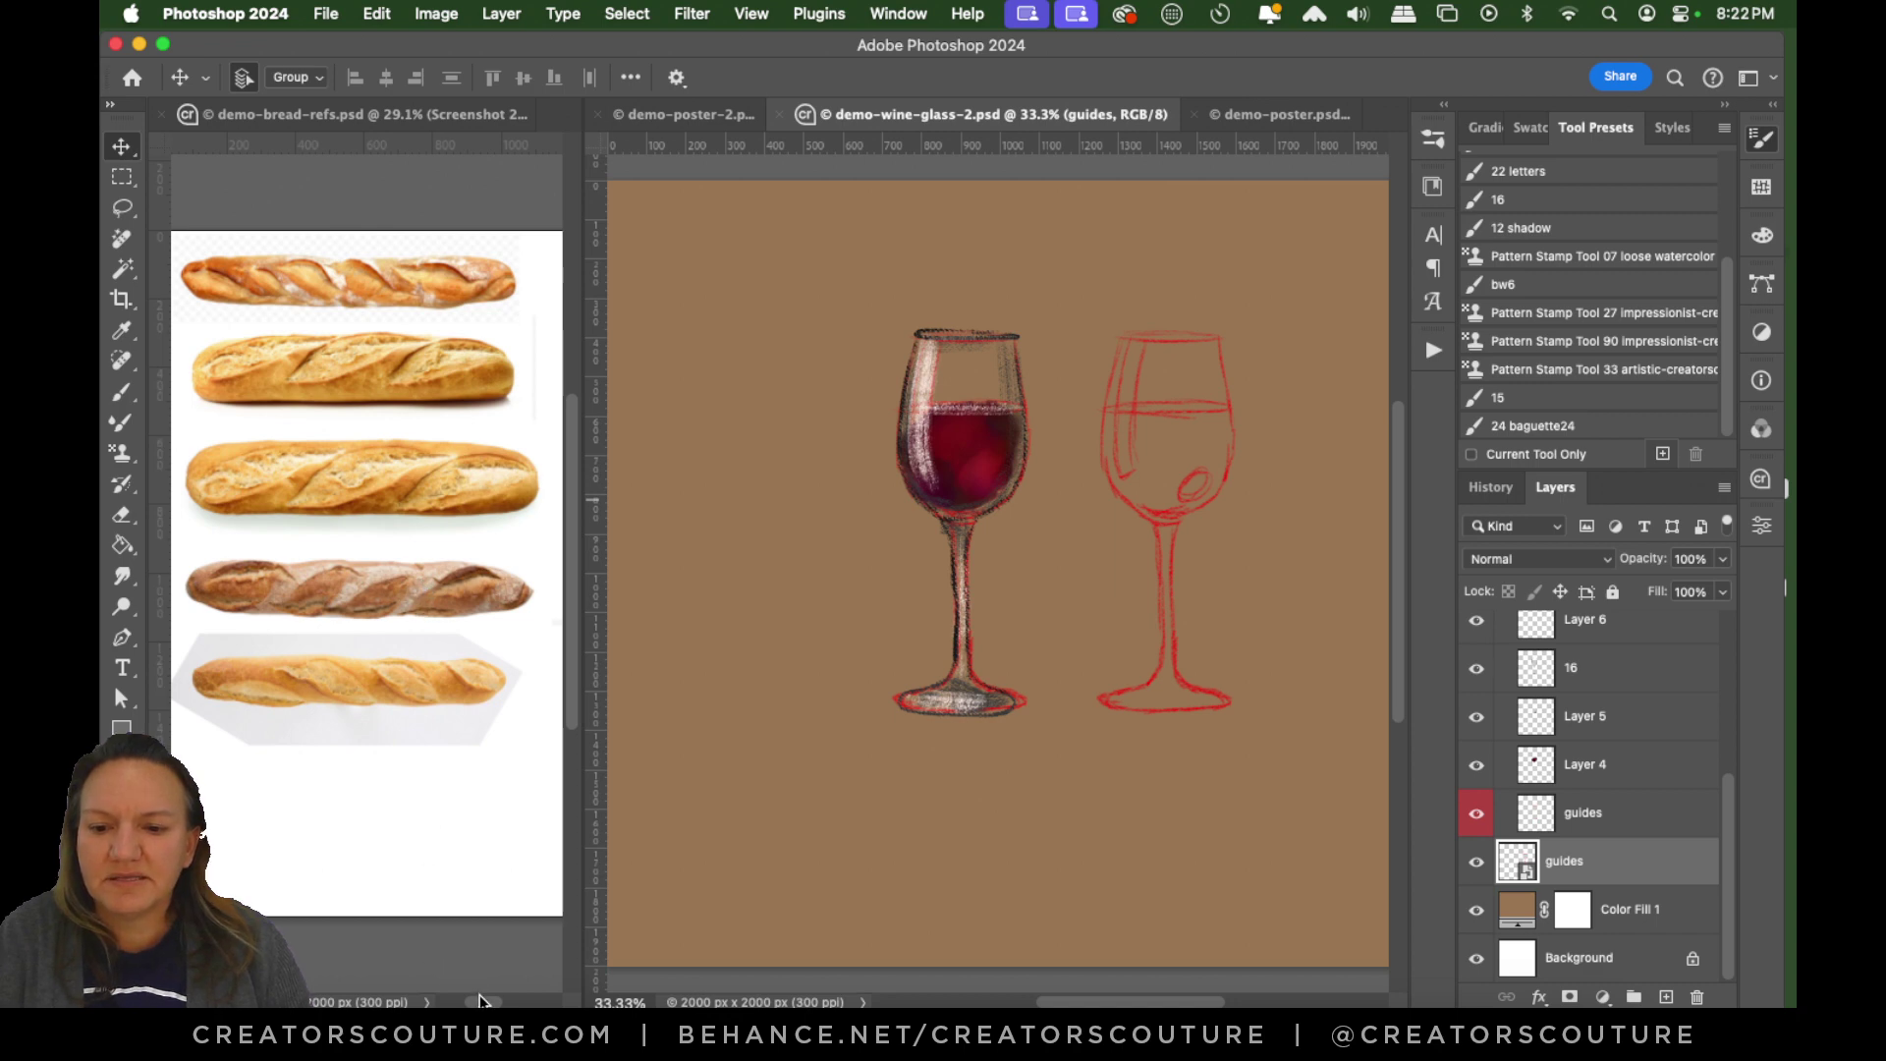
pyautogui.moveTo(478, 1001); pyautogui.dragTo(516, 1004)
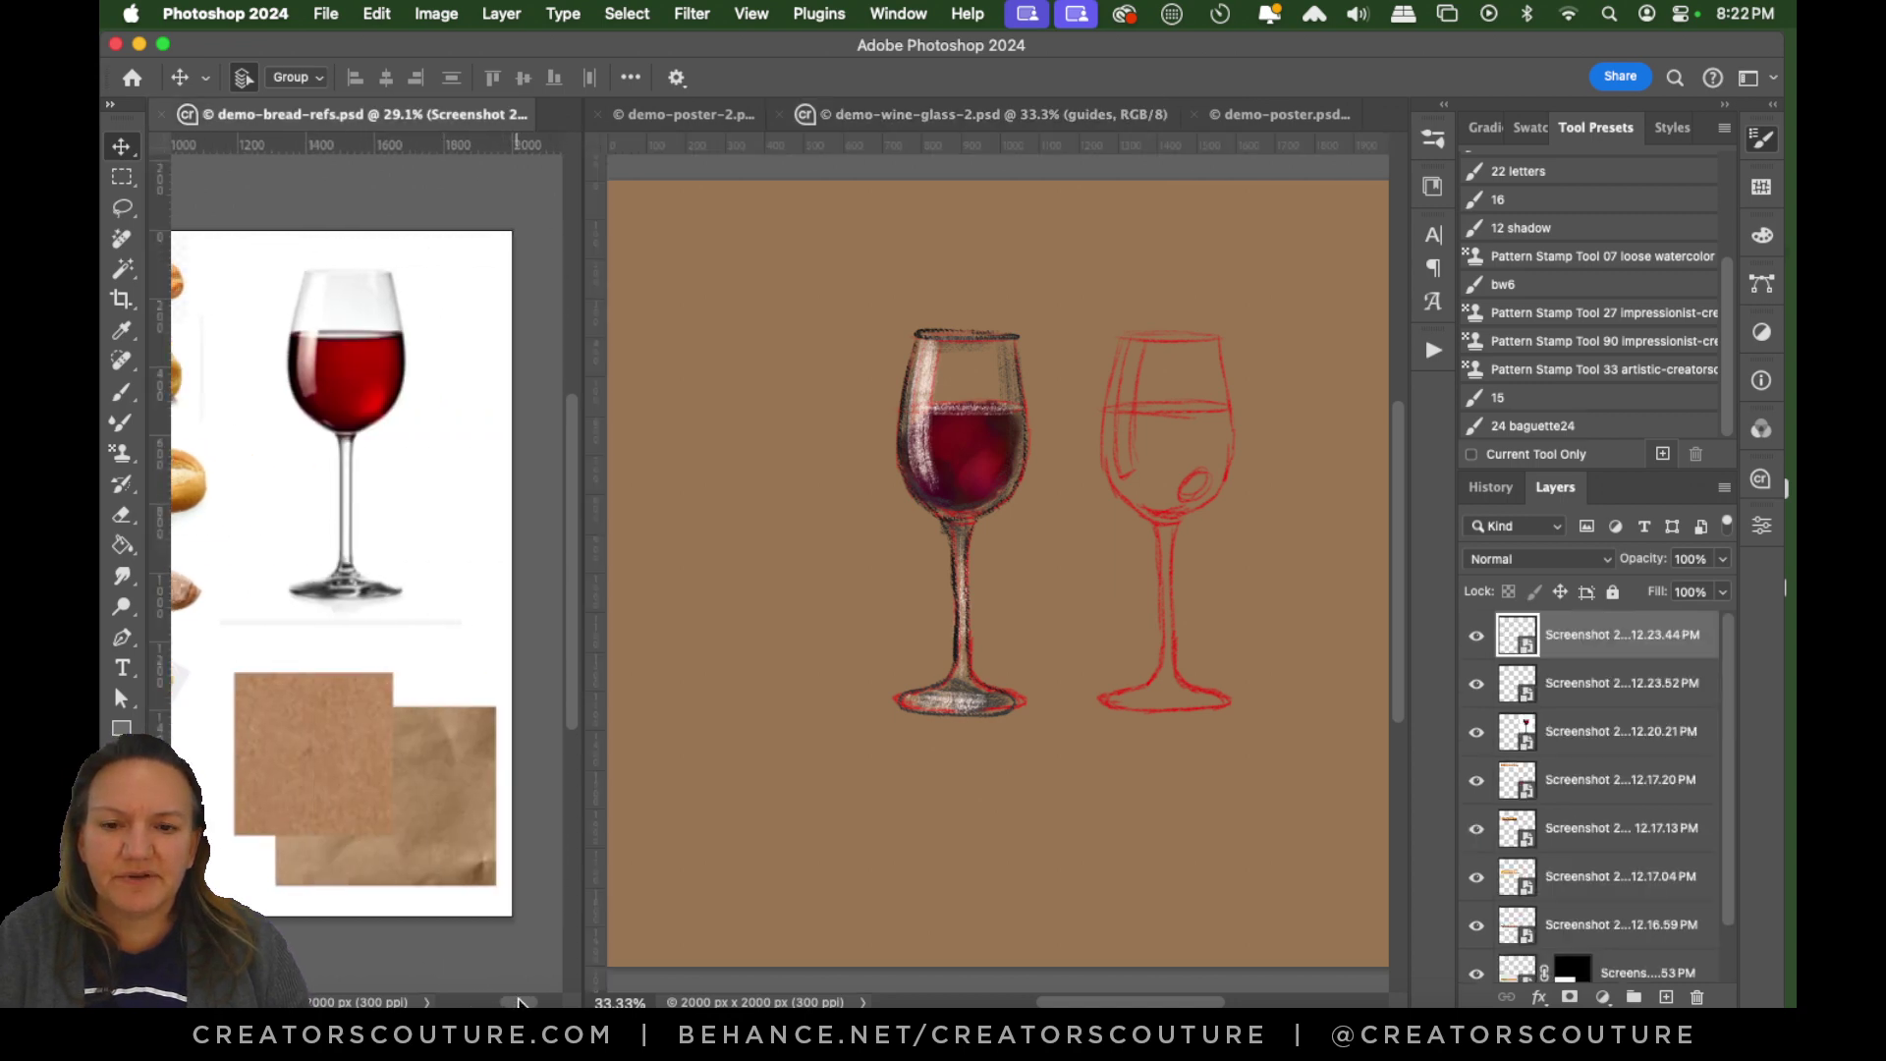
pyautogui.moveTo(1086, 1002); pyautogui.dragTo(1115, 1002)
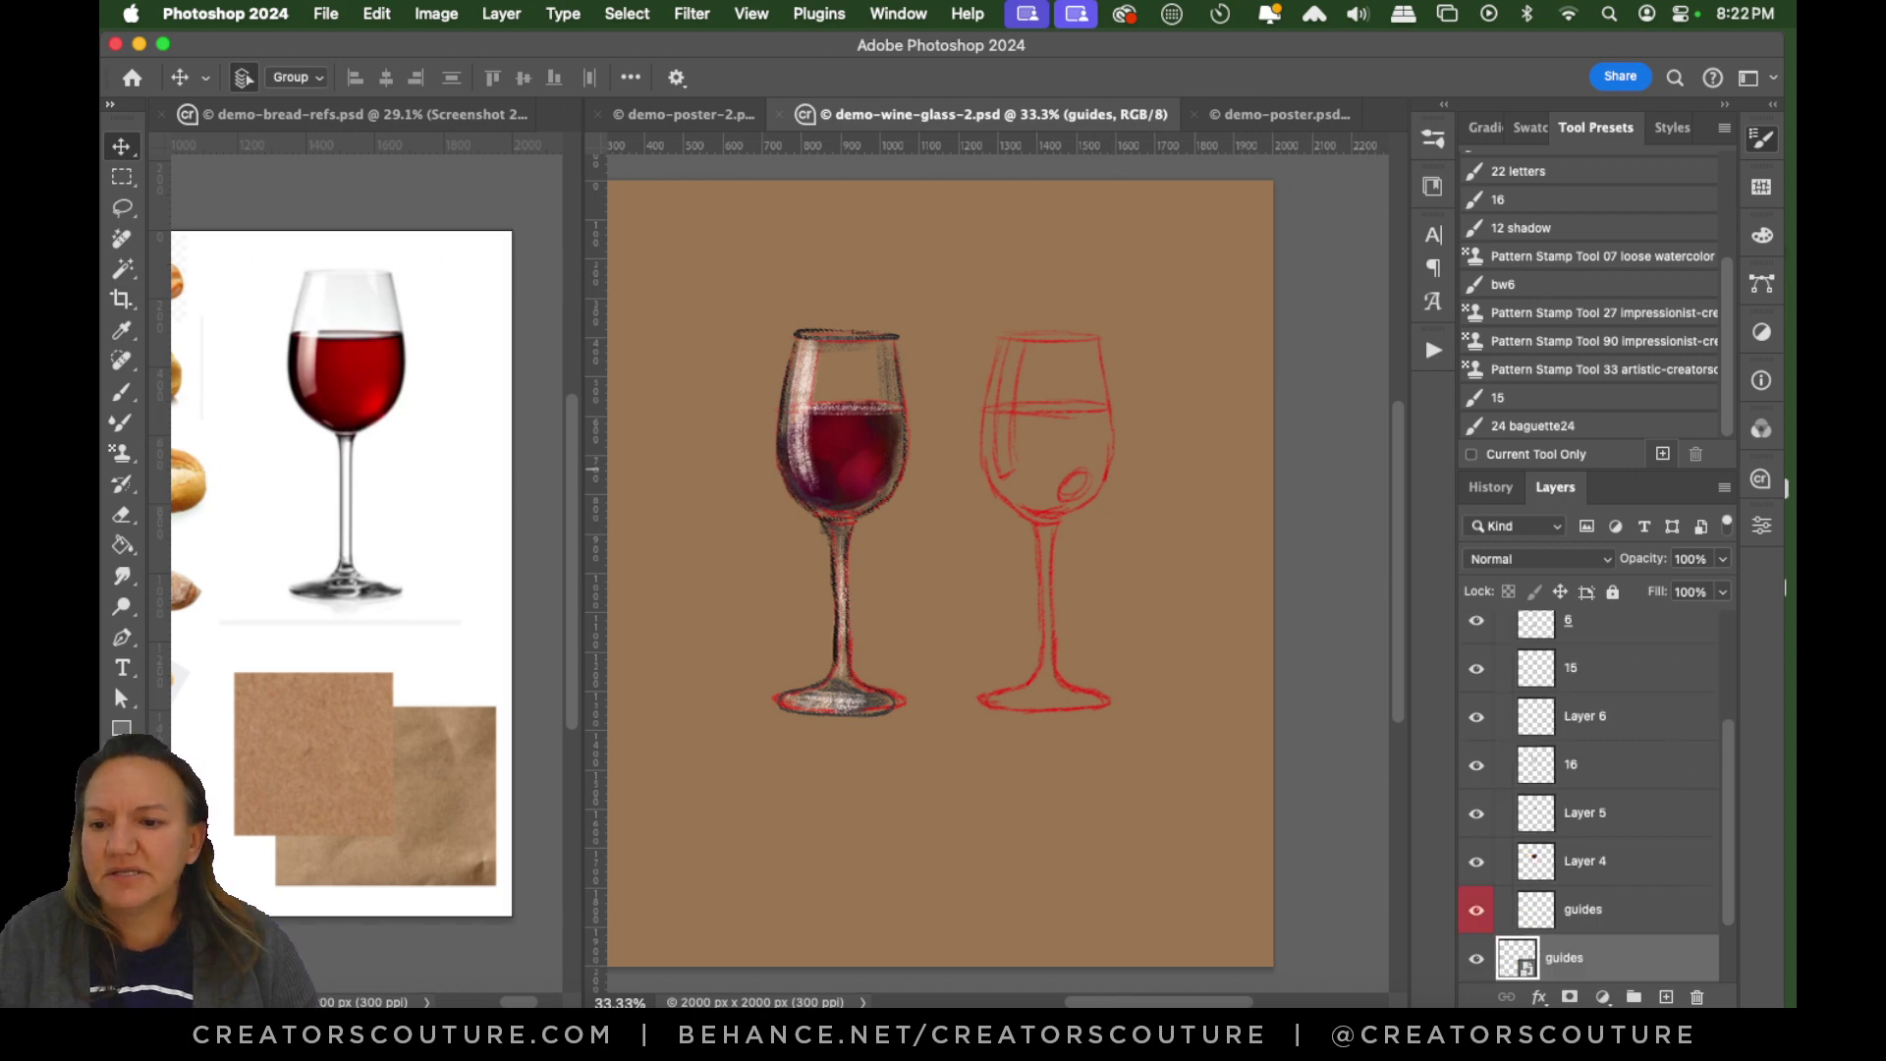
# Save the current dry brush as a new tool preset under its suggested name.
pyautogui.click(122, 392)
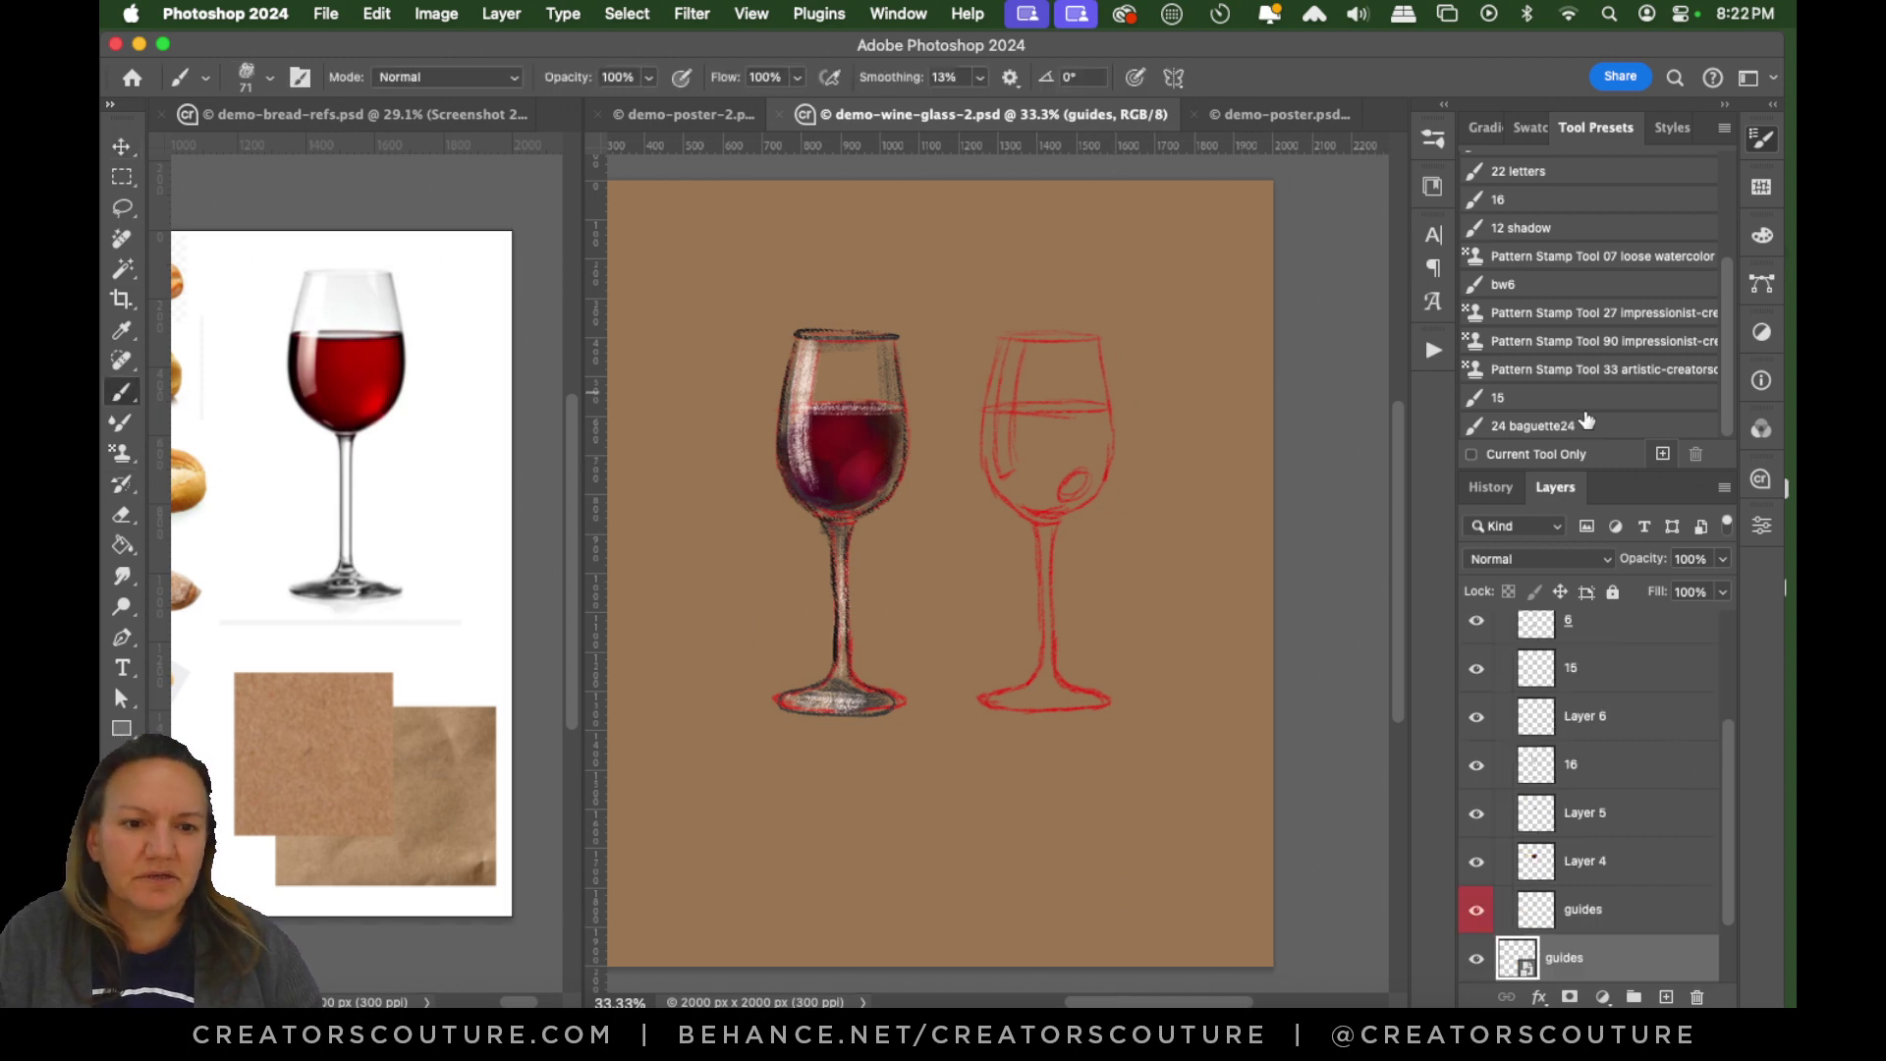
pyautogui.click(1663, 454)
pyautogui.press('Return')
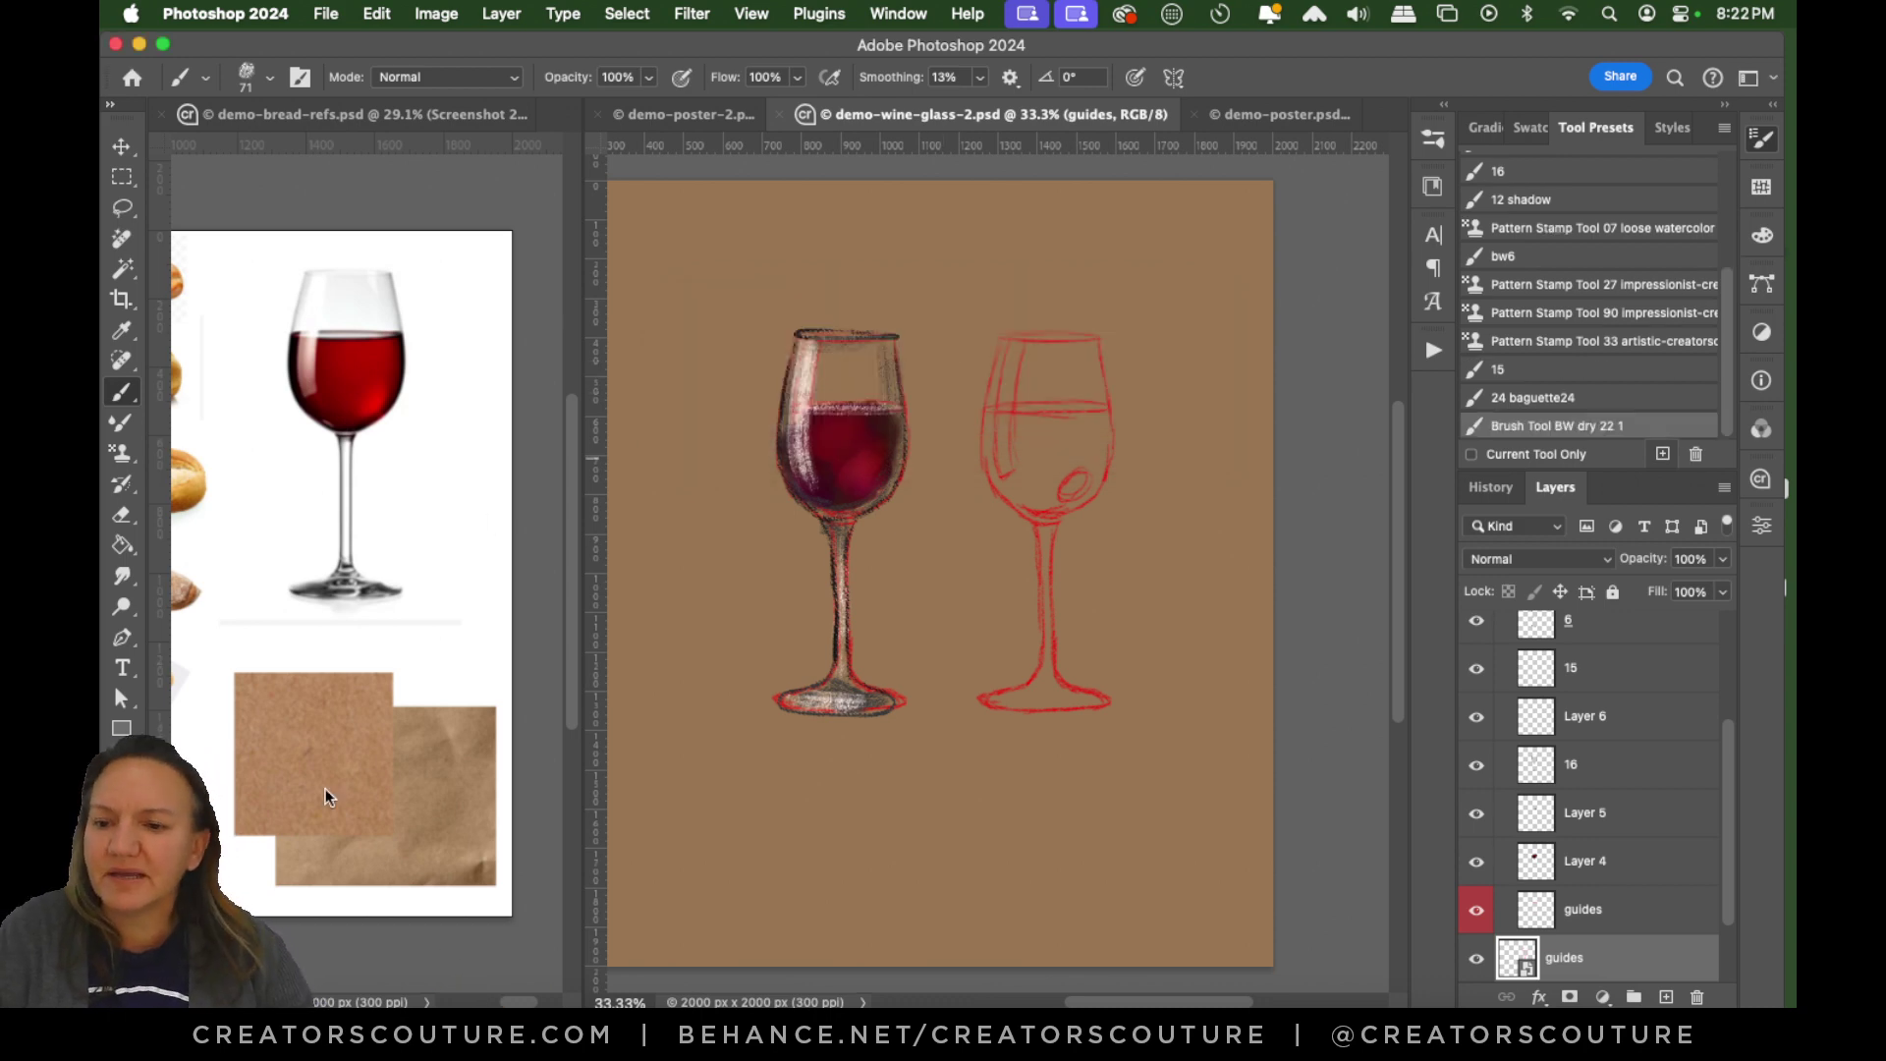
# Enlarge the wine glass painting, check the layers of the wine group, and save the document.
pyautogui.press('z')
pyautogui.moveTo(922, 535); pyautogui.dragTo(973, 530)
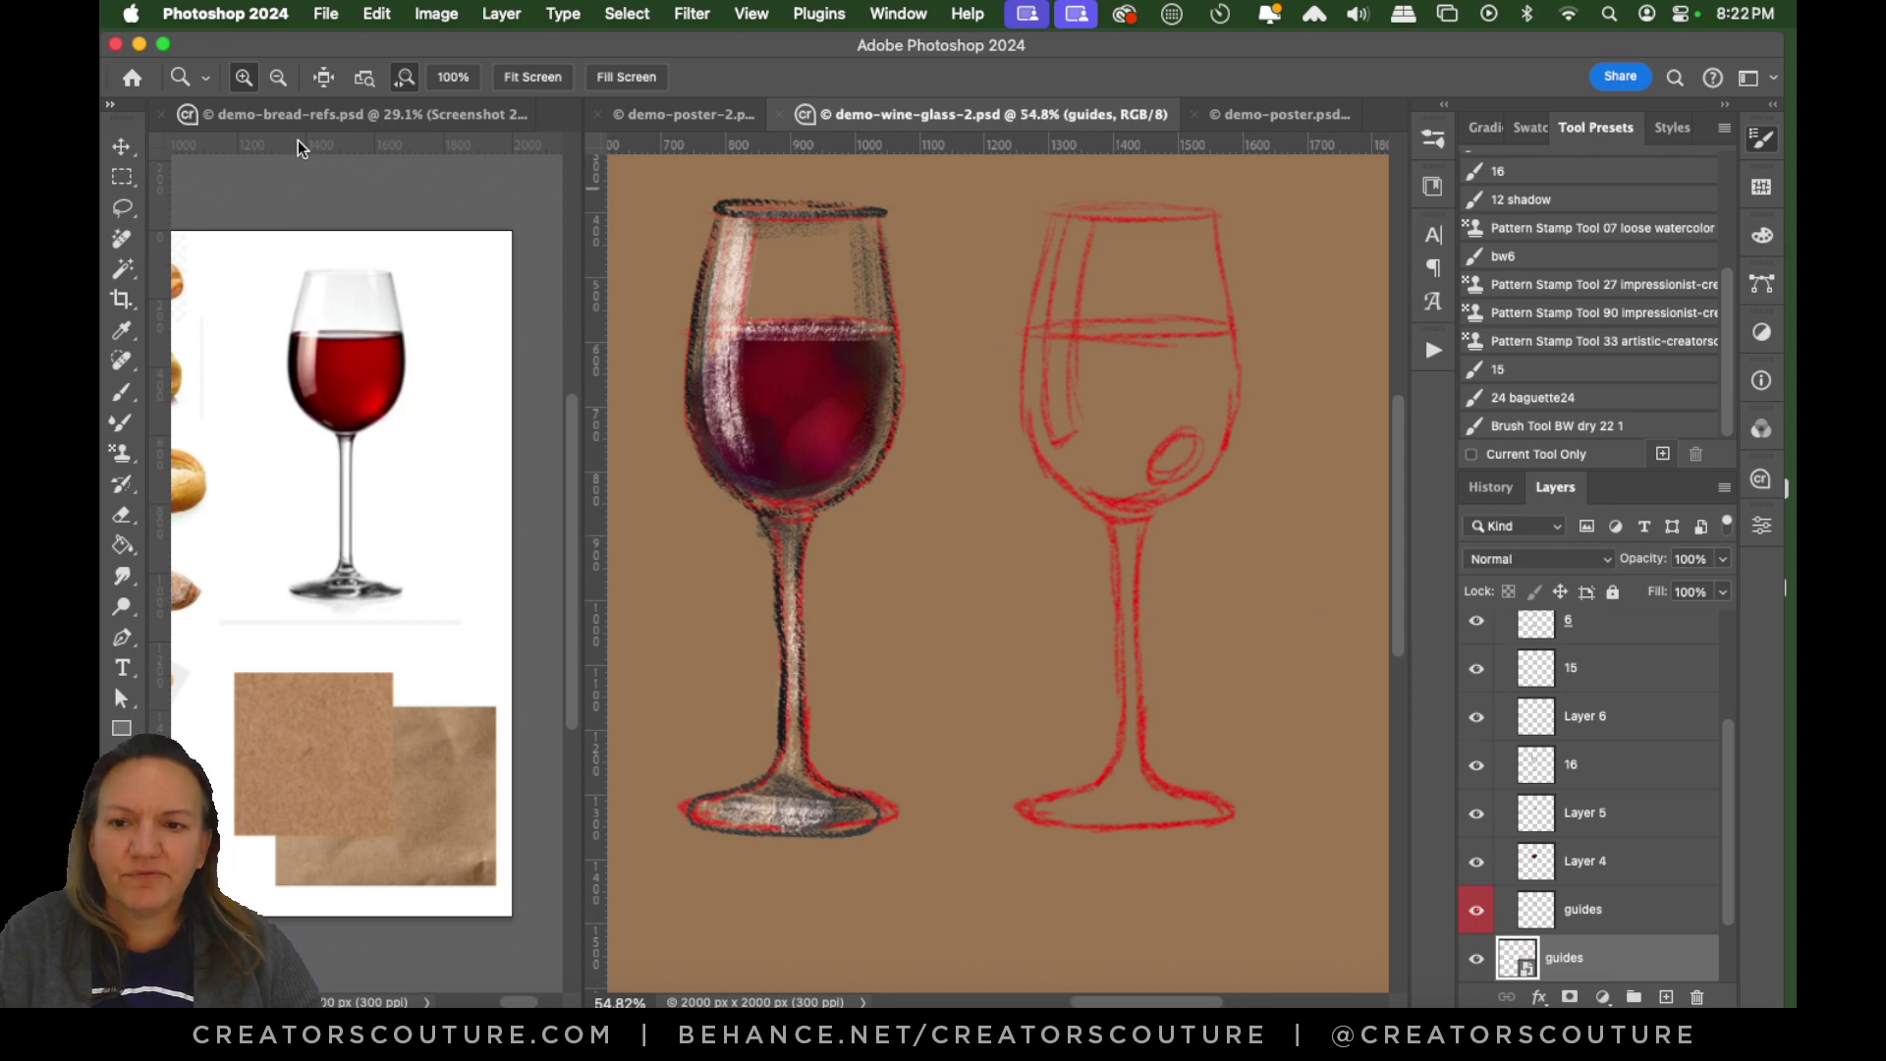
pyautogui.click(125, 150)
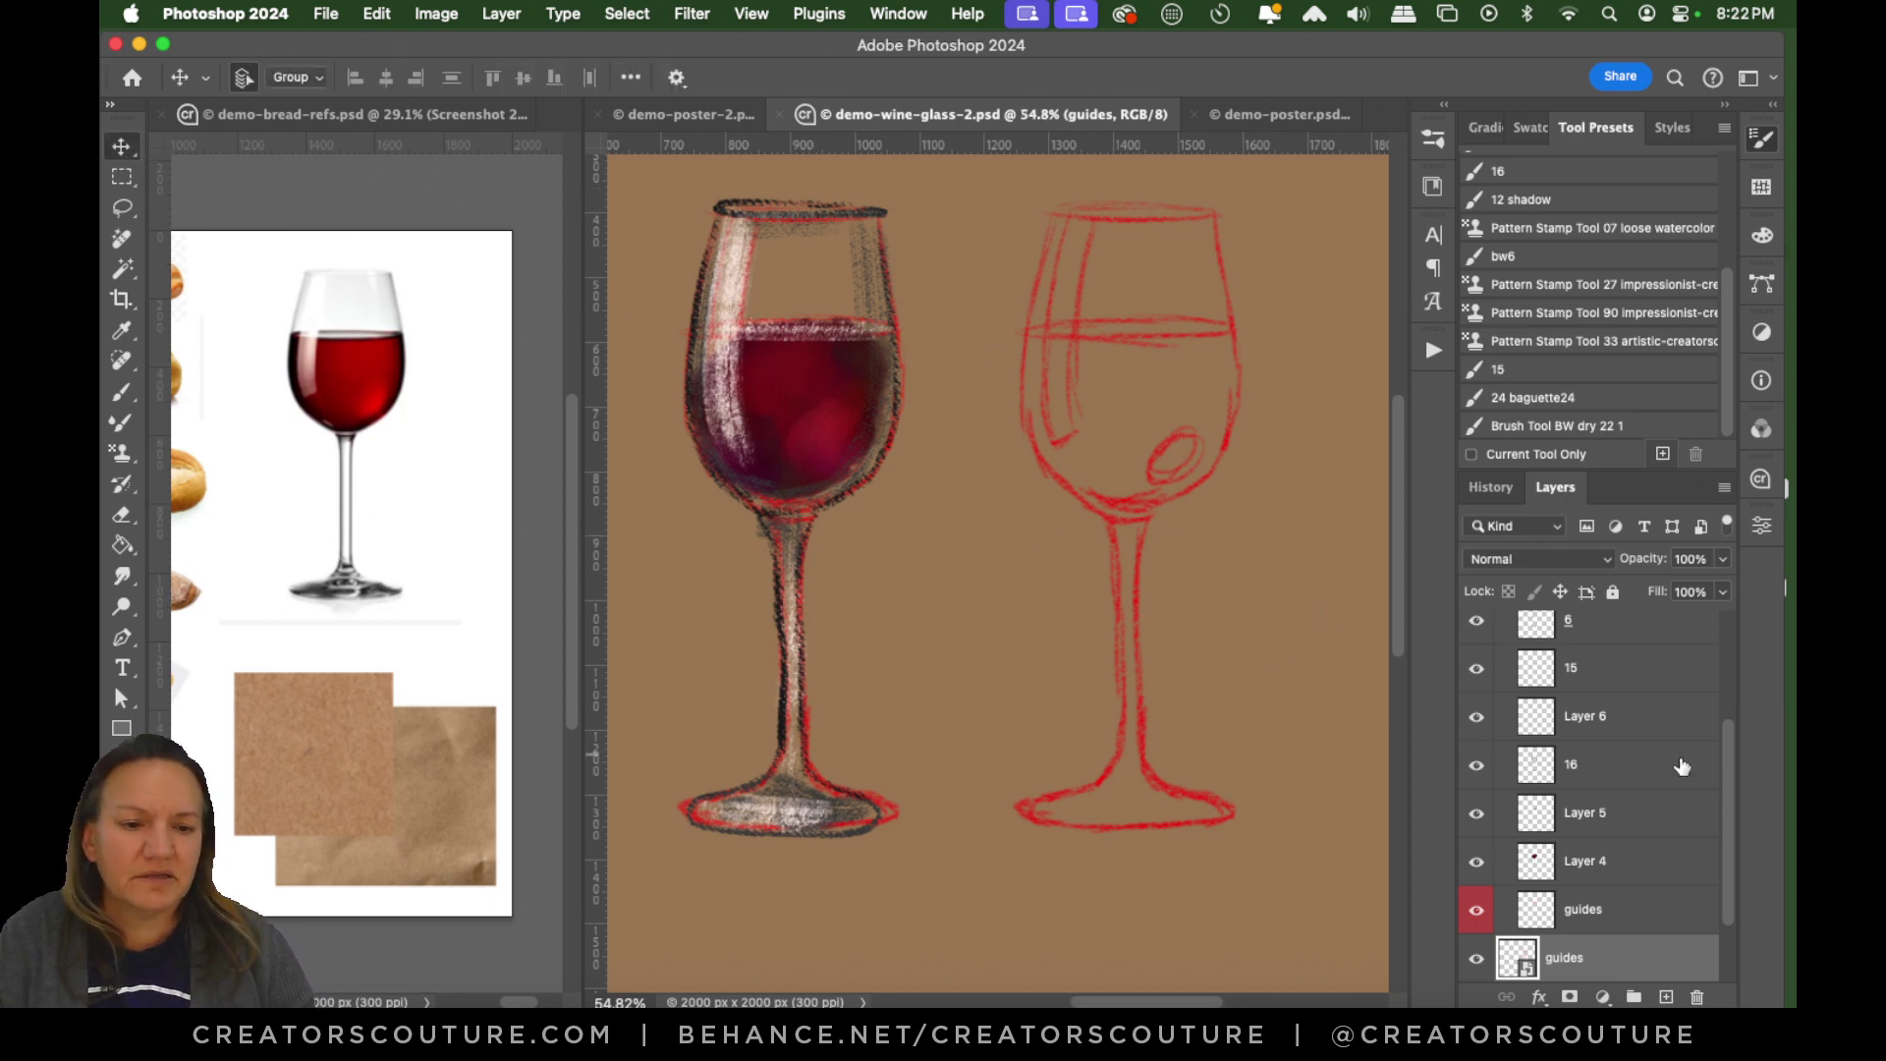
pyautogui.scroll(4, 1730, 768)
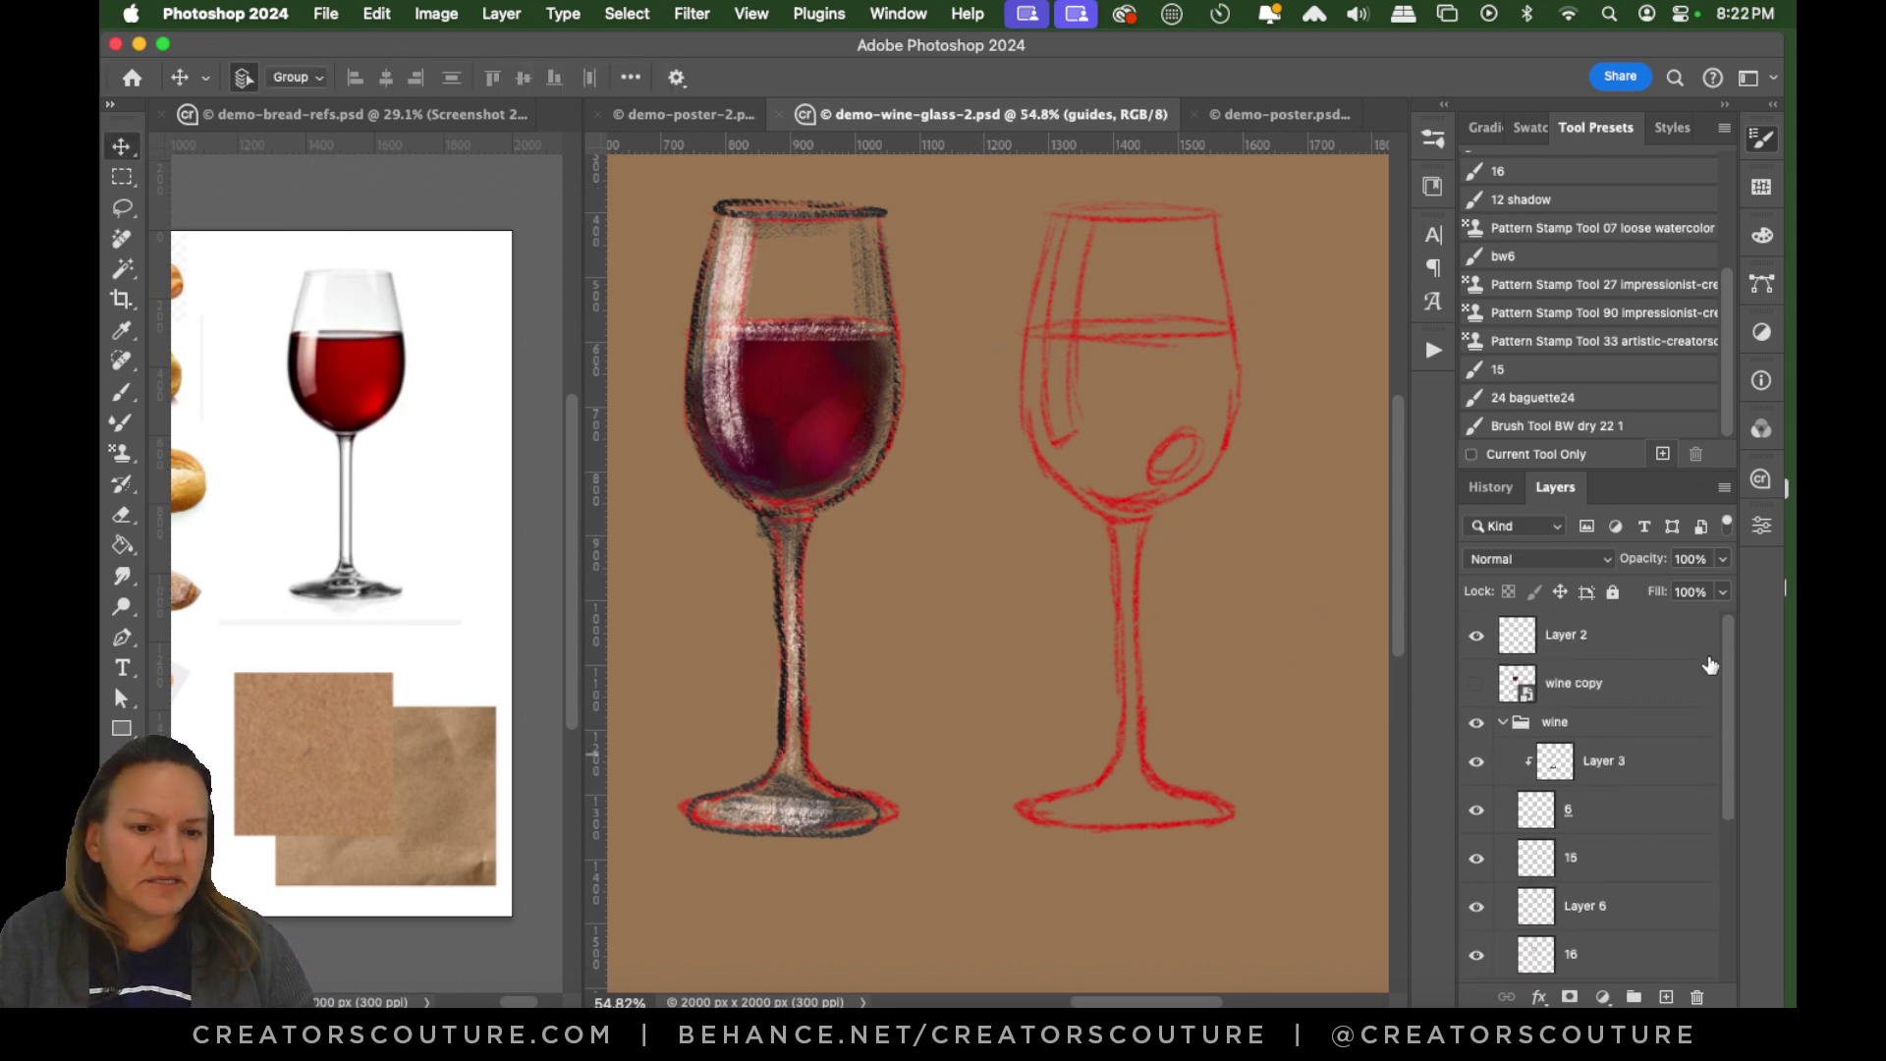
pyautogui.click(1505, 724)
pyautogui.click(1505, 725)
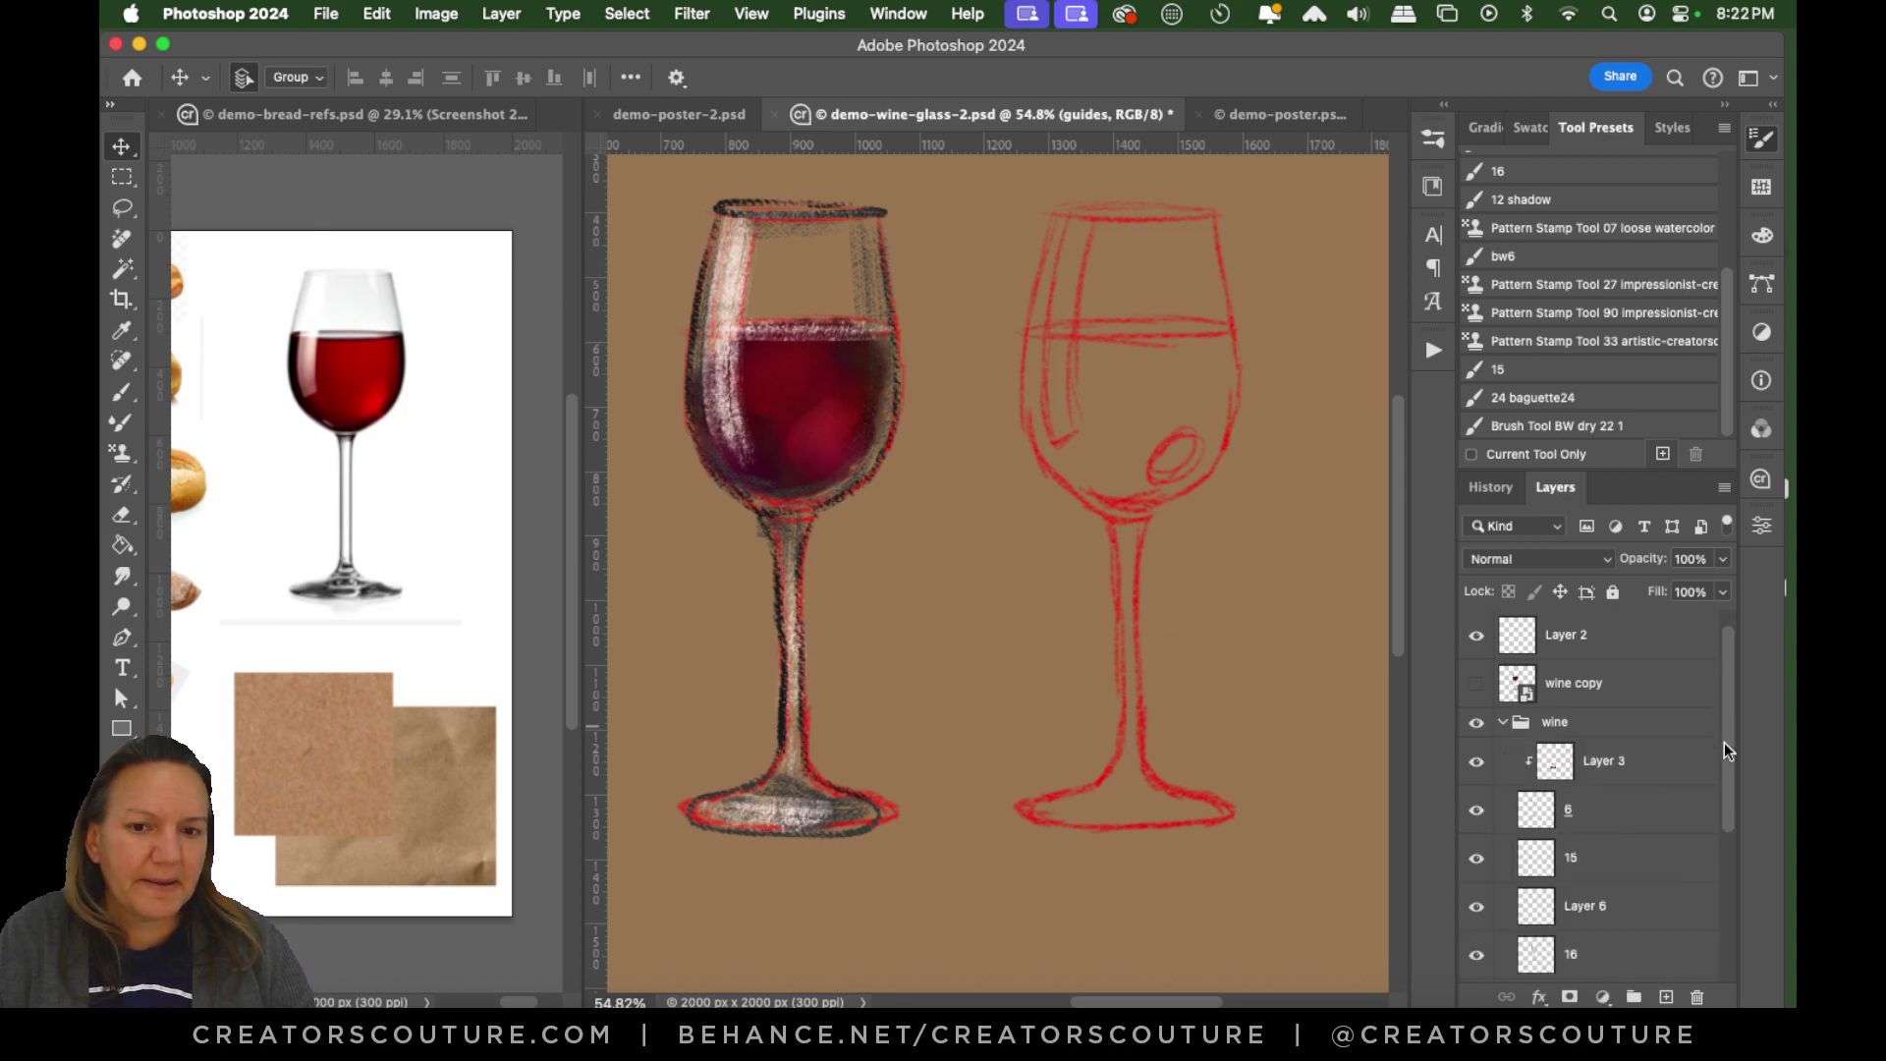
pyautogui.scroll(-4, 1719, 776)
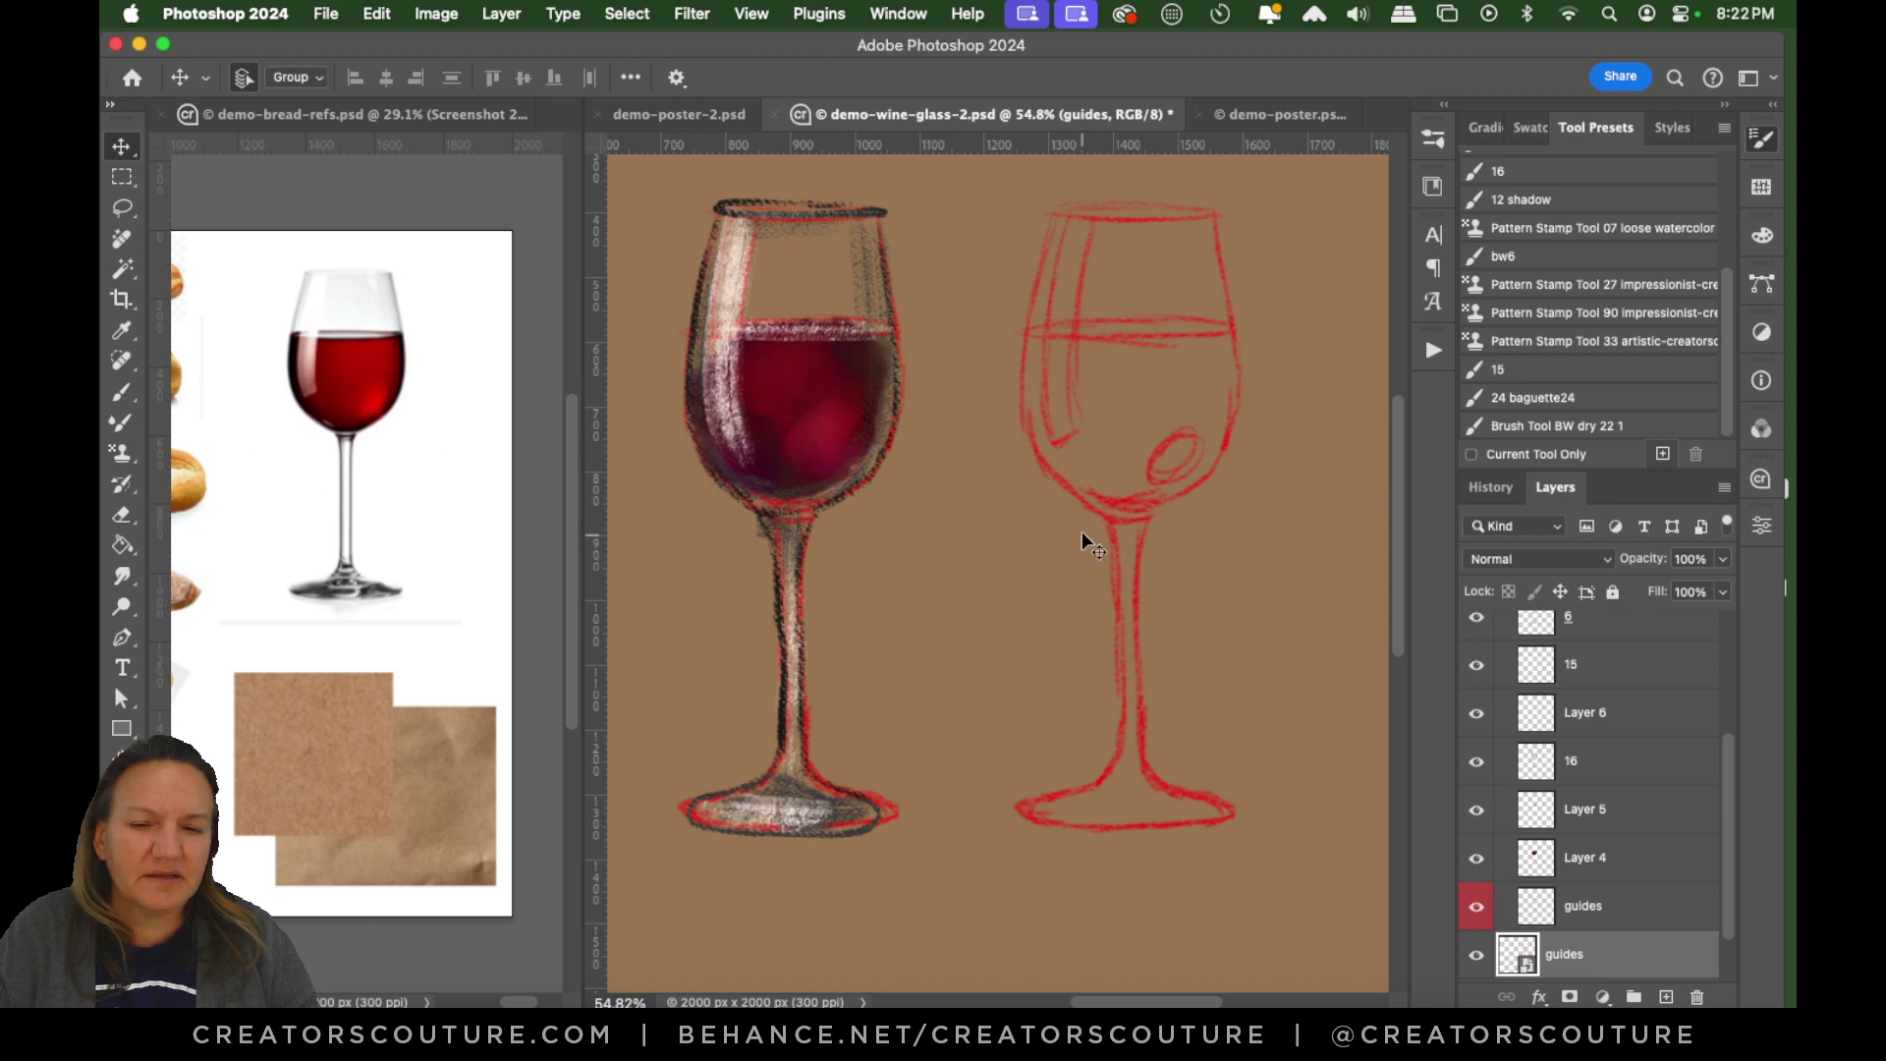
pyautogui.press('super+s')
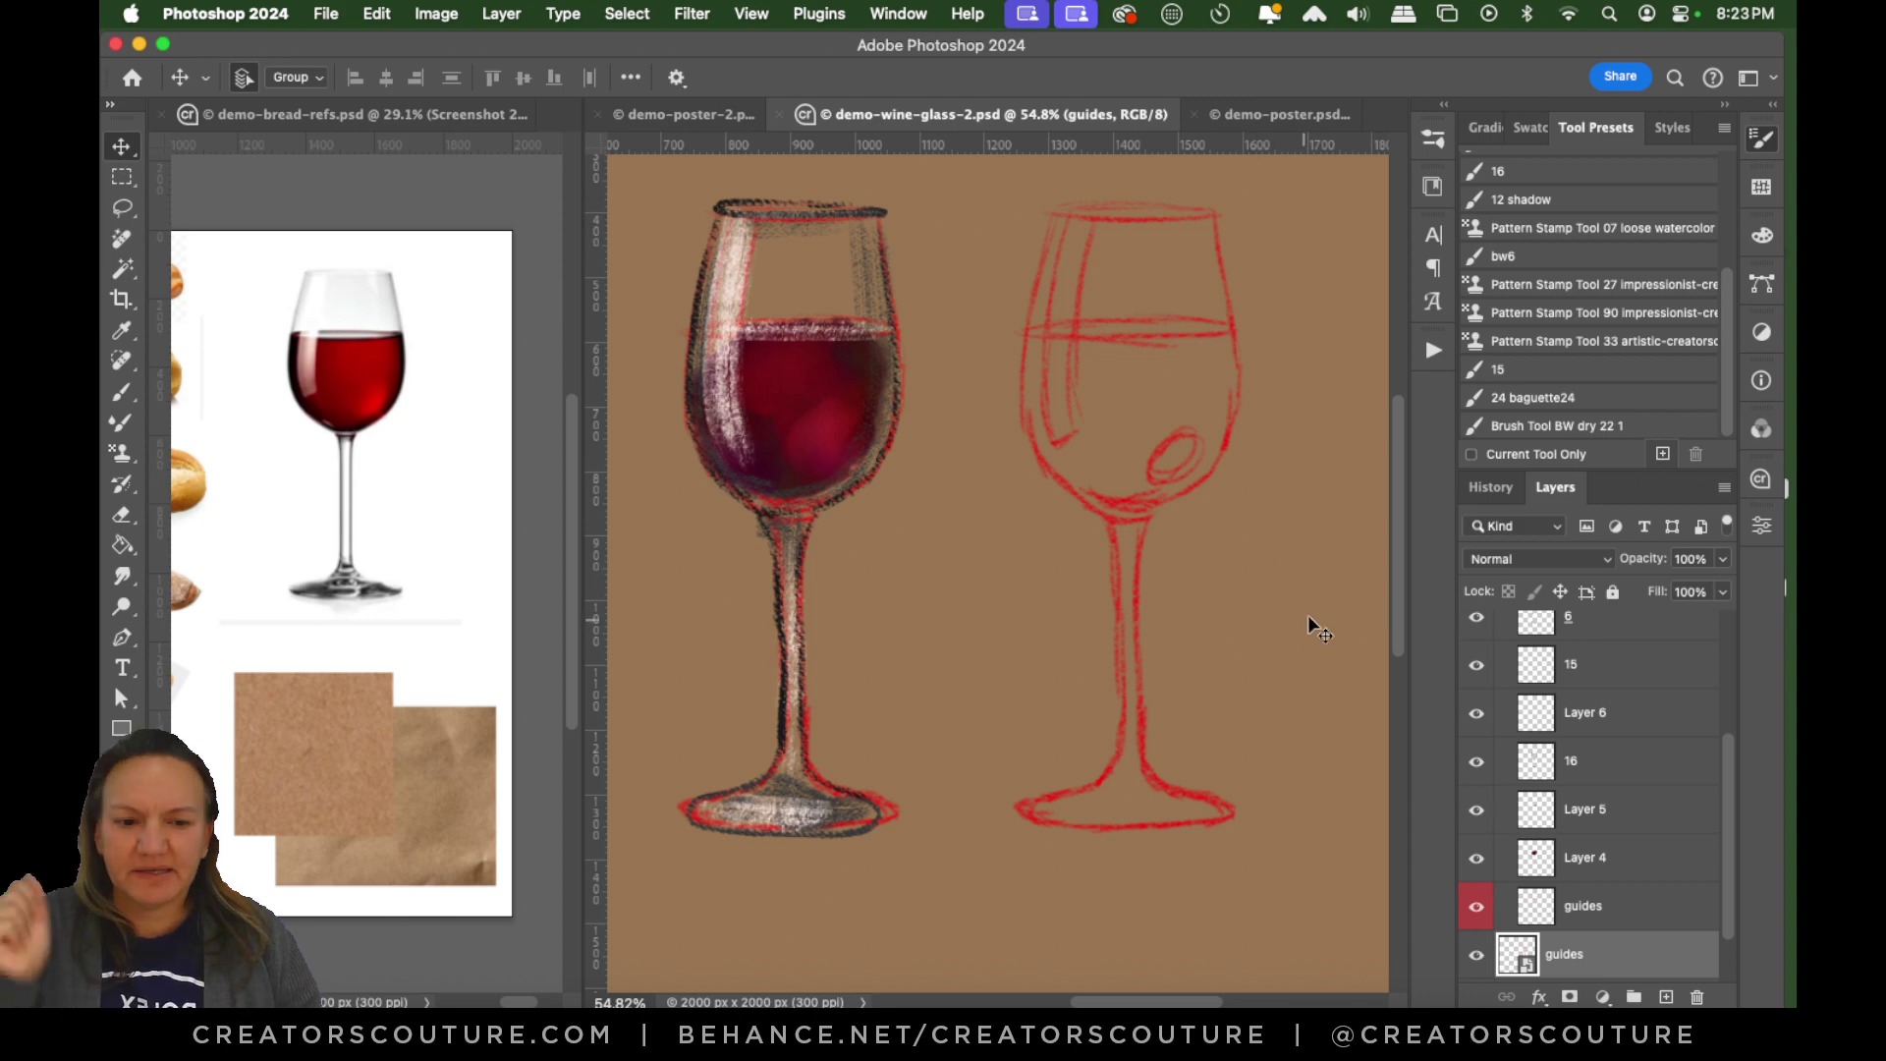
# Examine what Layer 5 and layer 15 of the wine group contribute by switching each one off and on.
pyautogui.moveTo(1726, 805)
pyautogui.mouseDown()
pyautogui.moveTo(1731, 706)
pyautogui.moveTo(1712, 774)
pyautogui.mouseUp()
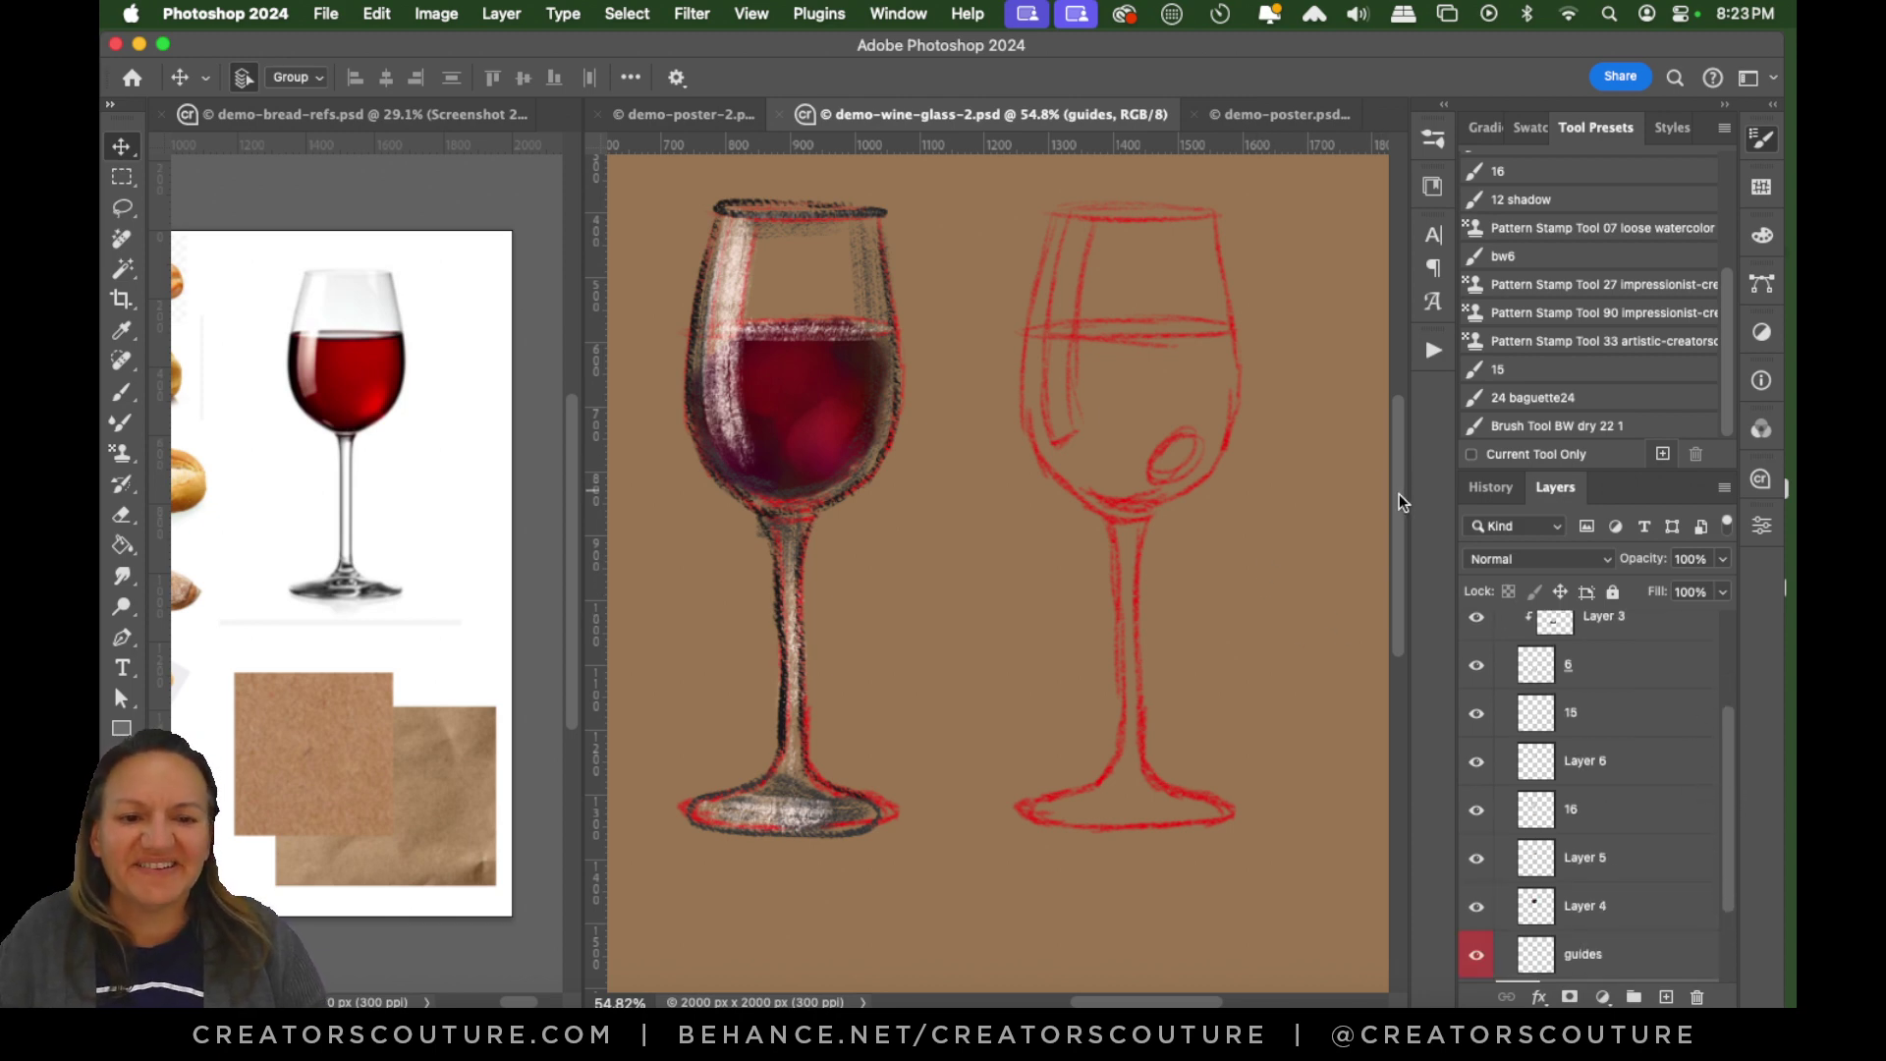
pyautogui.scroll(5, 1399, 496)
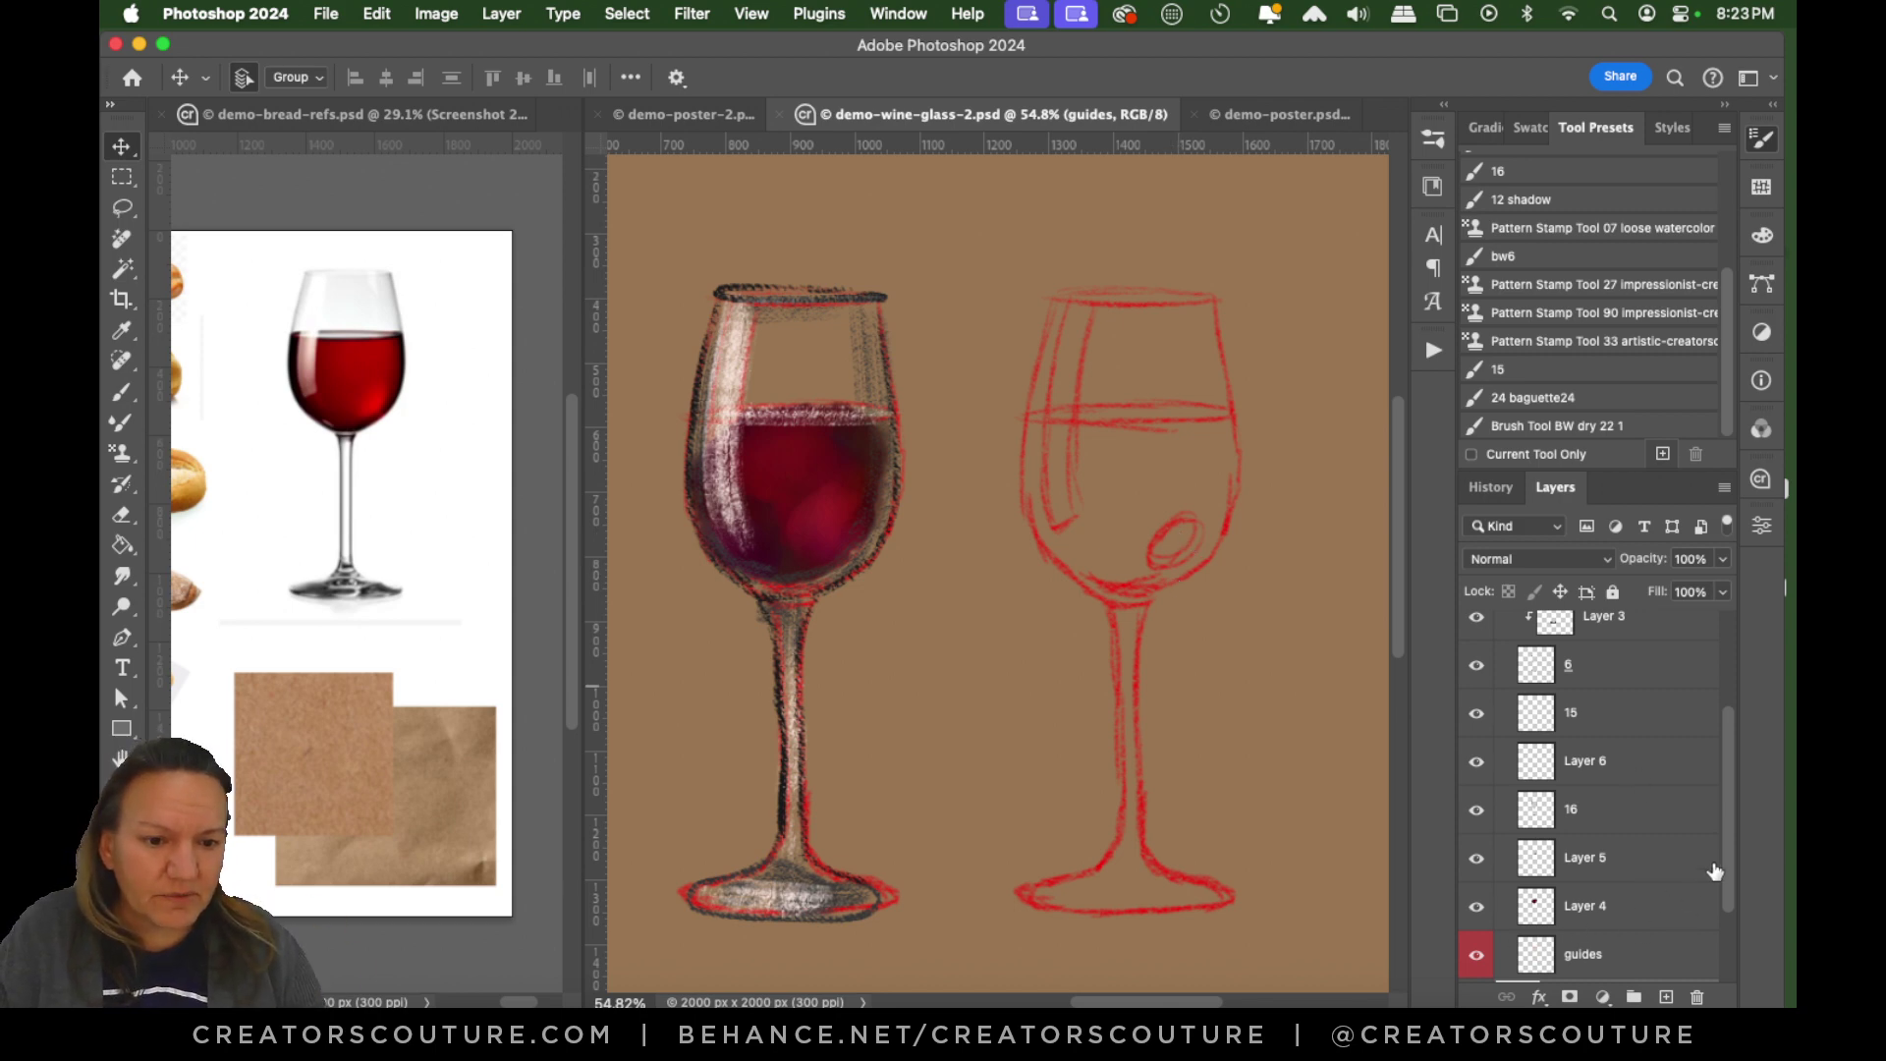
pyautogui.scroll(-2, 1723, 884)
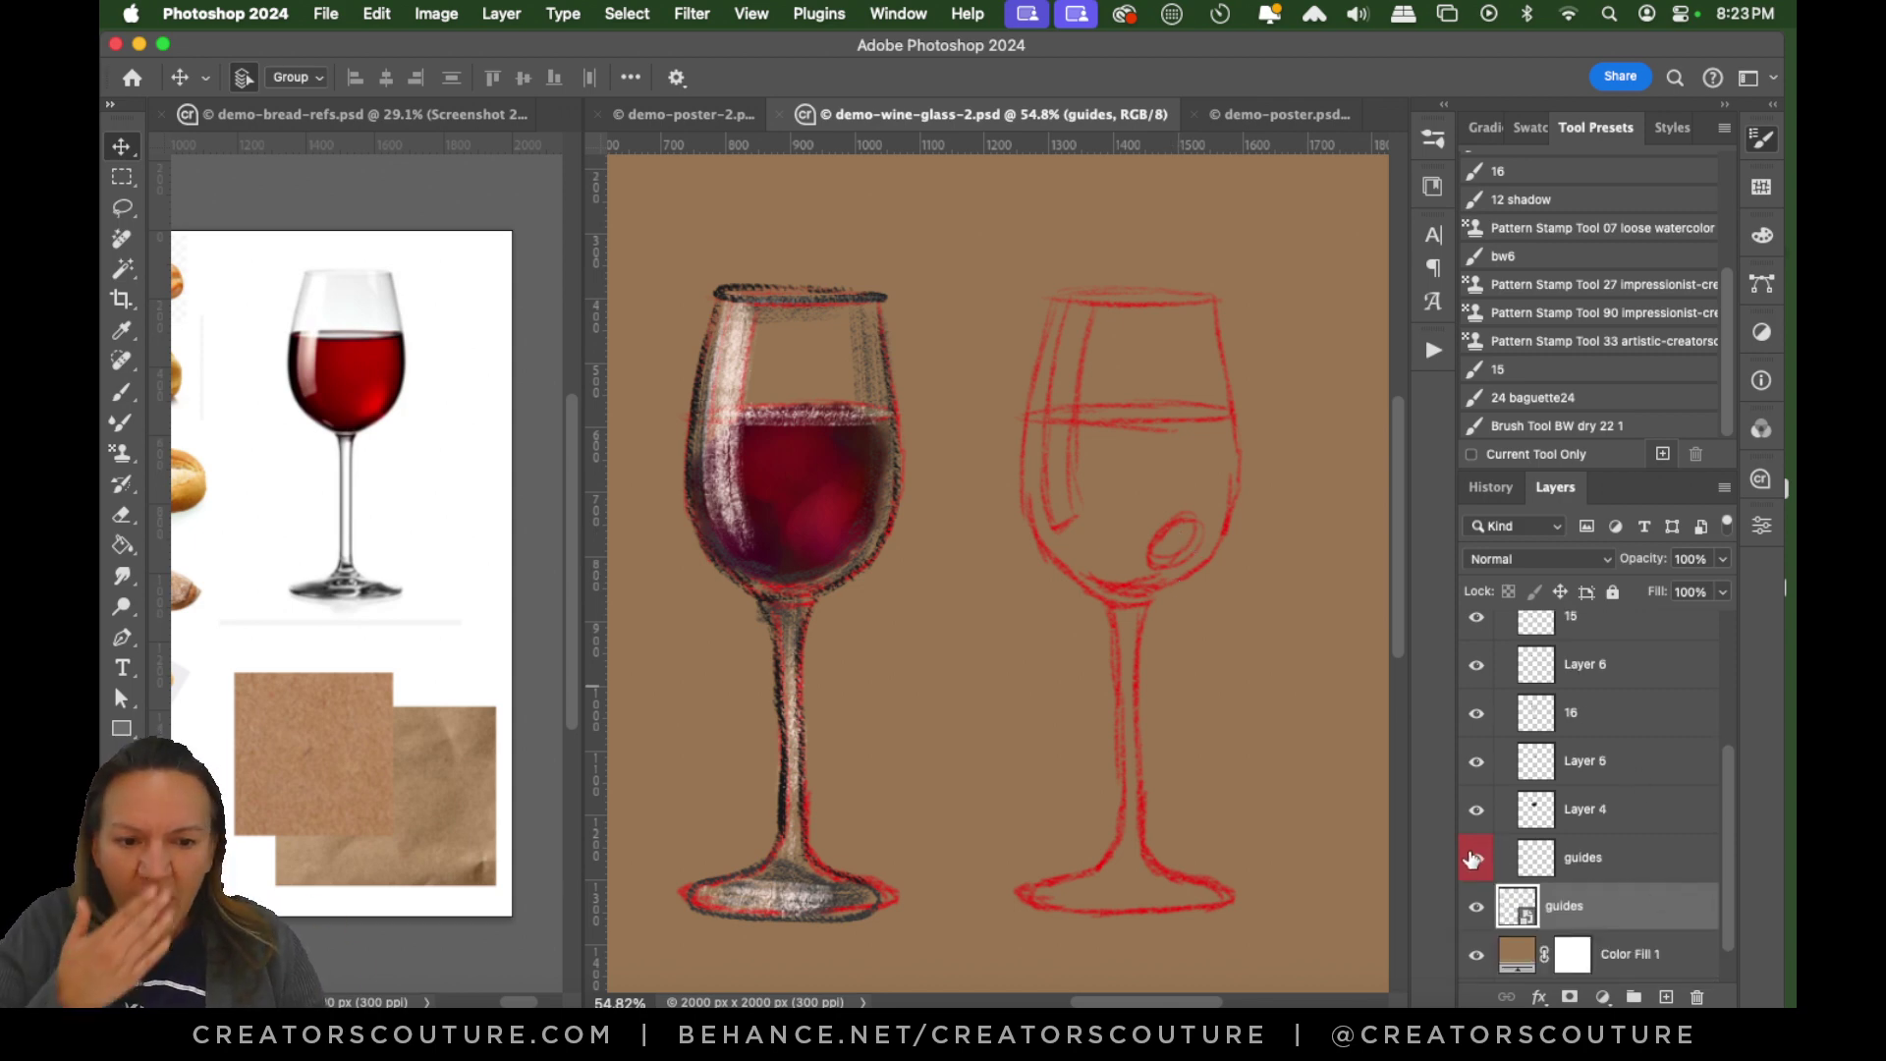
pyautogui.click(1475, 763)
pyautogui.click(1476, 763)
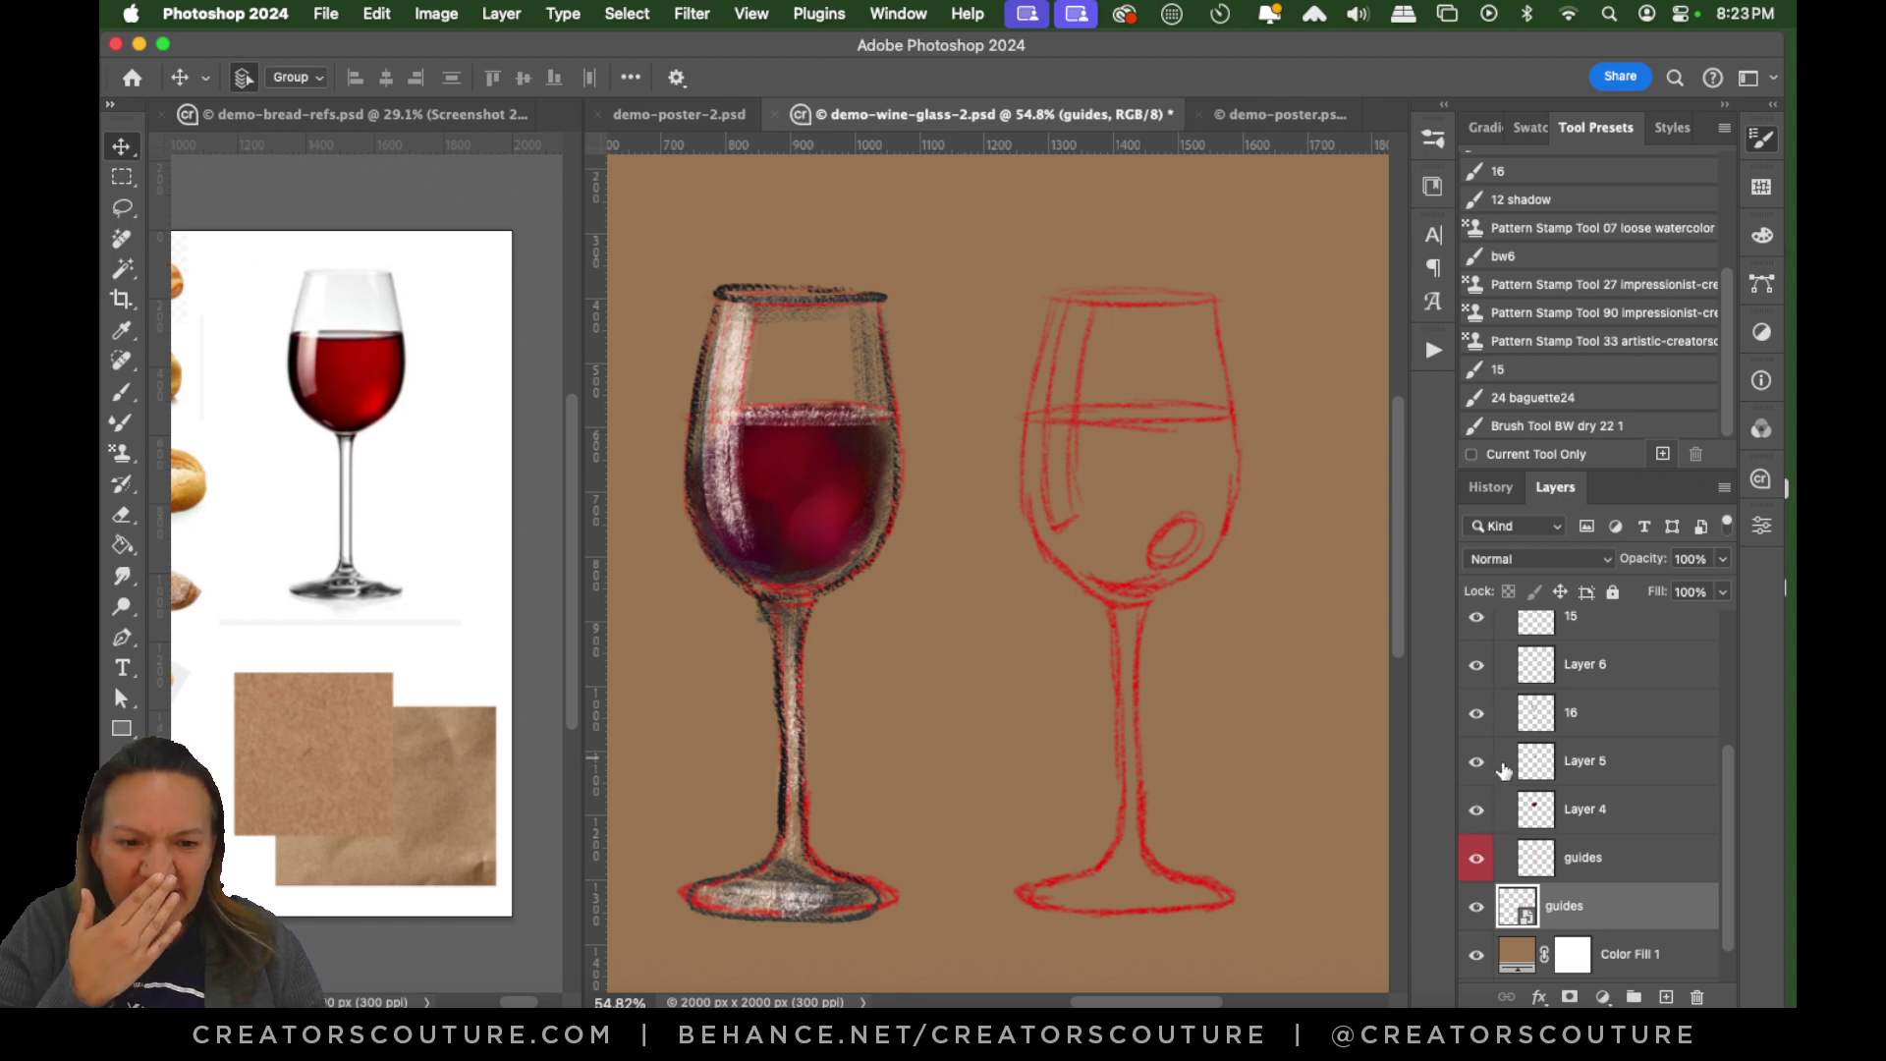
pyautogui.moveTo(1726, 768); pyautogui.dragTo(1730, 710)
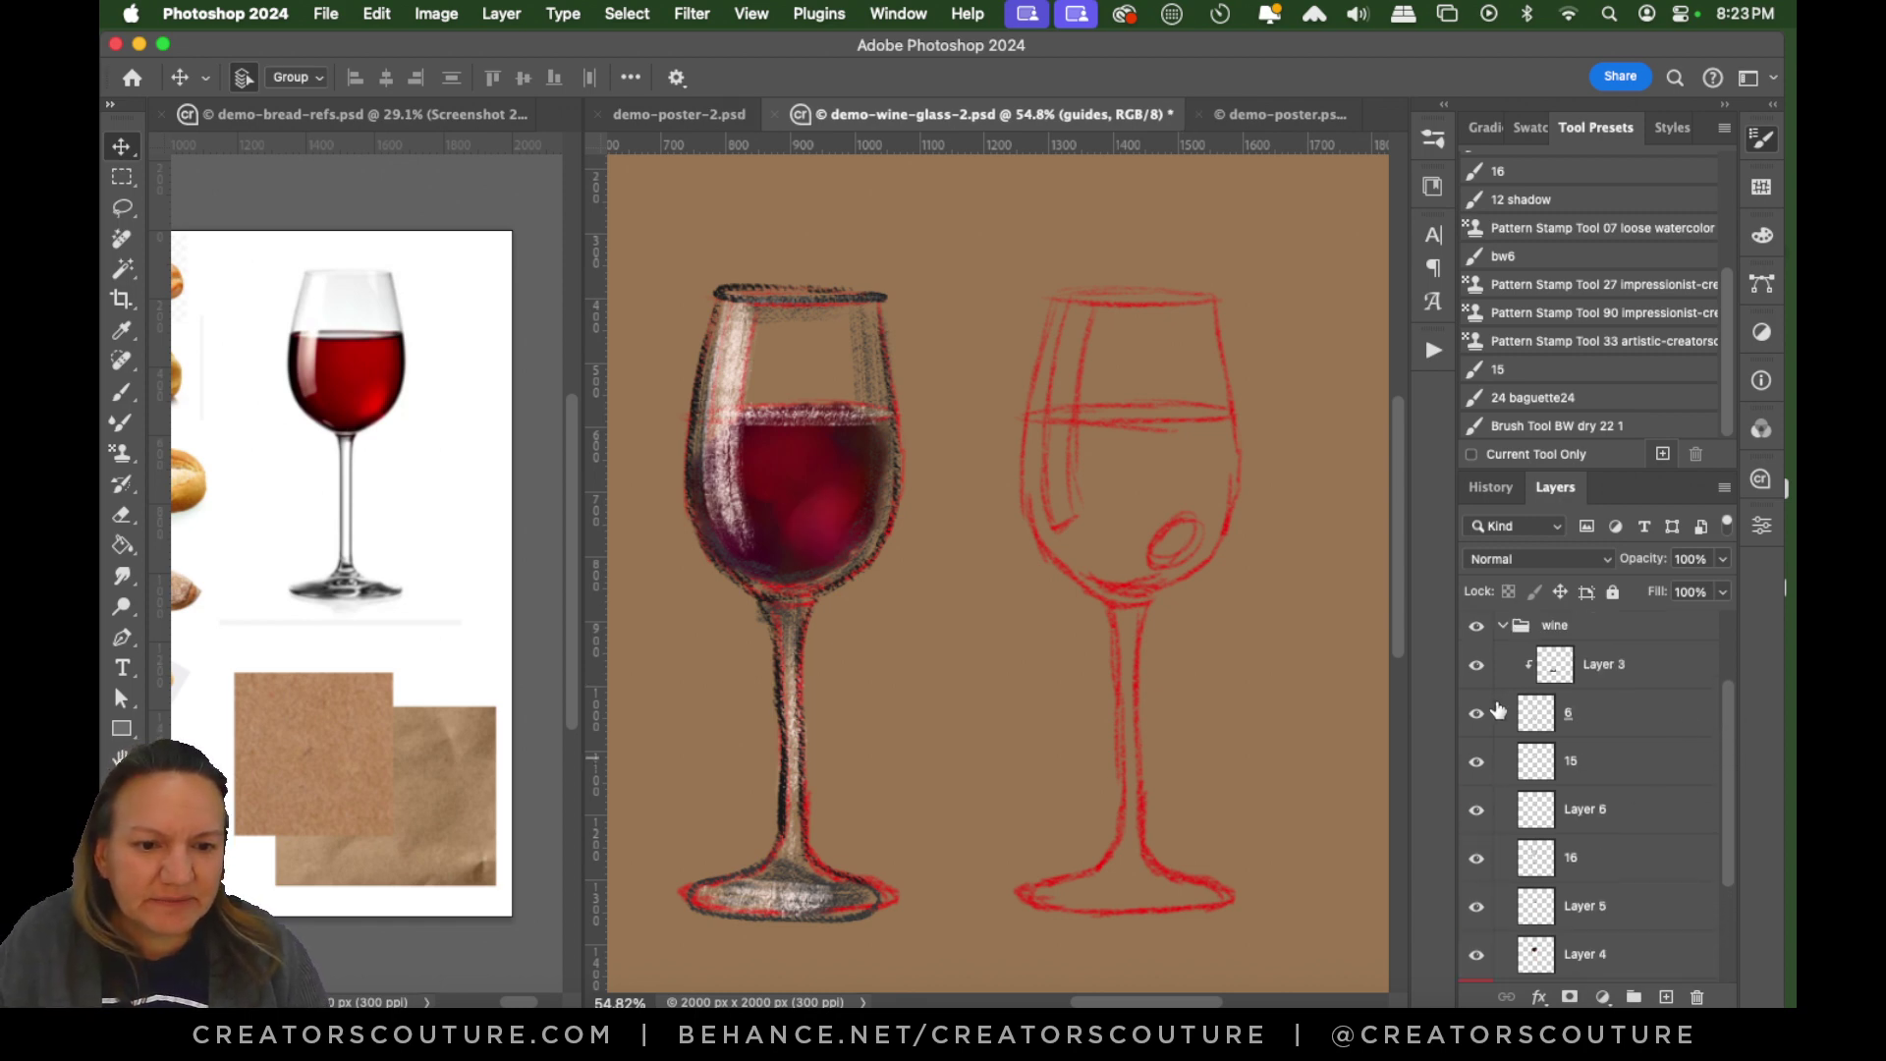
pyautogui.click(1476, 762)
pyautogui.click(1476, 762)
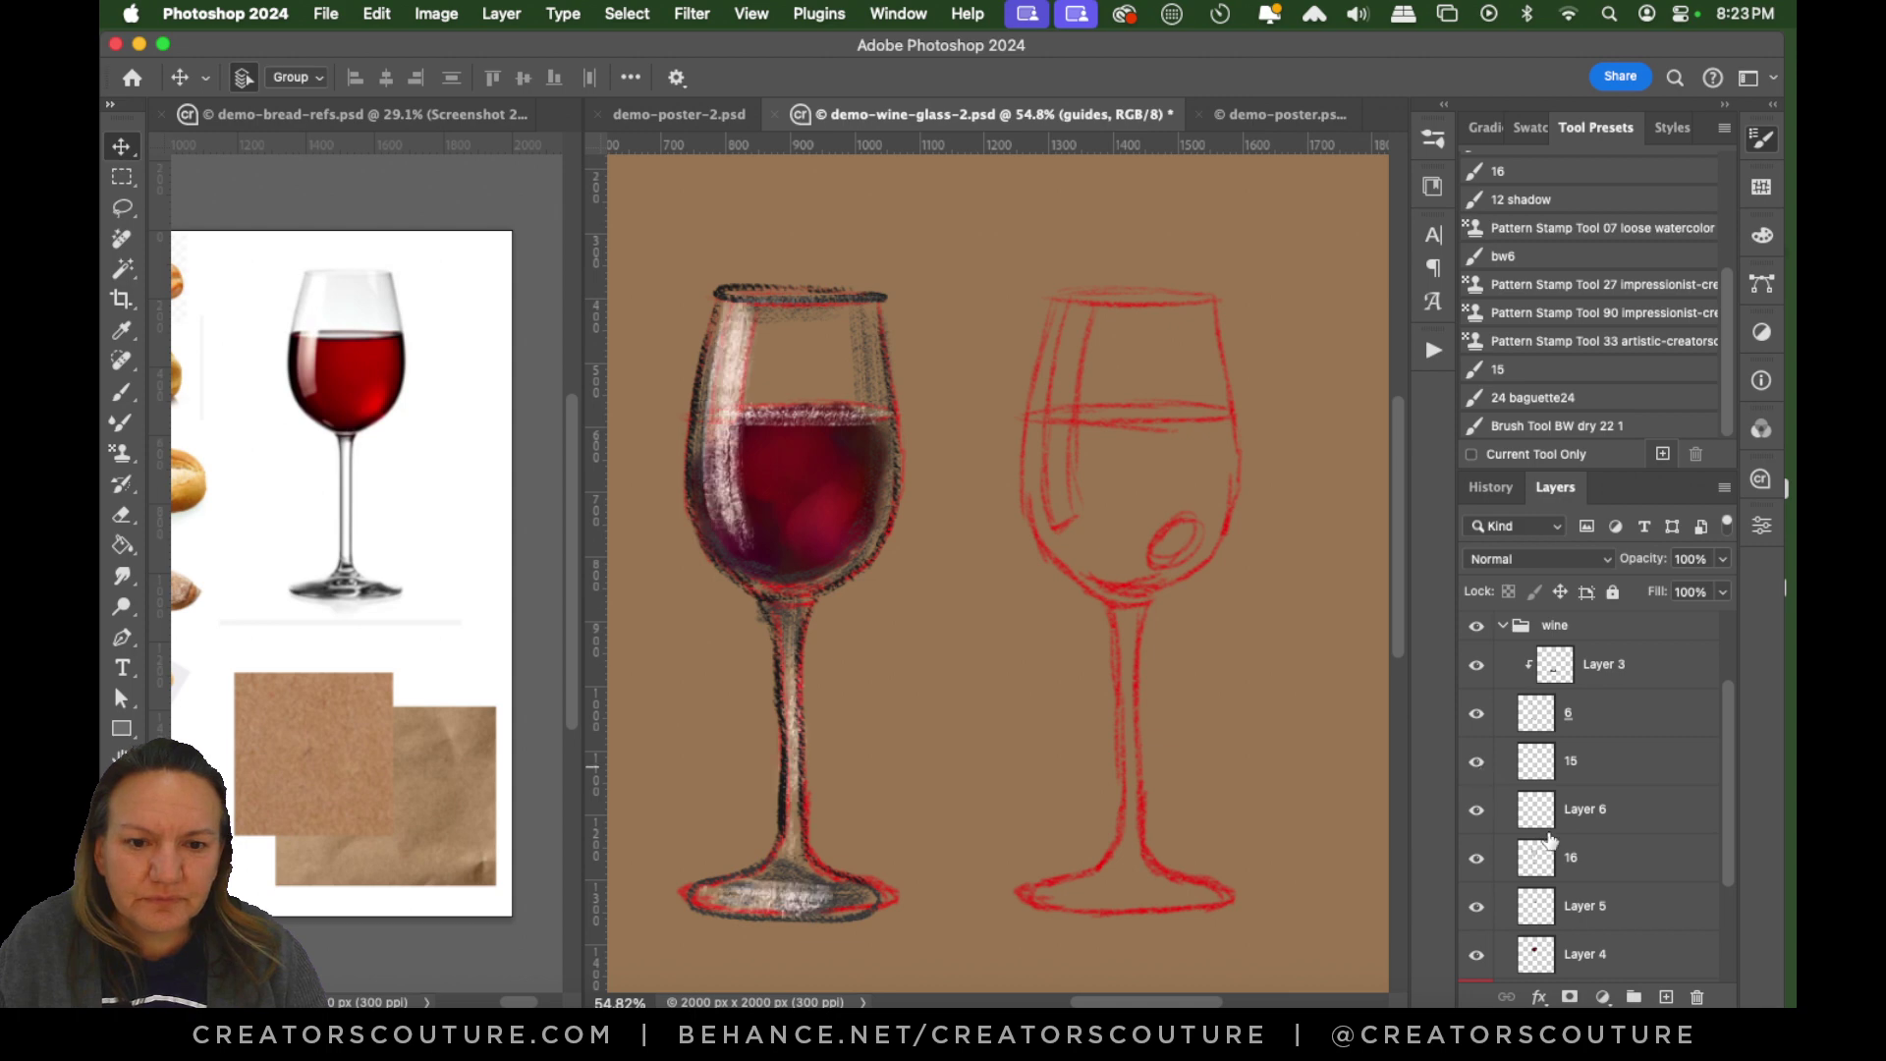
# Examine what Layer 6, 16, Layer 4, the guides and layer 6 of the wine group contribute by switching each one off and on.
pyautogui.click(1477, 812)
pyautogui.click(1477, 811)
pyautogui.click(1477, 860)
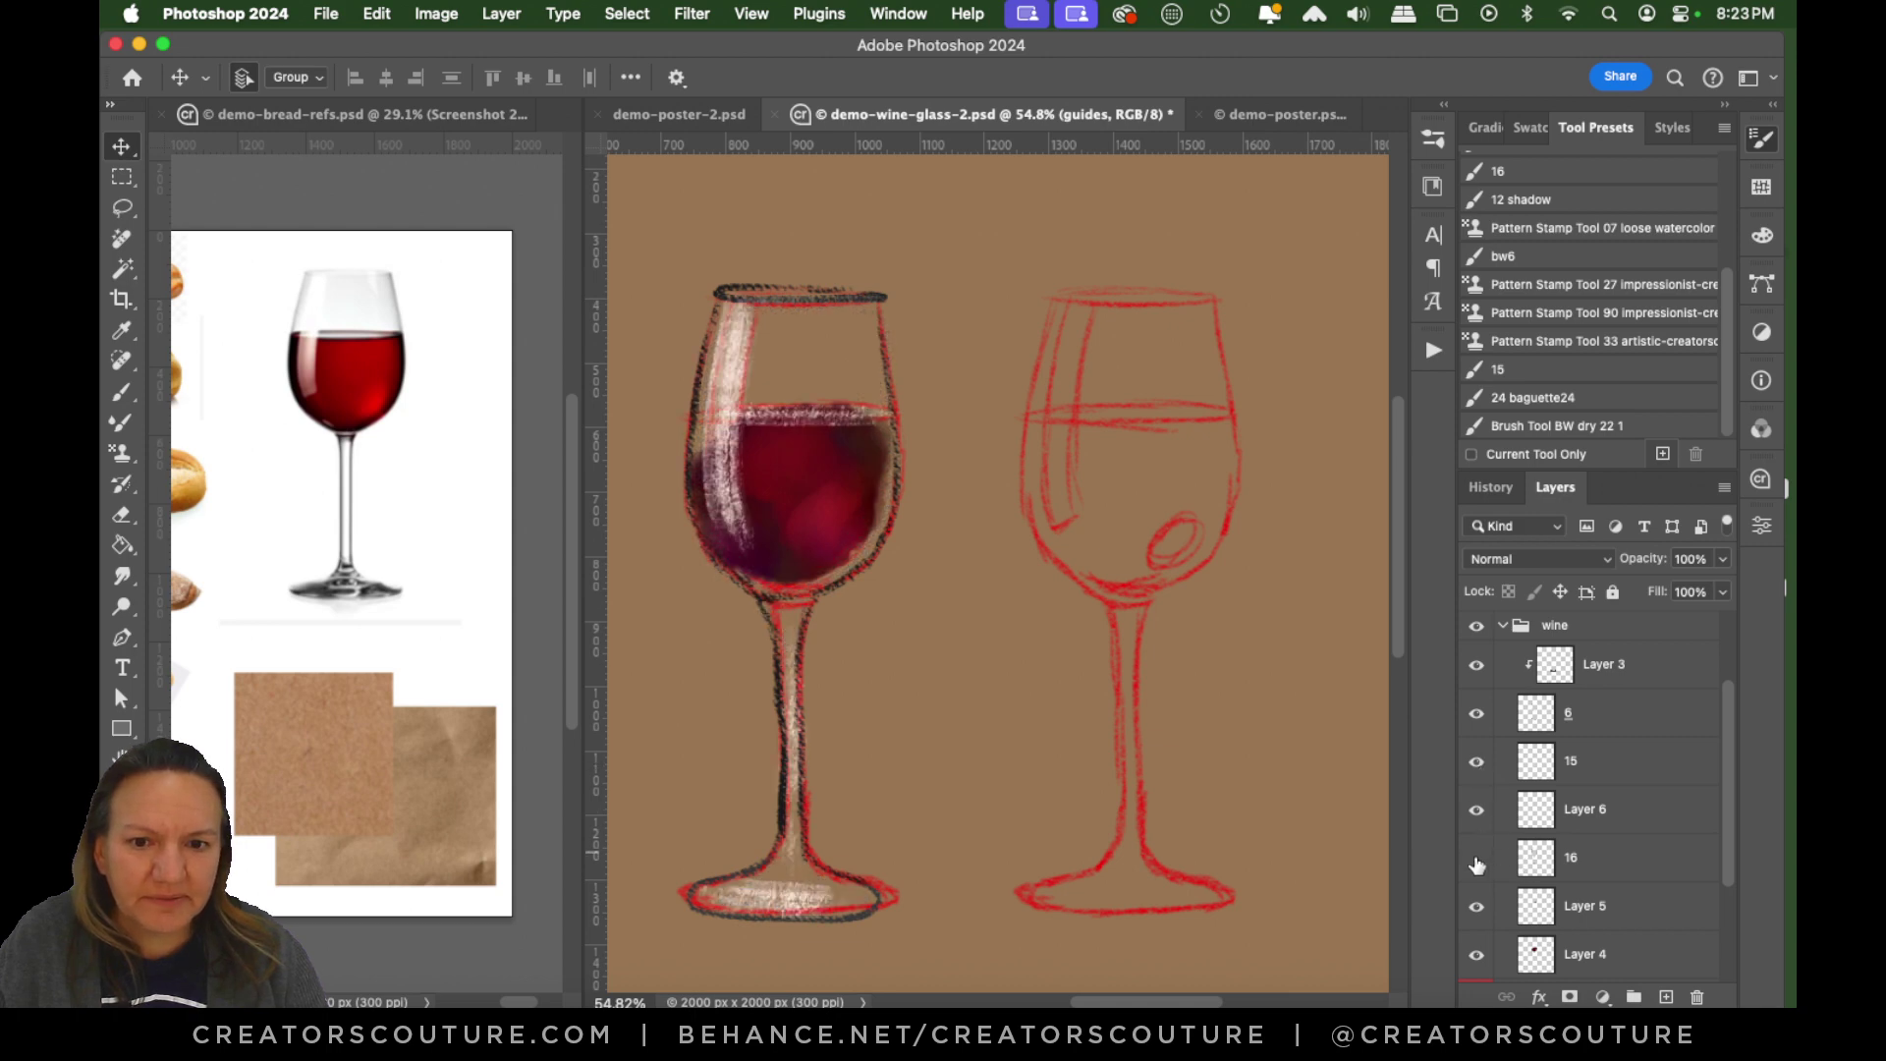
pyautogui.click(1477, 861)
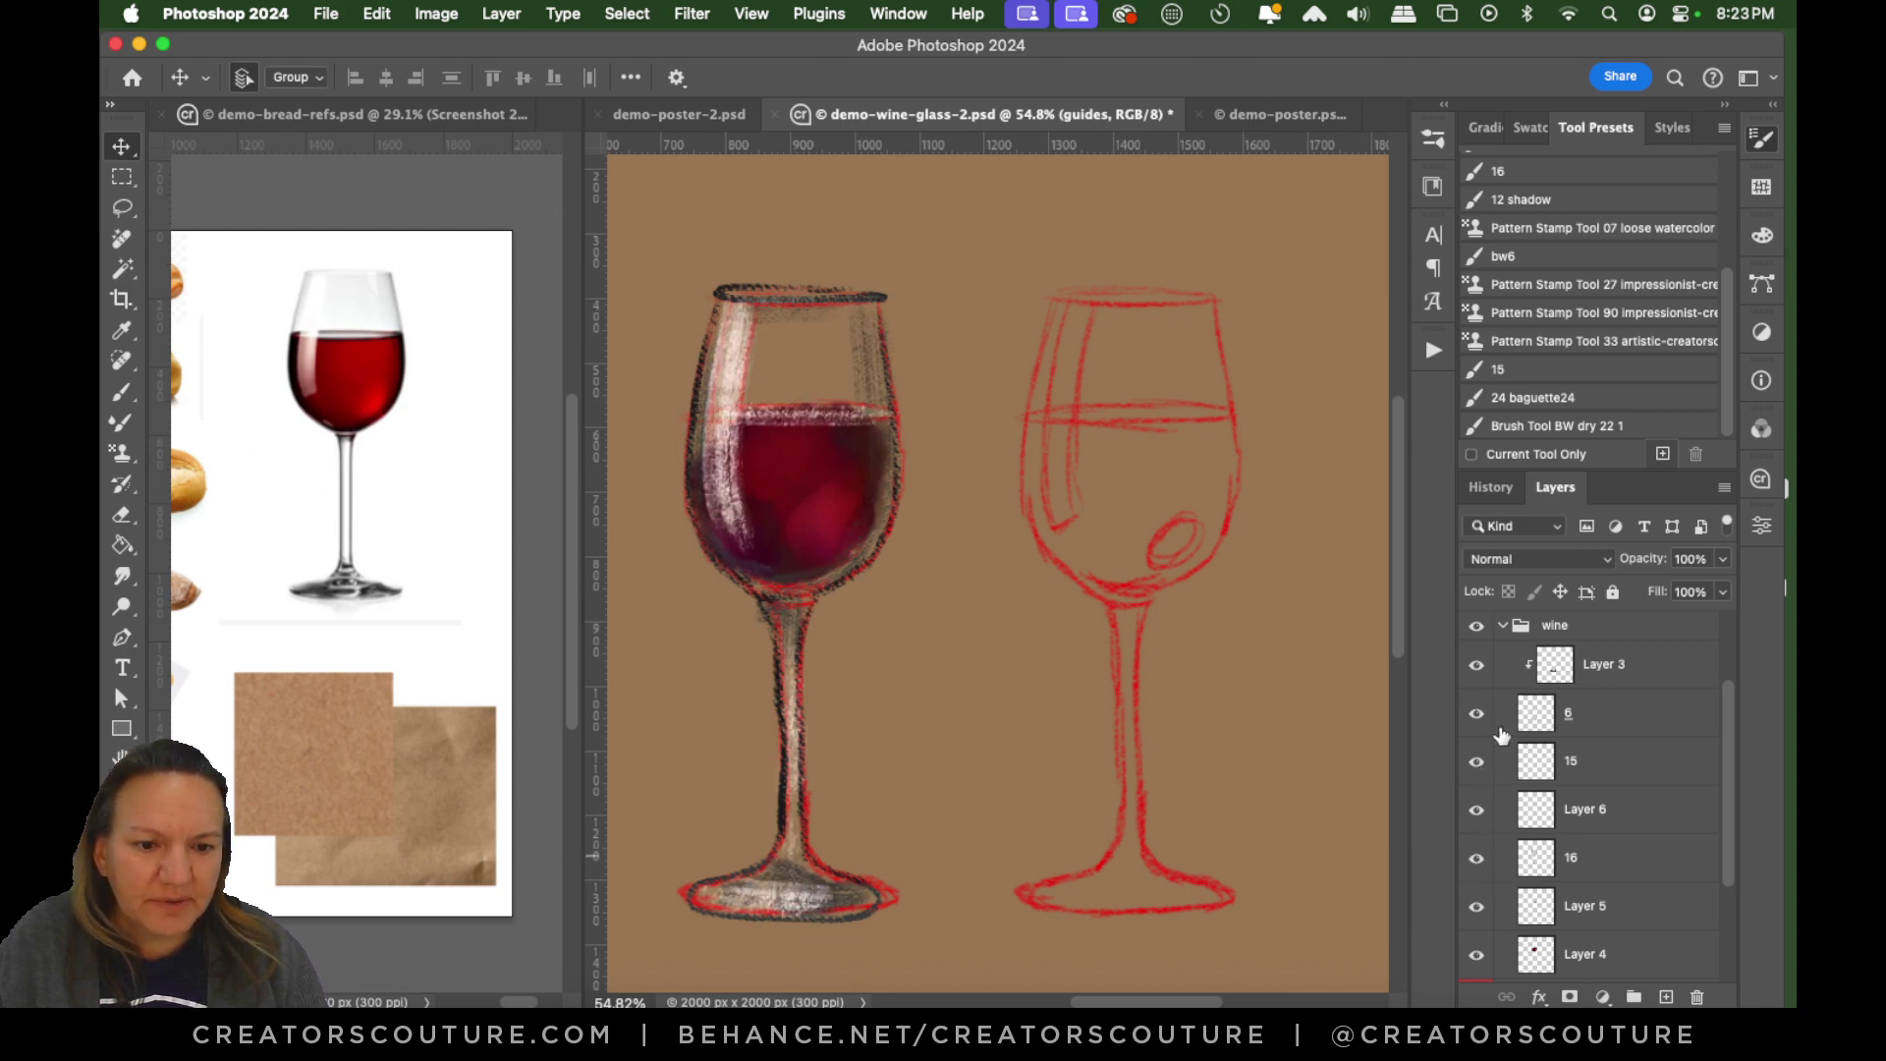
pyautogui.scroll(-2, 1732, 806)
pyautogui.click(1476, 861)
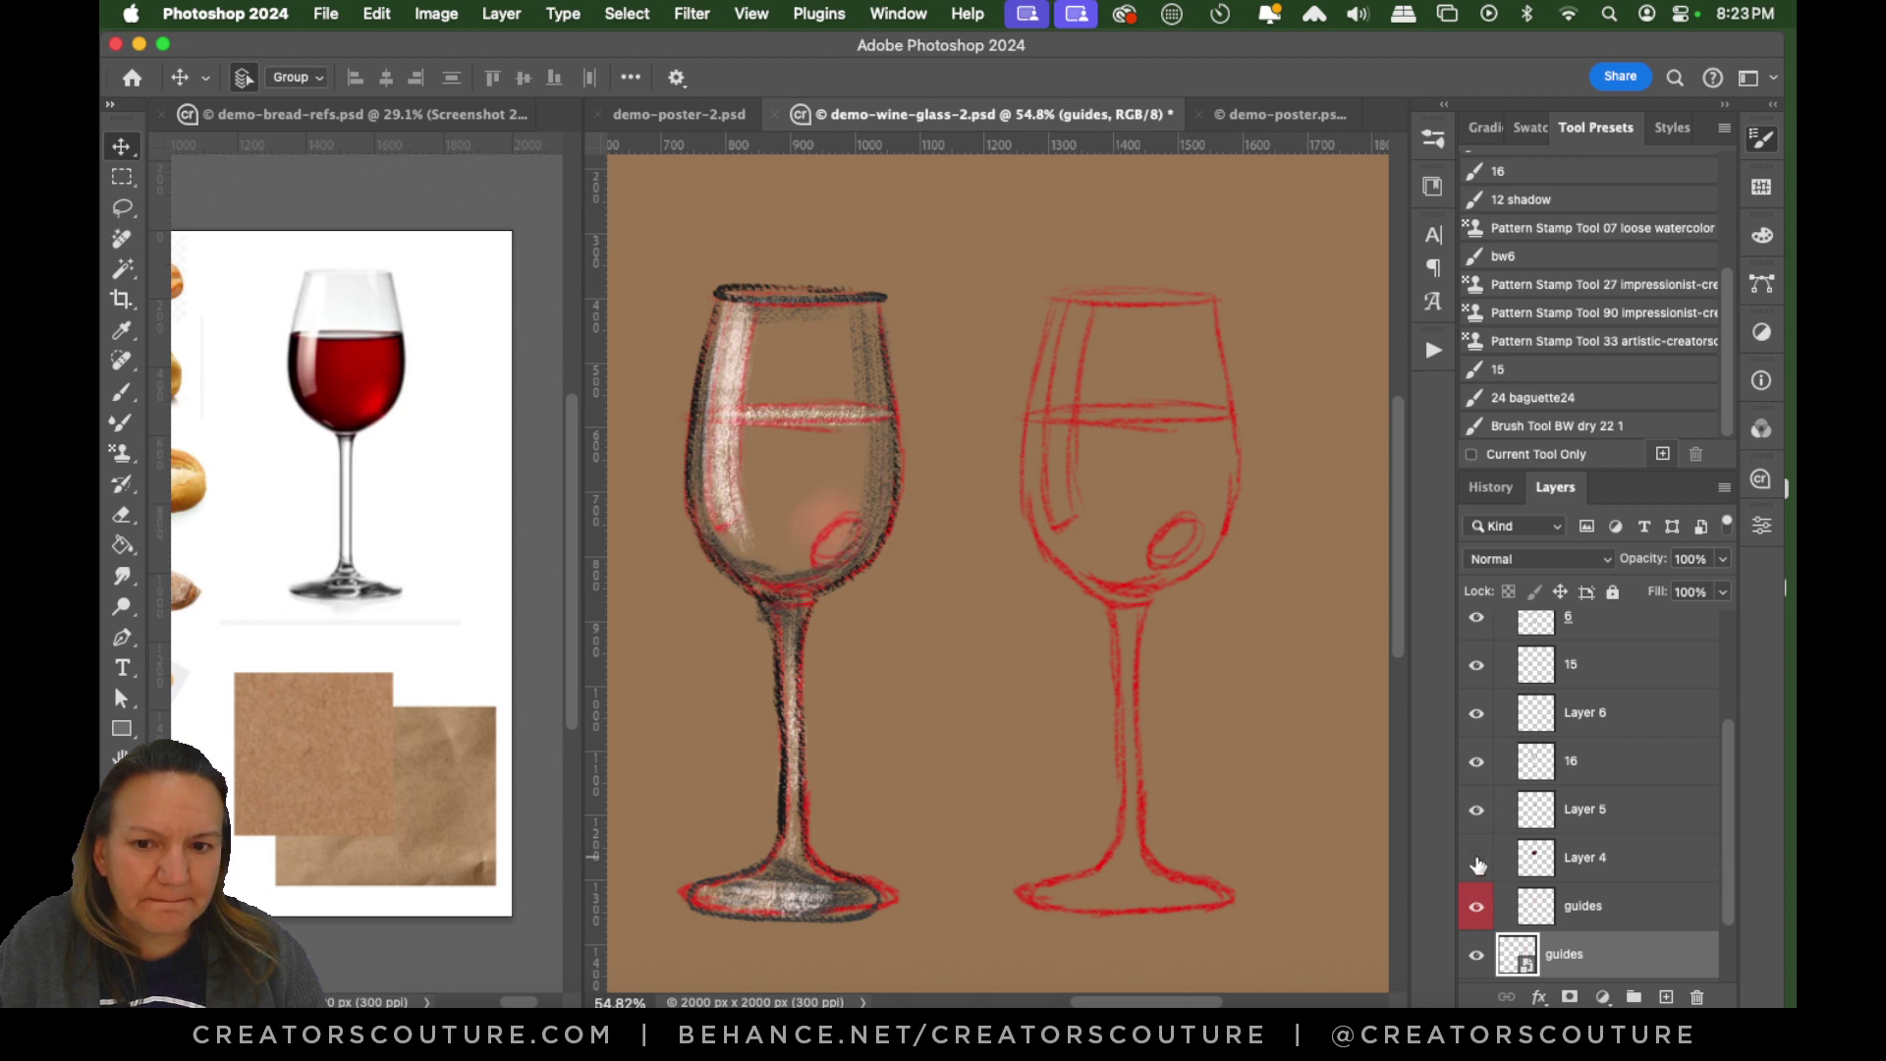
pyautogui.click(1476, 861)
pyautogui.click(1474, 908)
pyautogui.click(1474, 908)
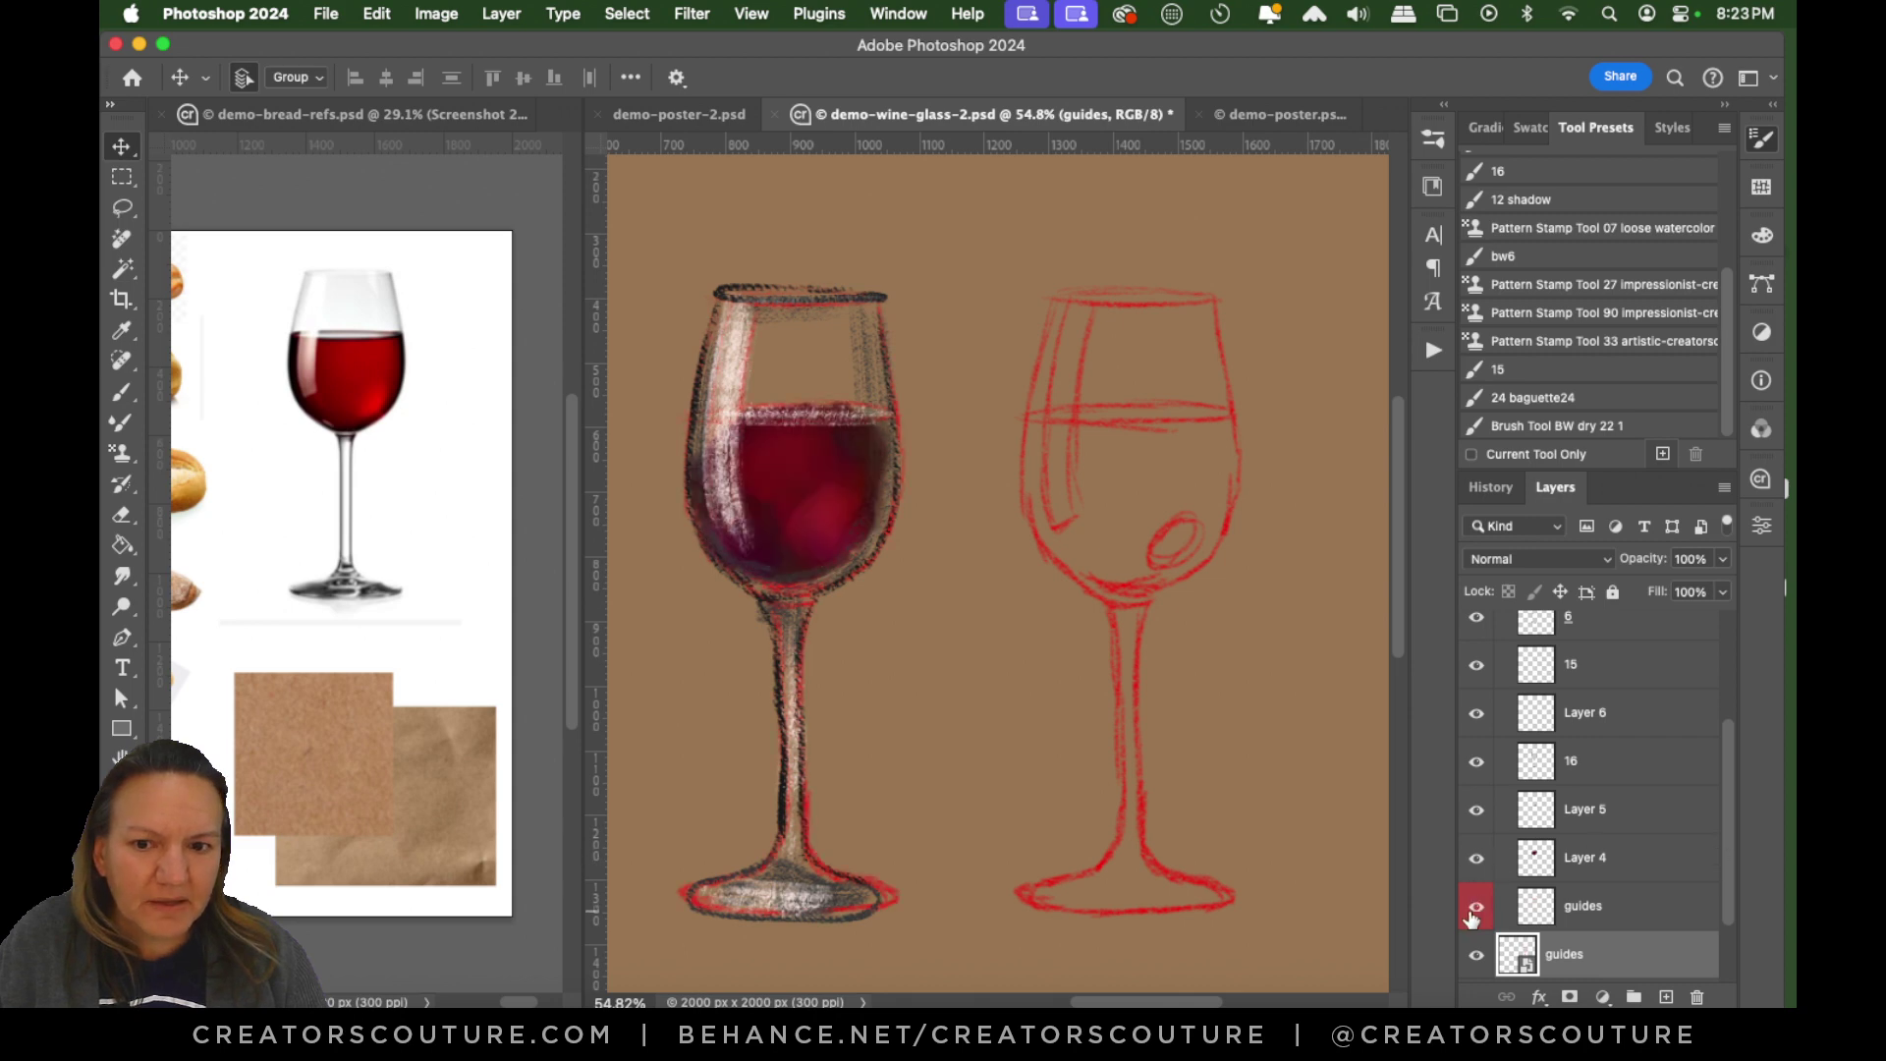
pyautogui.click(1611, 908)
pyautogui.scroll(4, 1735, 843)
pyautogui.scroll(1, 1727, 766)
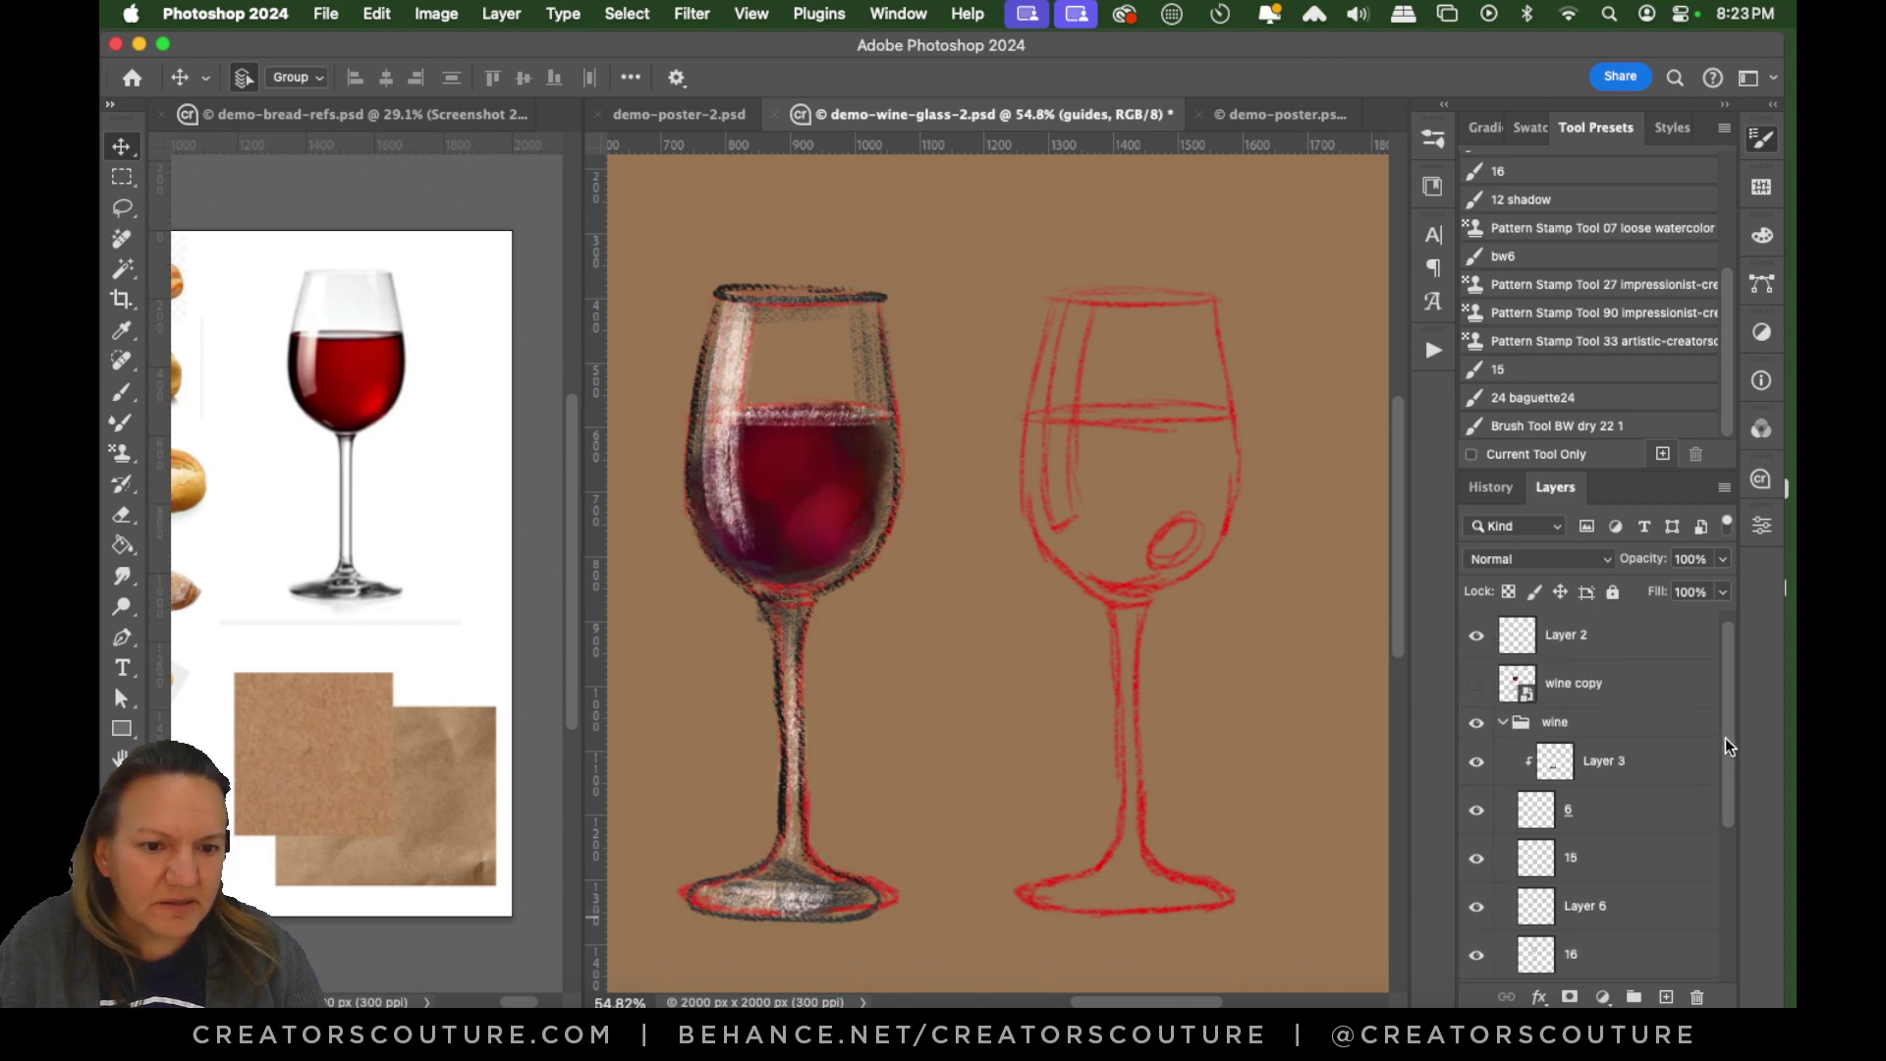
pyautogui.click(1477, 762)
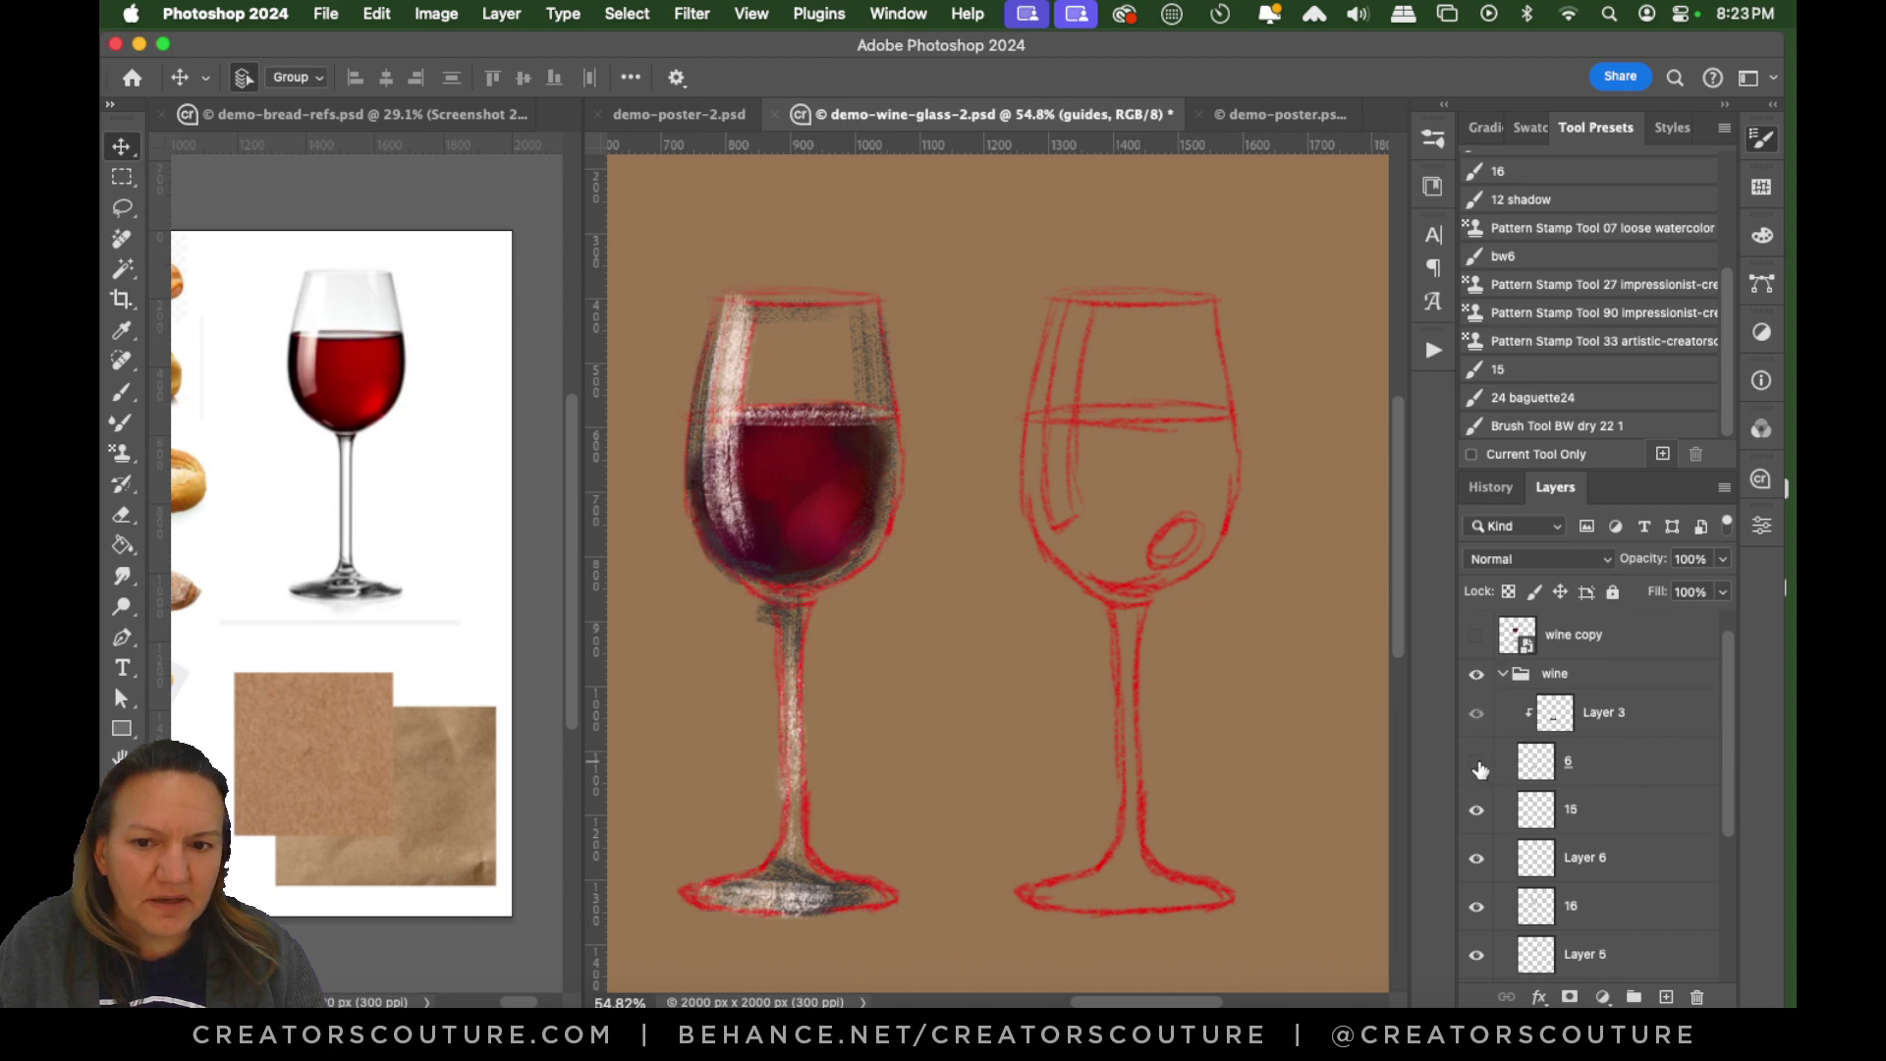
pyautogui.click(1476, 763)
# Select layer 6 in the wine group and load the bw6 brush preset, trying it with a stroke over the red guide glass.
pyautogui.click(1604, 772)
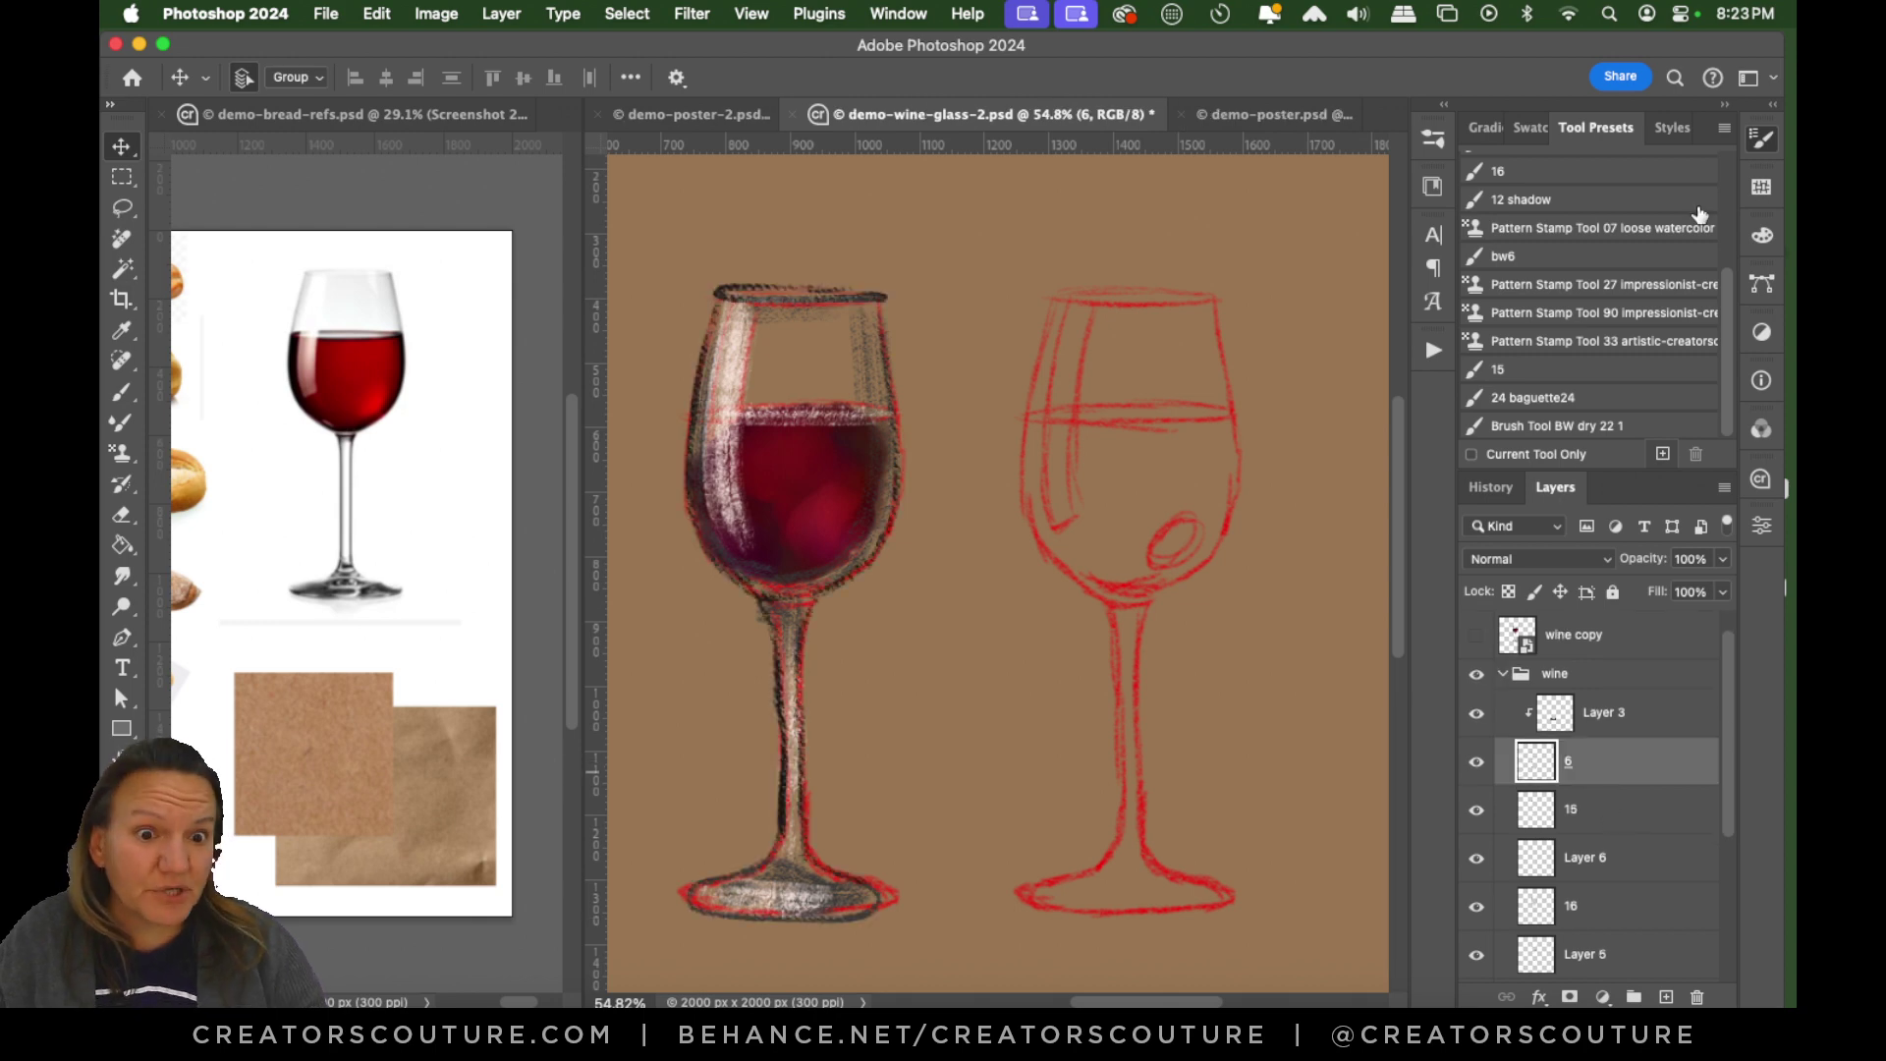
pyautogui.scroll(6, 1670, 285)
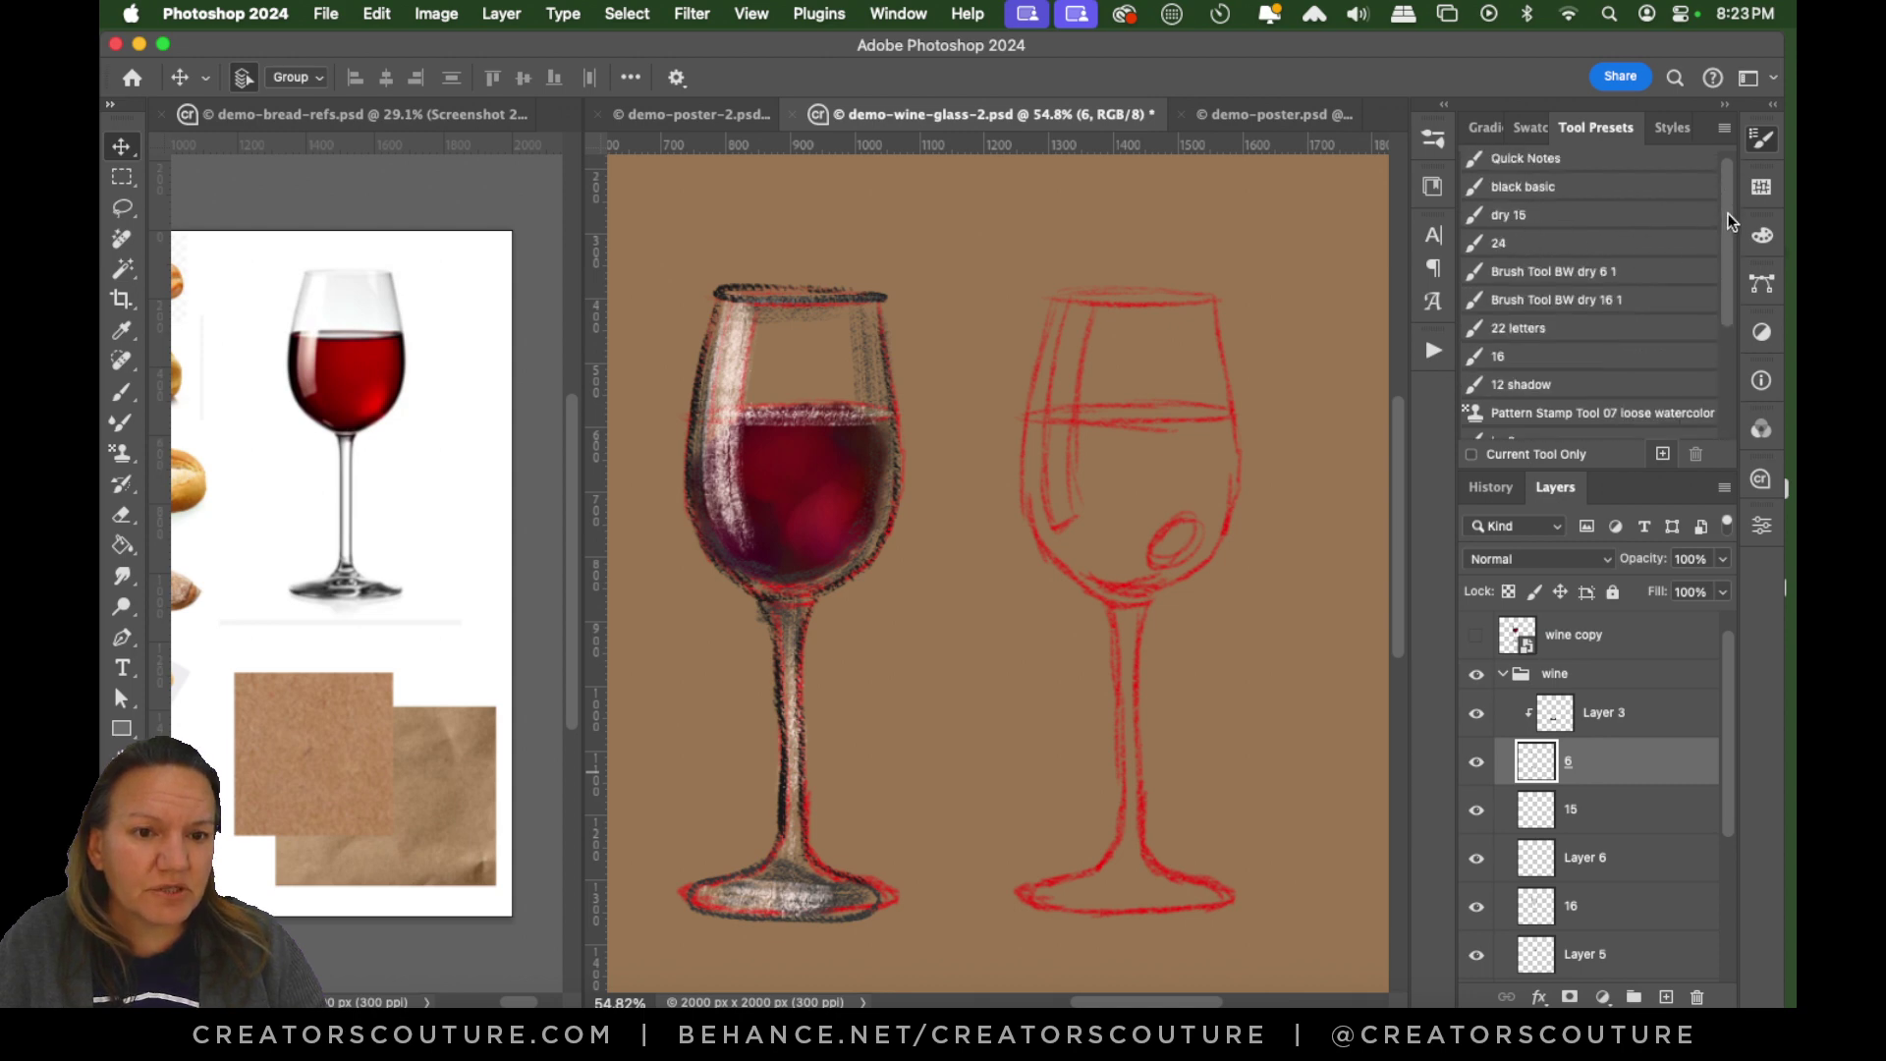
pyautogui.moveTo(1729, 214); pyautogui.dragTo(1717, 338)
pyautogui.click(1518, 257)
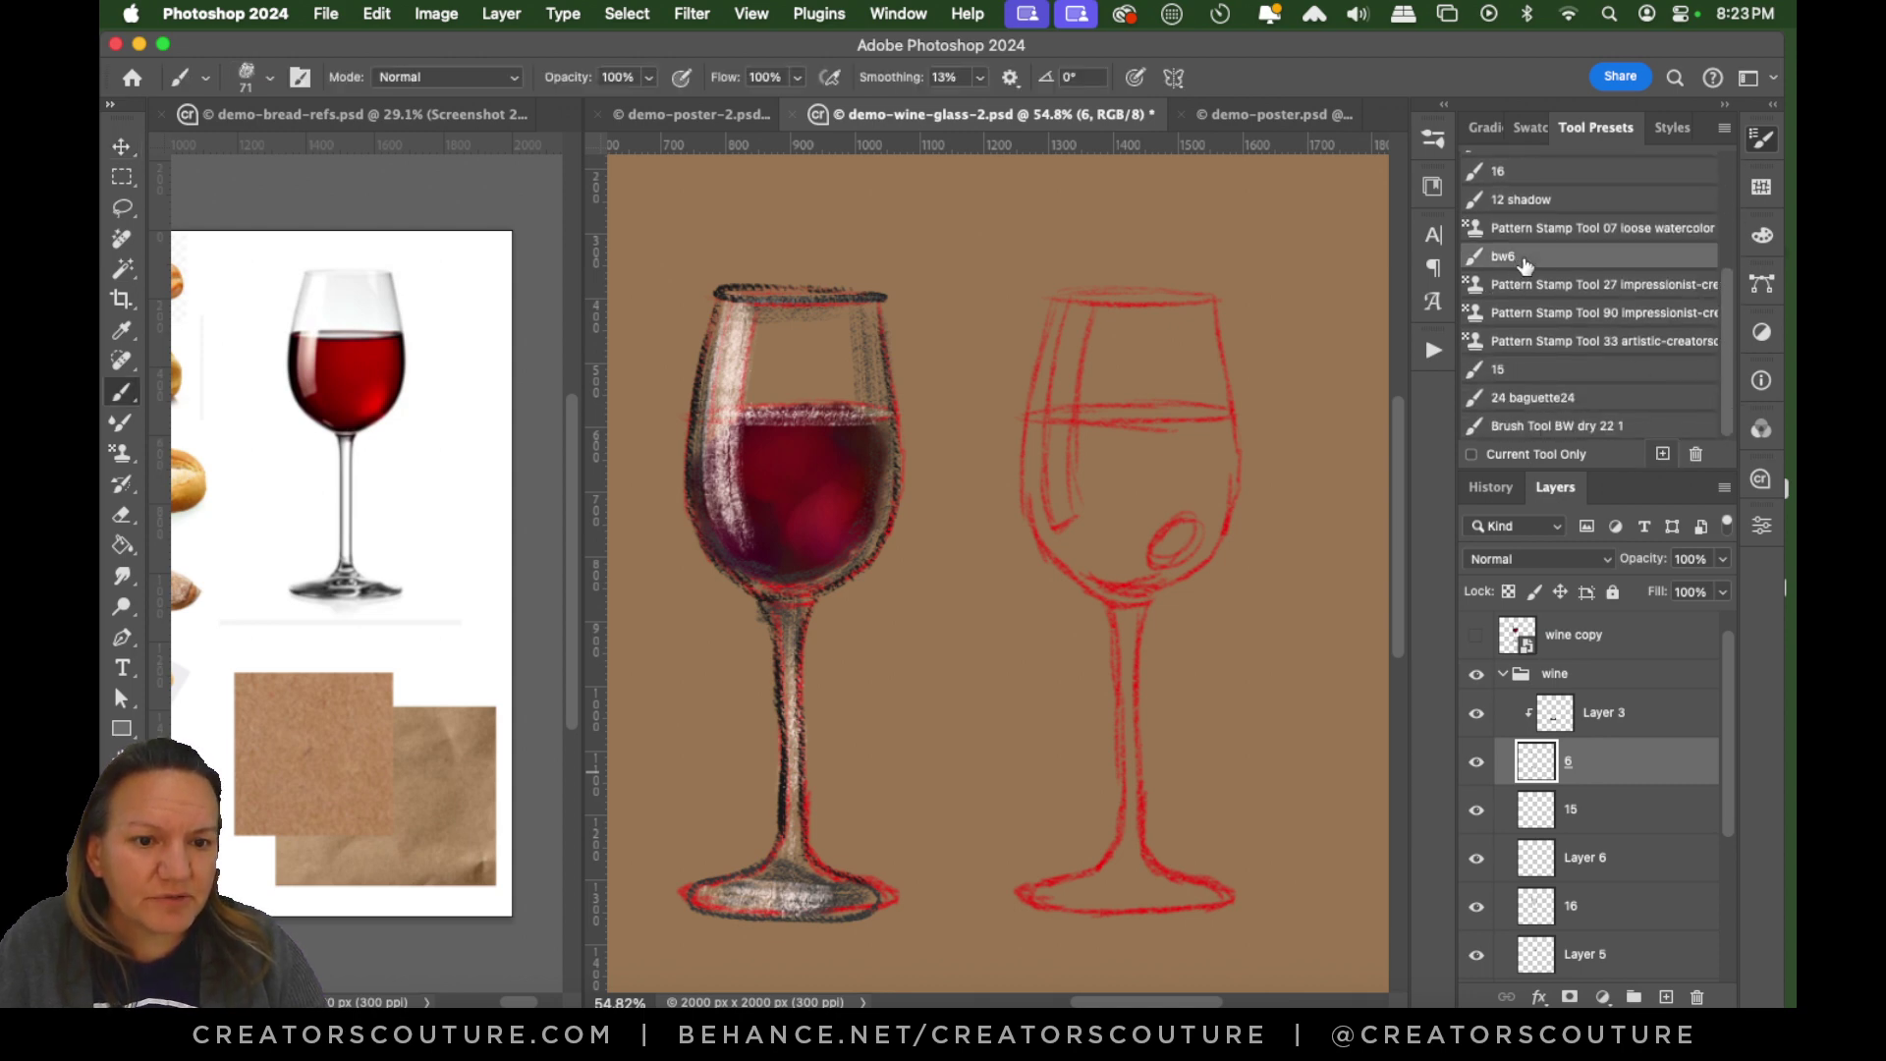
pyautogui.moveTo(1186, 308); pyautogui.dragTo(1099, 621)
pyautogui.press('super+z')
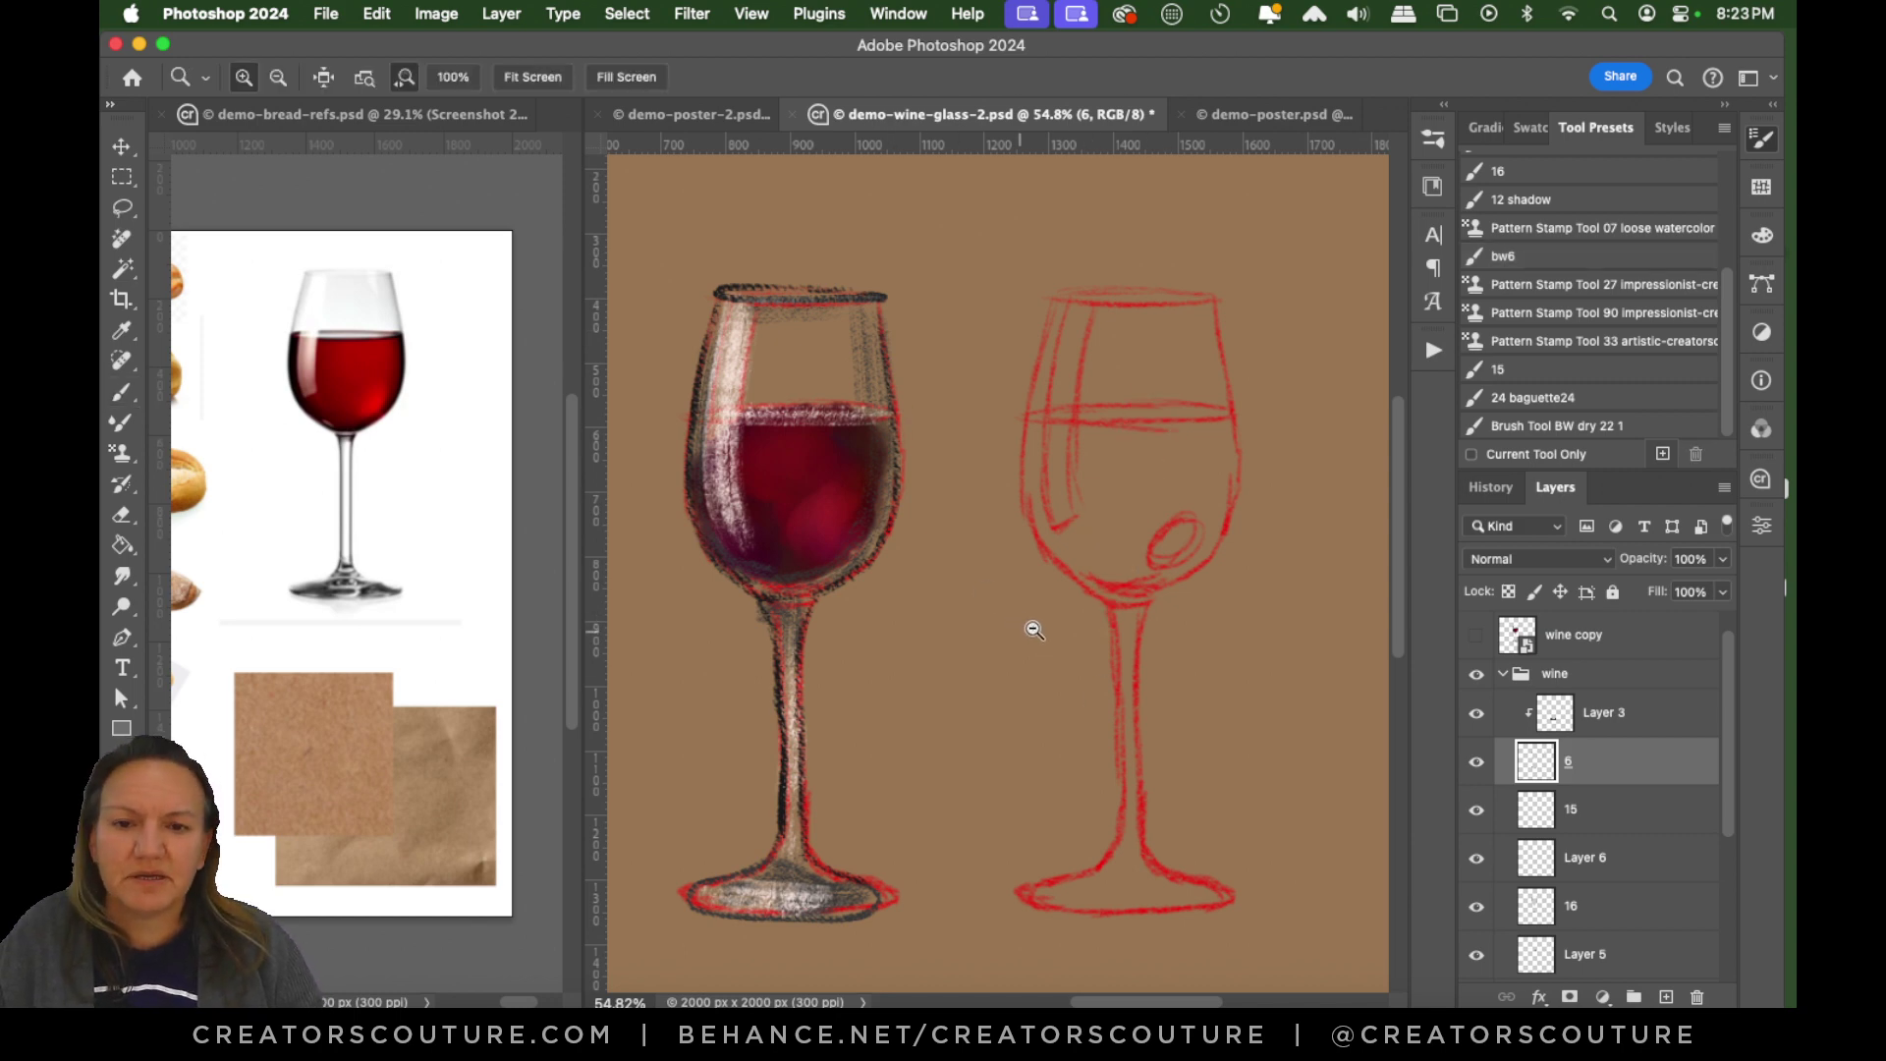
# Try a Brush tool stroke just below the rim of the red guide glass.
pyautogui.scroll(2, 1032, 623)
pyautogui.hscroll(-3, 1132, 998)
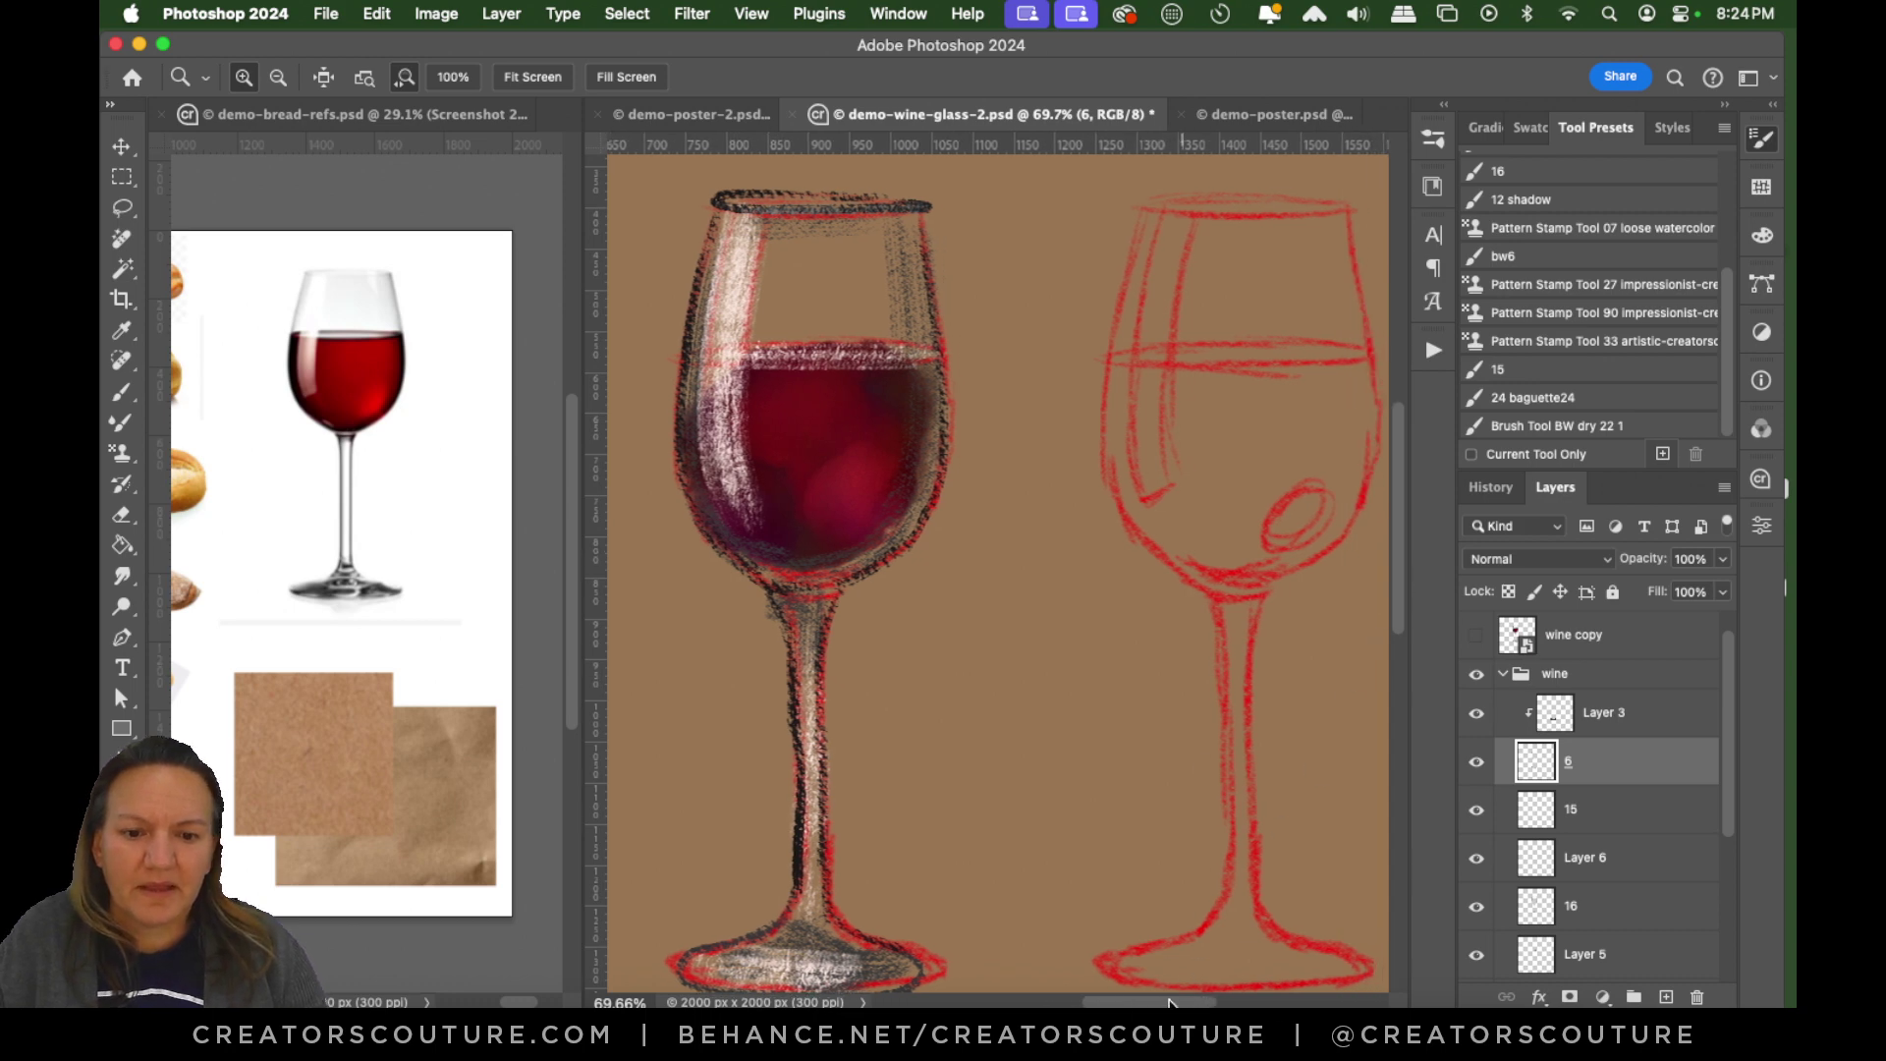
pyautogui.hscroll(2, 1169, 1002)
pyautogui.moveTo(1406, 512)
pyautogui.mouseDown()
pyautogui.moveTo(1400, 528)
pyautogui.moveTo(1396, 509)
pyautogui.mouseUp()
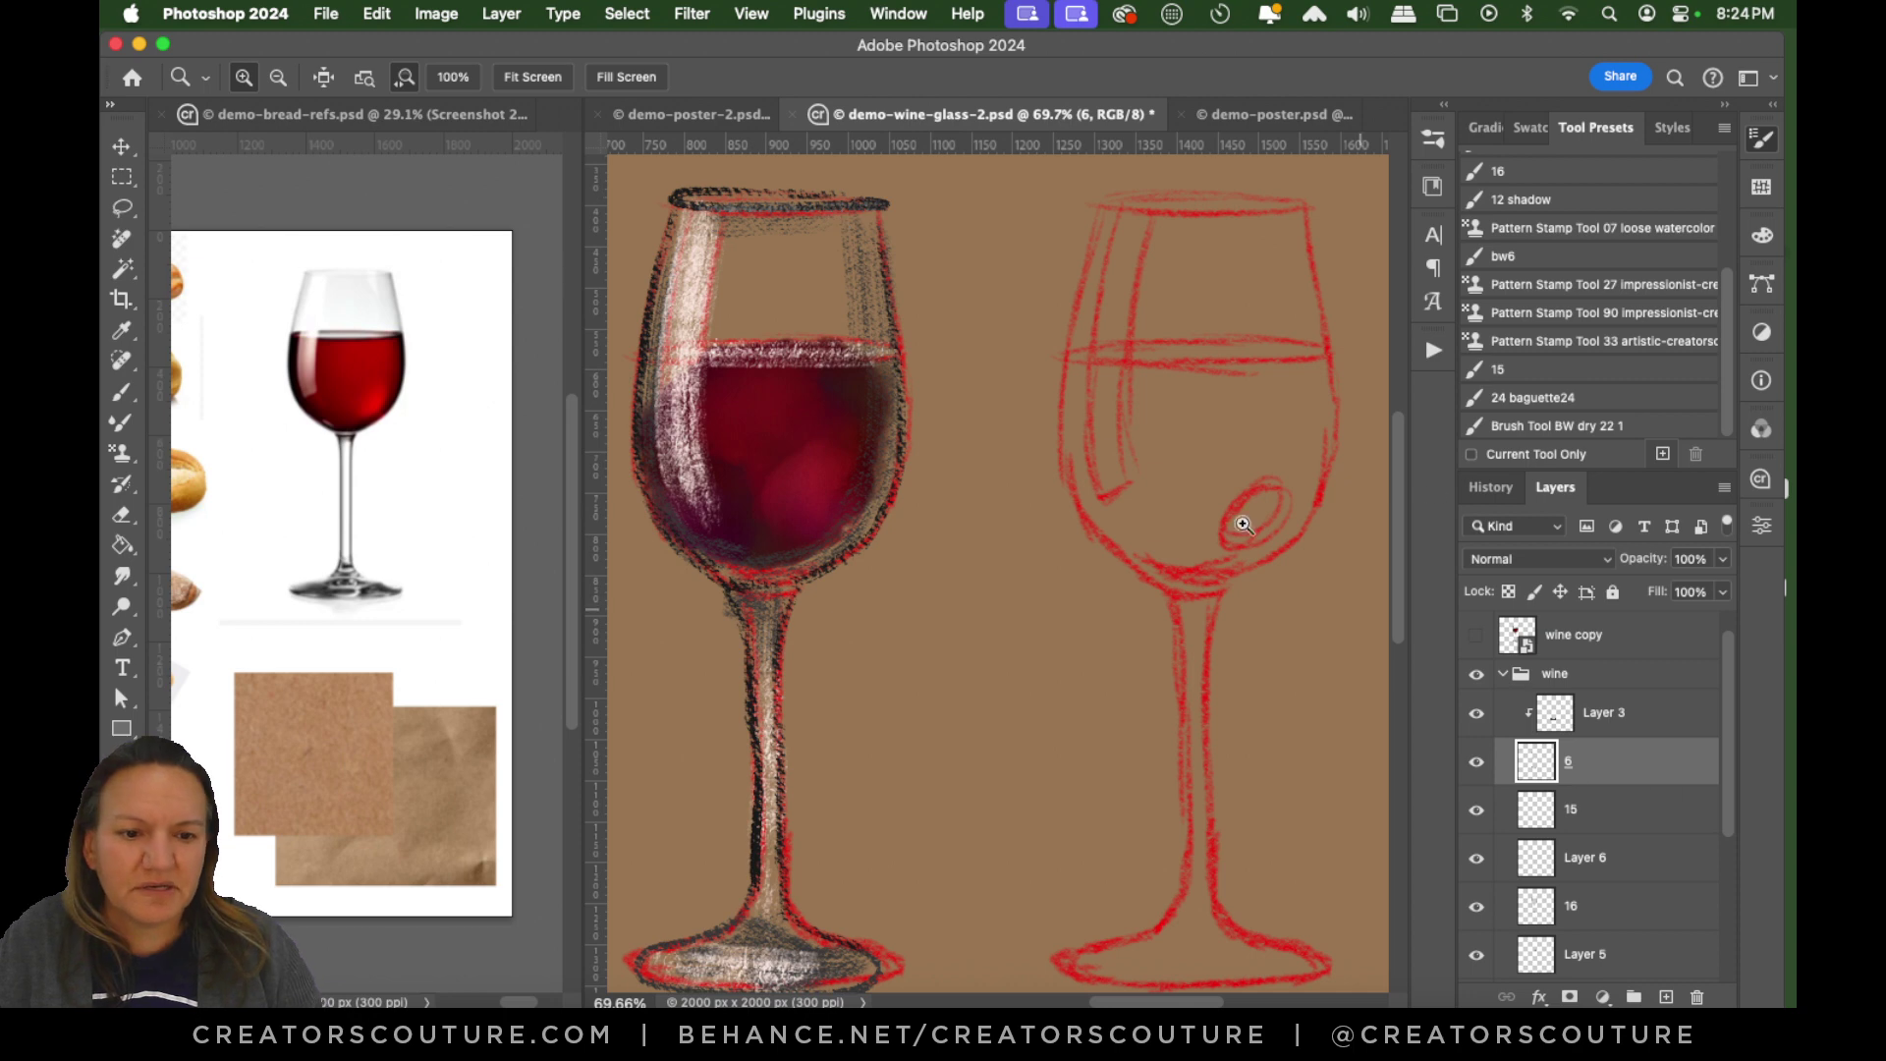
pyautogui.click(122, 330)
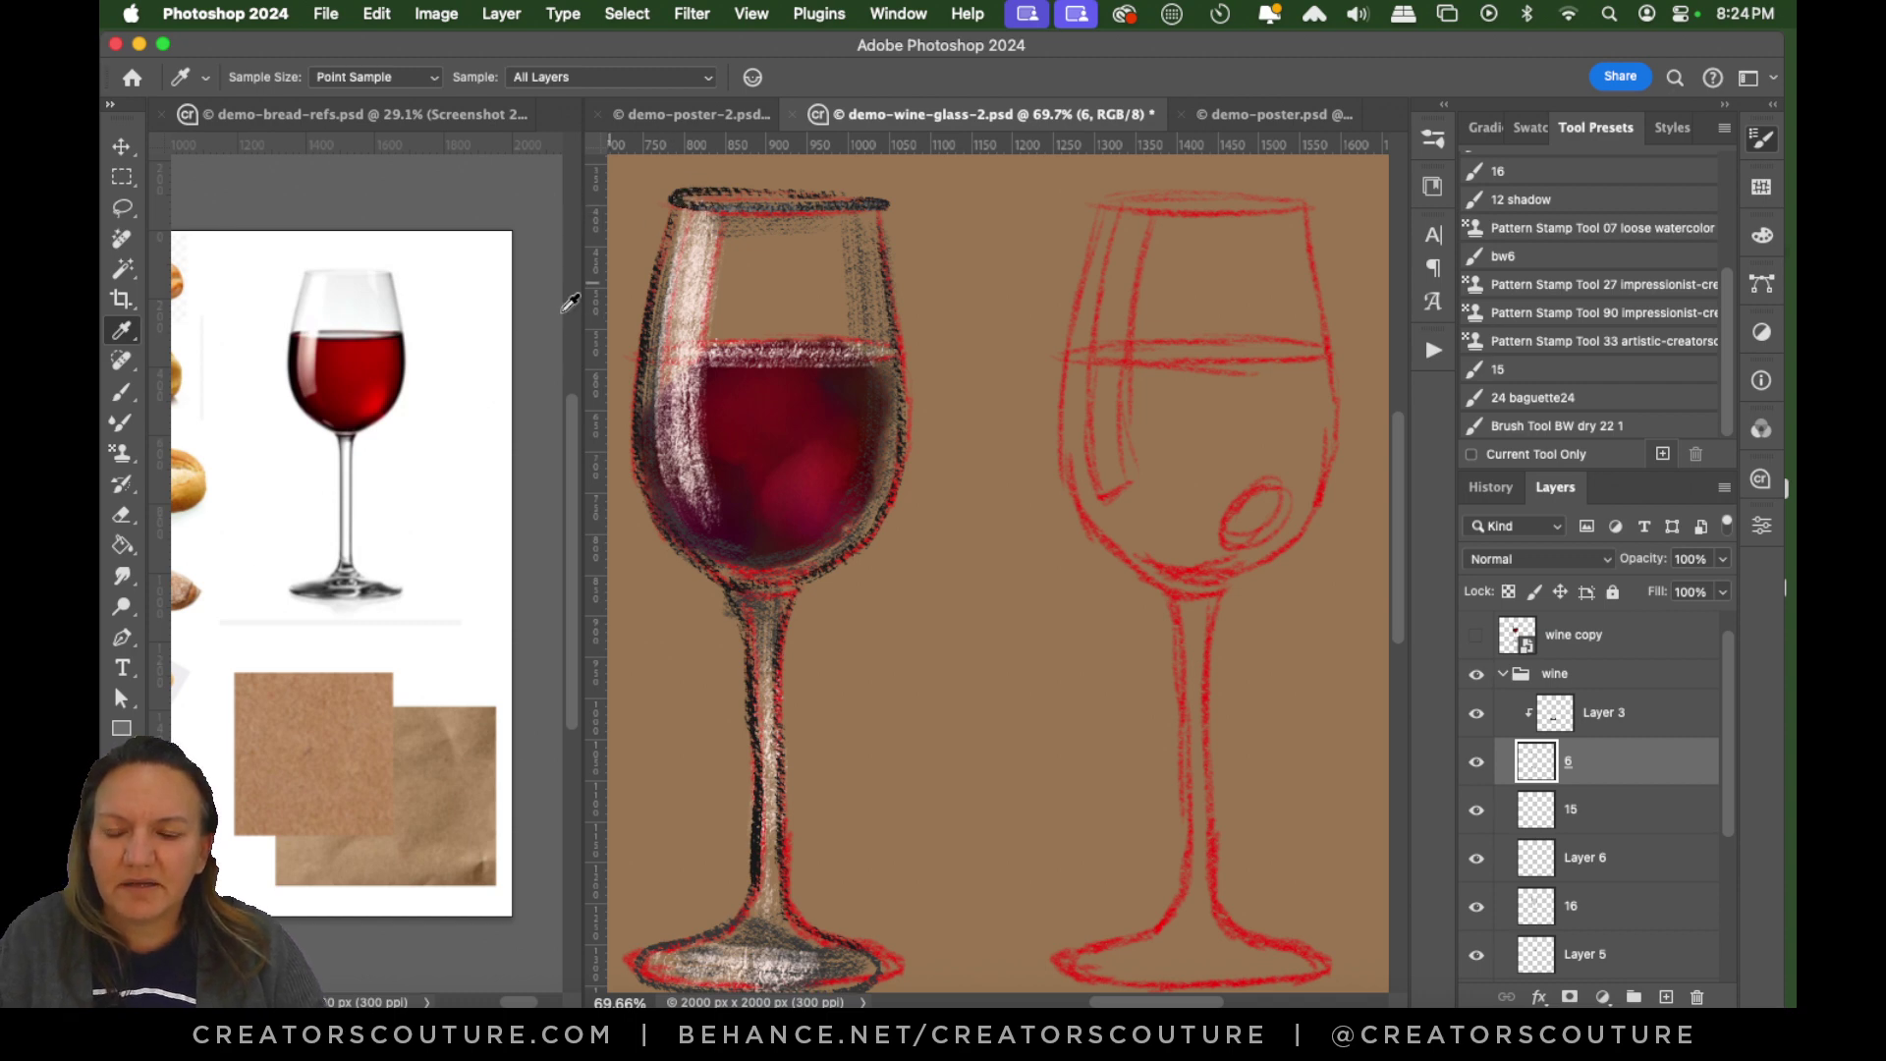
pyautogui.click(122, 391)
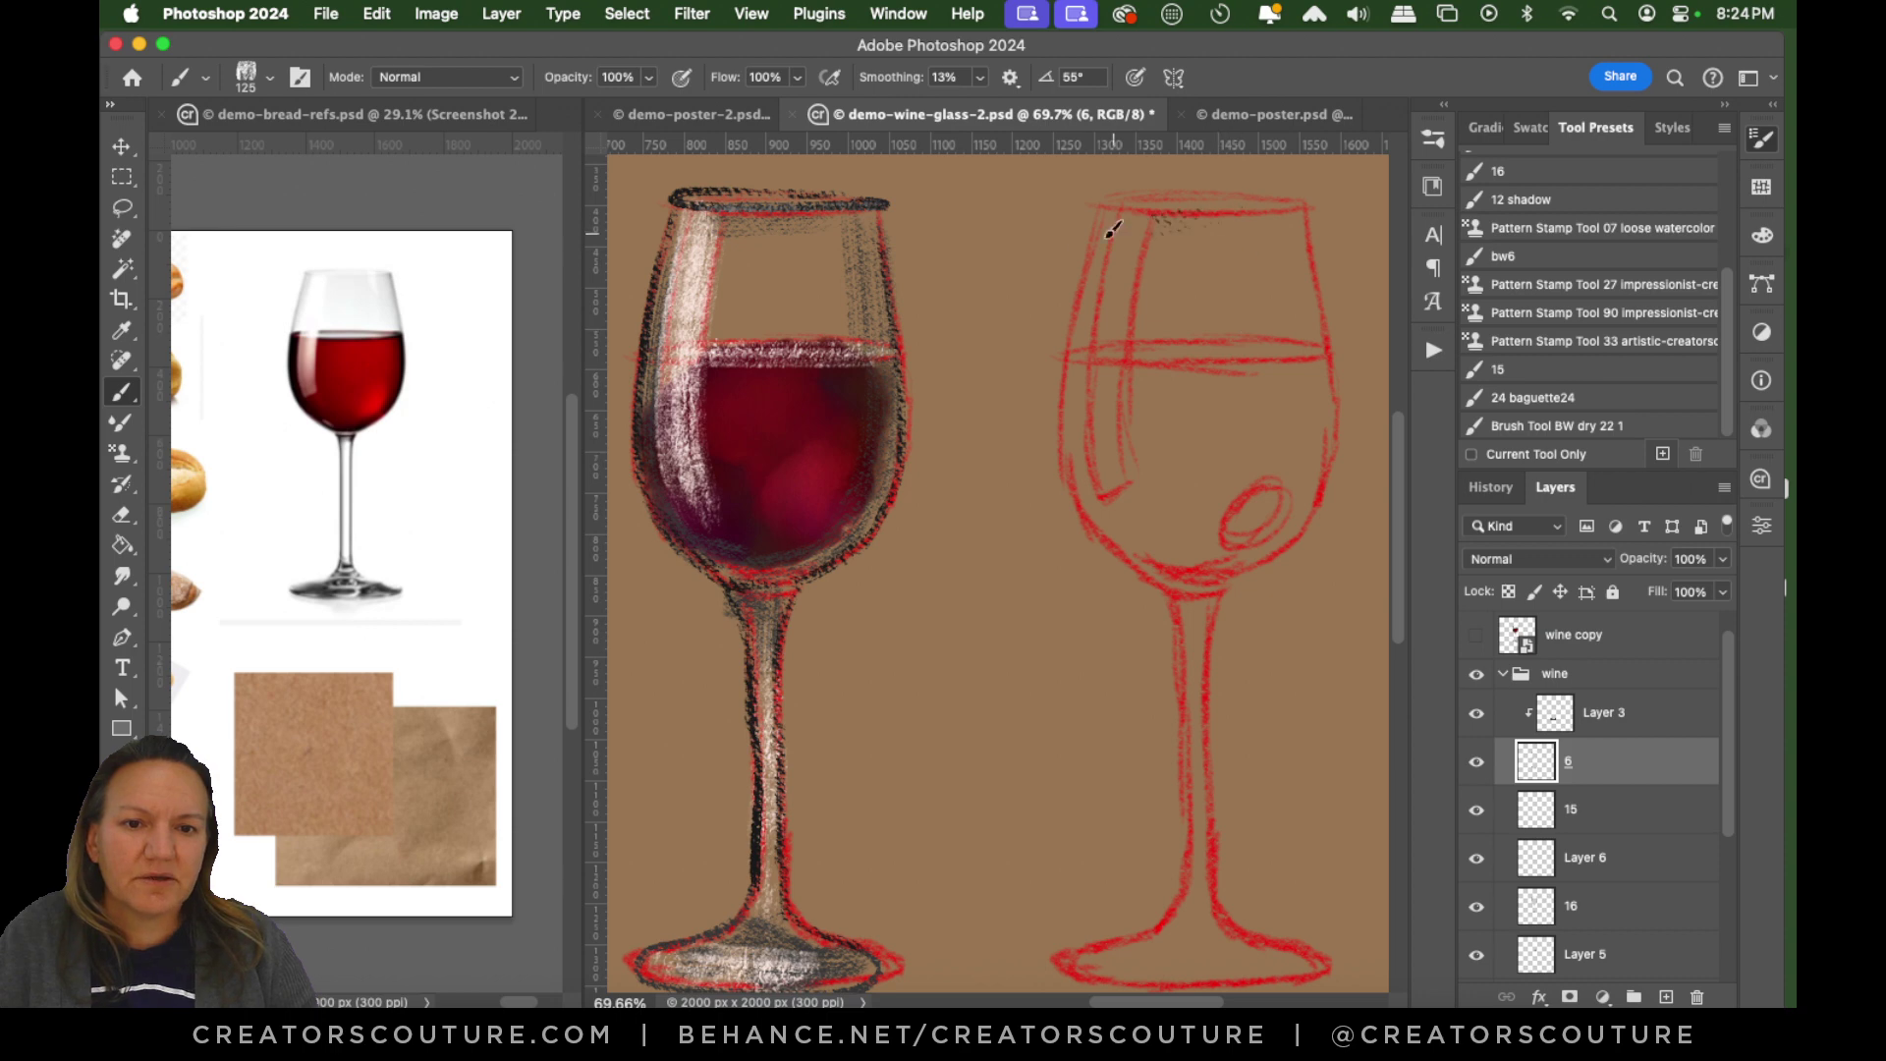
pyautogui.moveTo(1114, 230); pyautogui.dragTo(1327, 250)
pyautogui.press('super+z')
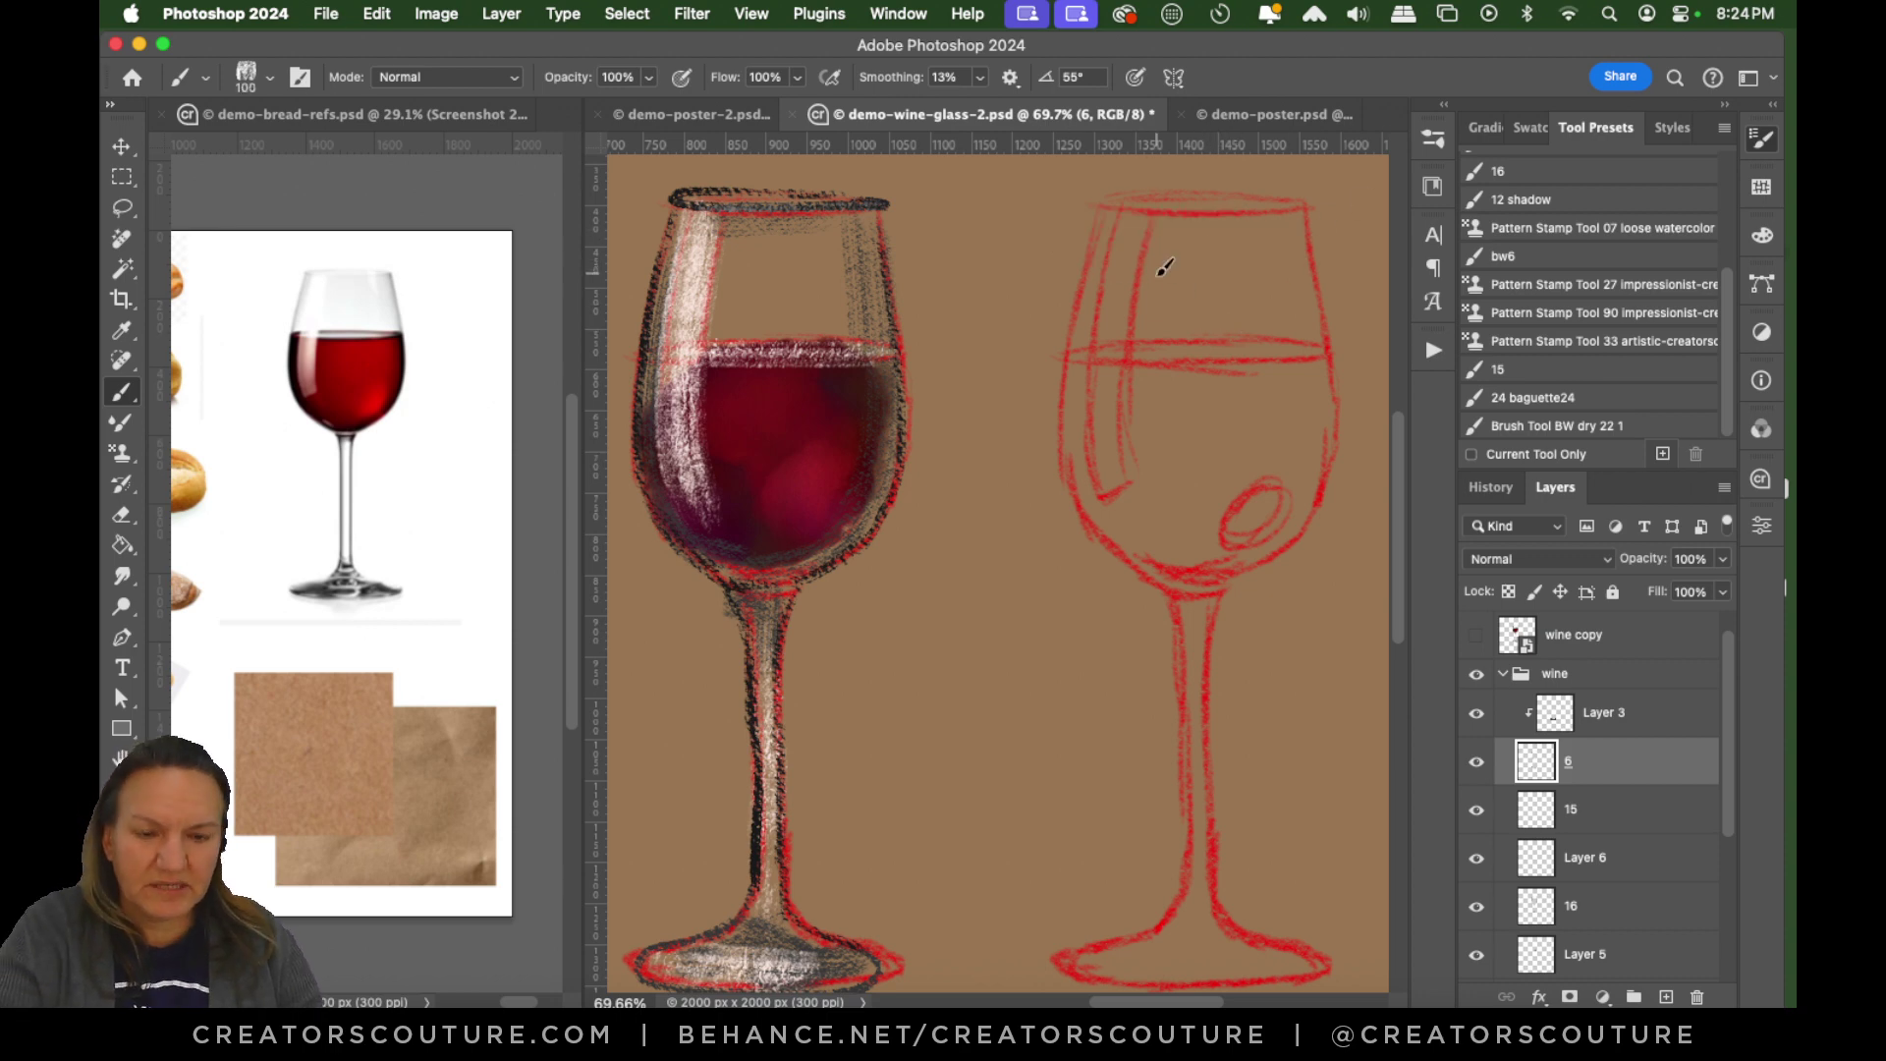
# Reduce the brush size to 35 px and try looping strokes across the upper bowl of the red guide glass.
pyautogui.press('[')
pyautogui.press('[')
pyautogui.press('[')
pyautogui.press('[')
pyautogui.press('[')
pyautogui.press('[')
pyautogui.press('[')
pyautogui.press('[')
pyautogui.press('[')
pyautogui.moveTo(1158, 269); pyautogui.dragTo(1242, 249)
pyautogui.moveTo(987, 352)
pyautogui.mouseDown()
pyautogui.moveTo(1258, 254)
pyautogui.moveTo(1143, 289)
pyautogui.moveTo(1230, 262)
pyautogui.moveTo(1079, 408)
pyautogui.mouseUp()
pyautogui.press('super+z')
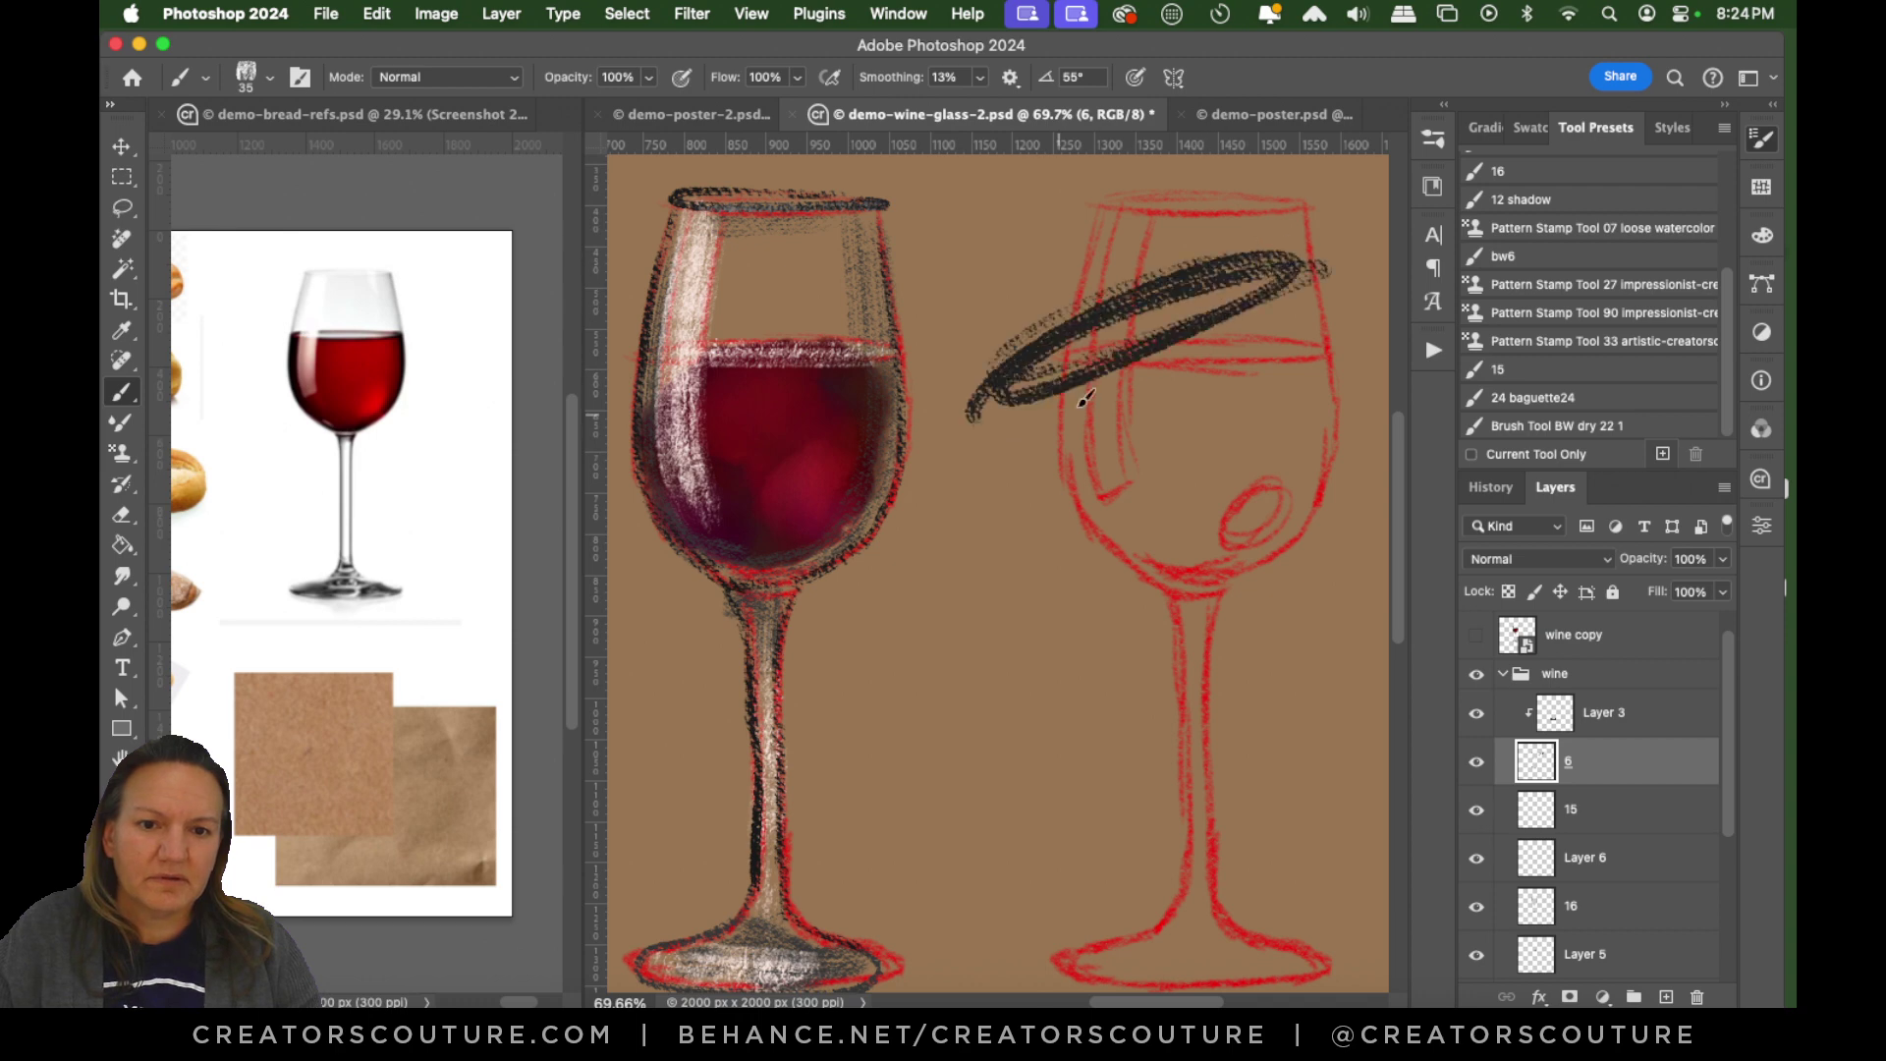
pyautogui.press('super+z')
# Reduce the brush size to 20 px, trying strokes across the bowl and along the rim of the red guide glass.
pyautogui.press('[')
pyautogui.press('[')
pyautogui.moveTo(983, 329); pyautogui.dragTo(1222, 313)
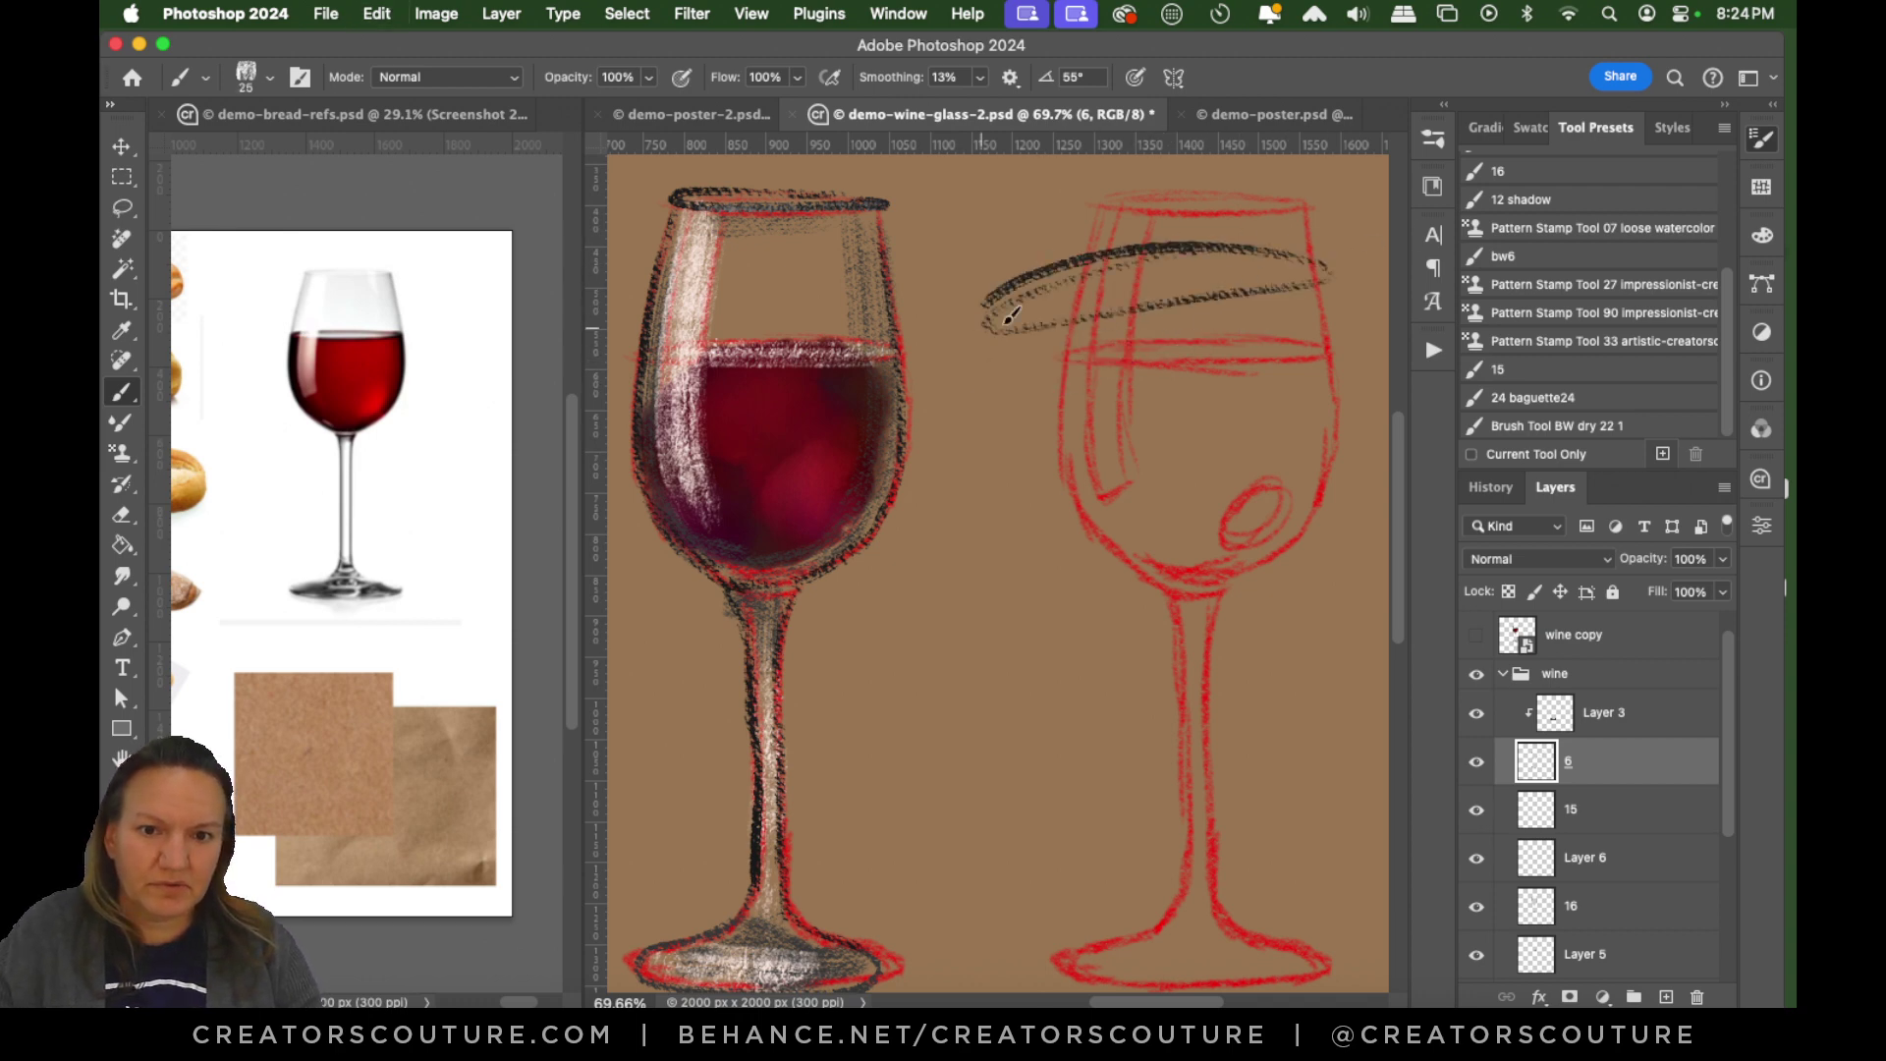
pyautogui.press('super+z')
pyautogui.moveTo(1251, 183)
pyautogui.mouseDown()
pyautogui.moveTo(1115, 204)
pyautogui.moveTo(1298, 201)
pyautogui.moveTo(1171, 202)
pyautogui.mouseUp()
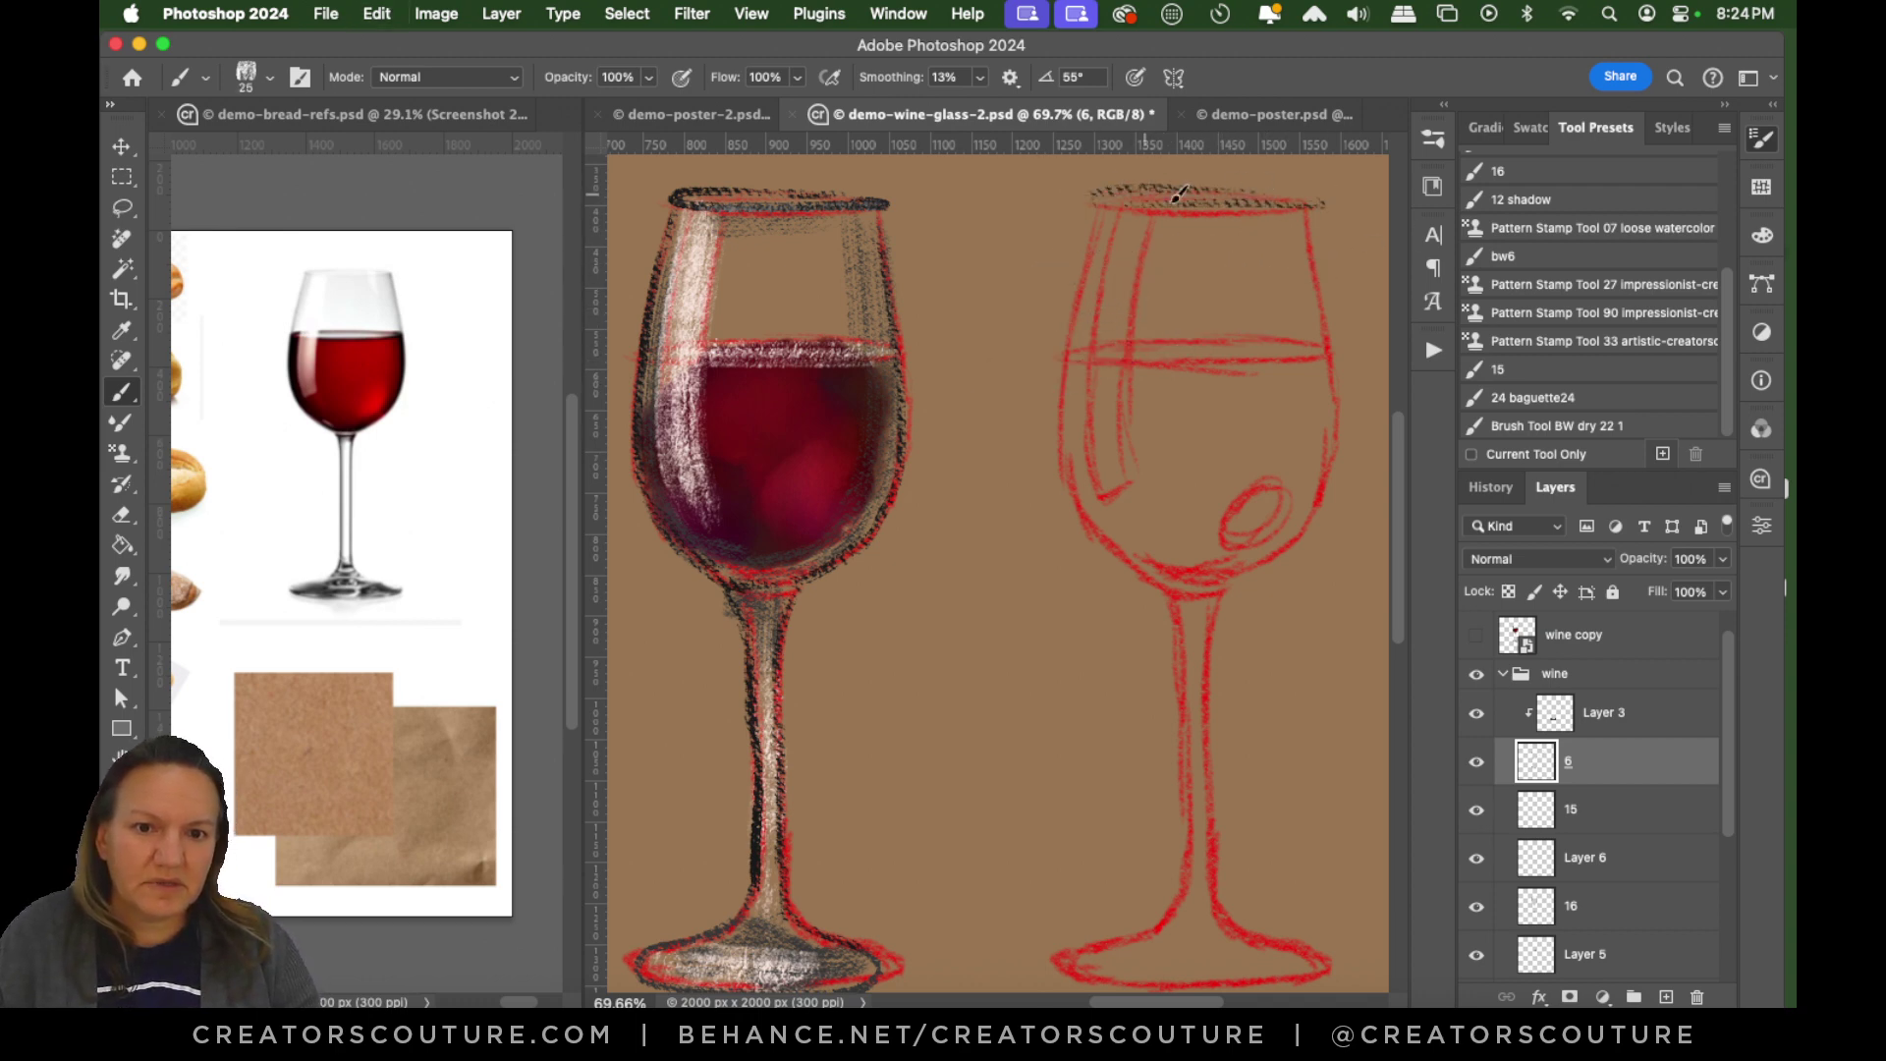
pyautogui.press('super+z')
pyautogui.press('[')
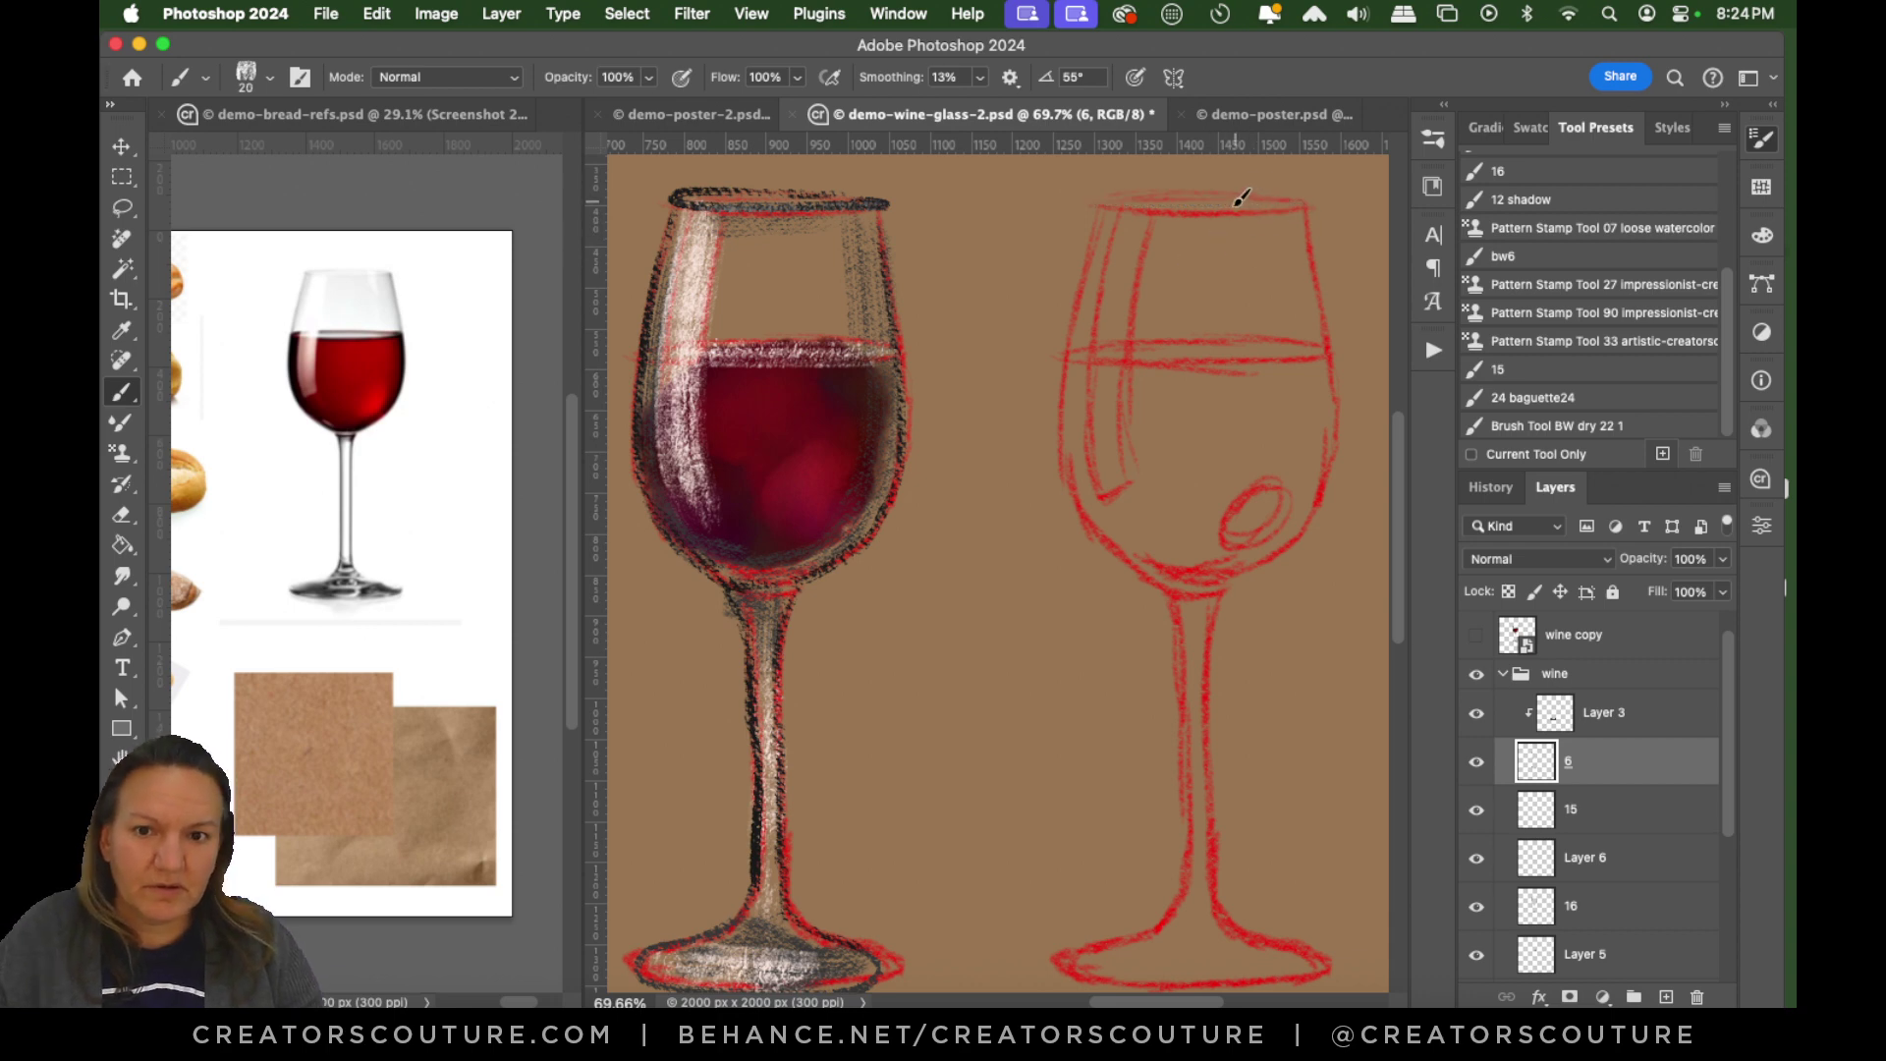
# Trace the elliptical rim of the red guide glass on layer 6 with the dark dry brush.
pyautogui.moveTo(1095, 206); pyautogui.dragTo(1322, 205)
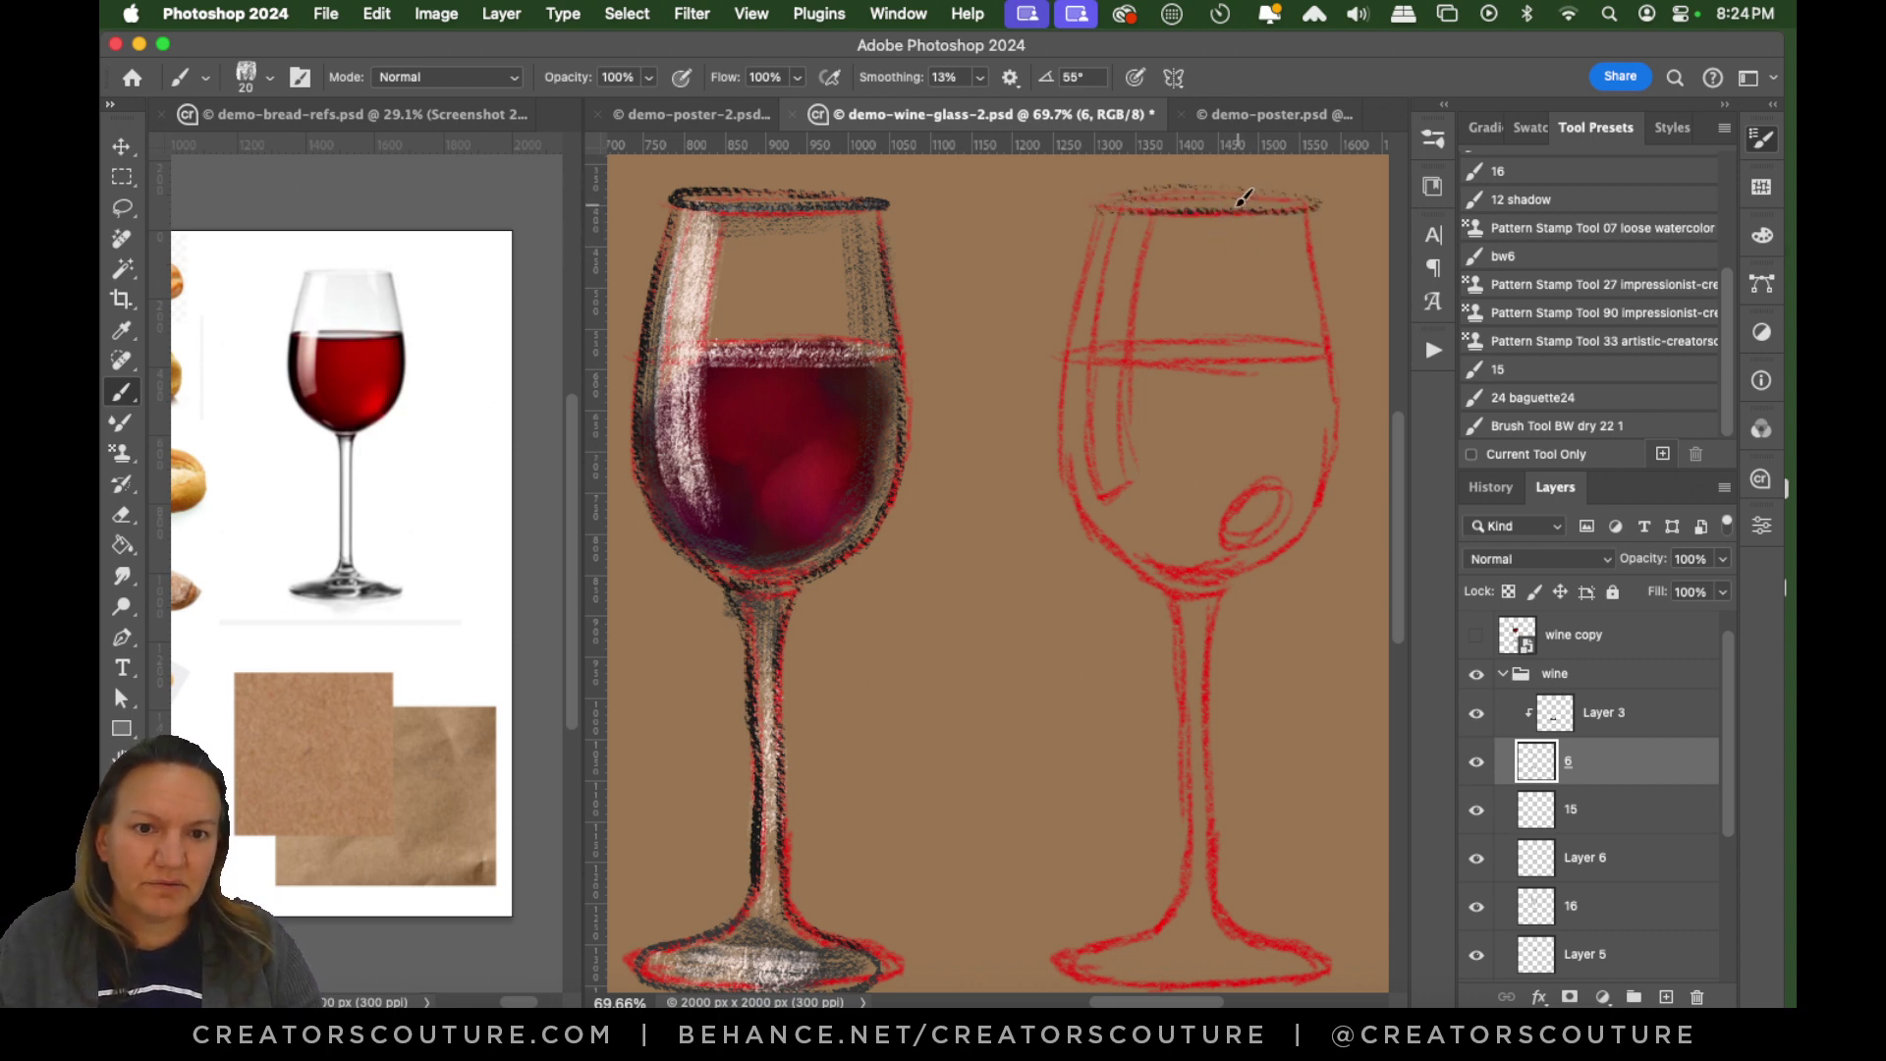
pyautogui.press('super+z')
pyautogui.moveTo(1277, 197); pyautogui.dragTo(1100, 201)
pyautogui.press('super+z')
pyautogui.moveTo(1282, 196)
pyautogui.mouseDown()
pyautogui.moveTo(1117, 200)
pyautogui.moveTo(1256, 215)
pyautogui.mouseUp()
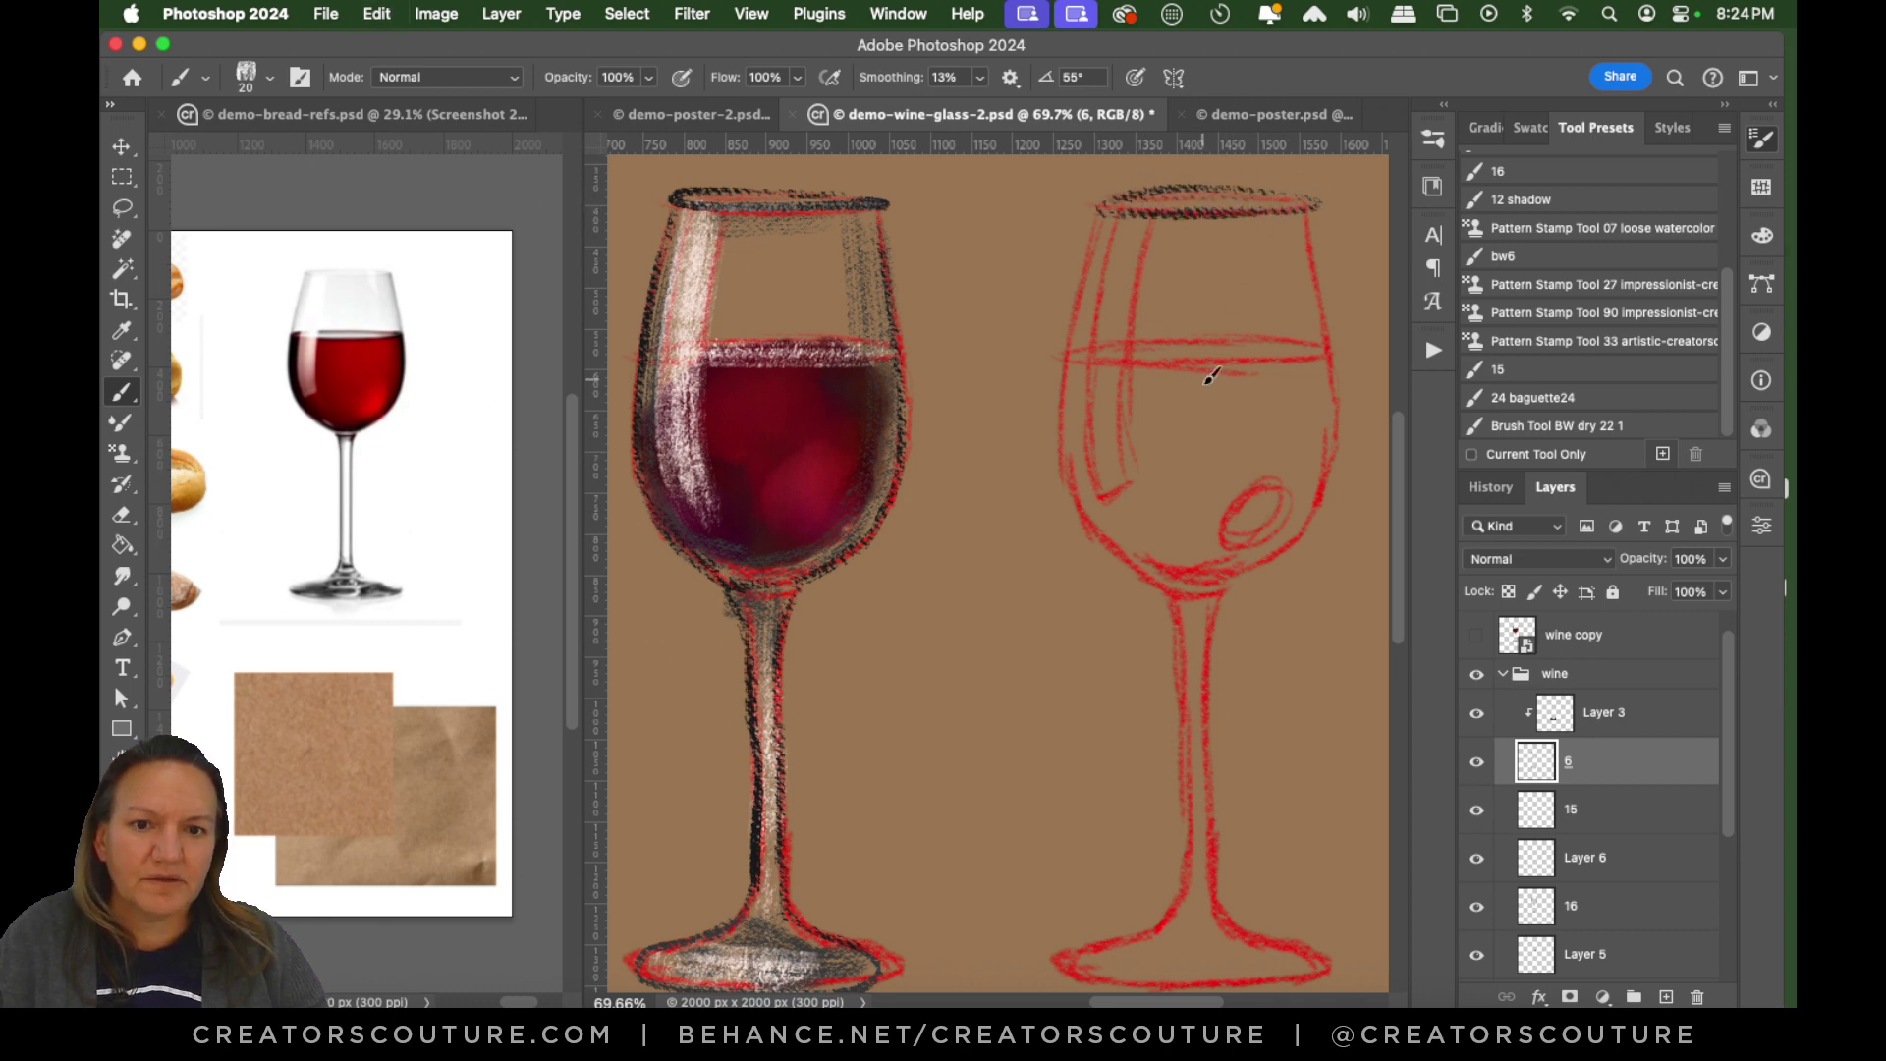
# Try diagonal dry-brush strokes across the guide glass's bowl at brush sizes of 20, 10 and 15 px.
pyautogui.moveTo(1238, 279); pyautogui.dragTo(1078, 428)
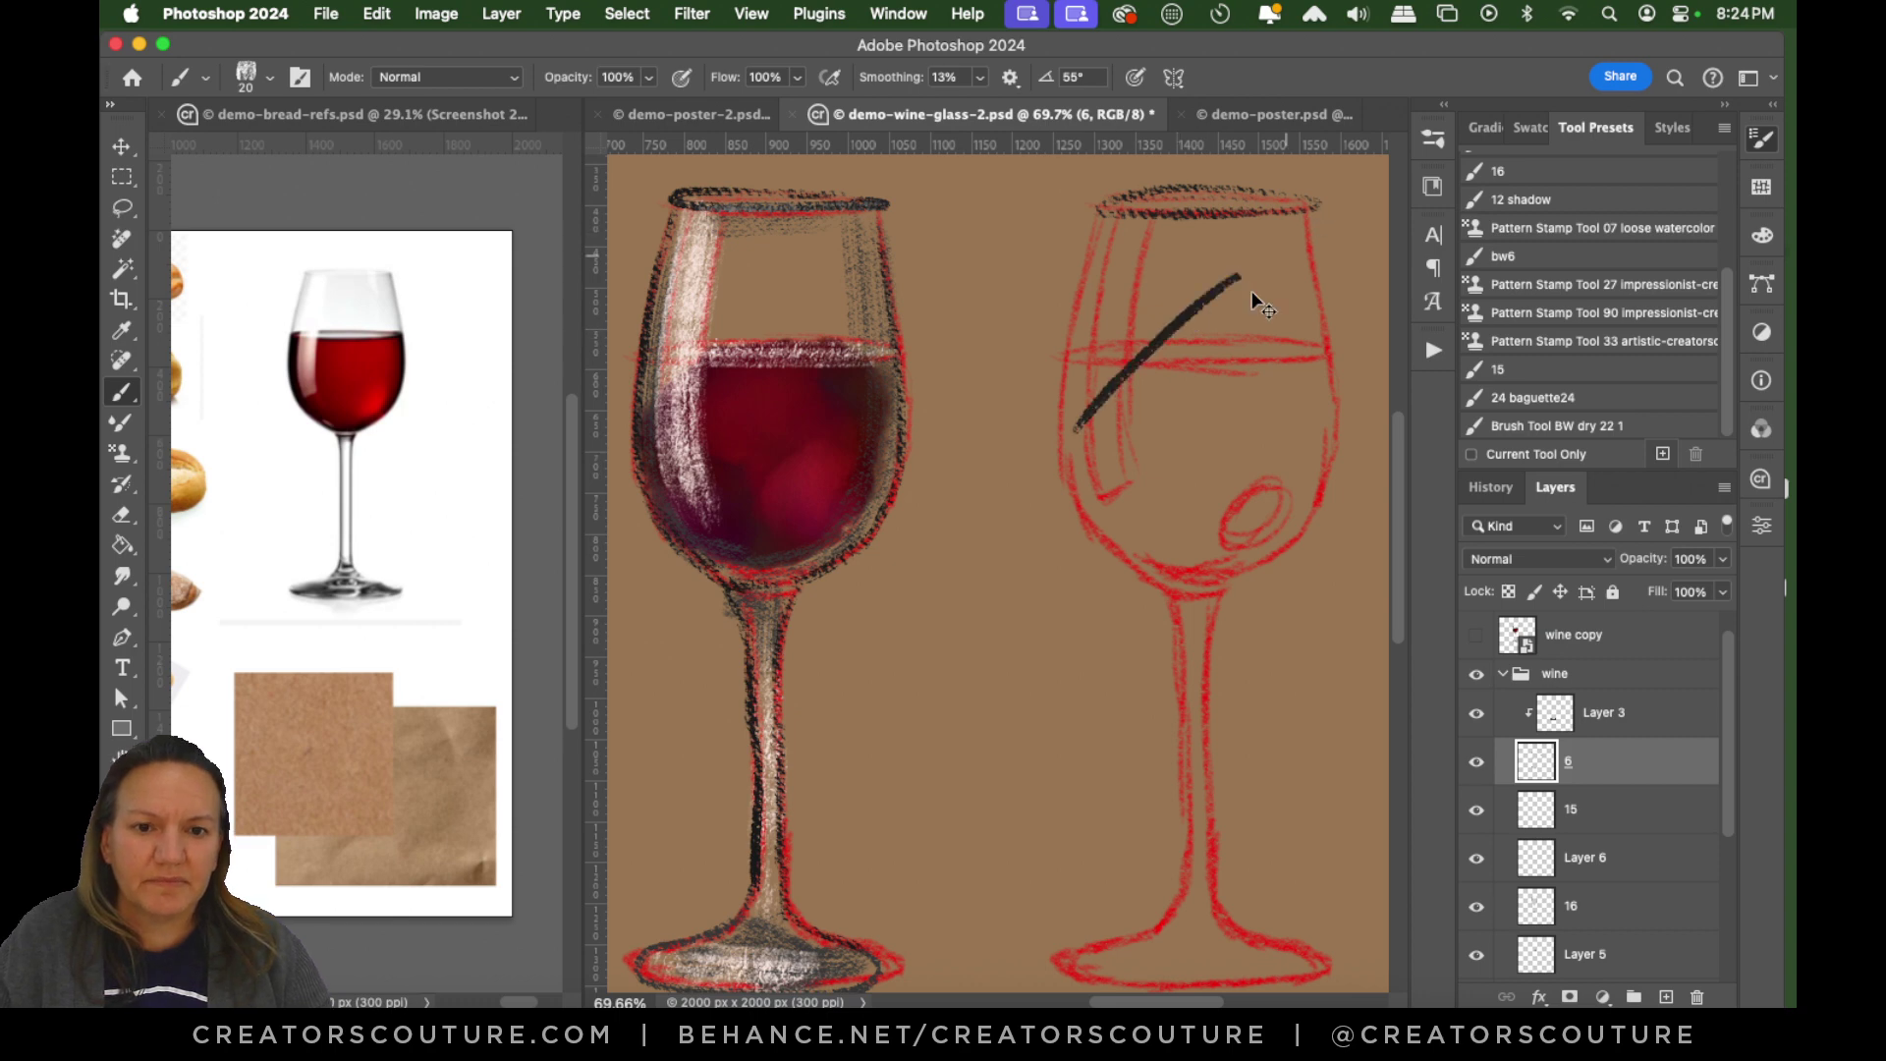
pyautogui.press('super+z')
pyautogui.moveTo(1190, 266); pyautogui.dragTo(1115, 587)
pyautogui.press('super+z')
pyautogui.press('[')
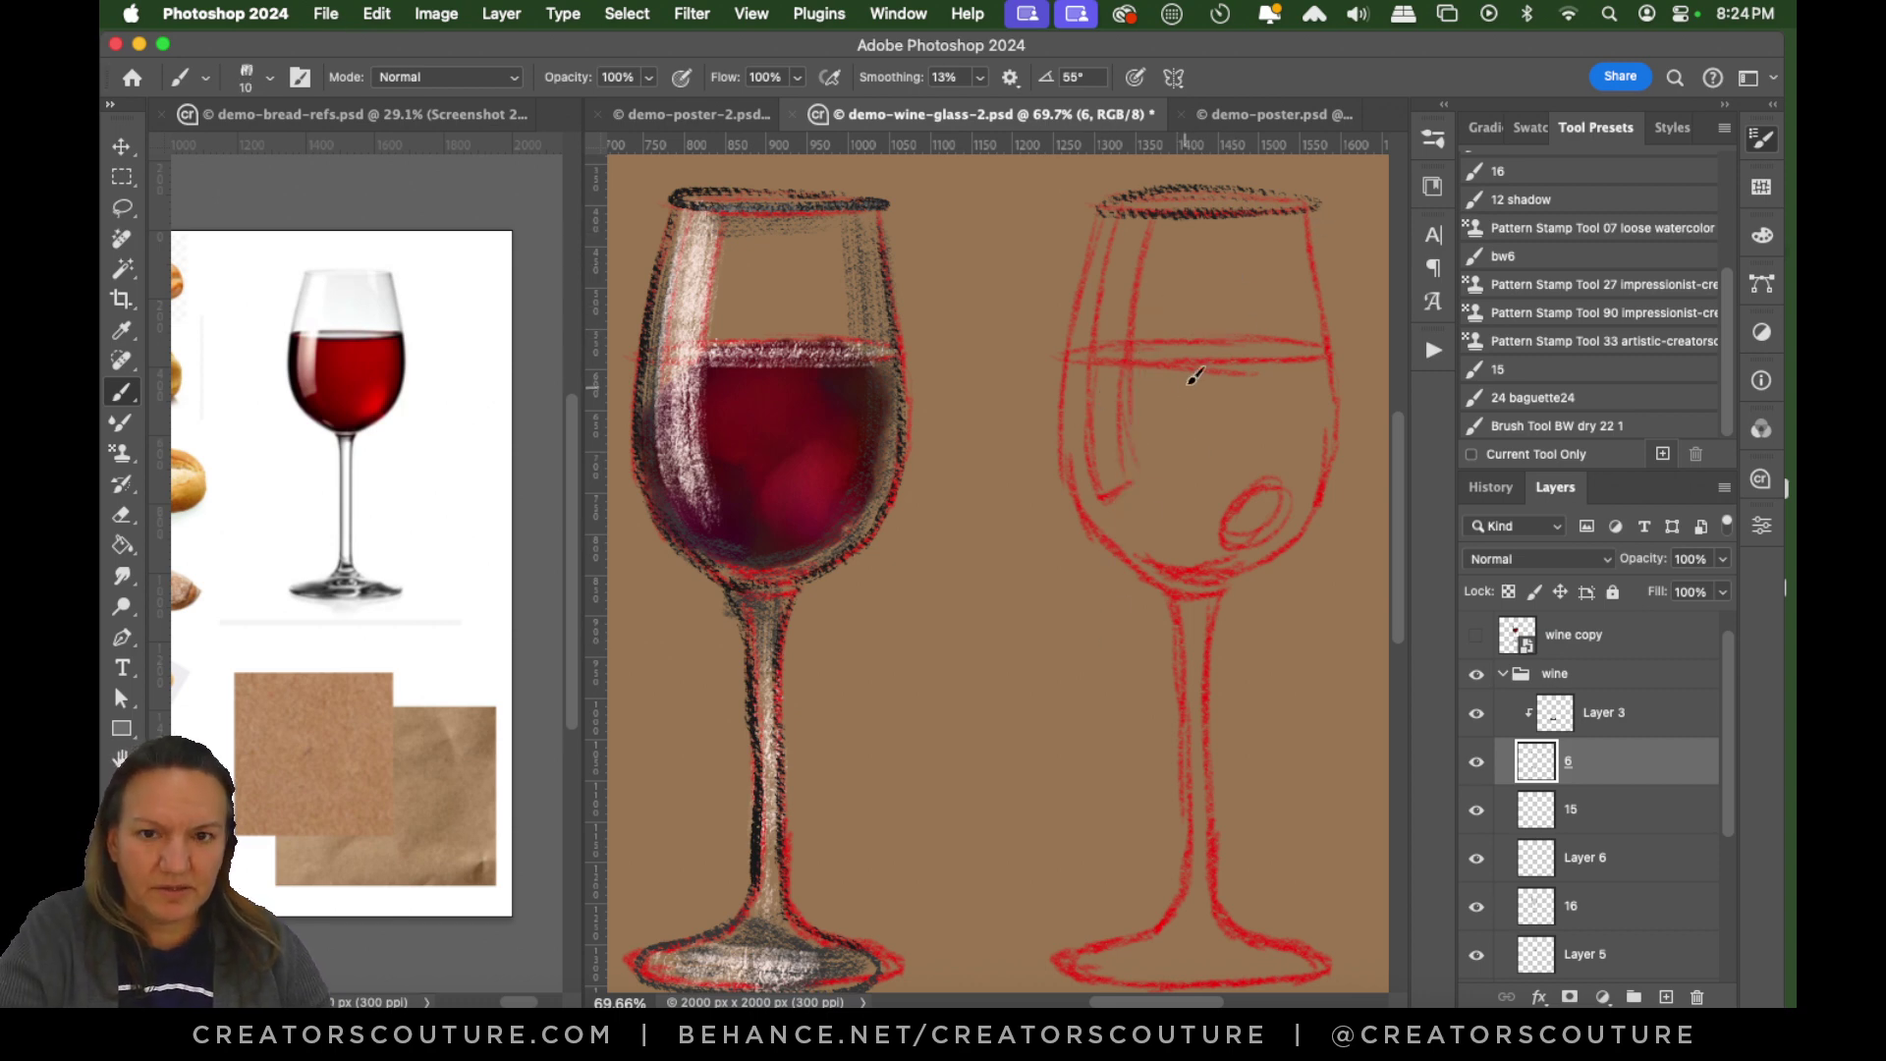
pyautogui.moveTo(1214, 314); pyautogui.dragTo(1137, 530)
pyautogui.press('super+z')
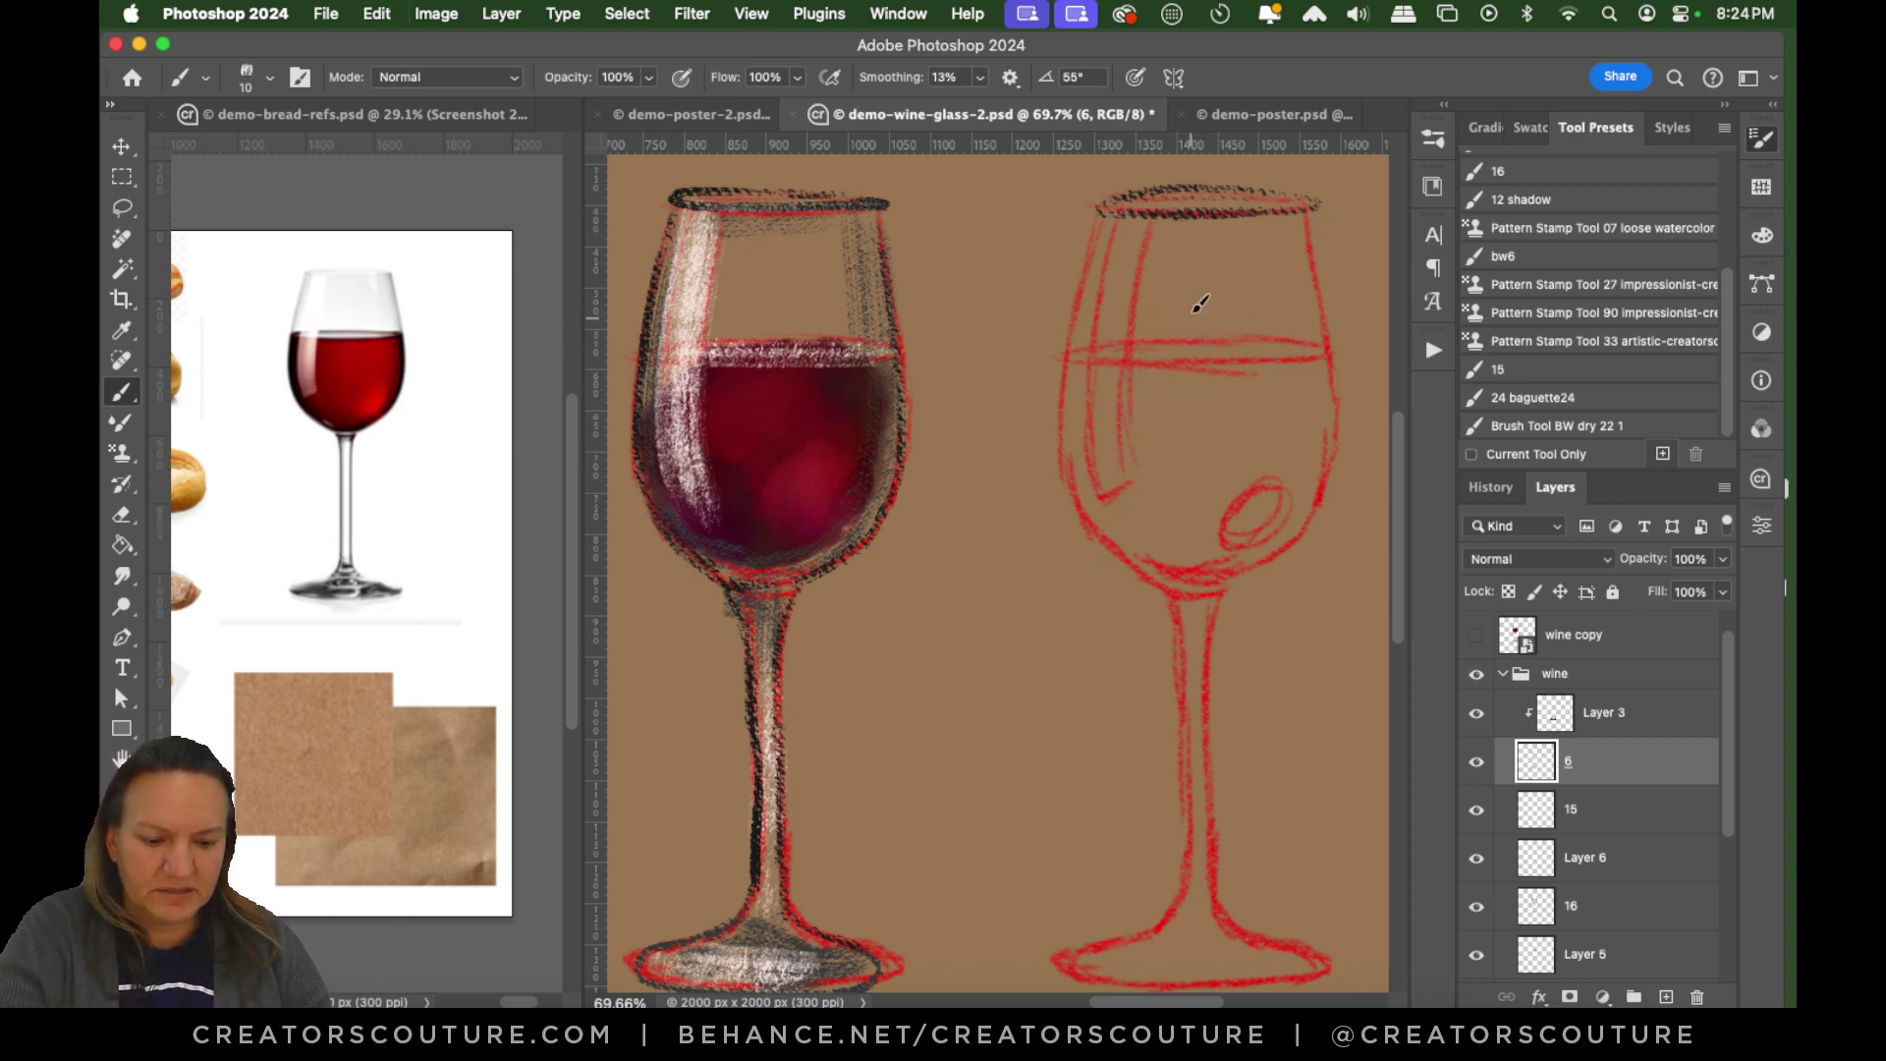
pyautogui.press(']')
pyautogui.moveTo(1217, 263); pyautogui.dragTo(1114, 538)
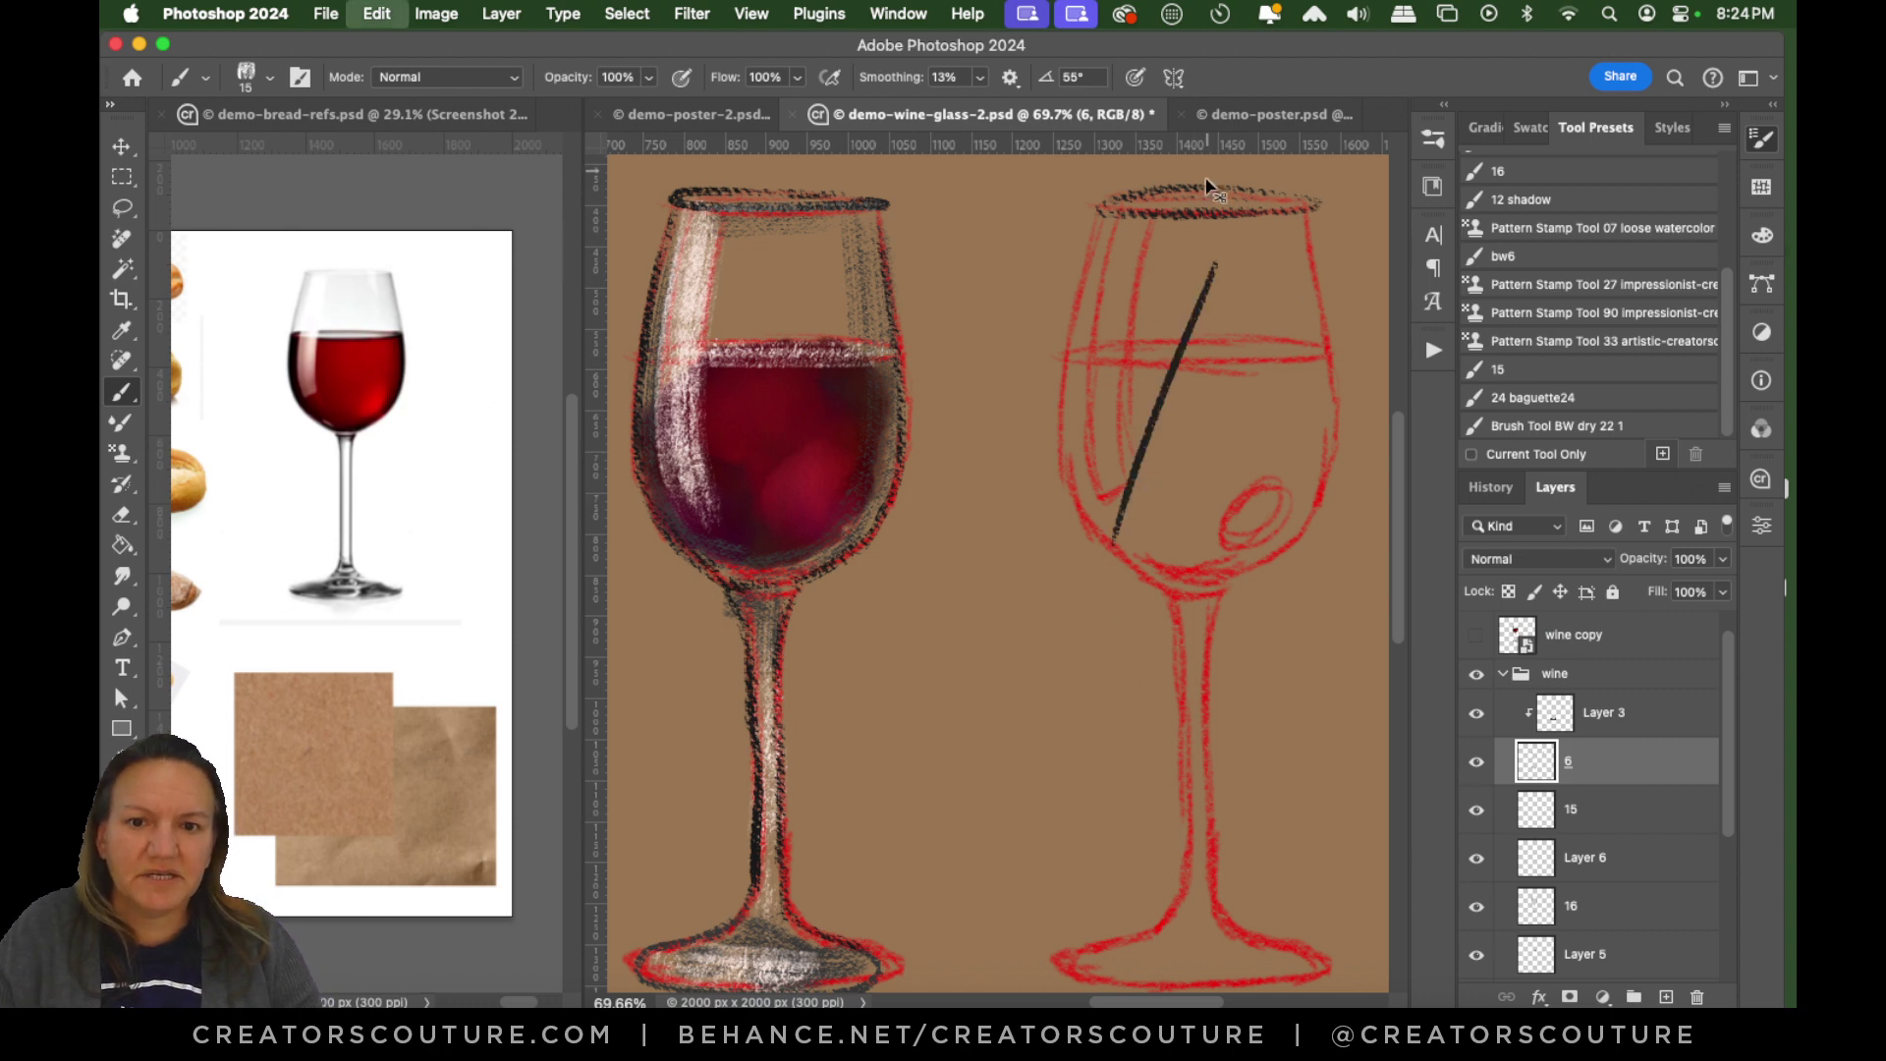
pyautogui.press('super+z')
pyautogui.press('super+shift+z')
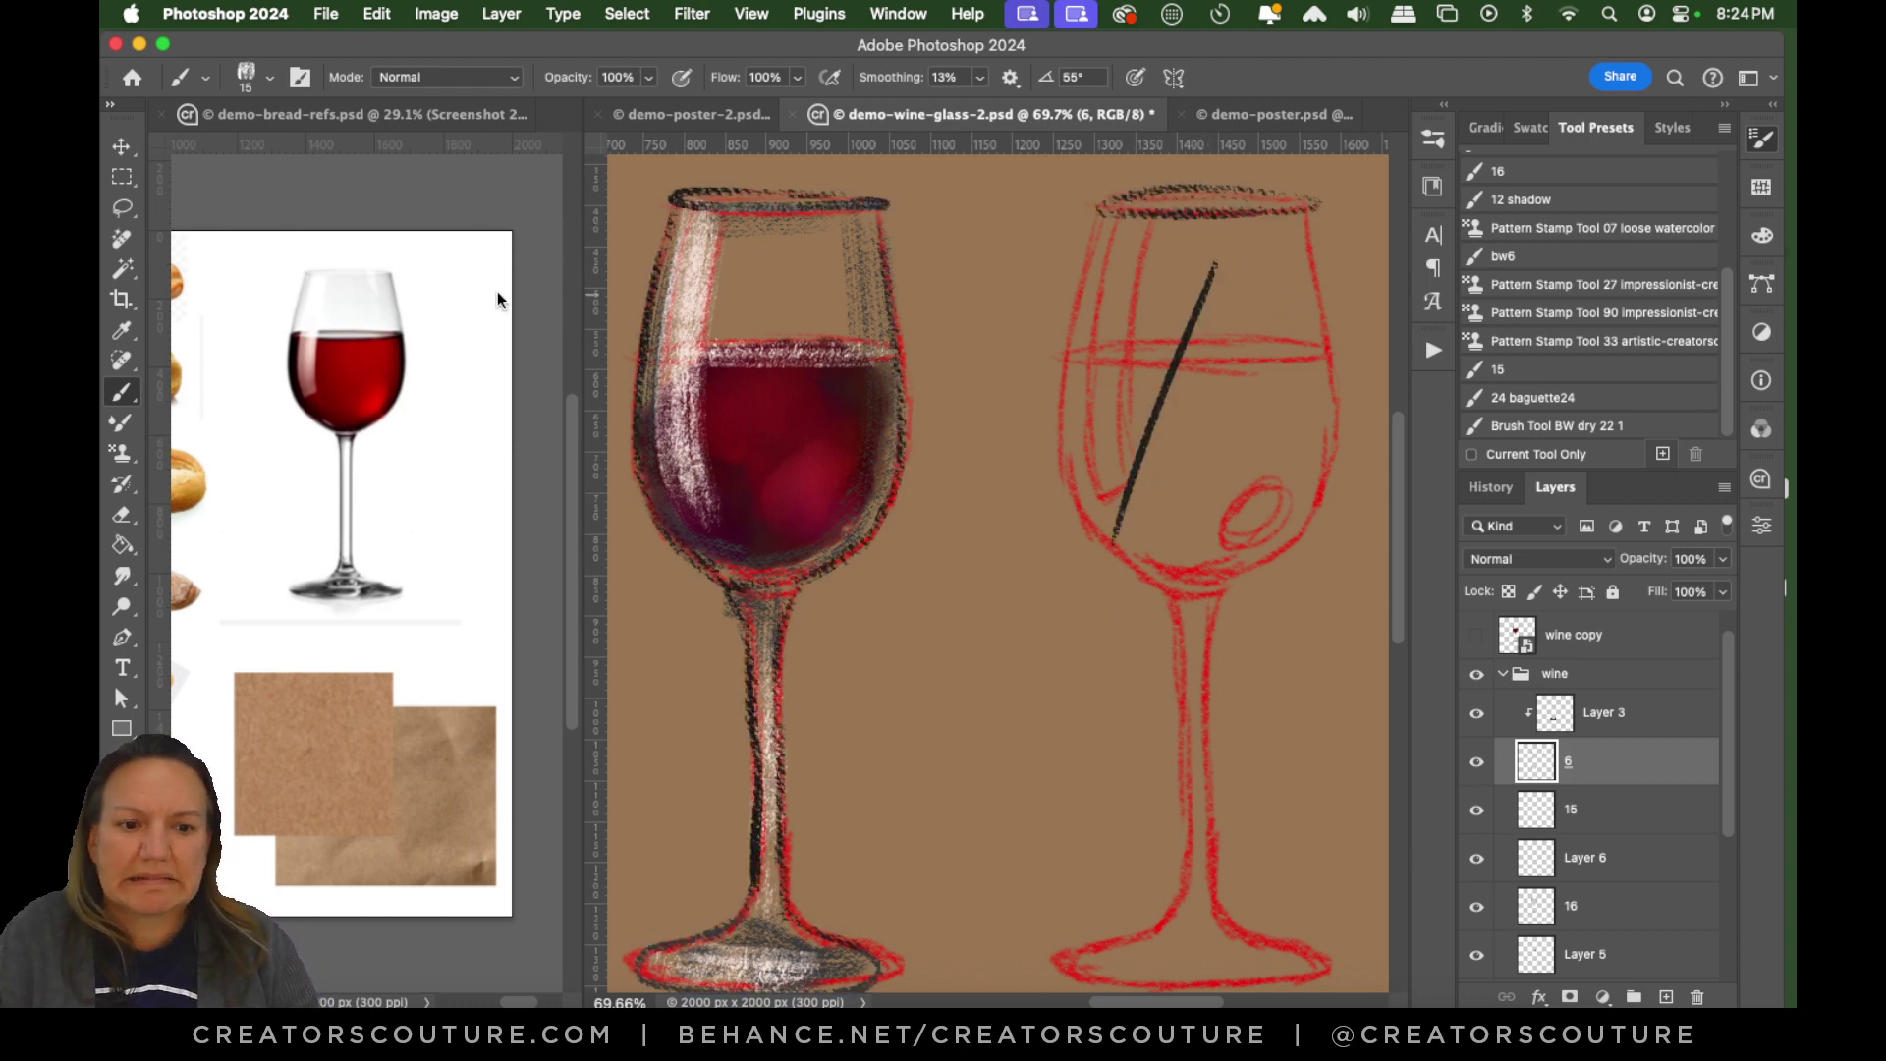
# Delete the test strokes on layer 6 within a rectangular selection around the red guide glass's bowl, and deselect.
pyautogui.click(122, 177)
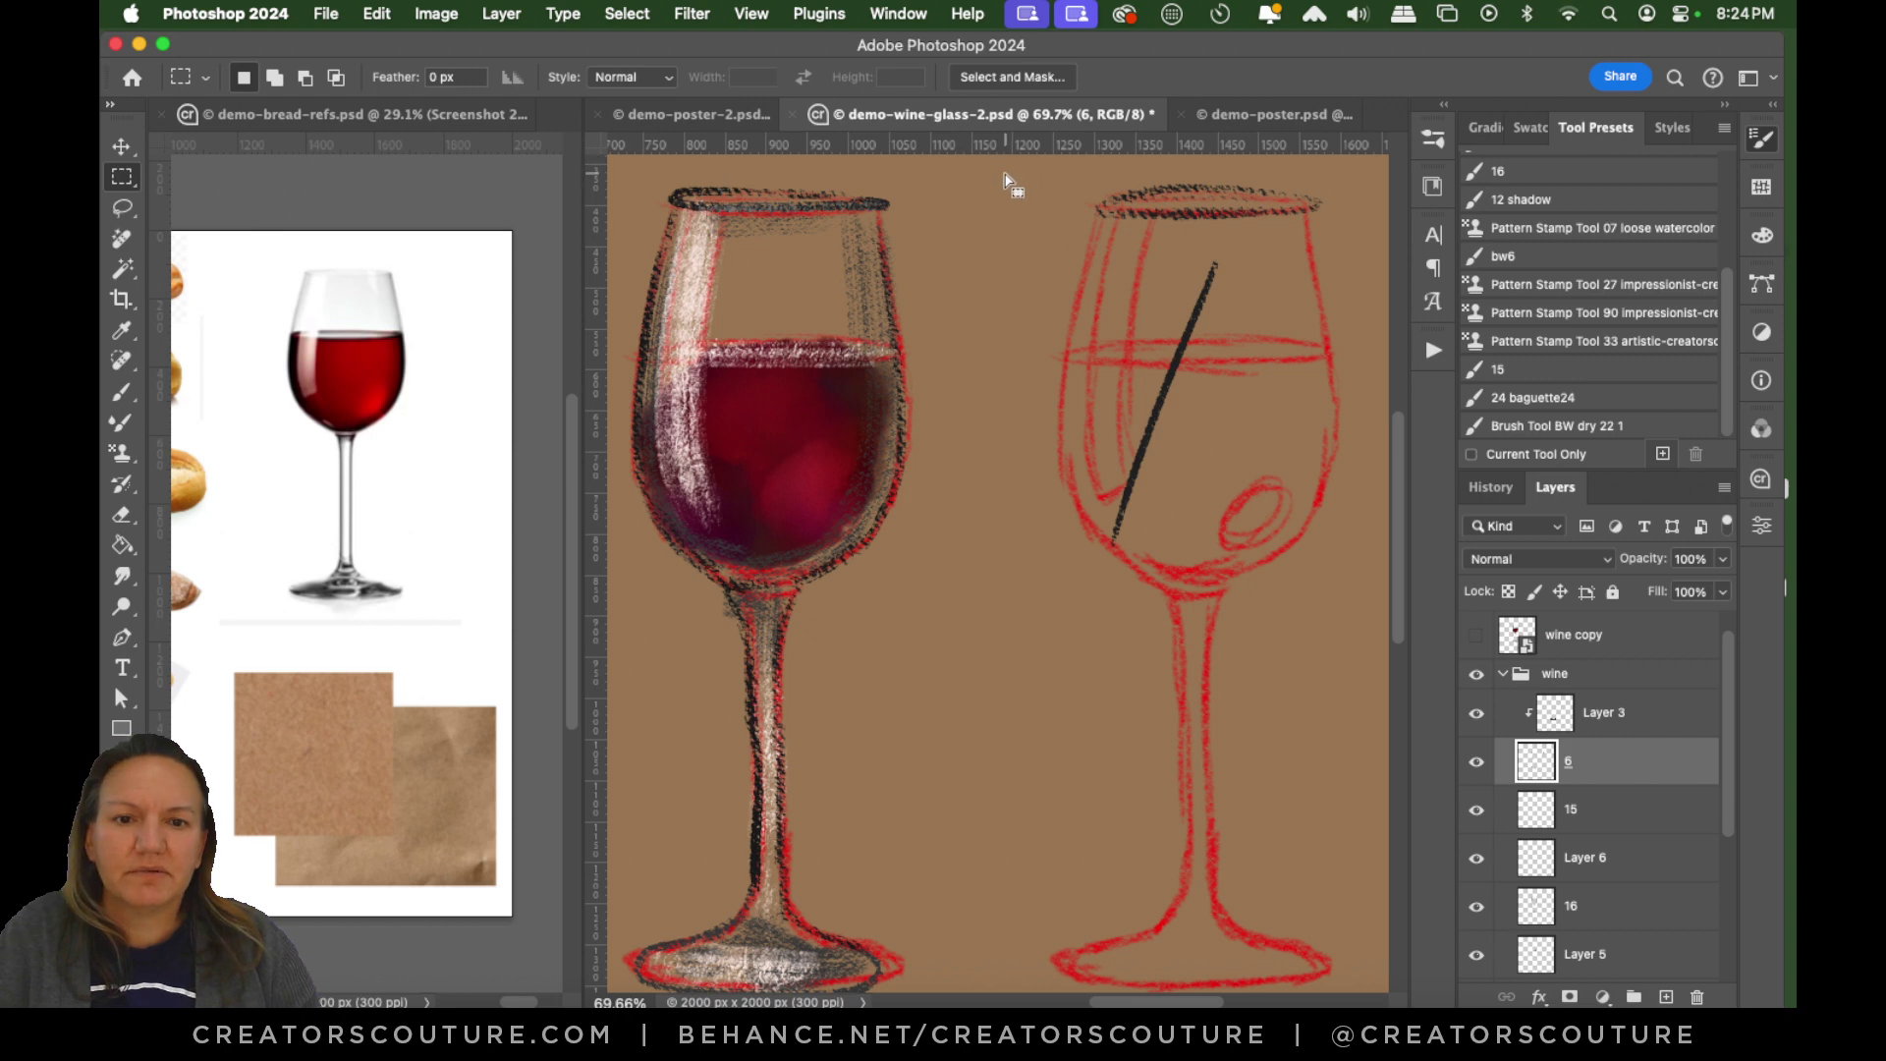
pyautogui.click(1609, 727)
pyautogui.click(1595, 768)
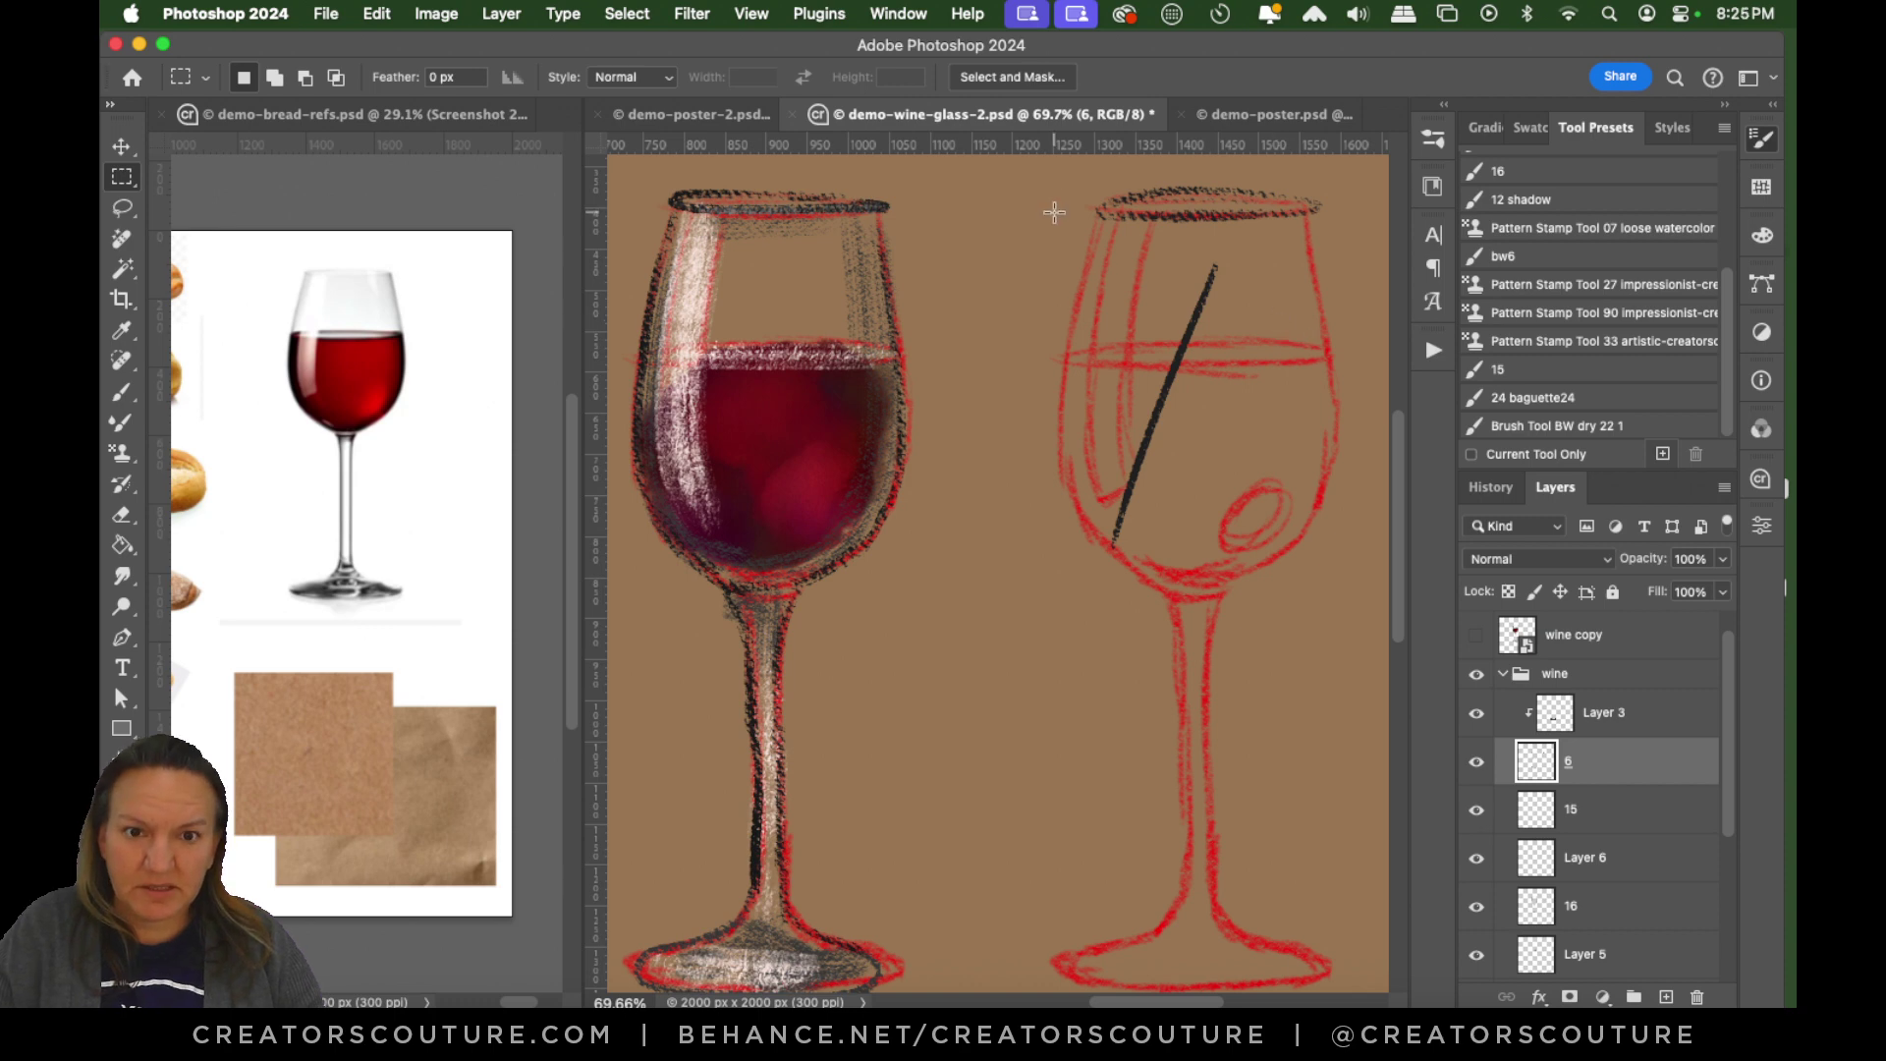
pyautogui.moveTo(1007, 166)
pyautogui.mouseDown()
pyautogui.moveTo(1318, 550)
pyautogui.moveTo(1346, 647)
pyautogui.mouseUp()
pyautogui.press('Delete')
pyautogui.hotkey('ctrl', 'd')
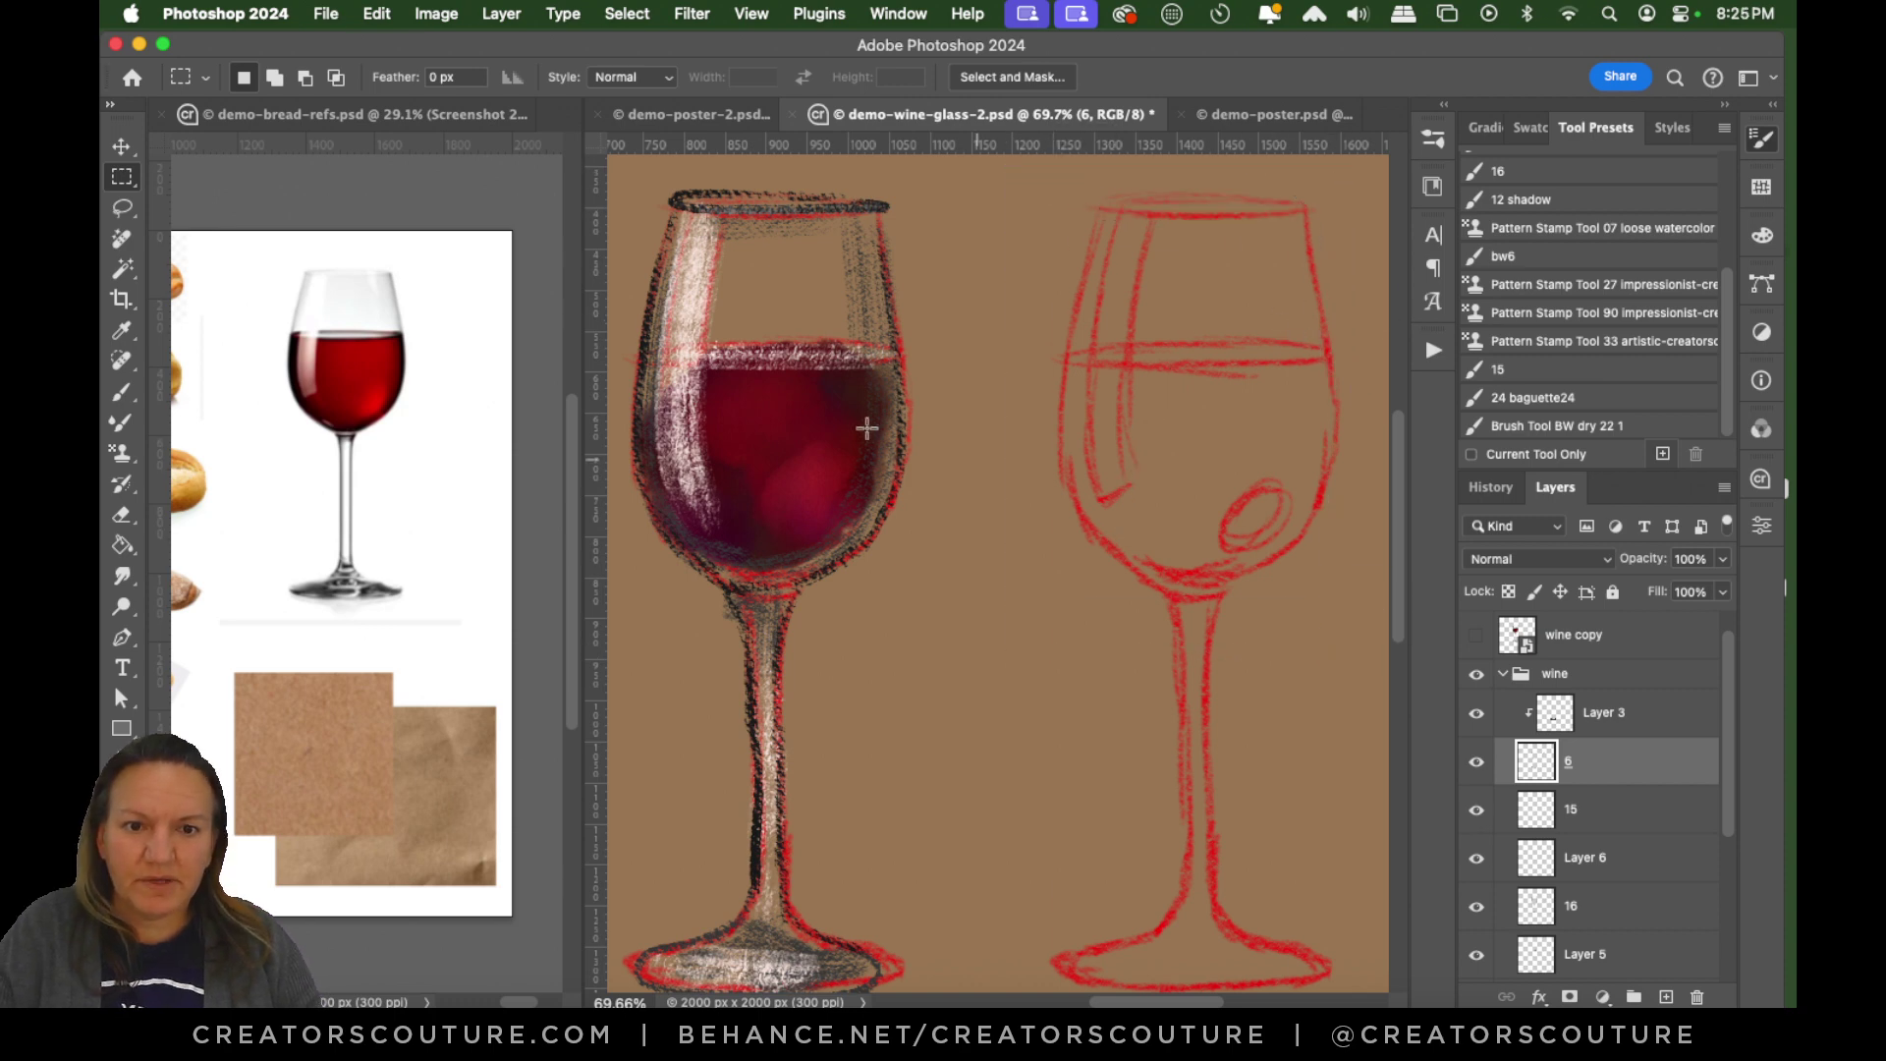
pyautogui.click(122, 207)
pyautogui.moveTo(1223, 276)
pyautogui.mouseDown()
pyautogui.moveTo(1036, 381)
pyautogui.moveTo(1285, 293)
pyautogui.mouseUp()
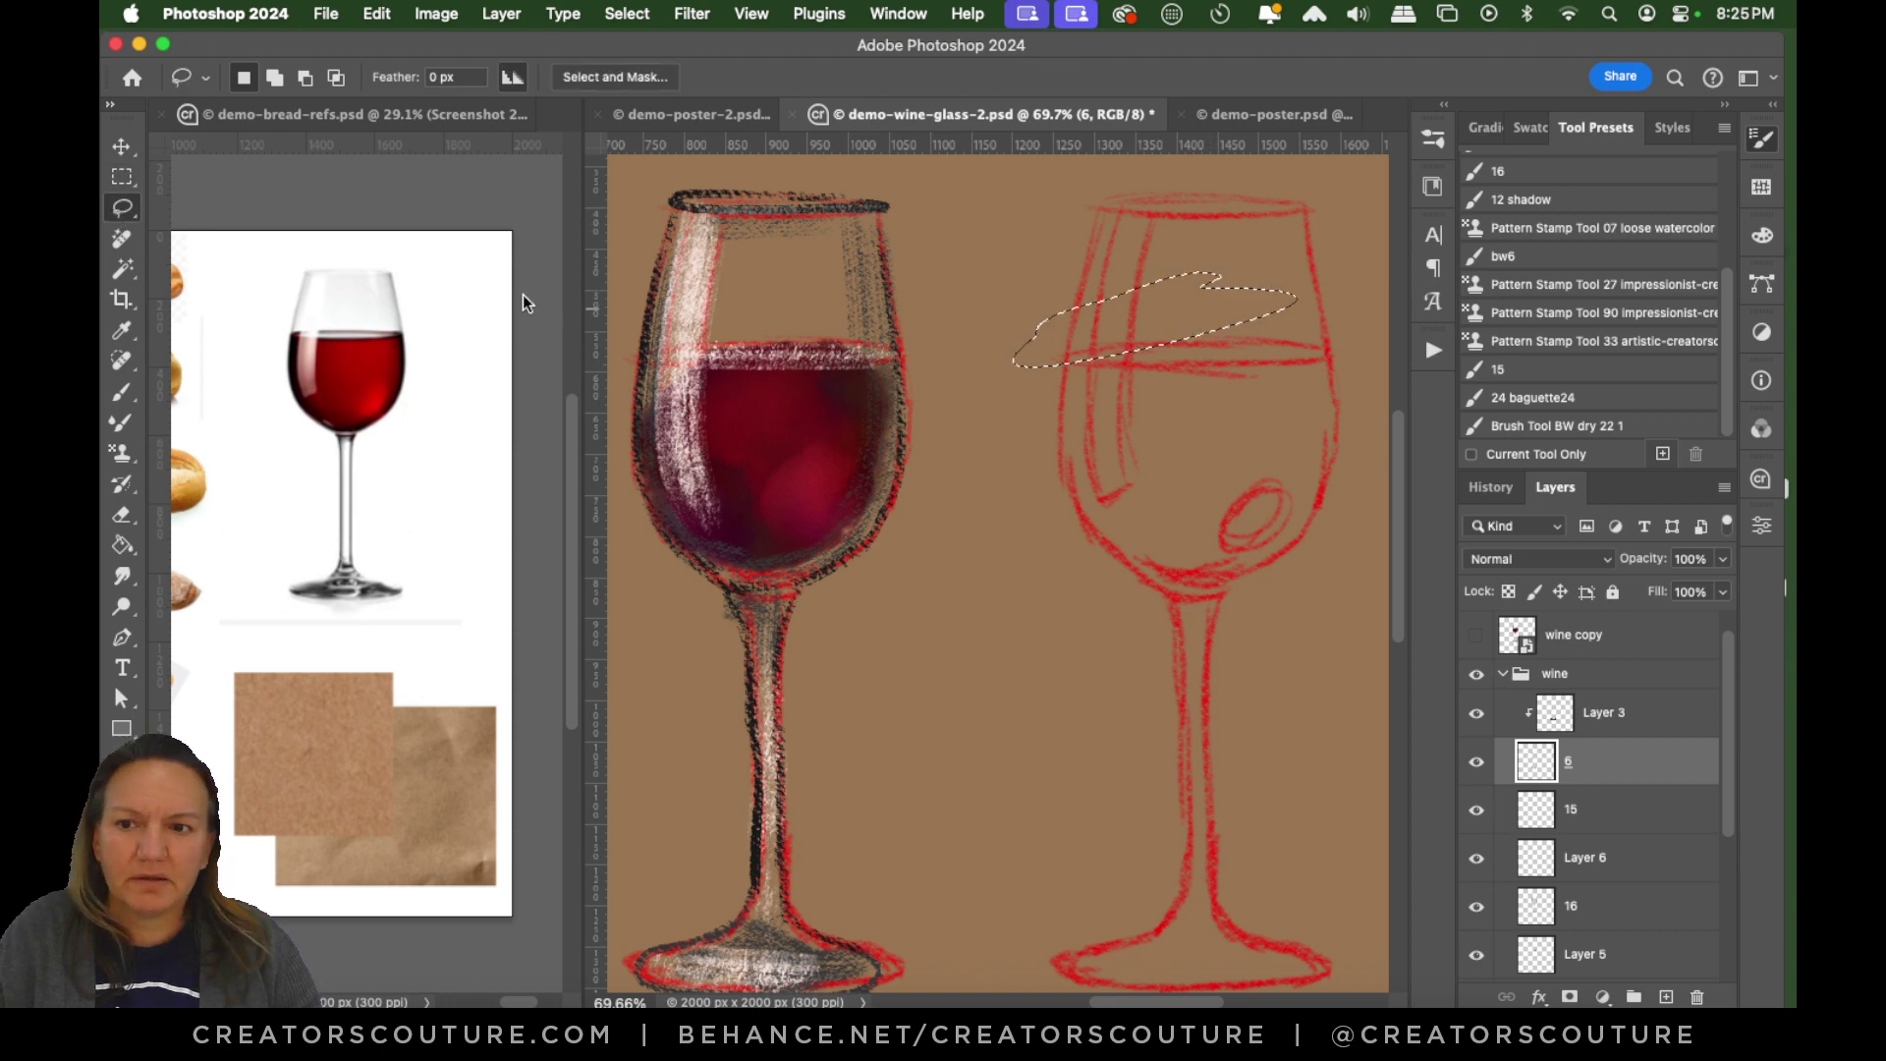
pyautogui.press('super+z')
# Return to the Brush tool and set its size to 20 px, trying strokes across the guide glass and along its left edge.
pyautogui.click(122, 391)
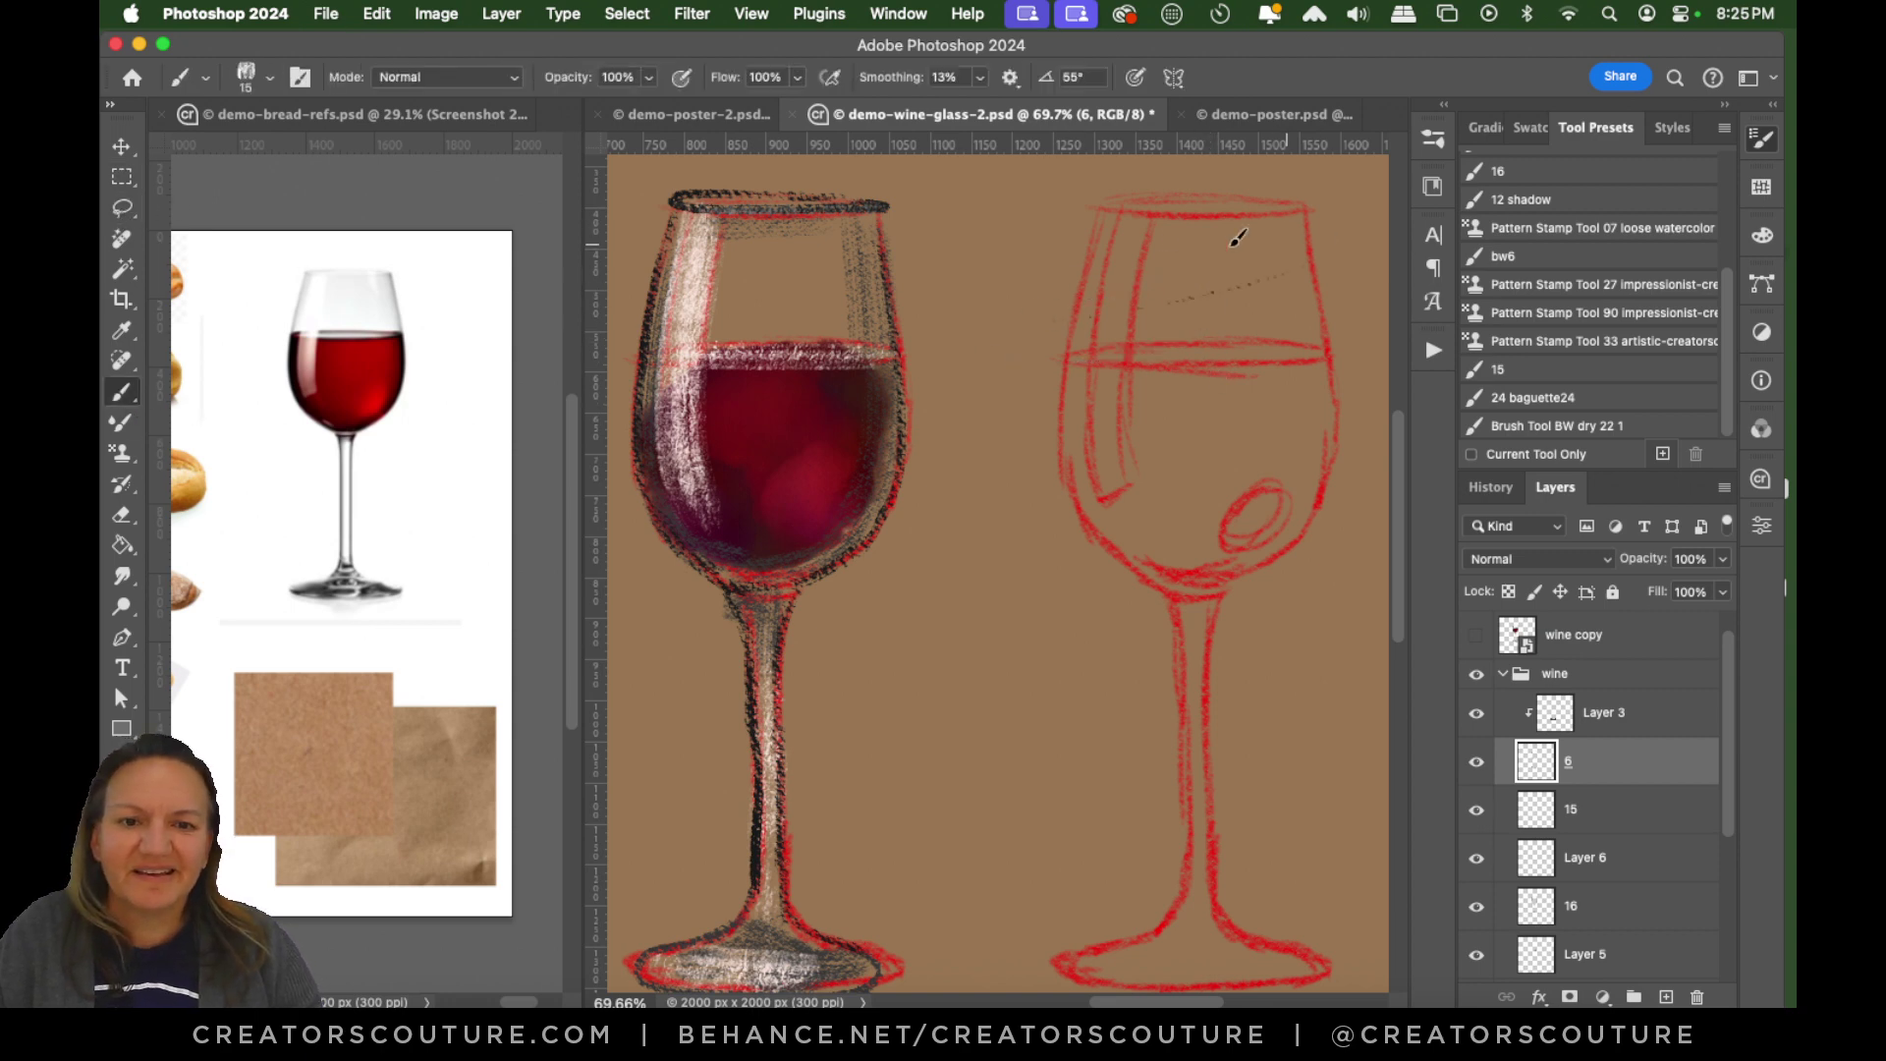
pyautogui.moveTo(1233, 240); pyautogui.dragTo(1028, 299)
pyautogui.press('super+z')
pyautogui.press(']')
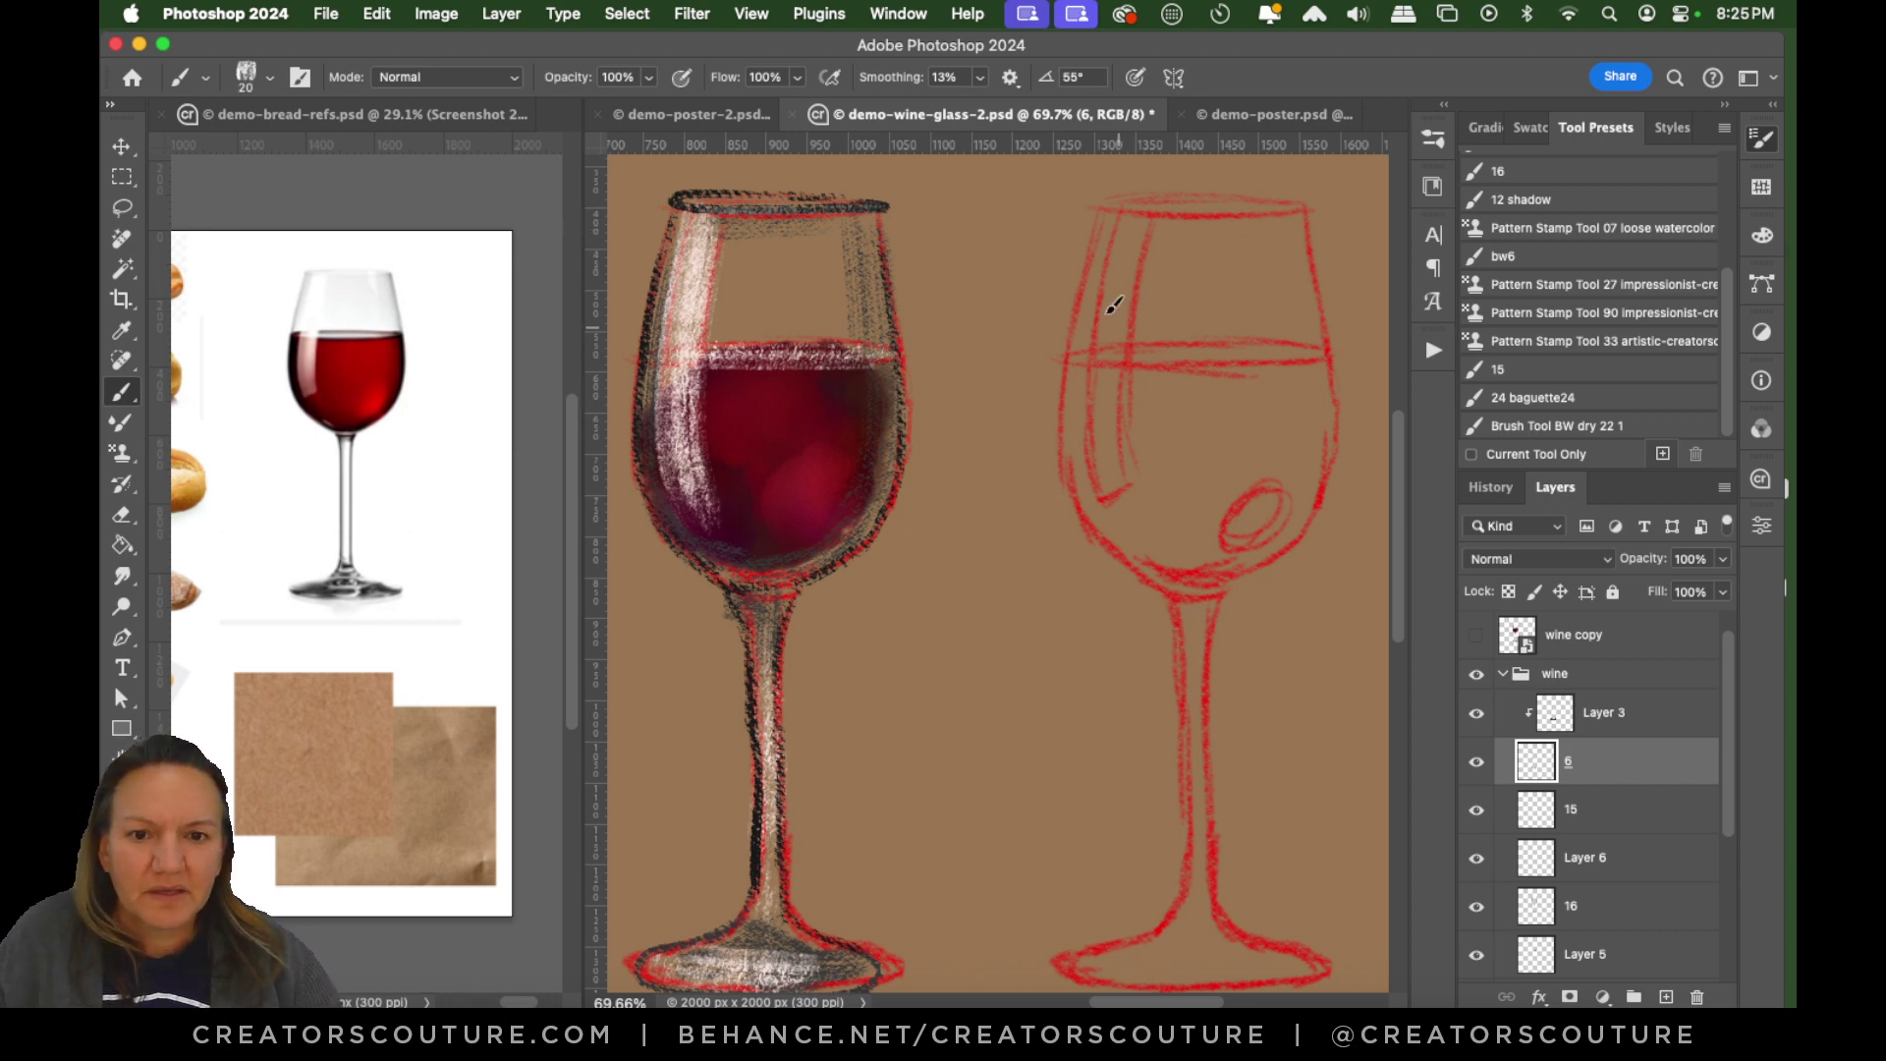
pyautogui.moveTo(1100, 213); pyautogui.dragTo(1074, 425)
pyautogui.press('super+z')
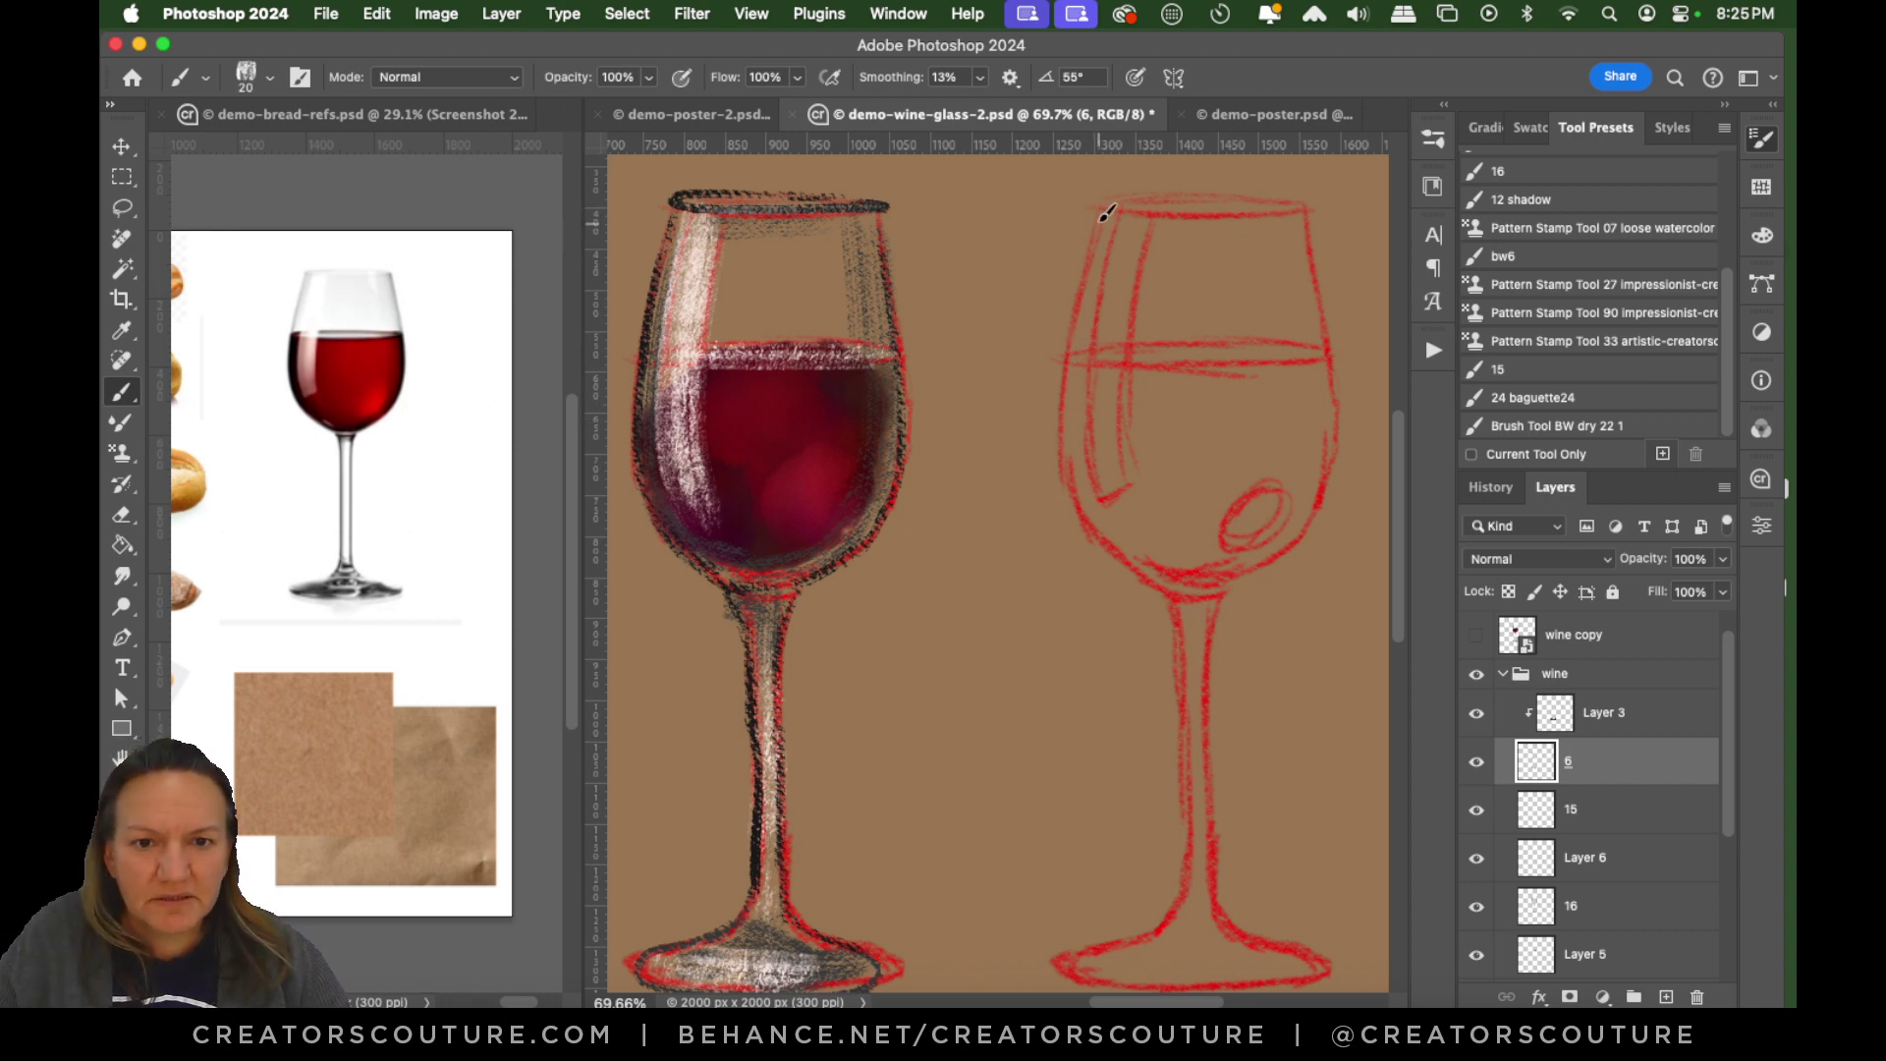
# Trace the left side of the guide glass's bowl on layer 6 with the dark dry brush, from the rim to the base of the bowl.
pyautogui.moveTo(1097, 216); pyautogui.dragTo(1051, 413)
pyautogui.moveTo(1078, 272); pyautogui.dragTo(1058, 422)
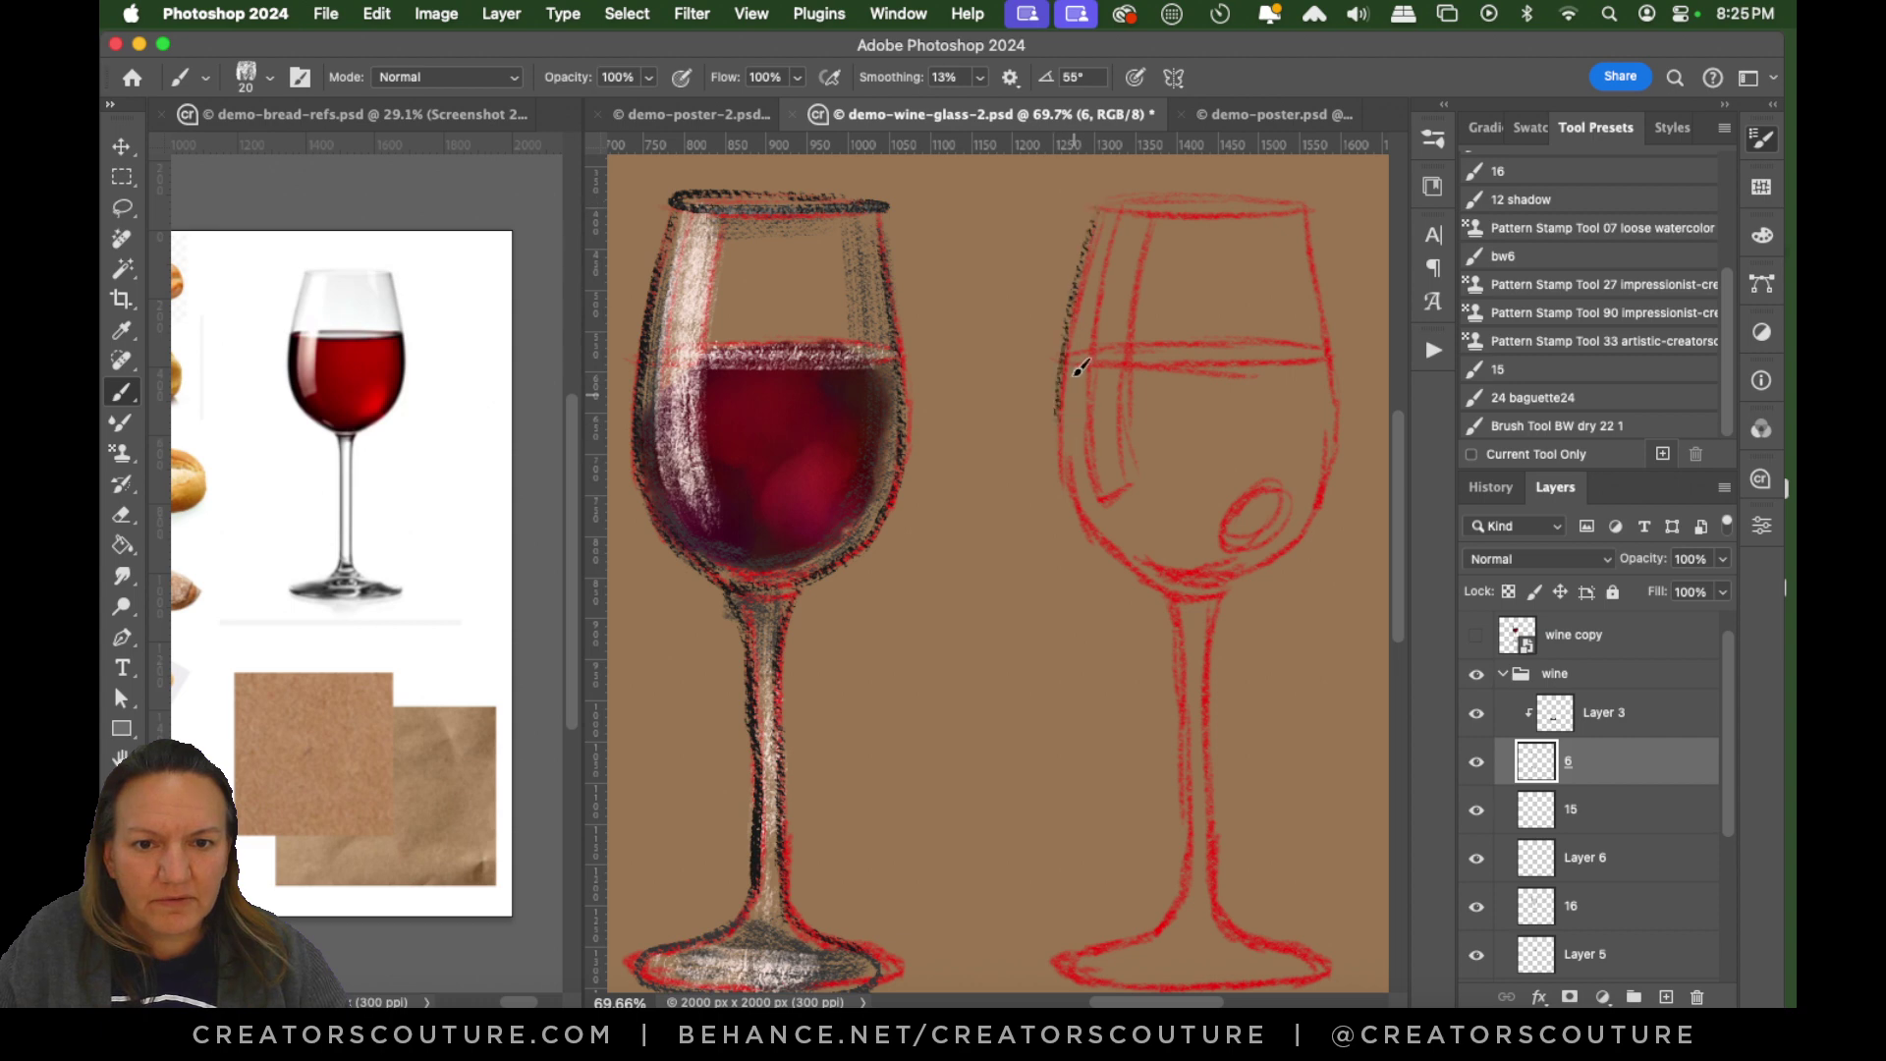
pyautogui.moveTo(1068, 323); pyautogui.dragTo(1065, 487)
pyautogui.moveTo(1063, 398); pyautogui.dragTo(1088, 520)
pyautogui.moveTo(1067, 445); pyautogui.dragTo(1124, 548)
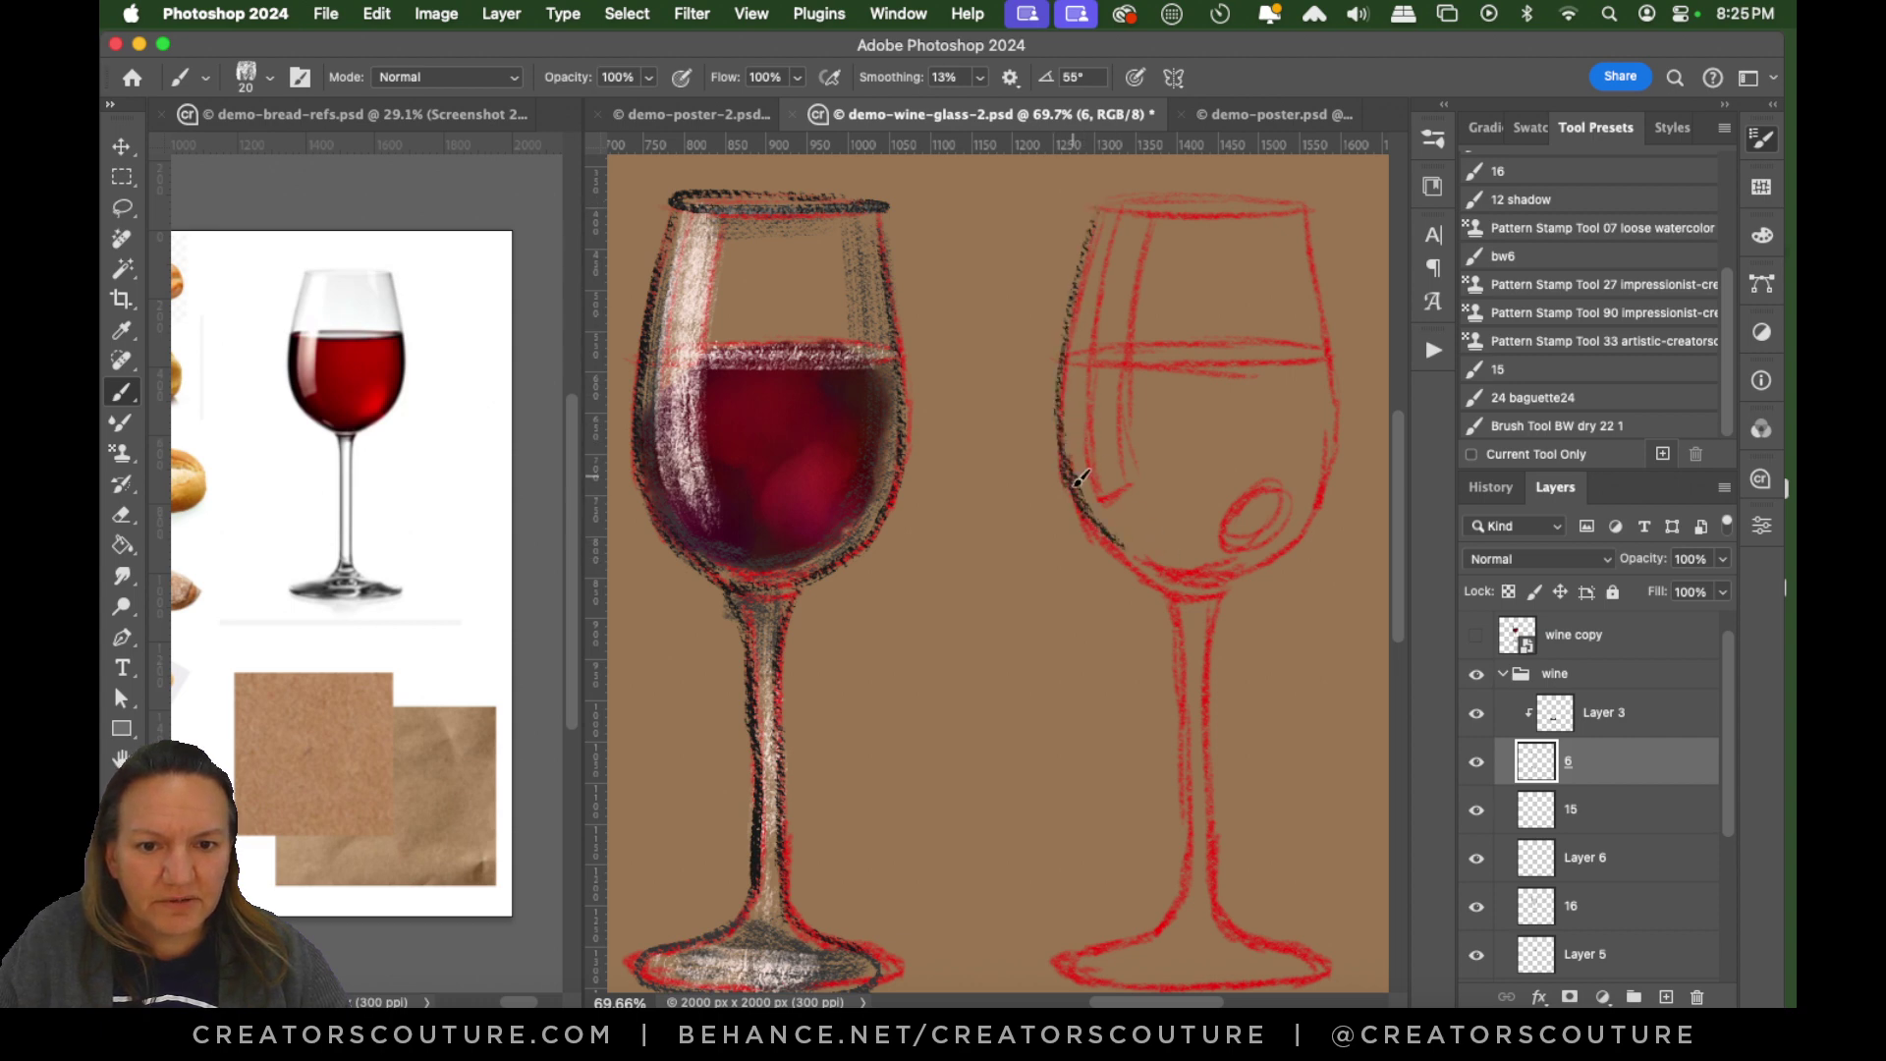
pyautogui.moveTo(1081, 478); pyautogui.dragTo(1206, 600)
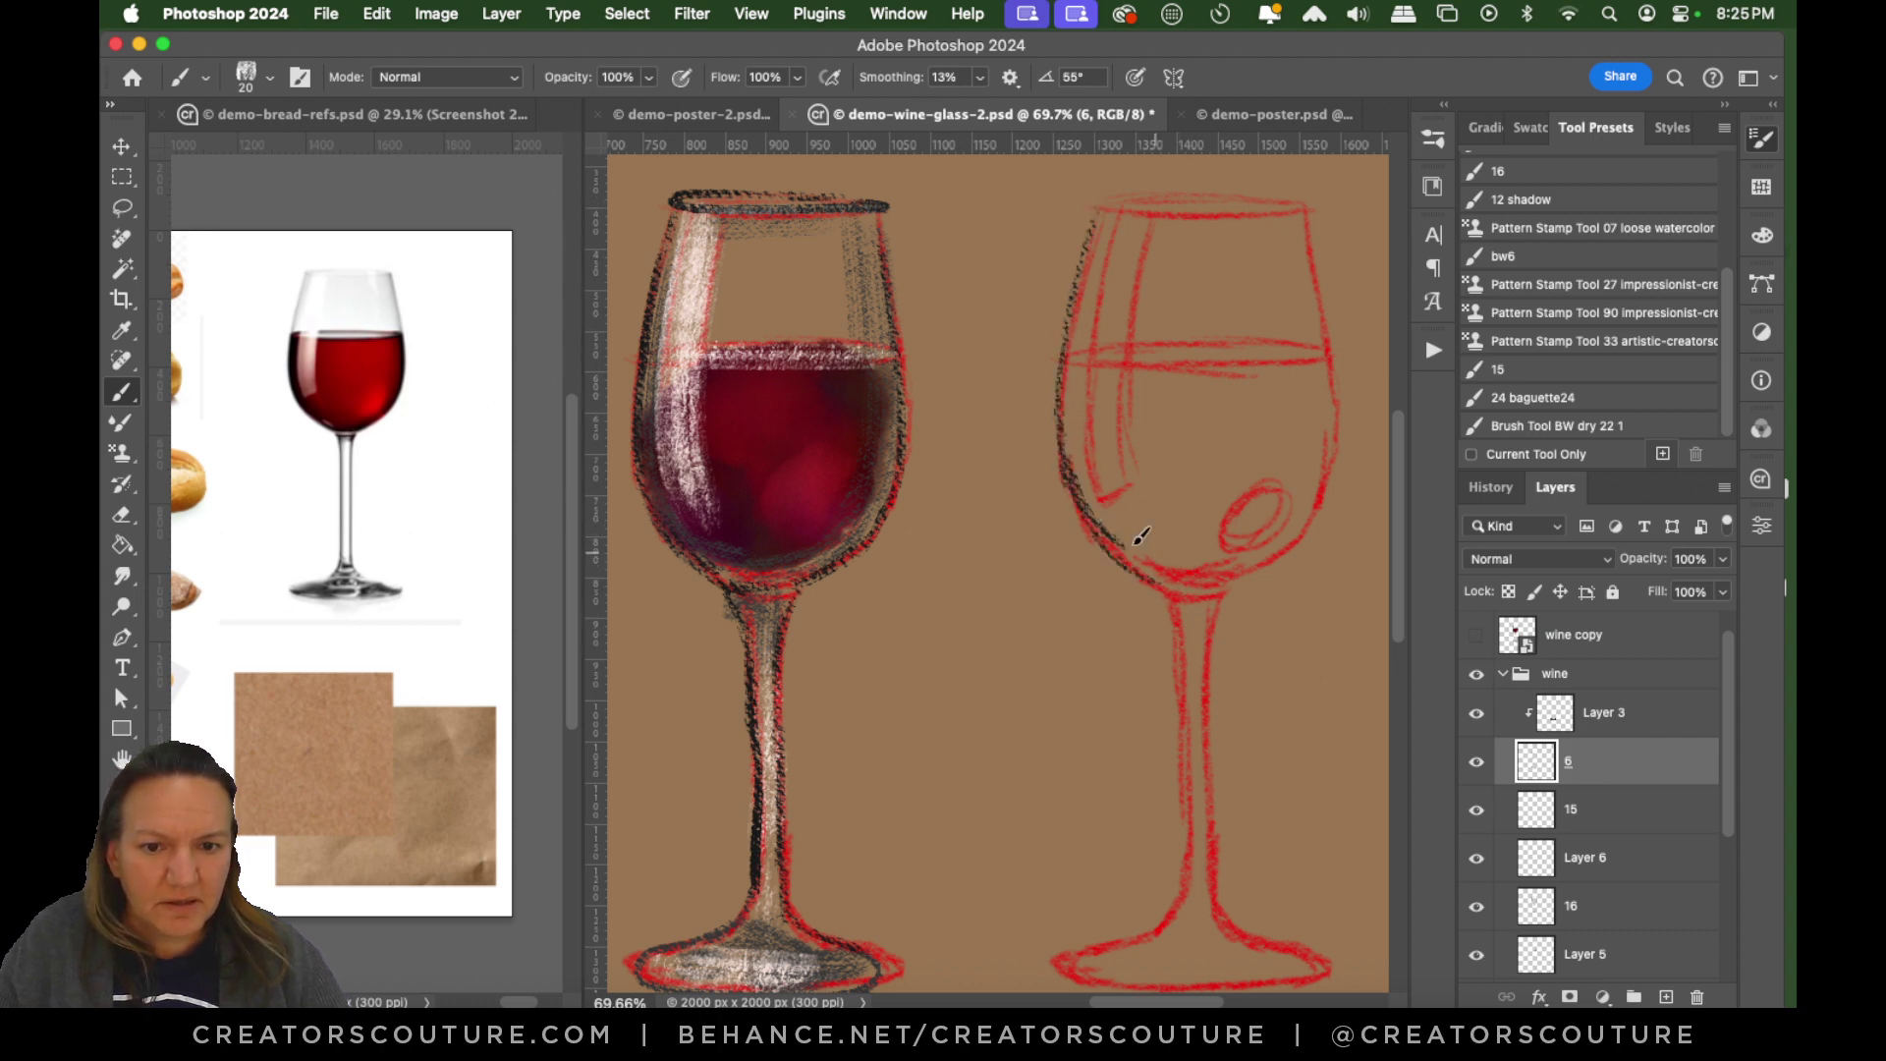
# Try a stroke along the bowl's upper right edge at 41% smoothing, undo it, and set the brush smoothing to 16%.
pyautogui.click(981, 78)
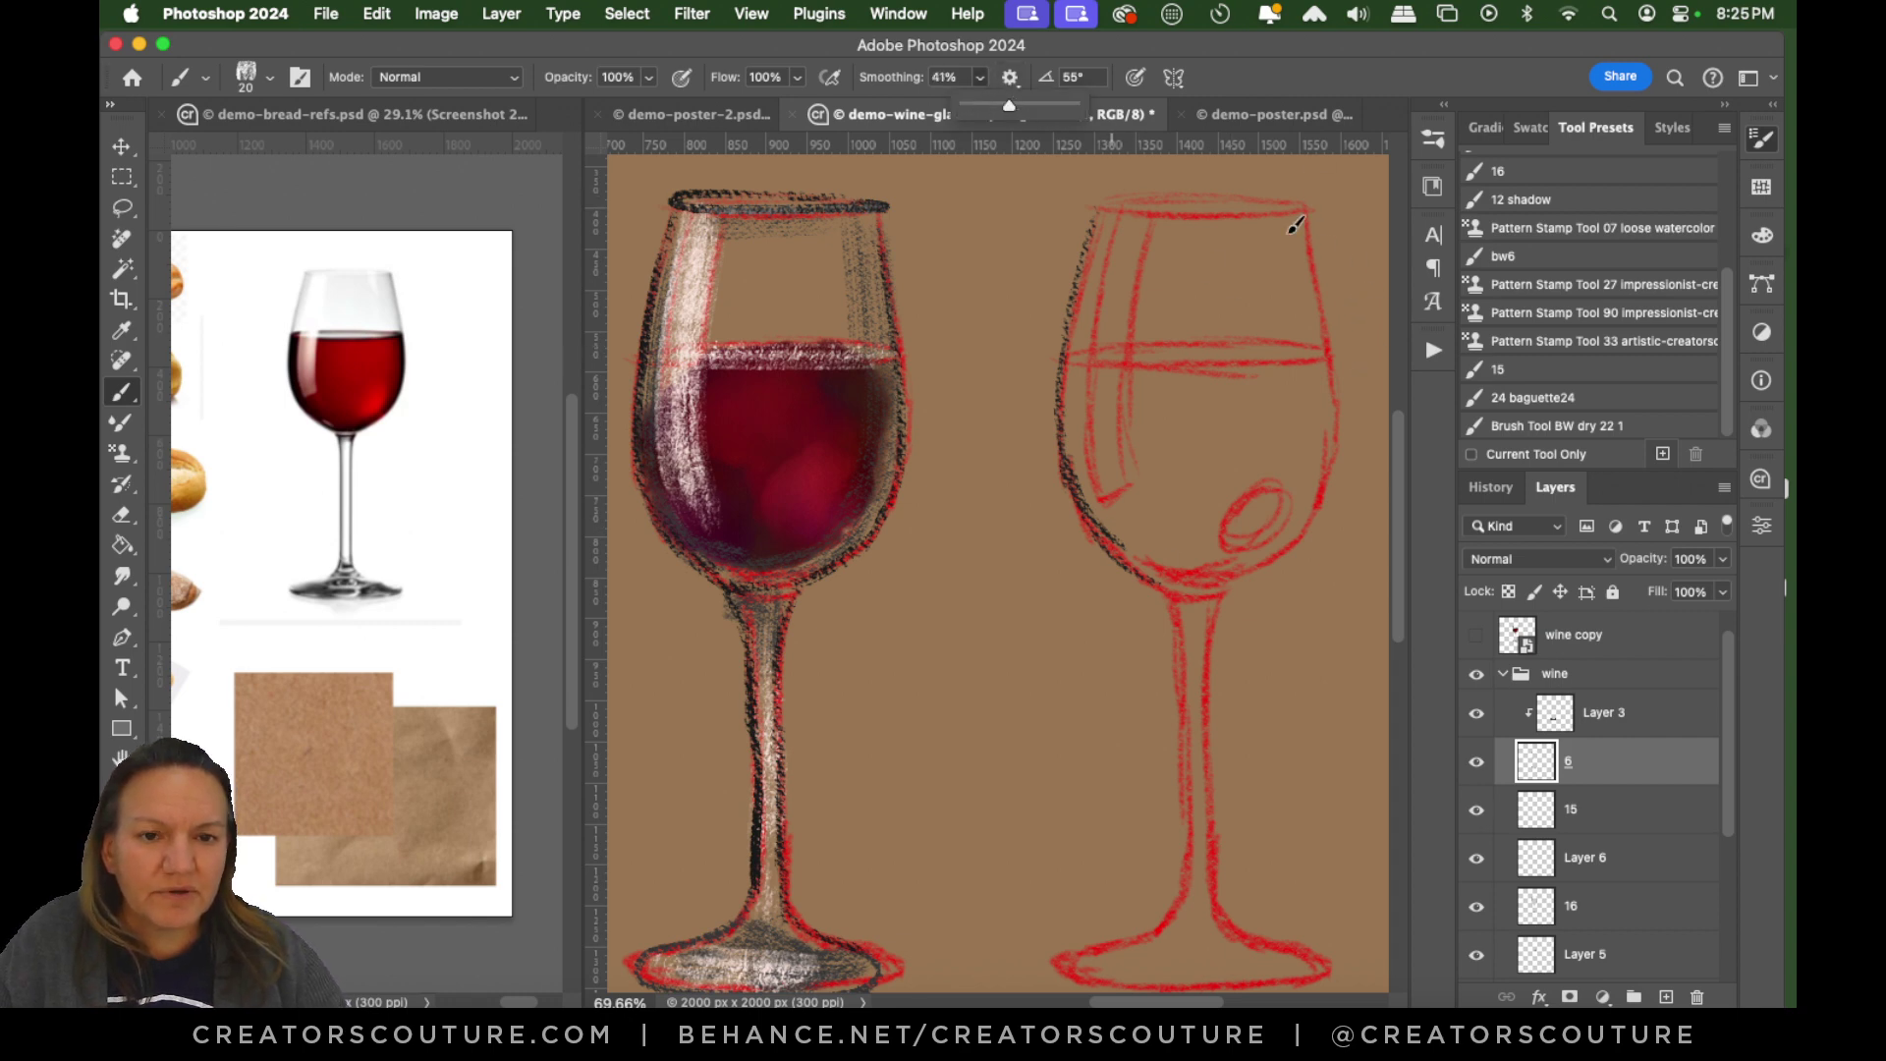
pyautogui.moveTo(1308, 218); pyautogui.dragTo(1321, 331)
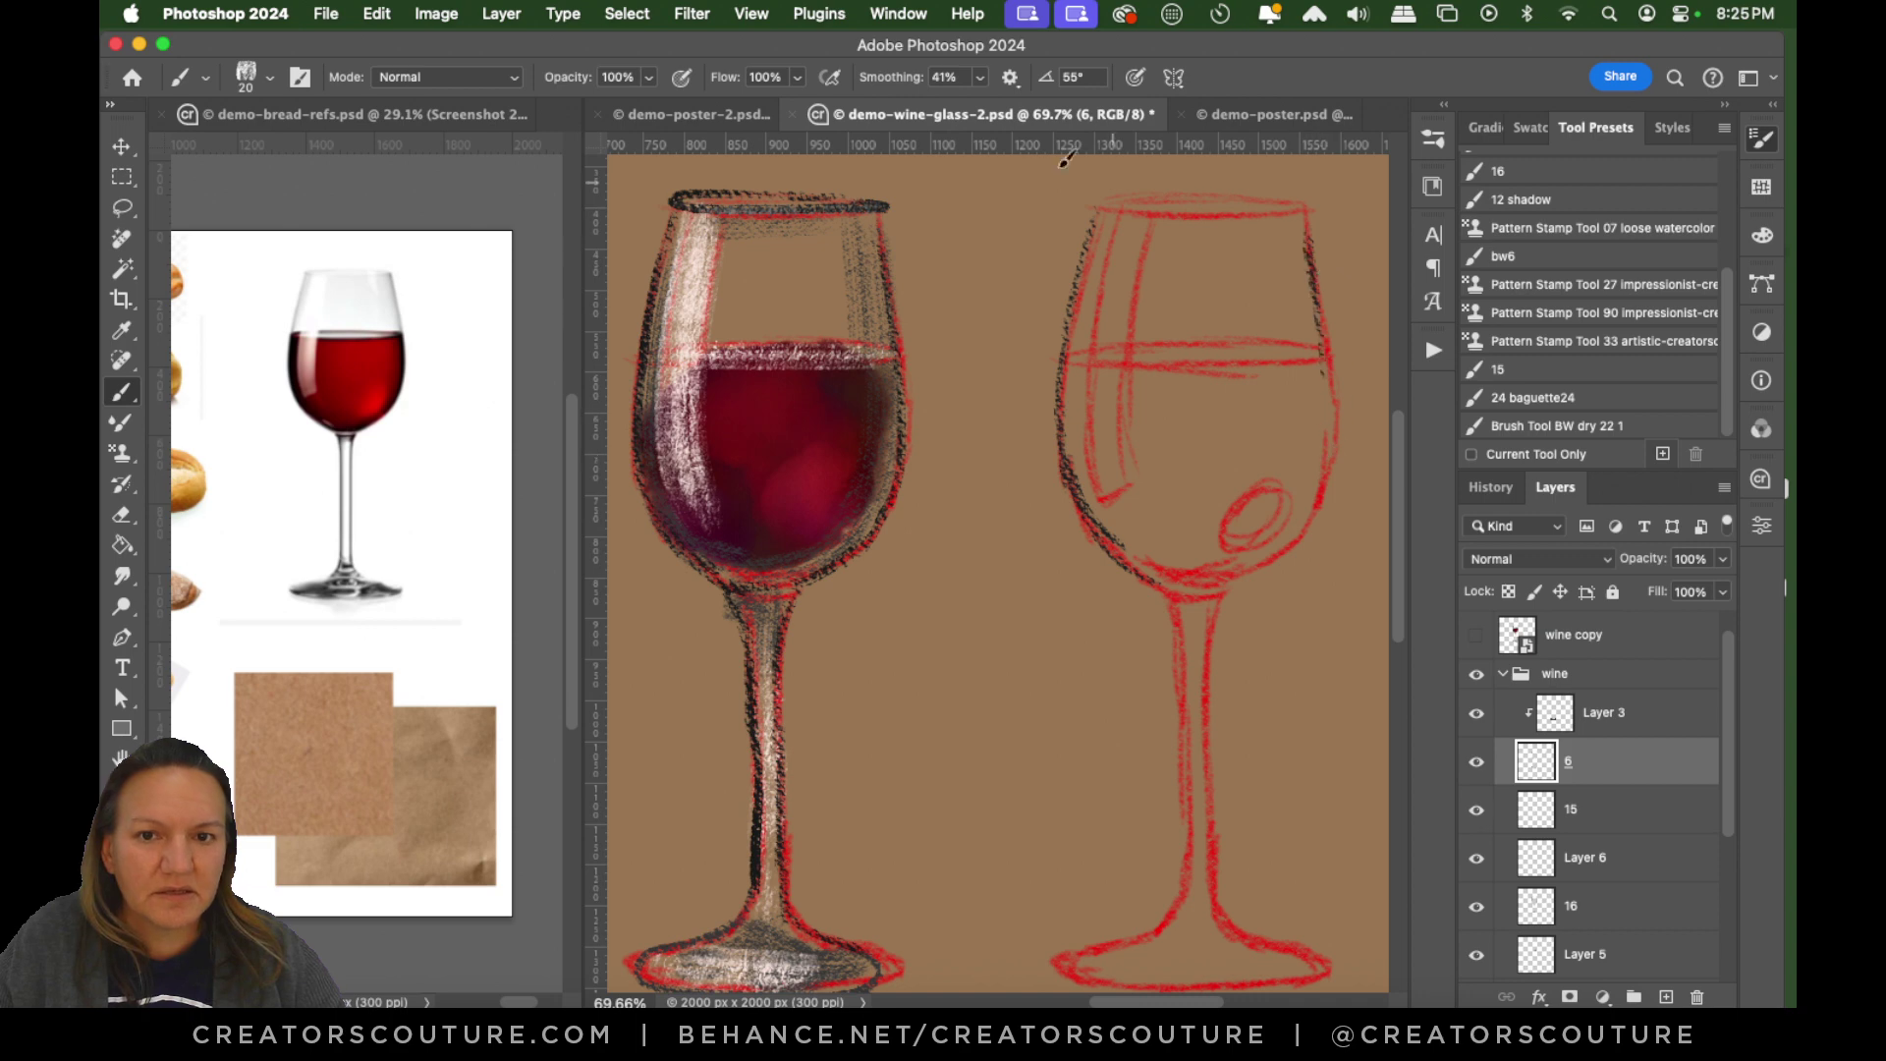
pyautogui.click(981, 78)
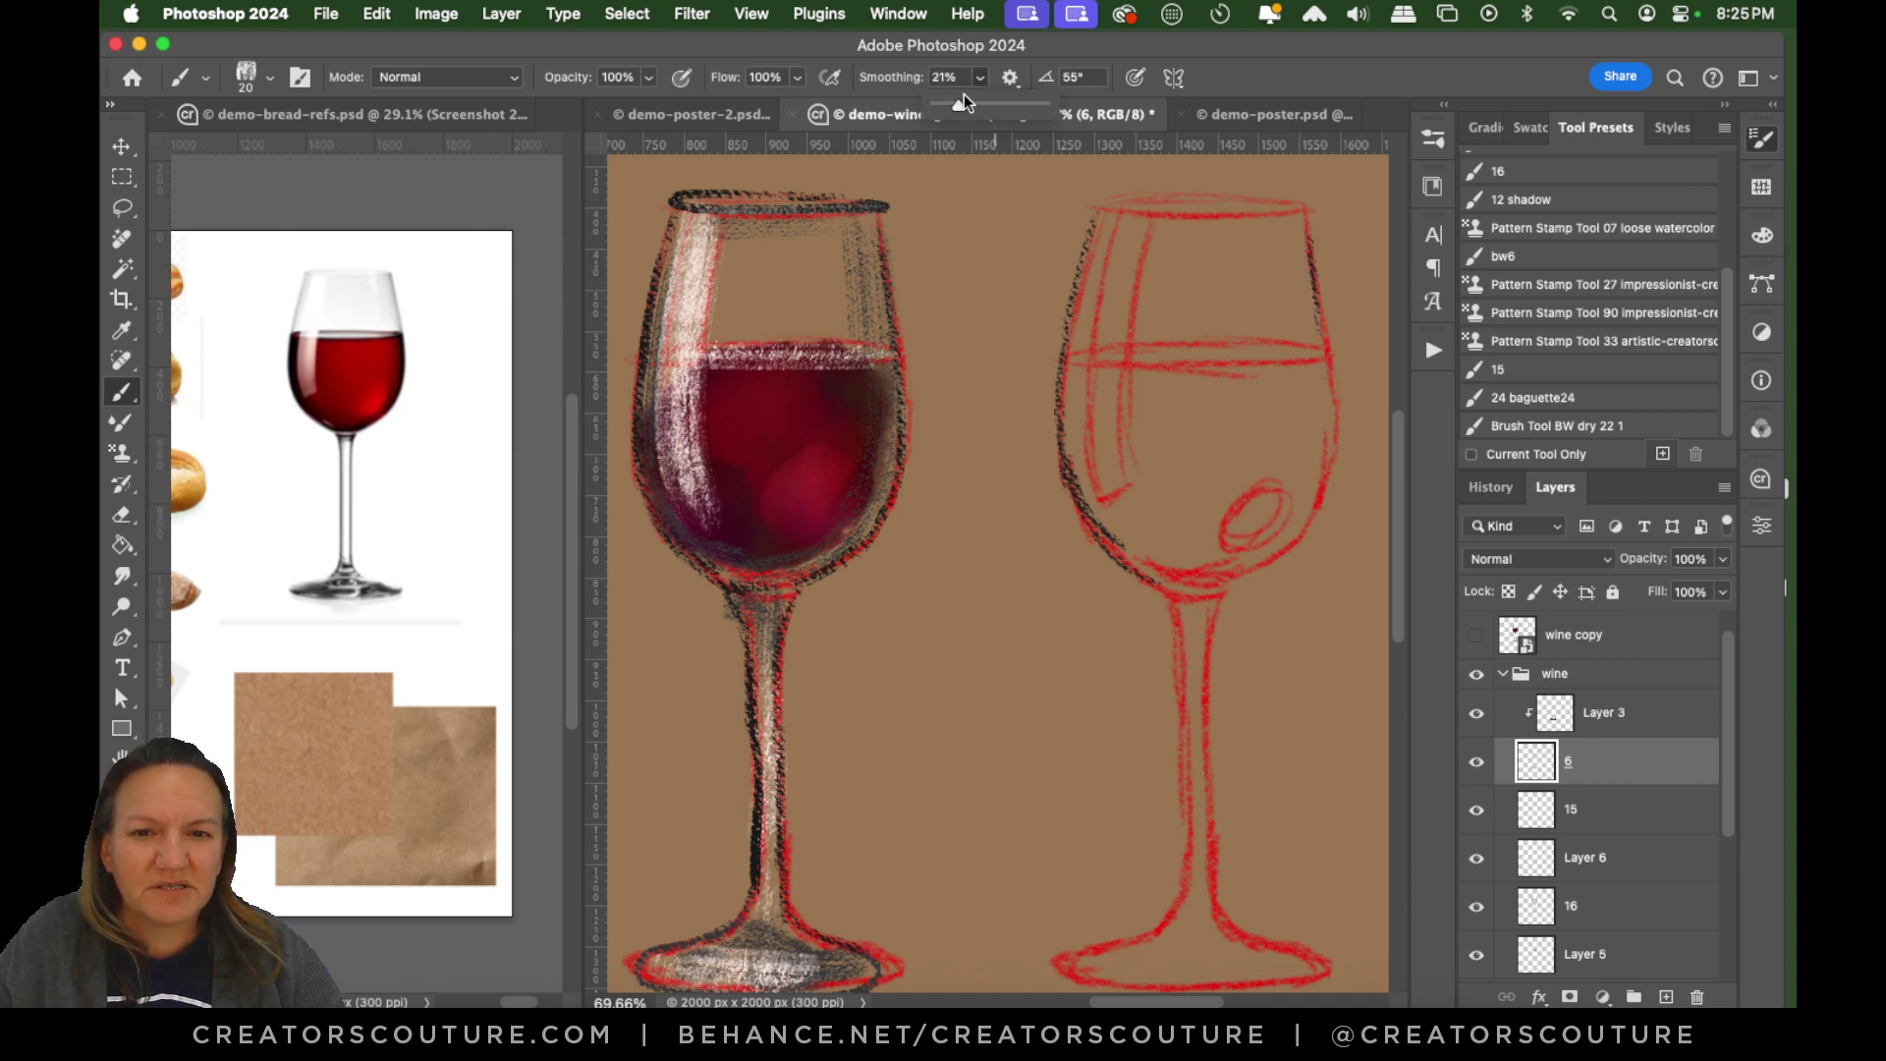
pyautogui.moveTo(953, 105); pyautogui.dragTo(955, 105)
pyautogui.click(980, 77)
pyautogui.press('super+z')
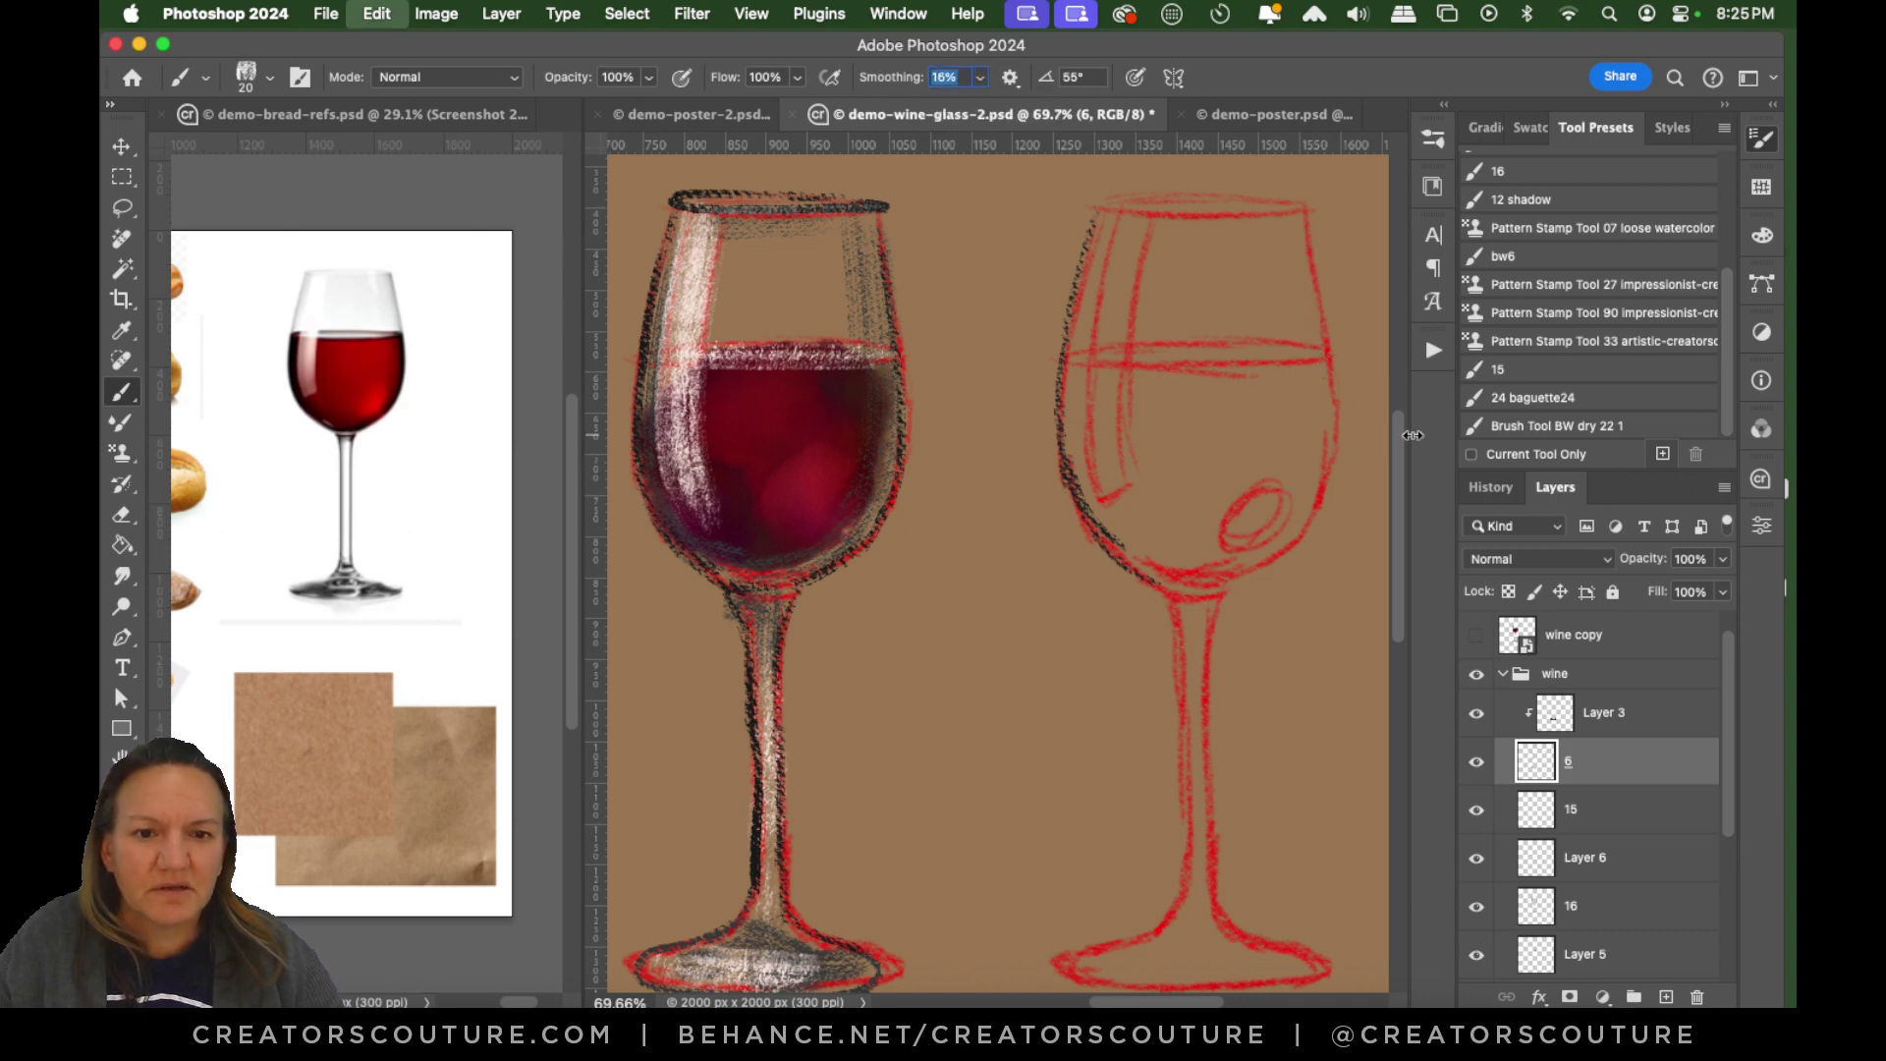
# Trace the right side of the guide glass's bowl from the rim to its lower curve, undoing and redrawing the misplaced stroke.
pyautogui.moveTo(1307, 209); pyautogui.dragTo(1314, 433)
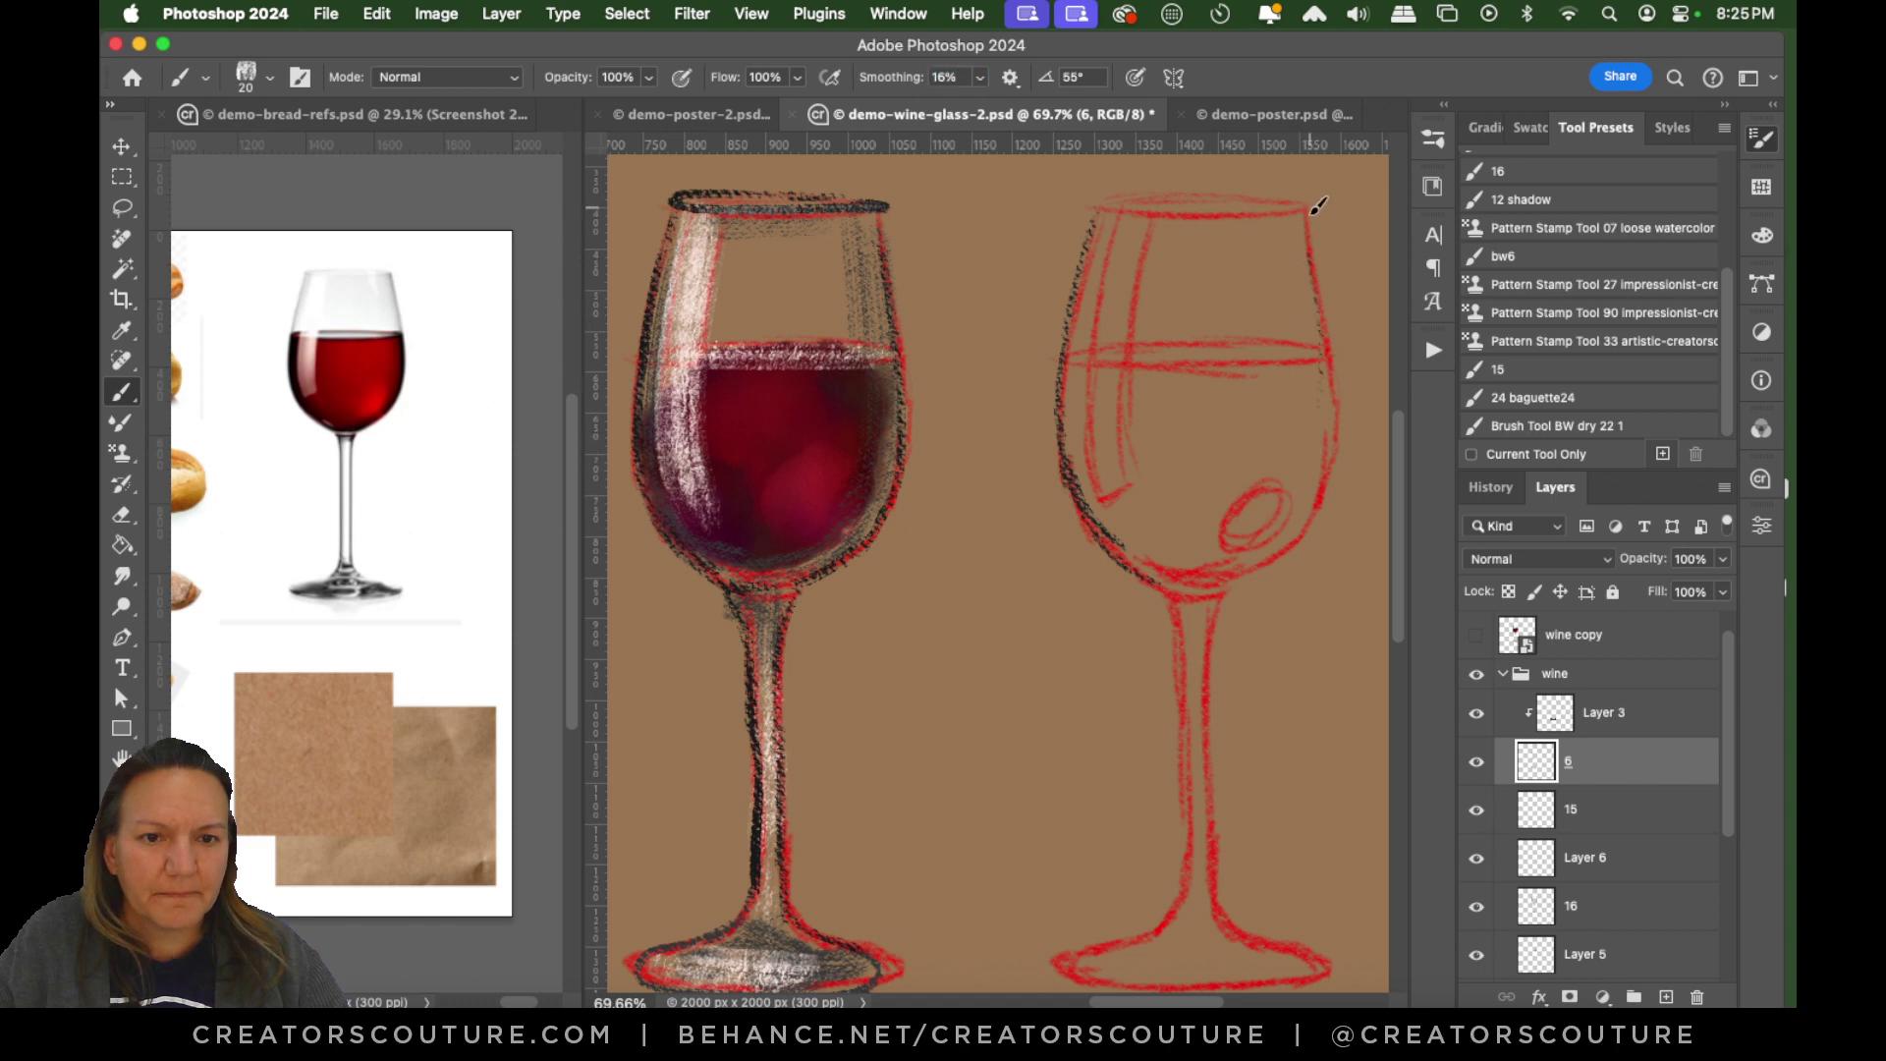
pyautogui.moveTo(1307, 222)
pyautogui.mouseDown()
pyautogui.moveTo(1323, 453)
pyautogui.moveTo(1312, 497)
pyautogui.mouseUp()
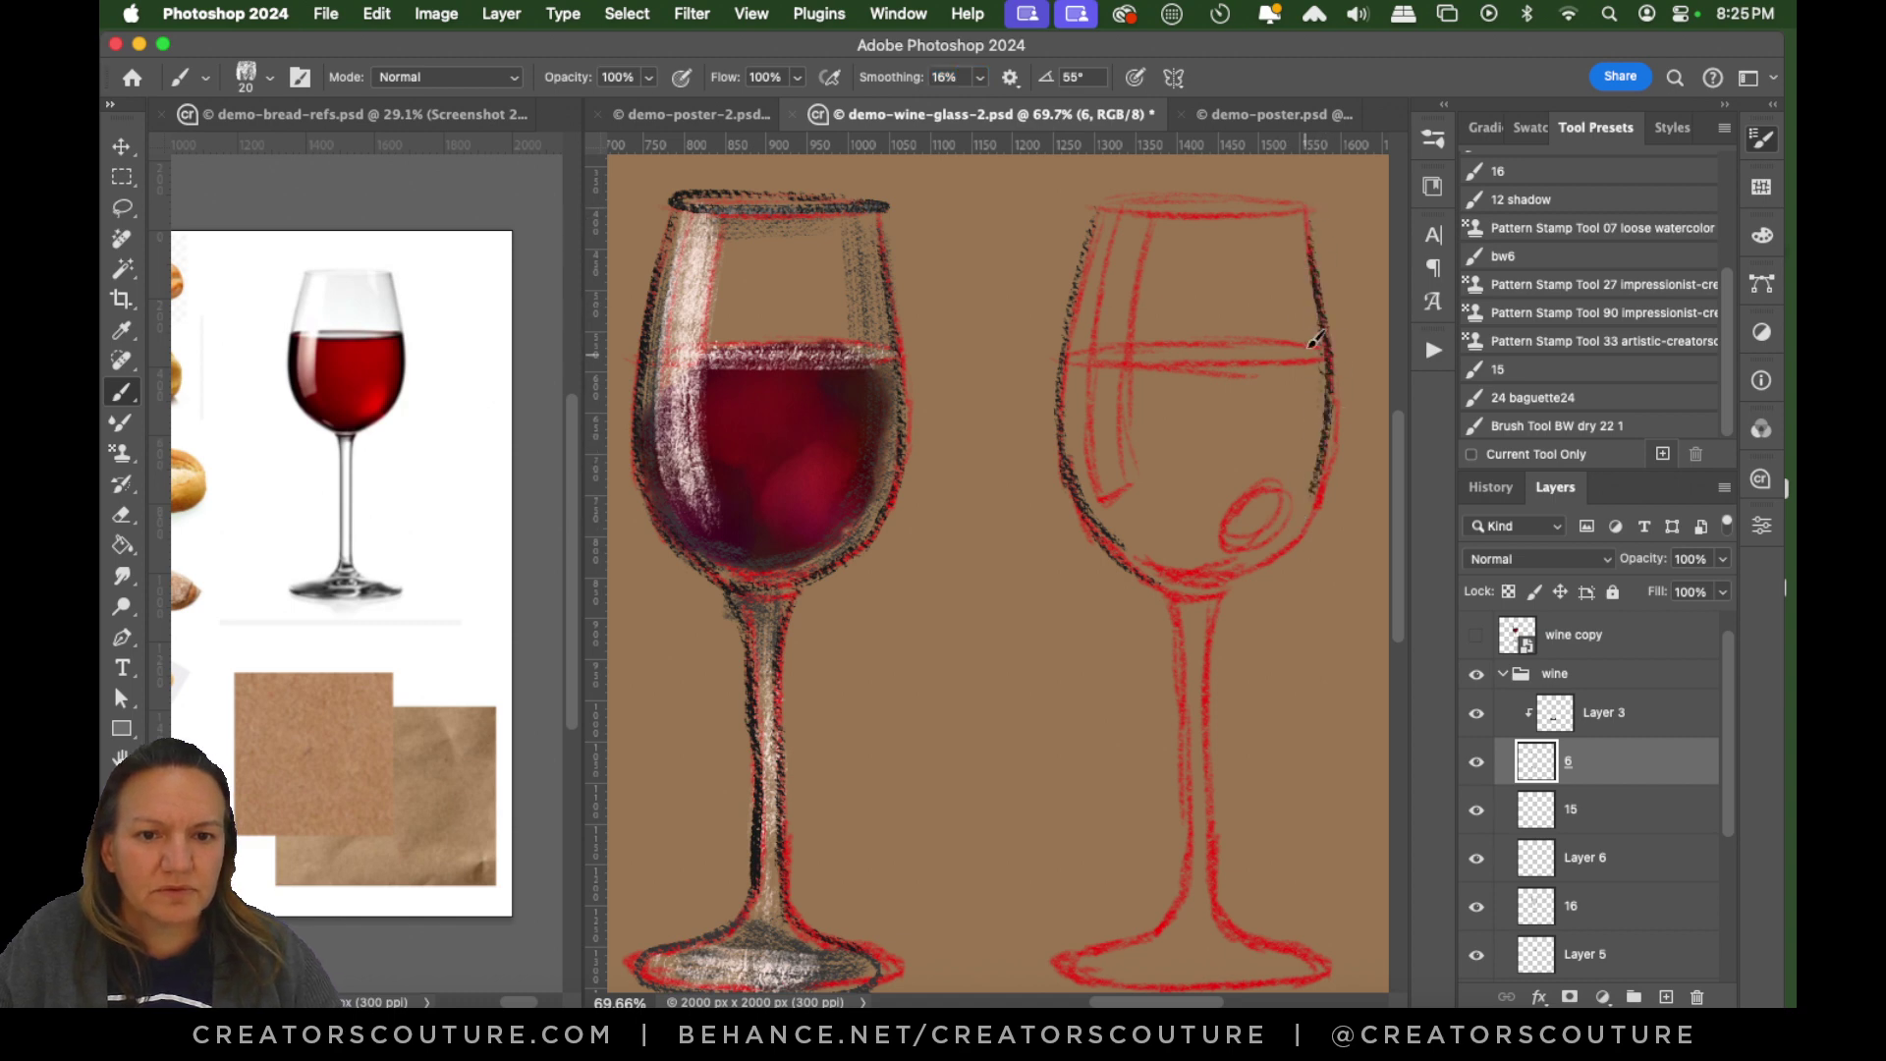
pyautogui.press('super+z')
pyautogui.moveTo(1317, 228); pyautogui.dragTo(1319, 460)
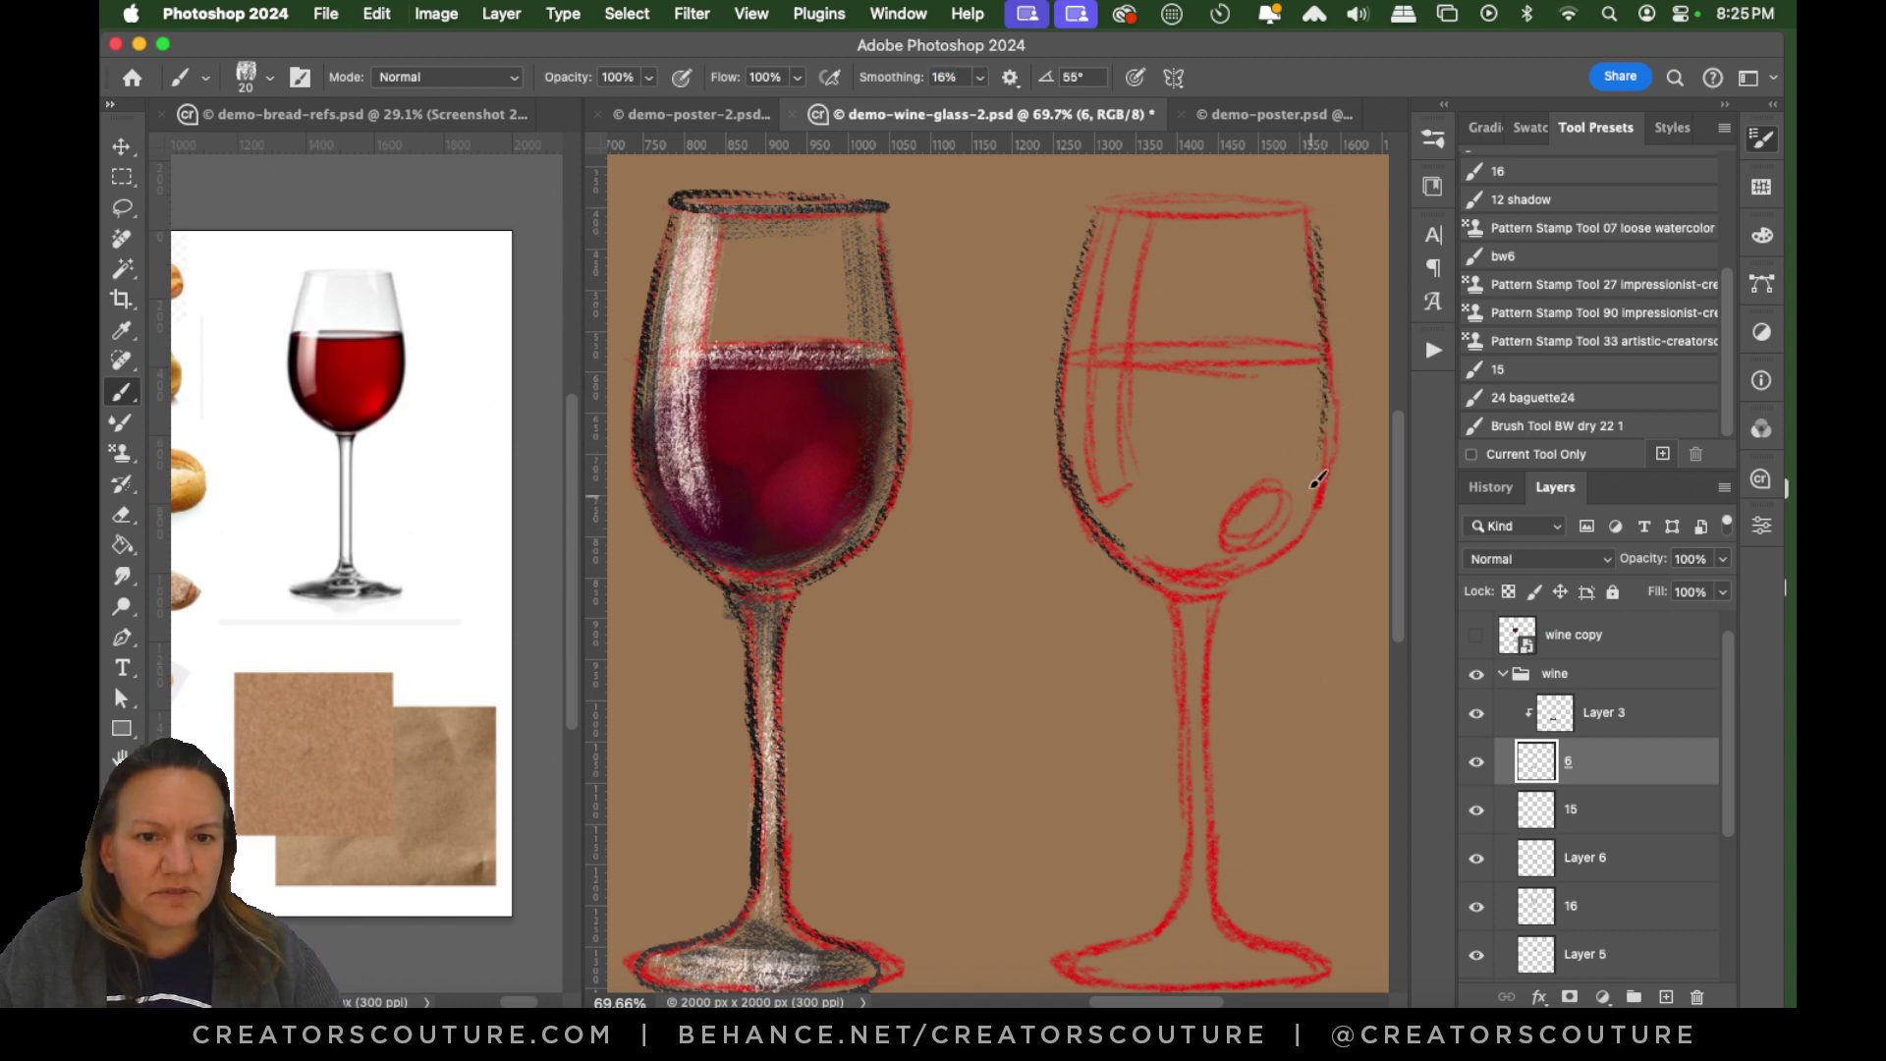
pyautogui.moveTo(1326, 359); pyautogui.dragTo(1313, 512)
pyautogui.moveTo(1322, 364)
pyautogui.mouseDown()
pyautogui.moveTo(1320, 446)
pyautogui.moveTo(1291, 494)
pyautogui.moveTo(1340, 379)
pyautogui.moveTo(1318, 502)
pyautogui.mouseUp()
pyautogui.moveTo(1329, 403)
pyautogui.mouseDown()
pyautogui.moveTo(1276, 562)
pyautogui.moveTo(1230, 568)
pyautogui.mouseUp()
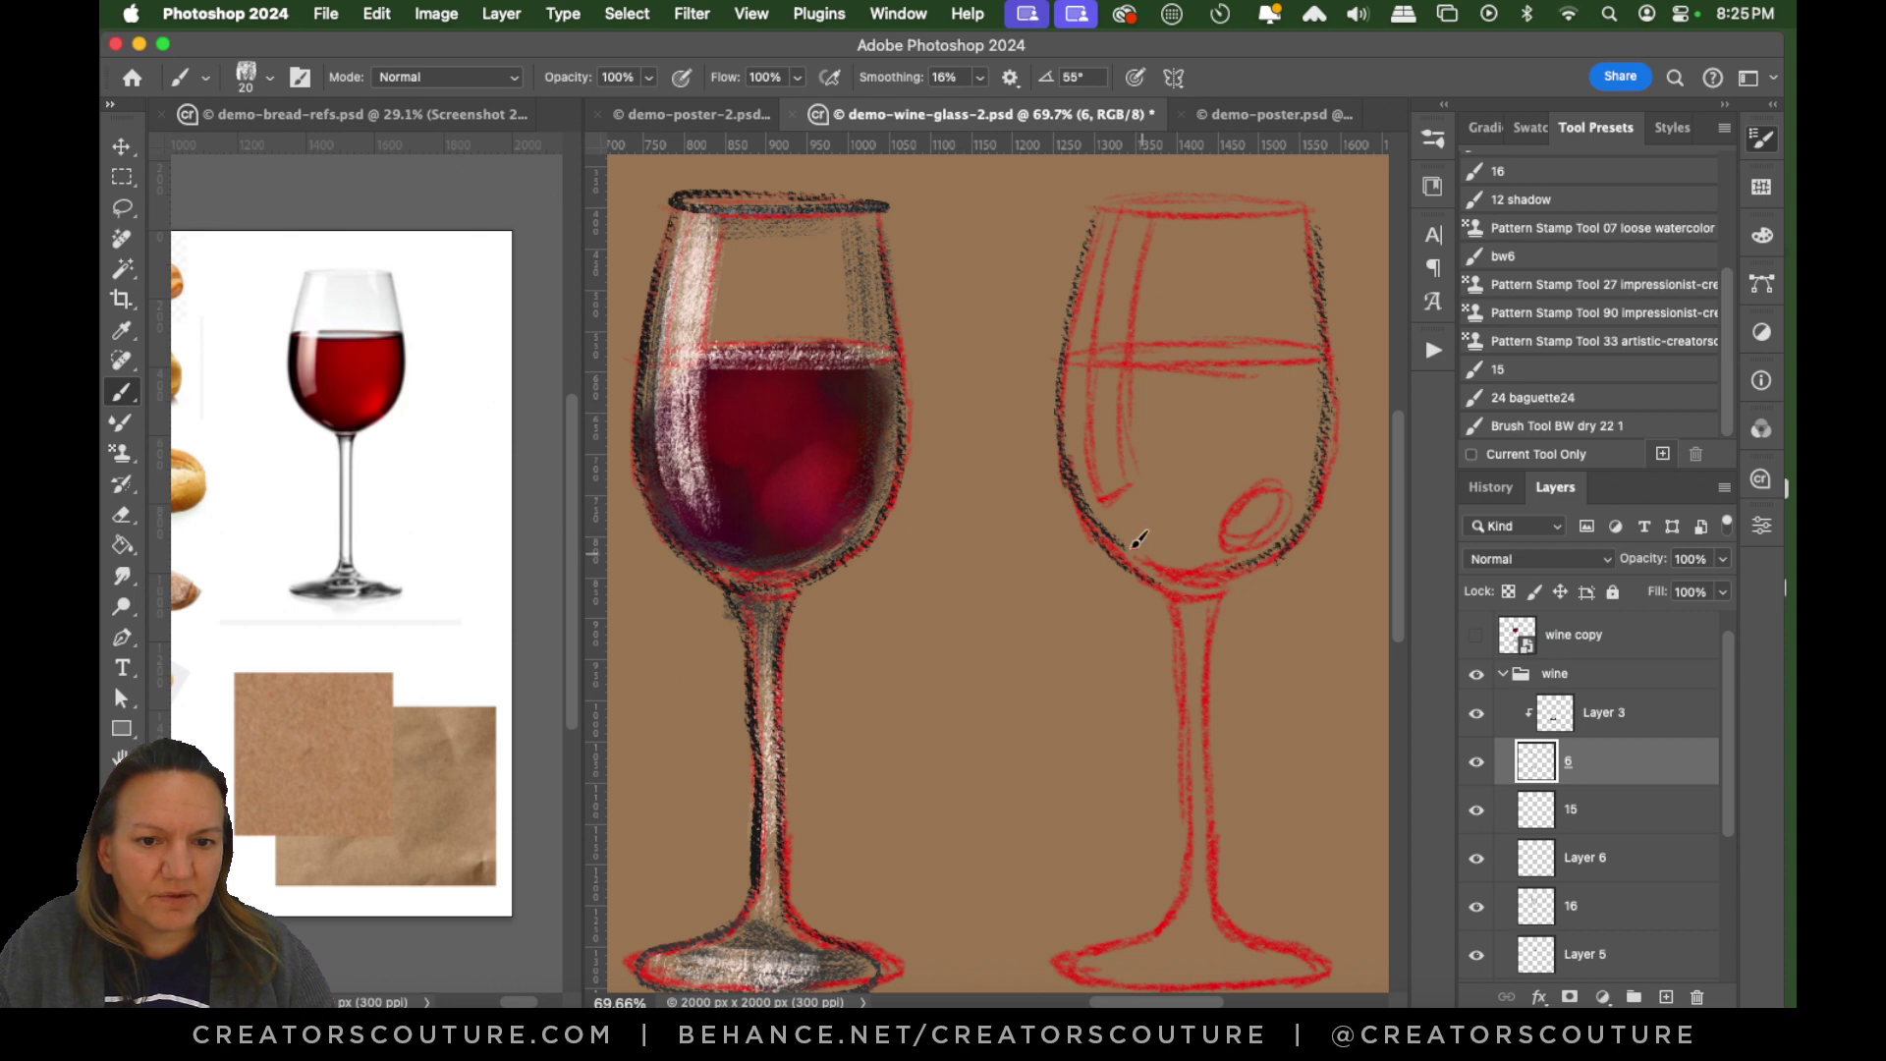
# Trace the bottom curve of the bowl and its elliptical rim, and reinforce the upper left edge.
pyautogui.moveTo(1120, 530)
pyautogui.mouseDown()
pyautogui.moveTo(1238, 584)
pyautogui.moveTo(1163, 573)
pyautogui.moveTo(1198, 584)
pyautogui.moveTo(1272, 558)
pyautogui.mouseUp()
pyautogui.moveTo(1140, 579)
pyautogui.mouseDown()
pyautogui.moveTo(1183, 587)
pyautogui.moveTo(1271, 561)
pyautogui.mouseUp()
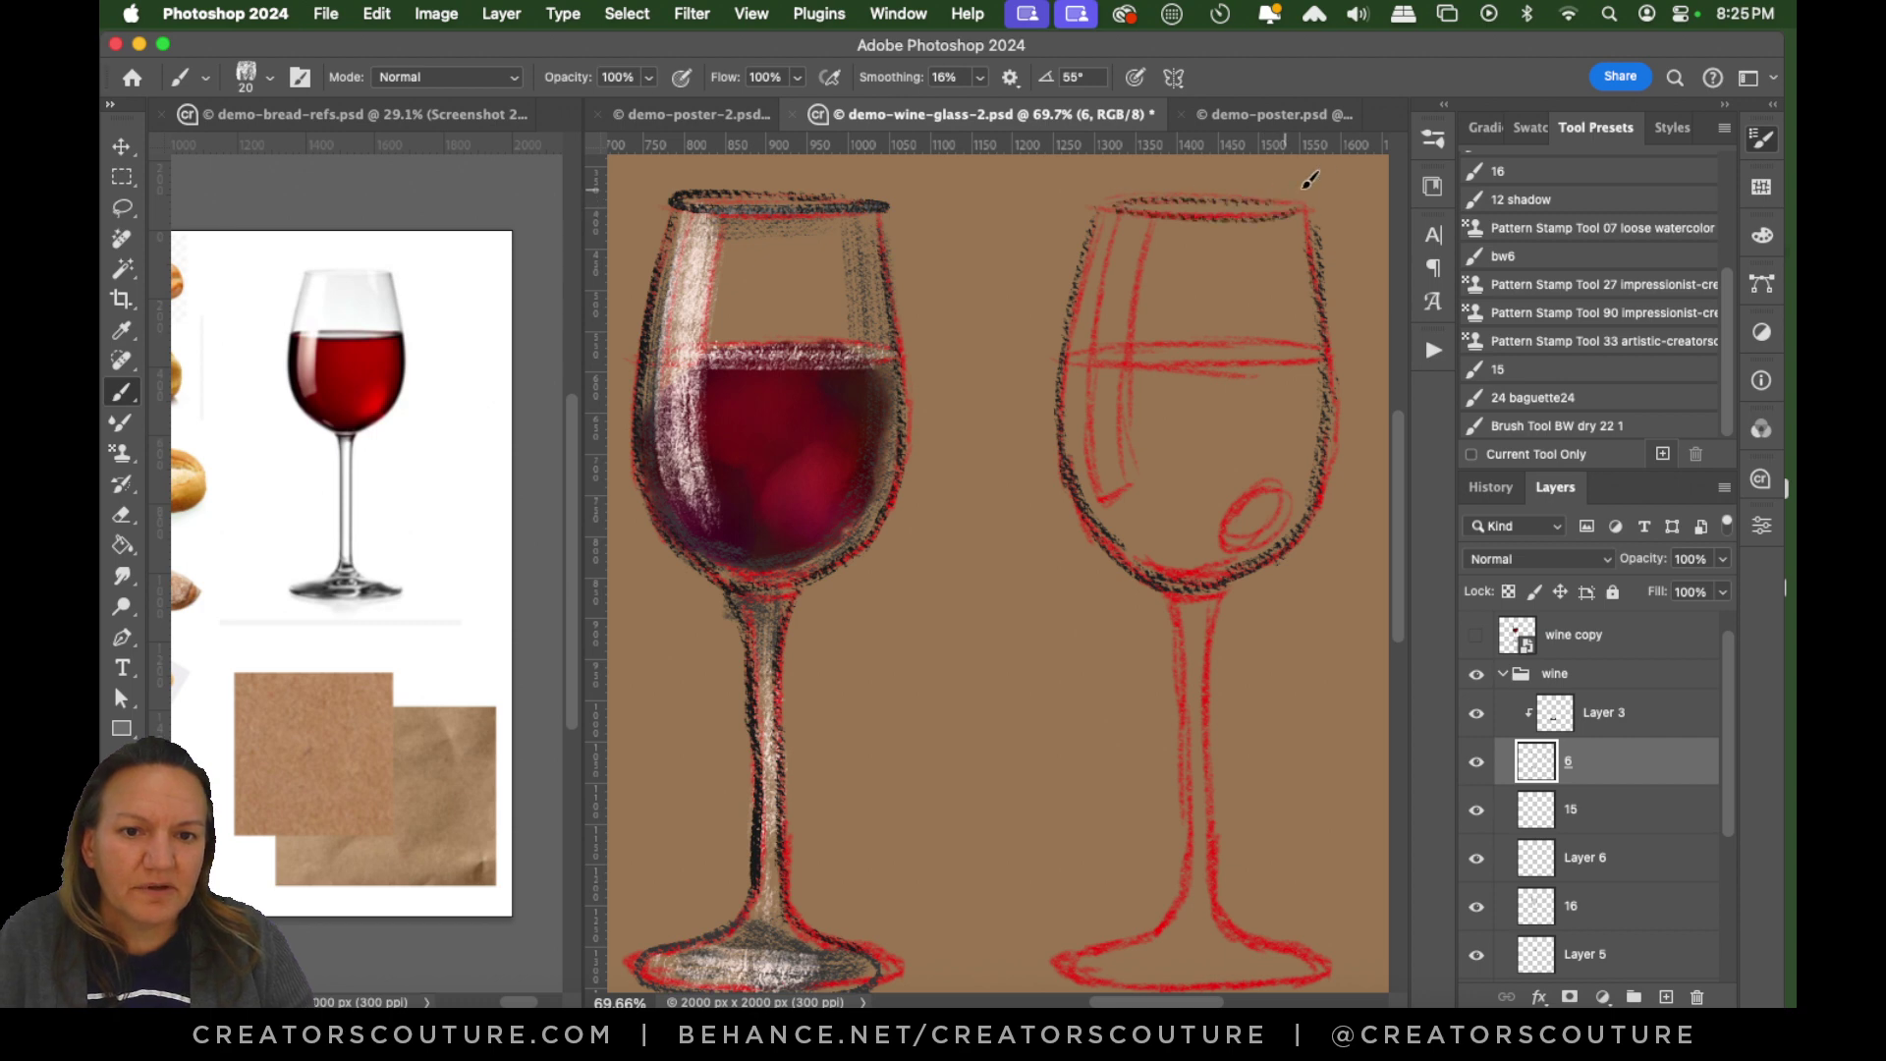
pyautogui.moveTo(1272, 200)
pyautogui.mouseDown()
pyautogui.moveTo(1112, 205)
pyautogui.moveTo(1239, 216)
pyautogui.moveTo(1247, 198)
pyautogui.moveTo(1109, 220)
pyautogui.moveTo(1294, 211)
pyautogui.moveTo(1094, 214)
pyautogui.moveTo(1155, 253)
pyautogui.moveTo(1298, 203)
pyautogui.moveTo(1119, 209)
pyautogui.moveTo(1310, 216)
pyautogui.moveTo(1119, 199)
pyautogui.moveTo(1131, 230)
pyautogui.moveTo(1099, 325)
pyautogui.moveTo(1093, 217)
pyautogui.moveTo(1061, 403)
pyautogui.mouseUp()
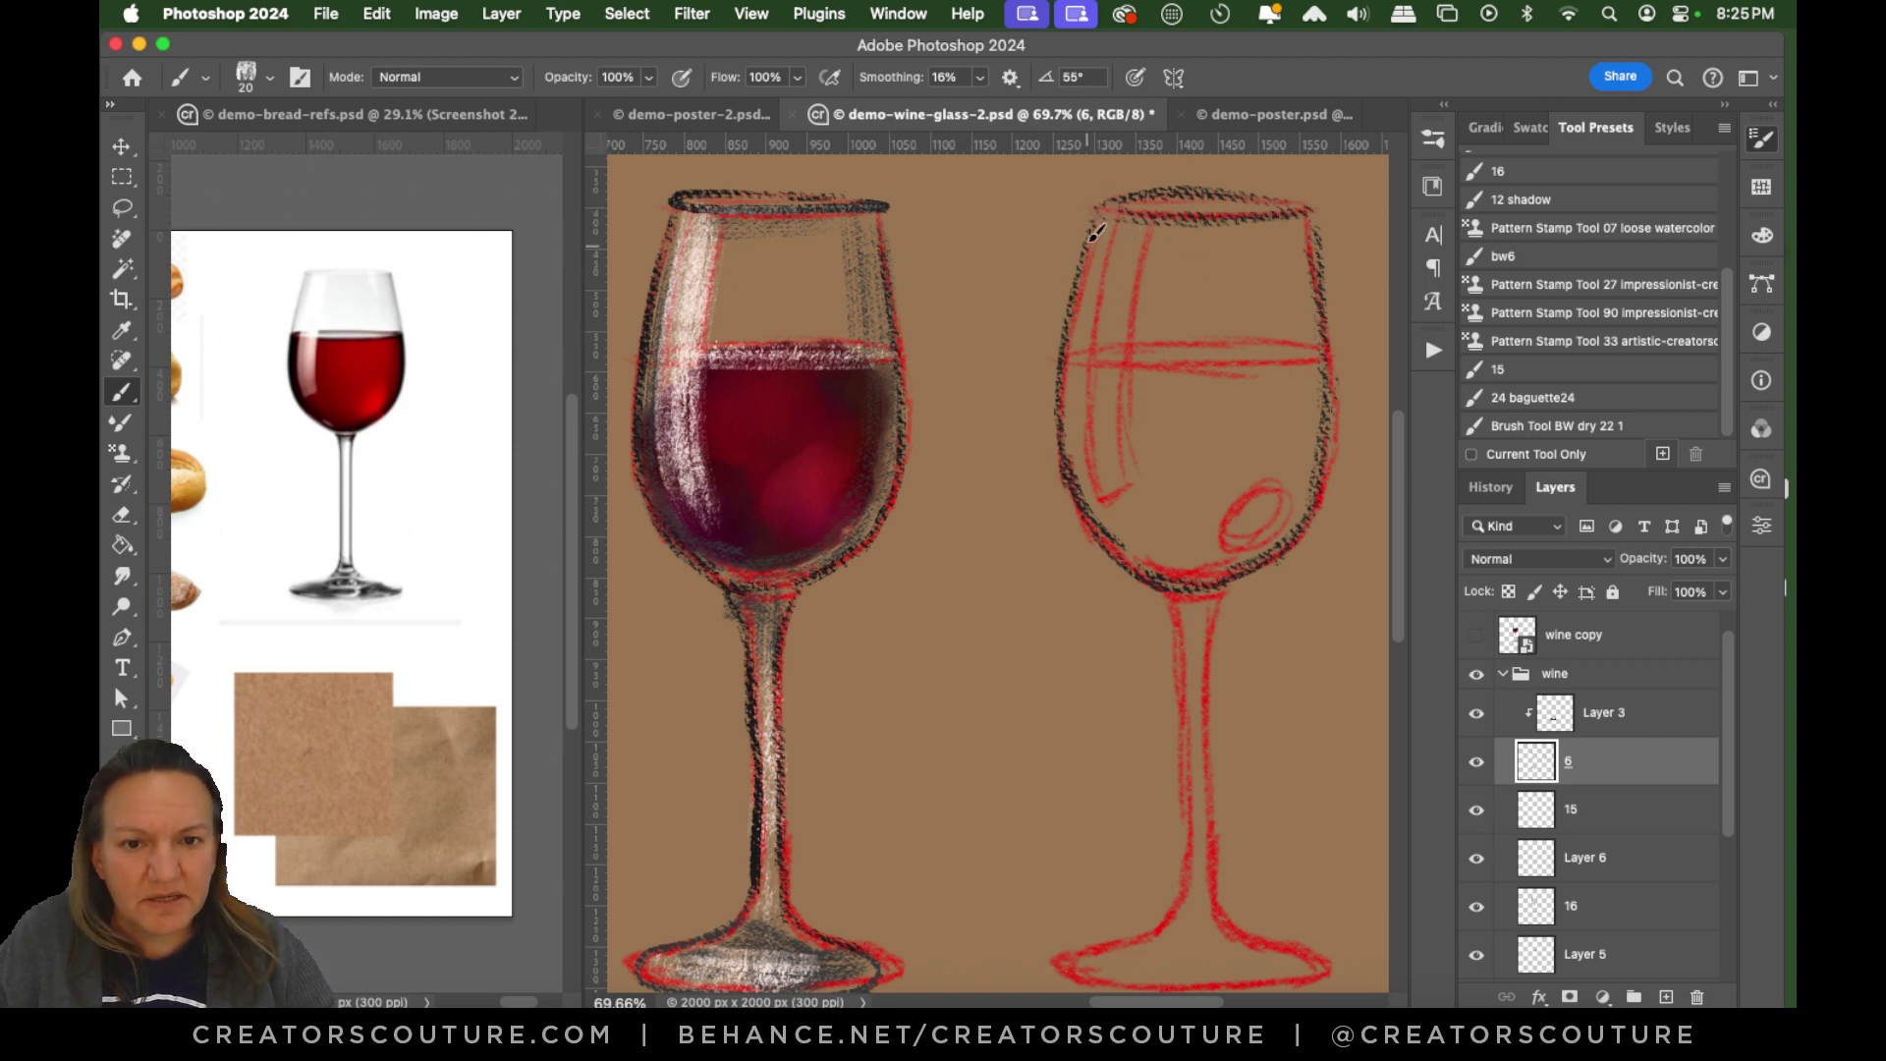
pyautogui.moveTo(1092, 225); pyautogui.dragTo(1061, 393)
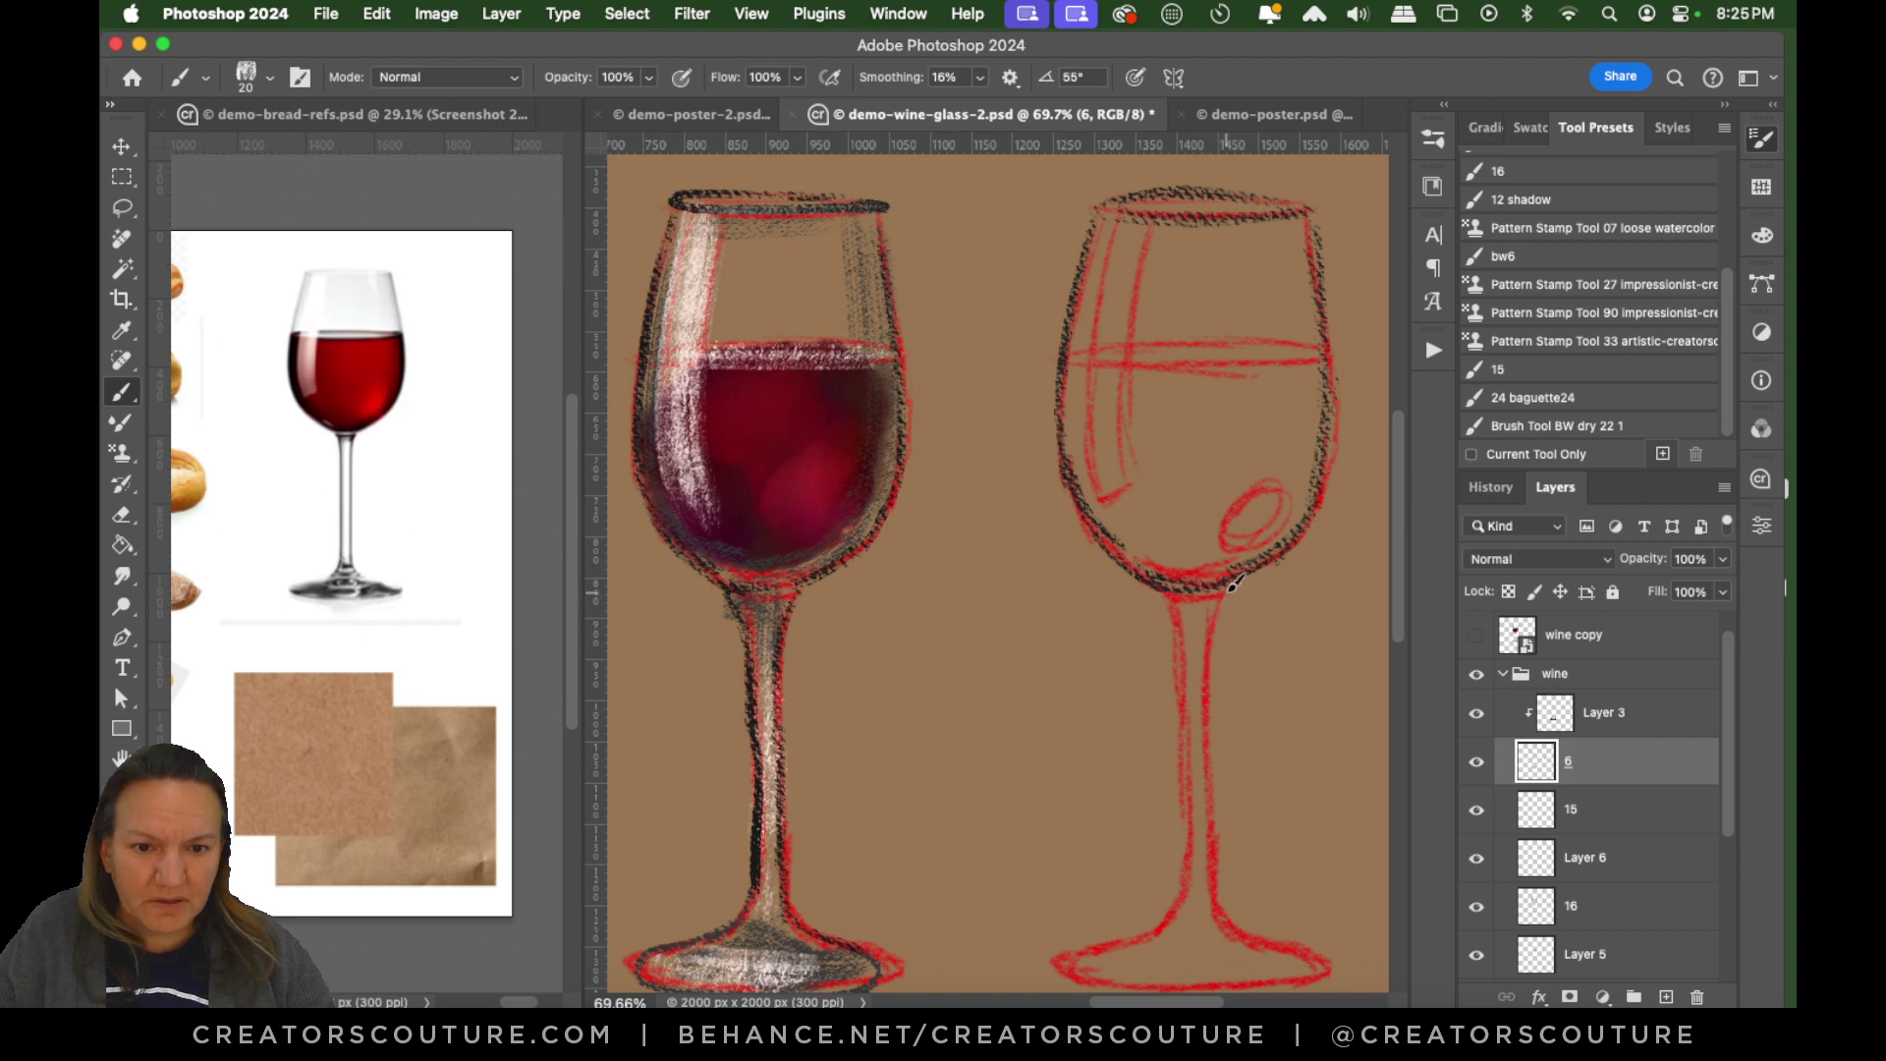
# Outline the right side of the stem below the bowl, undoing and redrawing strokes until they follow the red guide.
pyautogui.moveTo(1234, 578); pyautogui.dragTo(1204, 725)
pyautogui.press('super+z')
pyautogui.moveTo(1230, 580); pyautogui.dragTo(1198, 694)
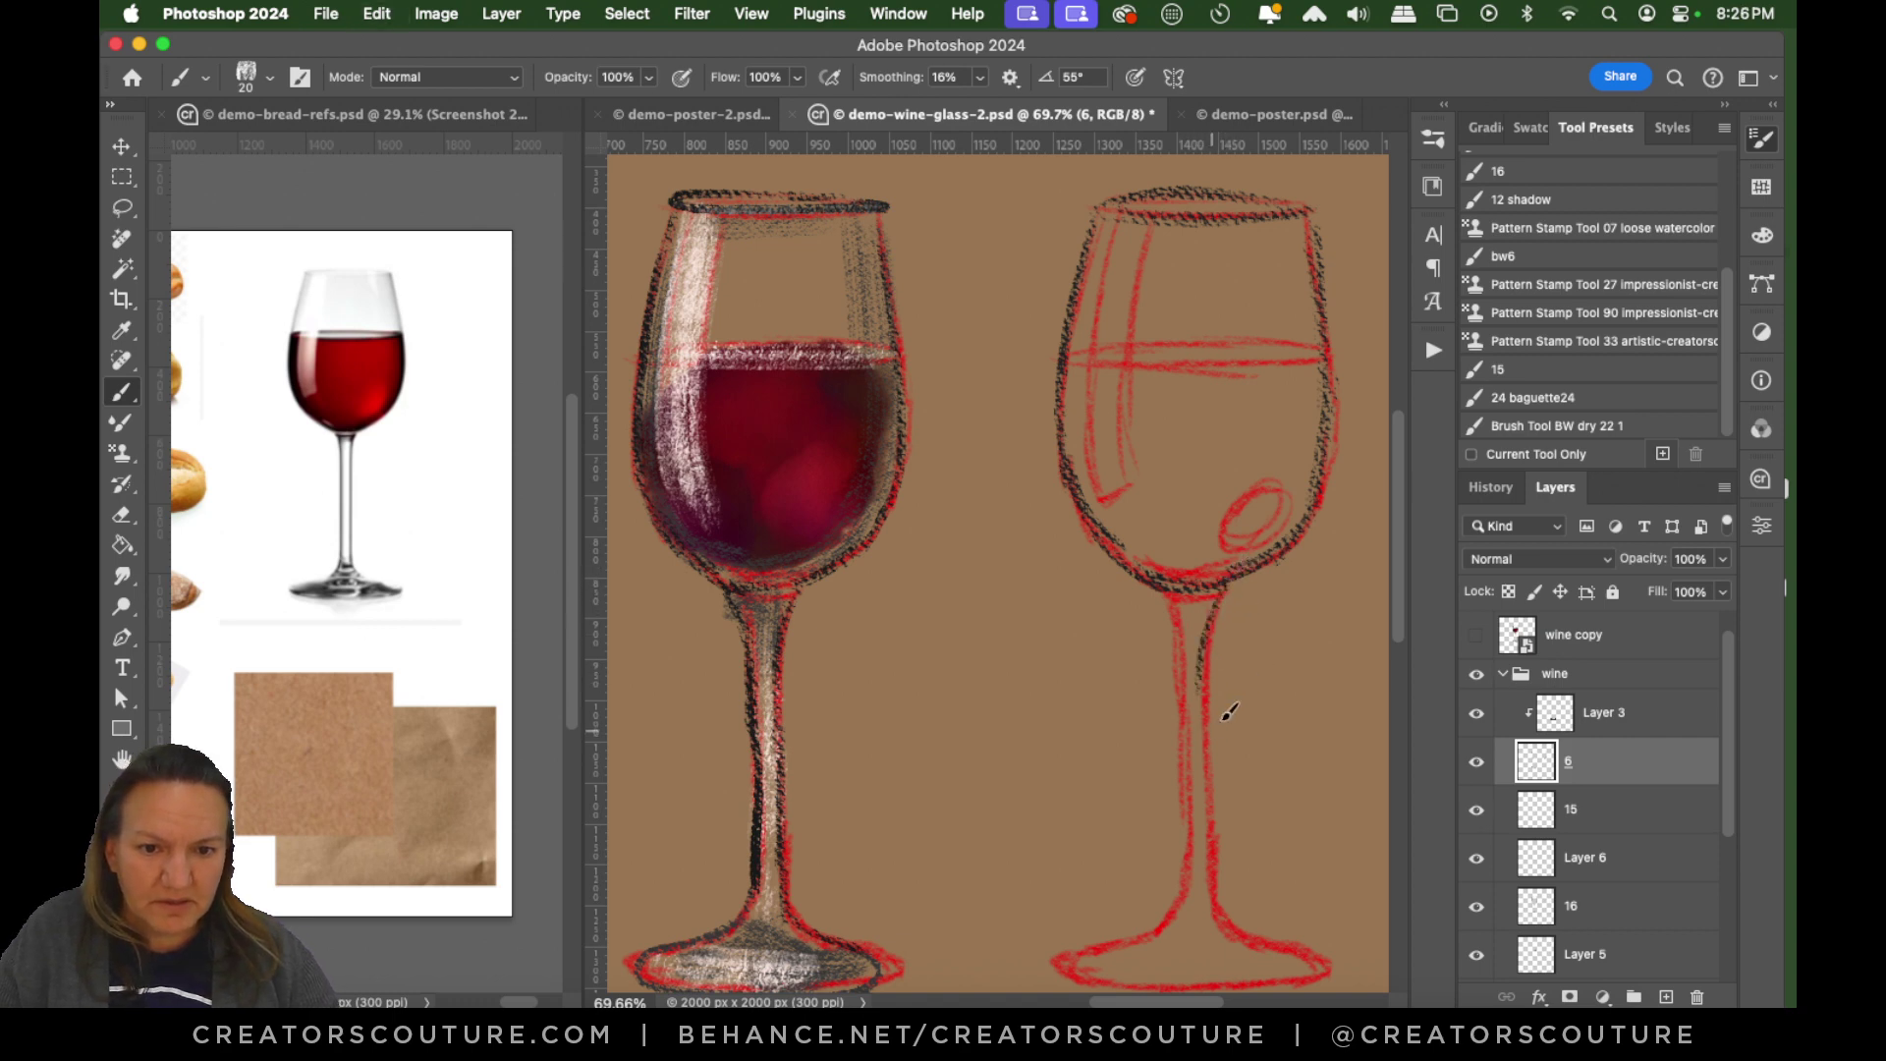
pyautogui.press('super+z')
pyautogui.moveTo(1236, 586); pyautogui.dragTo(1208, 708)
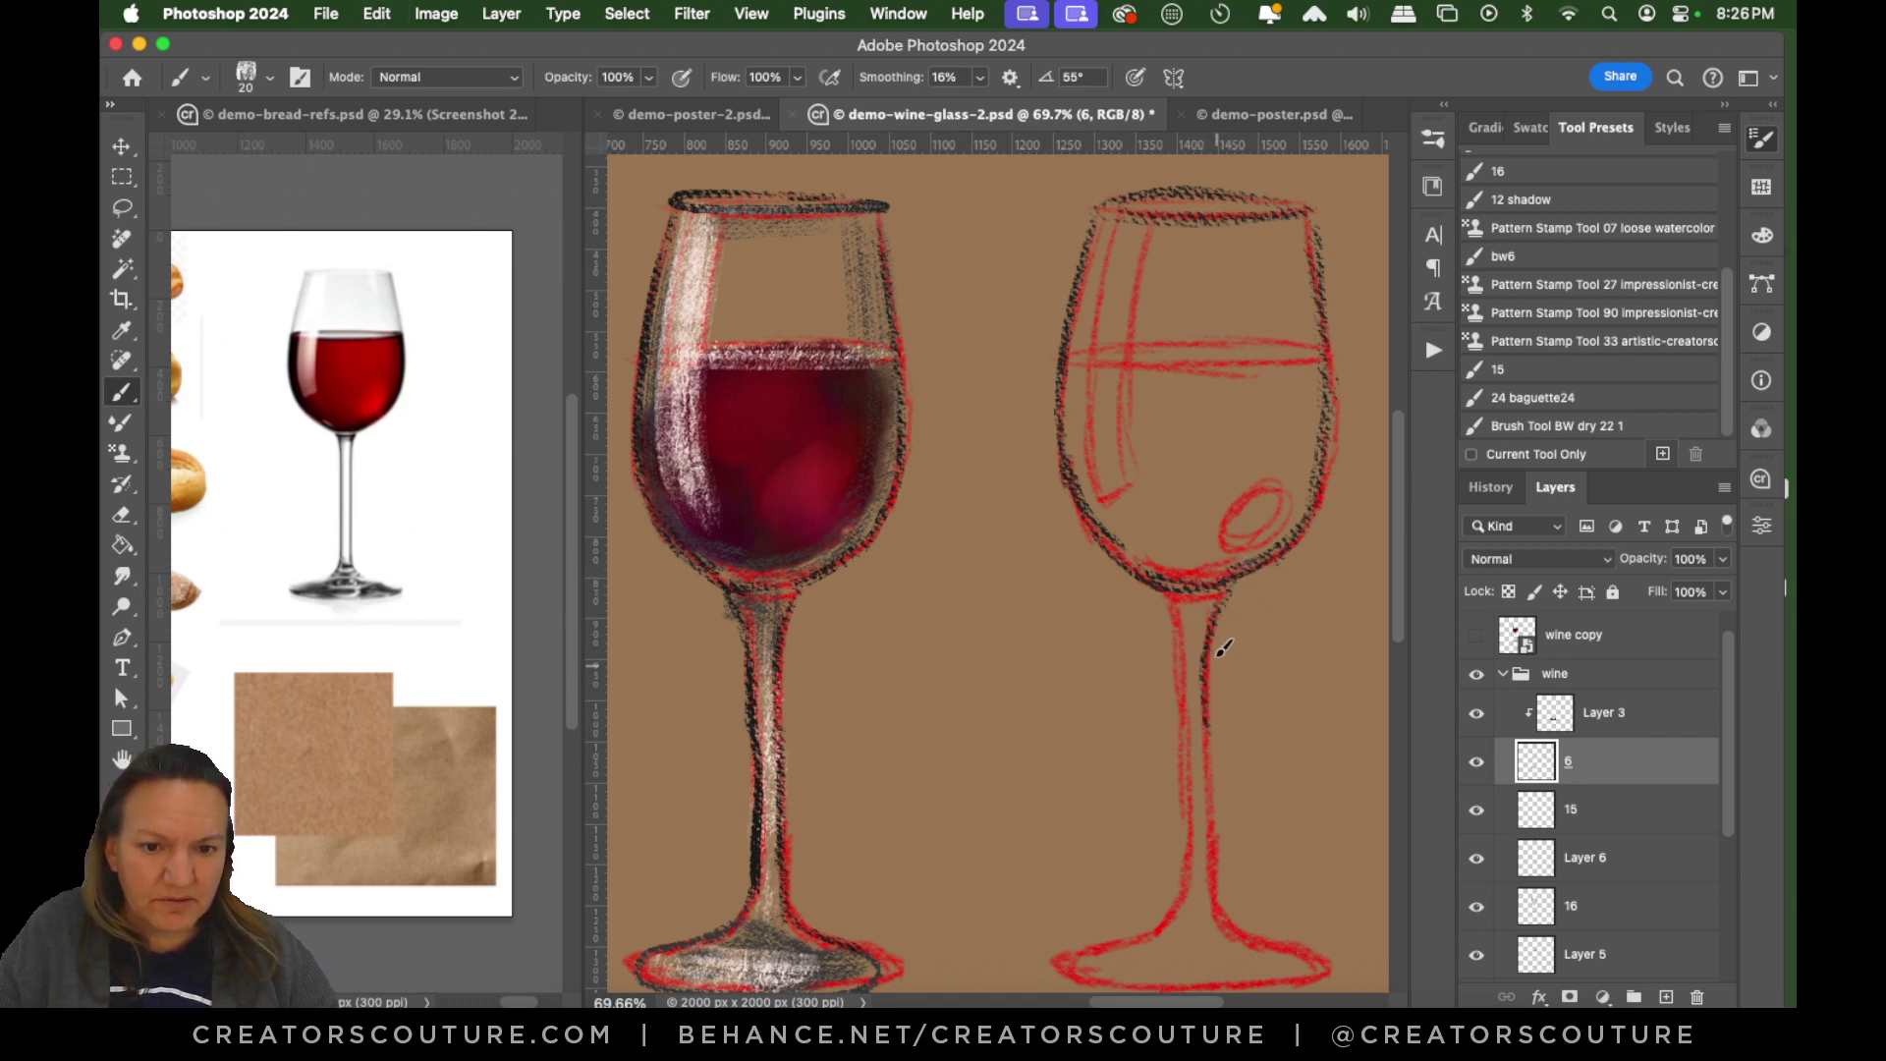
pyautogui.moveTo(1224, 611); pyautogui.dragTo(1217, 800)
pyautogui.moveTo(1210, 680); pyautogui.dragTo(1215, 773)
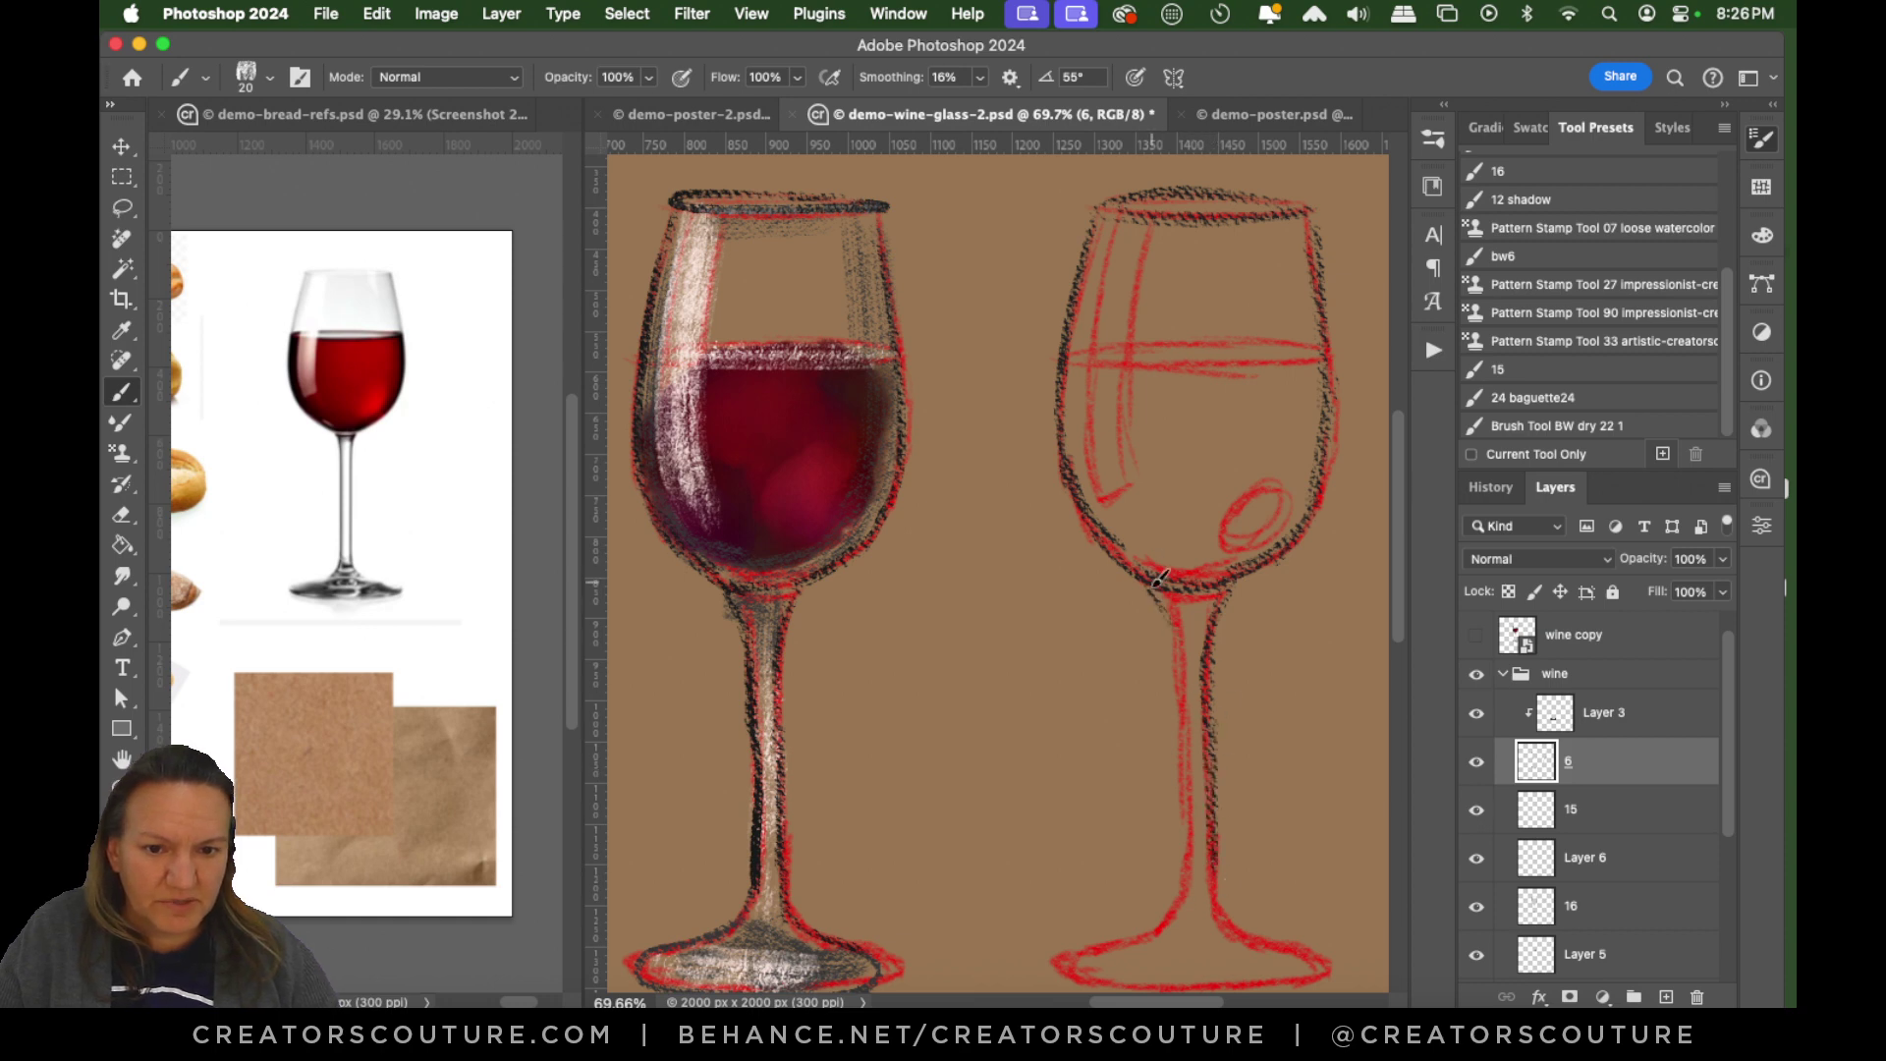
# Outline the left side of the stem from the bowl down to the flare of the foot, undoing one misplaced stroke.
pyautogui.moveTo(1182, 600); pyautogui.dragTo(1185, 805)
pyautogui.moveTo(1177, 656); pyautogui.dragTo(1184, 831)
pyautogui.press('super+z')
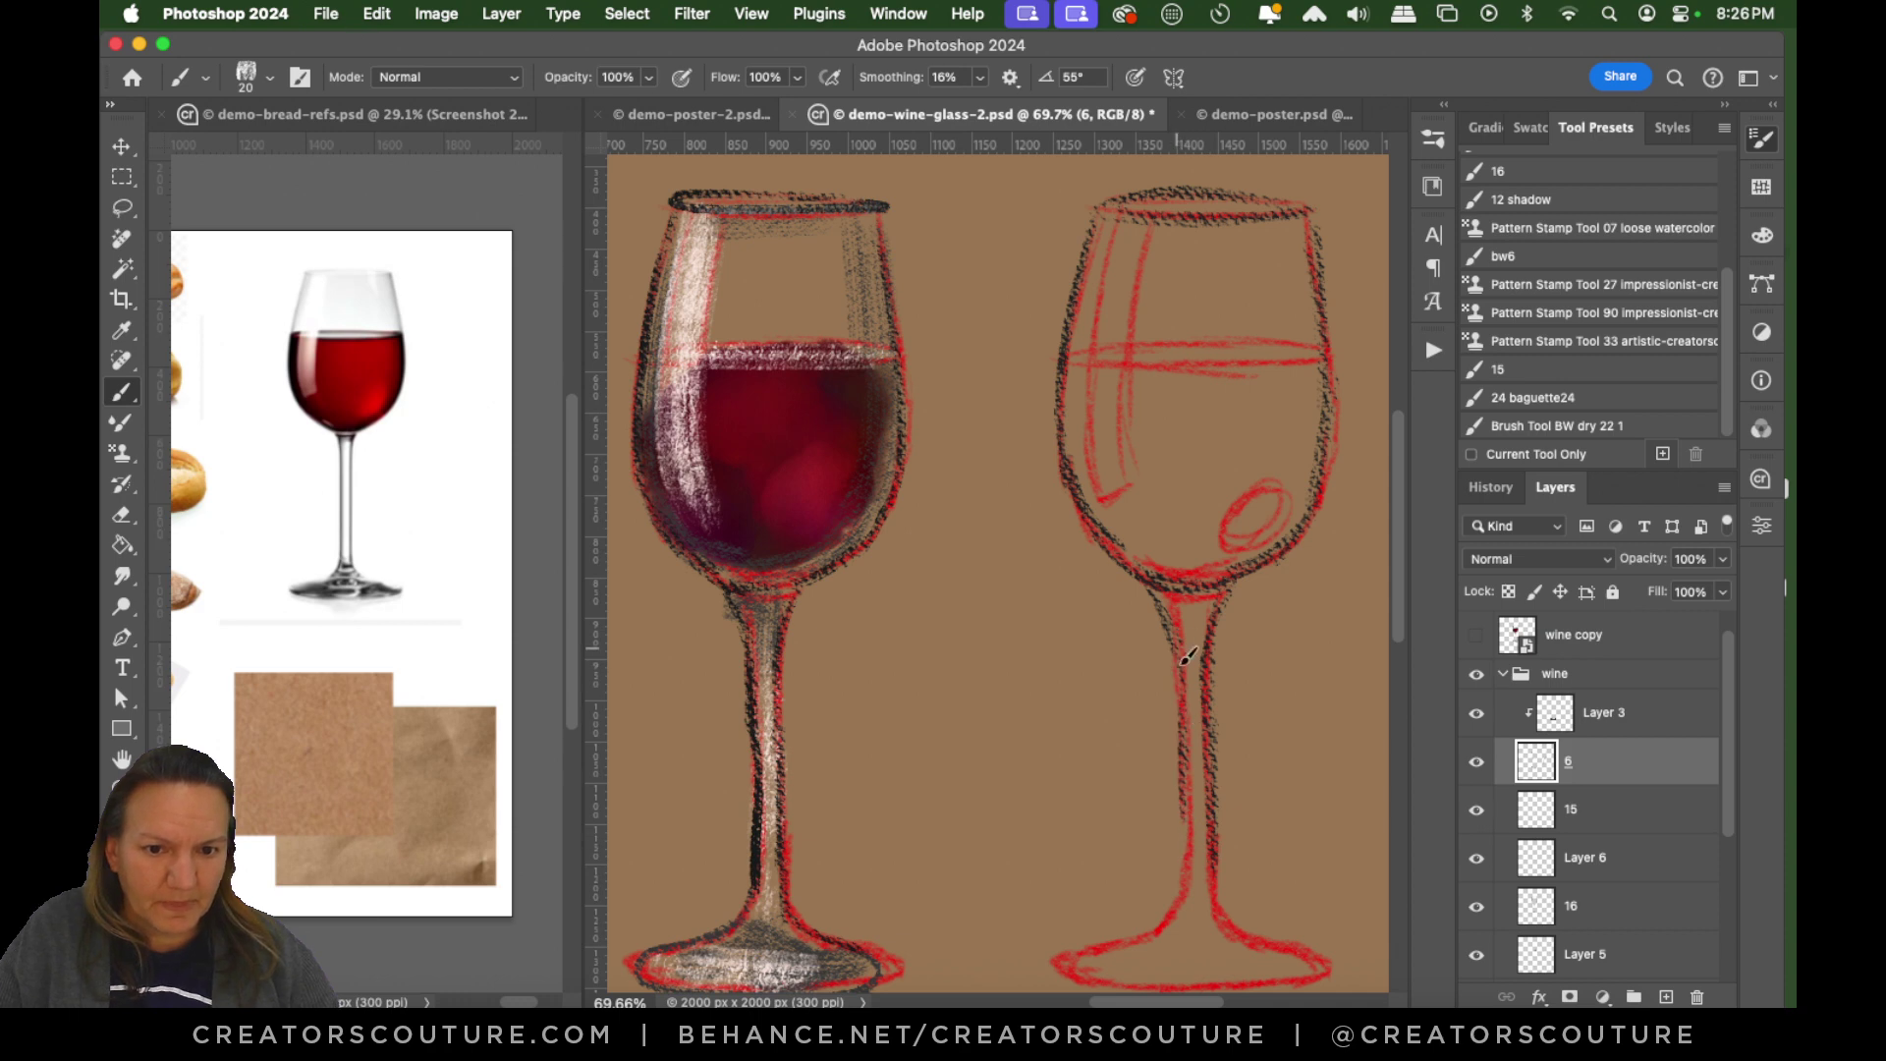
pyautogui.moveTo(1181, 678); pyautogui.dragTo(1183, 883)
pyautogui.moveTo(1190, 739)
pyautogui.mouseDown()
pyautogui.moveTo(1178, 873)
pyautogui.moveTo(1188, 816)
pyautogui.moveTo(1129, 936)
pyautogui.moveTo(1180, 870)
pyautogui.moveTo(1162, 927)
pyautogui.moveTo(1177, 926)
pyautogui.moveTo(1173, 906)
pyautogui.moveTo(1063, 965)
pyautogui.mouseUp()
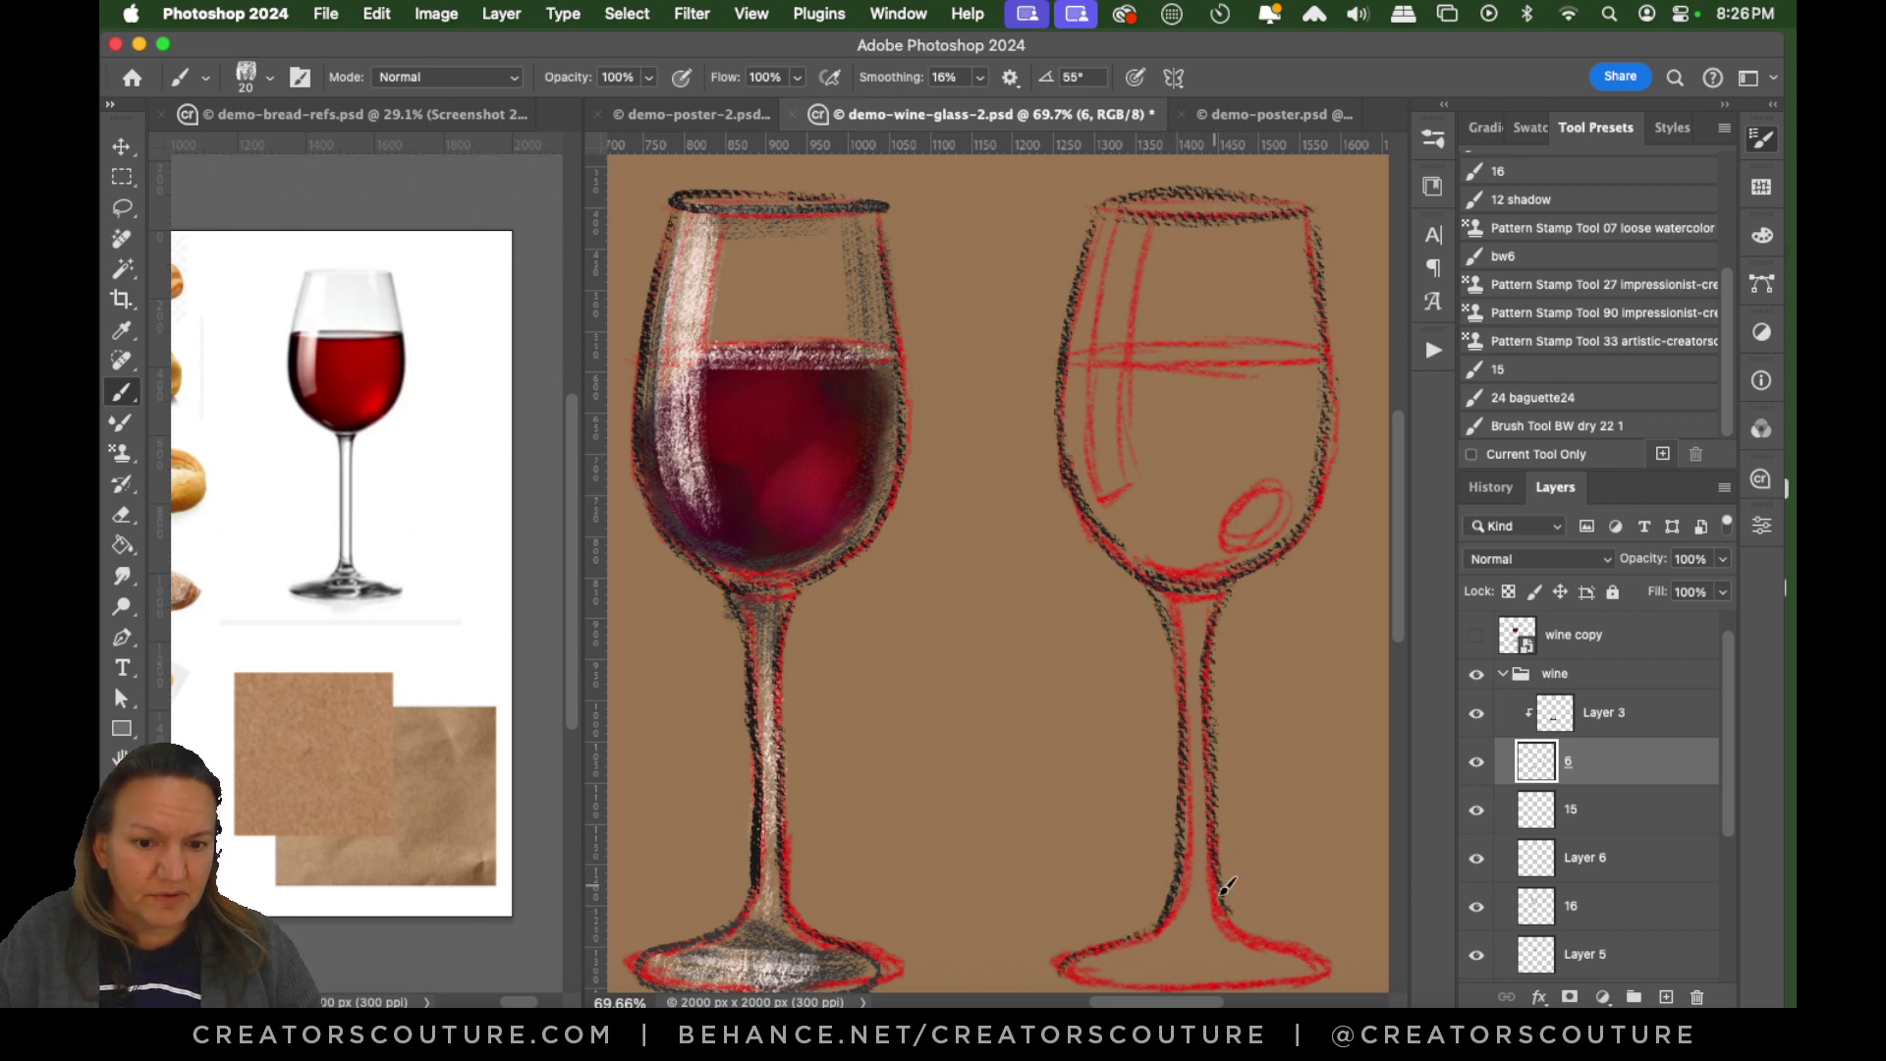
# Outline the foot's right flare and bottom edge, and reinforce the left side of the foot and stem.
pyautogui.moveTo(1221, 895); pyautogui.dragTo(1242, 931)
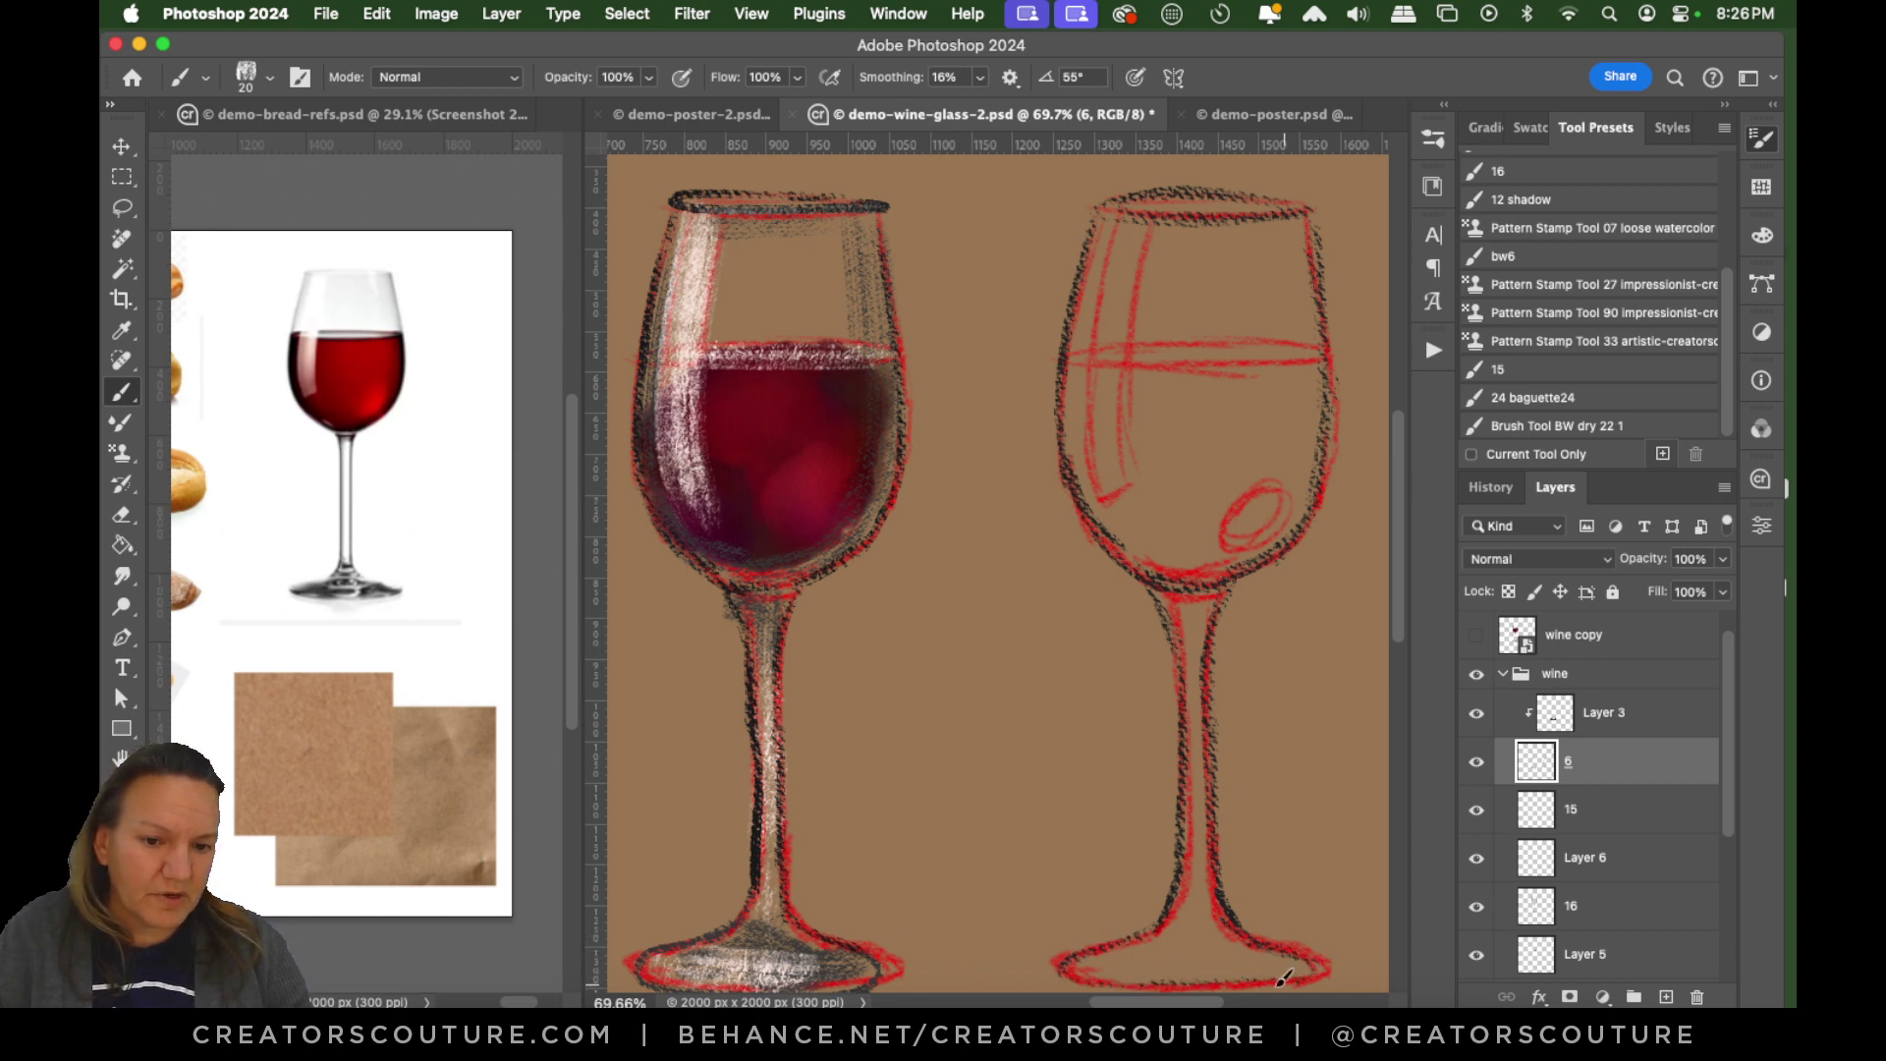
pyautogui.moveTo(1273, 986); pyautogui.dragTo(1131, 983)
pyautogui.scroll(-3, 1401, 593)
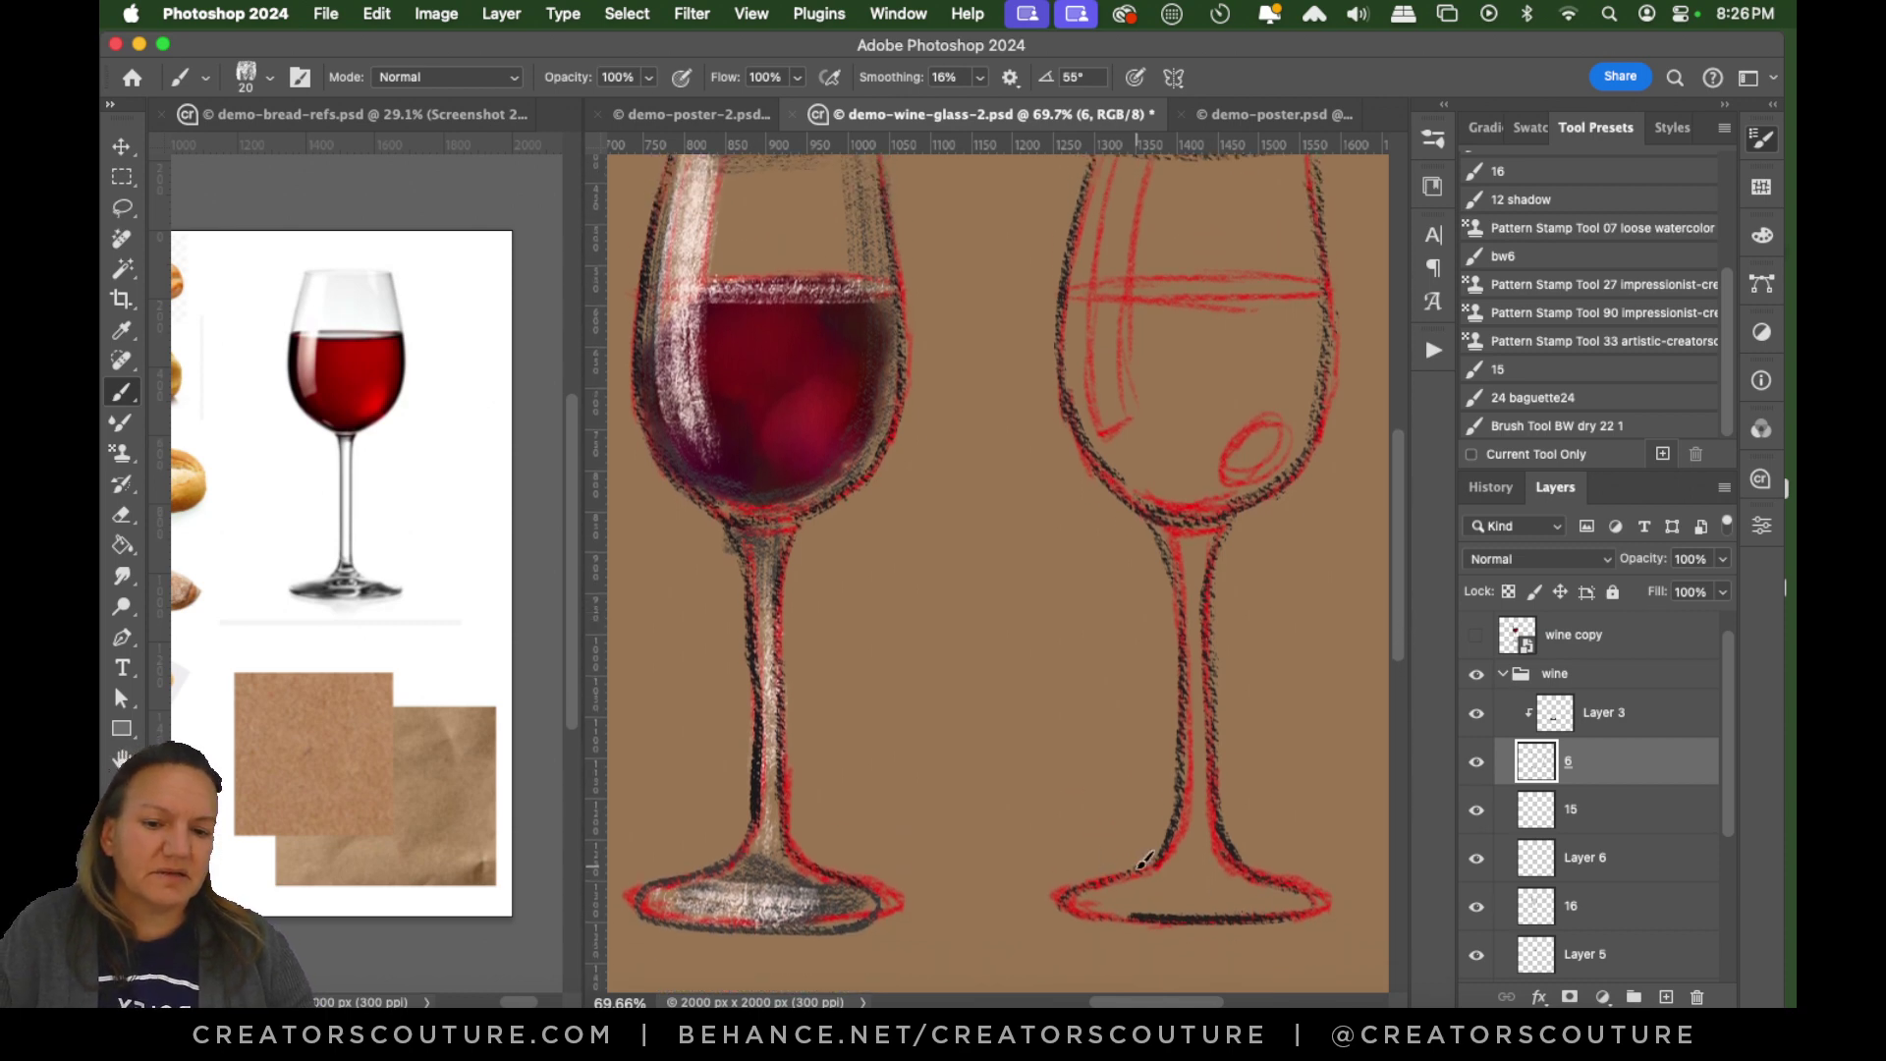
pyautogui.moveTo(1145, 860)
pyautogui.mouseDown()
pyautogui.moveTo(1108, 877)
pyautogui.moveTo(1140, 908)
pyautogui.mouseUp()
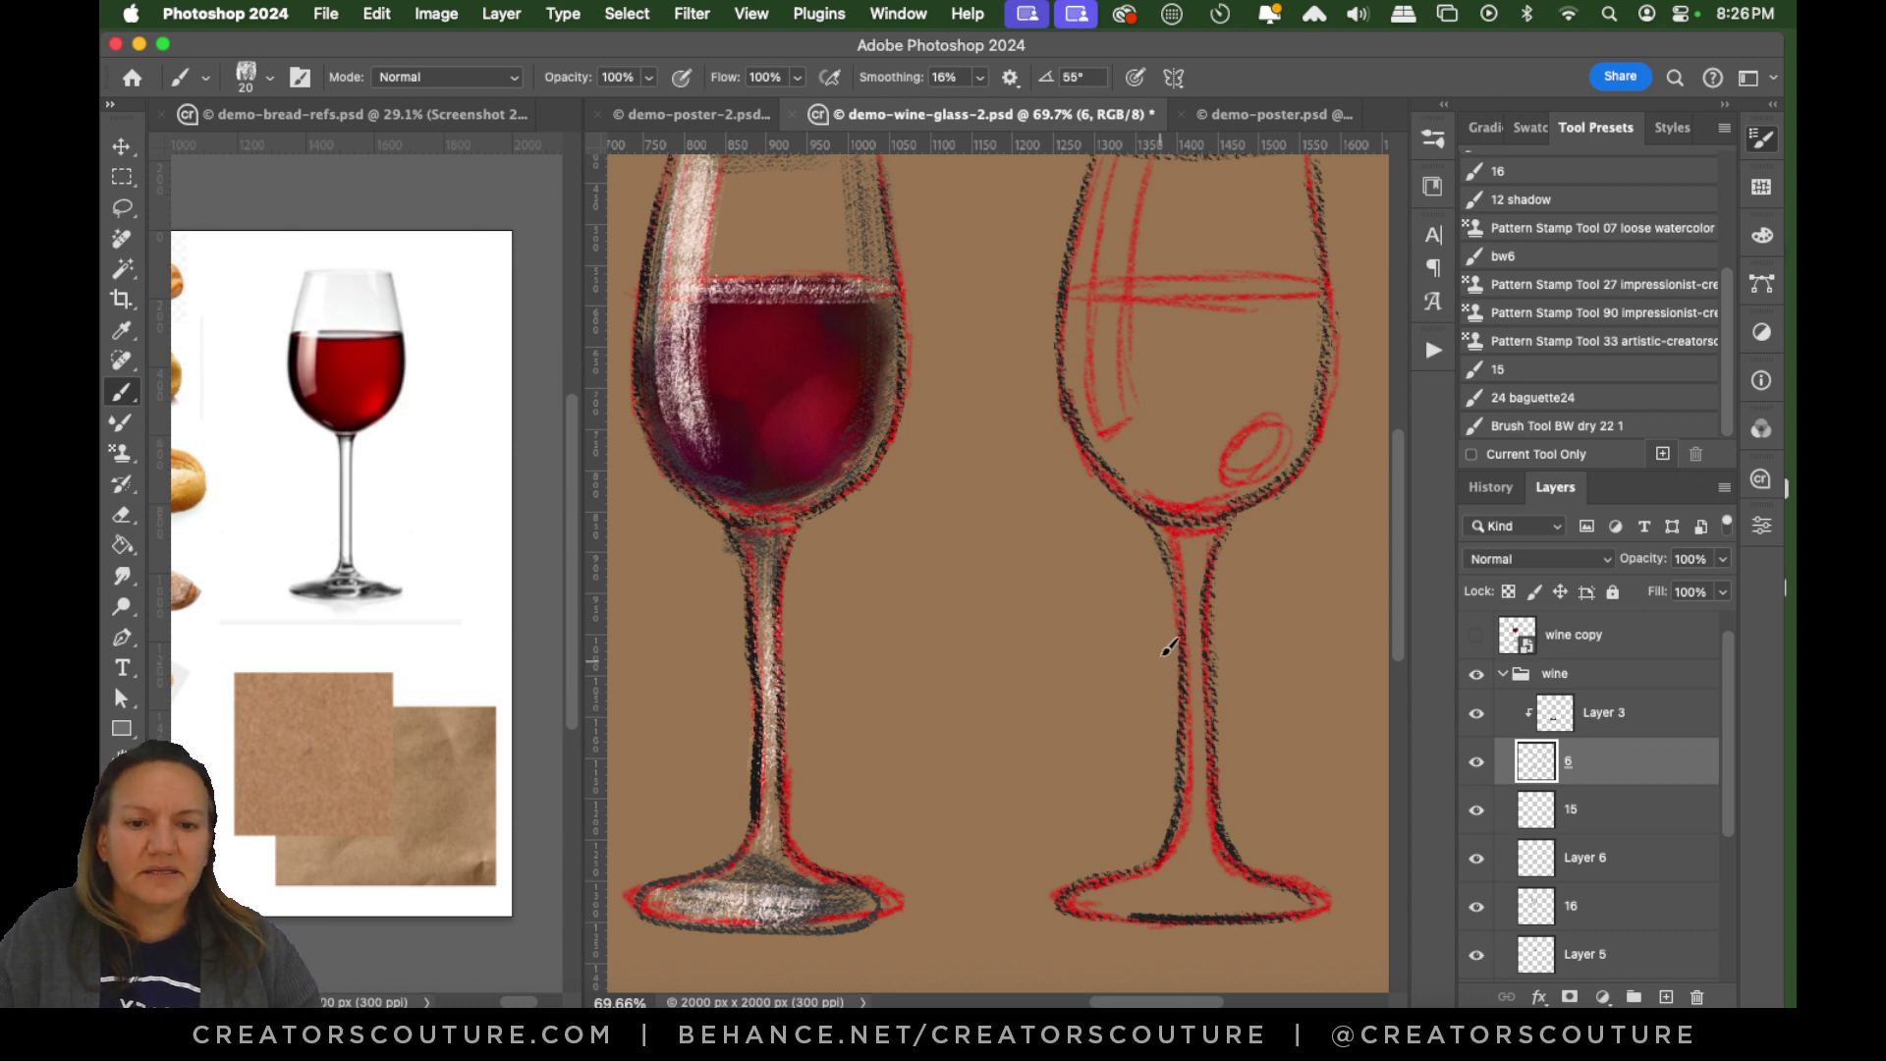
pyautogui.moveTo(1189, 606); pyautogui.dragTo(1177, 811)
# Darken the rim of the second glass with the dry brush and save the document.
pyautogui.scroll(3, 1401, 610)
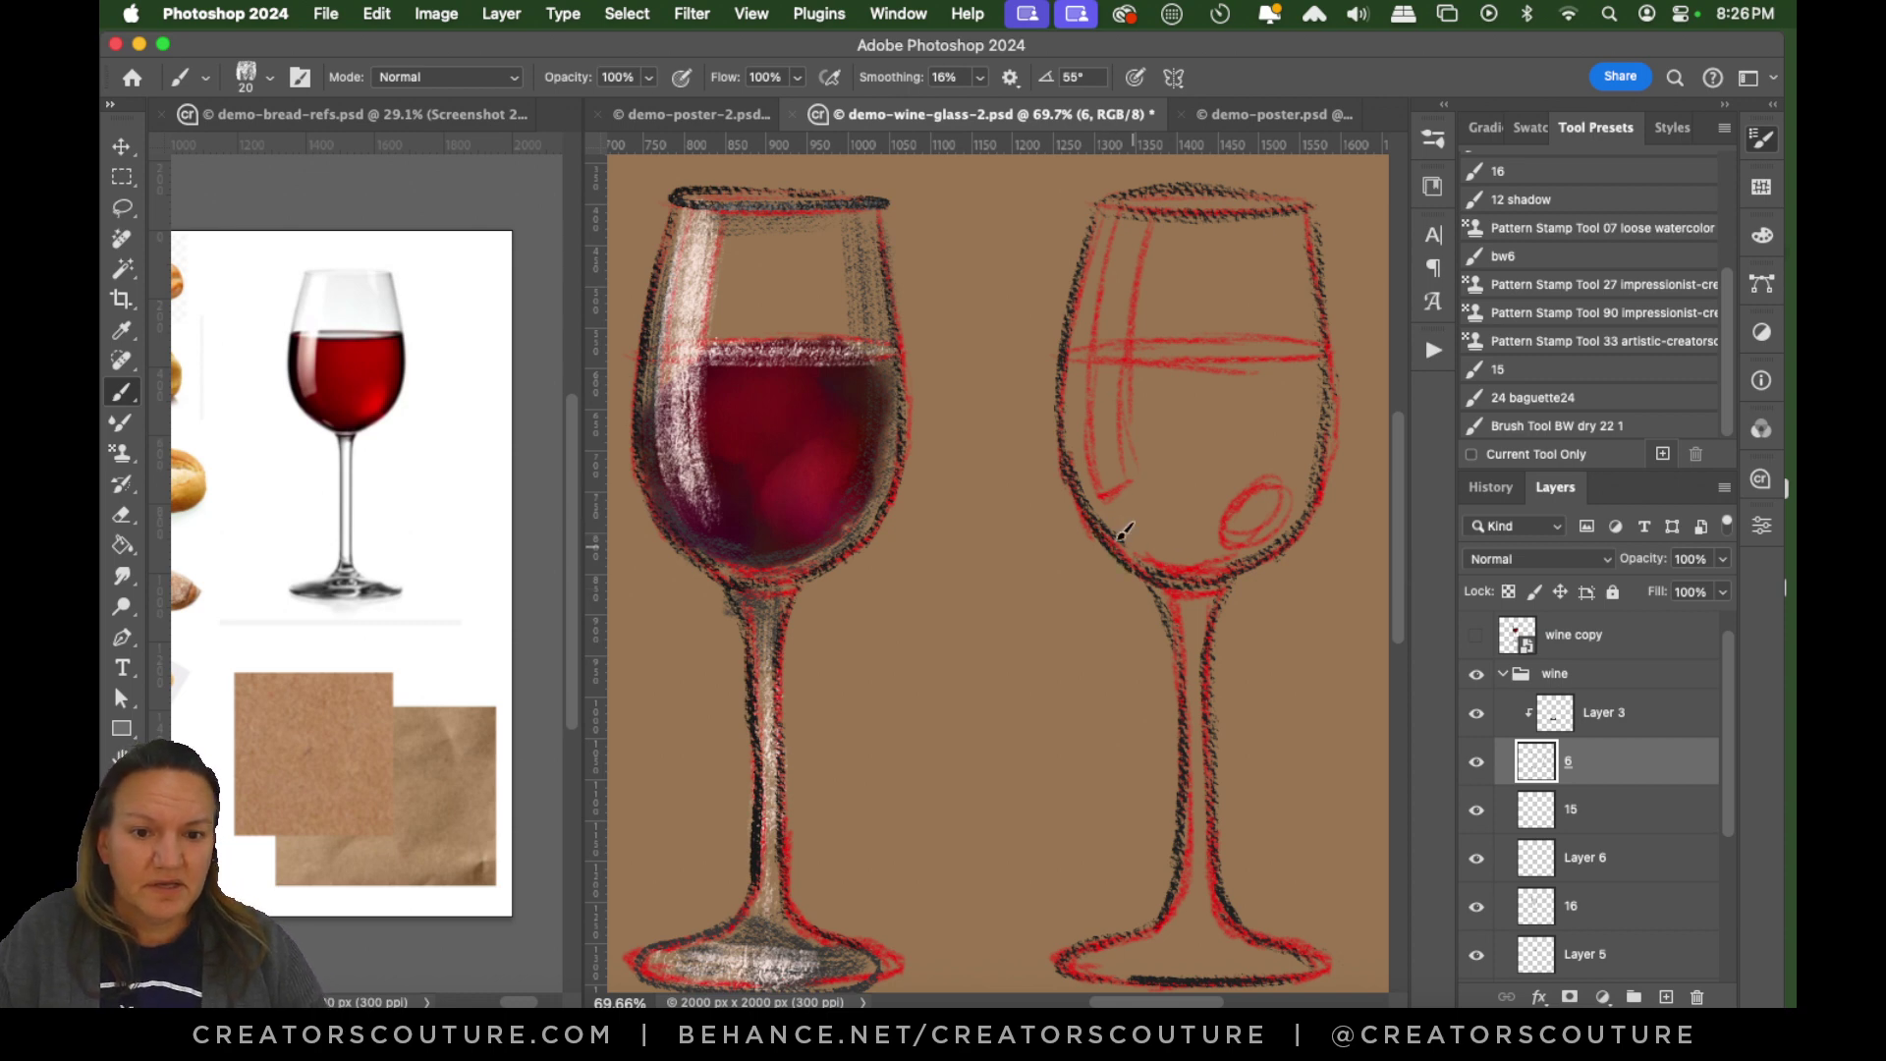
pyautogui.moveTo(1147, 196)
pyautogui.mouseDown()
pyautogui.moveTo(1104, 213)
pyautogui.moveTo(1169, 204)
pyautogui.mouseUp()
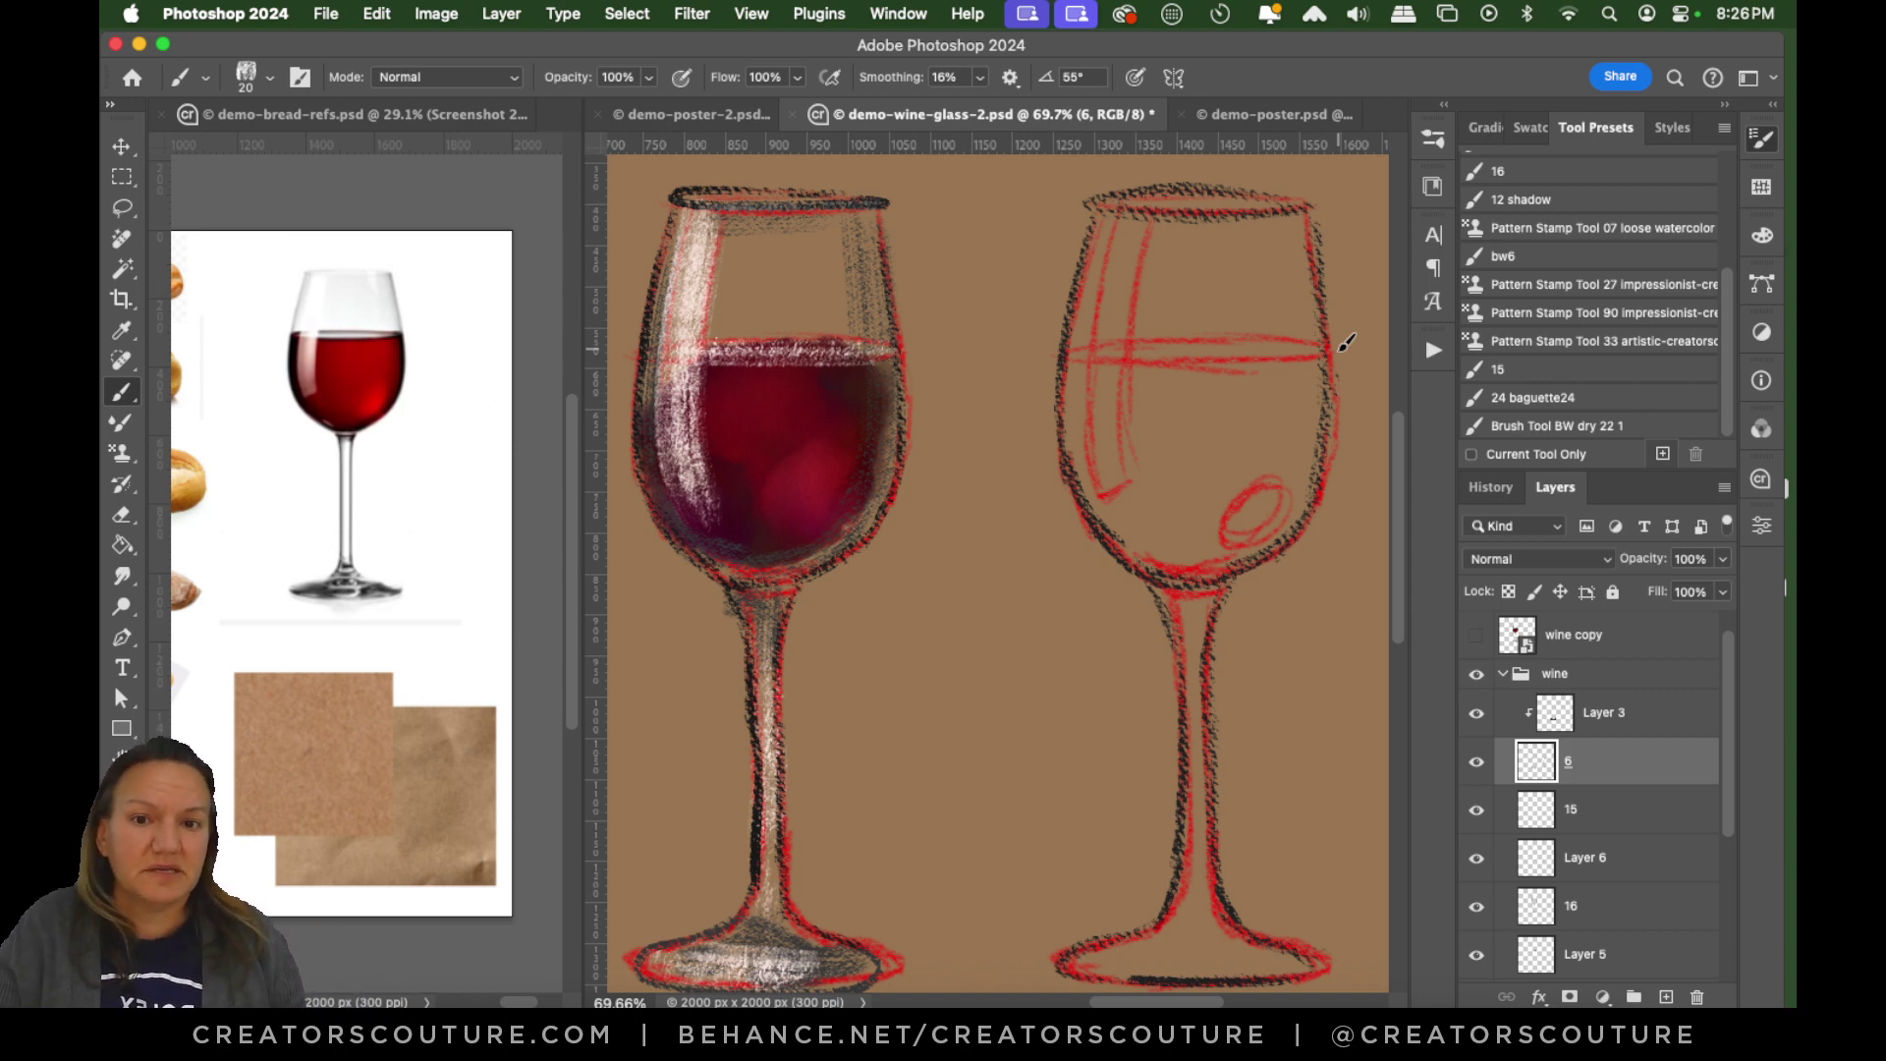
pyautogui.press('super+s')
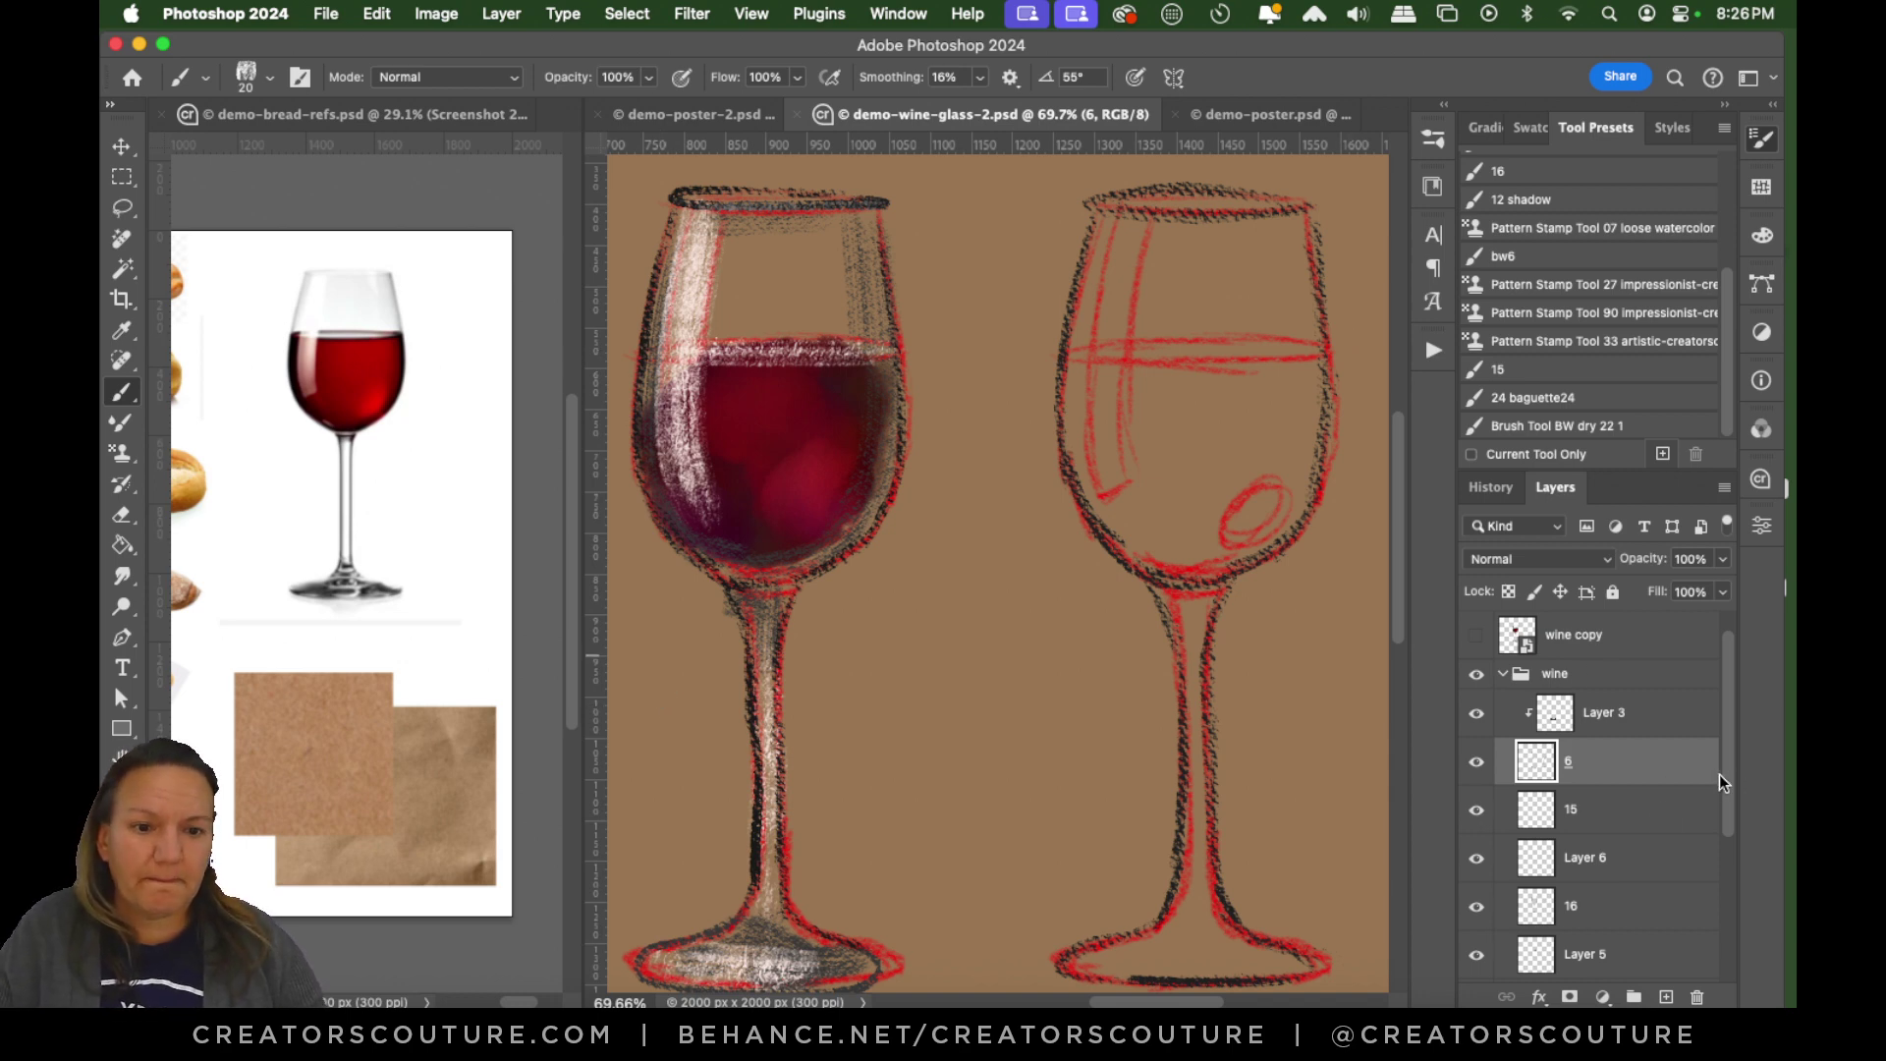
# Save the current brush as a new tool preset named "6 small wine" with its color included.
pyautogui.moveTo(1730, 757); pyautogui.dragTo(1711, 850)
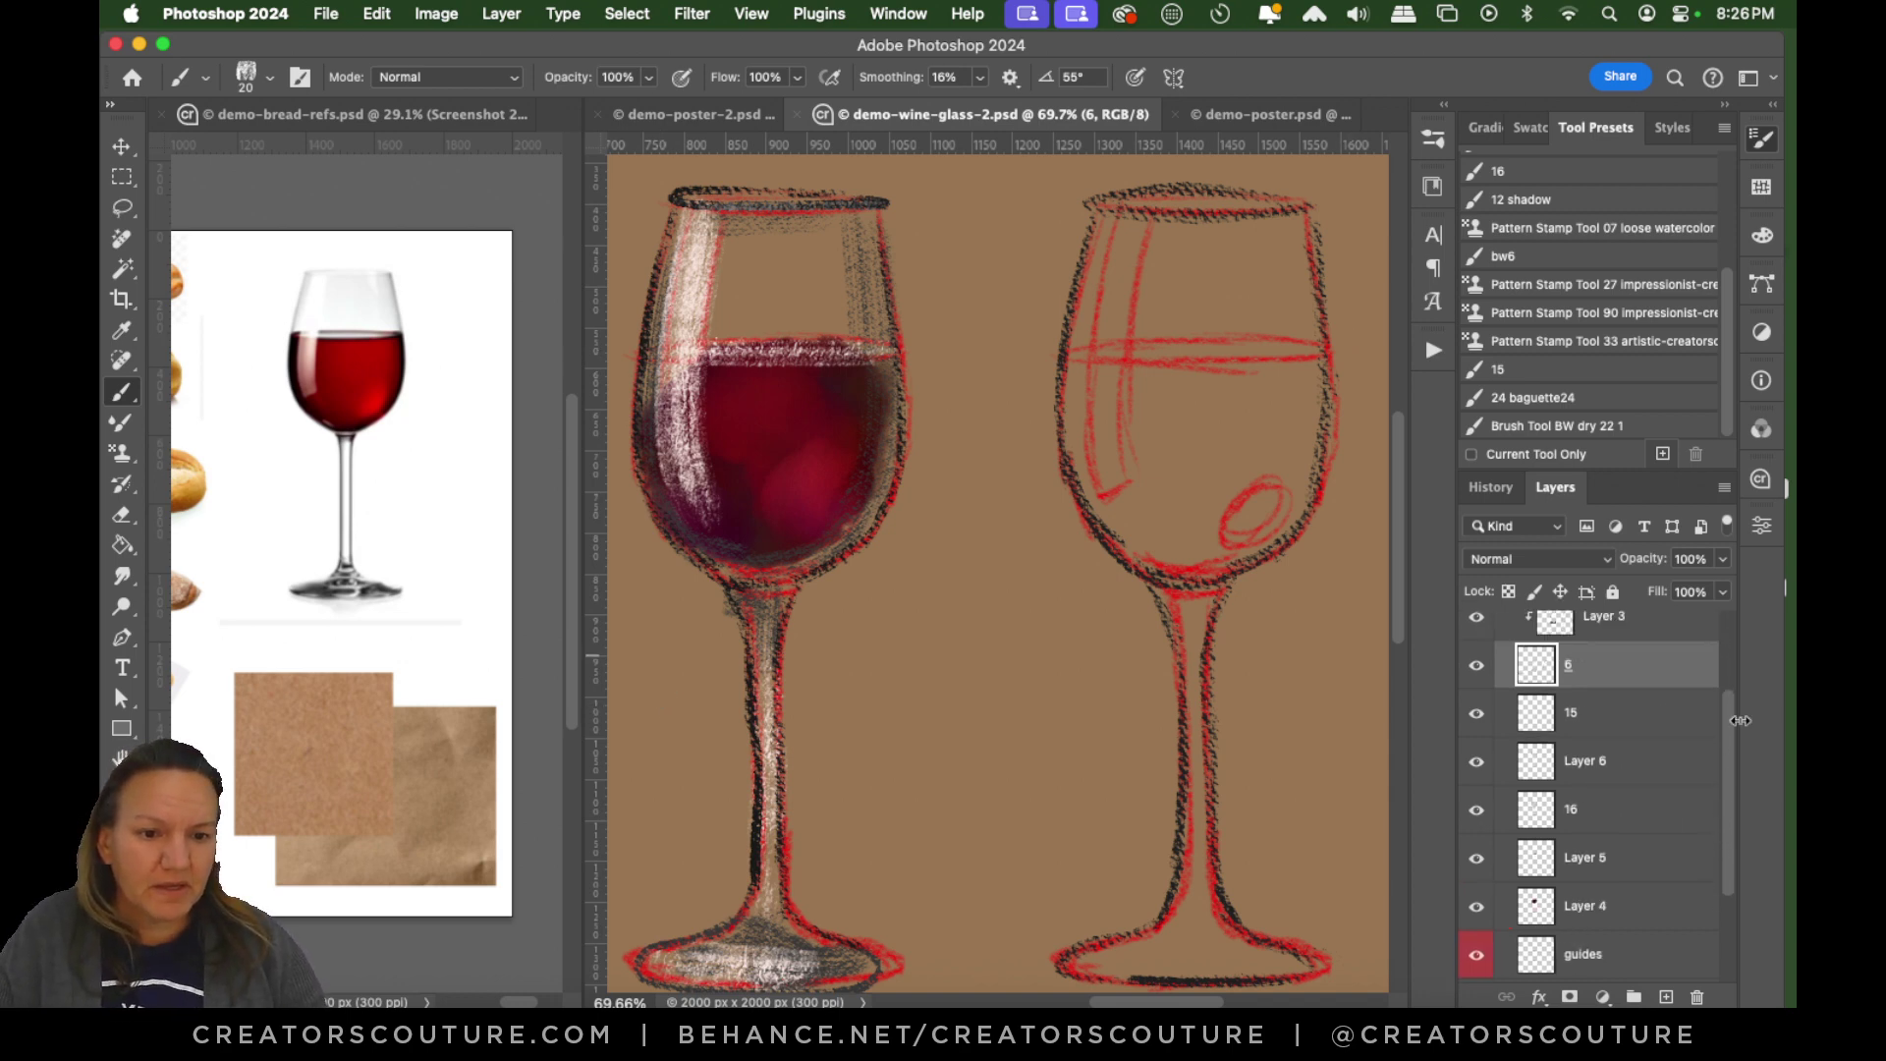
pyautogui.click(1662, 454)
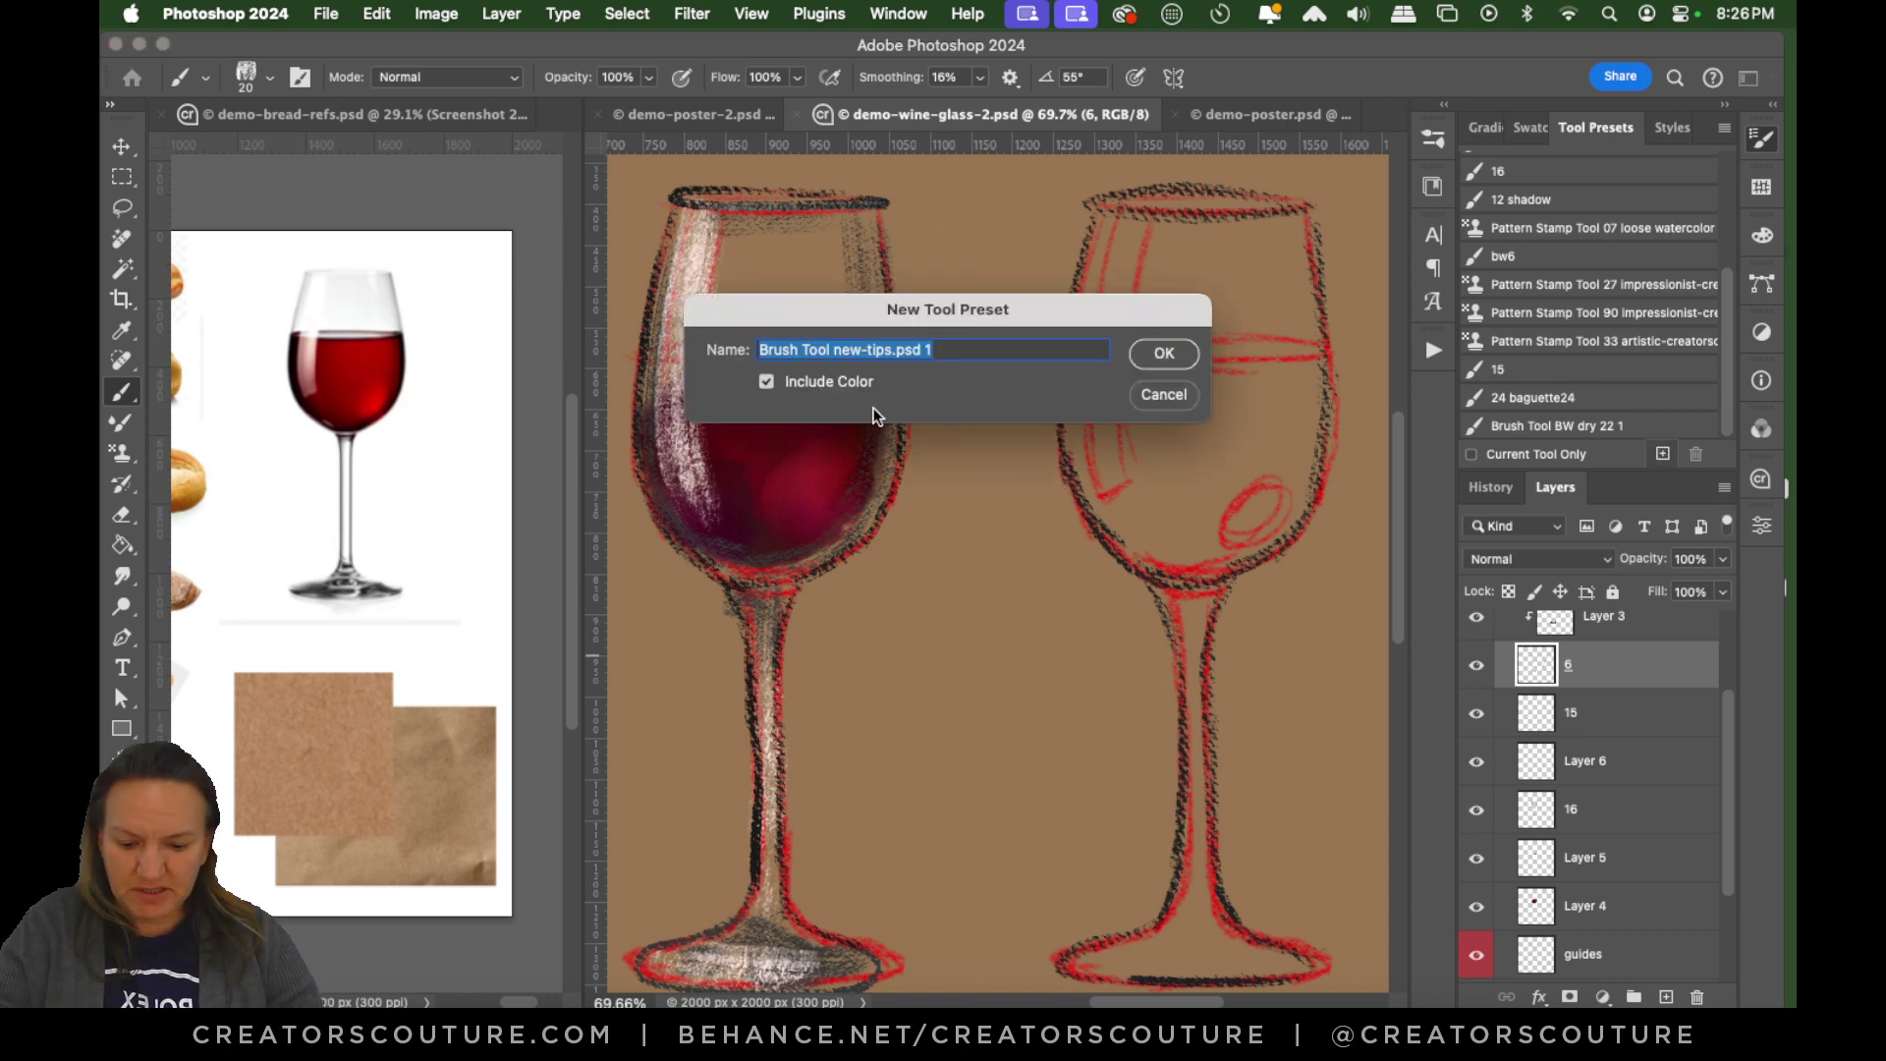
pyautogui.write('6 small wine')
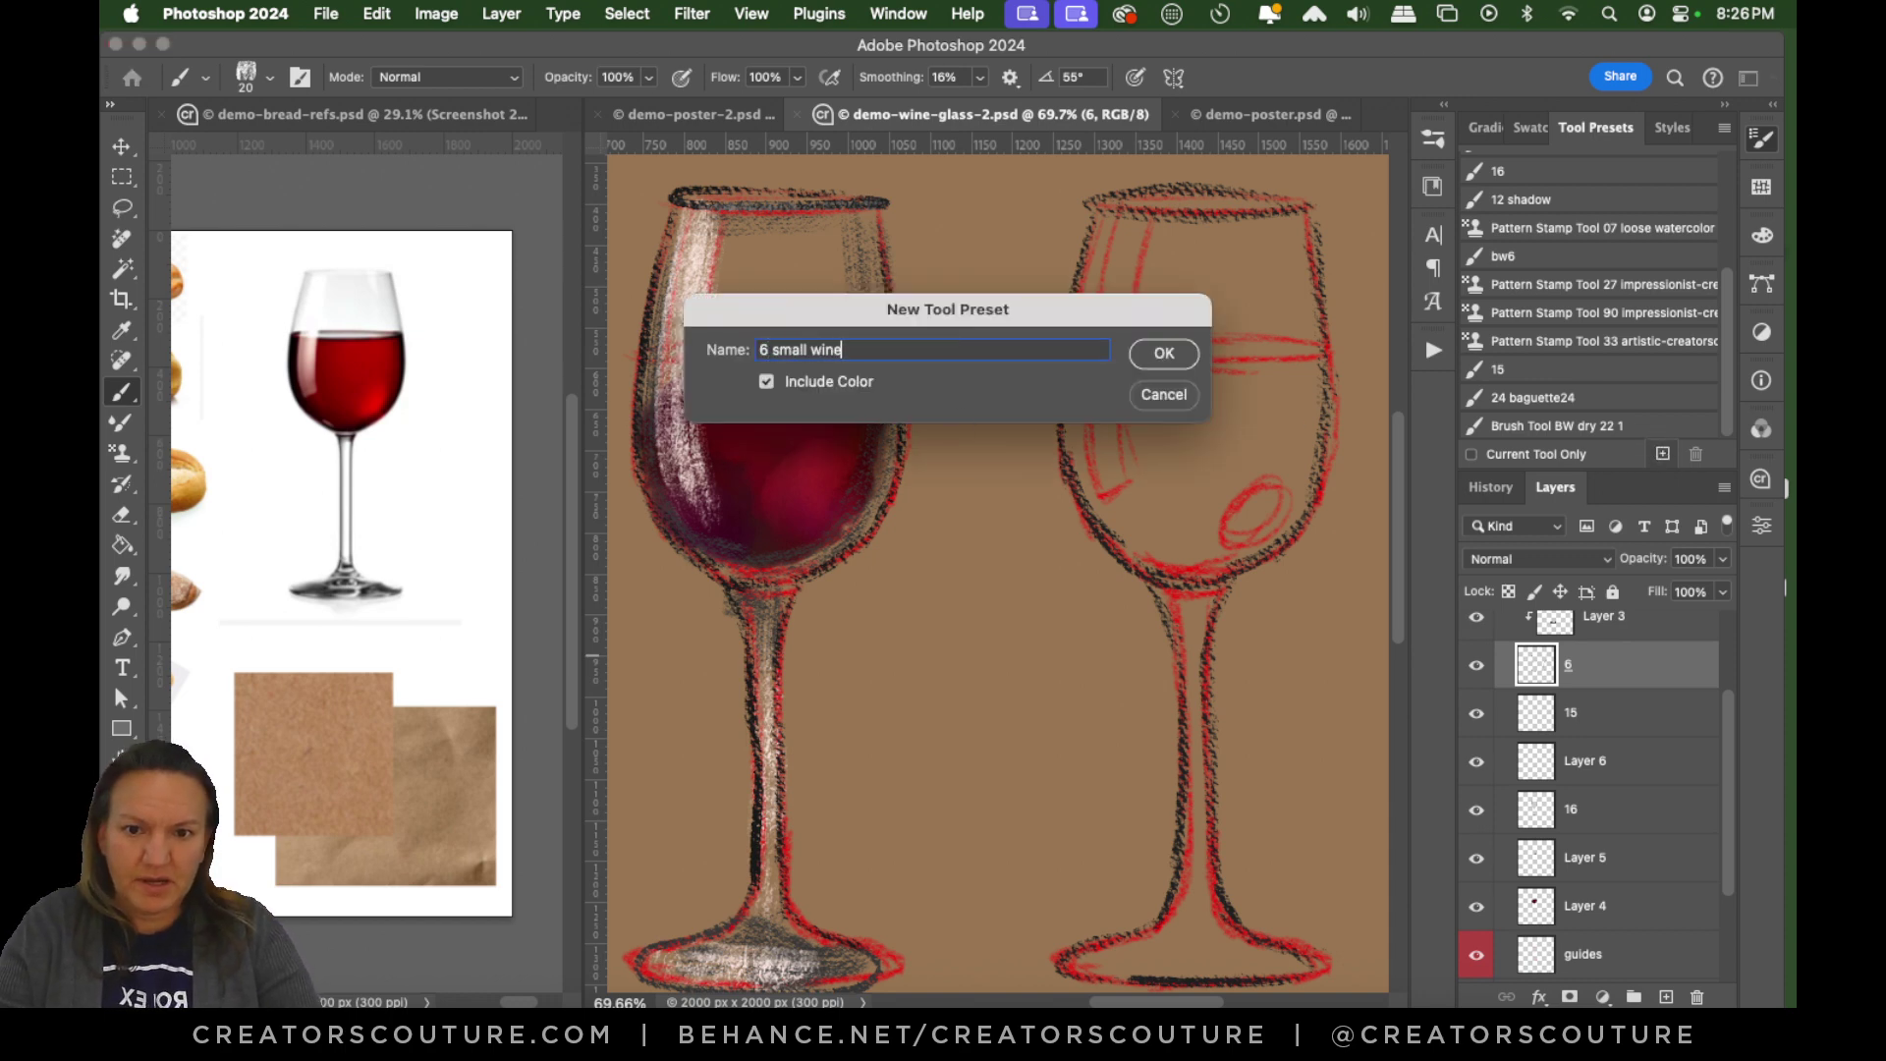
pyautogui.press('Return')
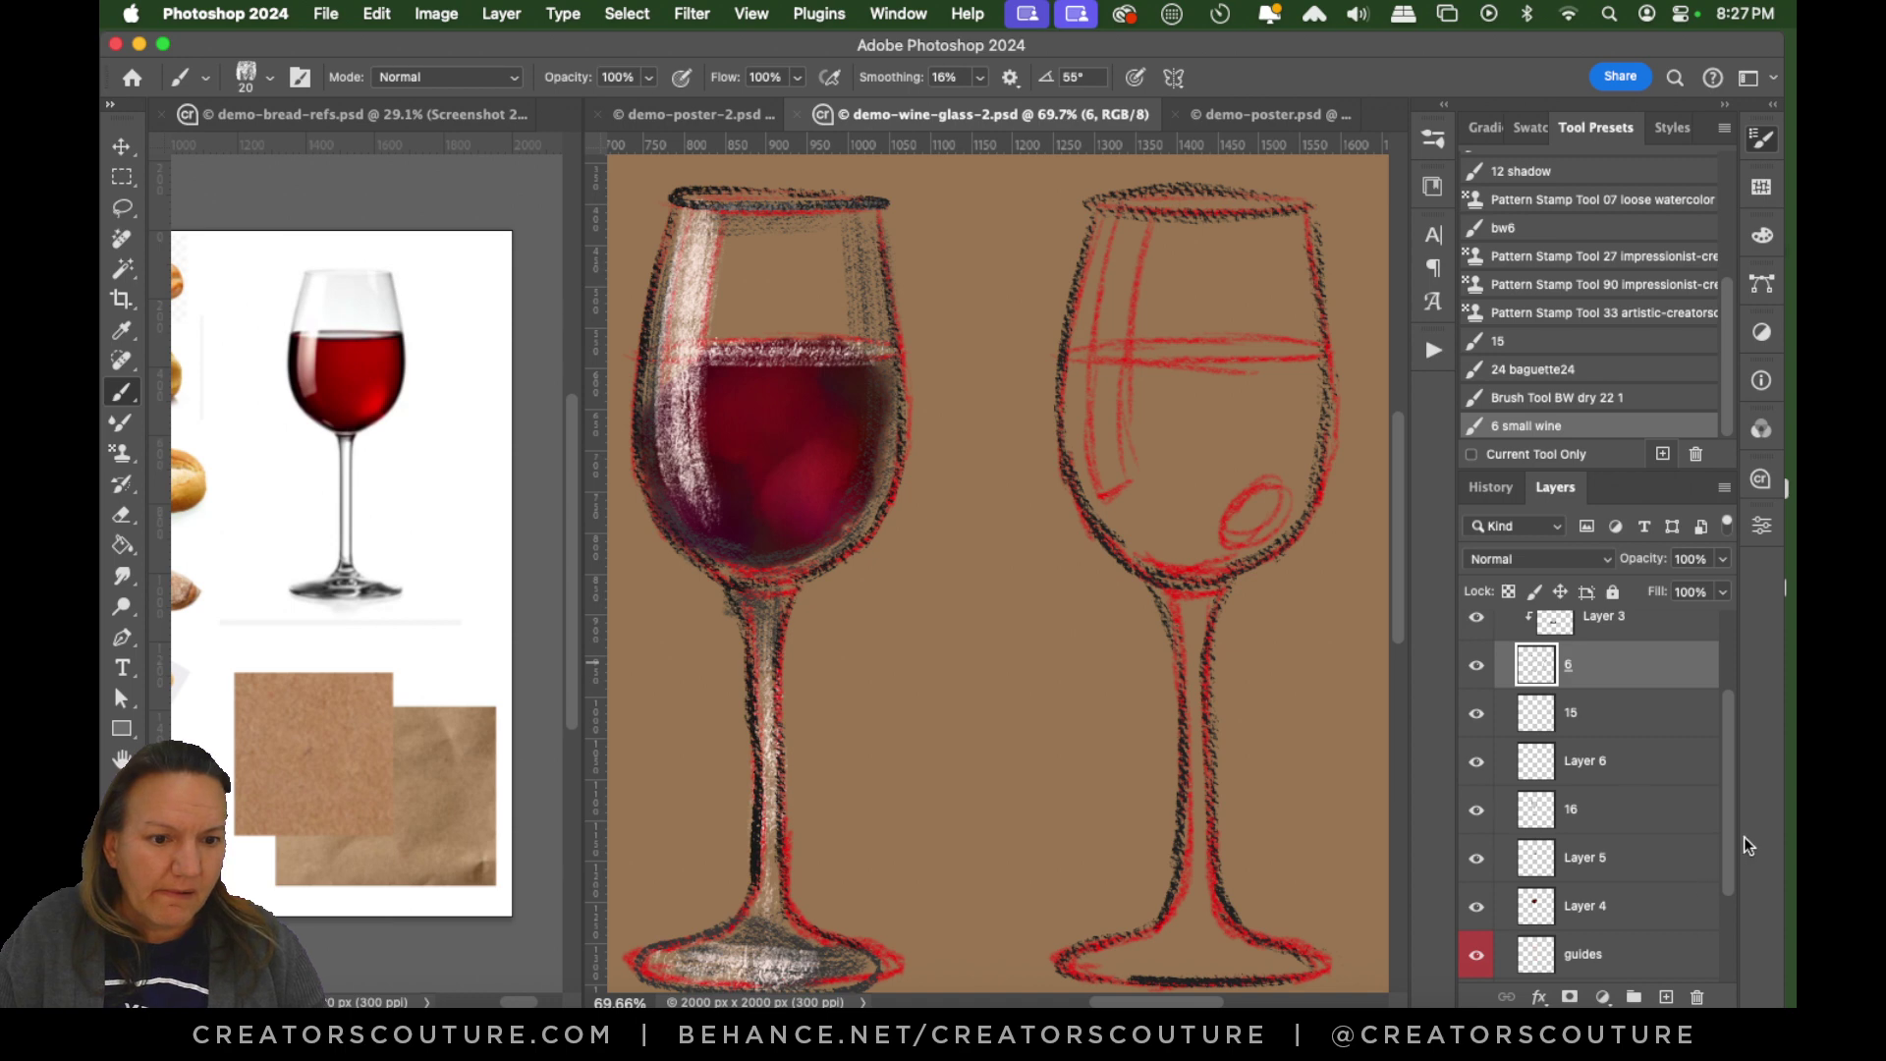
# Hide and show Layer 4, Layer 5 and layer 16 in turn to check their contents, and make layer 16 active.
pyautogui.click(1606, 924)
pyautogui.click(1477, 906)
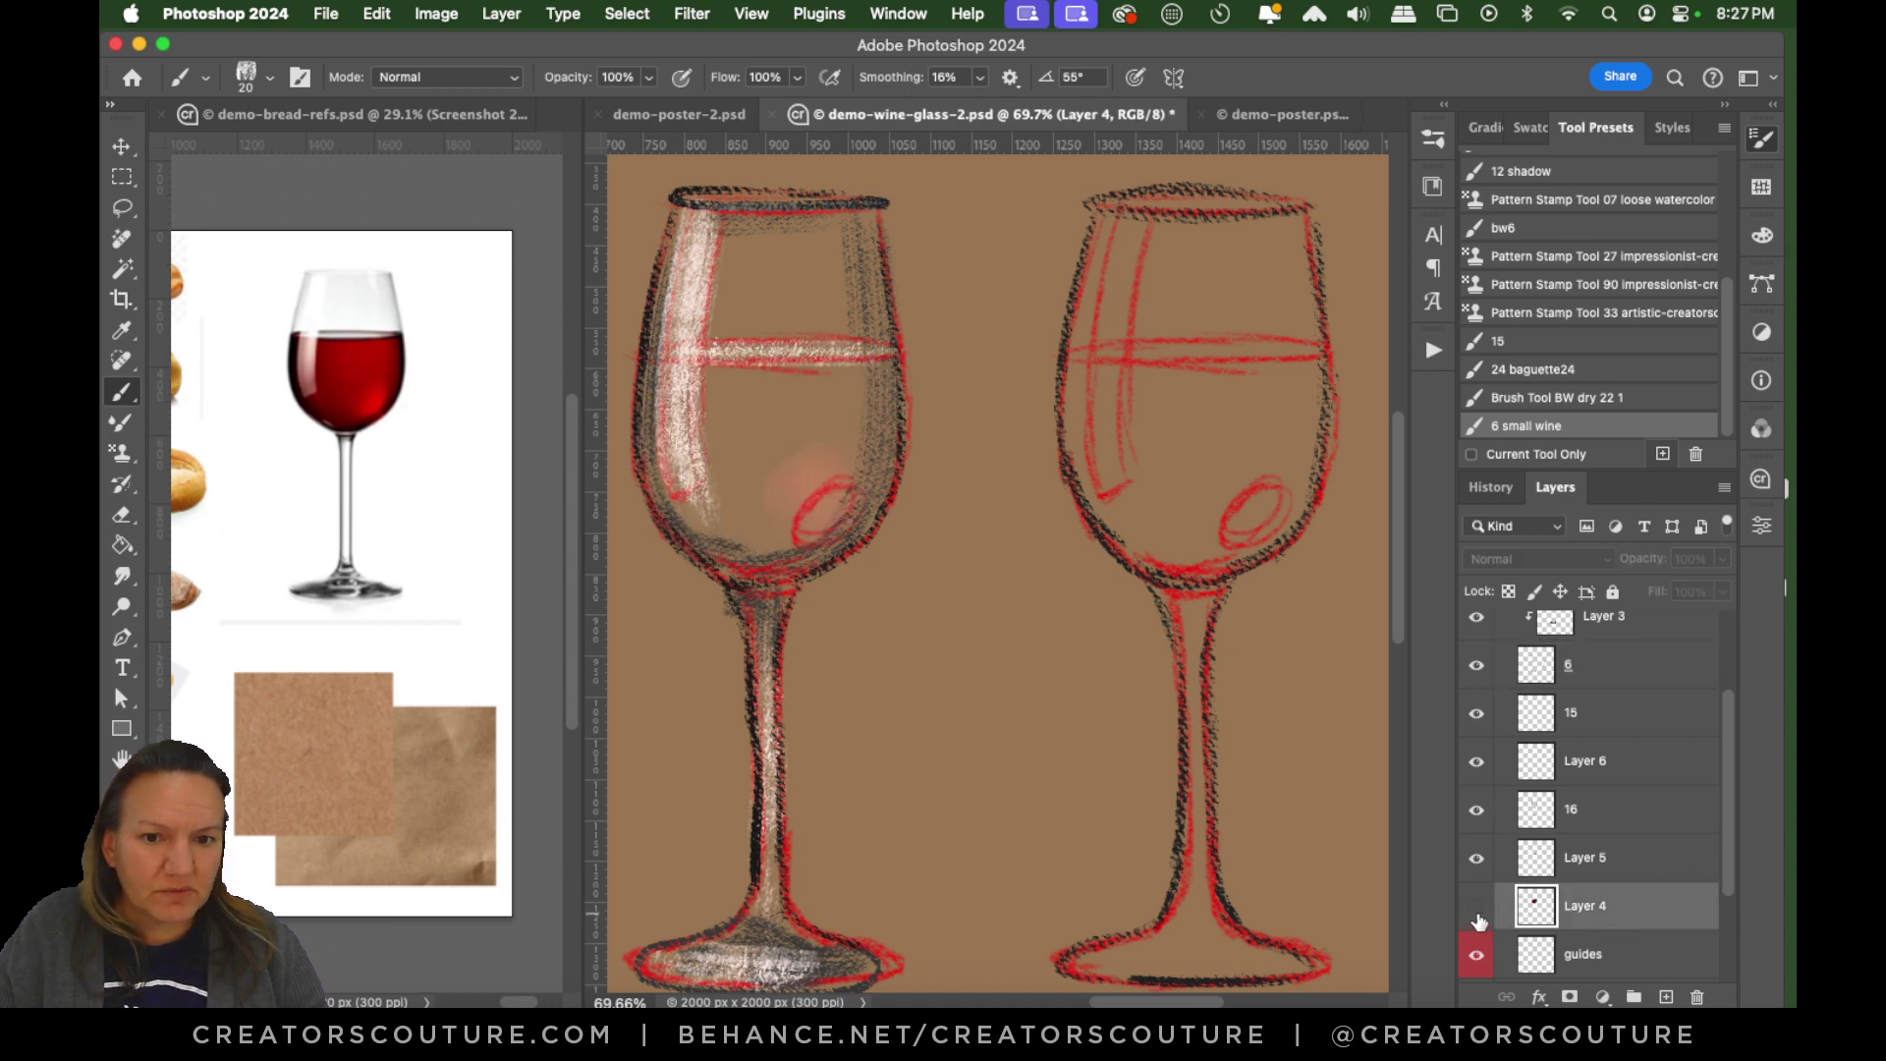
pyautogui.click(1476, 906)
pyautogui.click(1476, 861)
pyautogui.click(1476, 861)
pyautogui.click(1474, 812)
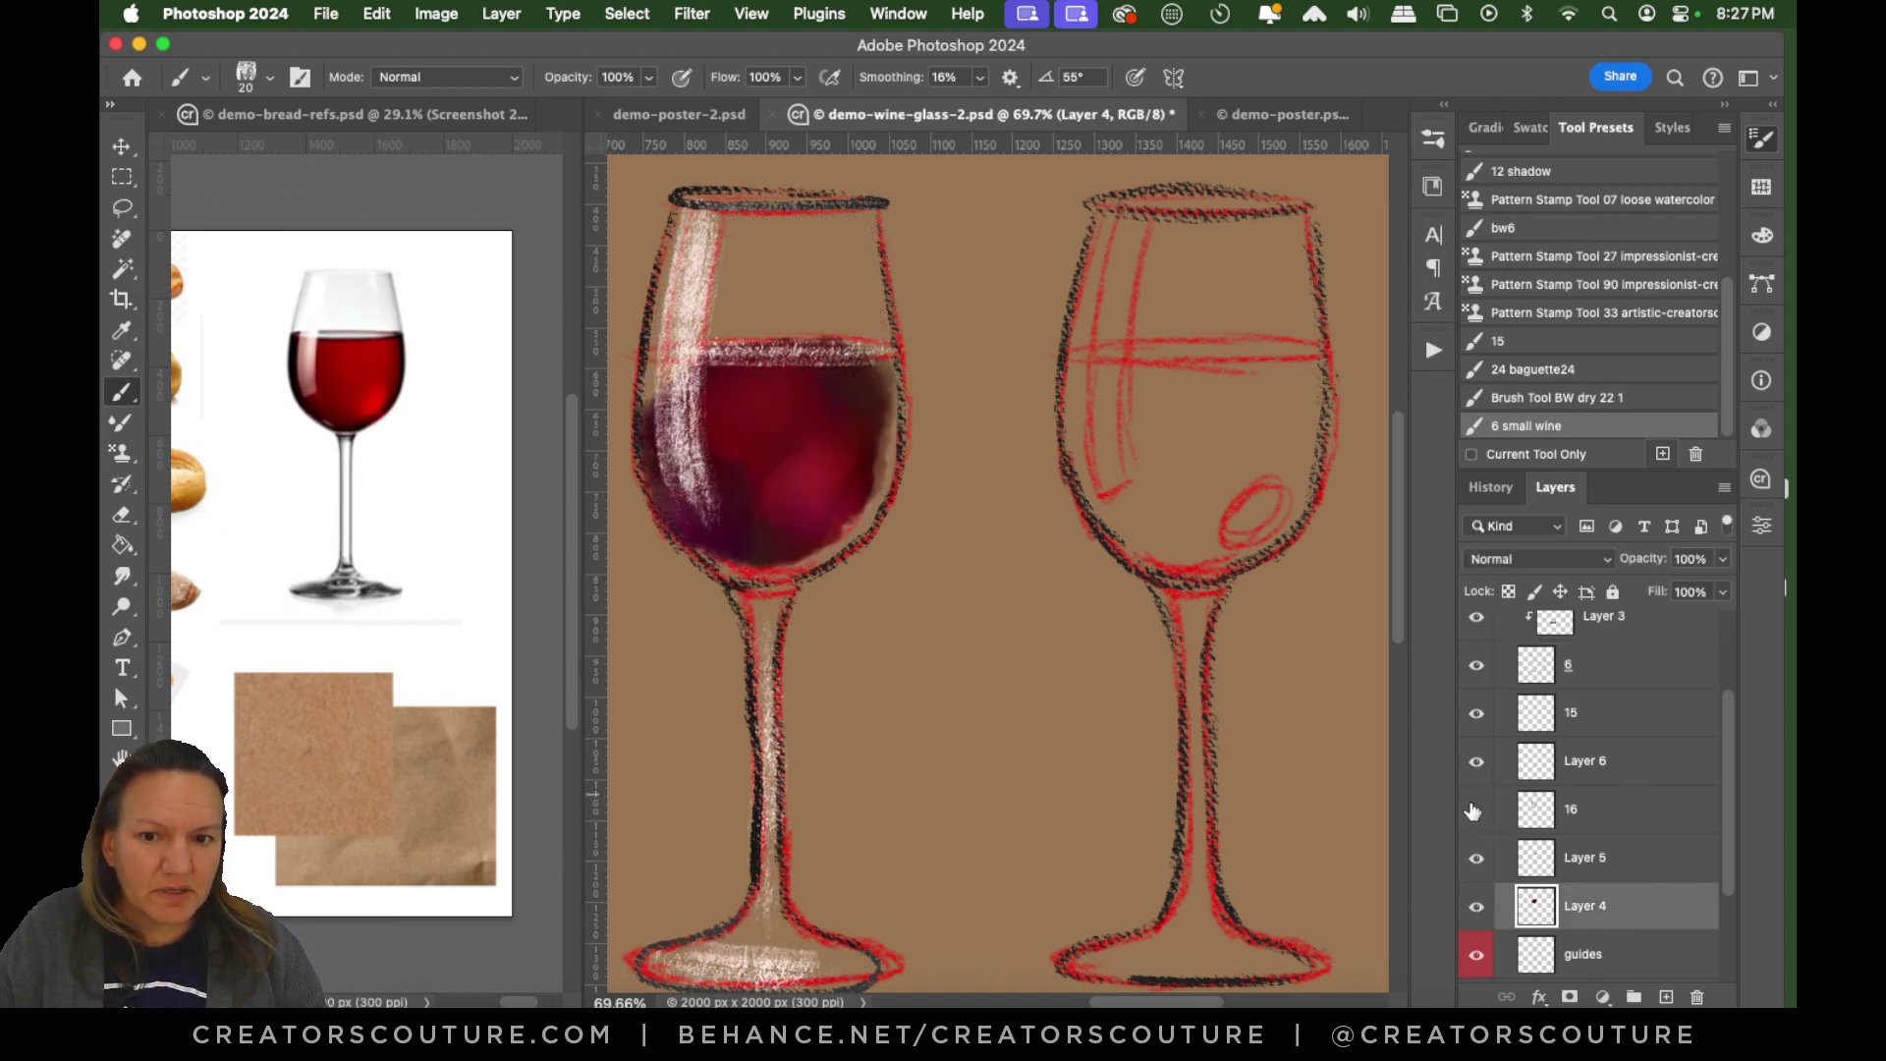
pyautogui.click(1473, 811)
pyautogui.click(1612, 821)
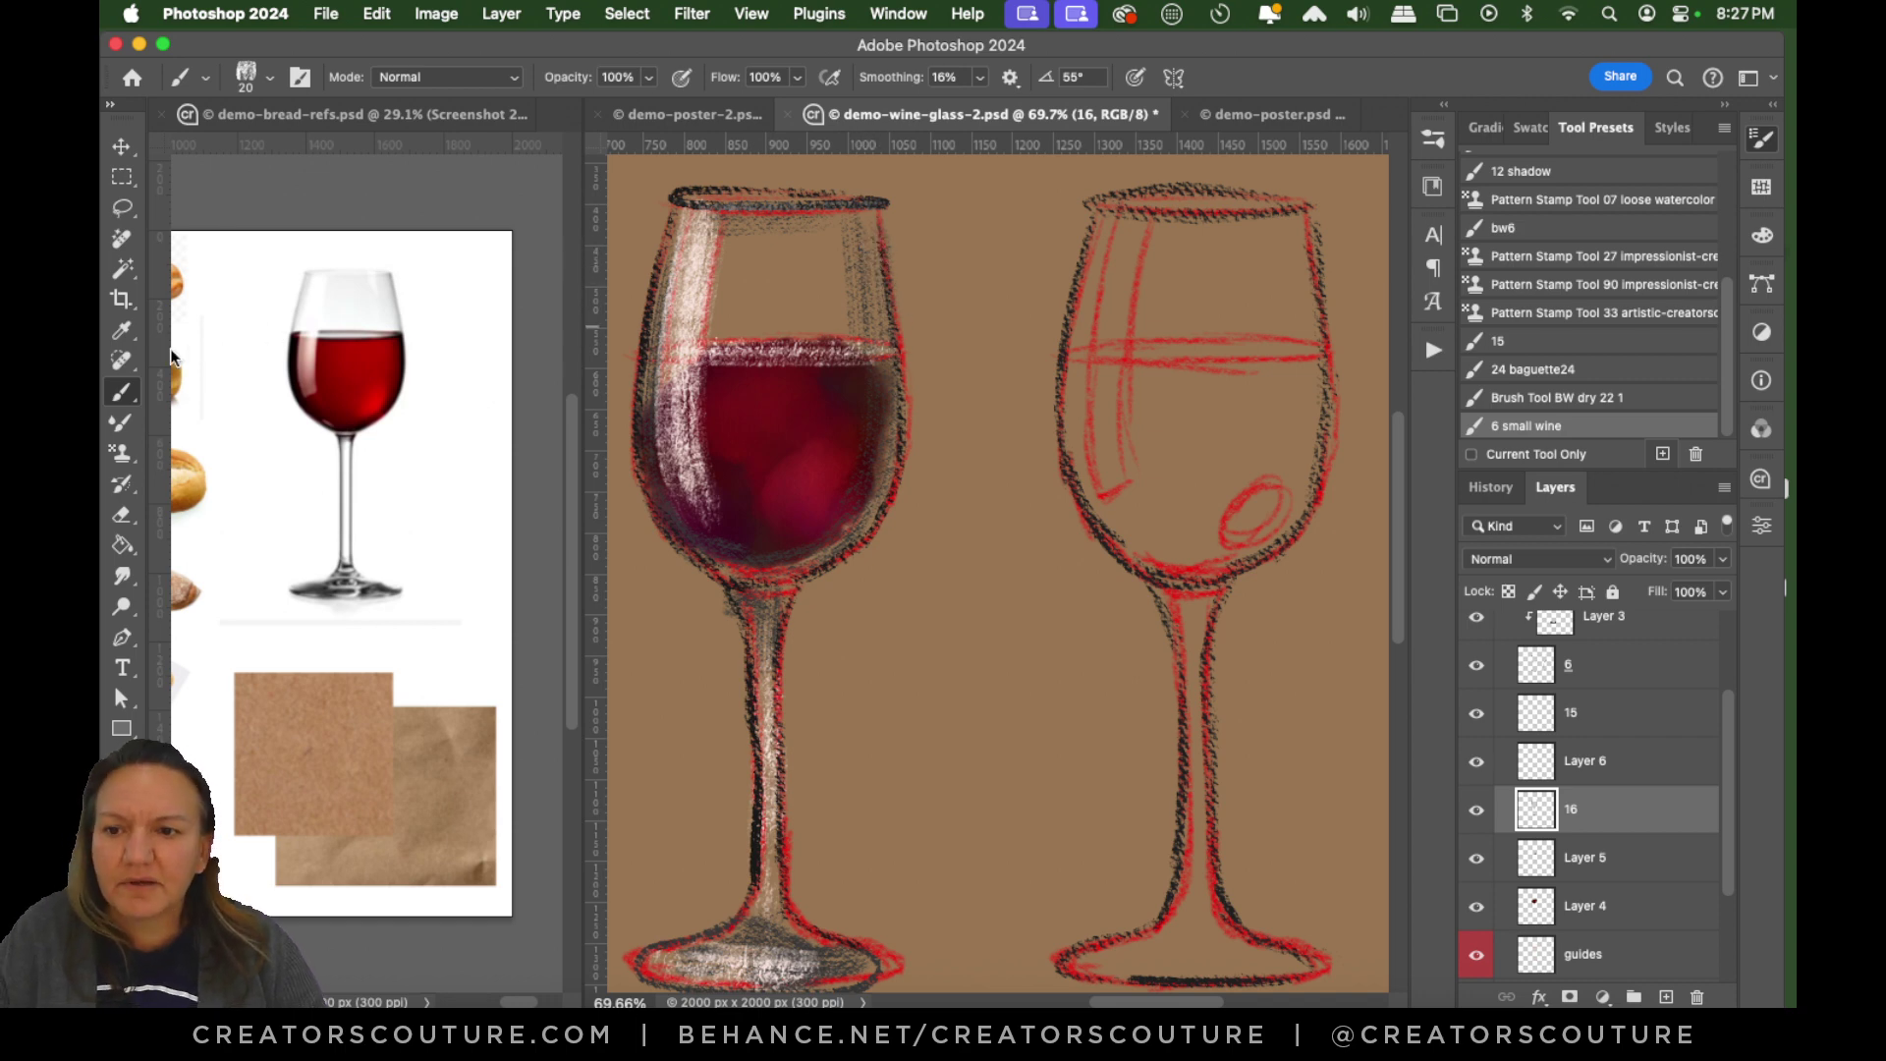
# Load the "Brush Tool BW dry 16 1" tool preset and try a vertical shading stroke inside the second glass's bowl.
pyautogui.click(1434, 139)
pyautogui.click(1435, 139)
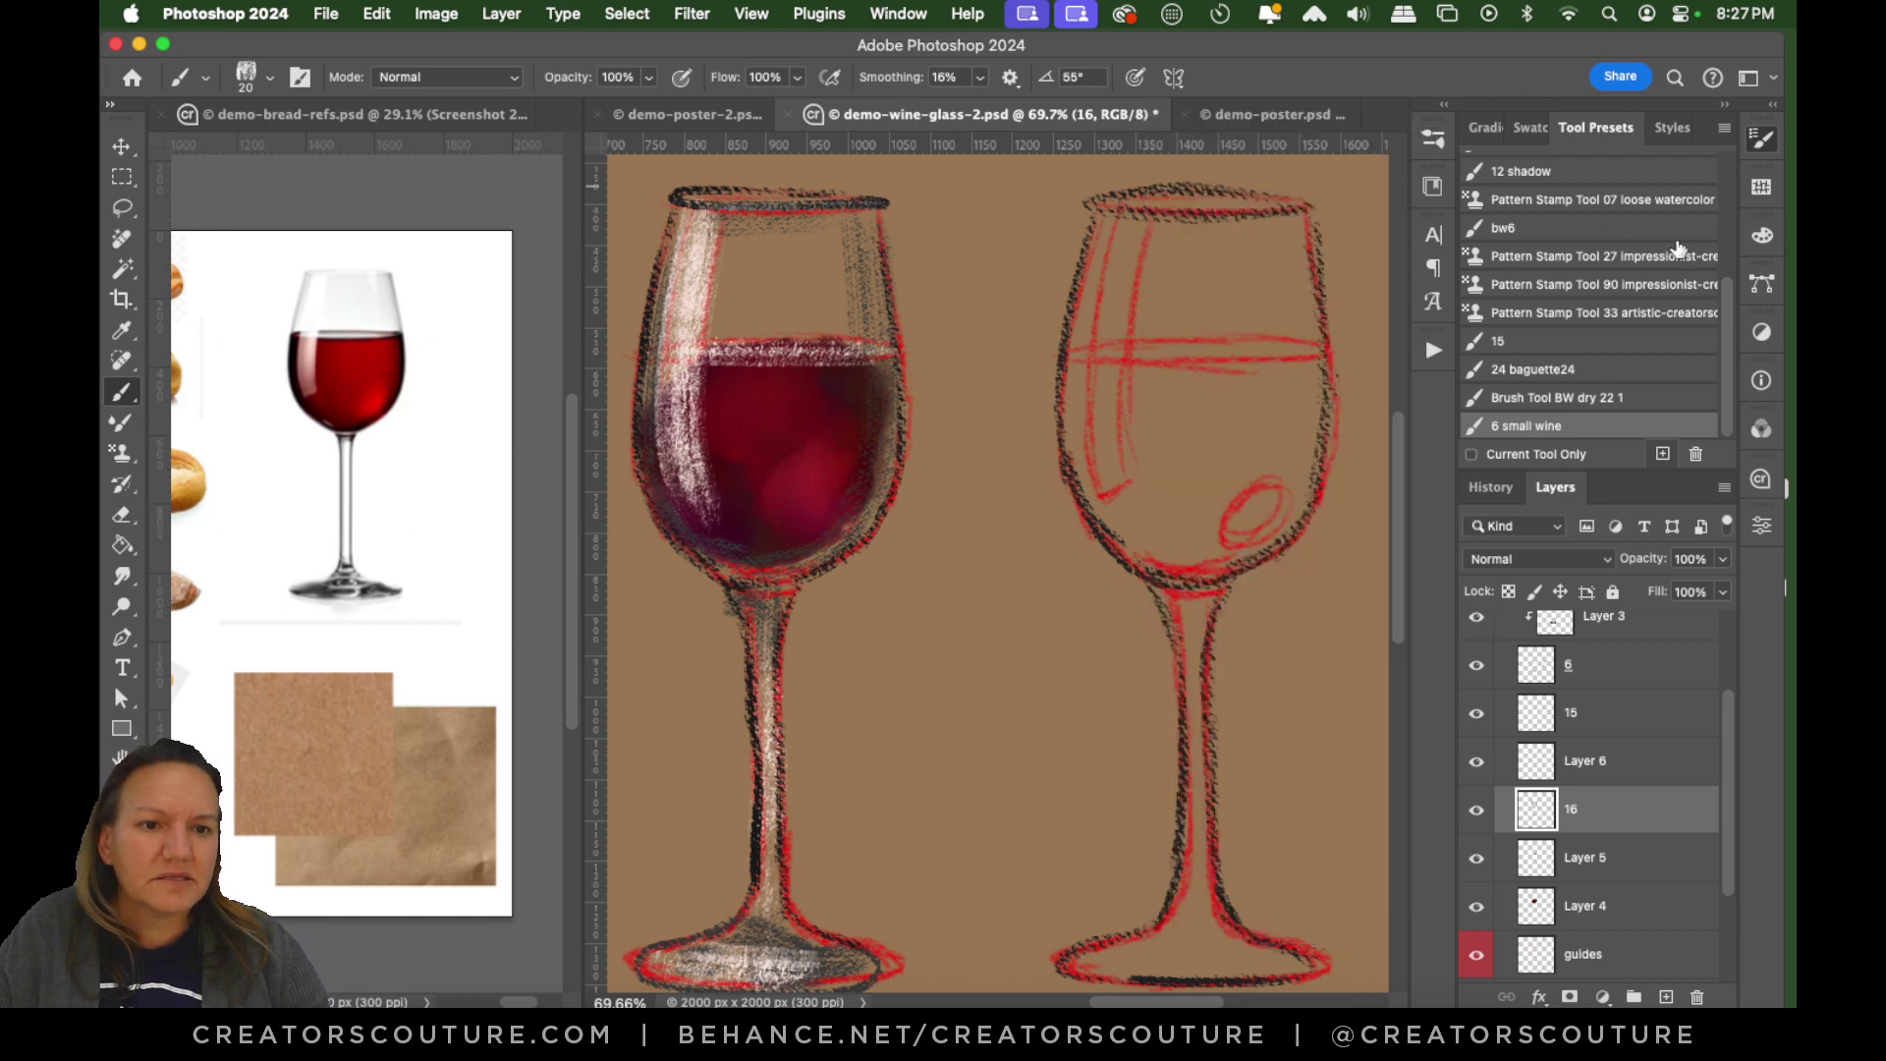
pyautogui.moveTo(1727, 290); pyautogui.dragTo(1718, 159)
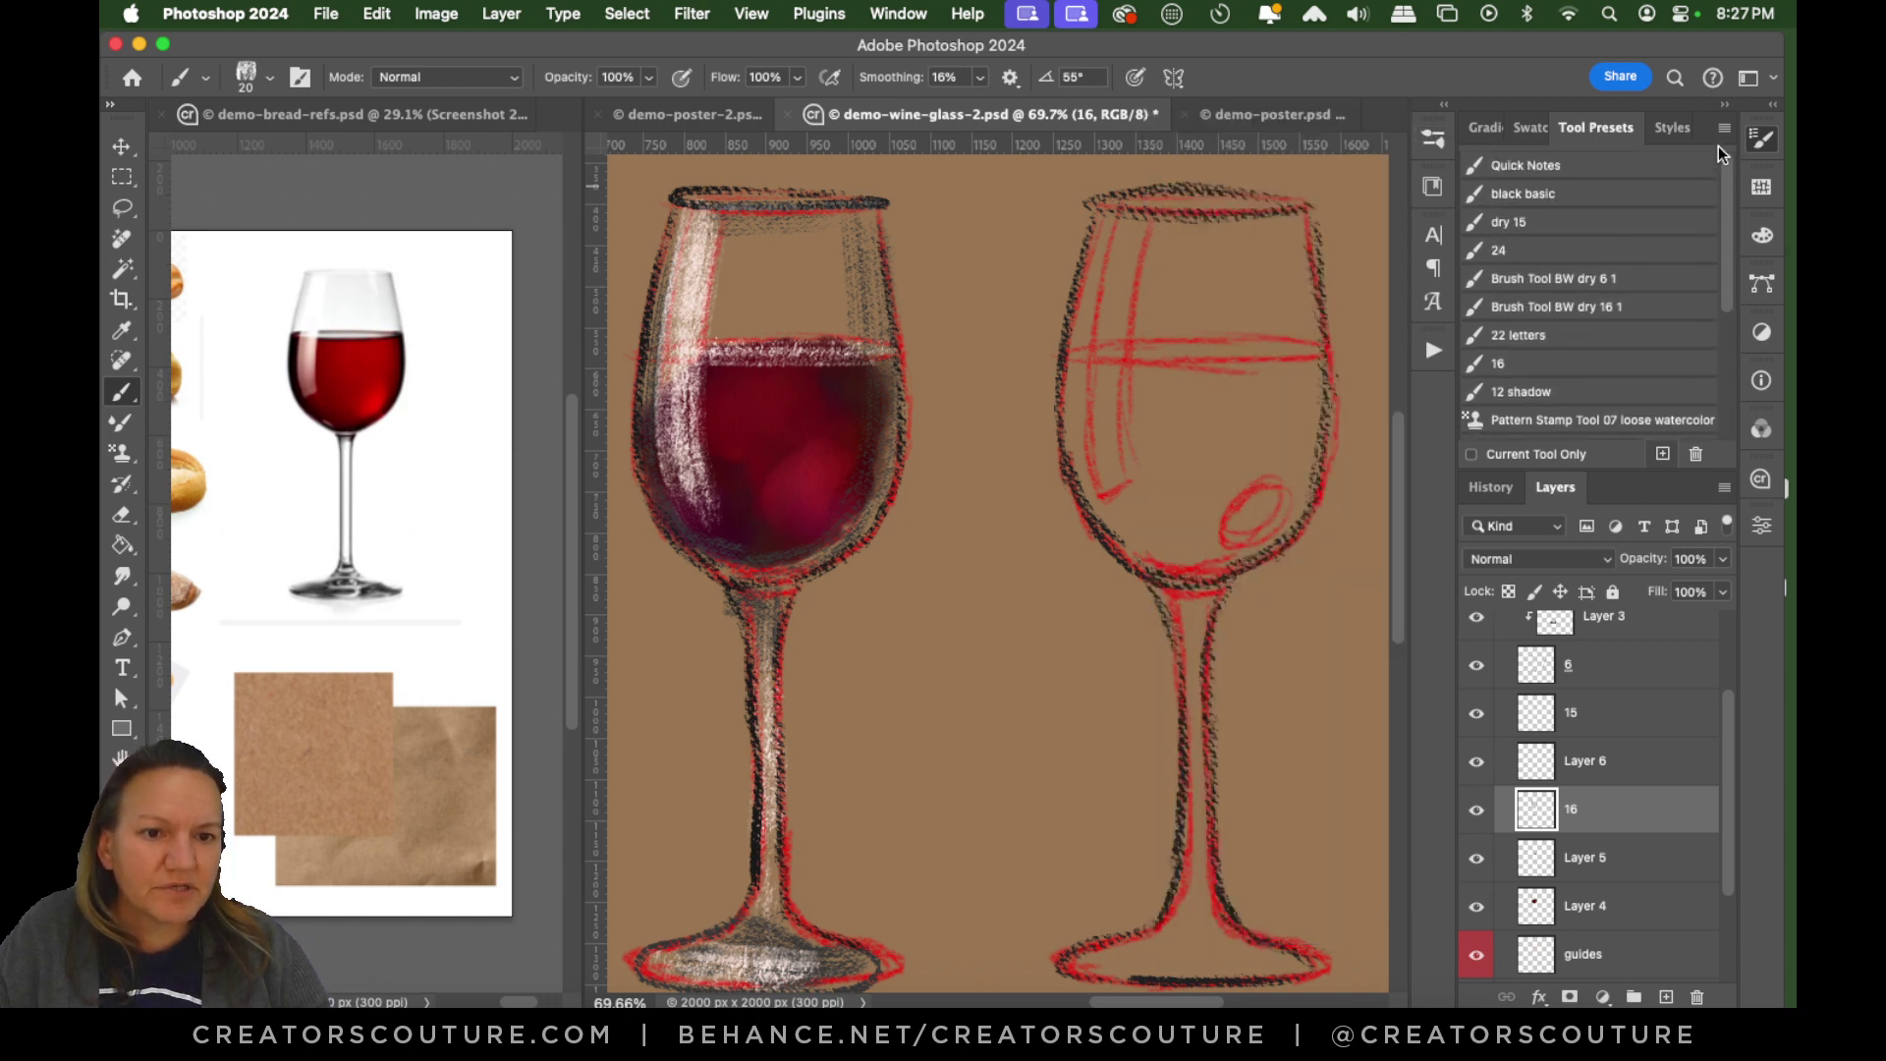
pyautogui.click(1612, 308)
pyautogui.moveTo(1210, 253); pyautogui.dragTo(1199, 410)
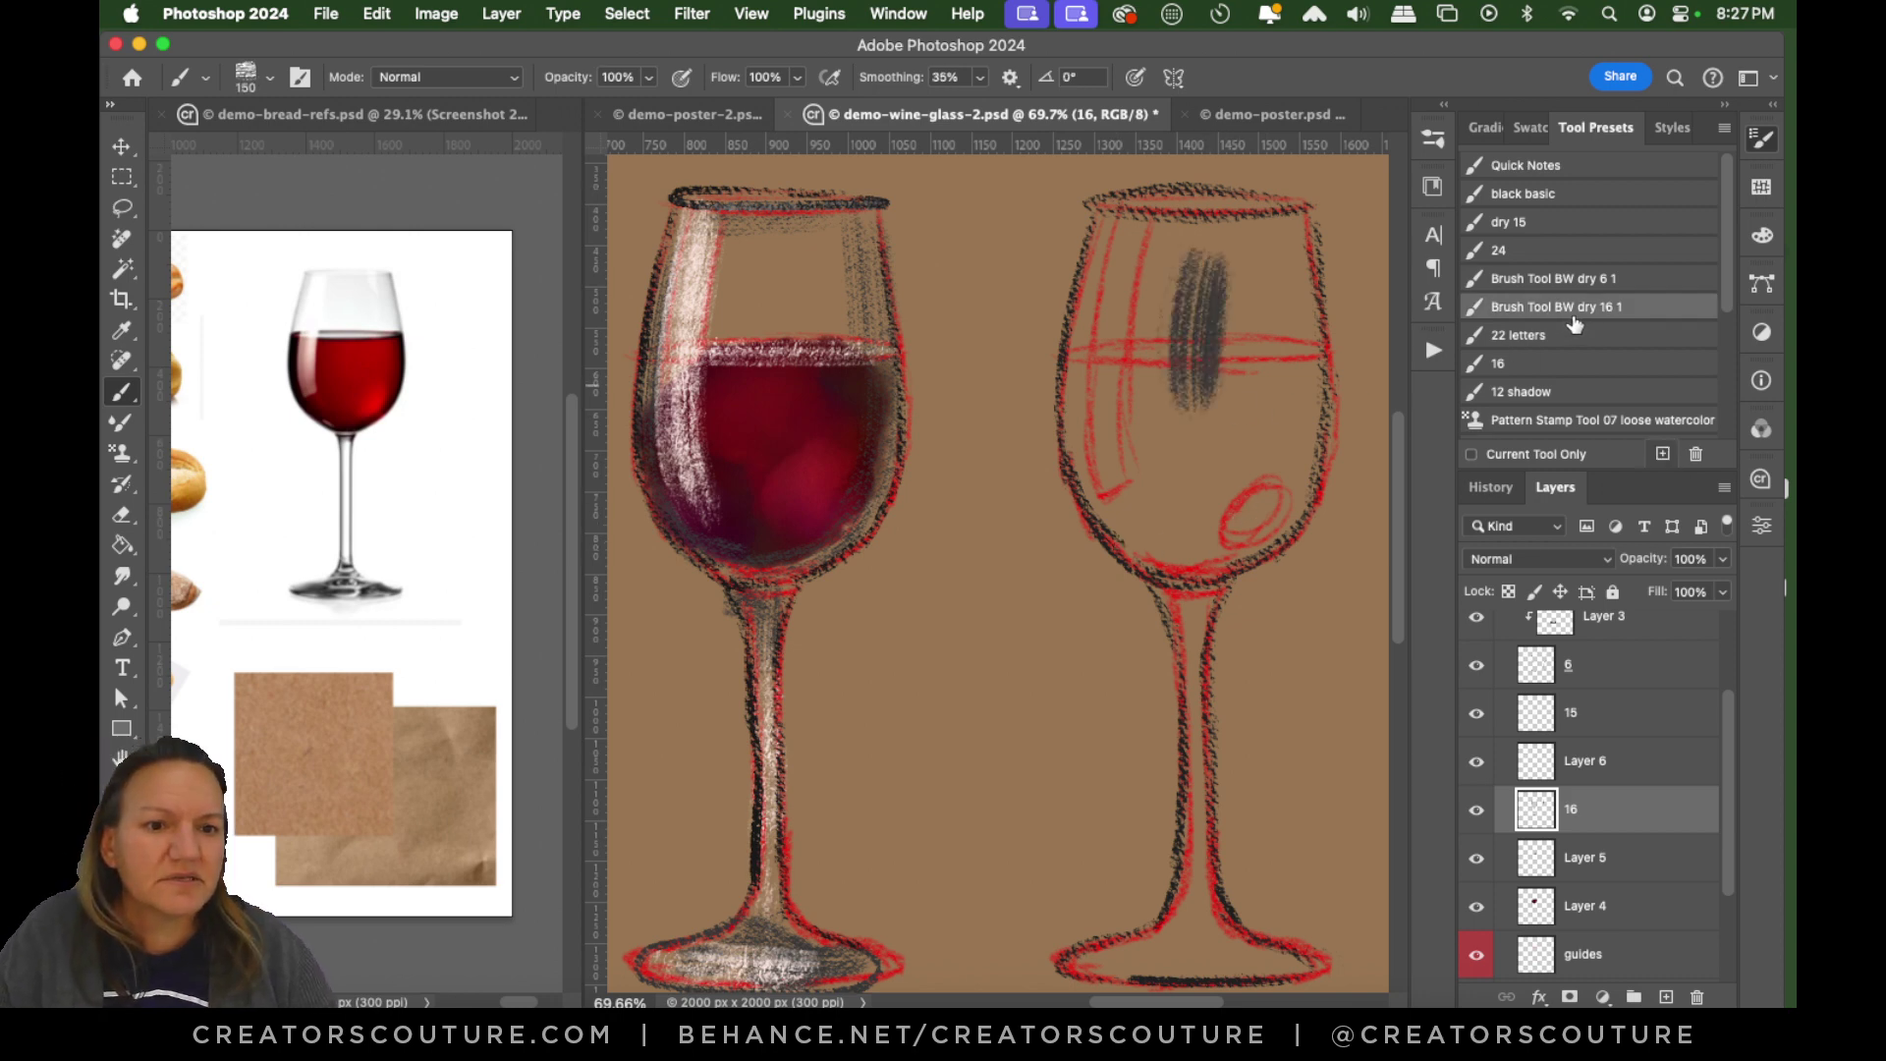
pyautogui.press('super+z')
pyautogui.press('super+z')
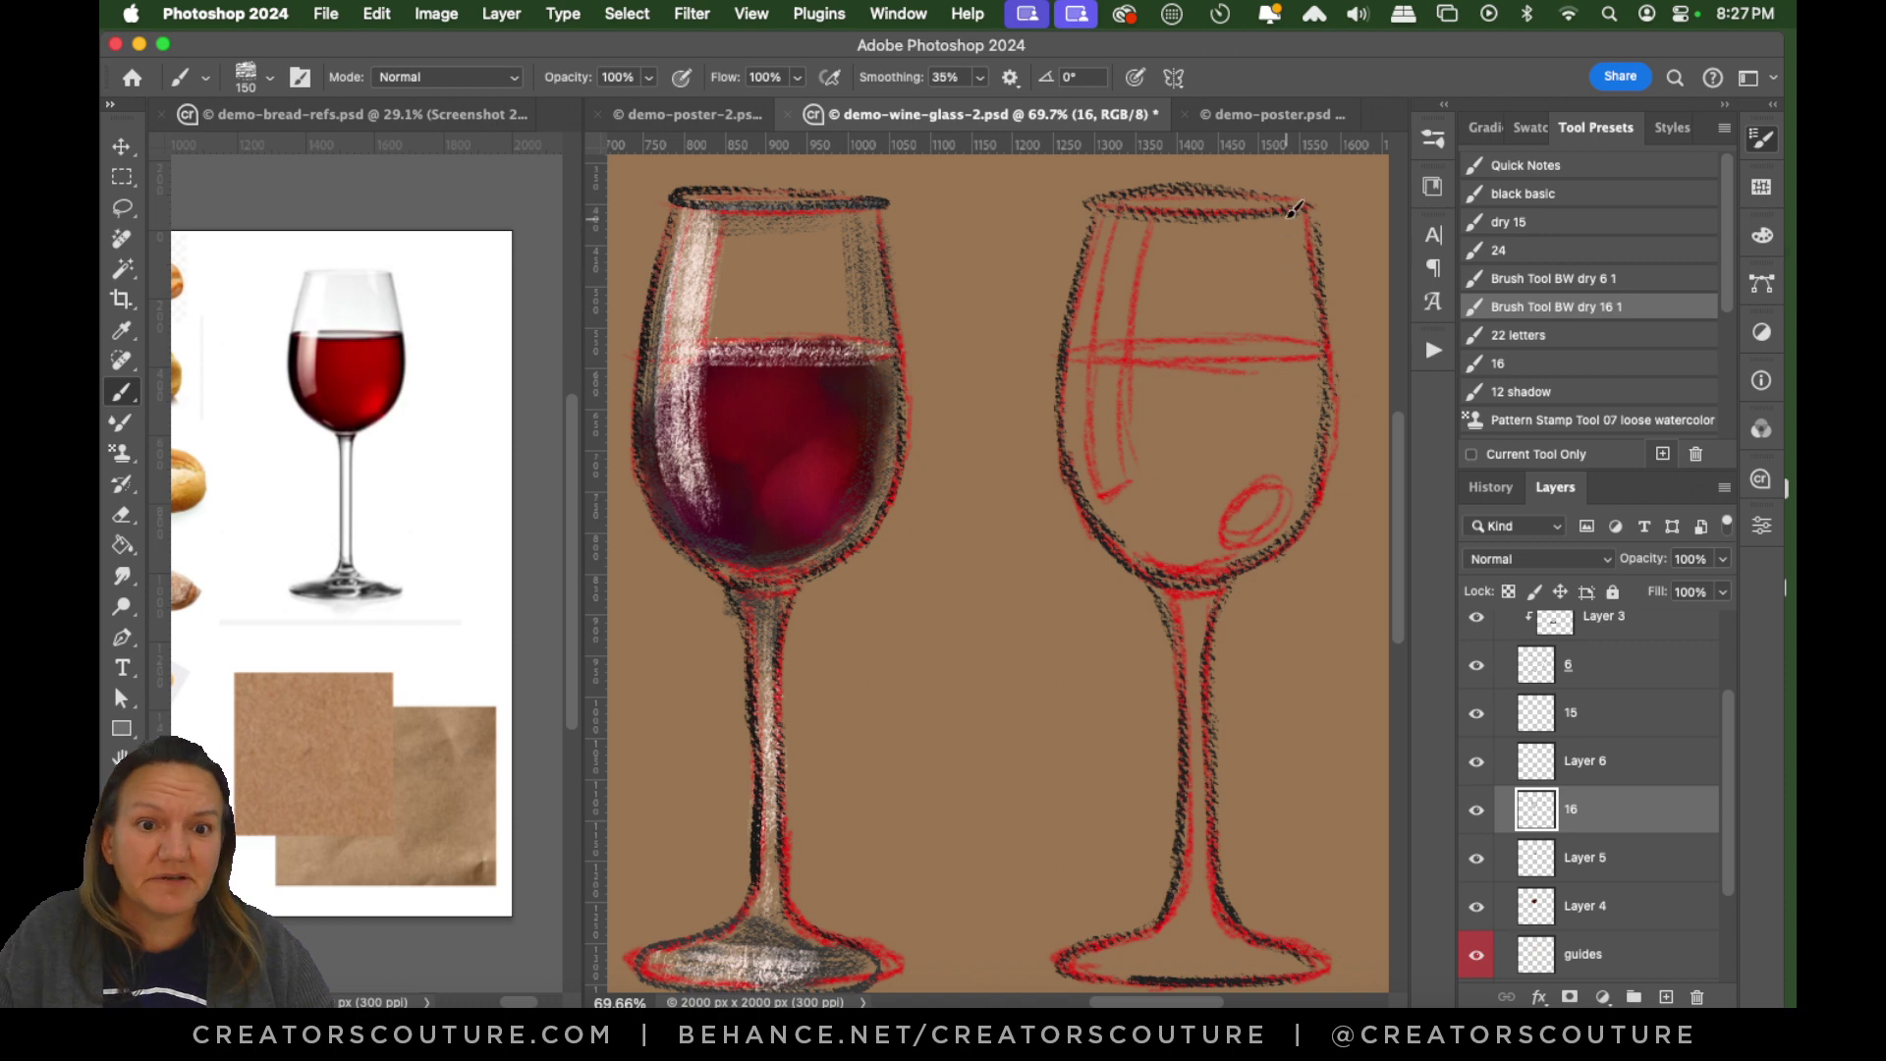
pyautogui.moveTo(1302, 250); pyautogui.dragTo(1307, 437)
pyautogui.press('super+z')
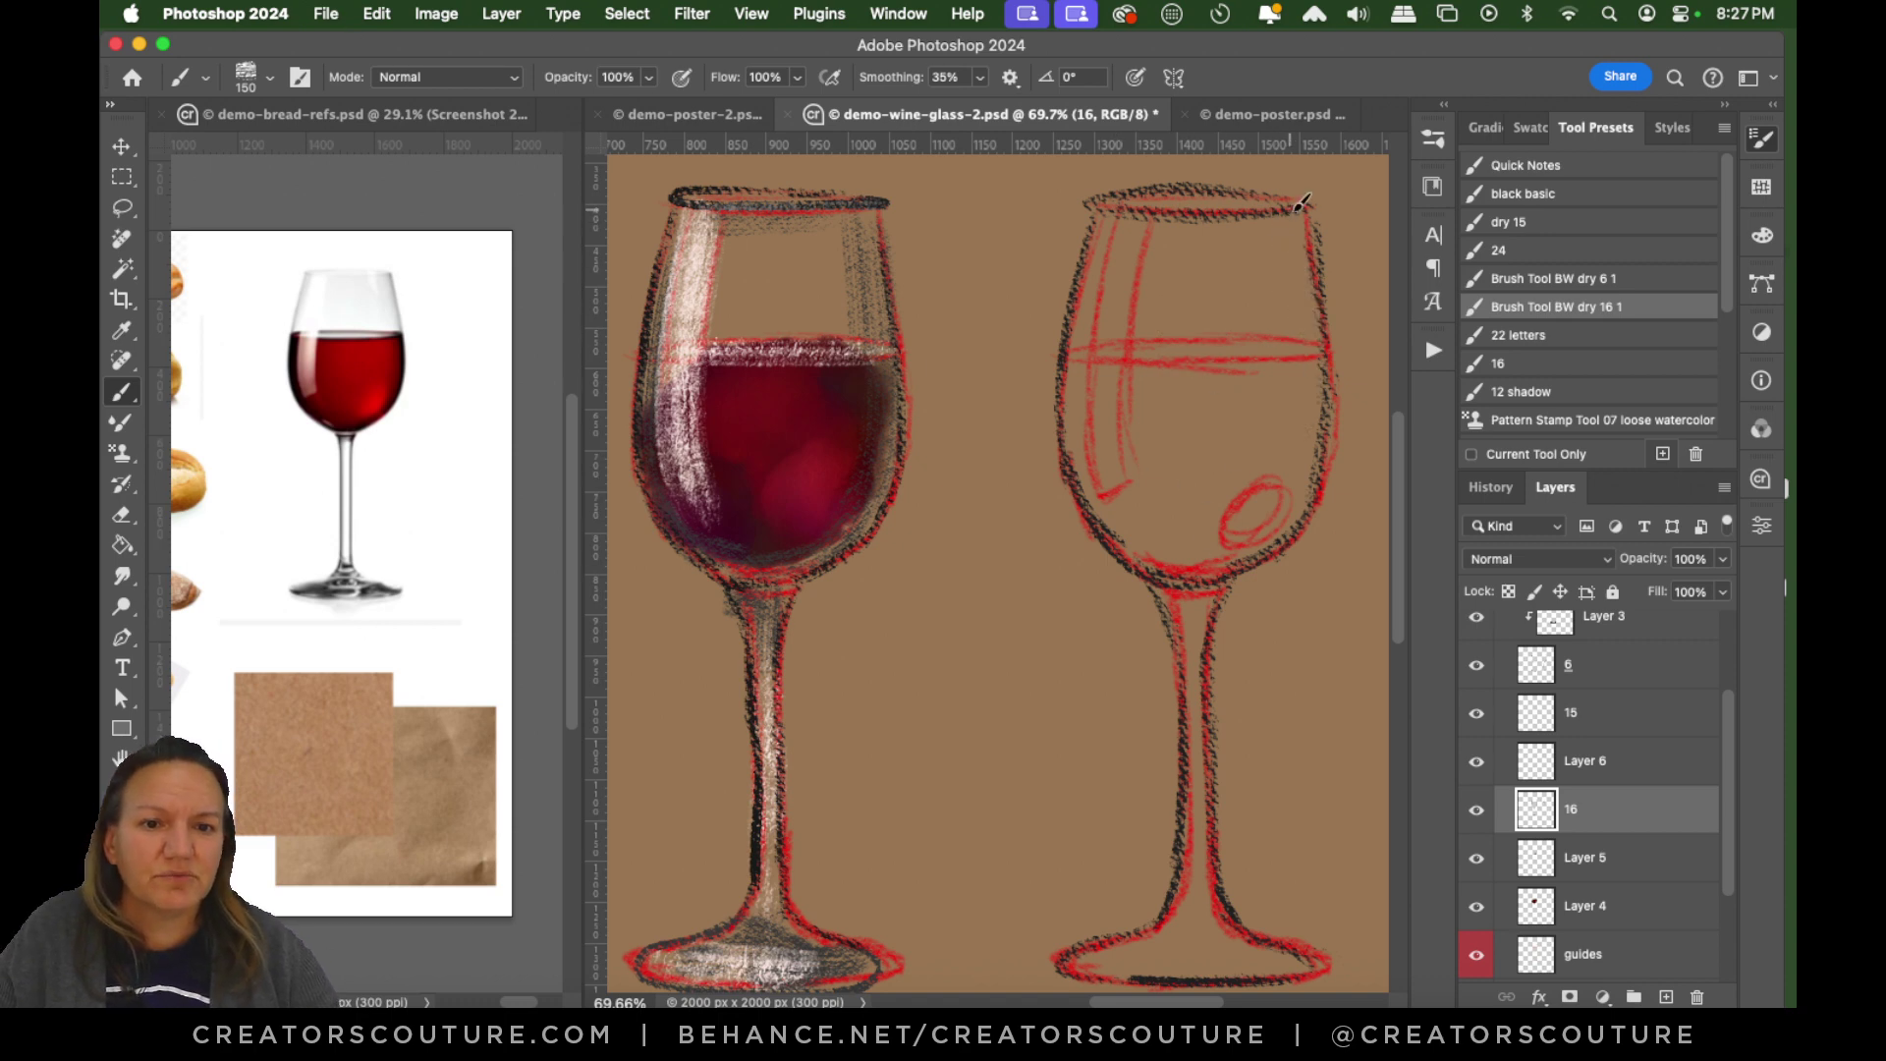
pyautogui.moveTo(1303, 237); pyautogui.dragTo(1297, 450)
pyautogui.press('super+z')
pyautogui.moveTo(1190, 313); pyautogui.dragTo(1131, 462)
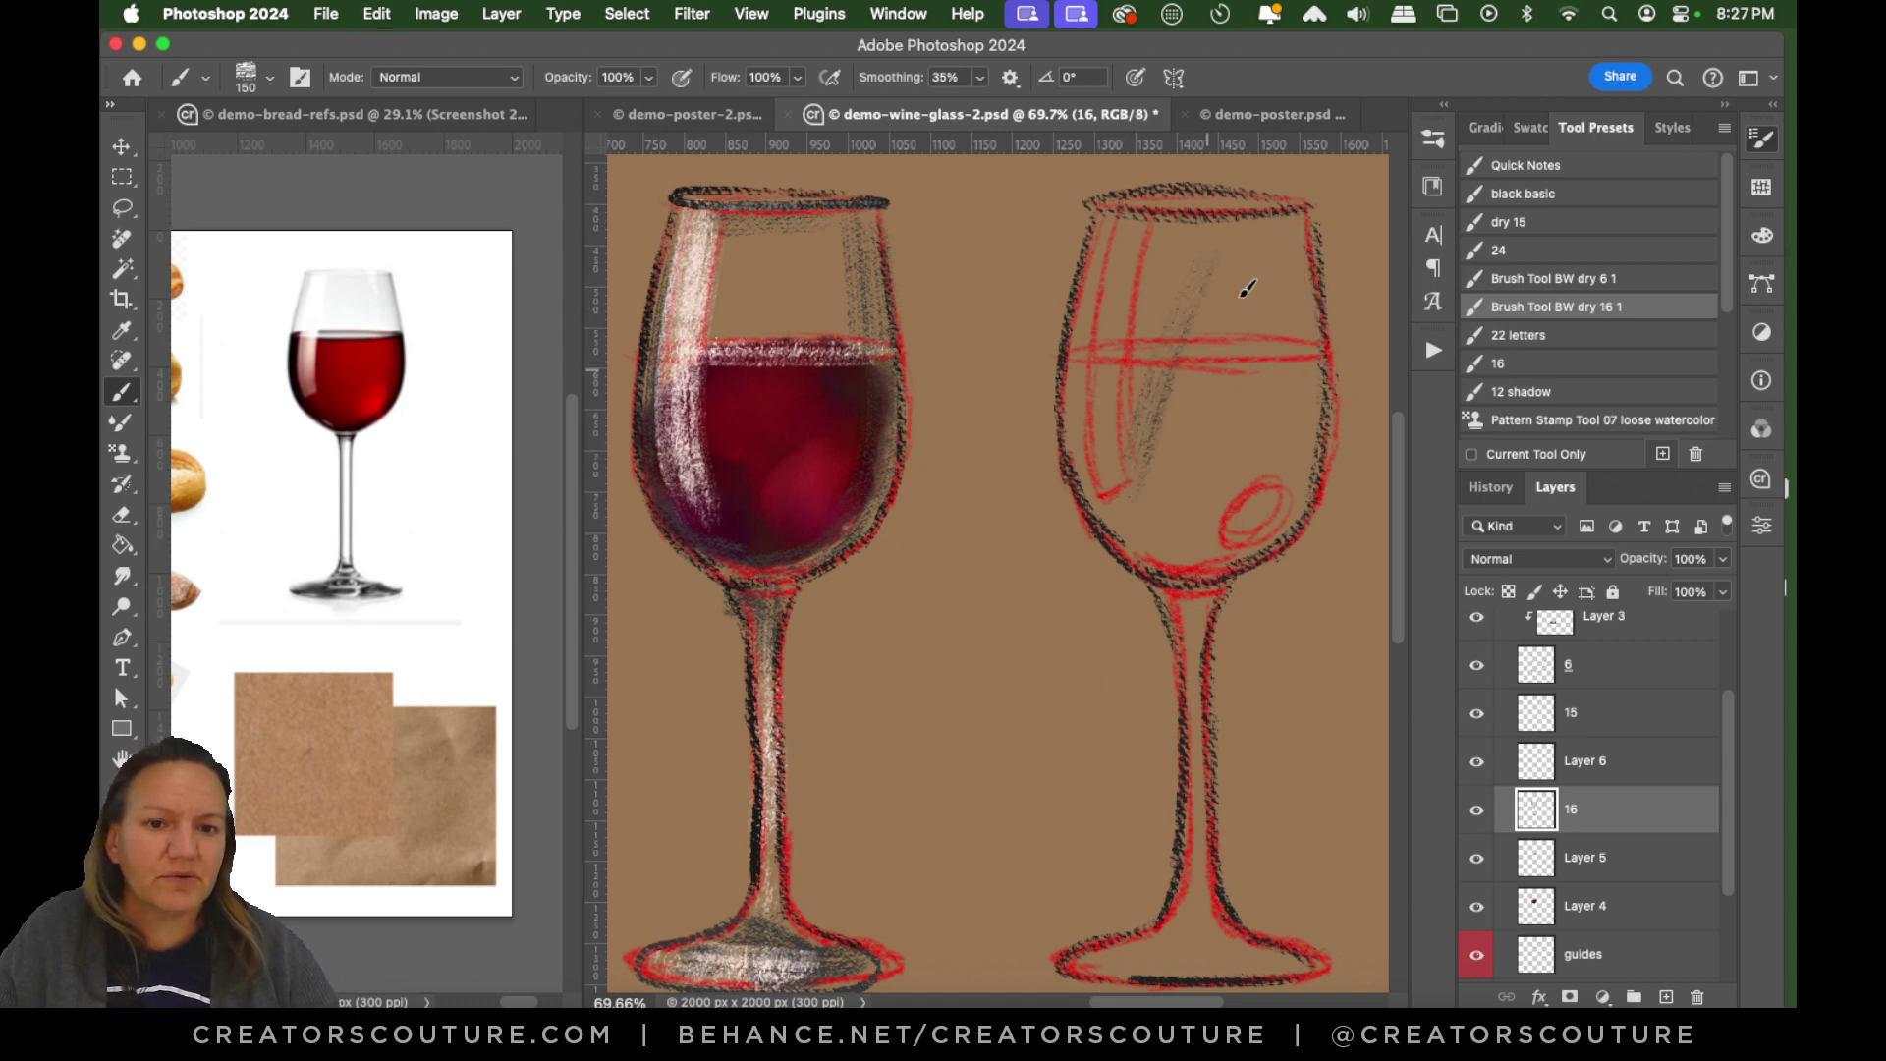
pyautogui.moveTo(1265, 261); pyautogui.dragTo(1200, 395)
pyautogui.press('super+z')
pyautogui.press('super+z')
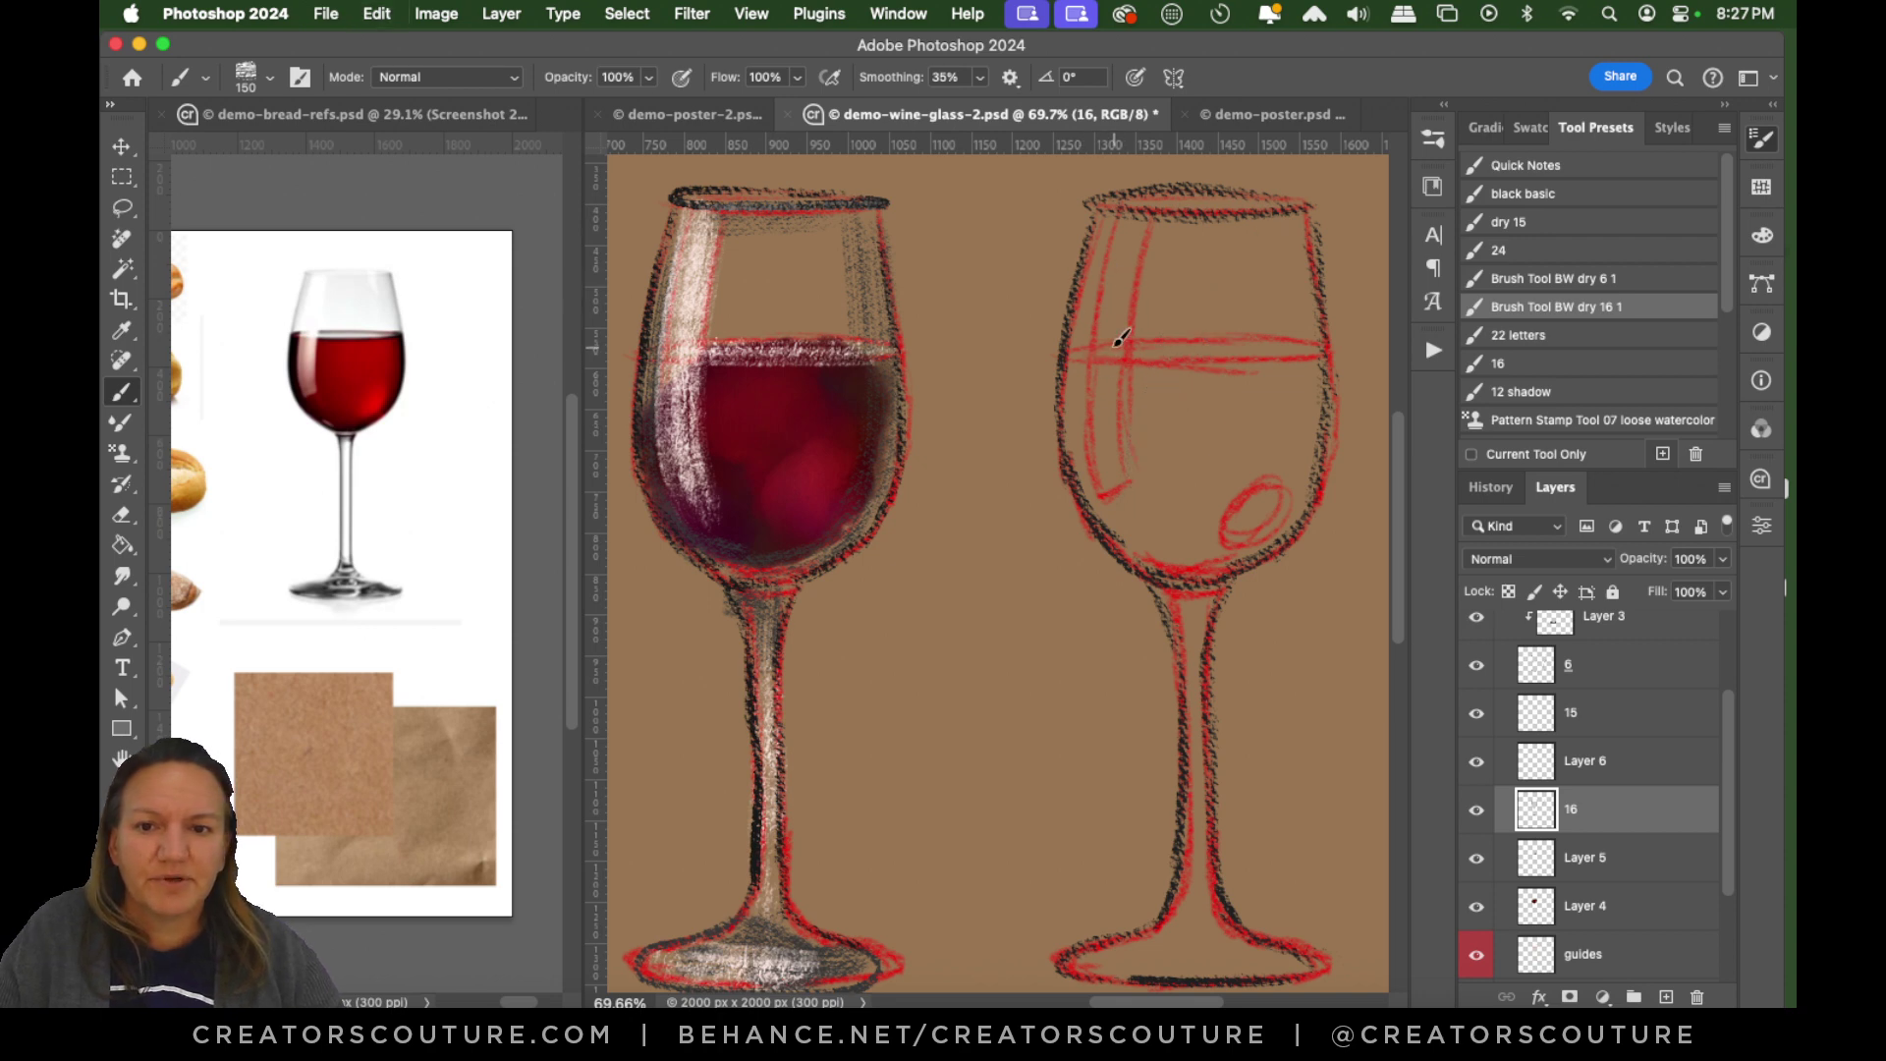
pyautogui.moveTo(1119, 208); pyautogui.dragTo(1099, 481)
pyautogui.press('super+z')
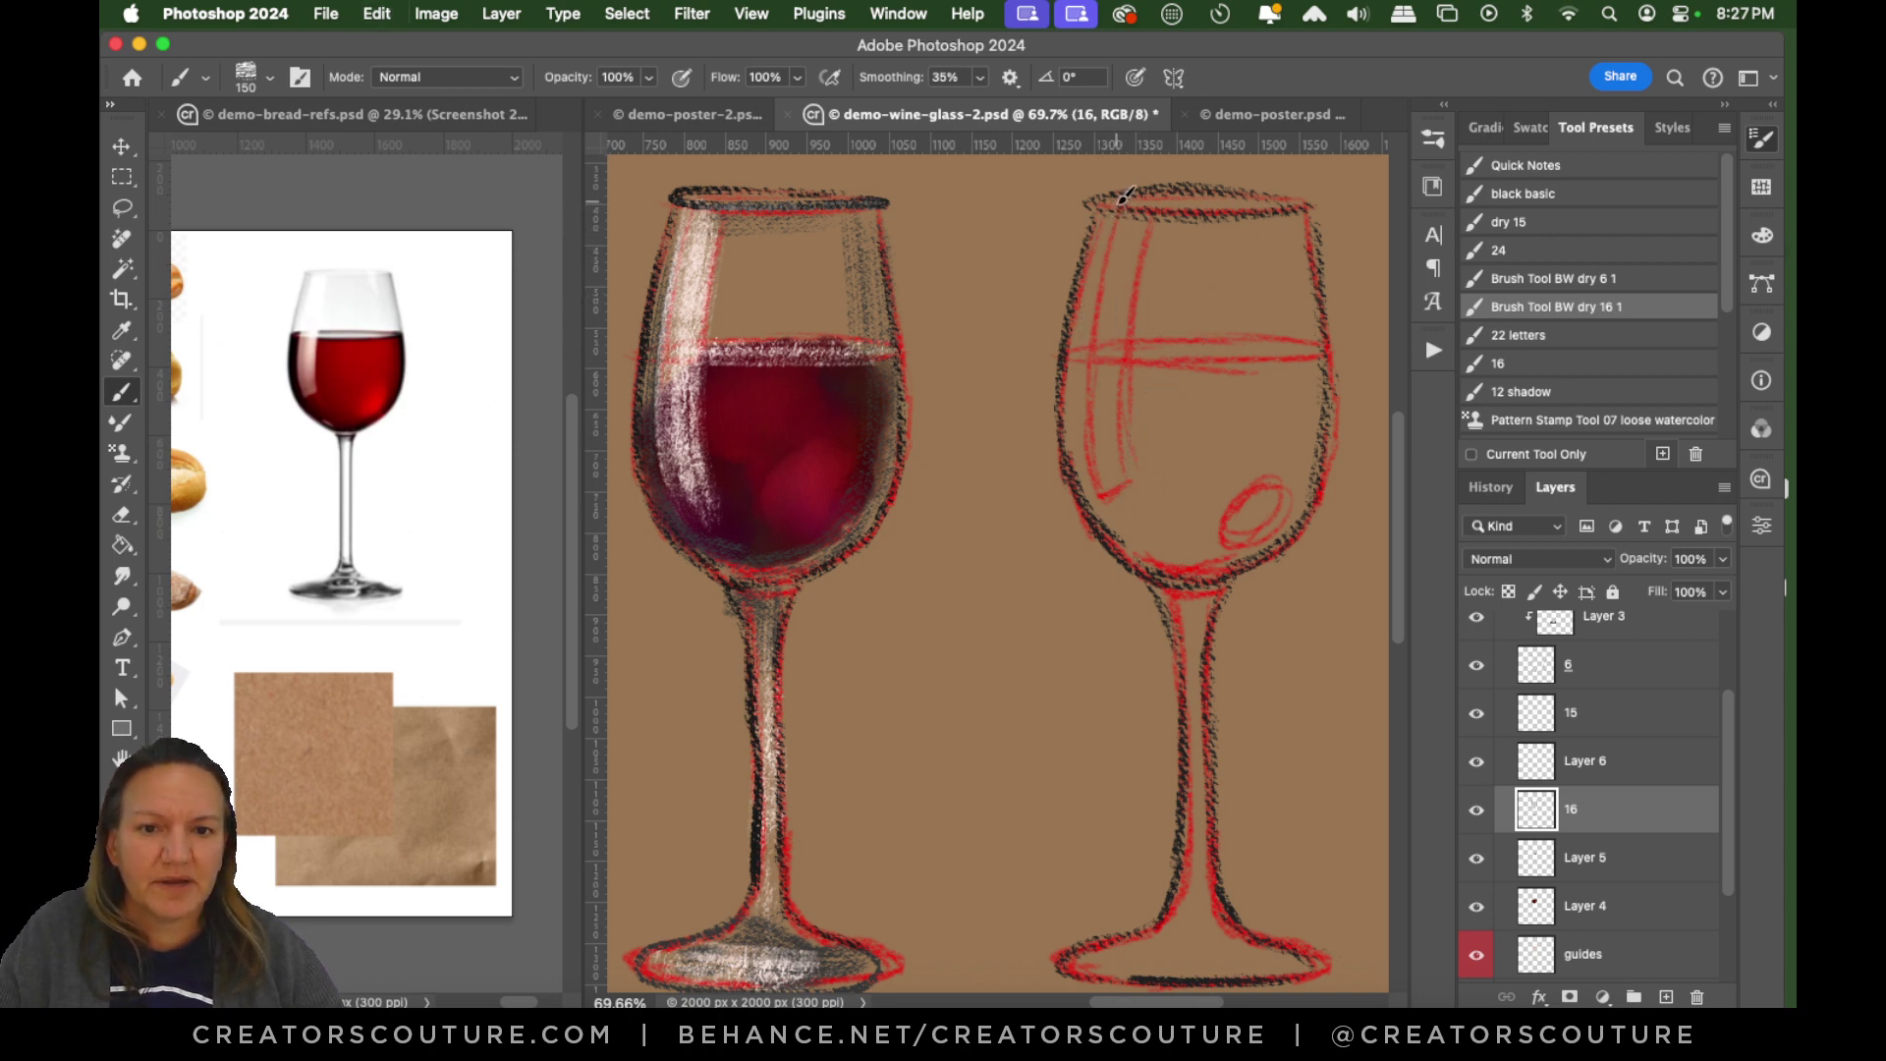
# Shade the left side of the second glass's bowl on layer 16 with dry strokes following the outline down toward its base.
pyautogui.moveTo(1117, 206); pyautogui.dragTo(1098, 509)
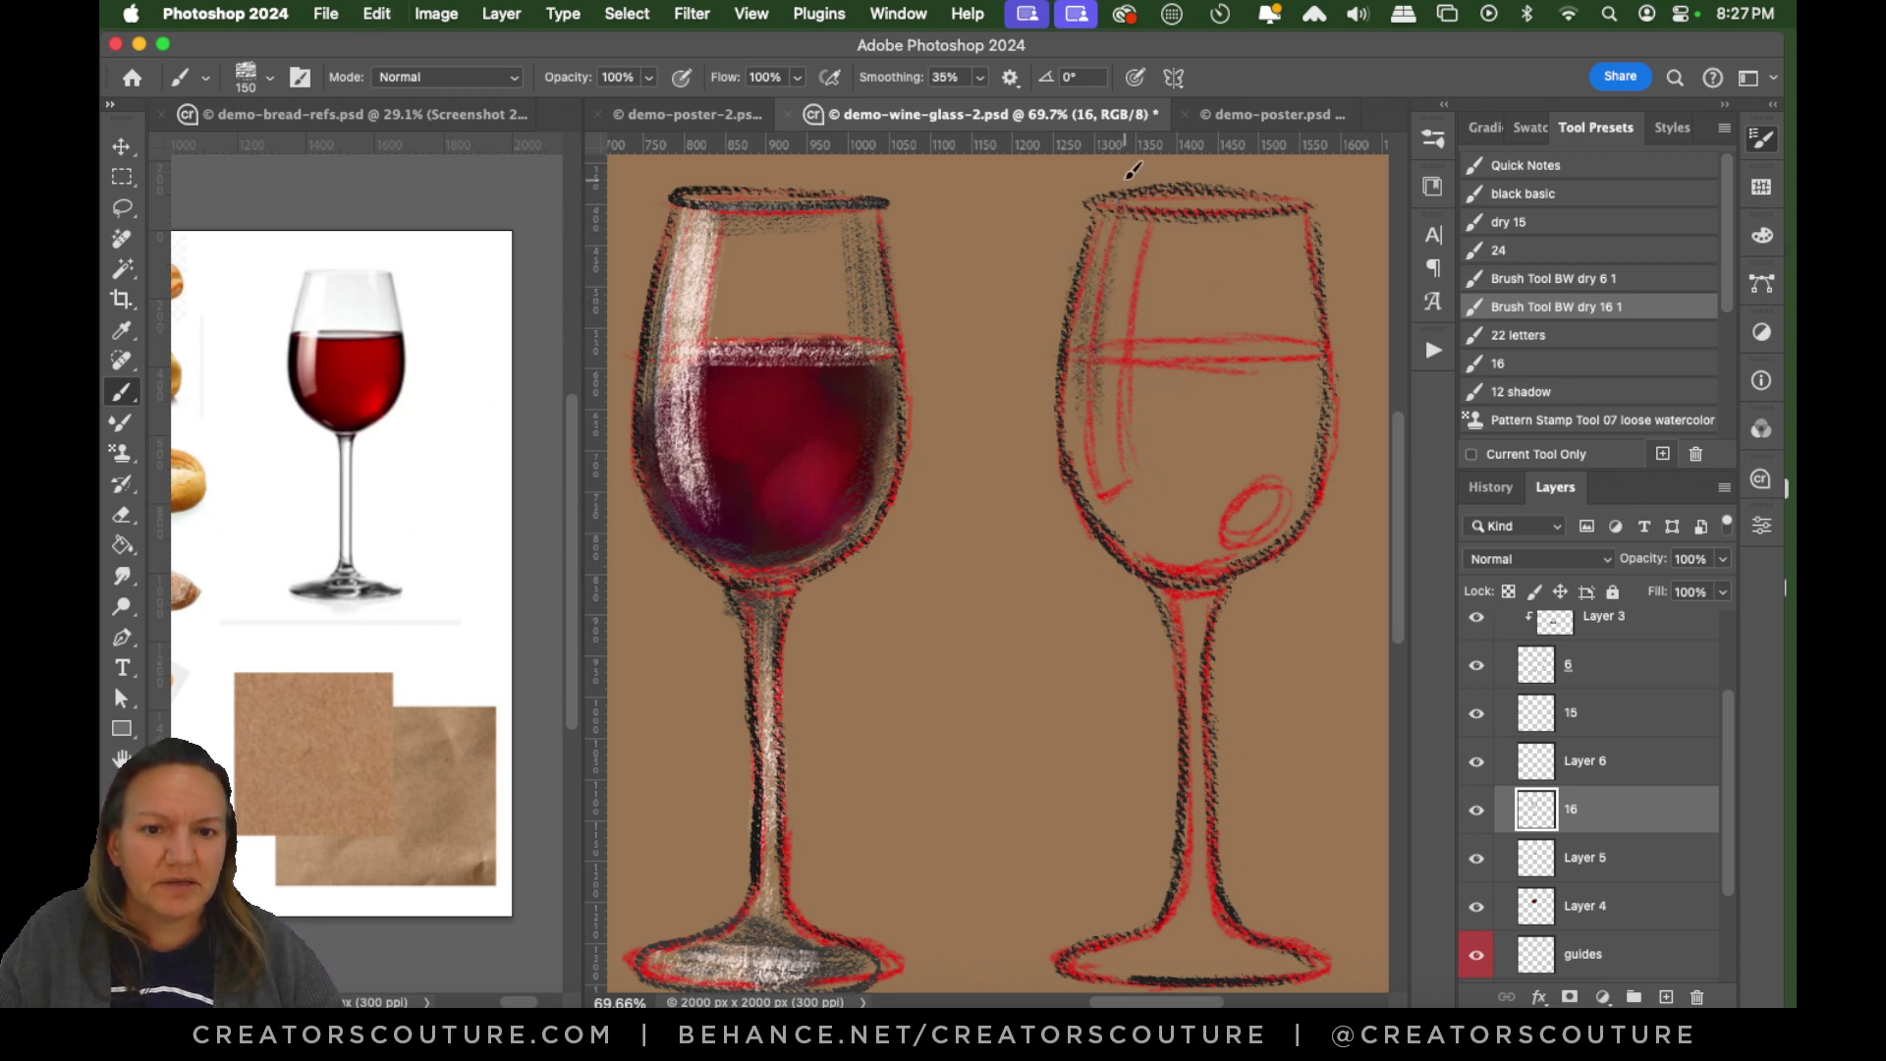
pyautogui.moveTo(1120, 202); pyautogui.dragTo(1088, 459)
pyautogui.moveTo(1081, 368); pyautogui.dragTo(1120, 490)
pyautogui.moveTo(1073, 417)
pyautogui.mouseDown()
pyautogui.moveTo(1189, 590)
pyautogui.moveTo(1112, 406)
pyautogui.moveTo(1137, 531)
pyautogui.mouseUp()
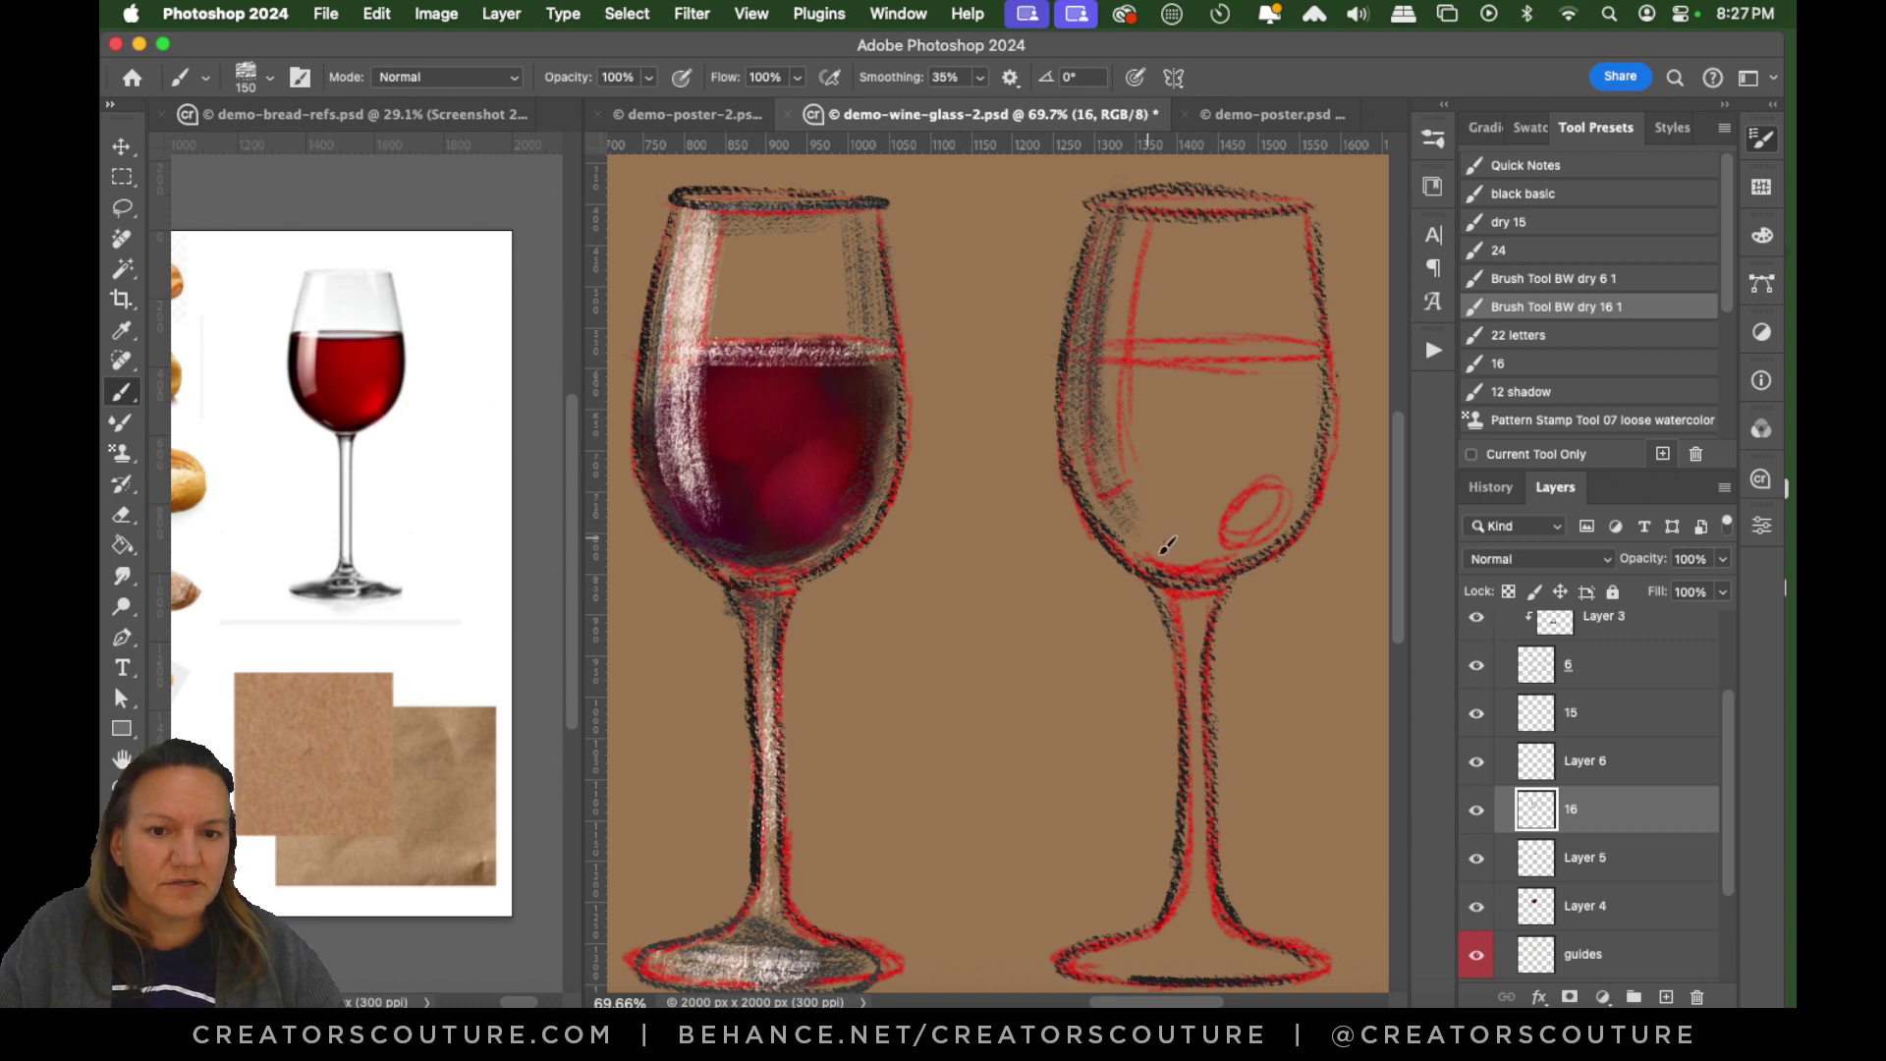
pyautogui.moveTo(1113, 442); pyautogui.dragTo(1130, 481)
# Shade the rest of the second glass's bowl along its right side, lower left curve and just beneath the rim.
pyautogui.moveTo(1289, 211)
pyautogui.mouseDown()
pyautogui.moveTo(1297, 430)
pyautogui.moveTo(1272, 526)
pyautogui.mouseUp()
pyautogui.moveTo(1315, 409); pyautogui.dragTo(1285, 520)
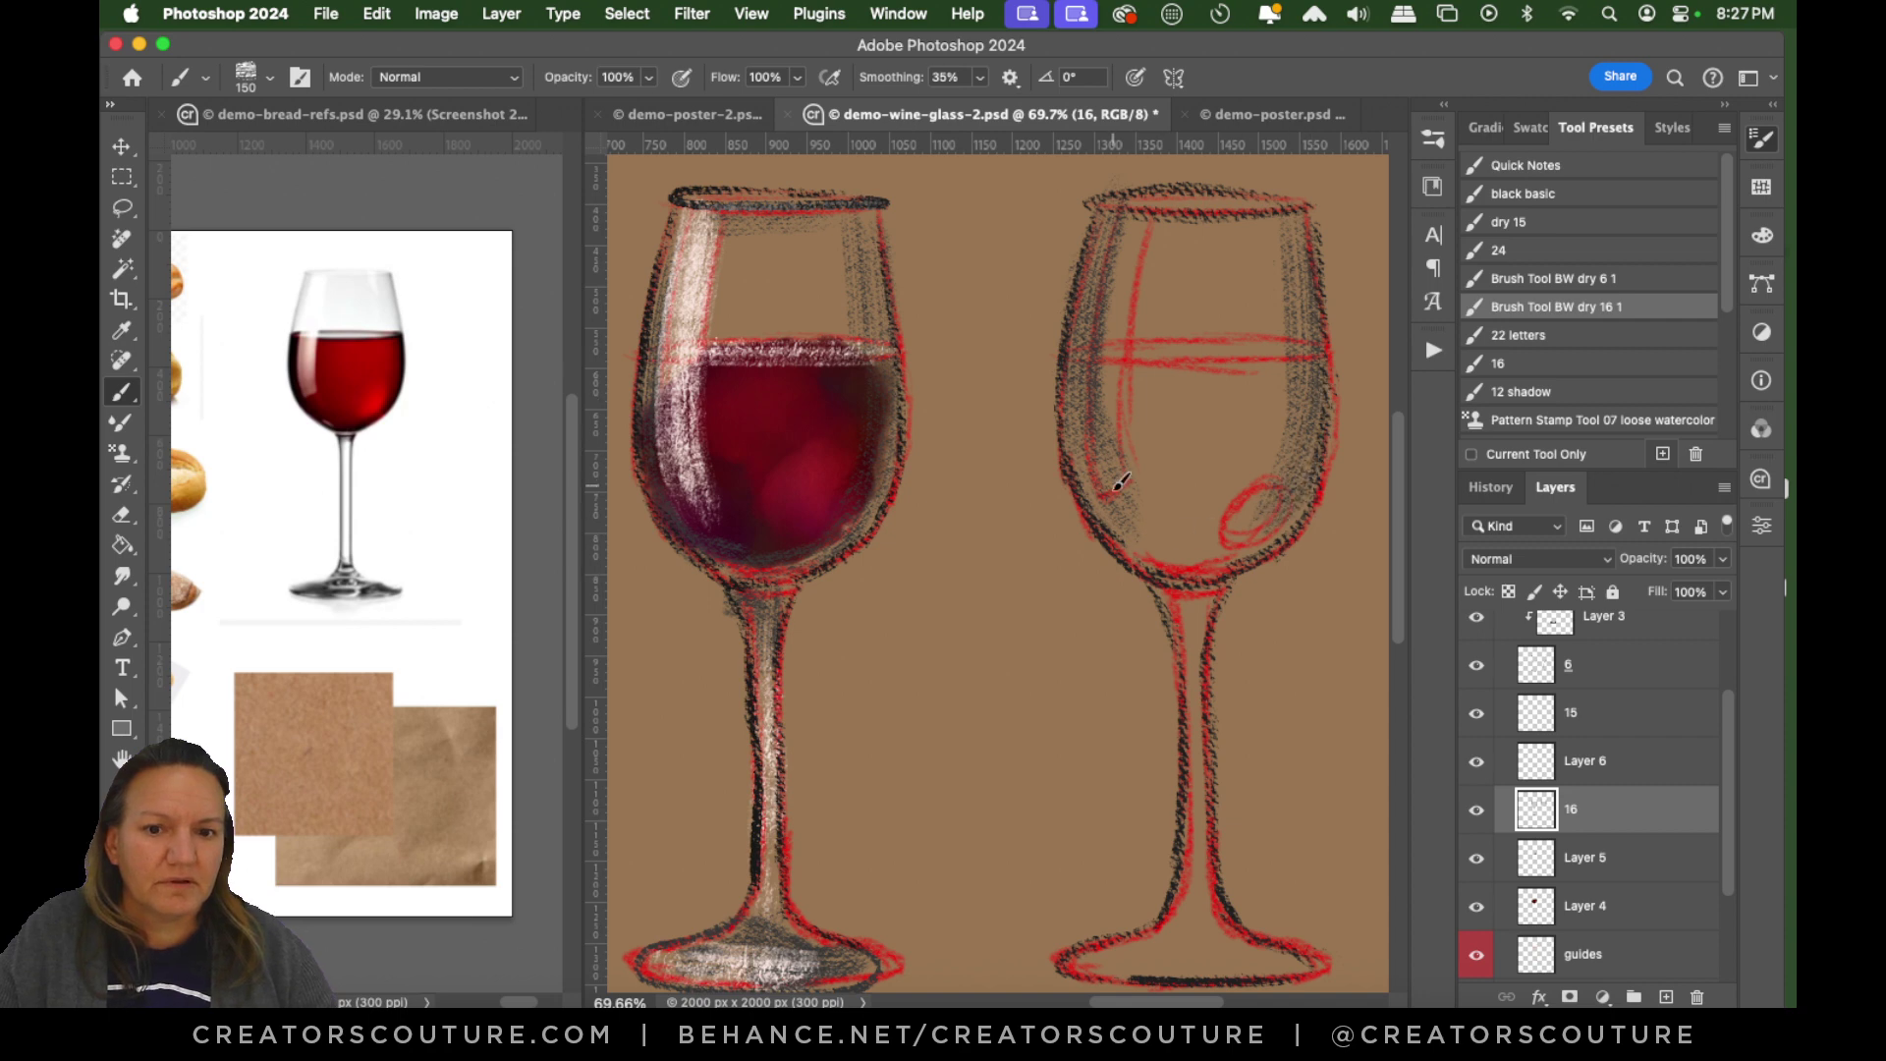
pyautogui.moveTo(1122, 493); pyautogui.dragTo(1158, 539)
pyautogui.moveTo(1093, 461); pyautogui.dragTo(1138, 547)
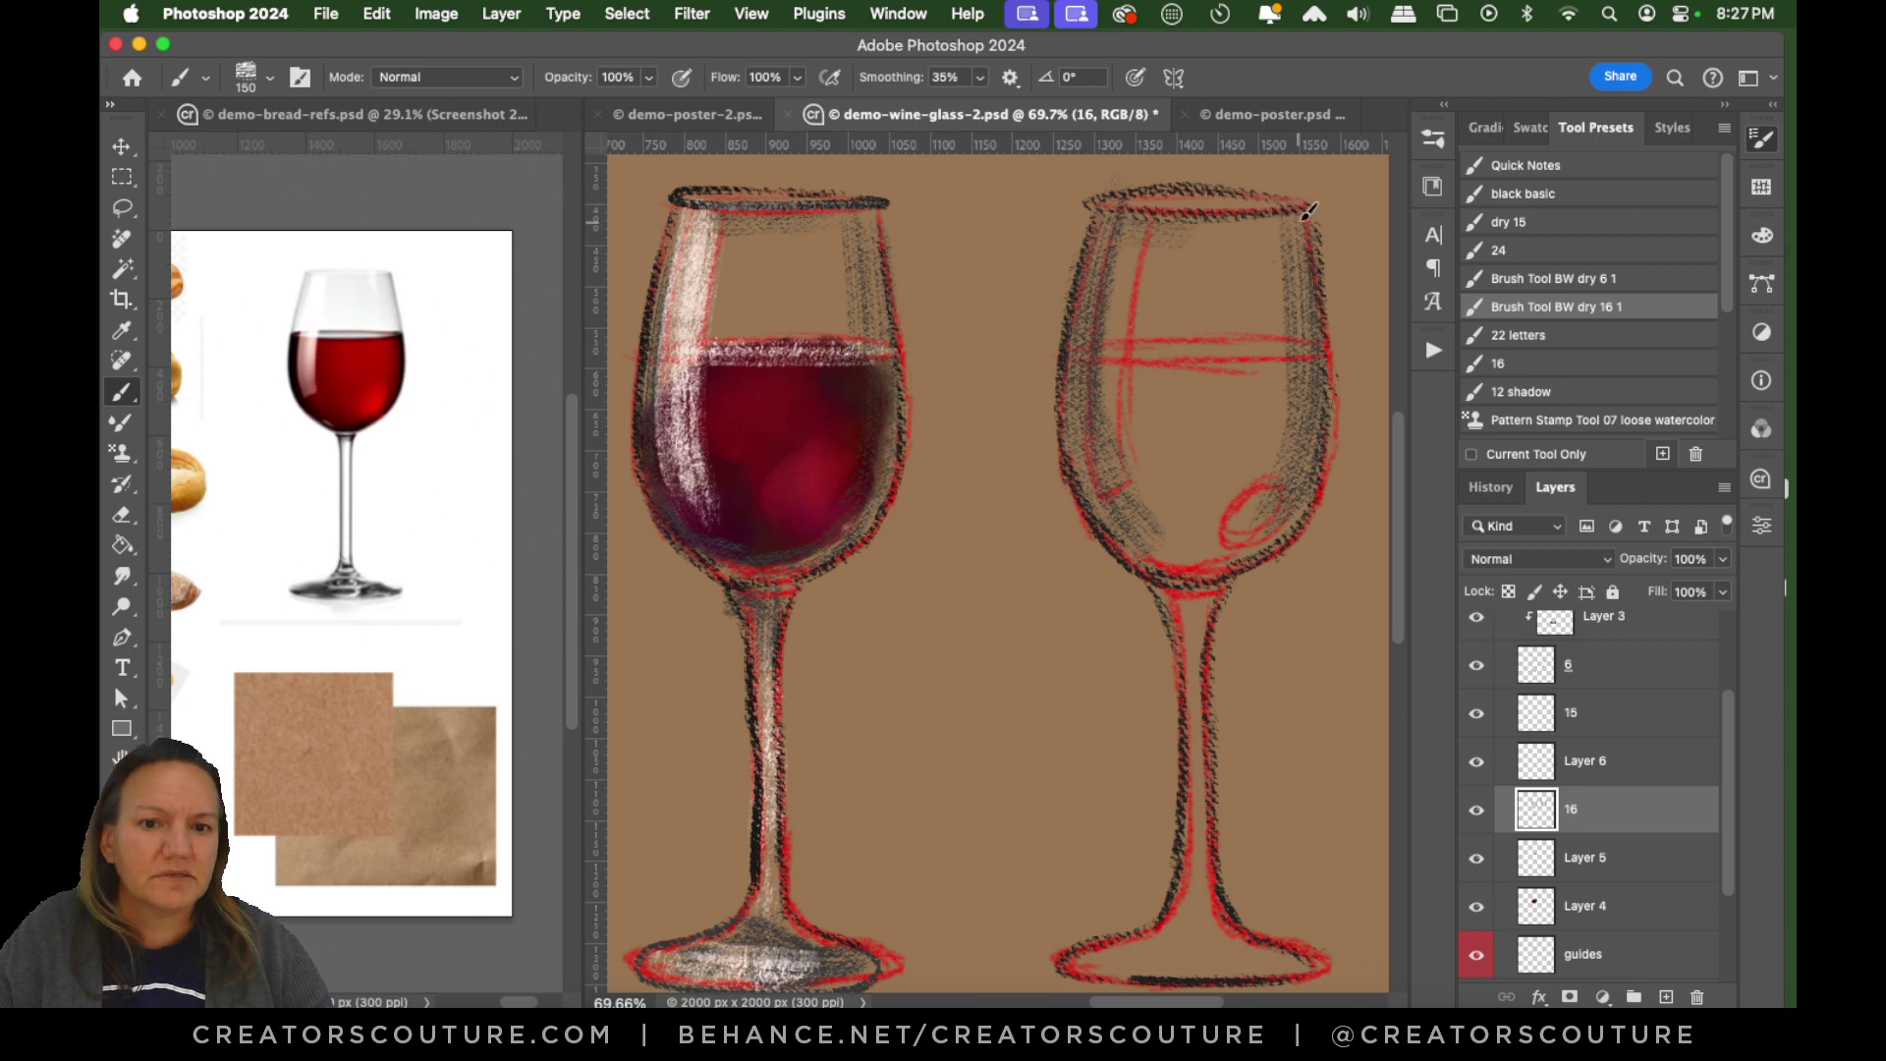
pyautogui.moveTo(1130, 233); pyautogui.dragTo(1218, 240)
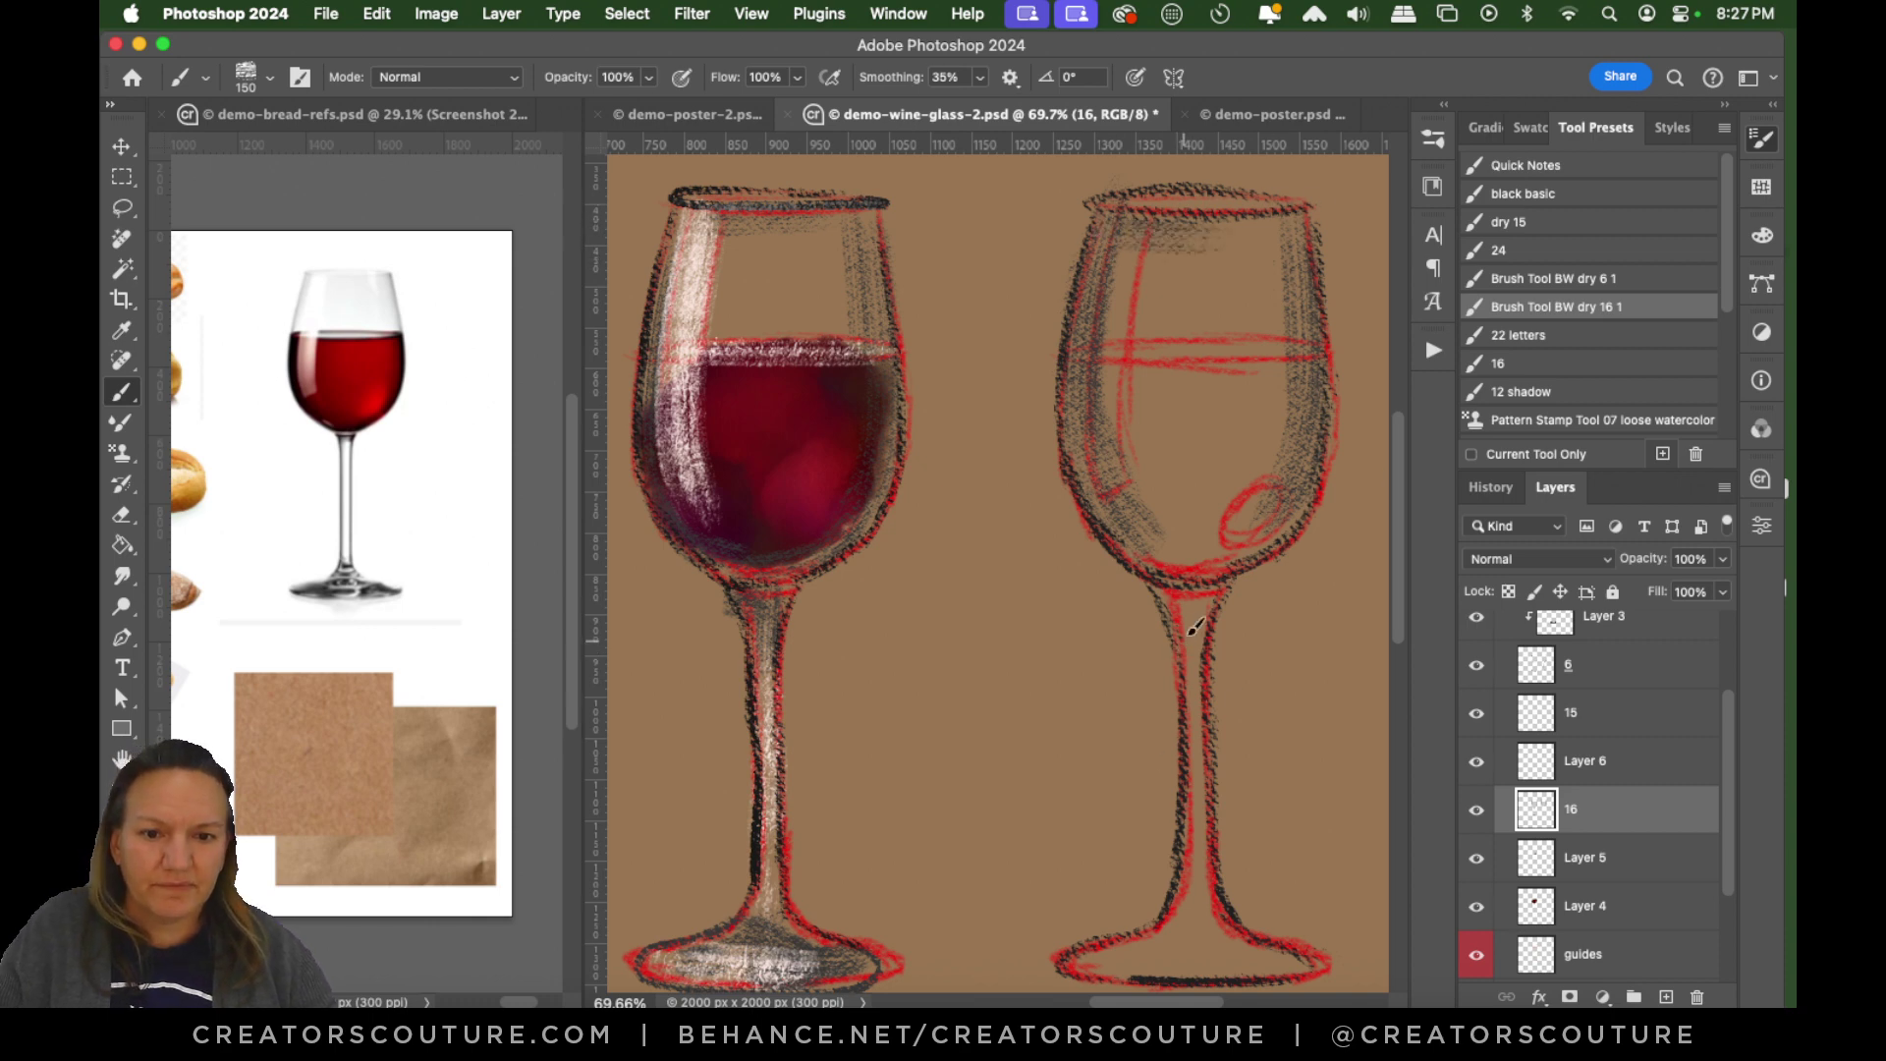
# Shade the second glass's stem and foot with dry strokes, reducing the brush to 100 px for the narrow areas.
pyautogui.moveTo(1189, 592); pyautogui.dragTo(1196, 653)
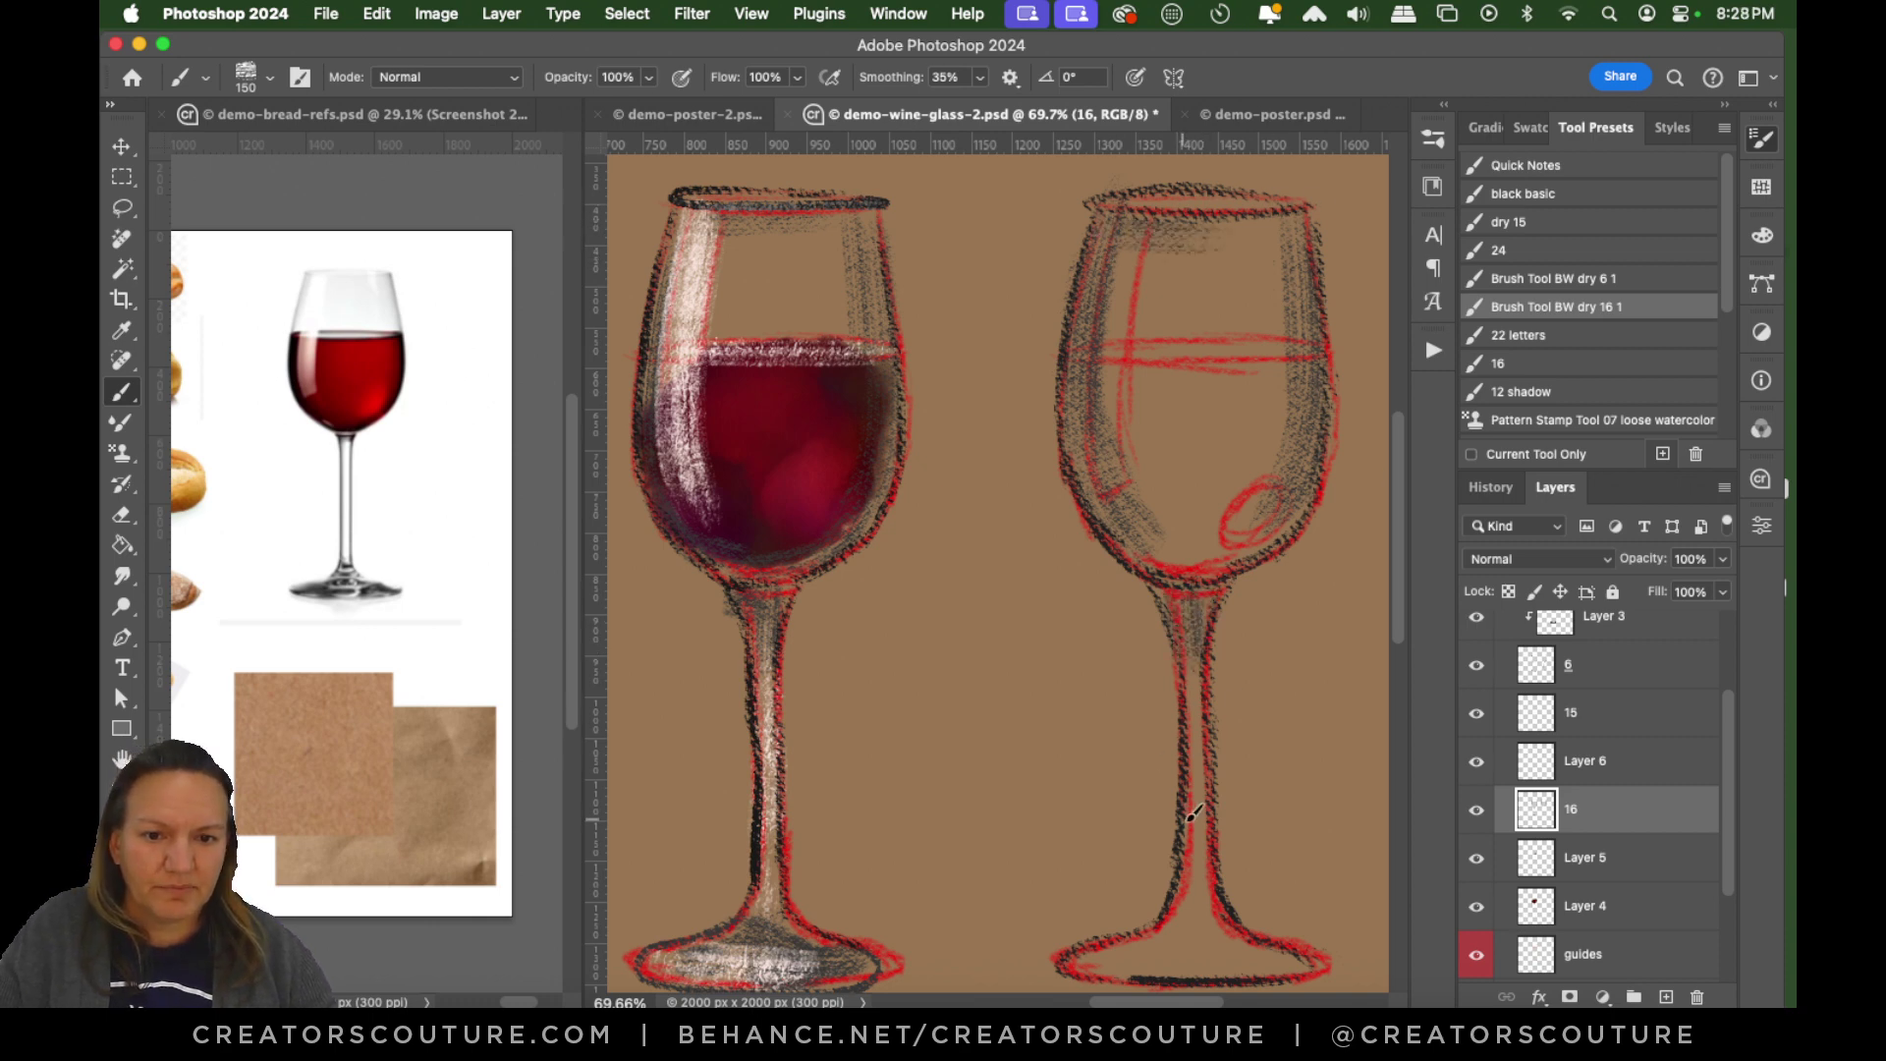
pyautogui.press('[')
pyautogui.press('[')
pyautogui.moveTo(1206, 601)
pyautogui.mouseDown()
pyautogui.moveTo(1198, 989)
pyautogui.moveTo(1185, 749)
pyautogui.moveTo(1174, 986)
pyautogui.moveTo(1176, 923)
pyautogui.moveTo(1104, 962)
pyautogui.moveTo(1257, 960)
pyautogui.moveTo(1104, 953)
pyautogui.moveTo(1324, 935)
pyautogui.moveTo(1135, 951)
pyautogui.moveTo(1283, 913)
pyautogui.moveTo(1222, 885)
pyautogui.moveTo(1128, 969)
pyautogui.moveTo(1208, 907)
pyautogui.moveTo(1204, 925)
pyautogui.moveTo(1202, 899)
pyautogui.moveTo(1179, 939)
pyautogui.moveTo(1281, 956)
pyautogui.moveTo(1186, 955)
pyautogui.moveTo(1318, 967)
pyautogui.moveTo(1127, 967)
pyautogui.moveTo(1333, 961)
pyautogui.moveTo(1083, 965)
pyautogui.moveTo(1310, 963)
pyautogui.mouseUp()
pyautogui.moveTo(1134, 967); pyautogui.dragTo(1267, 967)
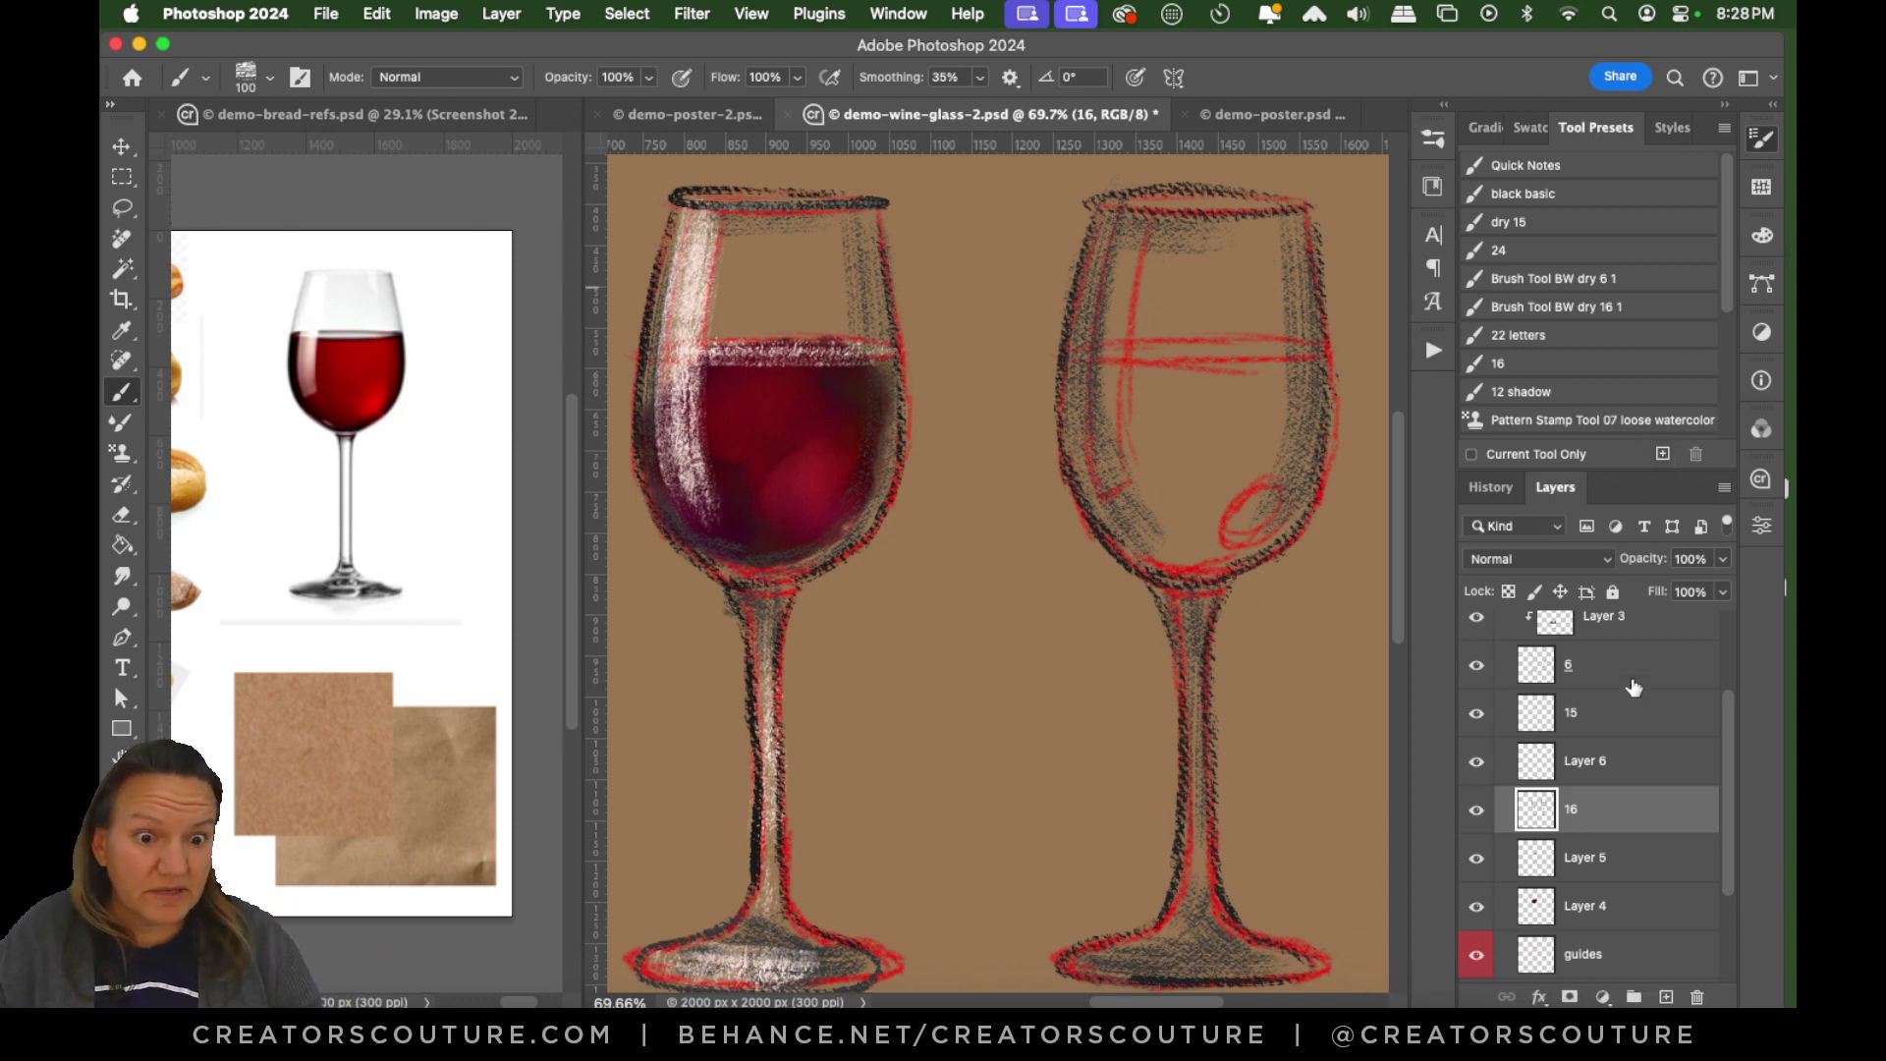
# Hide and show Layer 6 and layer 15 to check their contents, and make layer 15 active.
pyautogui.click(1633, 764)
pyautogui.click(1475, 767)
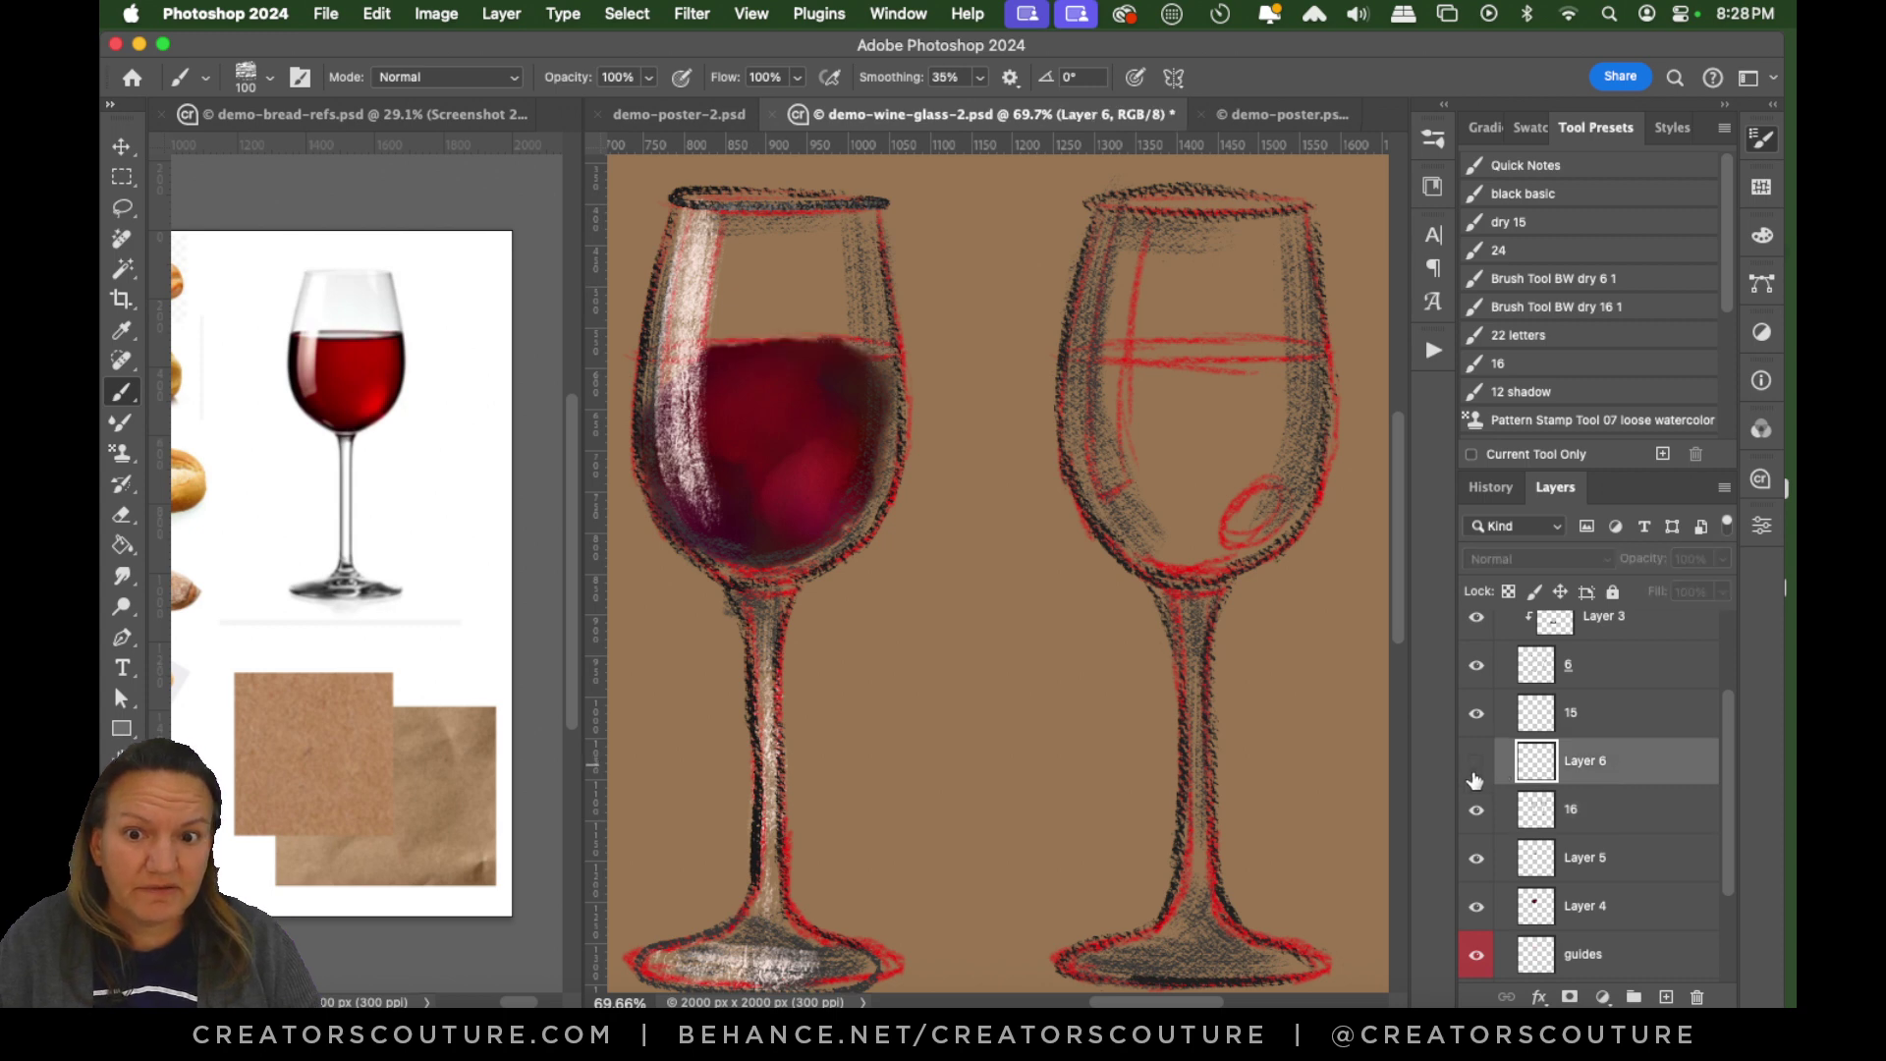
pyautogui.click(1475, 767)
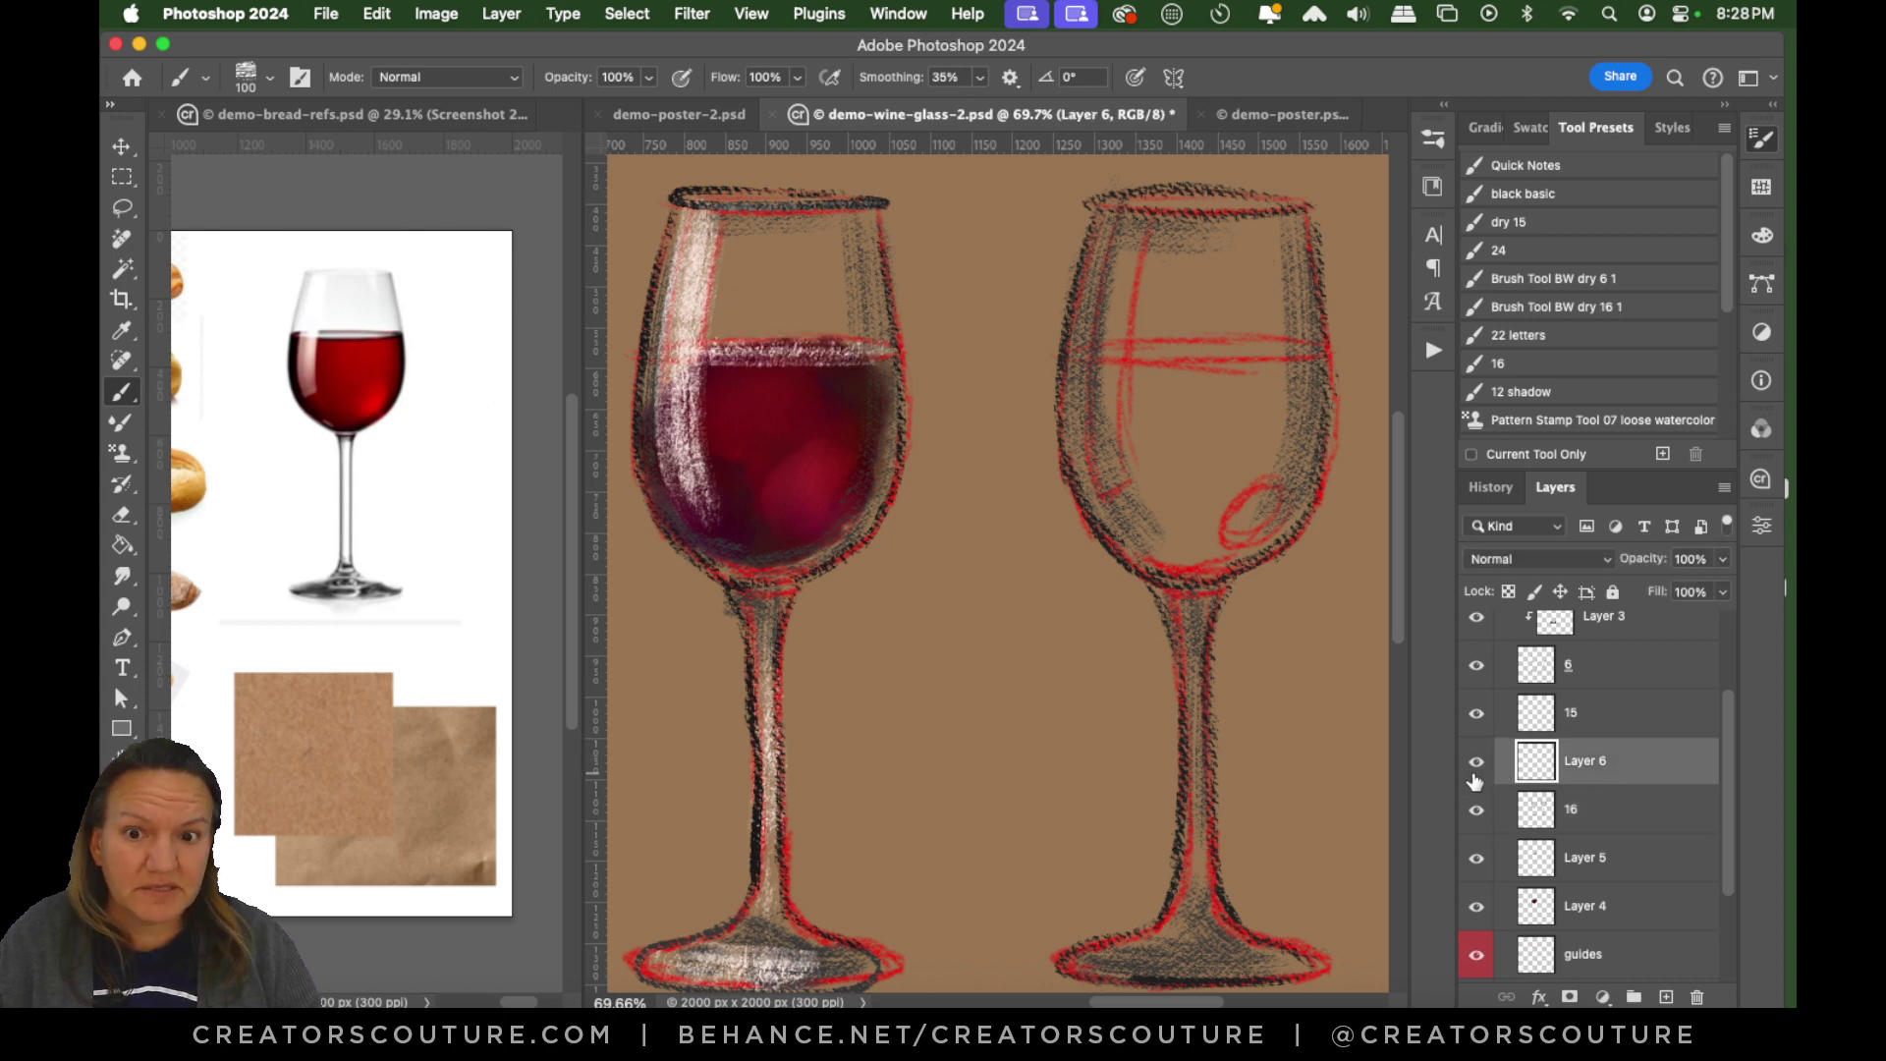
pyautogui.click(1476, 717)
pyautogui.click(1474, 720)
pyautogui.click(1474, 717)
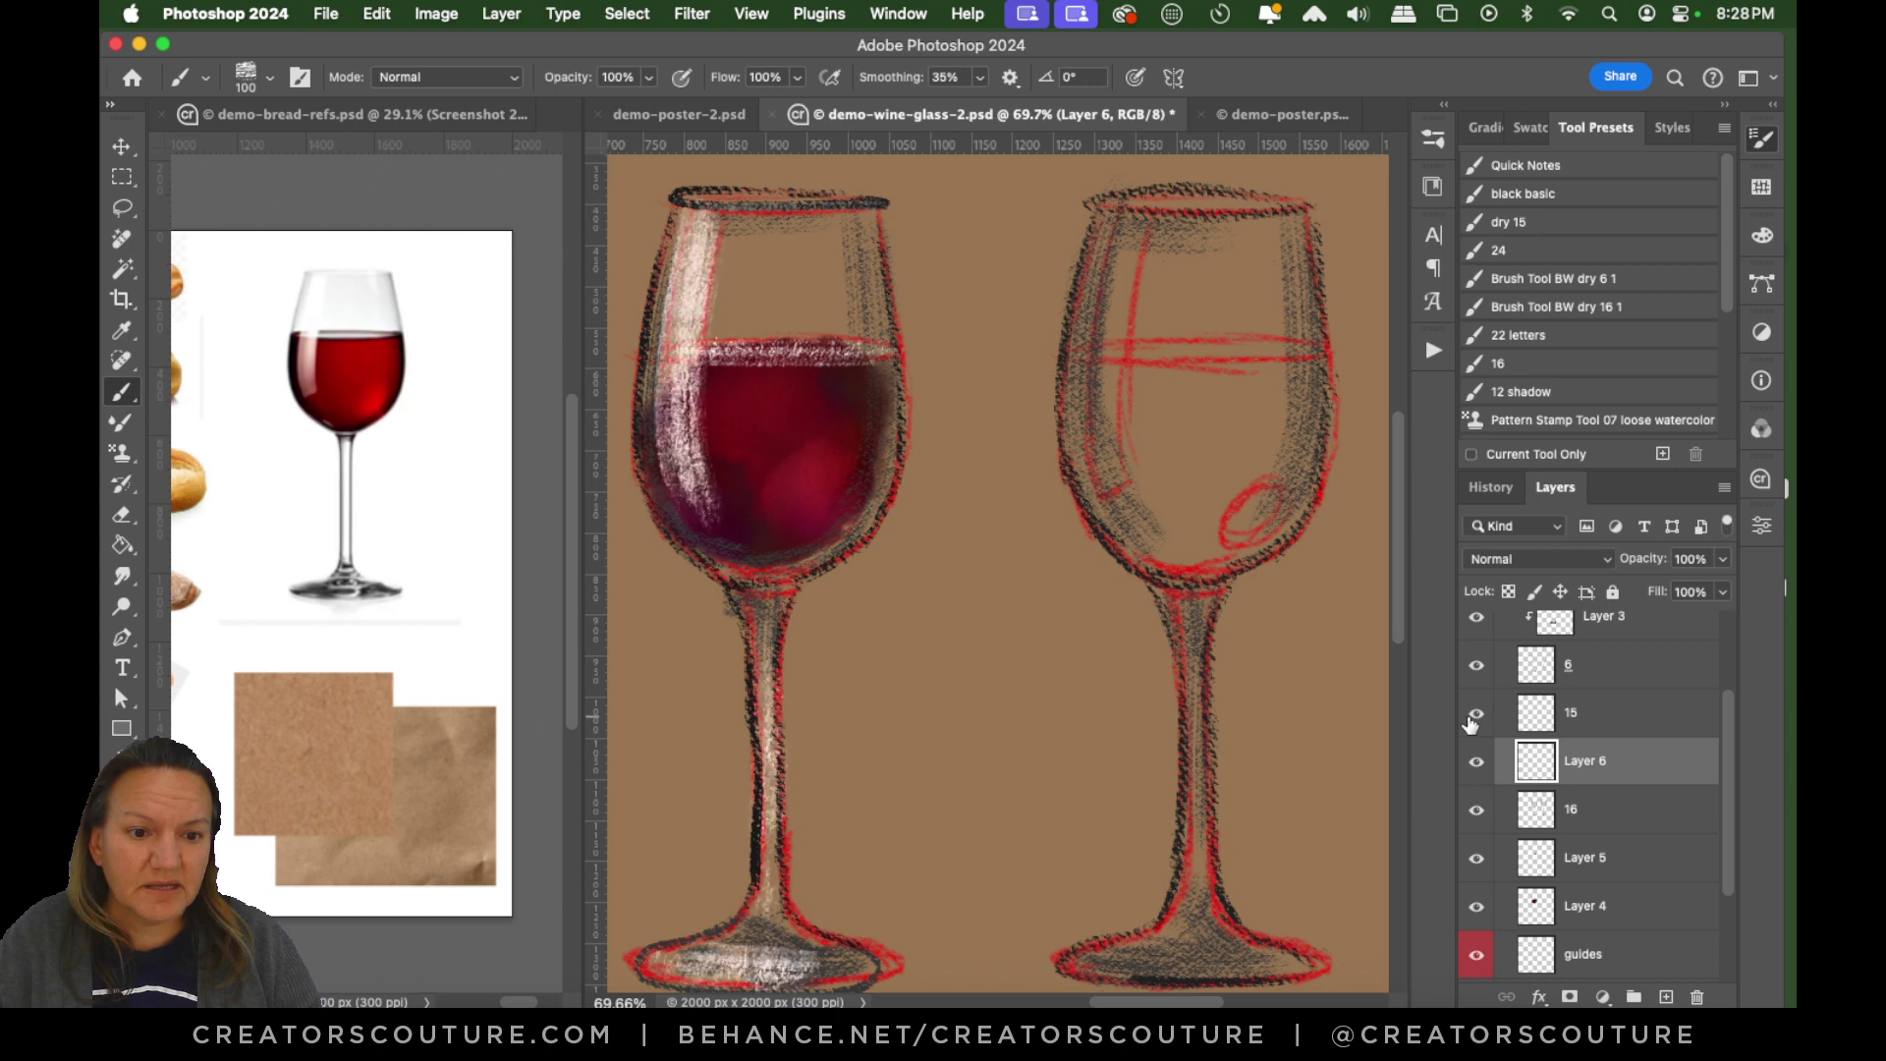
pyautogui.click(1607, 718)
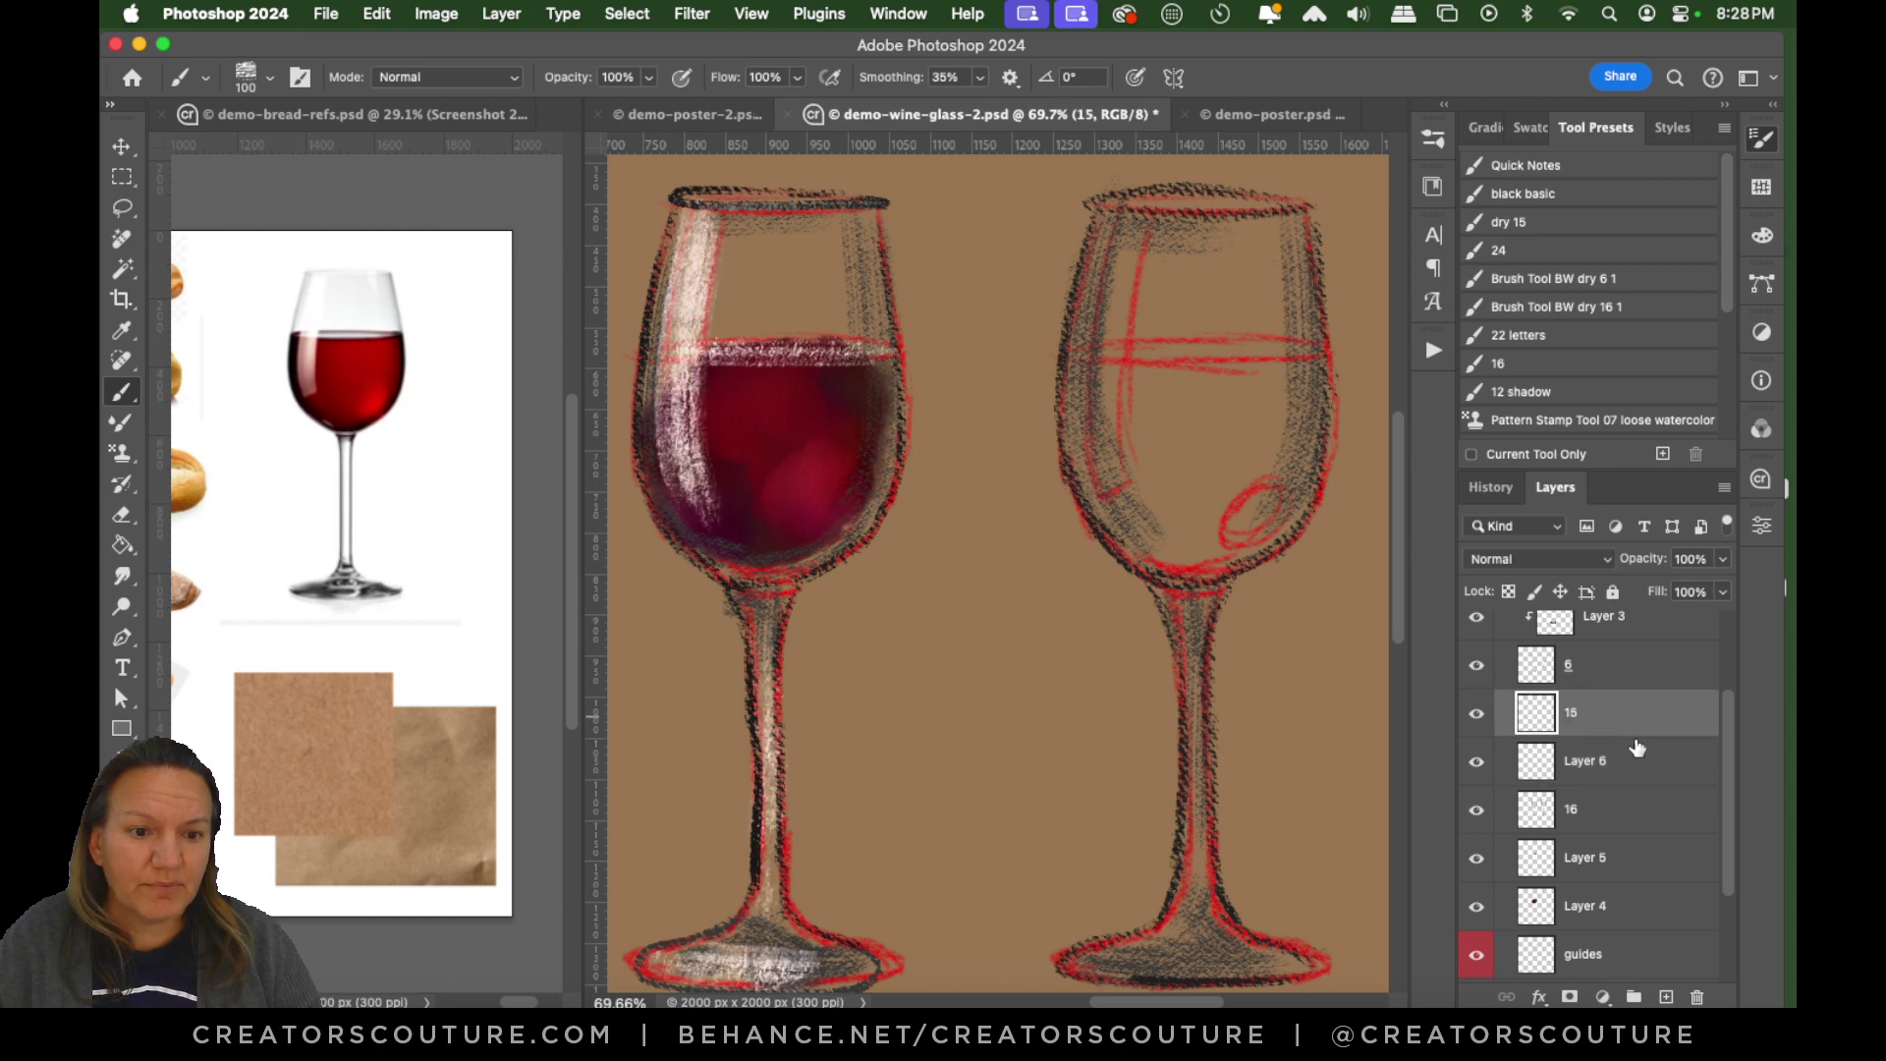
# Load the "22 letters" tool preset and change its brush to BW dry 15.
pyautogui.click(1523, 224)
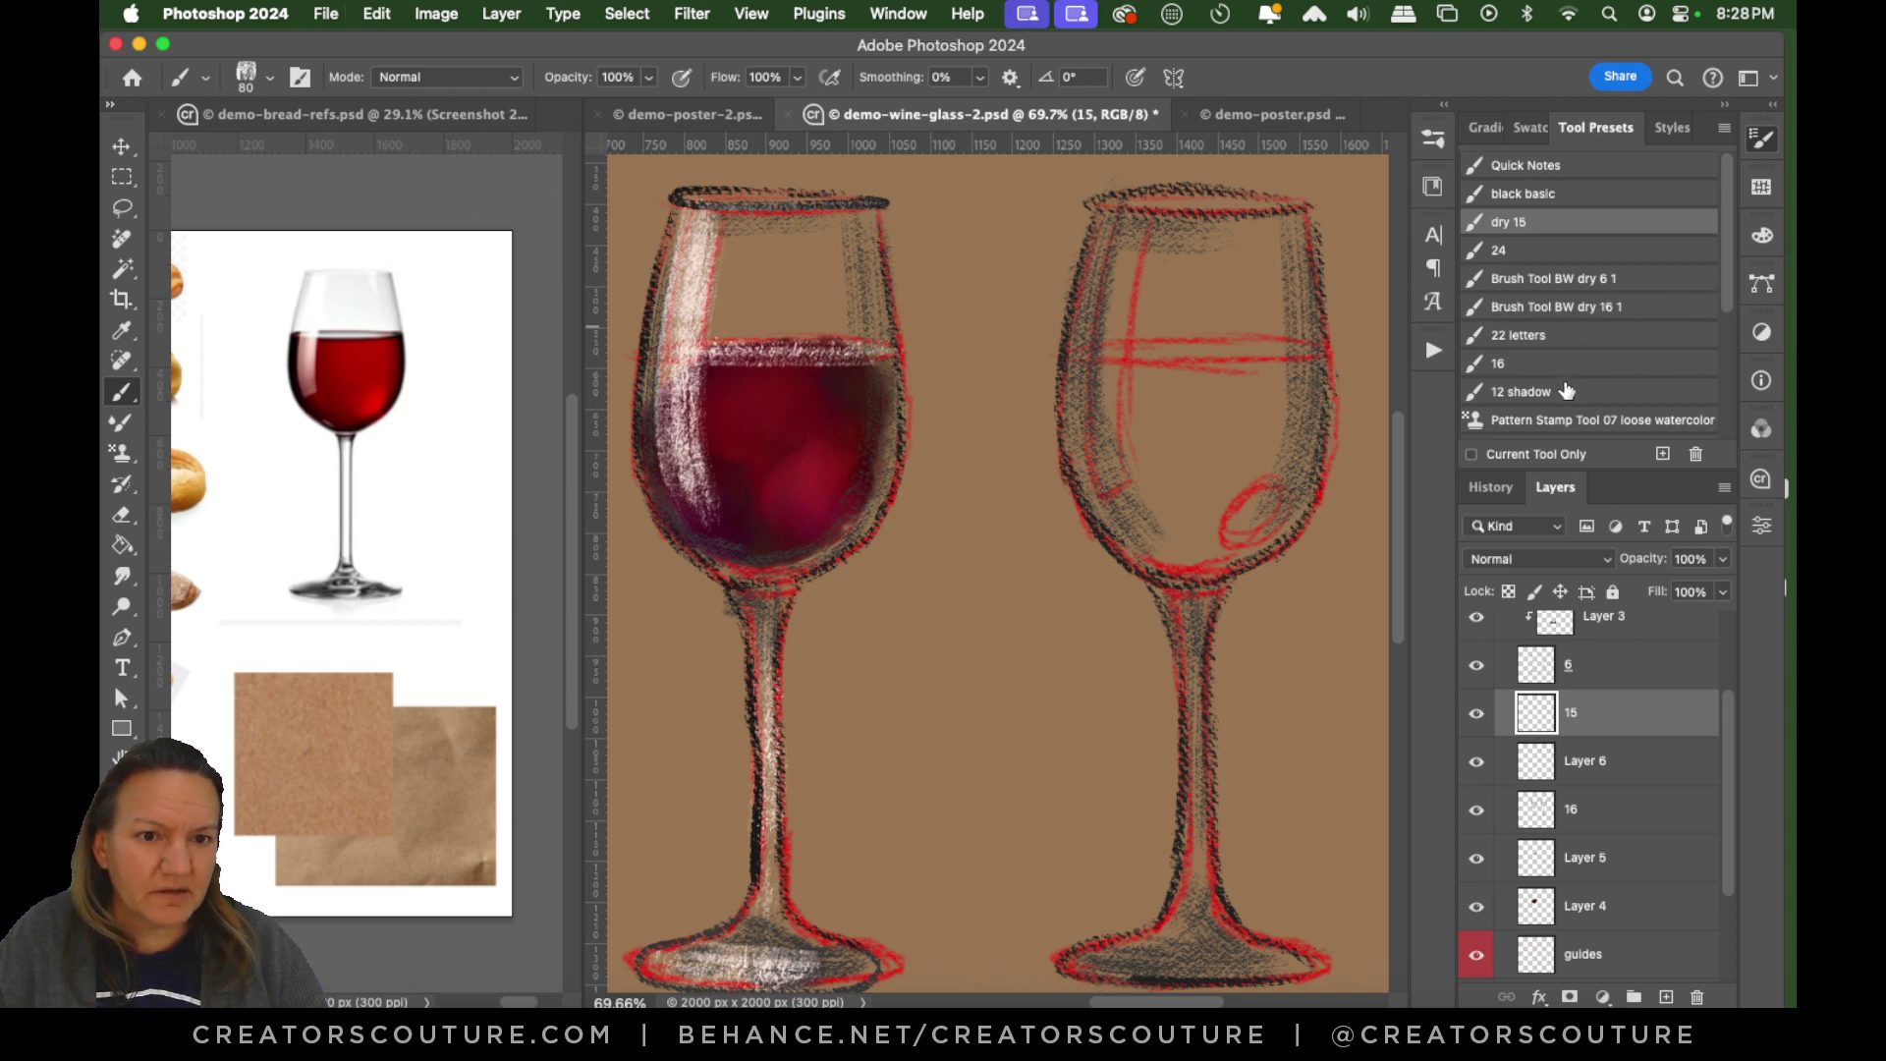
pyautogui.click(1608, 313)
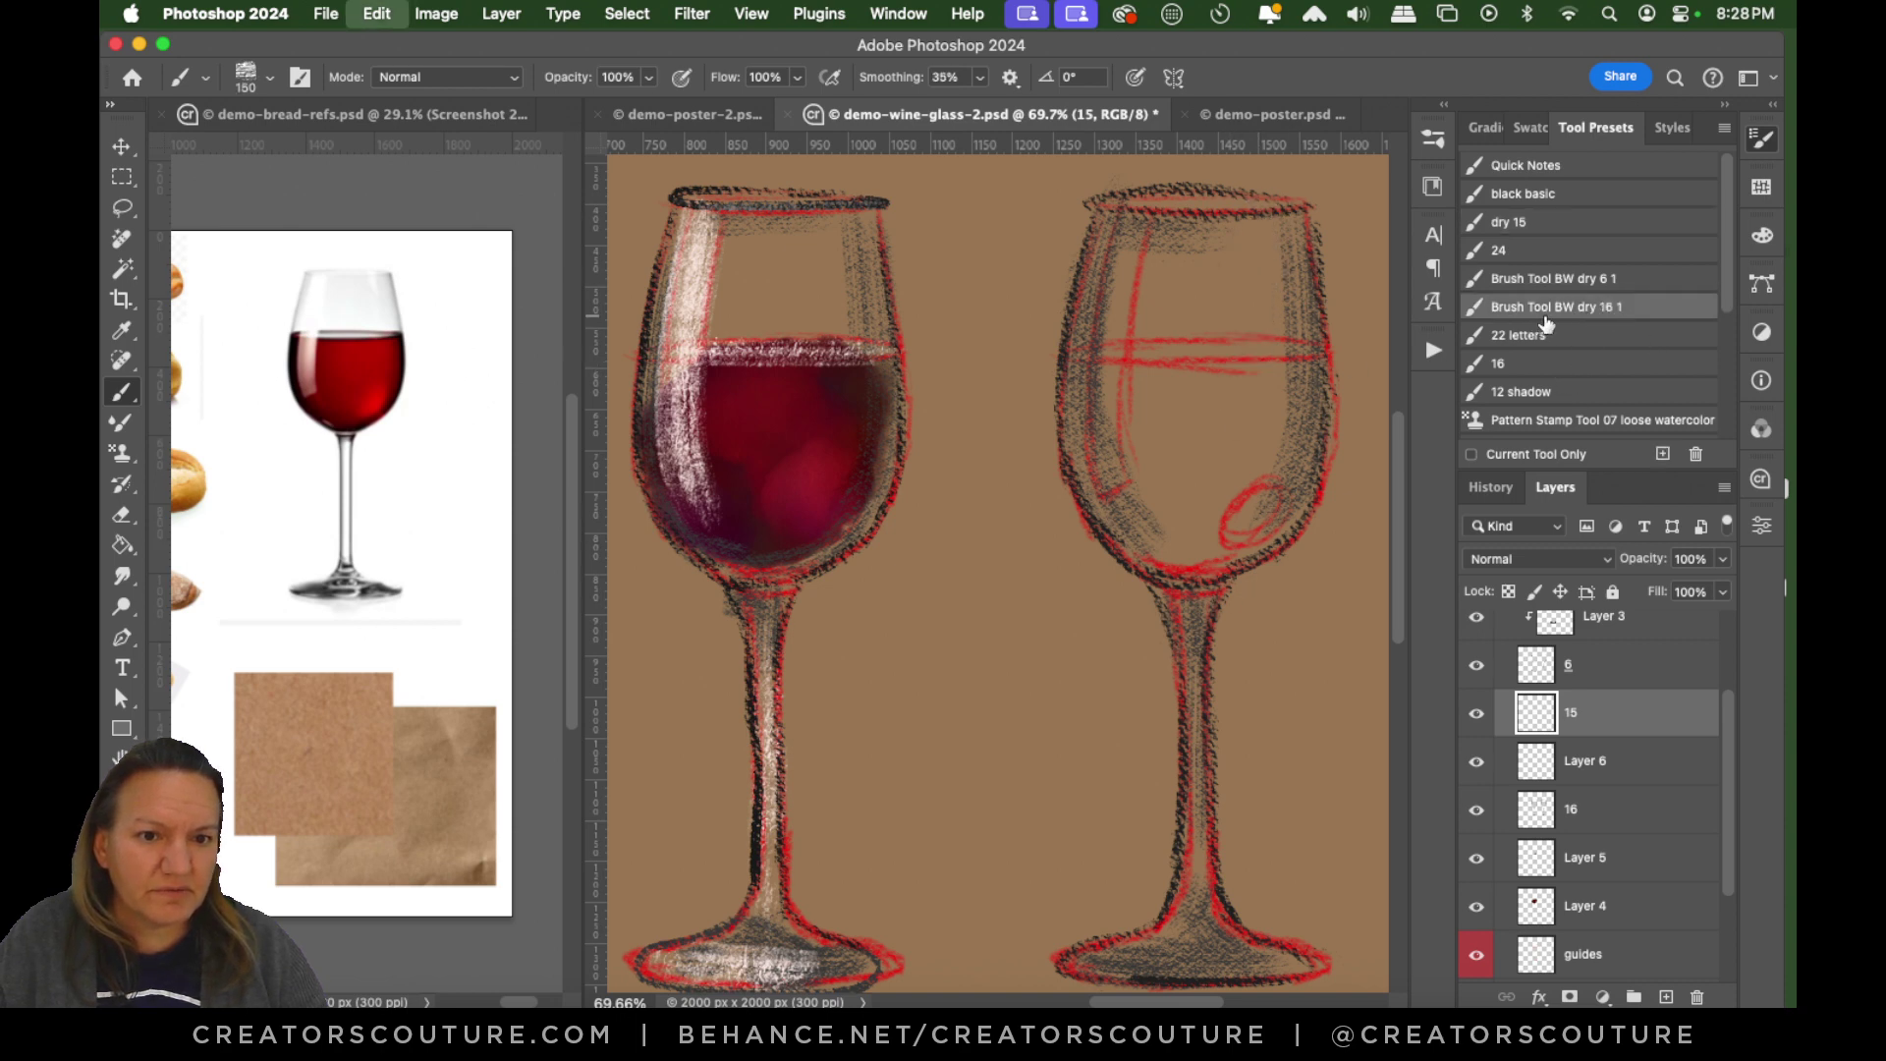
pyautogui.click(1516, 337)
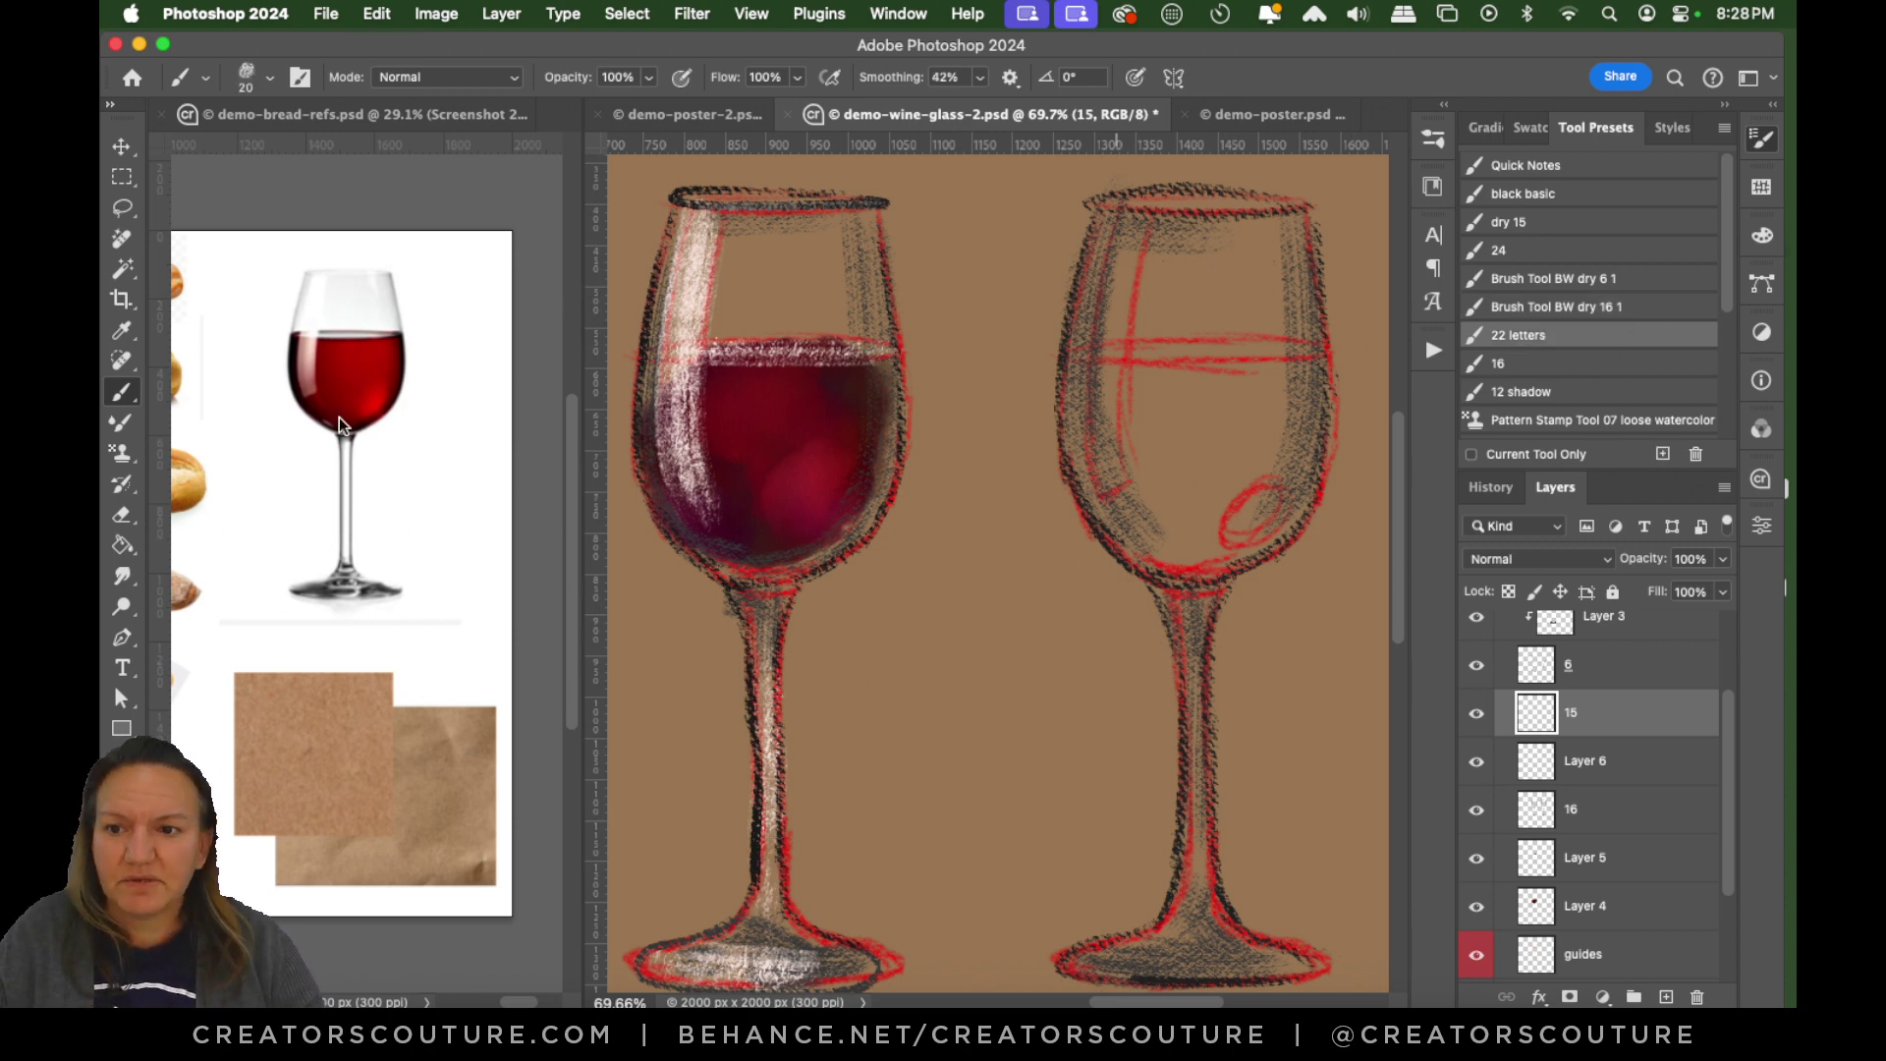
pyautogui.click(1433, 137)
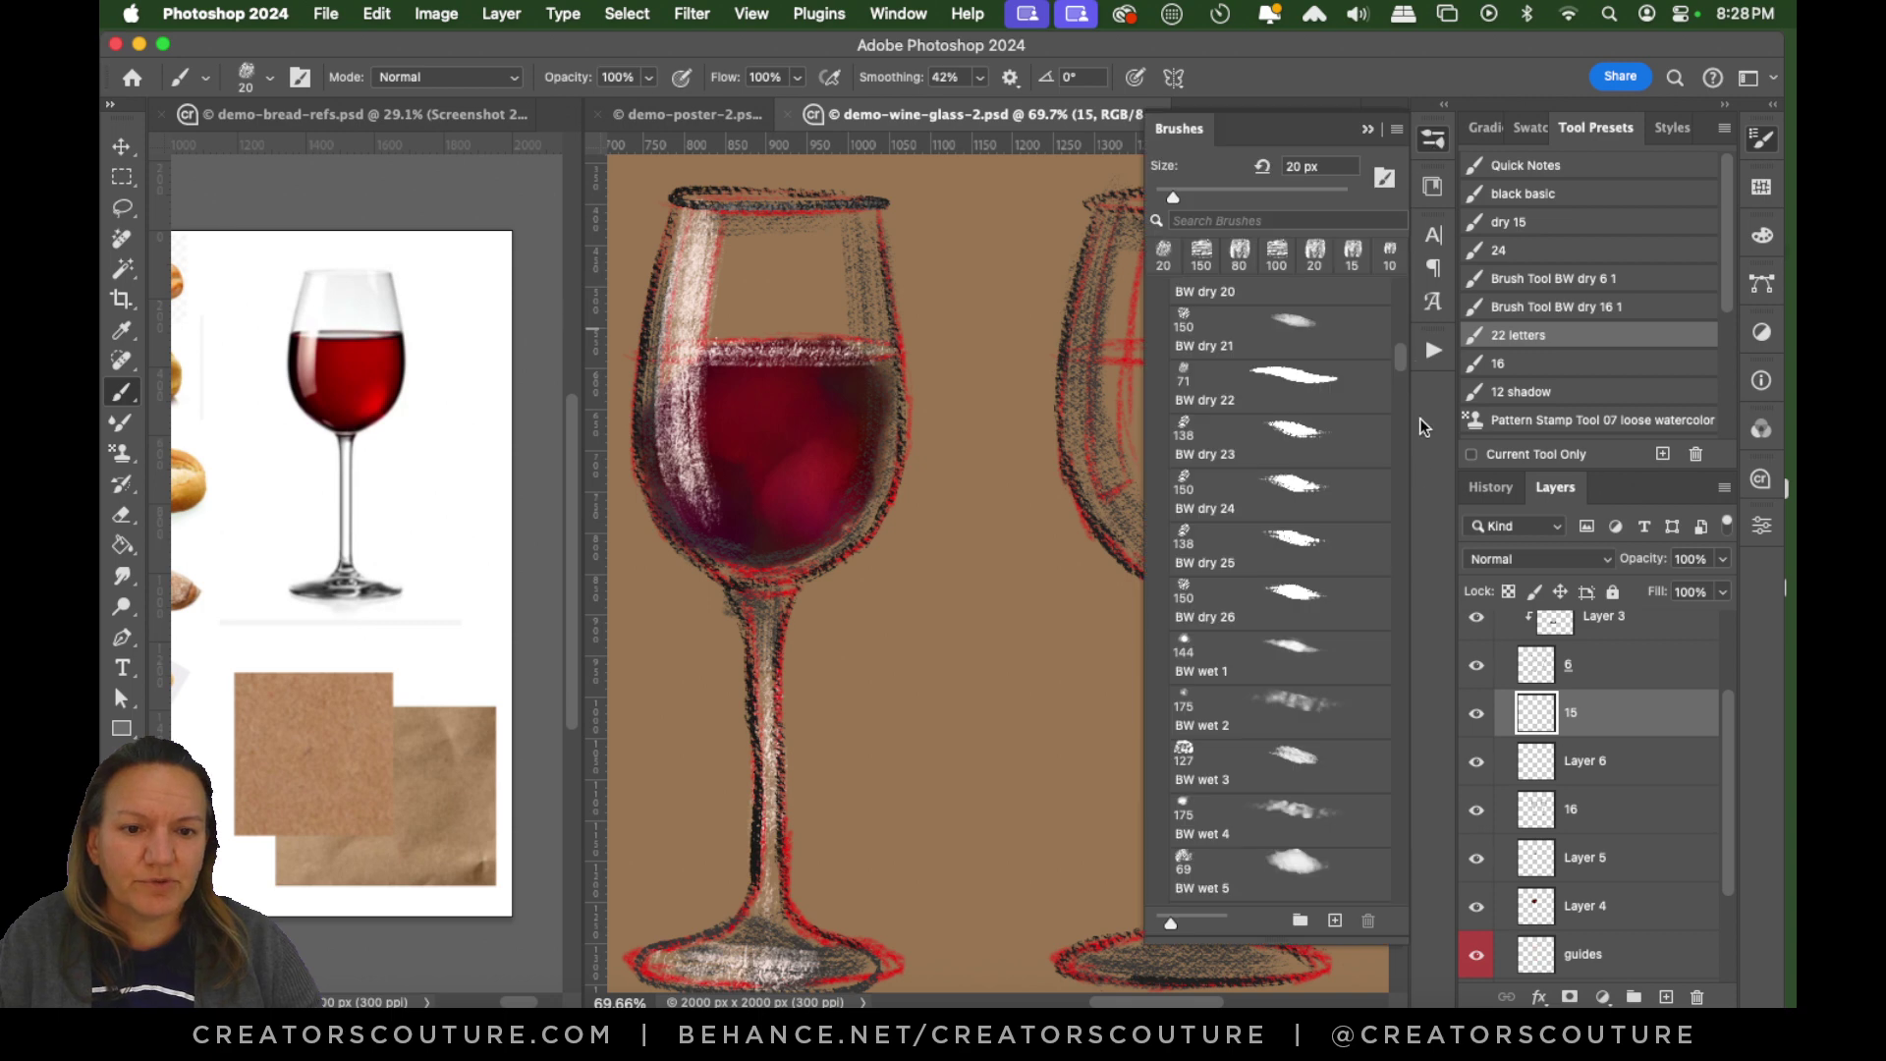
pyautogui.moveTo(1400, 358)
pyautogui.mouseDown()
pyautogui.moveTo(1395, 397)
pyautogui.moveTo(1412, 342)
pyautogui.mouseUp()
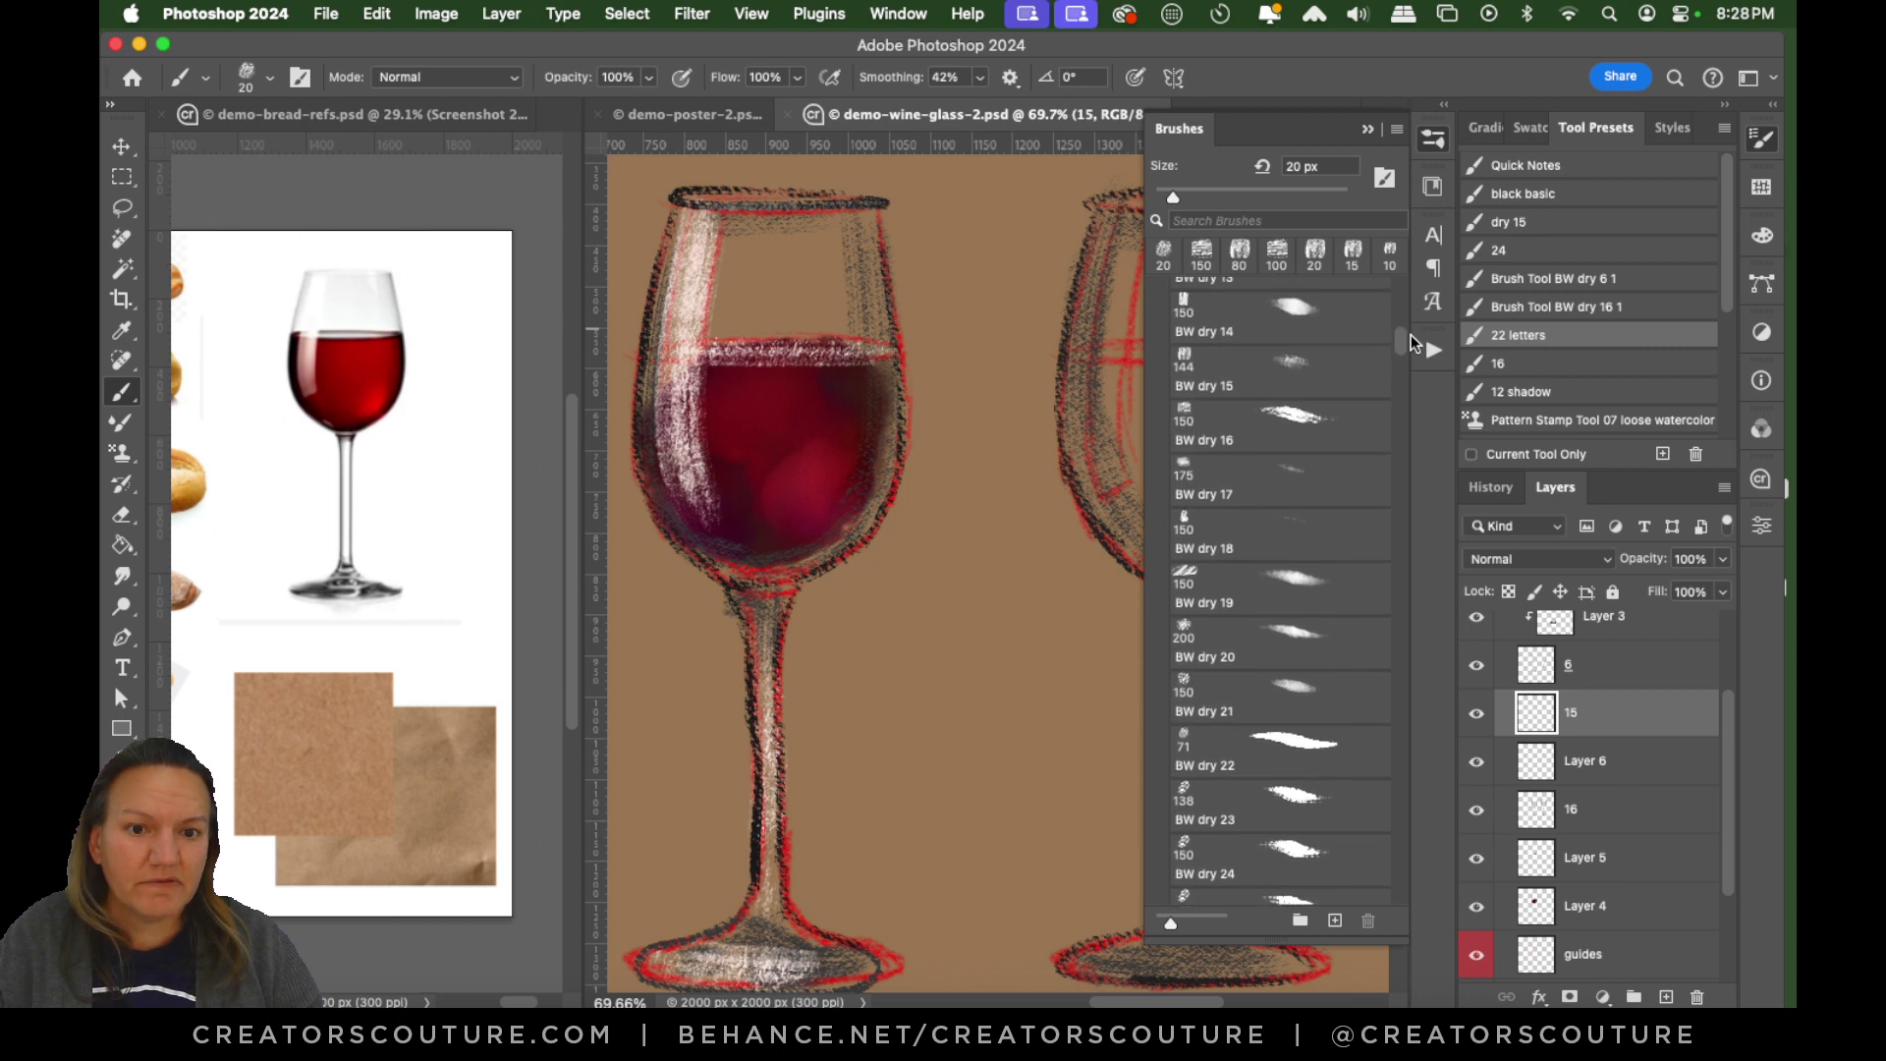
pyautogui.click(1310, 380)
pyautogui.click(1435, 142)
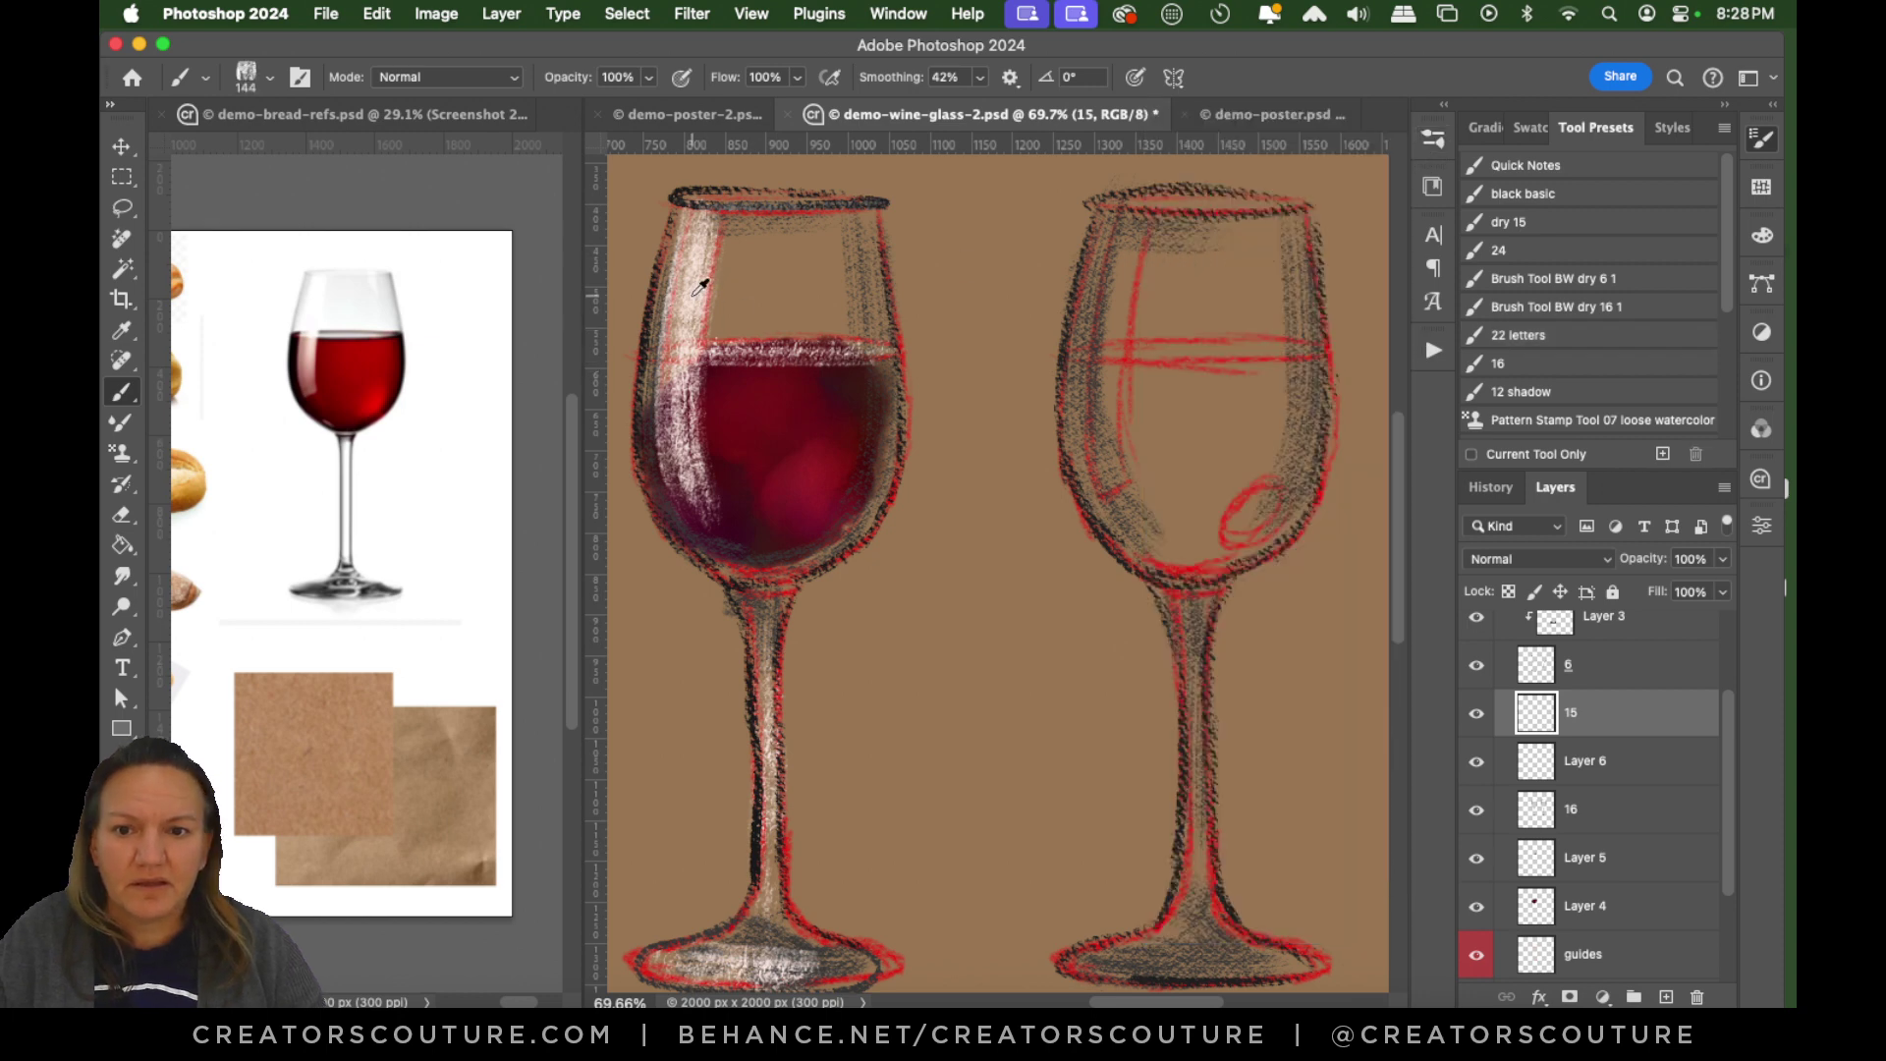
# Sample the first glass's pale highlight, lighten the foreground color to #f0ded4, and reduce the brush to 100 px.
pyautogui.keyDown('alt'); pyautogui.click(694, 296); pyautogui.keyUp('alt')
pyautogui.moveTo(1216, 342); pyautogui.dragTo(1209, 382)
pyautogui.press('super+z')
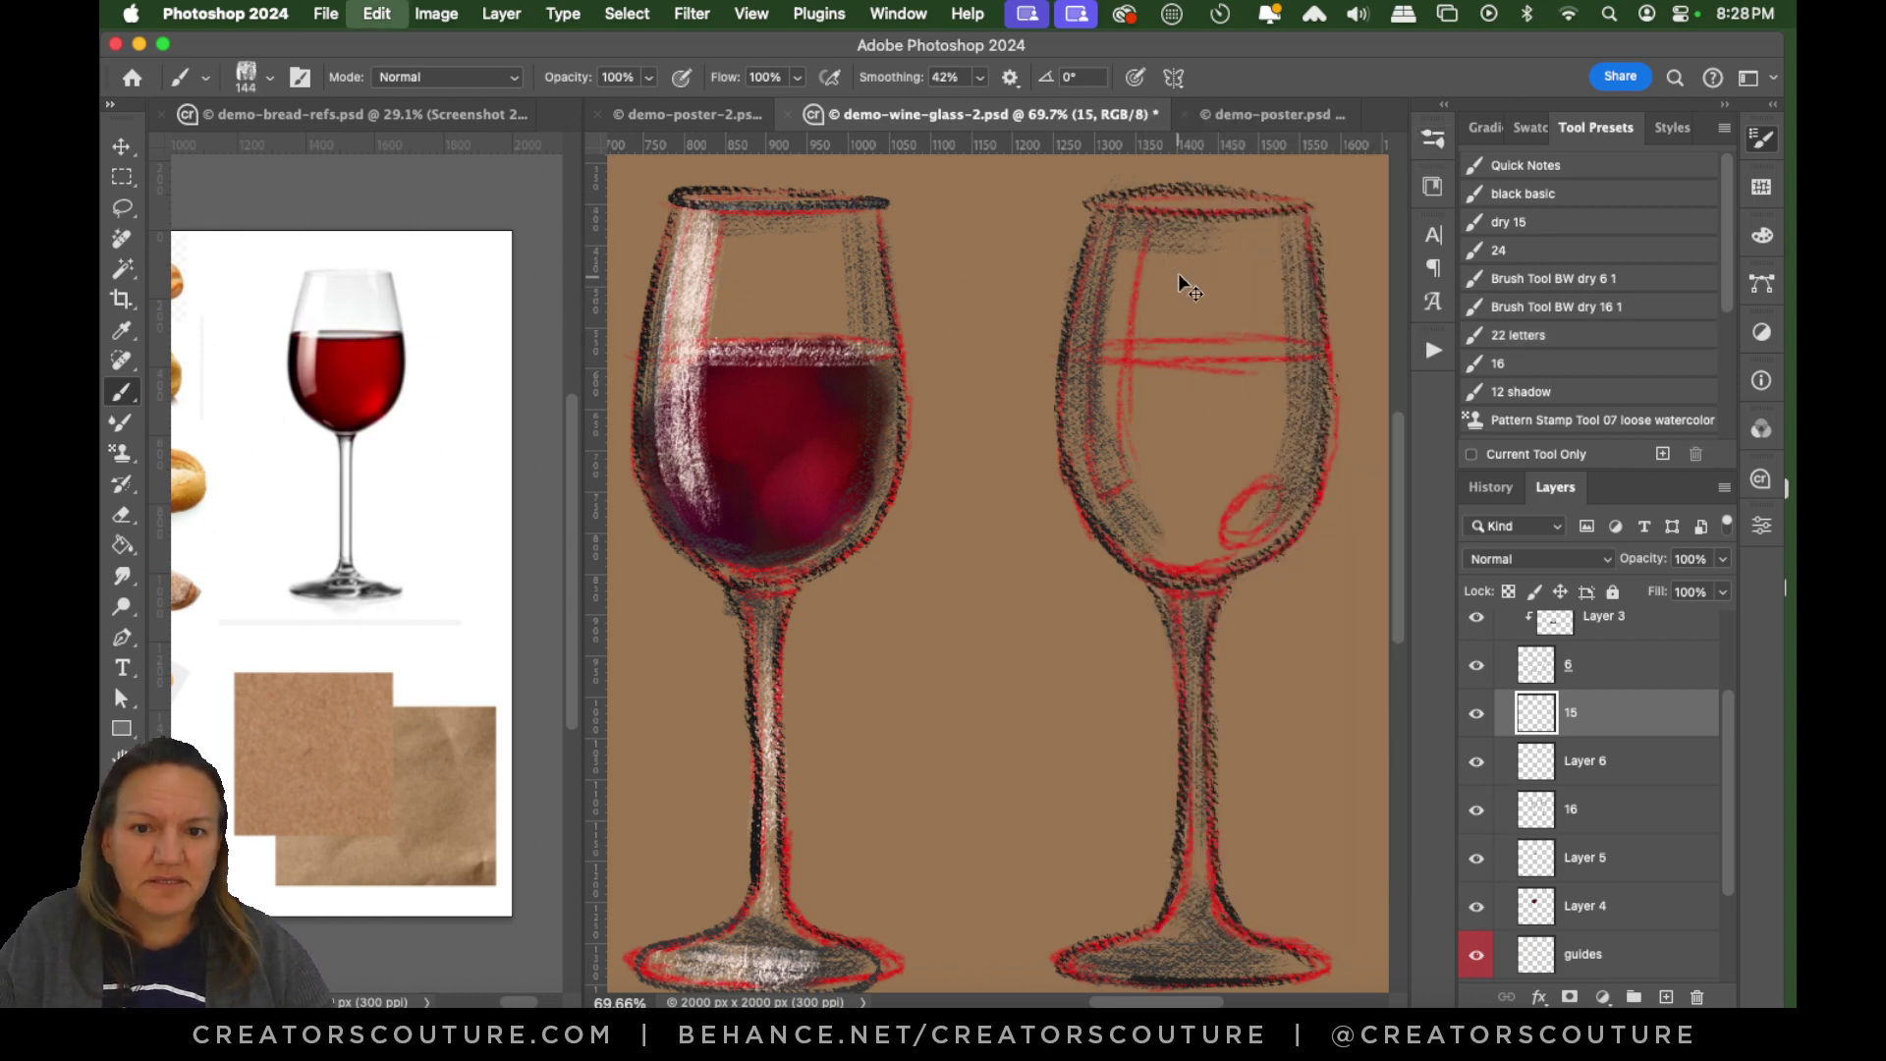
pyautogui.moveTo(1179, 279); pyautogui.dragTo(1179, 474)
pyautogui.press('super+z')
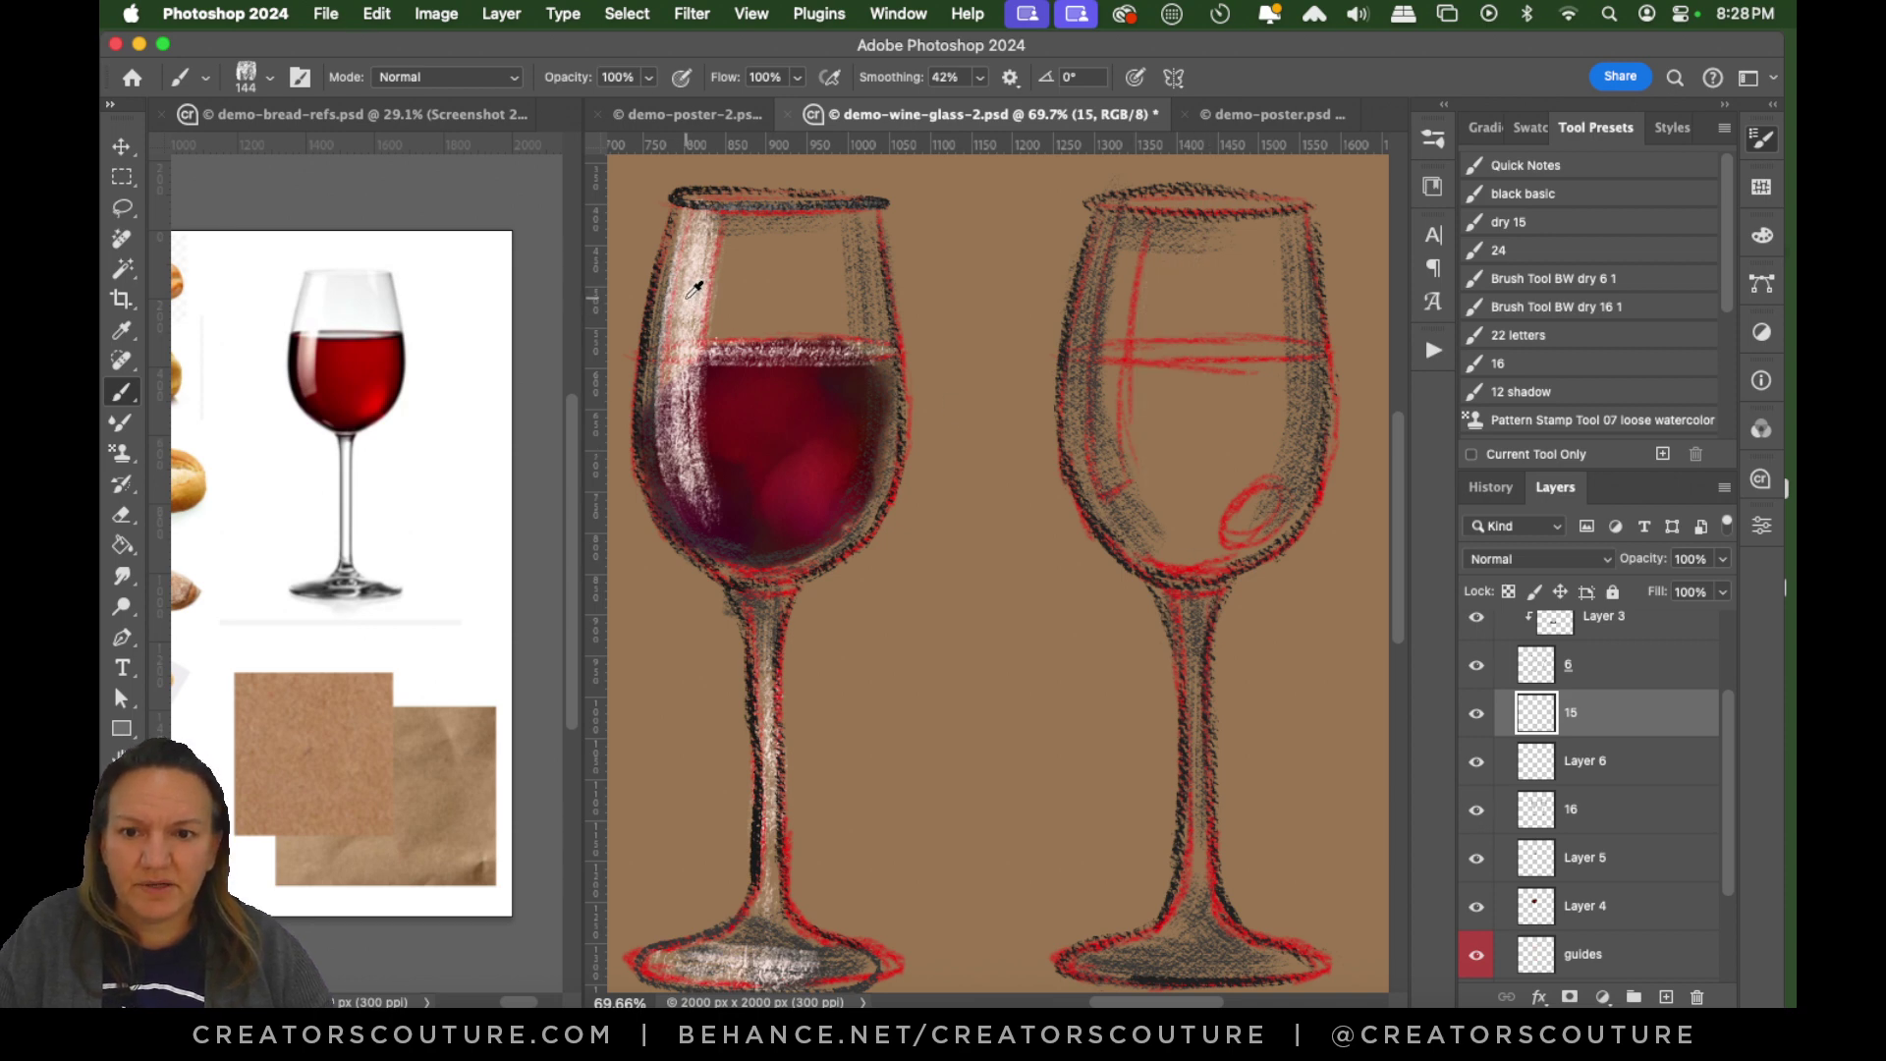
pyautogui.click(117, 870)
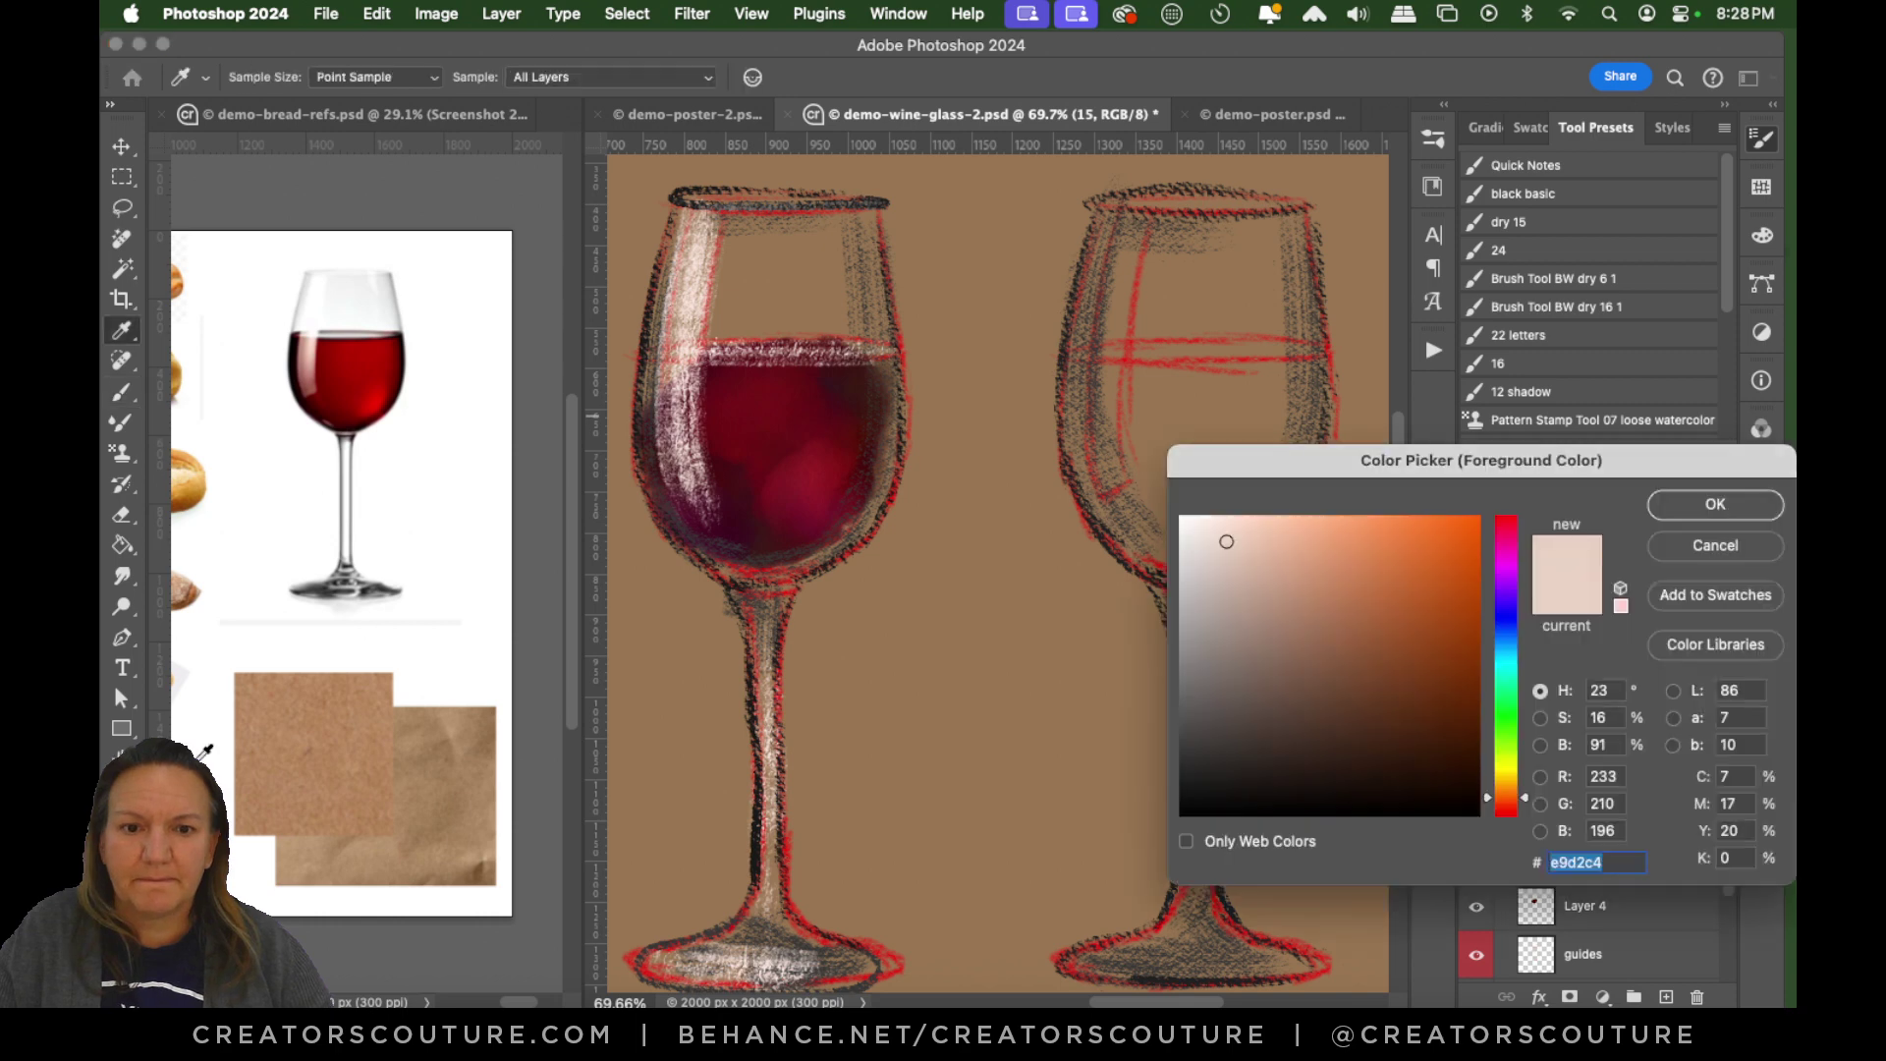
pyautogui.click(1215, 533)
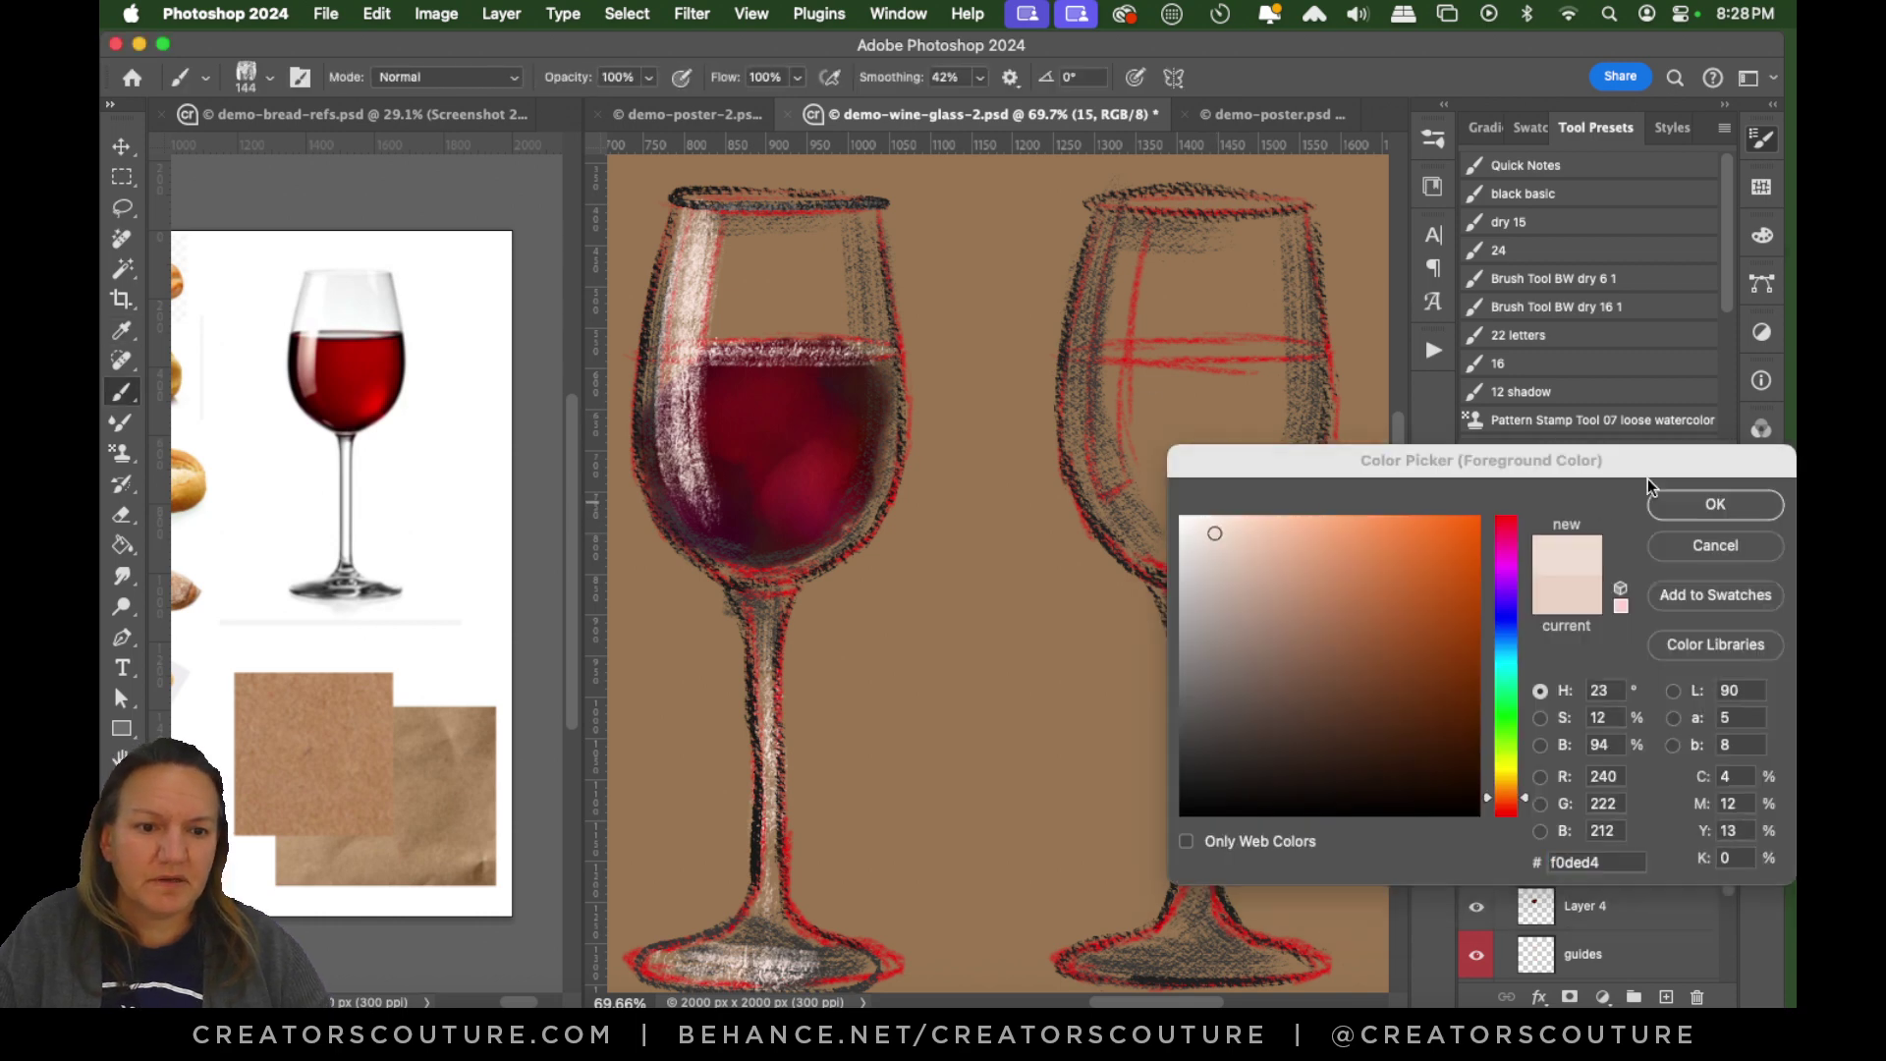
pyautogui.click(1716, 504)
pyautogui.press('b')
pyautogui.press('[')
pyautogui.press('[')
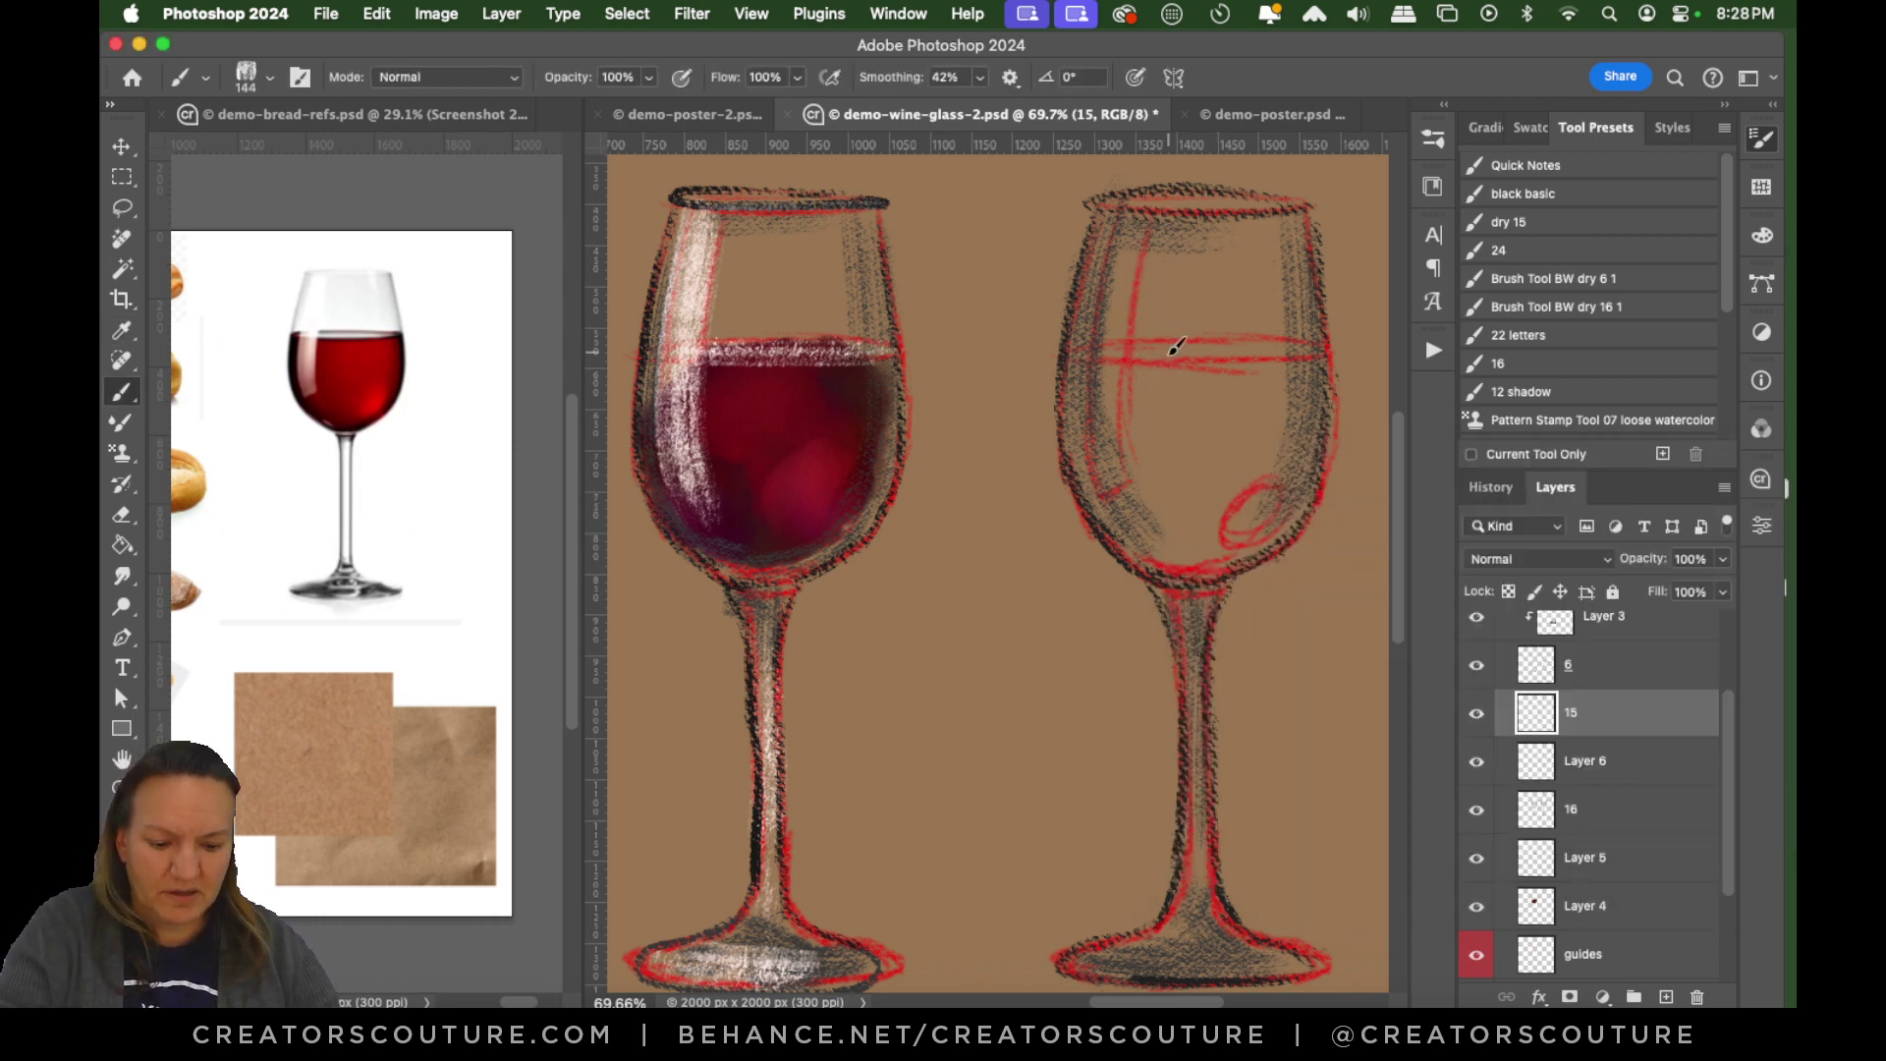
pyautogui.moveTo(1145, 231); pyautogui.dragTo(1149, 471)
pyautogui.press('super+z')
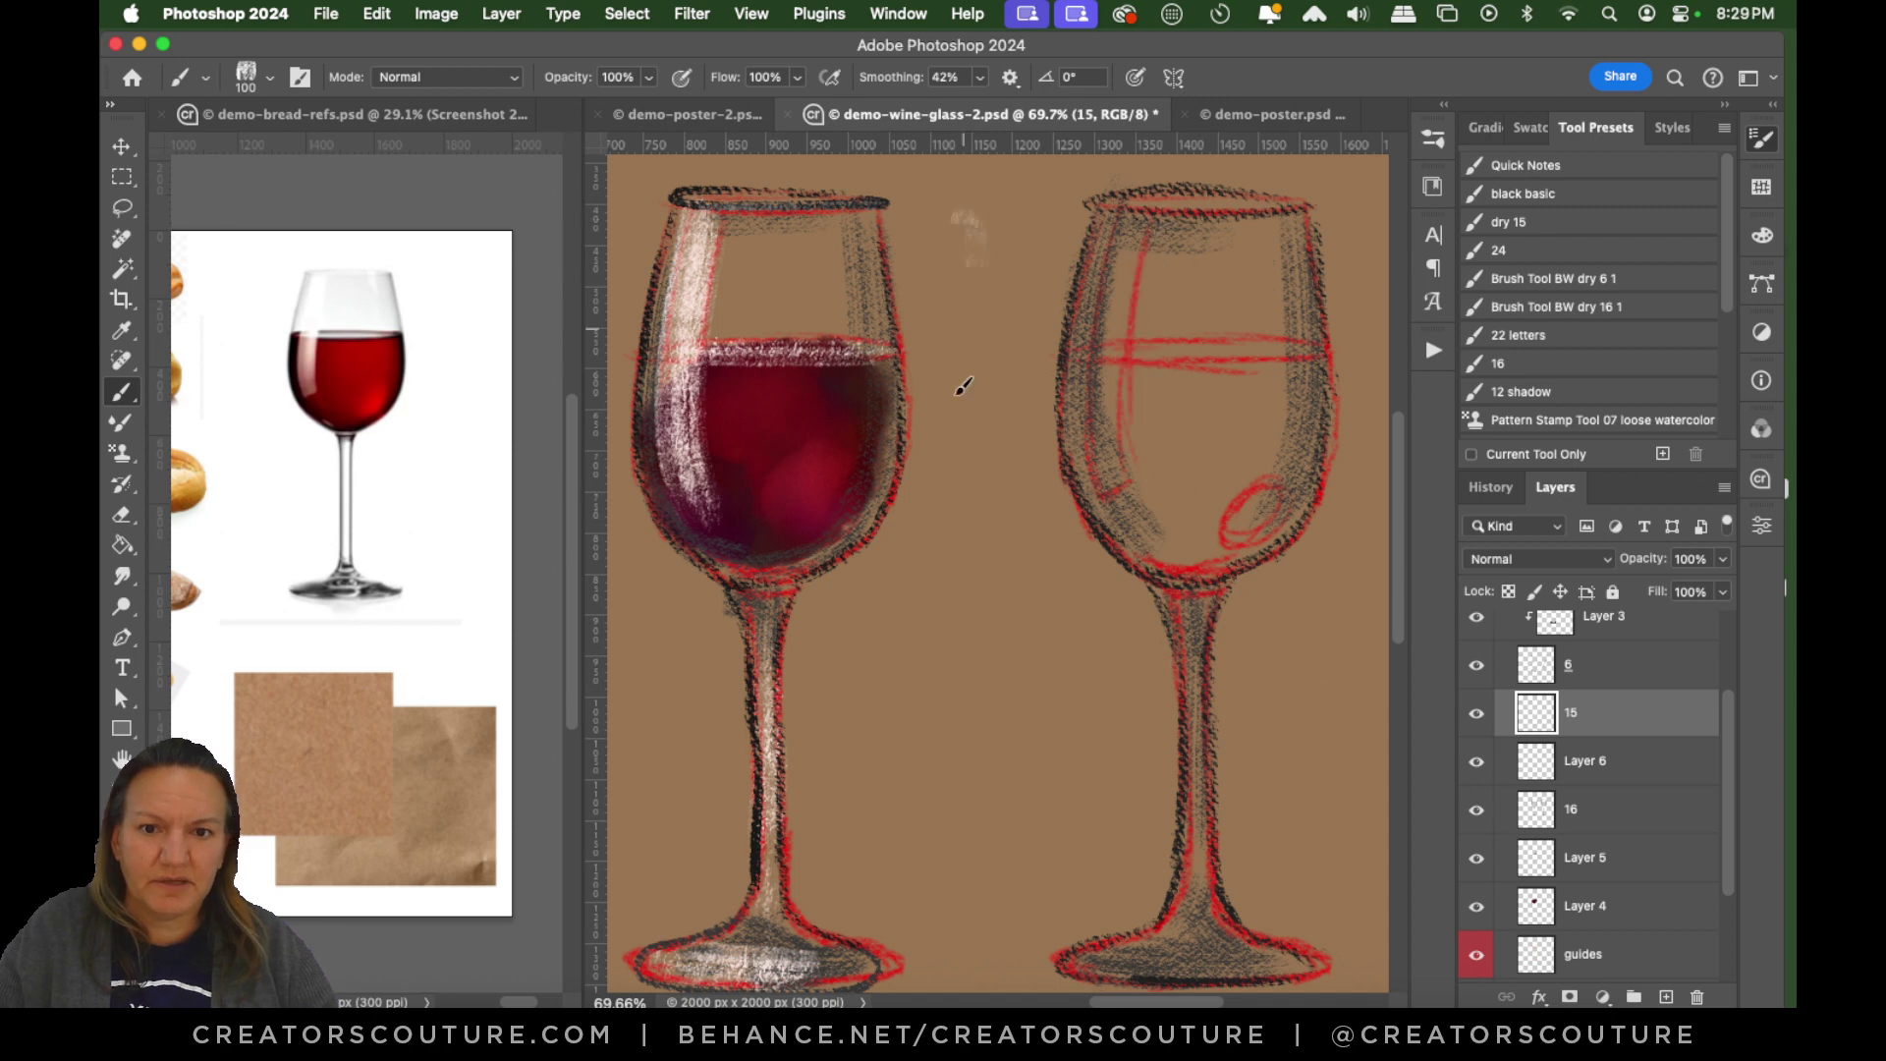
pyautogui.moveTo(968, 221); pyautogui.dragTo(968, 502)
pyautogui.press('super+z')
pyautogui.moveTo(1002, 212); pyautogui.dragTo(982, 584)
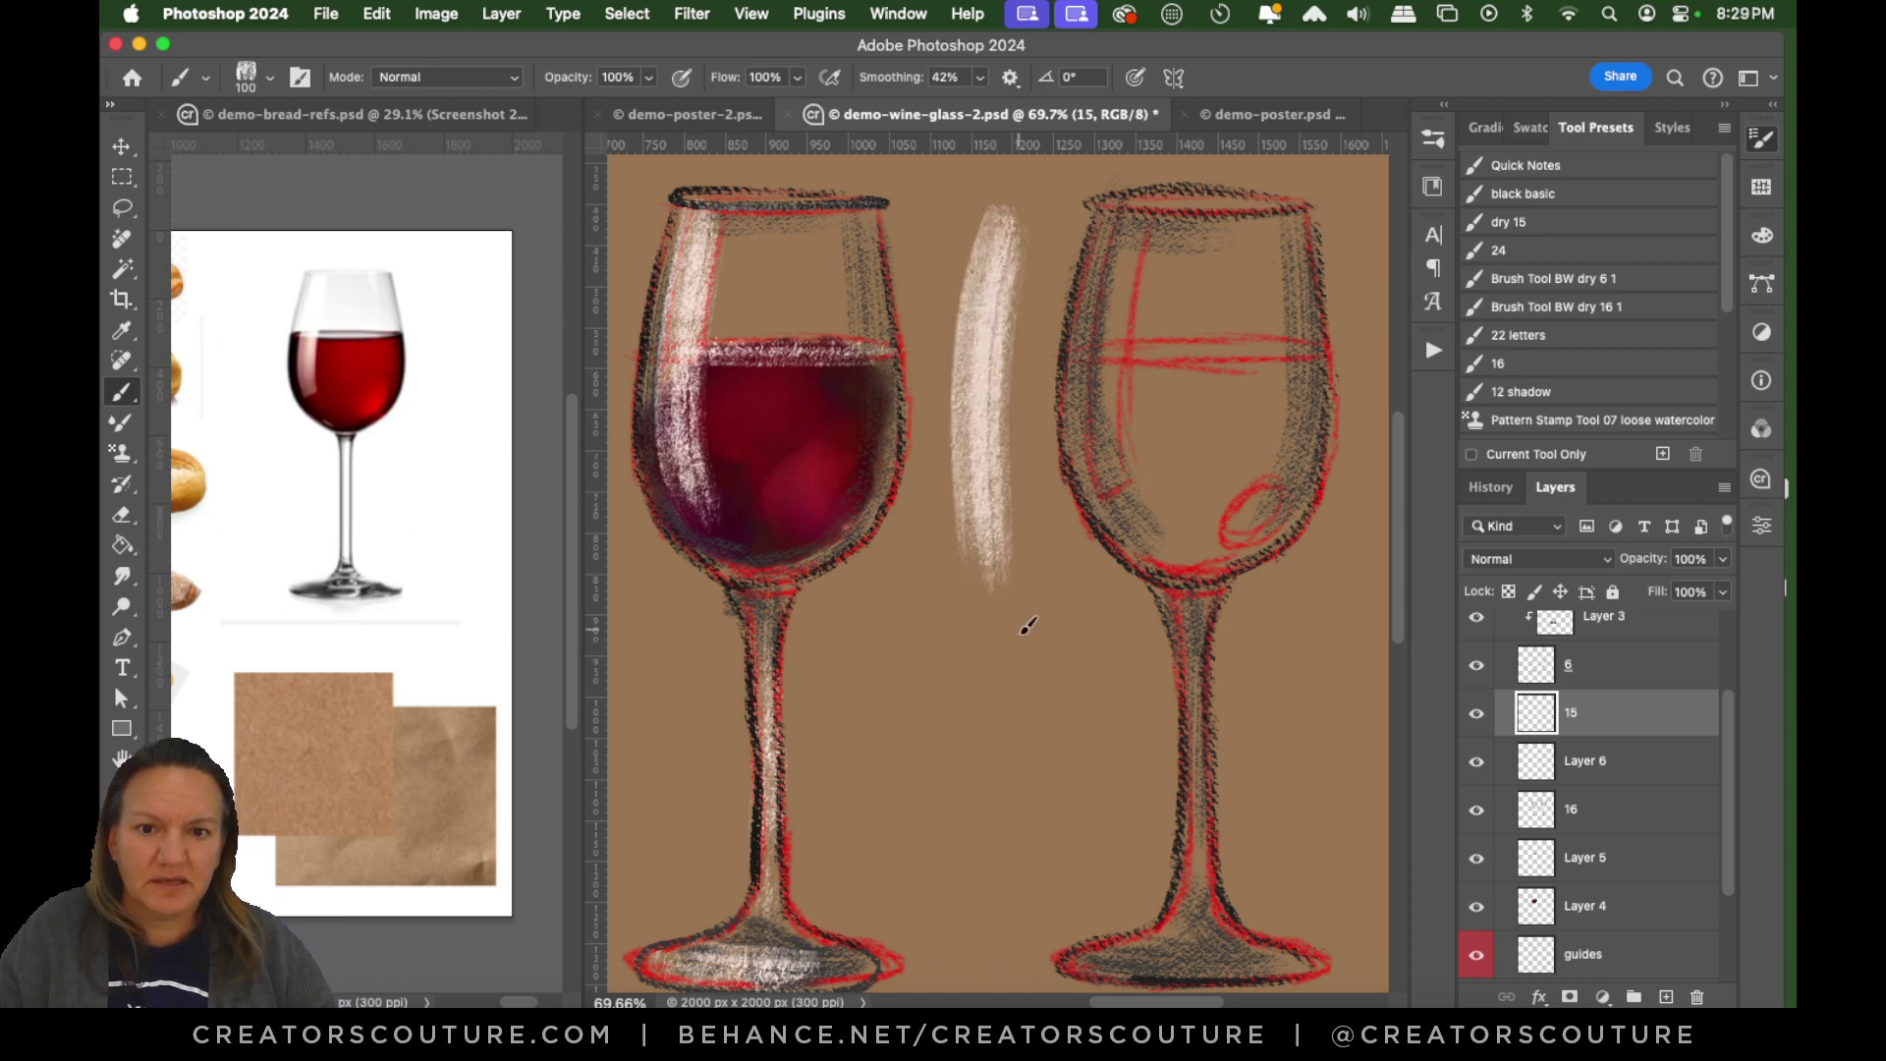
pyautogui.press('super+z')
# Set the brush smoothing to 20% and try long vertical highlight strokes on the empty canvas between the glasses.
pyautogui.click(980, 76)
pyautogui.moveTo(963, 106); pyautogui.dragTo(956, 106)
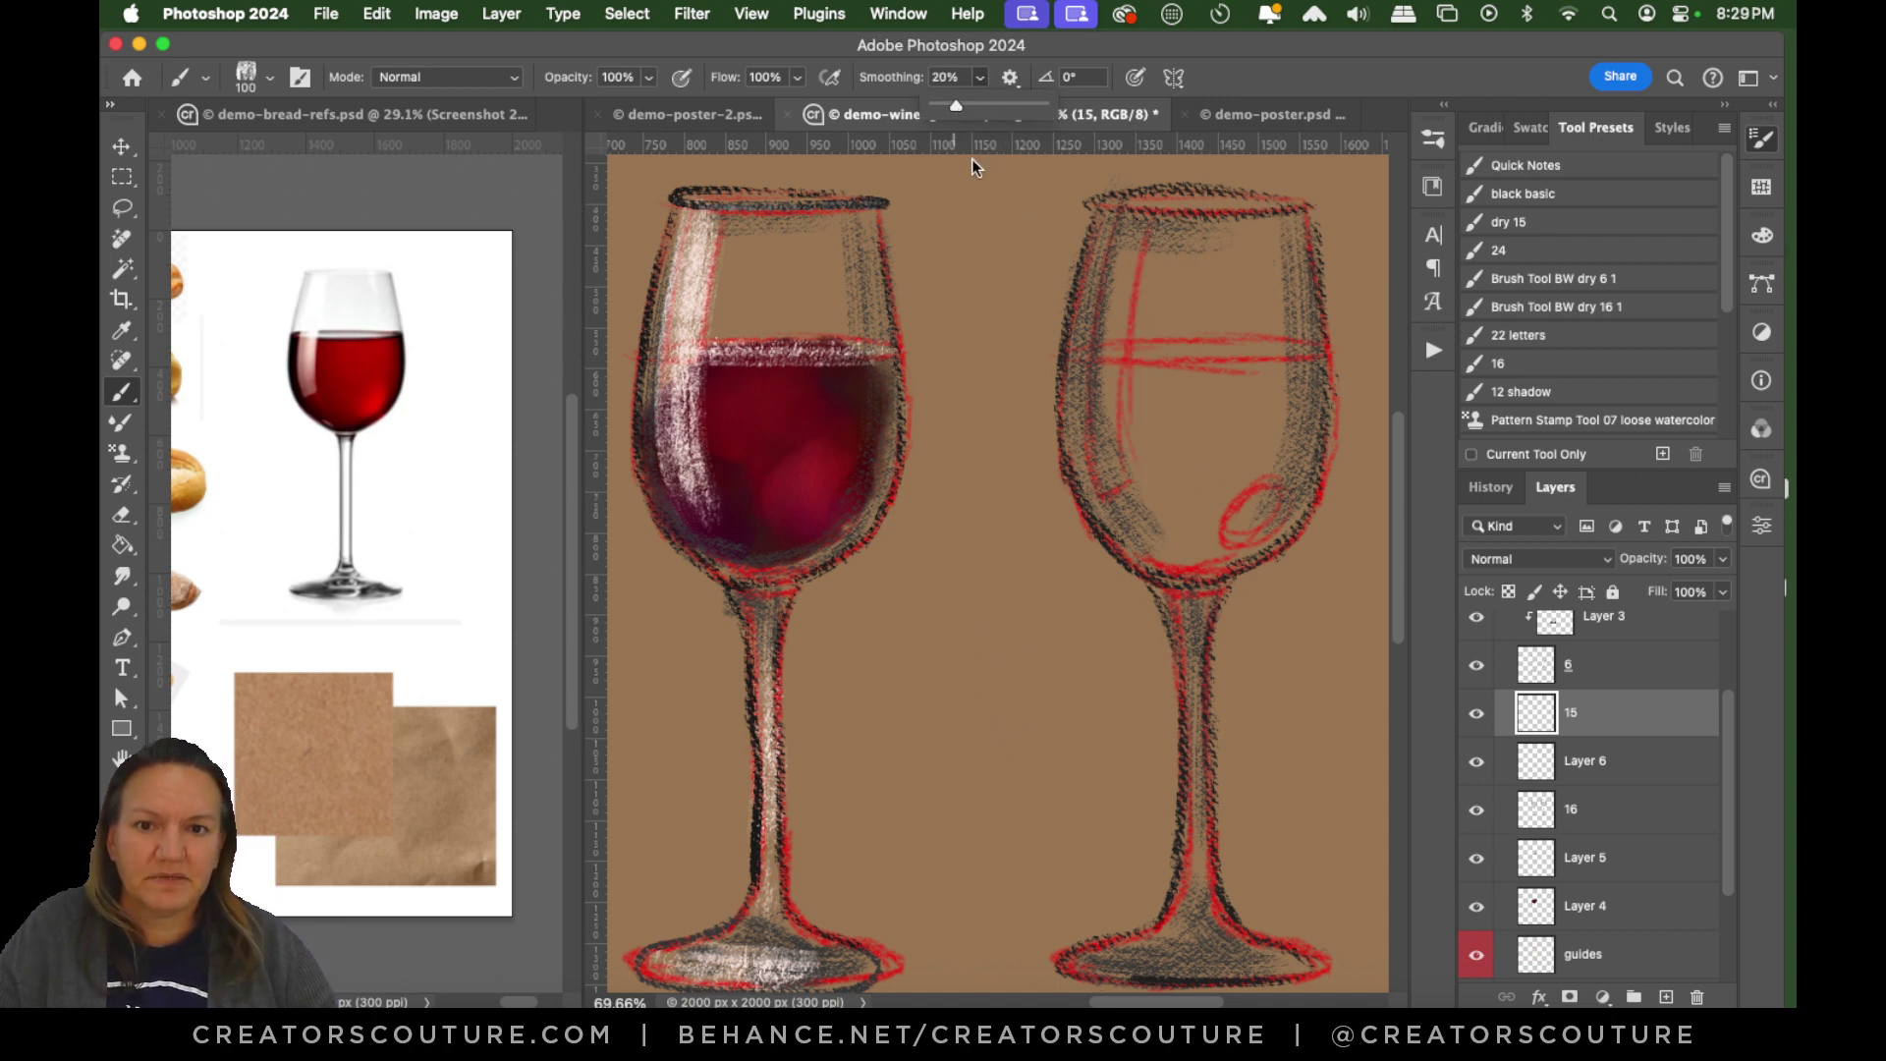
pyautogui.moveTo(1012, 236); pyautogui.dragTo(983, 653)
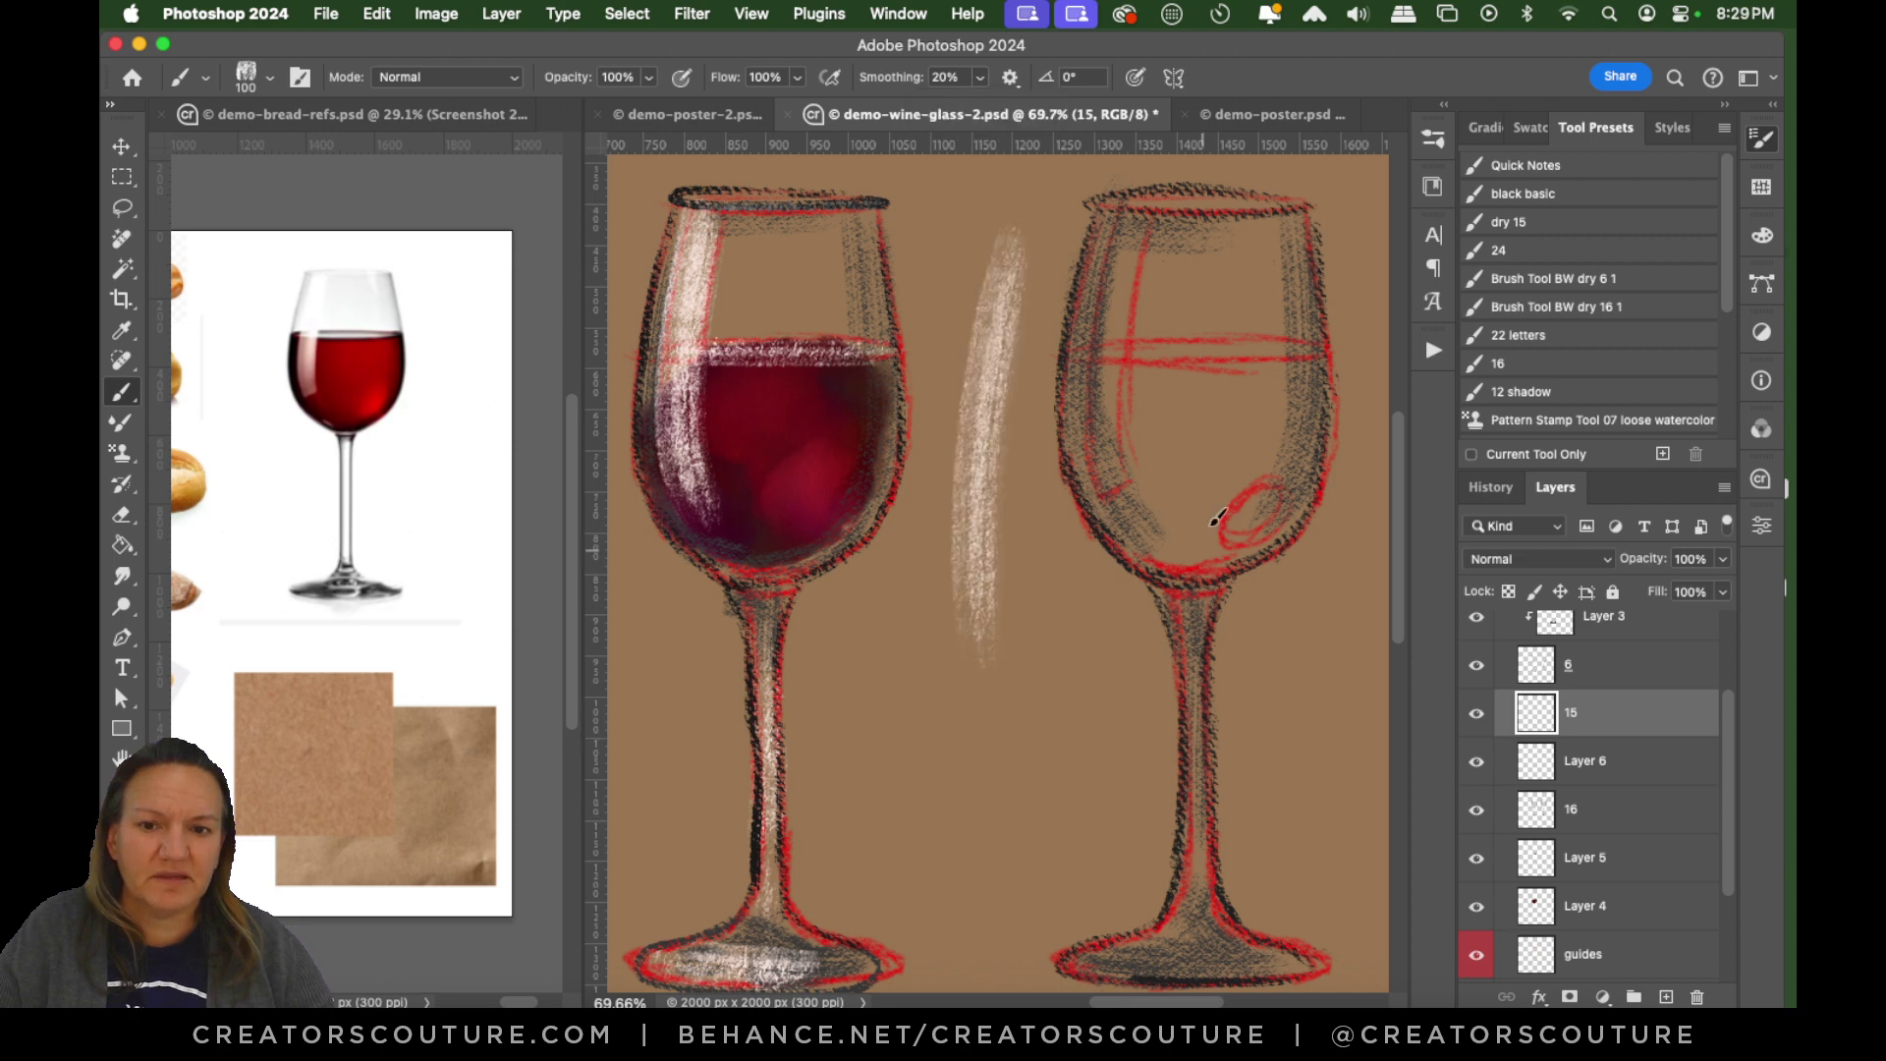
pyautogui.press('super+z')
pyautogui.moveTo(955, 194); pyautogui.dragTo(968, 639)
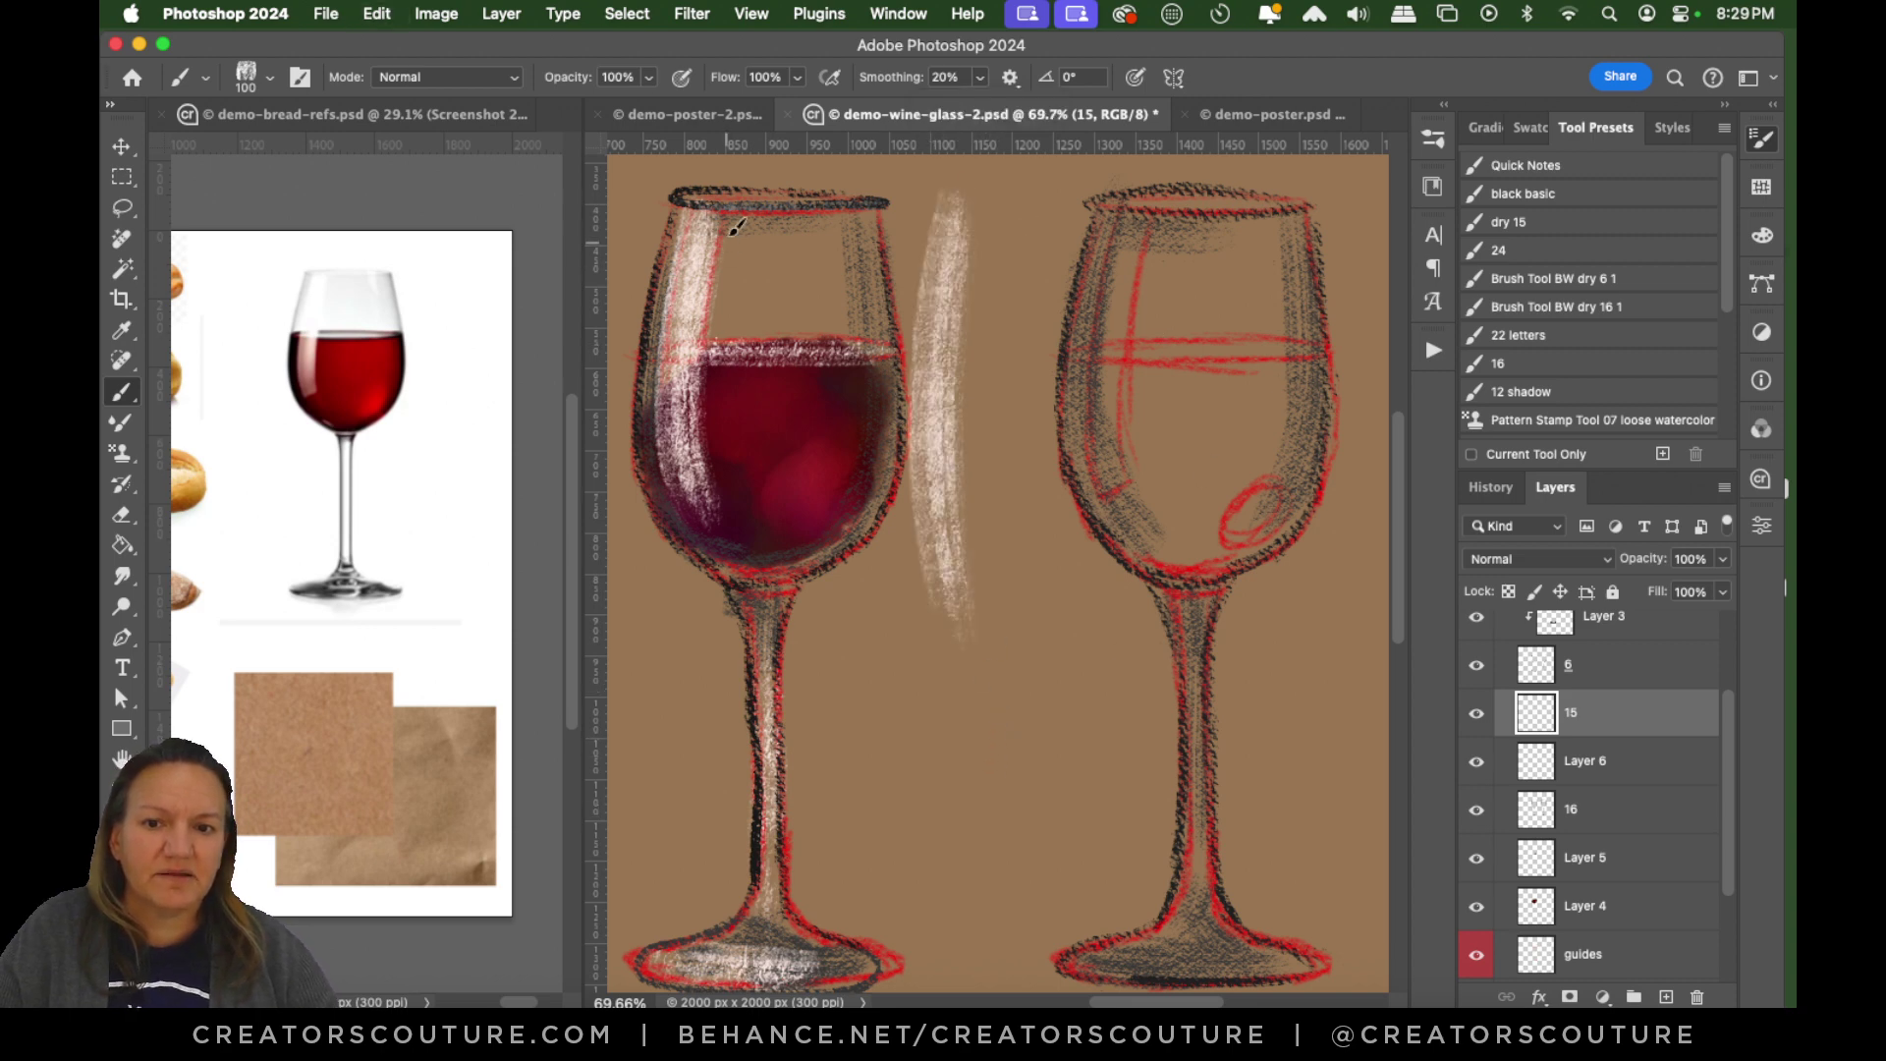
pyautogui.press('super+z')
pyautogui.moveTo(1139, 201); pyautogui.dragTo(1152, 581)
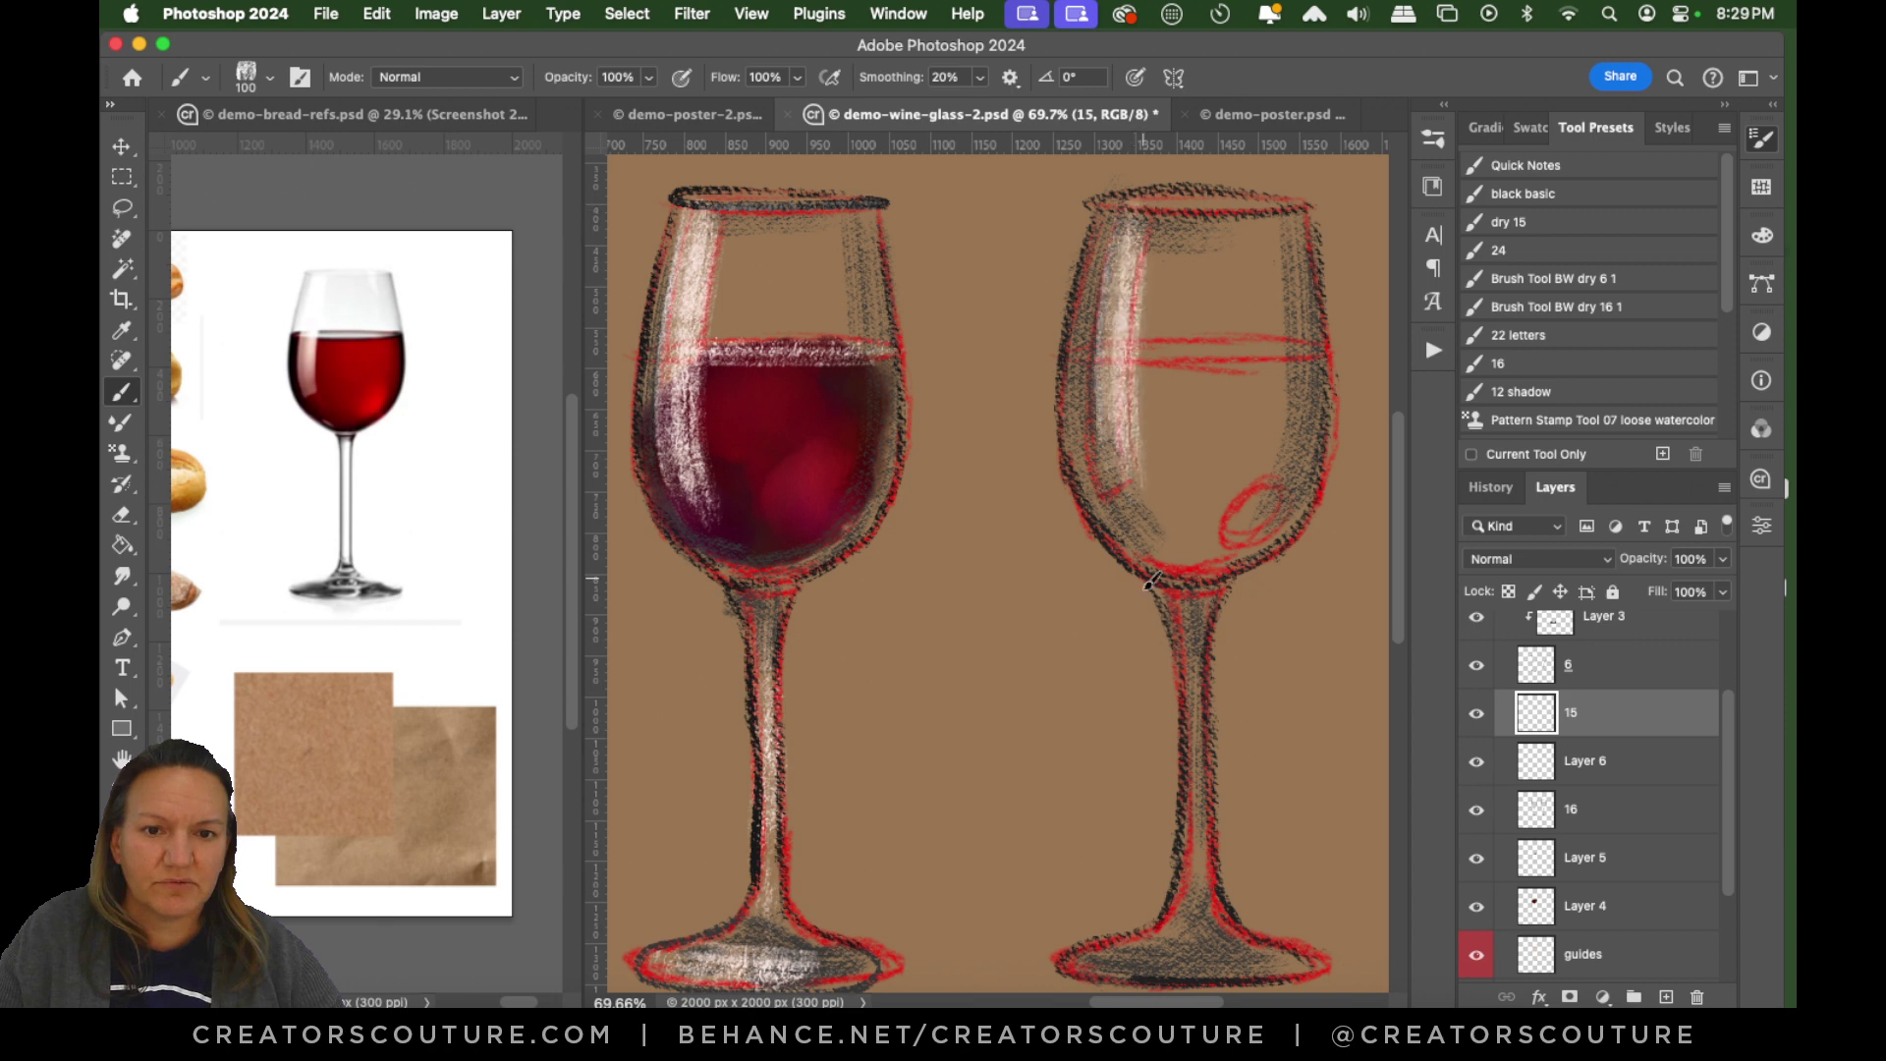
pyautogui.press('super+z')
pyautogui.moveTo(1144, 201)
pyautogui.mouseDown()
pyautogui.moveTo(1115, 439)
pyautogui.moveTo(1152, 572)
pyautogui.mouseUp()
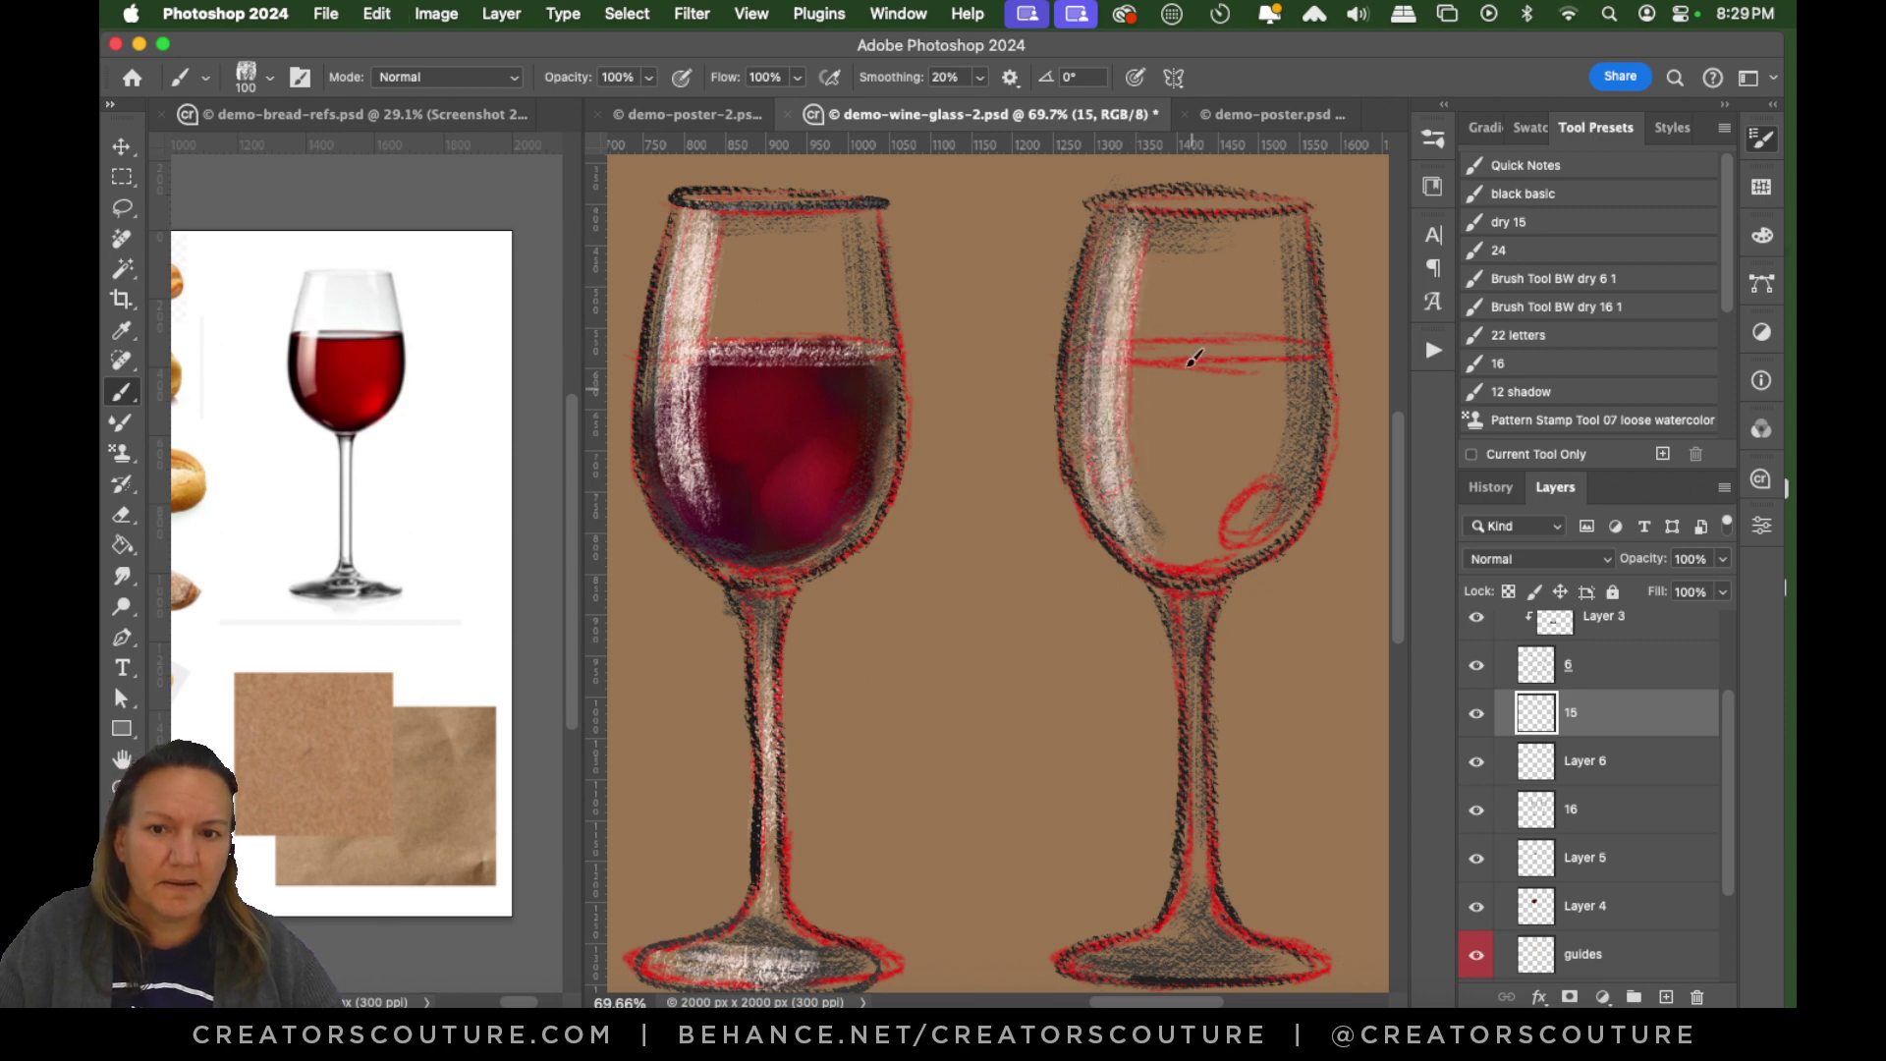
pyautogui.press('super+z')
# Reduce the brush to 90 px and paint one long pale highlight down the outer curve of the second glass's bowl.
pyautogui.press('[')
pyautogui.moveTo(982, 206); pyautogui.dragTo(982, 619)
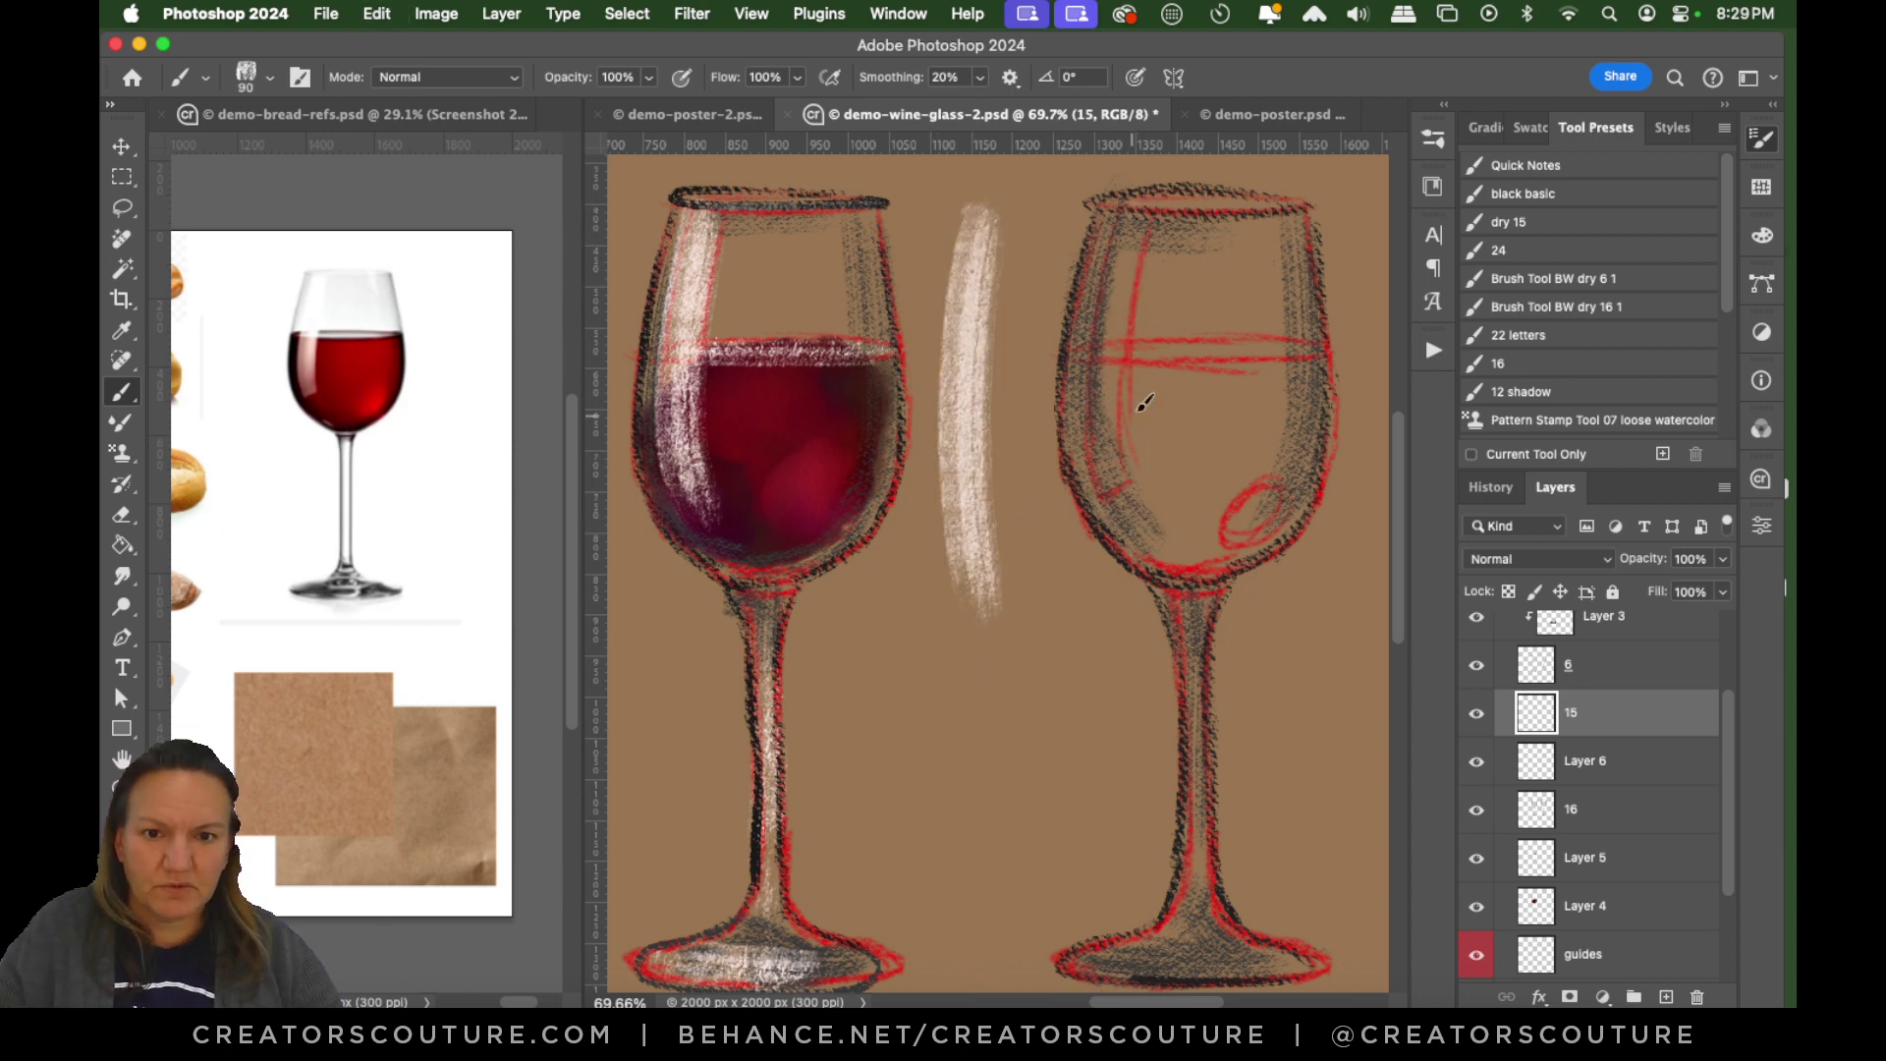
pyautogui.press('super+z')
pyautogui.moveTo(1144, 202)
pyautogui.mouseDown()
pyautogui.moveTo(1100, 491)
pyautogui.moveTo(1120, 536)
pyautogui.mouseUp()
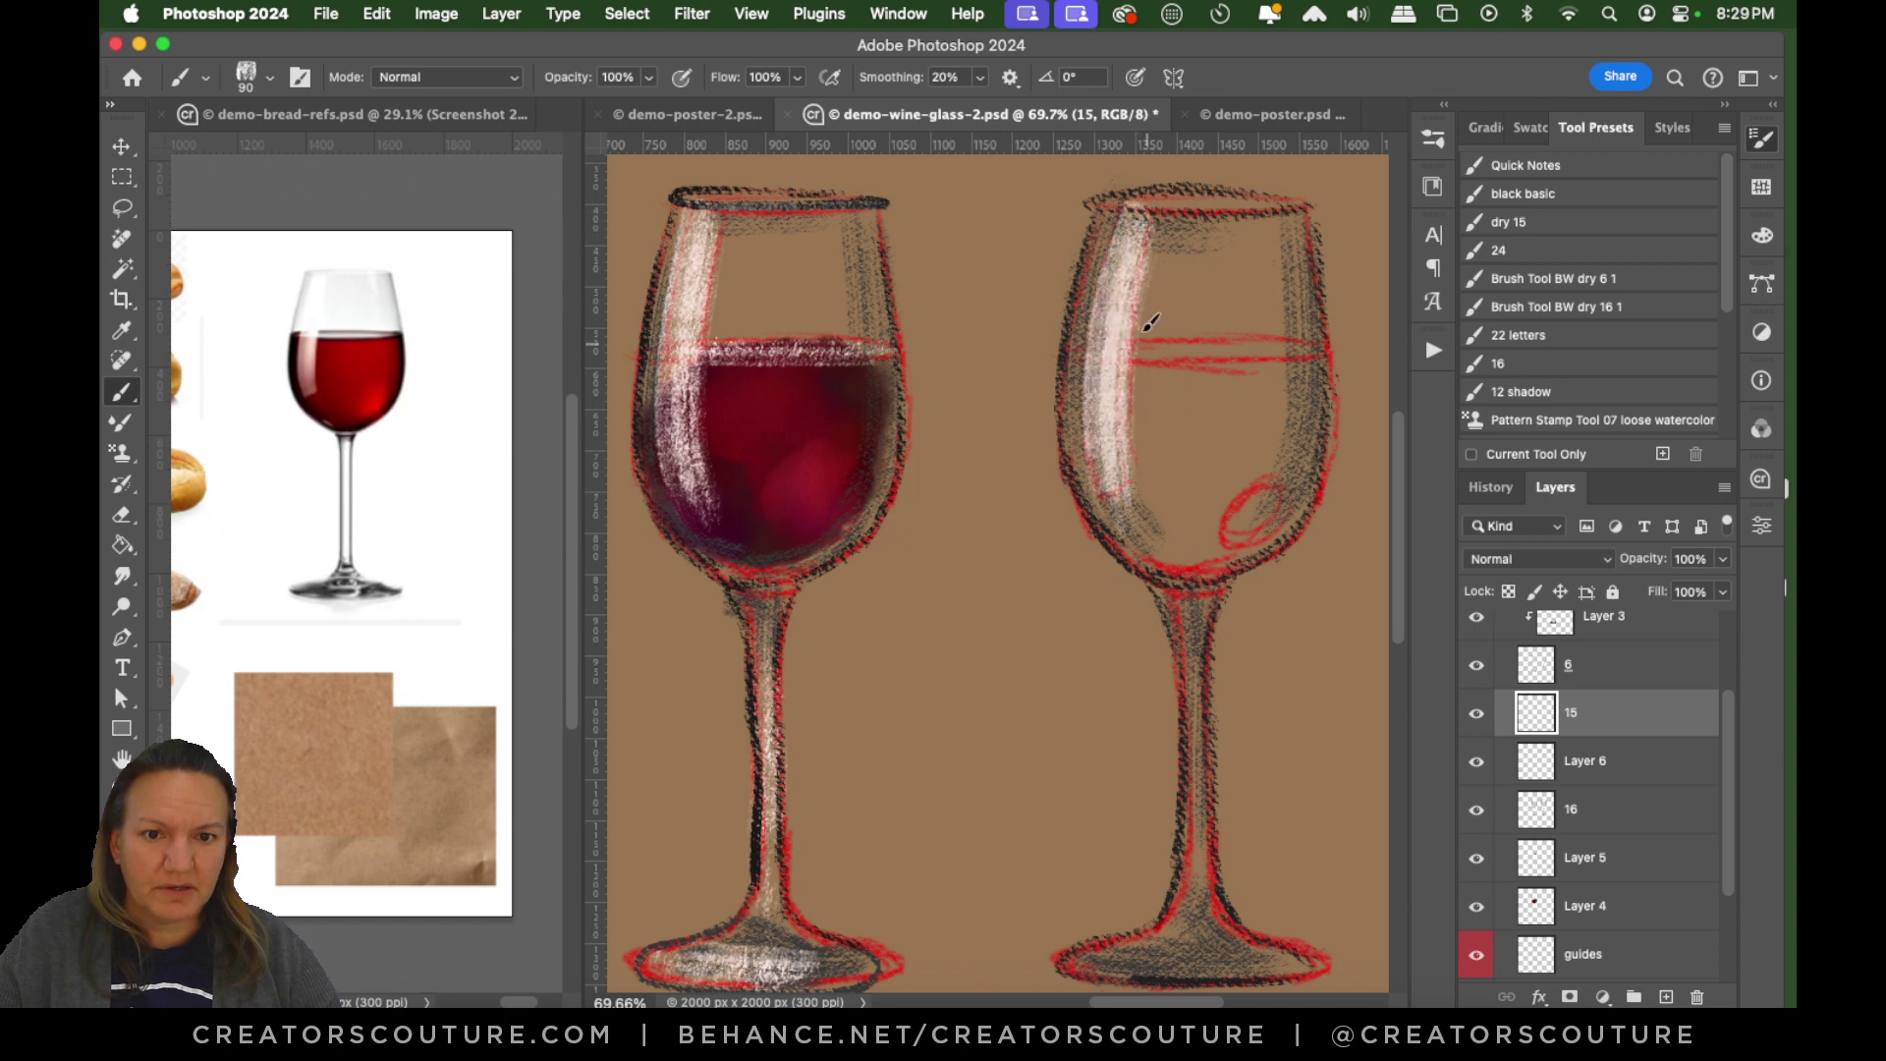
pyautogui.press('super+z')
pyautogui.moveTo(1140, 208); pyautogui.dragTo(1120, 521)
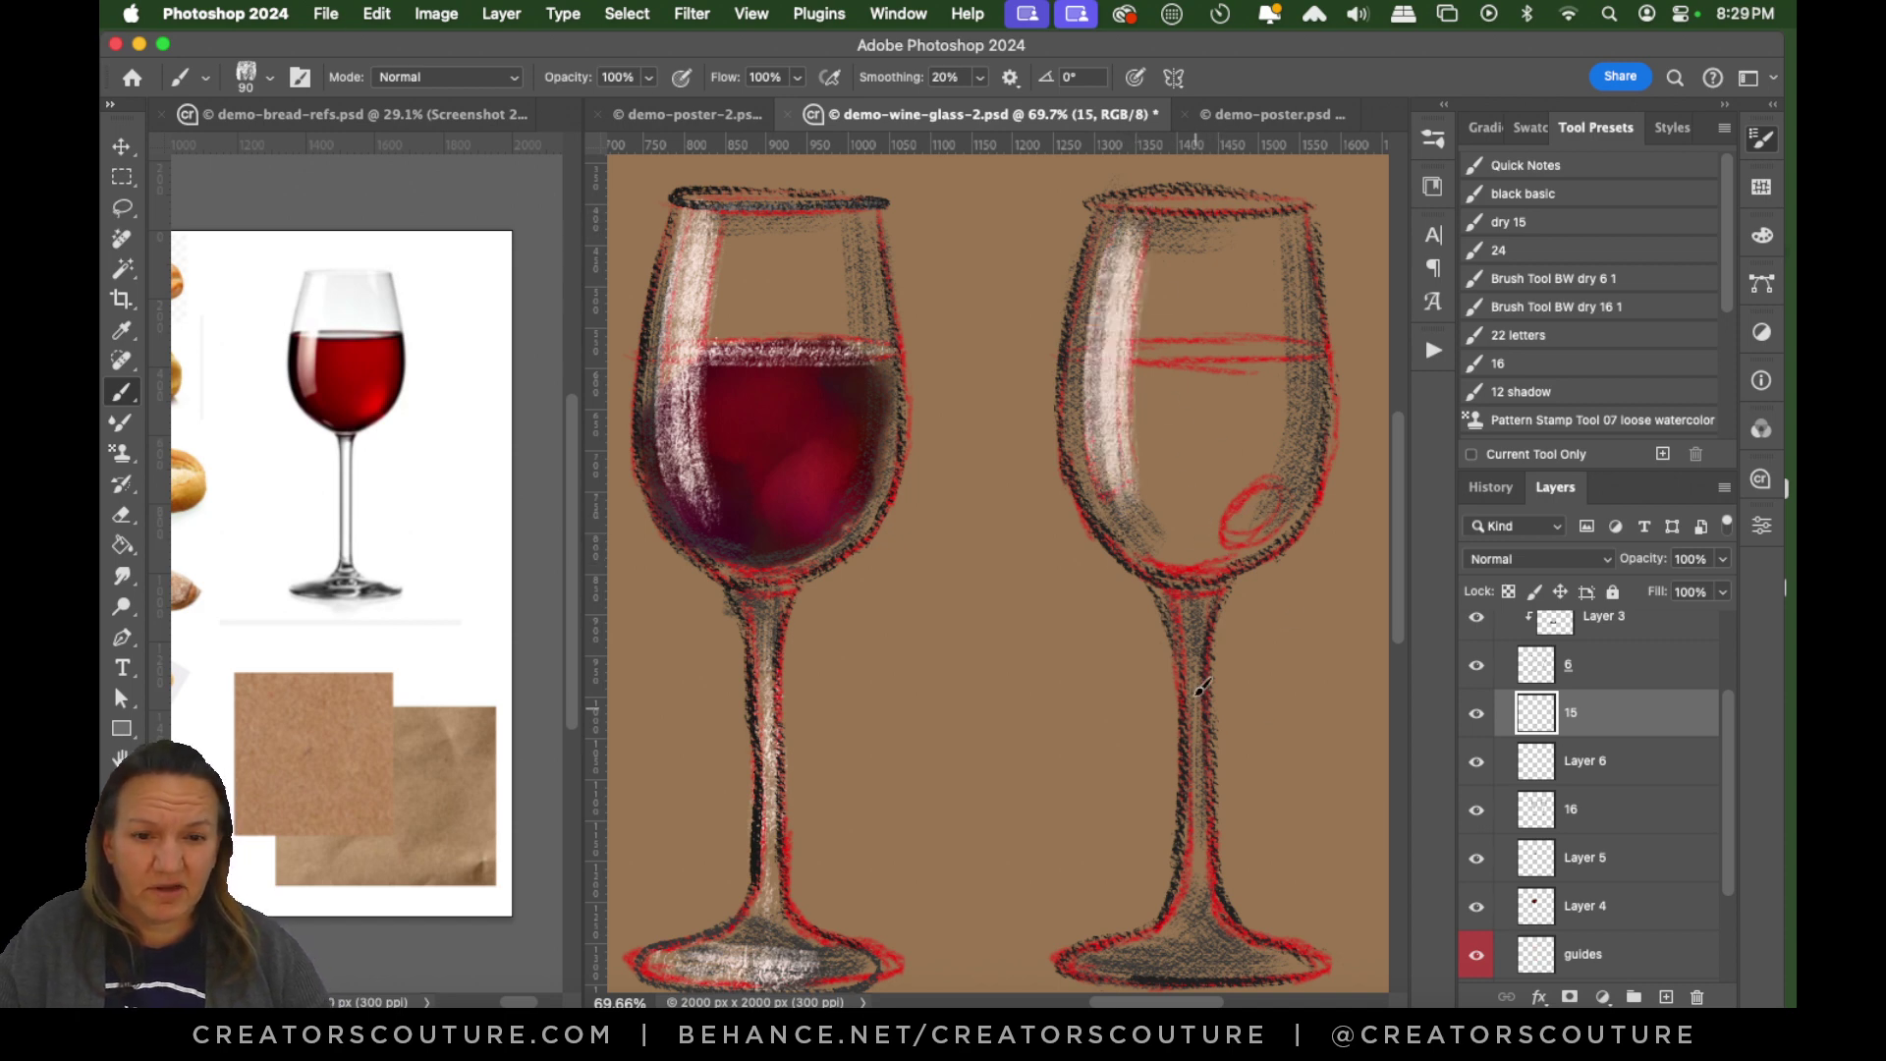
# Save the current brush with its color as a new tool preset named "15 highlight".
pyautogui.click(1662, 454)
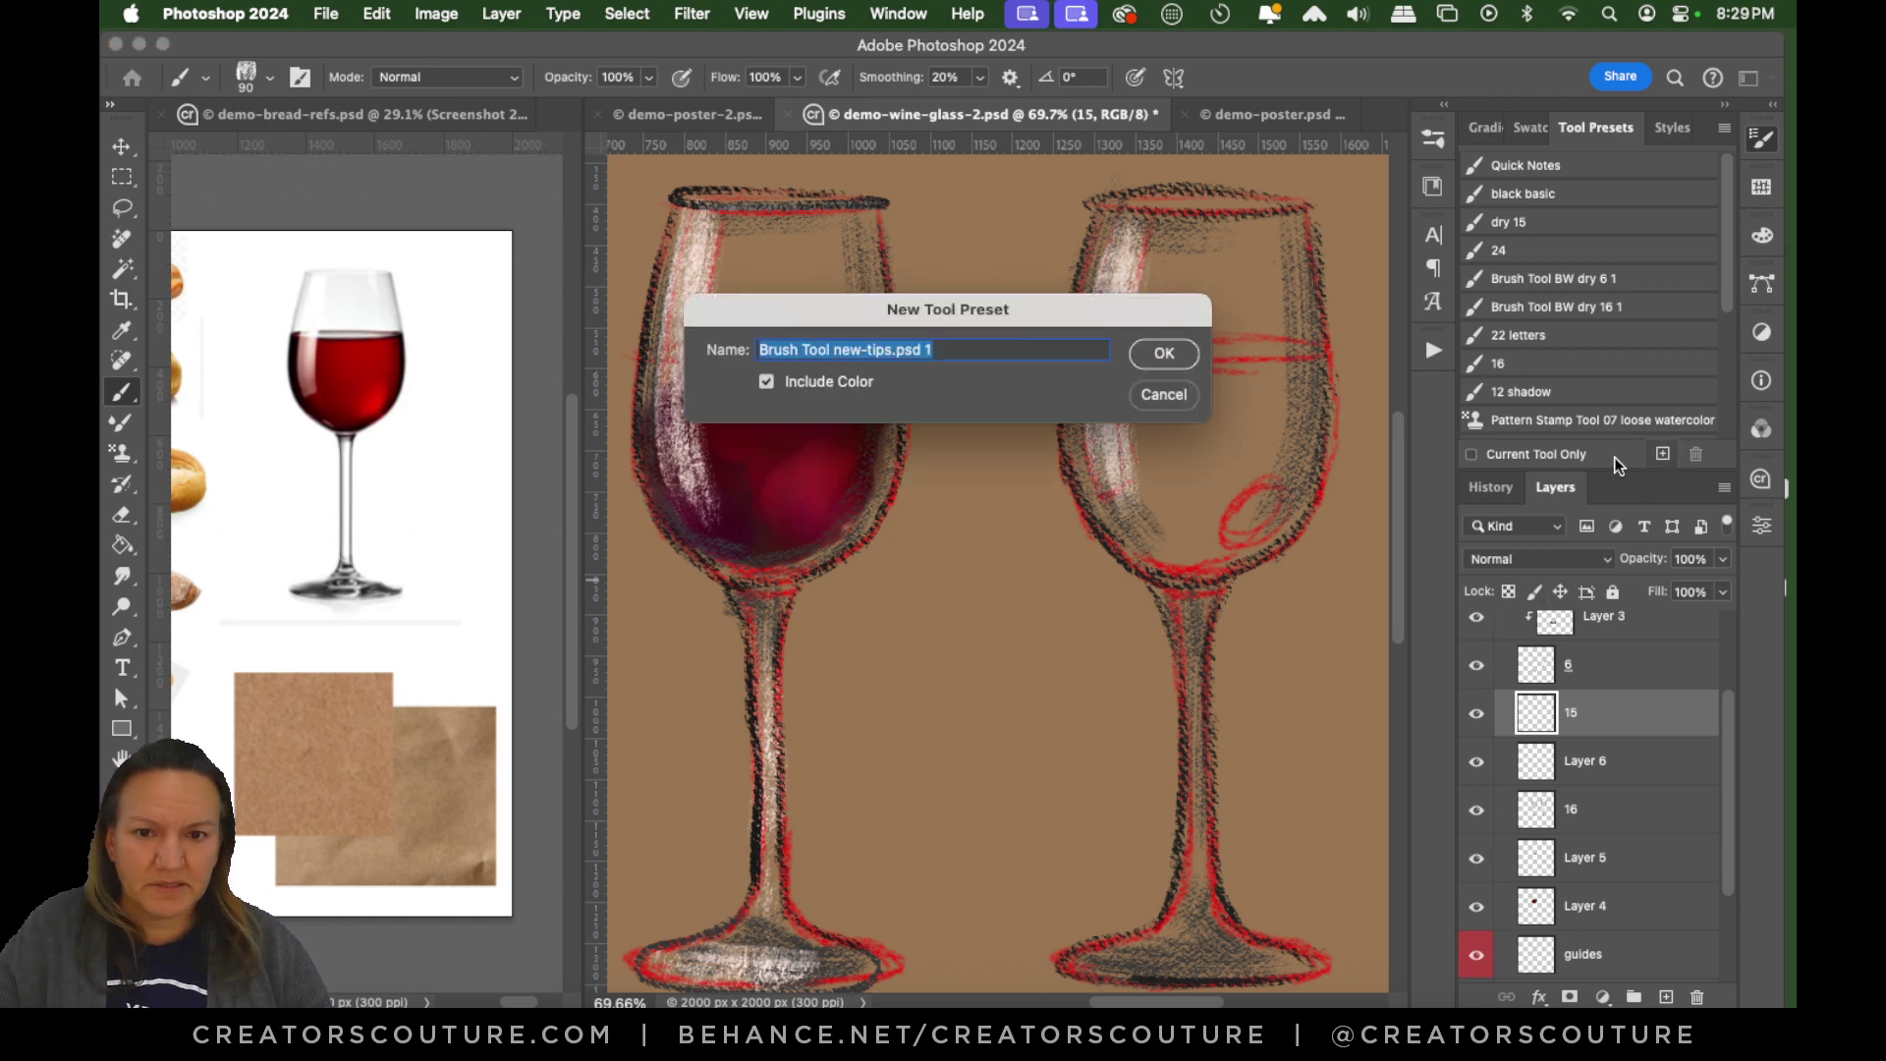
pyautogui.write('15')
pyautogui.press('Return')
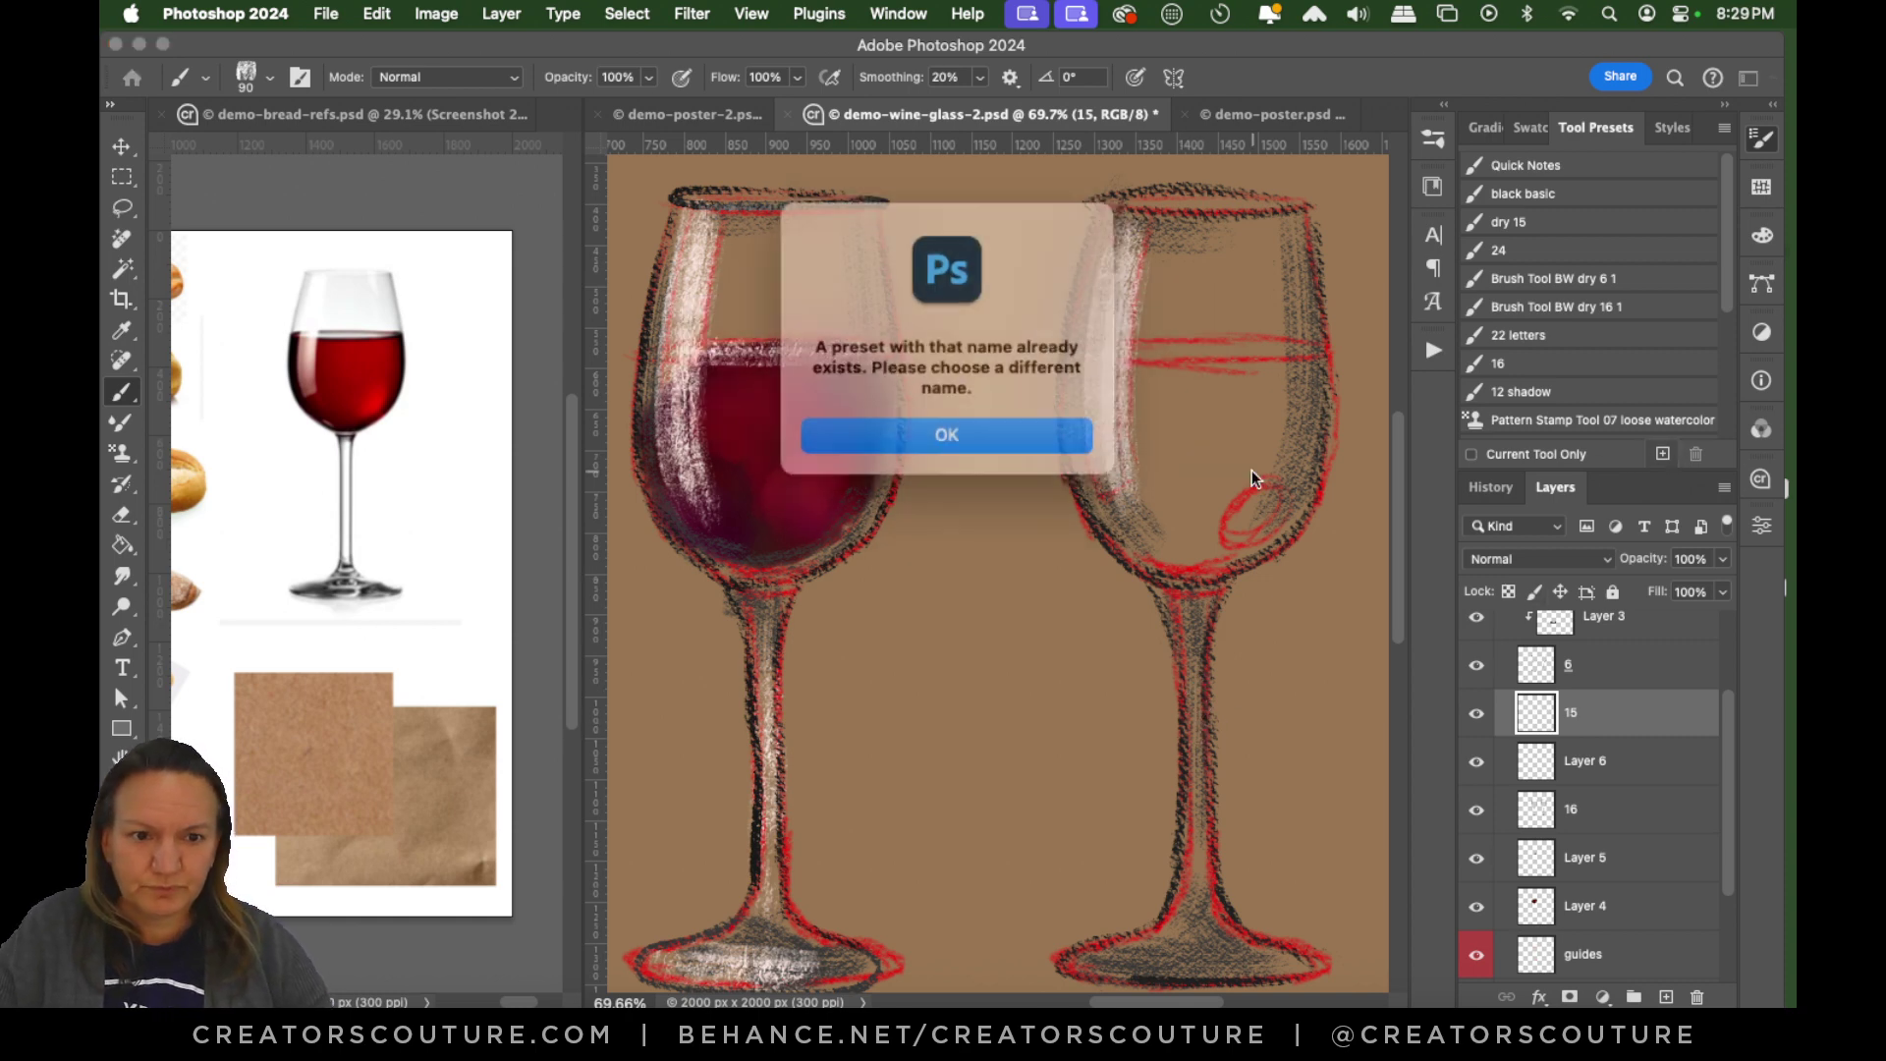
pyautogui.click(986, 433)
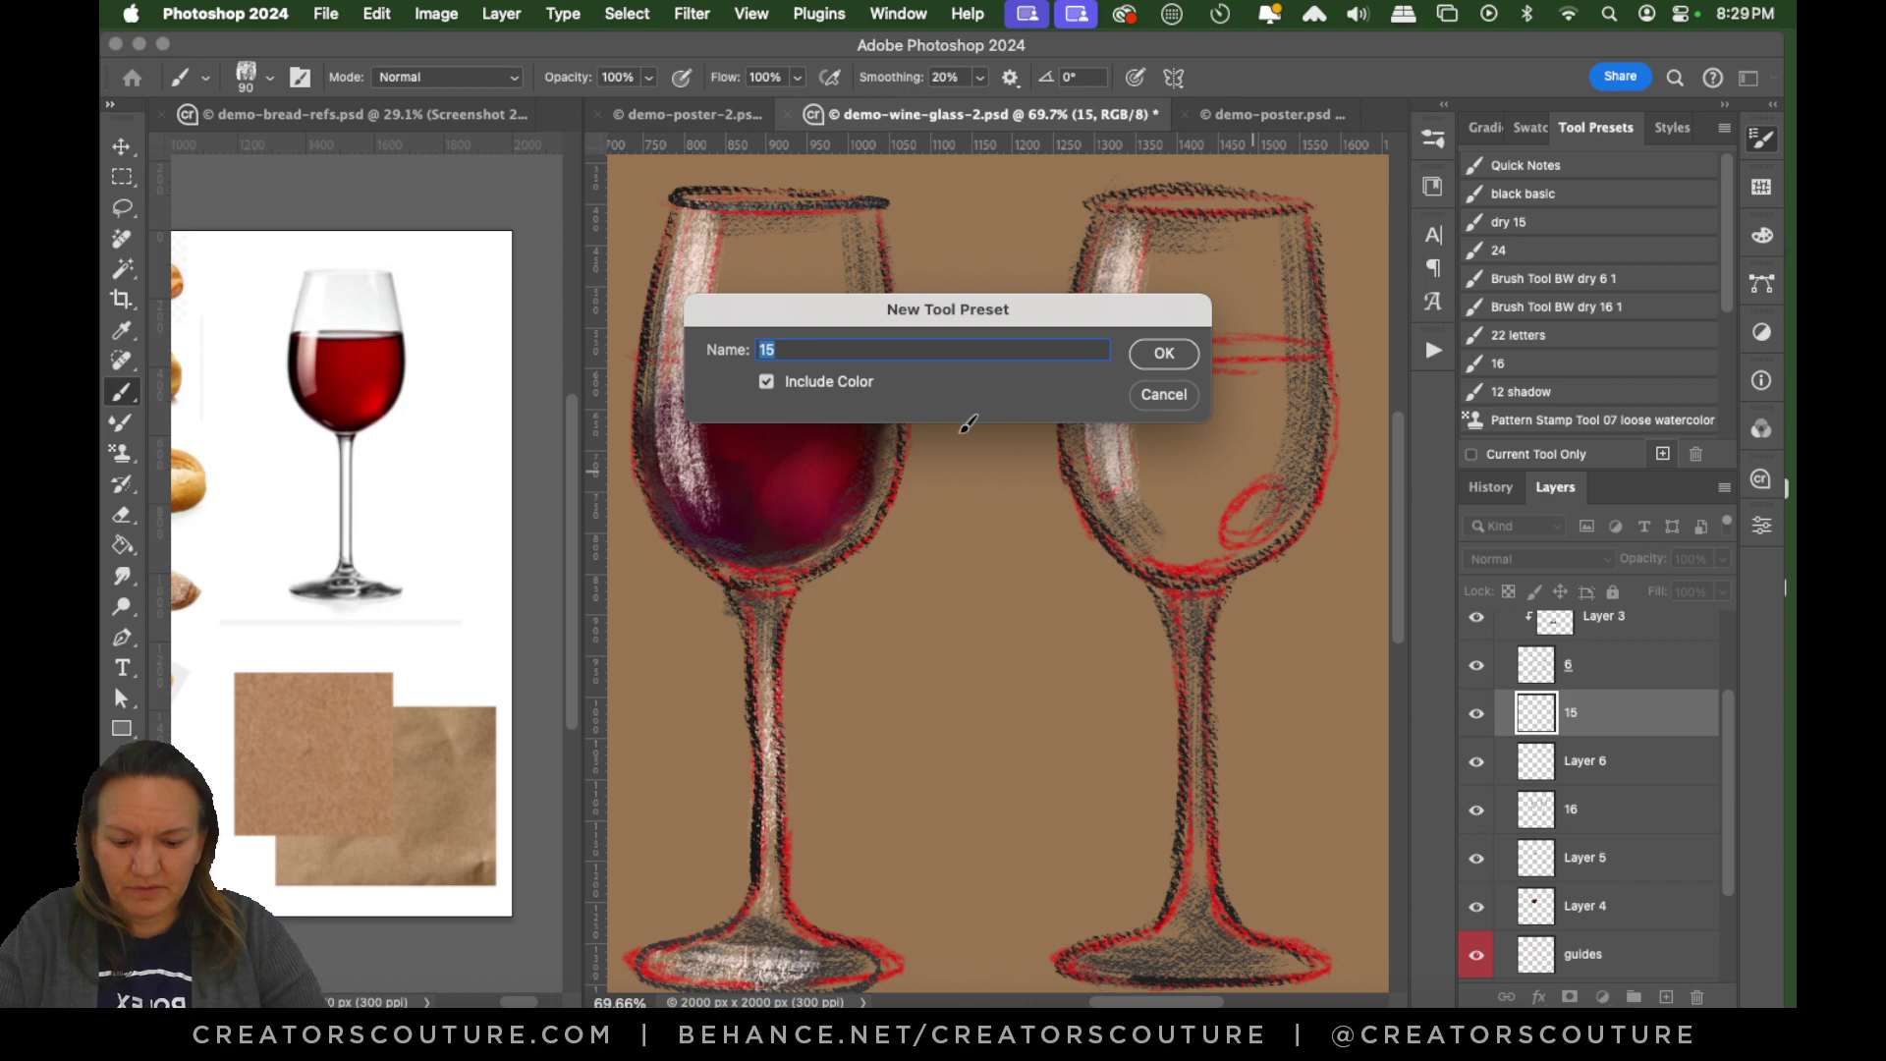
pyautogui.press('Right')
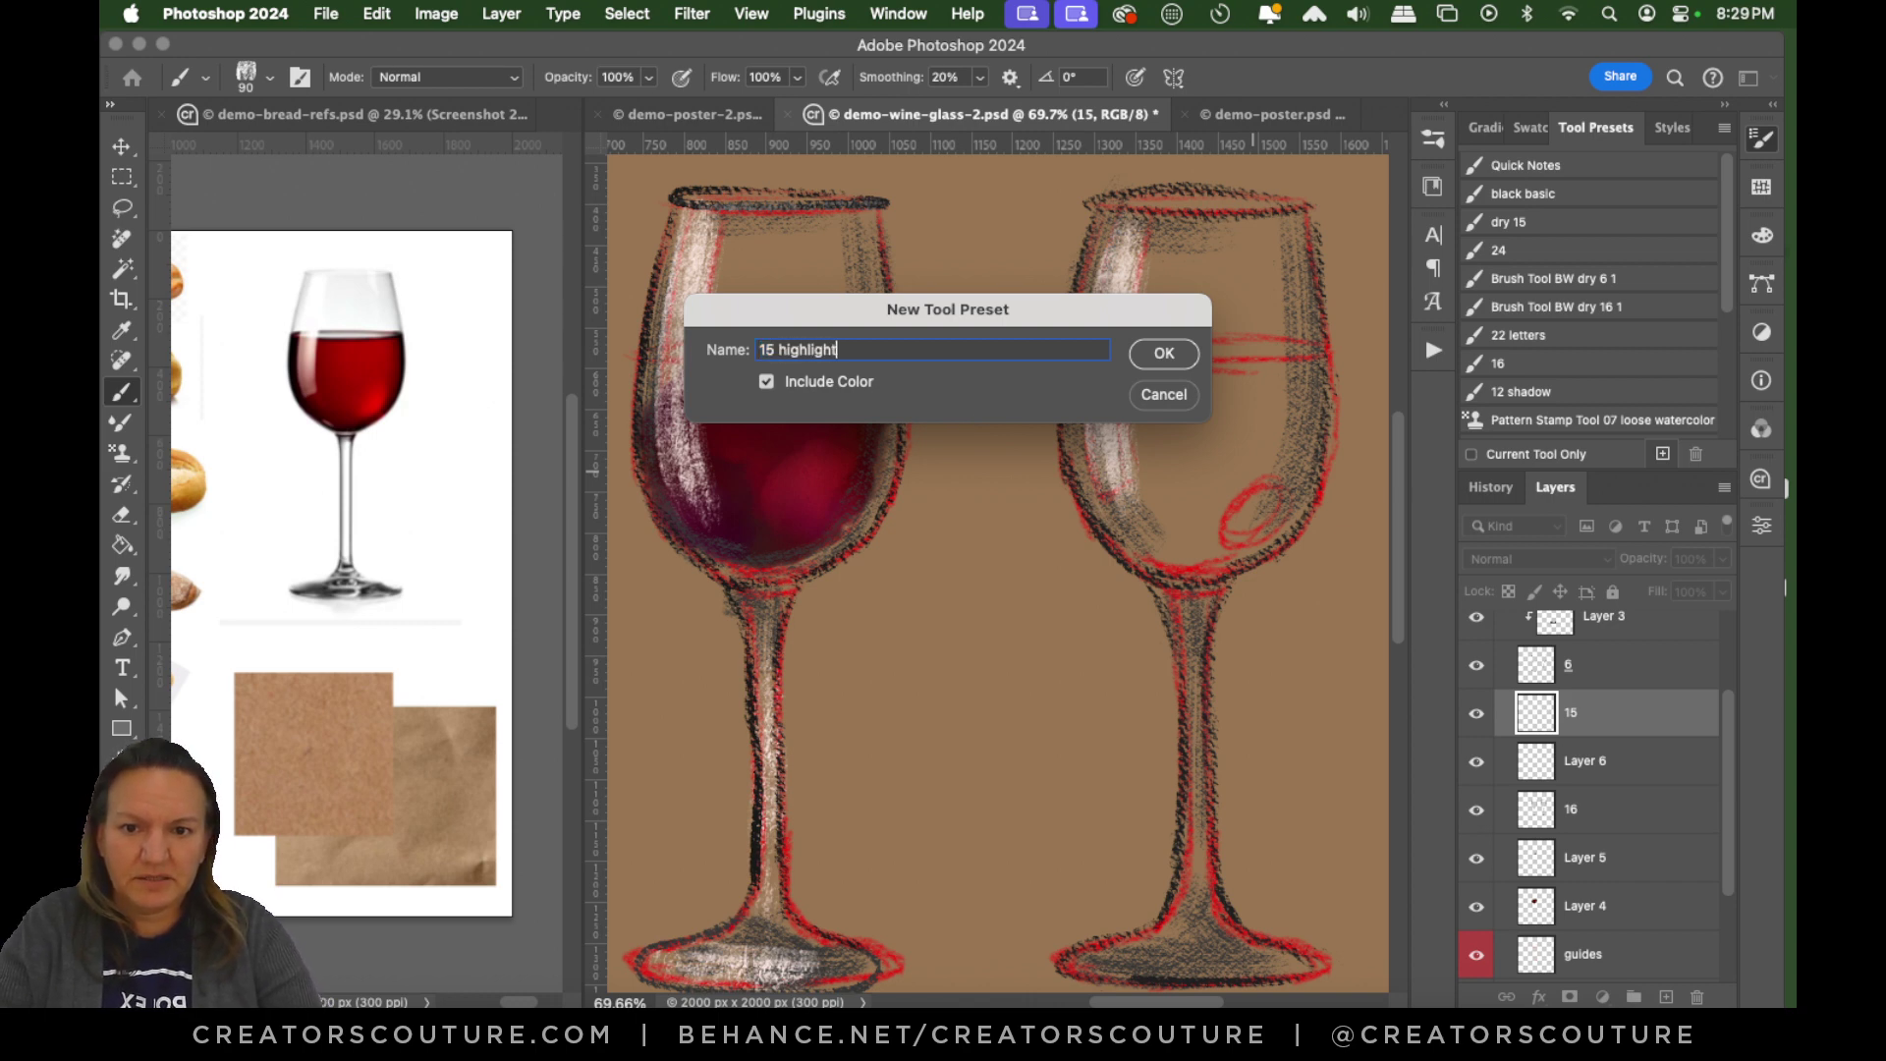
pyautogui.press('Return')
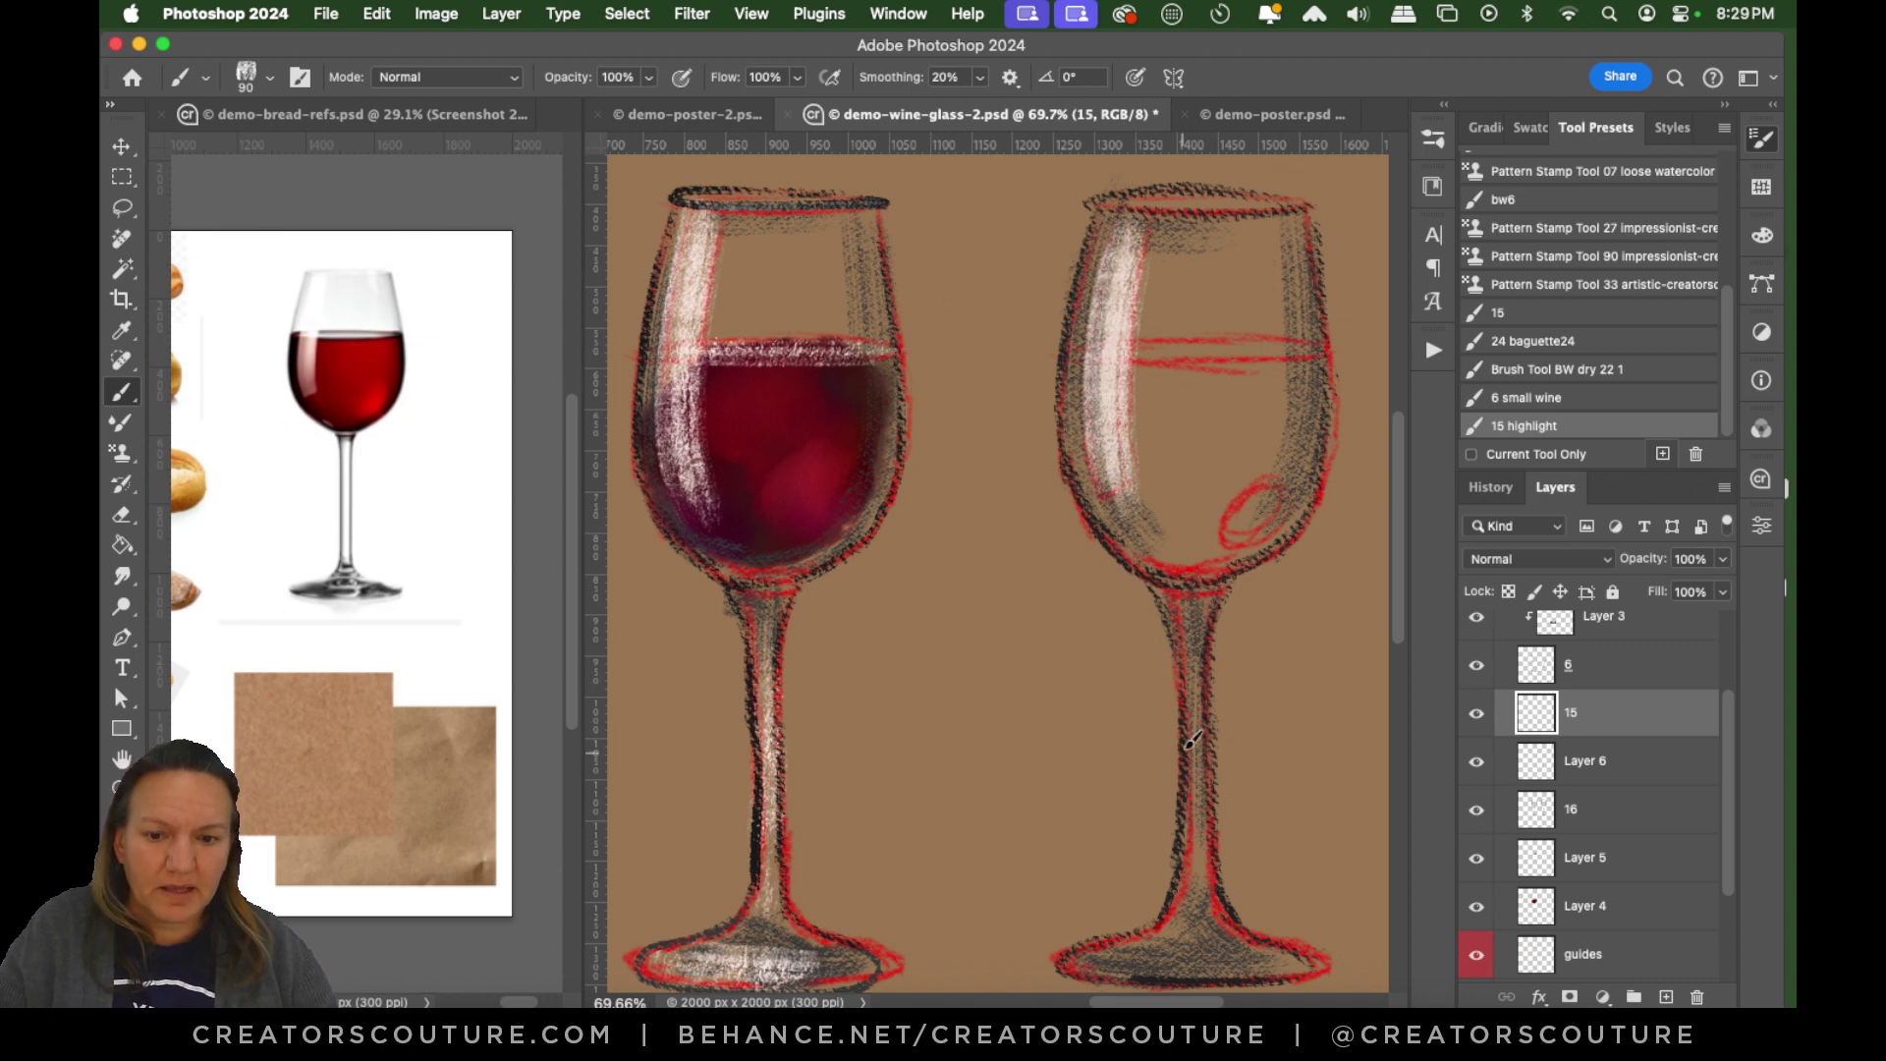
# Reduce the brush to 50 px and paint a thin pale highlight down the second glass's stem.
pyautogui.press('[')
pyautogui.press('[')
pyautogui.press('[')
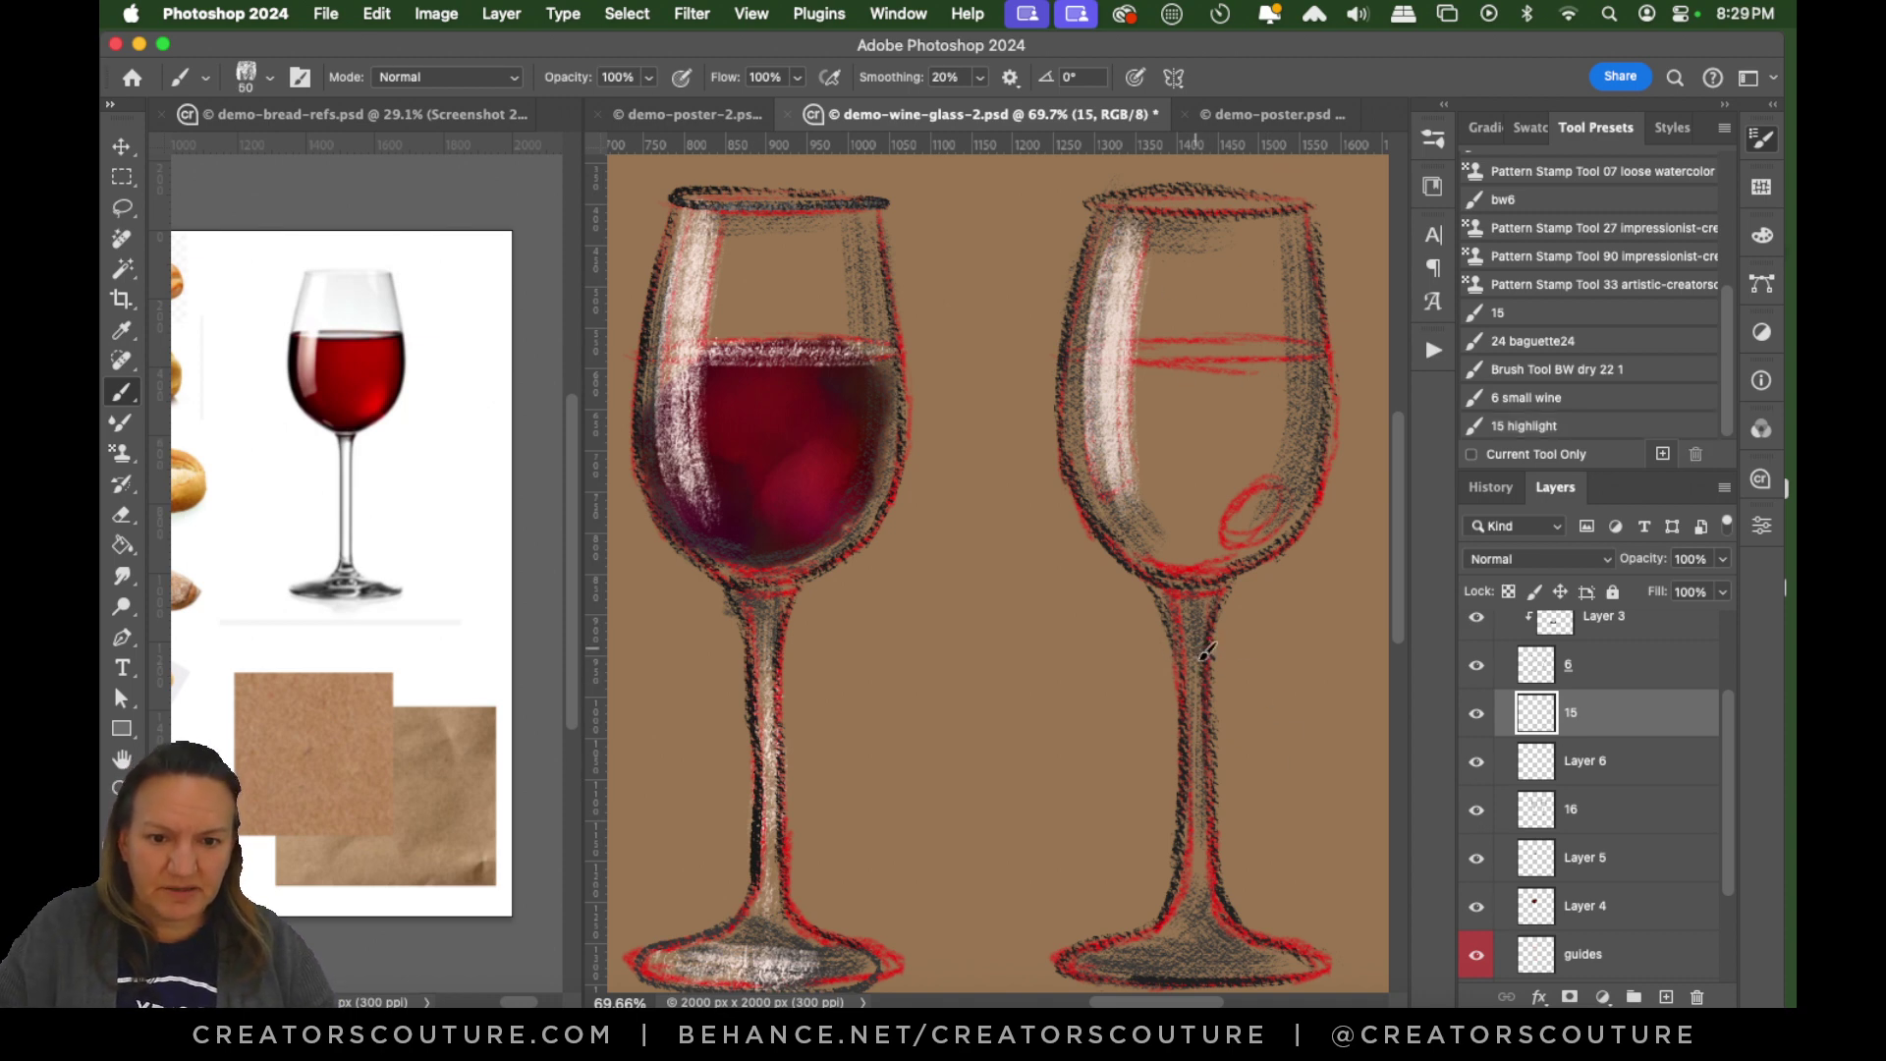
pyautogui.press('[')
pyautogui.moveTo(1192, 650); pyautogui.dragTo(1195, 834)
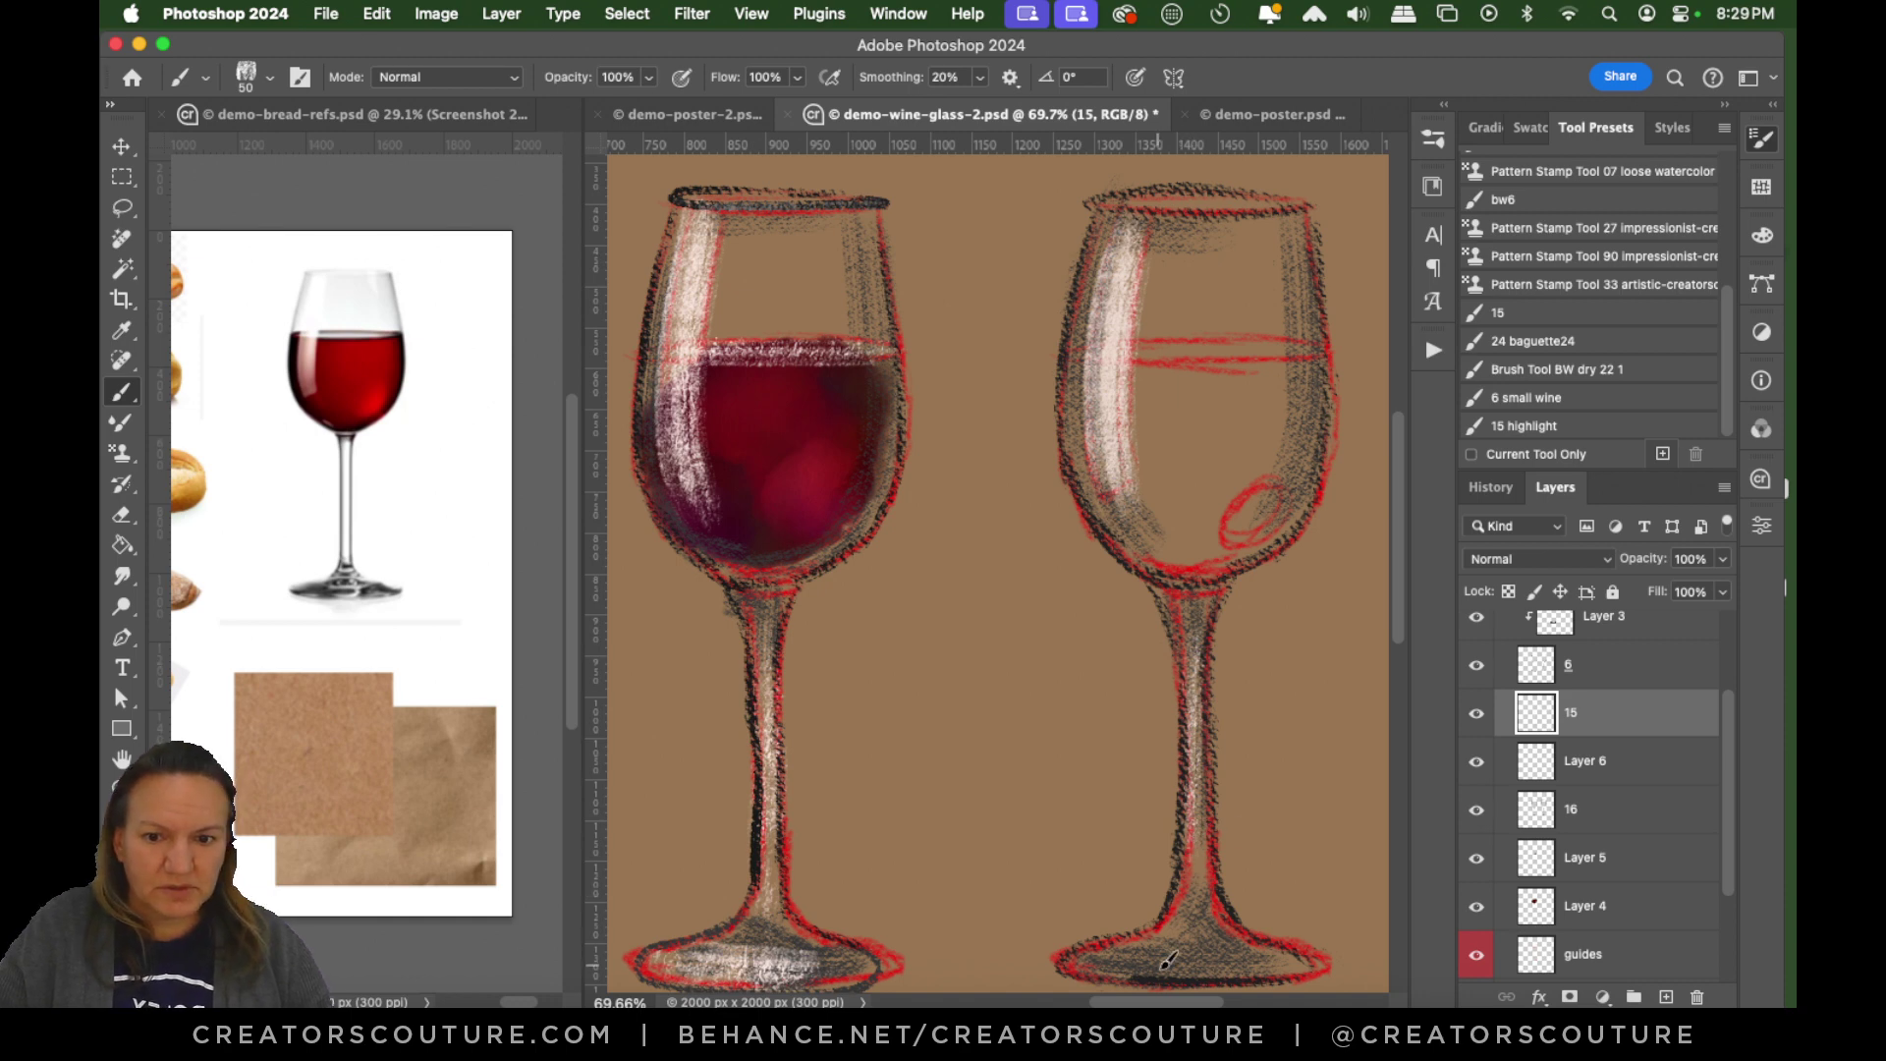
# Enlarge the brush to 90 px, paint a pale highlight on the second glass's base, and save the document.
pyautogui.press(']')
pyautogui.press(']')
pyautogui.press(']')
pyautogui.press(']')
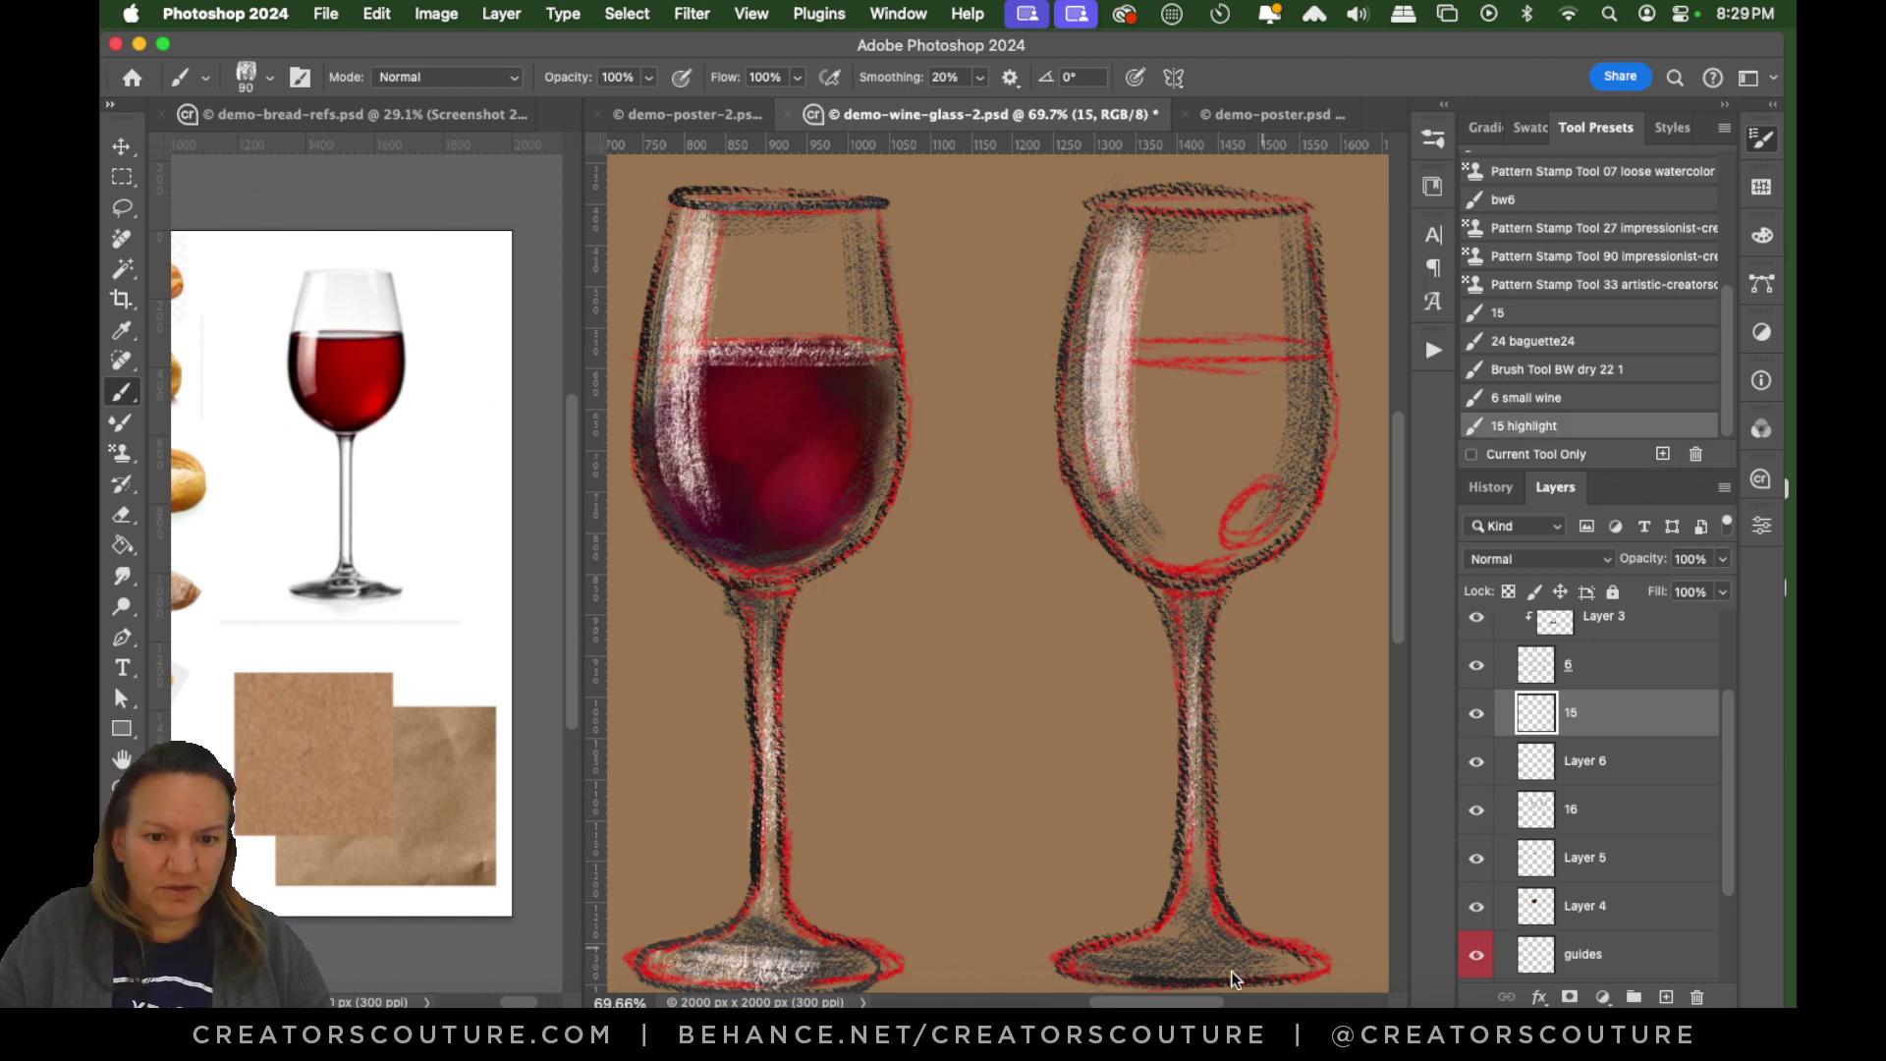
pyautogui.moveTo(1223, 950)
pyautogui.mouseDown()
pyautogui.moveTo(1122, 941)
pyautogui.moveTo(1291, 946)
pyautogui.moveTo(1145, 969)
pyautogui.moveTo(1294, 971)
pyautogui.moveTo(1231, 982)
pyautogui.mouseUp()
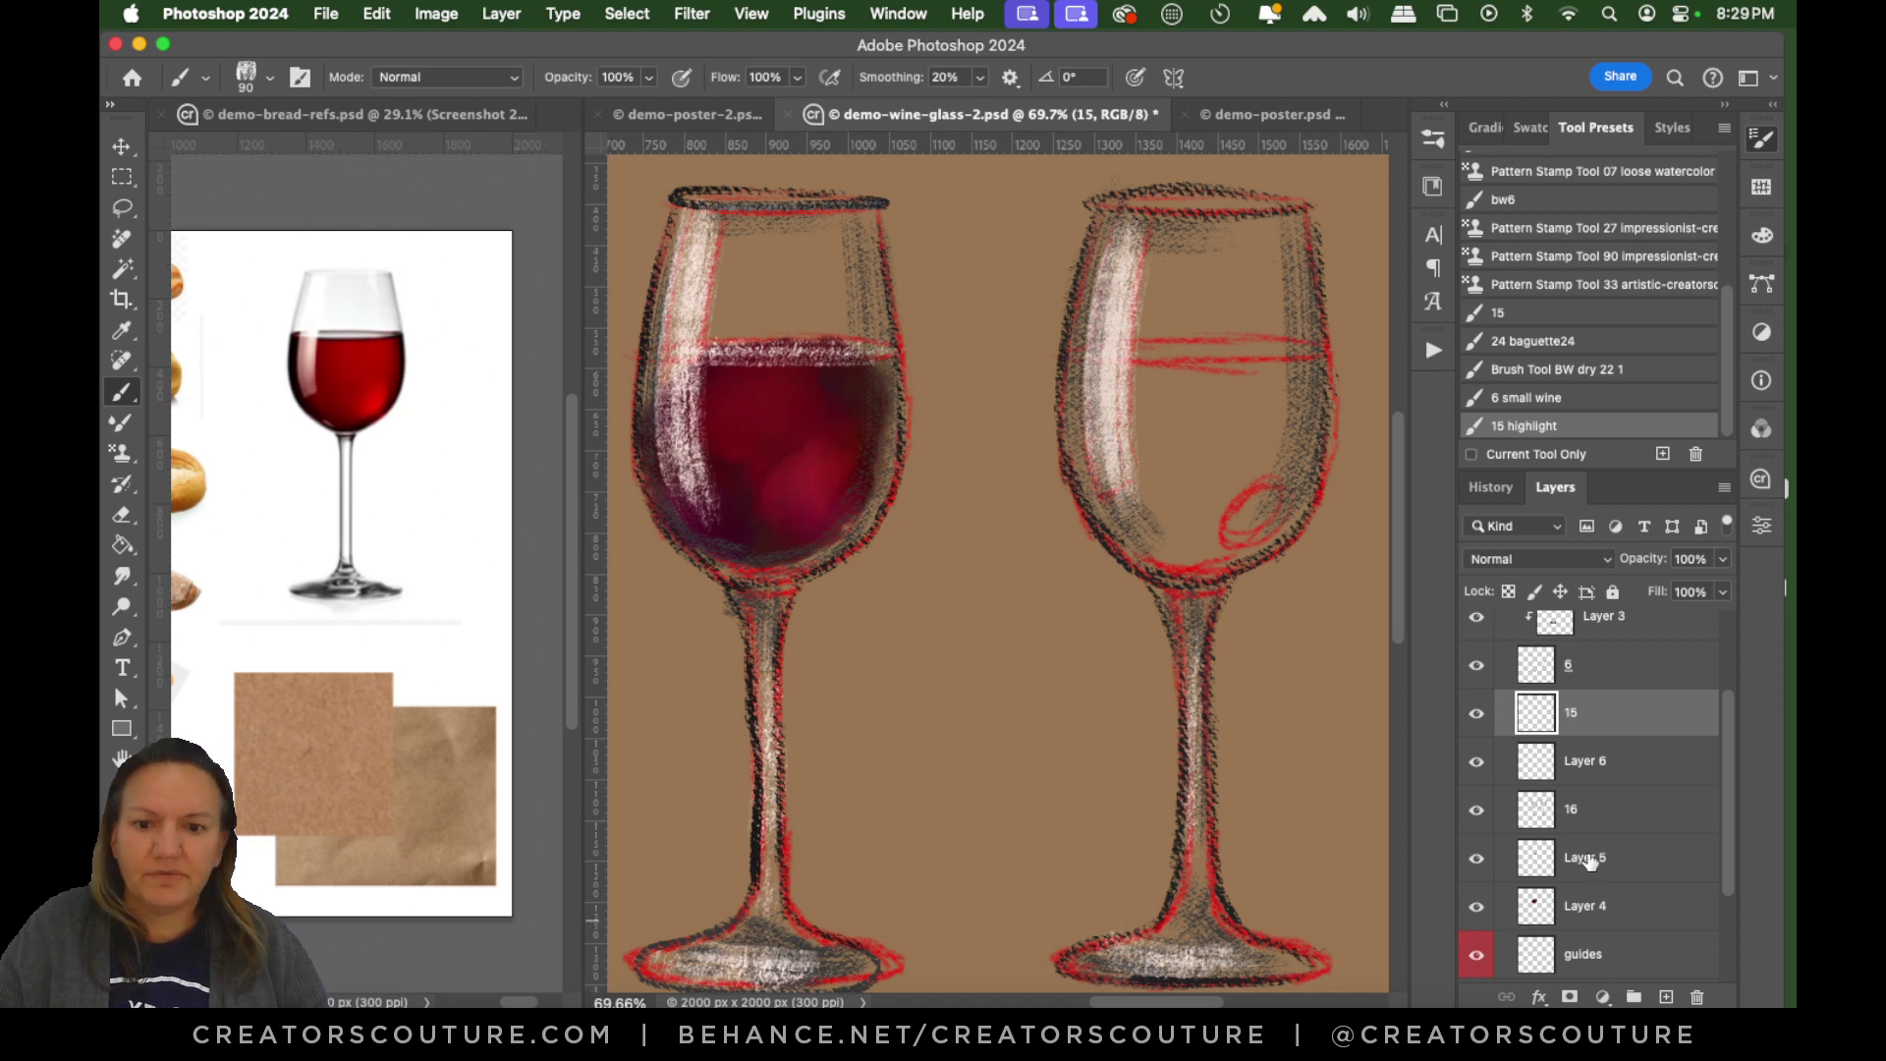
pyautogui.press('super+s')
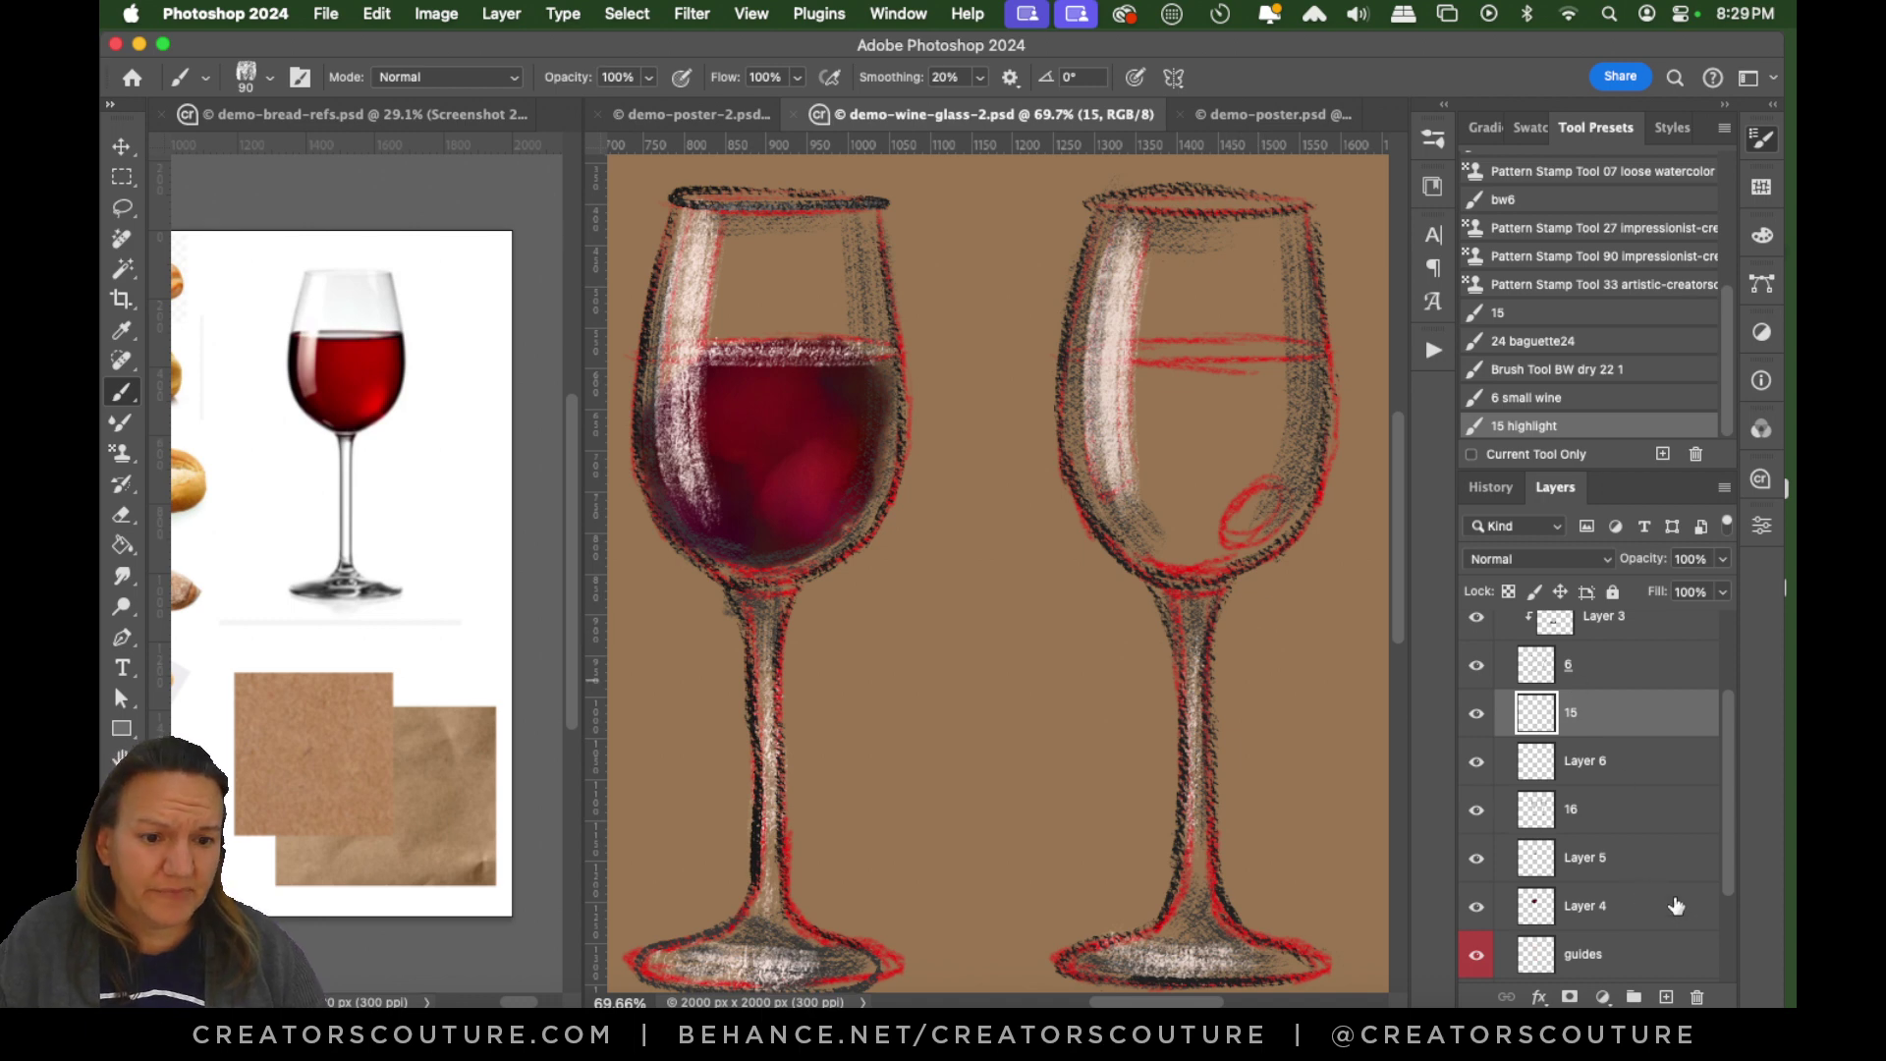
# Make Layer 4 active, check its contents, and load the "Pattern Stamp Tool 07 loose watercolor" preset.
pyautogui.click(1599, 908)
pyautogui.click(1476, 907)
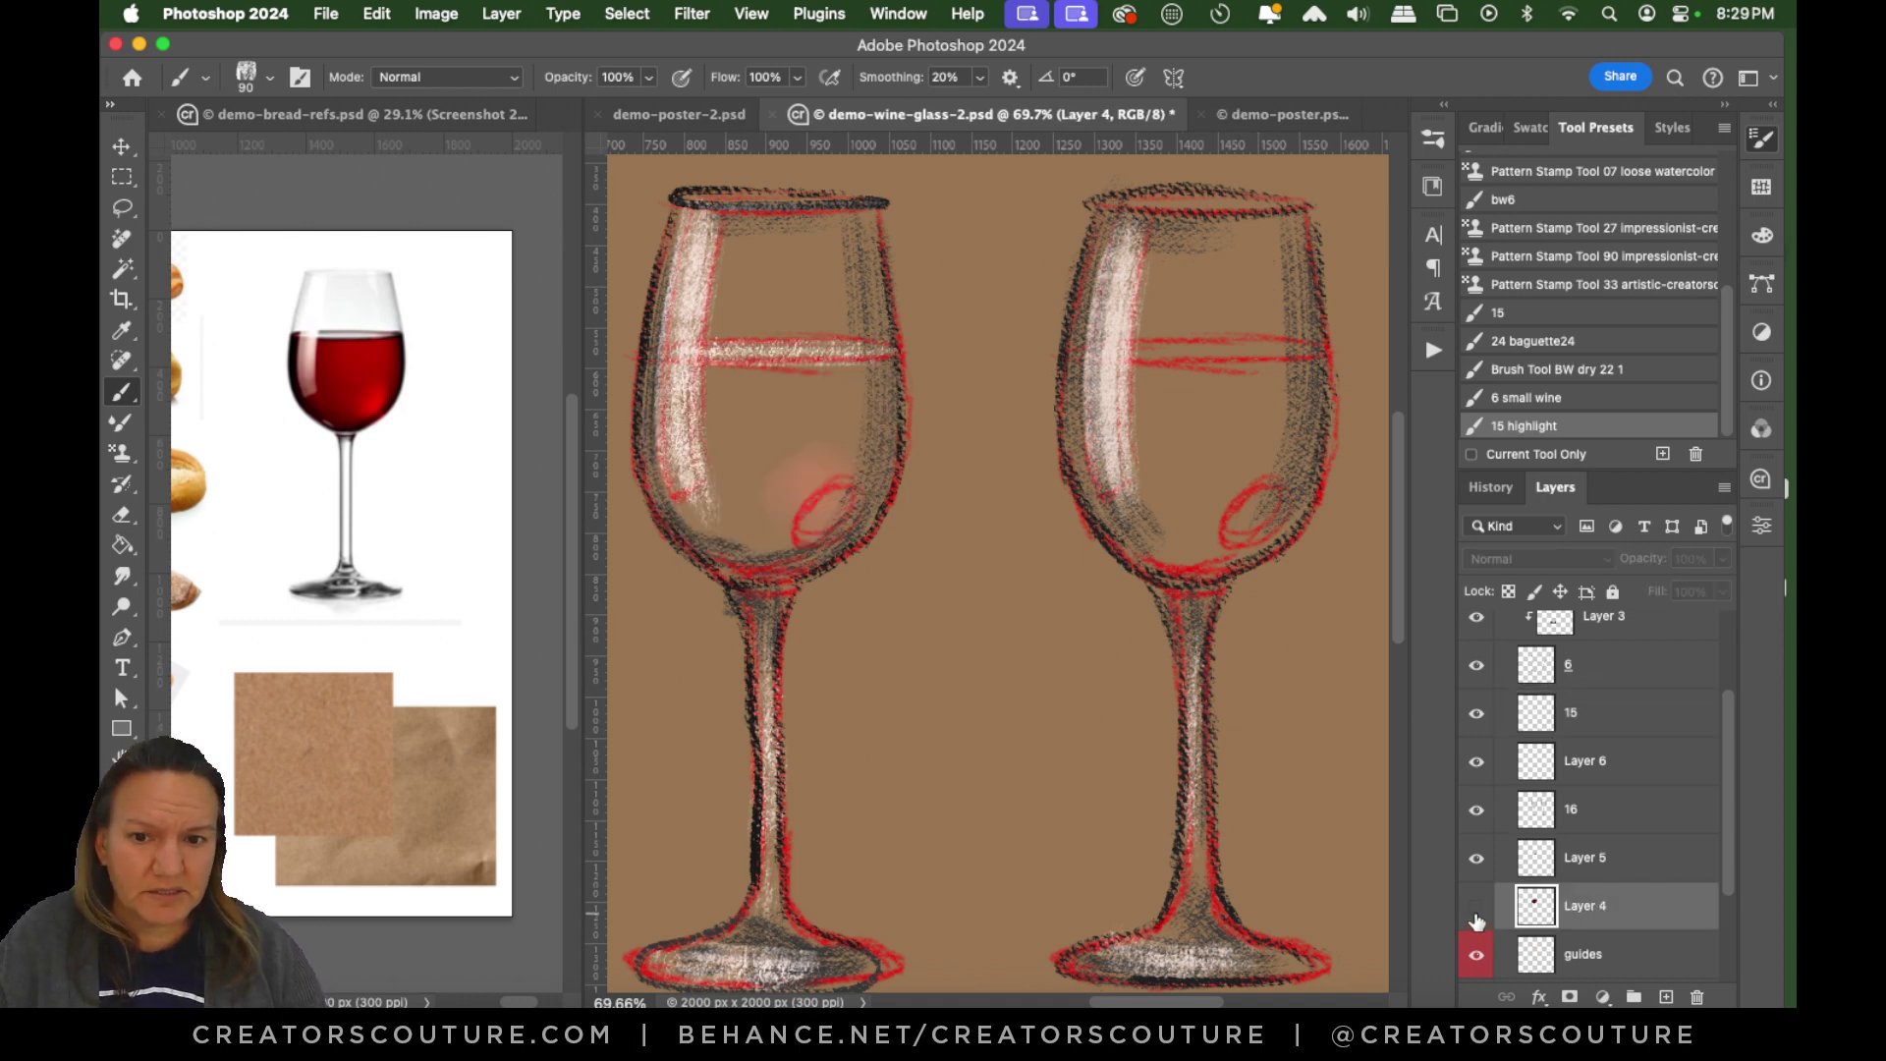
pyautogui.click(1475, 907)
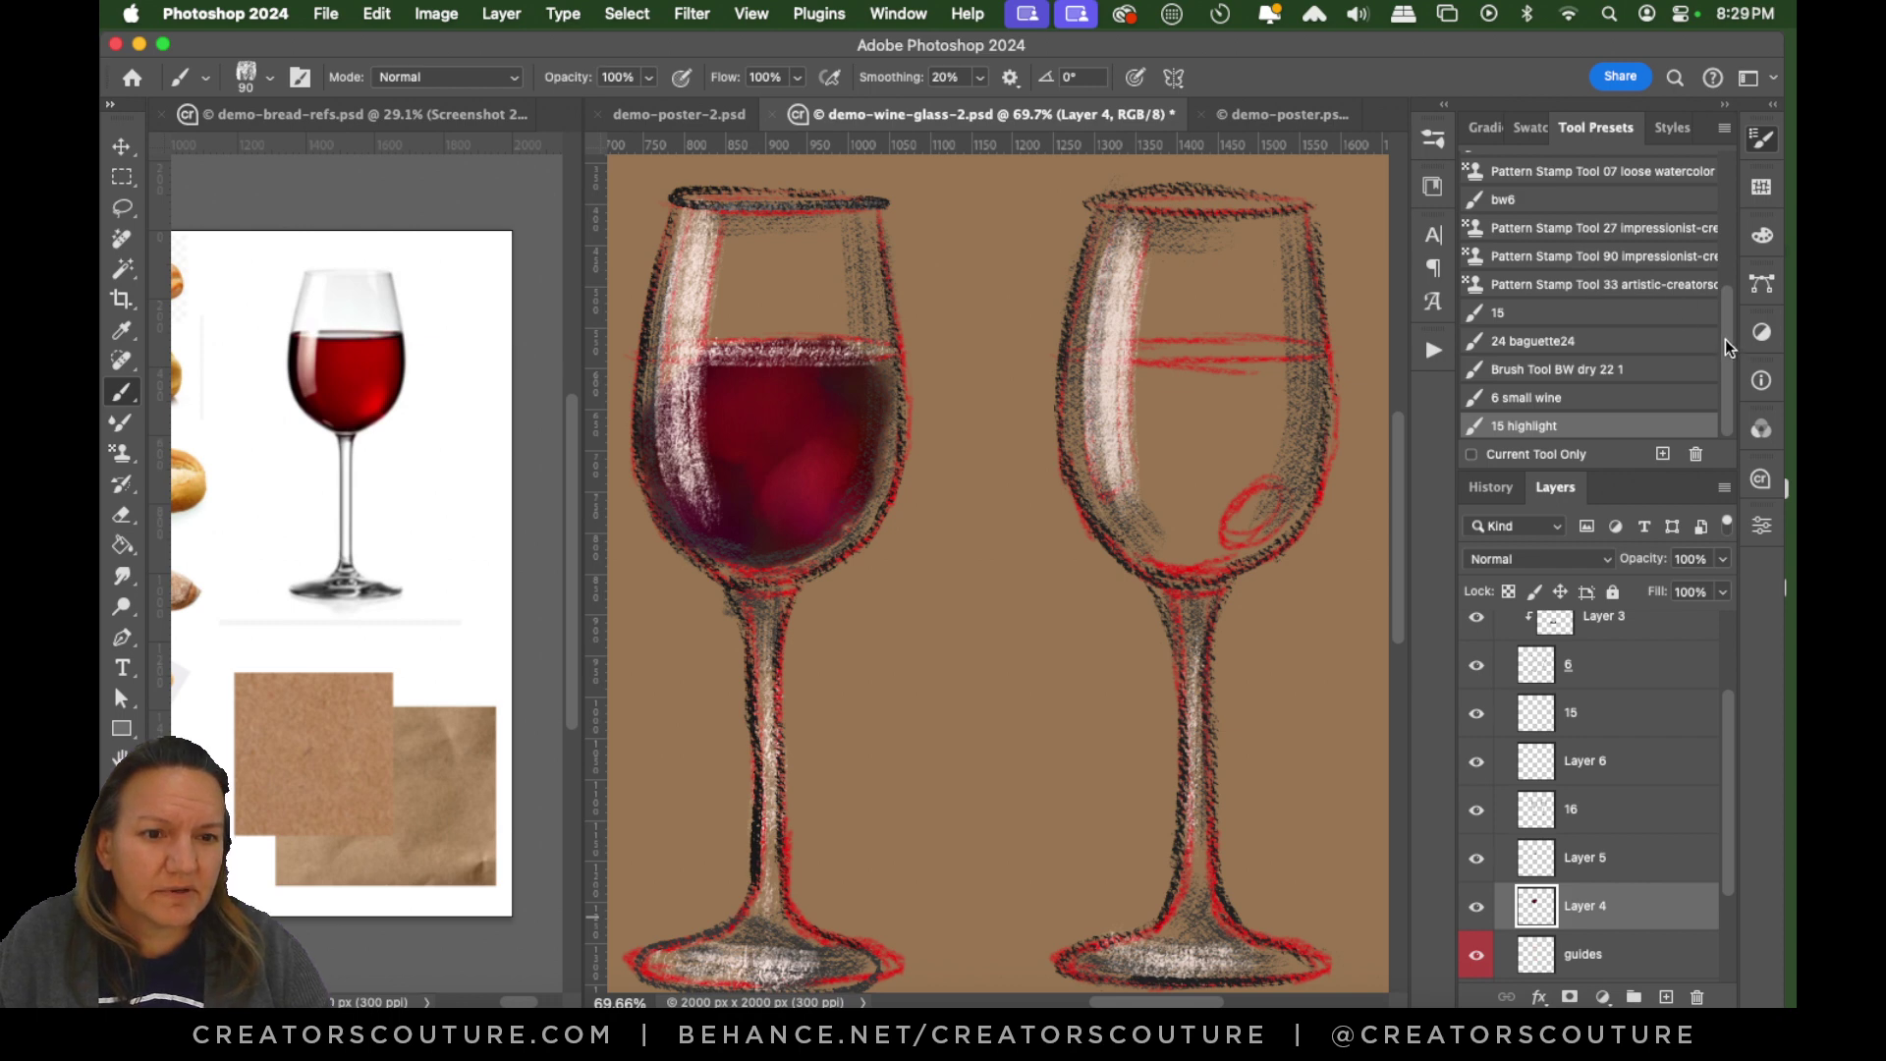
pyautogui.moveTo(1727, 340); pyautogui.dragTo(1726, 289)
pyautogui.click(1583, 269)
# Try loose watercolor strokes with the red wine pattern at 250 px on the empty canvas between the glasses.
pyautogui.moveTo(1179, 355)
pyautogui.mouseDown()
pyautogui.moveTo(1154, 445)
pyautogui.moveTo(1199, 393)
pyautogui.mouseUp()
pyautogui.press('super+z')
pyautogui.moveTo(1032, 579); pyautogui.dragTo(928, 931)
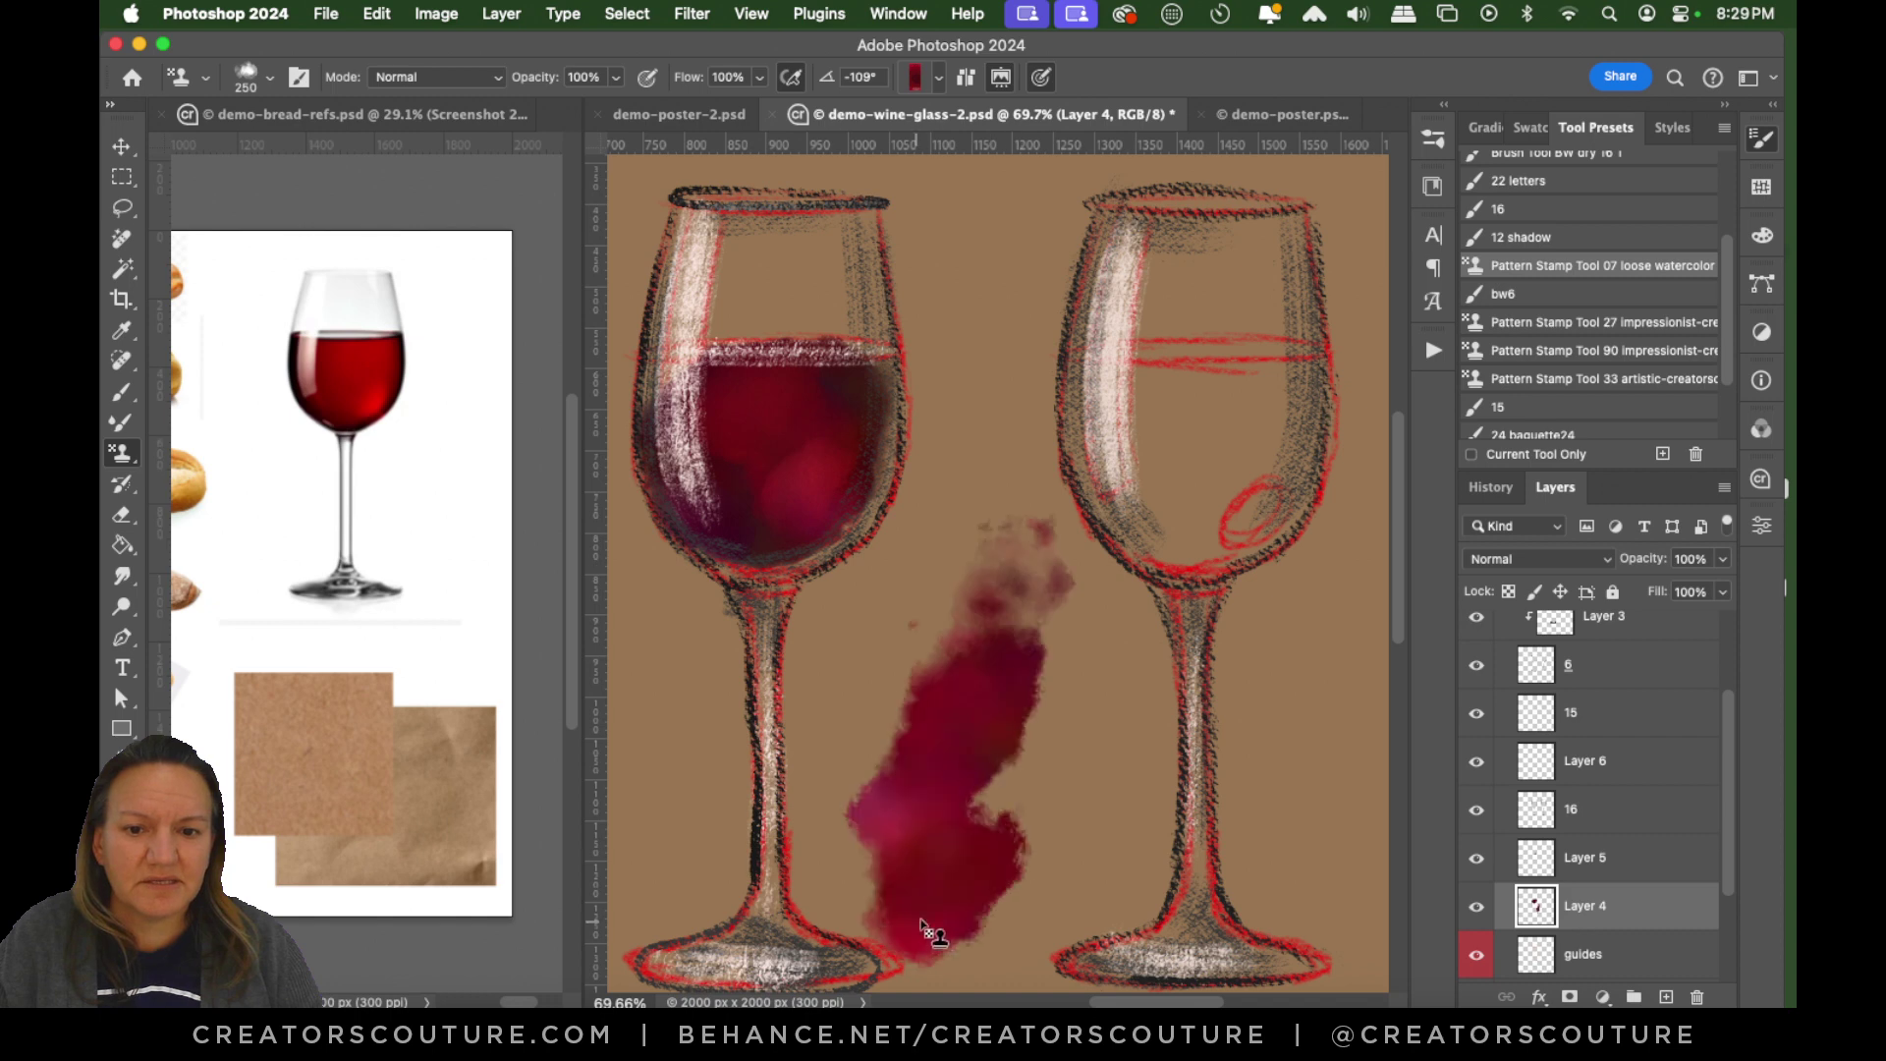
pyautogui.press('super+z')
pyautogui.moveTo(958, 413)
pyautogui.mouseDown()
pyautogui.moveTo(994, 464)
pyautogui.moveTo(958, 816)
pyautogui.moveTo(1037, 699)
pyautogui.moveTo(1435, 752)
pyautogui.mouseUp()
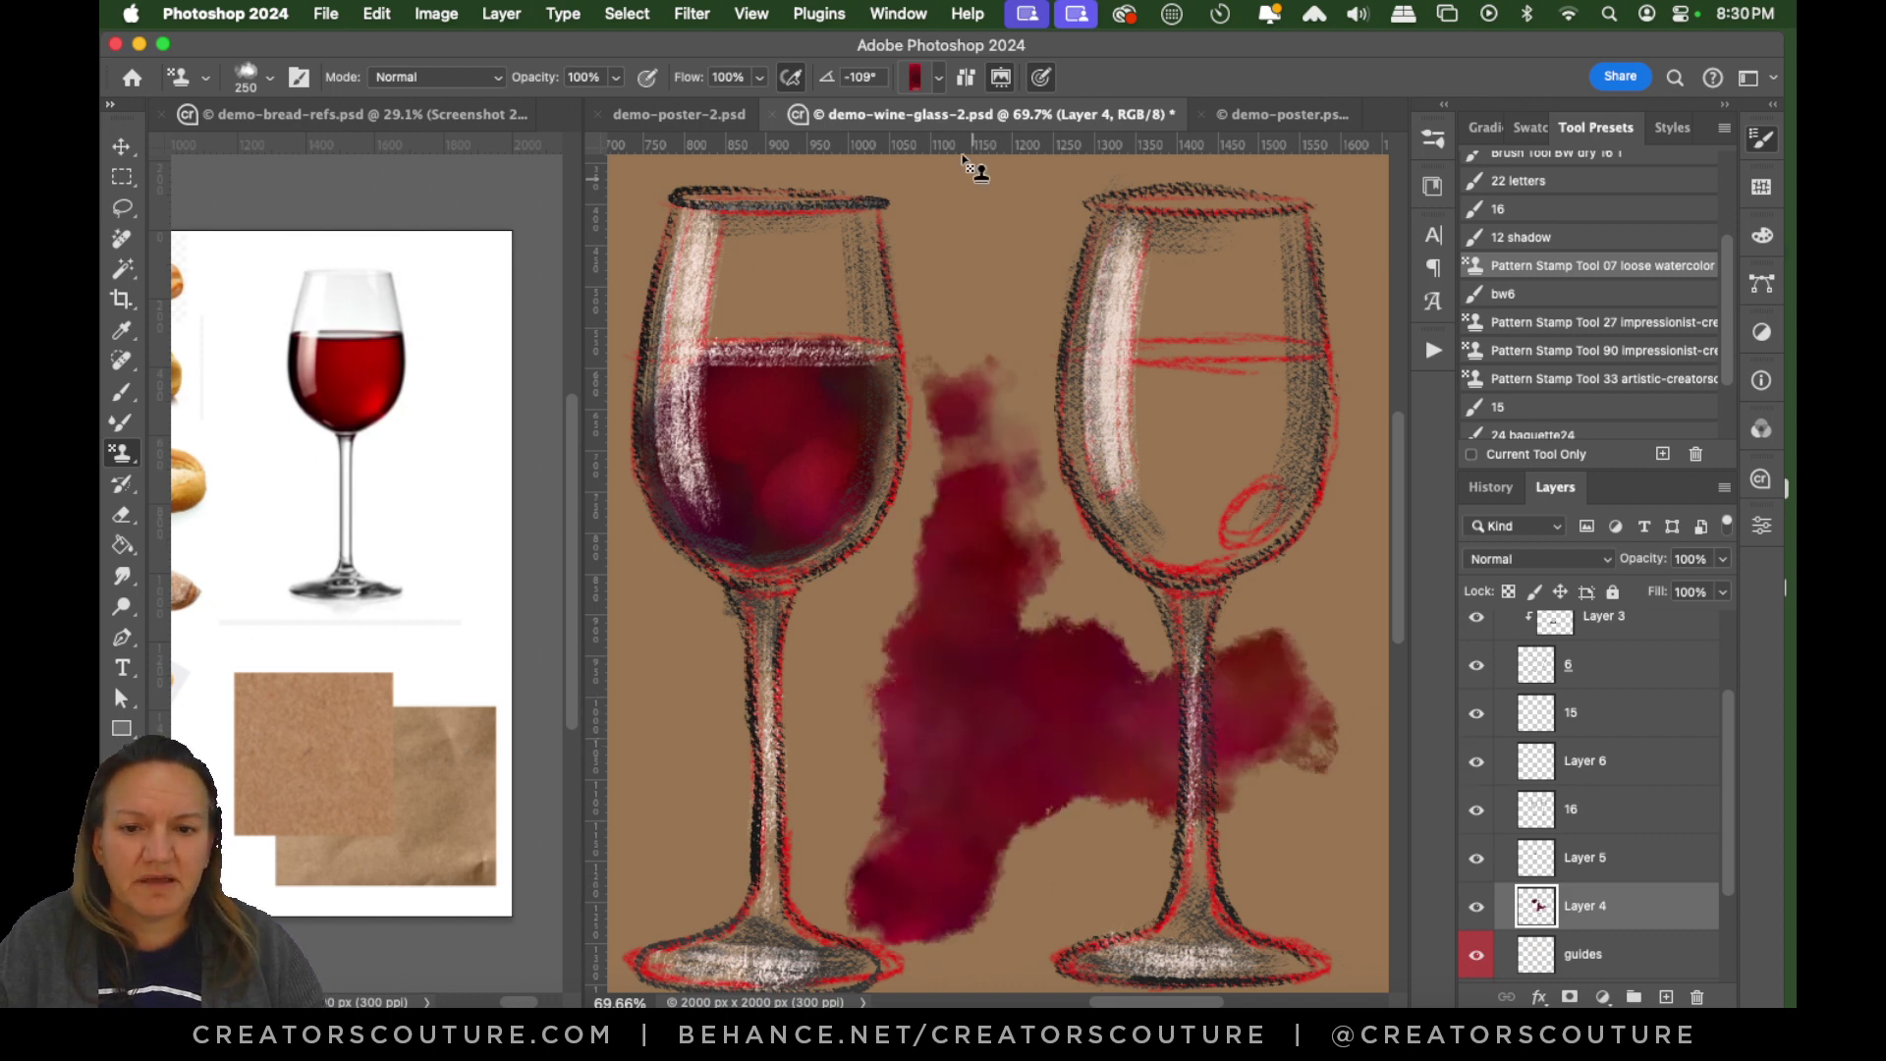
pyautogui.press('super+z')
pyautogui.click(931, 78)
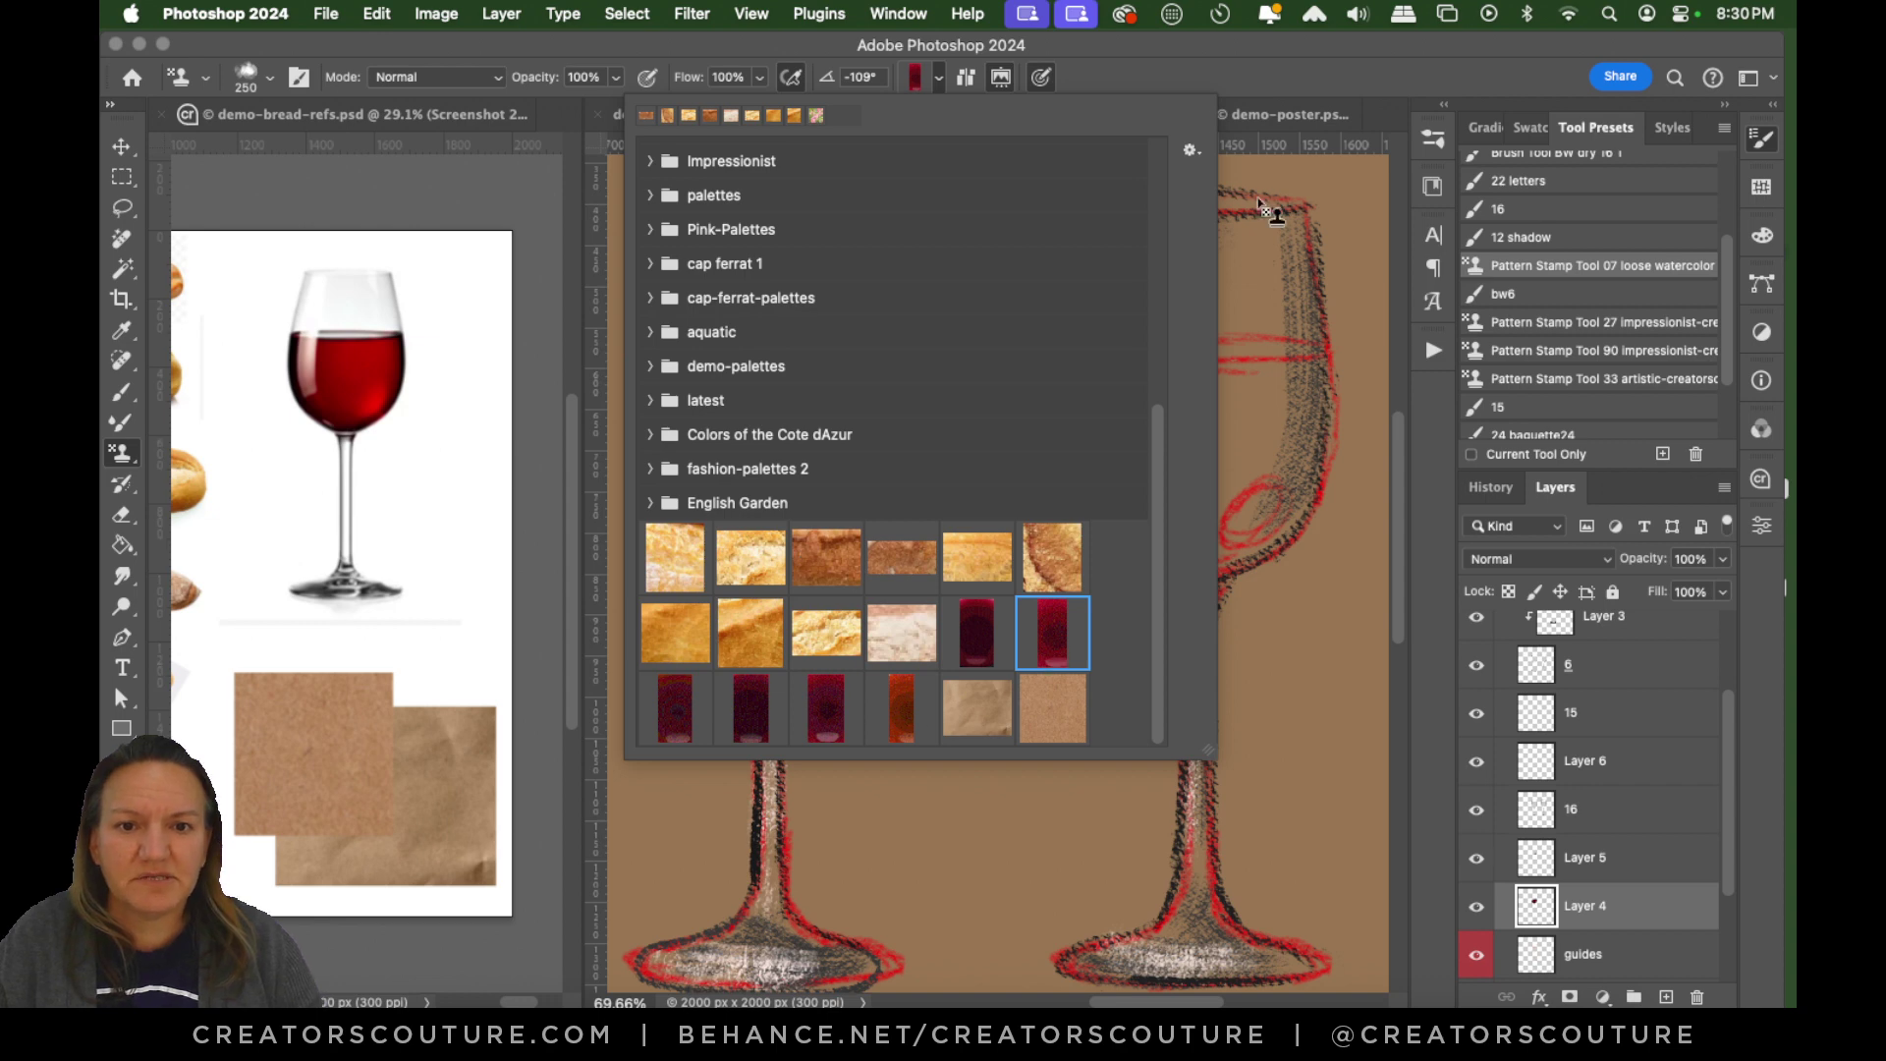
pyautogui.click(1185, 81)
pyautogui.moveTo(1073, 602)
pyautogui.mouseDown()
pyautogui.moveTo(893, 676)
pyautogui.moveTo(1042, 724)
pyautogui.moveTo(1089, 800)
pyautogui.moveTo(1246, 898)
pyautogui.mouseUp()
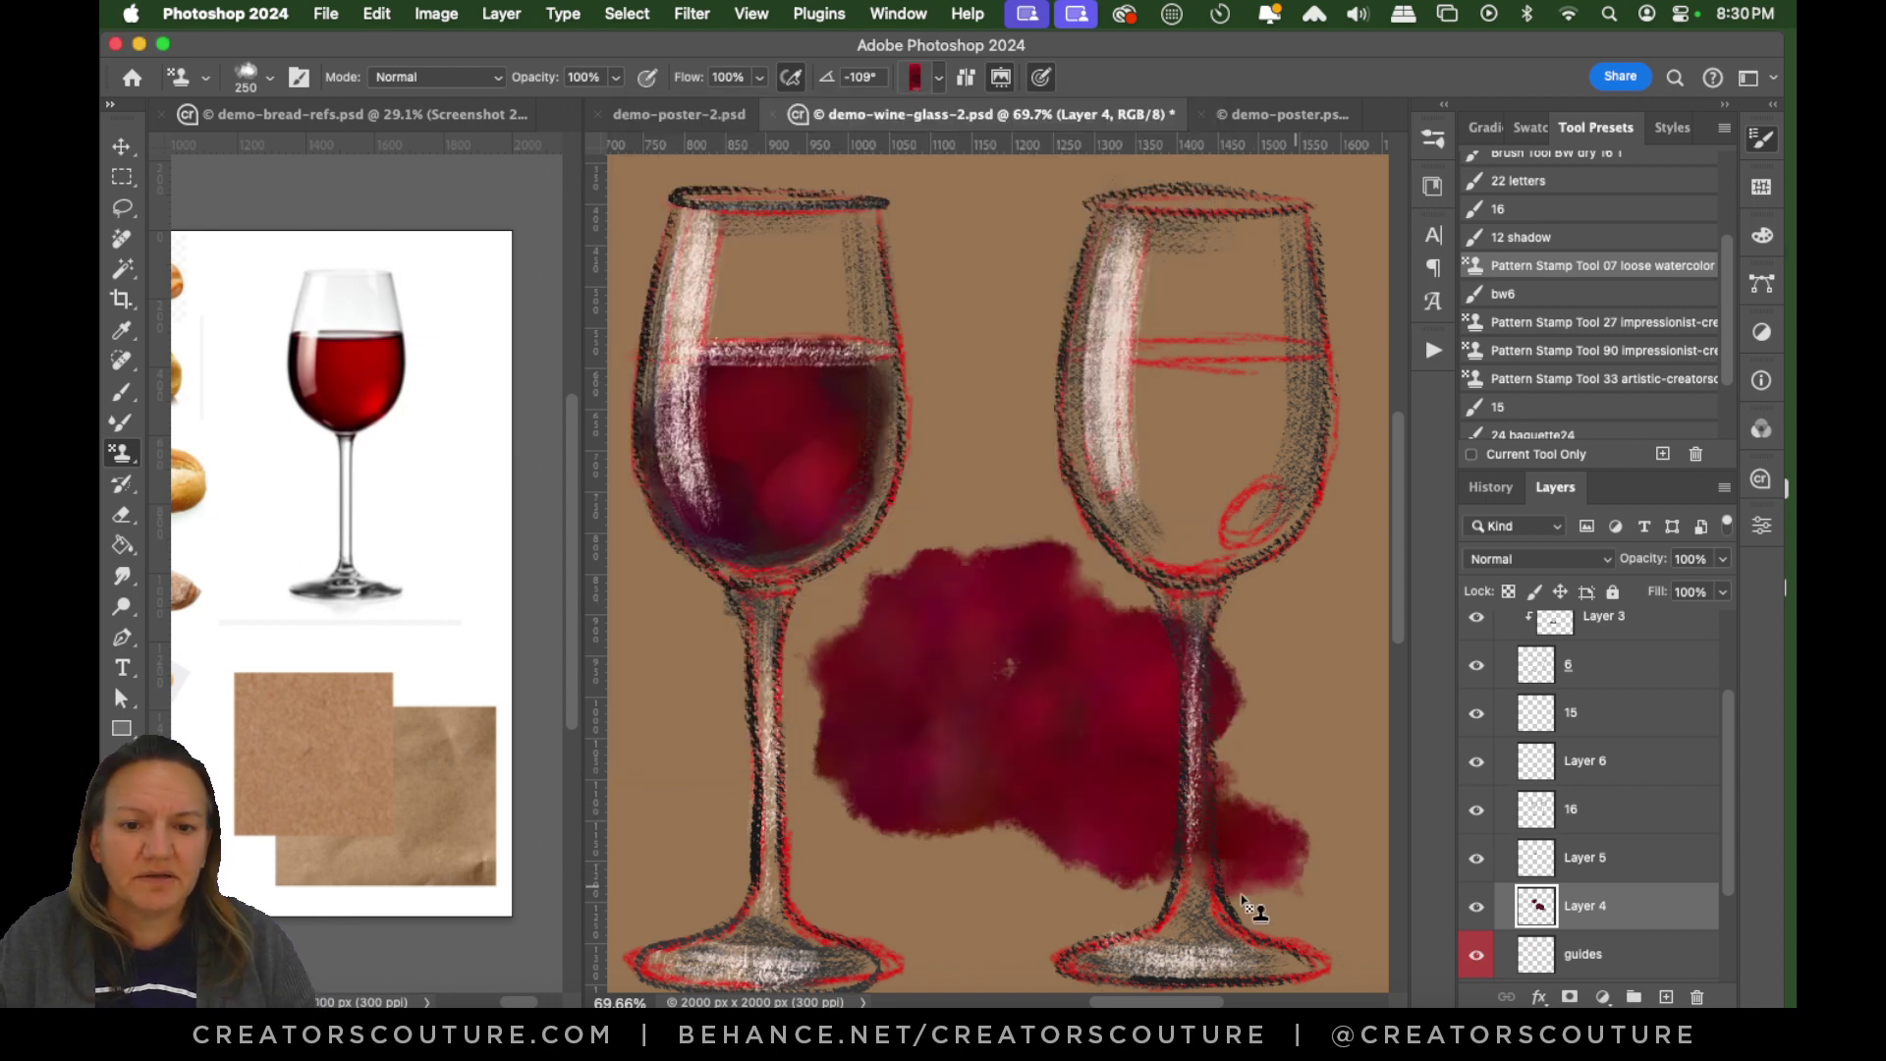
pyautogui.press('super+z')
pyautogui.moveTo(1007, 550)
pyautogui.mouseDown()
pyautogui.moveTo(992, 693)
pyautogui.moveTo(1089, 789)
pyautogui.moveTo(1221, 822)
pyautogui.mouseUp()
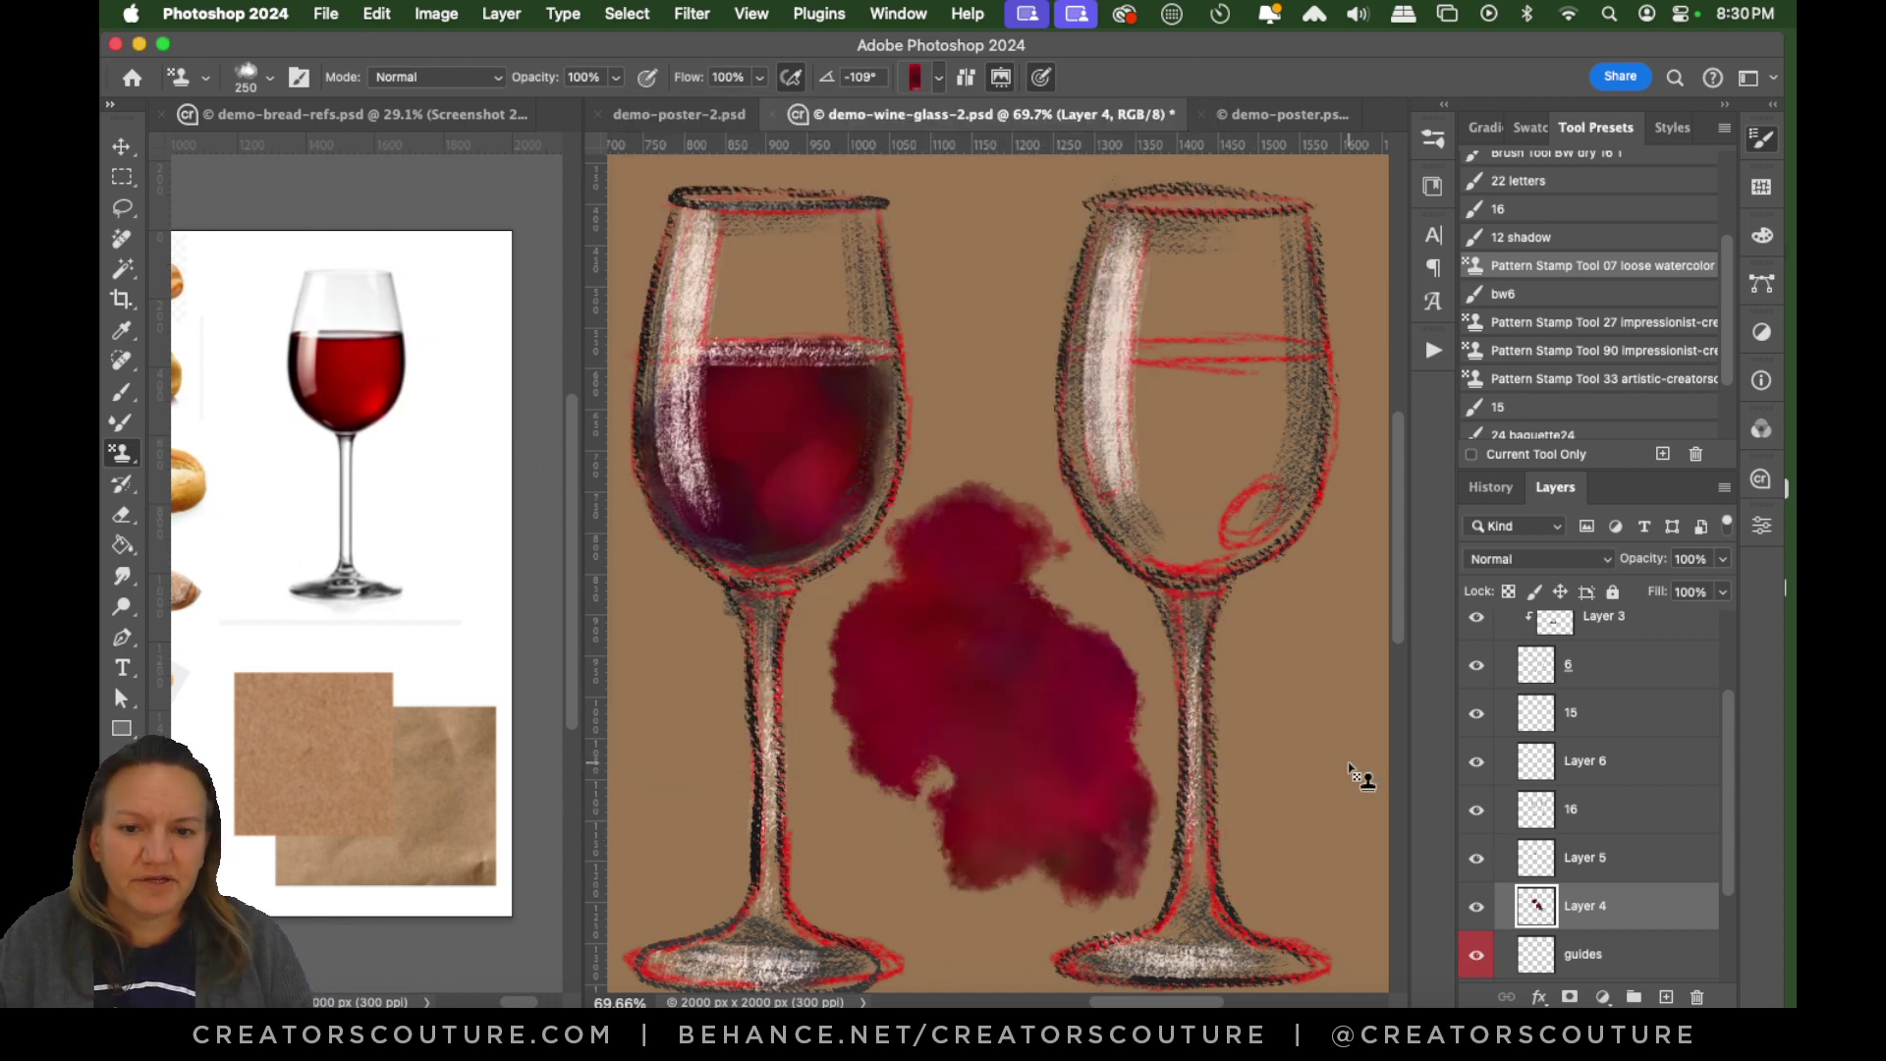
pyautogui.press('super+z')
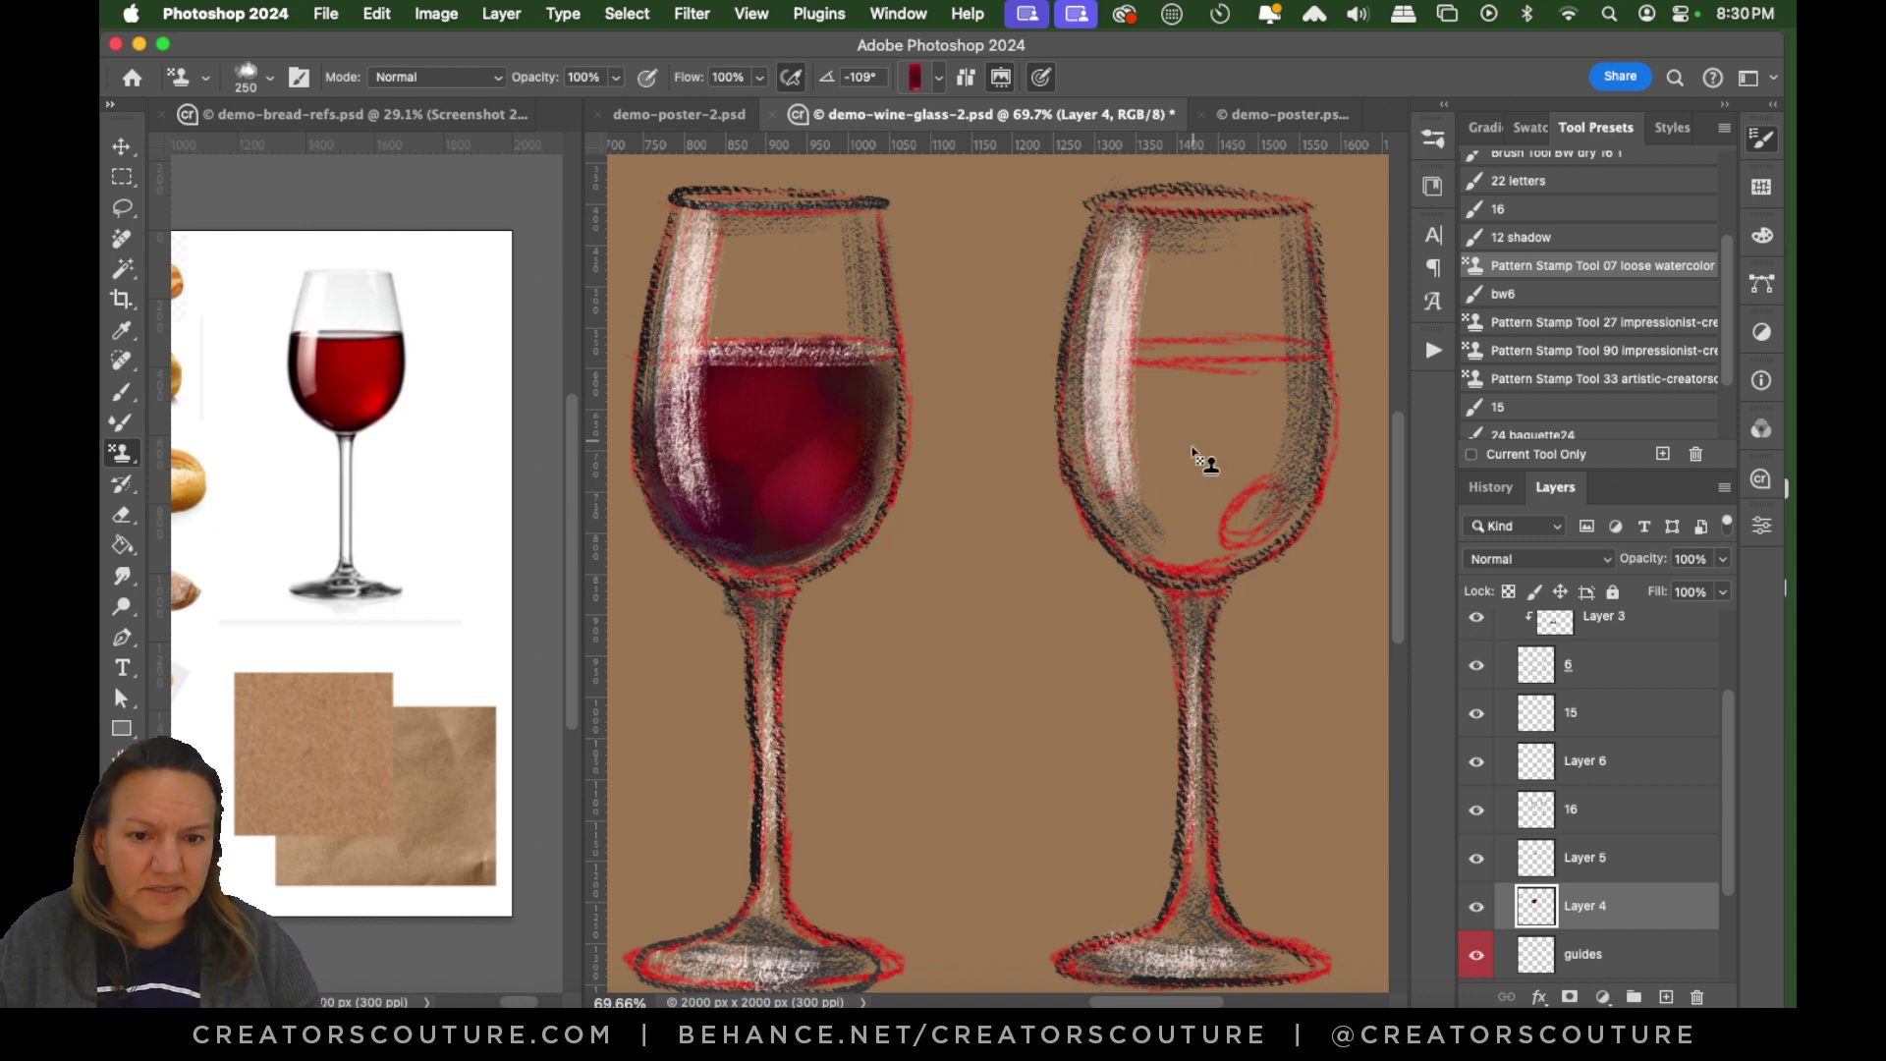
# Reduce the pattern stamp to 175 px and fill the second glass's bowl with red wine up to the sketched liquid line.
pyautogui.moveTo(1200, 455)
pyautogui.mouseDown()
pyautogui.moveTo(1146, 436)
pyautogui.moveTo(1253, 440)
pyautogui.moveTo(1164, 412)
pyautogui.moveTo(1283, 415)
pyautogui.moveTo(1177, 410)
pyautogui.moveTo(1200, 435)
pyautogui.moveTo(1194, 389)
pyautogui.moveTo(1238, 406)
pyautogui.moveTo(1133, 406)
pyautogui.moveTo(1252, 398)
pyautogui.moveTo(1125, 477)
pyautogui.moveTo(1233, 469)
pyautogui.moveTo(1239, 484)
pyautogui.moveTo(1136, 515)
pyautogui.moveTo(1233, 494)
pyautogui.moveTo(1217, 522)
pyautogui.moveTo(1152, 520)
pyautogui.moveTo(1204, 534)
pyautogui.moveTo(1172, 520)
pyautogui.moveTo(1215, 524)
pyautogui.moveTo(1270, 465)
pyautogui.moveTo(1193, 524)
pyautogui.moveTo(1236, 515)
pyautogui.moveTo(1227, 569)
pyautogui.moveTo(1276, 557)
pyautogui.mouseUp()
pyautogui.press('super+z')
pyautogui.press('[')
pyautogui.press('[')
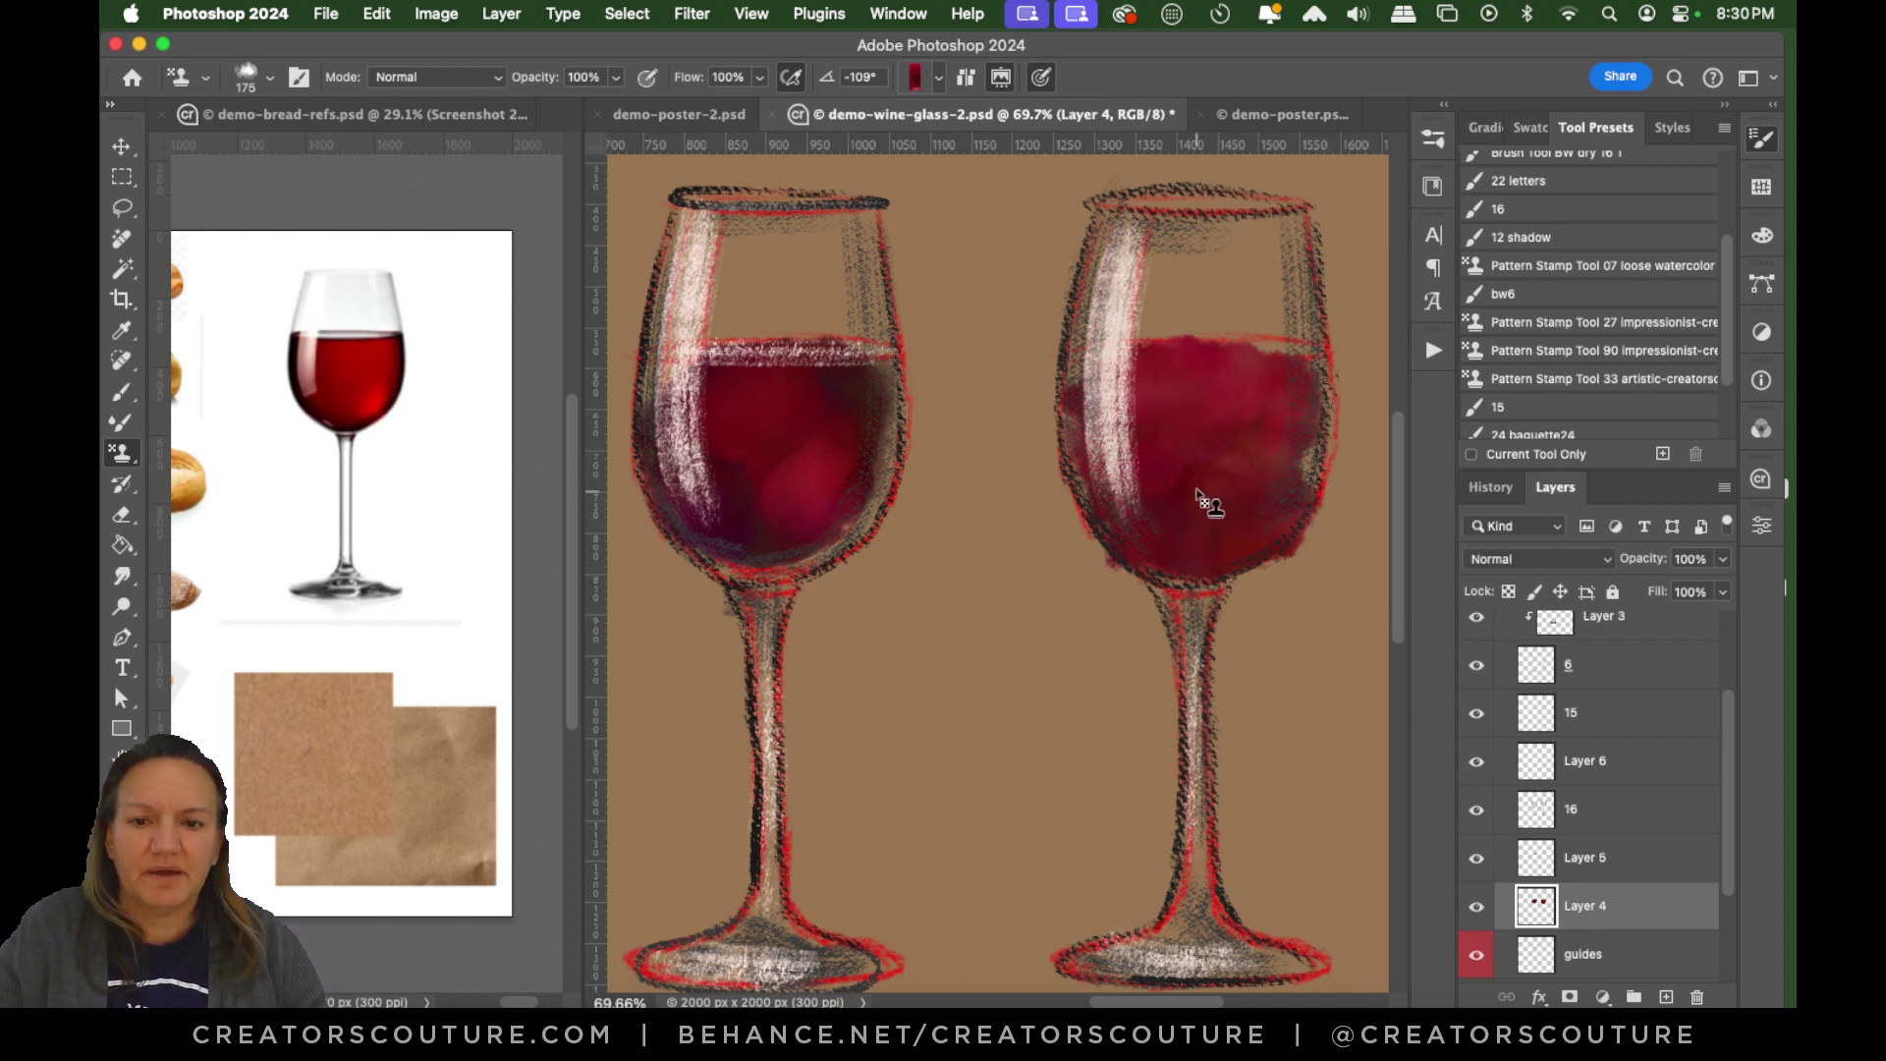
pyautogui.moveTo(1216, 442); pyautogui.dragTo(1174, 506)
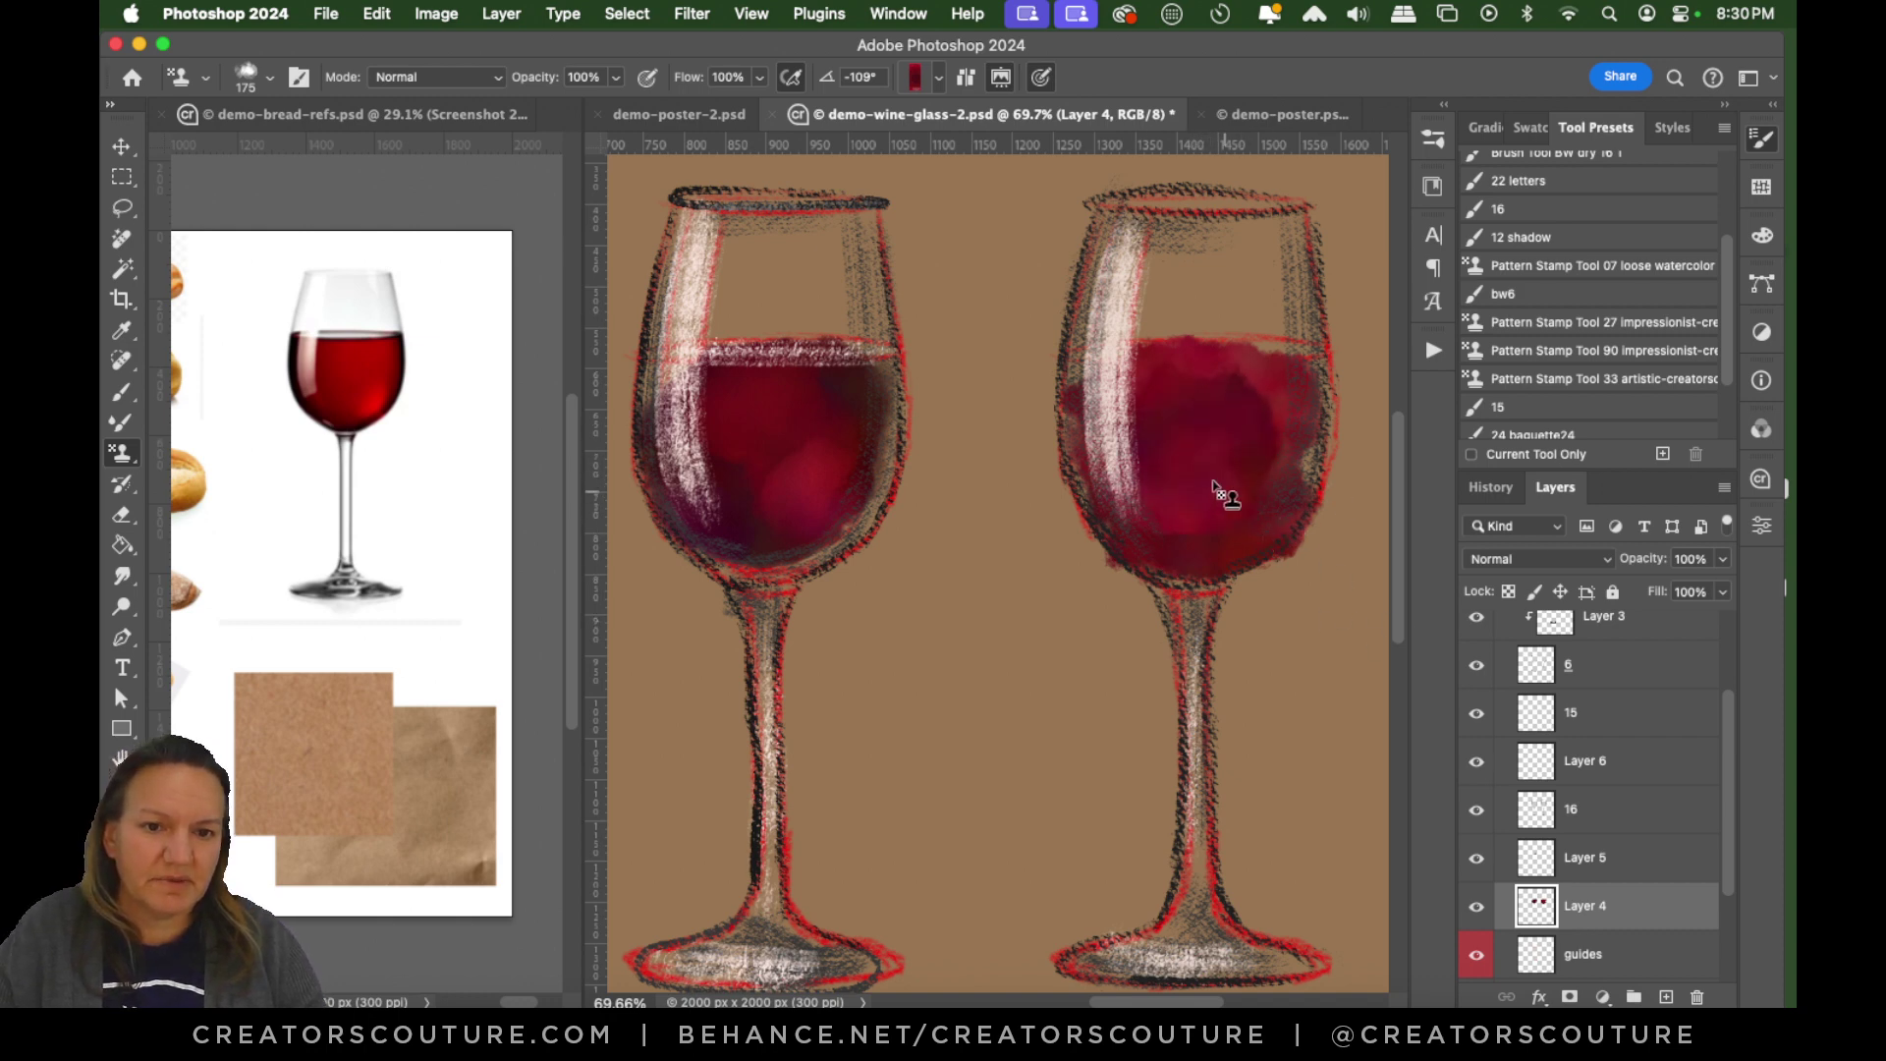
pyautogui.press('cmd+z')
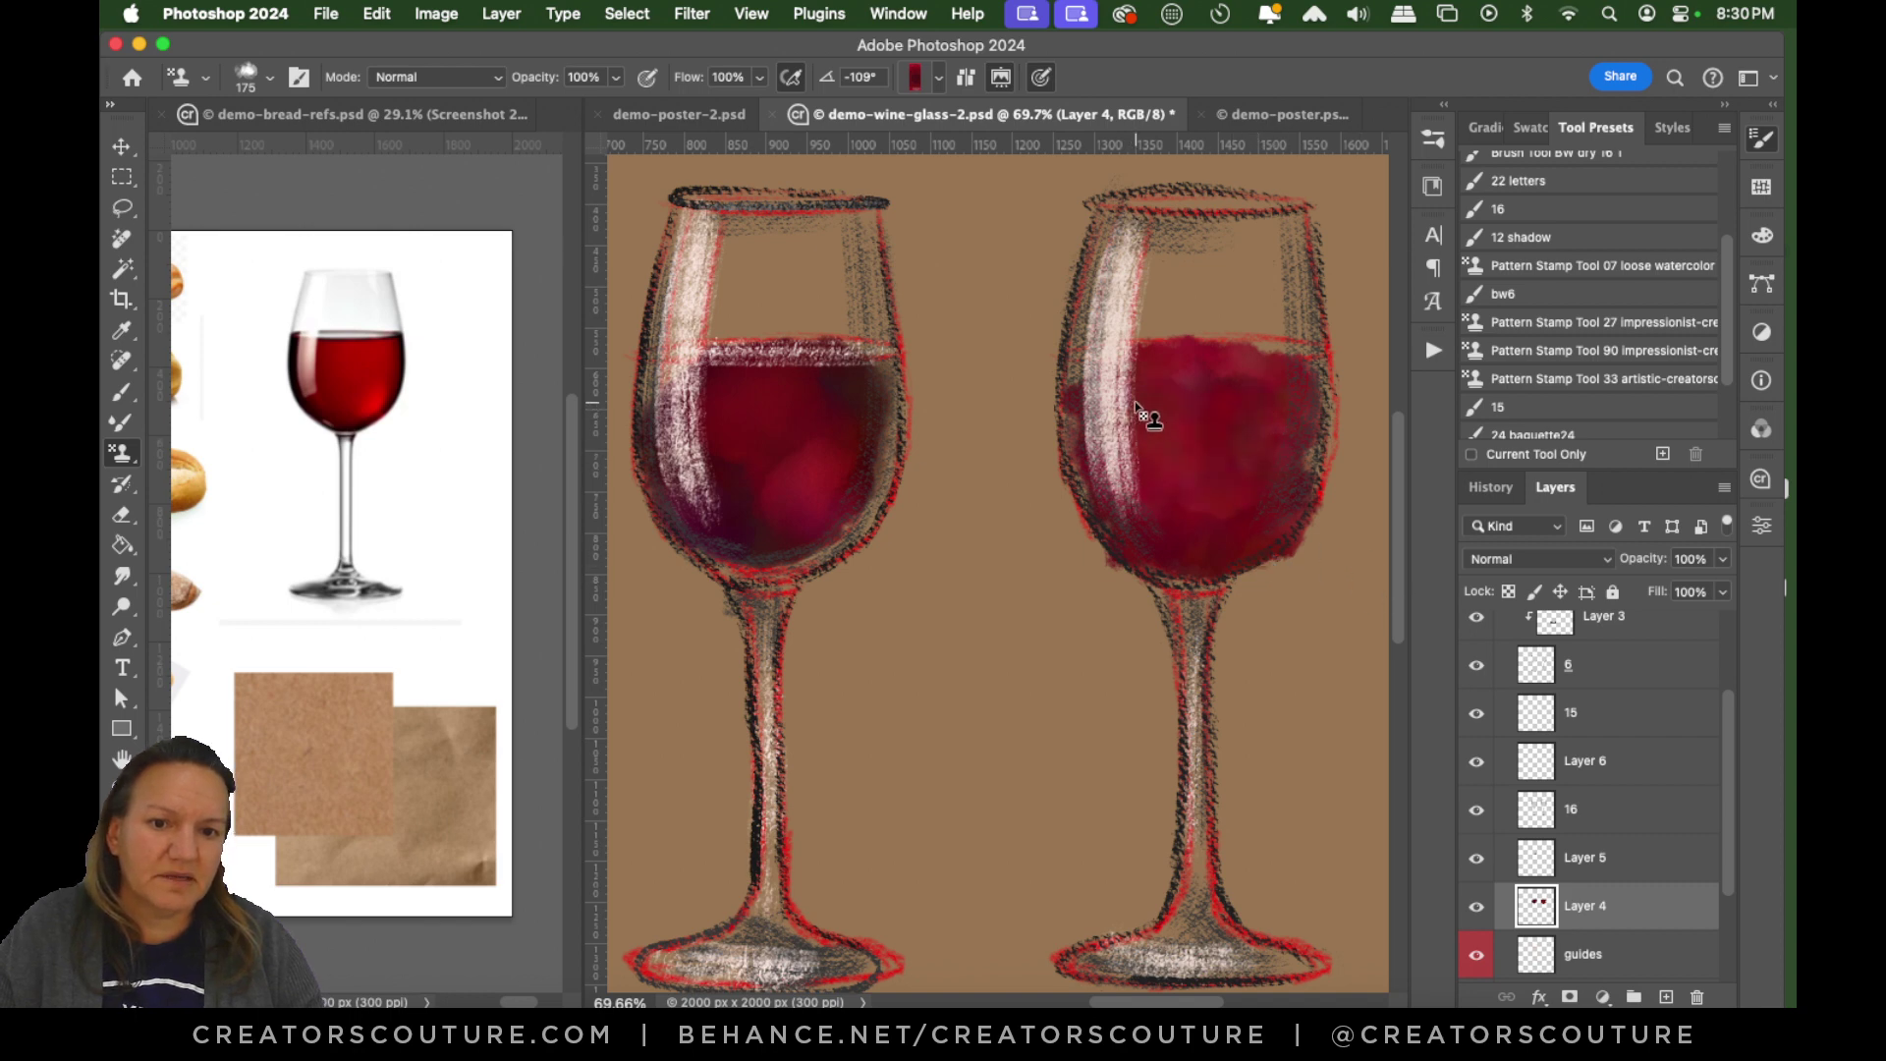
pyautogui.moveTo(1183, 423)
pyautogui.mouseDown()
pyautogui.moveTo(1269, 466)
pyautogui.moveTo(1270, 419)
pyautogui.moveTo(1234, 499)
pyautogui.moveTo(1252, 493)
pyautogui.moveTo(1179, 499)
pyautogui.moveTo(1162, 468)
pyautogui.moveTo(1177, 455)
pyautogui.moveTo(1321, 440)
pyautogui.mouseUp()
# Try shading the second glass's wine with the dark maroon pattern.
pyautogui.click(938, 77)
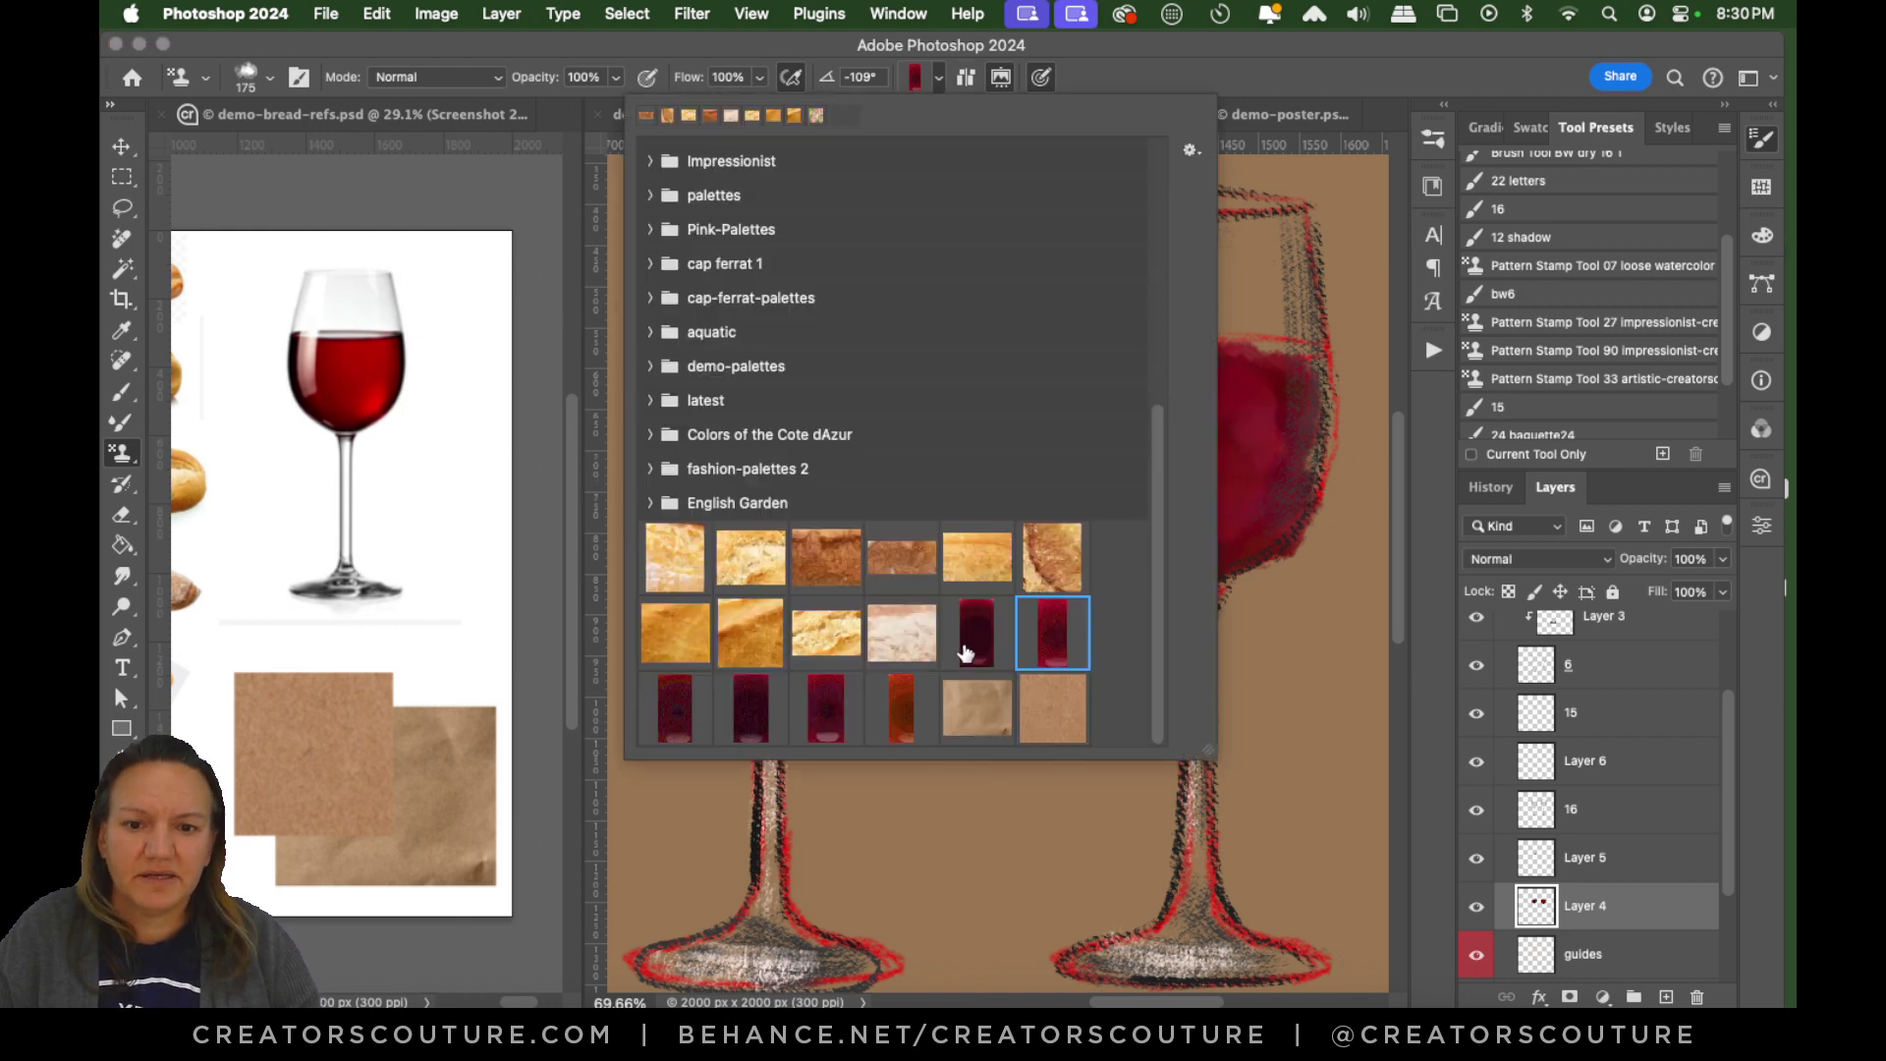
pyautogui.click(999, 626)
pyautogui.click(1253, 62)
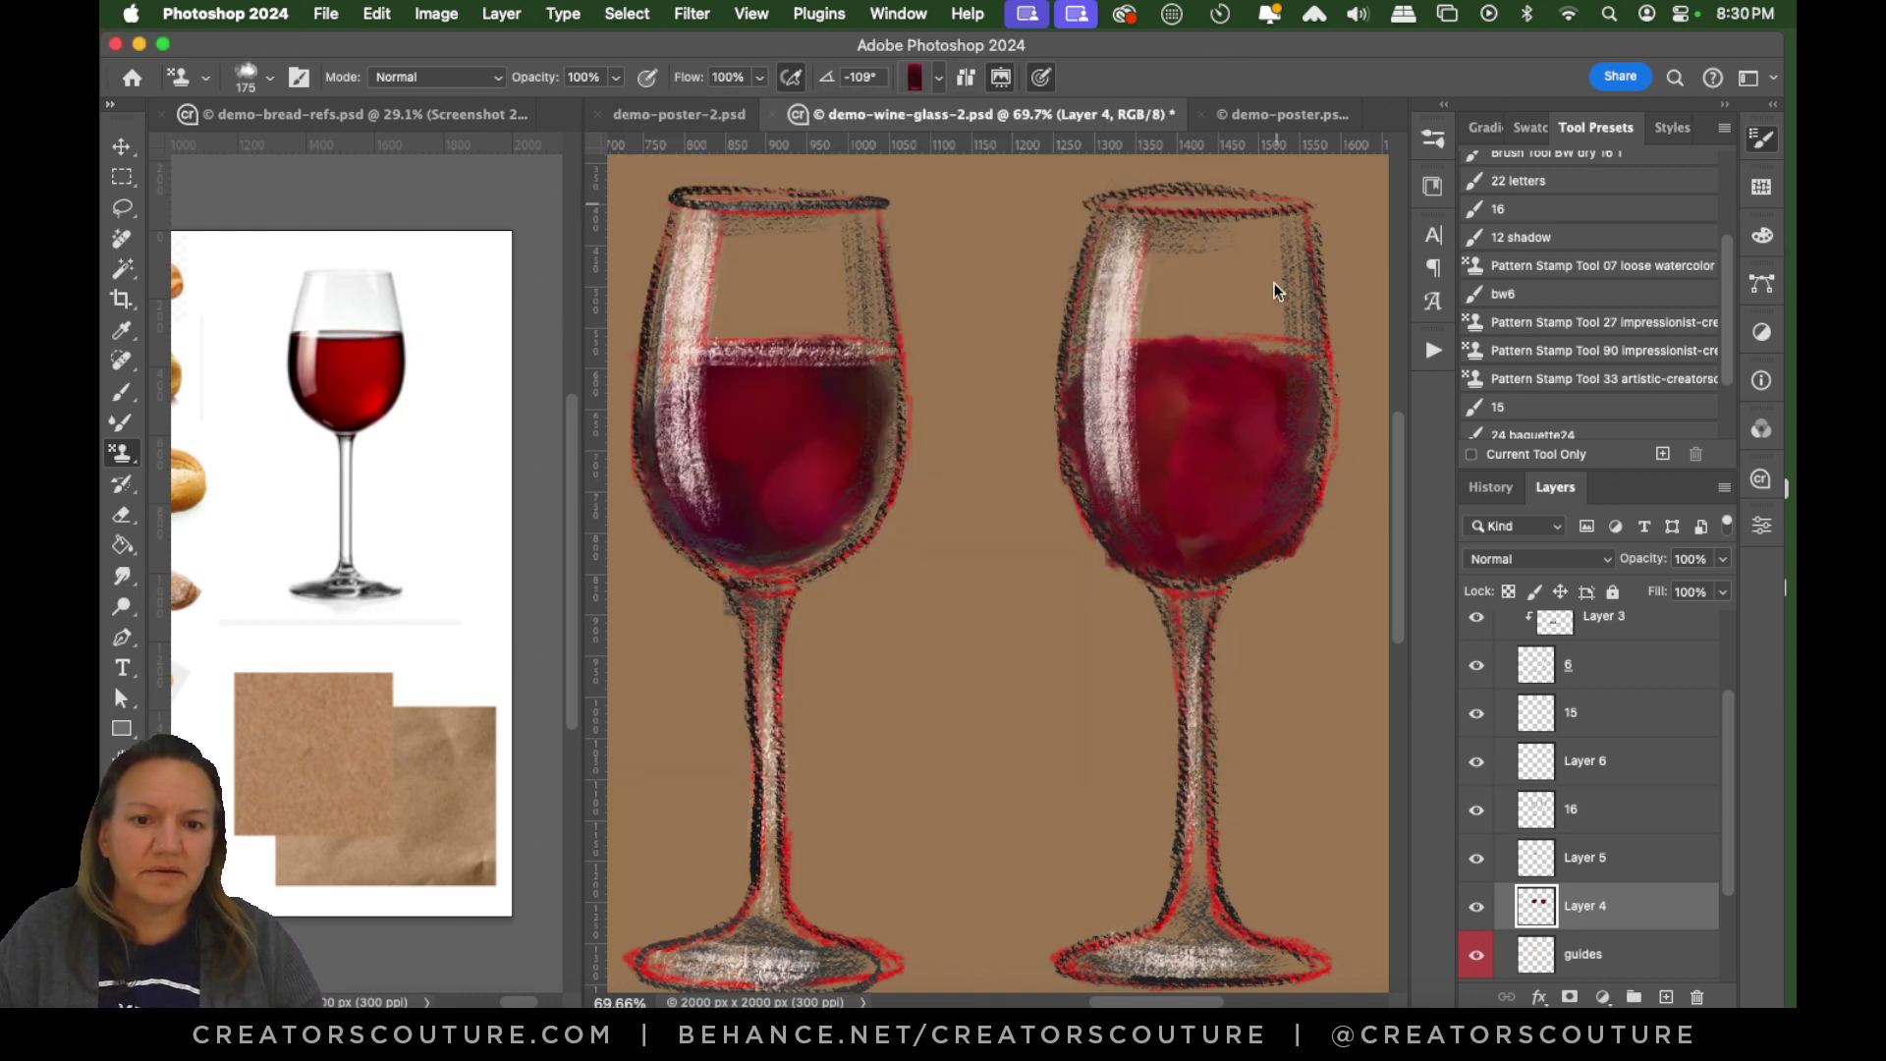
pyautogui.moveTo(1149, 438)
pyautogui.mouseDown()
pyautogui.moveTo(1125, 476)
pyautogui.moveTo(1292, 542)
pyautogui.mouseUp()
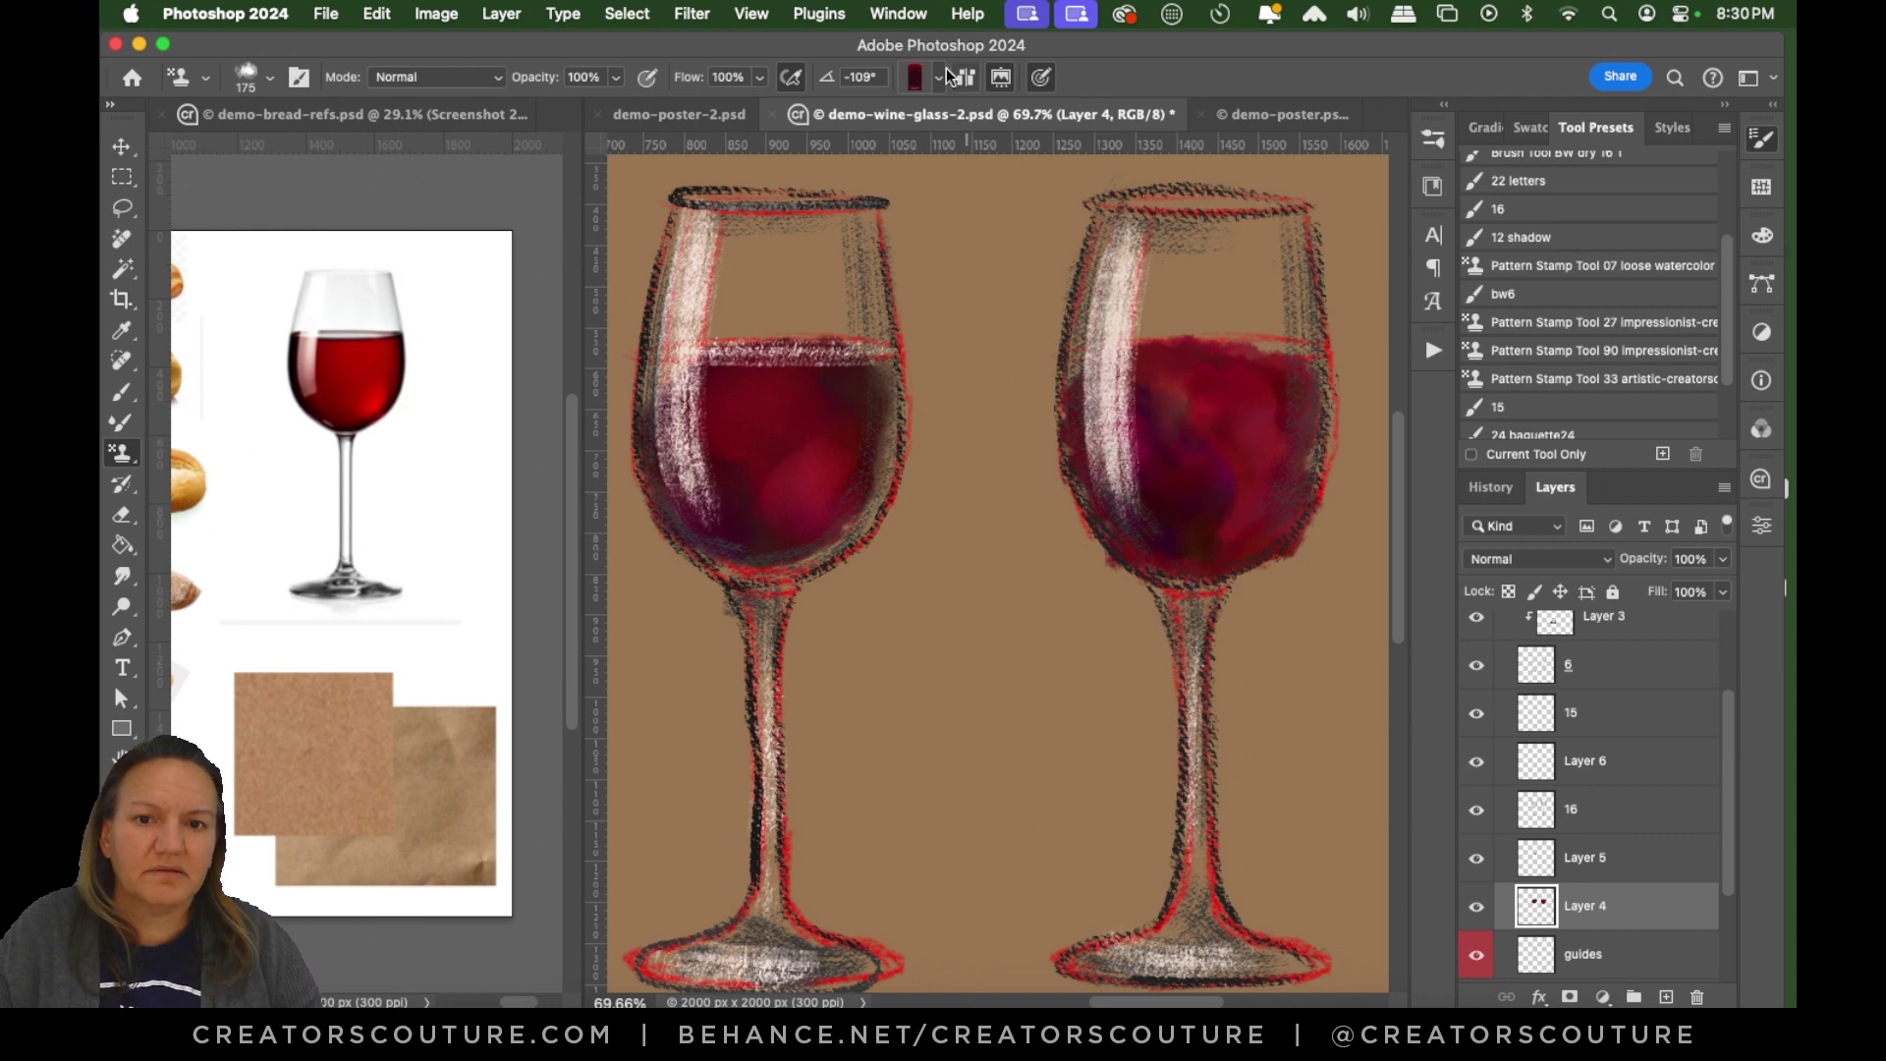
pyautogui.press('super+z')
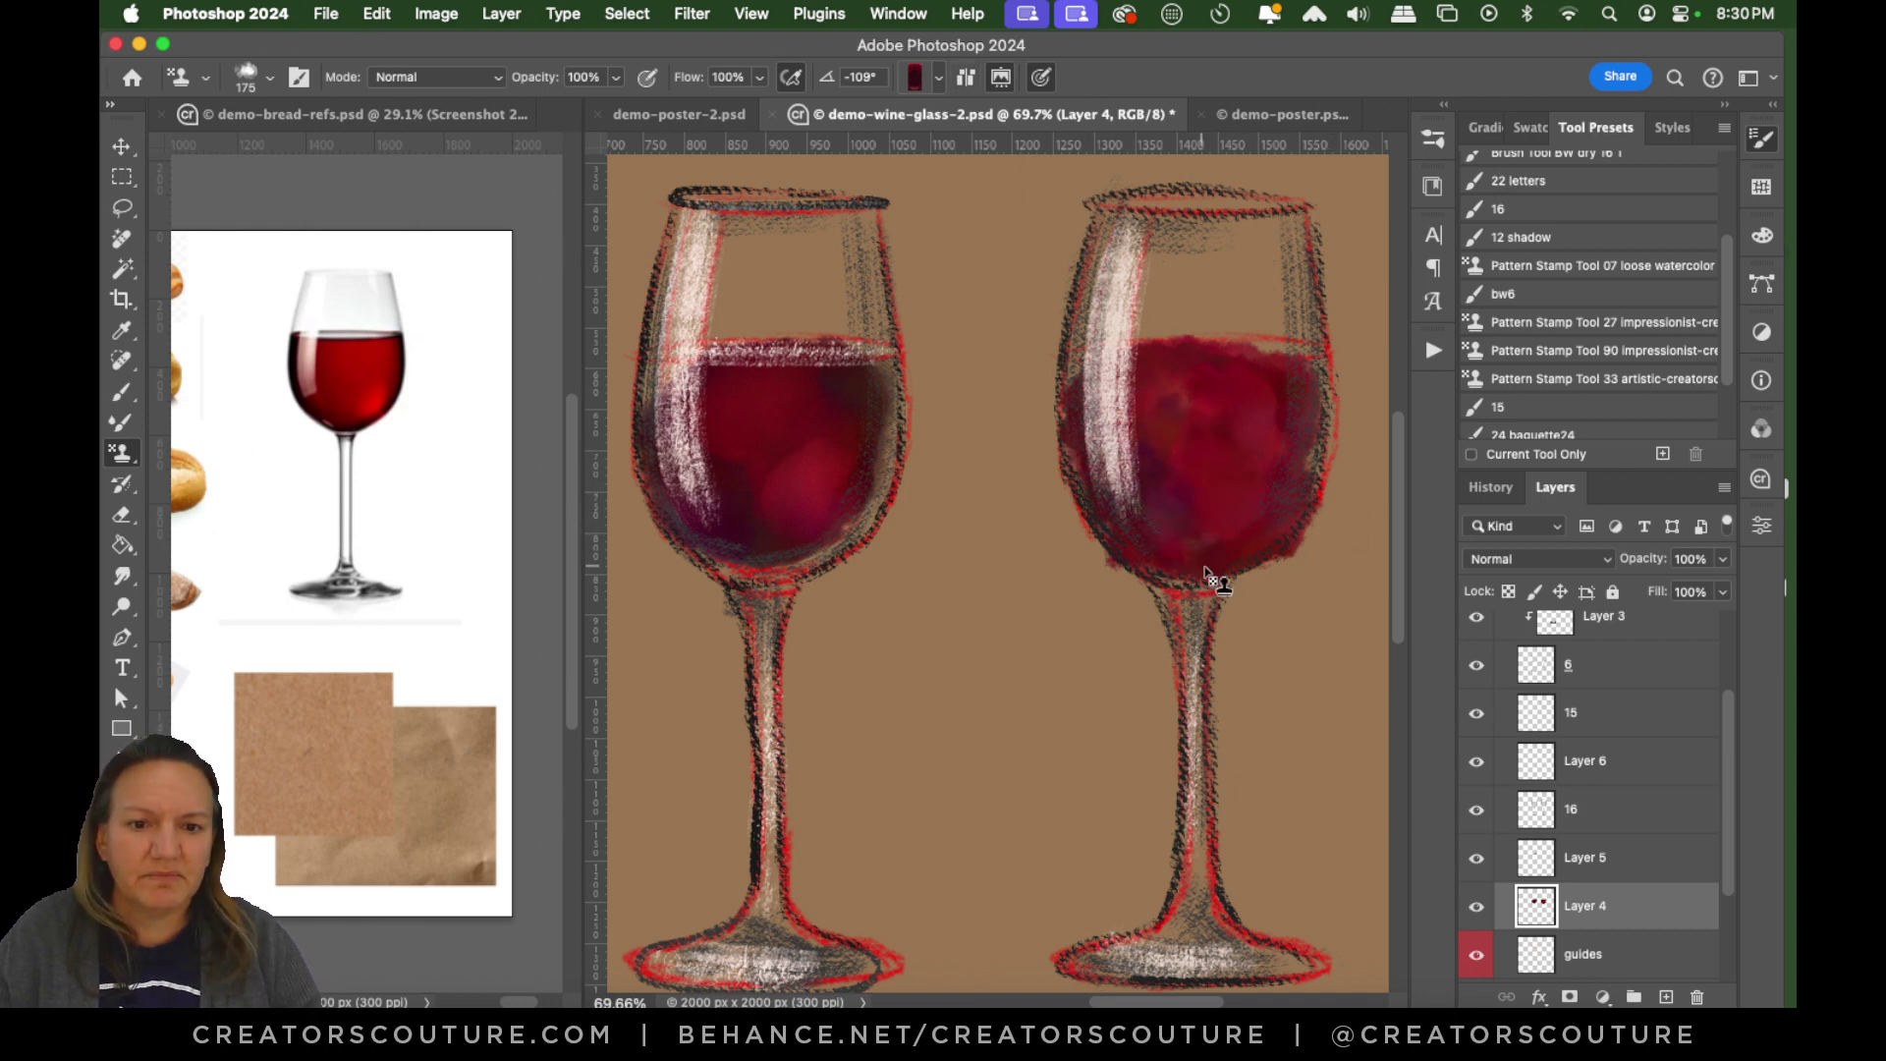
# Choose the dark purple wine pattern and paint darker shading into the middle of the second glass's wine.
pyautogui.click(915, 77)
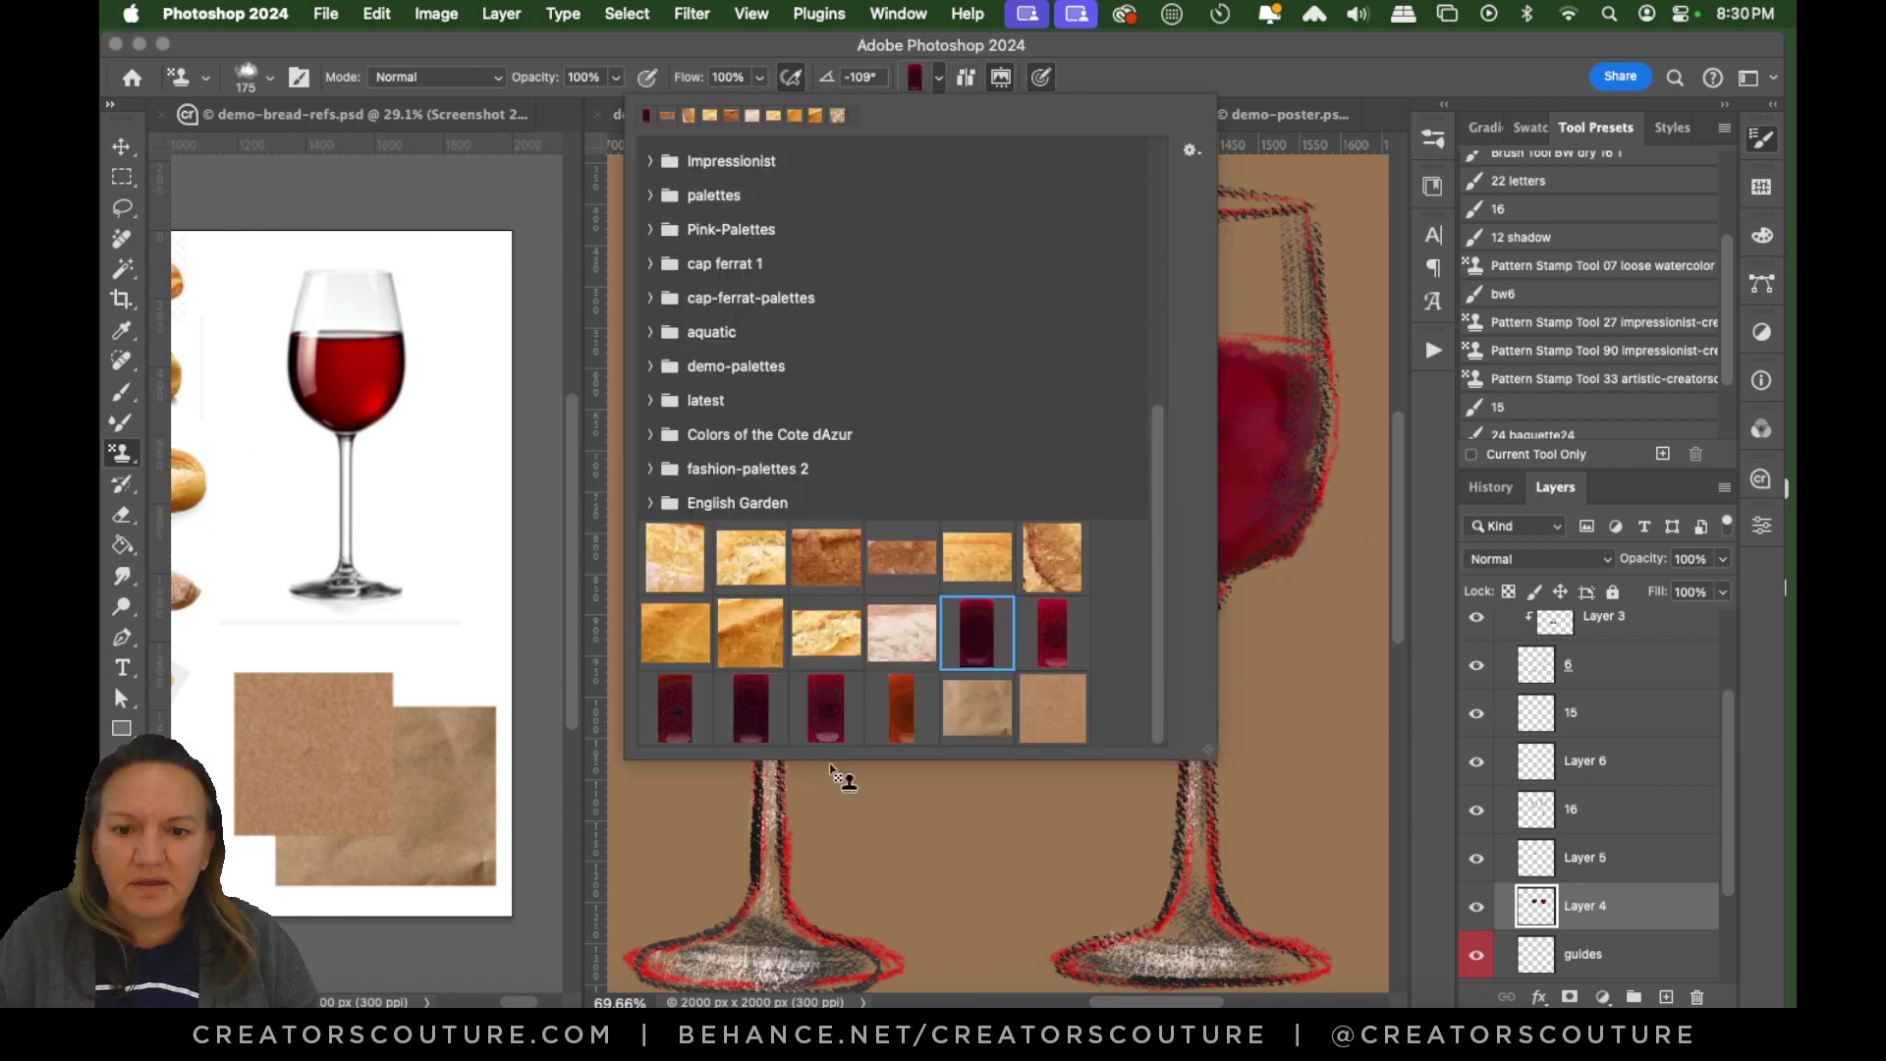
pyautogui.click(743, 722)
pyautogui.click(1265, 46)
pyautogui.press('super+z')
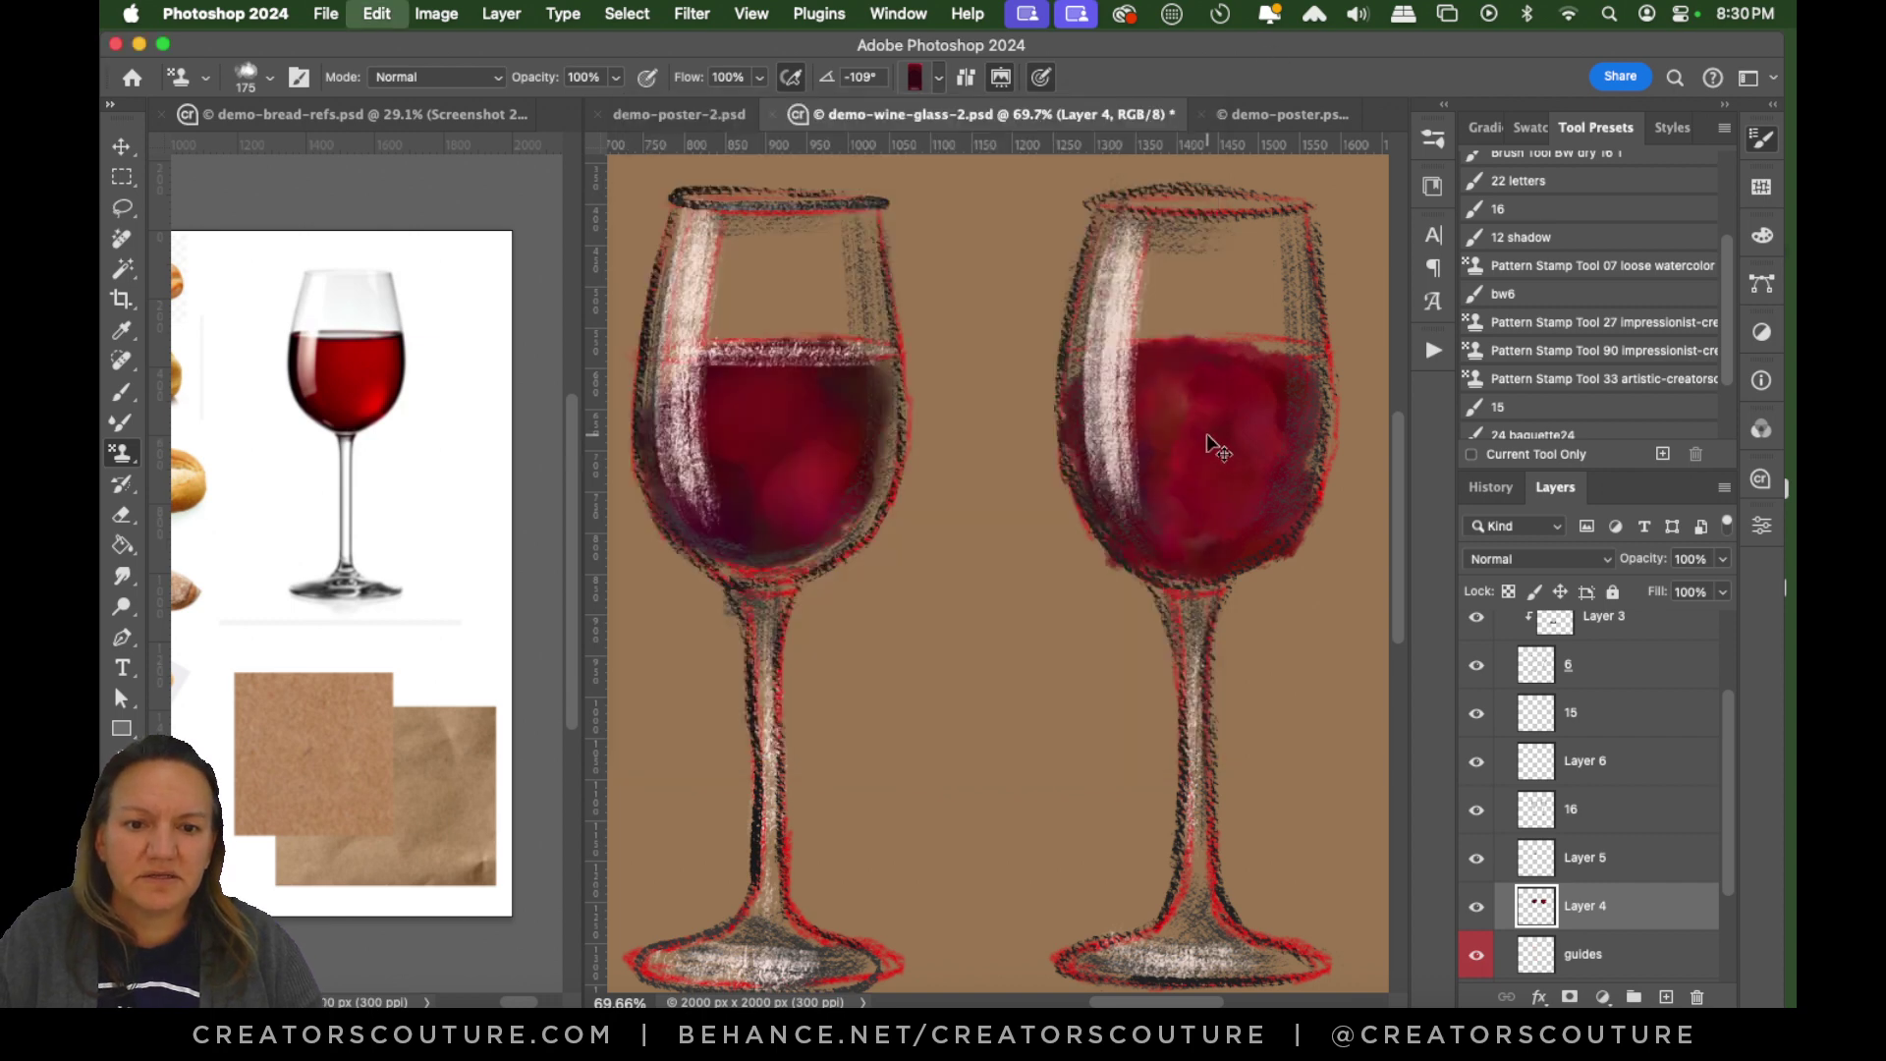
pyautogui.moveTo(1171, 440)
pyautogui.mouseDown()
pyautogui.moveTo(1107, 474)
pyautogui.moveTo(1182, 541)
pyautogui.mouseUp()
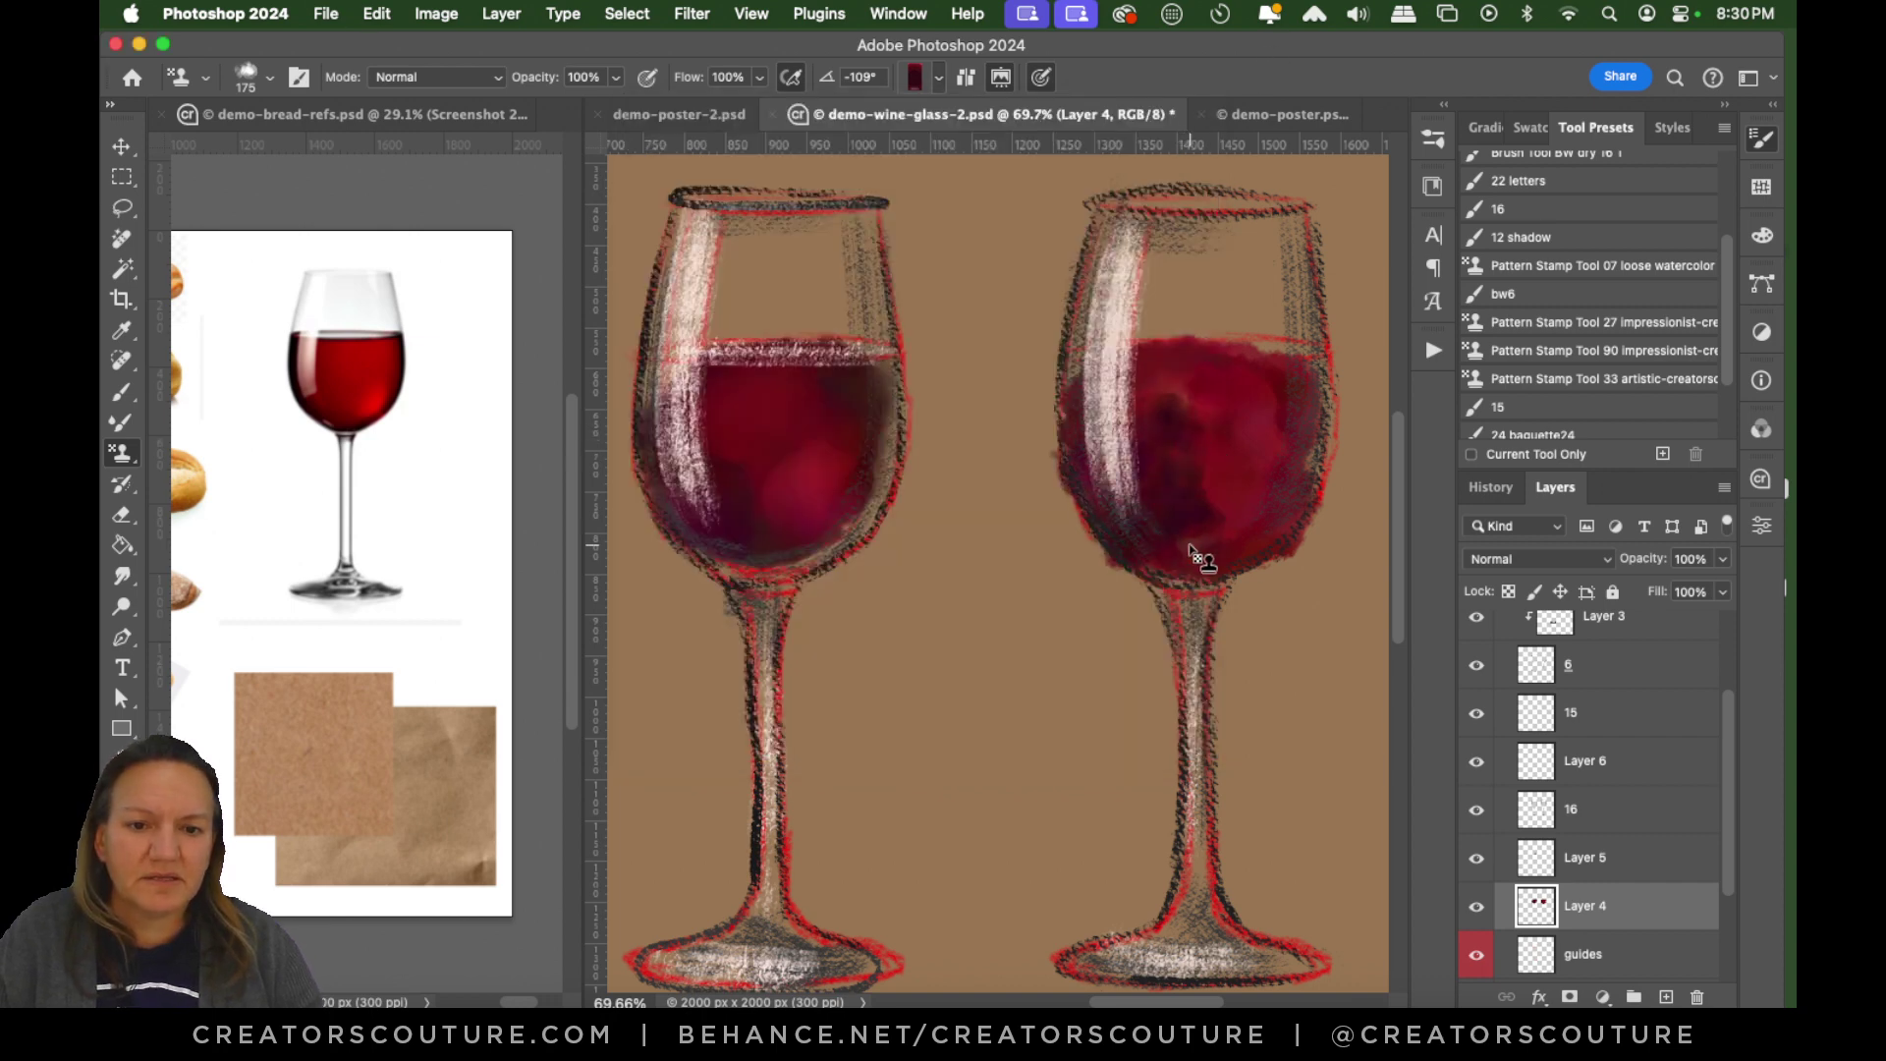
pyautogui.press('super+z')
pyautogui.moveTo(1174, 428)
pyautogui.mouseDown()
pyautogui.moveTo(1138, 500)
pyautogui.moveTo(1221, 513)
pyautogui.moveTo(1181, 477)
pyautogui.moveTo(1184, 397)
pyautogui.moveTo(1126, 423)
pyautogui.moveTo(1190, 464)
pyautogui.moveTo(1197, 519)
pyautogui.moveTo(1160, 511)
pyautogui.mouseUp()
pyautogui.press('super+z')
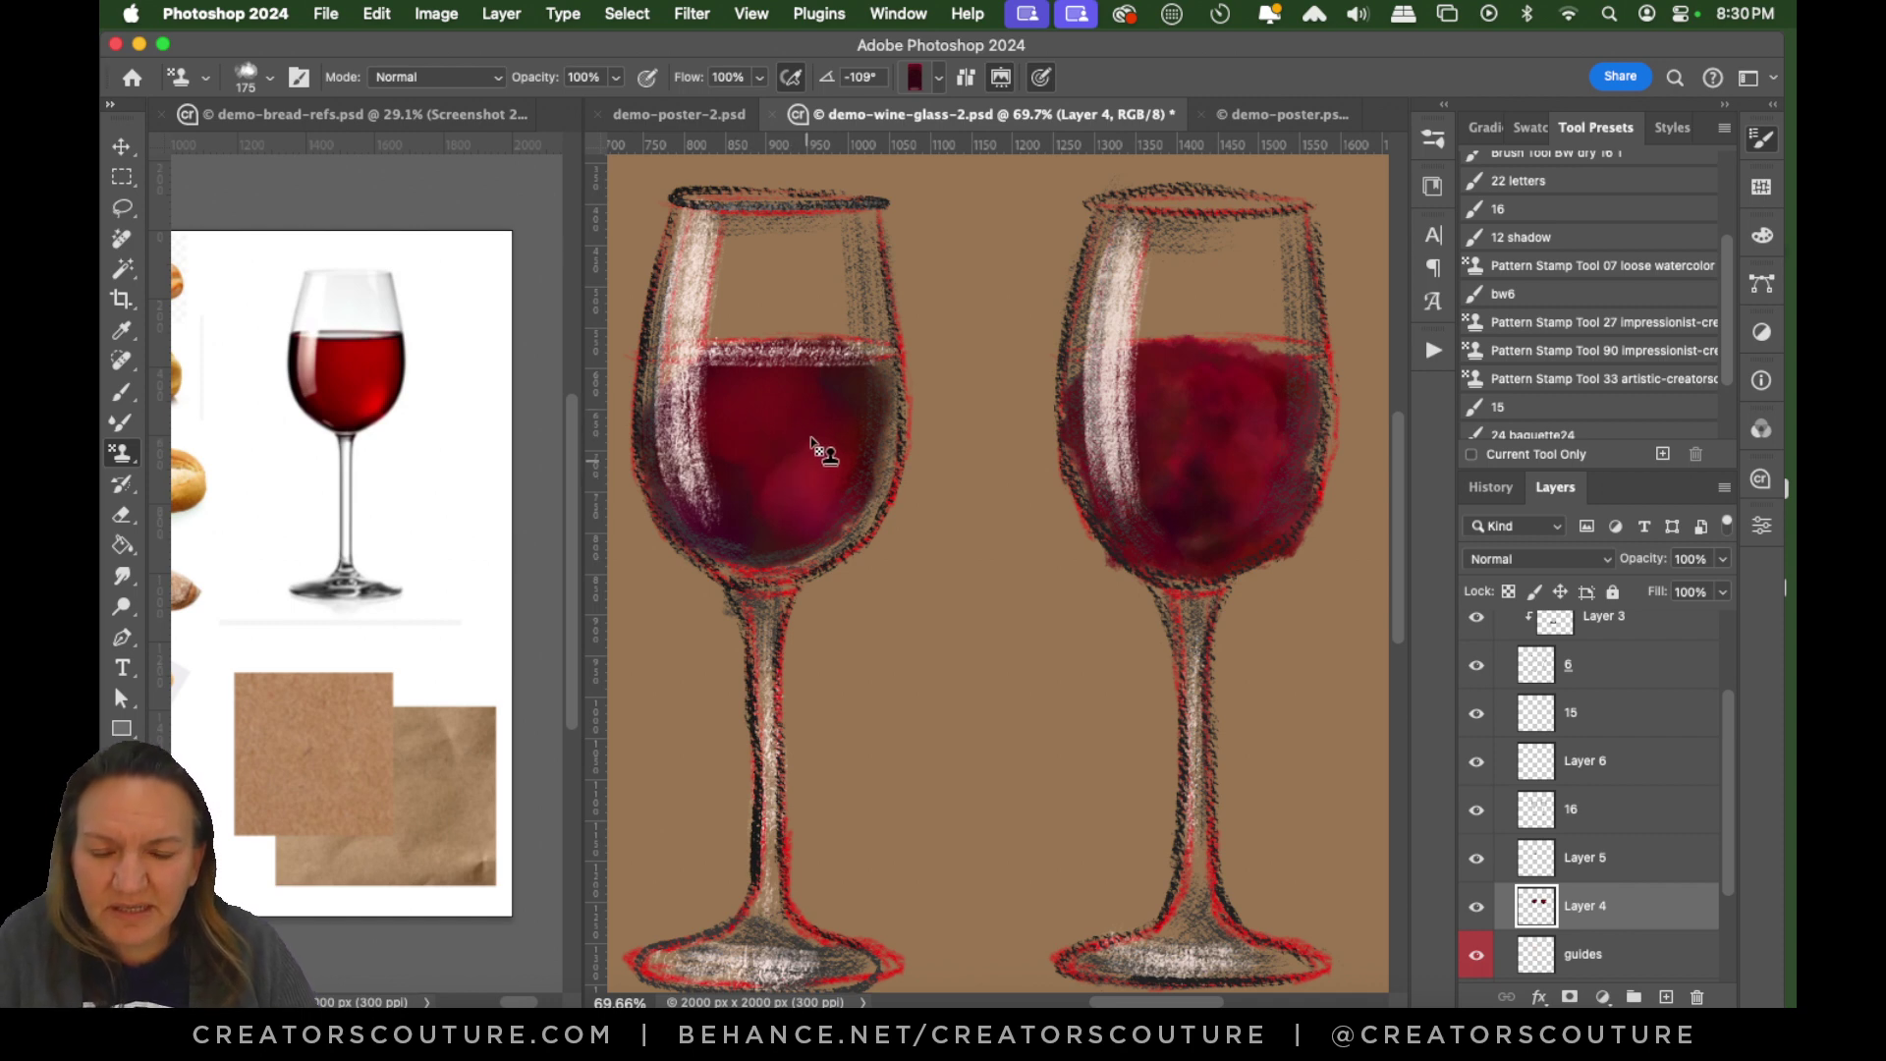
pyautogui.moveTo(1241, 449)
pyautogui.mouseDown()
pyautogui.moveTo(1176, 481)
pyautogui.moveTo(1196, 490)
pyautogui.mouseUp()
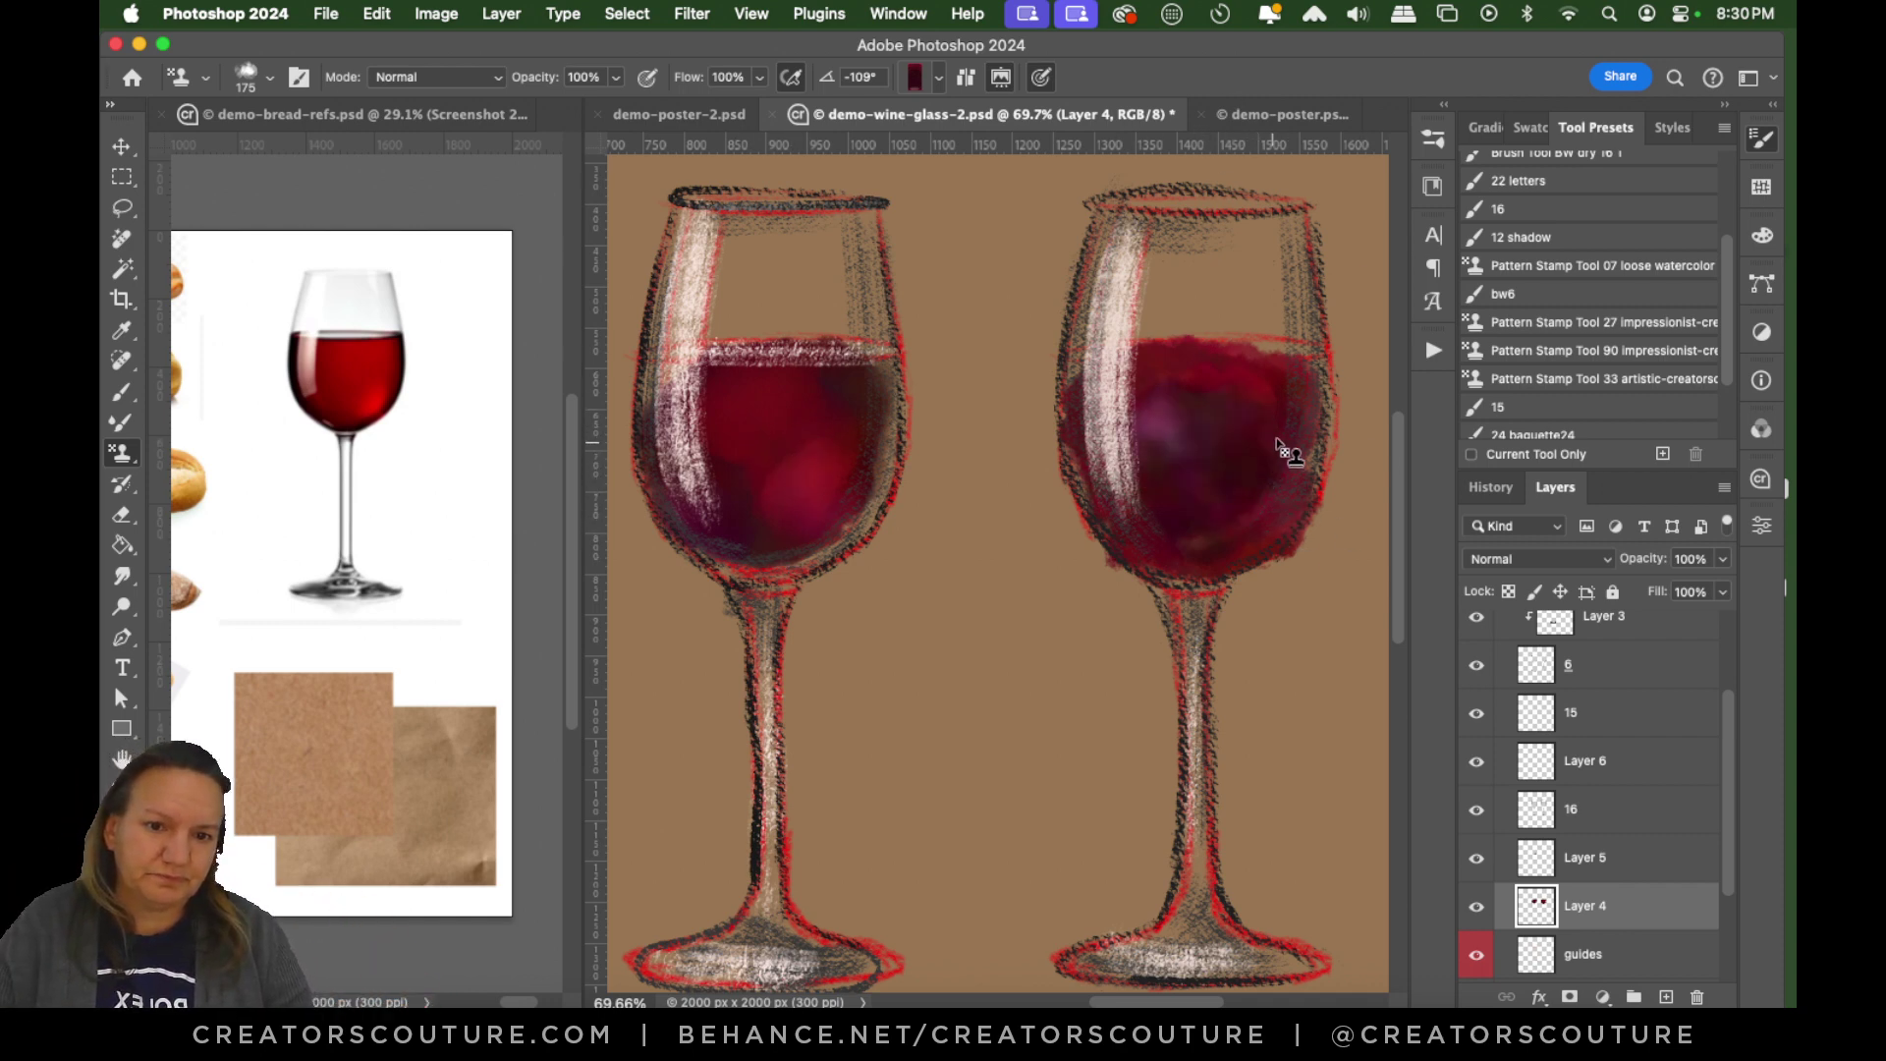
# Choose the bright red wine pattern and paint over the dark shading in the second glass's wine.
pyautogui.click(917, 78)
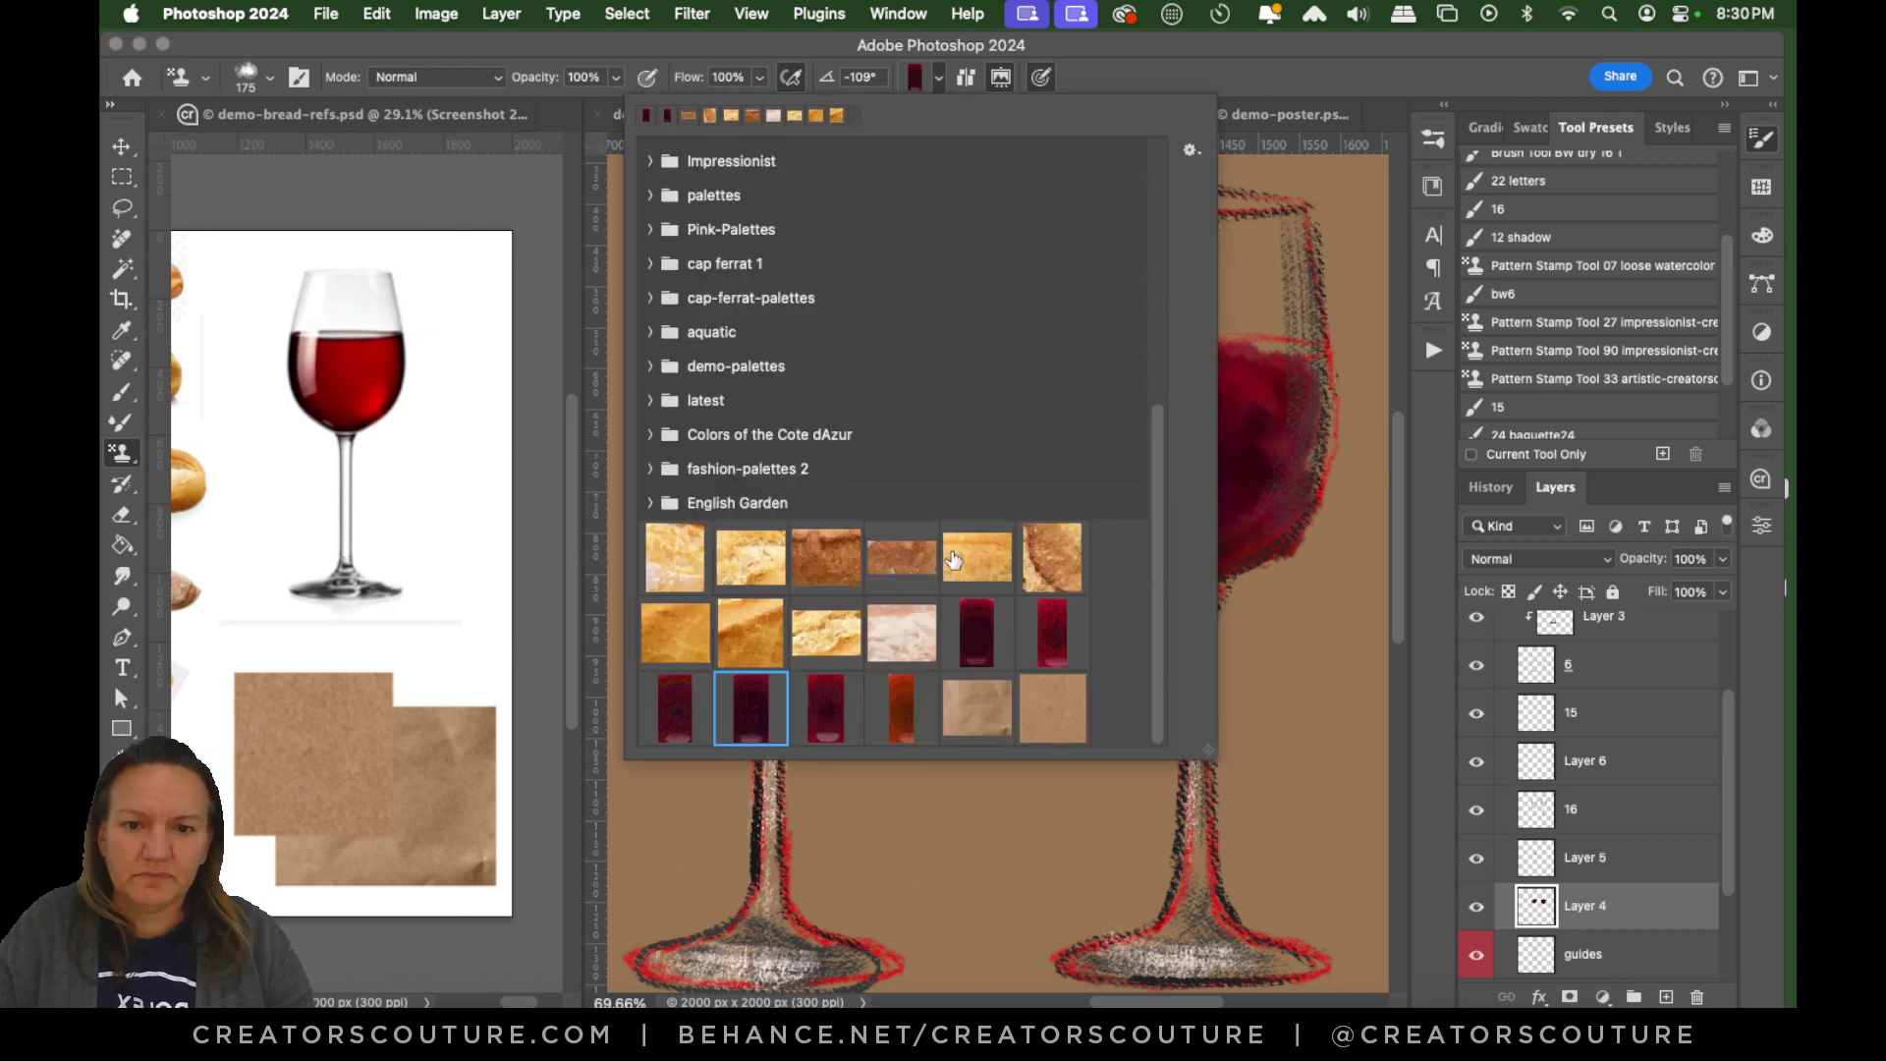
pyautogui.click(1054, 630)
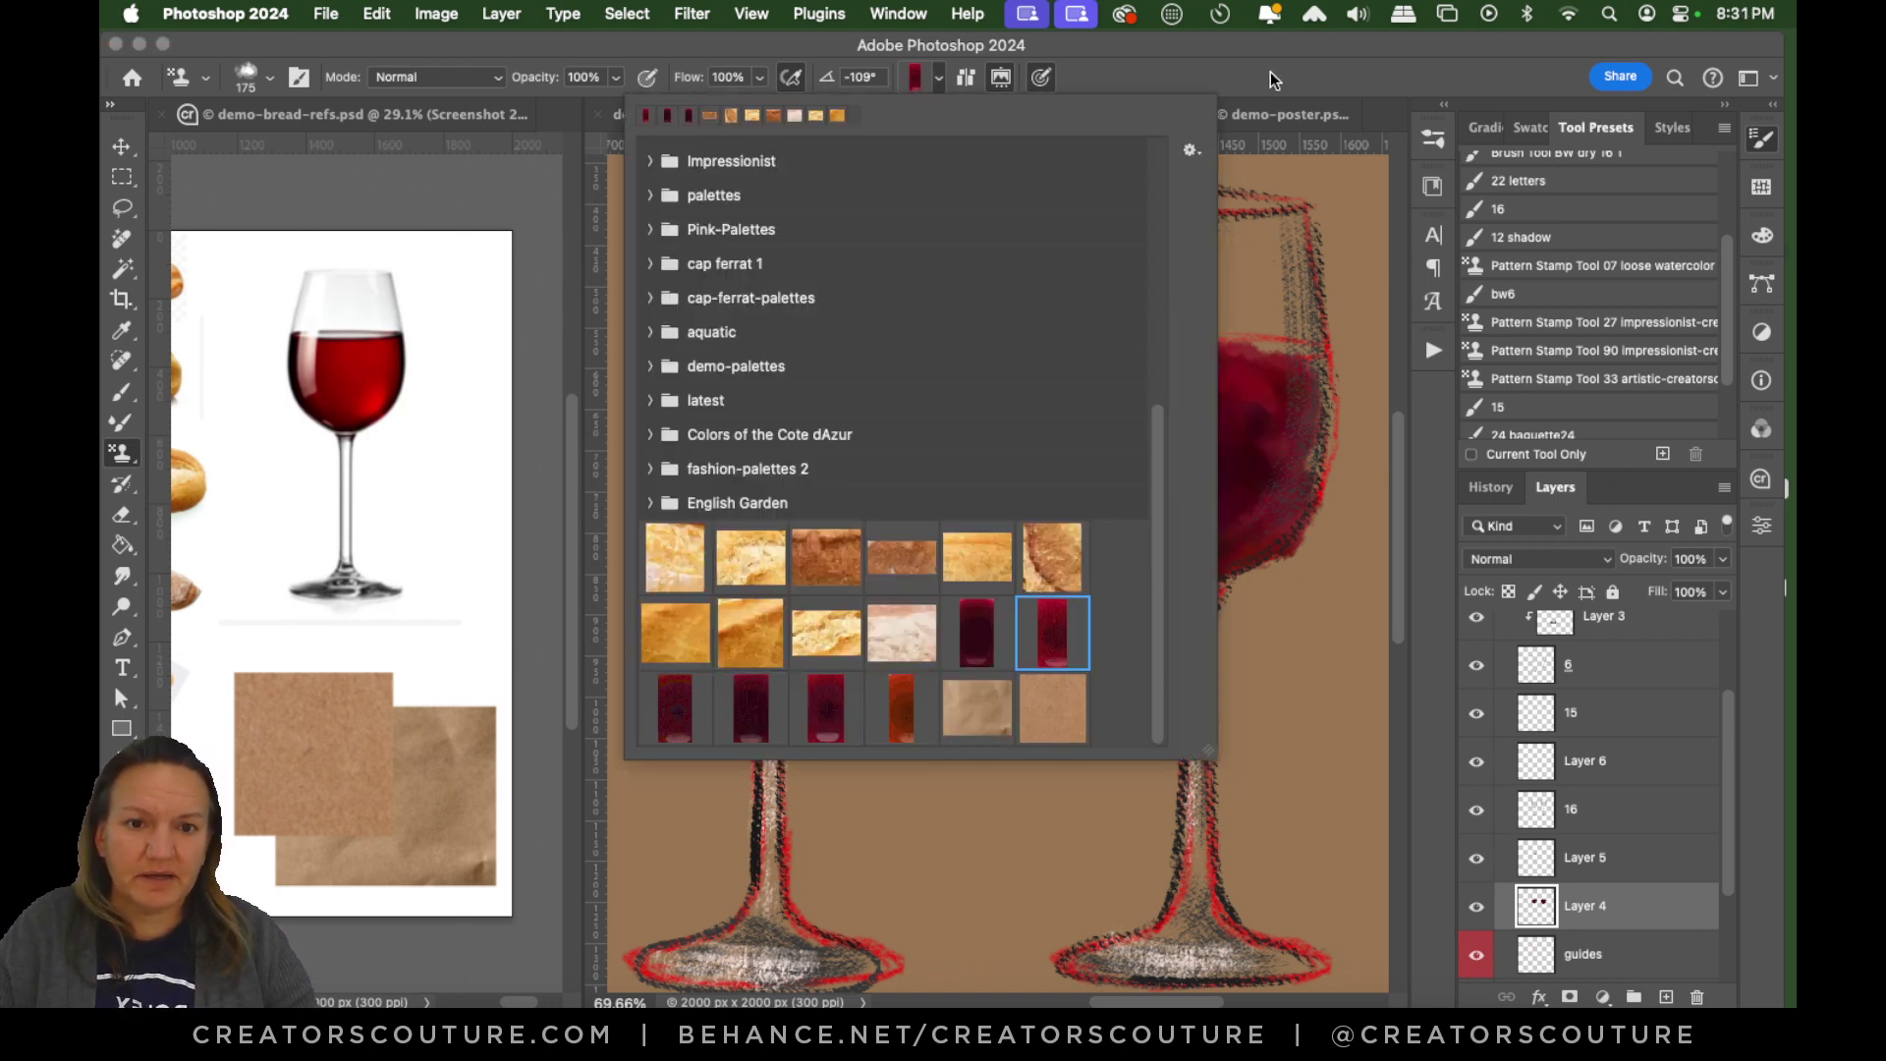
pyautogui.click(1272, 74)
pyautogui.moveTo(1233, 427)
pyautogui.mouseDown()
pyautogui.moveTo(1192, 510)
pyautogui.moveTo(1245, 455)
pyautogui.moveTo(1238, 502)
pyautogui.moveTo(1135, 492)
pyautogui.moveTo(1198, 416)
pyautogui.moveTo(1246, 400)
pyautogui.moveTo(1337, 554)
pyautogui.moveTo(1339, 637)
pyautogui.moveTo(1107, 554)
pyautogui.moveTo(1324, 493)
pyautogui.moveTo(1199, 423)
pyautogui.moveTo(1269, 368)
pyautogui.moveTo(1317, 391)
pyautogui.mouseUp()
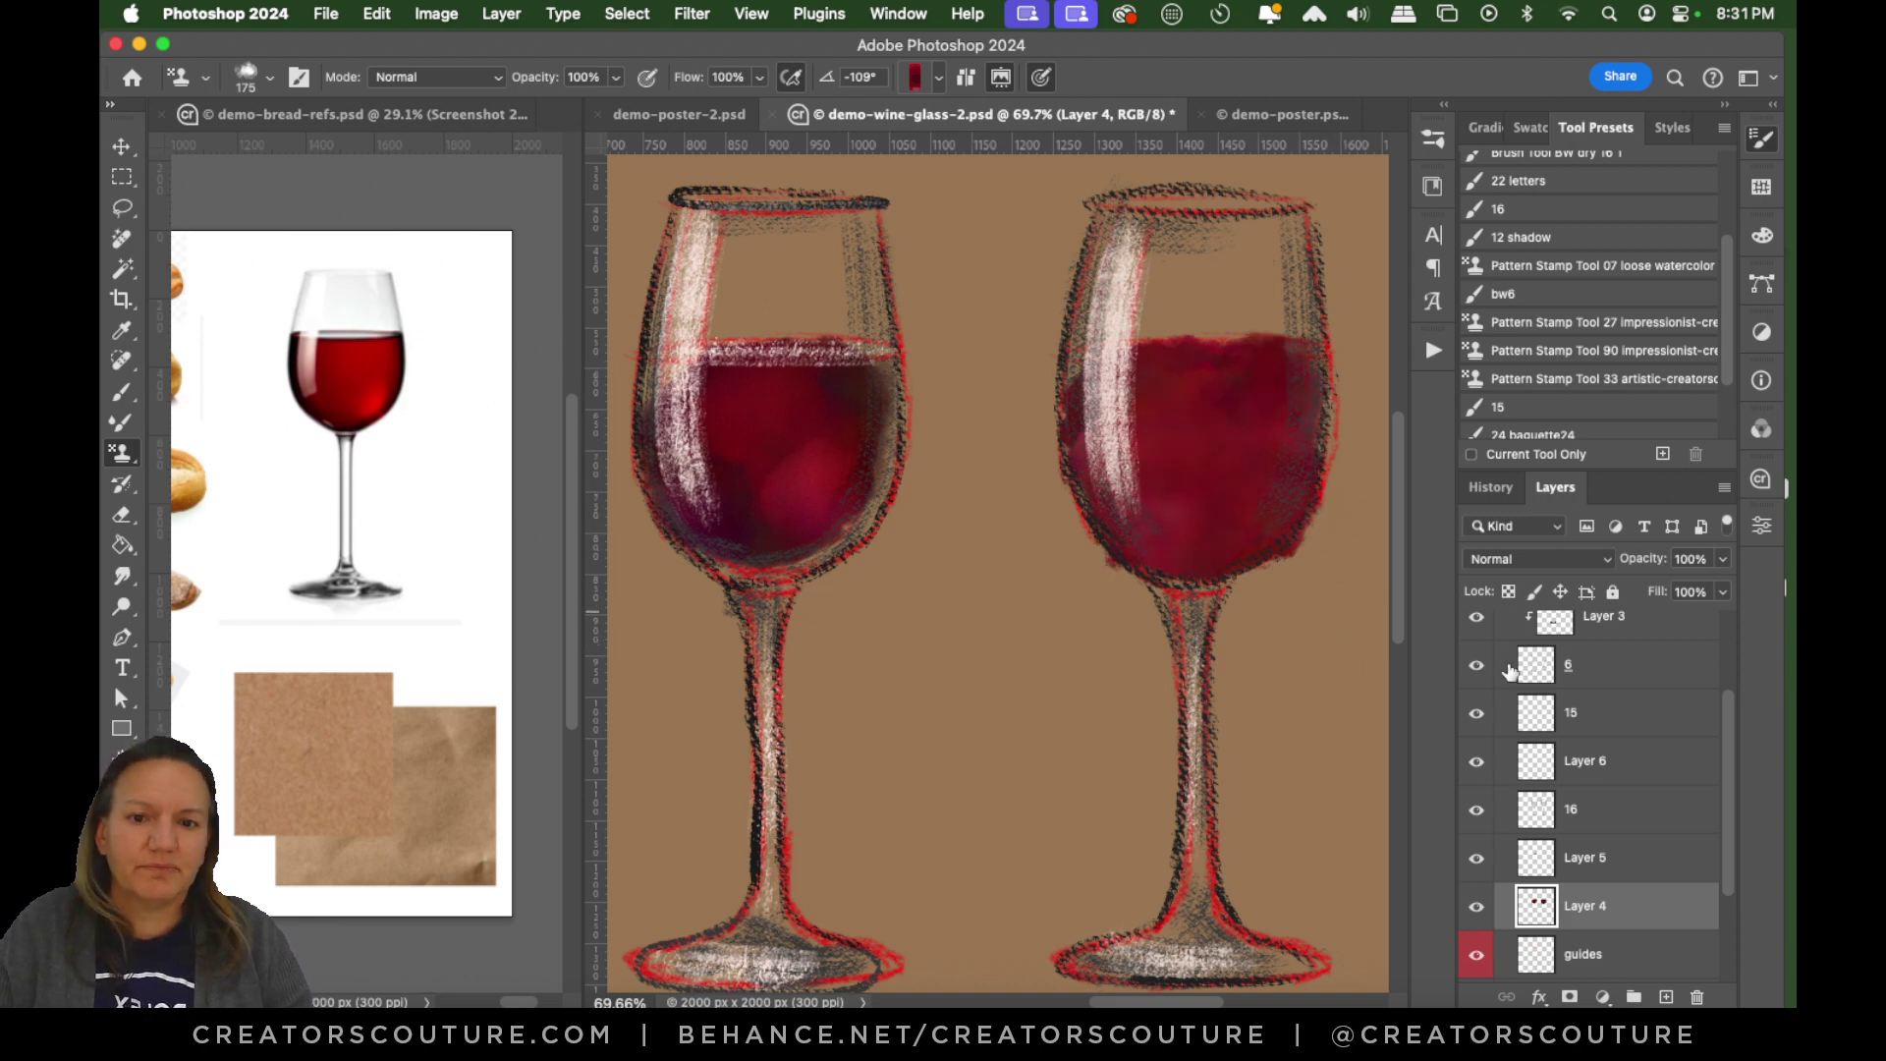
# Make the Screen-mode Layer 5 active and toggle its visibility to check what it contributes.
pyautogui.click(1562, 875)
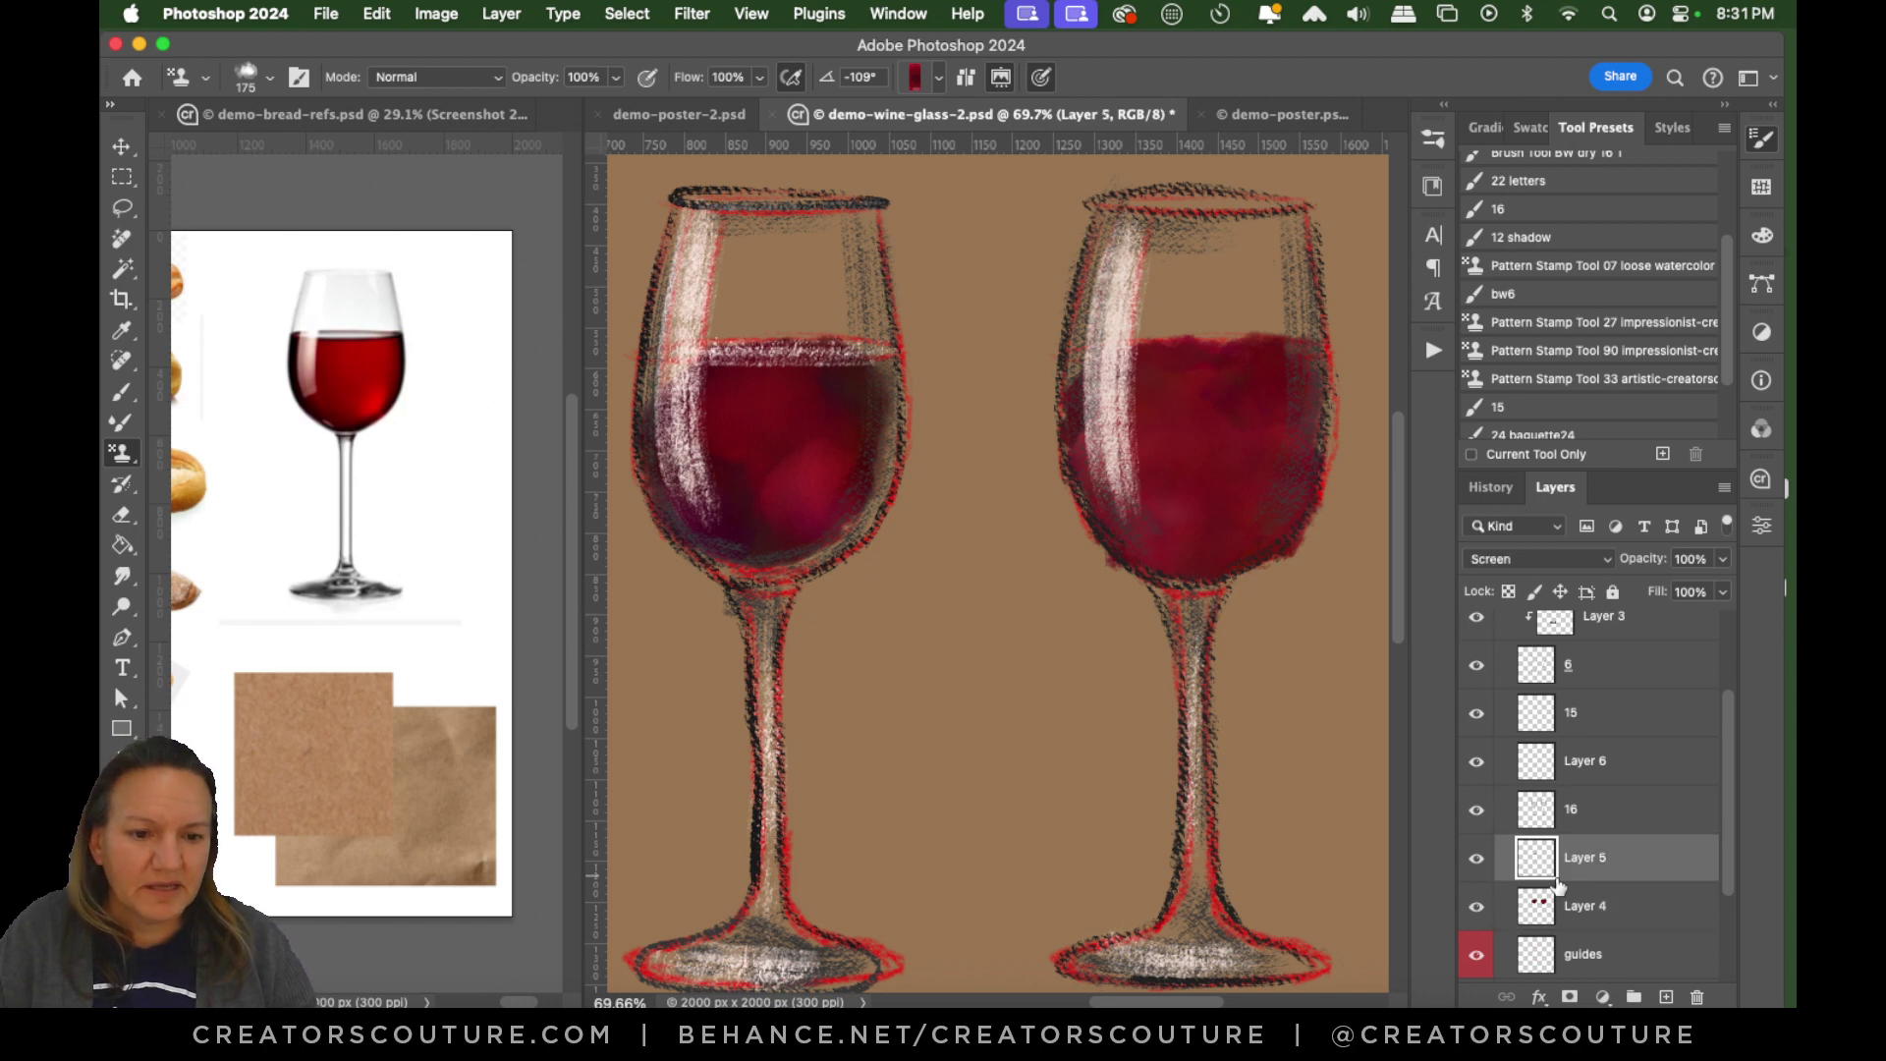
pyautogui.click(1475, 862)
pyautogui.click(1476, 863)
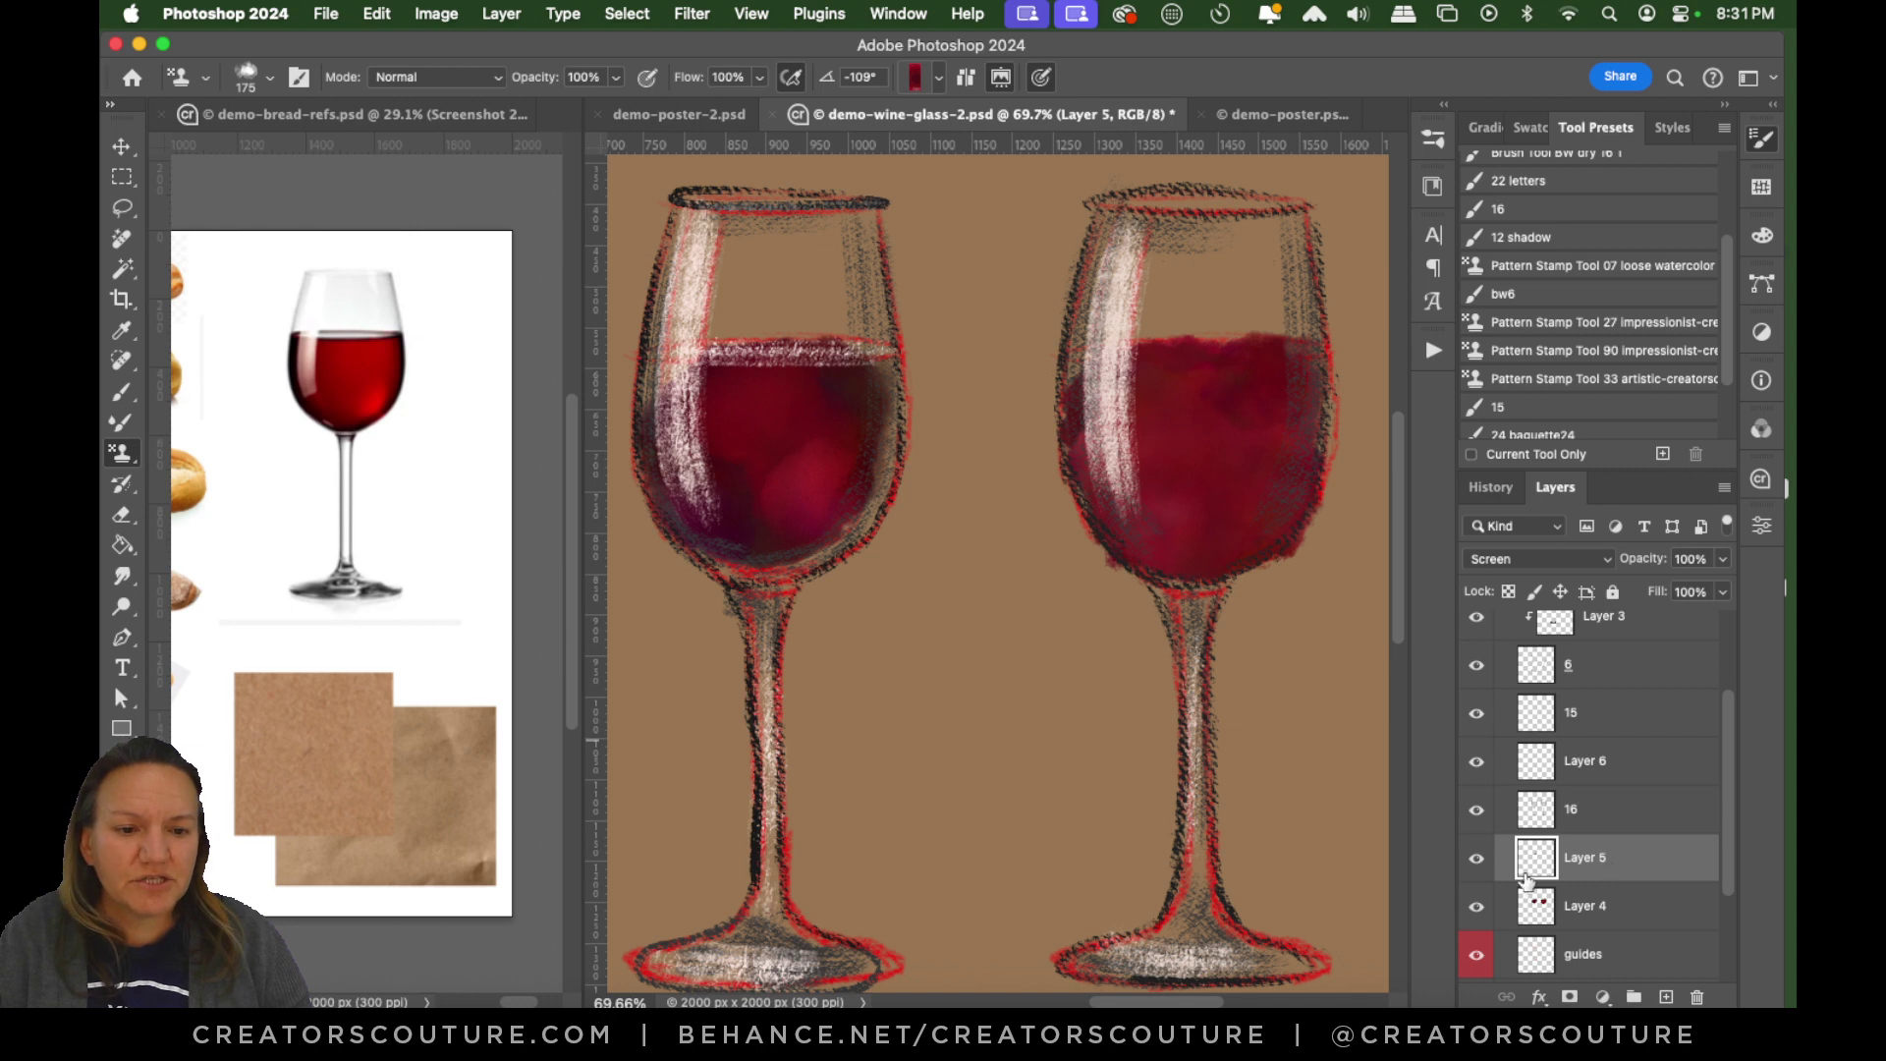
pyautogui.click(1475, 863)
pyautogui.click(1476, 862)
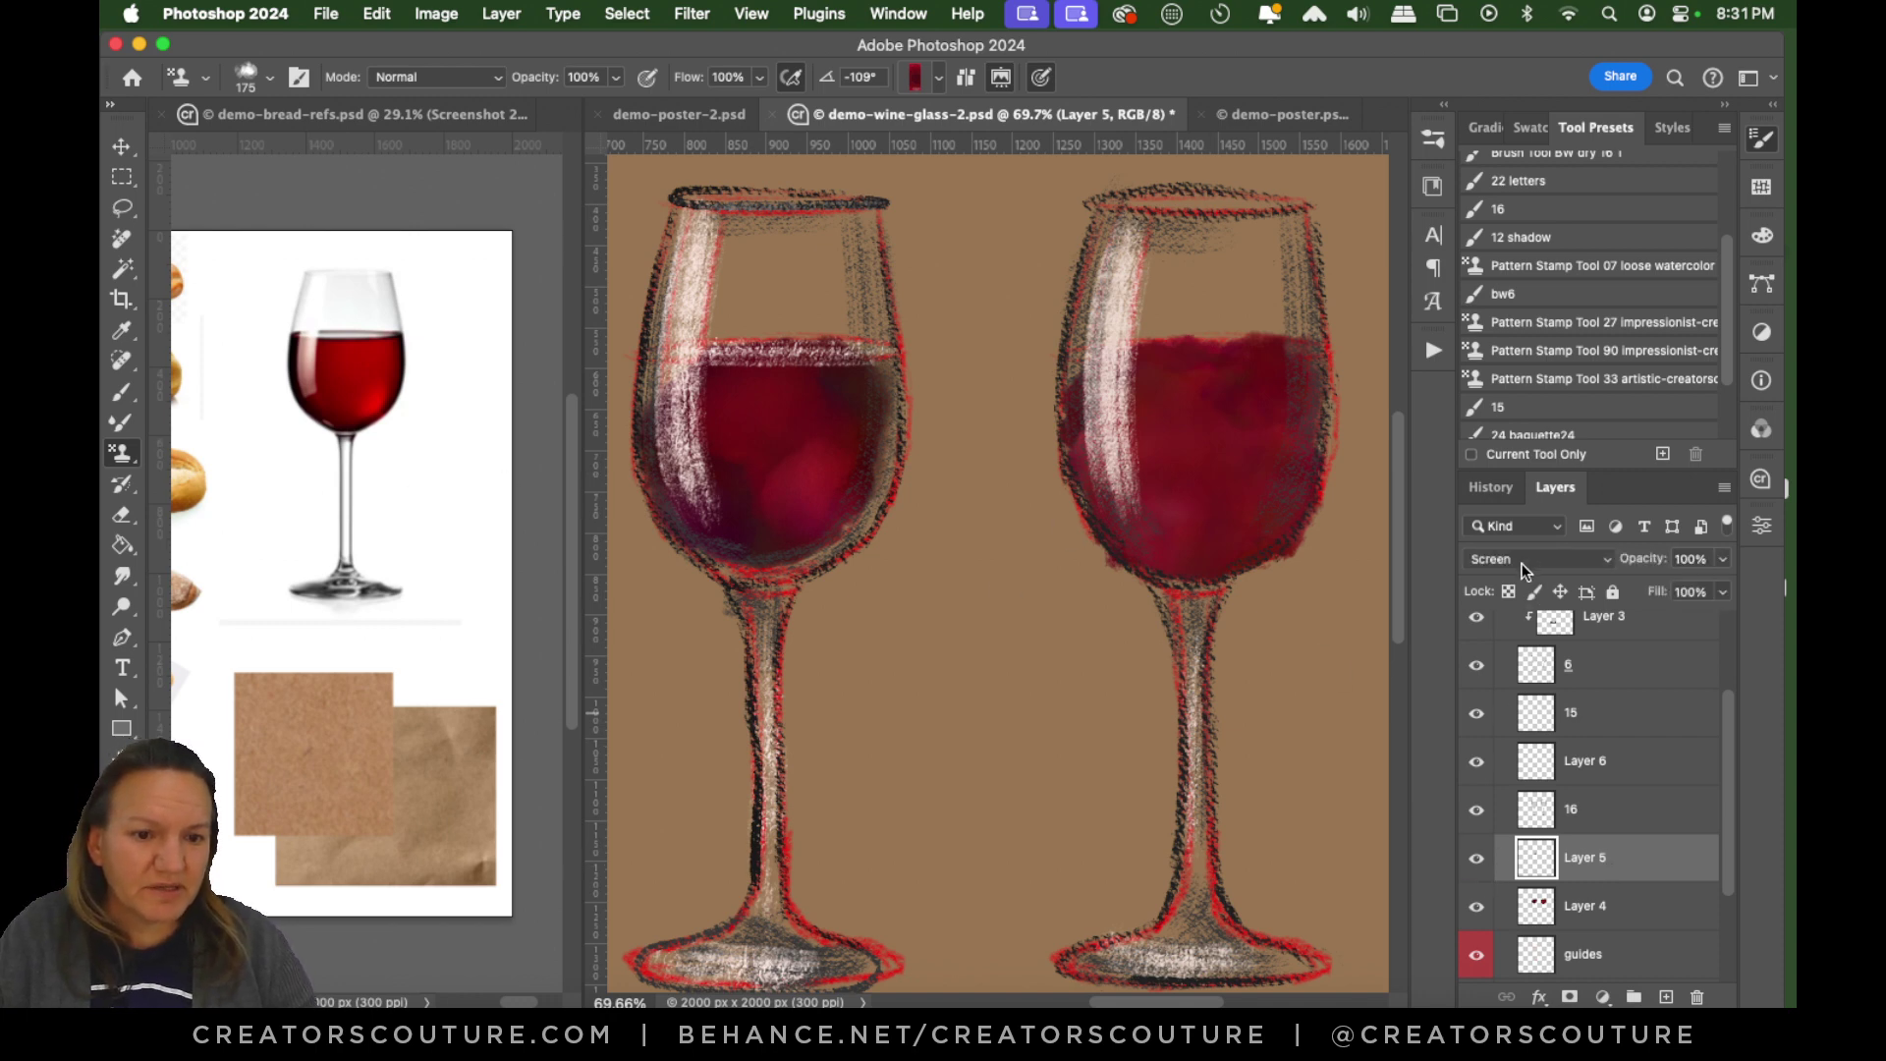
# Try painting lighter red highlights into the lower part of the second glass's wine on Layer 5.
pyautogui.moveTo(1230, 497)
pyautogui.mouseDown()
pyautogui.moveTo(1246, 584)
pyautogui.moveTo(1200, 519)
pyautogui.moveTo(1255, 528)
pyautogui.moveTo(1150, 512)
pyautogui.moveTo(1186, 604)
pyautogui.moveTo(1247, 516)
pyautogui.mouseUp()
pyautogui.press('super+z')
pyautogui.press('super+z')
pyautogui.press('super+z')
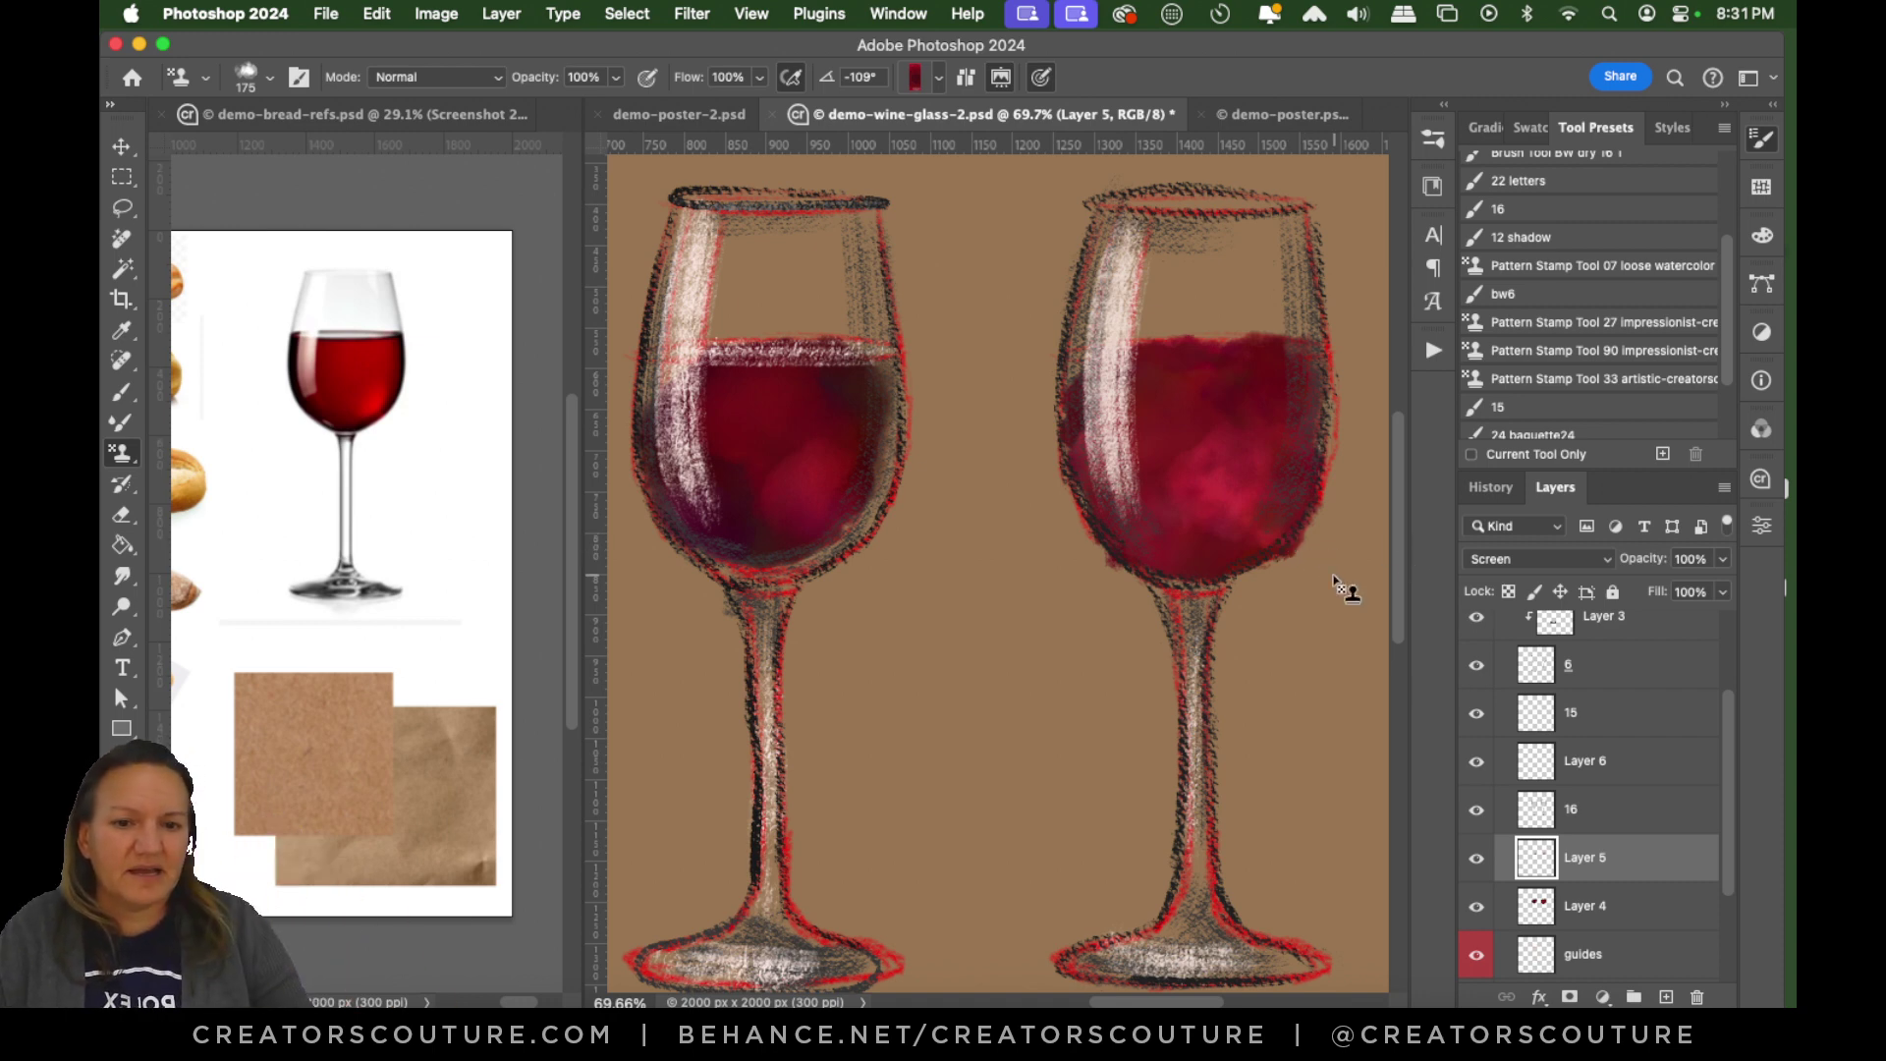
pyautogui.press('super+z')
pyautogui.moveTo(1271, 456); pyautogui.dragTo(1184, 534)
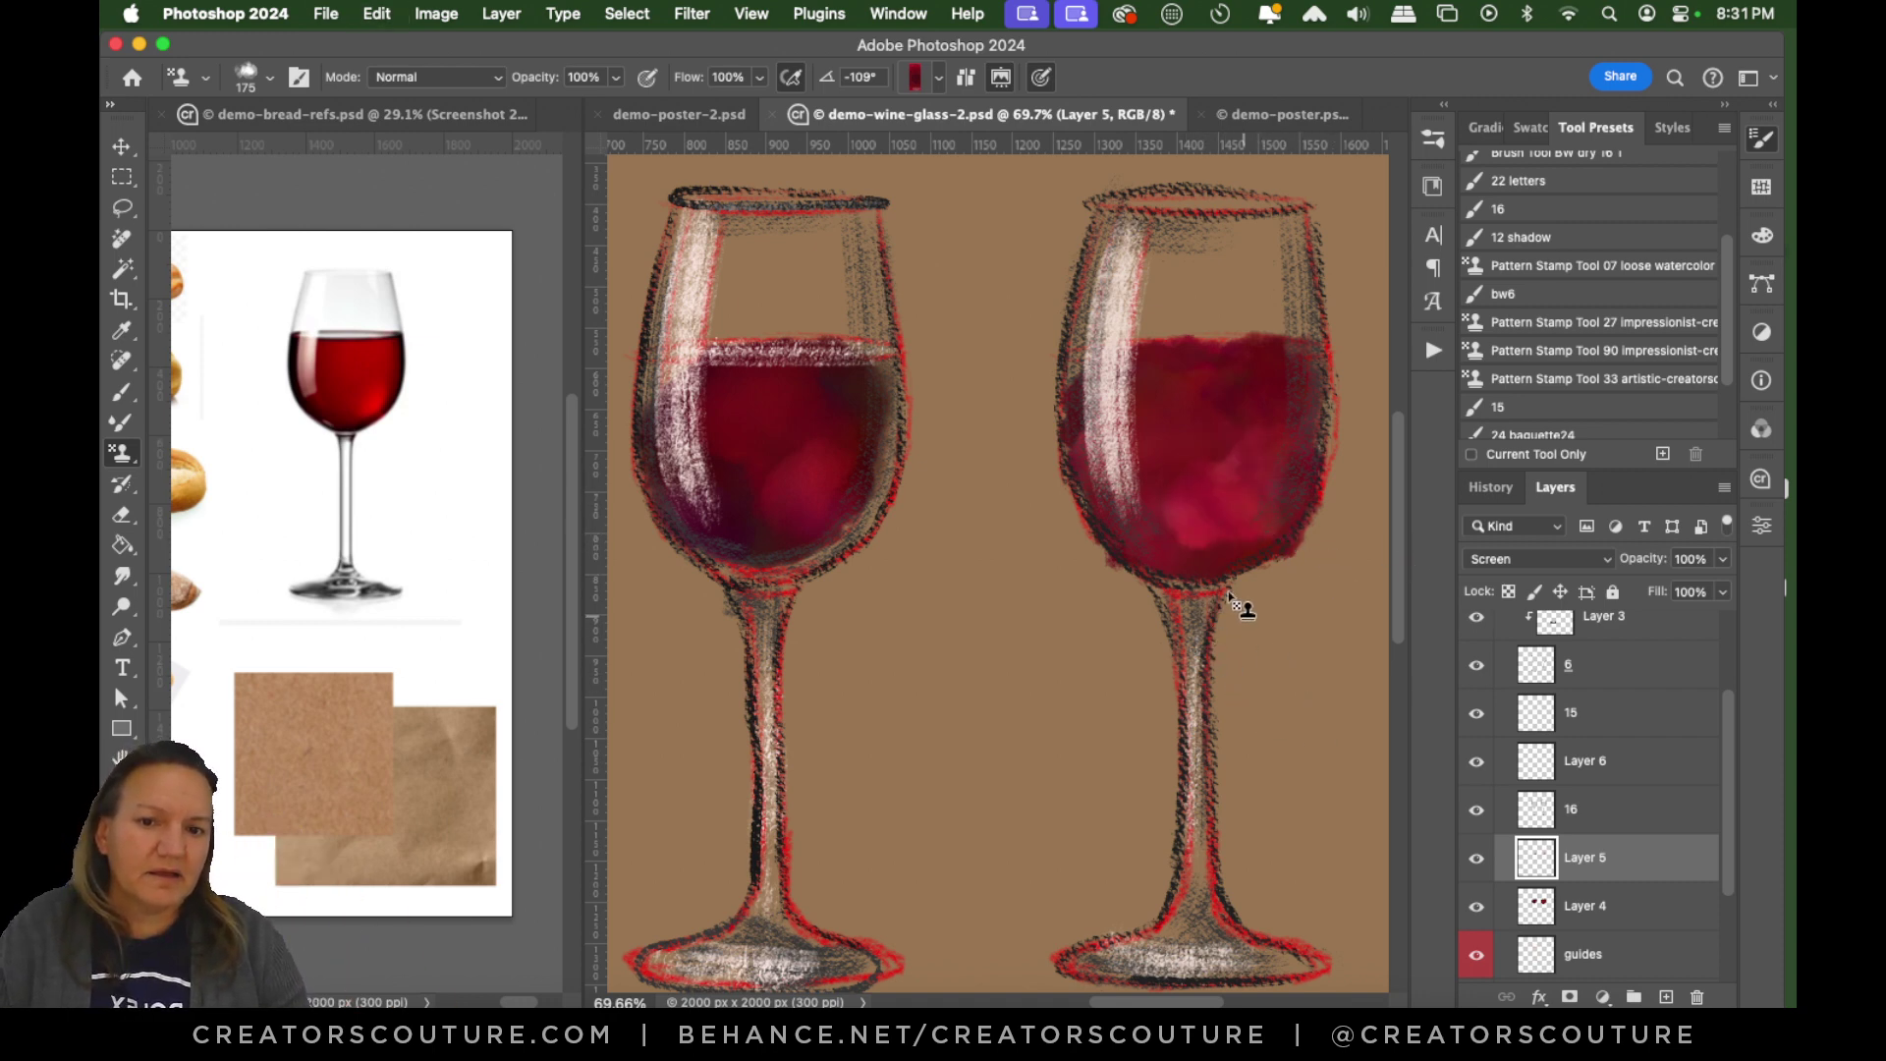
pyautogui.press('super+z')
# Repaint a soft lighter red glow diagonally through the lower right of the second glass's wine on Layer 5.
pyautogui.moveTo(1268, 457); pyautogui.dragTo(1194, 530)
pyautogui.press('super+z')
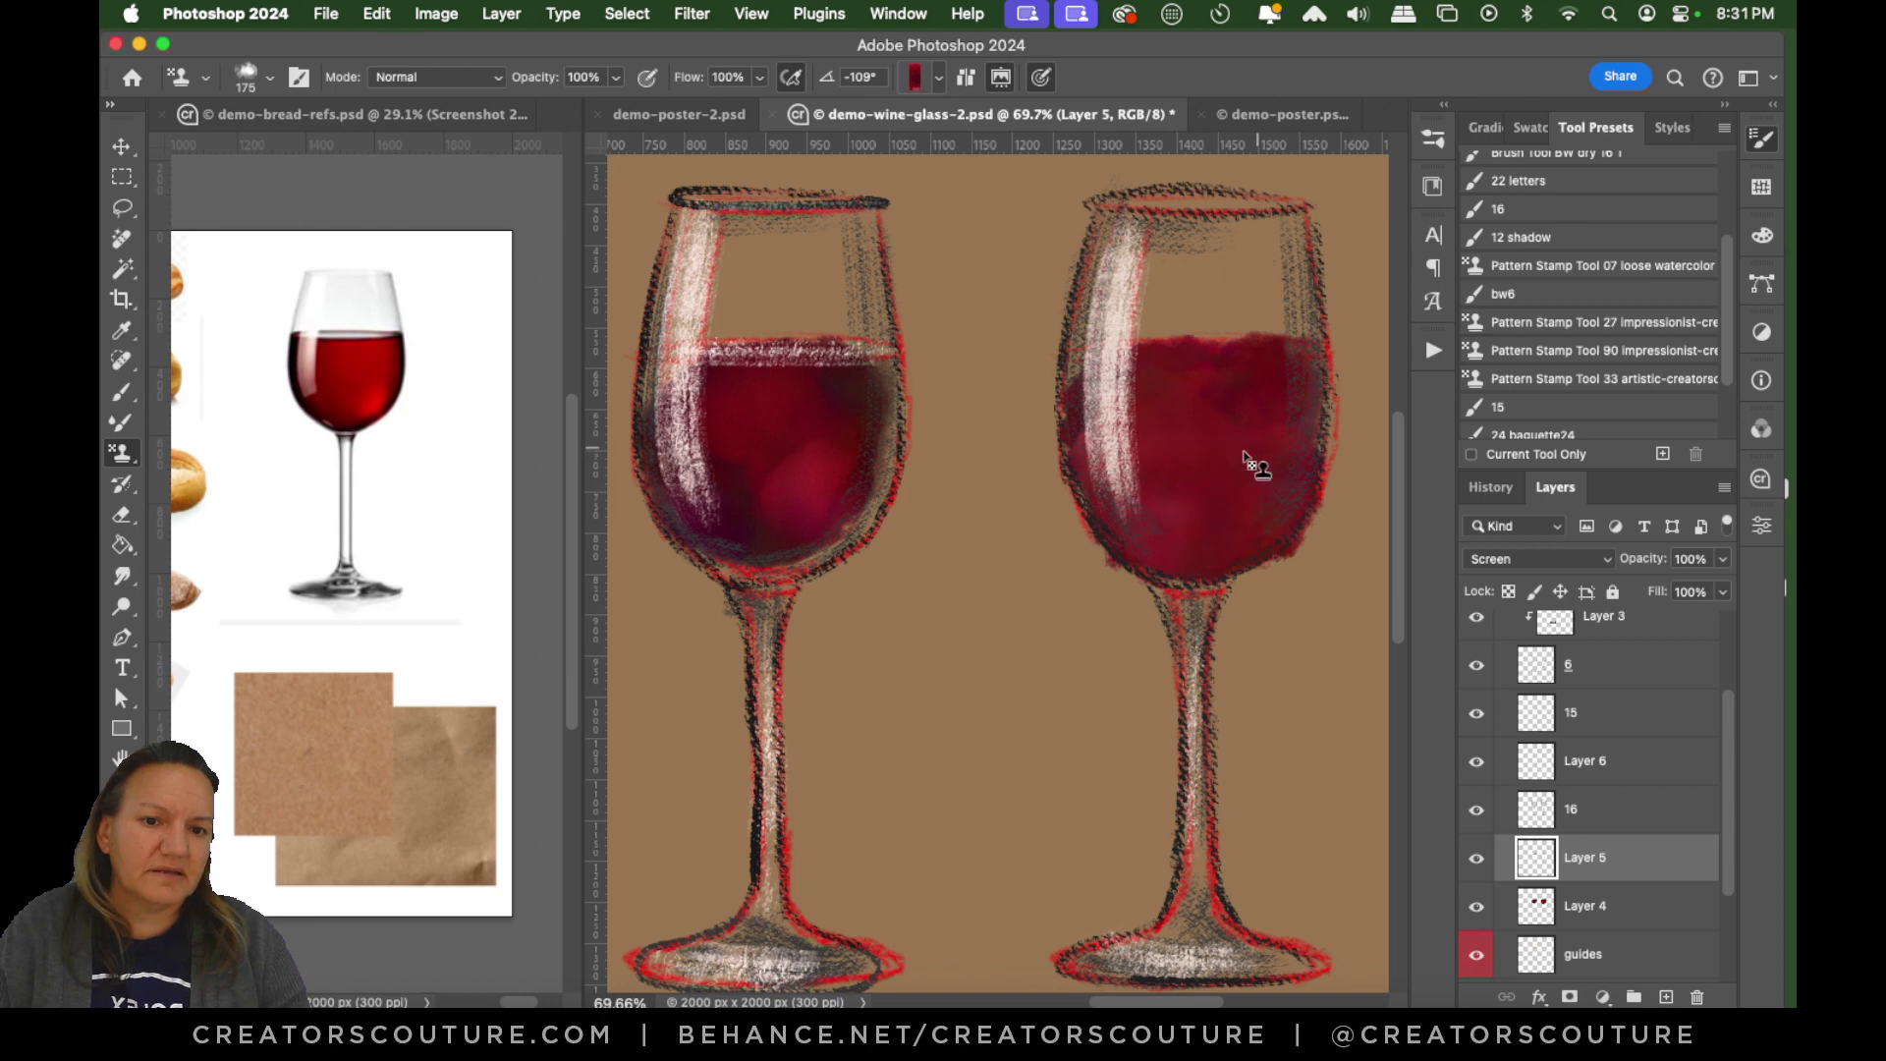
pyautogui.moveTo(1243, 454)
pyautogui.mouseDown()
pyautogui.moveTo(1286, 615)
pyautogui.moveTo(1189, 510)
pyautogui.moveTo(1224, 545)
pyautogui.mouseUp()
pyautogui.press('super+z')
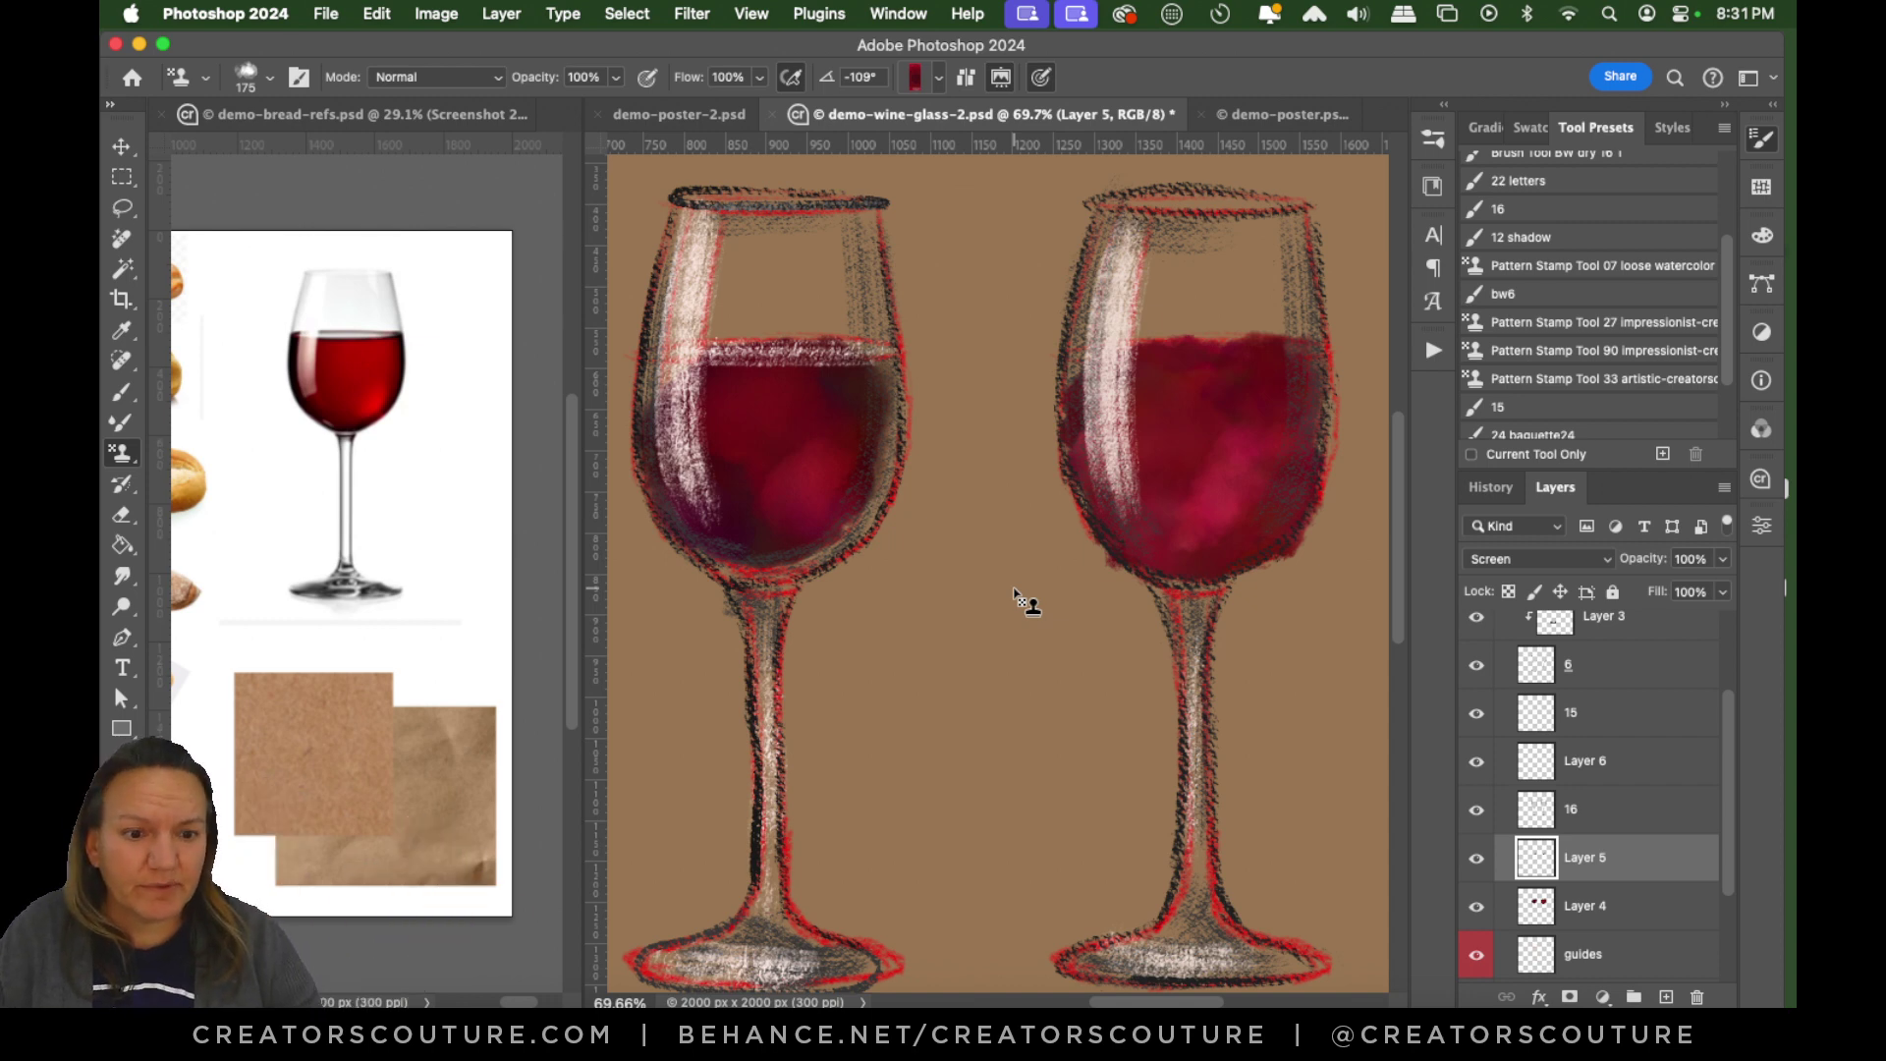
# Toggle the visibility of layers 16 and Layer 6 to check their contents, and make Layer 6 active.
pyautogui.click(1544, 830)
pyautogui.click(1475, 811)
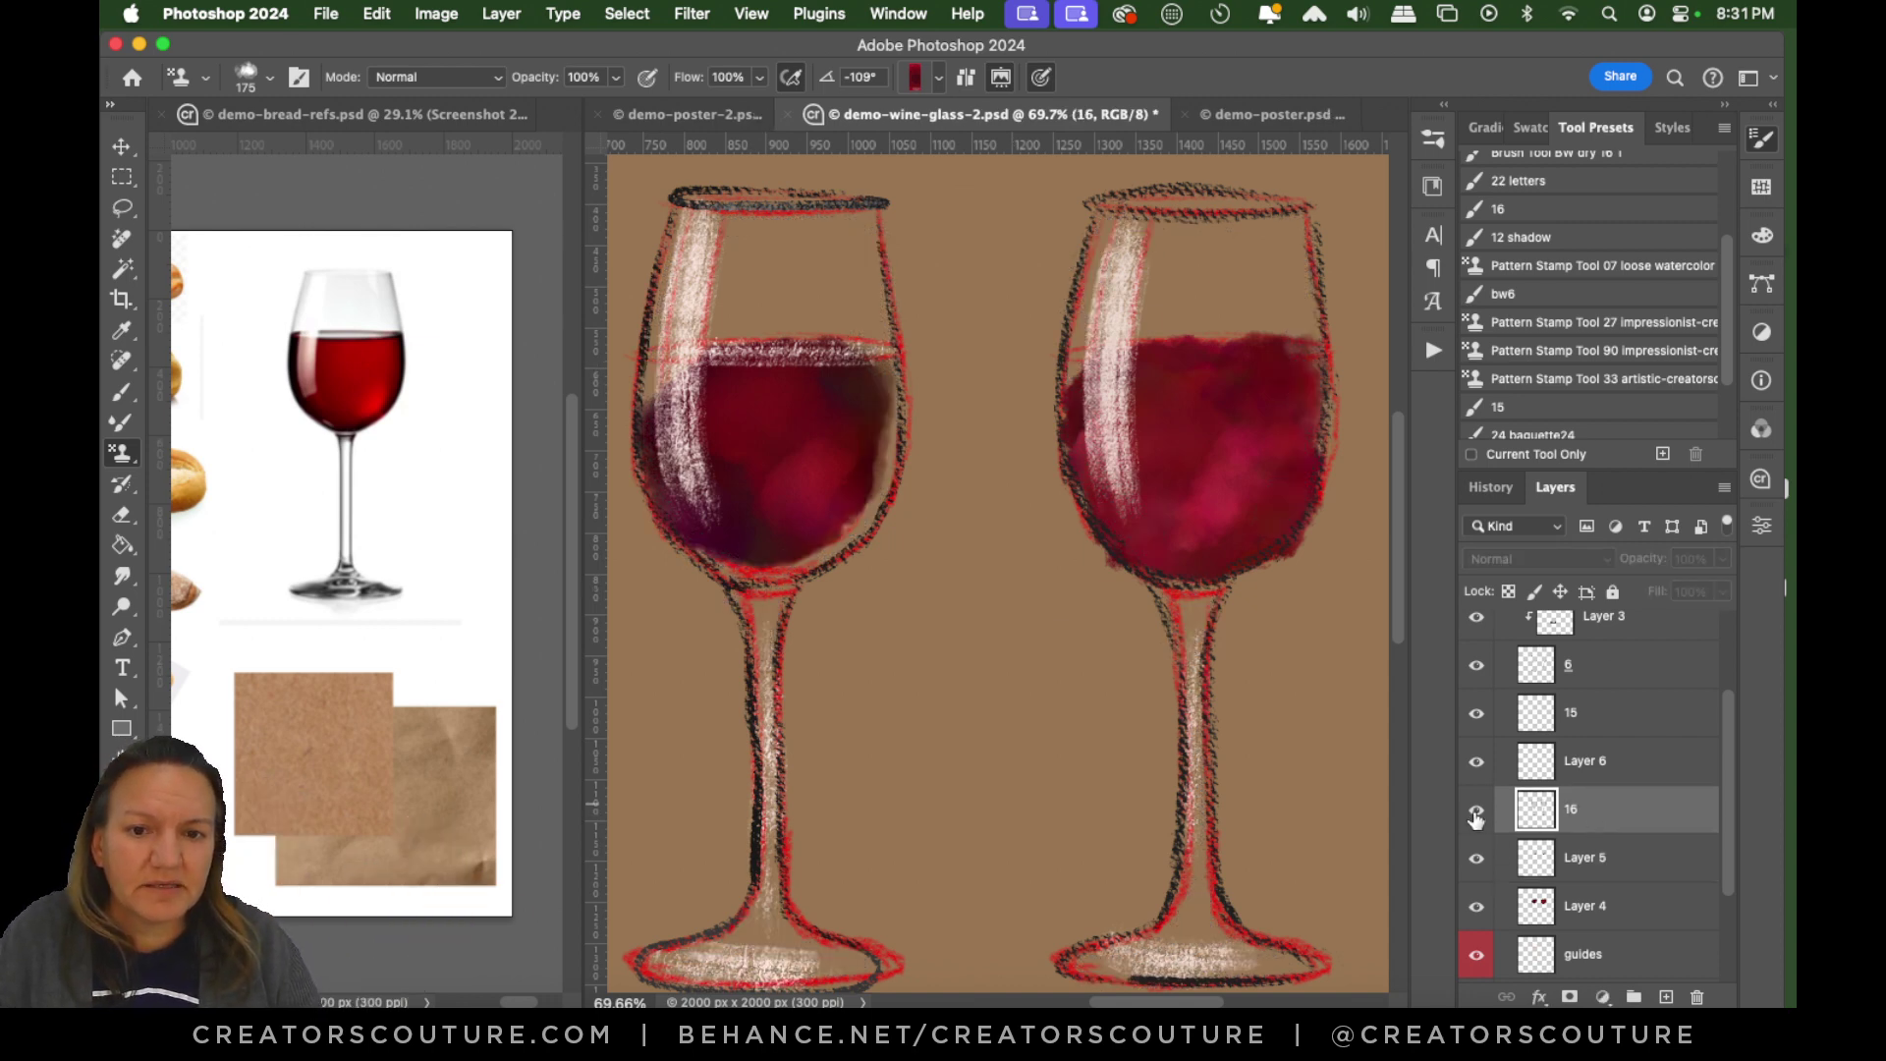
pyautogui.click(1476, 811)
pyautogui.click(1476, 763)
pyautogui.click(1476, 762)
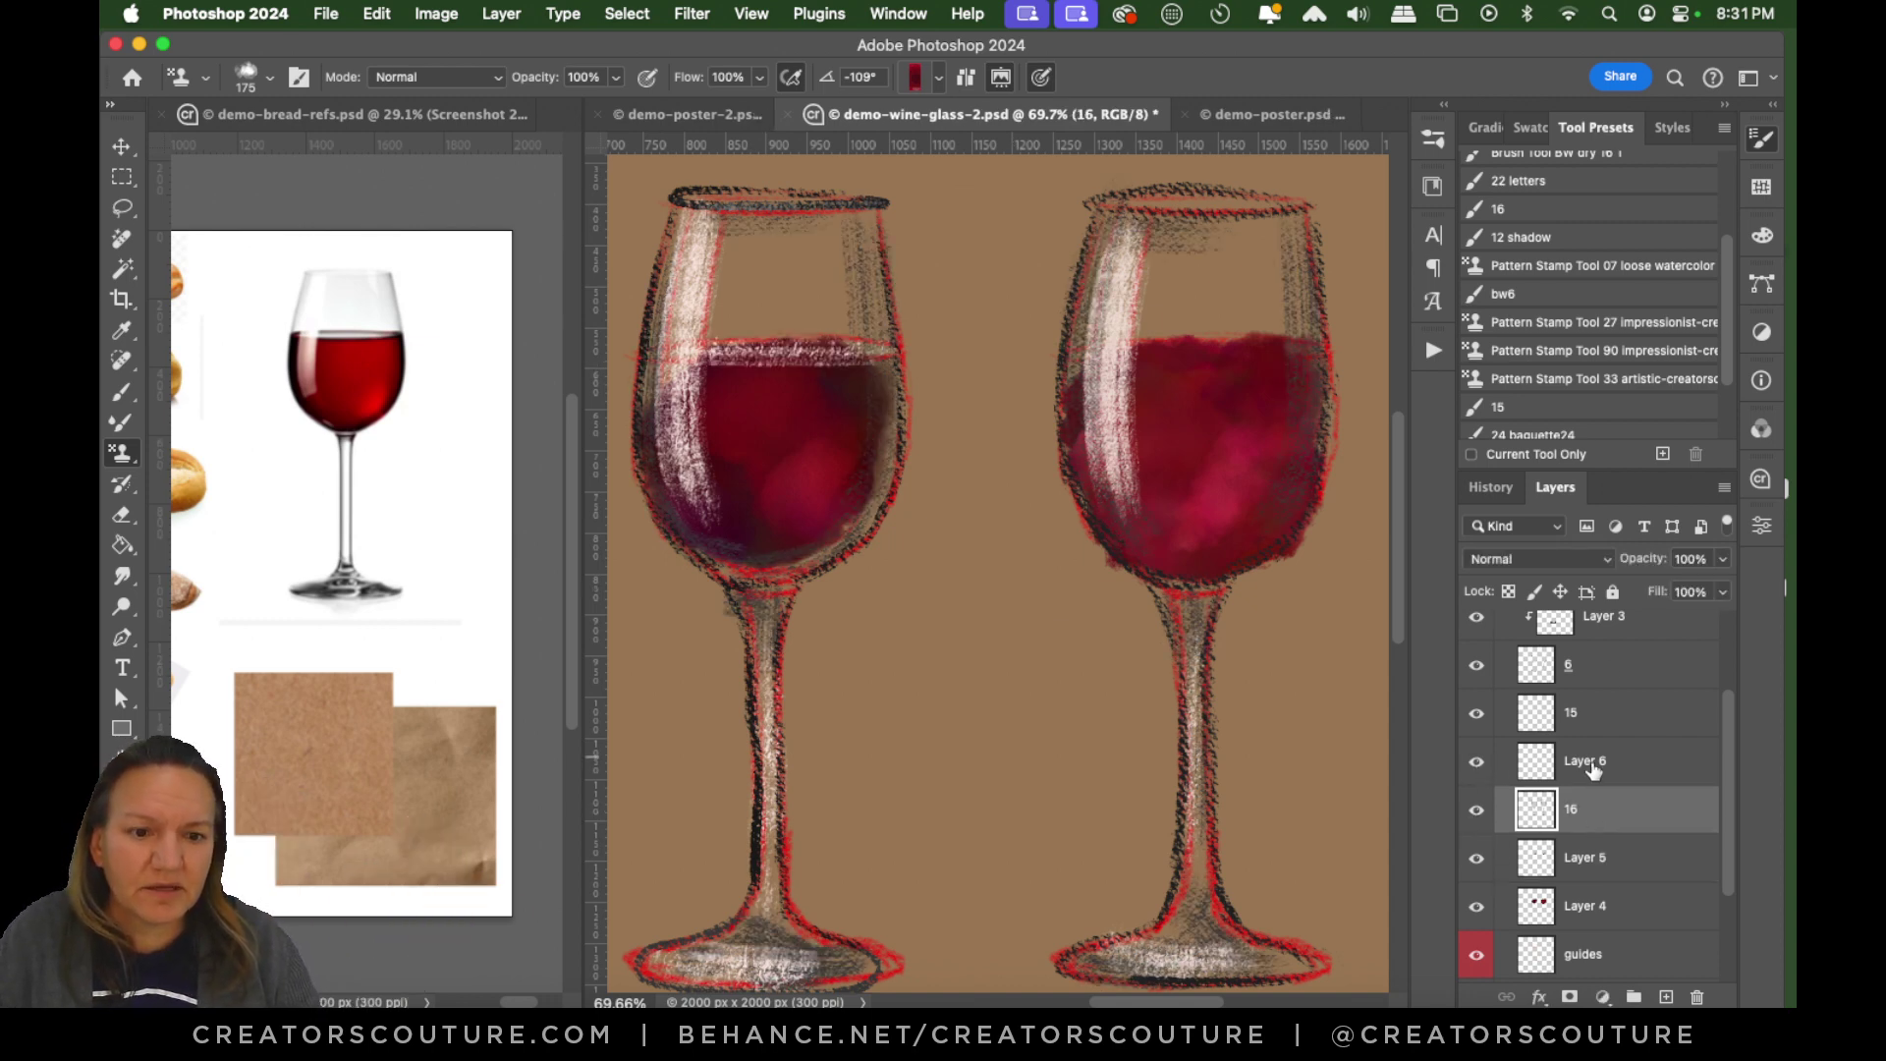
pyautogui.click(1593, 767)
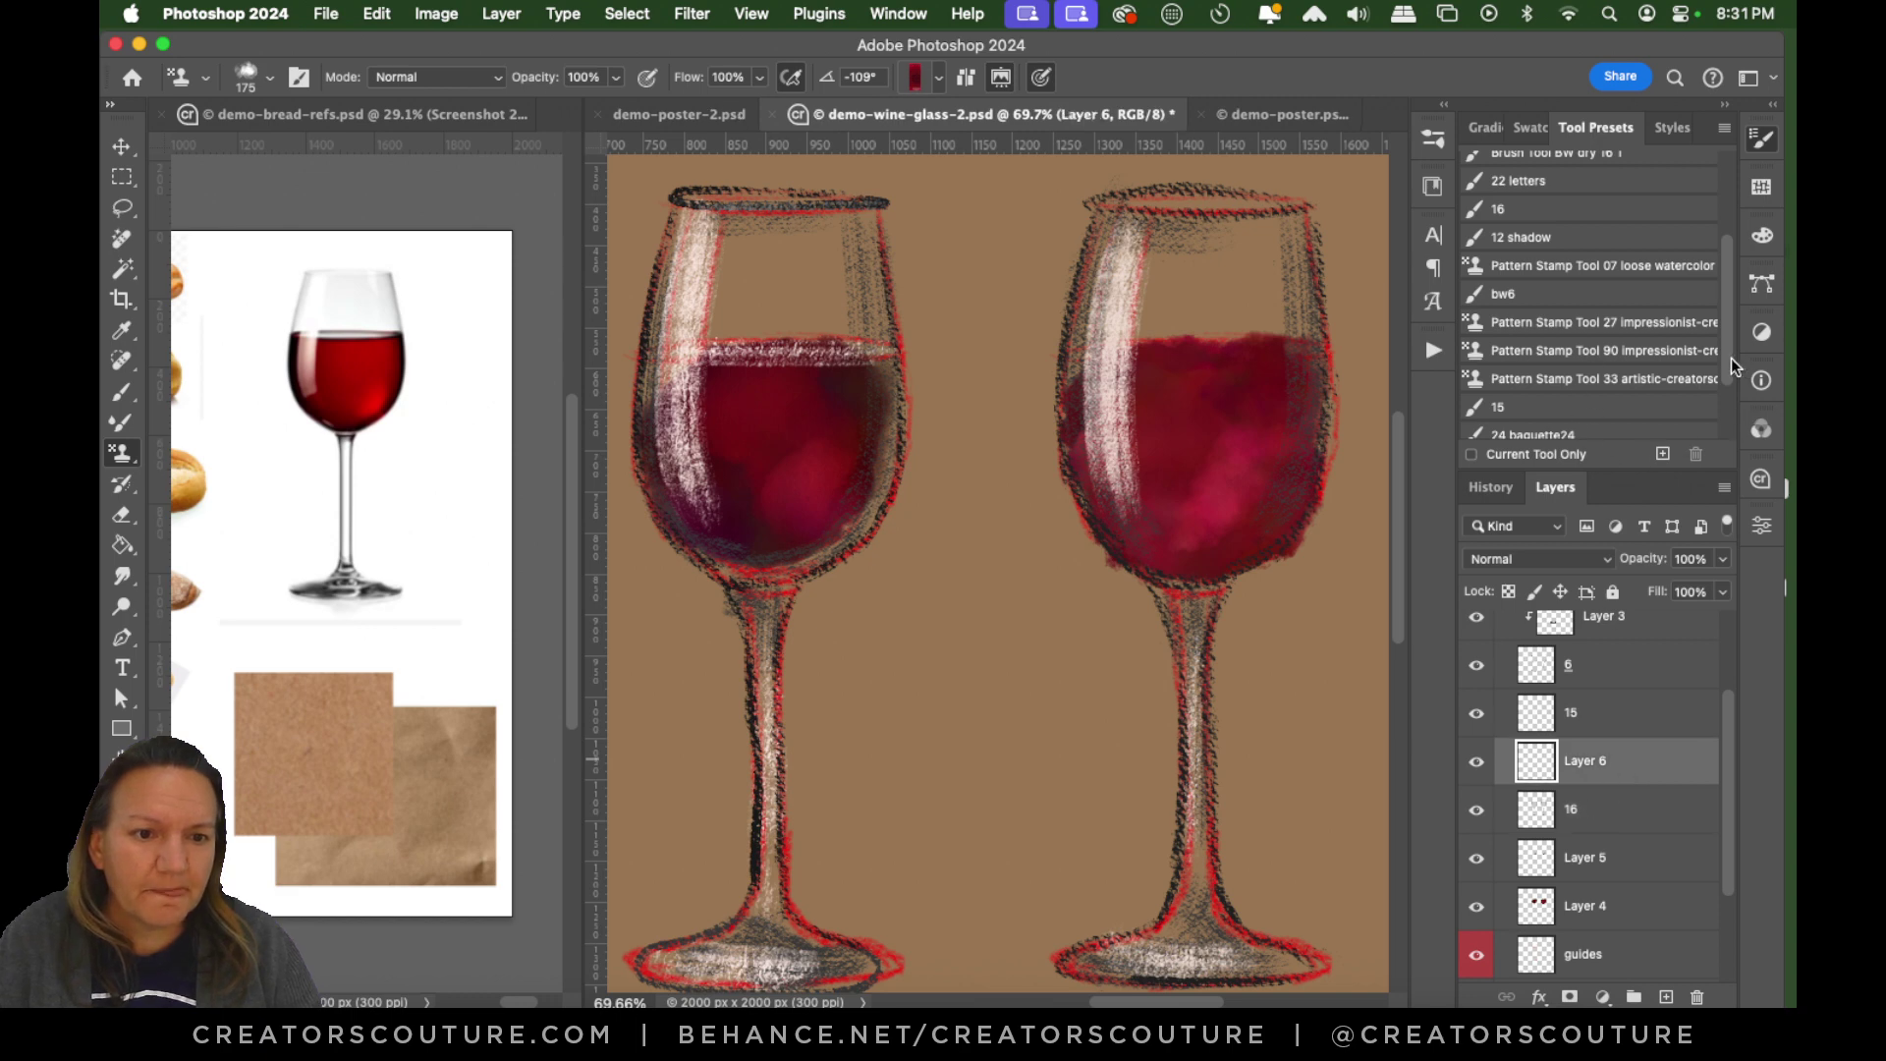
# Try the 6 small wine brush at 20 px for a light line along the second glass's wine surface.
pyautogui.scroll(-3, 1590, 373)
pyautogui.click(1547, 401)
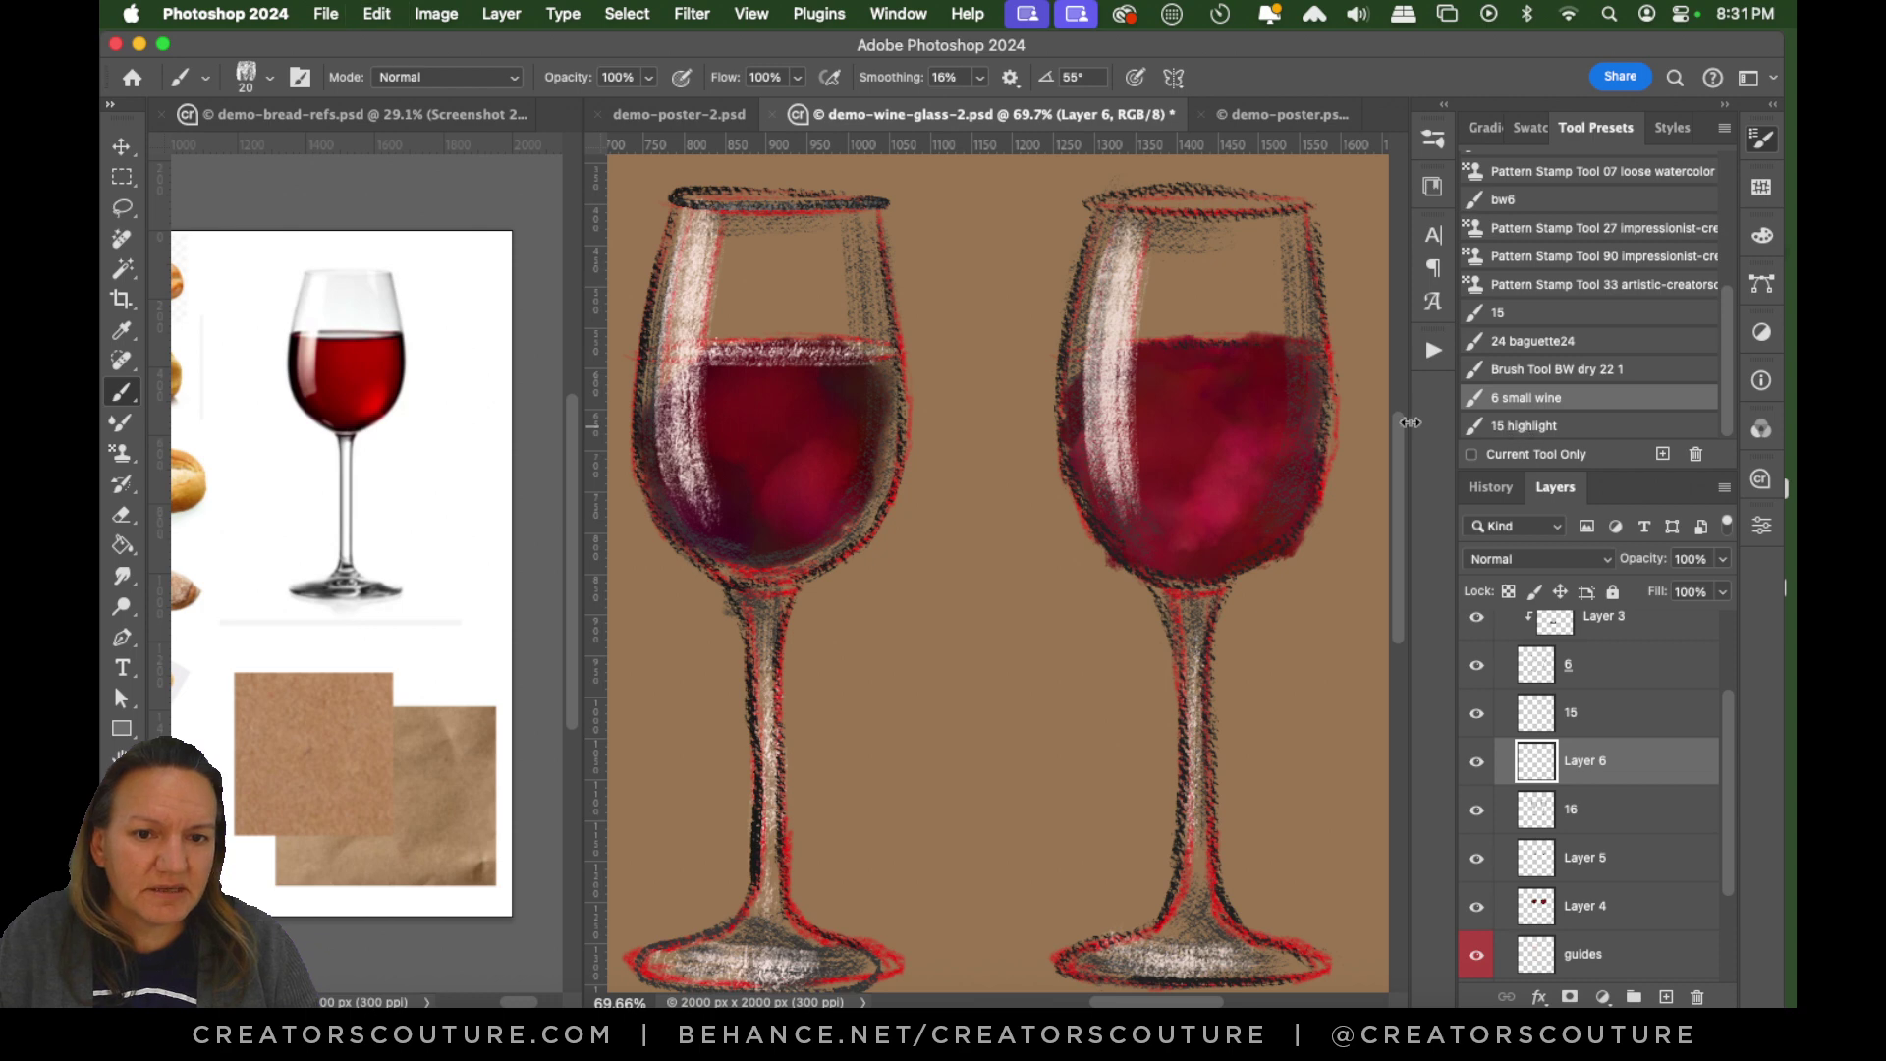
pyautogui.keyDown('alt'); pyautogui.click(1140, 351); pyautogui.keyUp('alt')
pyautogui.moveTo(1152, 347)
pyautogui.mouseDown()
pyautogui.moveTo(1268, 352)
pyautogui.moveTo(1114, 351)
pyautogui.mouseUp()
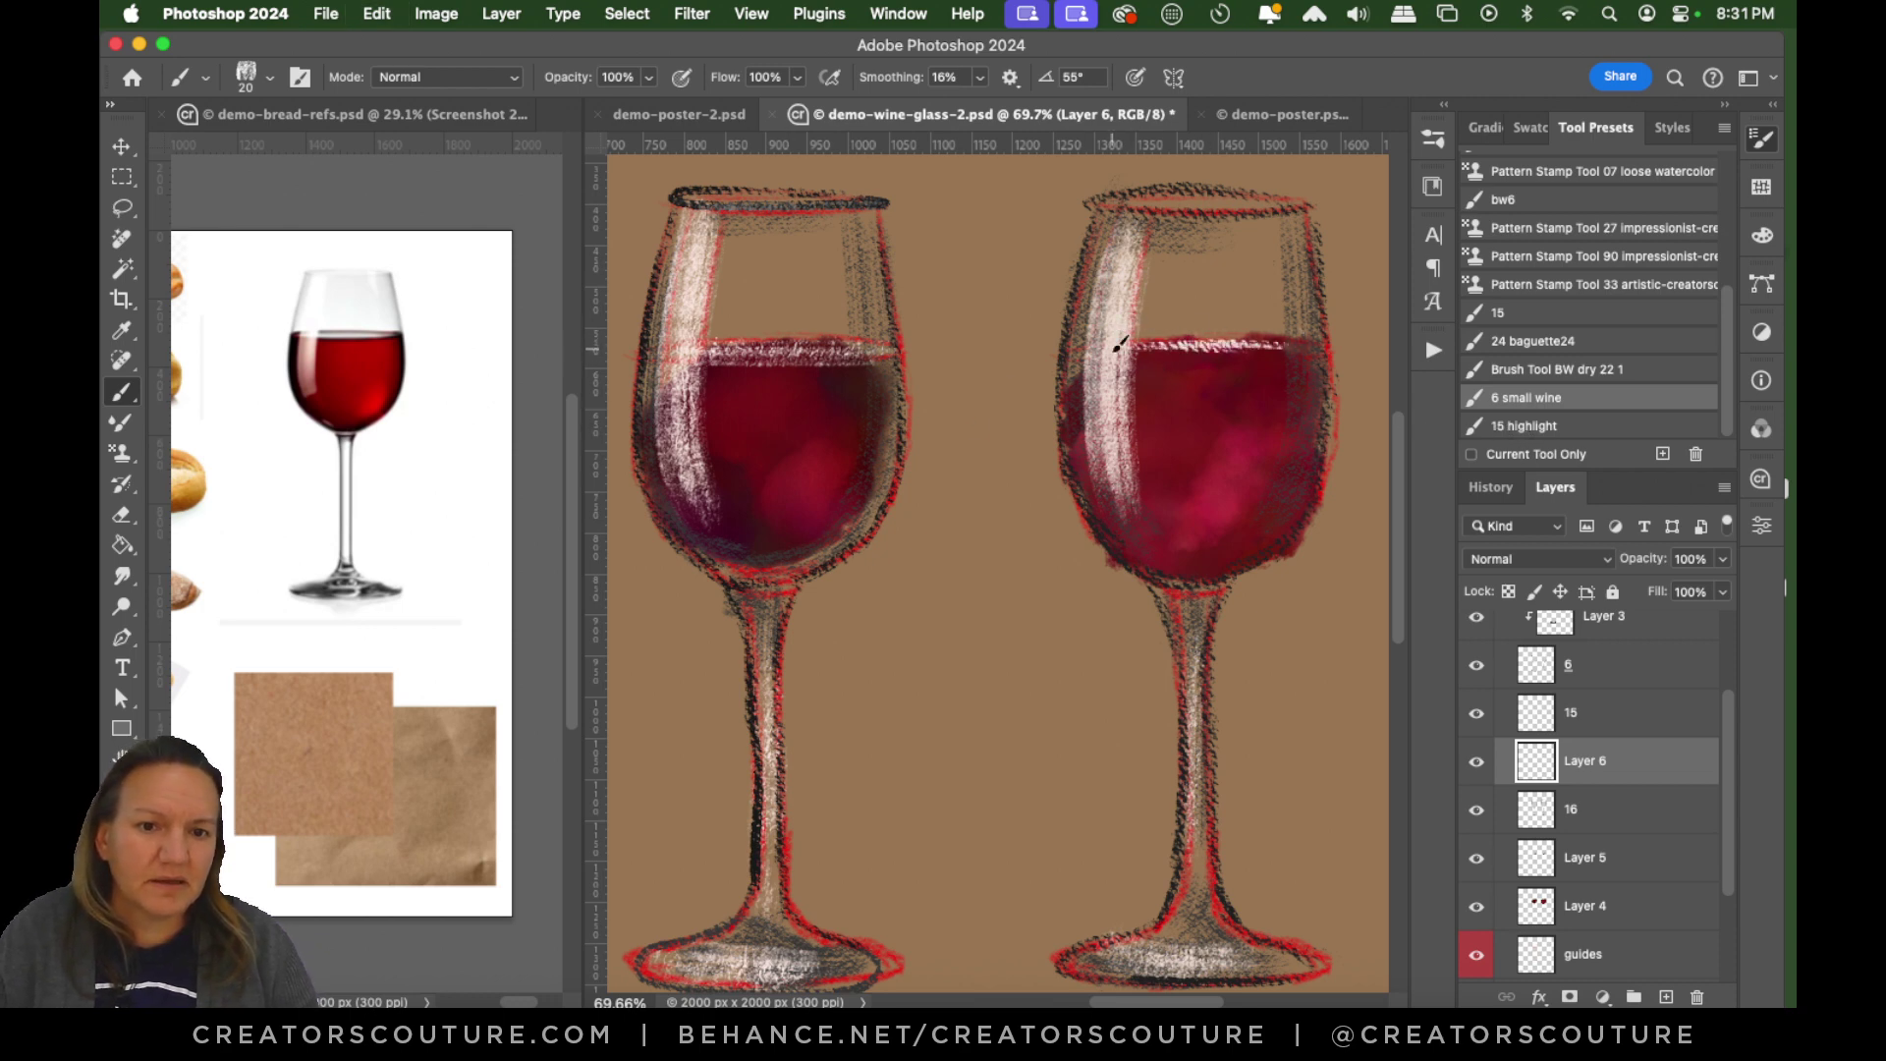
pyautogui.press('super+z')
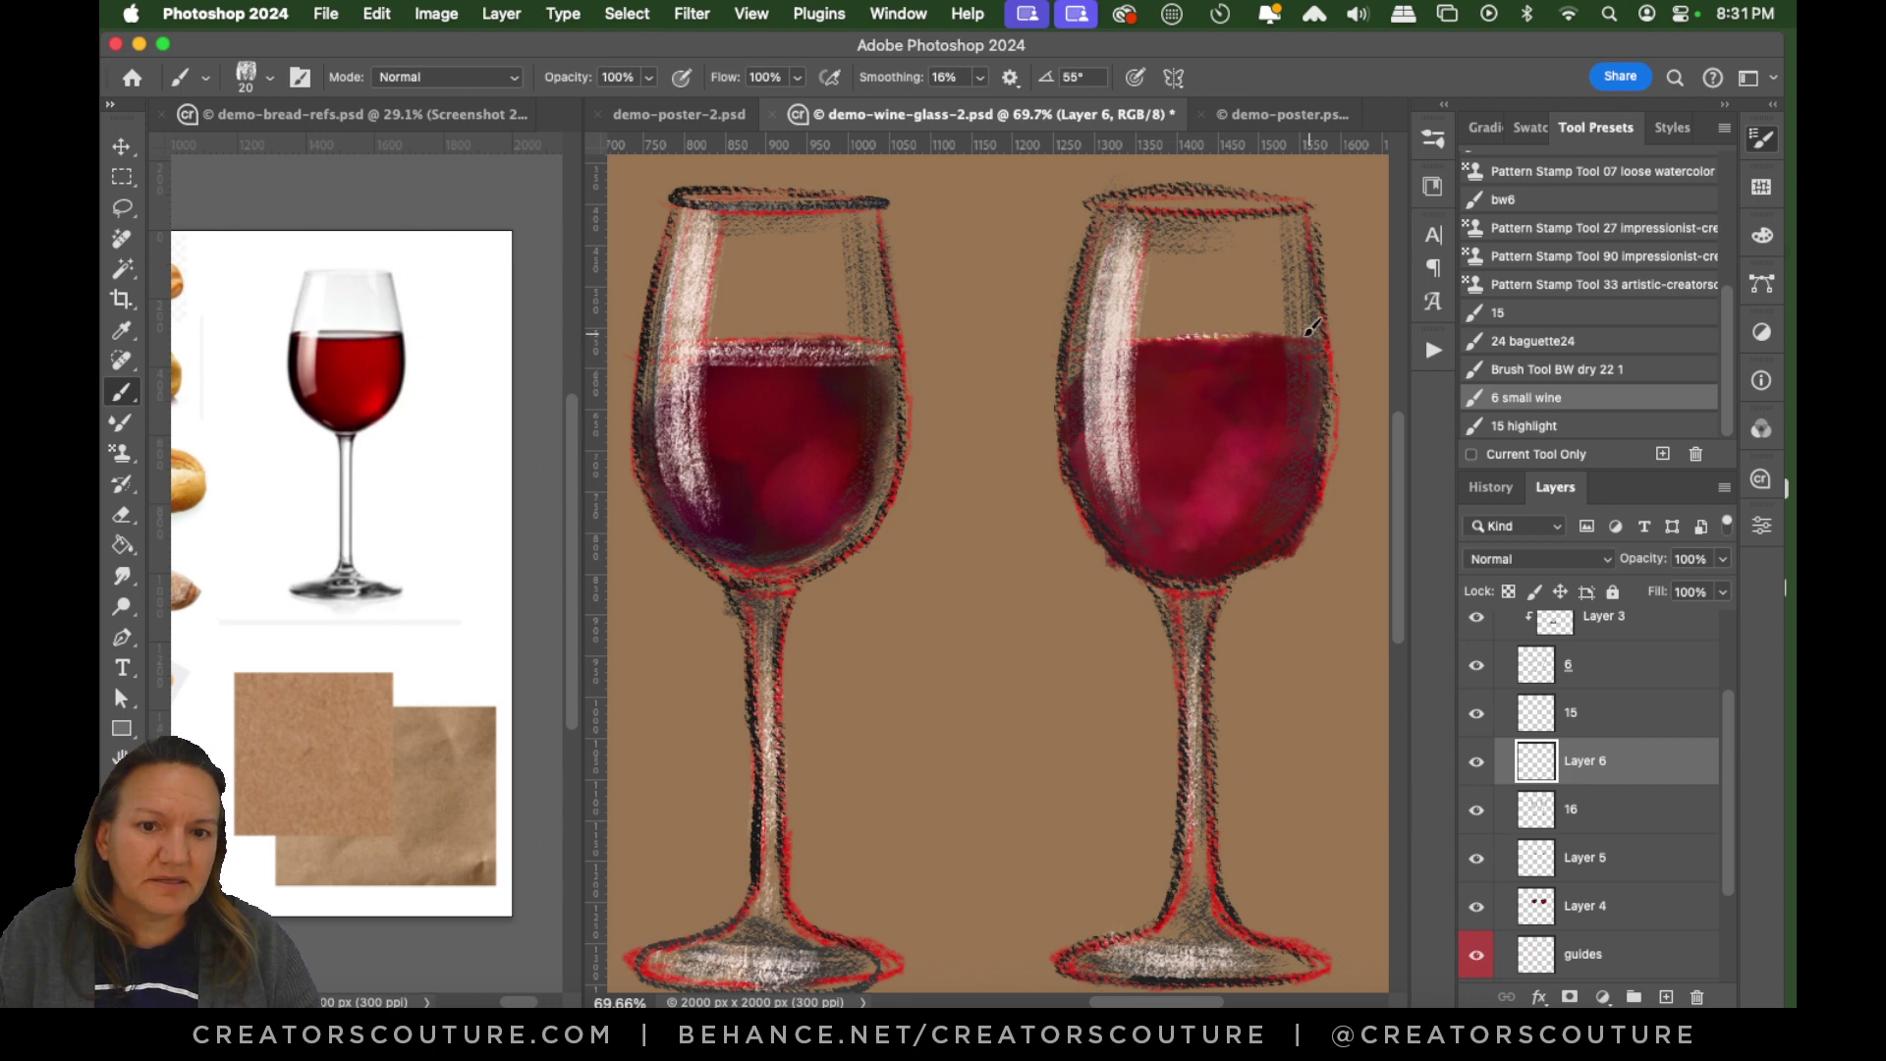
pyautogui.press('super+z')
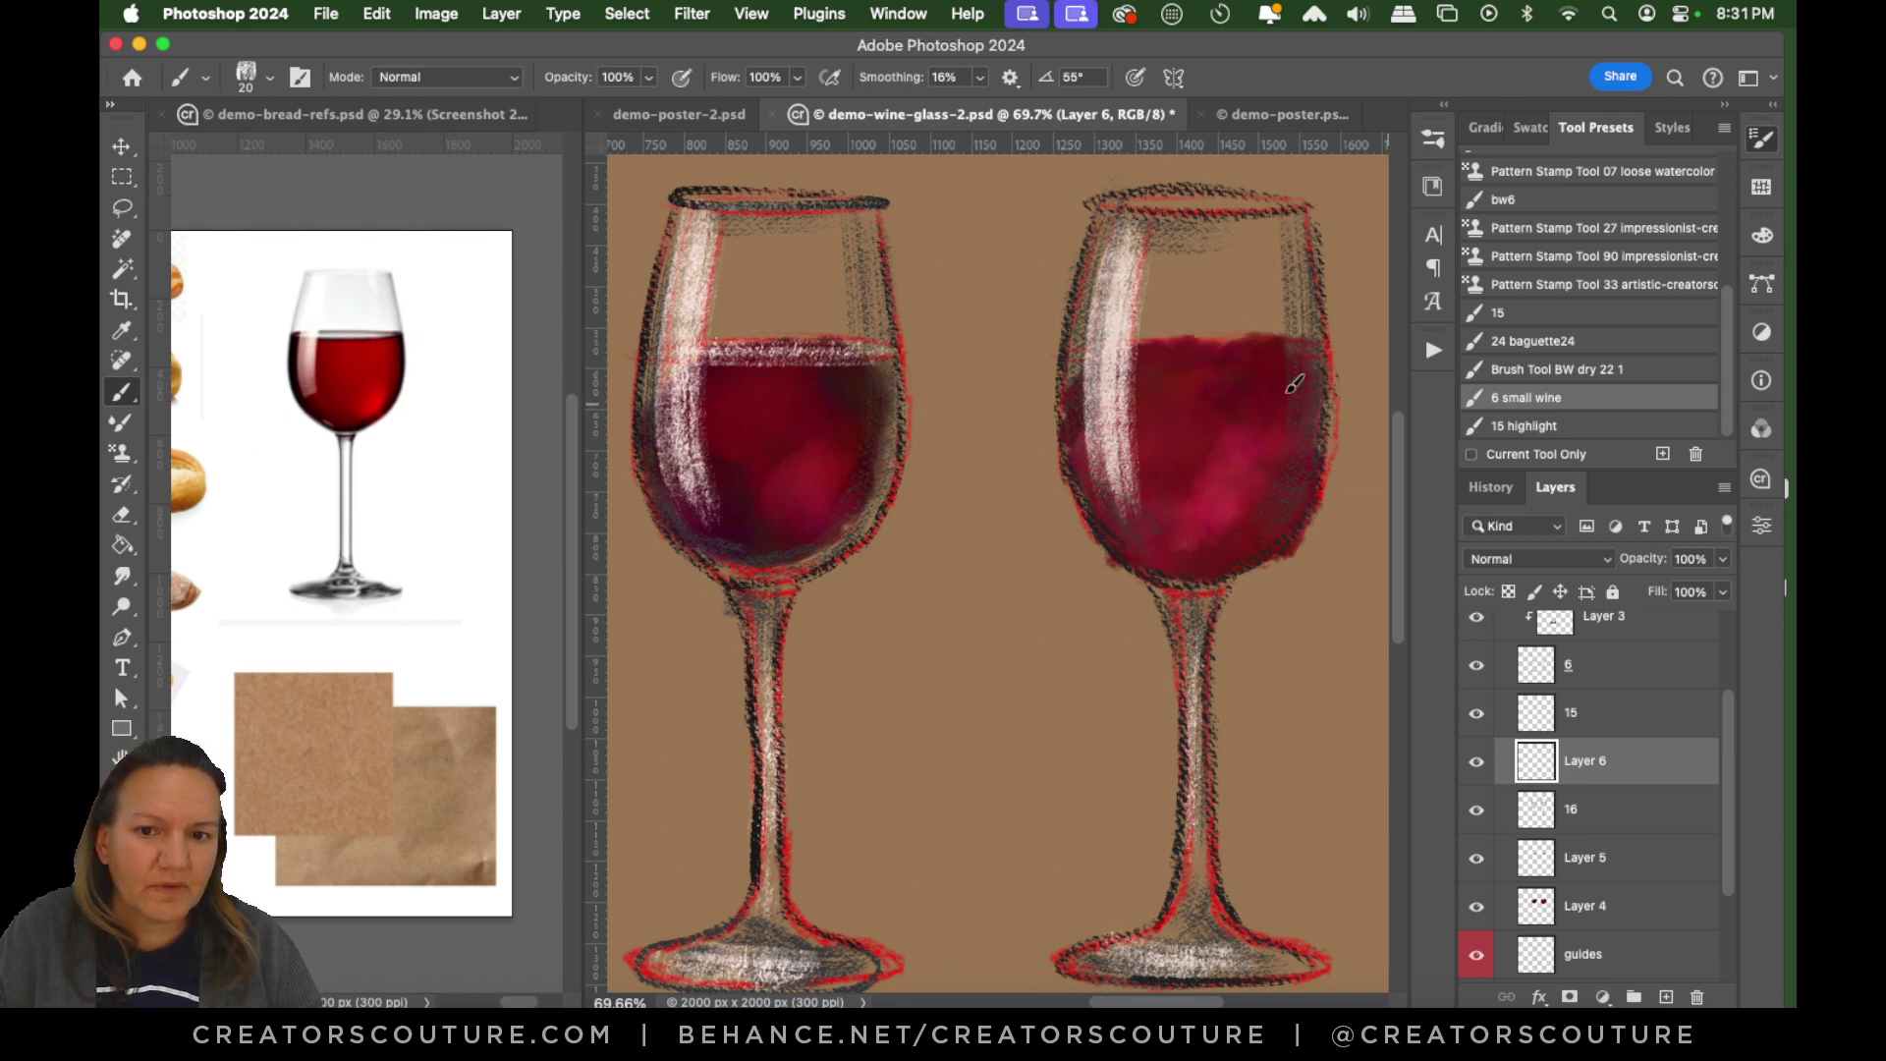
# Try the wine surface line in the second glass again with the brush enlarged to 30 px.
pyautogui.press(']')
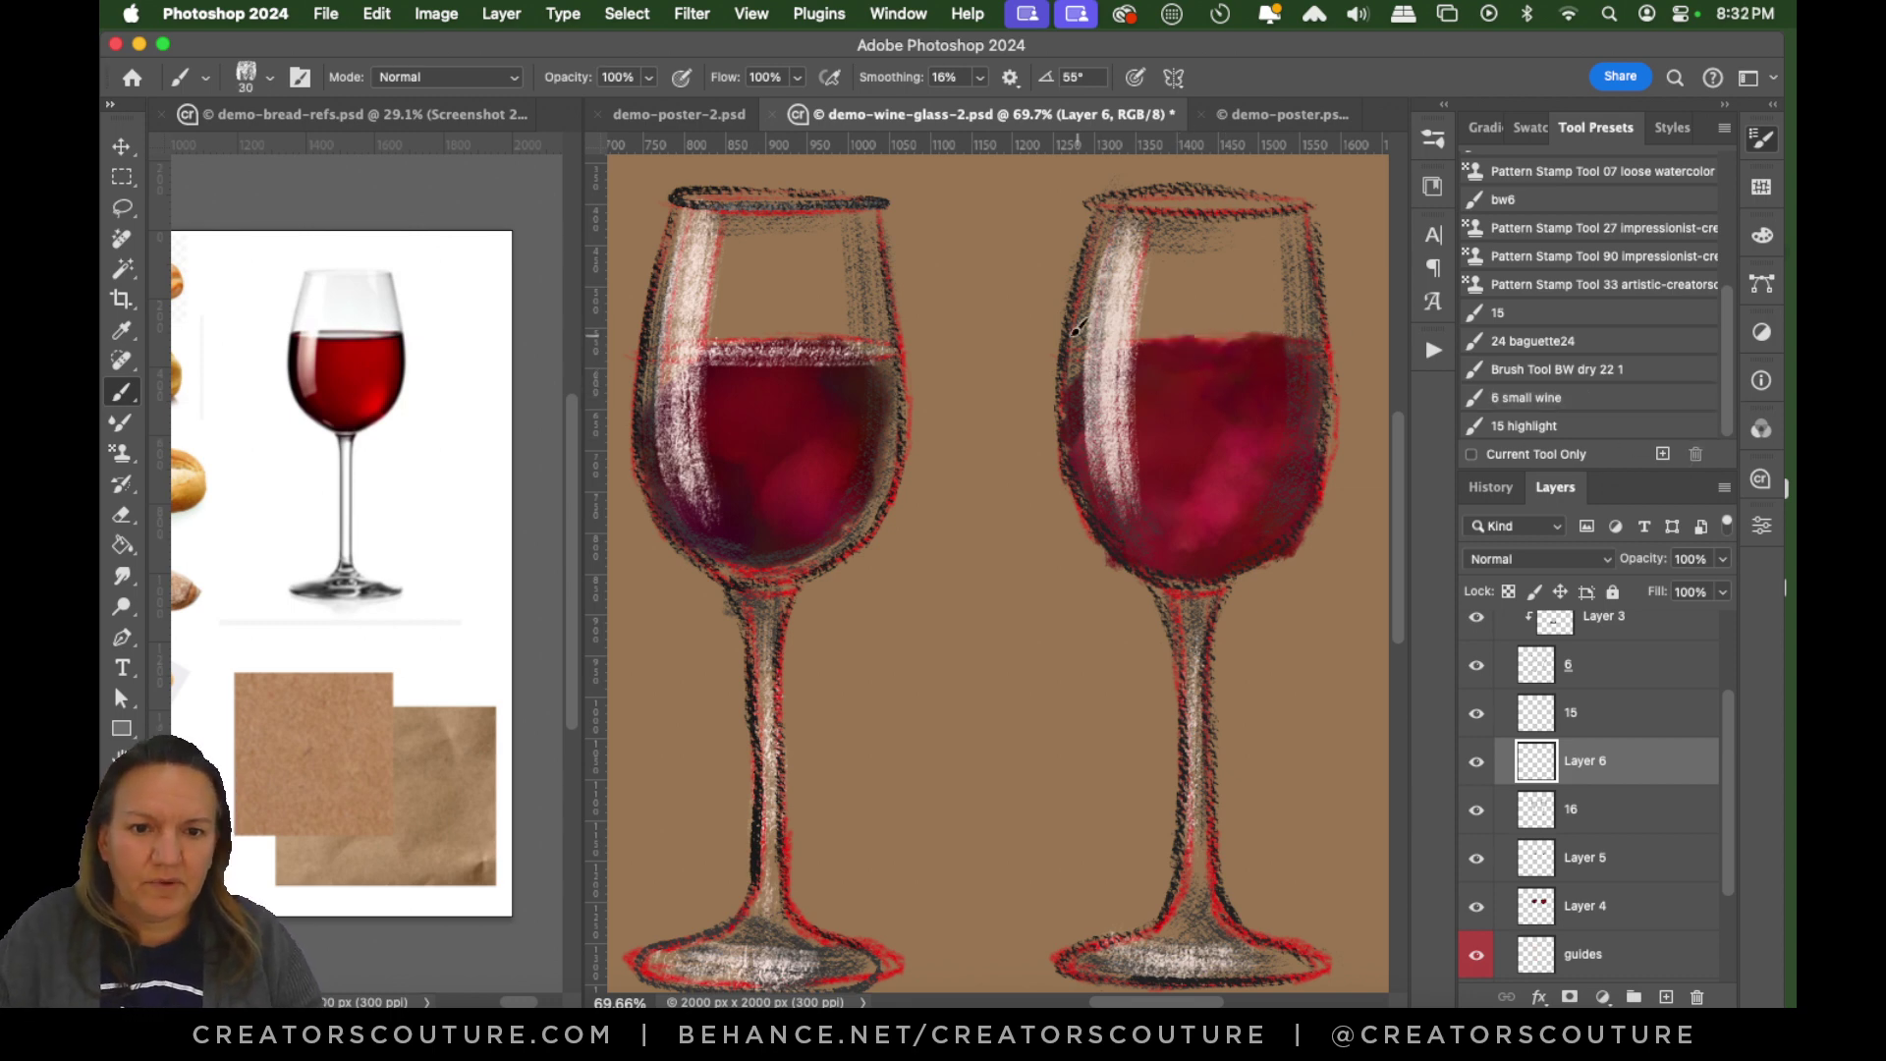
pyautogui.moveTo(1123, 339); pyautogui.dragTo(1297, 334)
pyautogui.press('super+z')
pyautogui.moveTo(1128, 339); pyautogui.dragTo(1285, 341)
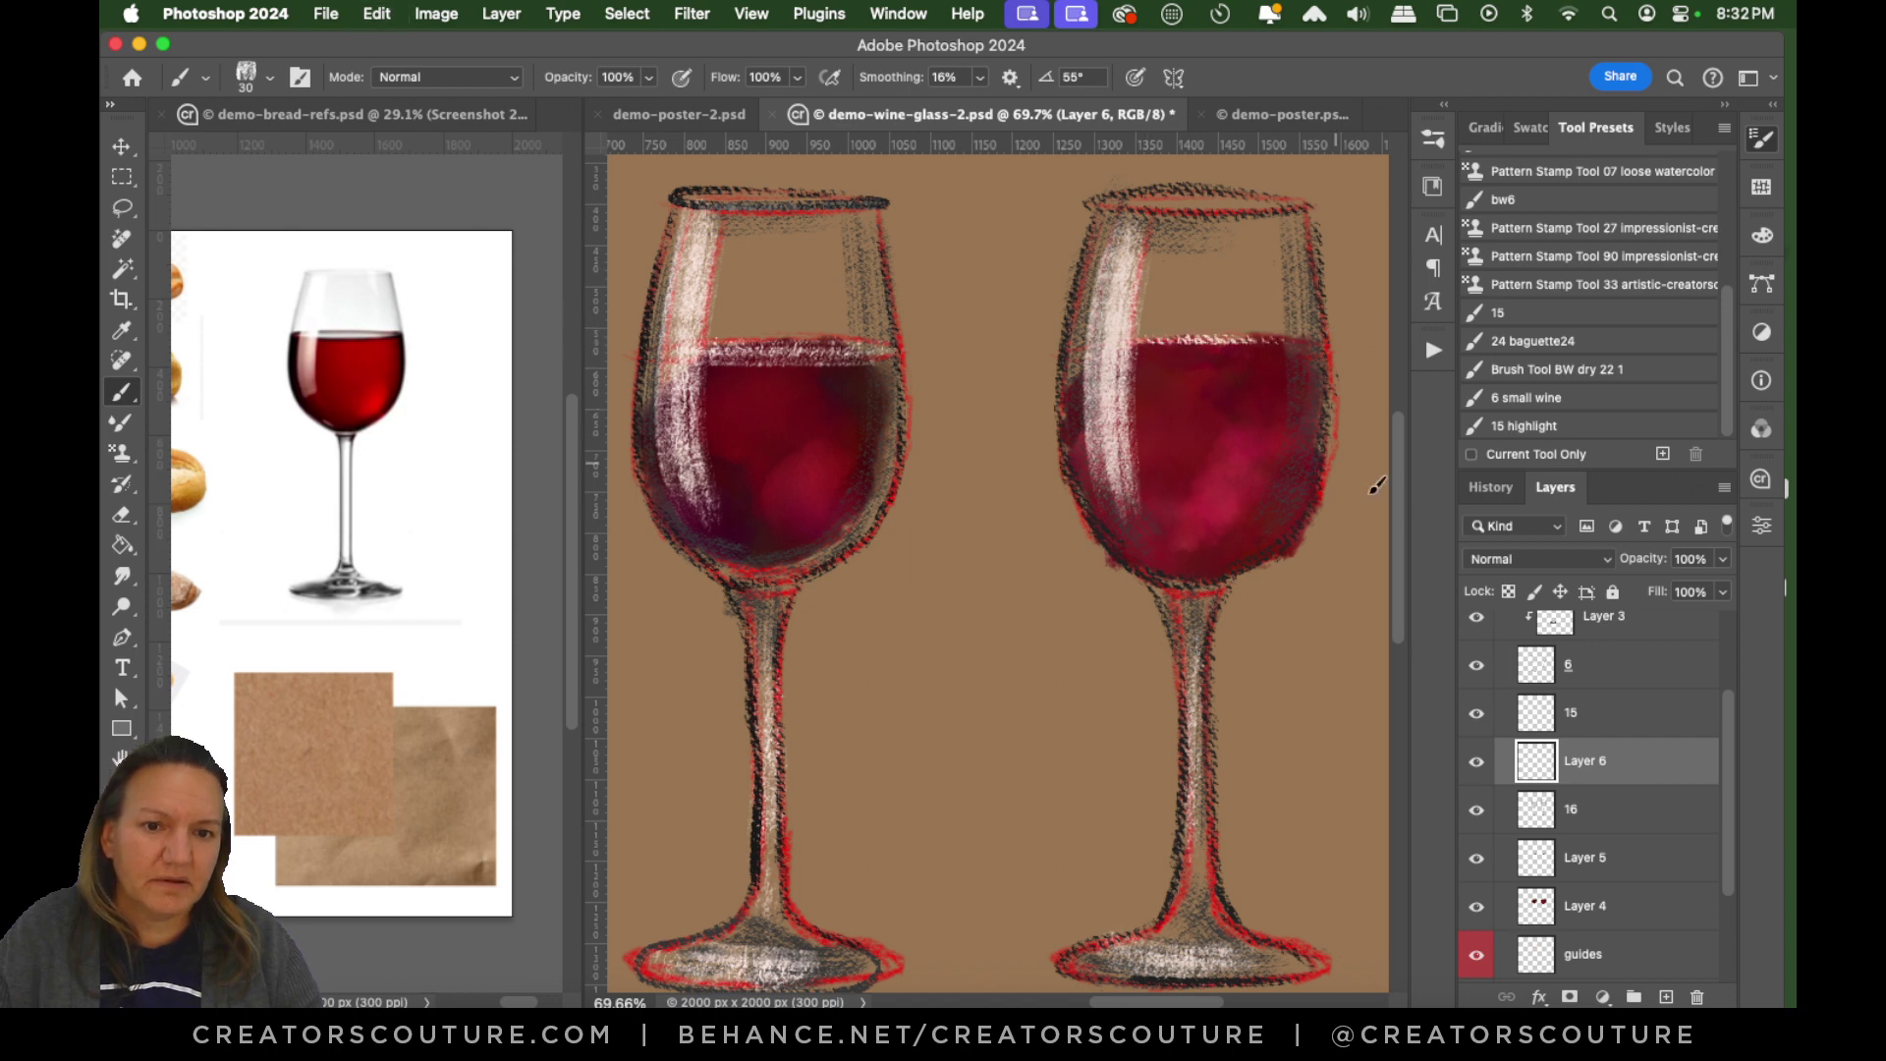
pyautogui.press('super+z')
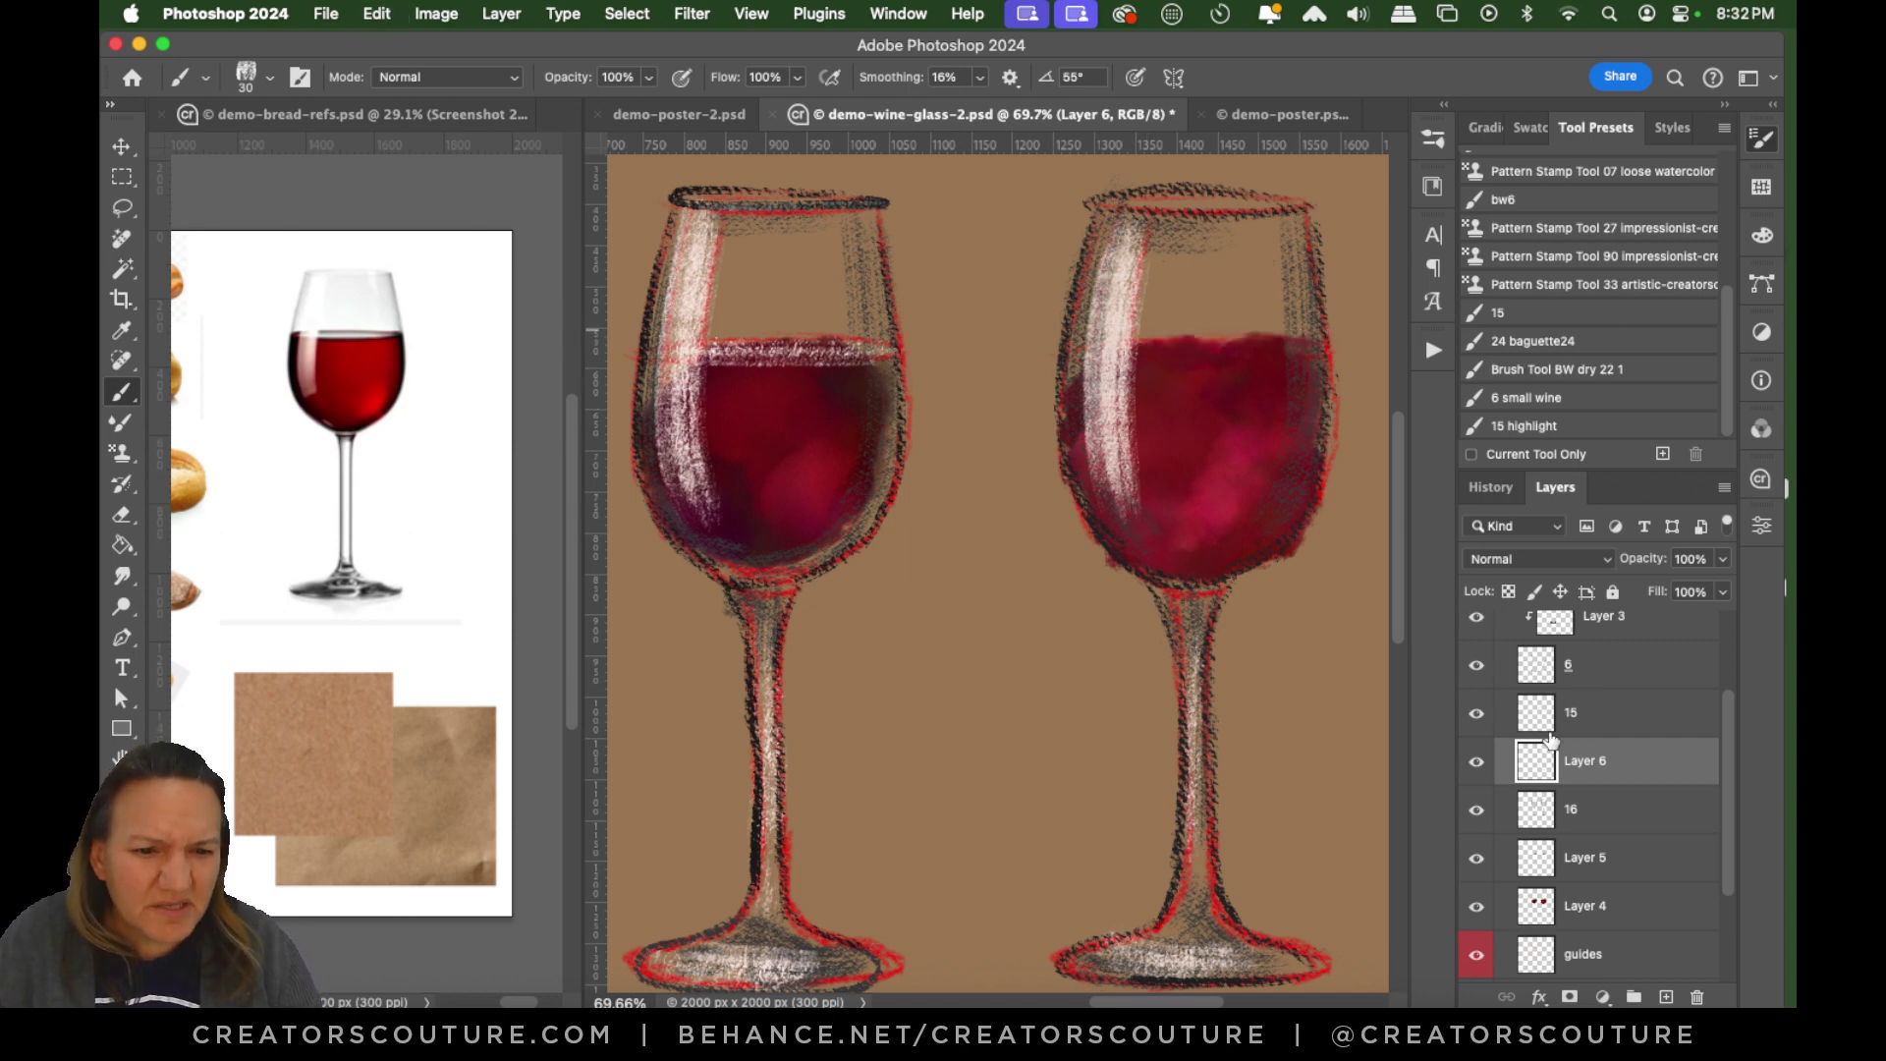
# Choose the 15 highlight brush preset, test it on the second glass's wine, and reduce it to 50 px.
pyautogui.click(1476, 762)
pyautogui.click(1477, 761)
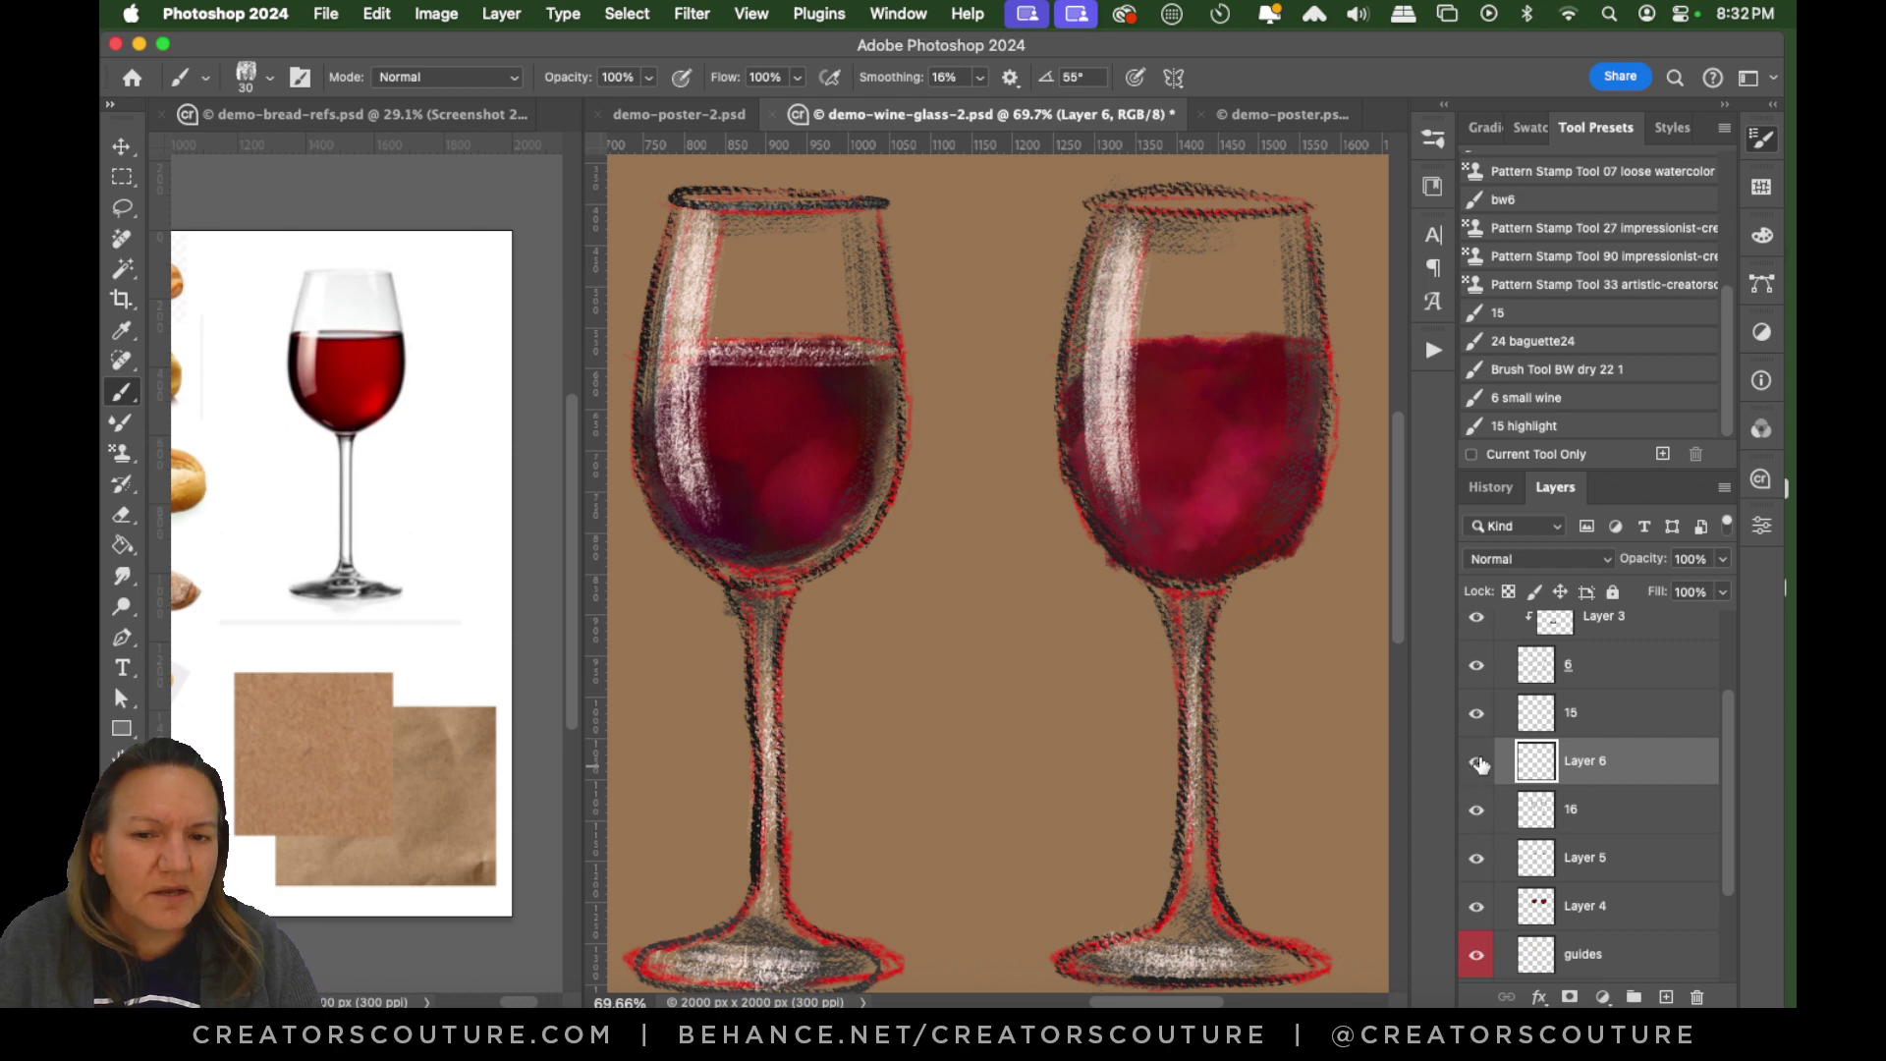
pyautogui.click(1537, 427)
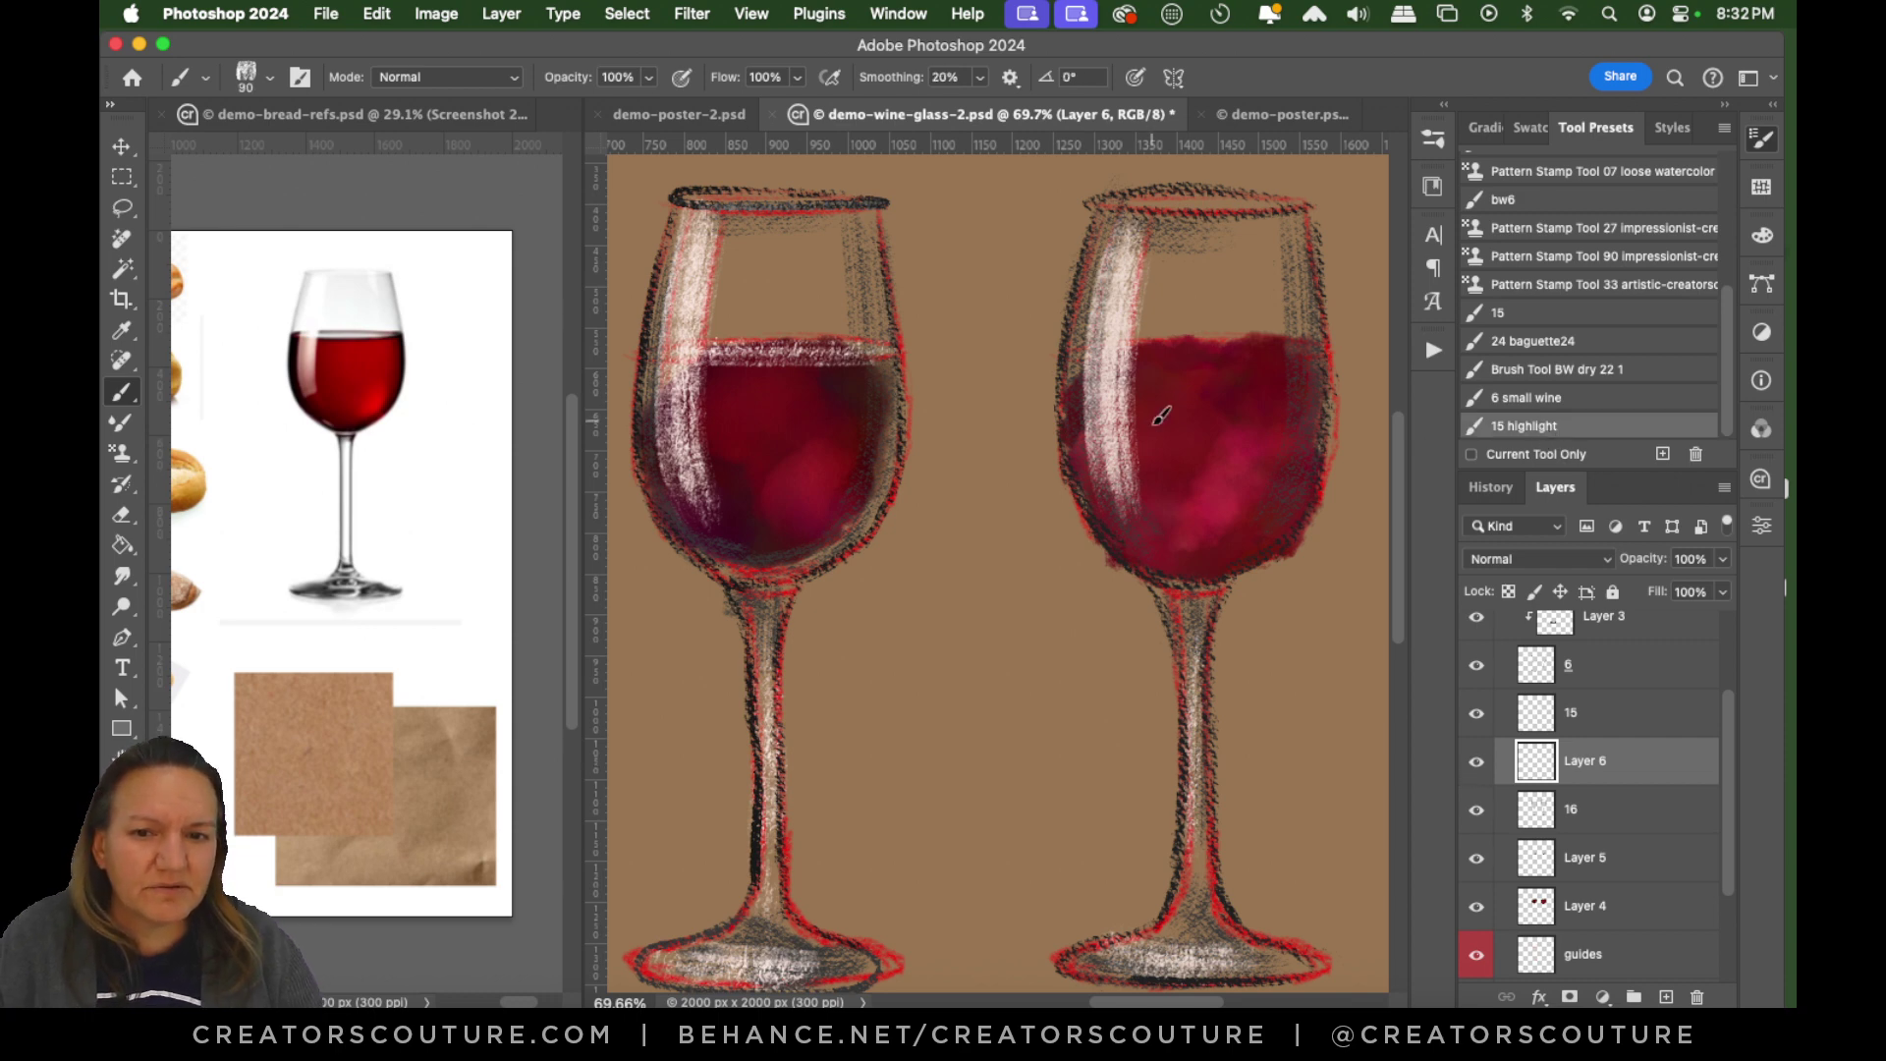
pyautogui.moveTo(1184, 405); pyautogui.dragTo(1277, 403)
pyautogui.press('[')
pyautogui.press('[')
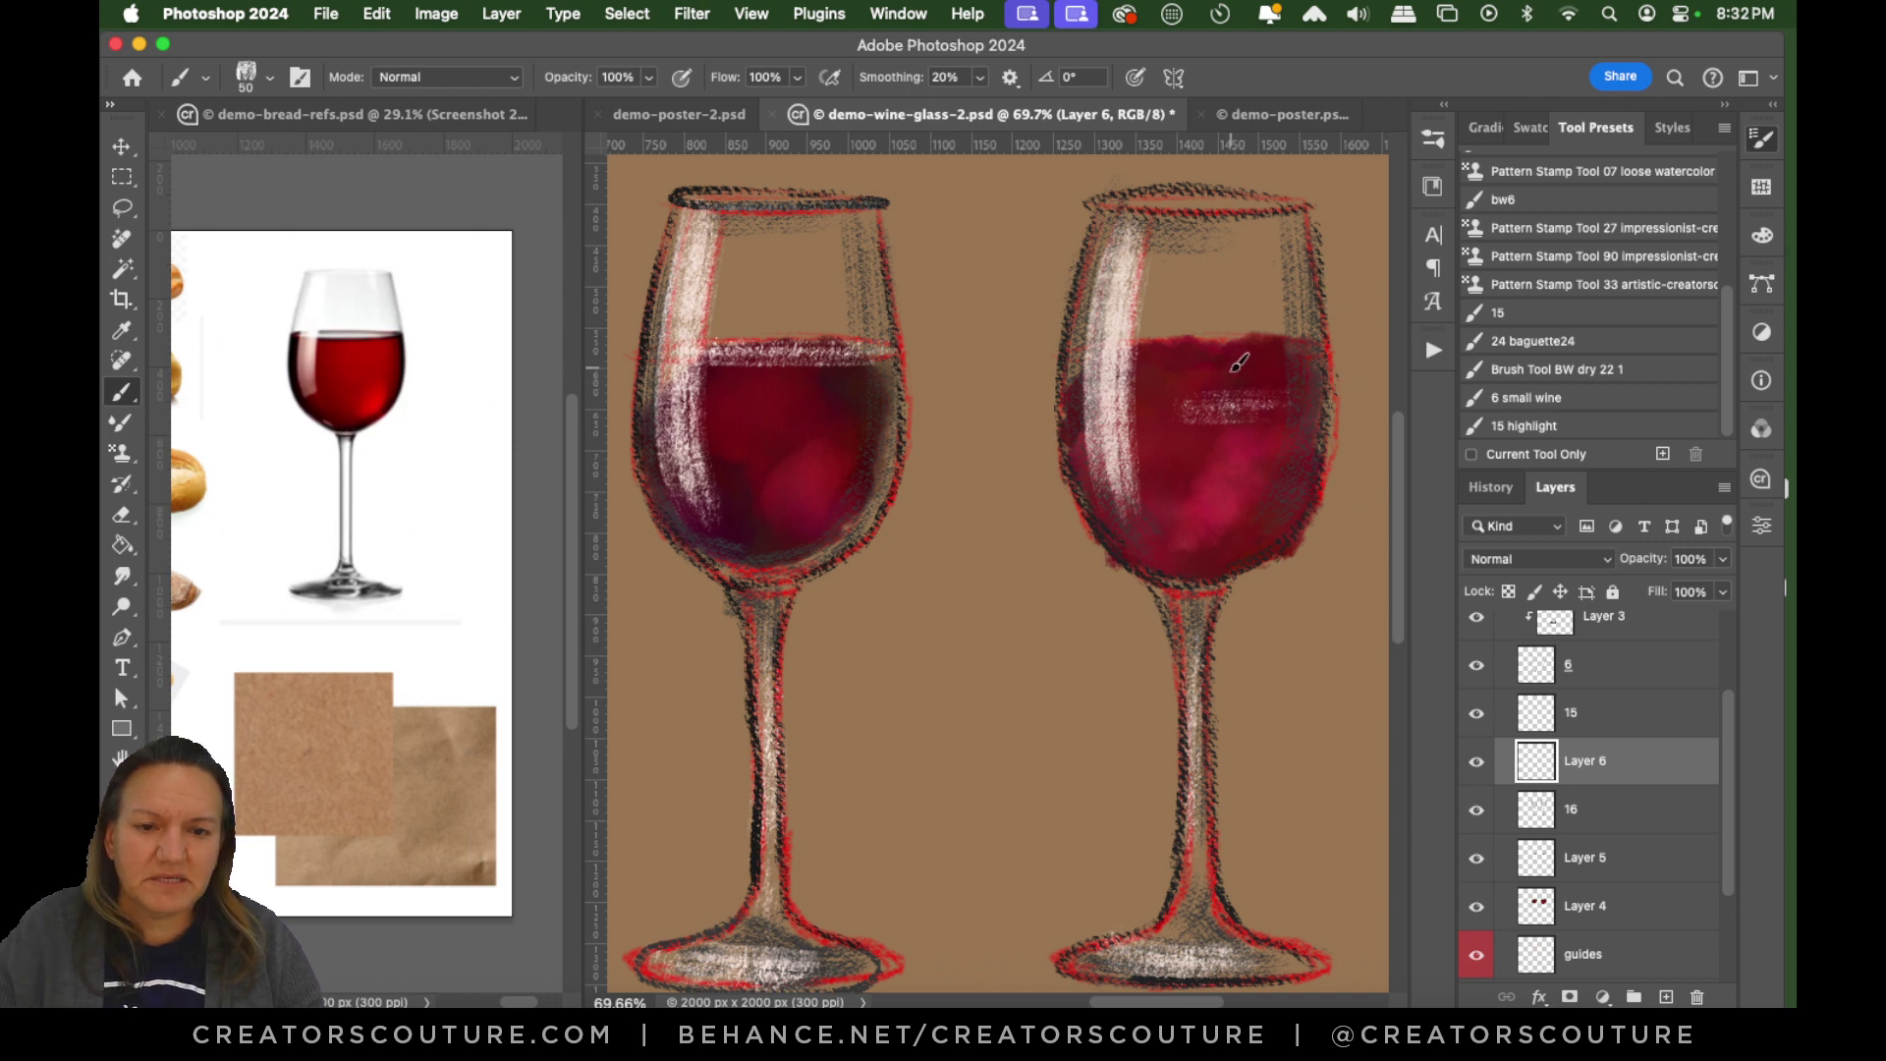
pyautogui.press('super+z')
# Brush dry light highlight strokes along the wine's surface in the second glass on Layer 6.
pyautogui.moveTo(1125, 345); pyautogui.dragTo(1277, 344)
pyautogui.moveTo(1162, 330); pyautogui.dragTo(1282, 339)
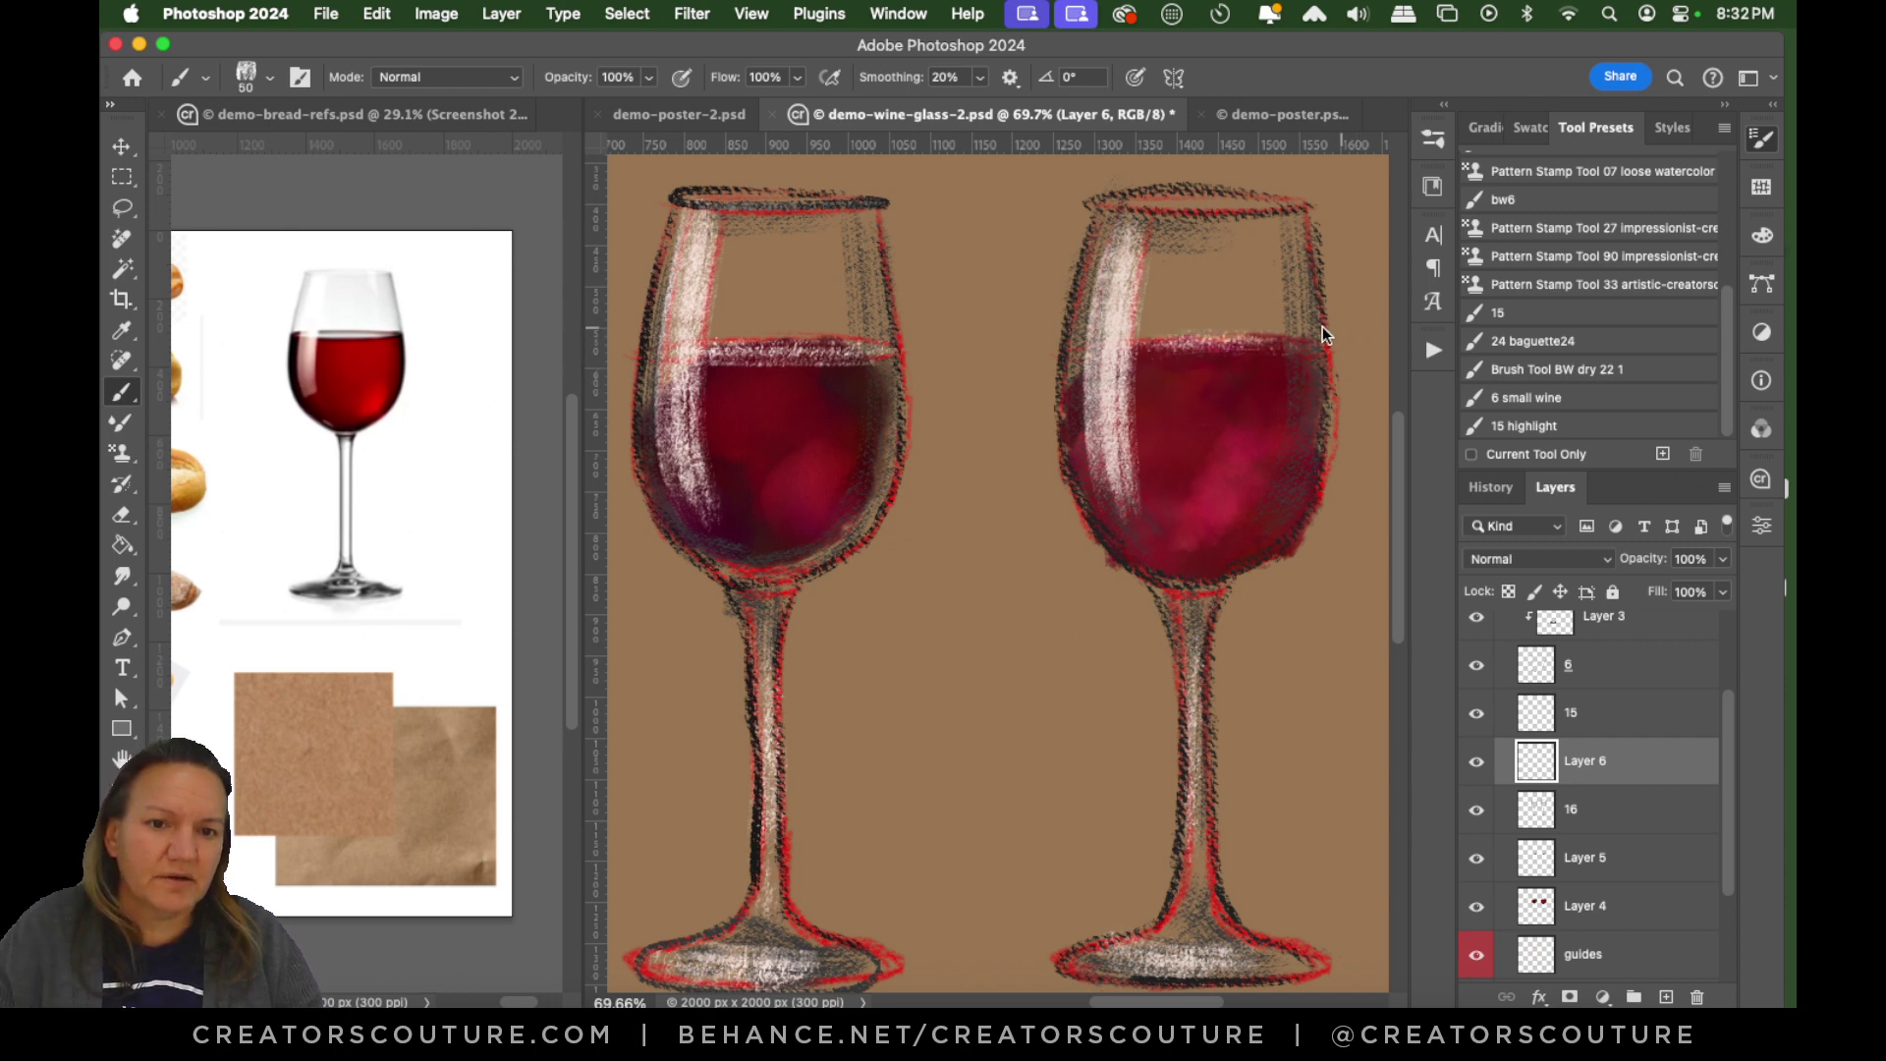
pyautogui.moveTo(1150, 360)
pyautogui.mouseDown()
pyautogui.moveTo(1230, 340)
pyautogui.moveTo(1178, 356)
pyautogui.moveTo(1293, 358)
pyautogui.mouseUp()
pyautogui.press('super+z')
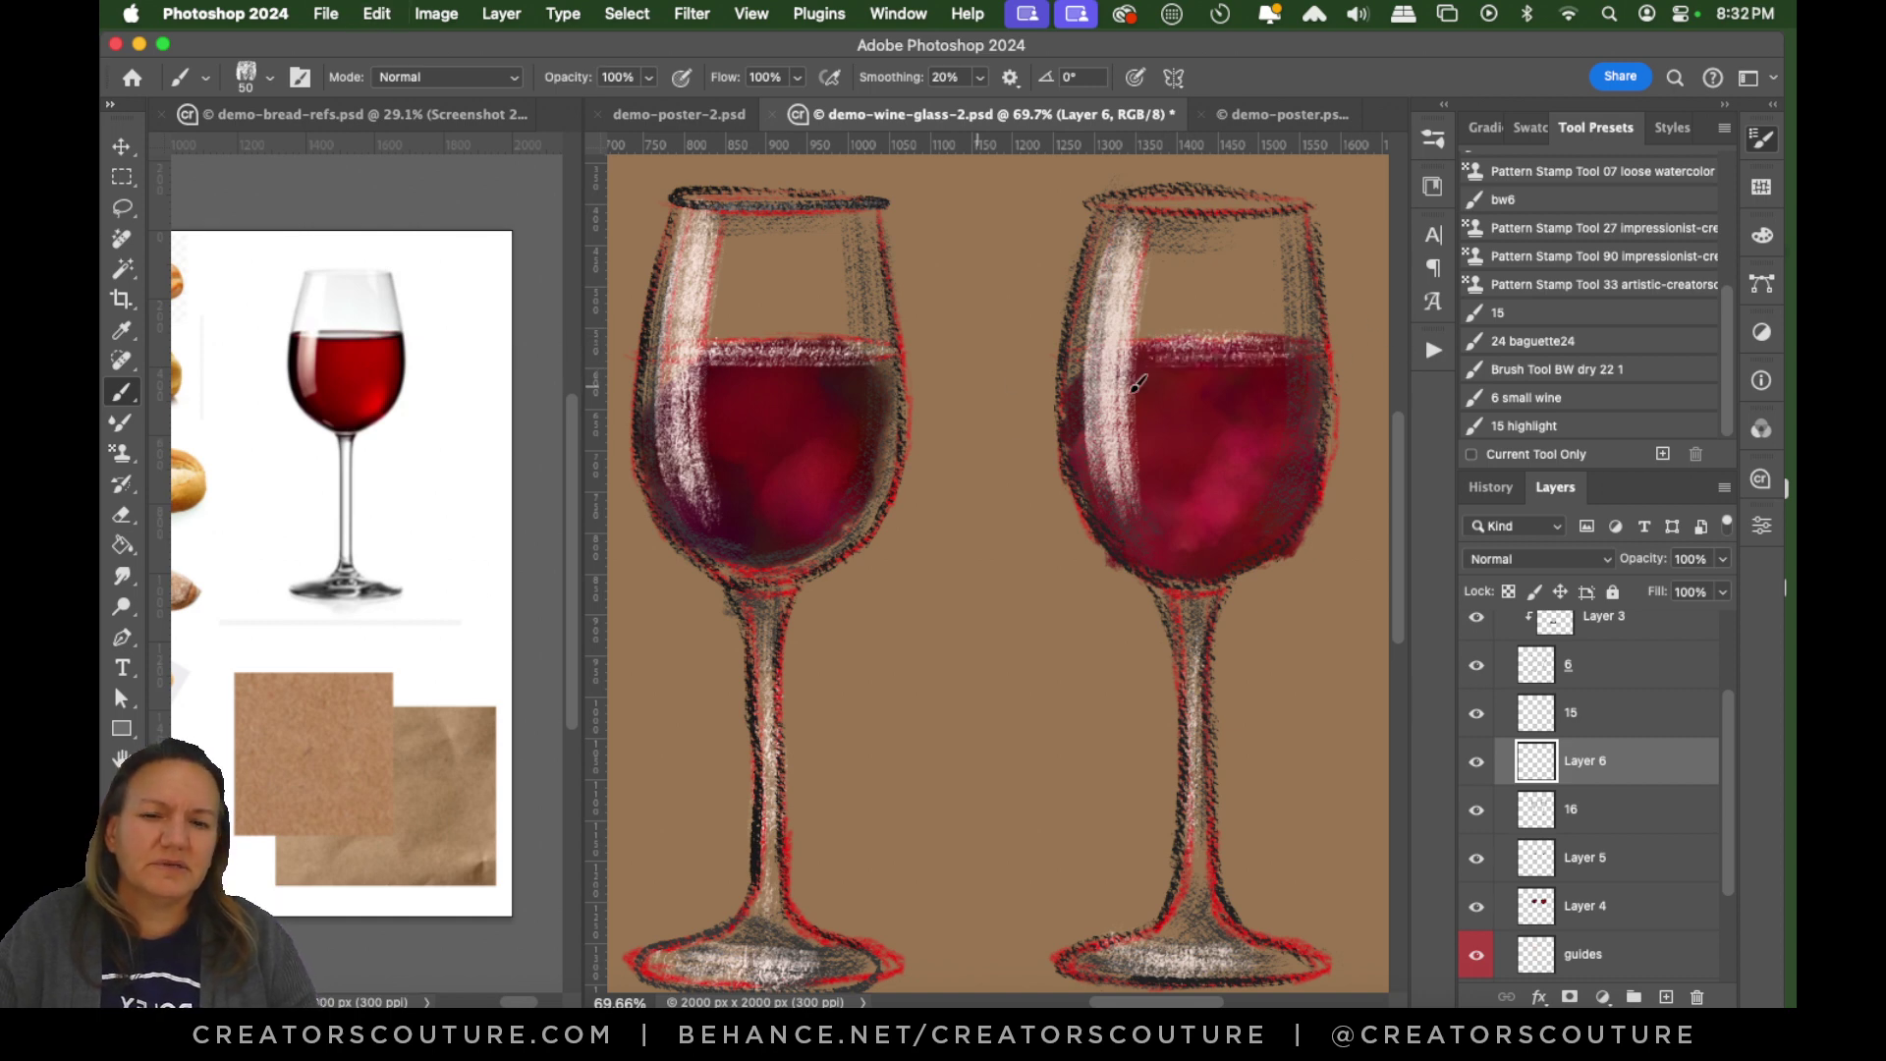
pyautogui.moveTo(1175, 337); pyautogui.dragTo(1288, 340)
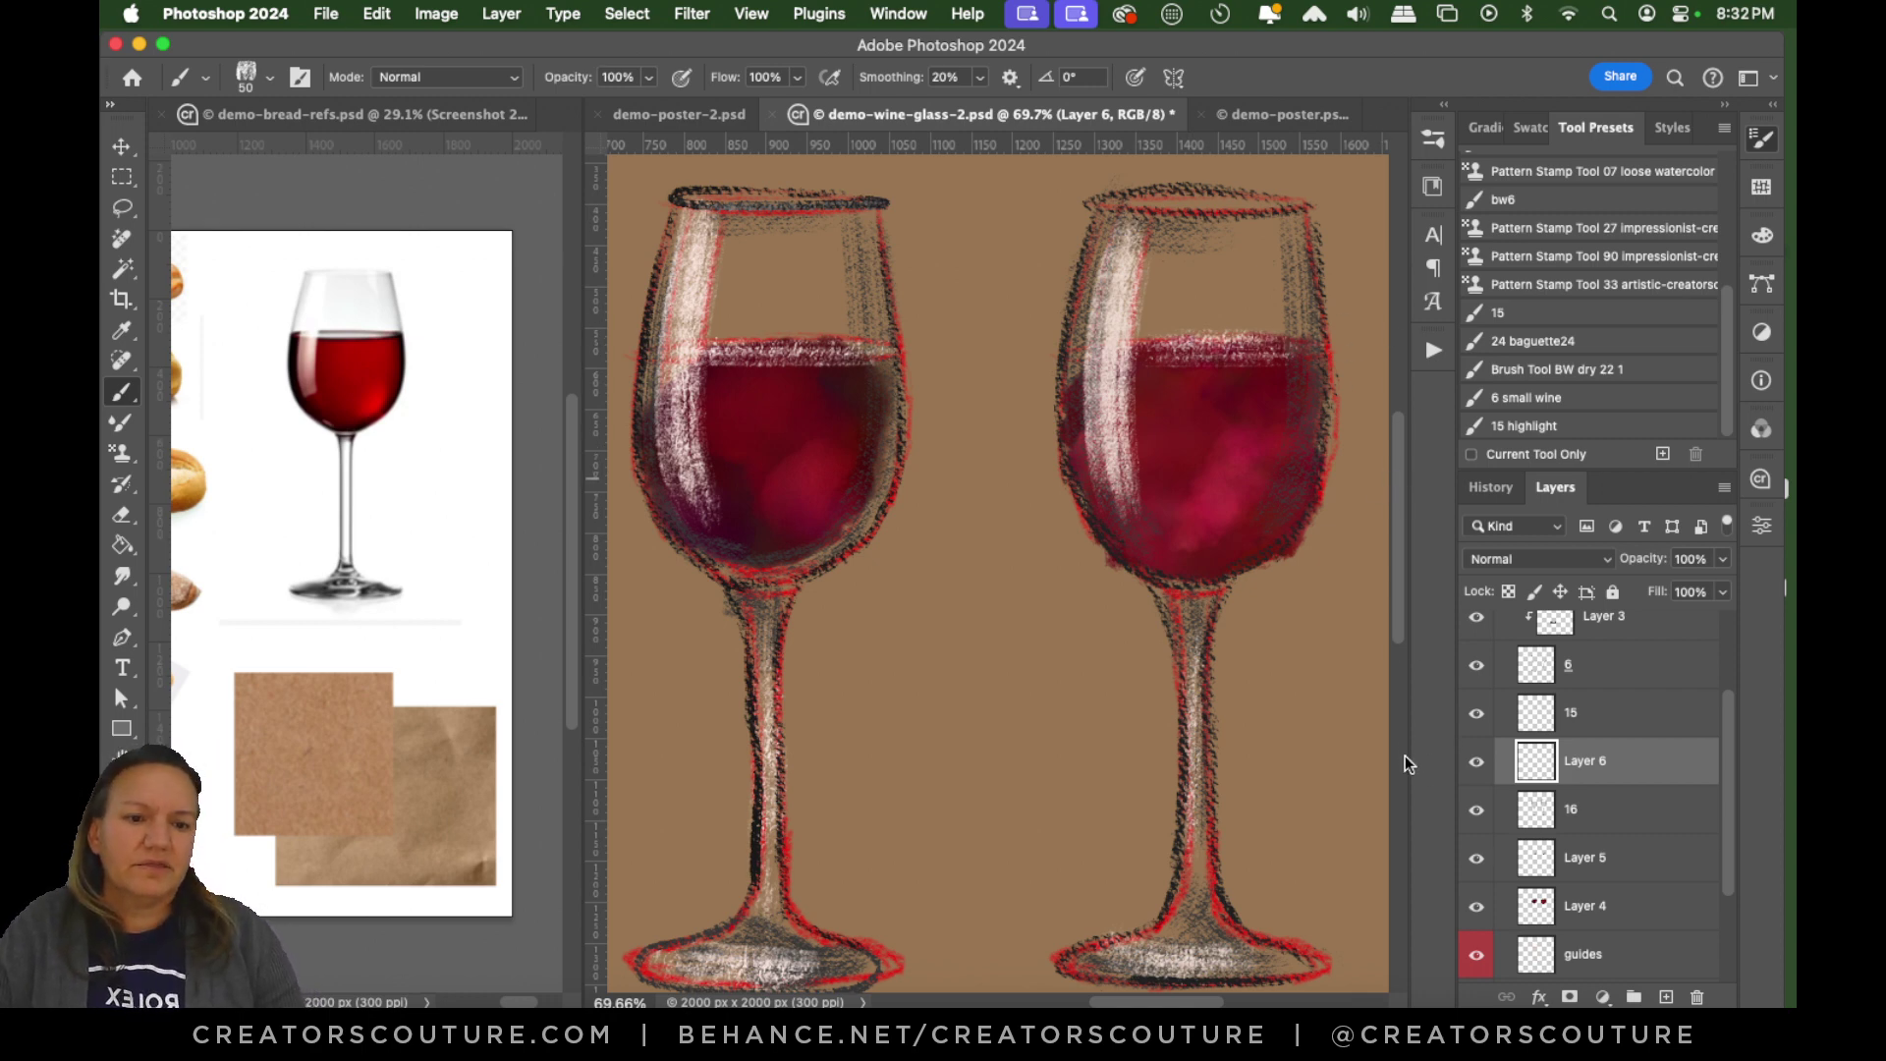
# Erase the wine spilling past the second glass's lower bowl outline on Layer 4 with the 40 px eraser.
pyautogui.click(1569, 824)
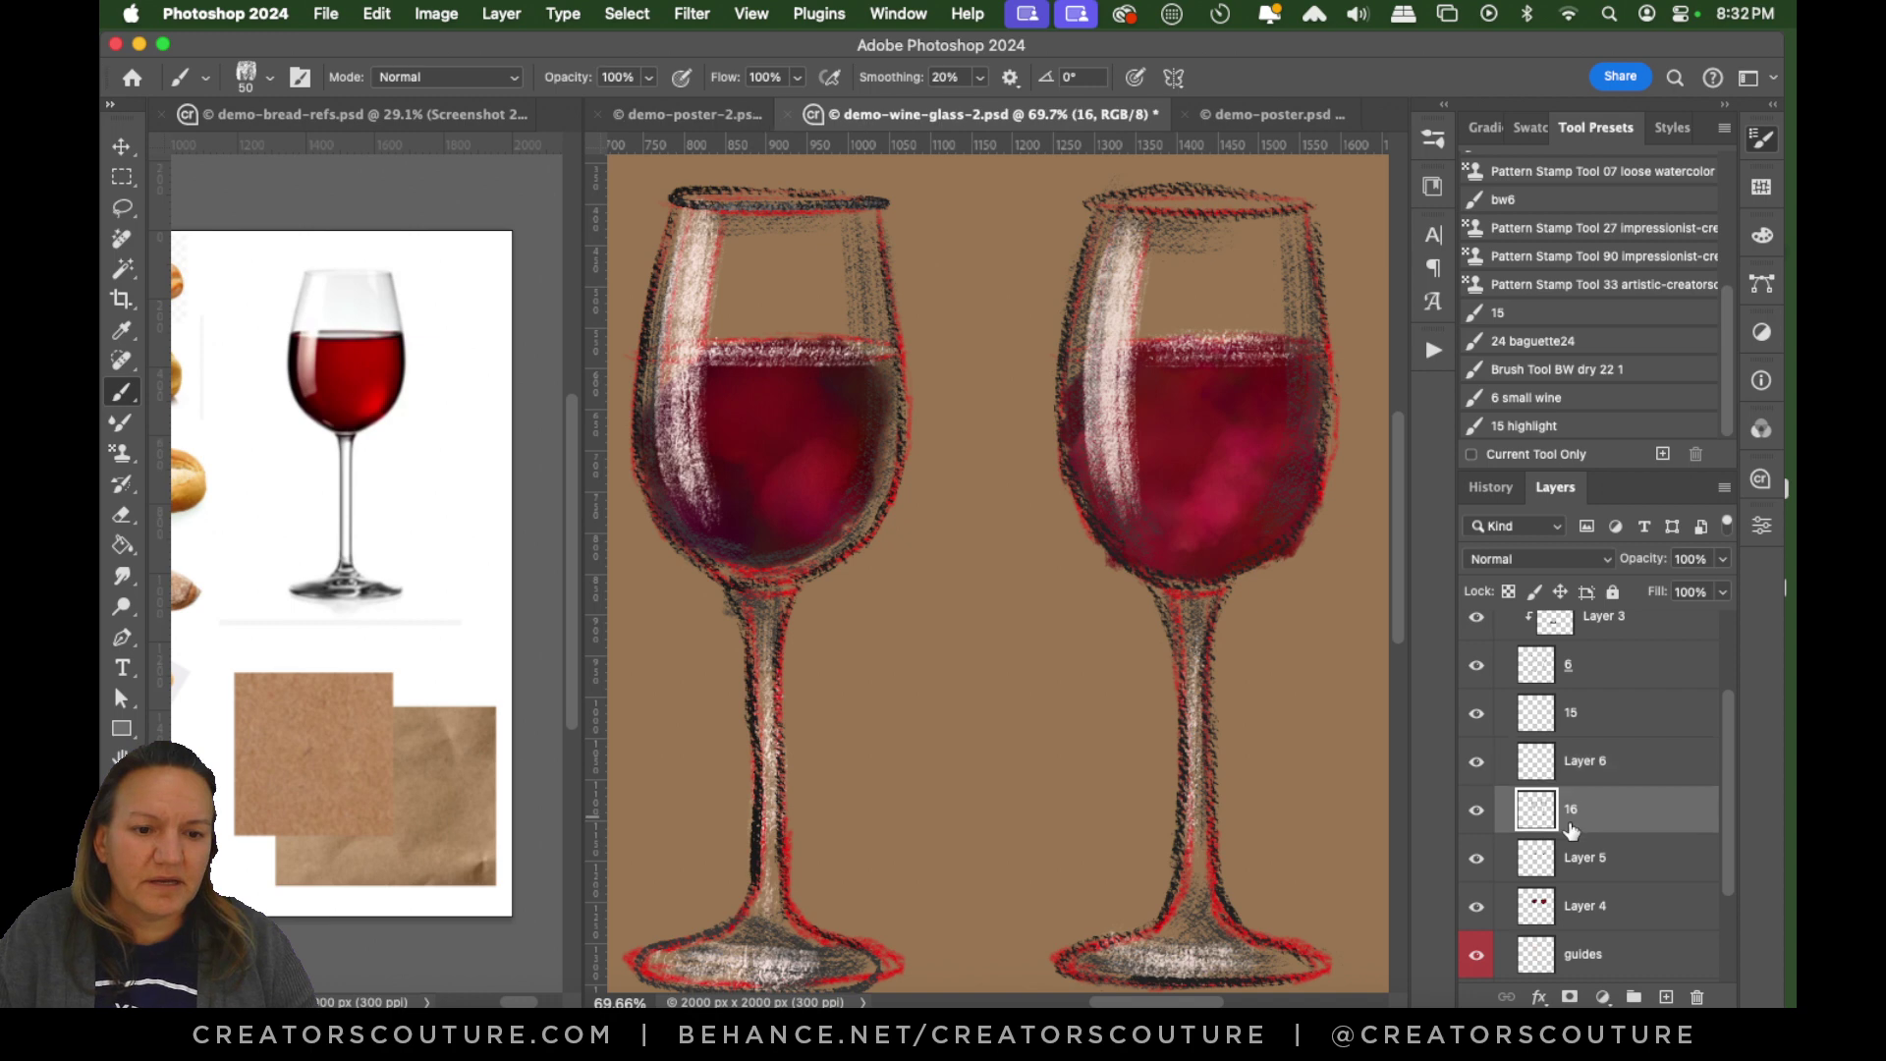
pyautogui.click(1602, 914)
pyautogui.click(122, 514)
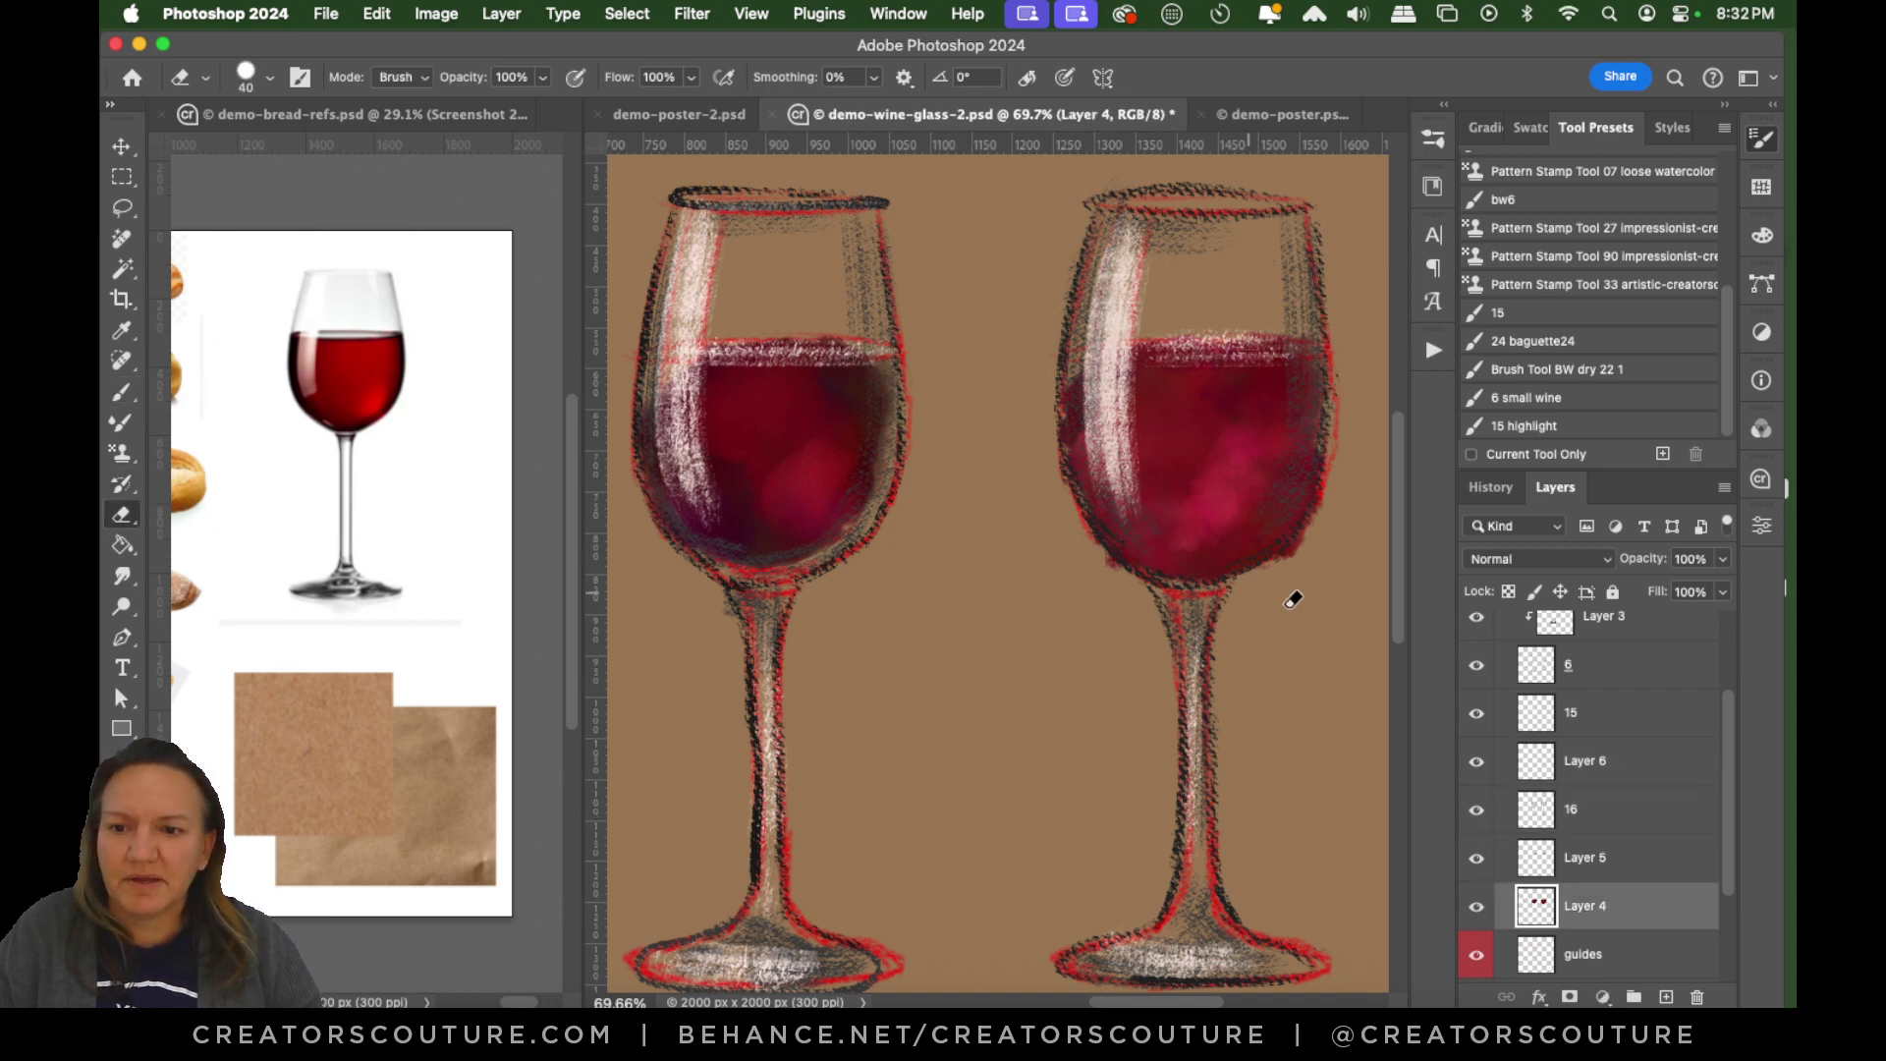
pyautogui.moveTo(1293, 570); pyautogui.dragTo(1337, 491)
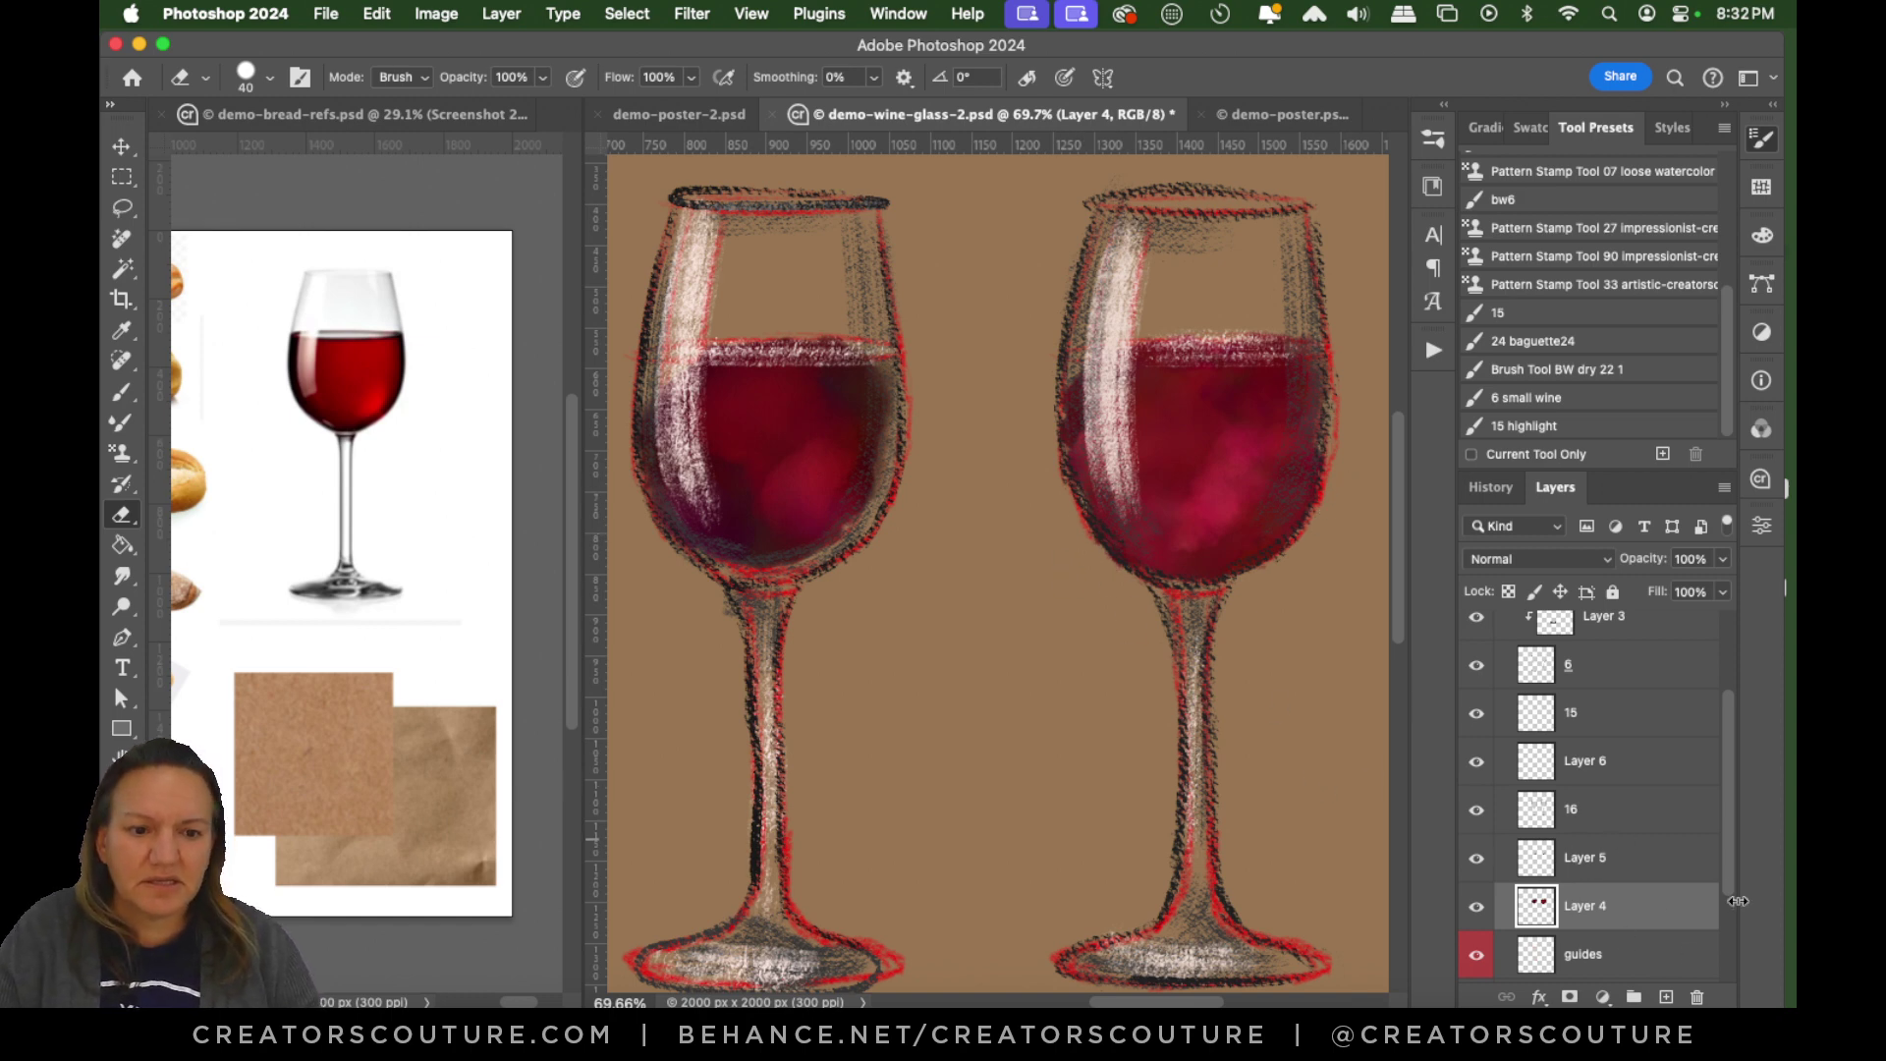
# Try moving the second glass's red guide sketch slightly to the right of the painted glass.
pyautogui.scroll(-2, 1729, 829)
pyautogui.press('v')
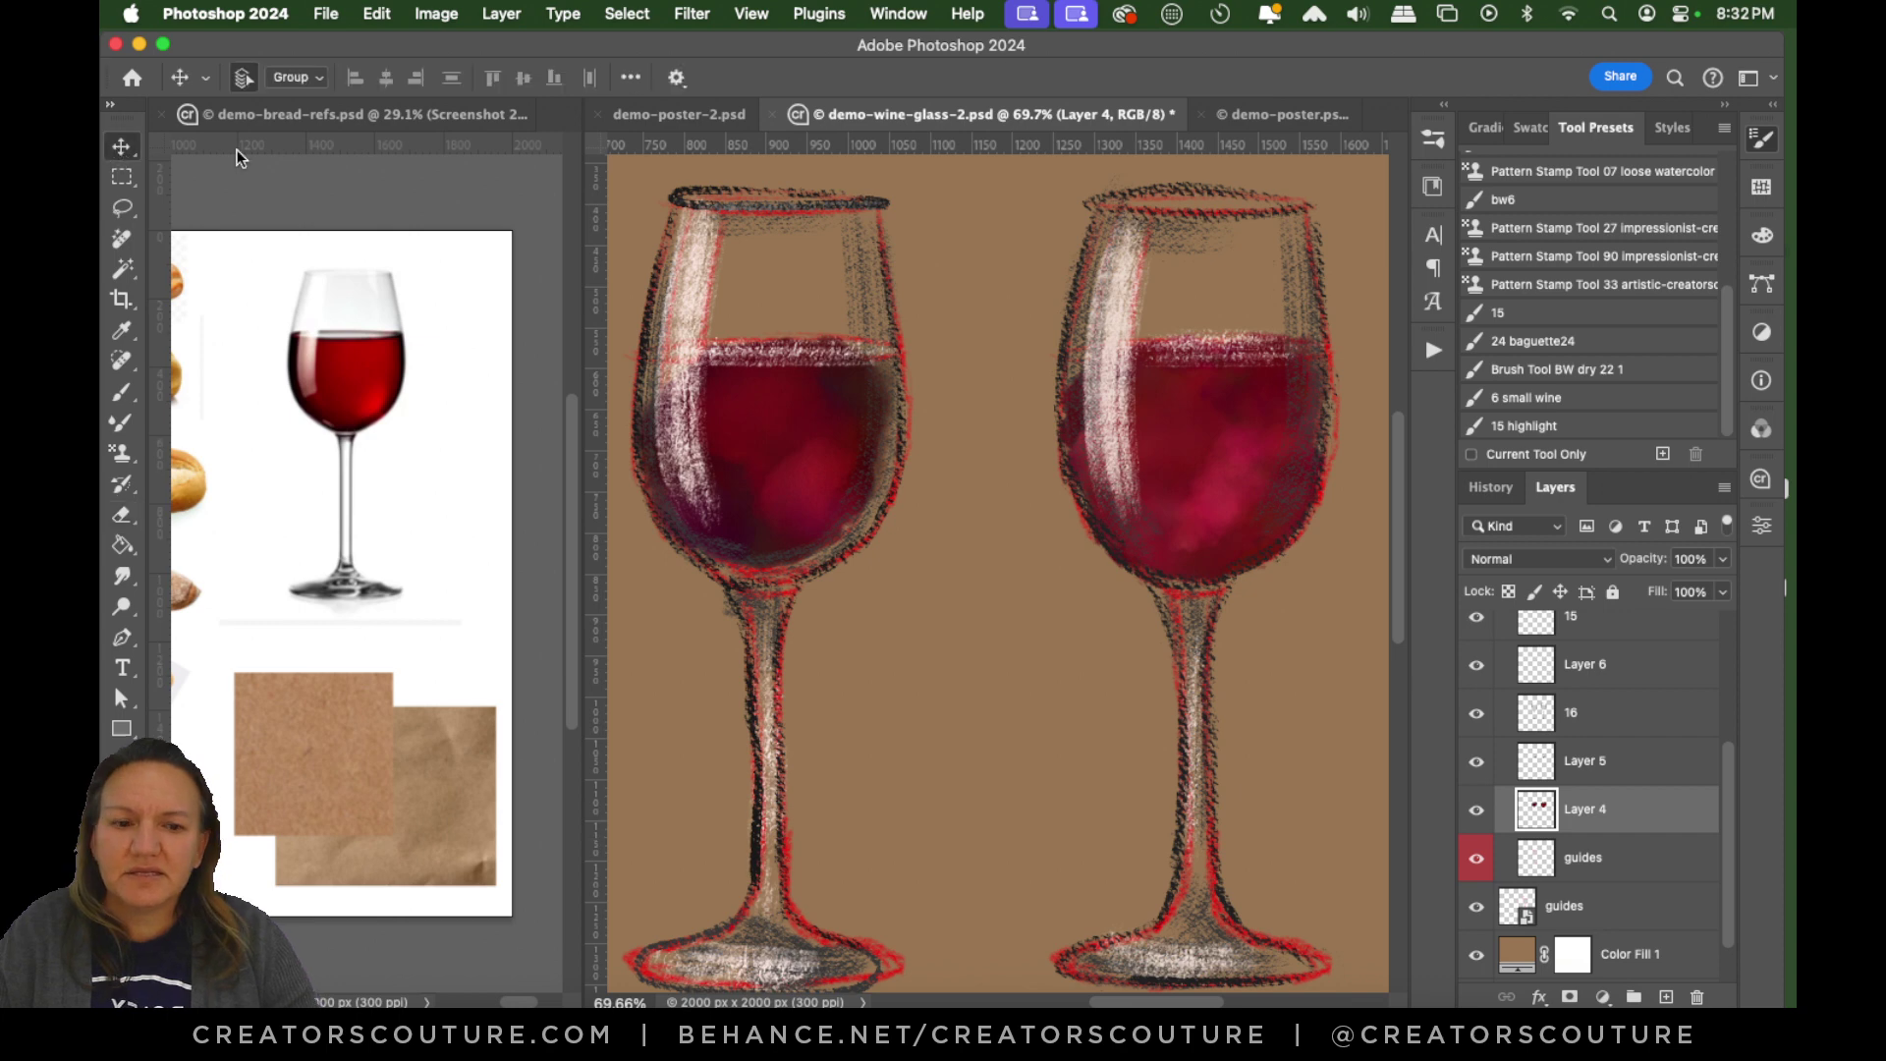
pyautogui.click(1600, 863)
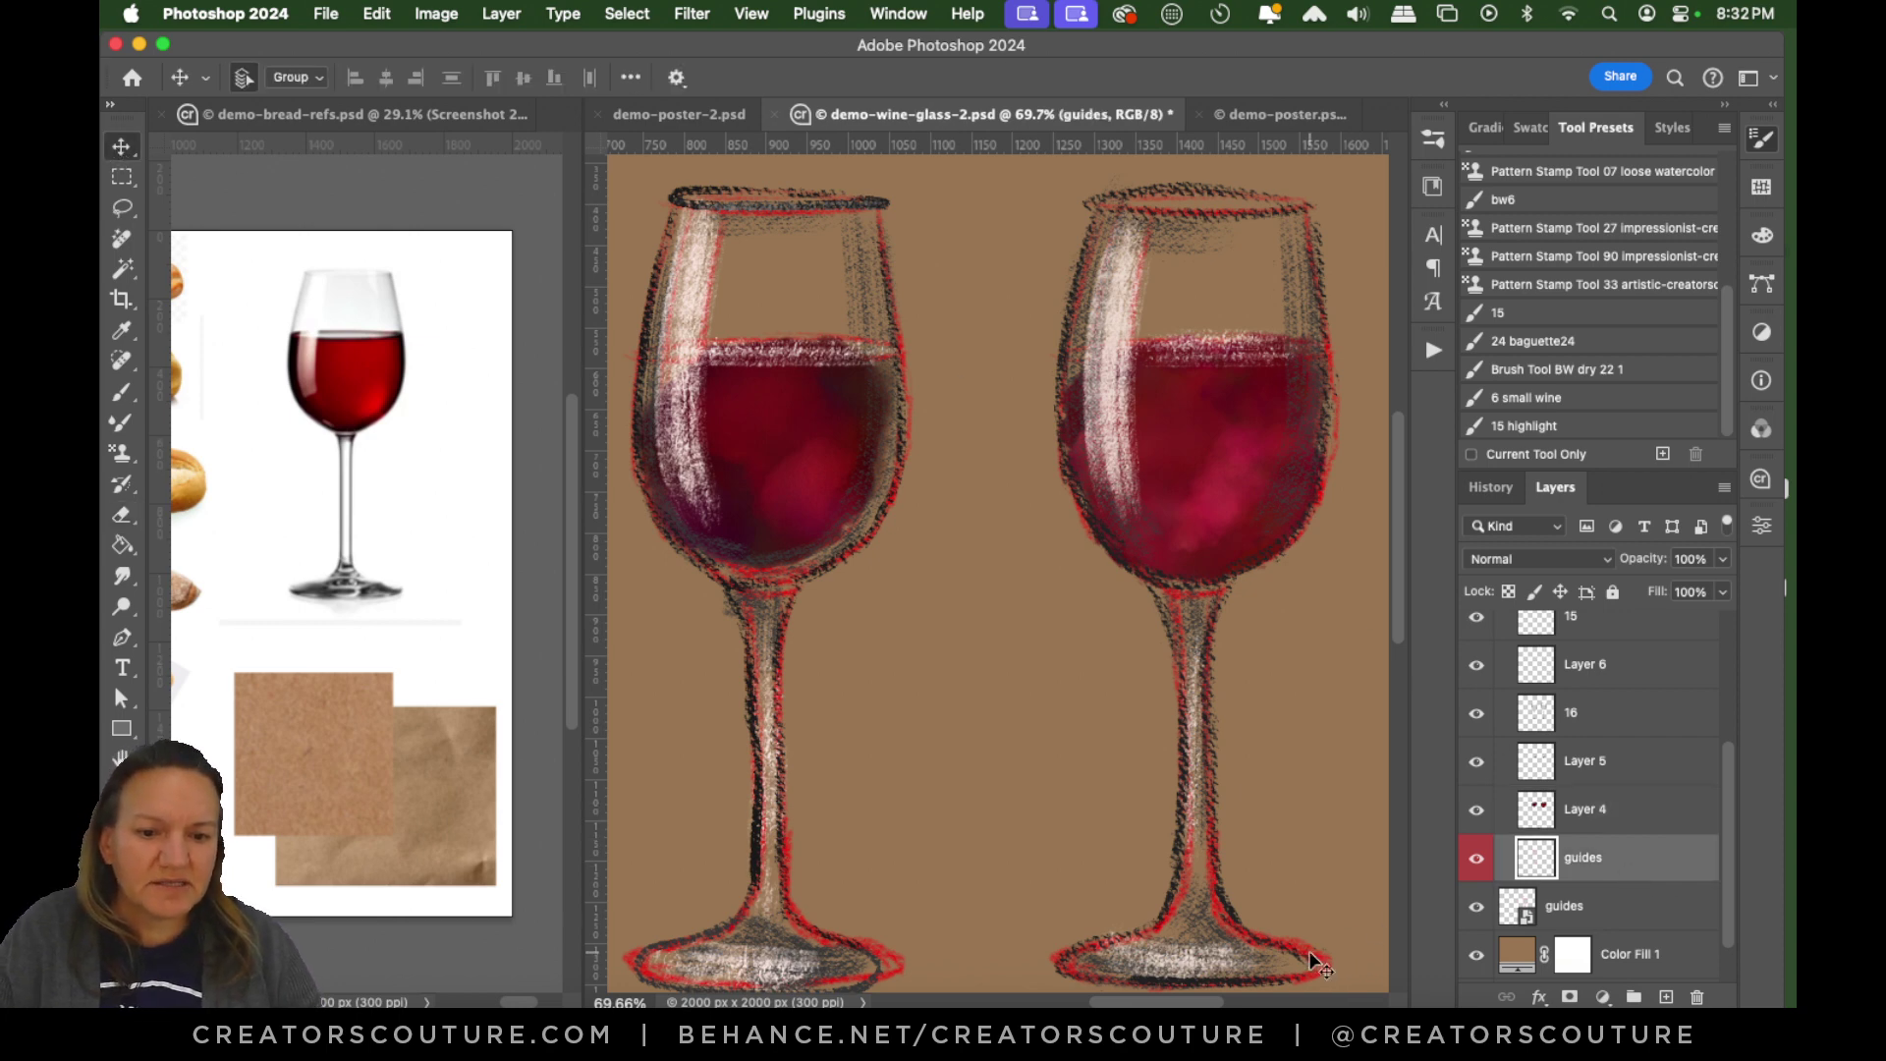
pyautogui.moveTo(1311, 953); pyautogui.dragTo(1333, 949)
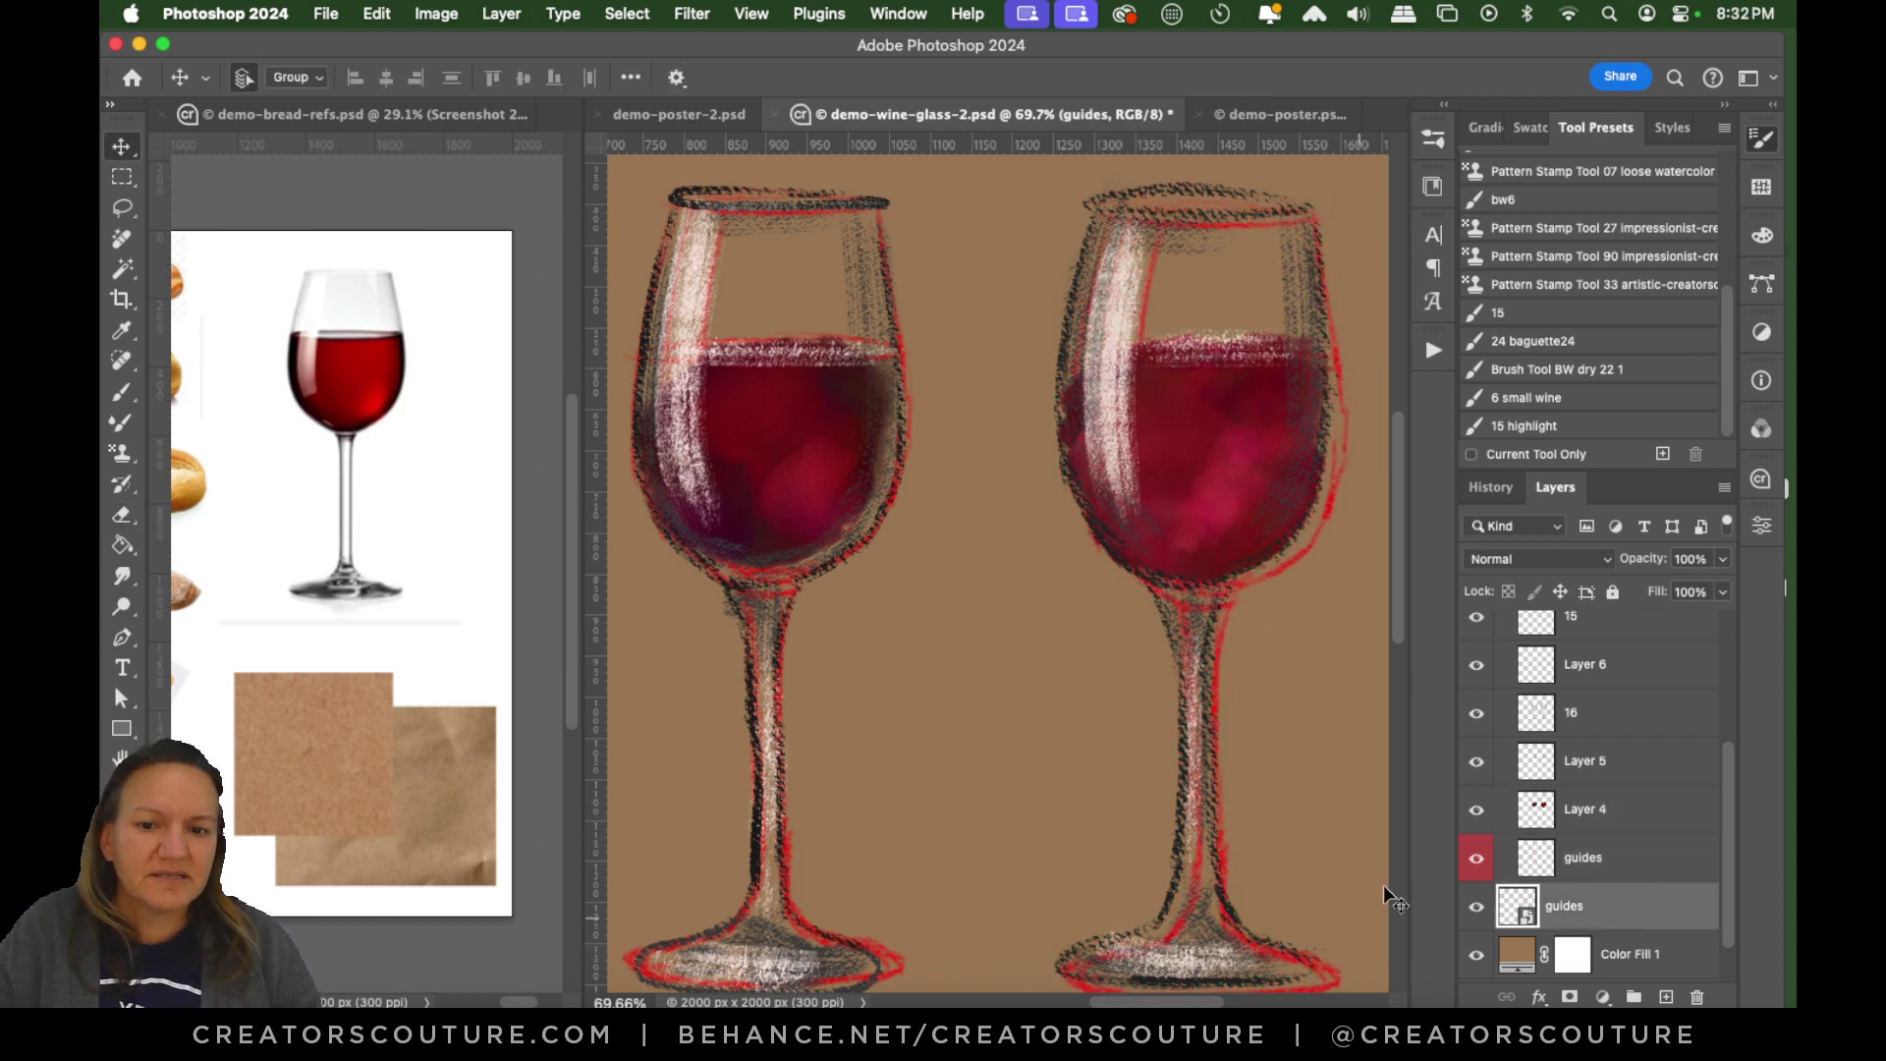
pyautogui.press('super+z')
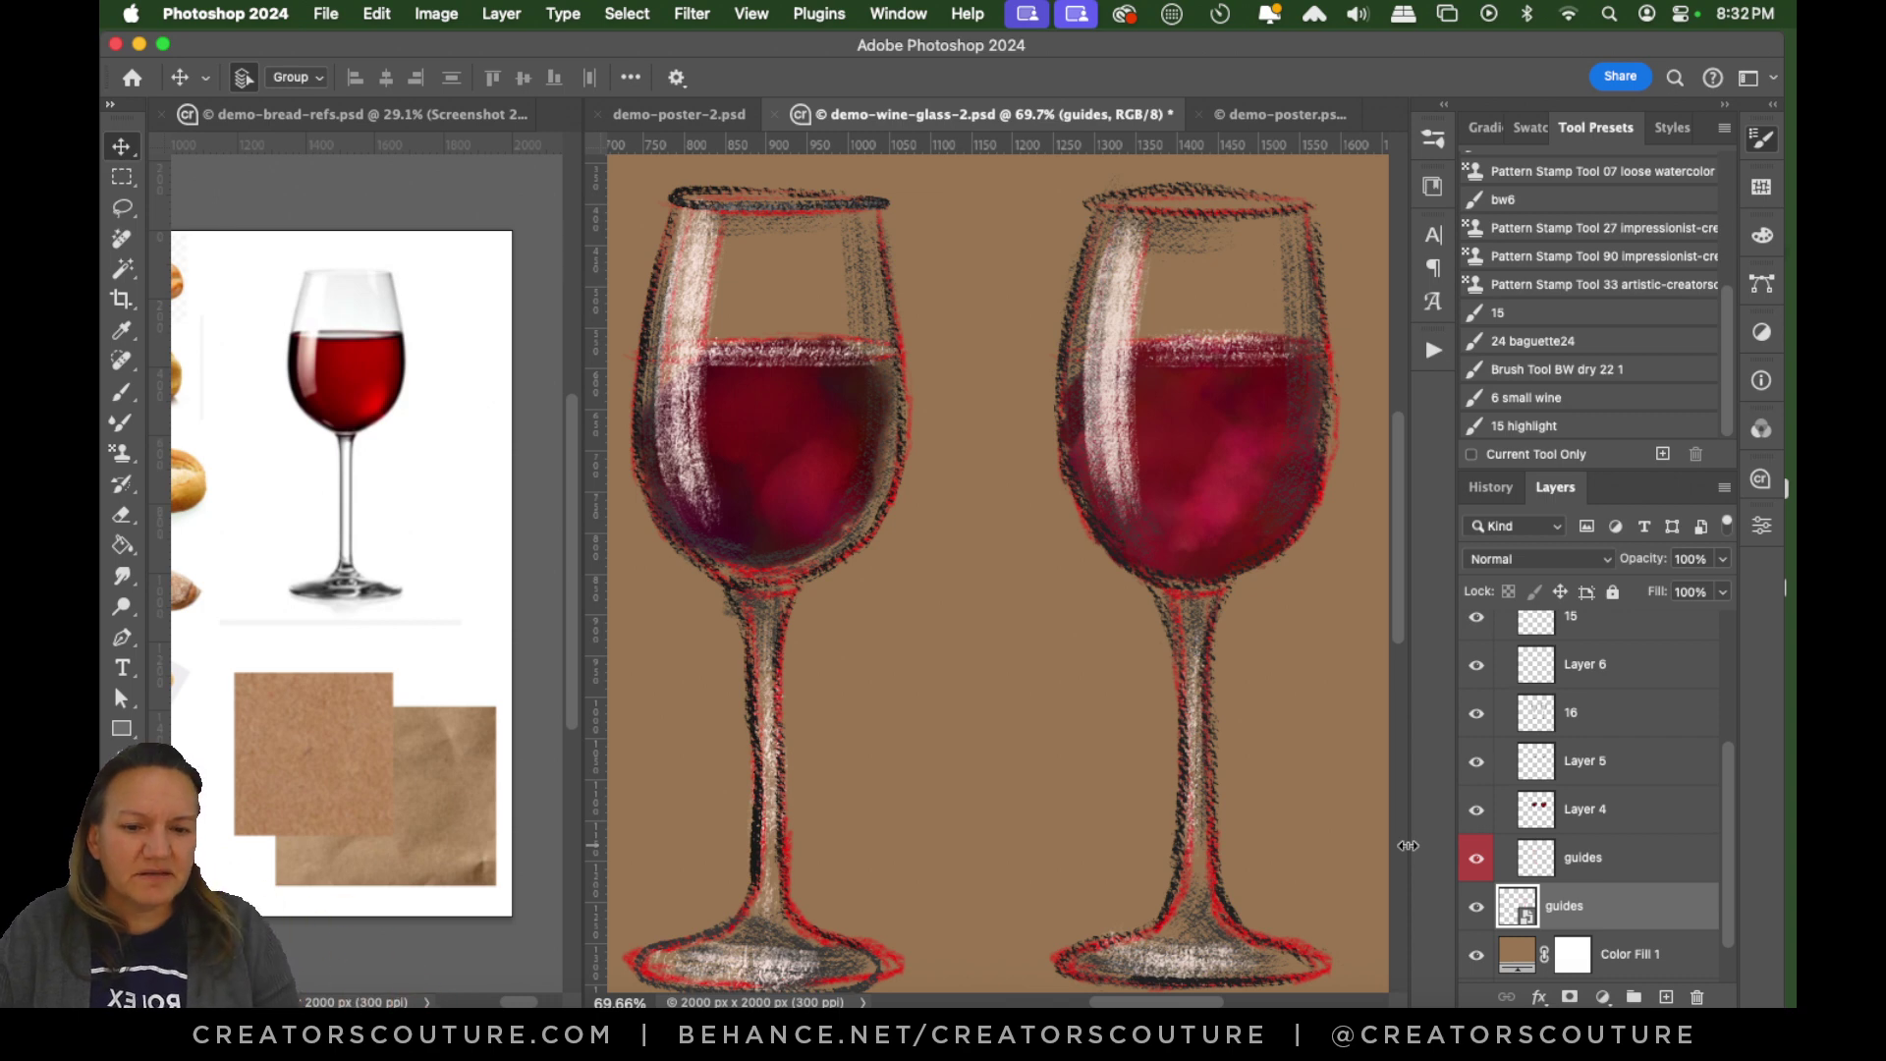
# Nudge the second glass's guides layer slightly right and save the document.
pyautogui.press('Right')
pyautogui.press('Right')
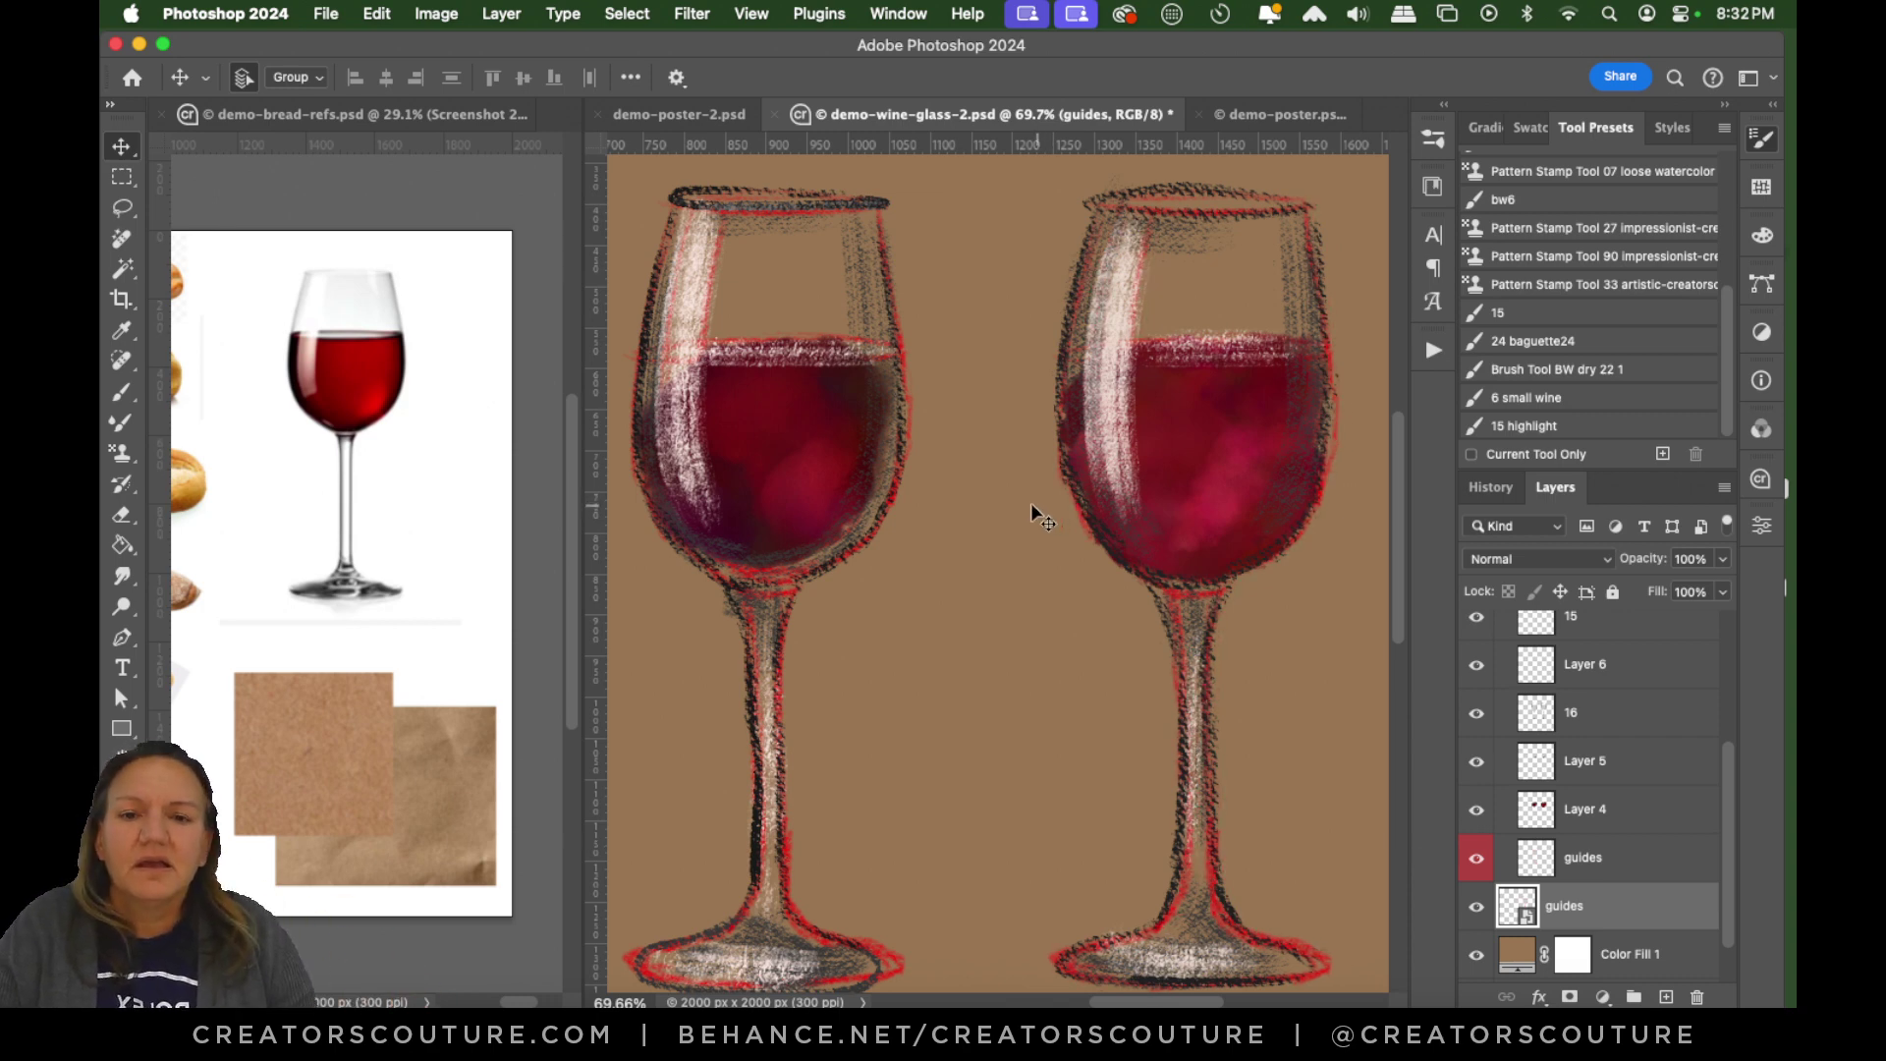
pyautogui.press('super+s')
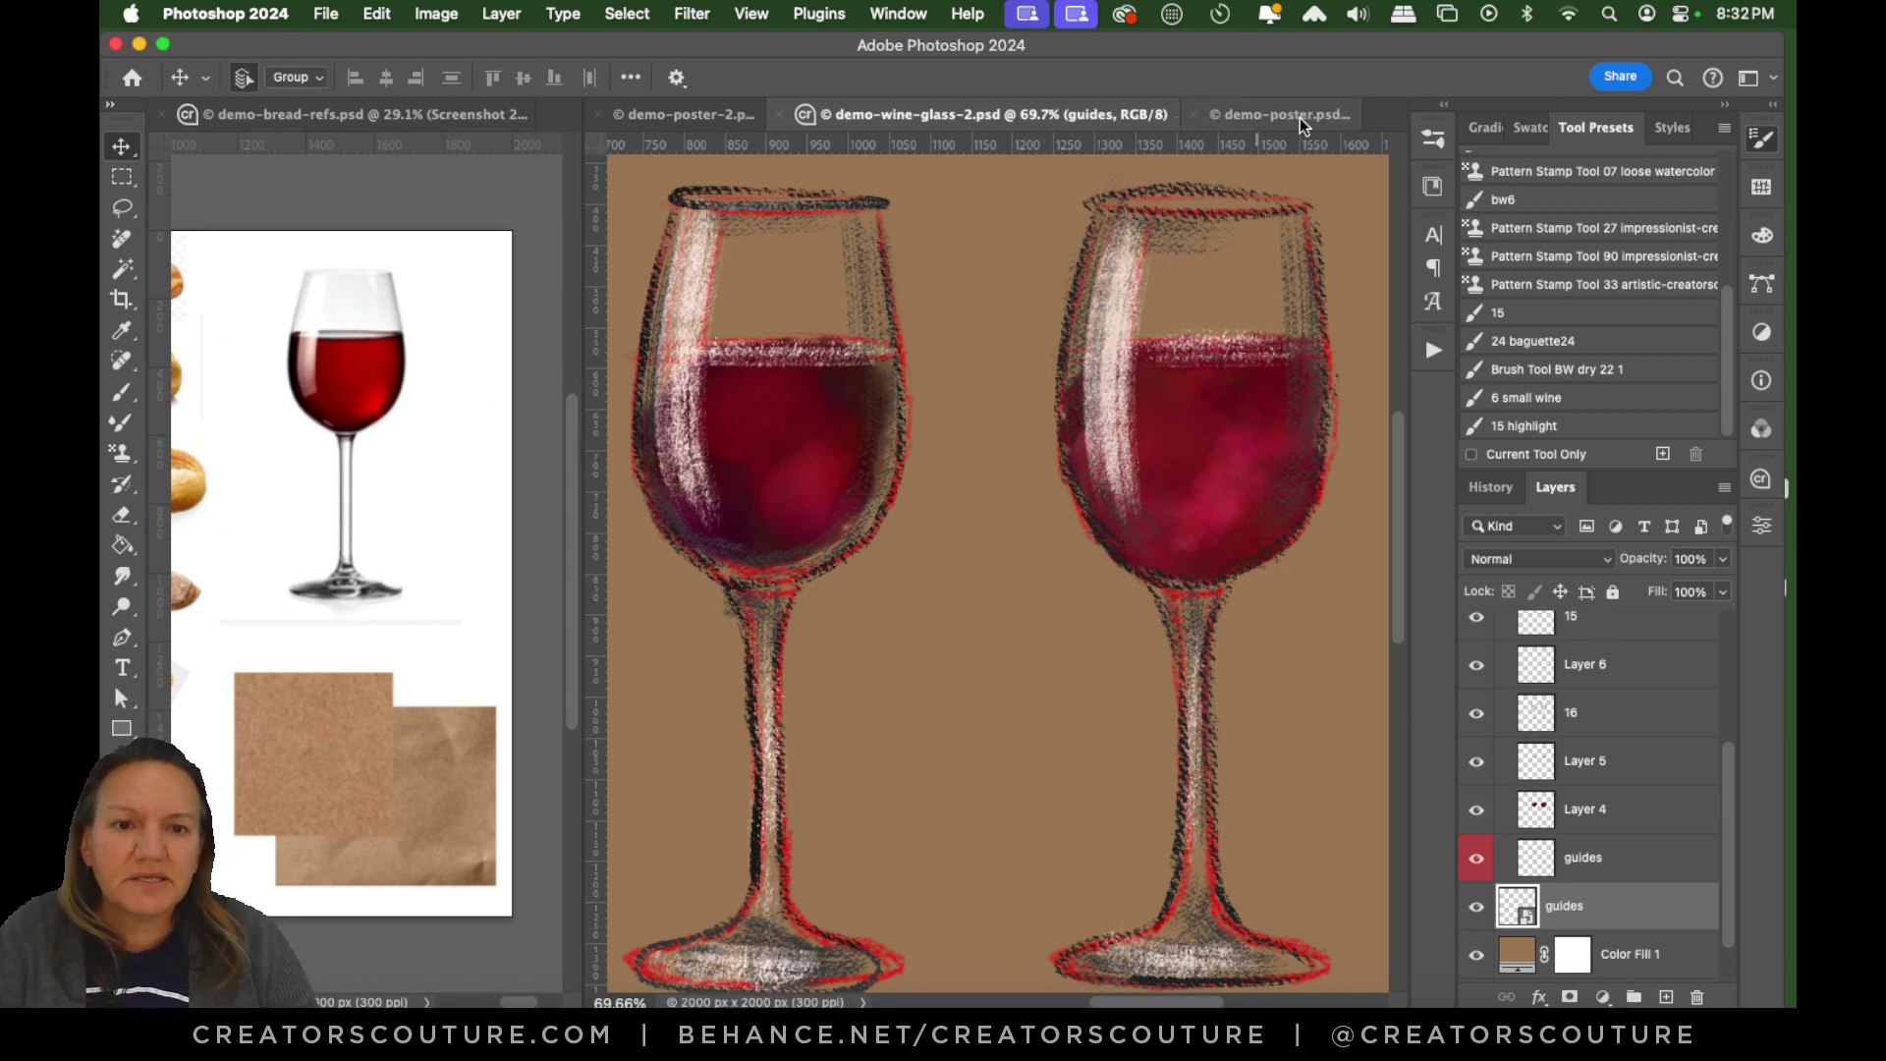
# Try moving the wine copy layer's glass further left in demo-poster.psd to reveal its guide sketch, undoing each move.
pyautogui.click(1282, 115)
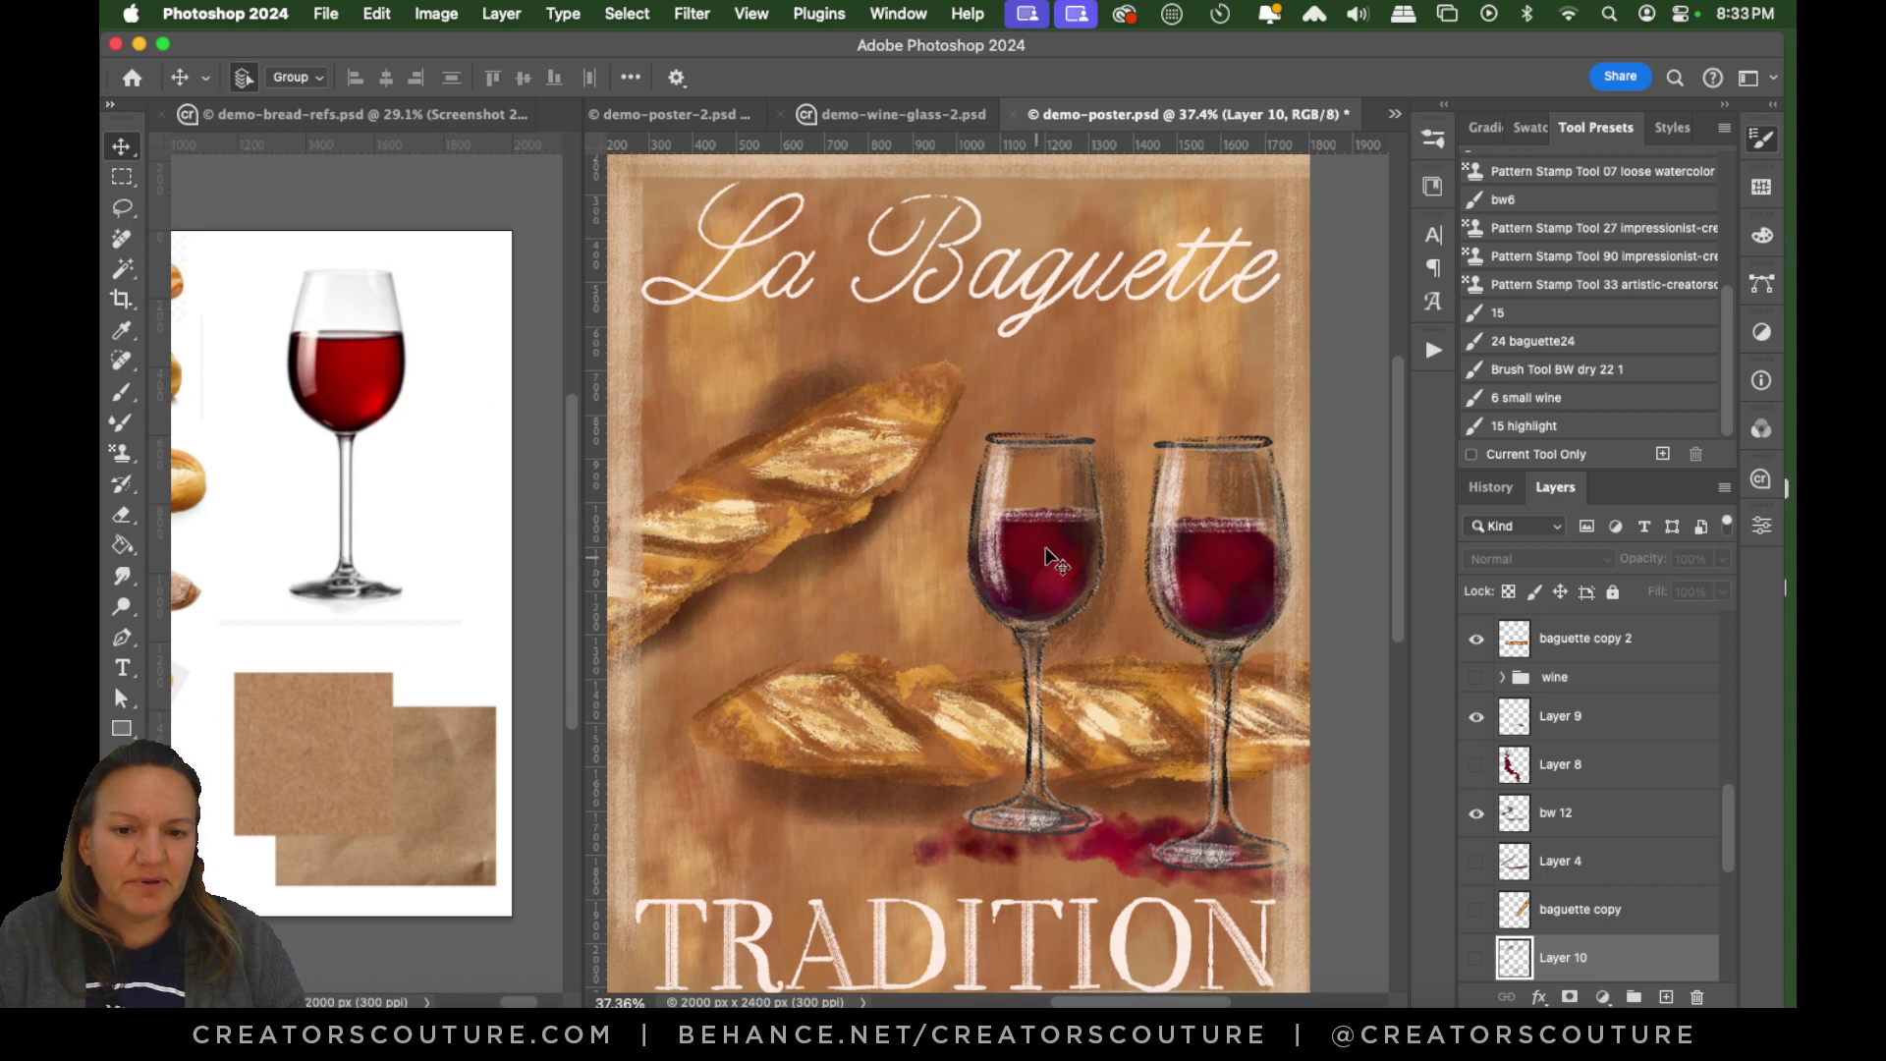
pyautogui.moveTo(1059, 576)
pyautogui.mouseDown()
pyautogui.moveTo(1193, 476)
pyautogui.moveTo(844, 518)
pyautogui.moveTo(854, 563)
pyautogui.mouseUp()
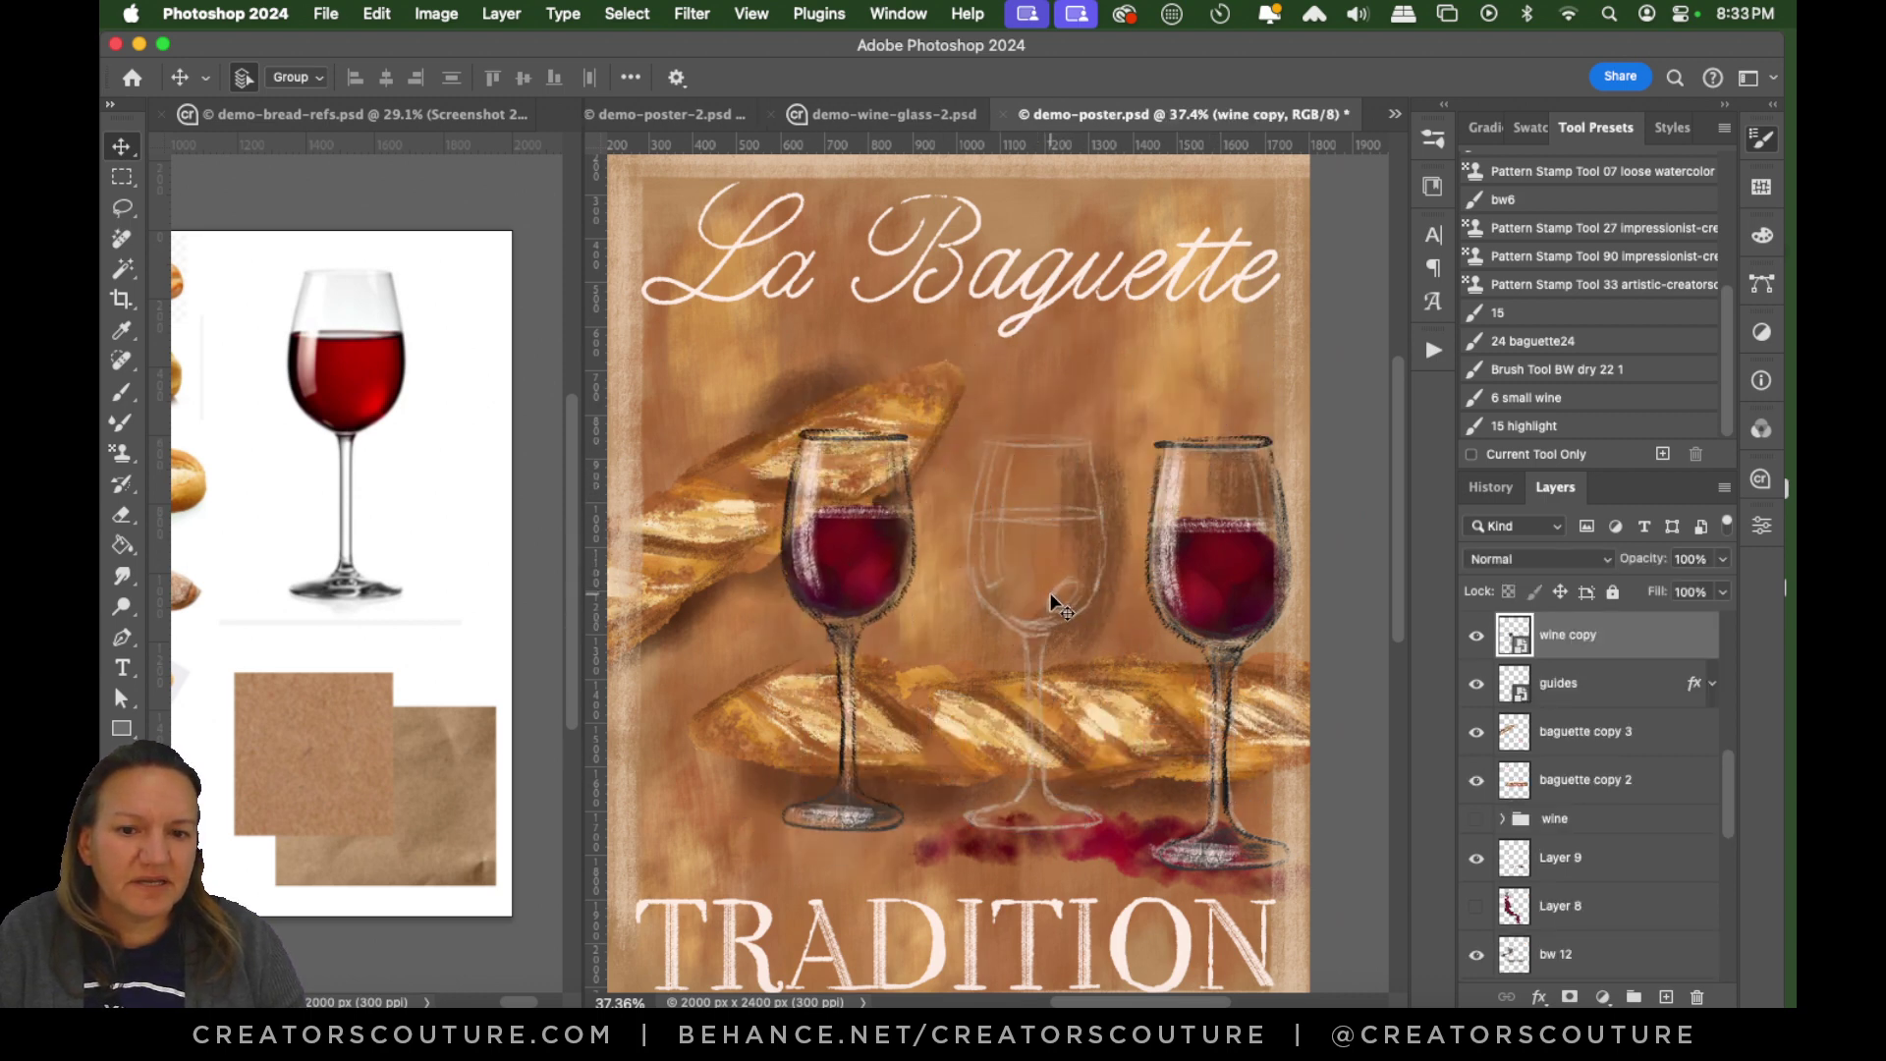
pyautogui.press('cmd+z')
pyautogui.click(1631, 701)
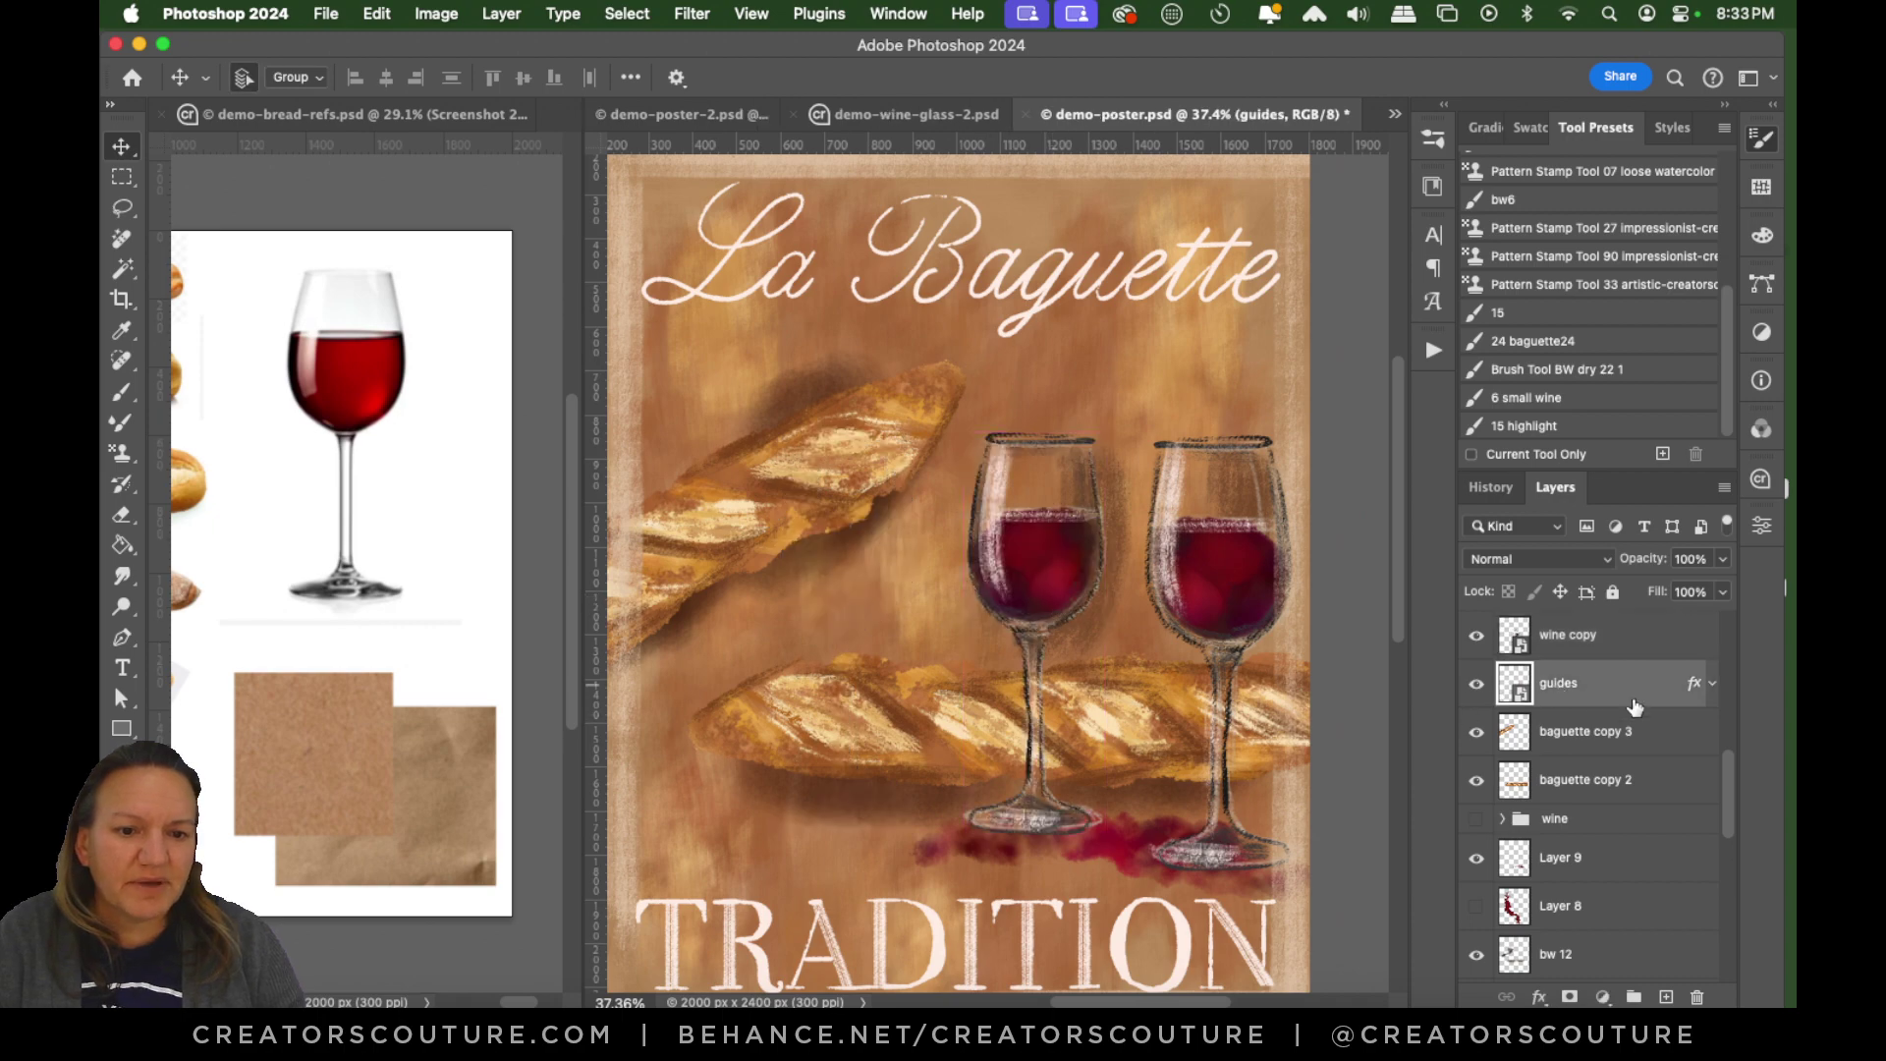
pyautogui.moveTo(1038, 584); pyautogui.dragTo(903, 567)
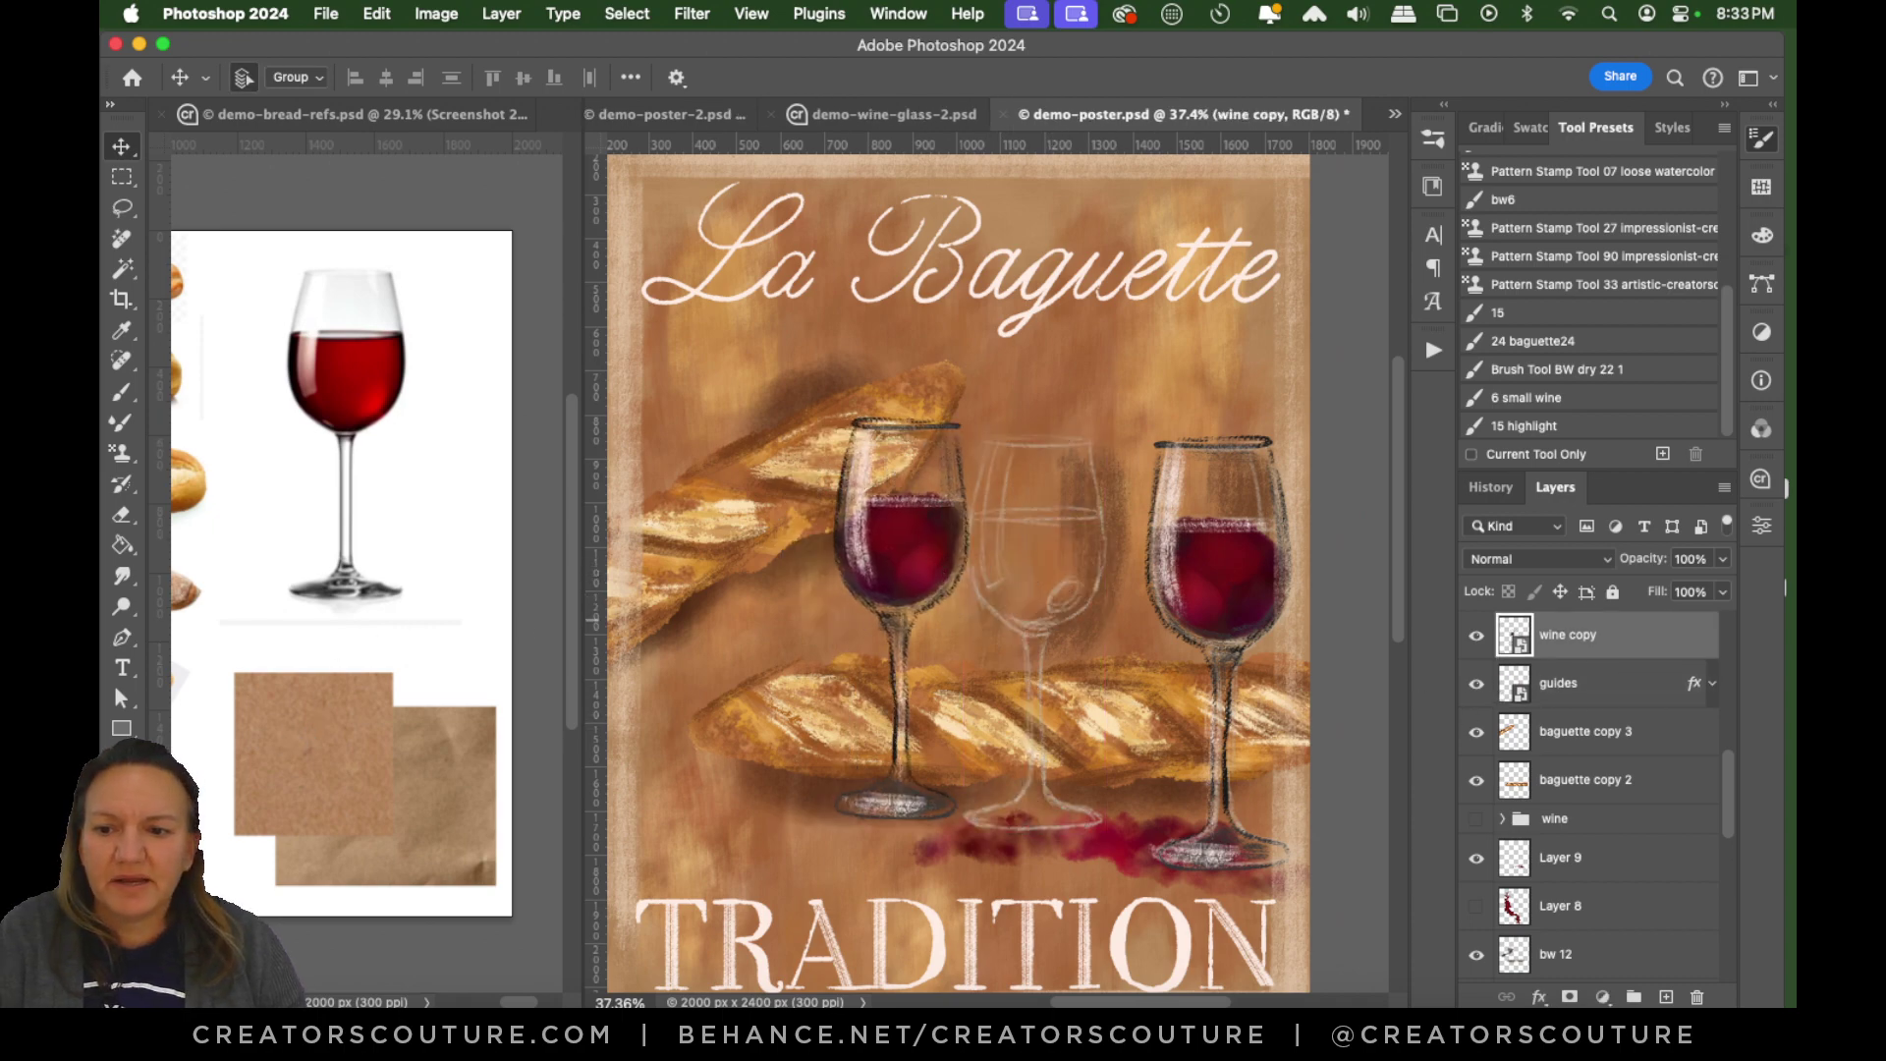
pyautogui.press('z')
pyautogui.moveTo(1092, 652)
pyautogui.mouseDown()
pyautogui.moveTo(1175, 599)
pyautogui.moveTo(1107, 664)
pyautogui.moveTo(1146, 663)
pyautogui.mouseUp()
pyautogui.press('cmd+z')
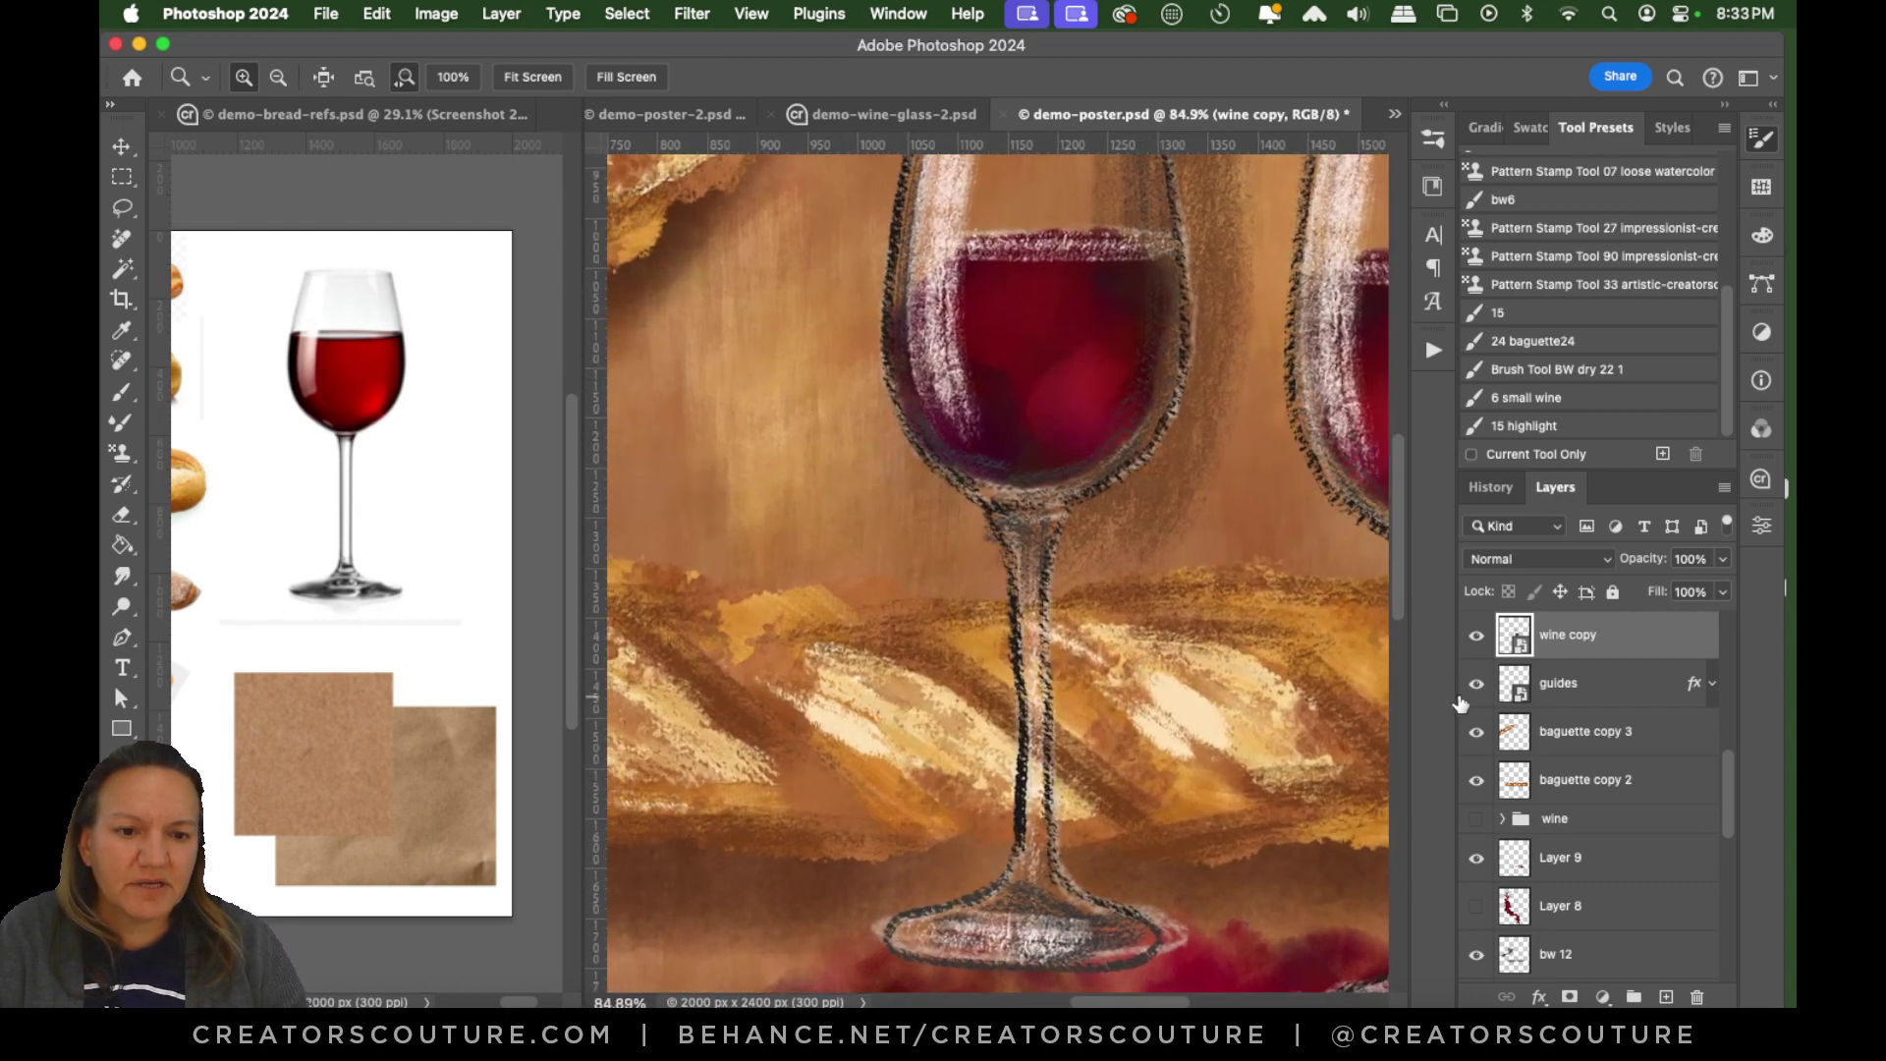
# Compare the left wine glass with its guides layer hidden and shown, both close up and within the whole poster.
pyautogui.click(1475, 690)
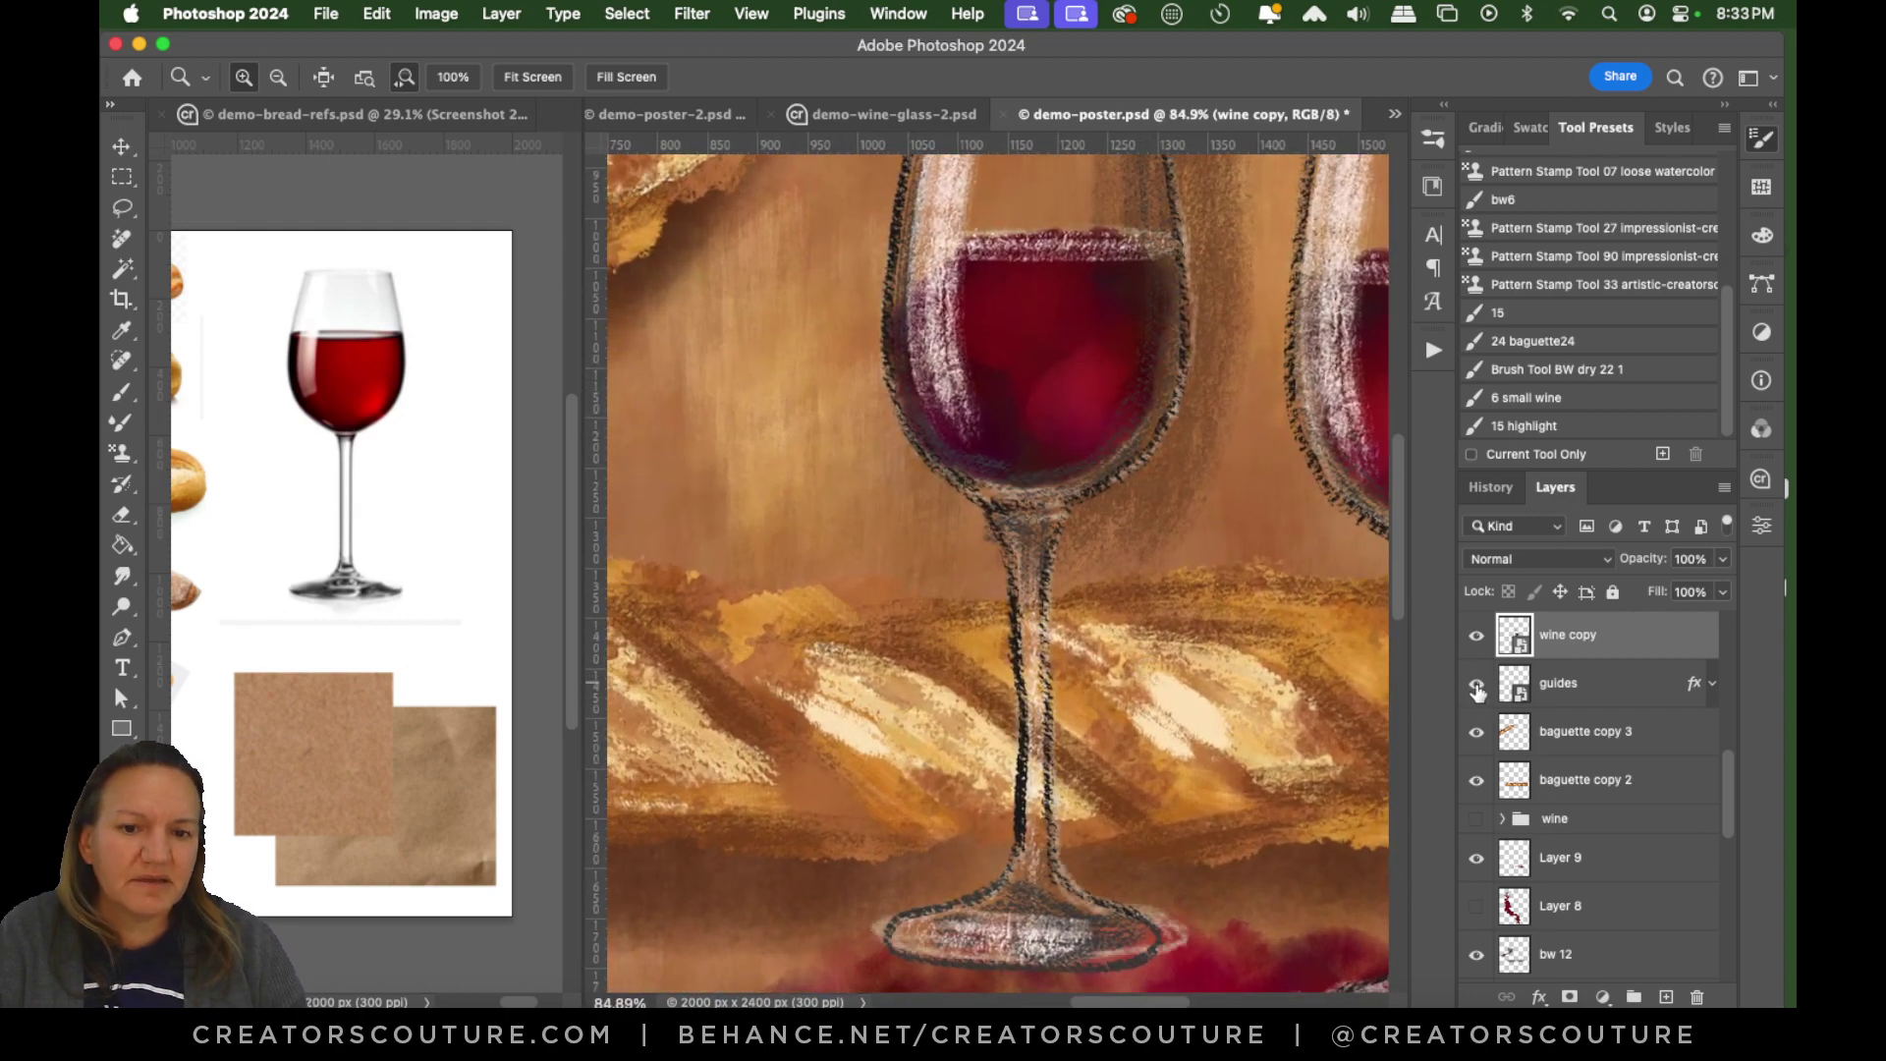
pyautogui.click(1477, 692)
pyautogui.click(1477, 691)
pyautogui.moveTo(1401, 574)
pyautogui.mouseDown()
pyautogui.moveTo(1401, 509)
pyautogui.moveTo(1404, 543)
pyautogui.mouseUp()
pyautogui.click(1476, 691)
pyautogui.click(1476, 692)
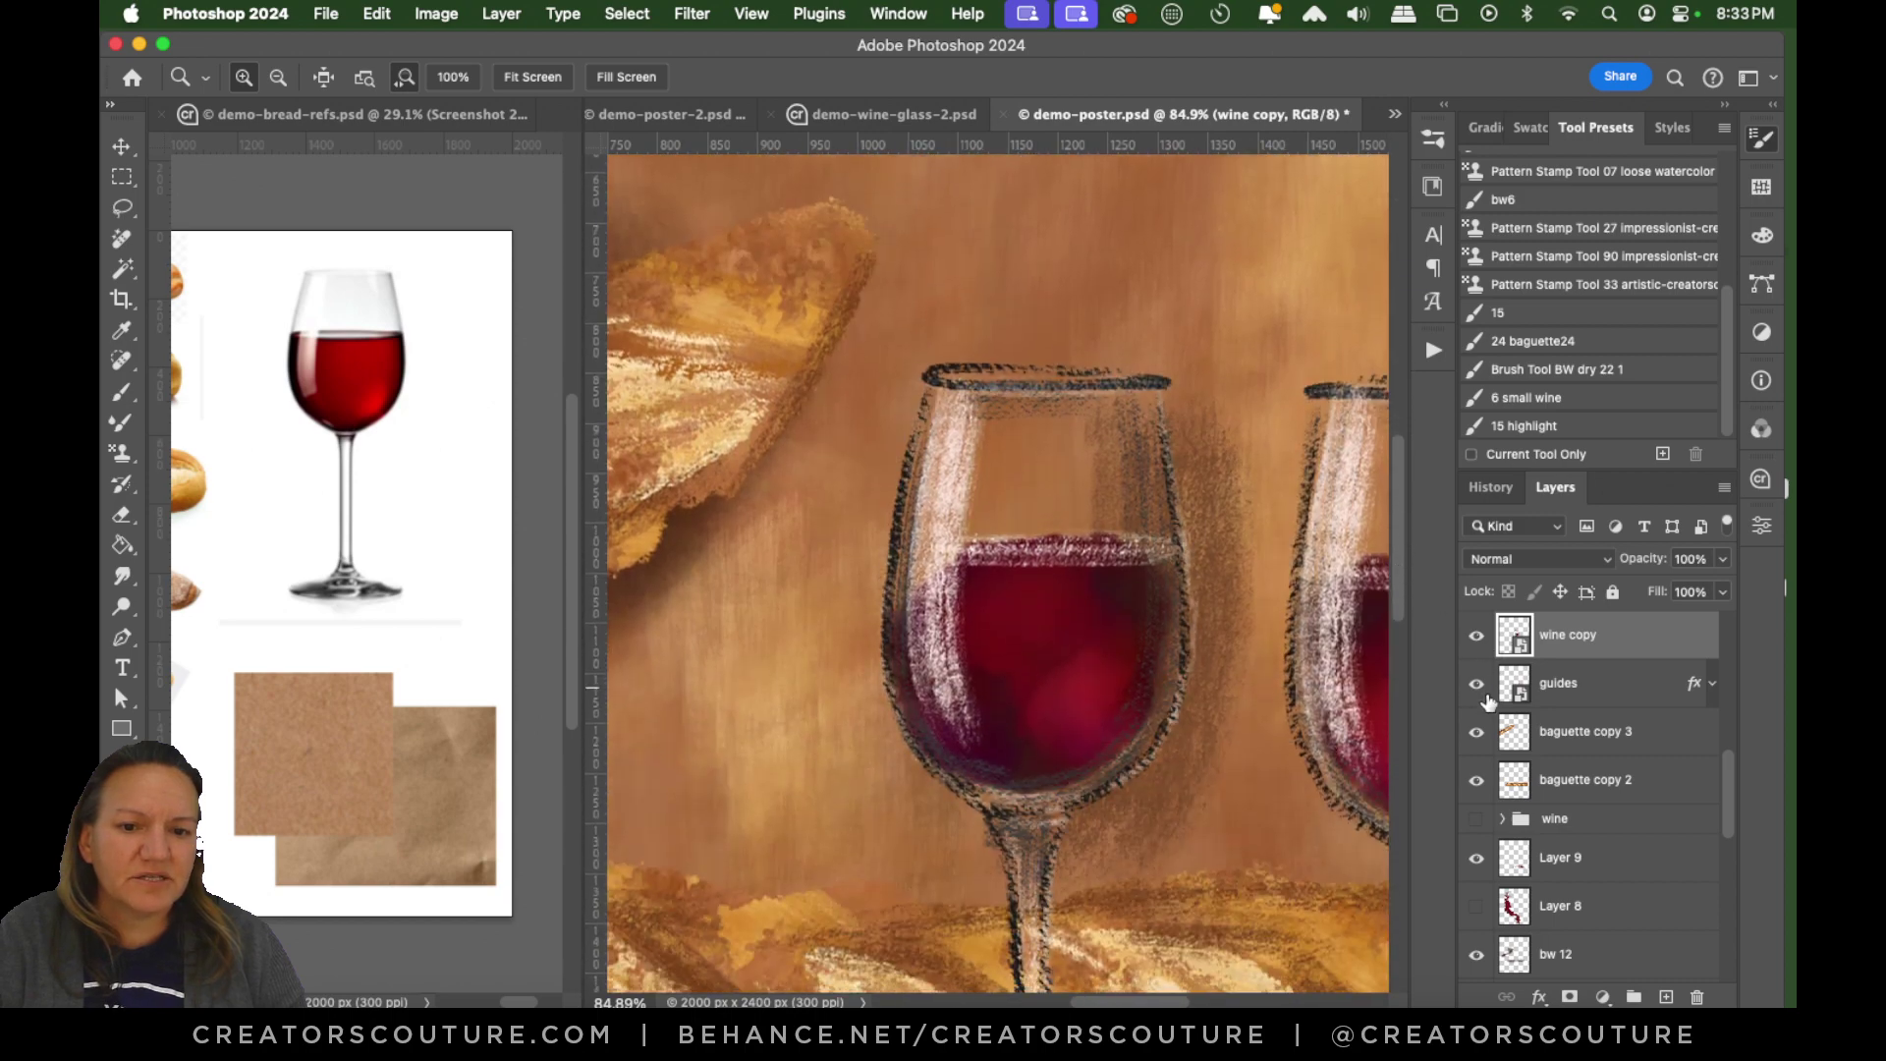
pyautogui.moveTo(1162, 641); pyautogui.dragTo(1103, 649)
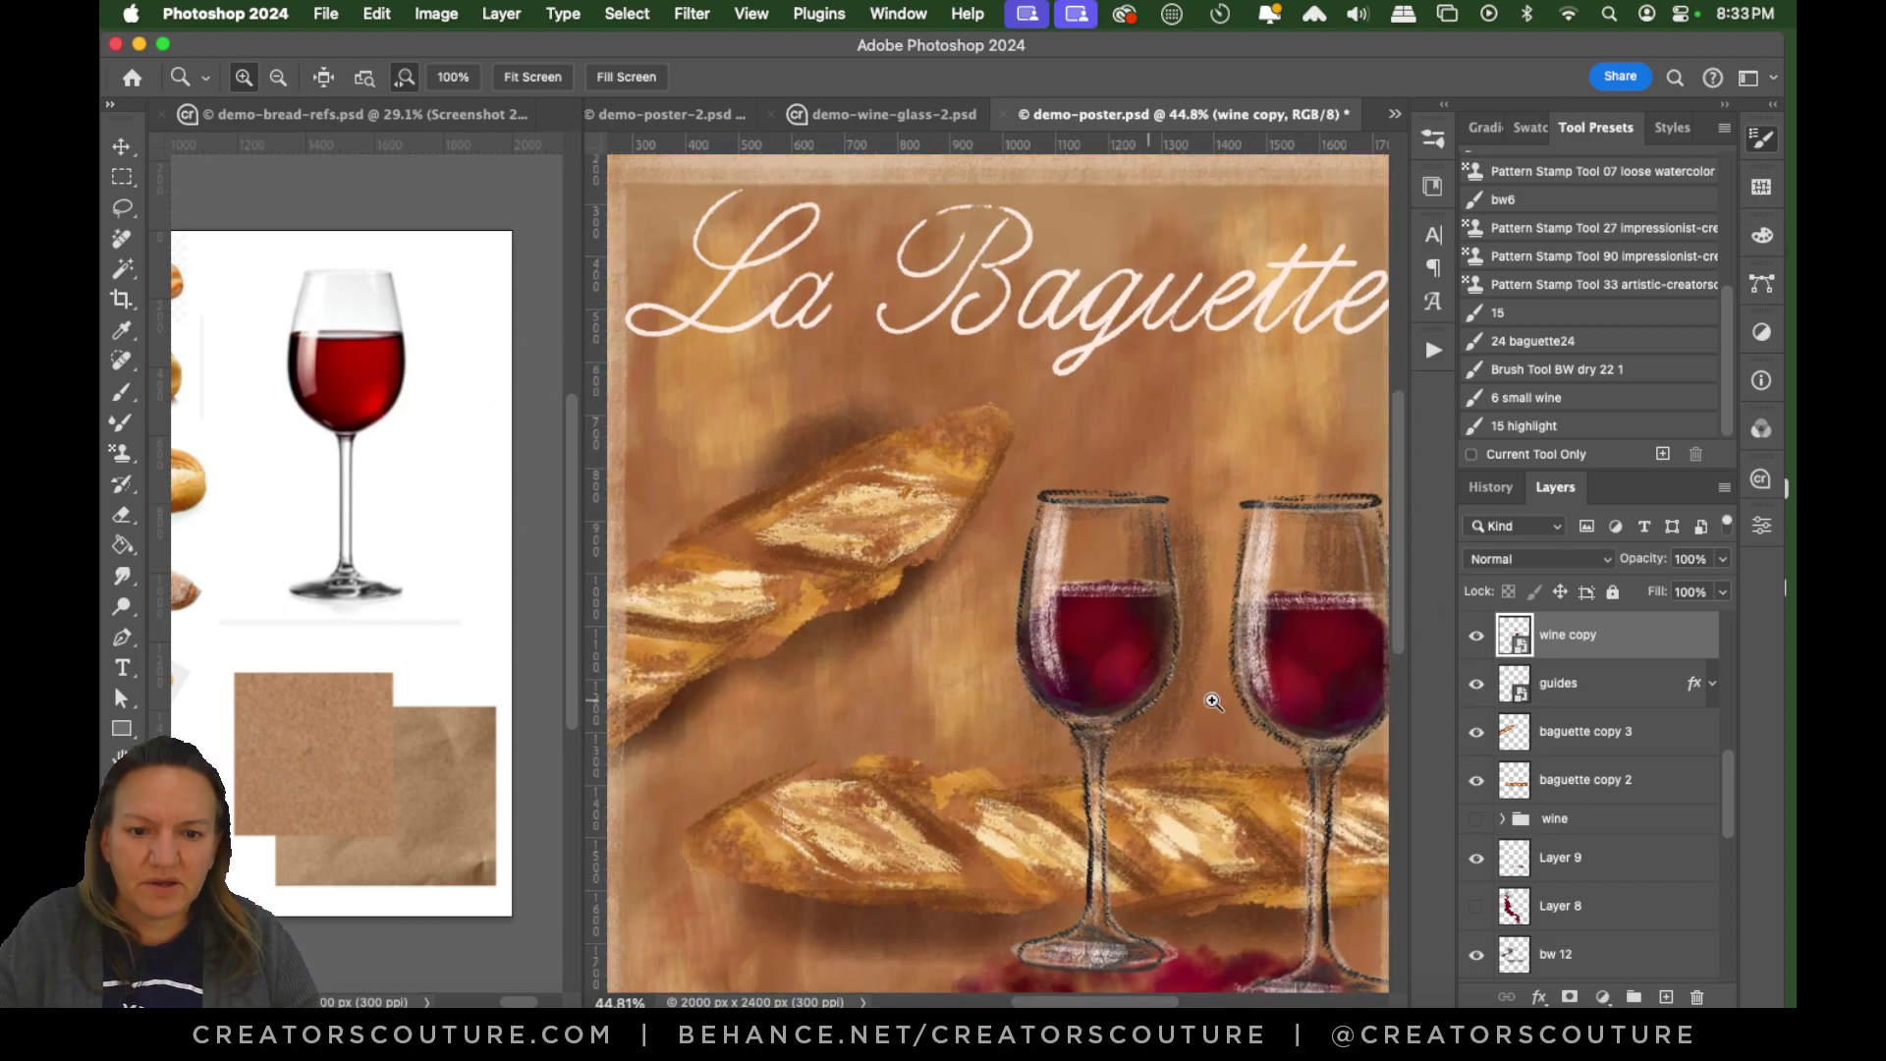
pyautogui.click(1478, 690)
pyautogui.click(1477, 688)
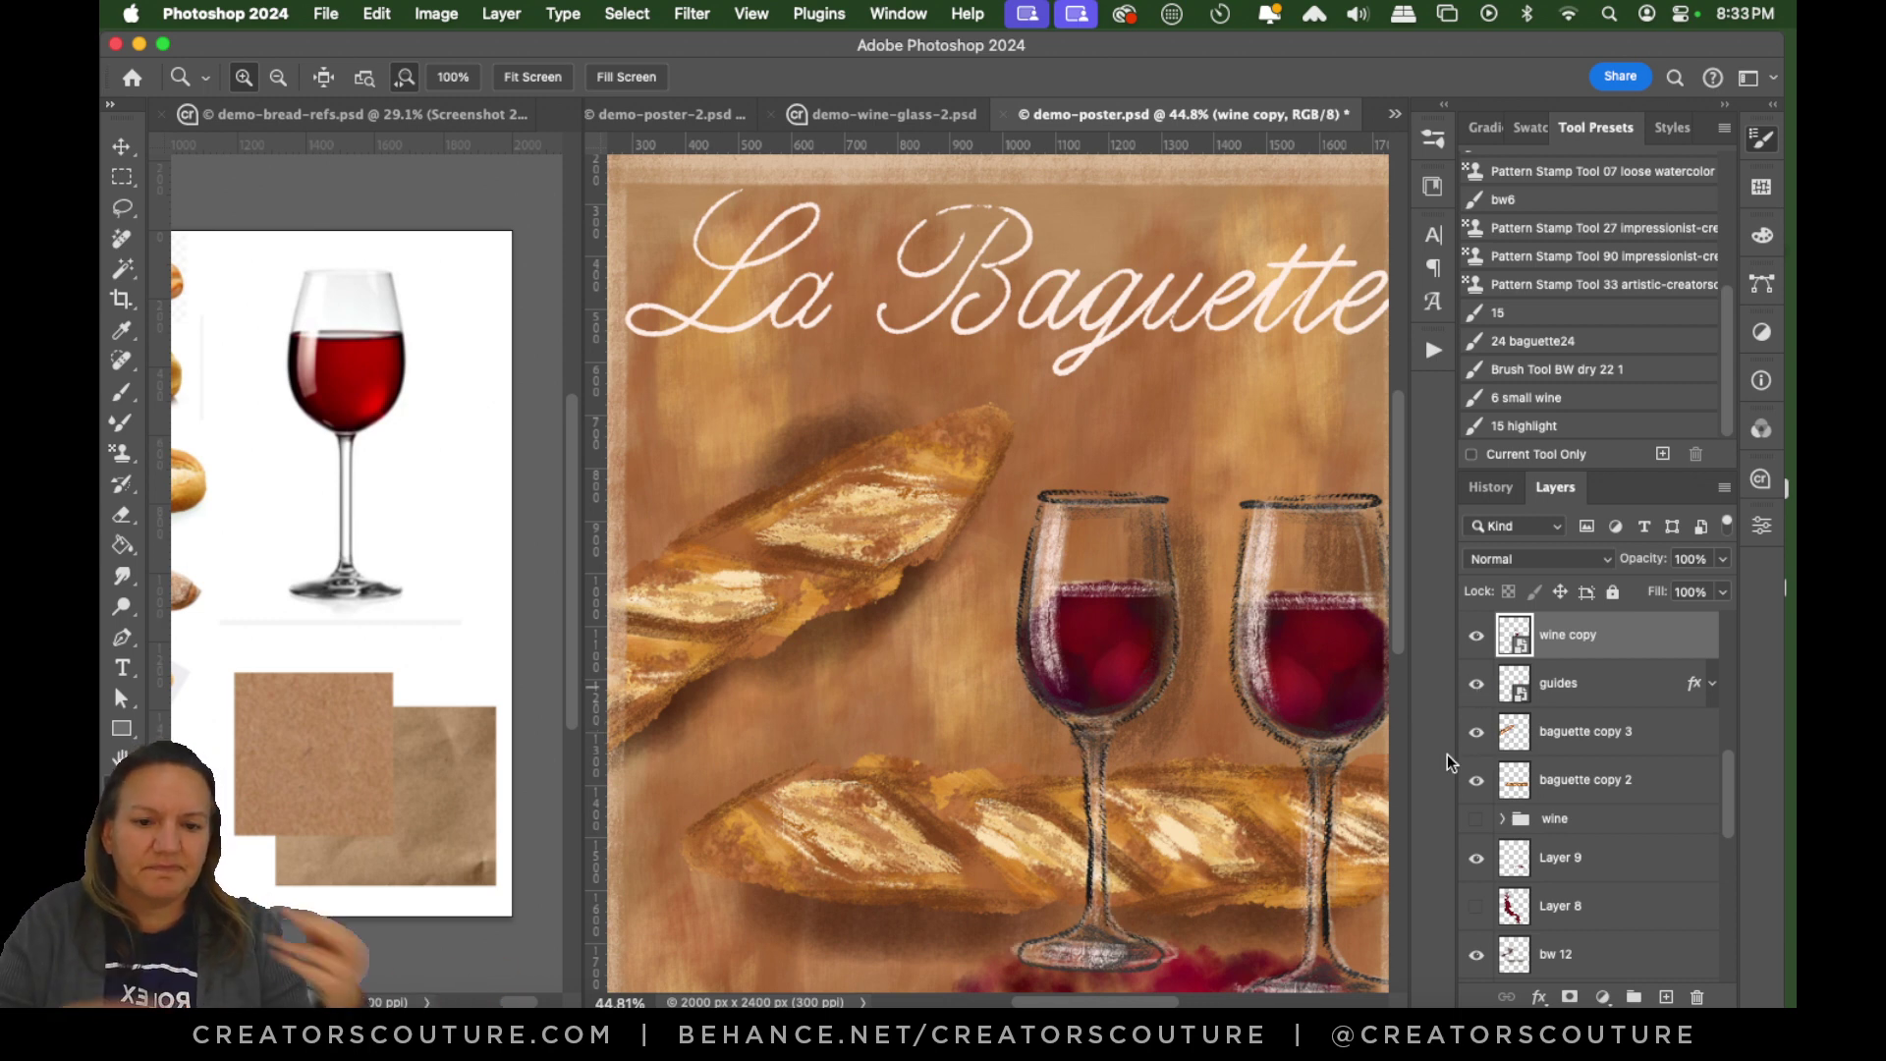
# Save demo-poster.psd and close the demo-wine-glass-2.psd document.
pyautogui.press('super+s')
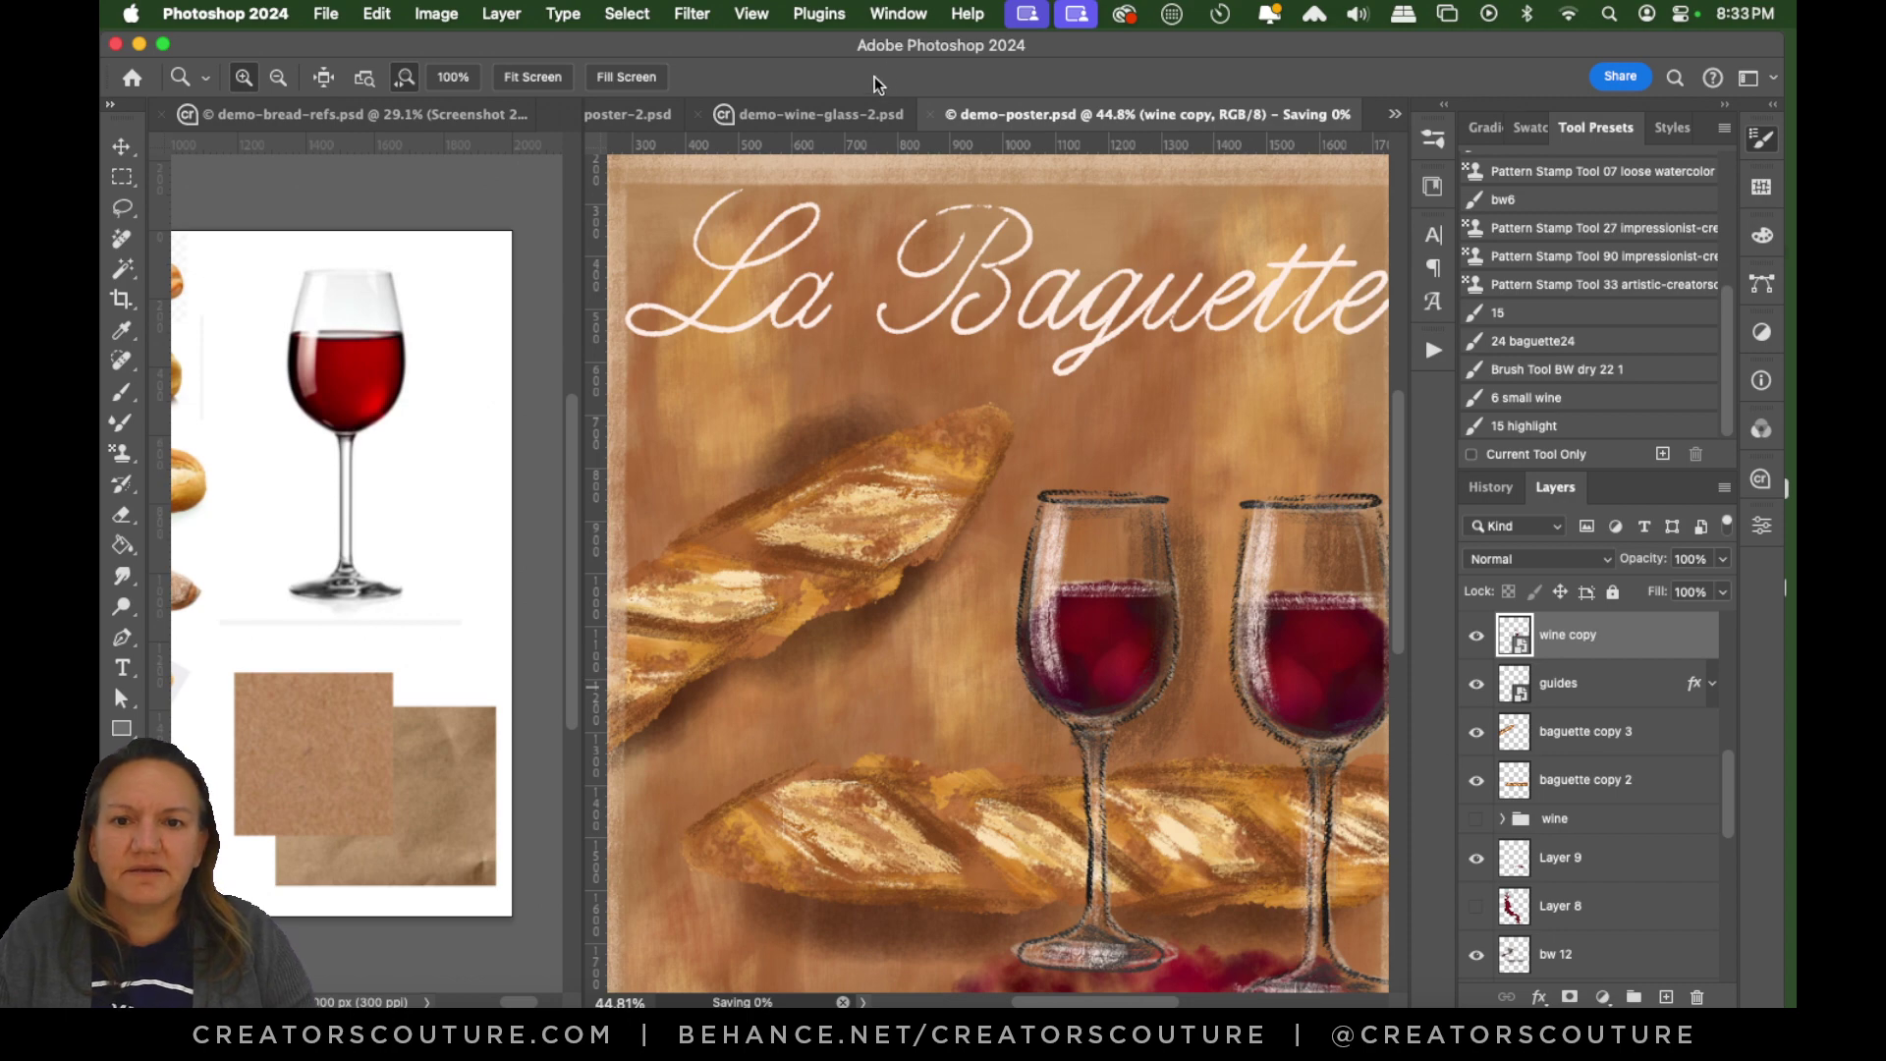
pyautogui.click(833, 114)
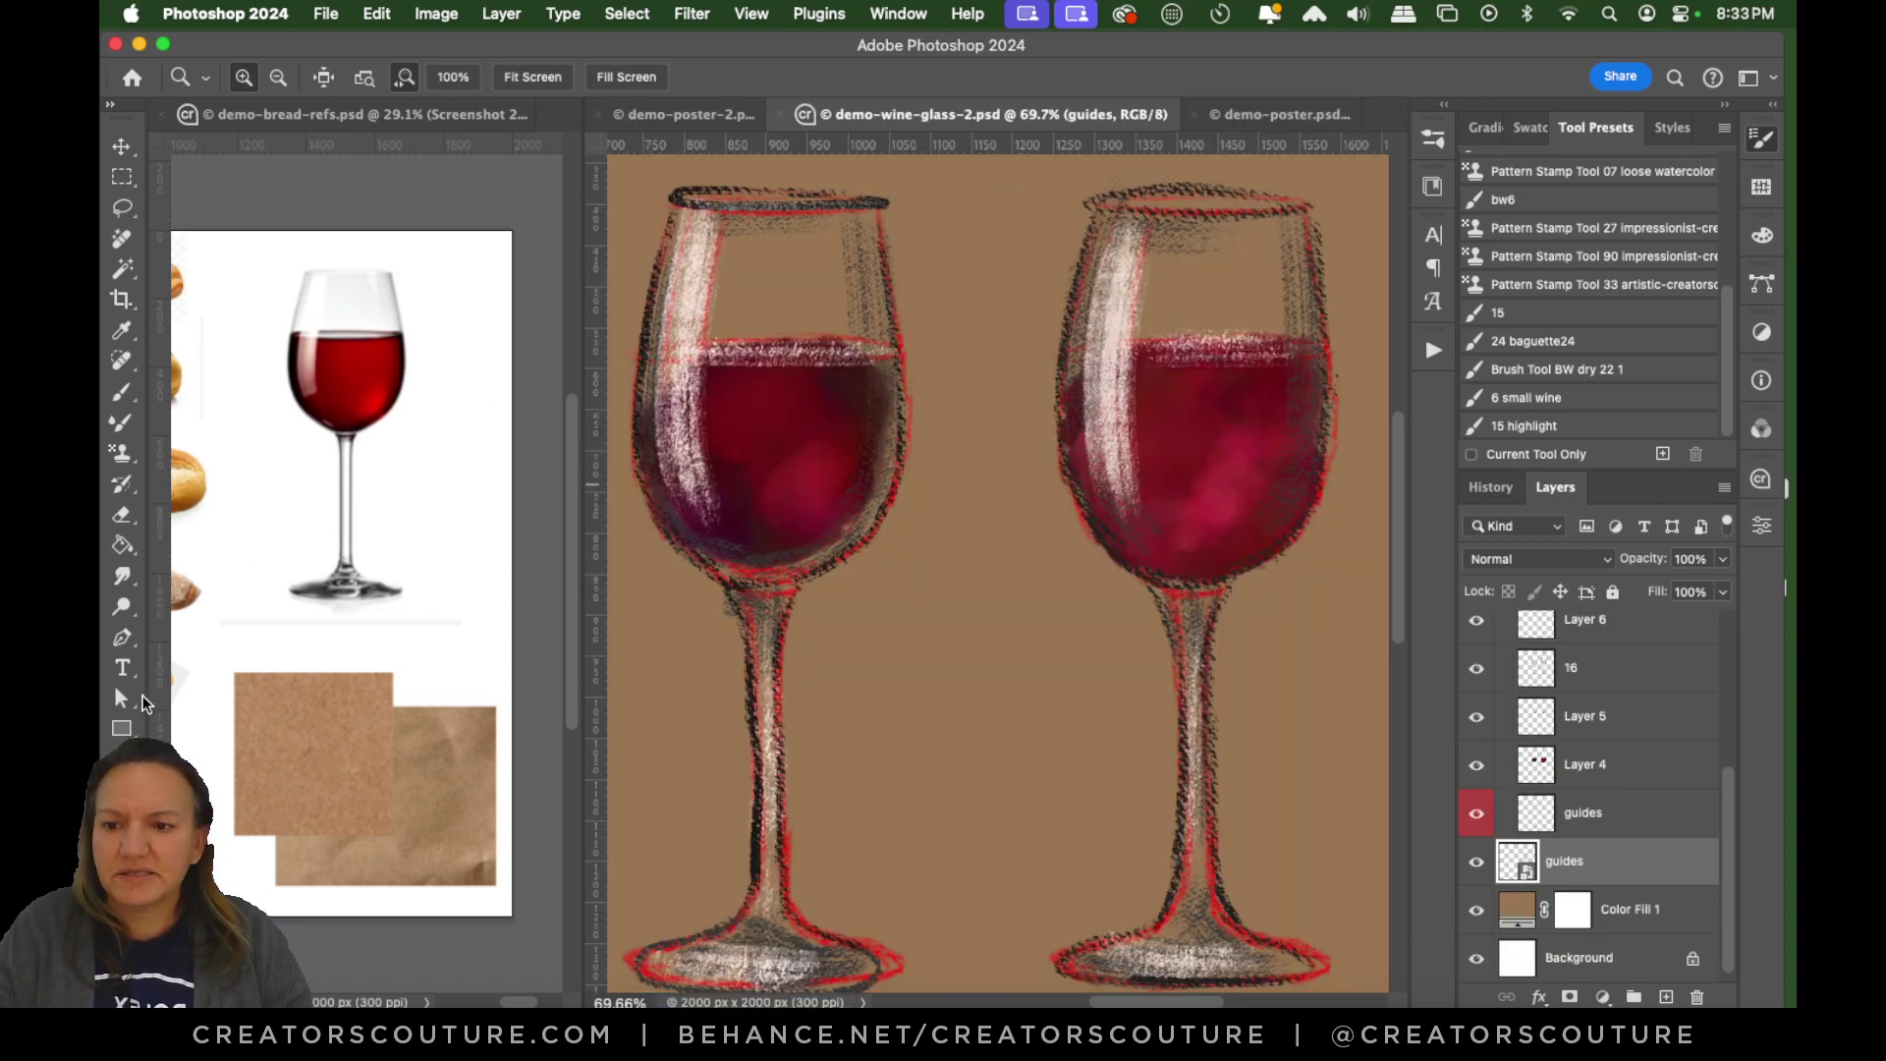
pyautogui.moveTo(1071, 467); pyautogui.dragTo(1011, 526)
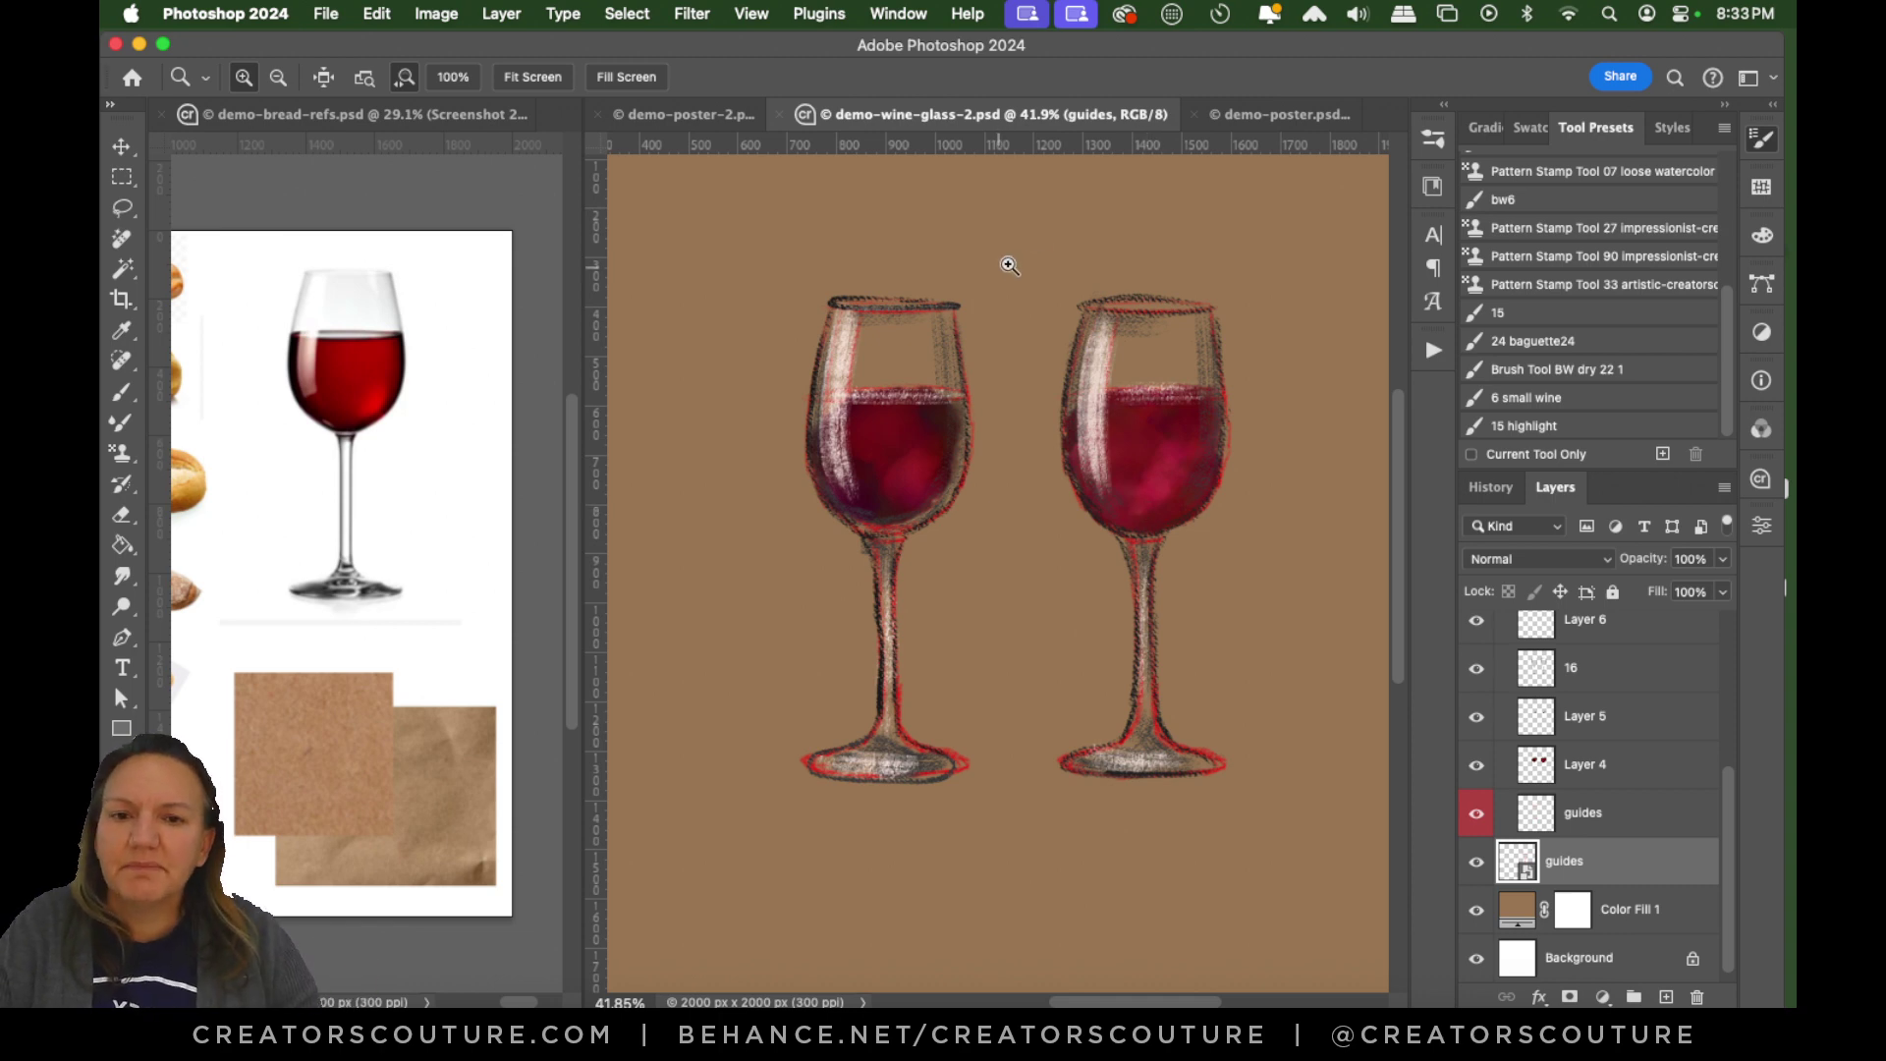
pyautogui.click(717, 115)
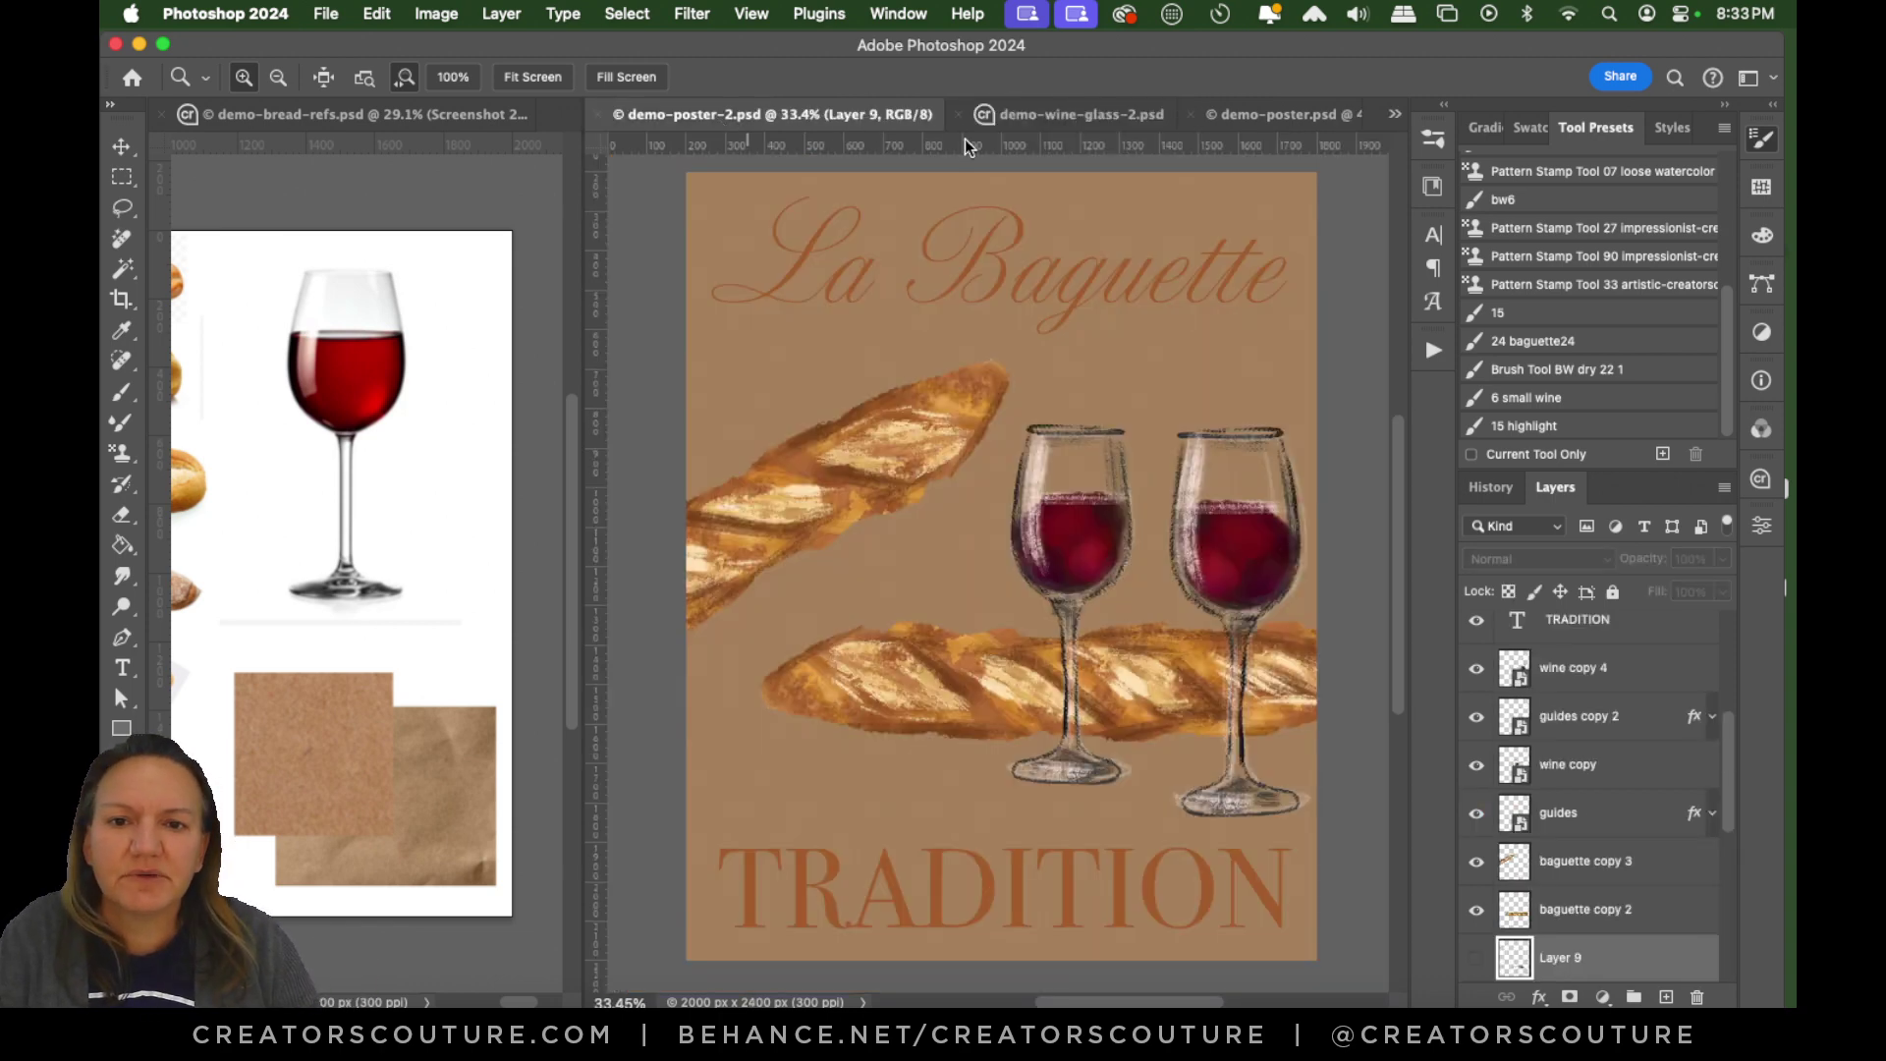
pyautogui.click(1076, 115)
pyautogui.press('super+w')
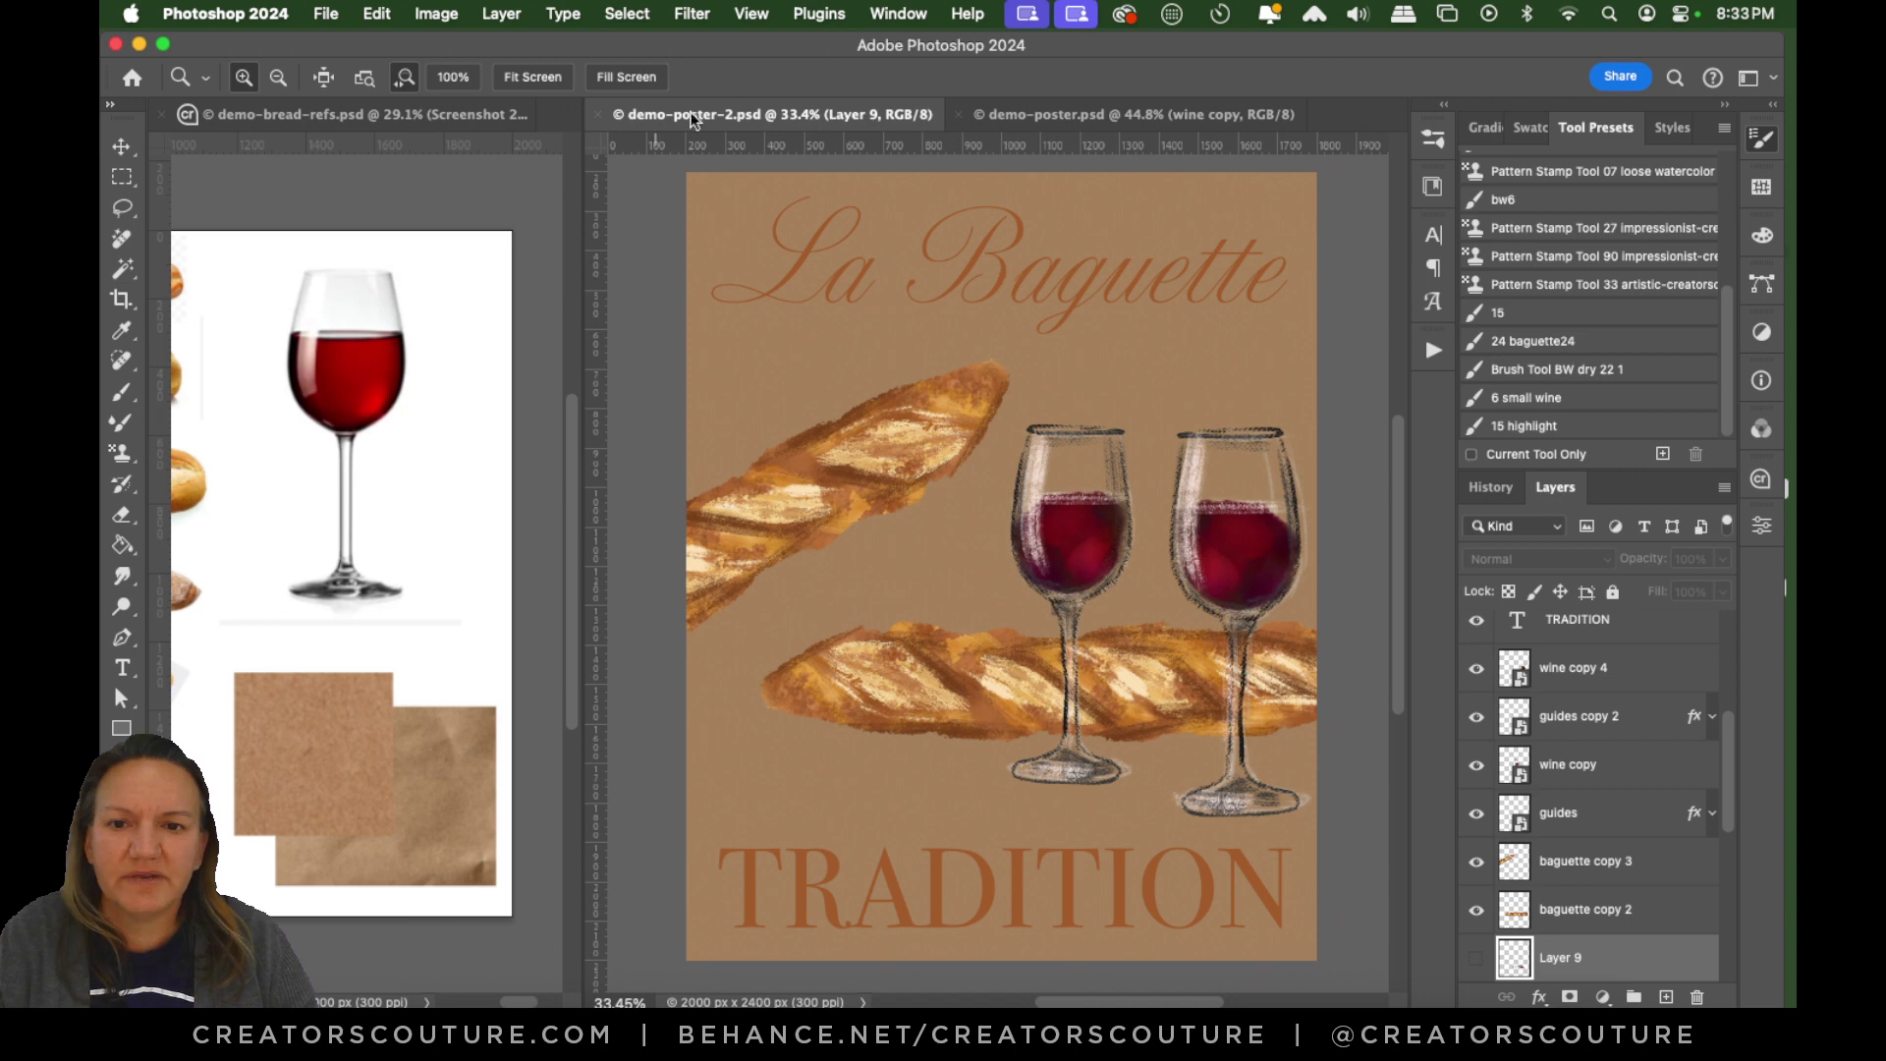
# Compare the textured background, shadows and lettering of demo-poster.psd with the plain layout in demo-poster-2.psd.
pyautogui.click(1027, 115)
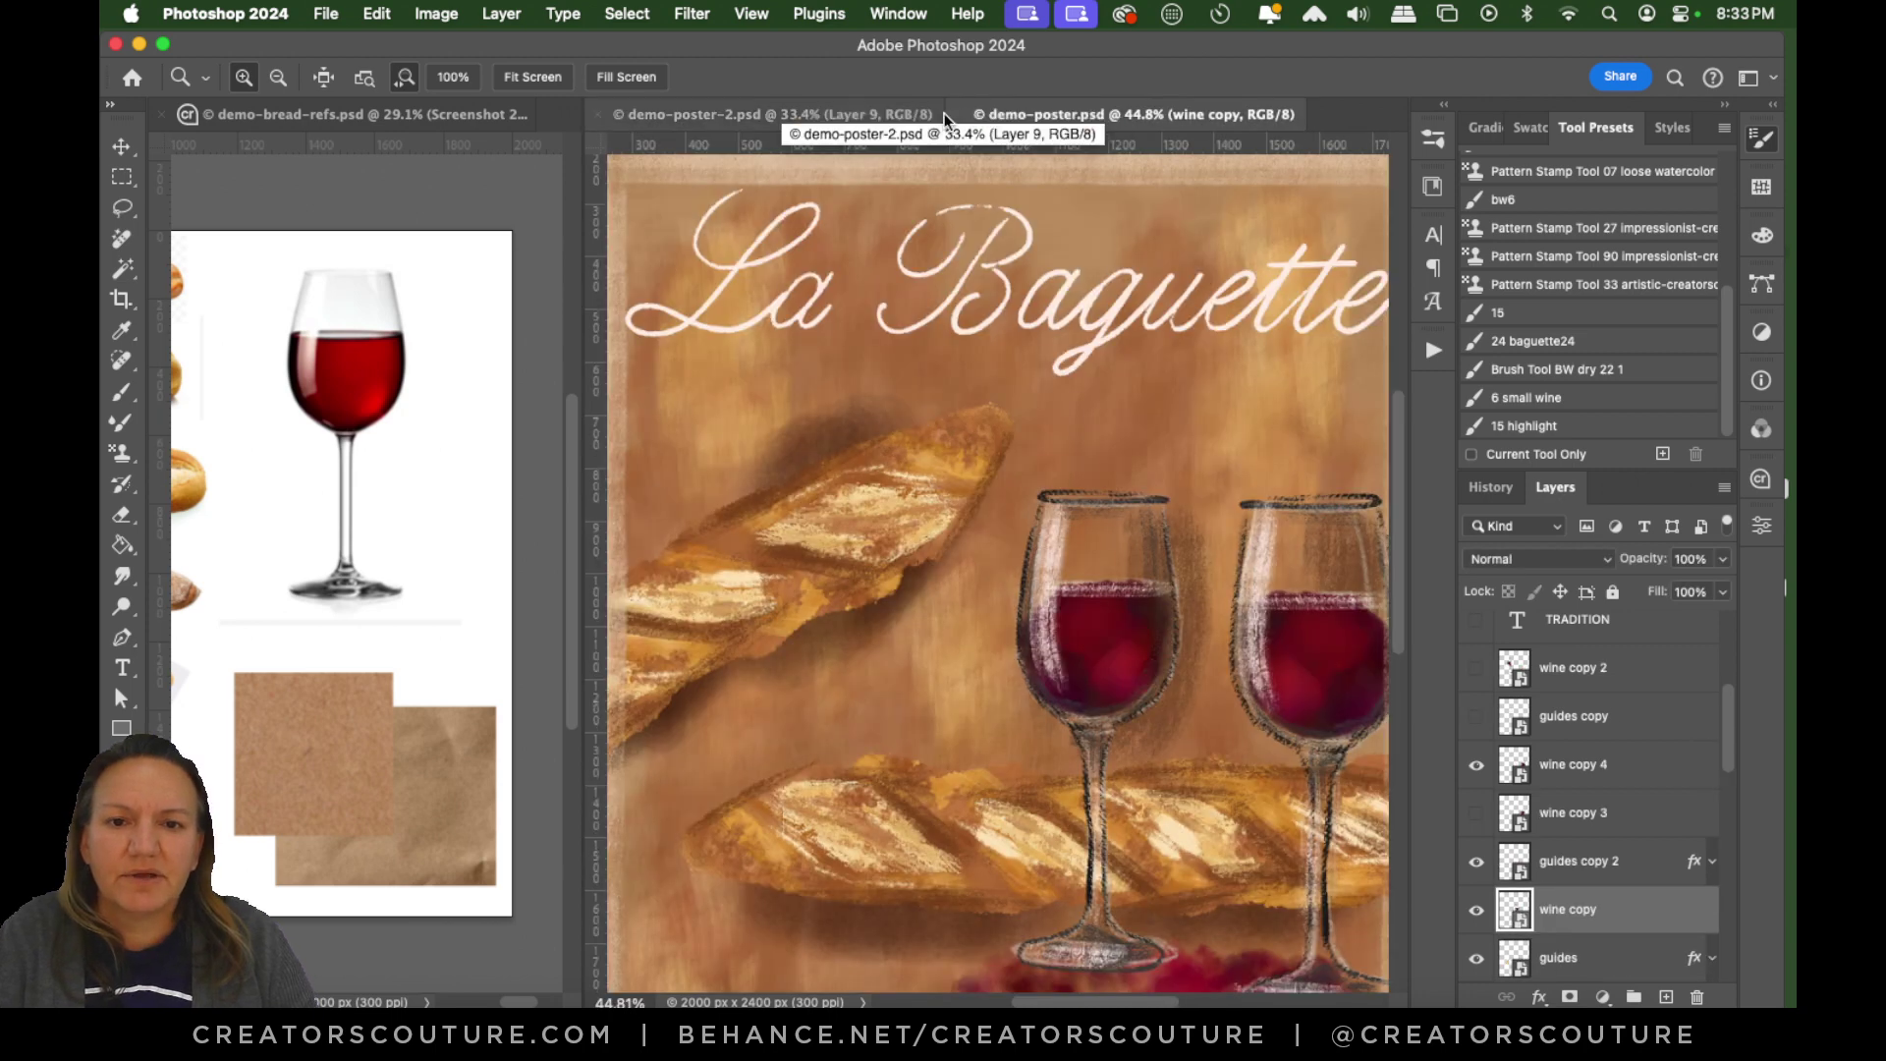
pyautogui.scroll(-3, 1096, 457)
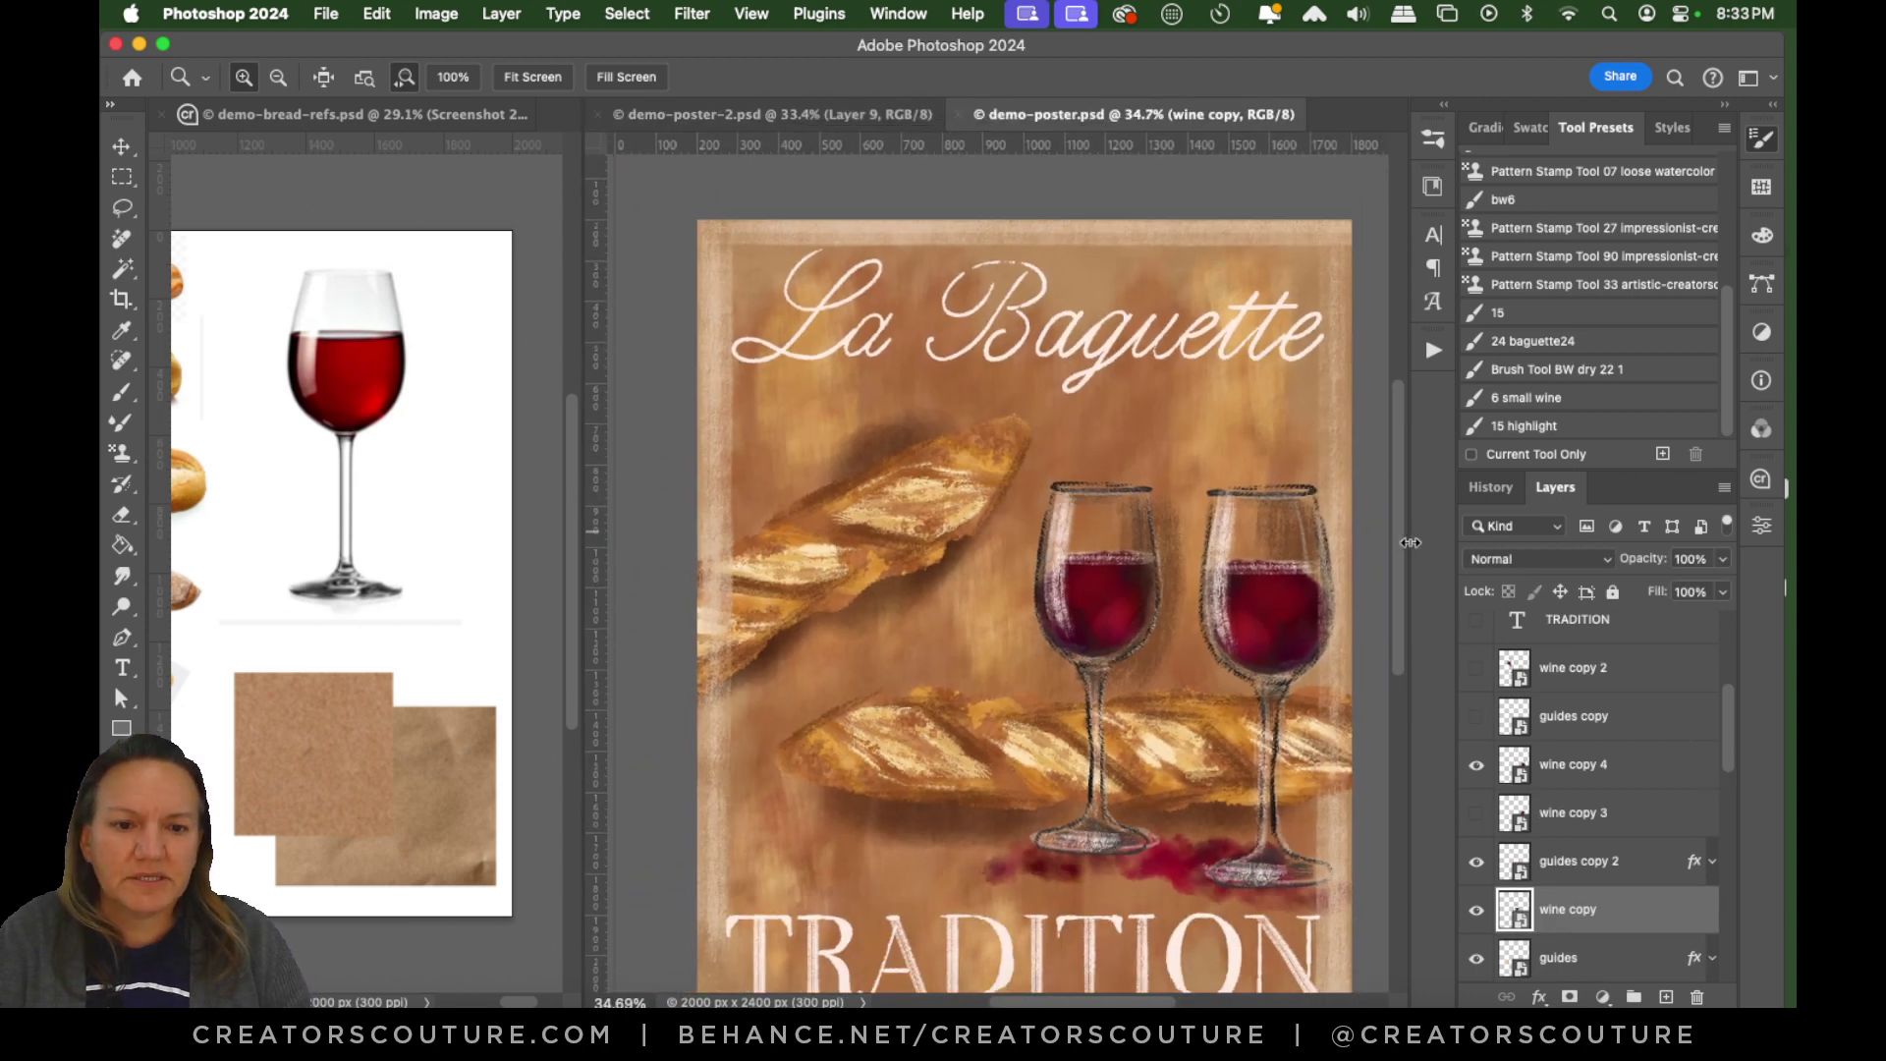
pyautogui.moveTo(1407, 587)
pyautogui.mouseDown()
pyautogui.moveTo(1400, 617)
pyautogui.moveTo(1405, 598)
pyautogui.mouseUp()
pyautogui.click(124, 148)
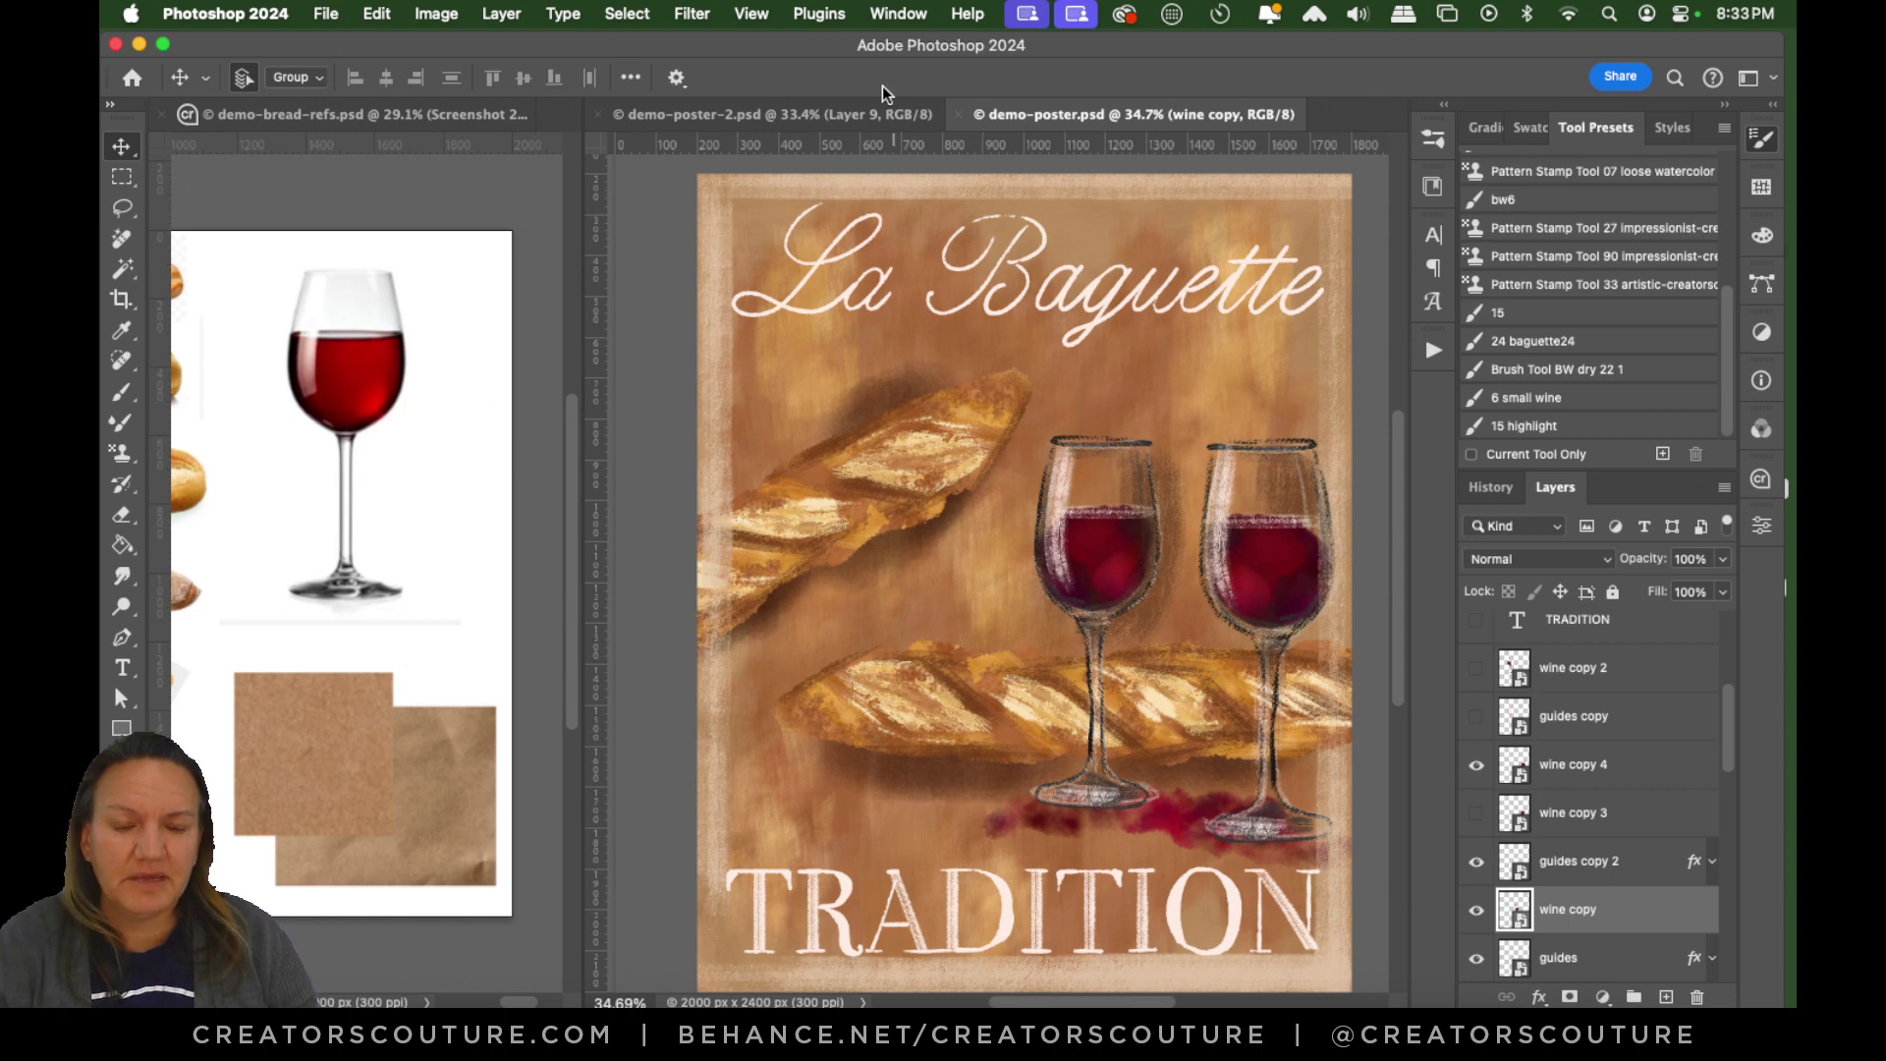
pyautogui.click(862, 118)
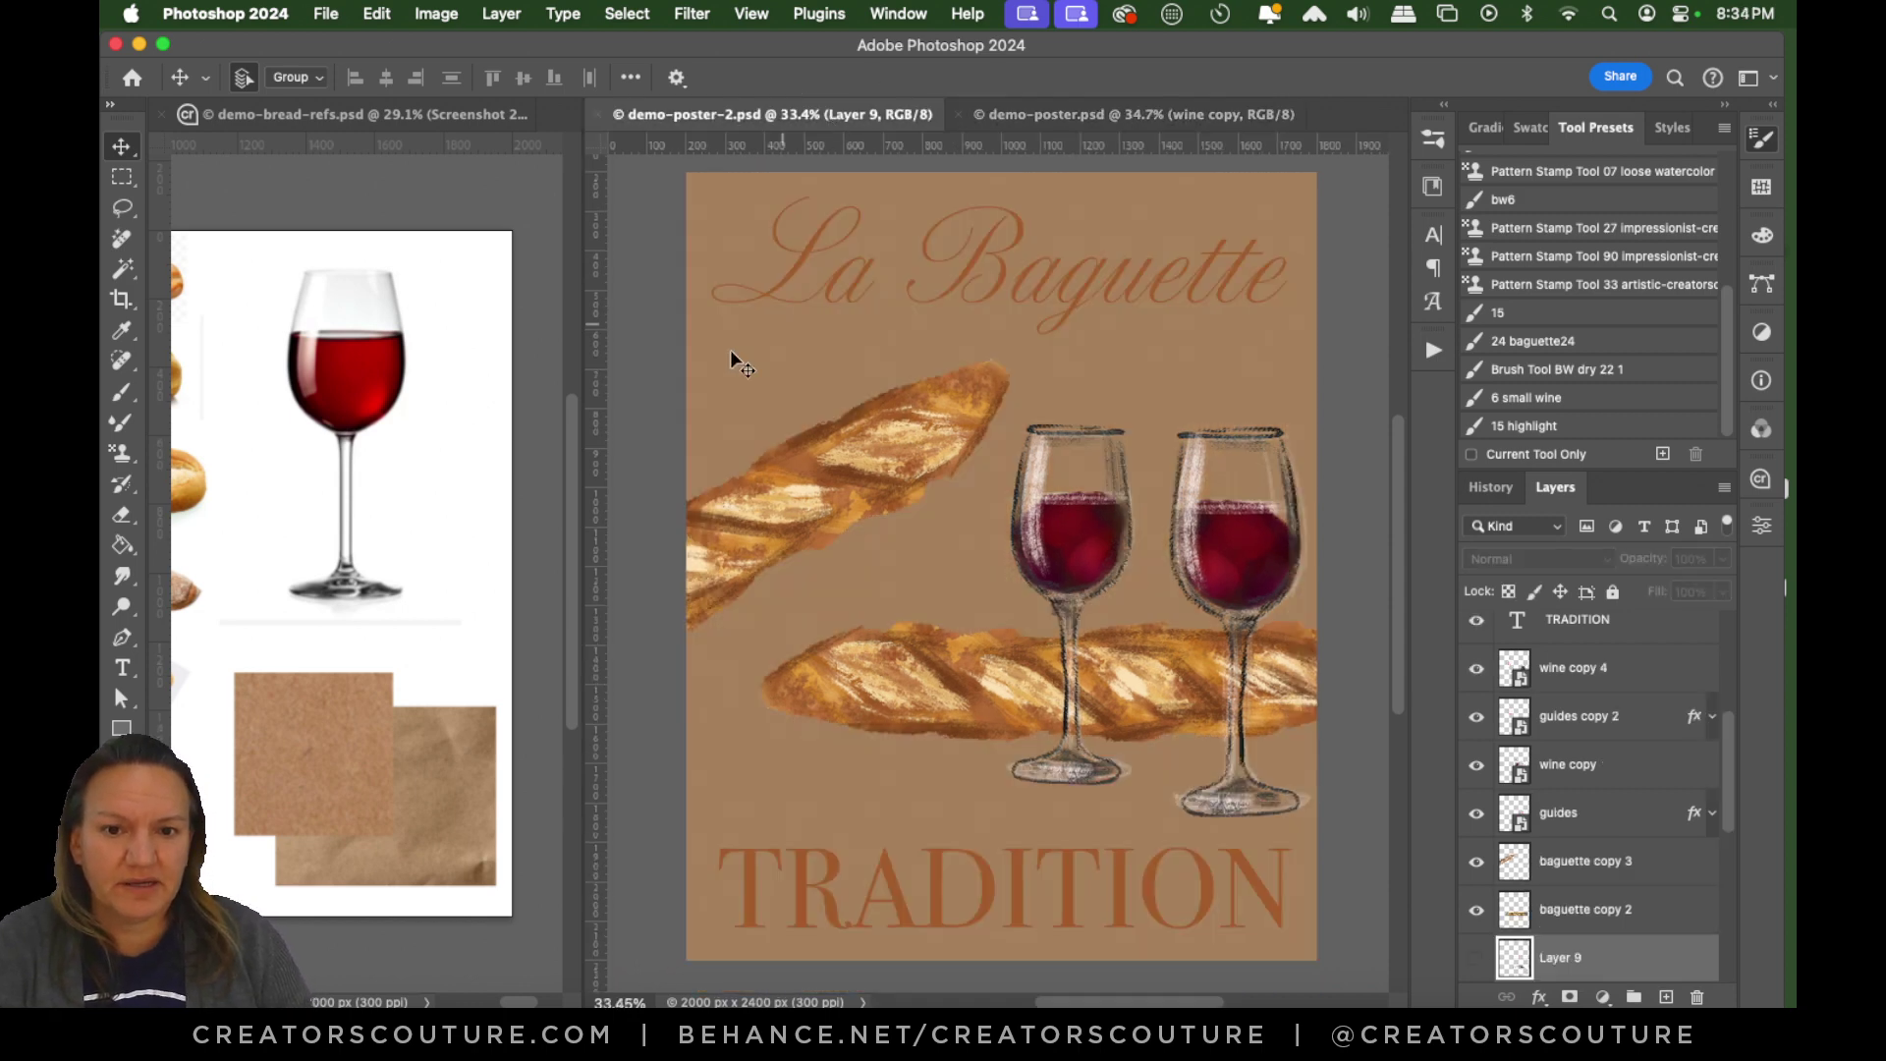
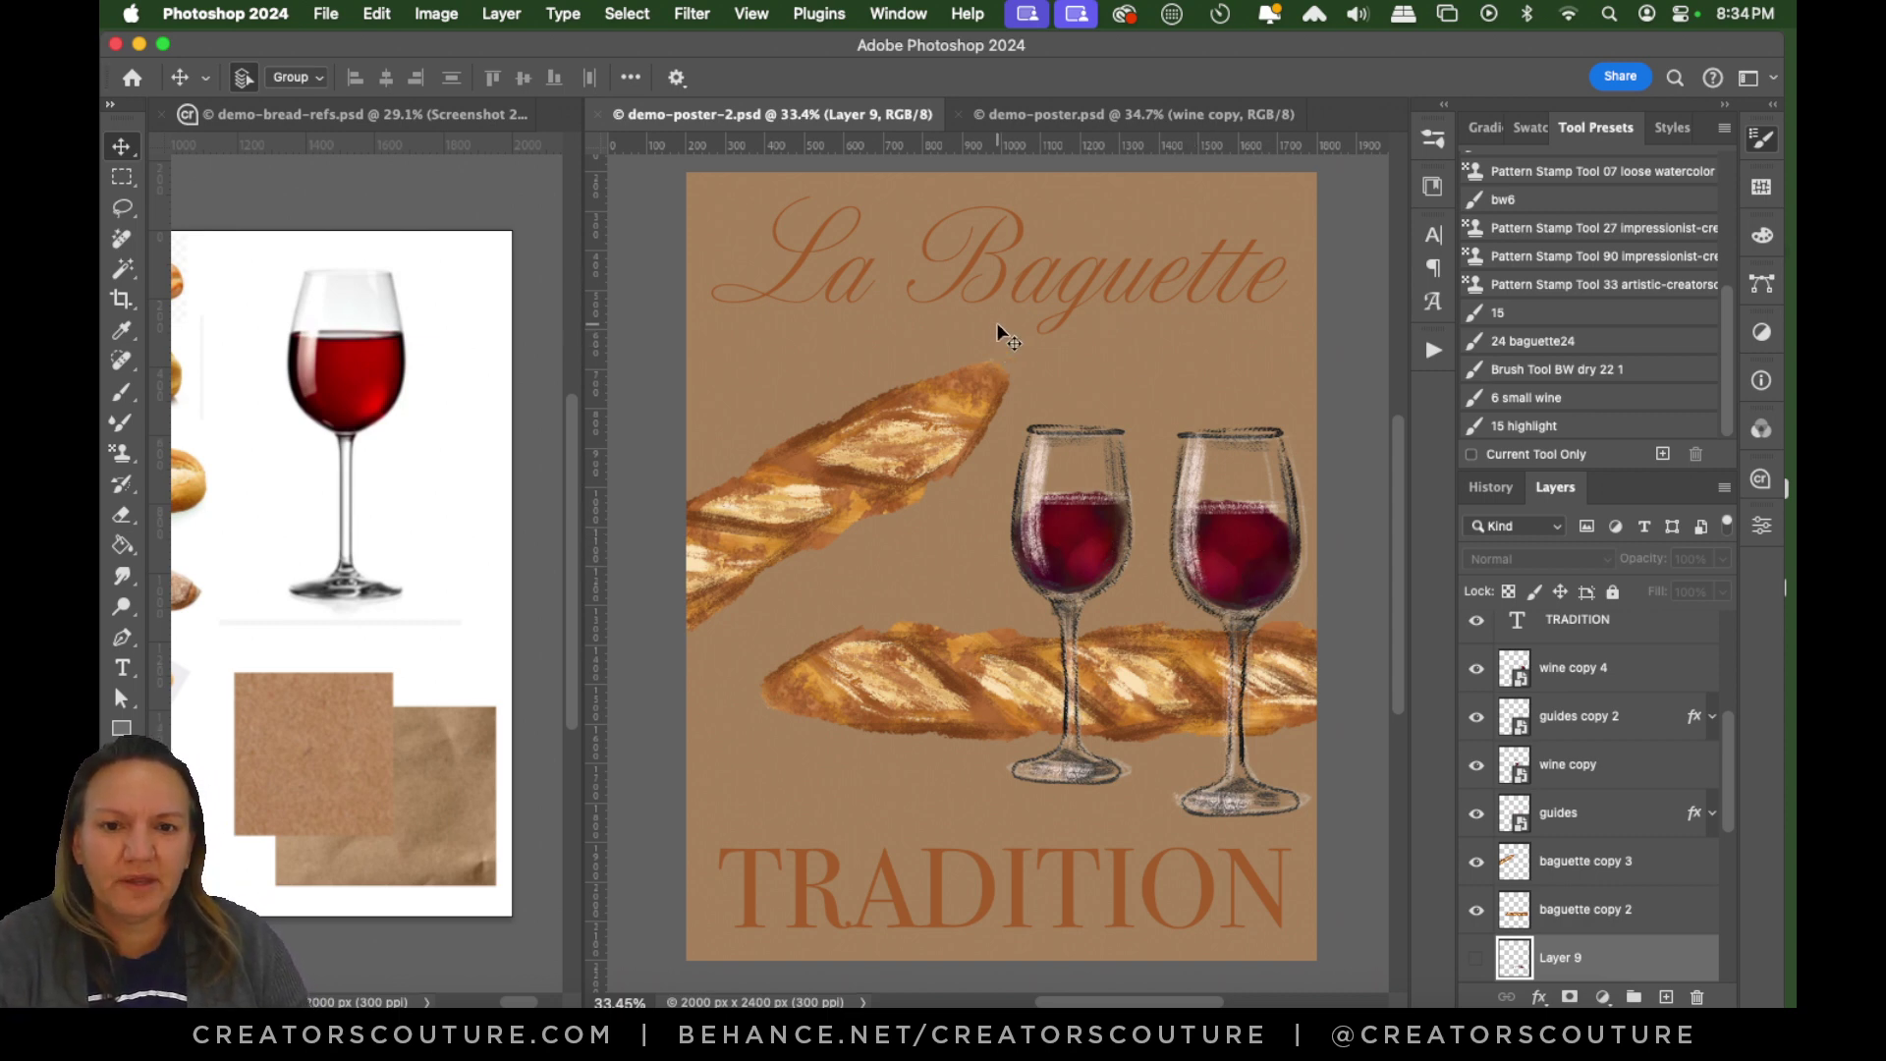
pyautogui.click(1053, 108)
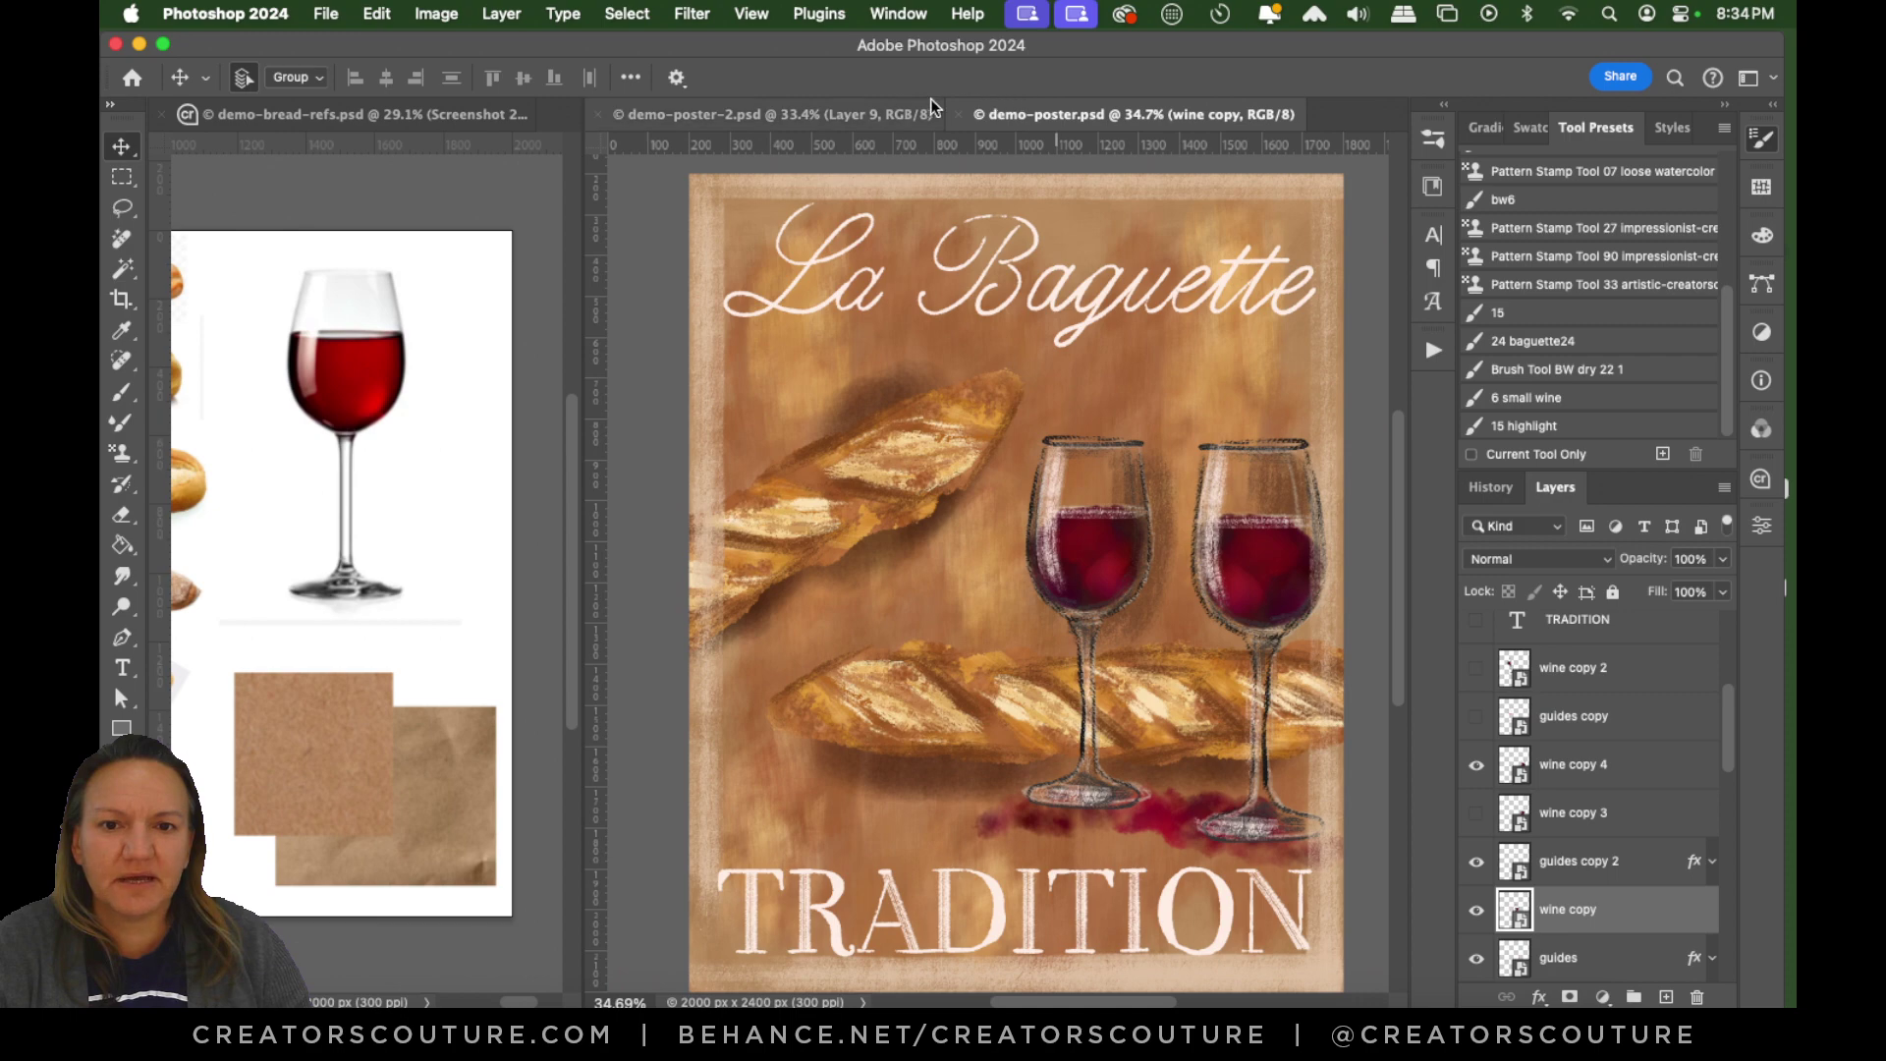
pyautogui.click(869, 112)
pyautogui.click(1088, 118)
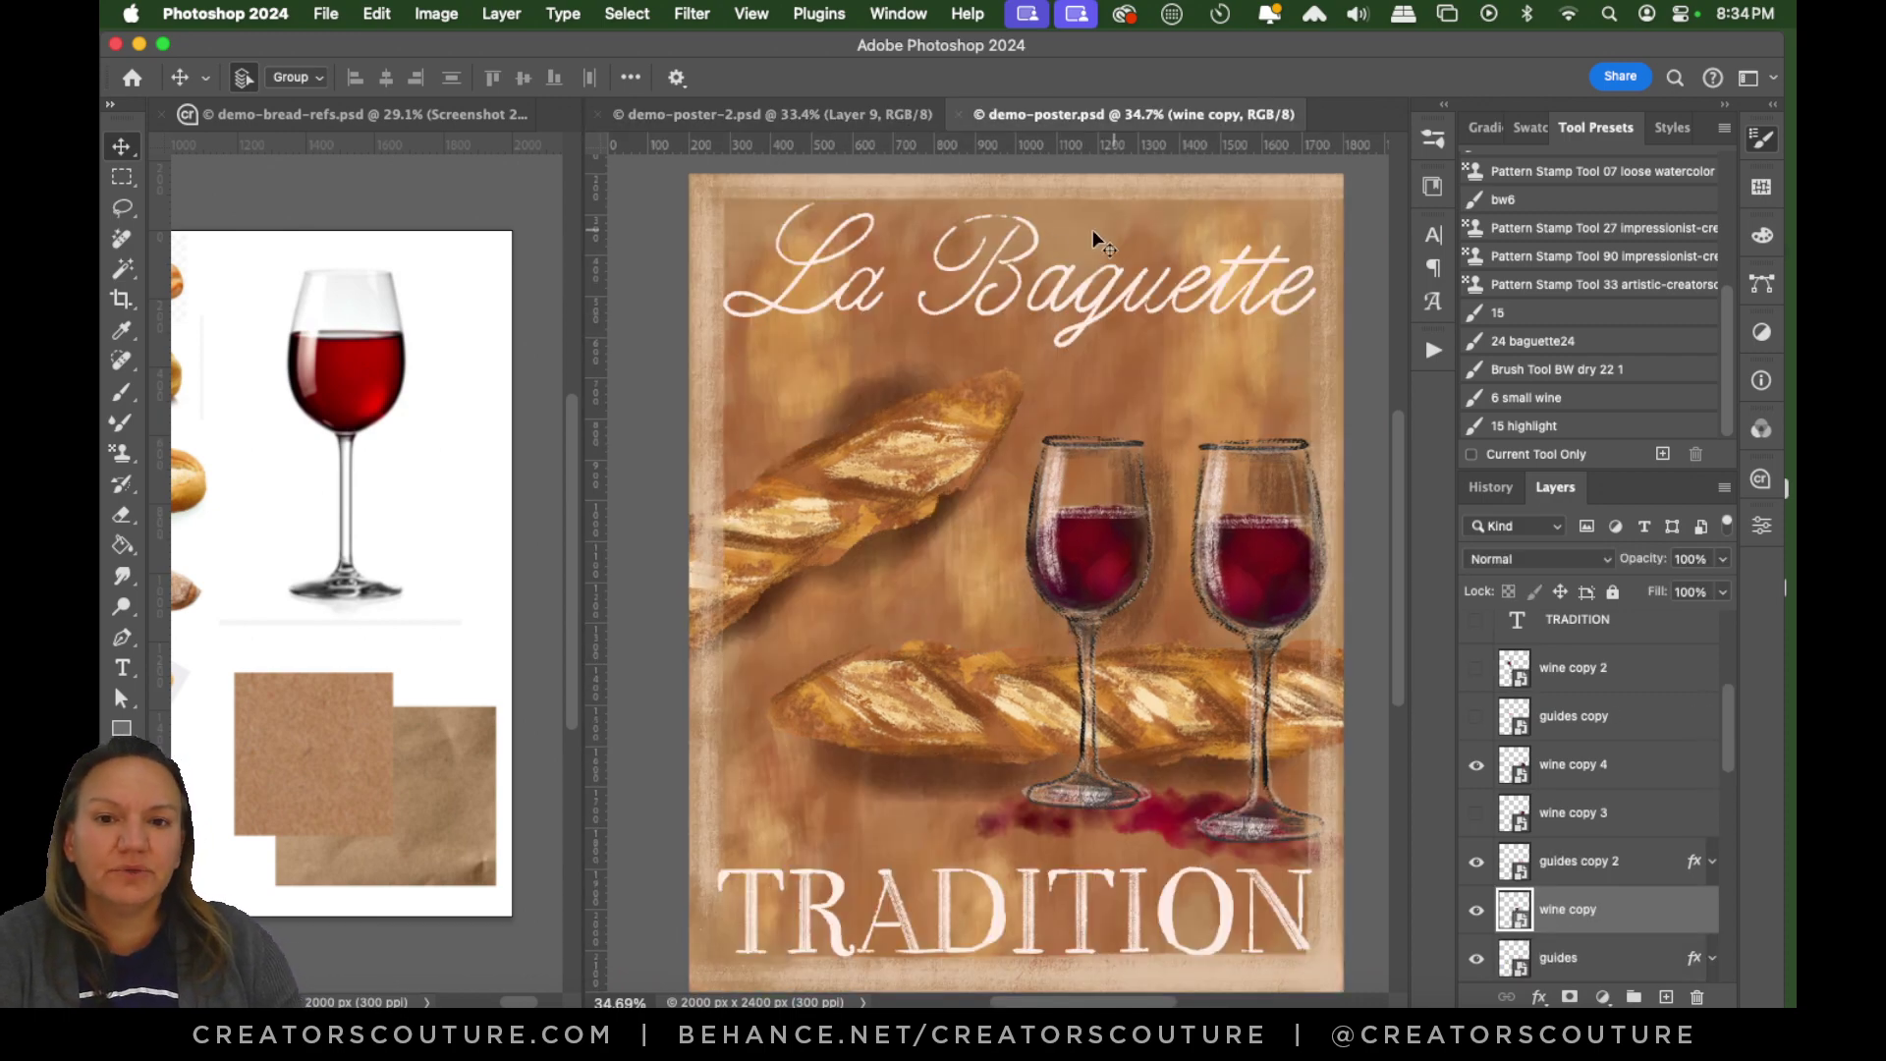
# Try recoloring the TRADITION text in demo-poster-2.psd to white (ffffff) and undo the color change.
pyautogui.click(884, 118)
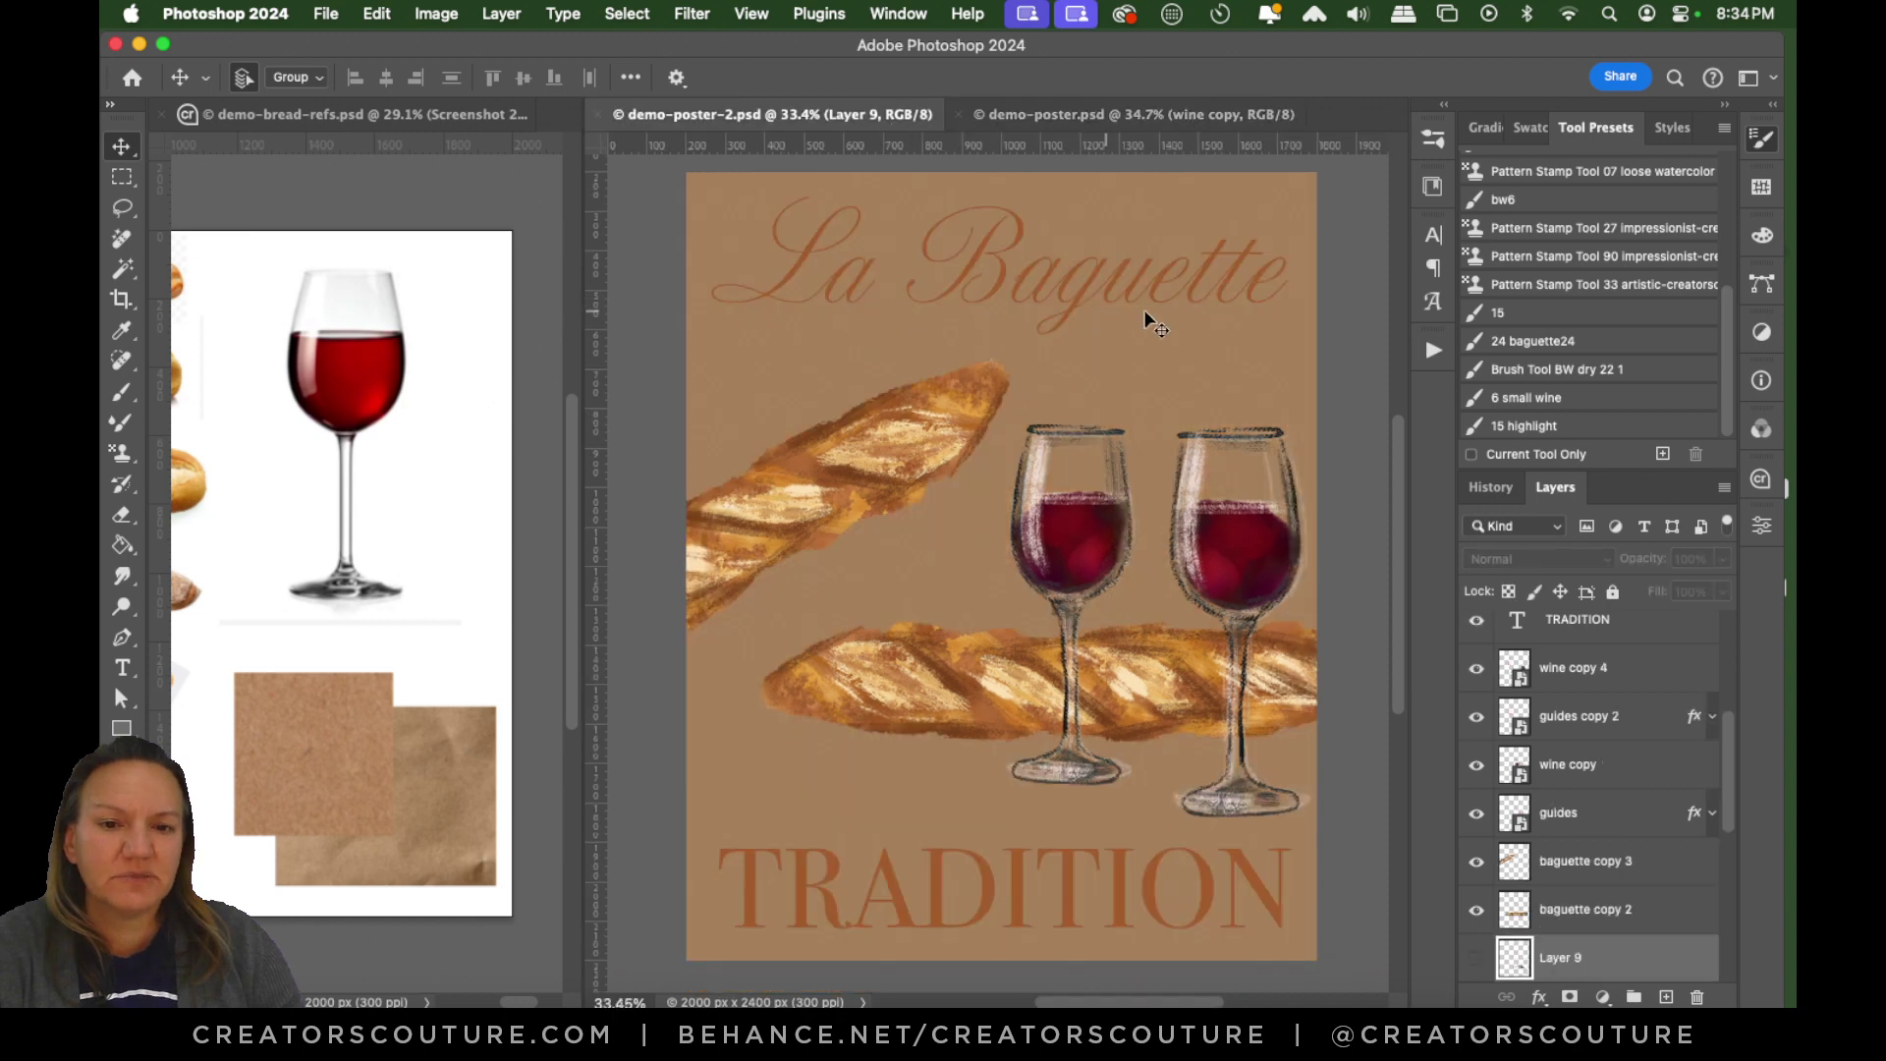
pyautogui.click(1022, 899)
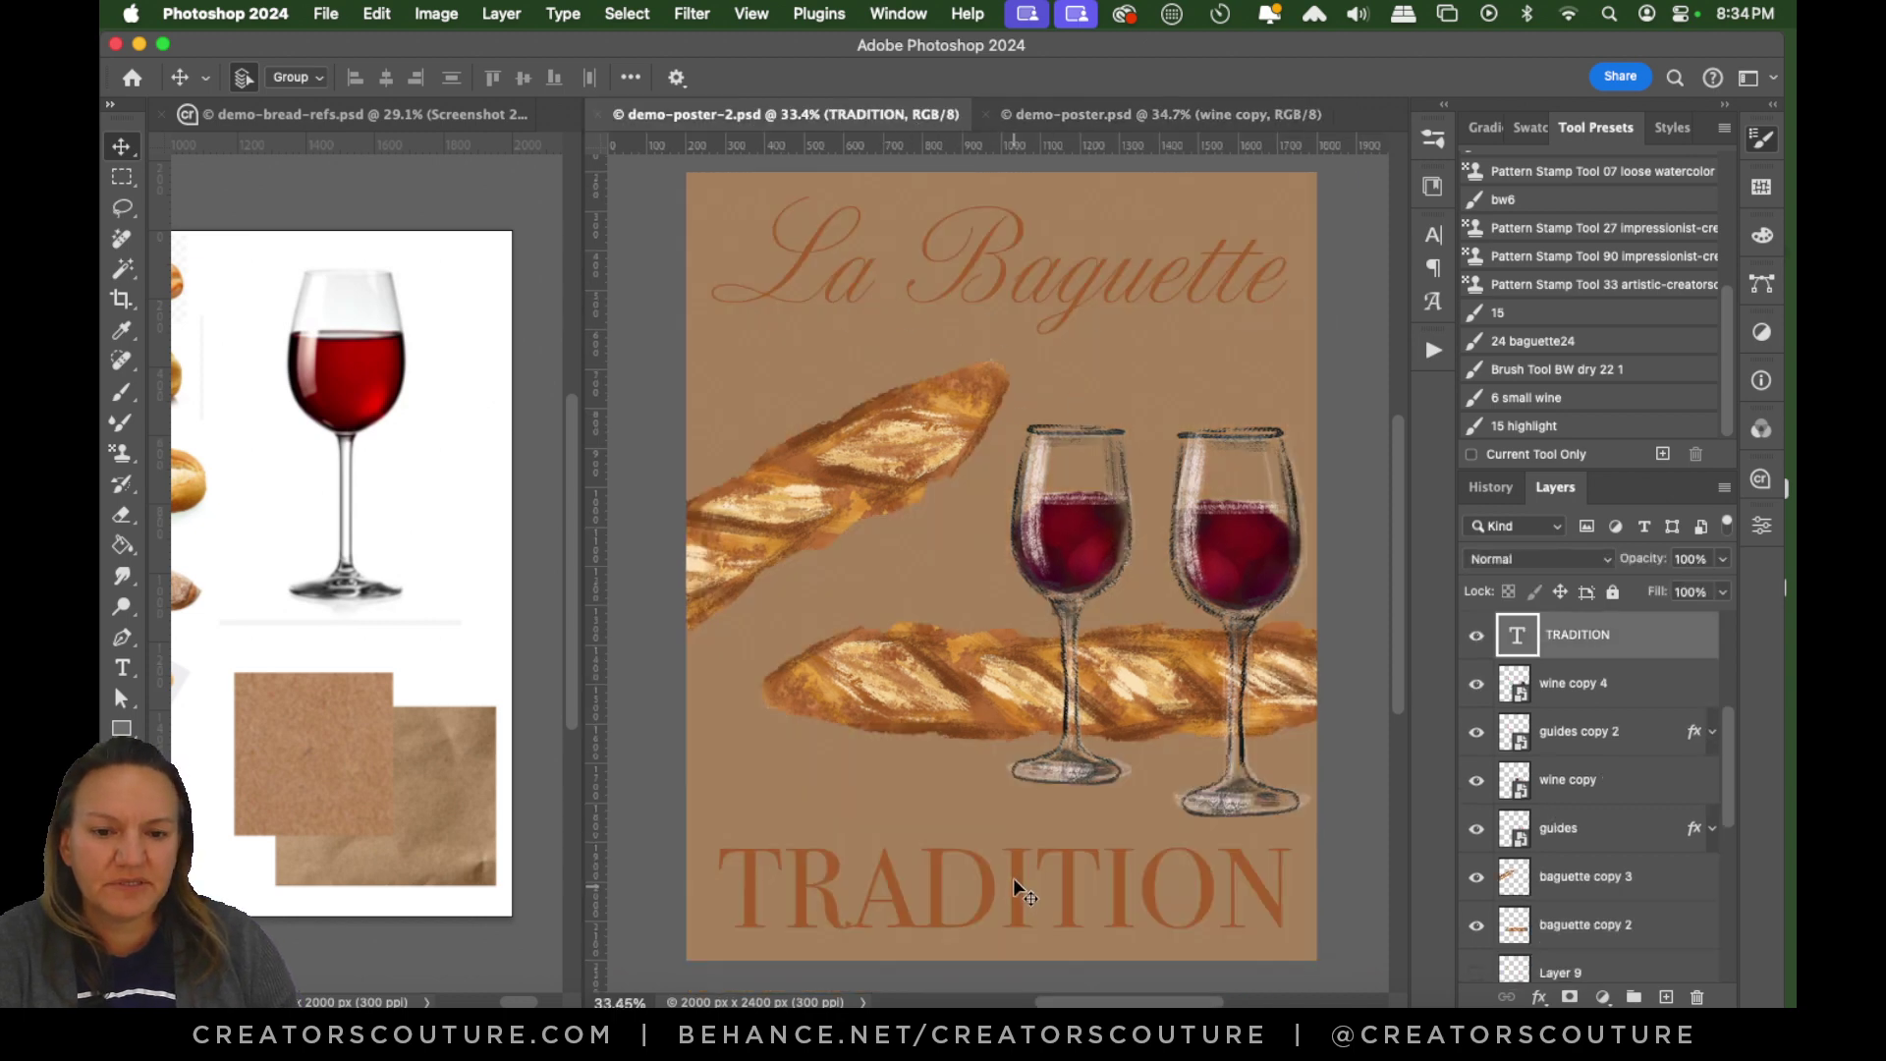
pyautogui.click(1433, 234)
pyautogui.click(1366, 373)
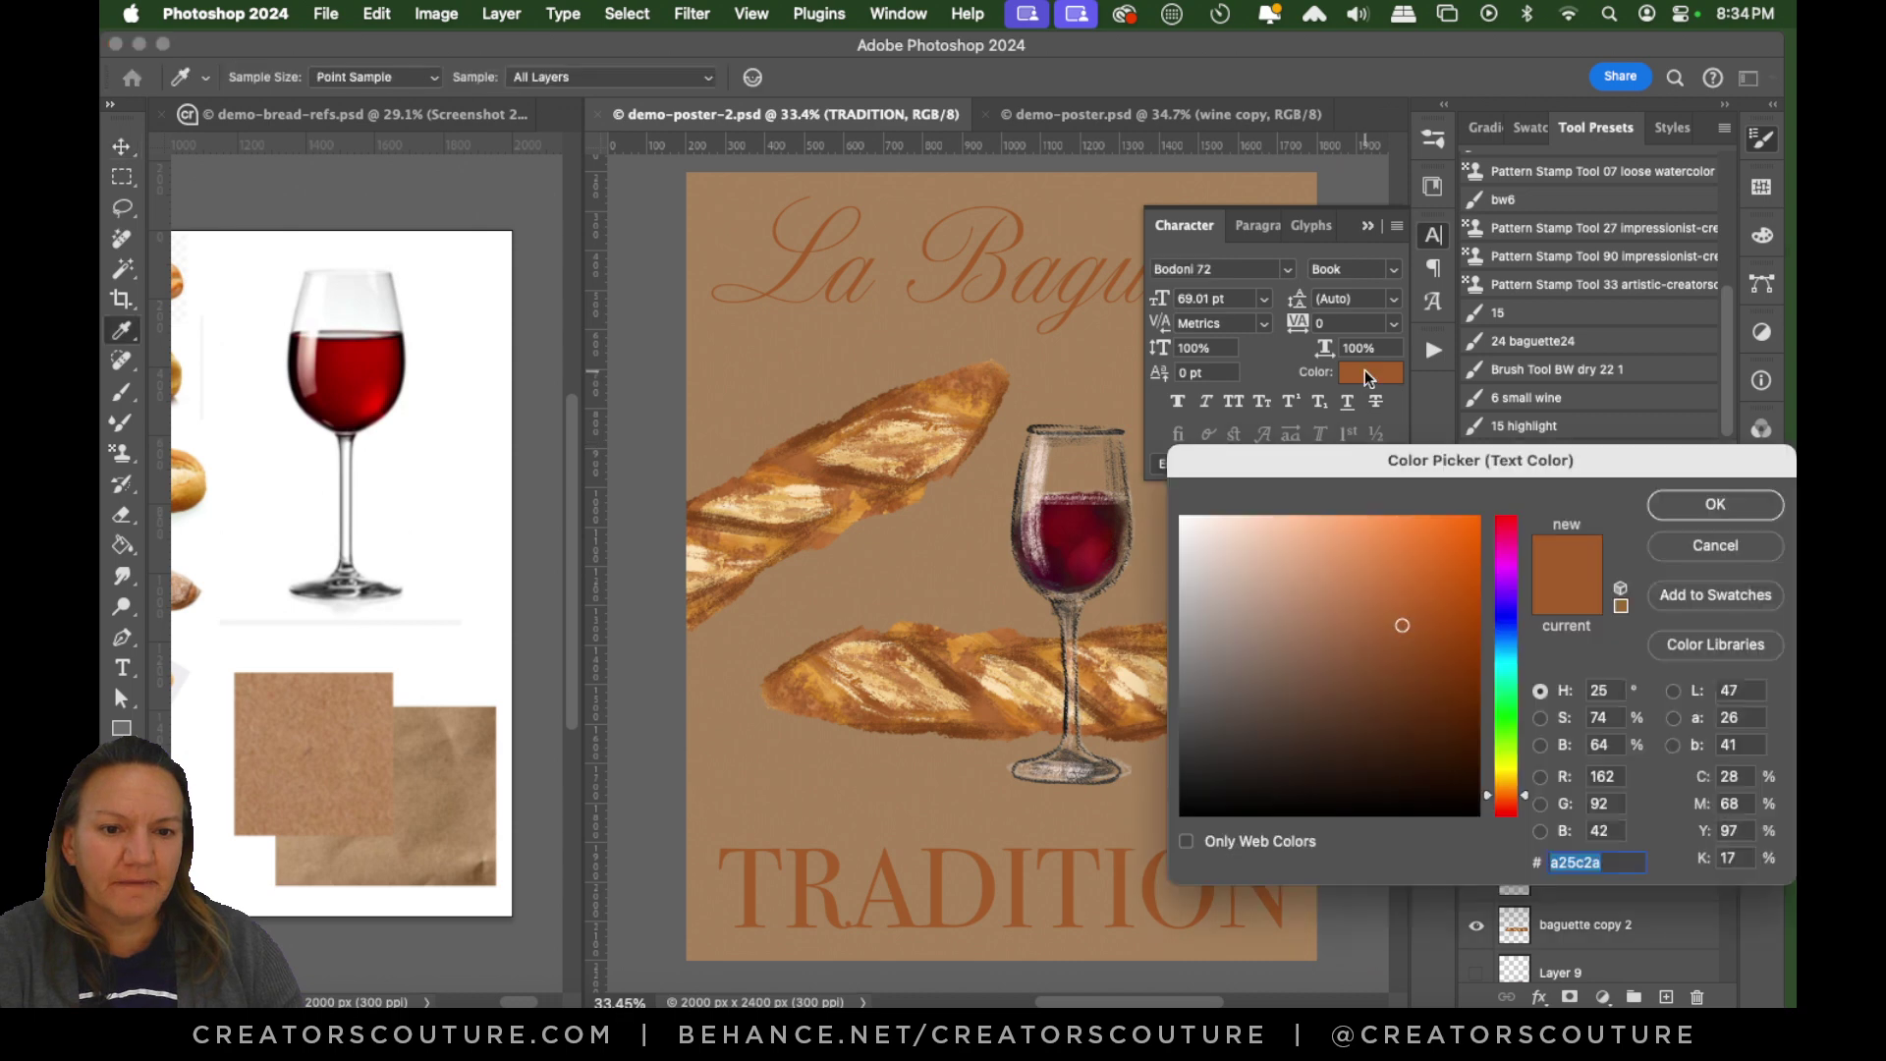
pyautogui.moveTo(1213, 597); pyautogui.dragTo(1139, 437)
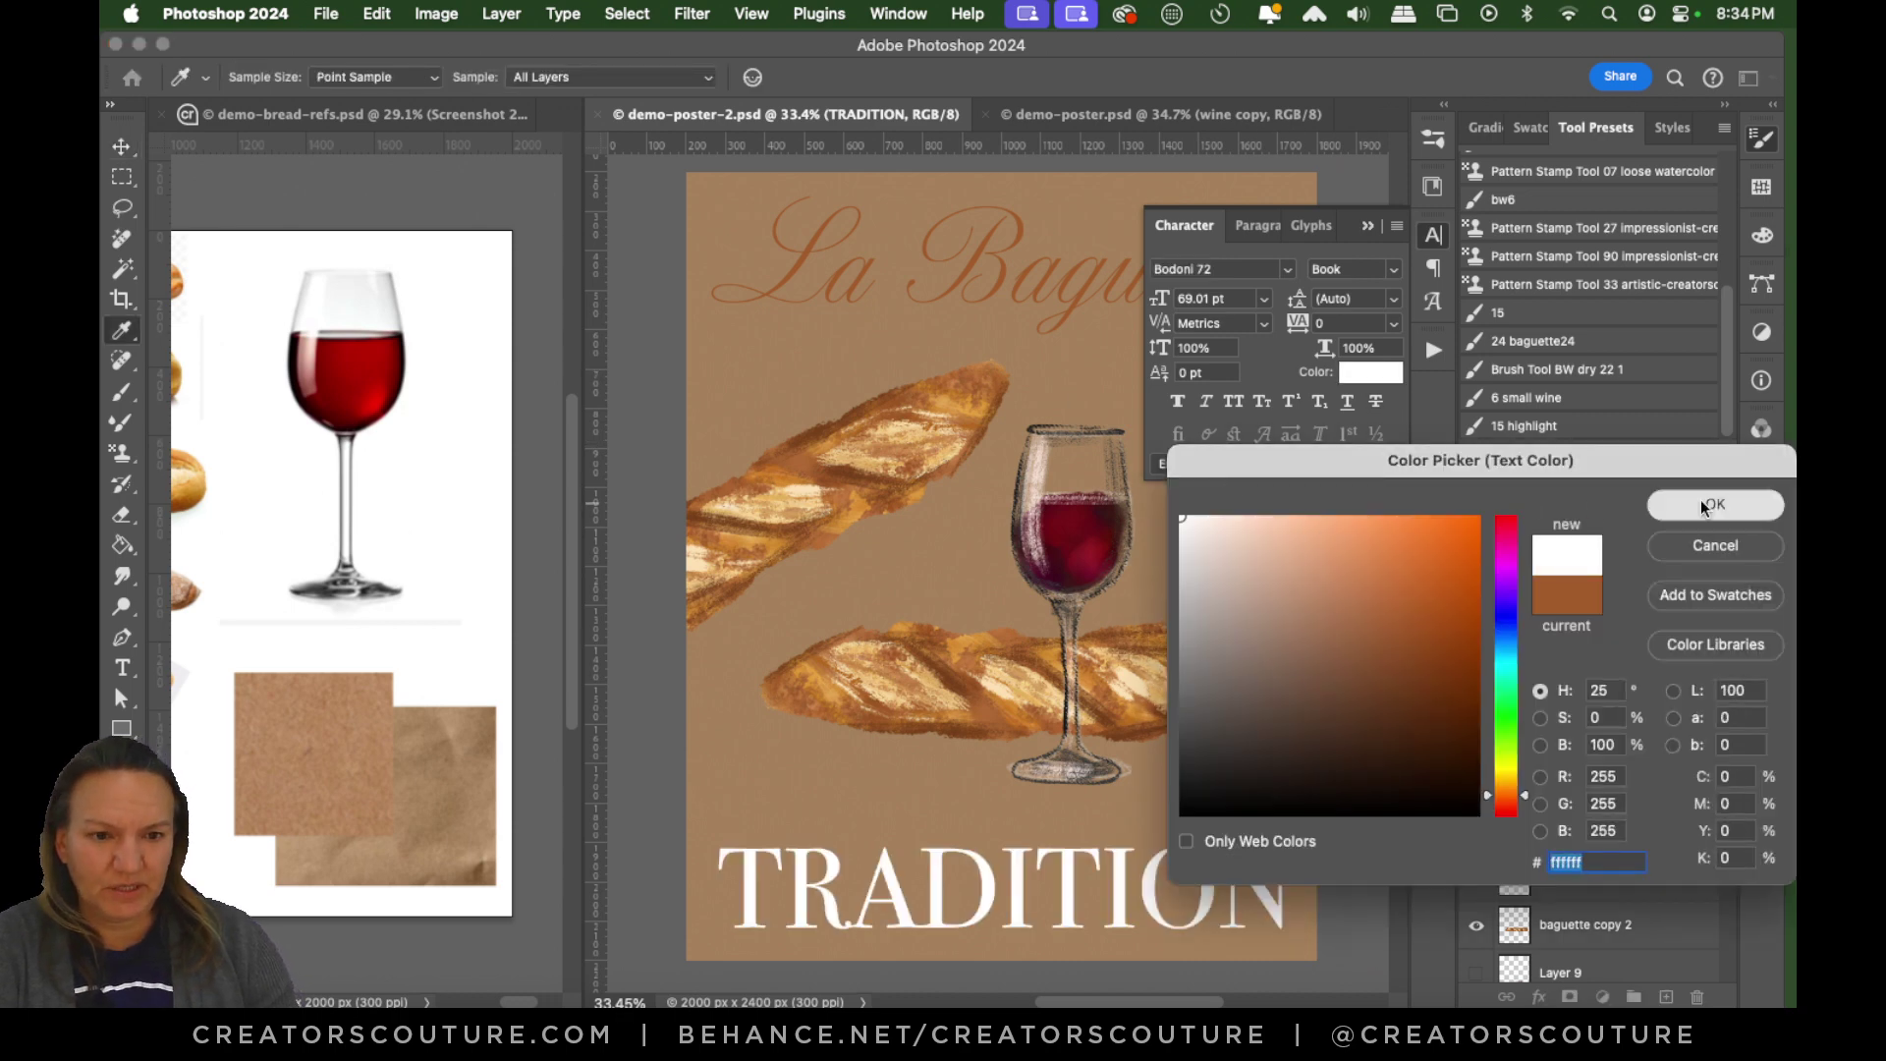
pyautogui.click(1663, 516)
pyautogui.click(1433, 234)
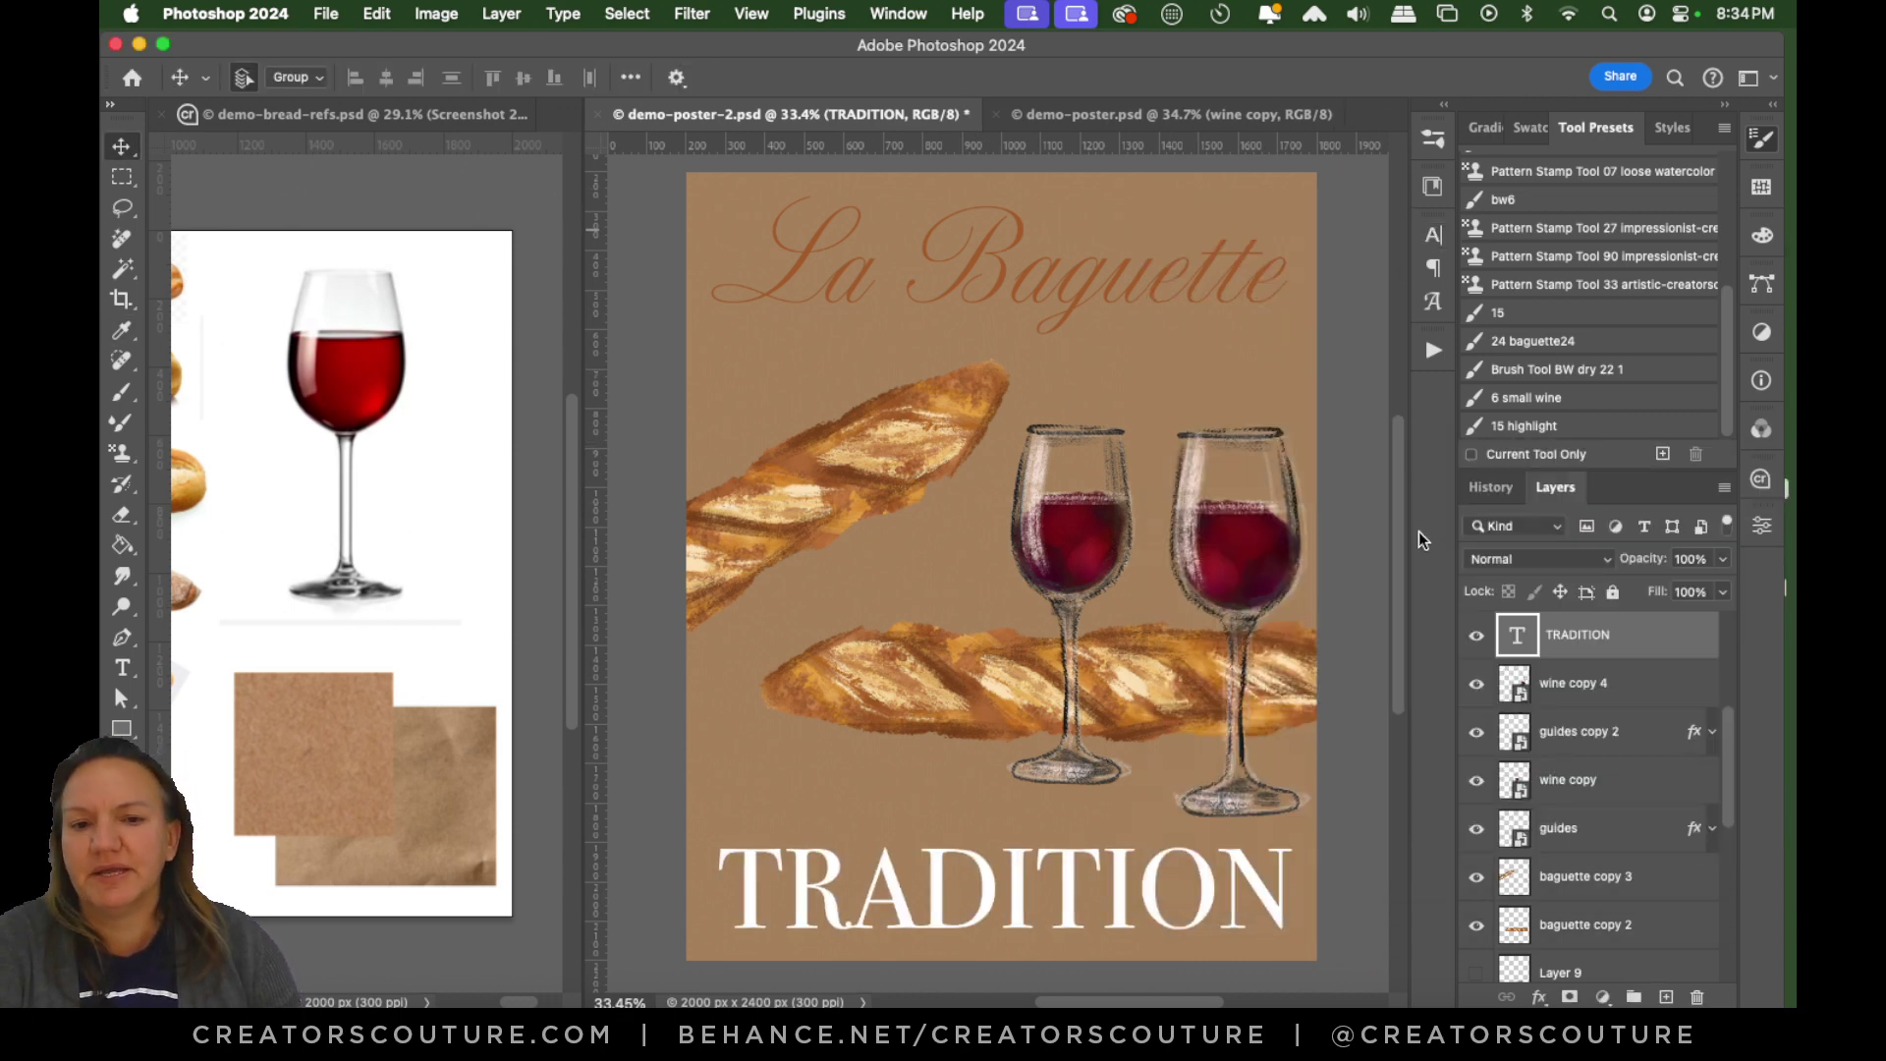
pyautogui.press('super+z')
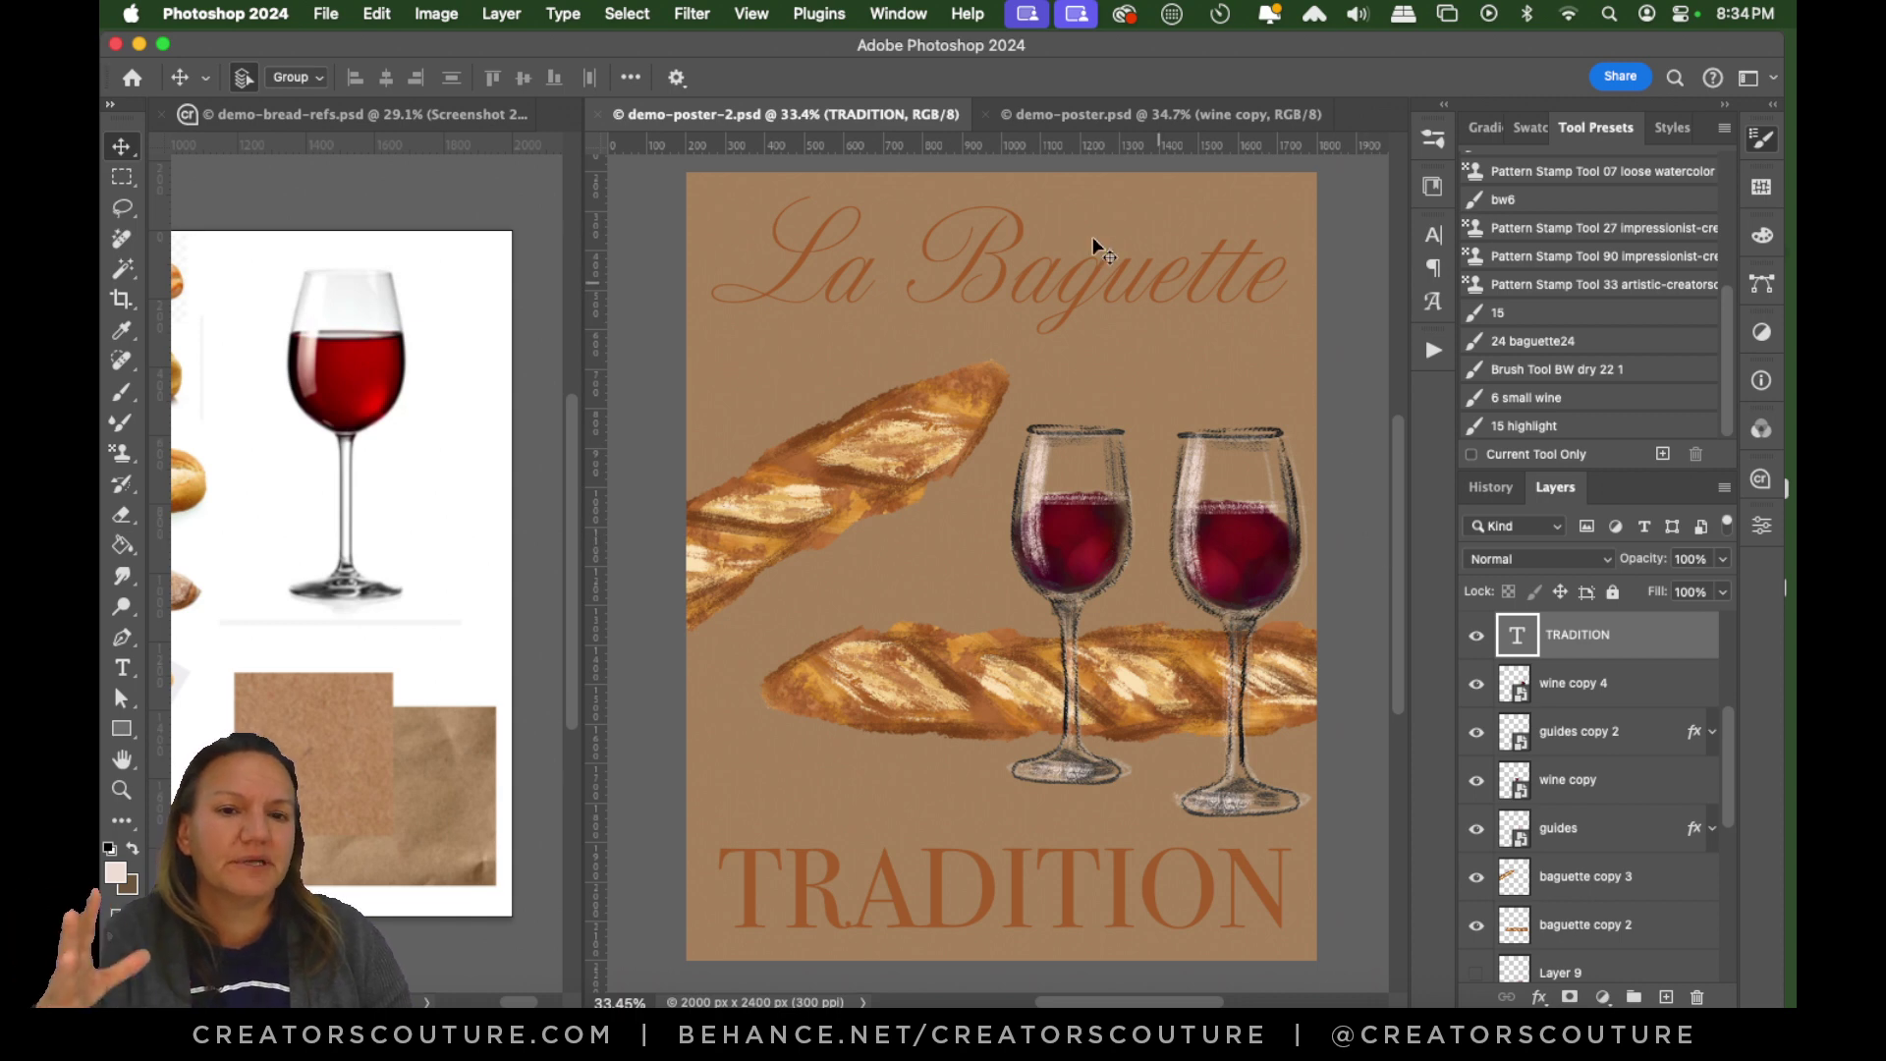
# Bring up demo-poster.psd to examine its dry-brushed lettering and painted background.
pyautogui.click(1141, 120)
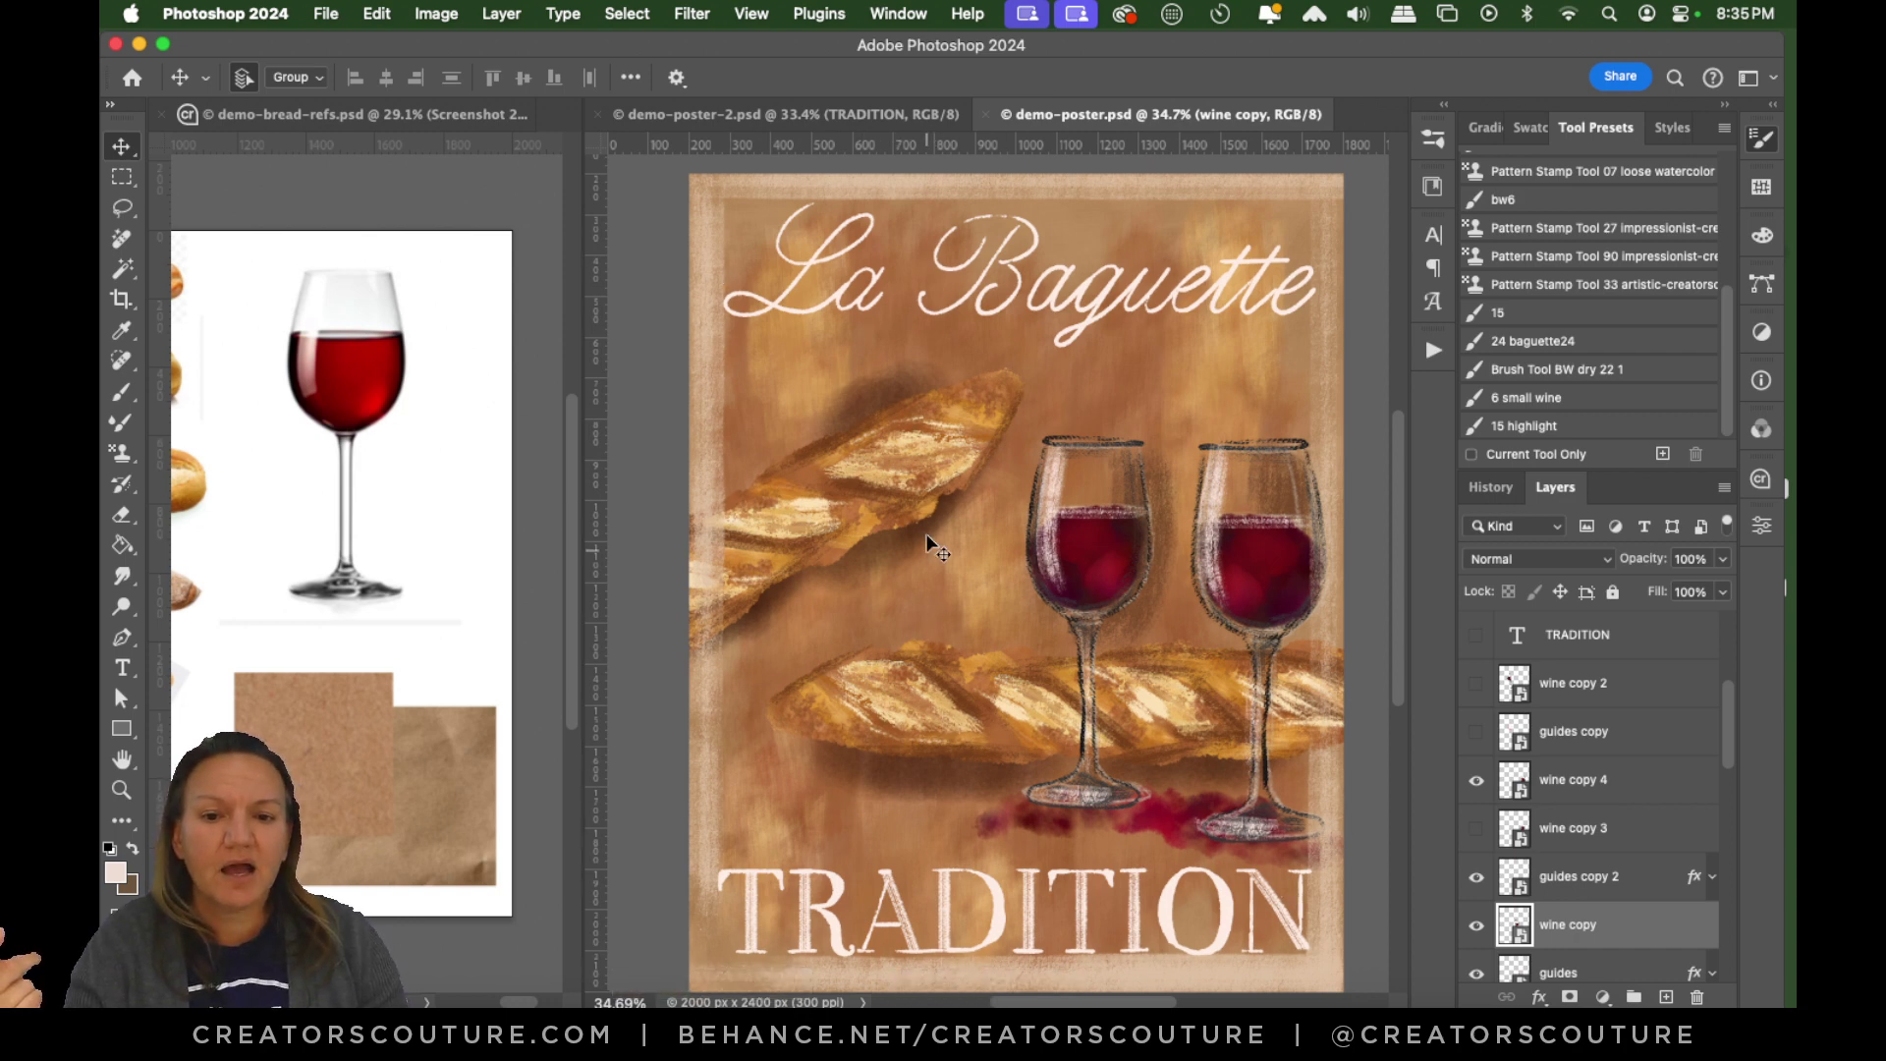
# Compare demo-poster-2 with the finished demo-poster, examining the painted background, baguette shadows, border and lettering.
pyautogui.click(814, 115)
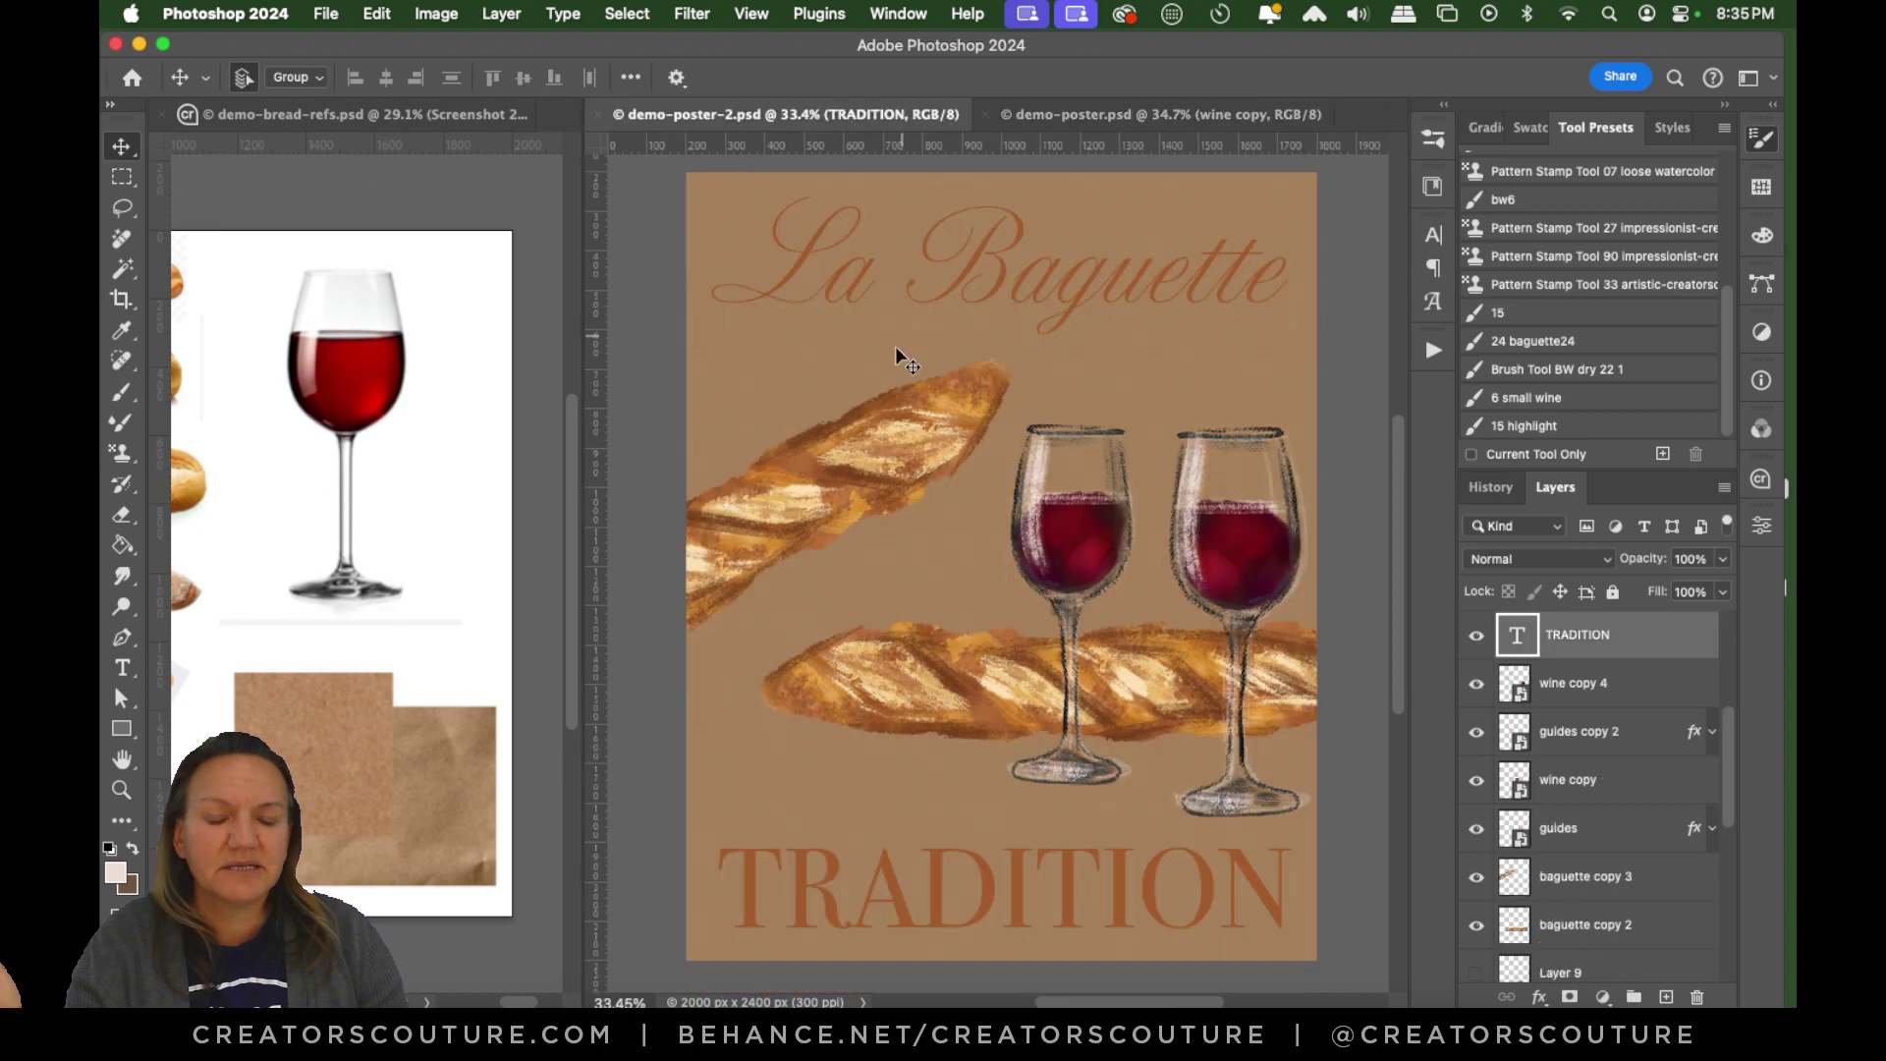
pyautogui.hotkey('ctrl', 'Tab')
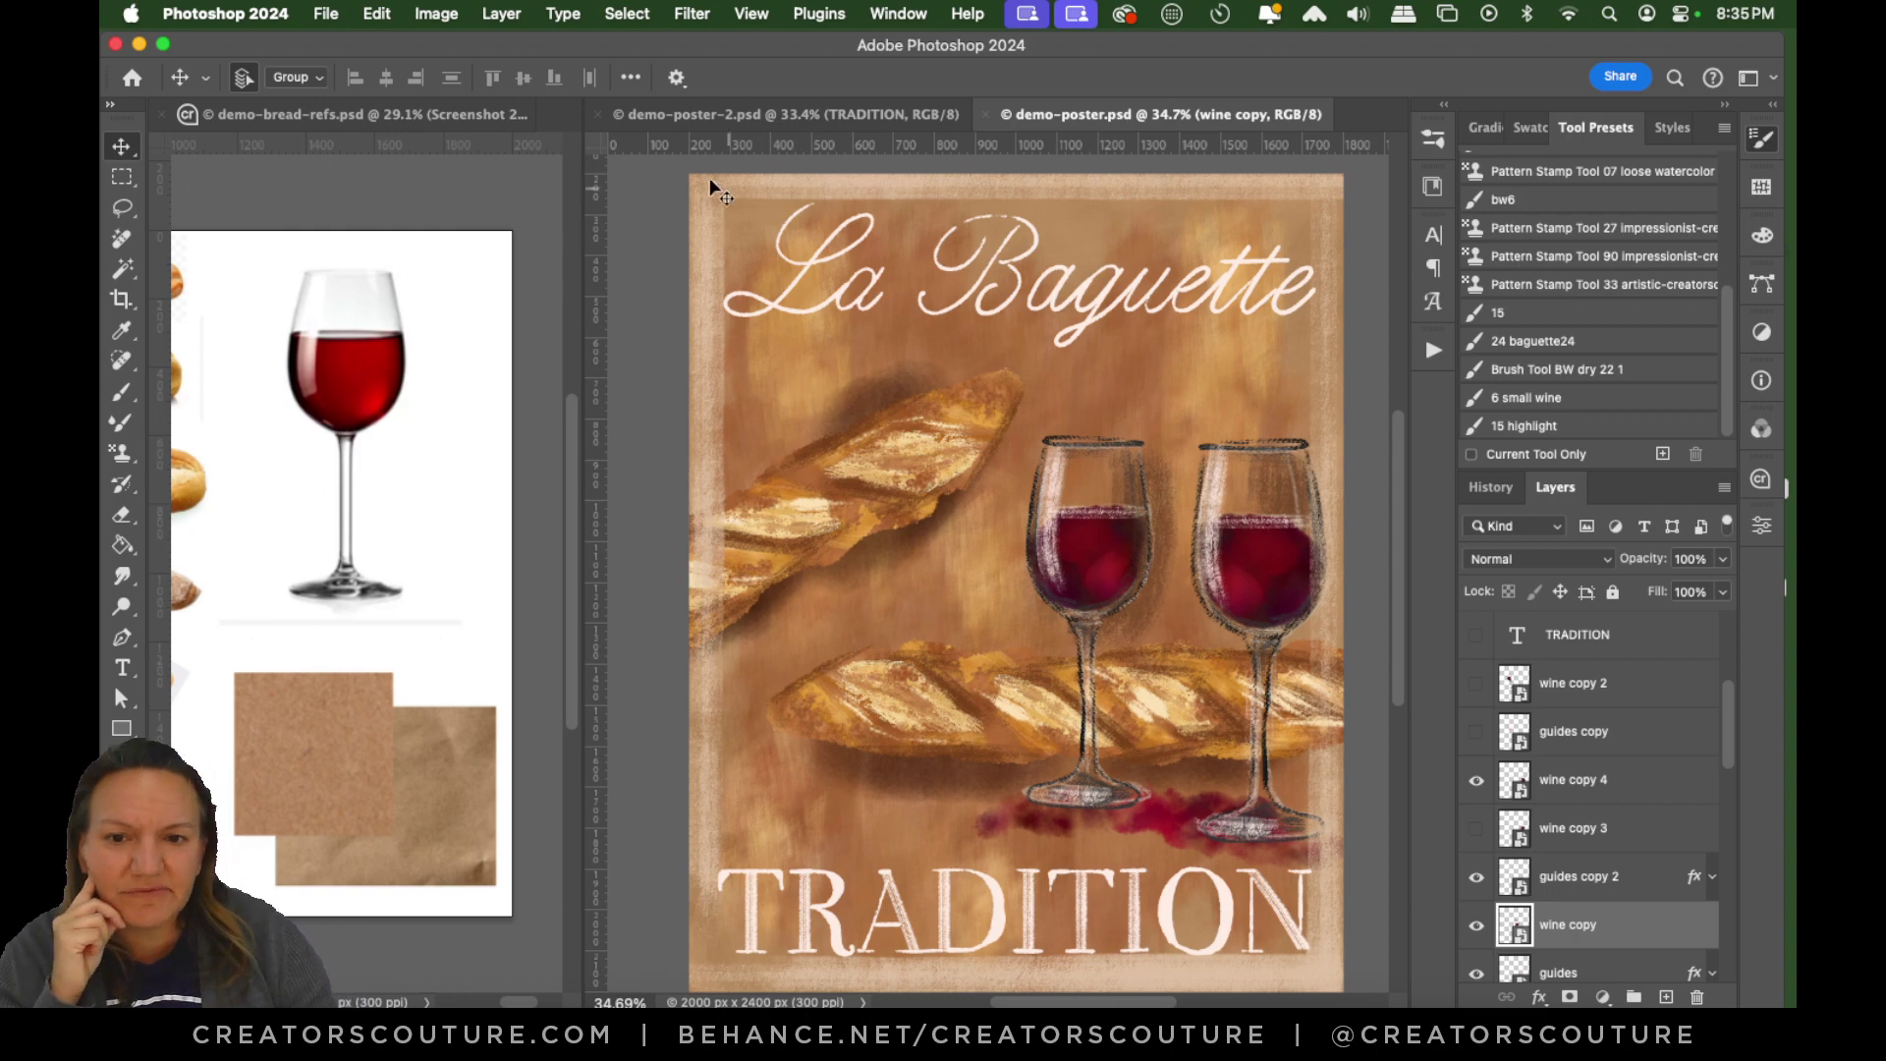
pyautogui.press('z')
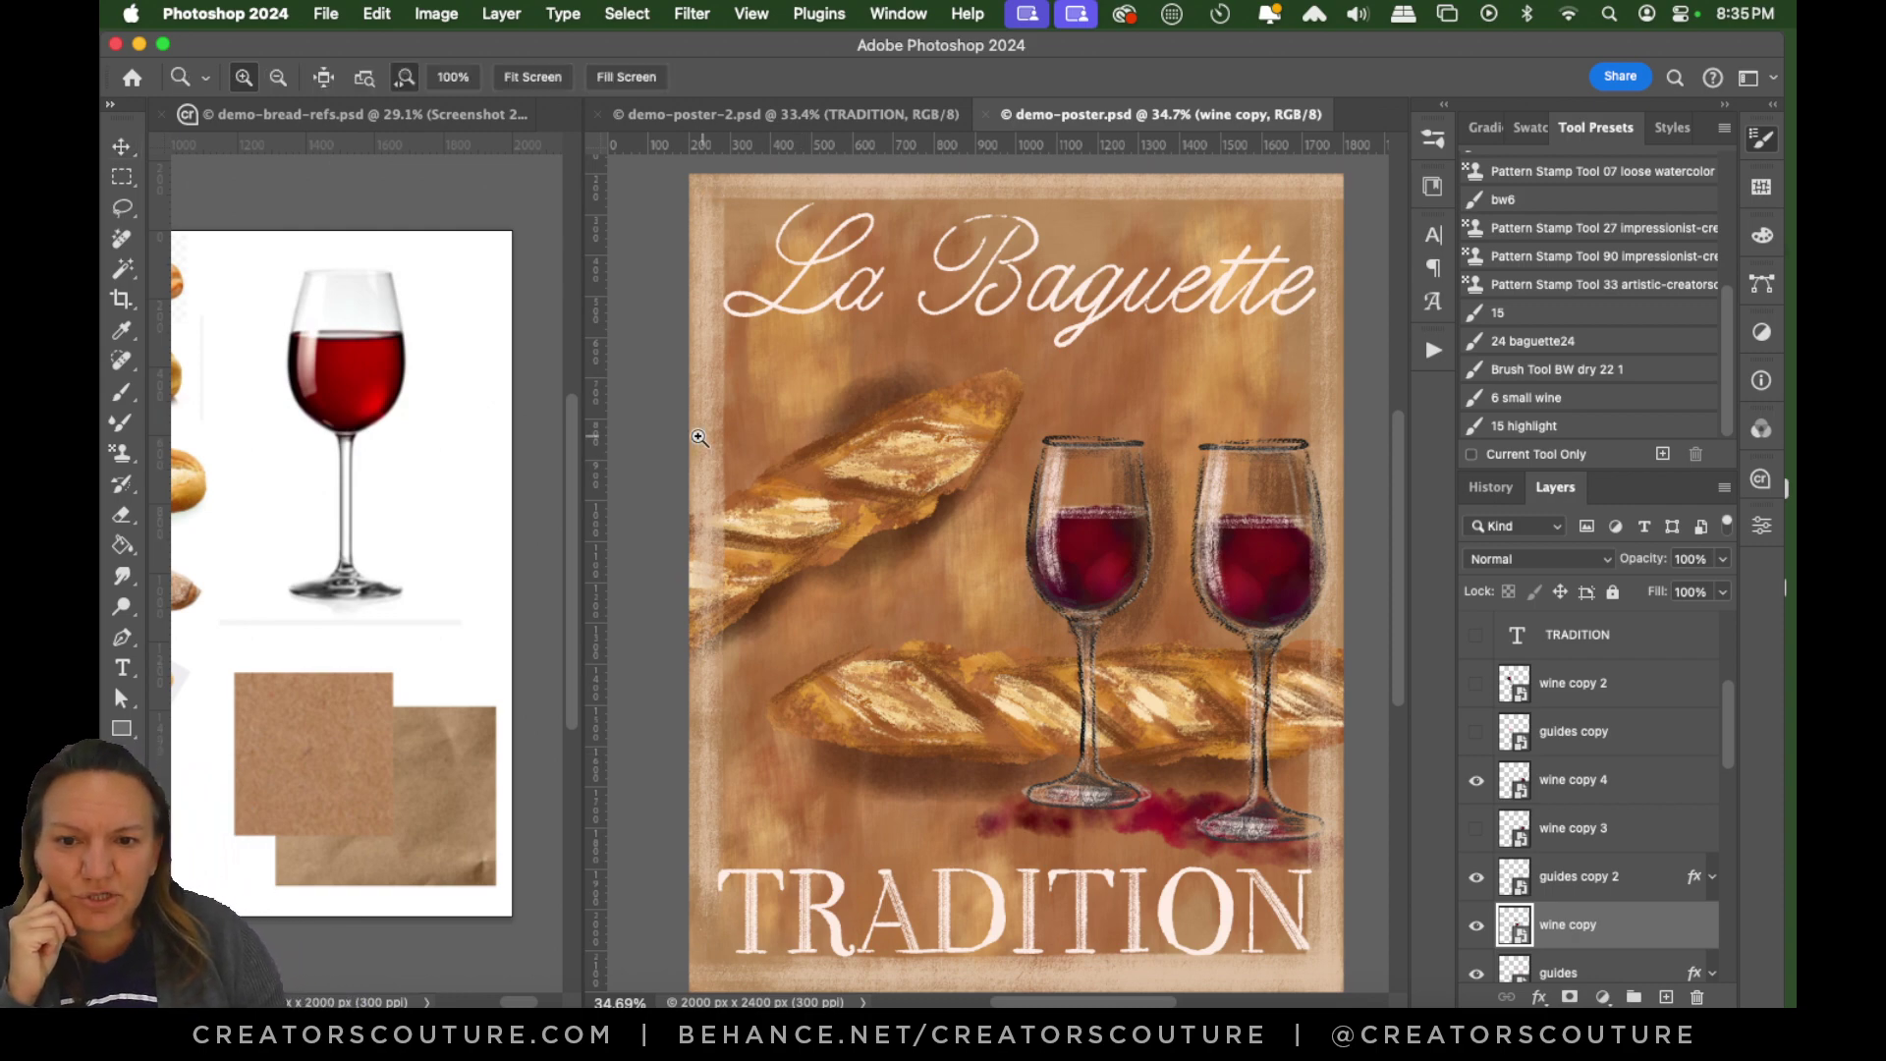
pyautogui.moveTo(698, 438); pyautogui.dragTo(762, 521)
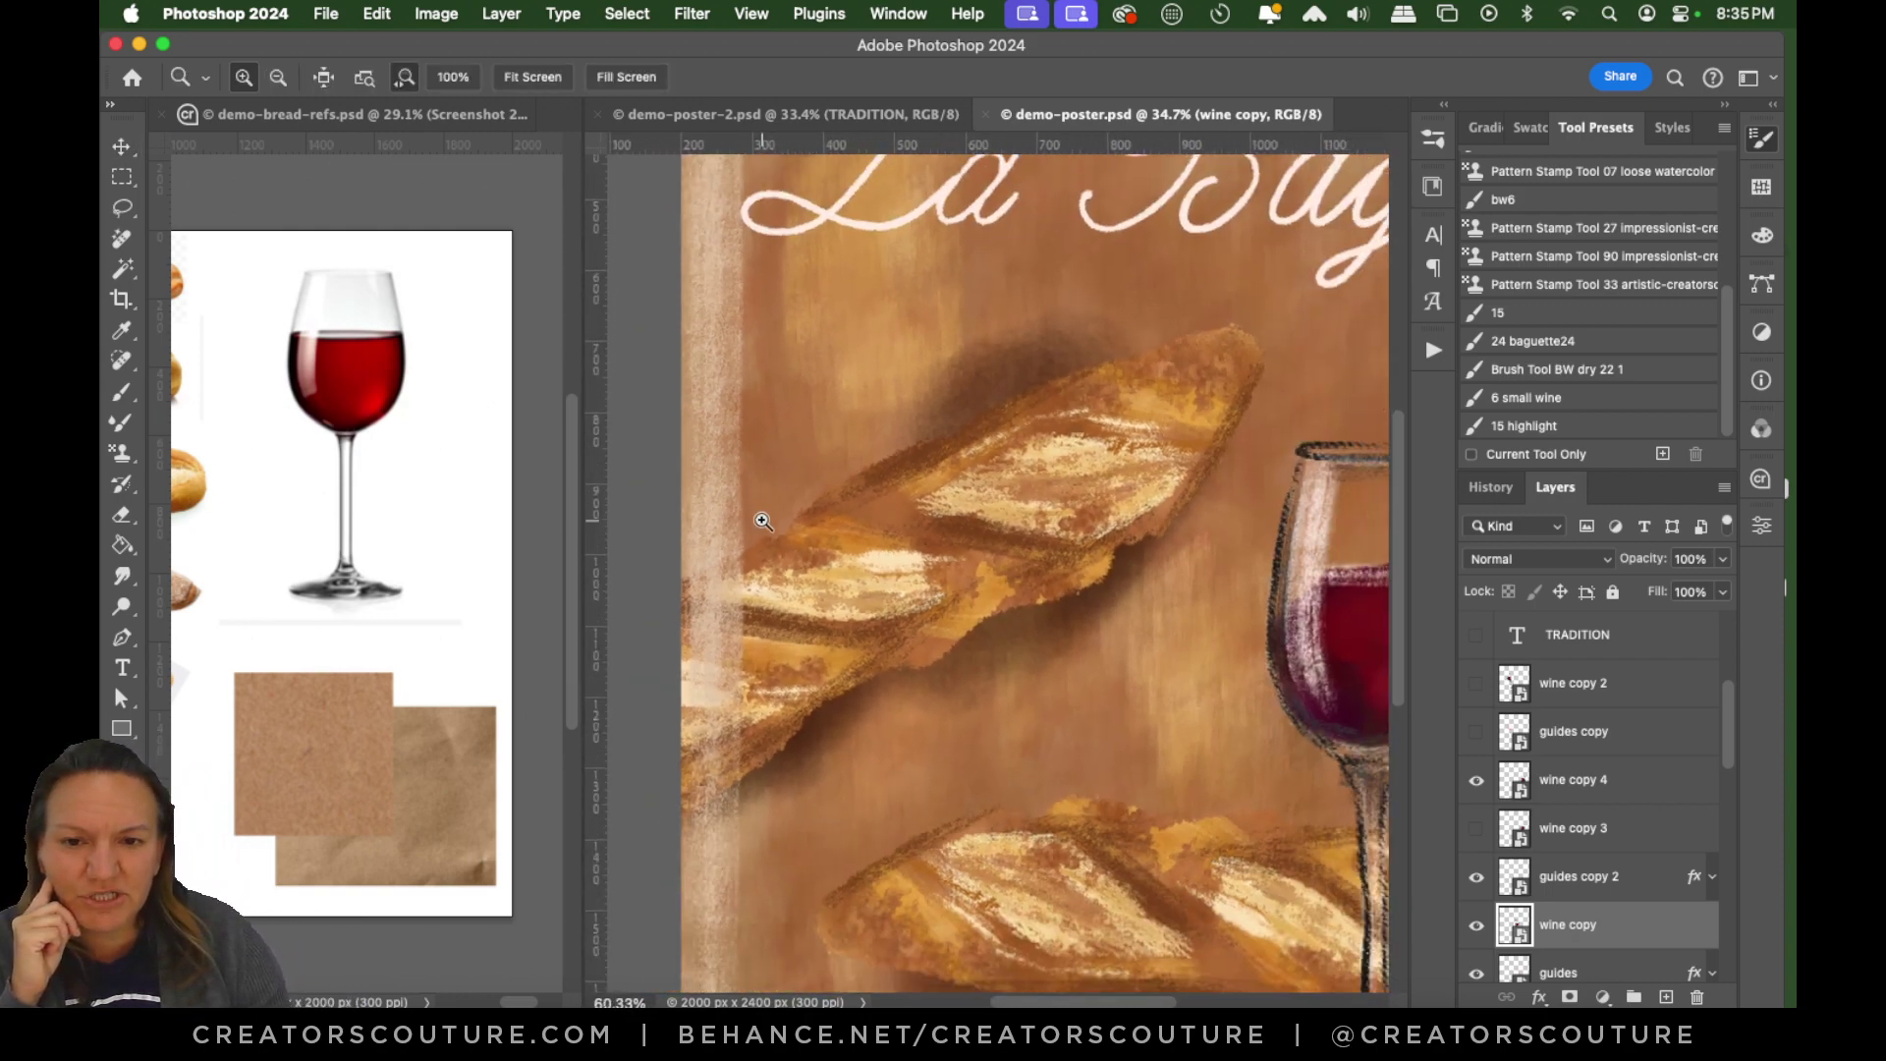
pyautogui.moveTo(1401, 480); pyautogui.dragTo(1246, 657)
pyautogui.moveTo(1163, 485); pyautogui.dragTo(1097, 539)
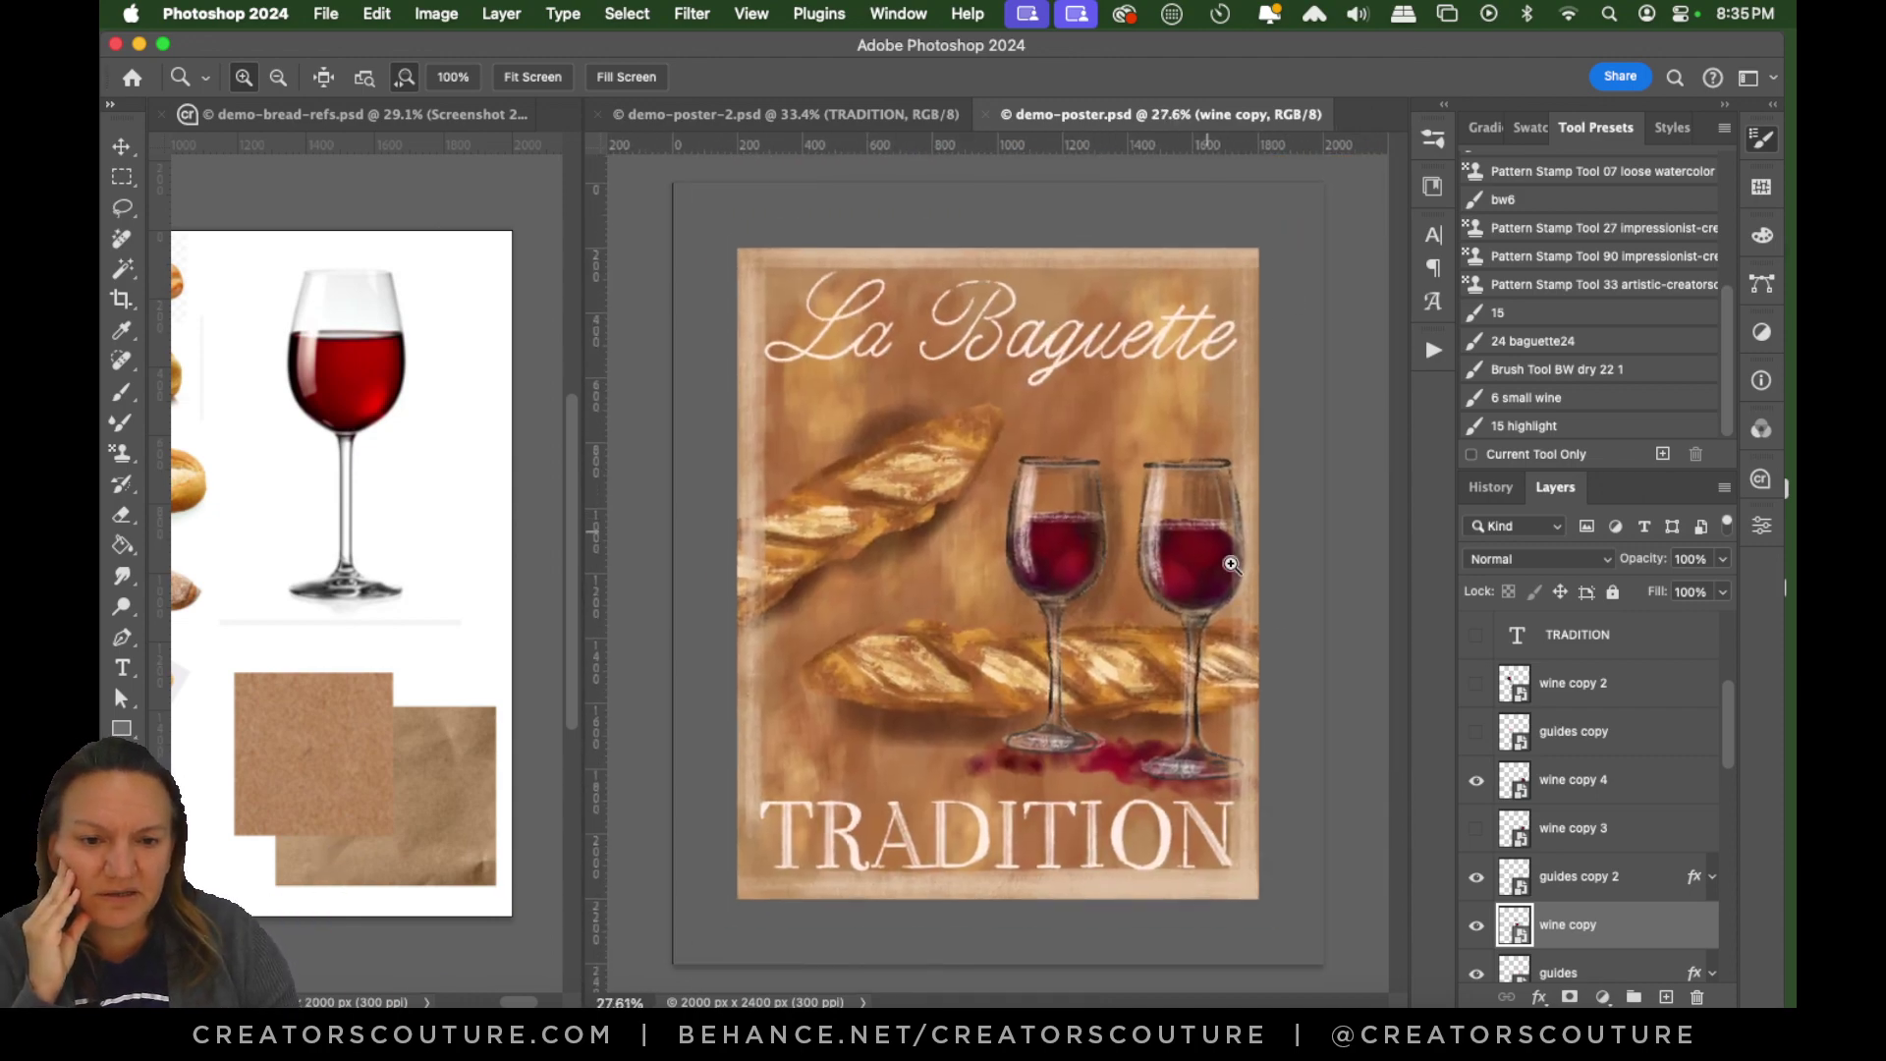
pyautogui.moveTo(1116, 771); pyautogui.dragTo(1069, 766)
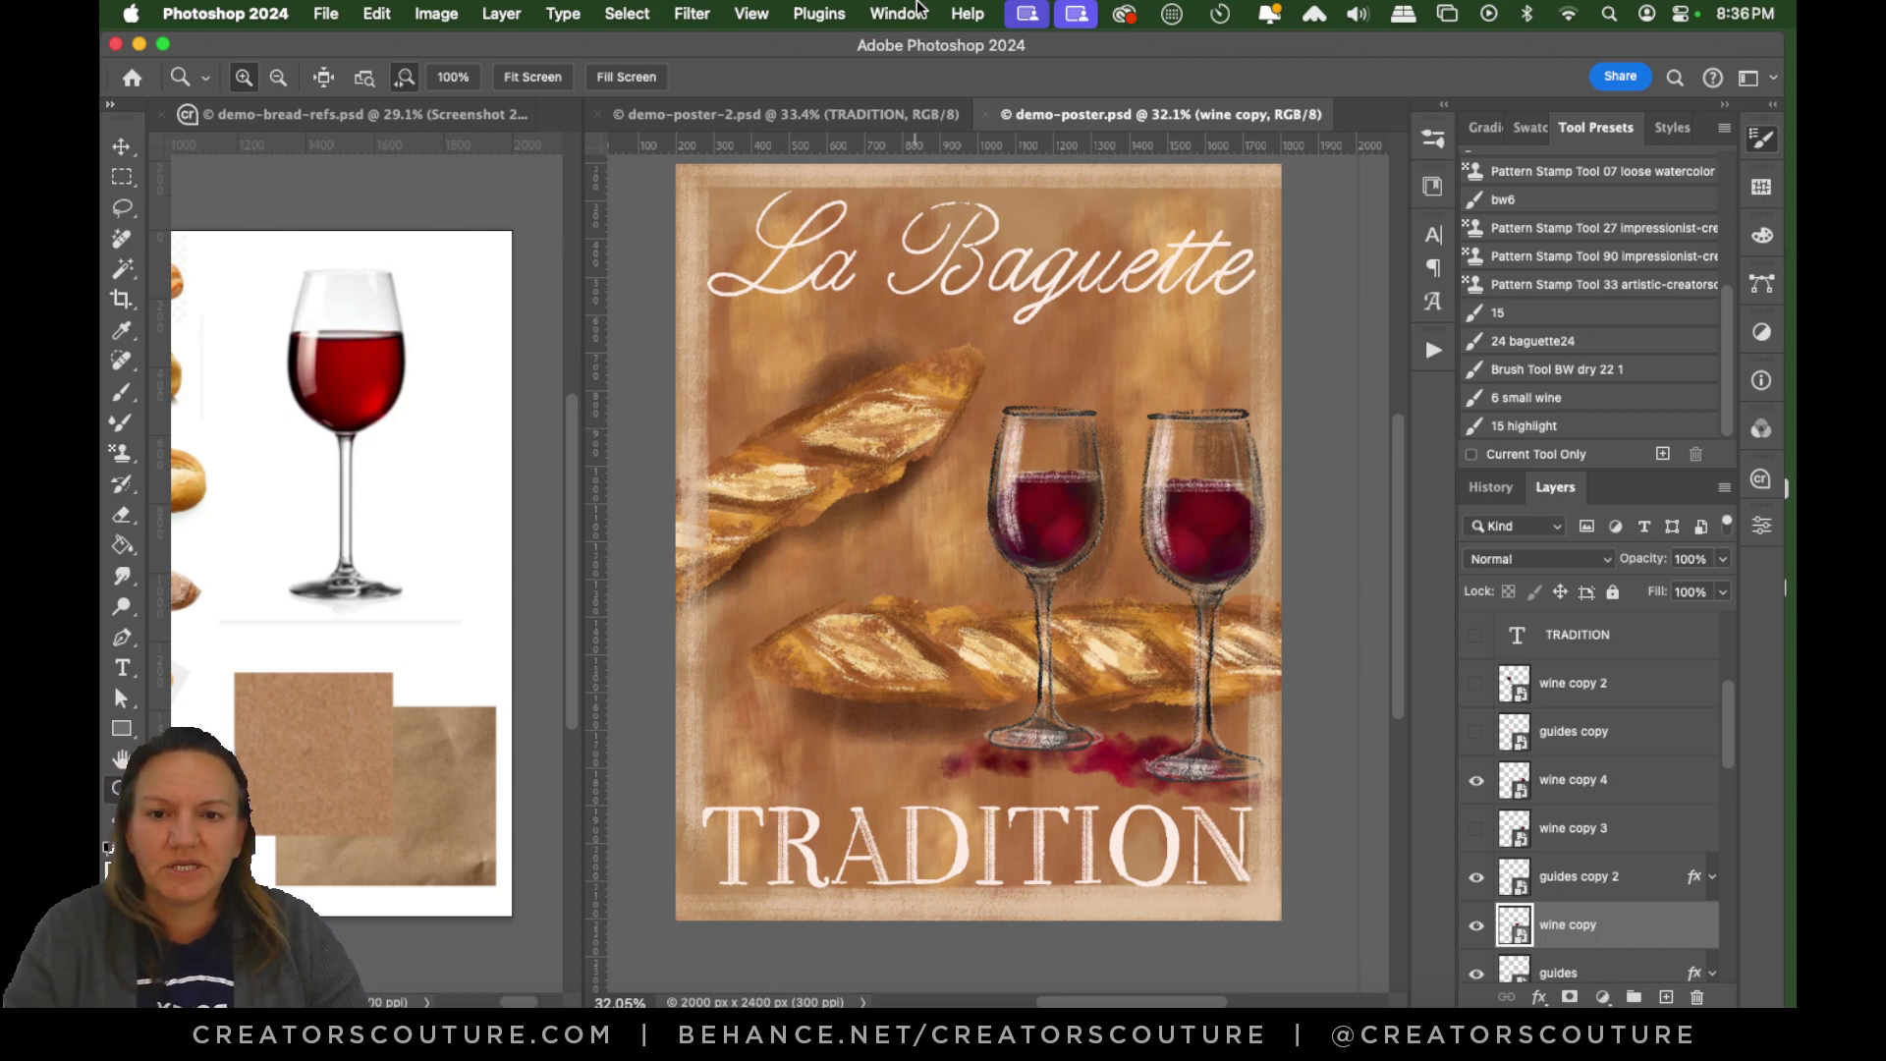
pyautogui.click(823, 110)
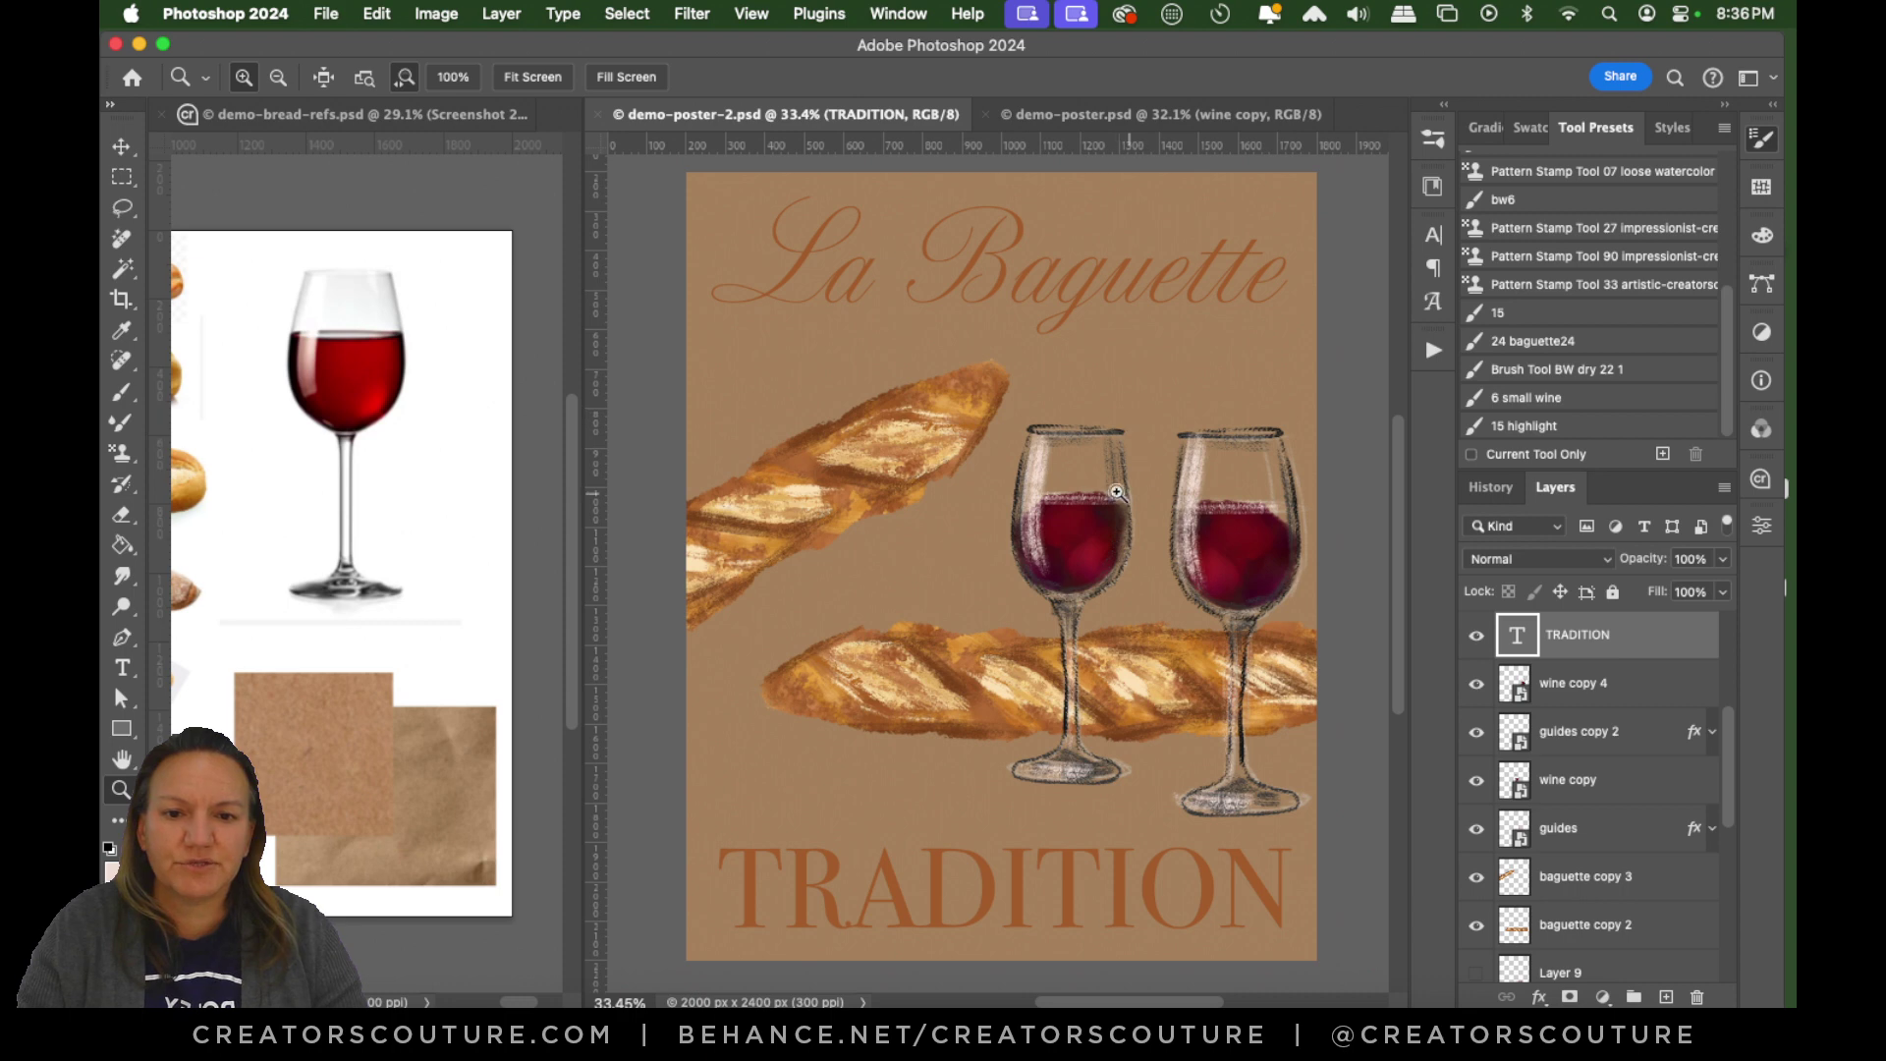
pyautogui.press('v')
pyautogui.click(1199, 115)
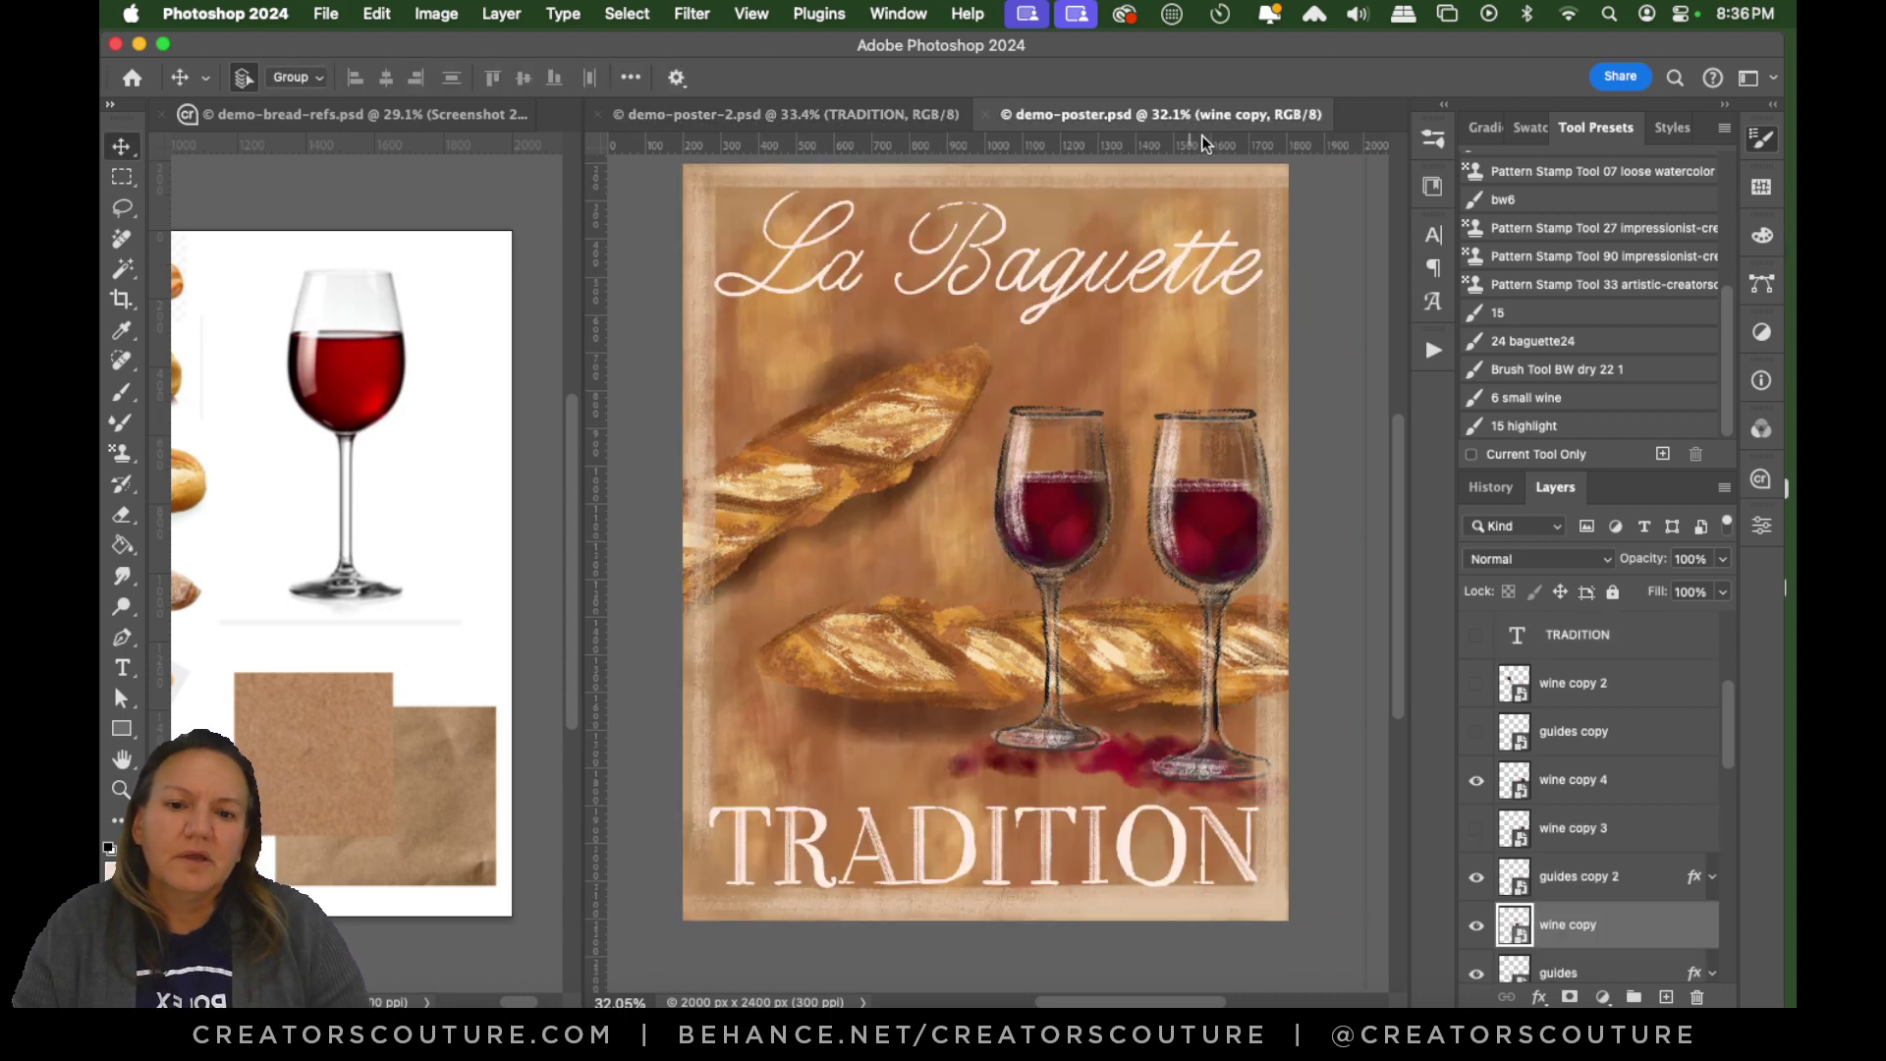
# Close the demo-bread-refs reference document and return to the demo-poster document.
pyautogui.click(450, 112)
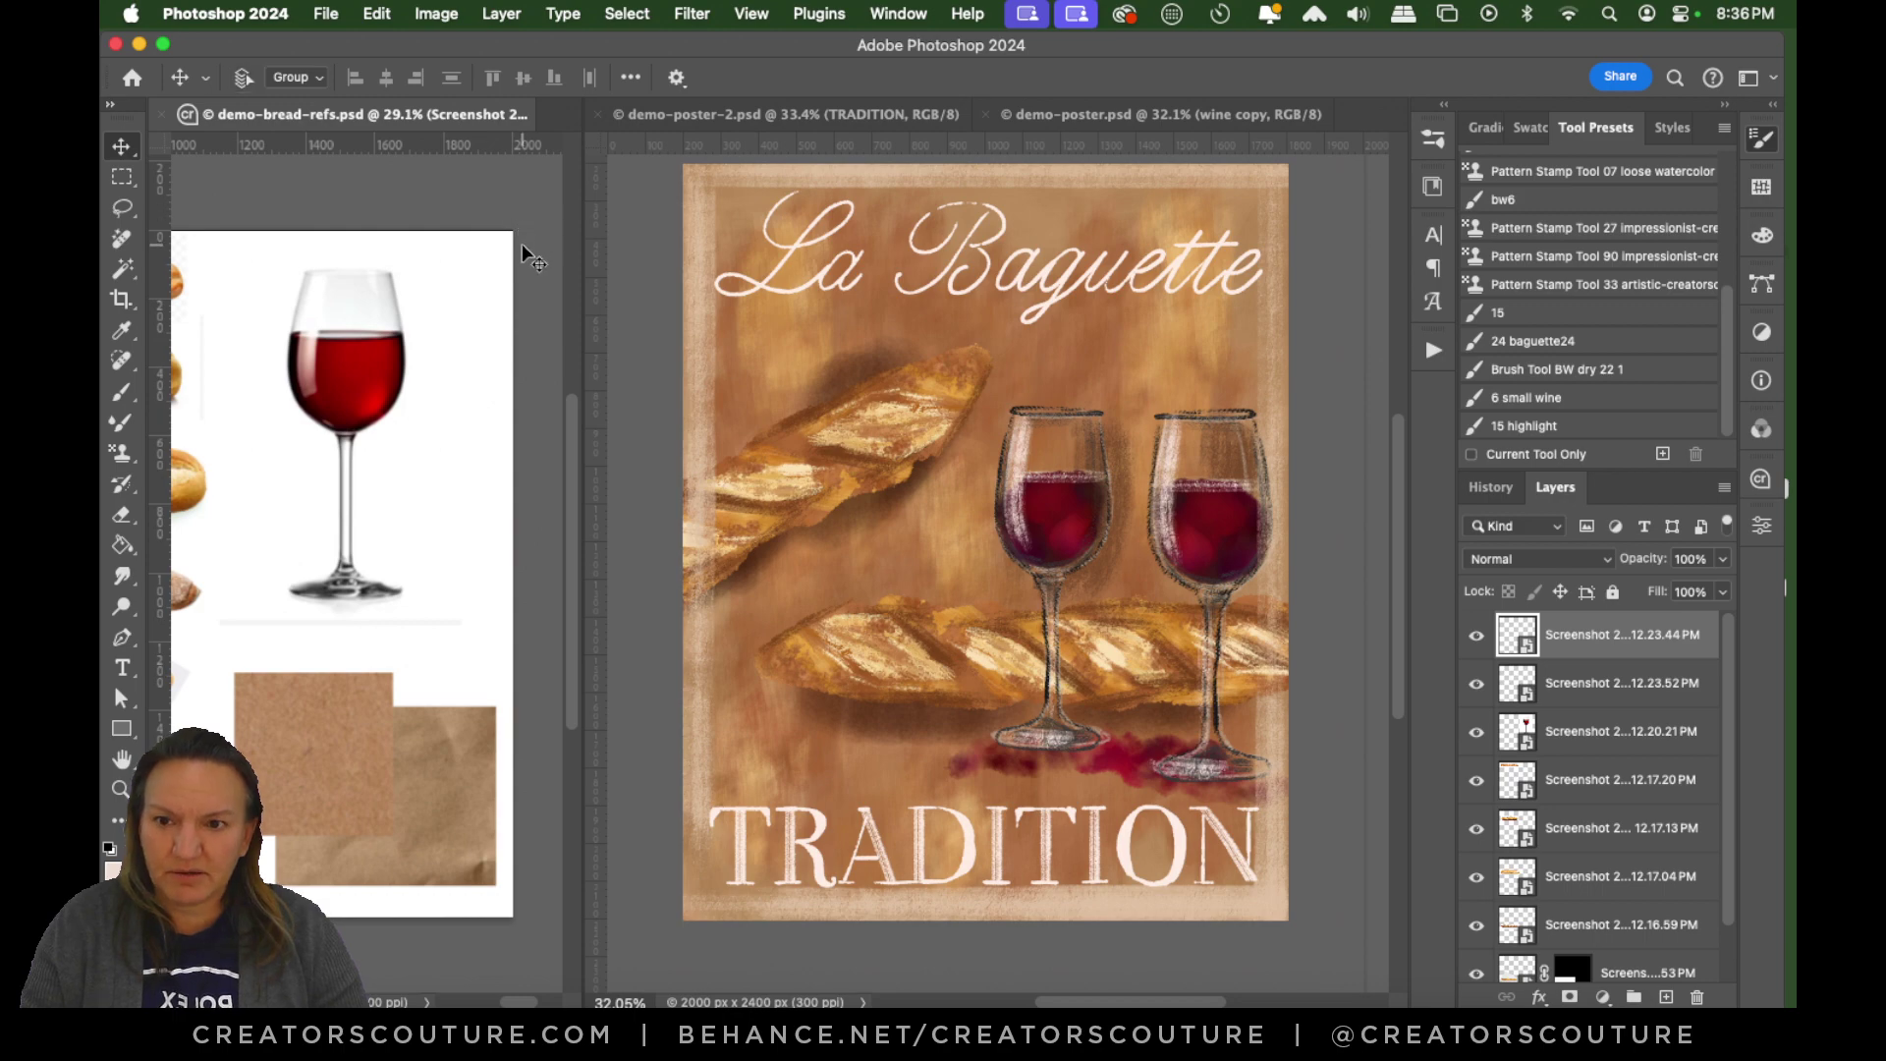
pyautogui.press('super+w')
pyautogui.click(927, 448)
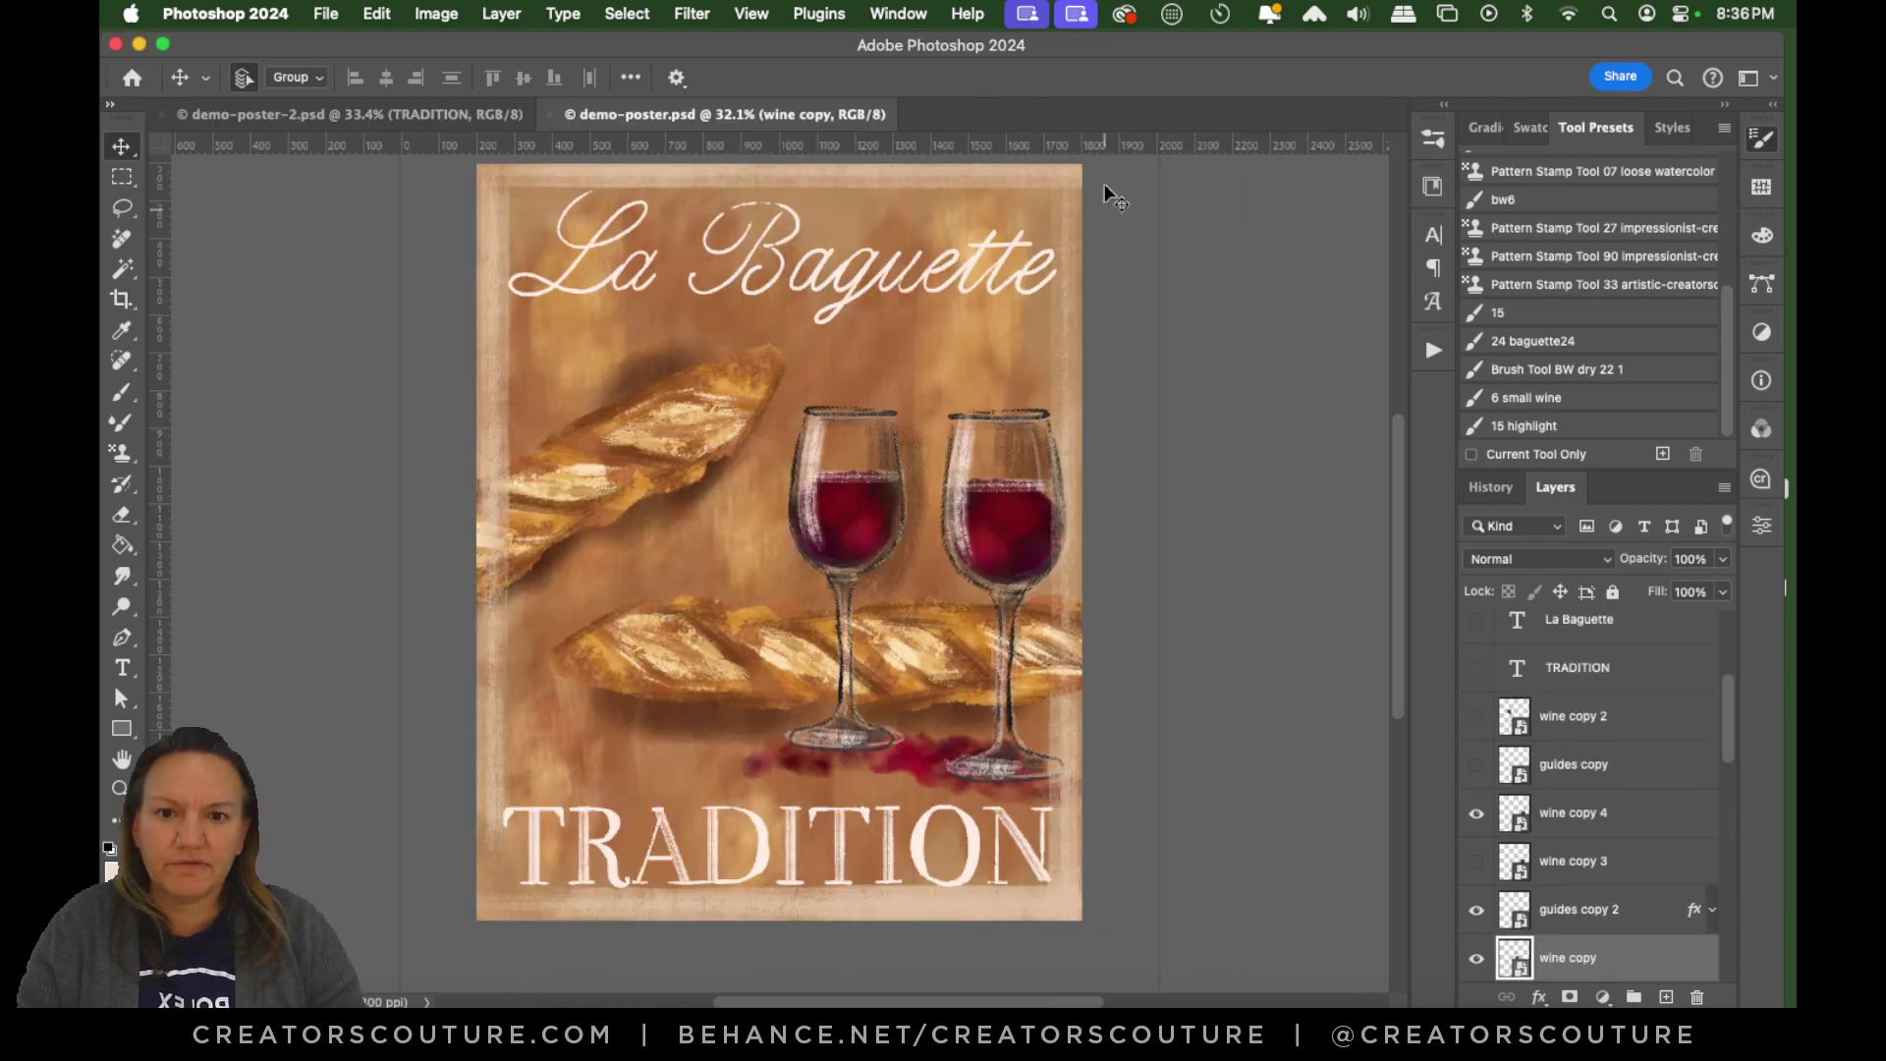
# Arrange demo-poster side by side with demo-poster-2, giving demo-poster-2 the wider view so its whole poster fits.
pyautogui.moveTo(668, 120); pyautogui.dragTo(152, 157)
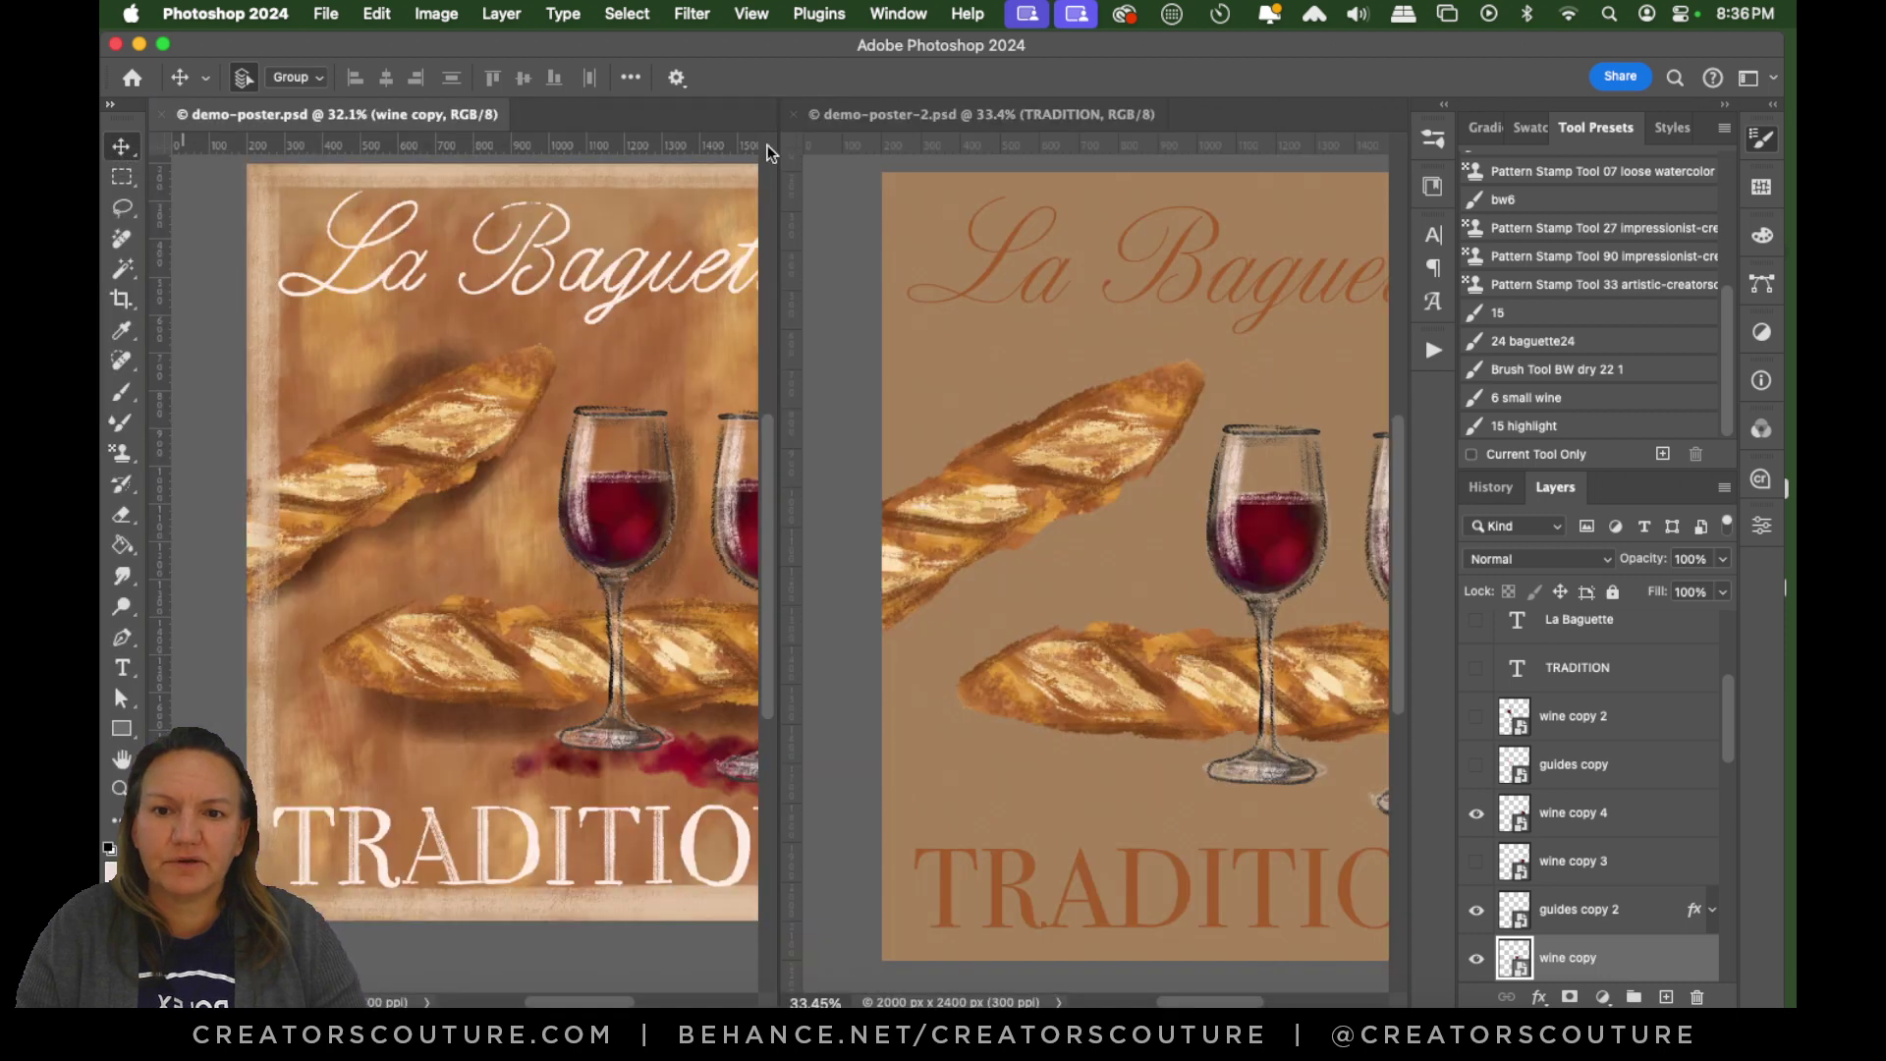
pyautogui.press('z')
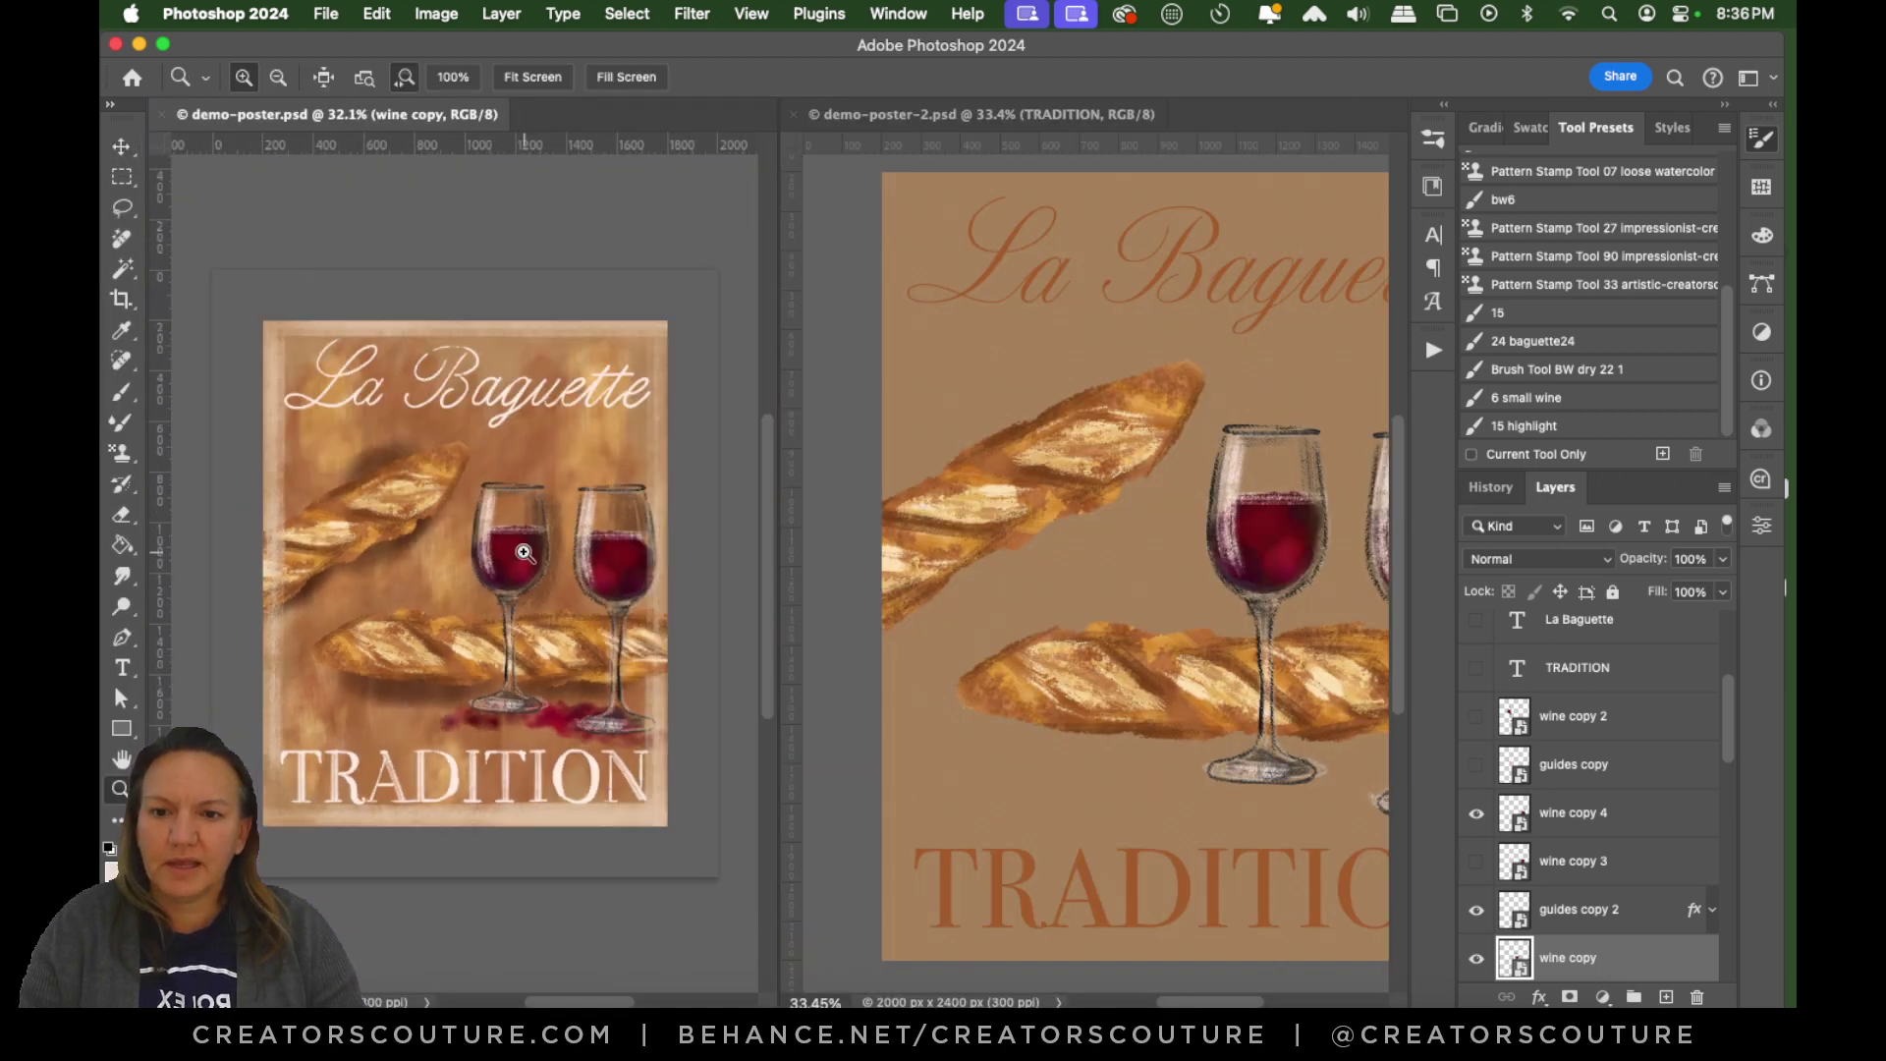
pyautogui.keyDown('alt'); pyautogui.click(533, 542); pyautogui.keyUp('alt')
pyautogui.moveTo(533, 542); pyautogui.dragTo(619, 602)
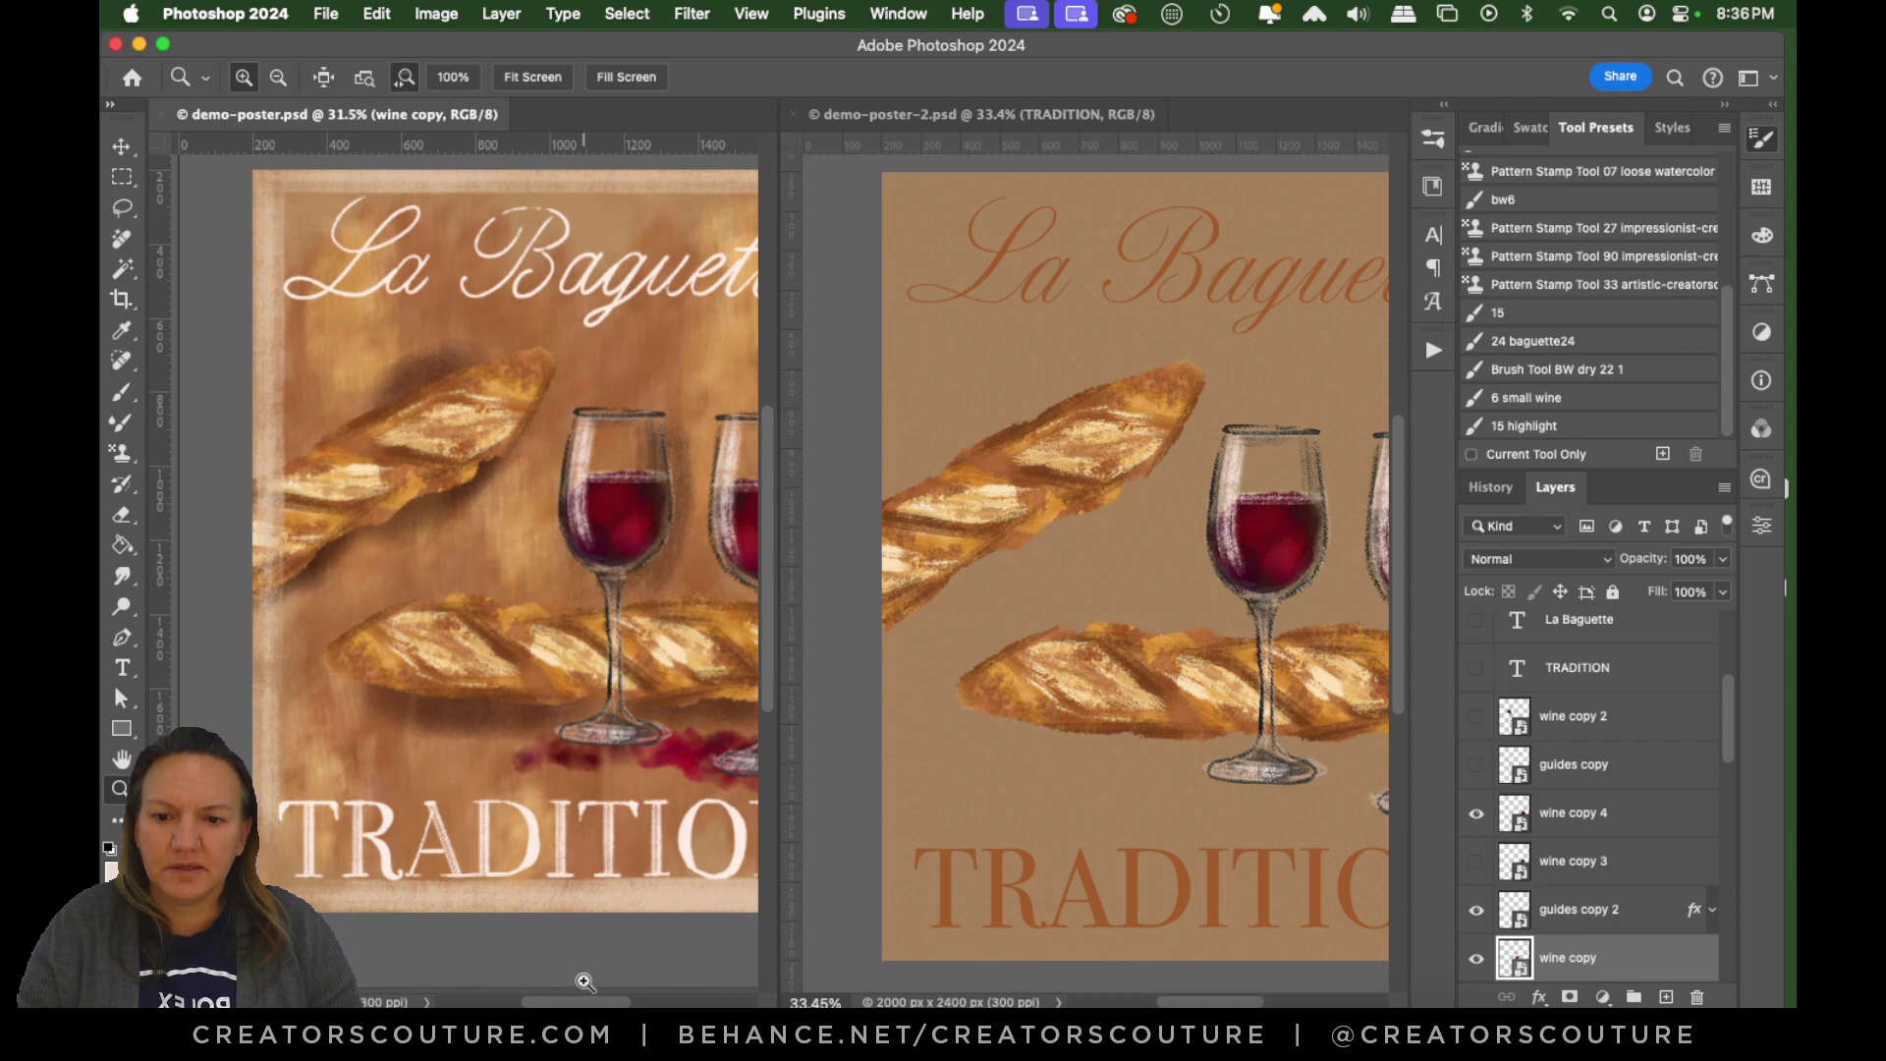
pyautogui.moveTo(571, 1002); pyautogui.dragTo(590, 1000)
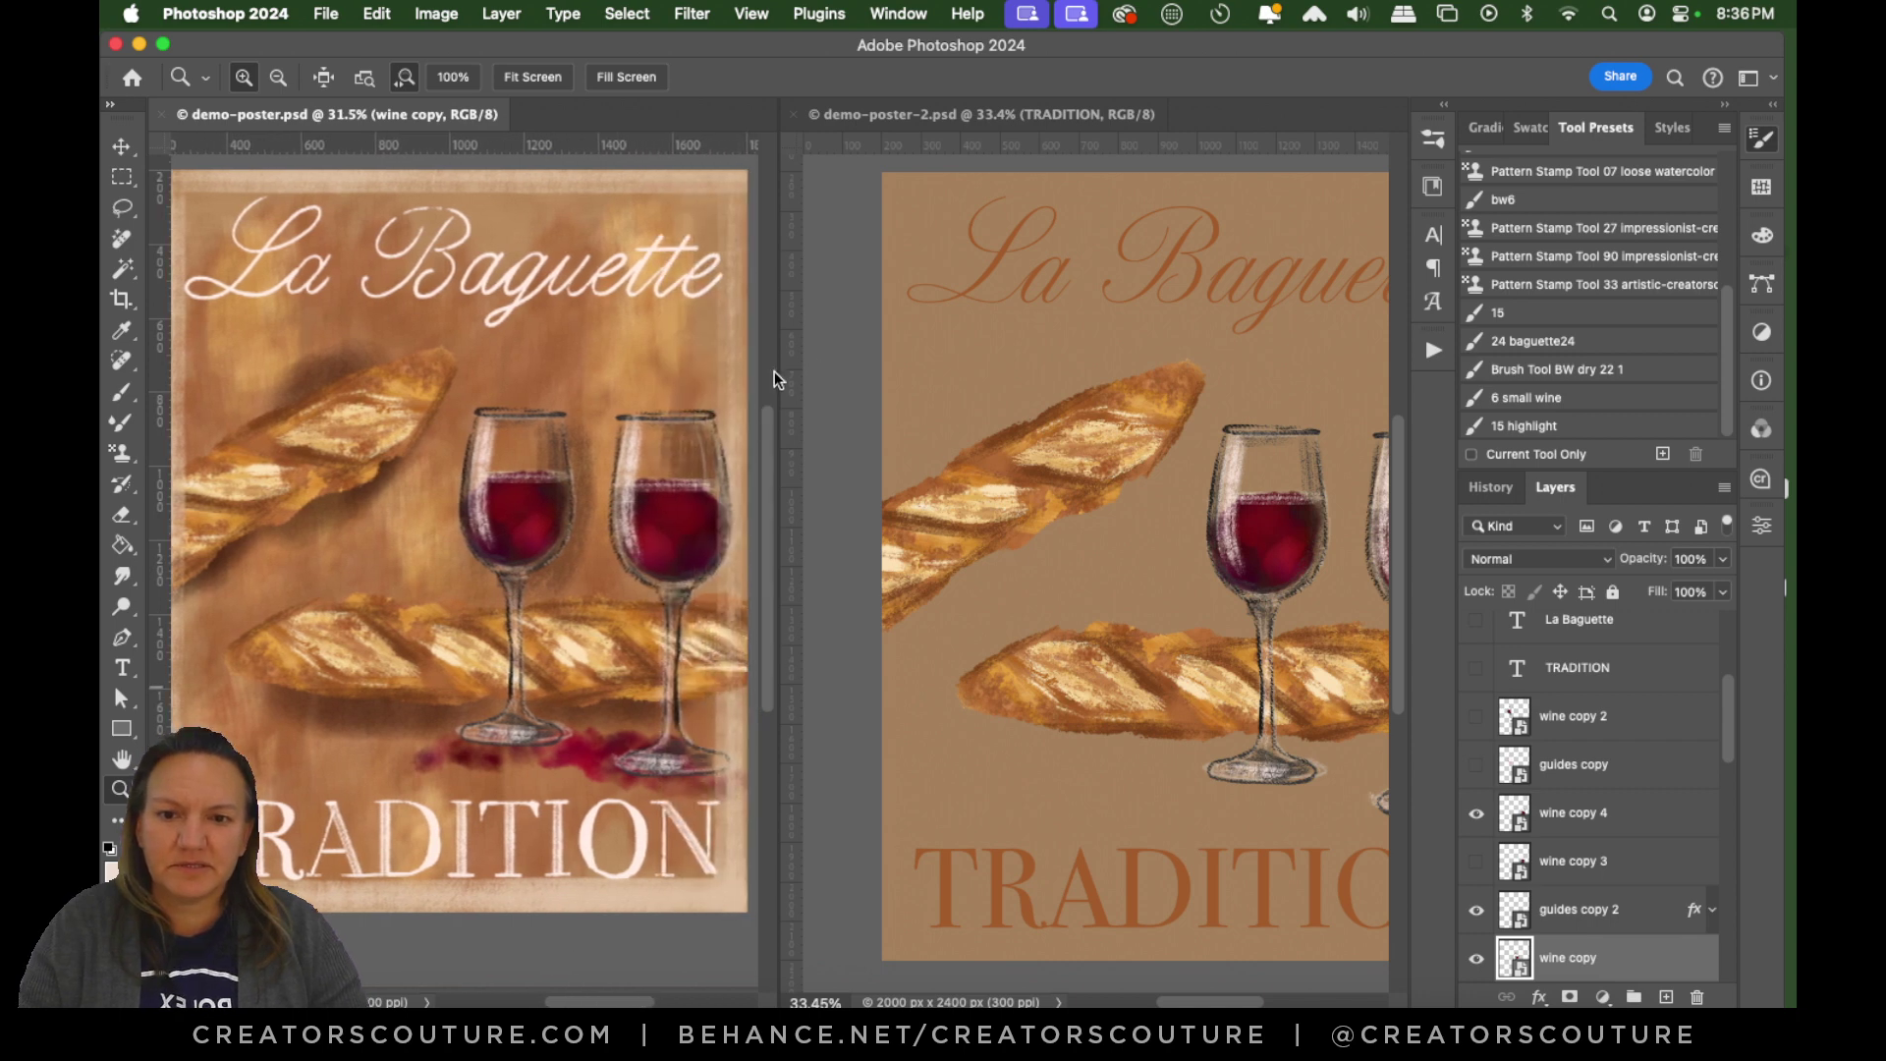
pyautogui.moveTo(780, 370); pyautogui.dragTo(622, 354)
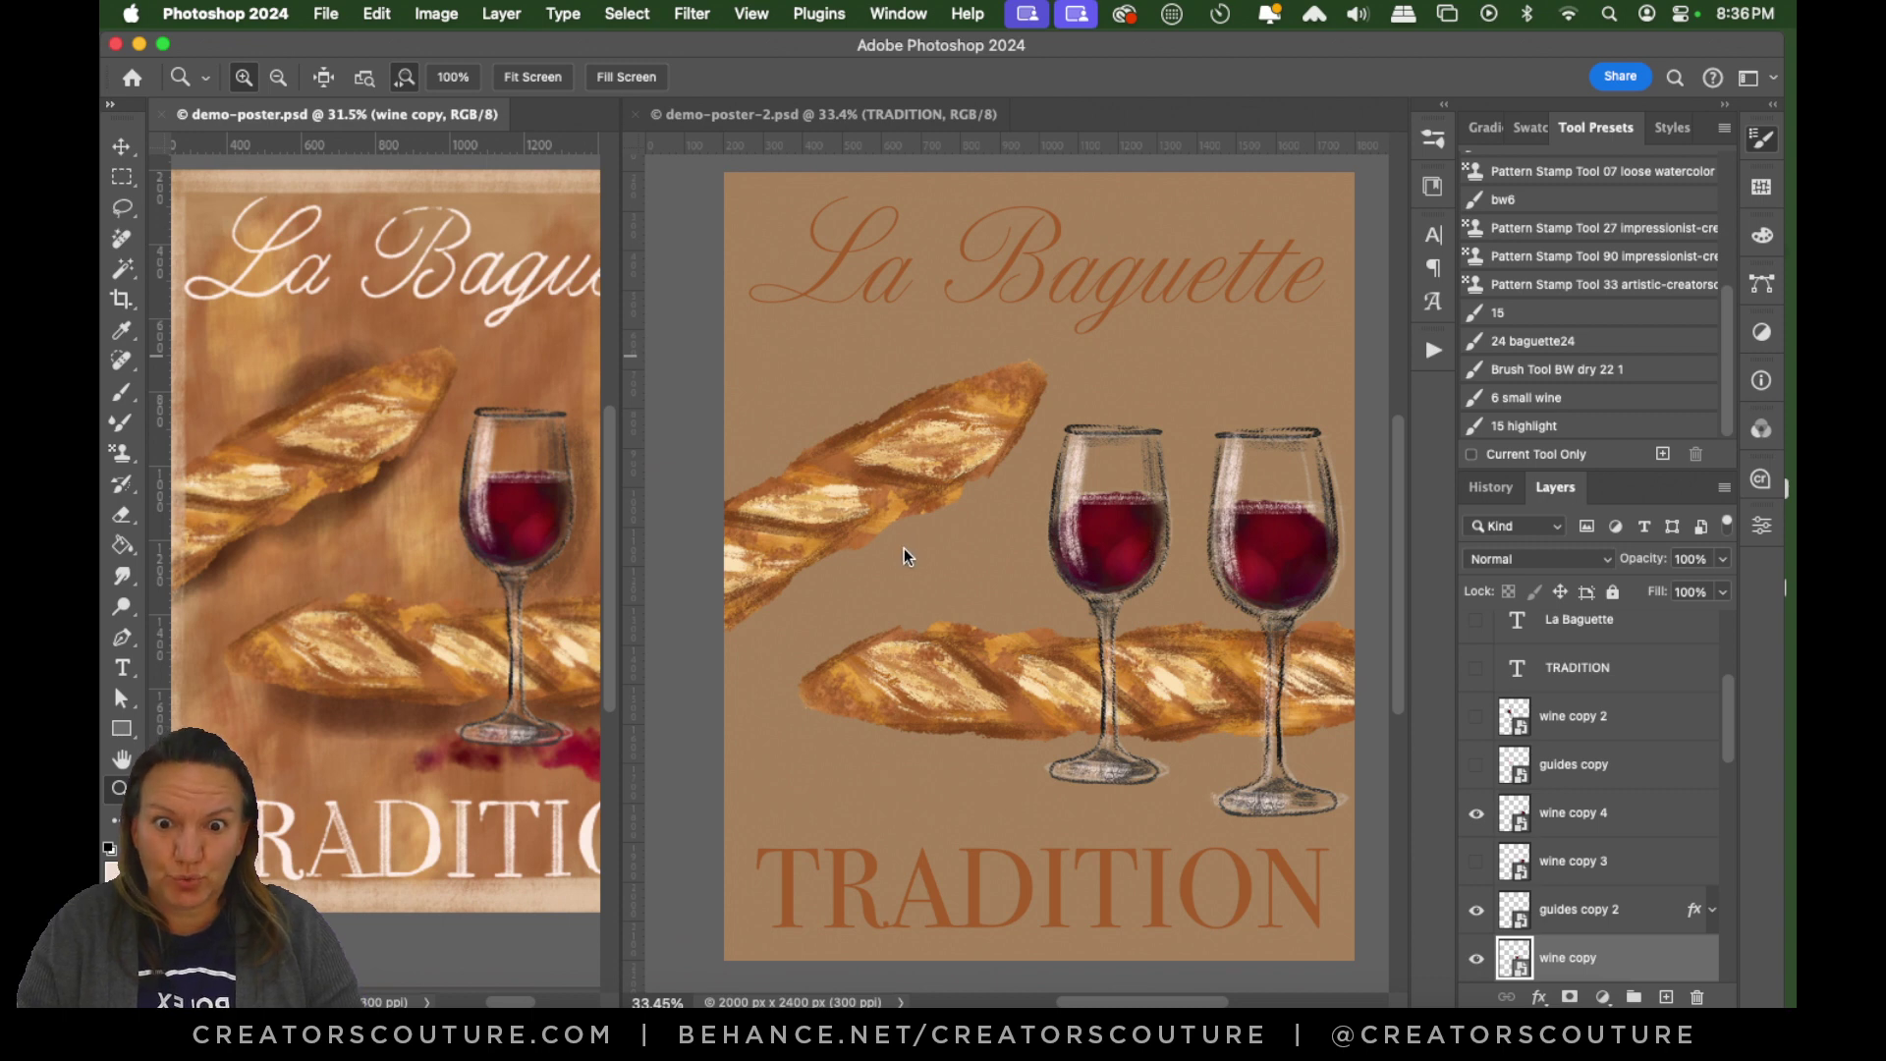
# In demo-poster, hide the three aa 13 background layers and Color Fill 1 copy, and select Color Fill 1.
pyautogui.click(121, 145)
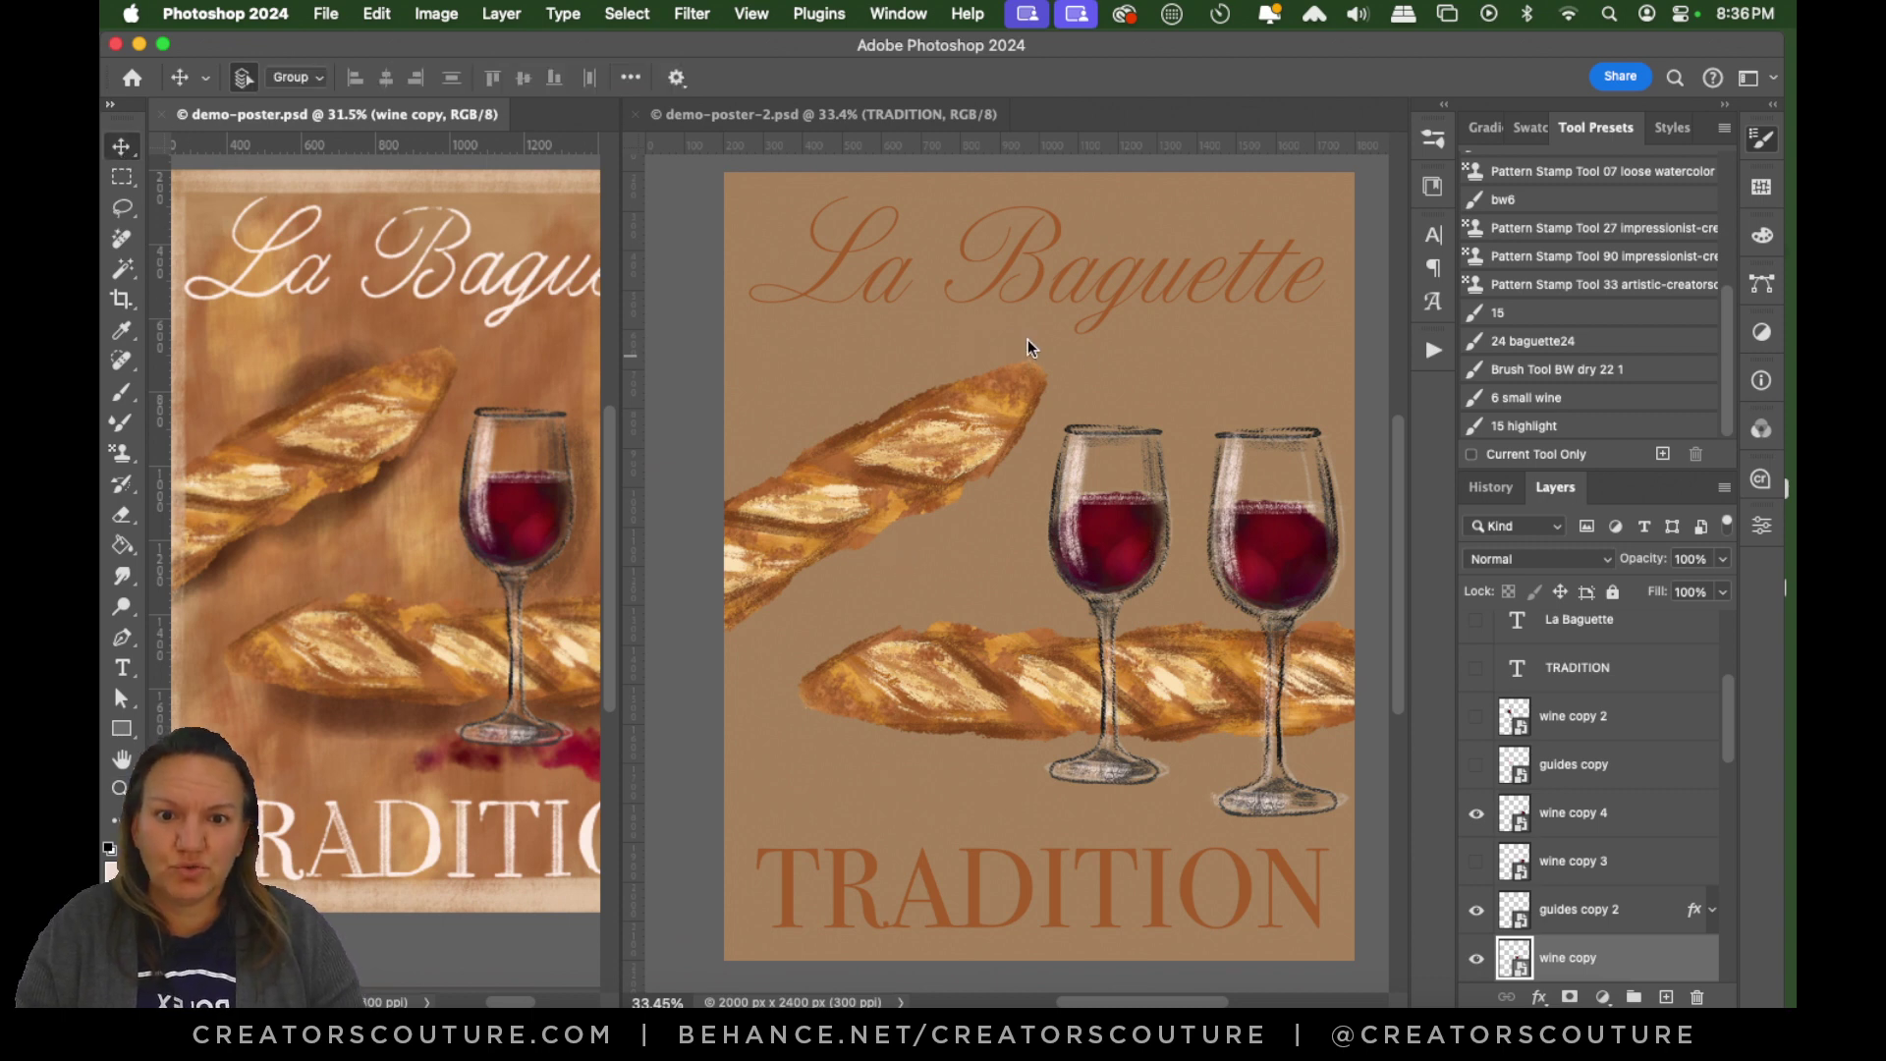
pyautogui.click(1002, 390)
pyautogui.click(452, 346)
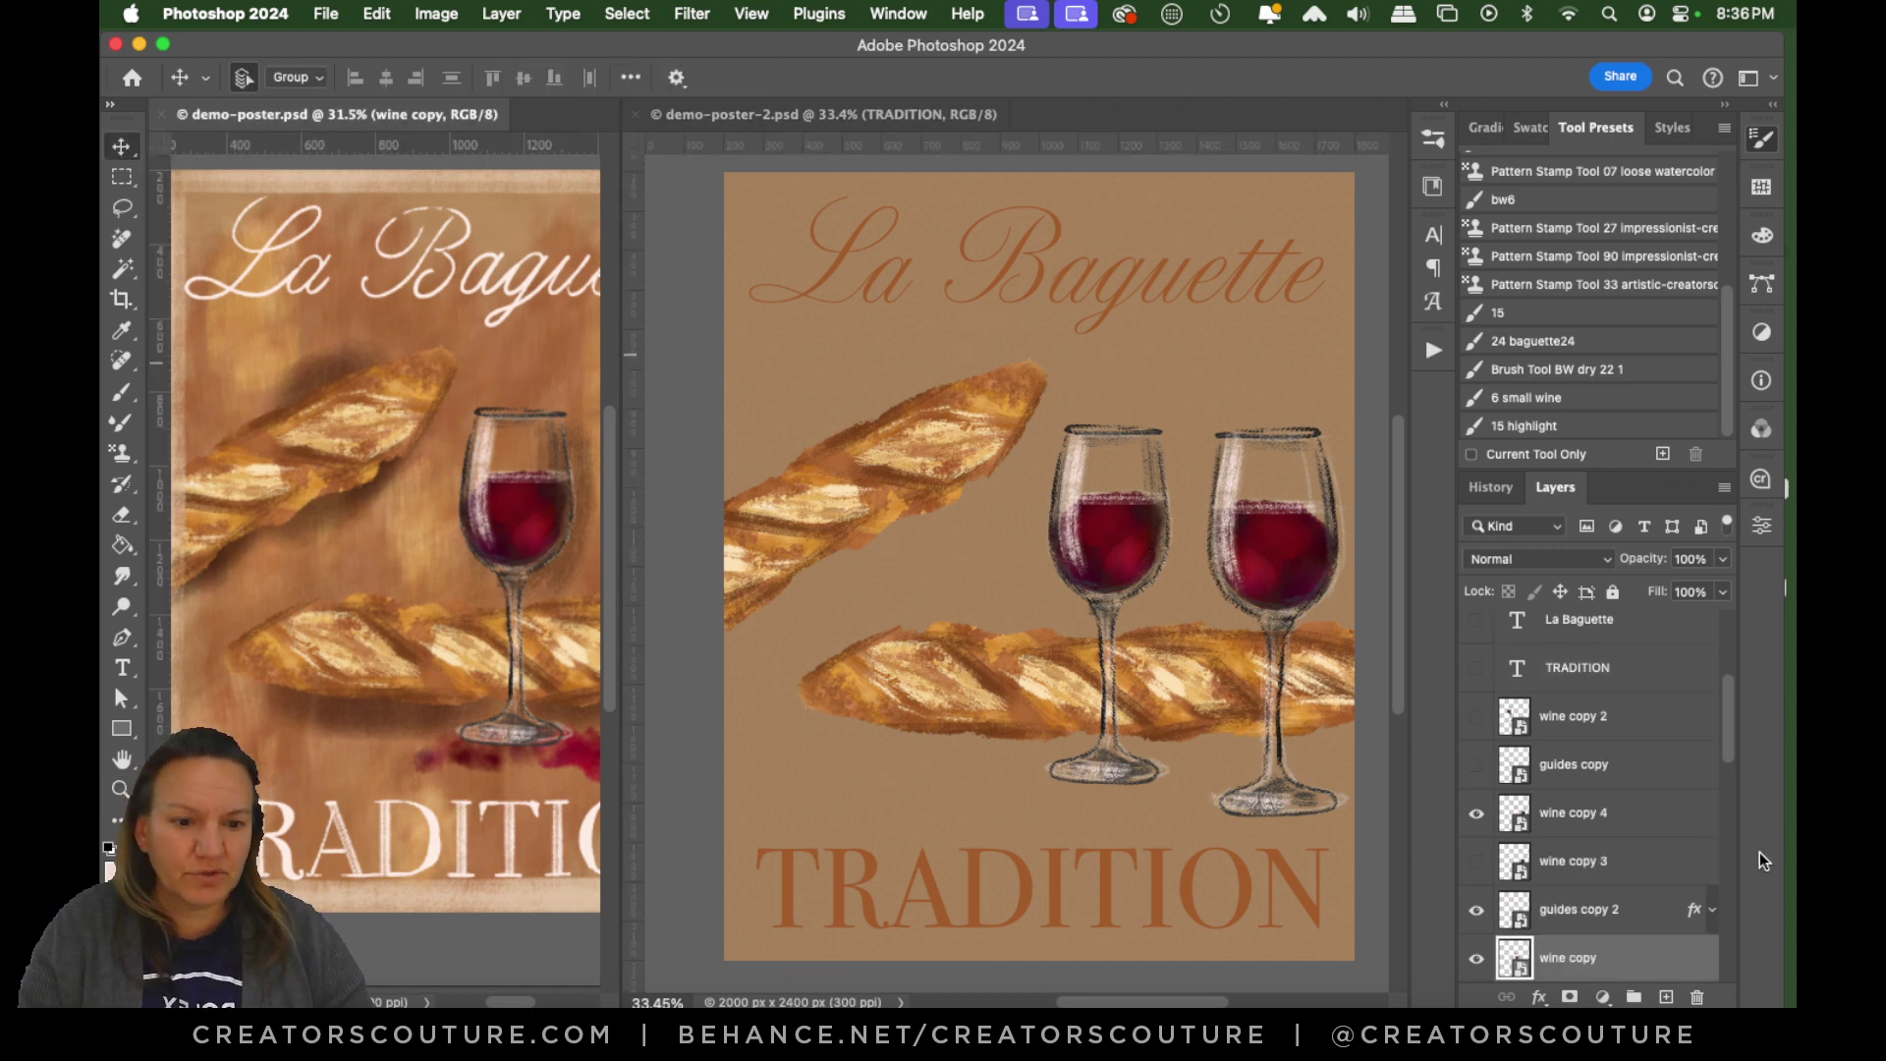
pyautogui.click(557, 349)
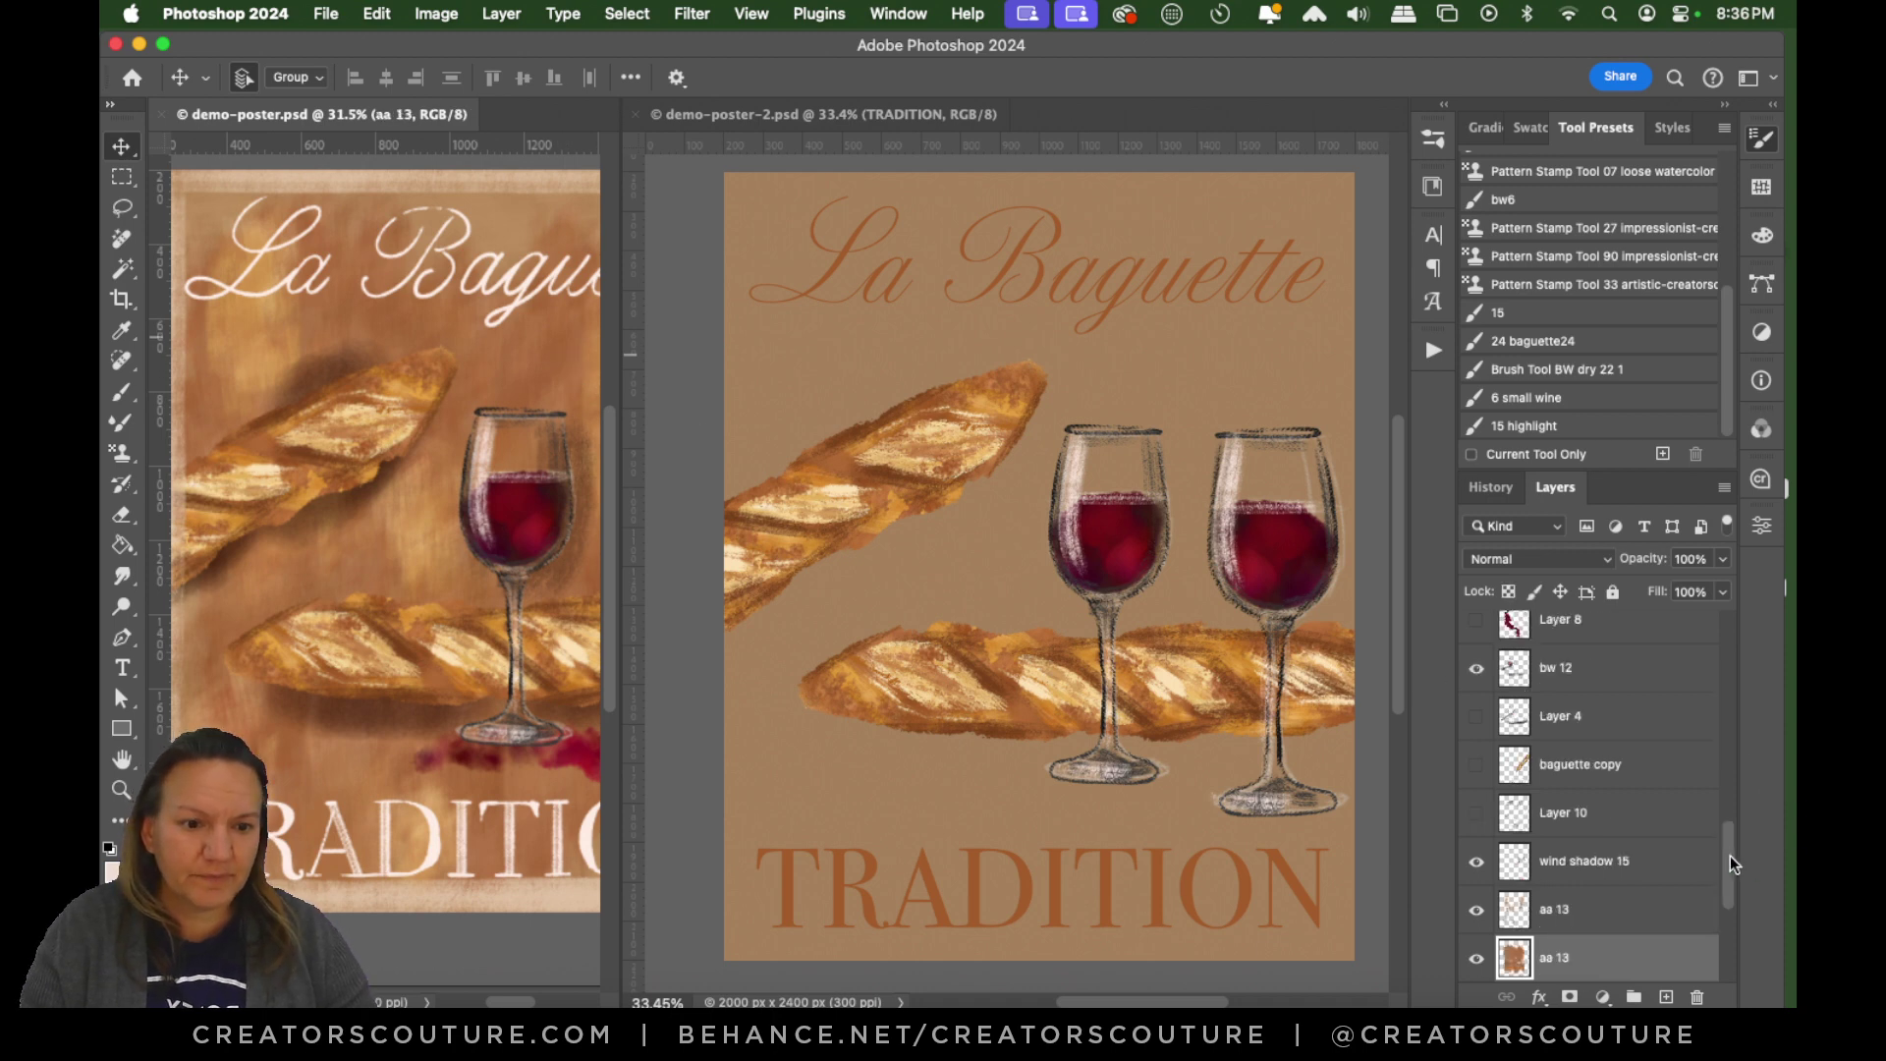
pyautogui.moveTo(1730, 855); pyautogui.dragTo(1719, 898)
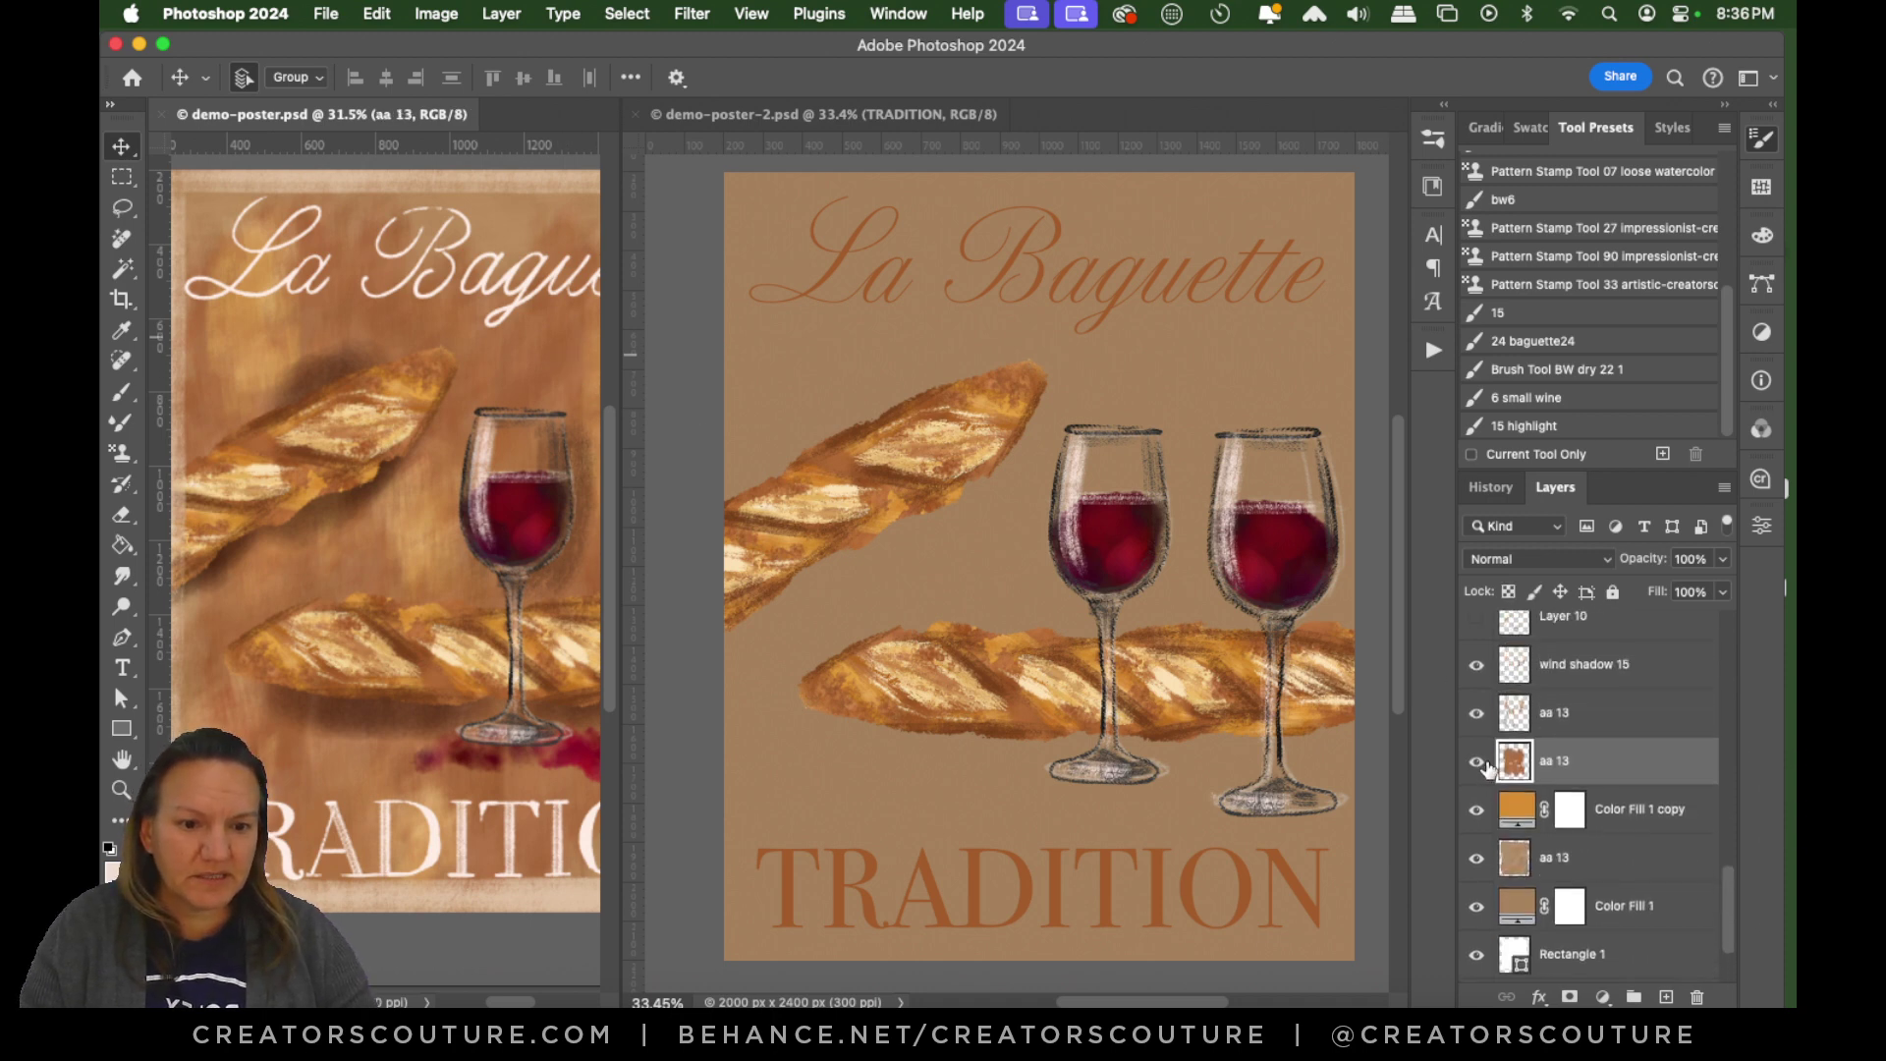
pyautogui.moveTo(1482, 767); pyautogui.dragTo(1480, 808)
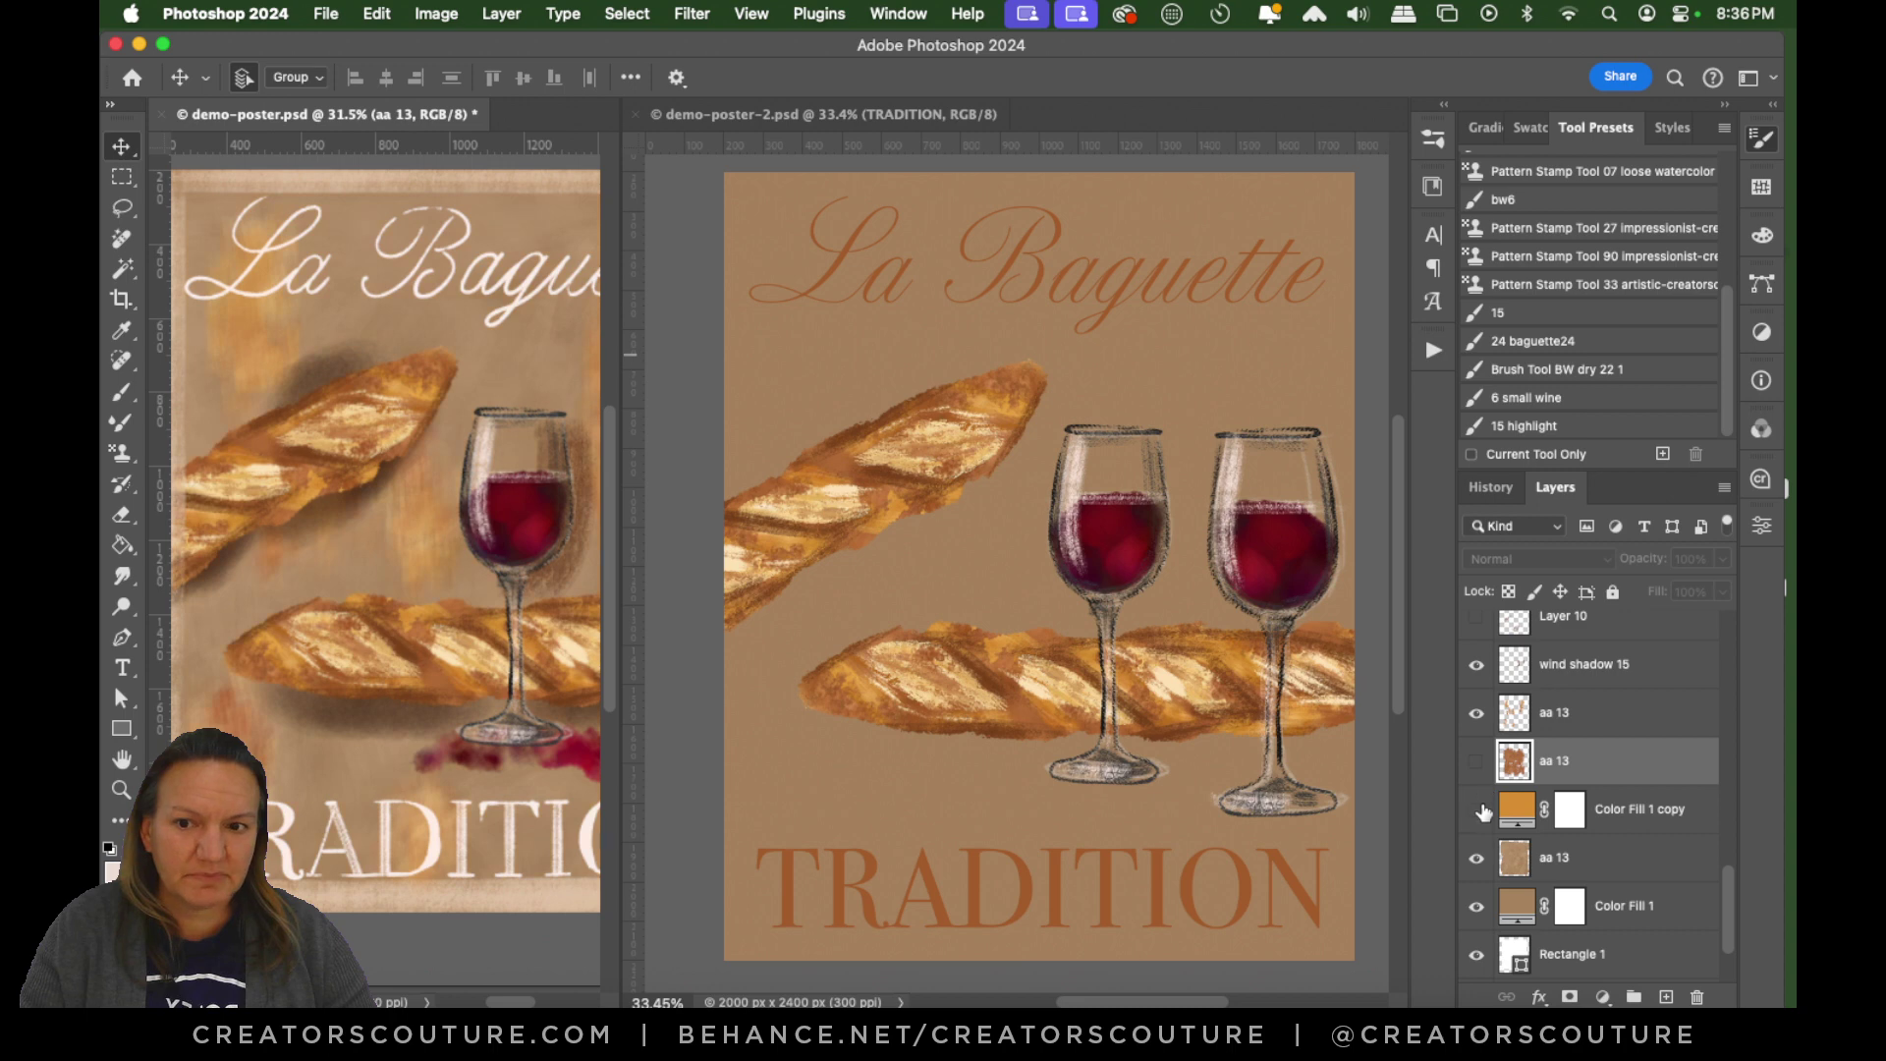
pyautogui.click(1475, 715)
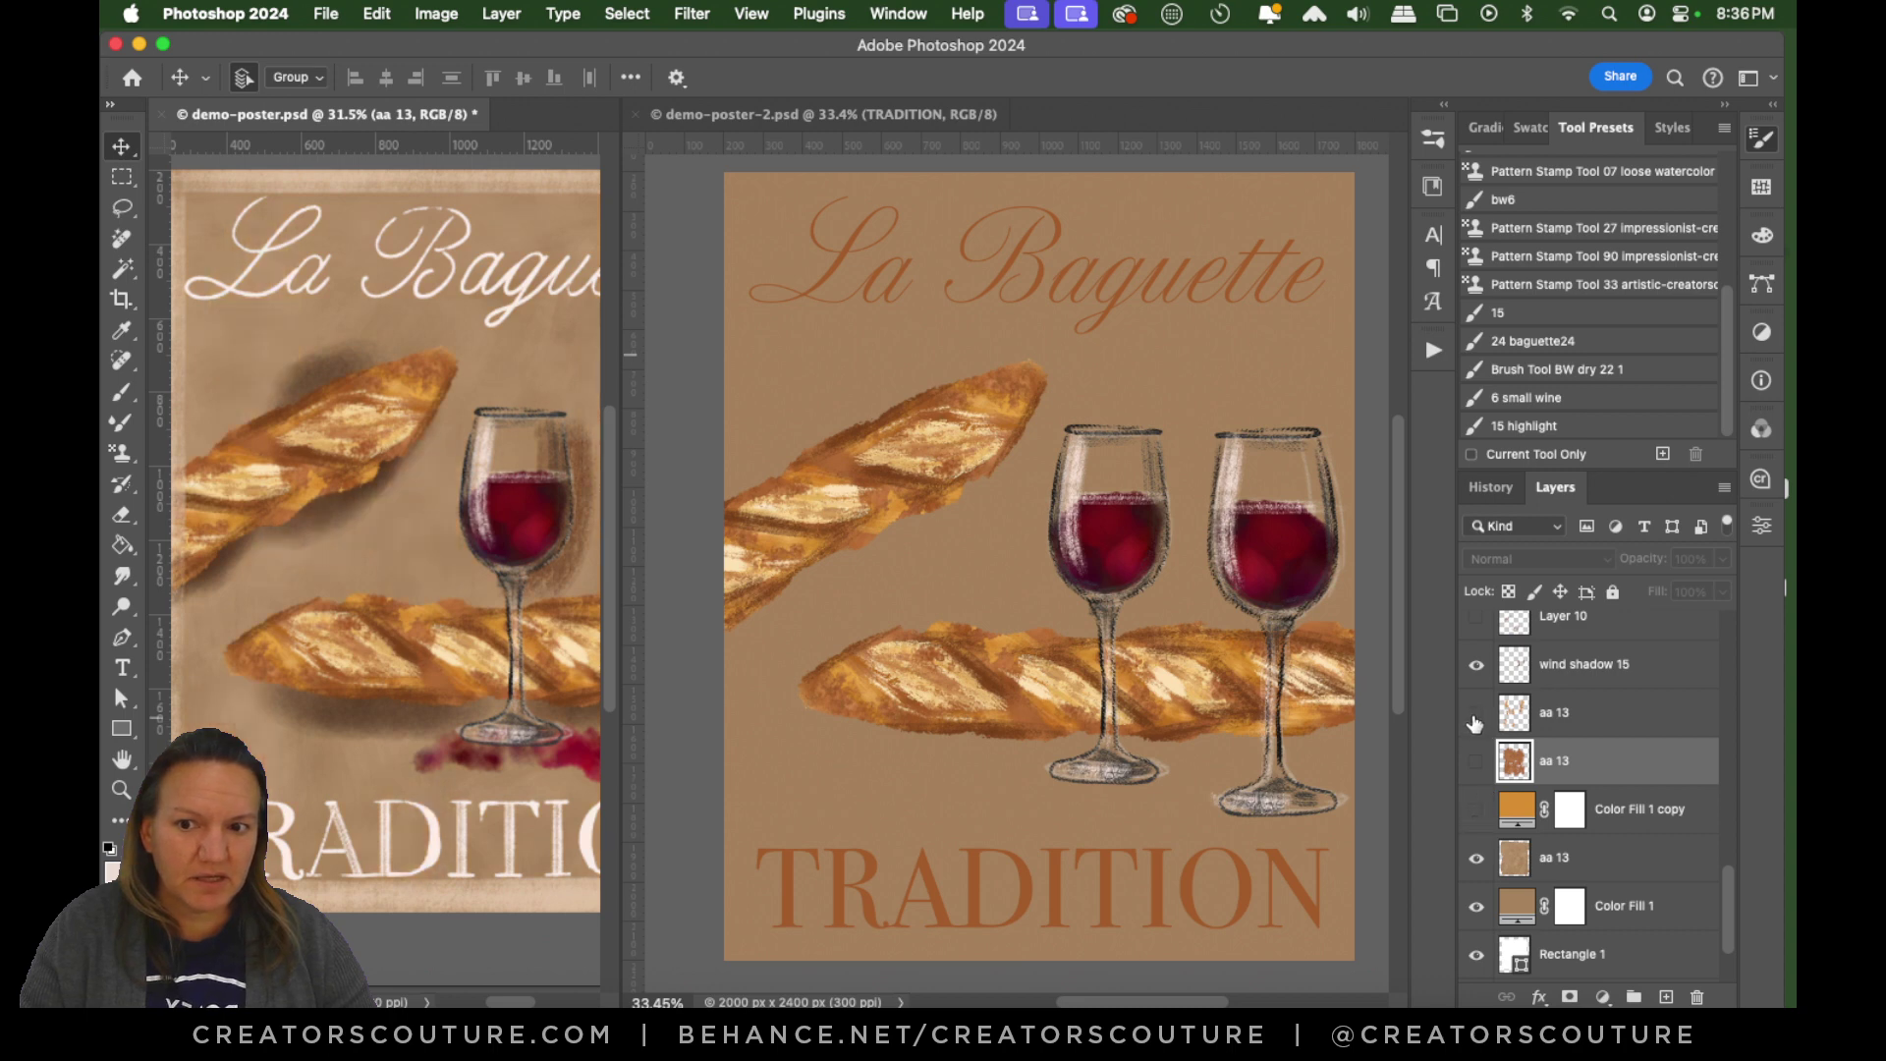
pyautogui.click(1475, 666)
pyautogui.click(1475, 668)
pyautogui.click(1476, 859)
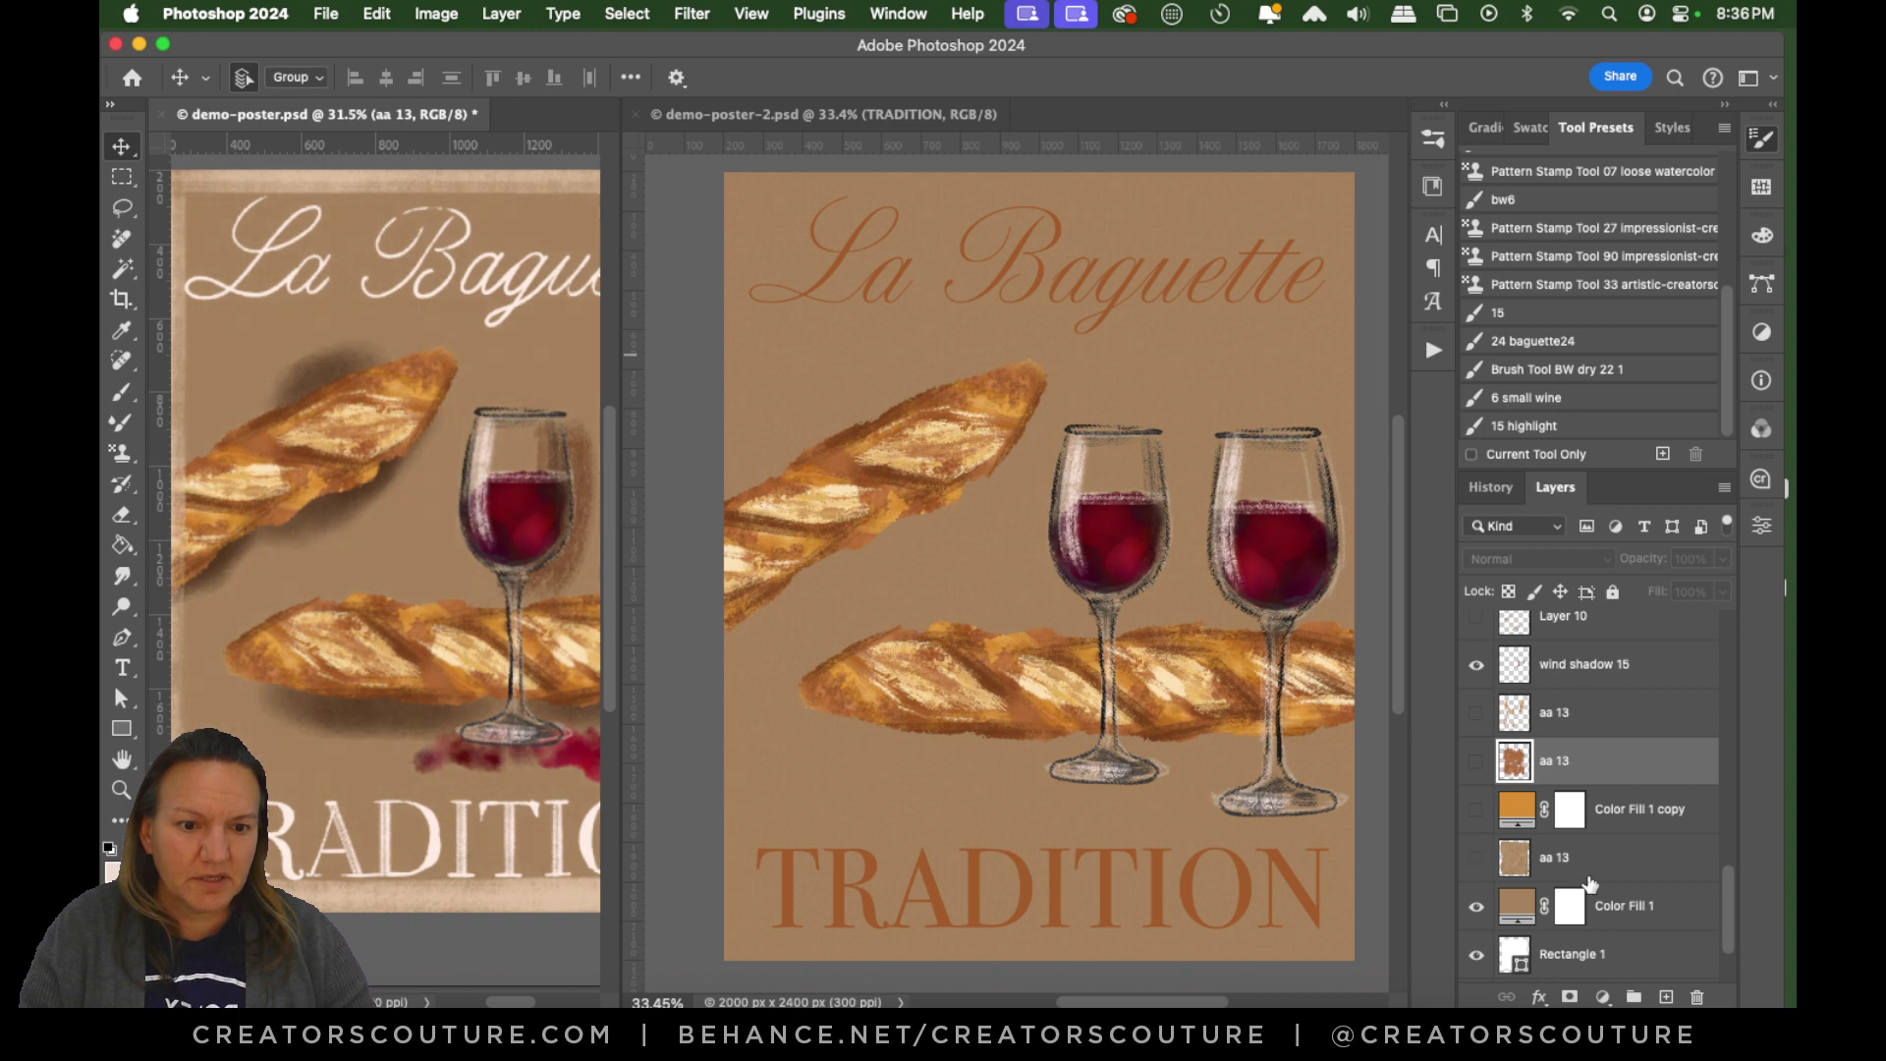
pyautogui.click(1633, 904)
# In demo-poster-2, select the aa 13 texture layer directly above Color Fill 1 and make it visible.
pyautogui.click(1234, 548)
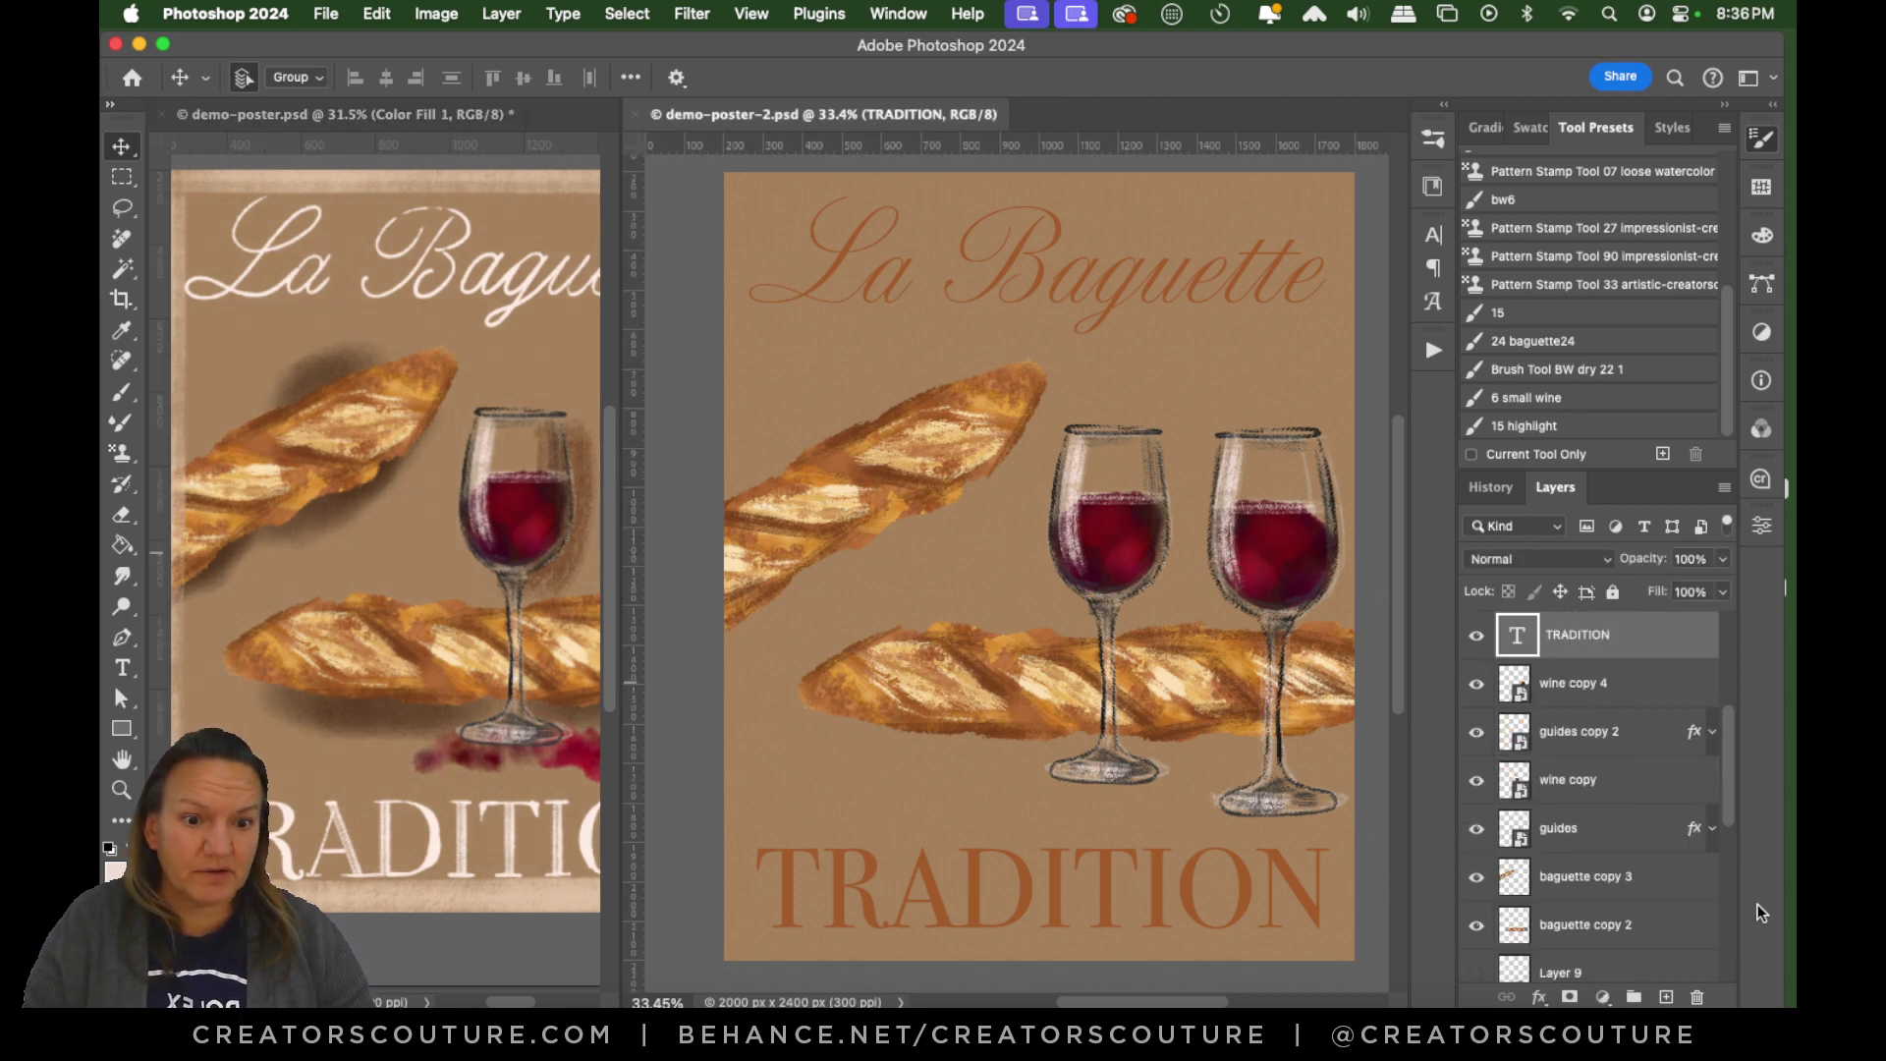
pyautogui.moveTo(1726, 745); pyautogui.dragTo(1729, 882)
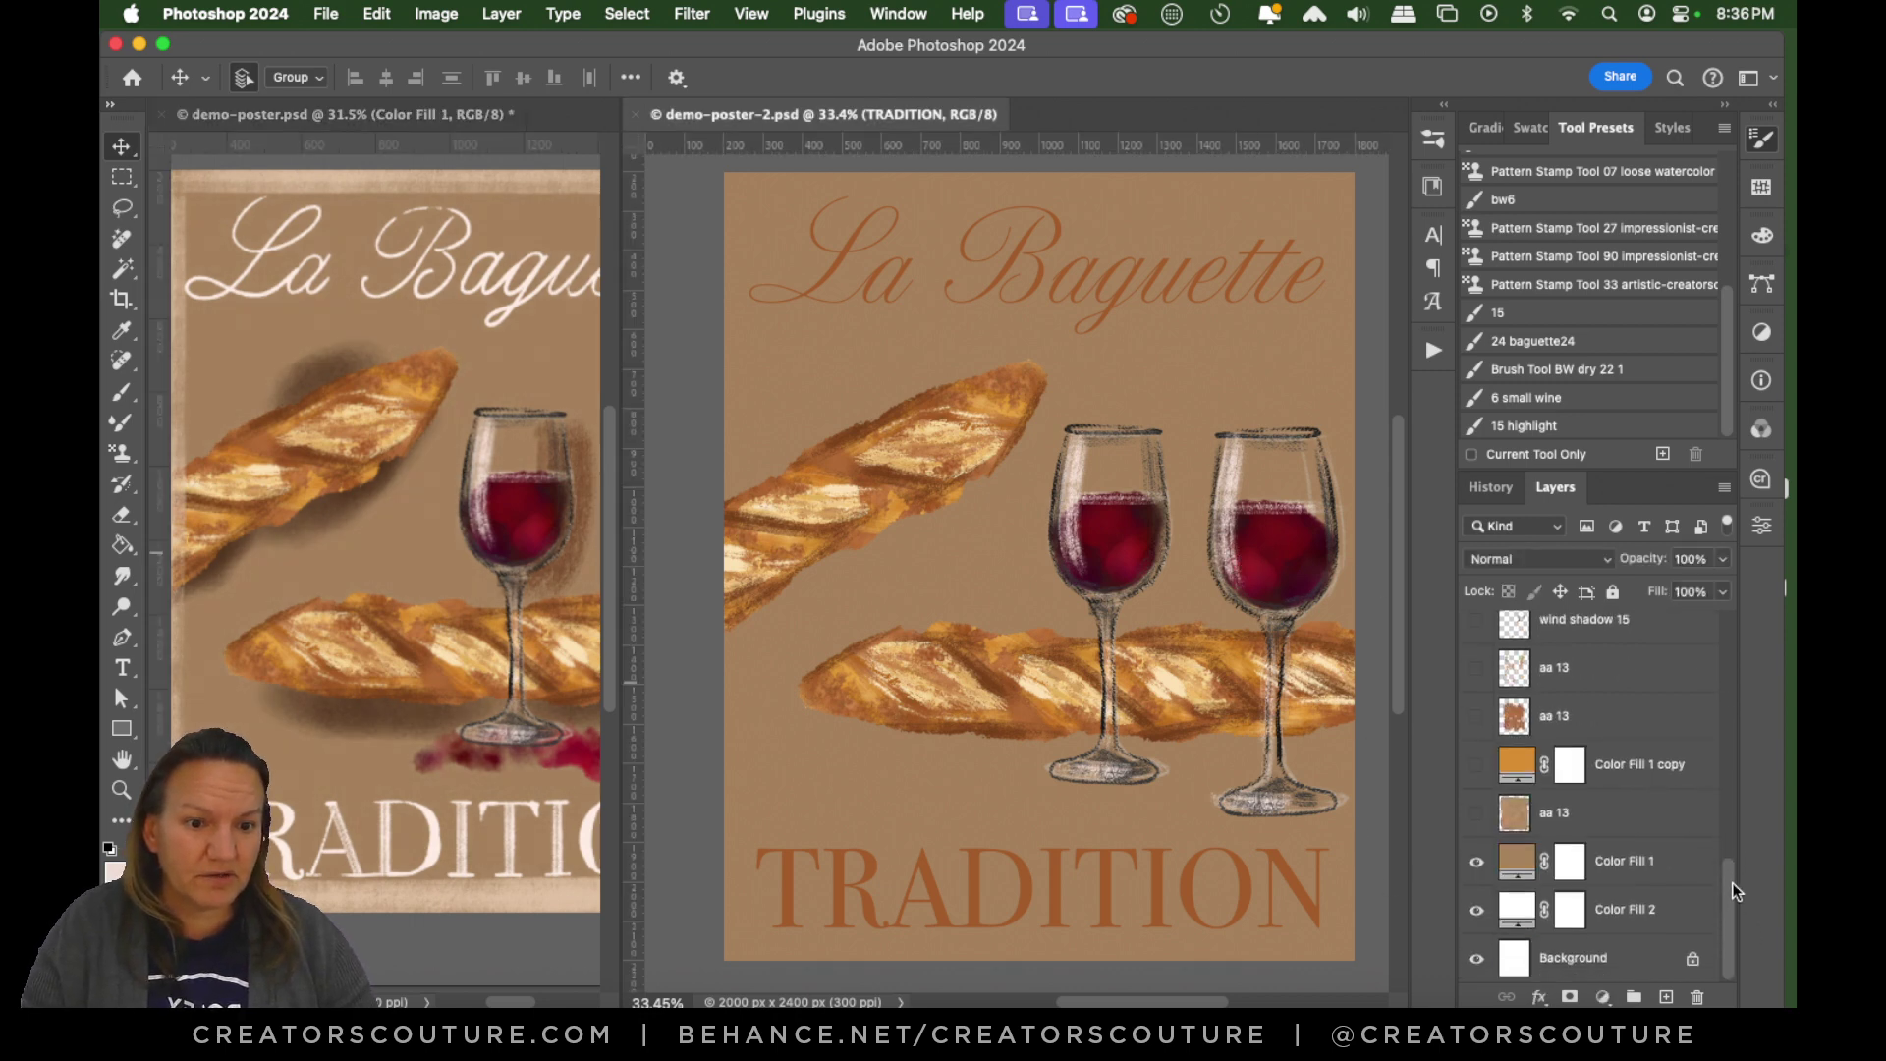
pyautogui.click(1645, 816)
pyautogui.click(1473, 818)
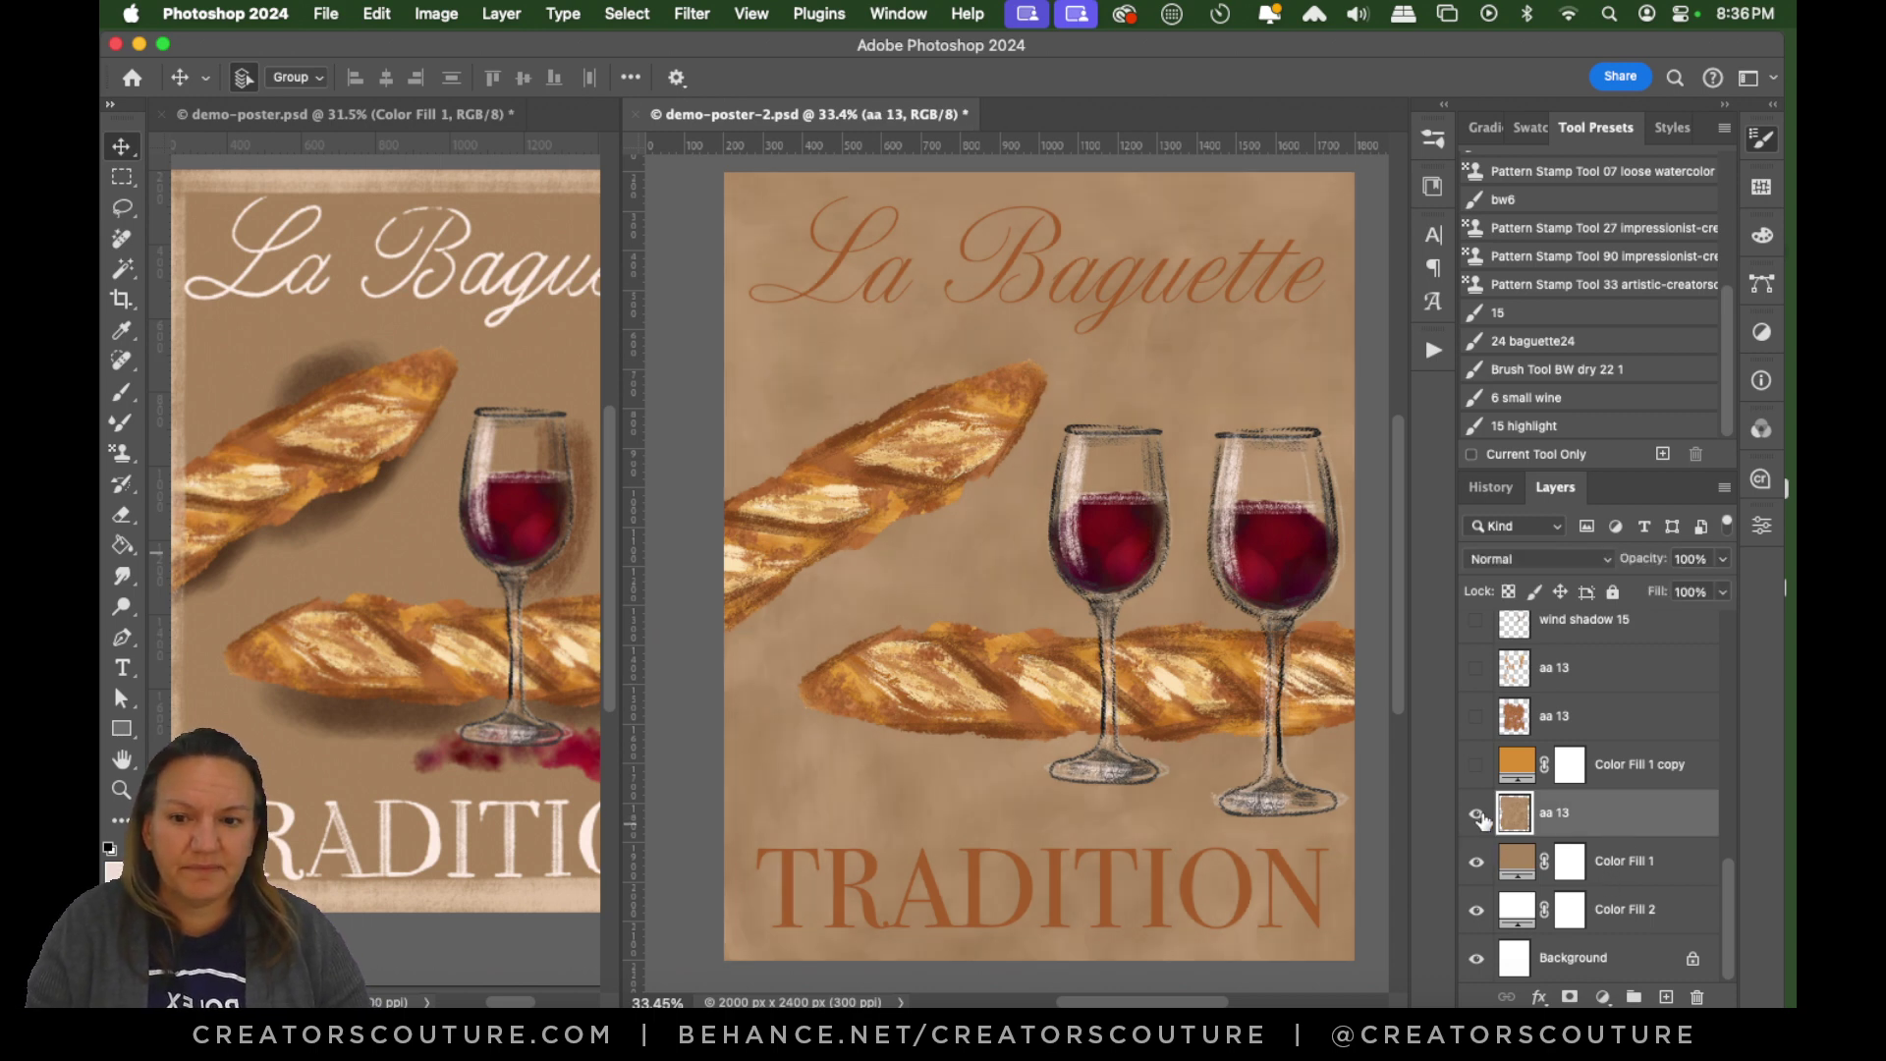
# Show demo-poster's hidden background layers again and briefly toggle Layer 10 on and off.
pyautogui.click(533, 539)
pyautogui.moveTo(1478, 912); pyautogui.dragTo(1477, 764)
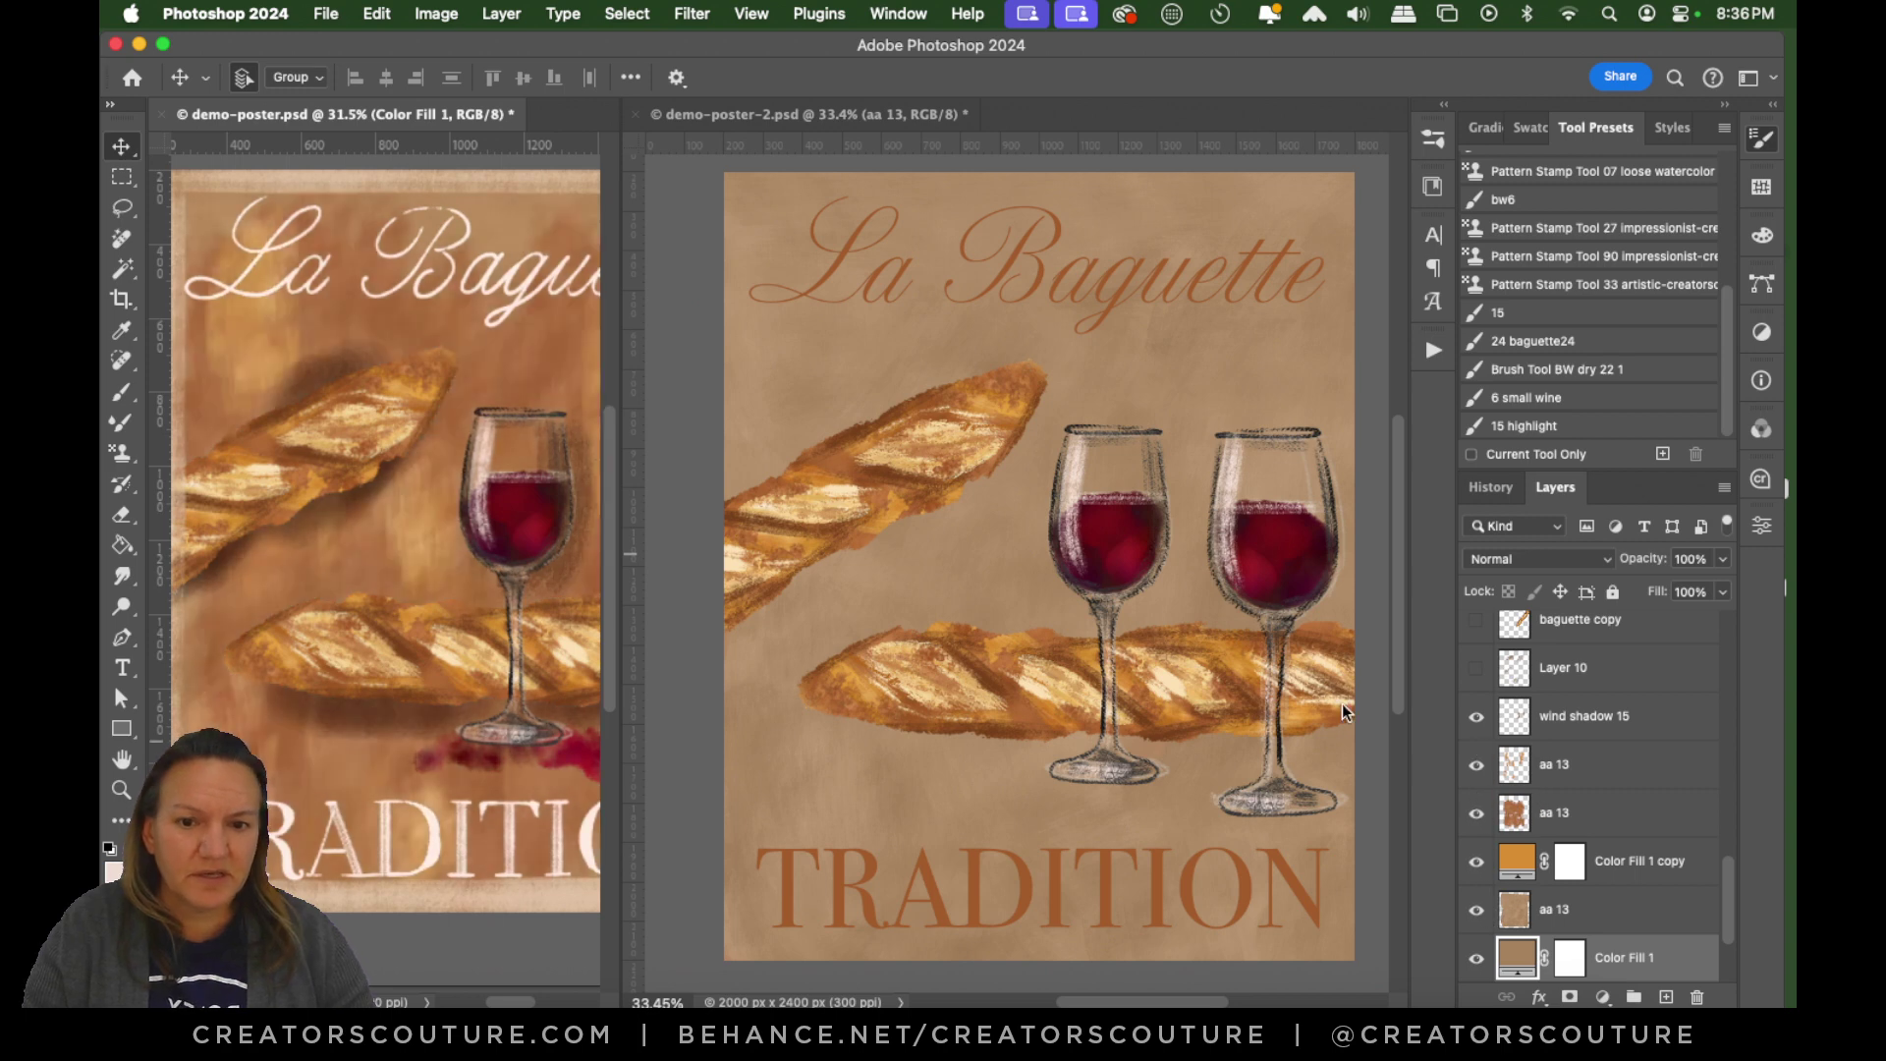
pyautogui.click(1474, 669)
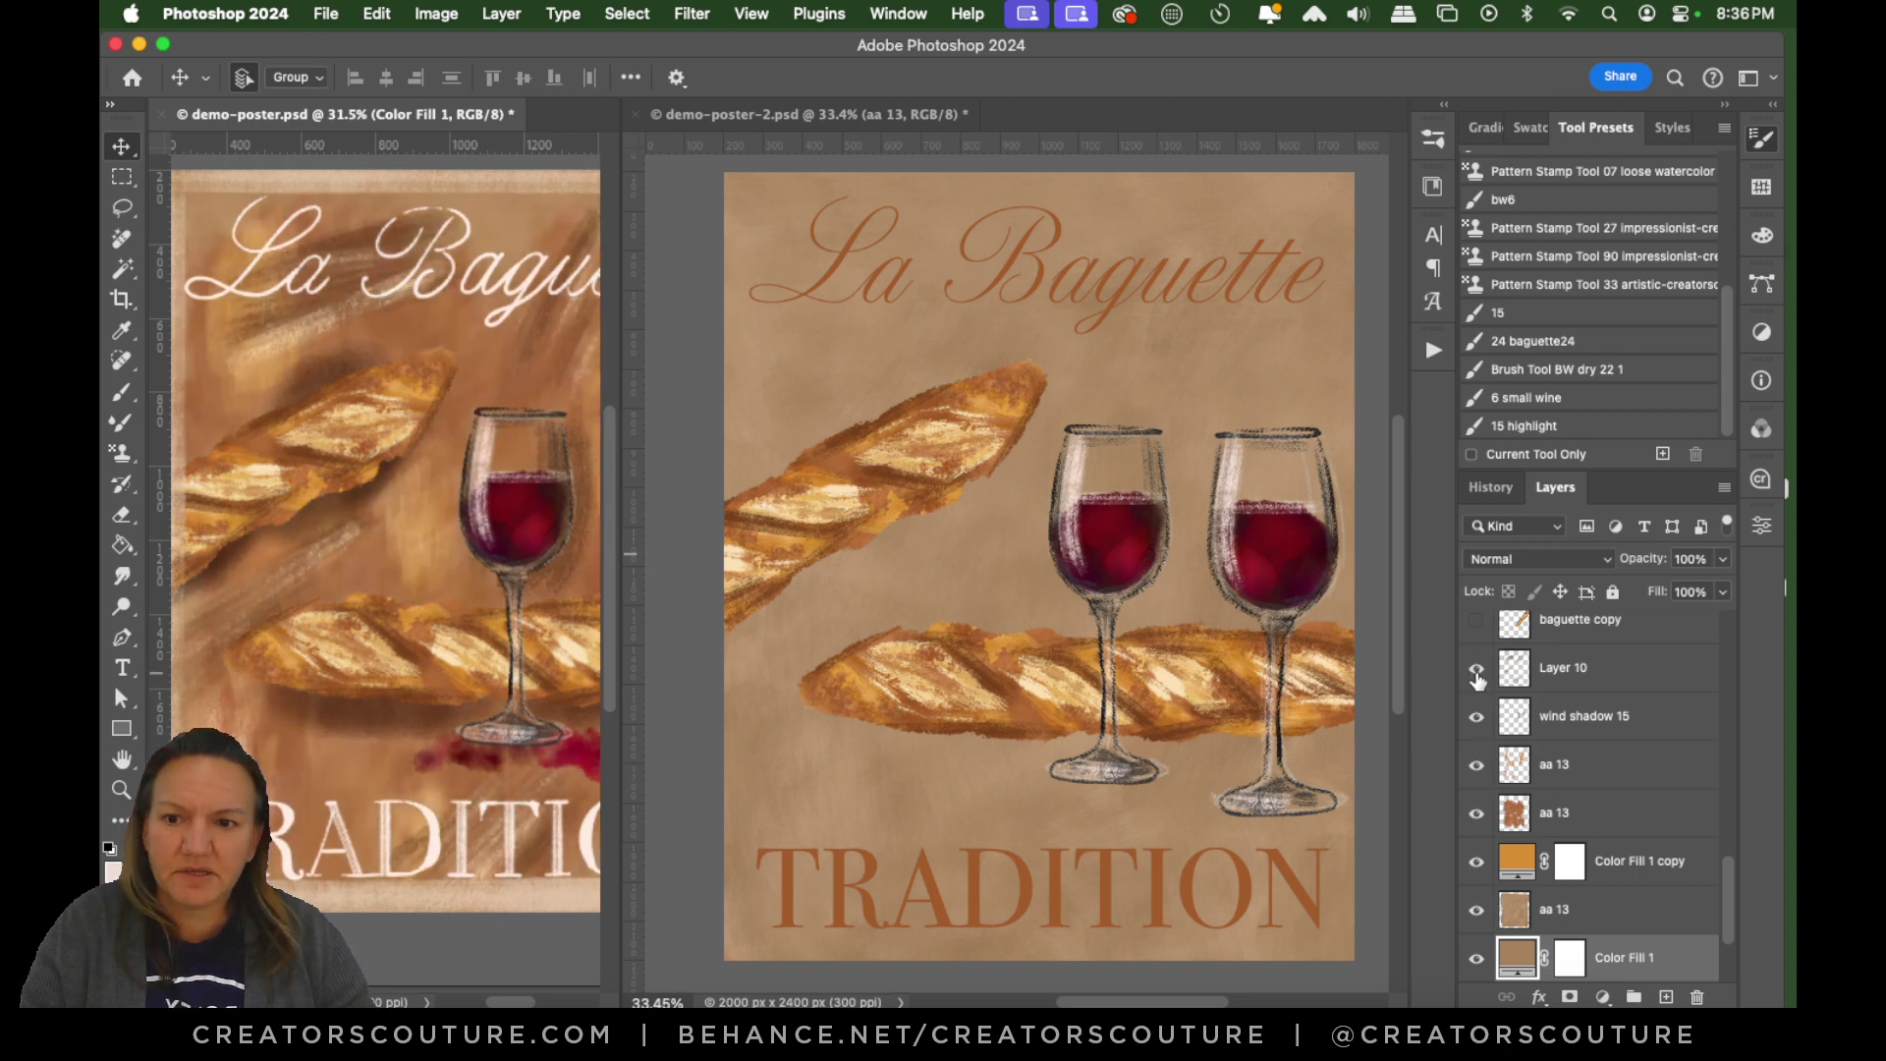
pyautogui.click(1477, 672)
# In demo-poster-2, toggle the aa 13 texture layer's visibility and cut all of its pixels.
pyautogui.click(1018, 490)
pyautogui.click(1479, 815)
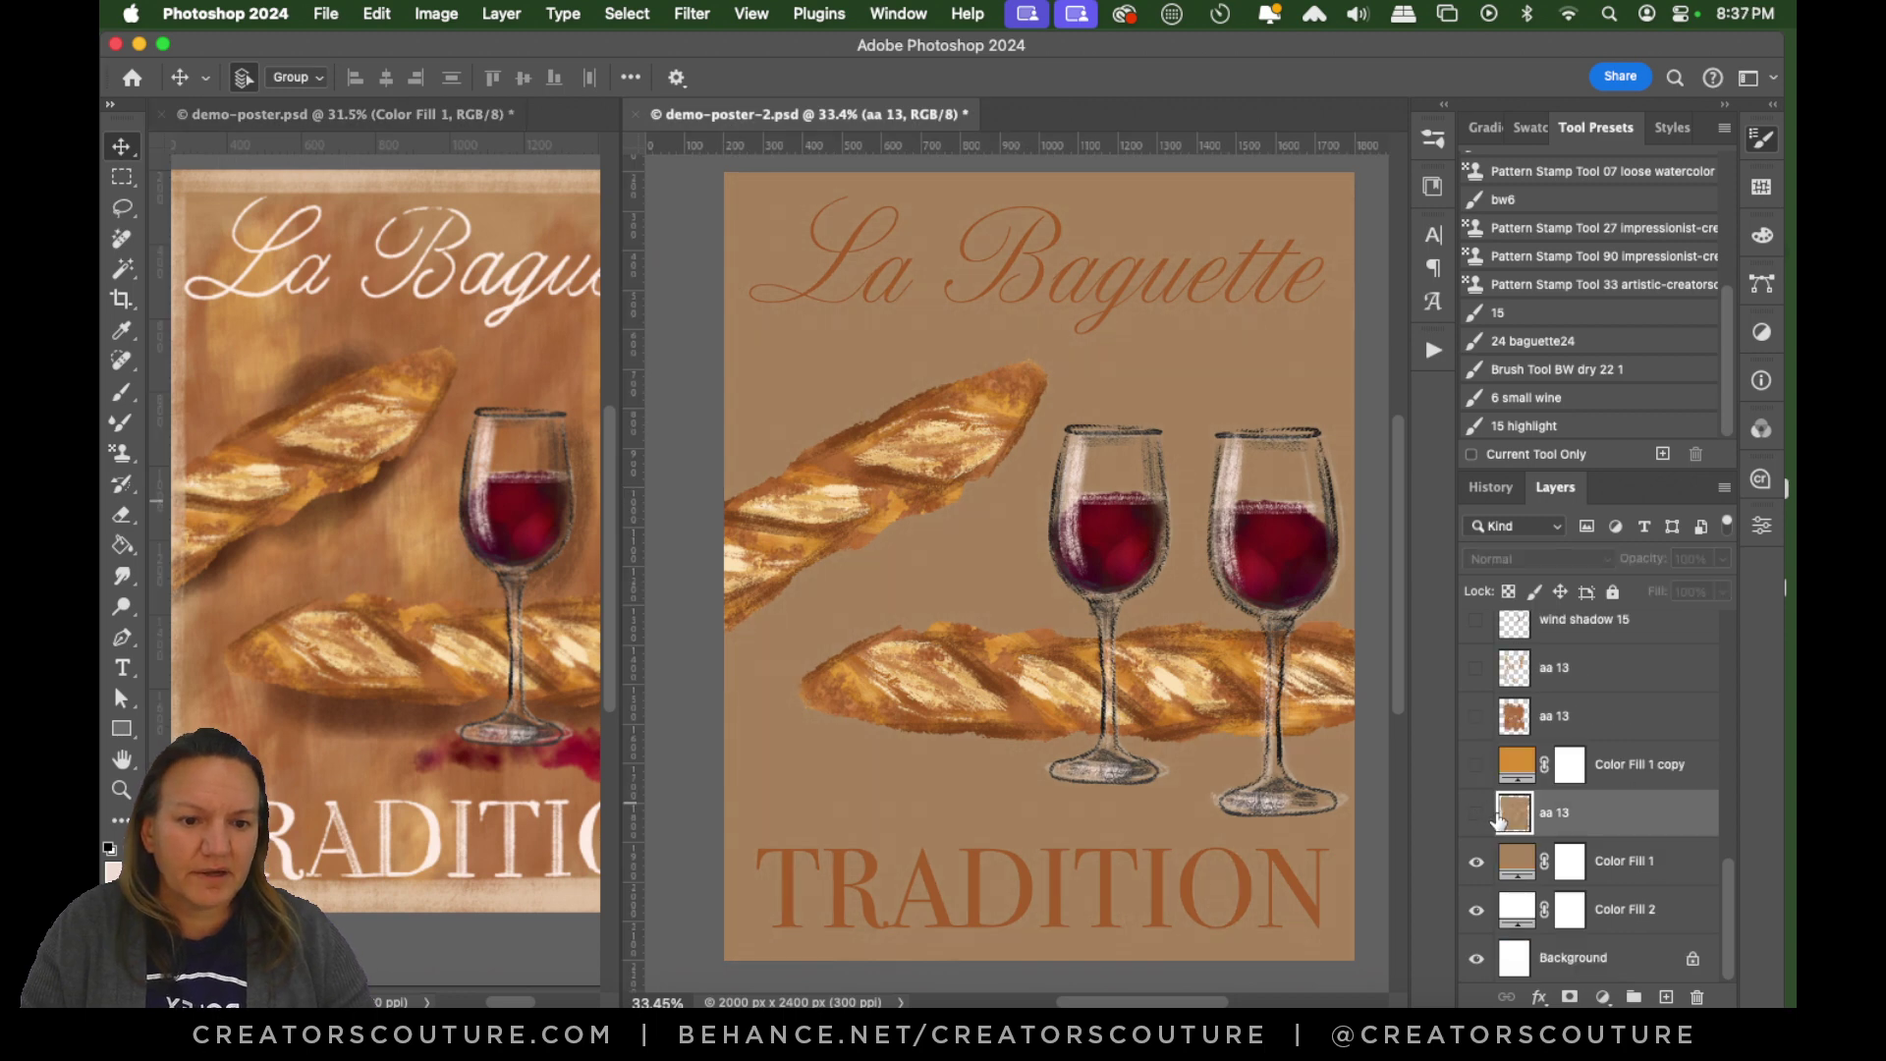
pyautogui.click(1477, 814)
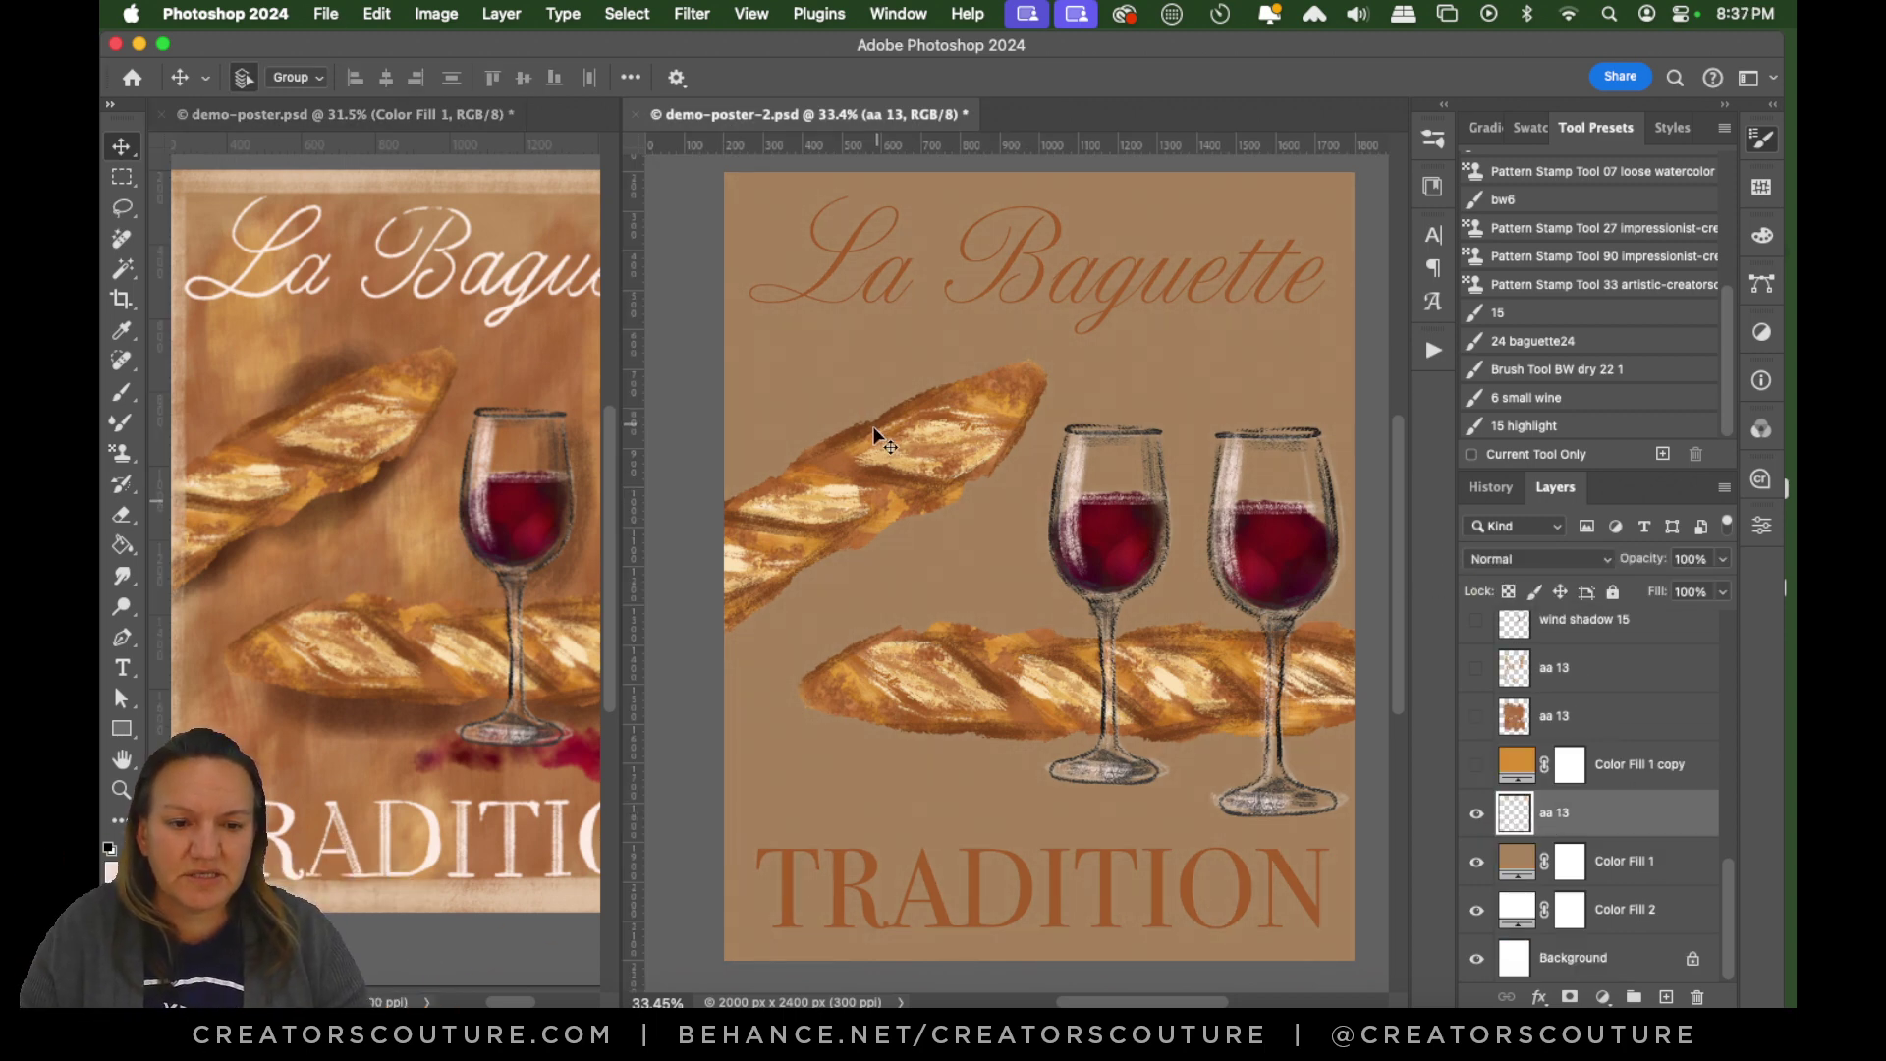
# Activate the Pattern Stamp Tool and choose the 13 artistic-creatorscouture brush at 170 px.
pyautogui.moveTo(122, 453); pyautogui.dragTo(251, 451)
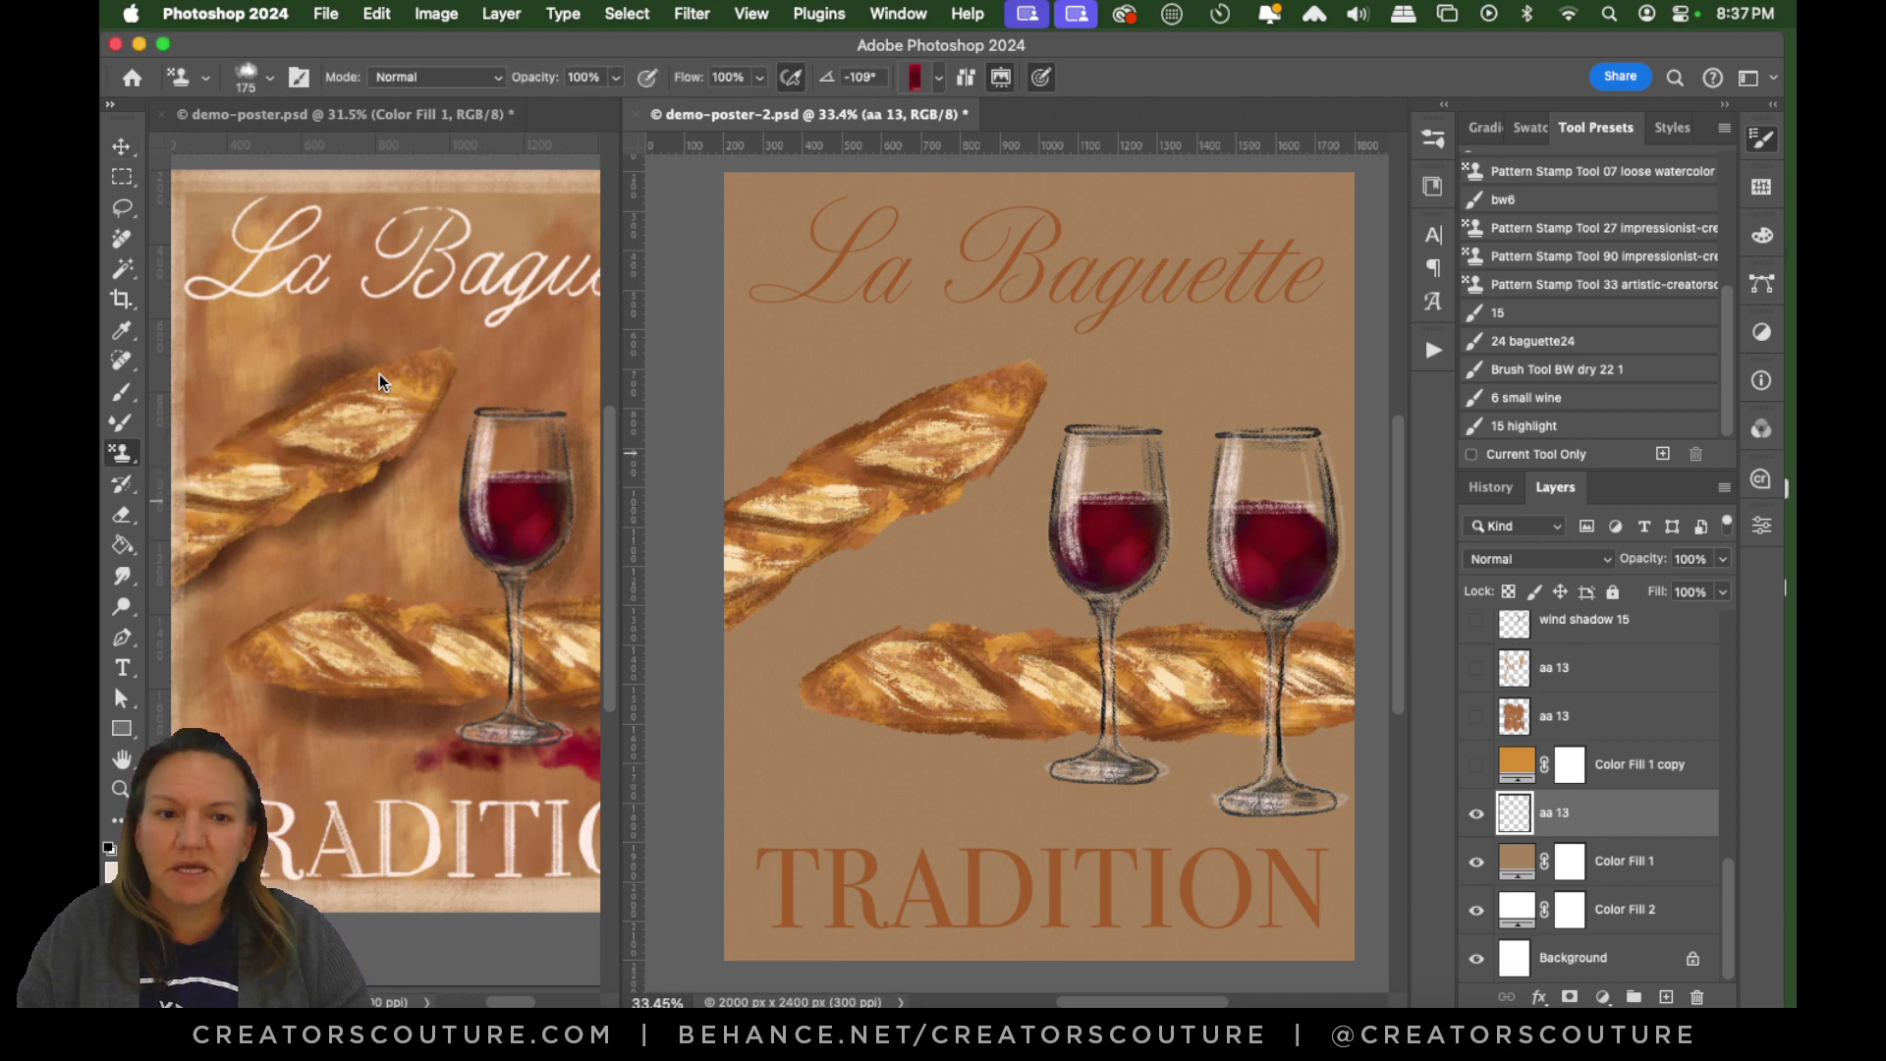
pyautogui.moveTo(1732, 326)
pyautogui.mouseDown()
pyautogui.moveTo(1737, 168)
pyautogui.moveTo(1425, 332)
pyautogui.mouseUp()
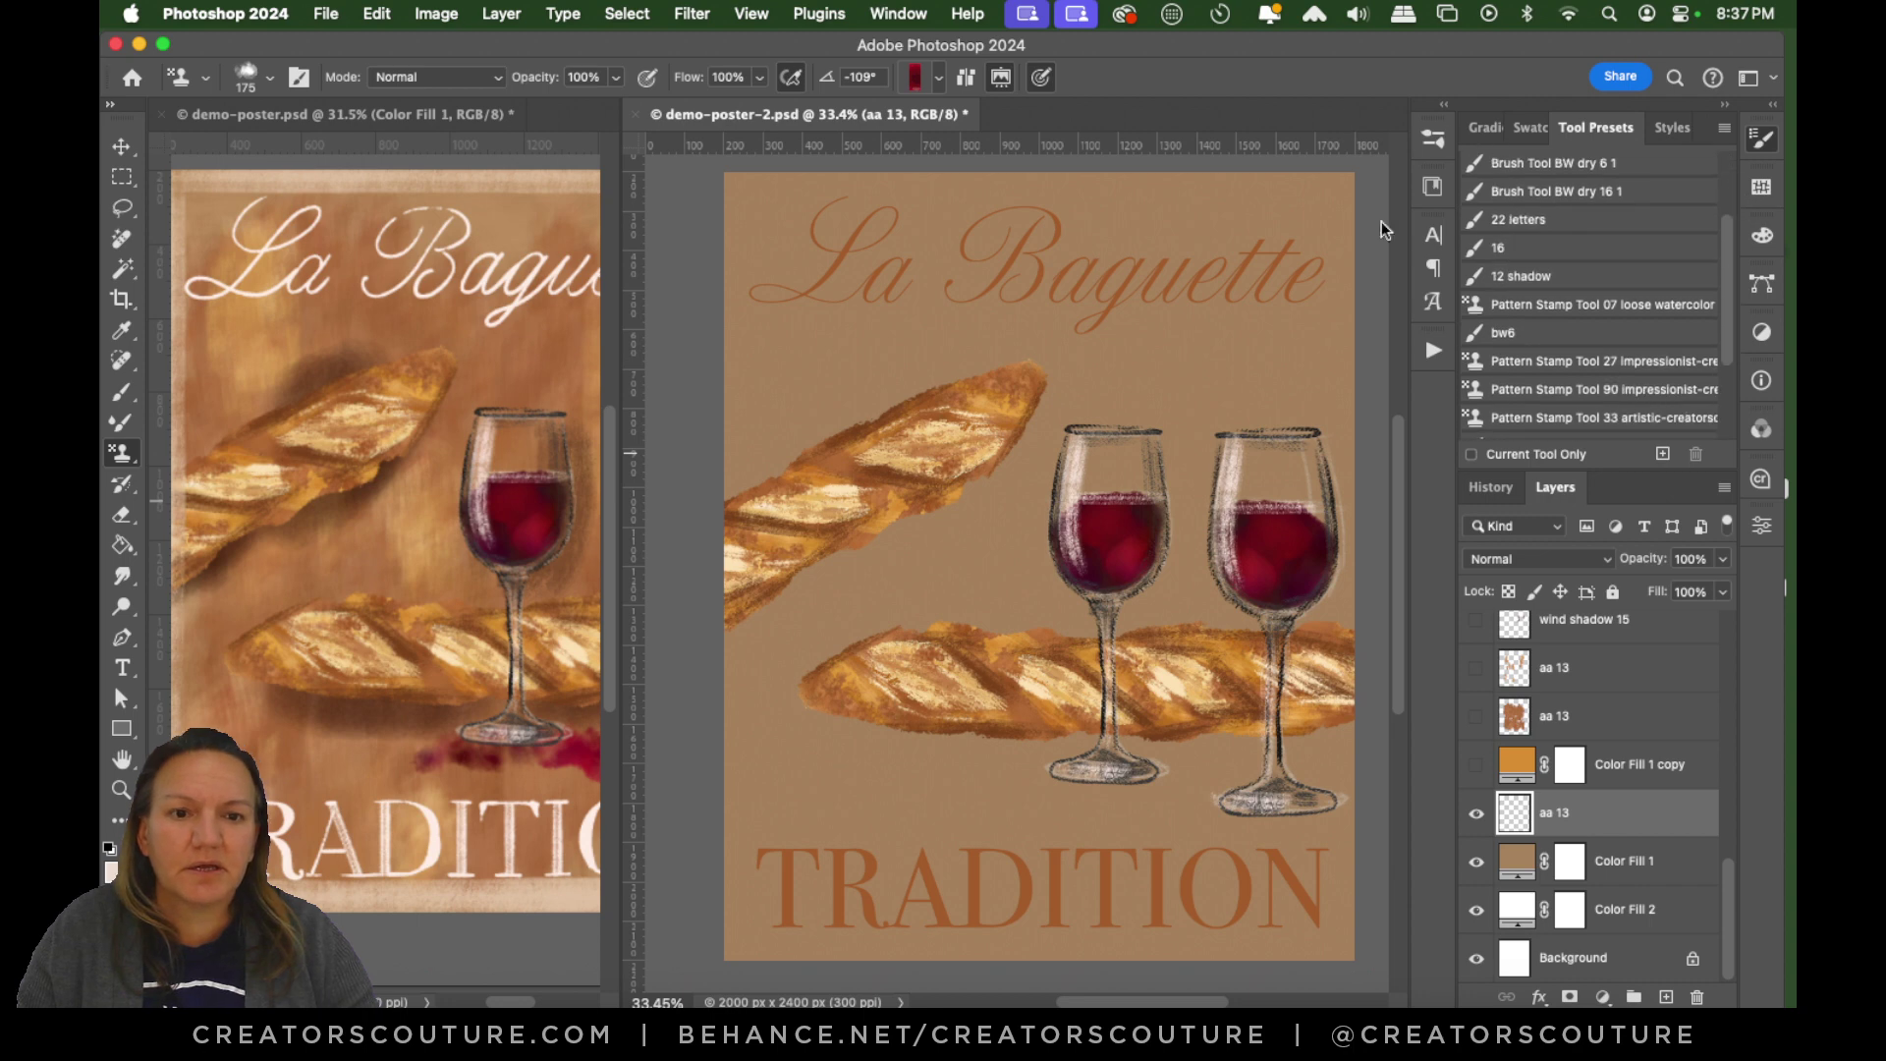
pyautogui.click(1432, 137)
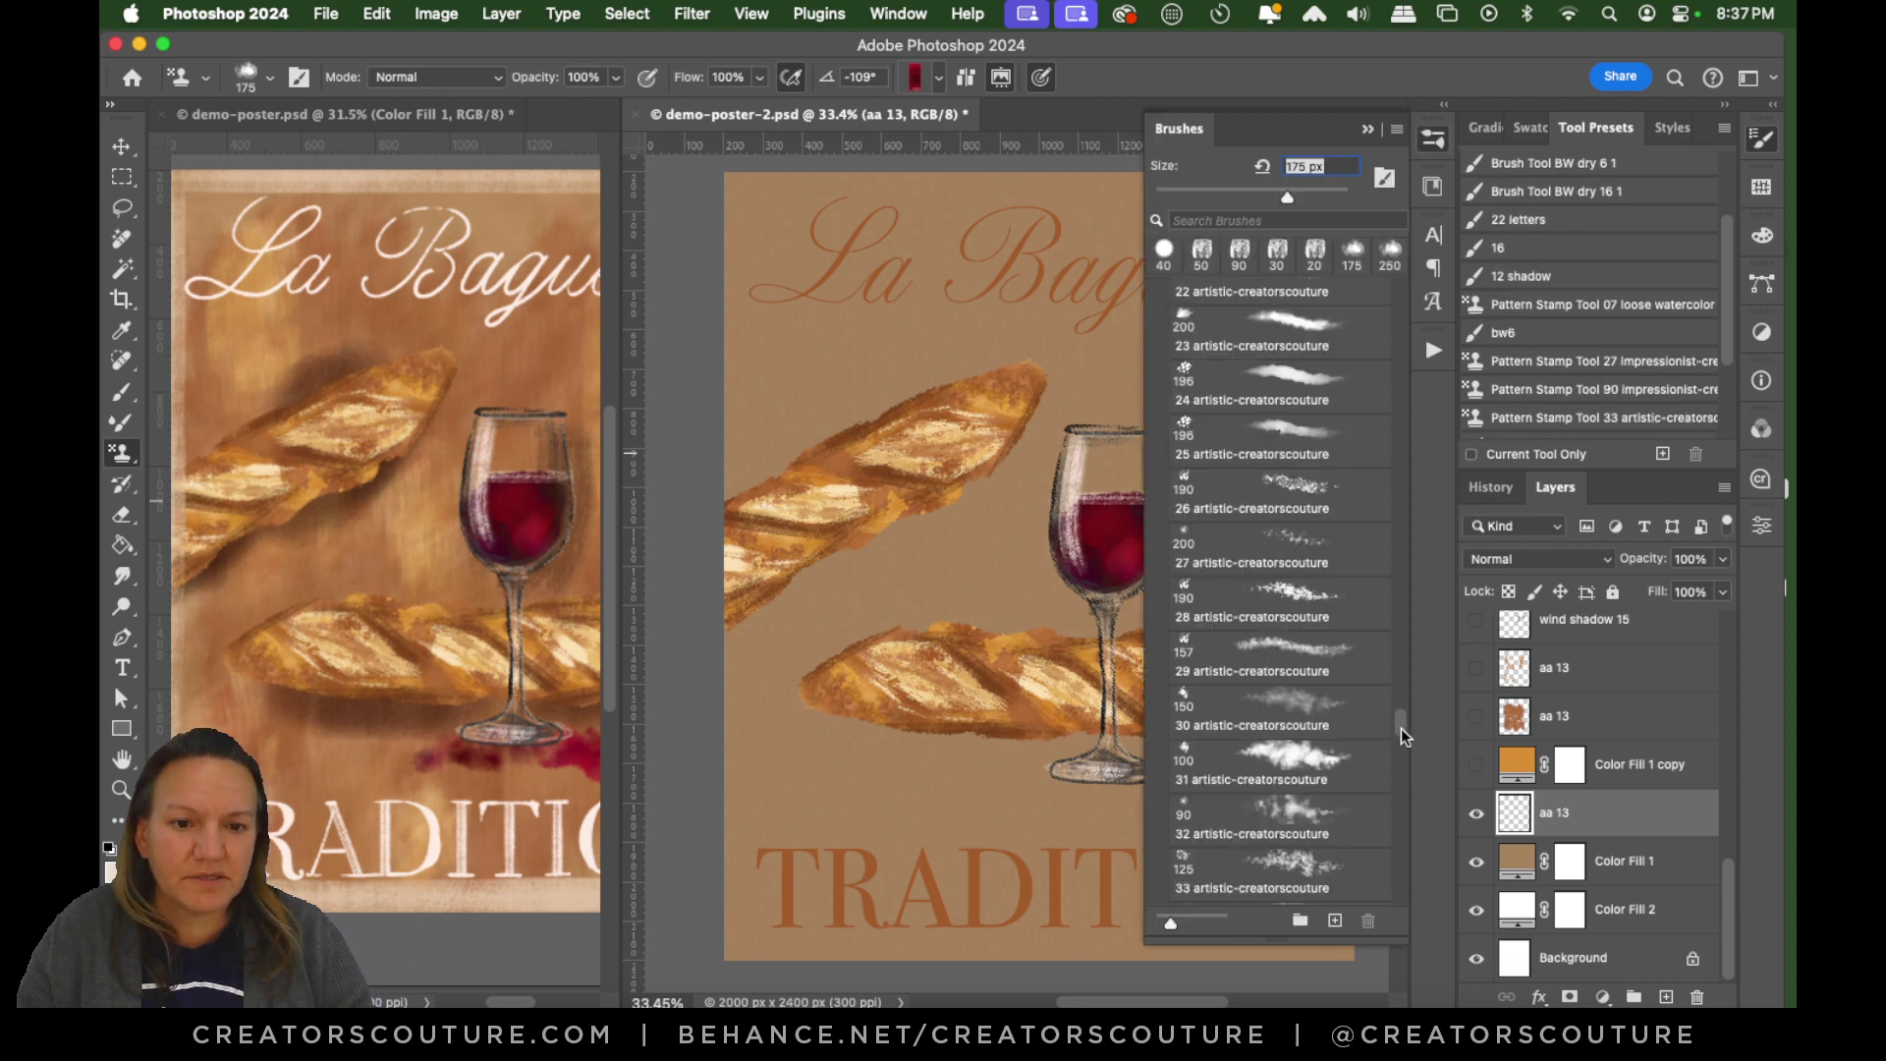
pyautogui.moveTo(1405, 725); pyautogui.dragTo(1404, 694)
pyautogui.click(1278, 425)
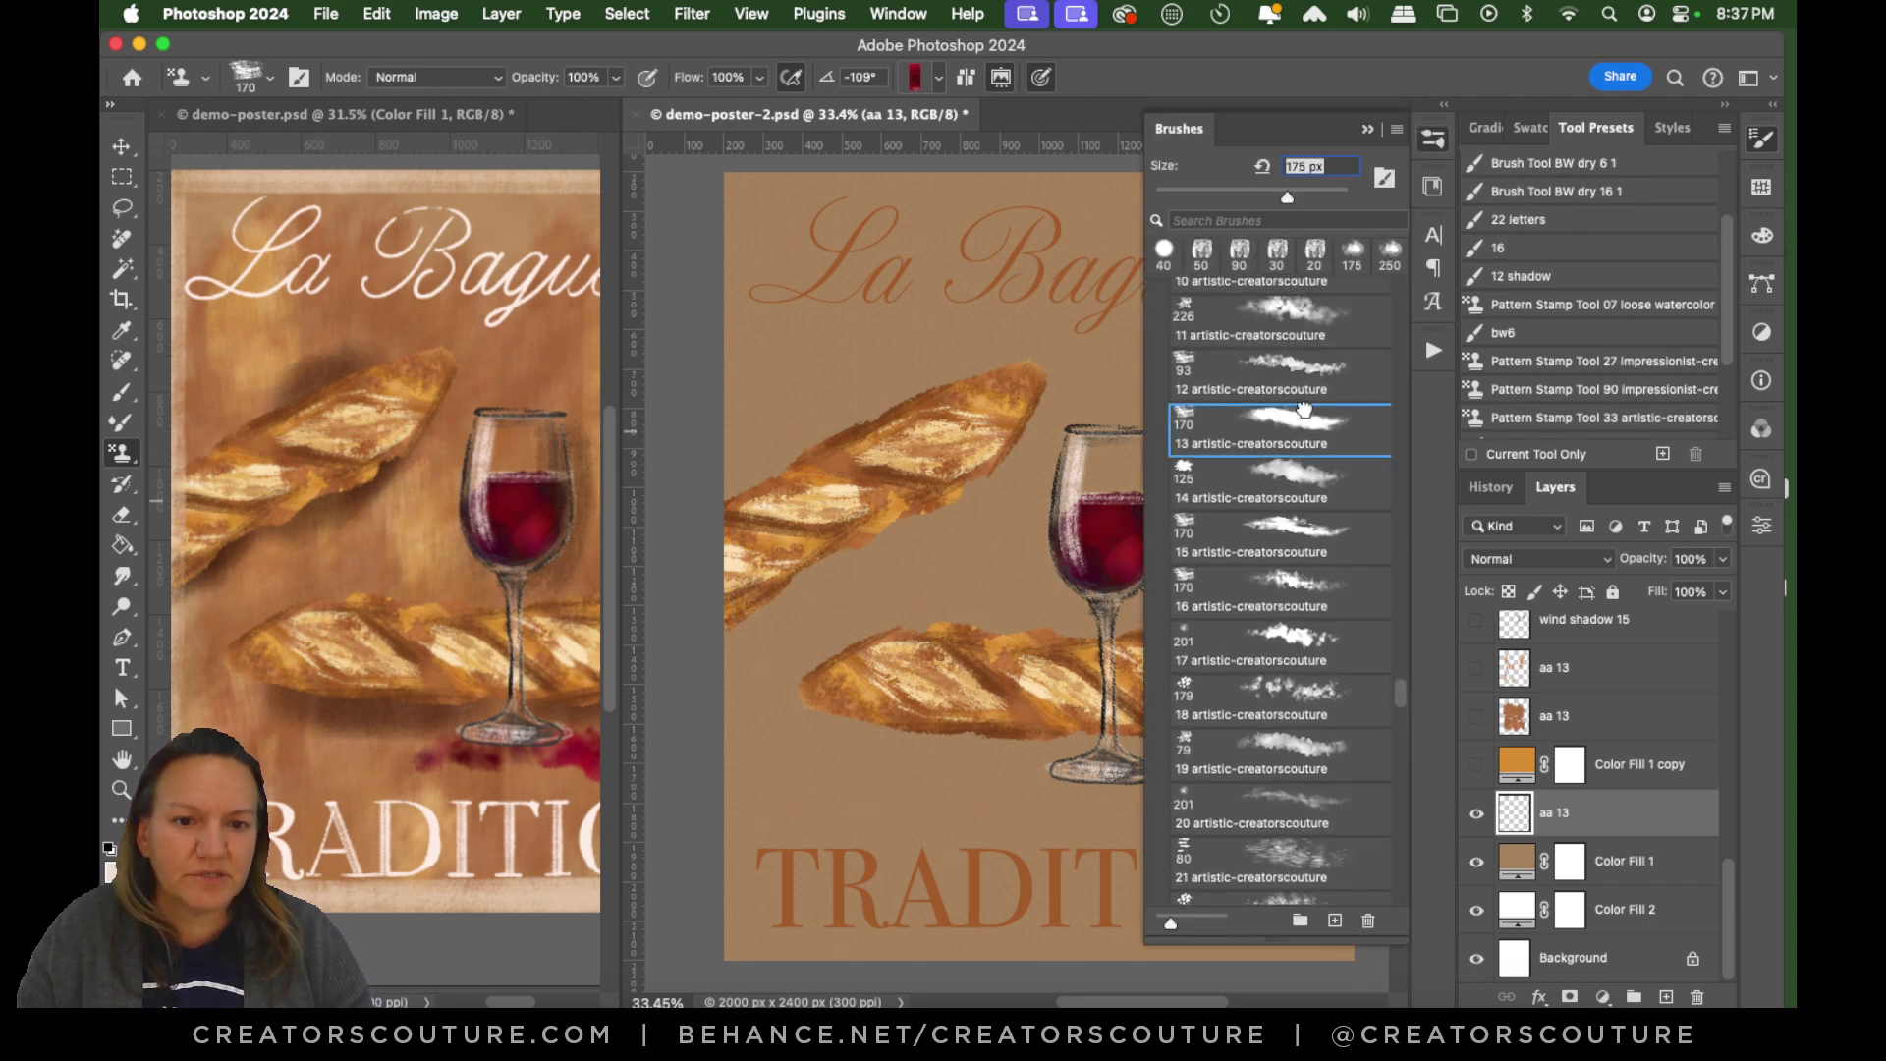
pyautogui.click(1433, 137)
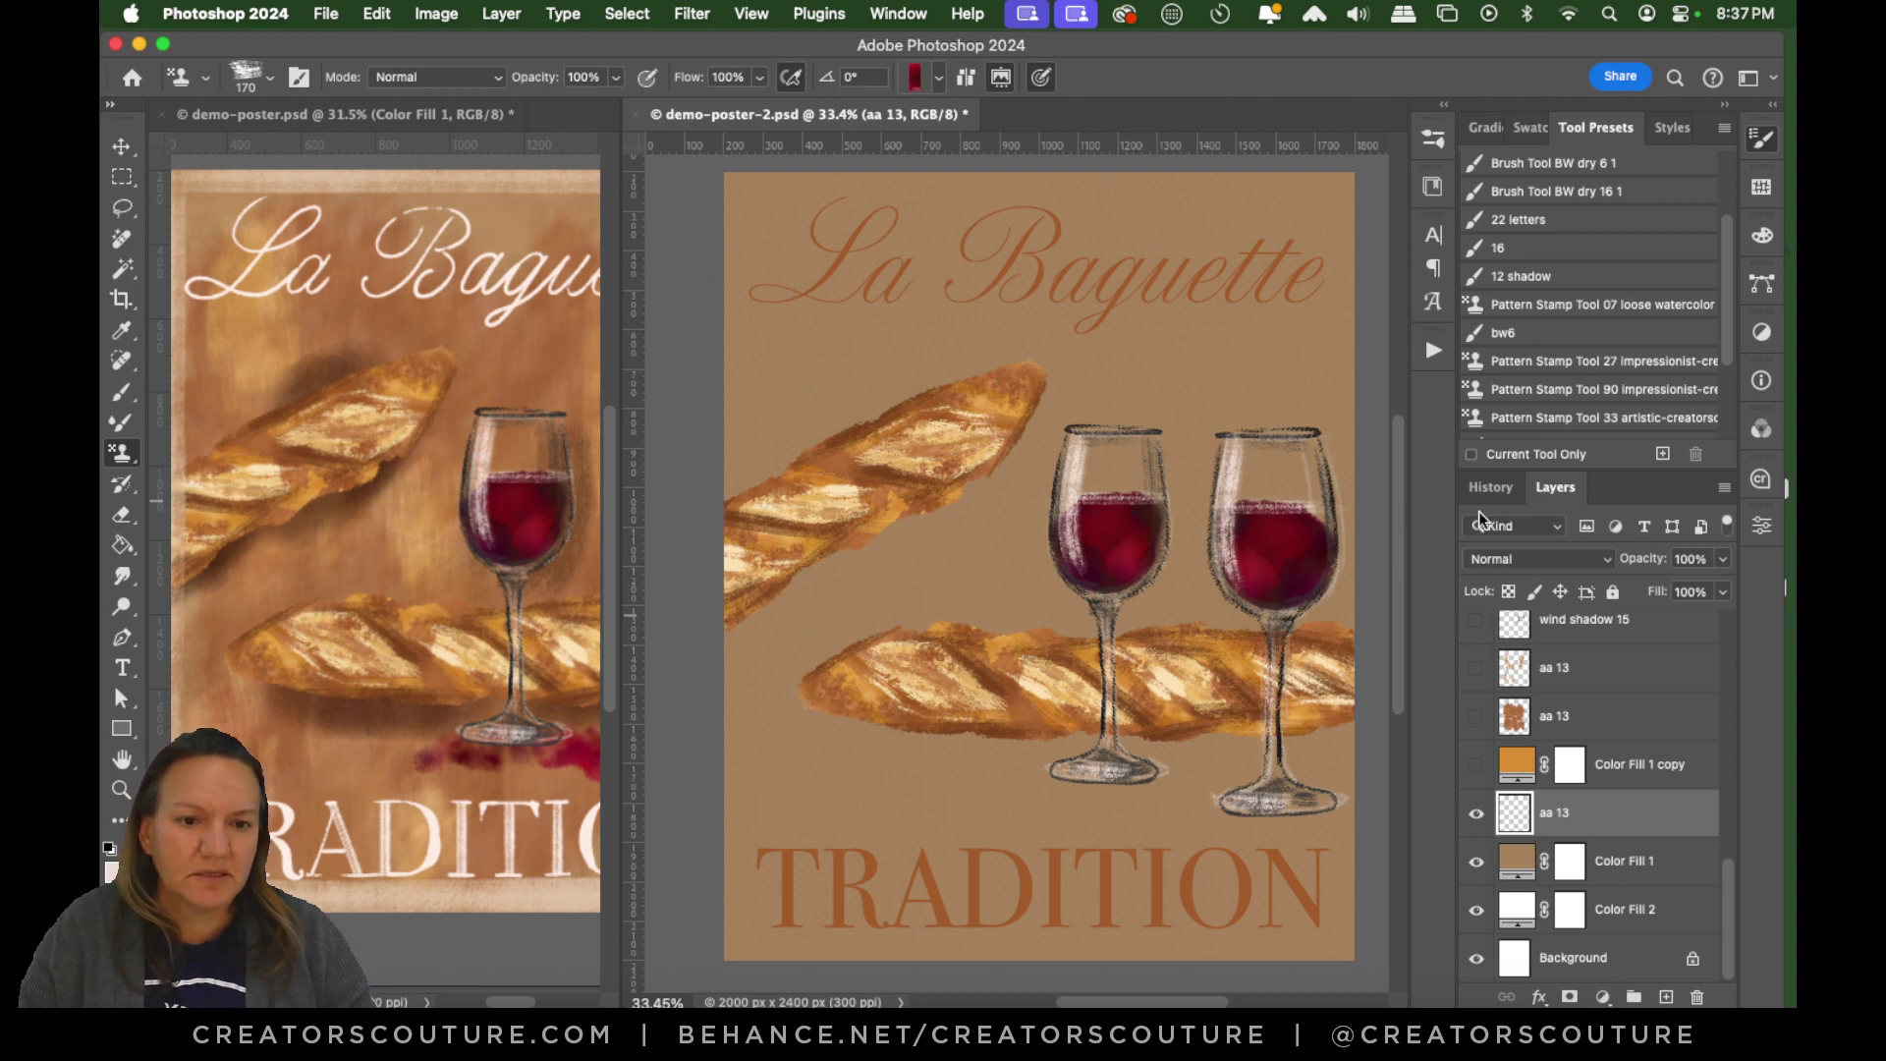
# Revert demo-poster-2 to the Select Canvas history state, before the aa 13 layer's pixels were cut.
pyautogui.click(1490, 487)
pyautogui.click(1569, 942)
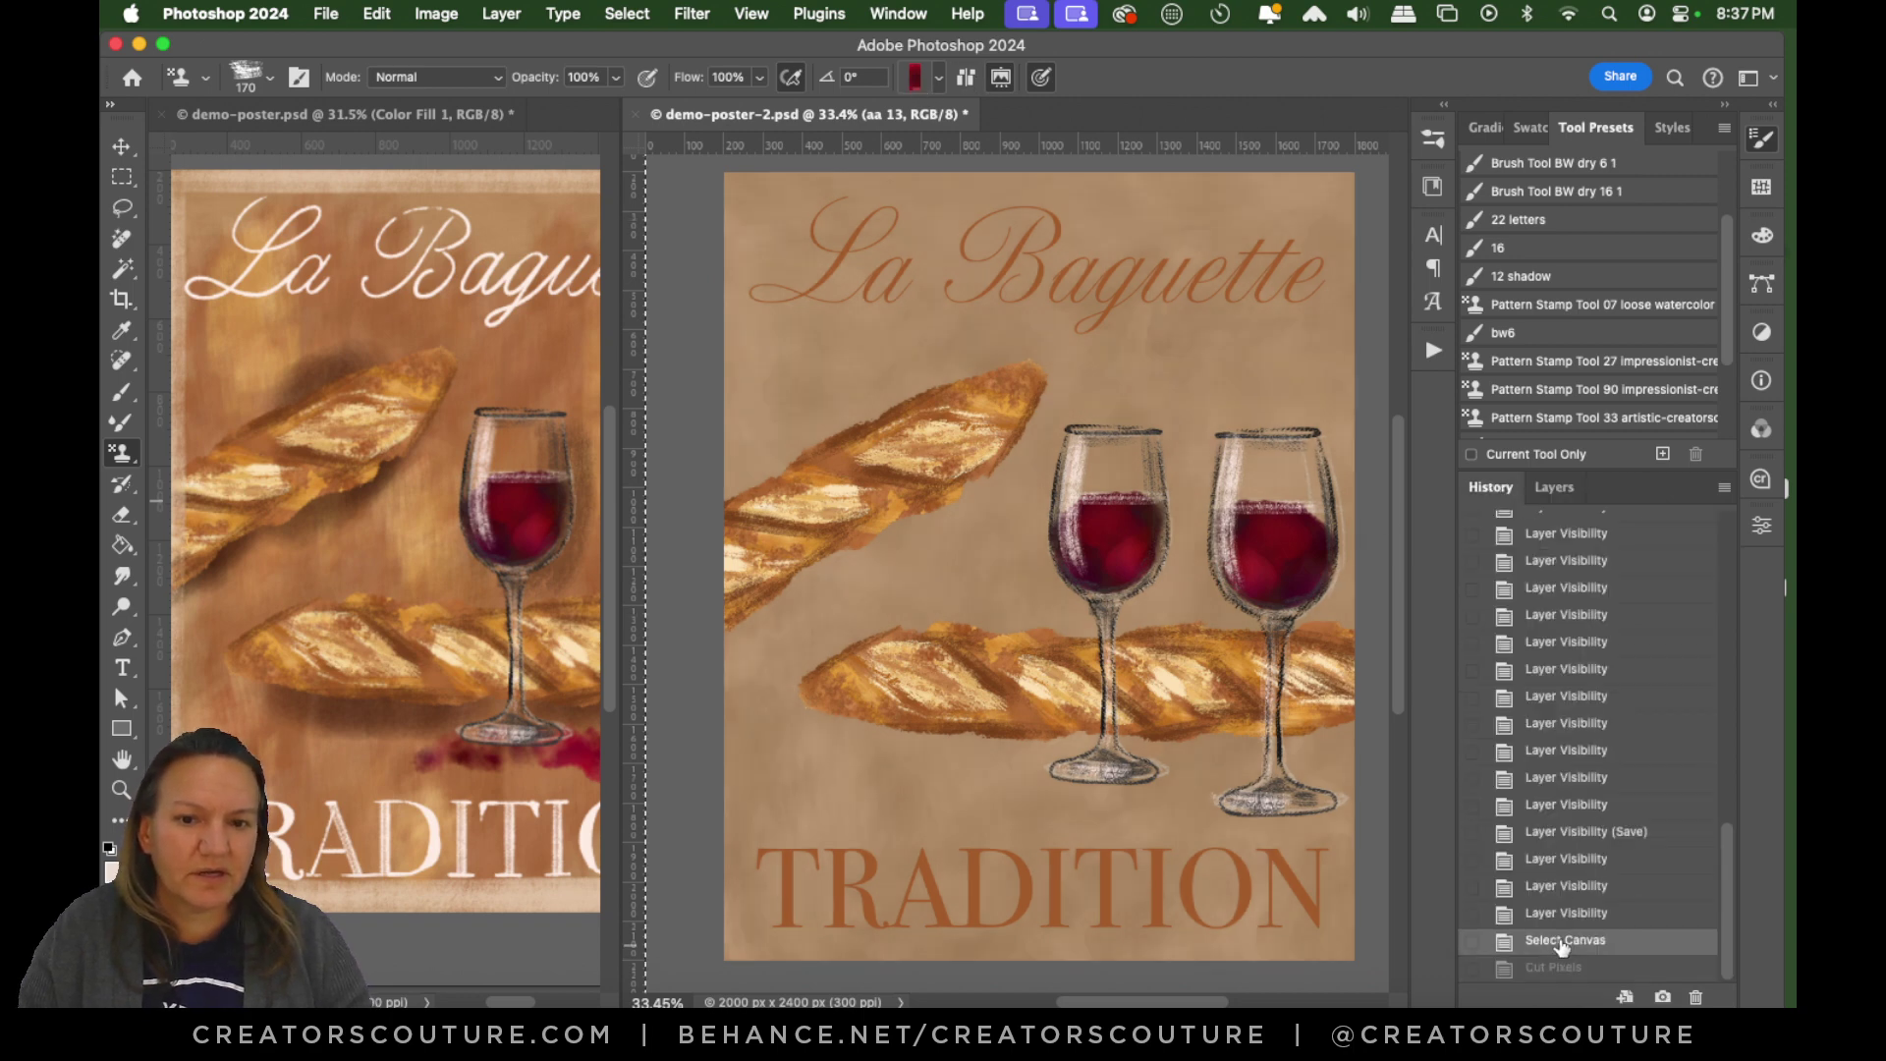
# Try a Pattern Stamp stroke in the pinkish-tan pattern below the La Baguette title and undo it.
pyautogui.click(939, 77)
pyautogui.click(1053, 715)
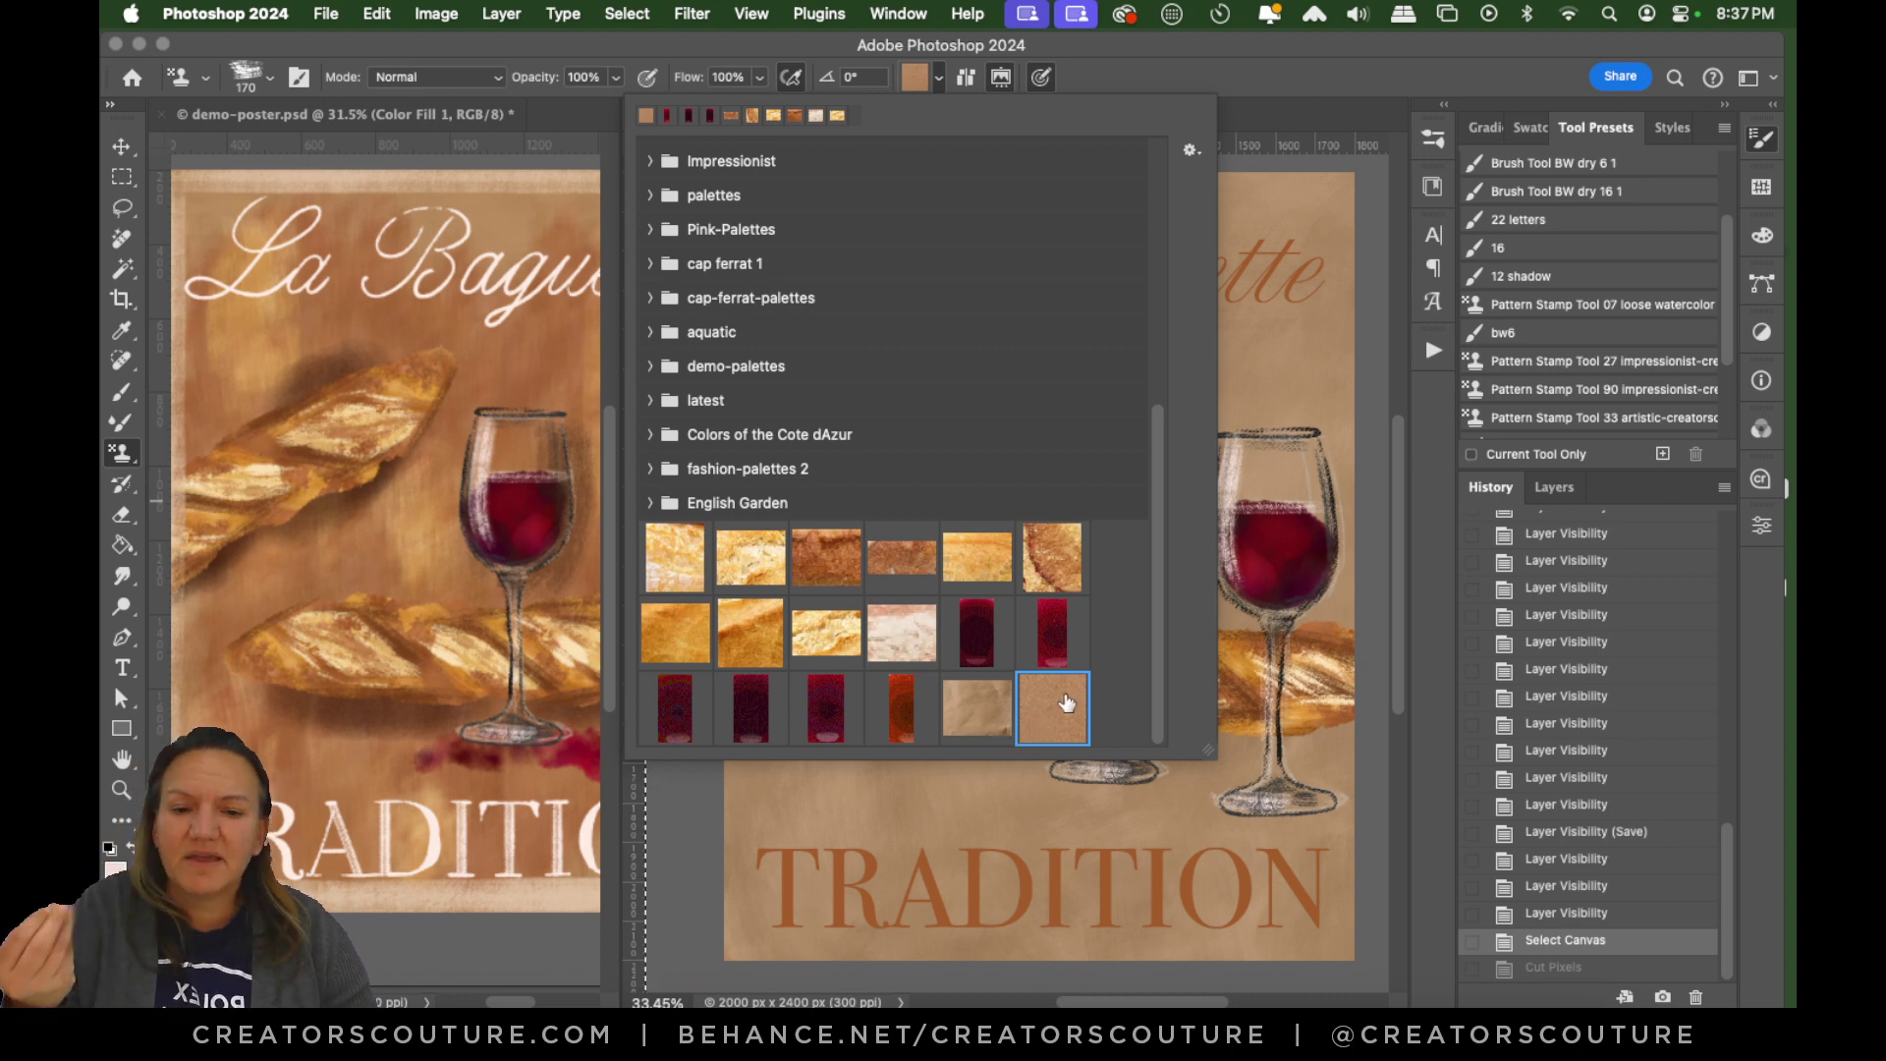
pyautogui.click(1191, 88)
pyautogui.moveTo(963, 322); pyautogui.dragTo(978, 306)
pyautogui.press('super+z')
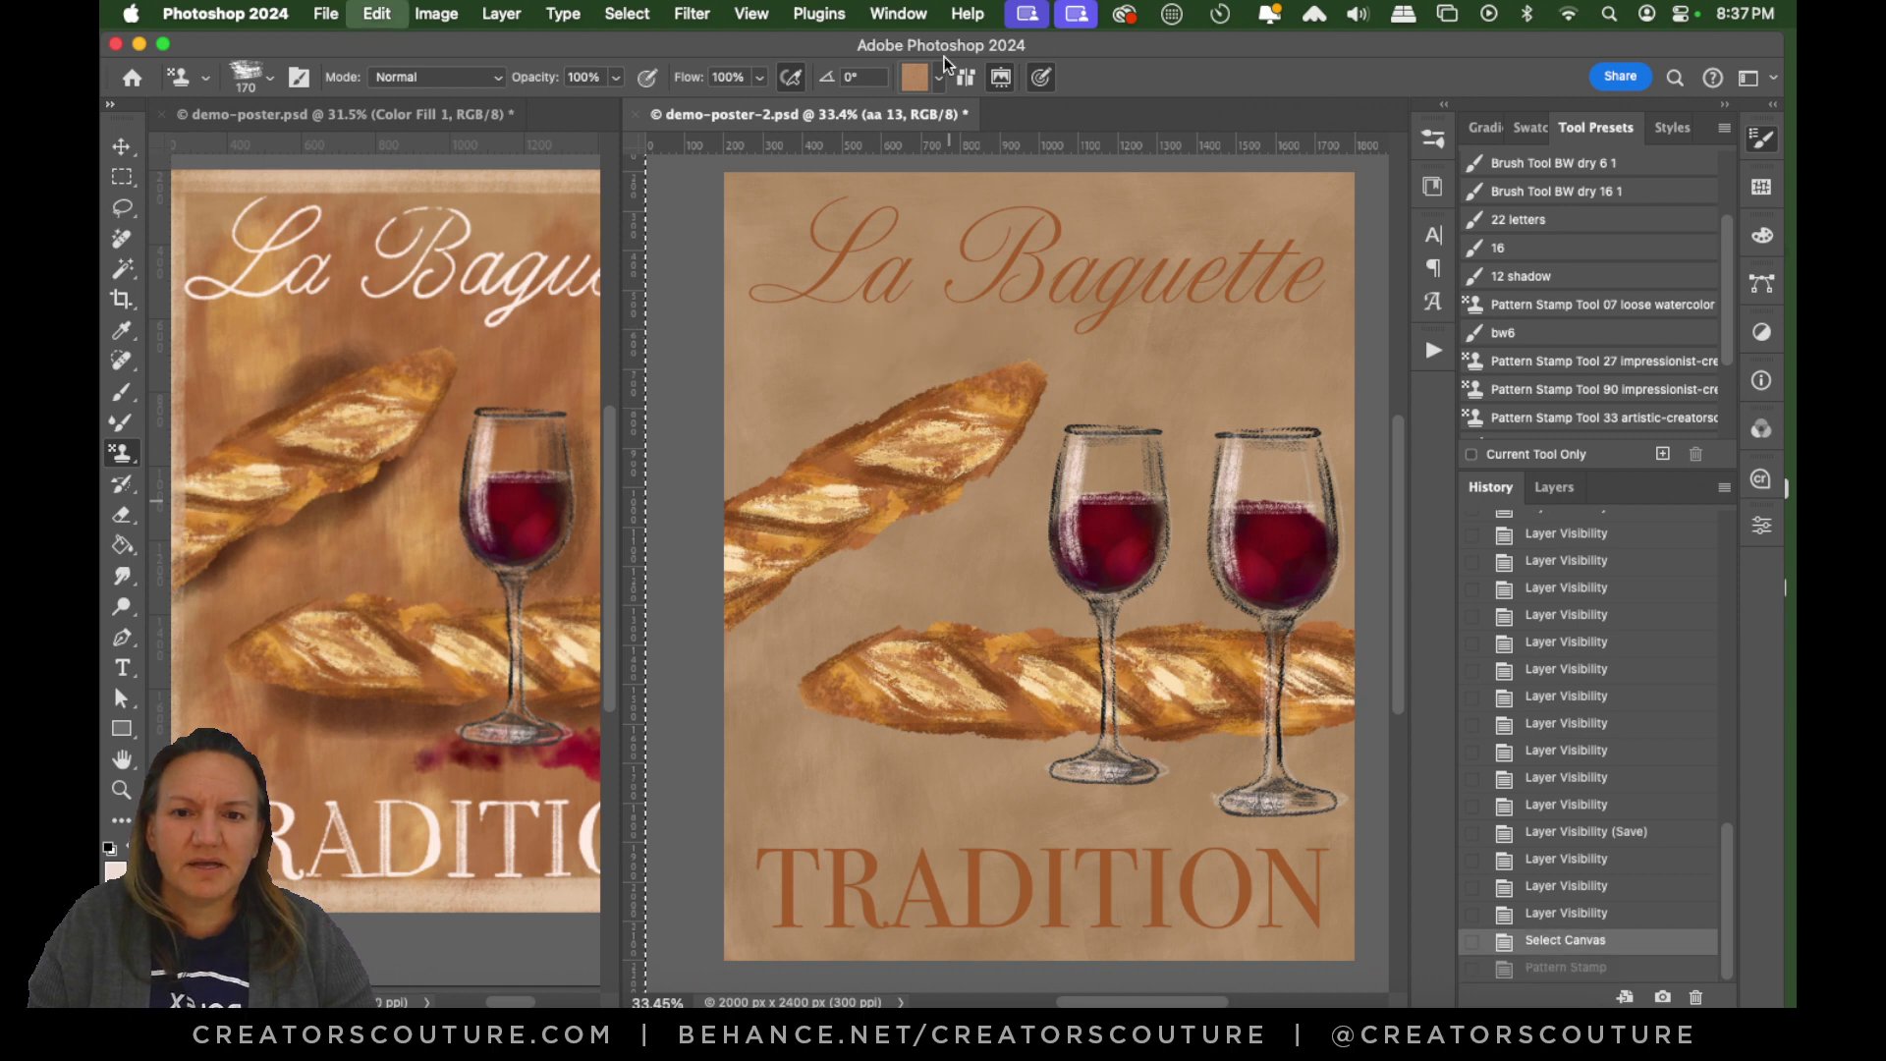
# Choose the beige parchment-like pattern, stamp test strokes around the La Baguette title, and deselect the canvas.
pyautogui.click(939, 77)
pyautogui.click(971, 732)
pyautogui.moveTo(1251, 219); pyautogui.dragTo(1258, 270)
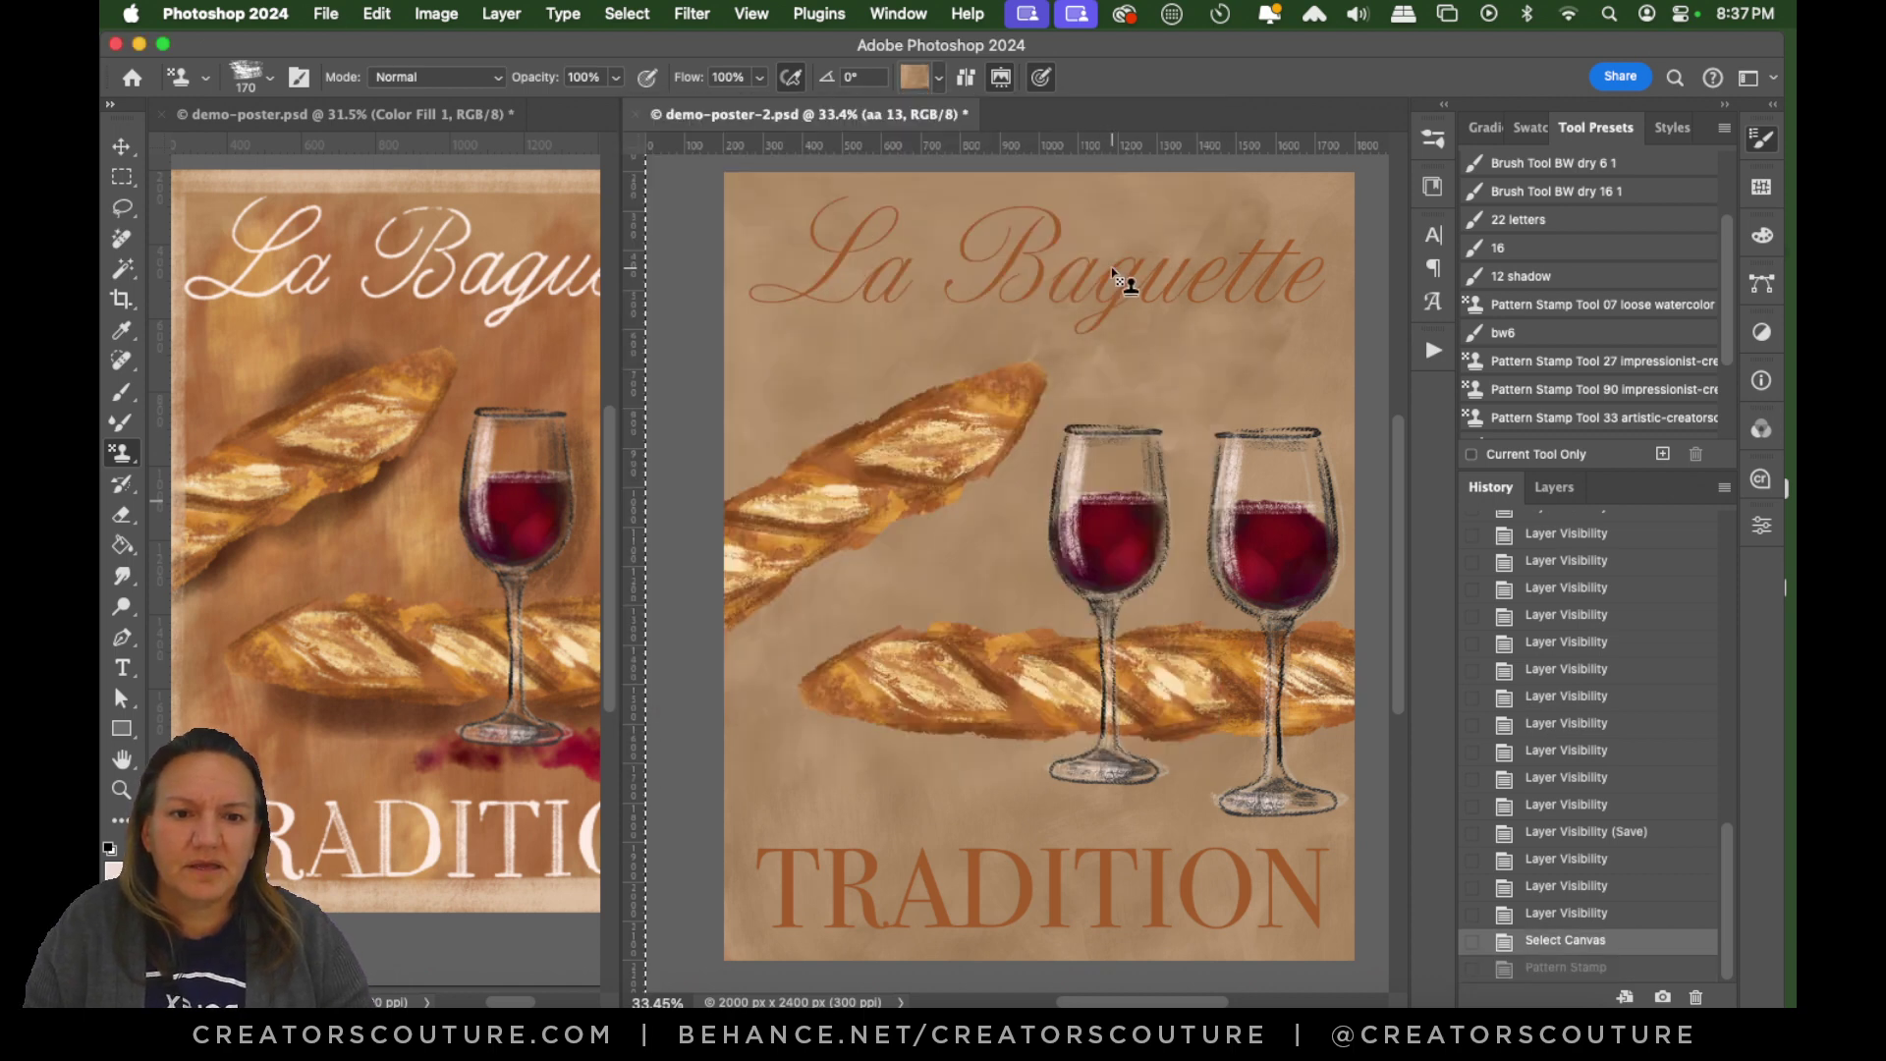
pyautogui.click(937, 77)
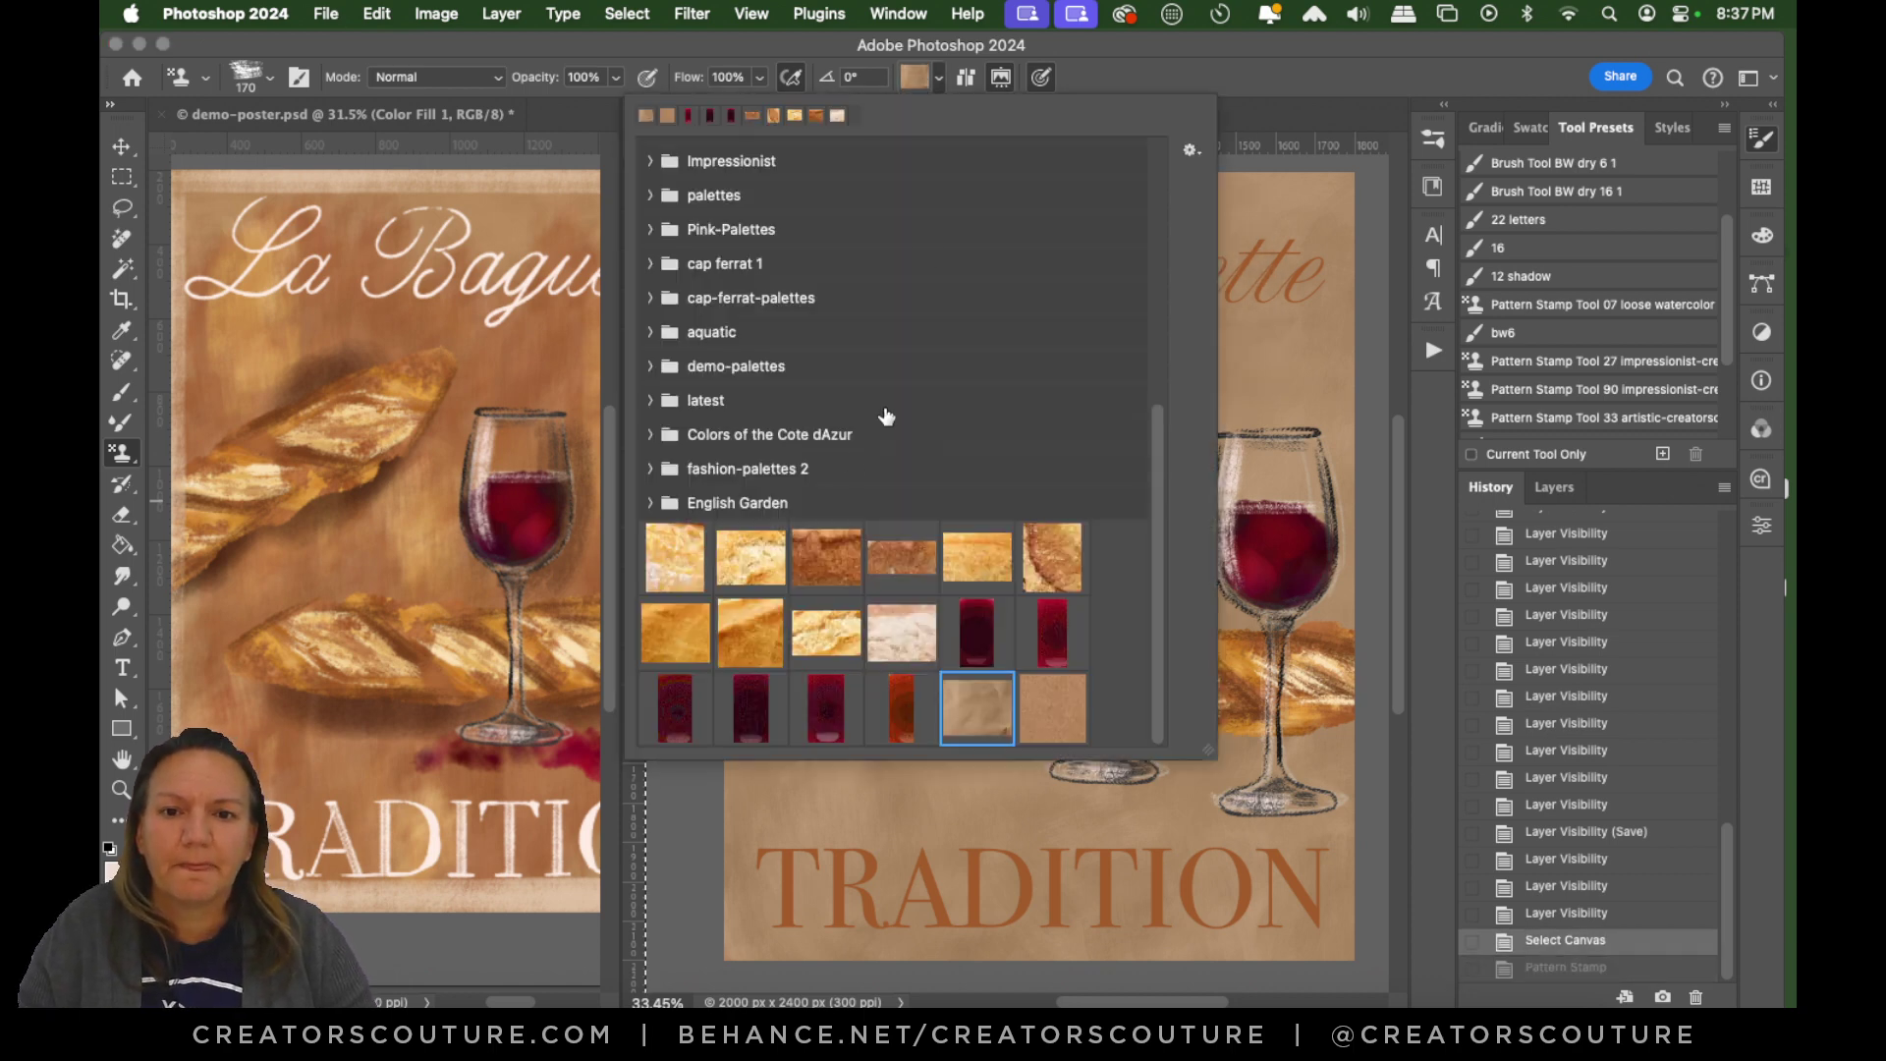
pyautogui.click(916, 74)
pyautogui.moveTo(811, 241)
pyautogui.mouseDown()
pyautogui.moveTo(760, 306)
pyautogui.moveTo(762, 170)
pyautogui.moveTo(824, 203)
pyautogui.mouseUp()
pyautogui.press('cmd+d')
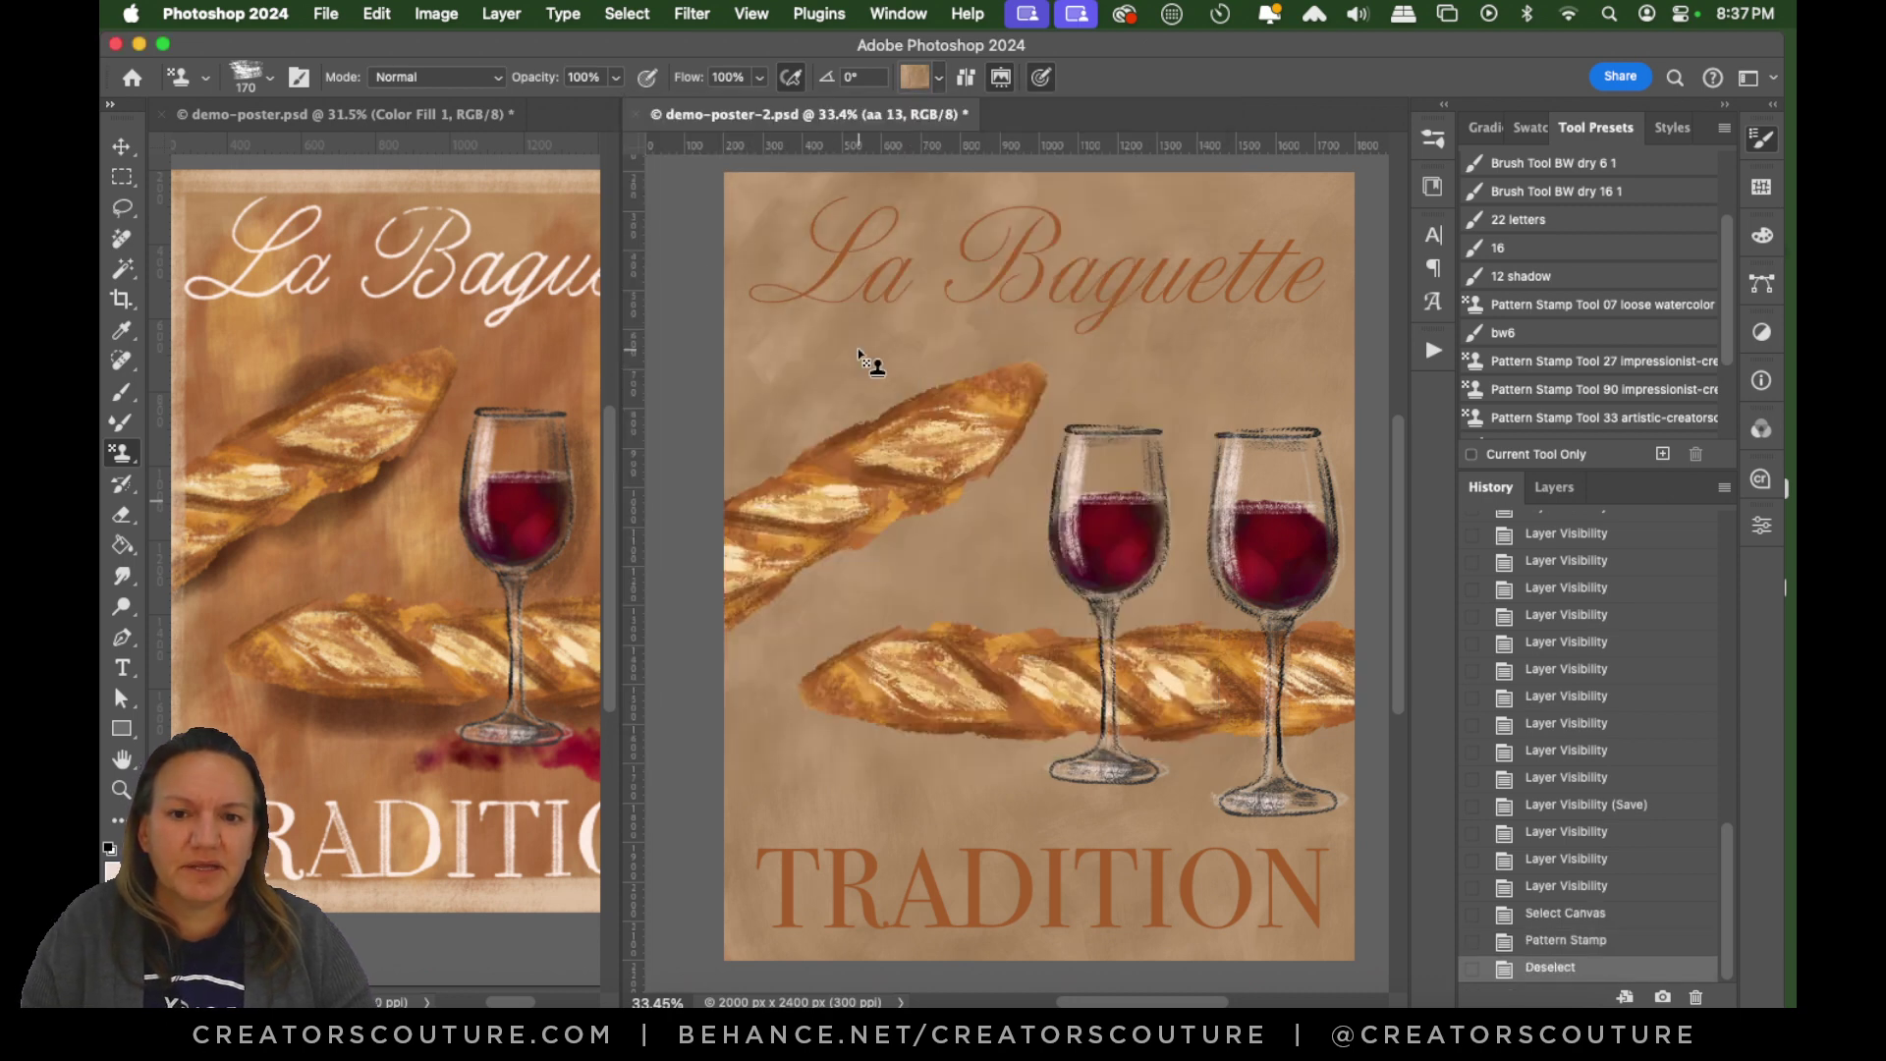
pyautogui.click(1058, 324)
# Choose the golden-brown bread crust pattern and stamp diagonal test strokes between the title and the upper baguette.
pyautogui.click(911, 81)
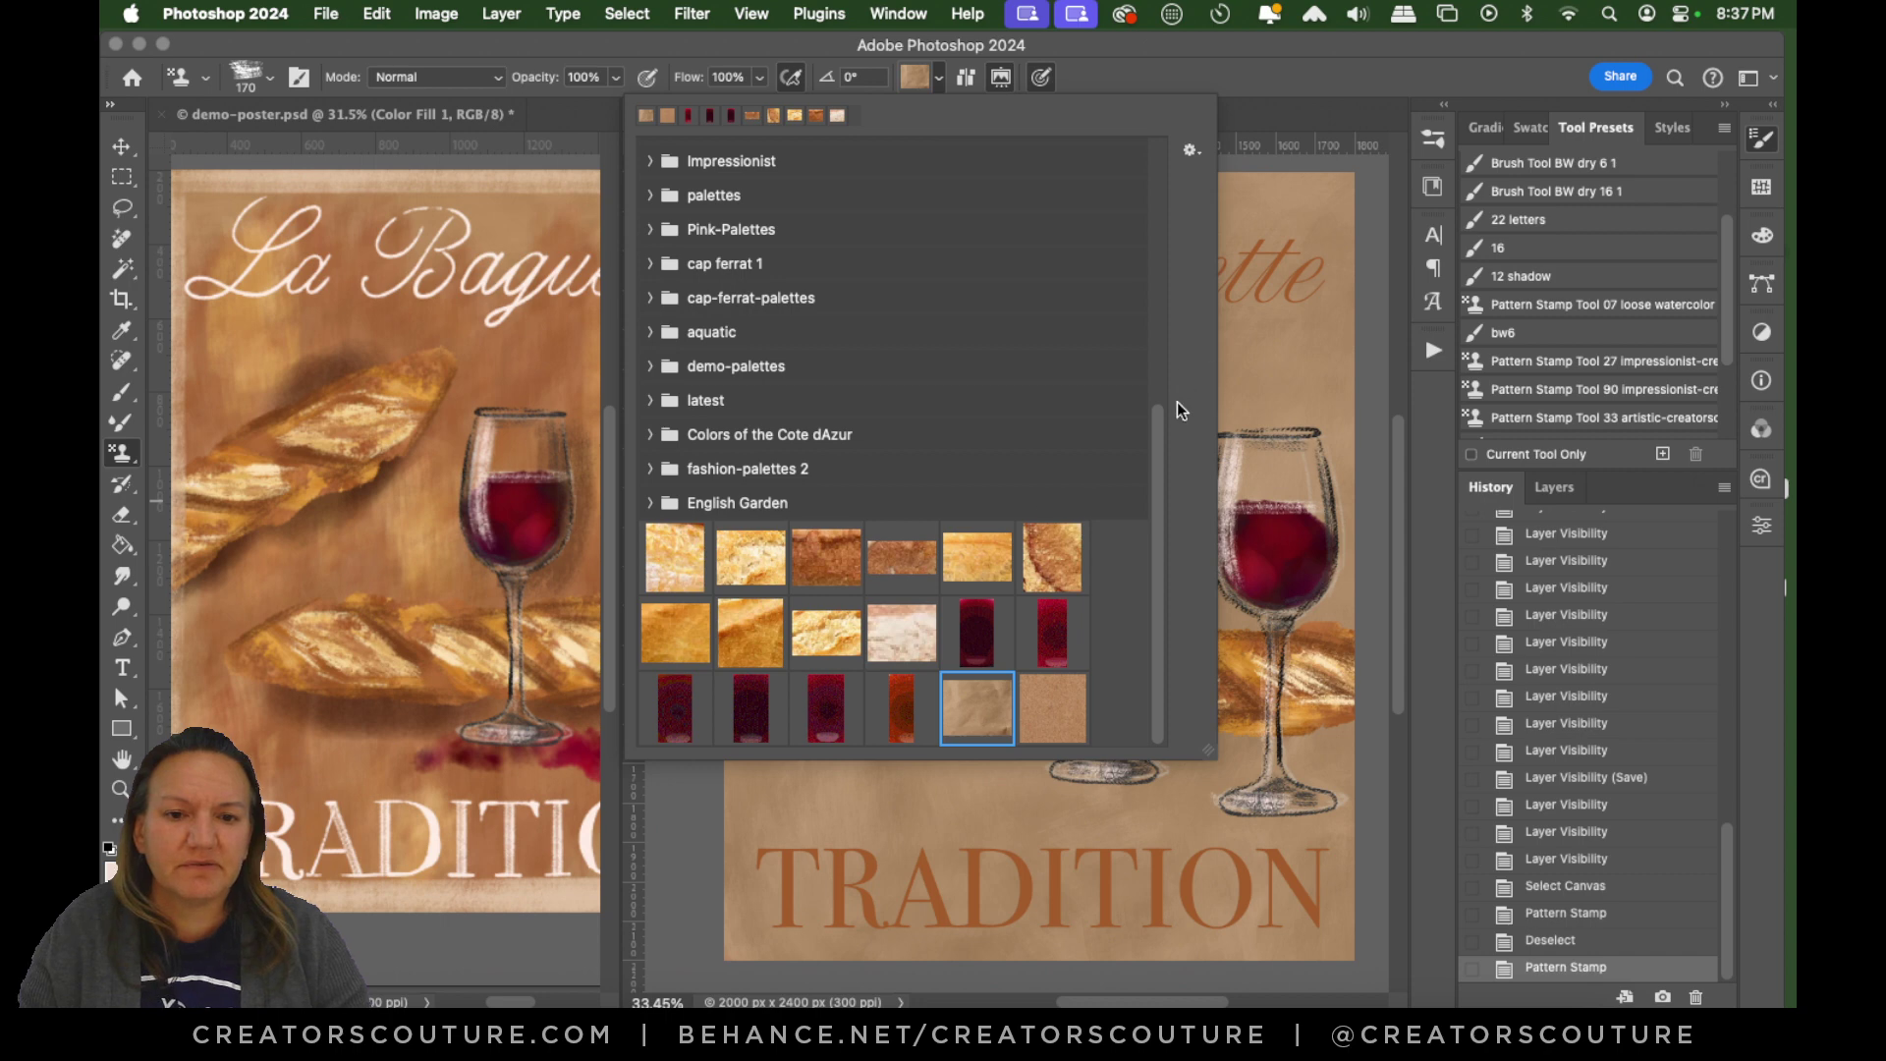
pyautogui.click(1058, 577)
pyautogui.click(1222, 62)
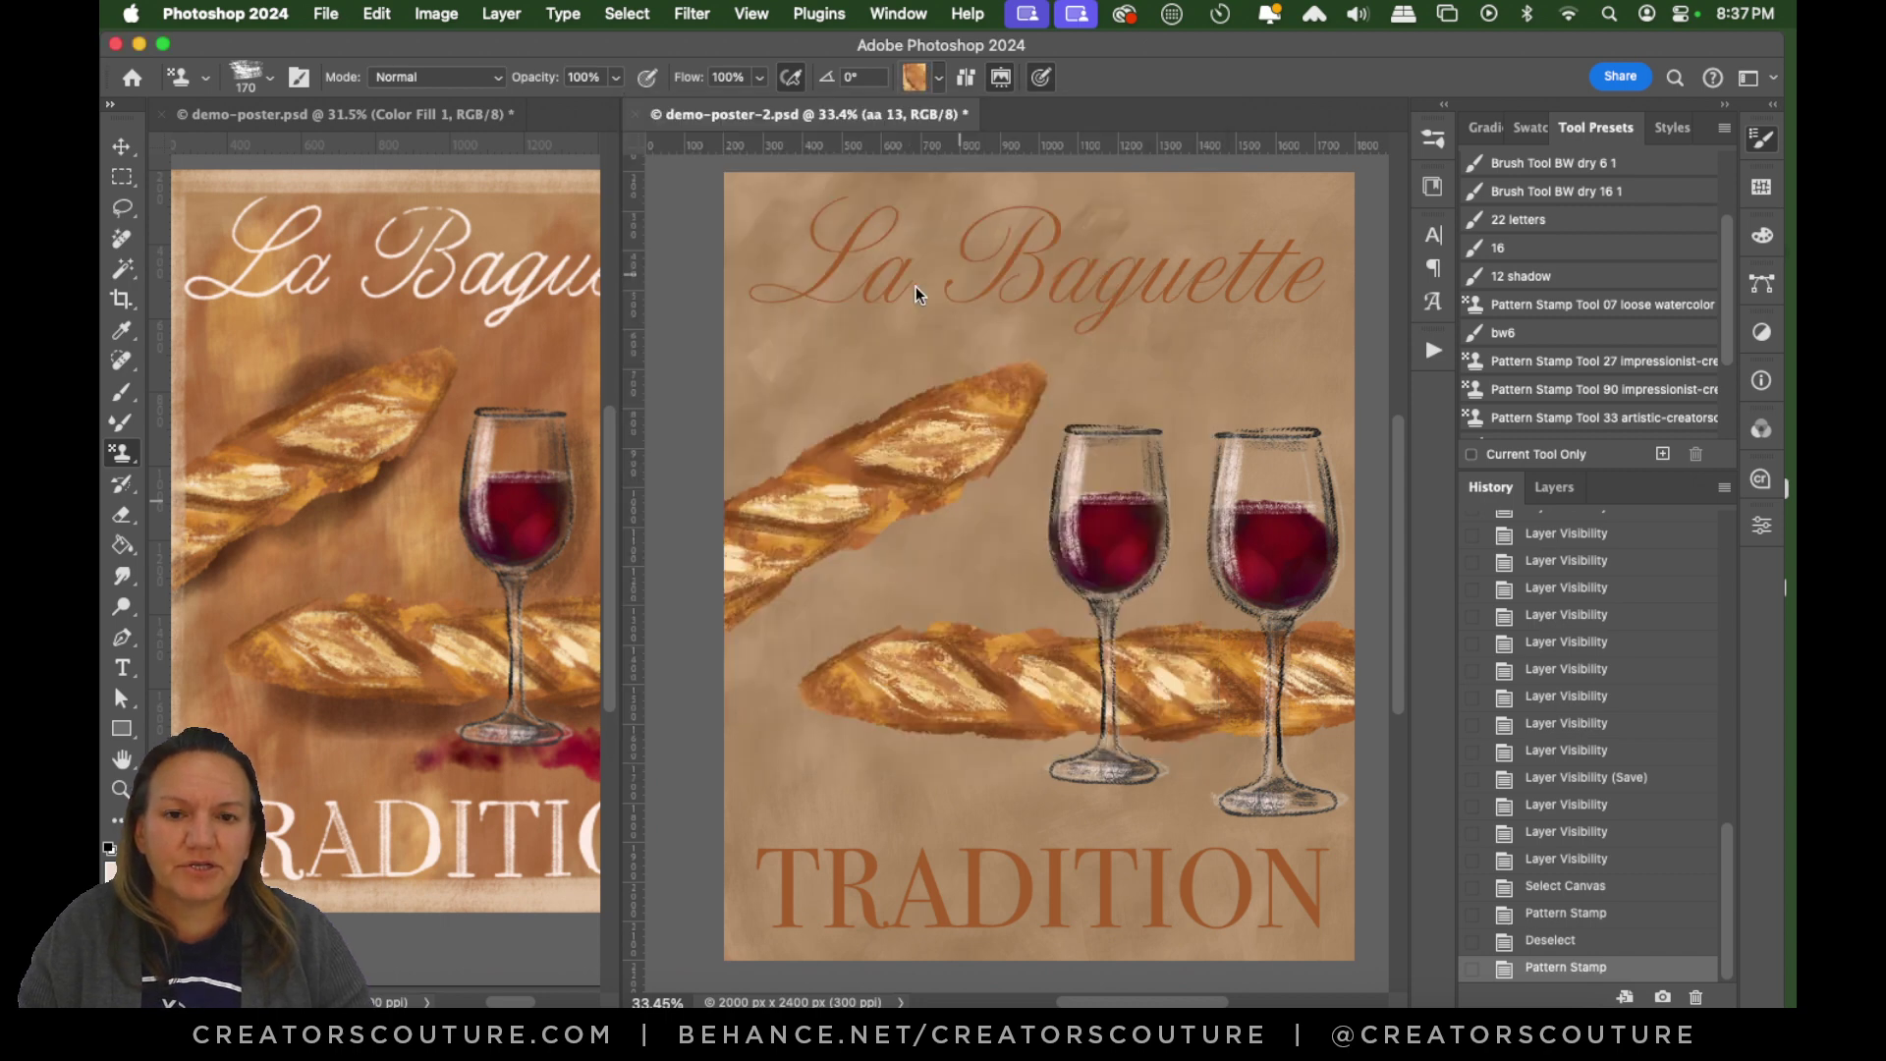
pyautogui.moveTo(915, 286)
pyautogui.mouseDown()
pyautogui.moveTo(837, 418)
pyautogui.moveTo(1027, 413)
pyautogui.mouseUp()
pyautogui.press('super+z')
pyautogui.moveTo(786, 361); pyautogui.dragTo(1109, 229)
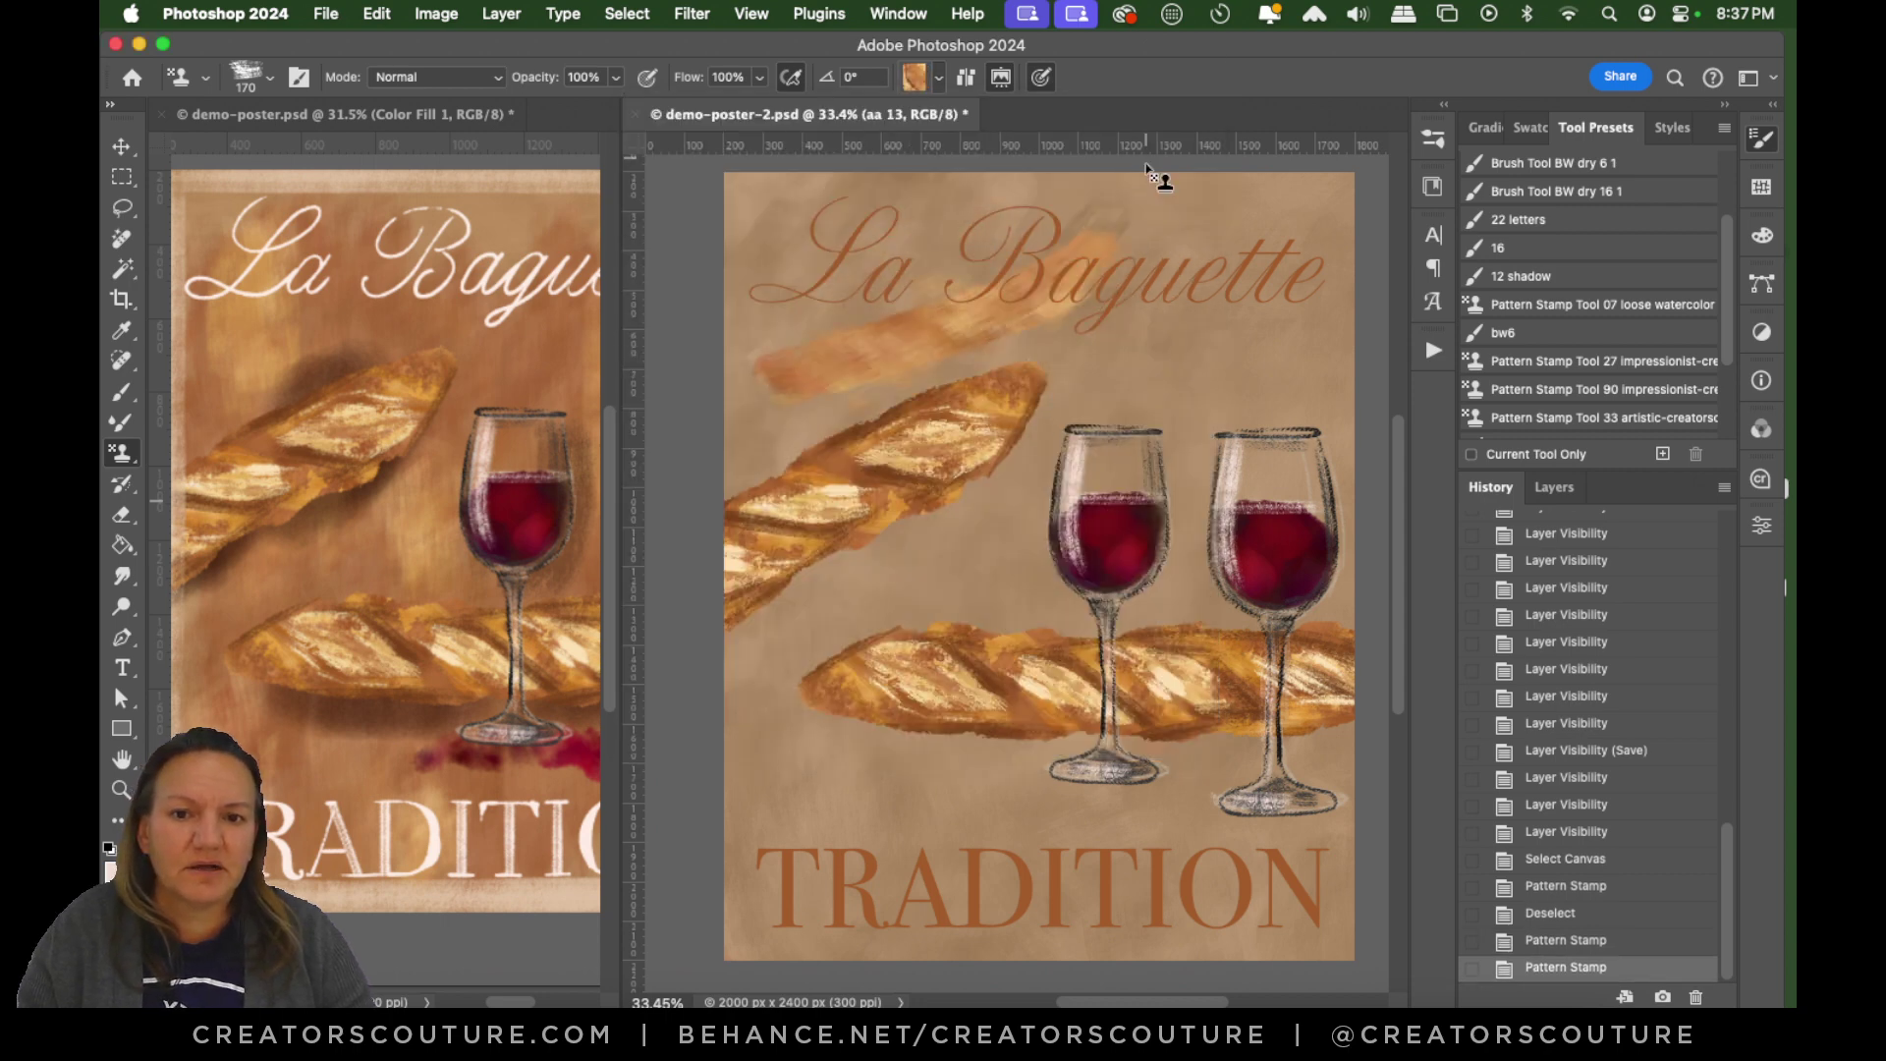
pyautogui.moveTo(786, 378); pyautogui.dragTo(1022, 295)
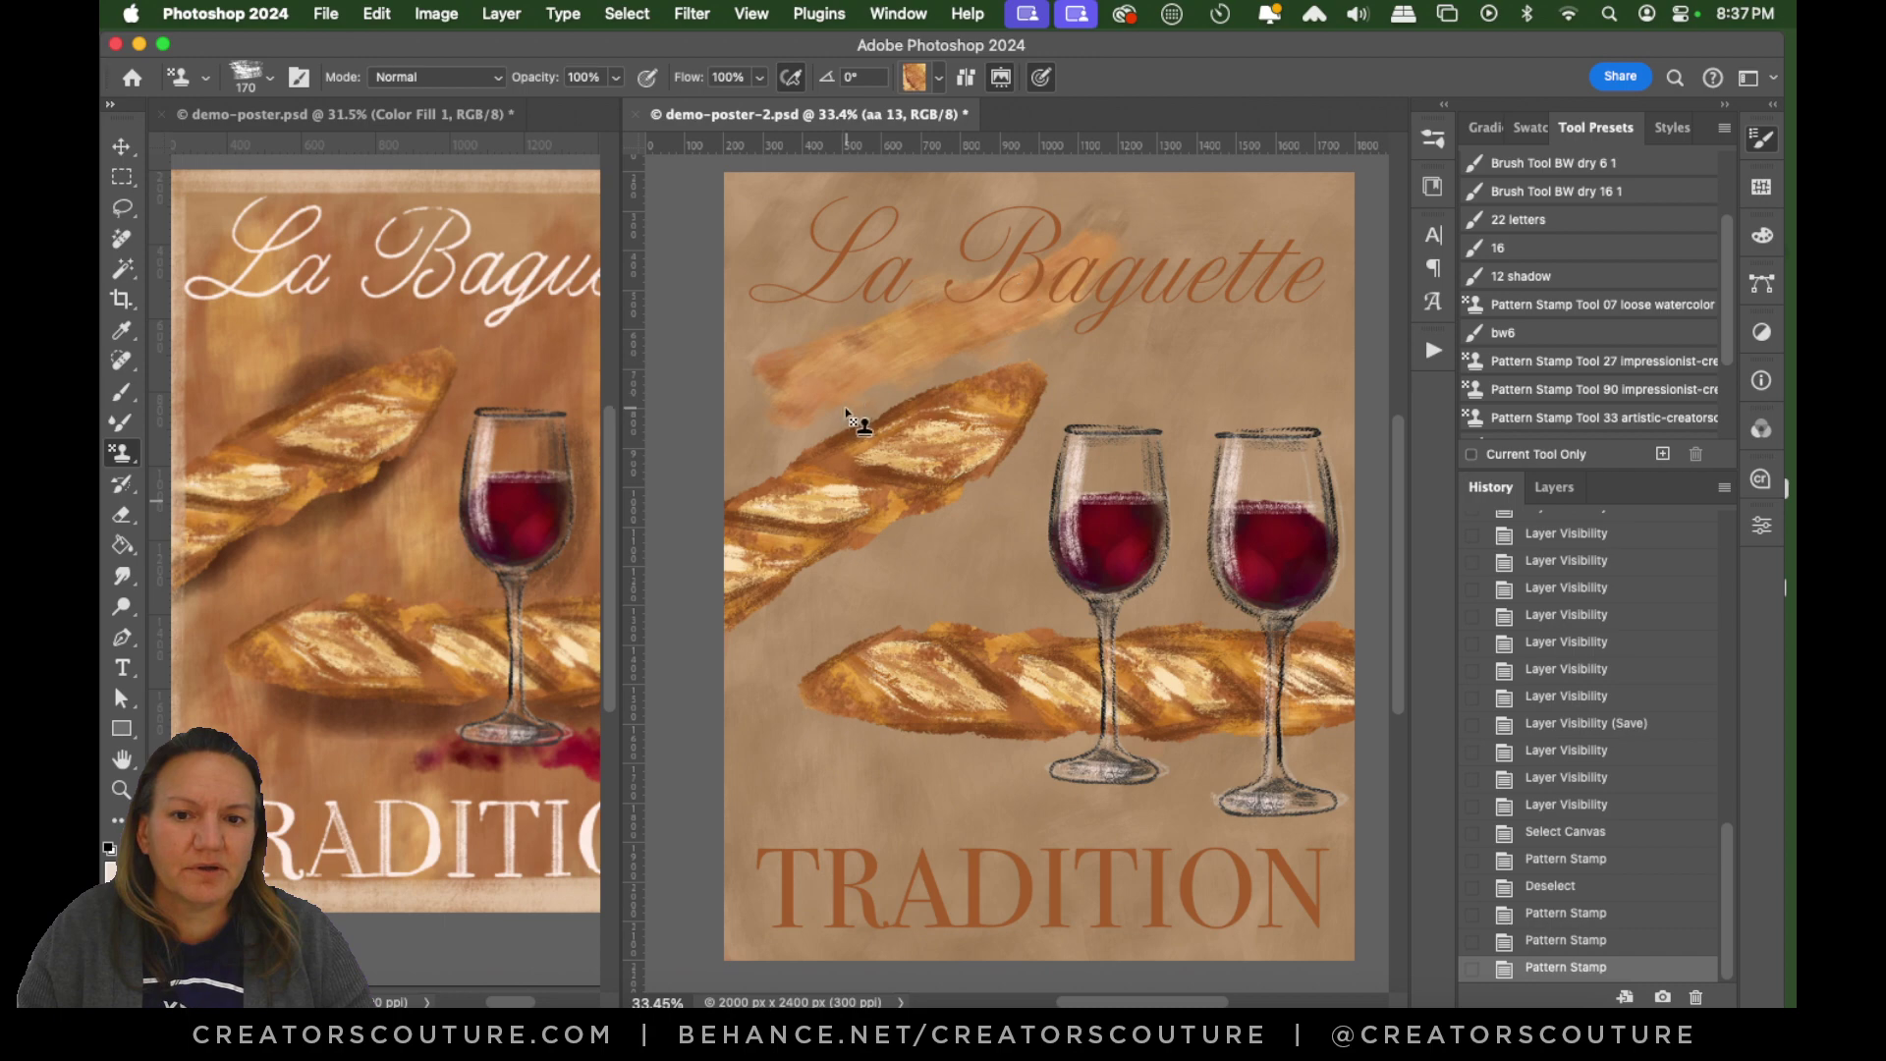
# Cut all pixels of the aa 13 layer and stamp overlapping bread crust strokes above the upper baguette at close view.
pyautogui.click(120, 789)
pyautogui.moveTo(897, 295)
pyautogui.mouseDown()
pyautogui.moveTo(1039, 306)
pyautogui.moveTo(948, 393)
pyautogui.mouseUp()
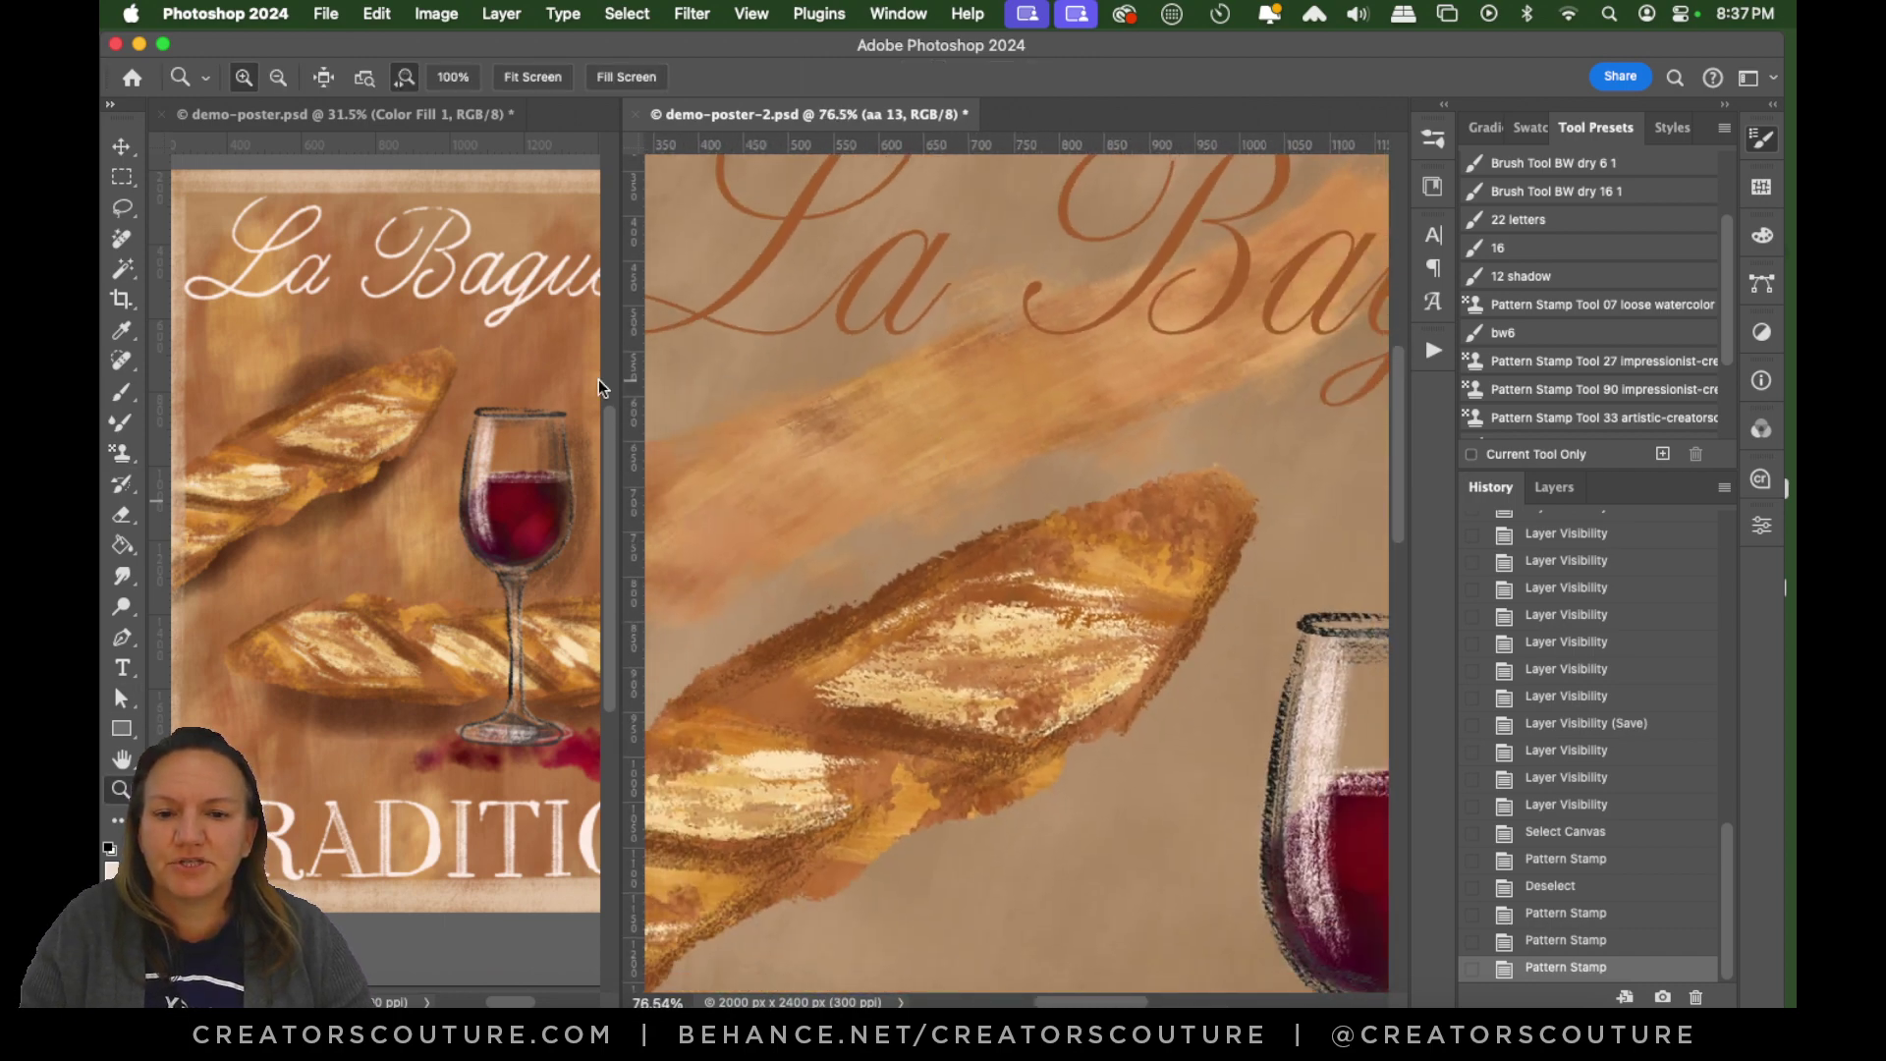
pyautogui.press('super+a')
pyautogui.press('super+x')
pyautogui.click(121, 453)
pyautogui.moveTo(807, 452); pyautogui.dragTo(1036, 379)
pyautogui.moveTo(863, 487); pyautogui.dragTo(1071, 418)
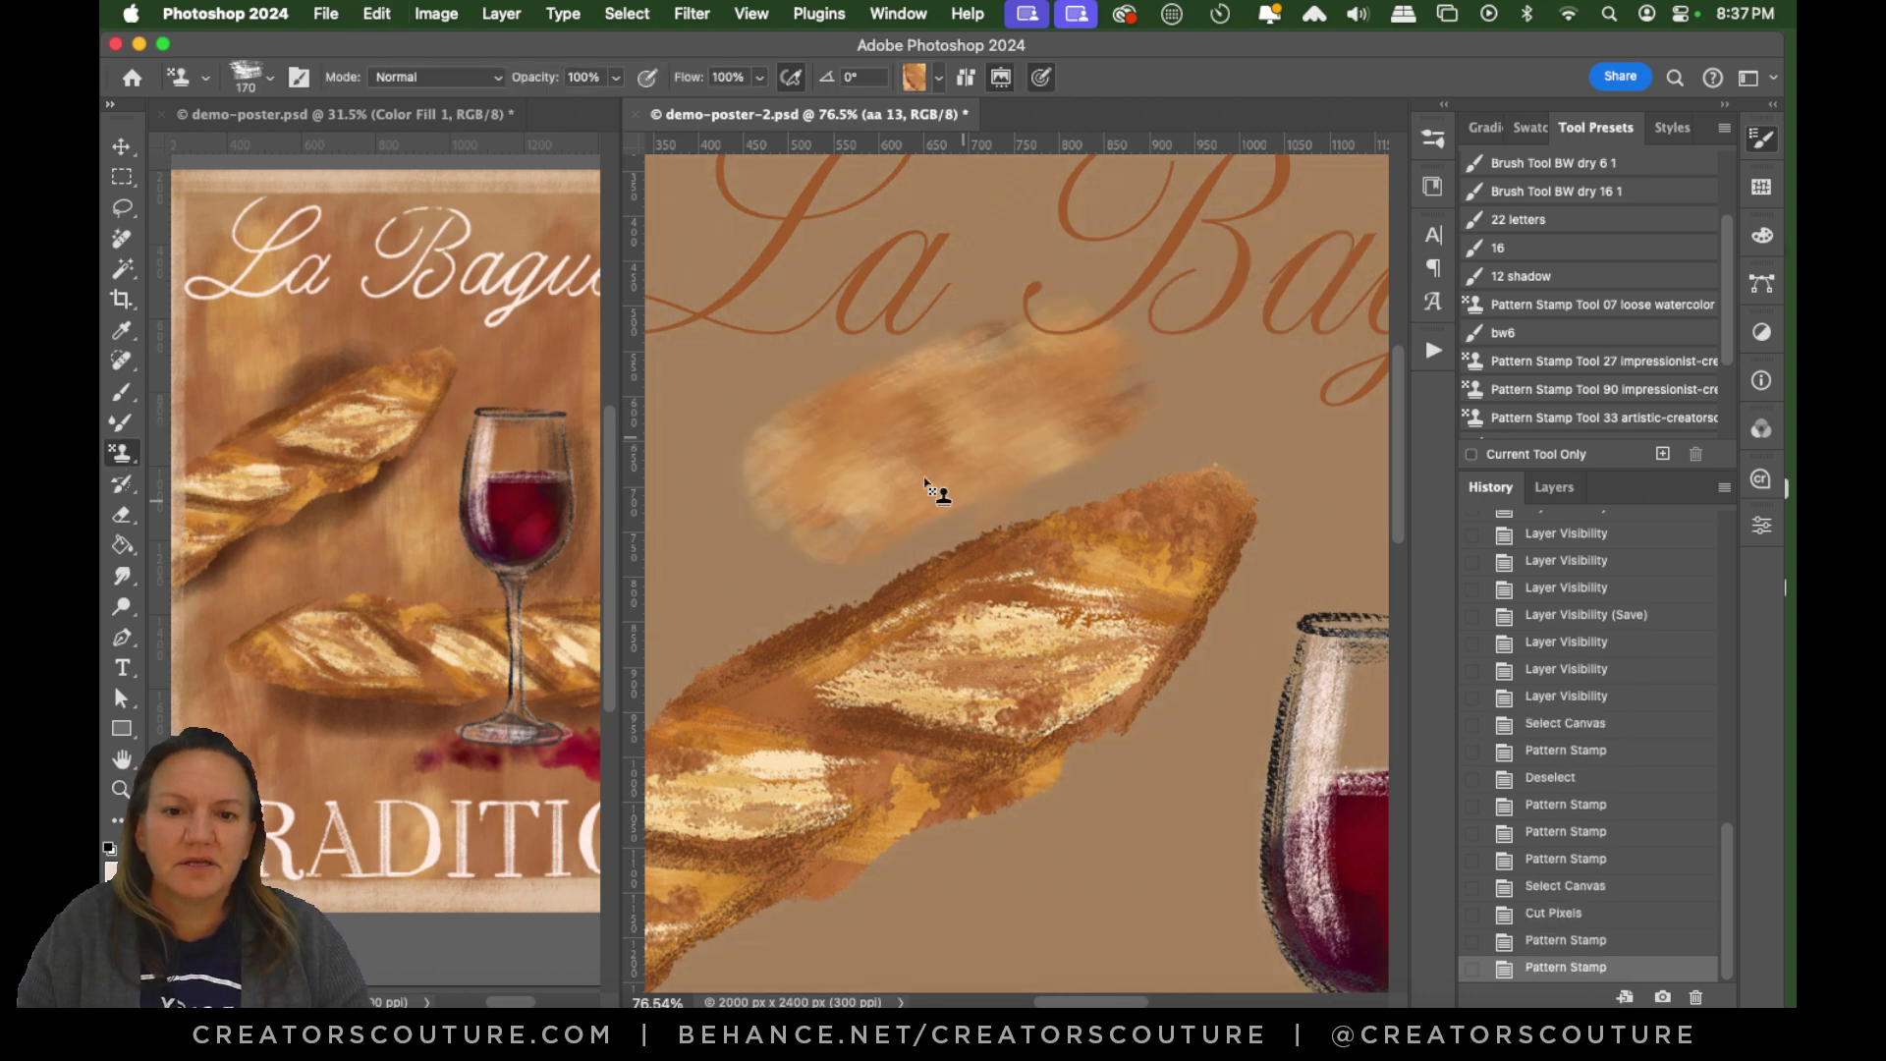
pyautogui.moveTo(896, 393); pyautogui.dragTo(1071, 324)
pyautogui.moveTo(795, 417); pyautogui.dragTo(982, 344)
pyautogui.moveTo(833, 482); pyautogui.dragTo(1132, 438)
pyautogui.moveTo(953, 506); pyautogui.dragTo(1105, 447)
# Choose the beige parchment-like pattern, cut the test strokes from the aa 13 layer, and stamp the entire poster background with it.
pyautogui.click(939, 77)
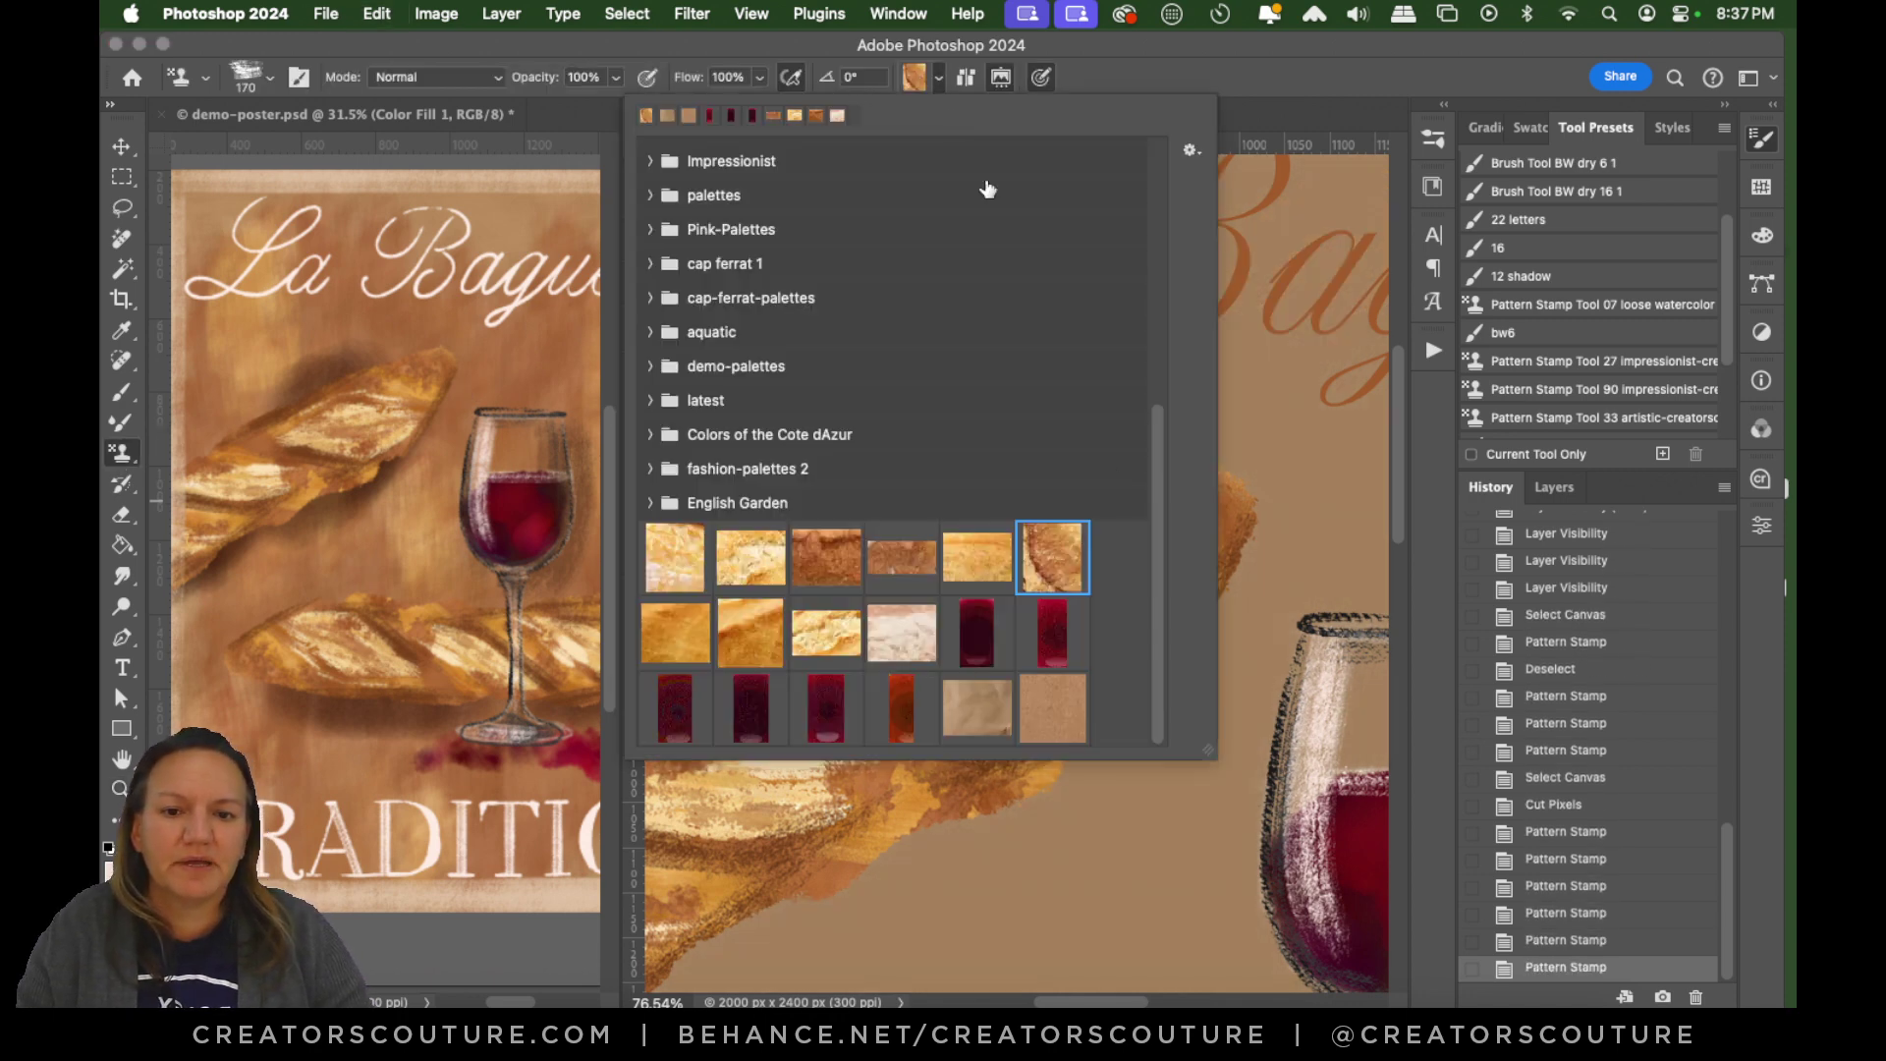
pyautogui.click(982, 727)
pyautogui.click(1247, 104)
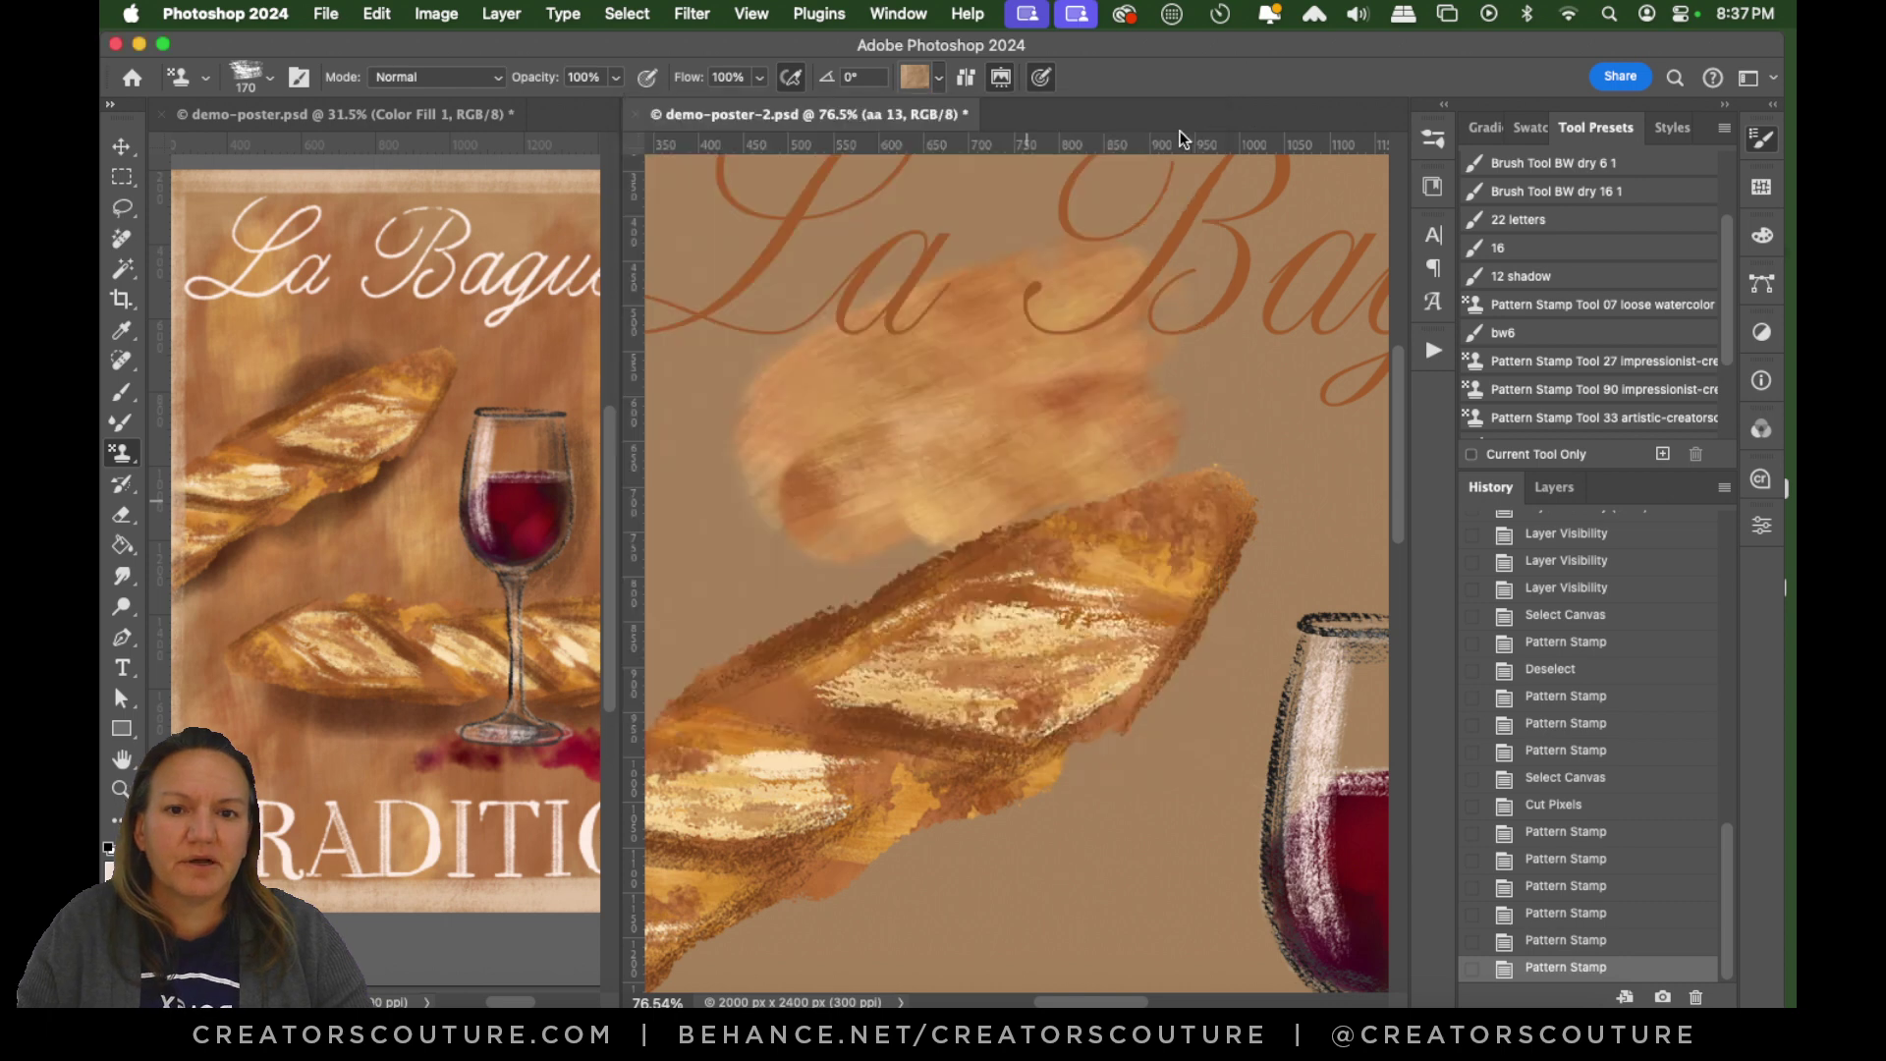
pyautogui.press('super+a')
pyautogui.press('super+x')
pyautogui.moveTo(868, 388)
pyautogui.mouseDown()
pyautogui.moveTo(997, 360)
pyautogui.moveTo(908, 579)
pyautogui.moveTo(796, 342)
pyautogui.moveTo(741, 526)
pyautogui.moveTo(1021, 461)
pyautogui.moveTo(1092, 347)
pyautogui.moveTo(944, 127)
pyautogui.moveTo(884, 320)
pyautogui.moveTo(1002, 472)
pyautogui.mouseUp()
pyautogui.press('super+0')
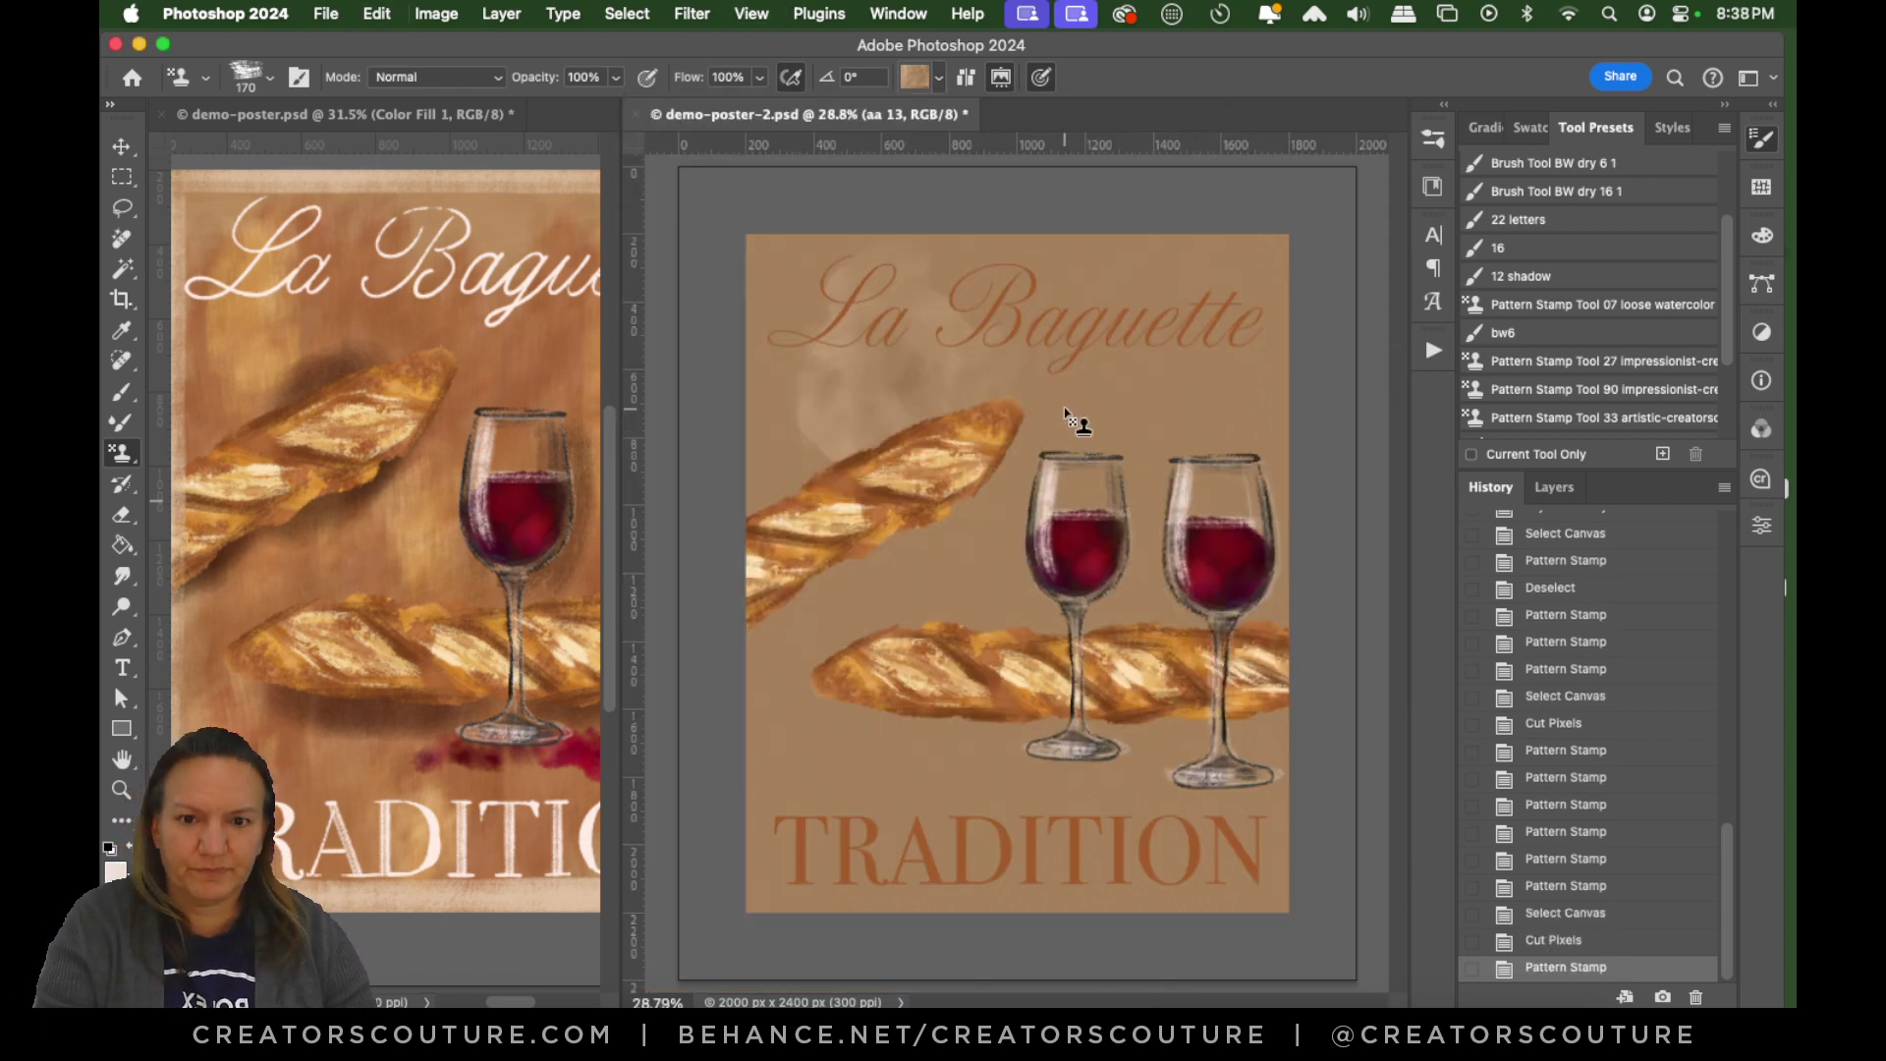
pyautogui.moveTo(771, 319)
pyautogui.mouseDown()
pyautogui.moveTo(834, 505)
pyautogui.moveTo(813, 468)
pyautogui.moveTo(1087, 219)
pyautogui.moveTo(1057, 467)
pyautogui.moveTo(1217, 253)
pyautogui.moveTo(1255, 291)
pyautogui.moveTo(1228, 521)
pyautogui.moveTo(889, 614)
pyautogui.moveTo(829, 560)
pyautogui.moveTo(779, 897)
pyautogui.moveTo(890, 792)
pyautogui.moveTo(899, 729)
pyautogui.moveTo(991, 706)
pyautogui.moveTo(1111, 606)
pyautogui.moveTo(1157, 732)
pyautogui.moveTo(1204, 479)
pyautogui.moveTo(1174, 619)
pyautogui.moveTo(1137, 463)
pyautogui.moveTo(1071, 602)
pyautogui.moveTo(912, 786)
pyautogui.moveTo(1011, 926)
pyautogui.moveTo(1120, 776)
pyautogui.moveTo(1255, 923)
pyautogui.moveTo(1231, 512)
pyautogui.moveTo(1022, 267)
pyautogui.moveTo(1087, 318)
pyautogui.moveTo(792, 265)
pyautogui.mouseUp()
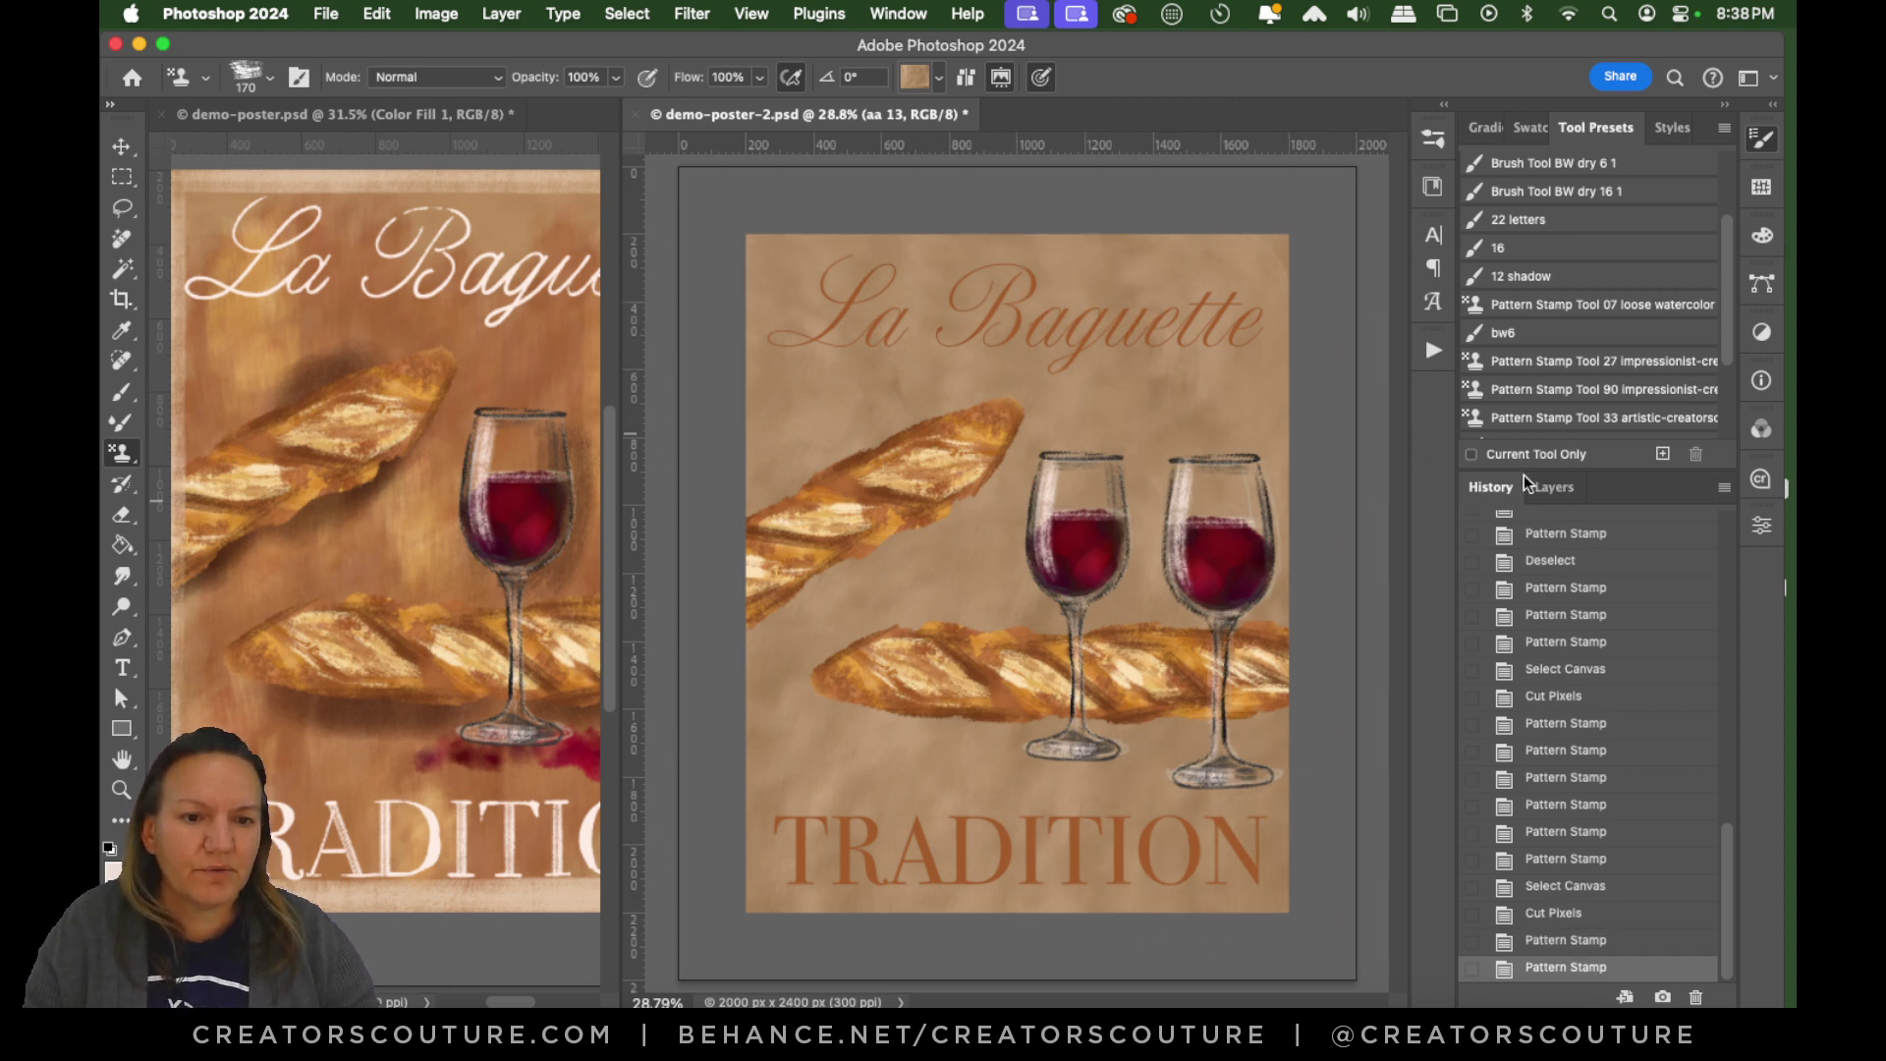
# Show the orange Color Fill 1 copy layer above the beige texture, toggling it to compare the background.
pyautogui.click(1547, 487)
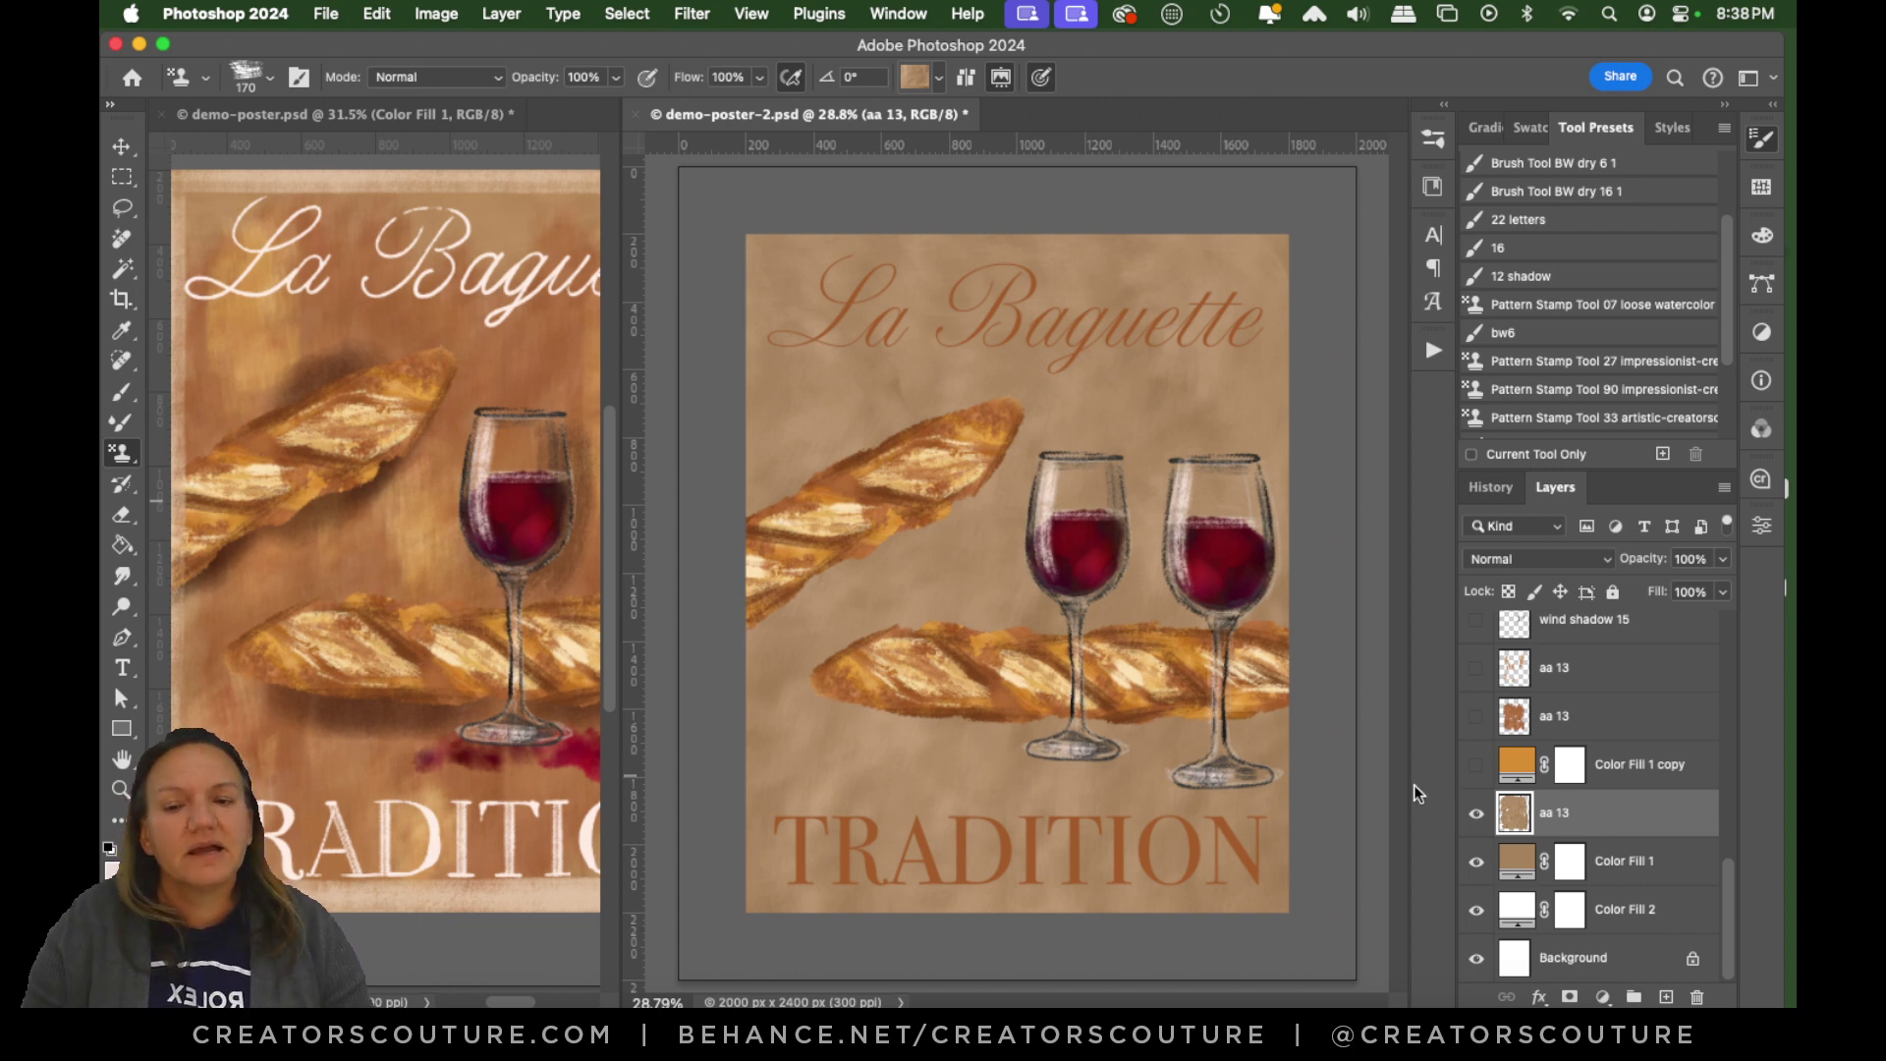
pyautogui.click(920, 82)
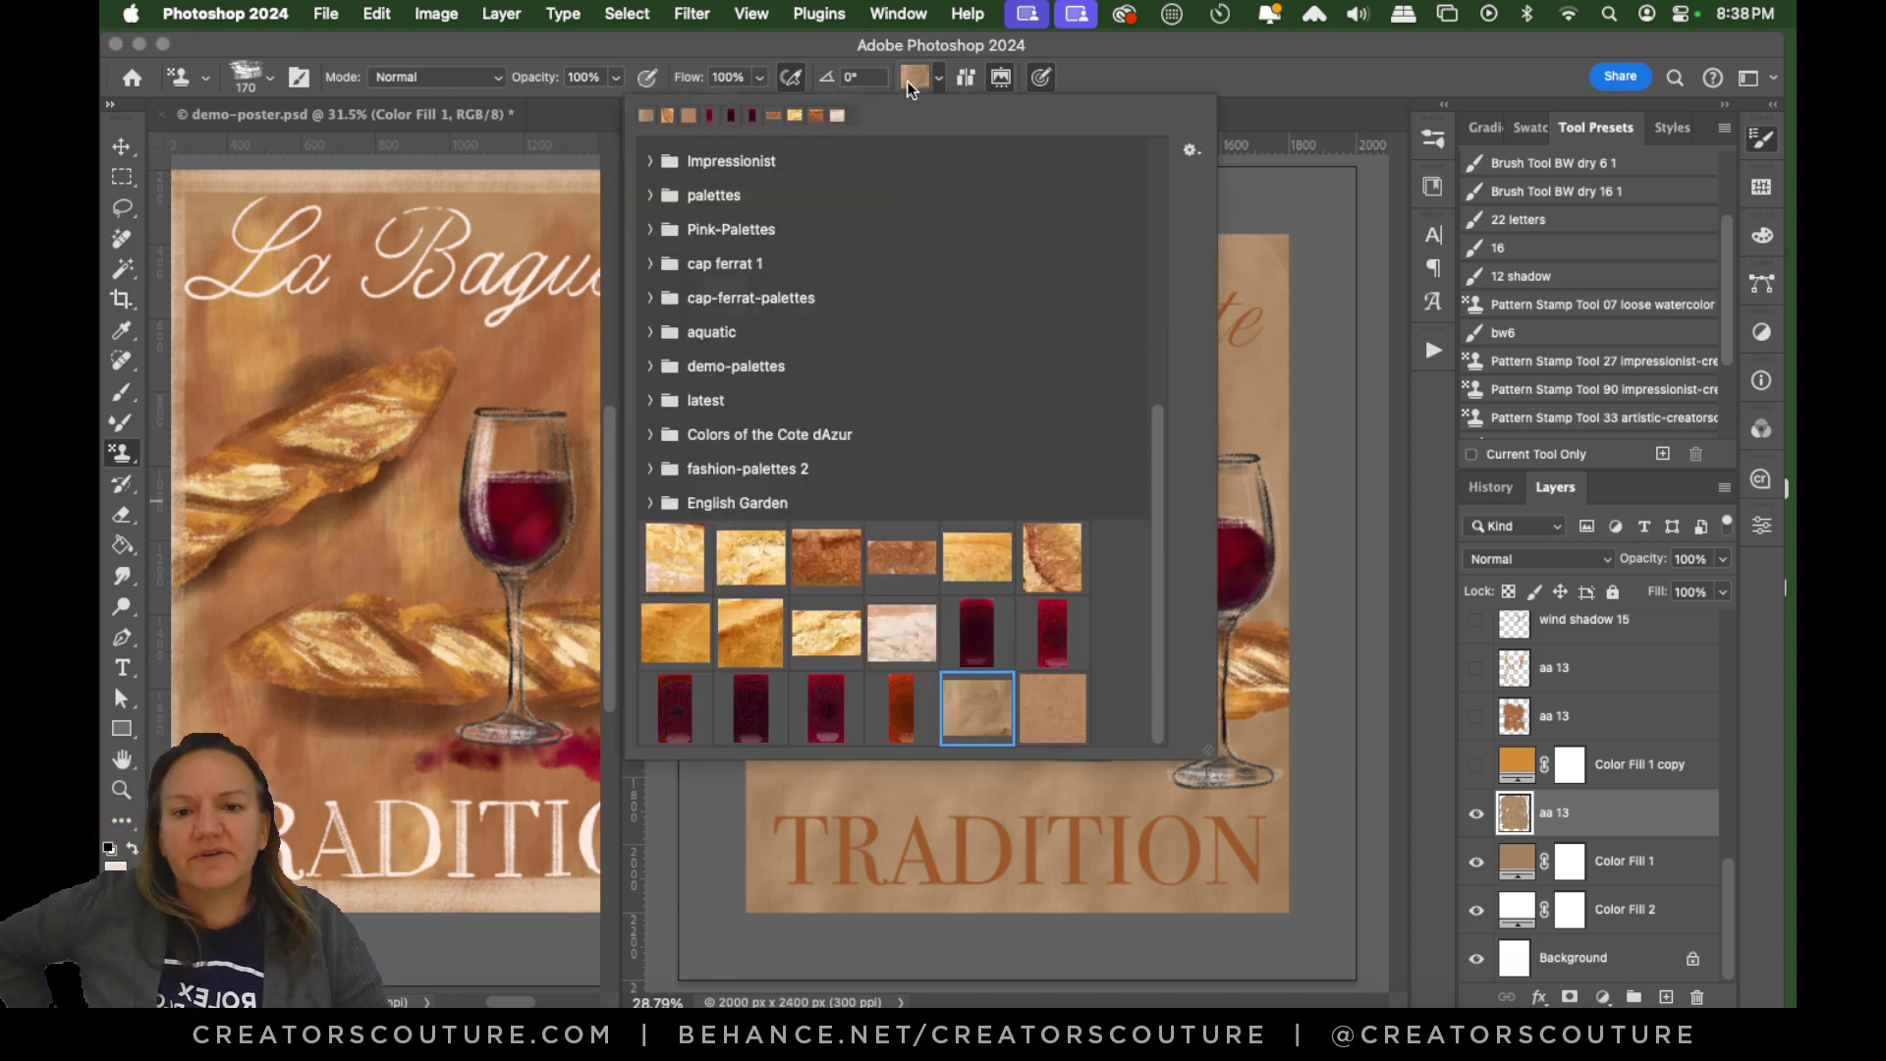
pyautogui.click(910, 79)
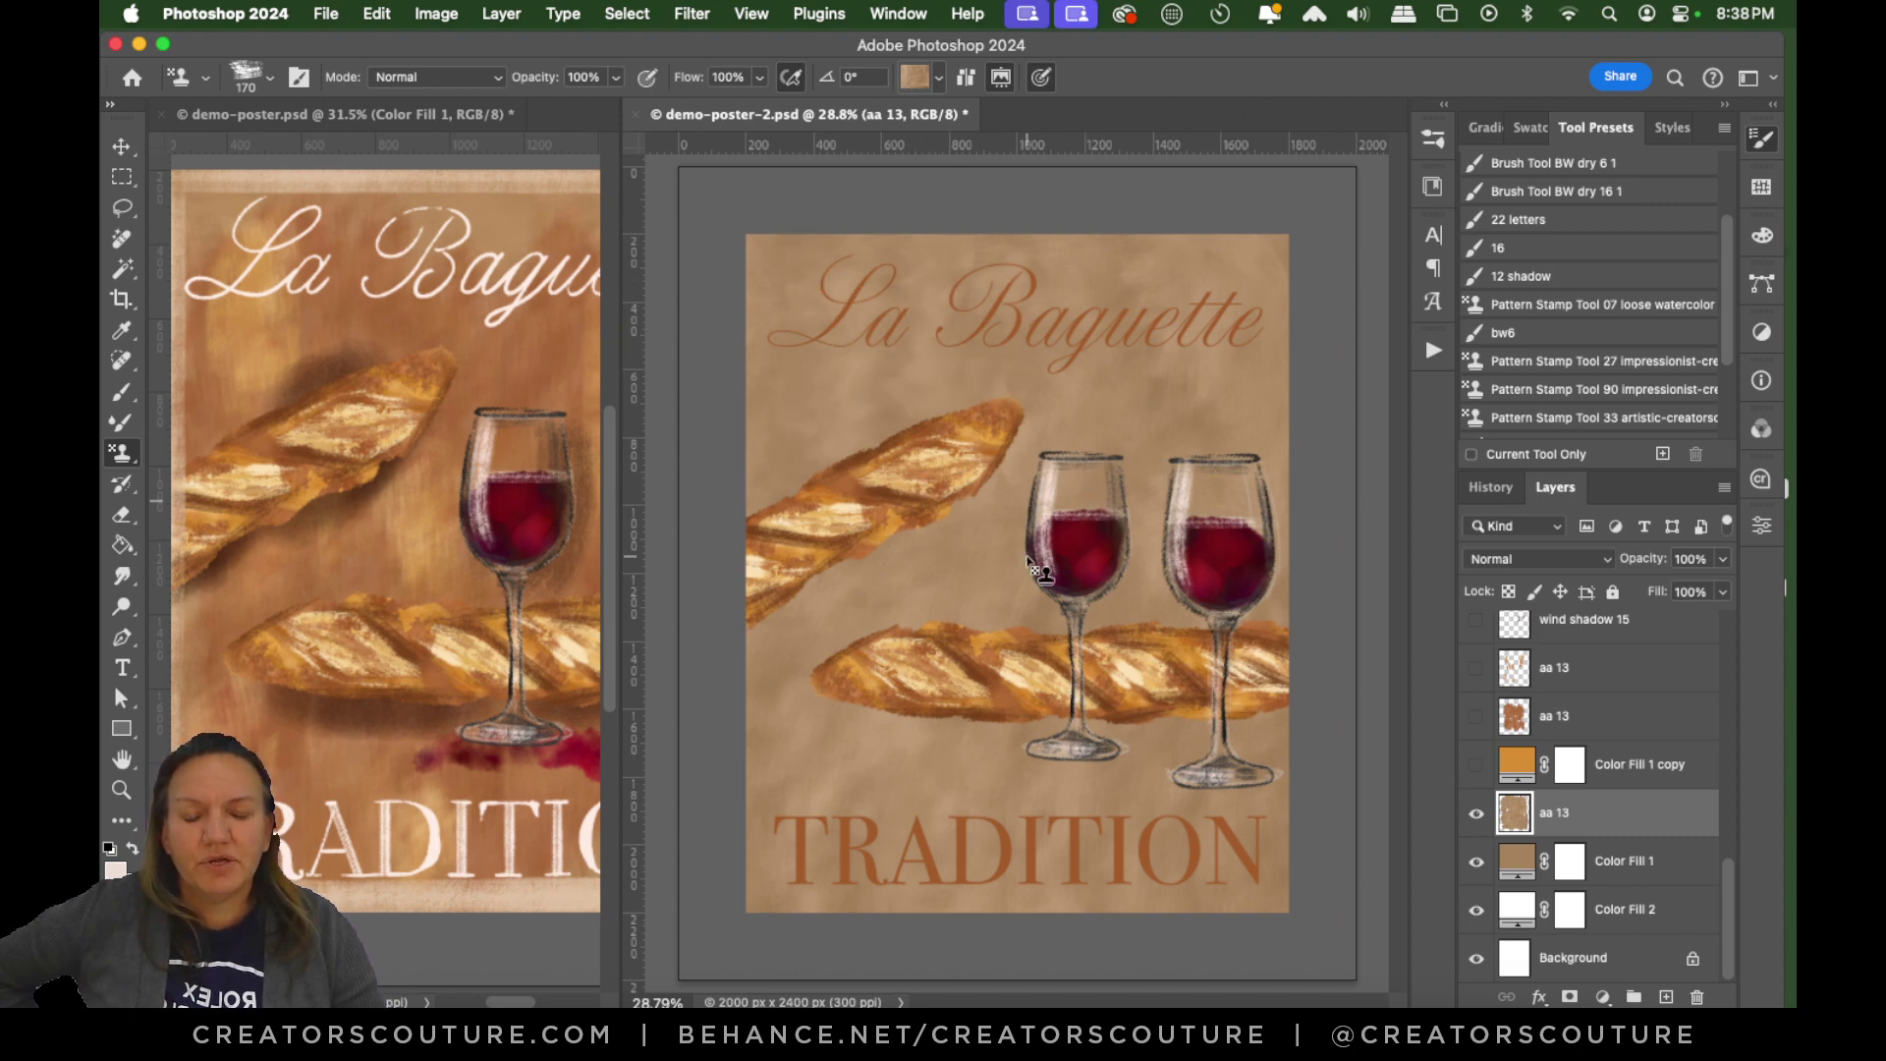
pyautogui.click(1640, 776)
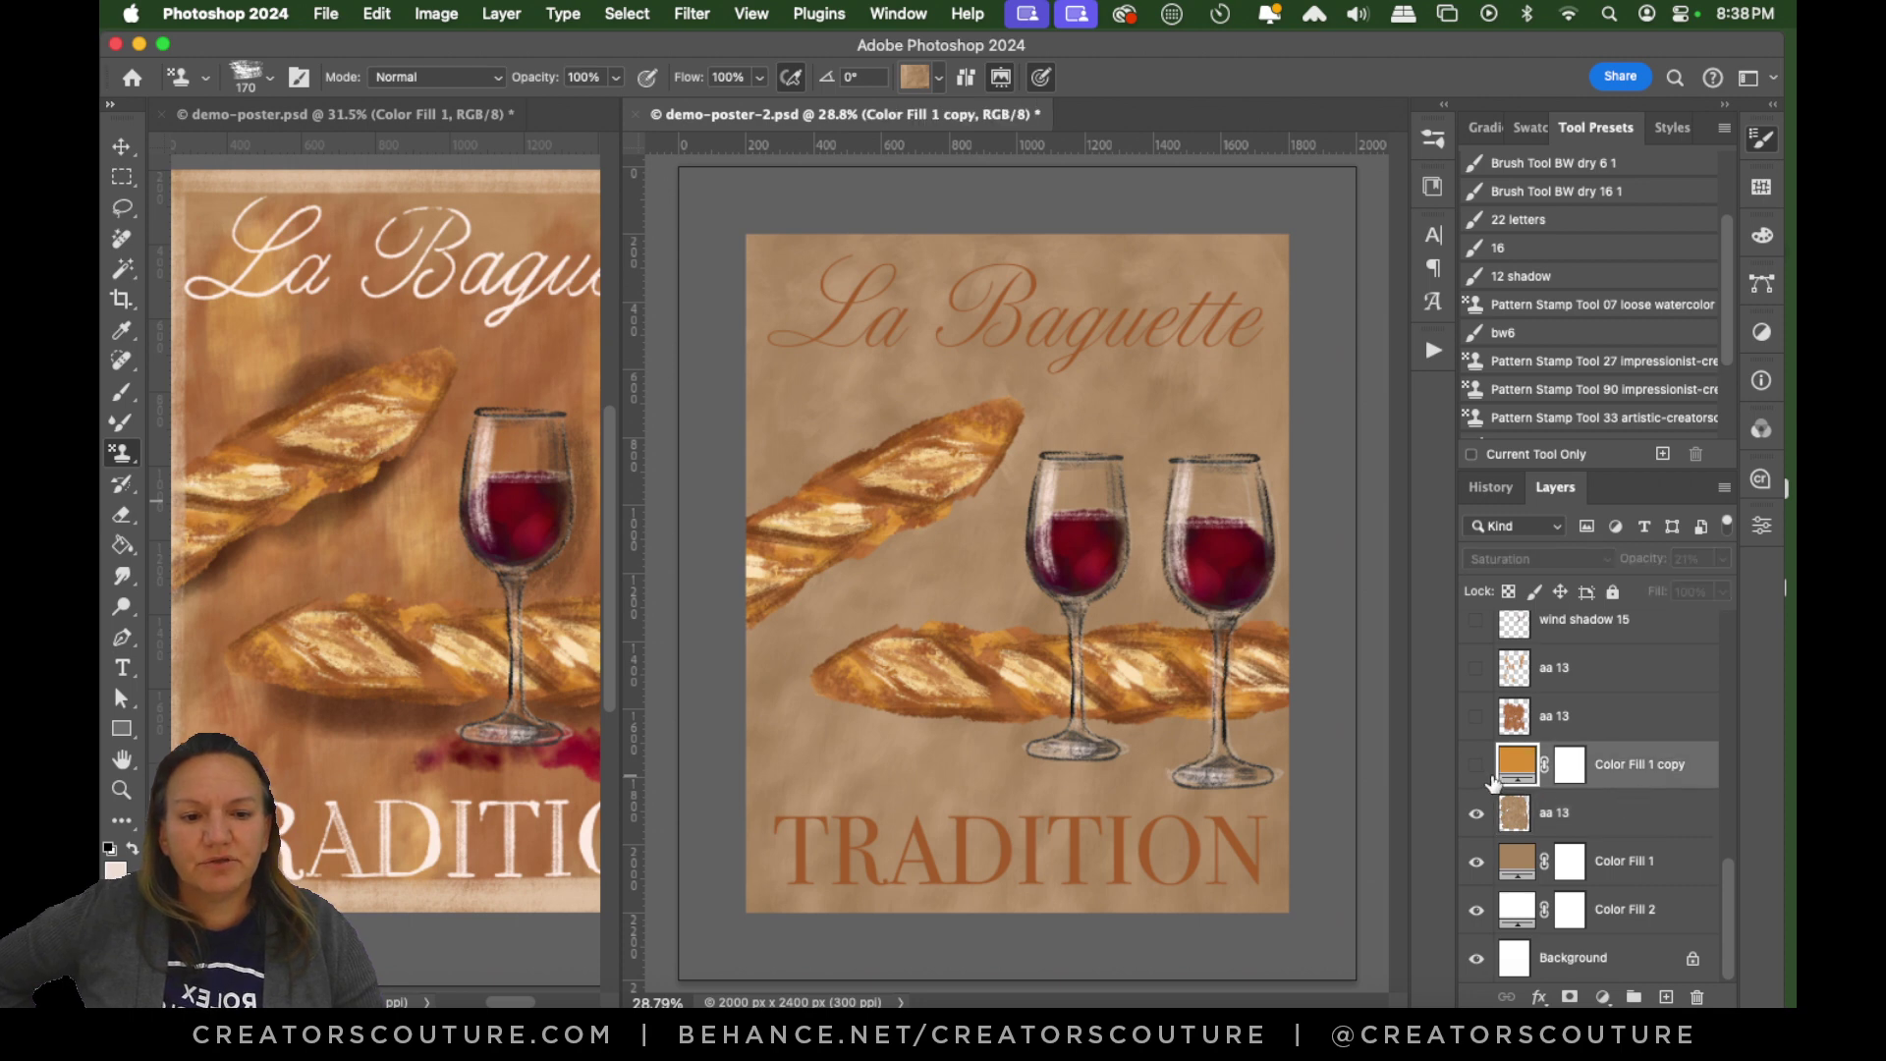
pyautogui.click(1477, 768)
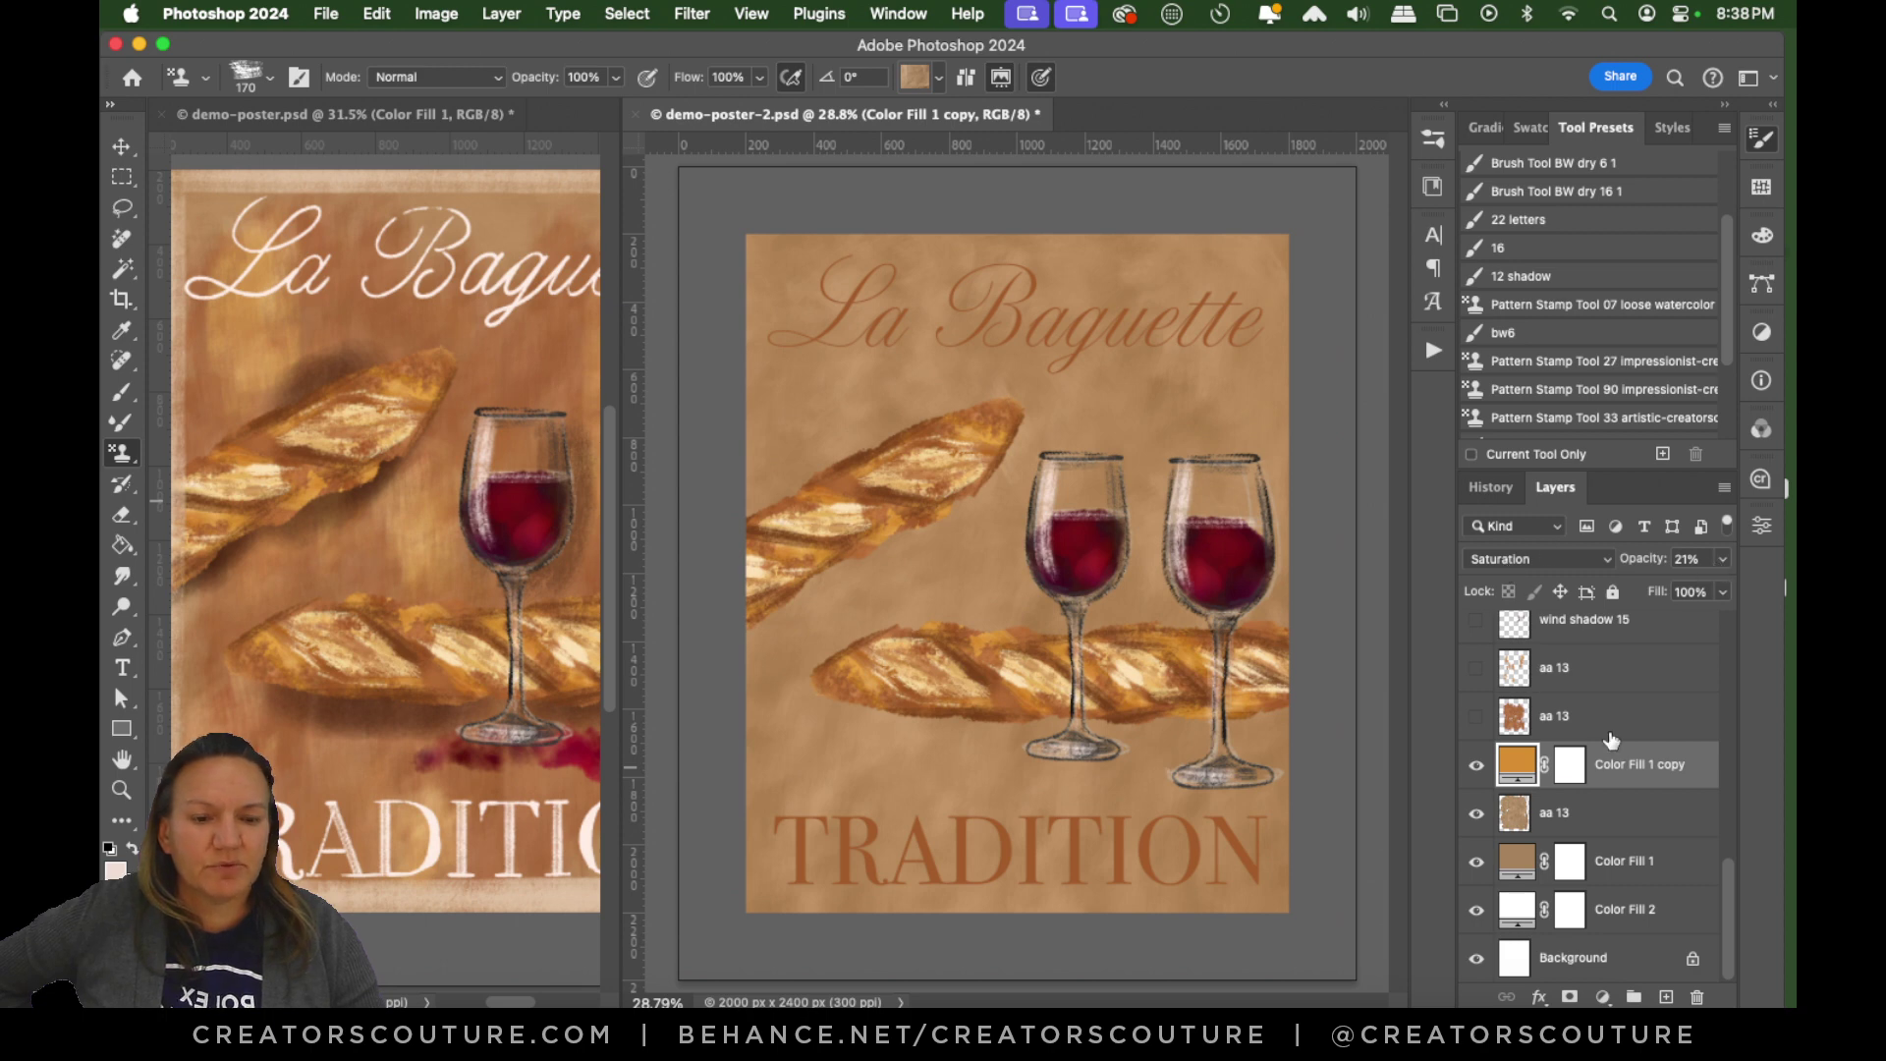
pyautogui.click(1475, 767)
pyautogui.click(1475, 767)
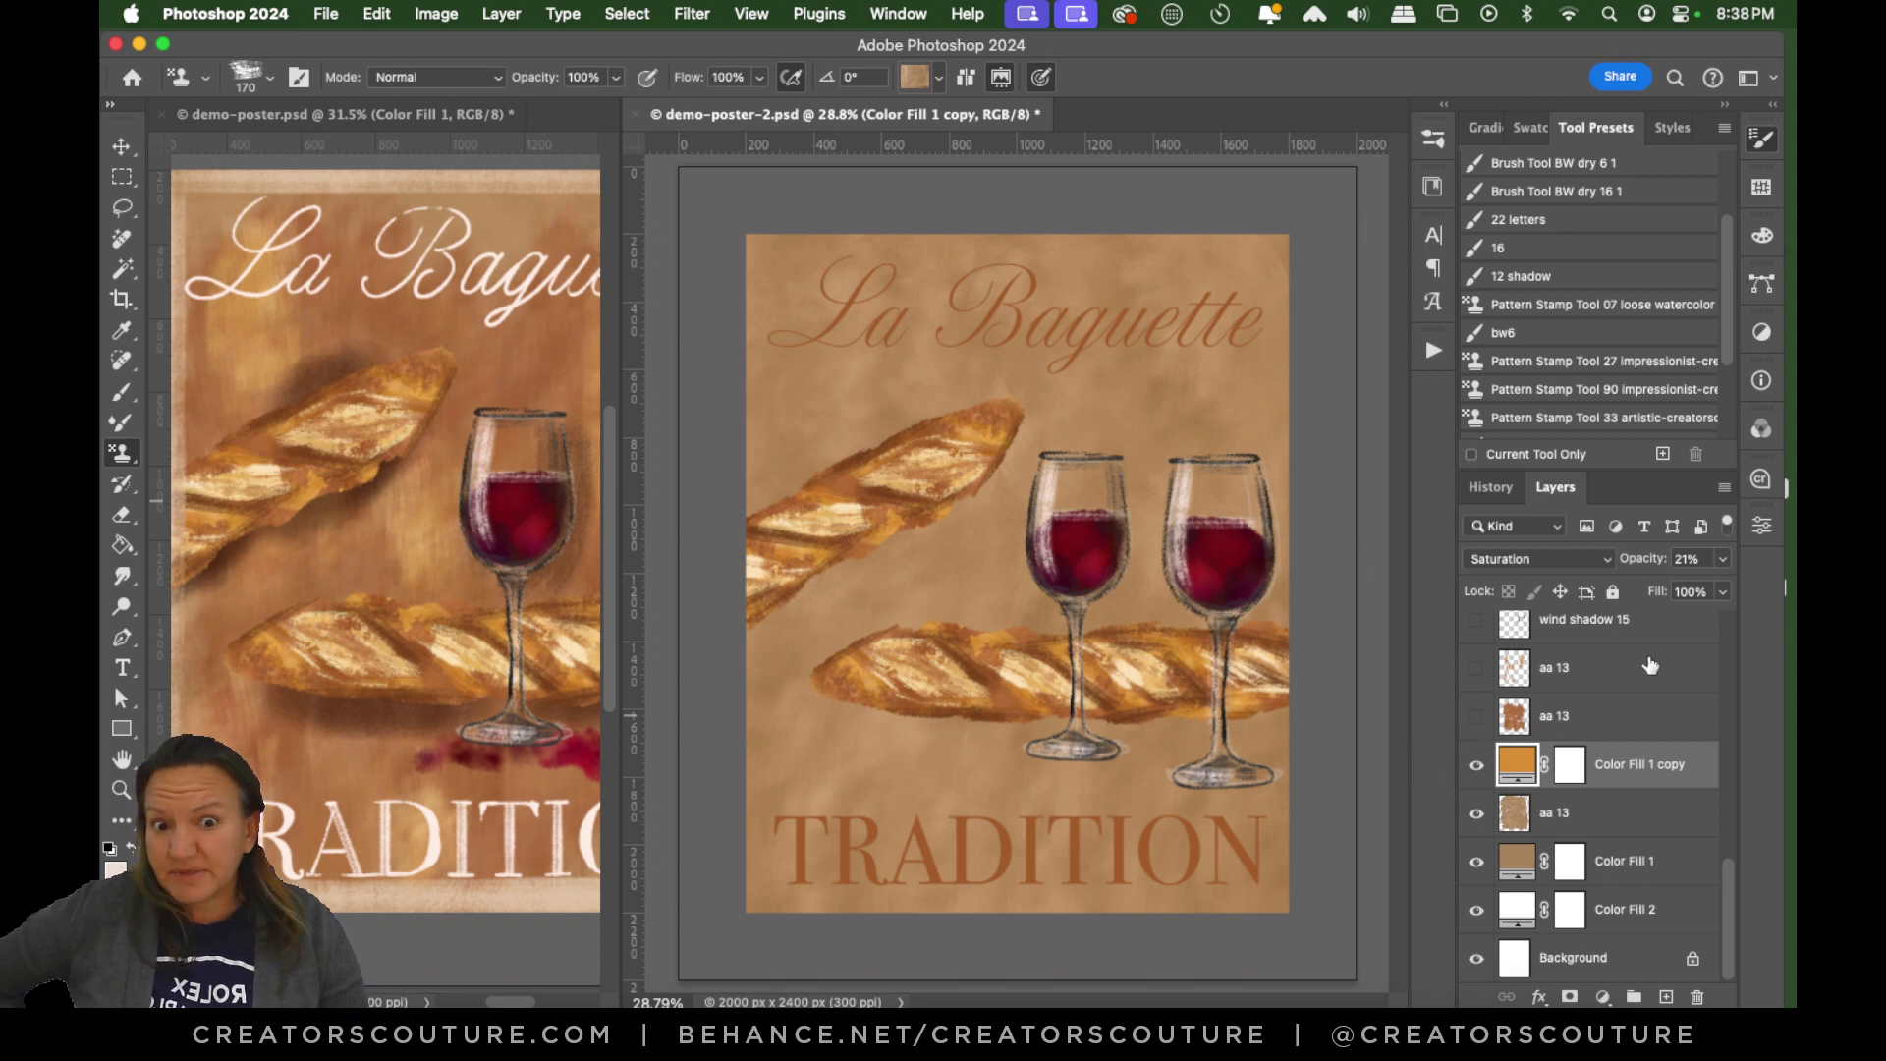
# Toggle the reddish-brown aa 13 layer above Color Fill 1 copy on and off to compare its effect.
pyautogui.click(1473, 722)
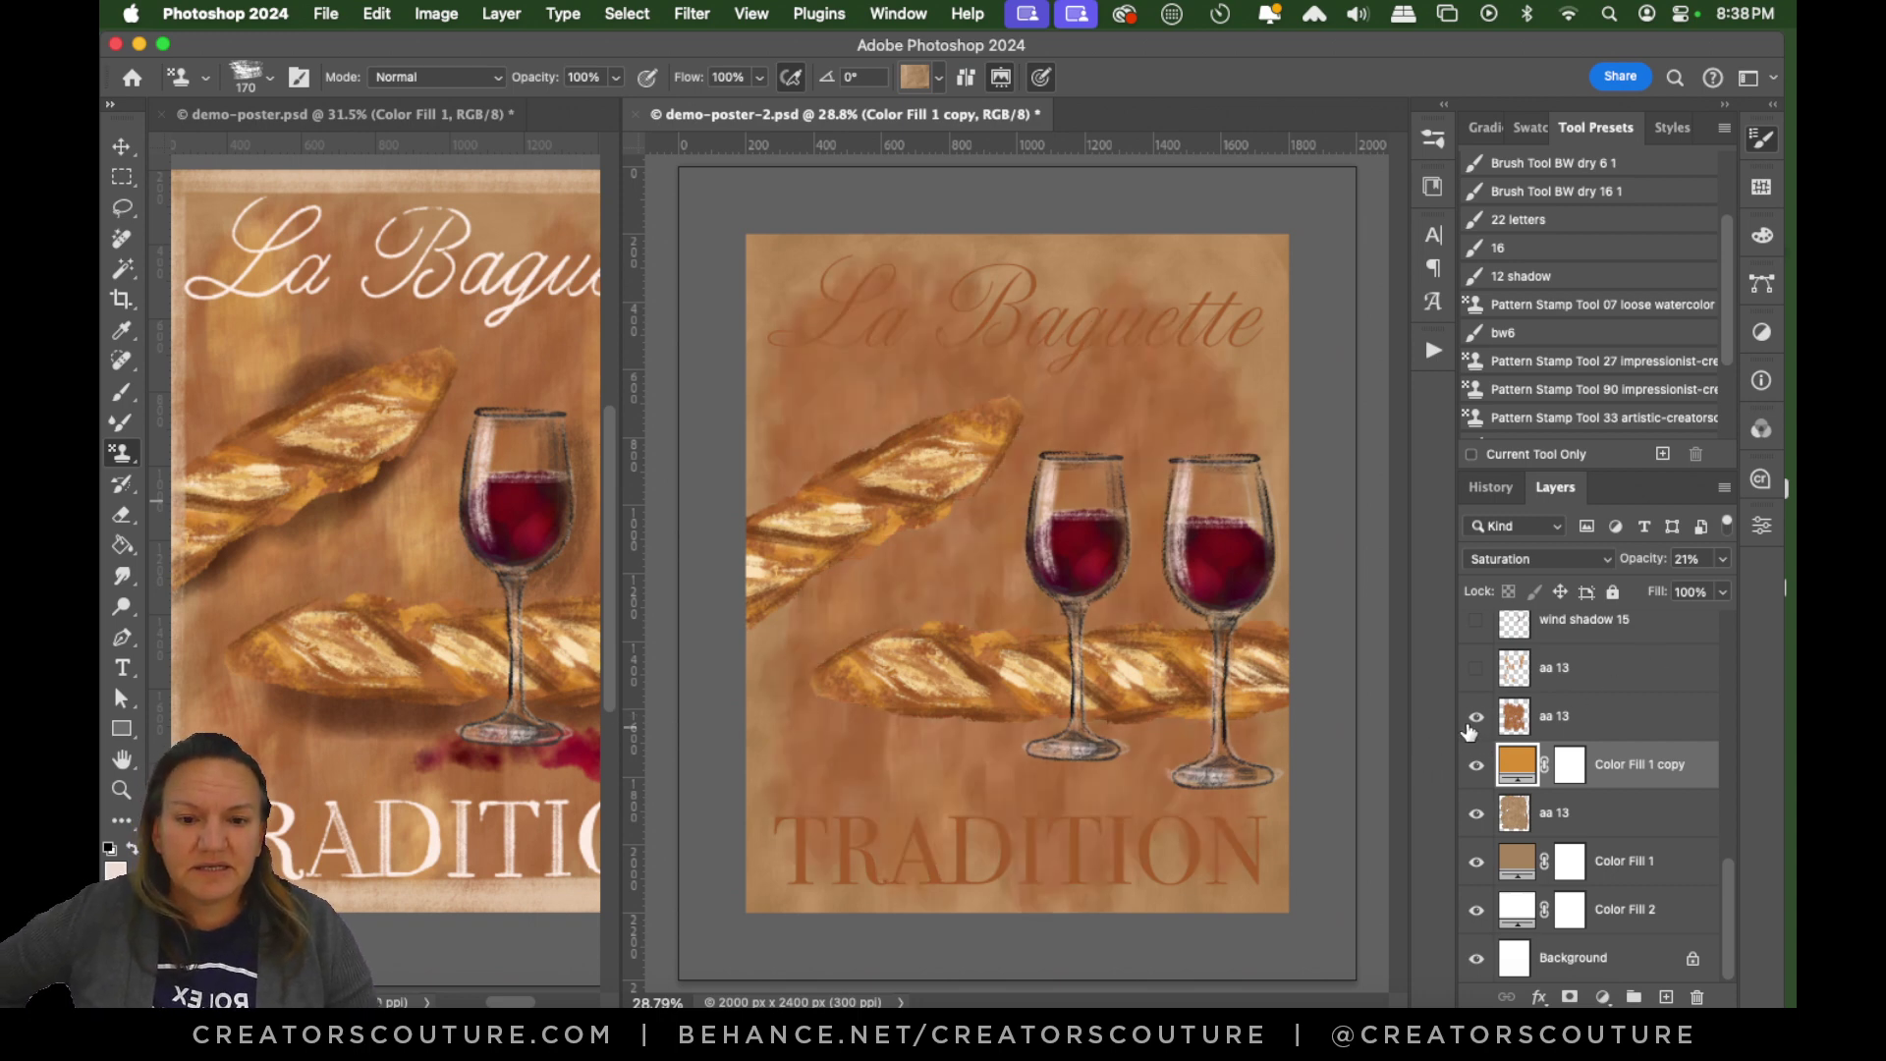
pyautogui.click(1472, 725)
pyautogui.click(1472, 725)
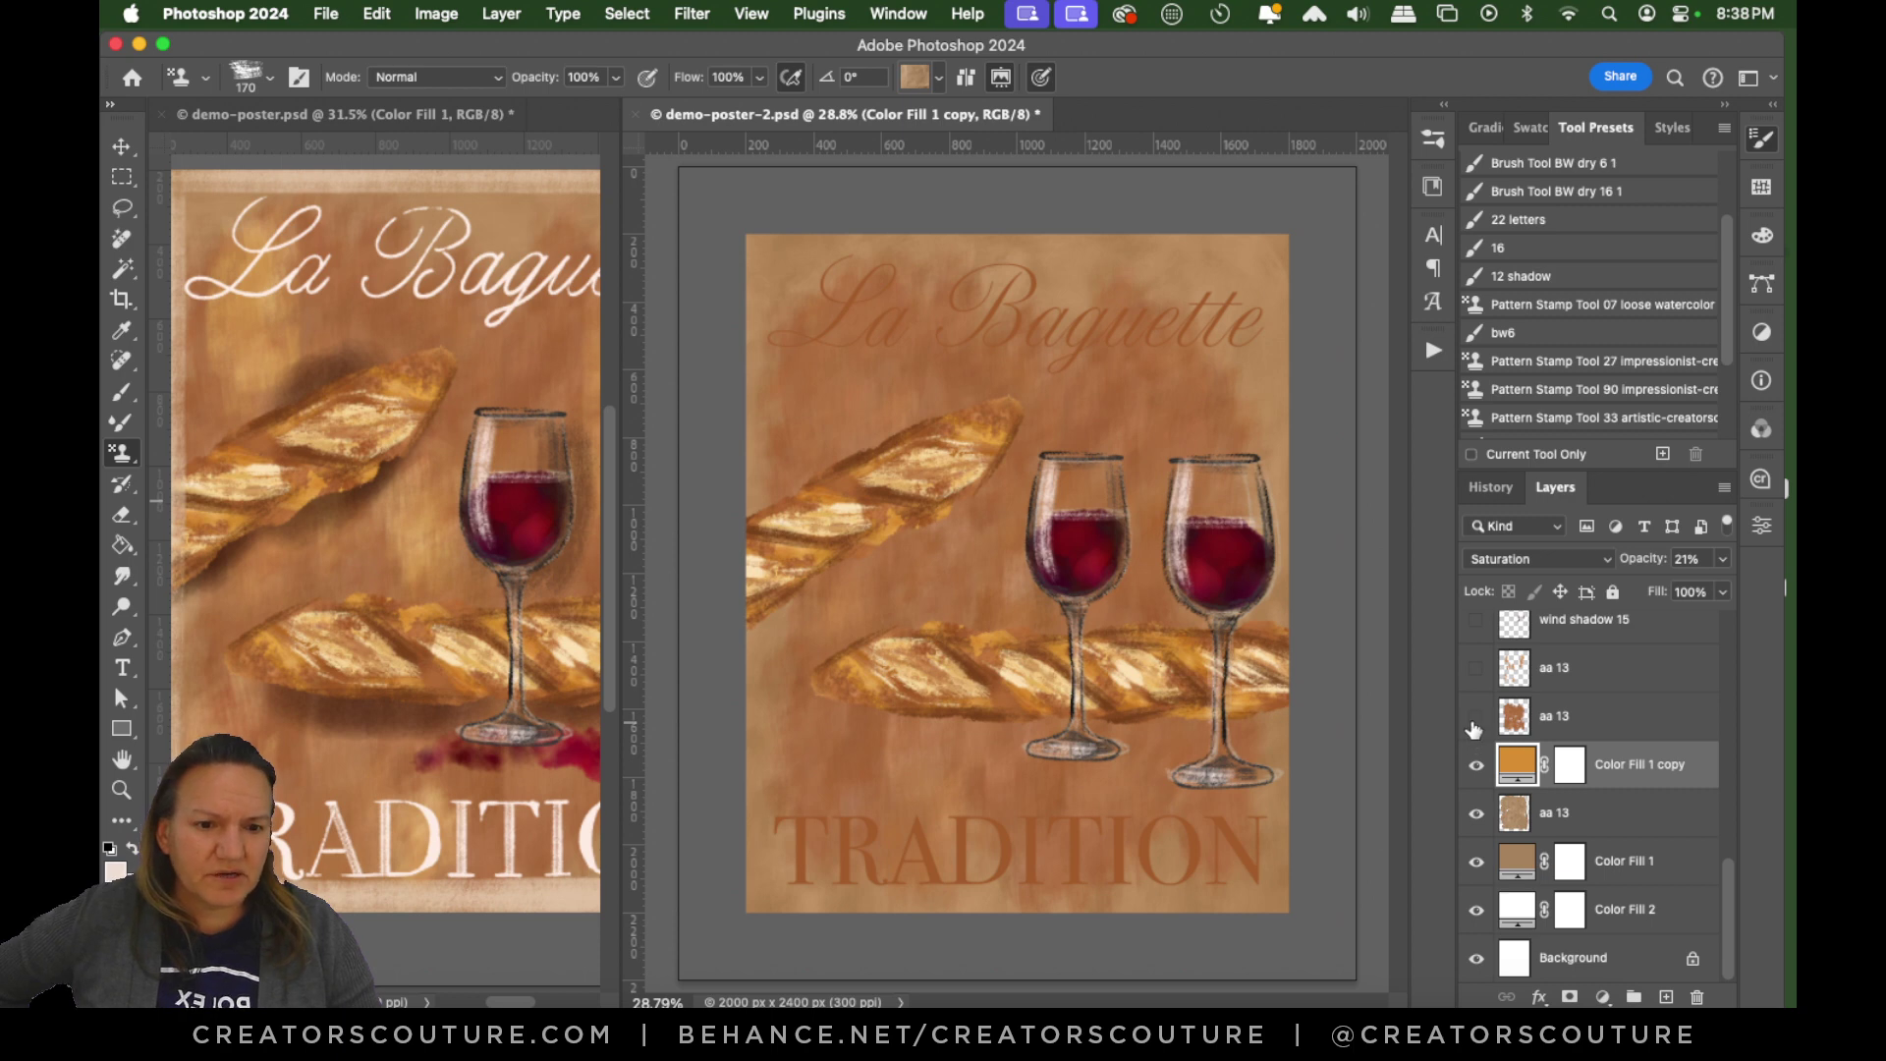
pyautogui.click(1473, 725)
pyautogui.click(1470, 727)
pyautogui.click(1469, 729)
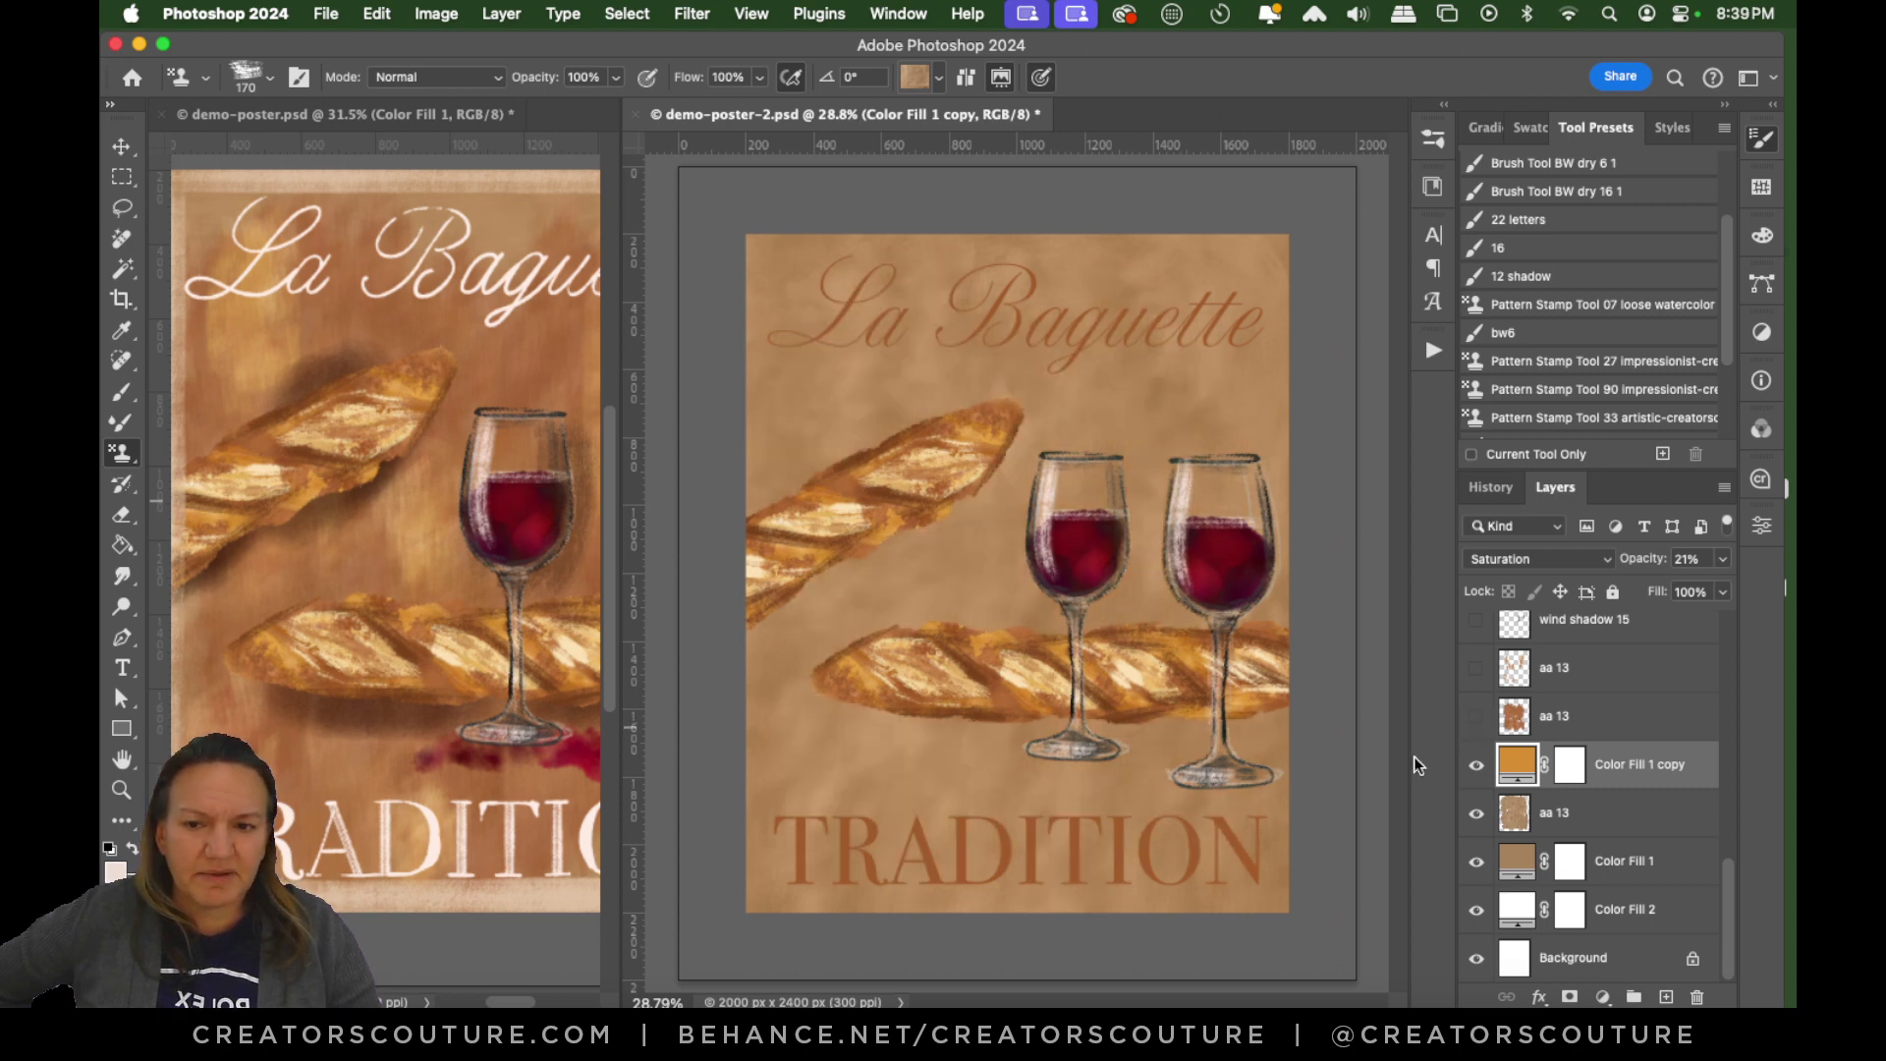
# Save the current stamp brush as the tool preset Pattern Stamp Tool 13 artistic-creatorscouture 1, with its pattern included.
pyautogui.click(1660, 454)
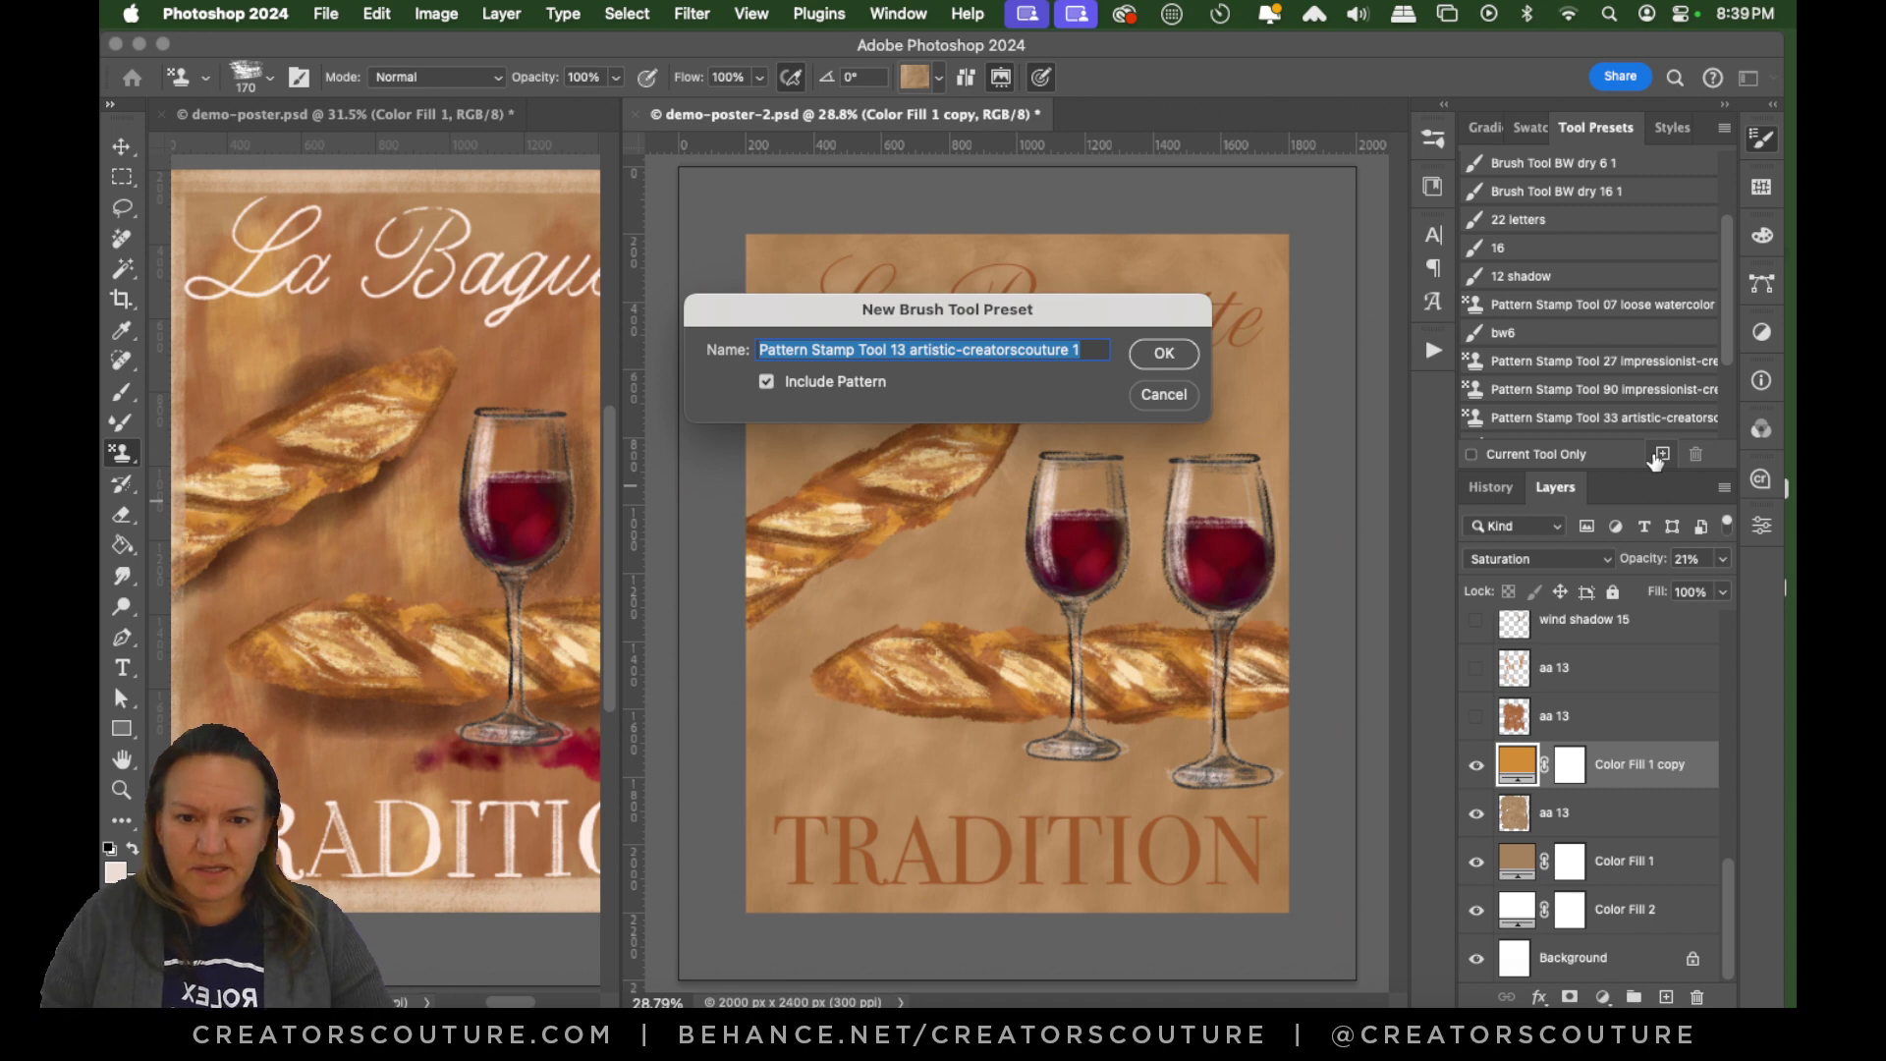
pyautogui.press('Return')
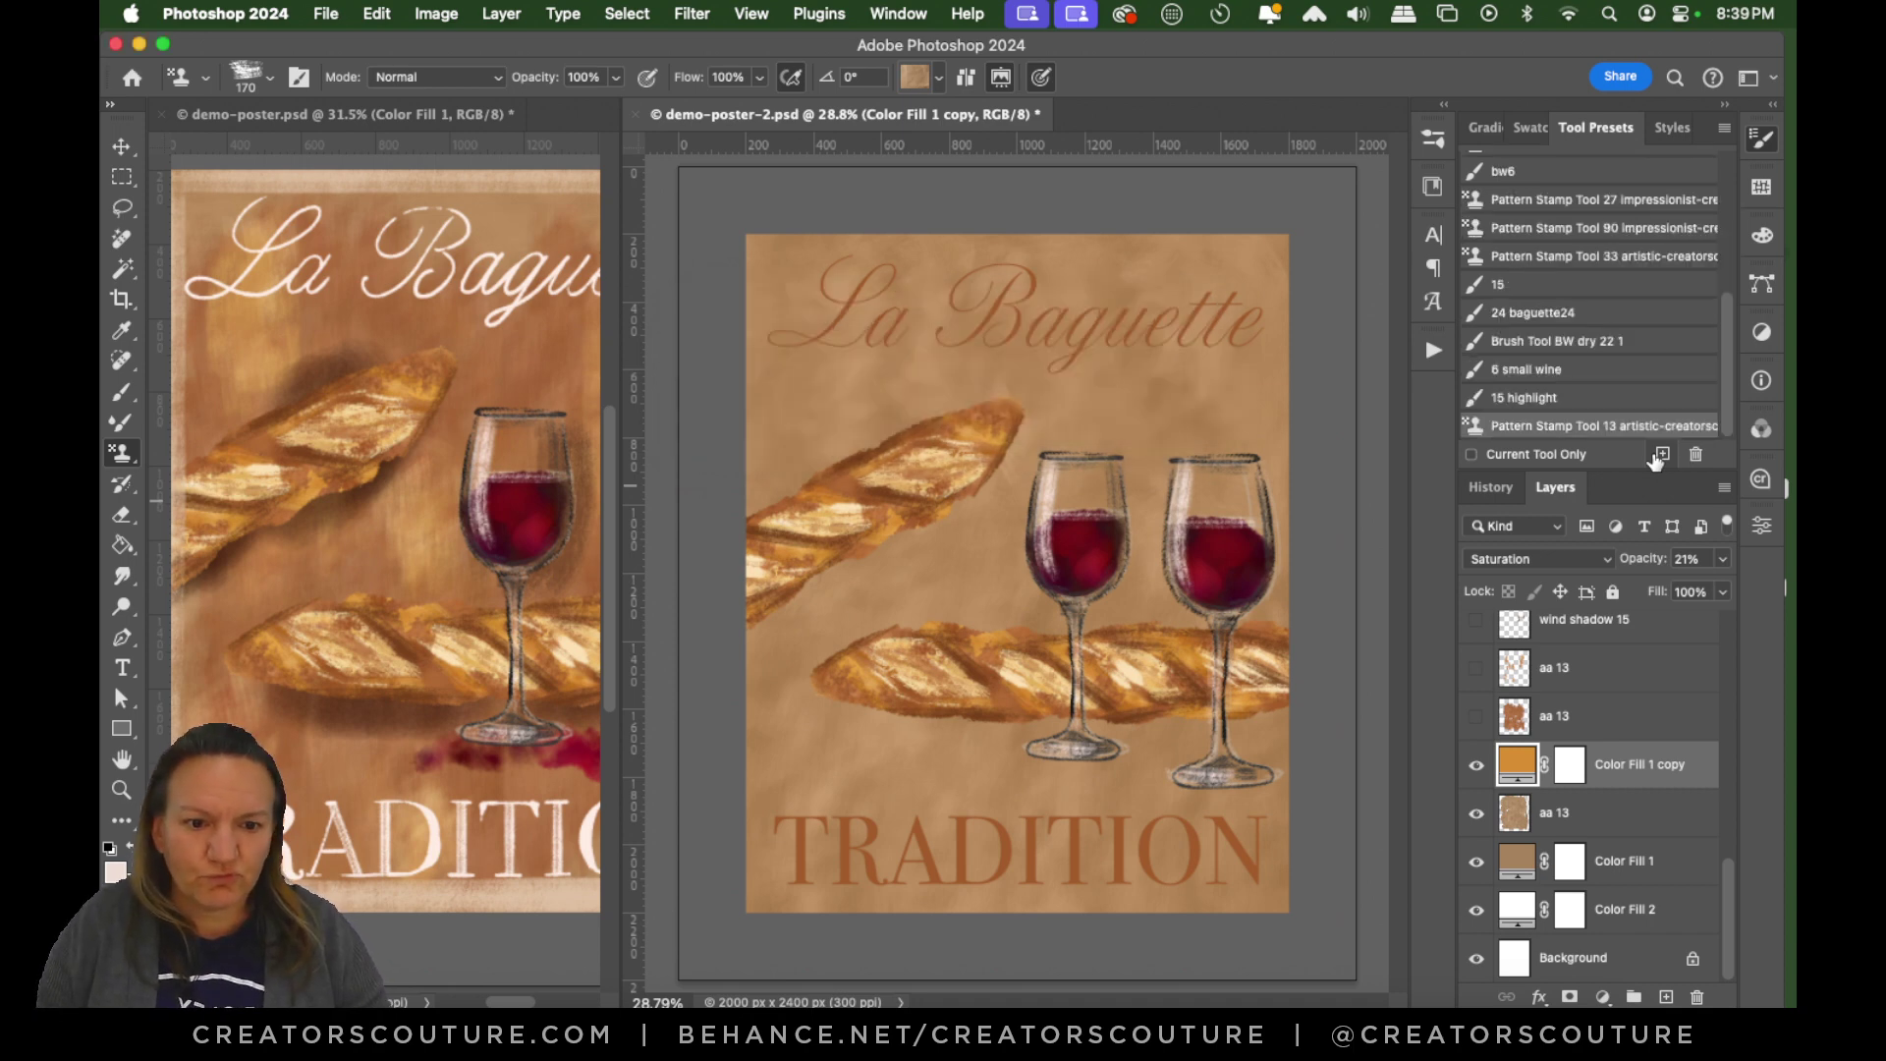
# Select and show the reddish-brown aa 13 layer, and choose the reddish-brown crust pattern for the Pattern Stamp Tool.
pyautogui.click(1513, 717)
pyautogui.click(1475, 717)
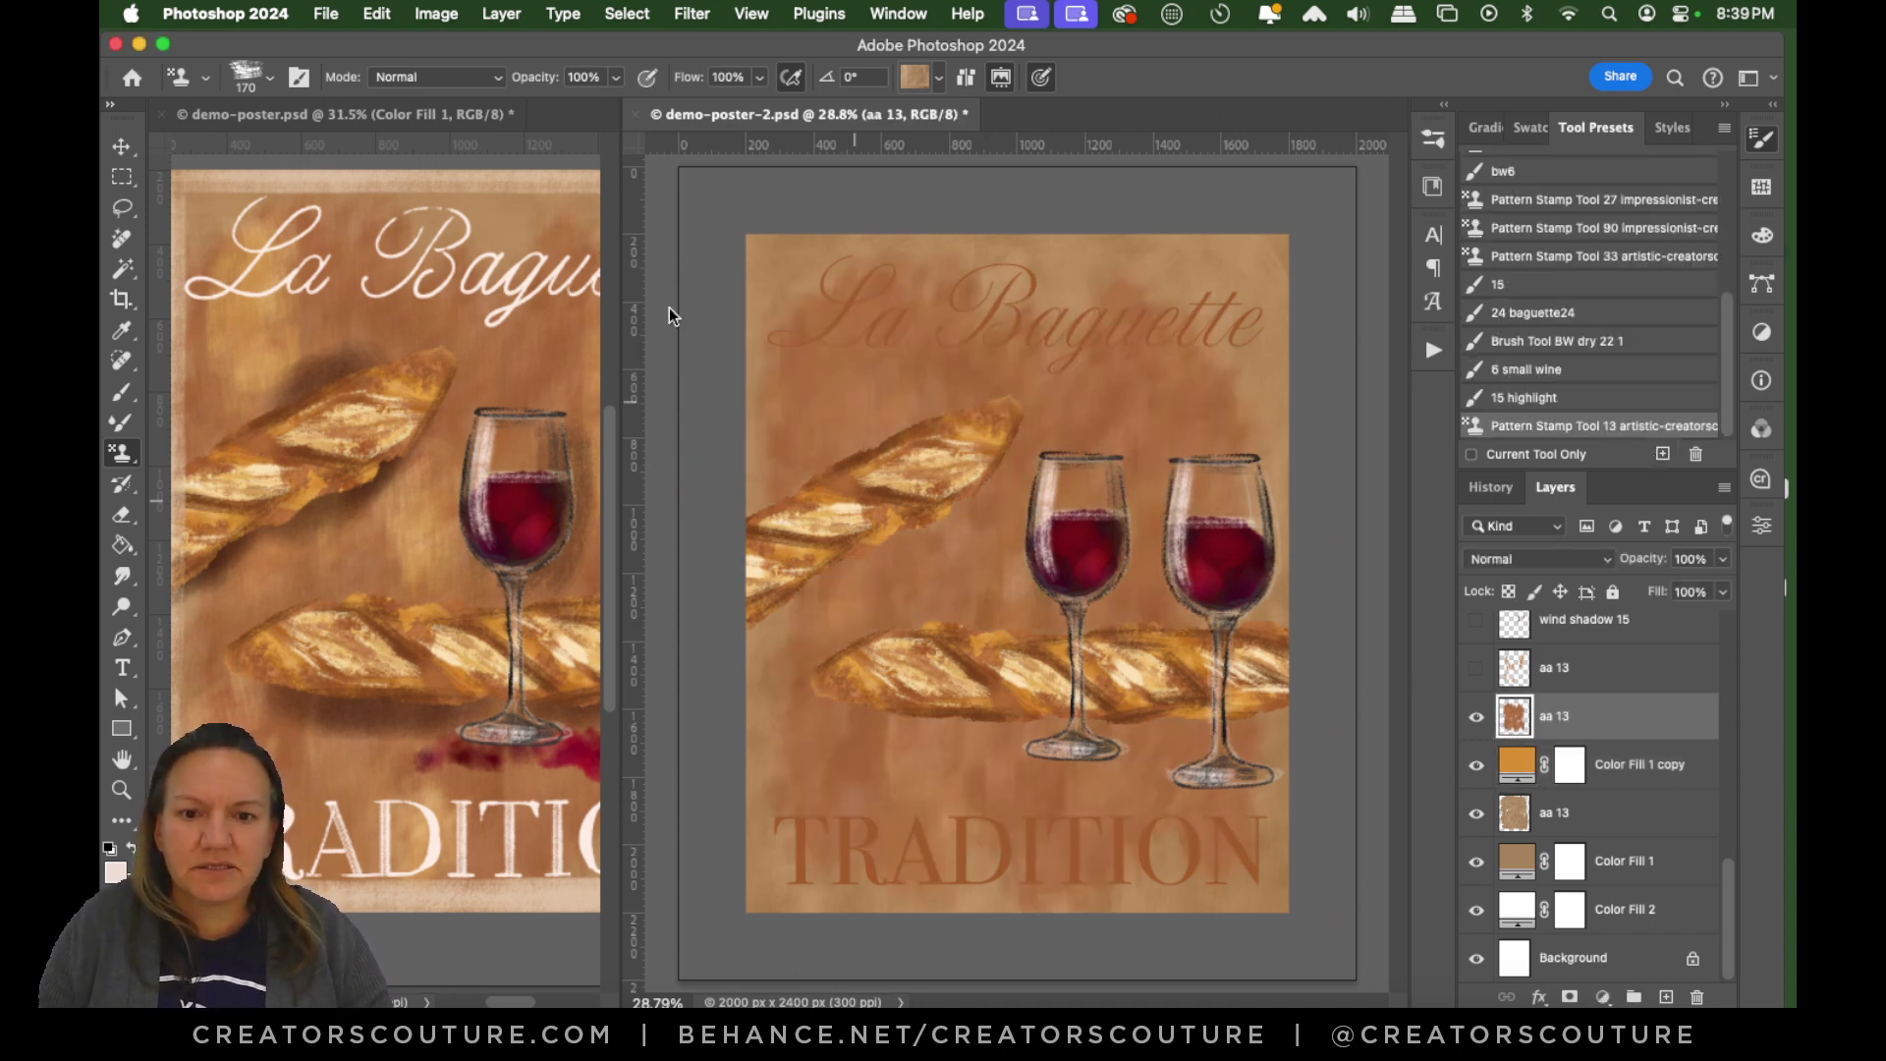
pyautogui.click(921, 73)
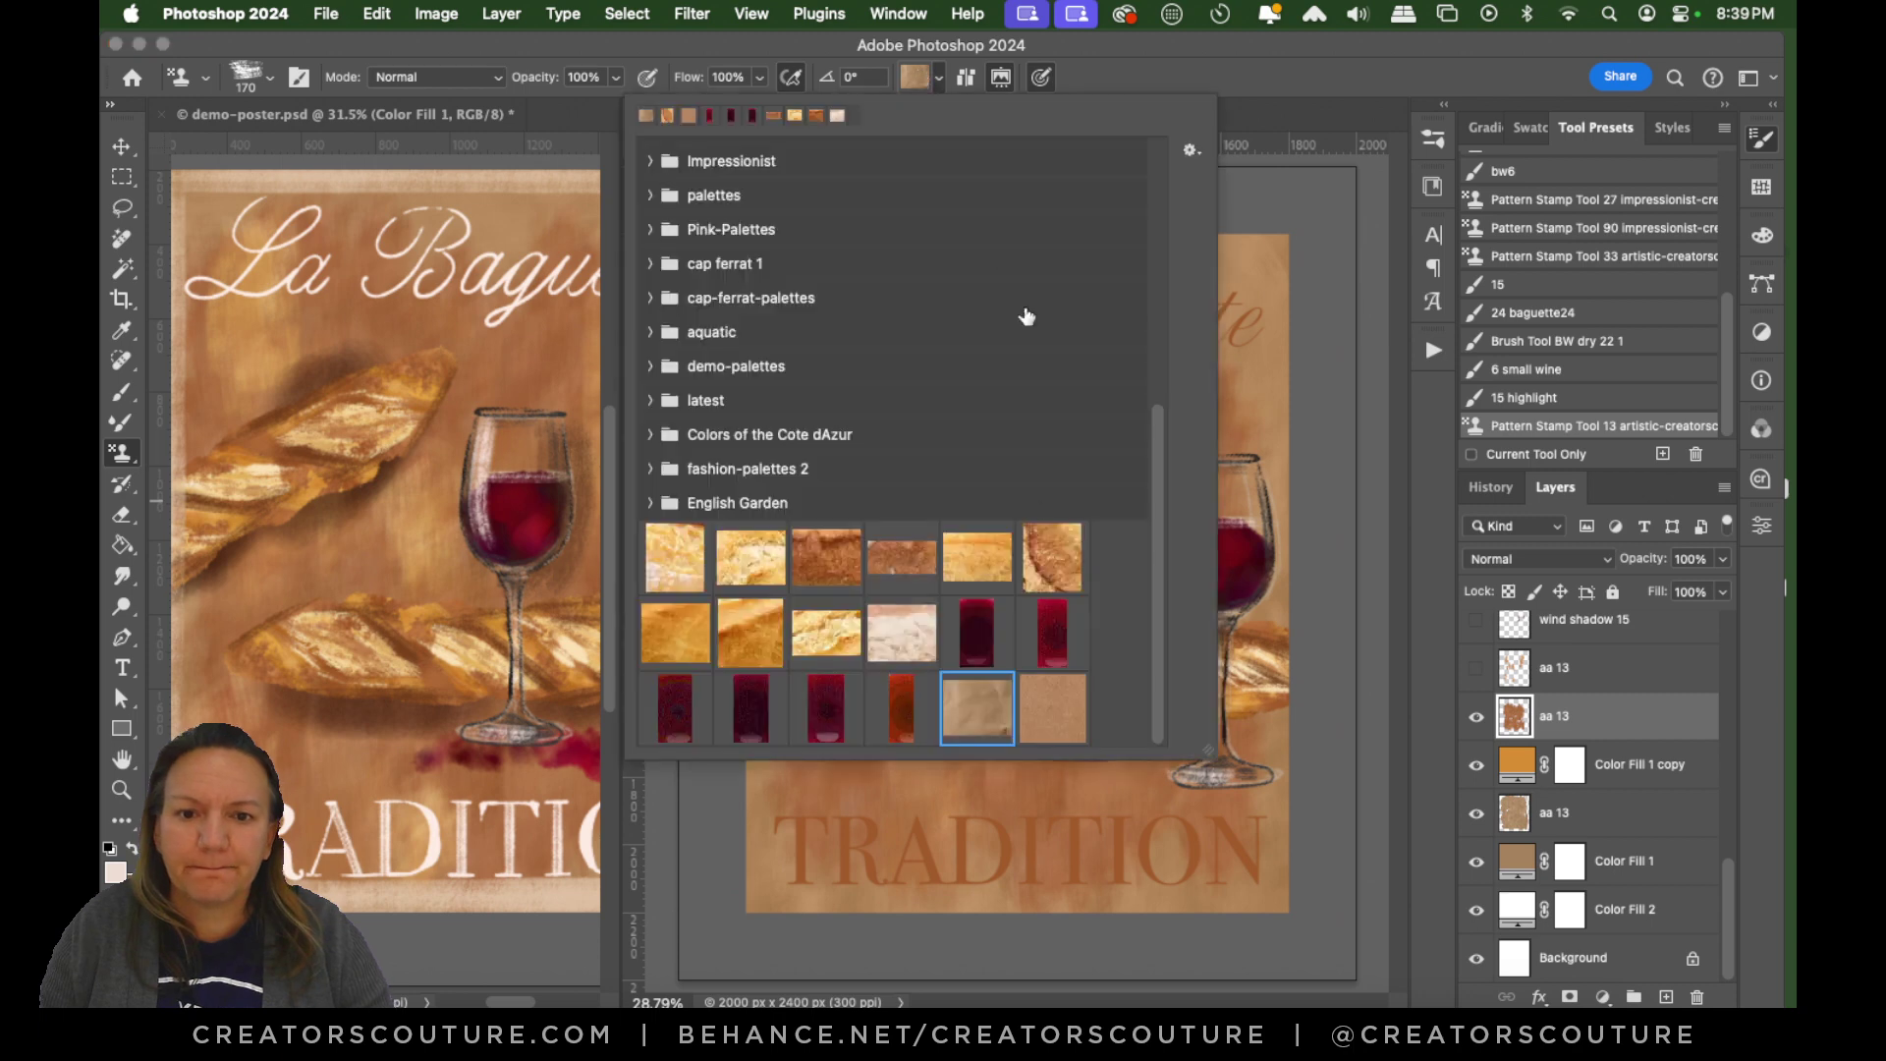
pyautogui.click(843, 564)
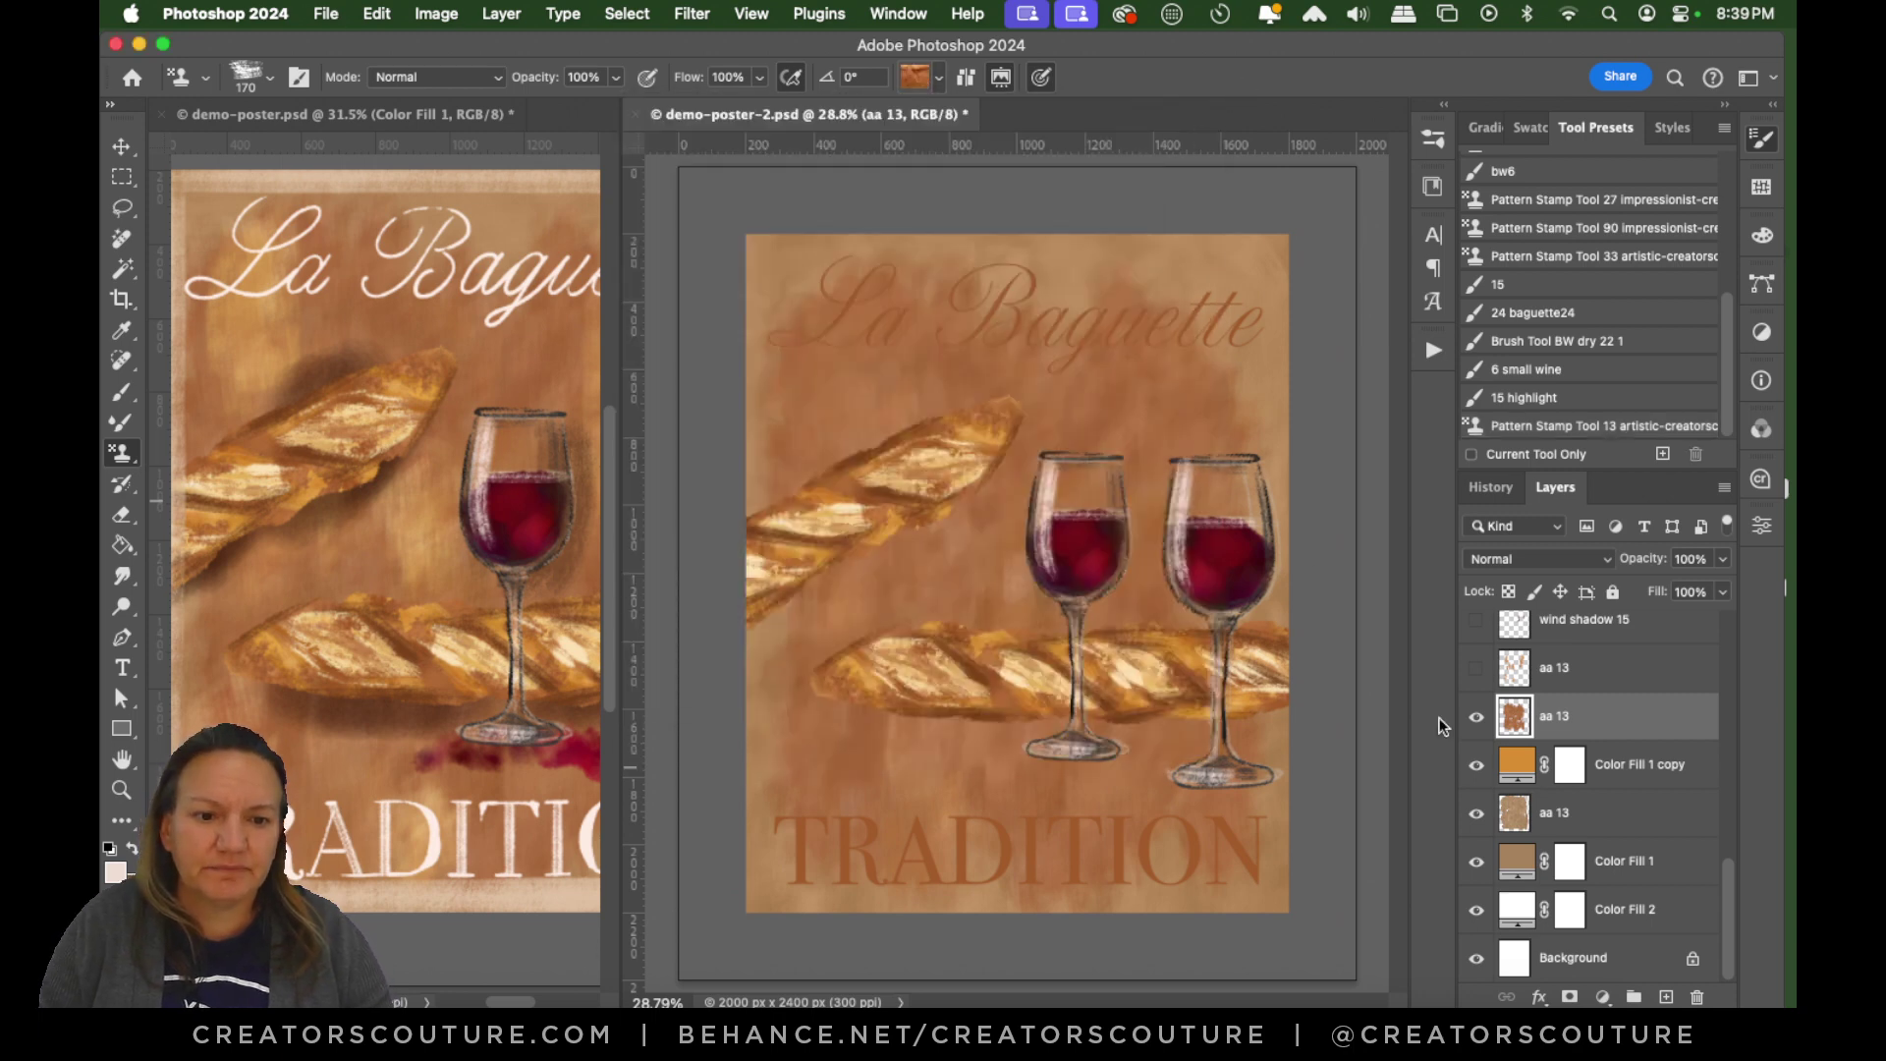
pyautogui.click(918, 79)
pyautogui.click(895, 566)
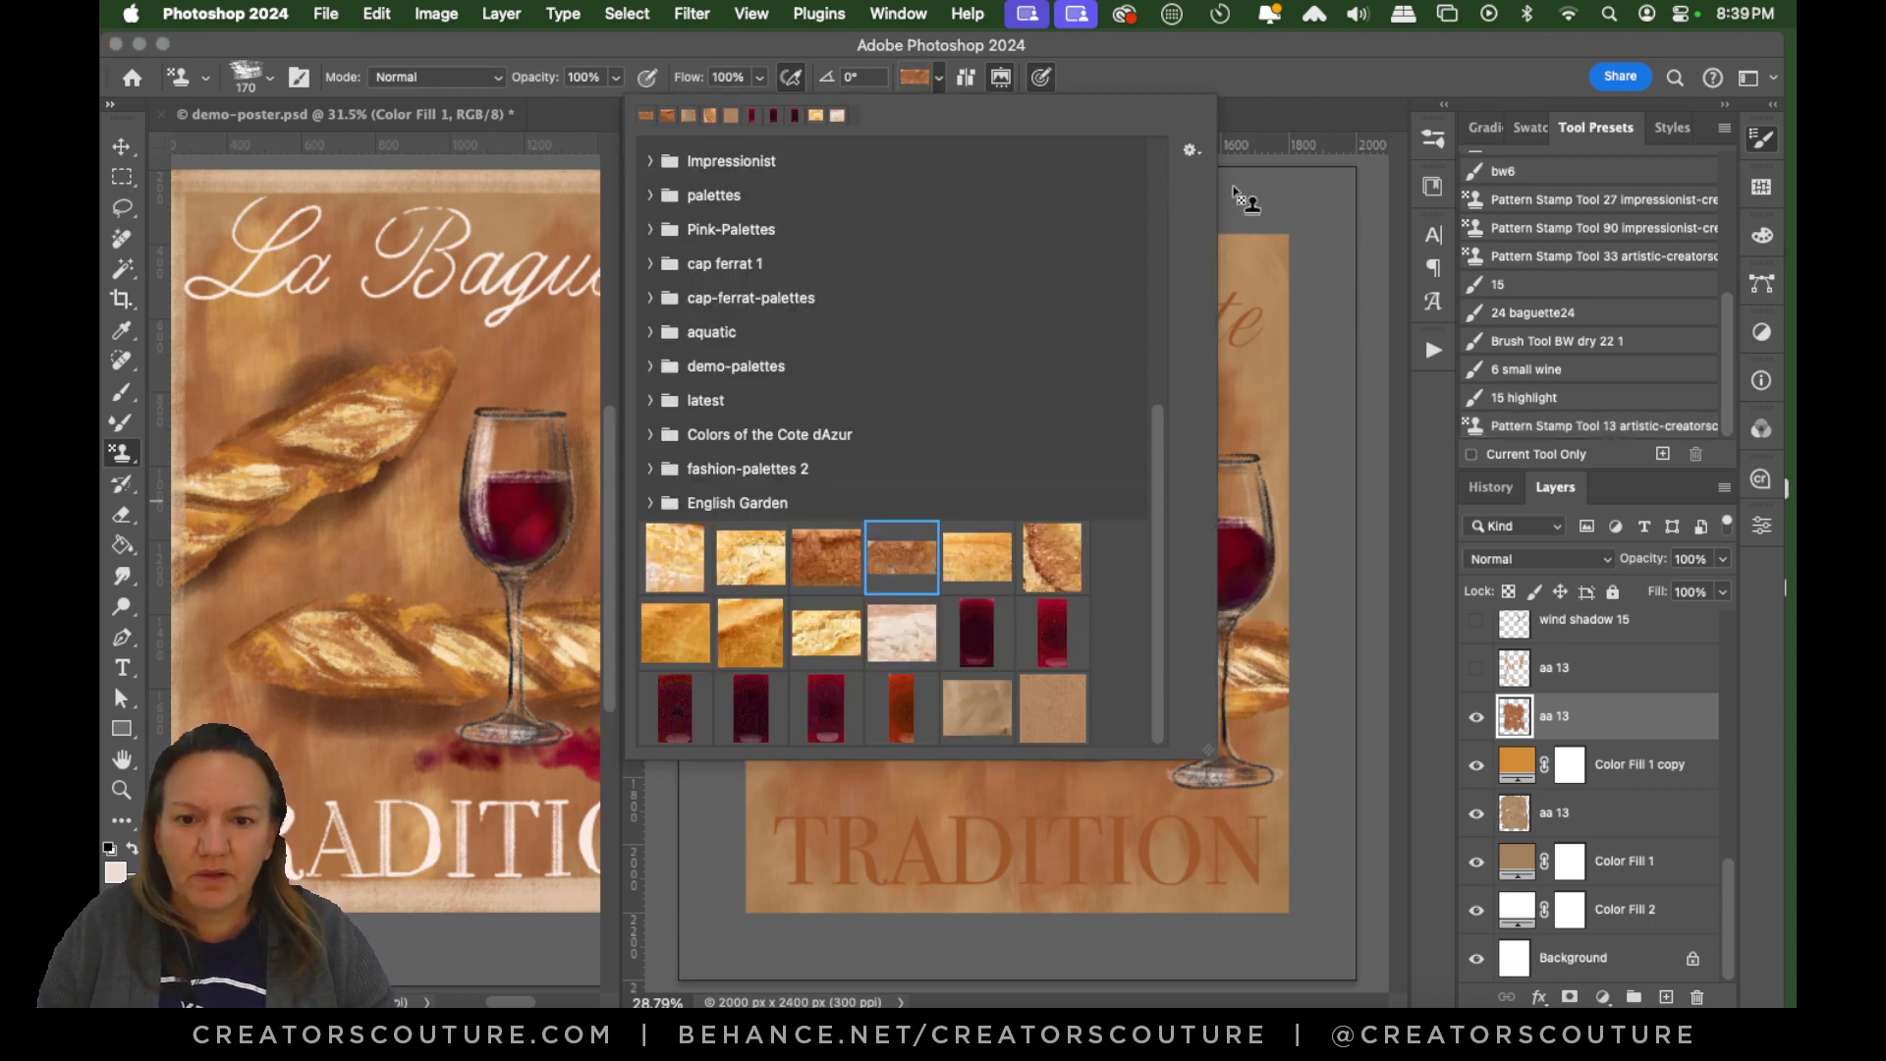
pyautogui.click(1229, 357)
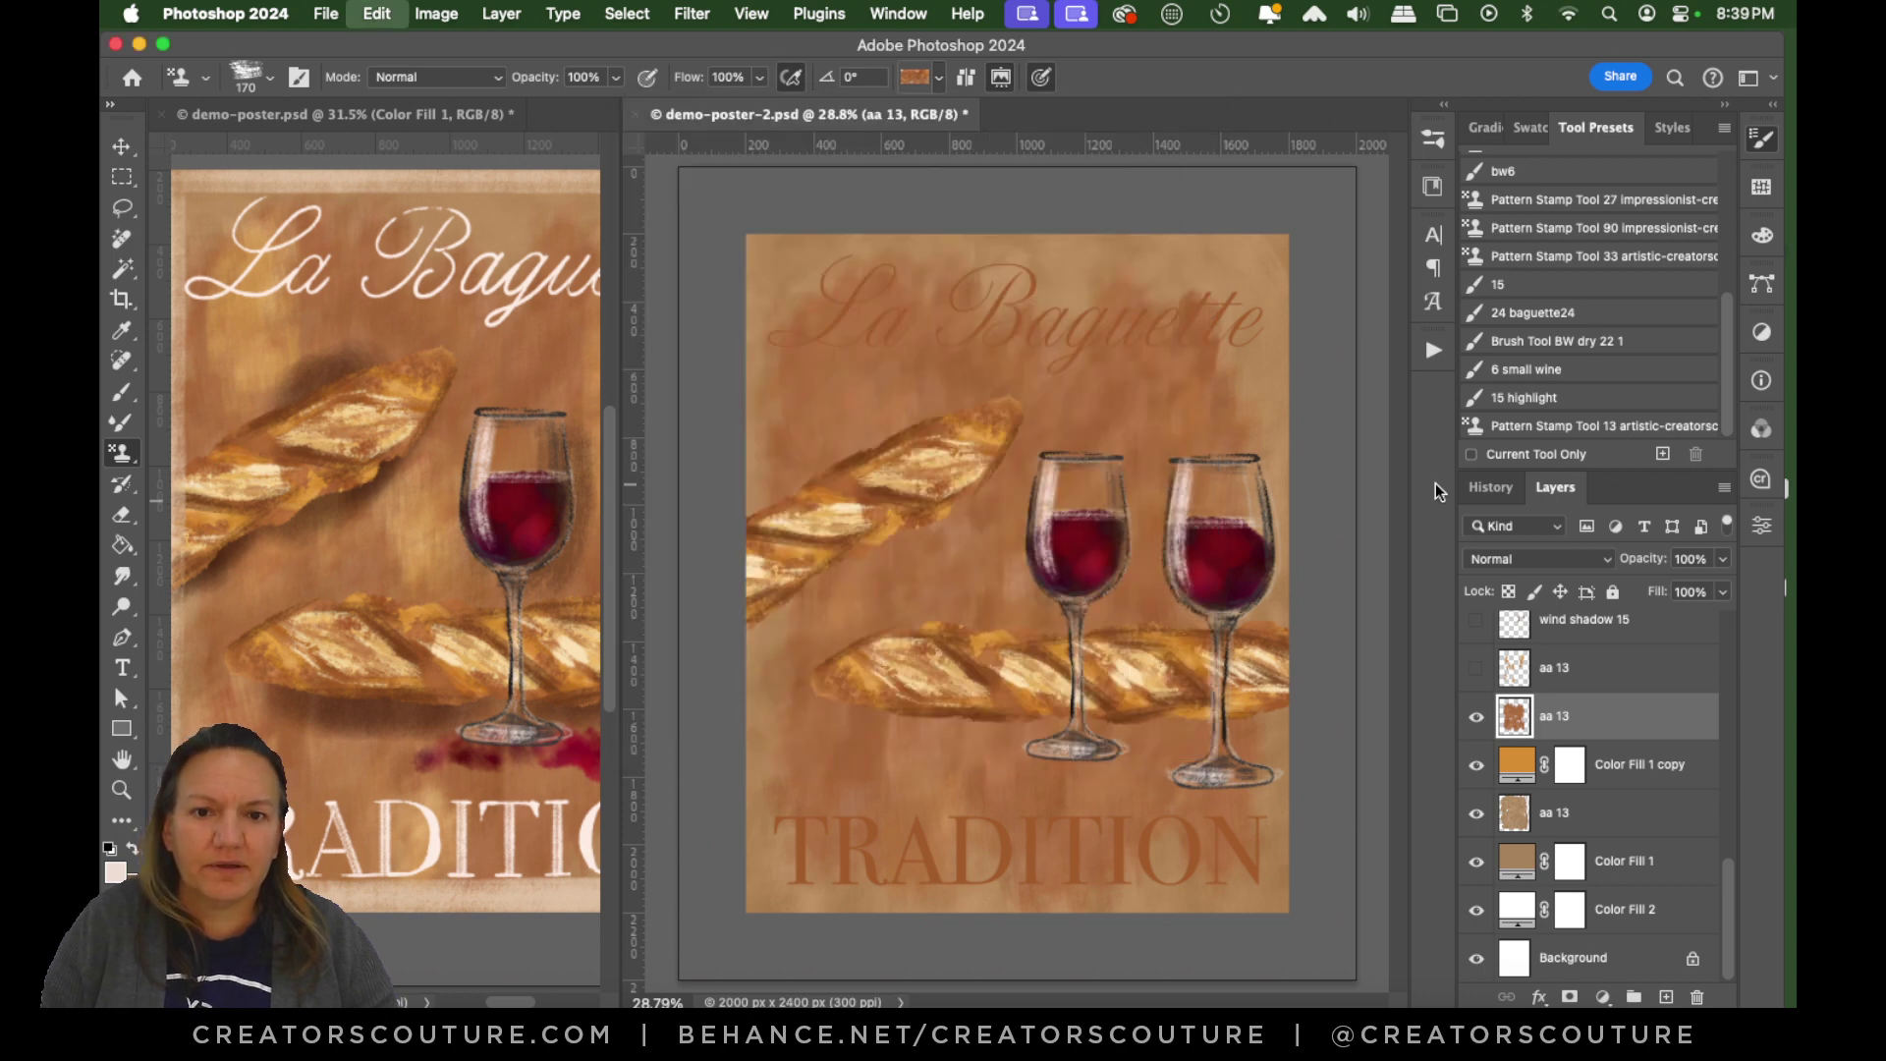
pyautogui.click(908, 78)
pyautogui.click(1193, 87)
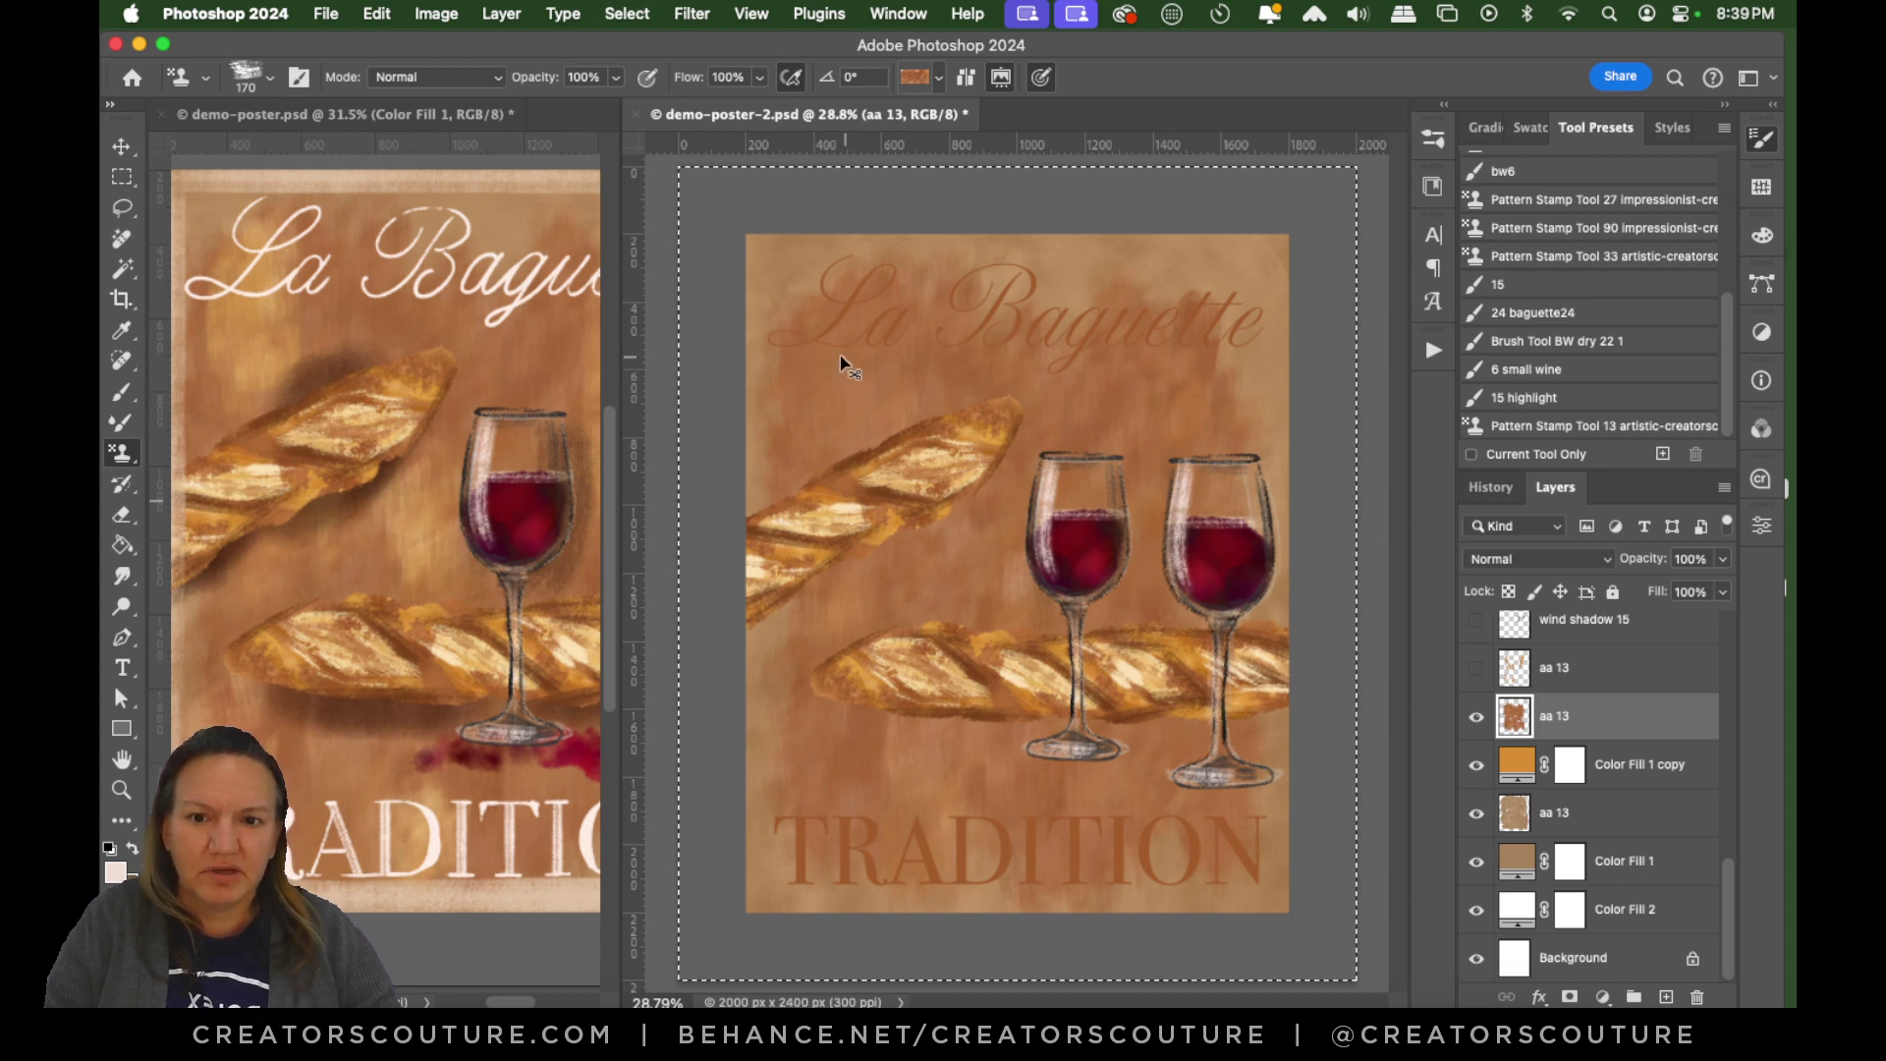
# Try cutting and restamping the reddish-brown aa 13 layer with the brush enlarged to 200 px, and revert to the Select Canvas history state.
pyautogui.press('super+x')
pyautogui.moveTo(814, 296)
pyautogui.mouseDown()
pyautogui.moveTo(844, 444)
pyautogui.moveTo(842, 355)
pyautogui.moveTo(863, 337)
pyautogui.moveTo(888, 438)
pyautogui.moveTo(838, 505)
pyautogui.moveTo(969, 749)
pyautogui.moveTo(960, 560)
pyautogui.moveTo(1002, 387)
pyautogui.moveTo(938, 477)
pyautogui.moveTo(924, 299)
pyautogui.moveTo(989, 421)
pyautogui.moveTo(1066, 354)
pyautogui.moveTo(1113, 503)
pyautogui.moveTo(1086, 409)
pyautogui.moveTo(1091, 599)
pyautogui.moveTo(854, 790)
pyautogui.moveTo(828, 710)
pyautogui.moveTo(804, 786)
pyautogui.mouseUp()
pyautogui.press('super+z')
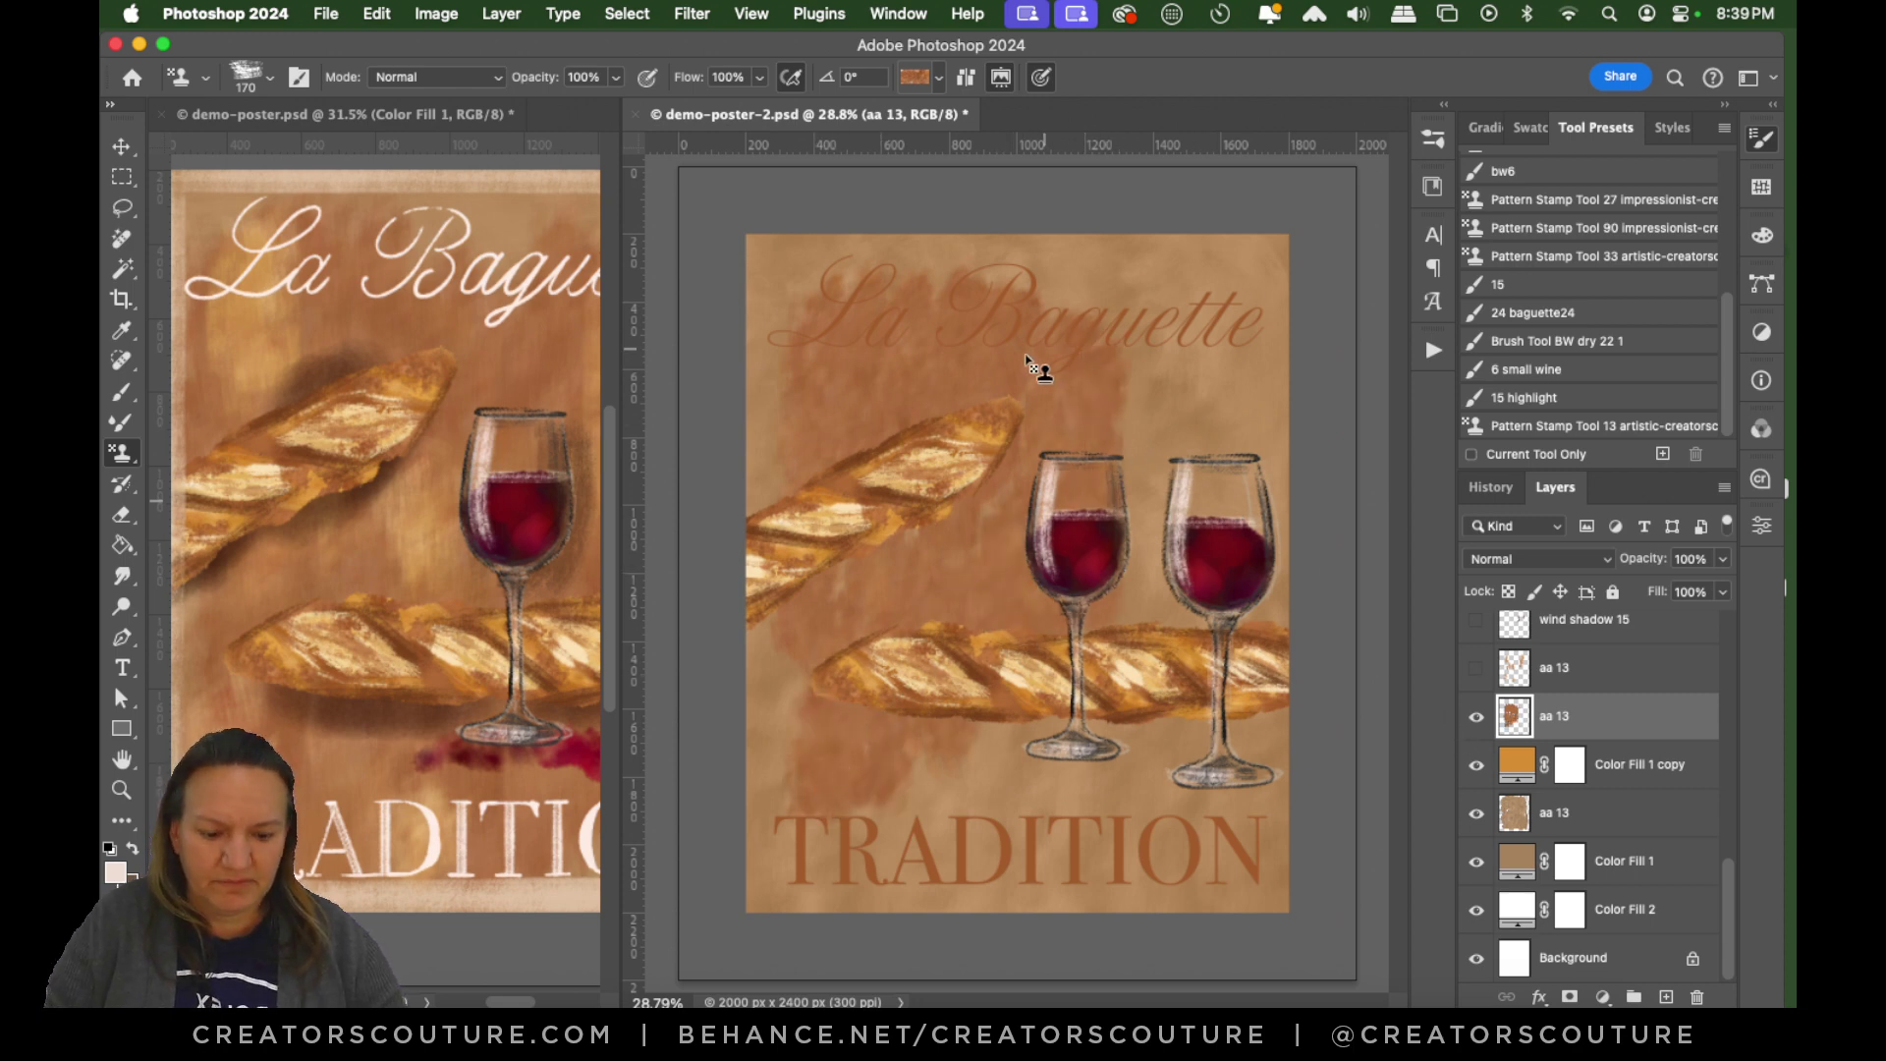
pyautogui.press(']')
pyautogui.press(']')
pyautogui.moveTo(1156, 293); pyautogui.dragTo(1168, 570)
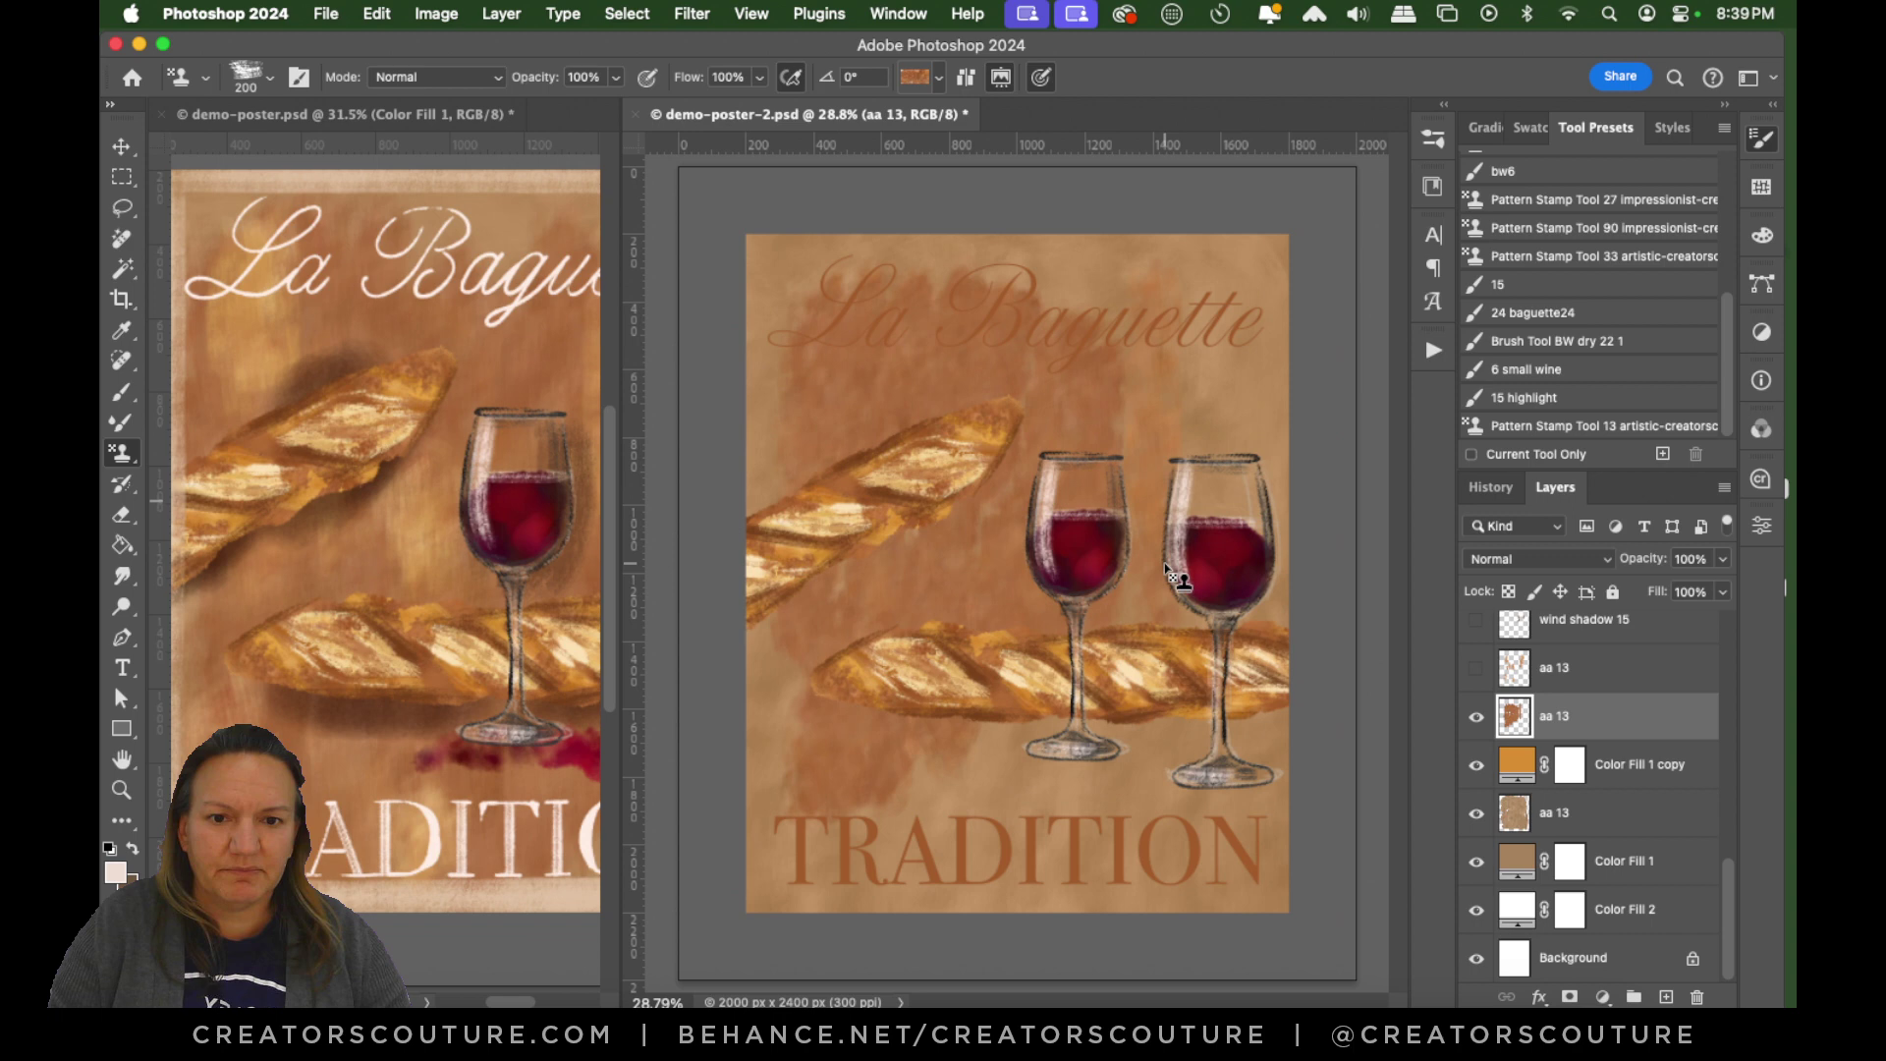
pyautogui.click(1488, 488)
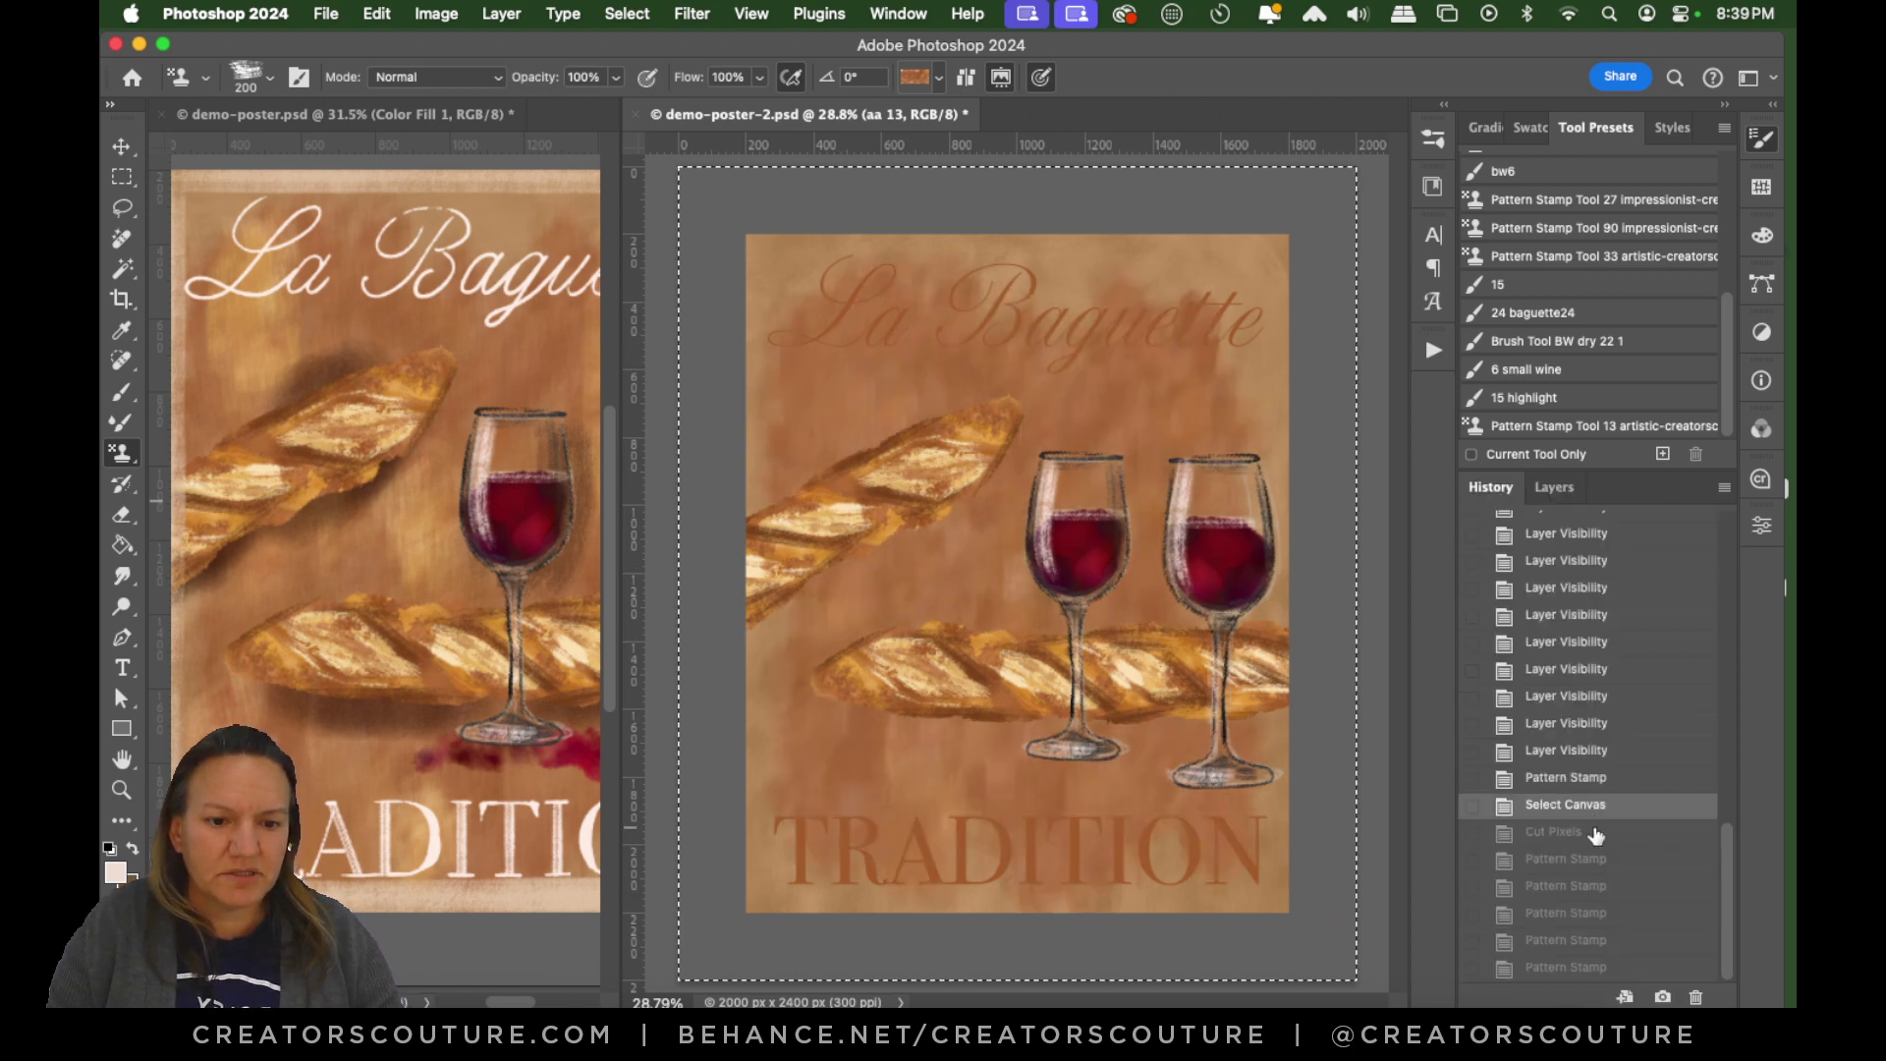
# Try the Cut Pixels history state for the reddish-brown aa 13 layer, and revert to the Select Canvas state.
pyautogui.click(1591, 832)
pyautogui.click(1556, 490)
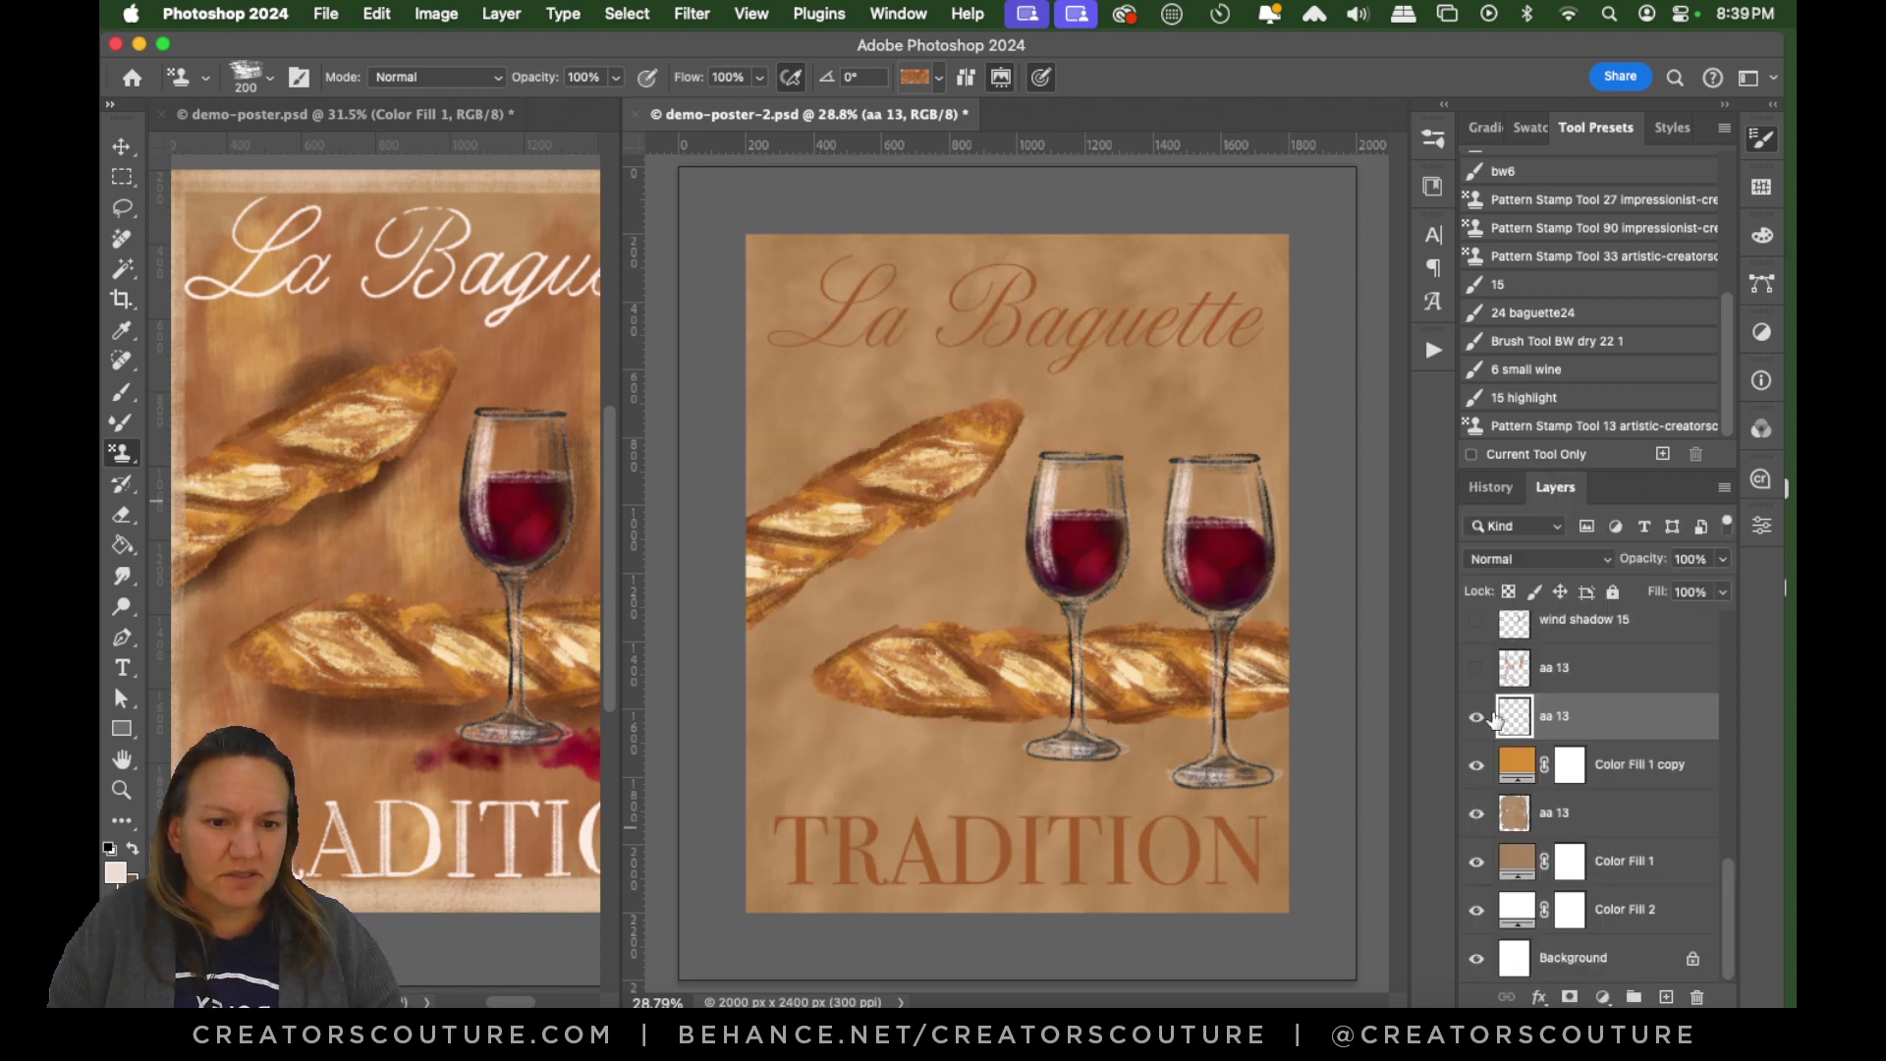
pyautogui.click(1492, 488)
pyautogui.click(1544, 808)
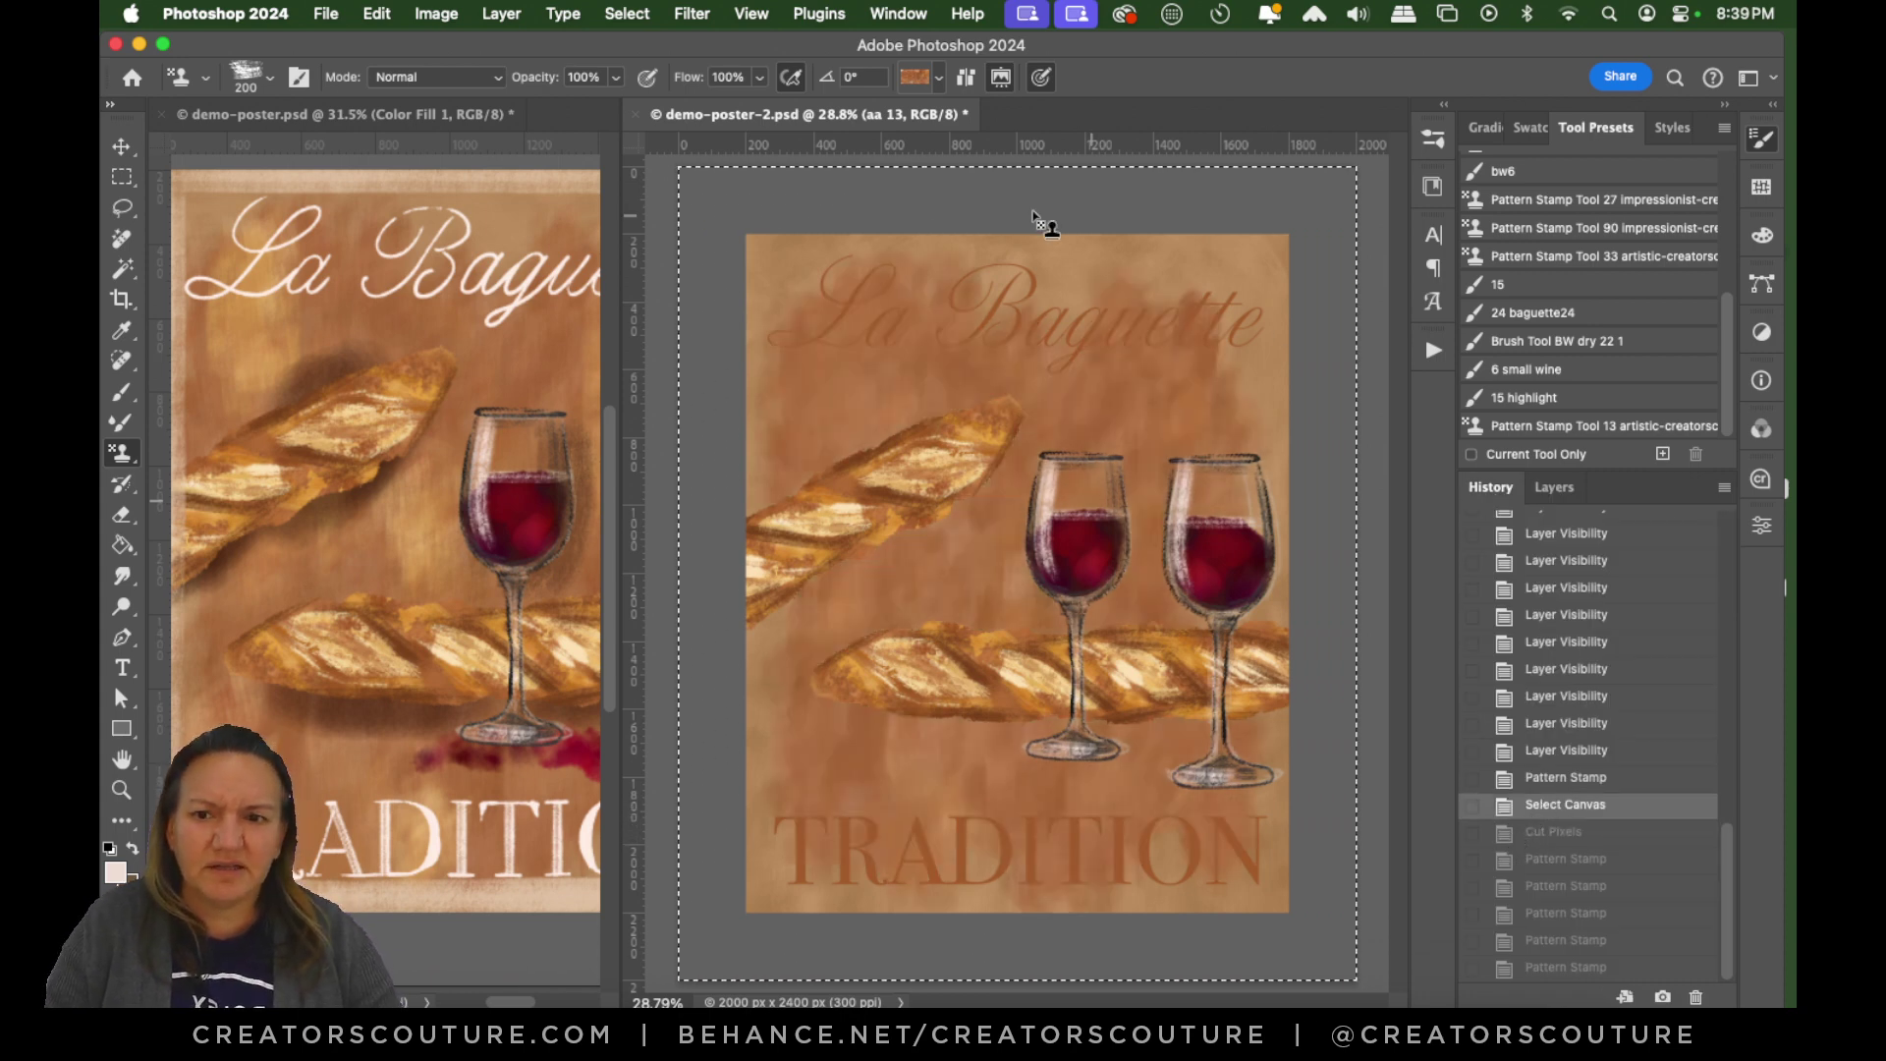
# Hide the reddish-brown aa 13 layer, add a new empty layer directly above it, and deselect the canvas.
pyautogui.click(1554, 487)
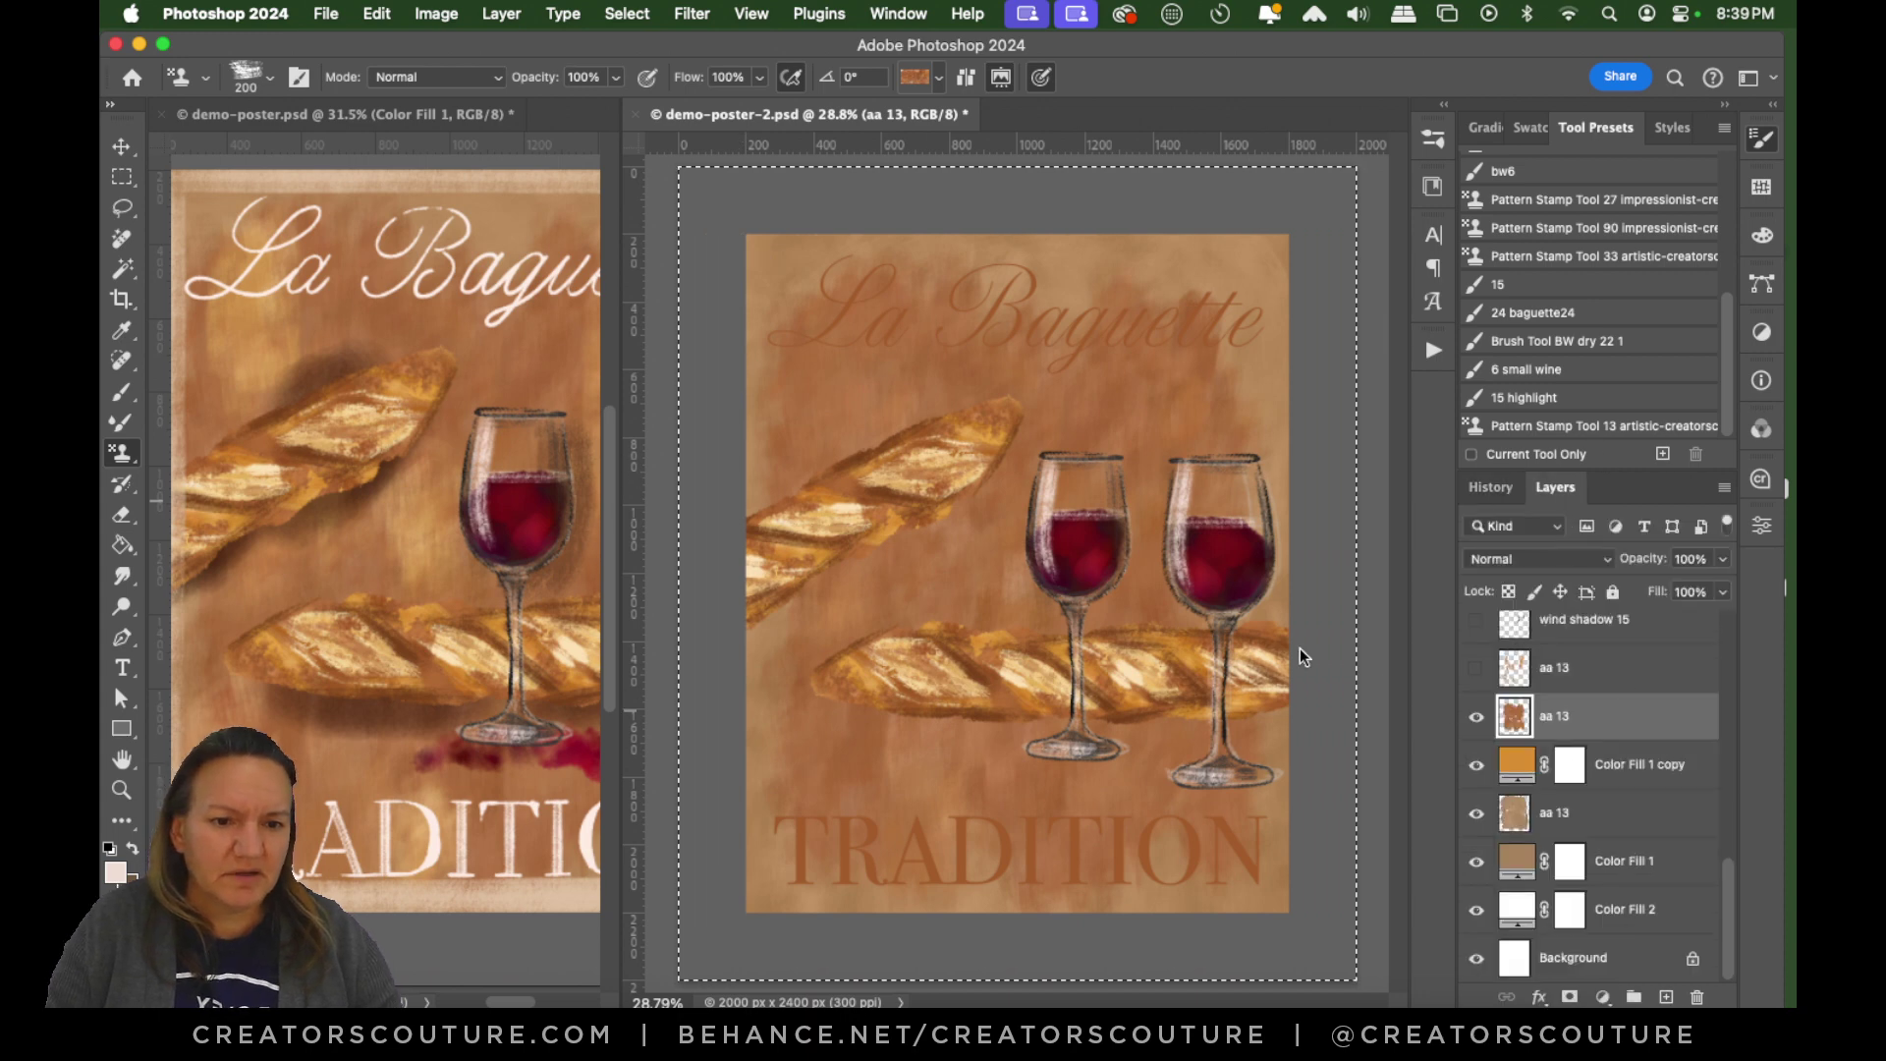
pyautogui.click(1476, 717)
pyautogui.click(1666, 997)
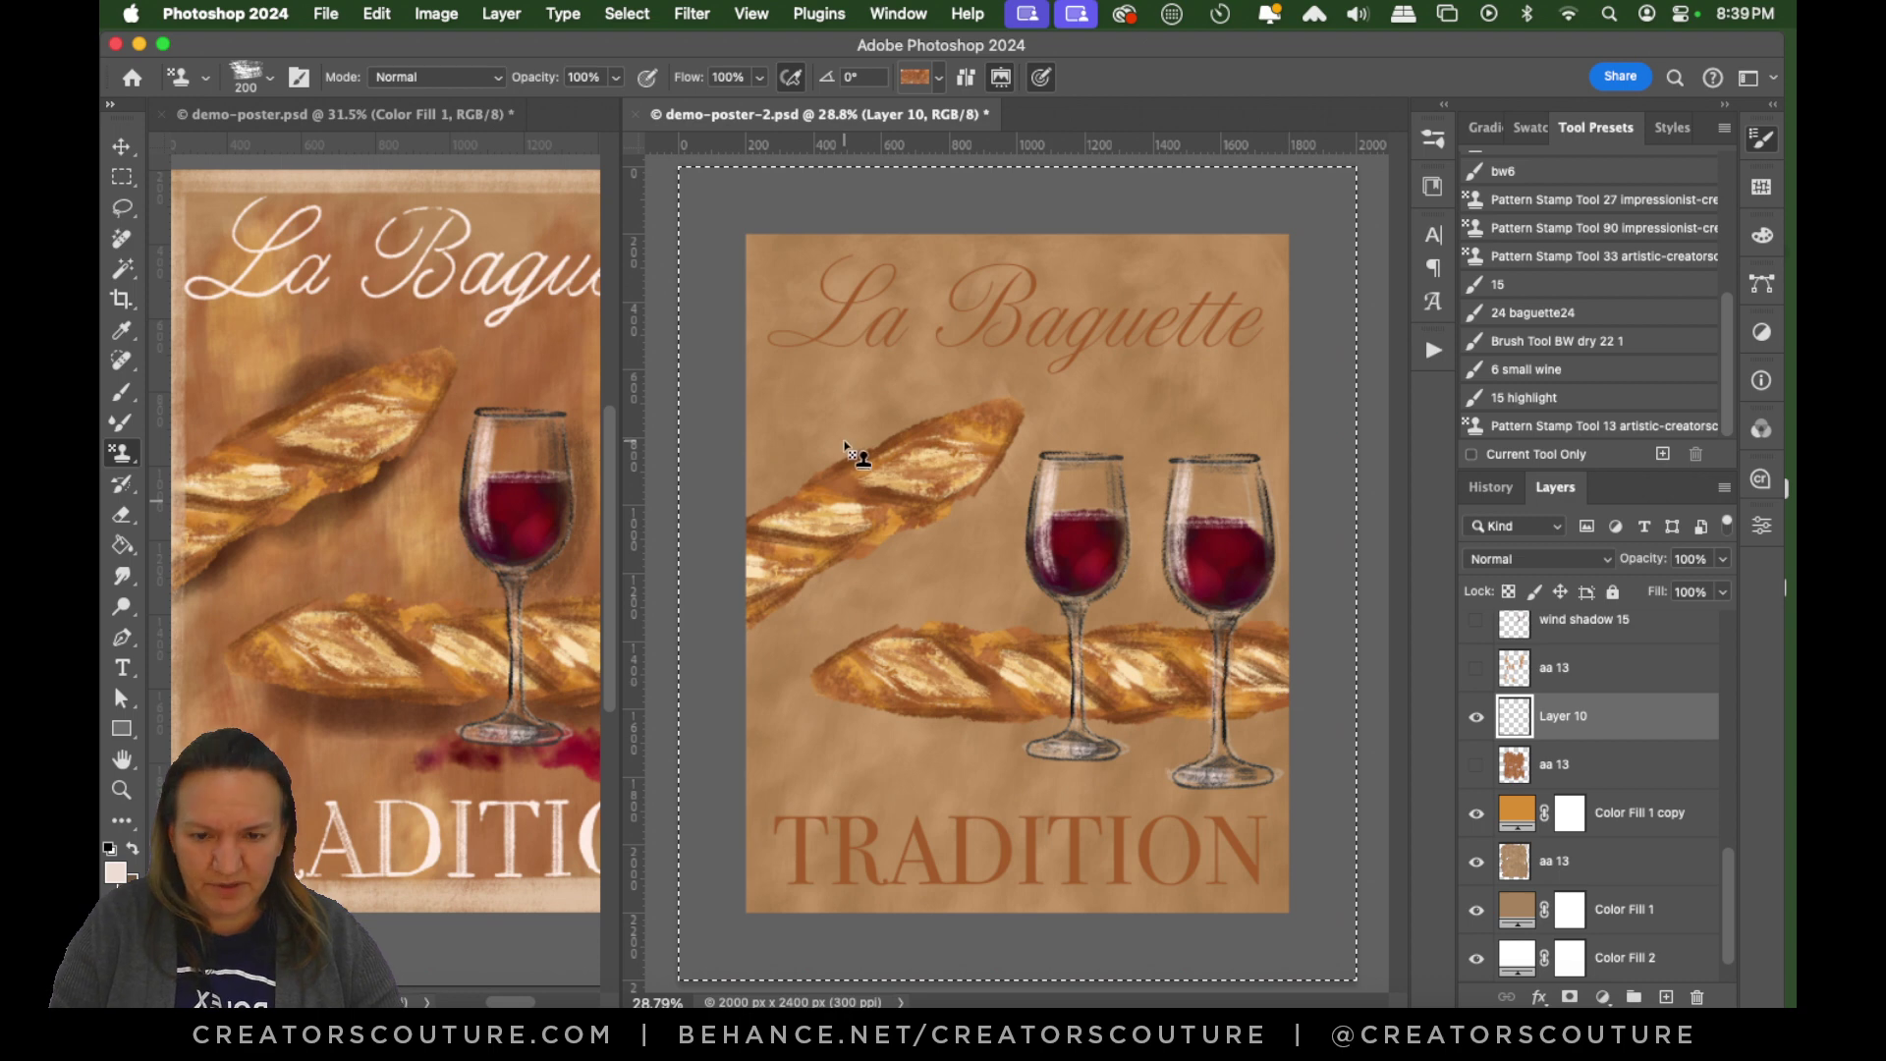
pyautogui.press('super+d')
# Enlarge the stamp brush to 250 px and stamp reddish-brown crust texture down the left and middle of the poster on the new layer.
pyautogui.moveTo(830, 314)
pyautogui.mouseDown()
pyautogui.moveTo(805, 322)
pyautogui.moveTo(801, 294)
pyautogui.mouseUp()
pyautogui.press('super+z')
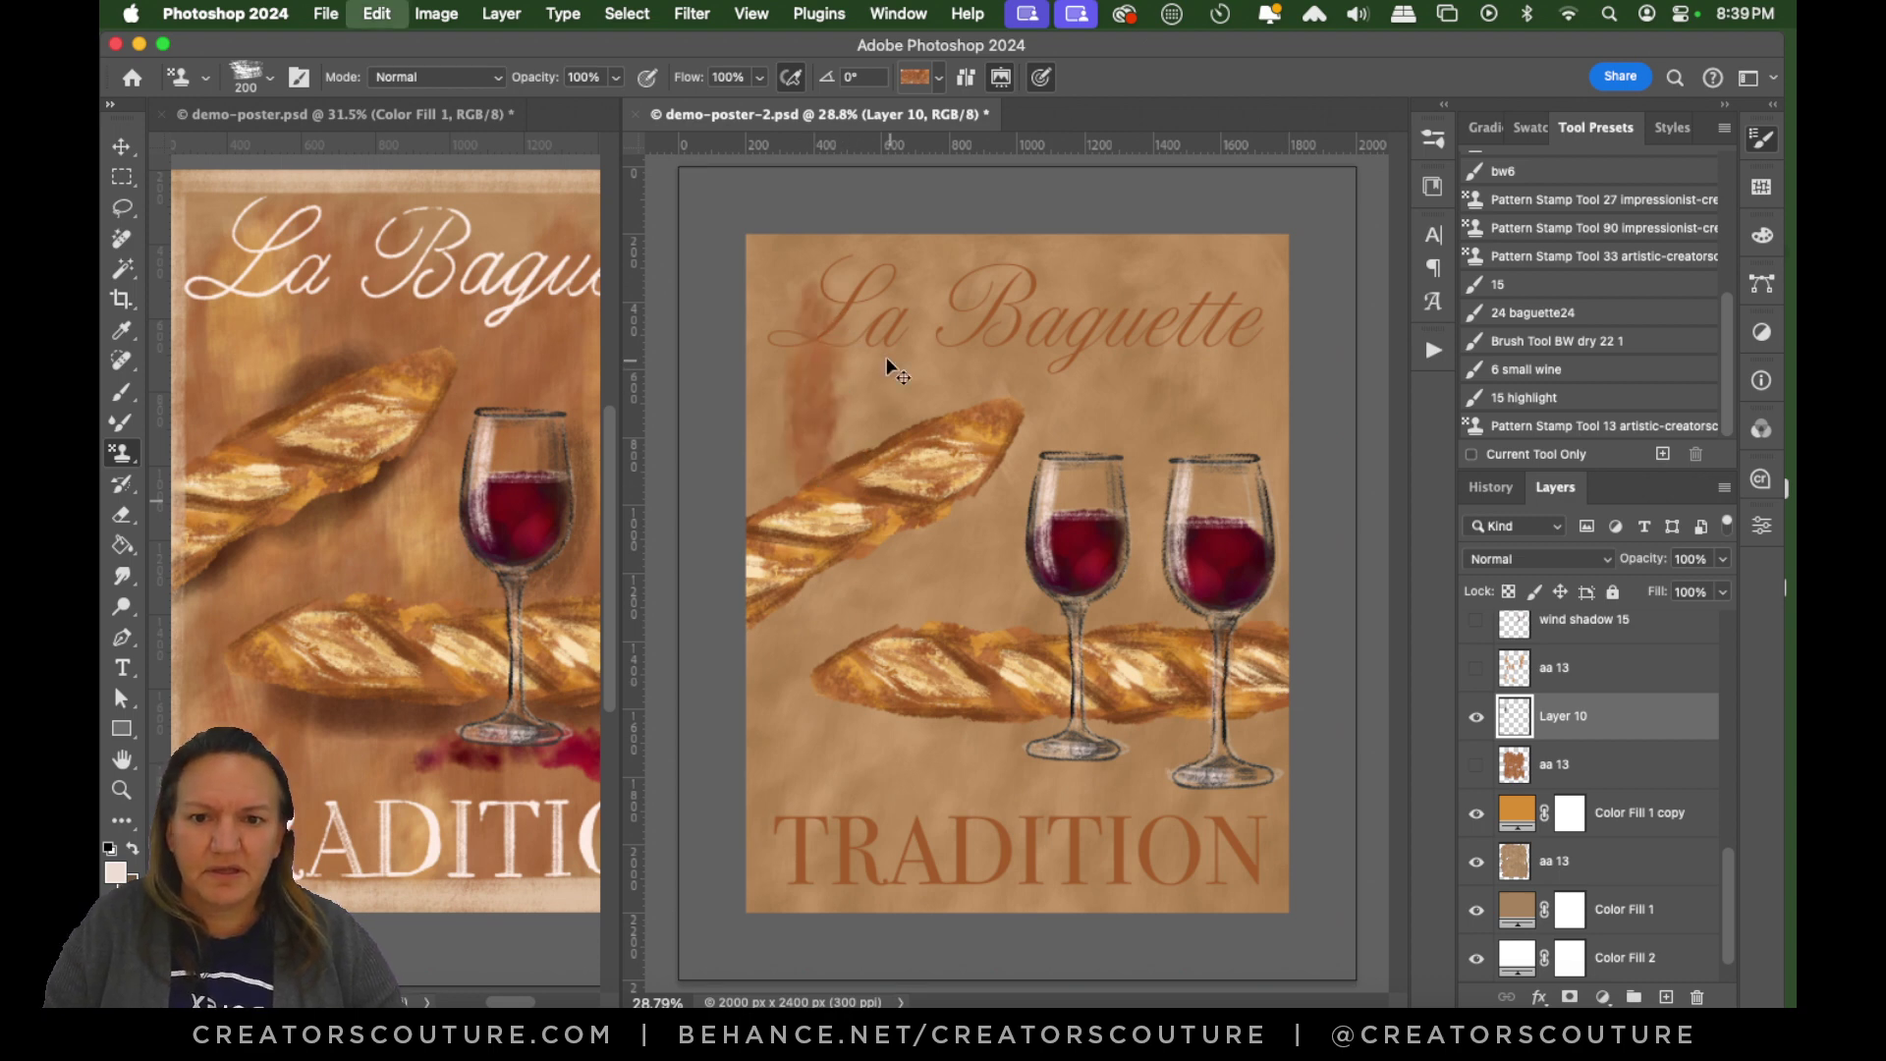
pyautogui.press(']')
pyautogui.moveTo(917, 393)
pyautogui.mouseDown()
pyautogui.moveTo(839, 490)
pyautogui.moveTo(825, 413)
pyautogui.moveTo(801, 422)
pyautogui.moveTo(855, 310)
pyautogui.moveTo(878, 315)
pyautogui.moveTo(872, 511)
pyautogui.moveTo(793, 556)
pyautogui.moveTo(799, 609)
pyautogui.moveTo(844, 566)
pyautogui.moveTo(834, 802)
pyautogui.moveTo(803, 822)
pyautogui.moveTo(789, 754)
pyautogui.moveTo(795, 849)
pyautogui.moveTo(939, 714)
pyautogui.moveTo(867, 626)
pyautogui.moveTo(885, 588)
pyautogui.moveTo(895, 706)
pyautogui.moveTo(950, 693)
pyautogui.moveTo(956, 739)
pyautogui.moveTo(957, 501)
pyautogui.moveTo(992, 795)
pyautogui.moveTo(1010, 700)
pyautogui.mouseUp()
pyautogui.moveTo(914, 504); pyautogui.dragTo(906, 593)
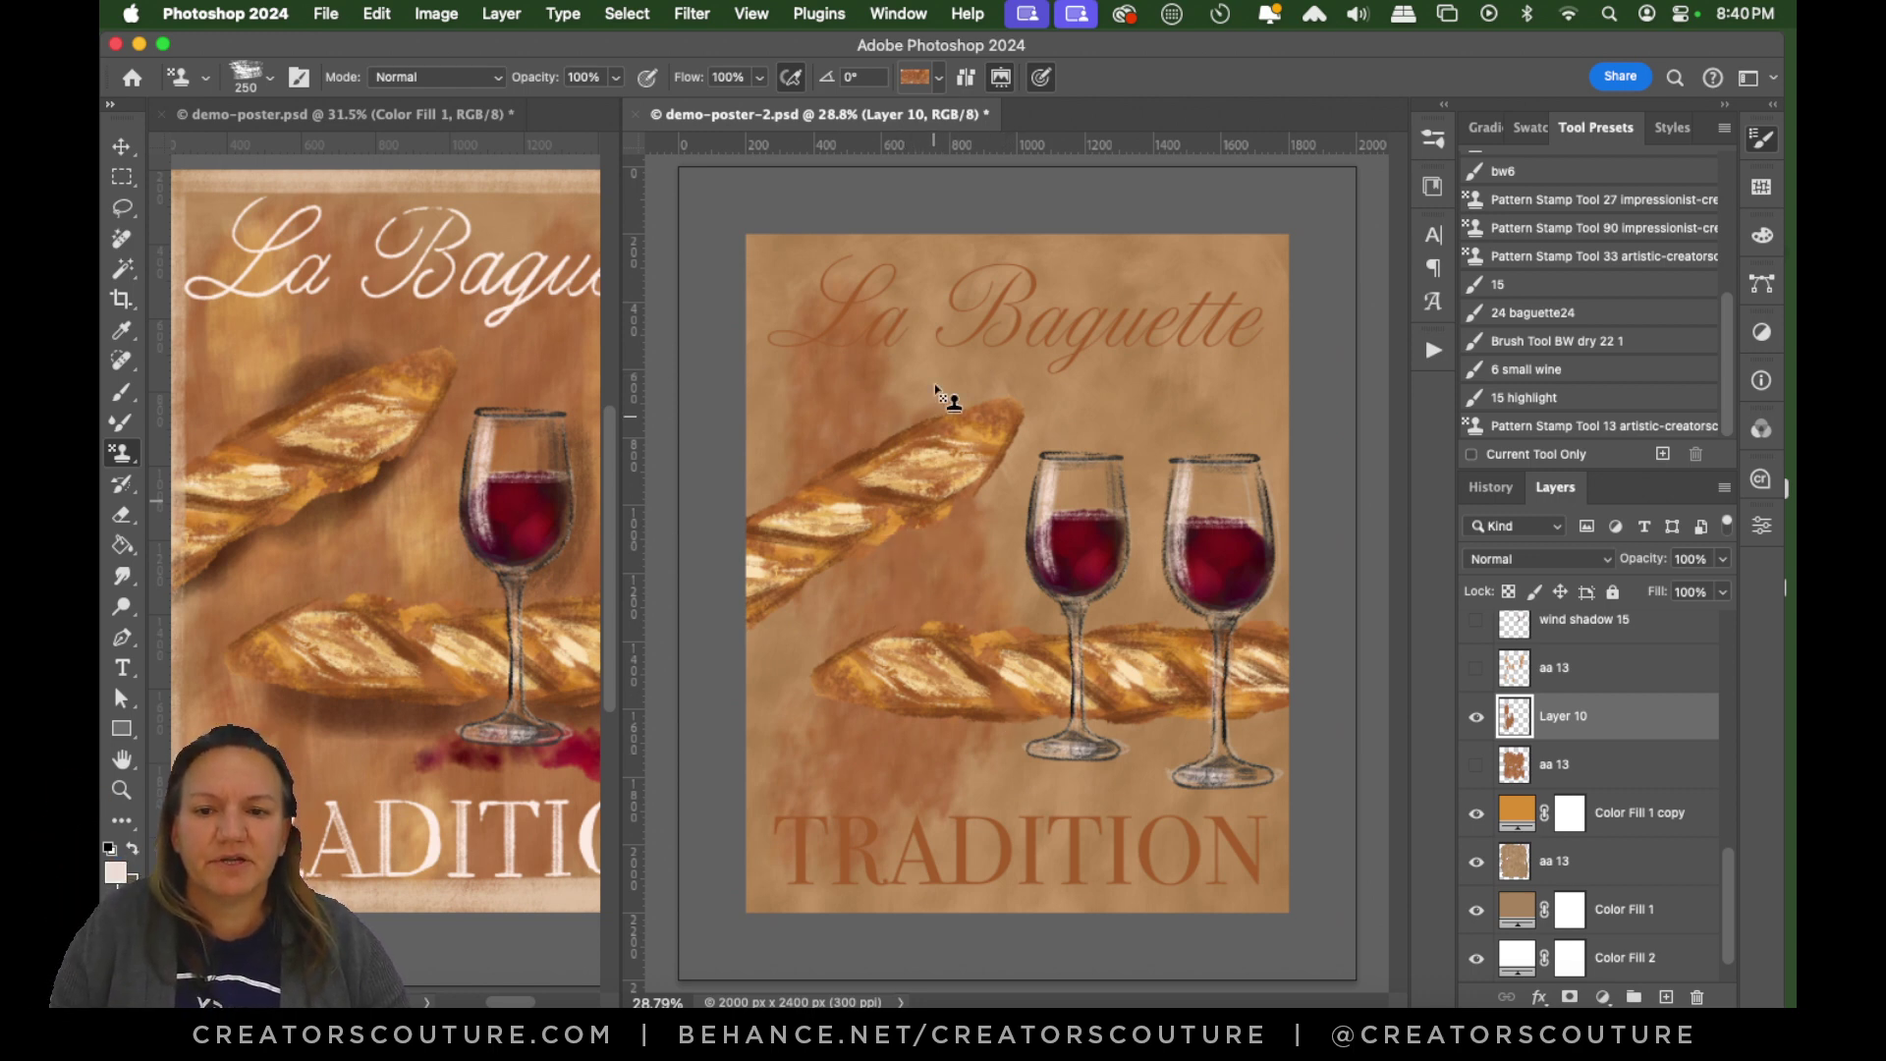
pyautogui.moveTo(935, 388)
pyautogui.mouseDown()
pyautogui.moveTo(919, 483)
pyautogui.moveTo(907, 434)
pyautogui.moveTo(942, 322)
pyautogui.moveTo(973, 332)
pyautogui.moveTo(981, 570)
pyautogui.moveTo(1005, 611)
pyautogui.moveTo(1051, 579)
pyautogui.moveTo(1120, 352)
pyautogui.moveTo(1154, 439)
pyautogui.moveTo(973, 565)
pyautogui.mouseUp()
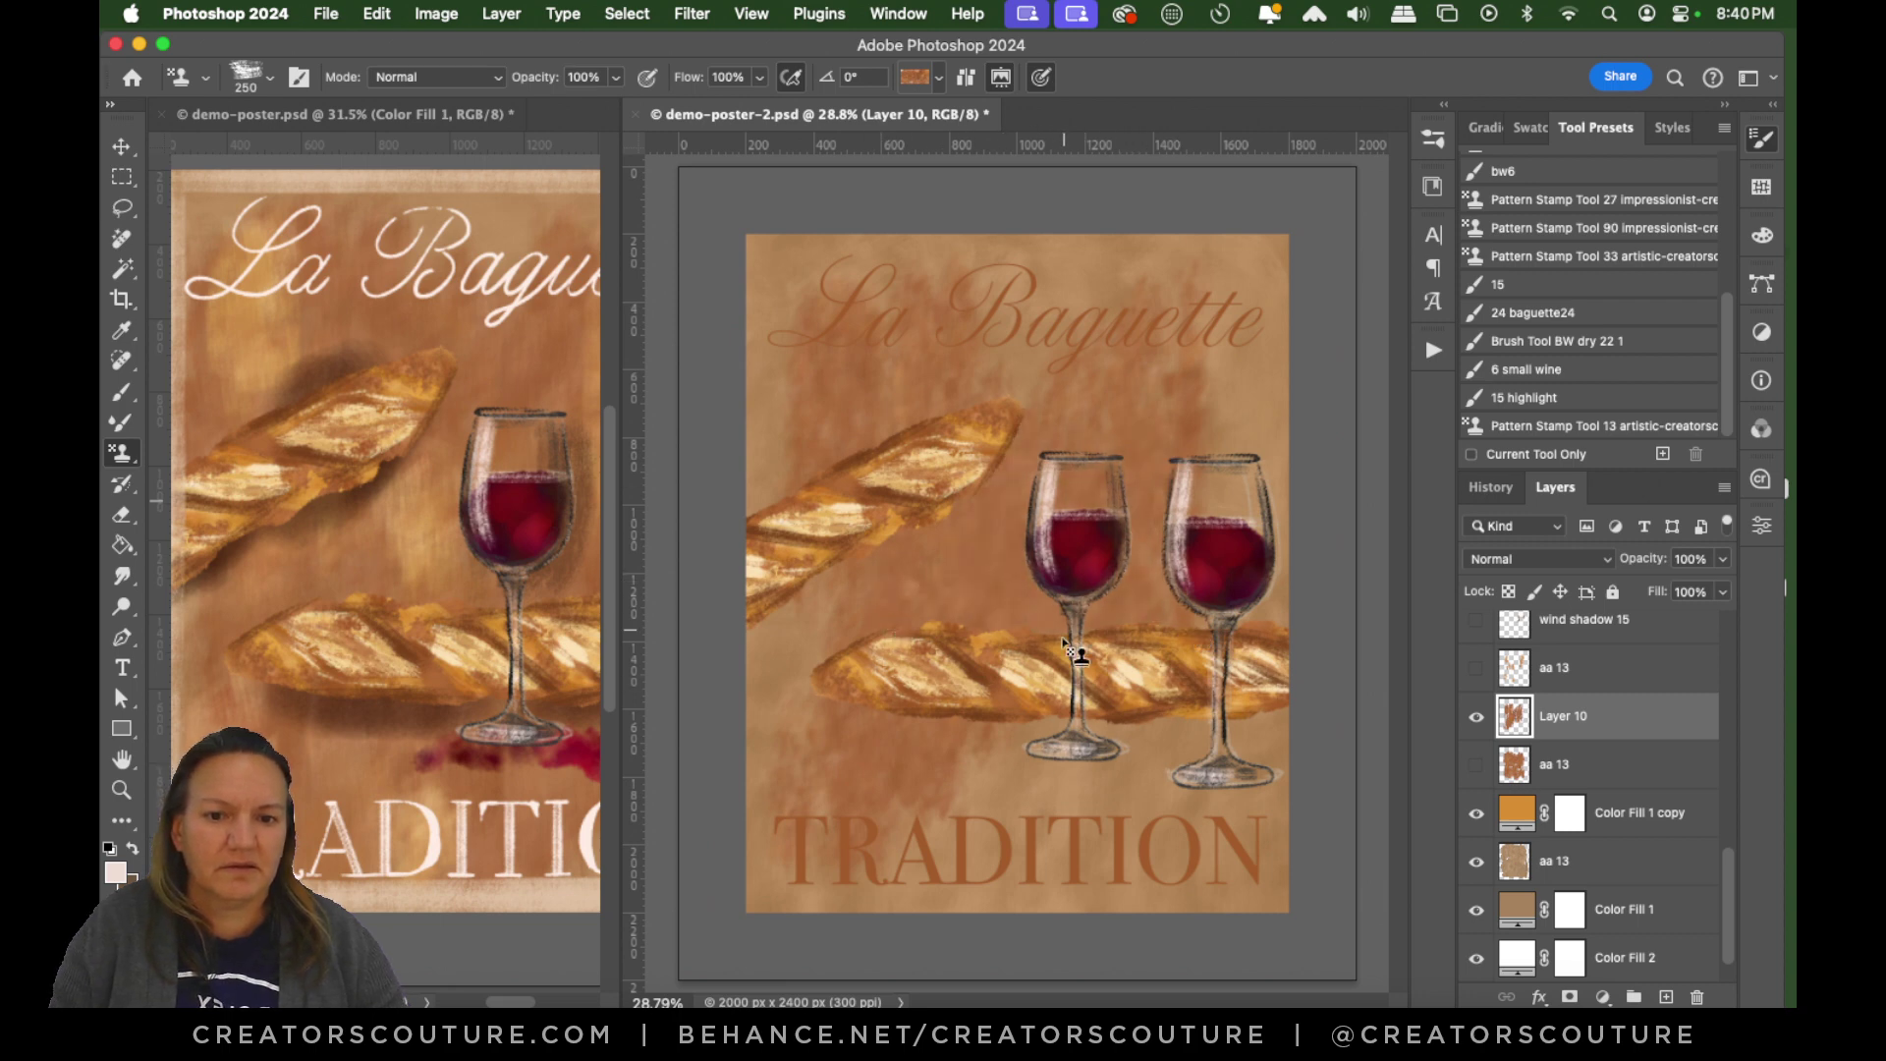
pyautogui.moveTo(1064, 644)
pyautogui.mouseDown()
pyautogui.moveTo(1011, 783)
pyautogui.moveTo(973, 753)
pyautogui.moveTo(935, 798)
pyautogui.mouseUp()
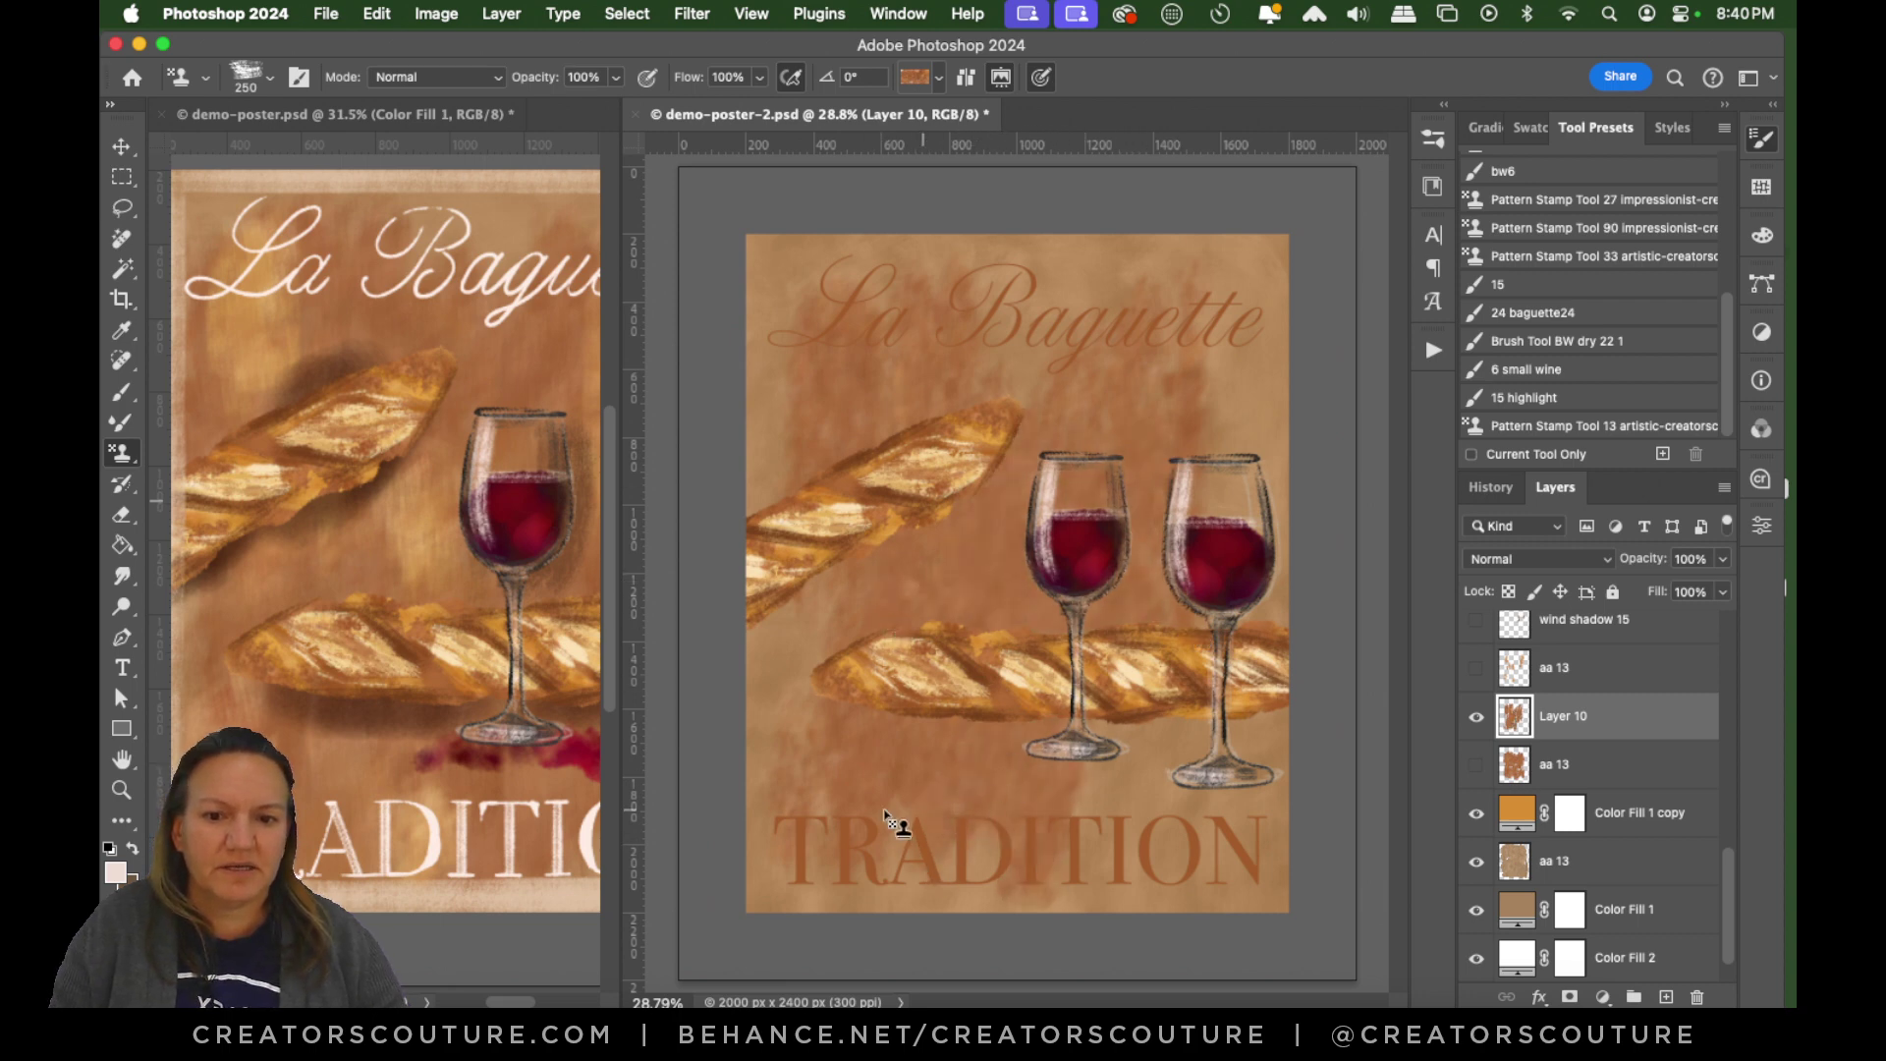
# Extend the reddish-brown stamping across TRADITION, around the left baguette, the wine glasses and the title, undoing the last unwanted strokes.
pyautogui.moveTo(1059, 804)
pyautogui.mouseDown()
pyautogui.moveTo(1179, 752)
pyautogui.moveTo(1209, 851)
pyautogui.mouseUp()
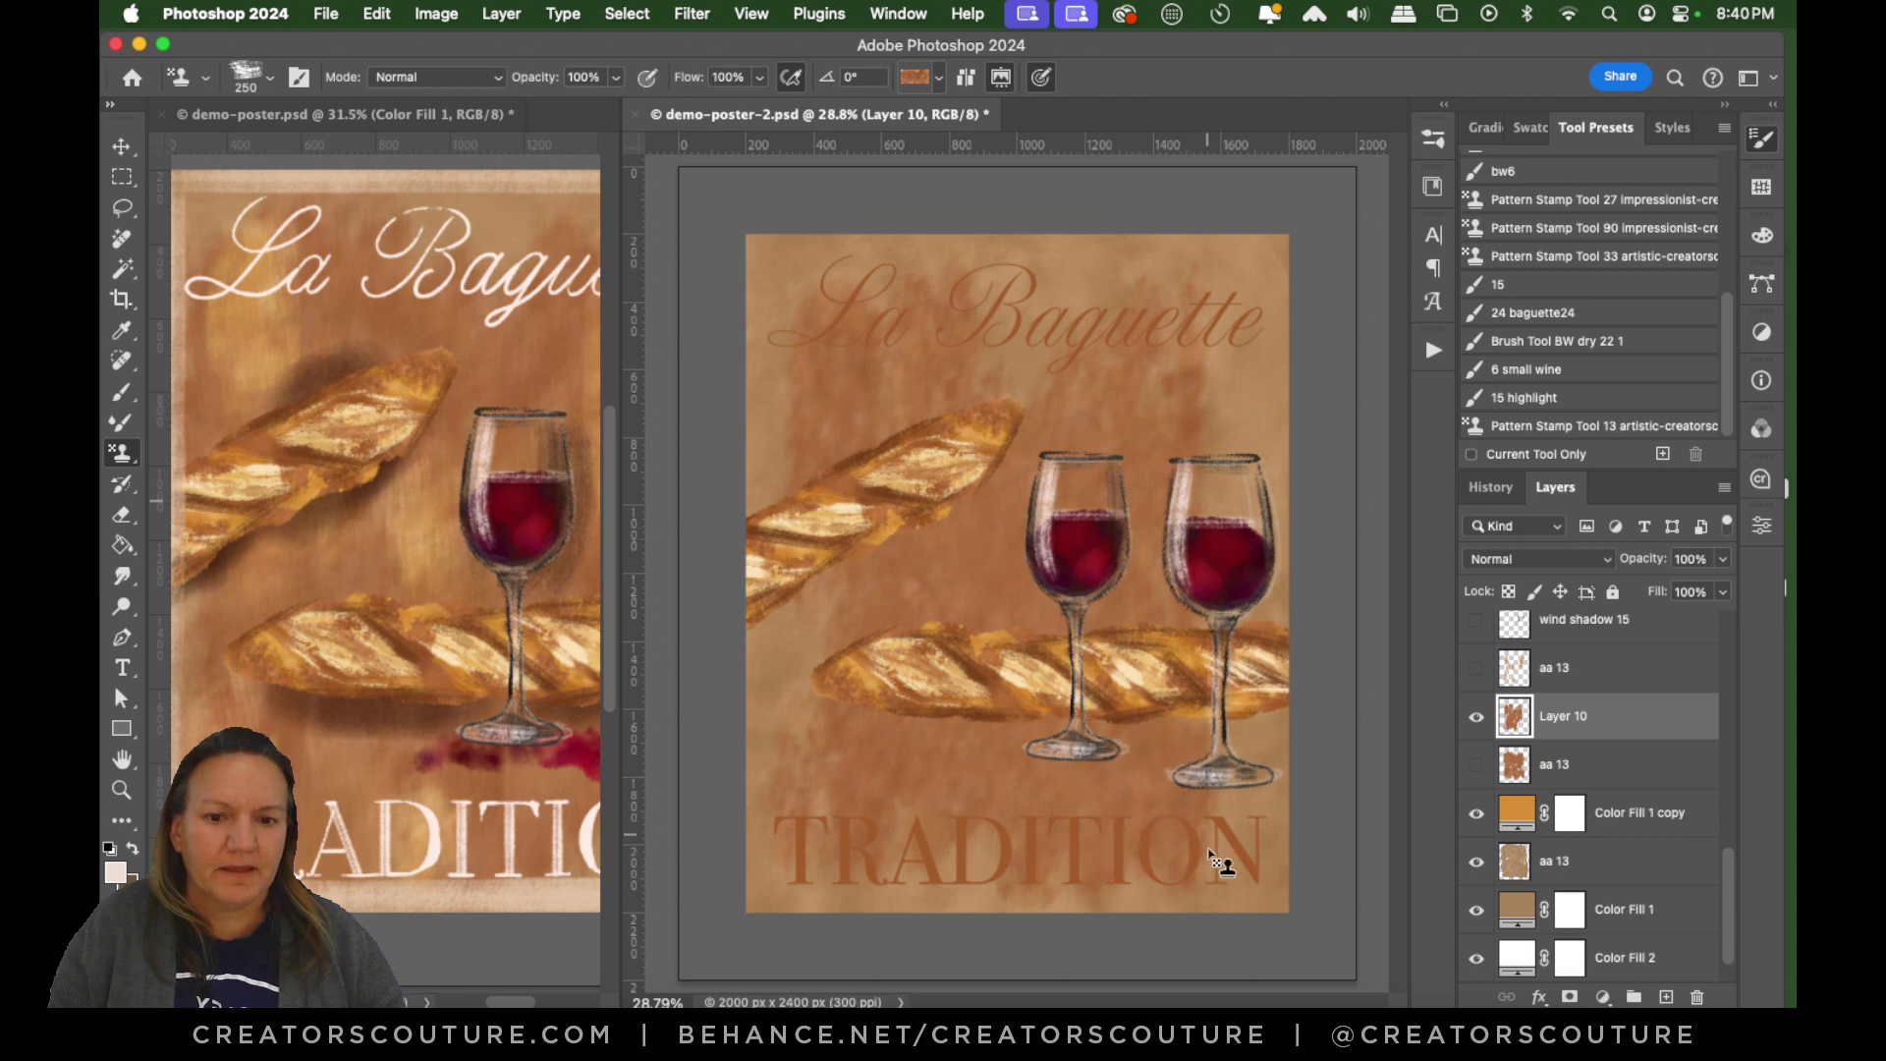
pyautogui.moveTo(770, 636)
pyautogui.mouseDown()
pyautogui.moveTo(812, 694)
pyautogui.moveTo(812, 589)
pyautogui.mouseUp()
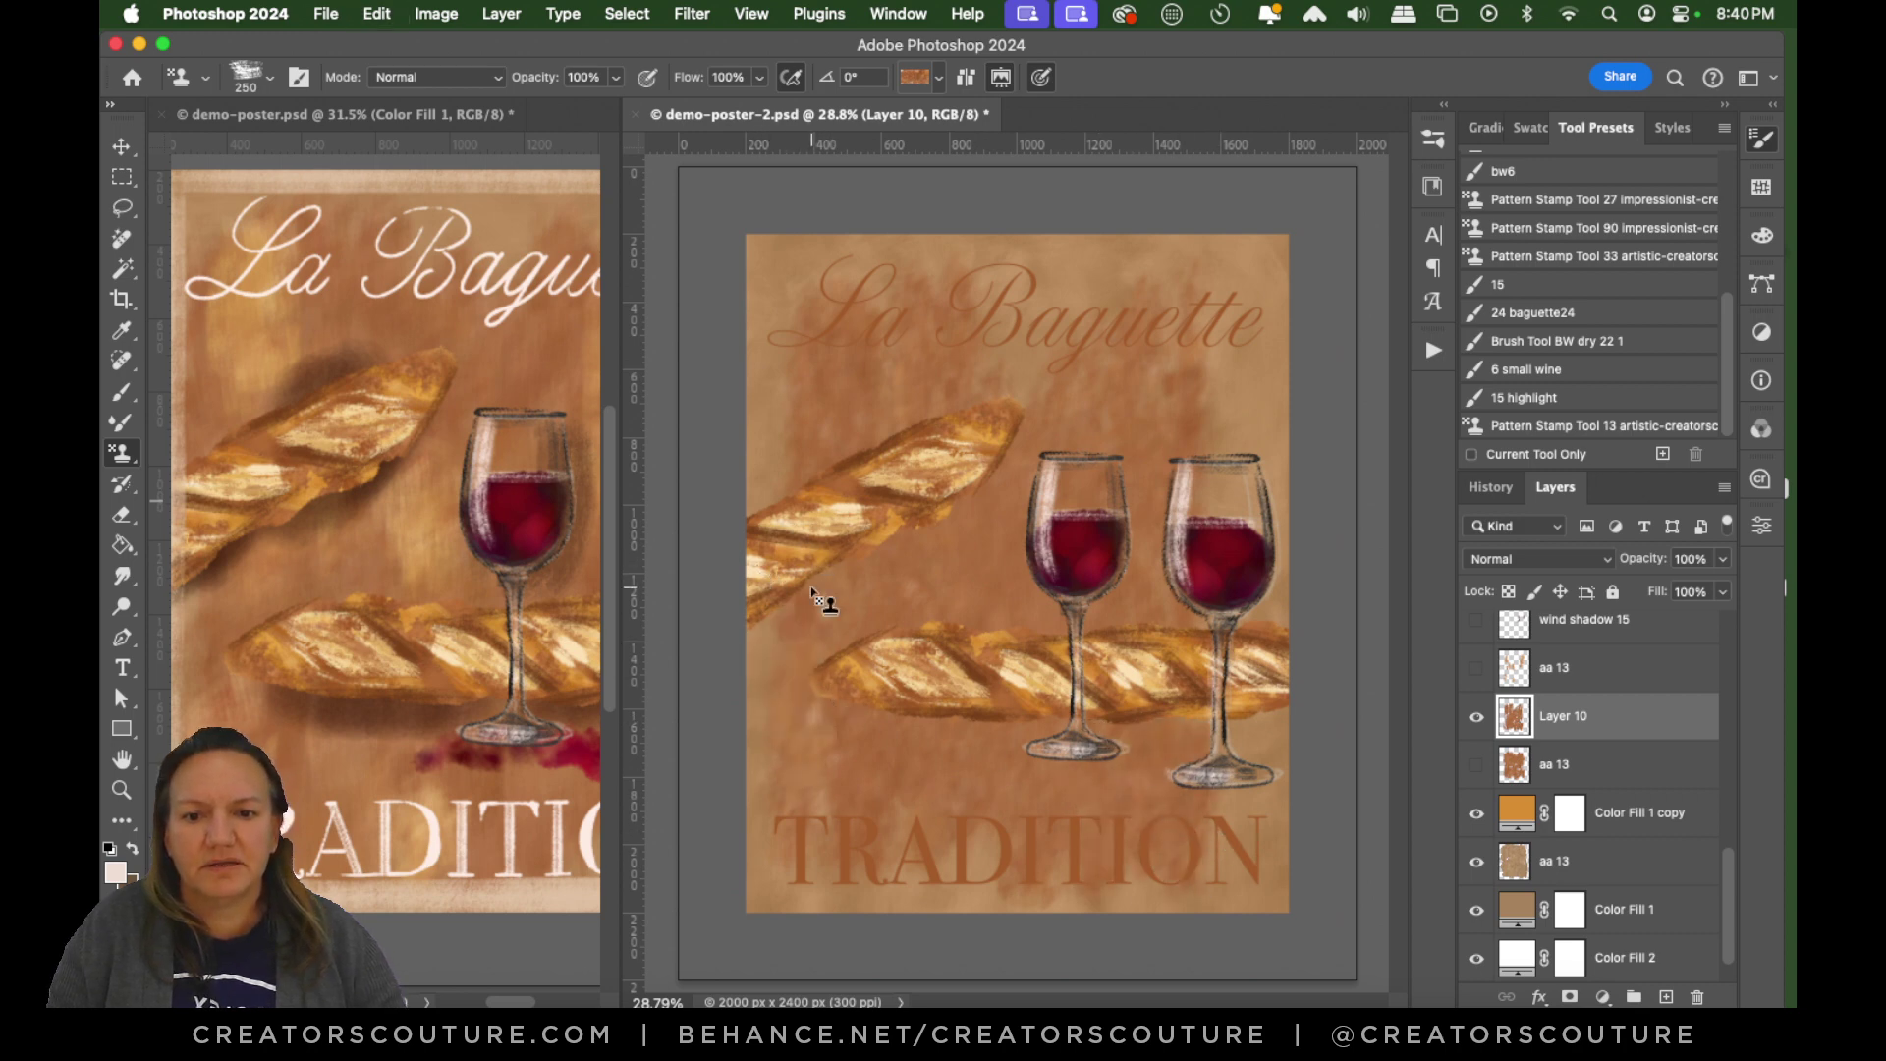
pyautogui.moveTo(933, 388)
pyautogui.mouseDown()
pyautogui.moveTo(955, 431)
pyautogui.moveTo(989, 425)
pyautogui.moveTo(1059, 284)
pyautogui.moveTo(1061, 423)
pyautogui.mouseUp()
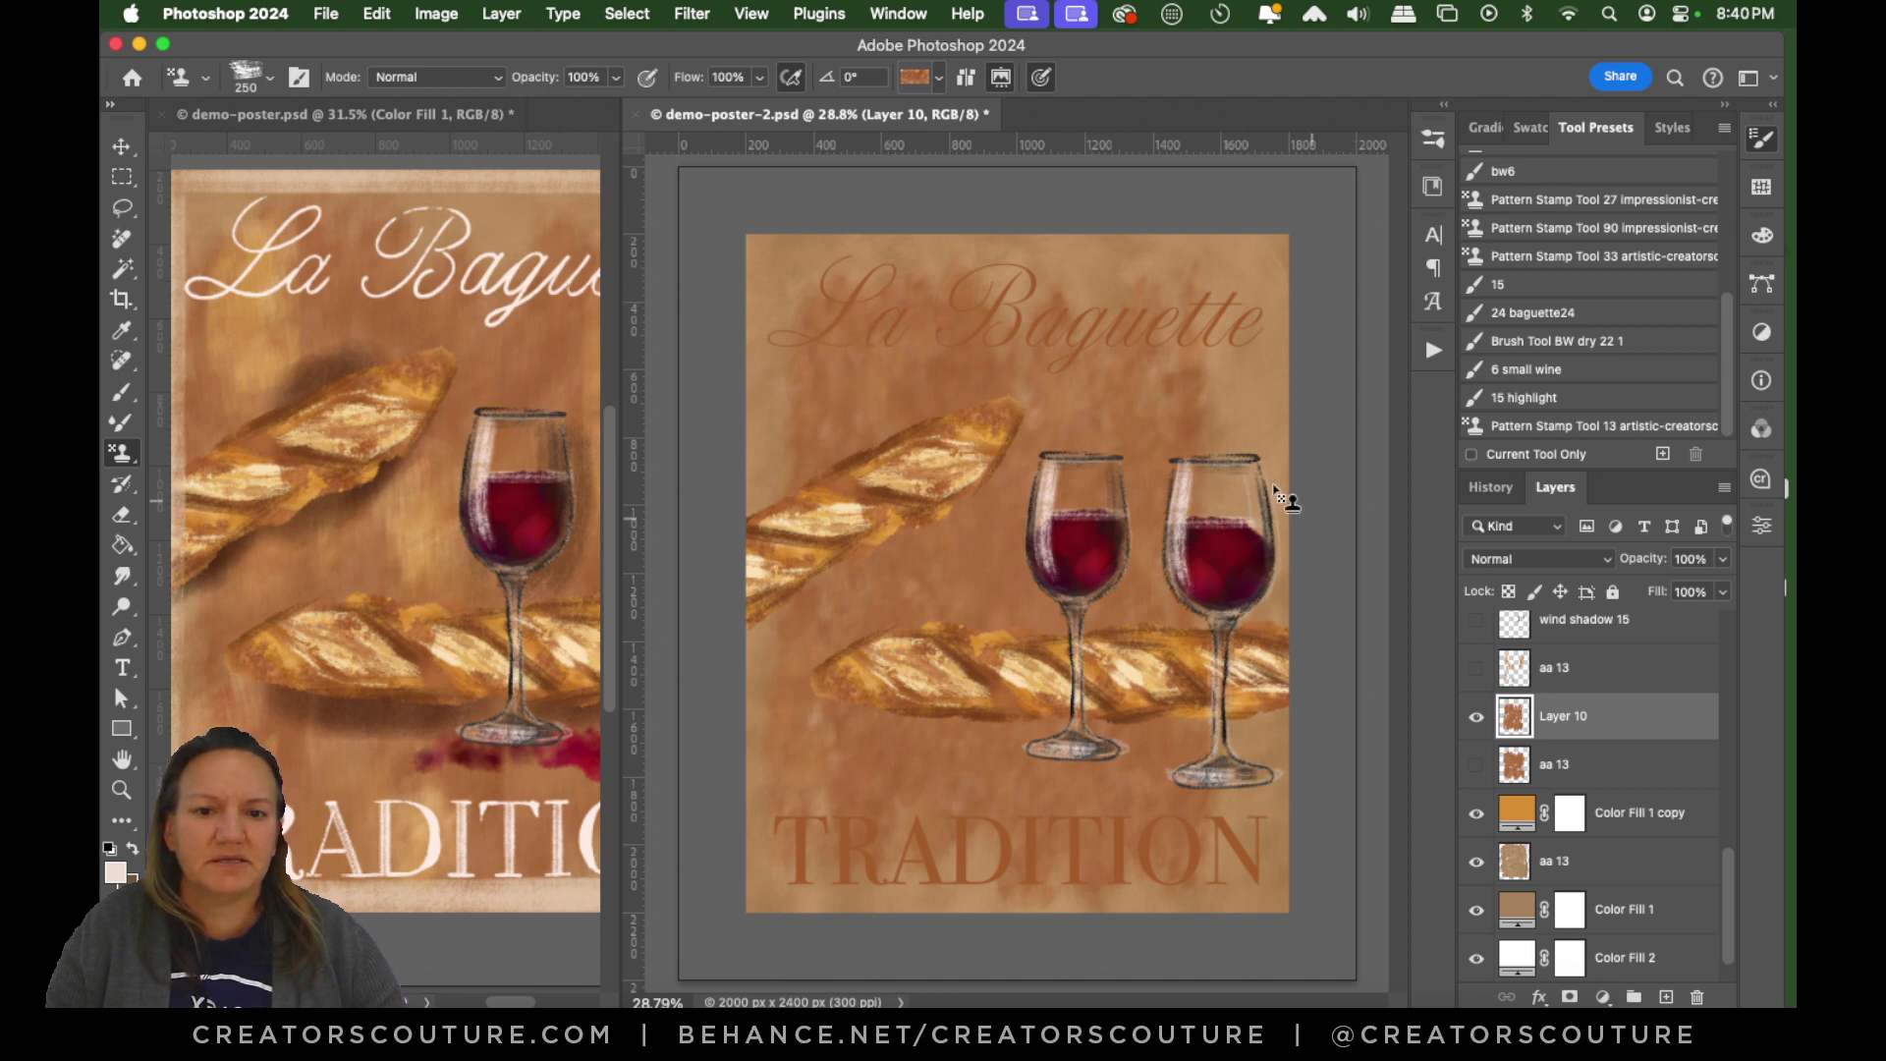
pyautogui.moveTo(1277, 493)
pyautogui.mouseDown()
pyautogui.moveTo(1219, 512)
pyautogui.moveTo(1225, 300)
pyautogui.moveTo(1194, 373)
pyautogui.moveTo(1228, 567)
pyautogui.mouseUp()
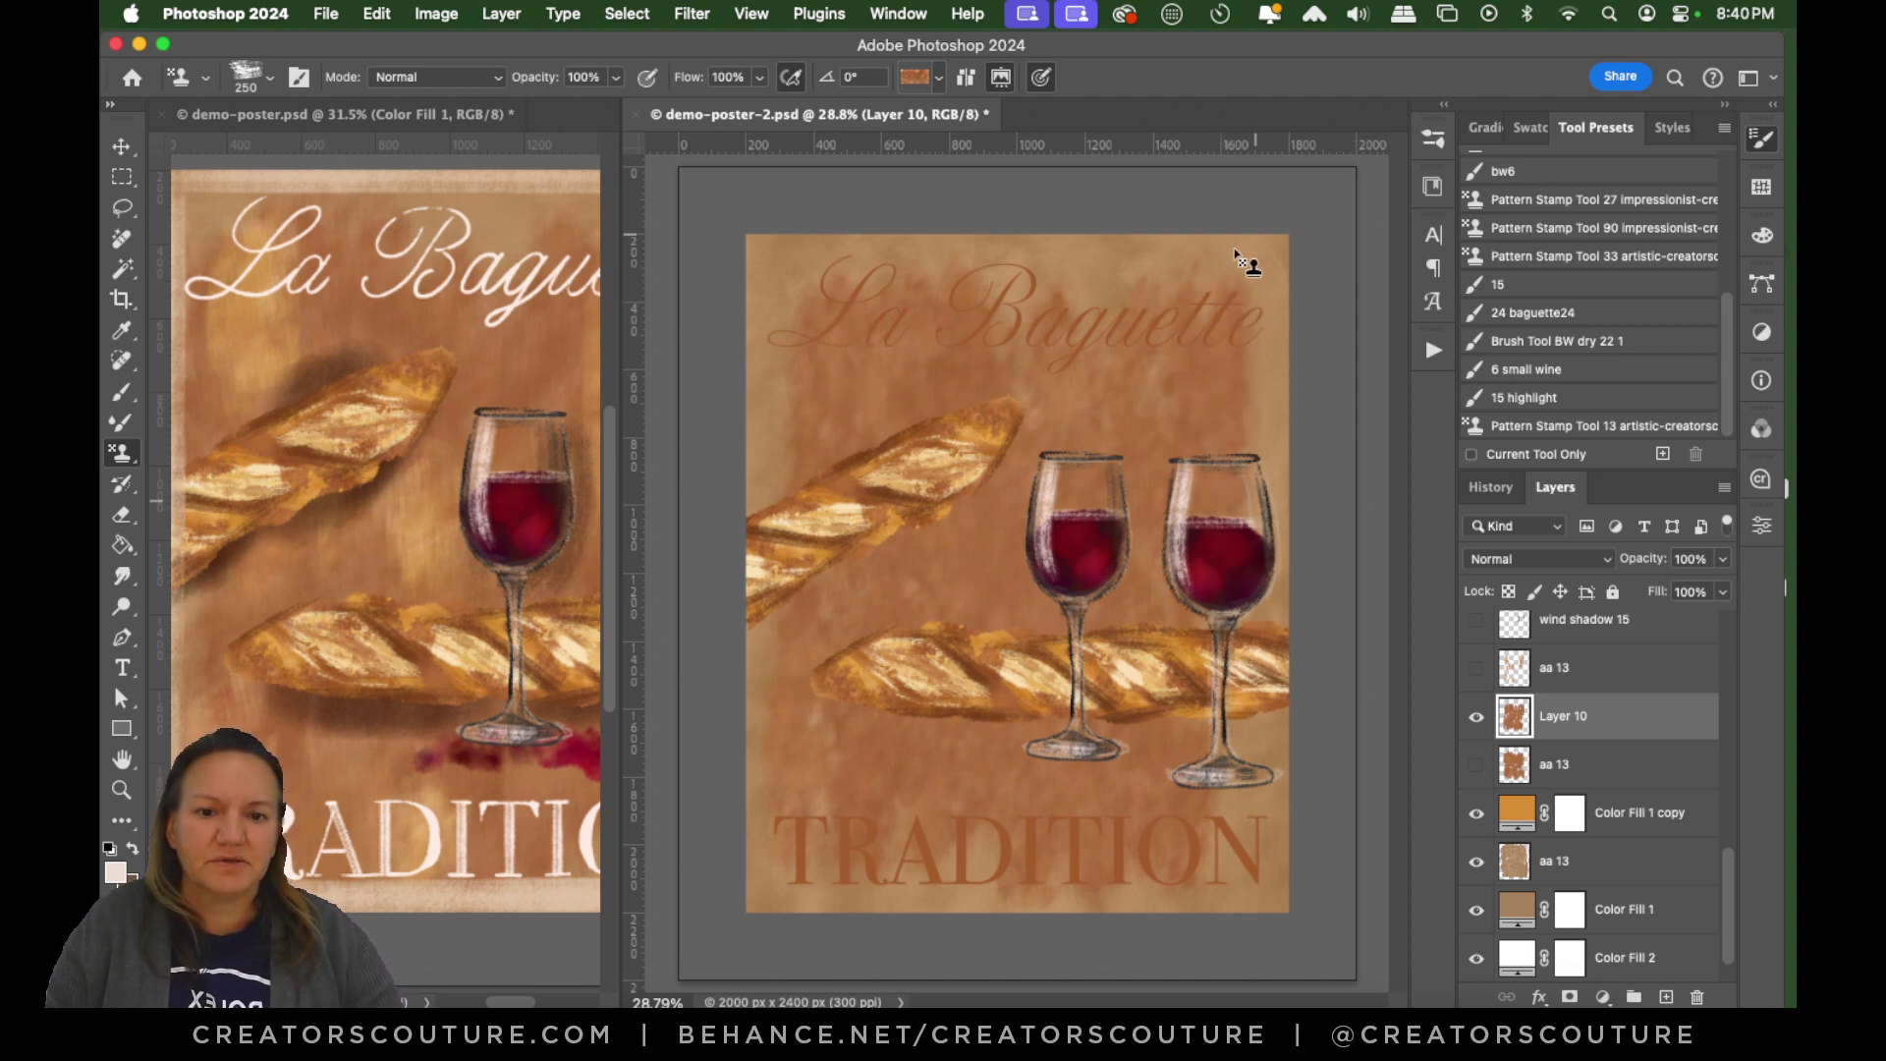
pyautogui.moveTo(1072, 318)
pyautogui.mouseDown()
pyautogui.moveTo(1072, 442)
pyautogui.moveTo(1000, 320)
pyautogui.mouseUp()
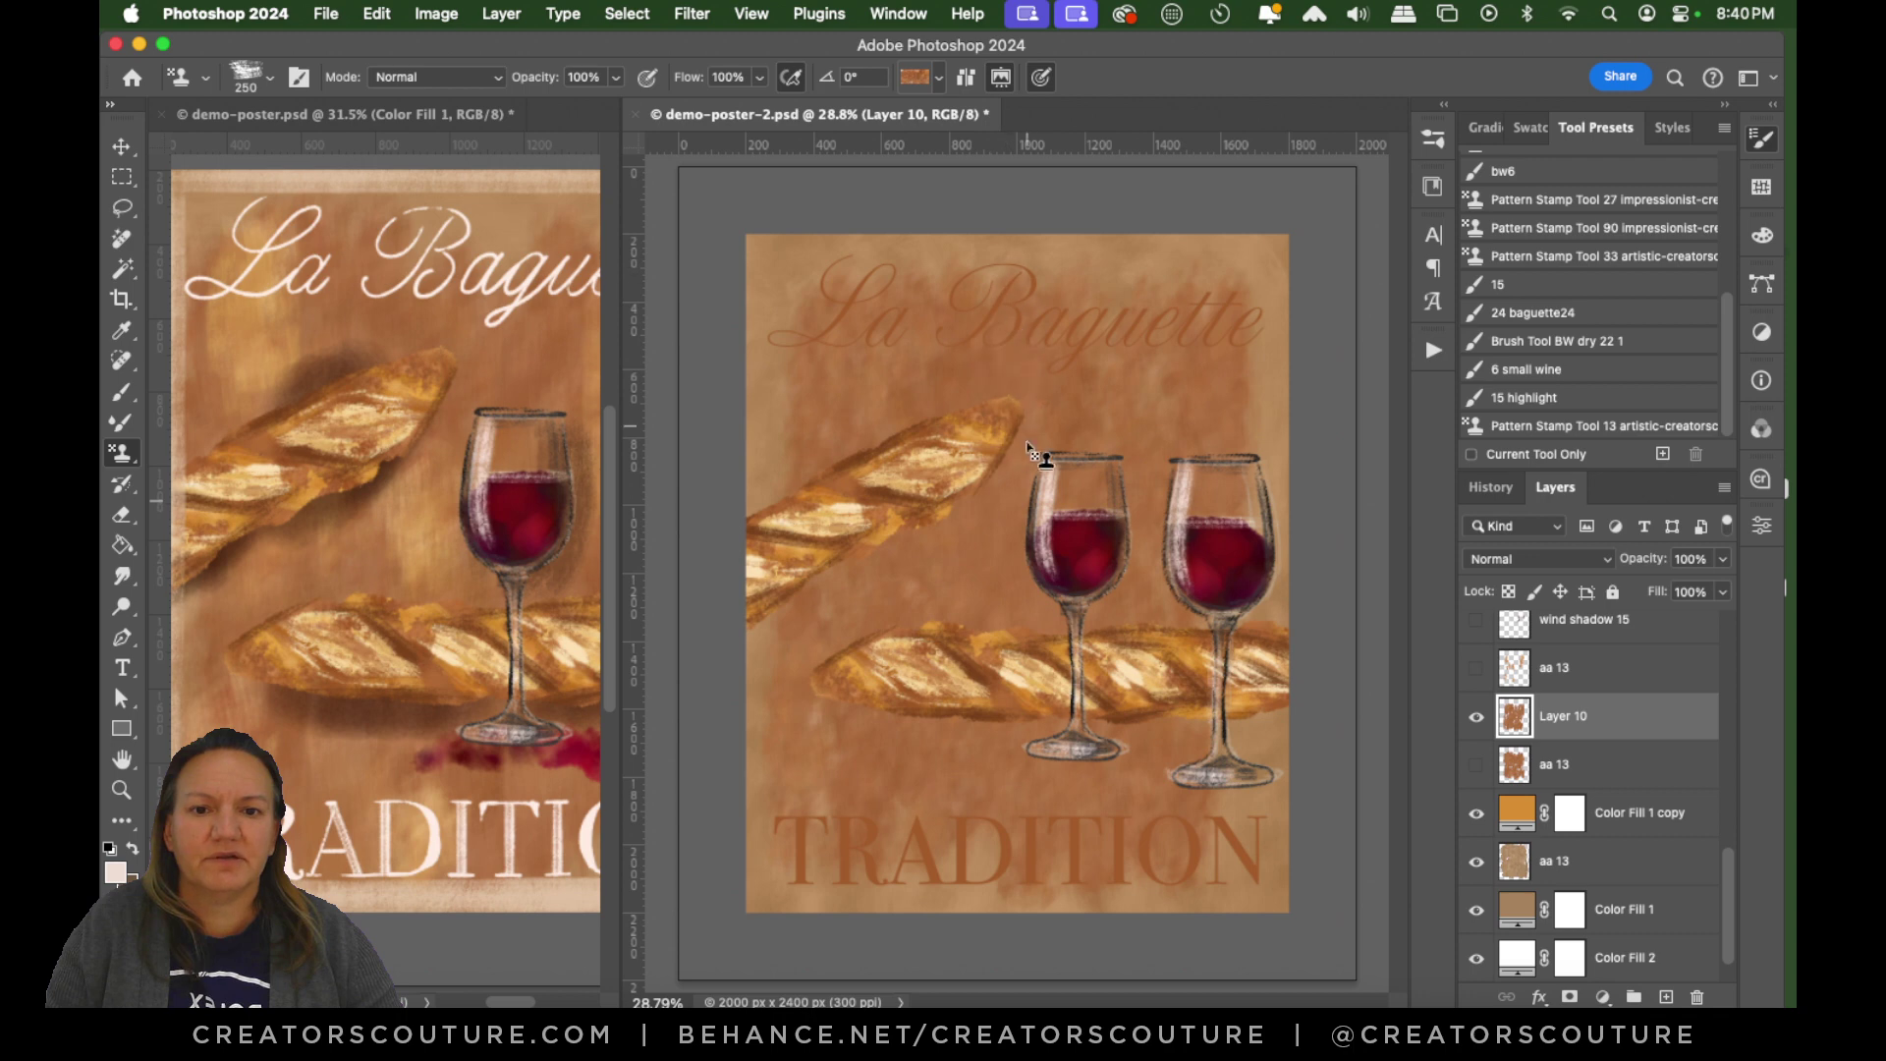
pyautogui.moveTo(875, 684)
pyautogui.mouseDown()
pyautogui.moveTo(914, 658)
pyautogui.moveTo(942, 742)
pyautogui.moveTo(960, 628)
pyautogui.moveTo(915, 657)
pyautogui.moveTo(1168, 619)
pyautogui.moveTo(1162, 692)
pyautogui.moveTo(1097, 832)
pyautogui.moveTo(1084, 747)
pyautogui.moveTo(1040, 841)
pyautogui.moveTo(1024, 608)
pyautogui.moveTo(1009, 849)
pyautogui.moveTo(982, 686)
pyautogui.moveTo(976, 847)
pyautogui.mouseUp()
pyautogui.press('super+z')
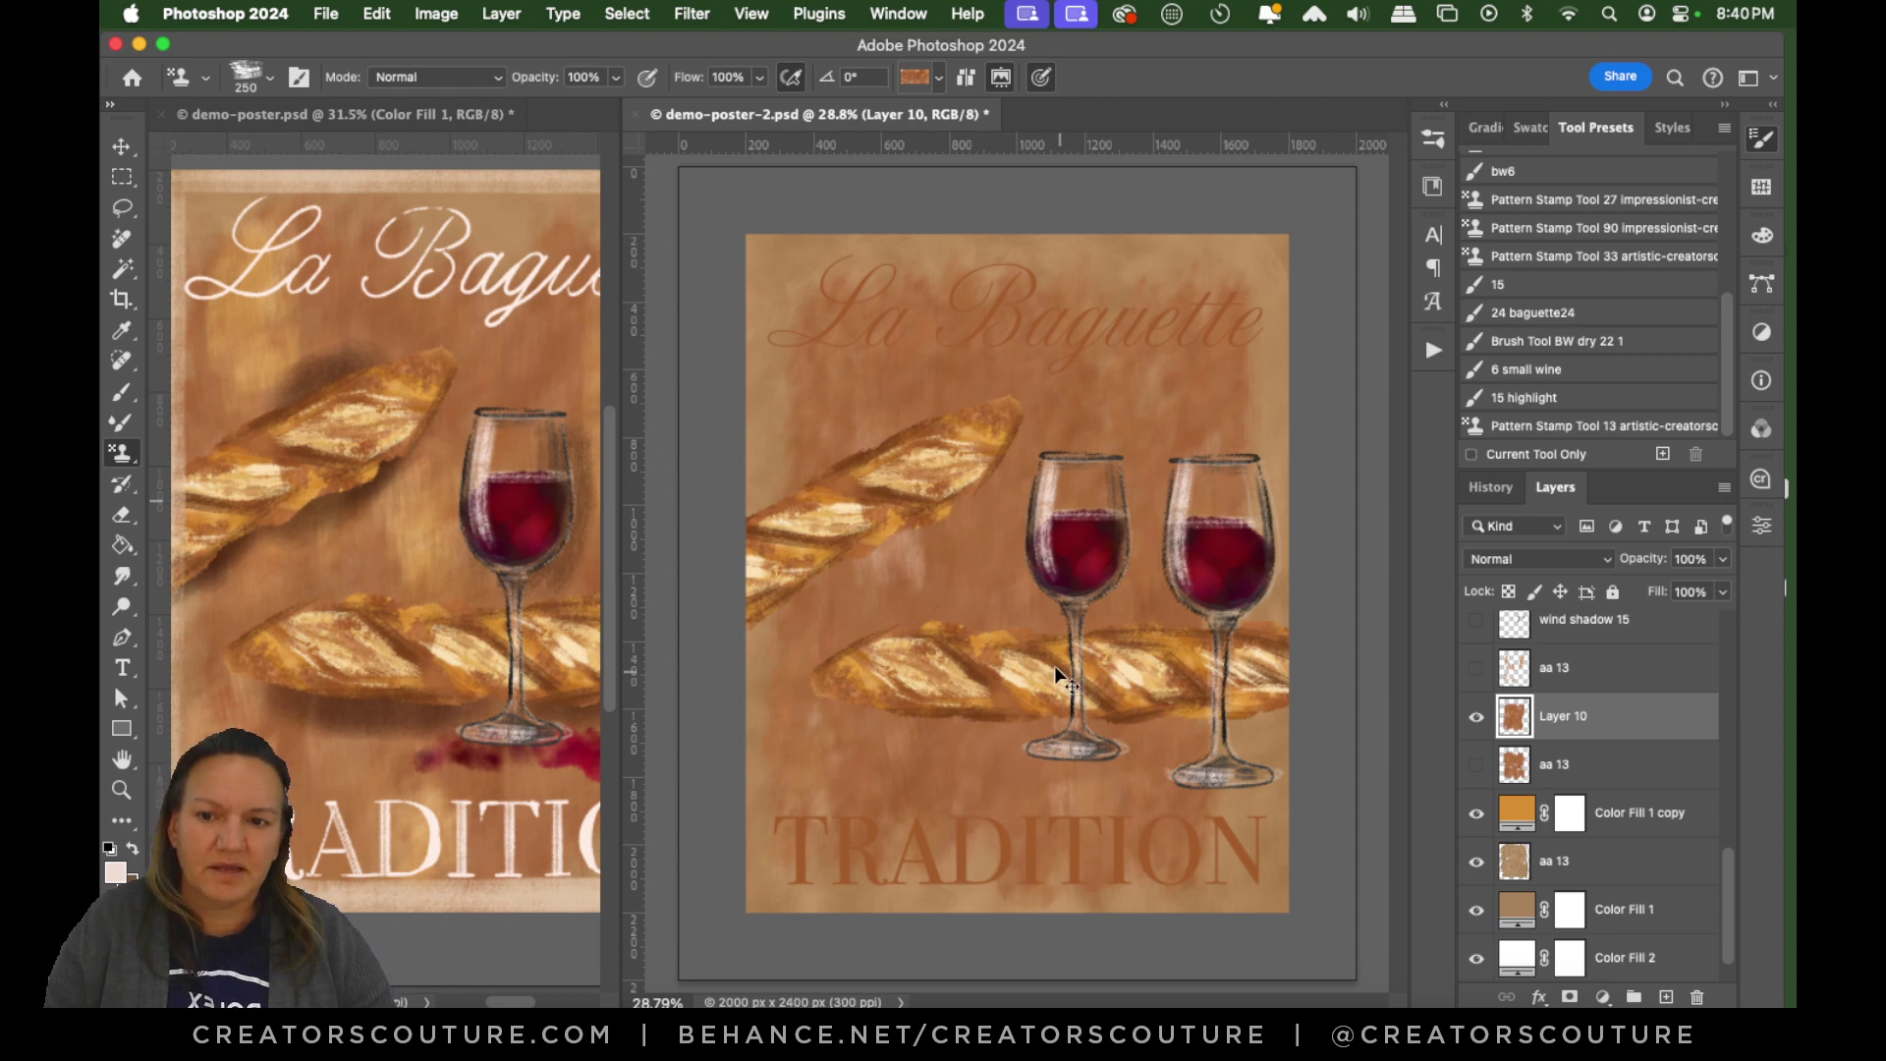
pyautogui.press('super+z')
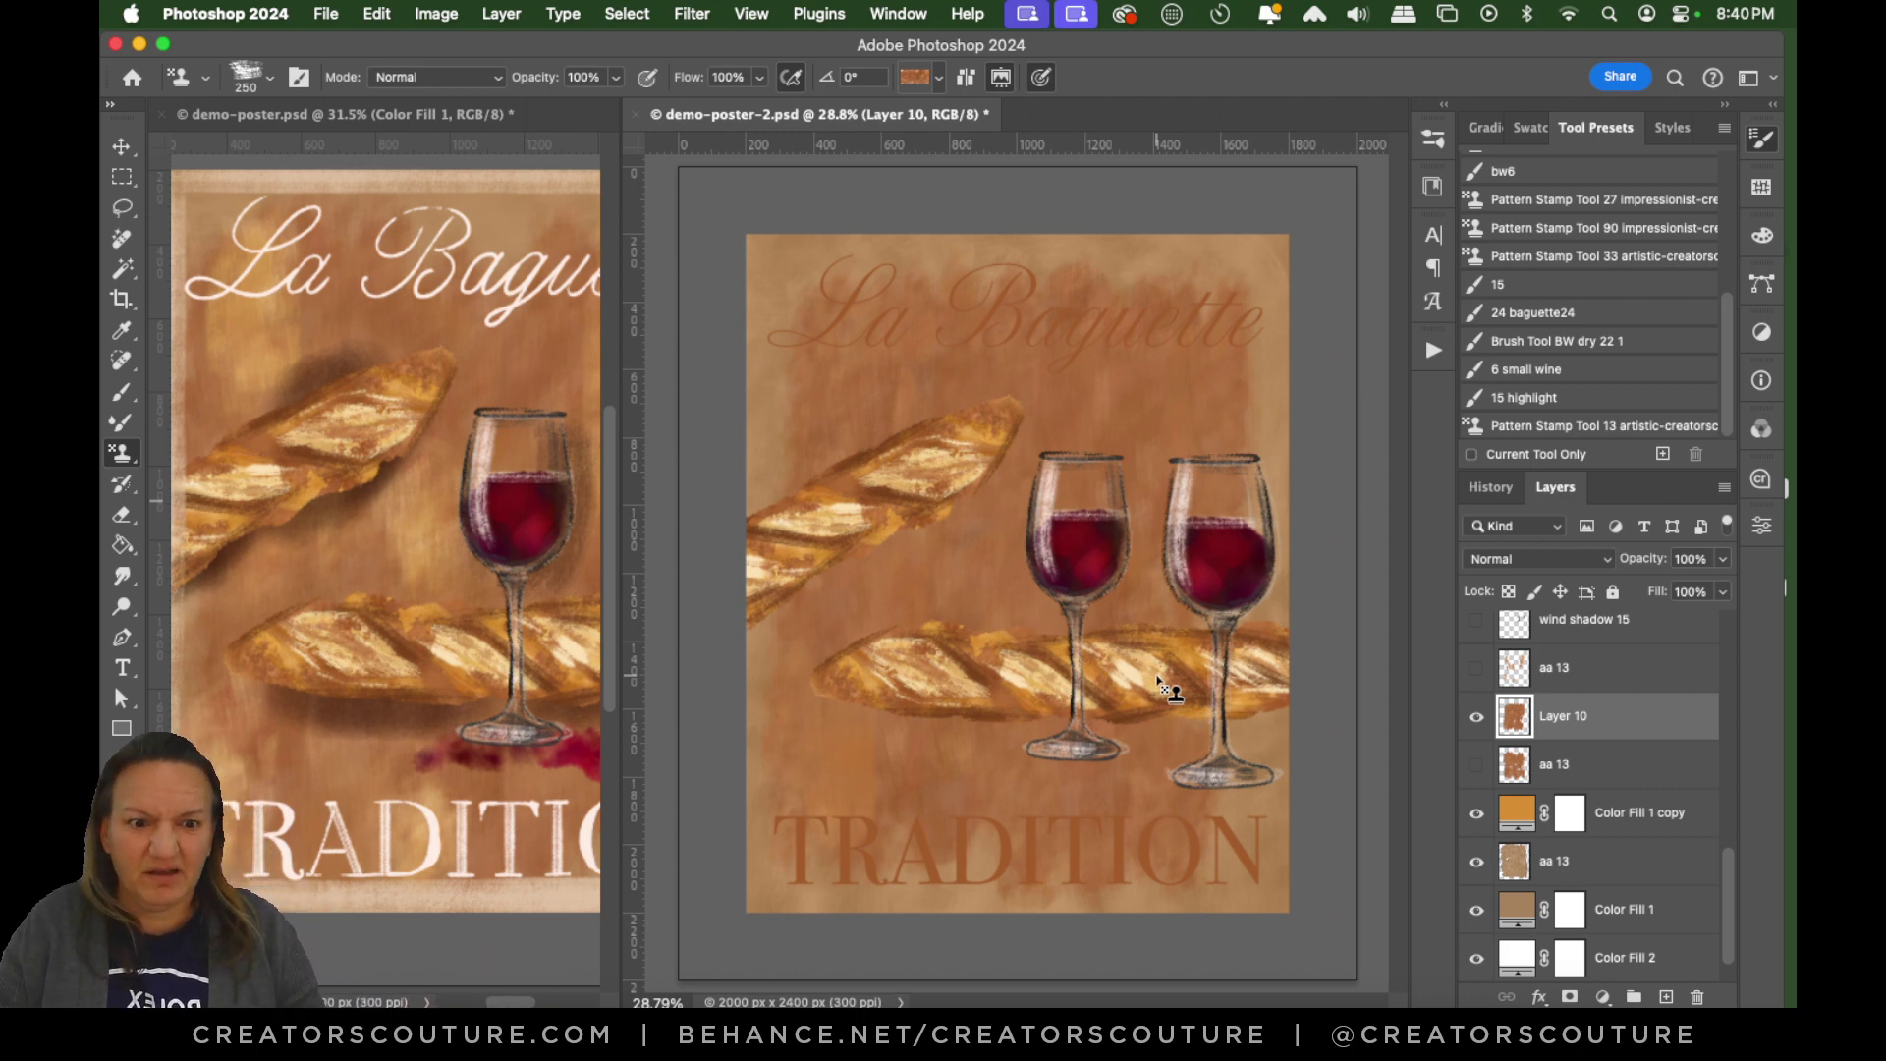
# Save the current stamp brush as the tool preset 13 2 with its pattern included, and save the document.
pyautogui.click(1665, 454)
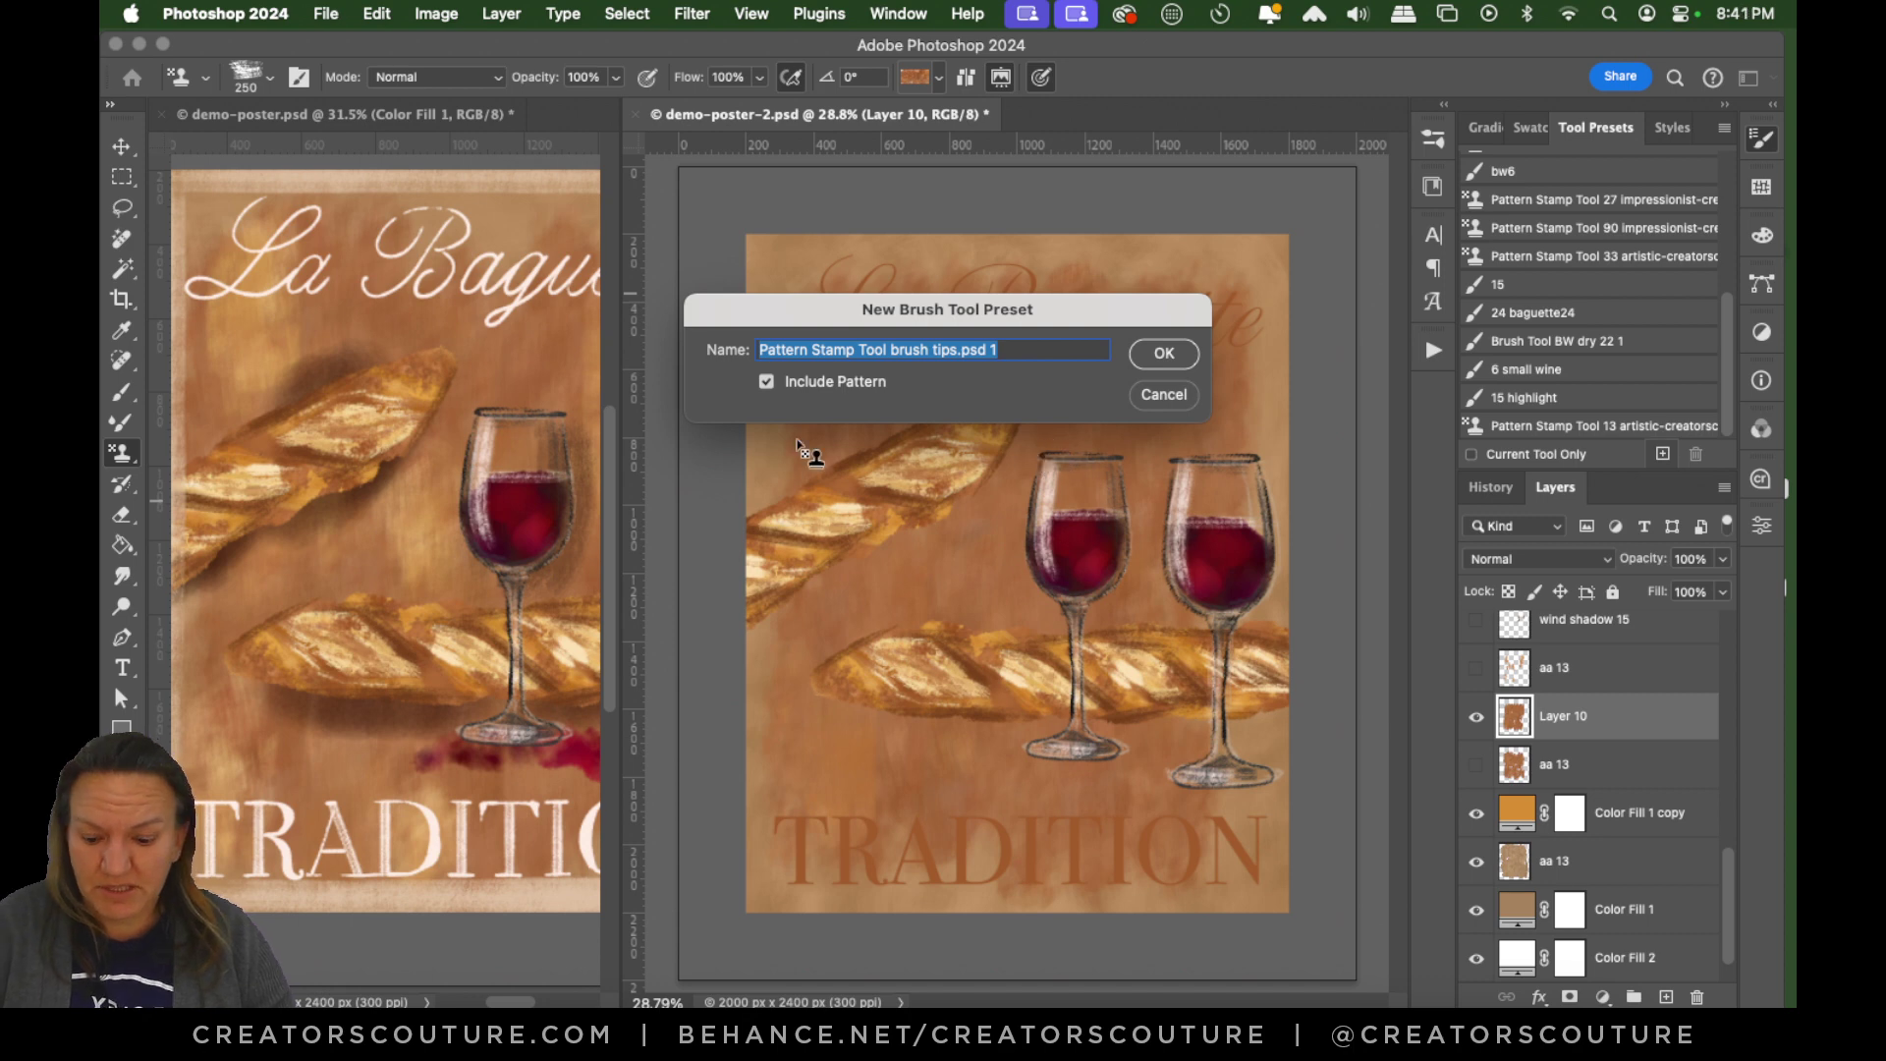
pyautogui.write('13 2')
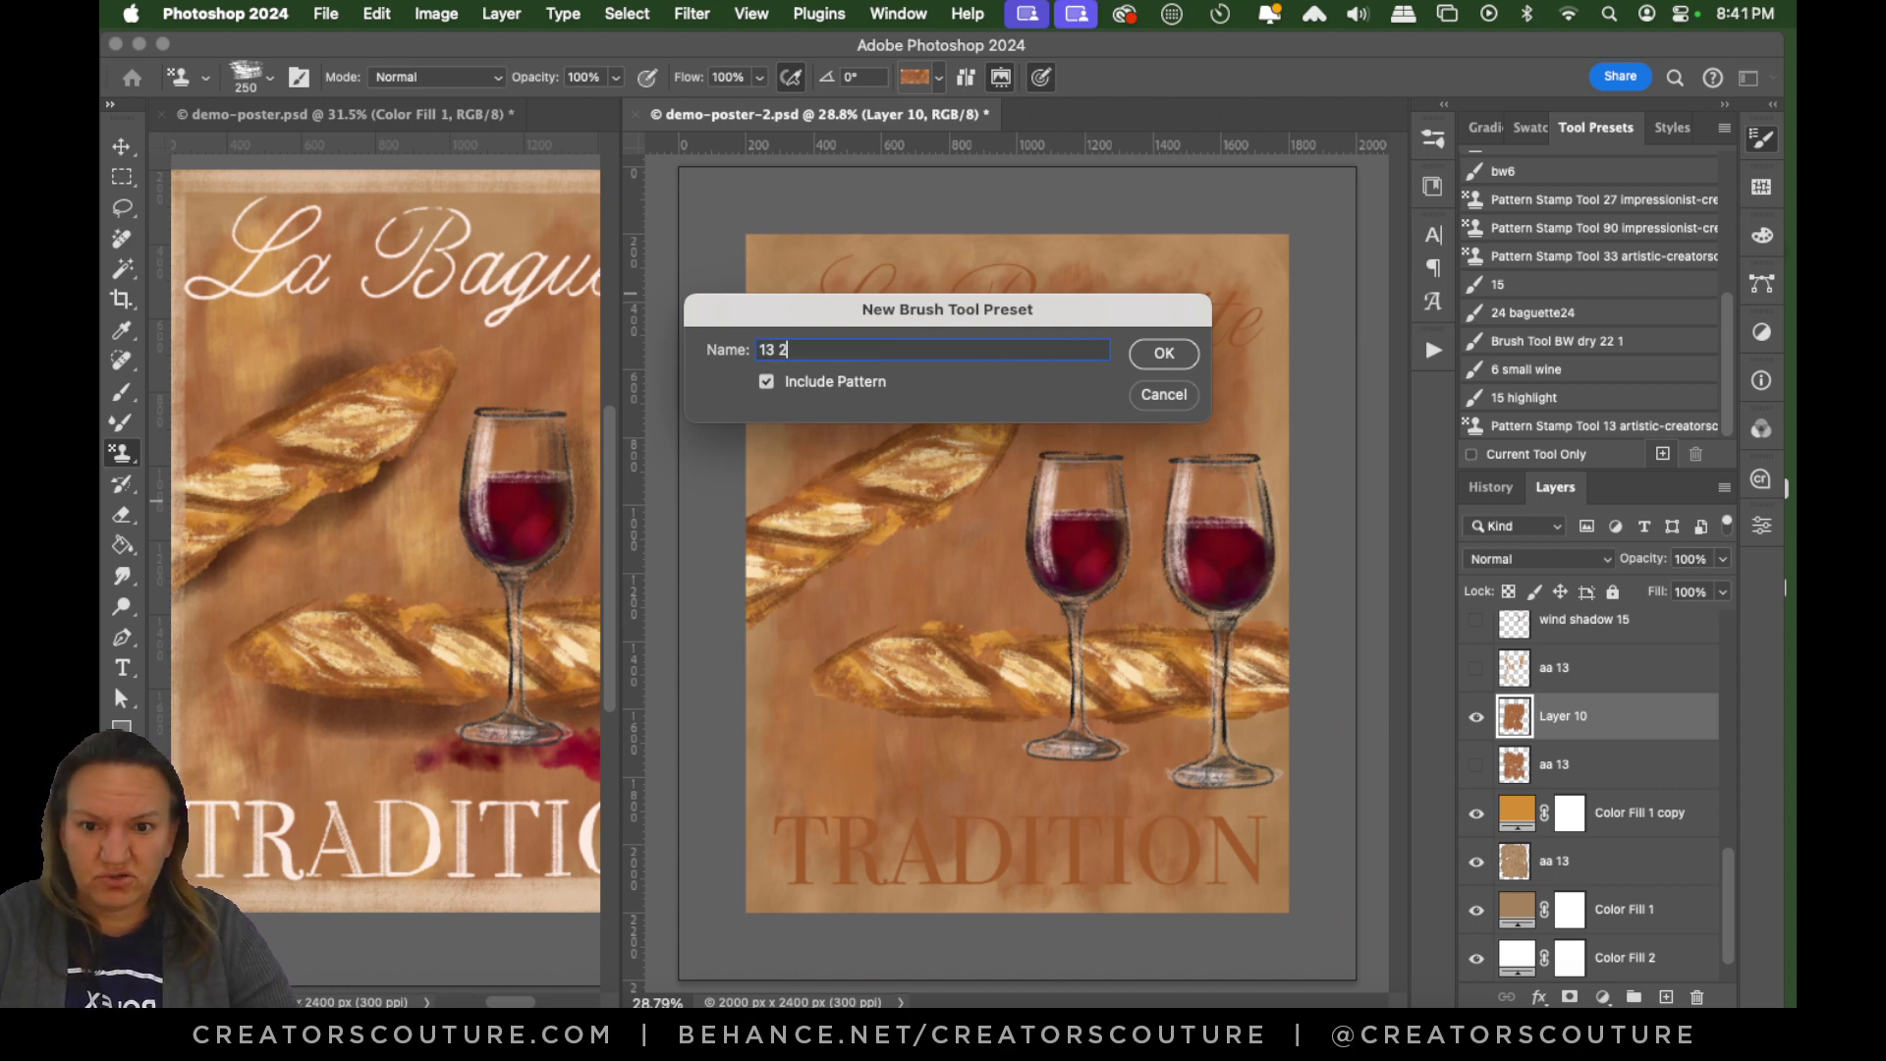
pyautogui.press('Return')
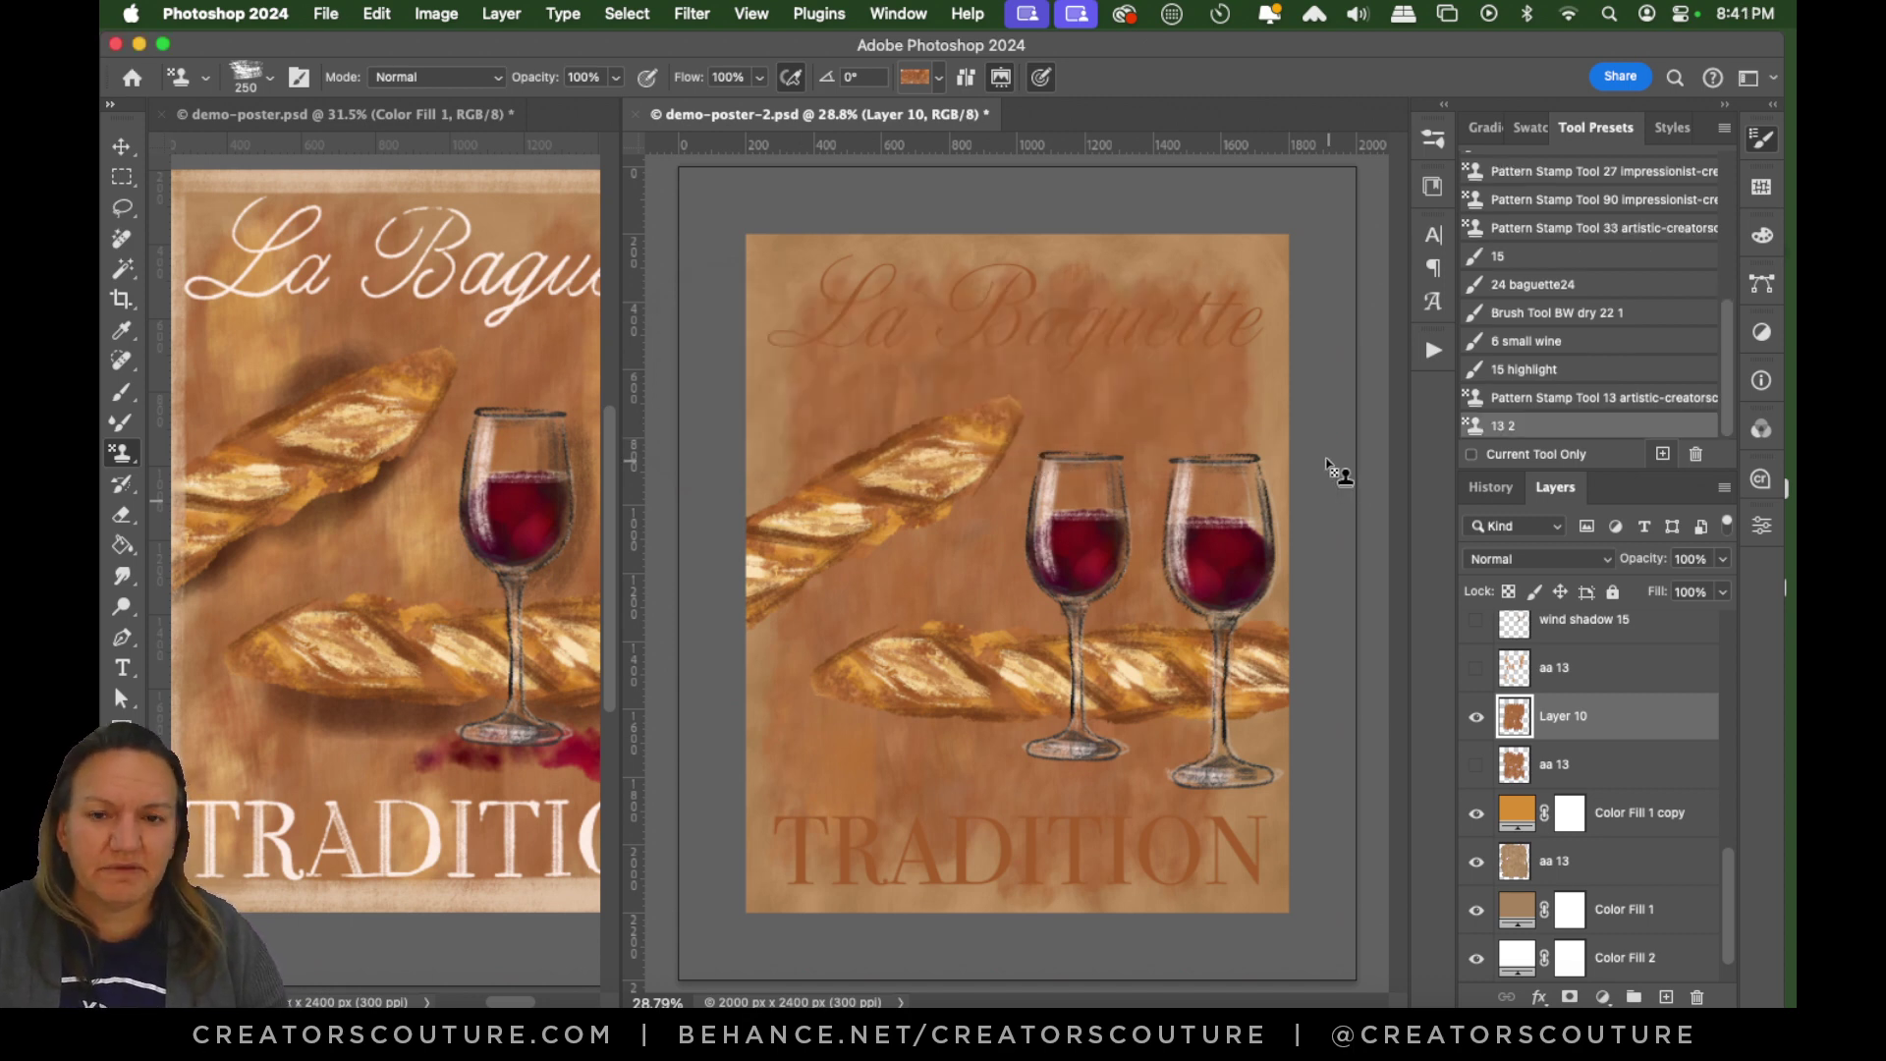
pyautogui.press('cmd+s')
# Toggle the aa 13 layer above Layer 10 on and off to examine its lighter golden patches.
pyautogui.click(1475, 671)
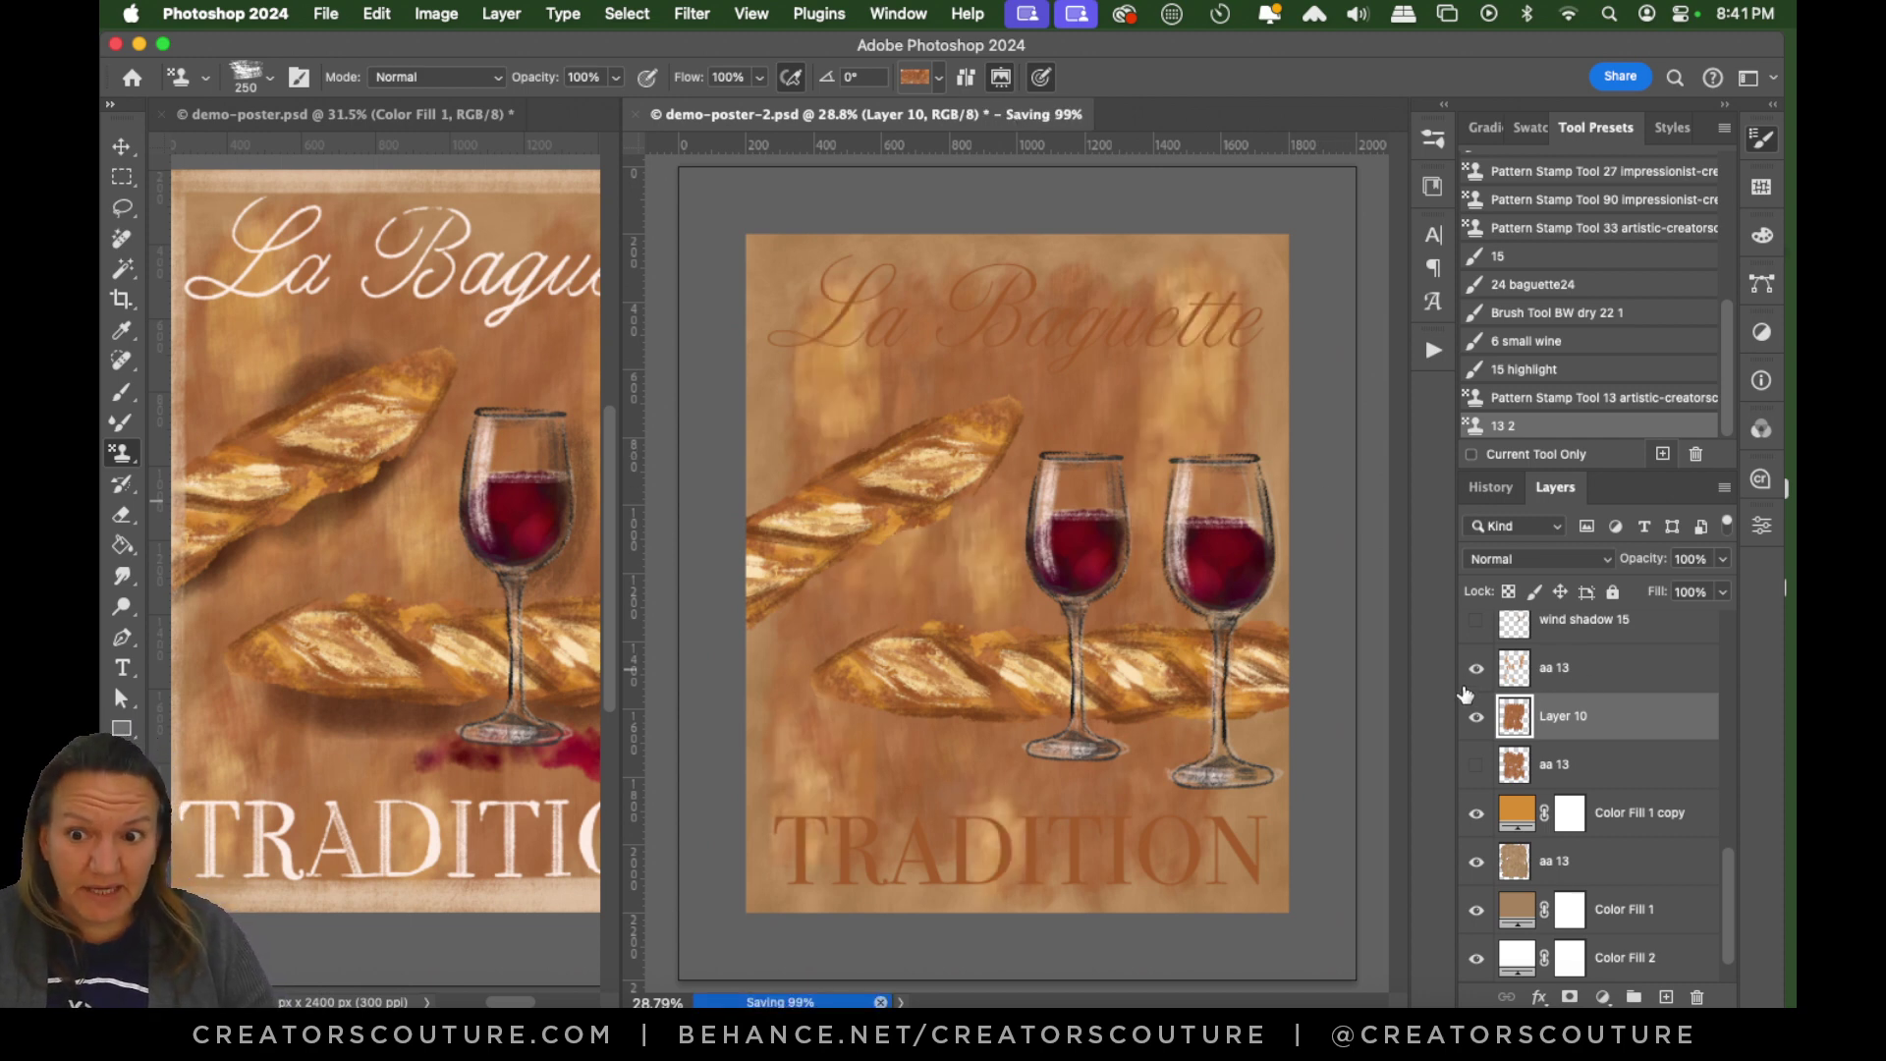
pyautogui.click(1479, 672)
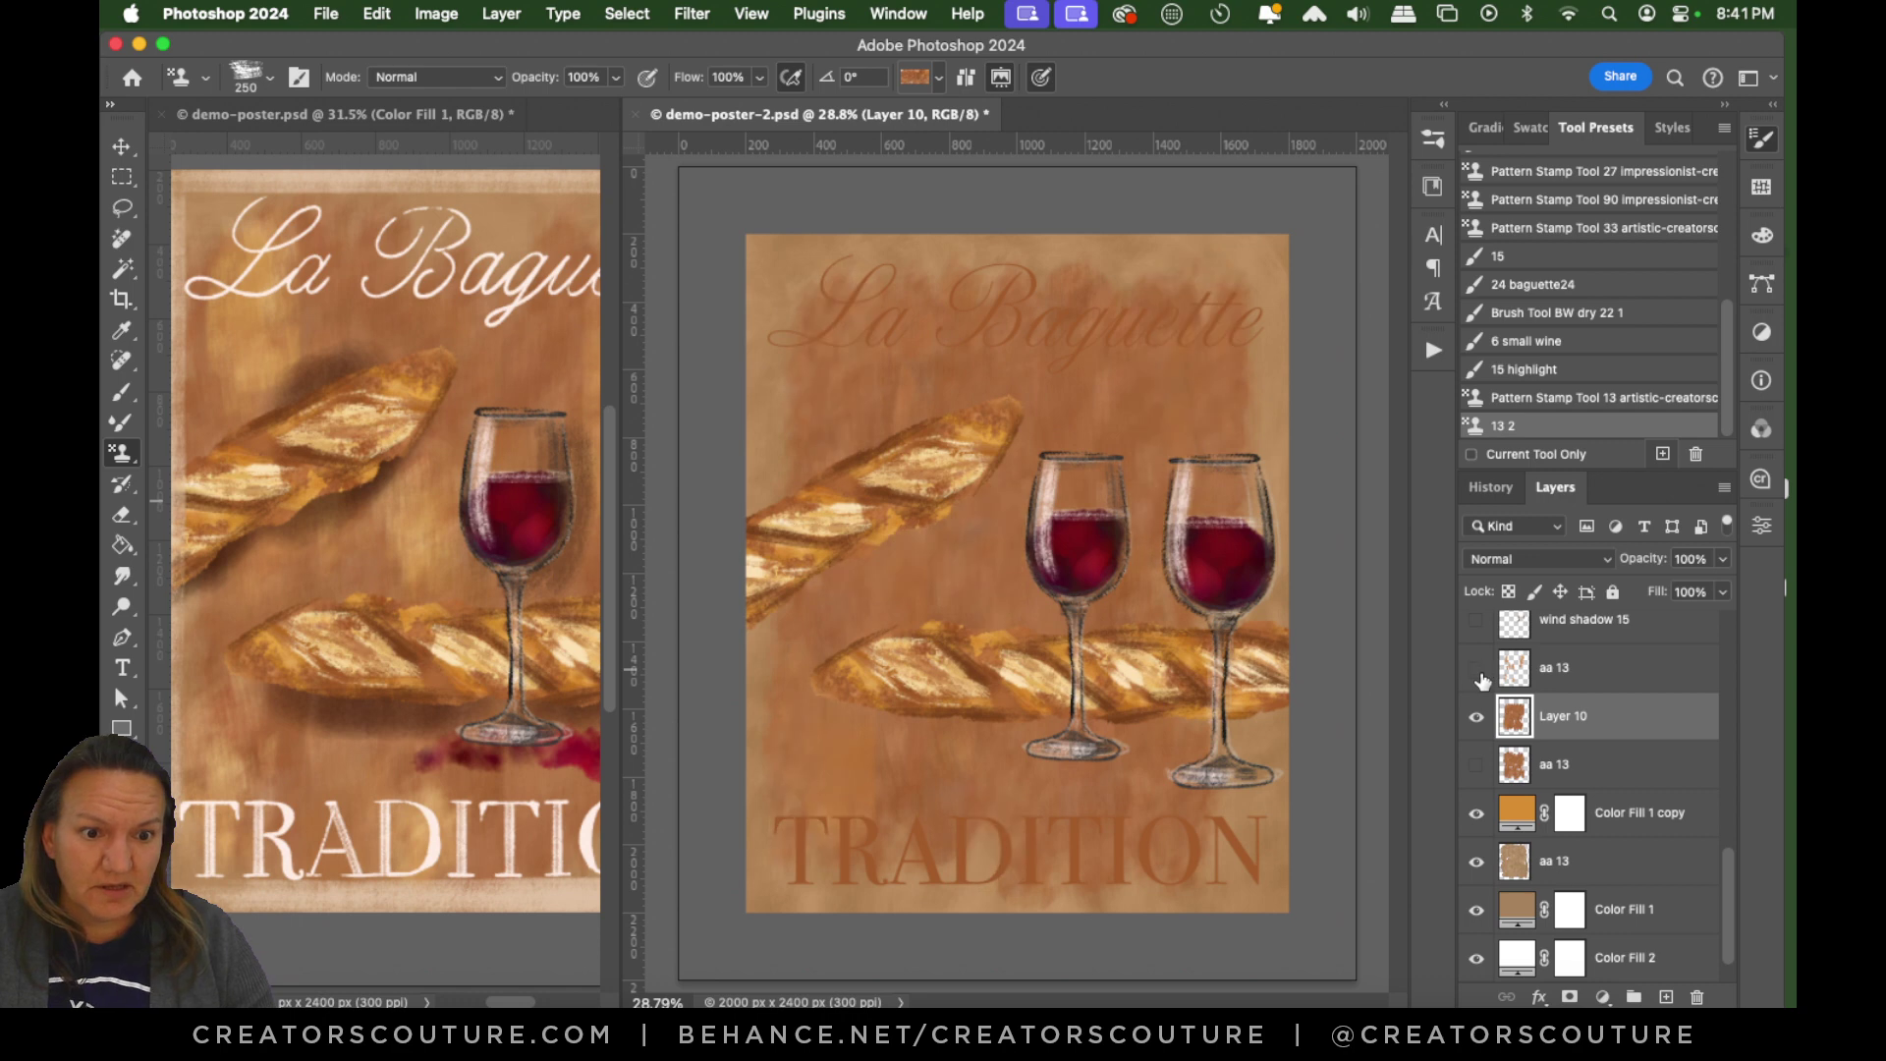
pyautogui.click(1480, 676)
pyautogui.click(1477, 671)
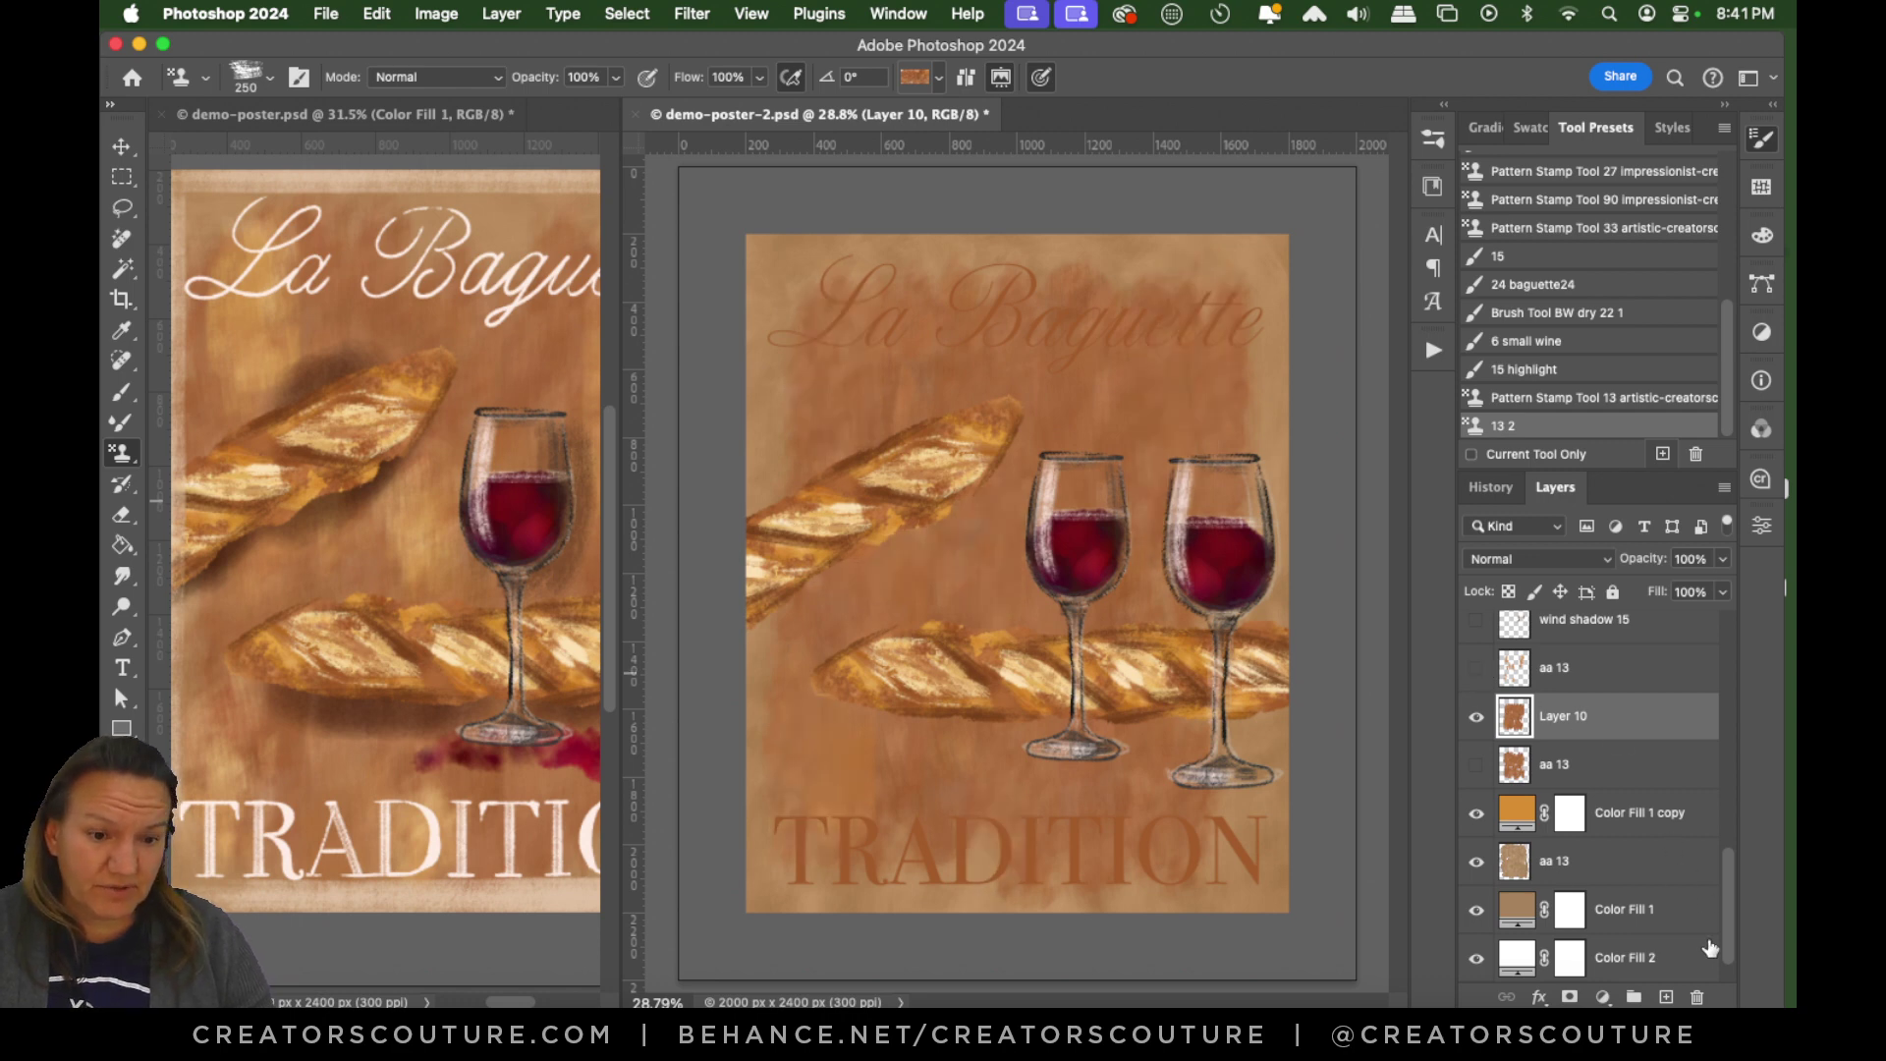
# Add a new layer above Layer 10 and choose the golden crust pattern for the Pattern Stamp Tool.
pyautogui.click(1667, 997)
pyautogui.click(918, 74)
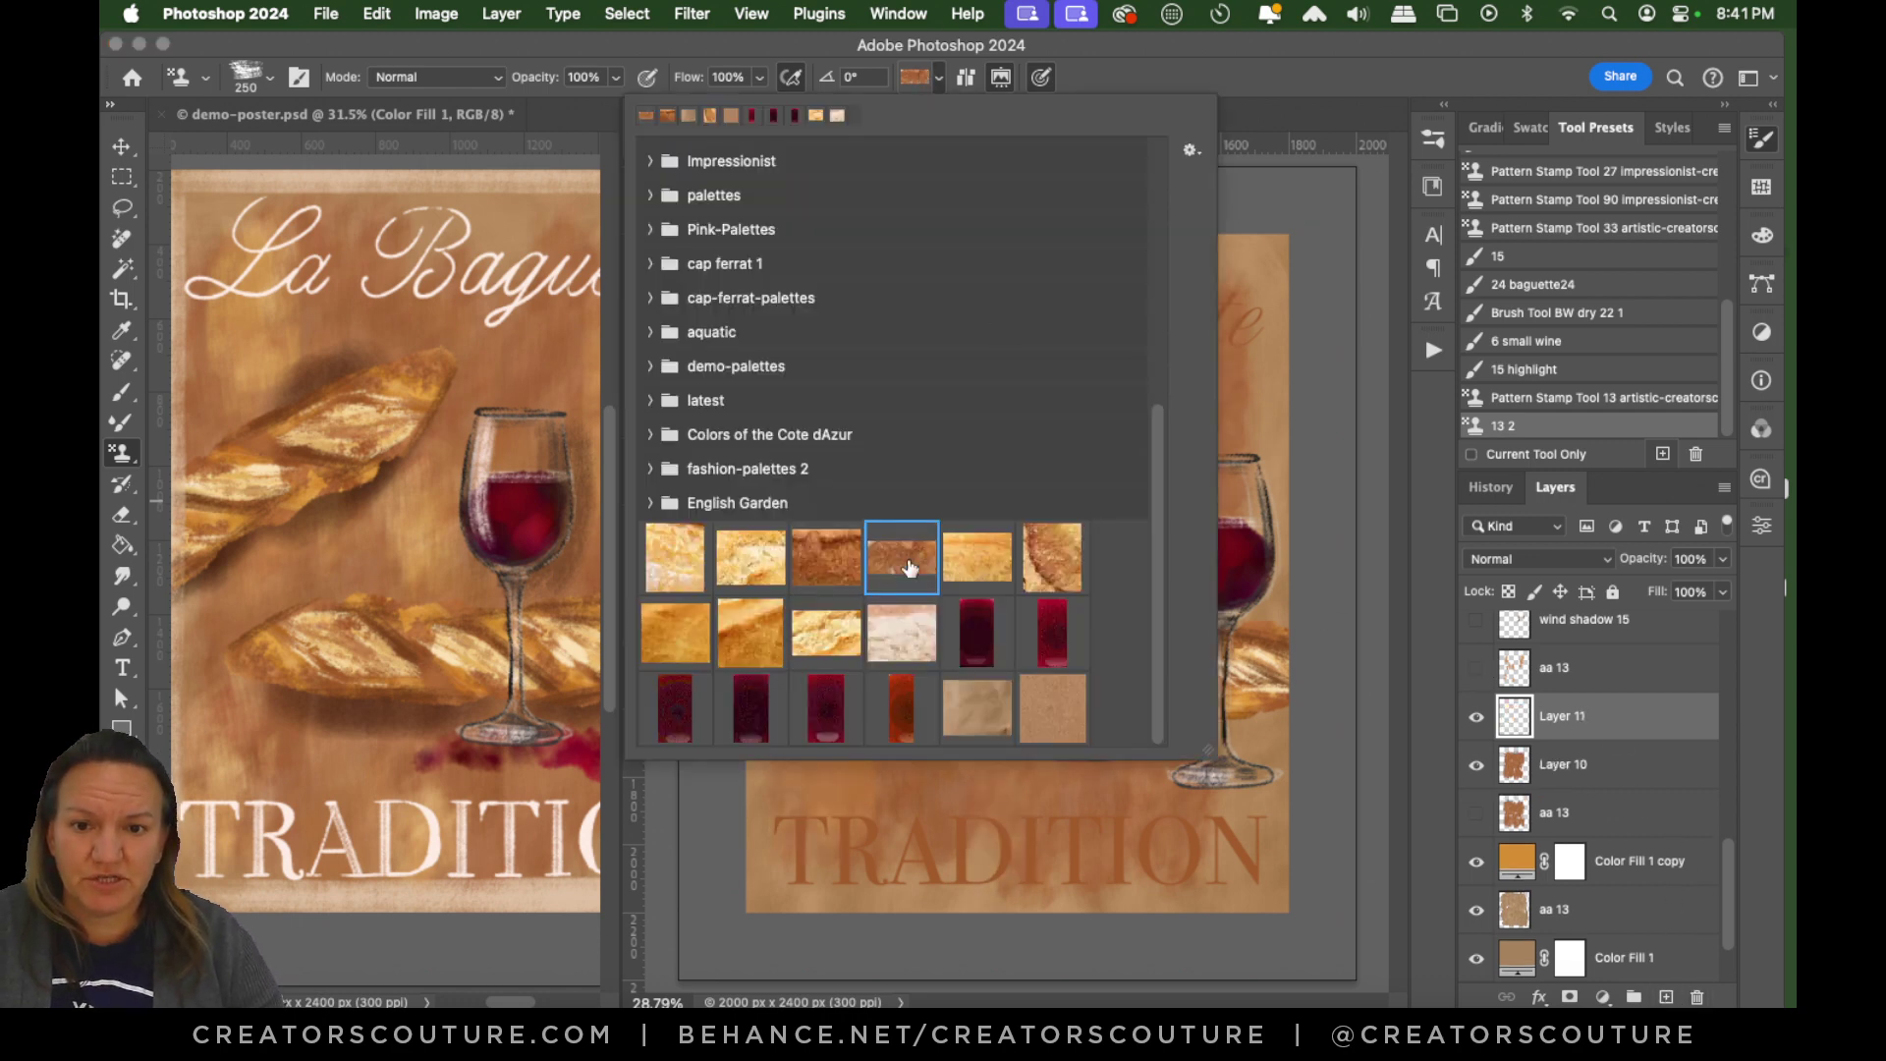
pyautogui.click(749, 658)
pyautogui.click(1277, 120)
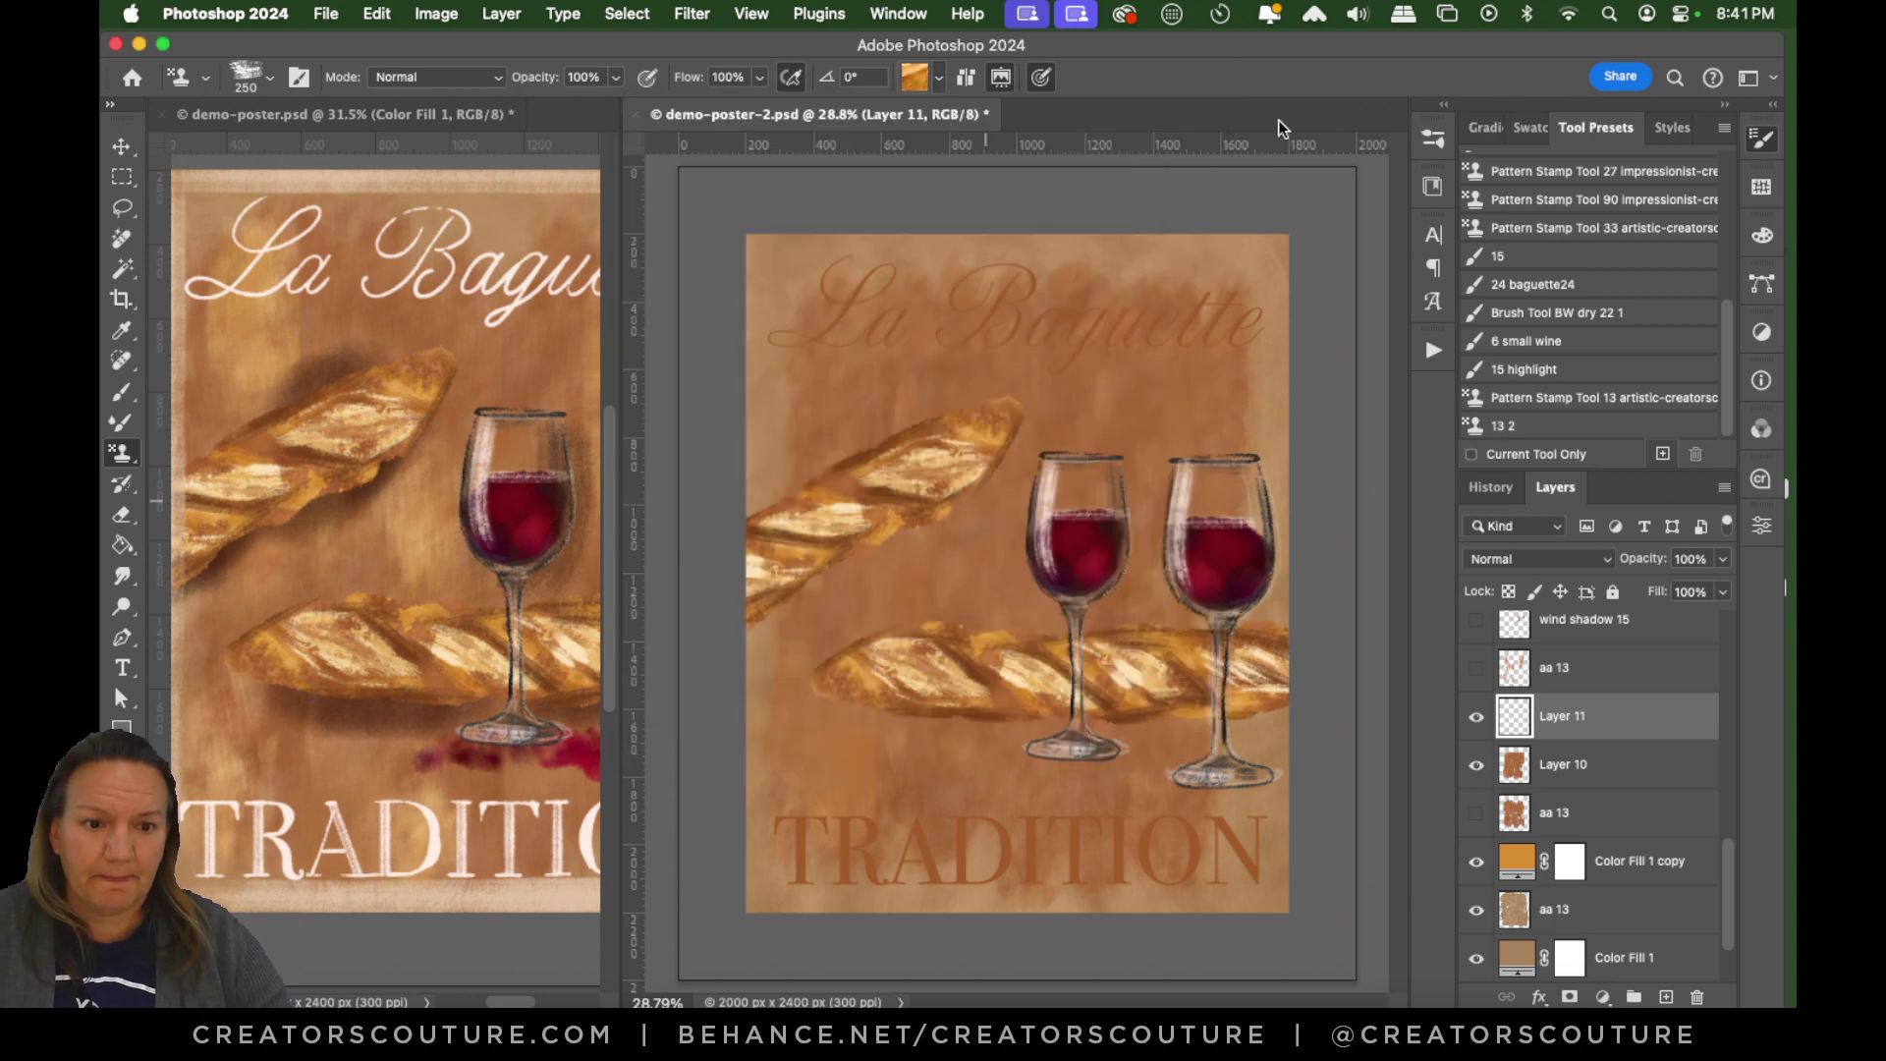
# Show the upper aa 13 layer for reference, try the golden and pale crumb patterns near the title, and undo the test strokes.
pyautogui.click(1477, 669)
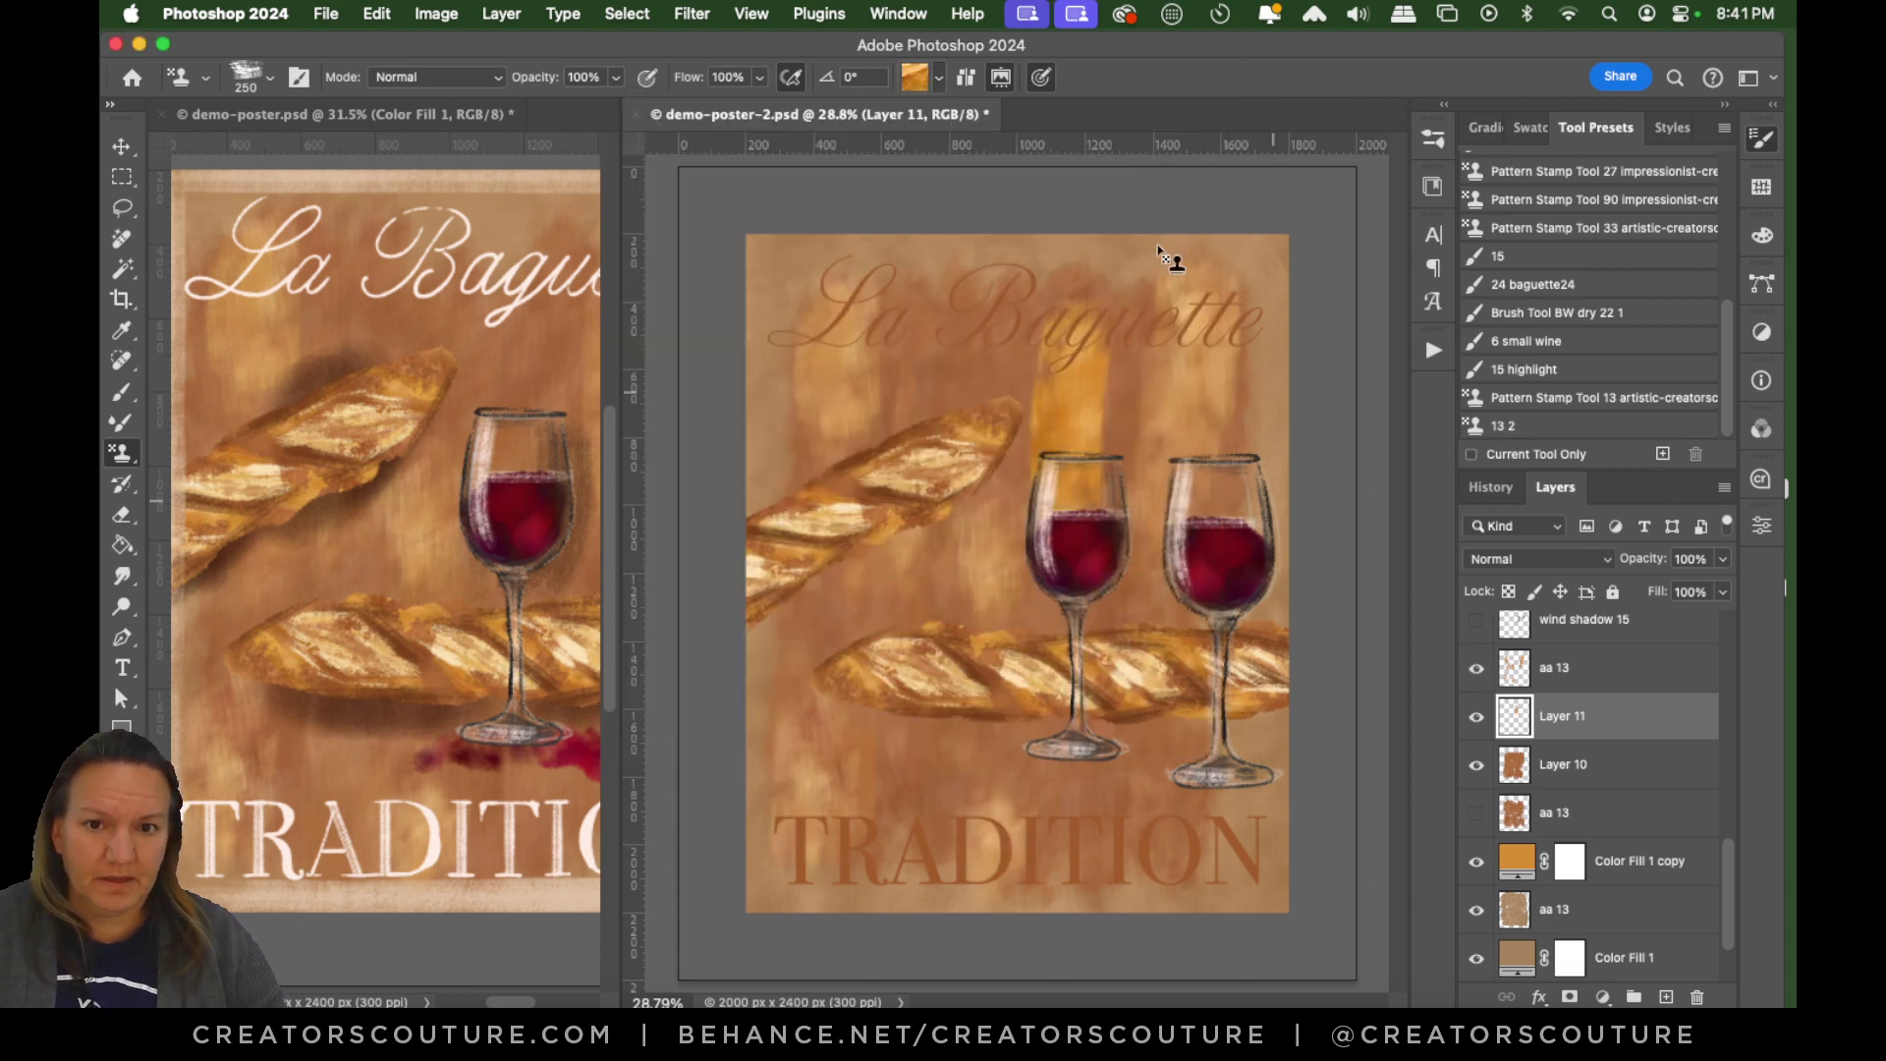
pyautogui.click(917, 76)
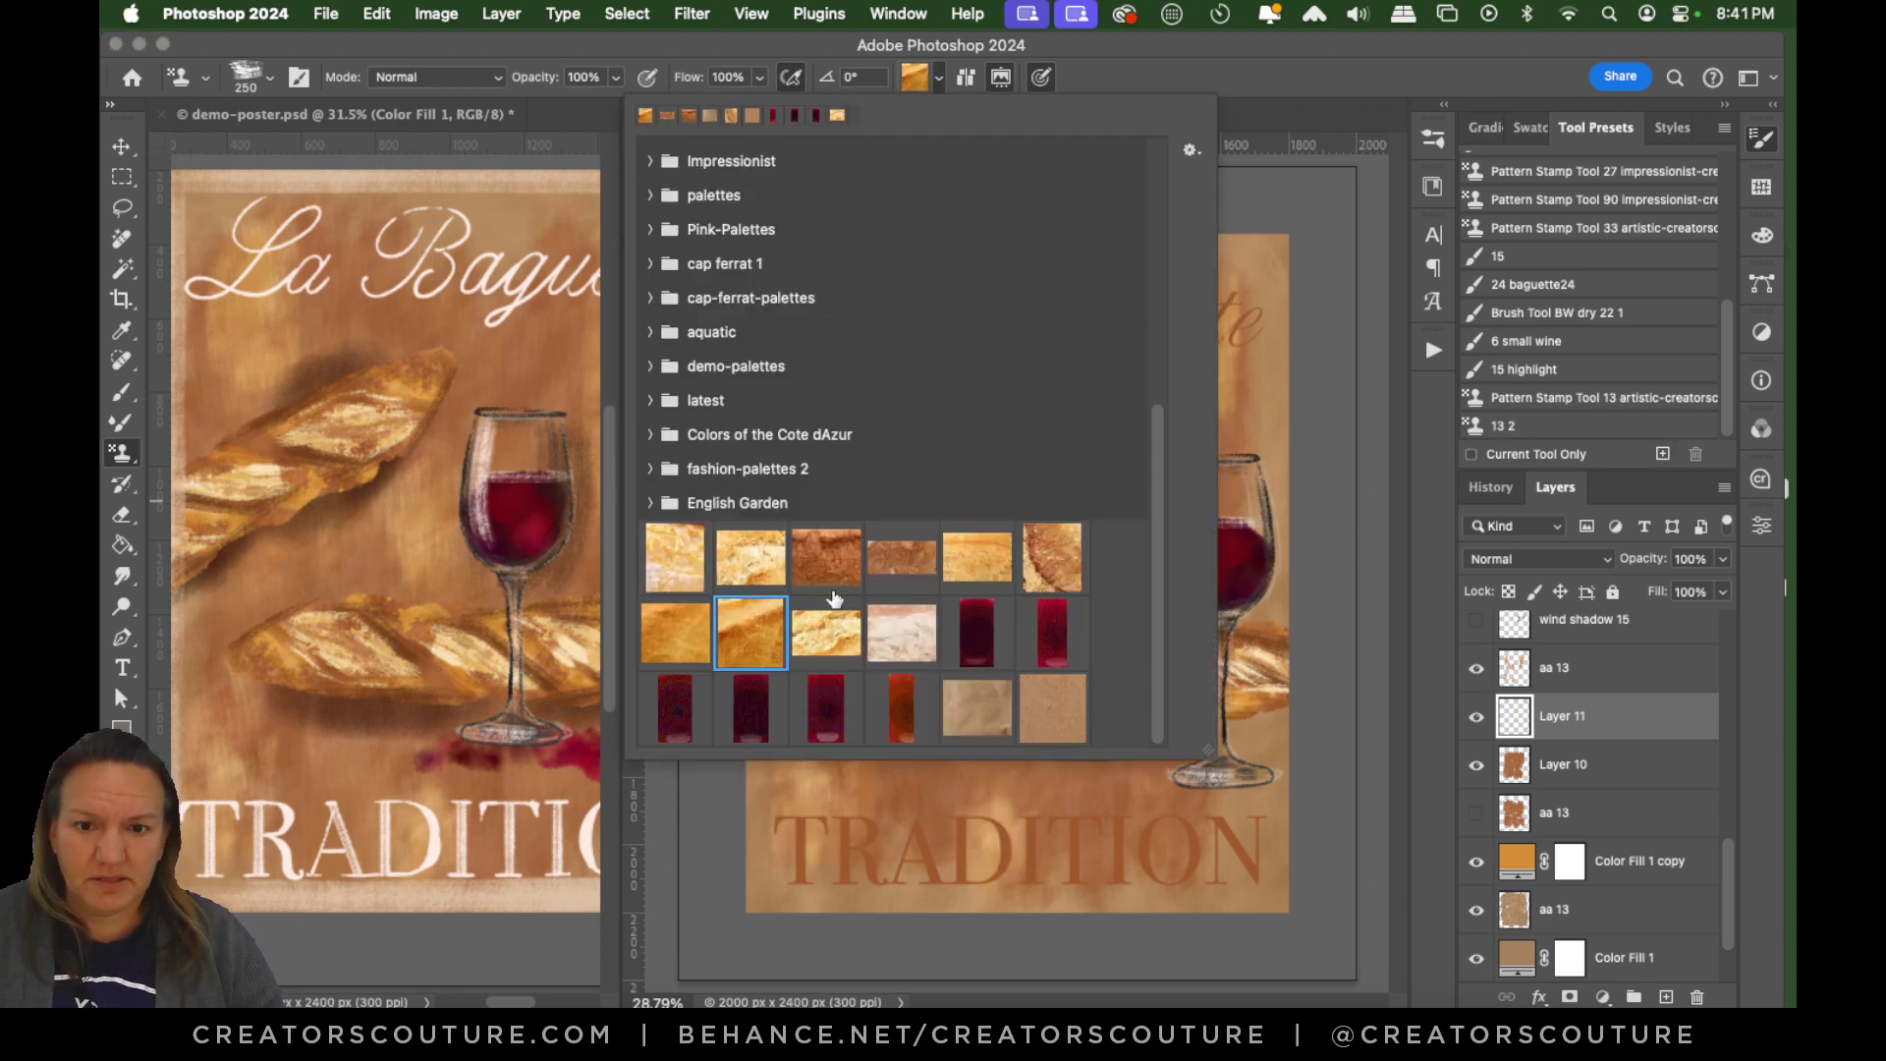
pyautogui.click(731, 570)
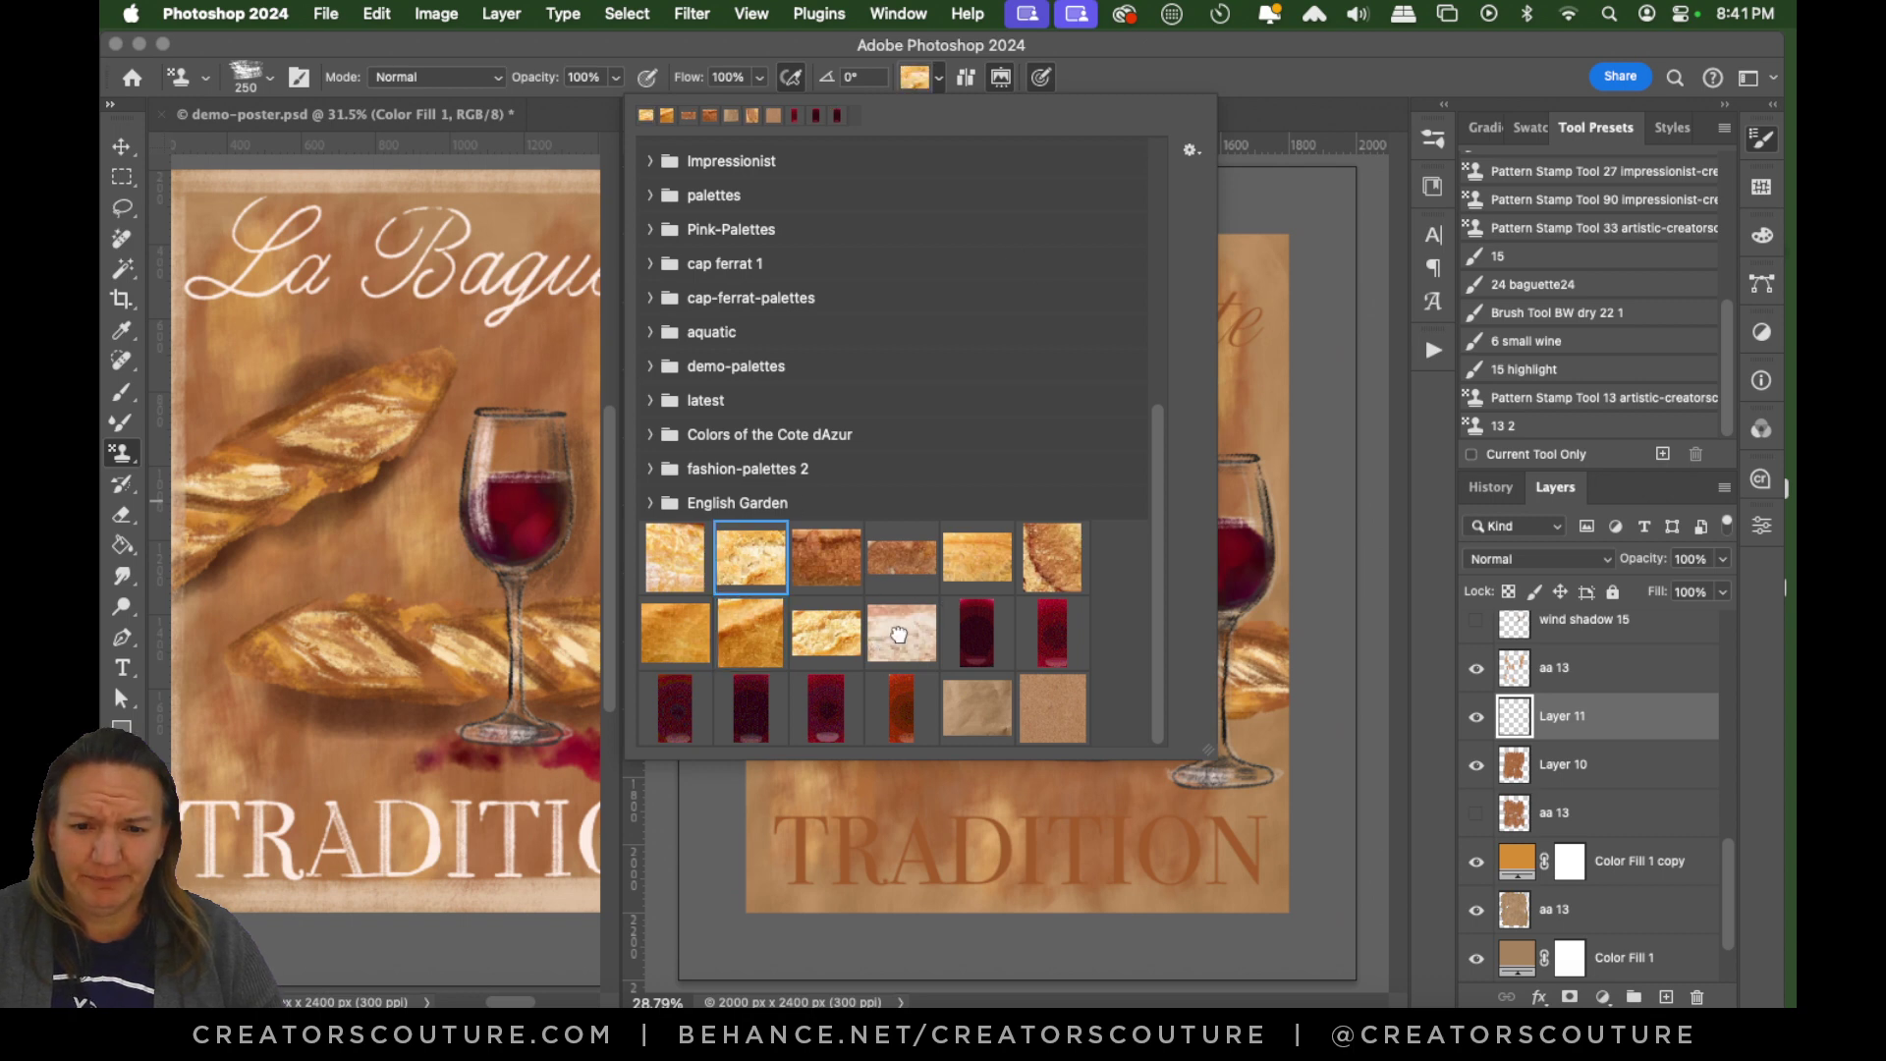
pyautogui.click(1213, 71)
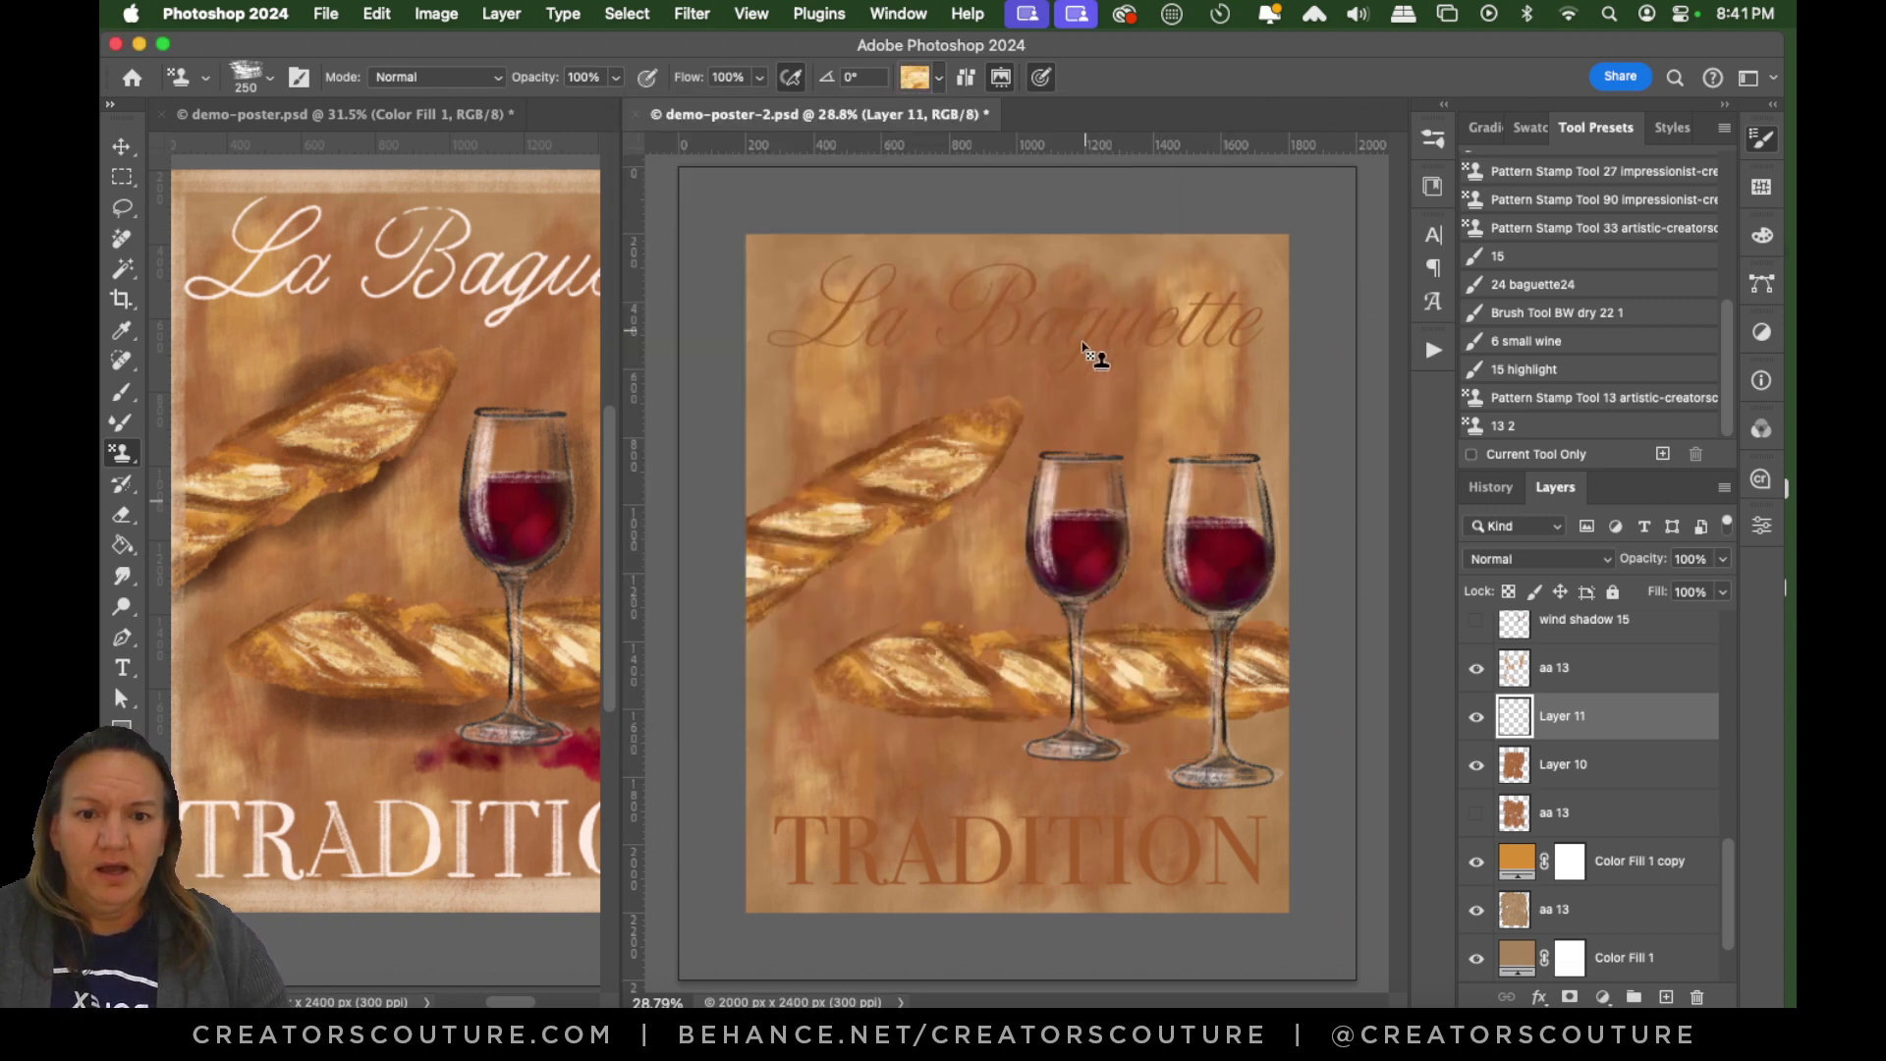
pyautogui.press('super+z')
# Choose the mottled golden-brown crust pattern for the Pattern Stamp Tool.
pyautogui.click(914, 81)
pyautogui.click(1061, 563)
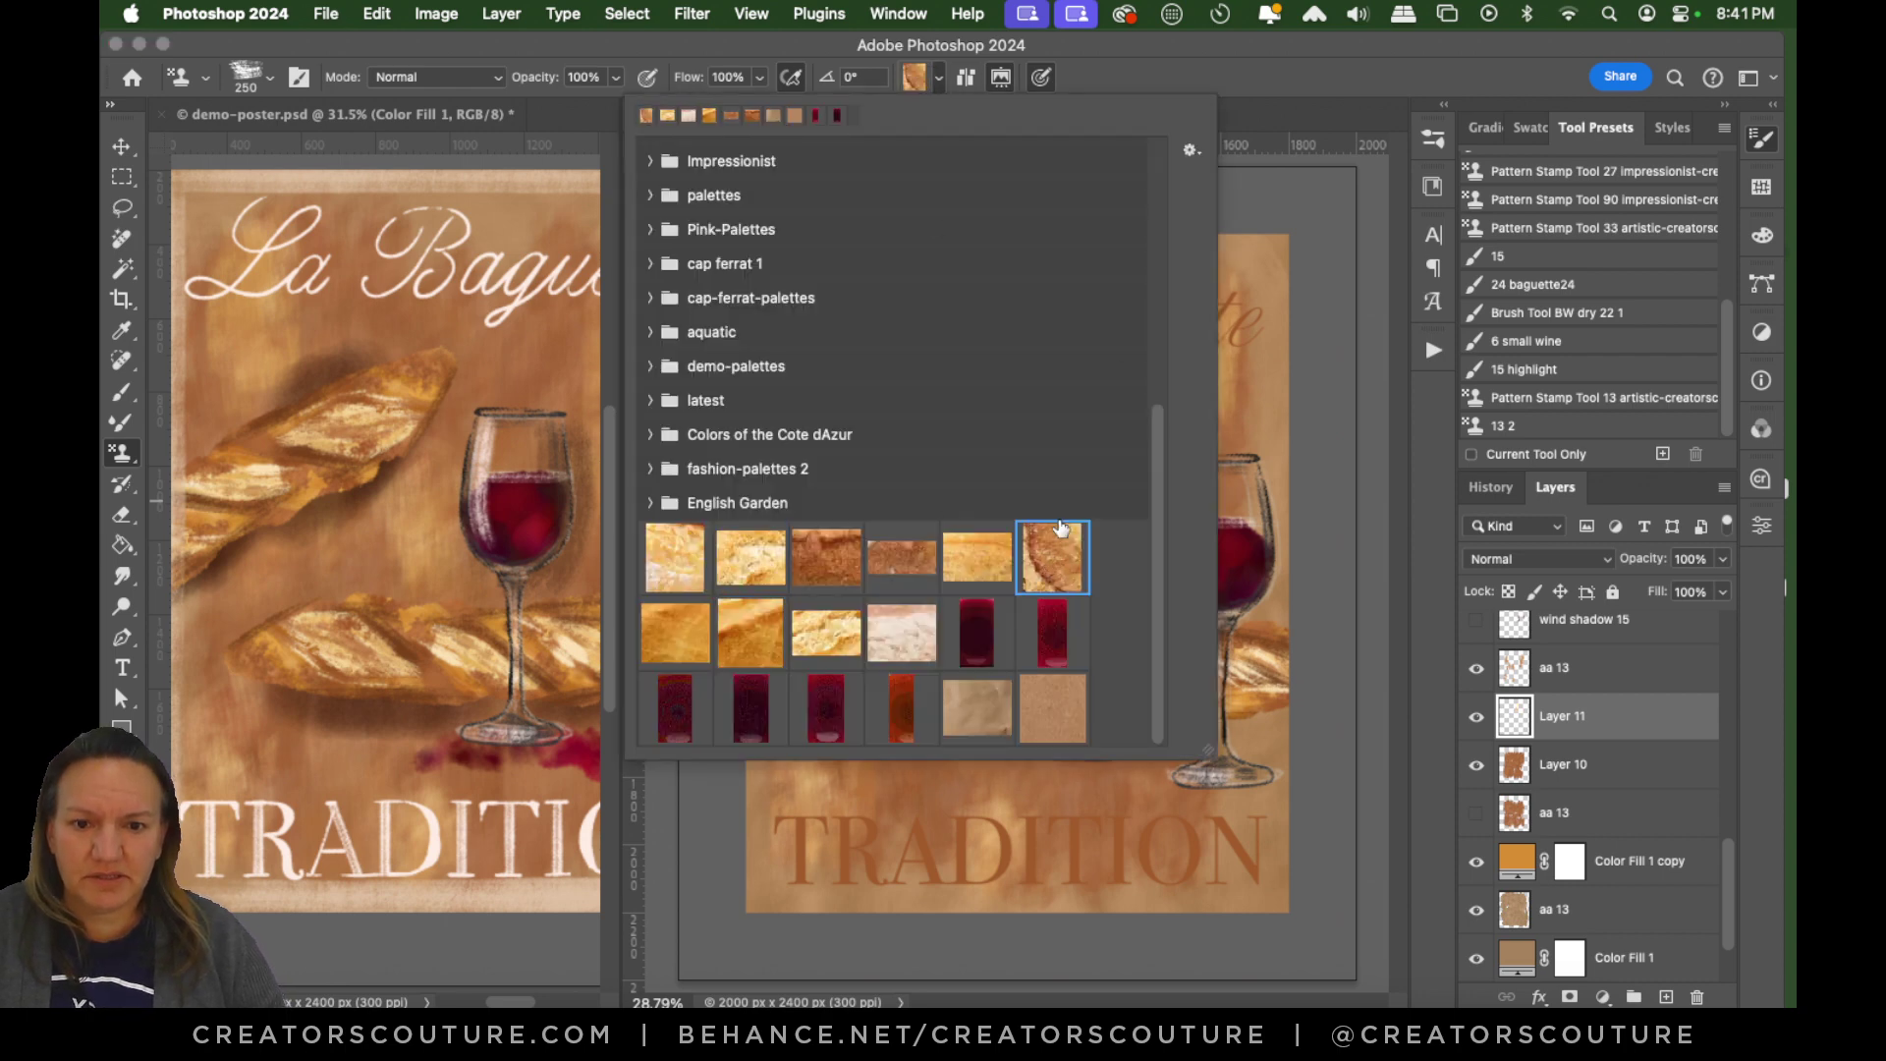
pyautogui.click(1189, 61)
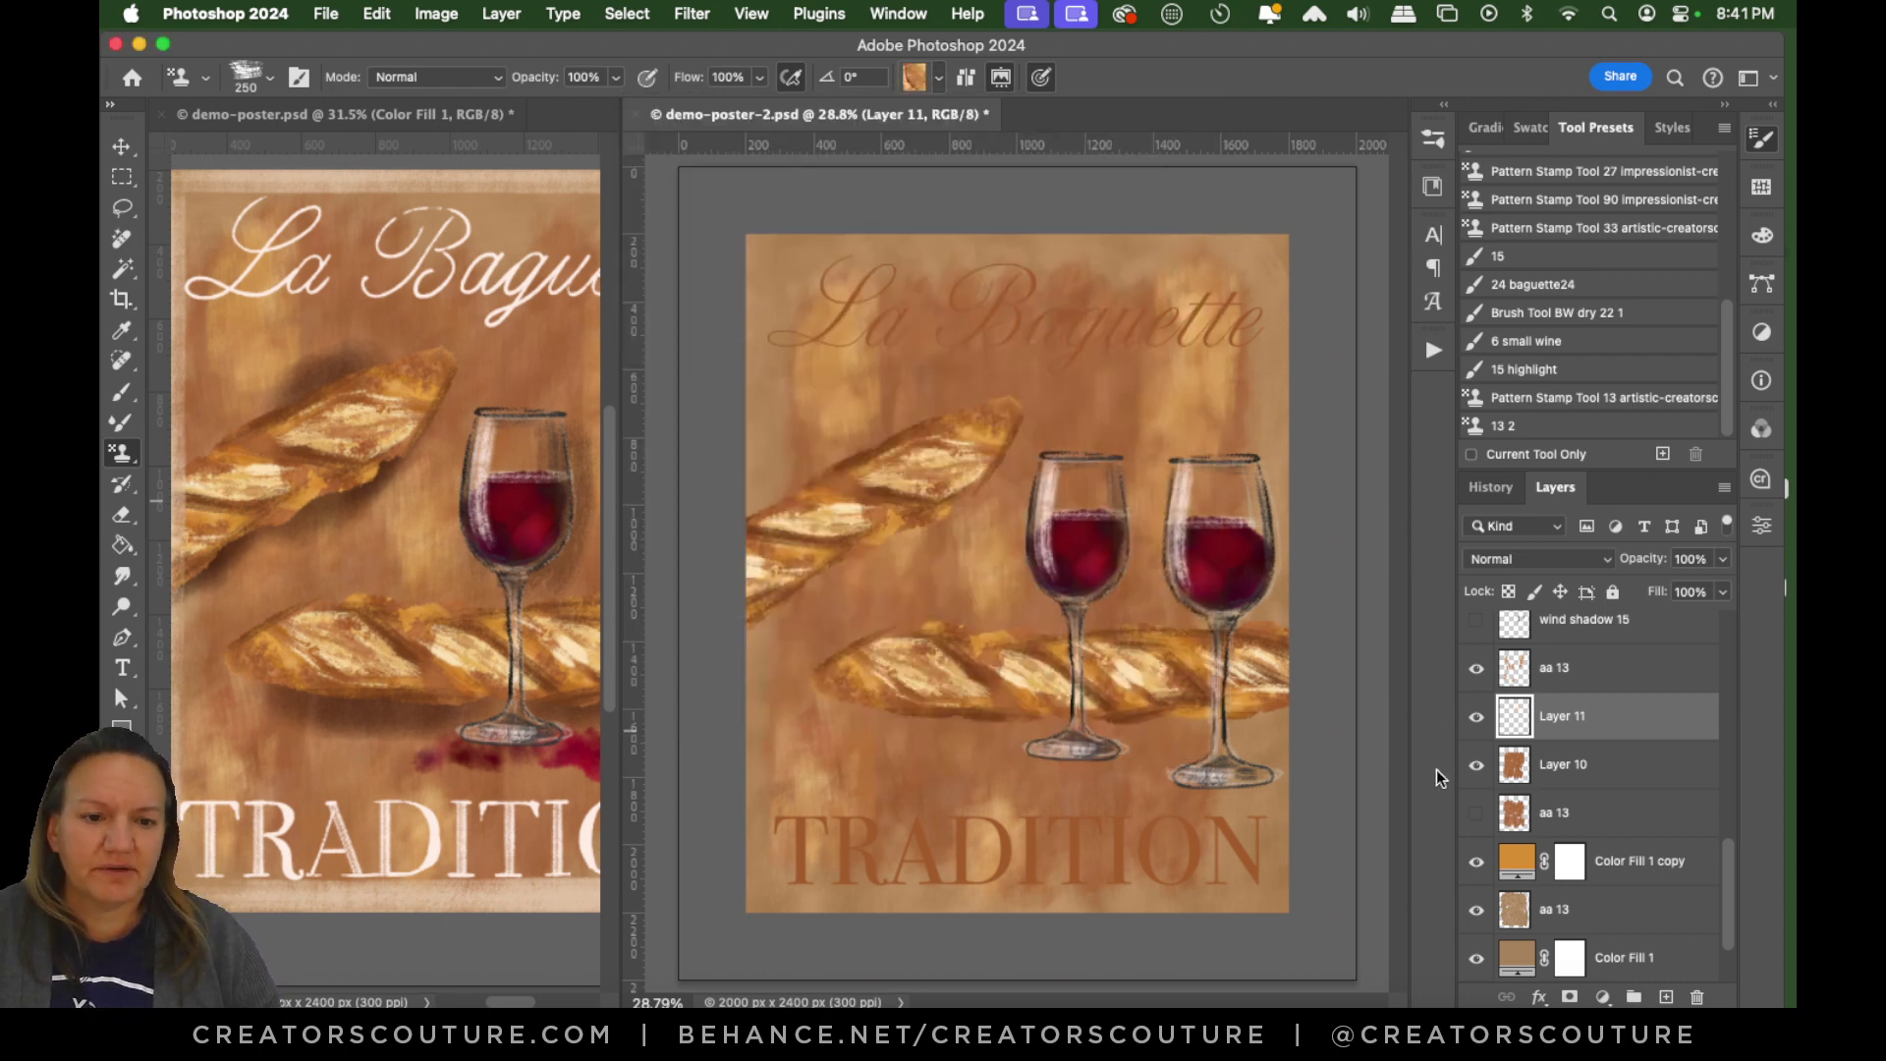
pyautogui.click(914, 79)
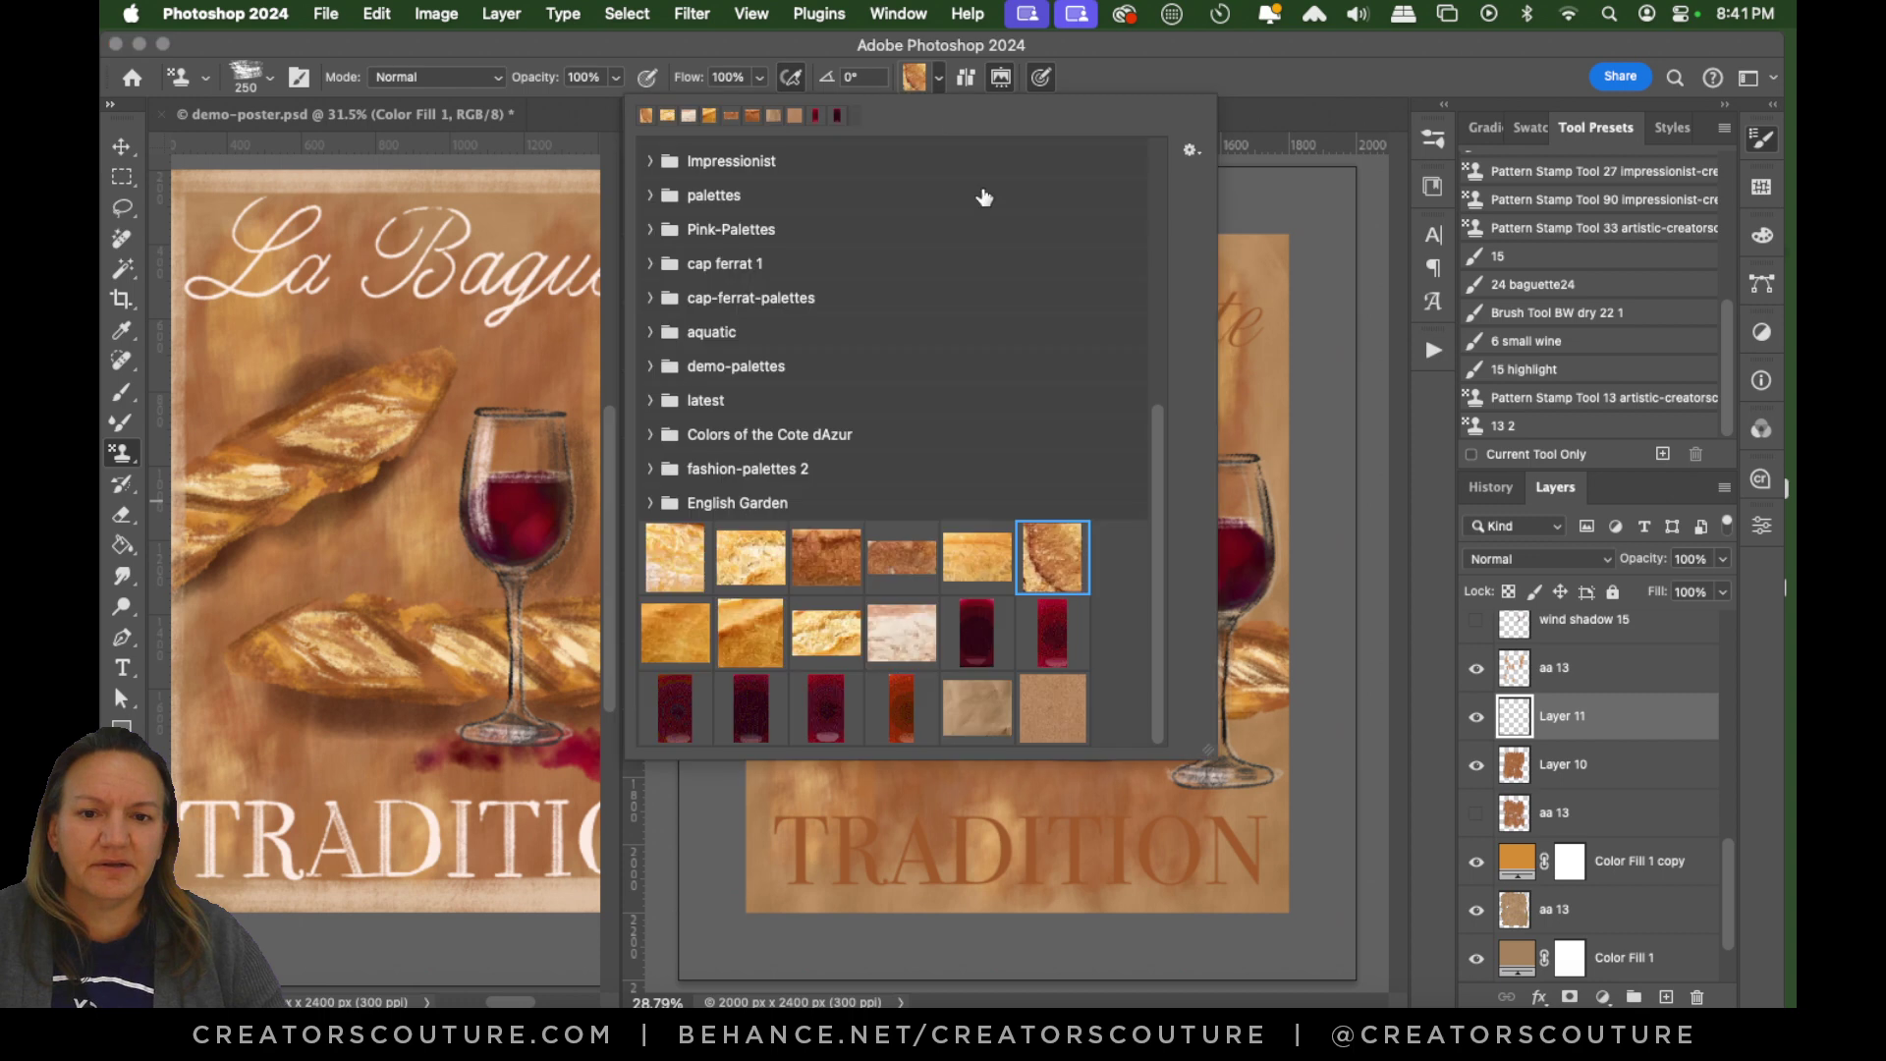
pyautogui.click(1229, 87)
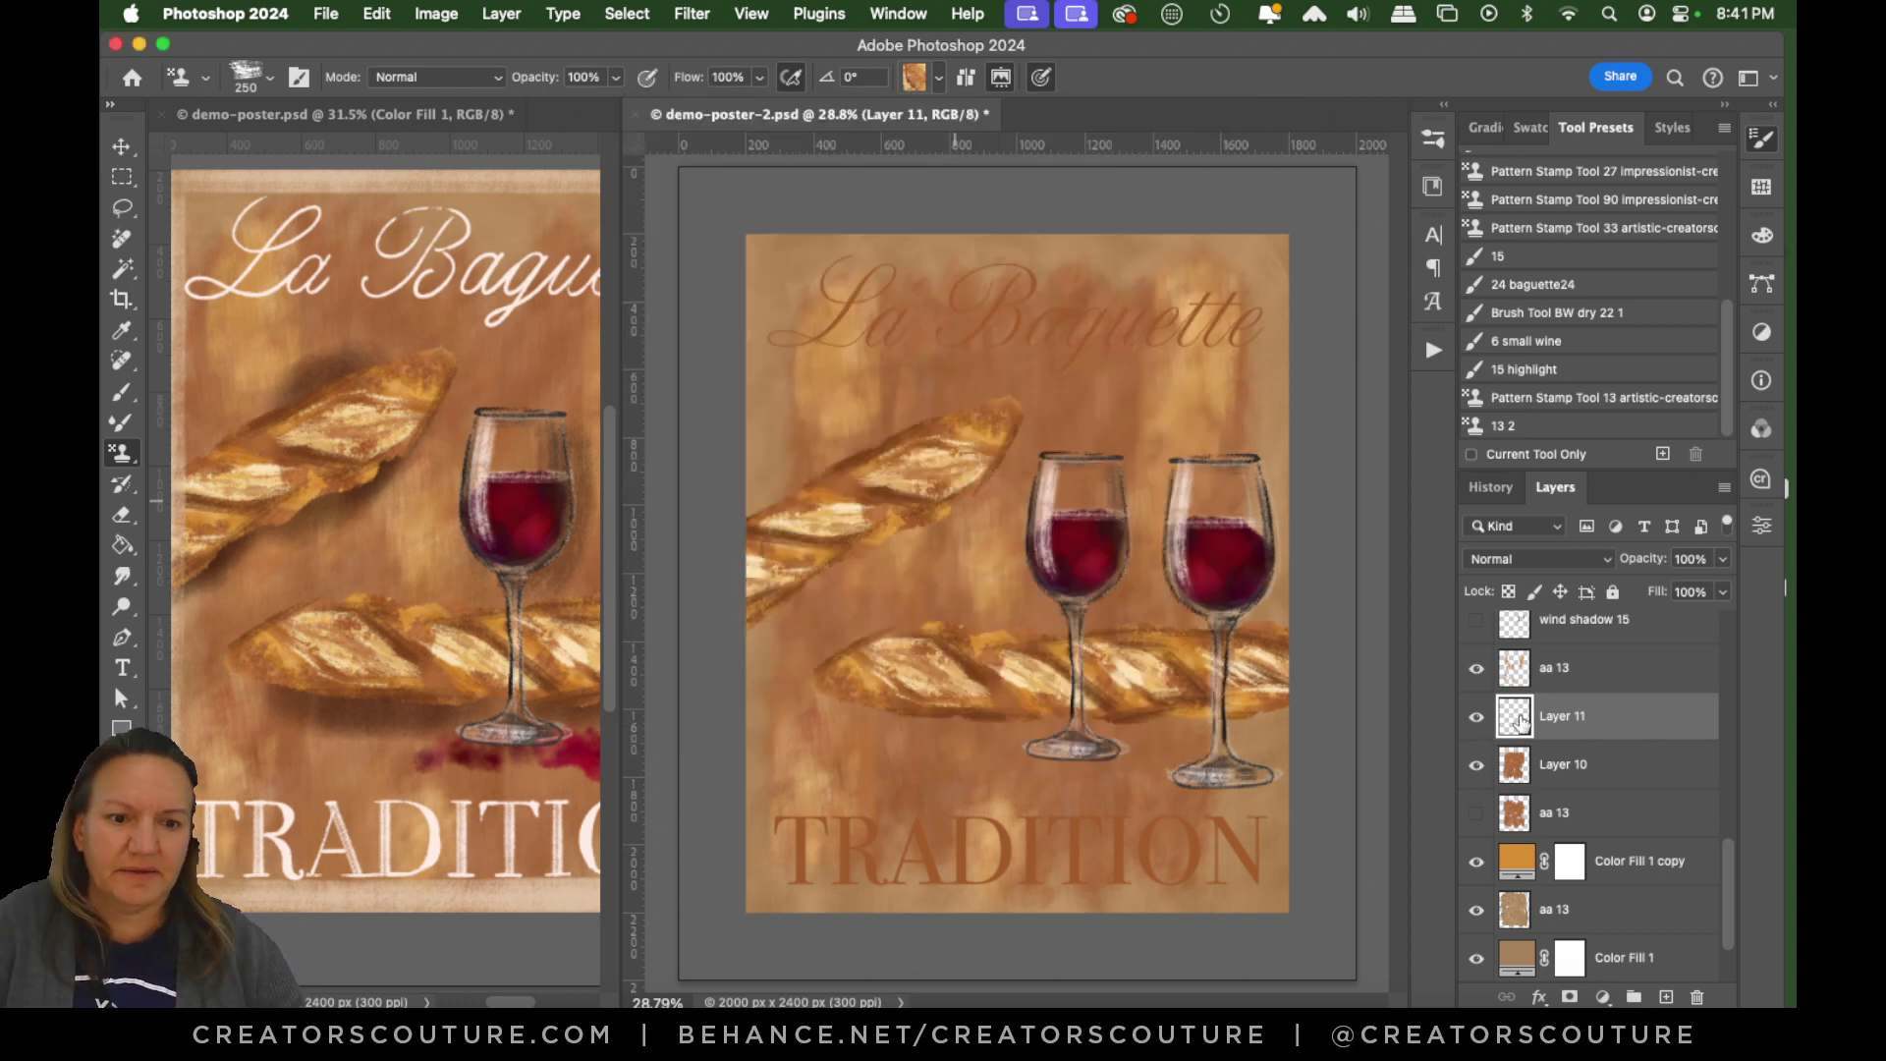
# Compare the background with and without the upper aa 13 layer, and leave that layer hidden.
pyautogui.click(1477, 669)
pyautogui.click(1476, 671)
pyautogui.click(1477, 671)
pyautogui.click(1476, 671)
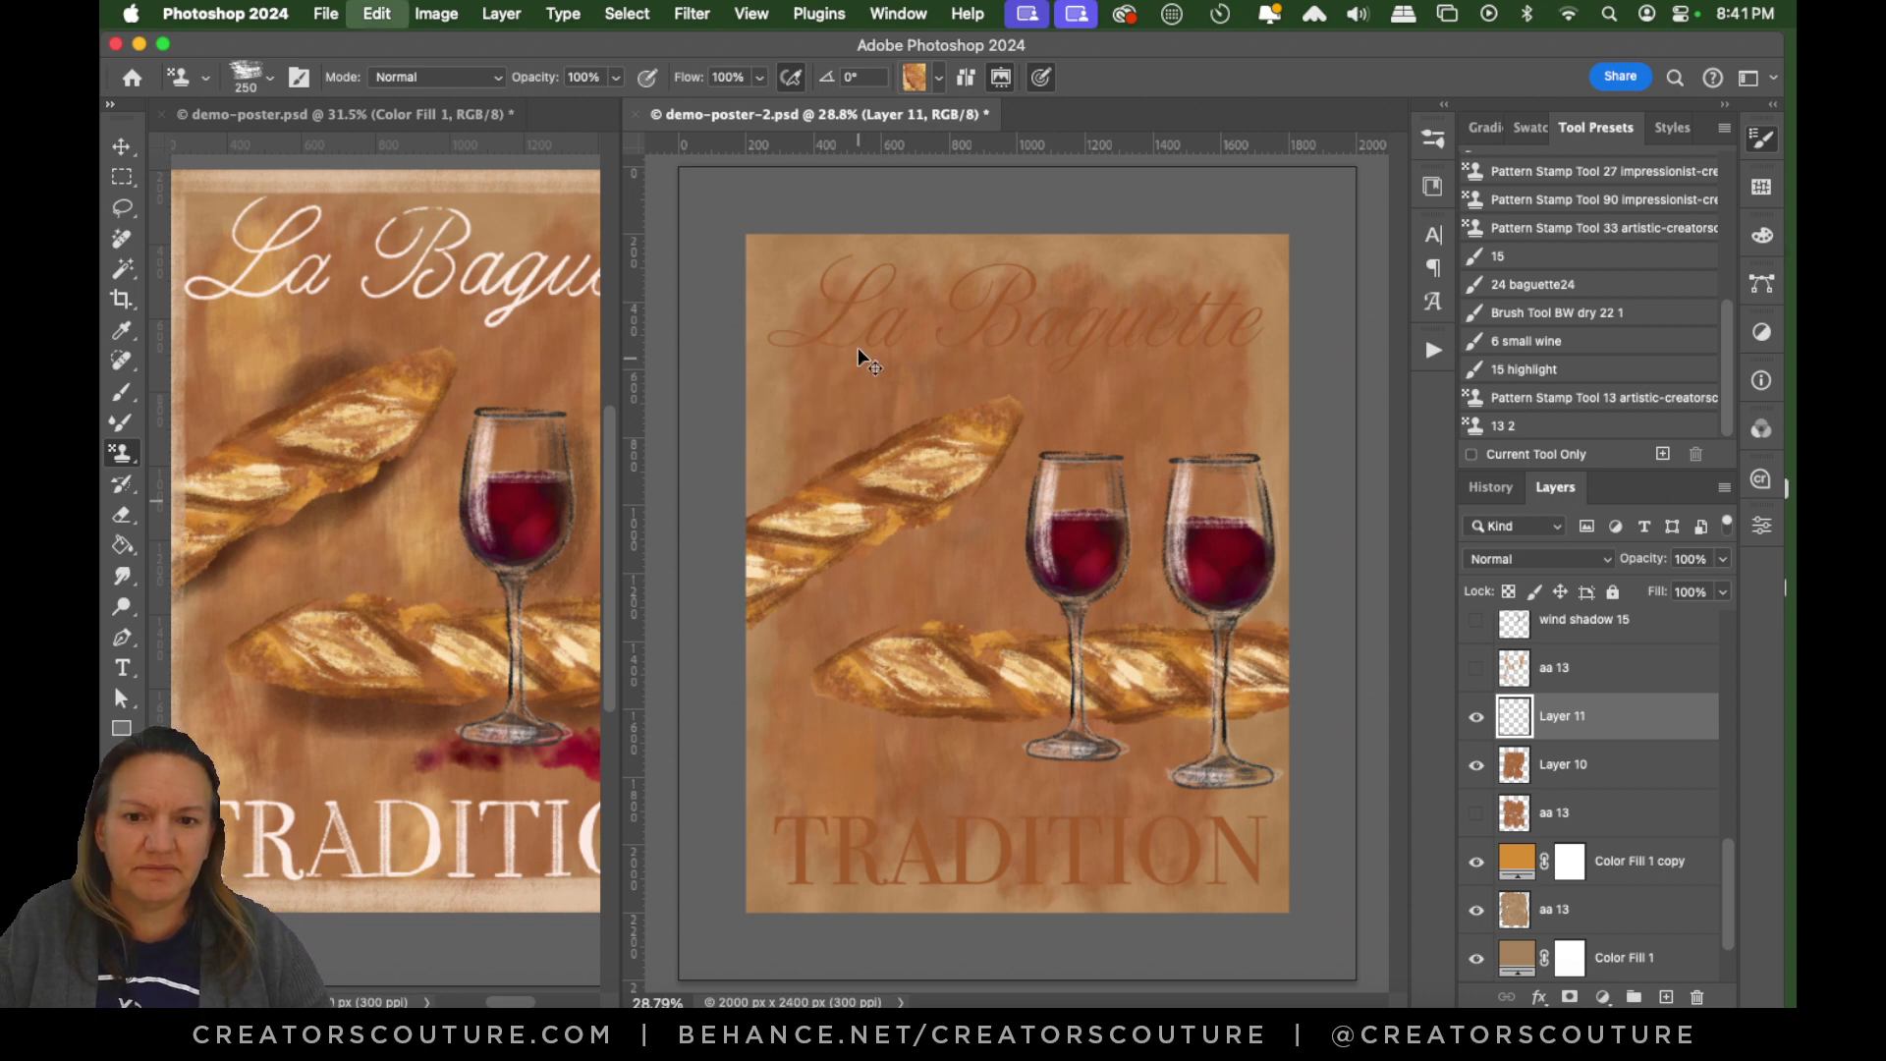
# Try stamping the golden-brown crust texture in vertical strokes above the wine glasses on Layer 11, and undo the strokes.
pyautogui.moveTo(1014, 354); pyautogui.dragTo(1012, 550)
pyautogui.press('super+z')
pyautogui.moveTo(1106, 349)
pyautogui.mouseDown()
pyautogui.moveTo(1124, 398)
pyautogui.moveTo(1110, 486)
pyautogui.mouseUp()
pyautogui.moveTo(1071, 317); pyautogui.dragTo(1052, 499)
pyautogui.moveTo(1228, 288); pyautogui.dragTo(1178, 527)
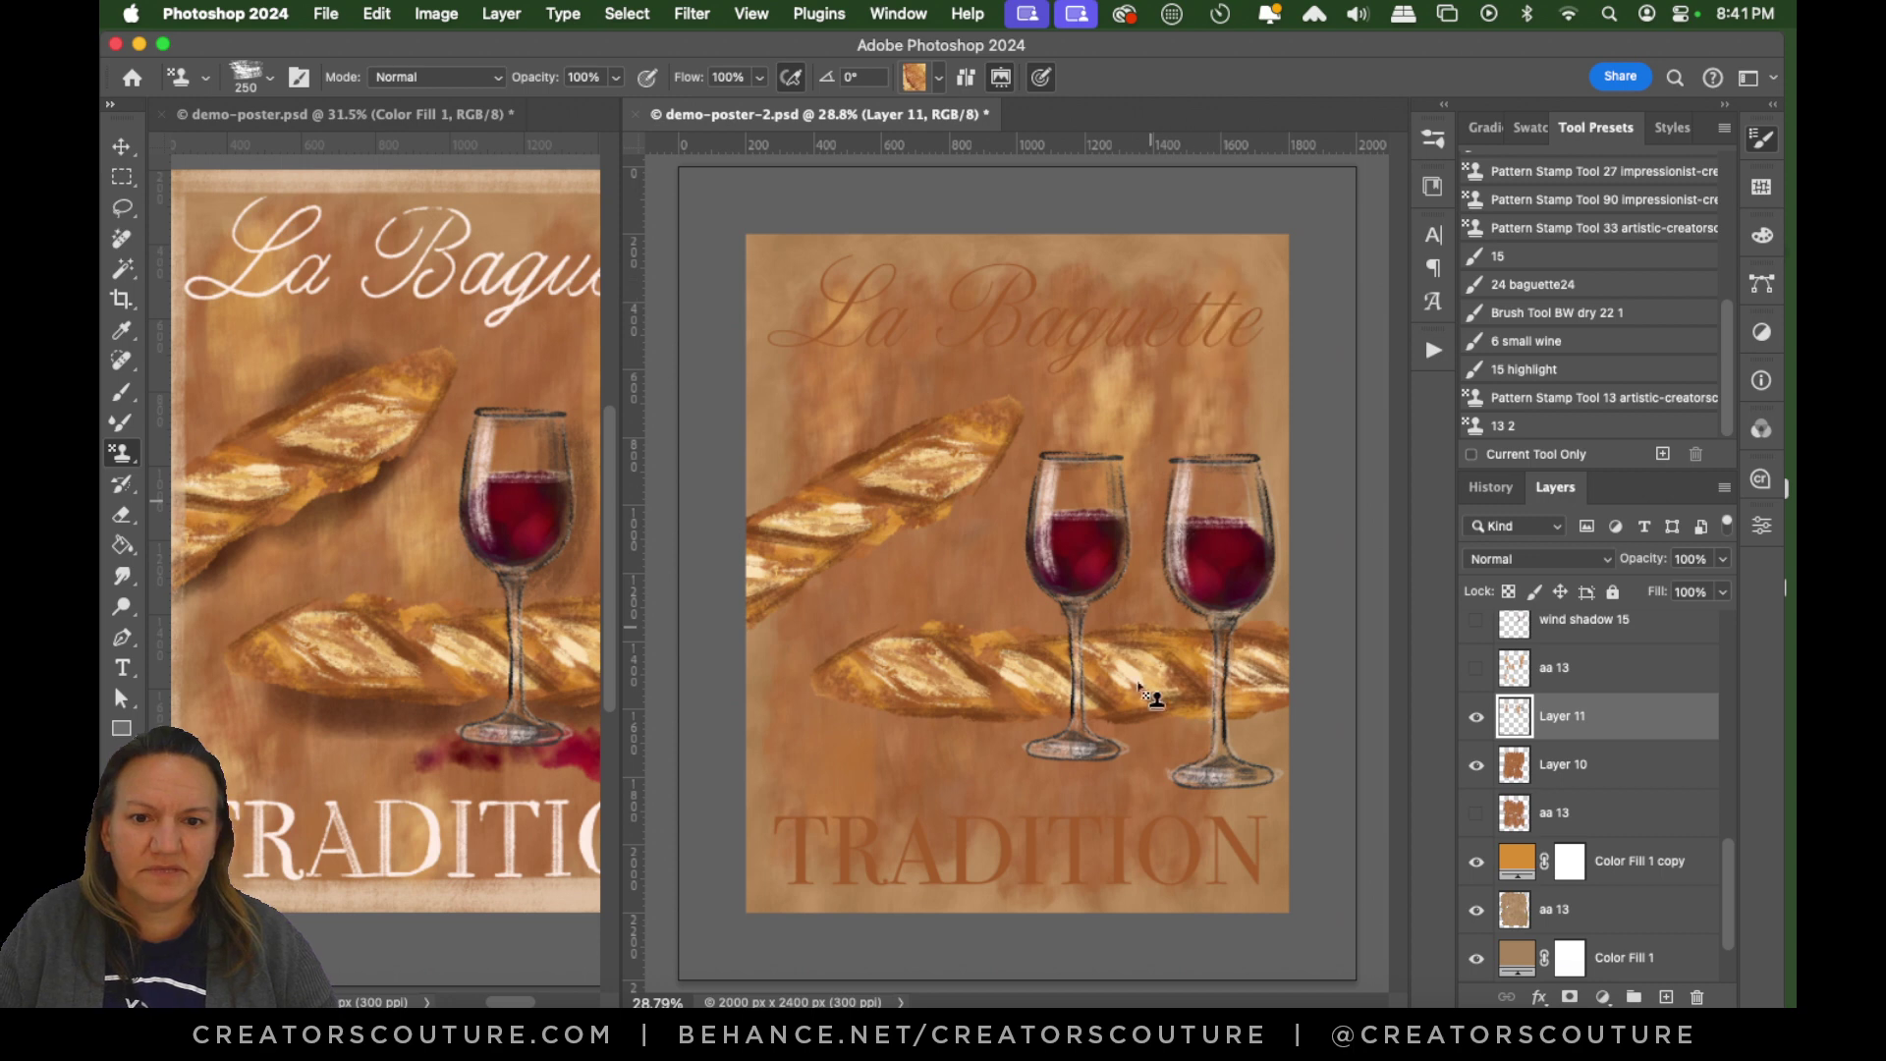
pyautogui.press('super+z')
pyautogui.moveTo(1173, 341); pyautogui.dragTo(1146, 643)
pyautogui.press('super+z')
pyautogui.press('super+z')
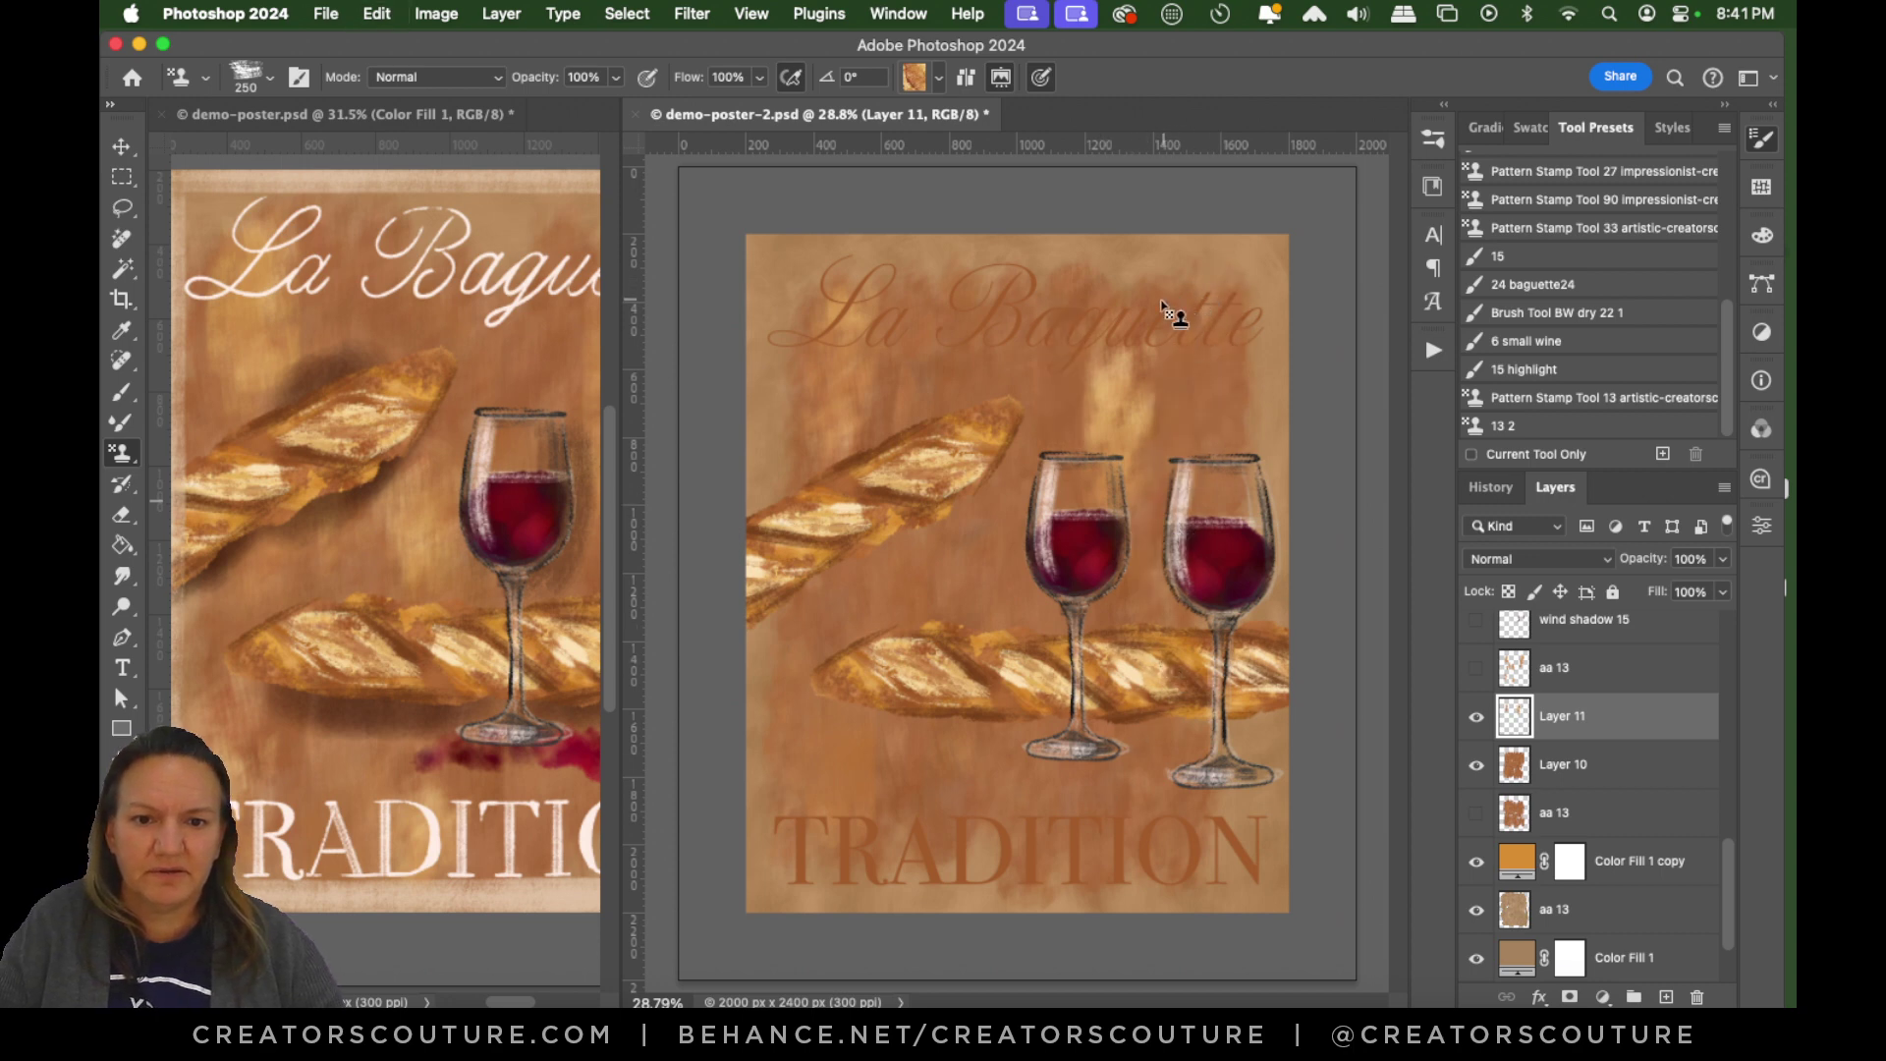
pyautogui.press('super+z')
# Stamp the golden-brown crust texture in vertical strokes between the title and the wine glasses on Layer 11, undoing the unwanted strokes.
pyautogui.moveTo(1171, 325); pyautogui.dragTo(1149, 510)
pyautogui.moveTo(1116, 353); pyautogui.dragTo(1100, 531)
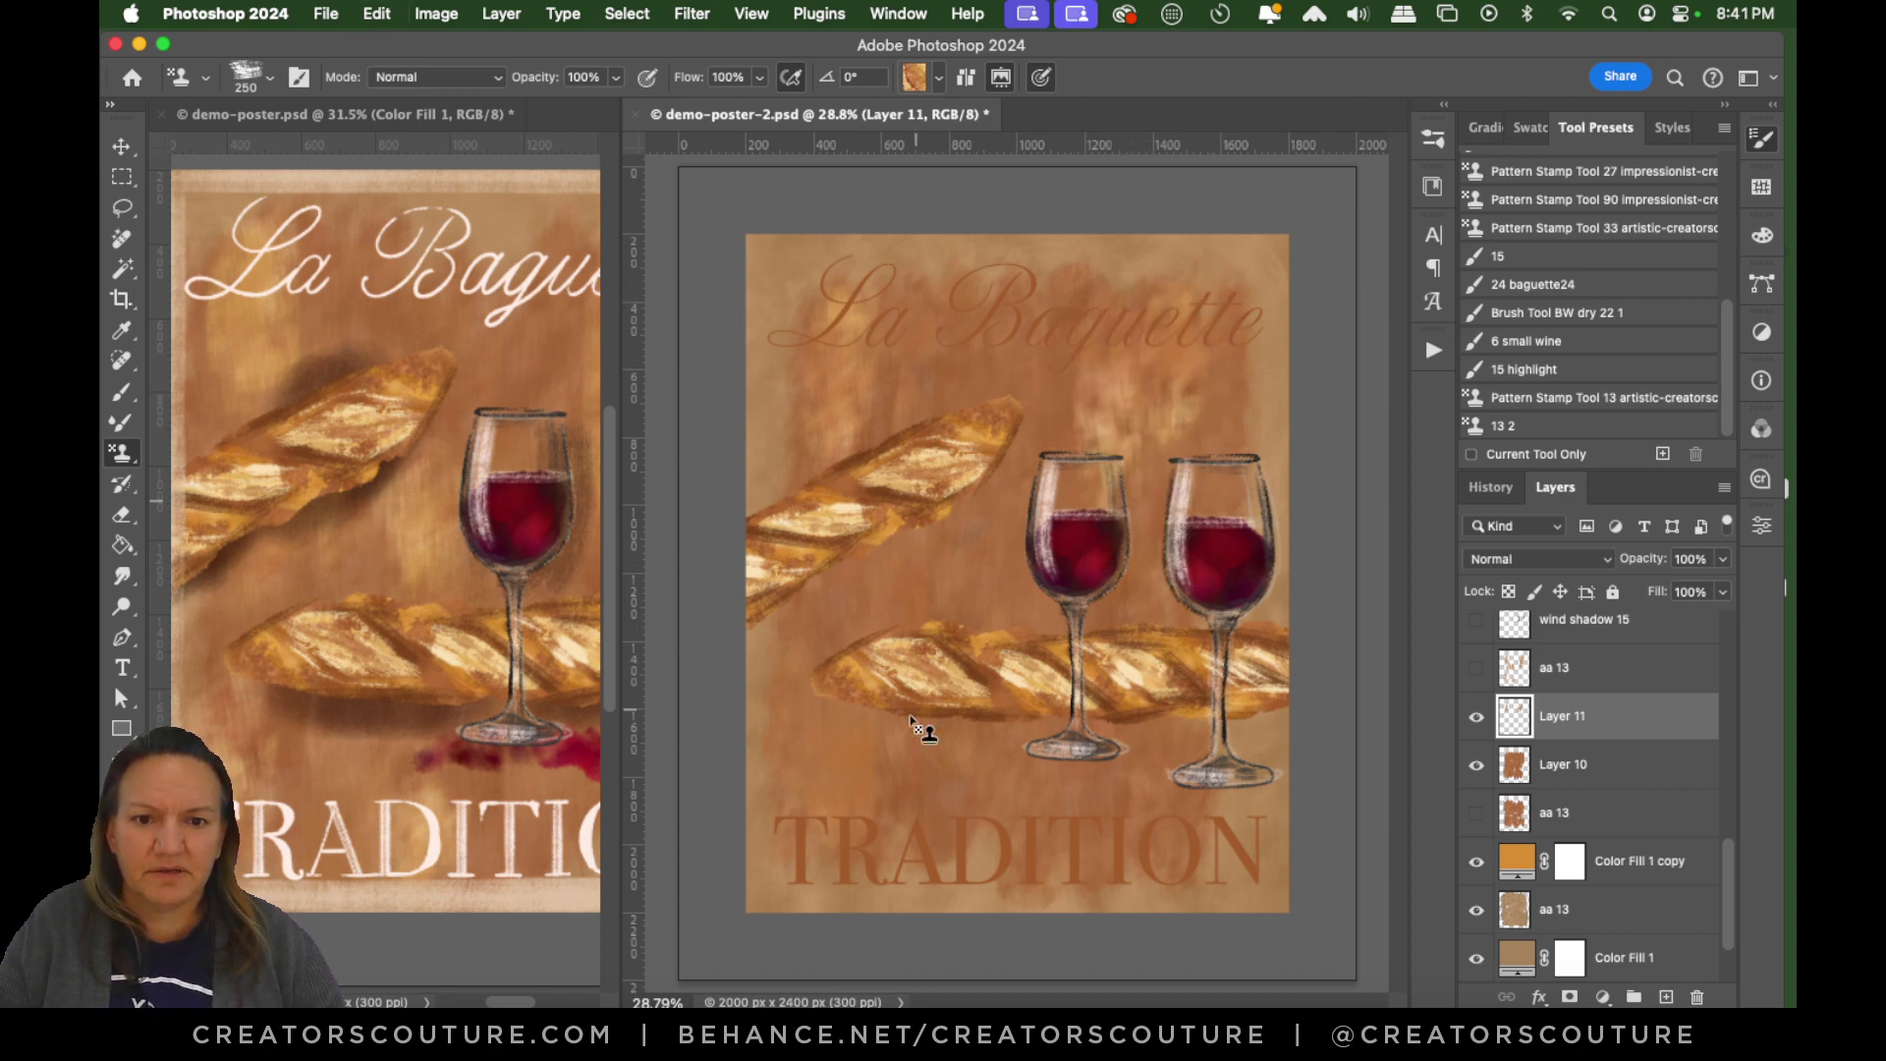
pyautogui.moveTo(1002, 486); pyautogui.dragTo(937, 722)
pyautogui.press('super+z')
pyautogui.press('super+z')
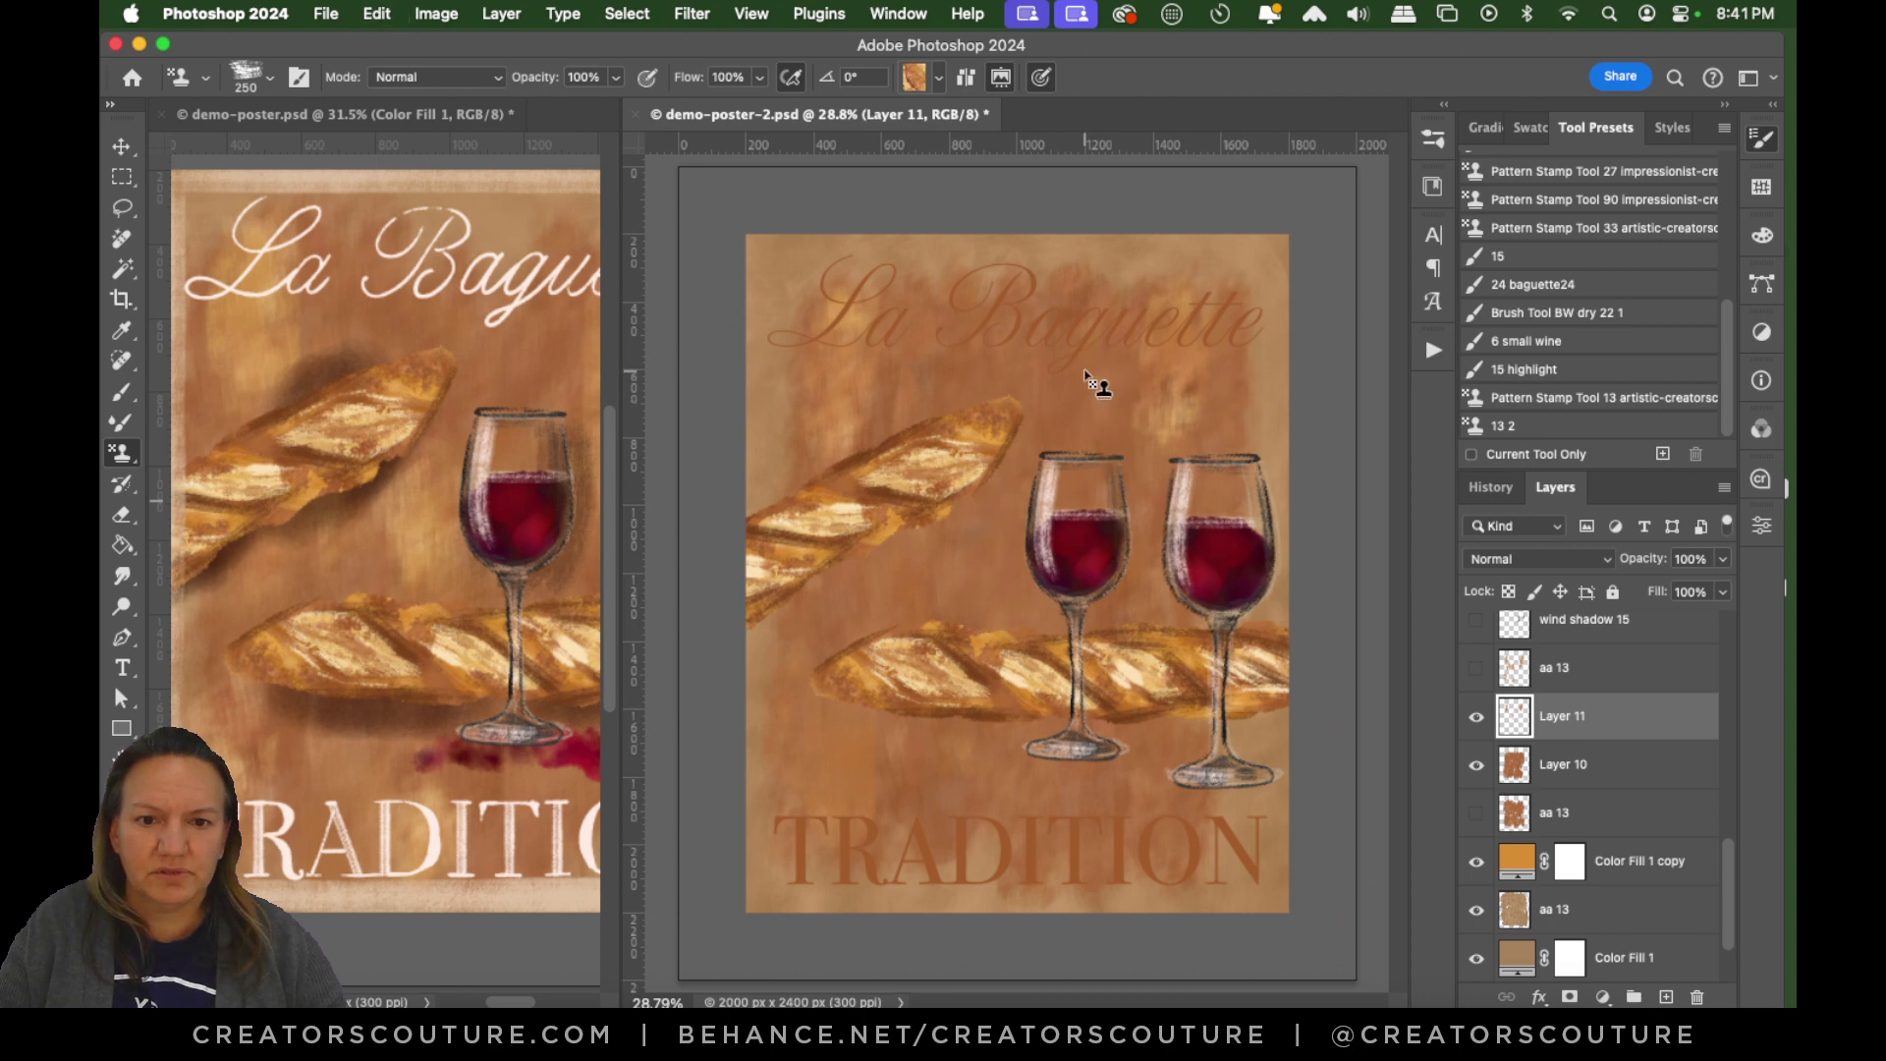
pyautogui.moveTo(1097, 376); pyautogui.dragTo(1057, 535)
pyautogui.moveTo(1039, 366); pyautogui.dragTo(1008, 540)
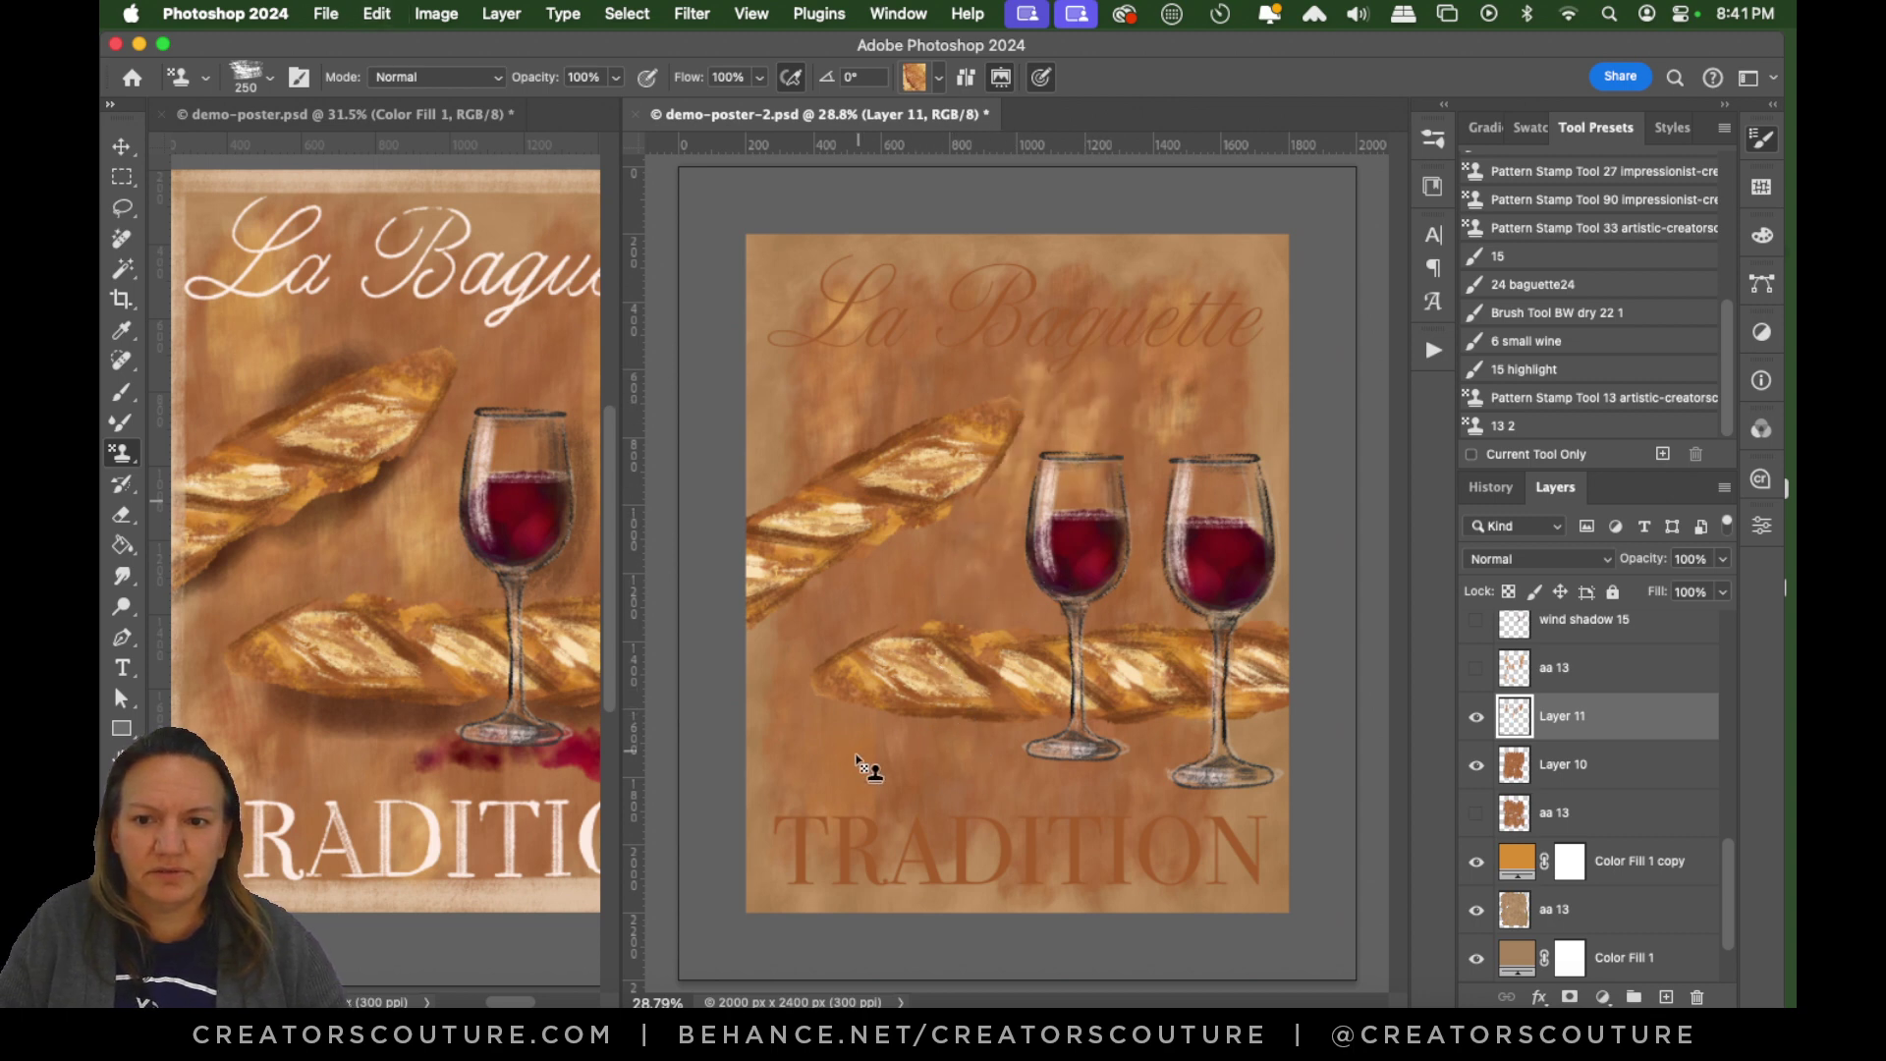
# Stamp the crust texture in vertical strokes below the baguettes and around the TRADITION text, and save the document.
pyautogui.moveTo(890, 574)
pyautogui.mouseDown()
pyautogui.moveTo(890, 629)
pyautogui.moveTo(808, 801)
pyautogui.mouseUp()
pyautogui.moveTo(767, 696); pyautogui.dragTo(773, 855)
pyautogui.moveTo(826, 690); pyautogui.dragTo(828, 808)
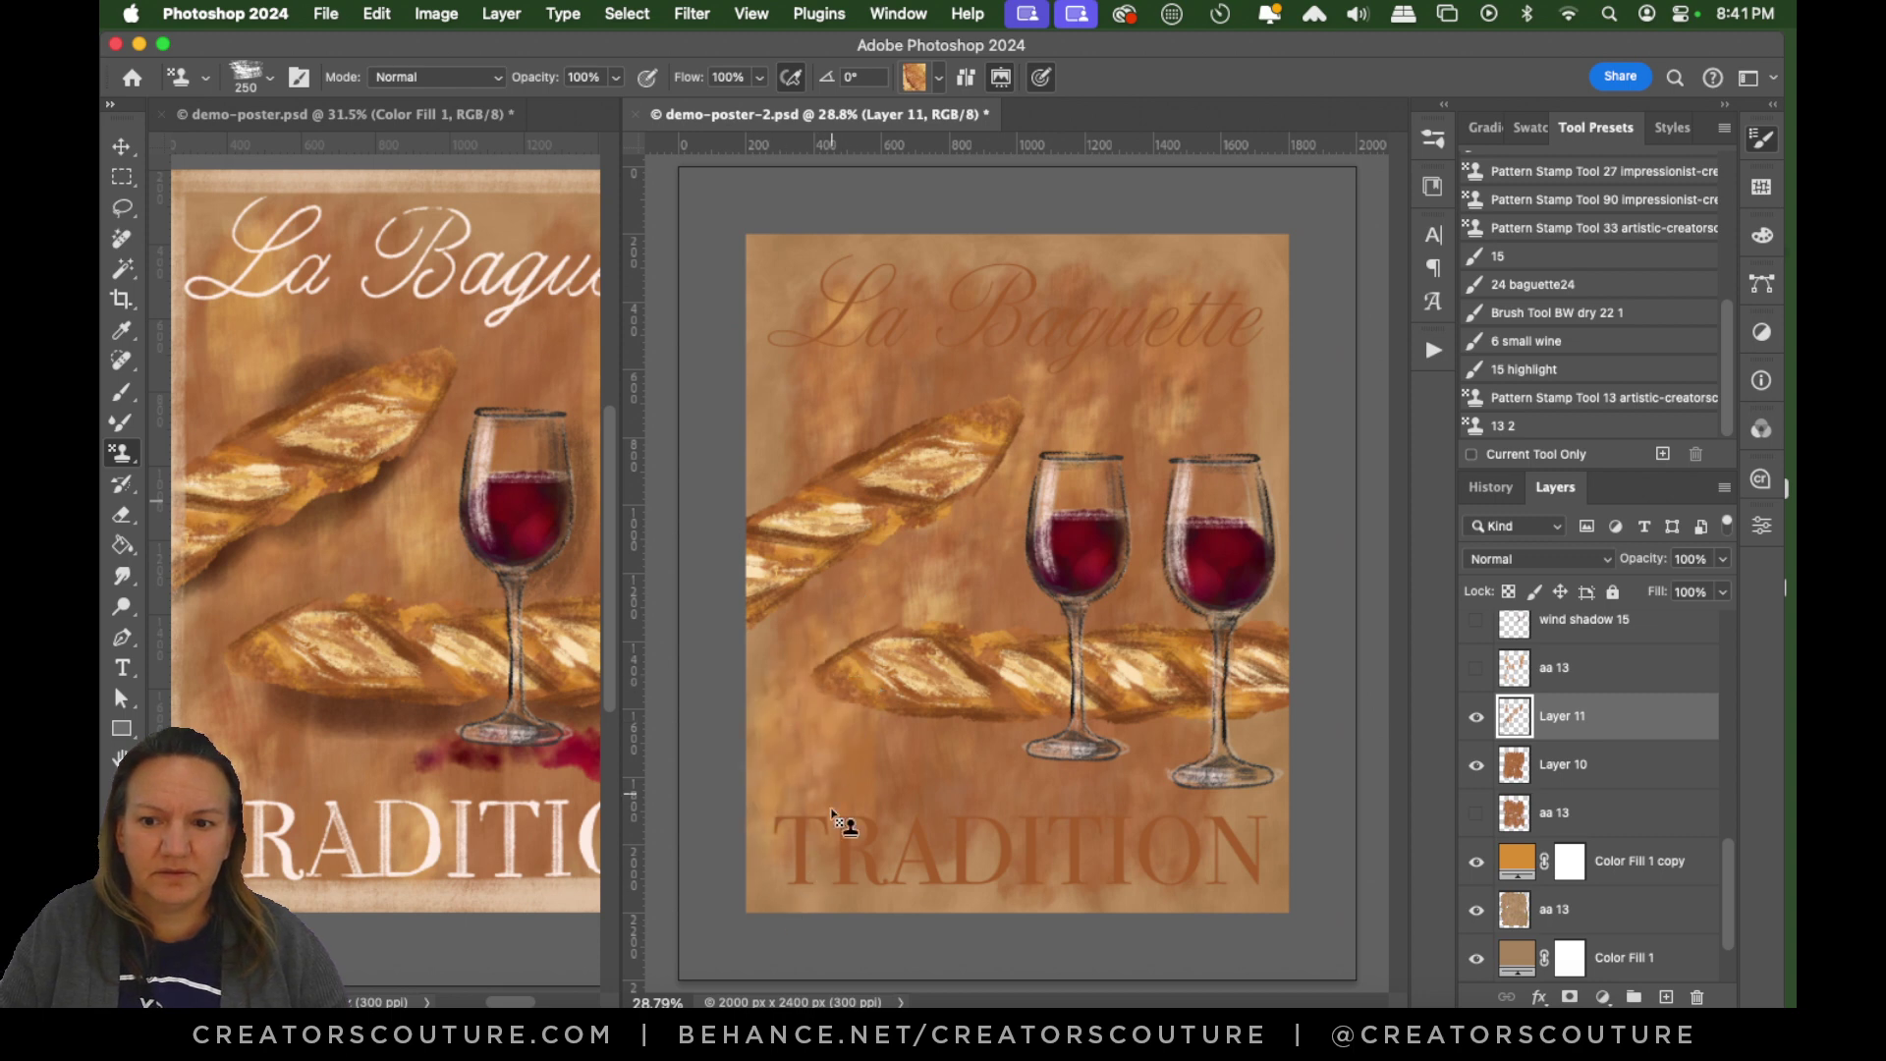
pyautogui.moveTo(868, 688); pyautogui.dragTo(856, 840)
pyautogui.moveTo(987, 771); pyautogui.dragTo(989, 880)
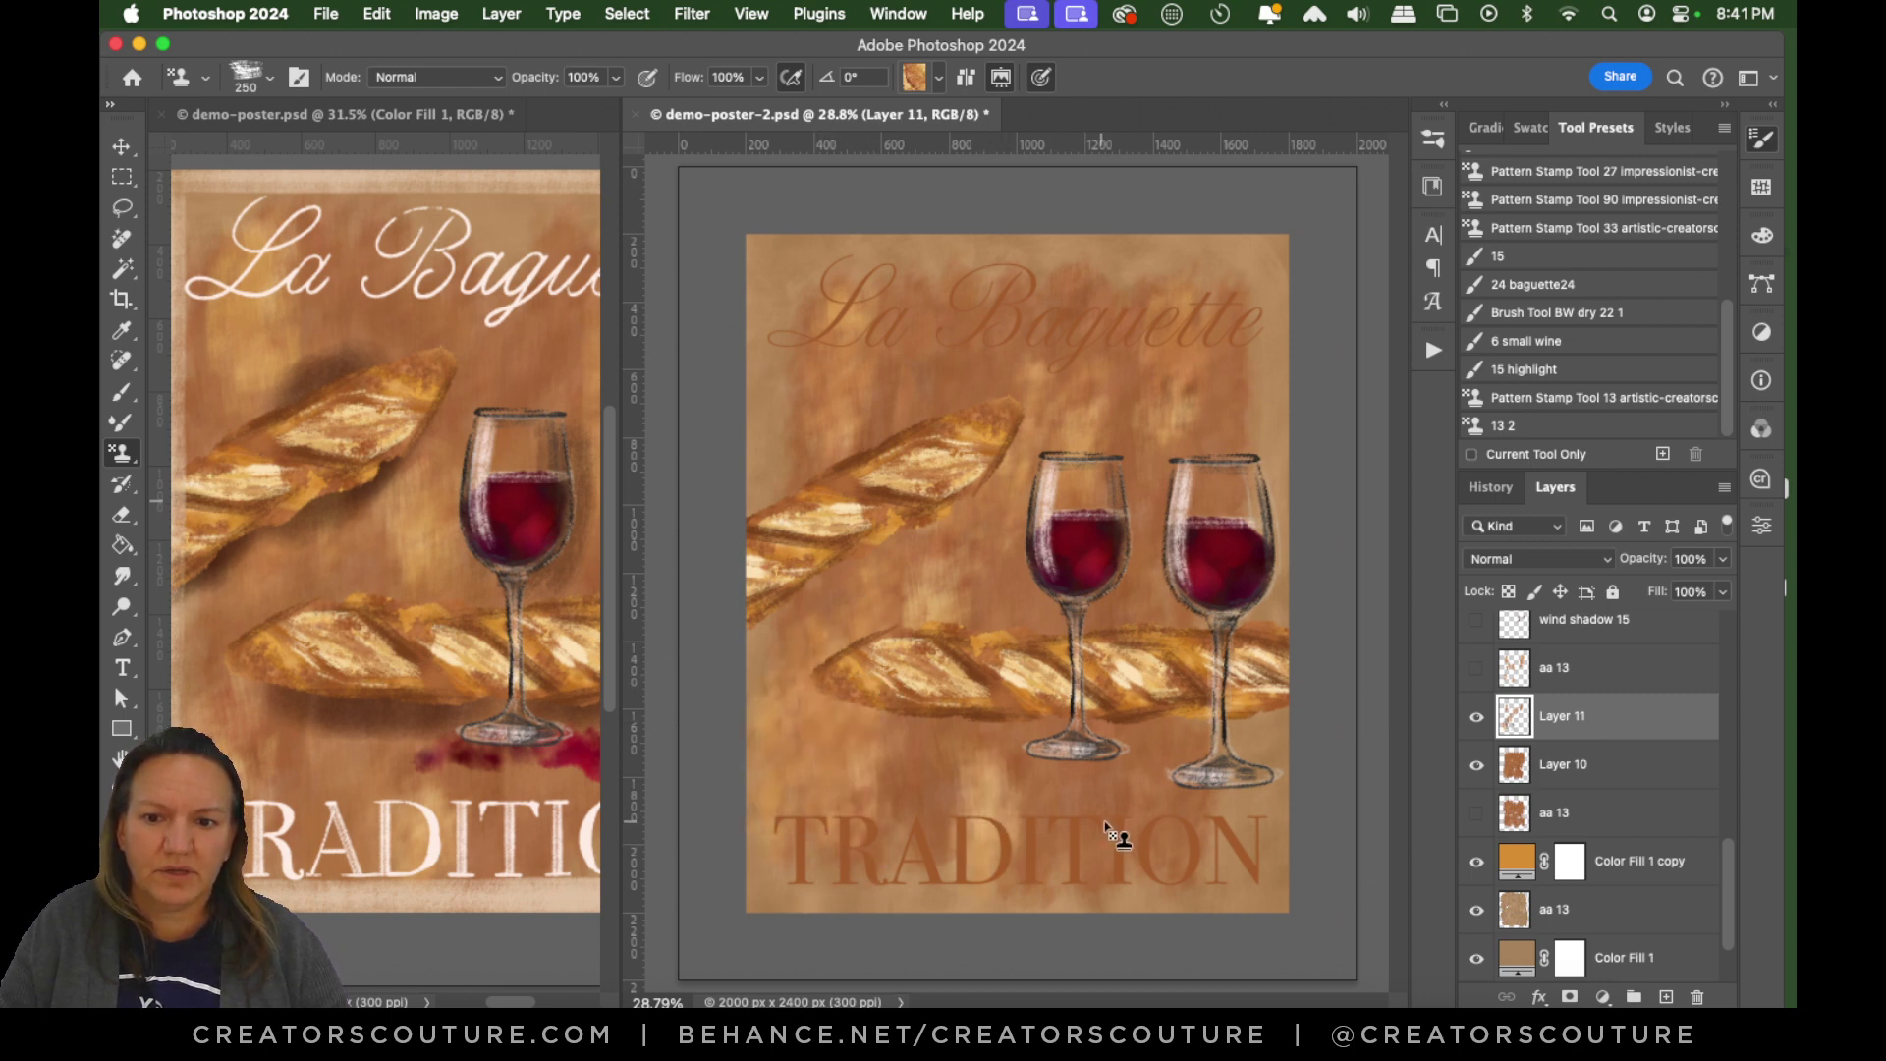
pyautogui.moveTo(1089, 739); pyautogui.dragTo(1095, 882)
pyautogui.press('super+z')
pyautogui.moveTo(1174, 678); pyautogui.dragTo(1160, 858)
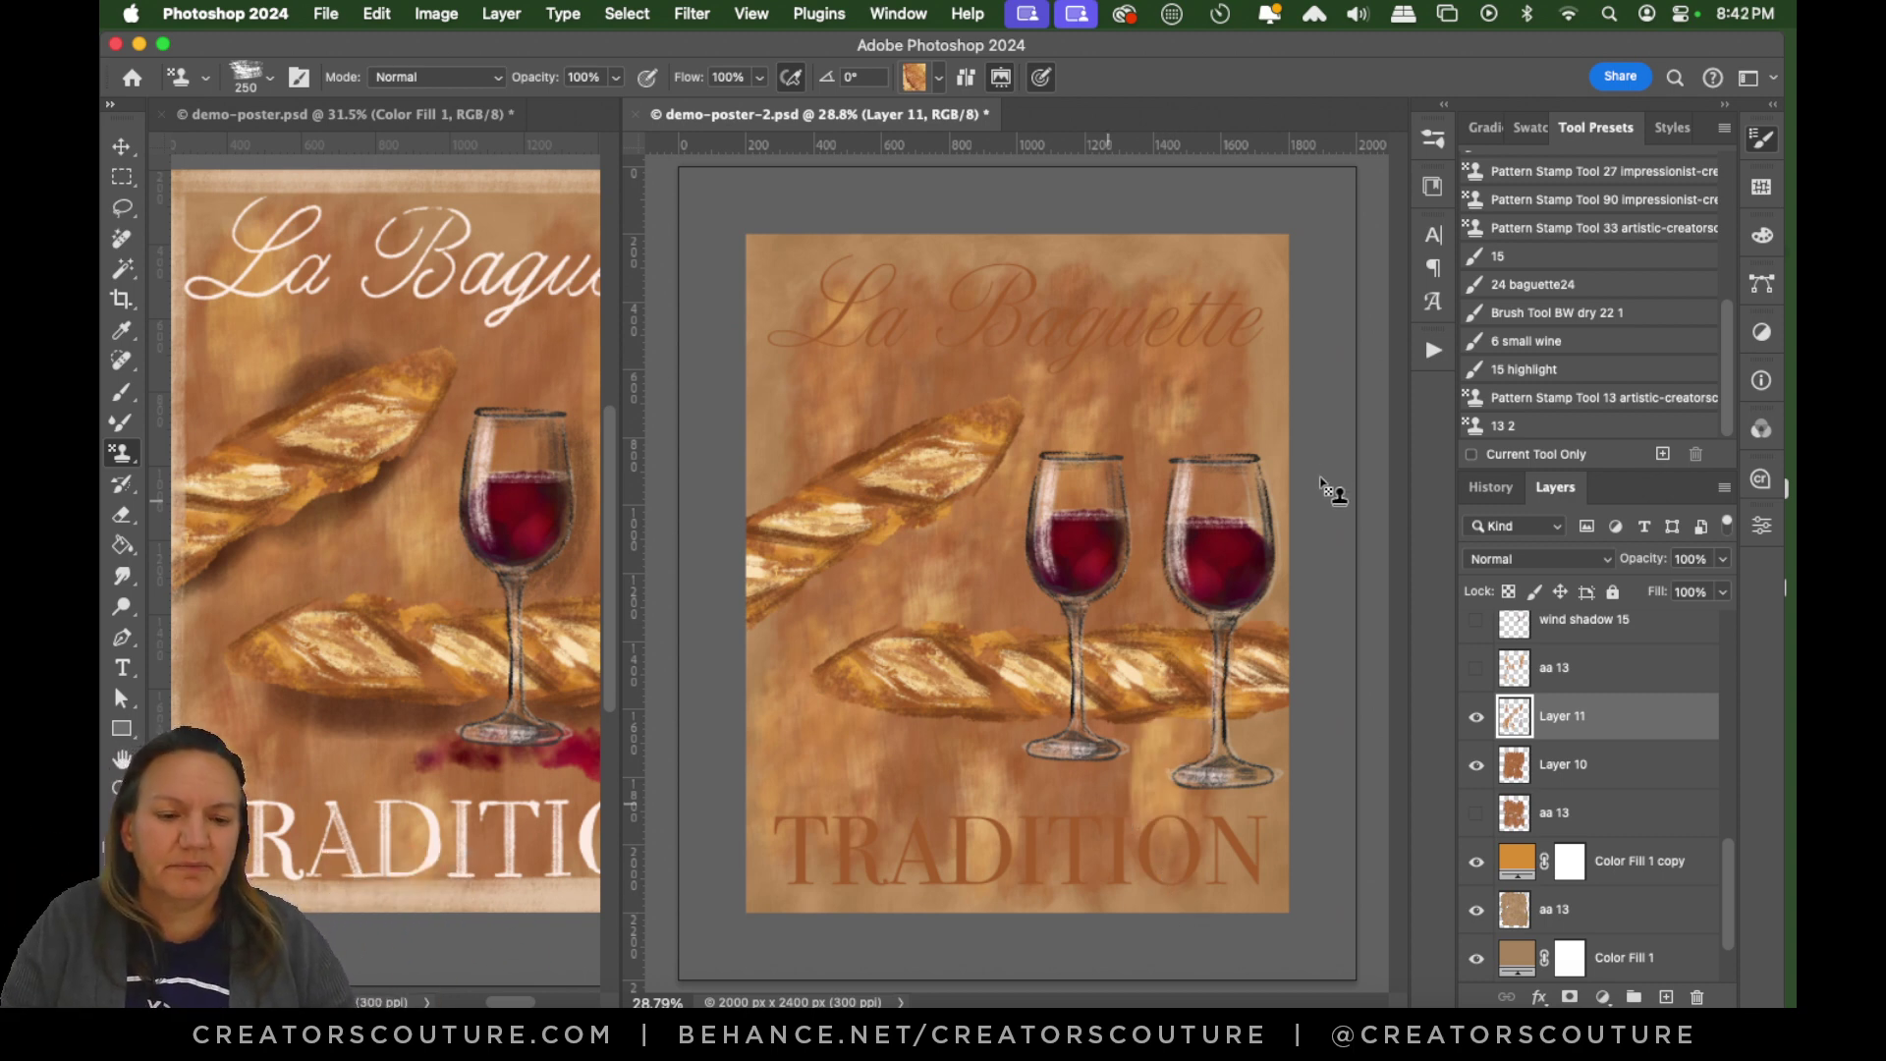
pyautogui.press('super+s')
# Preview the wind shadow 15 and bw 12 layers one after the other to examine their shadows on the poster.
pyautogui.scroll(3, 1726, 845)
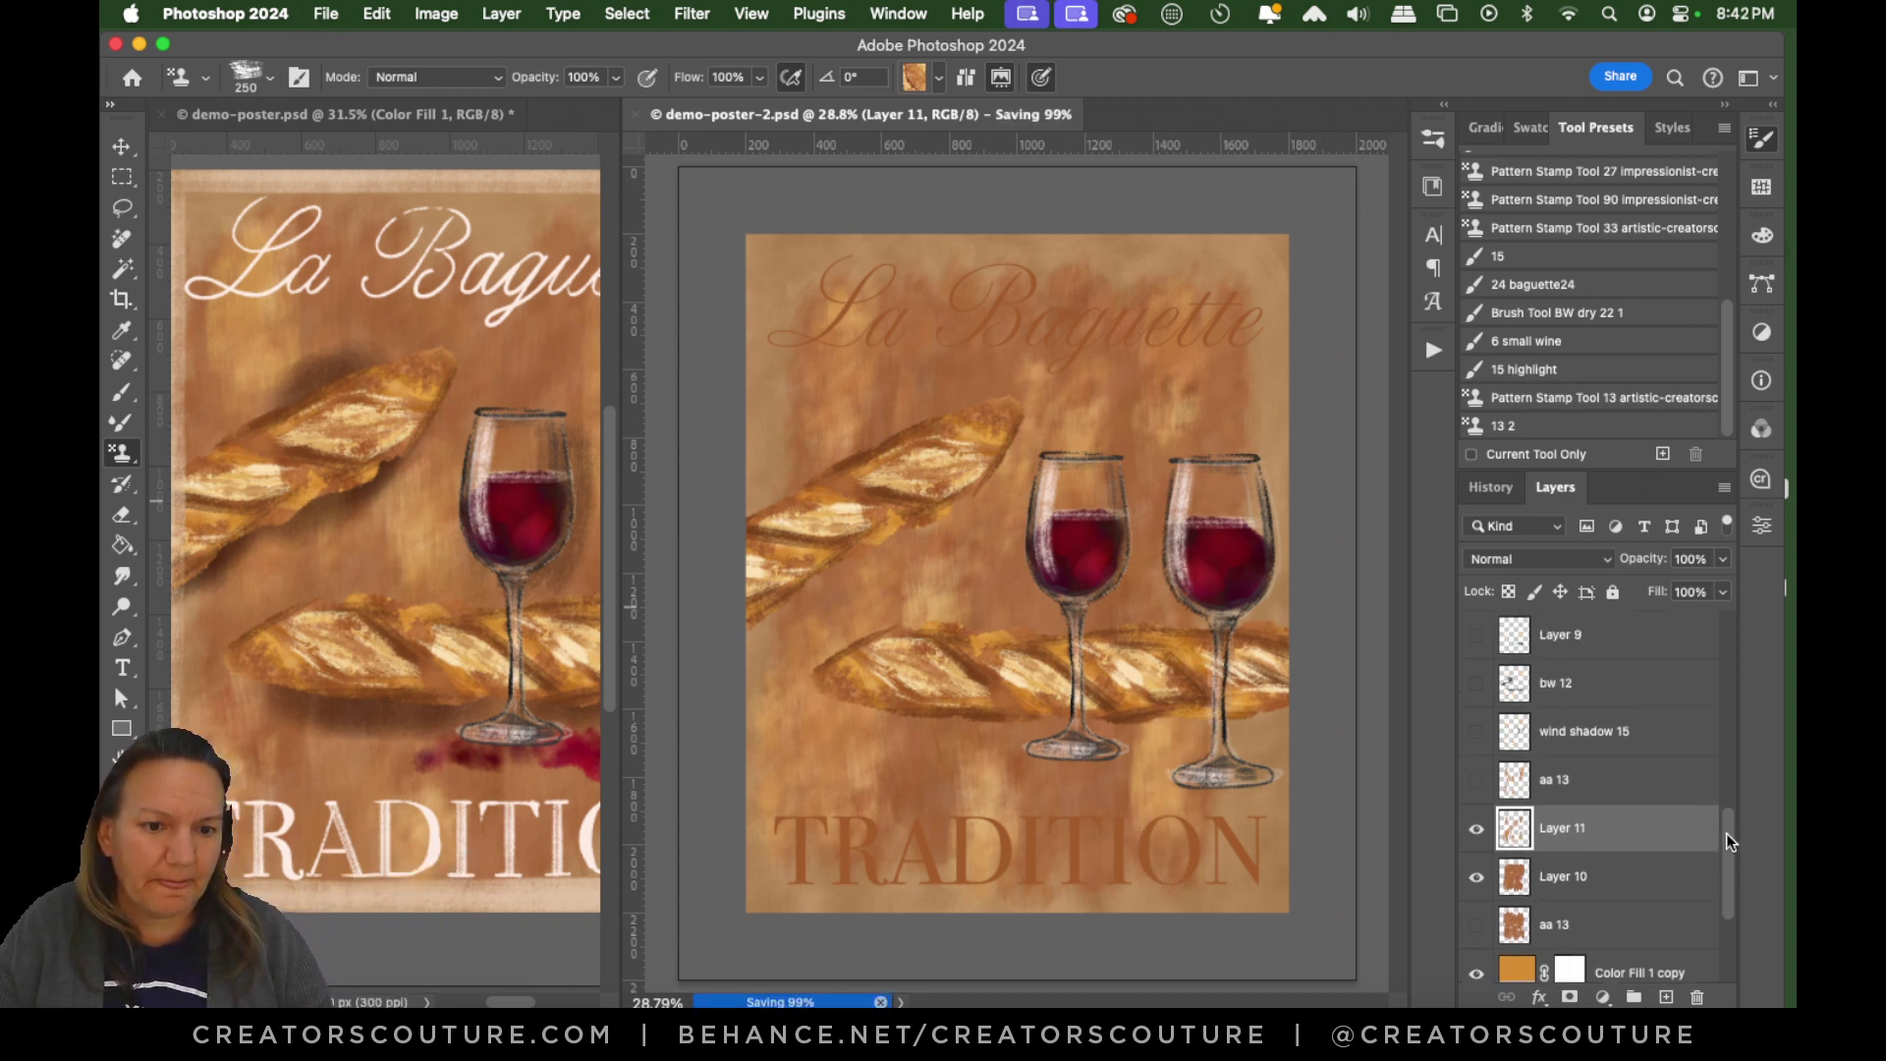
pyautogui.click(1476, 781)
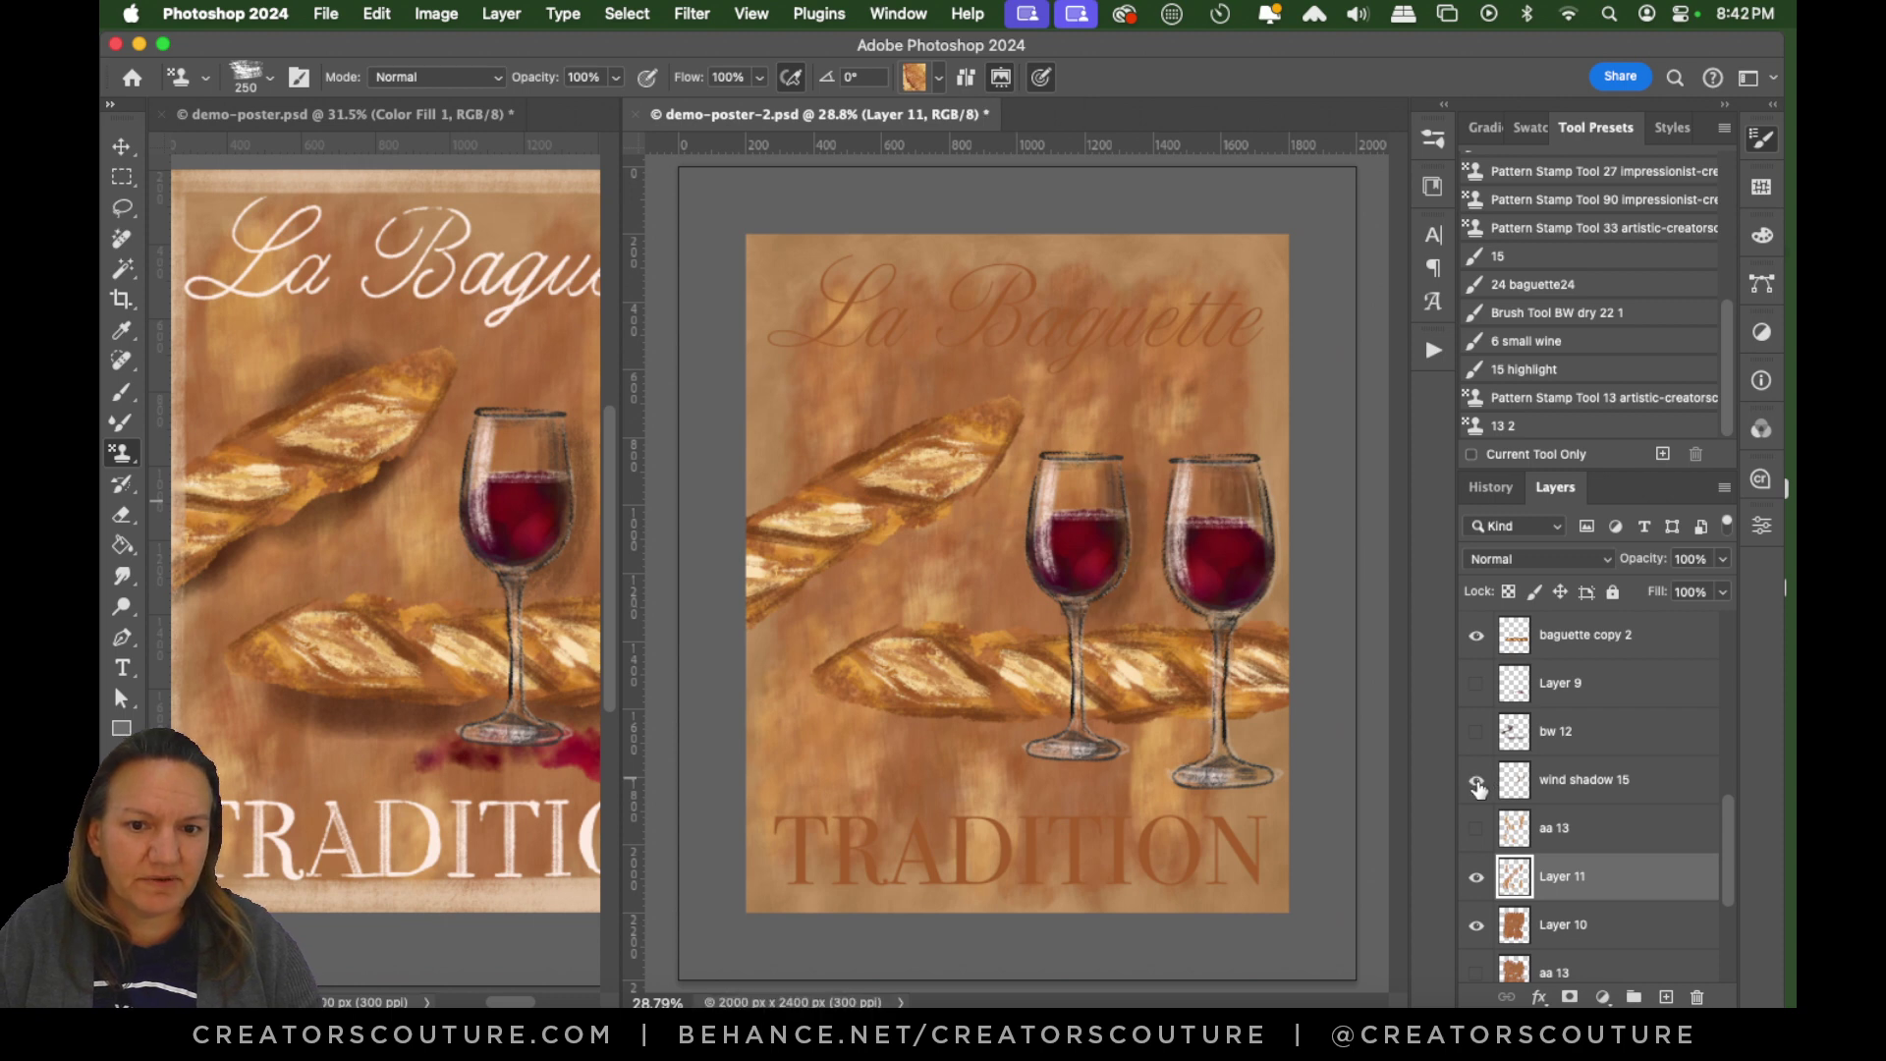
pyautogui.click(1478, 783)
pyautogui.click(1477, 731)
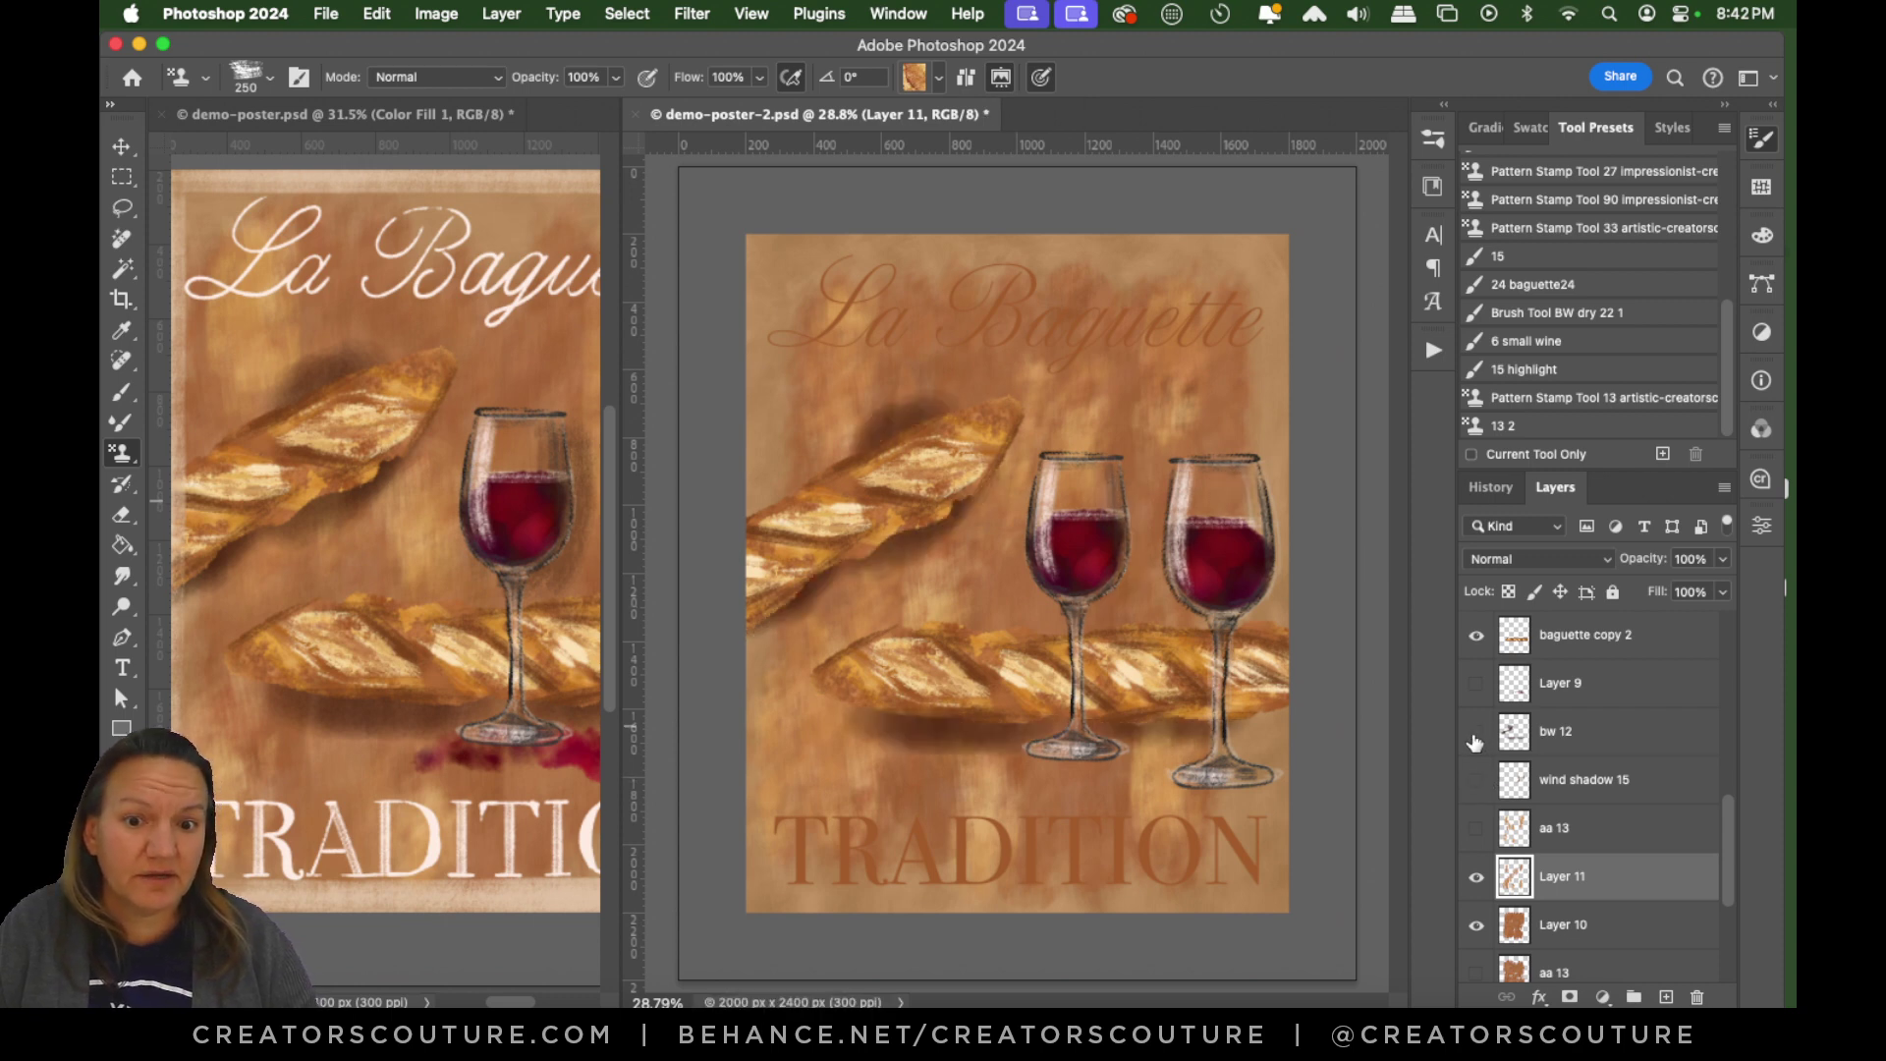
pyautogui.click(1474, 735)
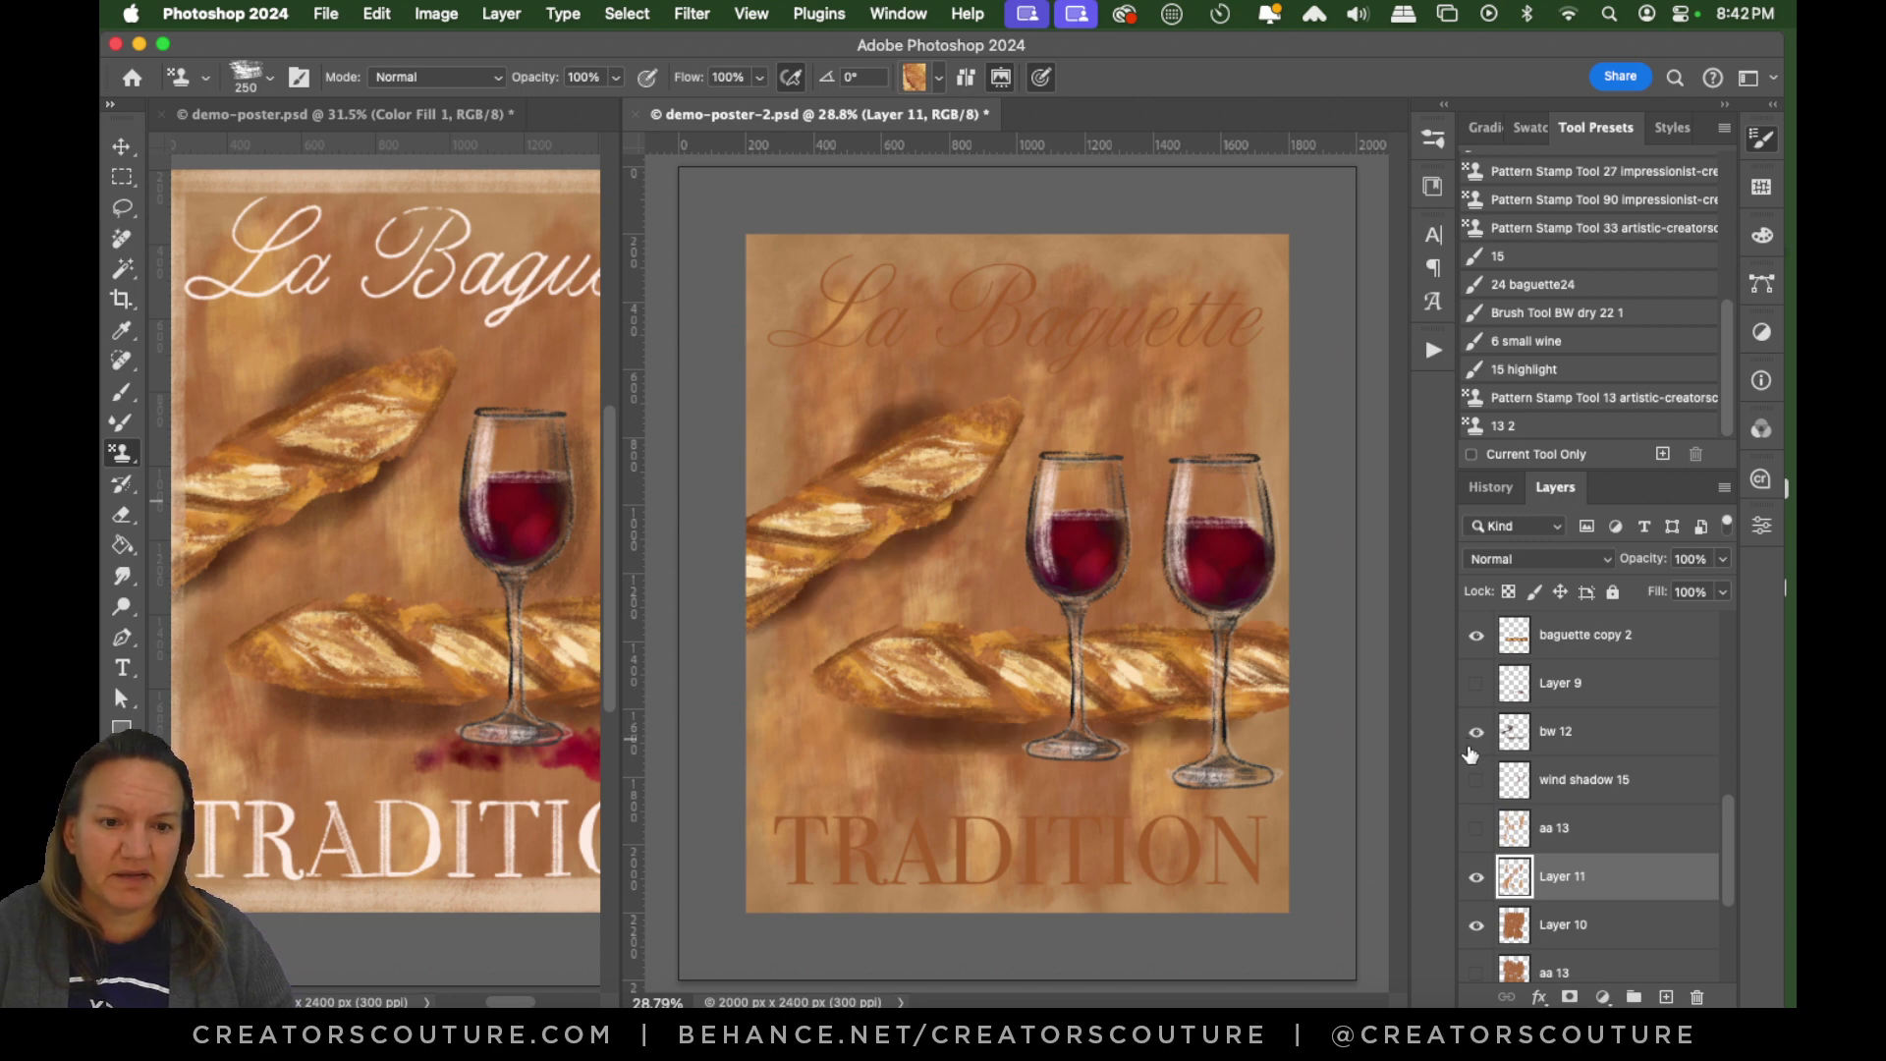
# Add a new empty layer directly above bw 12 and hide the bw 12 layer.
pyautogui.click(1562, 742)
pyautogui.click(1666, 1000)
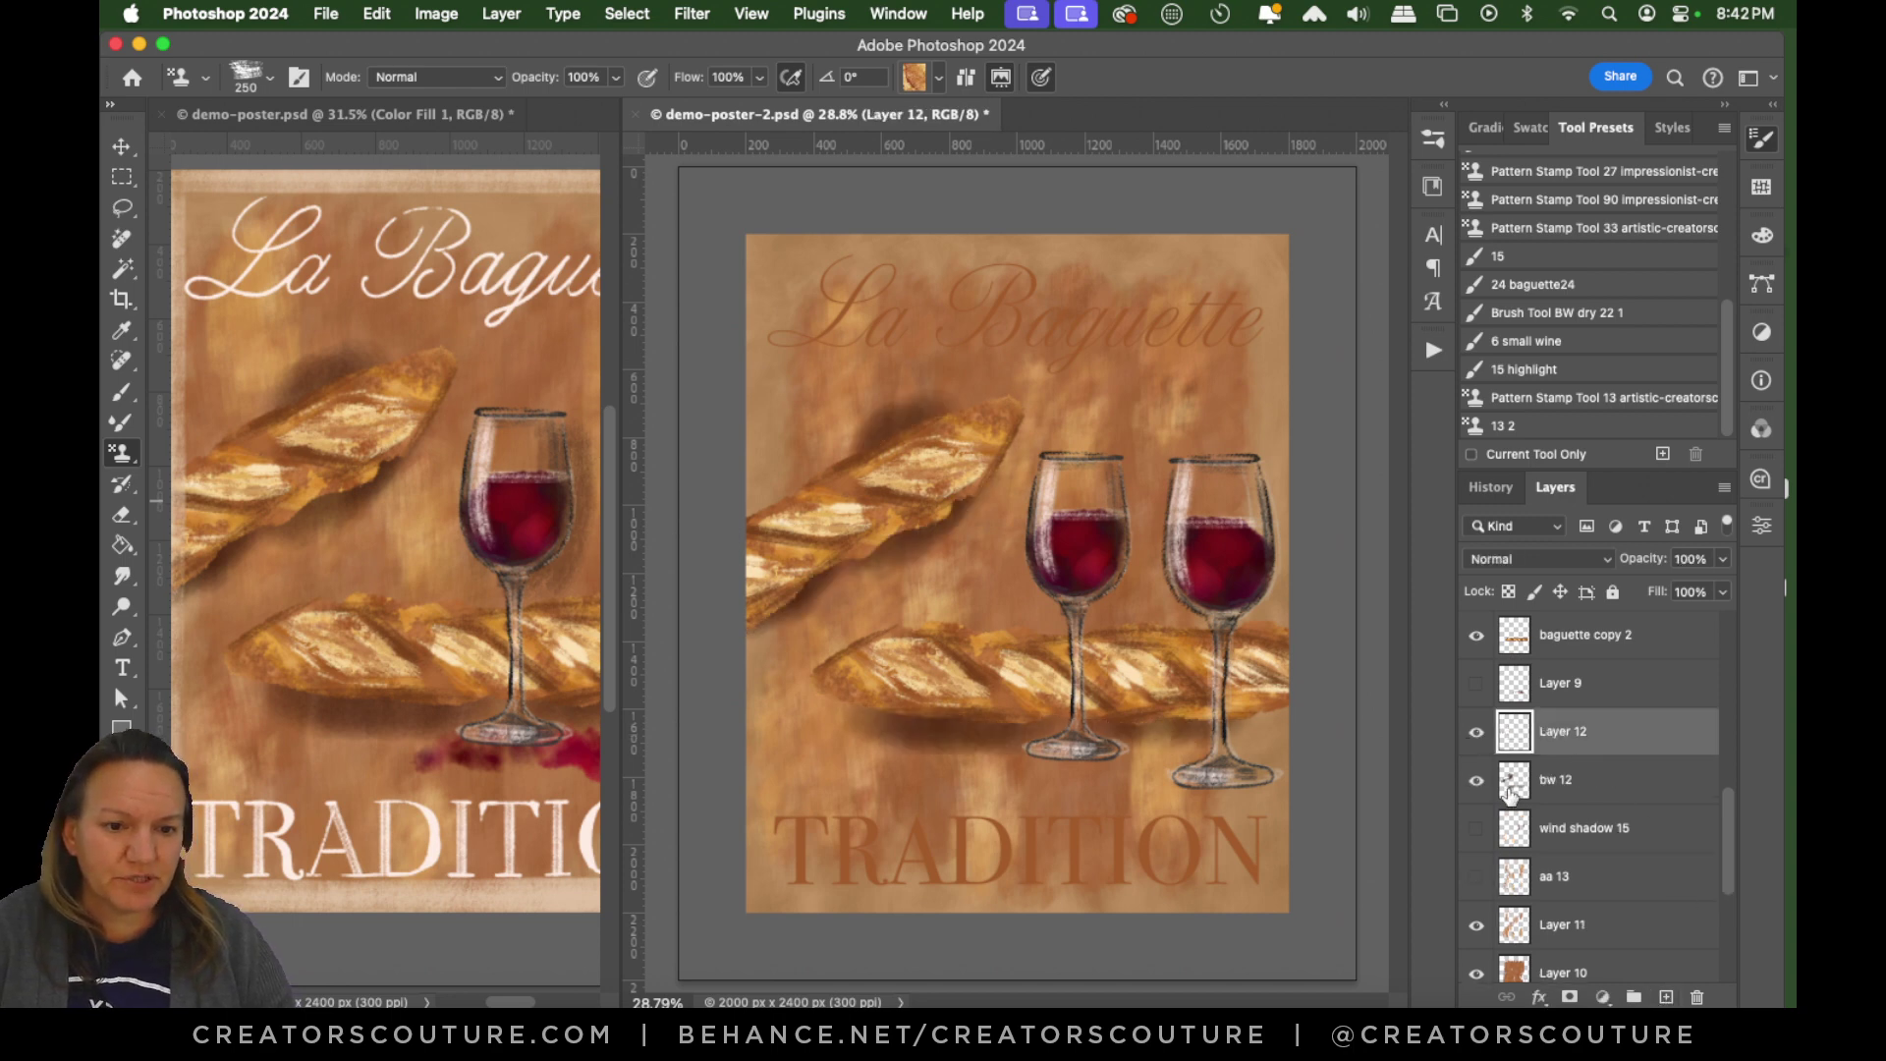
pyautogui.click(1477, 780)
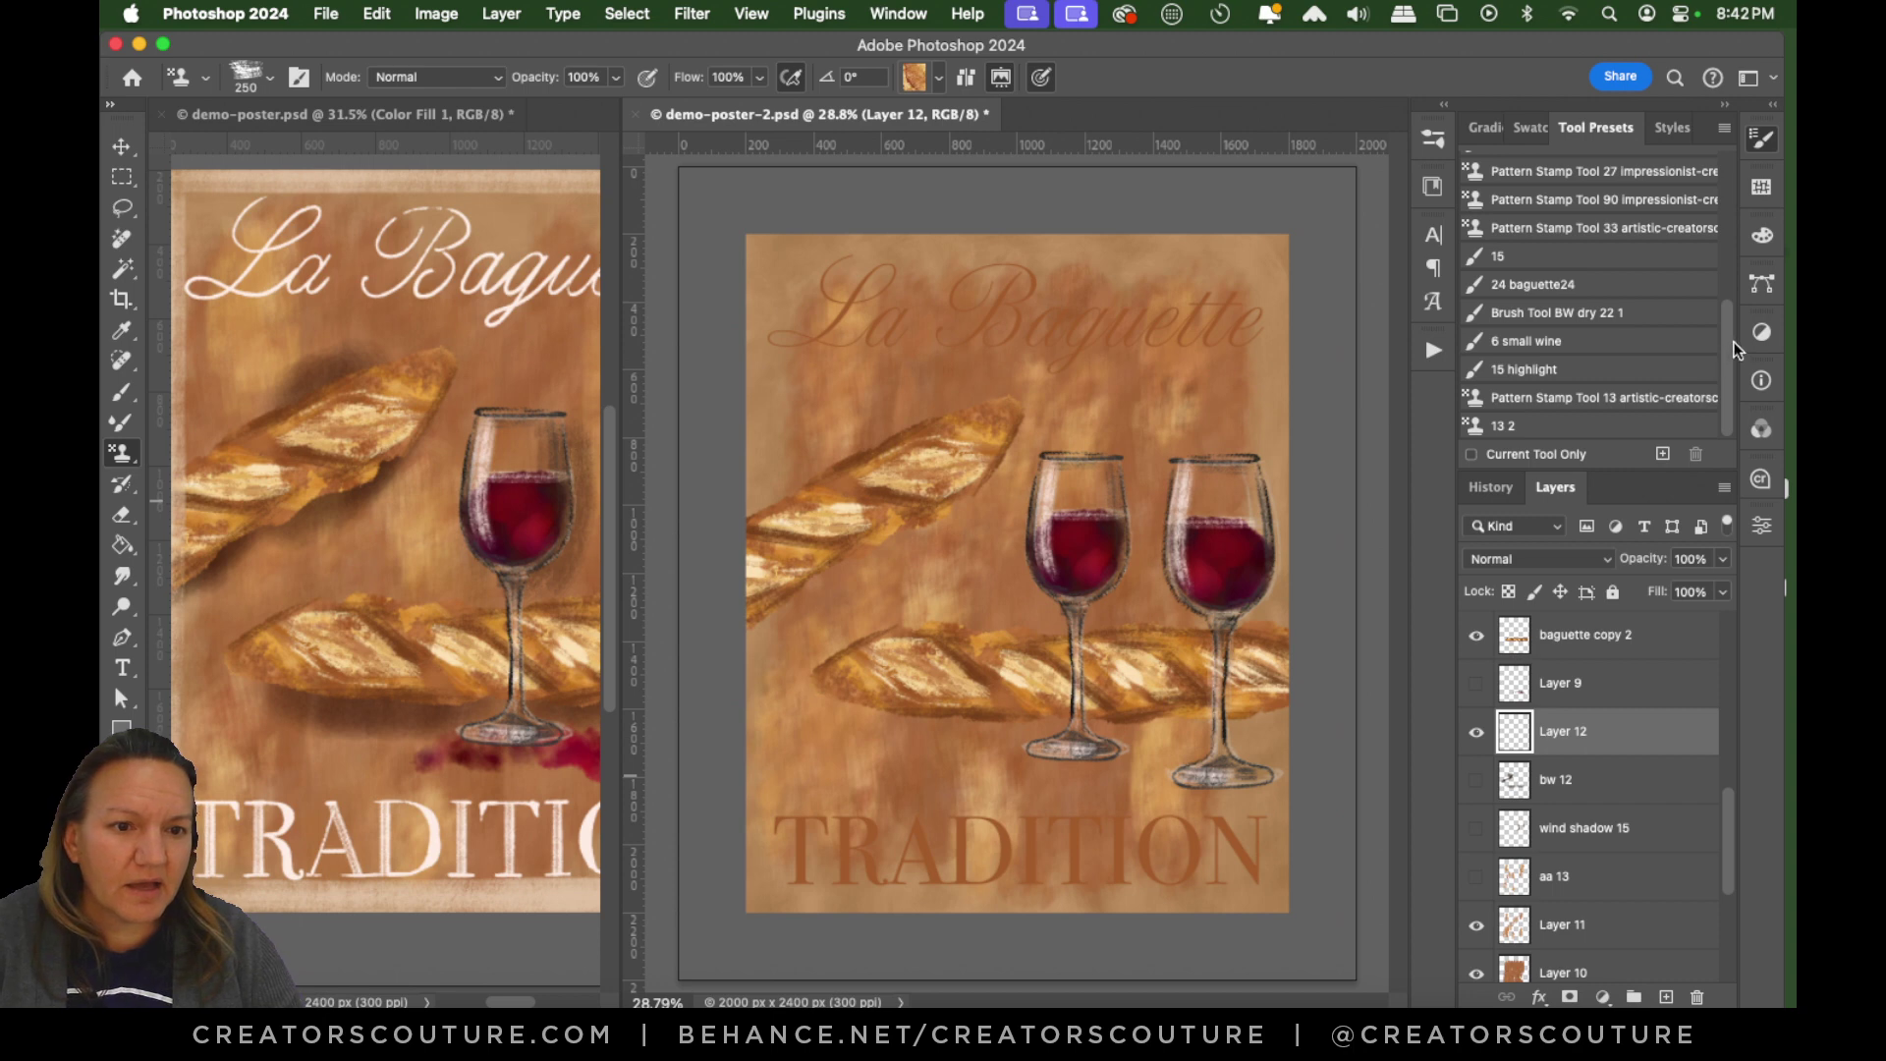
# Choose the 12 shadow brush tool preset.
pyautogui.moveTo(1726, 340); pyautogui.dragTo(1717, 228)
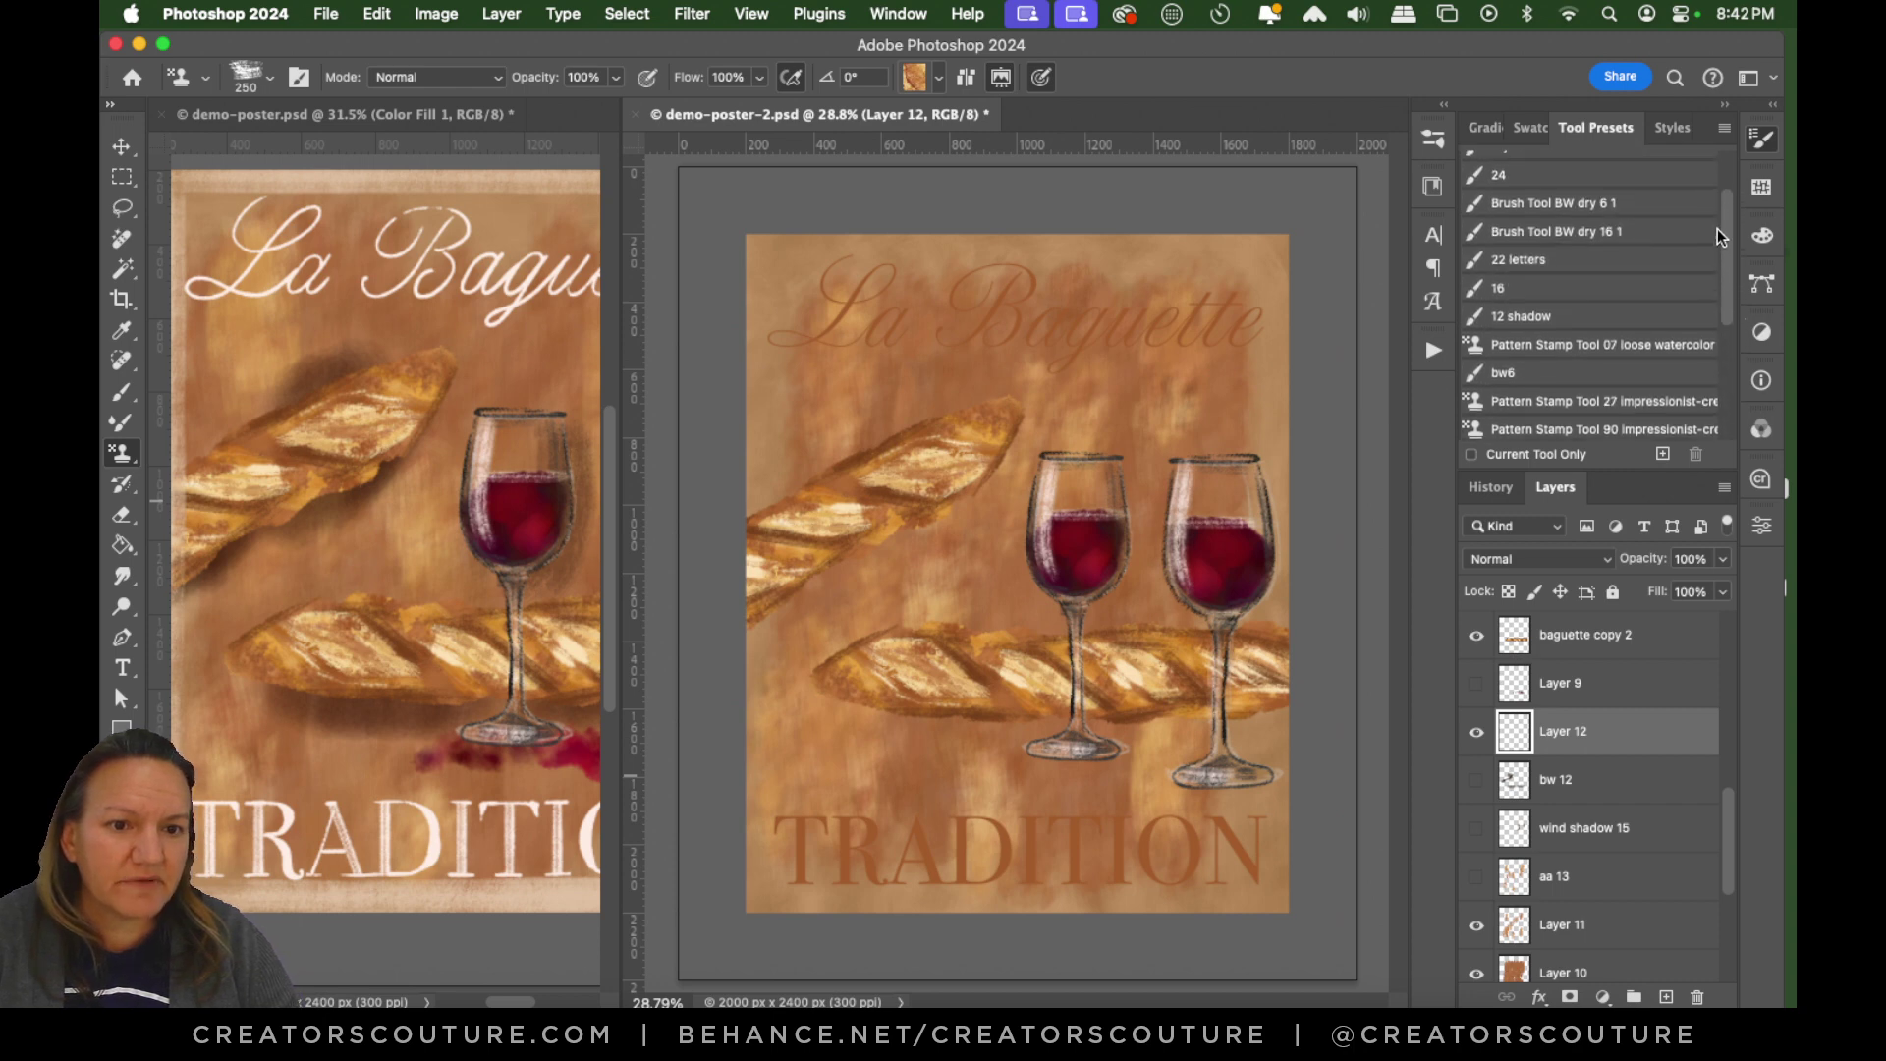
pyautogui.click(1523, 314)
# Try dark shadow strokes above the upper baguette and around the wine glasses on Layer 12, and undo them all.
pyautogui.moveTo(973, 412)
pyautogui.mouseDown()
pyautogui.moveTo(782, 516)
pyautogui.moveTo(891, 444)
pyautogui.moveTo(831, 477)
pyautogui.mouseUp()
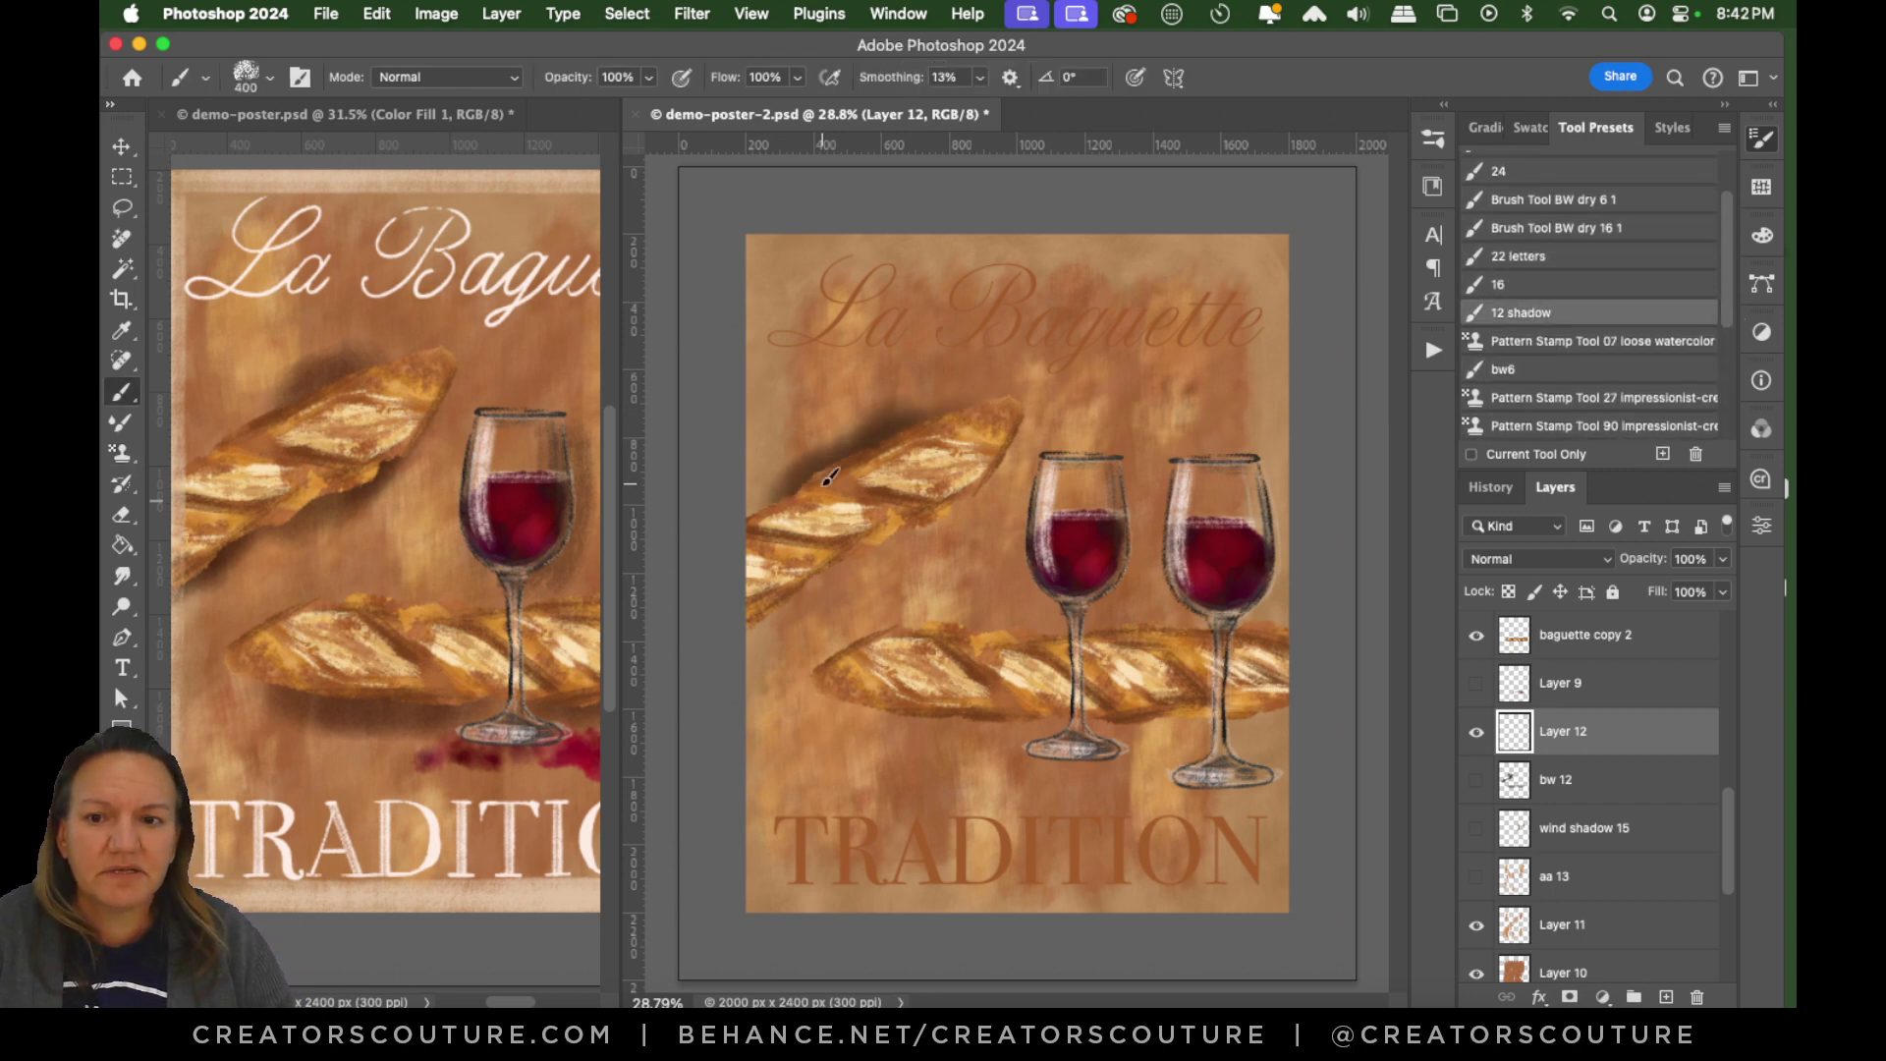
pyautogui.press('super+z')
pyautogui.moveTo(899, 367)
pyautogui.mouseDown()
pyautogui.moveTo(1015, 326)
pyautogui.moveTo(975, 344)
pyautogui.mouseUp()
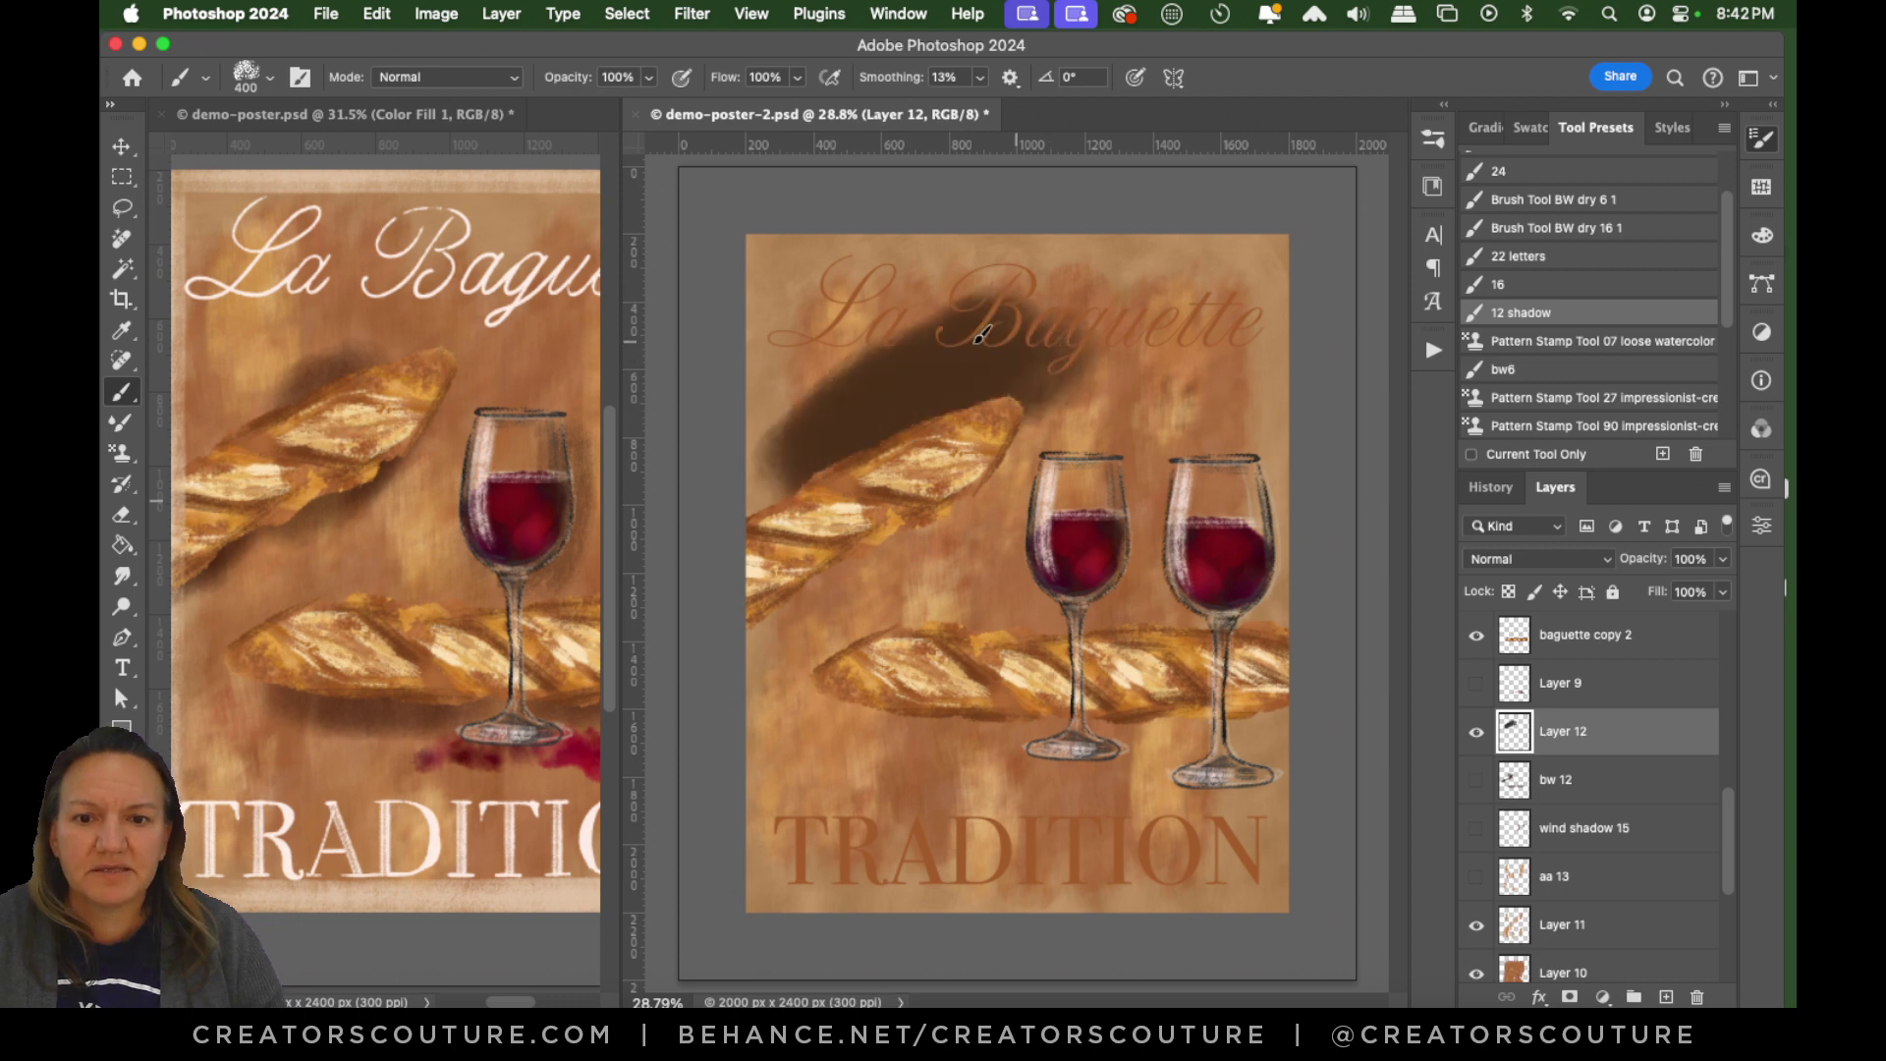
pyautogui.press('super+z')
pyautogui.moveTo(806, 413)
pyautogui.mouseDown()
pyautogui.moveTo(786, 462)
pyautogui.moveTo(884, 413)
pyautogui.moveTo(866, 483)
pyautogui.mouseUp()
pyautogui.moveTo(1094, 415); pyautogui.dragTo(975, 587)
pyautogui.moveTo(1236, 336); pyautogui.dragTo(1019, 657)
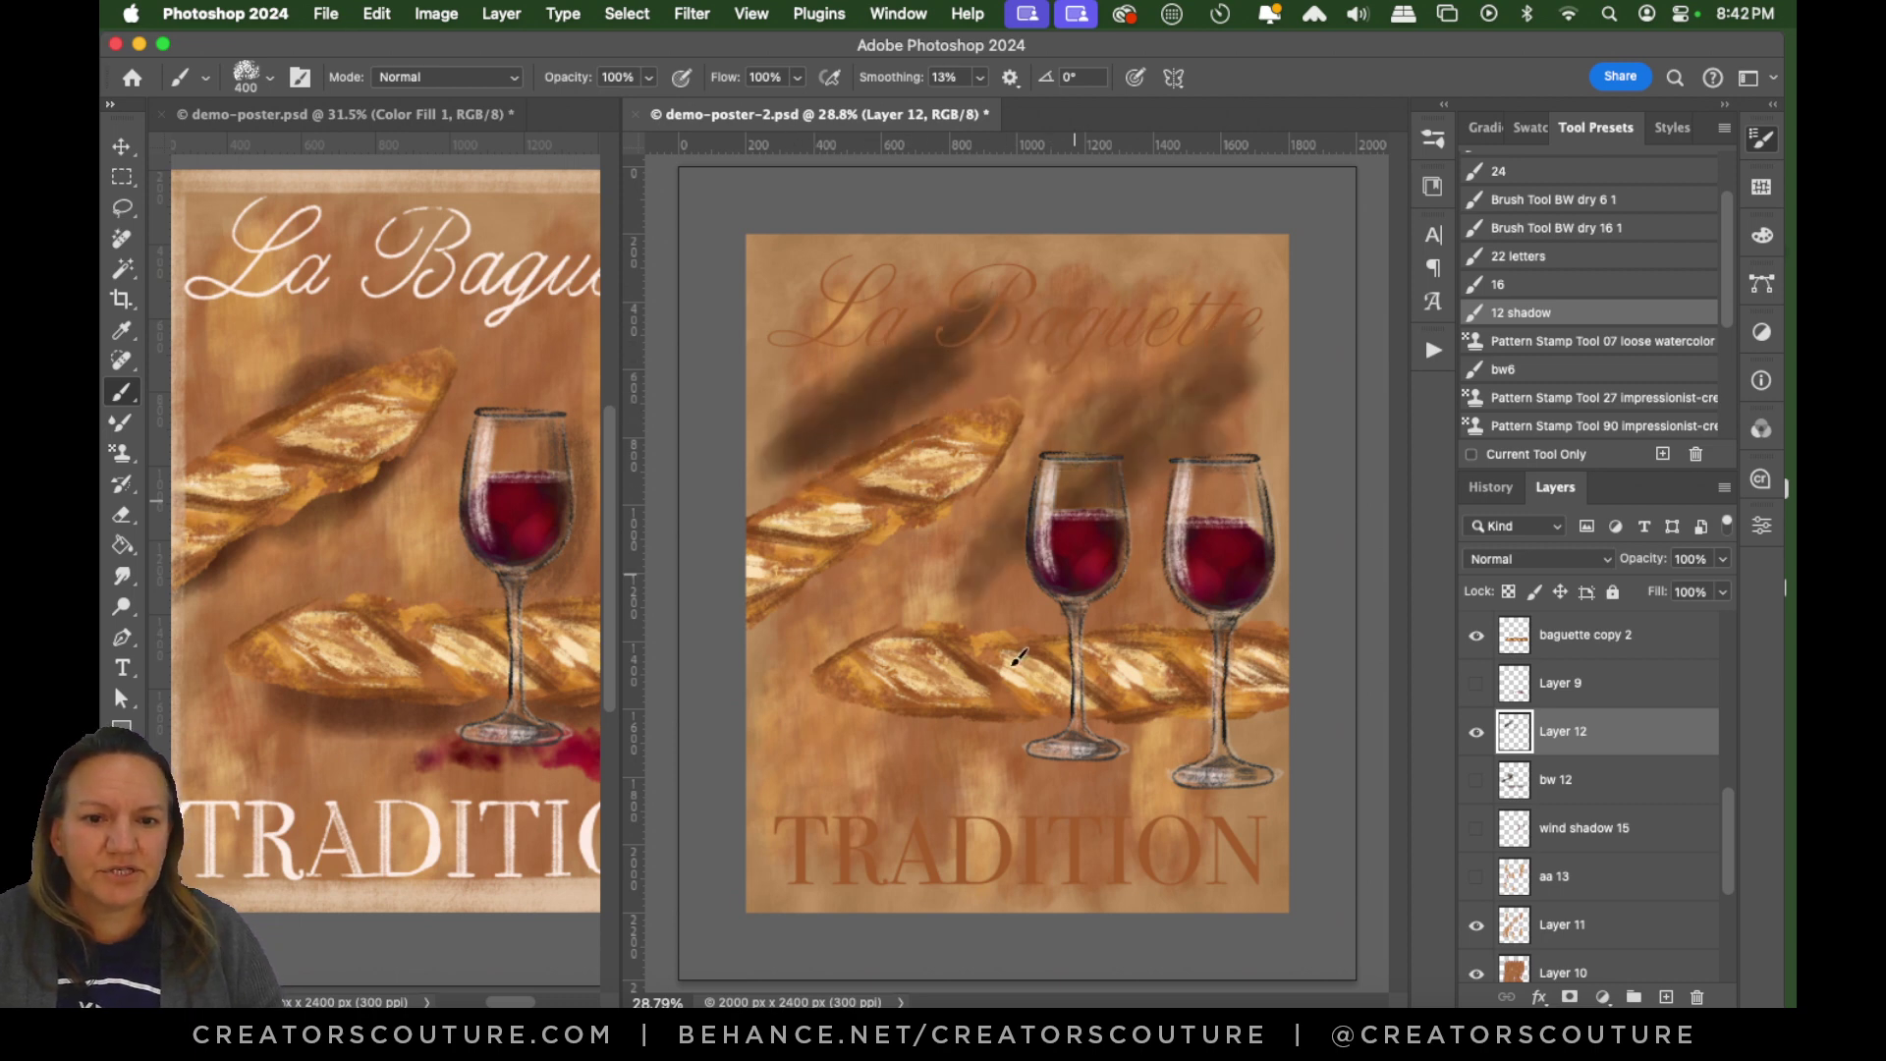
pyautogui.press('super+z')
pyautogui.press('super+z')
pyautogui.press('super+z')
pyautogui.press('super+z')
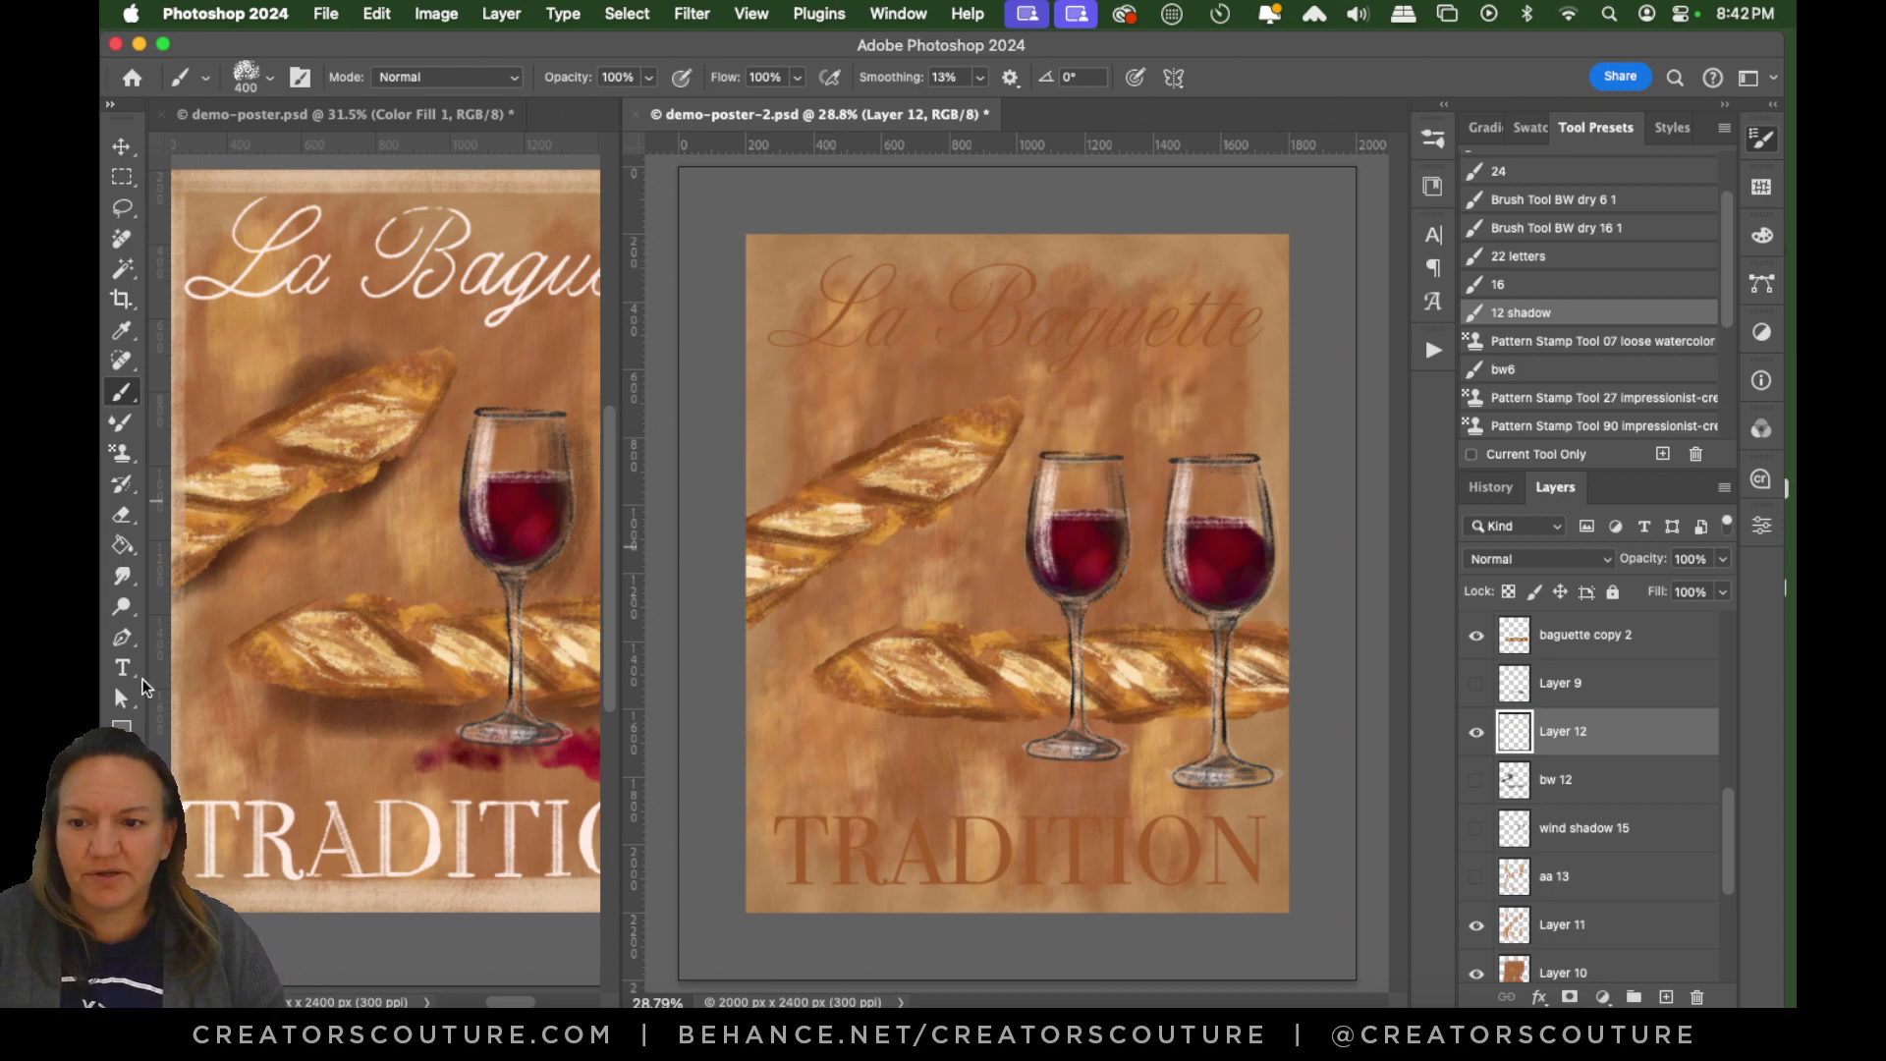
# Try the Pattern Stamp Tool and overlapping shadow brush strokes above the upper baguette at closer zoom, and undo the strokes.
pyautogui.press('z')
pyautogui.moveTo(879, 452)
pyautogui.mouseDown()
pyautogui.moveTo(994, 380)
pyautogui.moveTo(933, 432)
pyautogui.mouseUp()
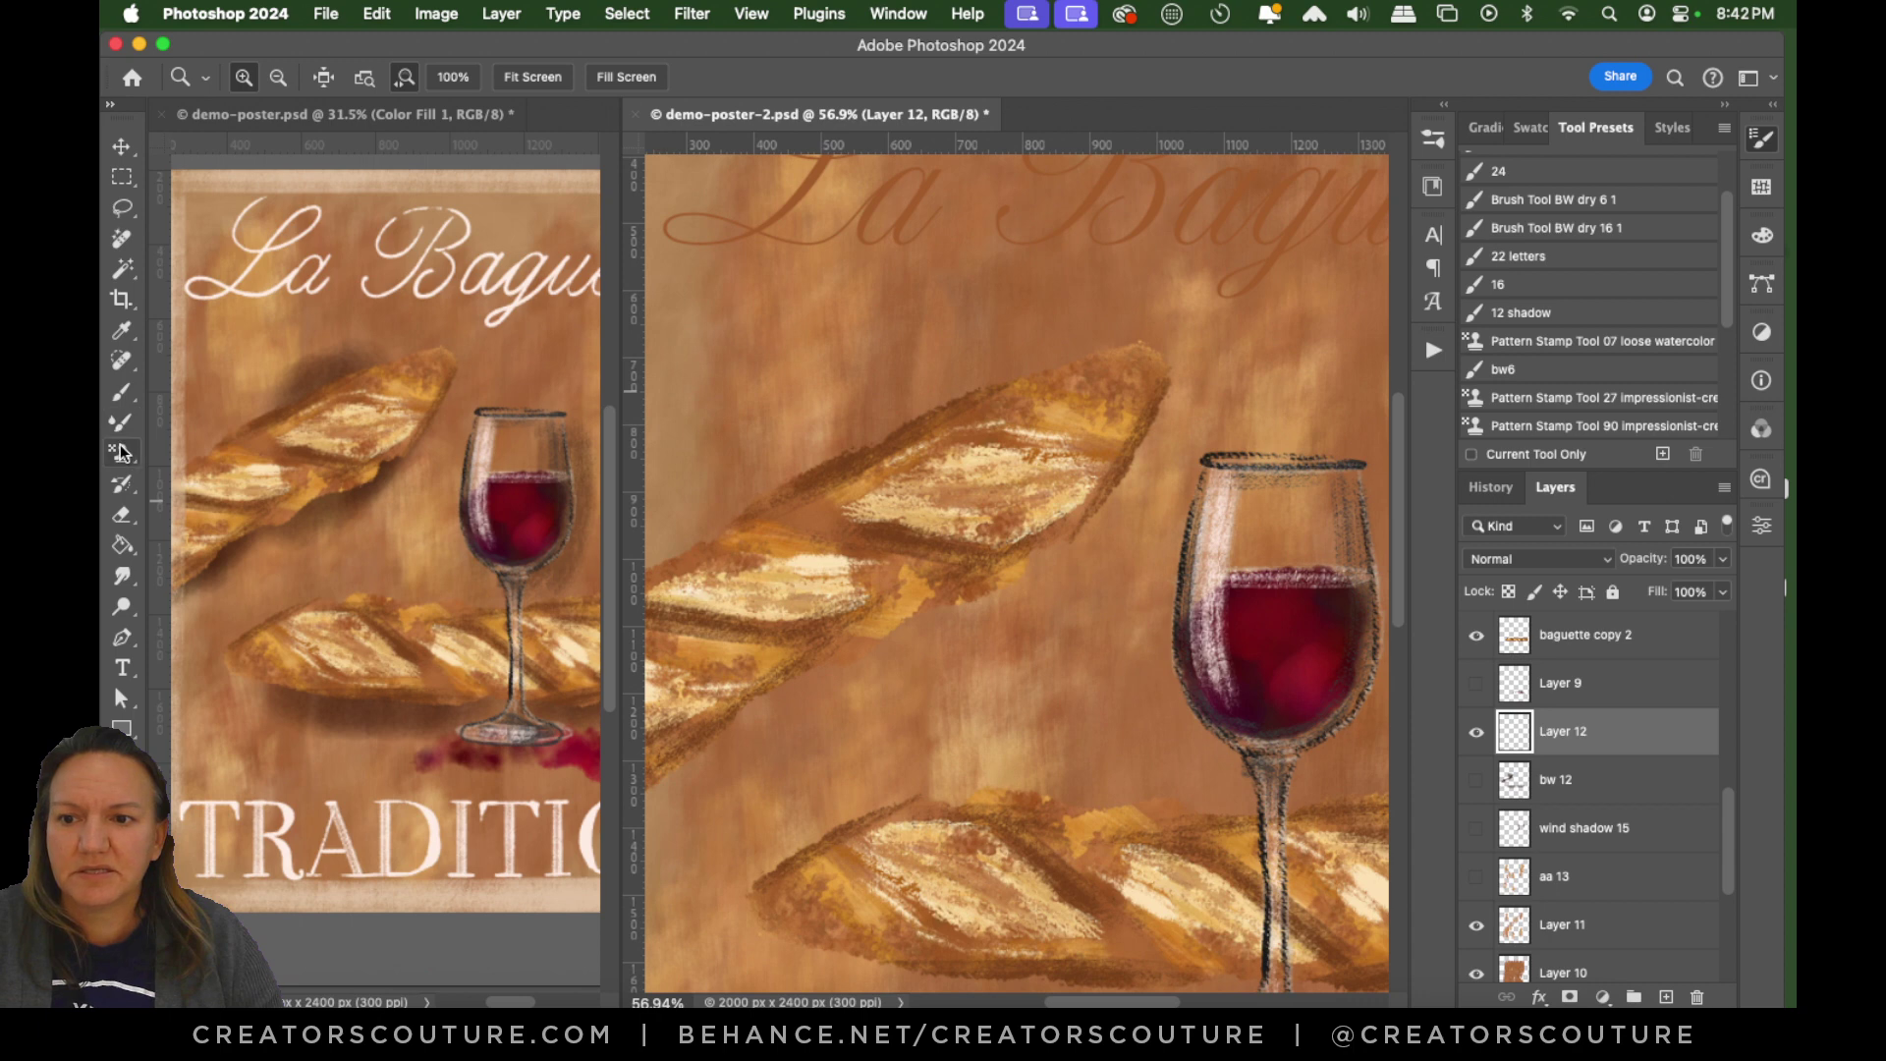
pyautogui.click(121, 453)
pyautogui.moveTo(767, 475)
pyautogui.mouseDown()
pyautogui.moveTo(812, 475)
pyautogui.moveTo(919, 405)
pyautogui.moveTo(933, 353)
pyautogui.moveTo(889, 369)
pyautogui.mouseUp()
pyautogui.press('super+z')
pyautogui.click(121, 392)
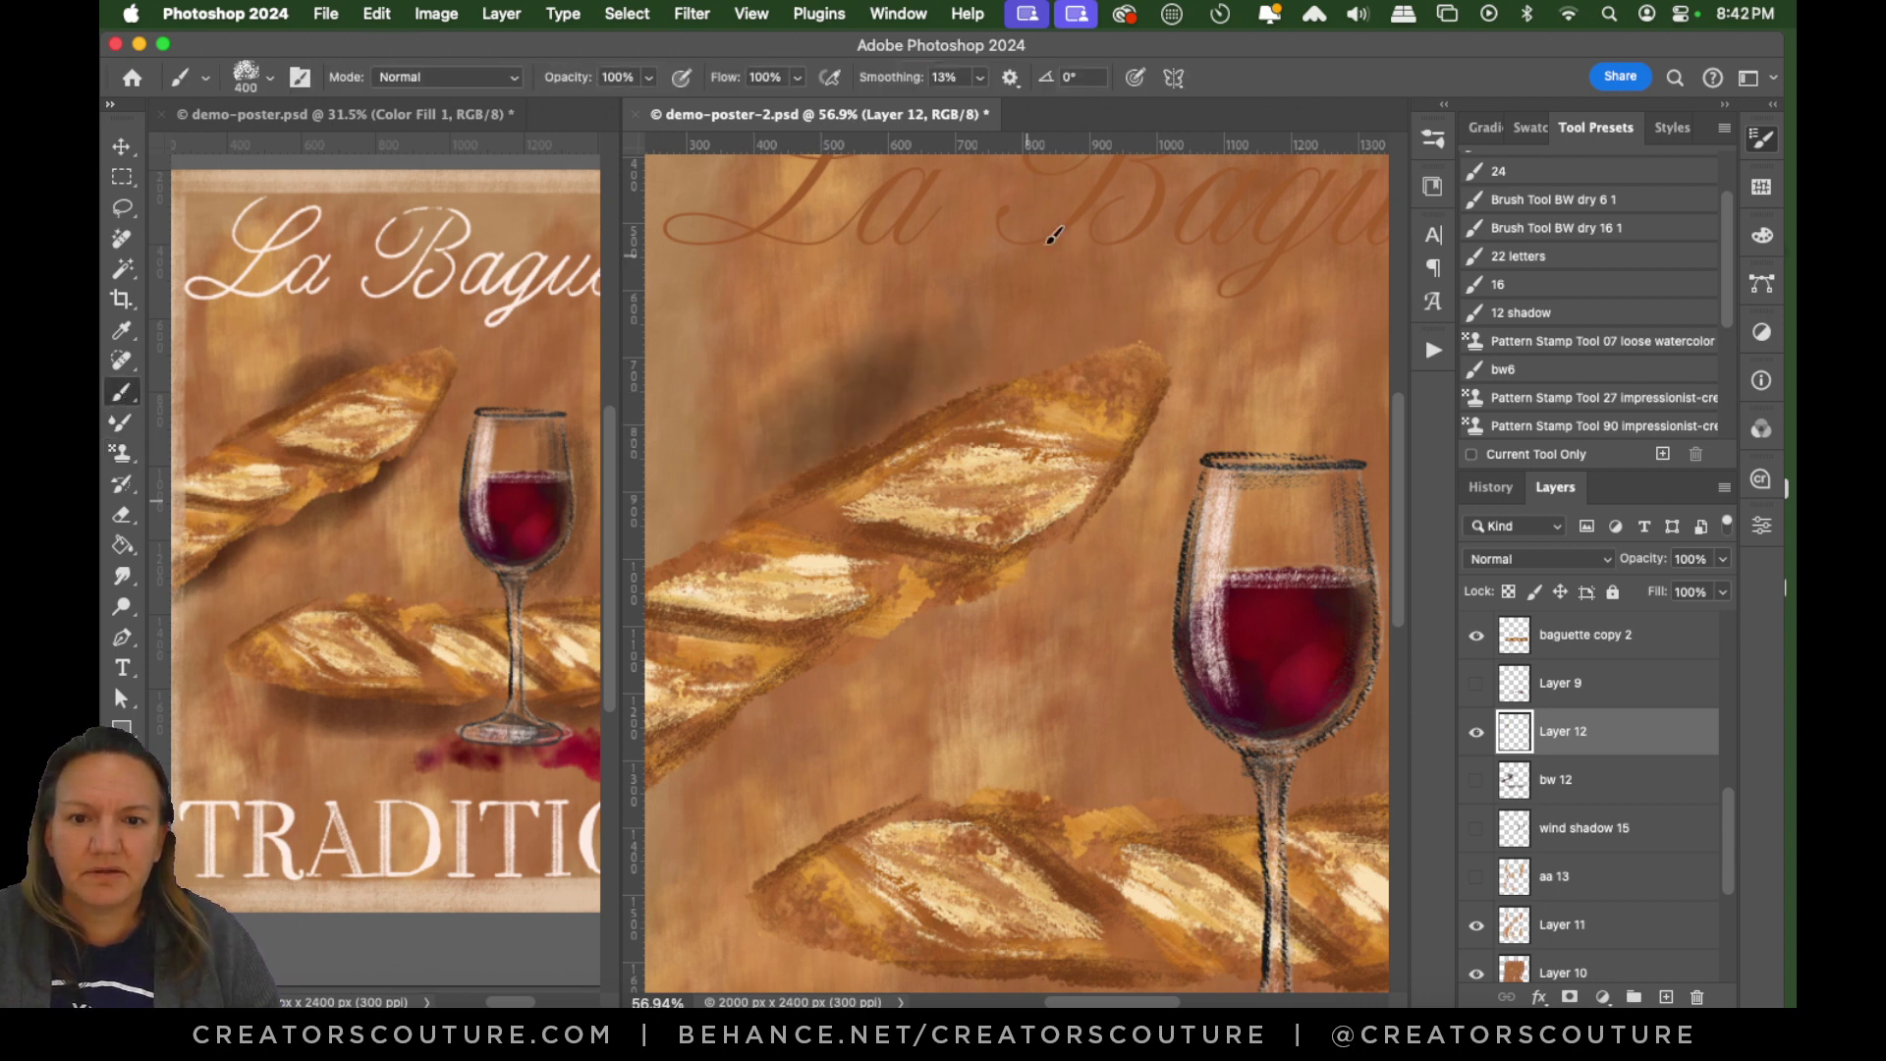
pyautogui.moveTo(774, 406); pyautogui.dragTo(851, 341)
pyautogui.moveTo(776, 413); pyautogui.dragTo(855, 339)
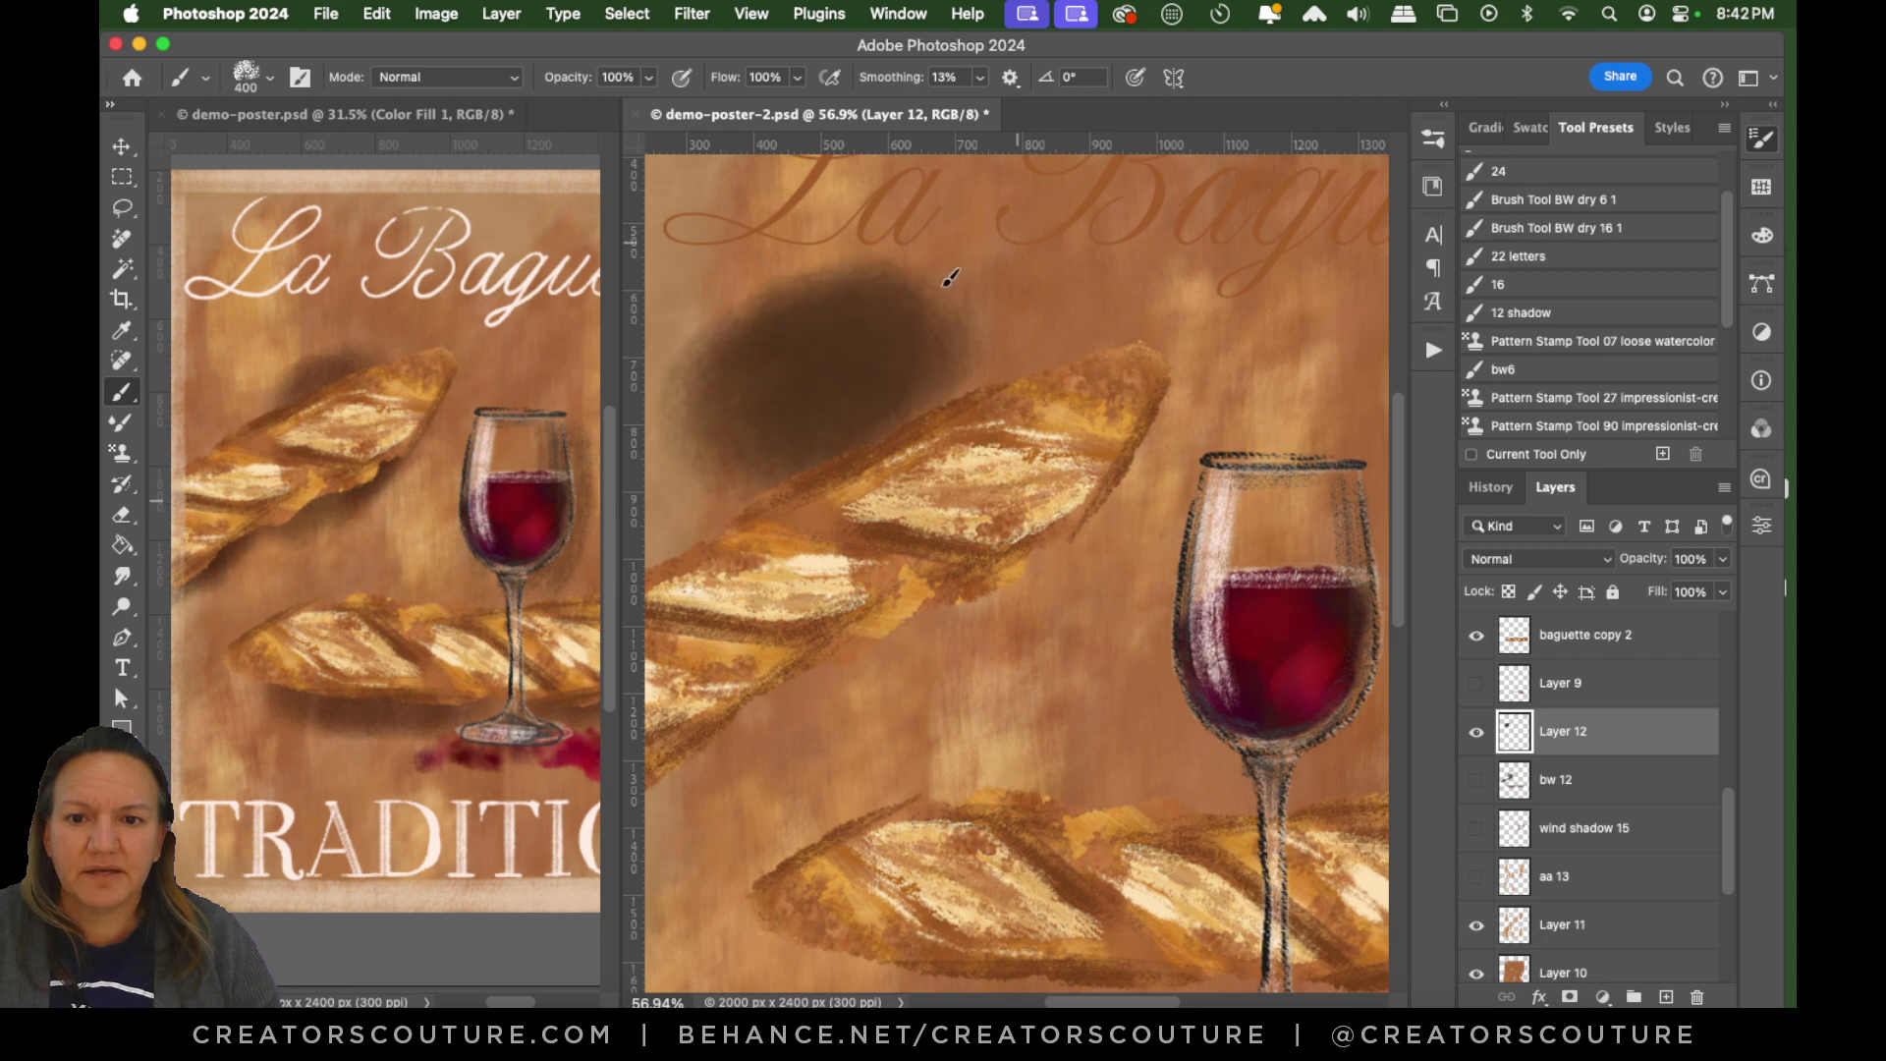
pyautogui.moveTo(789, 403); pyautogui.dragTo(876, 360)
pyautogui.press('super+z')
pyautogui.press('super+z')
pyautogui.press('super+z')
pyautogui.press('super+z')
pyautogui.press('super+z')
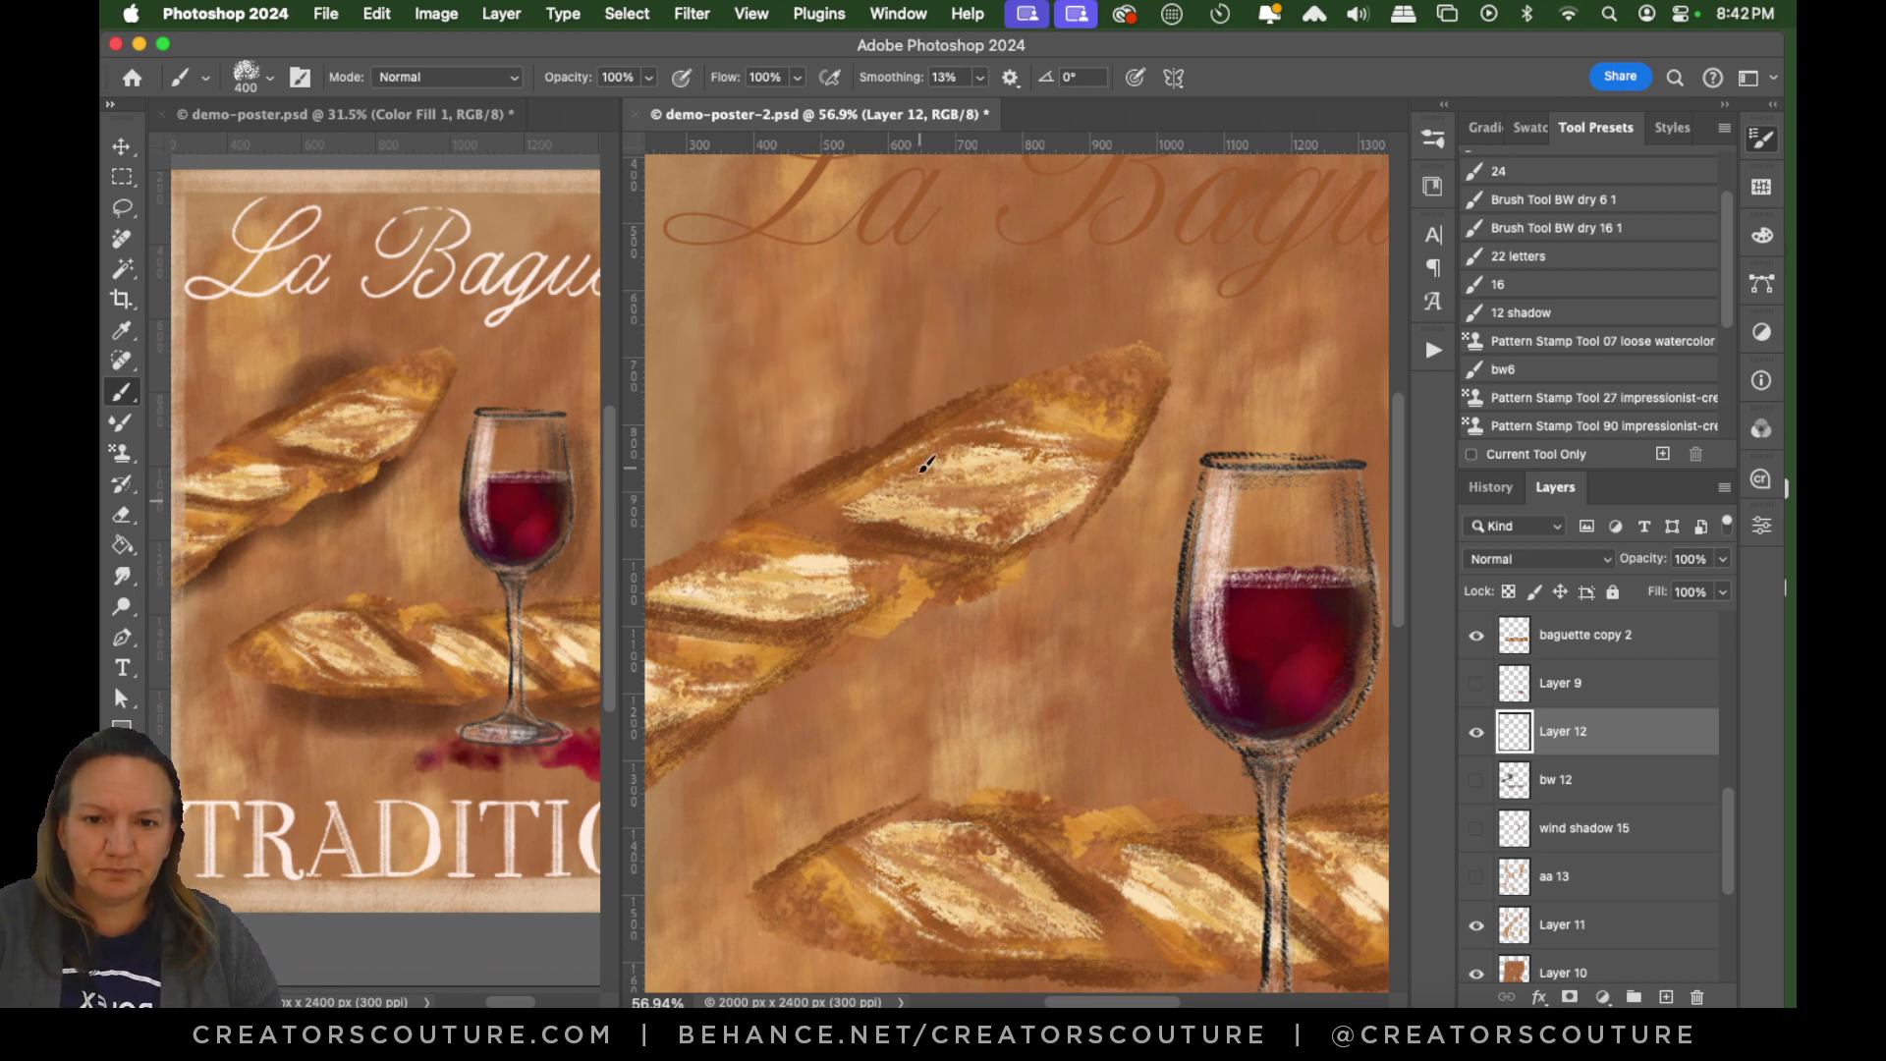
# Brush a soft shadow just above the upper baguette on Layer 12 with the whole poster in view.
pyautogui.scroll(-3, 927, 462)
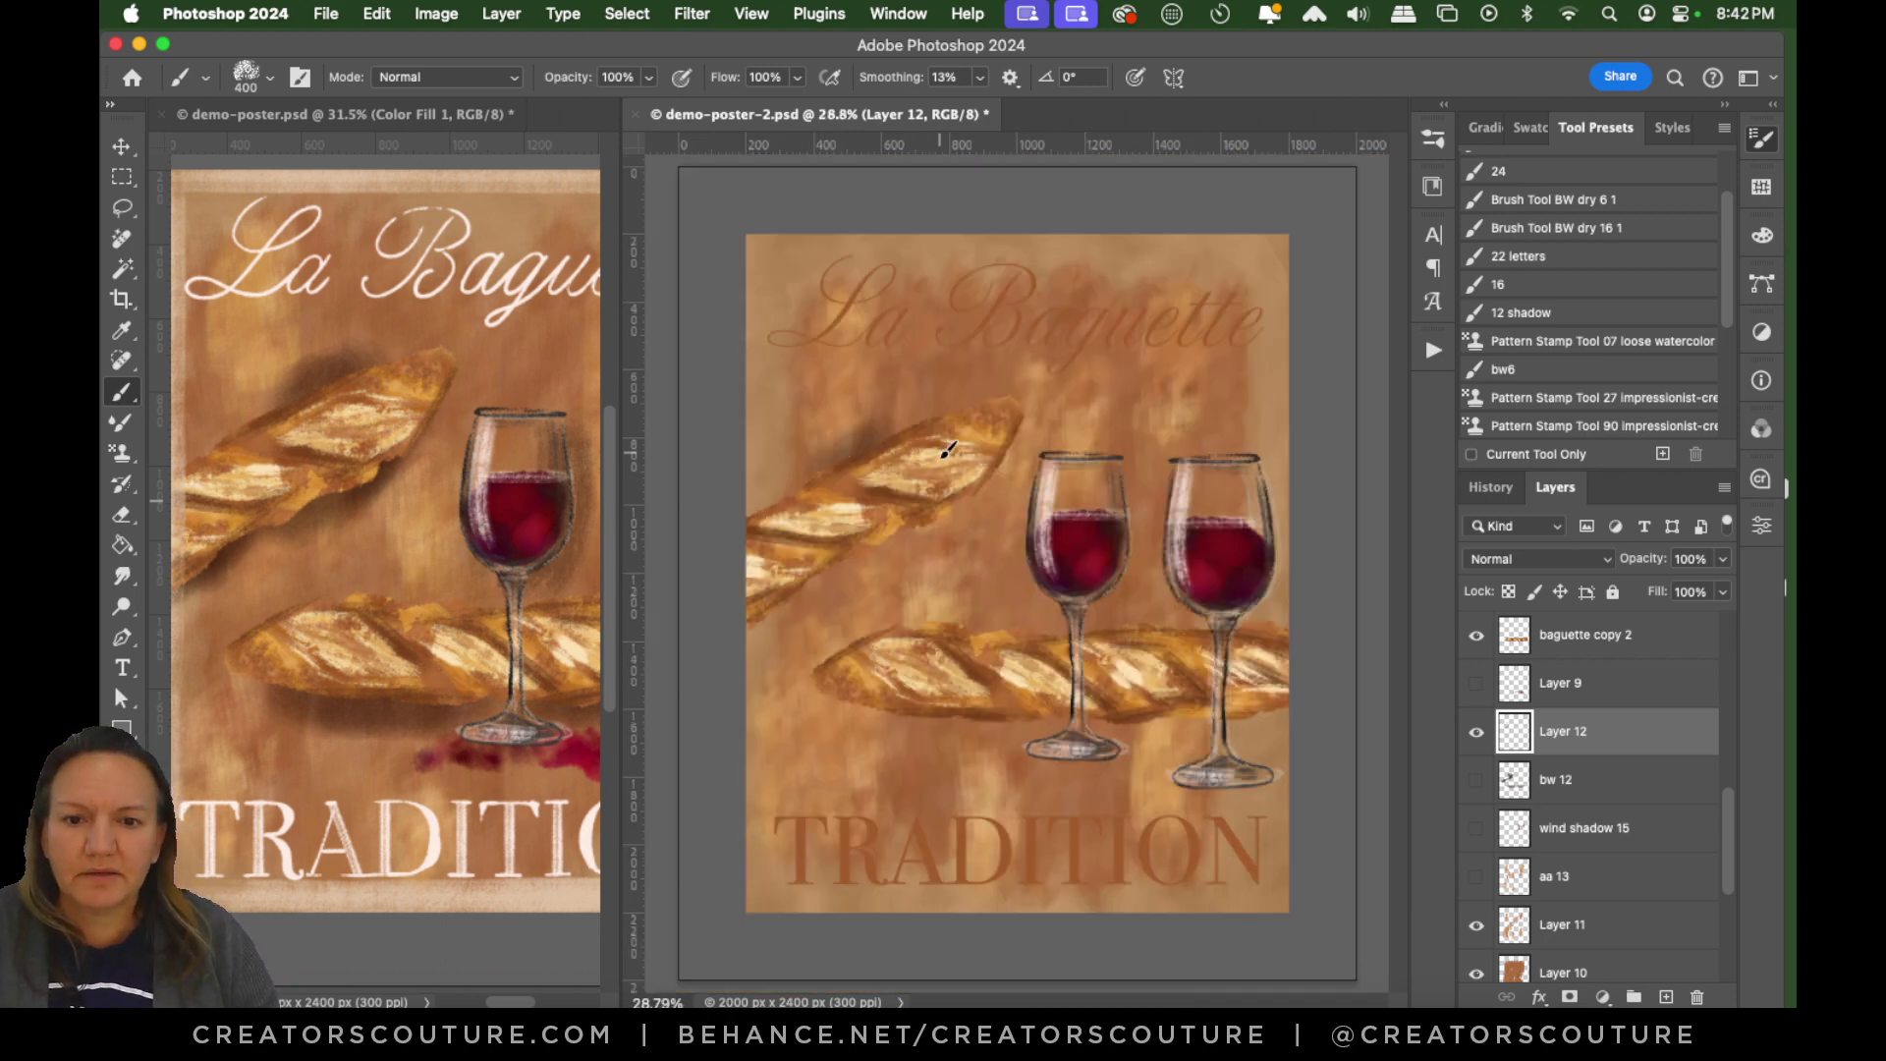
pyautogui.moveTo(855, 437); pyautogui.dragTo(929, 393)
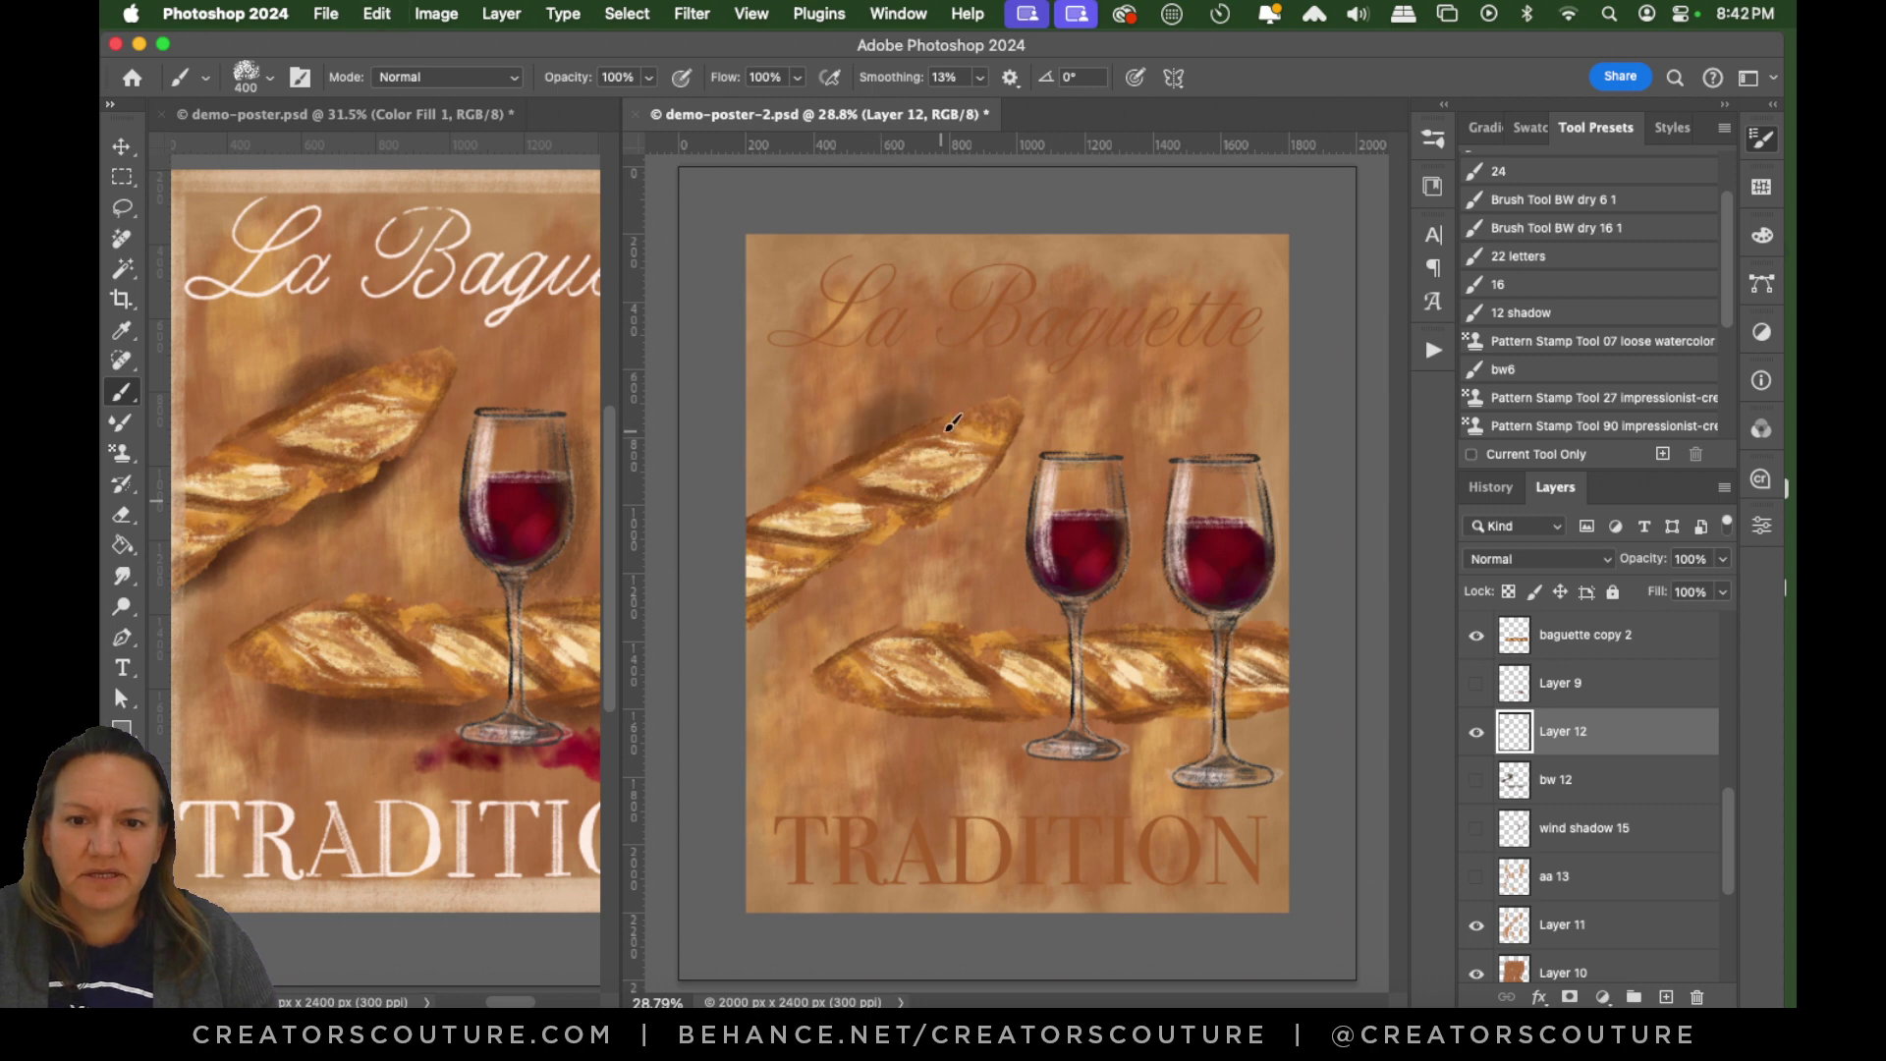
# Check the blend settings of bw 12, and set Layer 12 to Multiply with 67% opacity.
pyautogui.click(1582, 781)
pyautogui.click(1571, 748)
pyautogui.click(1570, 790)
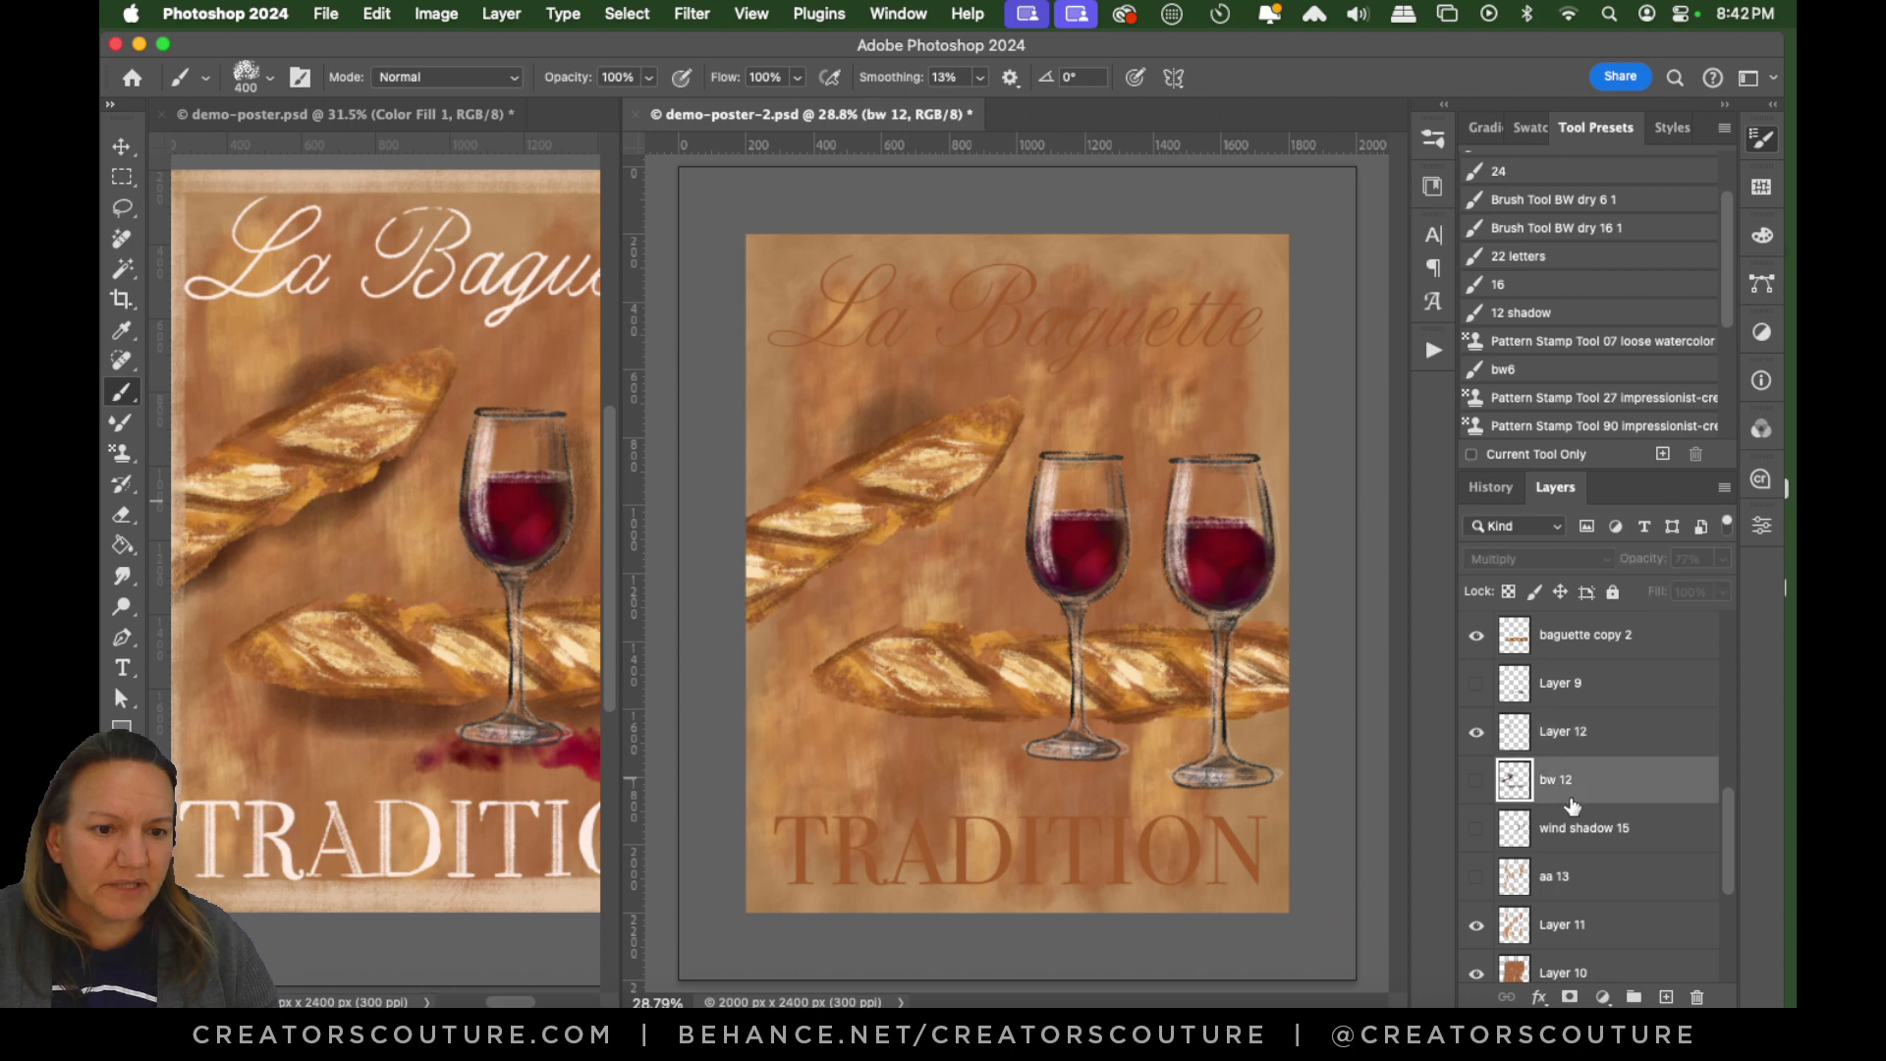
pyautogui.click(1571, 738)
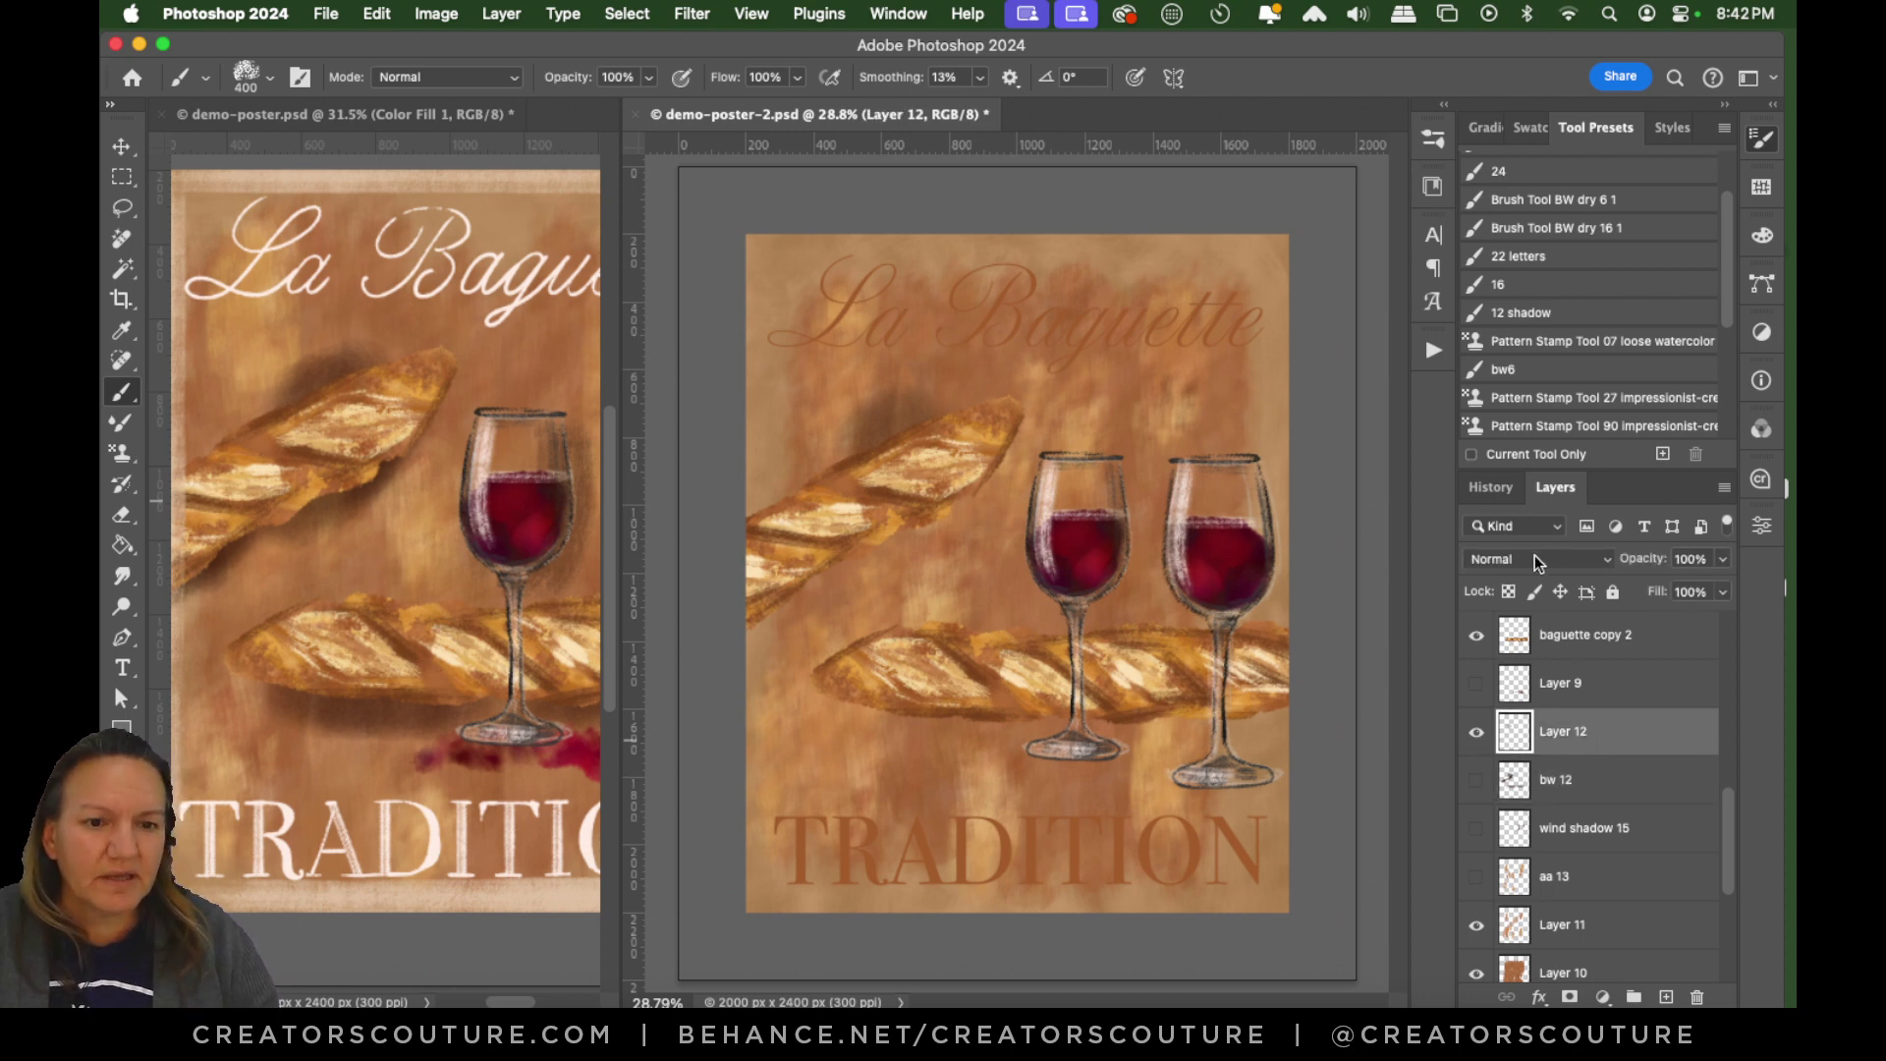
pyautogui.click(1535, 557)
pyautogui.click(1529, 651)
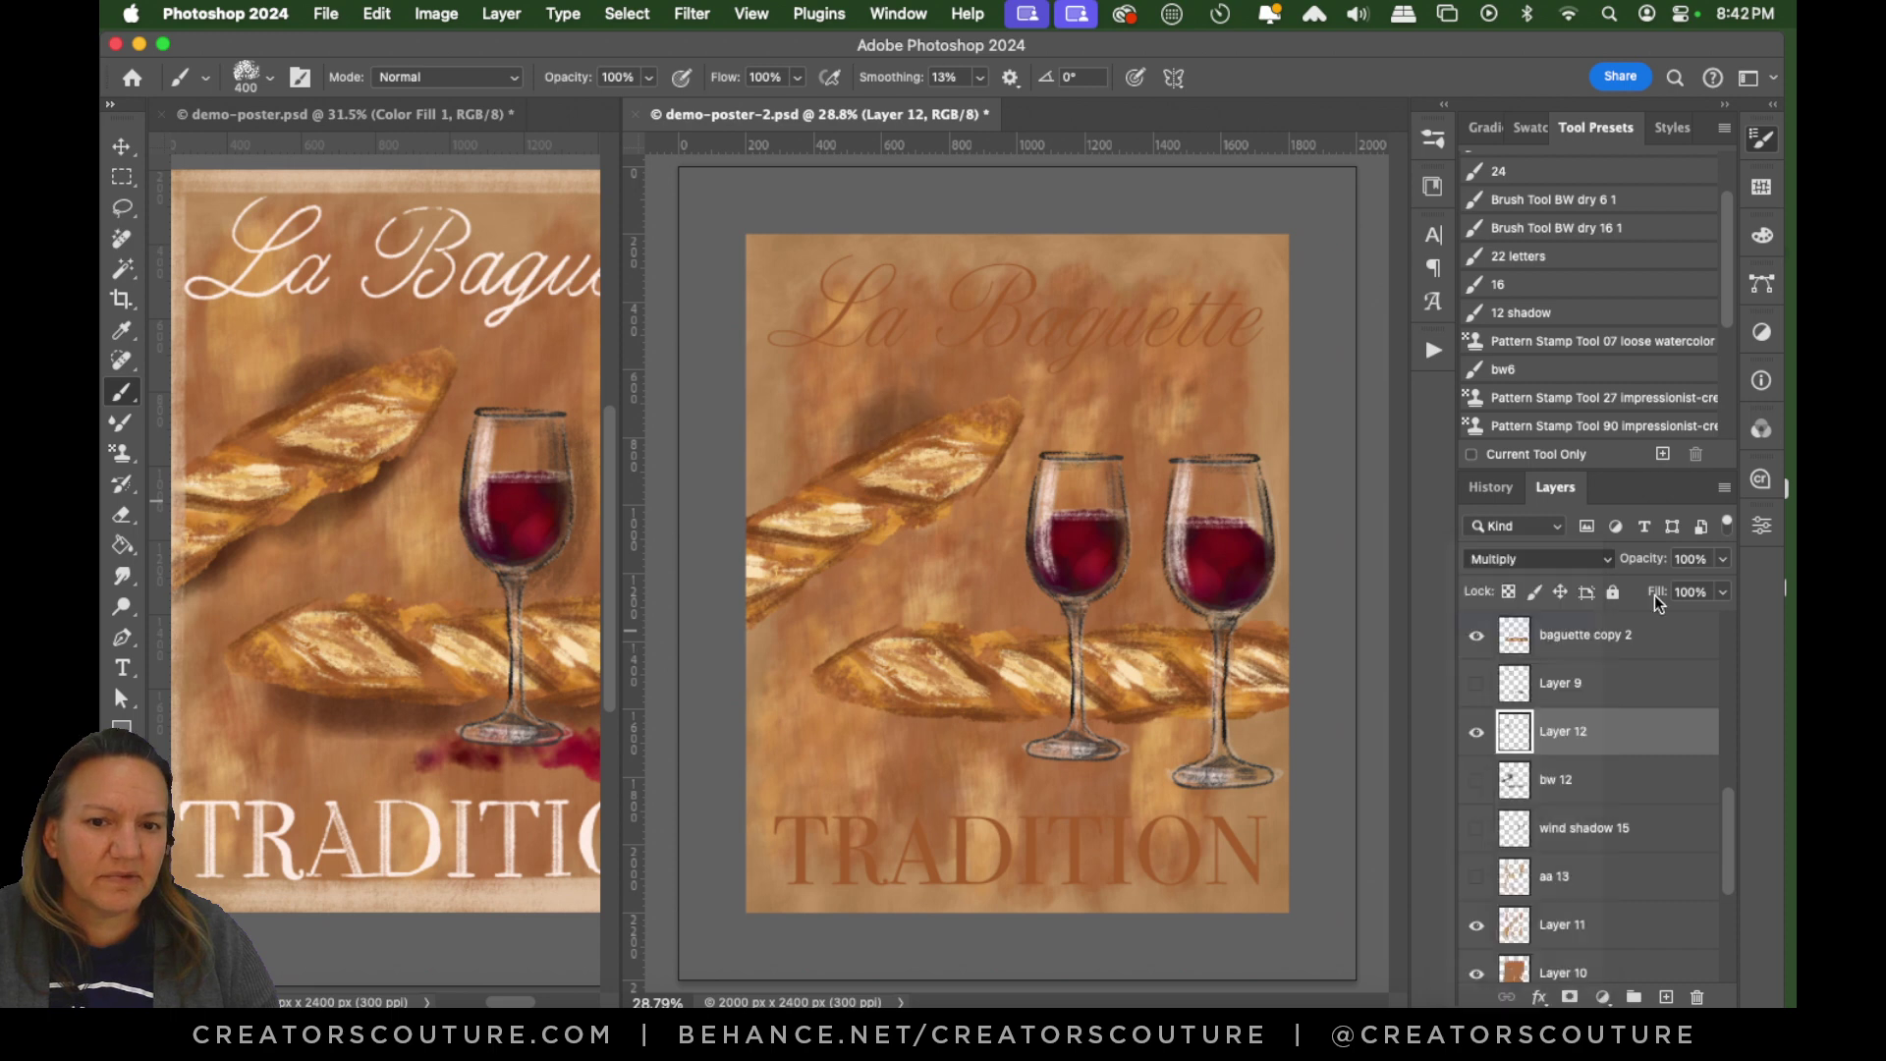
pyautogui.click(1524, 562)
pyautogui.click(1523, 586)
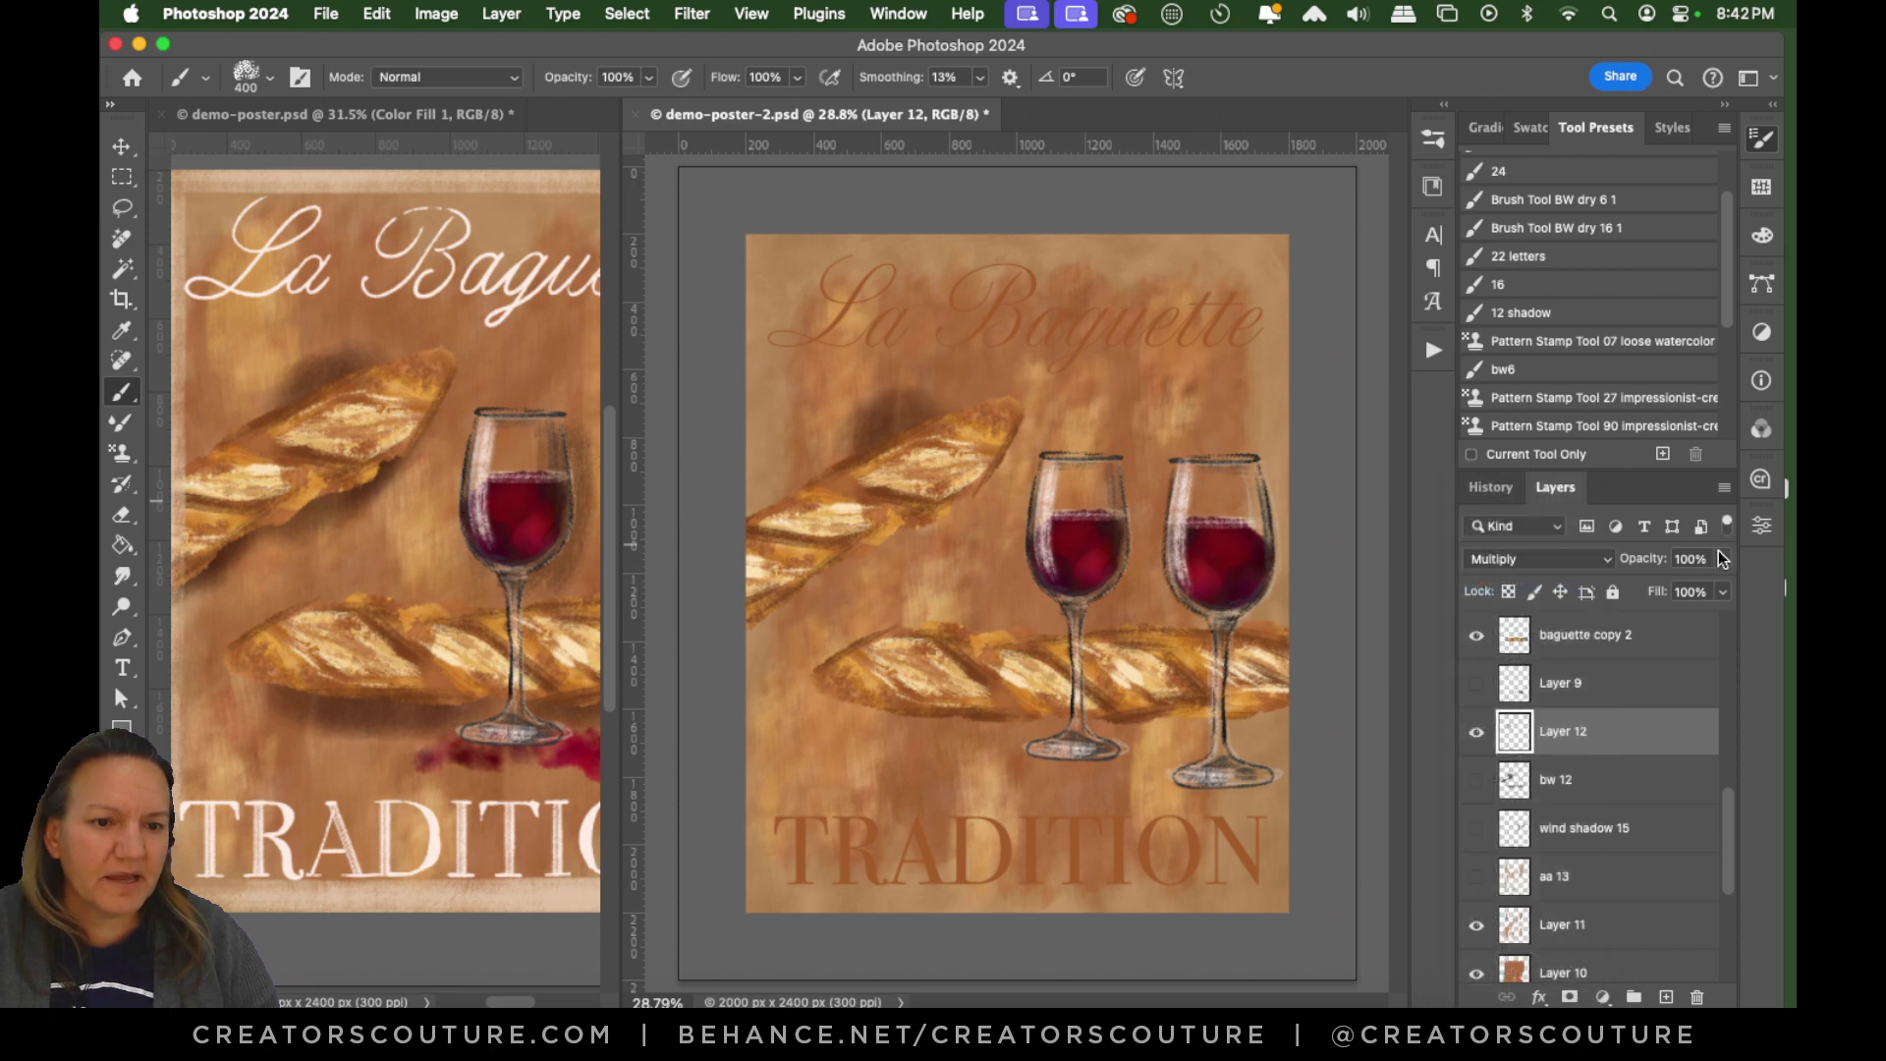
pyautogui.moveTo(1721, 558); pyautogui.dragTo(1558, 591)
# Paint a soft shadow along the upper edge of the upper baguette on Layer 12, redoing the stroke until it follows the crust.
pyautogui.moveTo(882, 474); pyautogui.dragTo(858, 492)
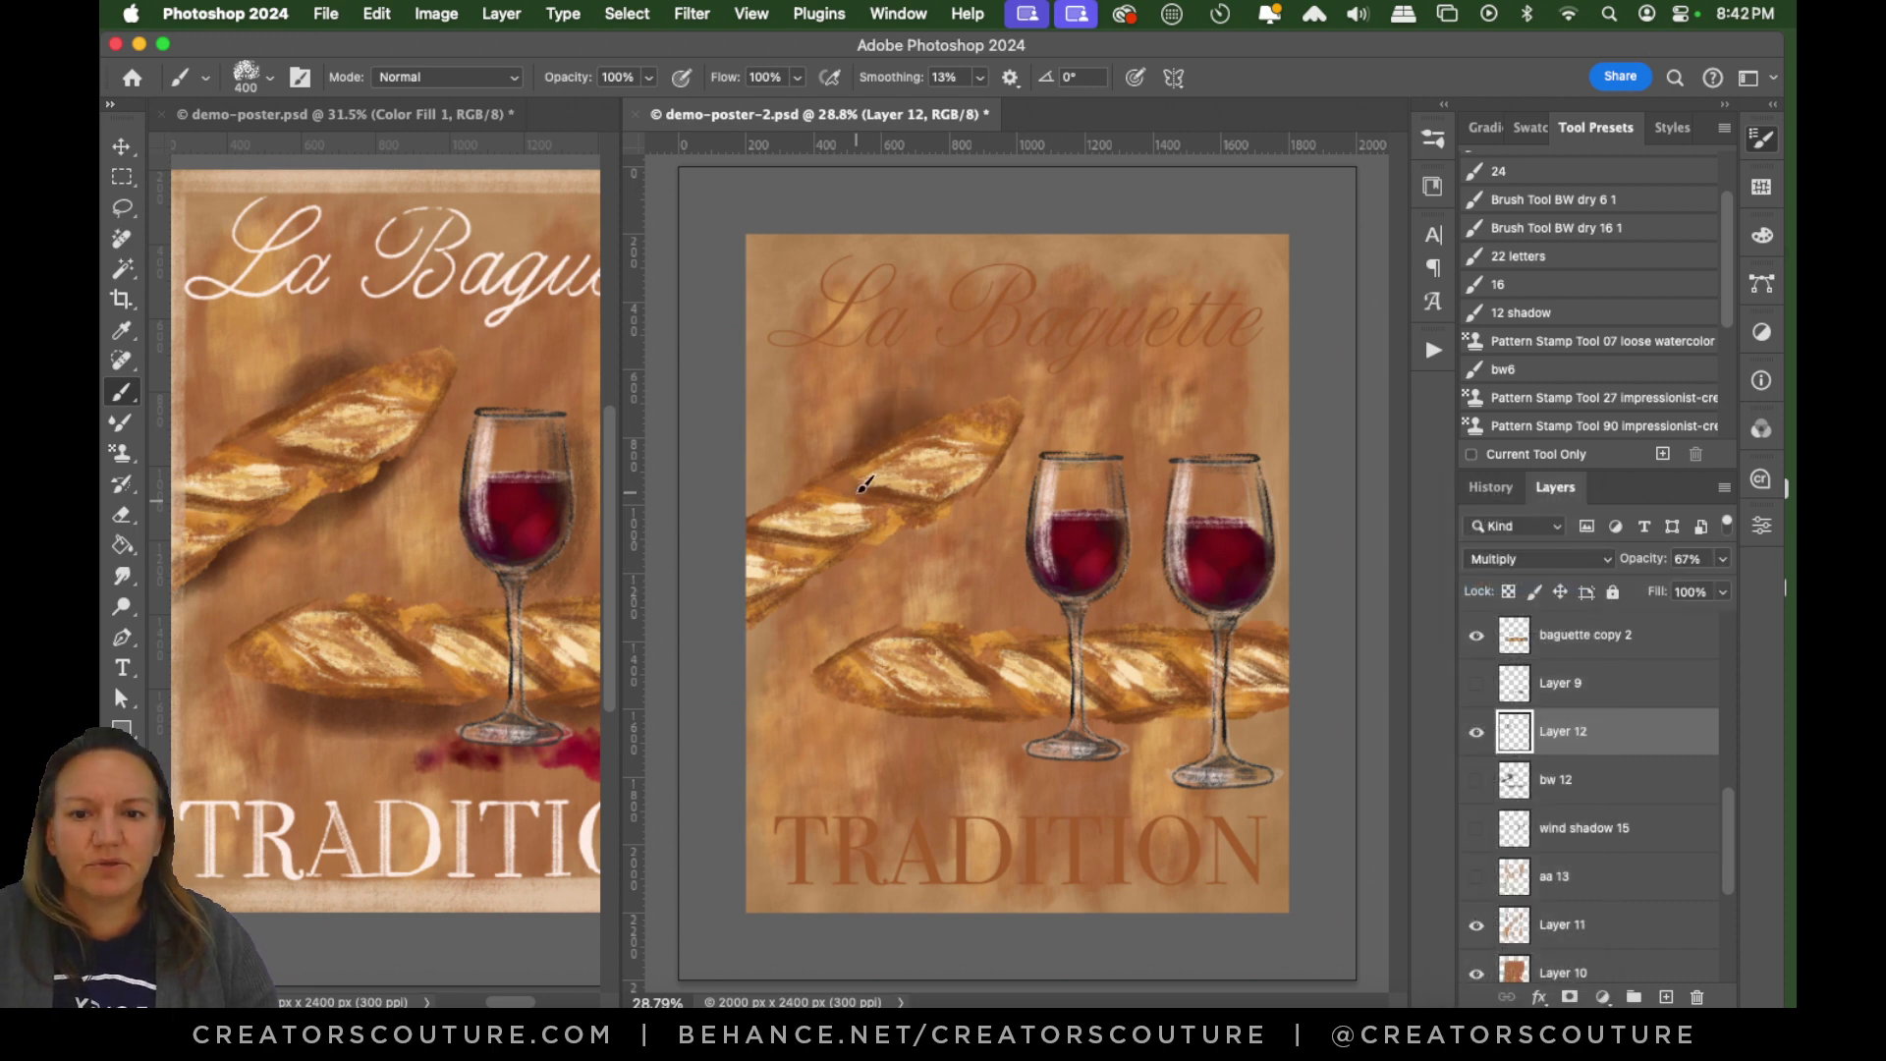
pyautogui.press('super+x')
pyautogui.moveTo(934, 420); pyautogui.dragTo(774, 511)
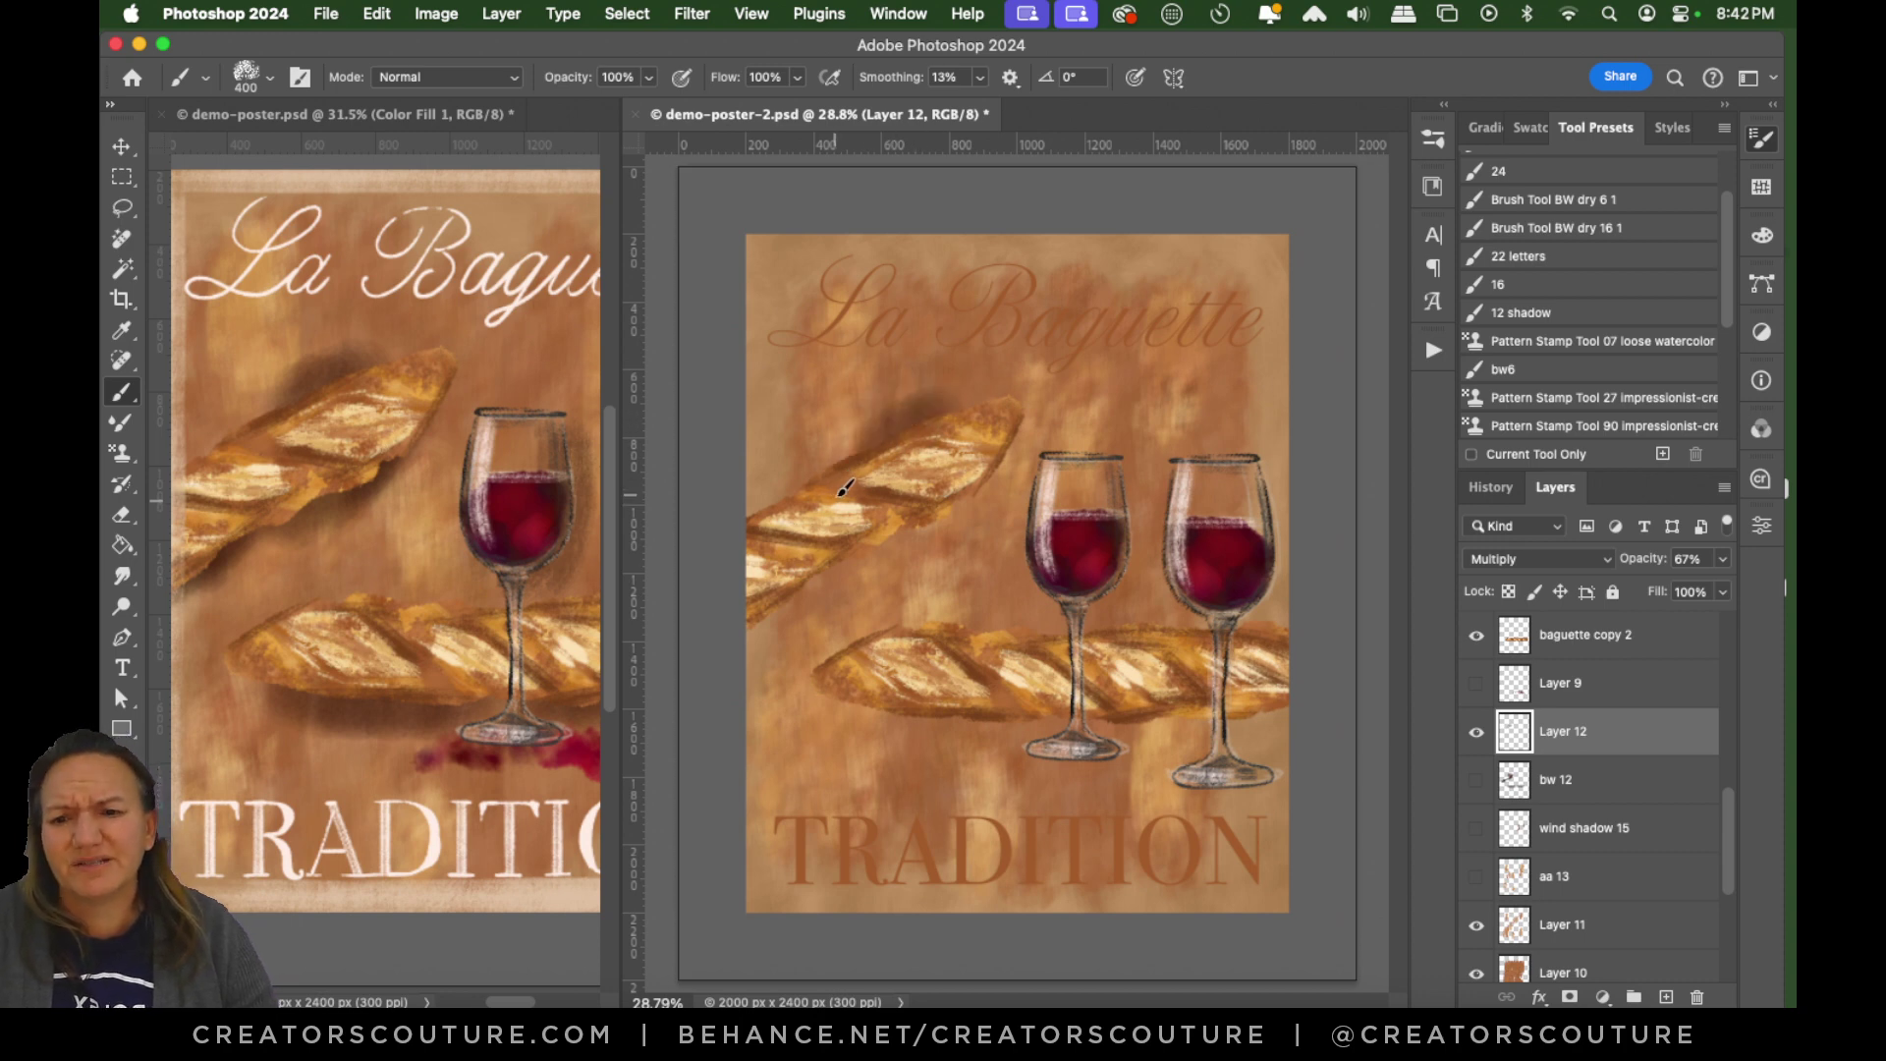
pyautogui.press('super+z')
pyautogui.moveTo(929, 414); pyautogui.dragTo(785, 508)
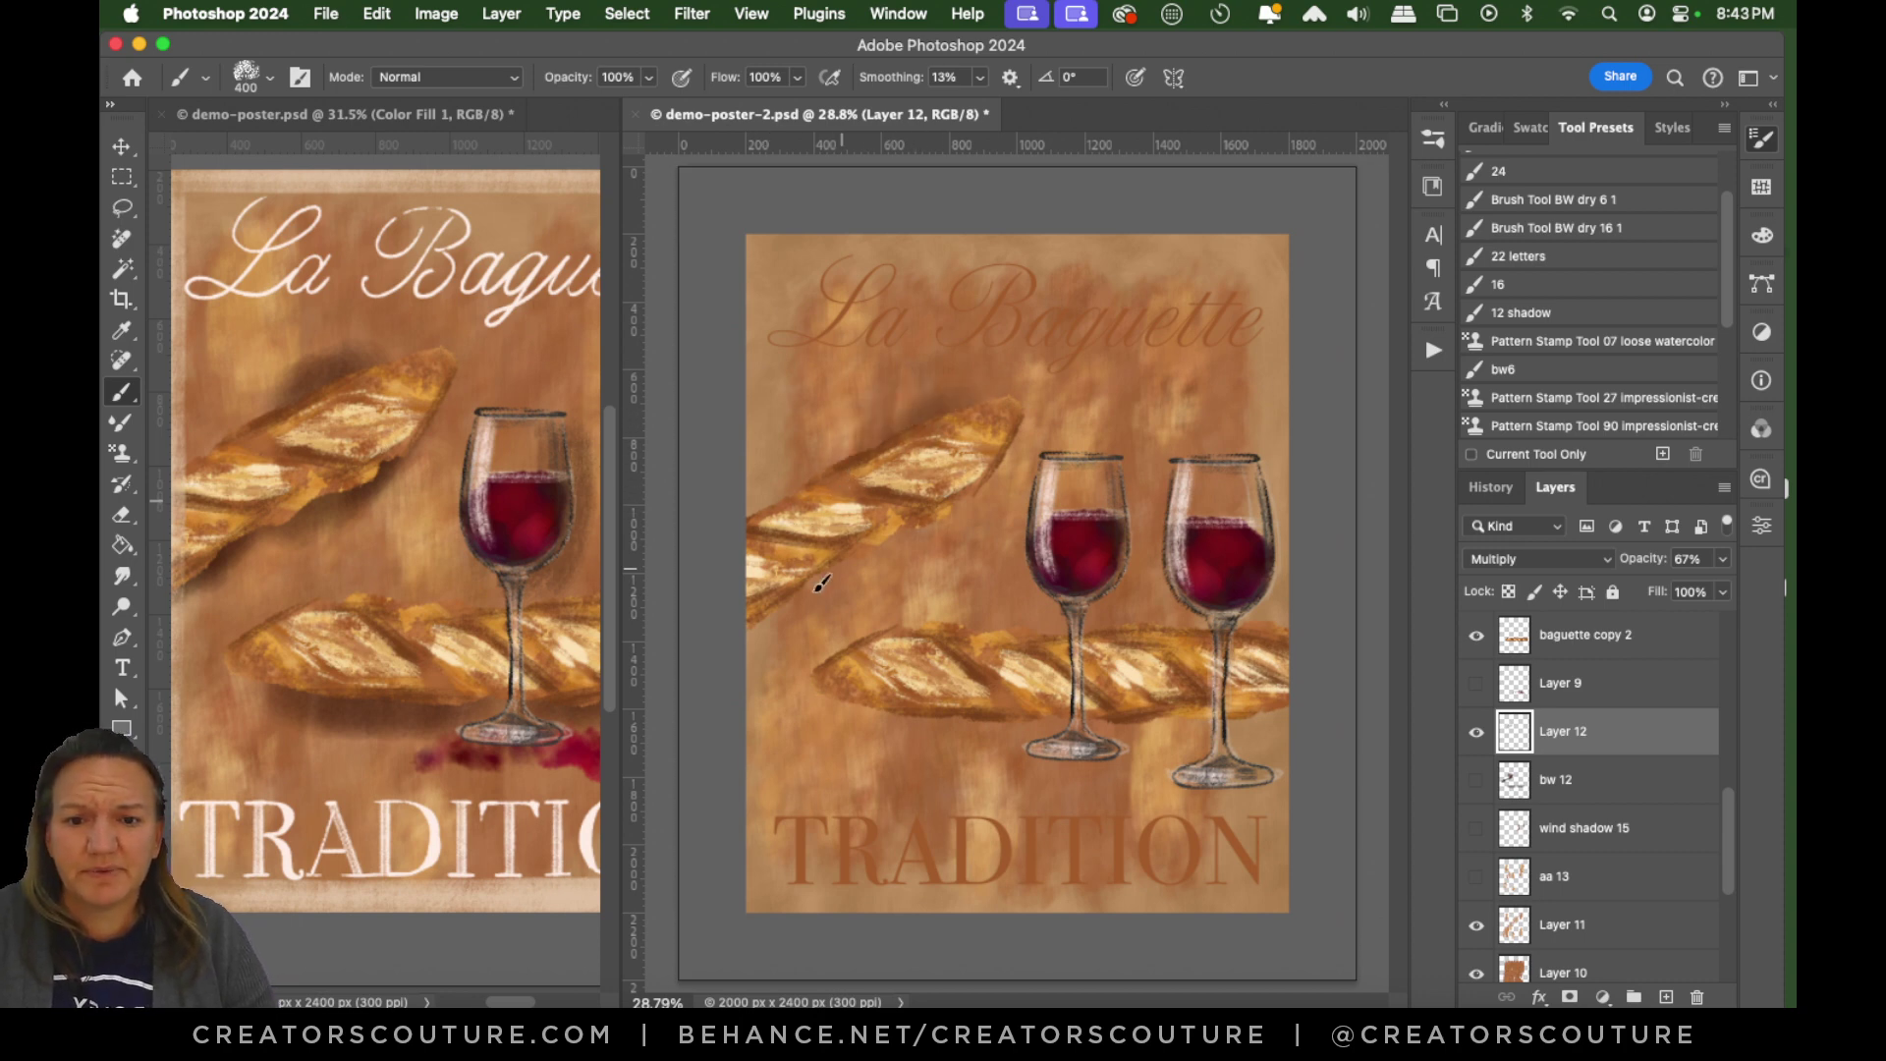
# Paint a soft shadow along the underside of the upper baguette, undoing the first attempts.
pyautogui.moveTo(821, 586)
pyautogui.mouseDown()
pyautogui.moveTo(919, 535)
pyautogui.moveTo(977, 476)
pyautogui.moveTo(850, 567)
pyautogui.mouseUp()
pyautogui.press('super+z')
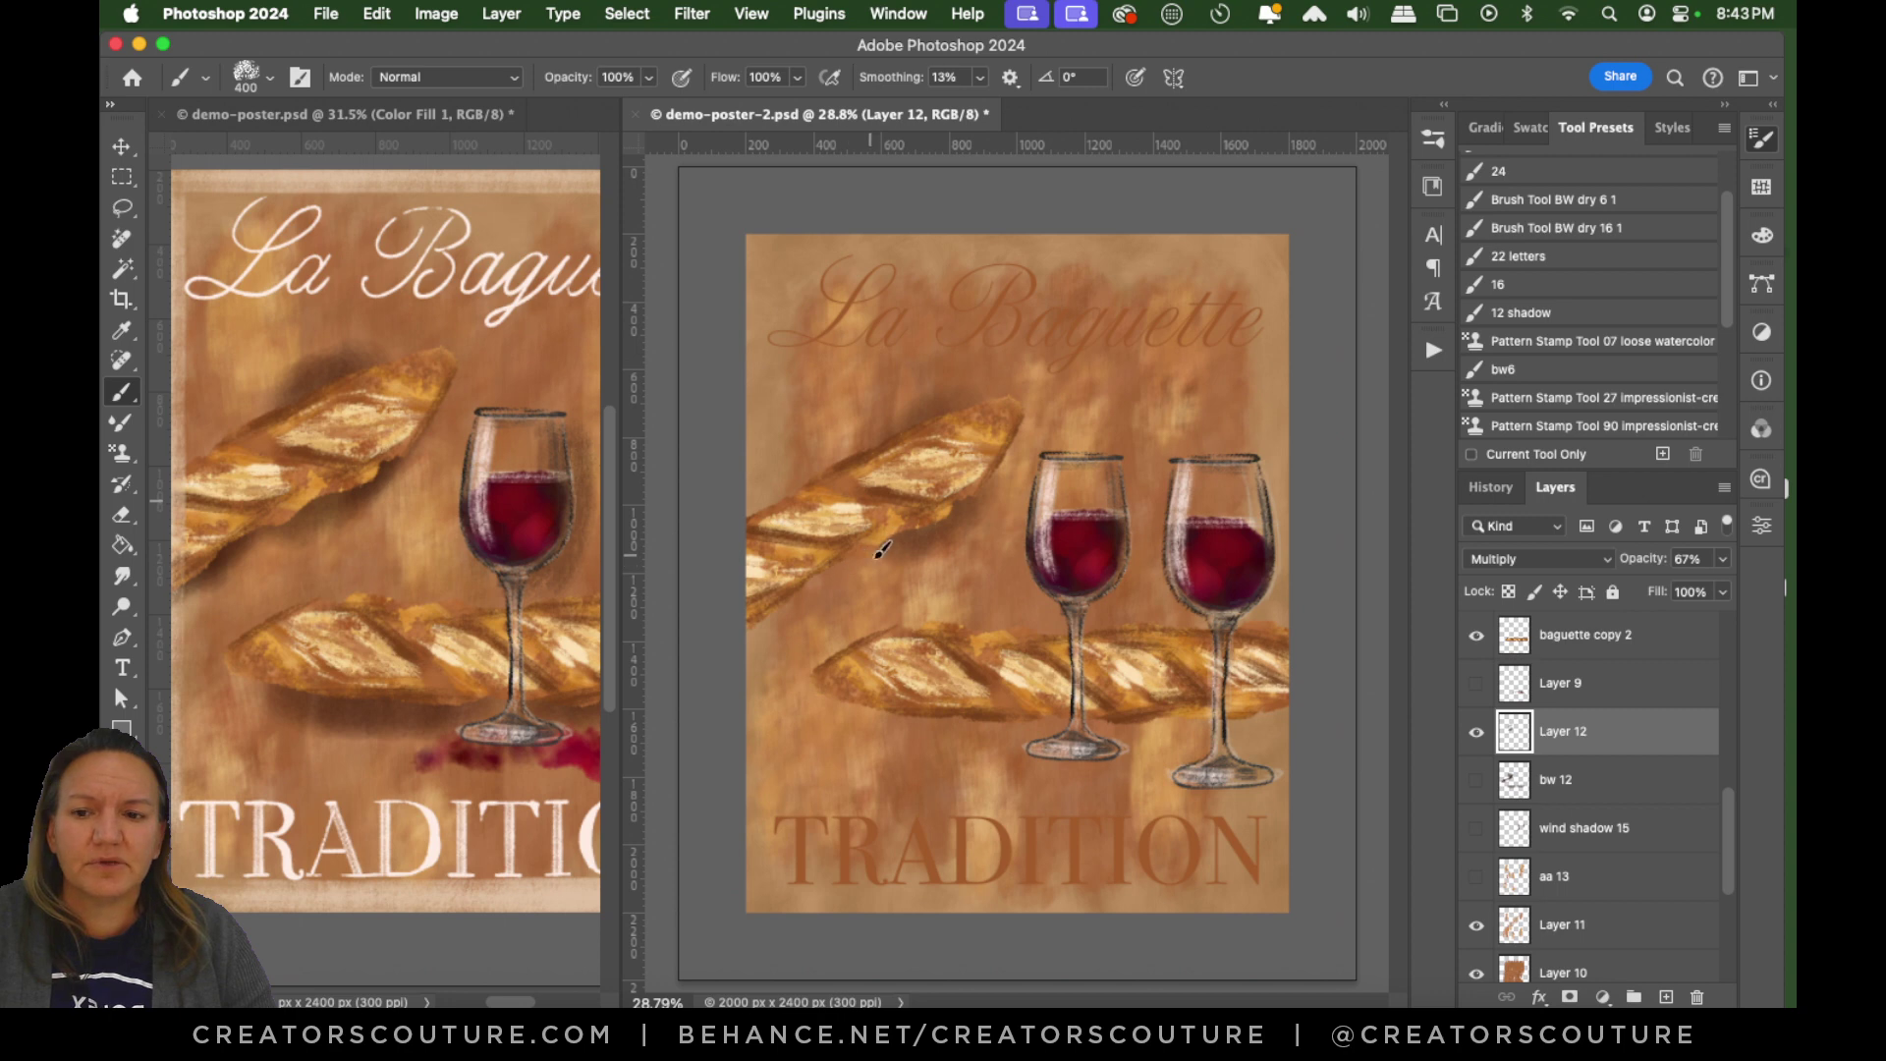
pyautogui.press('super+z')
pyautogui.moveTo(952, 494); pyautogui.dragTo(725, 627)
pyautogui.moveTo(827, 567); pyautogui.dragTo(749, 632)
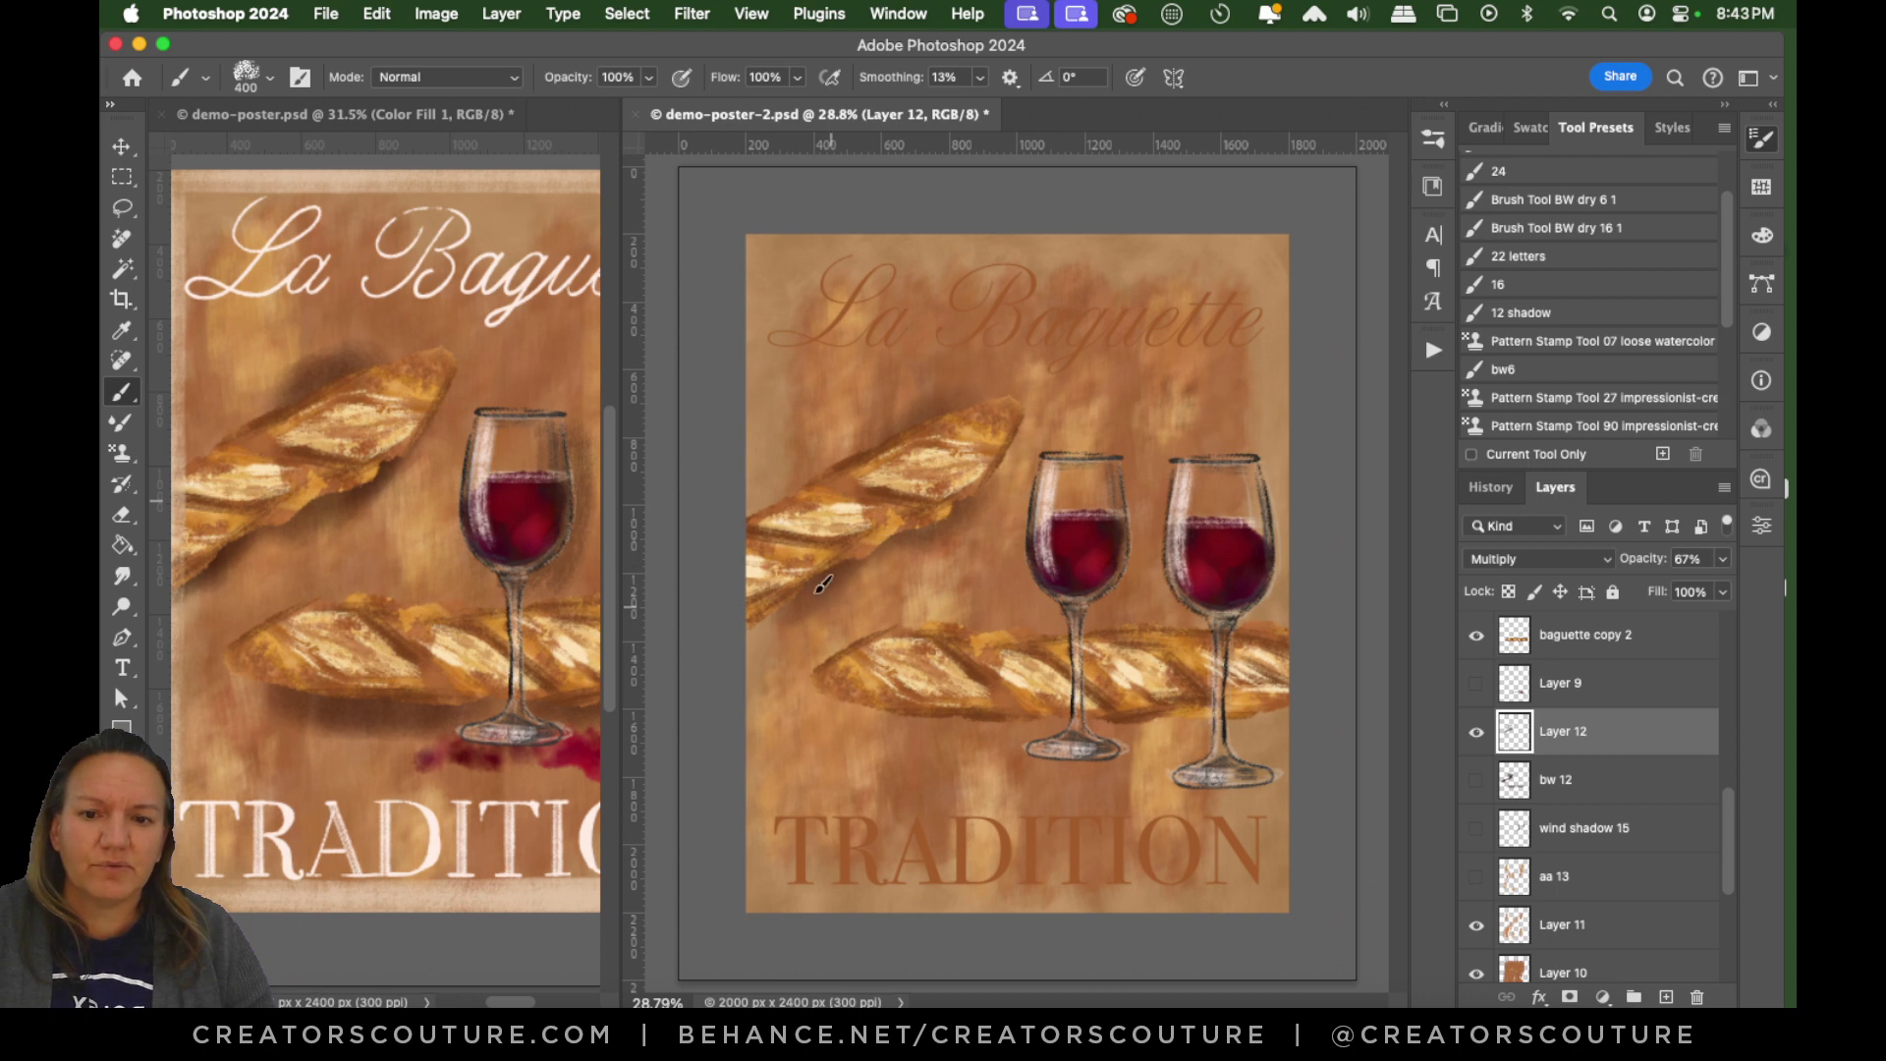
pyautogui.moveTo(828, 553); pyautogui.dragTo(852, 635)
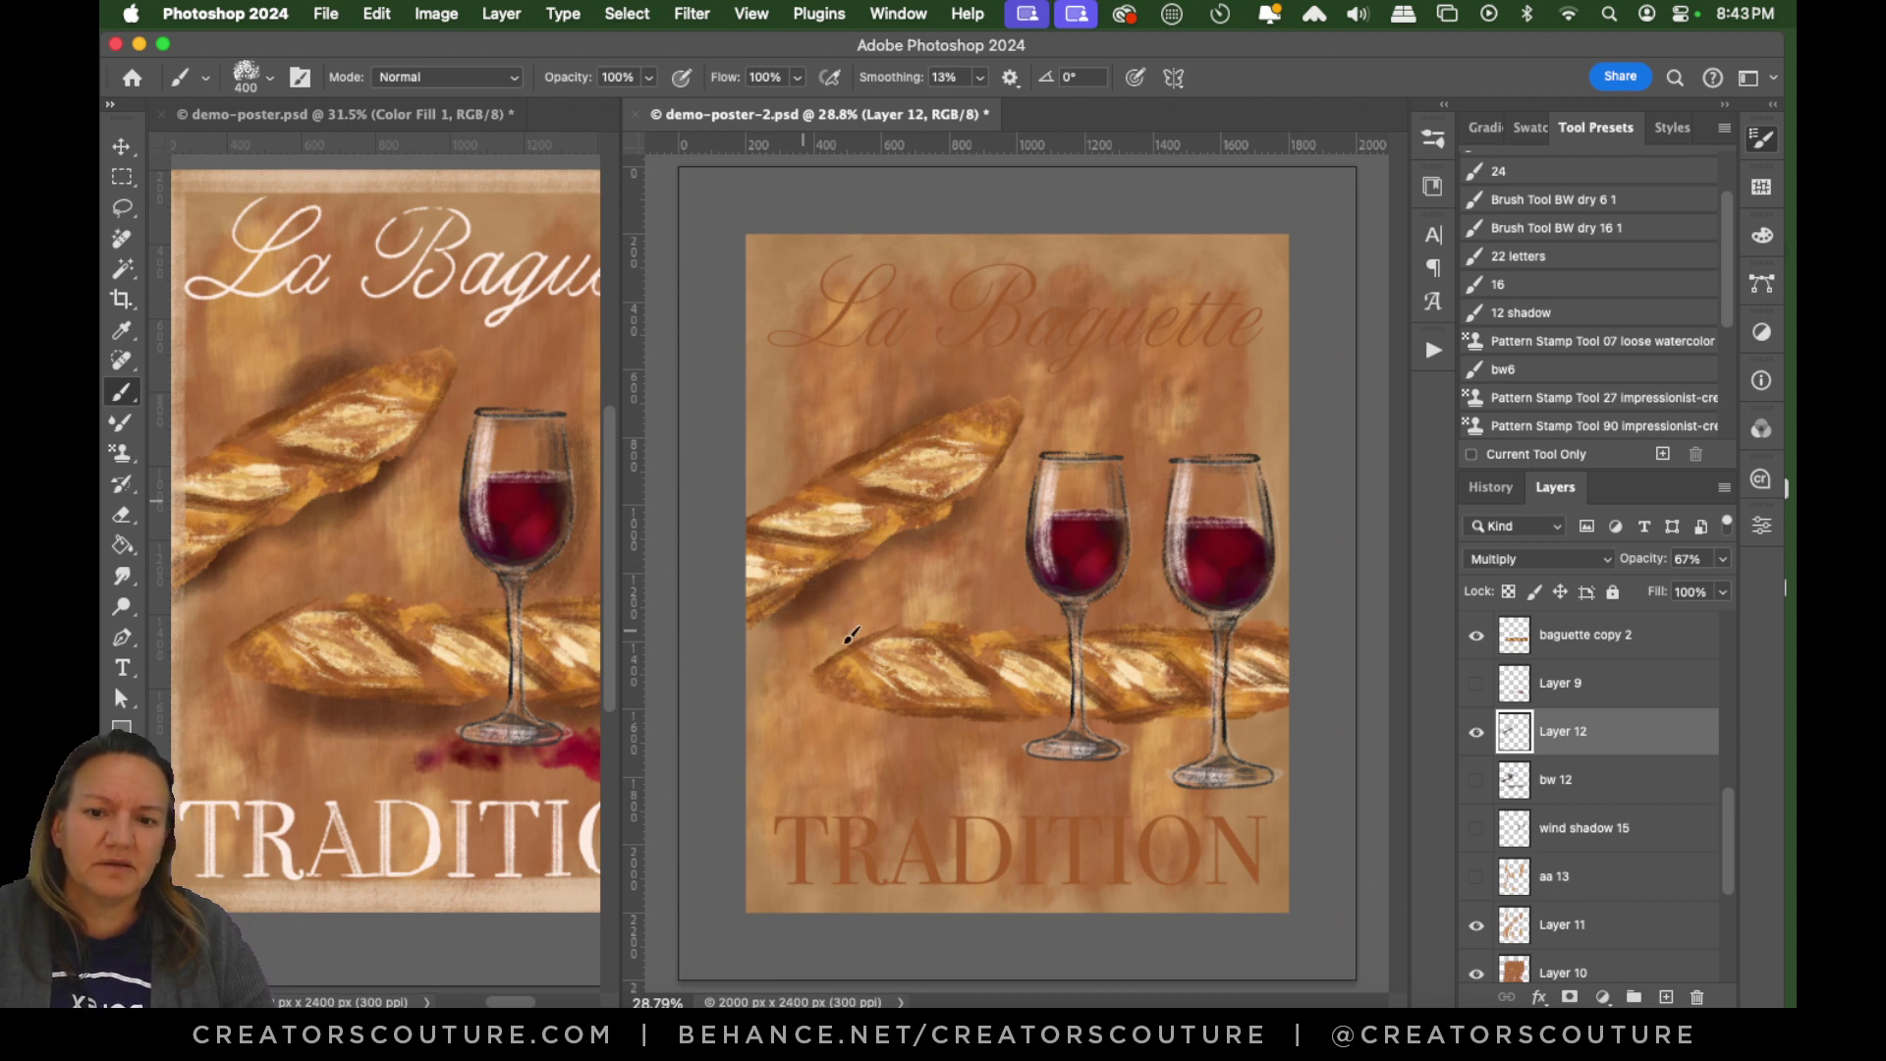
# Paint a soft shadow along the underside of the lower baguette out to the poster's edge, undoing the first attempts.
pyautogui.moveTo(909, 722); pyautogui.dragTo(1061, 739)
pyautogui.press('super+z')
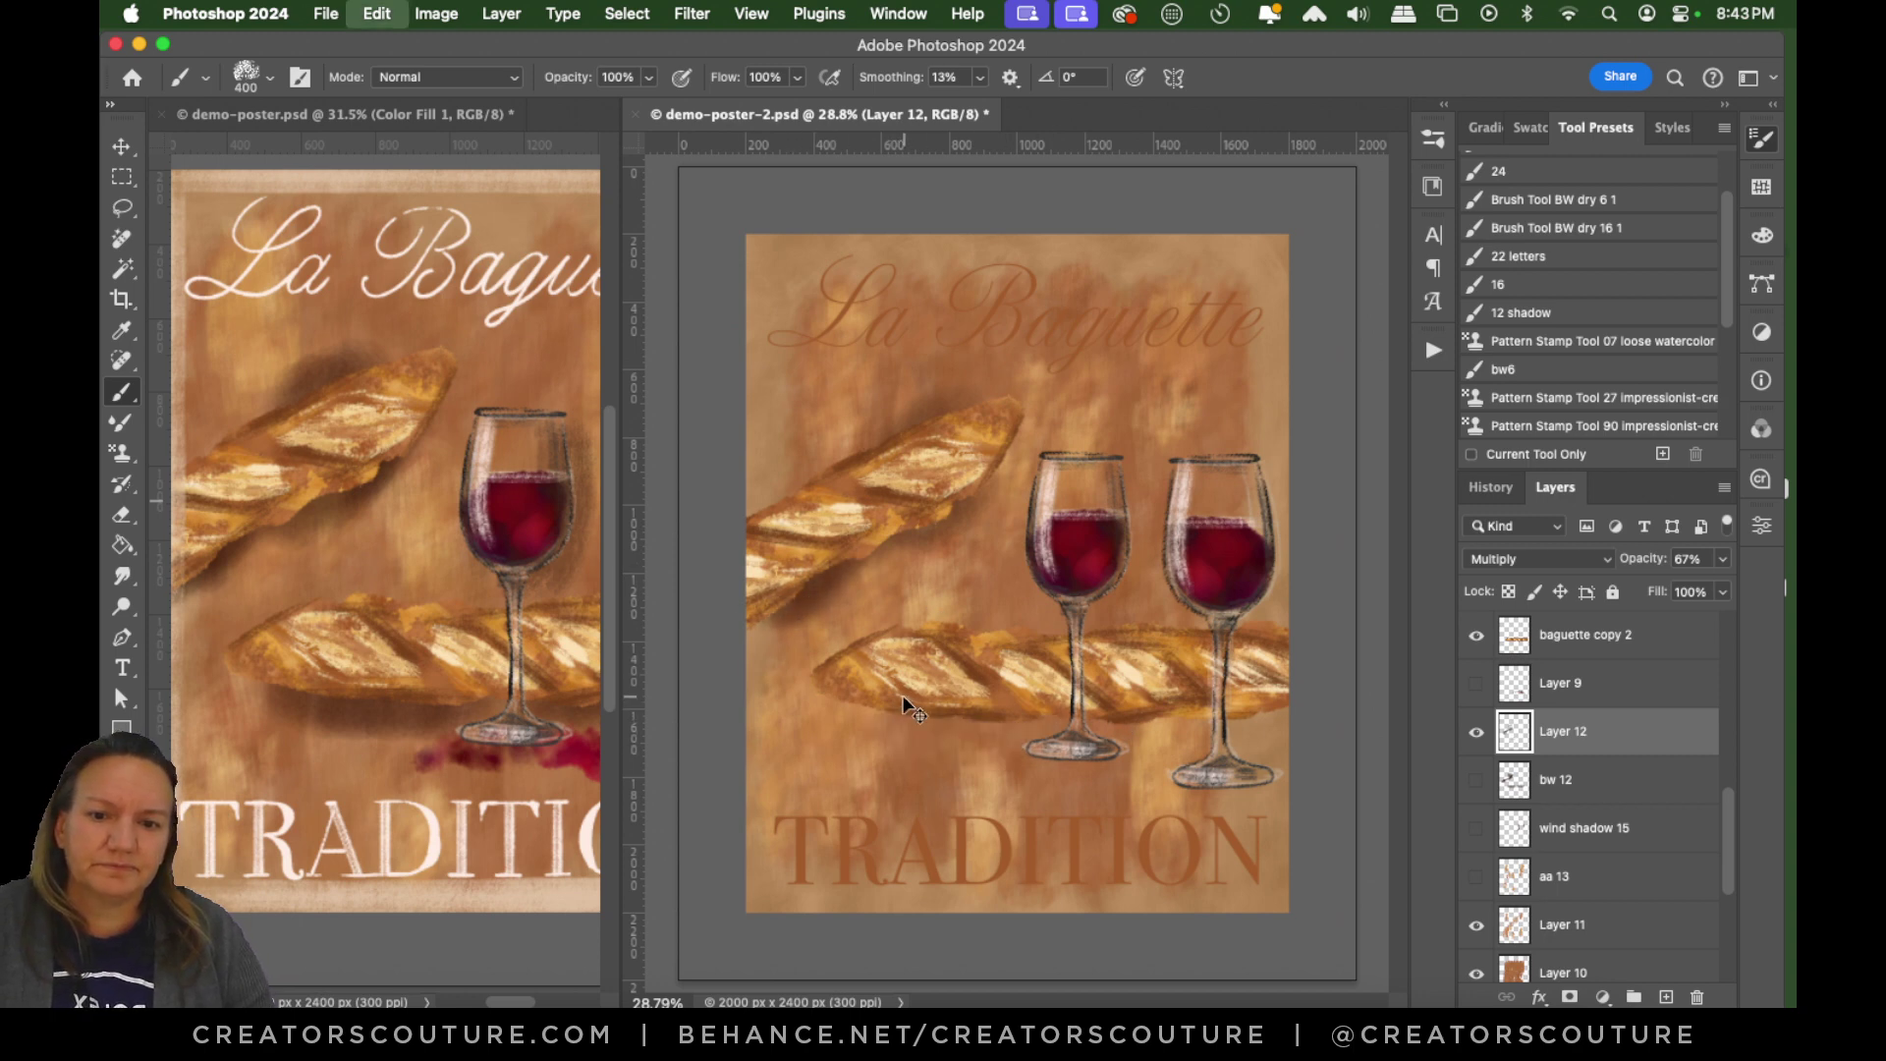
pyautogui.moveTo(896, 702); pyautogui.dragTo(1021, 716)
pyautogui.press('super+z')
pyautogui.moveTo(884, 727)
pyautogui.mouseDown()
pyautogui.moveTo(1269, 686)
pyautogui.moveTo(1282, 723)
pyautogui.mouseUp()
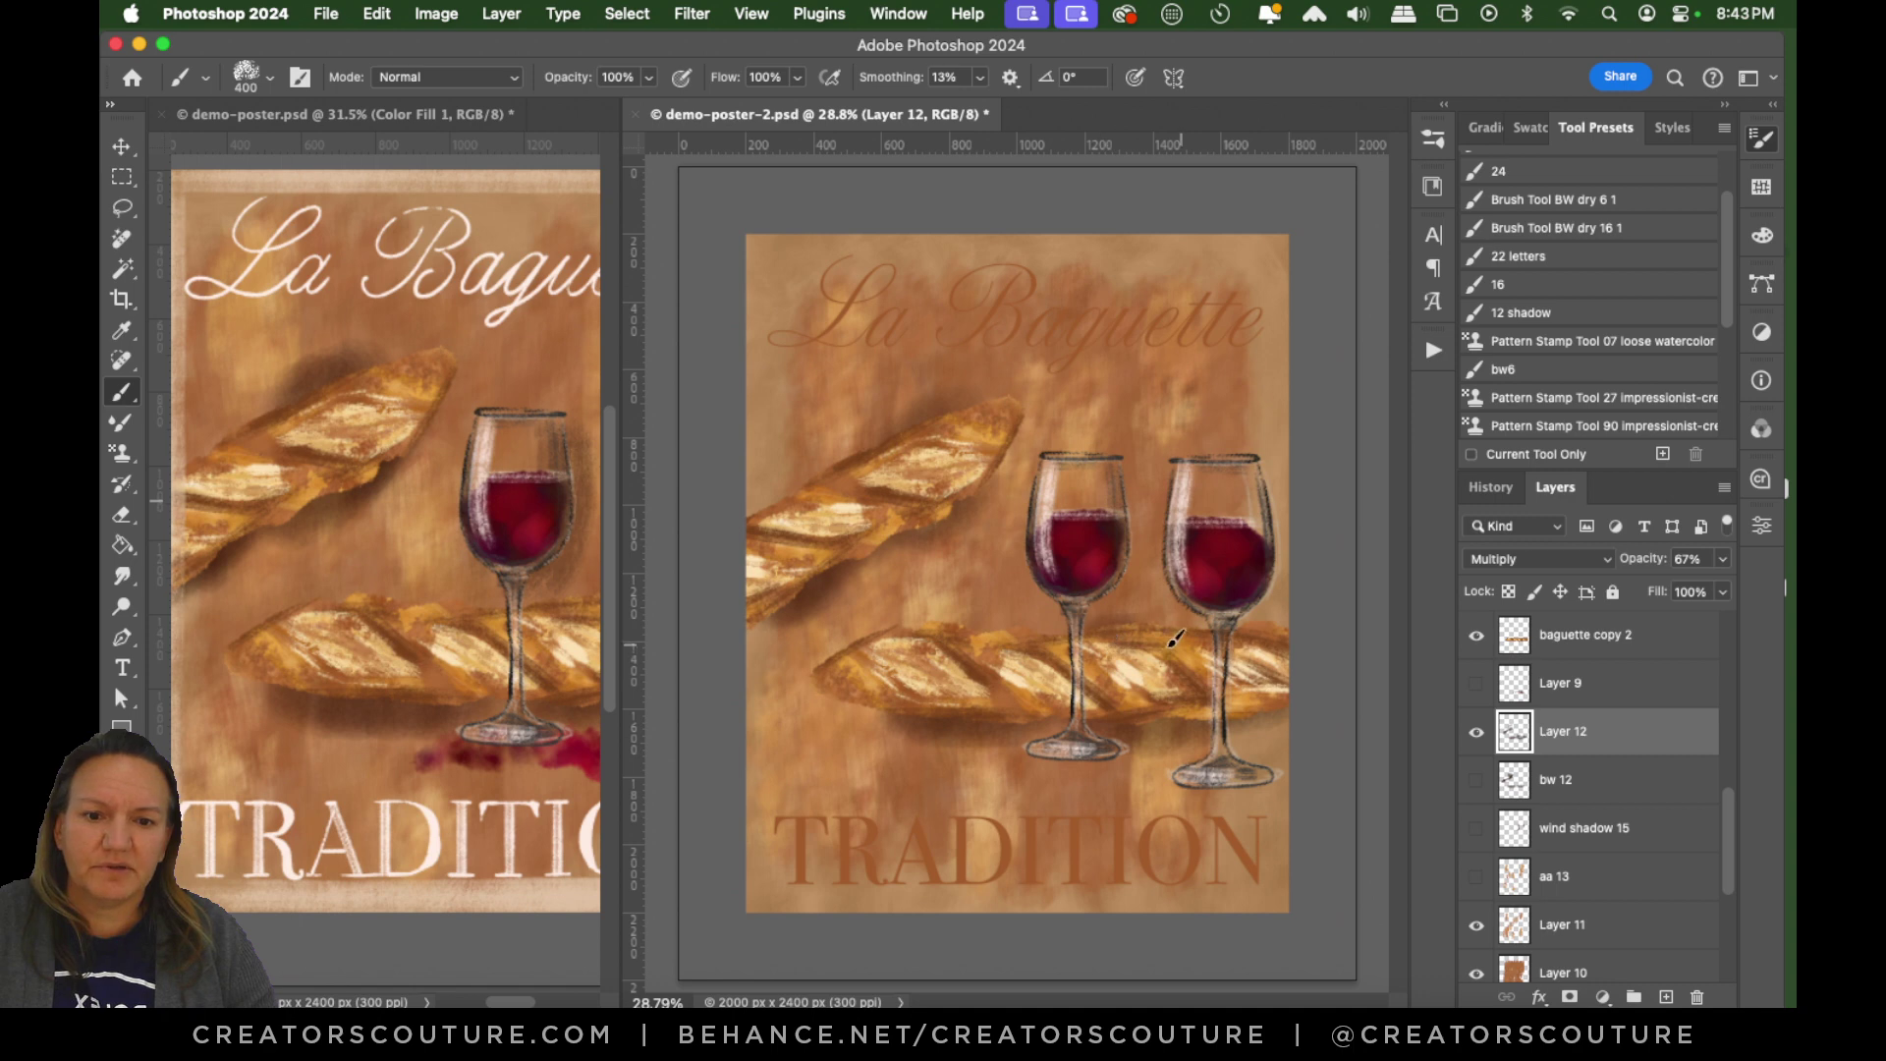
# Repaint the soft shadow along the upper edge of the upper baguette near its tip, undoing the first stroke.
pyautogui.moveTo(845, 462); pyautogui.dragTo(968, 400)
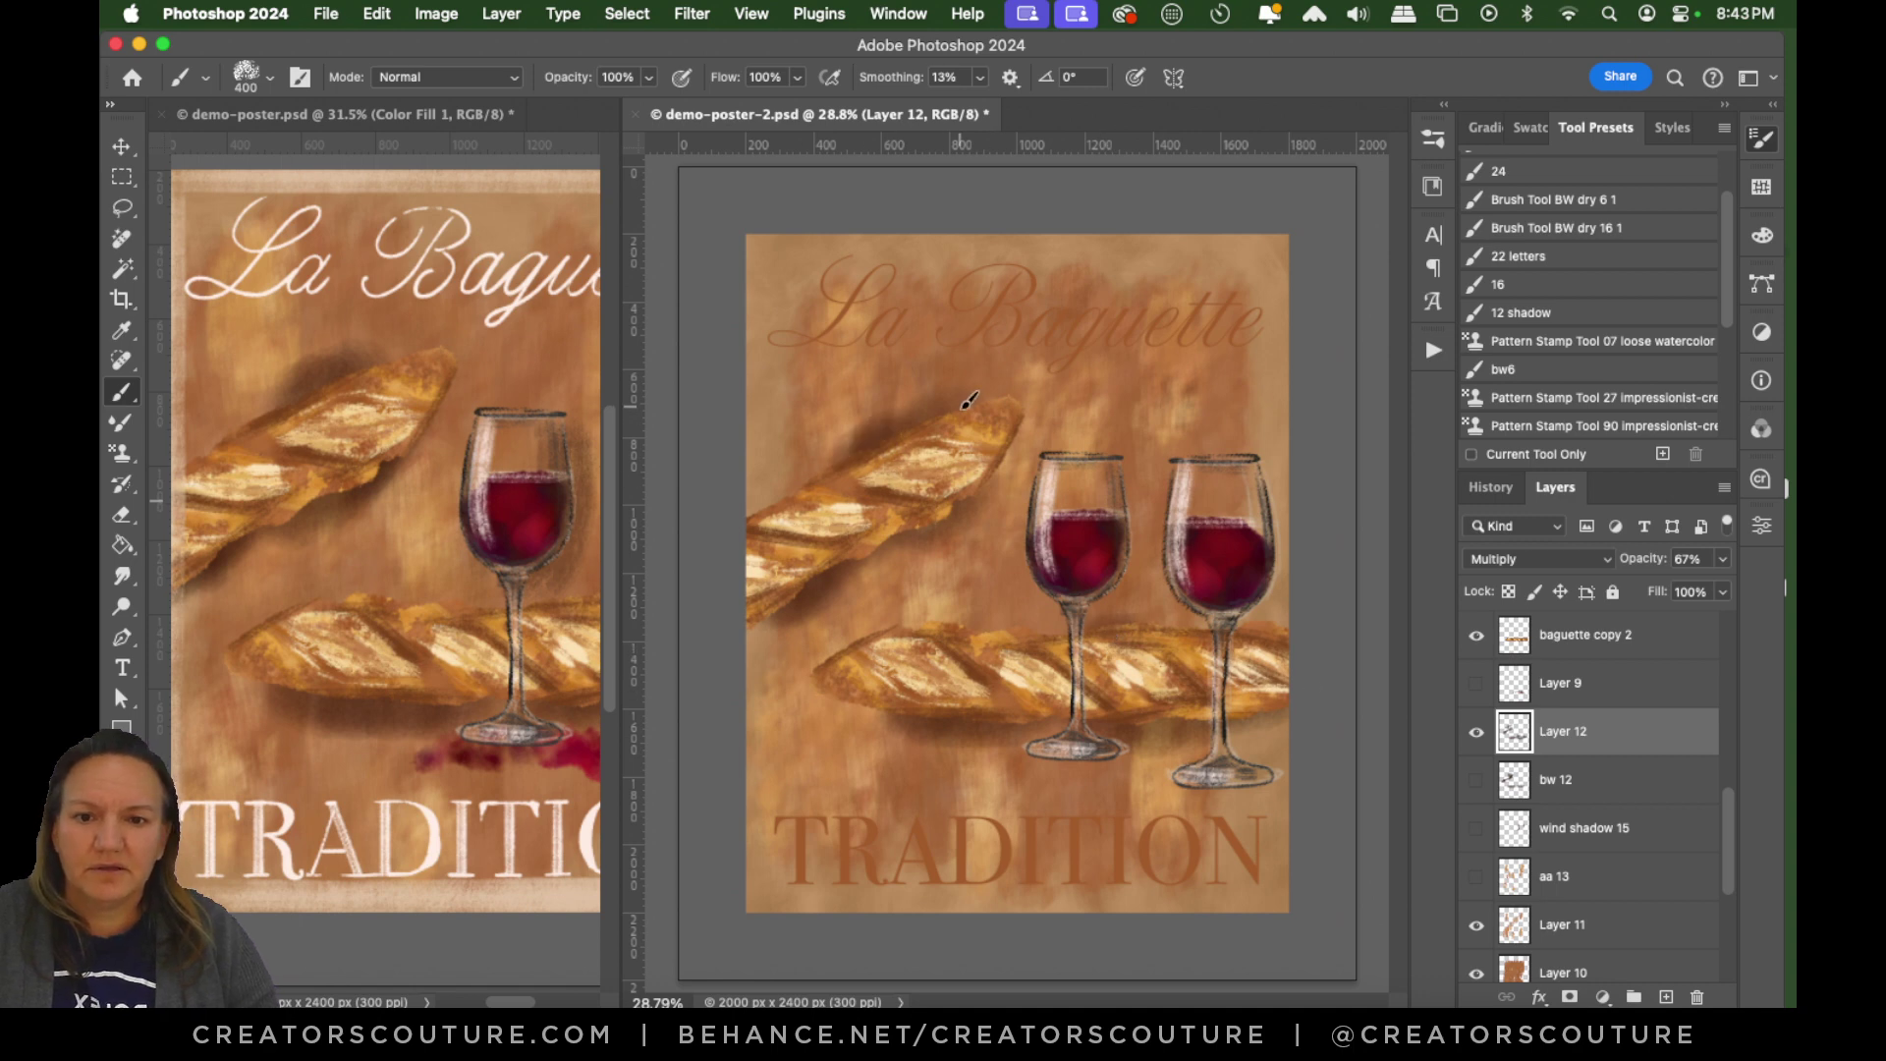
pyautogui.press('super+z')
pyautogui.moveTo(872, 466); pyautogui.dragTo(983, 399)
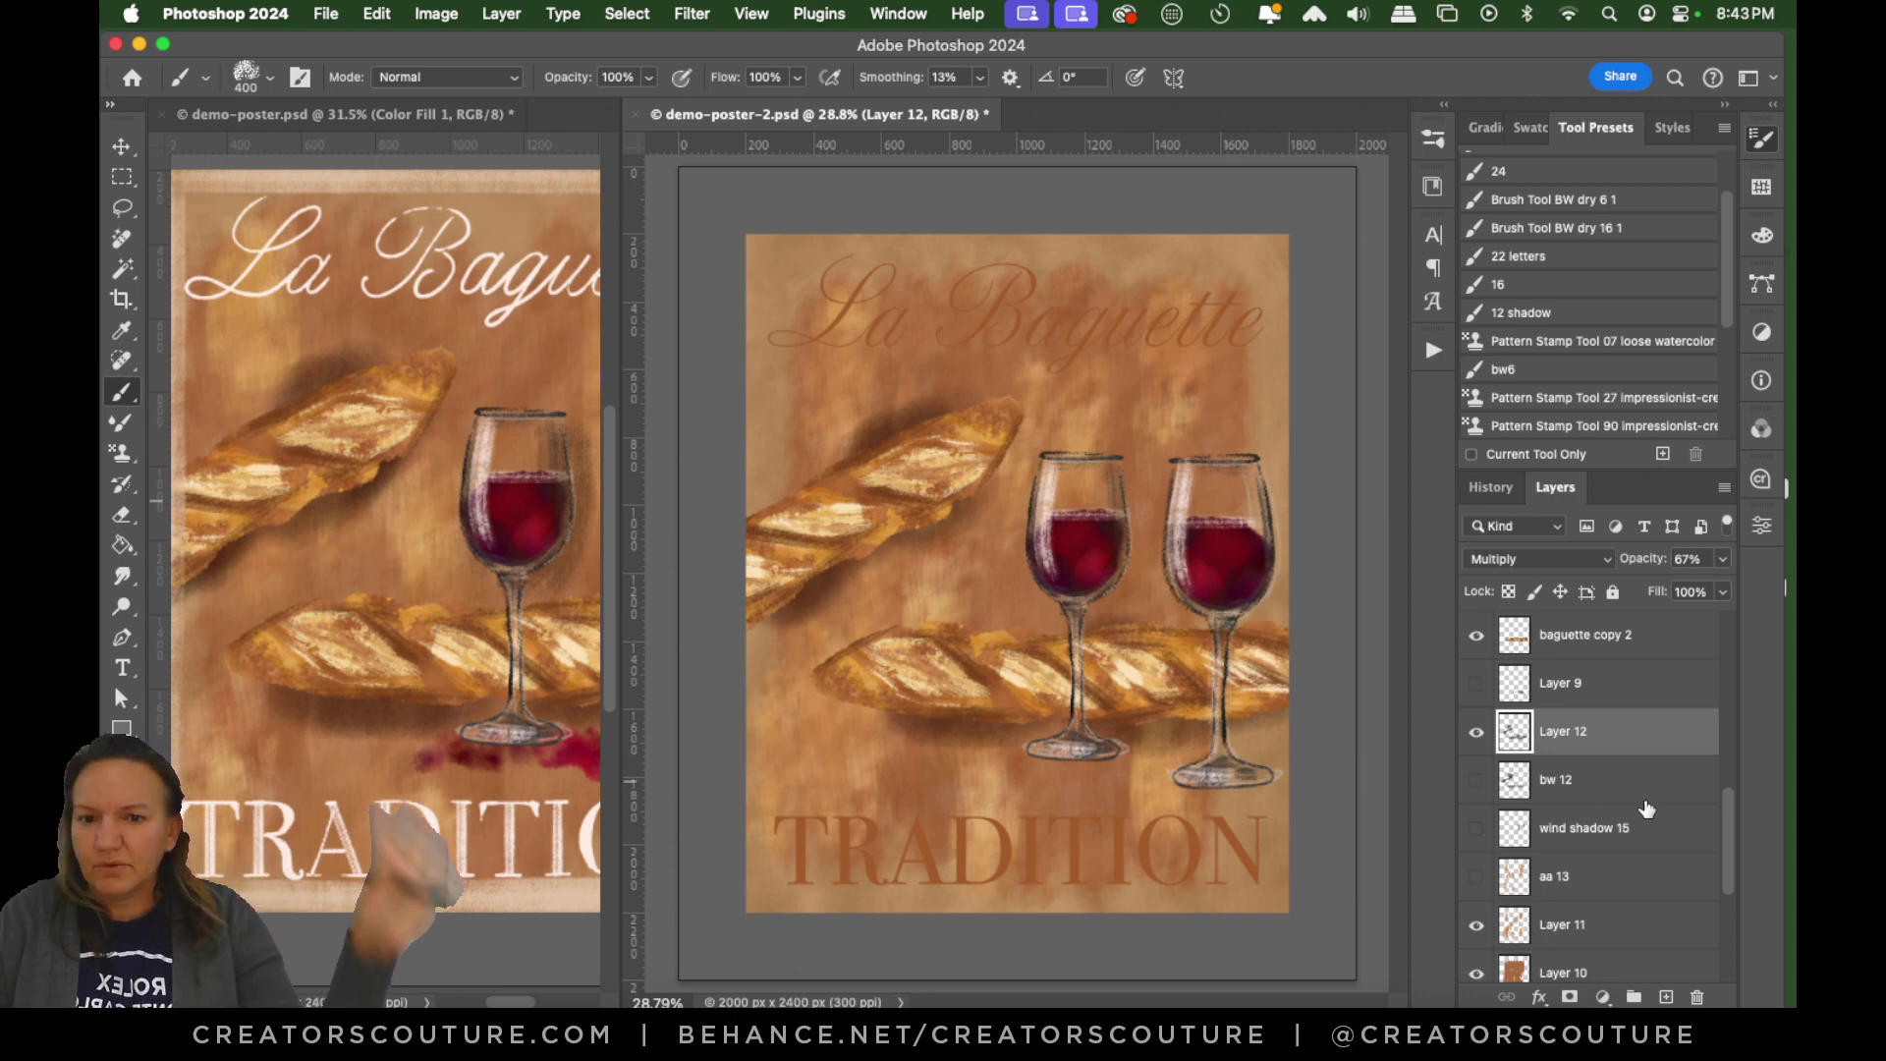
# Add a soft shadow dab beneath the near end of the lower baguette, undoing the first attempts, and save the poster.
pyautogui.click(922, 728)
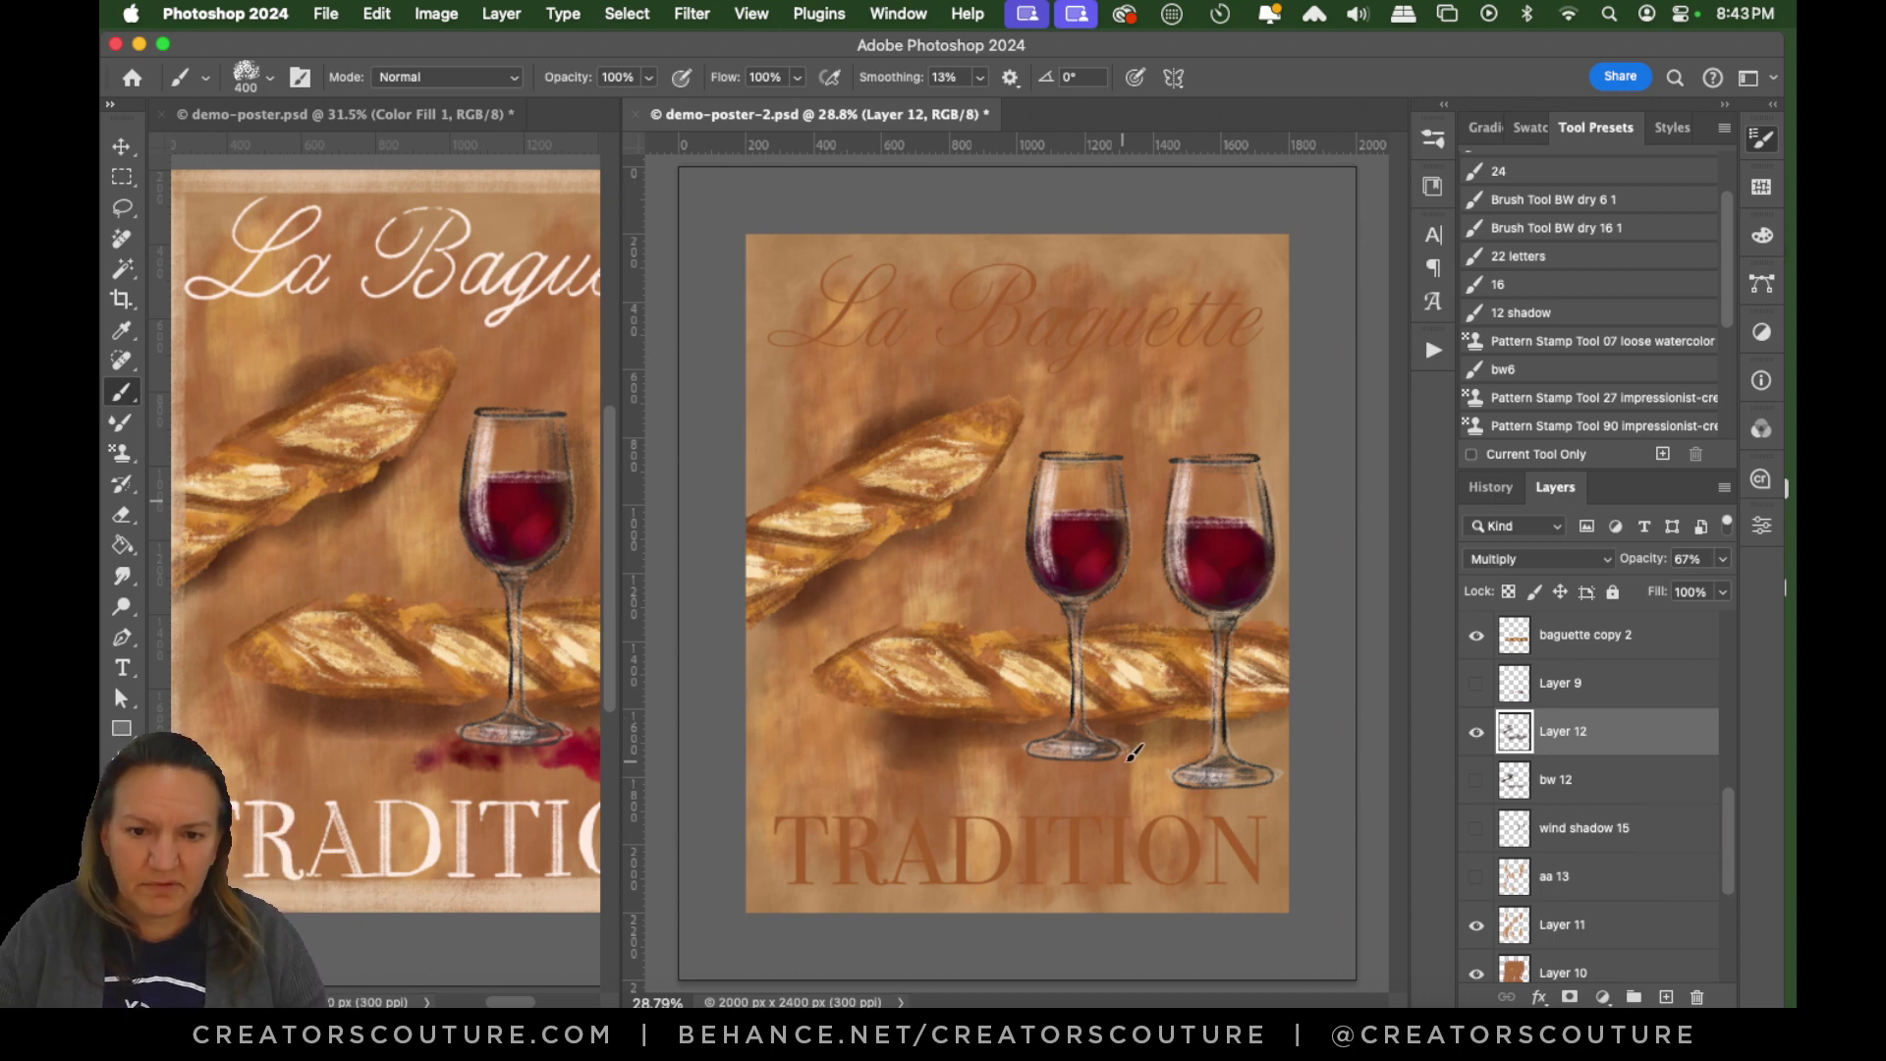
pyautogui.press('super+z')
pyautogui.click(908, 729)
pyautogui.press('super+z')
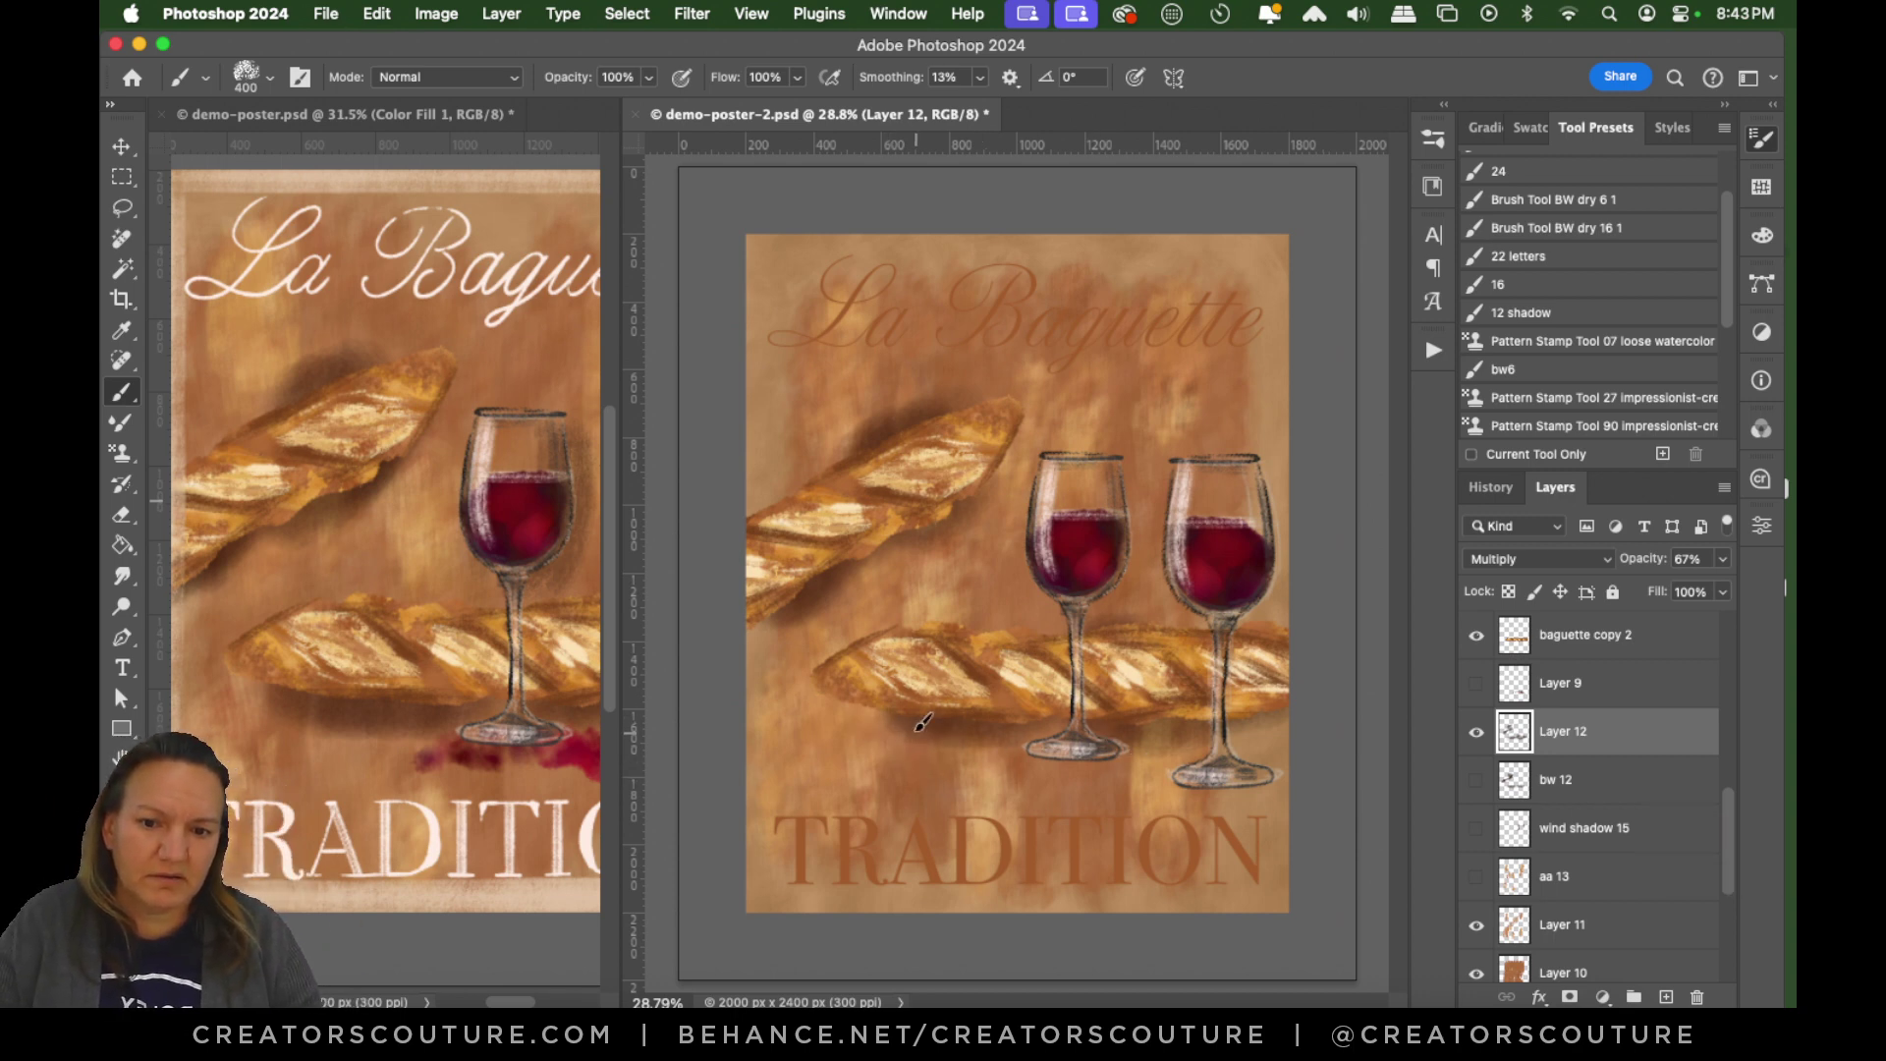
pyautogui.click(919, 733)
pyautogui.press('super+z')
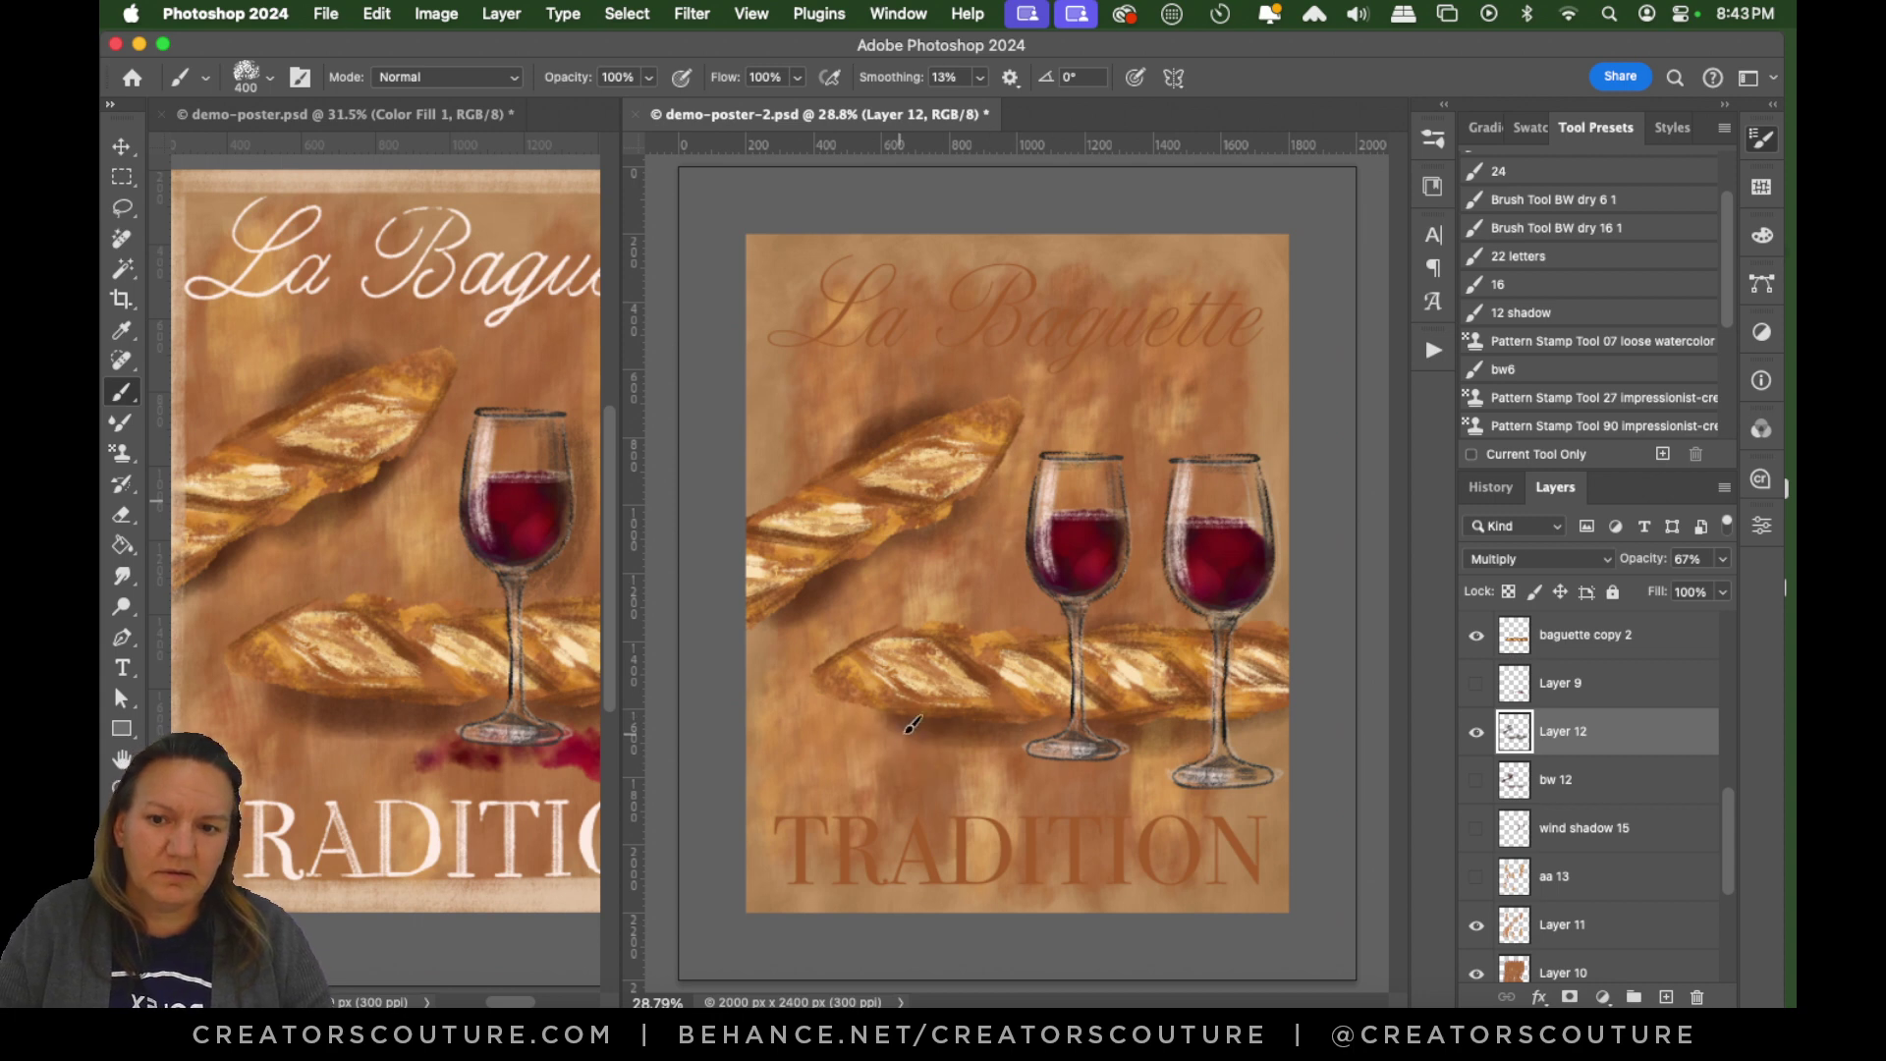
pyautogui.press('super+z')
pyautogui.click(892, 728)
pyautogui.press('super+z')
pyautogui.click(870, 729)
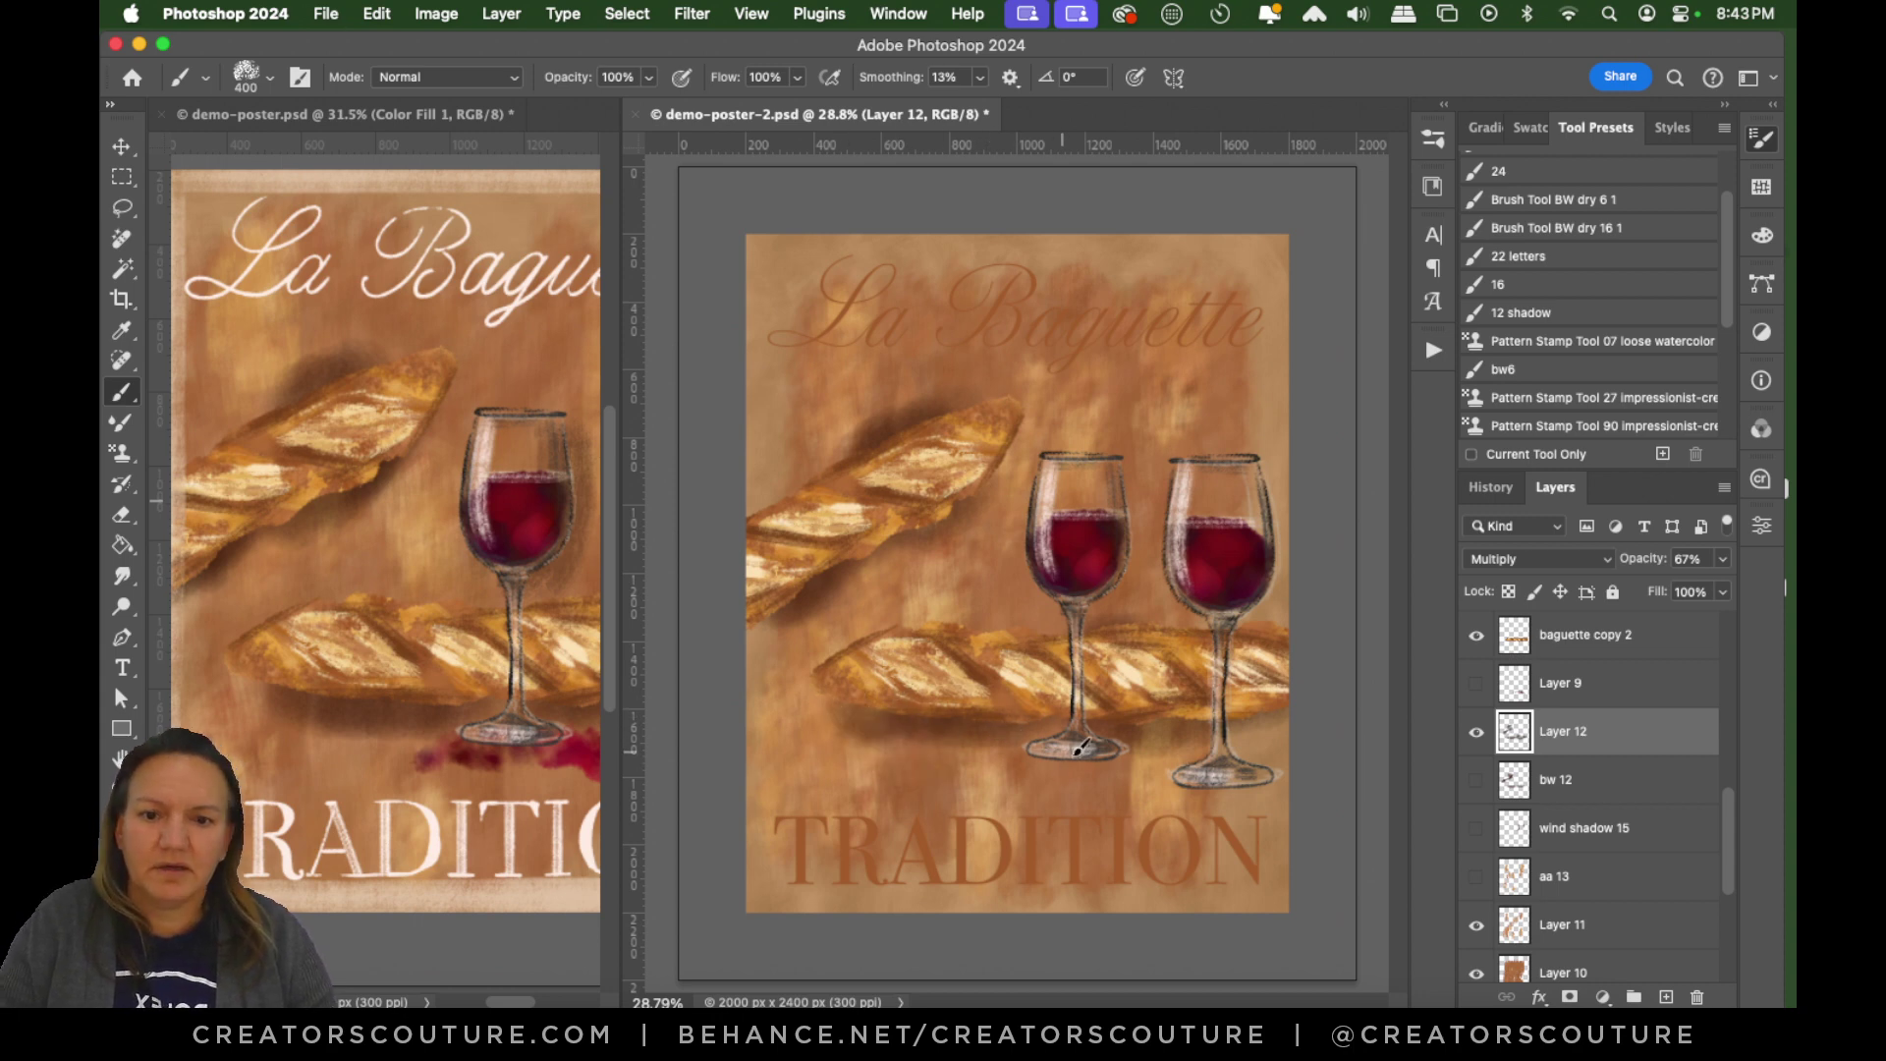
pyautogui.press('super+z')
pyautogui.click(892, 729)
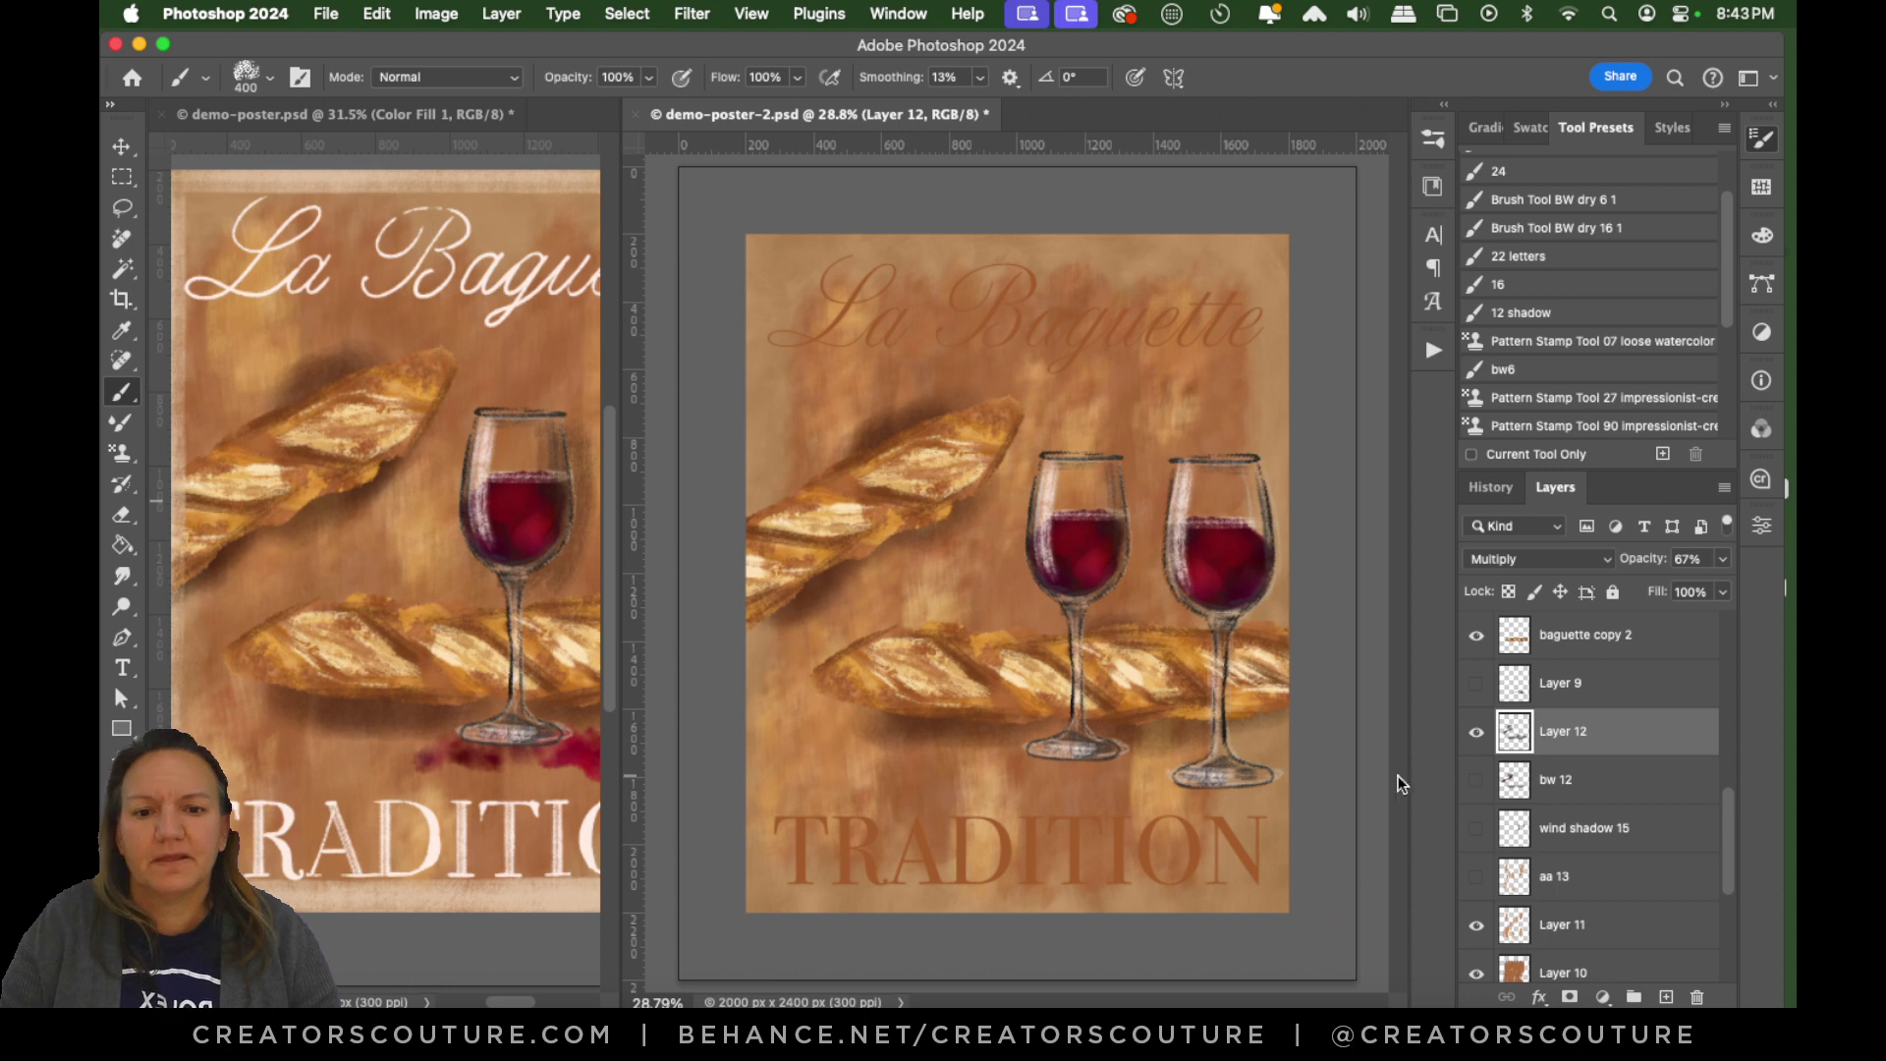
pyautogui.press('super+s')
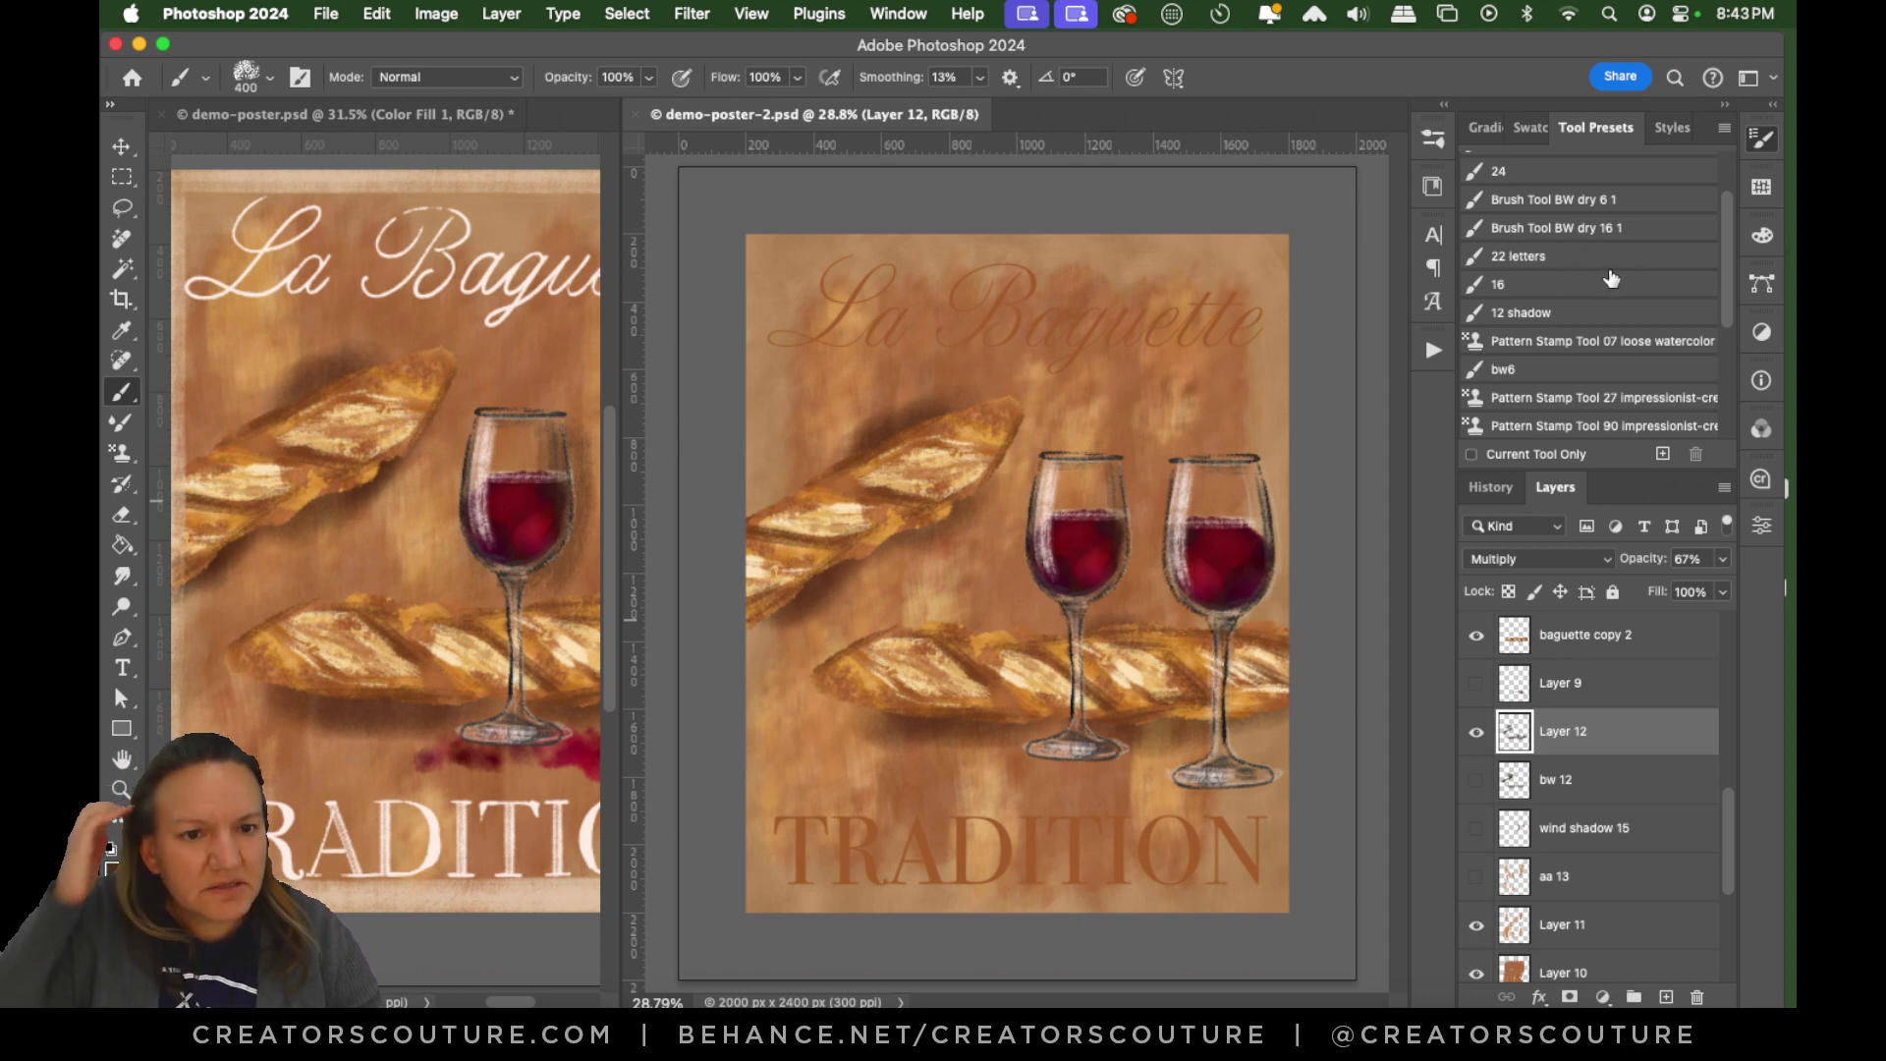
# Load the 6 small wine brush preset, and show and select Layer 9 to examine its wine spill.
pyautogui.scroll(-5, 1687, 363)
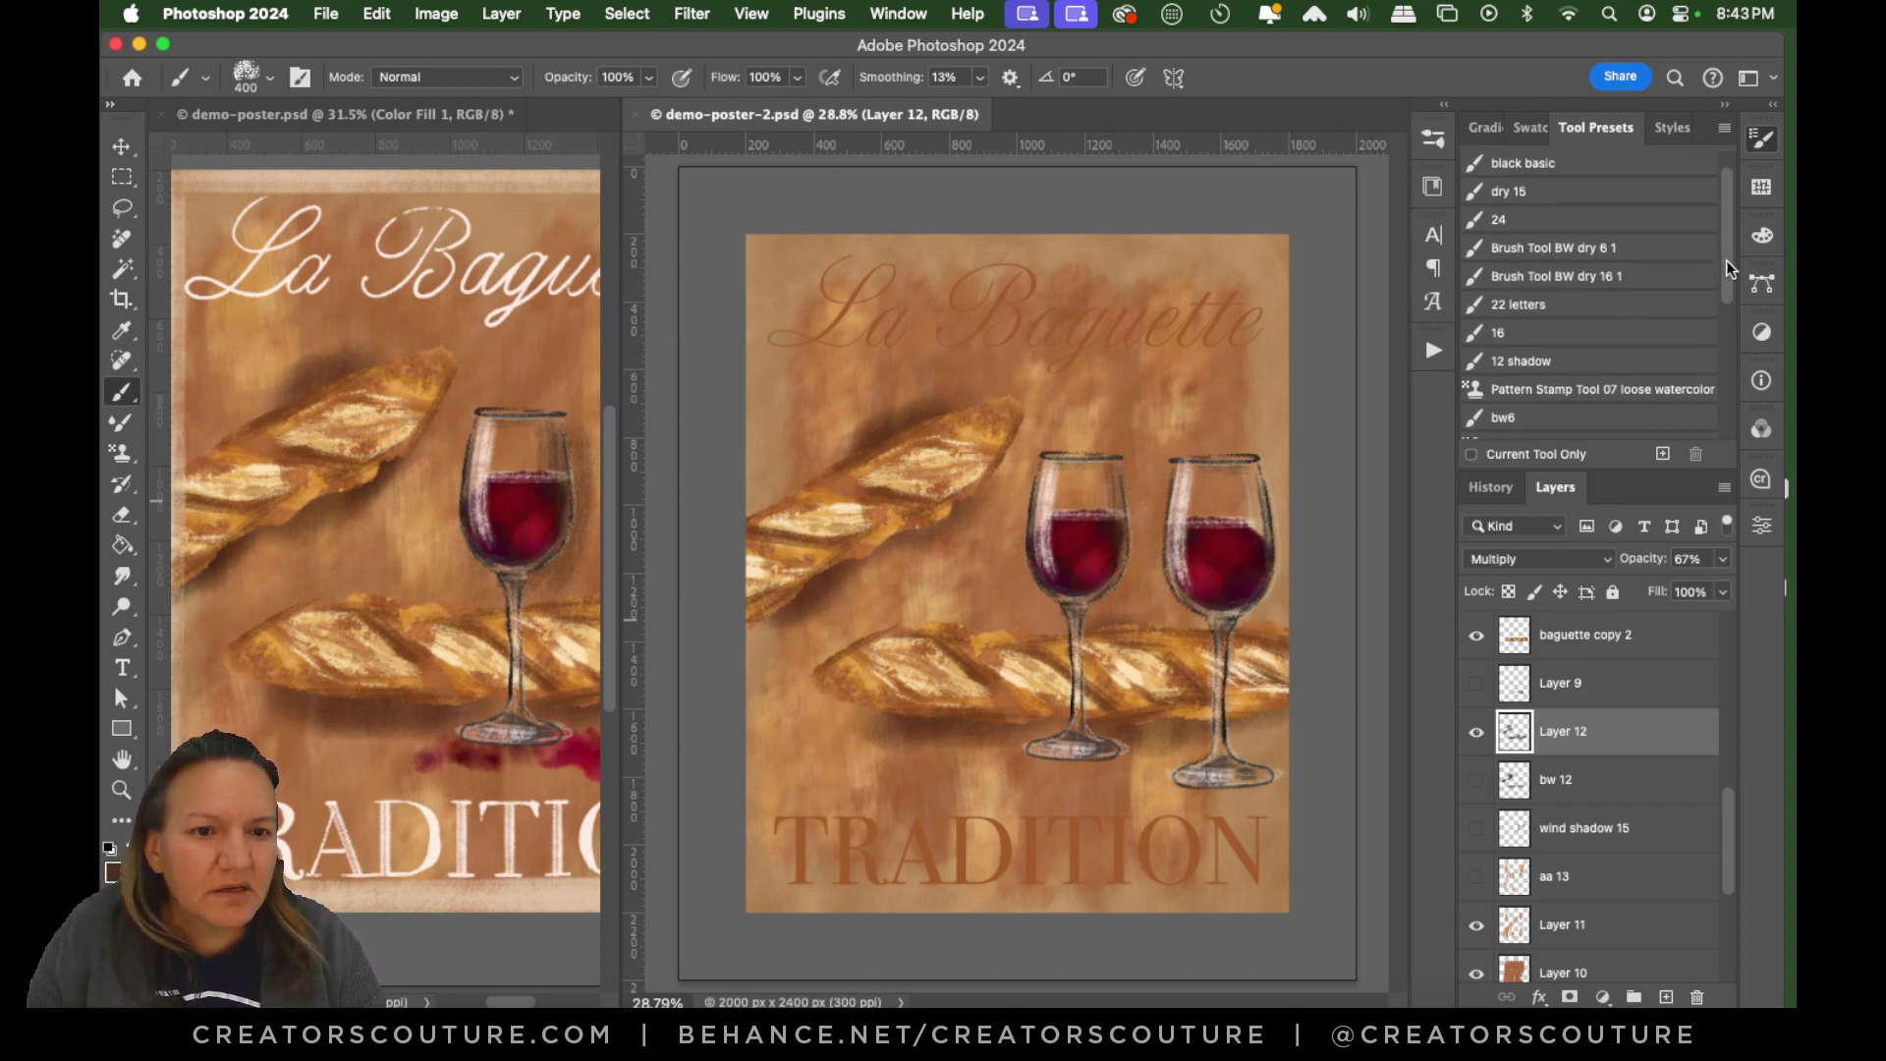
pyautogui.scroll(-3, 1720, 344)
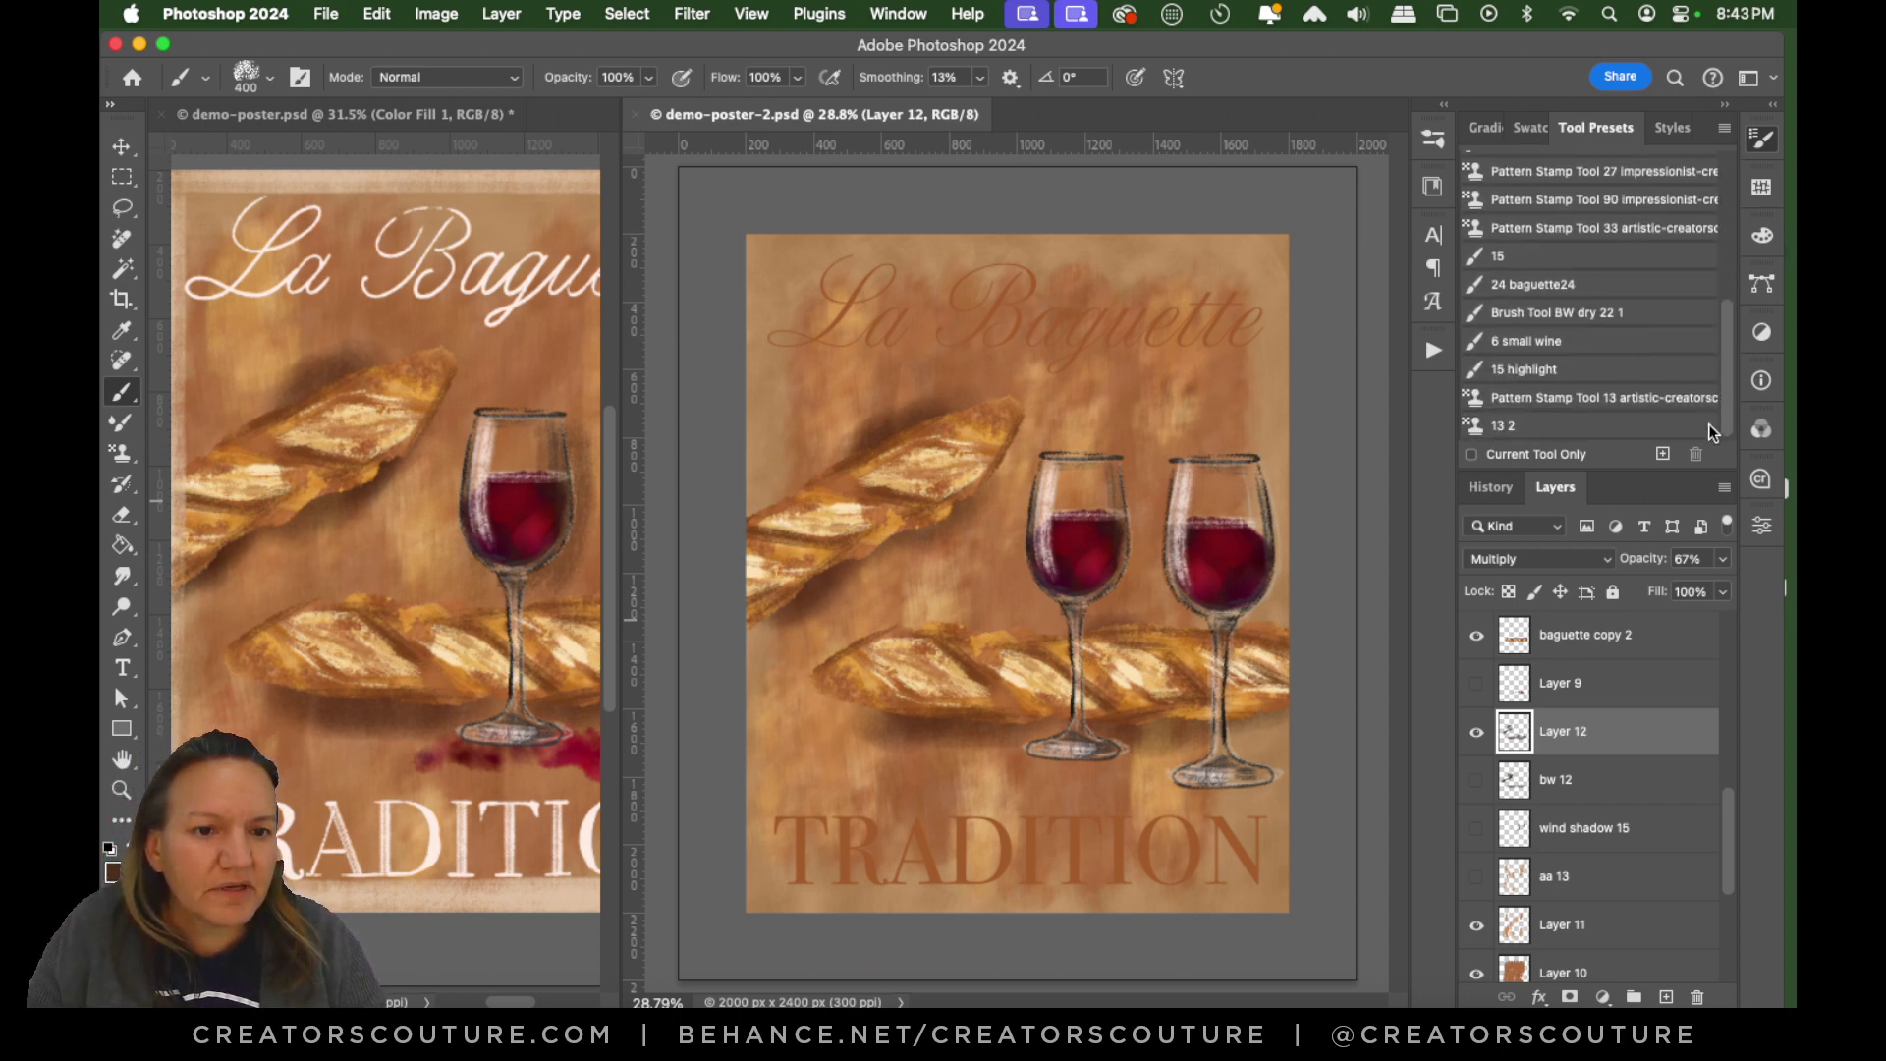
pyautogui.click(1532, 341)
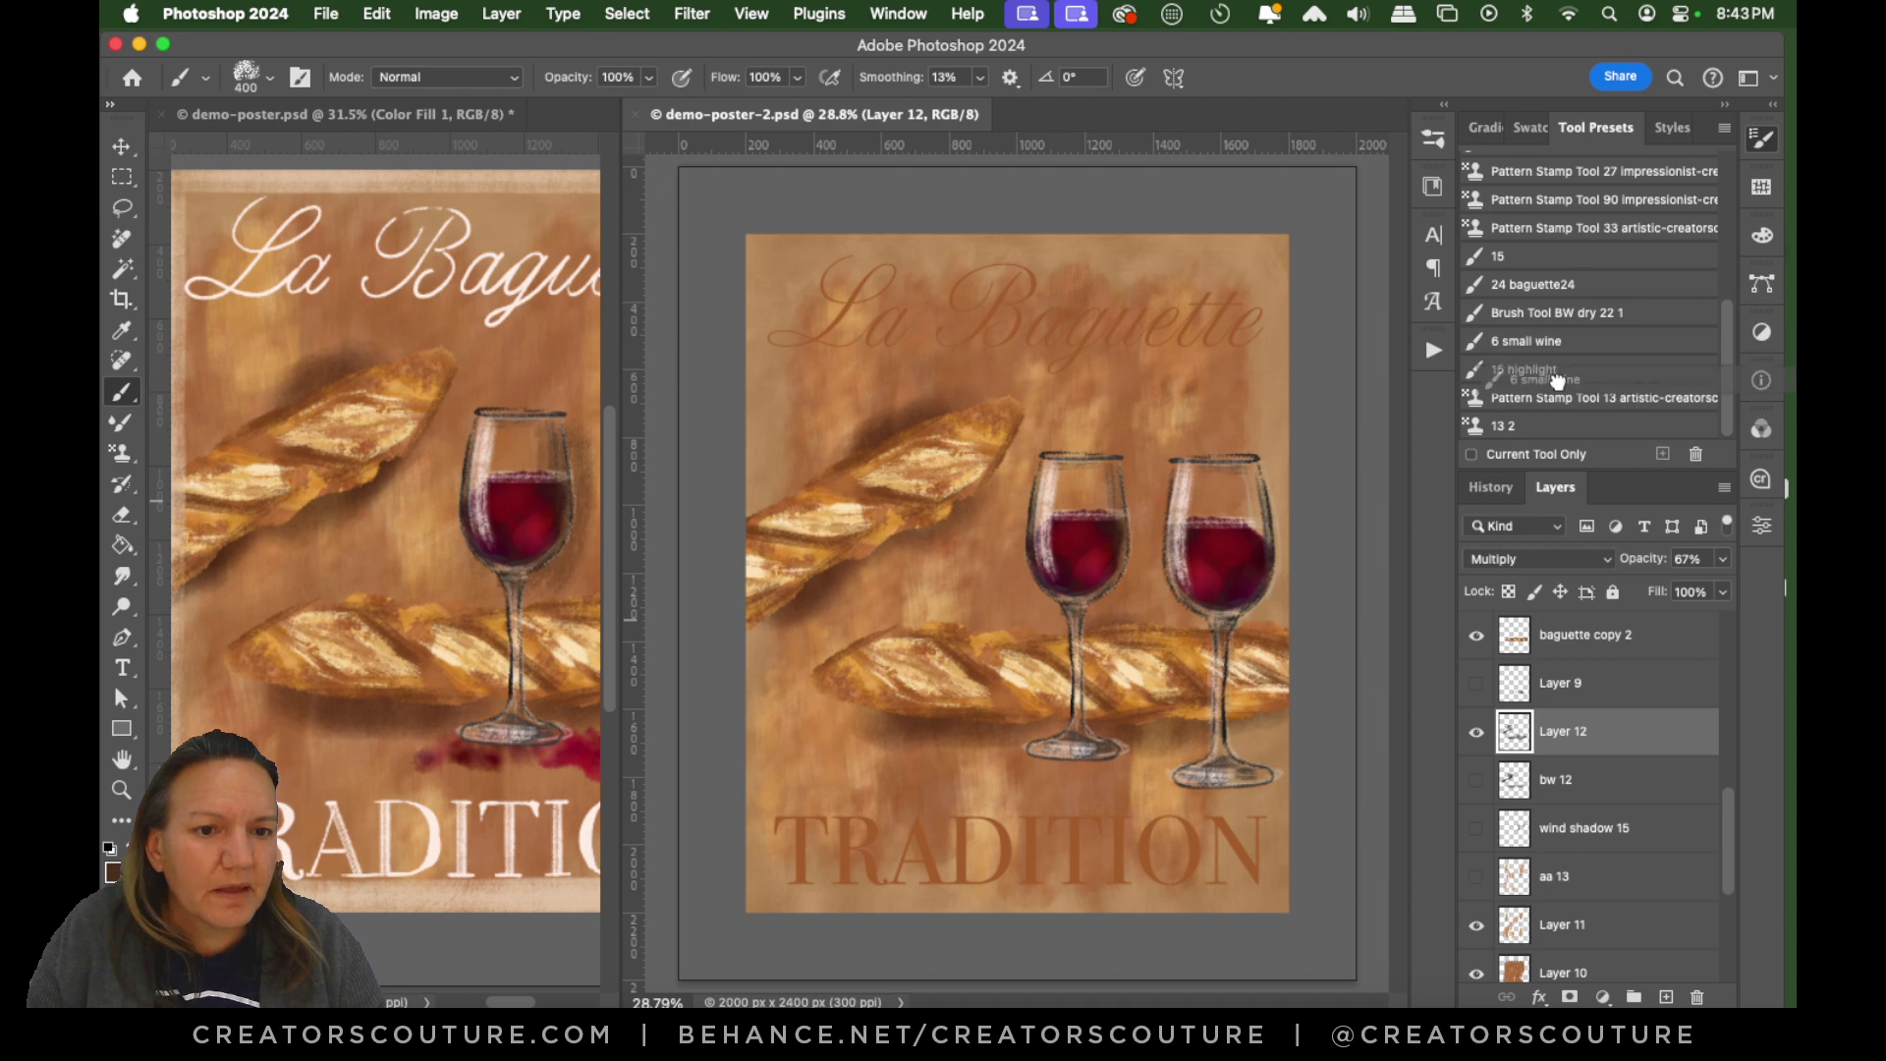
pyautogui.click(1477, 687)
pyautogui.click(1477, 688)
pyautogui.click(1477, 688)
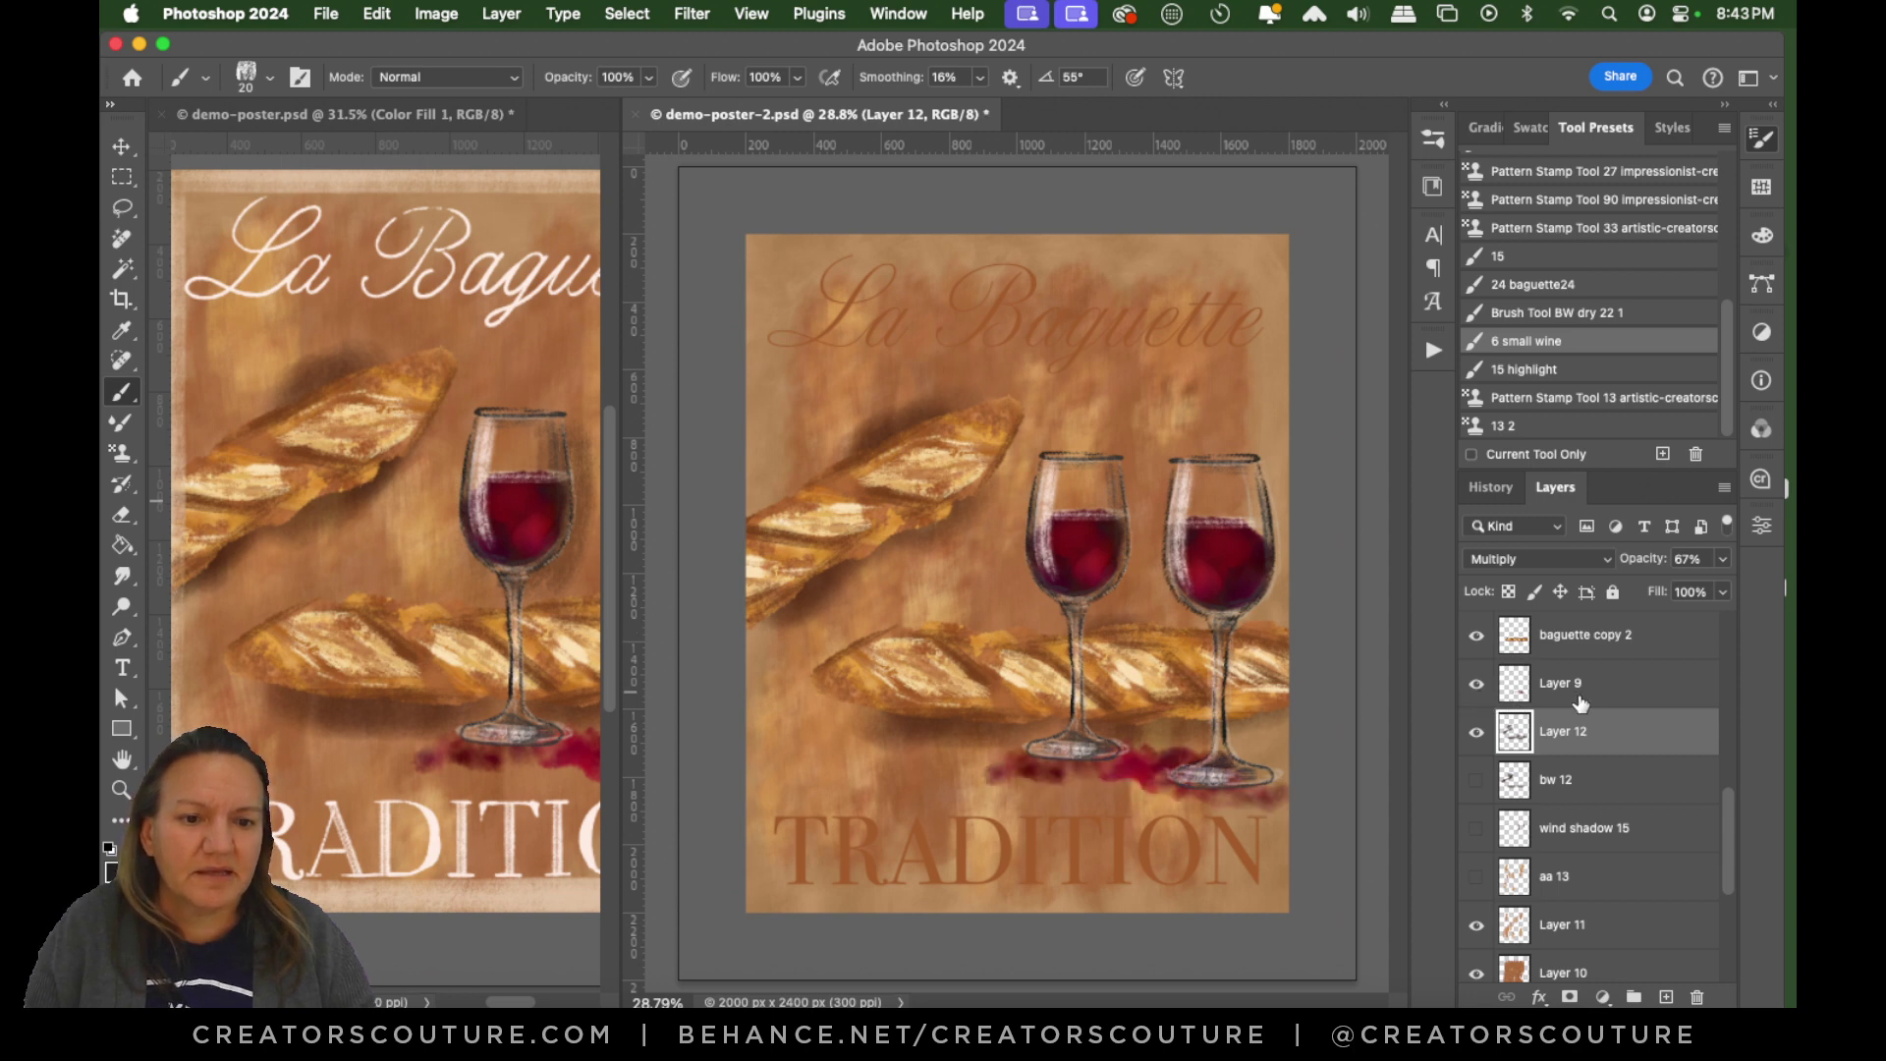
pyautogui.click(1582, 696)
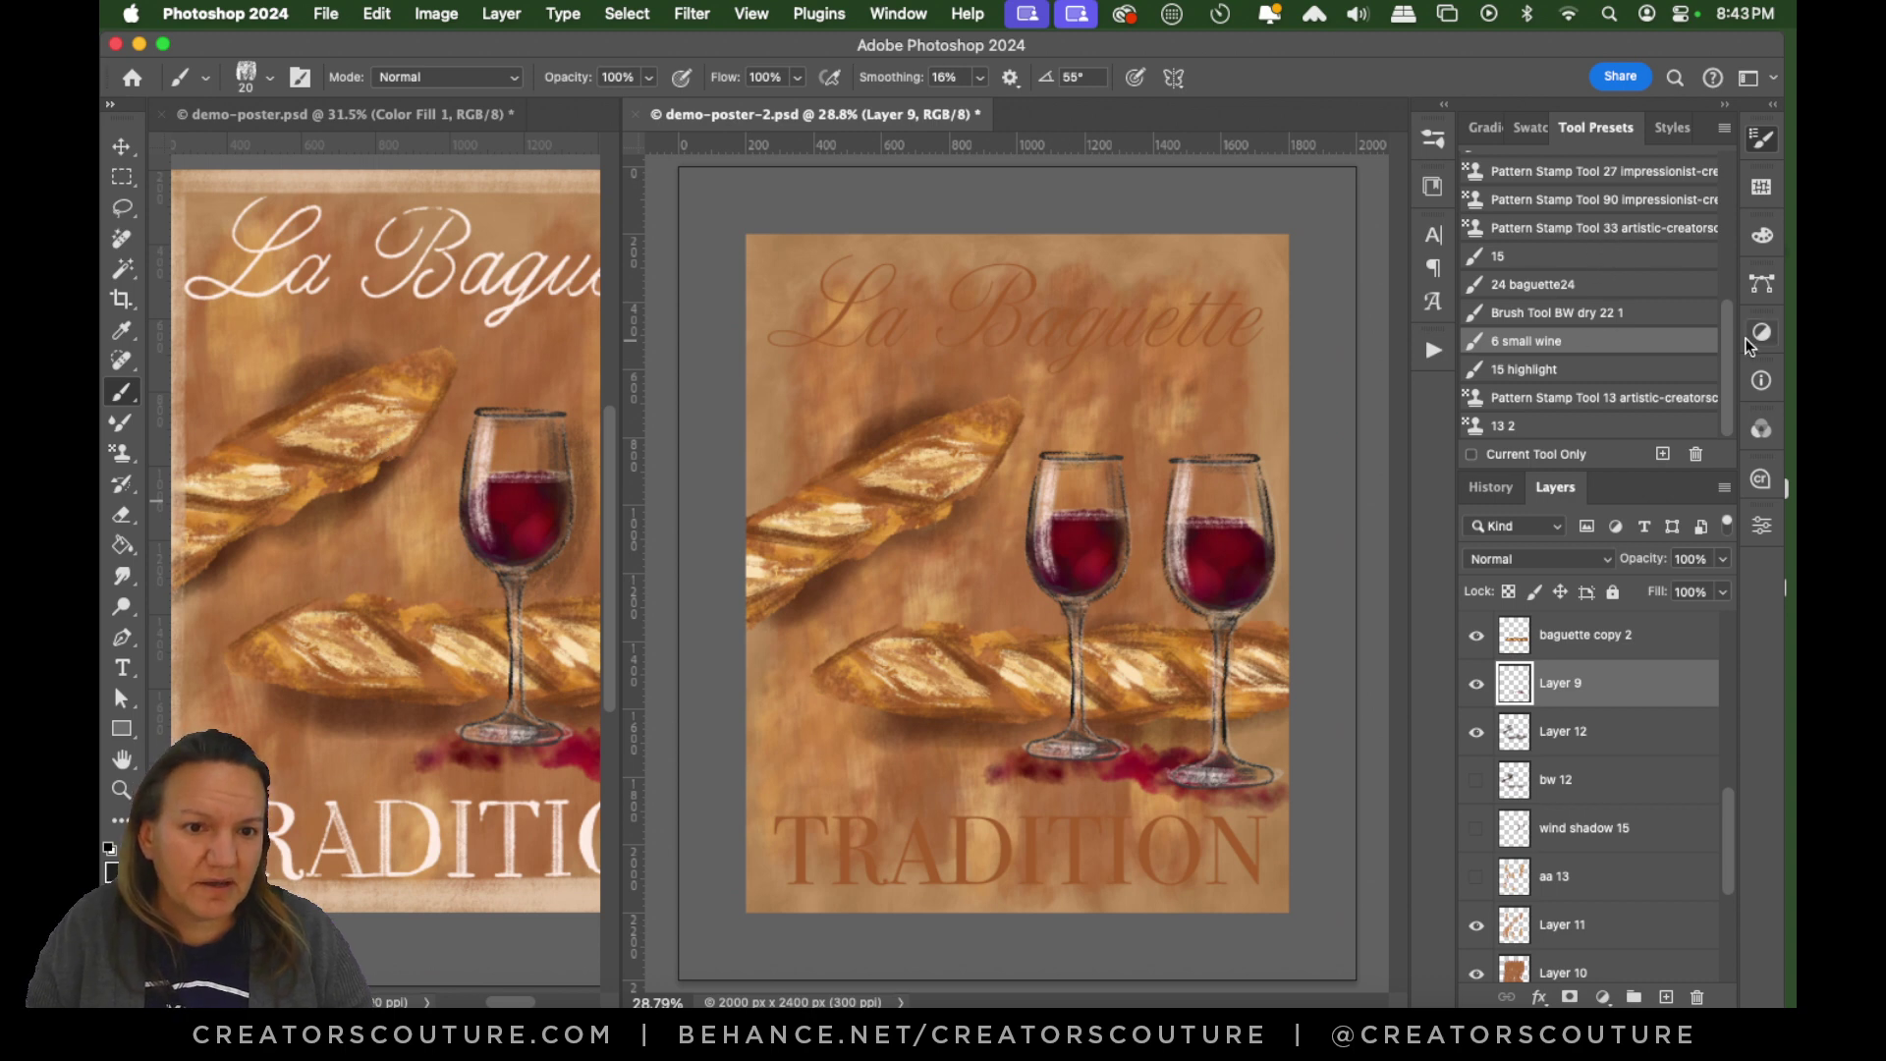
# Hide Layer 9, stamp a wine spill around both glass bases on a new layer with the 07 loose watercolor preset, and save.
pyautogui.scroll(1, 1731, 344)
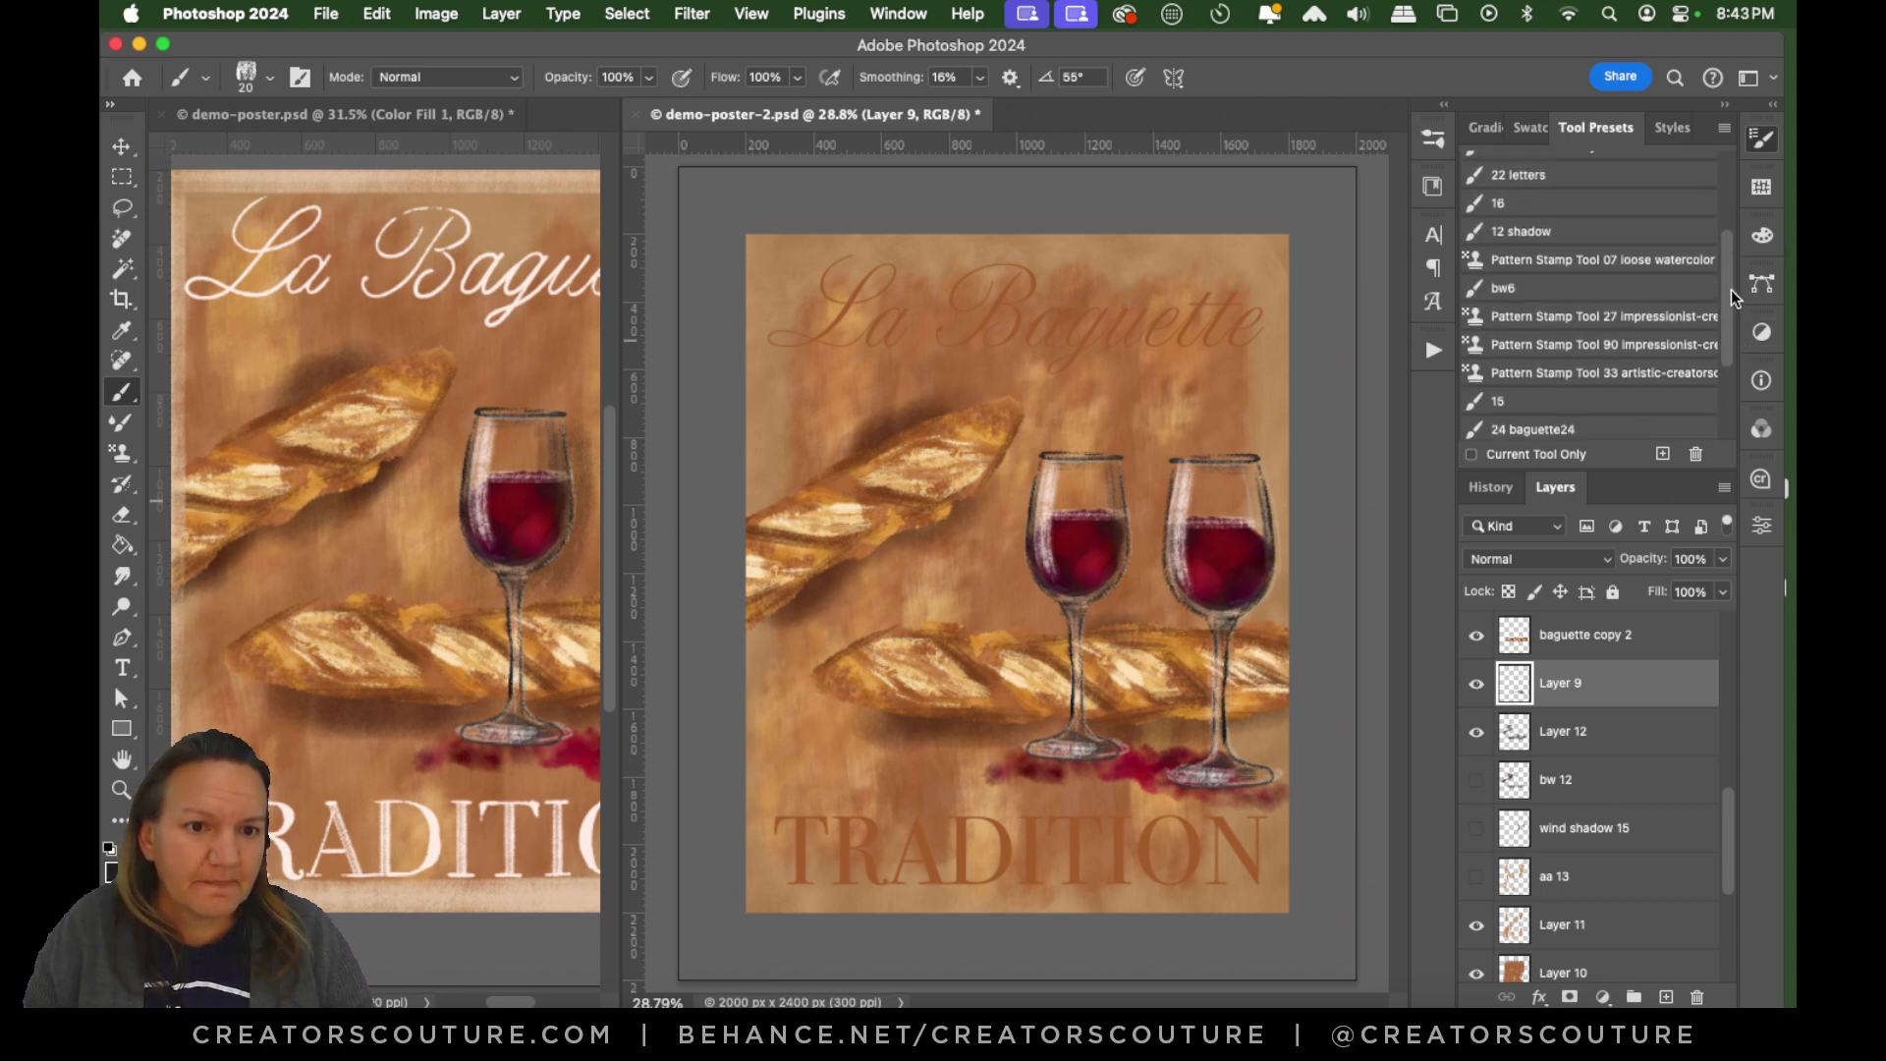
pyautogui.click(1631, 279)
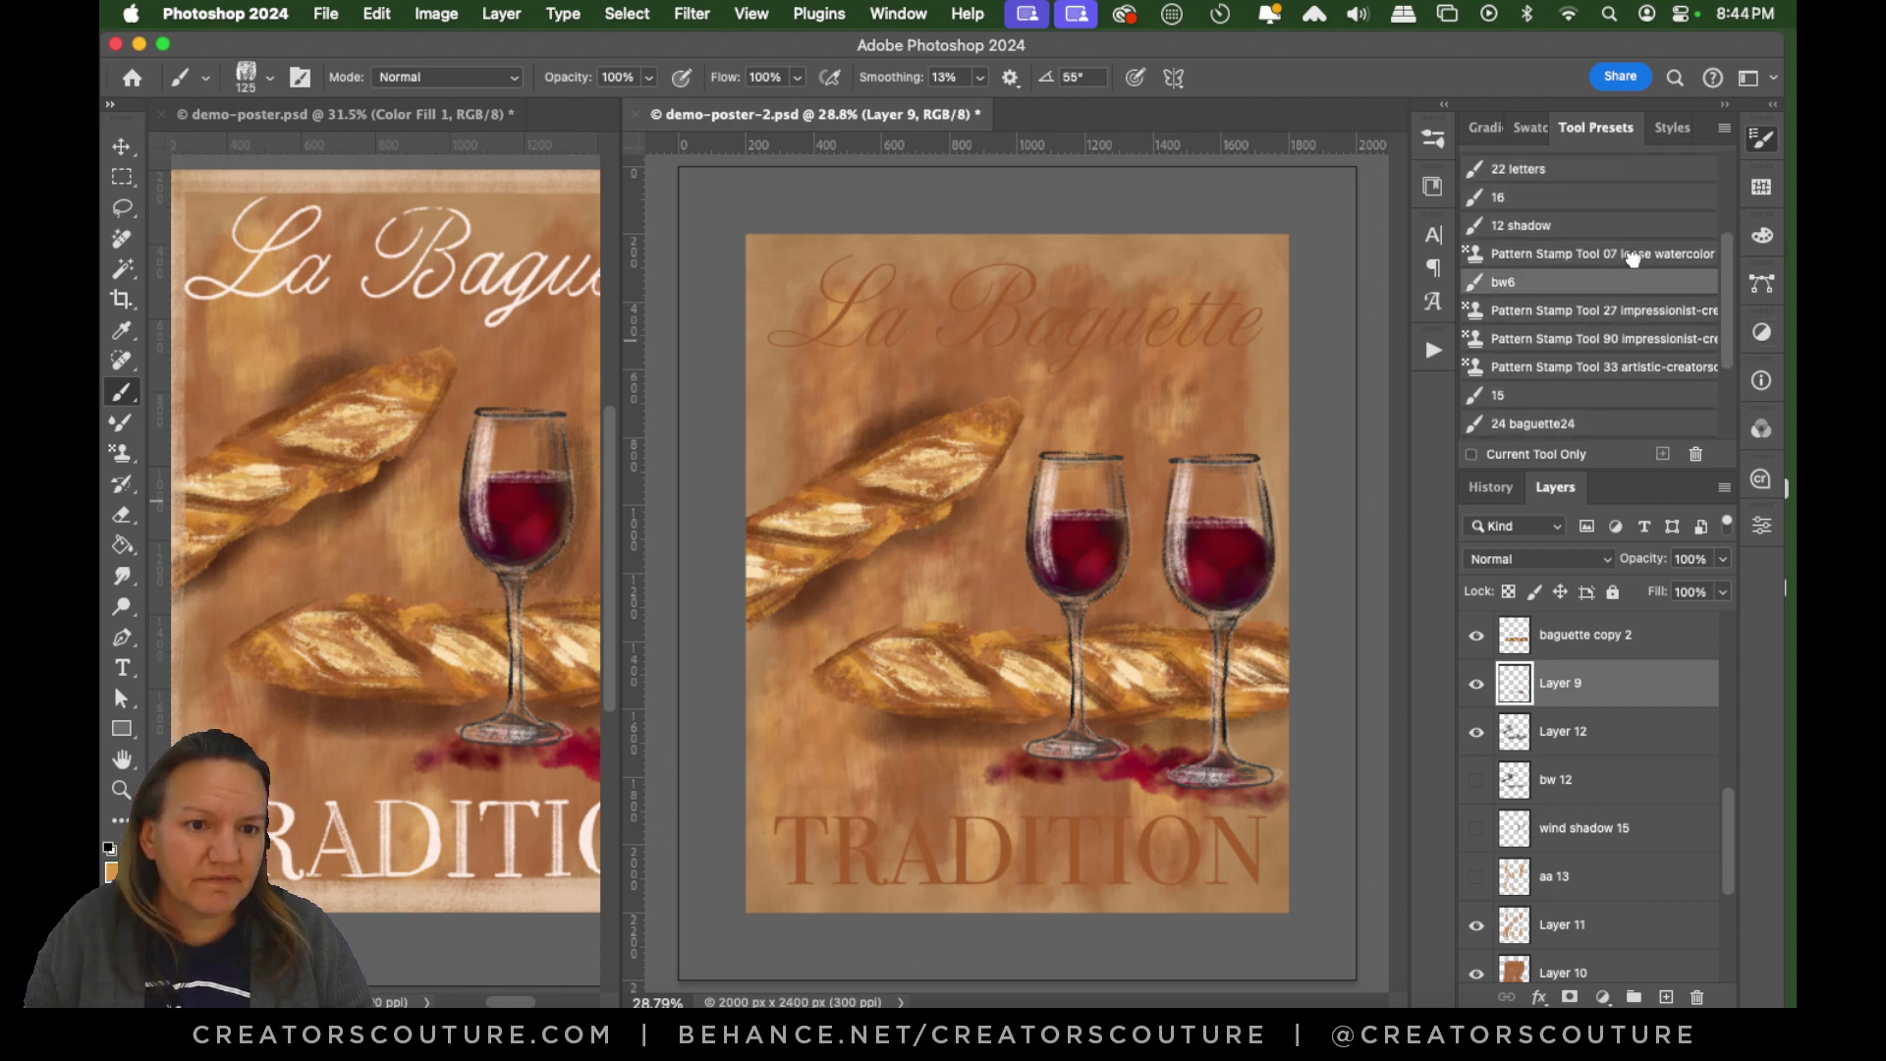
pyautogui.click(1633, 257)
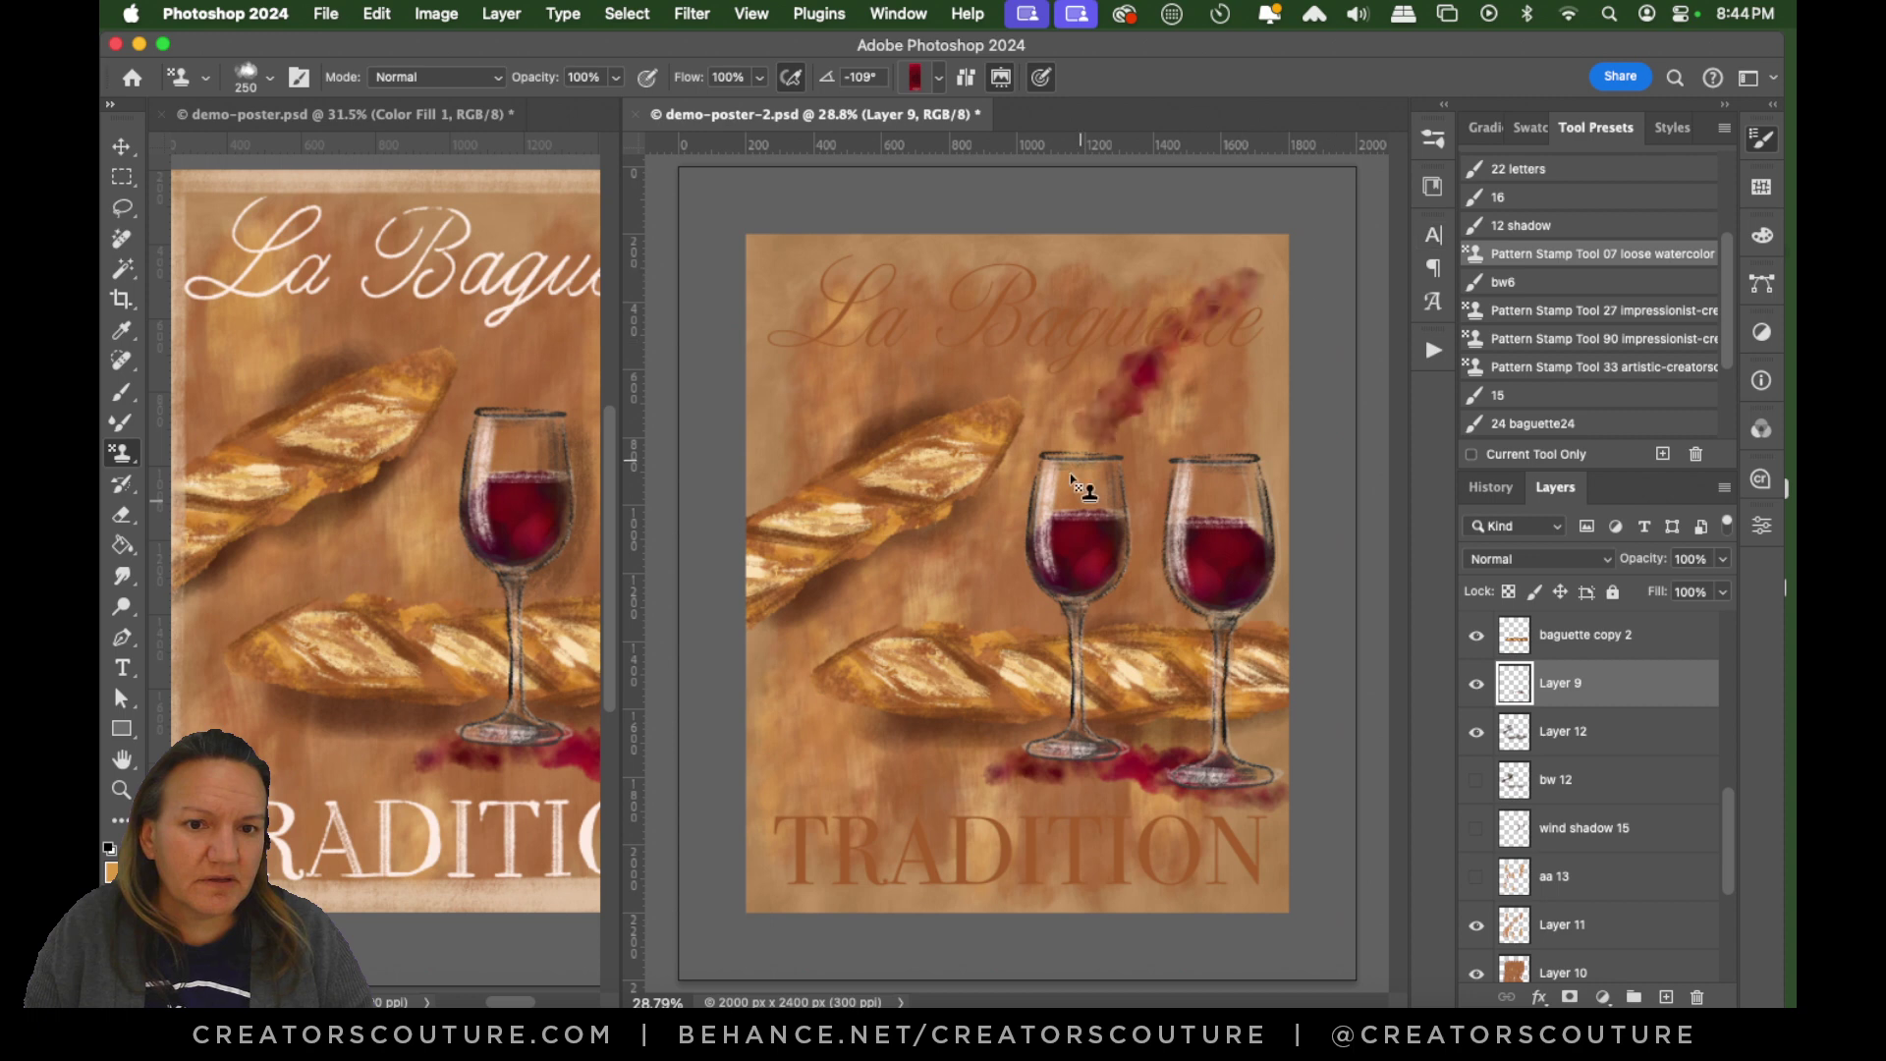
pyautogui.click(1476, 686)
pyautogui.click(1667, 996)
pyautogui.moveTo(1039, 770)
pyautogui.mouseDown()
pyautogui.moveTo(1215, 769)
pyautogui.moveTo(1019, 772)
pyautogui.moveTo(1012, 758)
pyautogui.moveTo(1213, 786)
pyautogui.mouseUp()
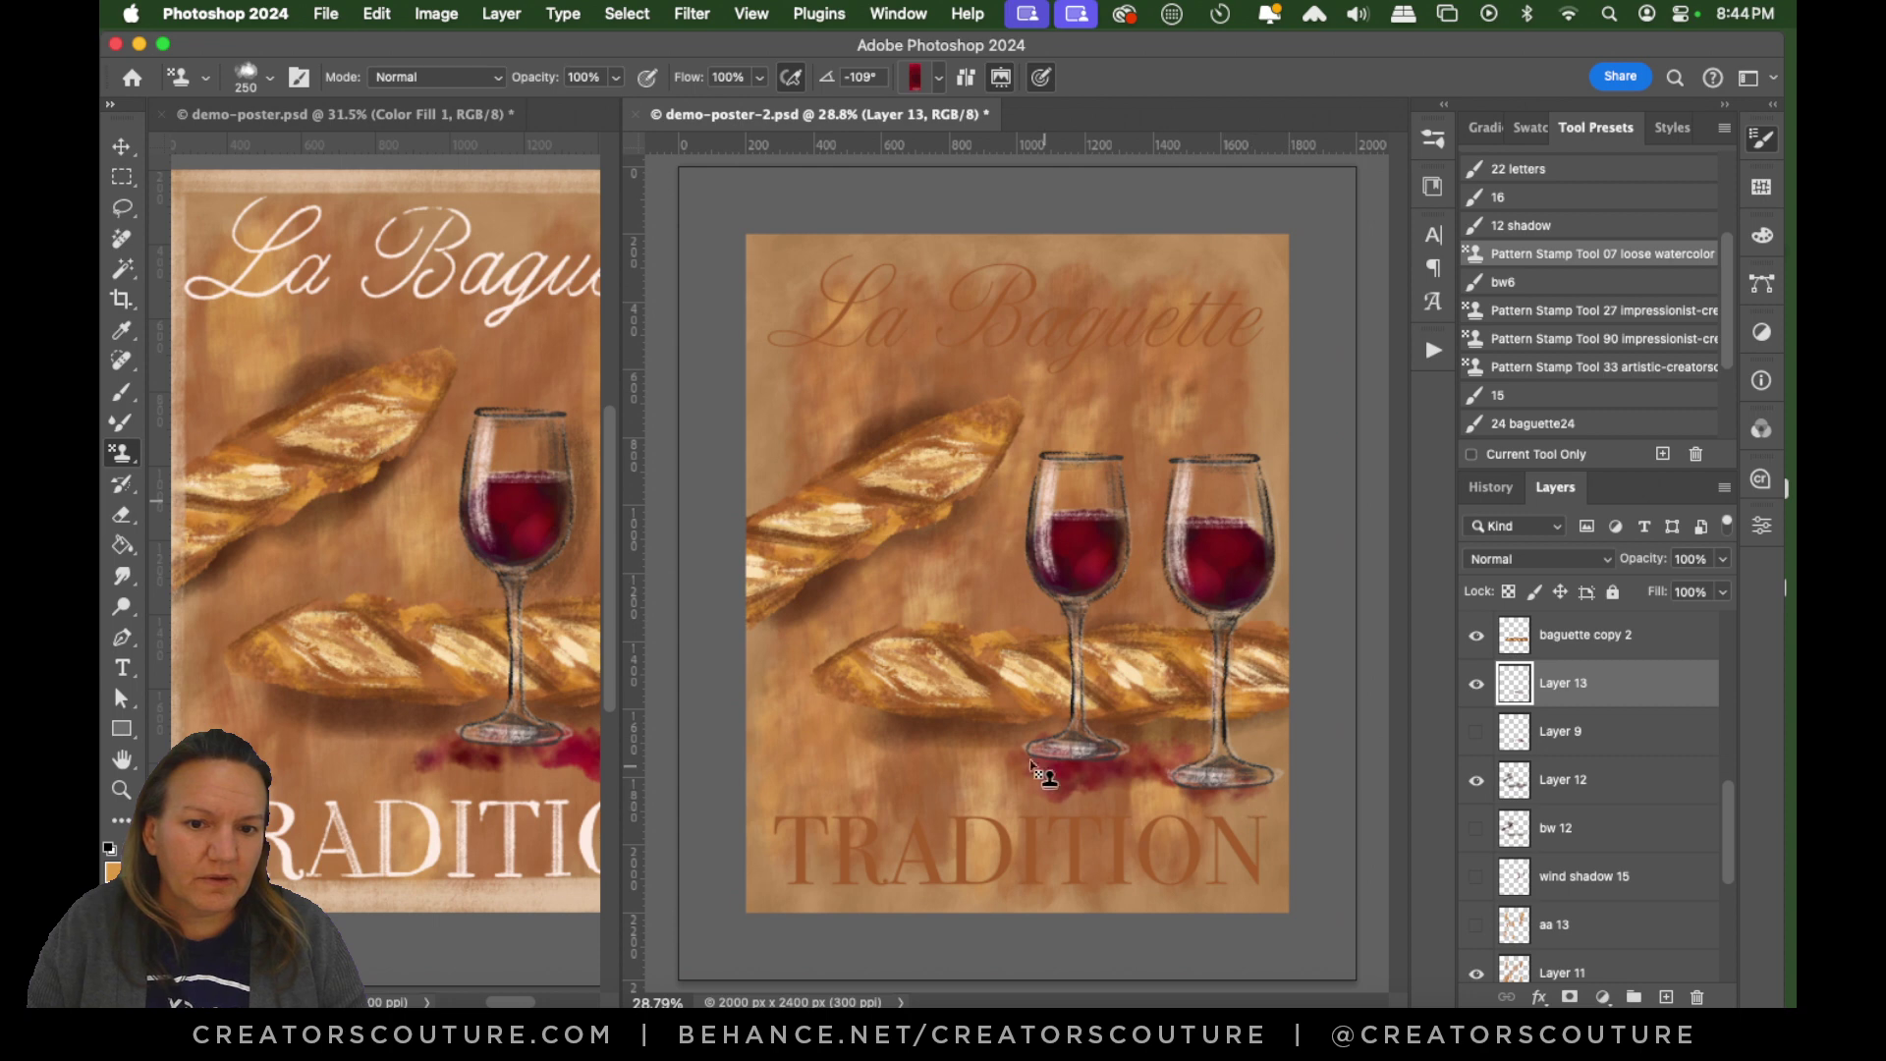
pyautogui.moveTo(1032, 760); pyautogui.dragTo(1149, 774)
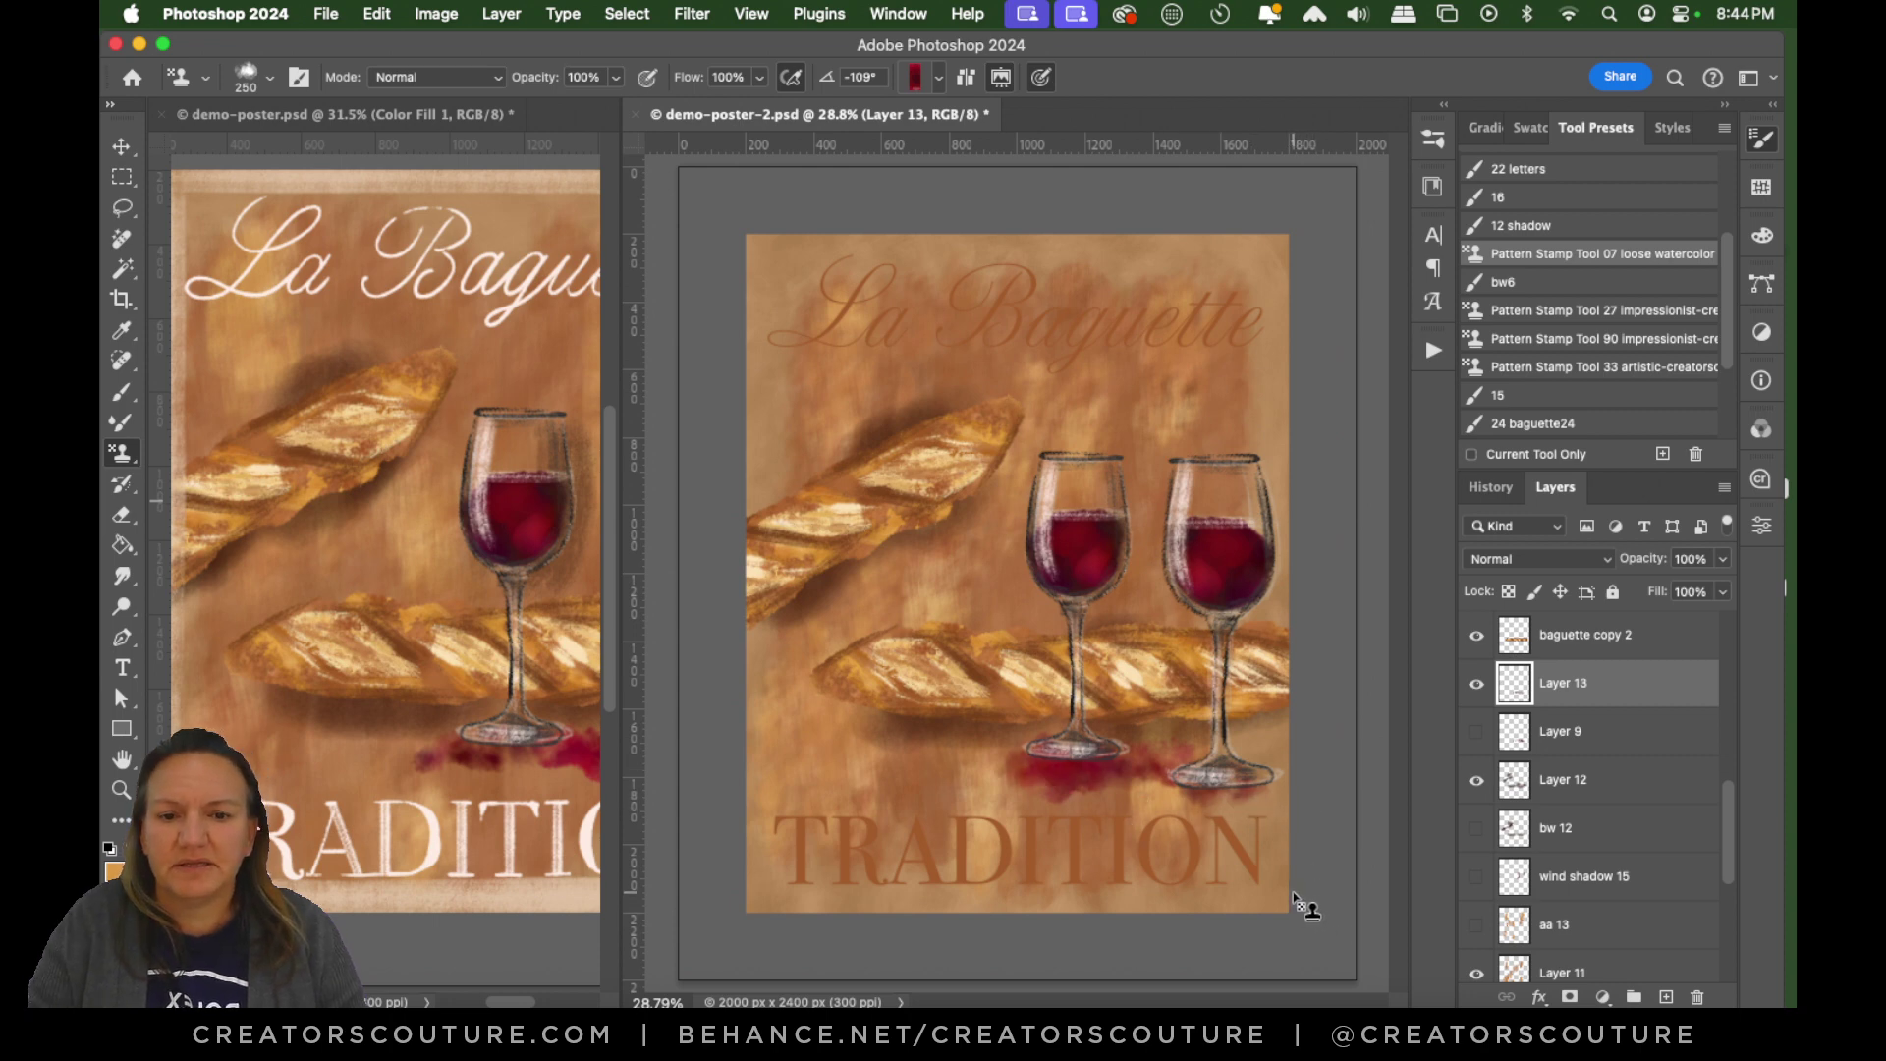
pyautogui.press('super+s')
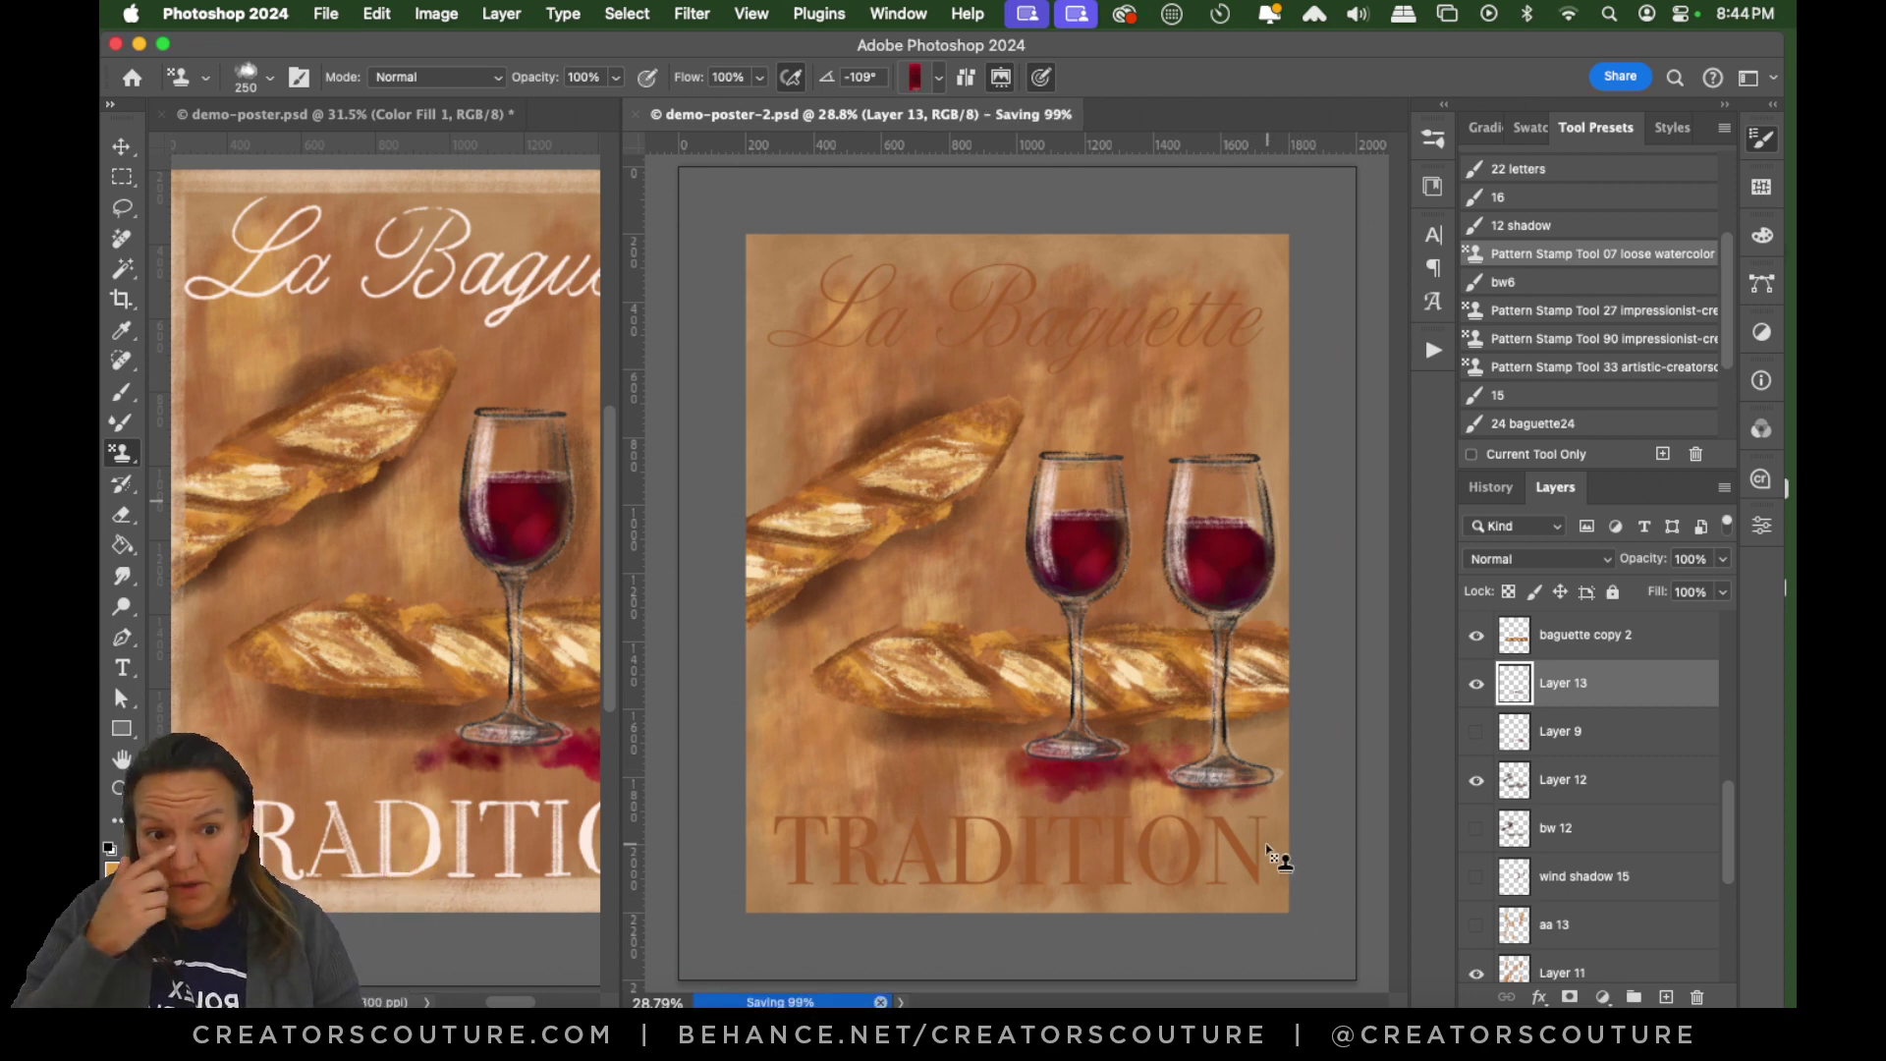
# Compare the new spill and shadows with Layer 9 and bw 12, and show the wind shadow 15 layer.
pyautogui.click(1476, 732)
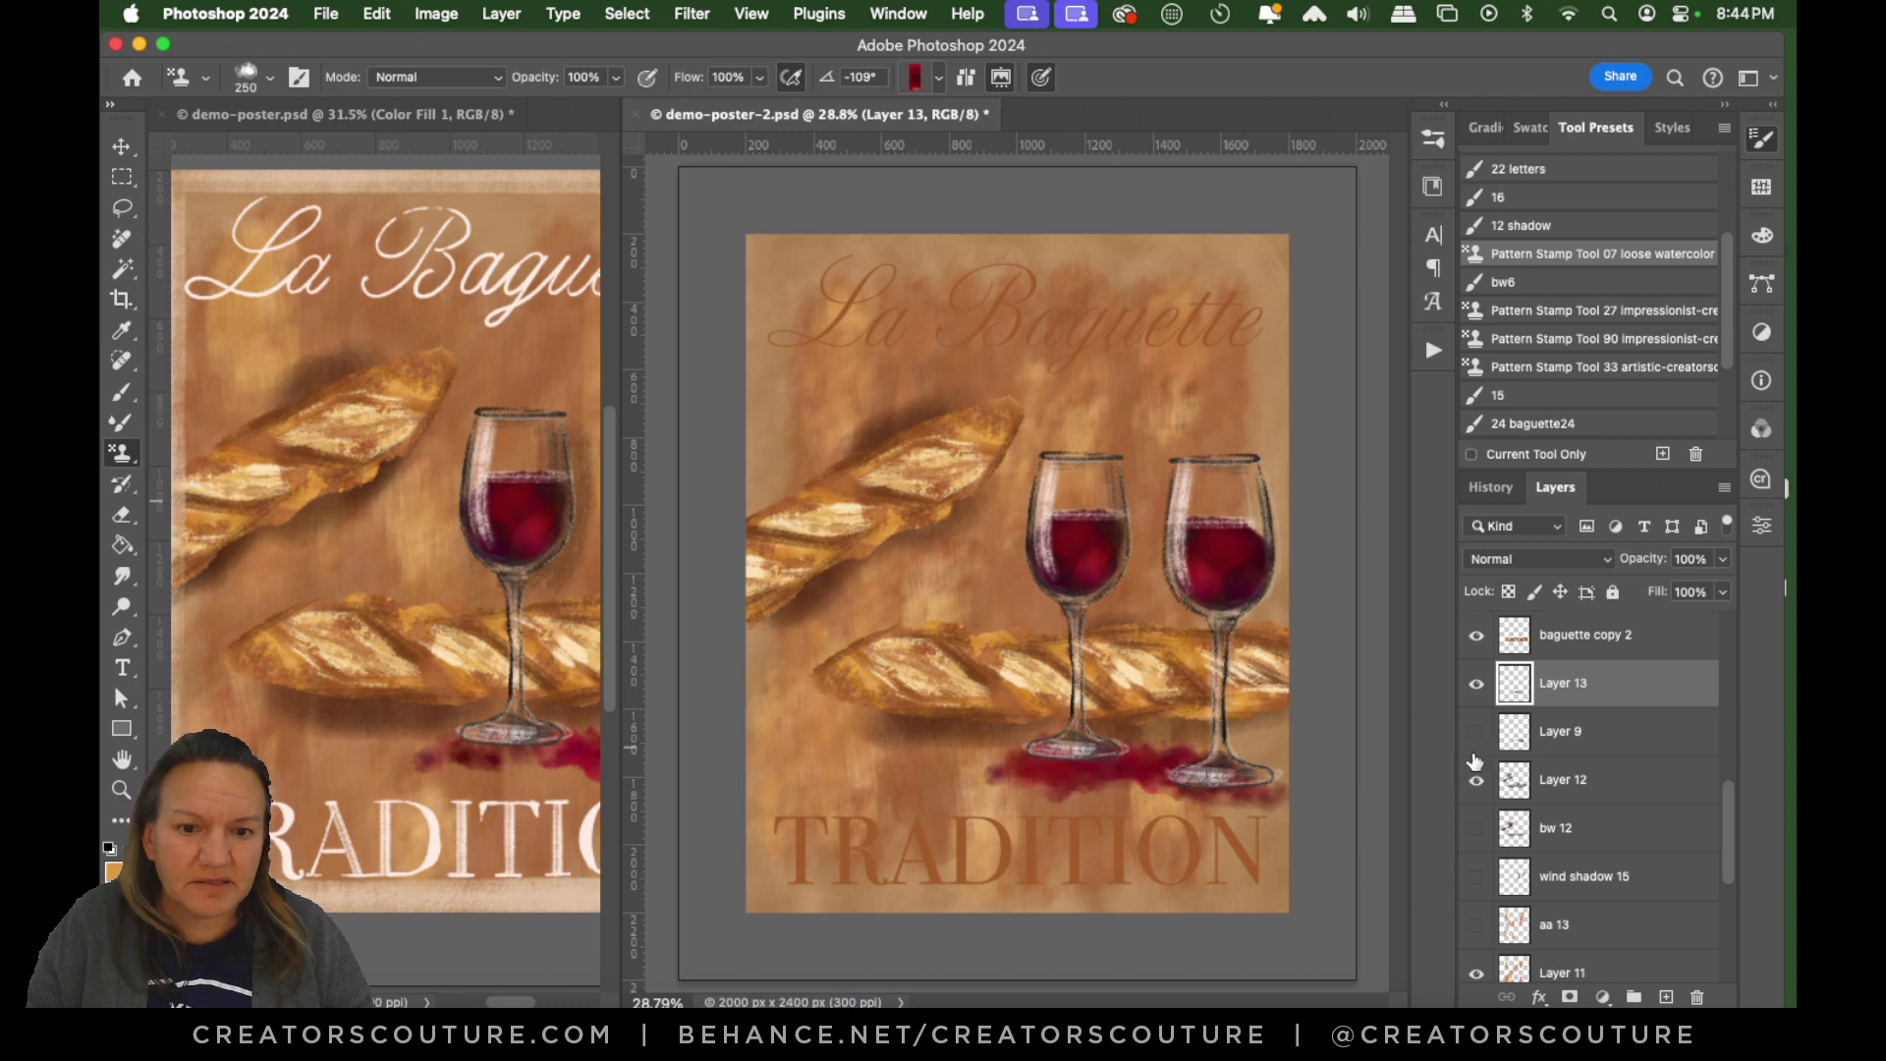
pyautogui.click(1476, 828)
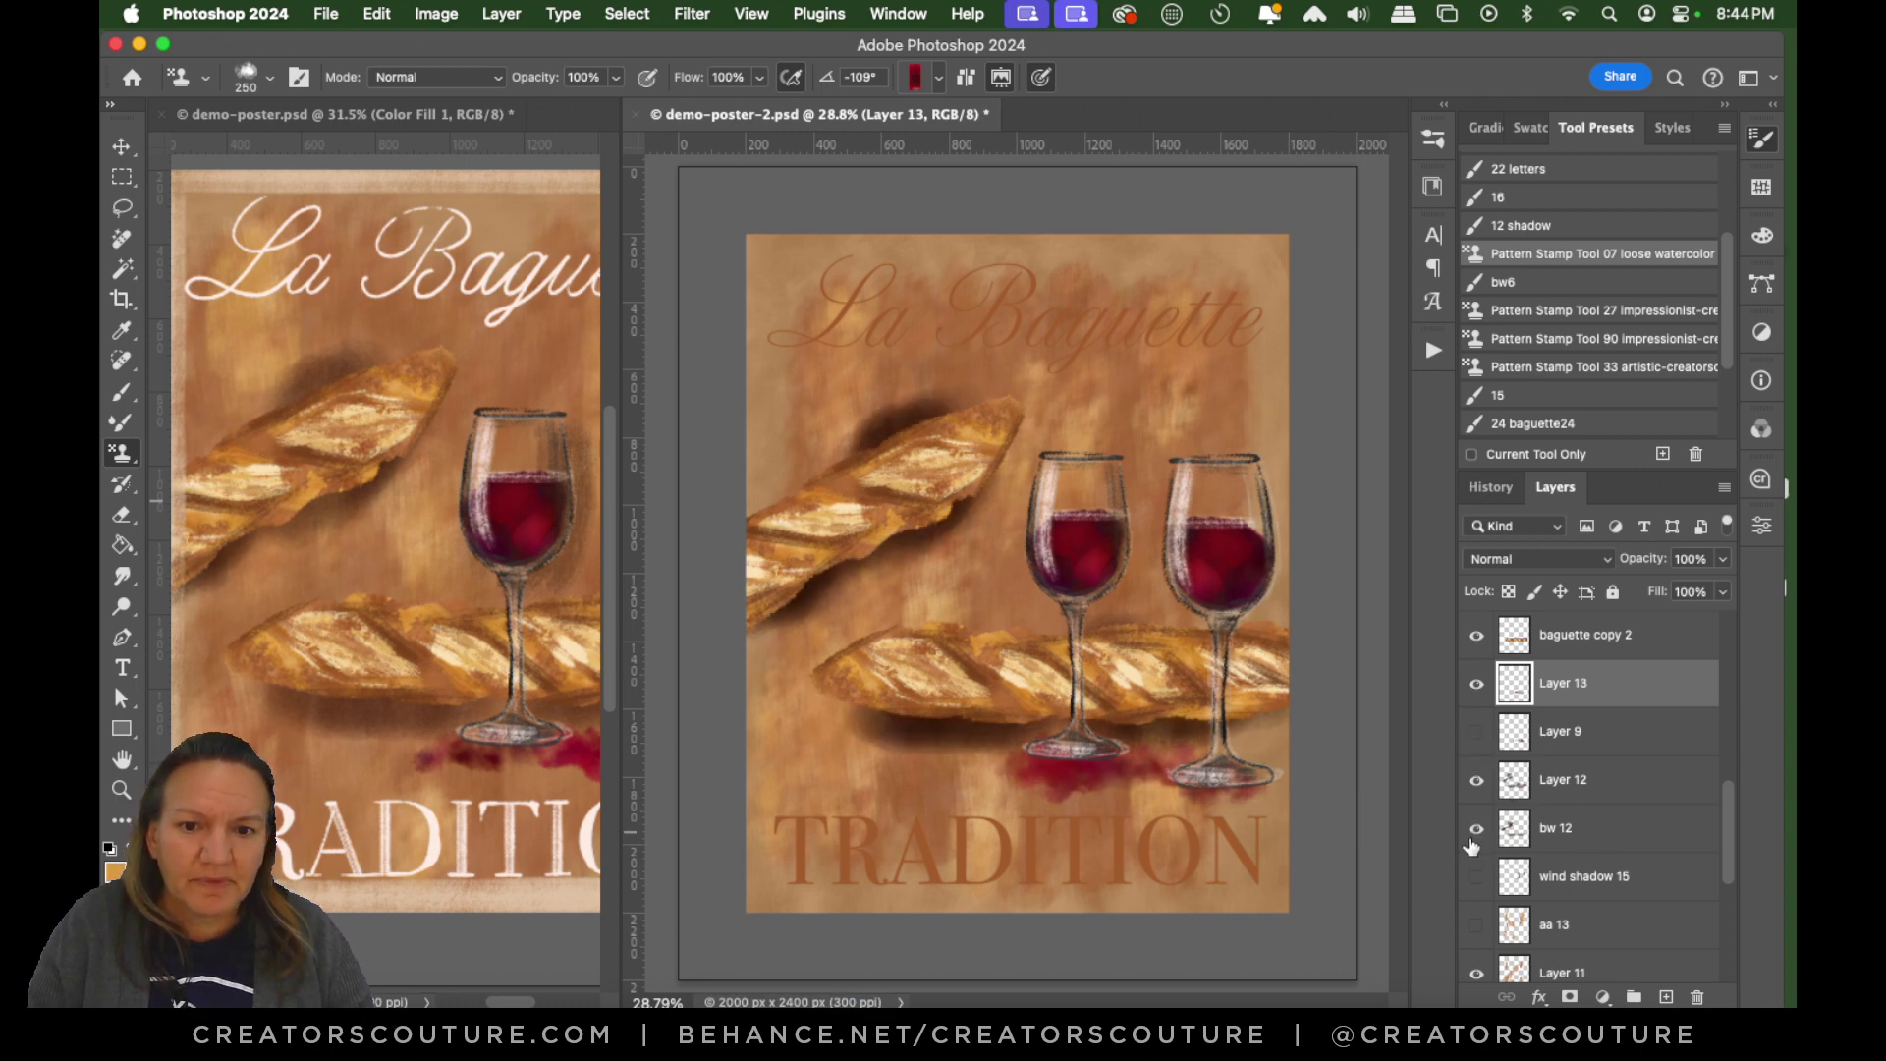
pyautogui.click(1473, 842)
pyautogui.click(1472, 884)
pyautogui.click(1471, 888)
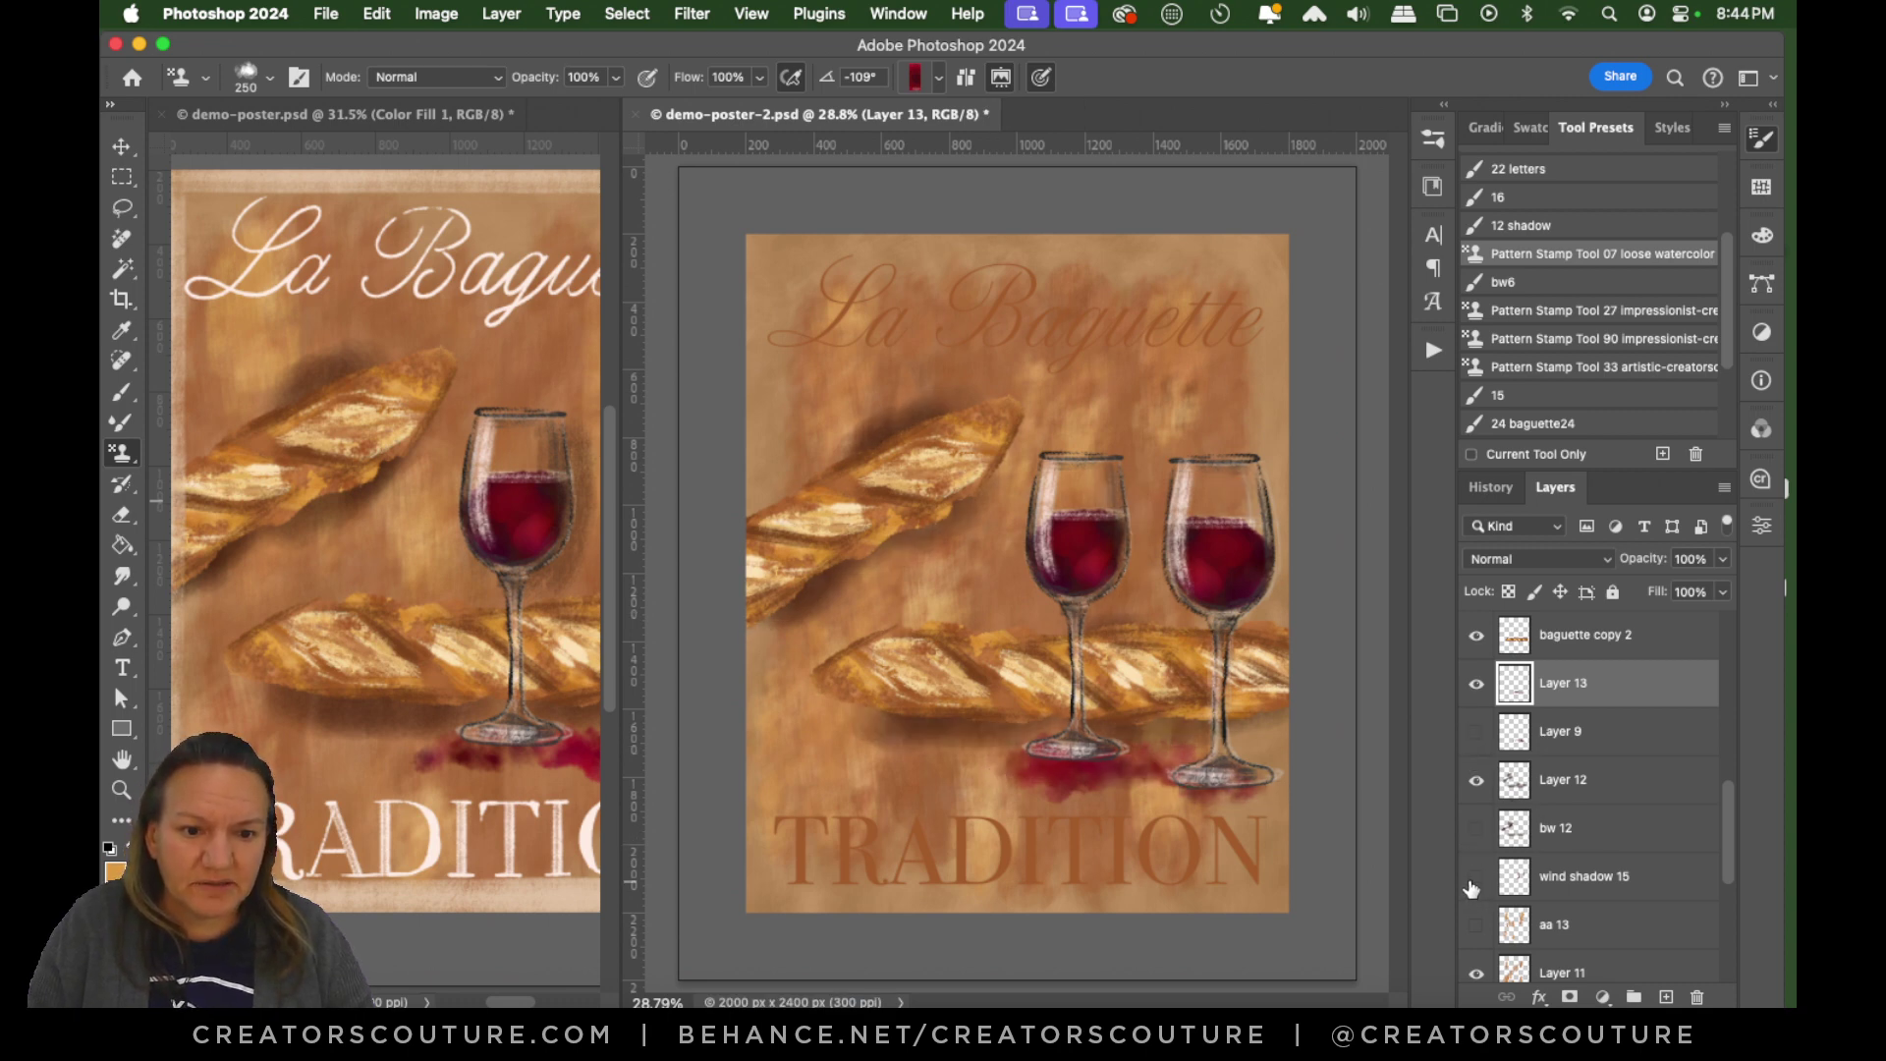
pyautogui.click(1471, 888)
# Examine the shadows beside the two wine glasses up close by toggling the wind shadow 15 layer, leaving it hidden.
pyautogui.click(1594, 880)
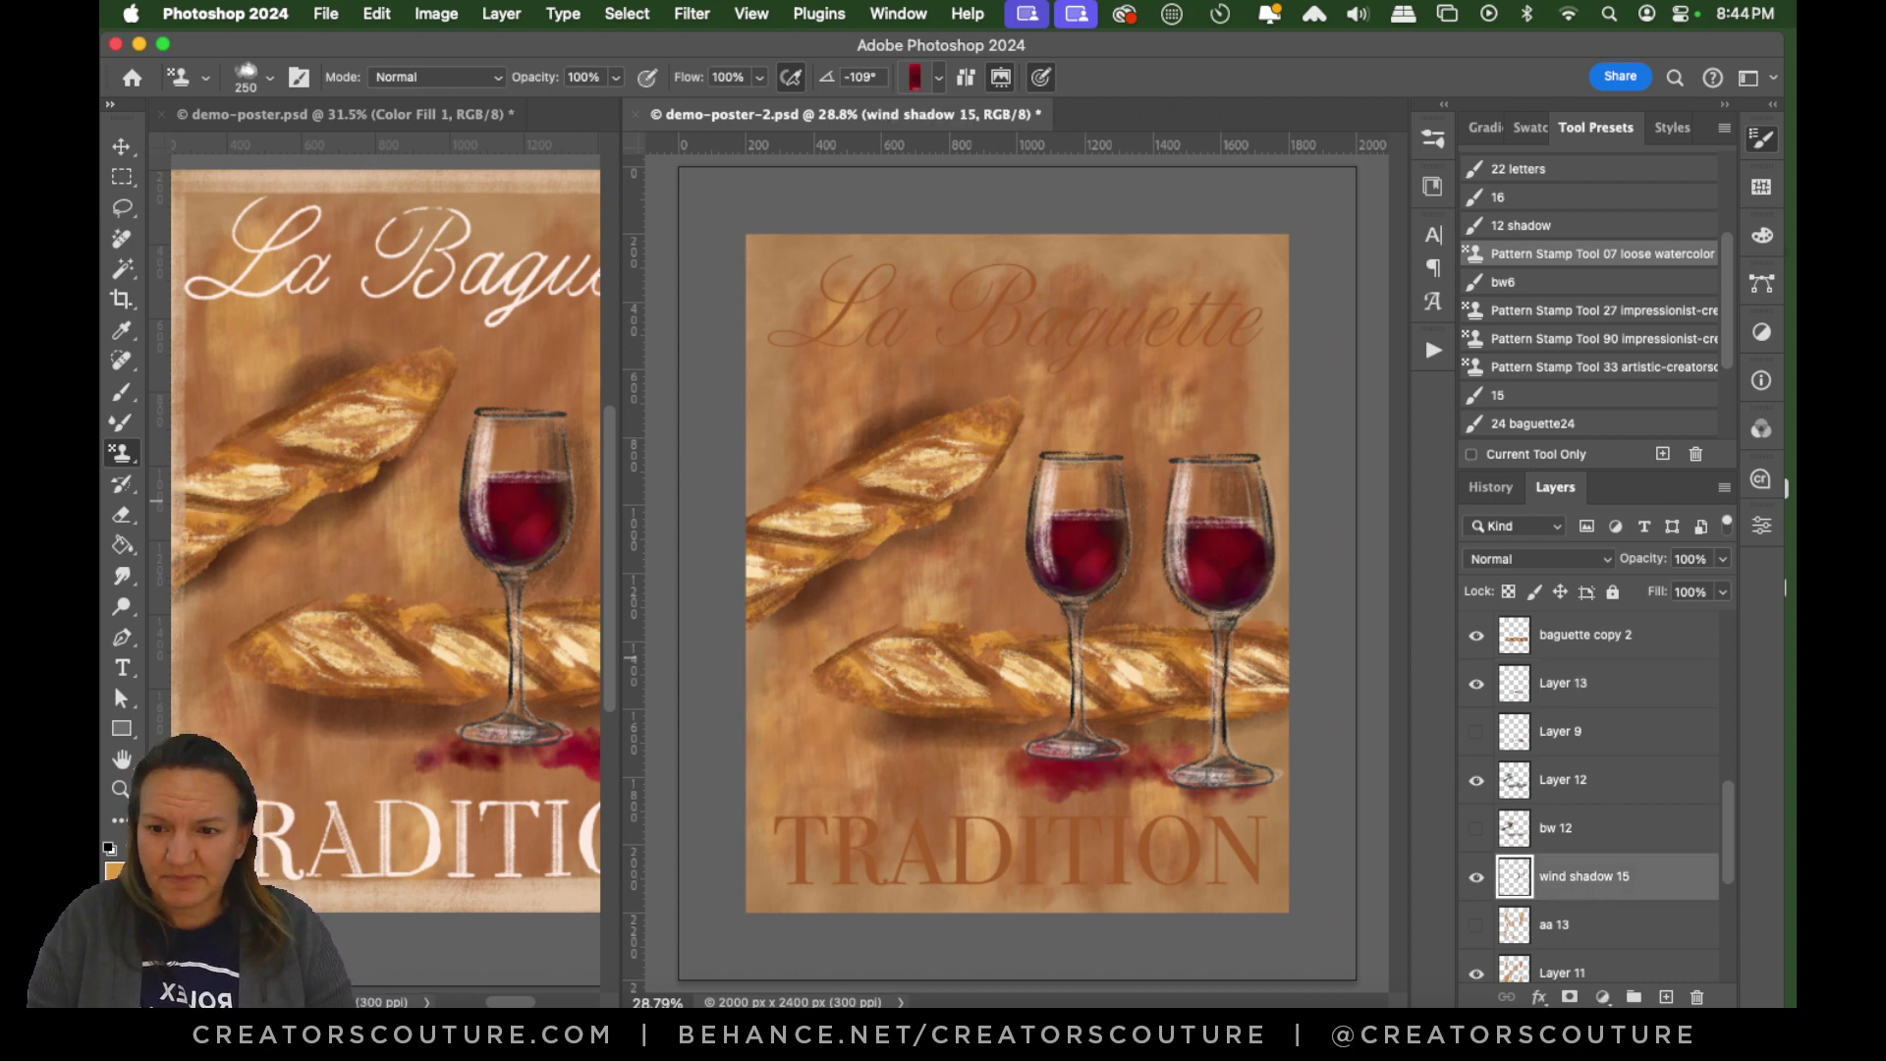
pyautogui.click(121, 788)
pyautogui.click(1120, 503)
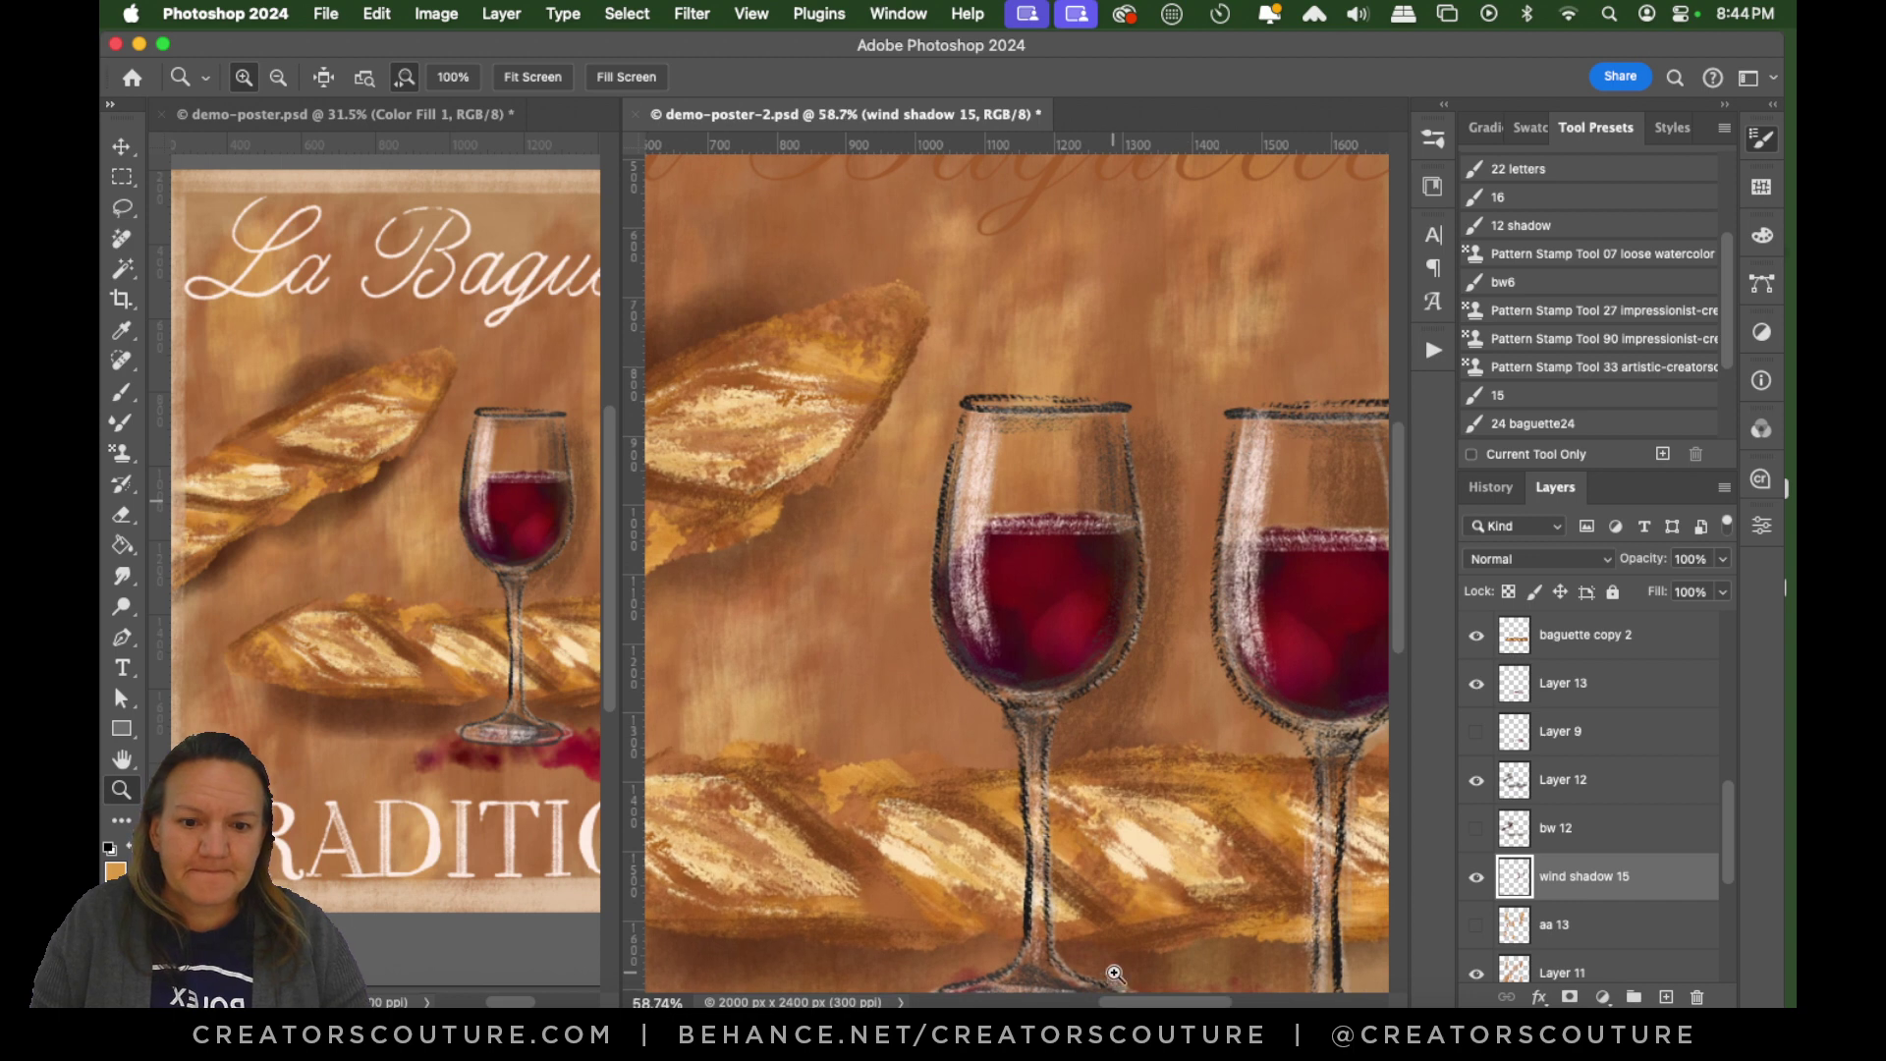
pyautogui.moveTo(1130, 1001); pyautogui.dragTo(1170, 1002)
pyautogui.click(121, 146)
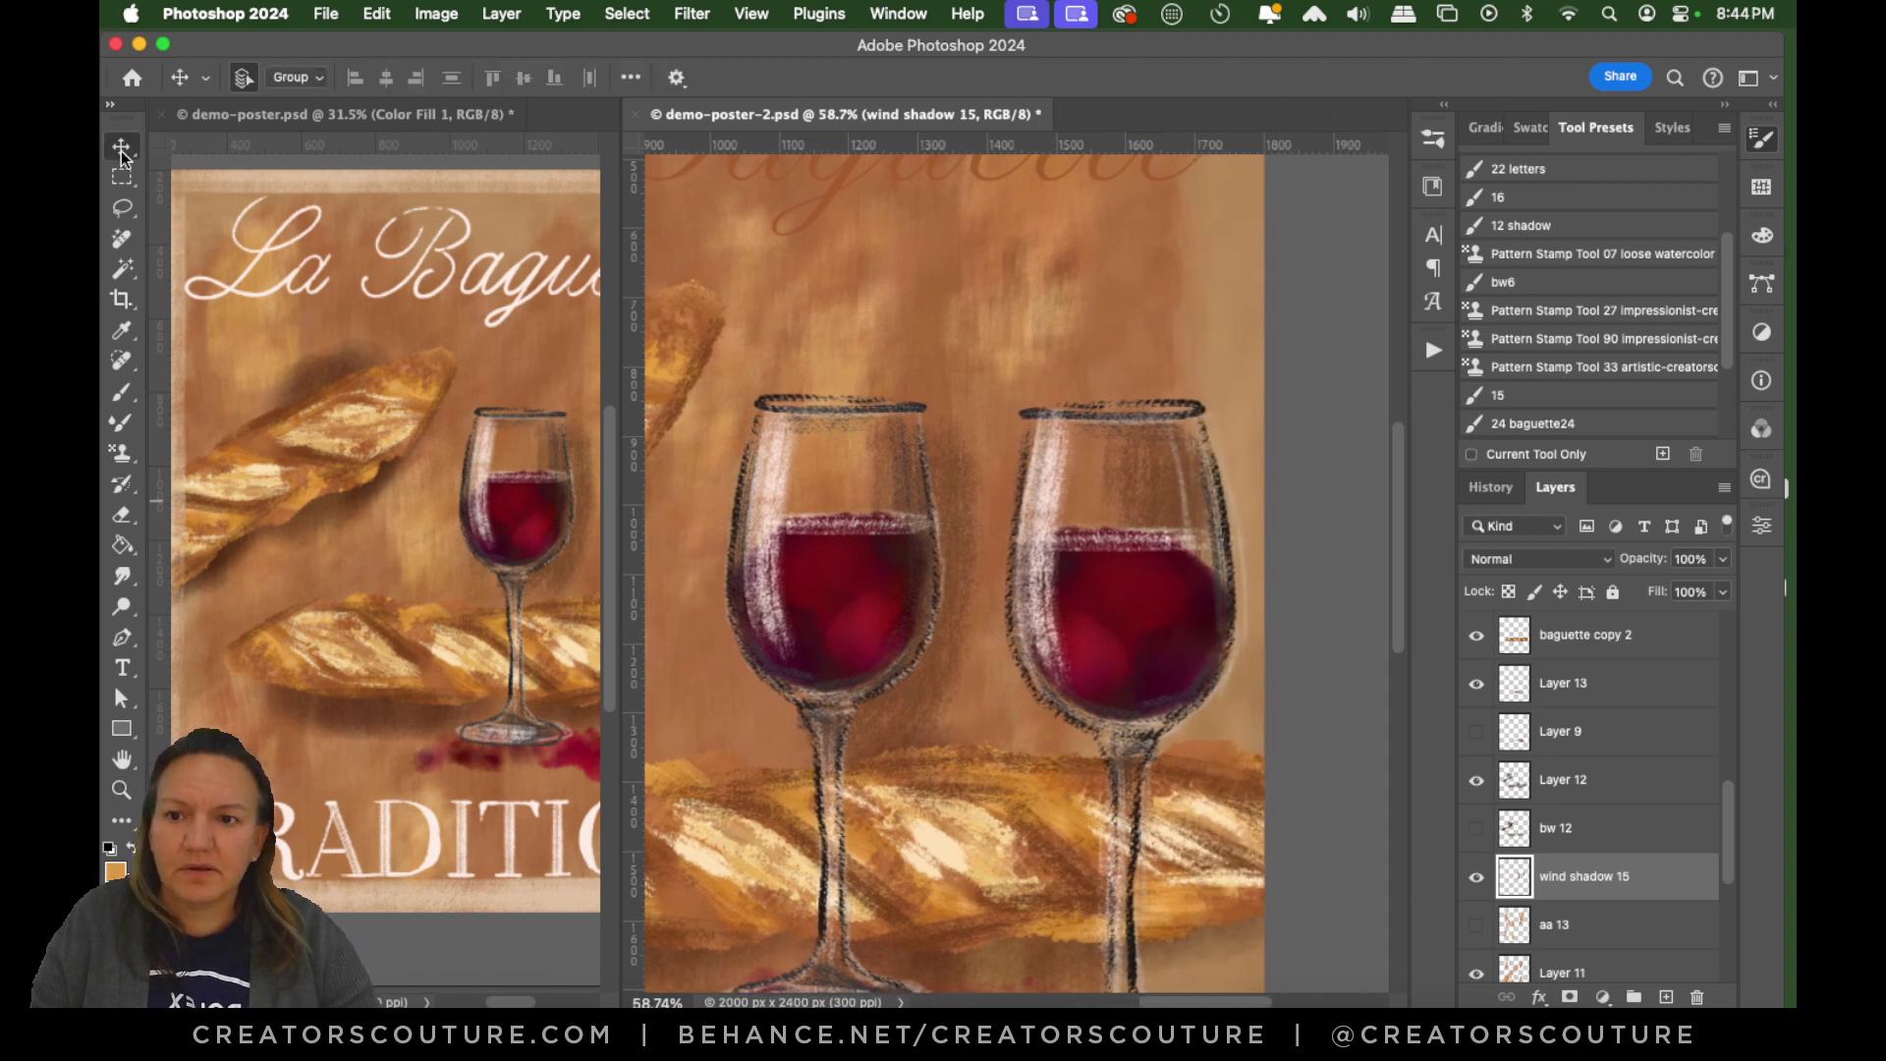
pyautogui.click(1477, 878)
pyautogui.click(1477, 877)
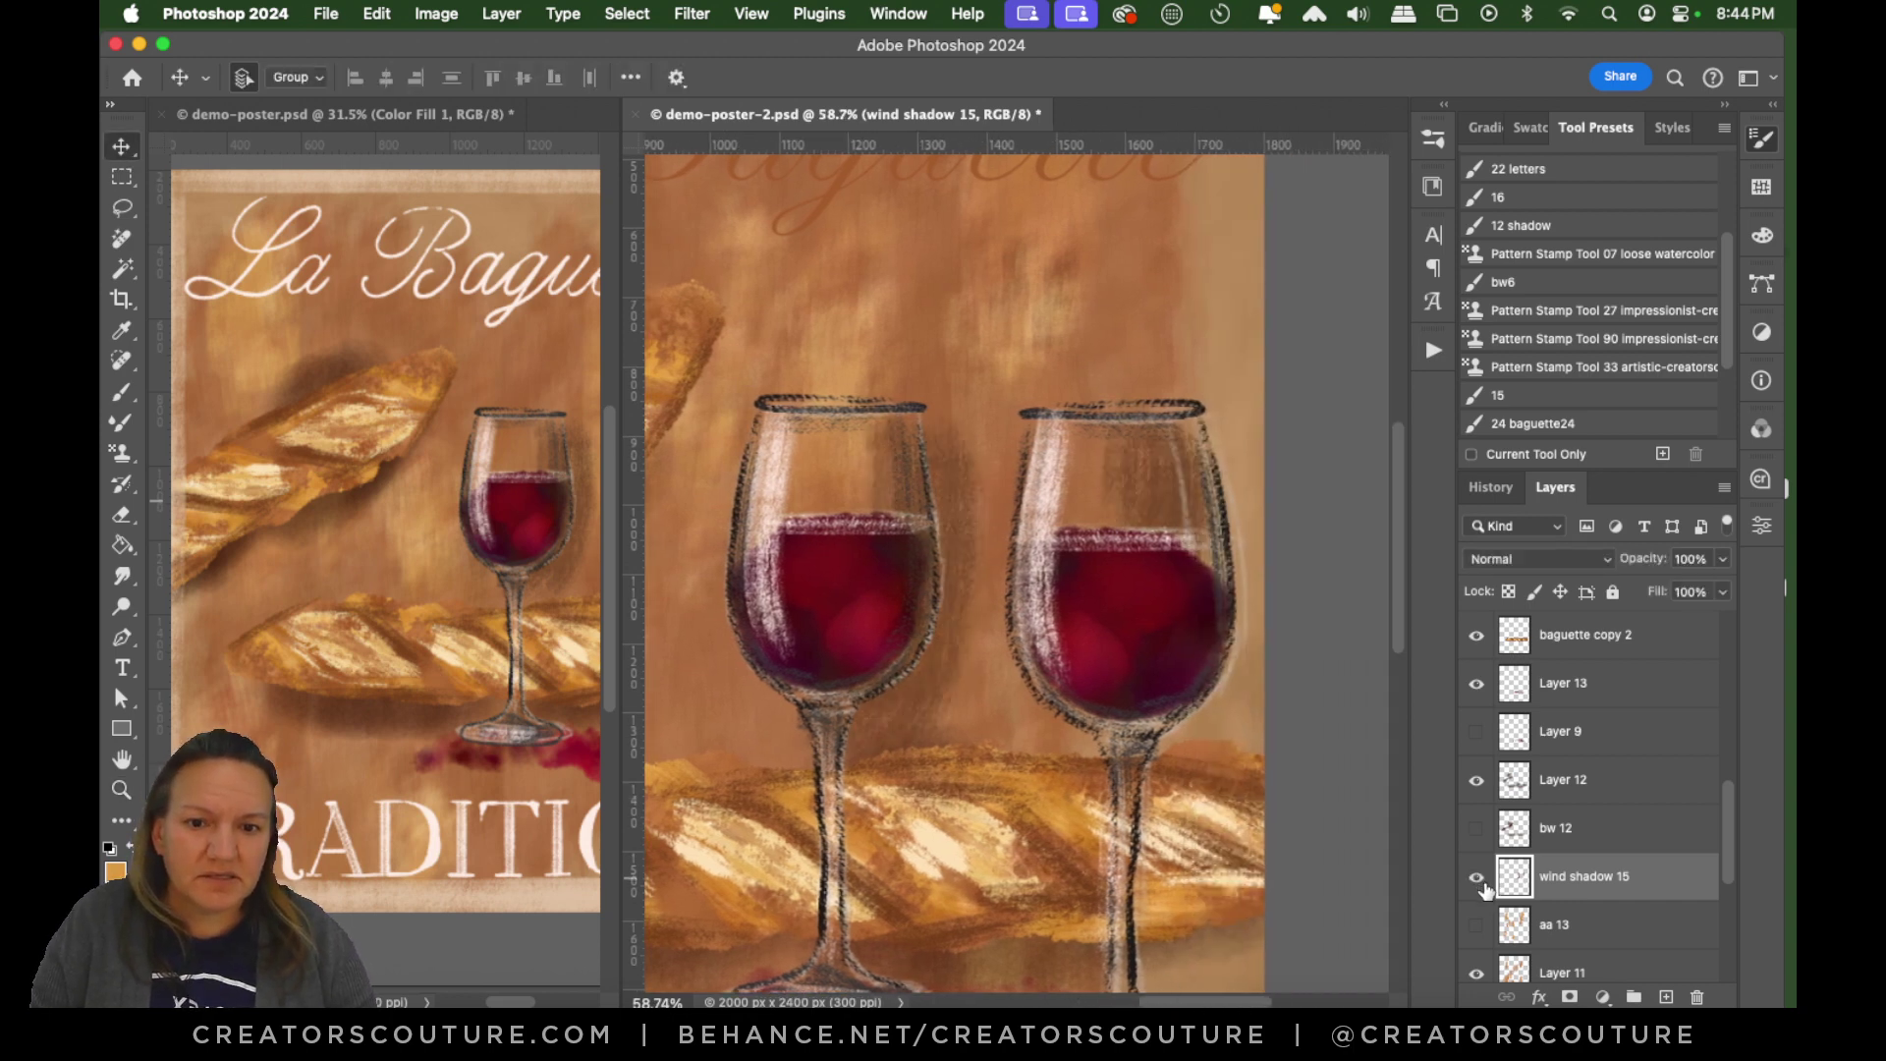
pyautogui.click(1477, 878)
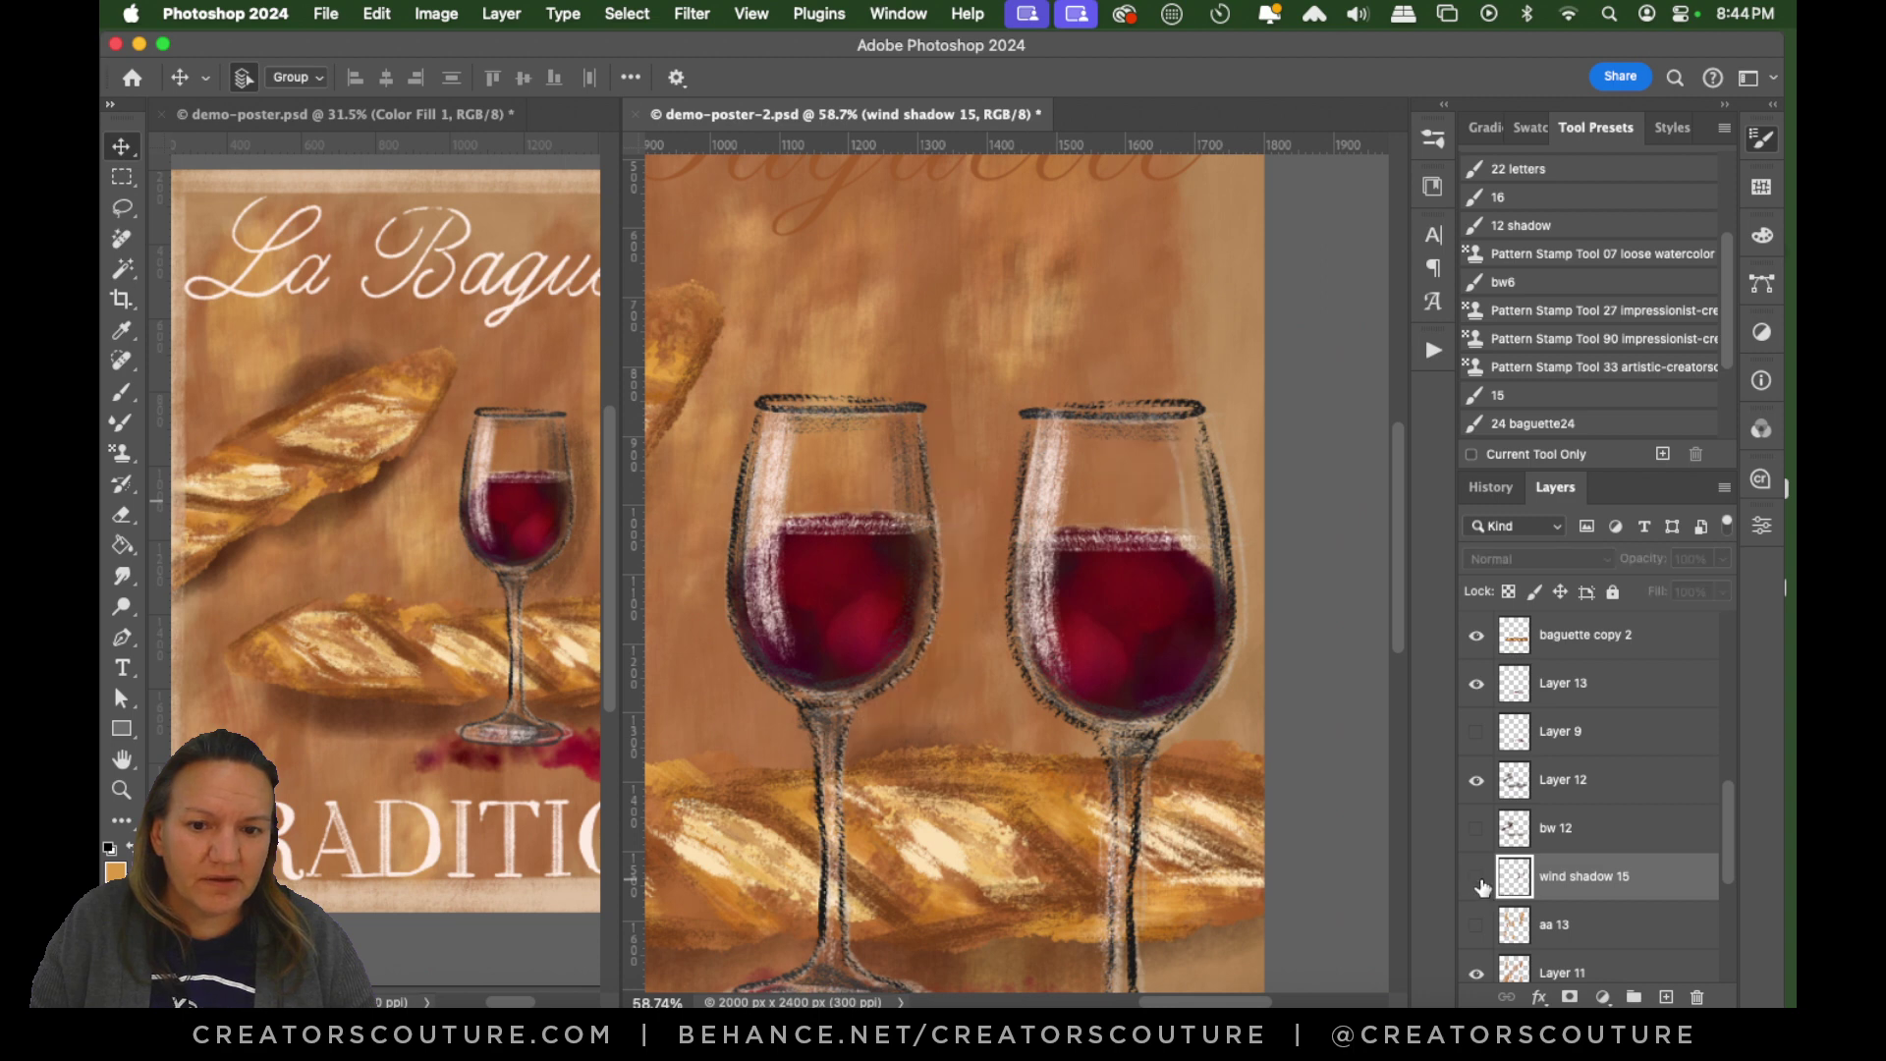
pyautogui.click(1477, 877)
pyautogui.click(1479, 881)
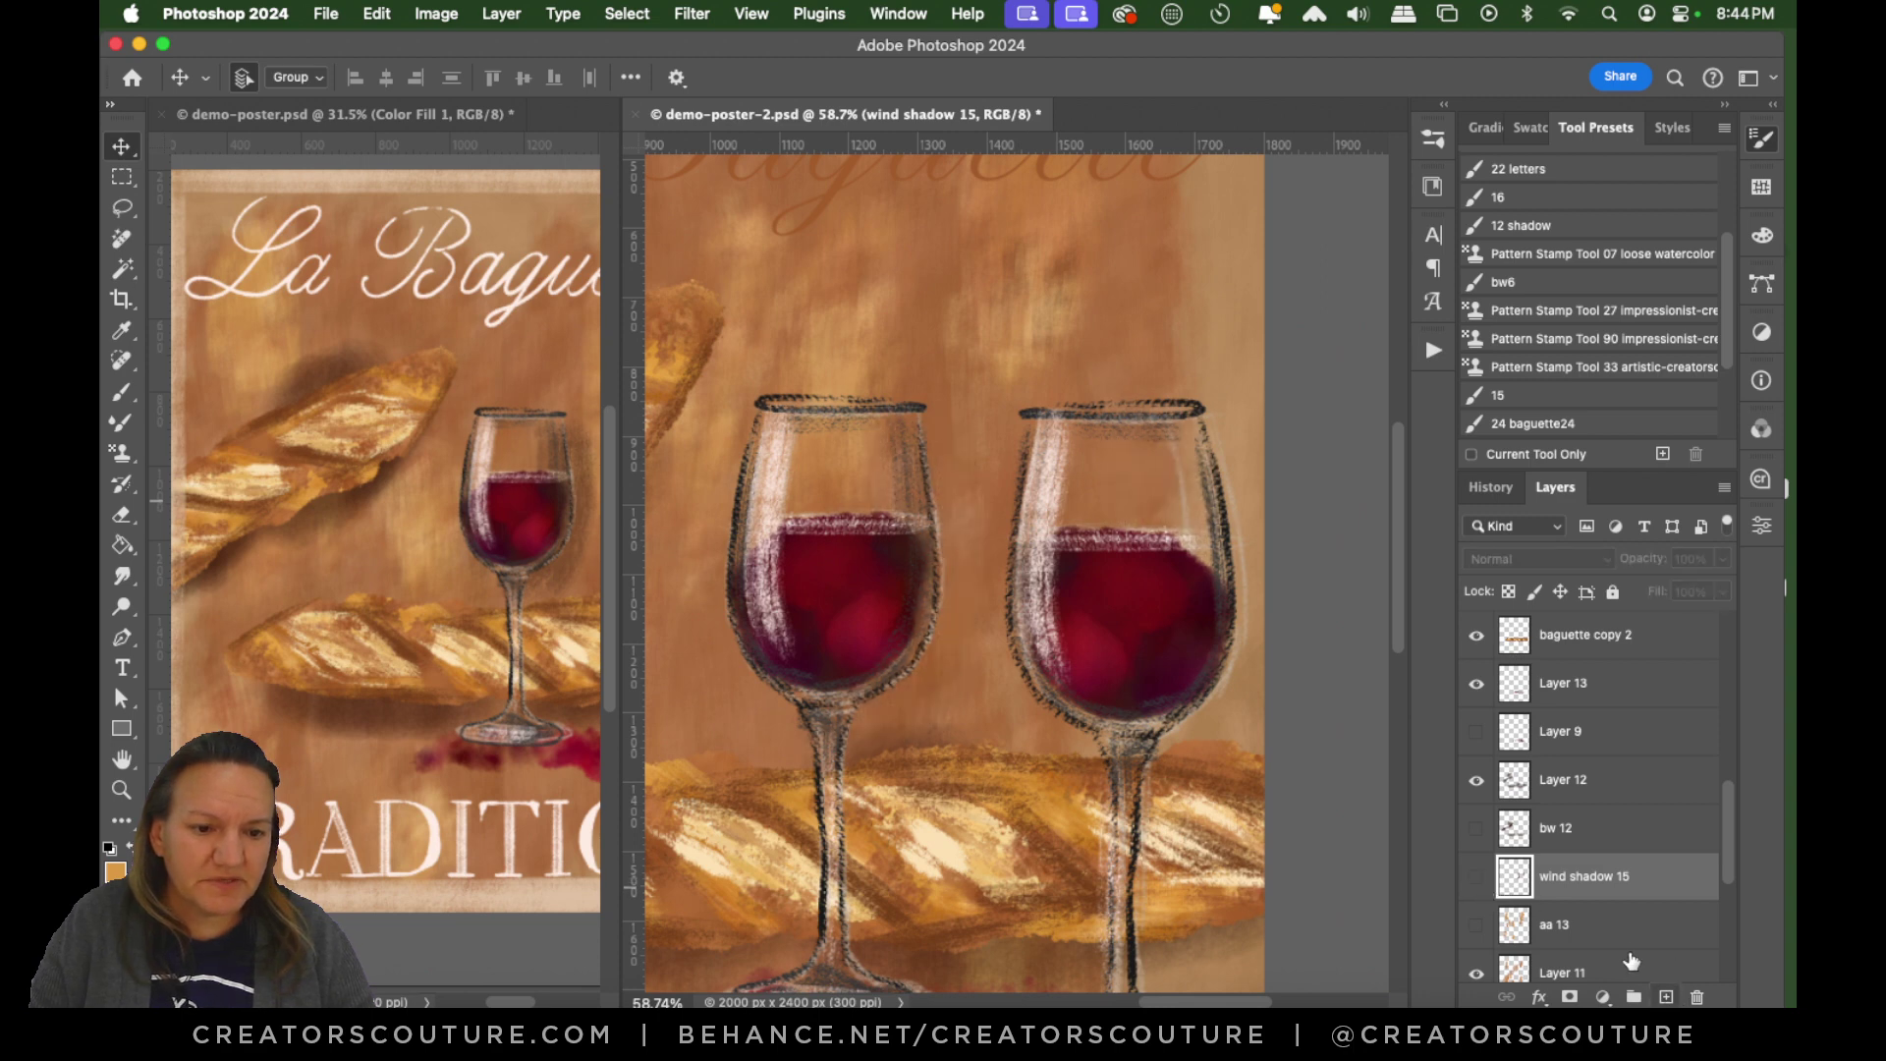
pyautogui.click(1477, 880)
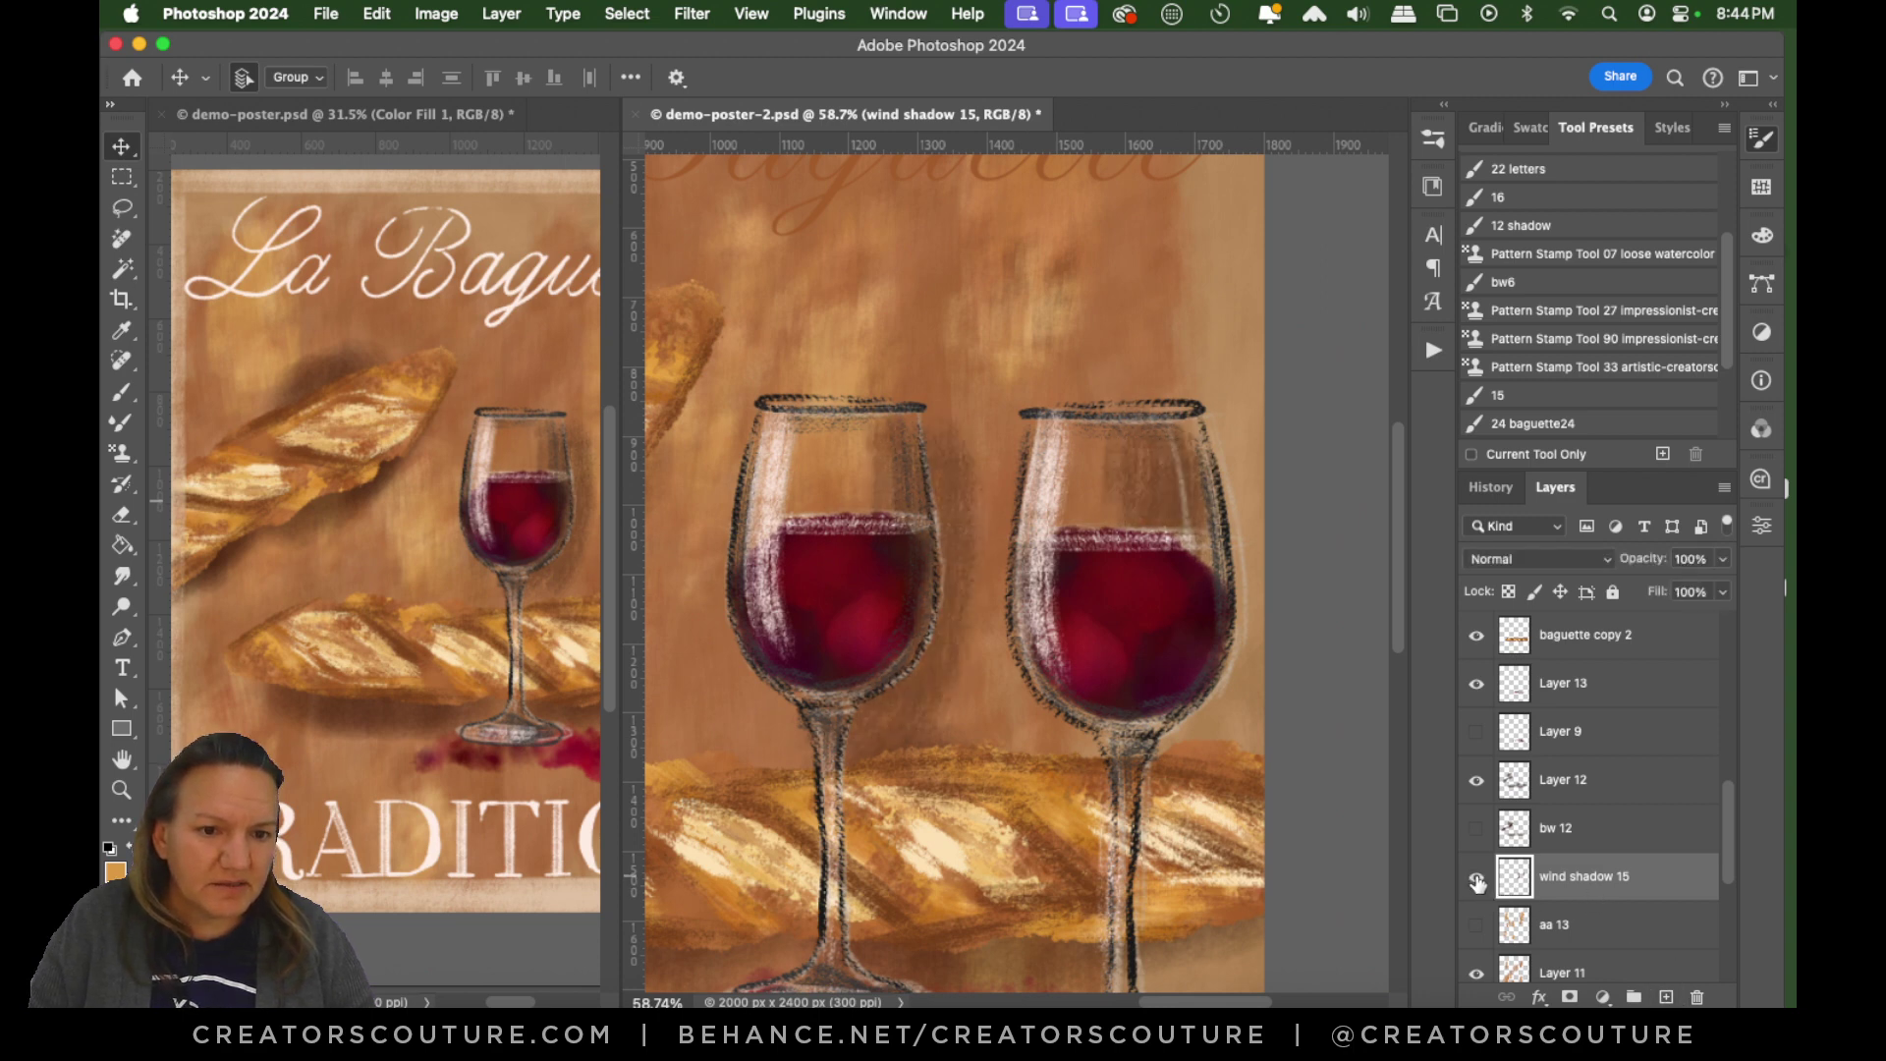
pyautogui.click(1477, 880)
pyautogui.click(1478, 880)
pyautogui.click(1477, 881)
# Add a new layer above wind shadow 15 and load the dry 15 brush preset.
pyautogui.click(1666, 997)
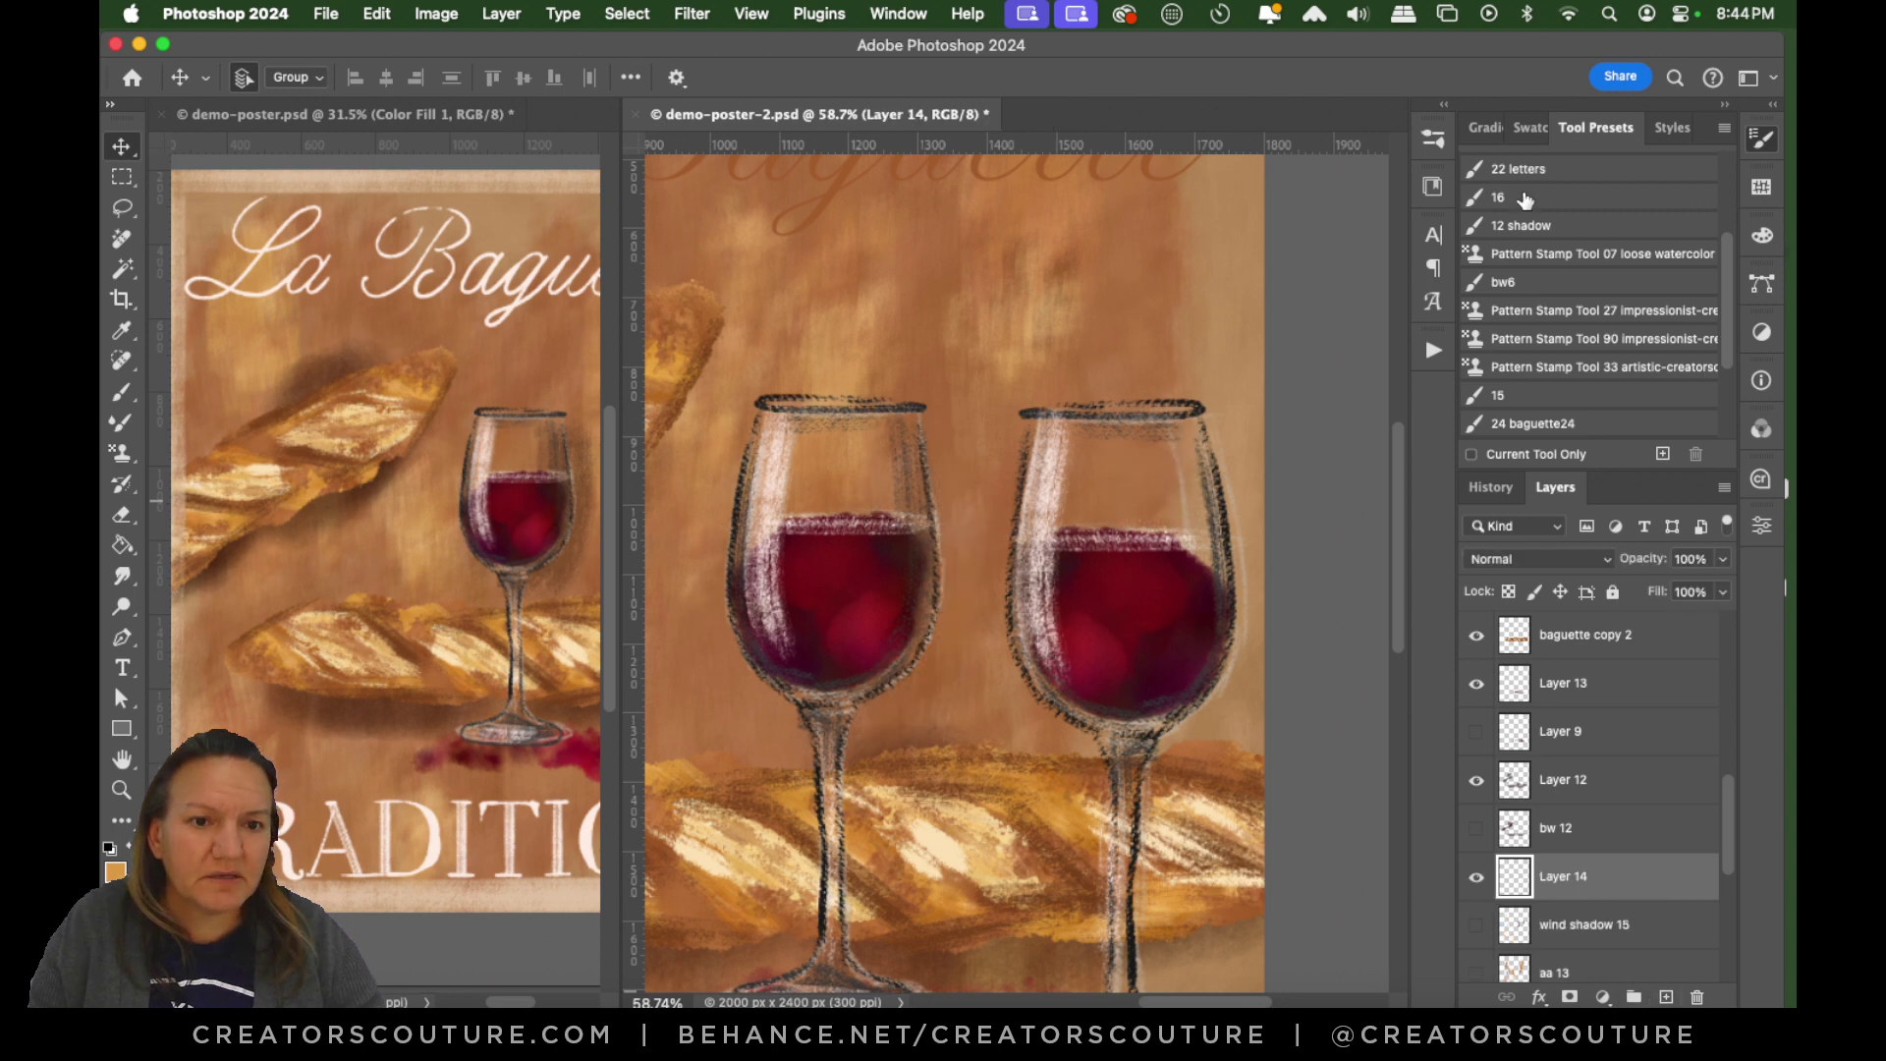
pyautogui.moveTo(1729, 332); pyautogui.dragTo(1711, 224)
pyautogui.click(1548, 226)
# Try dry 15 shadow strokes between the glasses and along the first glass's right side, undoing each and checking against wind shadow 15.
pyautogui.moveTo(1066, 314); pyautogui.dragTo(1063, 511)
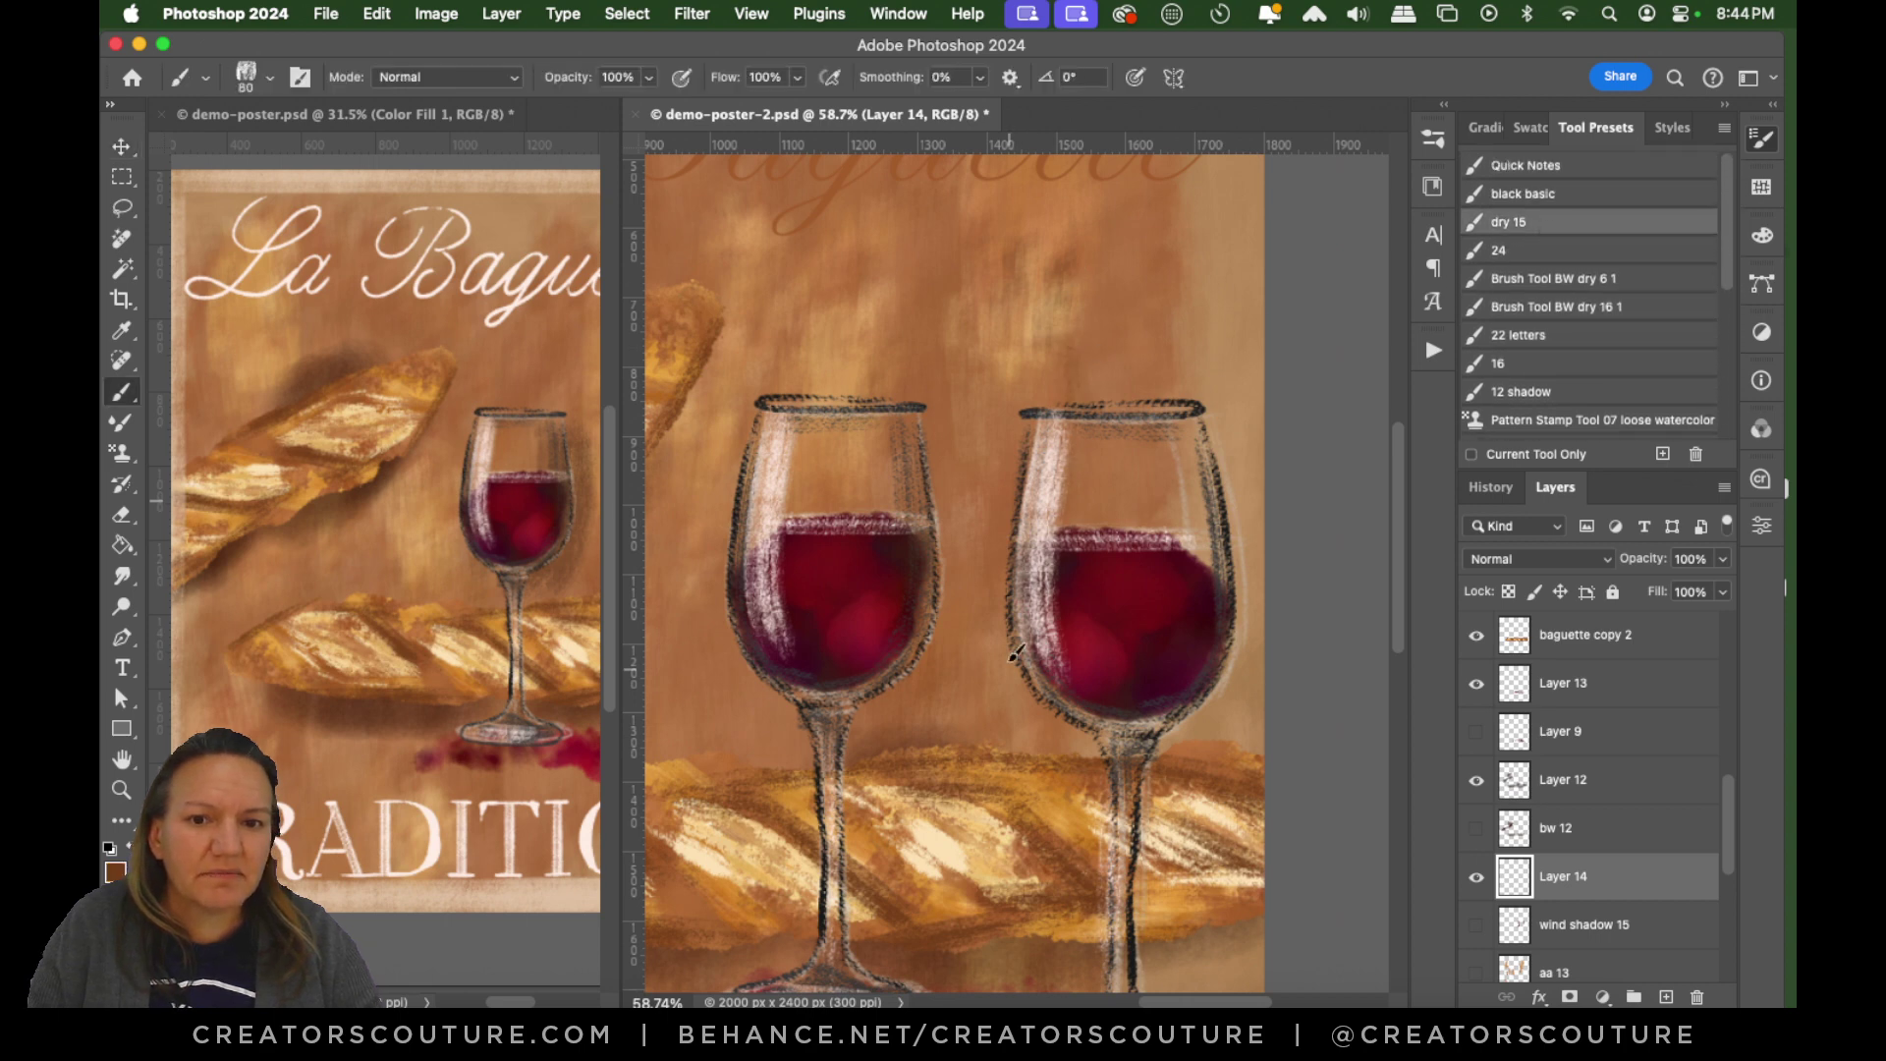
pyautogui.press('super+z')
pyautogui.moveTo(982, 316); pyautogui.dragTo(993, 673)
pyautogui.press('super+z')
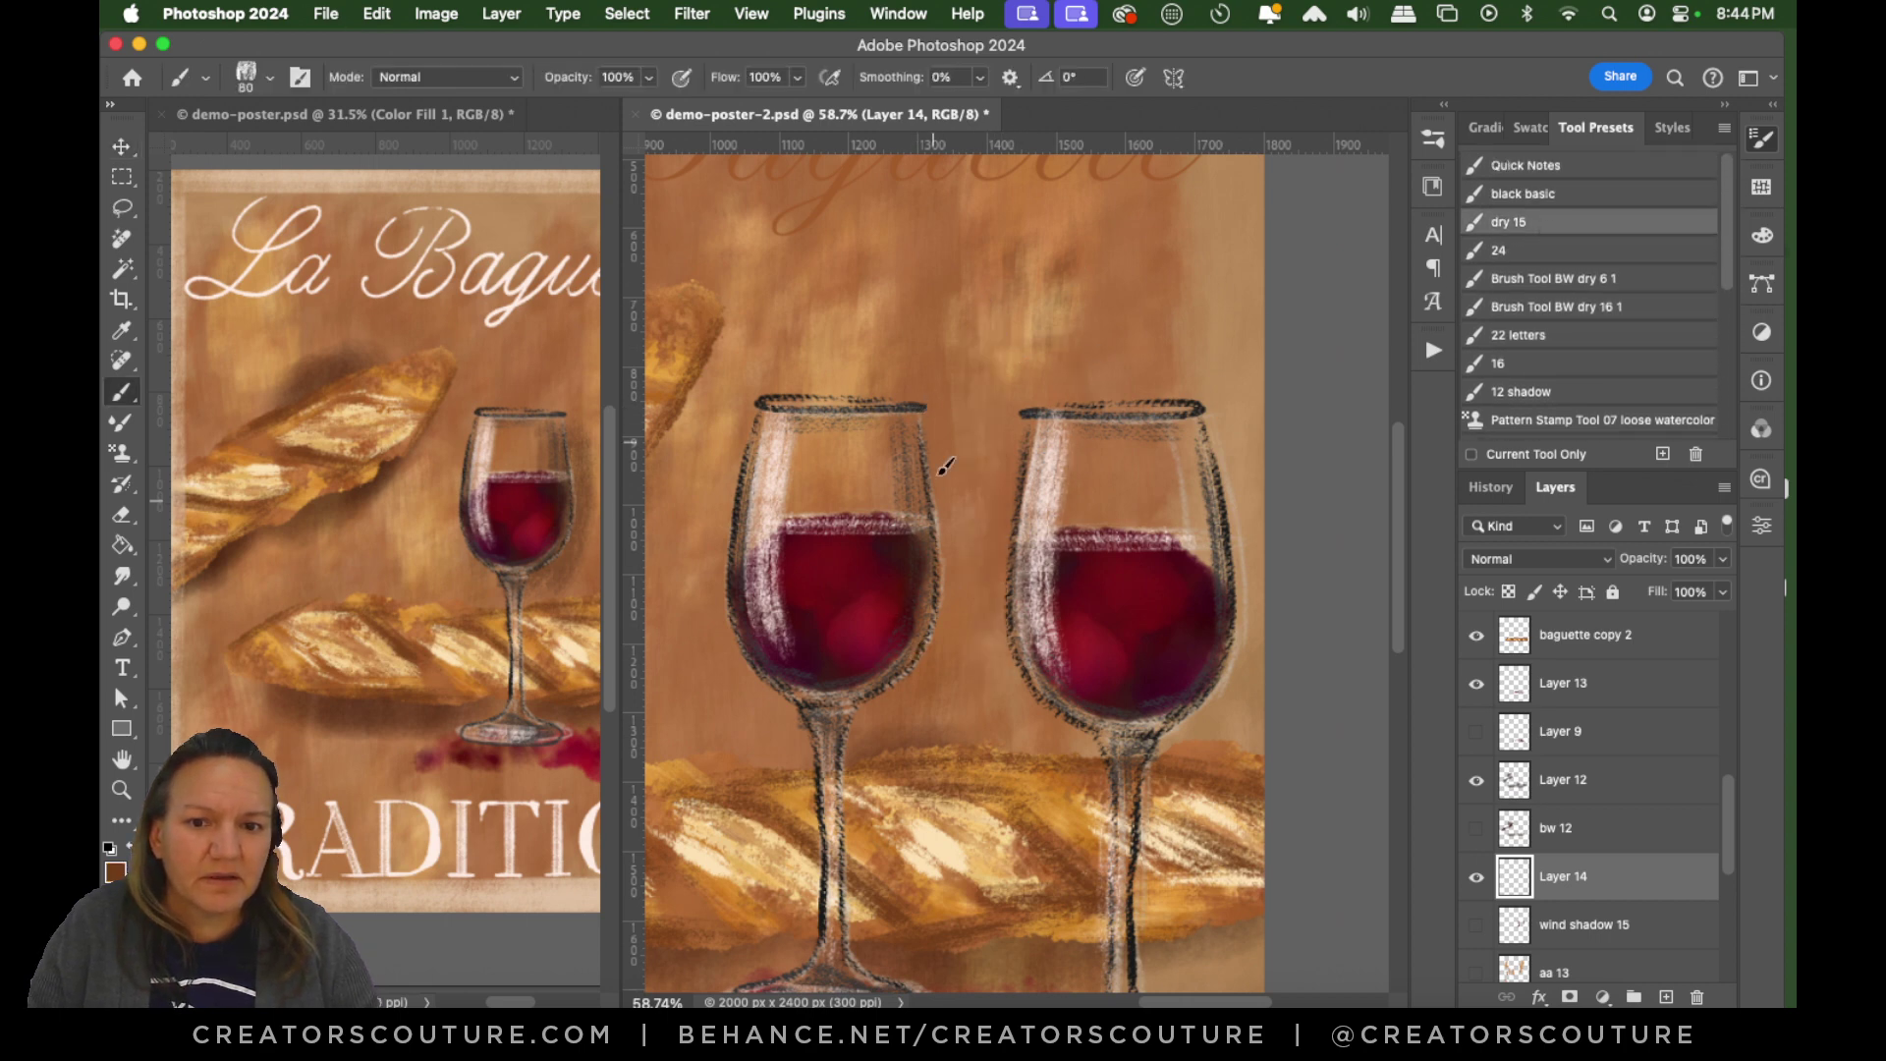
pyautogui.moveTo(924, 420); pyautogui.dragTo(938, 693)
pyautogui.press('super+z')
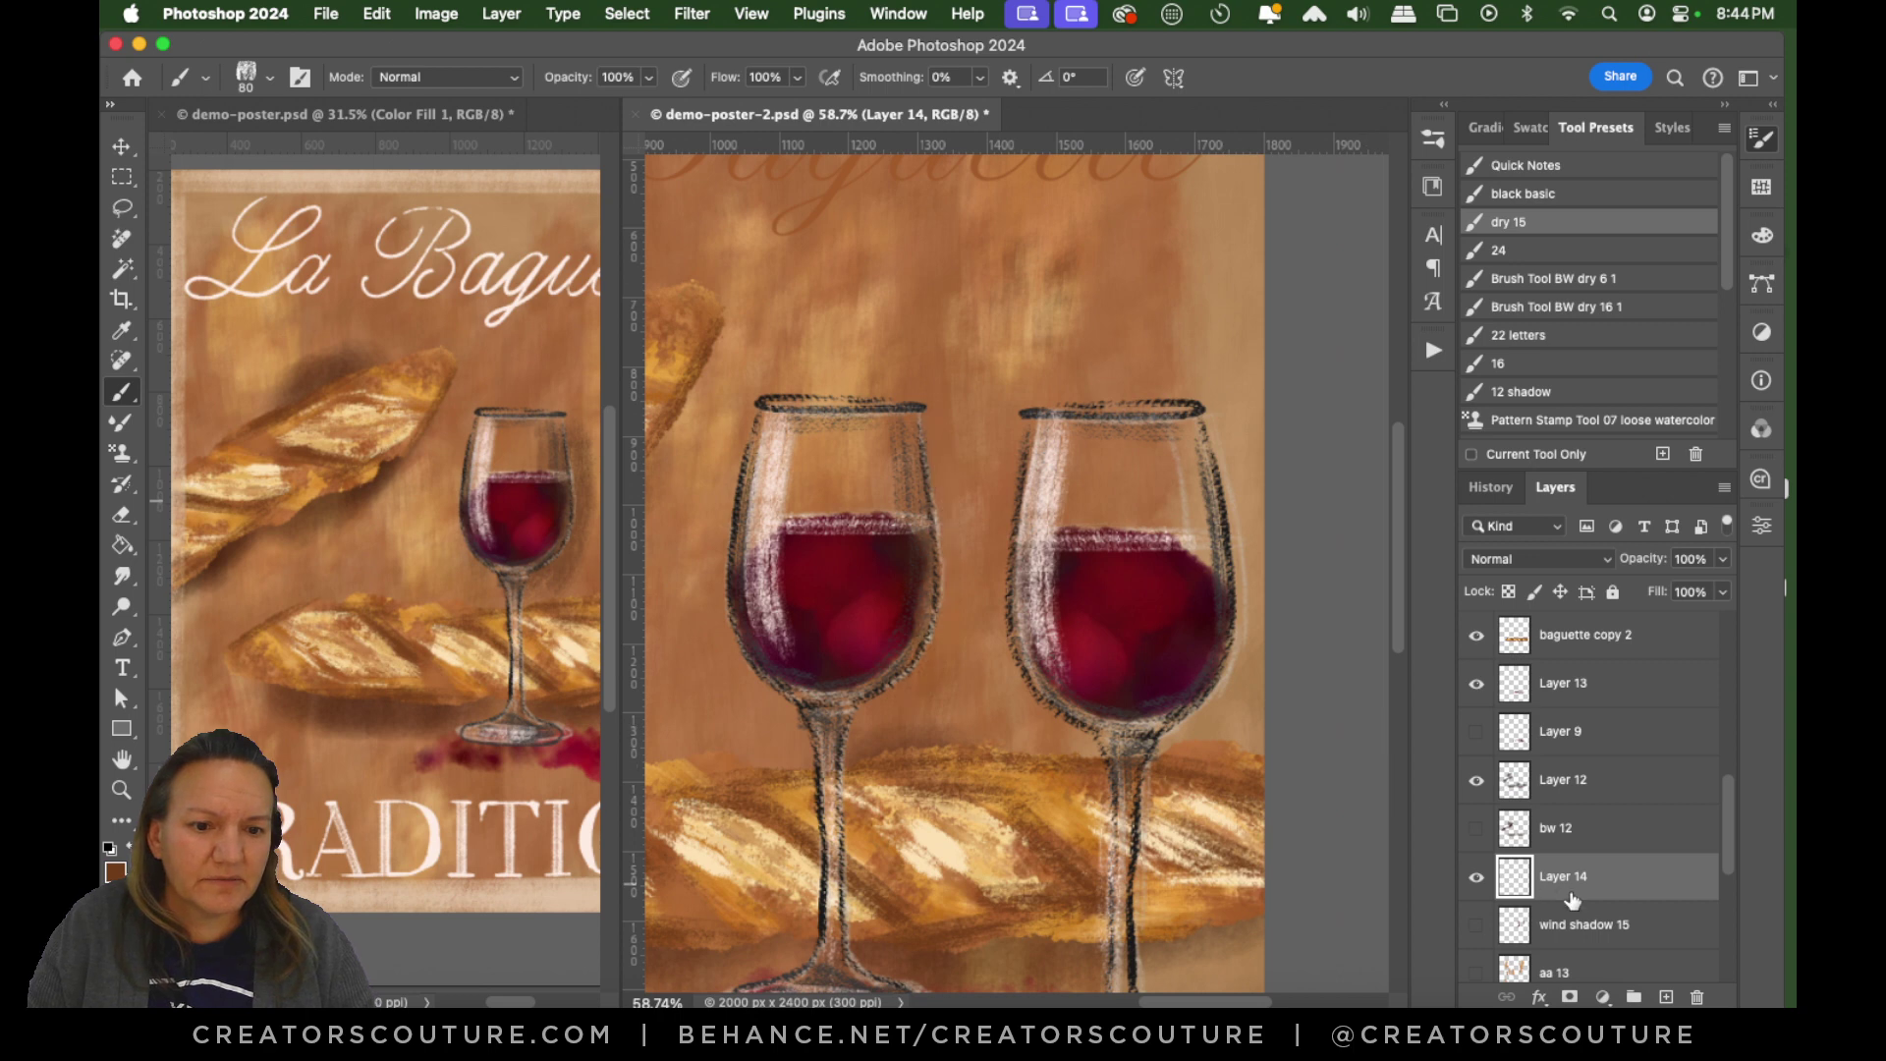
pyautogui.click(1472, 926)
pyautogui.click(1469, 930)
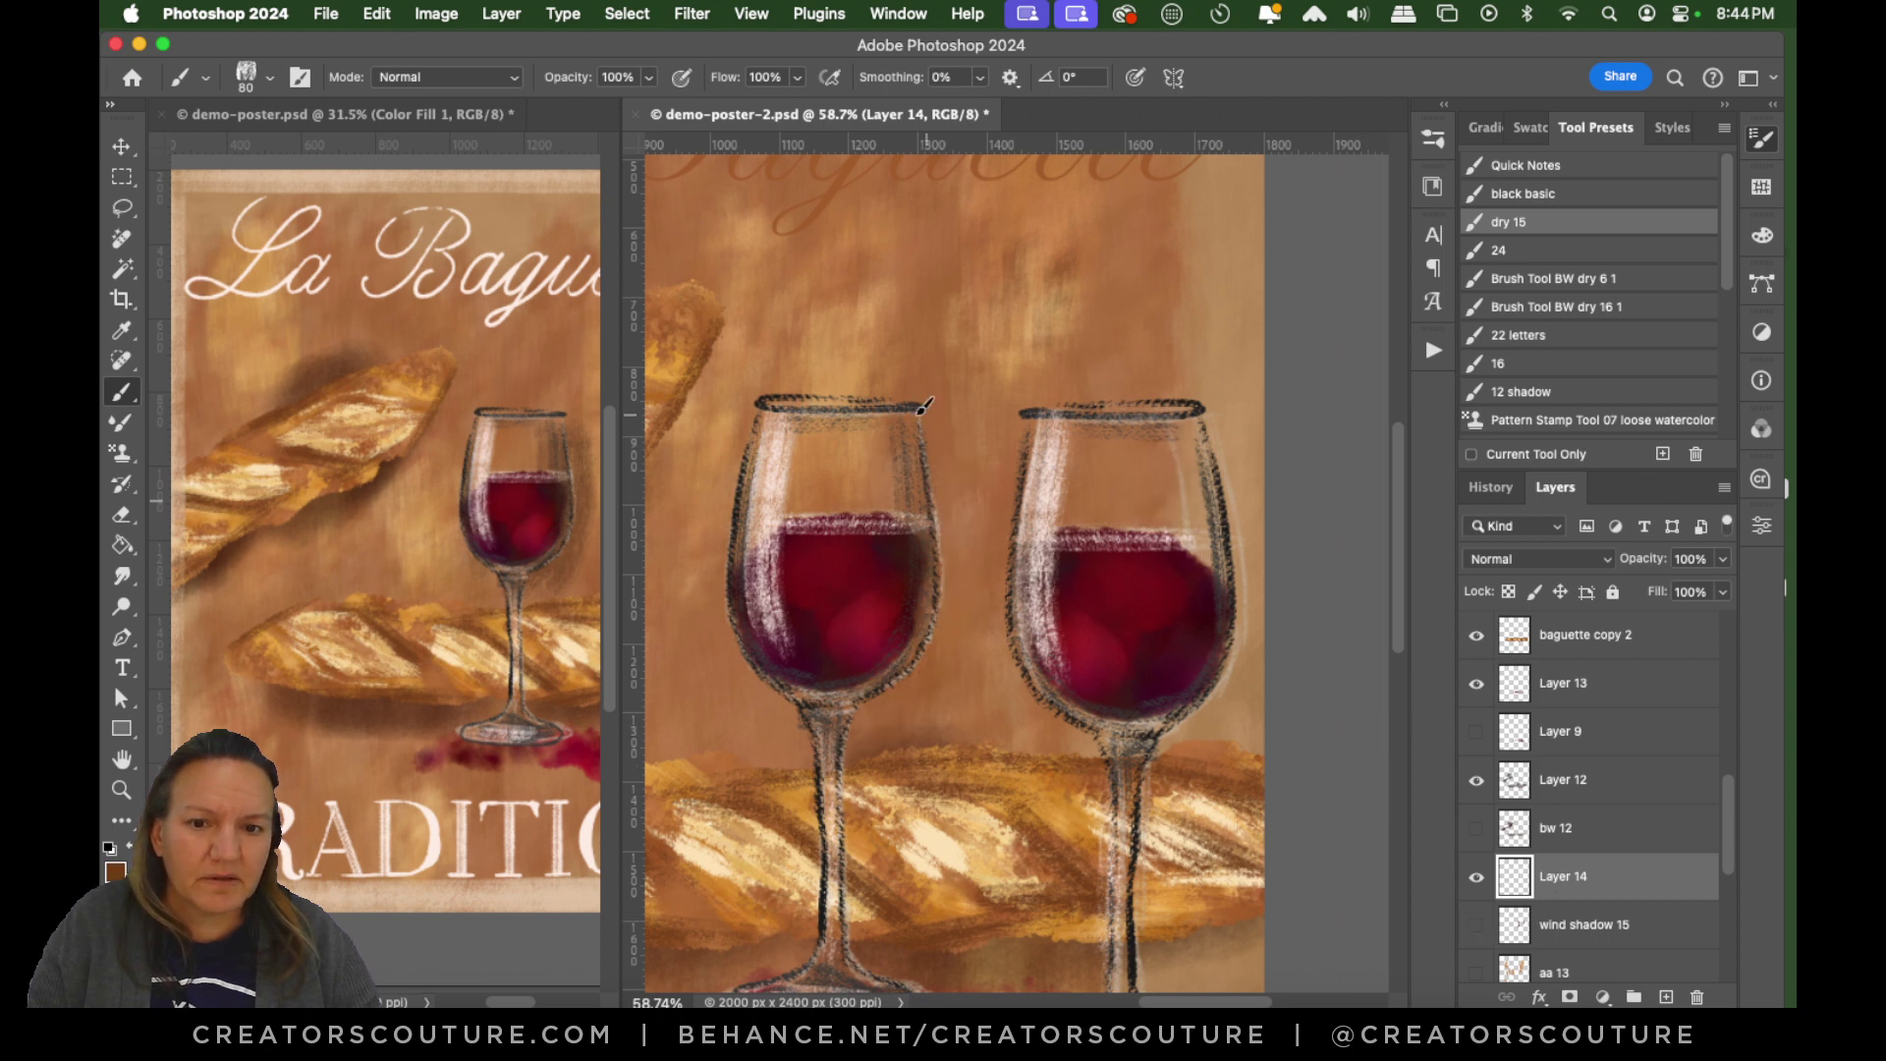
pyautogui.moveTo(926, 432); pyautogui.dragTo(924, 683)
pyautogui.press('super+z')
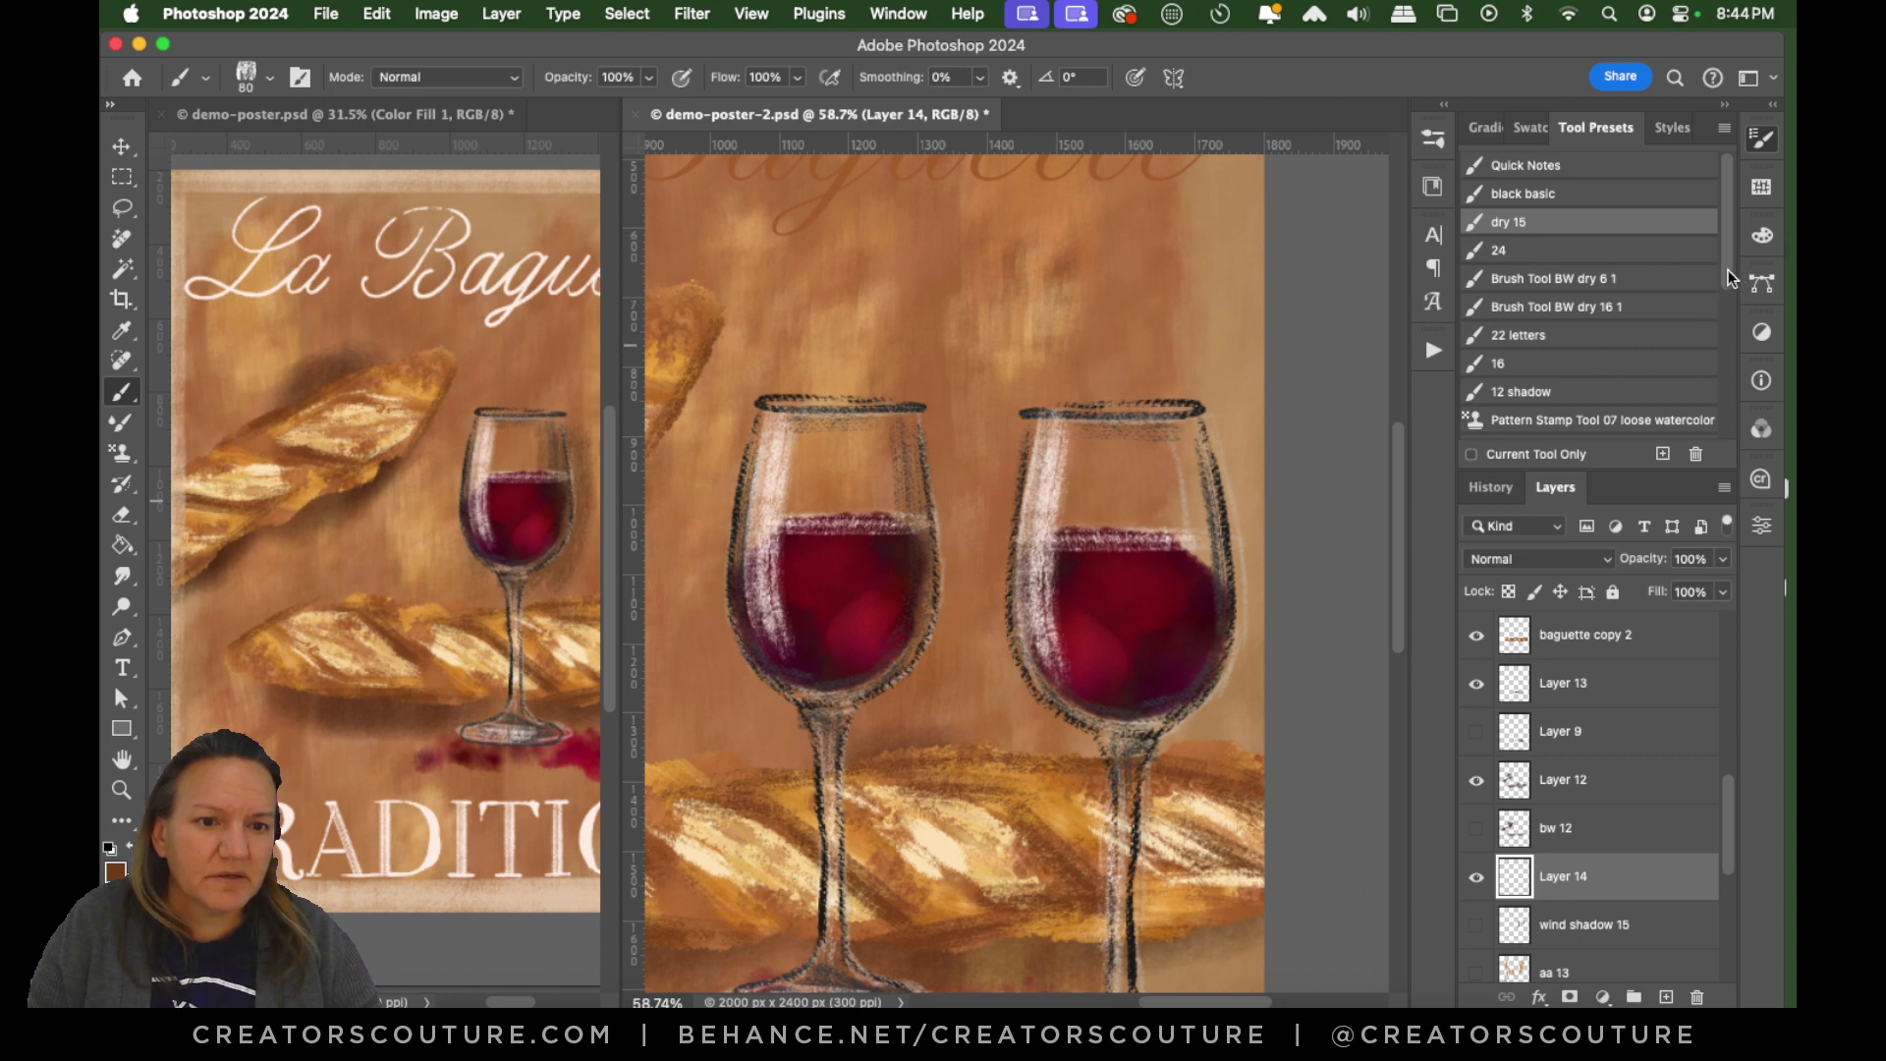
# Enlarge the dry 15 brush to 125 px and paint shadow strokes along the first glass's right side, undoing the trial strokes.
pyautogui.press(']')
pyautogui.press(']')
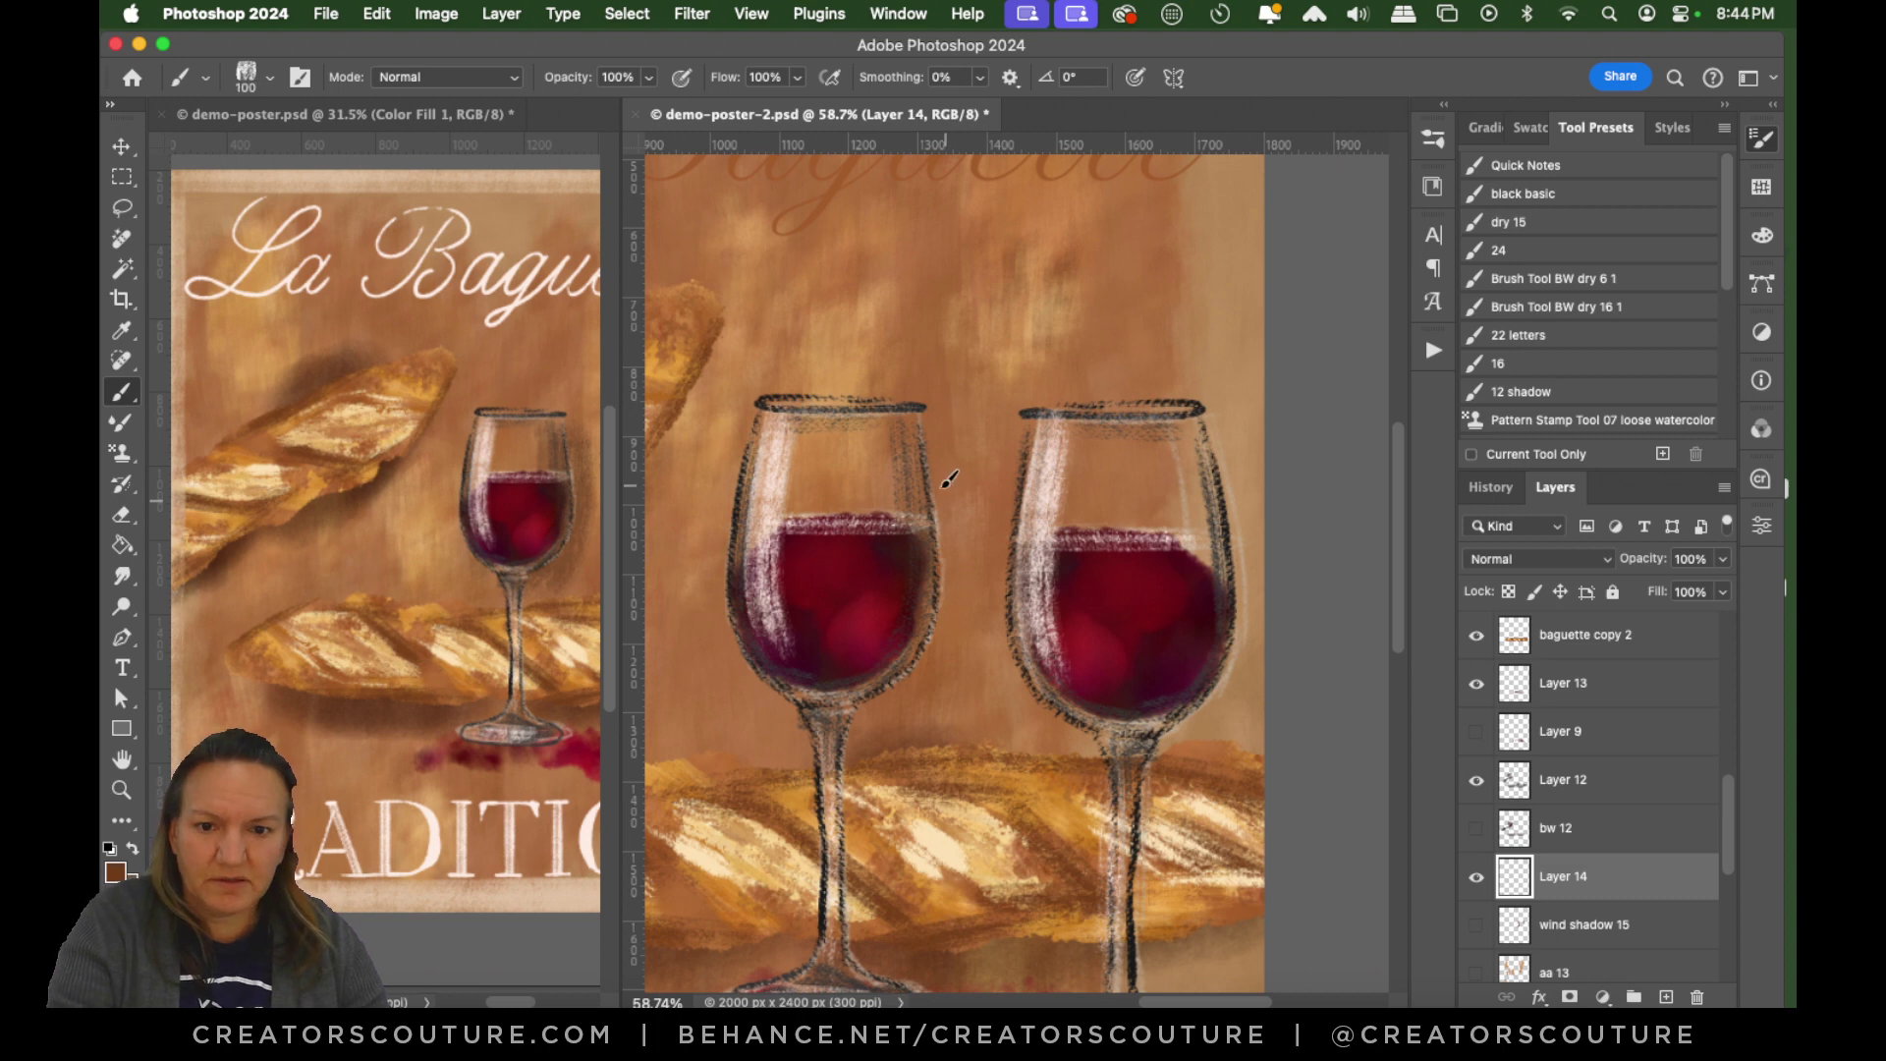
pyautogui.moveTo(941, 444)
pyautogui.mouseDown()
pyautogui.moveTo(960, 515)
pyautogui.moveTo(941, 688)
pyautogui.mouseUp()
pyautogui.press('super+z')
pyautogui.press(']')
pyautogui.moveTo(948, 430); pyautogui.dragTo(943, 668)
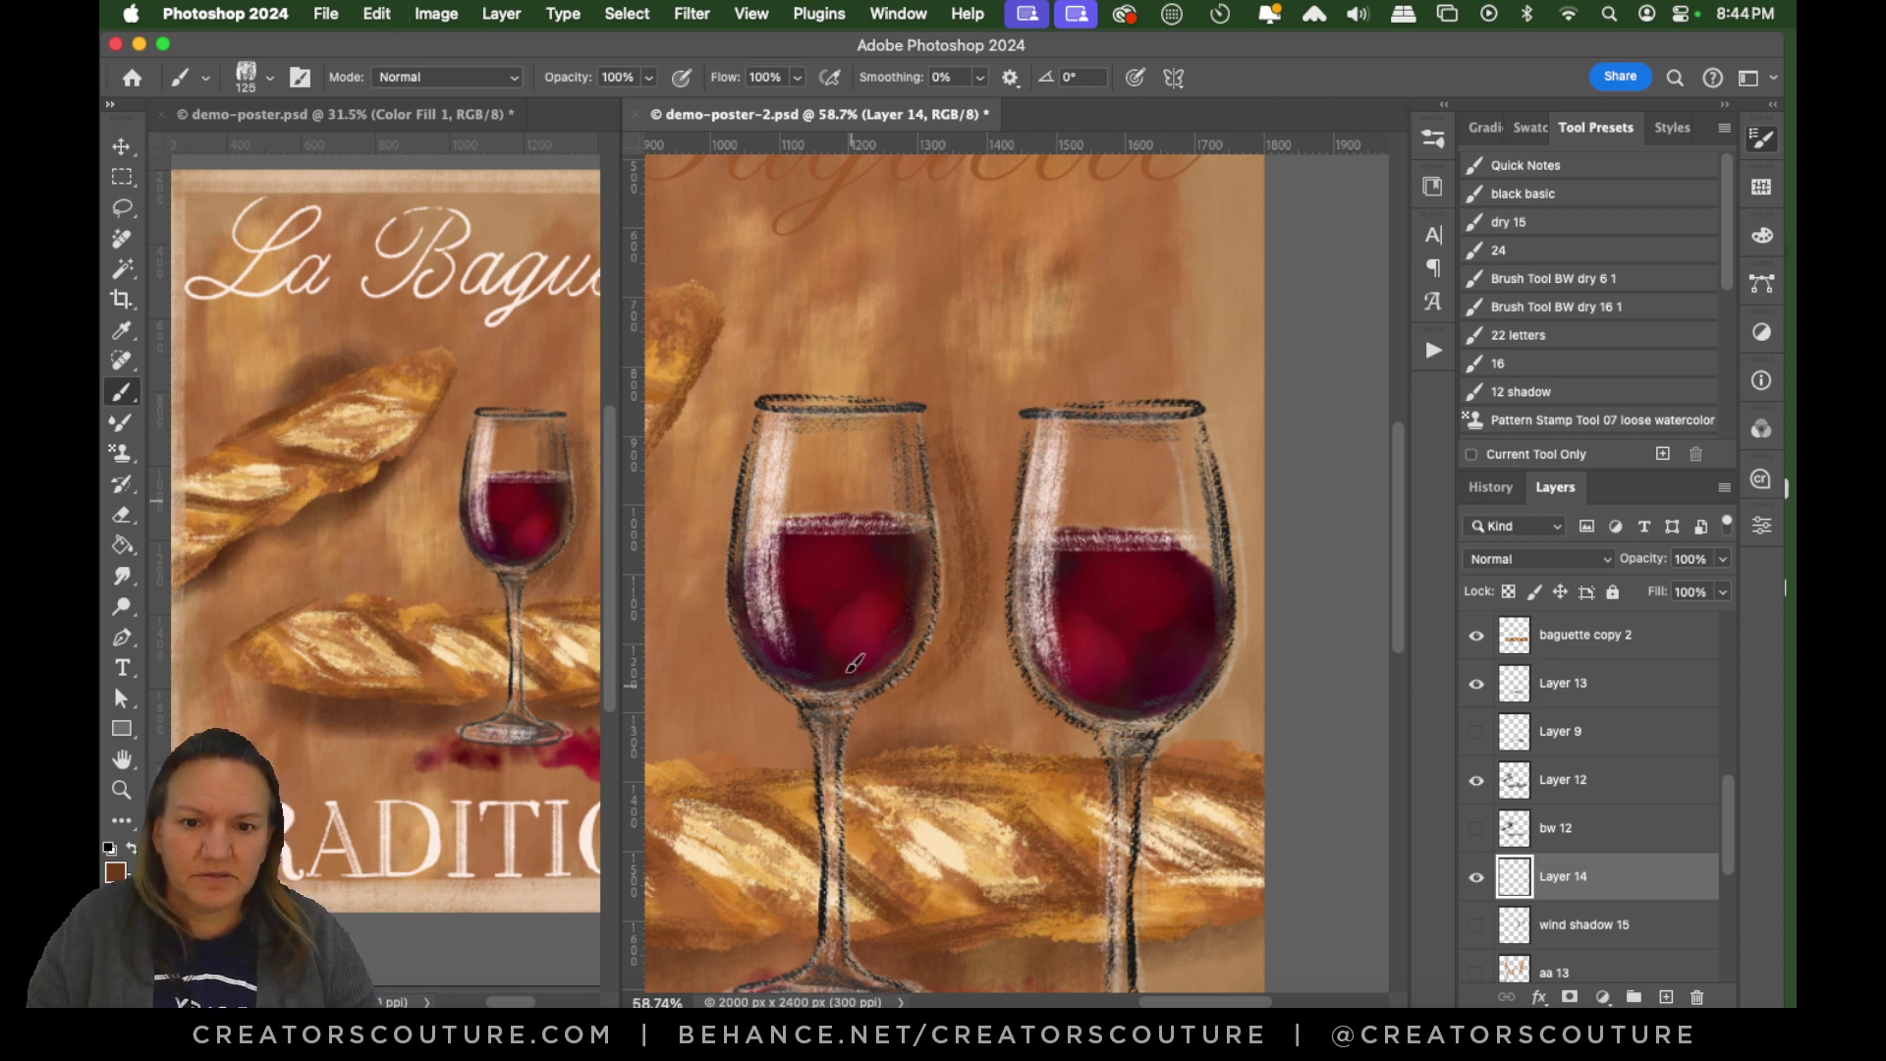
pyautogui.press('super+z')
pyautogui.moveTo(934, 442); pyautogui.dragTo(898, 695)
pyautogui.moveTo(871, 439); pyautogui.dragTo(865, 696)
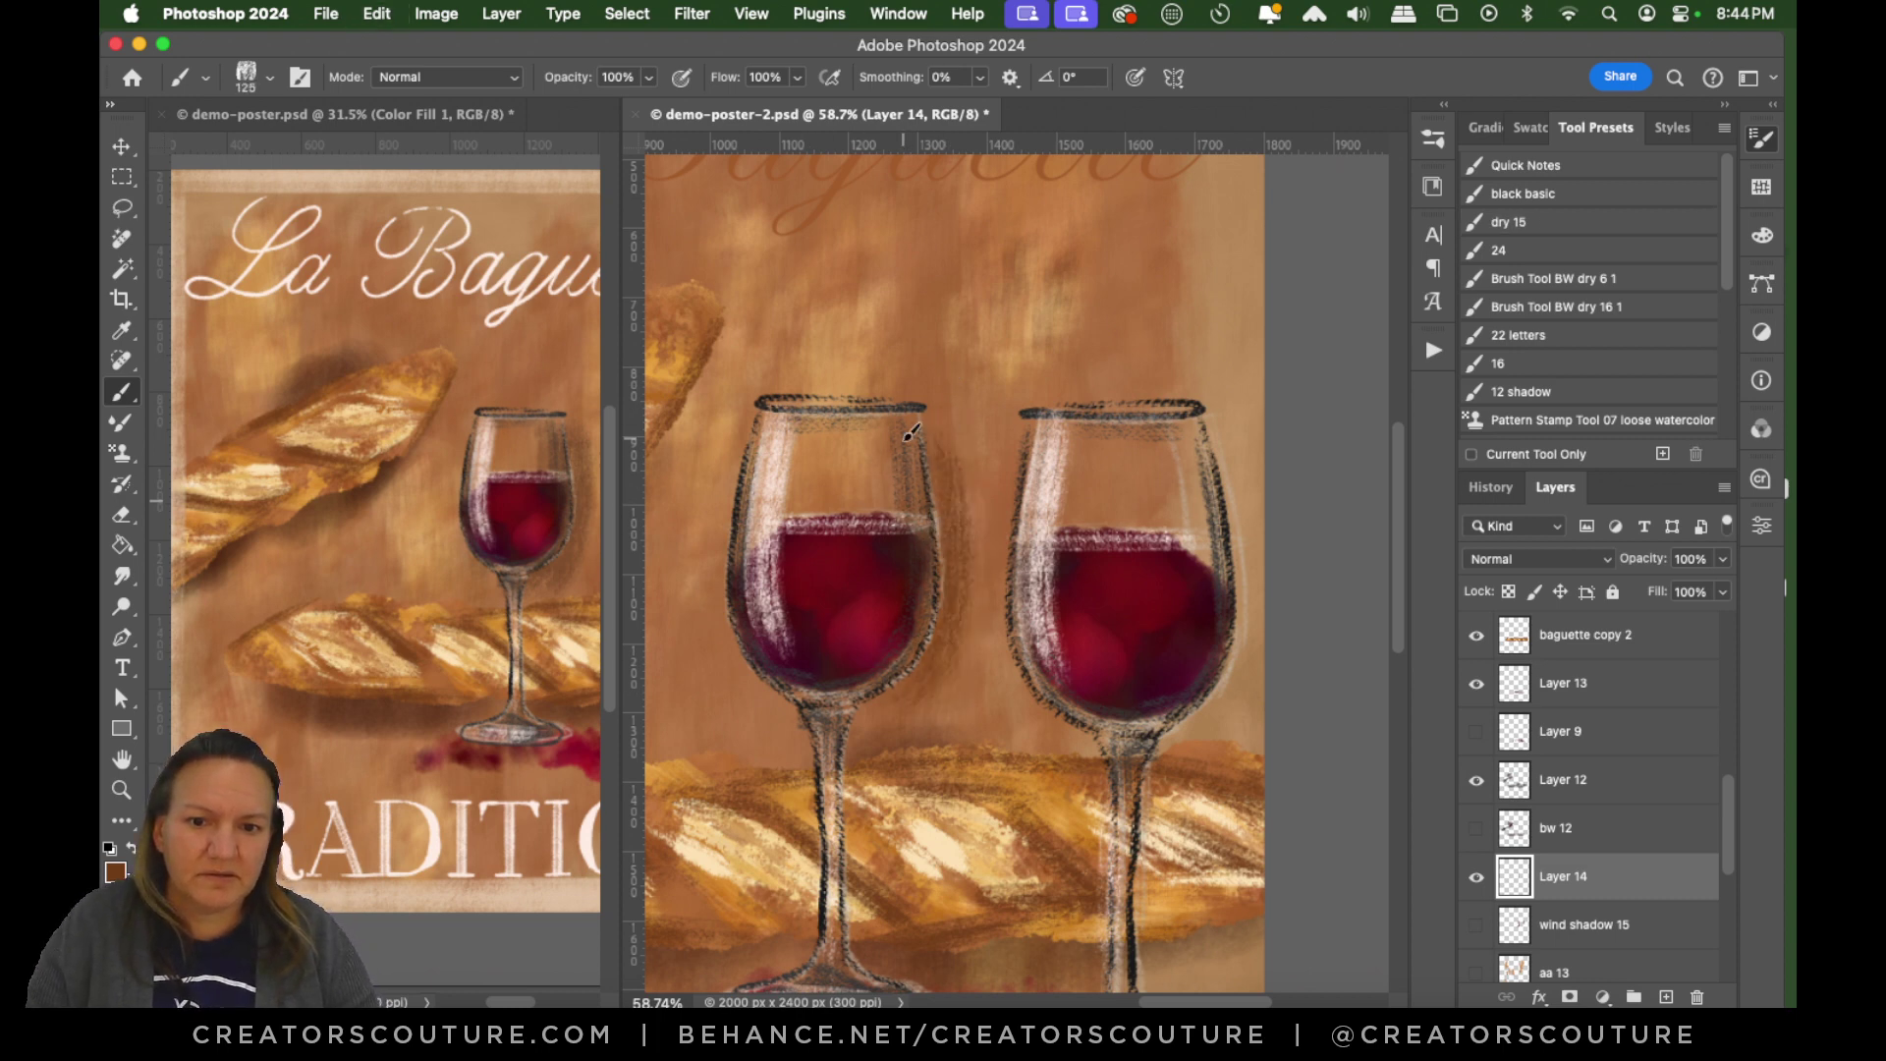
# Paint matching dry brush shadow strokes down the right side of the second wine glass on Layer 14.
pyautogui.moveTo(1197, 410); pyautogui.dragTo(1162, 725)
pyautogui.moveTo(1173, 465); pyautogui.dragTo(1159, 548)
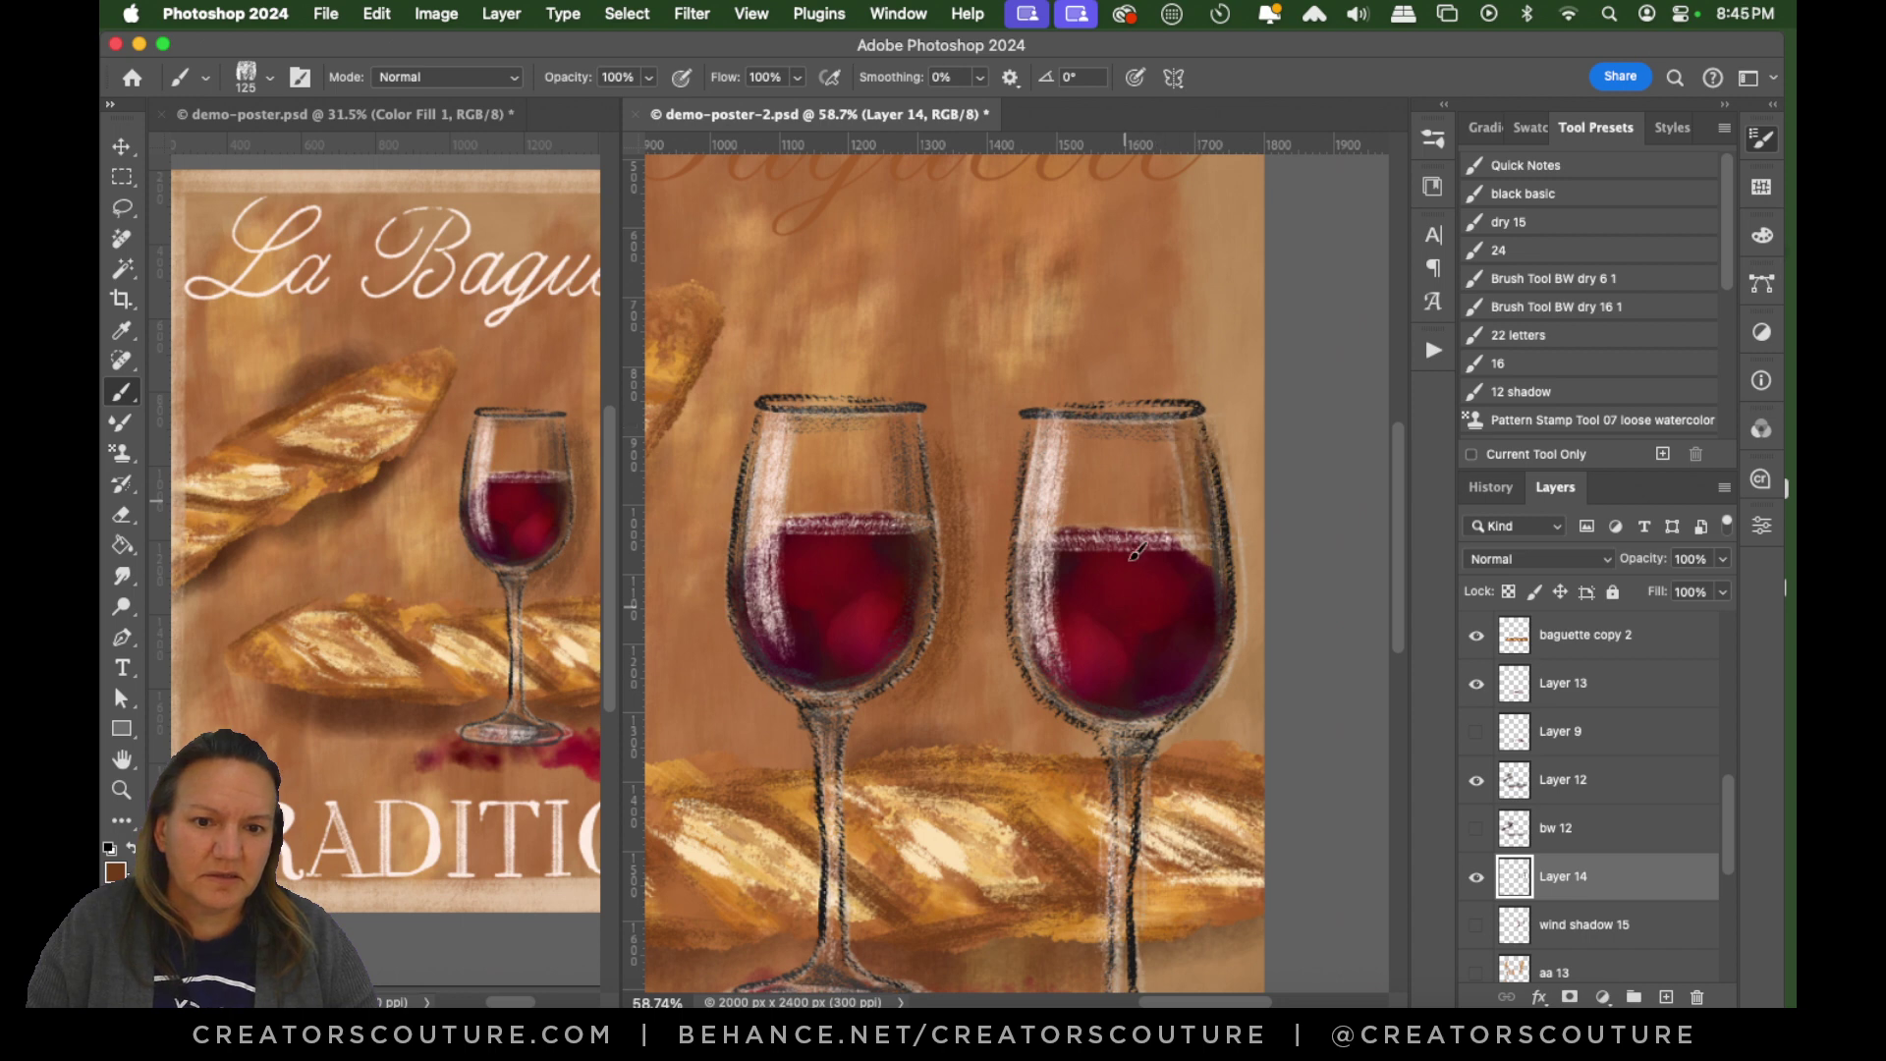
pyautogui.moveTo(1171, 433)
pyautogui.mouseDown()
pyautogui.moveTo(1162, 562)
pyautogui.moveTo(1226, 686)
pyautogui.mouseUp()
pyautogui.moveTo(1219, 574); pyautogui.dragTo(1172, 737)
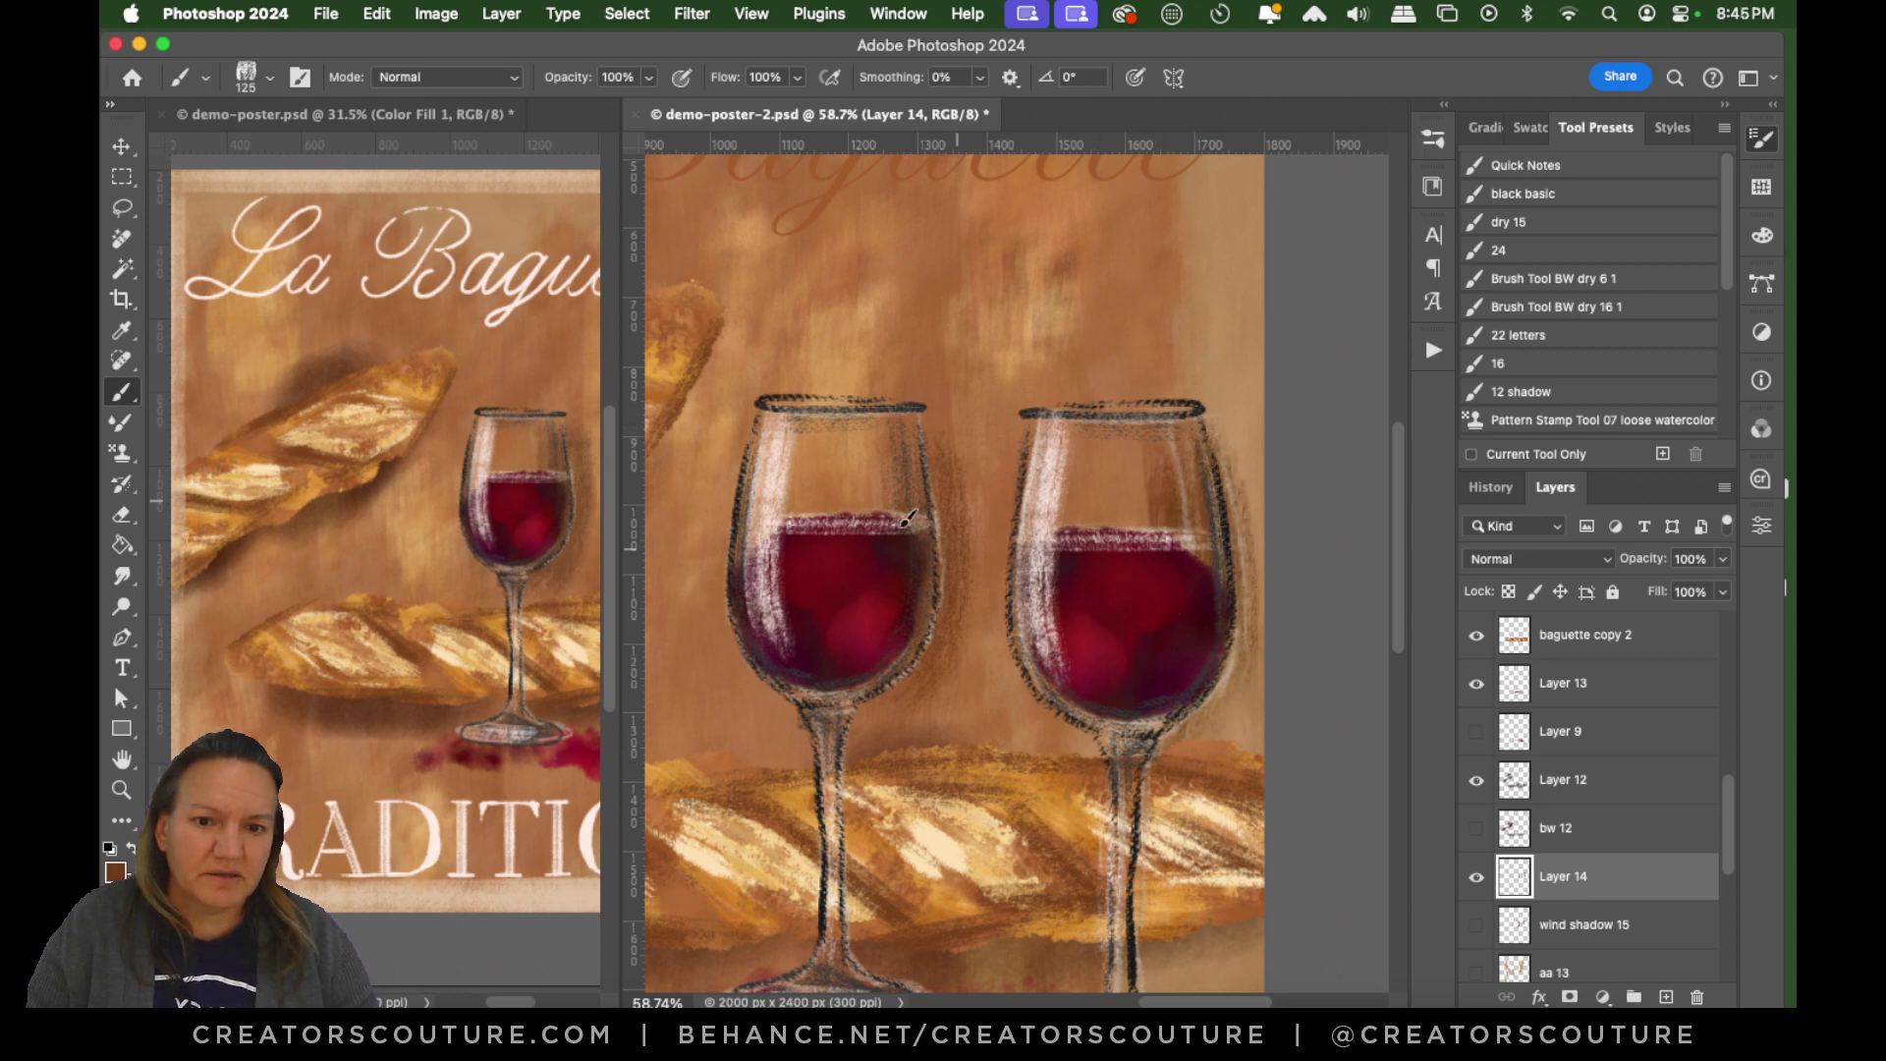
# Store the brush as a tool preset named wine shadows 15 with its color included, and save the document.
pyautogui.click(1664, 454)
pyautogui.write('wine shadows')
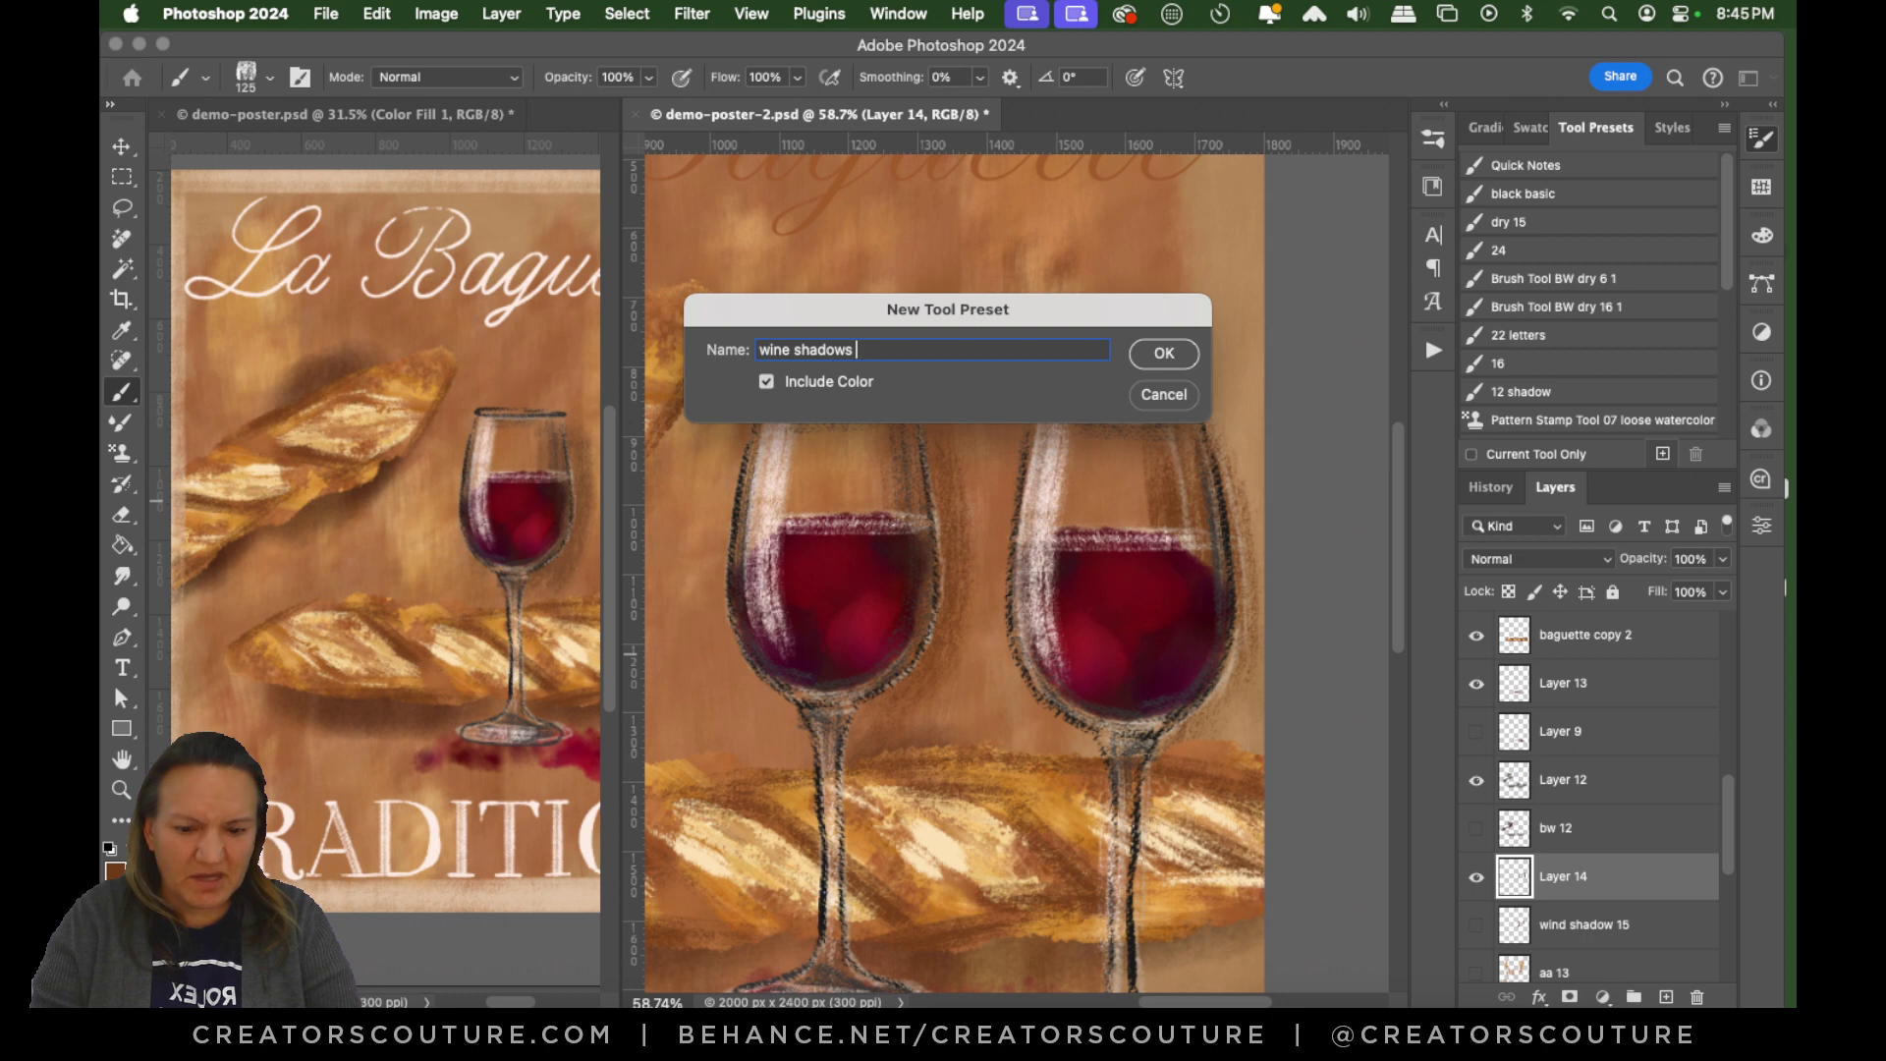
pyautogui.write(' 15')
pyautogui.press('Return')
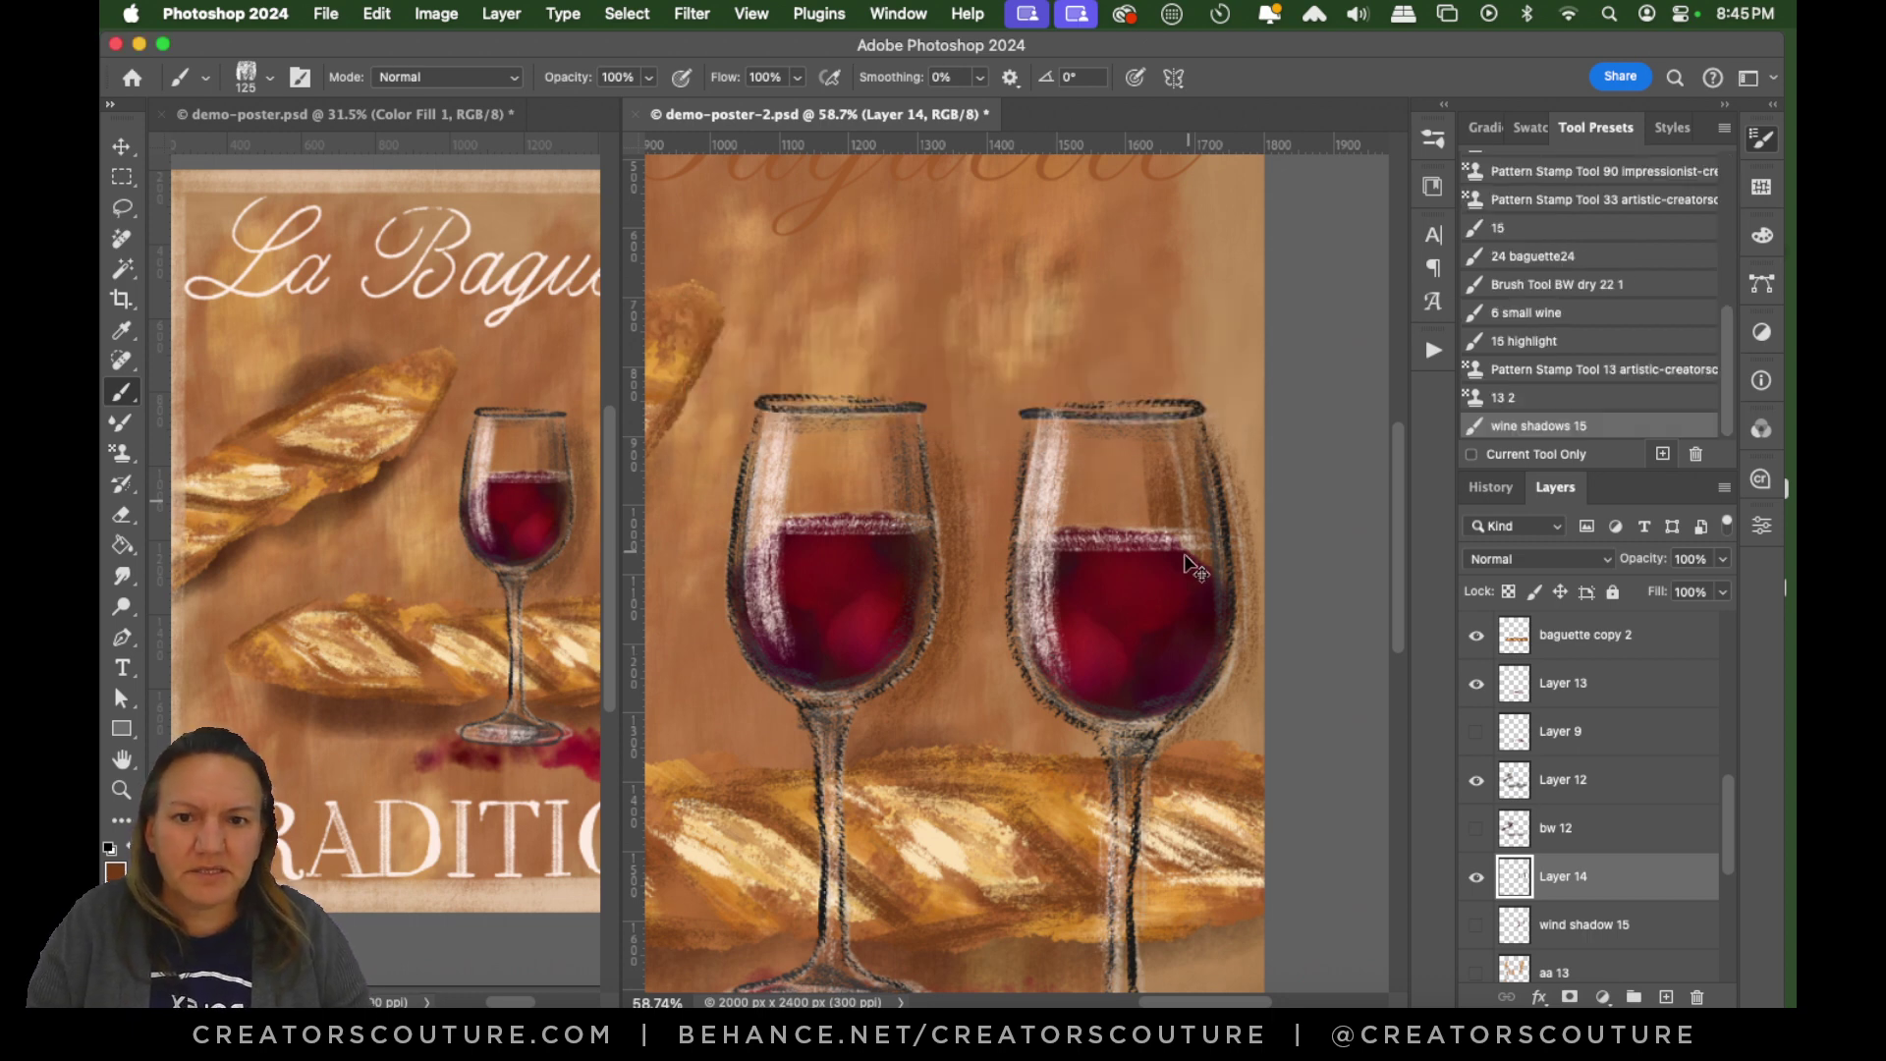
pyautogui.press('super+s')
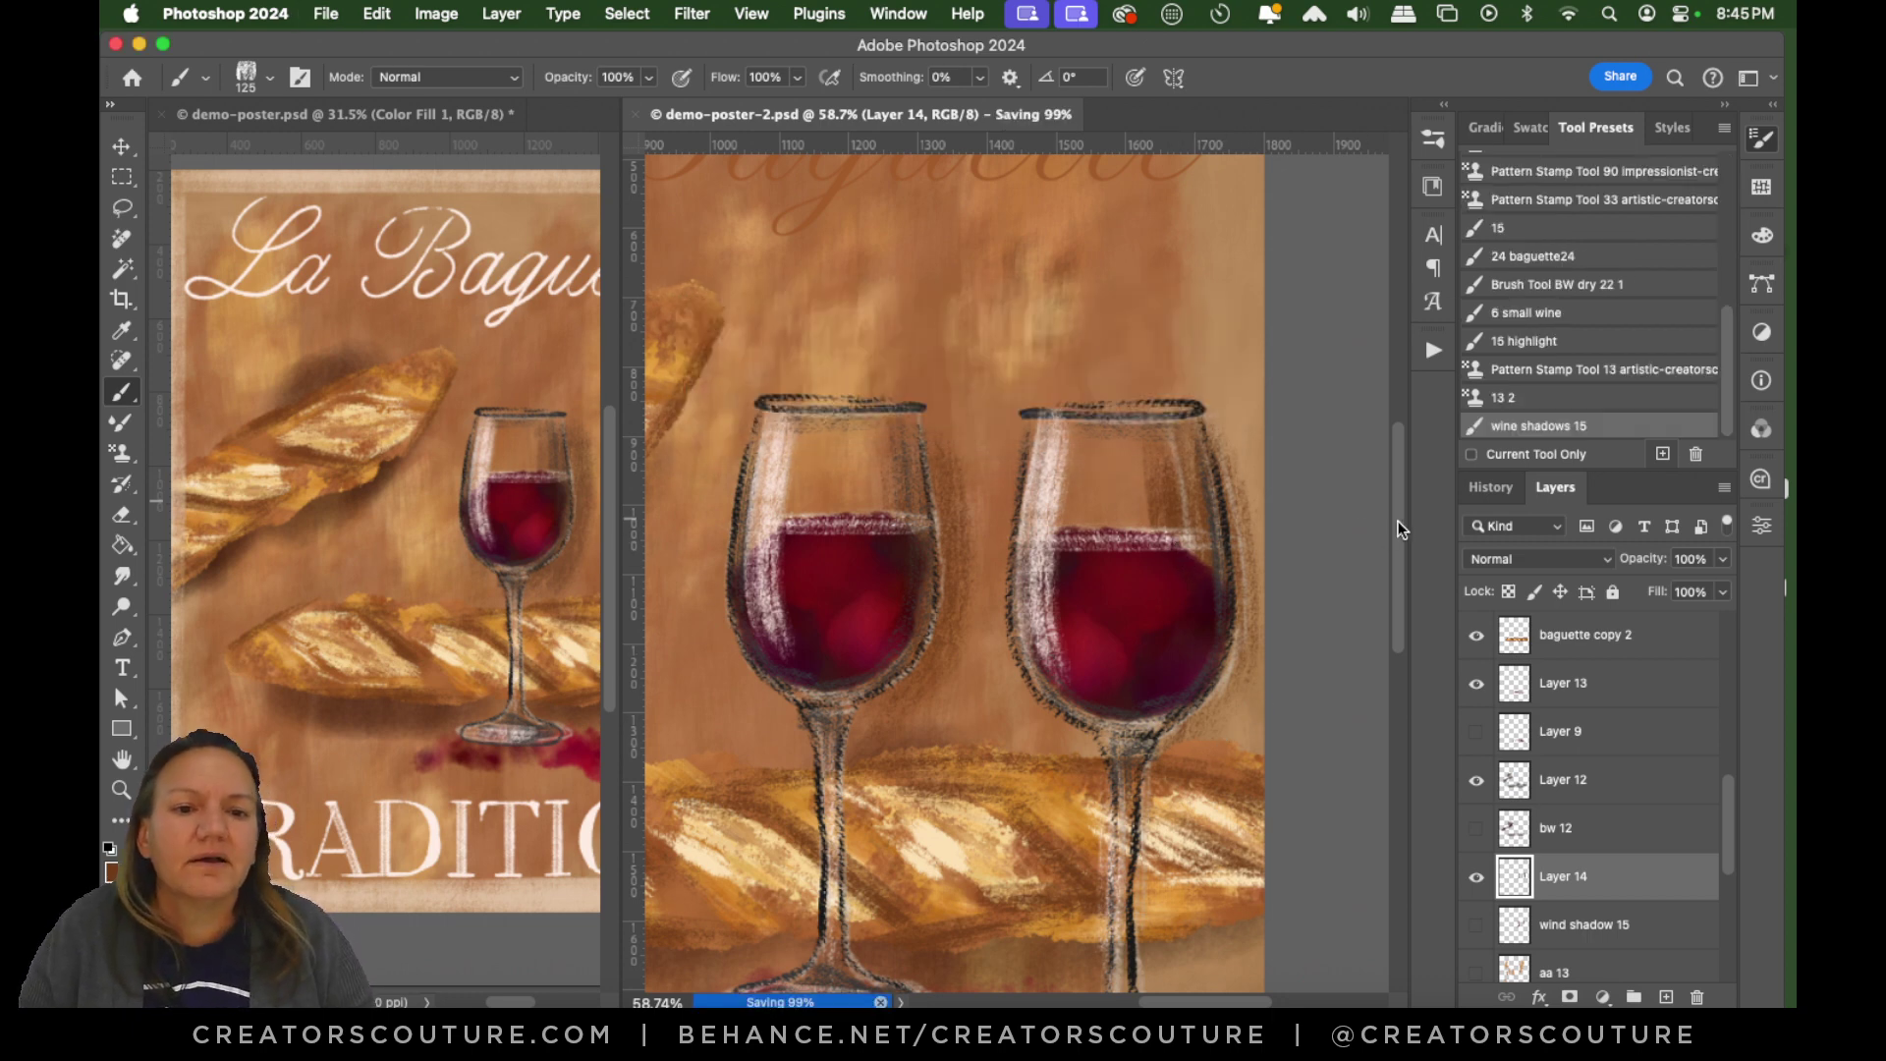
# Show the hand-brushed La Baguette lettering of Layer 1 over the title text and examine it.
pyautogui.moveTo(1400, 520)
pyautogui.mouseDown()
pyautogui.moveTo(1401, 456)
pyautogui.moveTo(1389, 485)
pyautogui.mouseUp()
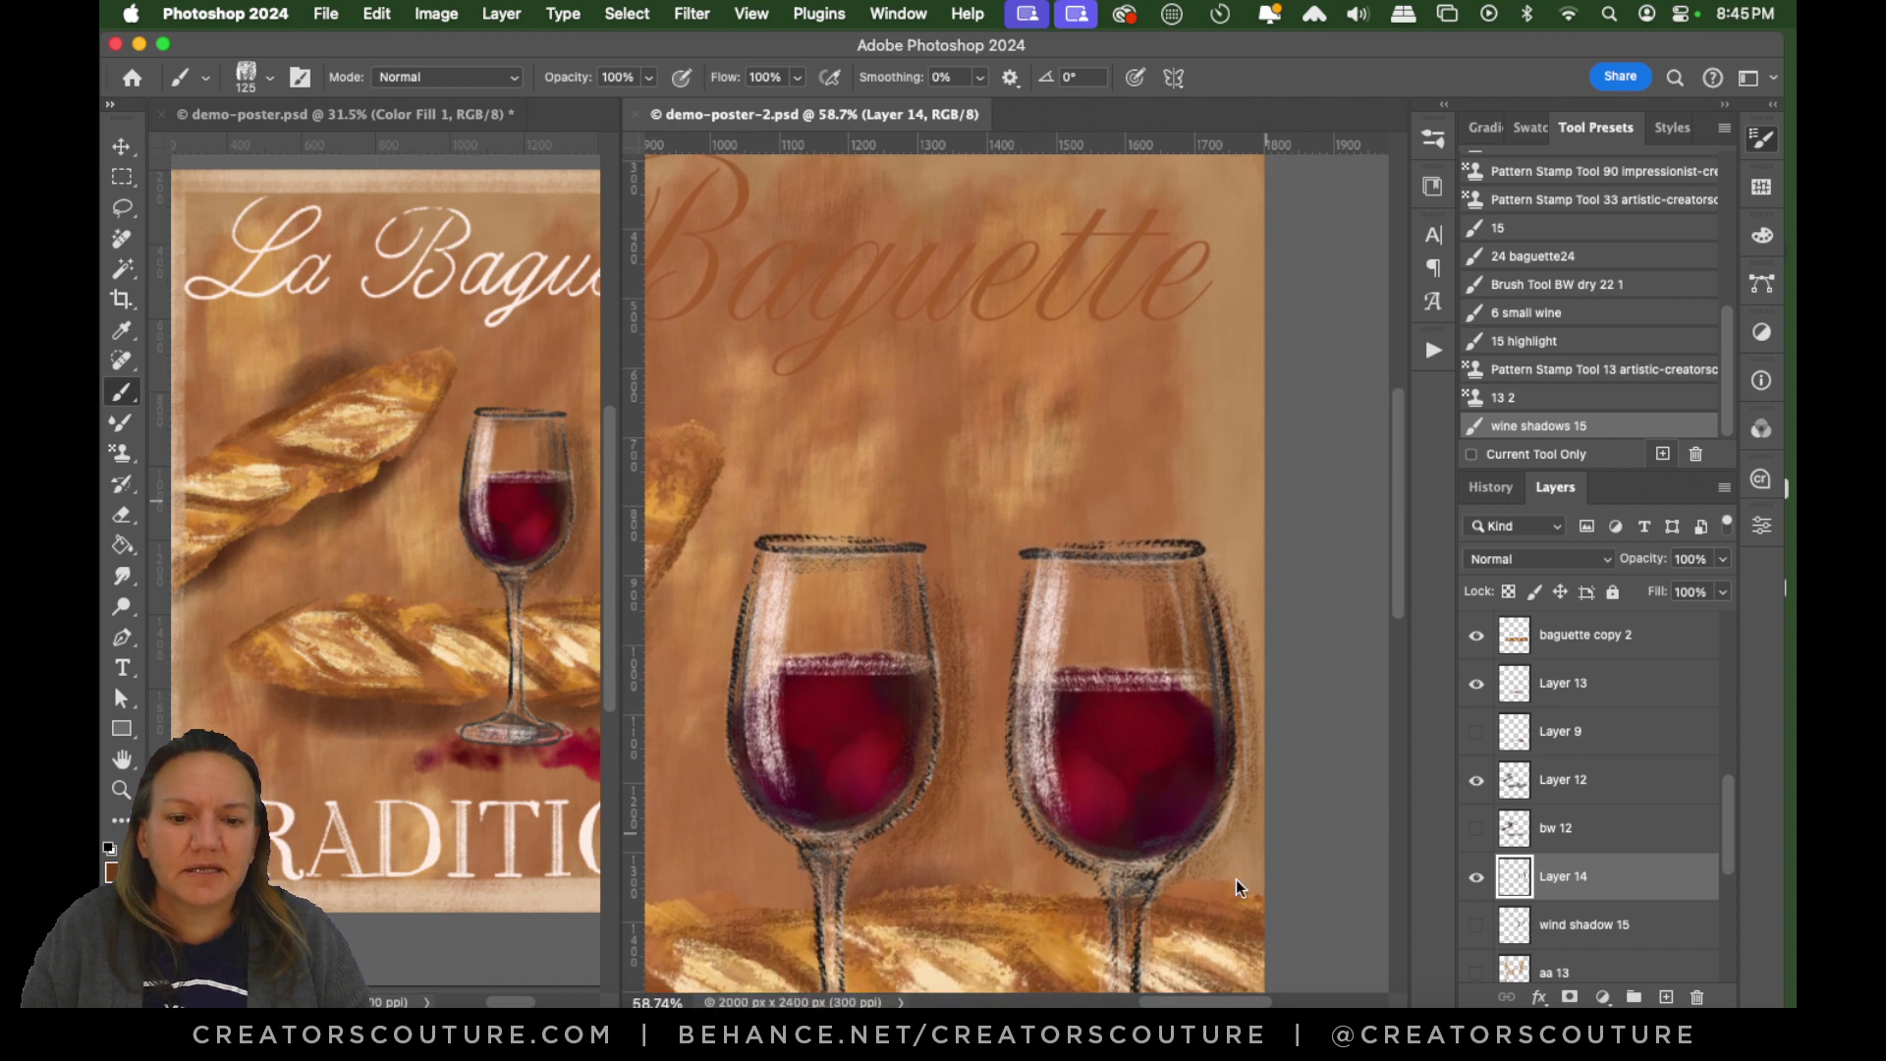
pyautogui.moveTo(1206, 1002); pyautogui.dragTo(1118, 1002)
pyautogui.moveTo(1399, 462); pyautogui.dragTo(1402, 425)
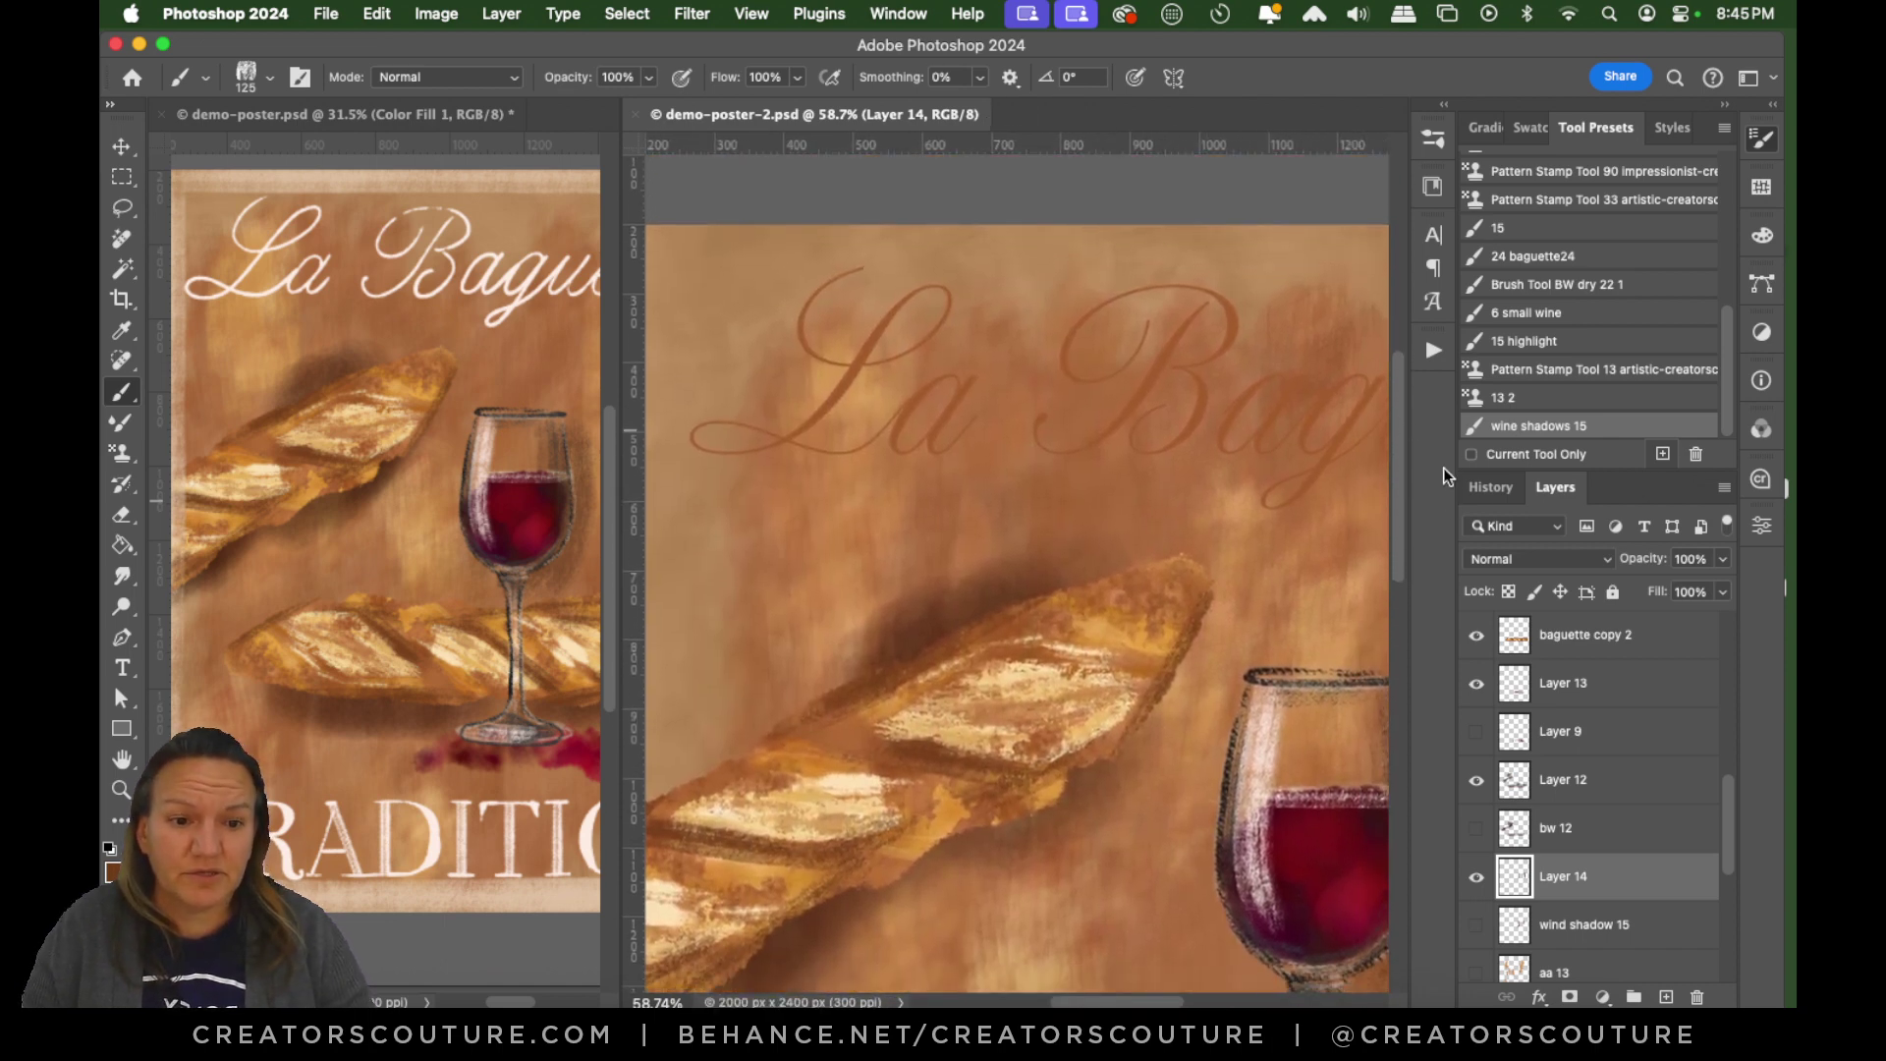
pyautogui.click(1637, 693)
pyautogui.scroll(10, 1719, 634)
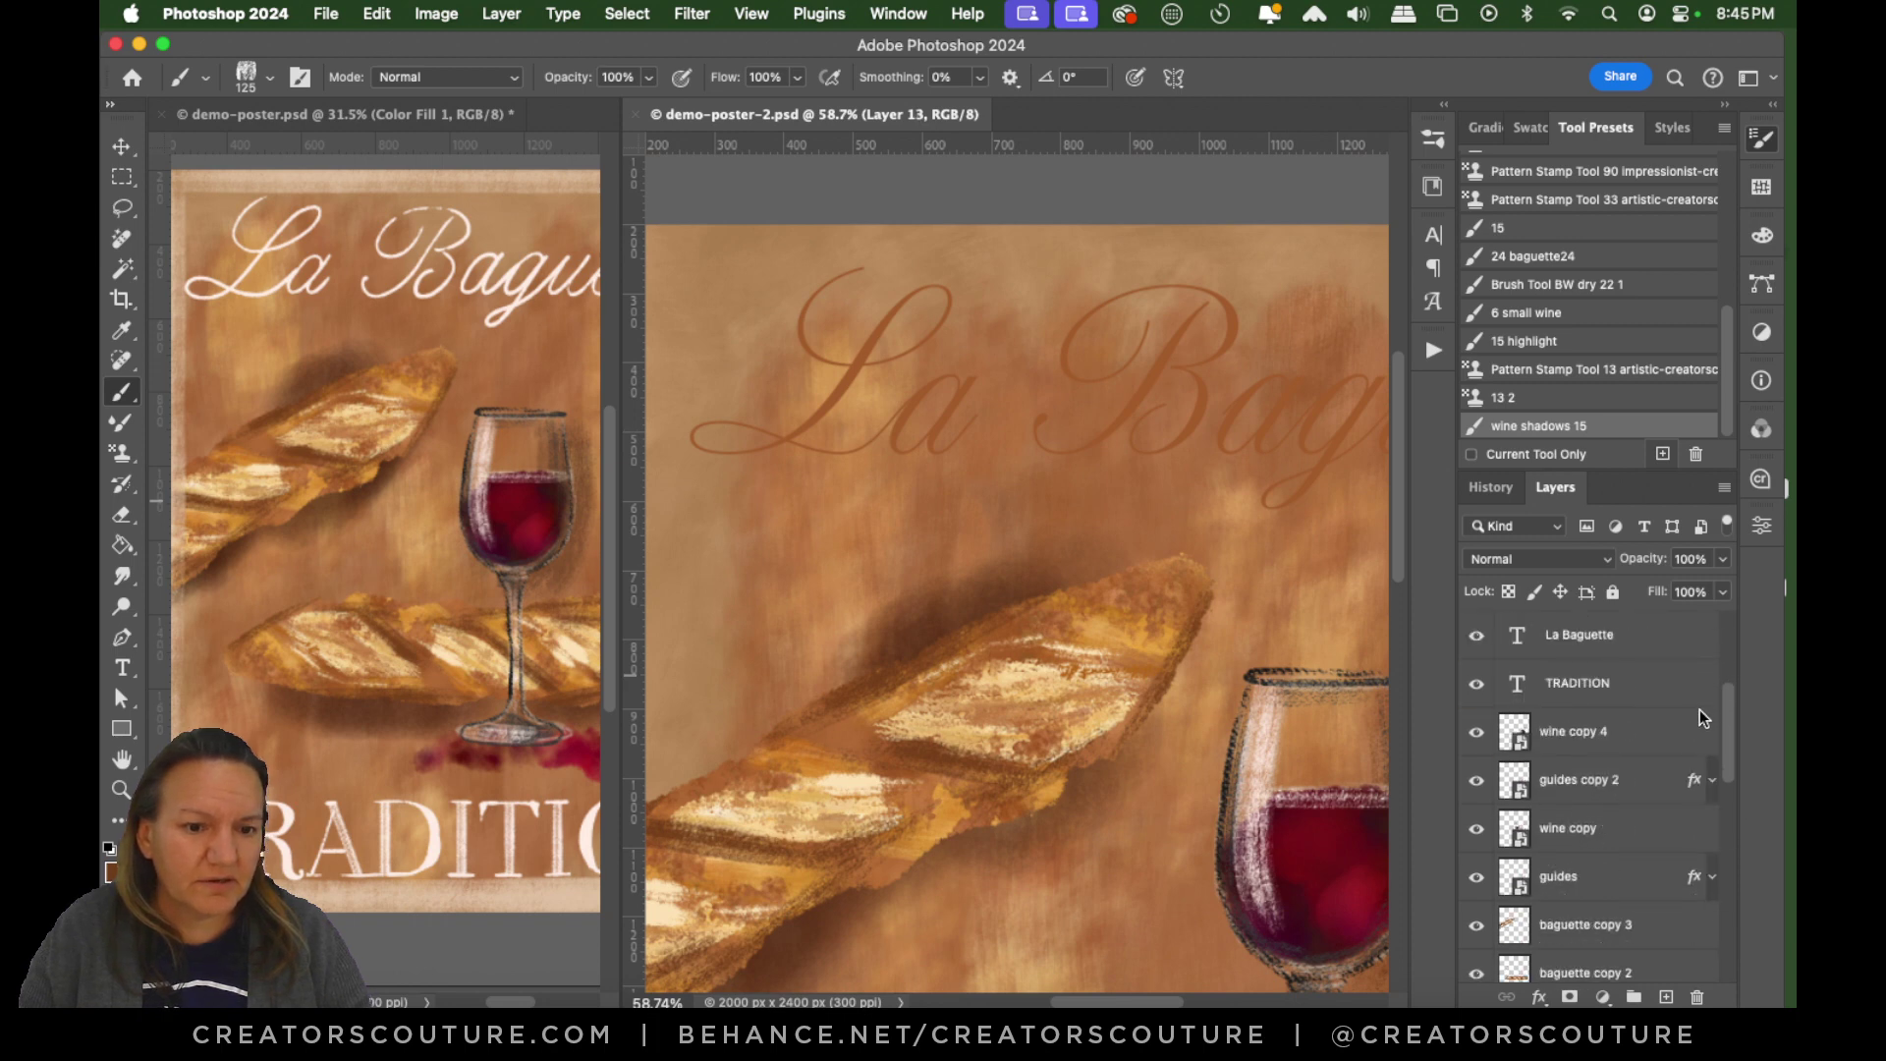
pyautogui.scroll(3, 1700, 704)
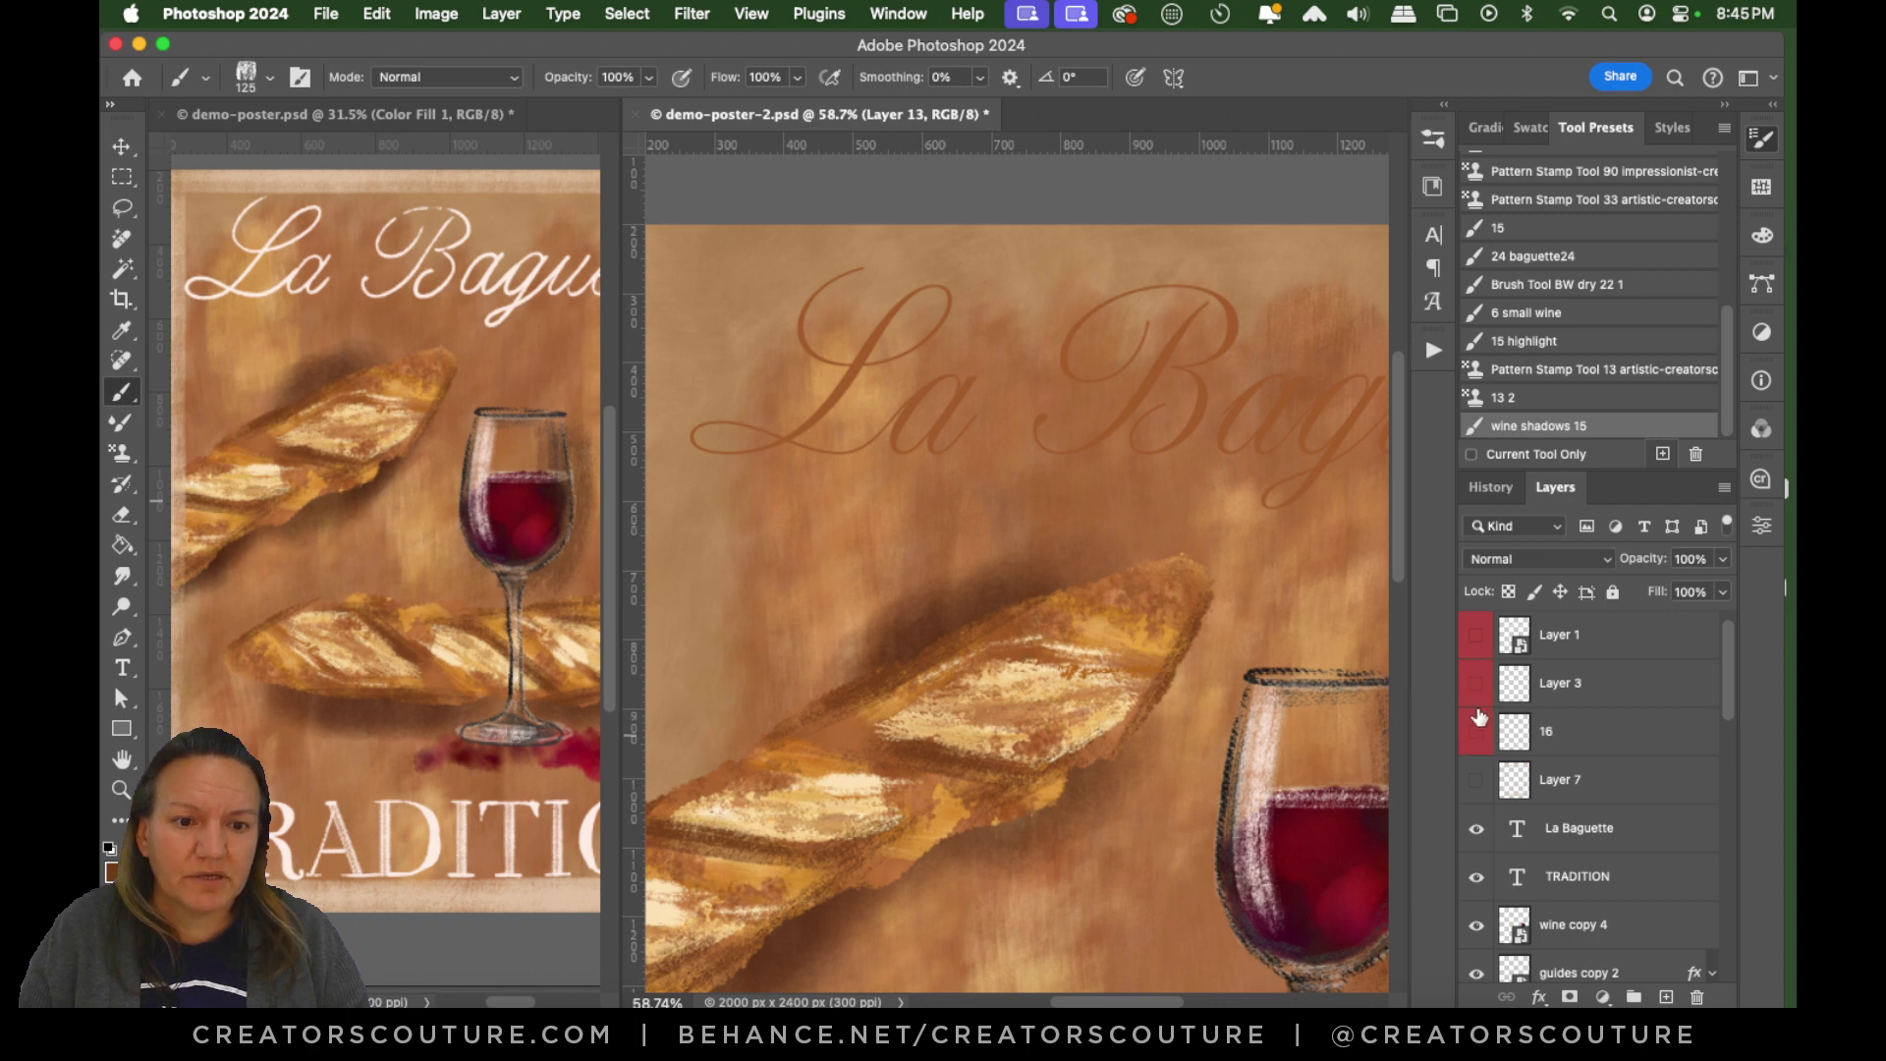
pyautogui.scroll(1, 1732, 677)
pyautogui.click(1477, 686)
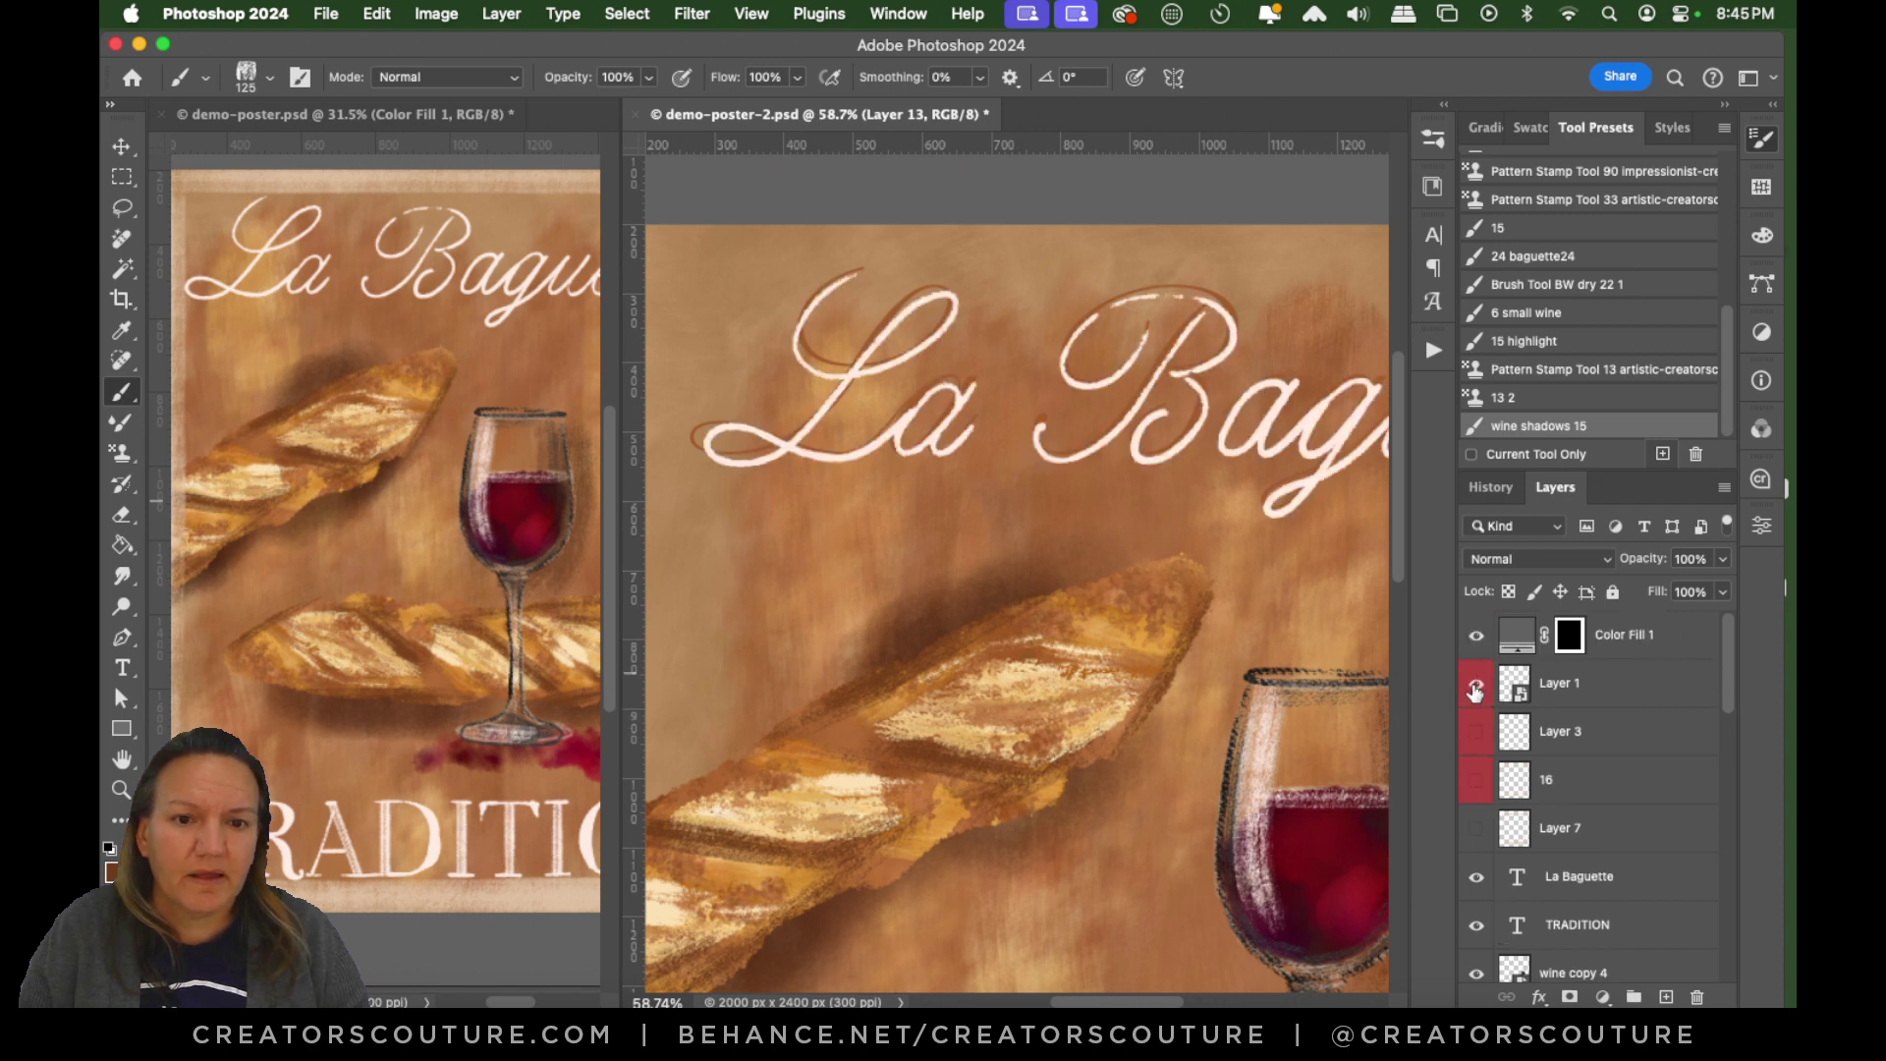
pyautogui.moveTo(1124, 1000)
pyautogui.mouseDown()
pyautogui.moveTo(1199, 1001)
pyautogui.moveTo(1140, 1005)
pyautogui.mouseUp()
# Add a new layer above Layer 1 and load the 22 letters brush preset.
pyautogui.click(1529, 312)
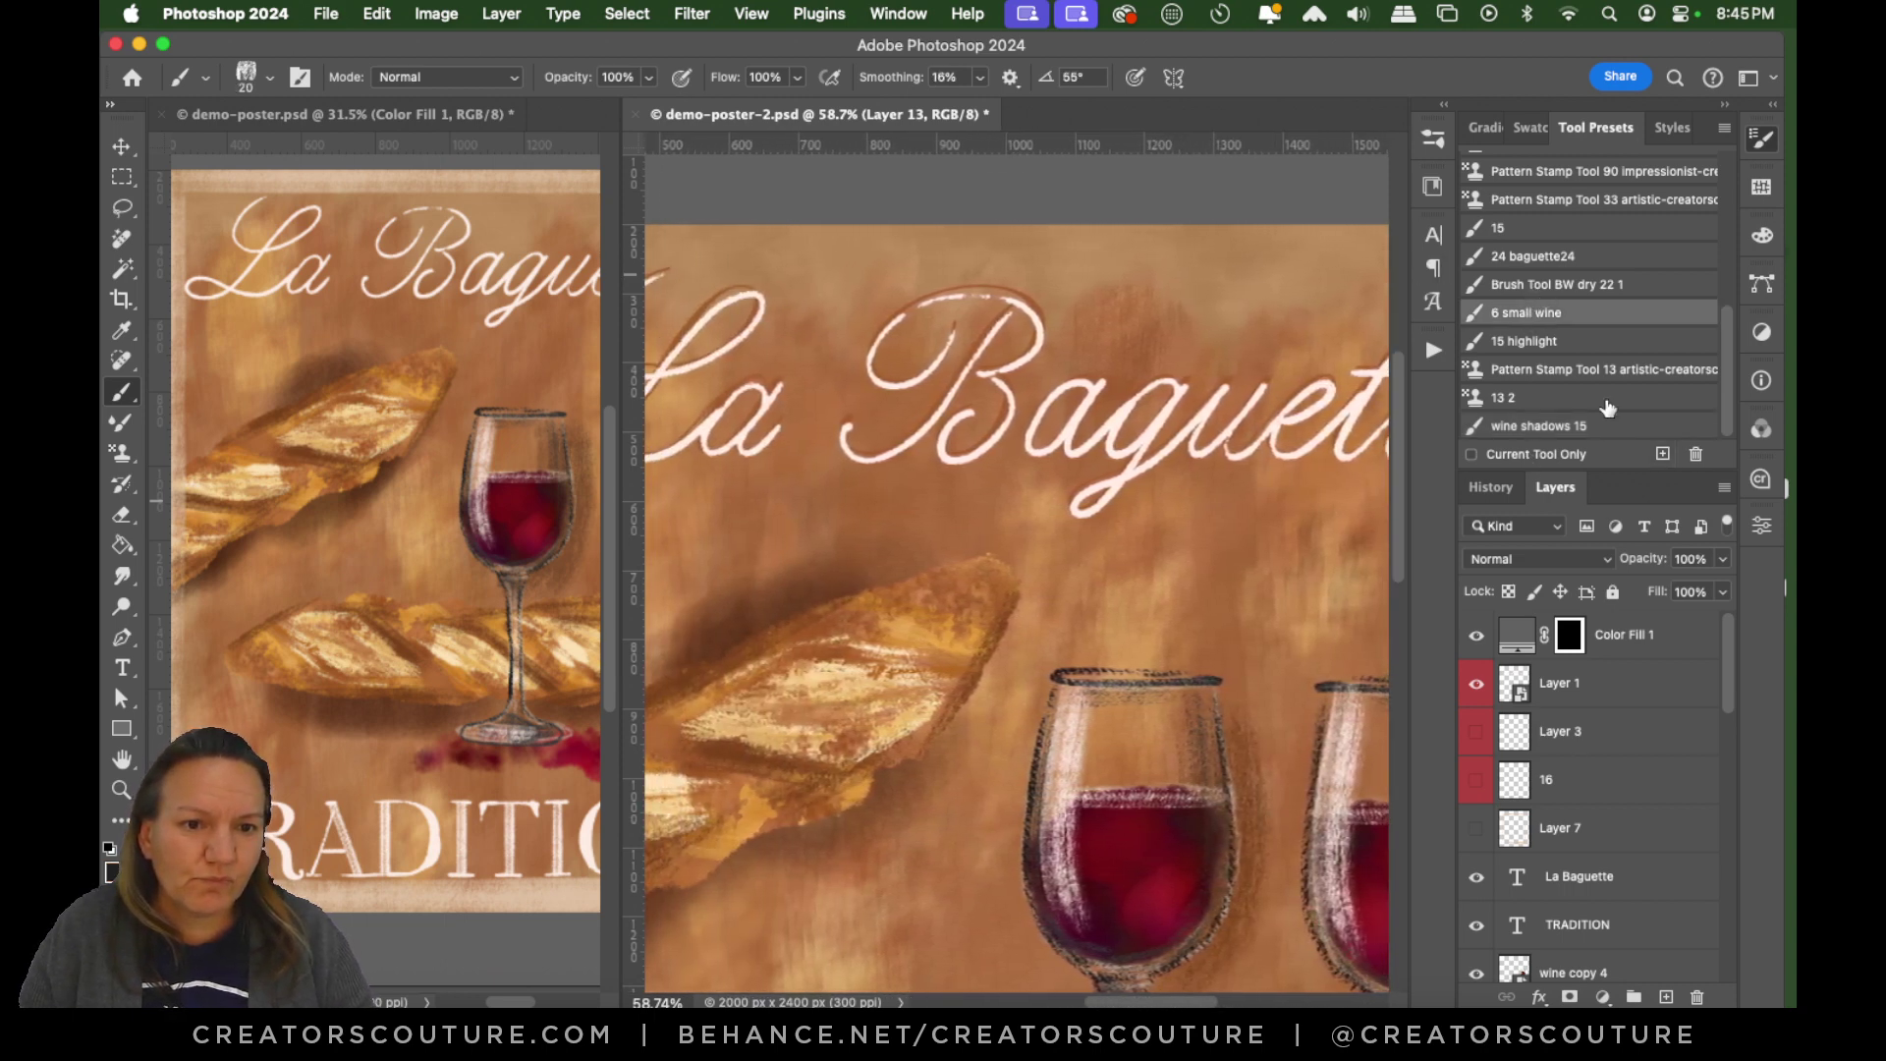
pyautogui.scroll(1, 1729, 354)
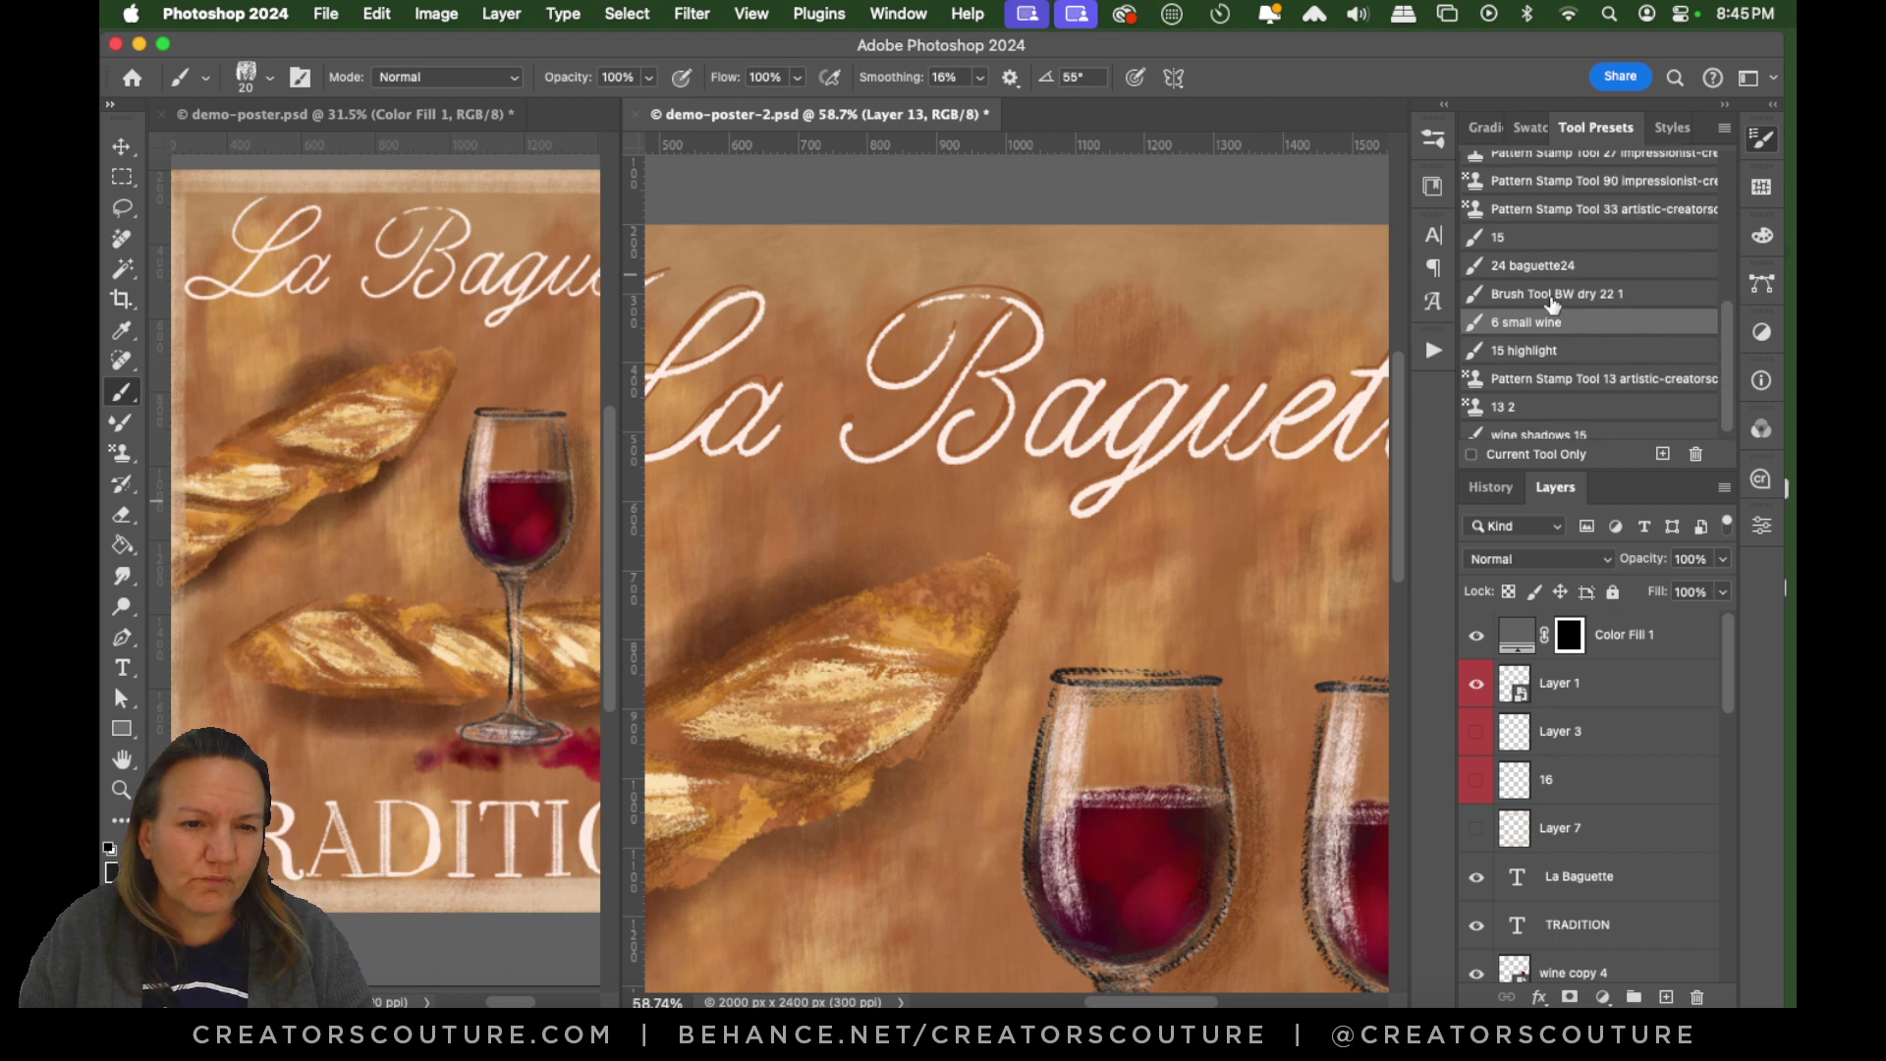
pyautogui.click(1560, 681)
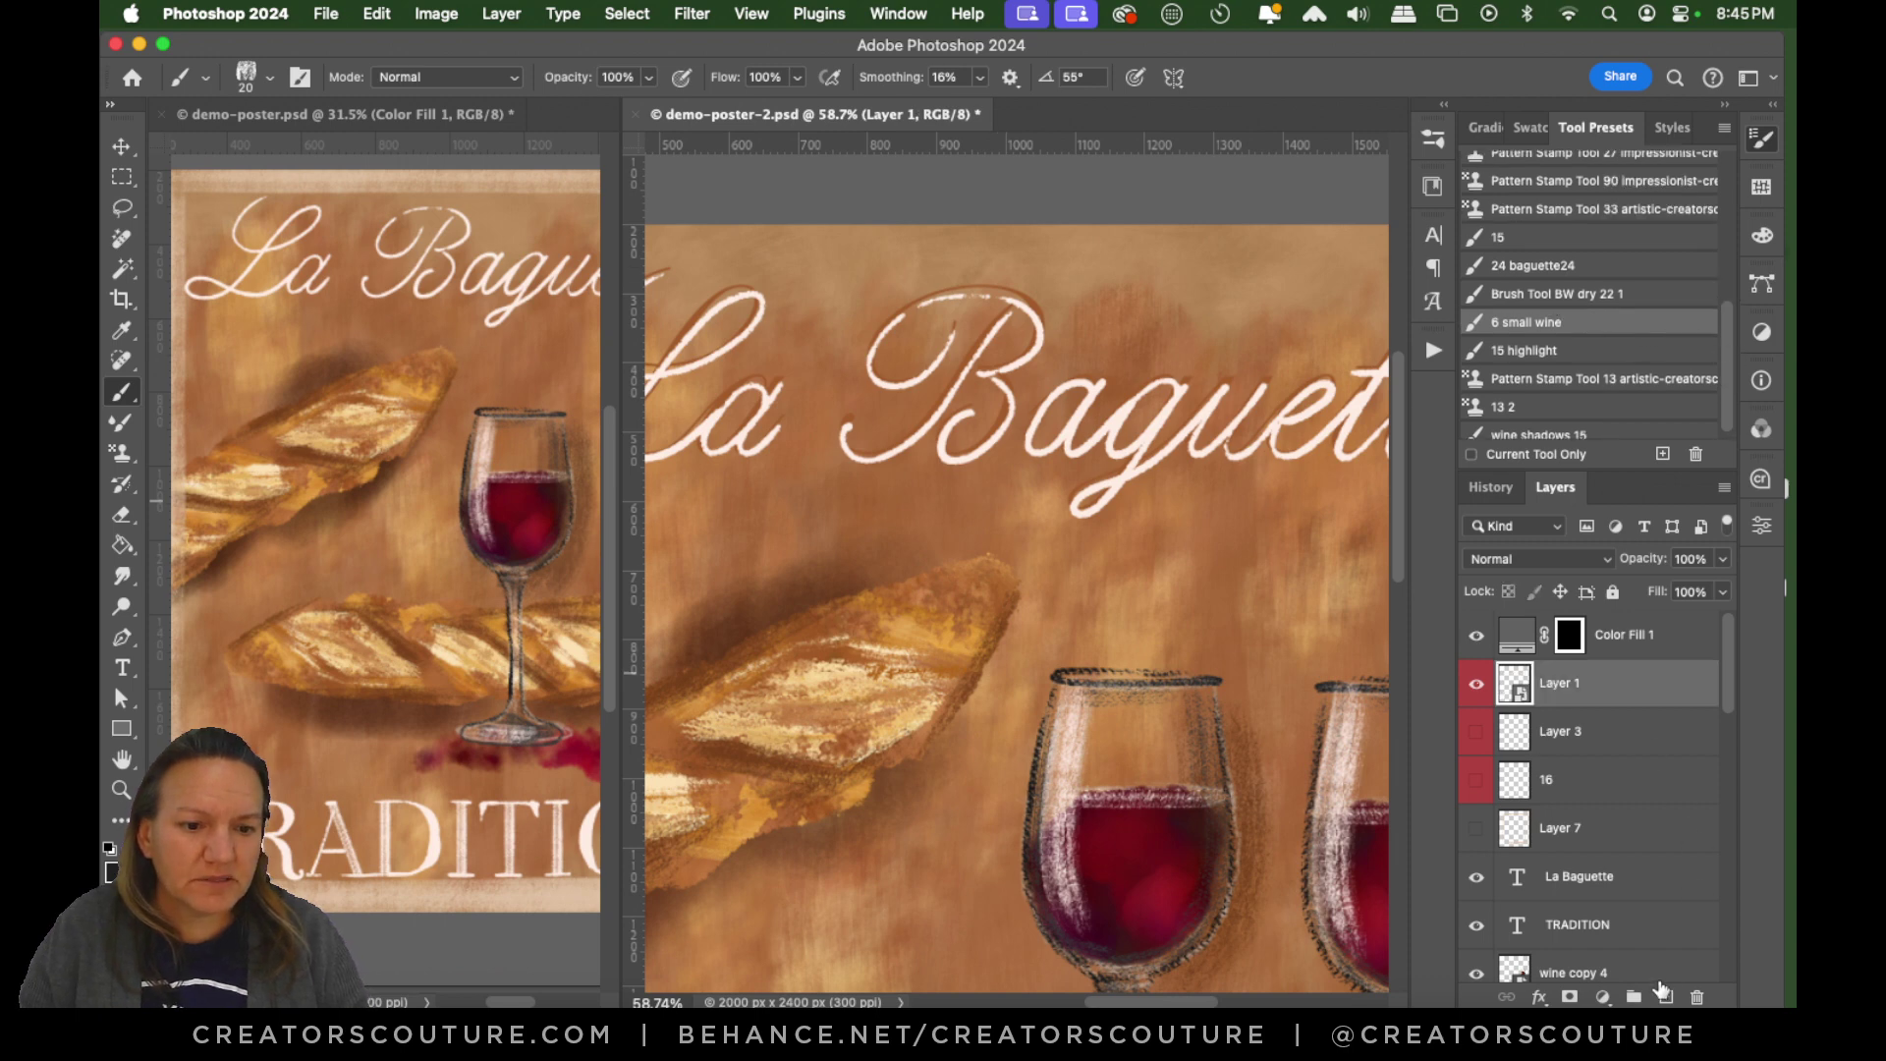
pyautogui.click(1666, 996)
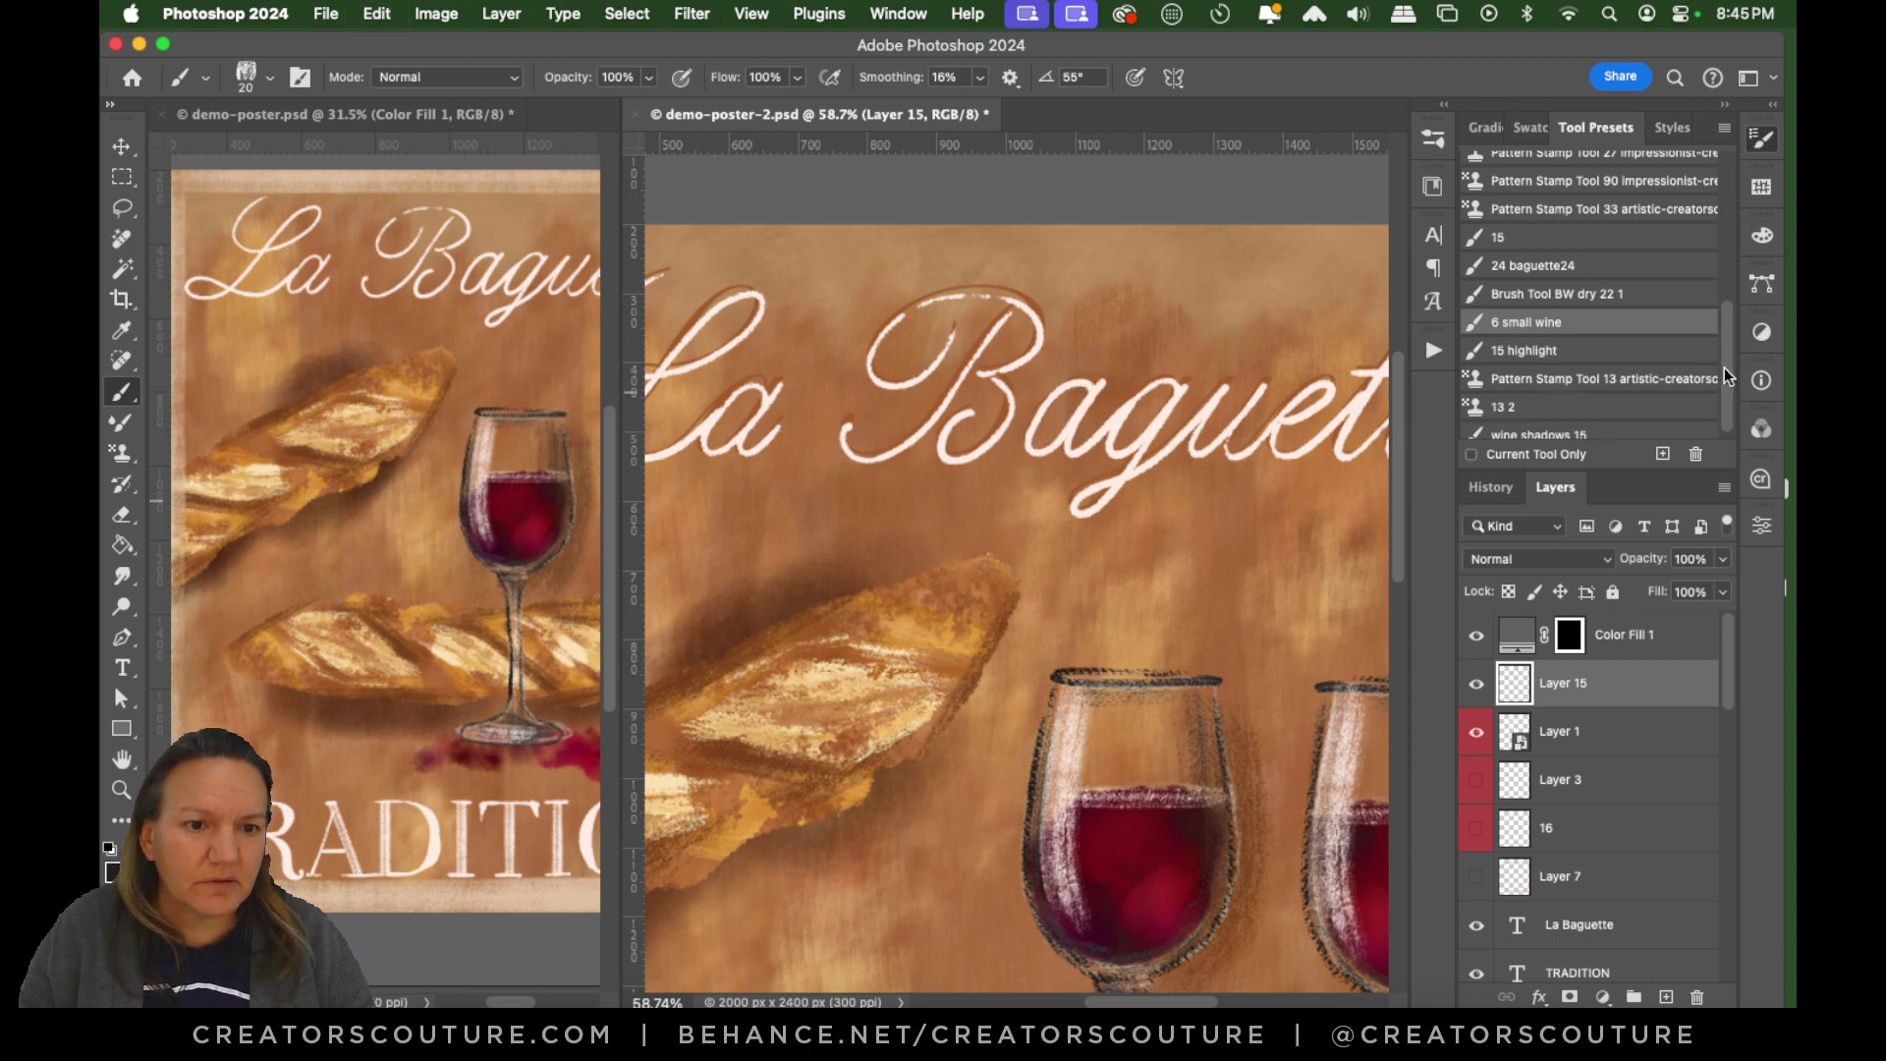
pyautogui.moveTo(1728, 375); pyautogui.dragTo(1737, 216)
pyautogui.click(1519, 333)
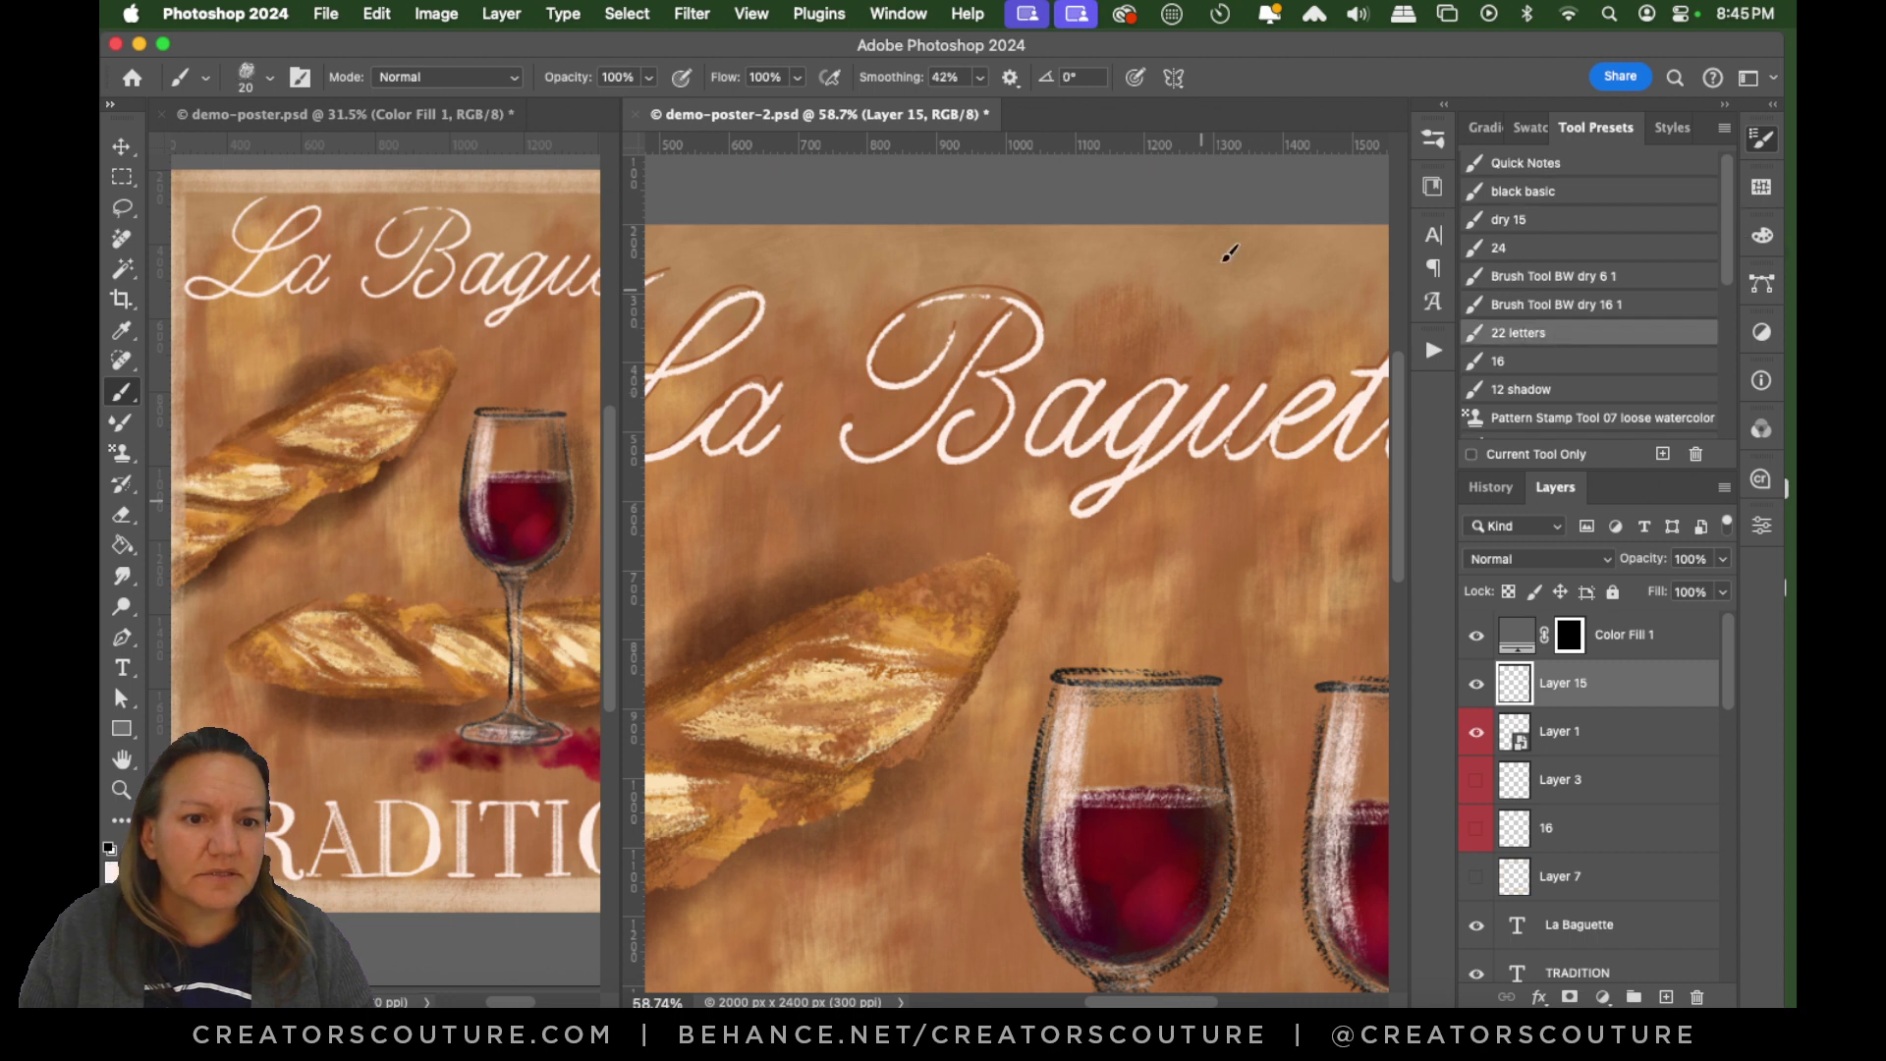
# Try a few 22 letters brush strokes over the background near the title, undoing all of them.
pyautogui.moveTo(1224, 266); pyautogui.dragTo(1111, 449)
pyautogui.press('super+z')
pyautogui.moveTo(1113, 246)
pyautogui.mouseDown()
pyautogui.moveTo(1191, 317)
pyautogui.moveTo(1231, 303)
pyautogui.mouseUp()
pyautogui.moveTo(1181, 309)
pyautogui.mouseDown()
pyautogui.moveTo(1096, 386)
pyautogui.moveTo(1287, 317)
pyautogui.mouseUp()
pyautogui.press('super+z')
pyautogui.press('super+z')
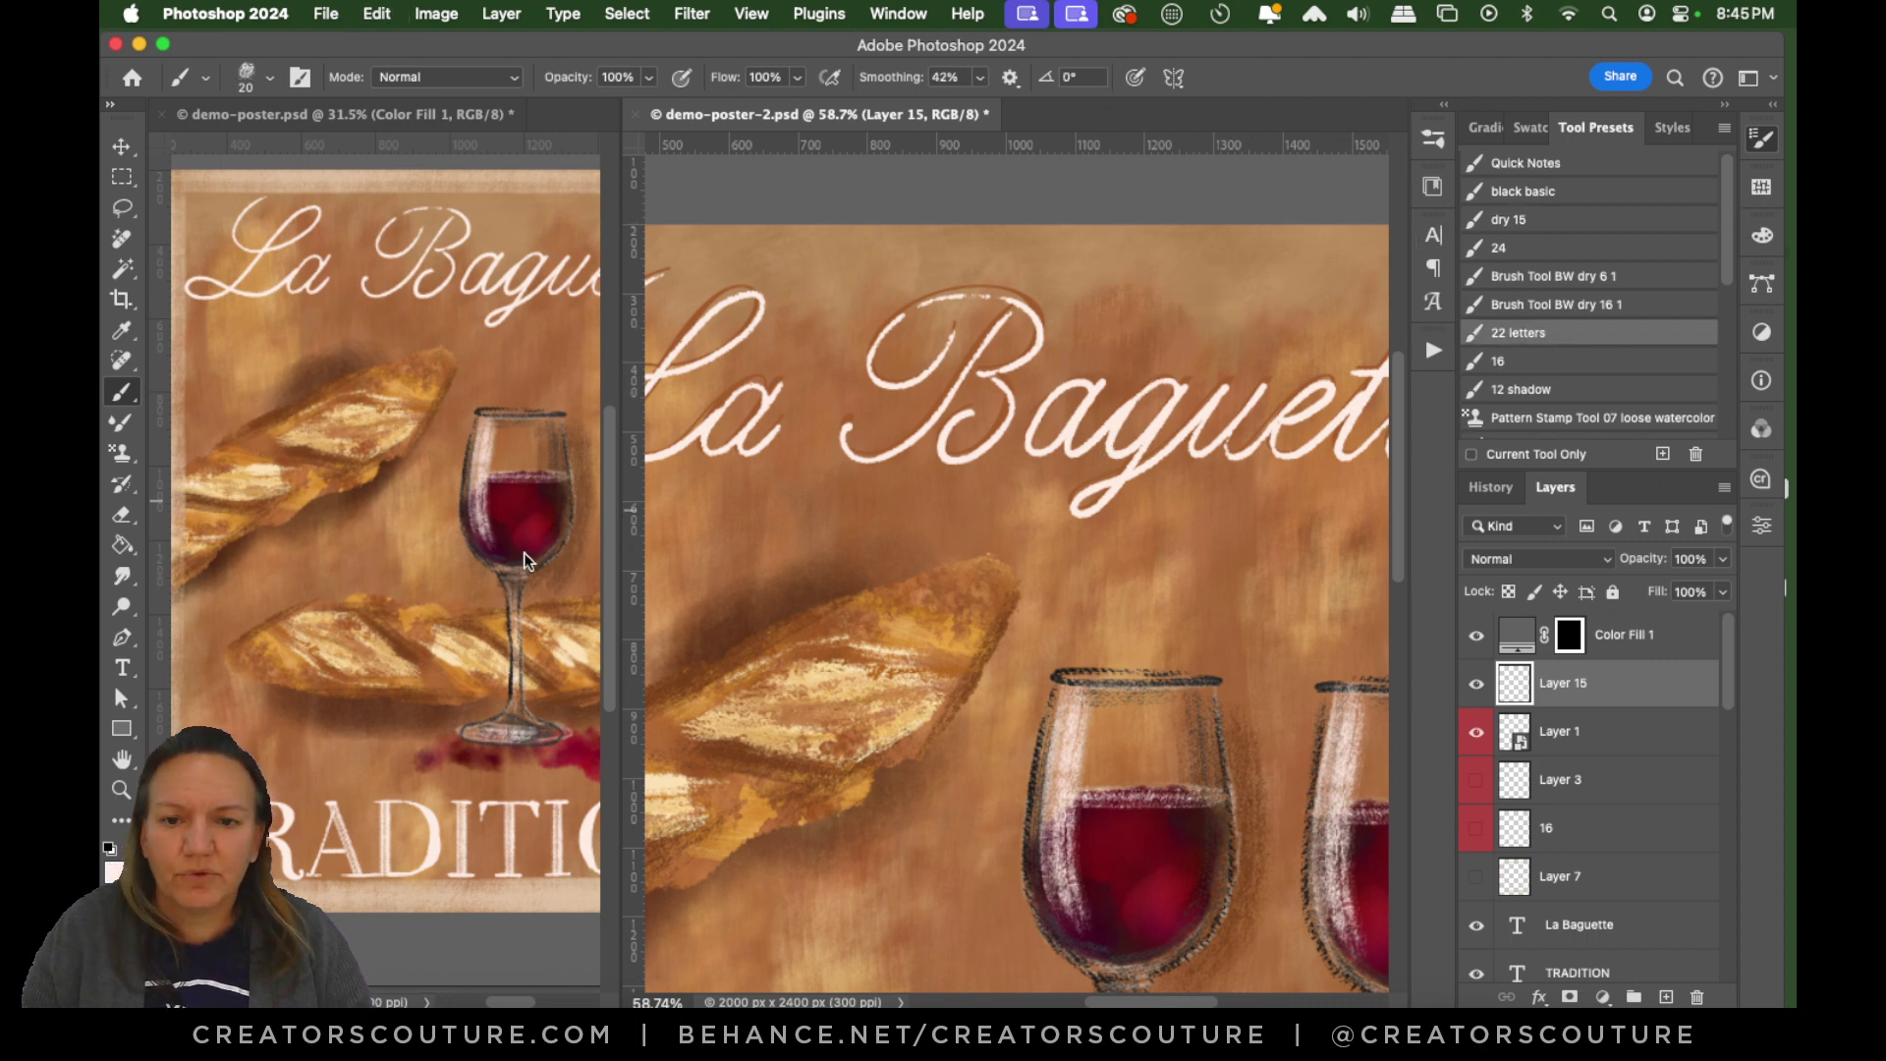
# Hide the finished lettering of Layer 1 and zoom in on the word La in the title text.
pyautogui.click(1477, 685)
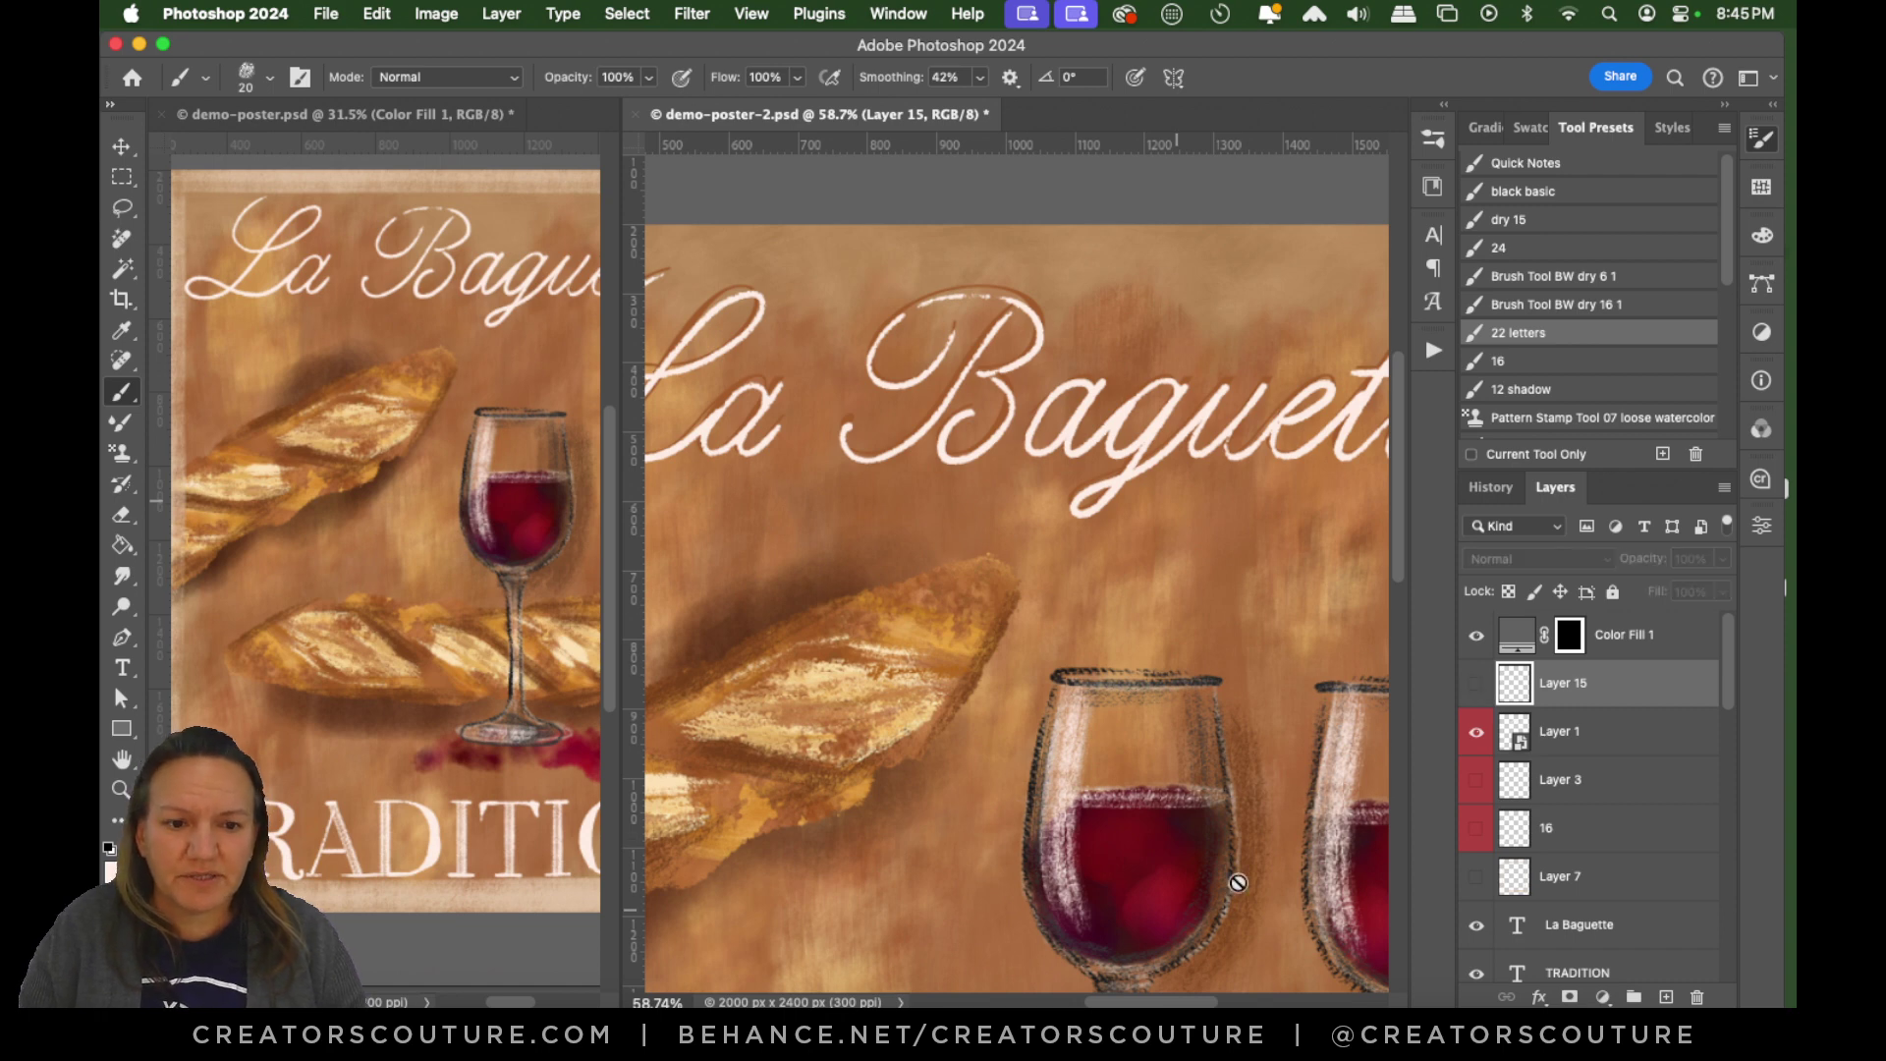
pyautogui.click(1477, 684)
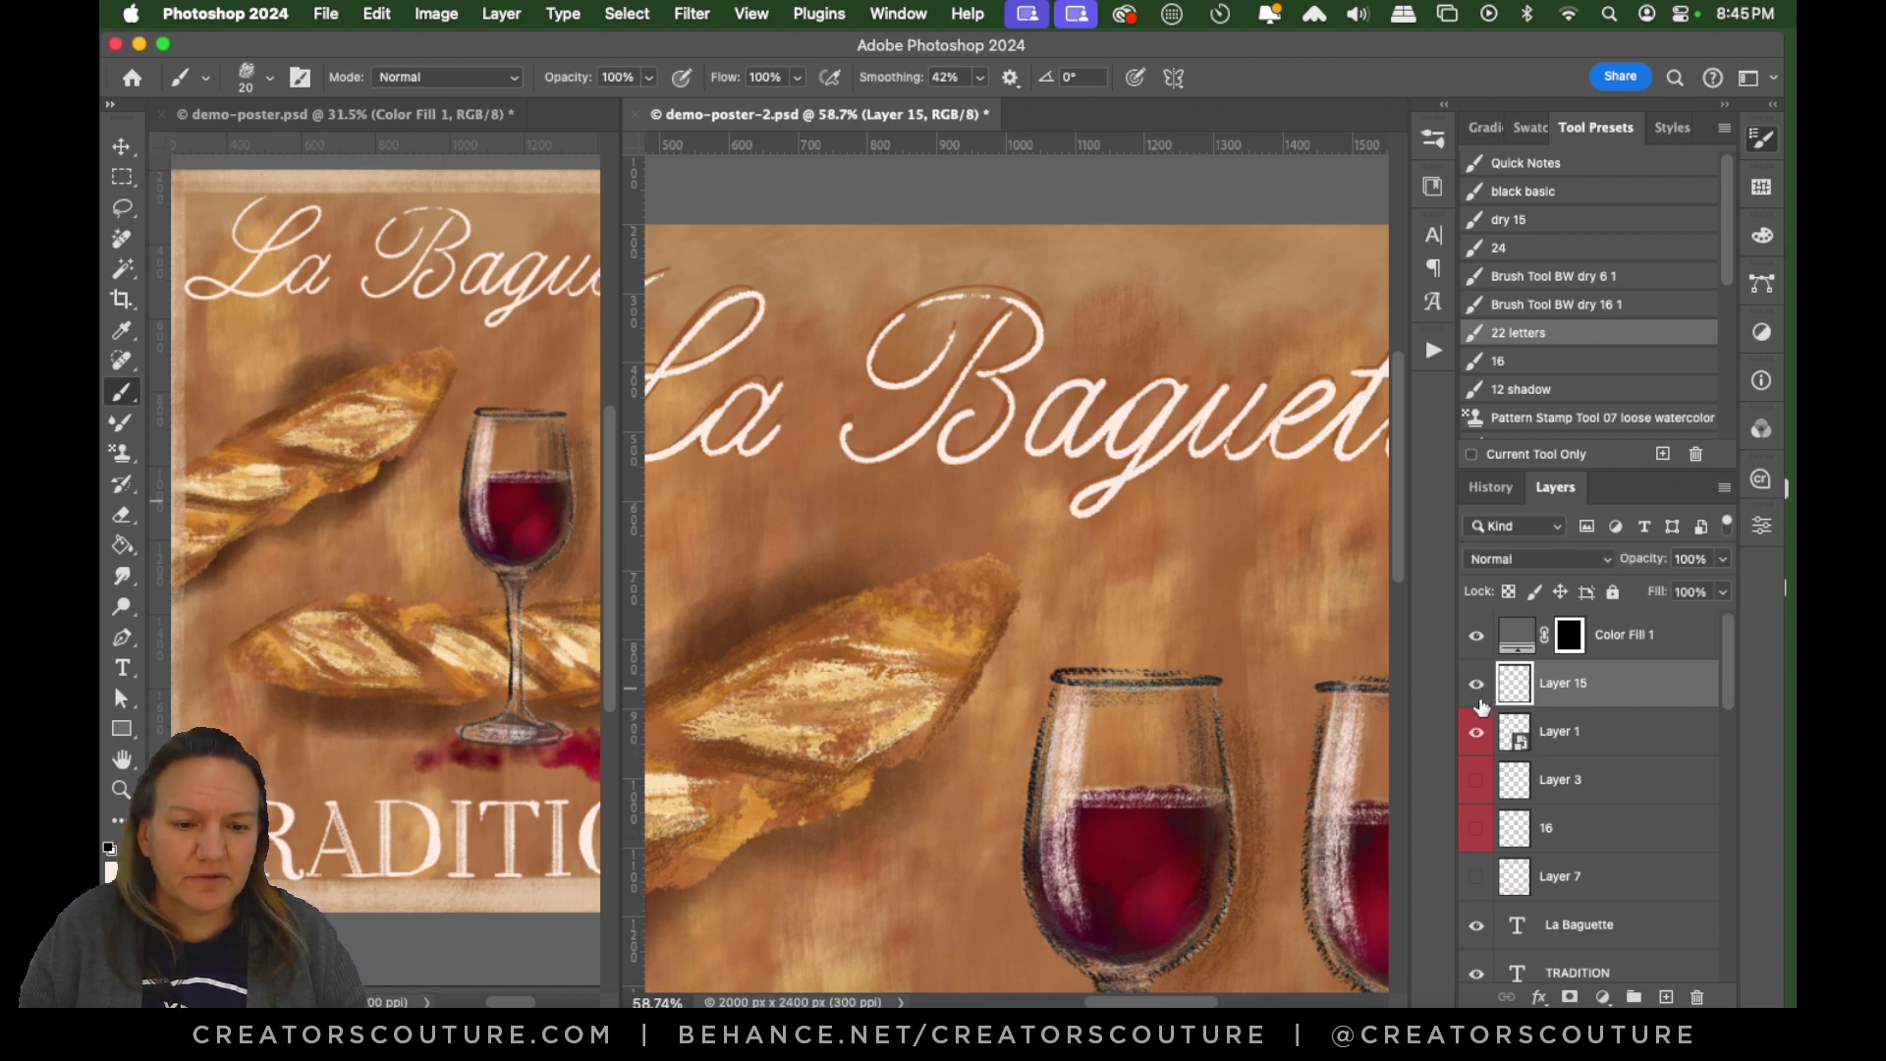
pyautogui.click(1477, 733)
pyautogui.moveTo(1120, 1002); pyautogui.dragTo(1065, 1002)
pyautogui.click(122, 788)
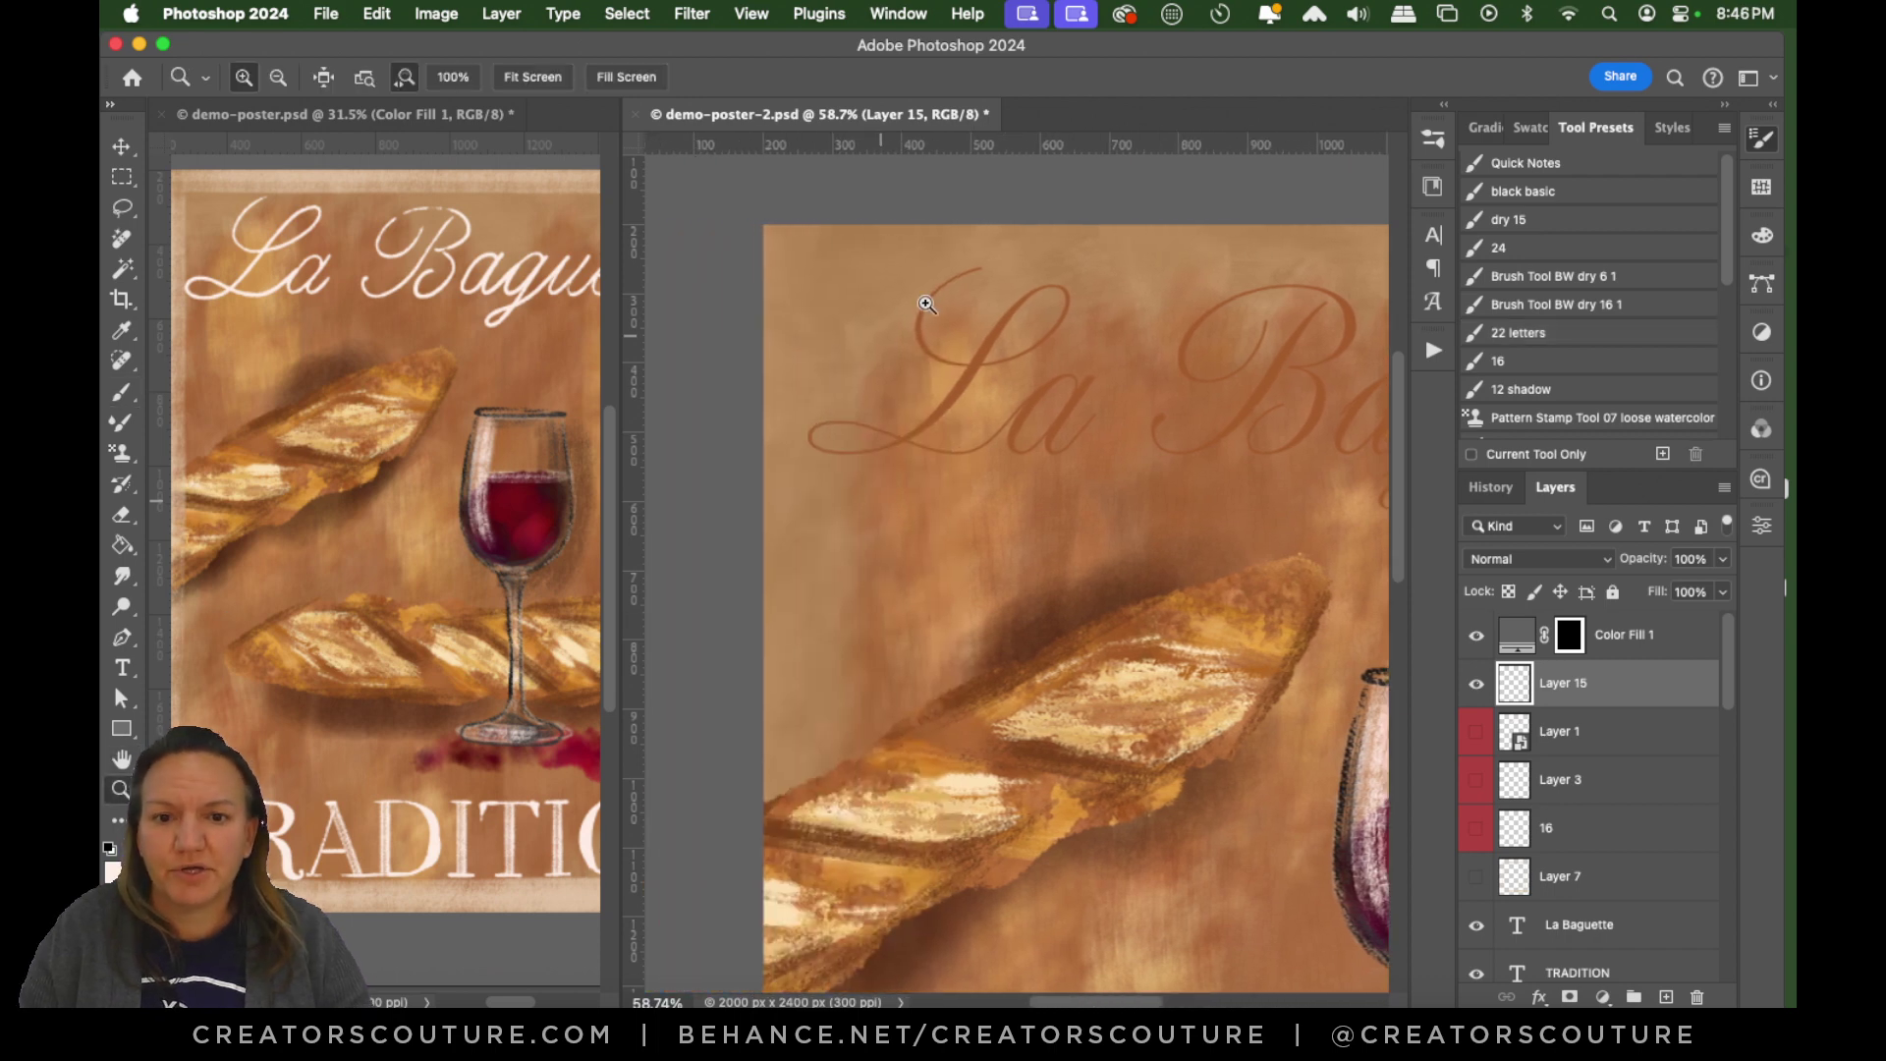
pyautogui.moveTo(923, 290)
pyautogui.mouseDown()
pyautogui.moveTo(977, 303)
pyautogui.moveTo(997, 341)
pyautogui.mouseUp()
# Try a Mixer Brush stroke at the beginning of the L and undo it.
pyautogui.click(122, 423)
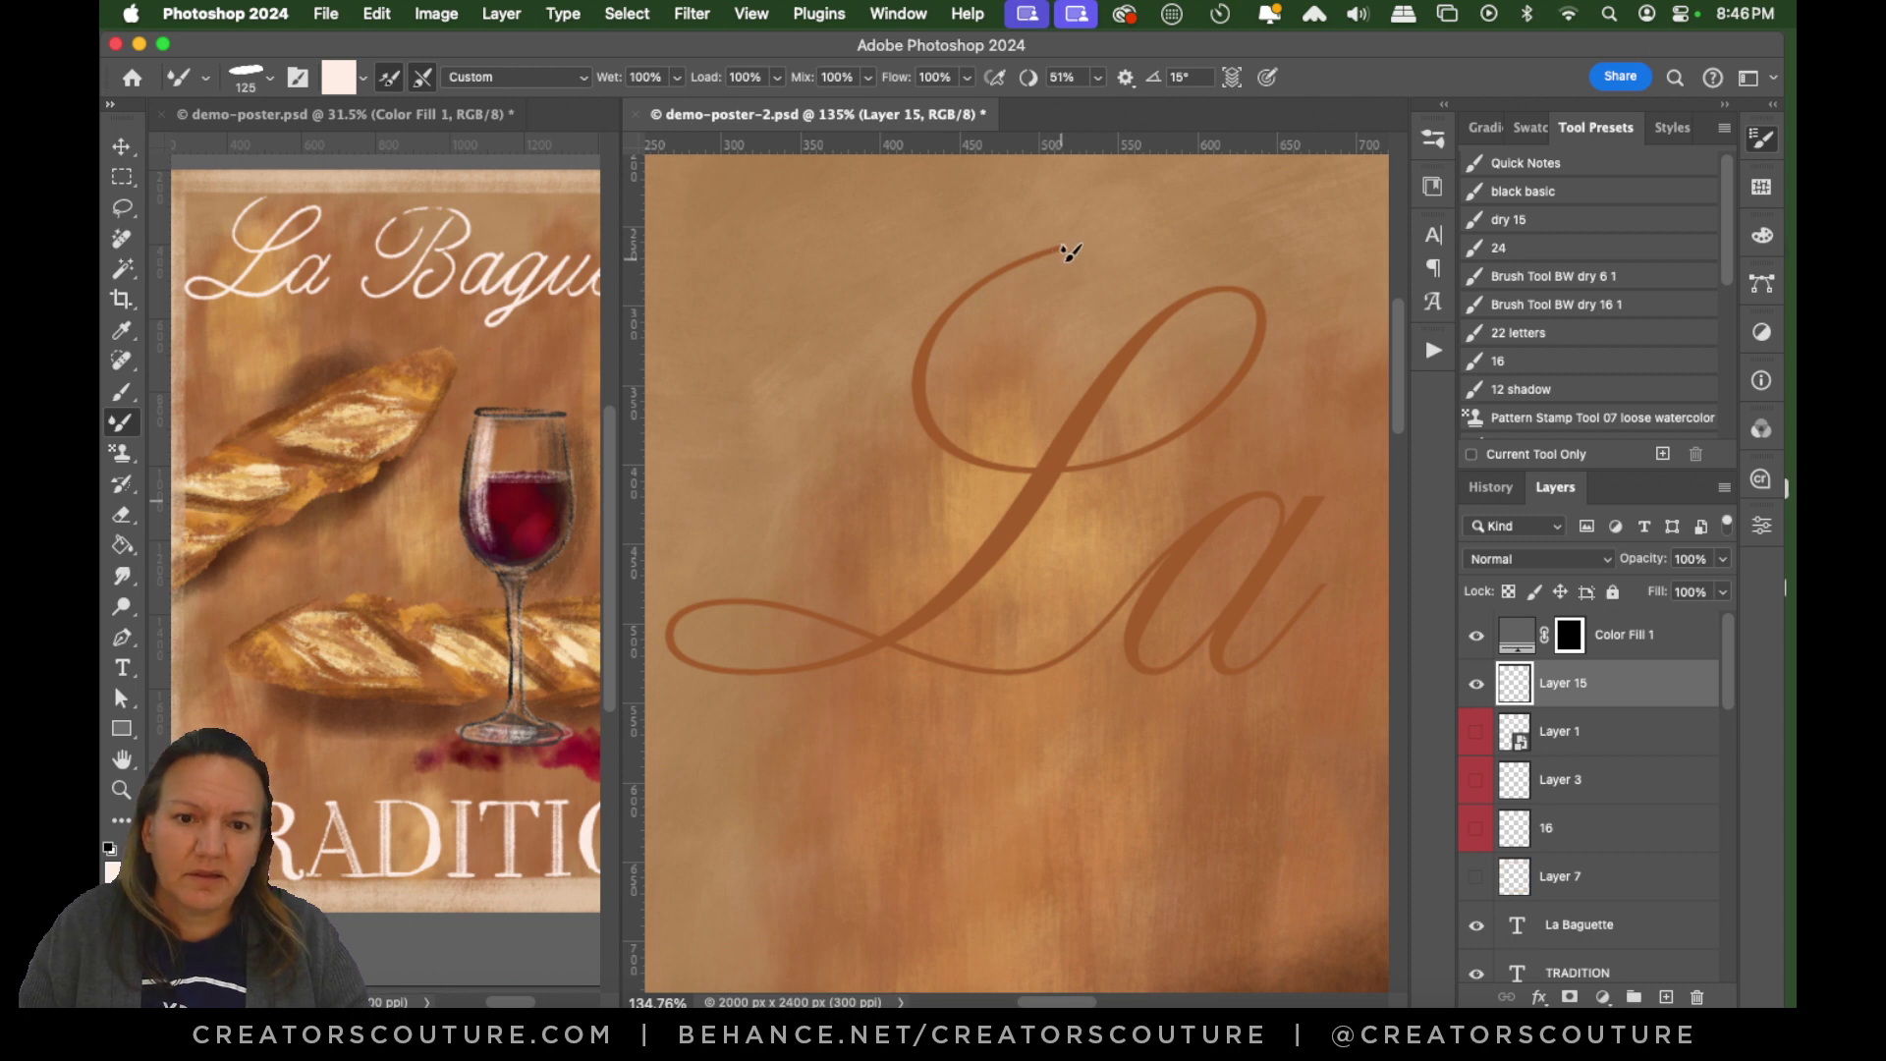
pyautogui.moveTo(1130, 209); pyautogui.dragTo(994, 291)
pyautogui.press('super+z')
# Trace the script L of the title on Layer 15 with the 22 letters brush, redoing the first stroke.
pyautogui.click(120, 395)
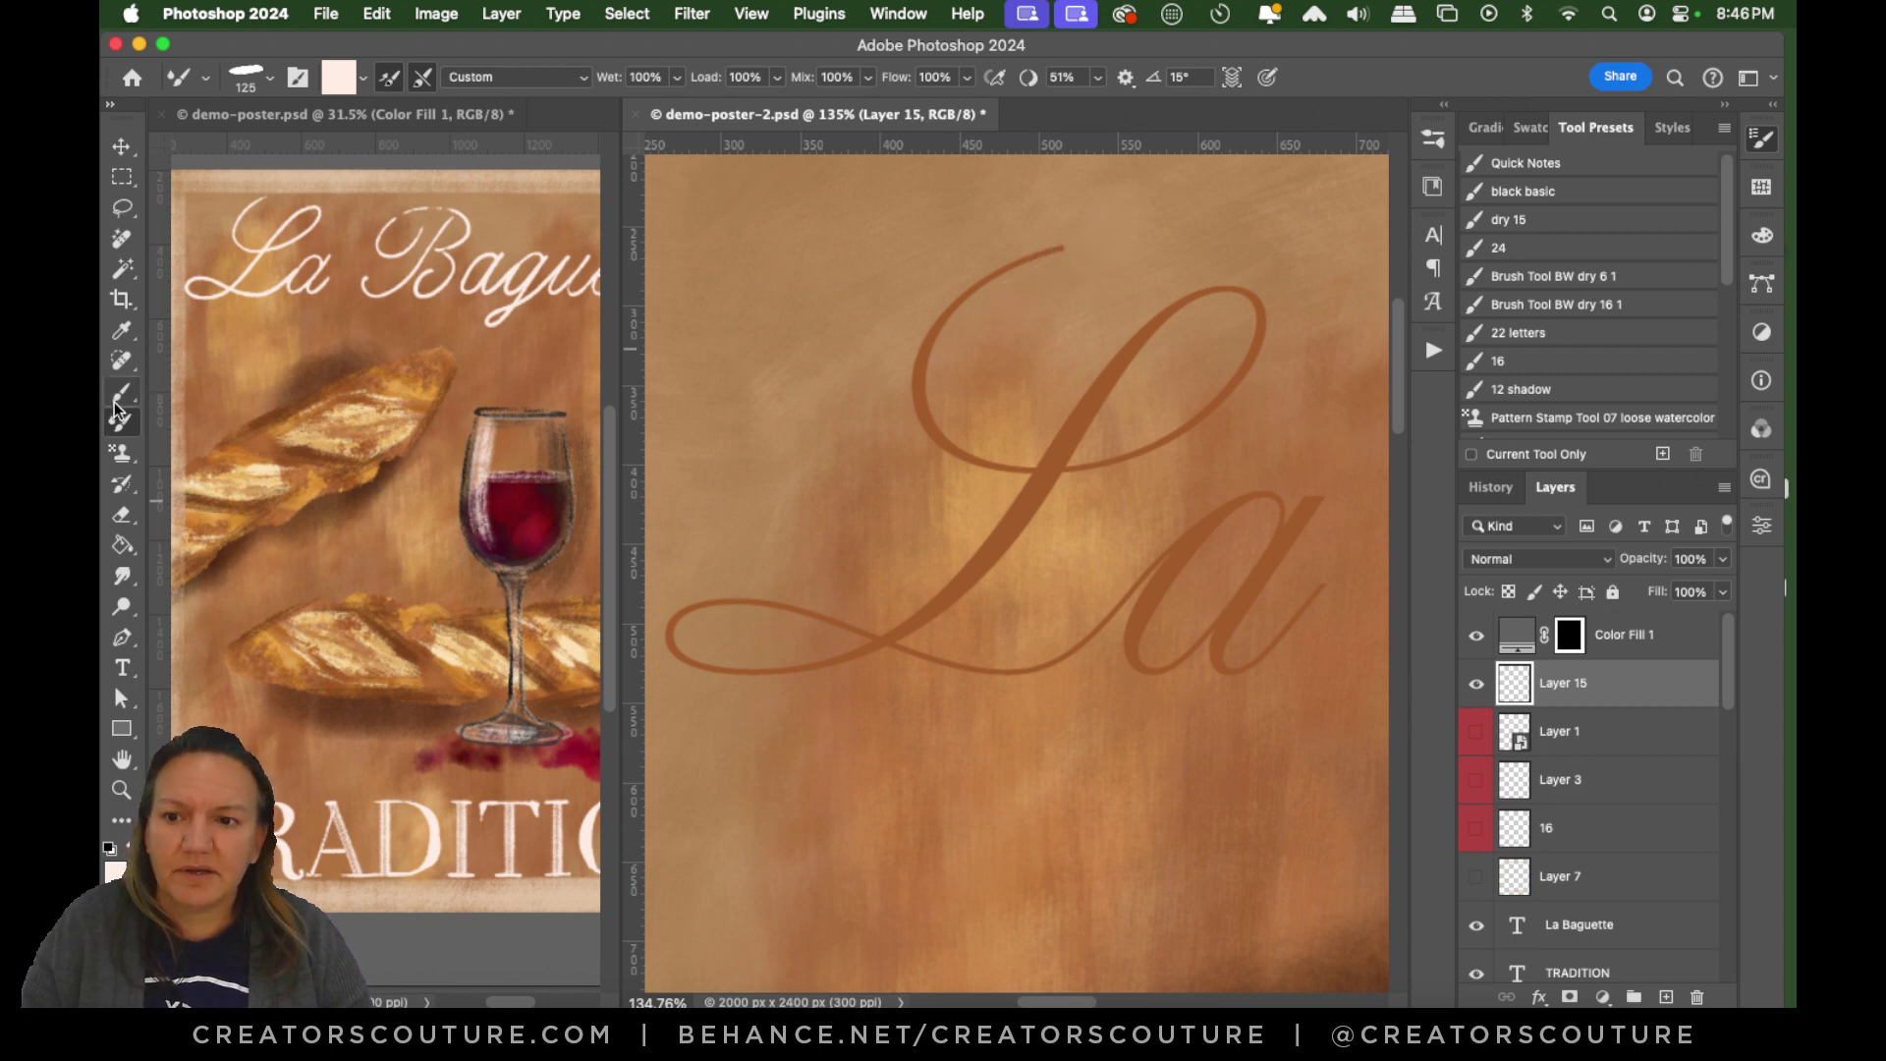
pyautogui.moveTo(1053, 243)
pyautogui.mouseDown()
pyautogui.moveTo(950, 305)
pyautogui.moveTo(915, 394)
pyautogui.moveTo(976, 444)
pyautogui.moveTo(1078, 456)
pyautogui.moveTo(1088, 411)
pyautogui.mouseUp()
pyautogui.press('super+z')
pyautogui.moveTo(1080, 248)
pyautogui.mouseDown()
pyautogui.moveTo(988, 279)
pyautogui.moveTo(912, 370)
pyautogui.moveTo(936, 438)
pyautogui.moveTo(1038, 464)
pyautogui.moveTo(1159, 428)
pyautogui.moveTo(1273, 327)
pyautogui.moveTo(1247, 280)
pyautogui.moveTo(1096, 378)
pyautogui.moveTo(1007, 509)
pyautogui.moveTo(884, 631)
pyautogui.moveTo(789, 674)
pyautogui.moveTo(688, 643)
pyautogui.moveTo(721, 590)
pyautogui.moveTo(940, 659)
pyautogui.moveTo(1085, 643)
pyautogui.mouseUp()
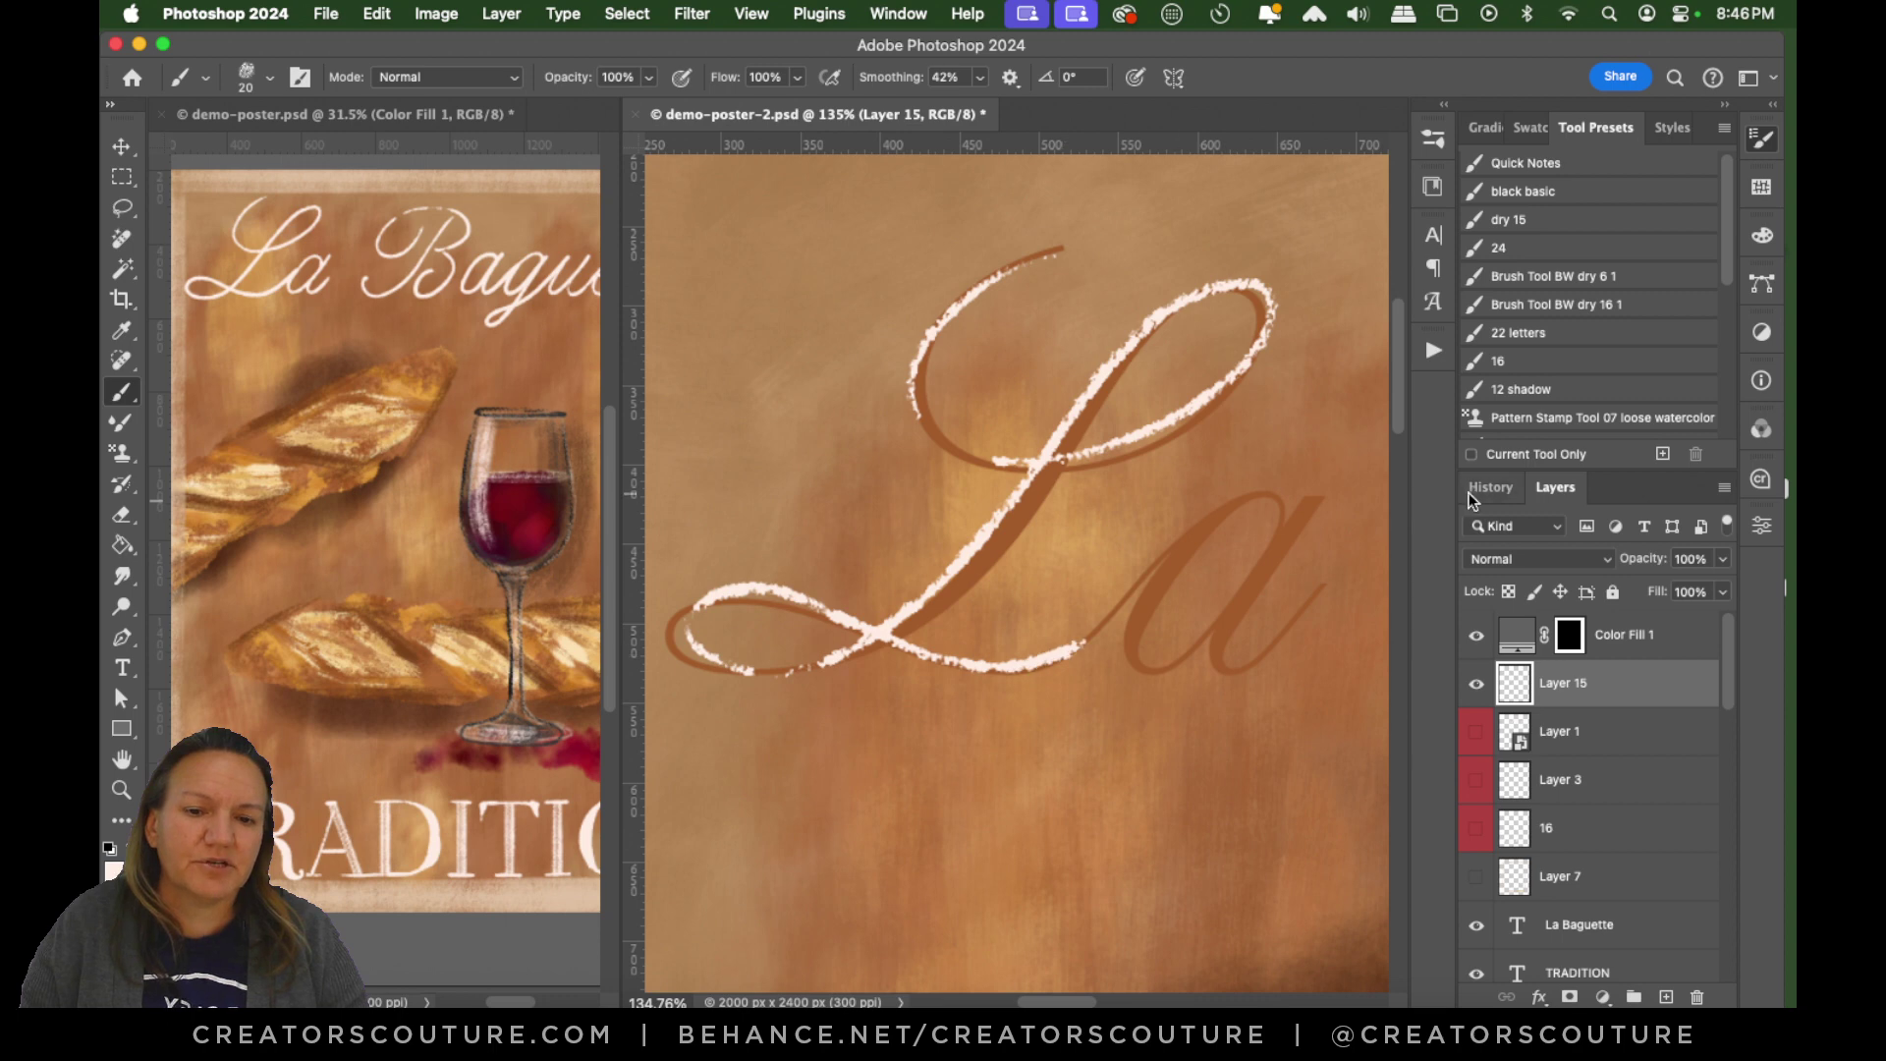
pyautogui.moveTo(1282, 496)
pyautogui.mouseDown()
pyautogui.moveTo(1226, 504)
pyautogui.moveTo(1137, 636)
pyautogui.moveTo(1170, 654)
pyautogui.moveTo(1317, 494)
pyautogui.moveTo(1211, 646)
pyautogui.moveTo(1255, 665)
pyautogui.moveTo(1328, 575)
pyautogui.mouseUp()
# Hide Layer 15 and show the finished lettering of Layer 1 and Layer 3 over the text guides.
pyautogui.click(1475, 688)
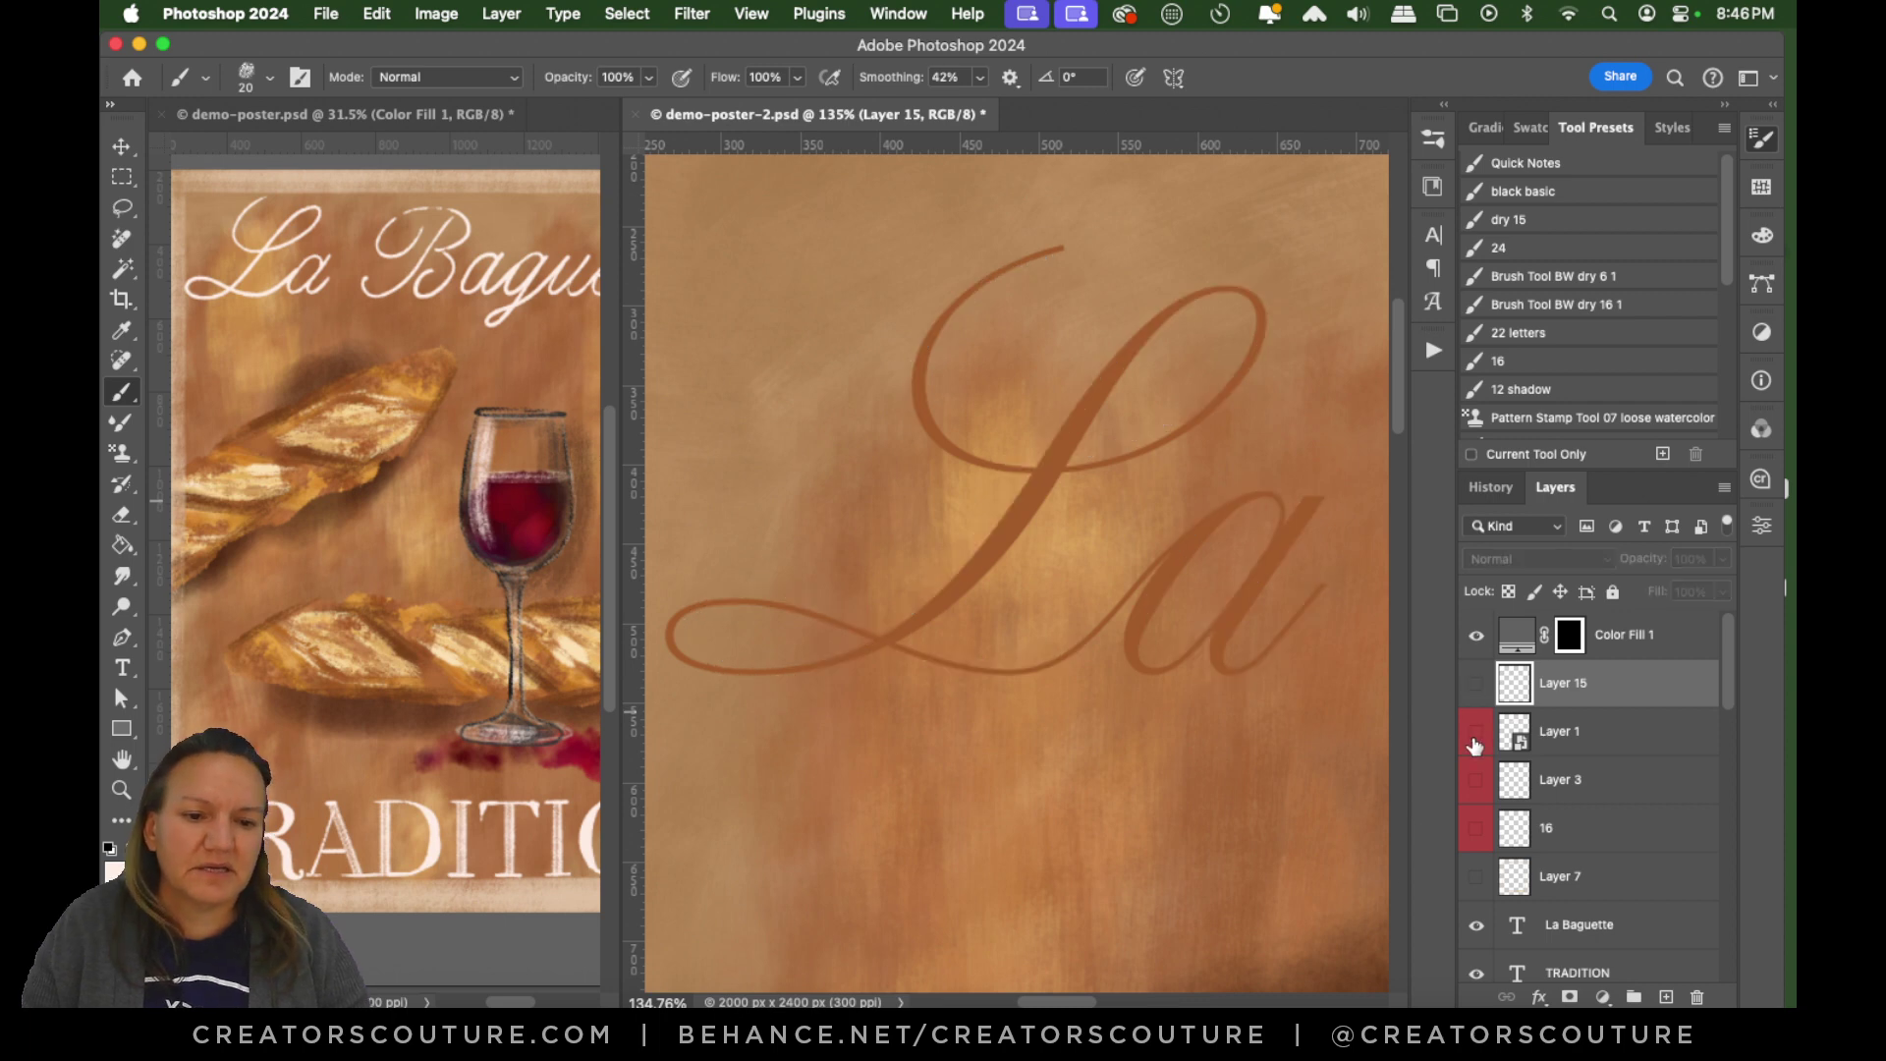
pyautogui.click(1476, 732)
pyautogui.moveTo(1052, 1002)
pyautogui.mouseDown()
pyautogui.moveTo(1263, 1002)
pyautogui.moveTo(1076, 1002)
pyautogui.mouseUp()
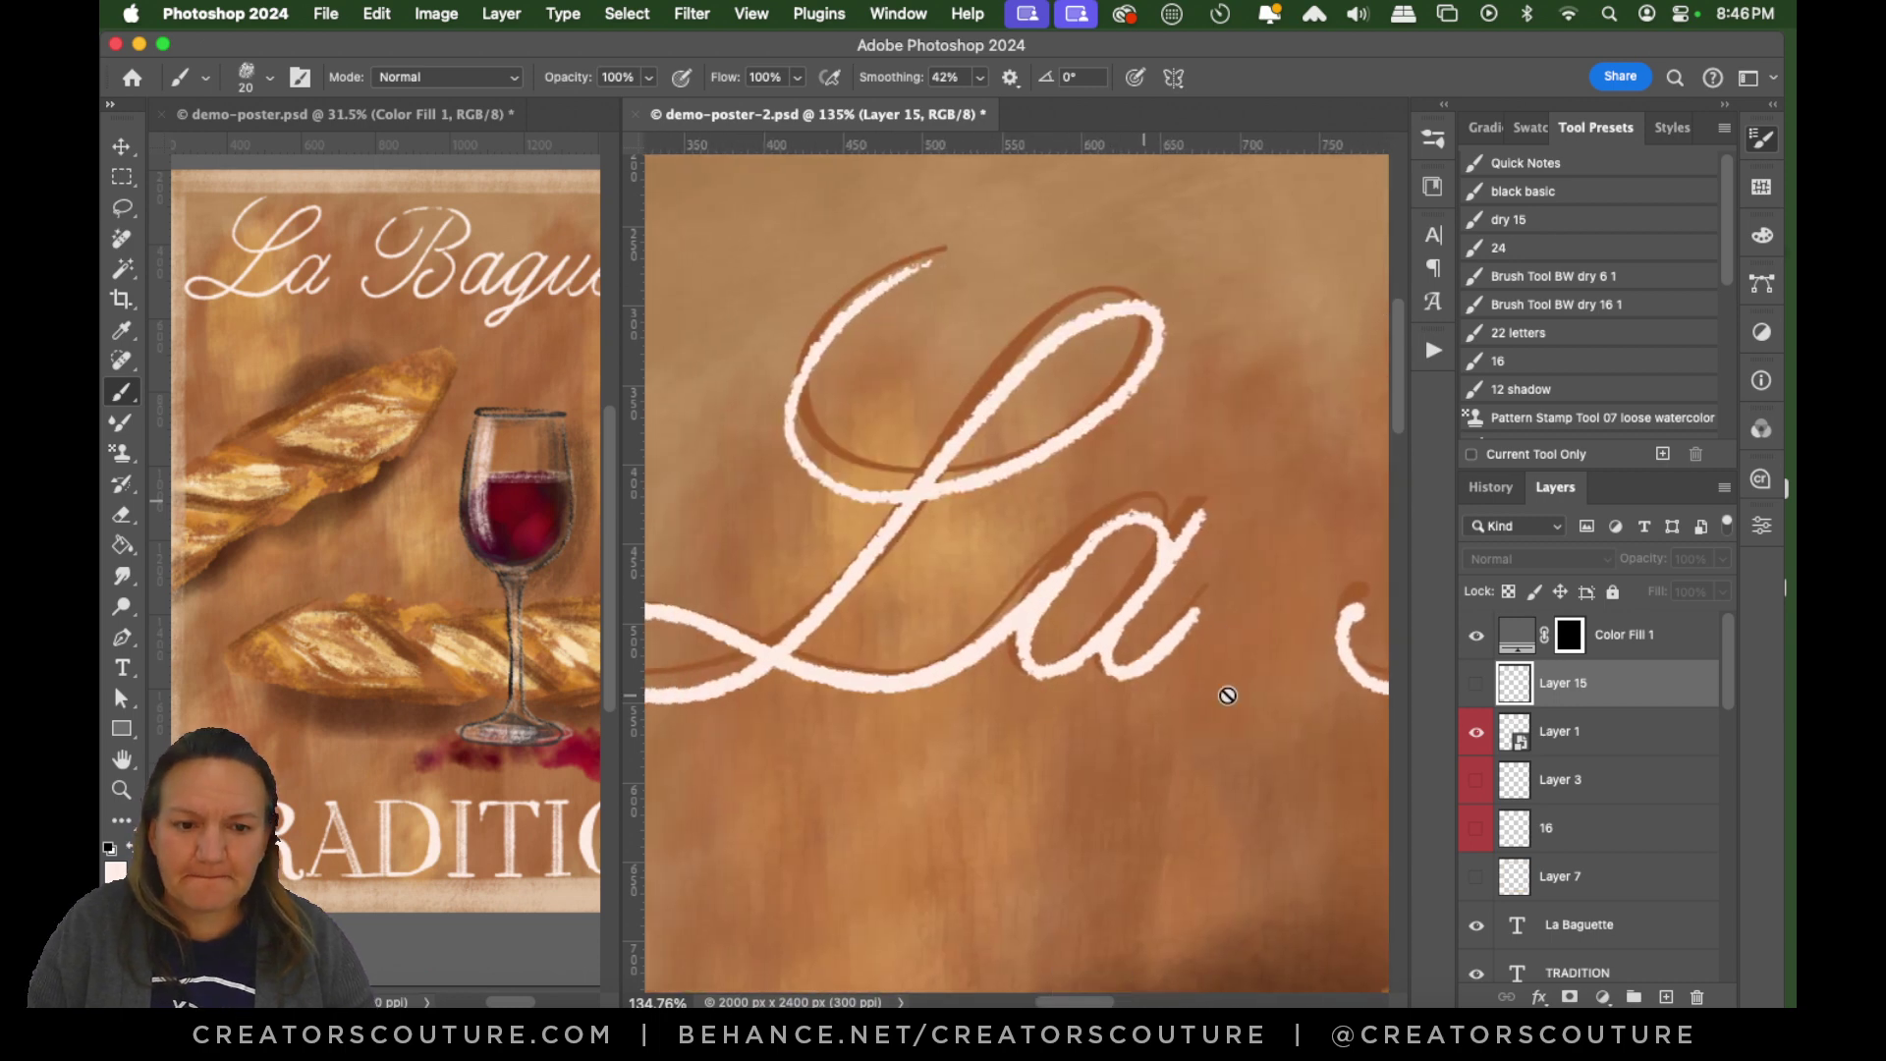
pyautogui.click(1479, 747)
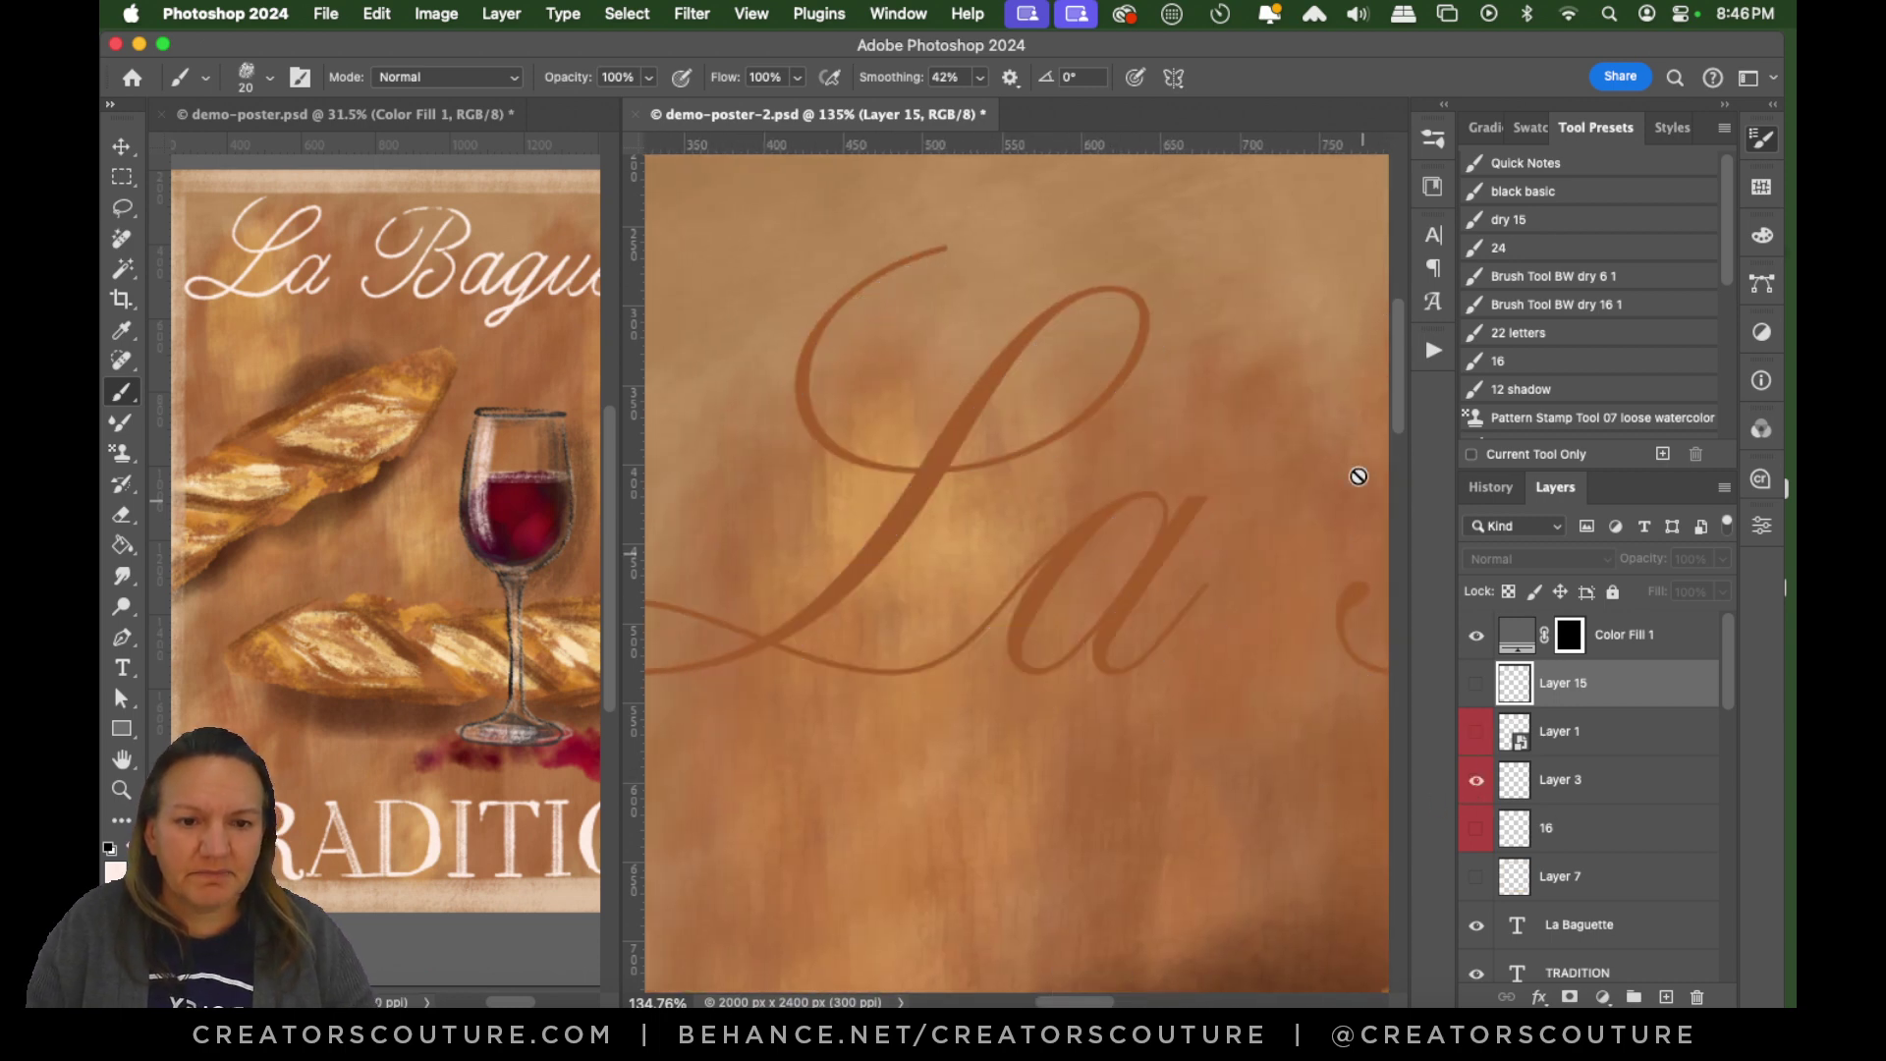
pyautogui.click(1476, 744)
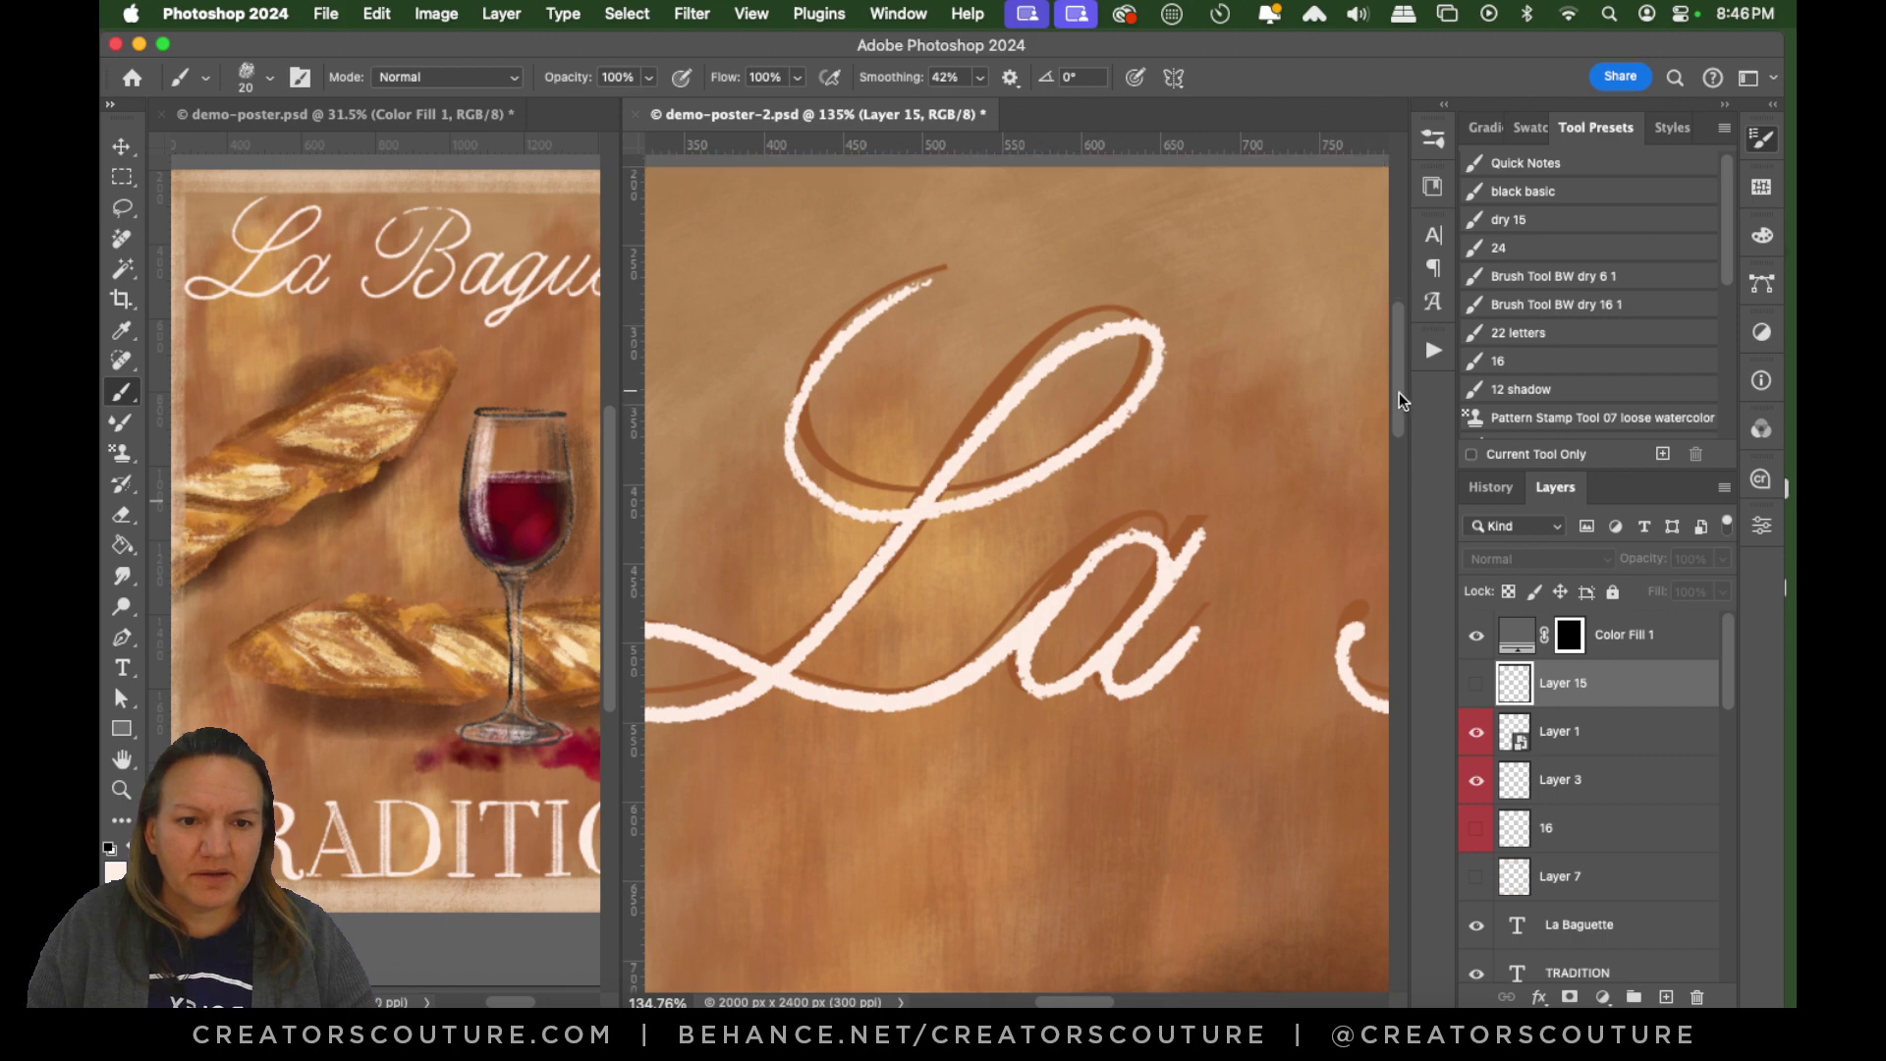
# Check Layer 3 against the word TRADITION and move that text up and left to line up with the brushed letters.
pyautogui.moveTo(1399, 392); pyautogui.dragTo(1352, 696)
pyautogui.scroll(-10, 1336, 747)
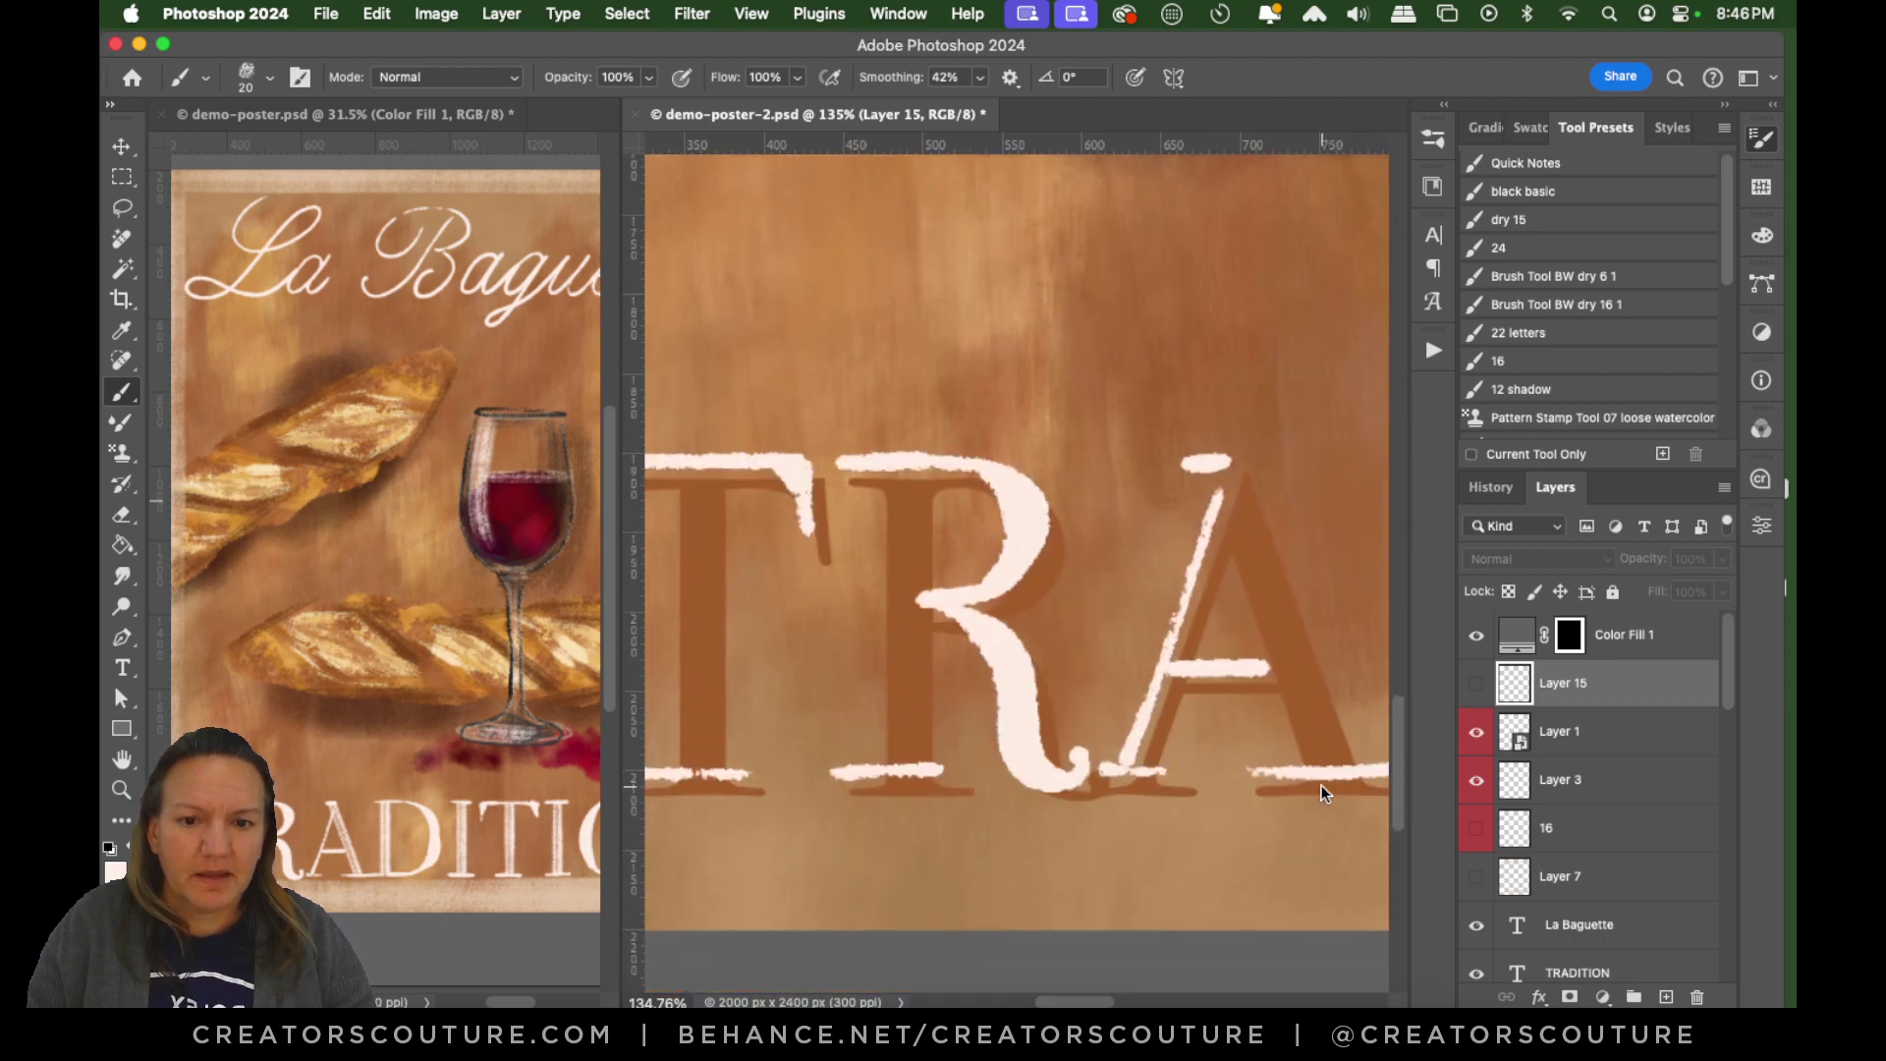
pyautogui.moveTo(1098, 1004)
pyautogui.mouseDown()
pyautogui.moveTo(1061, 1004)
pyautogui.moveTo(1081, 1004)
pyautogui.mouseUp()
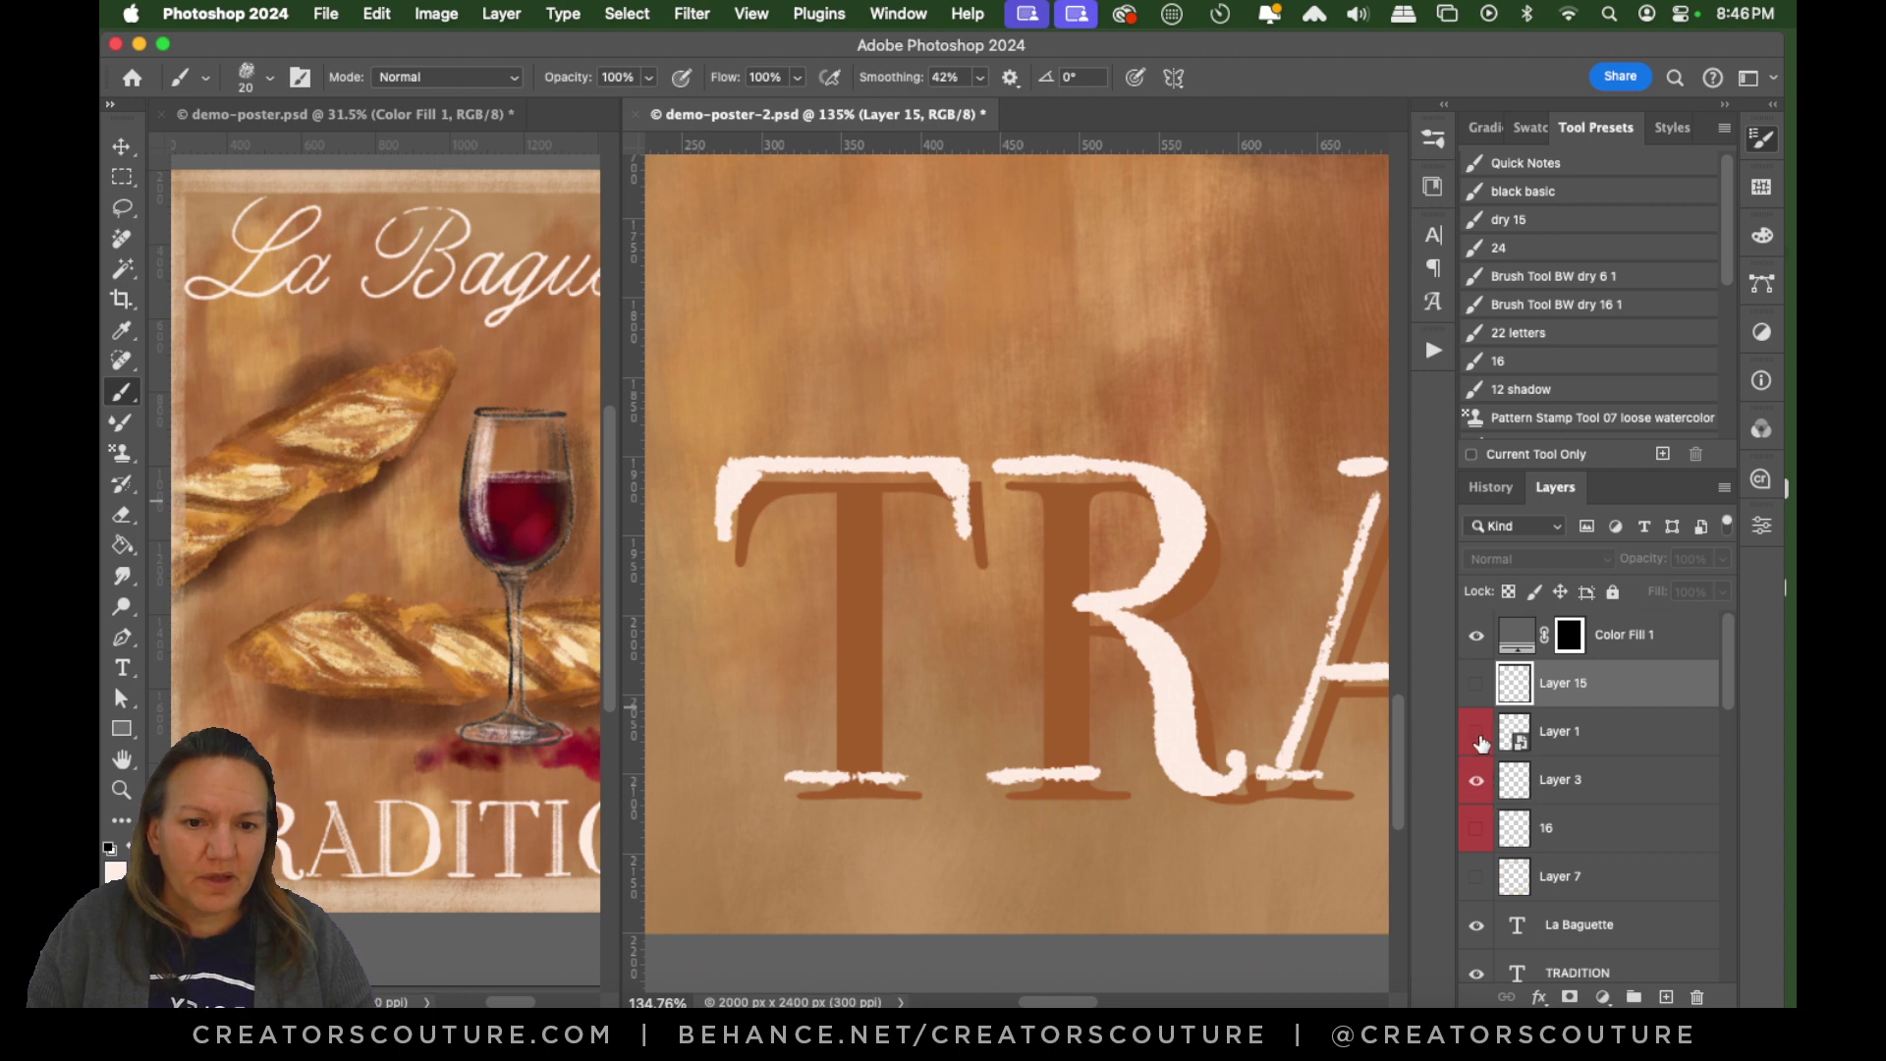
pyautogui.click(1476, 783)
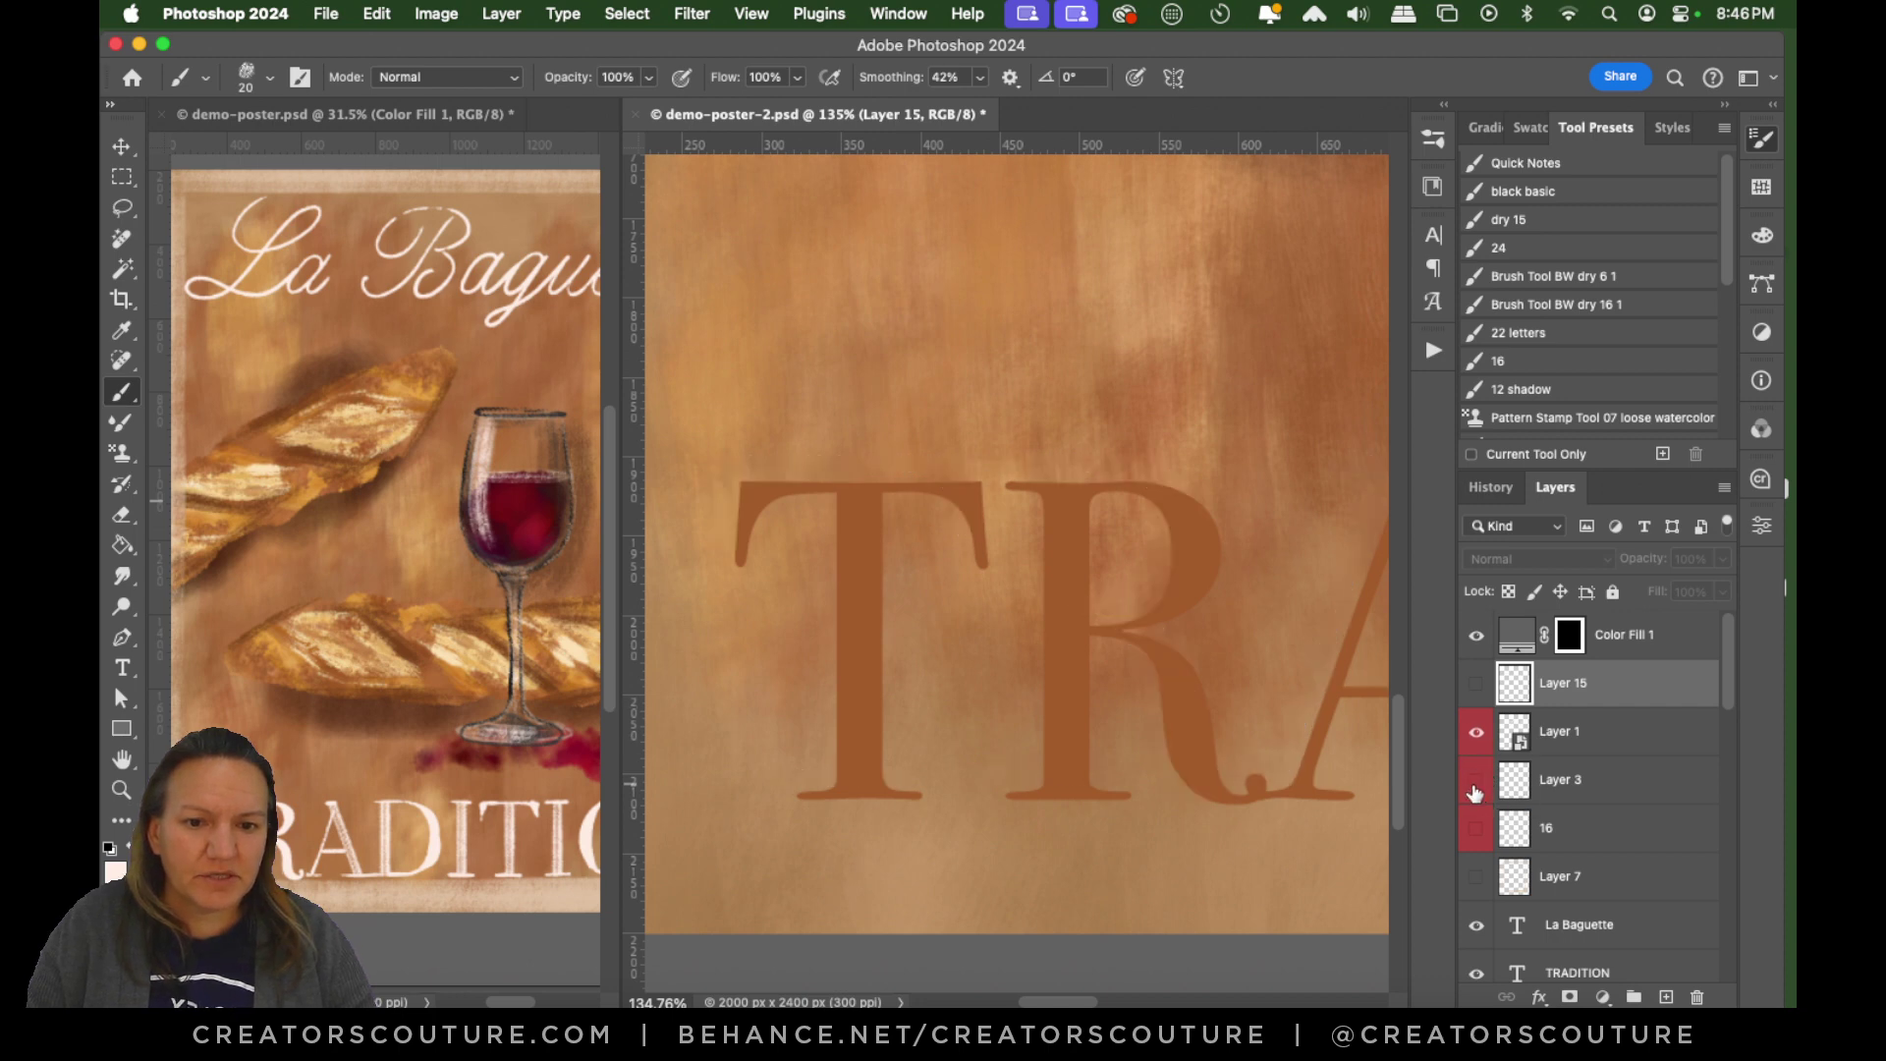
pyautogui.click(1475, 783)
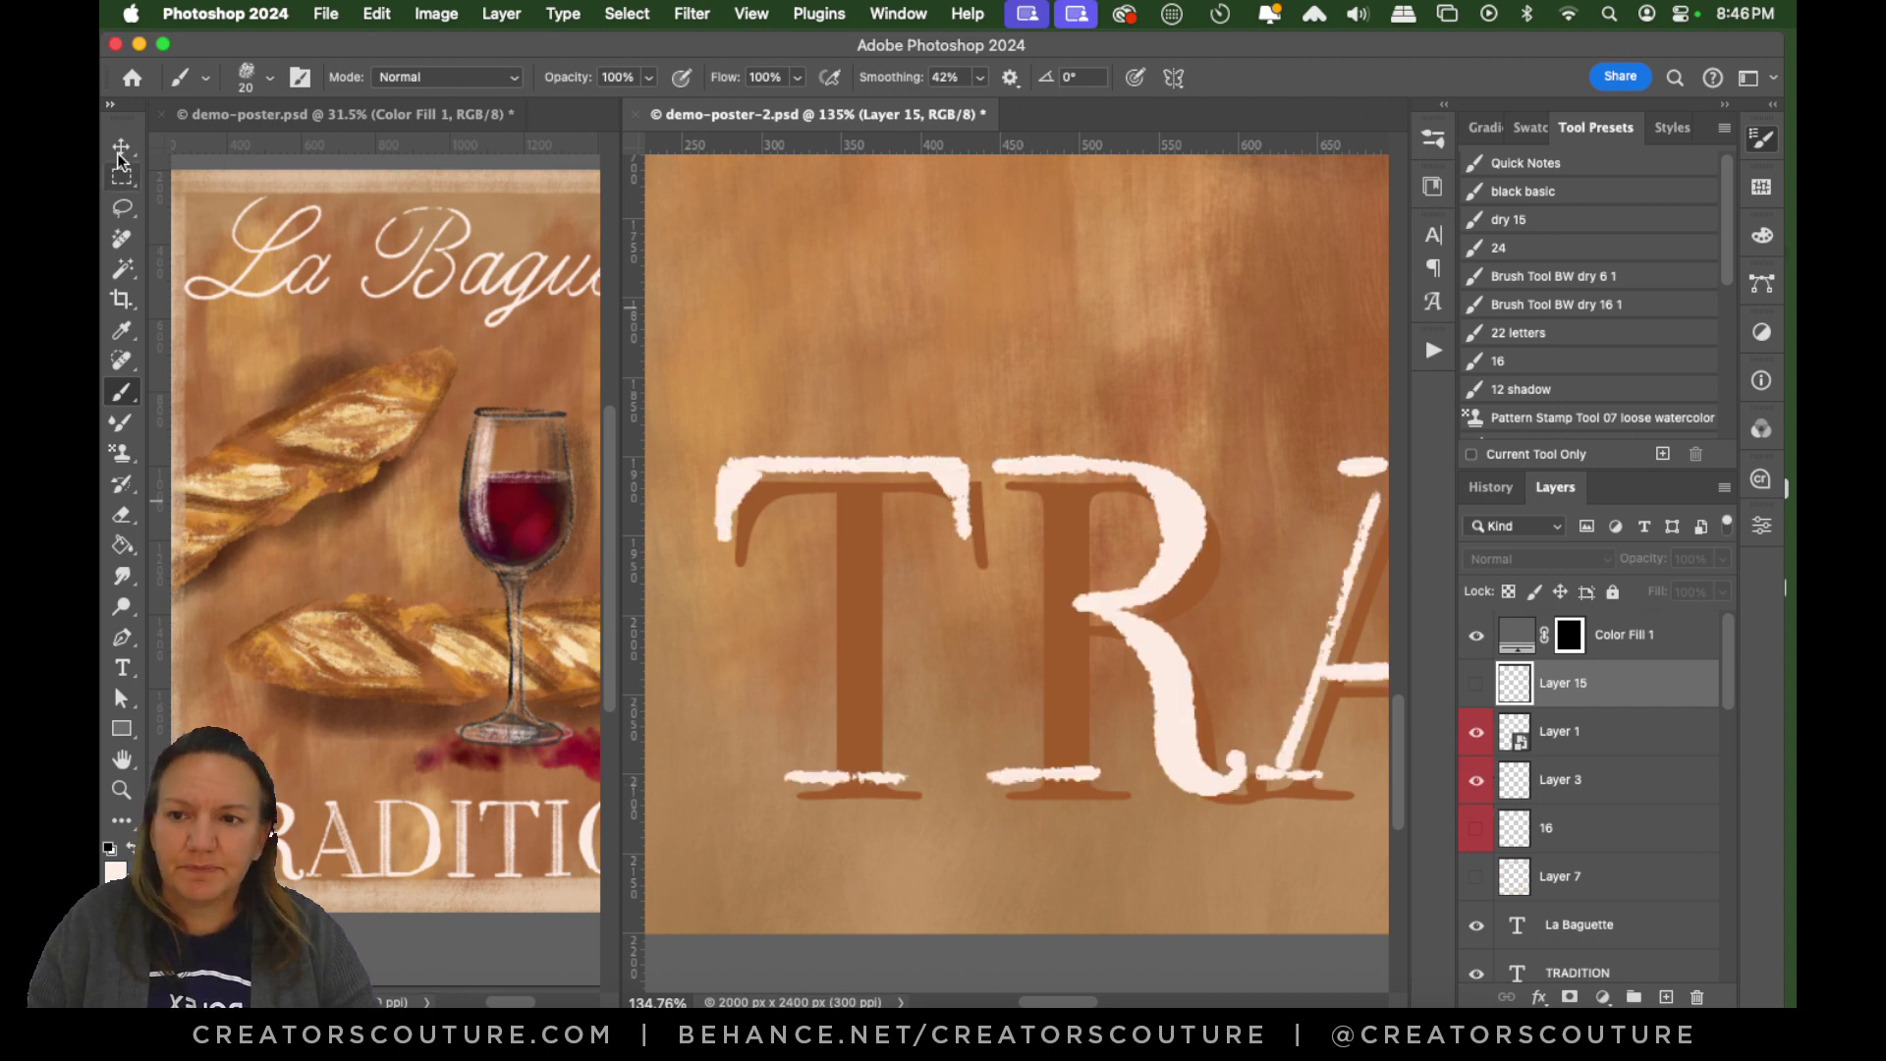
pyautogui.press('v')
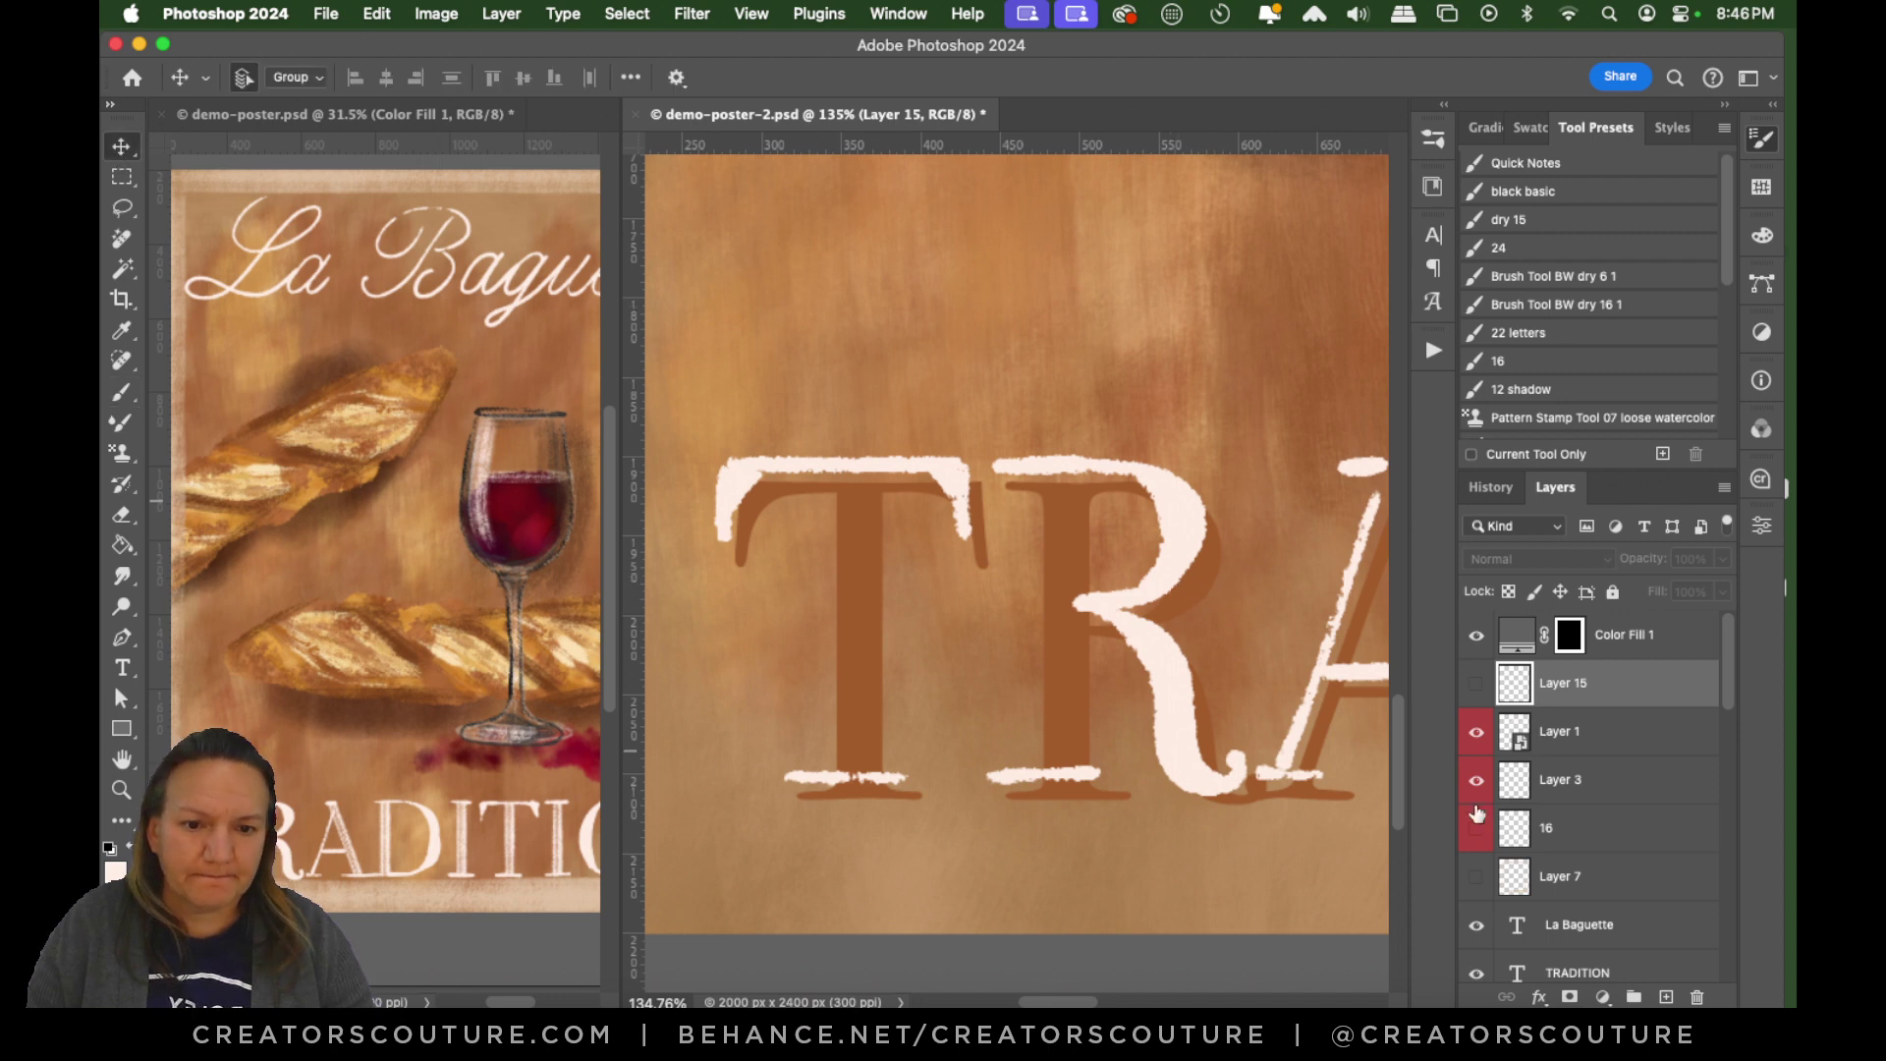
pyautogui.moveTo(1070, 715); pyautogui.dragTo(1061, 698)
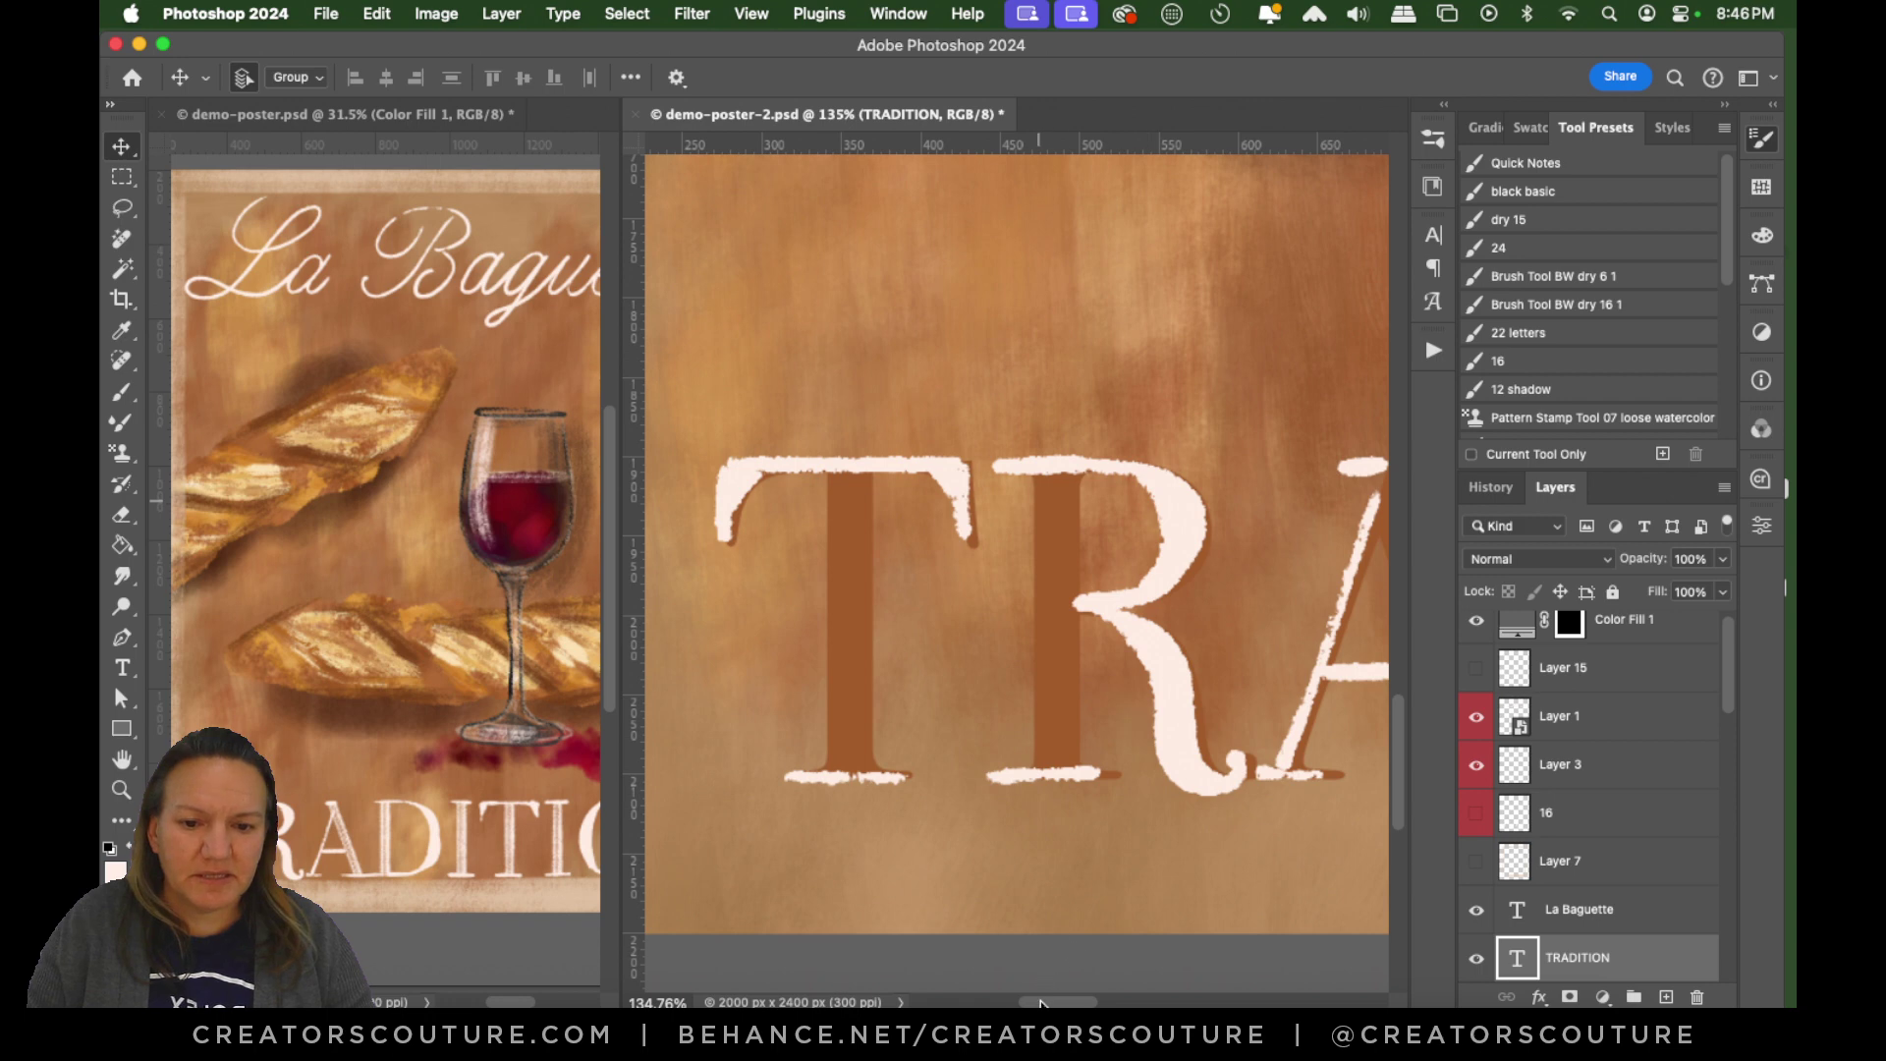
# Show layer 16 with the textured letter stems of TRADITION and make it the active layer.
pyautogui.moveTo(1044, 1004)
pyautogui.mouseDown()
pyautogui.moveTo(1250, 1004)
pyautogui.moveTo(1064, 1004)
pyautogui.mouseUp()
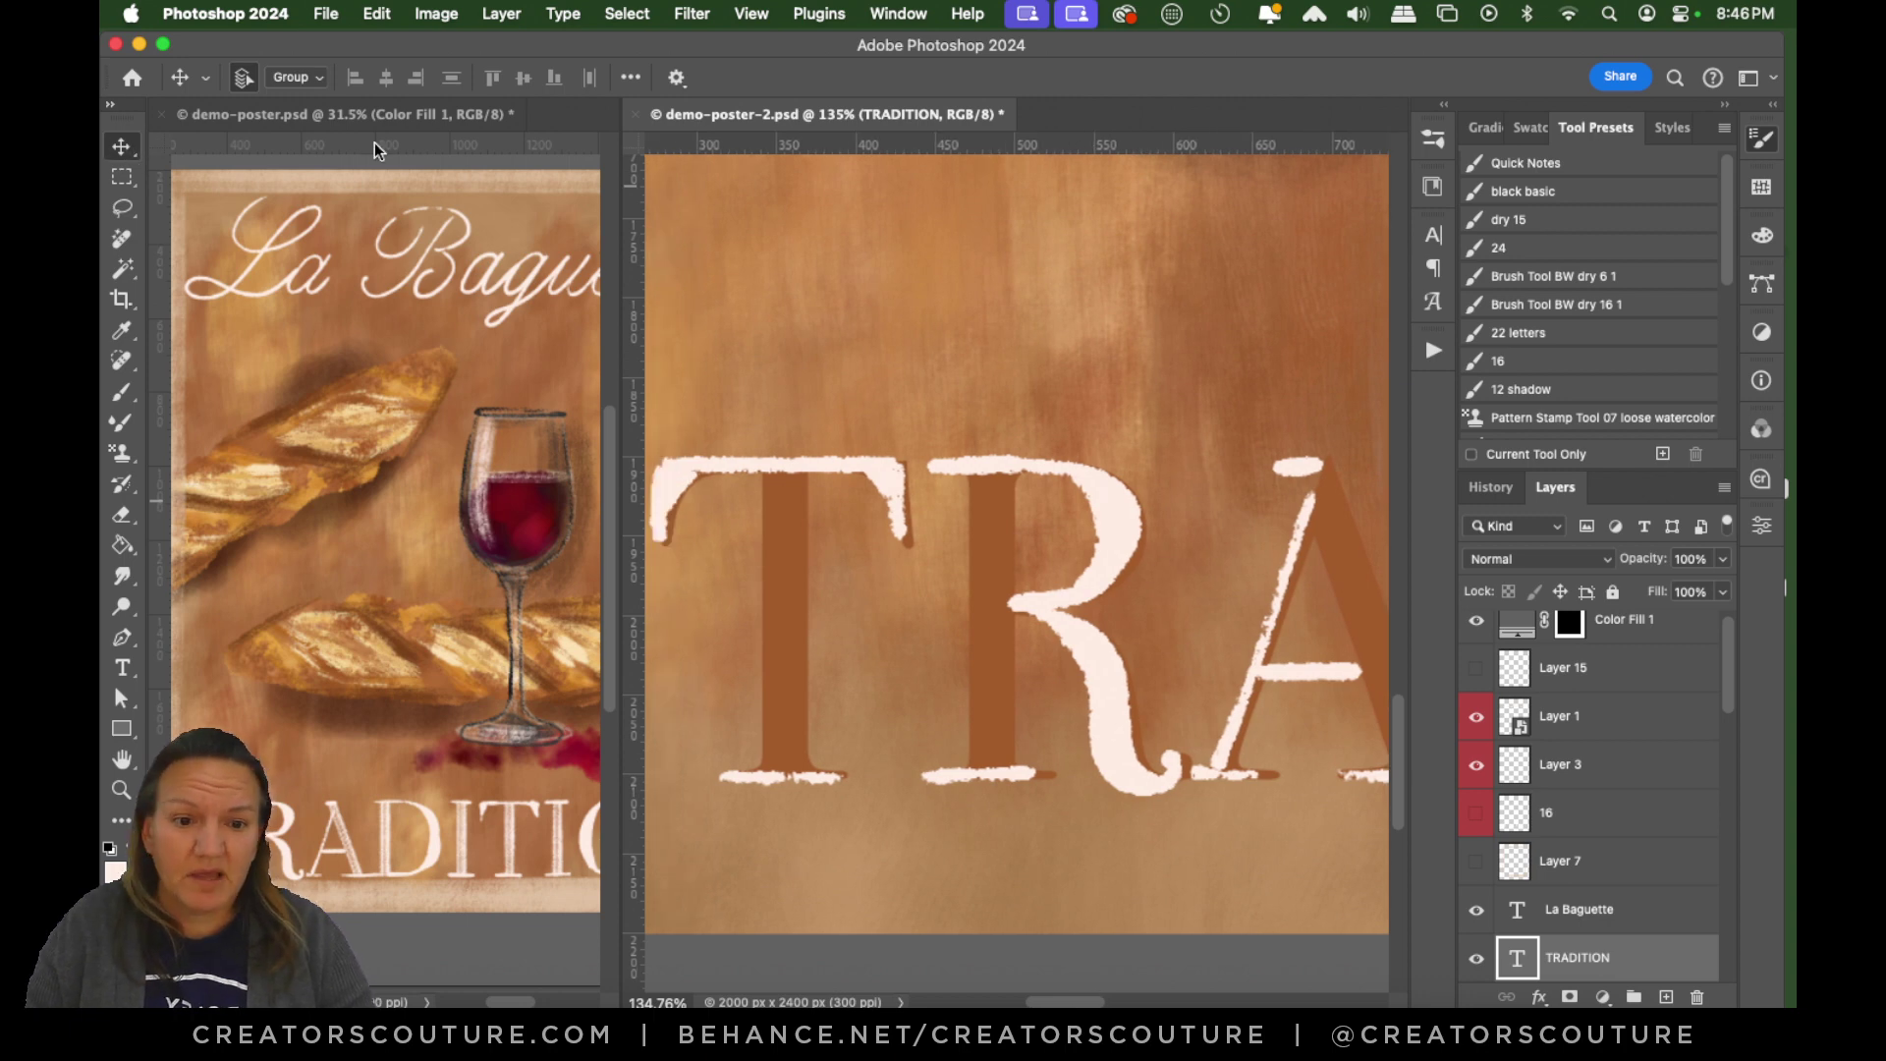
pyautogui.click(1477, 816)
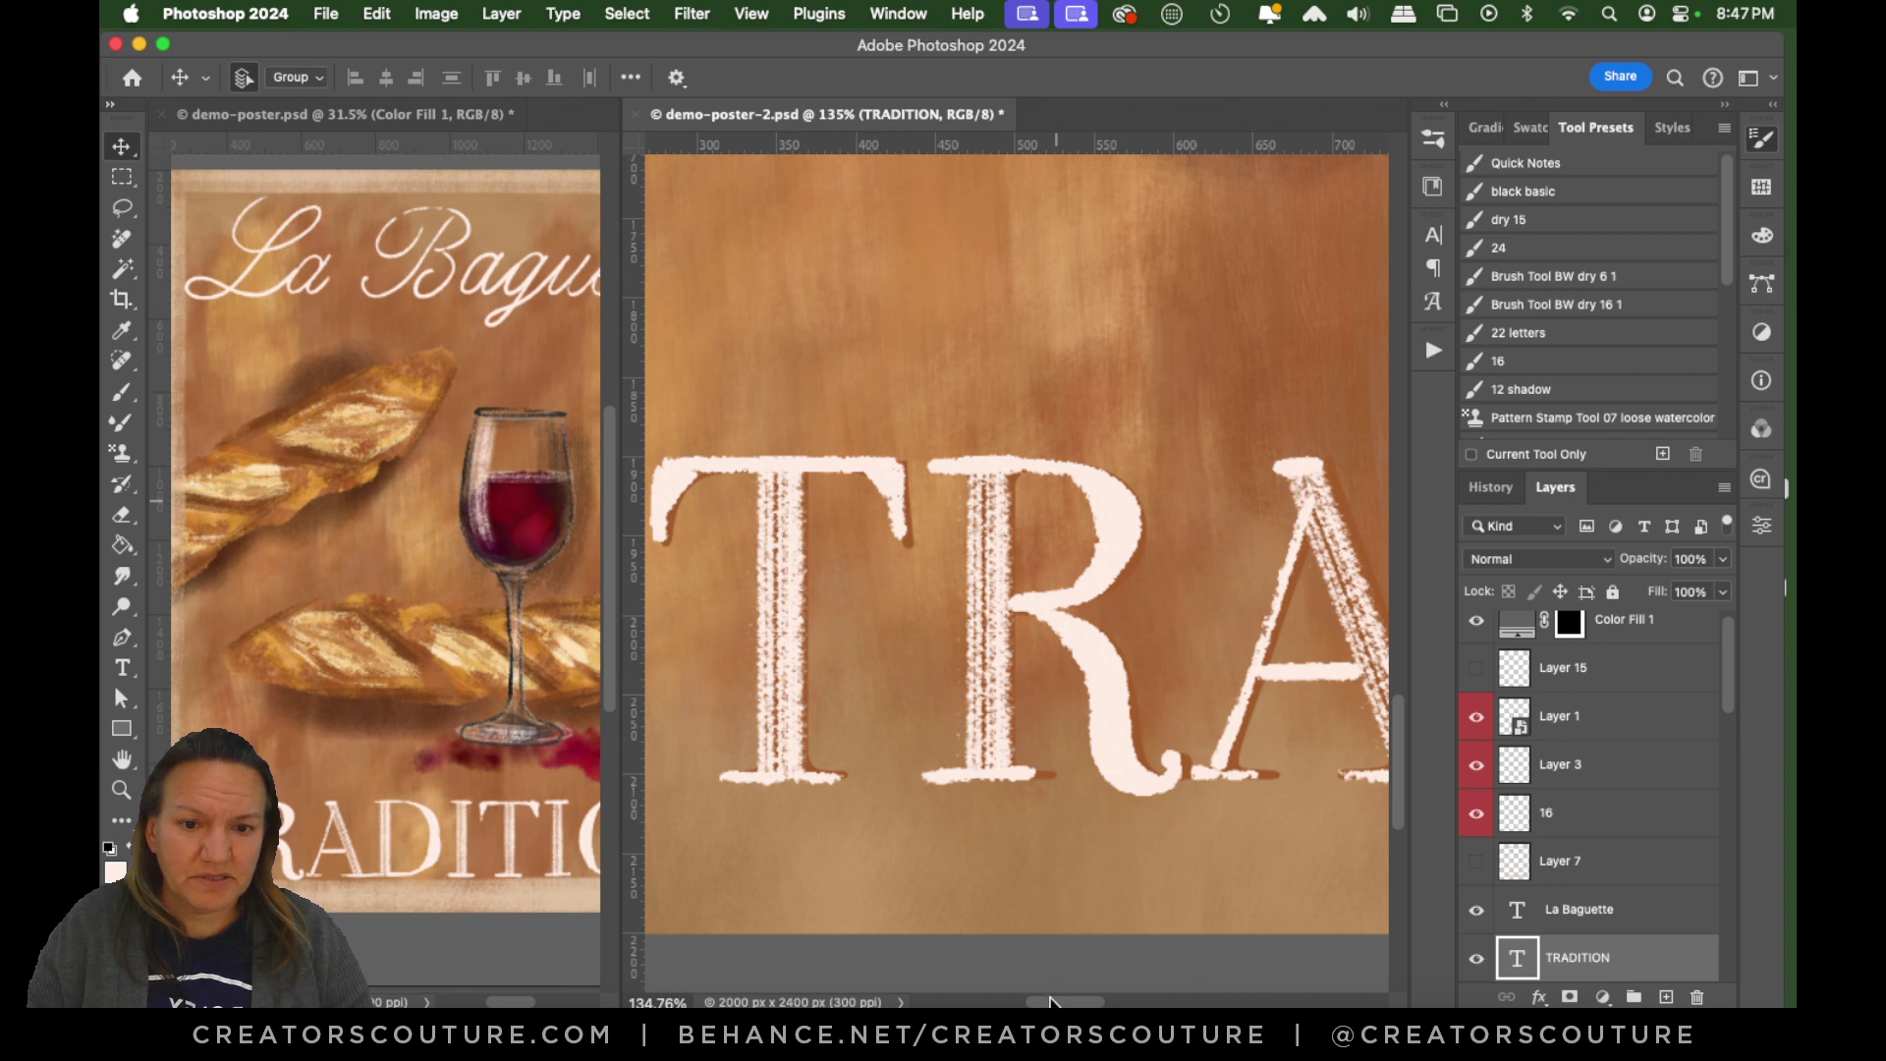
pyautogui.moveTo(1050, 1002); pyautogui.dragTo(1051, 1002)
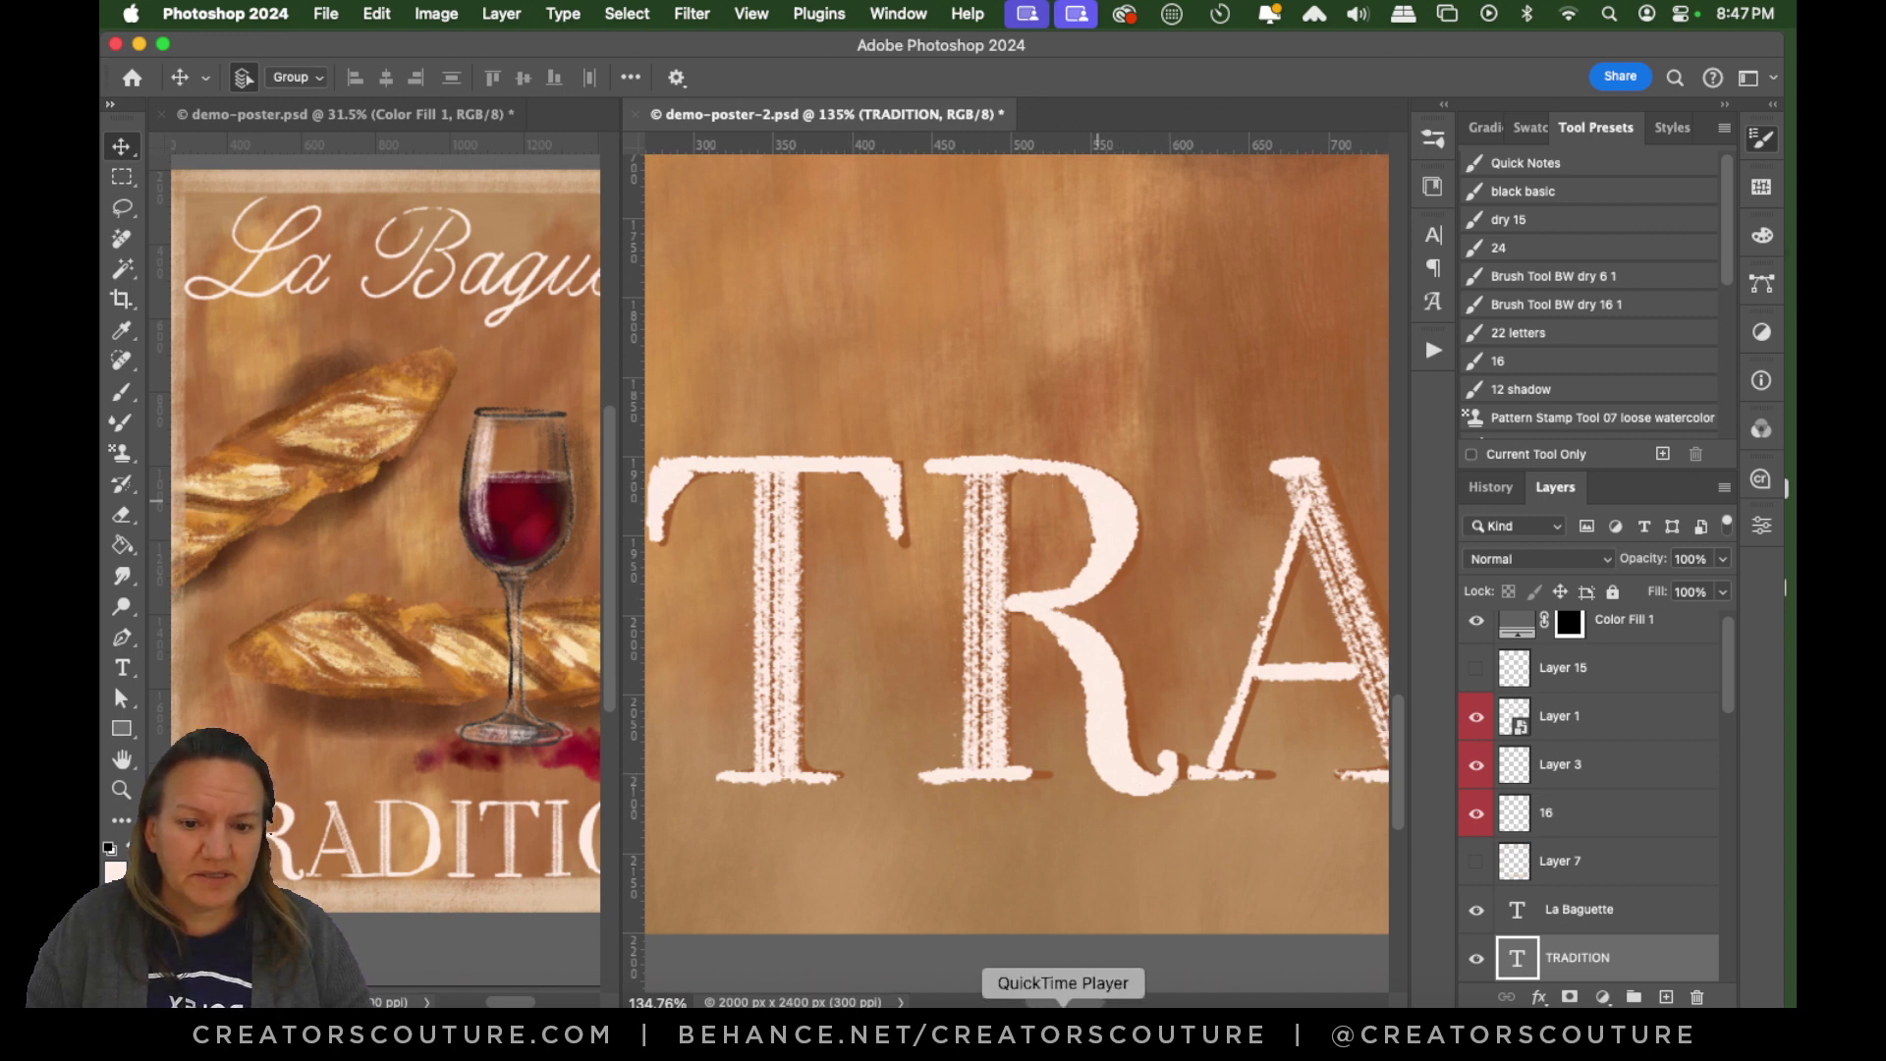
pyautogui.moveTo(1055, 1002)
pyautogui.mouseDown()
pyautogui.moveTo(1245, 1002)
pyautogui.moveTo(1053, 1003)
pyautogui.mouseUp()
pyautogui.click(1585, 822)
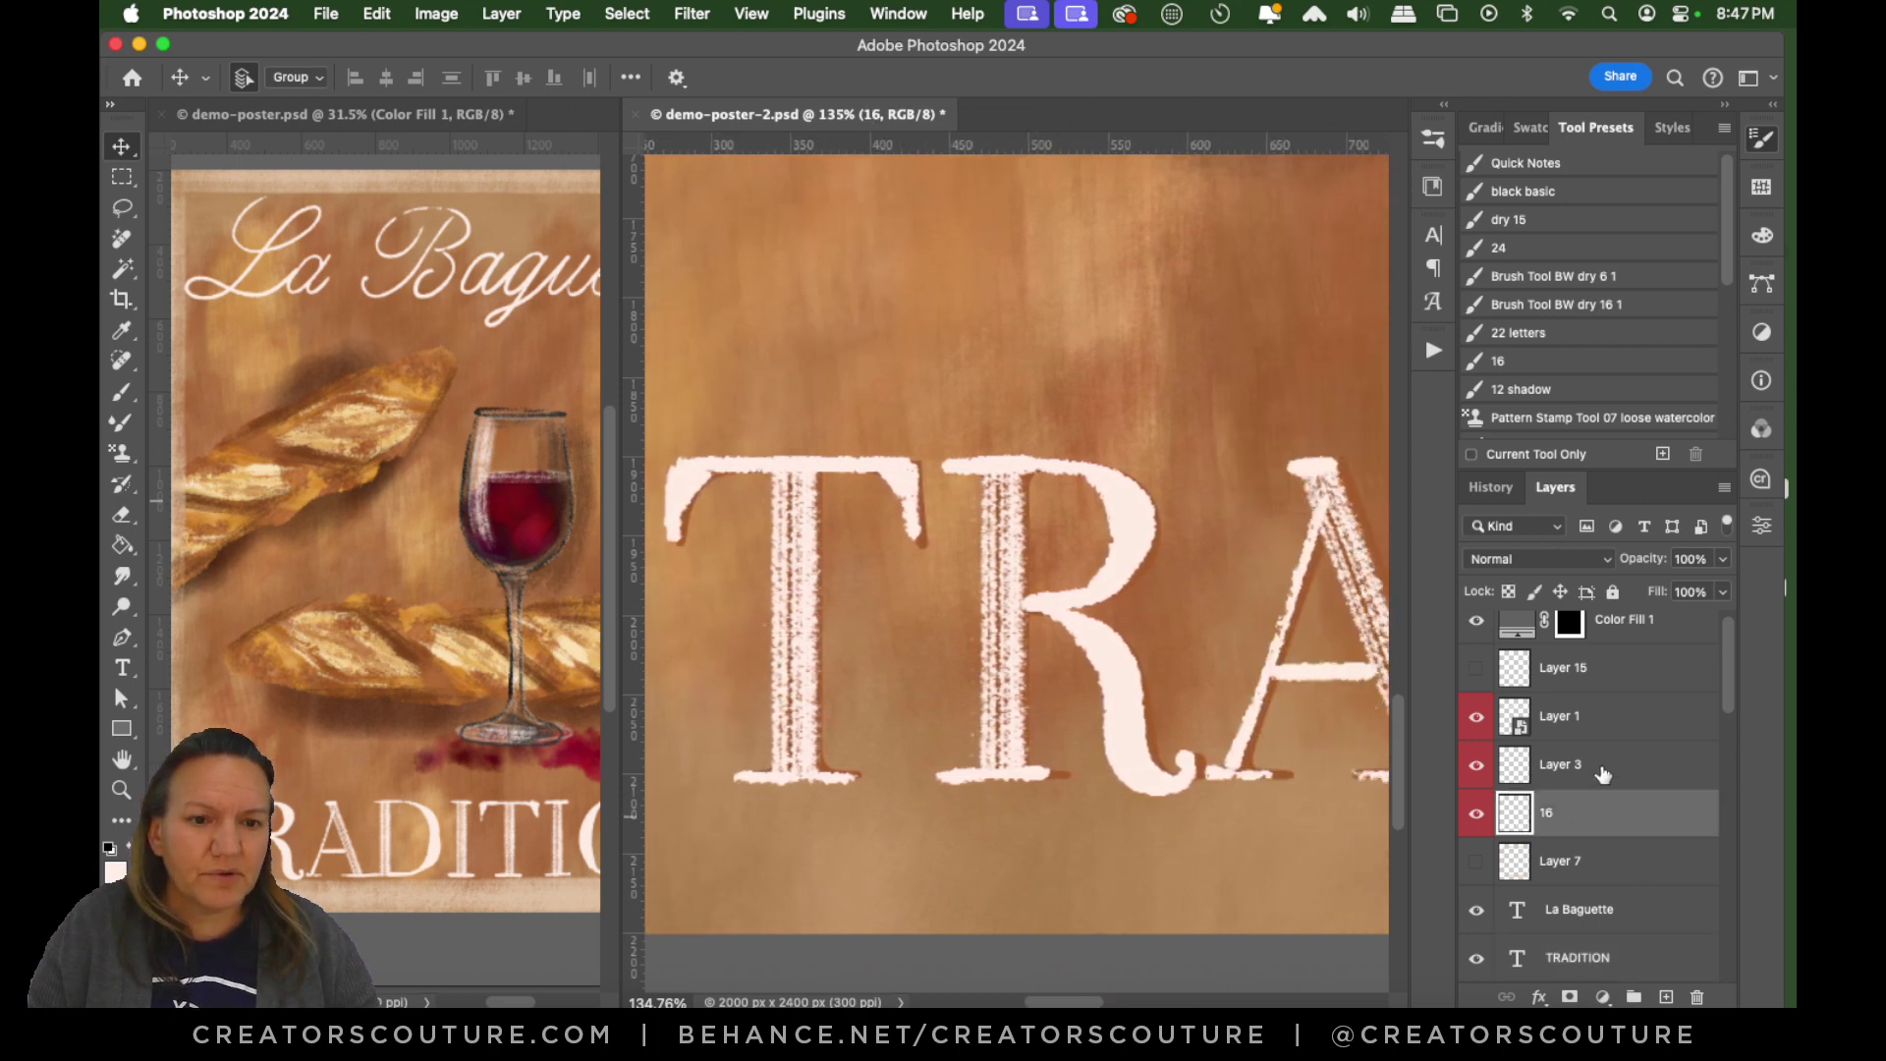
# Try a stroke above the R with the Brush Tool BW dry 16 1 preset on layer 16 and undo it.
pyautogui.click(1572, 306)
pyautogui.moveTo(1086, 189); pyautogui.dragTo(1066, 491)
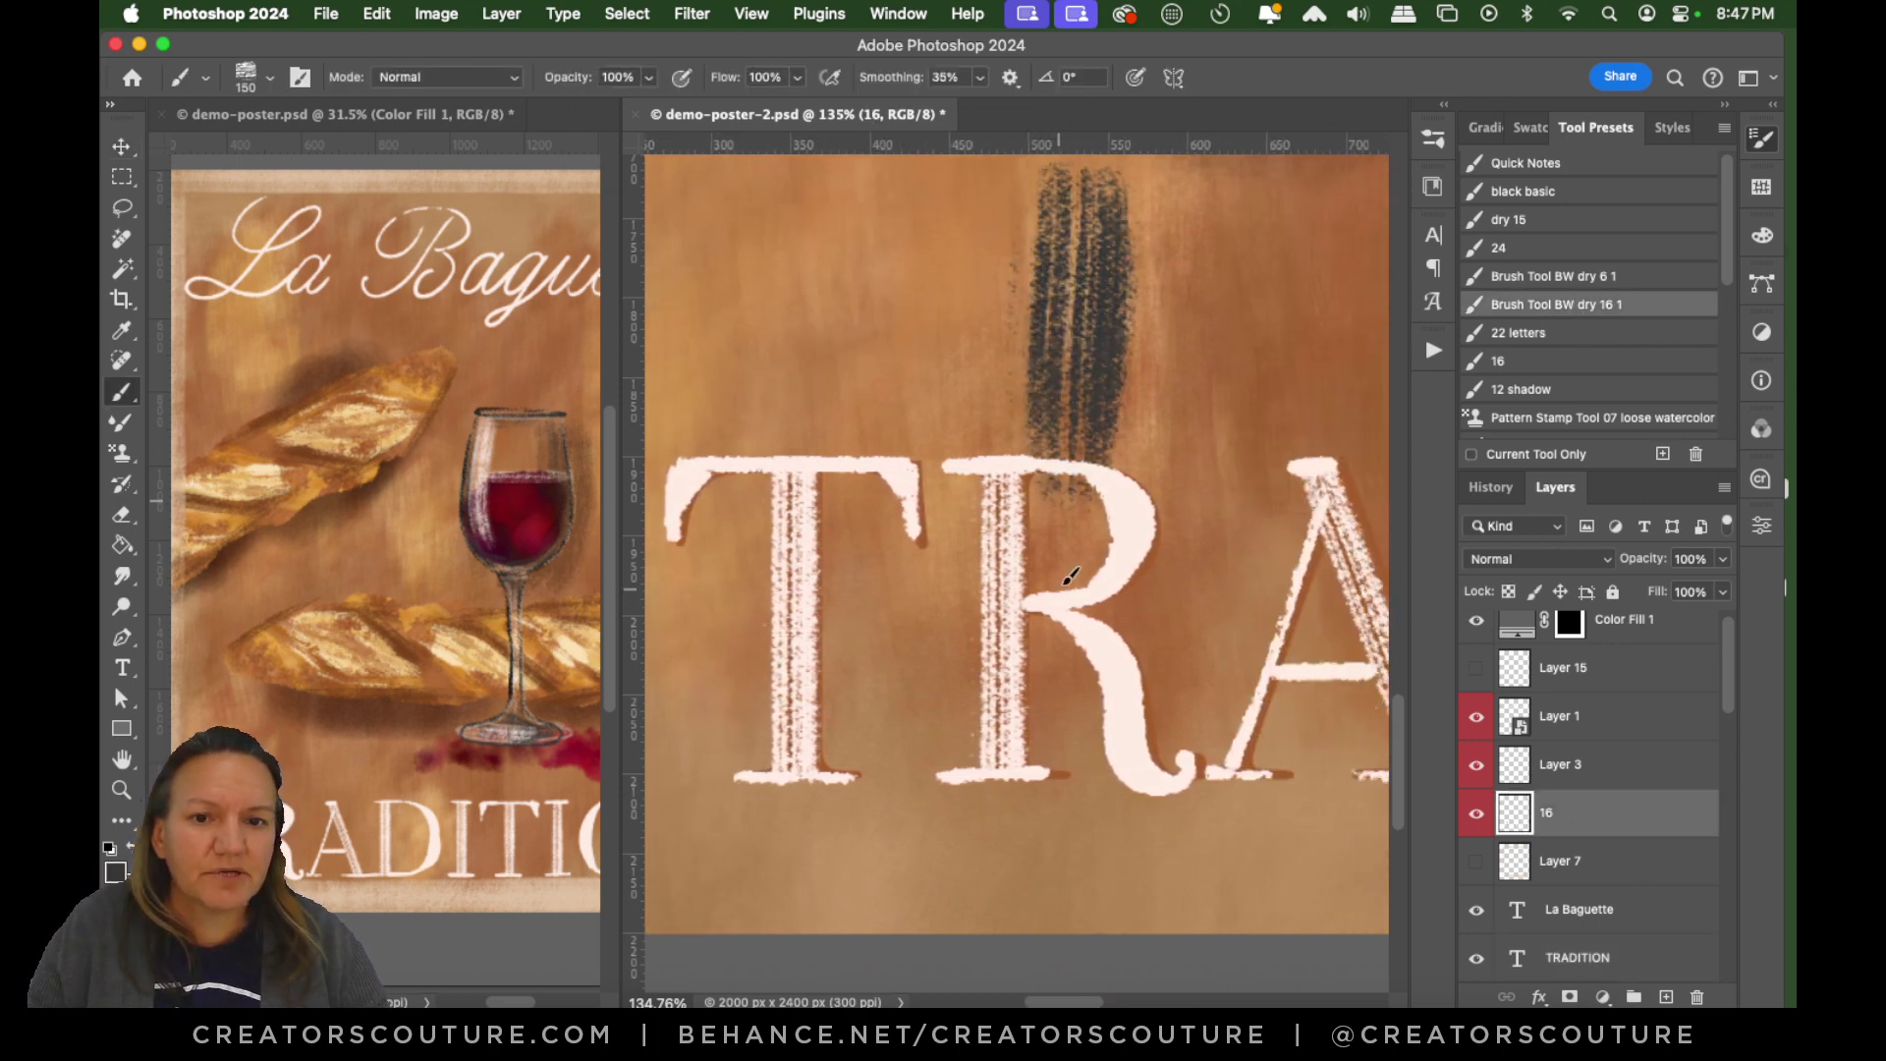
pyautogui.press('super+z')
pyautogui.scroll(-4, 1545, 263)
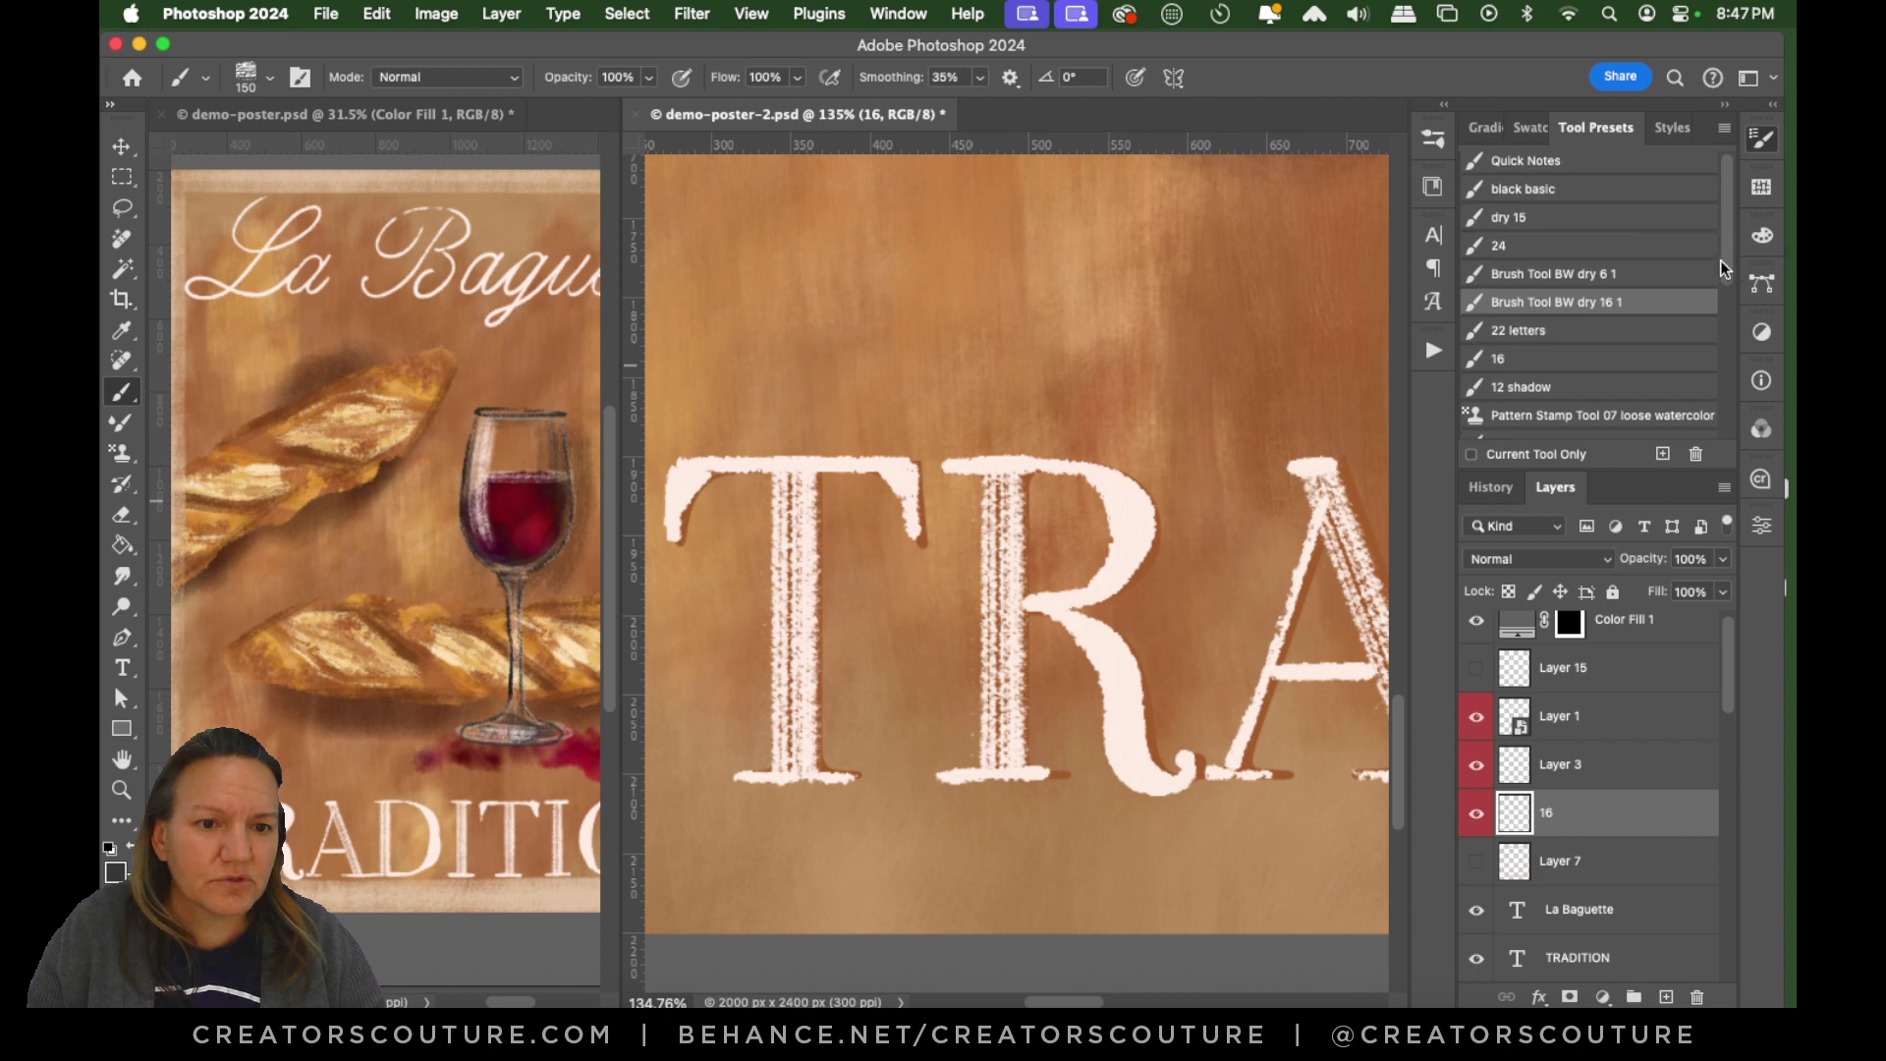
# Test vertical strokes over the word TRADITION with the 16 brush preset, undoing each one.
pyautogui.click(1544, 261)
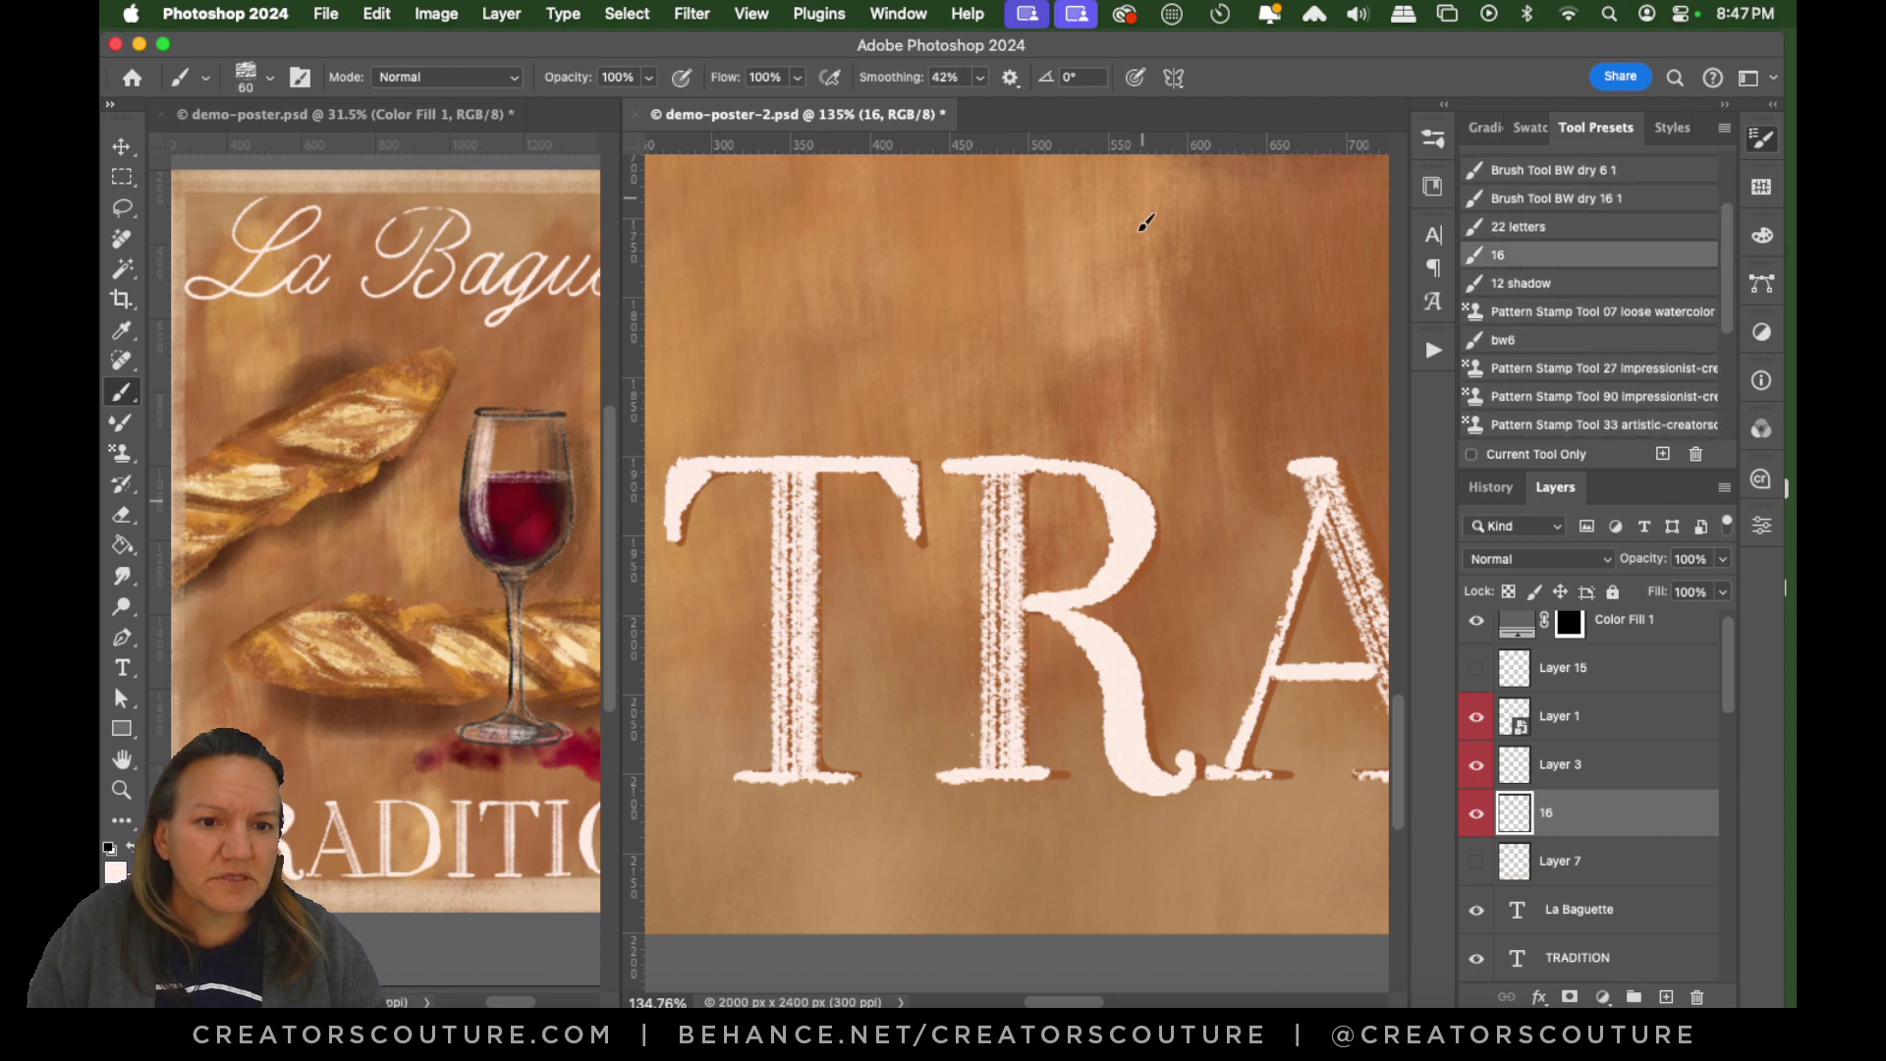
pyautogui.moveTo(1138, 214); pyautogui.dragTo(1119, 415)
pyautogui.press('super+z')
pyautogui.moveTo(919, 228); pyautogui.dragTo(919, 688)
pyautogui.press('super+z')
pyautogui.moveTo(882, 209); pyautogui.dragTo(874, 926)
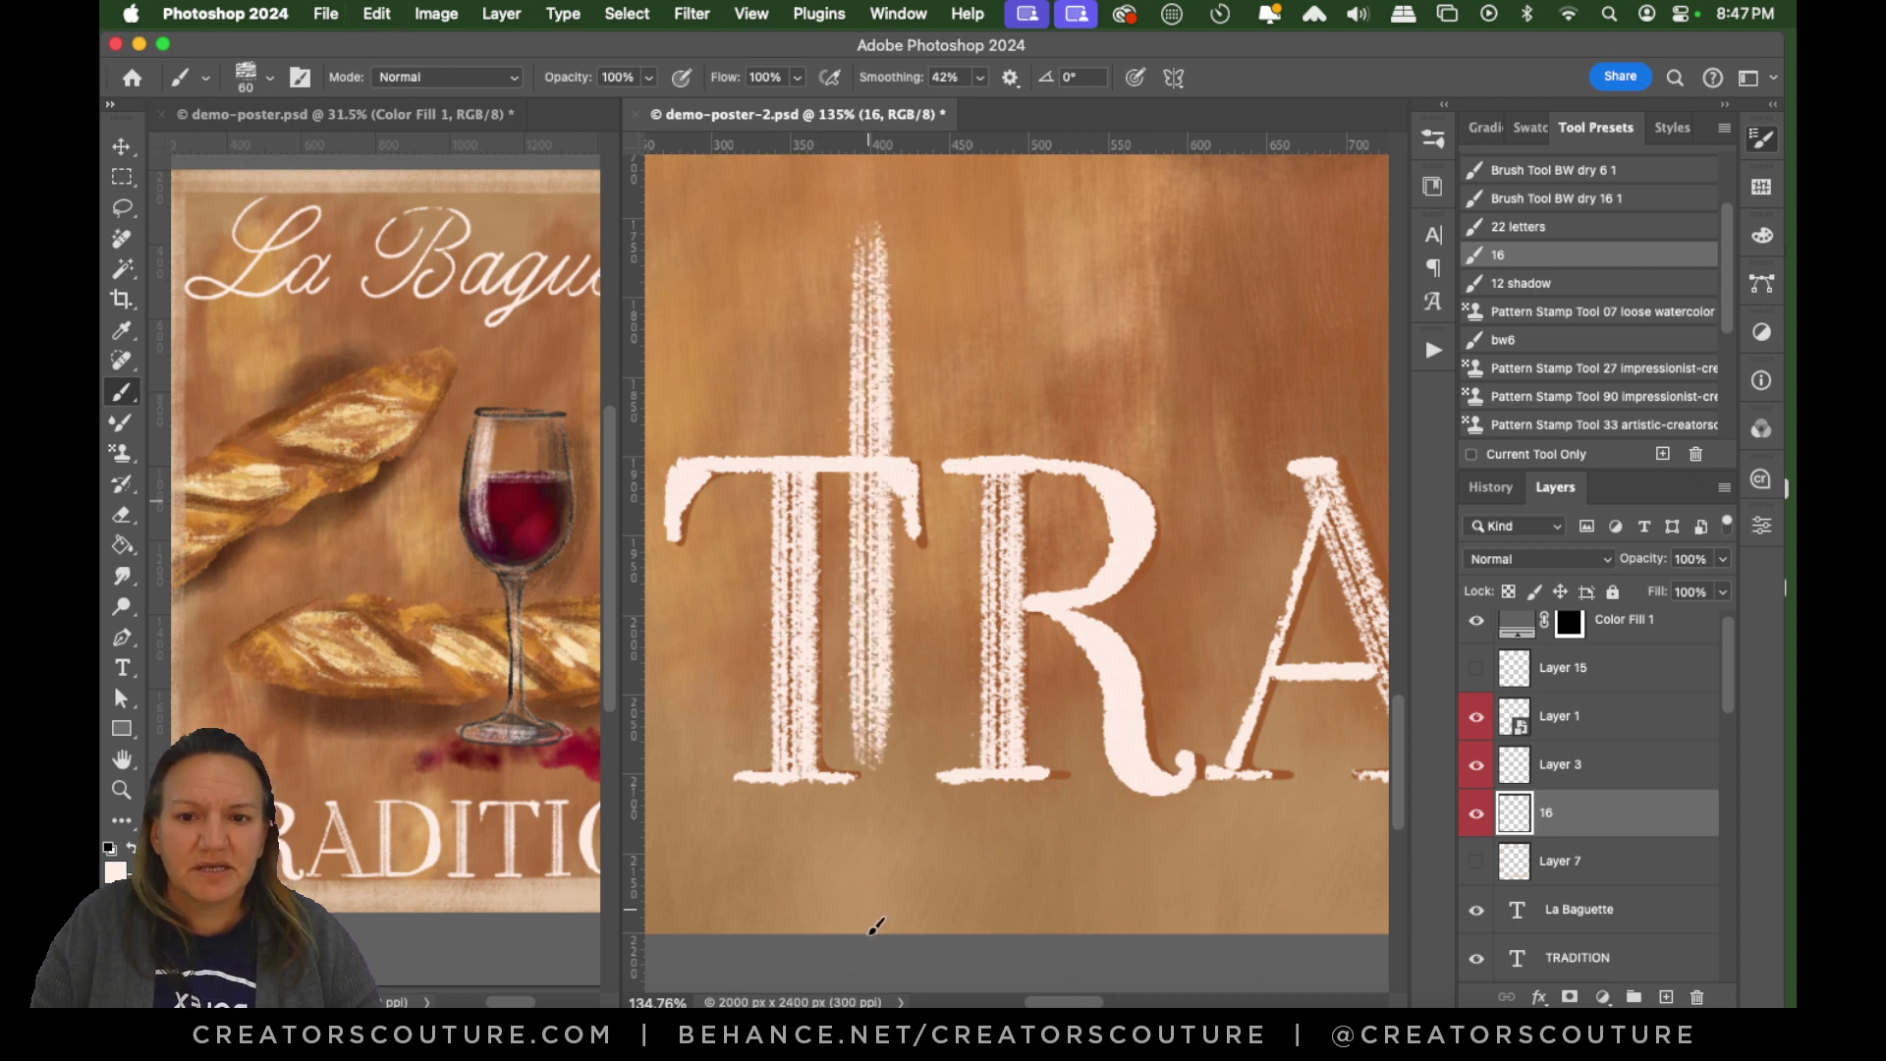
pyautogui.press('super+z')
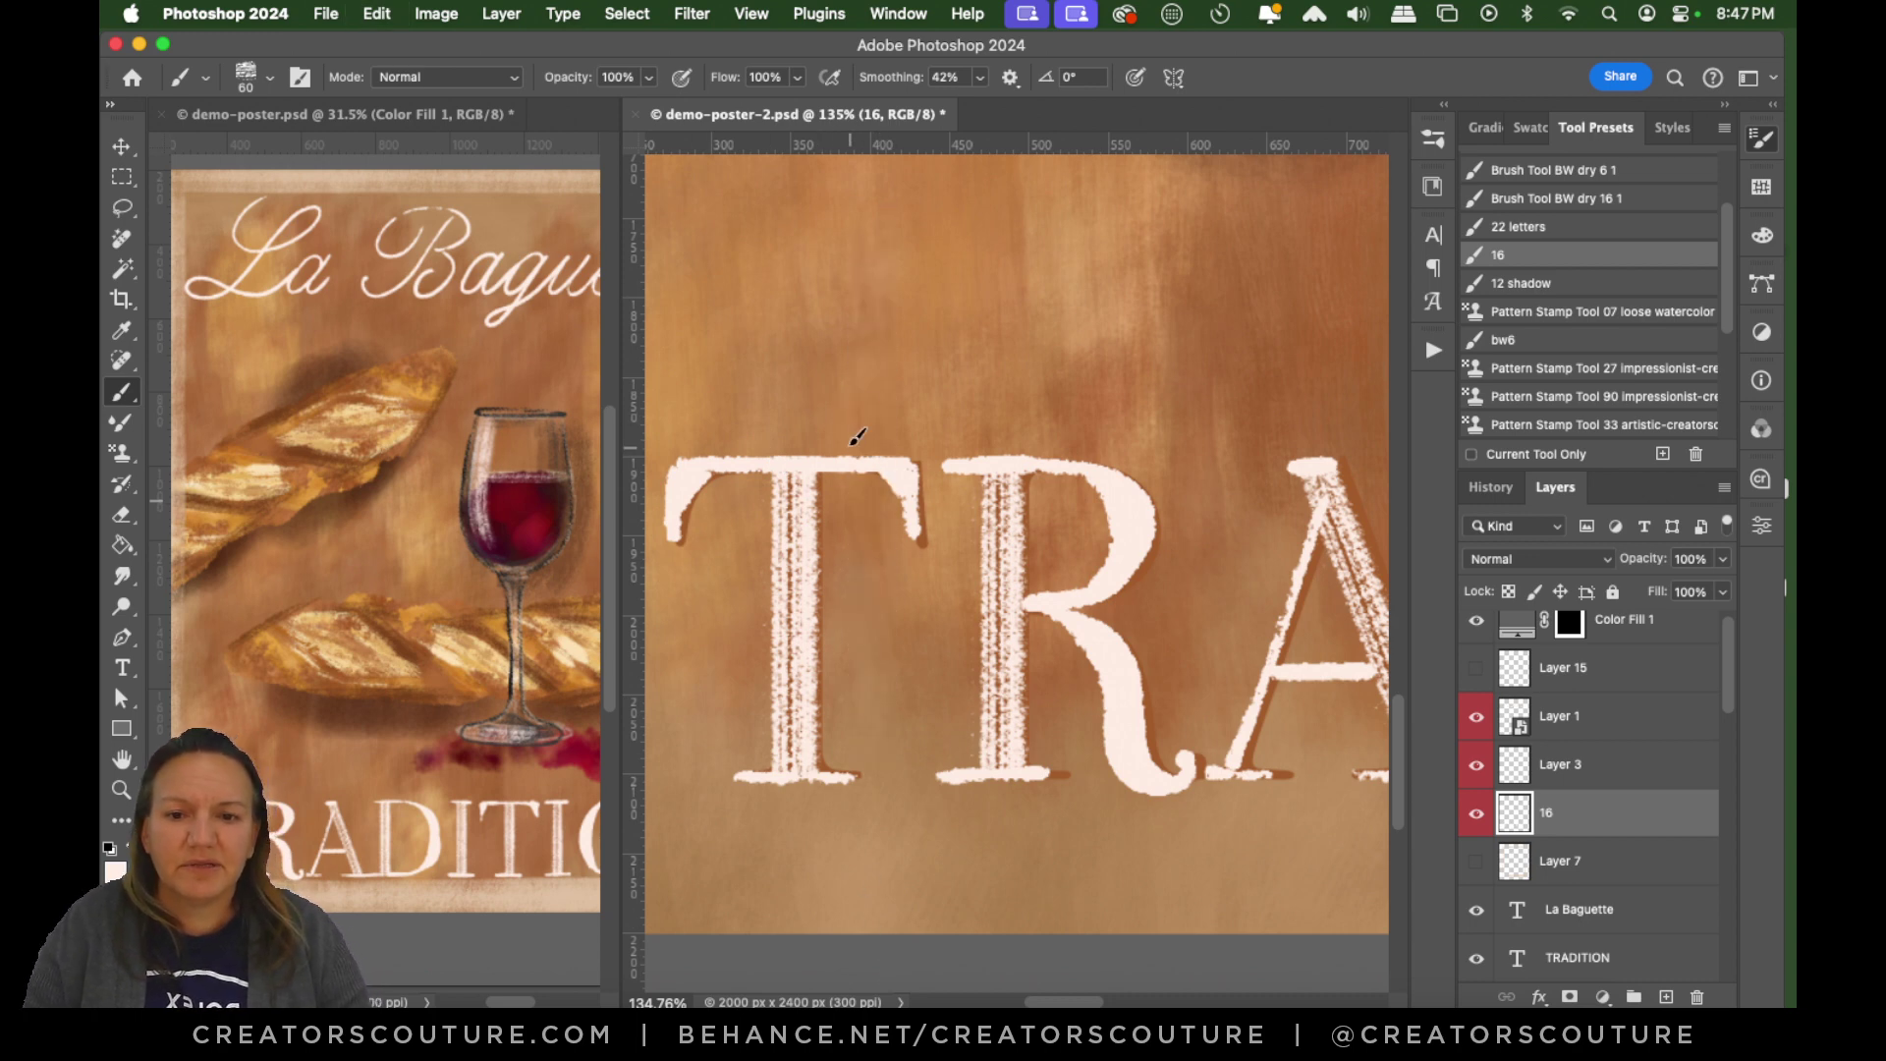
# Try a vertical stroke through the T's crossbar, cut off its ends above and below the letter with rectangular selections, and undo it all.
pyautogui.moveTo(861, 397); pyautogui.dragTo(863, 853)
pyautogui.click(121, 177)
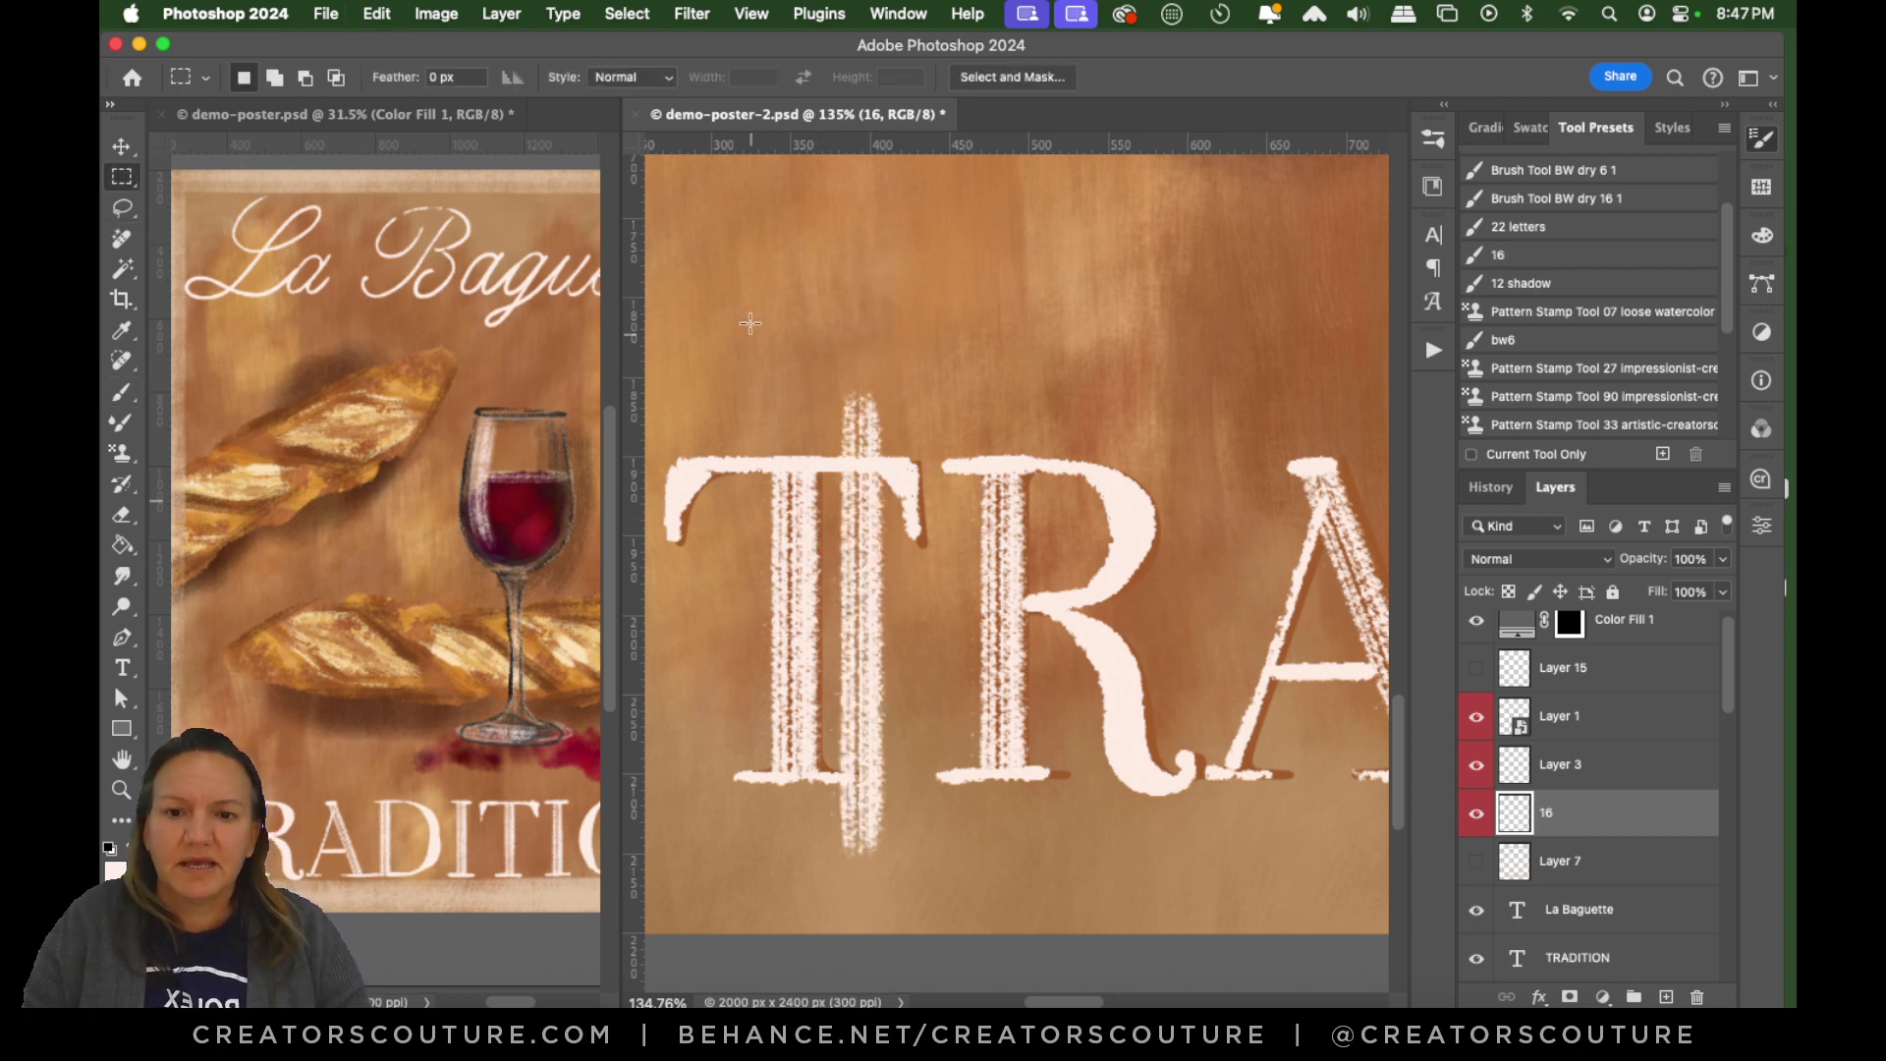
pyautogui.moveTo(756, 322); pyautogui.dragTo(952, 456)
pyautogui.press('Delete')
pyautogui.moveTo(786, 921); pyautogui.dragTo(965, 786)
pyautogui.press('Delete')
pyautogui.press('super+z')
pyautogui.press('super+z')
pyautogui.press('super+z')
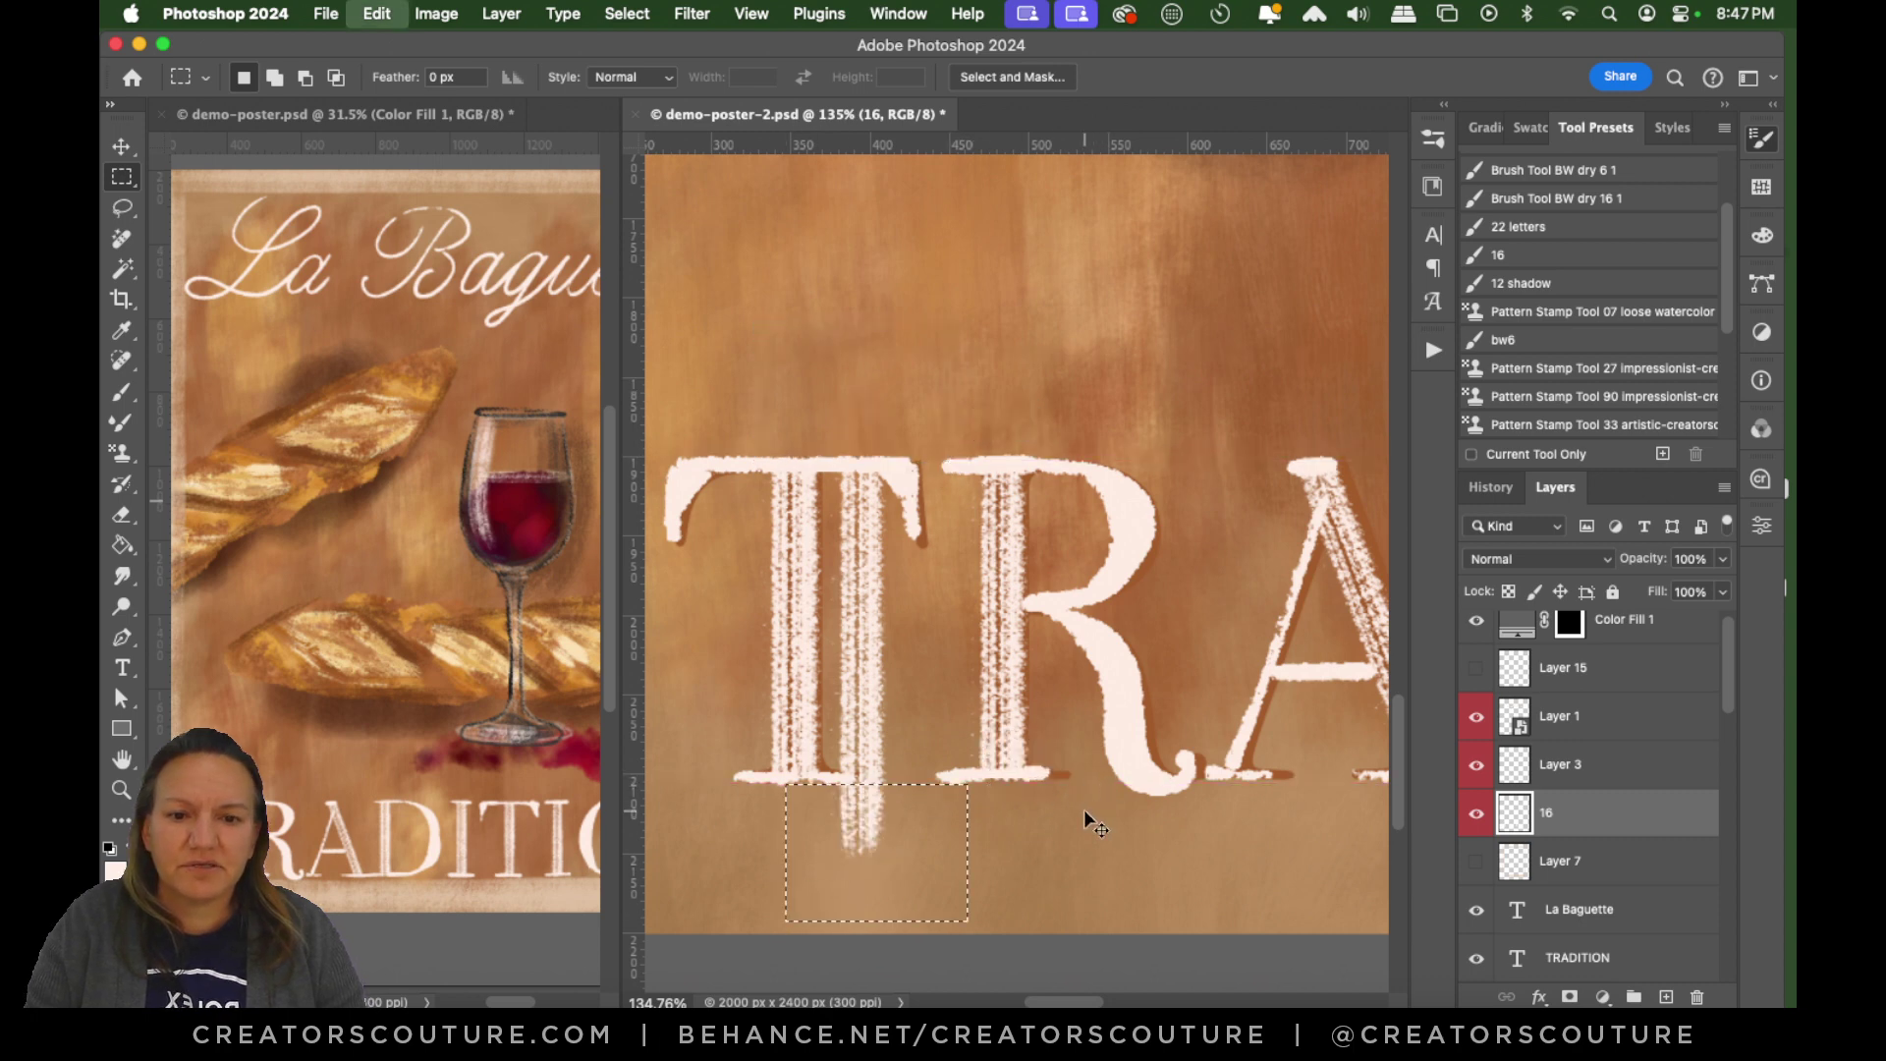
pyautogui.press('super+z')
pyautogui.press('super+z')
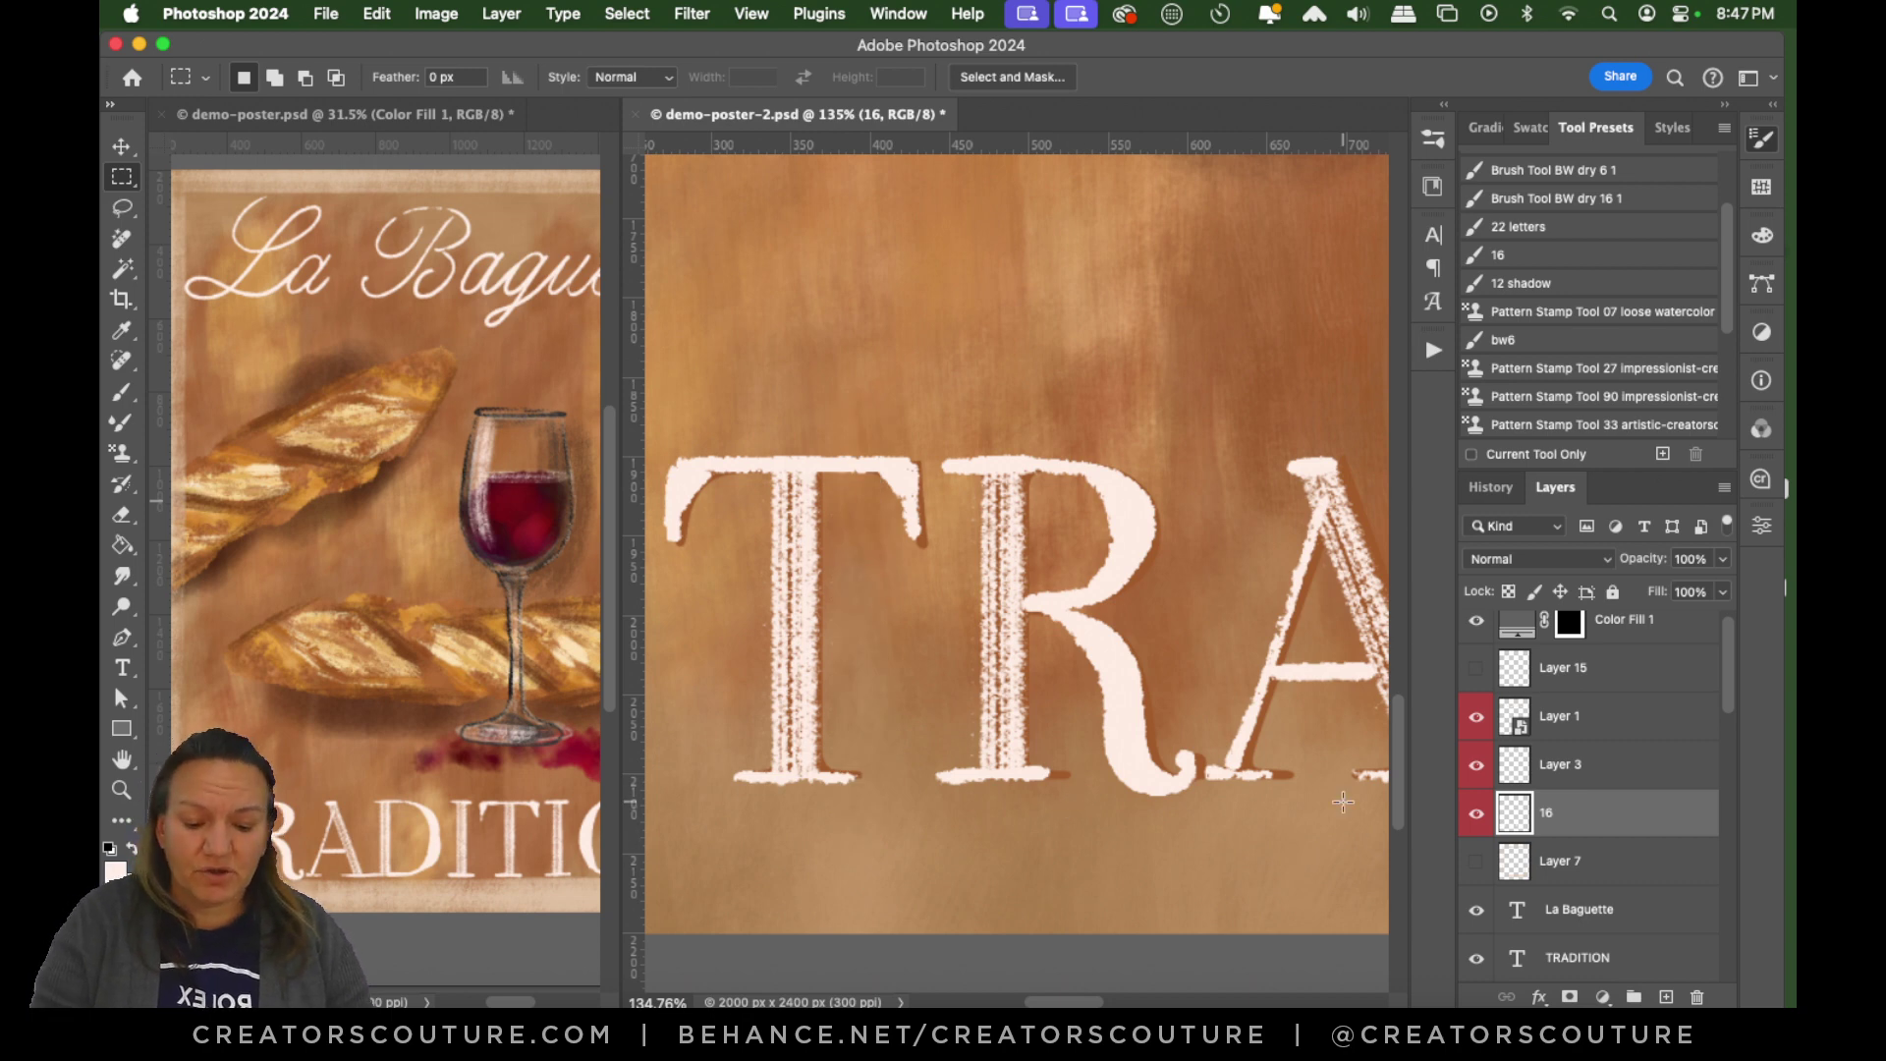
# Save the demo-poster-2 document with the textured lettering layers shown.
pyautogui.press('super+minus')
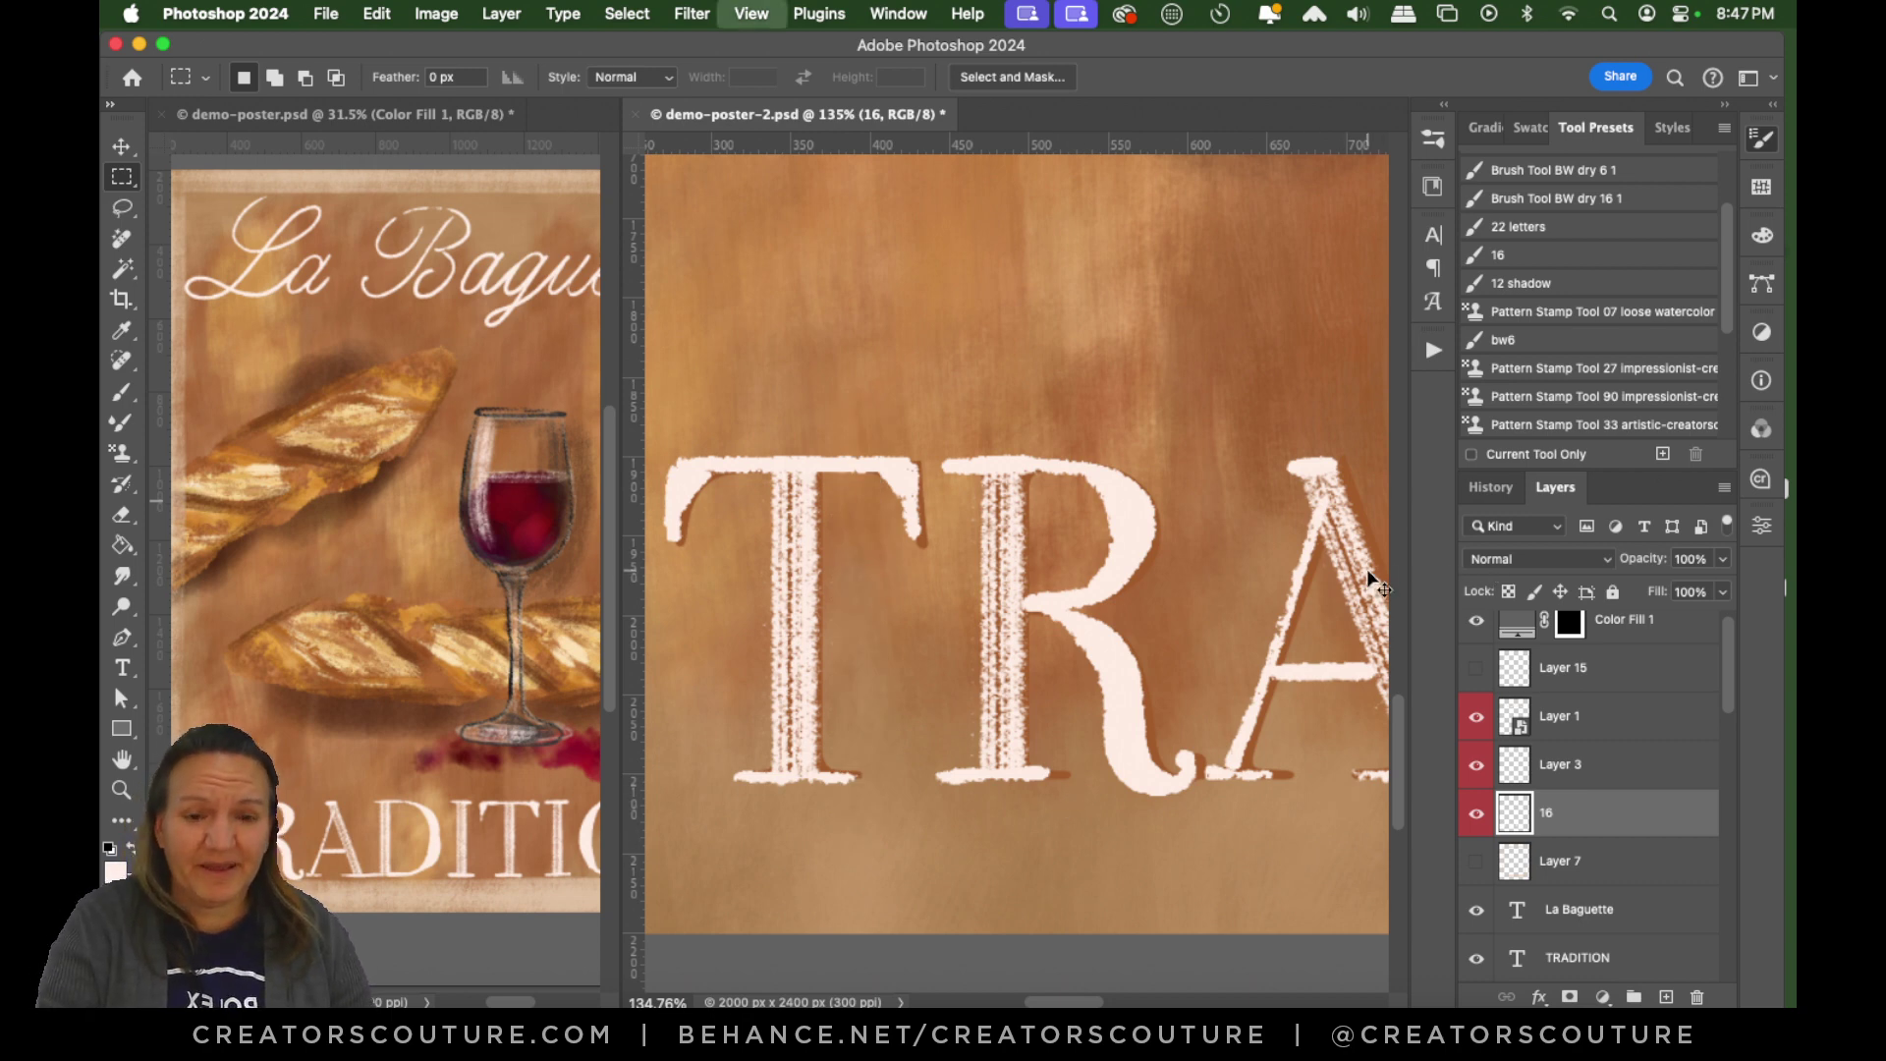
pyautogui.press('super+0')
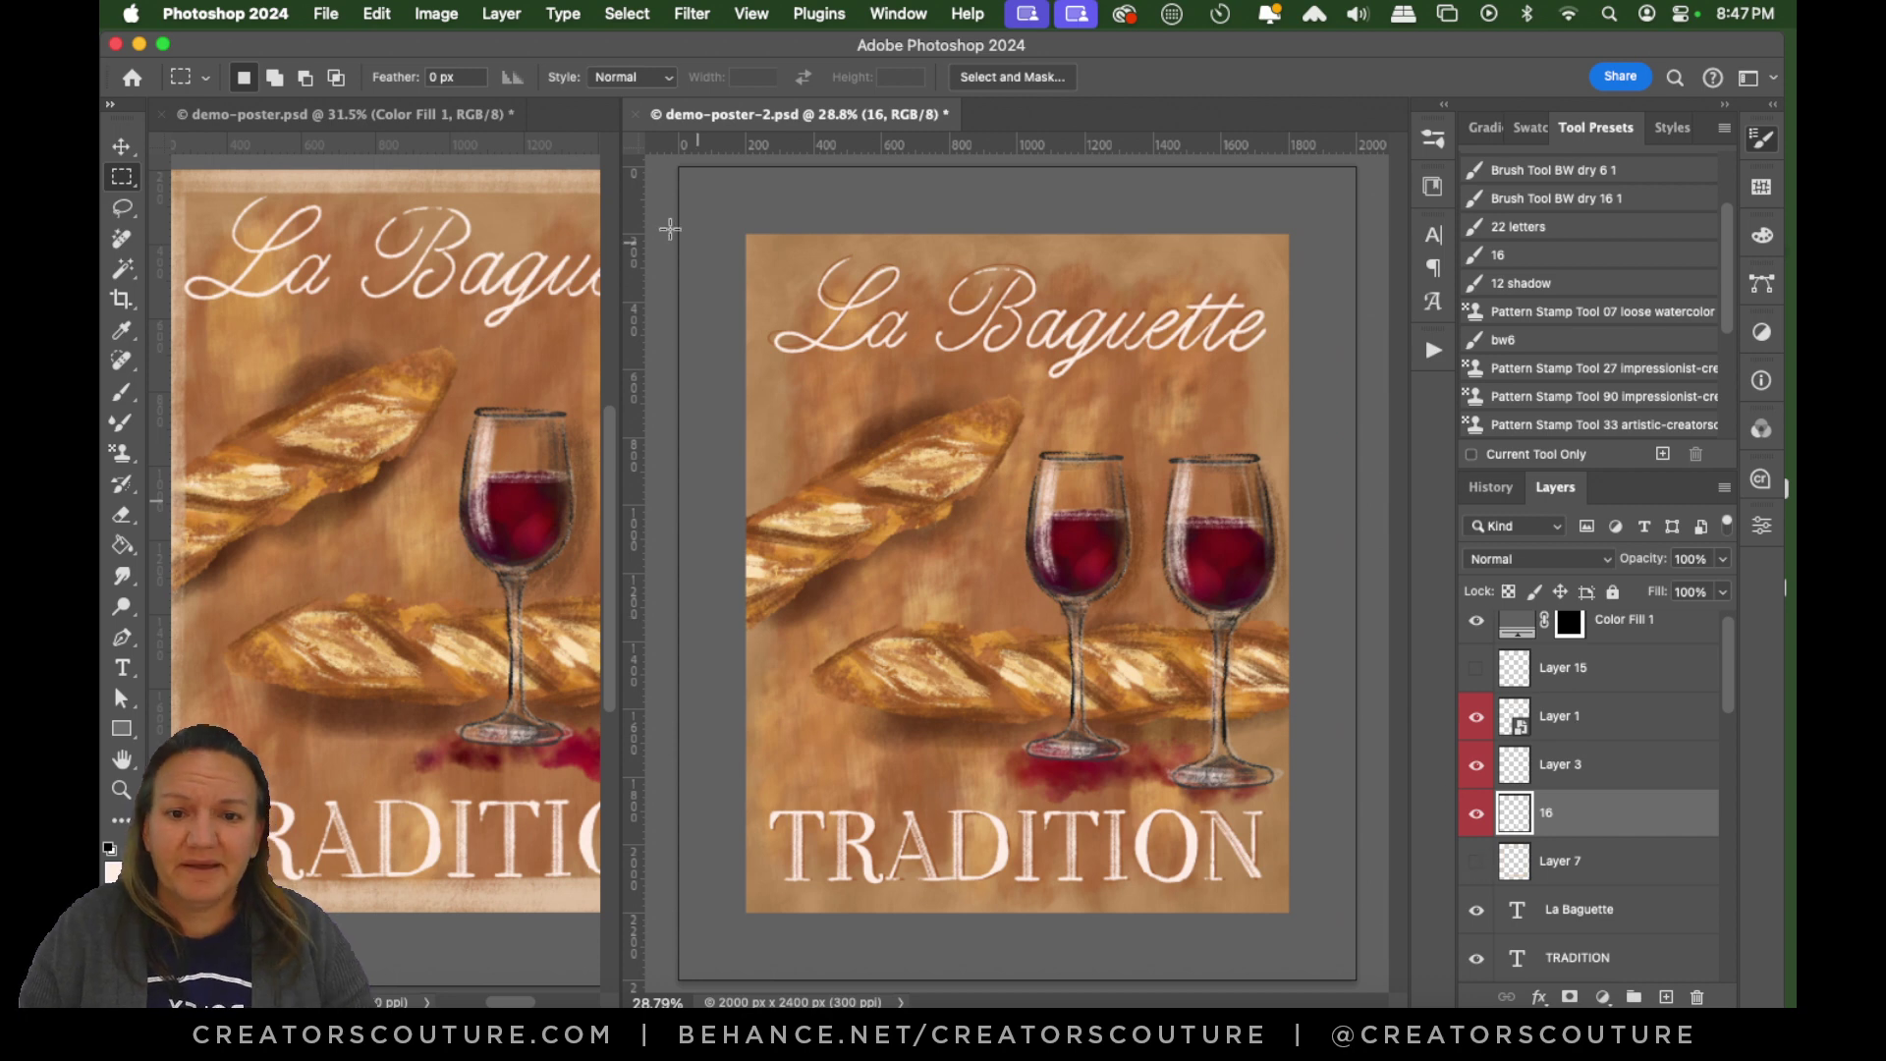
pyautogui.press('v')
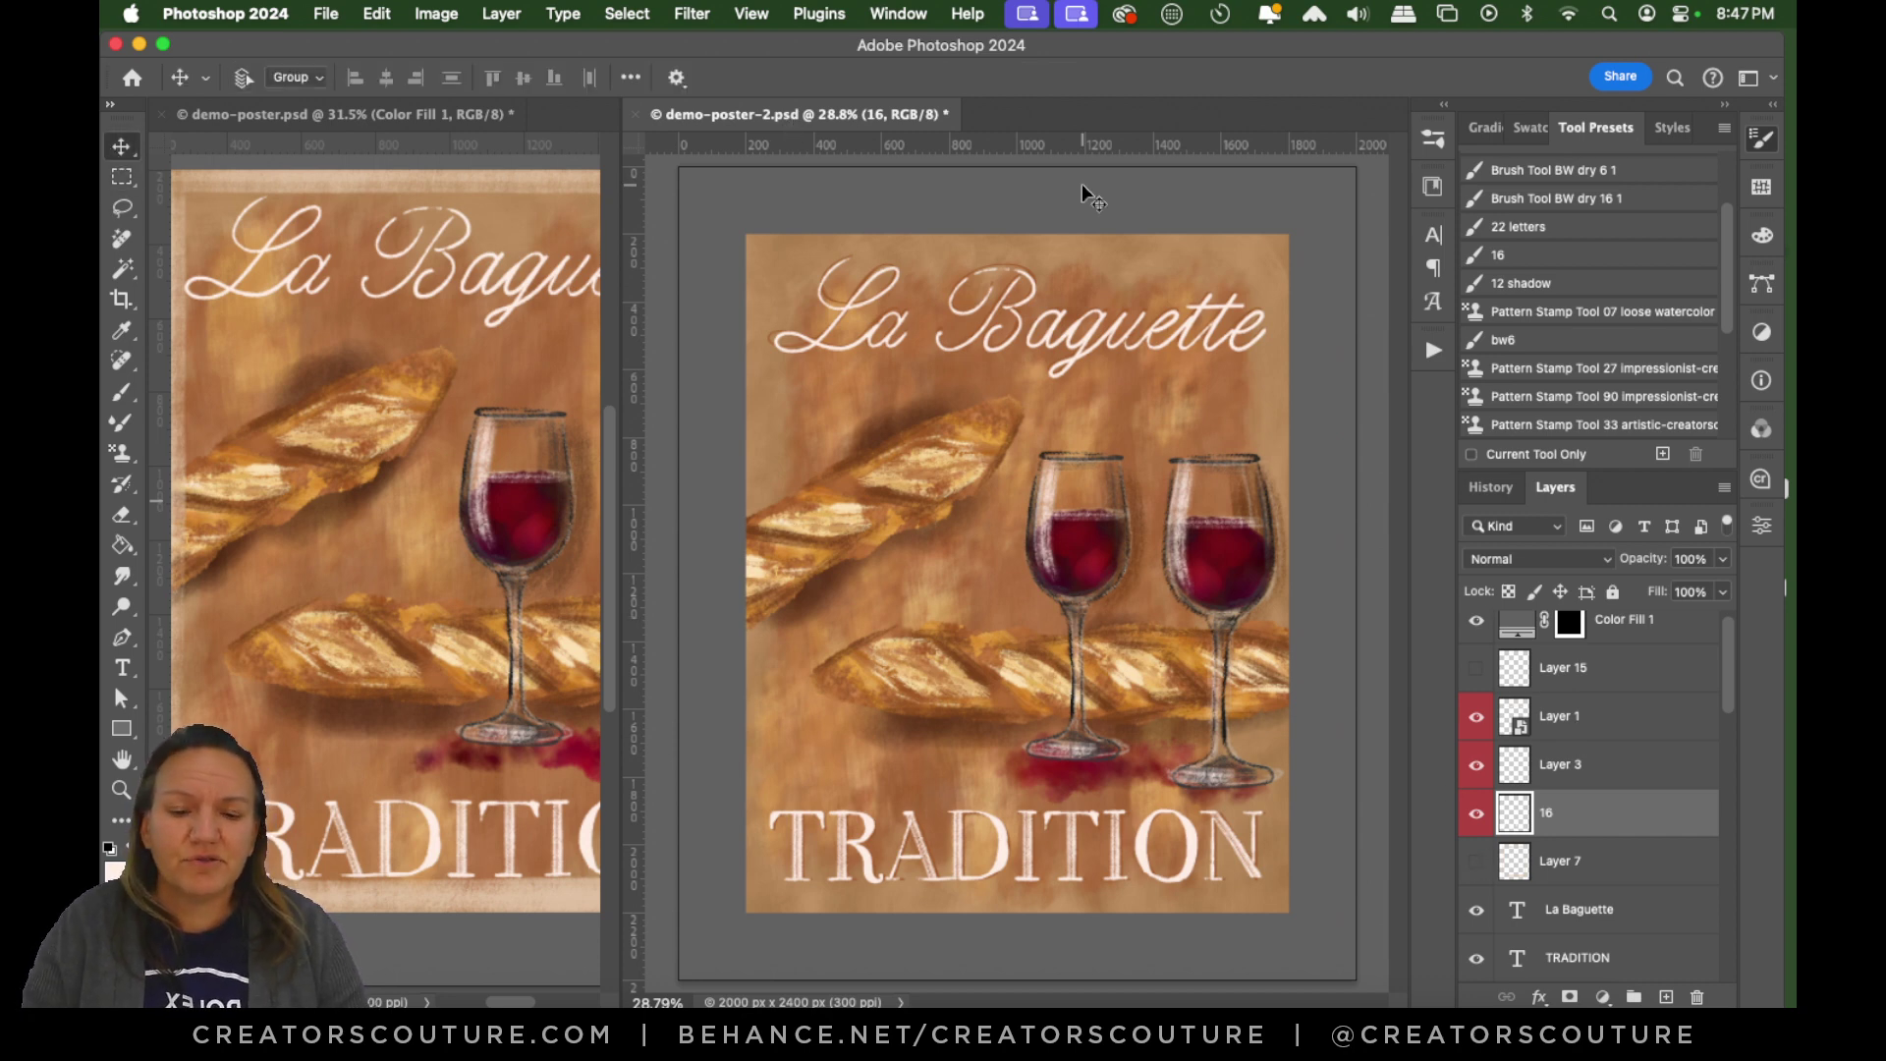
pyautogui.press('super+s')
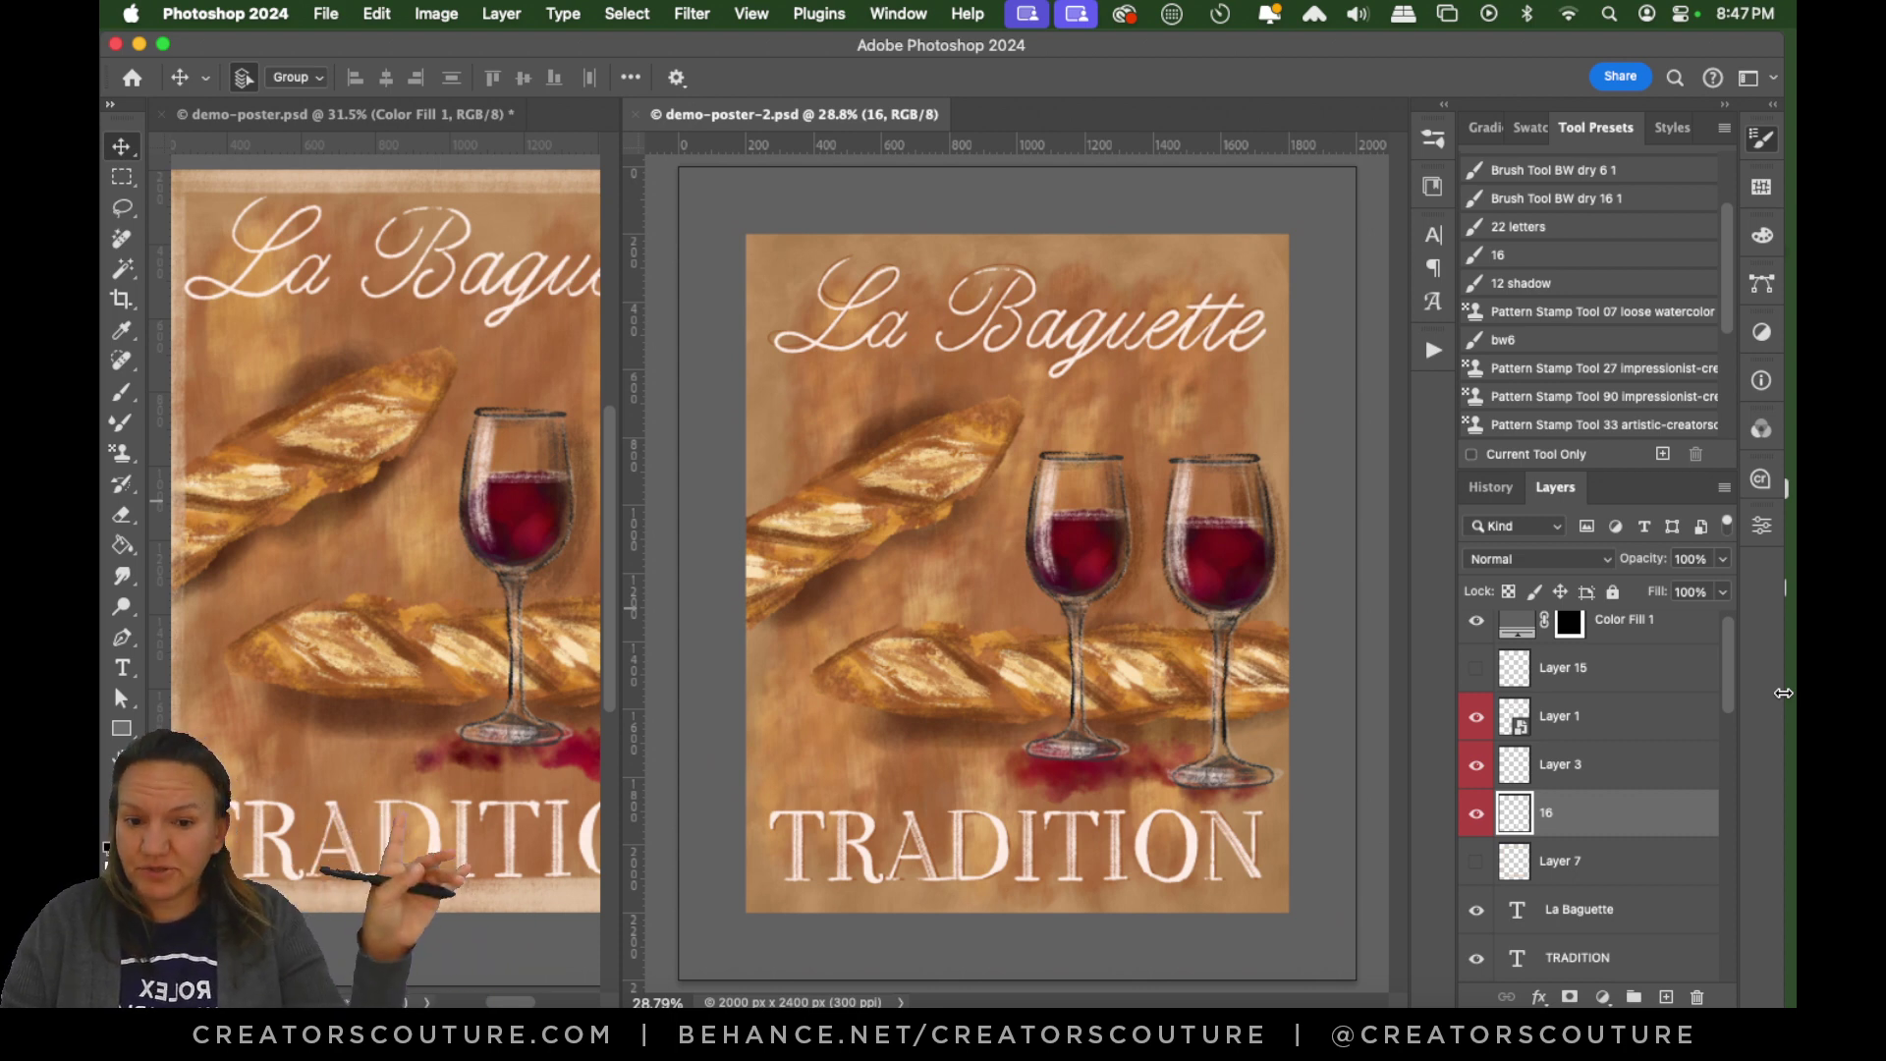
# Show the painted border on Layer 7, make that layer active, and compare the poster with and without it.
pyautogui.click(1476, 669)
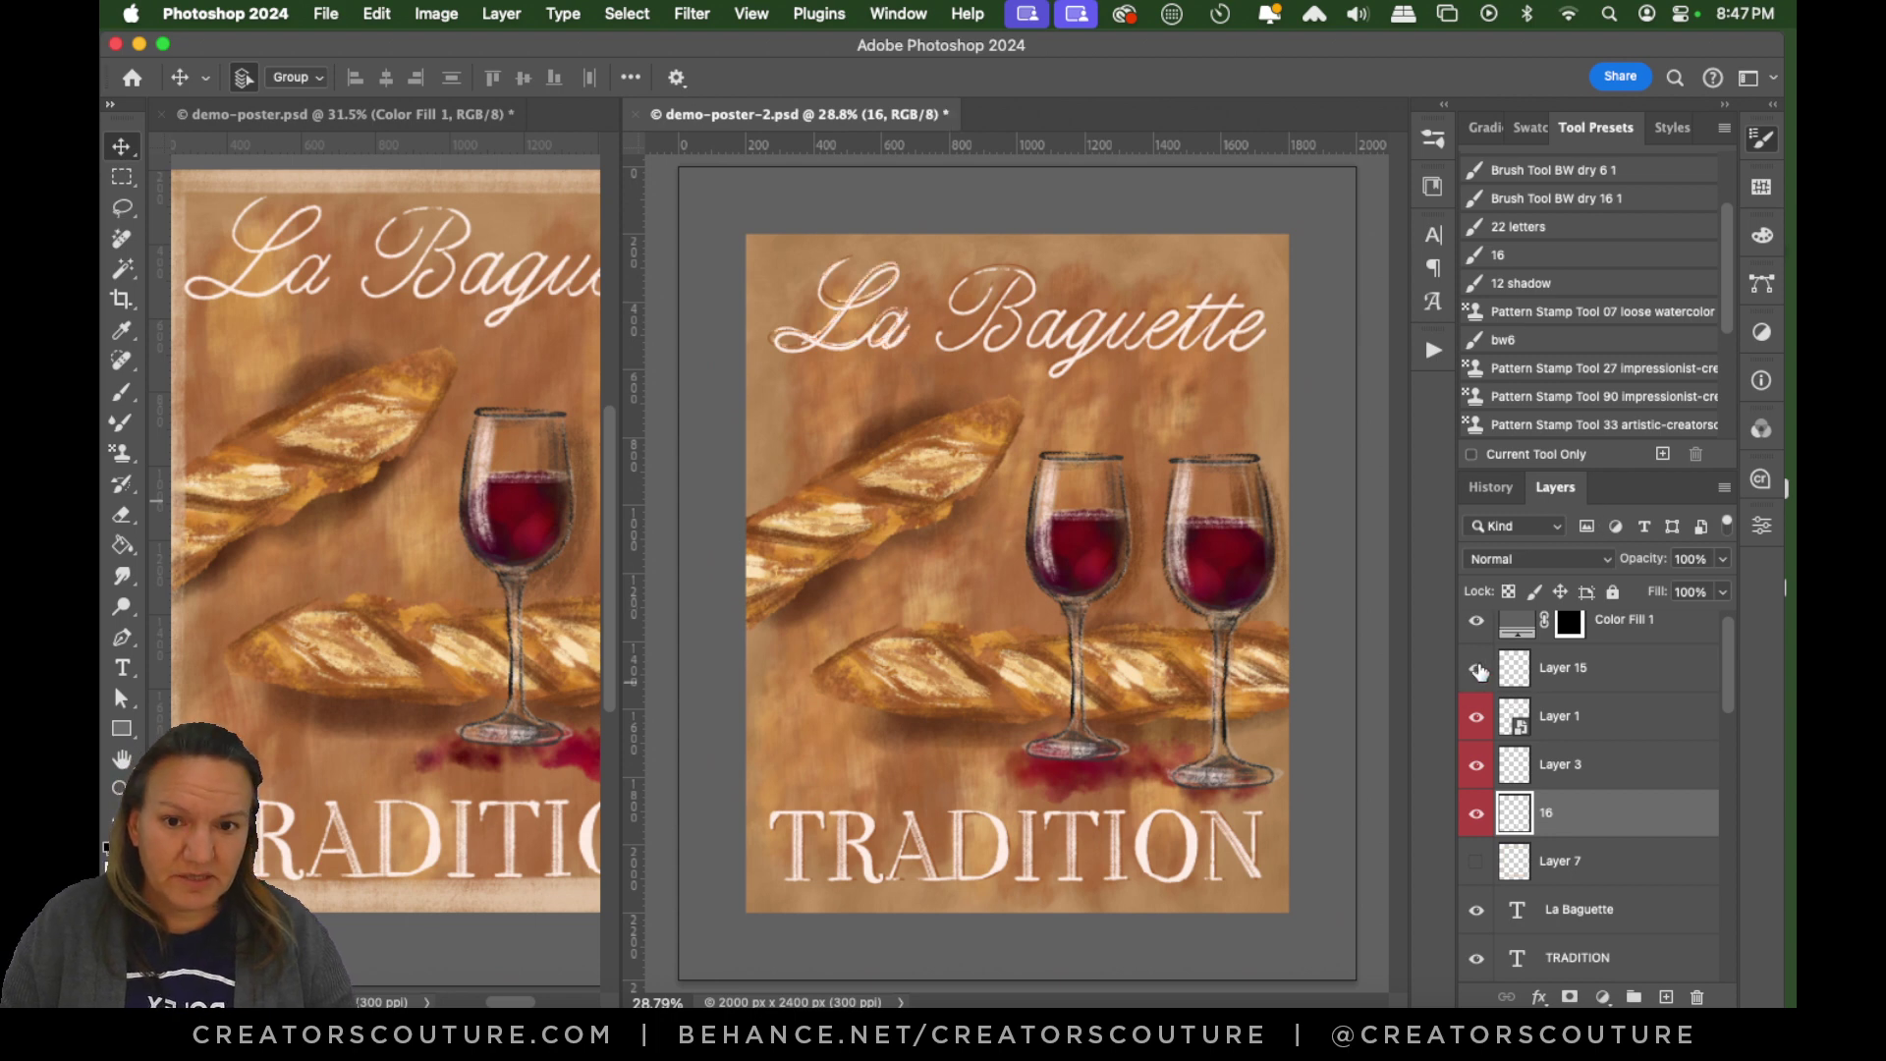
pyautogui.click(1477, 670)
pyautogui.moveTo(1729, 685); pyautogui.dragTo(1696, 733)
pyautogui.click(1476, 687)
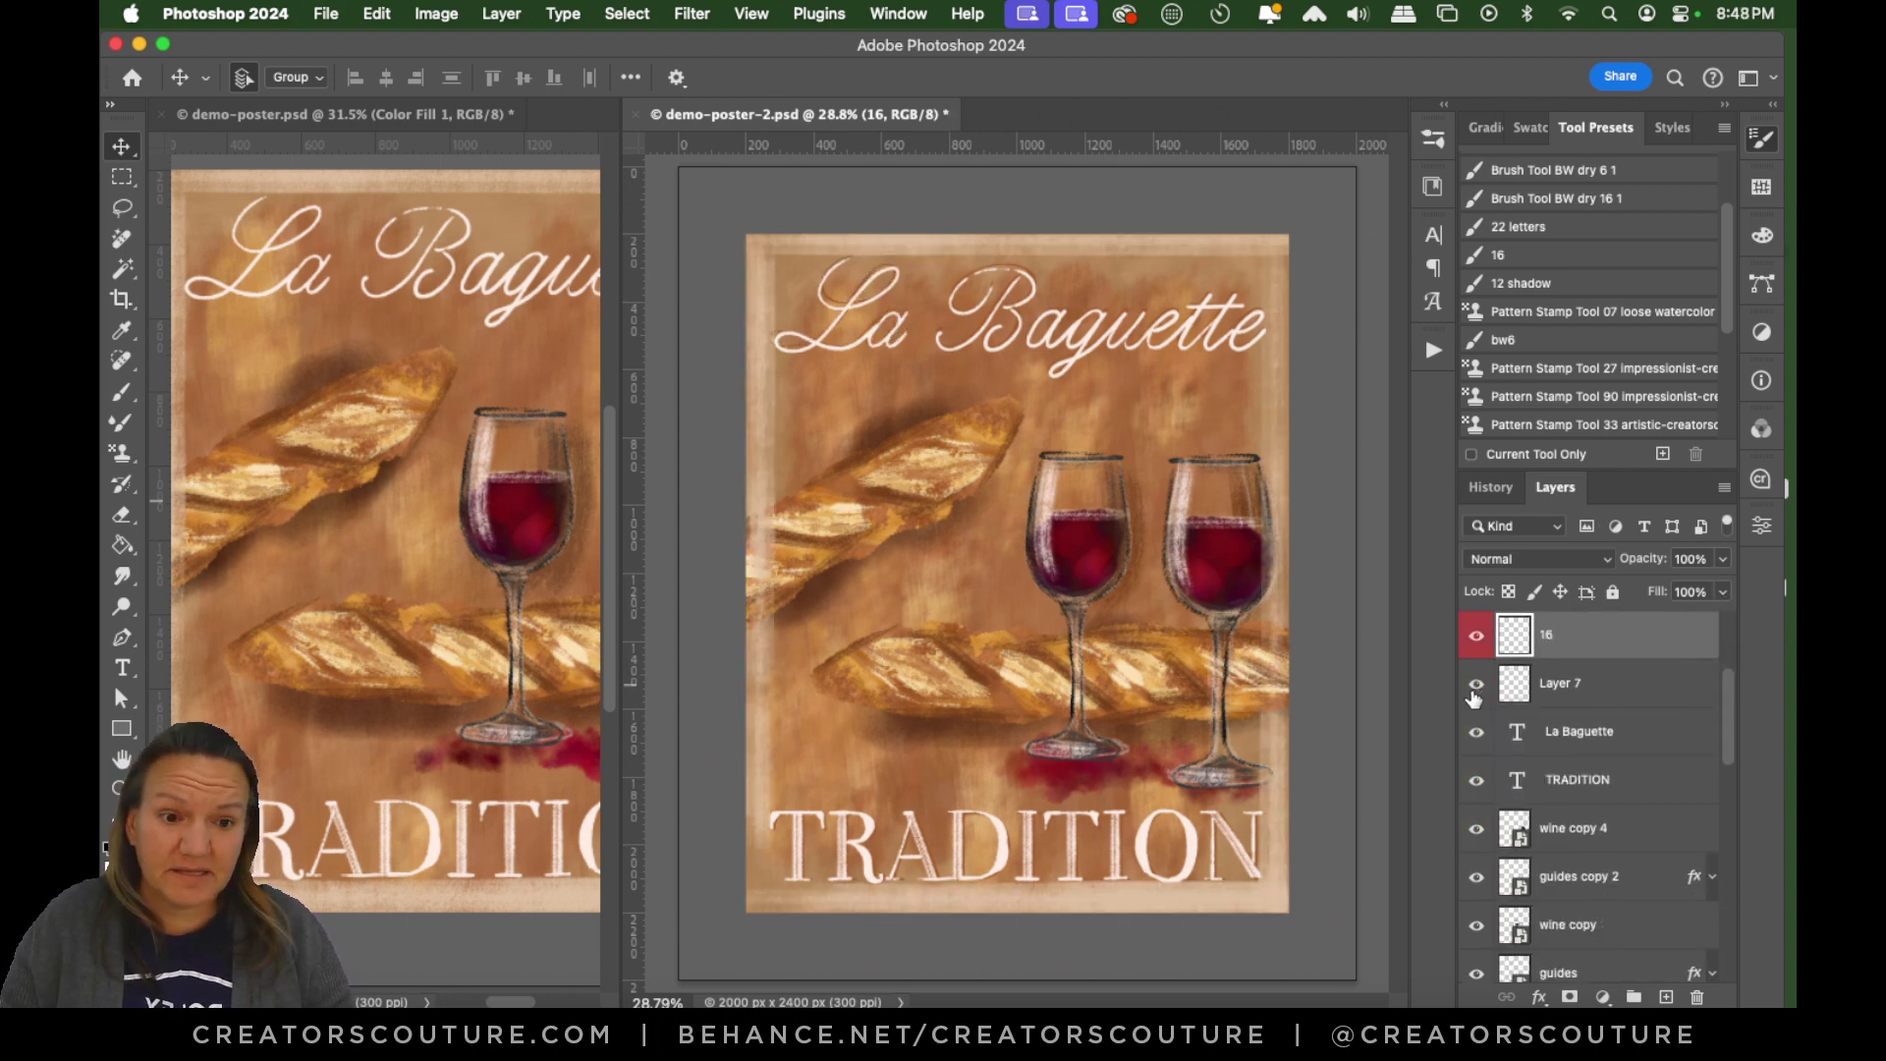
pyautogui.click(1586, 698)
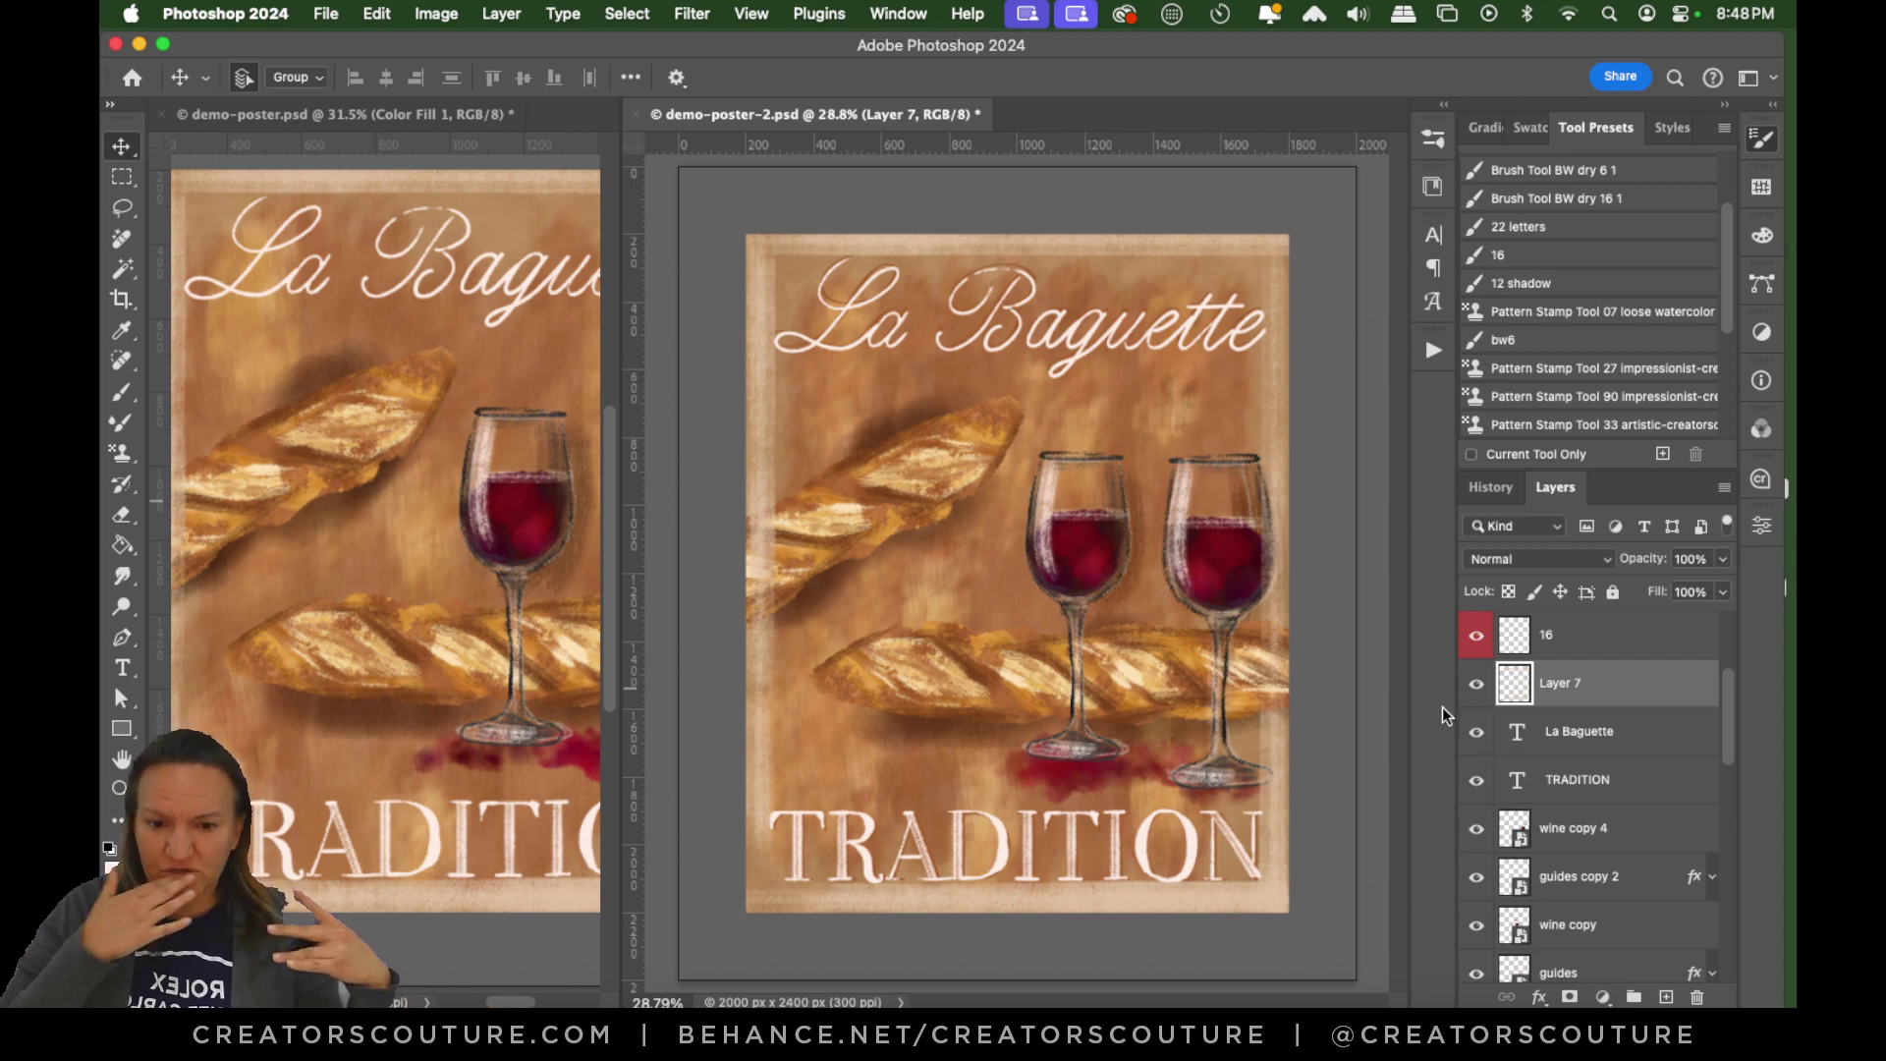
pyautogui.click(1476, 685)
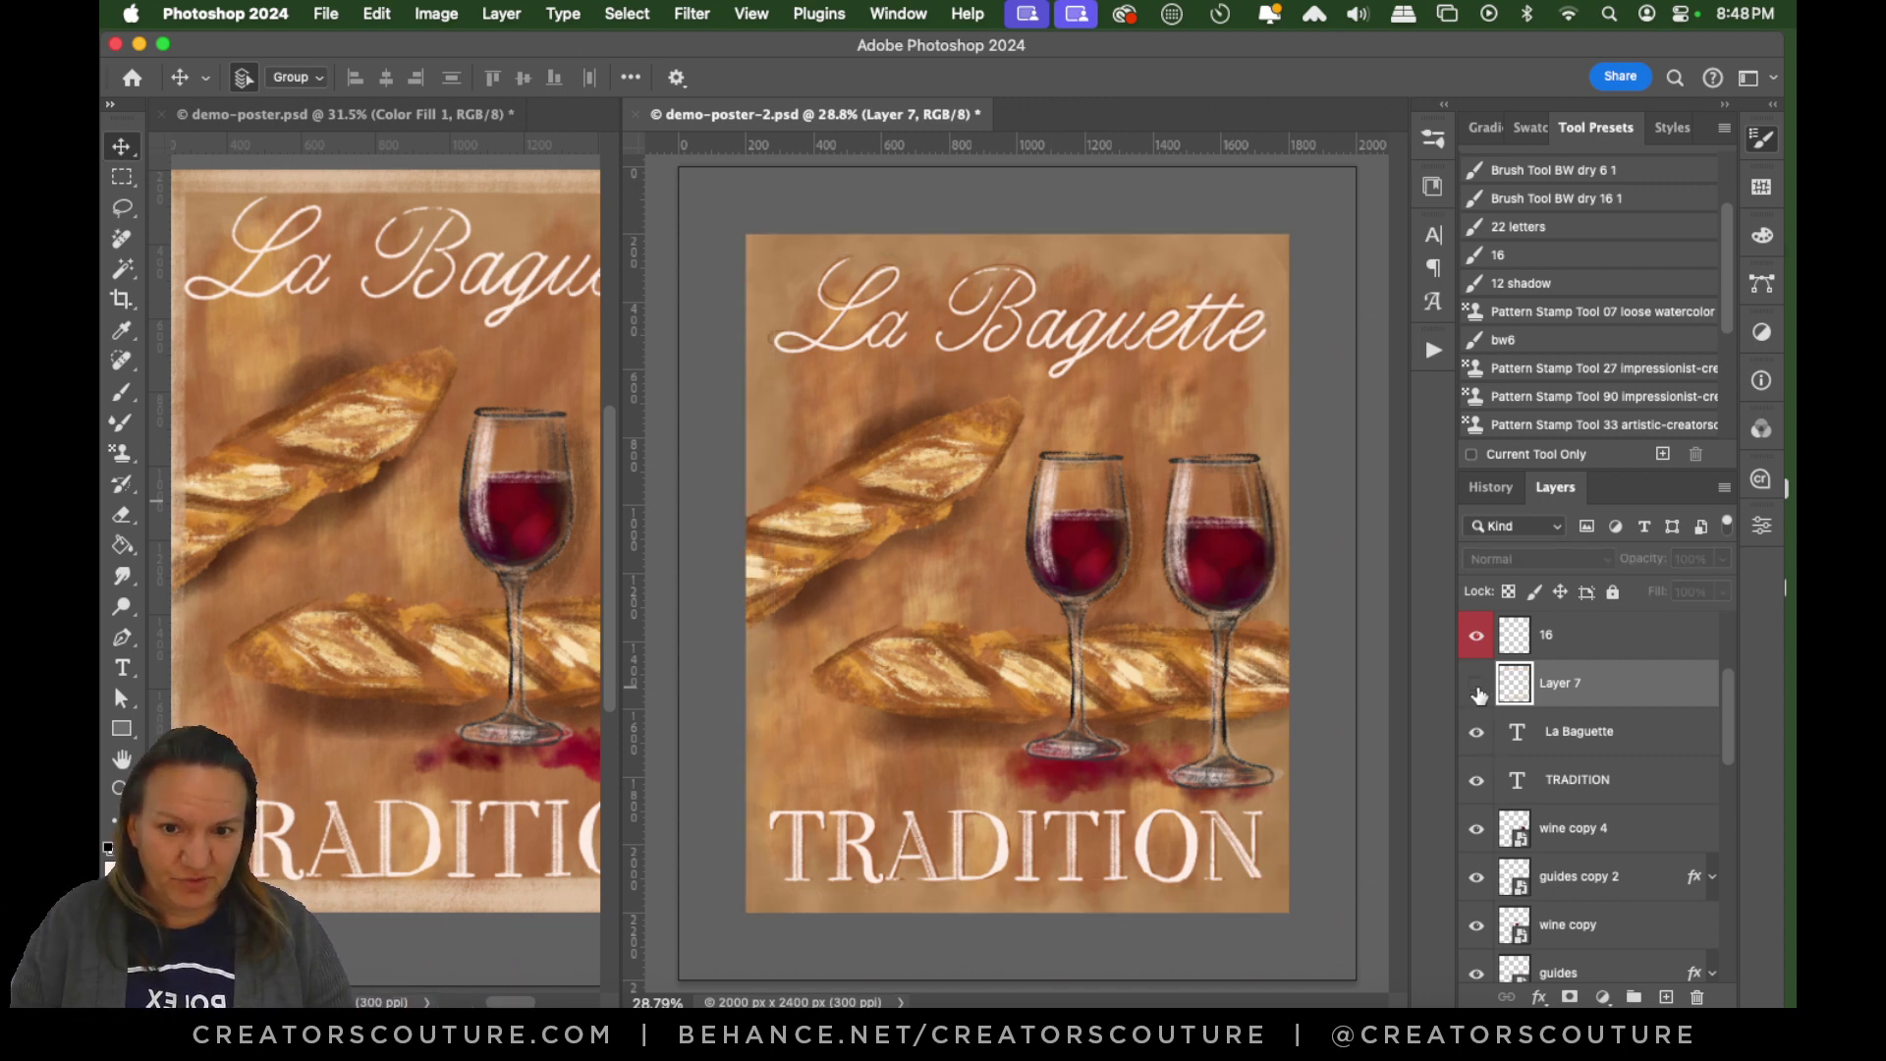
pyautogui.click(1477, 685)
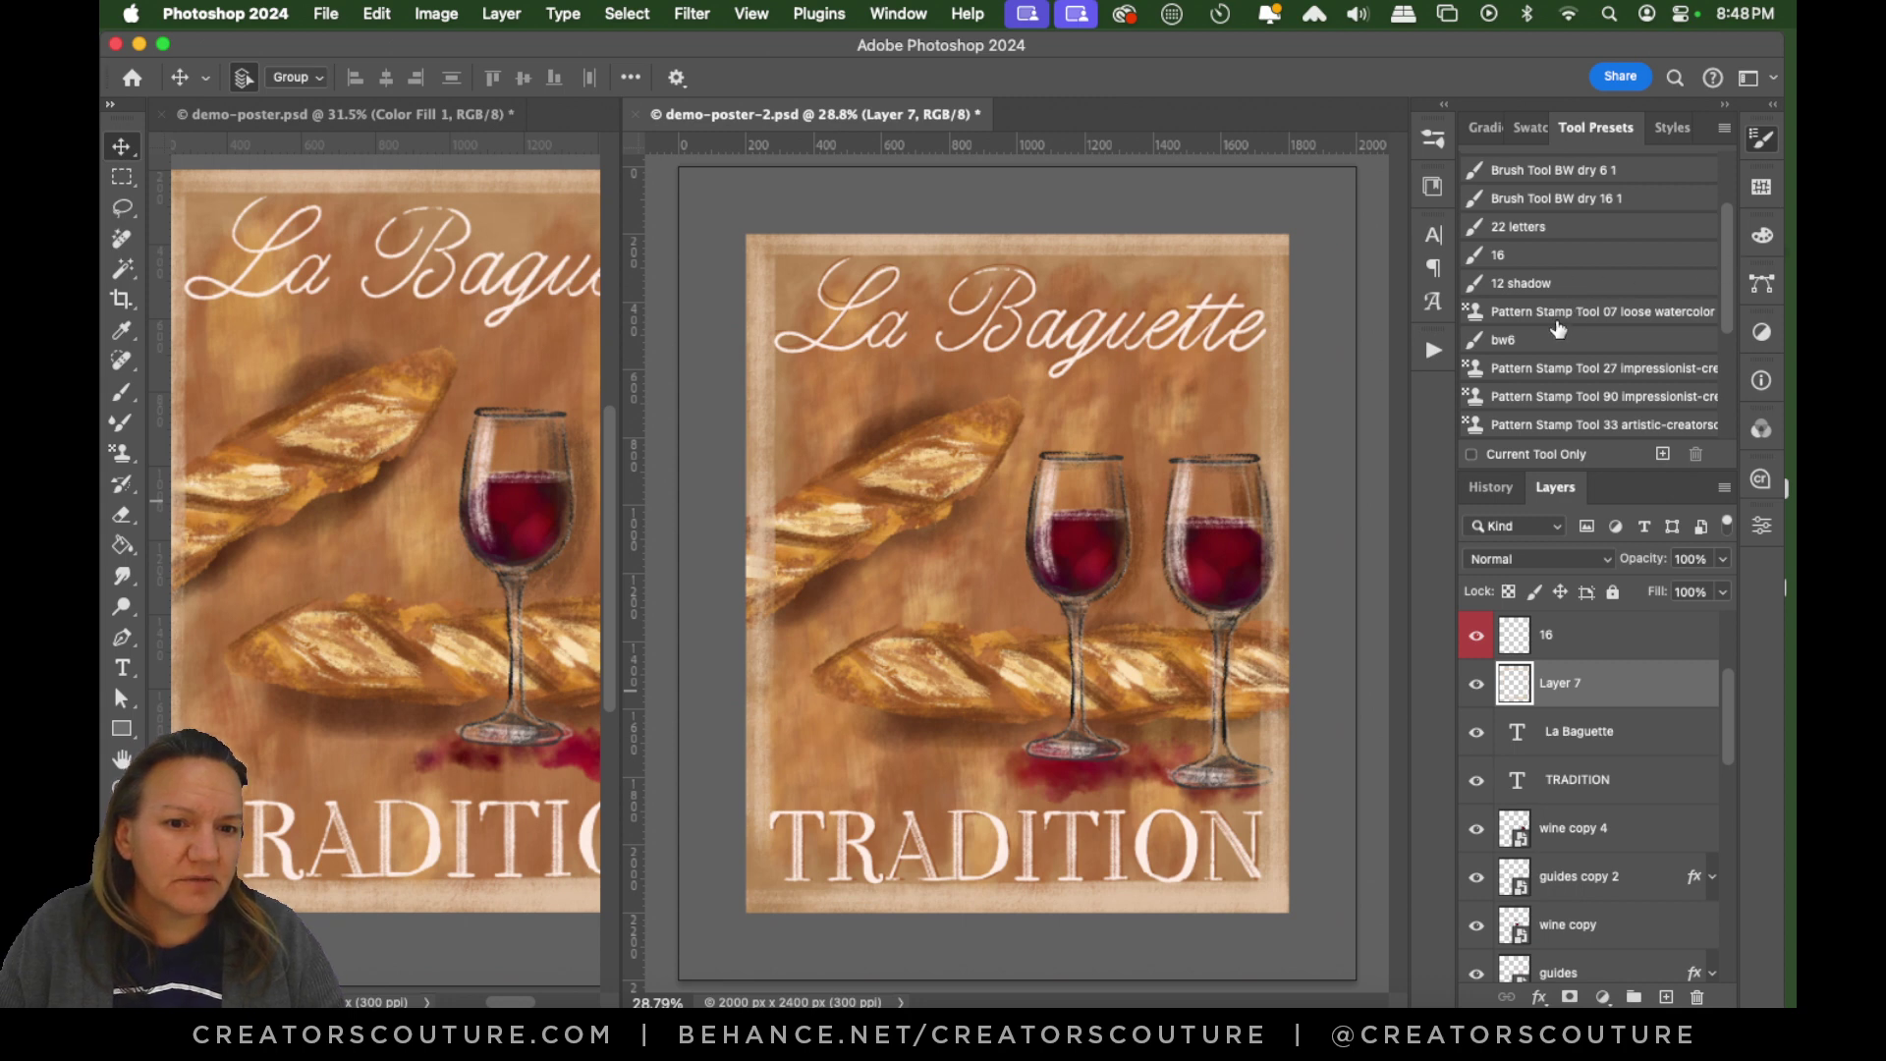
# Test strokes across the wine glasses with the bw6 brush preset on Layer 7 and undo them.
pyautogui.click(1544, 344)
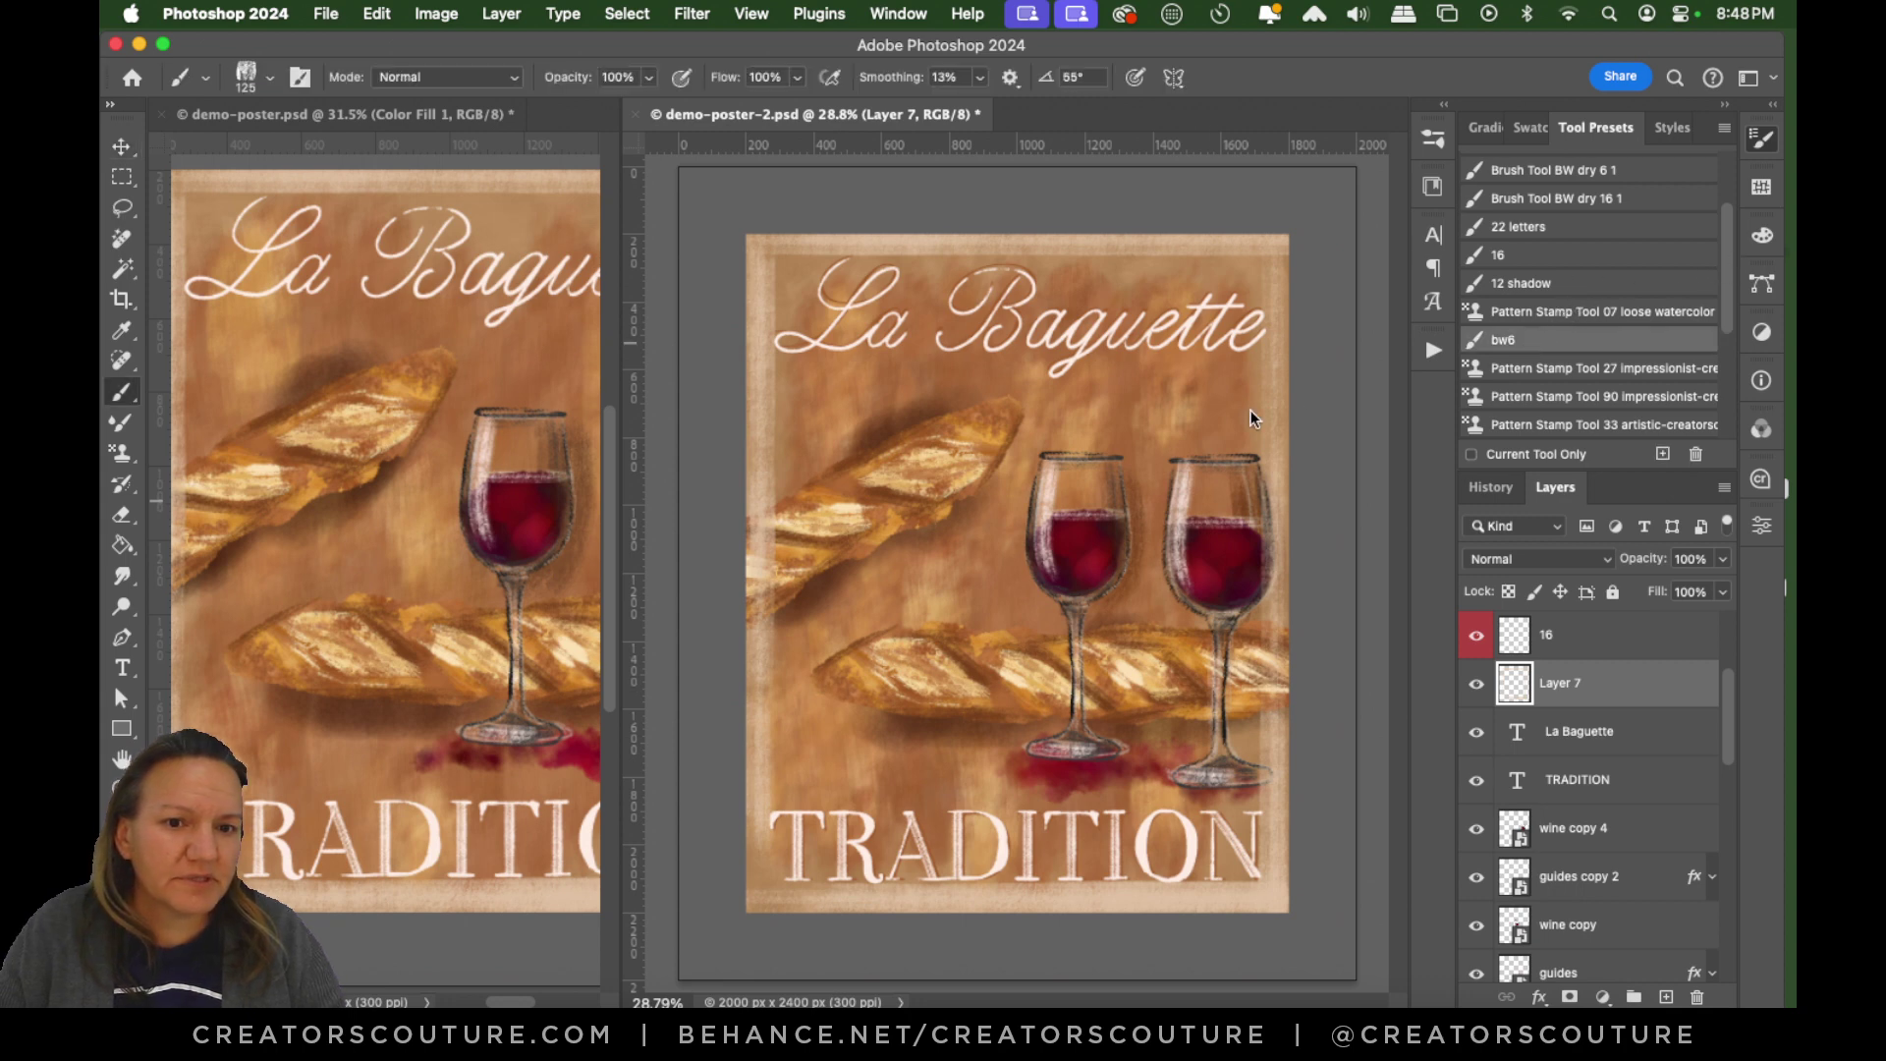
pyautogui.moveTo(1202, 359); pyautogui.dragTo(1088, 694)
pyautogui.press('super+z')
pyautogui.moveTo(1132, 378); pyautogui.dragTo(1055, 693)
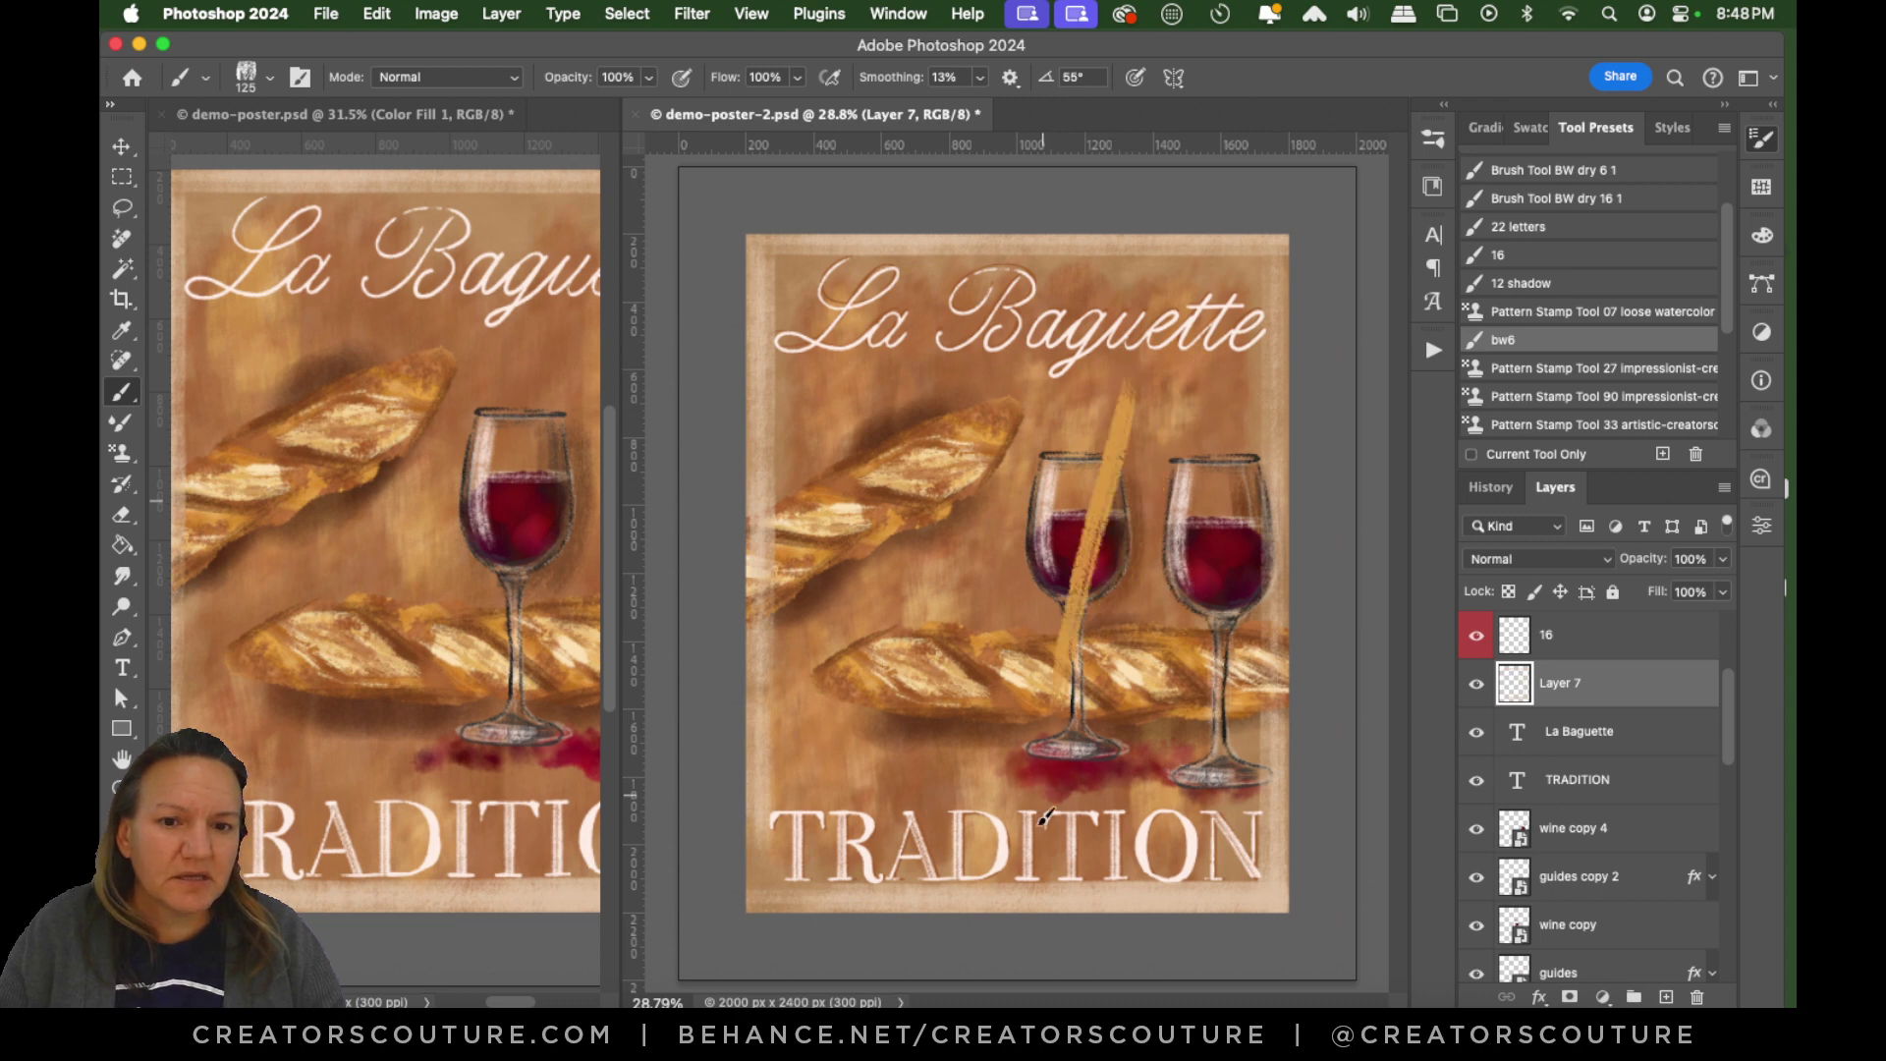
pyautogui.press('super+z')
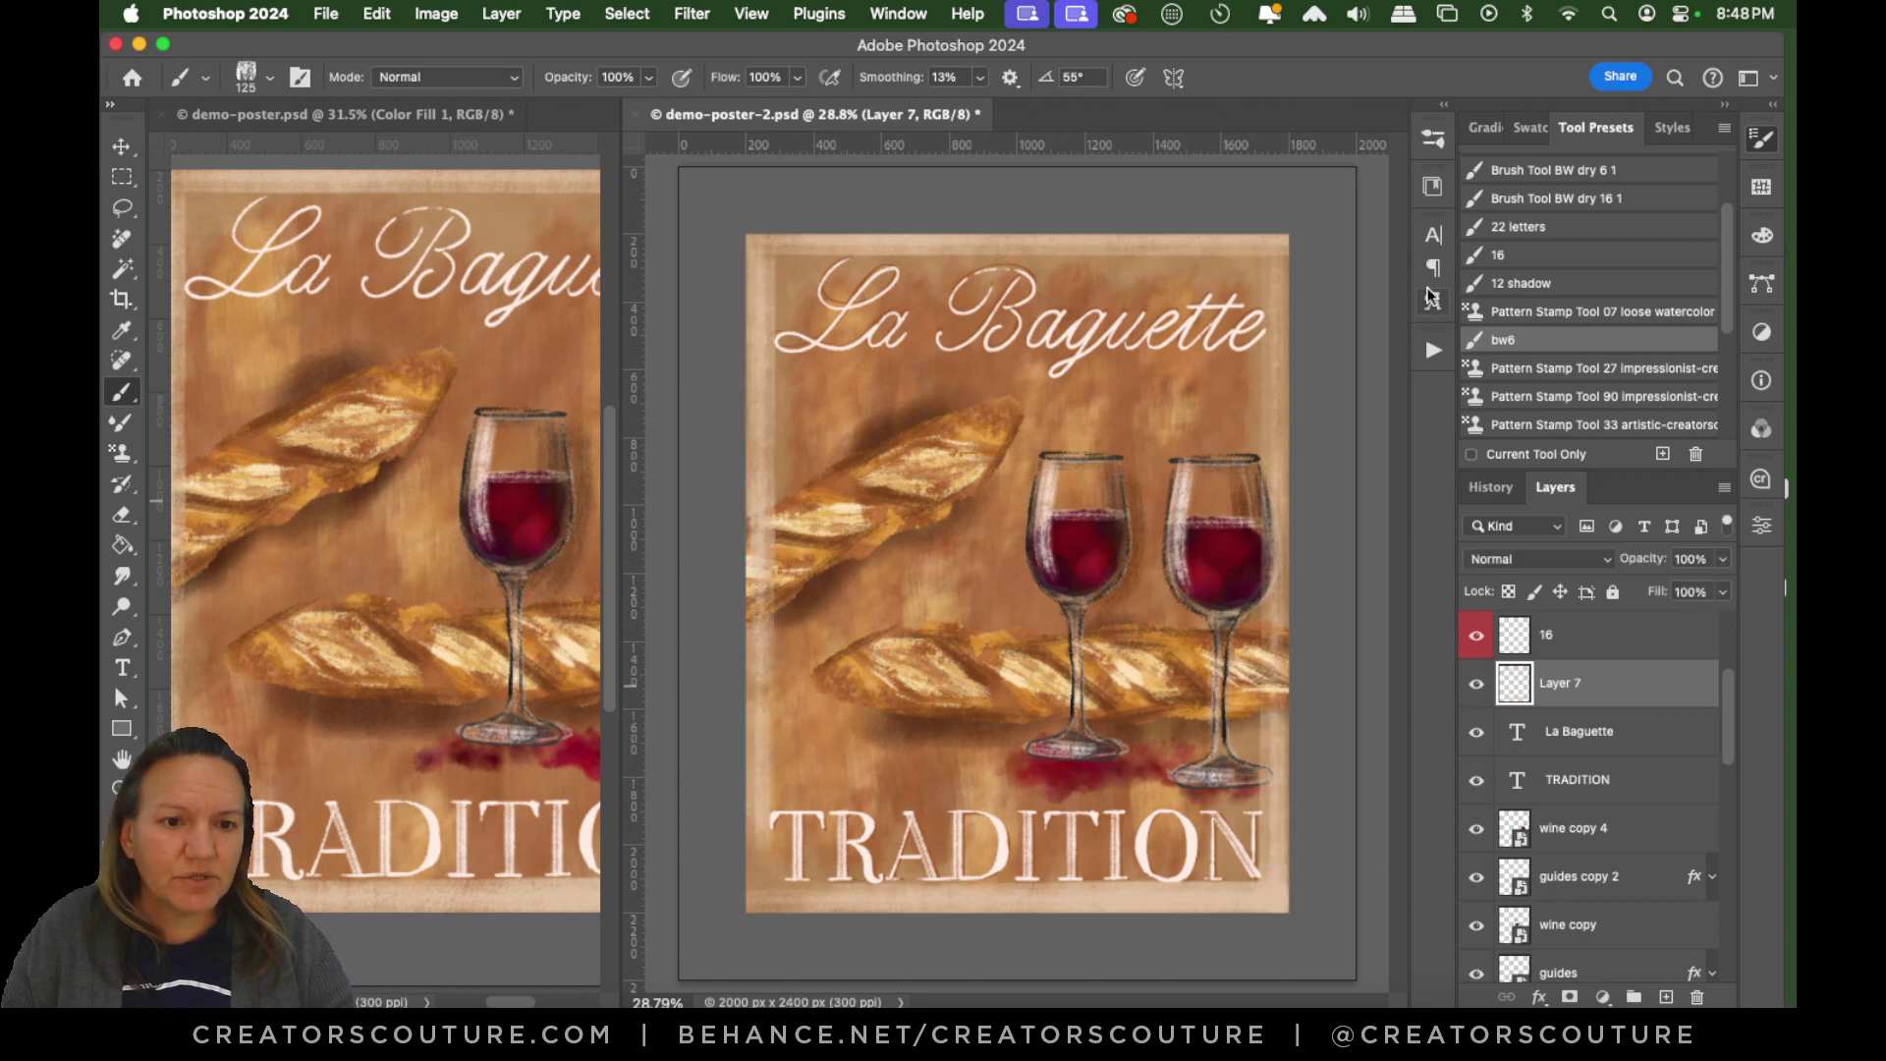
# Open the artistic autumn and BRUSHWERK charts from the Brush Charts library as separate documents.
pyautogui.click(1433, 139)
pyautogui.click(1434, 140)
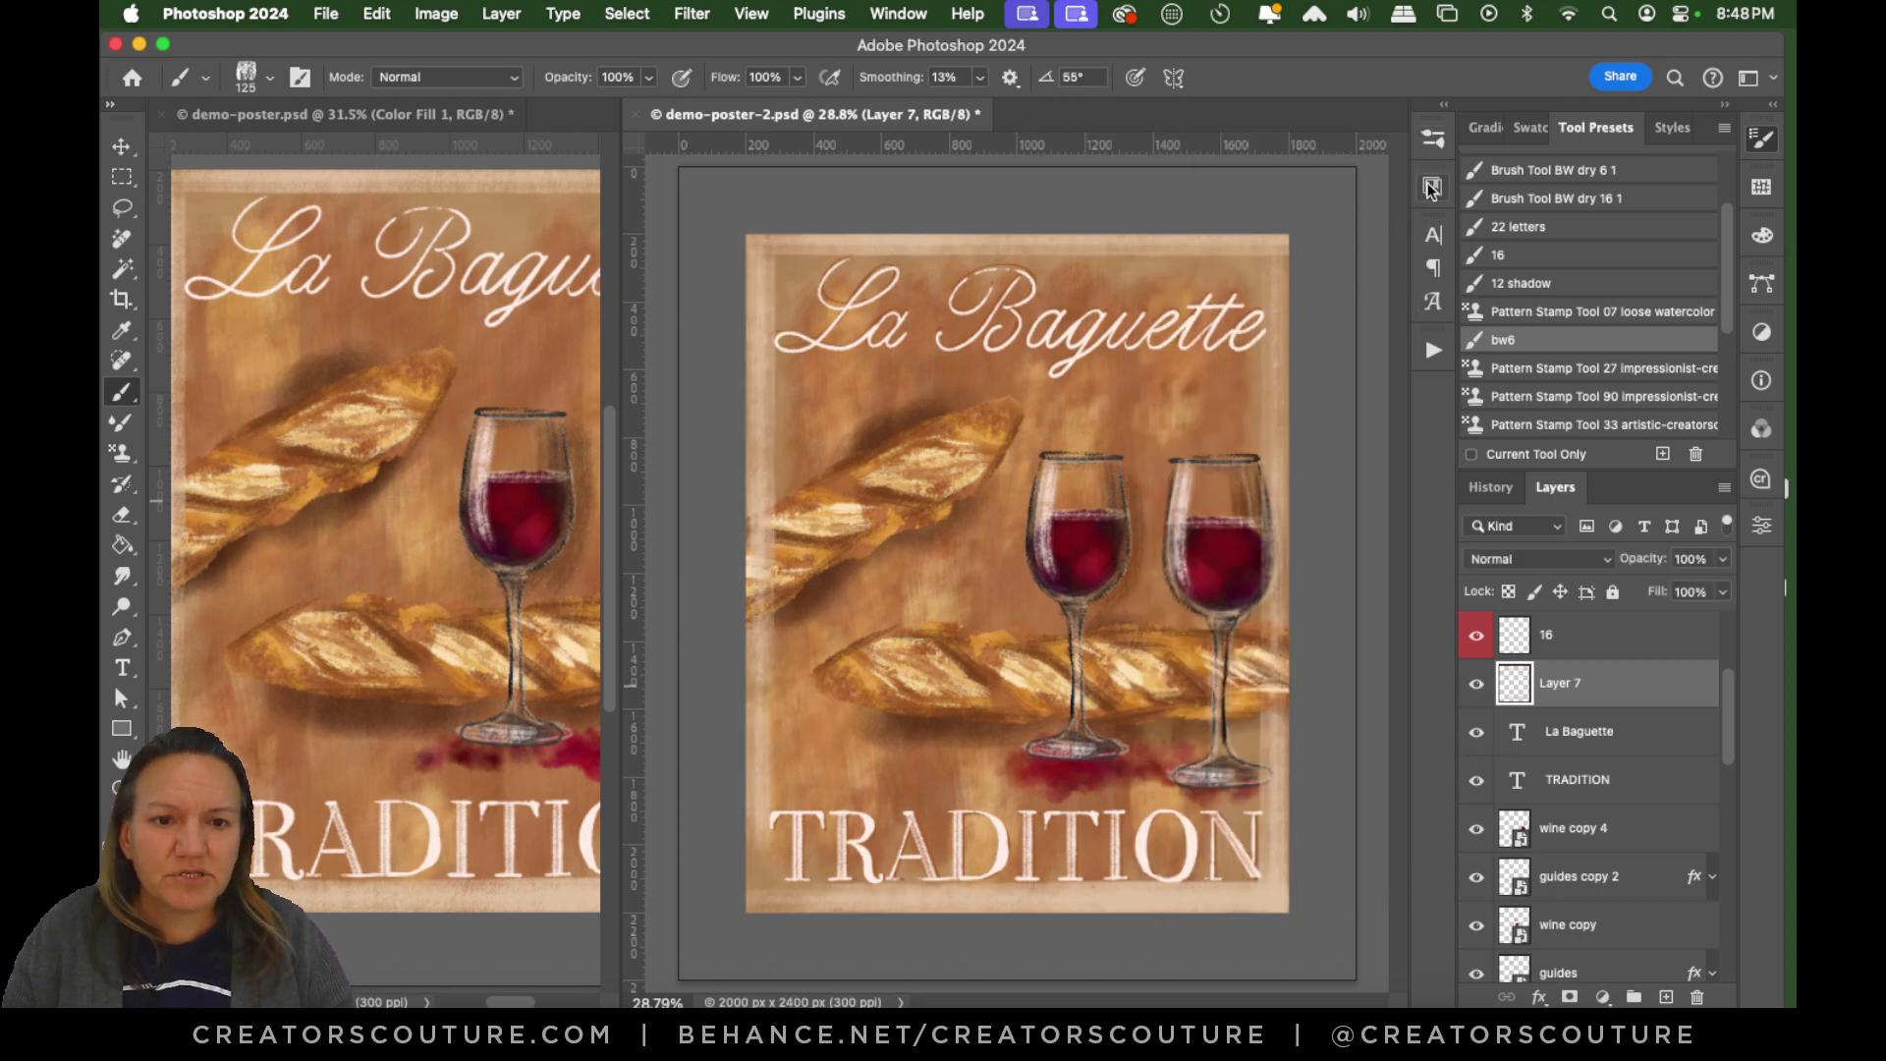
pyautogui.click(1432, 187)
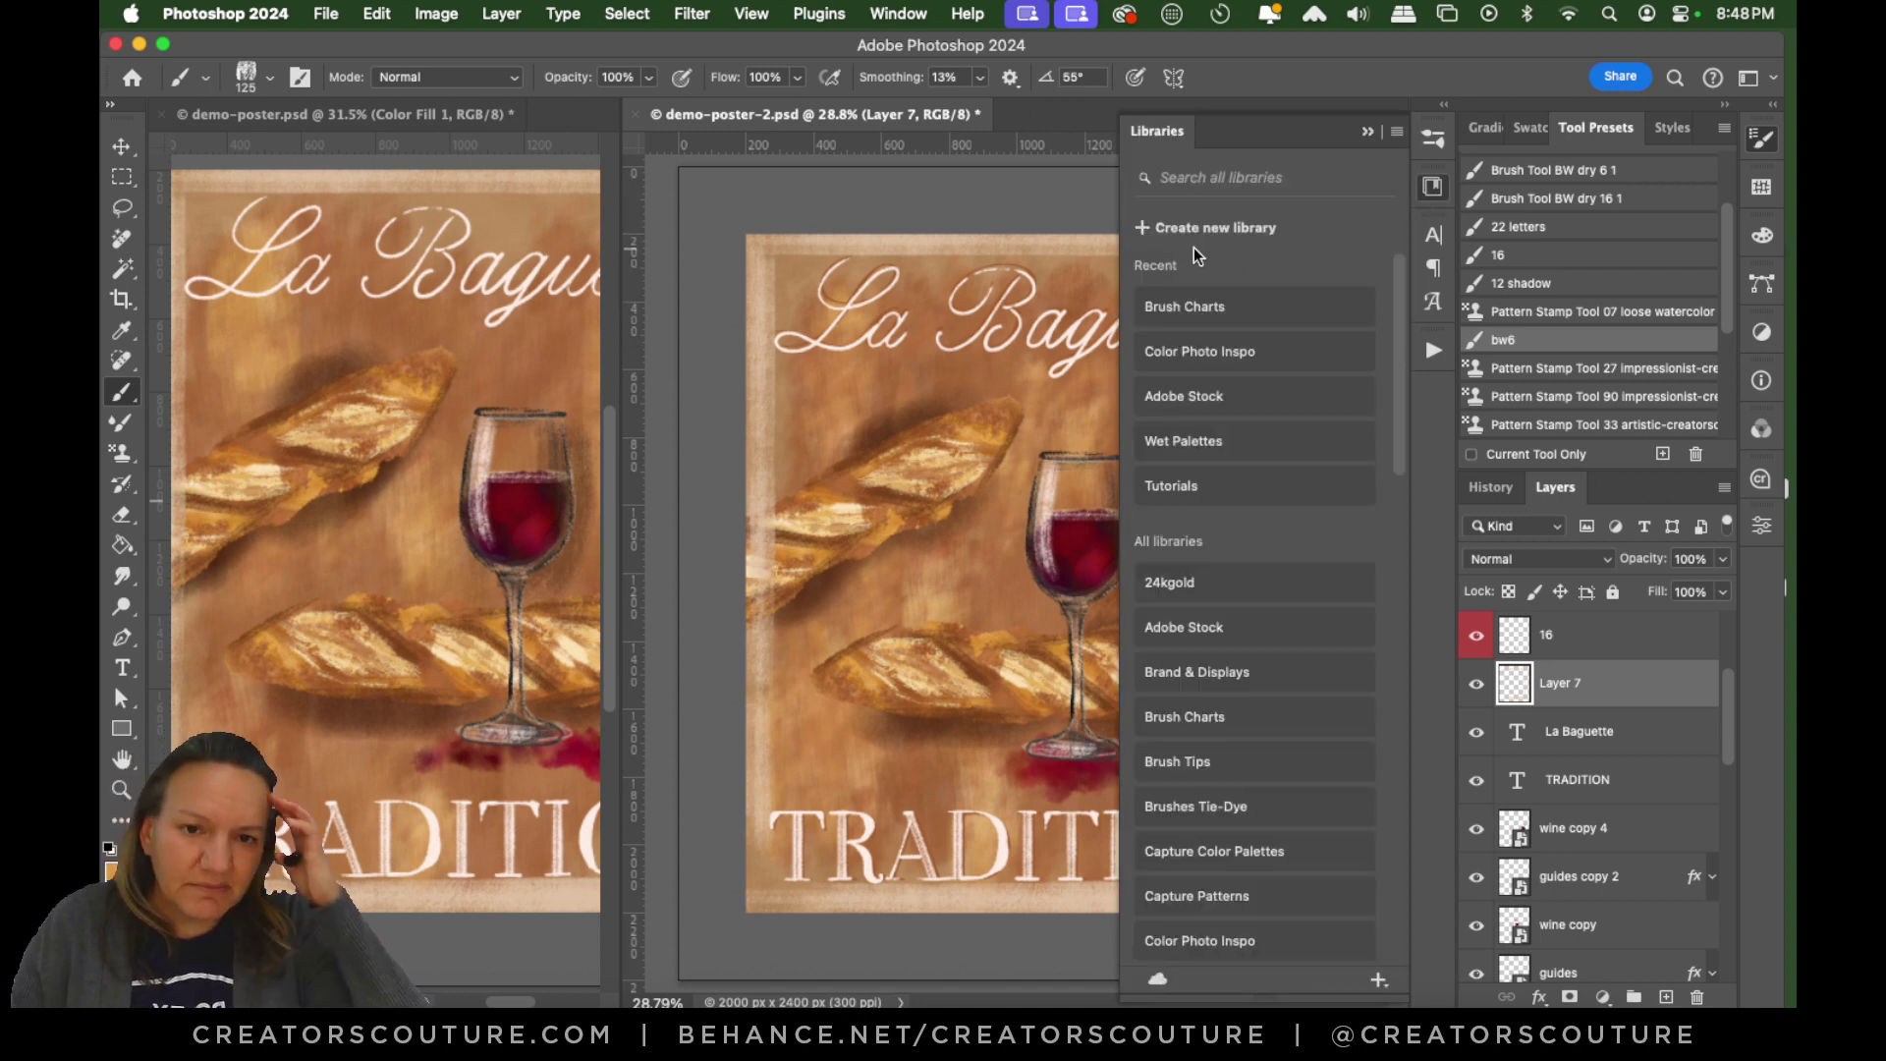
pyautogui.click(1218, 306)
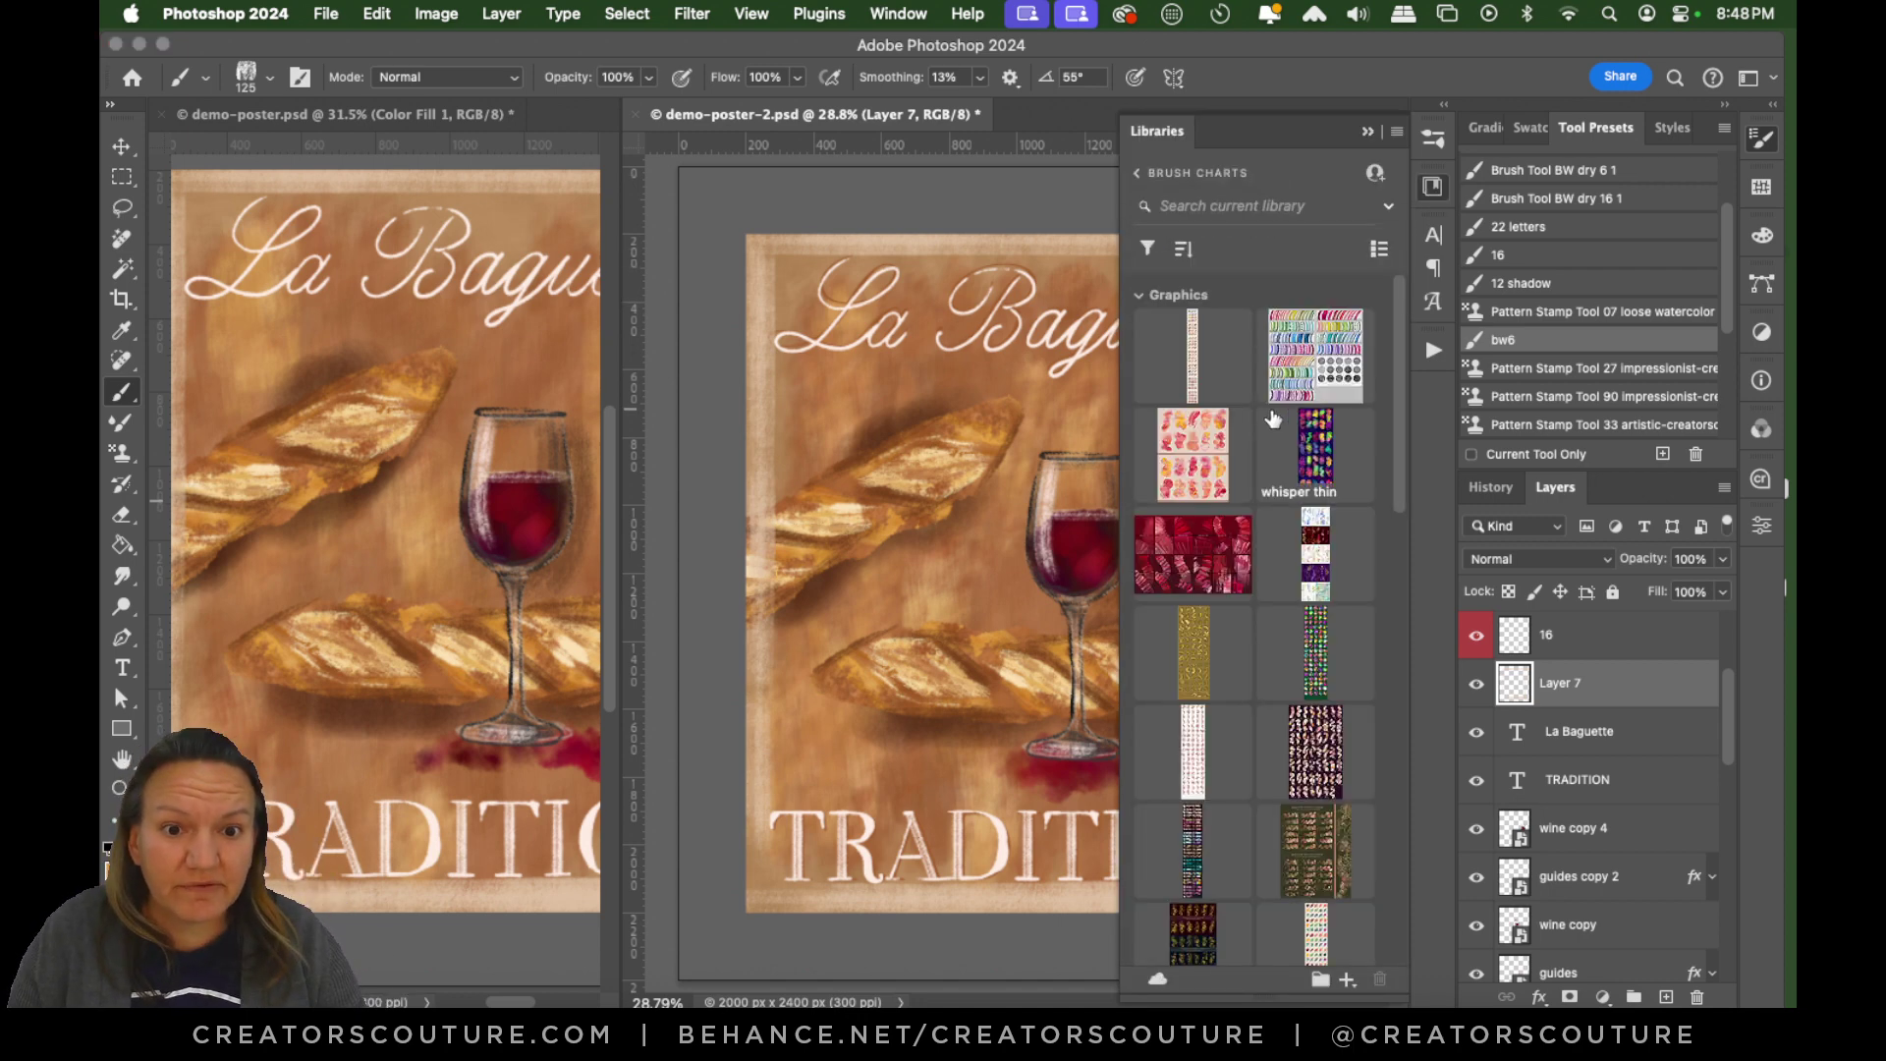
pyautogui.moveTo(1405, 405); pyautogui.dragTo(1344, 734)
pyautogui.moveTo(1401, 652); pyautogui.dragTo(1411, 301)
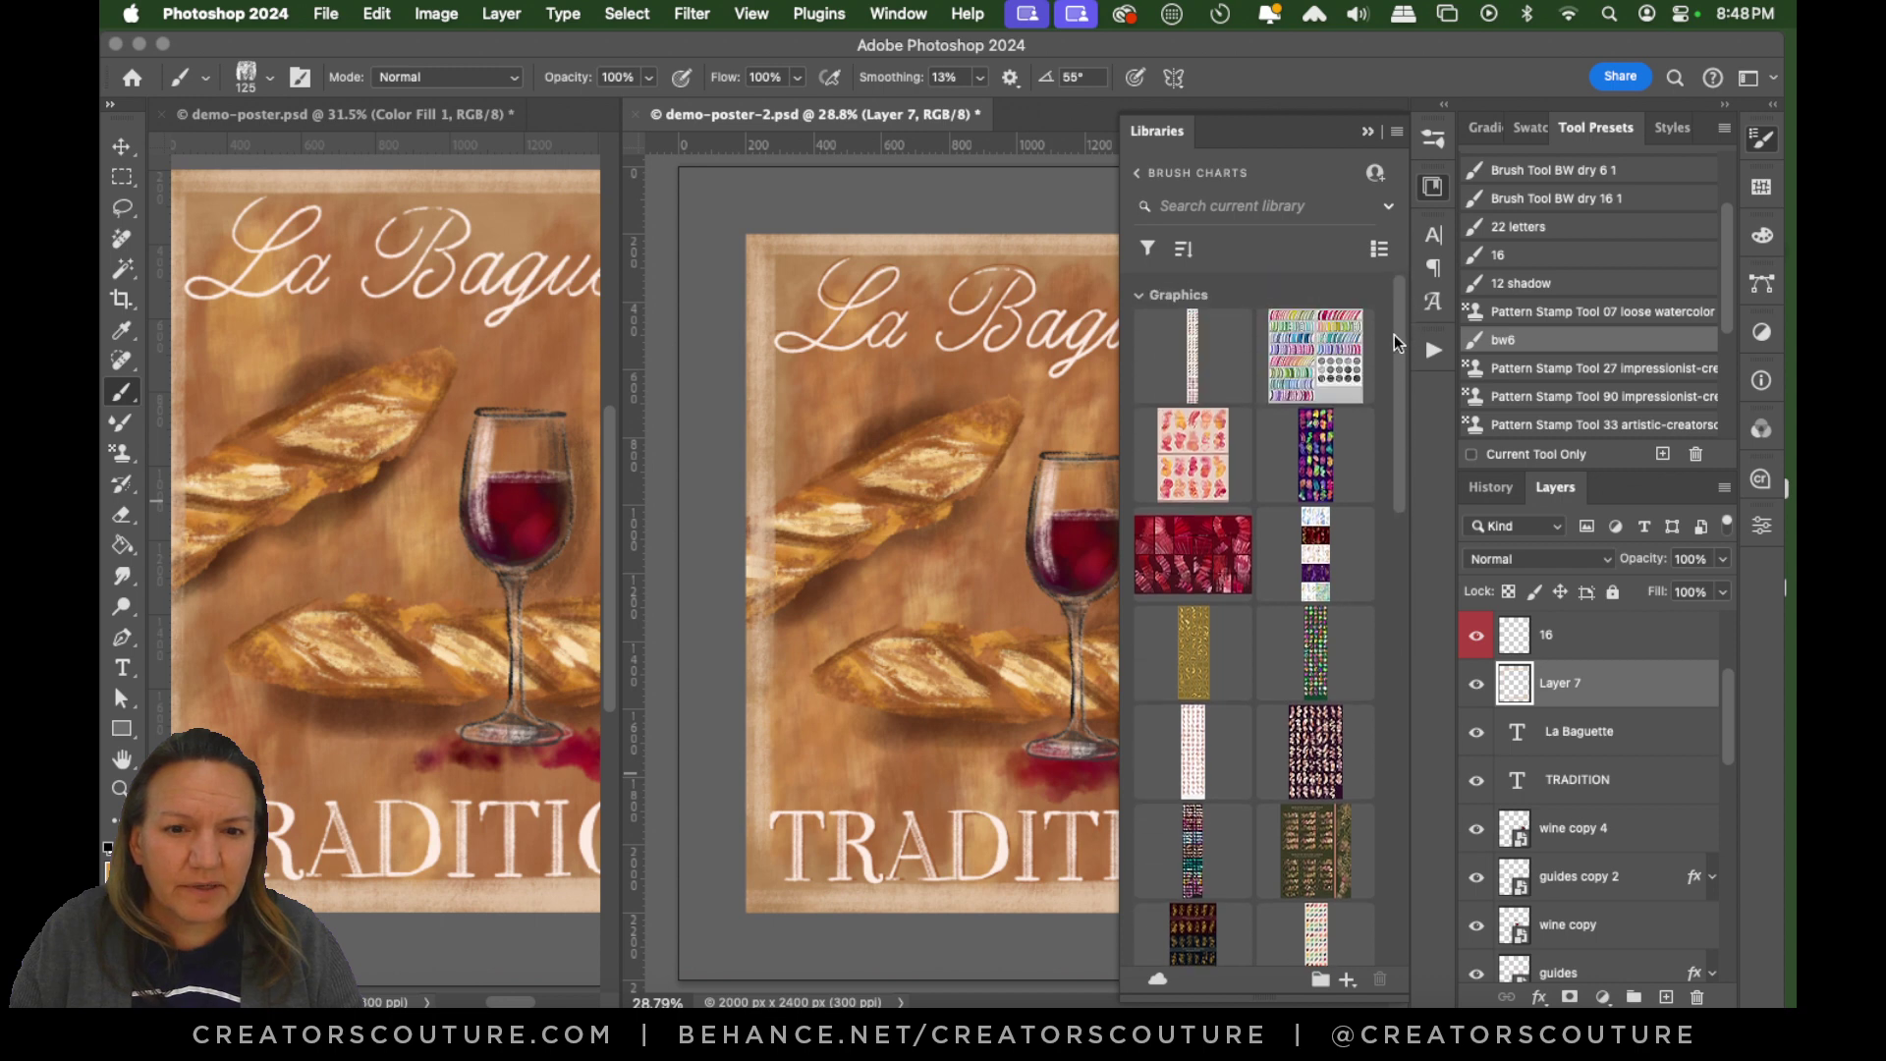
pyautogui.doubleClick(1191, 362)
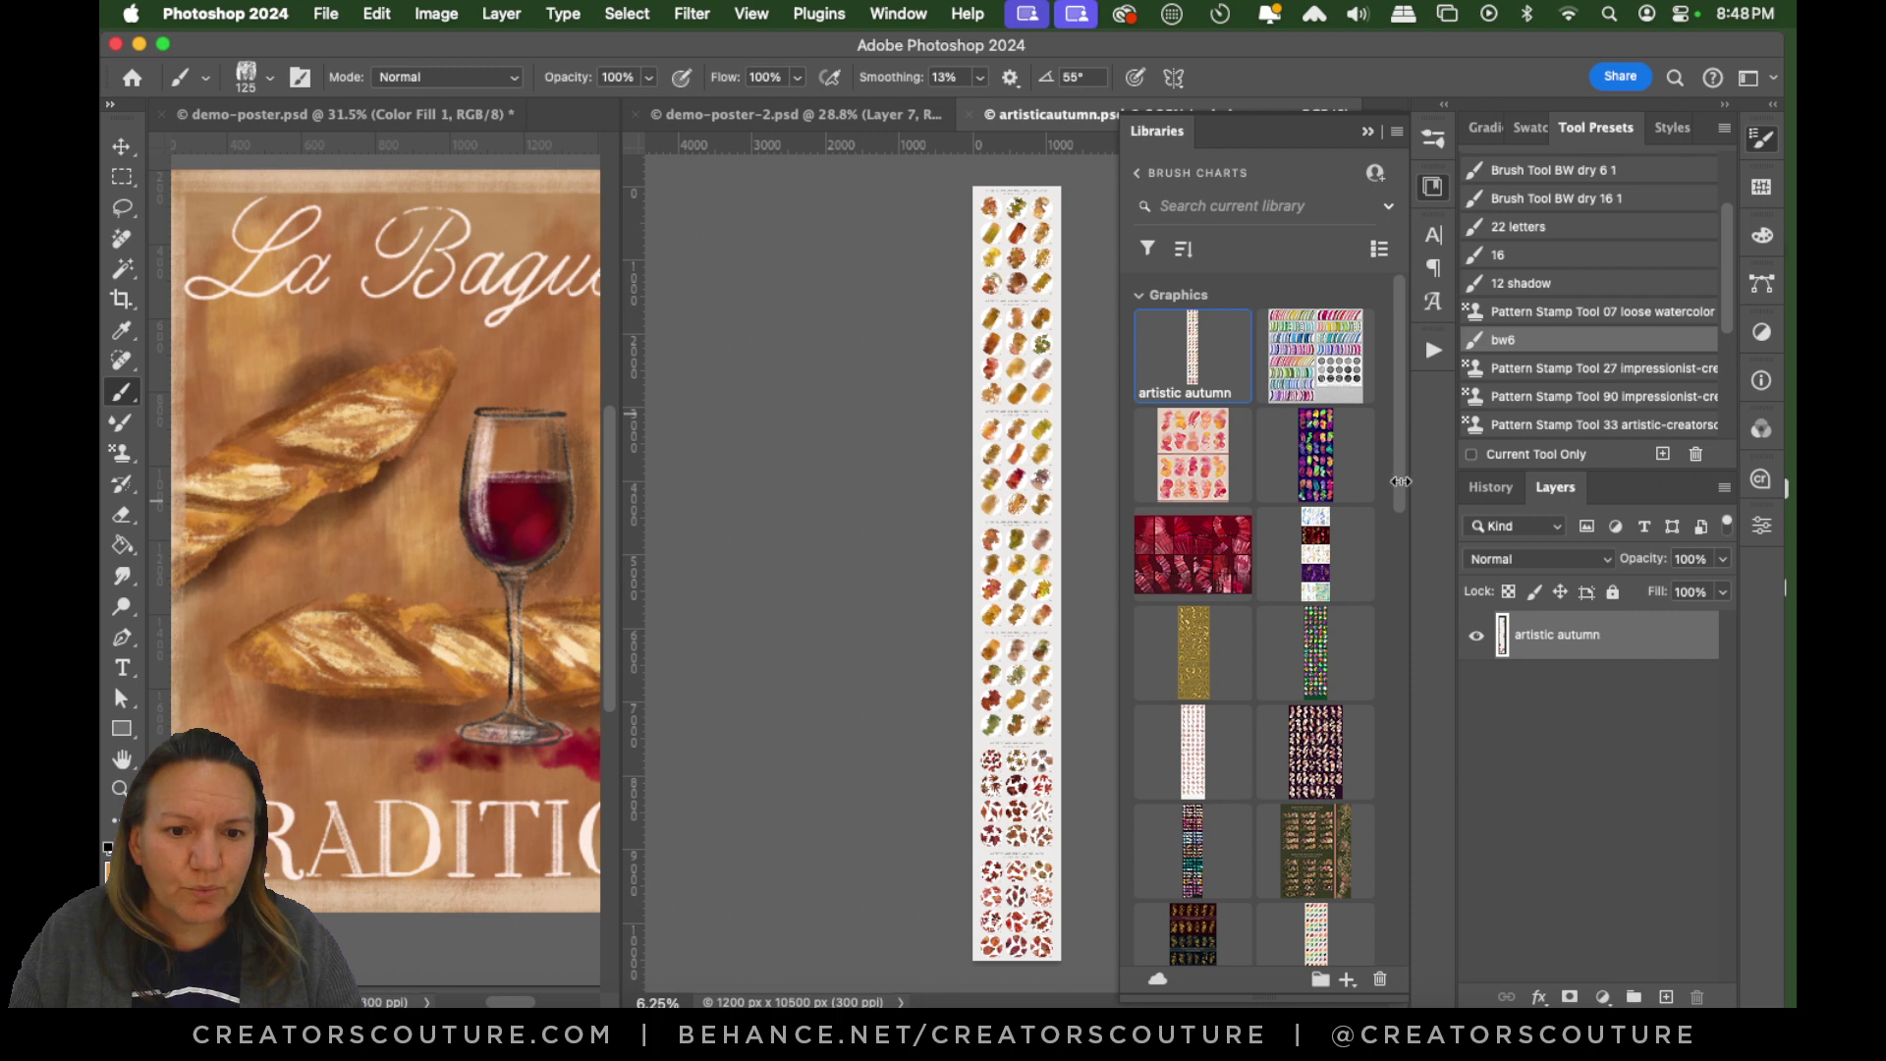
pyautogui.scroll(-1, 1399, 488)
pyautogui.moveTo(1399, 482); pyautogui.dragTo(1364, 669)
pyautogui.doubleClick(1317, 491)
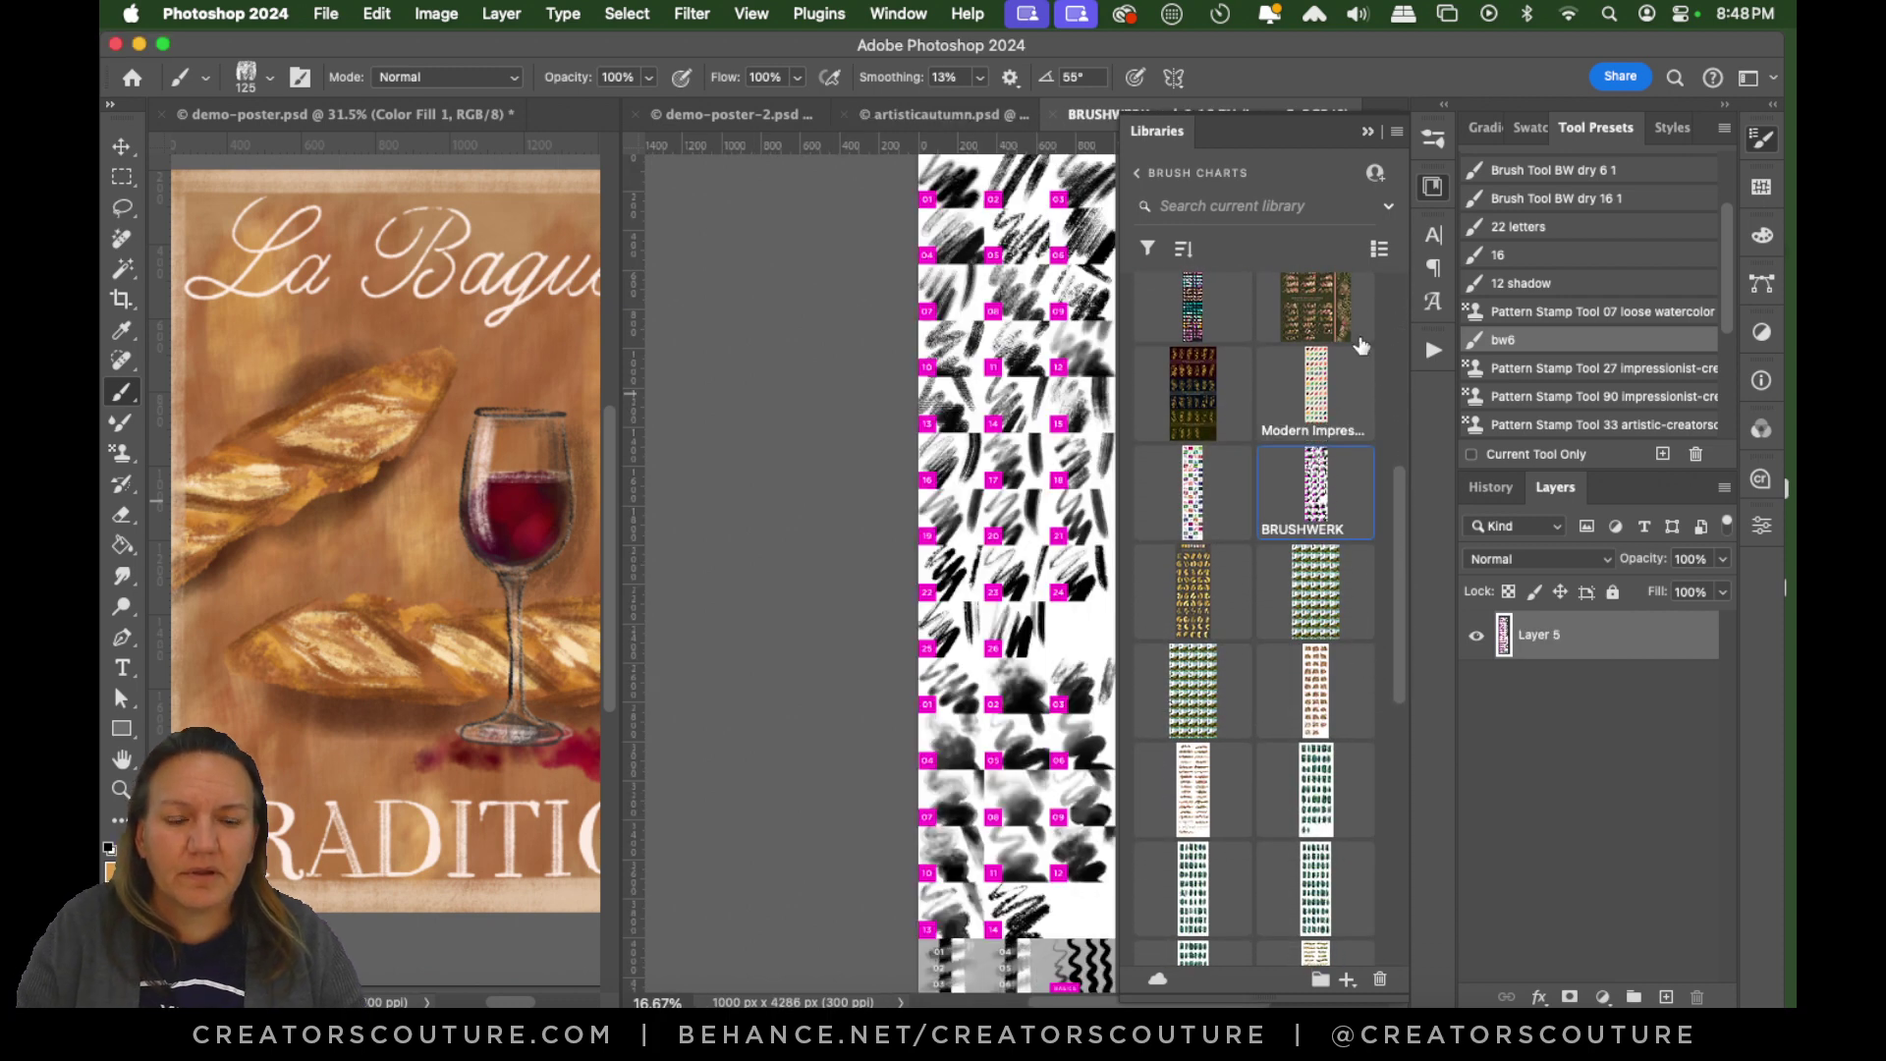
# Examine the numbered brush strokes on the BRUSHWERK chart up close, and return to demo-poster-2.
pyautogui.click(1437, 188)
pyautogui.click(120, 789)
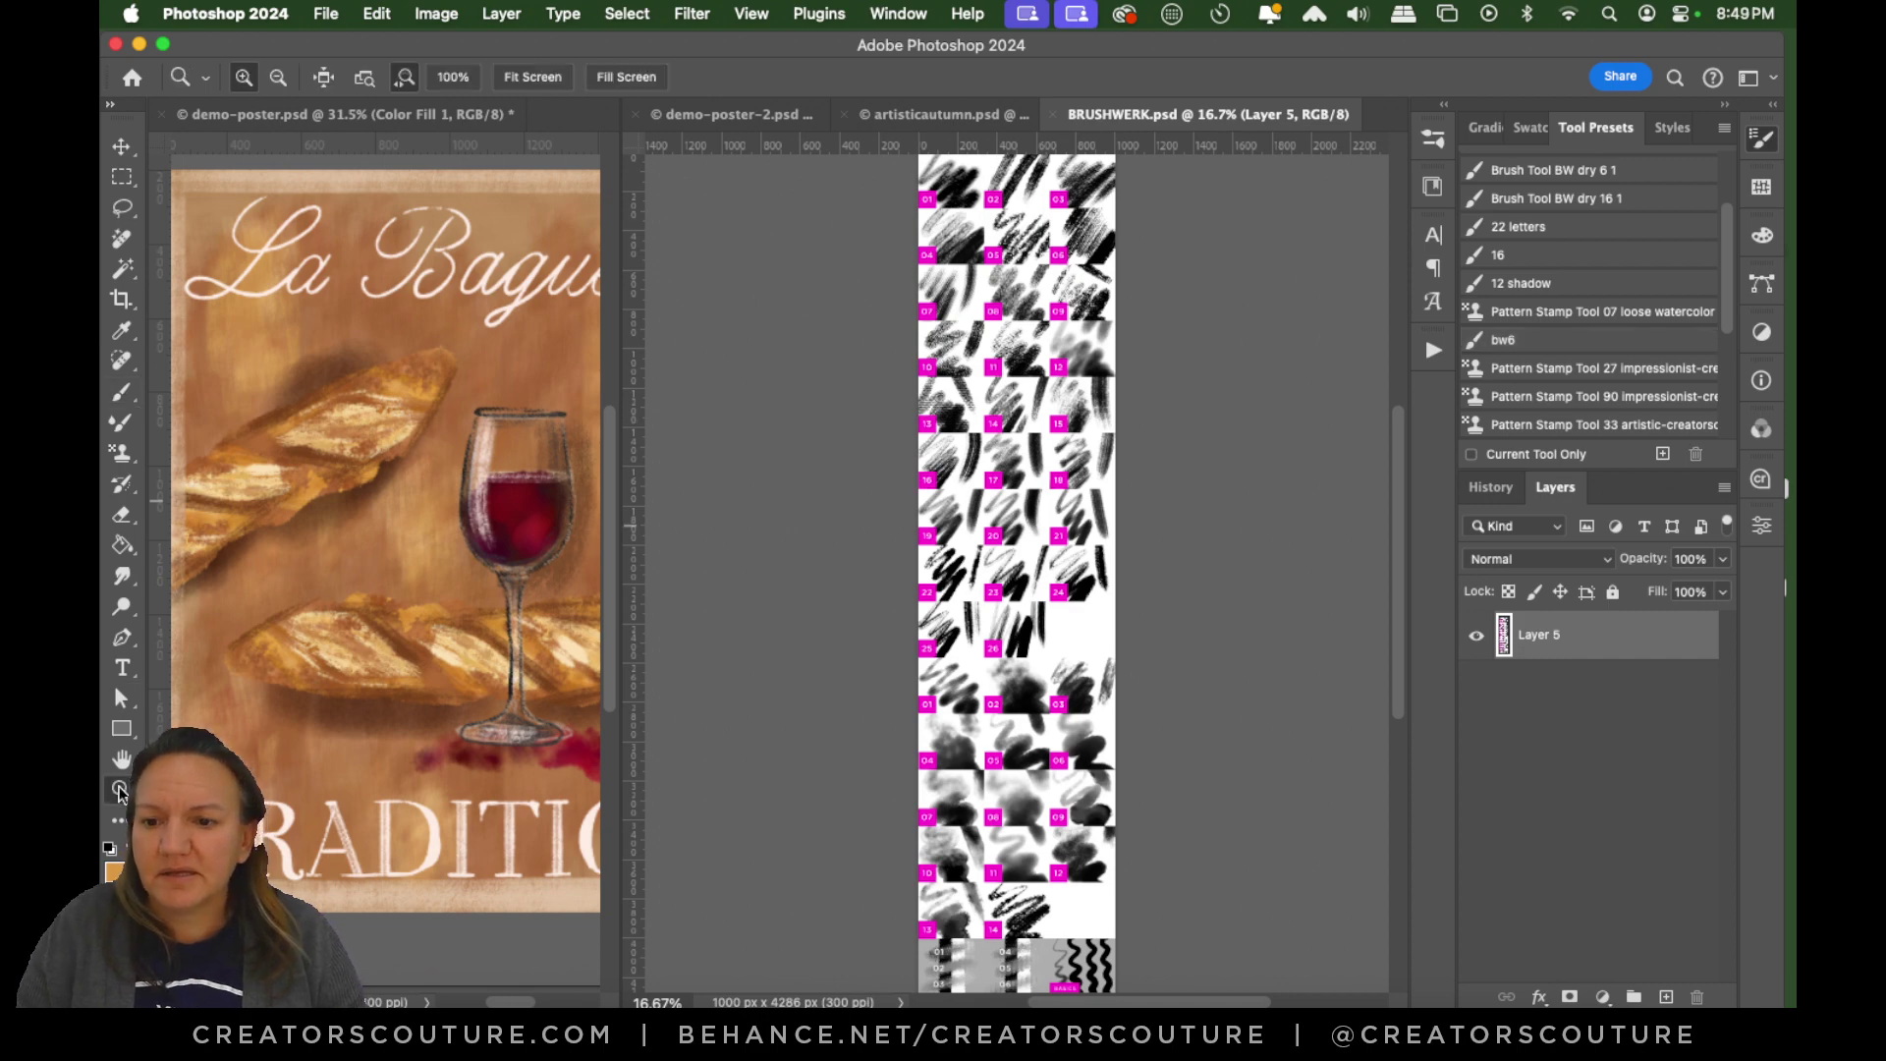
pyautogui.click(965, 263)
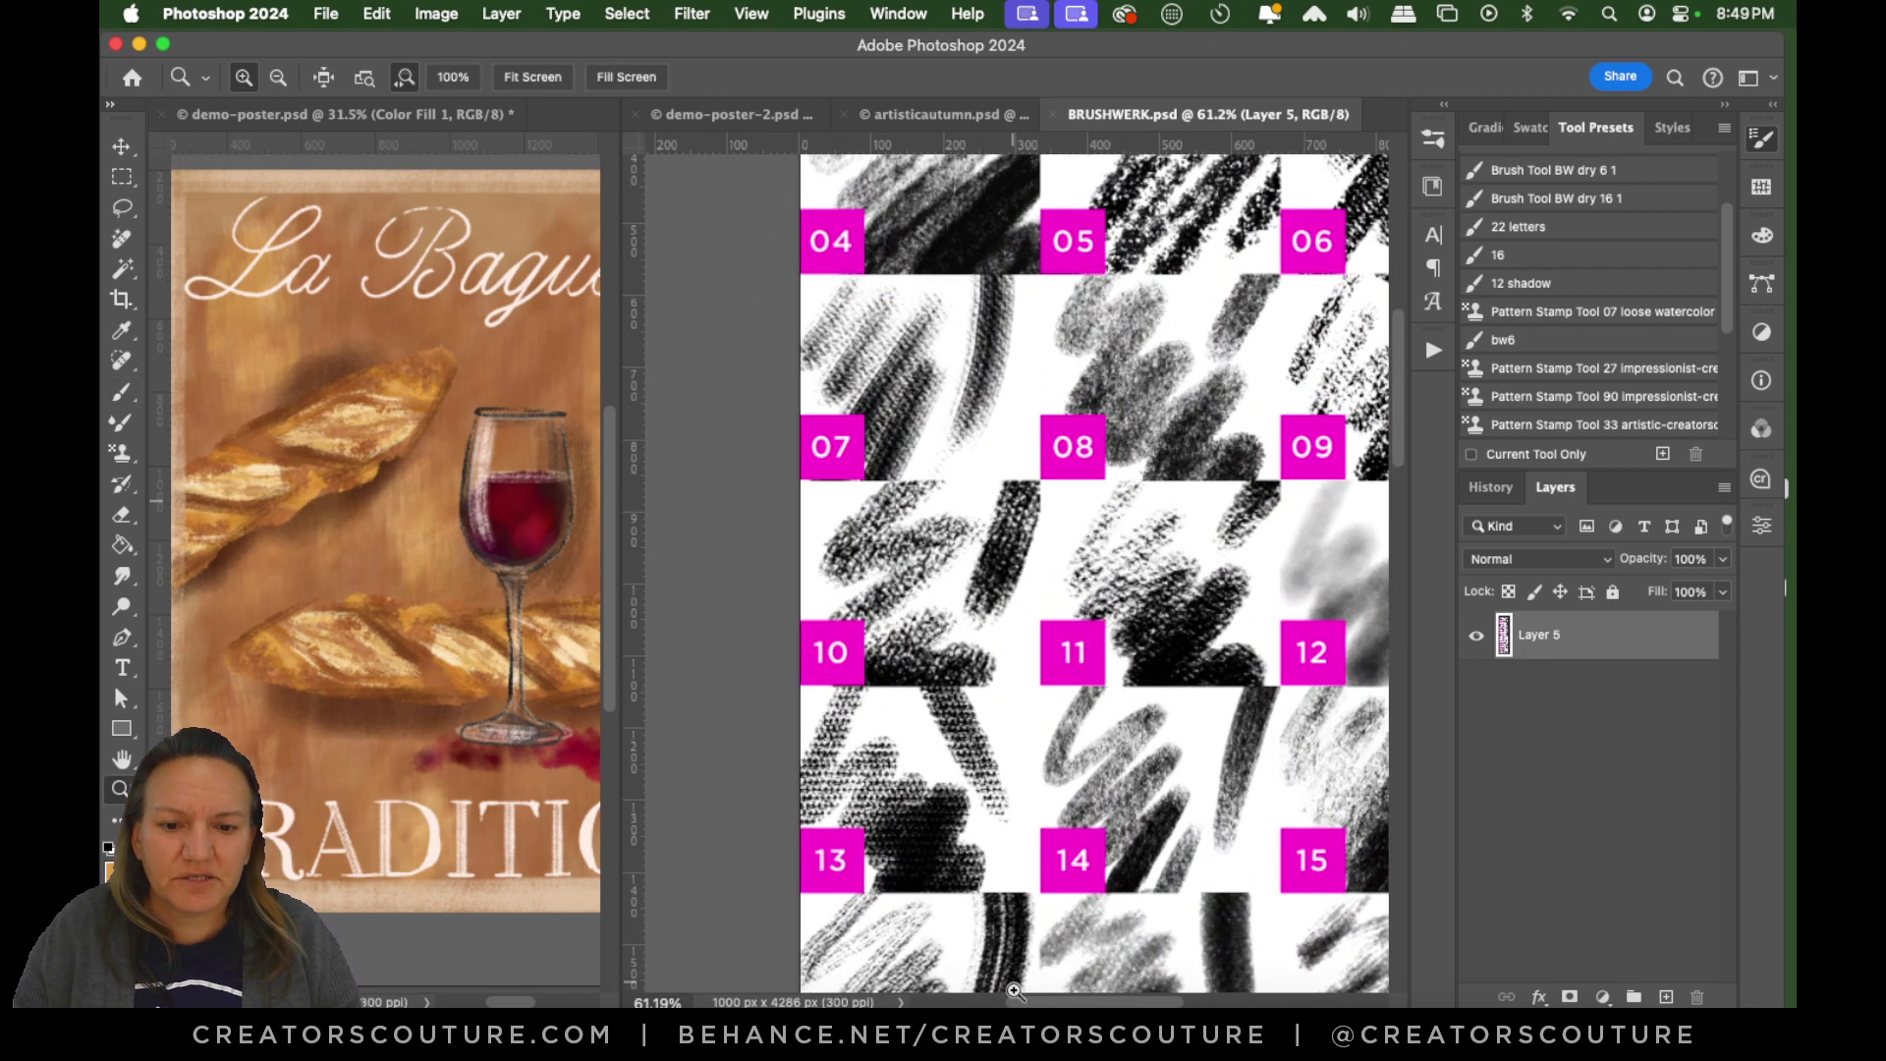
pyautogui.hscroll(5, 1047, 983)
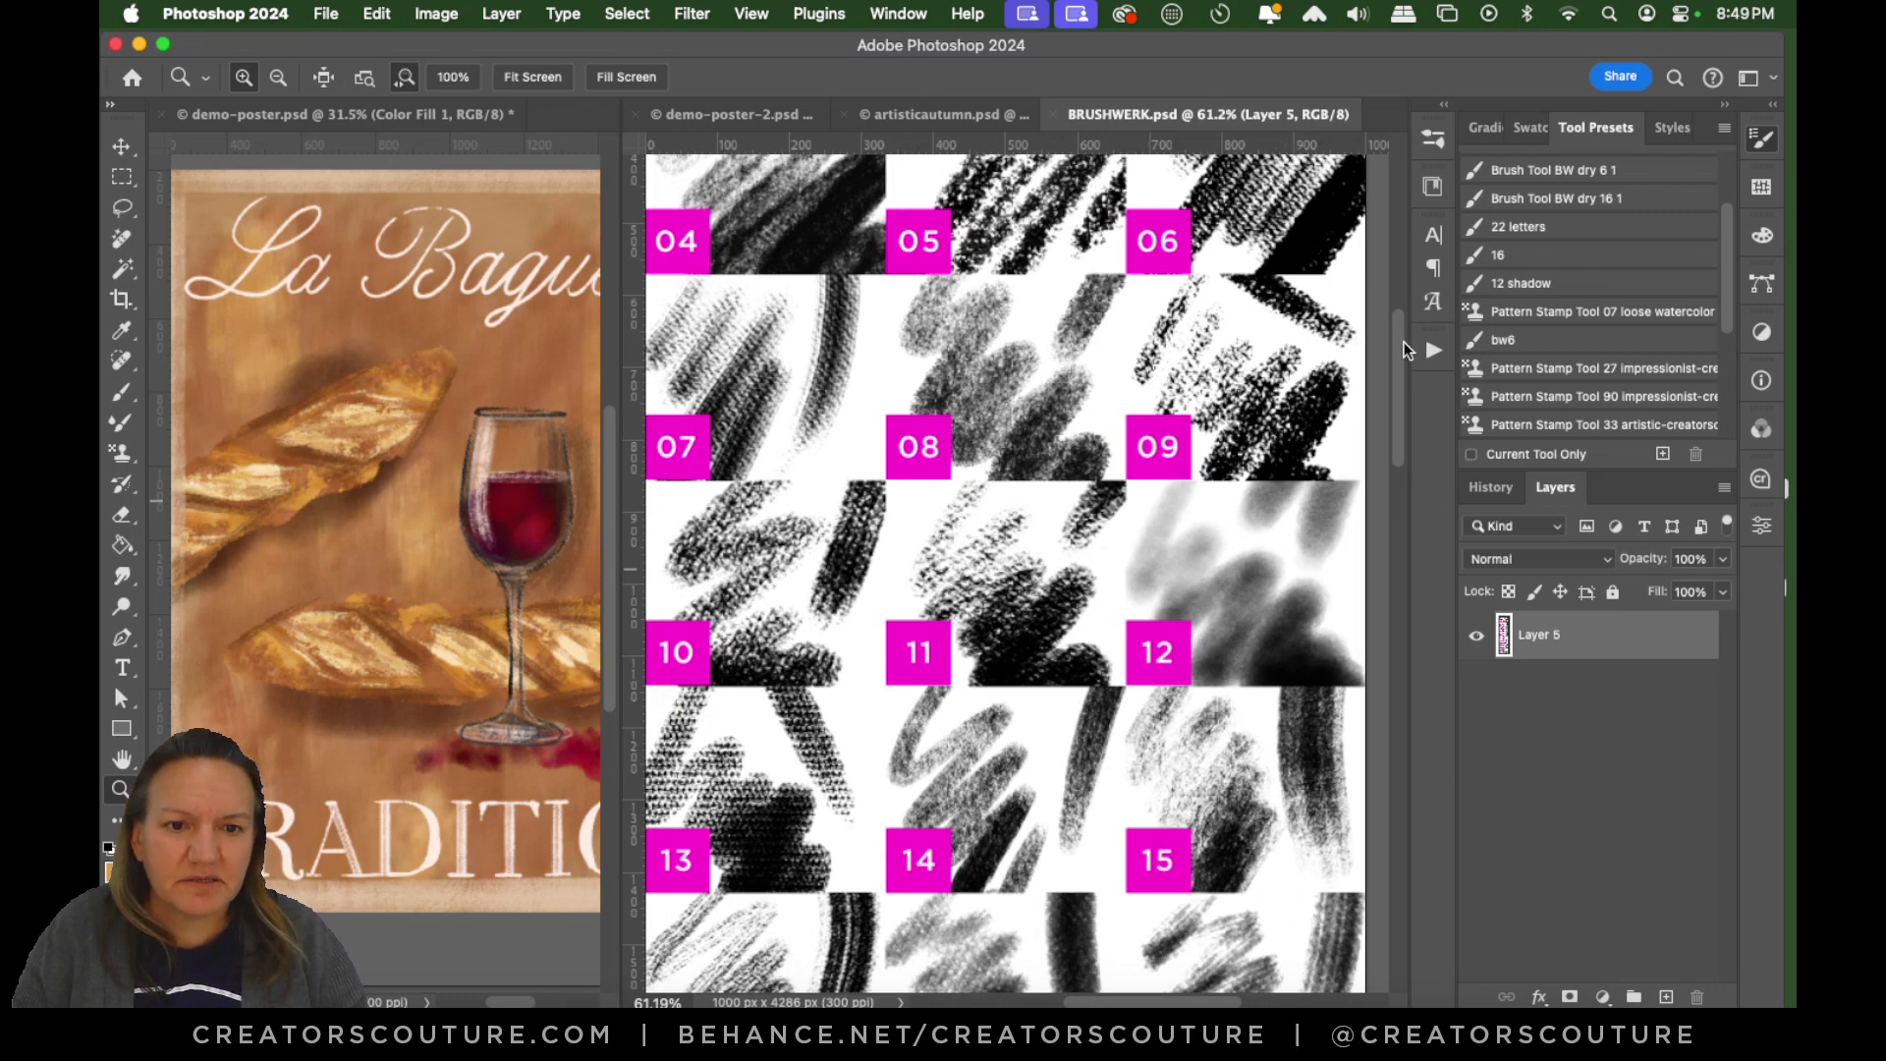
pyautogui.moveTo(1405, 344); pyautogui.dragTo(1378, 487)
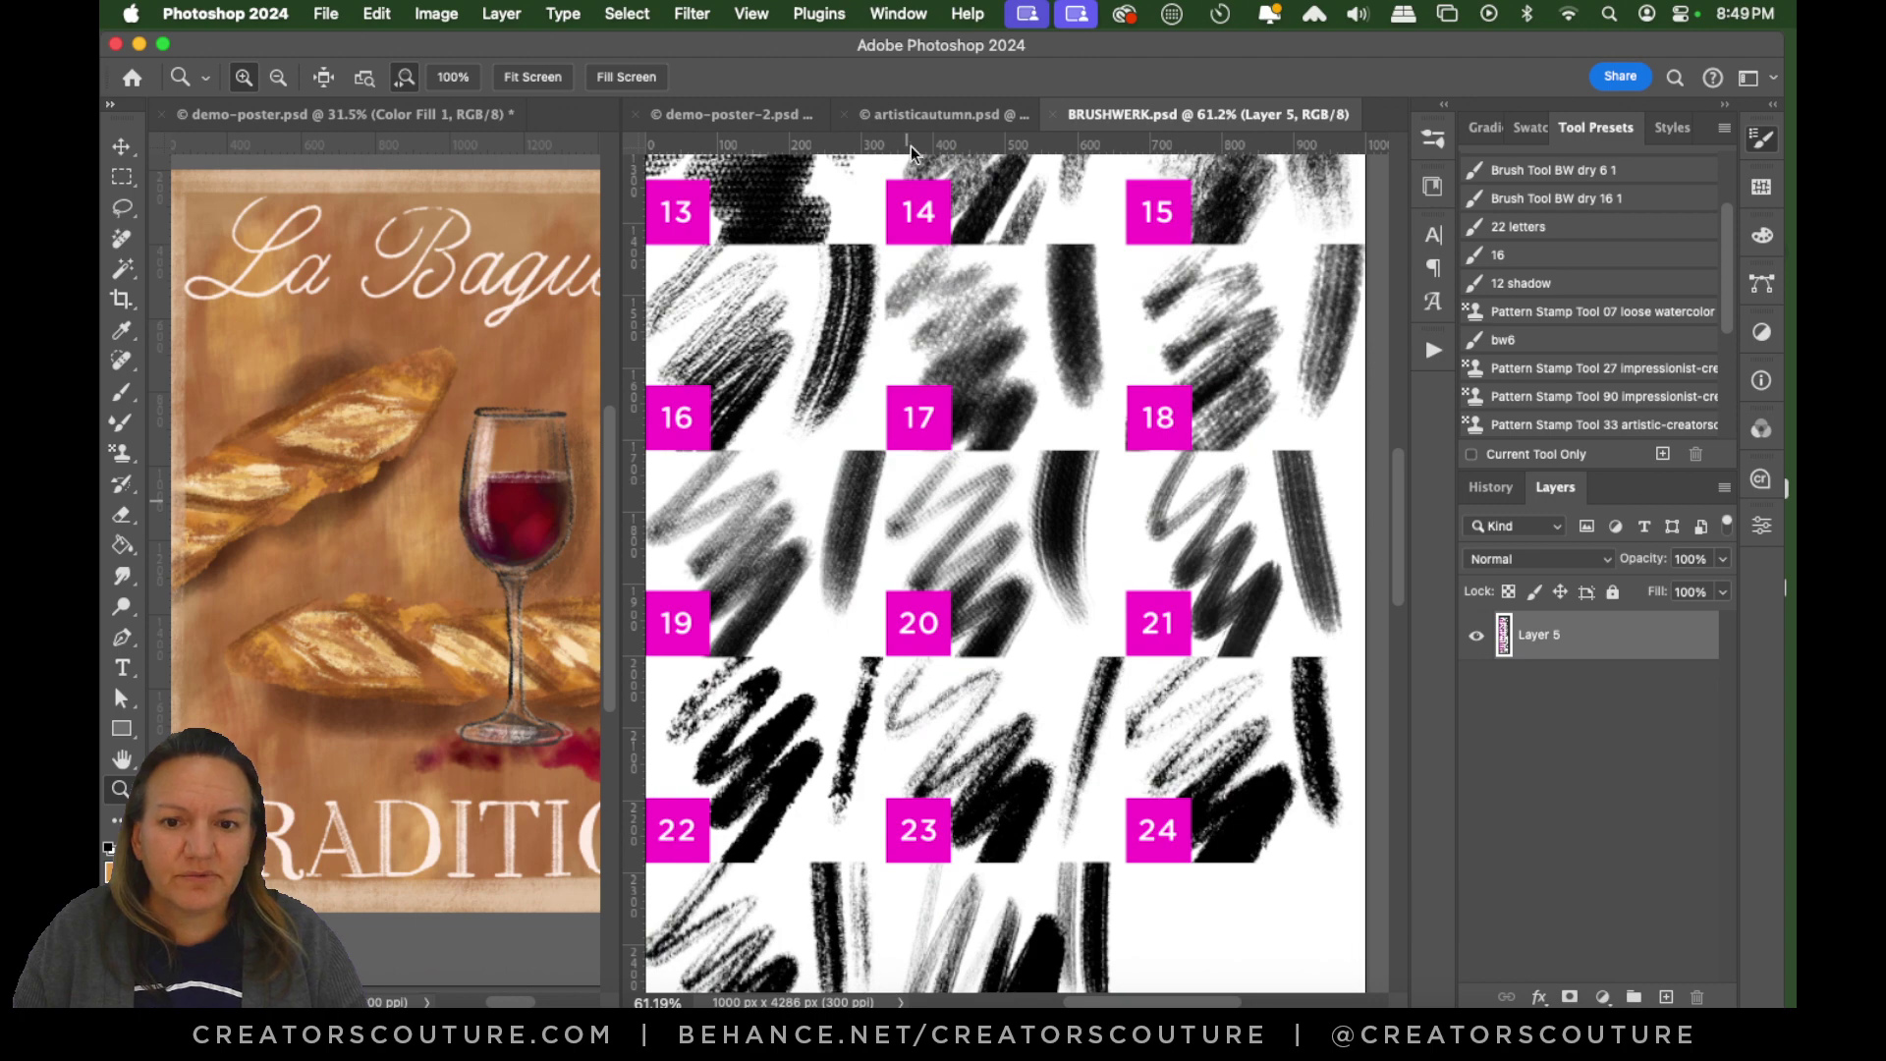
pyautogui.click(741, 116)
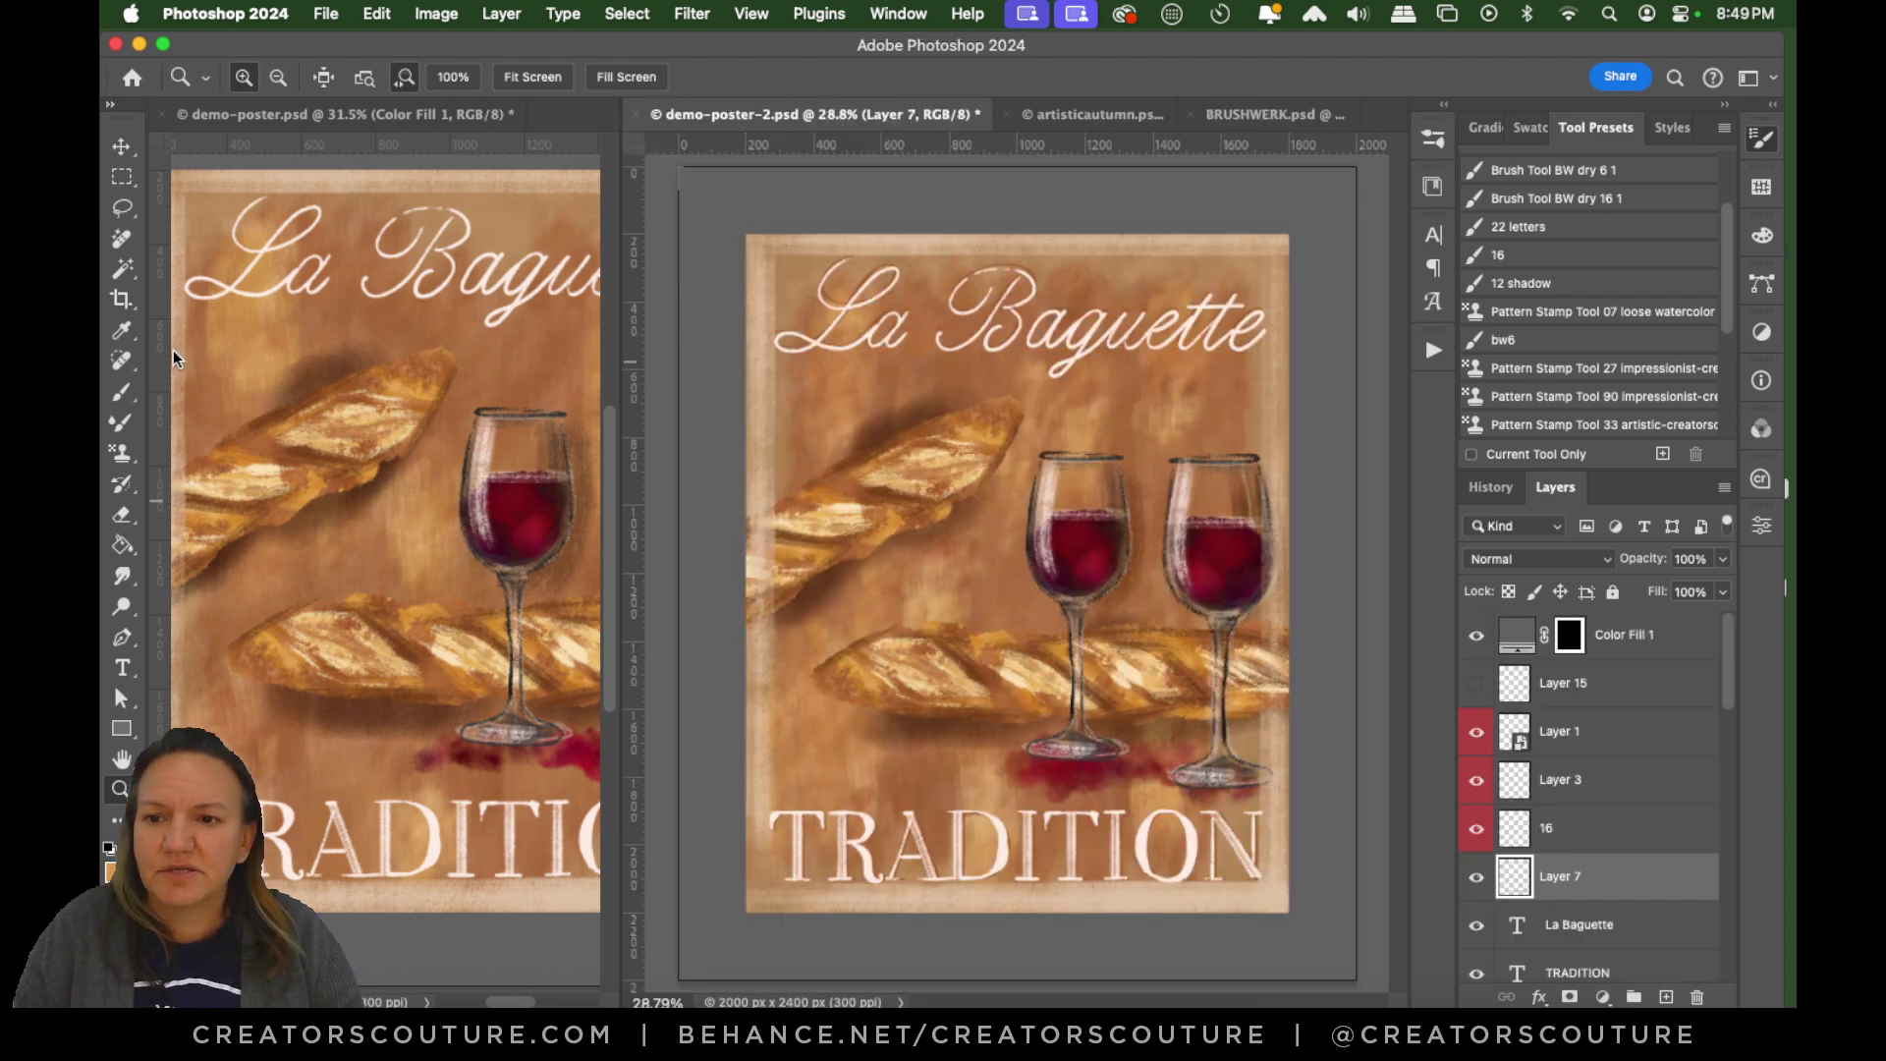
# Sample the cream colour of the painted border, hide Layer 7, and add a new empty layer above it.
pyautogui.click(122, 330)
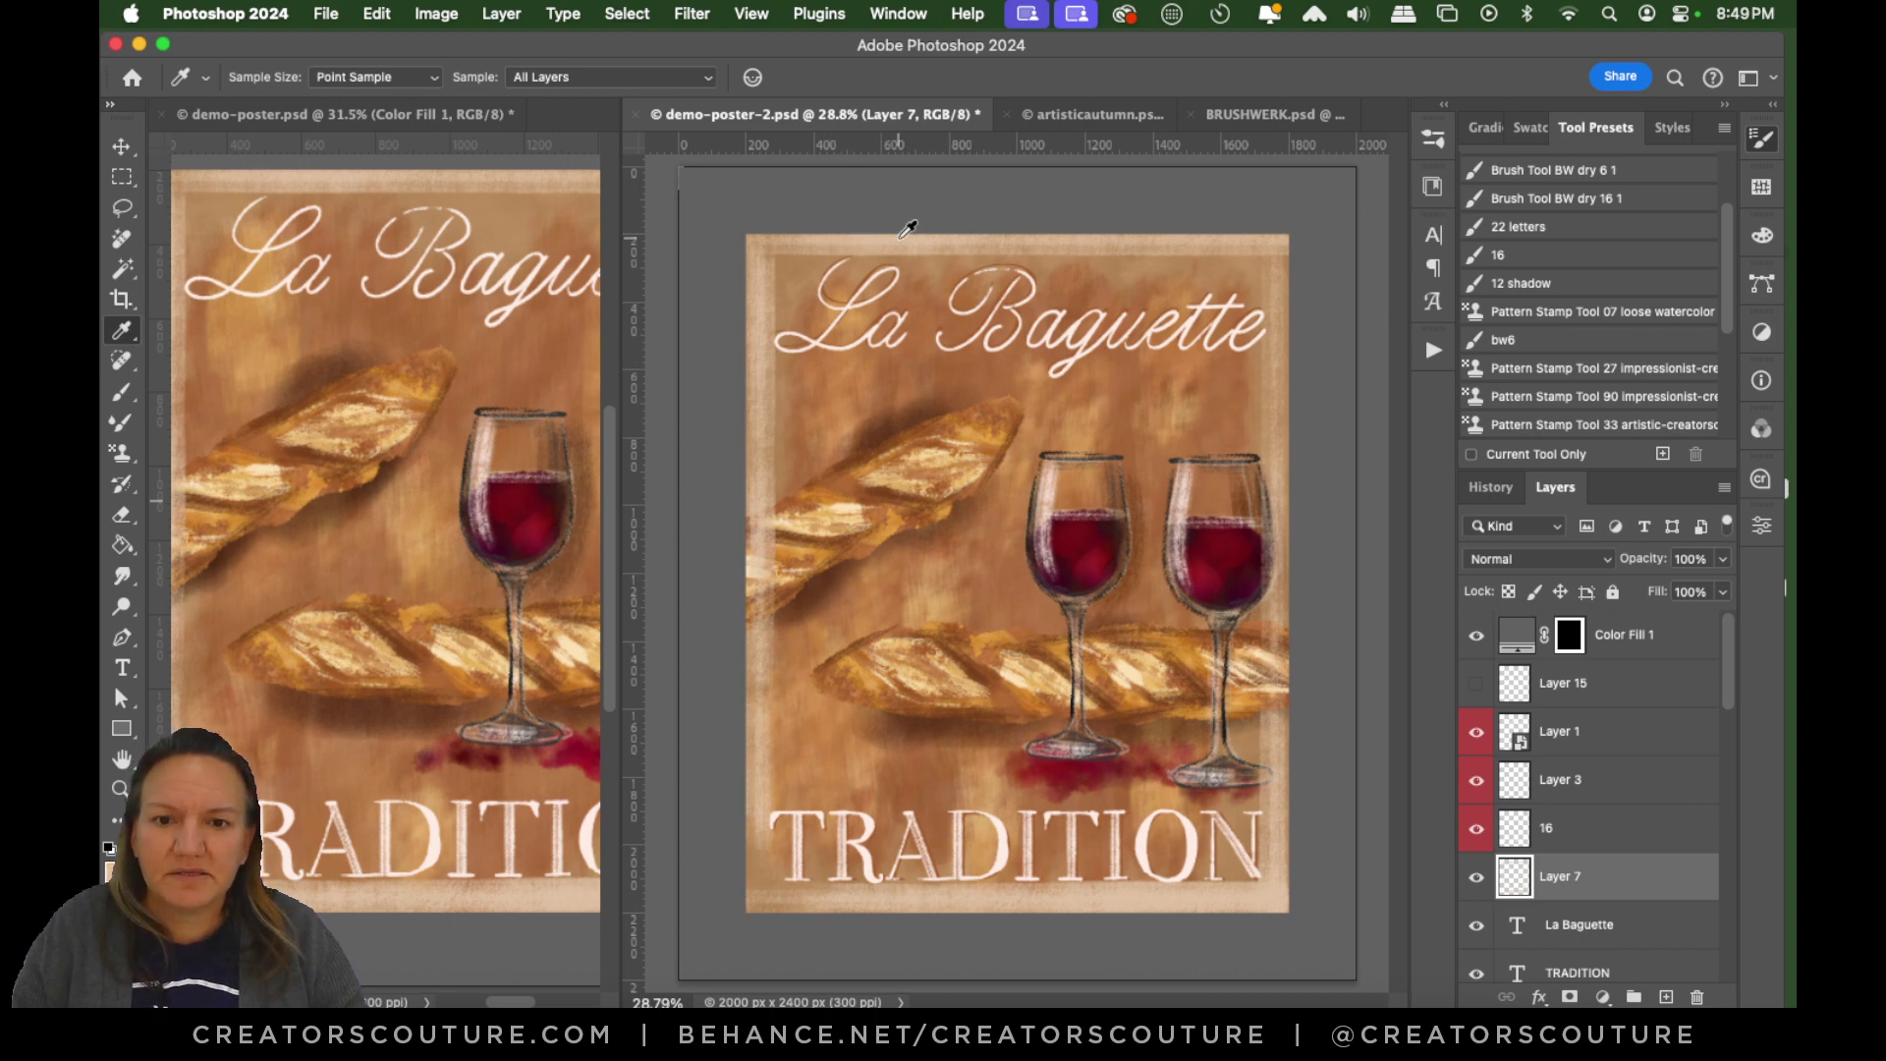
pyautogui.click(1477, 876)
pyautogui.click(1477, 876)
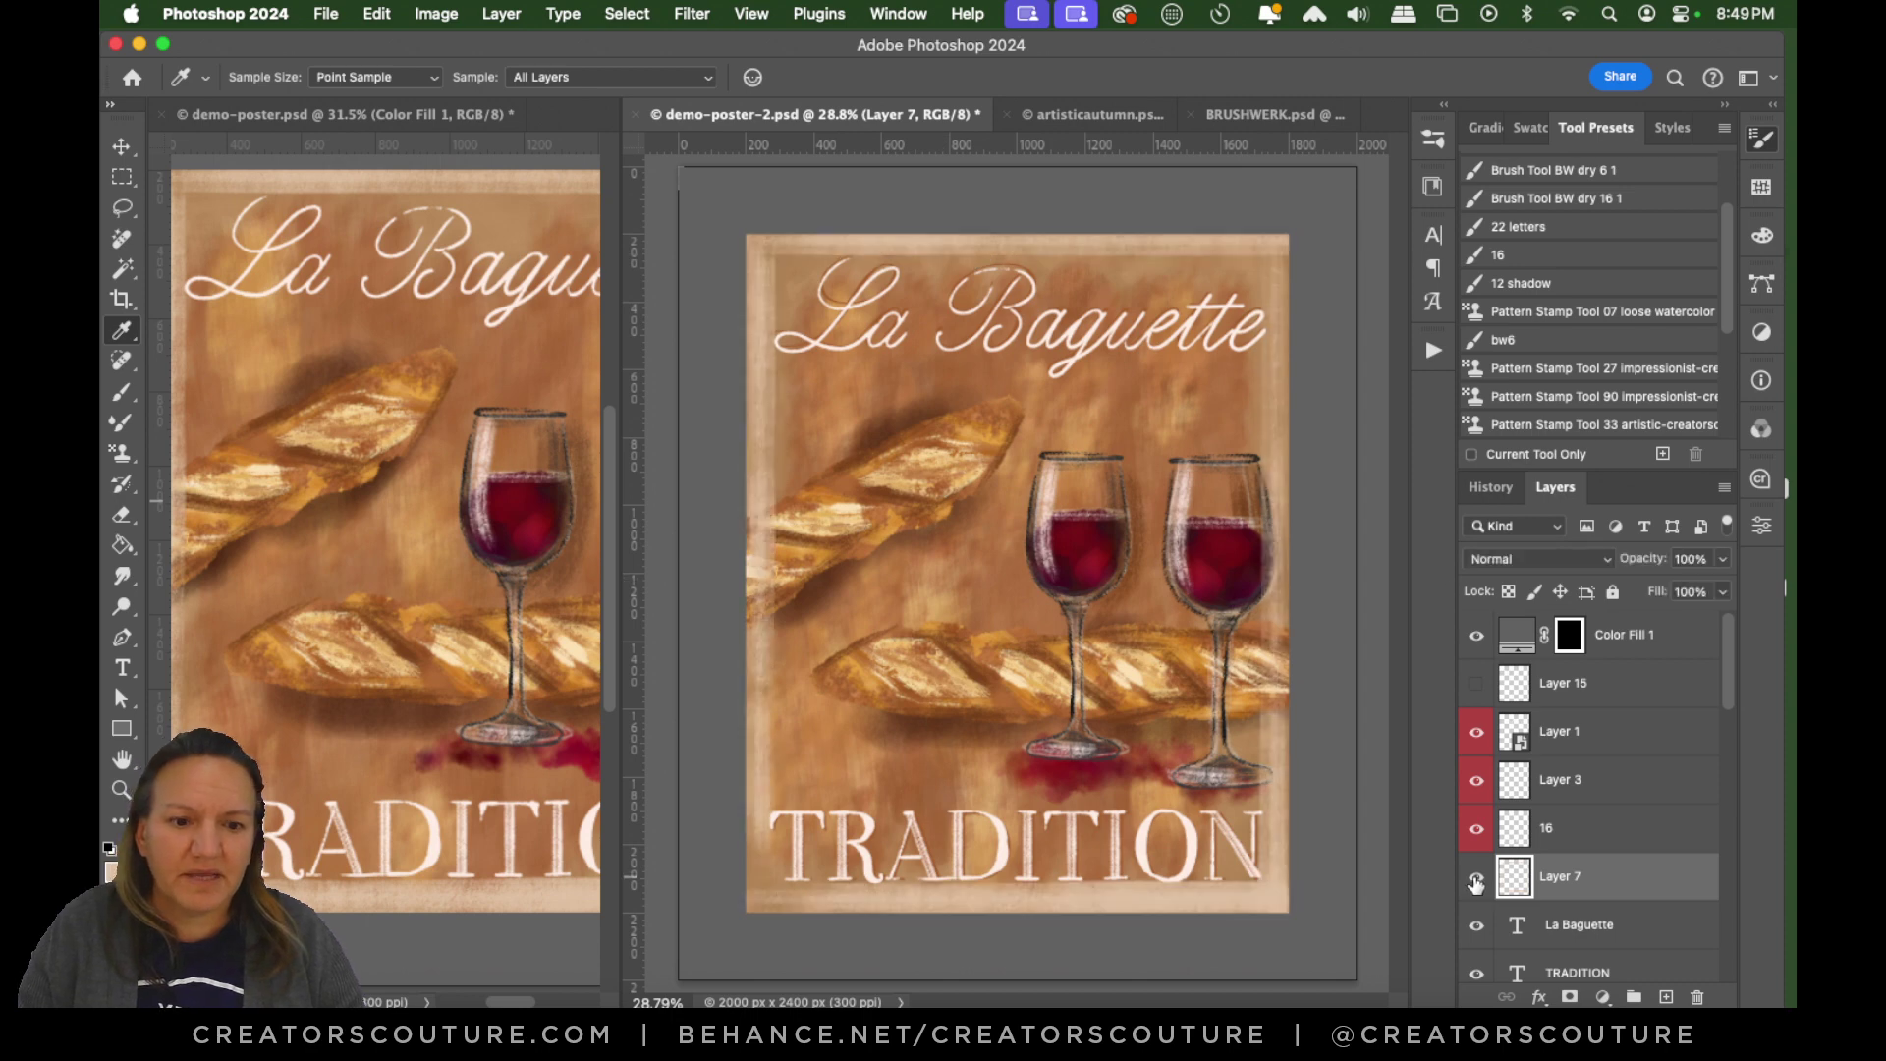
pyautogui.click(1477, 876)
pyautogui.click(1666, 998)
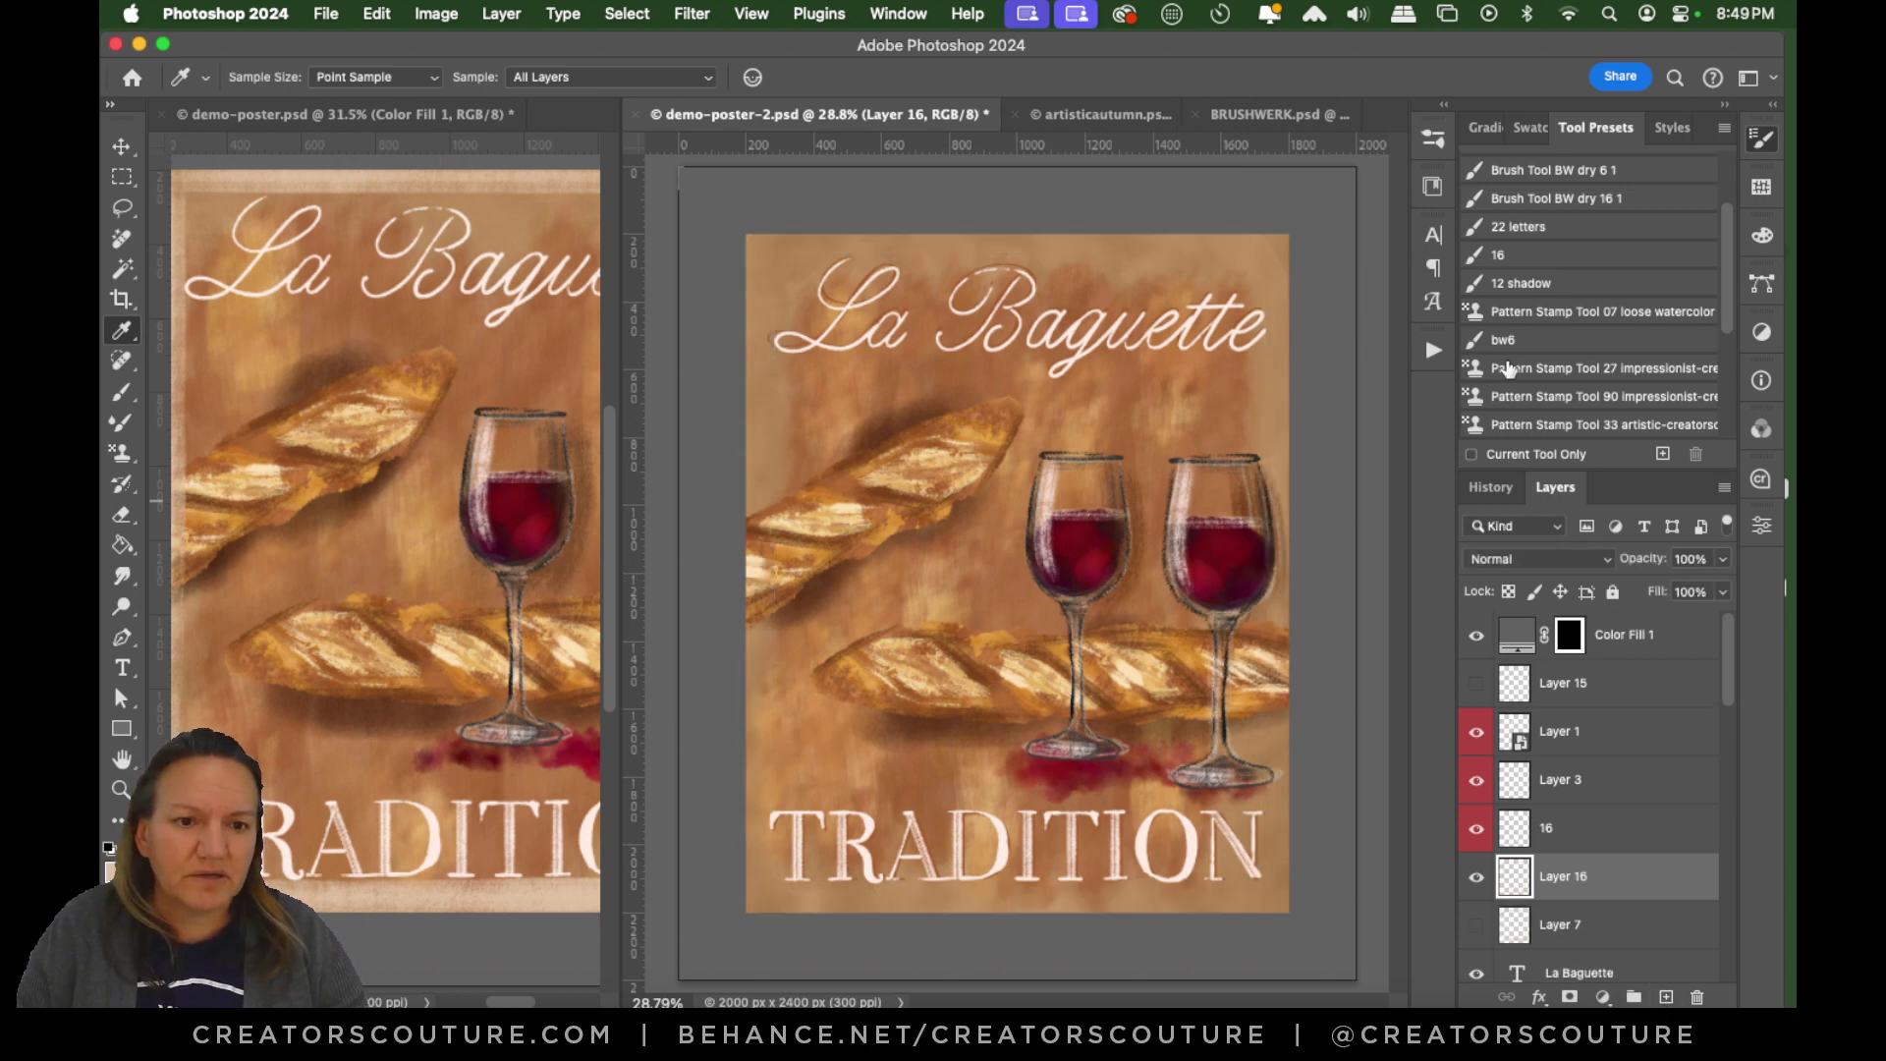
# Select the BW dry 15 brush at 144 px for the Brush tool.
pyautogui.click(122, 391)
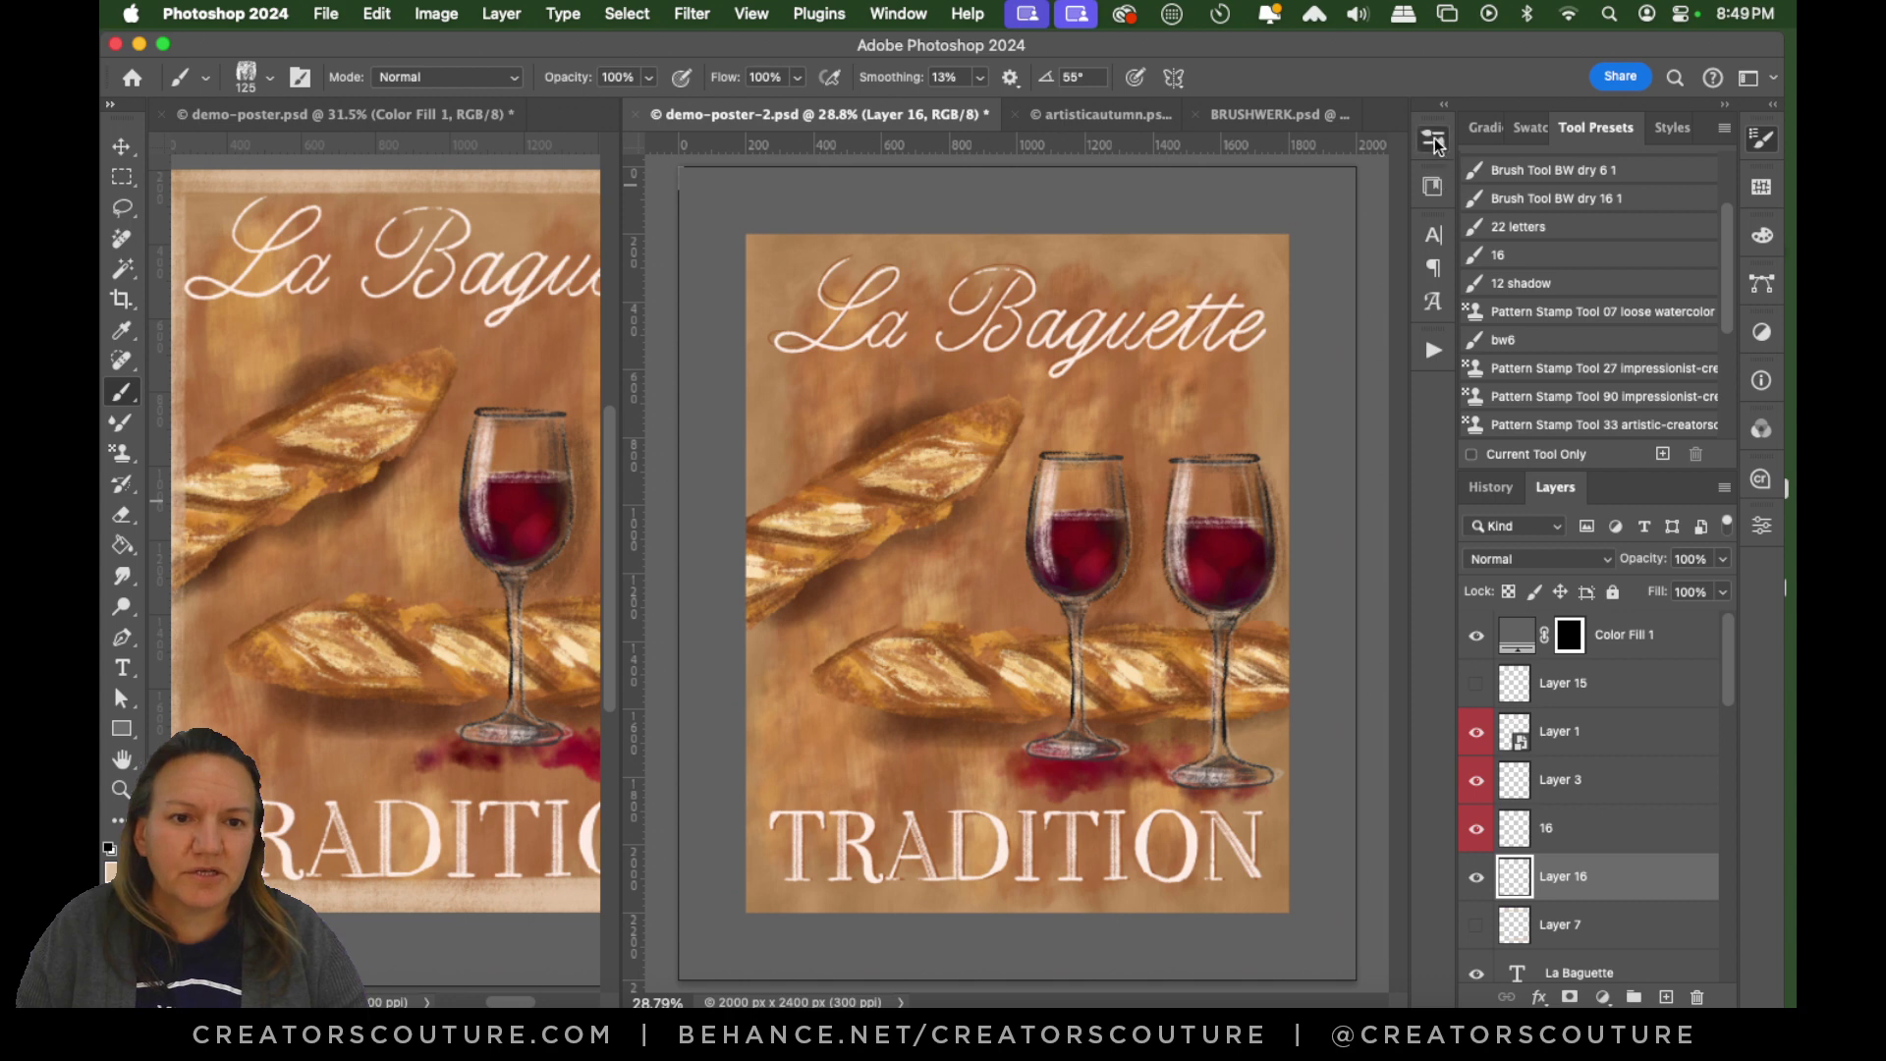
pyautogui.click(1434, 139)
pyautogui.moveTo(1402, 694); pyautogui.dragTo(1403, 297)
pyautogui.scroll(-10, 1391, 376)
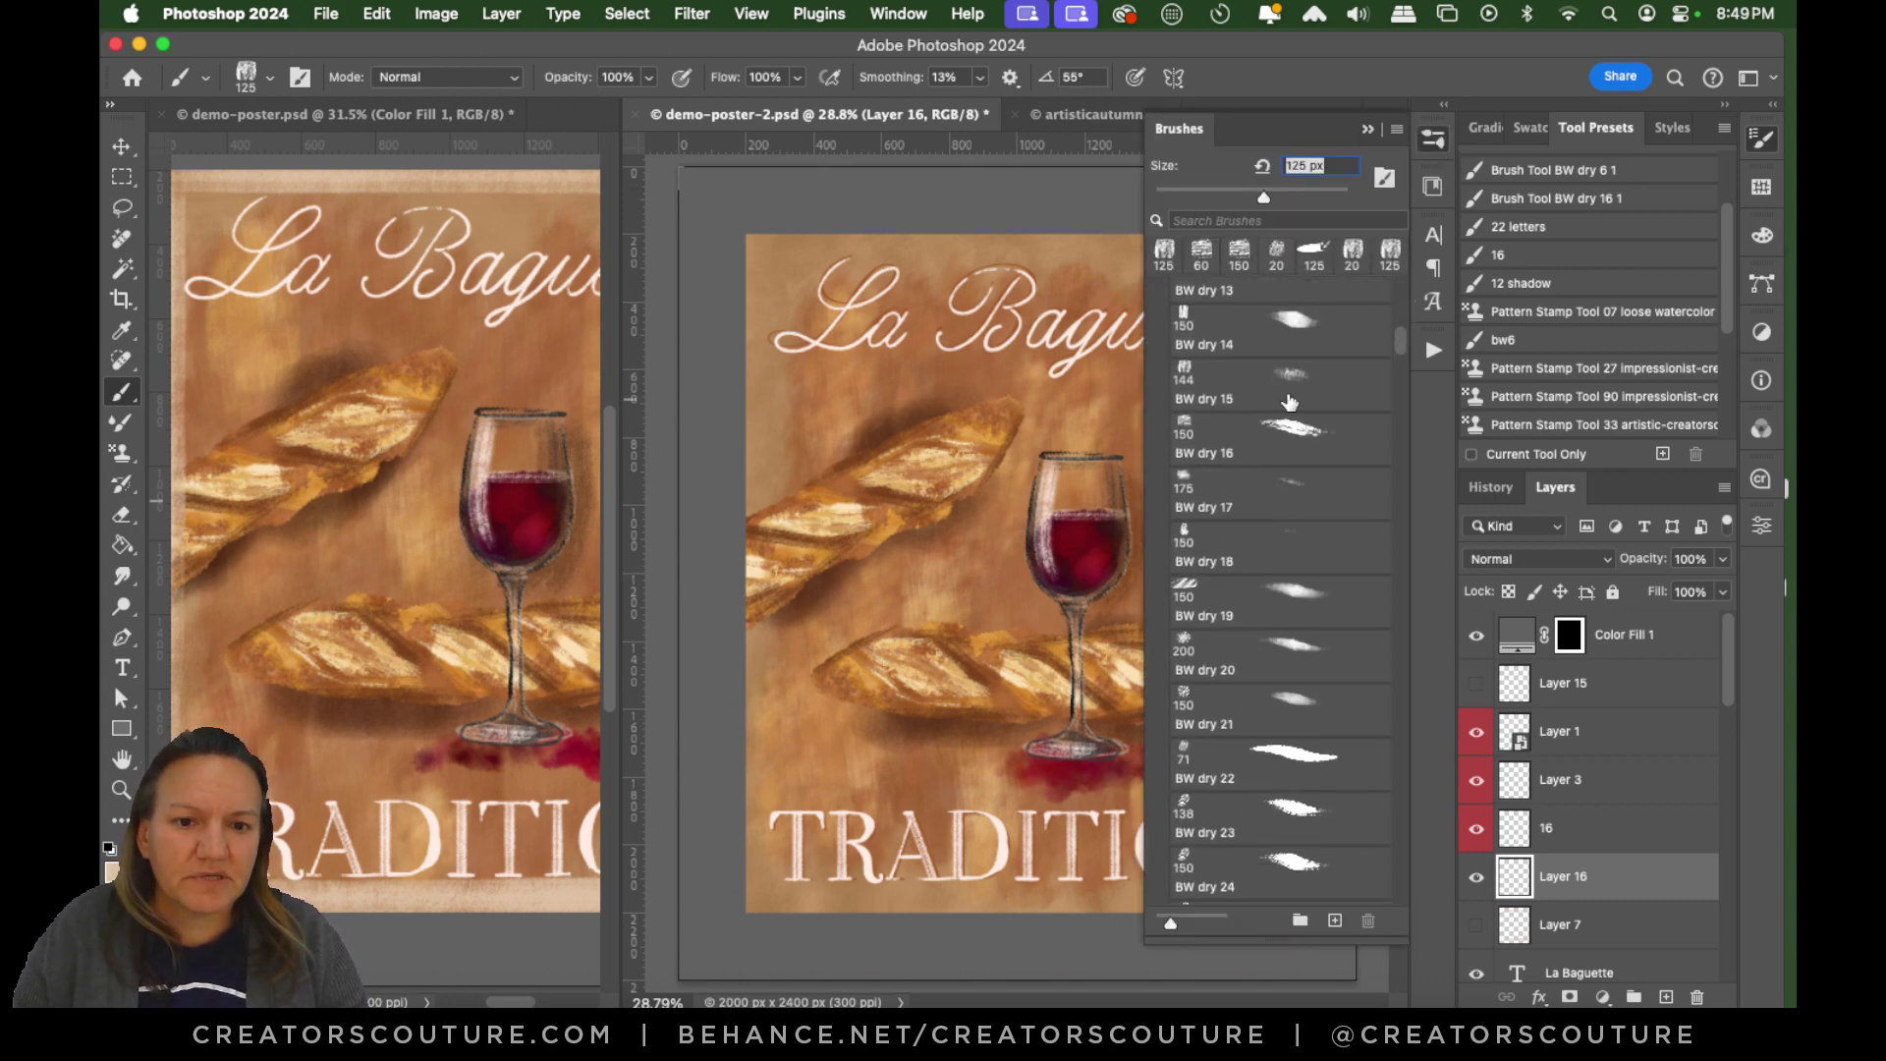
pyautogui.click(1290, 401)
pyautogui.click(1433, 142)
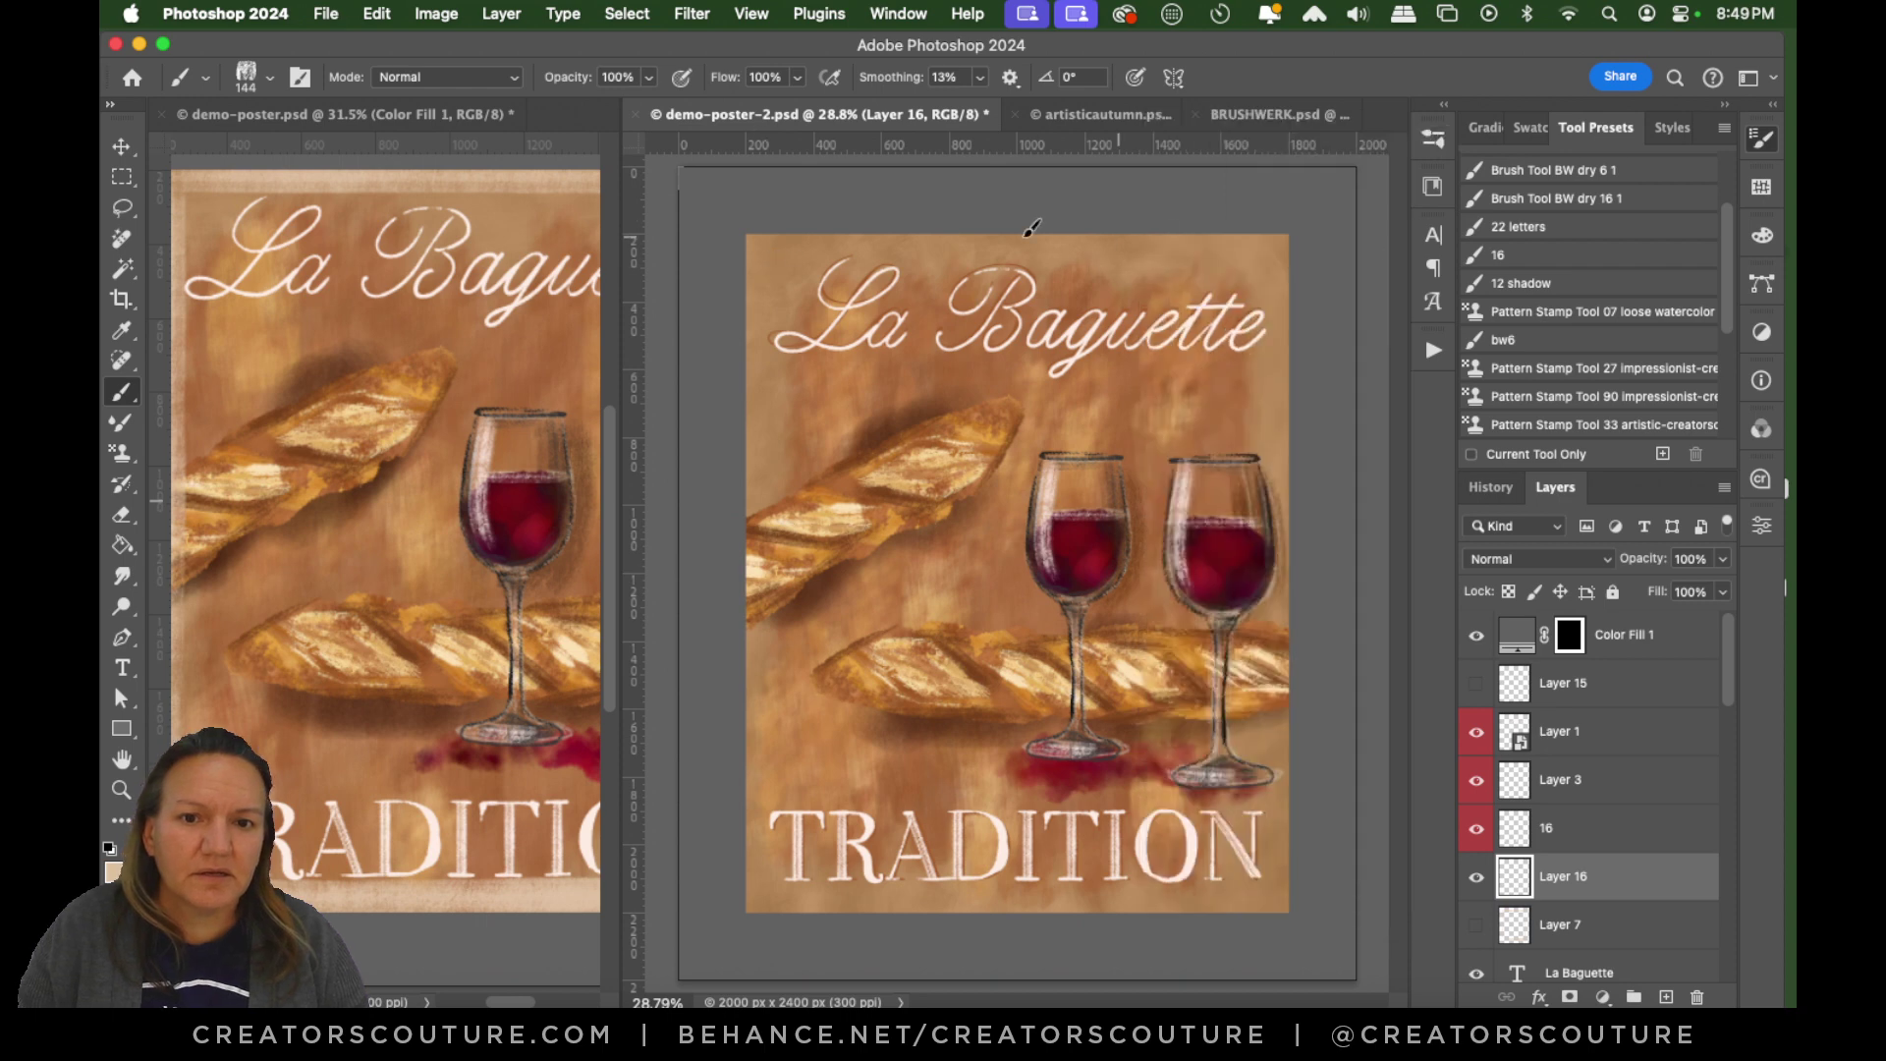
# Paint a cream textured border stroke along the poster's top edge on Layer 16, undoing and repeating the stroke until it runs the full width.
pyautogui.moveTo(778, 271); pyautogui.dragTo(1388, 291)
pyautogui.press('super+z')
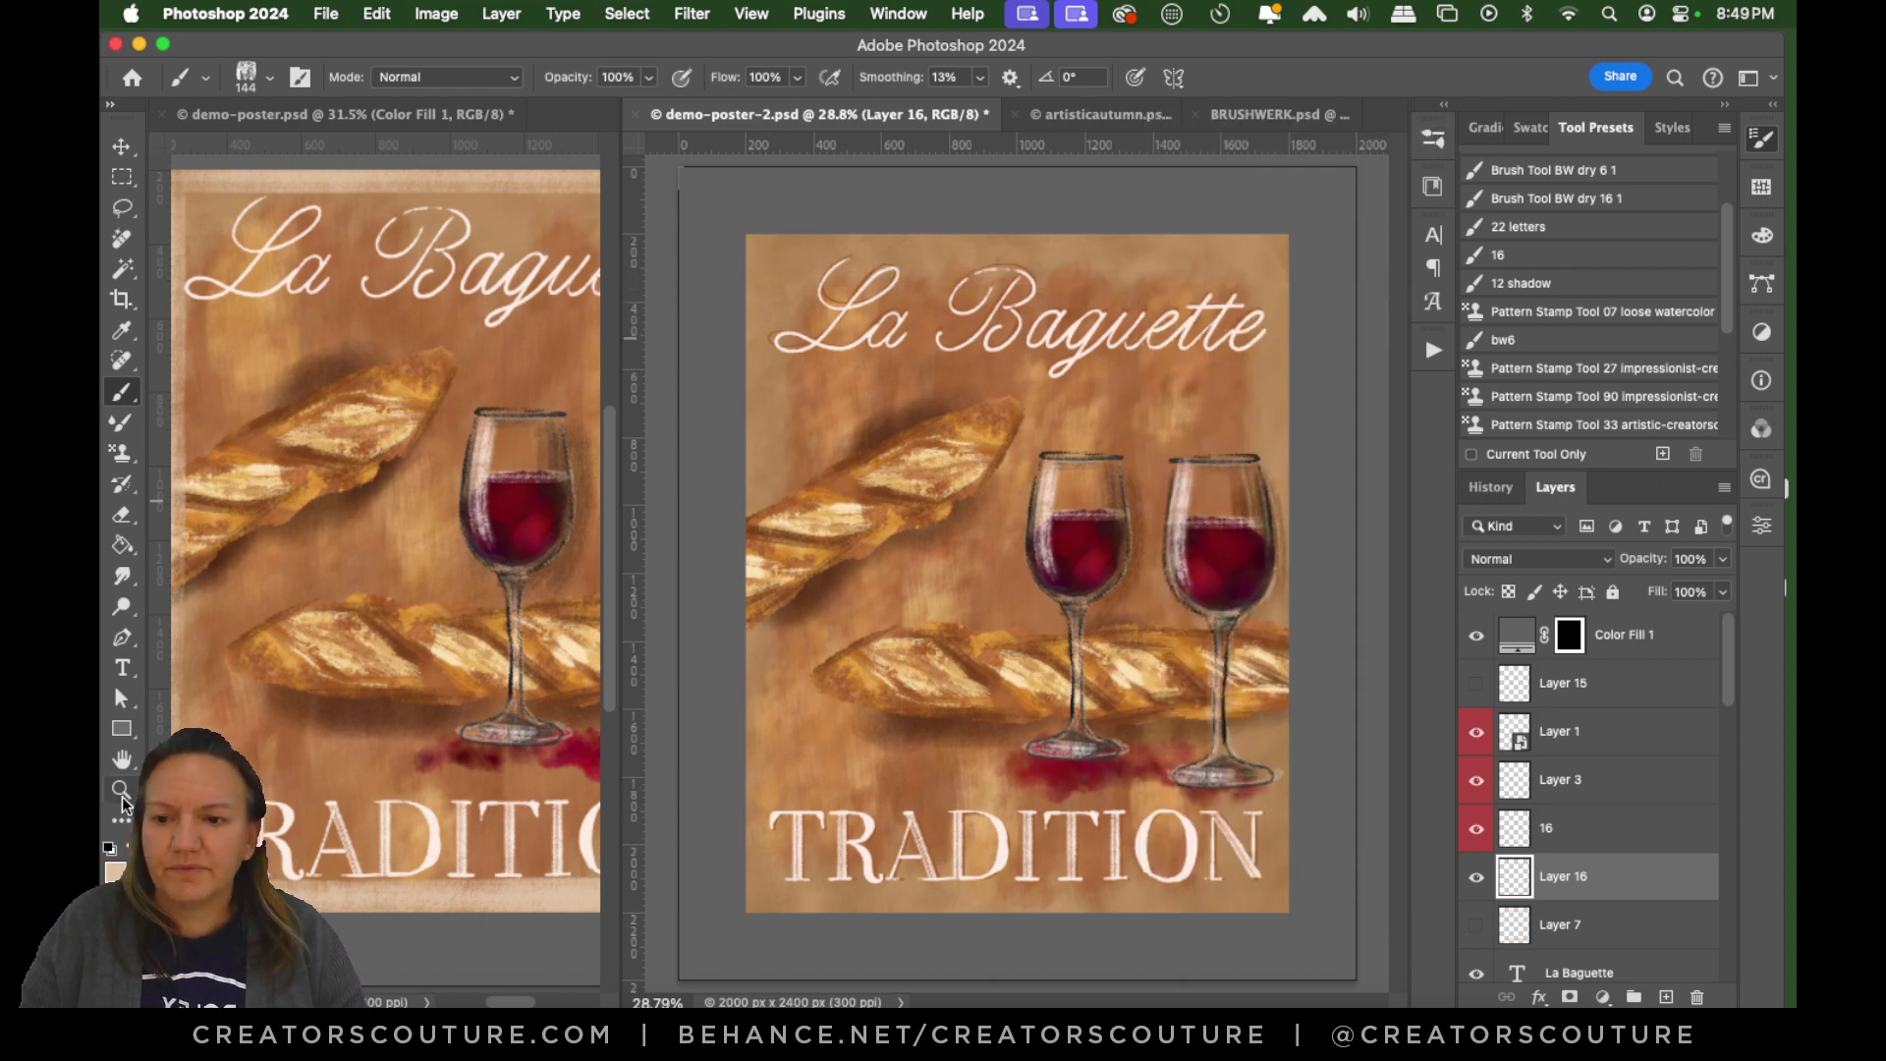
pyautogui.press('z')
pyautogui.moveTo(1045, 237); pyautogui.dragTo(984, 227)
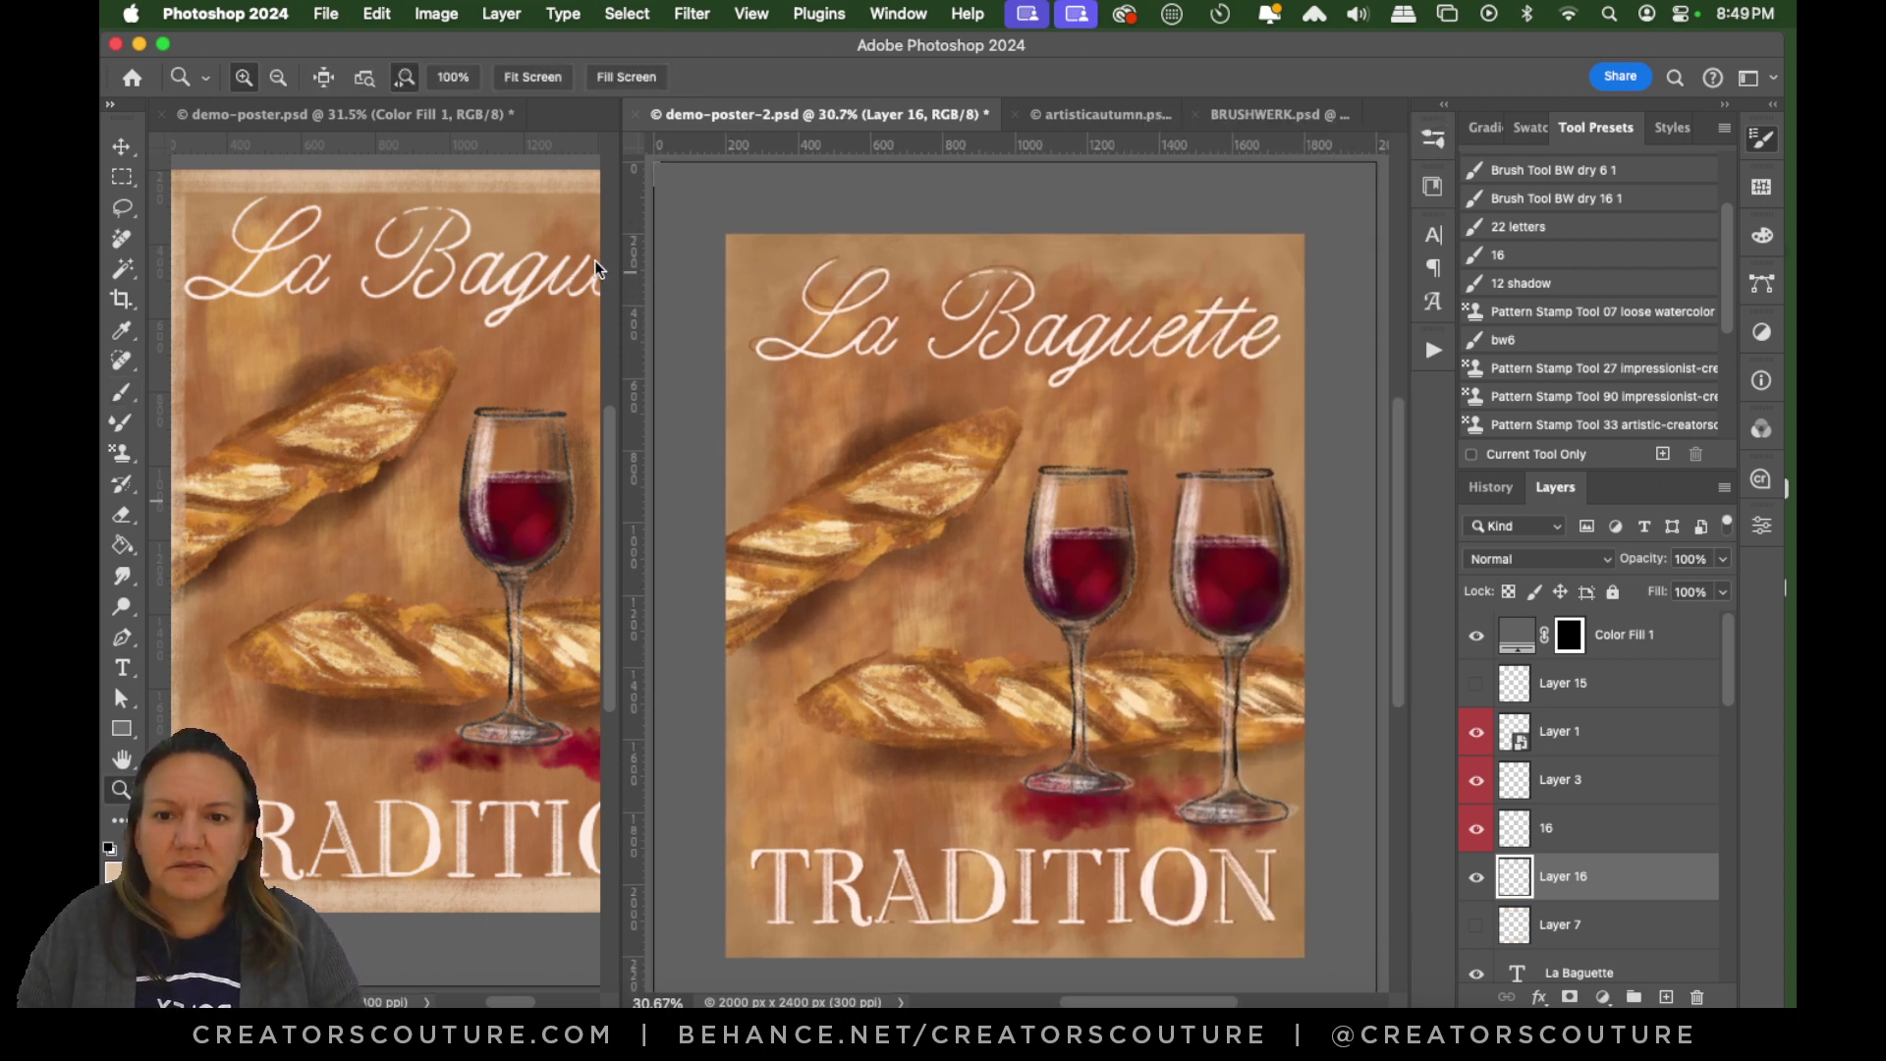
pyautogui.moveTo(622, 275); pyautogui.dragTo(287, 274)
pyautogui.moveTo(759, 252); pyautogui.dragTo(779, 278)
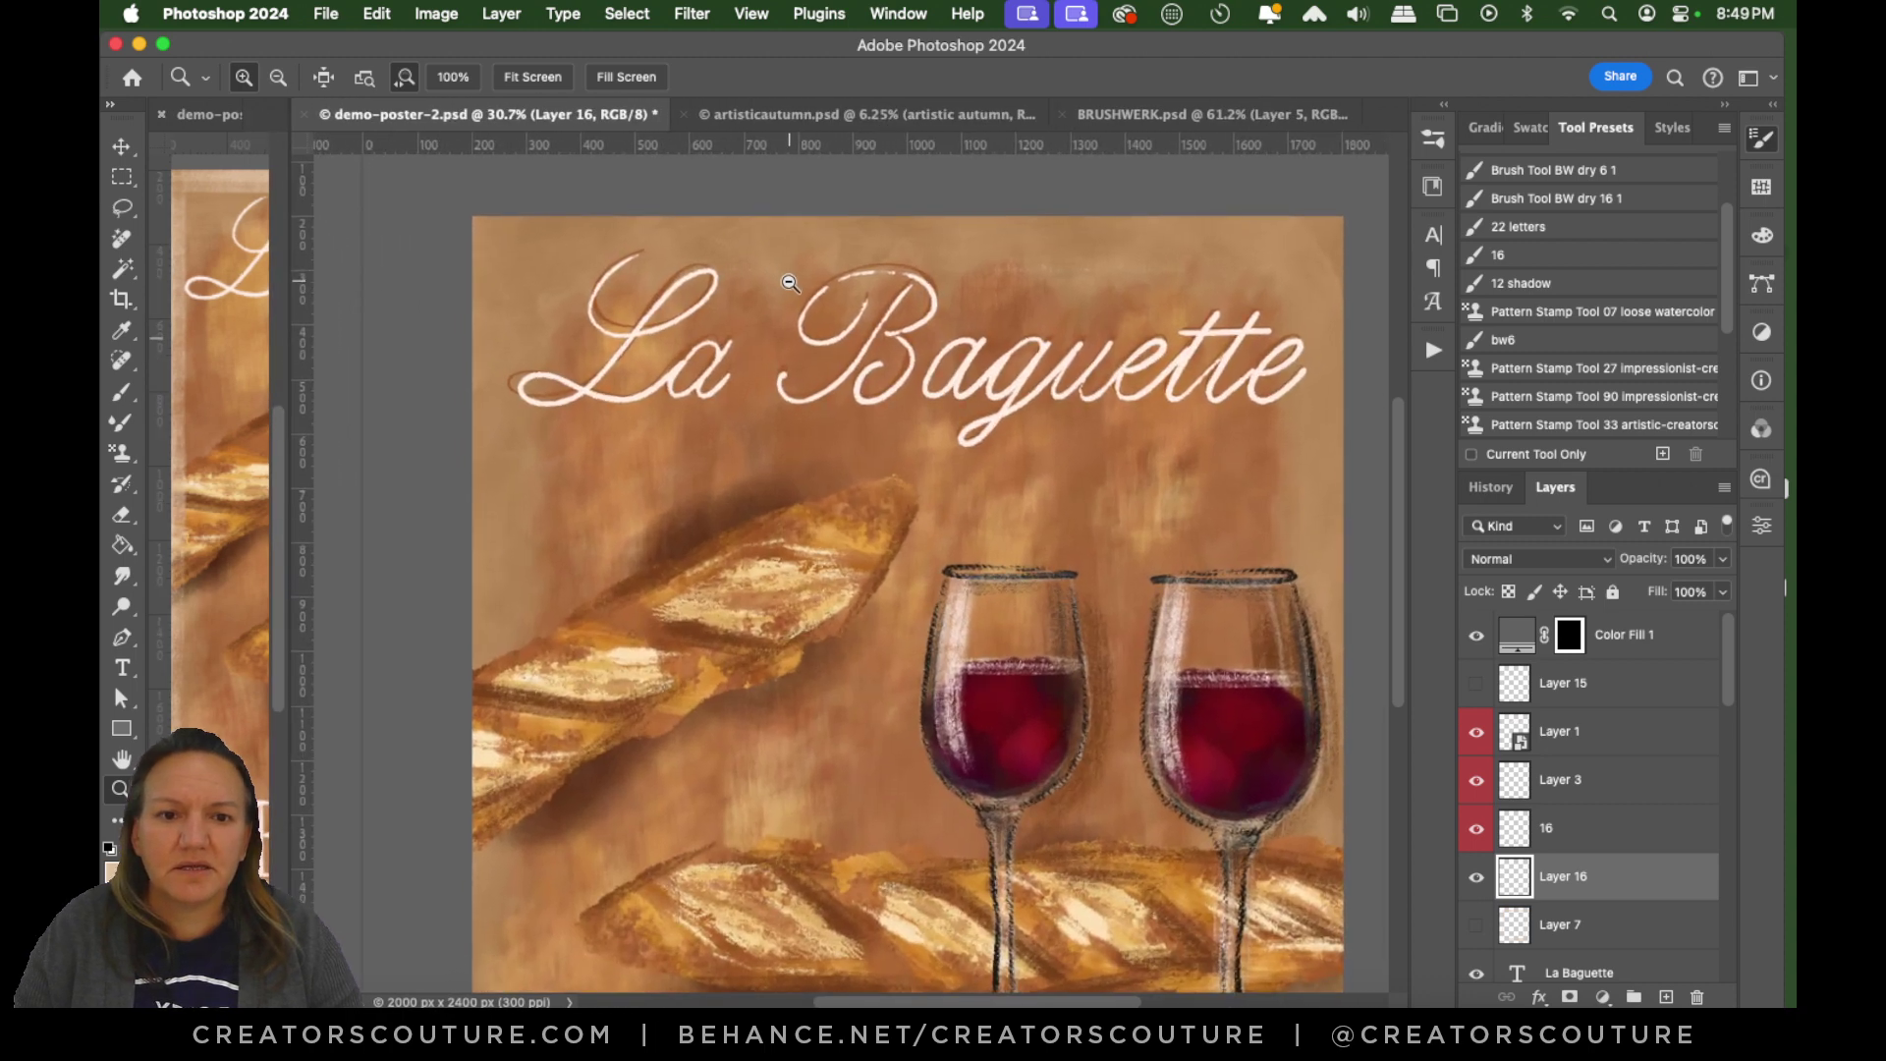
pyautogui.click(122, 391)
pyautogui.moveTo(477, 236); pyautogui.dragTo(1184, 257)
pyautogui.press('super+z')
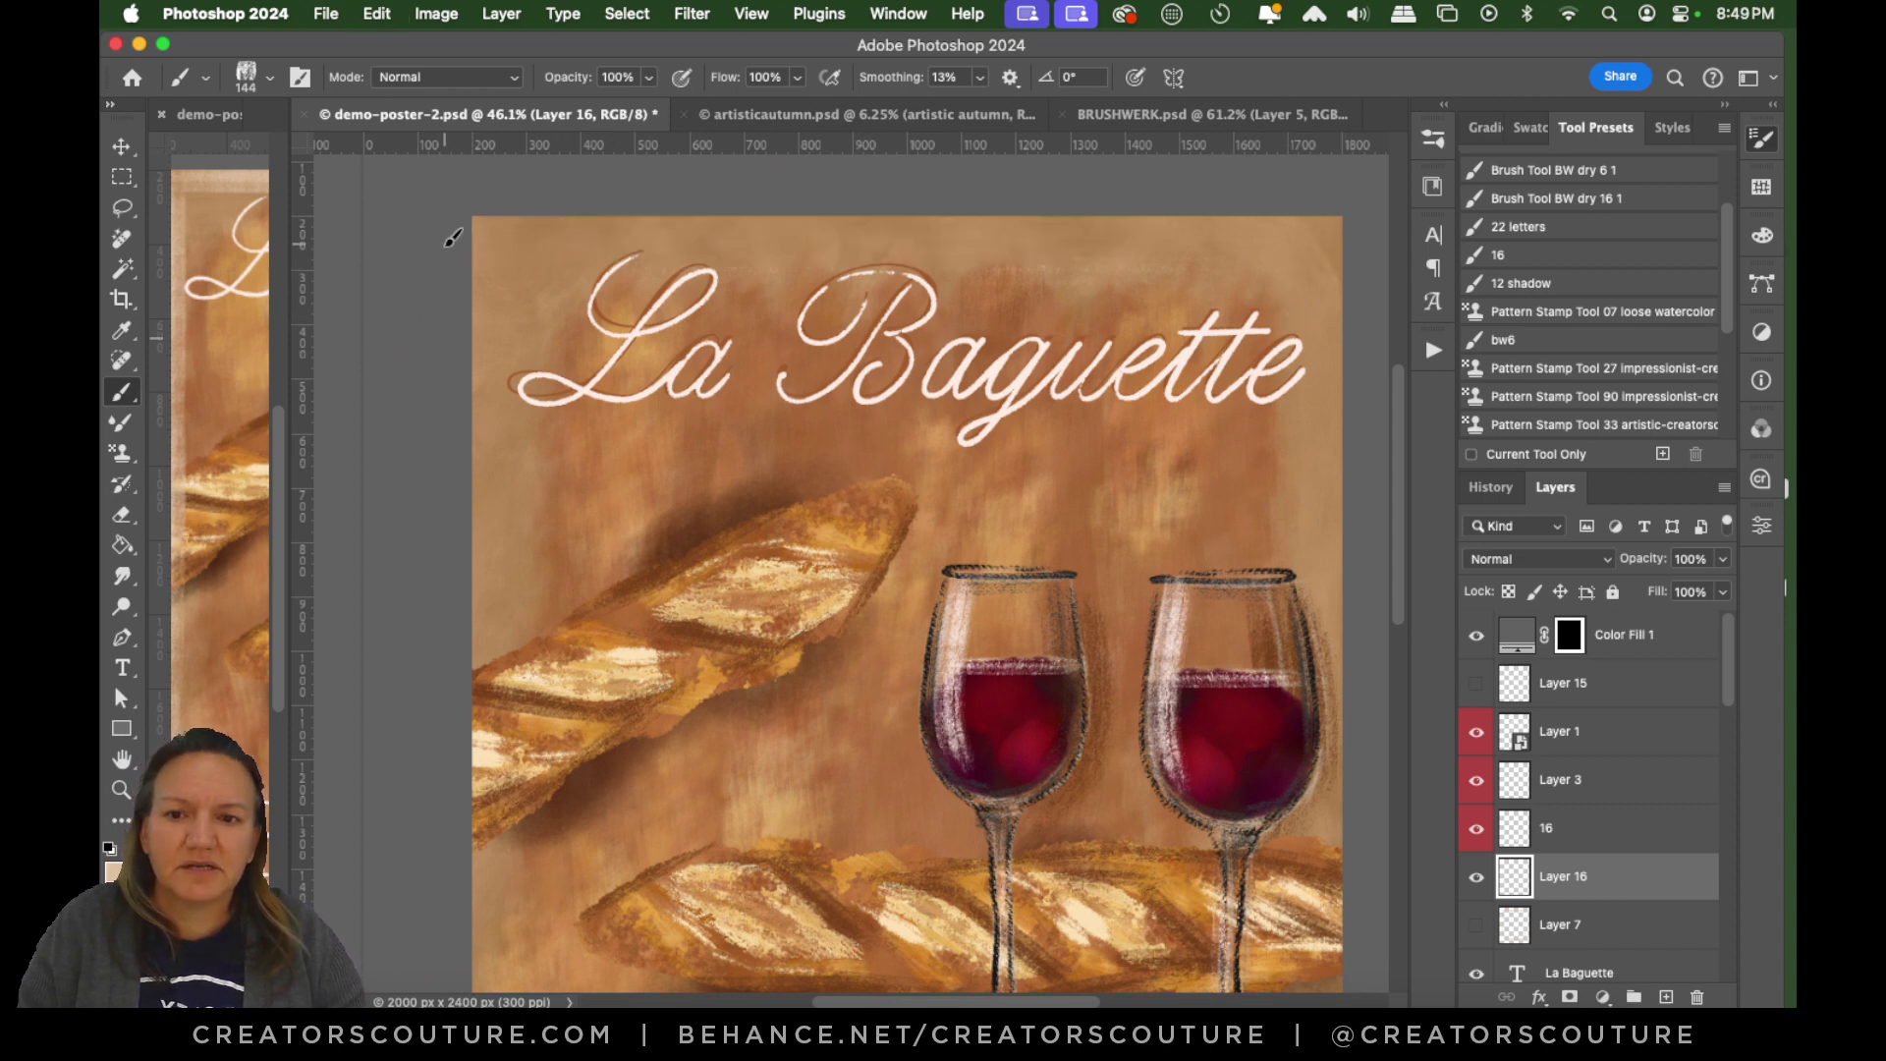
pyautogui.moveTo(448, 246)
pyautogui.mouseDown()
pyautogui.moveTo(863, 242)
pyautogui.moveTo(1555, 302)
pyautogui.mouseUp()
pyautogui.press('super+z')
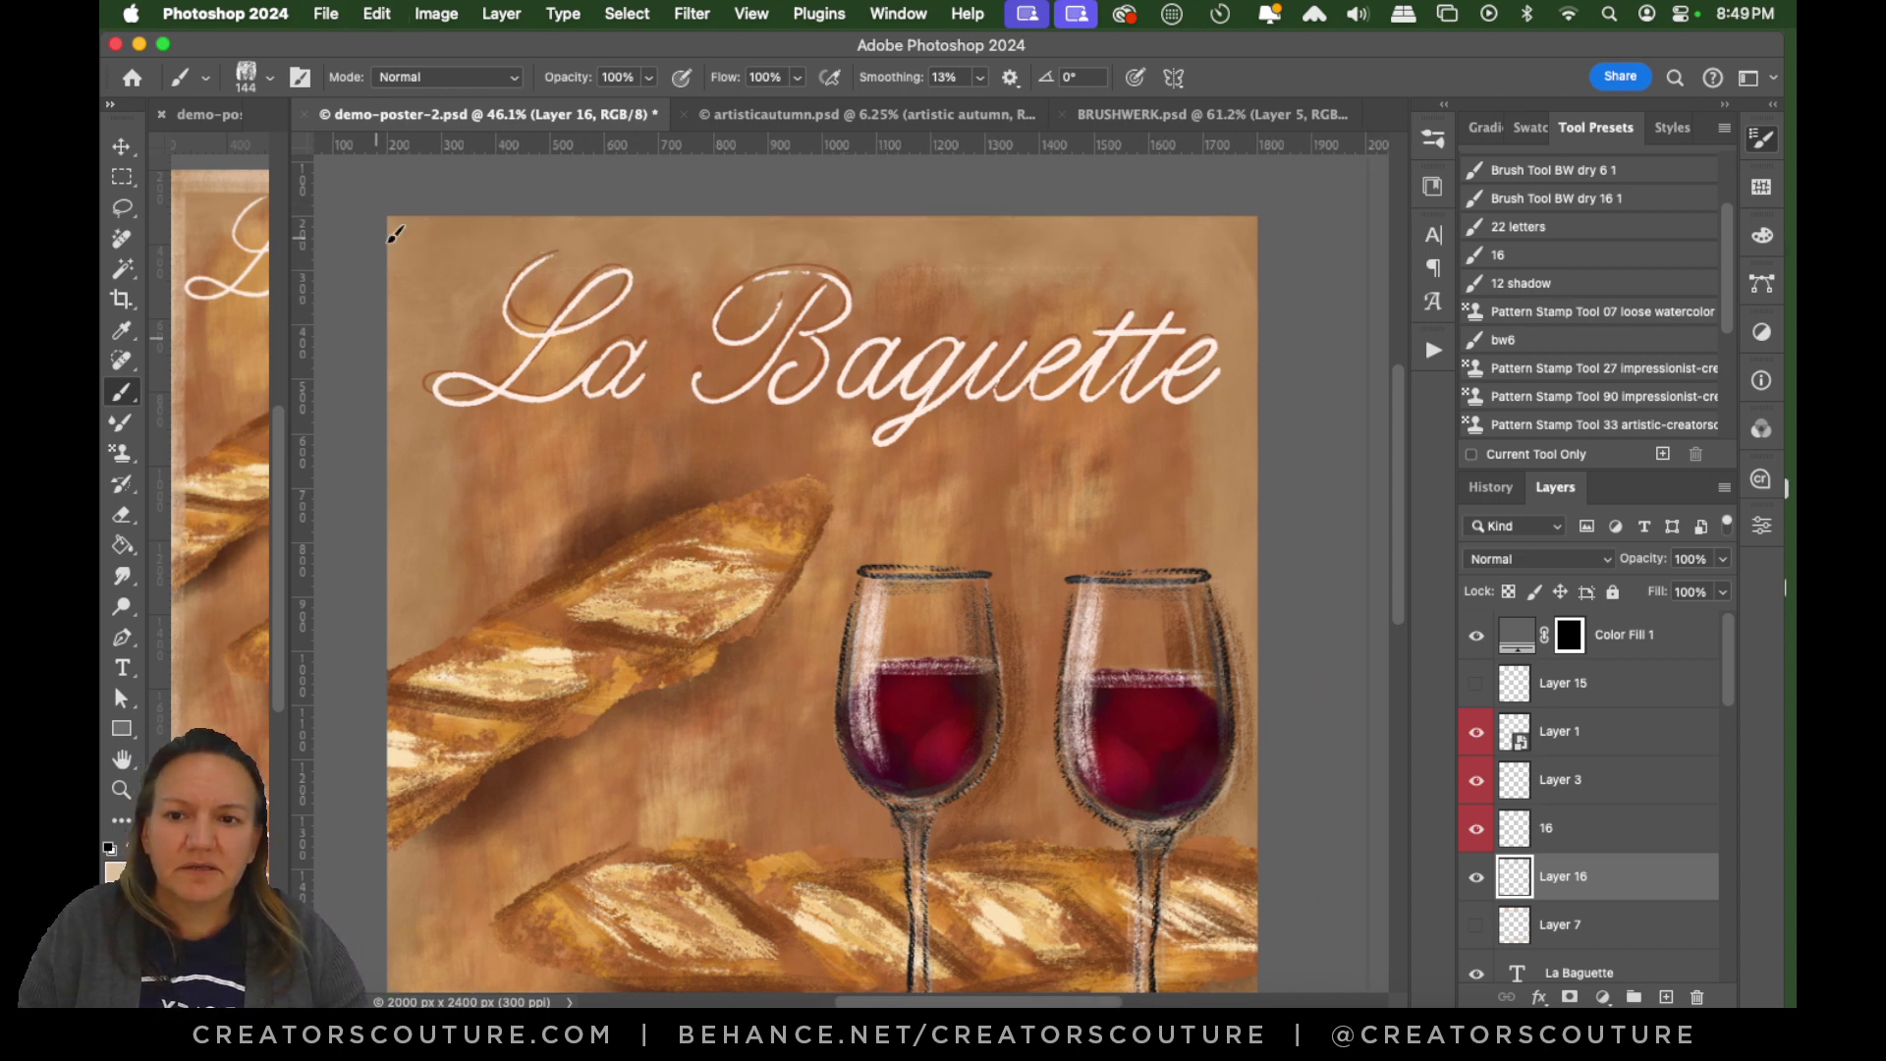
pyautogui.moveTo(395, 234); pyautogui.dragTo(1317, 257)
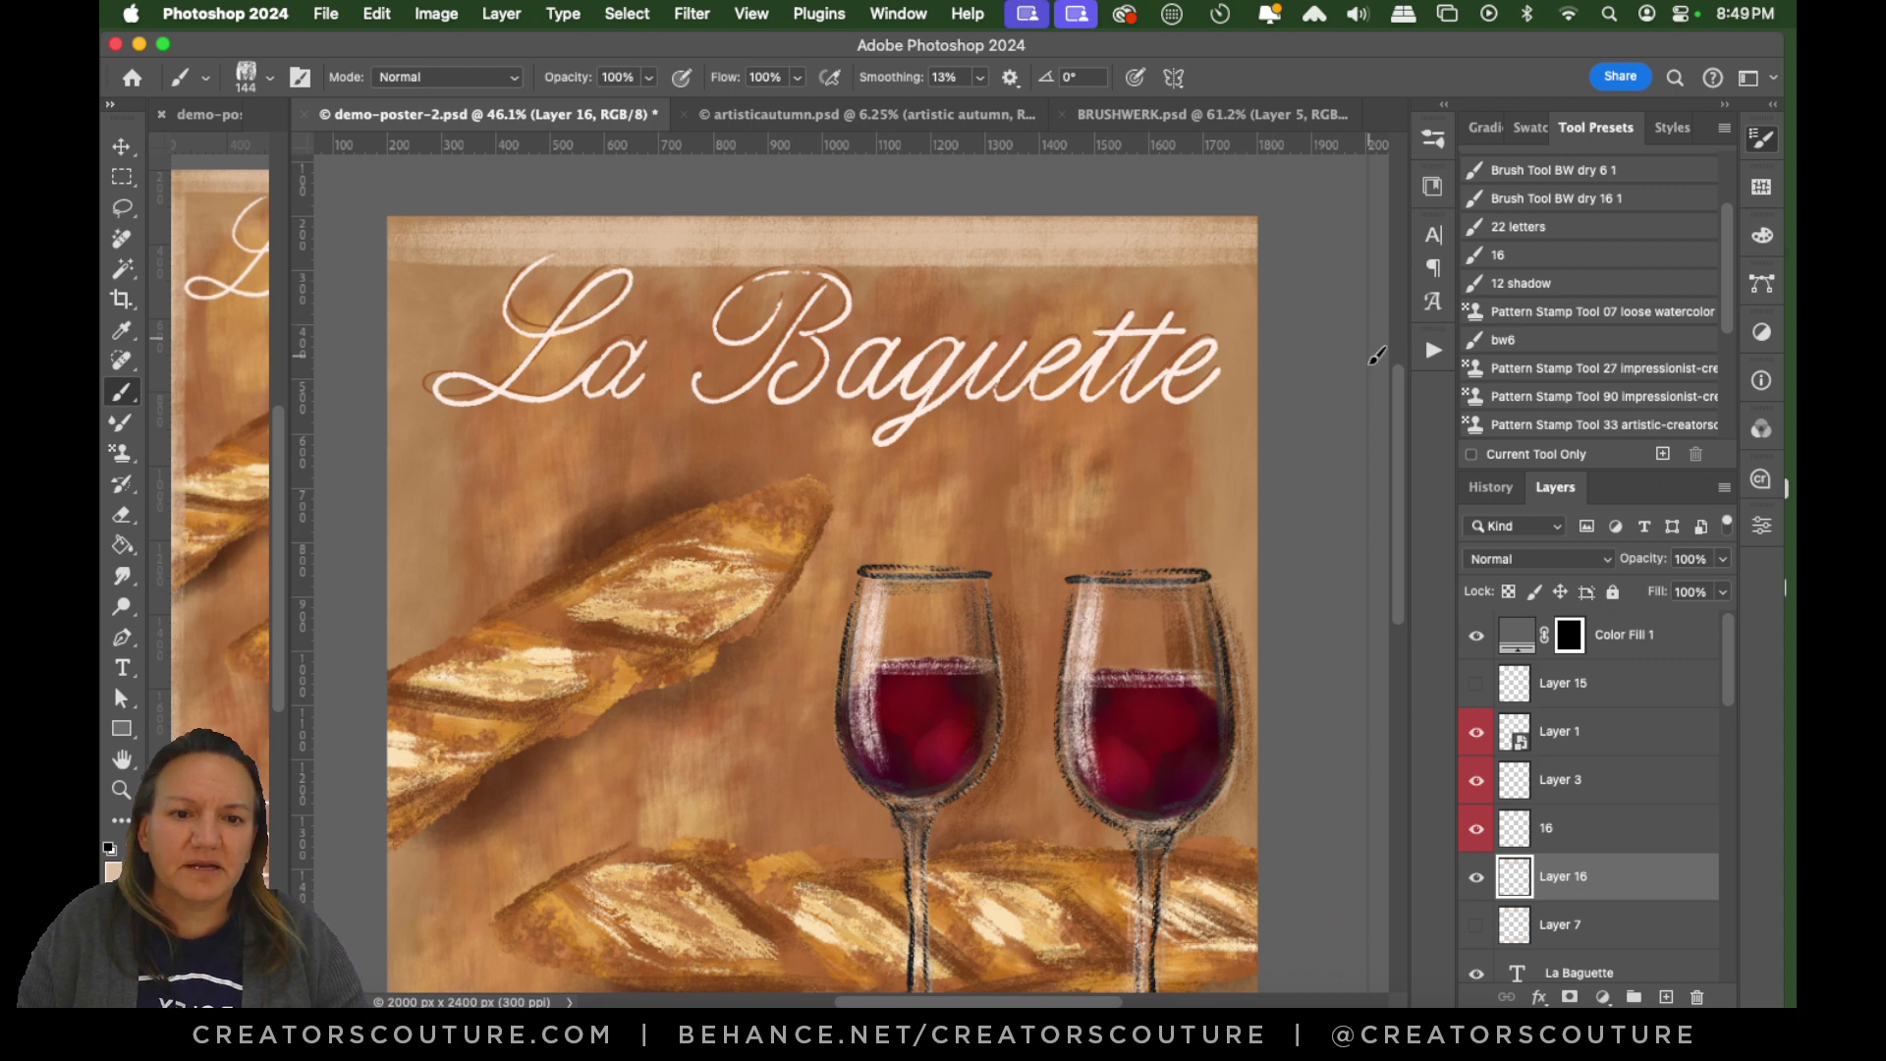
# Paint a matching cream border stroke along the poster's bottom edge below TRADITION, undoing the first attempt.
pyautogui.scroll(-3, 1405, 428)
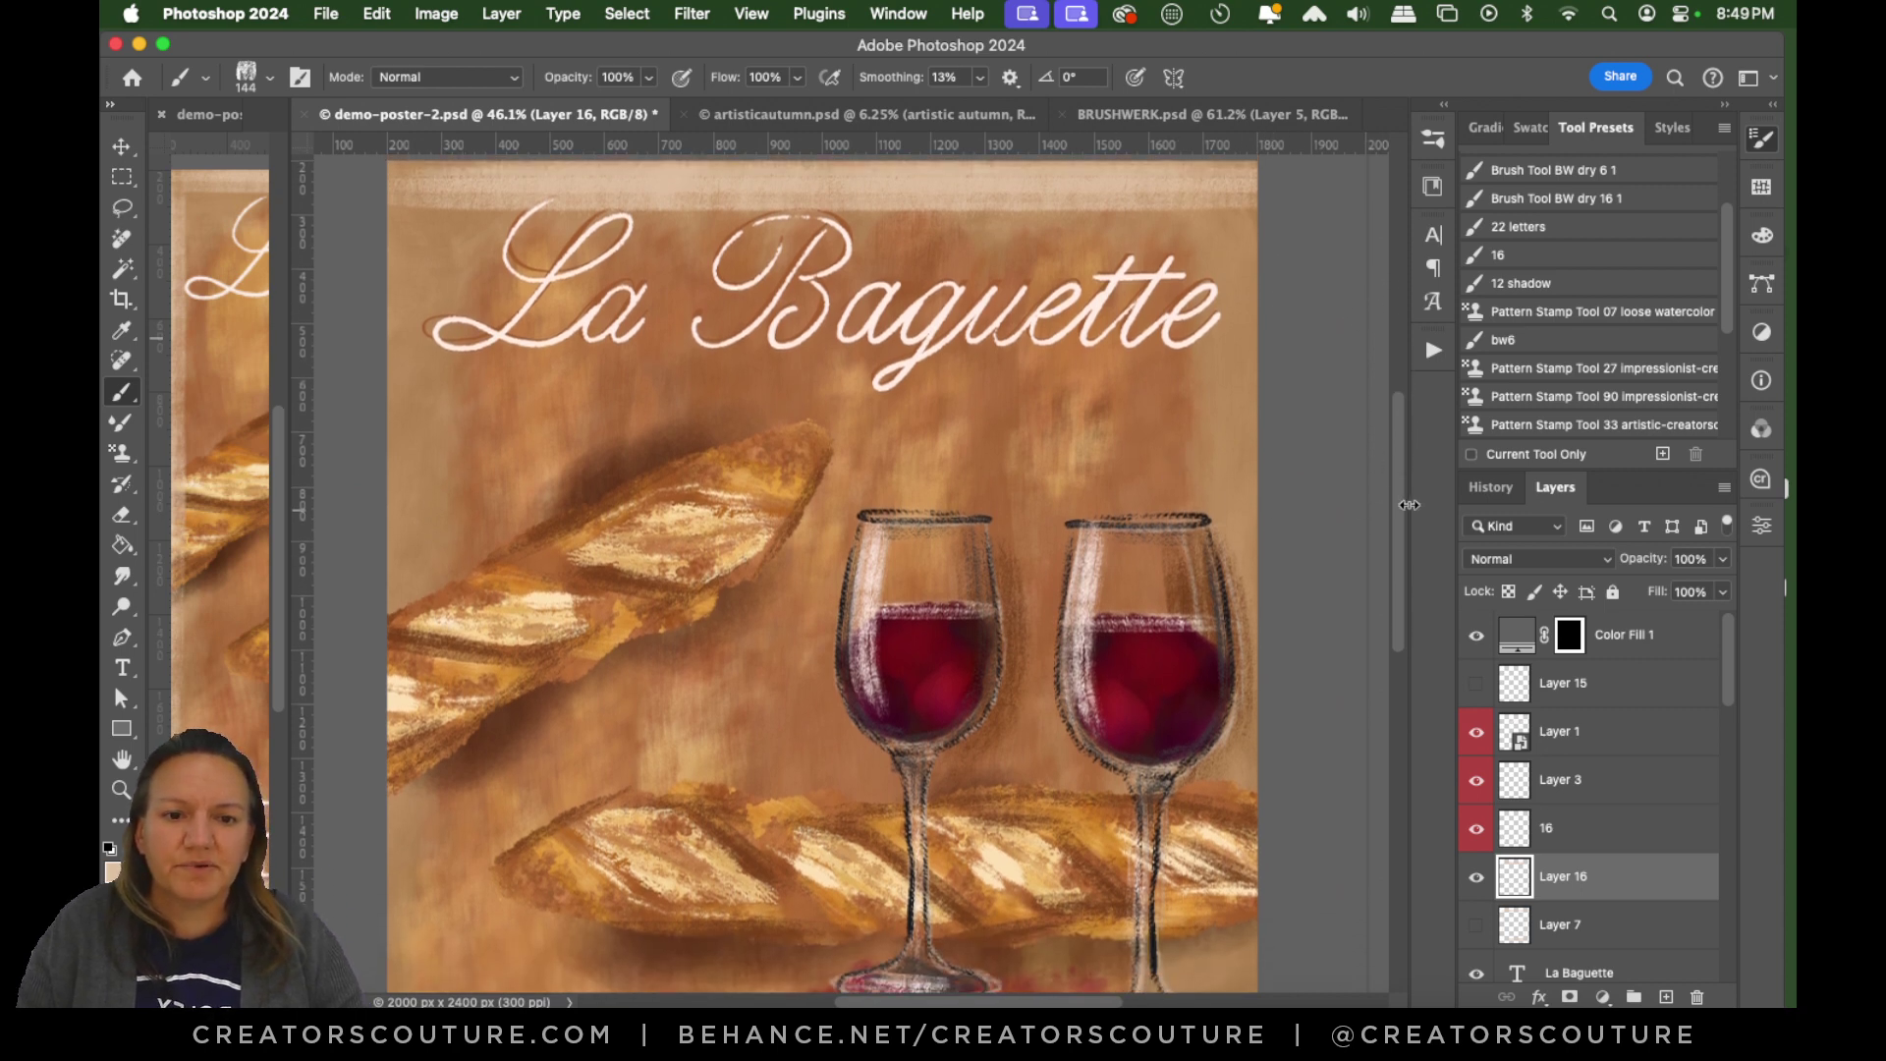
pyautogui.scroll(-15, 1384, 599)
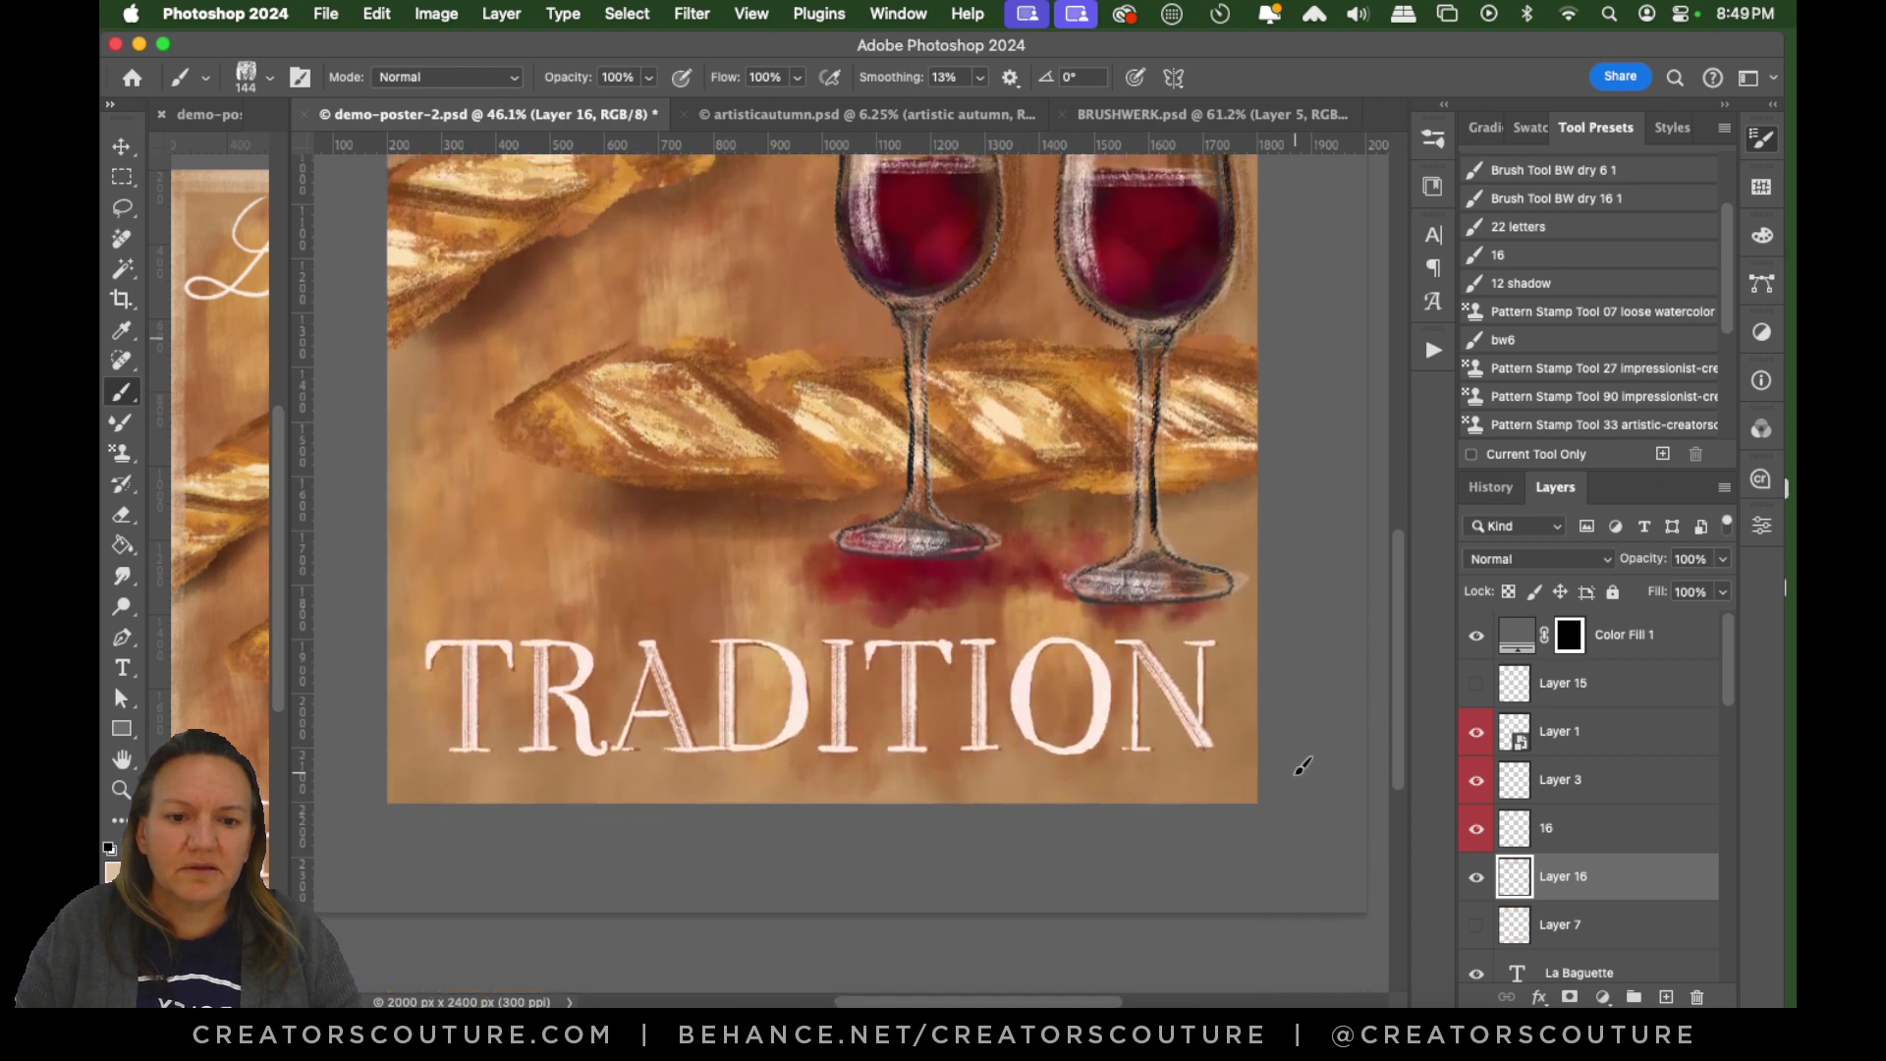
pyautogui.moveTo(971, 773); pyautogui.dragTo(534, 771)
pyautogui.press('super+z')
pyautogui.moveTo(1271, 785)
pyautogui.mouseDown()
pyautogui.moveTo(783, 774)
pyautogui.moveTo(393, 794)
pyautogui.mouseUp()
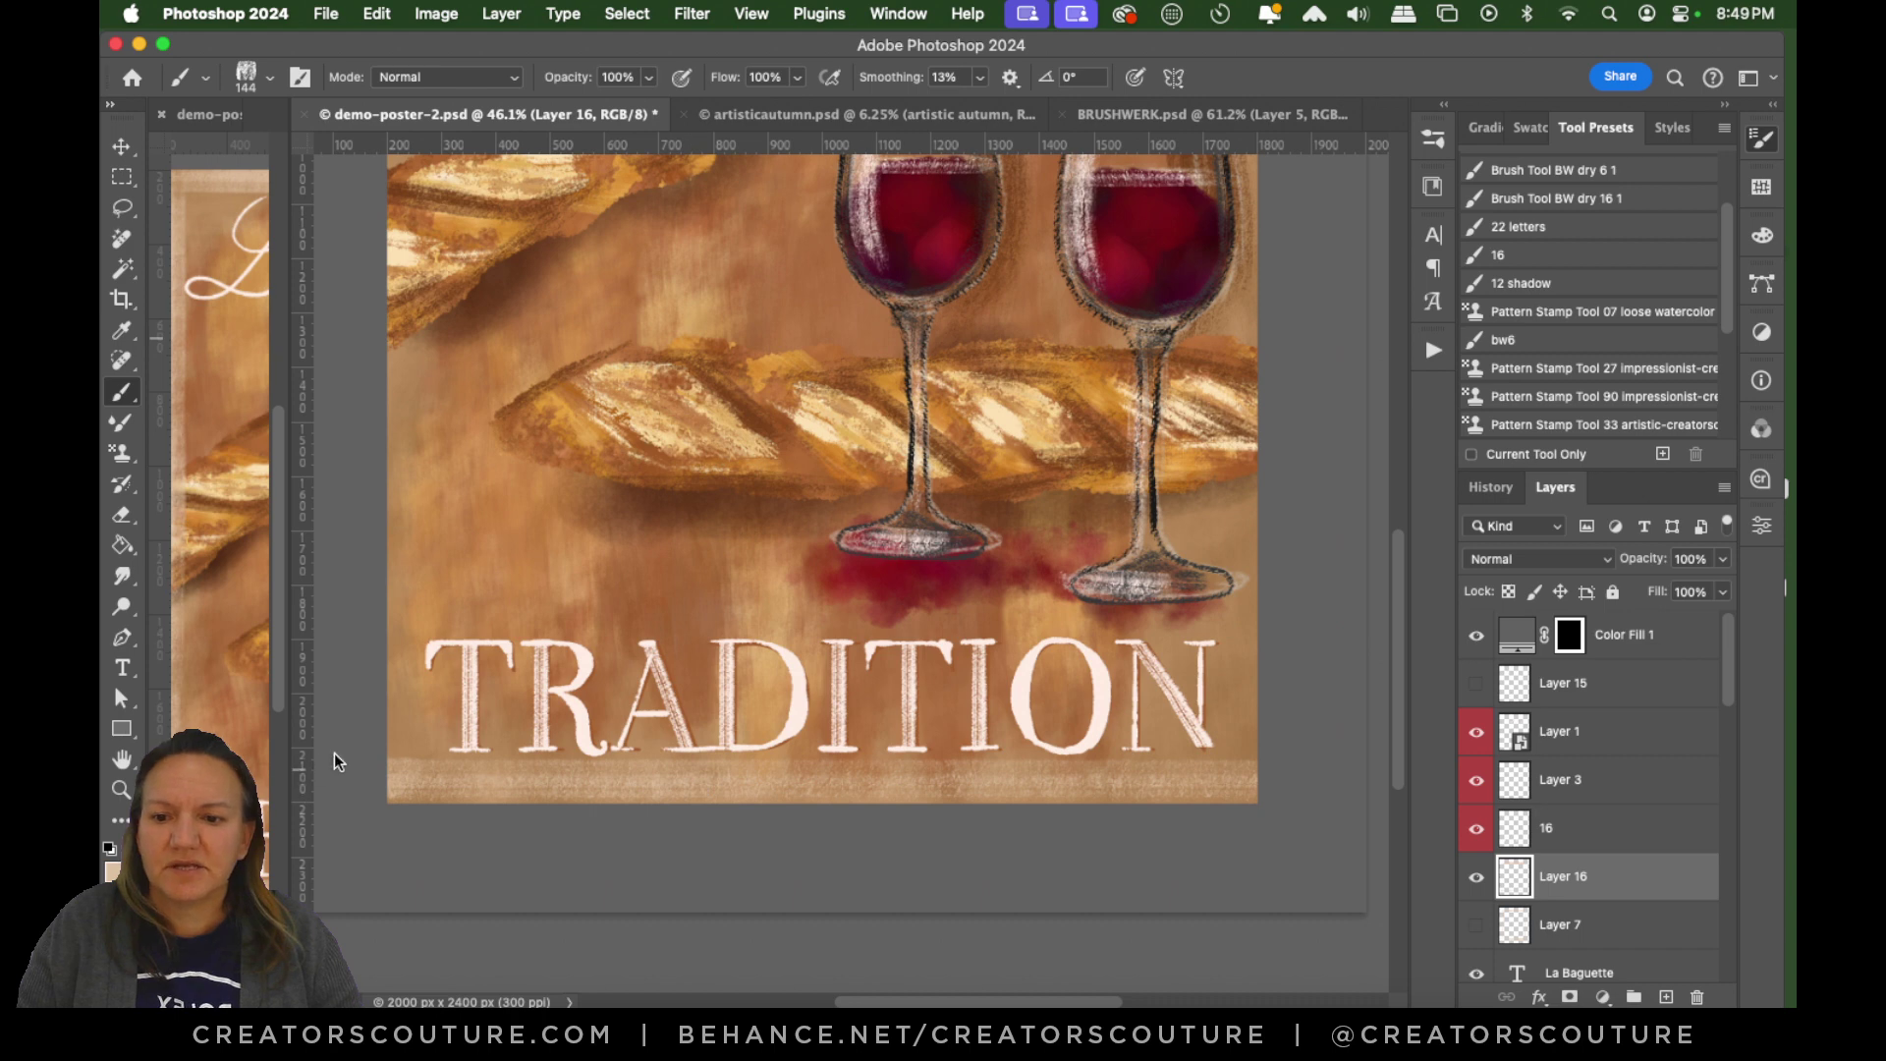
# Paint cream border strokes down the poster's left and right edges on Layer 16, redoing each stroke that goes wrong.
pyautogui.press('super+0')
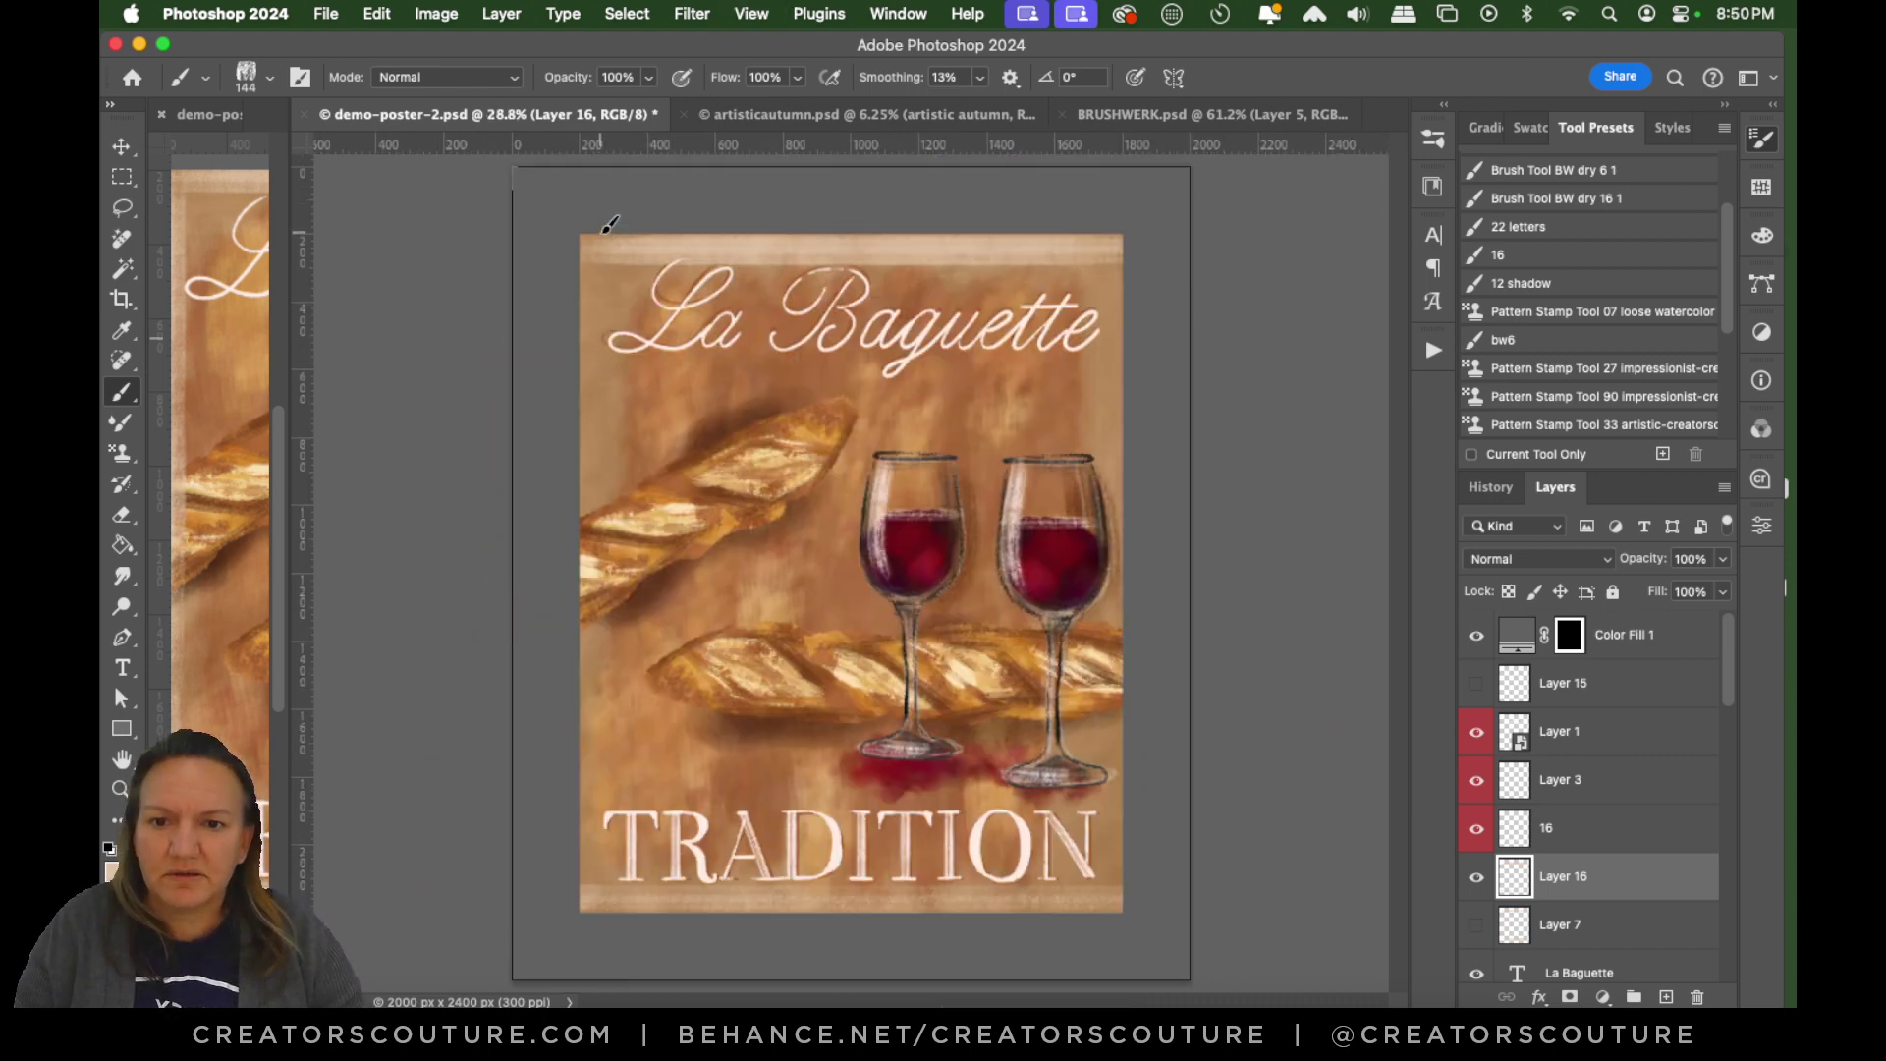
pyautogui.moveTo(599, 236); pyautogui.dragTo(584, 923)
pyautogui.press('super+z')
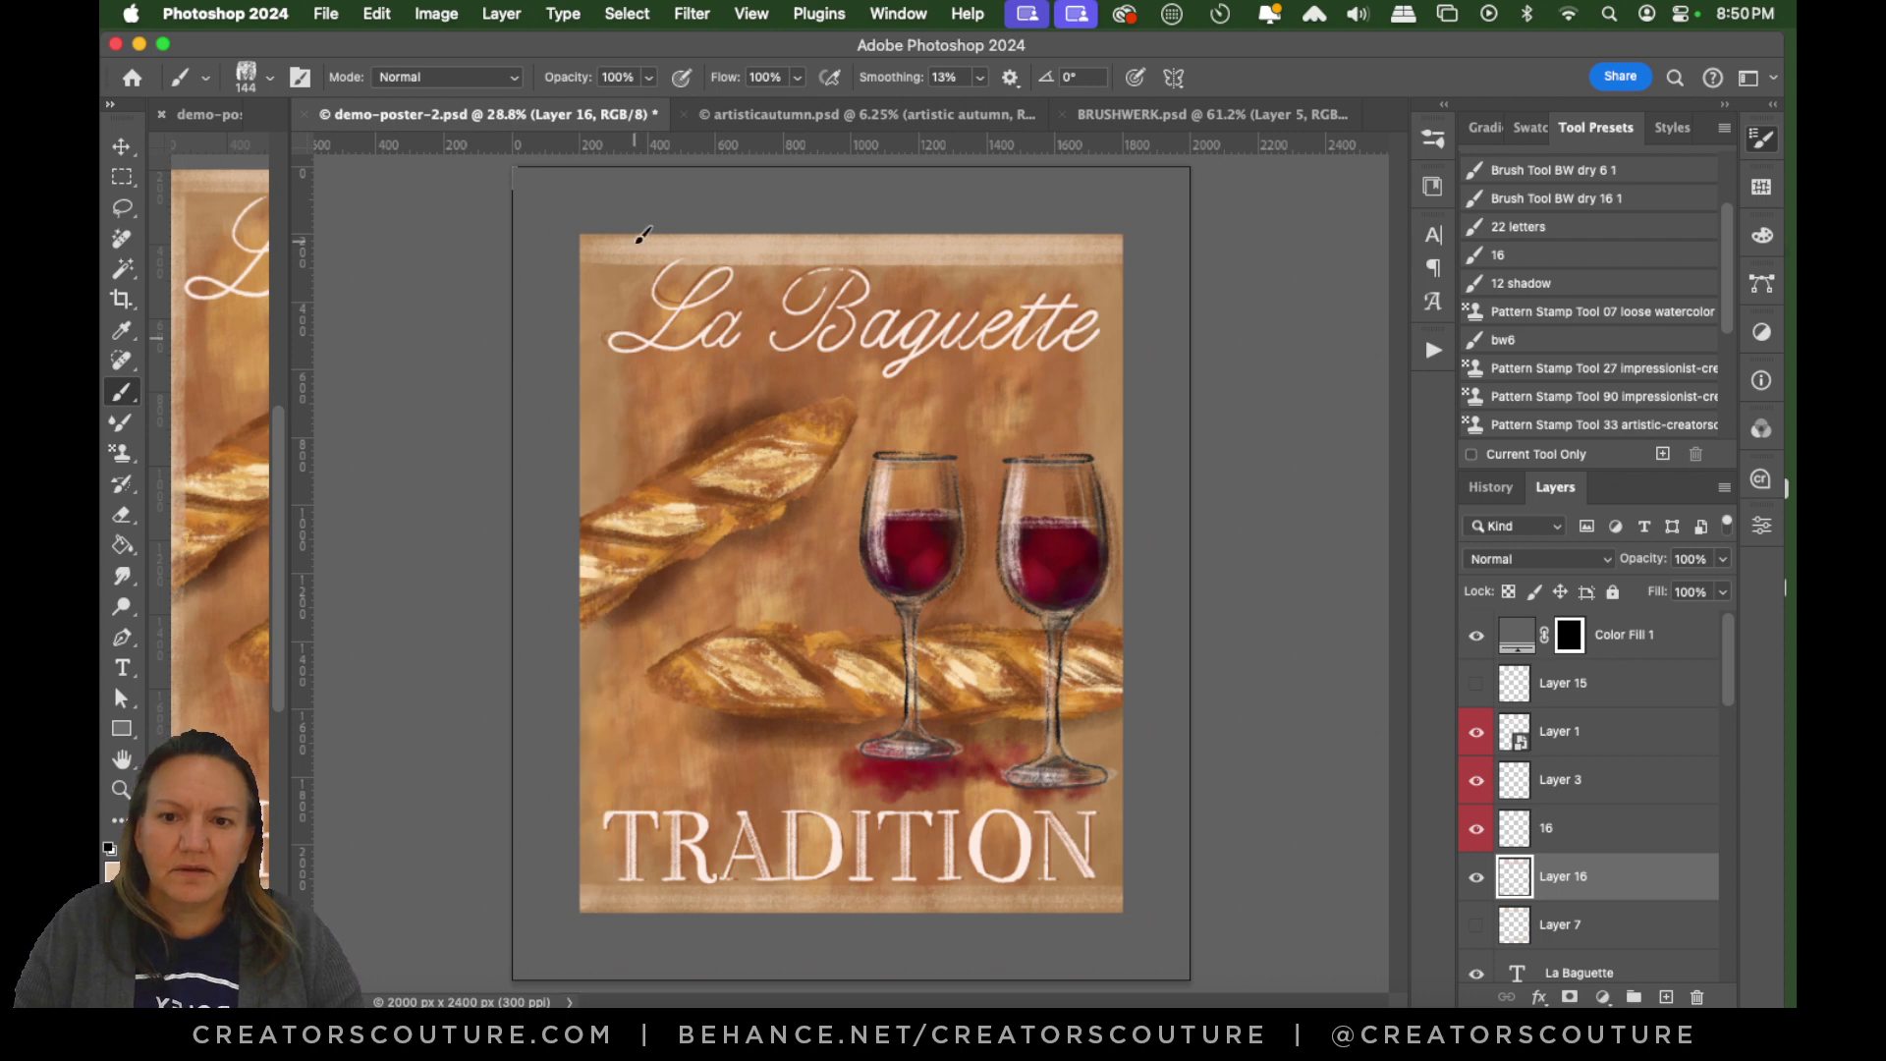
pyautogui.moveTo(605, 228); pyautogui.dragTo(589, 937)
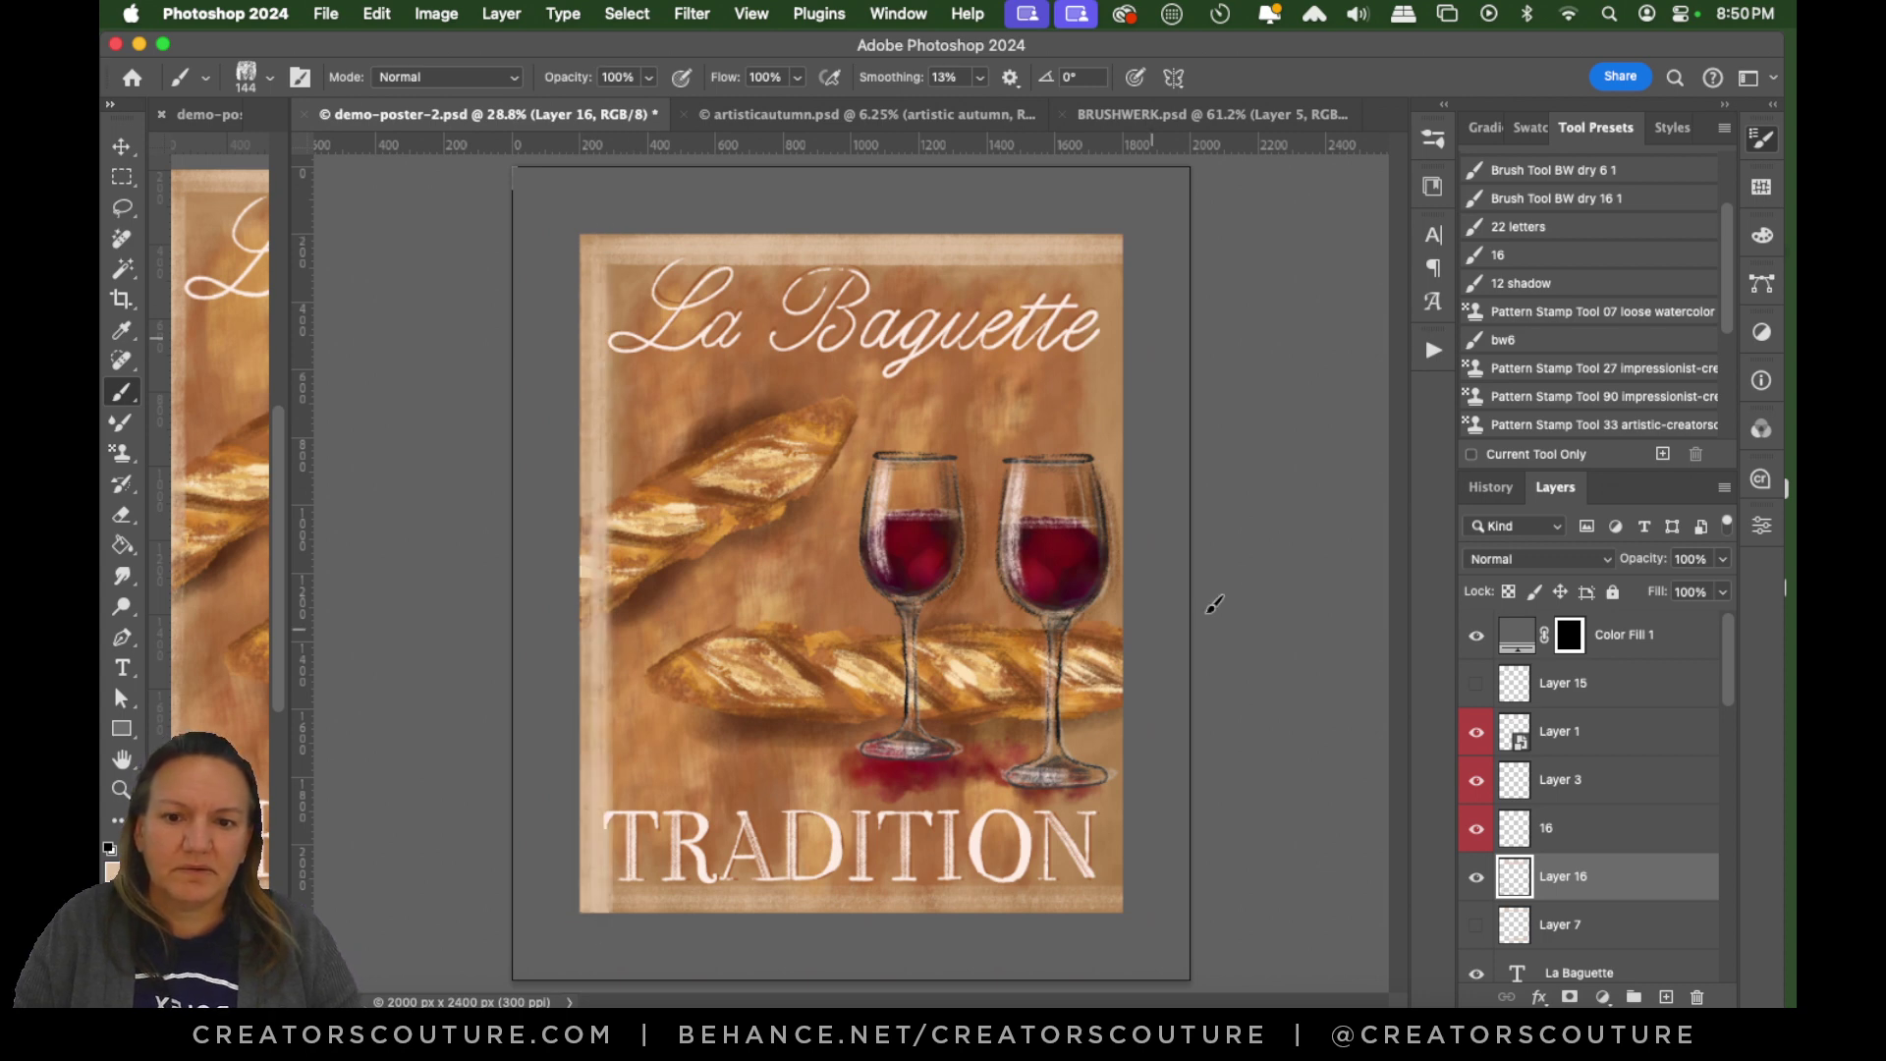
pyautogui.moveTo(1116, 302); pyautogui.dragTo(1078, 674)
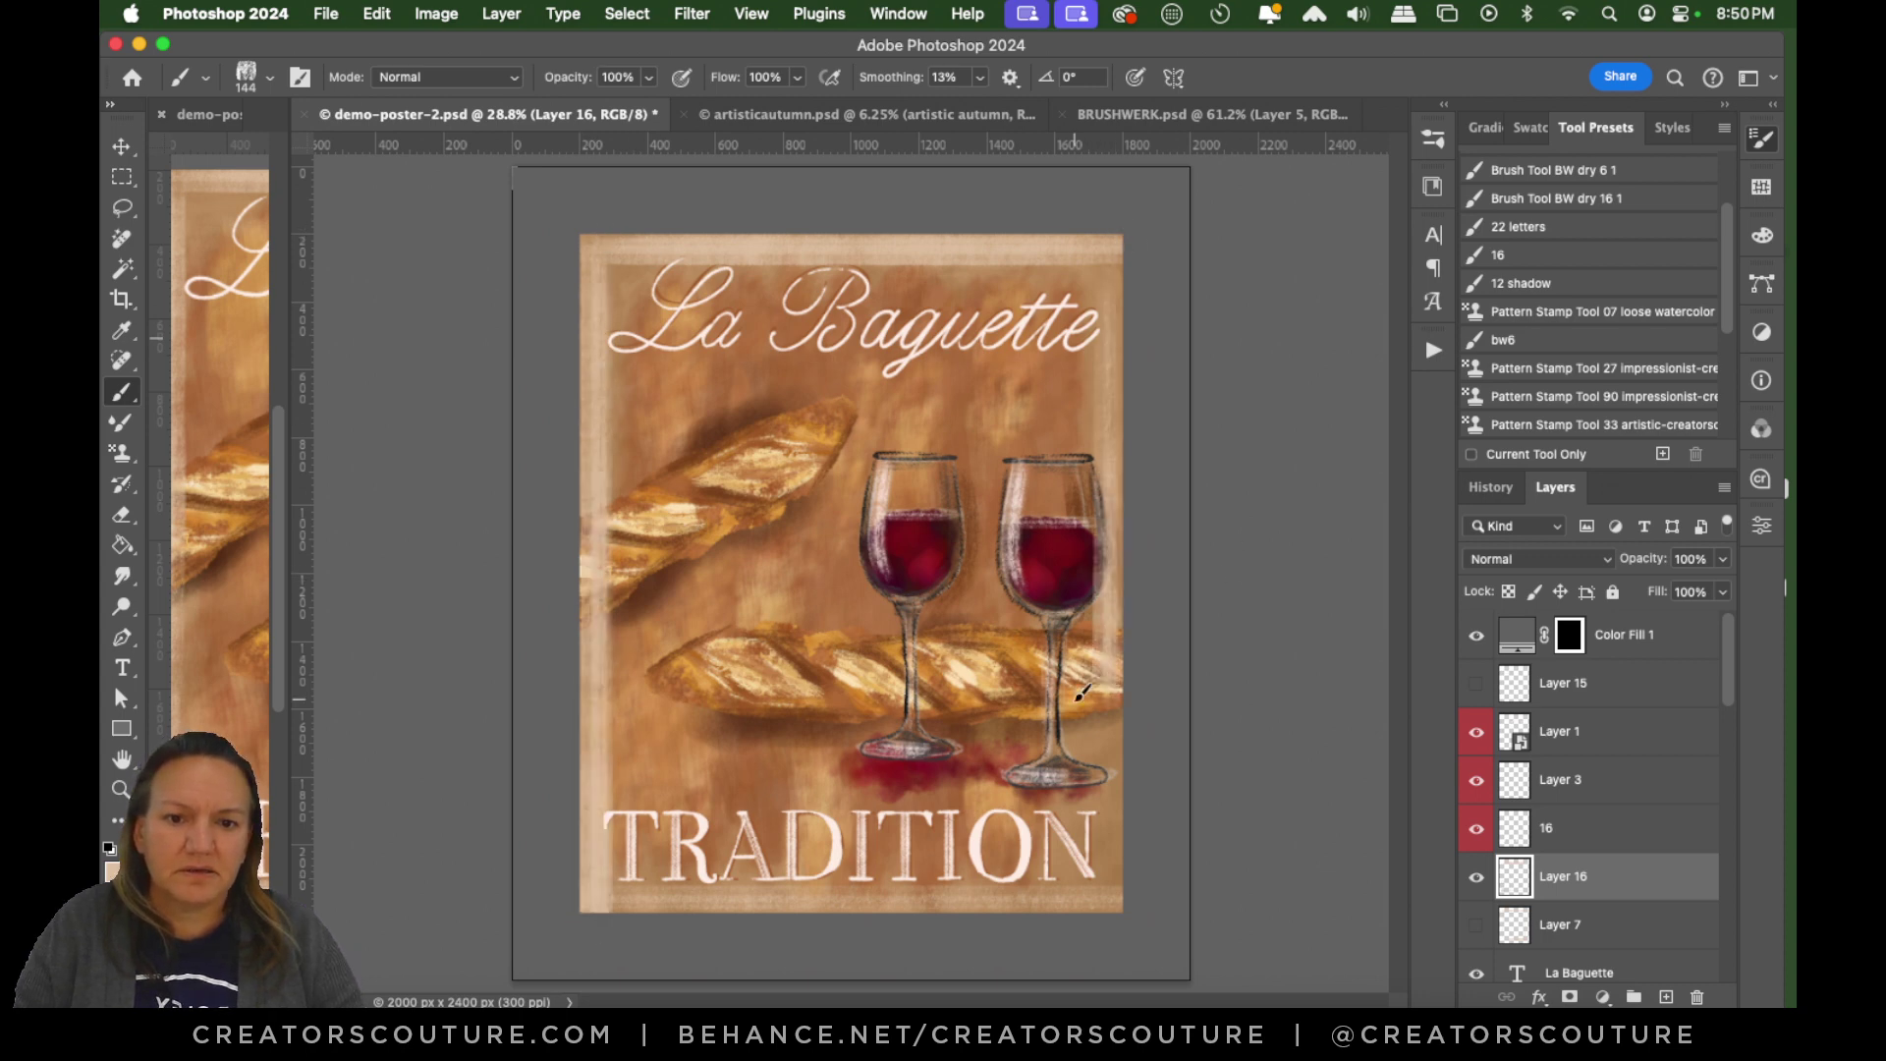
pyautogui.press('super+z')
pyautogui.moveTo(1118, 263); pyautogui.dragTo(1103, 914)
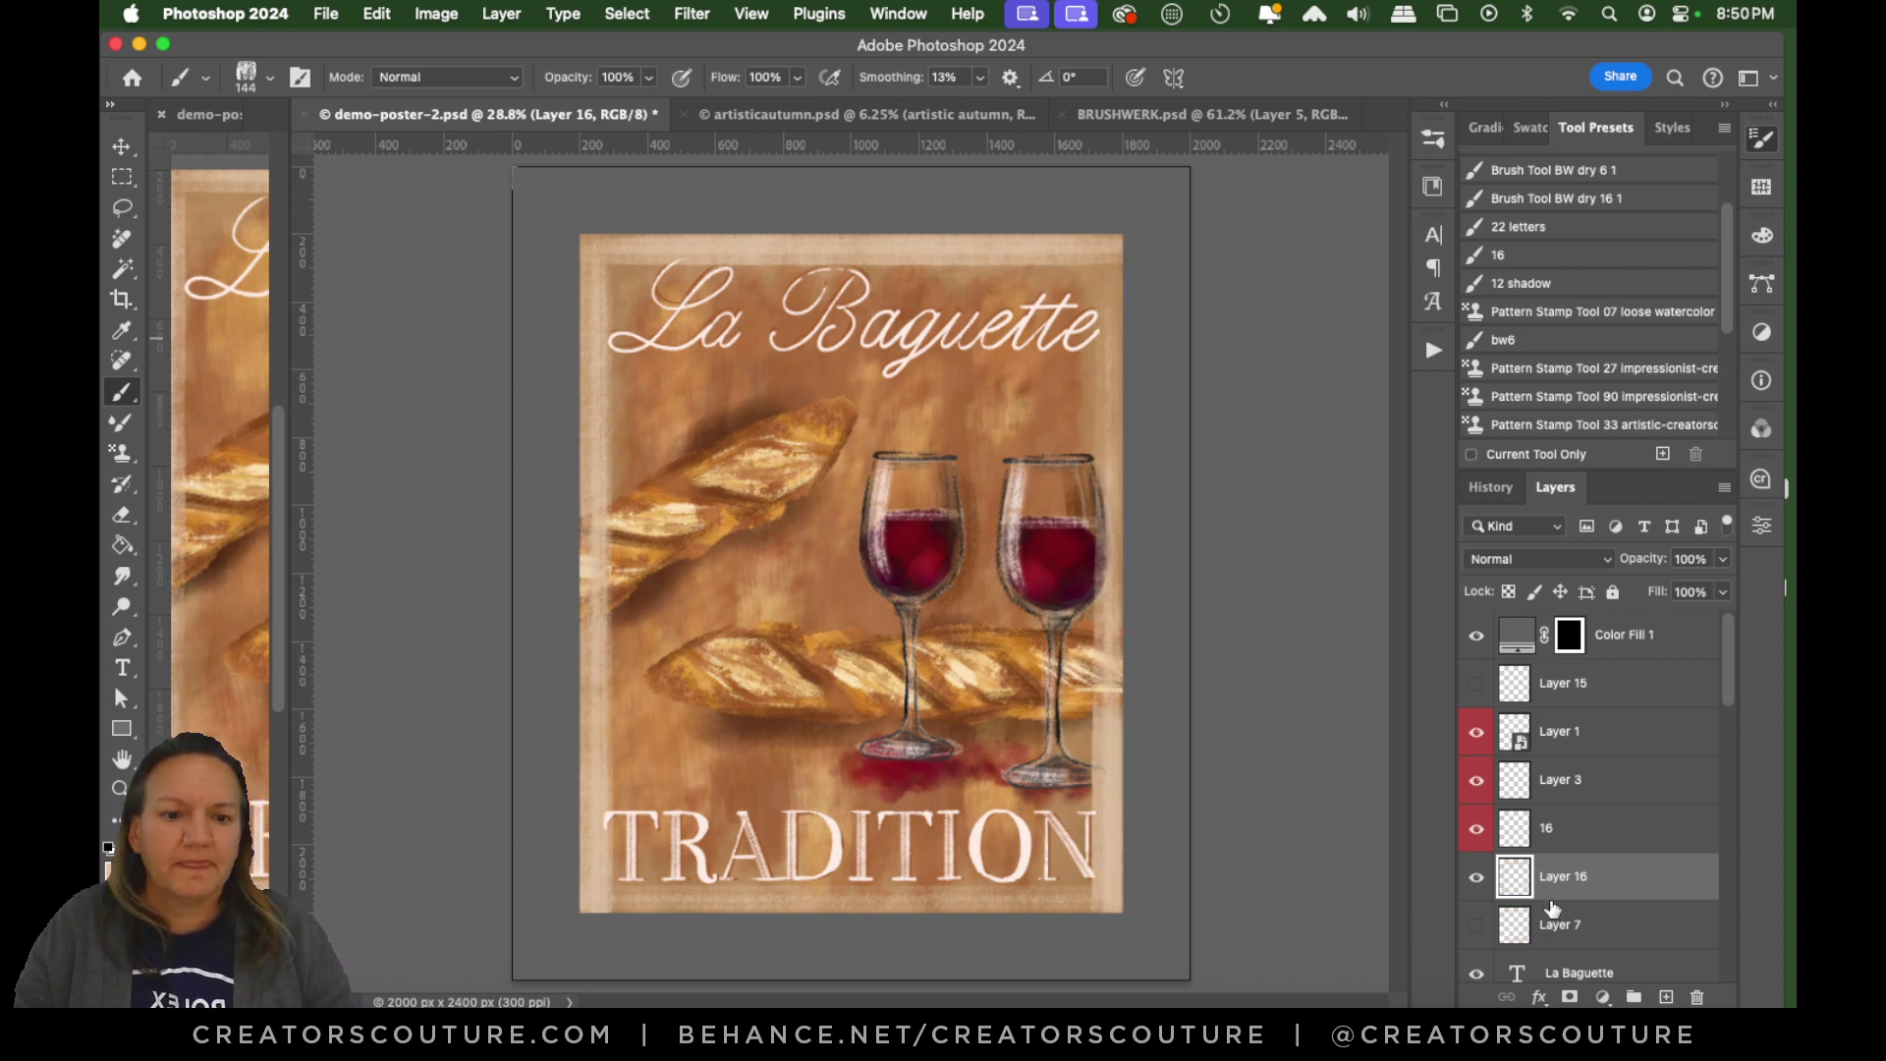
# Compare the poster with Layer 16 hidden and shown, and save demo-poster-2 with a wider view of demo-poster beside it.
pyautogui.click(1477, 878)
pyautogui.click(1477, 878)
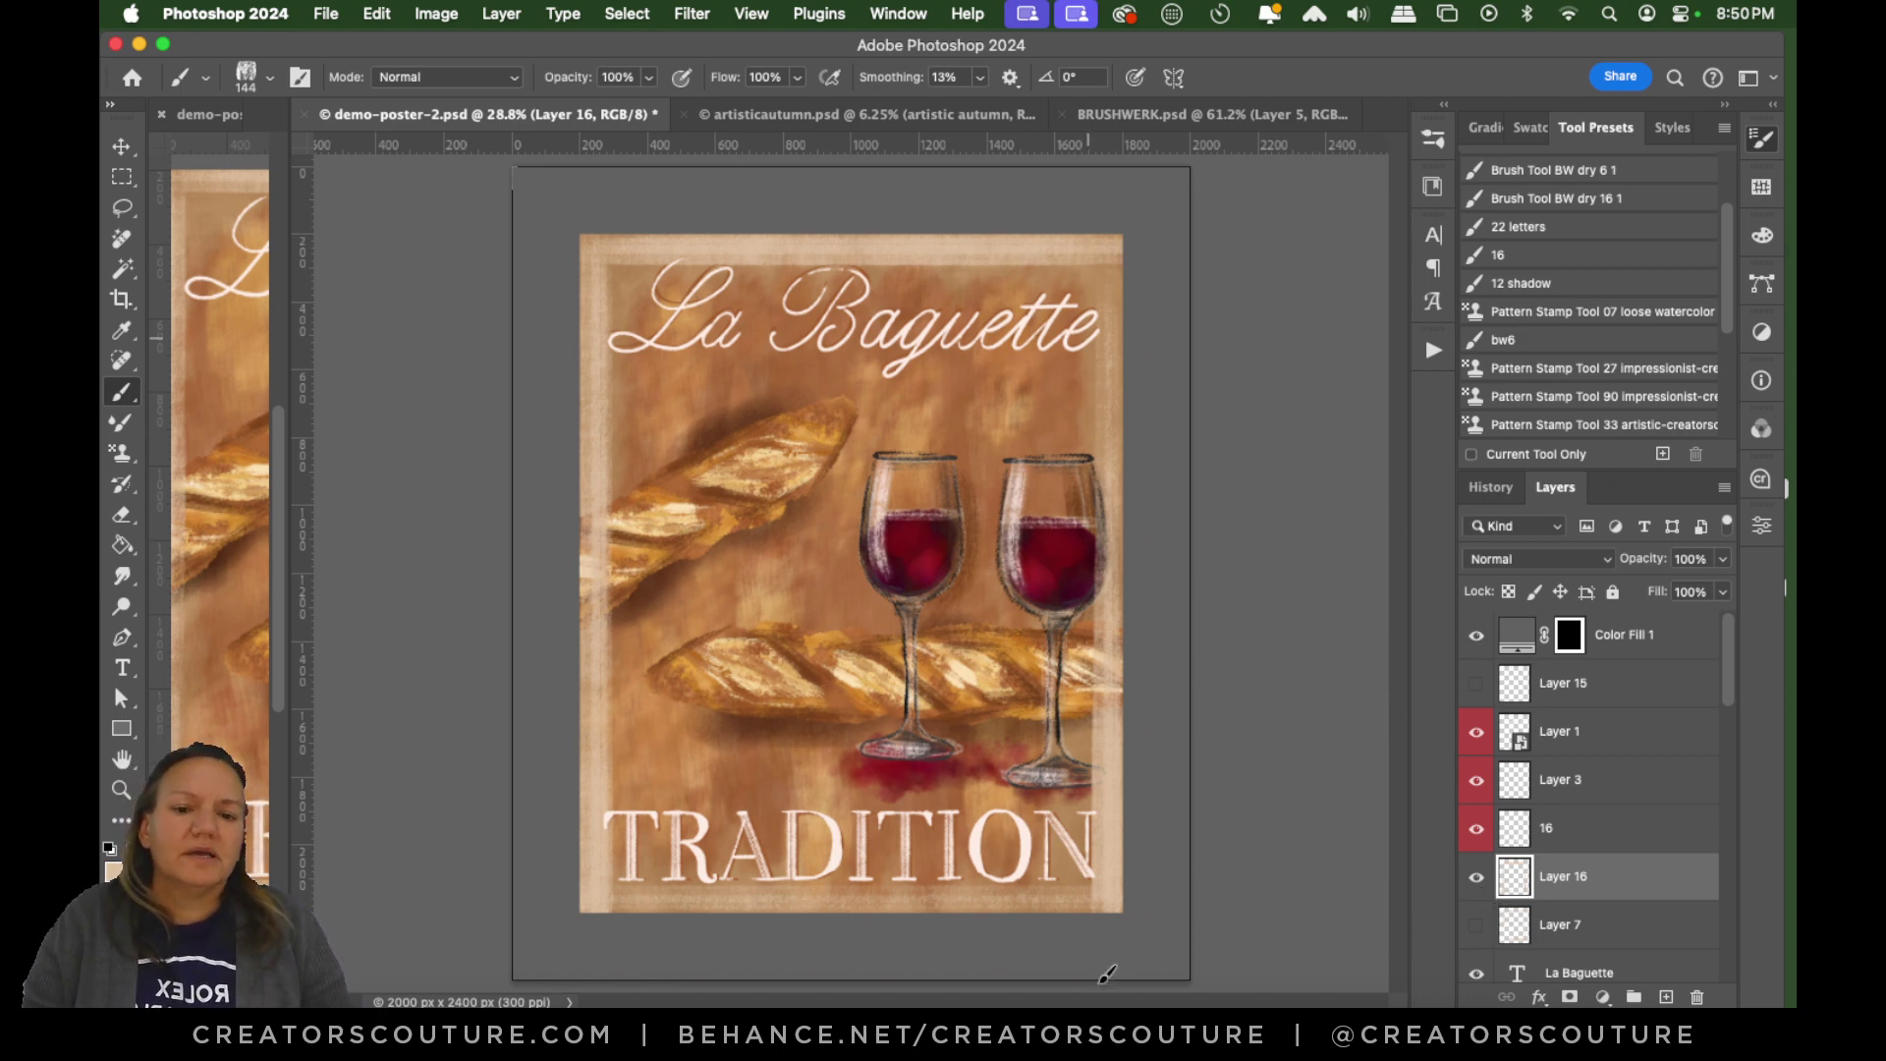
pyautogui.press('super+s')
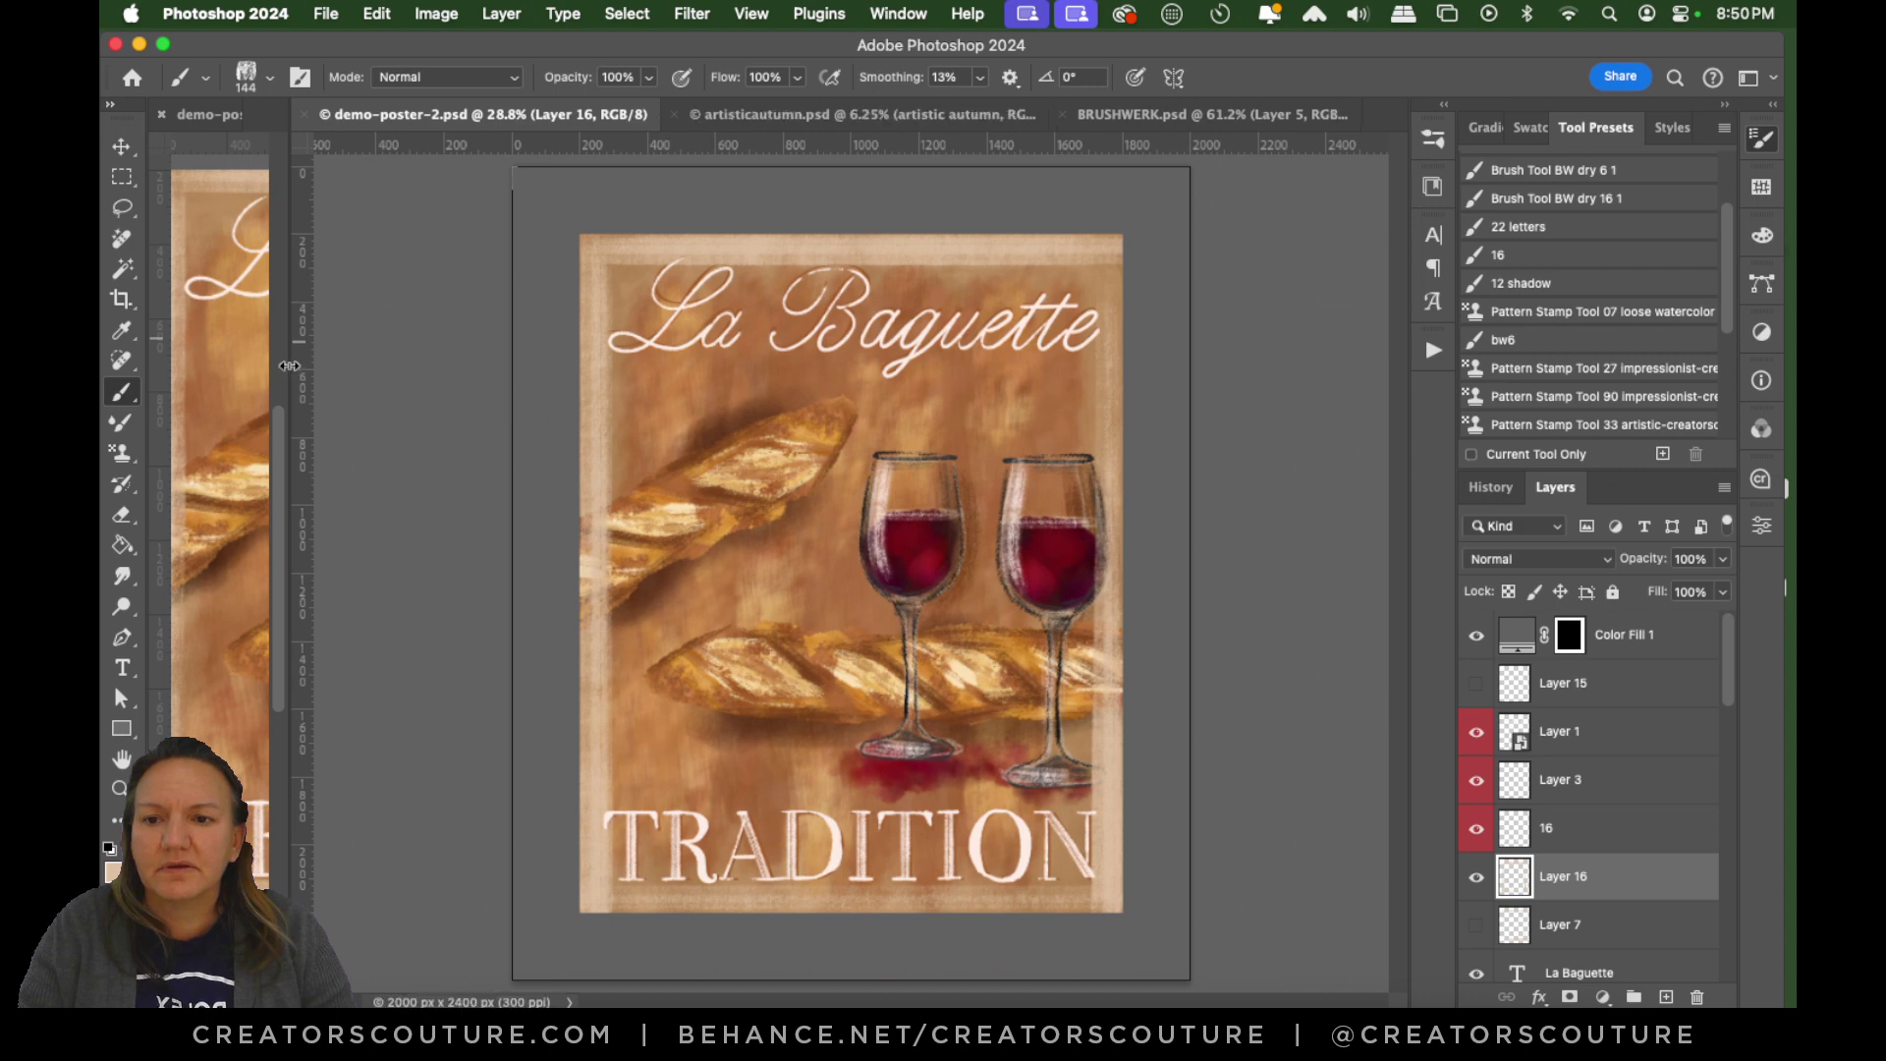
pyautogui.moveTo(293, 366); pyautogui.dragTo(816, 464)
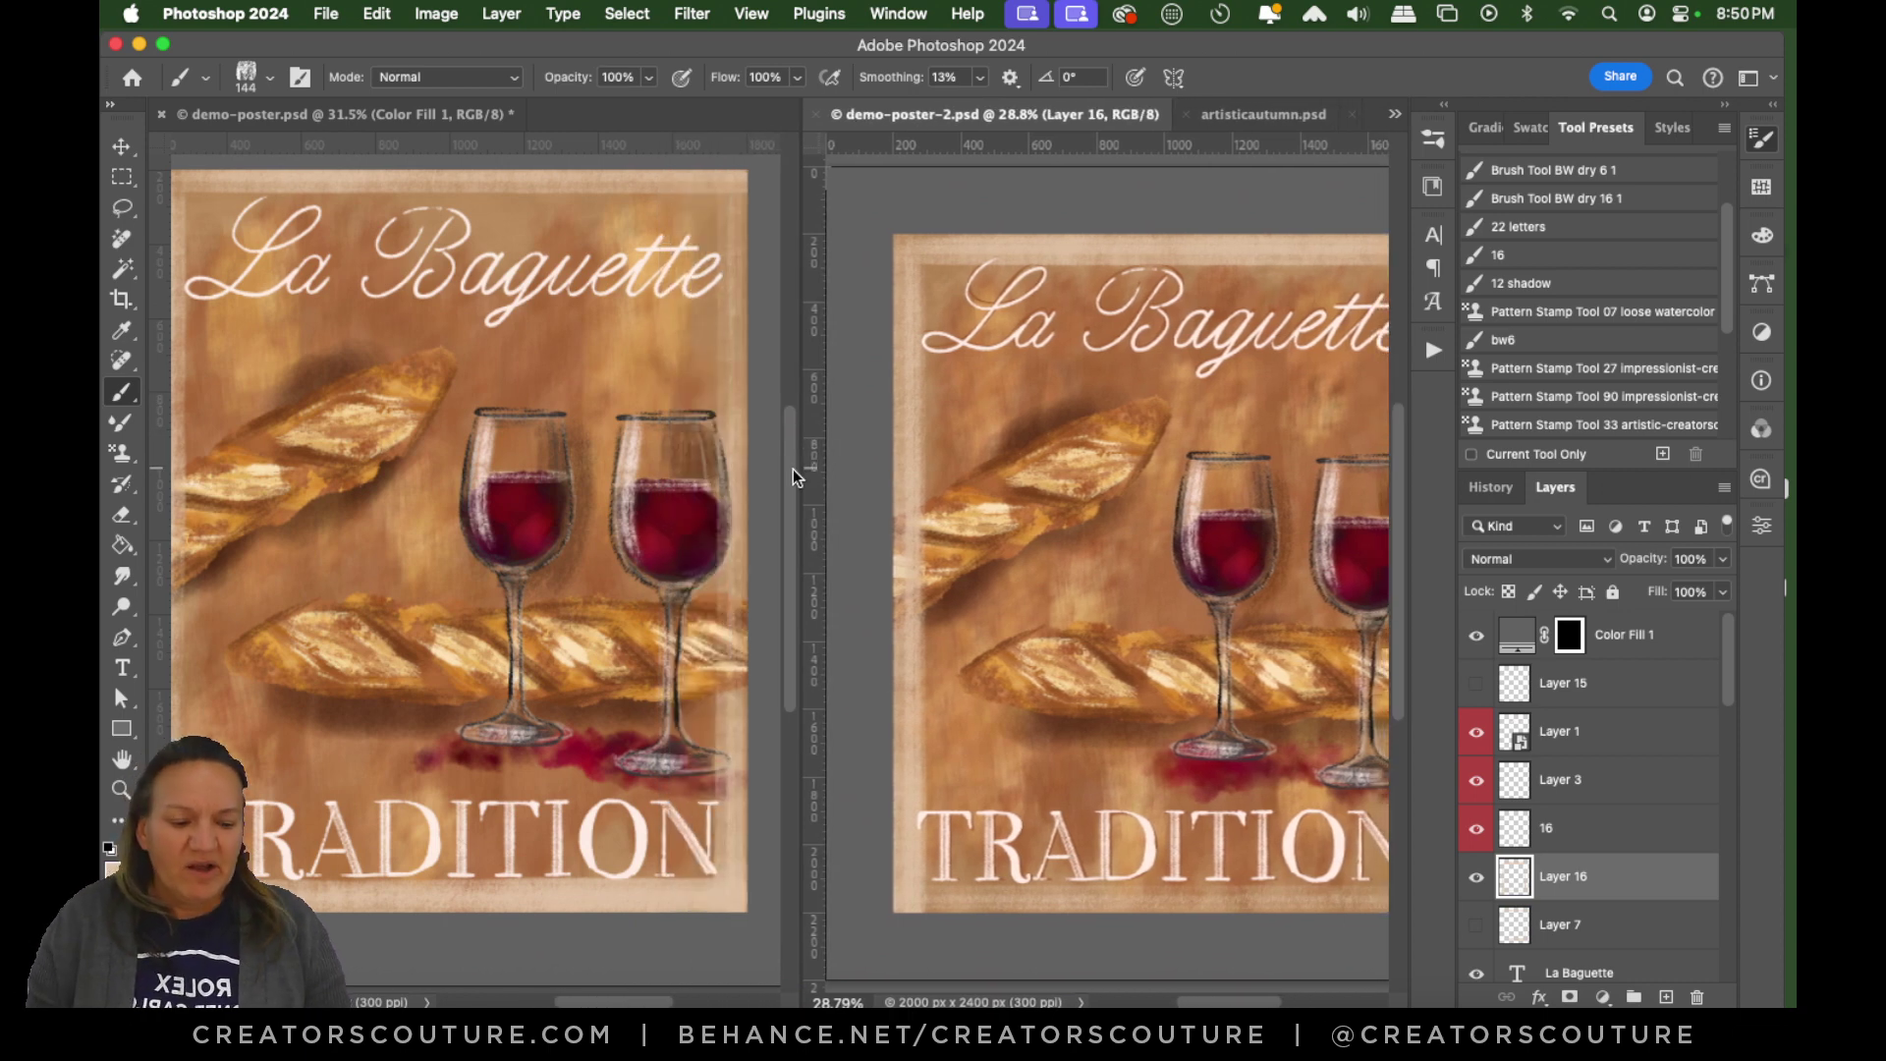